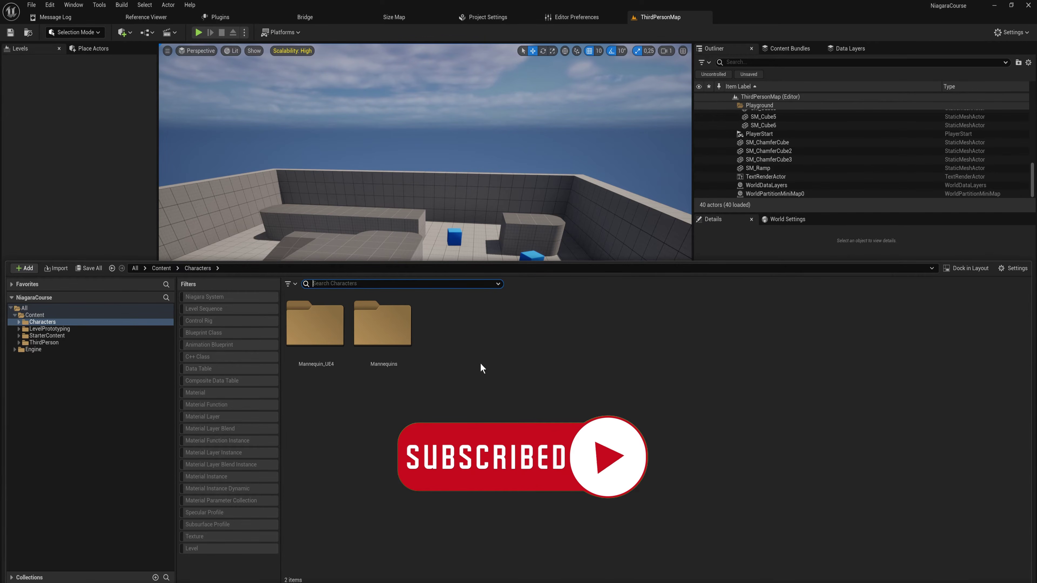
- Start creating a new Niagara System asset from the FX category in the Characters folder
right_click(483, 363)
mouse_move(545, 260)
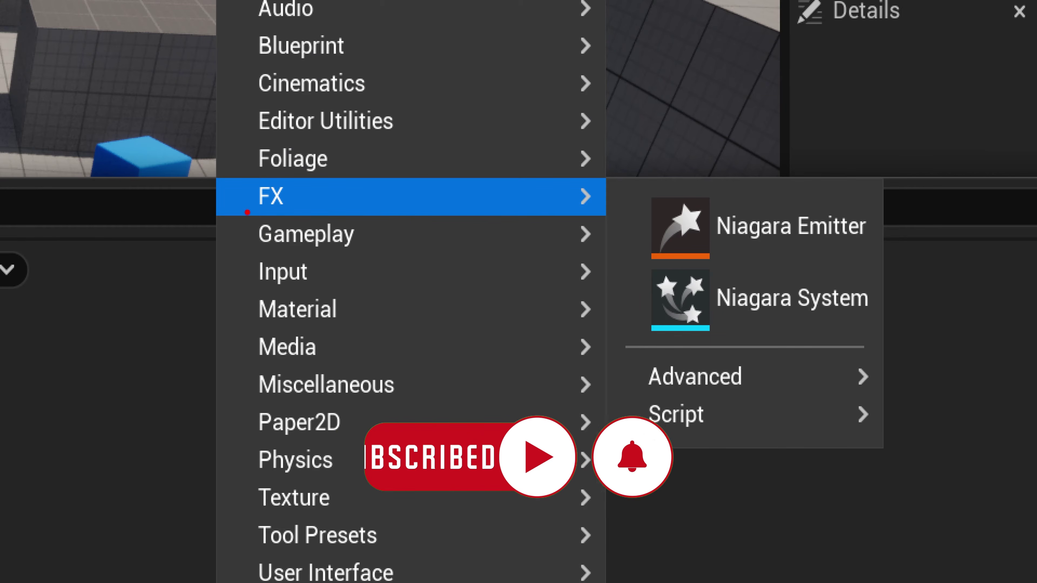
drag(246, 212, 319, 217)
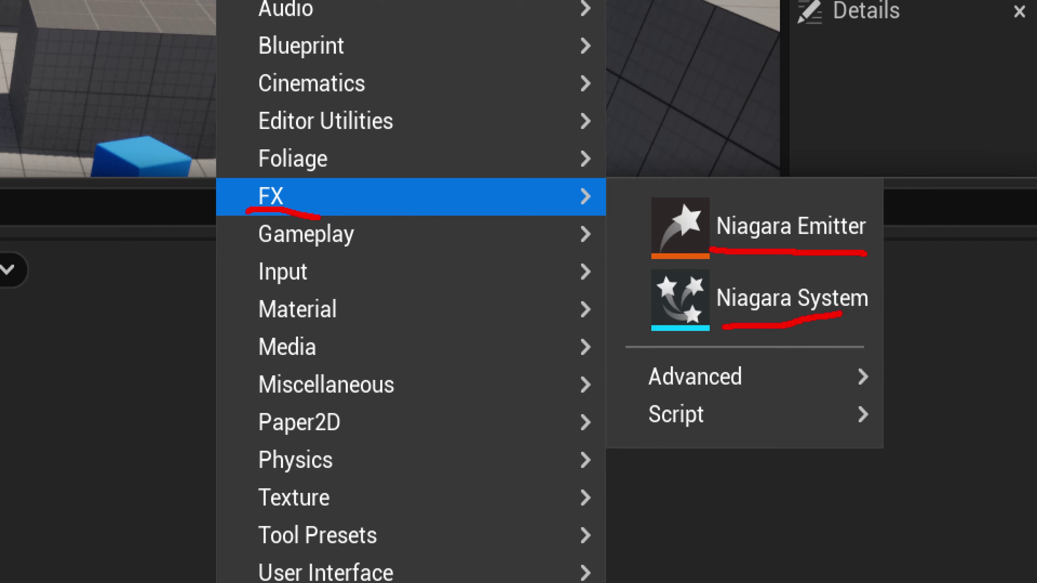
mouse_move(630, 361)
mouse_down()
mouse_move(710, 402)
mouse_move(892, 389)
mouse_move(623, 409)
mouse_move(810, 395)
mouse_move(847, 427)
mouse_up()
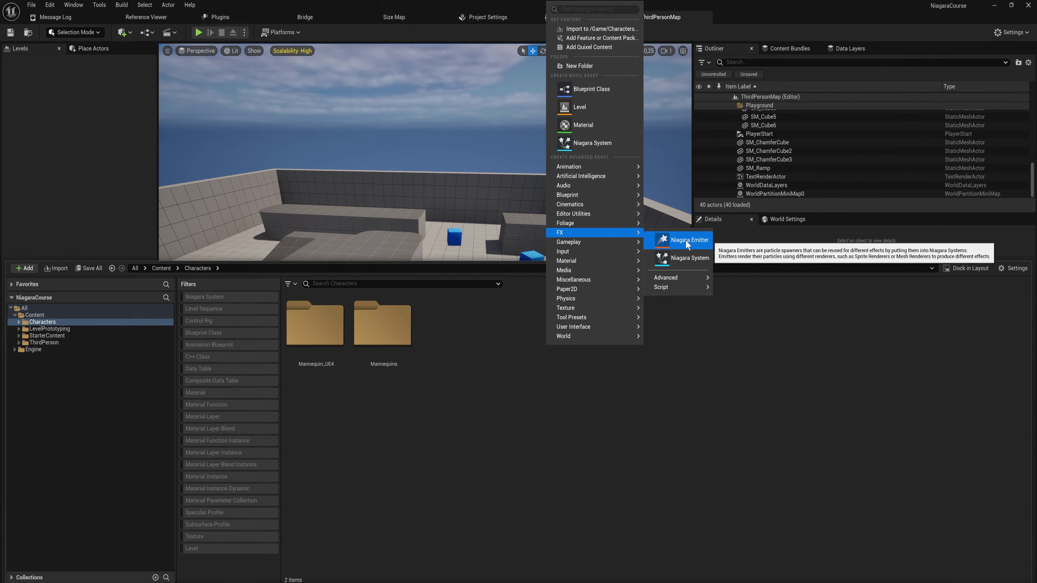
click(683, 257)
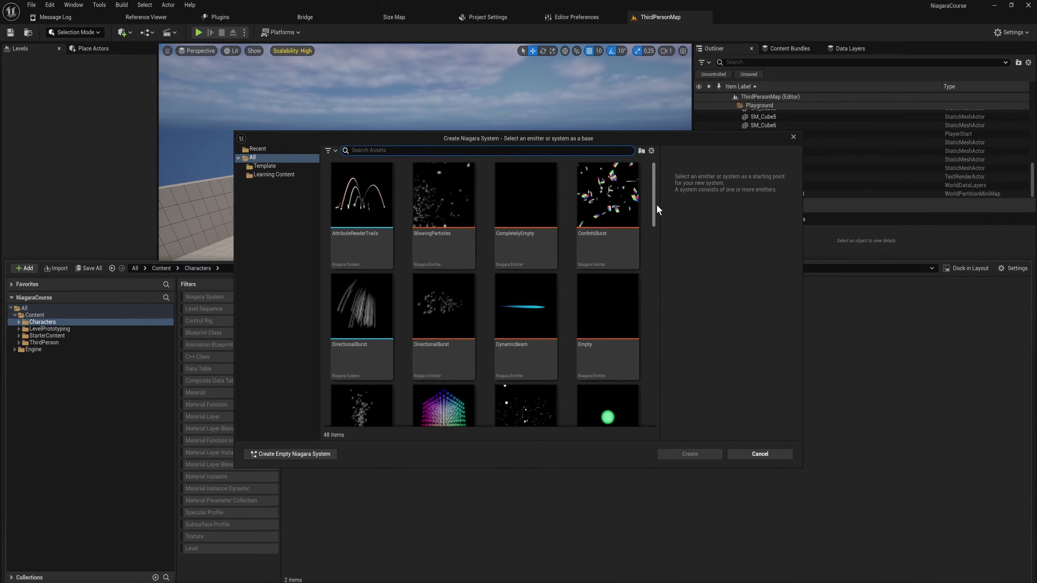
- Browse the Learning Content starting points, create the system from the KillParticles emitter, and accept the default name NewNiagaraSystem
drag(654, 204, 654, 408)
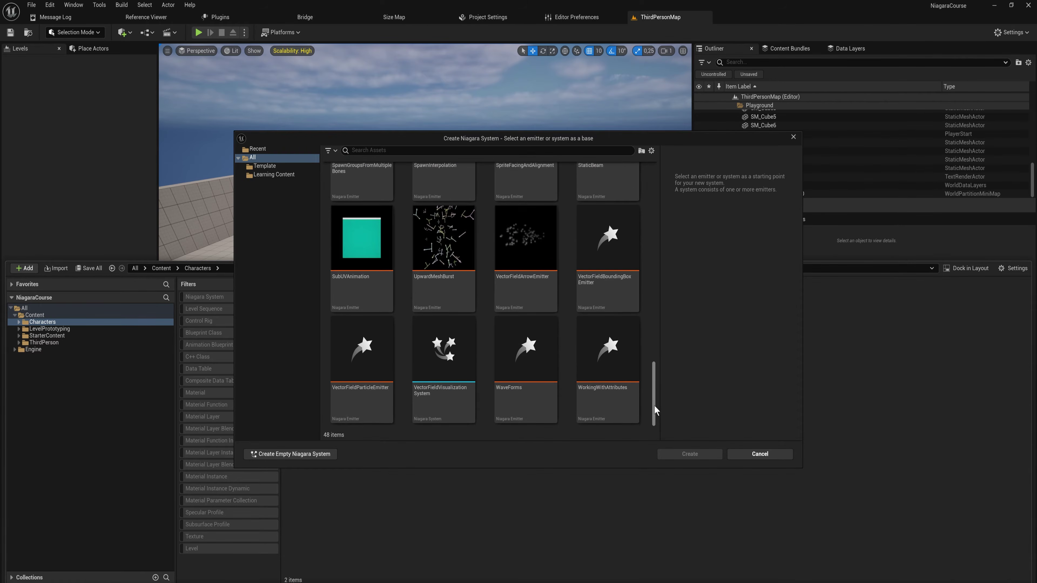
click(294, 178)
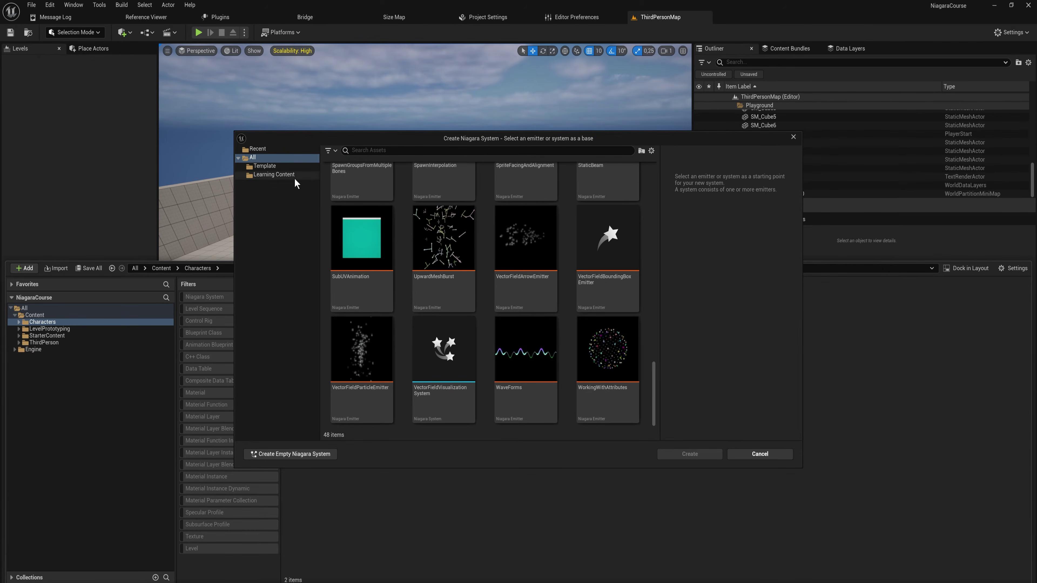
click(439, 276)
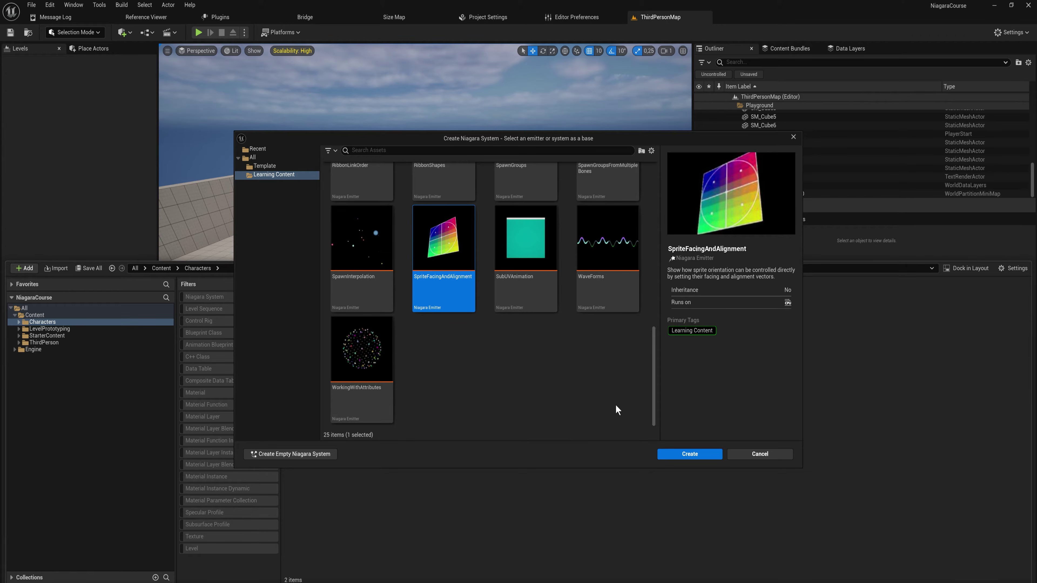
drag(651, 344, 650, 297)
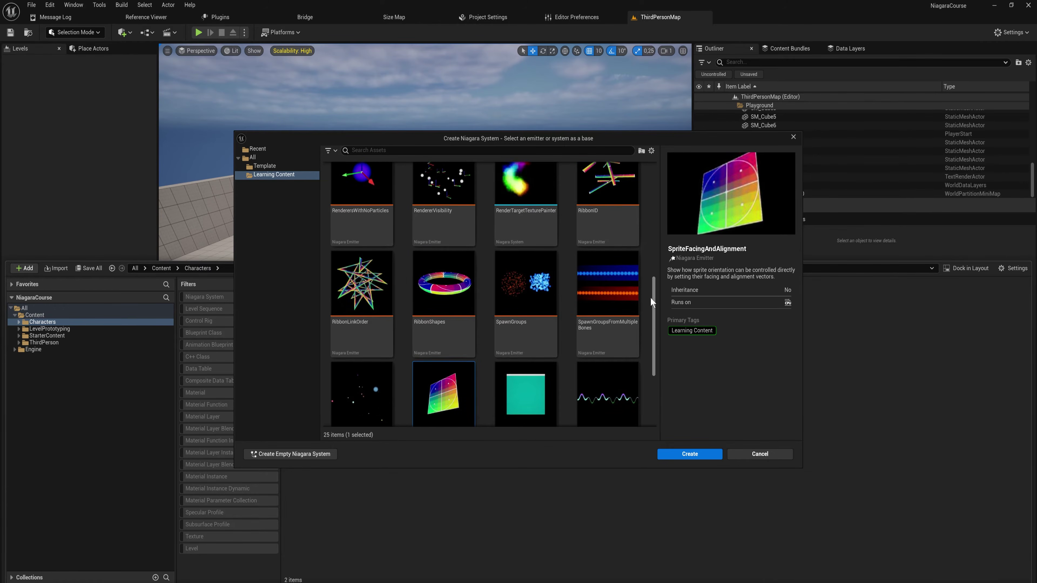
click(534, 300)
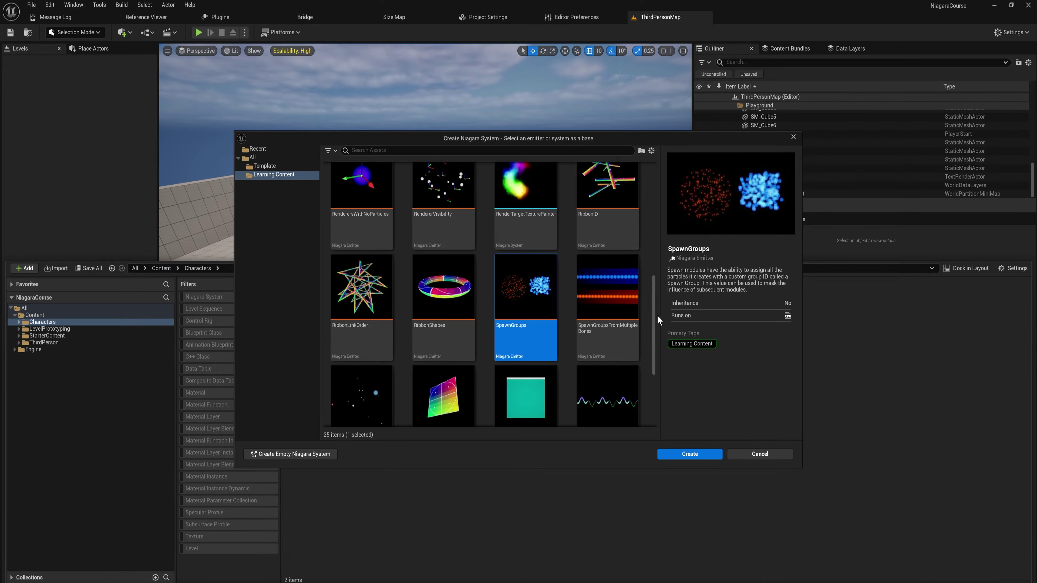
drag(653, 316, 639, 199)
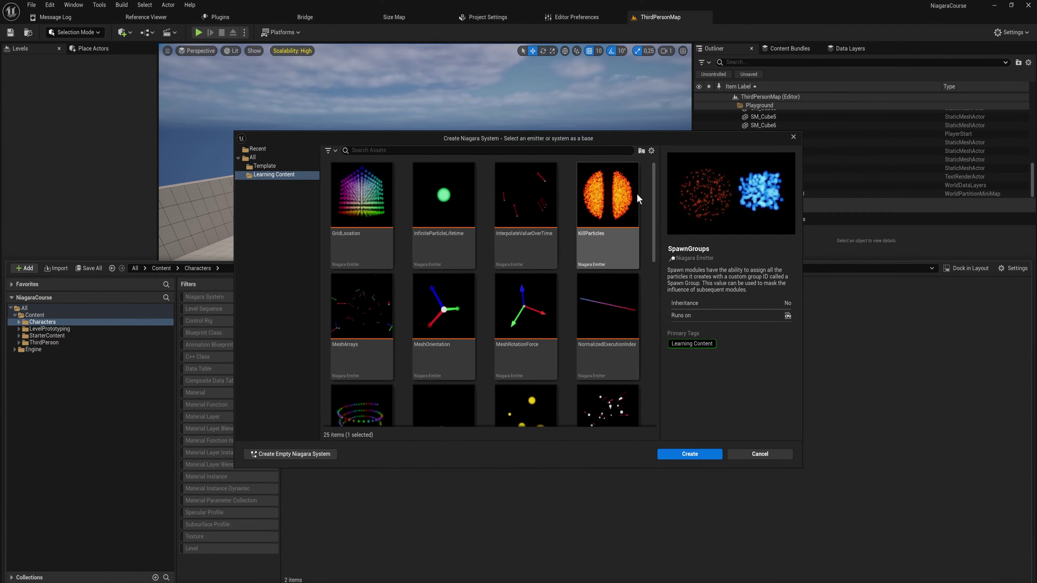
double_click(615, 198)
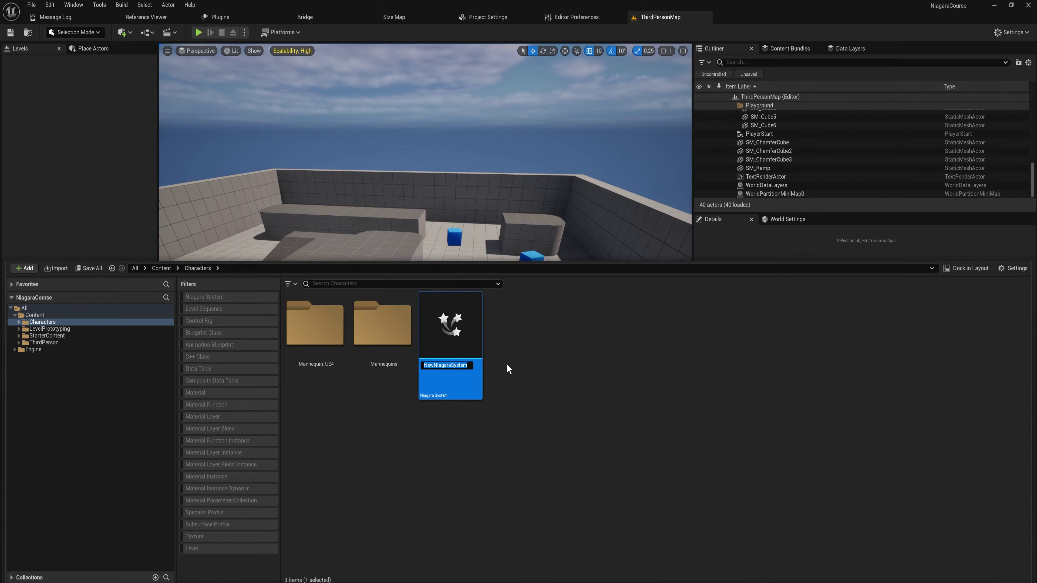
key(Return)
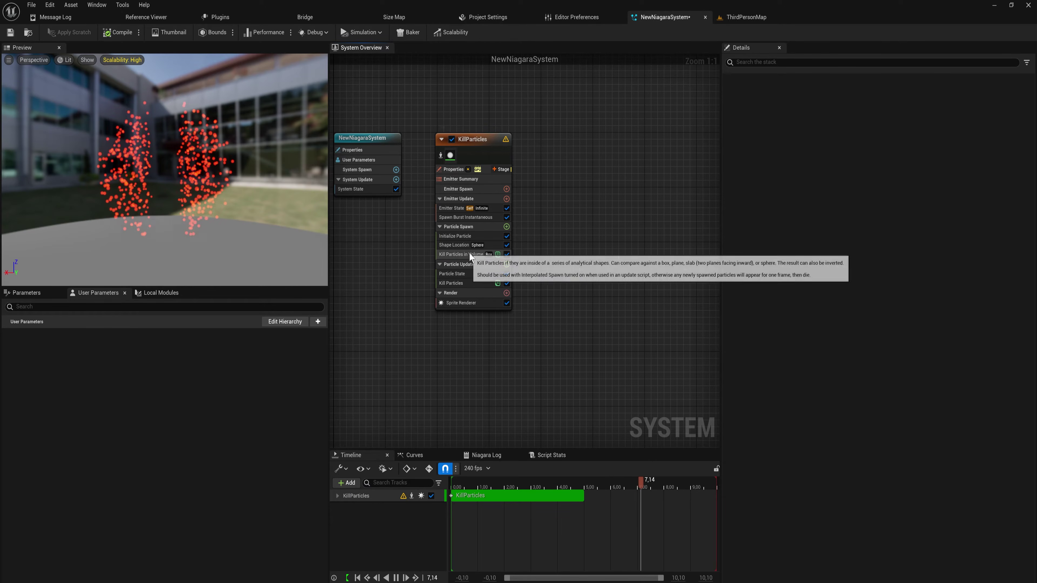
- Inspect the settings of the Kill Particles in Volume module, and close the NewNiagaraSystem editor
click(496, 253)
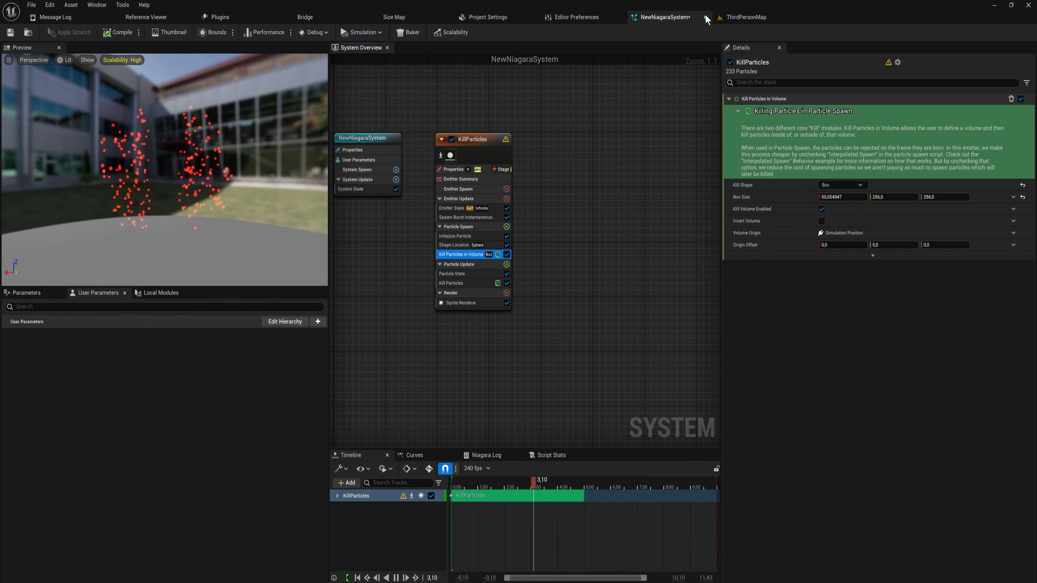
key(ctrl+space)
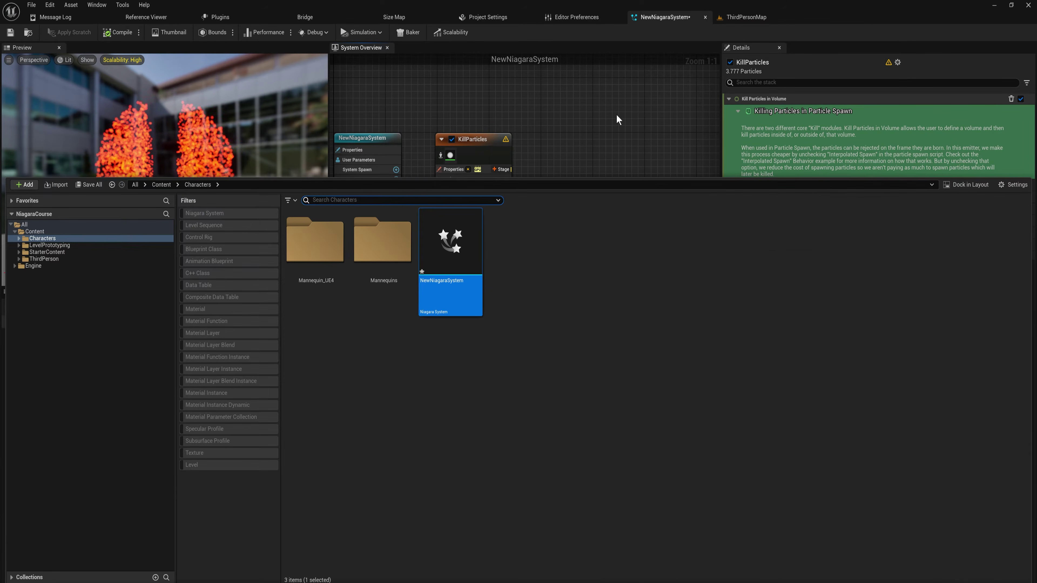
click(705, 18)
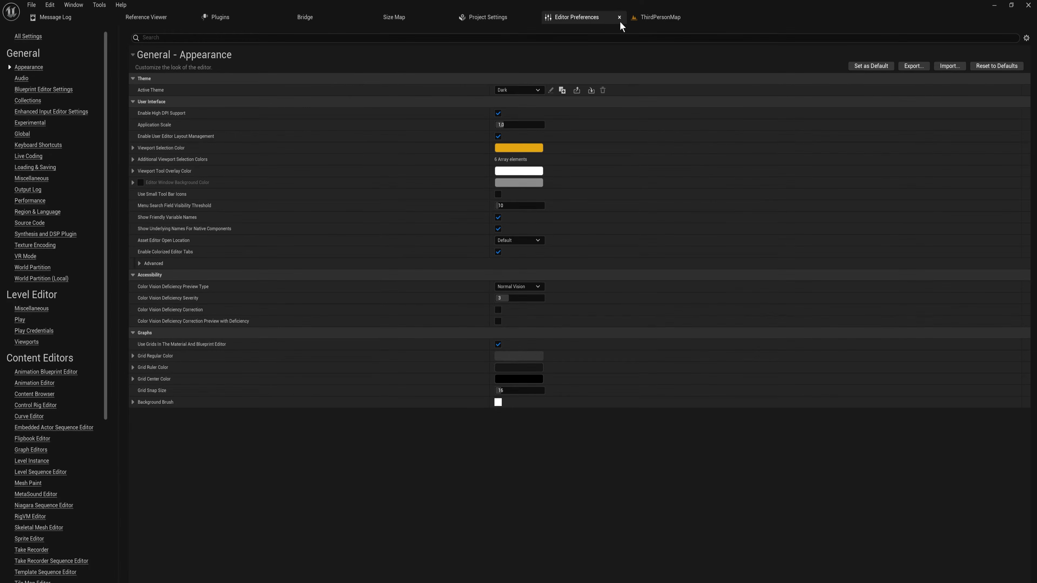
- Return to the ThirdPersonMap level and reopen NewNiagaraSystem from the Characters folder
click(658, 17)
key(ctrl+space)
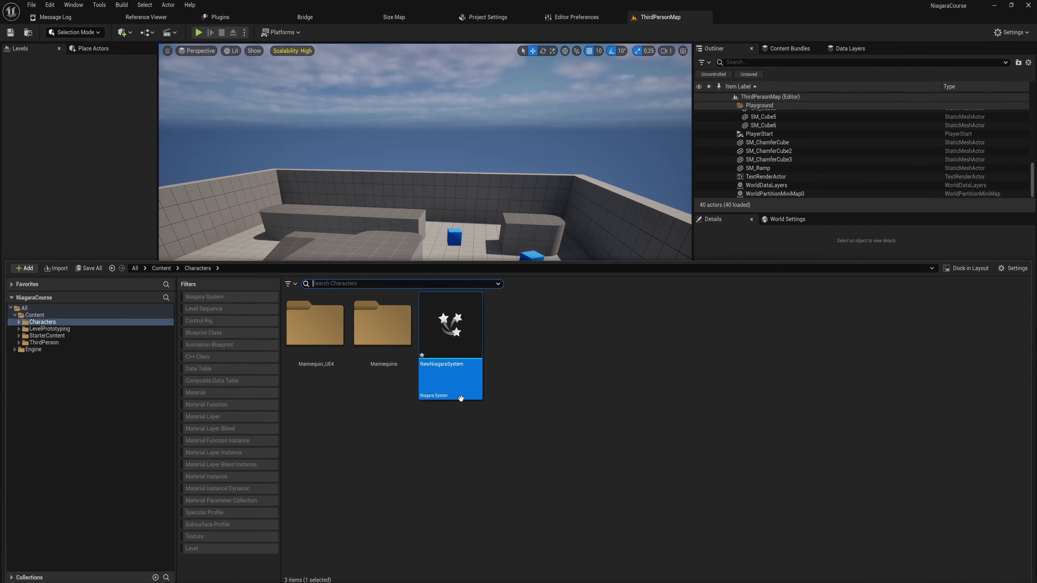
mouse_move(463, 397)
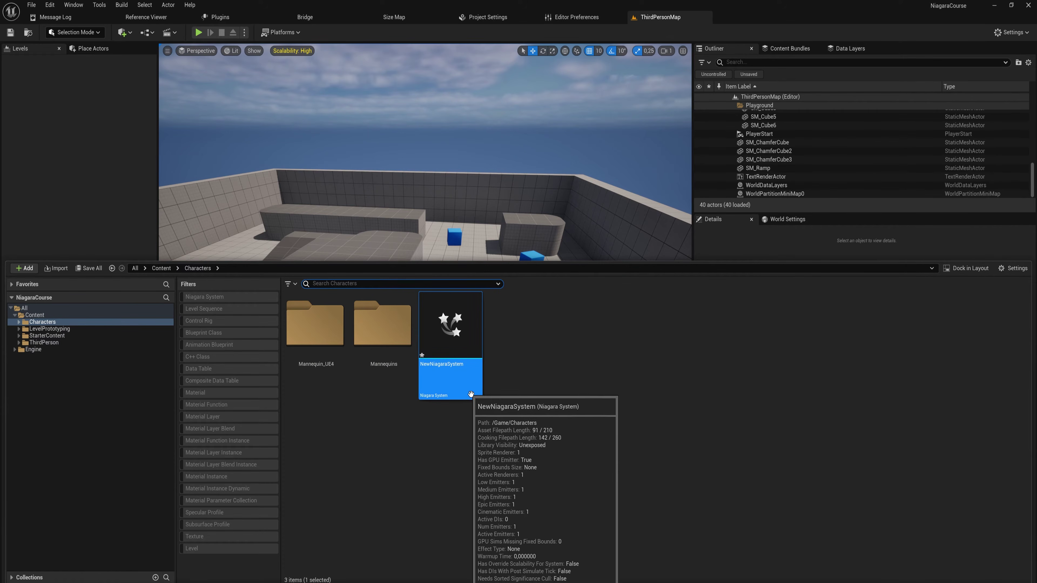
double_click(469, 367)
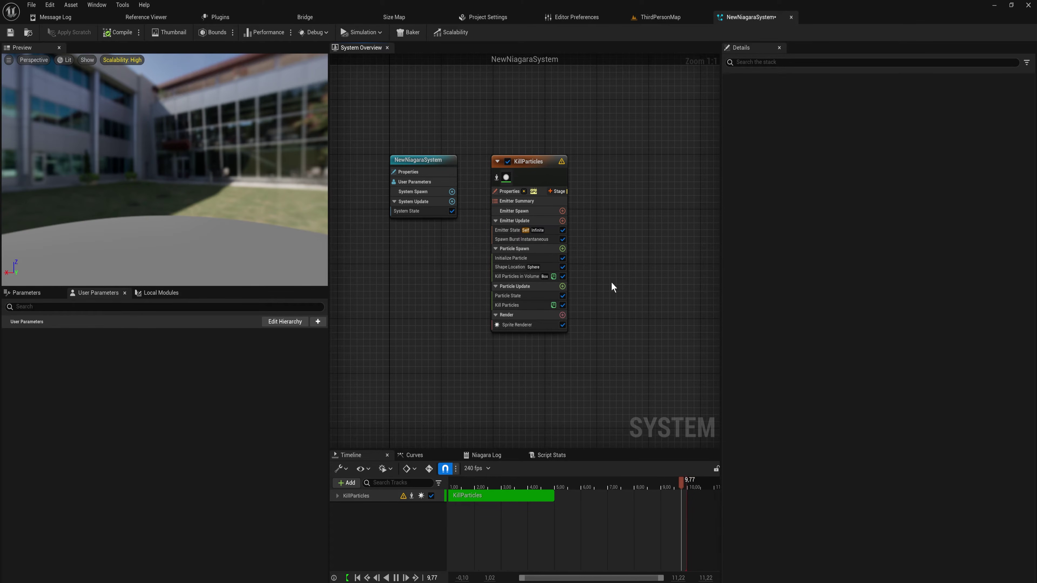
- Examine the KillParticles emitter's module stack and properties in the system overview graph
drag(633, 377, 548, 194)
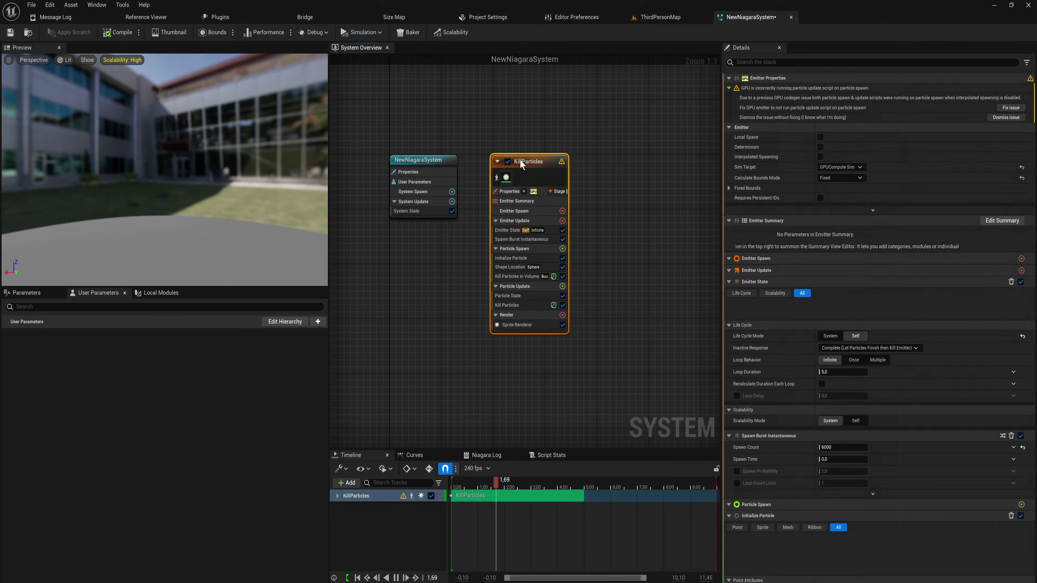
right_drag(596, 163, 527, 173)
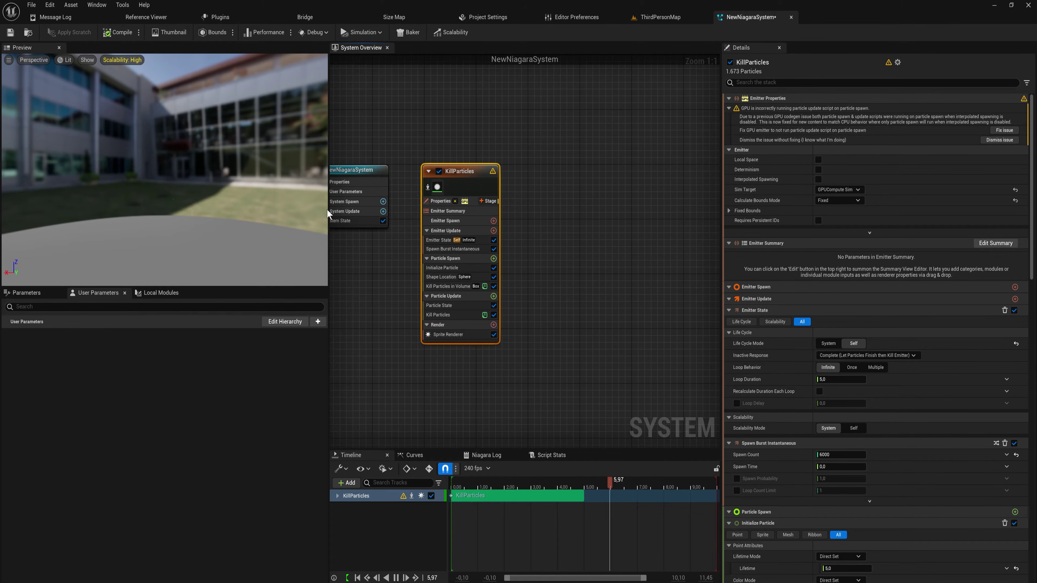
right_drag(535, 229, 572, 226)
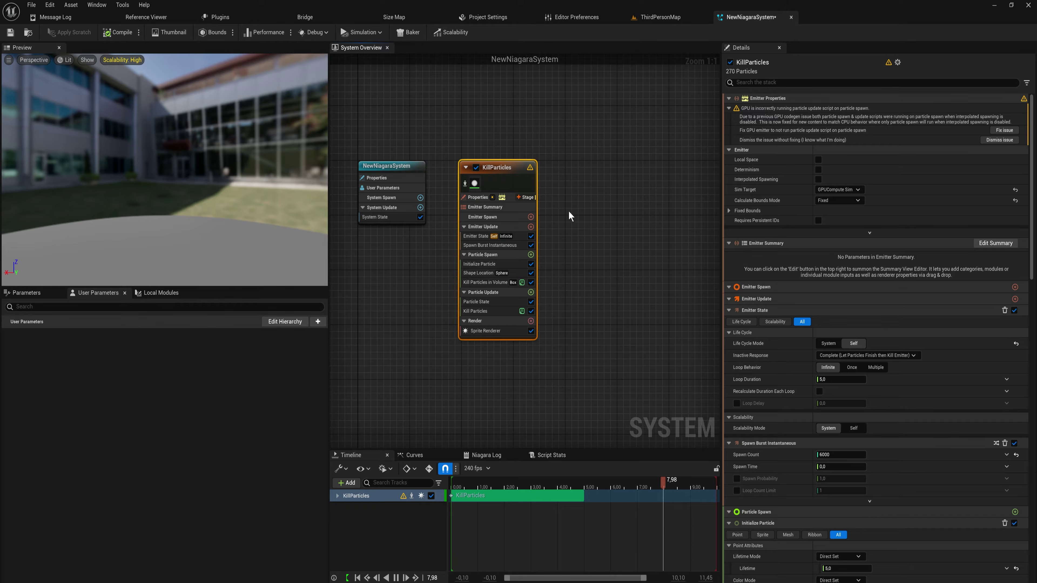
click(568, 211)
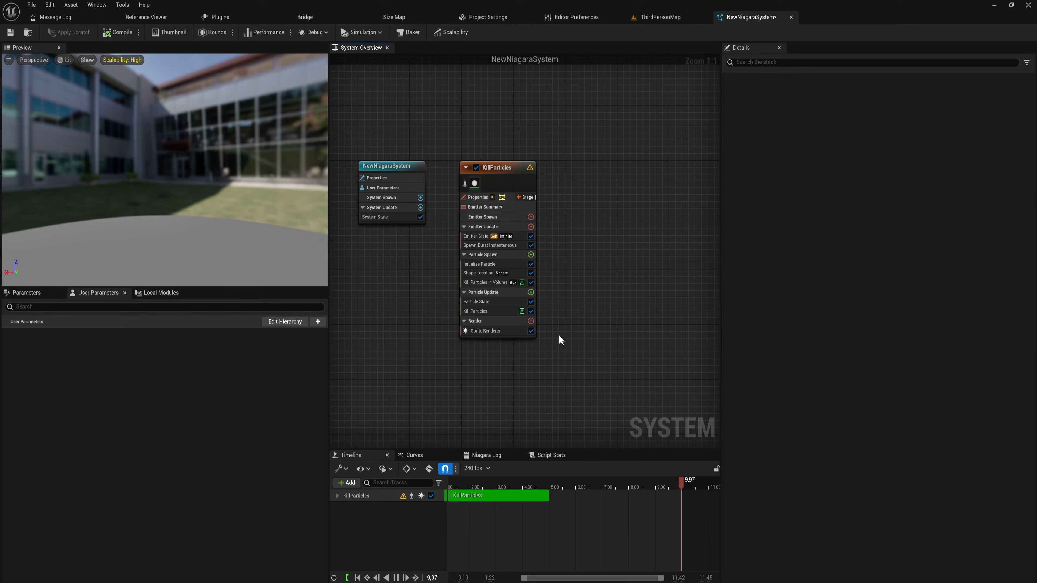
click(494, 168)
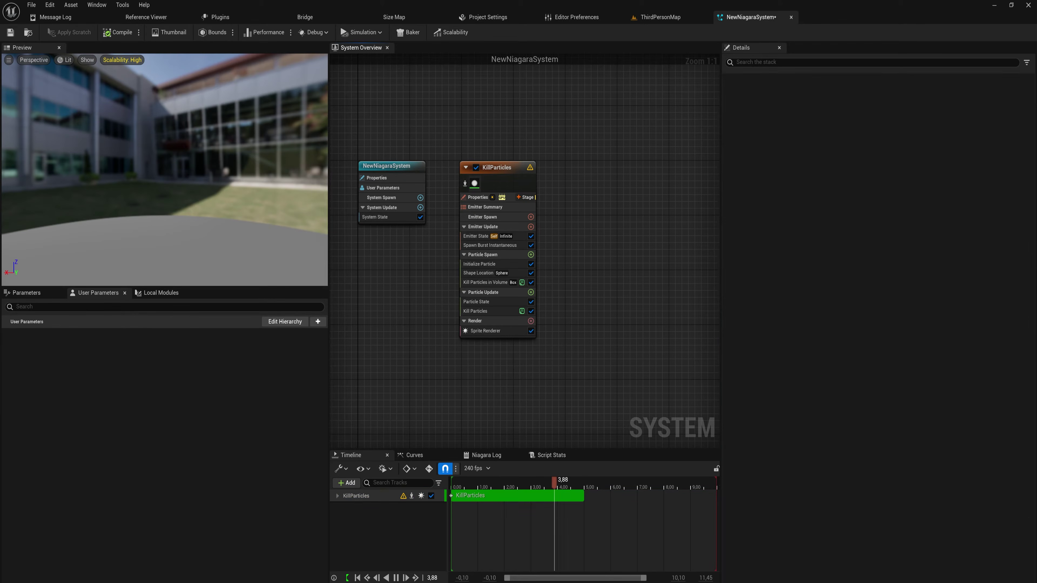
- Add the InfiniteParticleLifetime emitter to NewNiagaraSystem beside the KillParticles emitter
right_drag(599, 235, 548, 255)
right_click(526, 224)
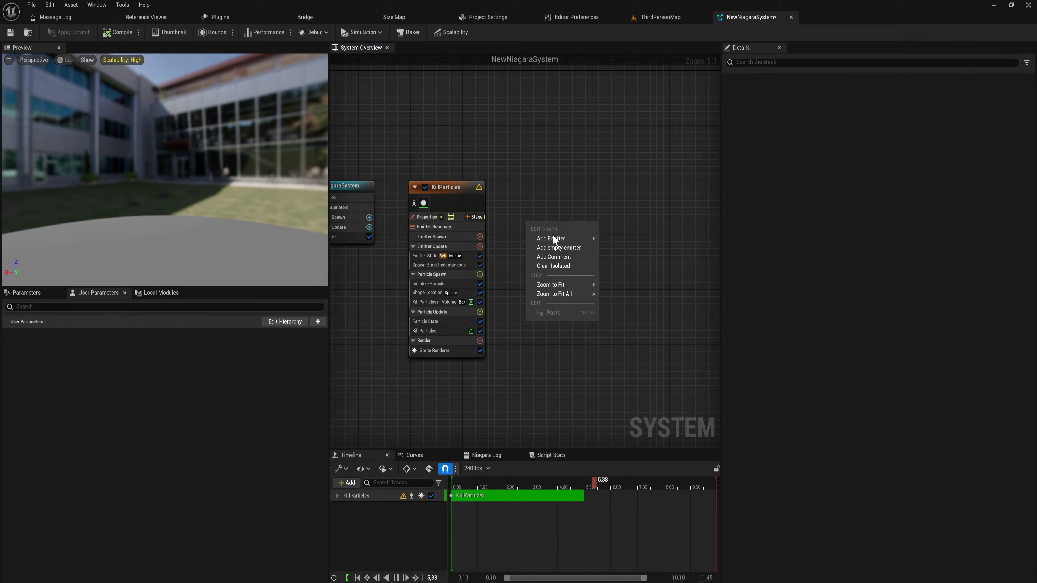
click(549, 235)
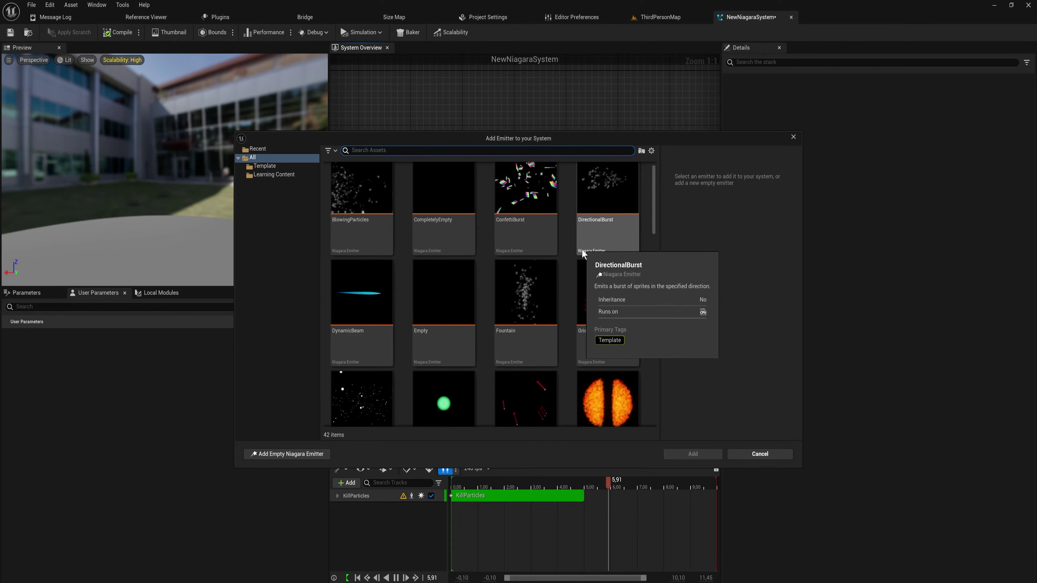
scroll(482, 302, down, 2)
scroll(488, 307, down, 1)
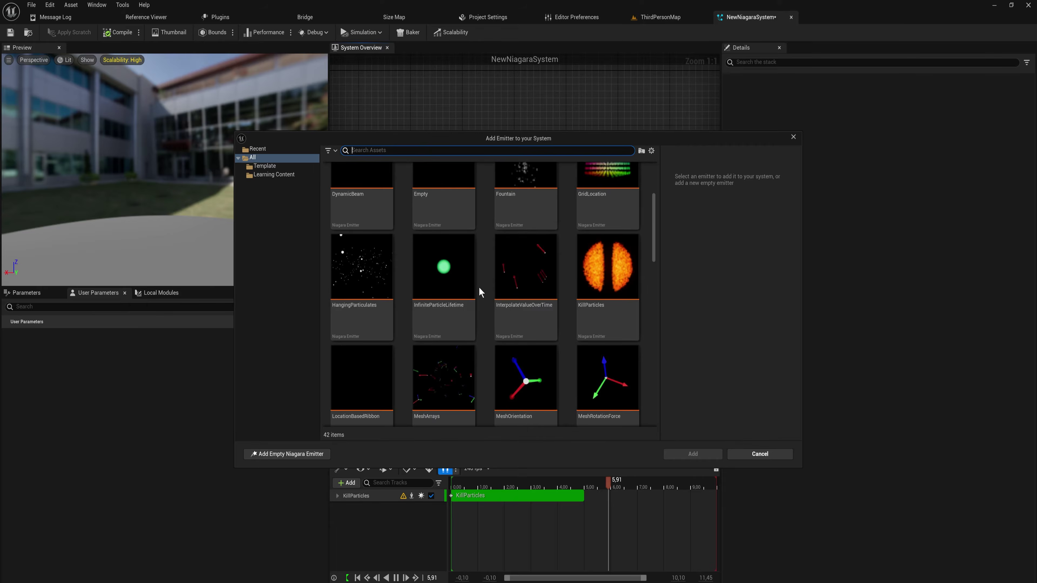
double_click(464, 281)
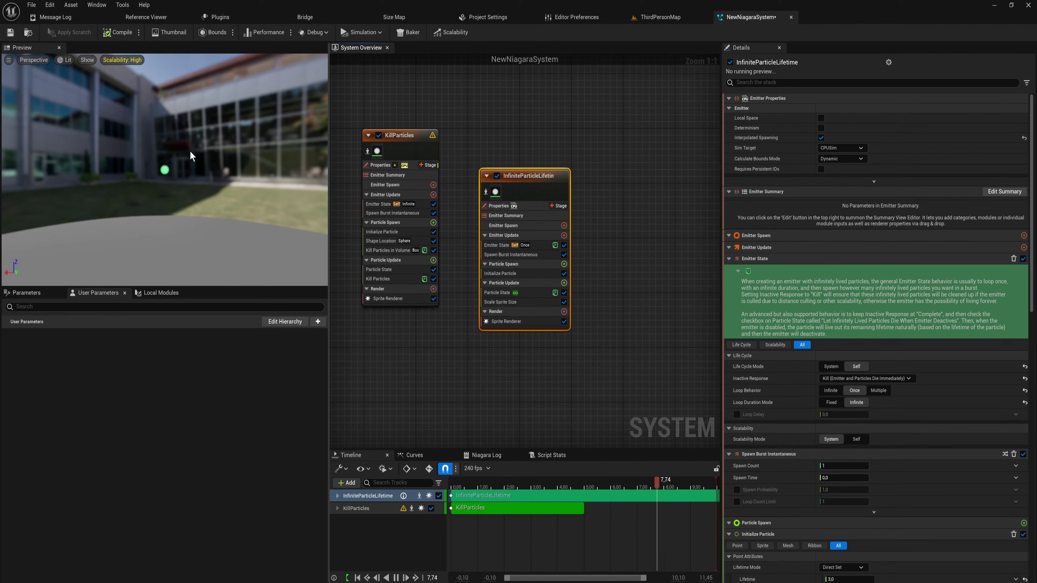
- Examine the KillParticles and InfiniteParticleLifetime emitters together in the system overview and the particle preview
drag(178, 168, 179, 229)
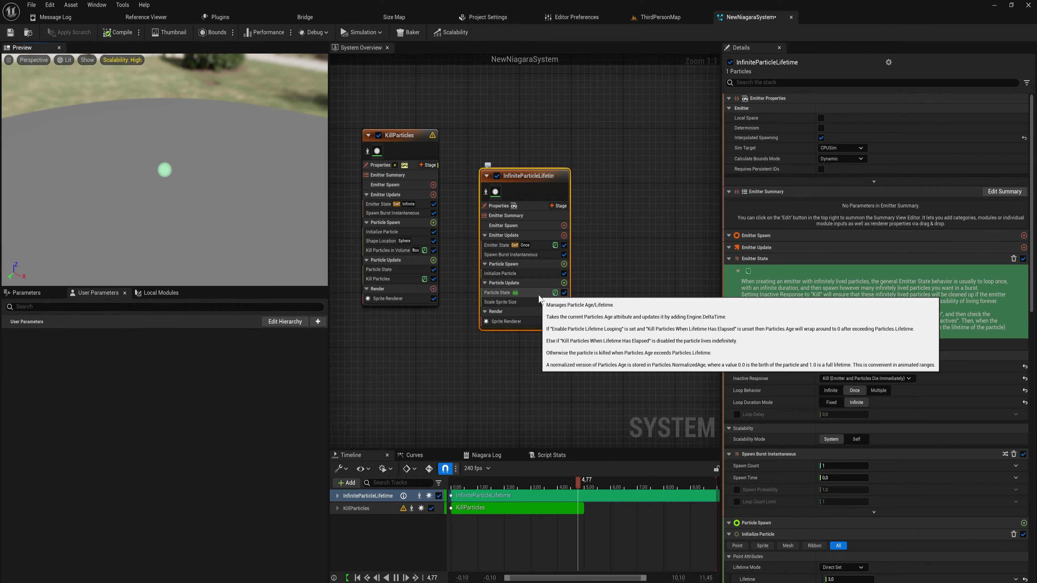
scroll(457, 163, down, 3)
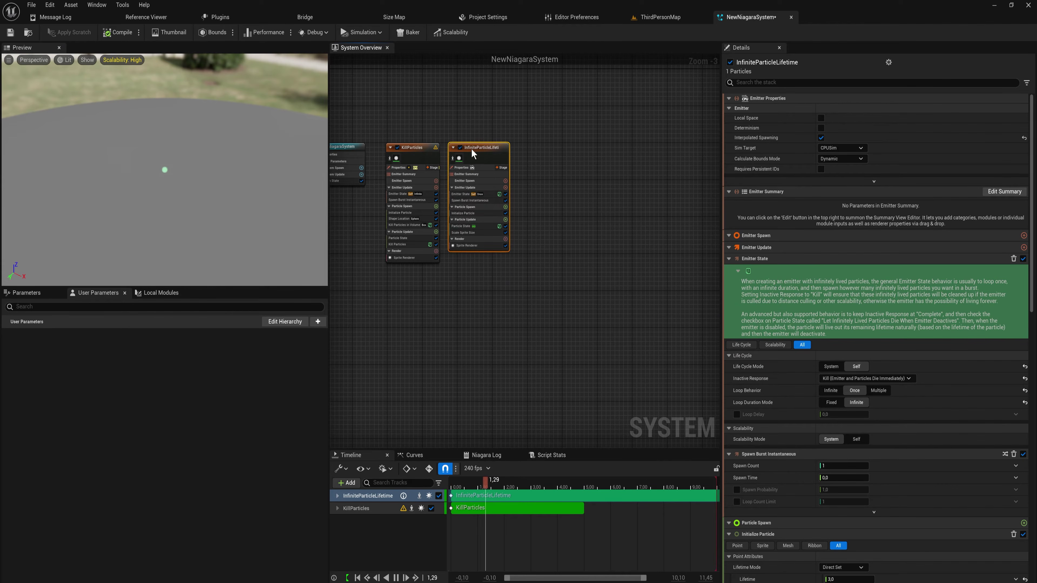
right_drag(469, 123, 580, 158)
click(498, 220)
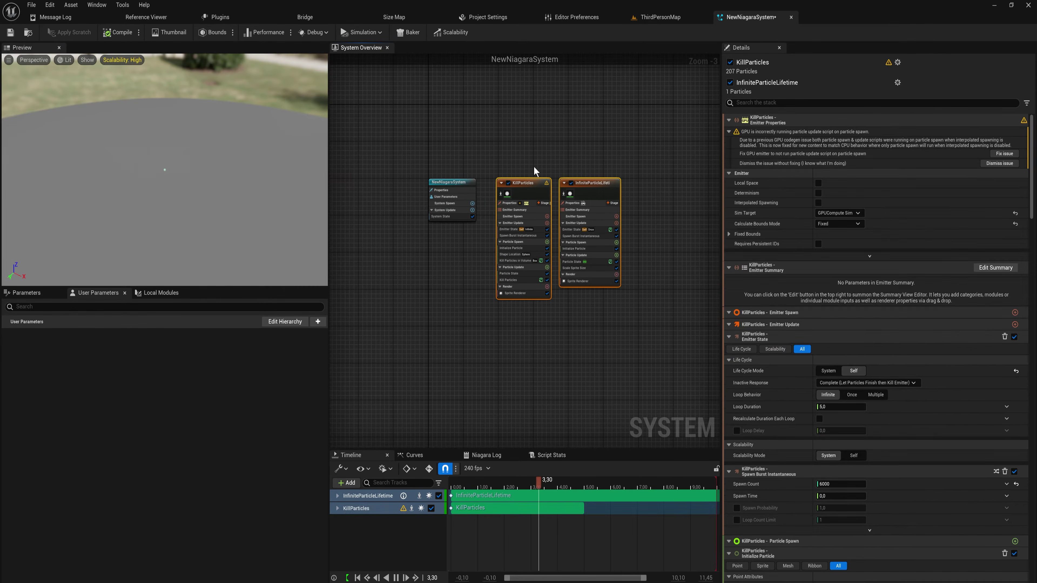
drag(532, 159, 497, 254)
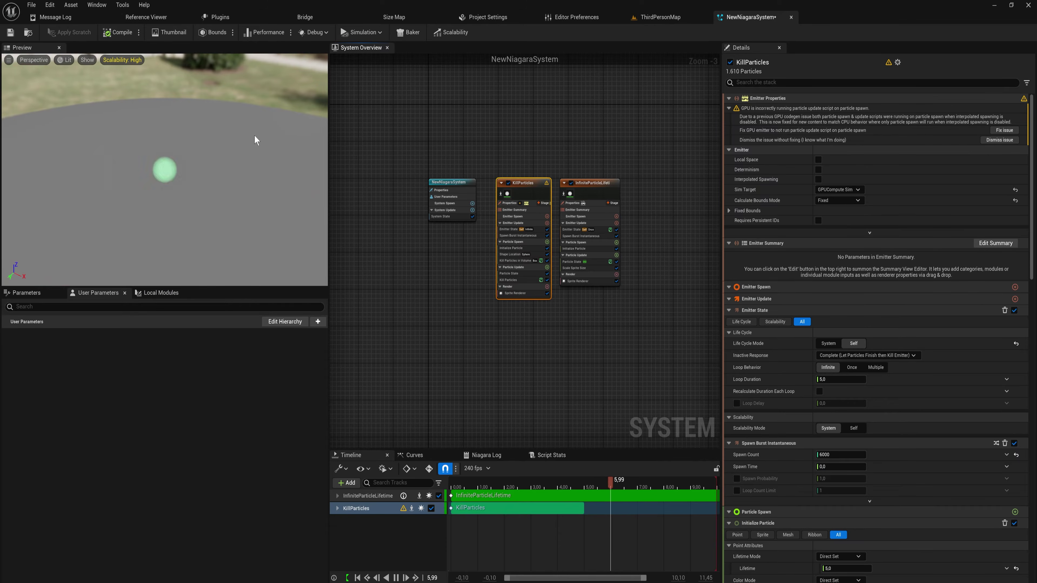
drag(269, 195, 253, 169)
scroll(502, 174, up, 2)
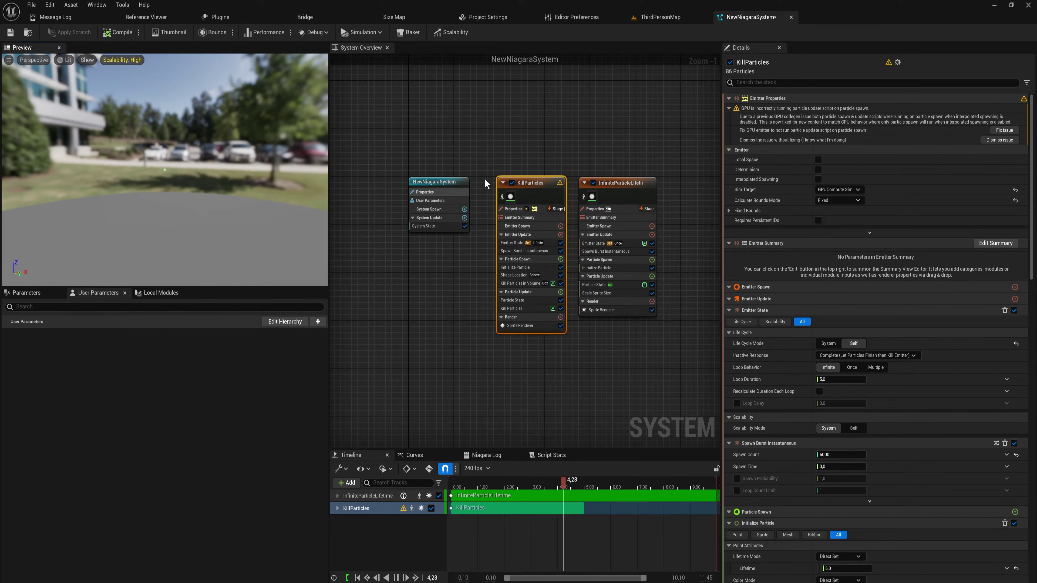
drag(623, 151, 523, 231)
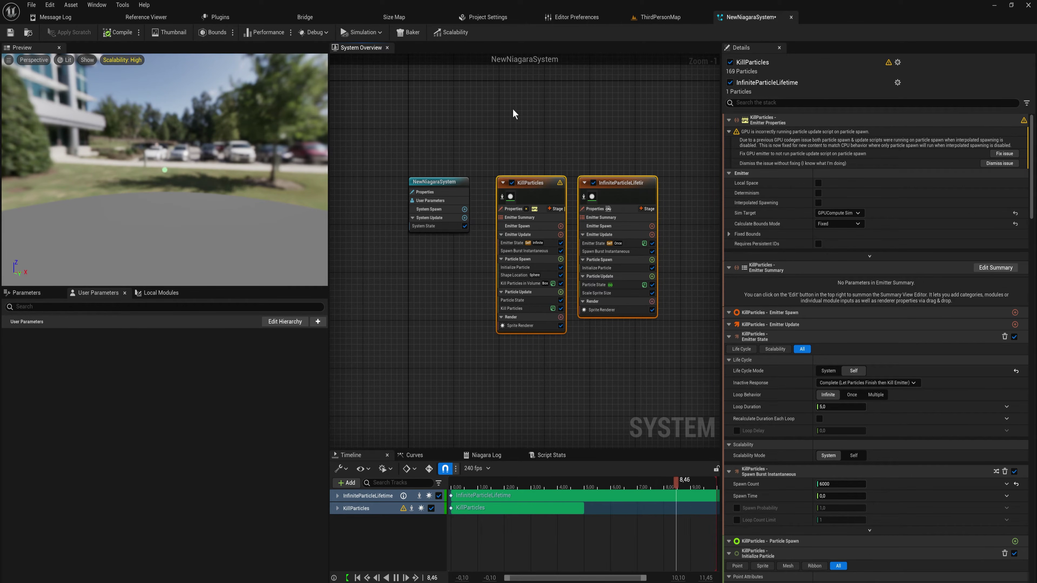
- Return to the ThirdPersonMap level and show the Characters folder in the Content Drawer with no asset selected
click(660, 16)
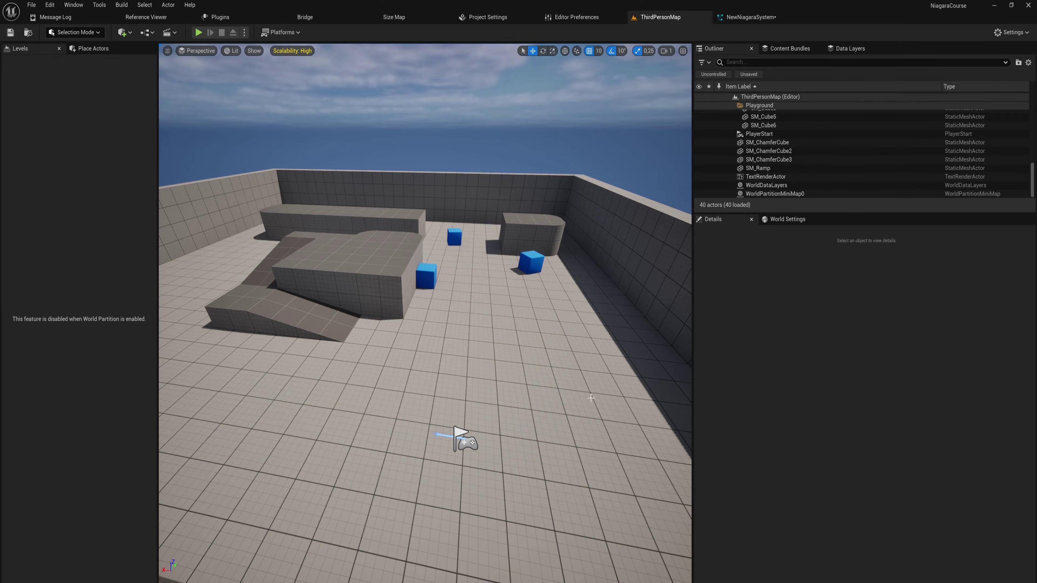
key(ctrl+space)
click(529, 360)
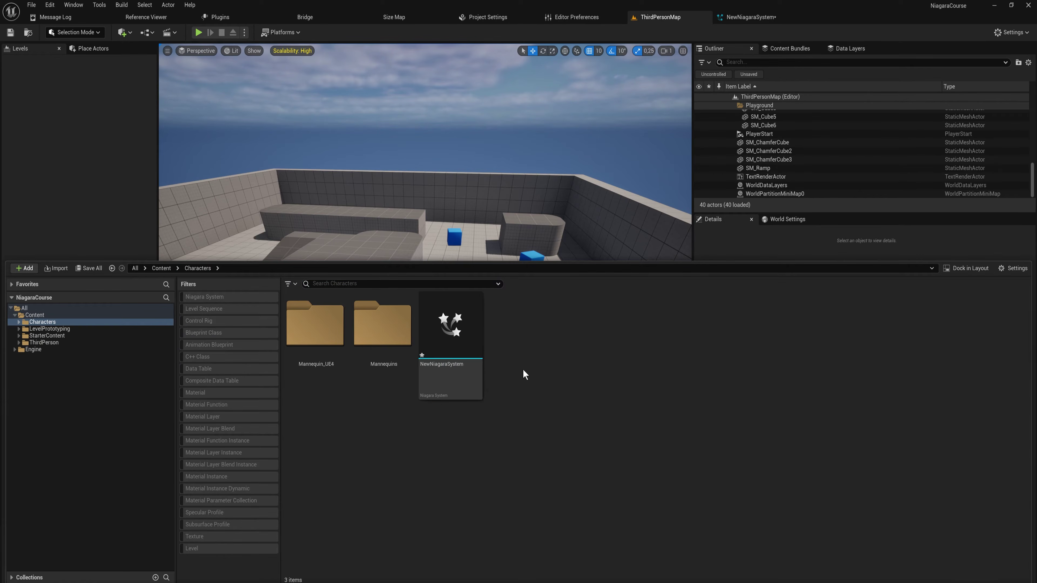
- Start a new Niagara Emitter in the Characters folder and browse the Template emitters as its base
right_click(523, 370)
mouse_move(558, 361)
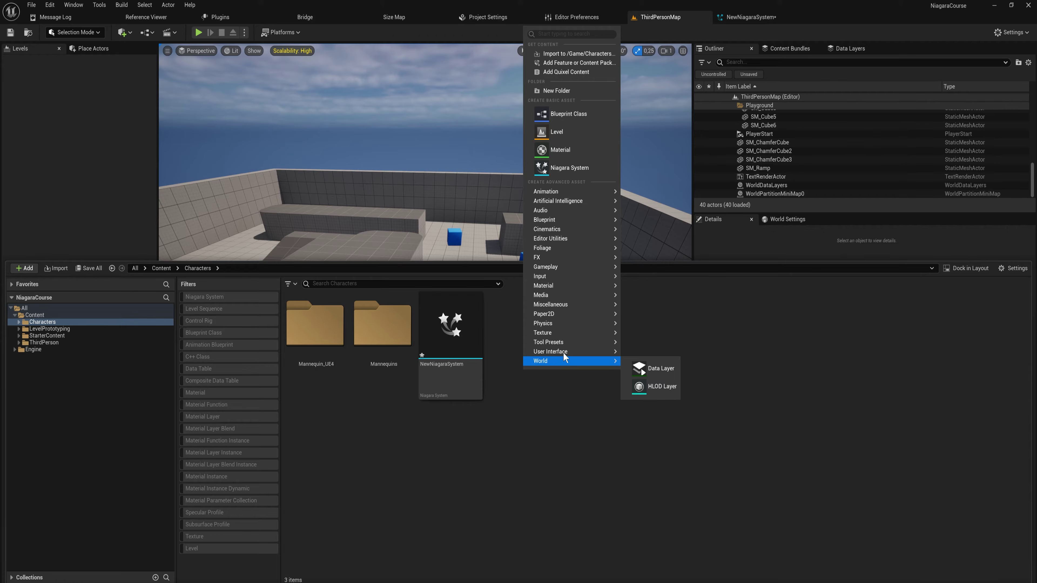
mouse_move(577, 260)
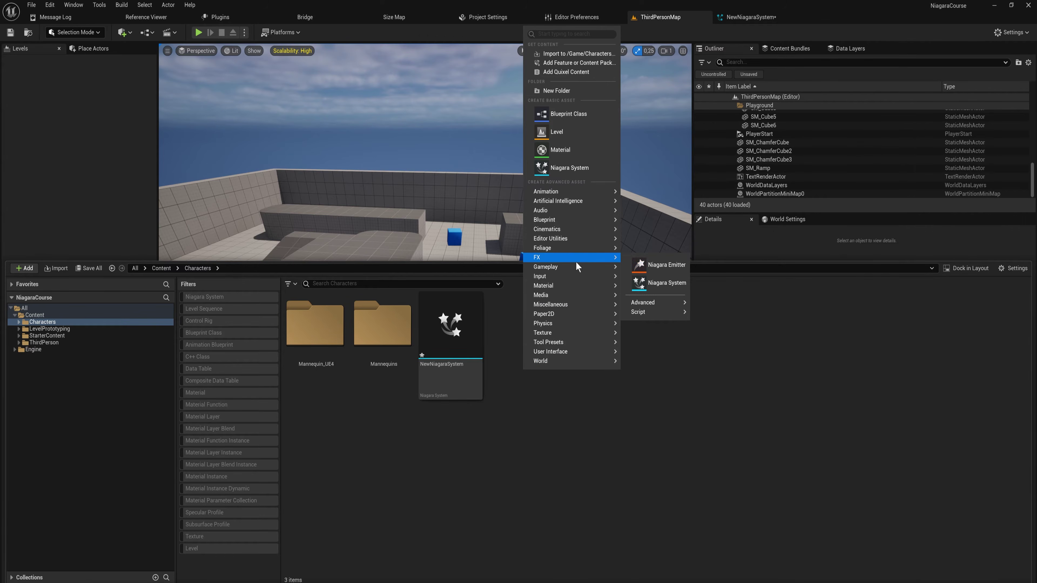
click(659, 264)
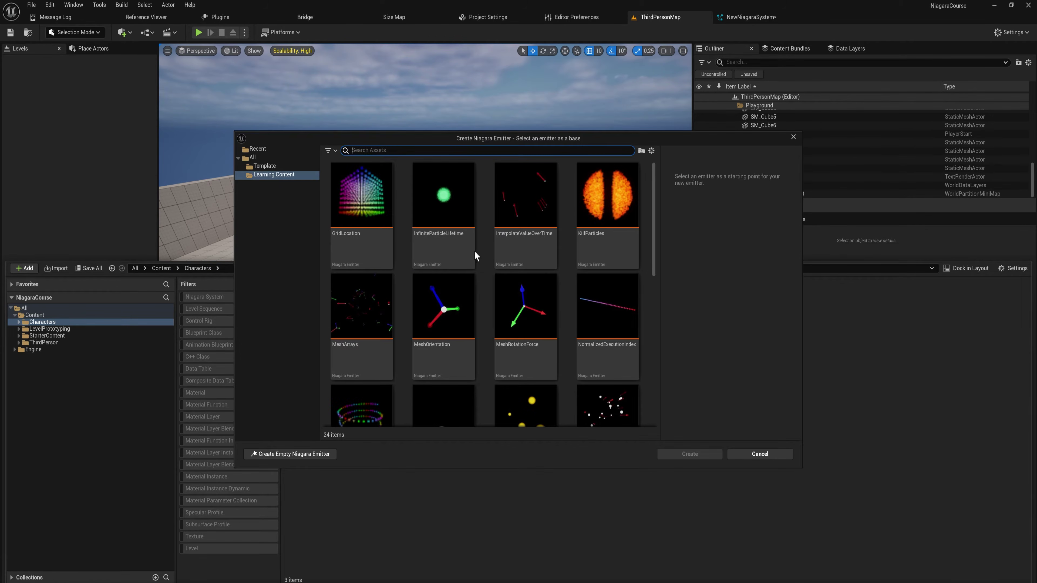
mouse_move(653, 178)
mouse_down()
mouse_move(650, 364)
mouse_move(652, 162)
mouse_up()
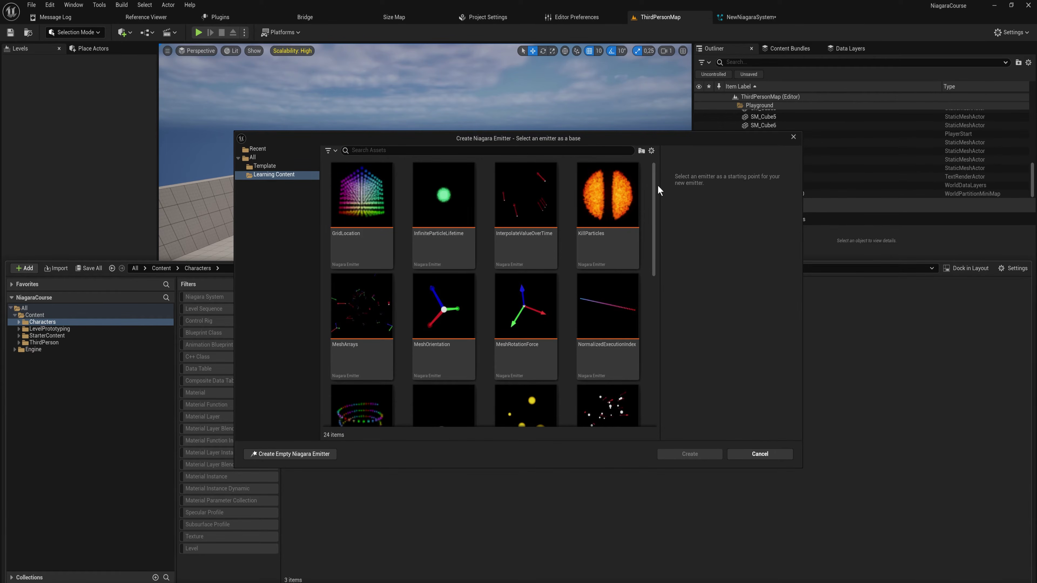
mouse_move(654, 187)
mouse_down()
mouse_move(644, 359)
mouse_move(652, 171)
mouse_up()
click(261, 158)
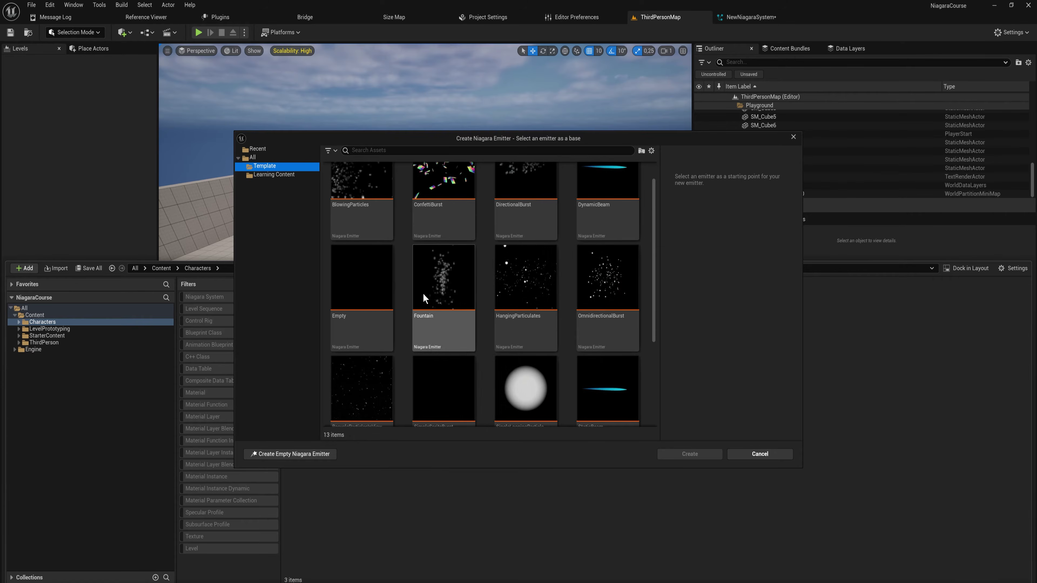
- Create the Niagara Emitter from the OmnidirectionalBurst template and name it BrustFx1
click(425, 292)
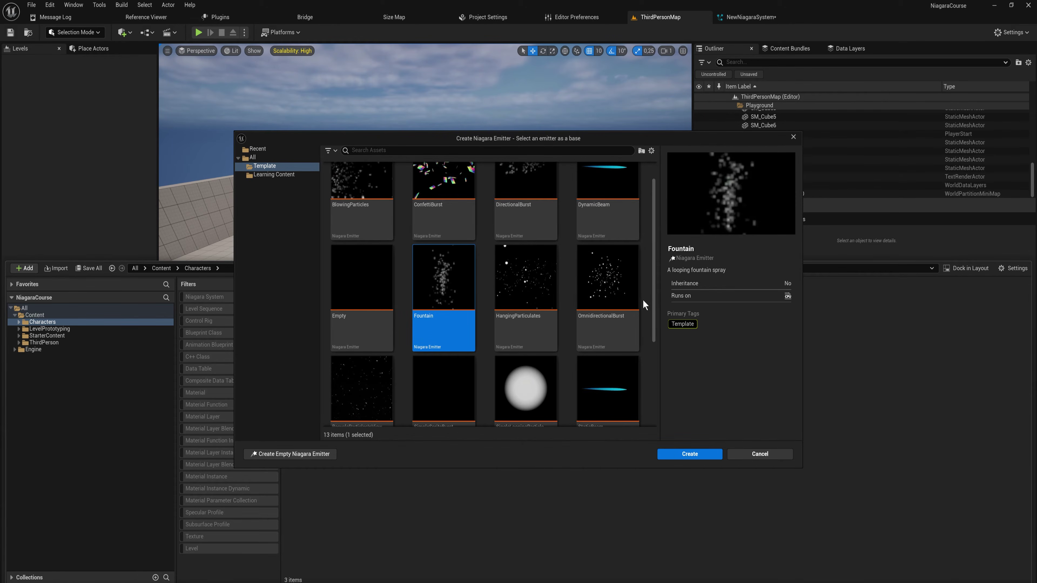
drag(654, 291, 656, 322)
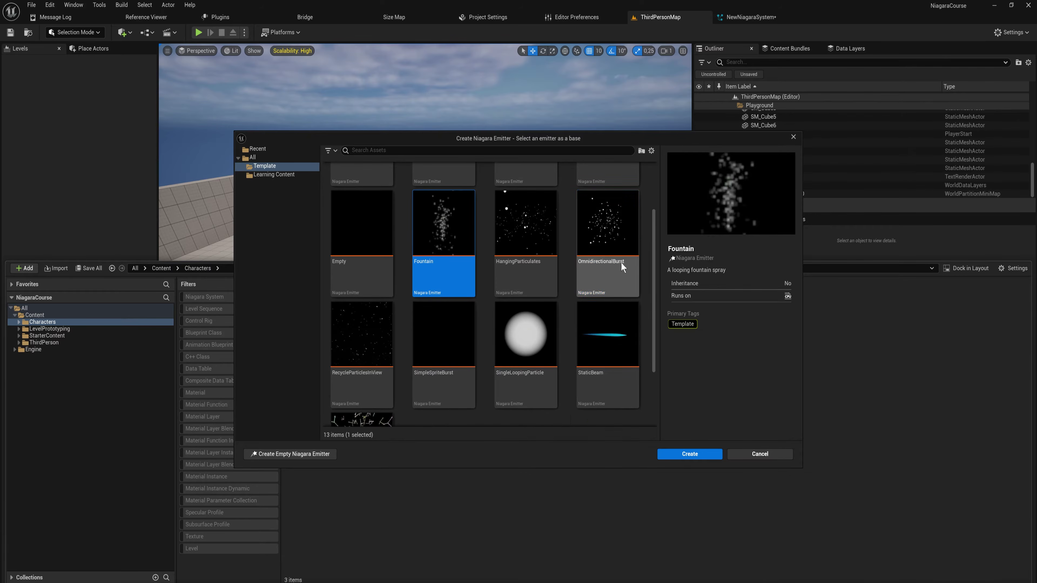
click(617, 250)
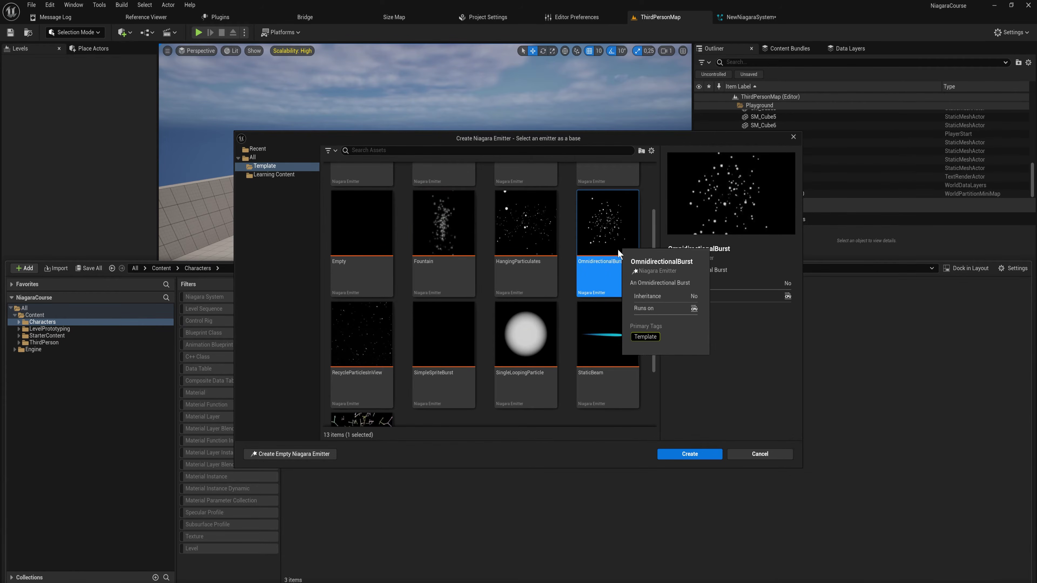
click(679, 458)
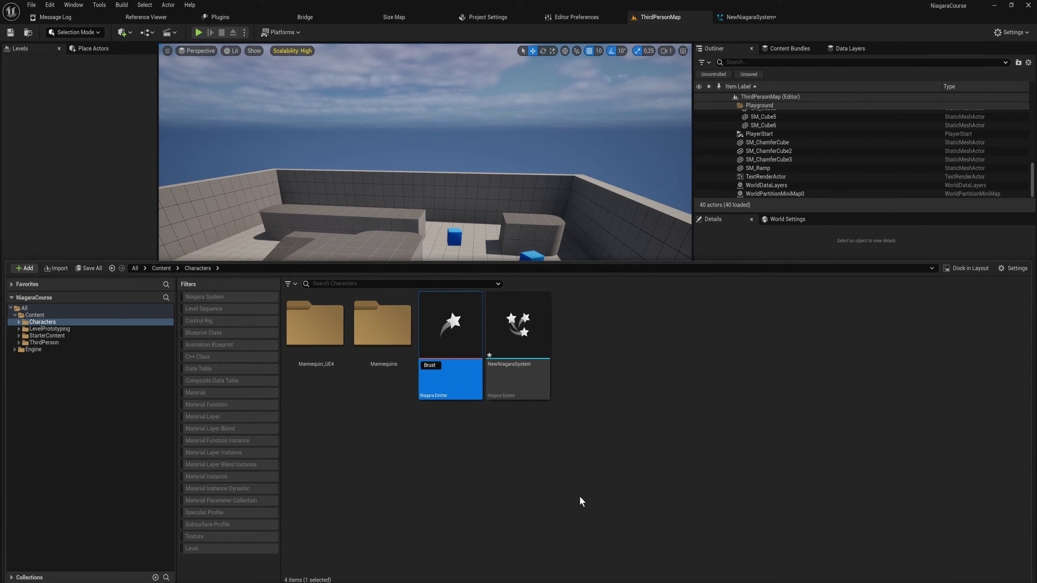
text(BrustFx1)
key(Return)
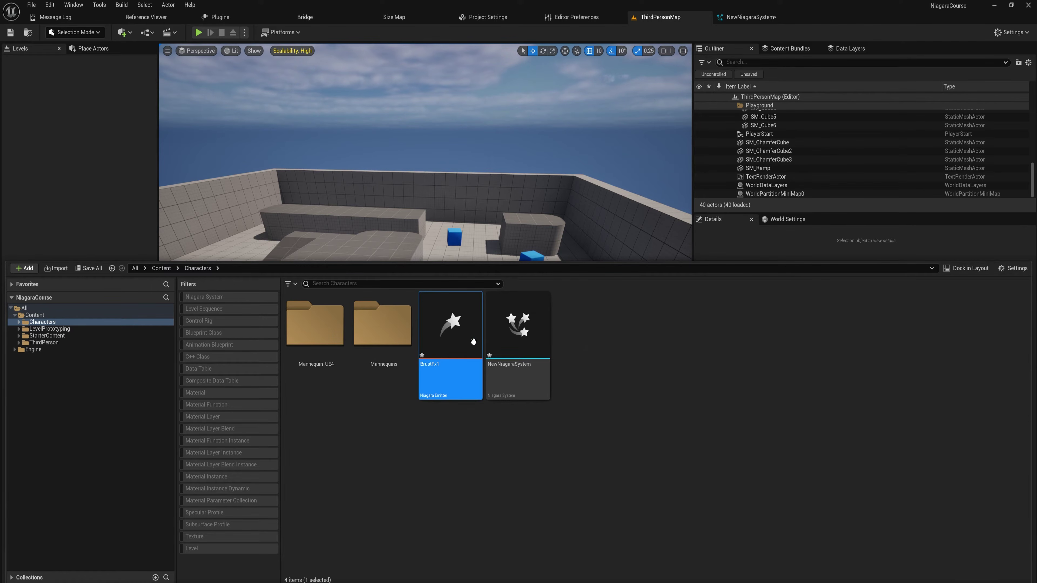
- Open the BrustFx1 emitter and examine its particle preview and module stack
double_click(465, 339)
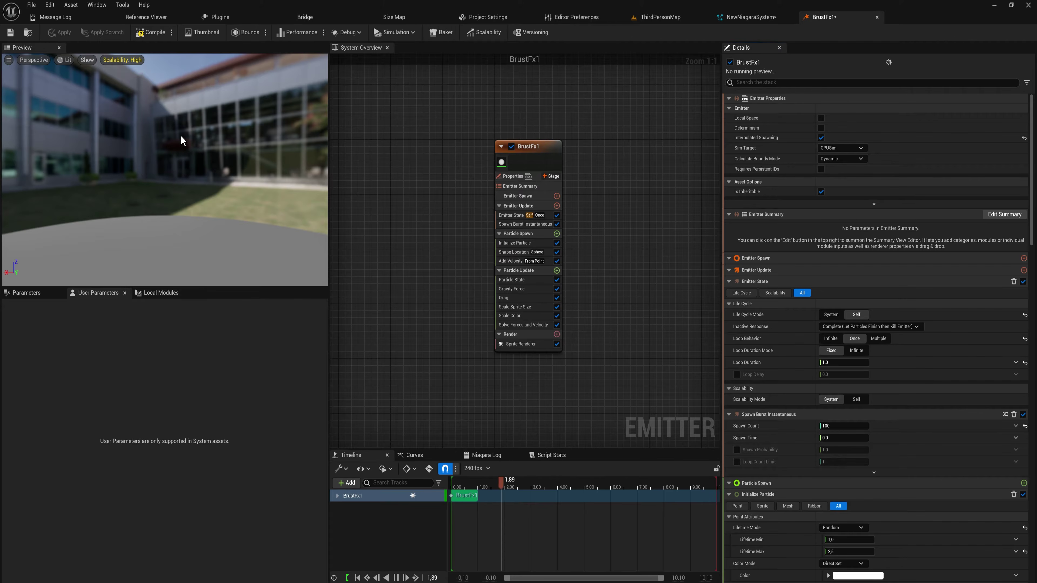
mouse_move(180, 139)
mouse_down()
mouse_move(180, 111)
mouse_move(179, 172)
mouse_move(177, 145)
mouse_up()
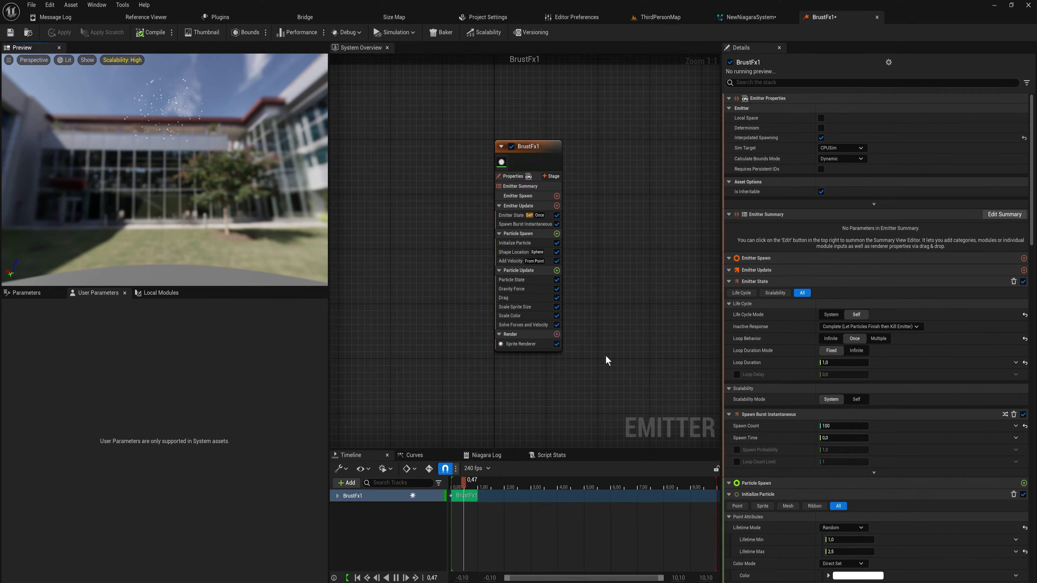
drag(609, 376, 409, 167)
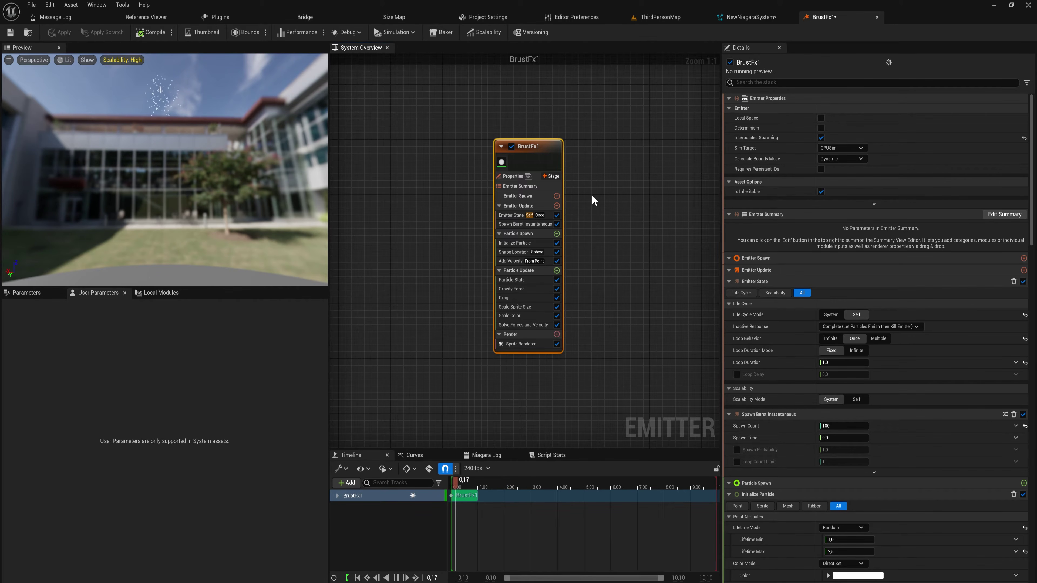
- Return to ThirdPersonMap and try to place the BrustFx1 emitter from the Characters folder directly into the level
click(669, 17)
key(ctrl+space)
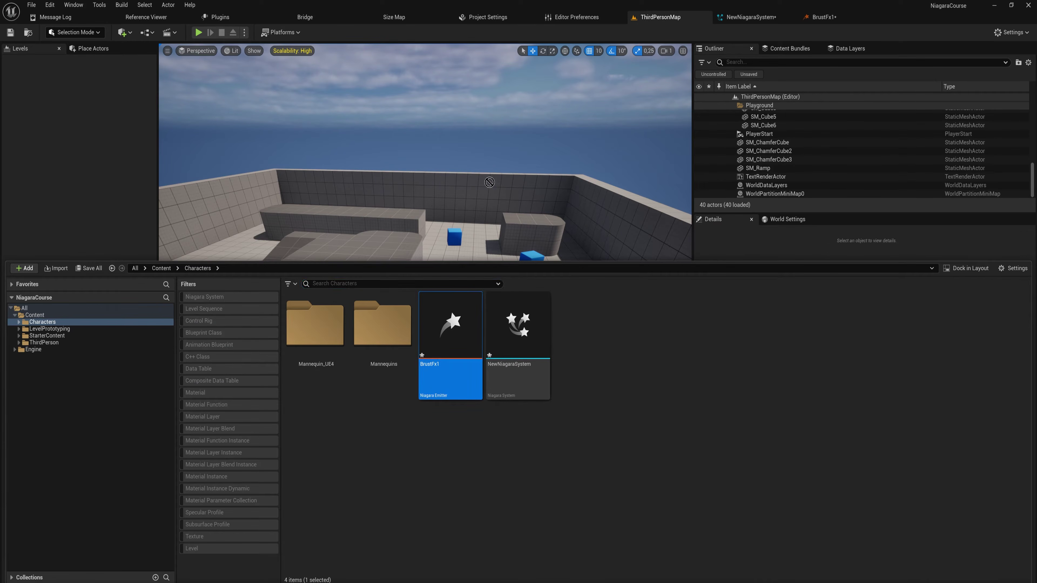
drag(450, 326, 423, 195)
- Open NewNiagaraSystem and add the BrustFx1 emitter to its overview graph beside InfiniteParticleLifetime
double_click(508, 351)
right_drag(531, 363, 410, 344)
right_click(565, 248)
click(592, 266)
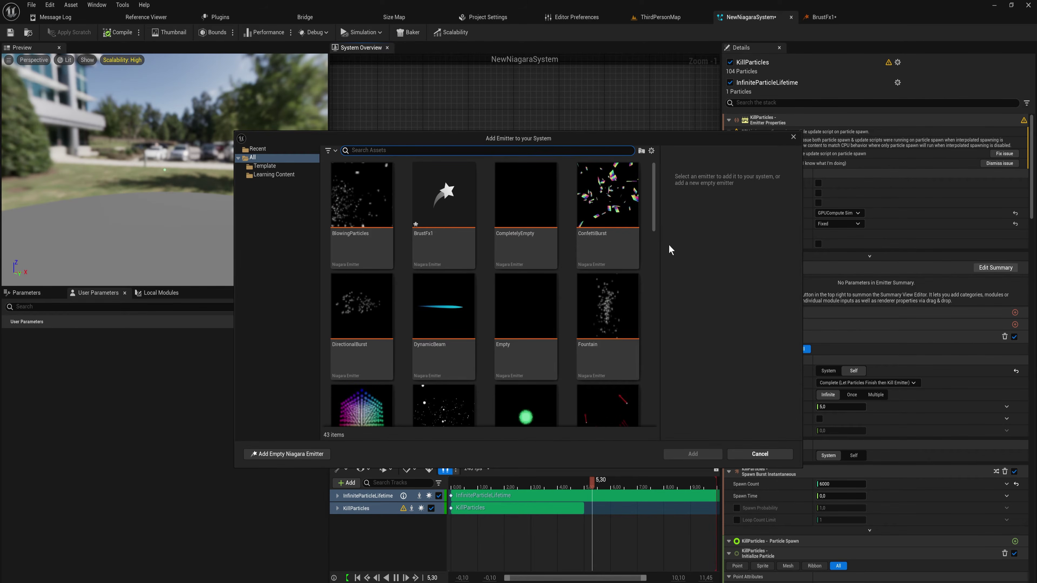
click(453, 205)
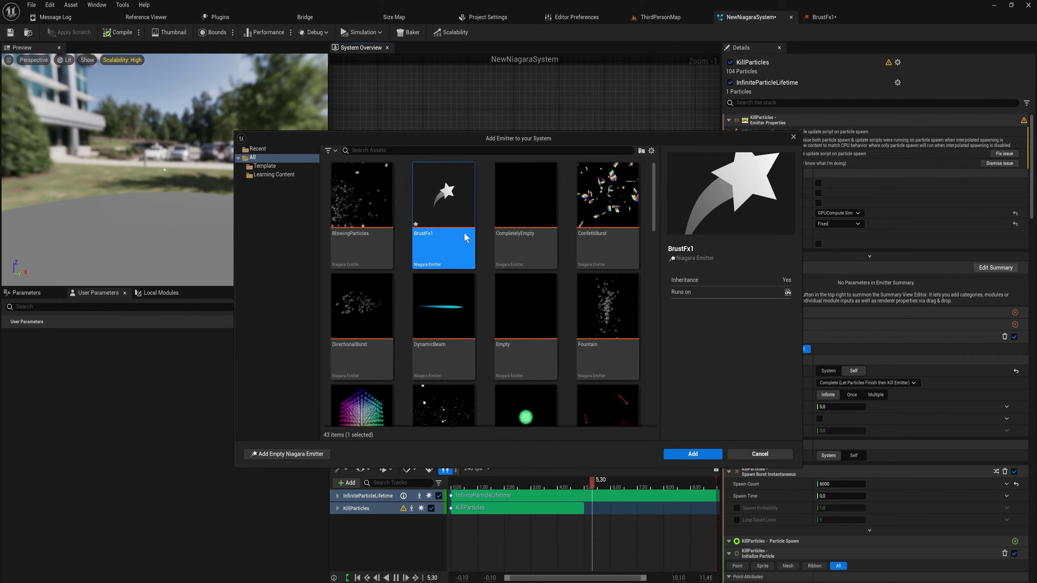
click(690, 454)
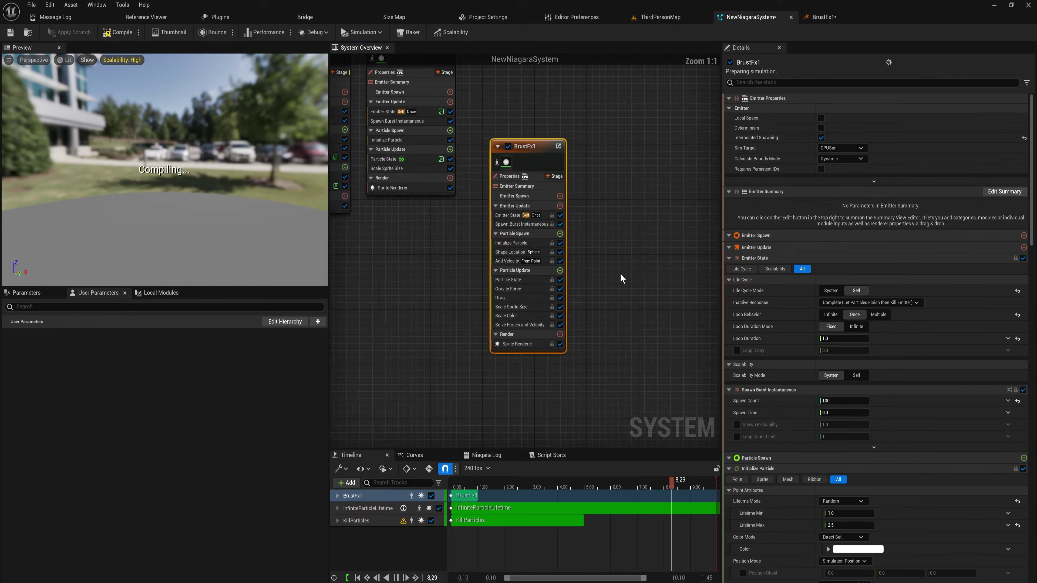
drag(568, 313, 573, 202)
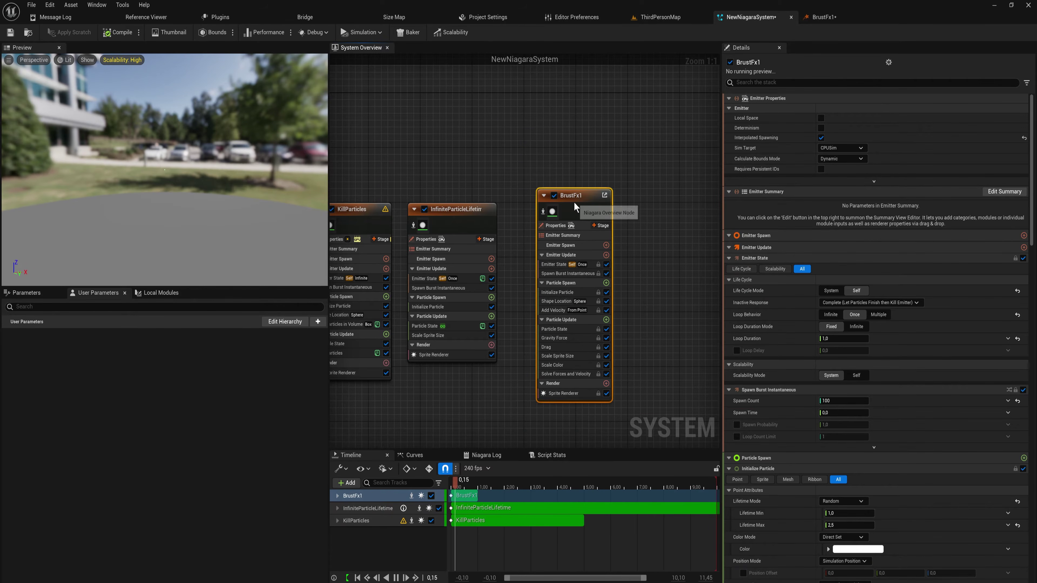
- View the BrustFx1 emitter asset, and move its node in NewNiagaraSystem closer to the InfiniteParticleLifetime emitter
click(821, 16)
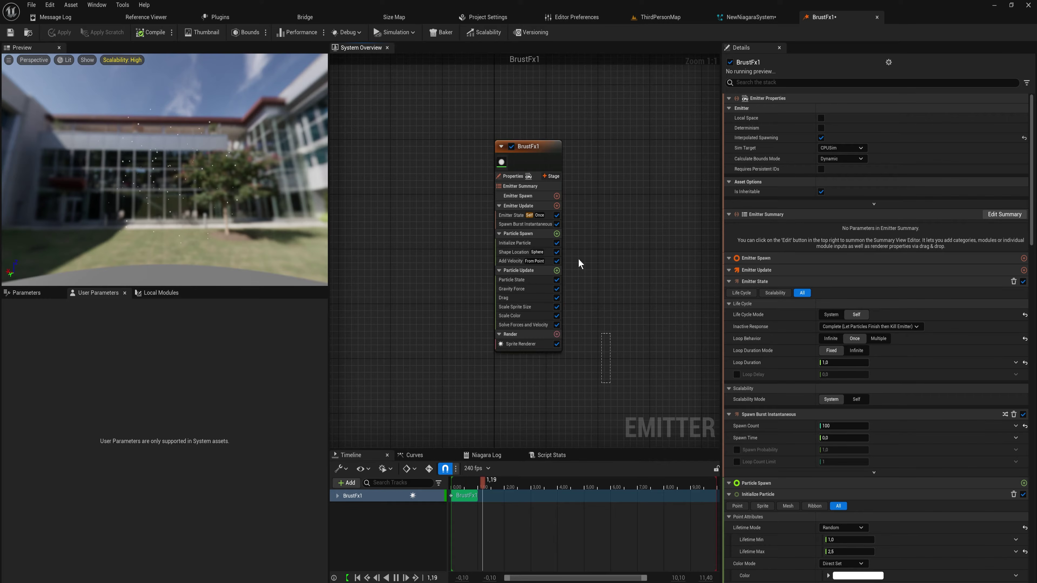
click(752, 18)
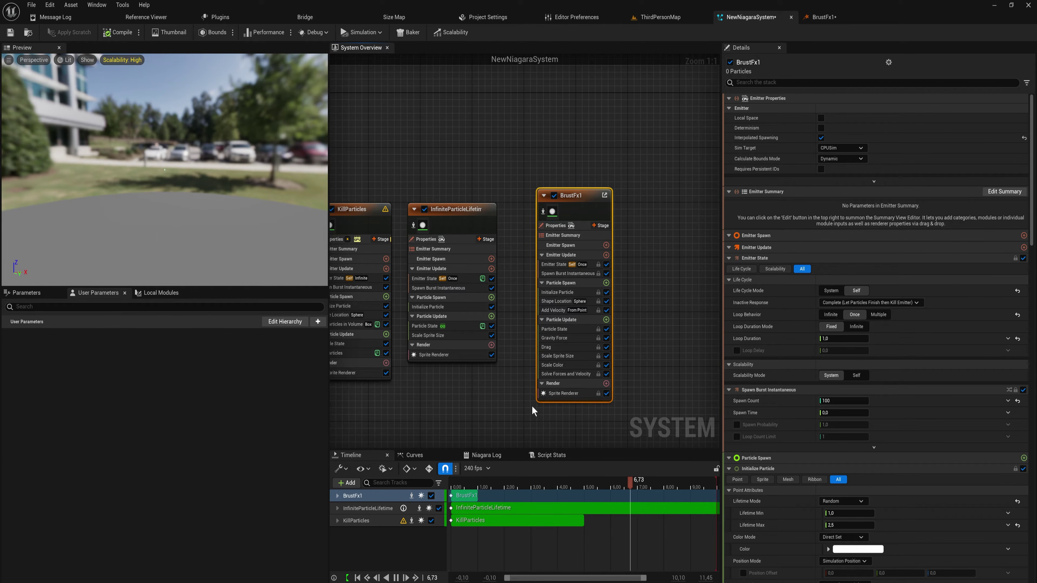
drag(590, 193, 562, 215)
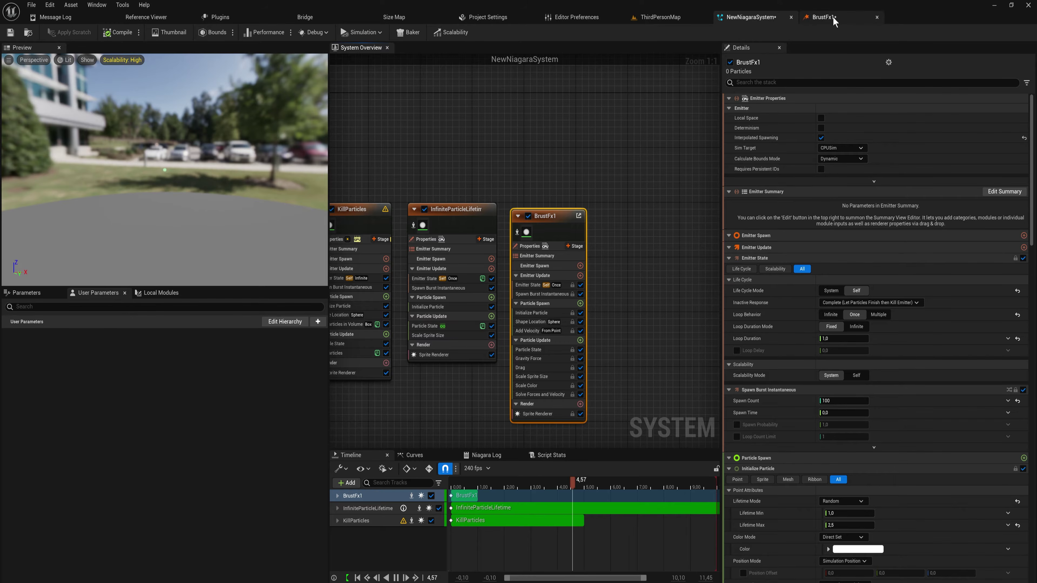
- Examine the module stack of the standalone BrustFx1 emitter asset for comparison with its copy in the system
click(813, 17)
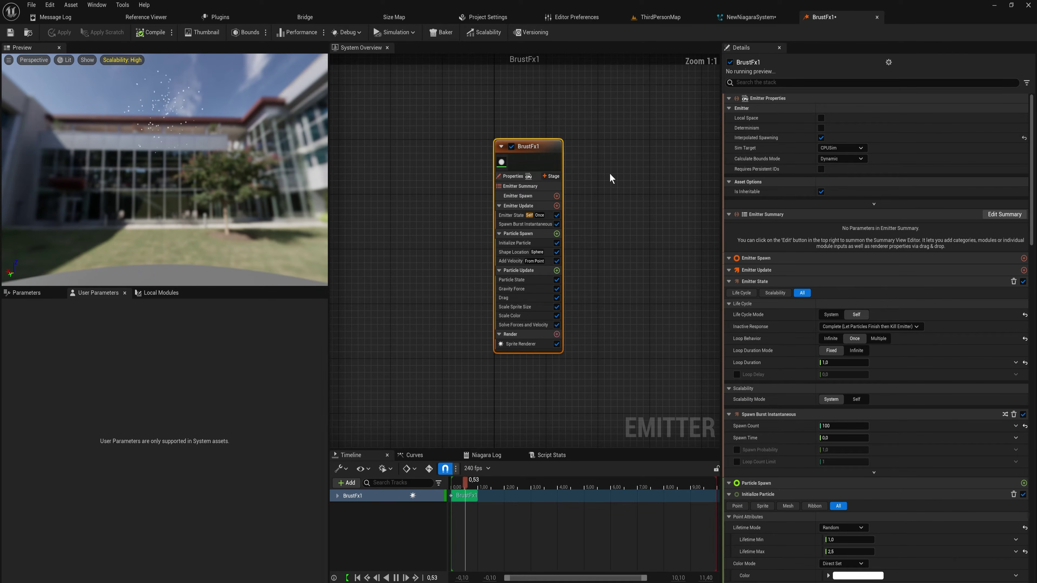
drag(587, 197, 411, 491)
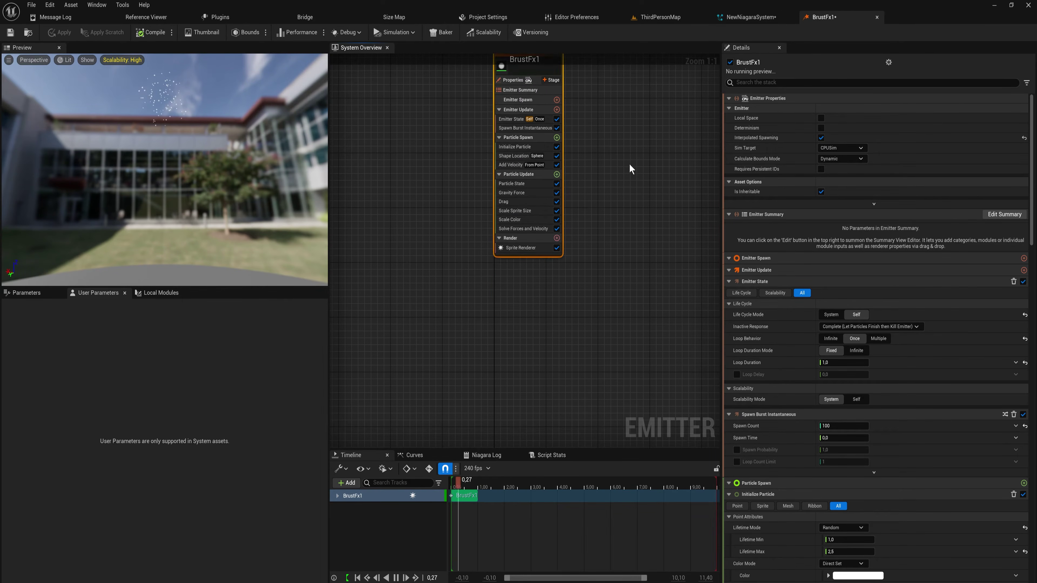
drag(629, 165, 732, 35)
- Disable the Gravity Force module of BrustFx1 in NewNiagaraSystem and check the same module in the emitter asset
click(750, 19)
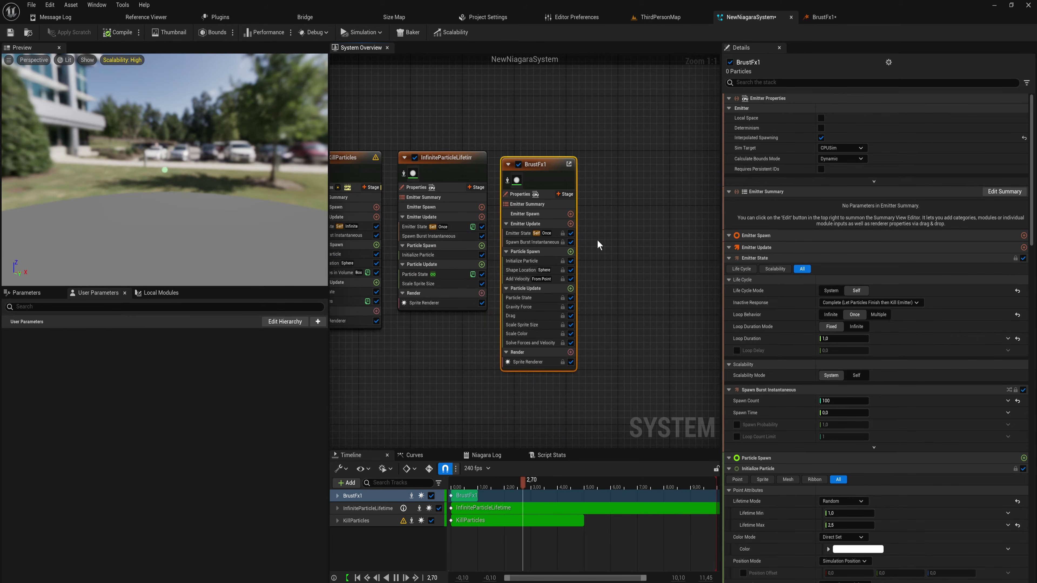
click(570, 306)
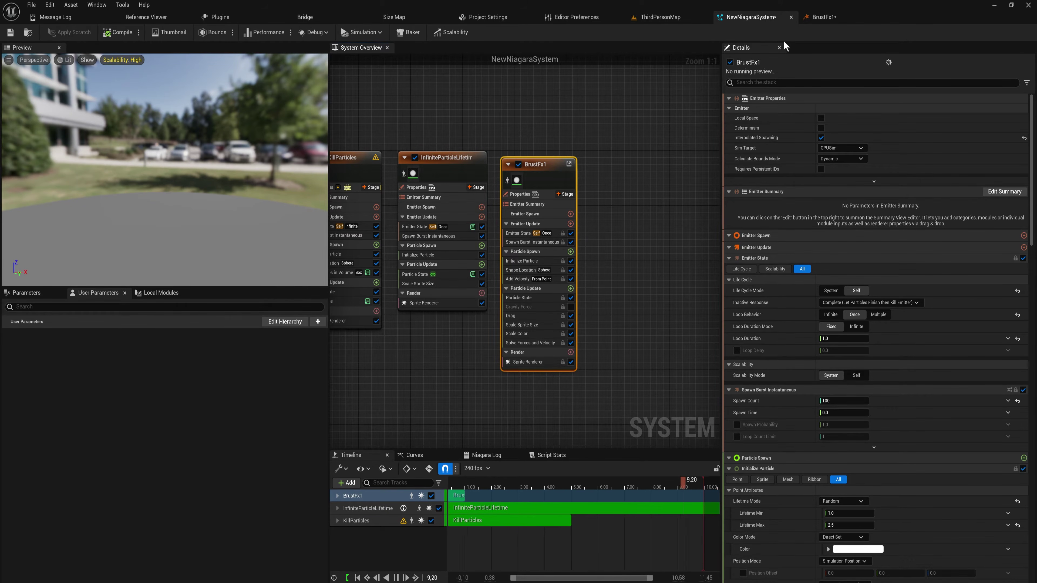
click(822, 16)
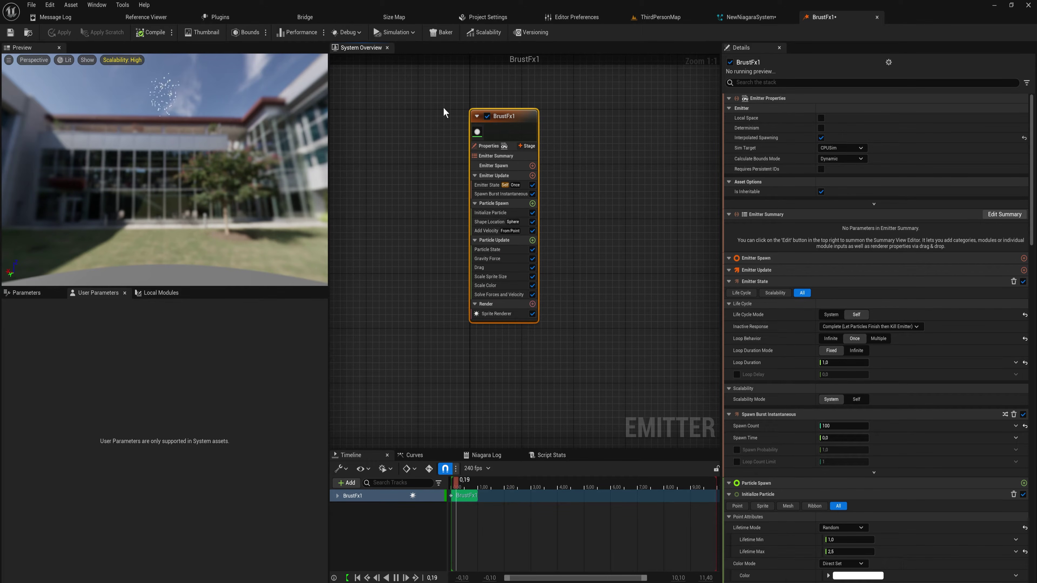
- Compare the NewNiagaraSystem and BrustFx1 assets in the Characters folder and their editors, ending in NewNiagaraSystem
click(742, 18)
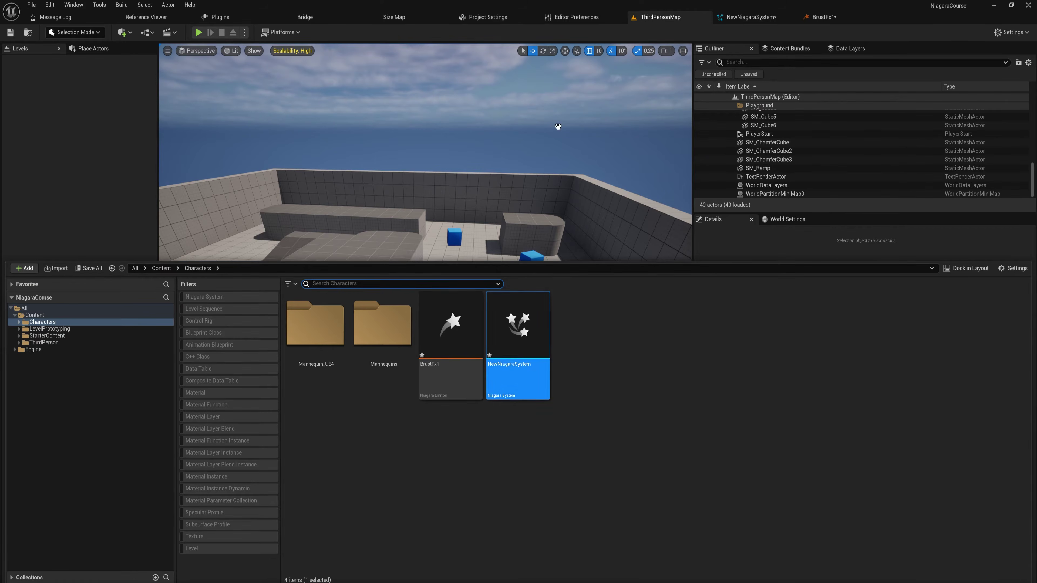
click(557, 126)
drag(468, 367, 466, 366)
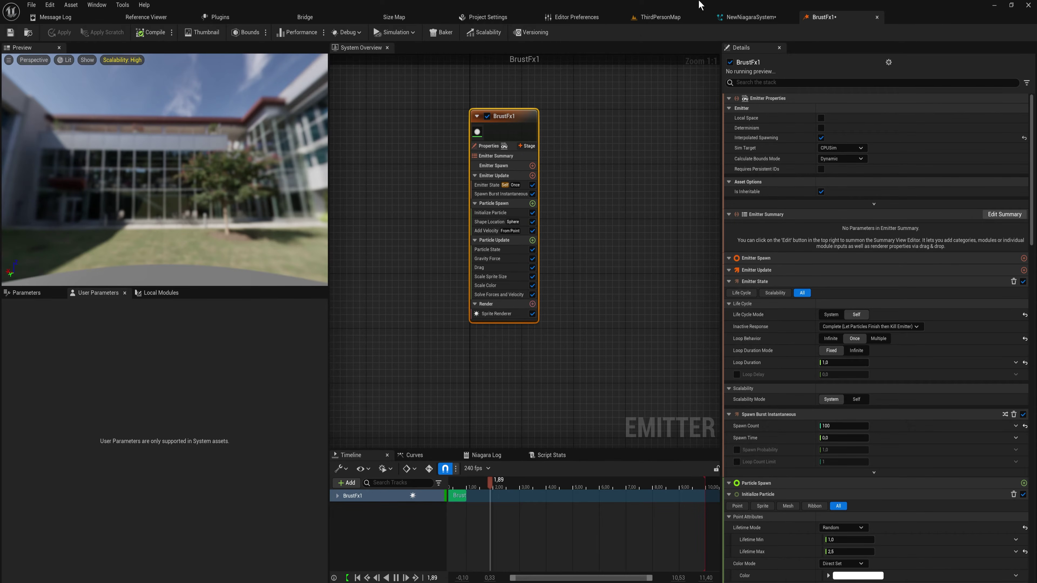
click(747, 16)
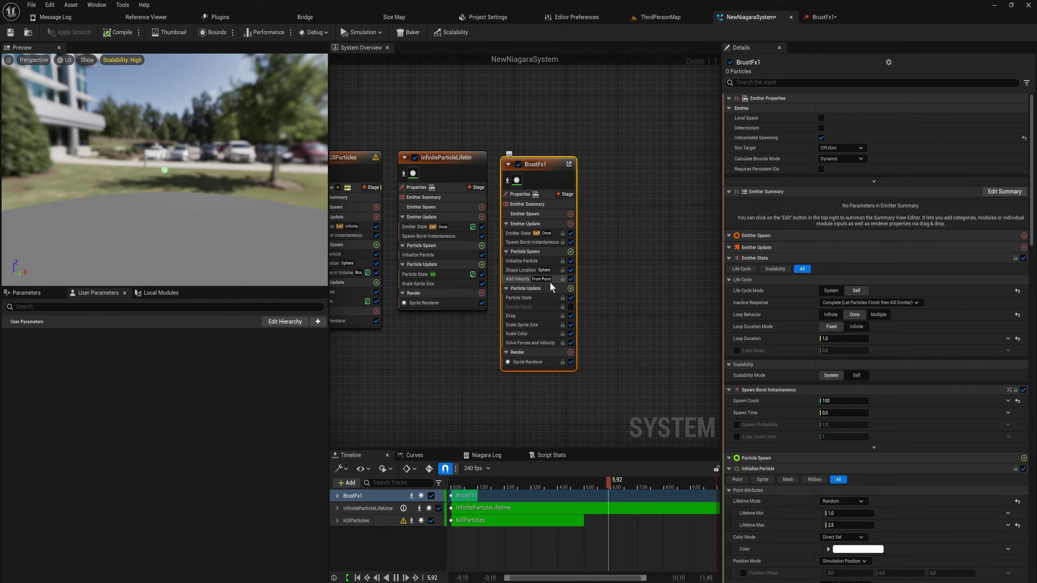
- Examine the settings of BrustFx1's Particle Update modules in NewNiagaraSystem, including Particle State, Gravity Force and Drag
drag(596, 228, 547, 353)
click(534, 298)
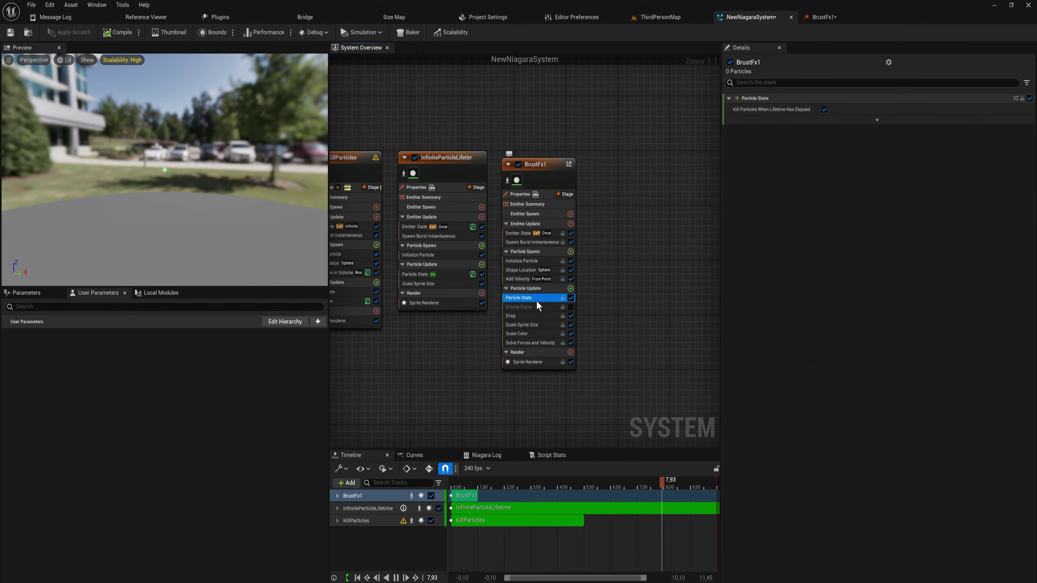
click(533, 307)
click(539, 315)
click(538, 334)
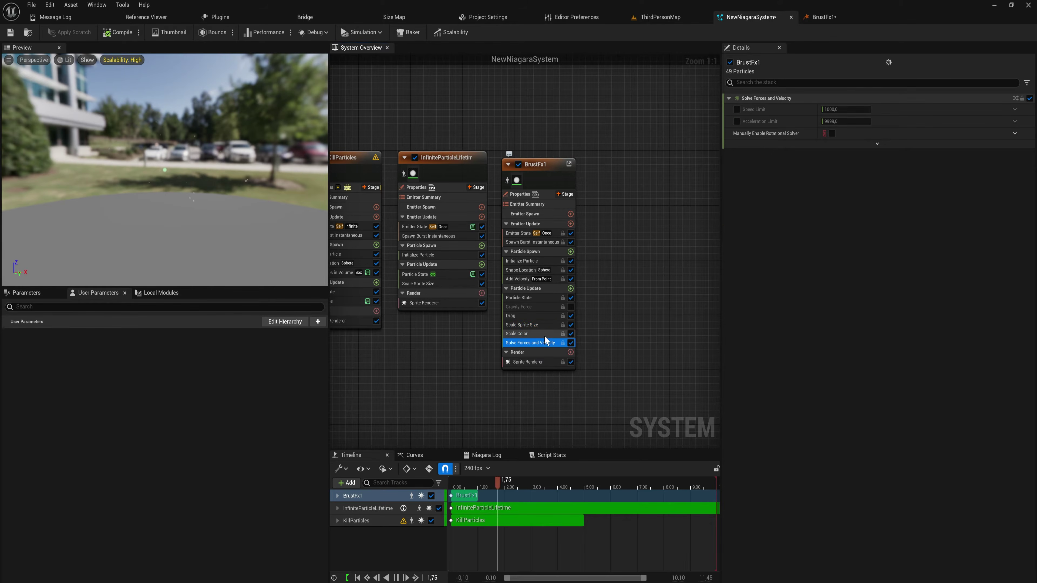
click(544, 327)
click(530, 313)
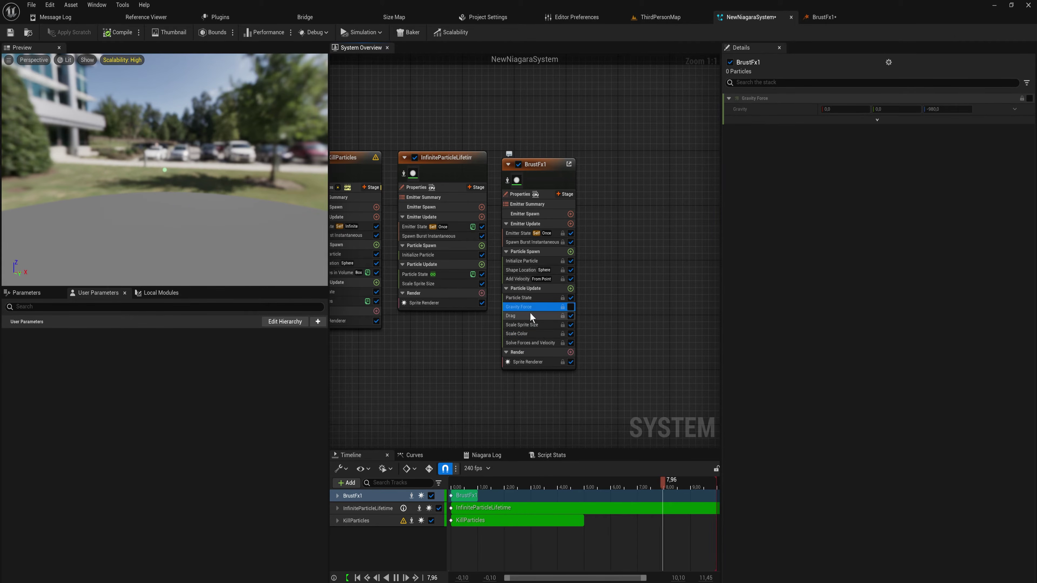
click(529, 308)
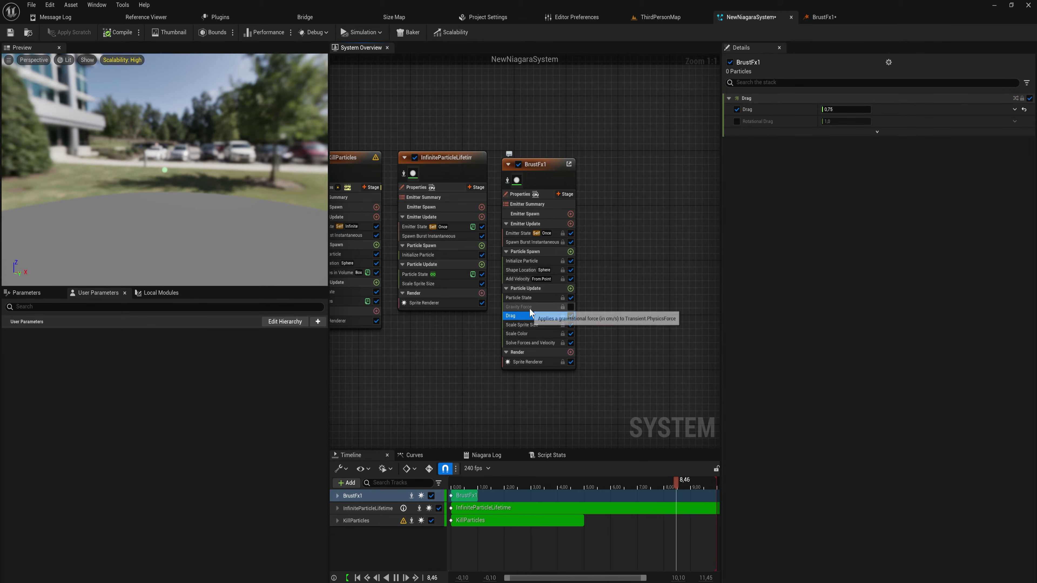
- Examine the Add Velocity, Shape Location and Initialize Particle settings of BrustFx1 in NewNiagaraSystem
click(521, 279)
click(522, 271)
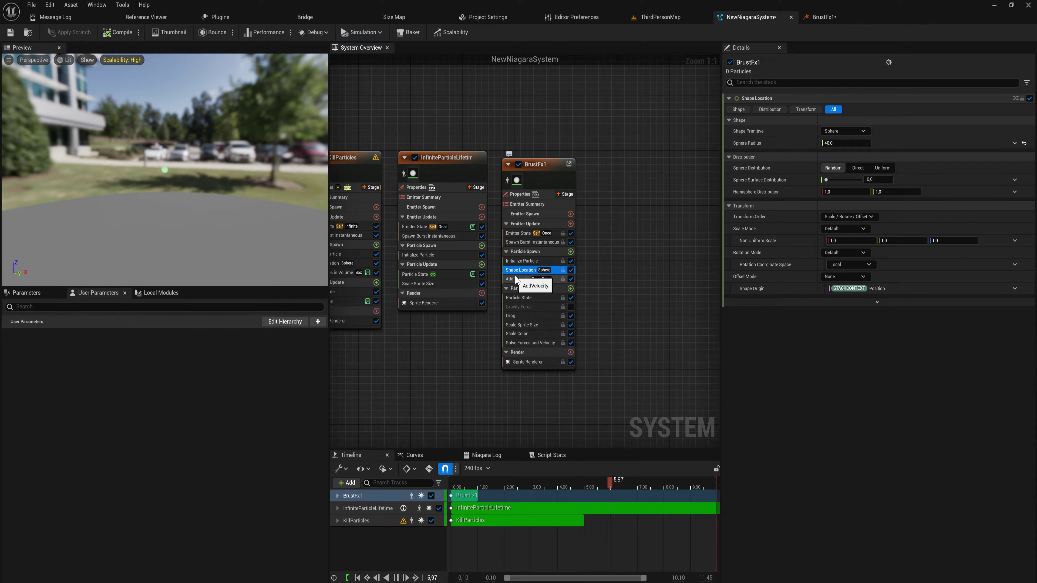
click(559, 261)
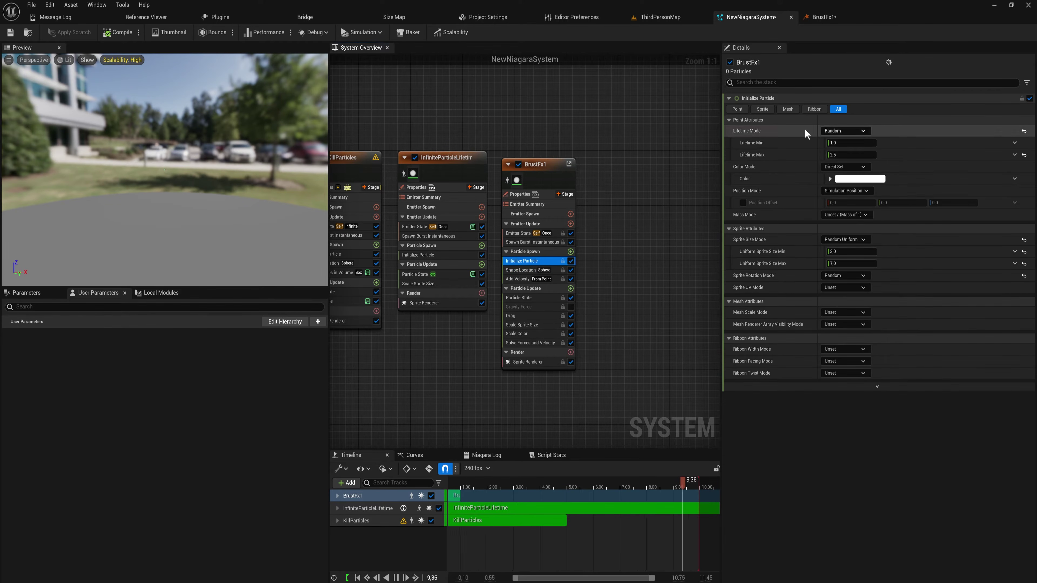
- Browse the modules available for BrustFx1's Particle Spawn group, looking into categories such as Decal, Distance Fields, Events, Initialization and Mass
click(570, 251)
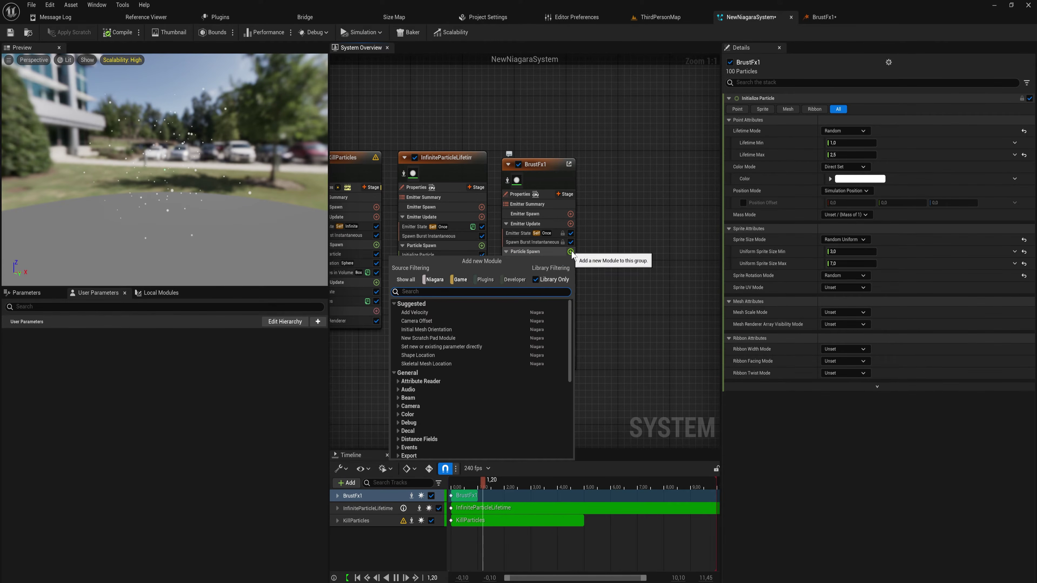
scroll(516, 352, down, 5)
scroll(516, 351, down, 5)
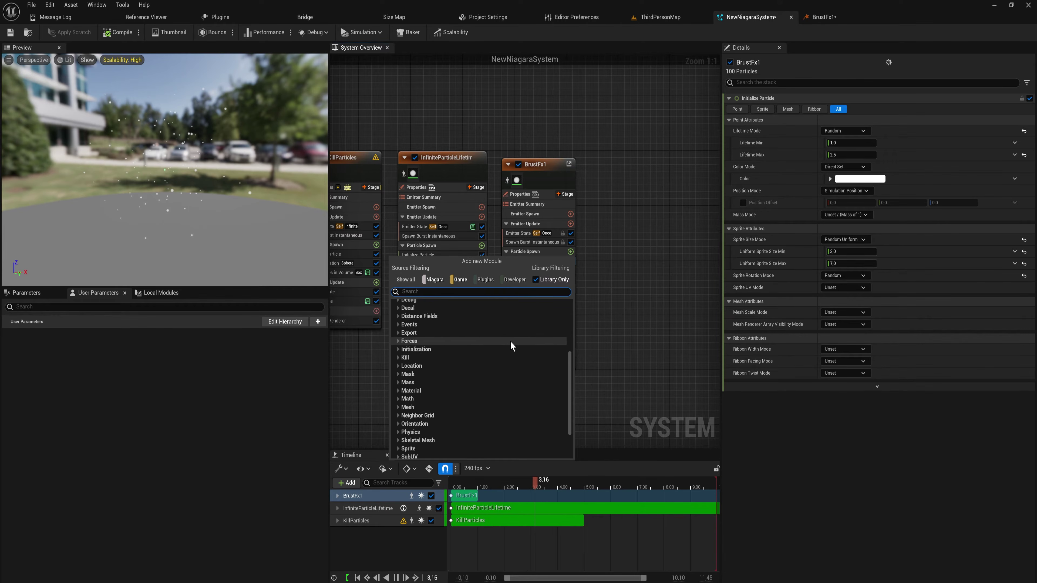
scroll(411, 365, up, 4)
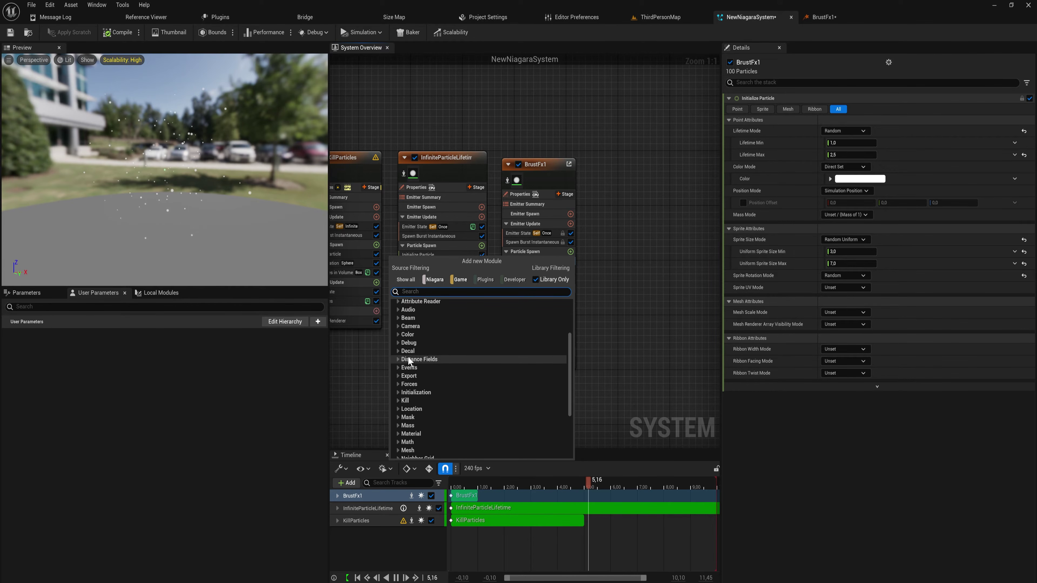
click(397, 351)
click(397, 364)
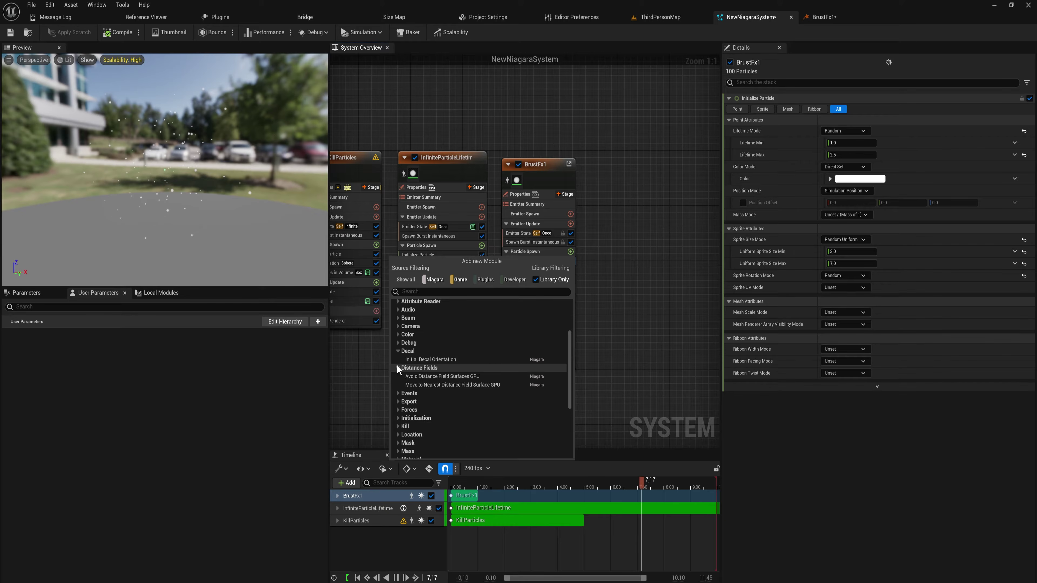
scroll(396, 364, down, 2)
click(397, 369)
scroll(398, 371, down, 3)
click(398, 371)
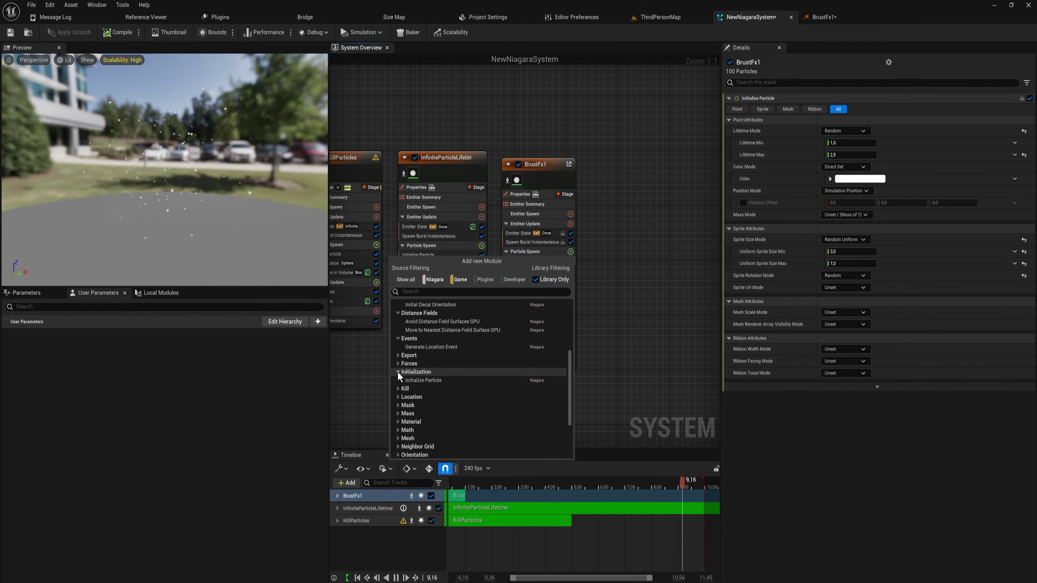
scroll(397, 371, down, 5)
click(397, 373)
scroll(416, 391, down, 3)
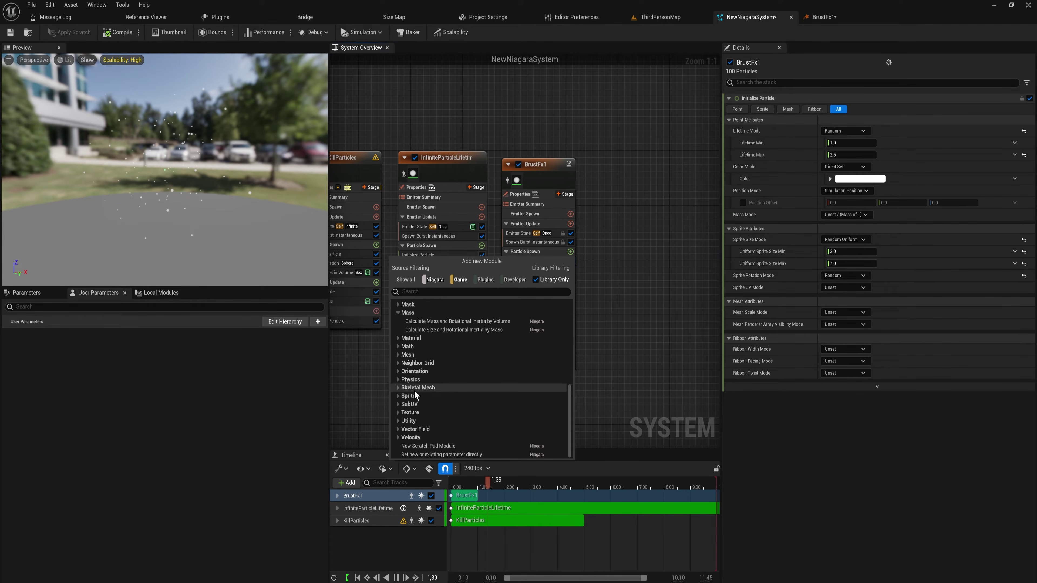
scroll(414, 389, up, 15)
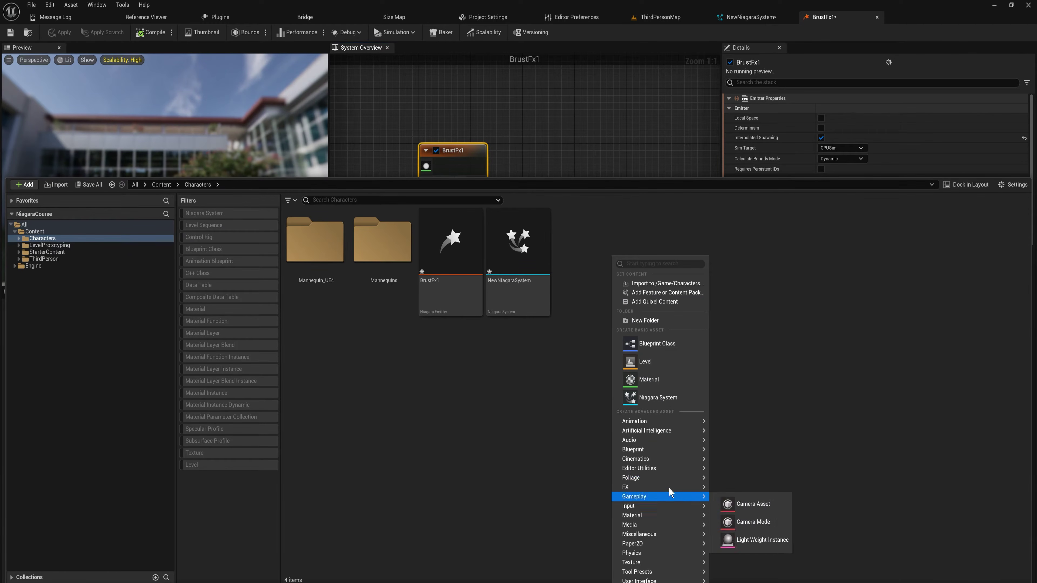
- Start creating a Niagara Emitter in the Characters folder, choosing the Empty template as base and looking over the template list
mouse_move(668, 487)
click(759, 495)
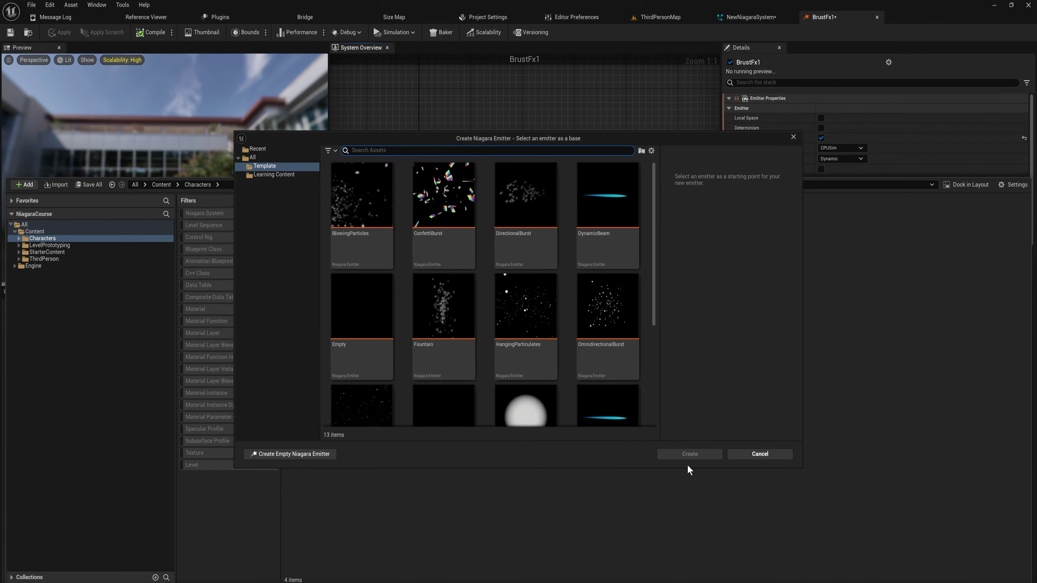
click(356, 310)
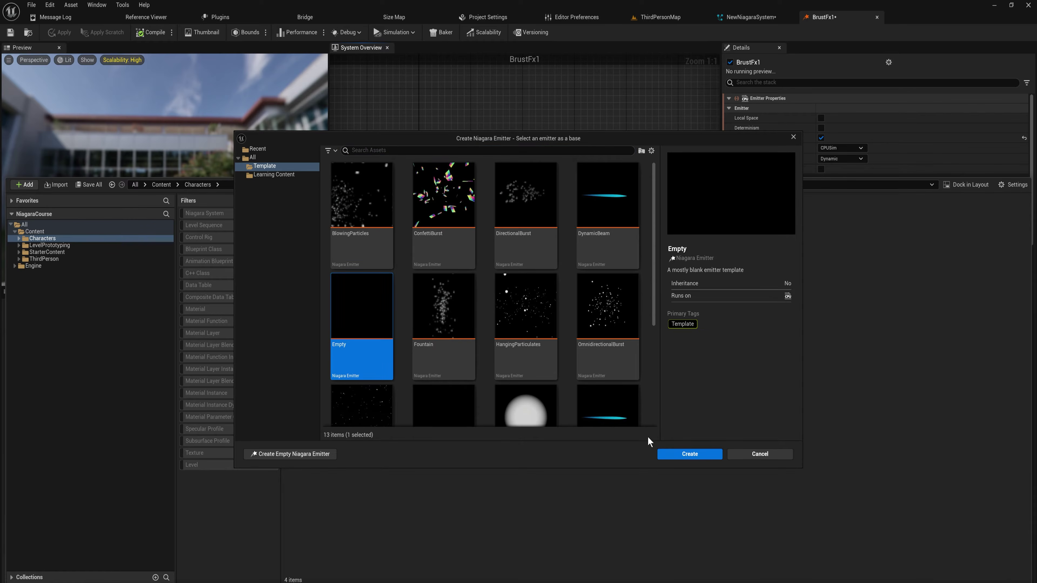
scroll(571, 318, down, 3)
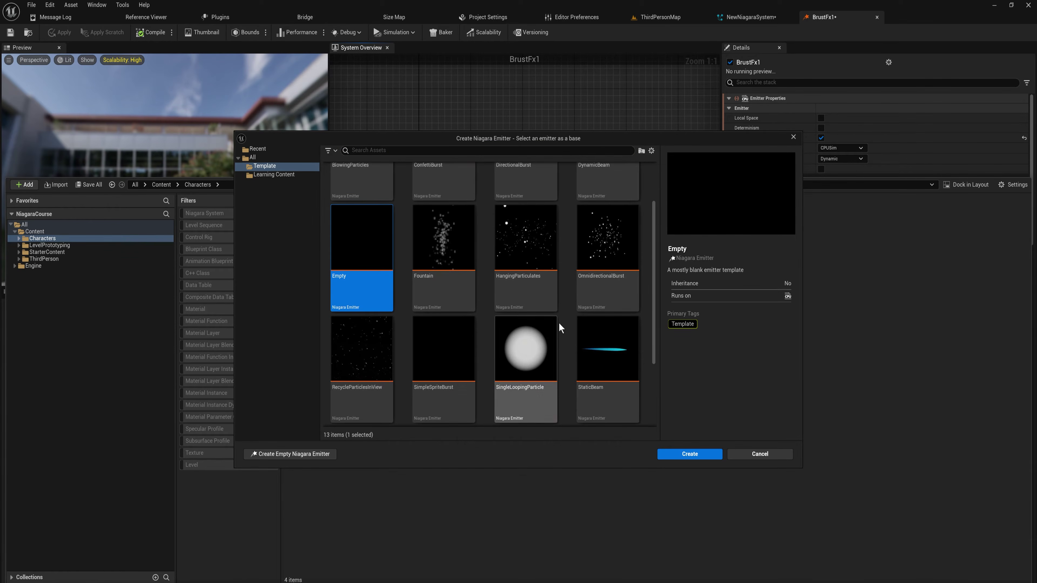
scroll(505, 382, up, 3)
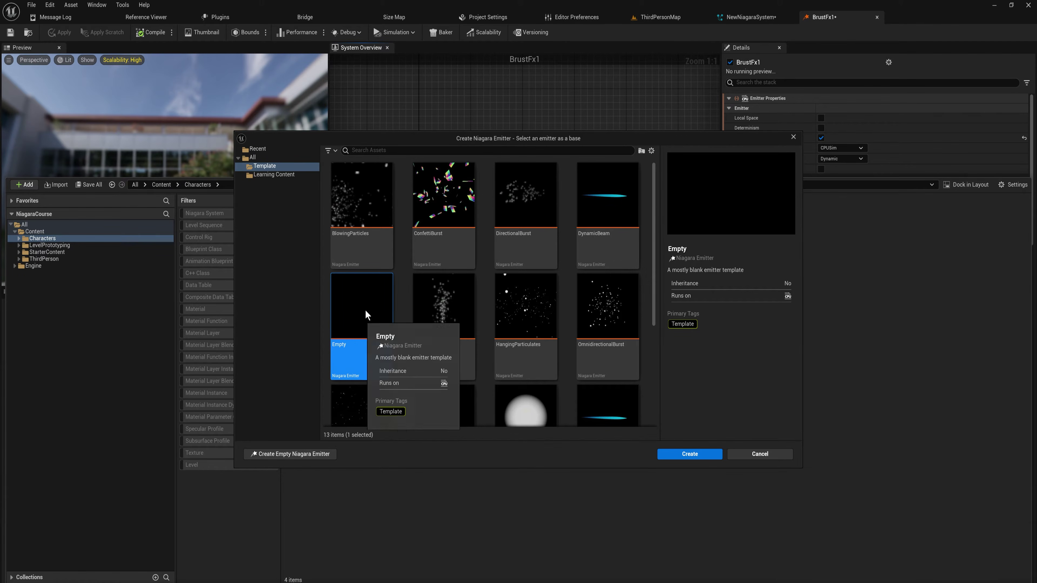
- Preview the Fountain, OmnidirectionalBurst, HangingParticulates, DirectionalBurst and DynamicBeam emitter templates
click(445, 324)
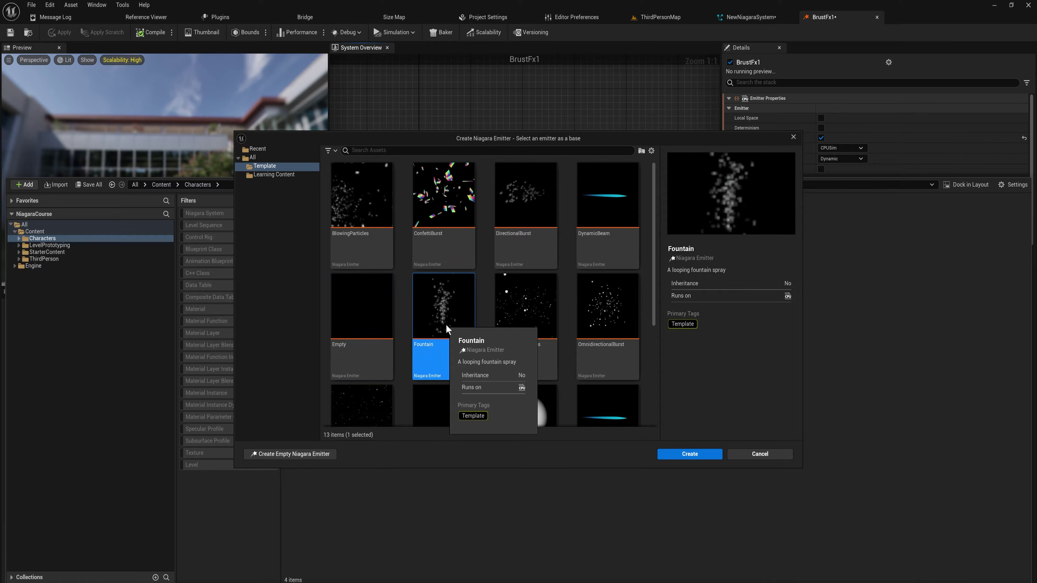
click(595, 320)
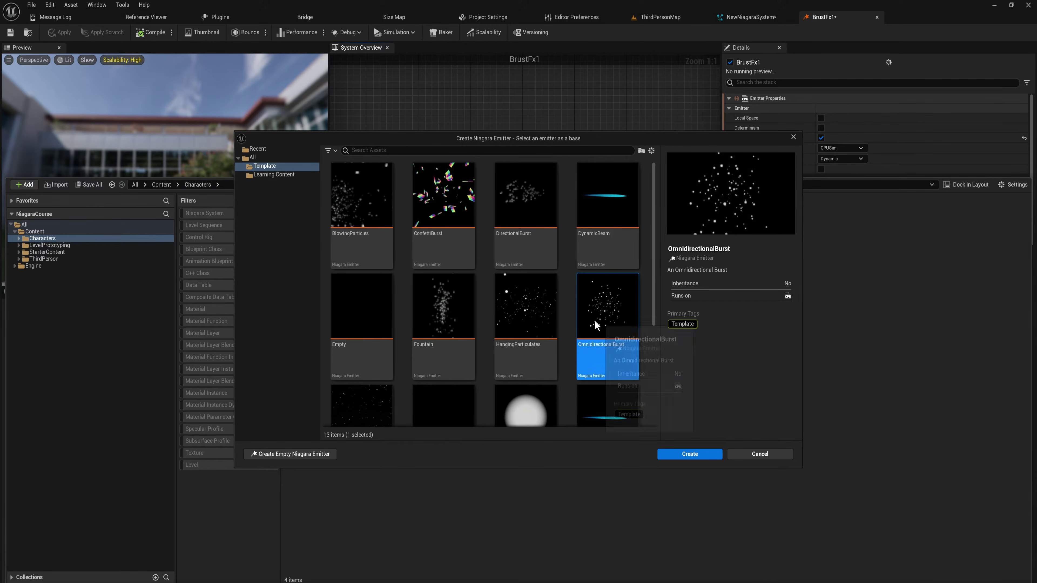
click(525, 314)
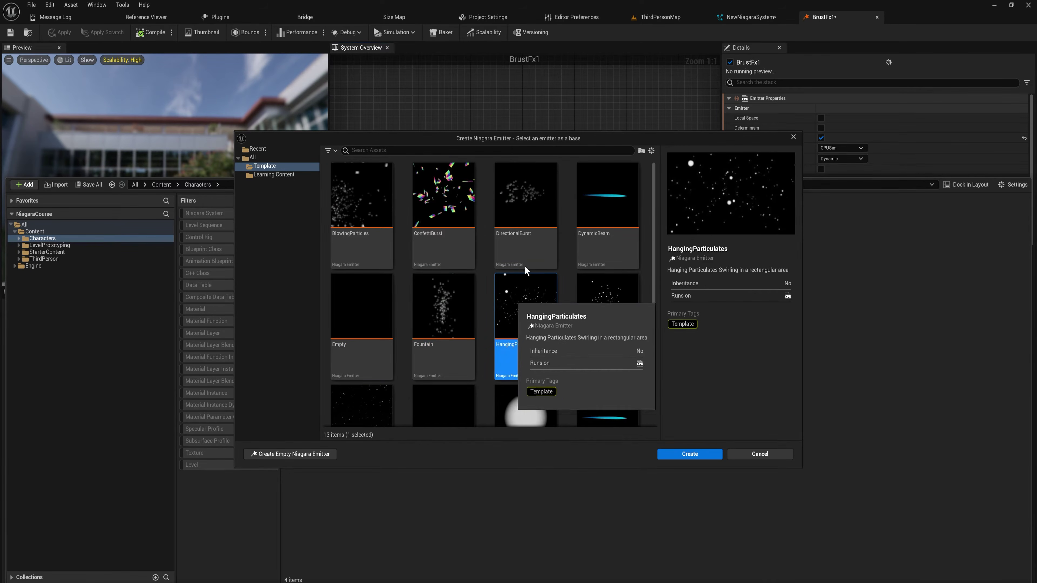
click(532, 206)
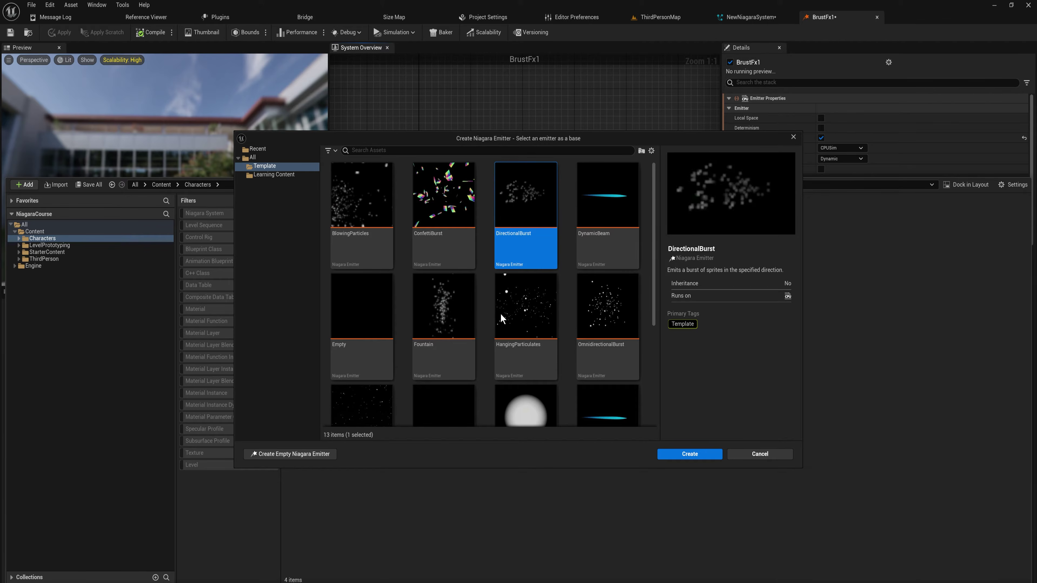
click(604, 229)
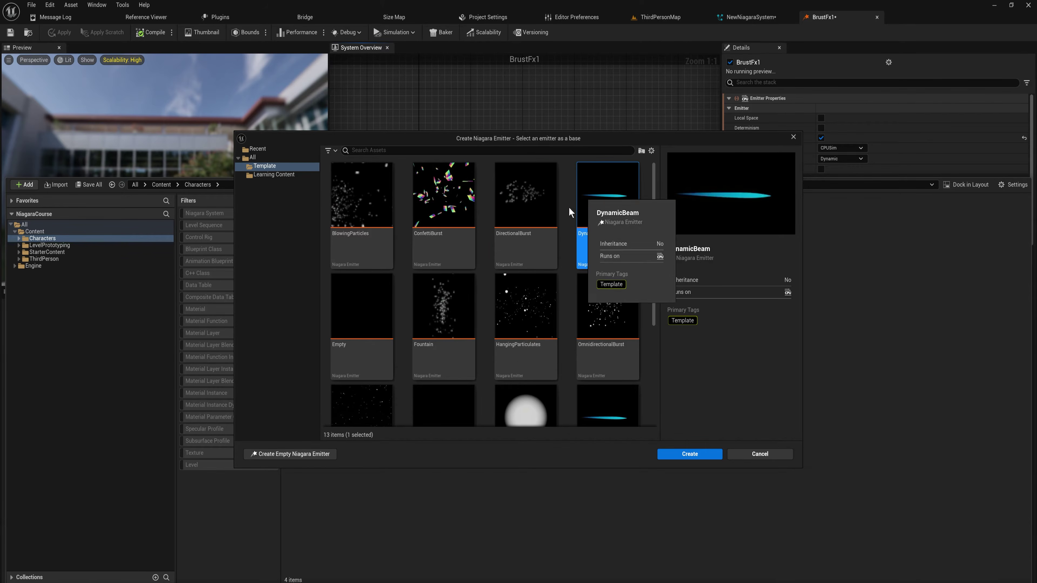
- Create the new emitter from the Empty template and name it Empty1
click(366, 317)
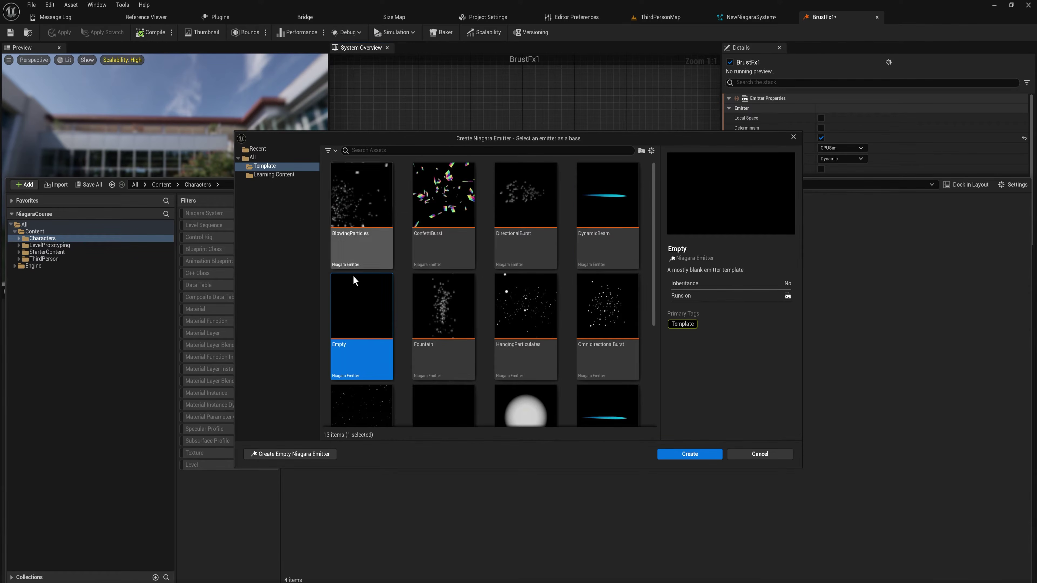
click(685, 454)
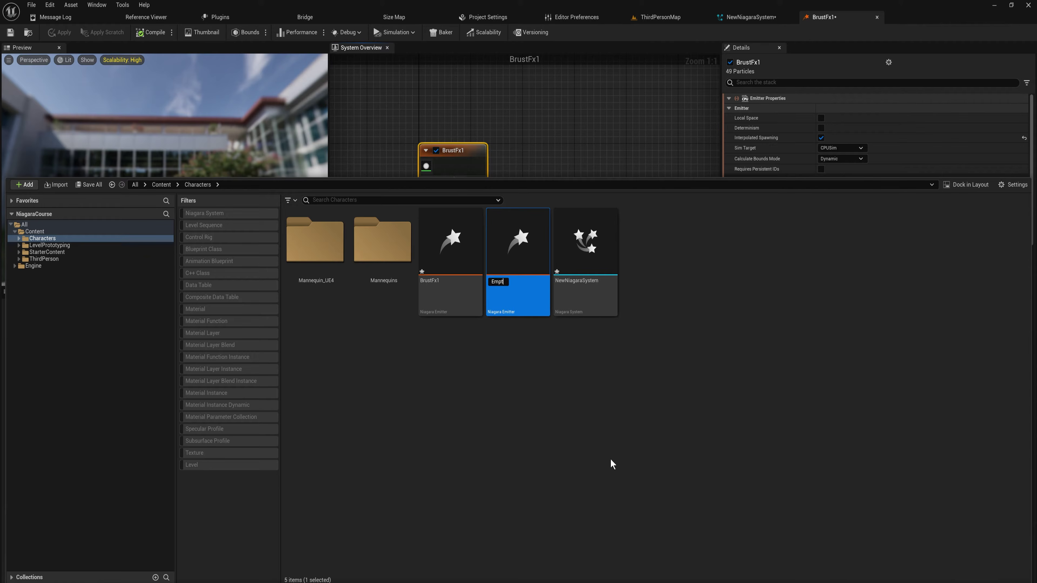
text(Empty1)
key(Return)
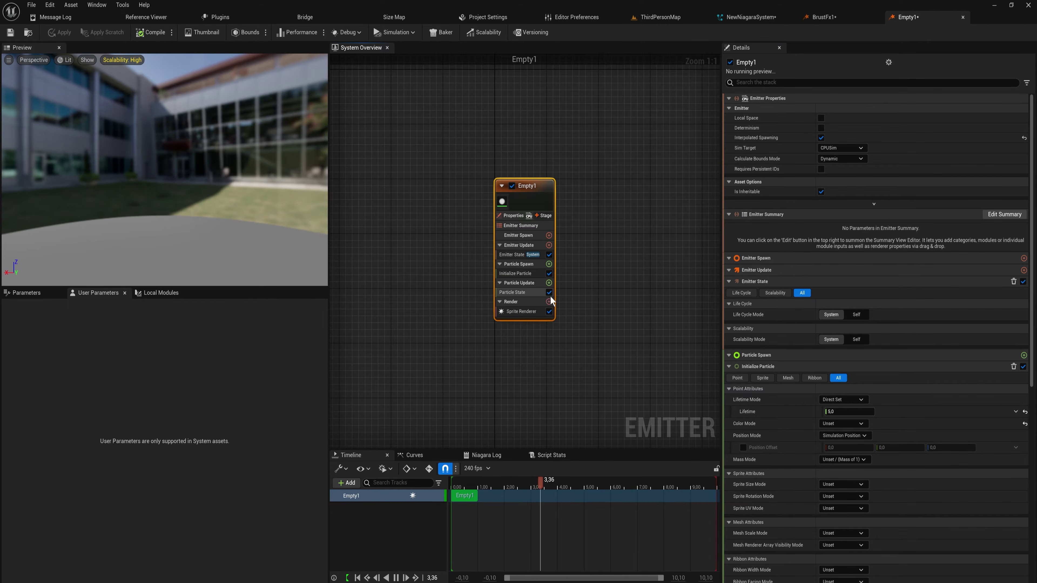
click(526, 292)
click(499, 198)
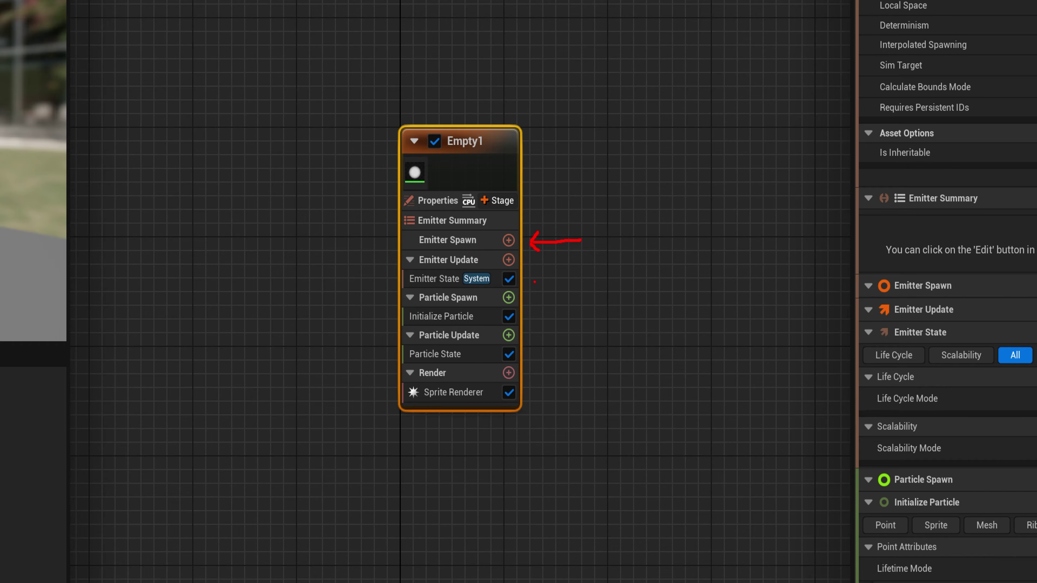
mouse_move(535, 282)
mouse_down()
mouse_move(556, 277)
mouse_move(533, 280)
mouse_move(556, 290)
mouse_move(595, 278)
mouse_up()
drag(421, 248, 474, 245)
mouse_move(613, 311)
mouse_down()
mouse_move(614, 323)
mouse_move(644, 307)
mouse_move(557, 294)
mouse_up()
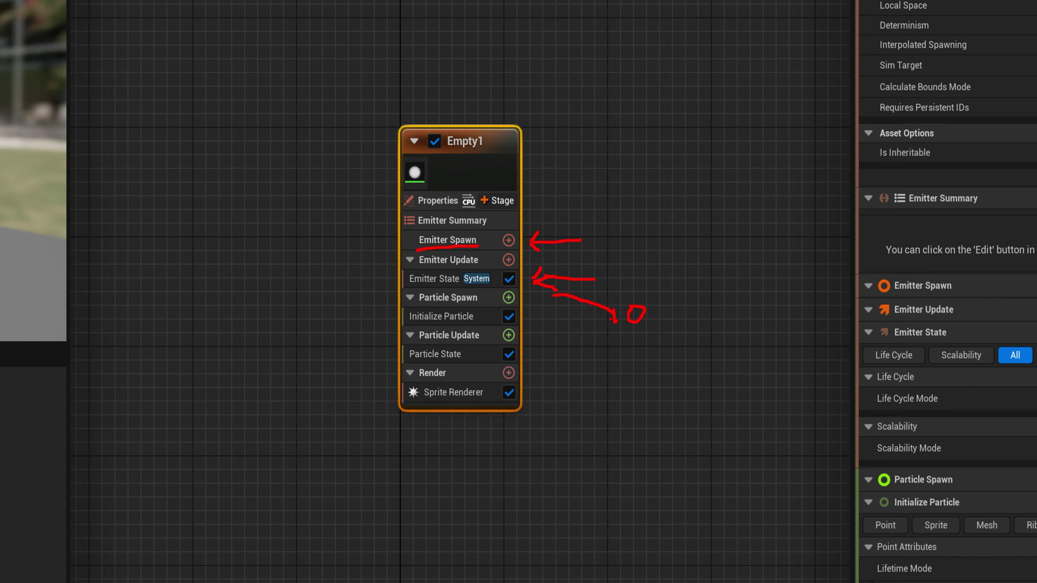
drag(614, 321, 549, 305)
mouse_move(615, 321)
mouse_down()
mouse_move(556, 329)
mouse_move(542, 318)
mouse_up()
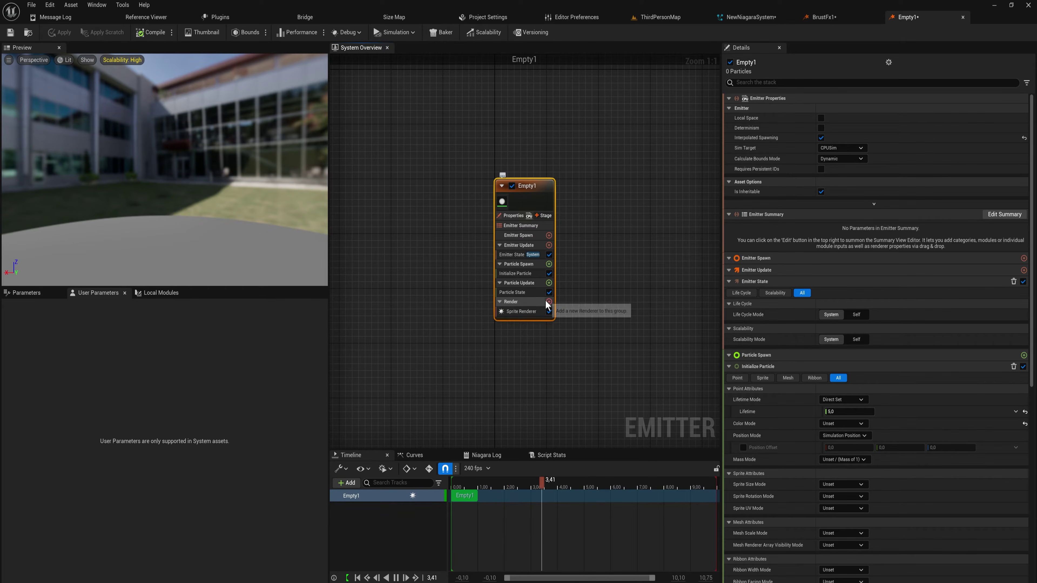
- Review the renderer types available for Empty1 and open the material assigned to its Sprite Renderer
click(548, 302)
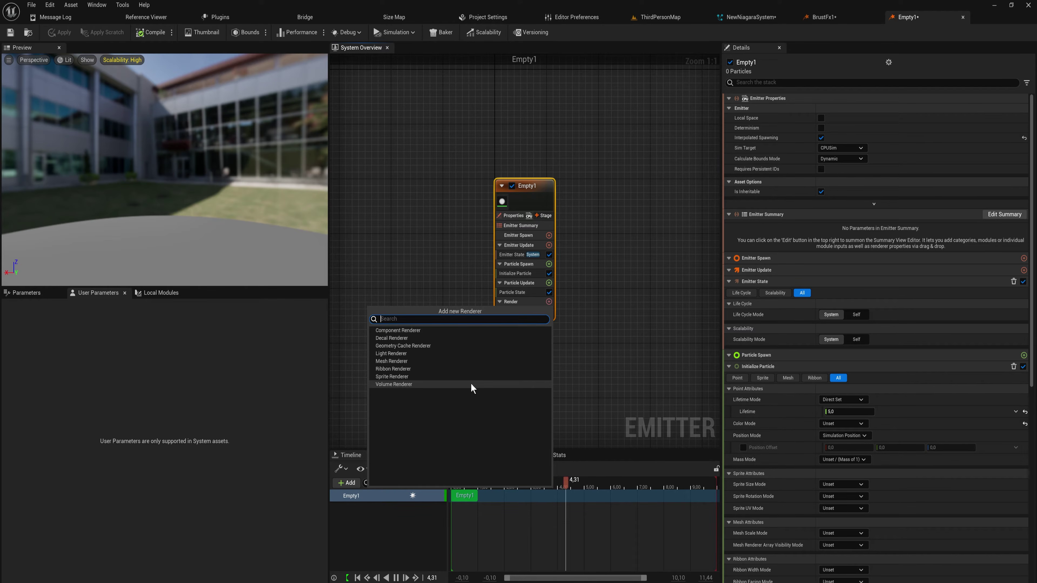
click(457, 376)
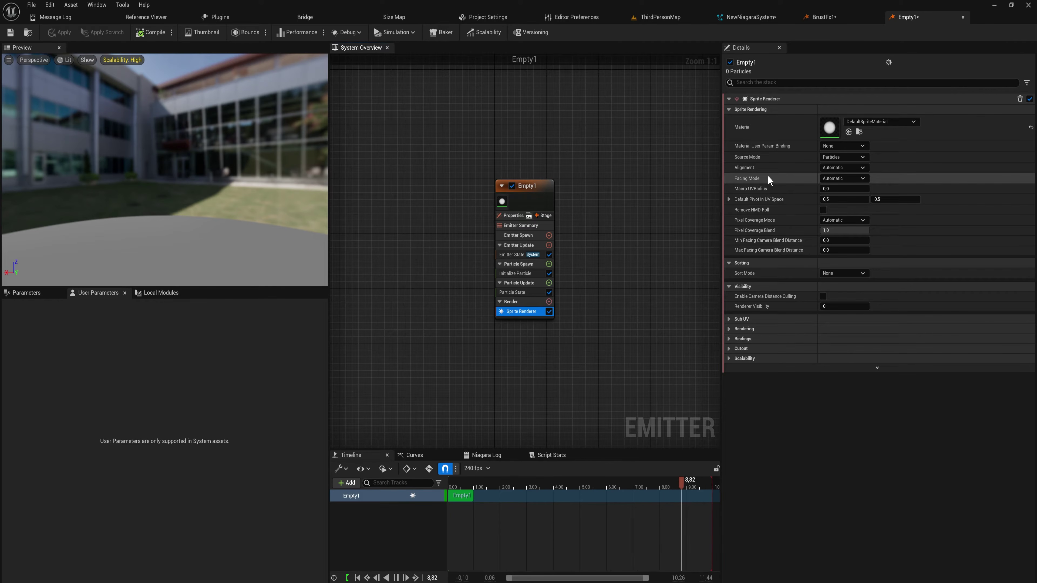
click(829, 129)
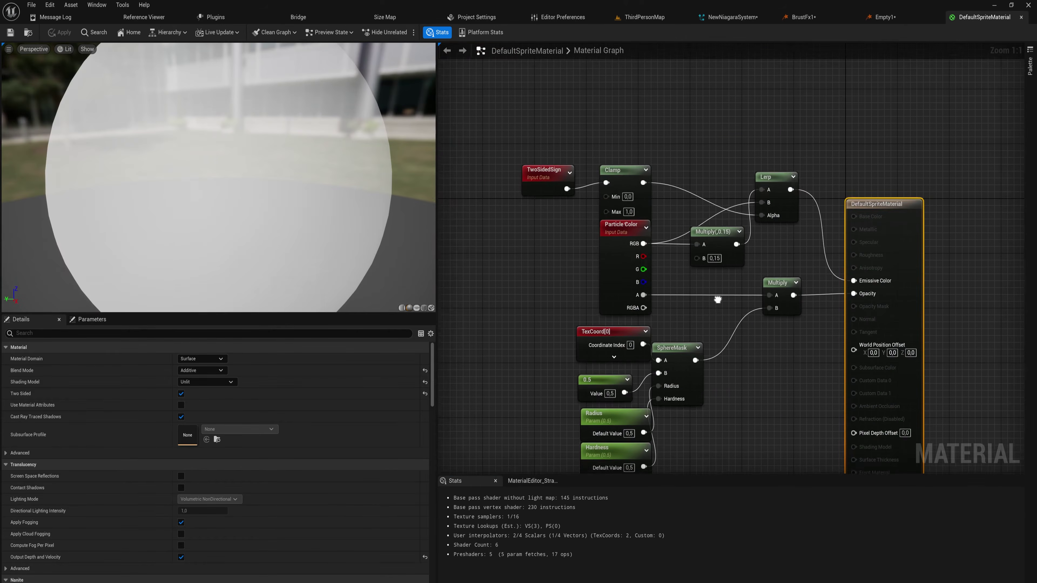
- Examine the DefaultSpriteMaterial node graph, moving the Particle Color node away from Clamp, and view the material preview from other angles
drag(507, 390, 762, 80)
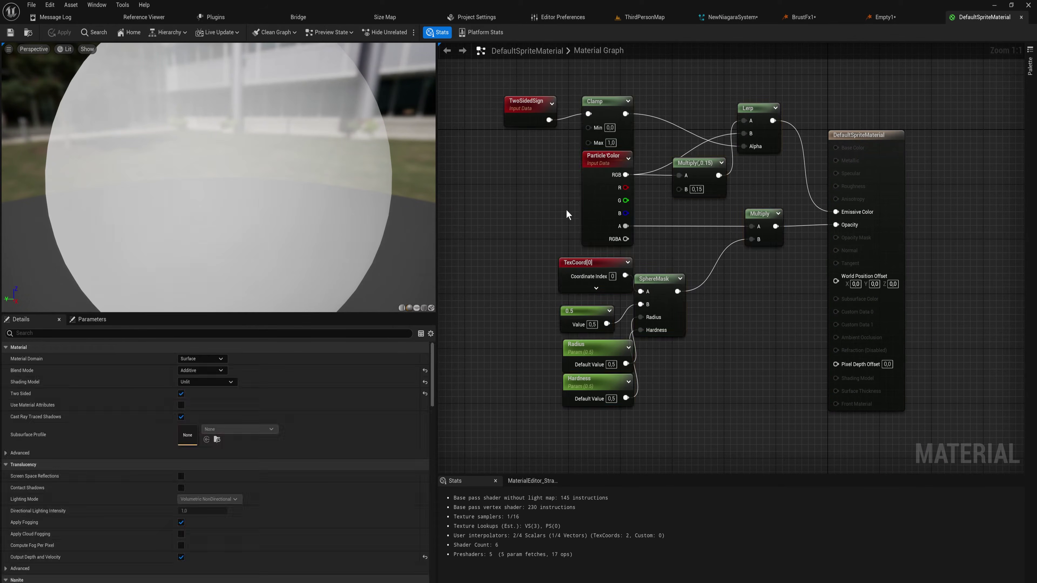
click(595, 161)
drag(594, 161, 522, 159)
scroll(721, 314, down, 1)
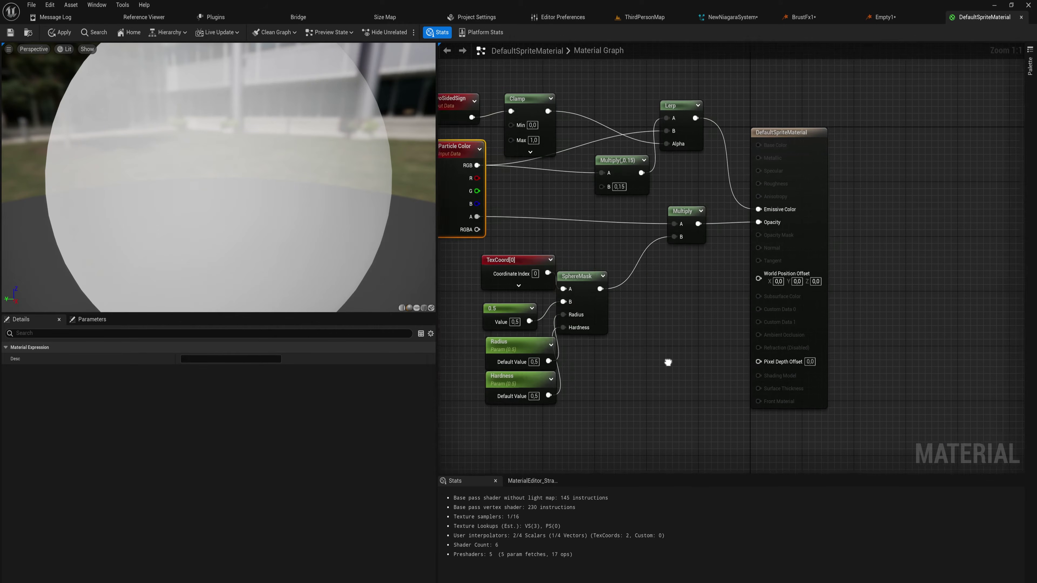
click(627, 343)
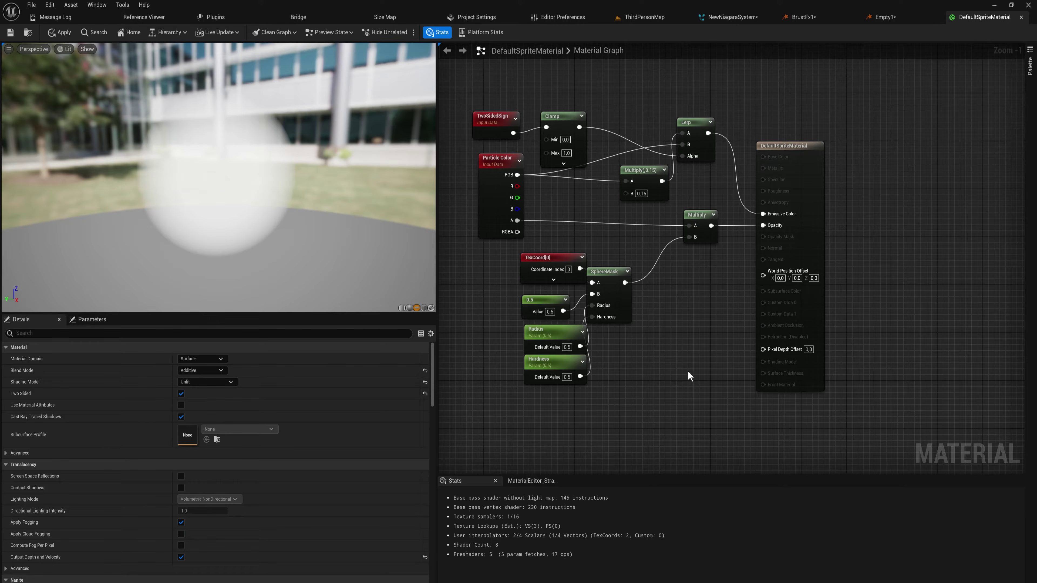
drag(688, 371, 449, 60)
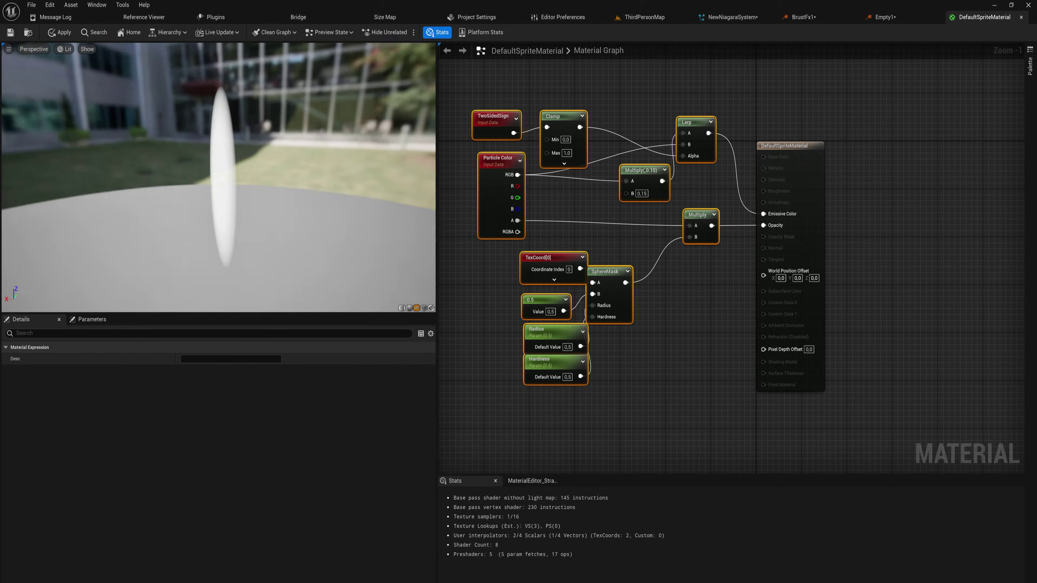
drag(235, 165, 367, 165)
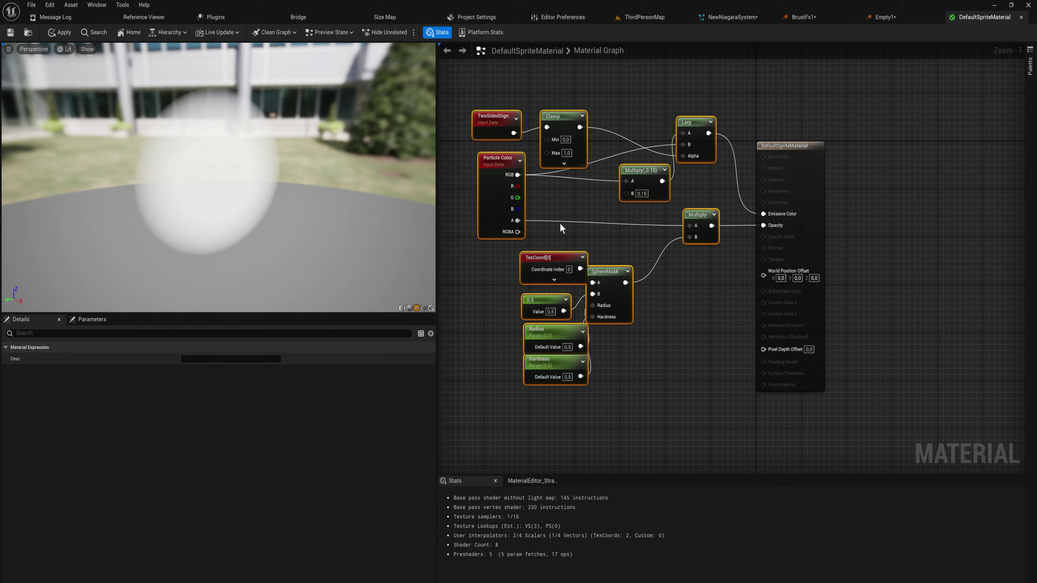
- Include plugin and engine content in the material search for "sprite" and assign DefaultSpriteMaterial to Empty1's Sprite Renderer
click(880, 17)
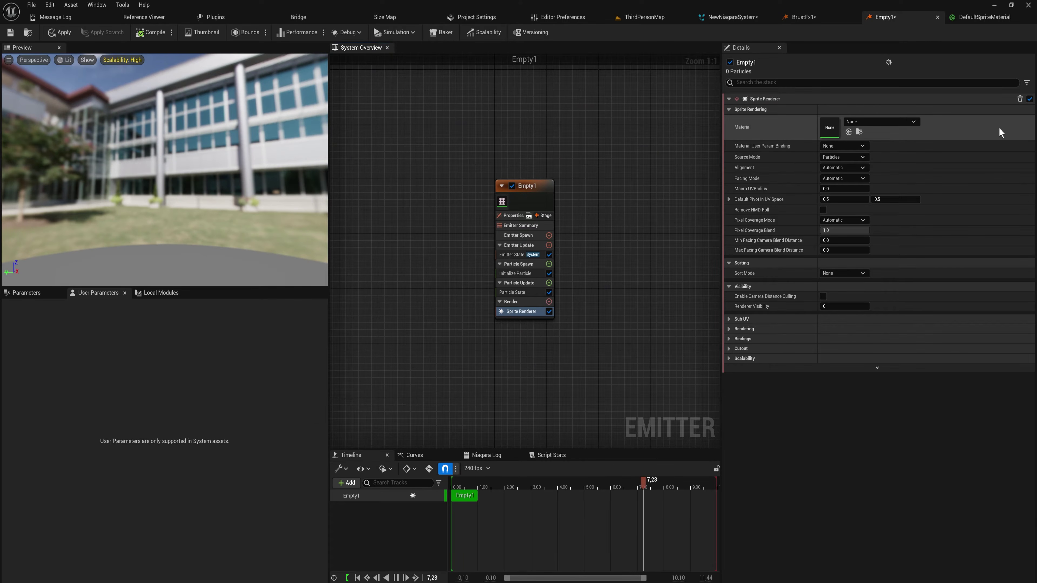
click(858, 122)
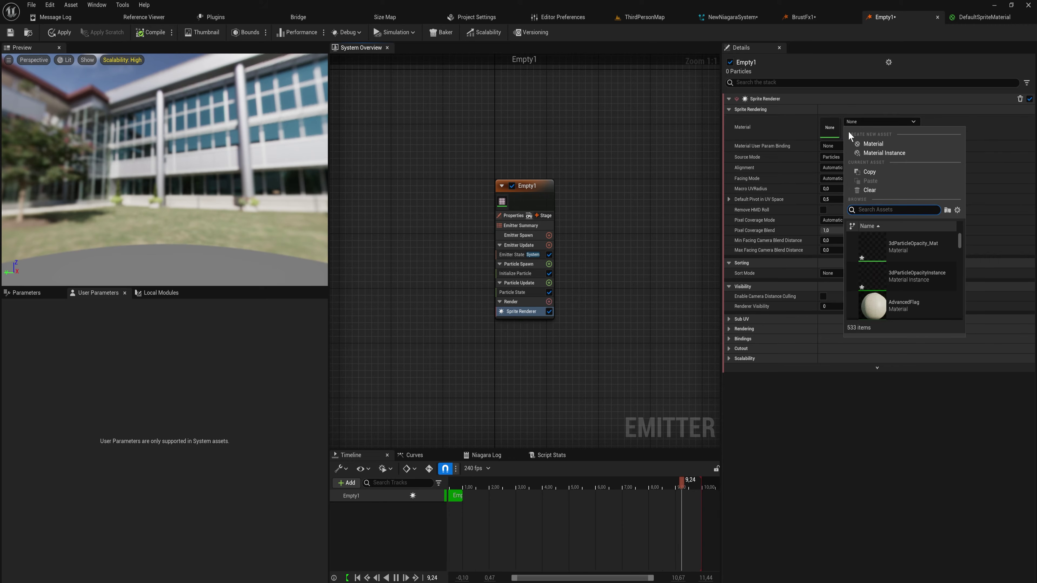
text(sprite)
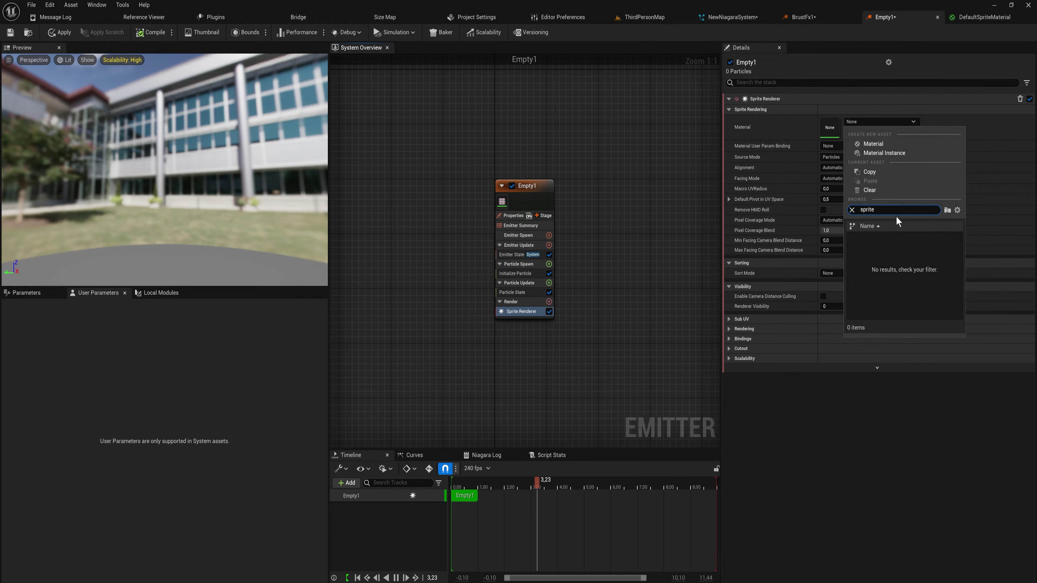
click(957, 211)
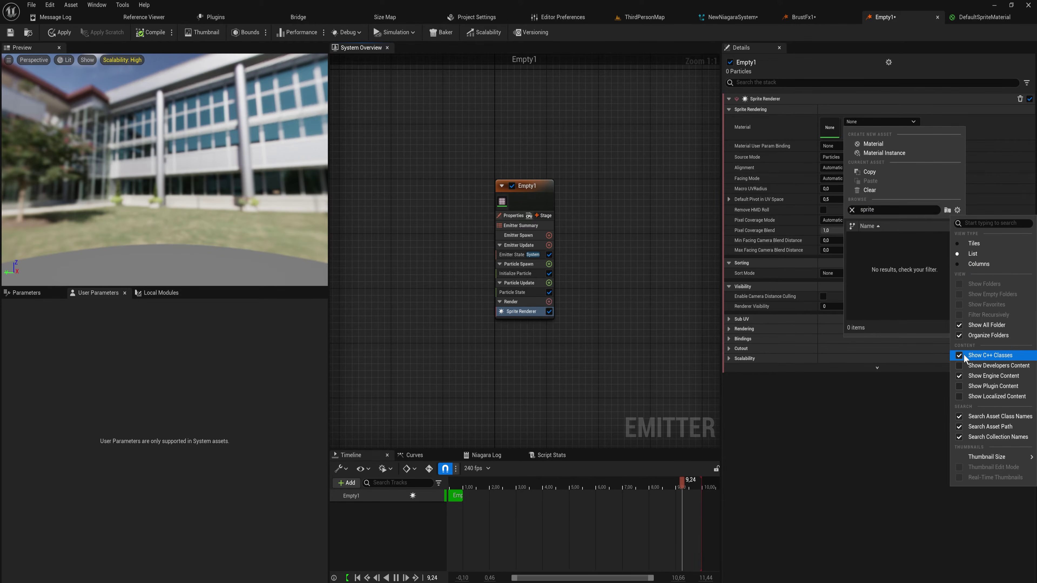
click(1015, 387)
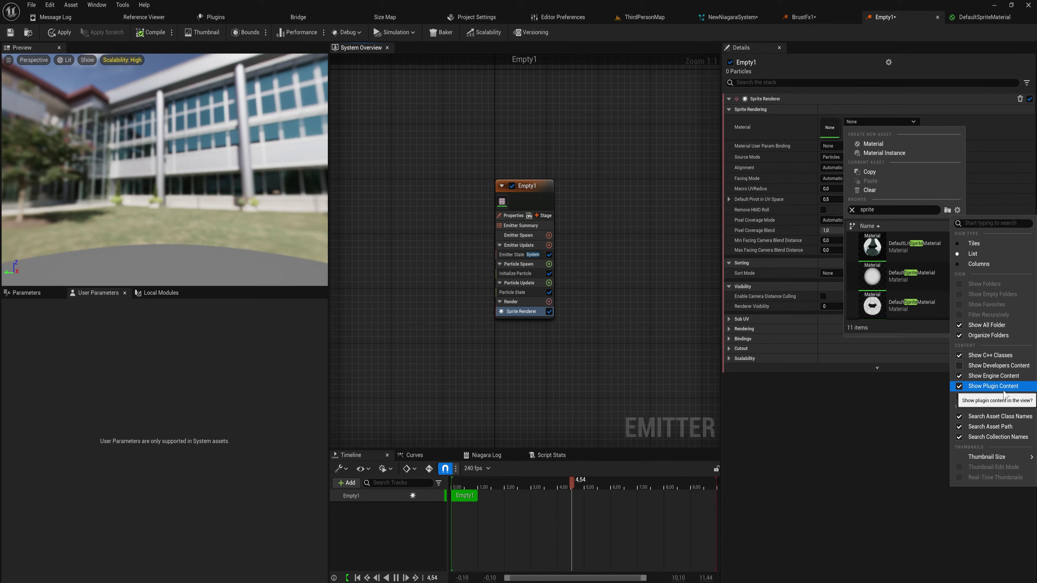
click(959, 379)
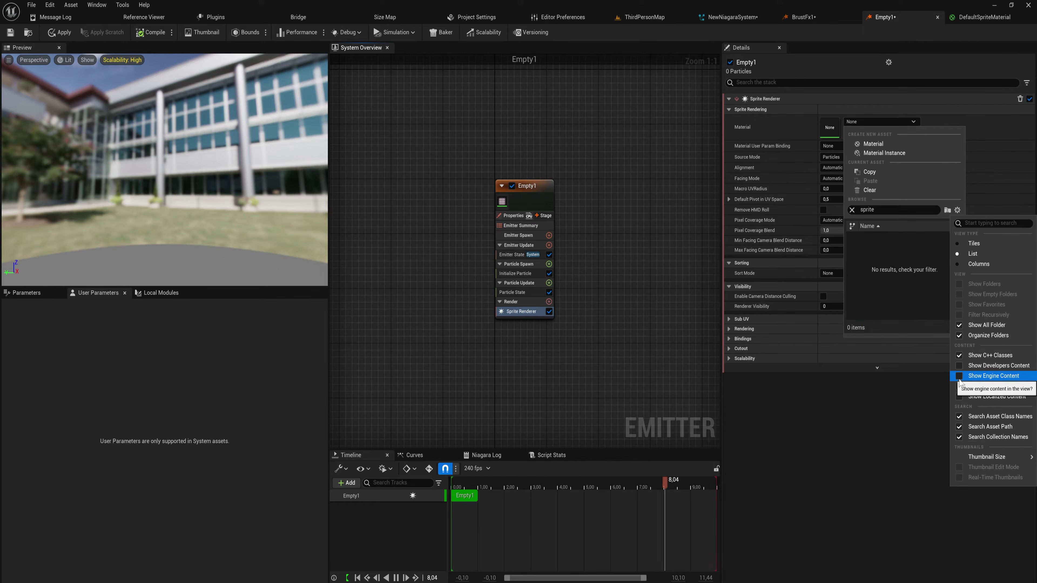
click(961, 377)
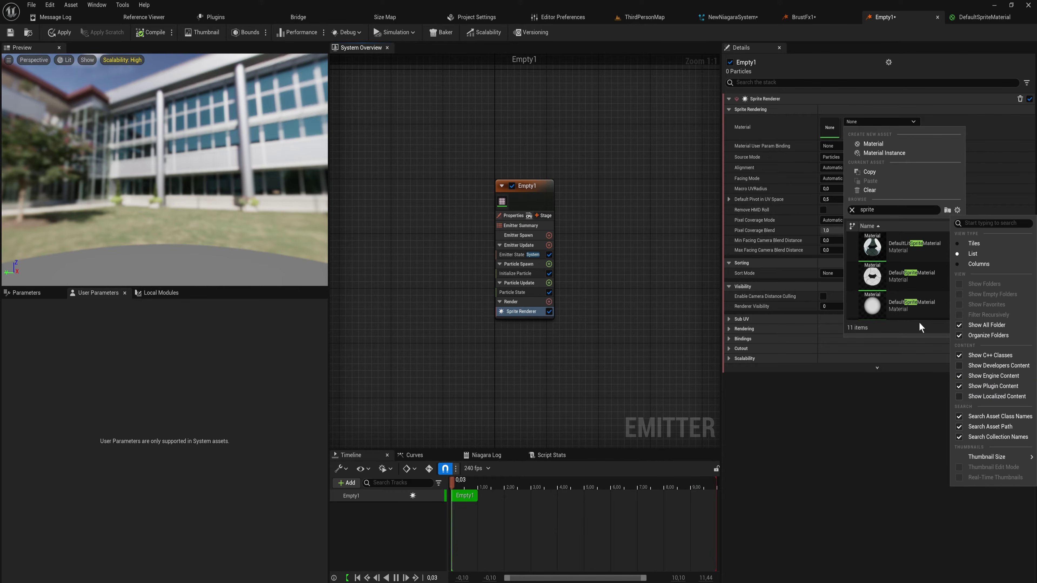
click(905, 308)
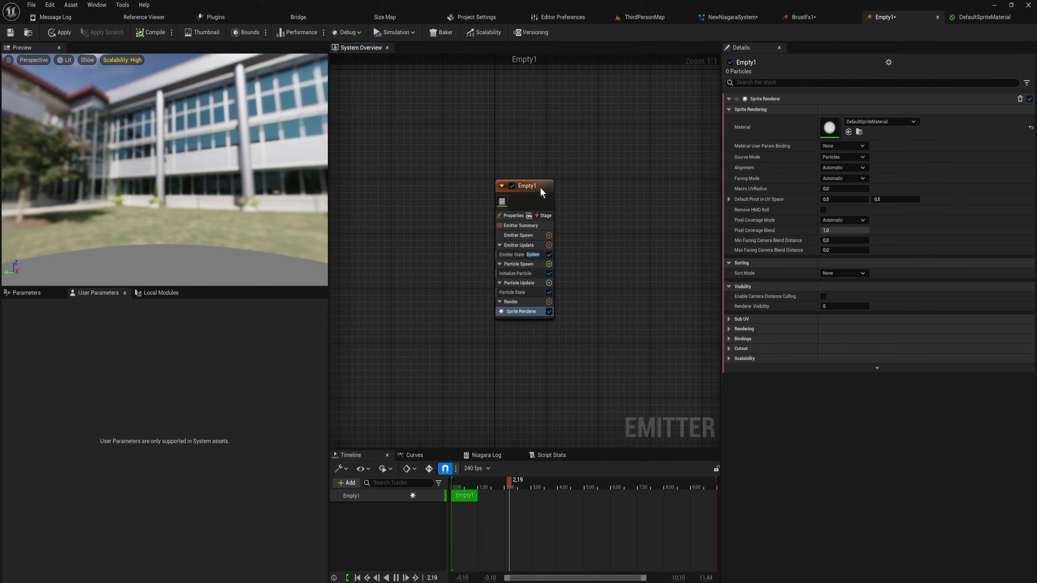
- Replace Empty1's Sprite Renderer with a Mesh Renderer
click(531, 196)
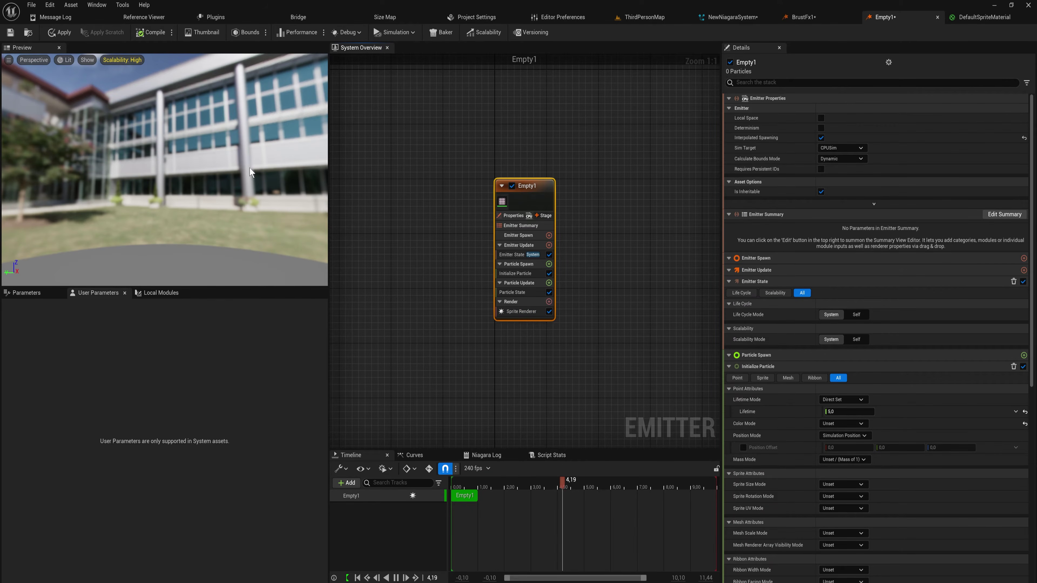
click(520, 312)
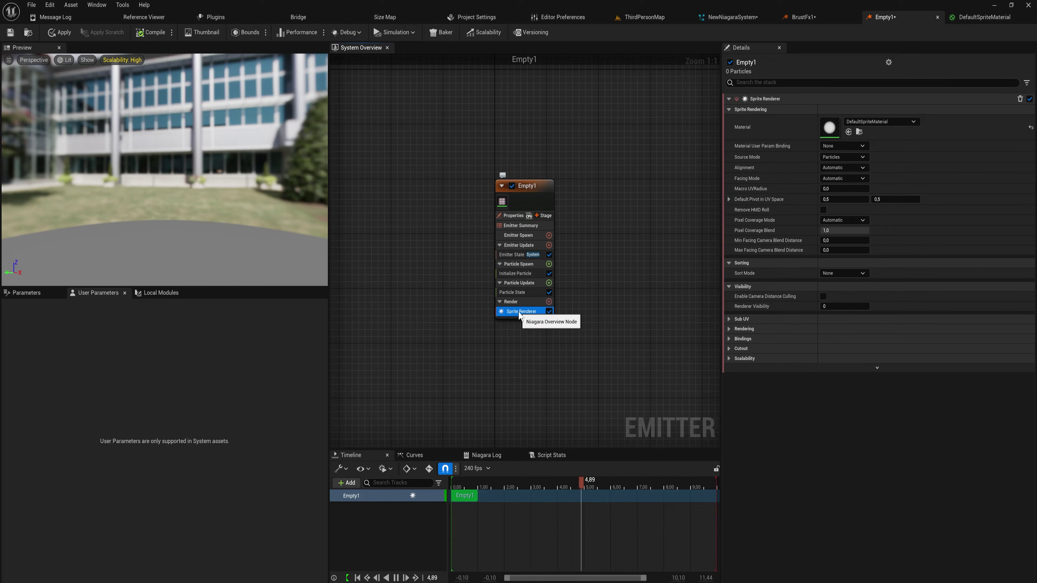
key(Delete)
click(548, 302)
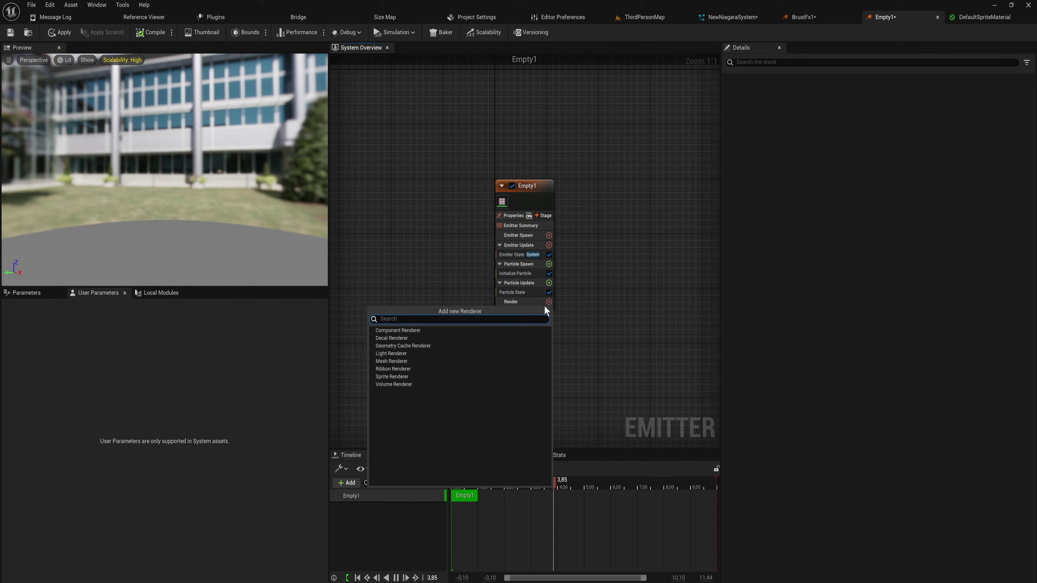
text(ri)
key(BackSpace)
key(BackSpace)
text(mesh)
key(Return)
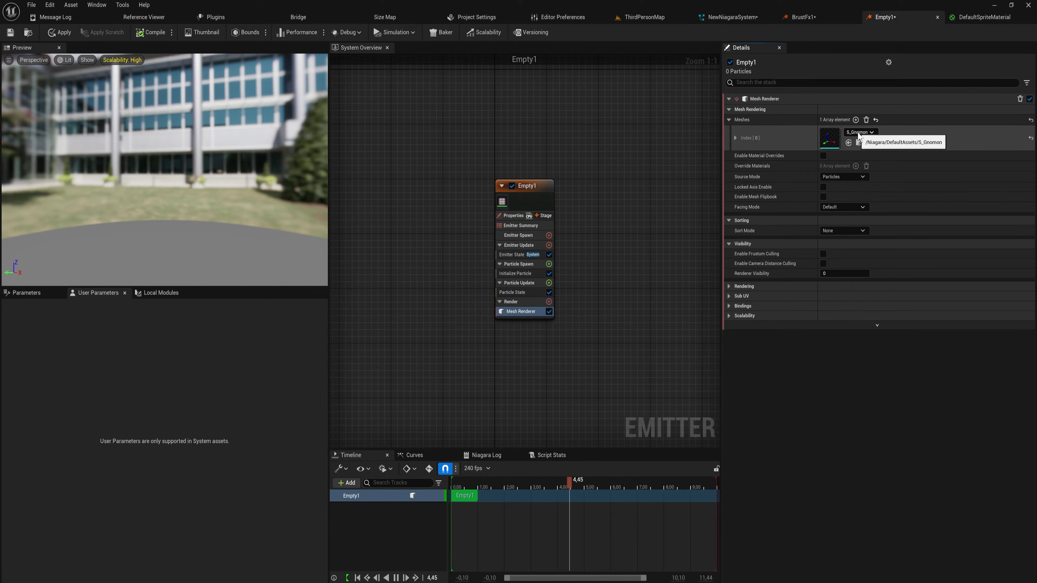
- Browse the static meshes available for the Mesh Renderer's mesh slot without choosing another one
click(857, 132)
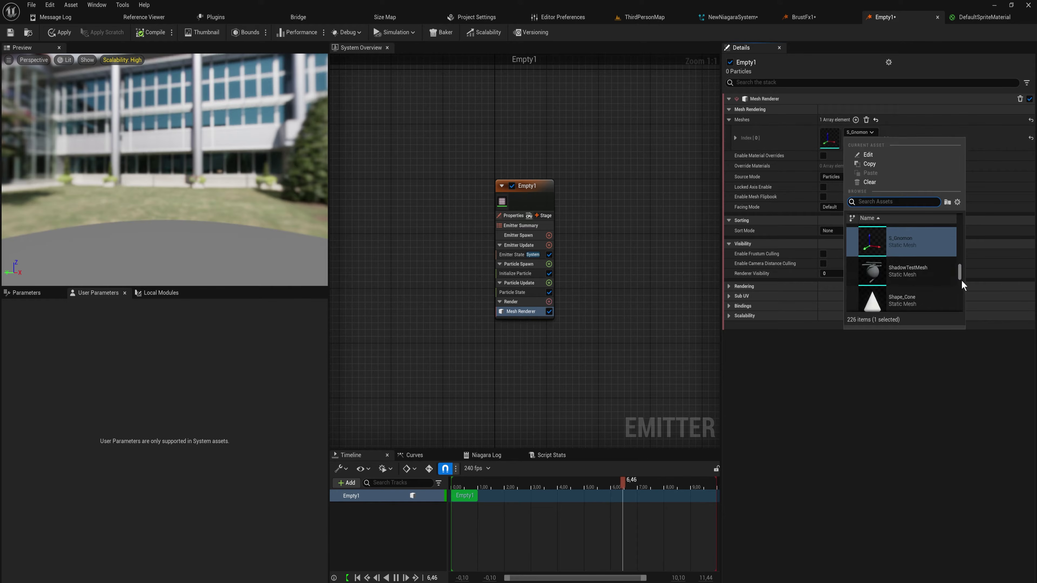
scroll(961, 280, down, 5)
scroll(961, 277, down, 4)
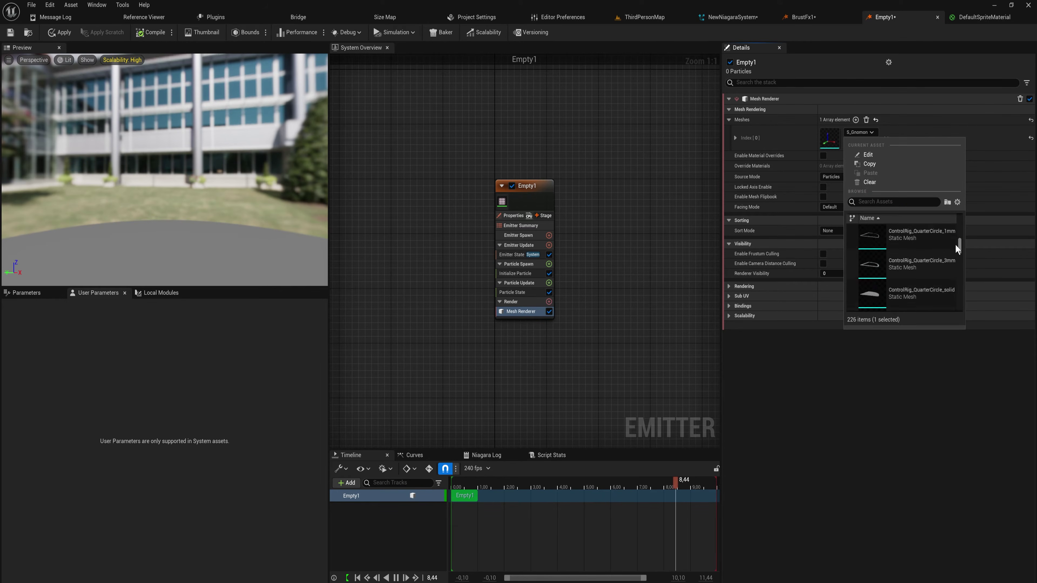
drag(960, 279, 959, 291)
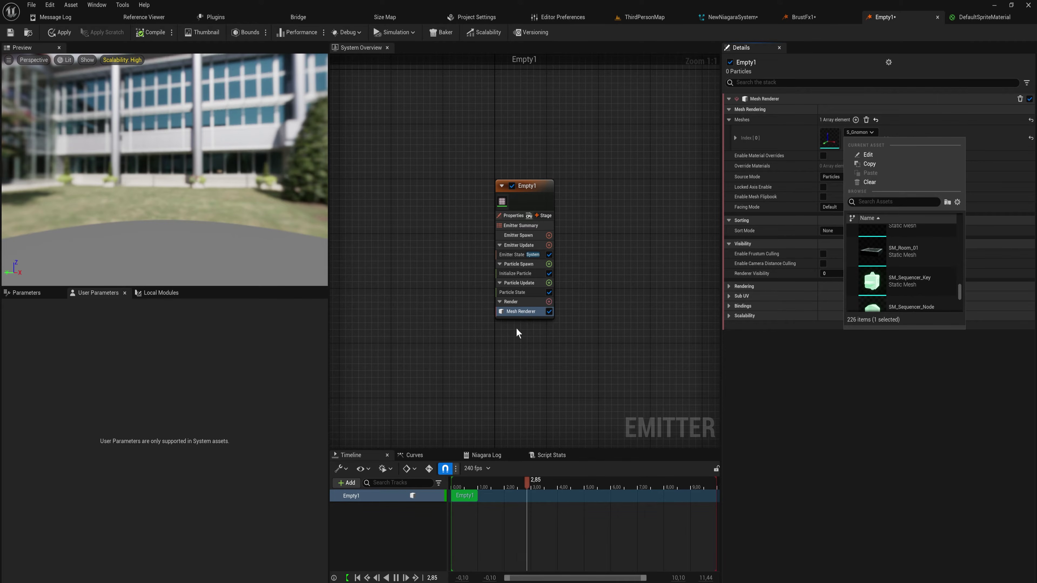
click(363, 273)
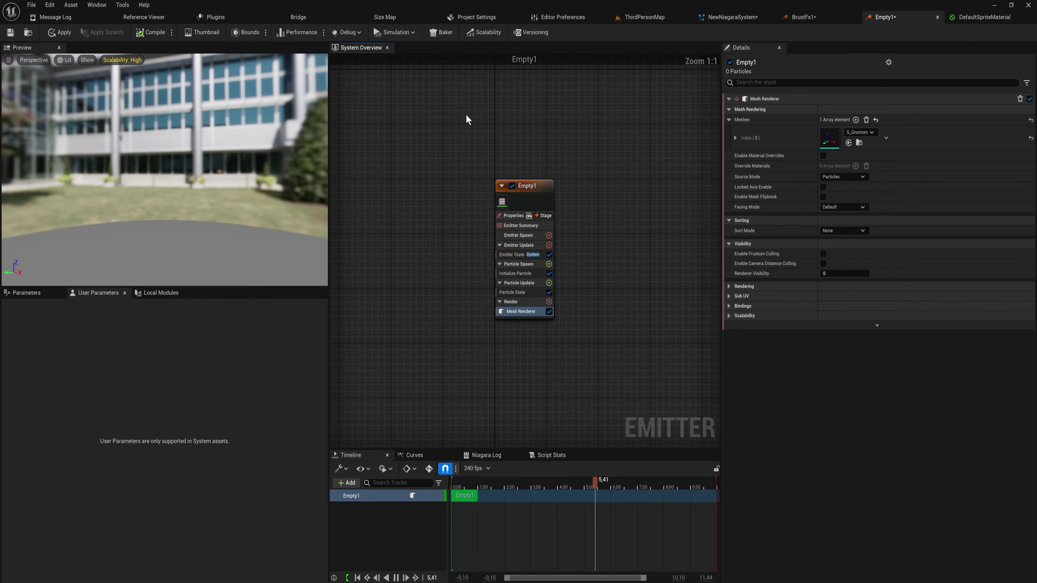
drag(466, 118, 598, 361)
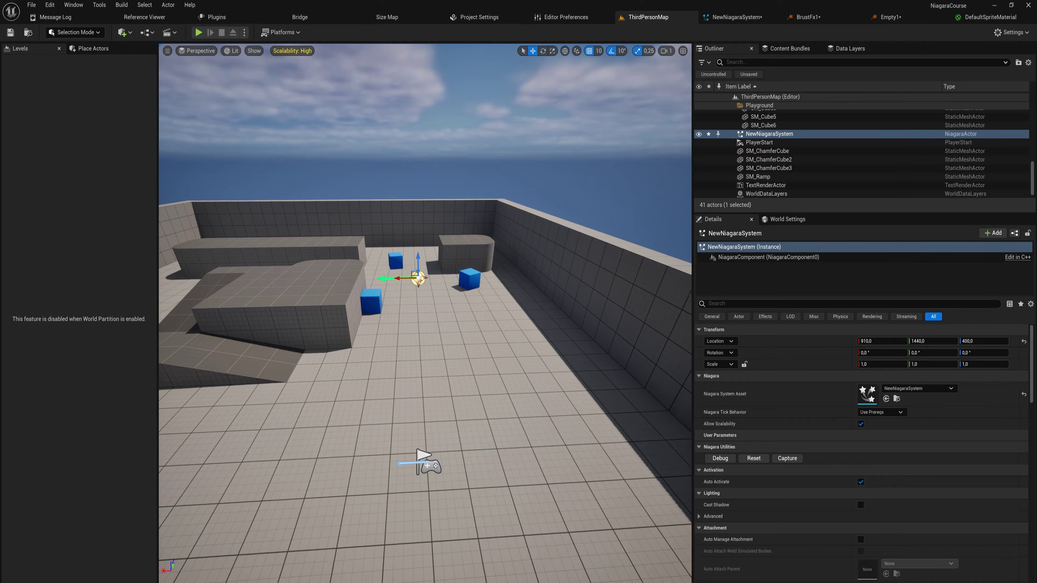
- Force-delete the NewNiagaraSystem and BrustFx1 assets from the project's Characters folder
right_drag(602, 243, 602, 243)
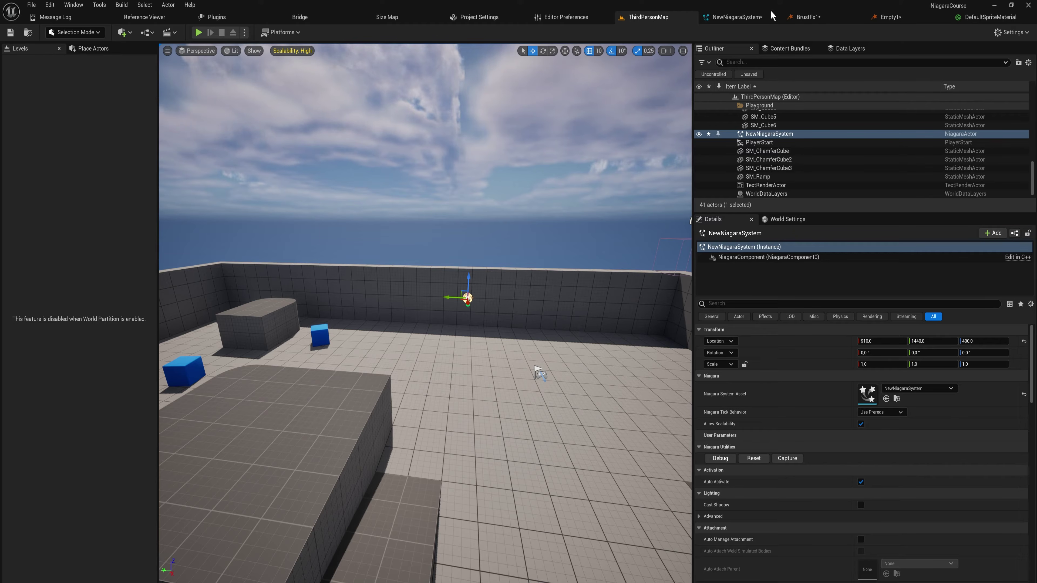
key(ctrl+space)
click(585, 380)
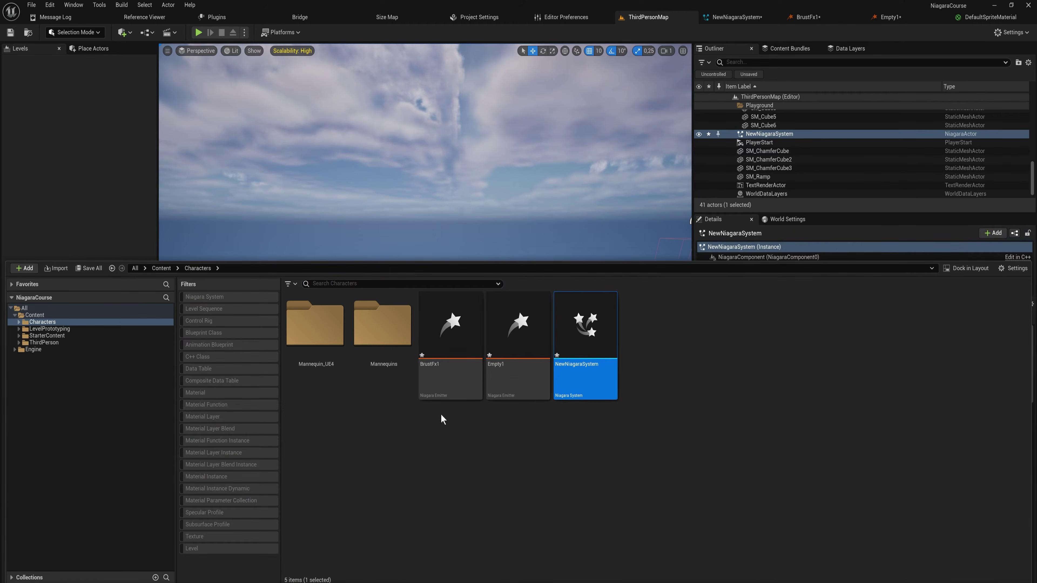
ctrl+click(439, 377)
key(Delete)
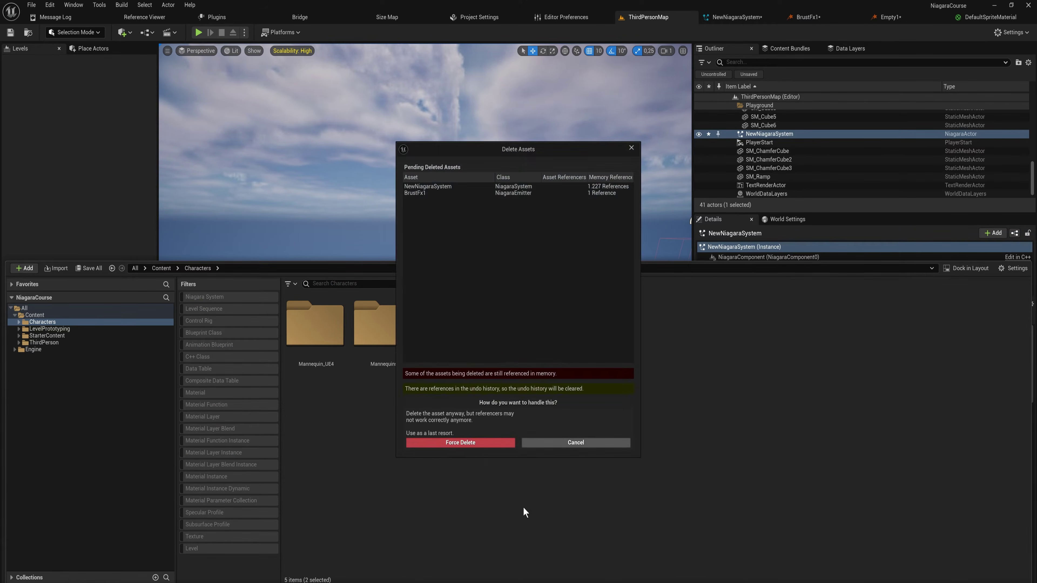
click(503, 444)
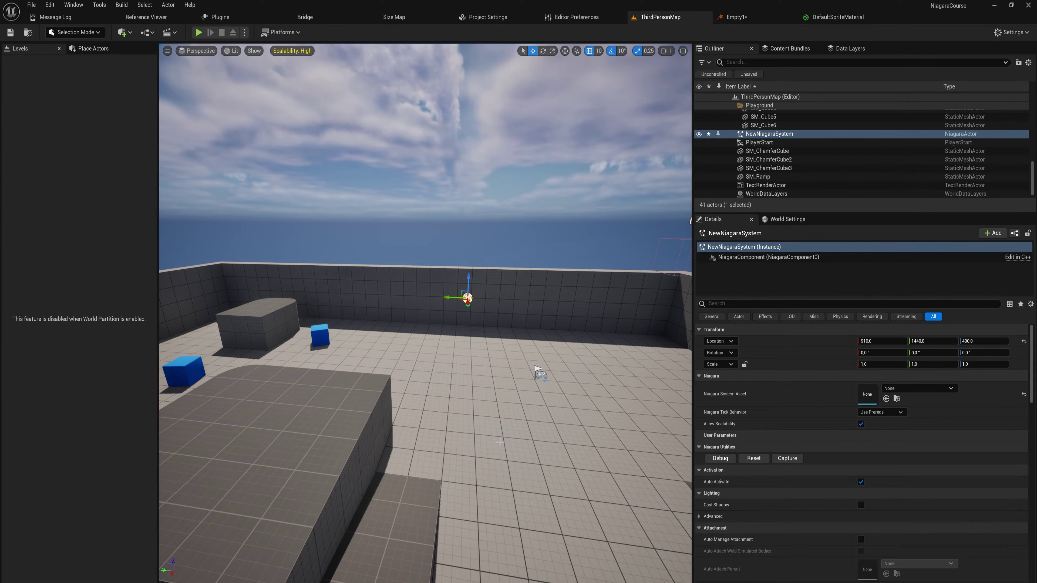
- Open the Empty1 emitter from the Characters folder in the Niagara editor
right_drag(533, 406, 517, 442)
key(ctrl+space)
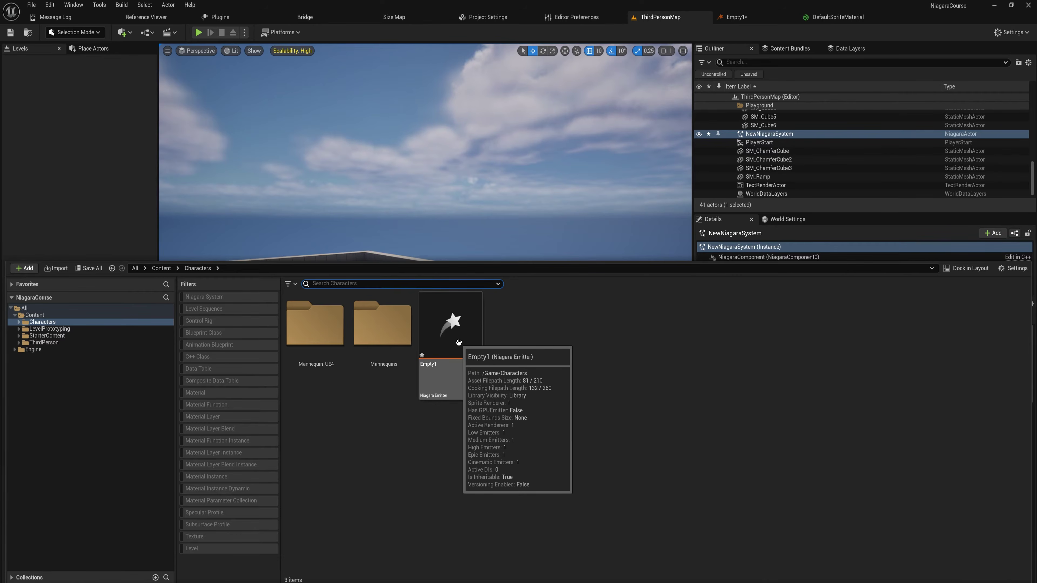
click(461, 347)
double_click(460, 347)
drag(575, 380, 488, 173)
click(543, 326)
- Delete Empty1's Mesh Renderer and add a Sprite Renderer in its place
click(527, 311)
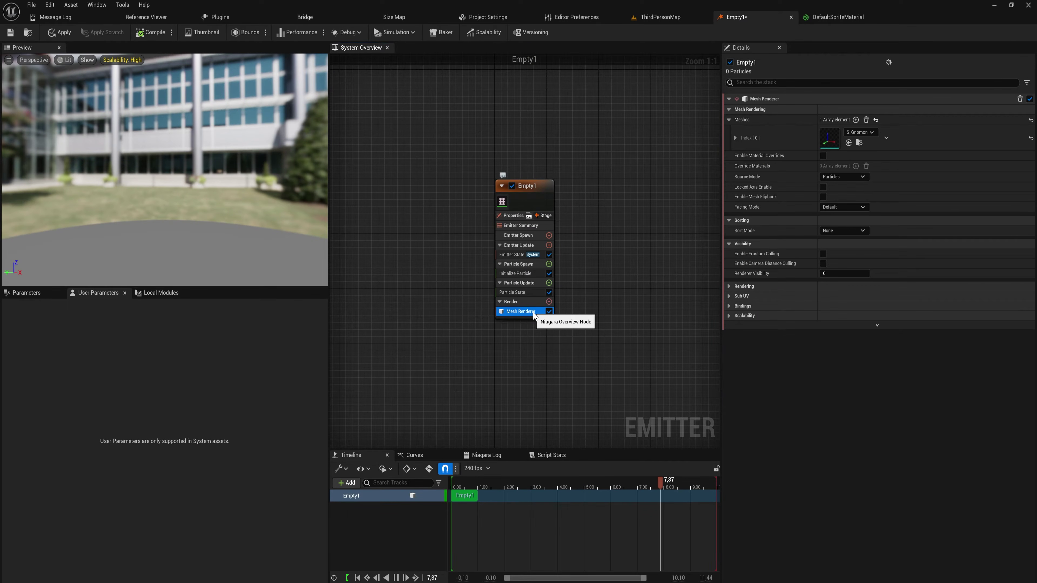
key(Delete)
click(549, 302)
text(sprite)
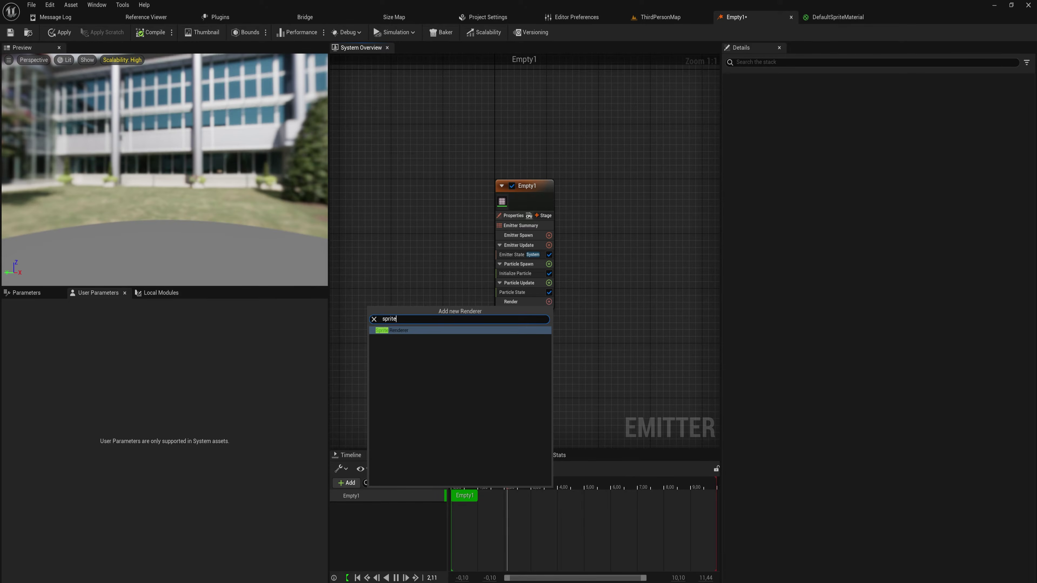
key(Return)
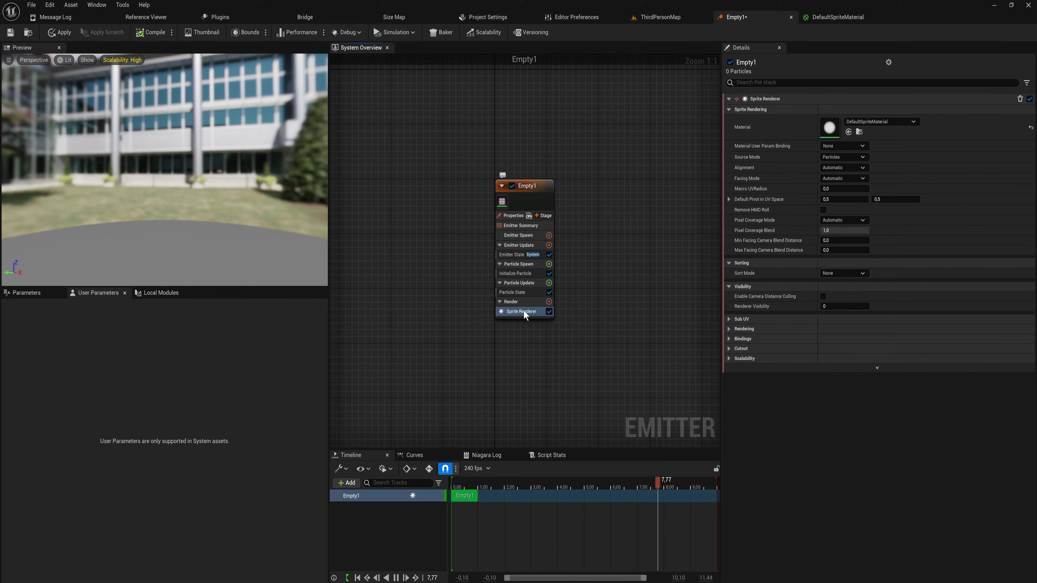
- Review the Emitter Spawn, Emitter Update, Particle Spawn and Particle Update stages of Empty1
click(527, 236)
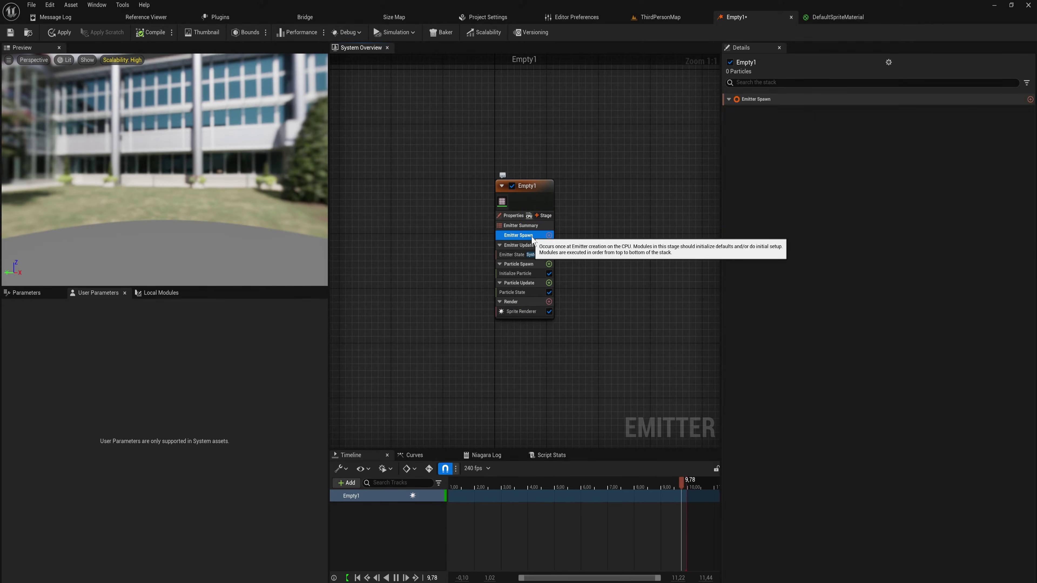
click(532, 246)
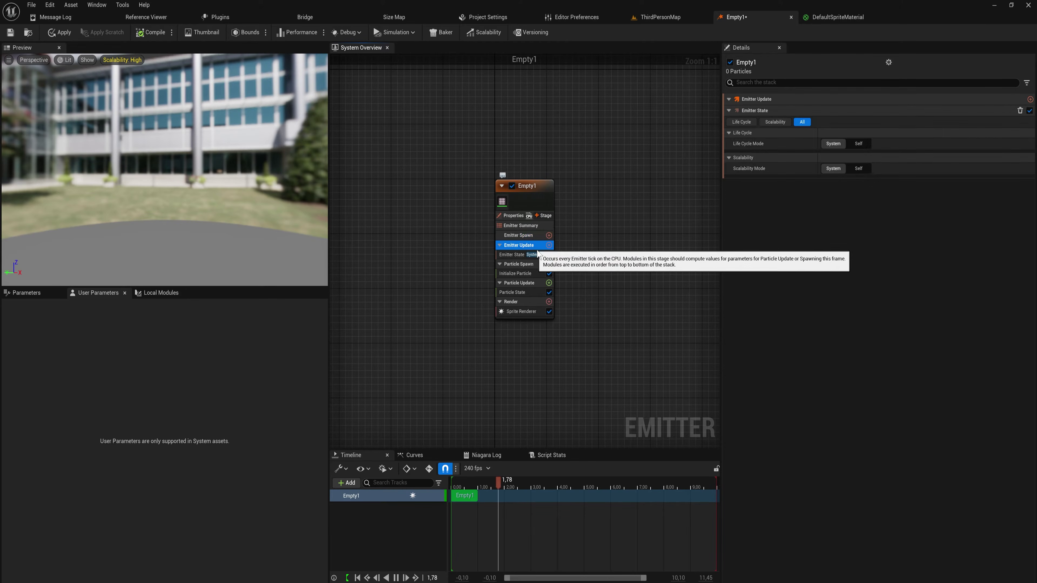
click(531, 265)
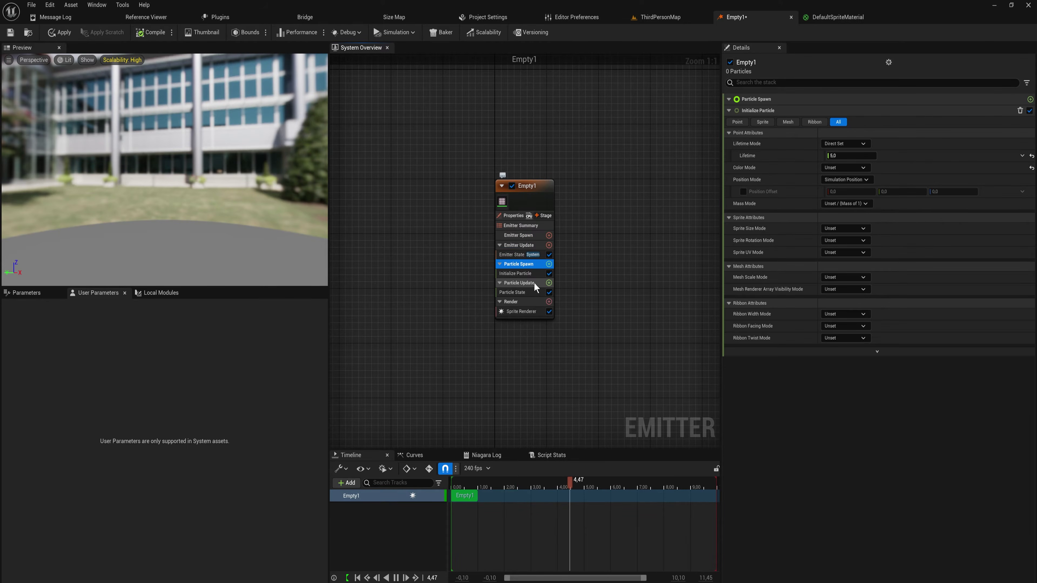
click(534, 283)
click(526, 236)
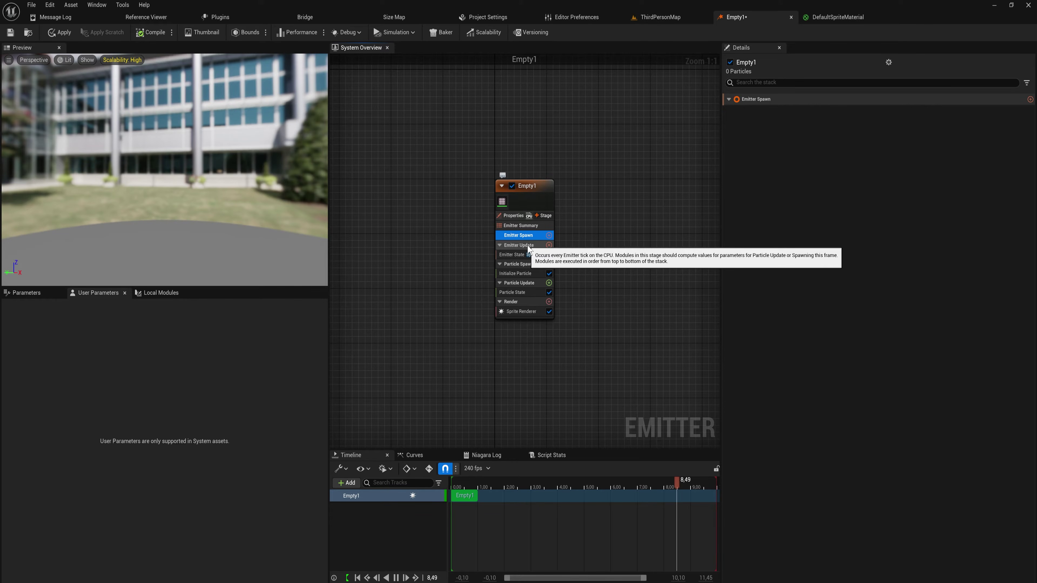
click(528, 247)
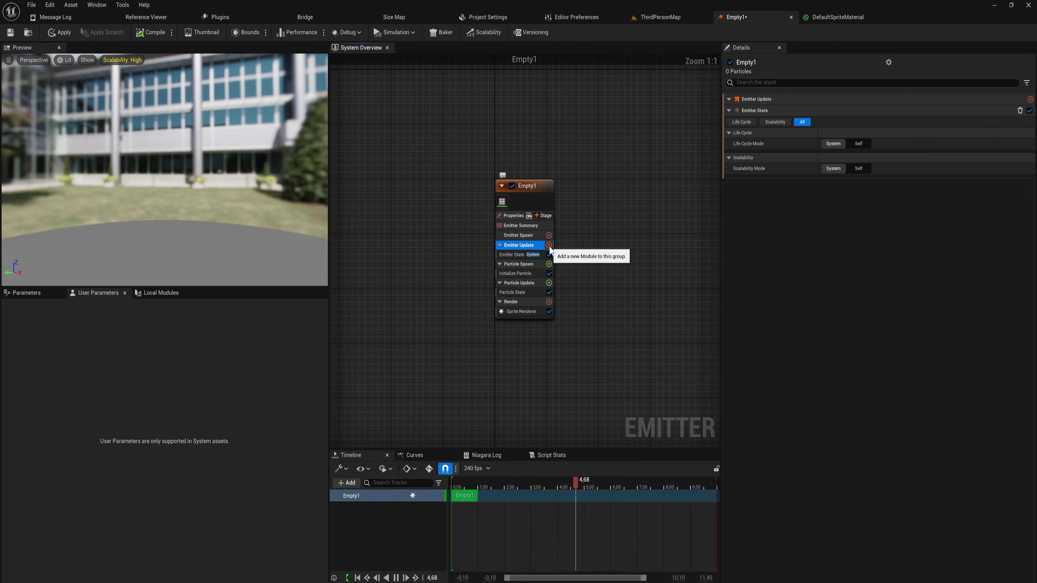
- Search for the spawn modules that can be added to Emitter Update and compare the suggested ones
click(549, 246)
text(spawn)
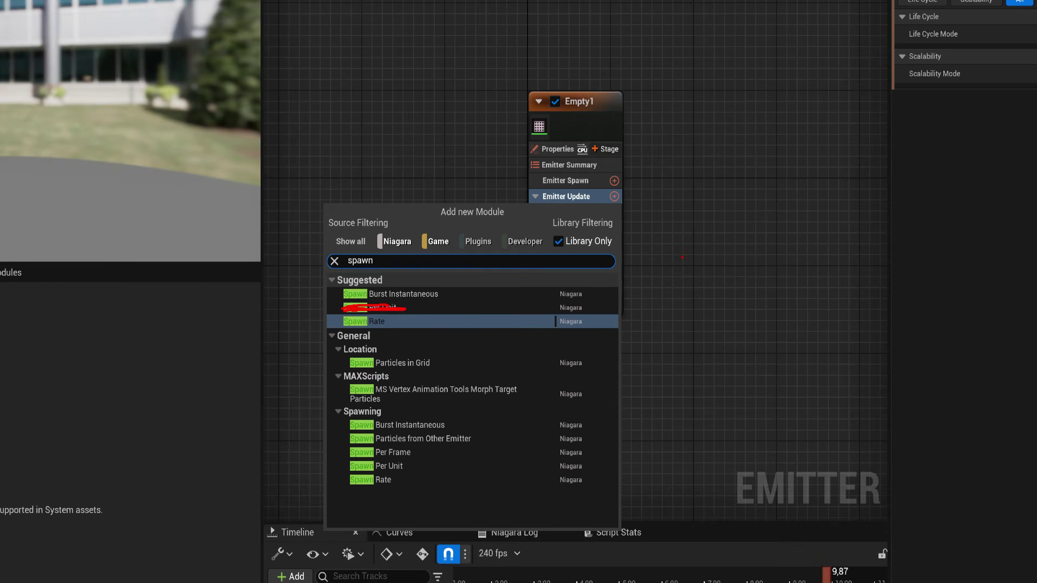
key(Escape)
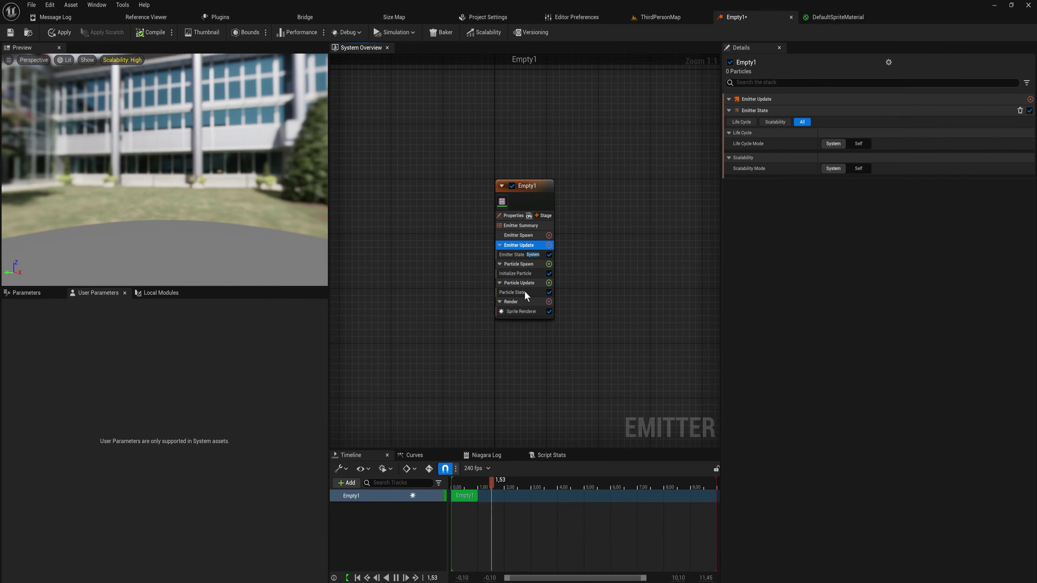
- Add a Spawn Burst Instantaneous module to Empty1's Emitter Update stage and set its Spawn Count to 50
click(548, 245)
text(spawn)
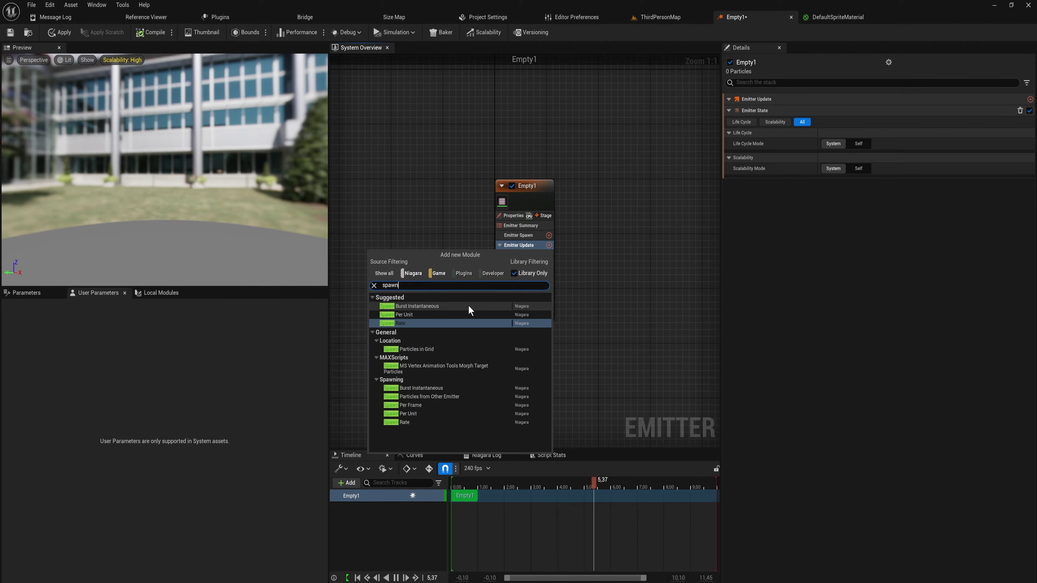
click(470, 306)
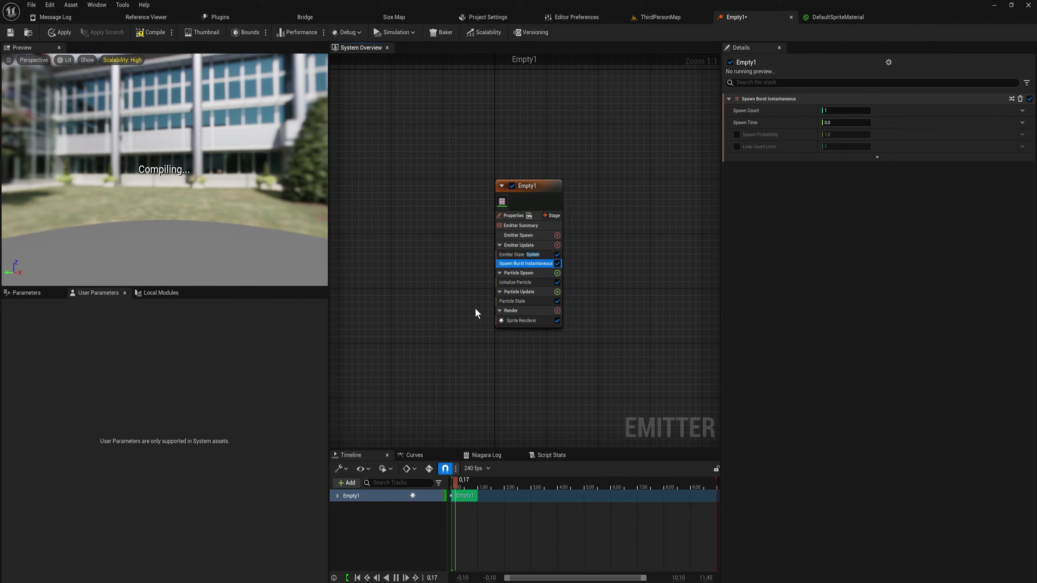
click(835, 111)
text(50)
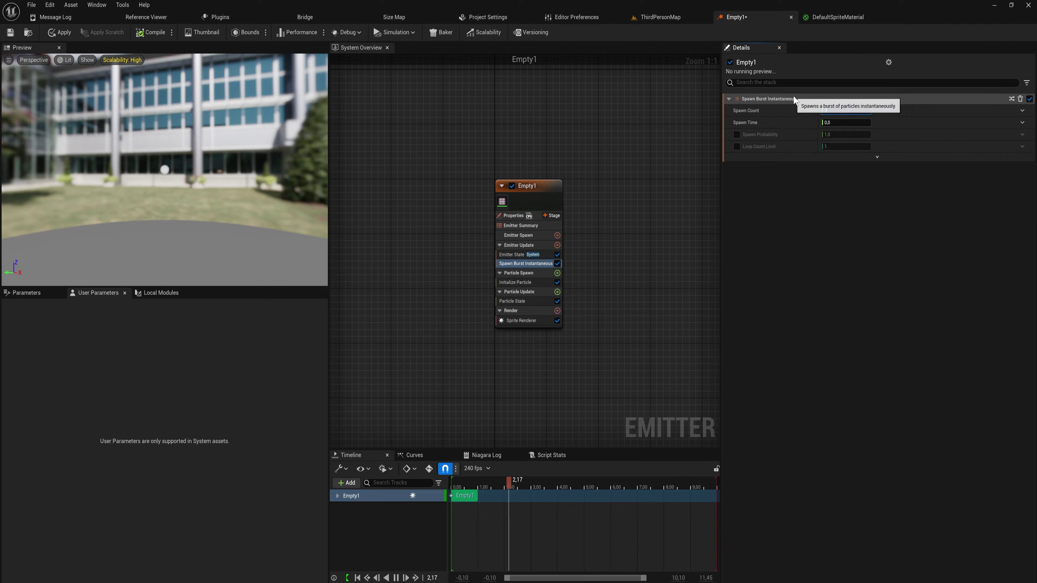
- Set the Spawn Count of the Spawn Burst Instantaneous module to 500
key(Return)
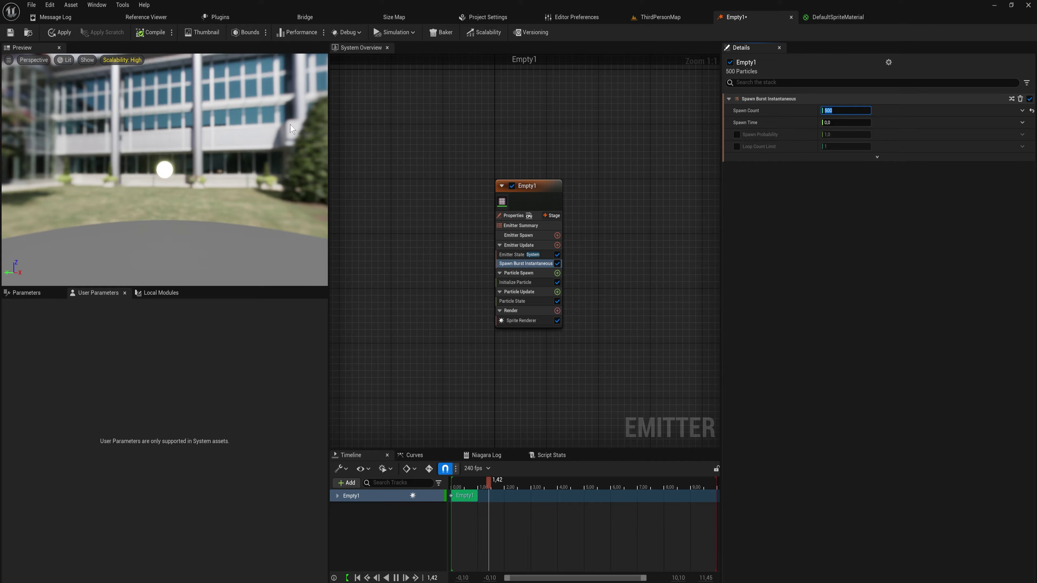
drag(245, 147, 213, 146)
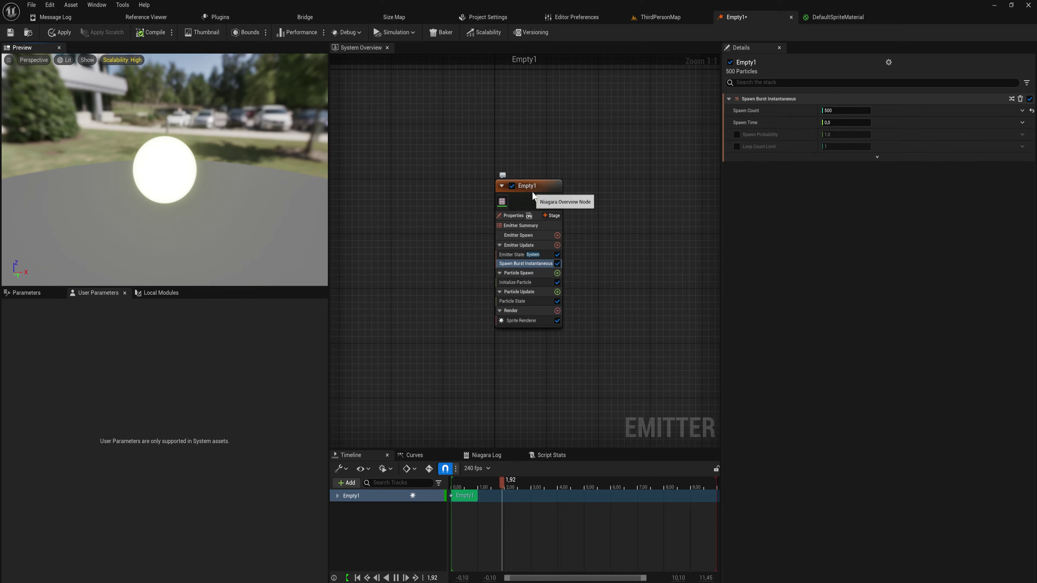
- Add an Add Velocity module to Particle Spawn and fix its unmet dependency by adding SolveForcesAndVelocity
drag(533, 196, 530, 162)
scroll(580, 251, up, 2)
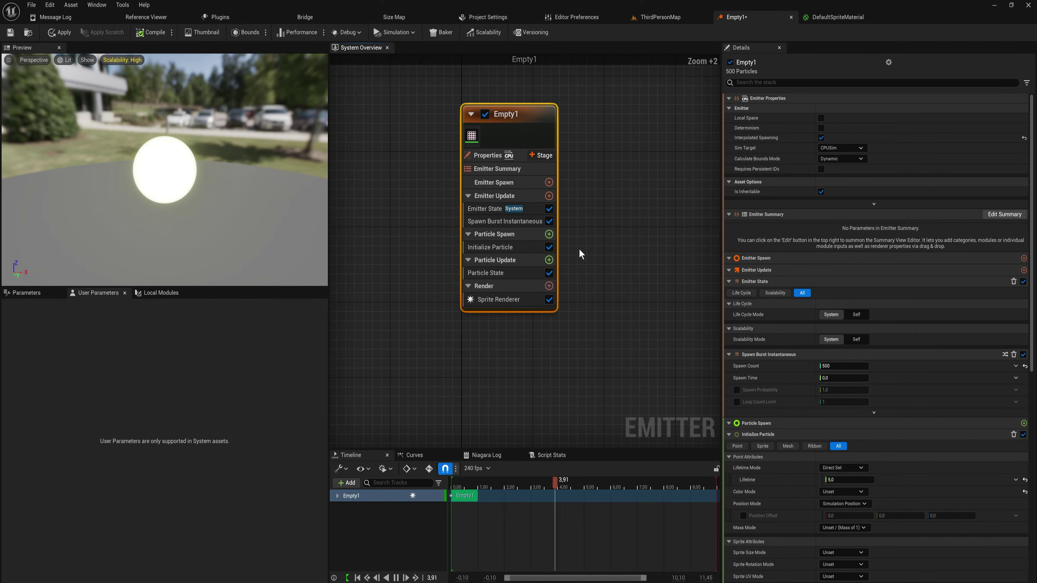
click(549, 234)
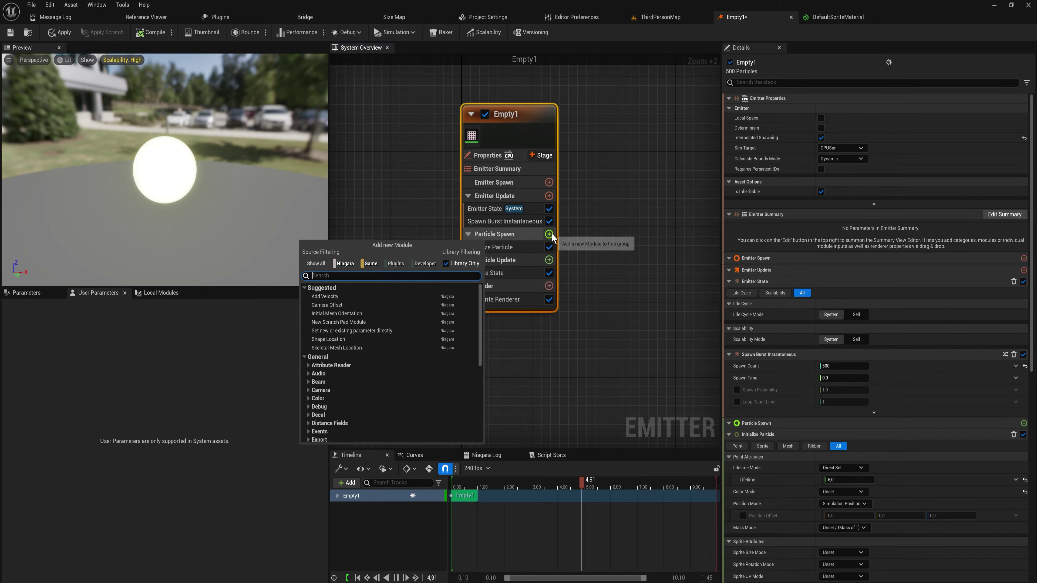
click(337, 298)
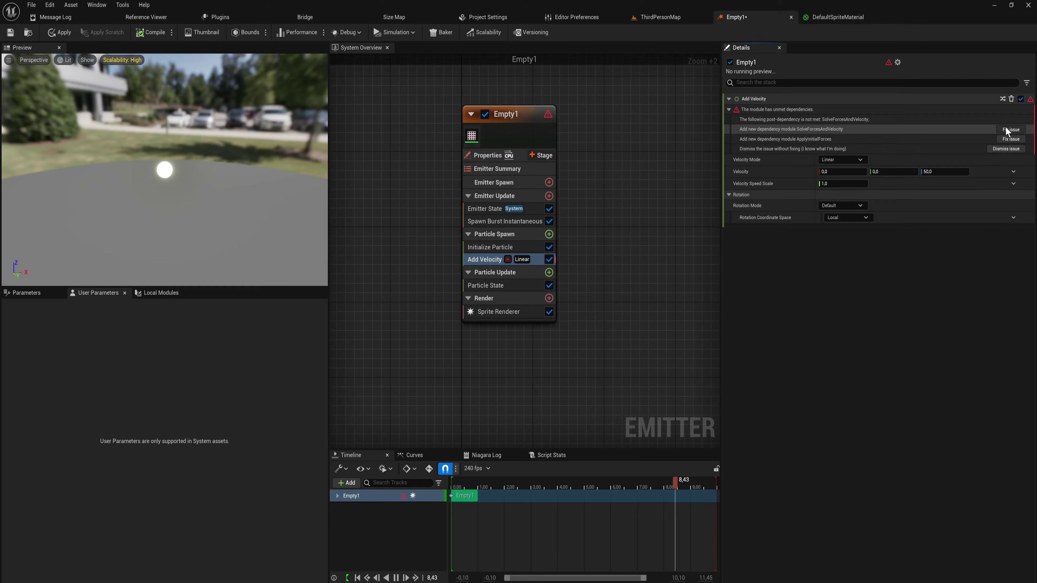
click(979, 187)
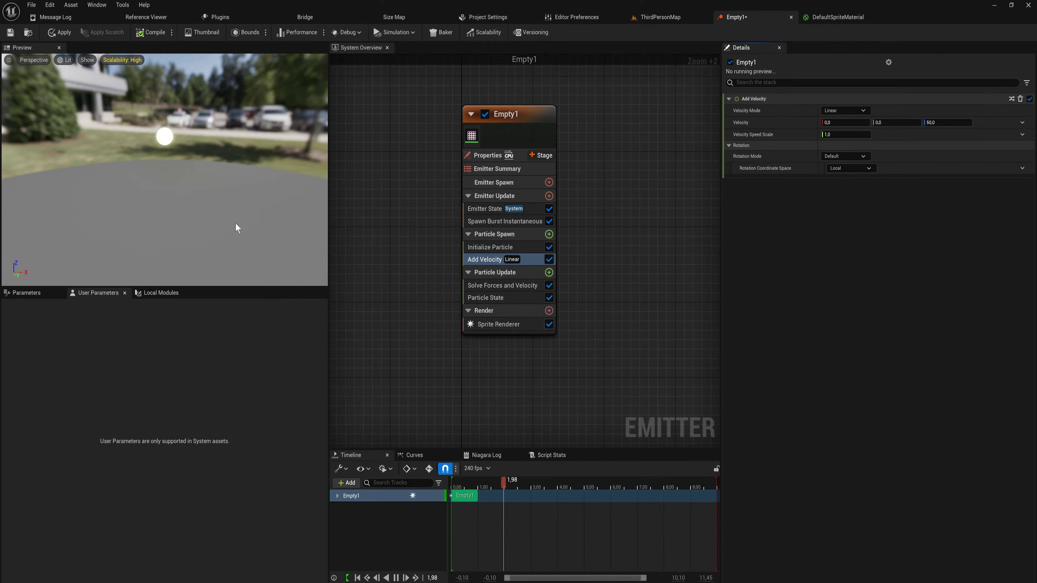
drag(238, 229, 203, 200)
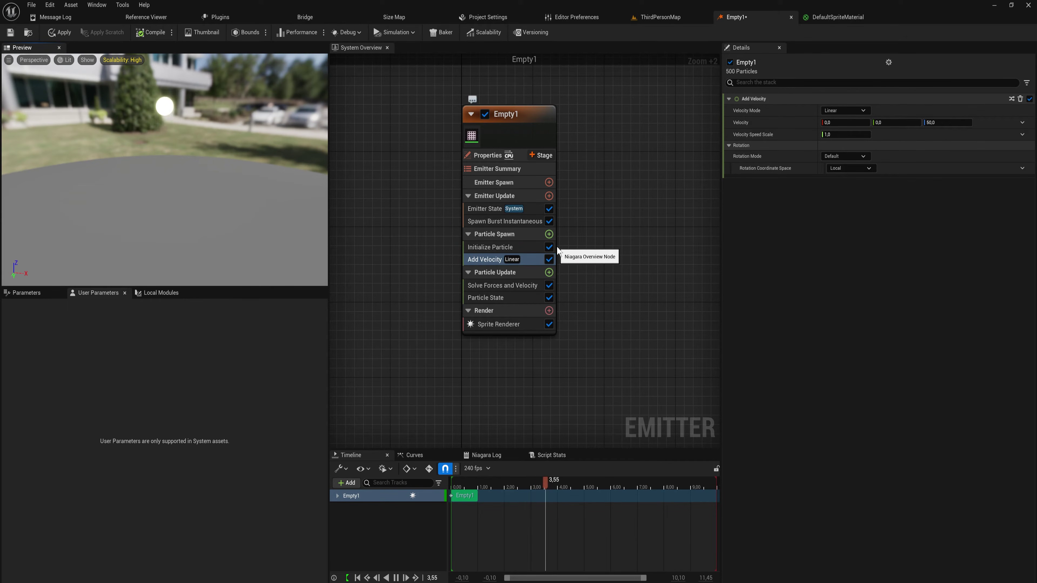
- Find the location modules available for Particle Spawn and add Shape Location
click(549, 234)
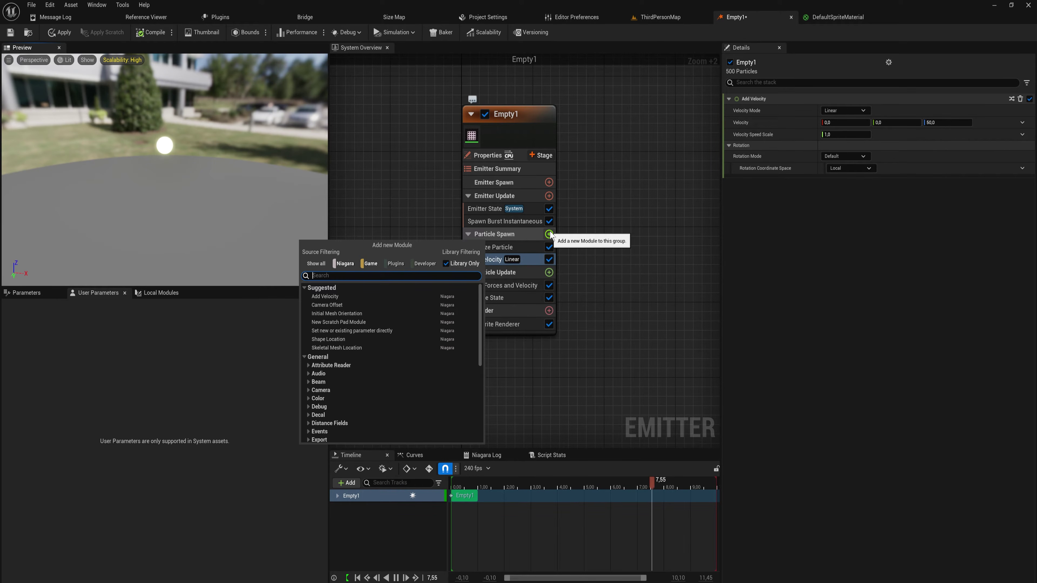
text(spa)
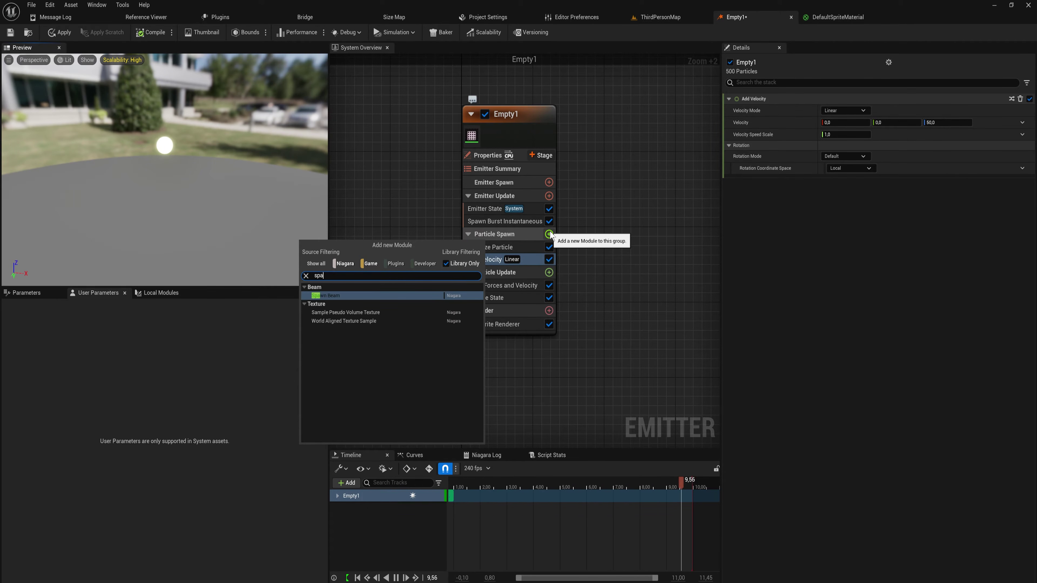
key(BackSpace)
key(BackSpace)
key(BackSpace)
text(loc)
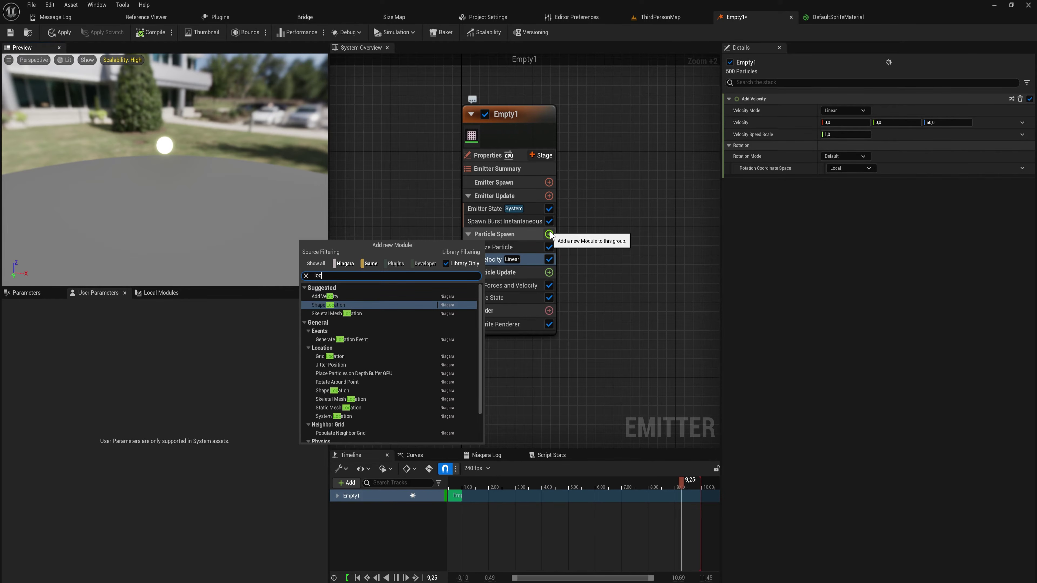
key(Return)
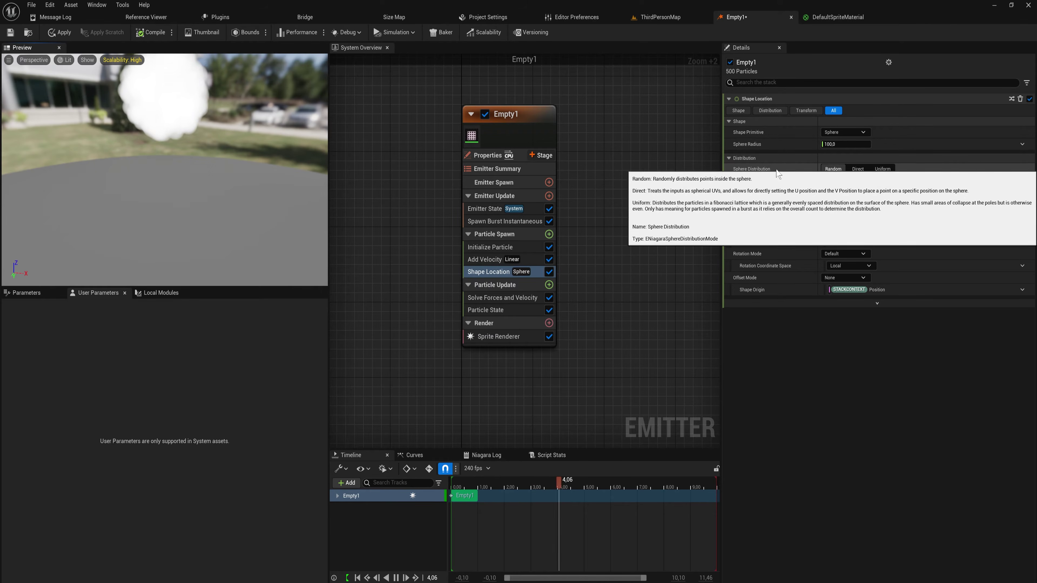
- Try Direct as Shape Location's Sphere Distribution, and switch it to Uniform to compare the particle layouts
click(854, 171)
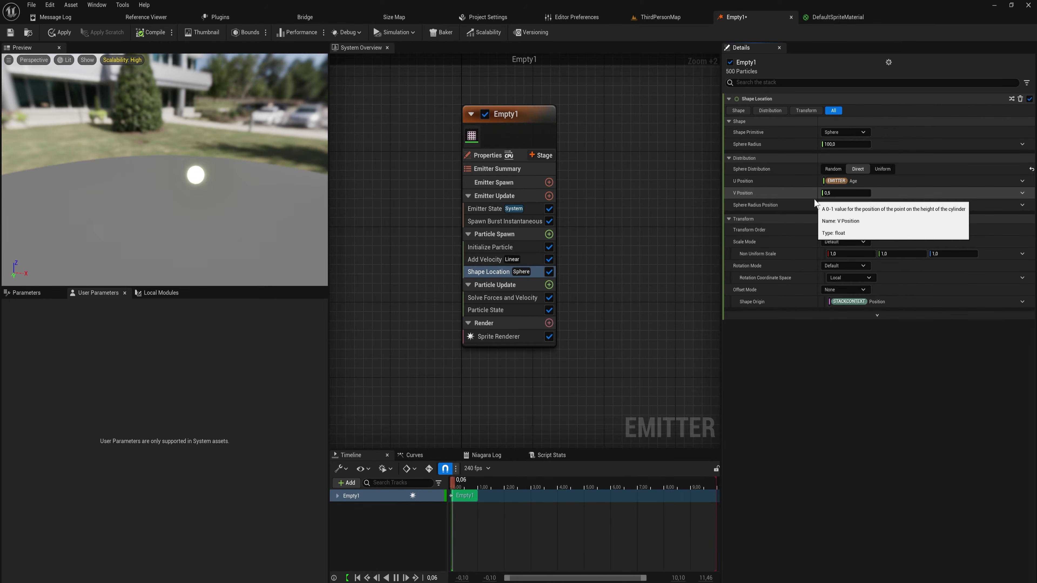
click(883, 169)
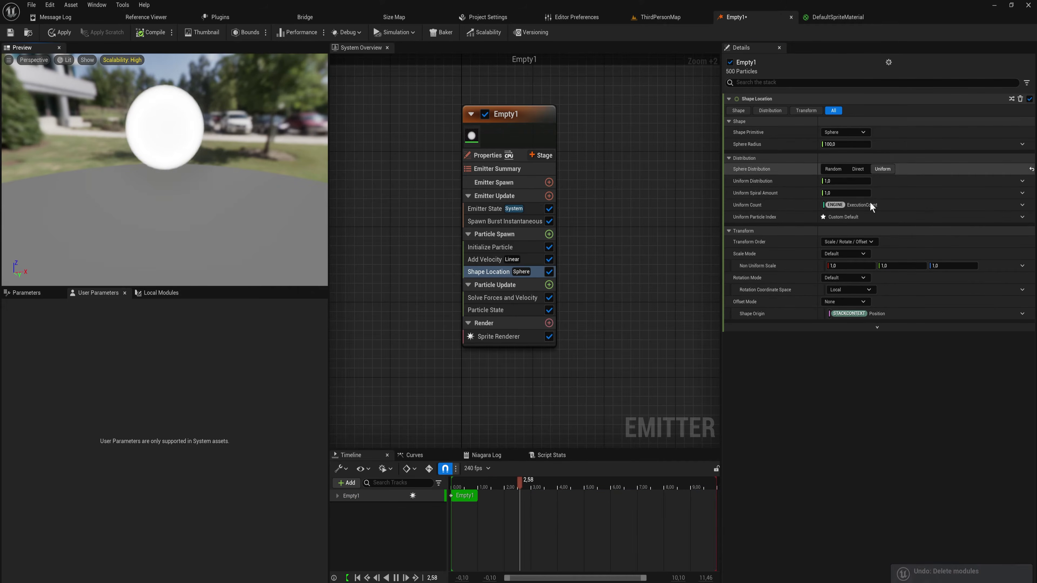
mouse_move(202, 182)
mouse_down()
mouse_move(201, 163)
mouse_move(202, 182)
mouse_up()
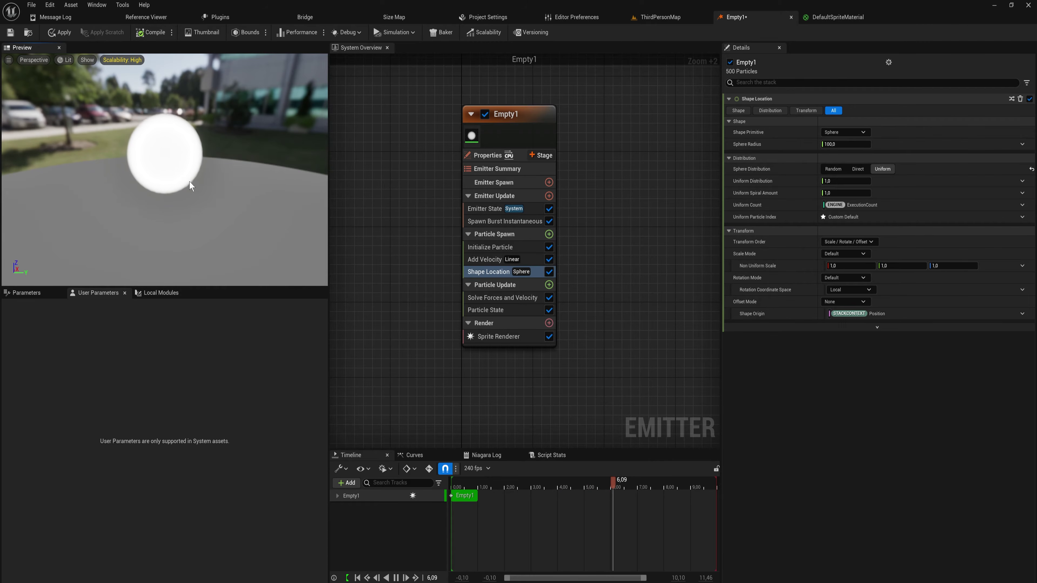
- Try Torus, Ring / Disc and Cone as Shape Location's Shape Primitive, and return it to Sphere
click(849, 130)
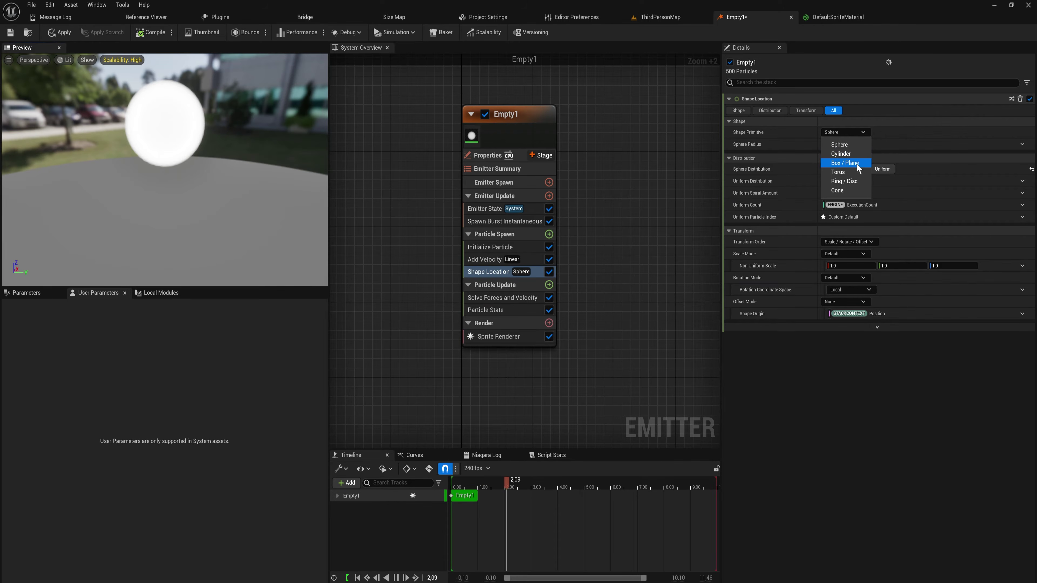
click(857, 173)
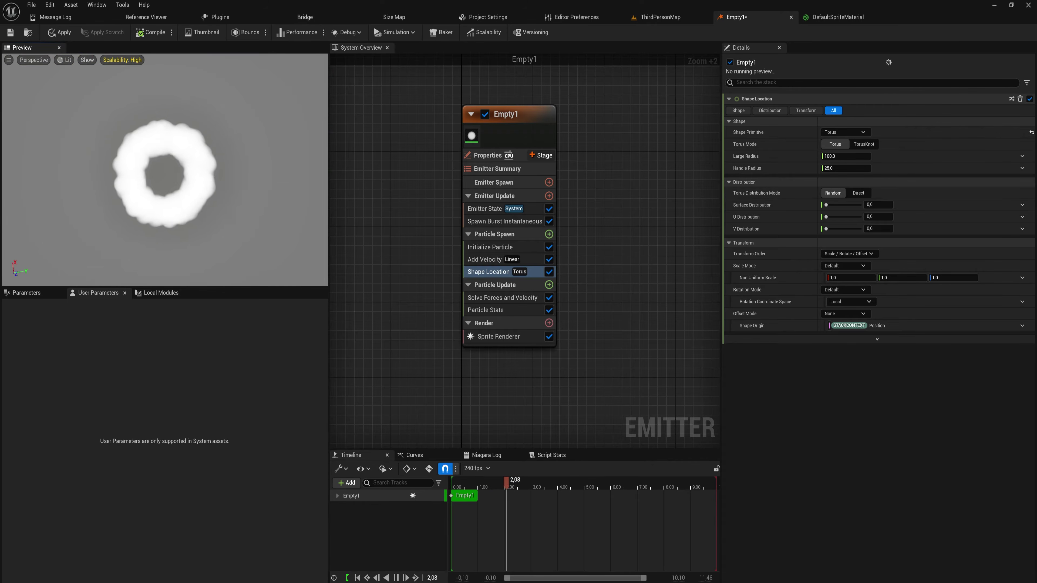
click(856, 133)
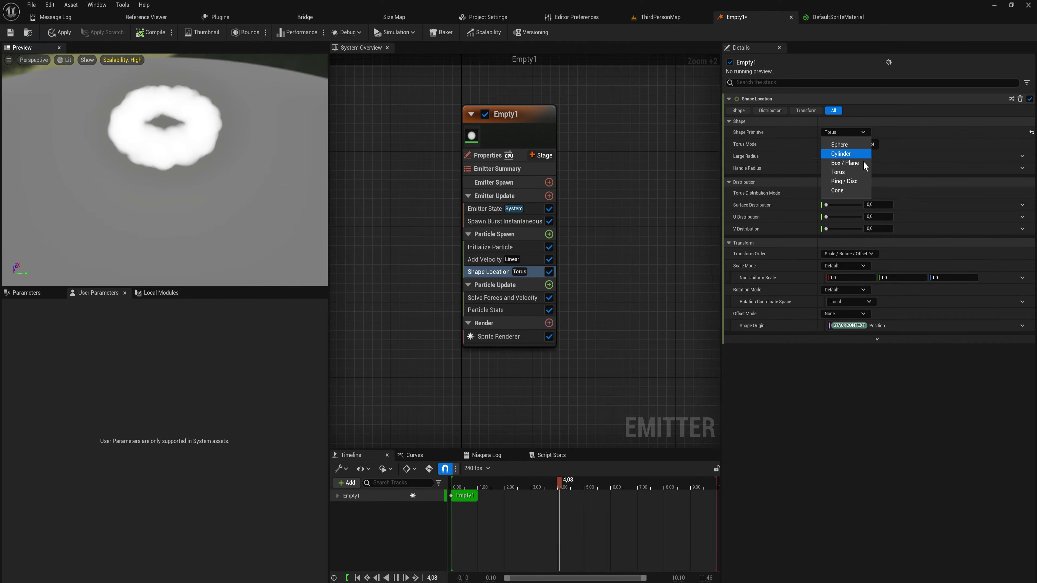
click(860, 180)
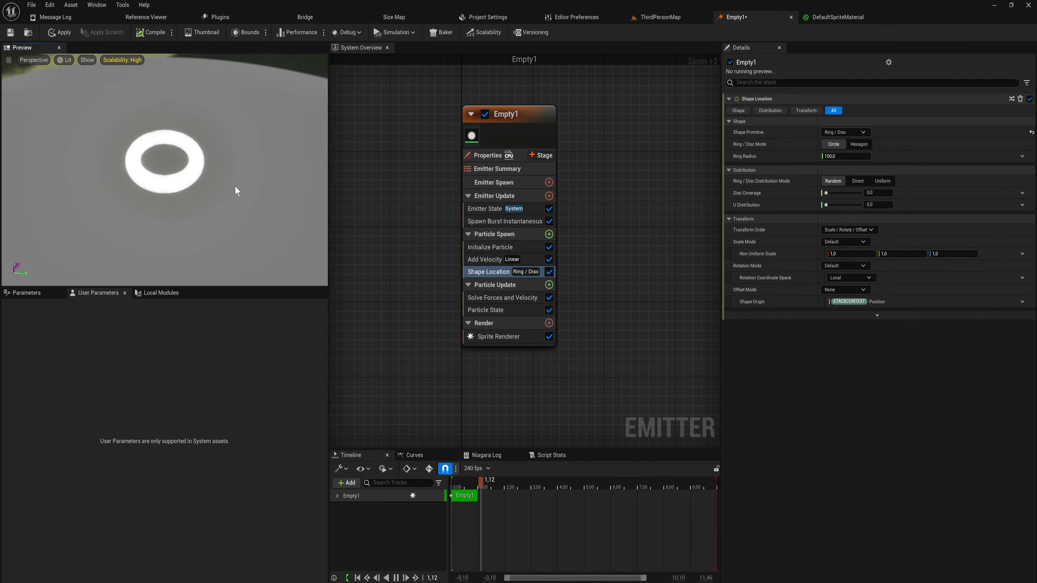
mouse_move(234, 185)
mouse_down()
mouse_move(234, 168)
mouse_move(235, 185)
mouse_up()
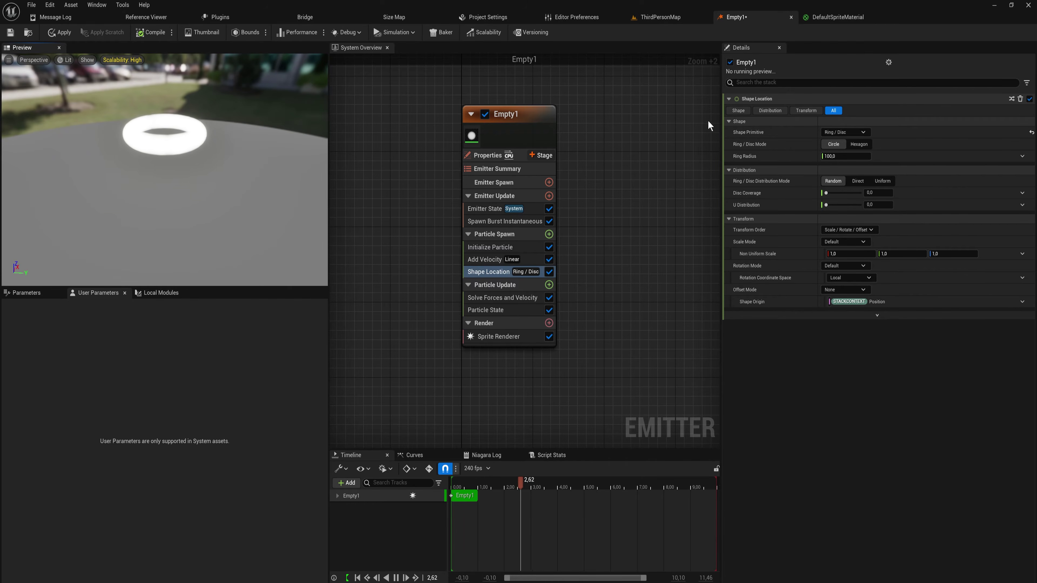
click(841, 133)
click(867, 192)
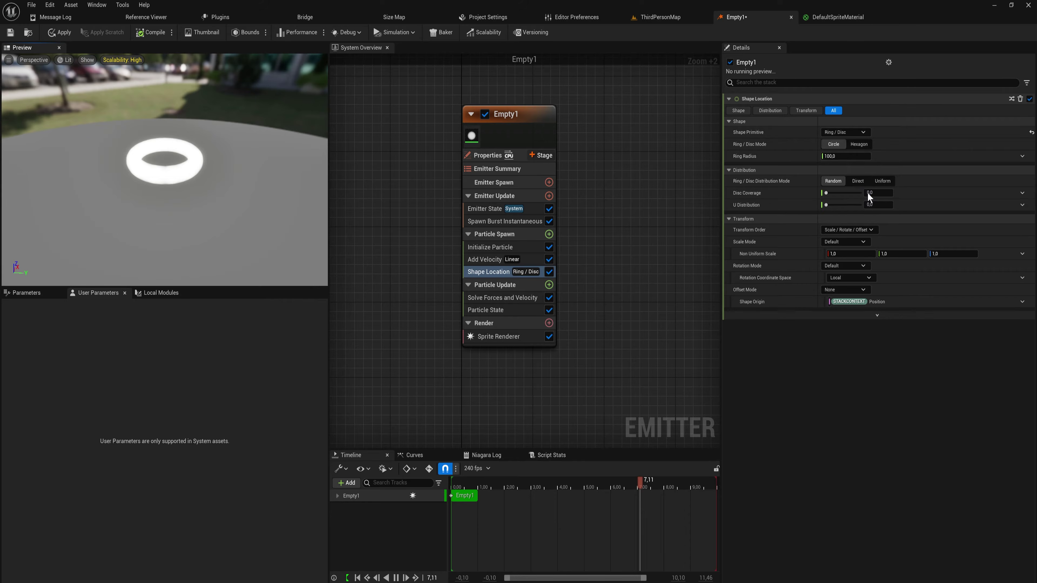
drag(222, 210, 222, 192)
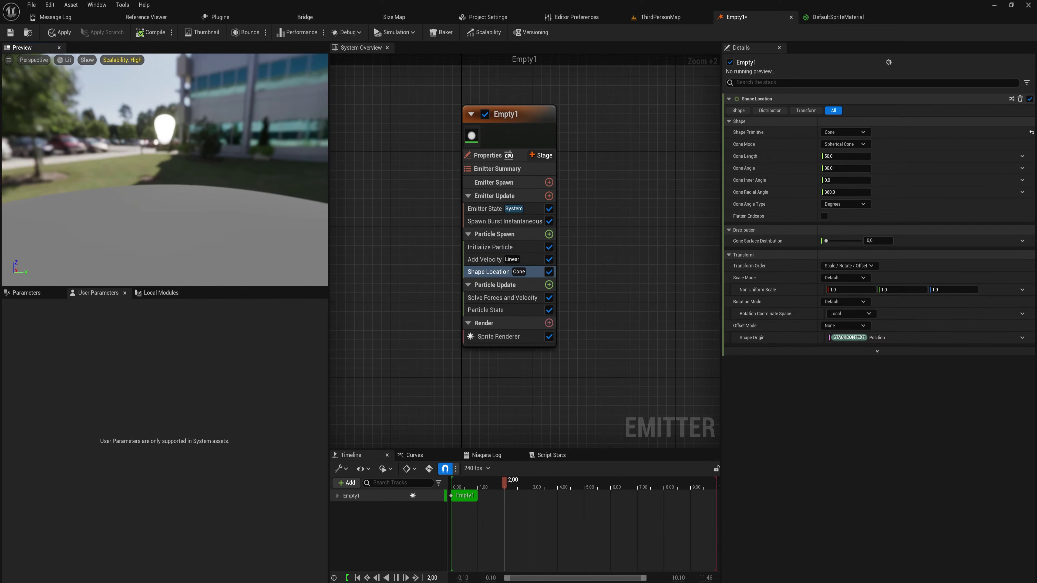
click(857, 144)
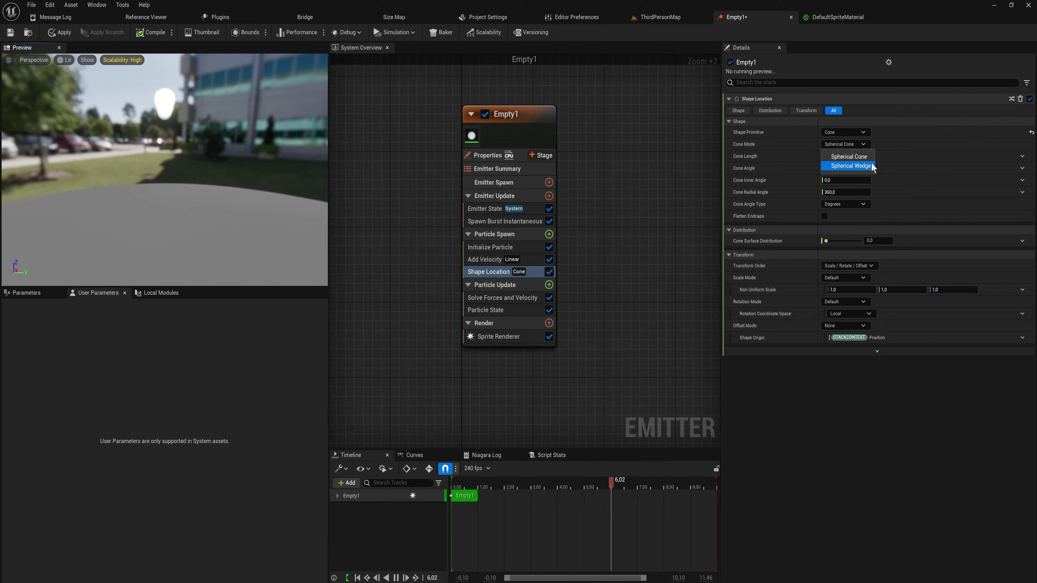
click(862, 132)
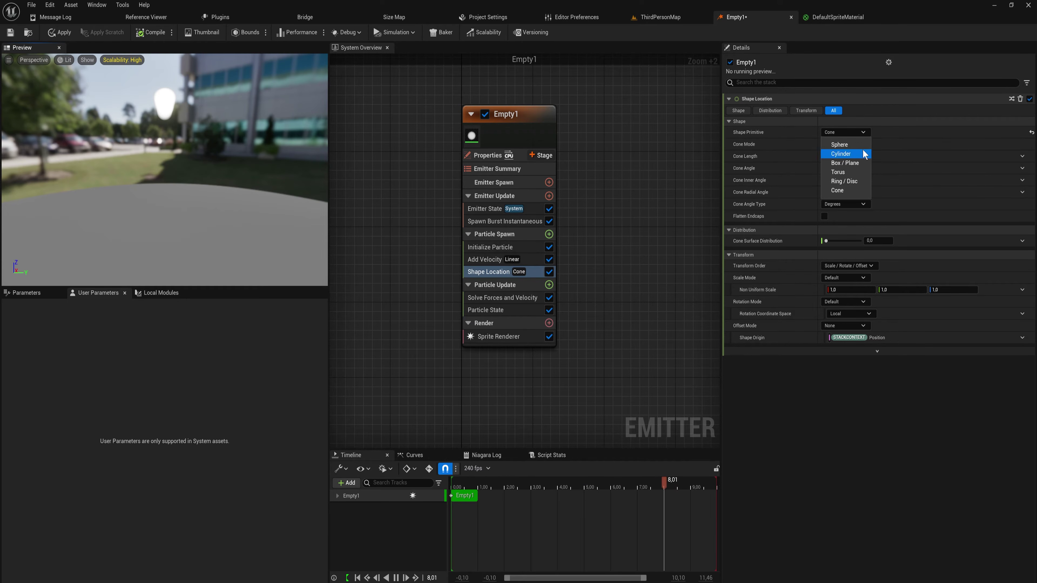
click(854, 145)
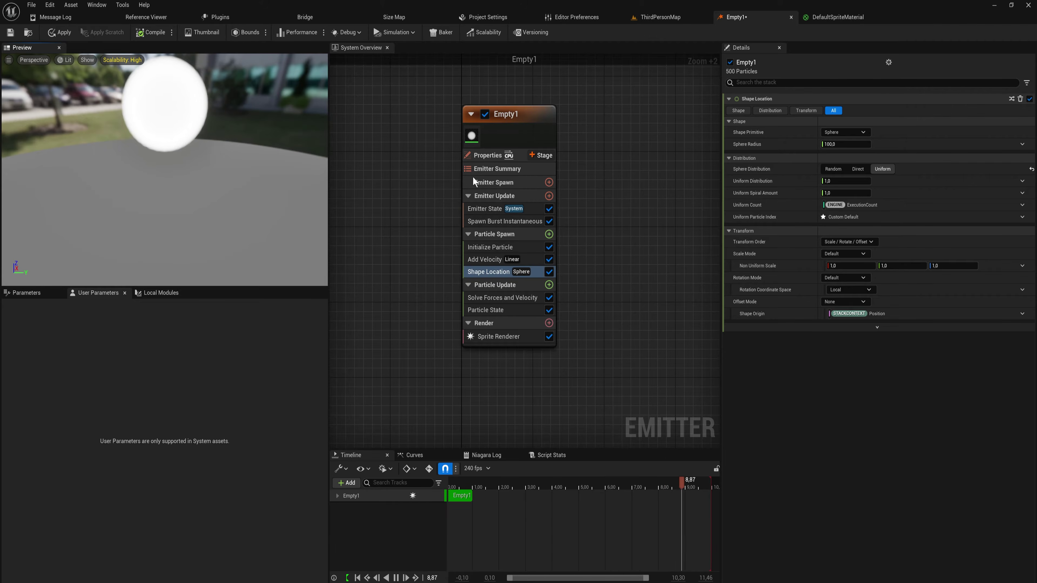
- Replace the Spawn Burst Instantaneous module in Emitter Update with a Spawn Rate module and set its SpawnRate to 15
click(516, 222)
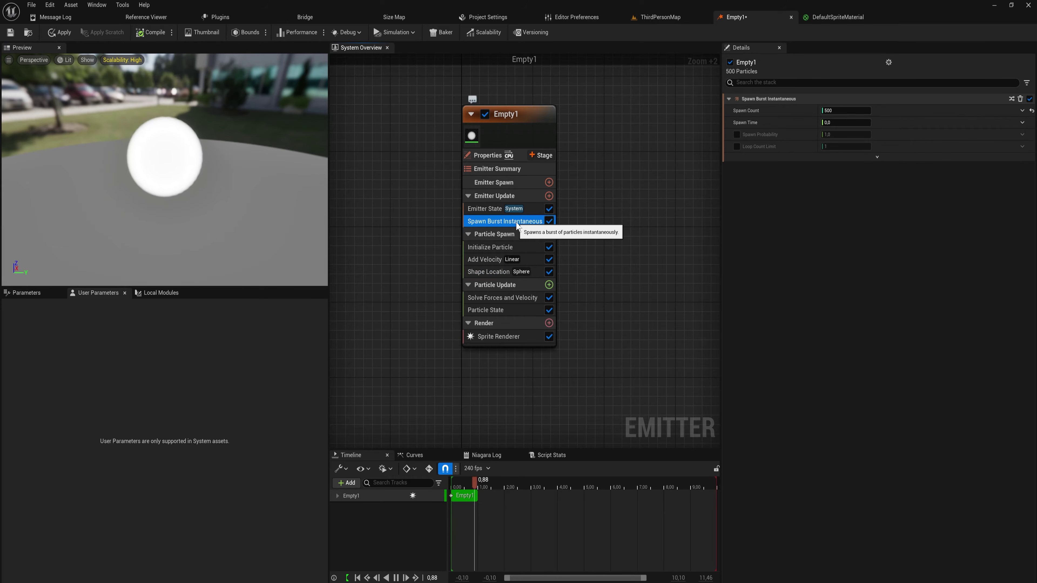
key(Delete)
click(545, 196)
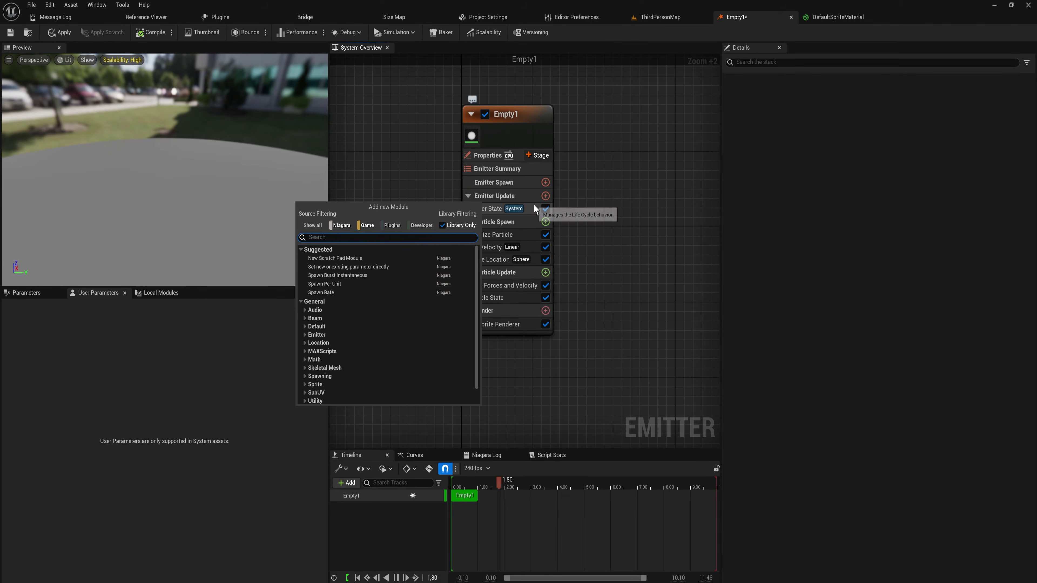
text(spawn)
key(Return)
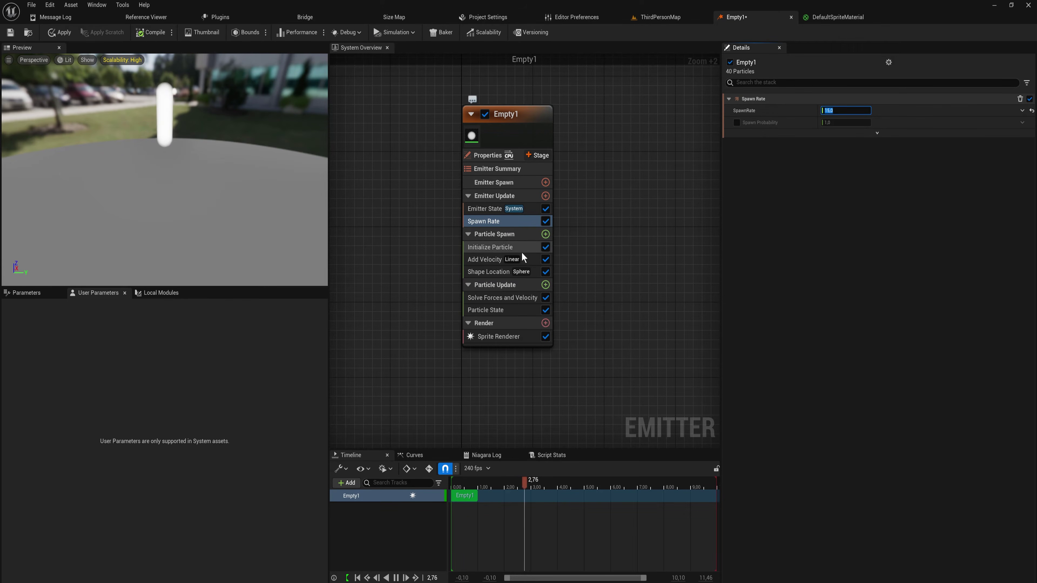
- Set the Sphere Distribution of the Shape Location module to Direct and check the particle pattern
click(526, 272)
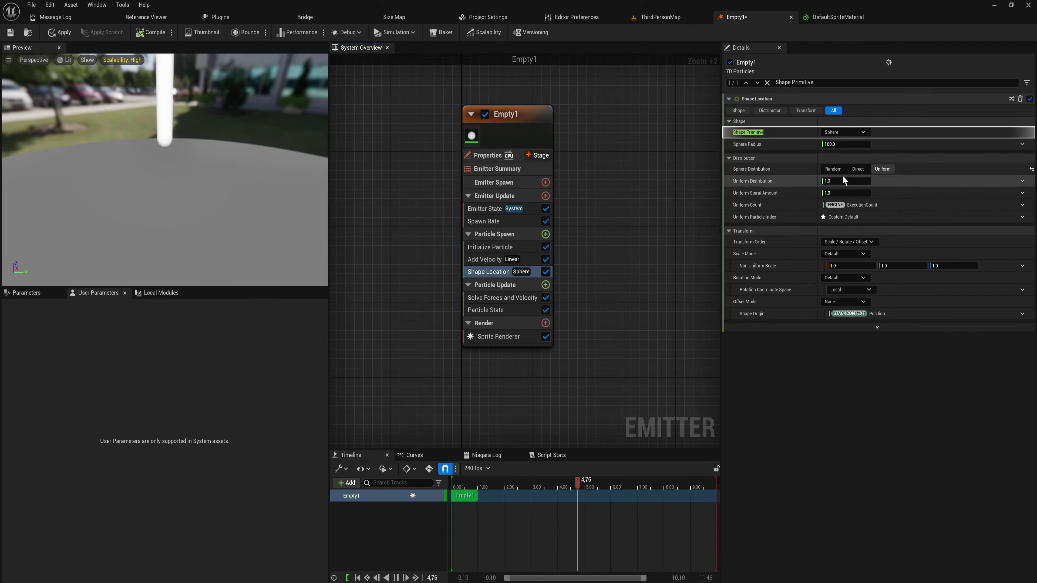
click(768, 82)
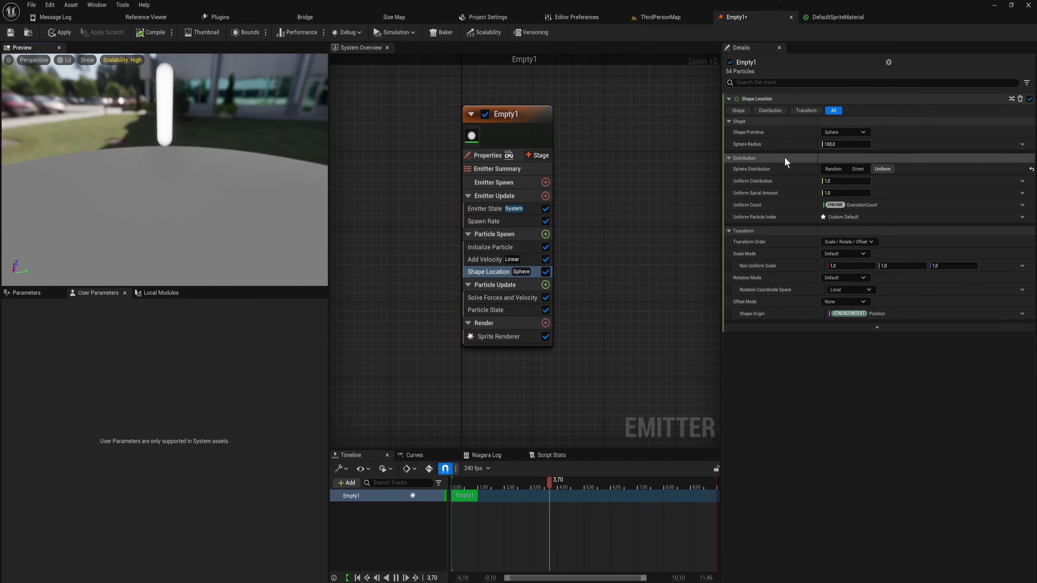
click(857, 169)
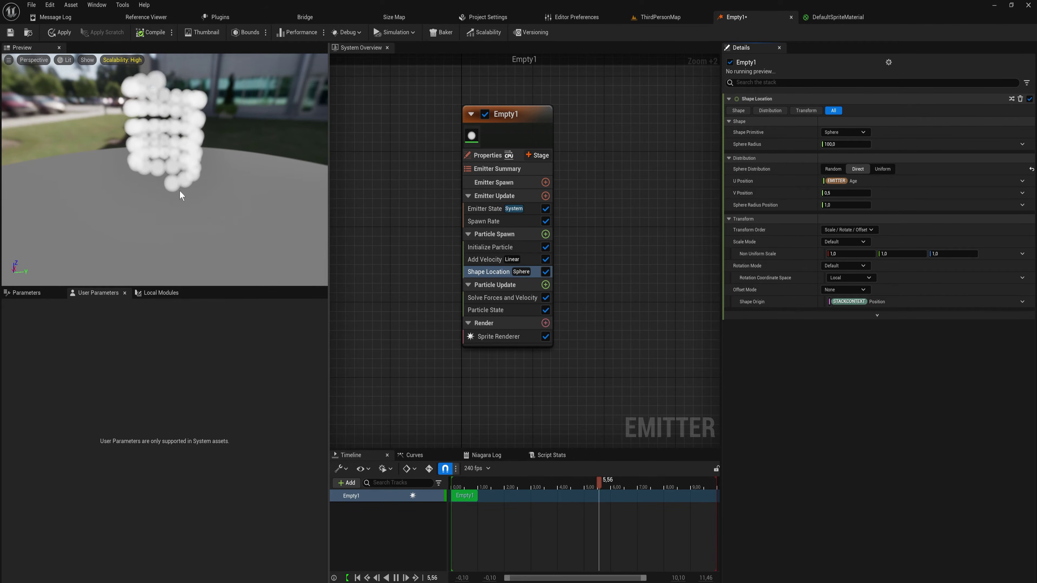
mouse_move(233, 199)
mouse_down()
mouse_move(212, 212)
mouse_move(262, 206)
mouse_move(216, 198)
mouse_move(192, 237)
mouse_move(175, 233)
mouse_move(233, 202)
mouse_up()
- Change Shape Location's Shape Primitive to Ring / Disc and its Ring / Disc Distribution Mode to Direct
click(857, 132)
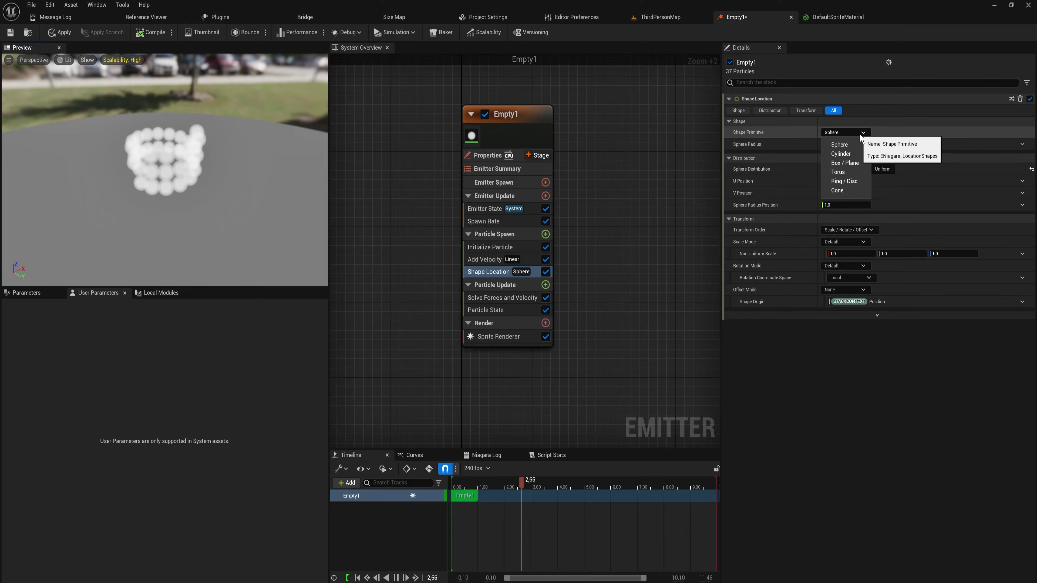
click(854, 181)
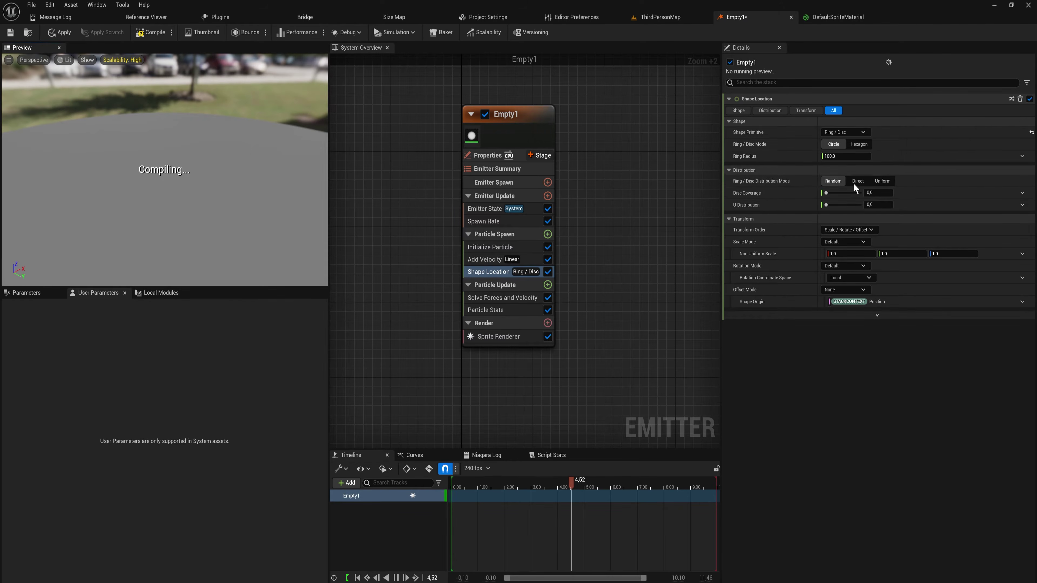
click(860, 181)
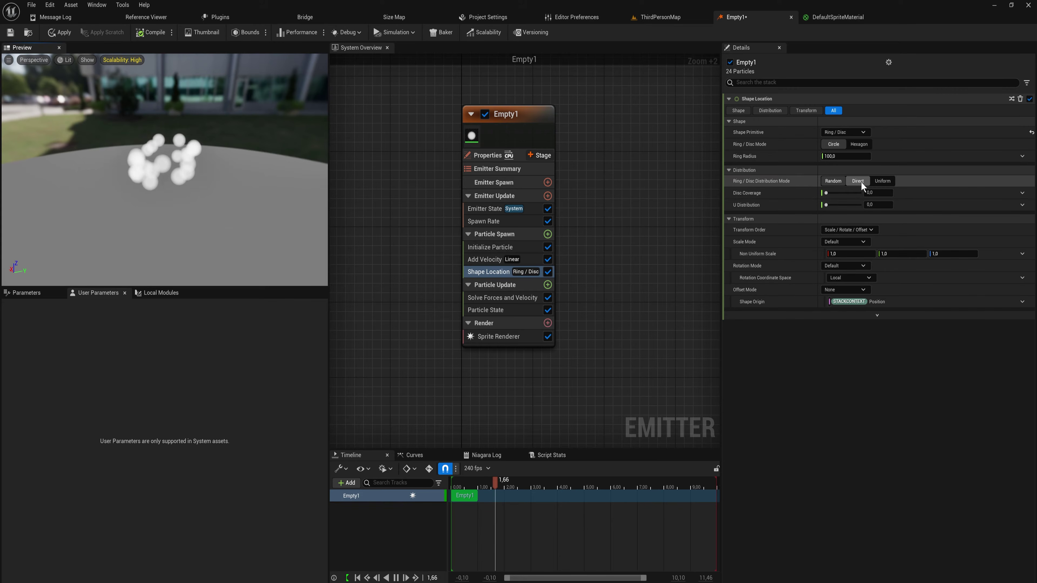
click(859, 181)
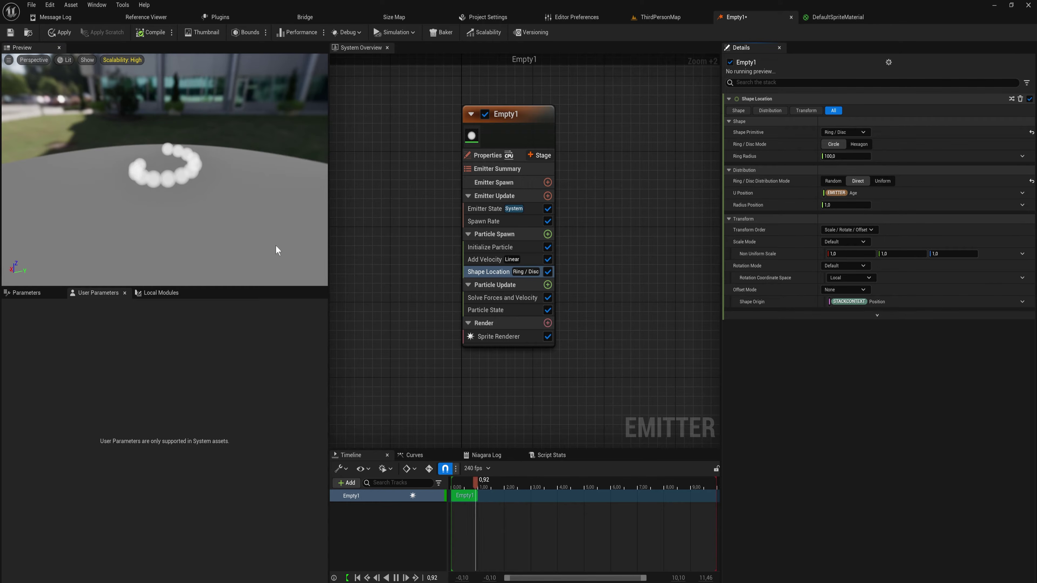
drag(276, 245, 188, 188)
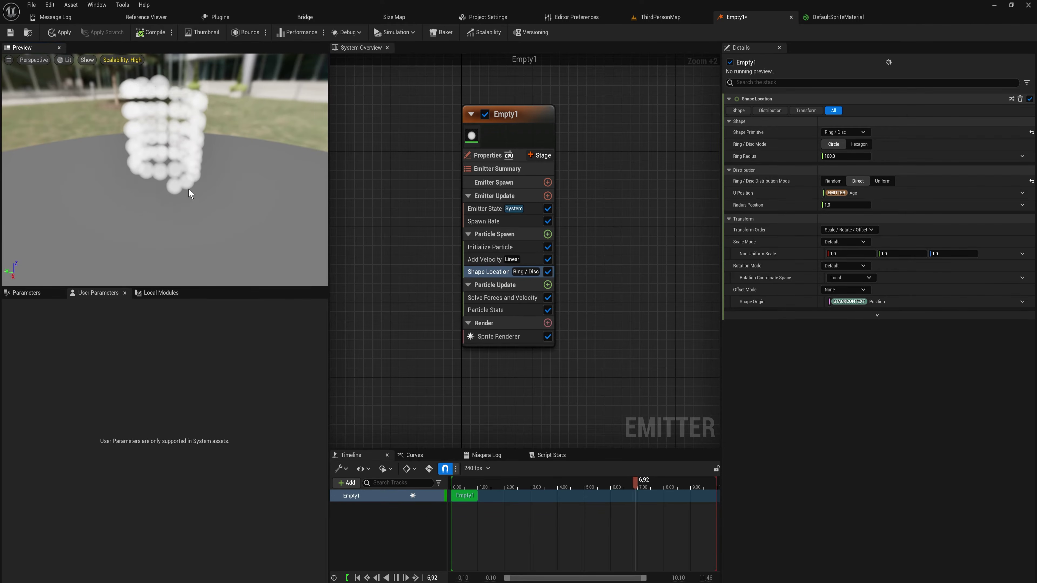
- Set the Ring / Disc Distribution Mode to Random, try raised Disc Coverage and U Distribution values, and reset both to 0
click(834, 180)
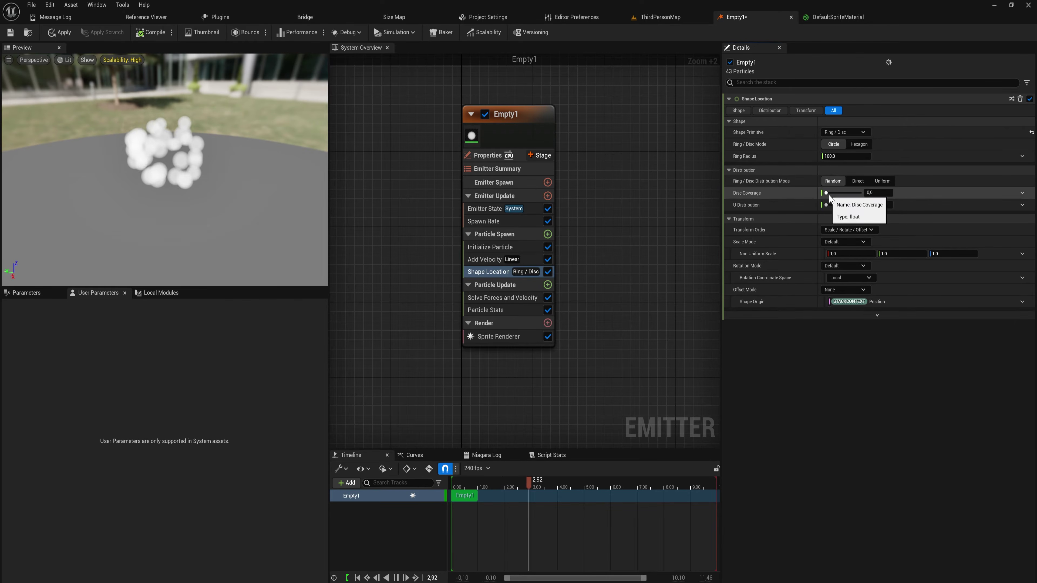
drag(827, 193, 830, 192)
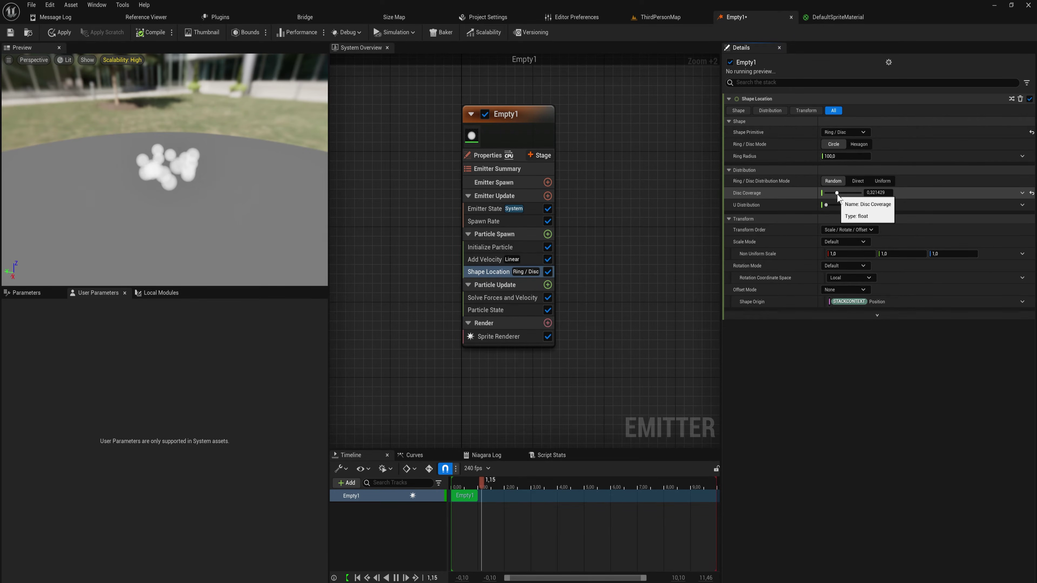
drag(211, 143, 212, 106)
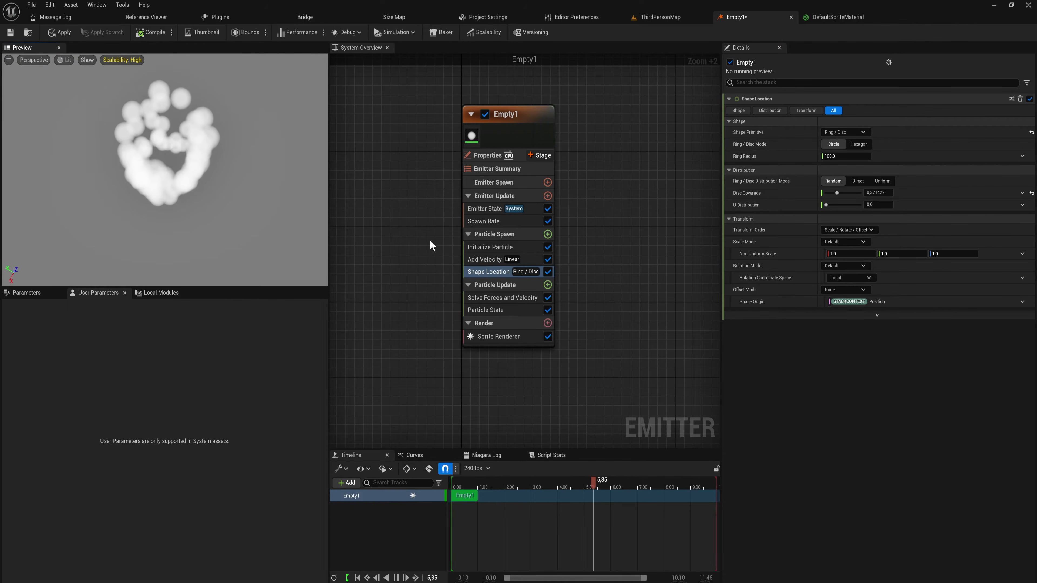
click(826, 205)
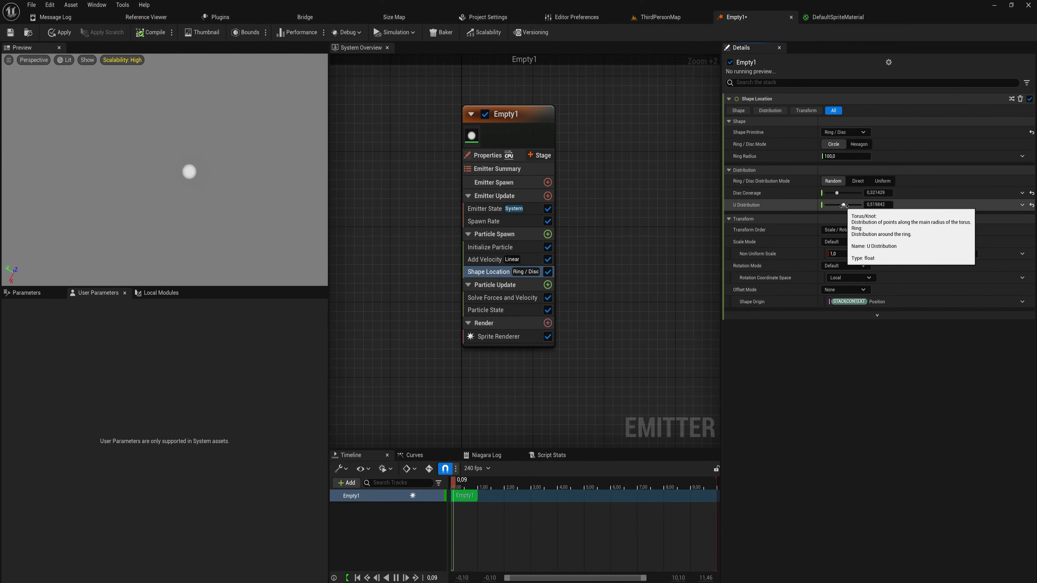
drag(836, 198, 694, 194)
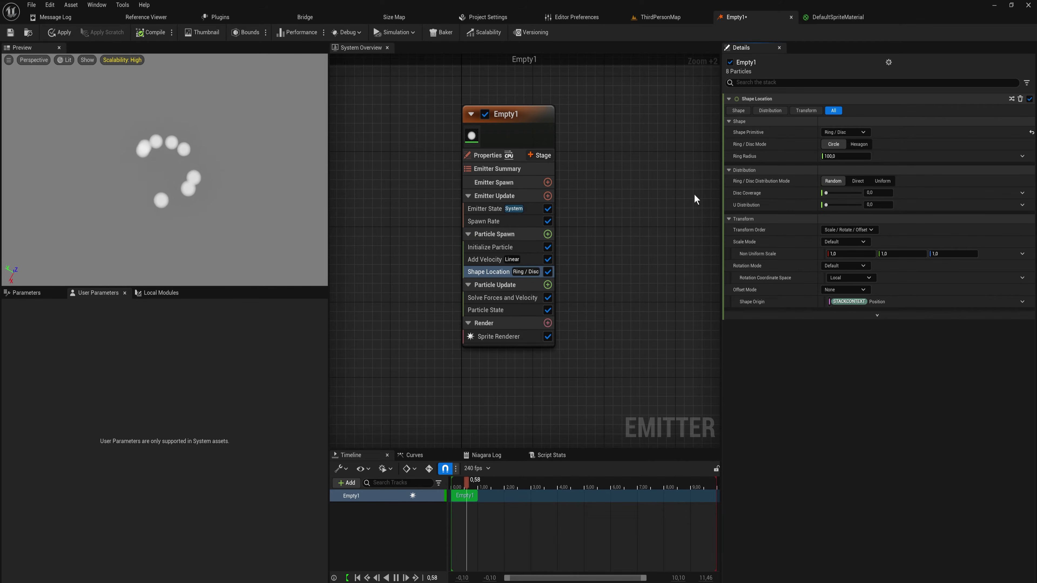
- Return Shape Location's Shape Primitive to Sphere and set its Sphere Distribution to Random
click(844, 132)
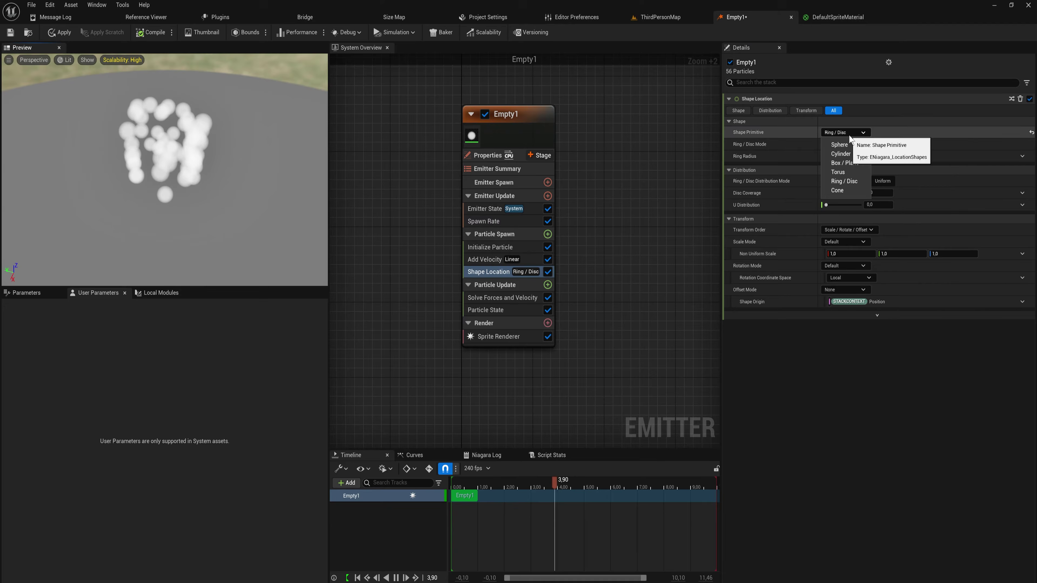
click(855, 145)
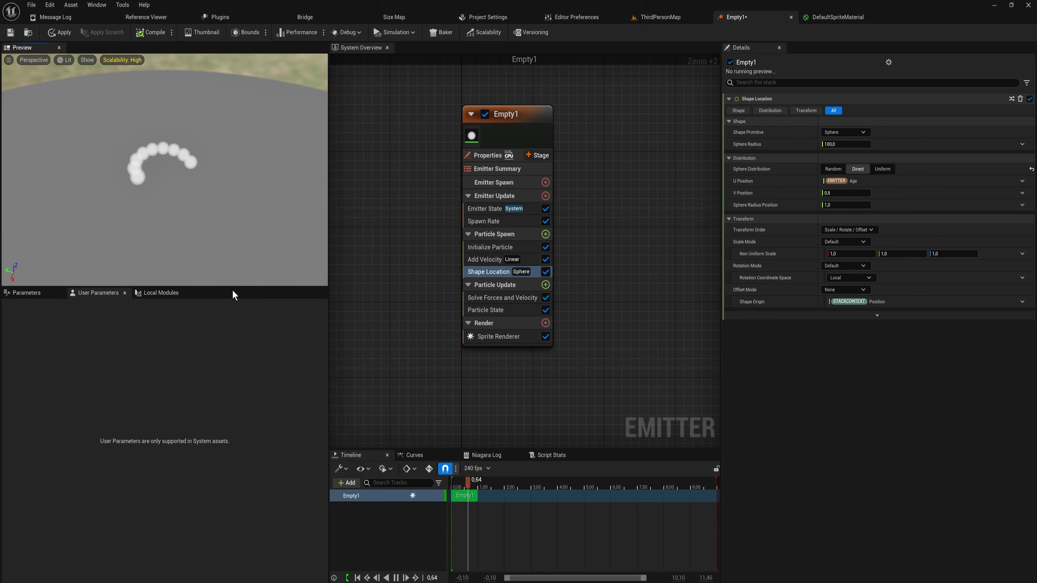
click(833, 168)
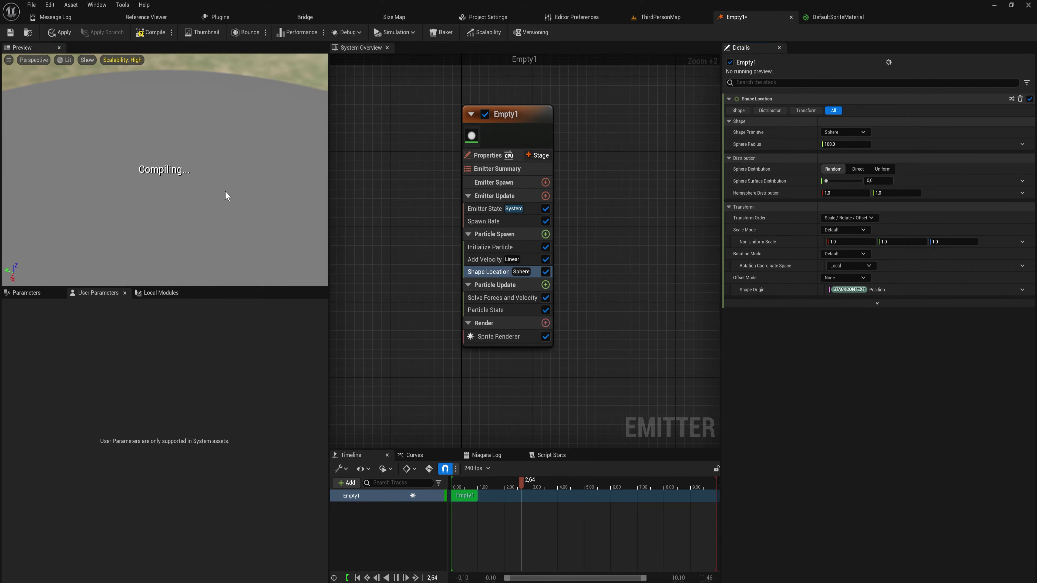
mouse_move(234, 245)
mouse_down()
mouse_move(237, 269)
mouse_move(216, 251)
mouse_up()
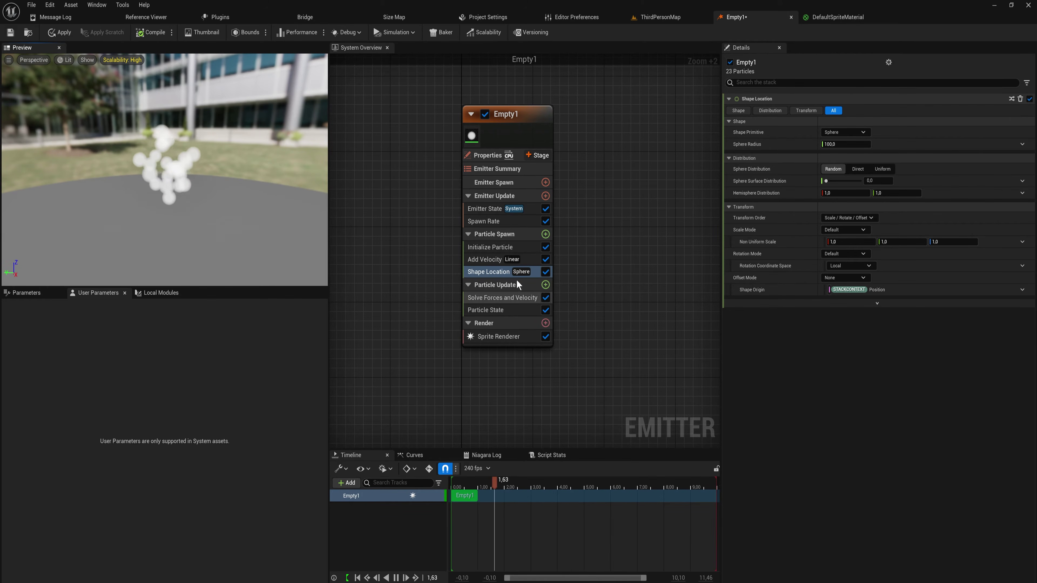
- Set the Y and X components of Add Velocity's Velocity to 50 and check the particles' direction in the preview
click(495, 262)
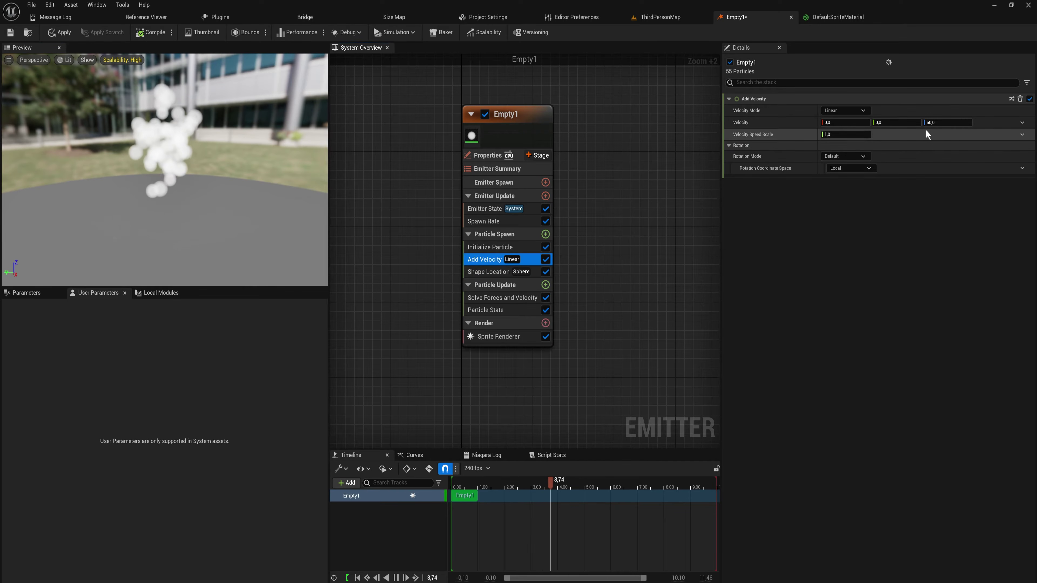
click(944, 122)
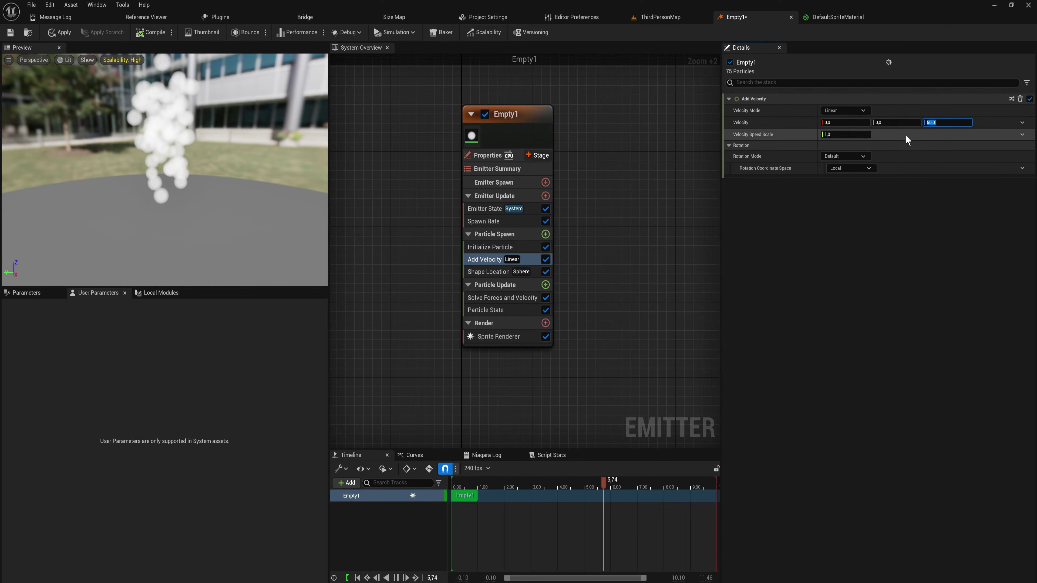
click(892, 122)
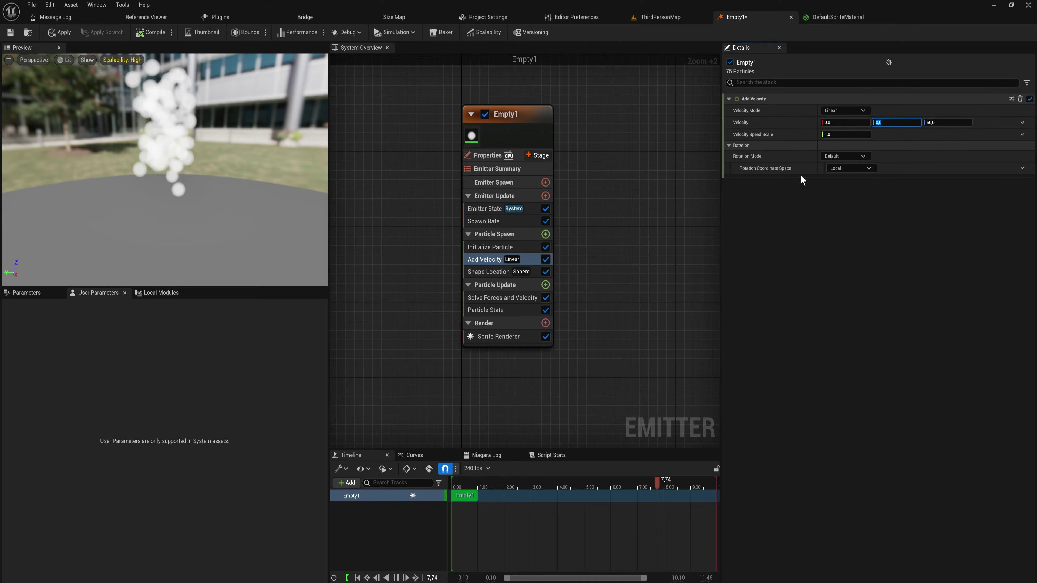
text(50)
key(Return)
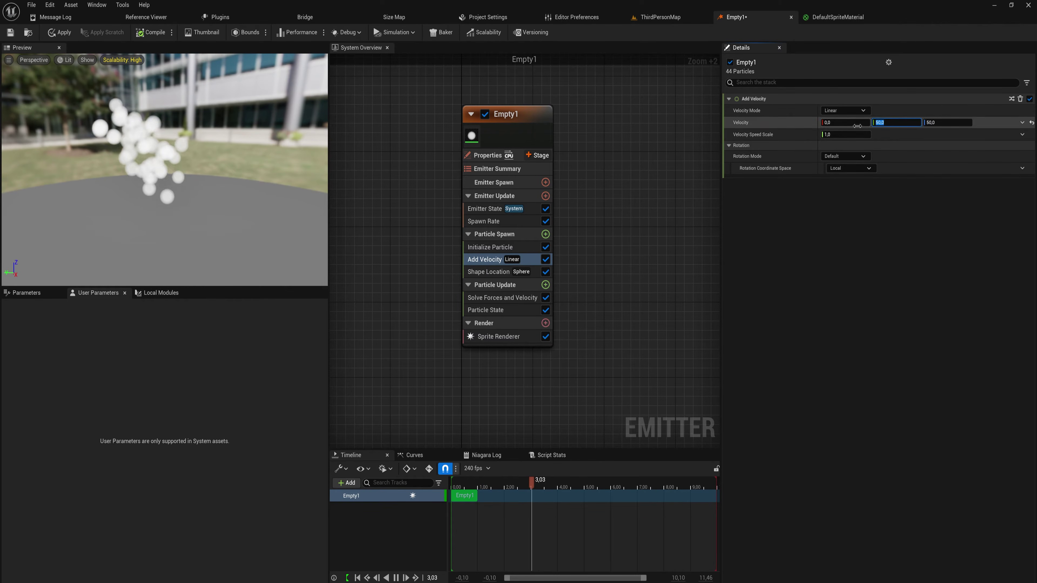
click(841, 122)
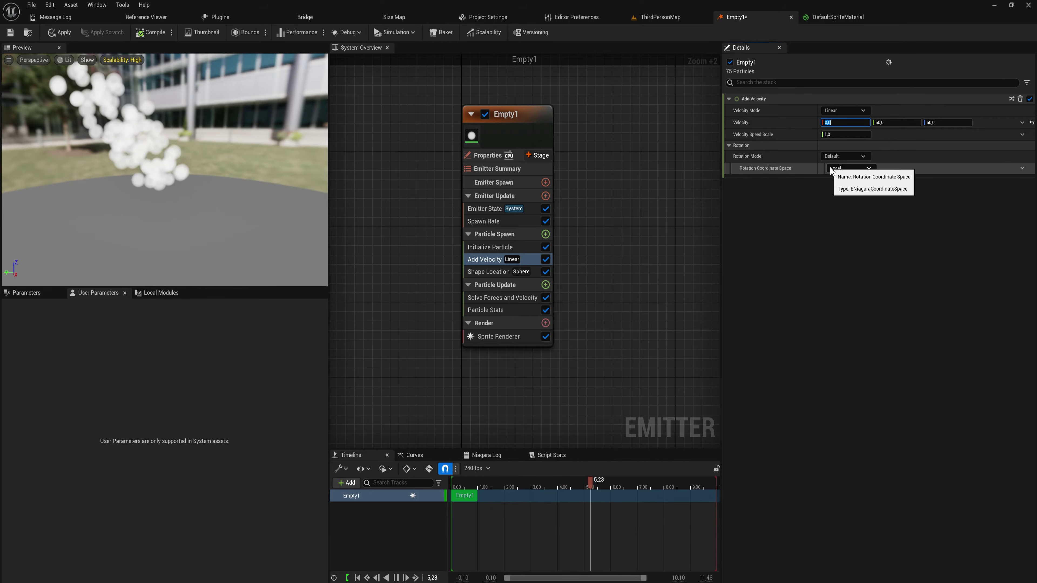
text(50)
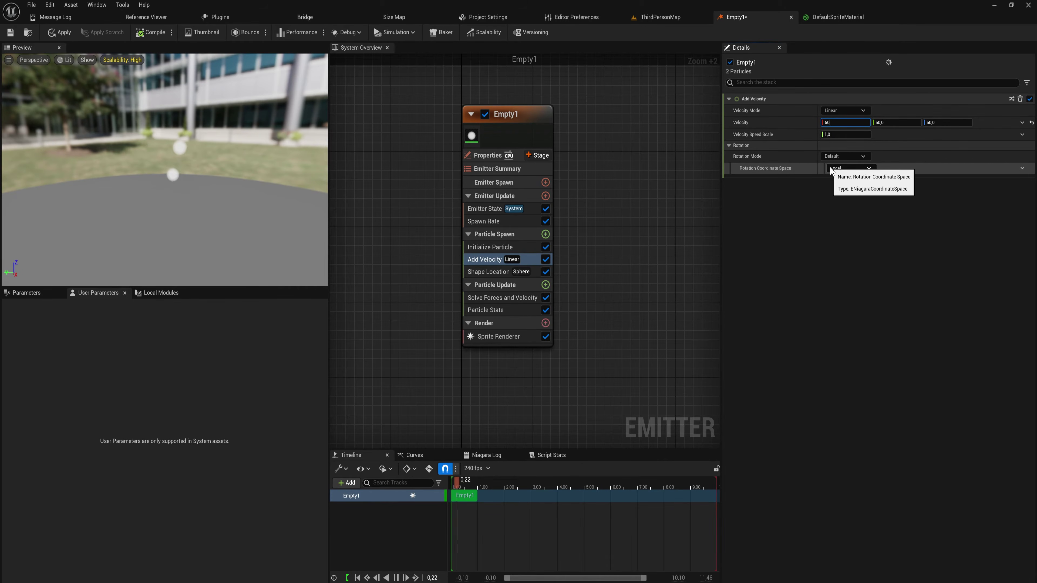
drag(298, 211, 164, 208)
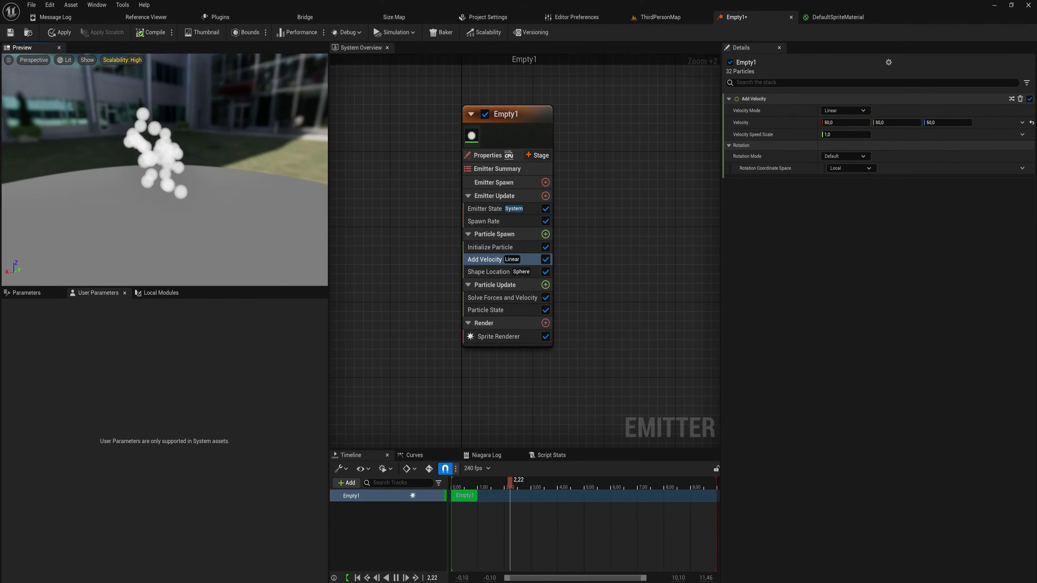
drag(197, 173, 193, 247)
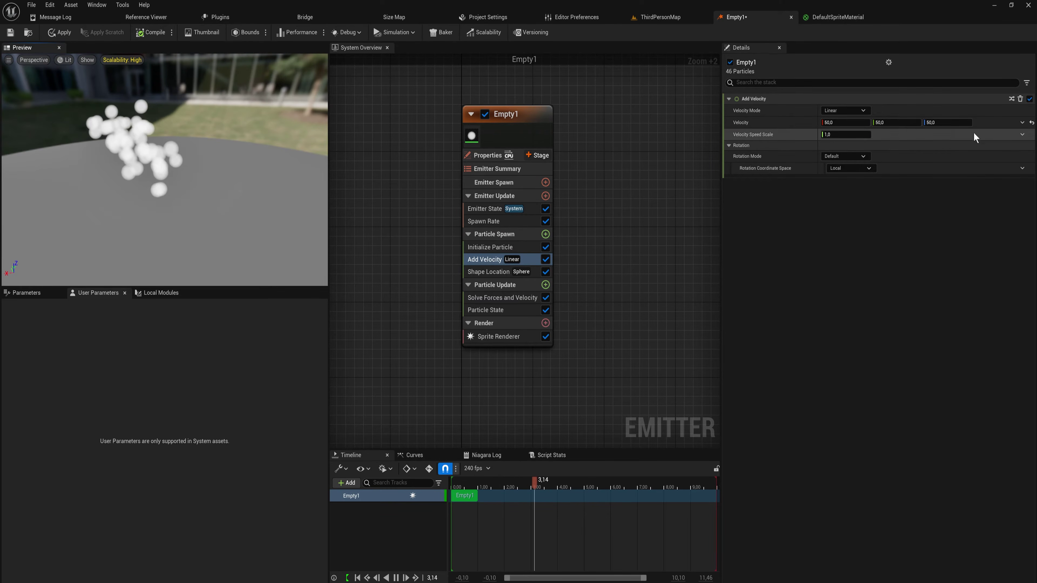
- Drive Add Velocity's Velocity with a Random Vector, set its Vector Scale to 50, and check the particle spread
click(1022, 123)
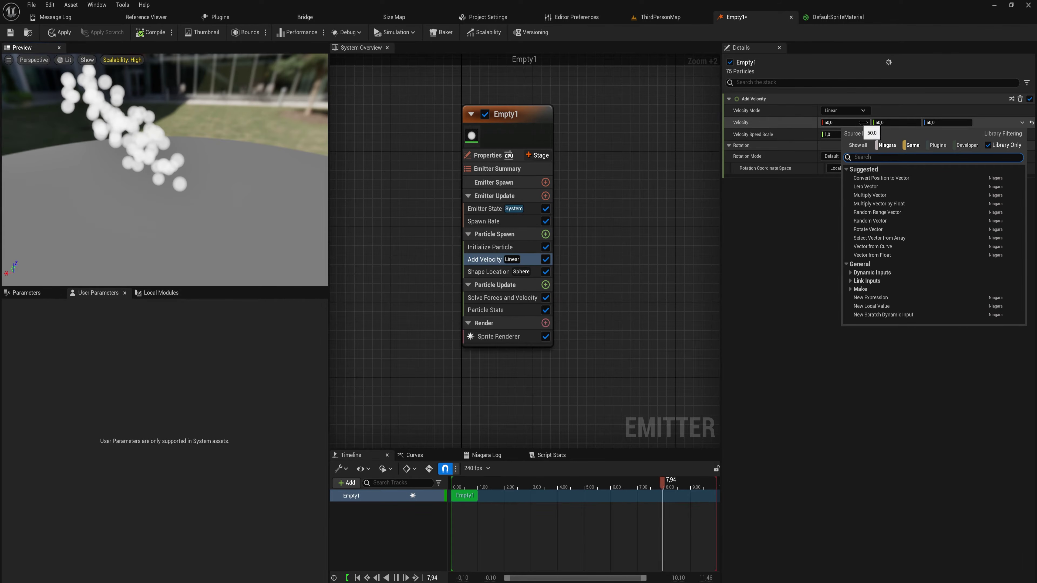
click(905, 221)
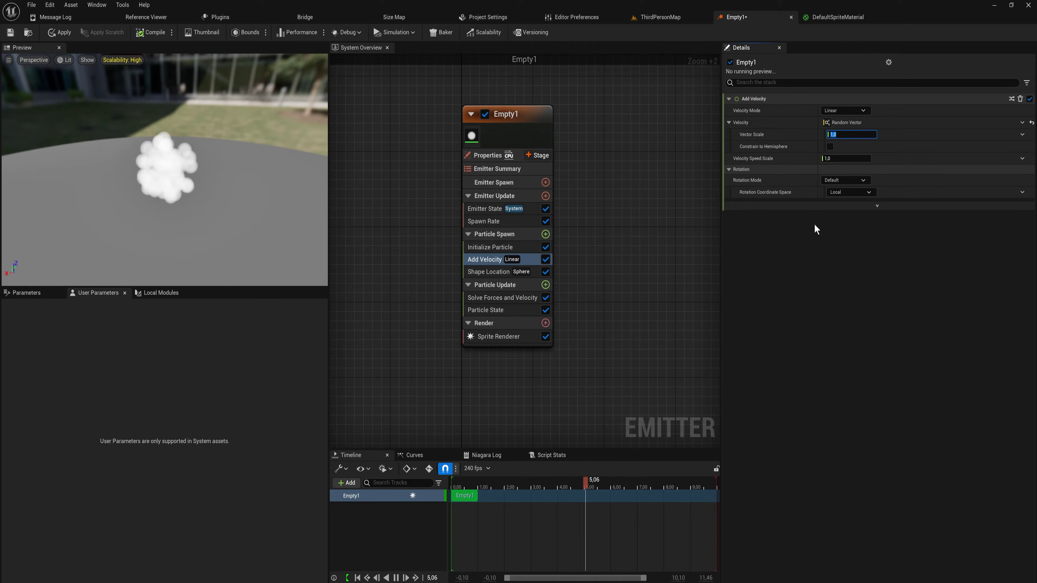
text(50)
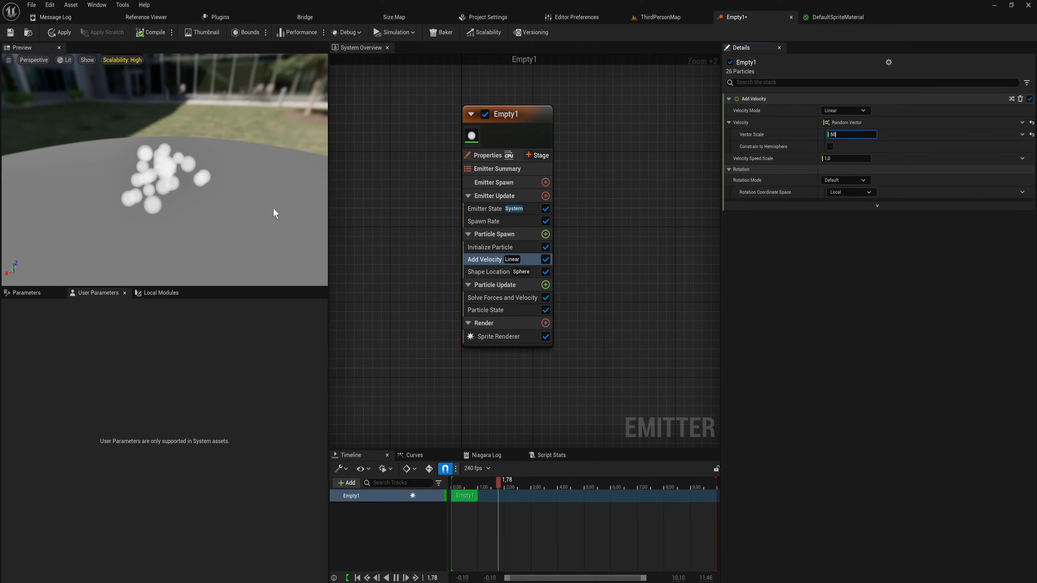
drag(273, 208, 225, 217)
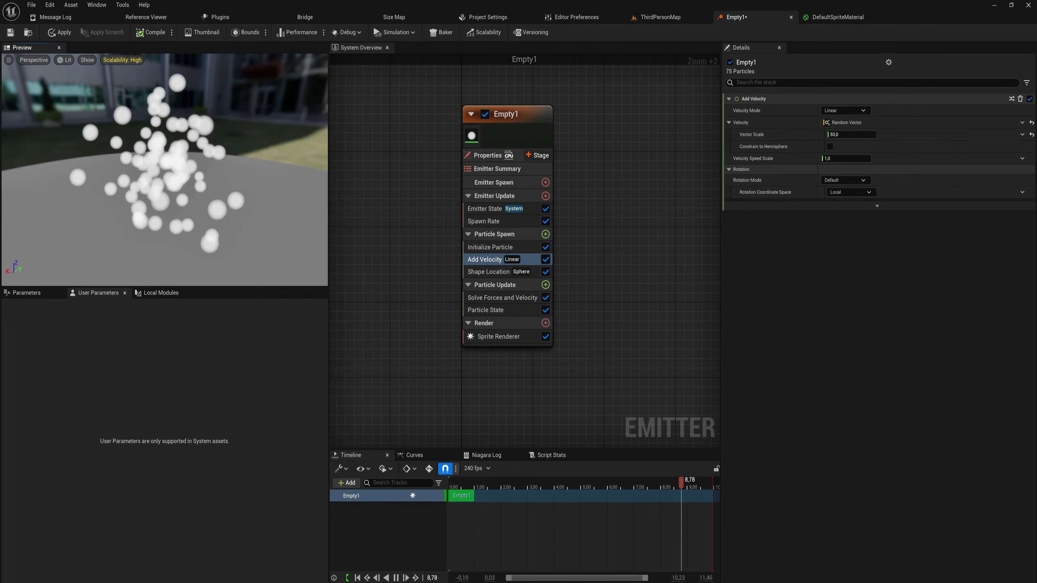
- Add a Color module to Particle Spawn and drive its Color with Random Range Linear Color
click(545, 234)
text(color)
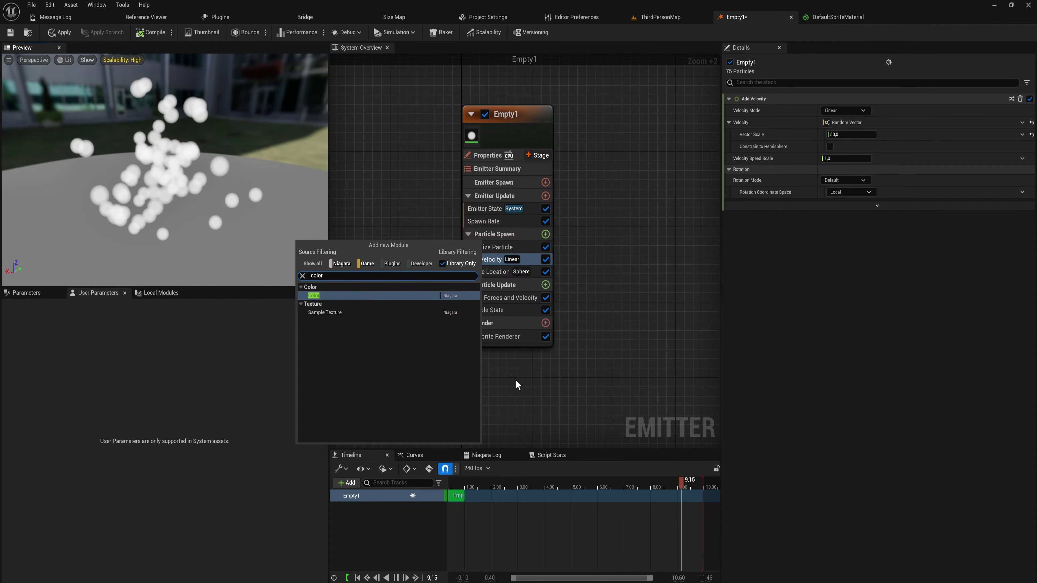
key(Return)
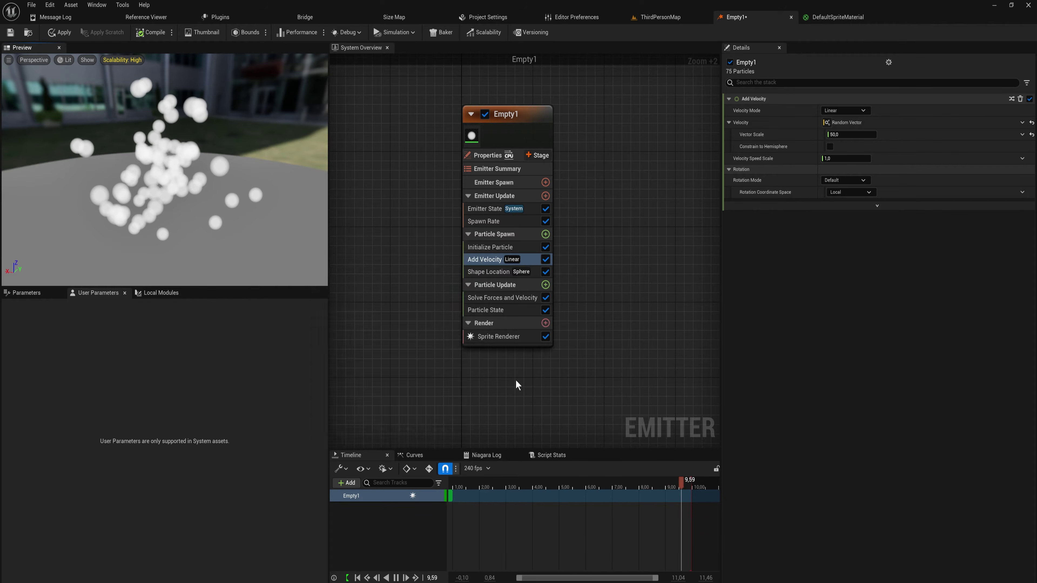
click(1022, 111)
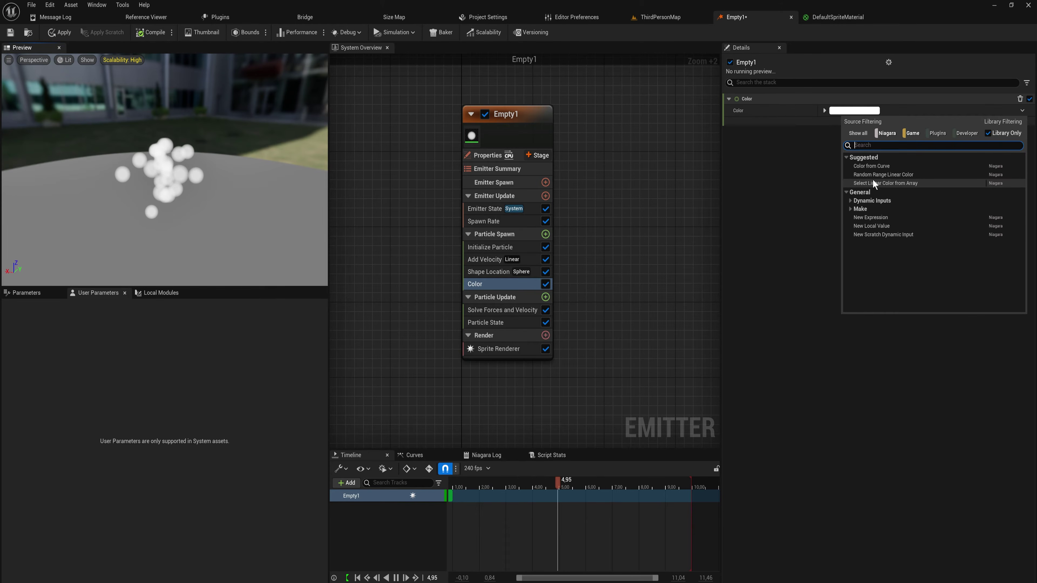
click(892, 175)
- Set the random color range's Minimum to blue and its Maximum to orange (Hex sRGB FF8700FF), and inspect the particles
click(854, 122)
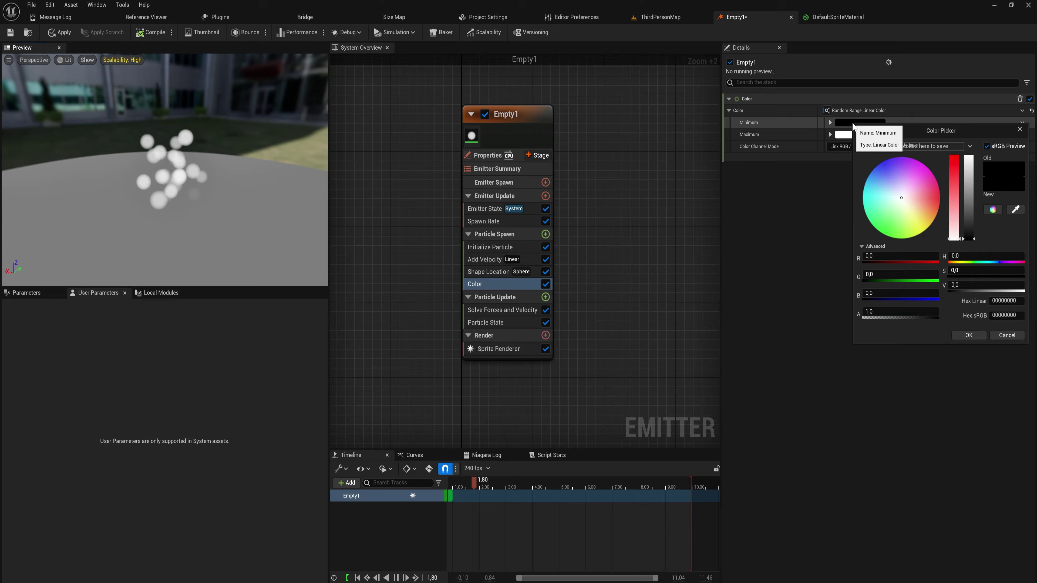
click(881, 166)
click(974, 336)
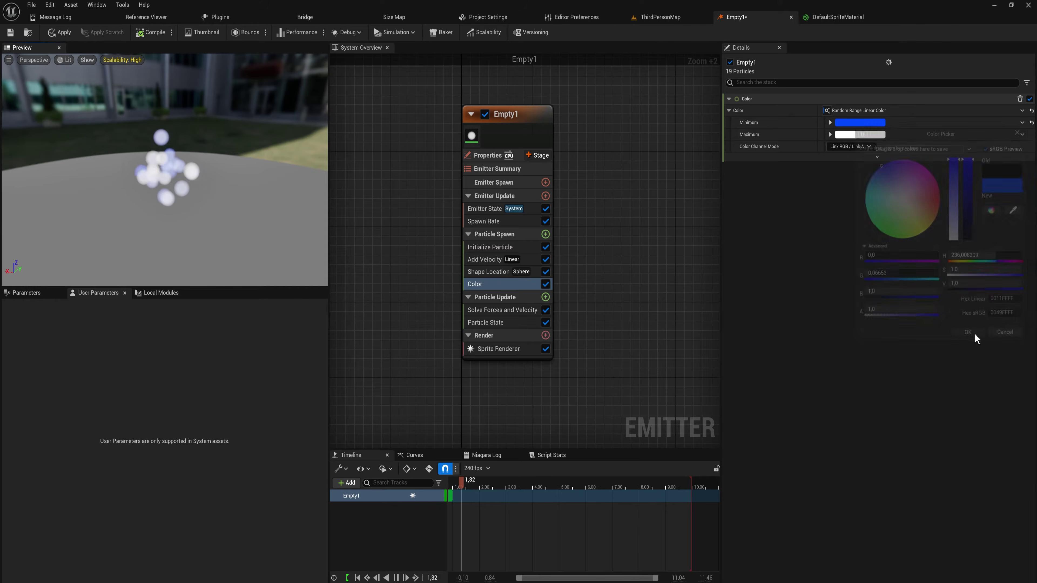
click(856, 135)
drag(928, 208, 942, 220)
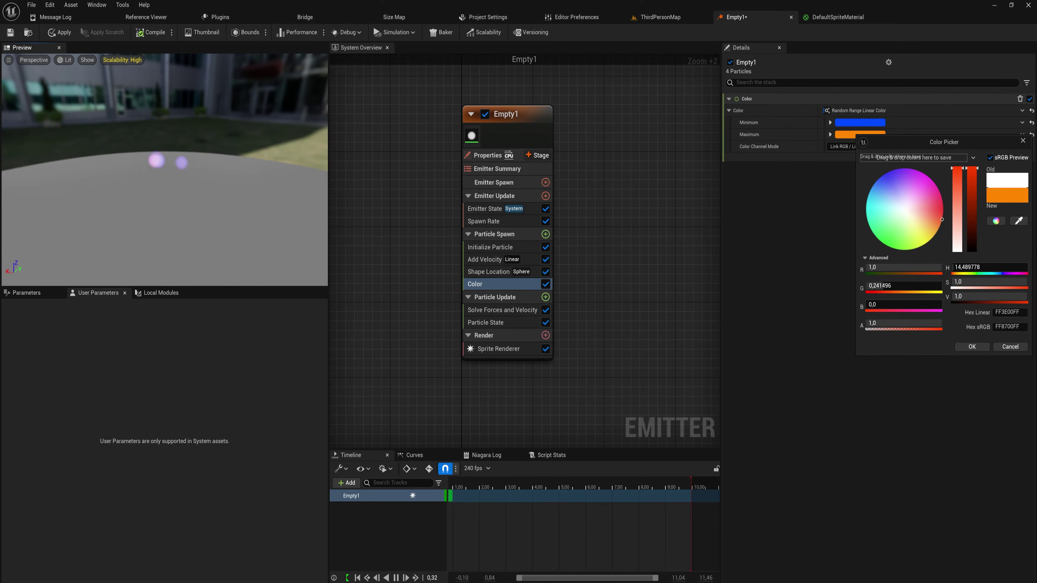
click(978, 346)
drag(227, 282, 123, 189)
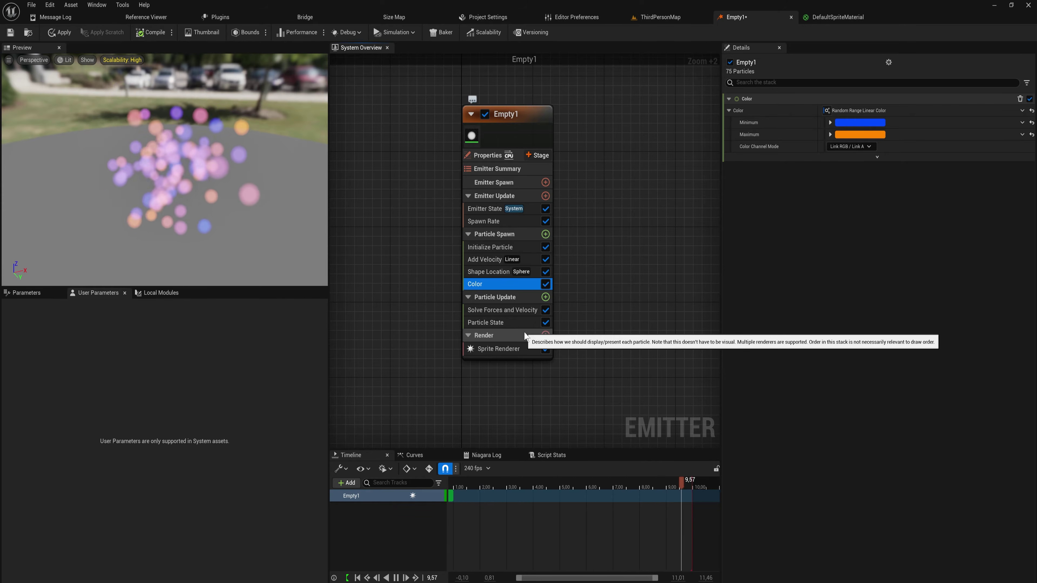
- Delete the Color module from Particle Spawn and add a Scale Color module to Particle Update
key(Delete)
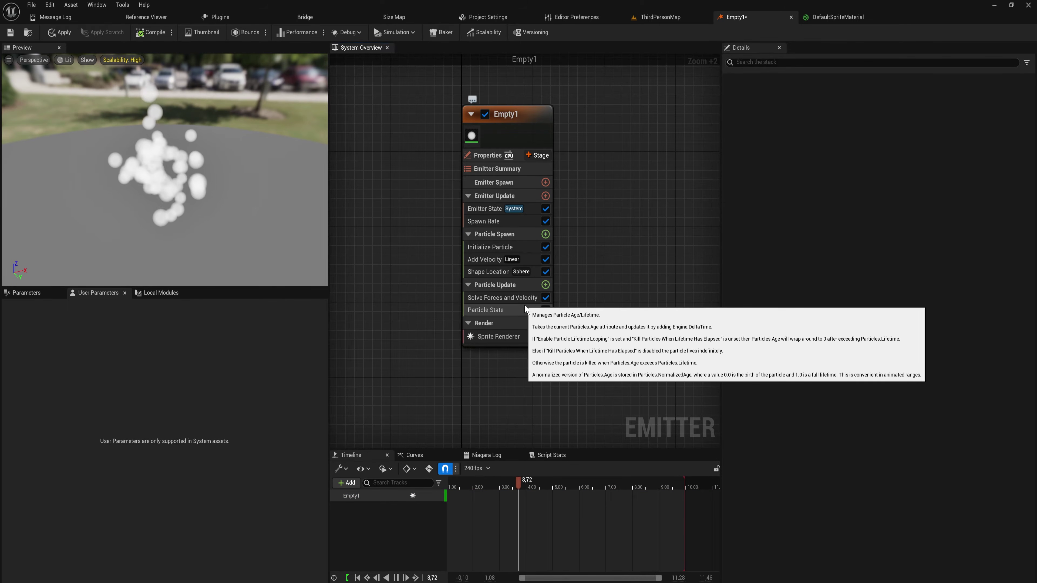
click(545, 285)
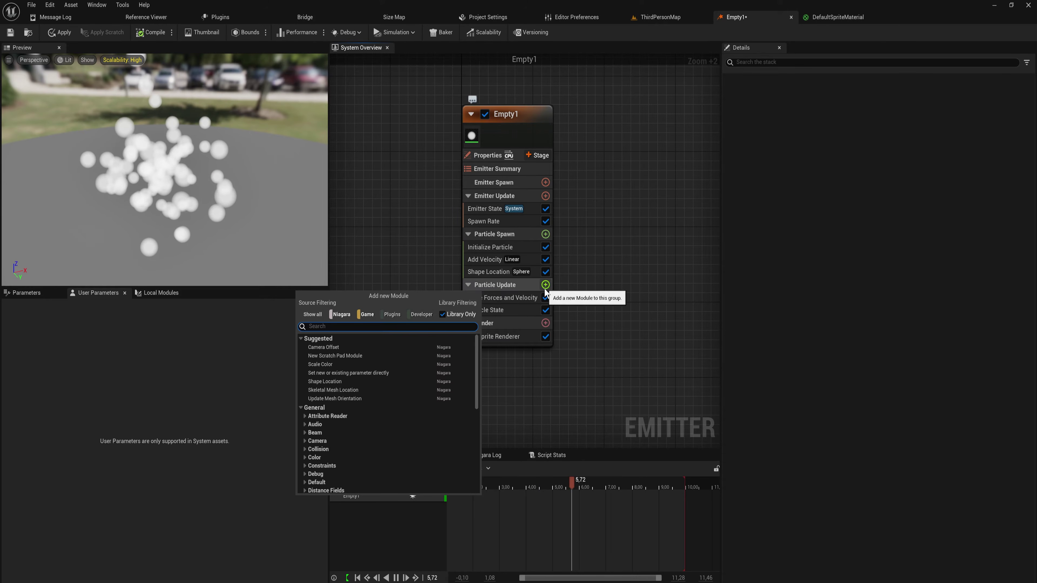
text(color)
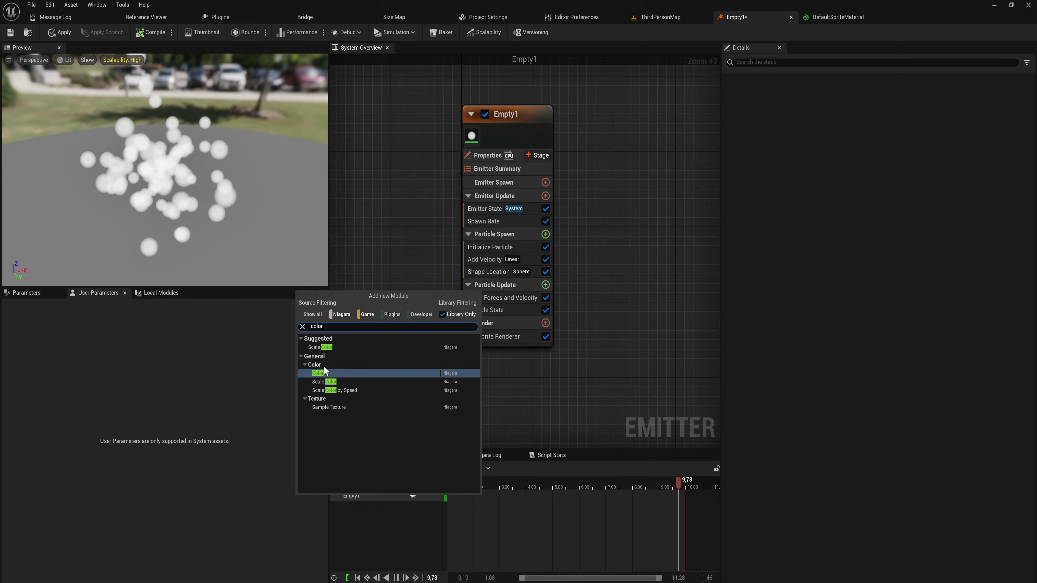
click(344, 347)
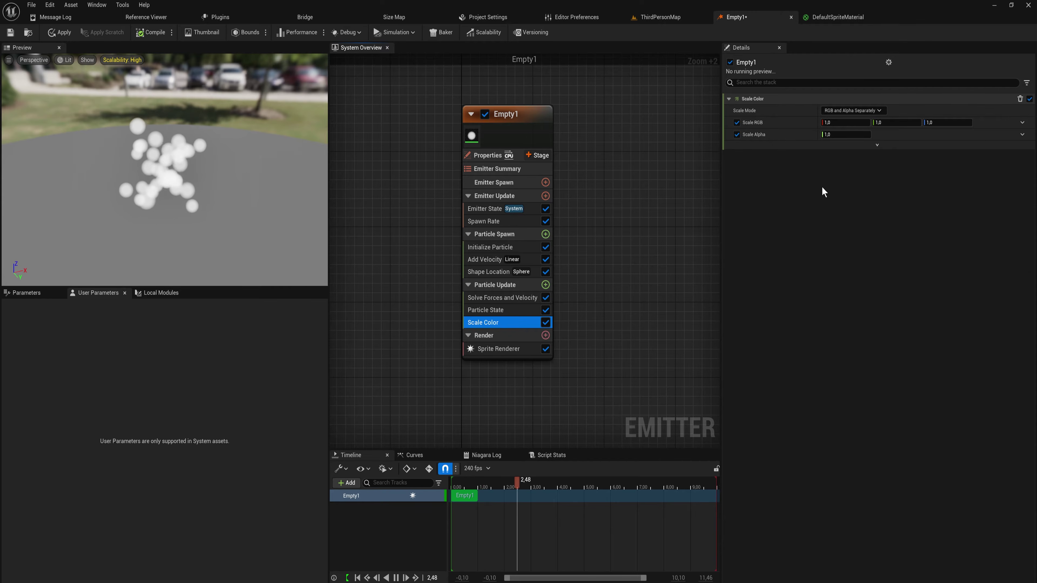
- Set Scale Color's Scale Mode to RGBA Together and drive Scale RGBA with Vector 4 From Curve
click(852, 110)
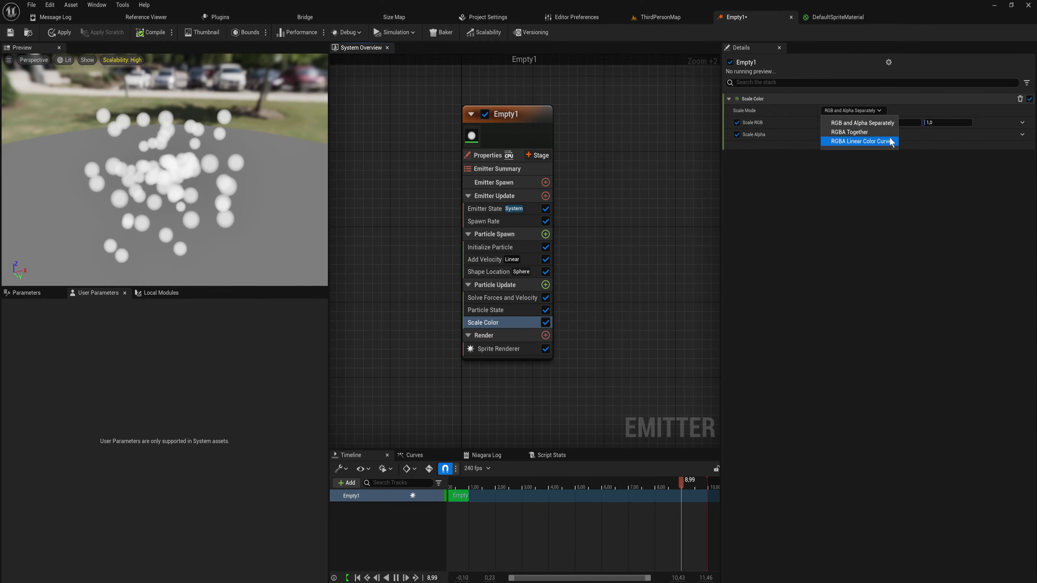
click(859, 123)
click(860, 111)
click(876, 133)
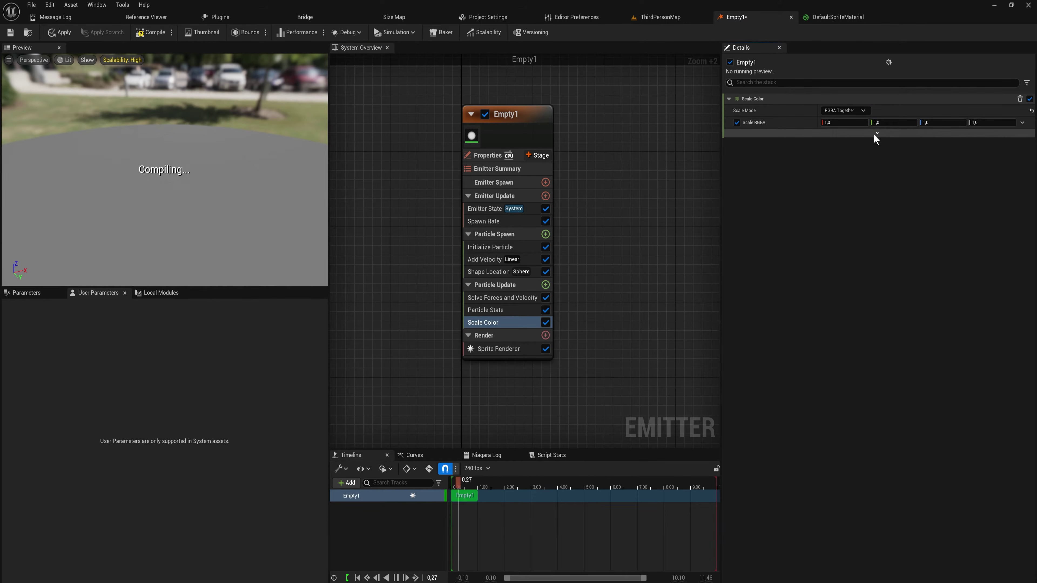
click(1022, 123)
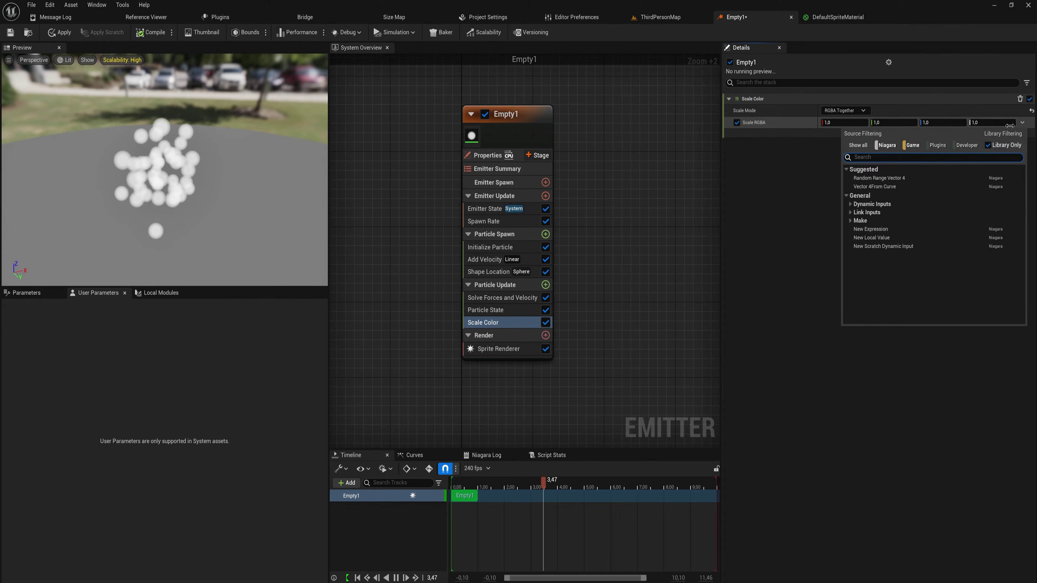
click(880, 189)
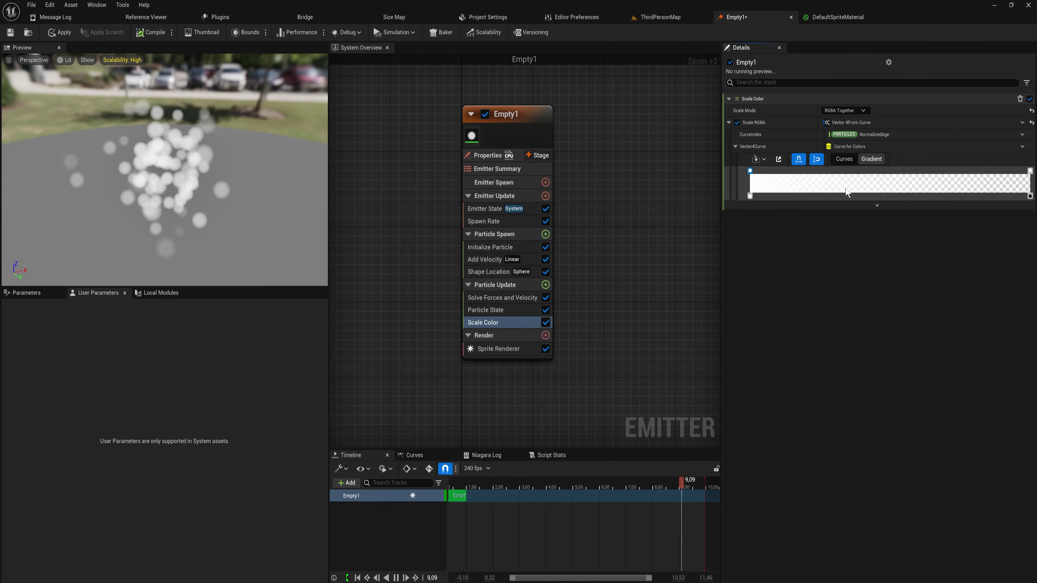
- Set the opacity of the Scale Color gradient's end alpha stop to 1
click(1030, 196)
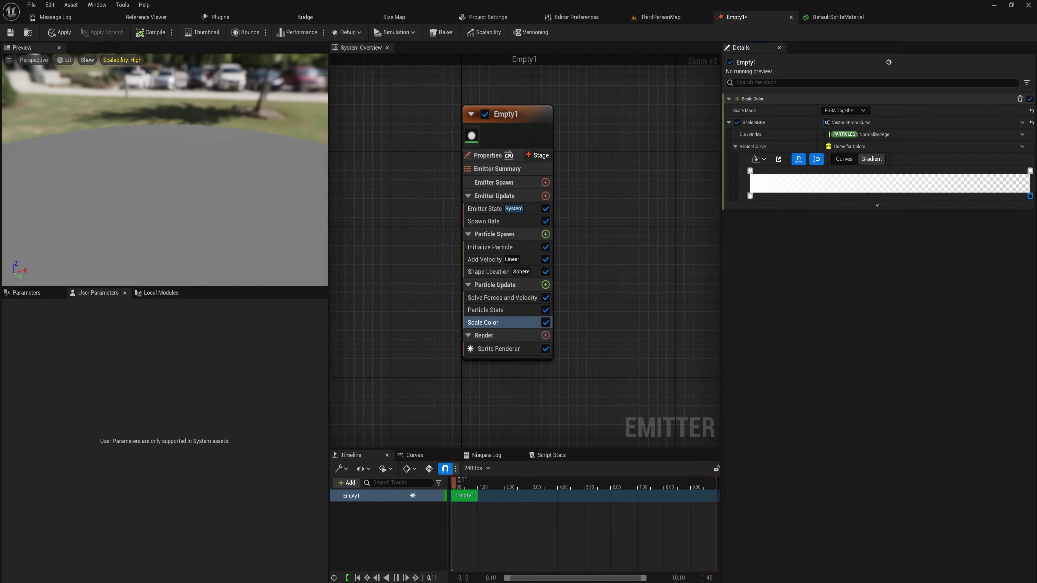
double_click(1030, 196)
drag(1007, 207, 1030, 207)
text(1)
key(Return)
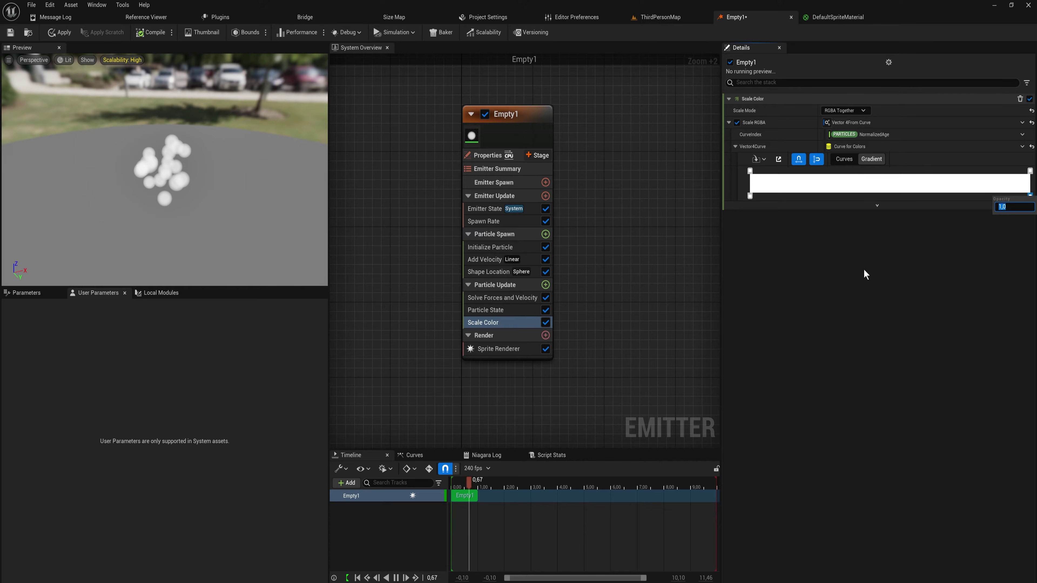
- Change the Scale Color gradient's end color stop to magenta (Hex sRGB FF00F4FF)
double_click(1030, 170)
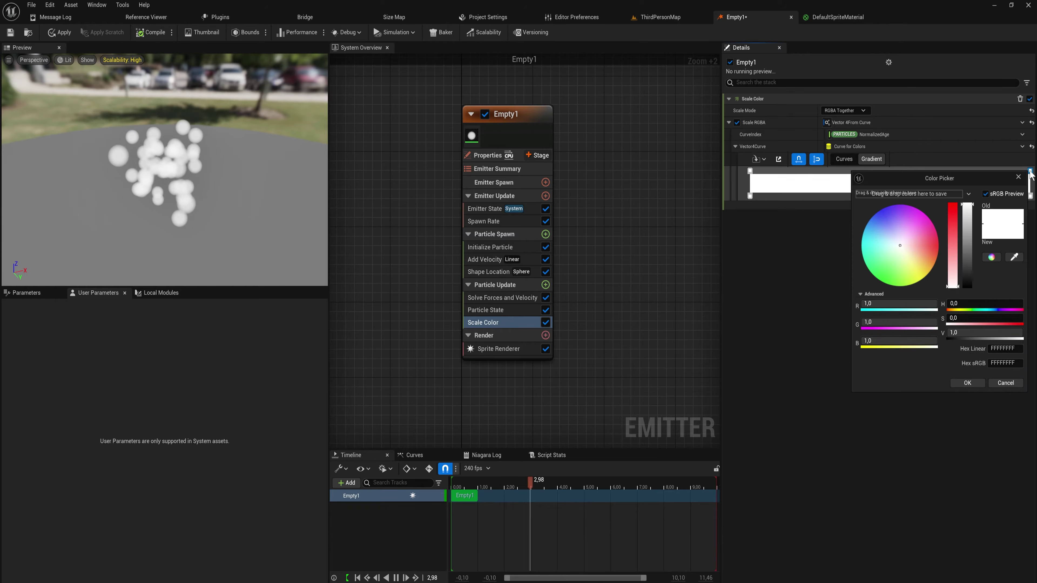
drag(918, 213, 934, 185)
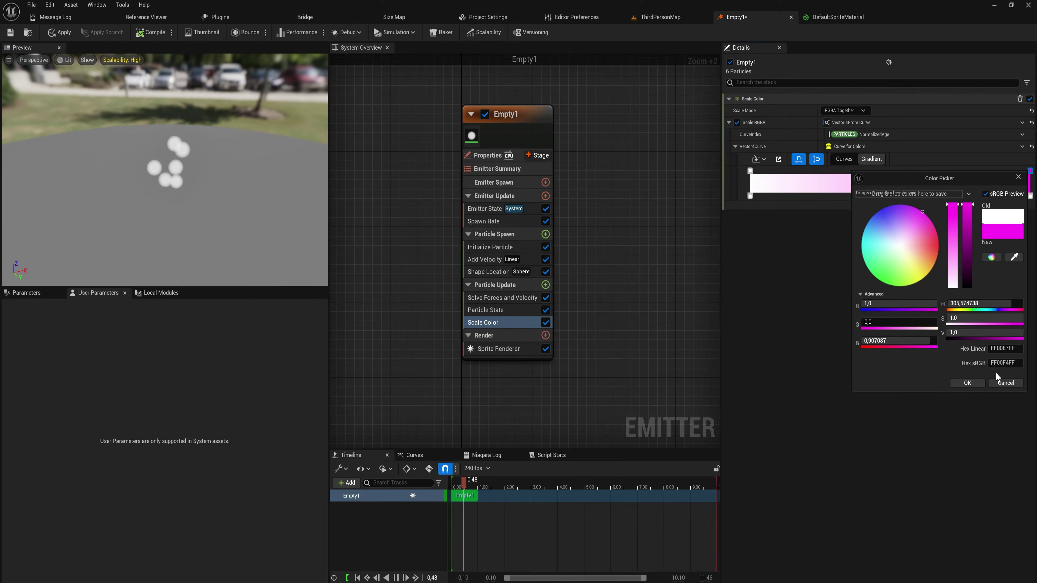
click(973, 382)
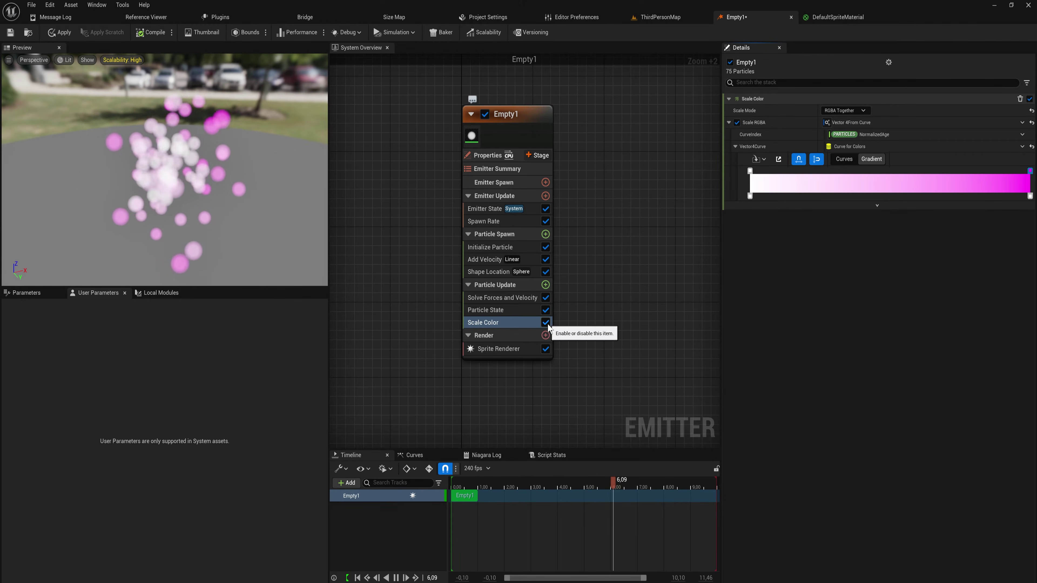
- Add a Scale Sprite Size module to Particle Update
click(546, 285)
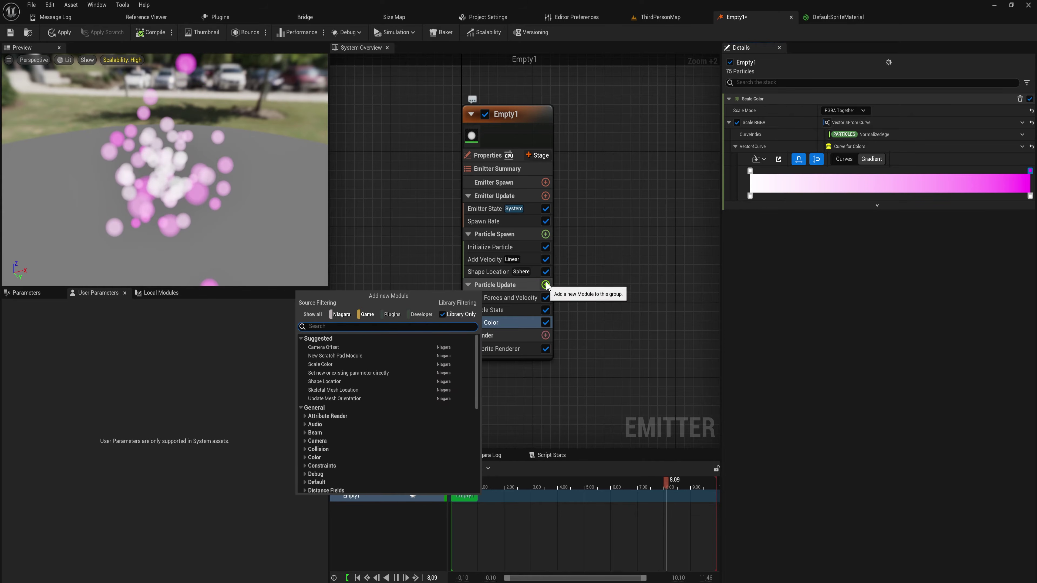
text(scal)
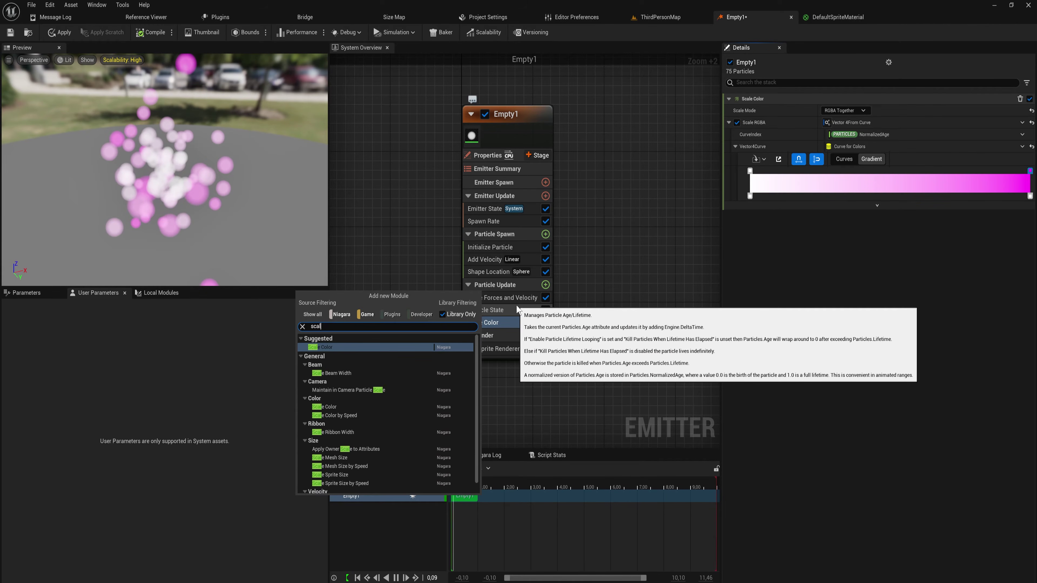
text(e size)
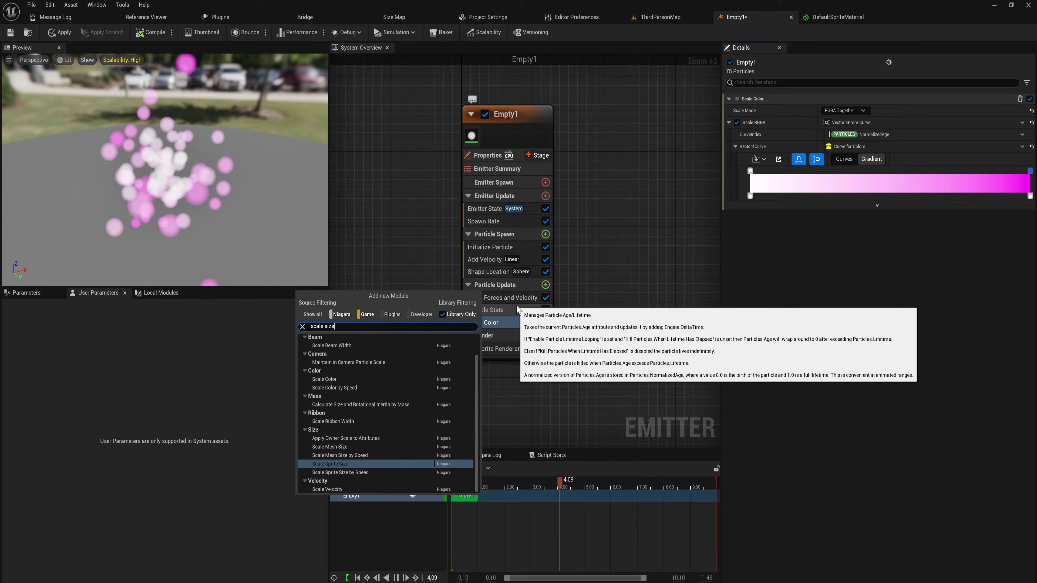
key(Up)
key(Up)
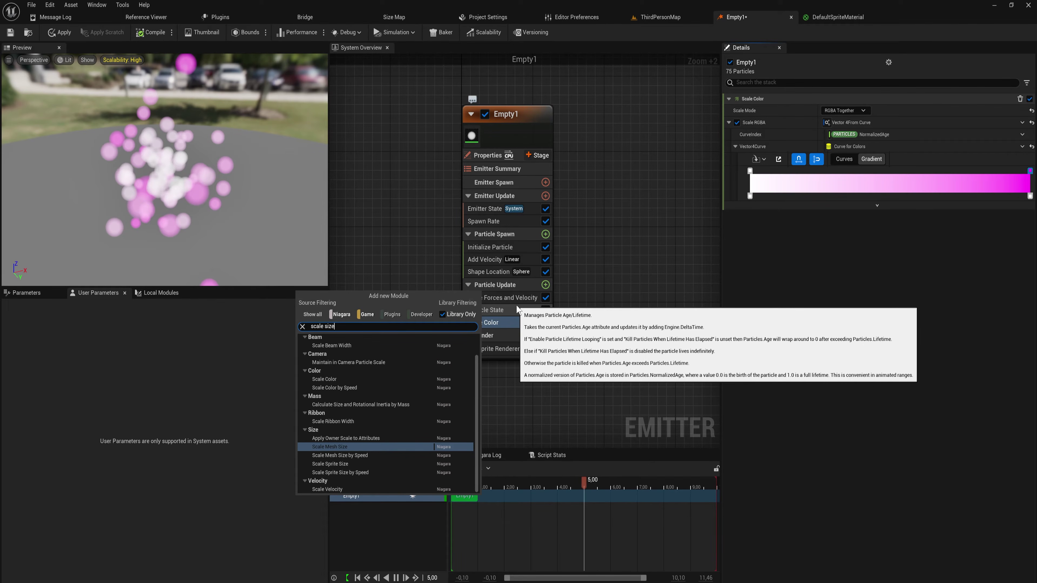
key(Down)
key(Down)
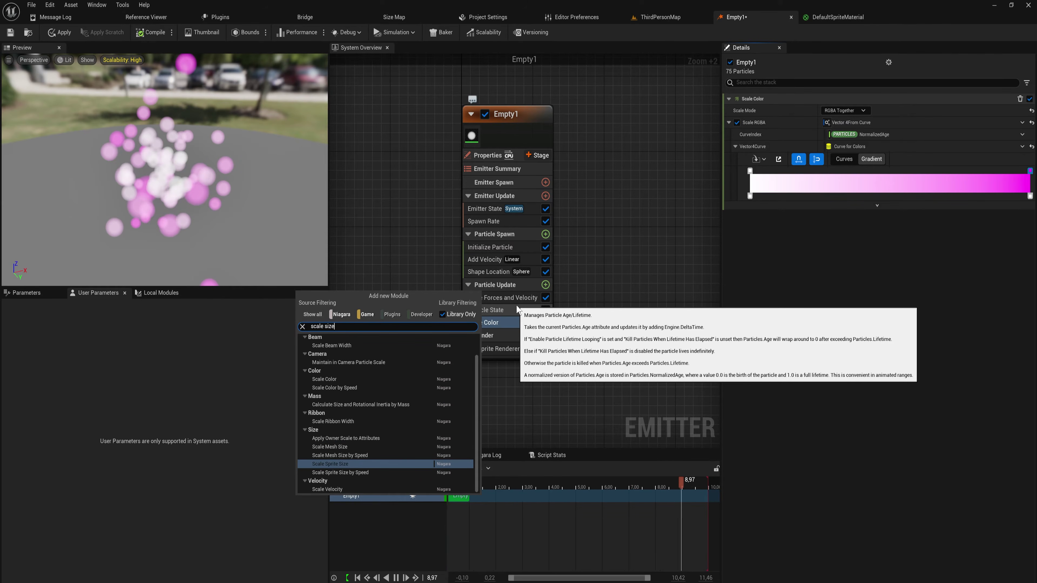
key(Return)
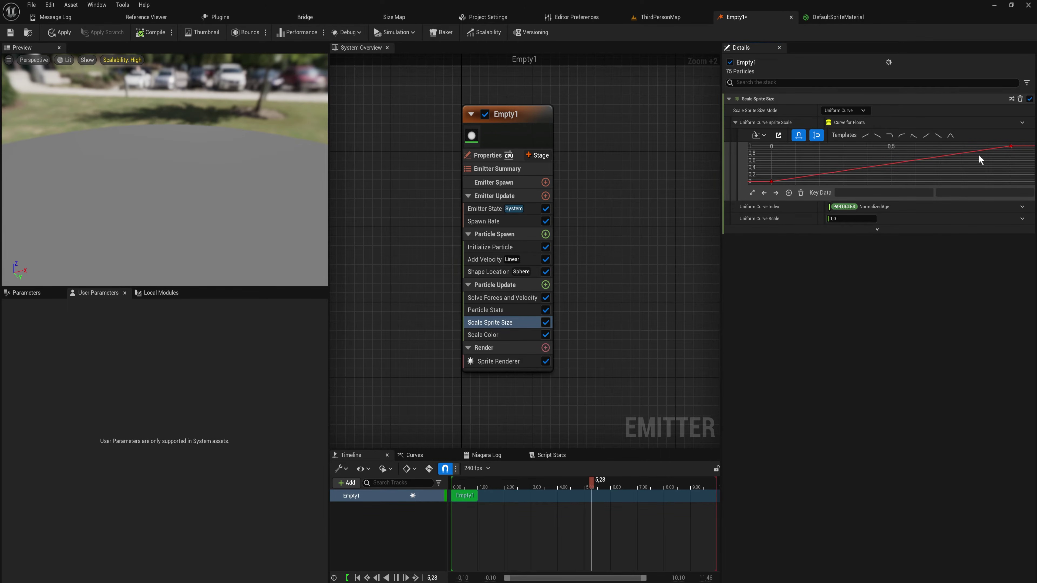
- Apply the curve template that rises quickly and falls back to zero to Uniform Curve Sprite Scale, and inspect the preview
mouse_move(1010, 150)
click(911, 137)
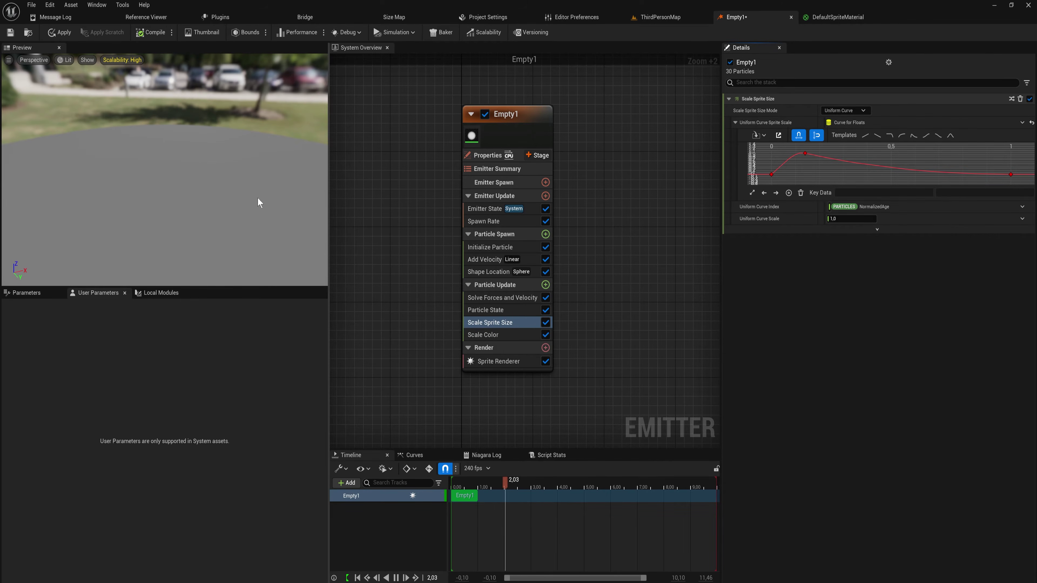
drag(244, 199, 273, 202)
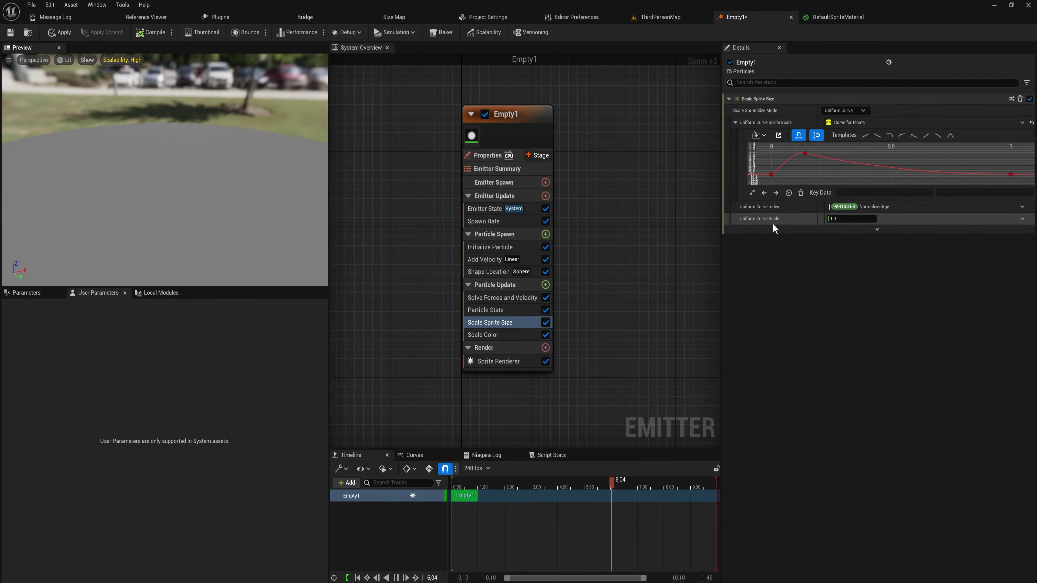
- Set Scale Sprite Size's Uniform Curve Scale to 50
click(833, 219)
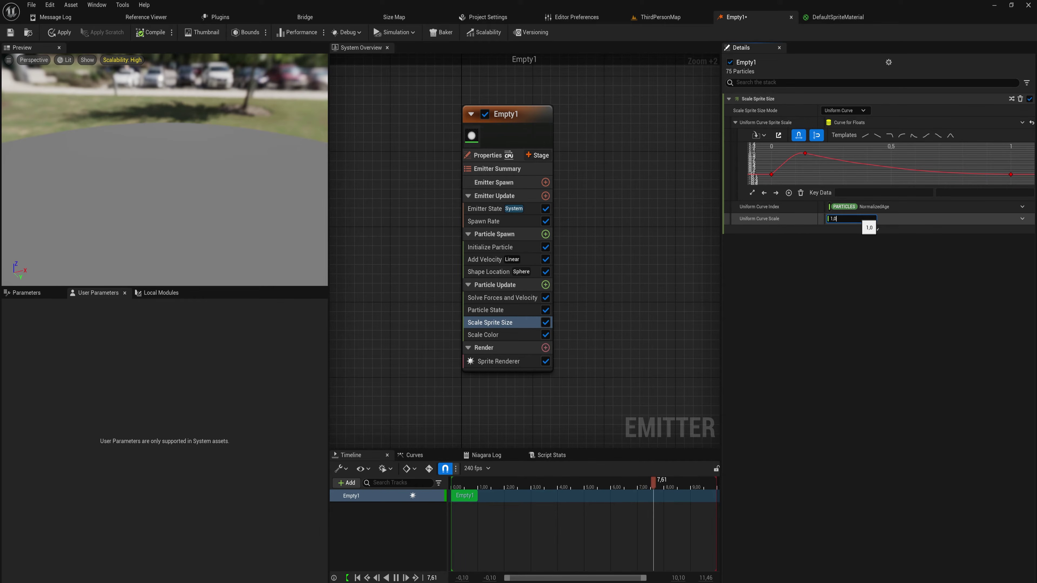
text(50)
key(Return)
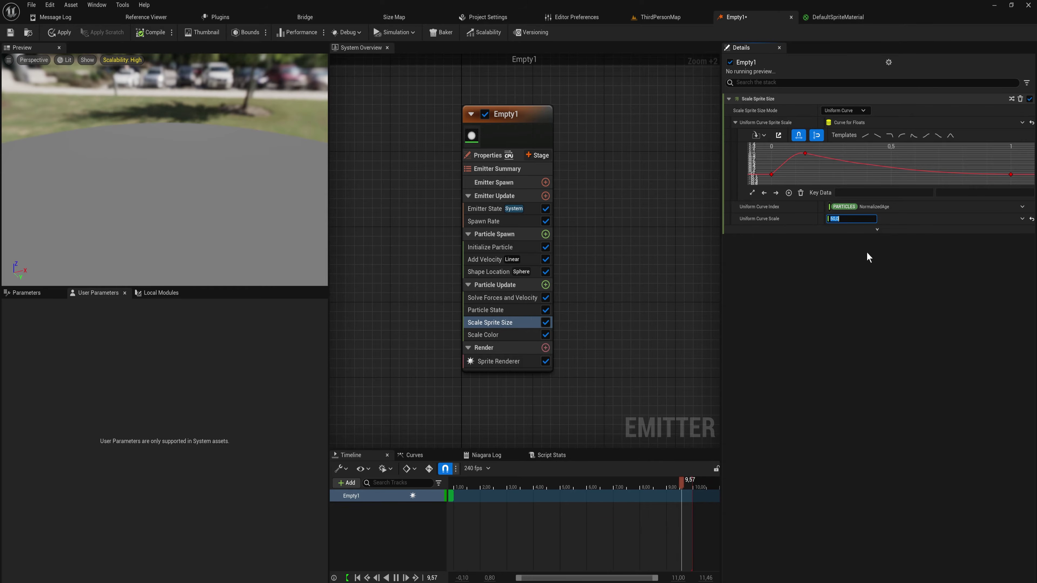
click(852, 219)
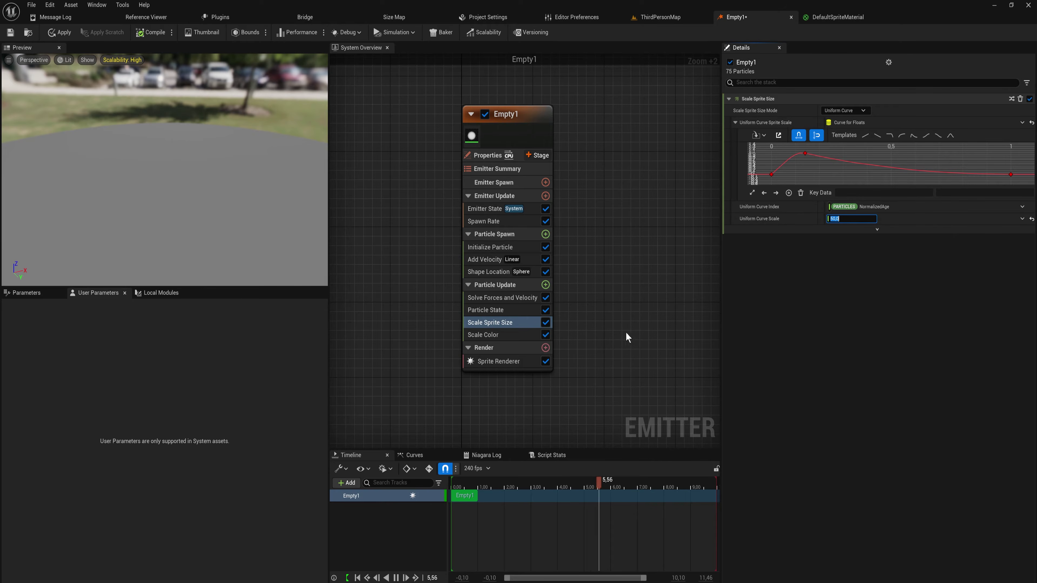
- In Initialize Particle, set Sprite Size Mode to Uniform with a Uniform Sprite Size of 1
click(498, 248)
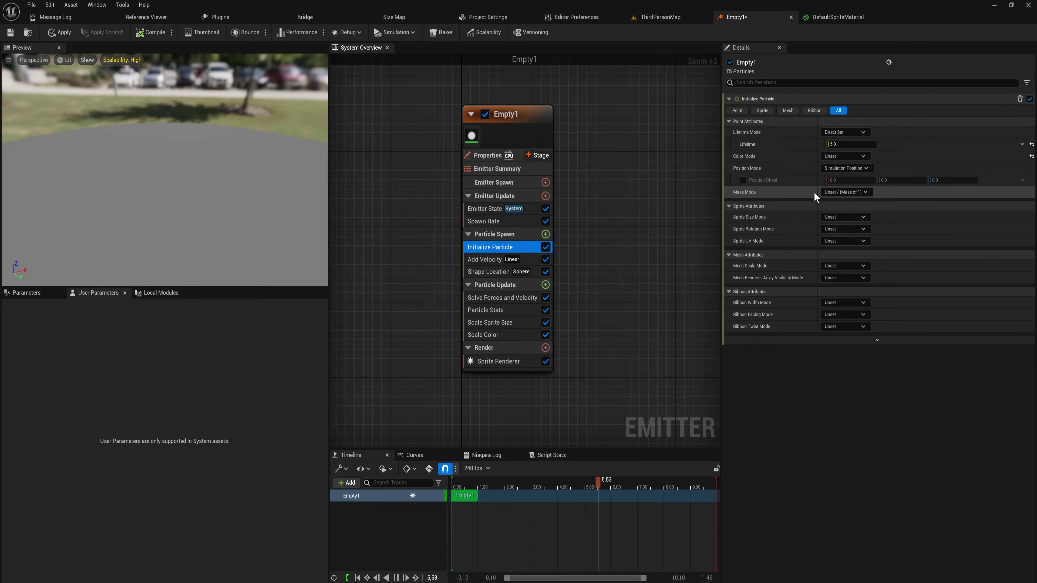
mouse_move(814, 193)
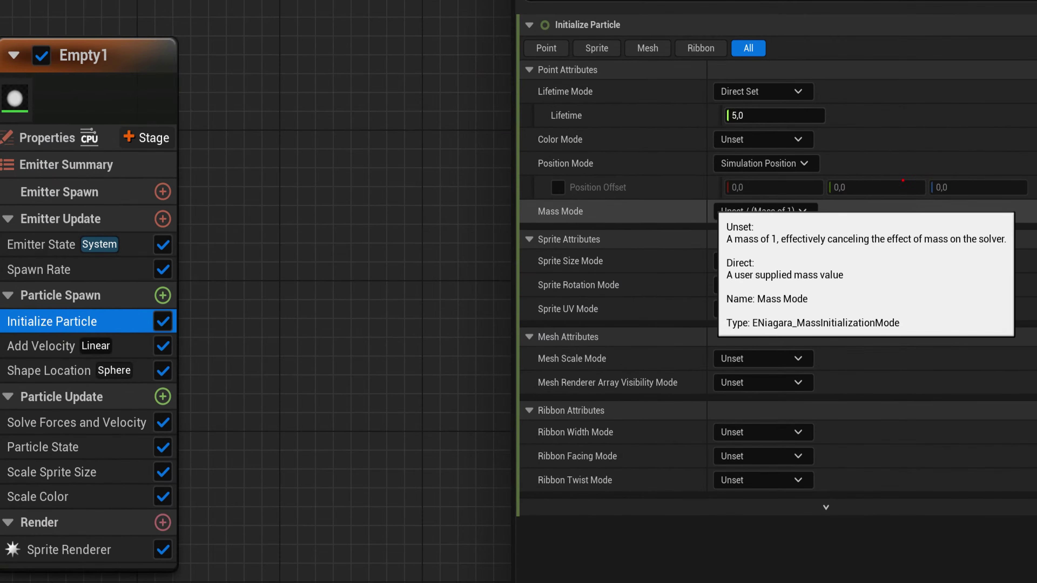
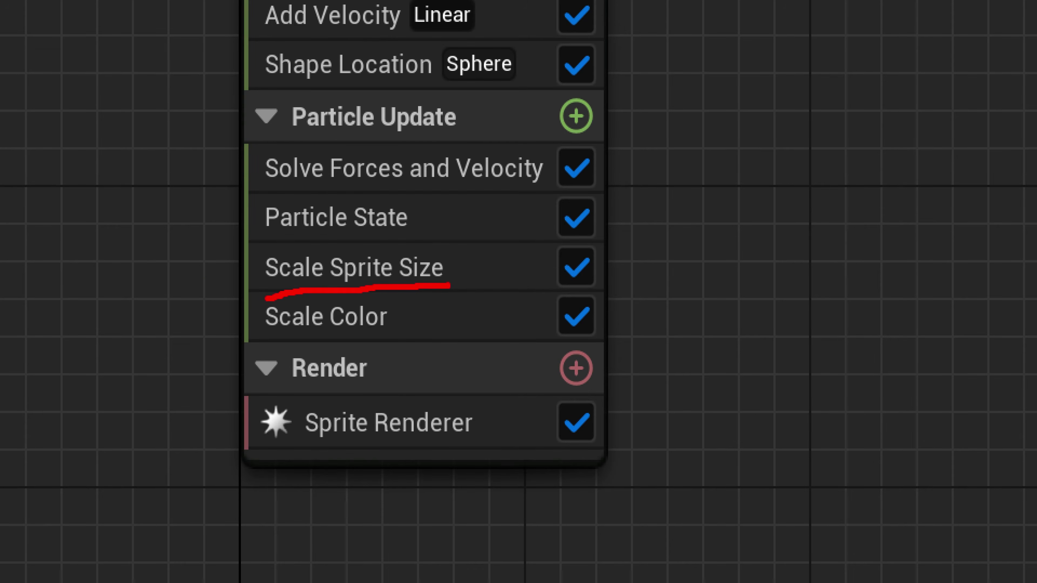
key(Escape)
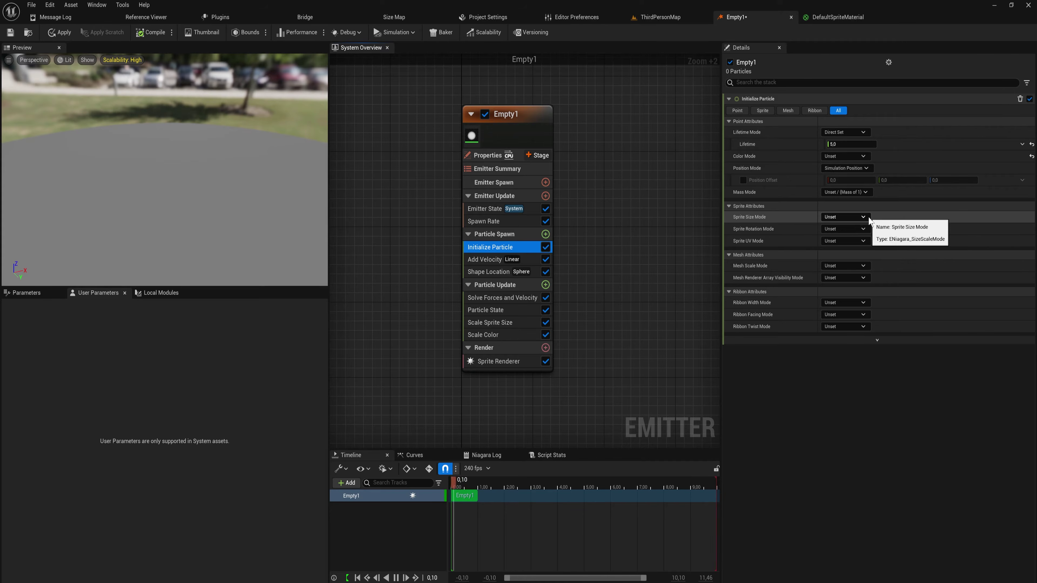
click(846, 222)
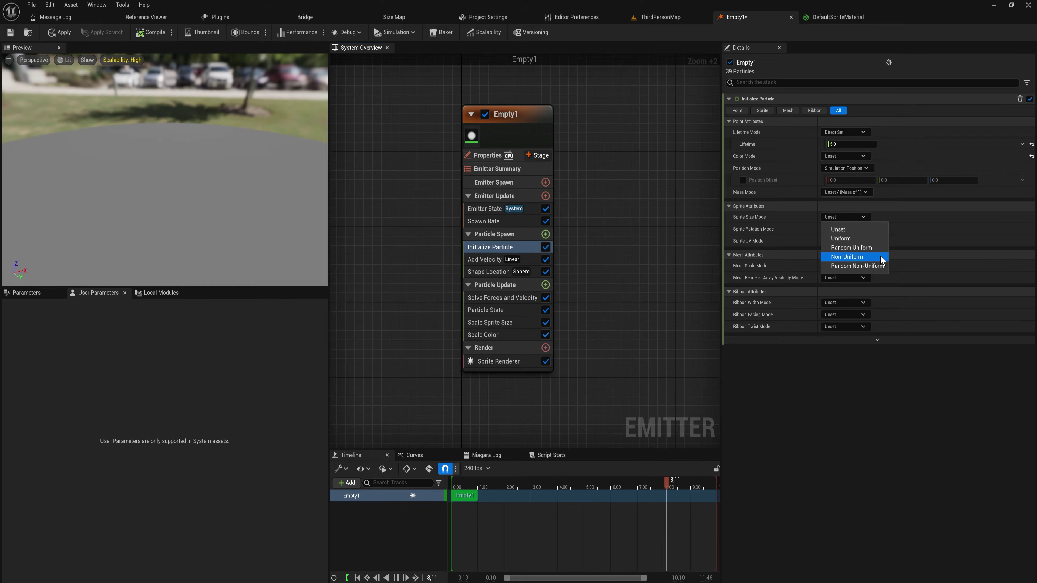
click(868, 239)
click(851, 228)
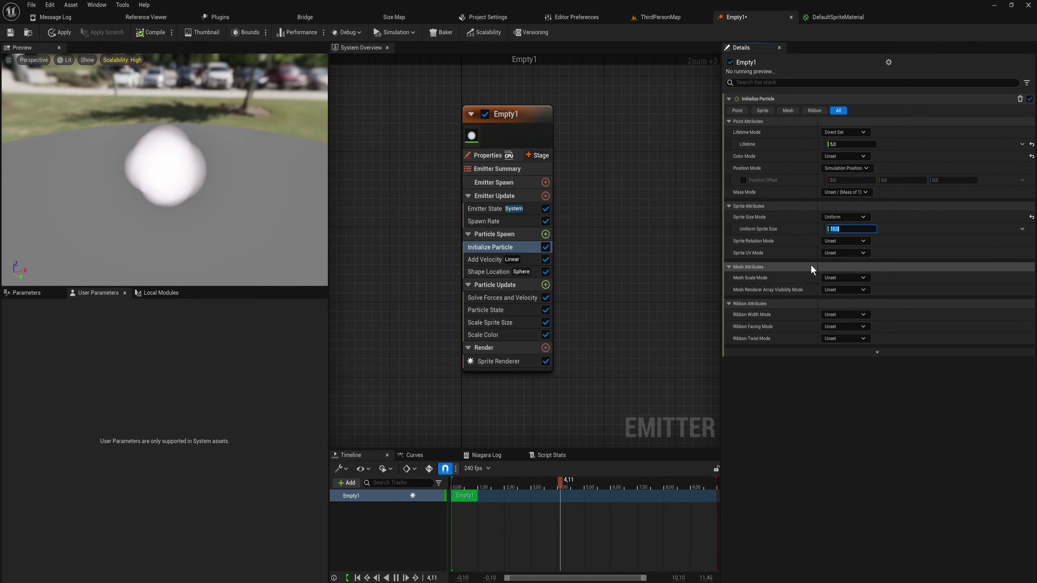
text(1)
key(Return)
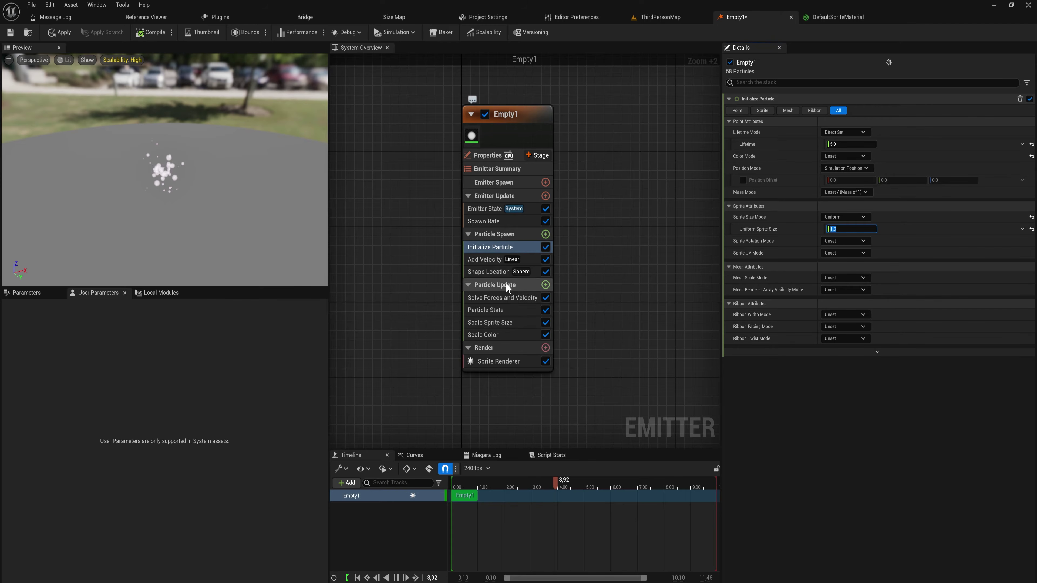
- Set Scale Sprite Size's Uniform Curve Scale to 5 and Initialize Particle's Uniform Sprite Size to 10
click(510, 324)
click(860, 220)
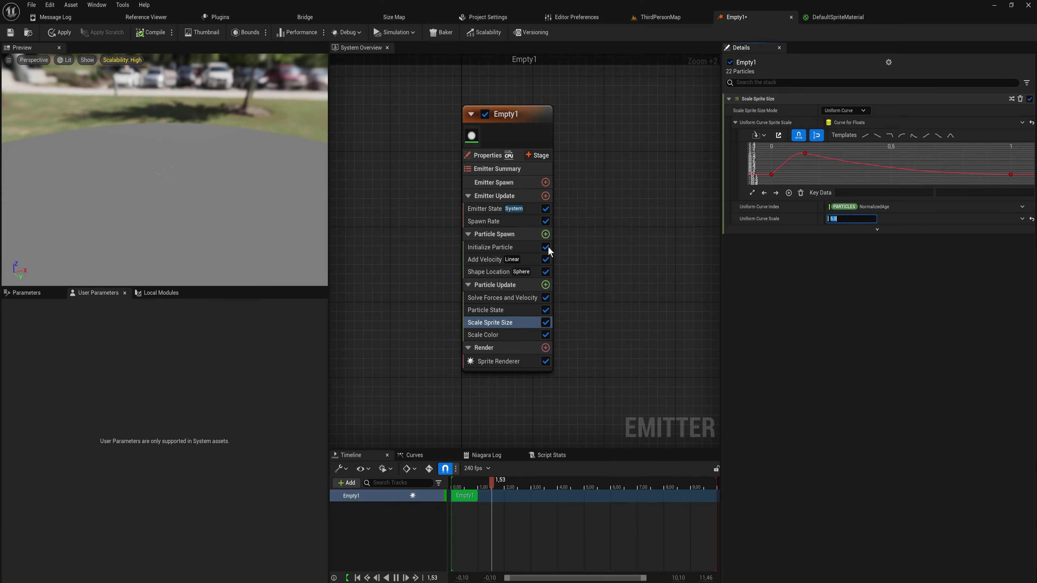
click(503, 246)
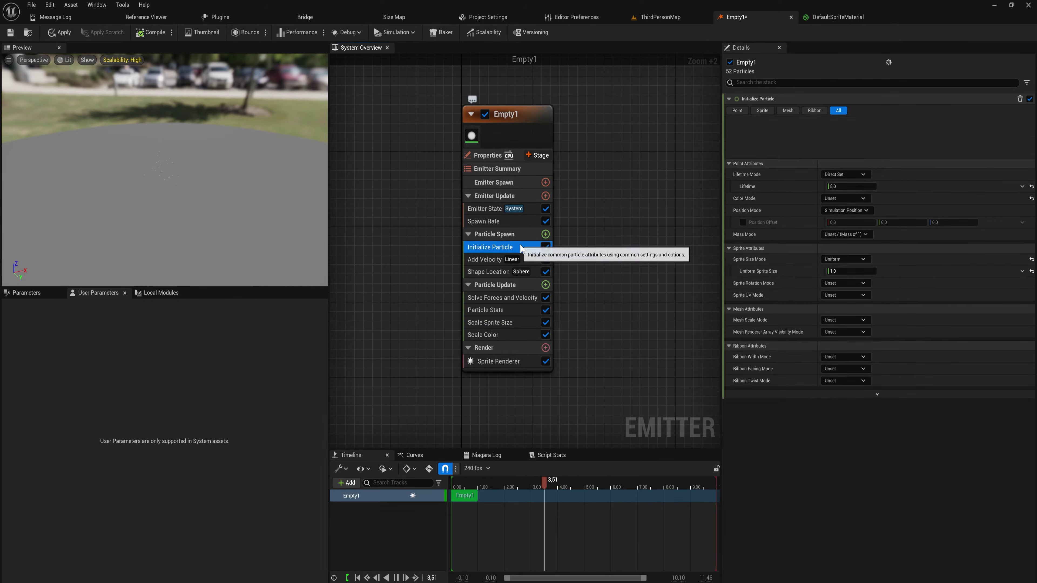
click(851, 229)
text(10)
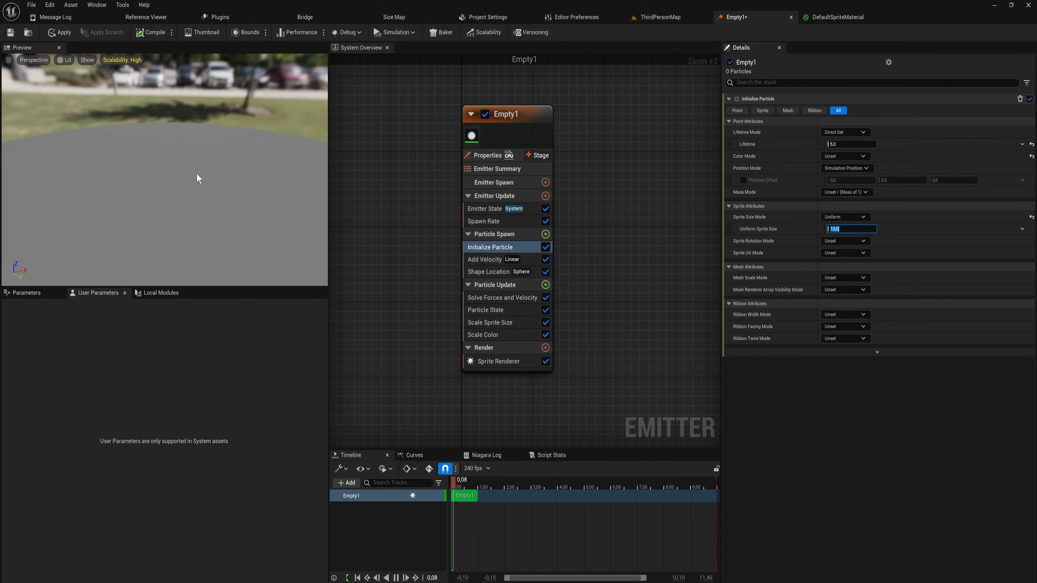
- Change Initialize Particle's Sprite Size Mode to Random Uniform, with Uniform Sprite Size Min 2 and Max 25
click(844, 217)
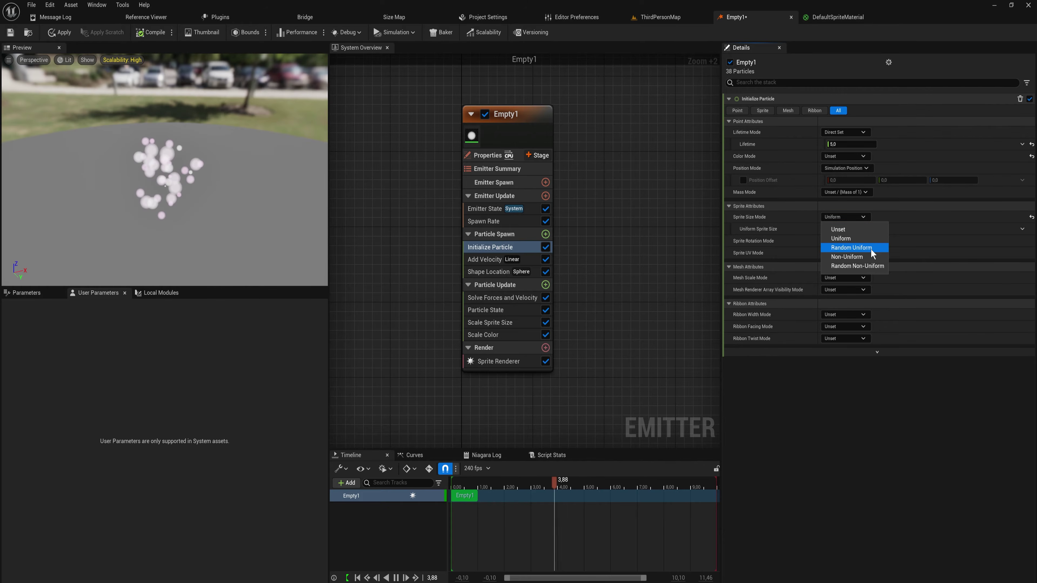
click(870, 248)
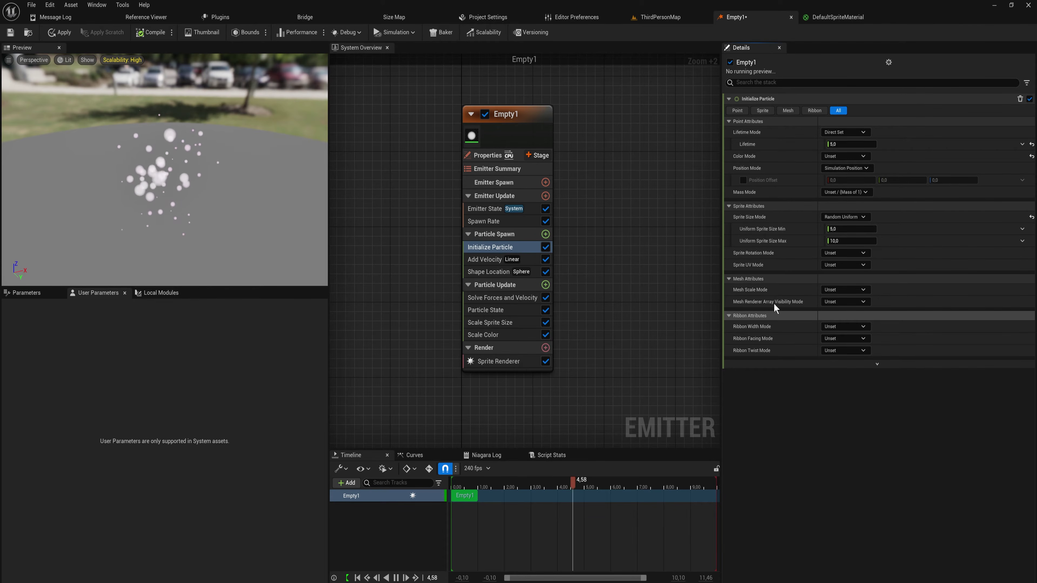
click(835, 230)
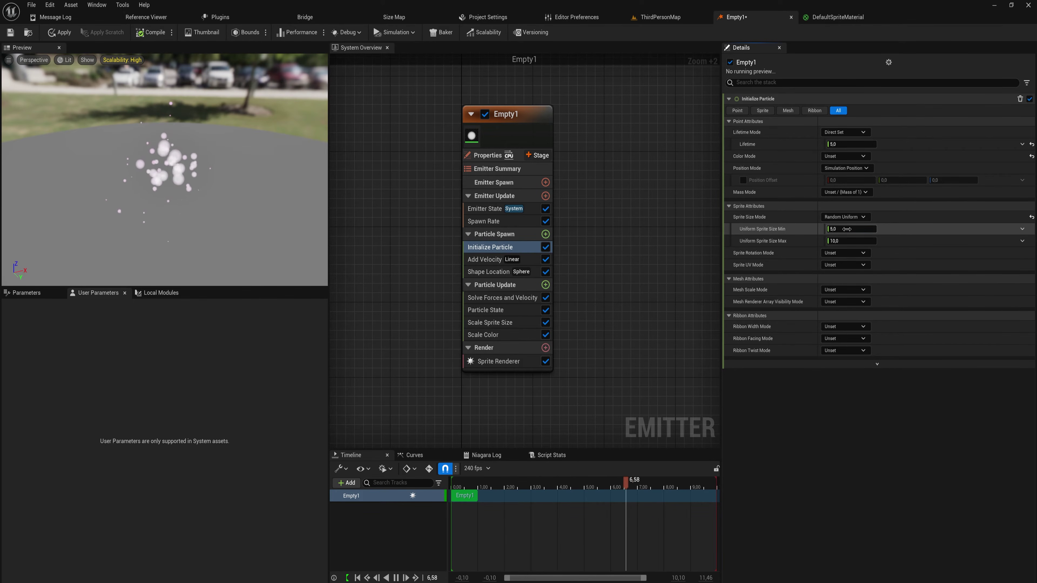
text(2)
key(Return)
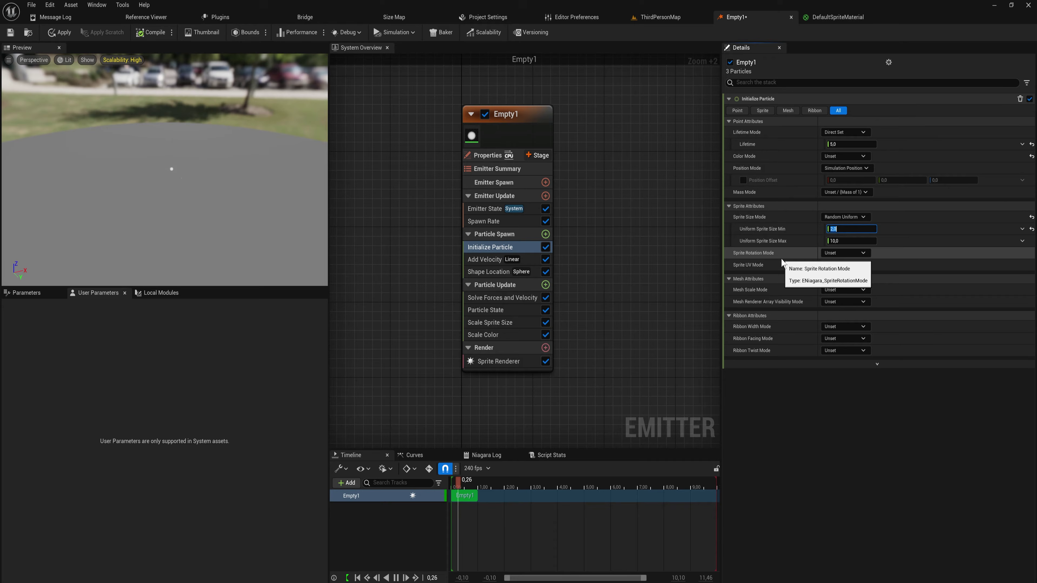
click(870, 240)
text(25)
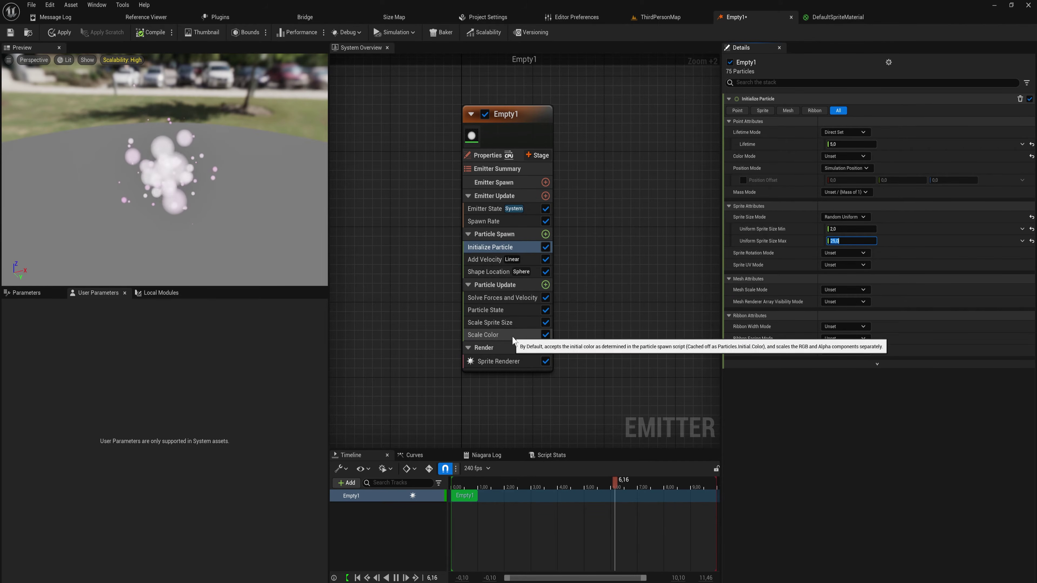
- Inspect the keys of Scale Sprite Size's curve and set its Uniform Curve Scale to about 5.79
click(515, 325)
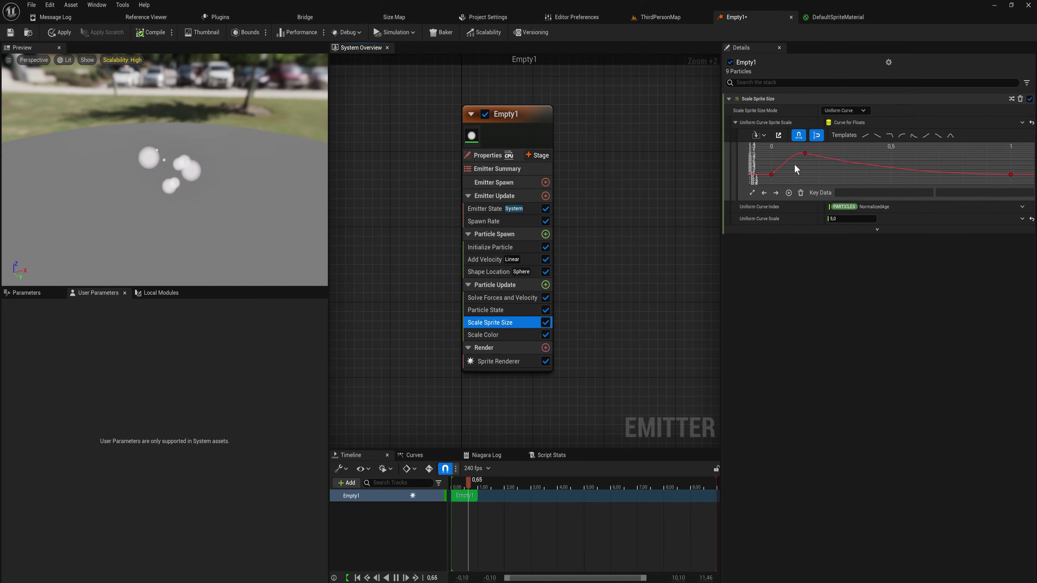
click(502, 248)
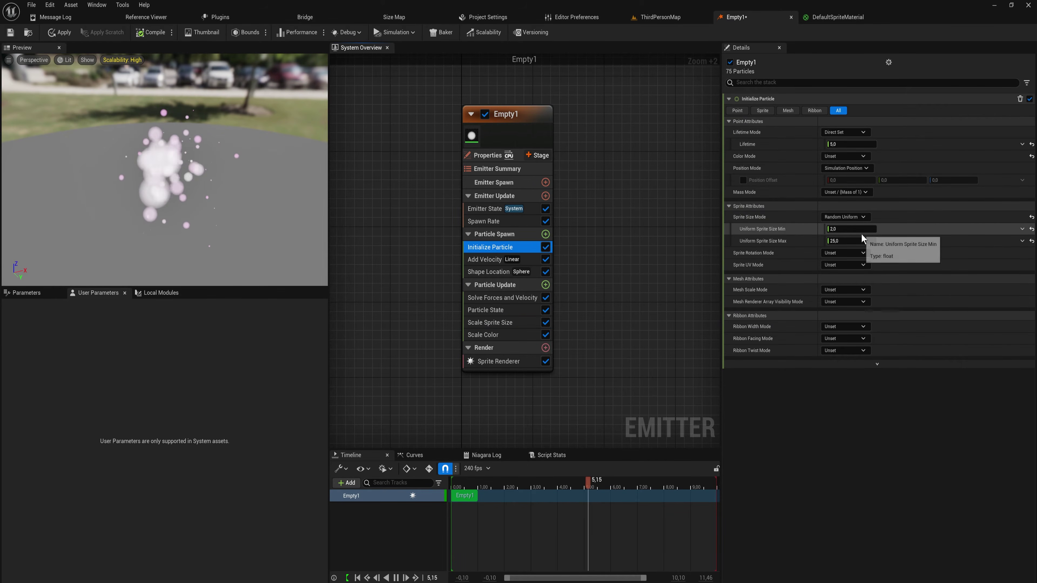
click(512, 323)
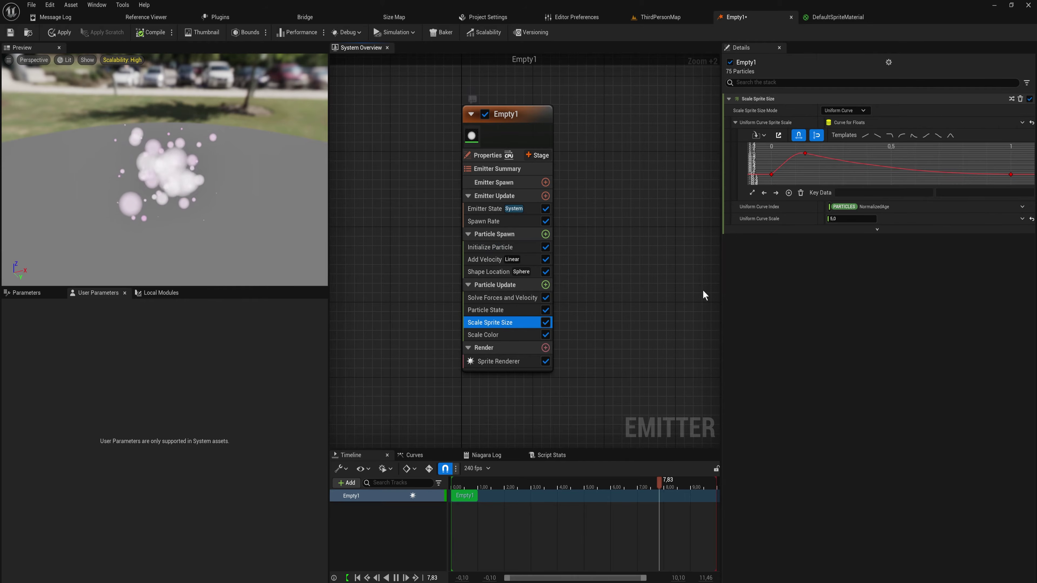
click(771, 175)
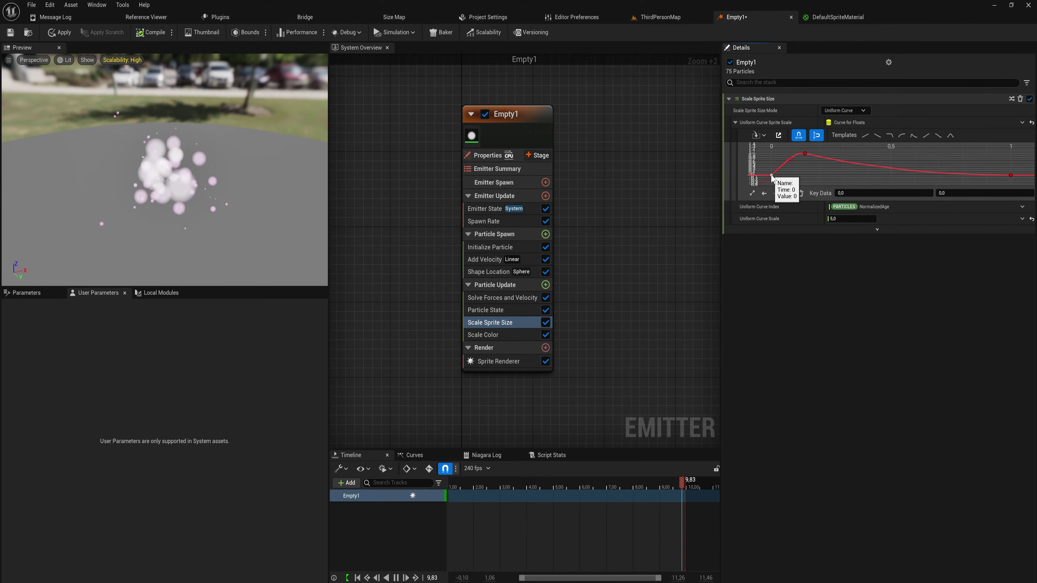
click(805, 153)
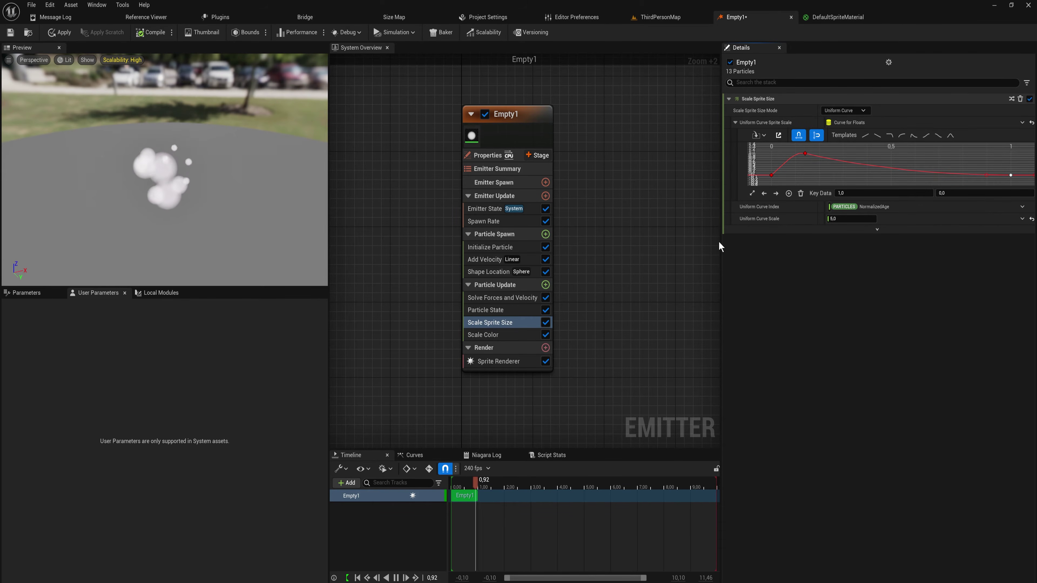
drag(859, 221, 844, 224)
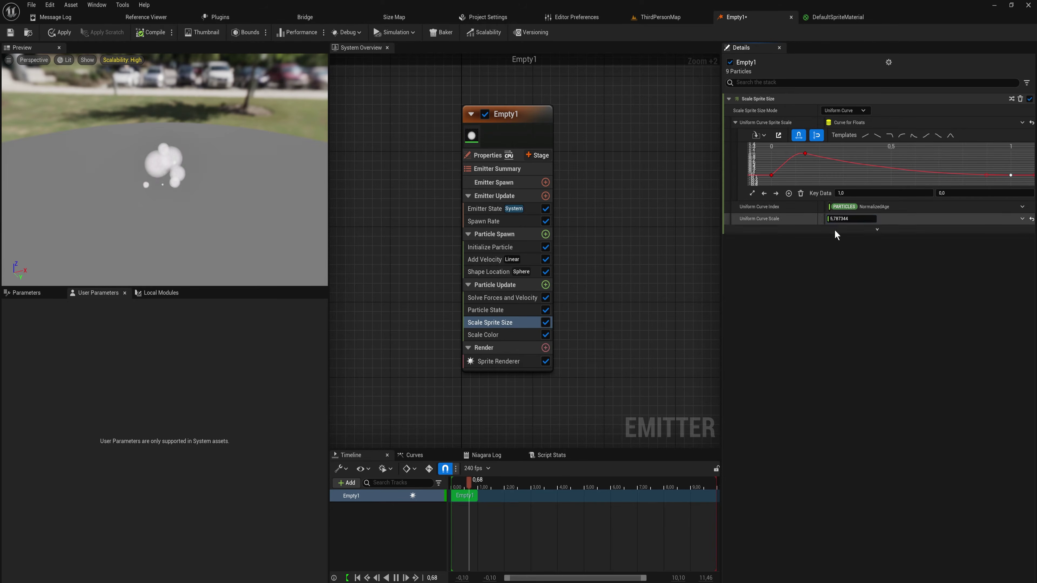
click(852, 219)
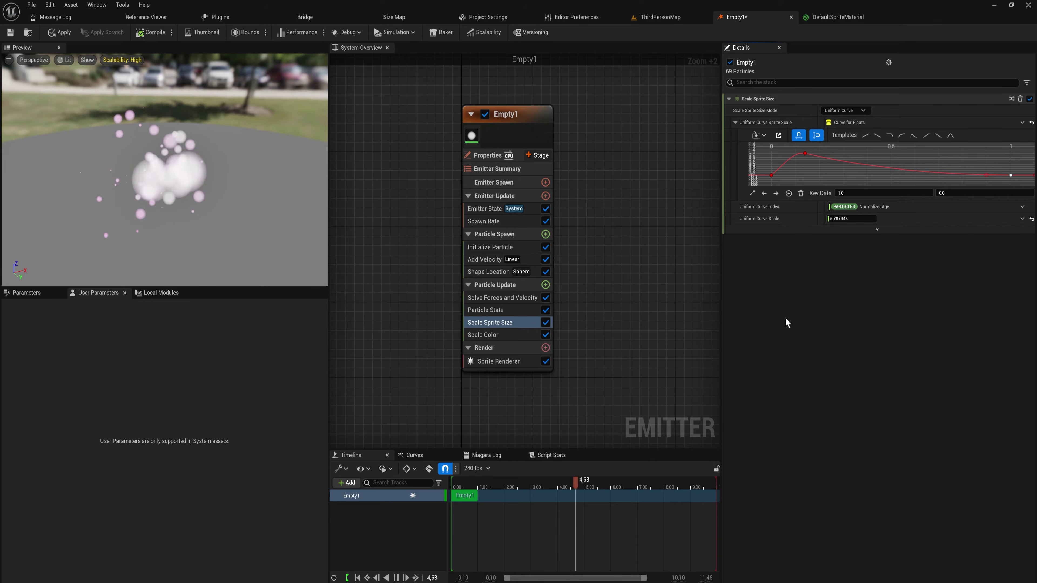
- Set Initialize Particle's Color Mode to Direct Set and choose a saturated blue as the color
click(513, 251)
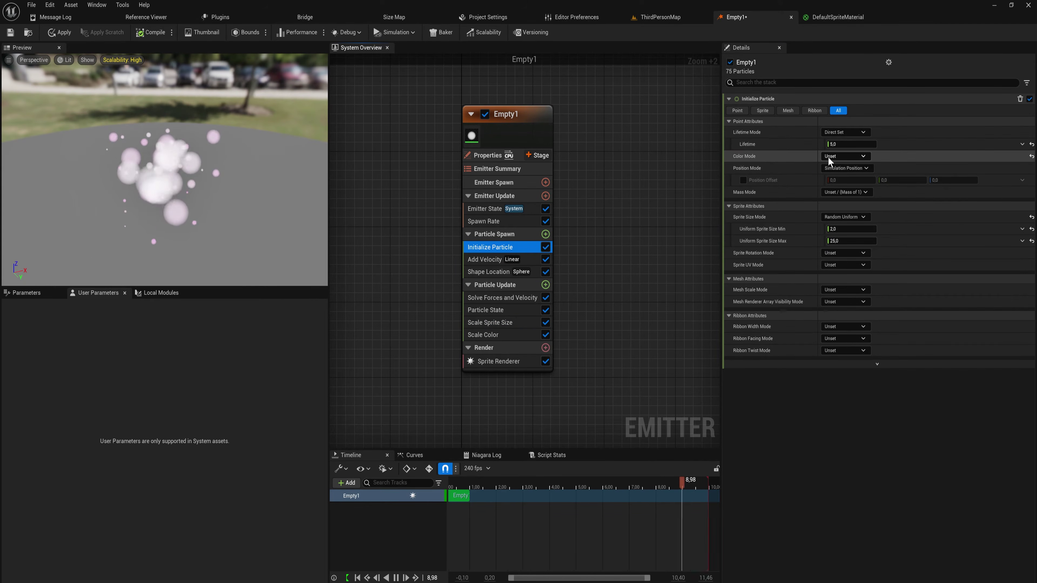
click(849, 156)
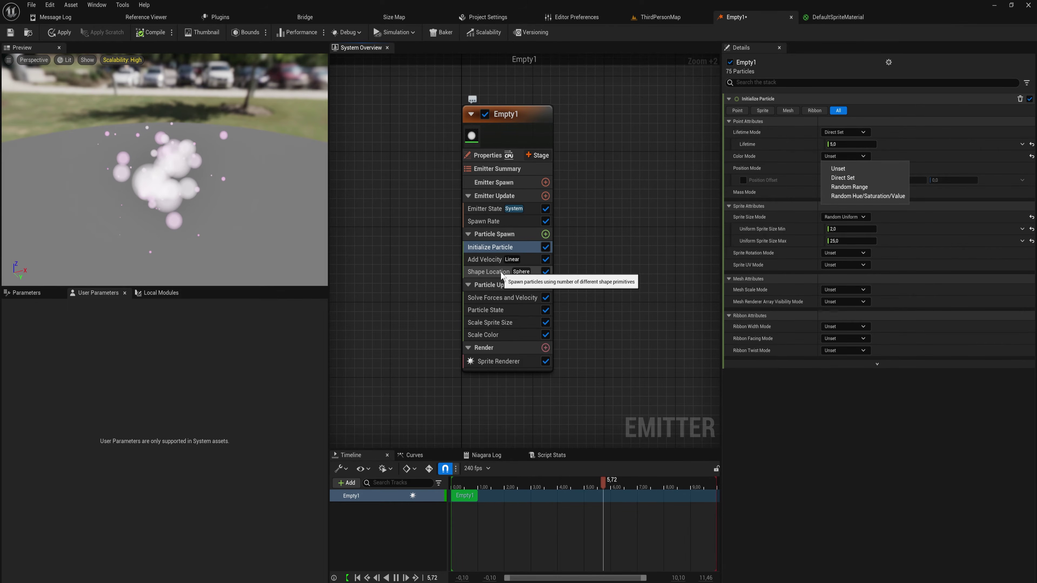
click(872, 180)
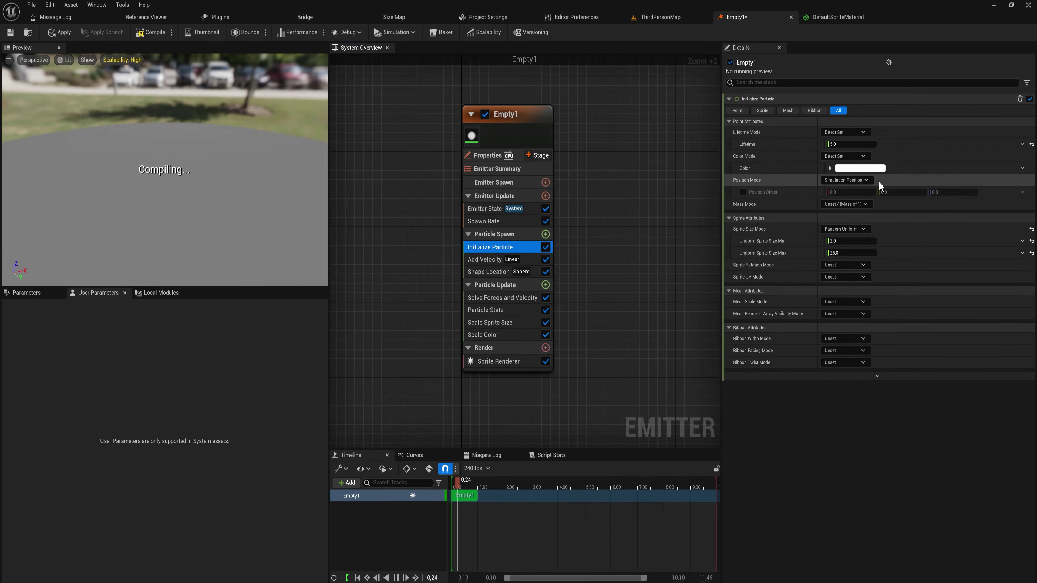
click(859, 168)
drag(894, 236, 871, 195)
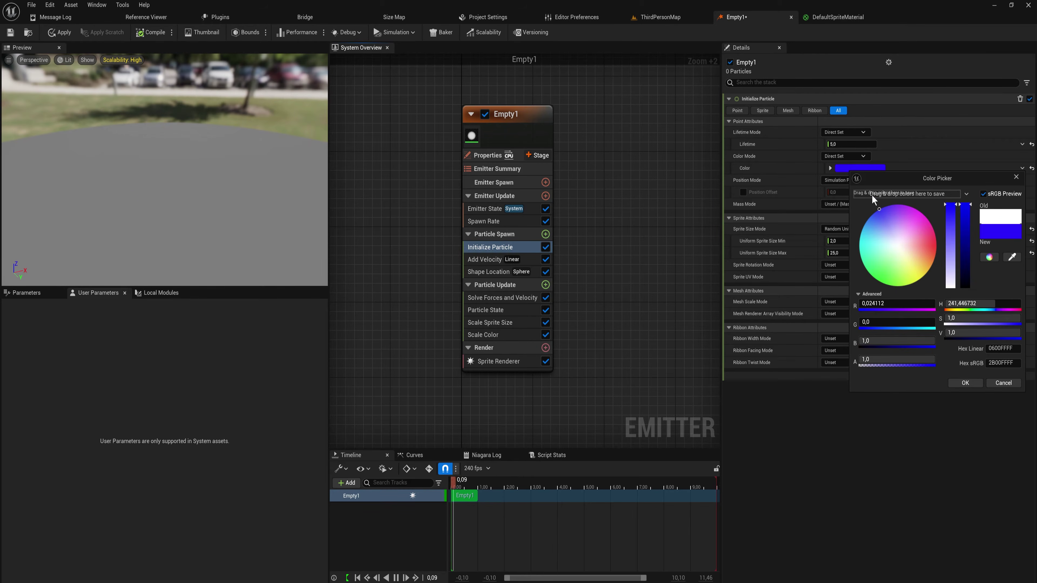
- Try the Random Range and Random Hue/Saturation/Value color modes on Initialize Particle and close the color picker
click(844, 156)
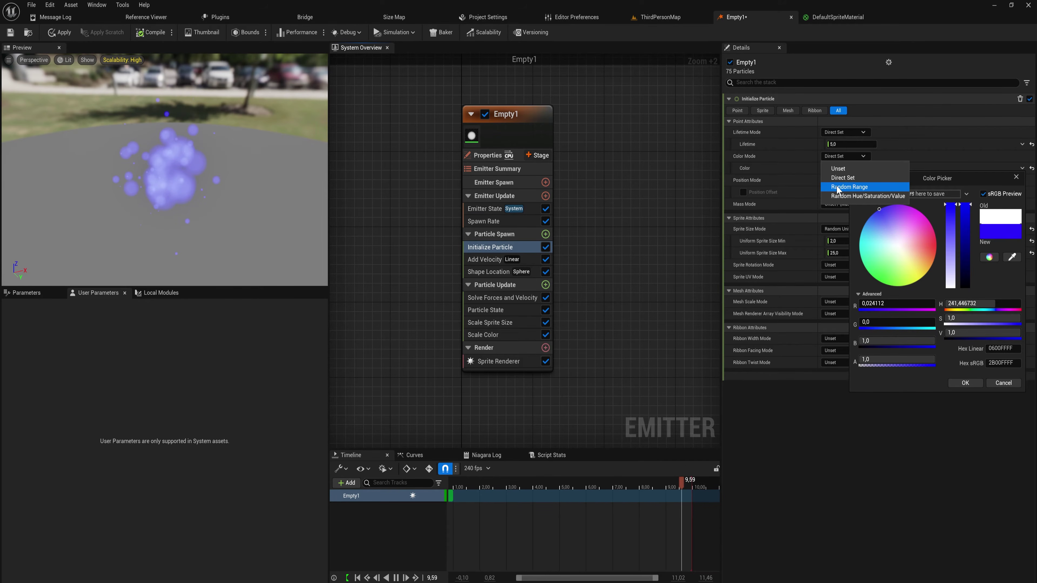
click(849, 187)
click(844, 156)
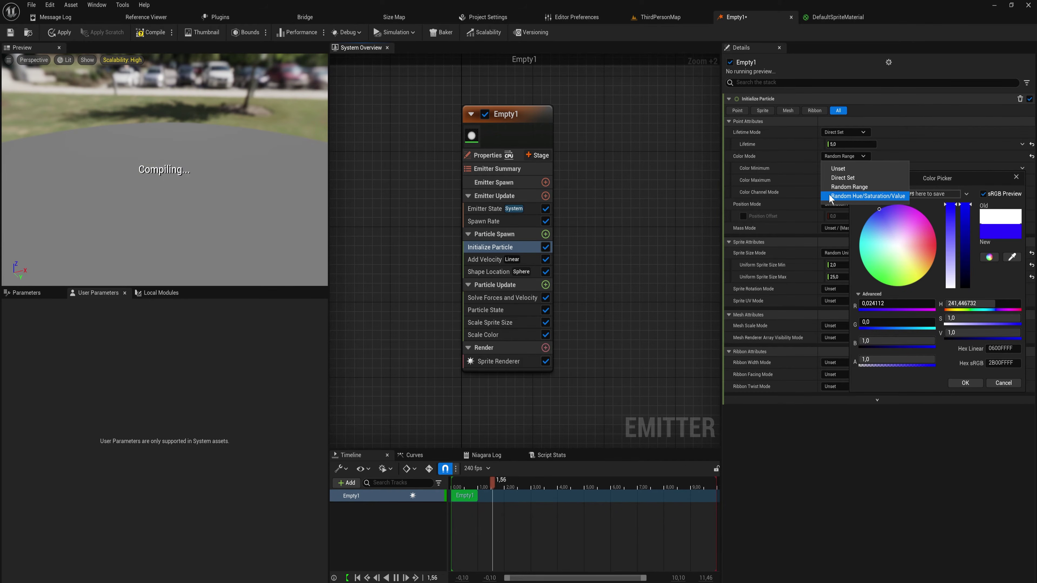
click(828, 196)
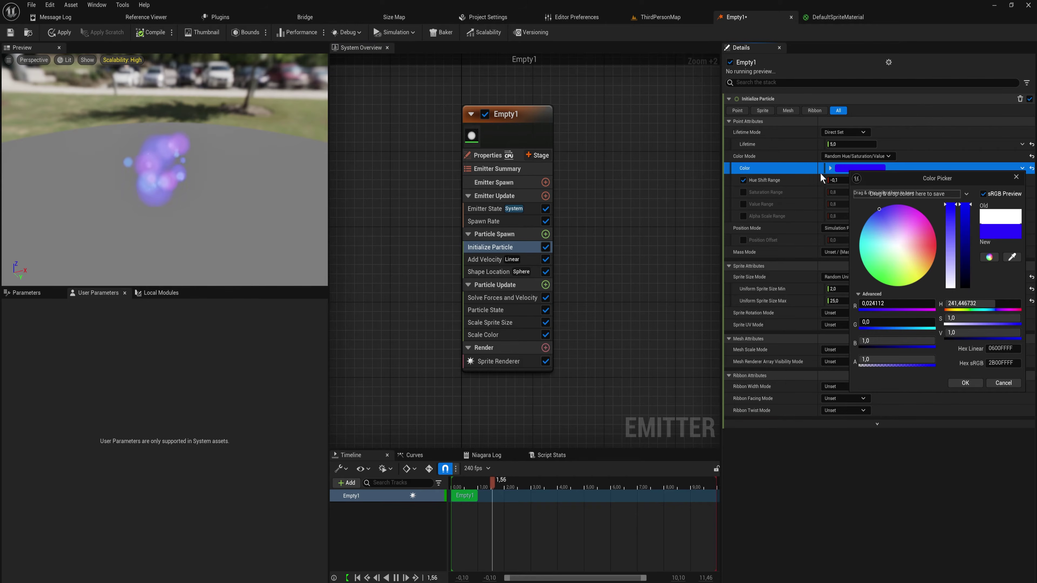
click(1016, 178)
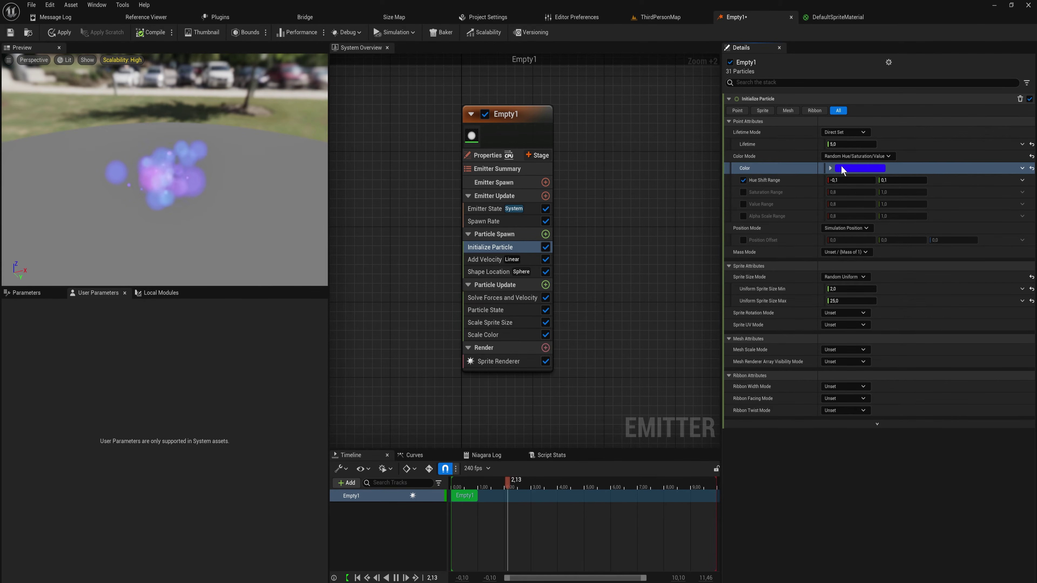
- Set Initialize Particle's Color Mode to Random Range with pure blue as the Color Minimum
click(855, 157)
click(881, 186)
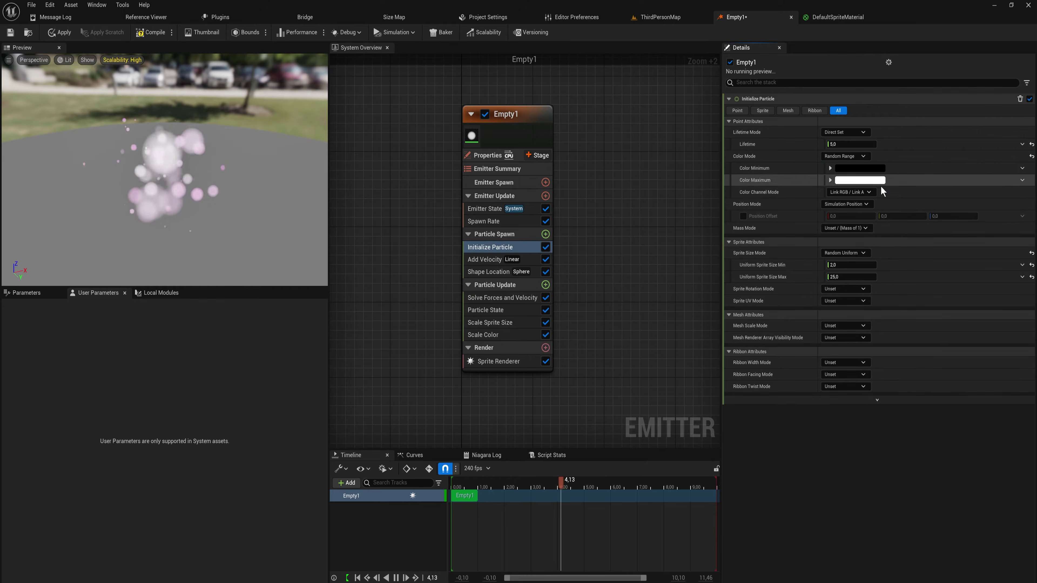
click(857, 168)
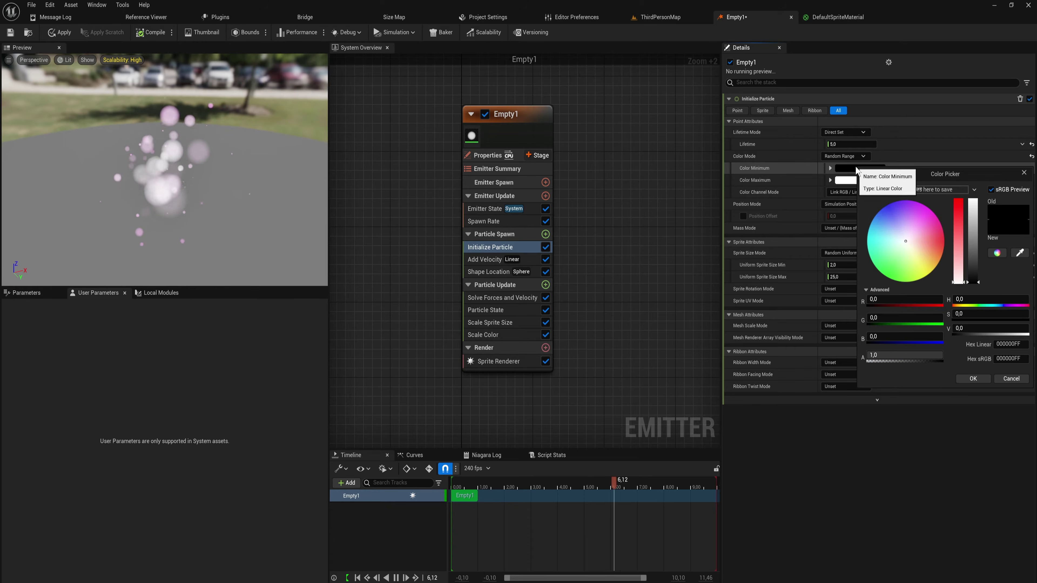
click(884, 206)
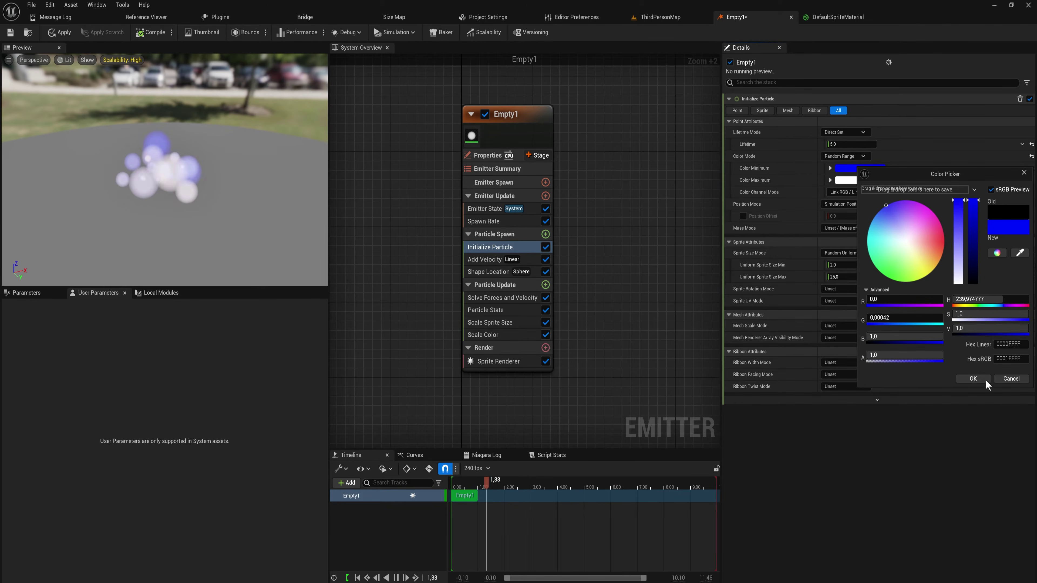
click(972, 379)
- Set Initialize Particle's Color Maximum to a bright yellow
click(870, 181)
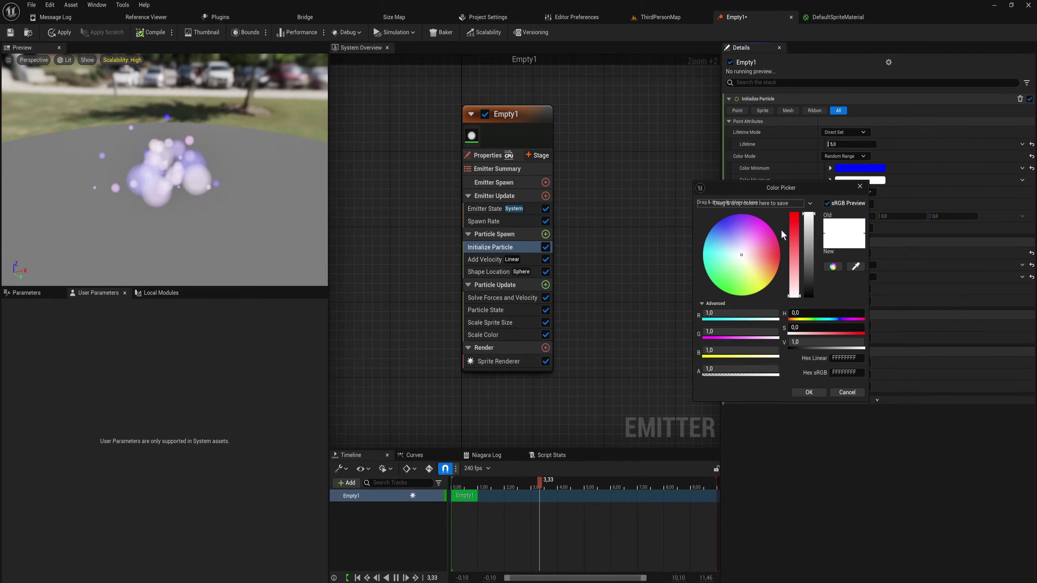
click(760, 296)
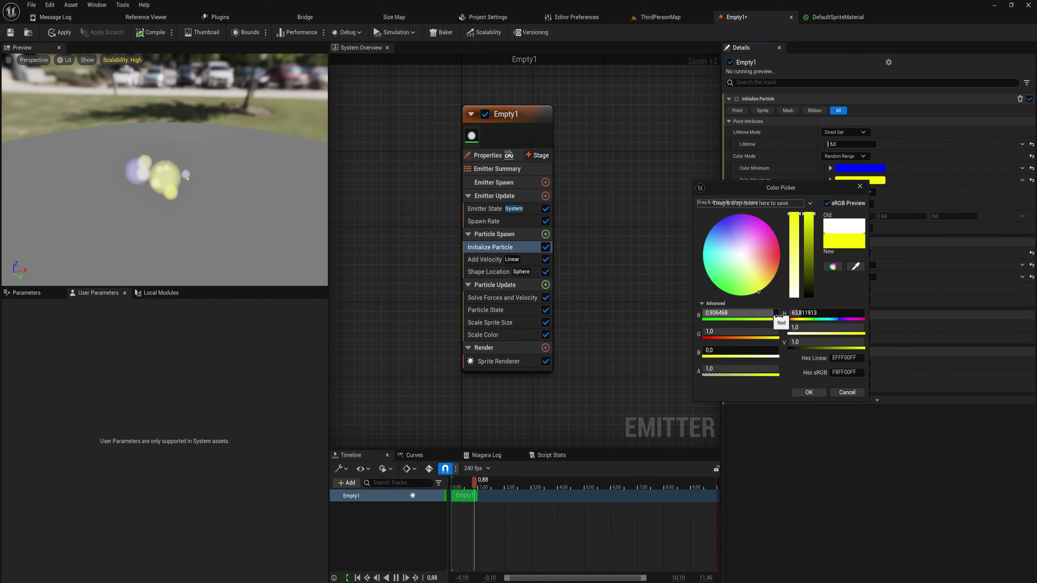
click(809, 392)
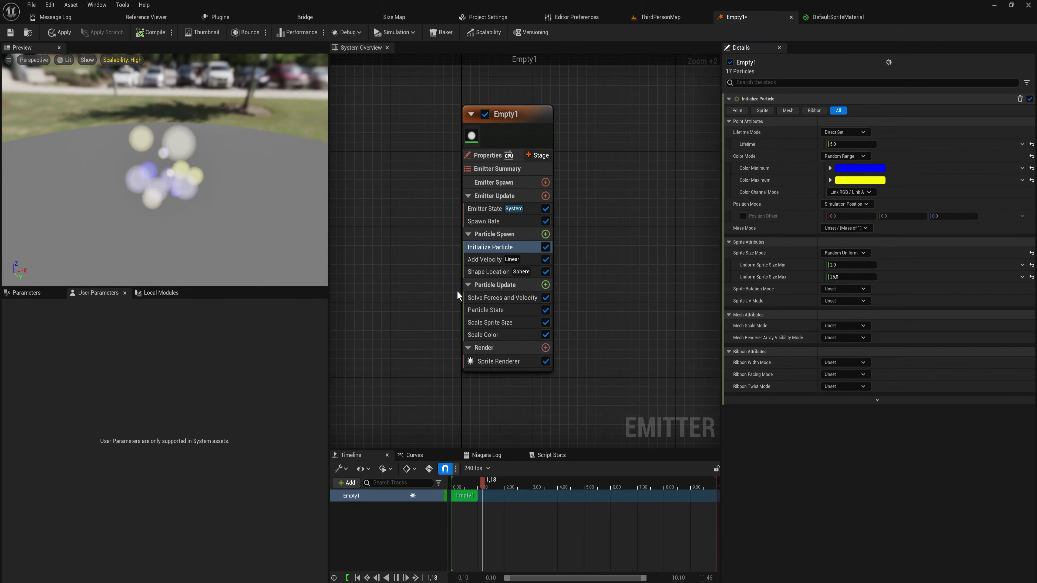
- Check the Scale Color gradient and disable the Sprite Renderer
click(515, 339)
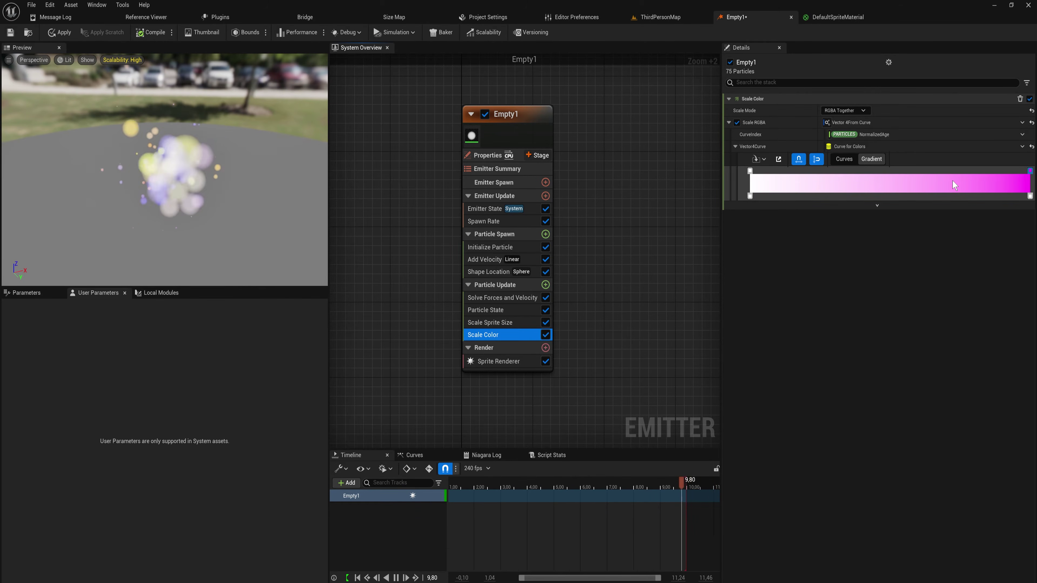
click(498, 361)
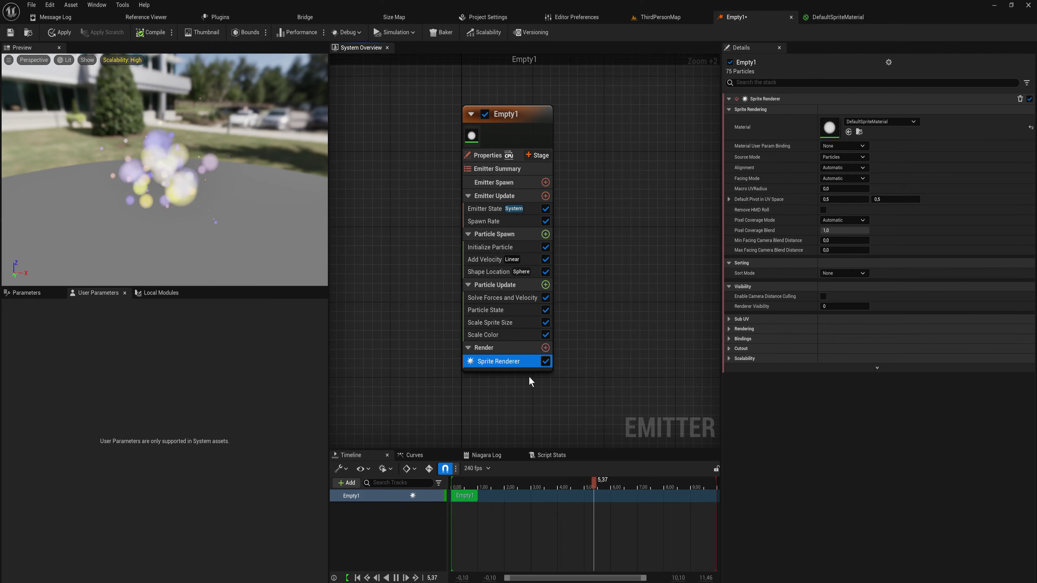
click(546, 360)
- Add a Mesh Renderer to the emitter's Render group
click(546, 348)
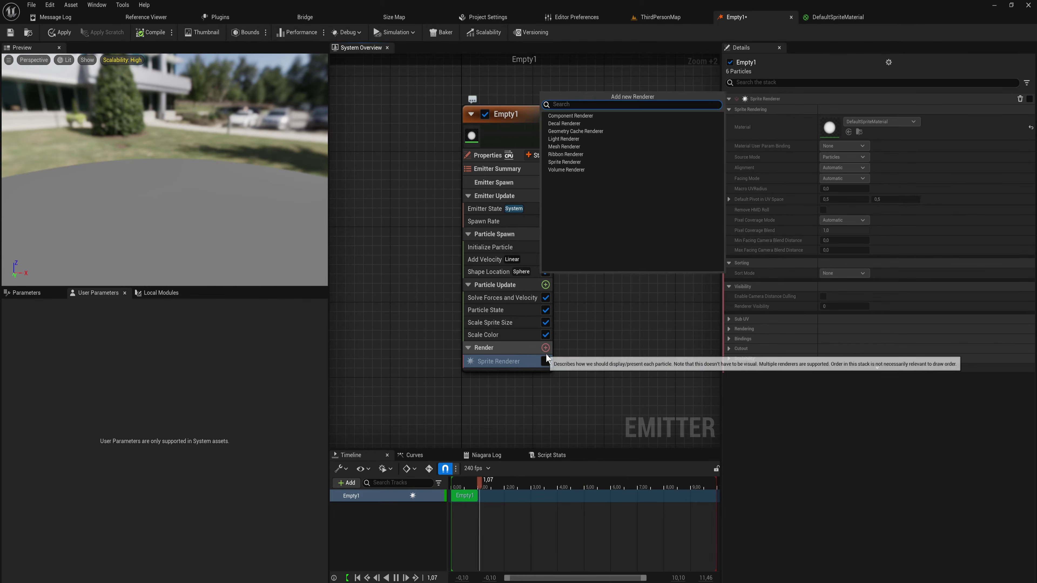
text(mesh)
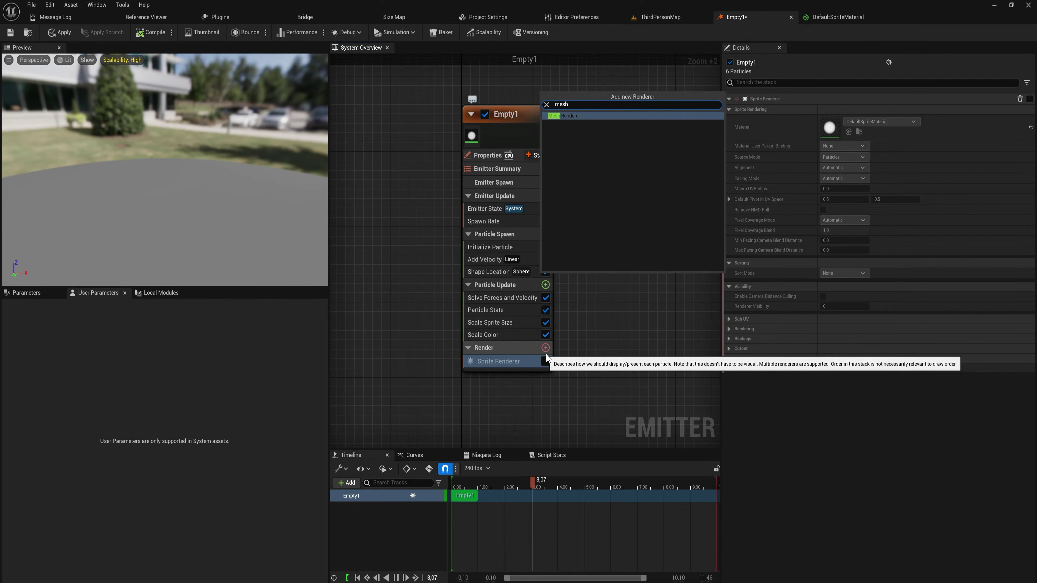
key(Return)
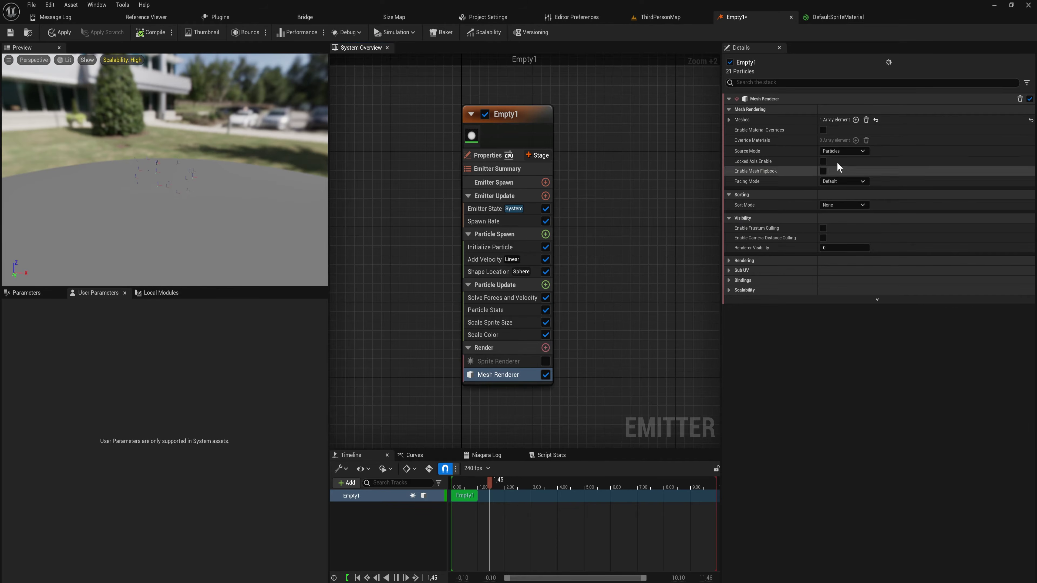
- Search the Mesh Renderer's mesh assets for "cube" and assign Shape_Cube as its mesh
click(729, 120)
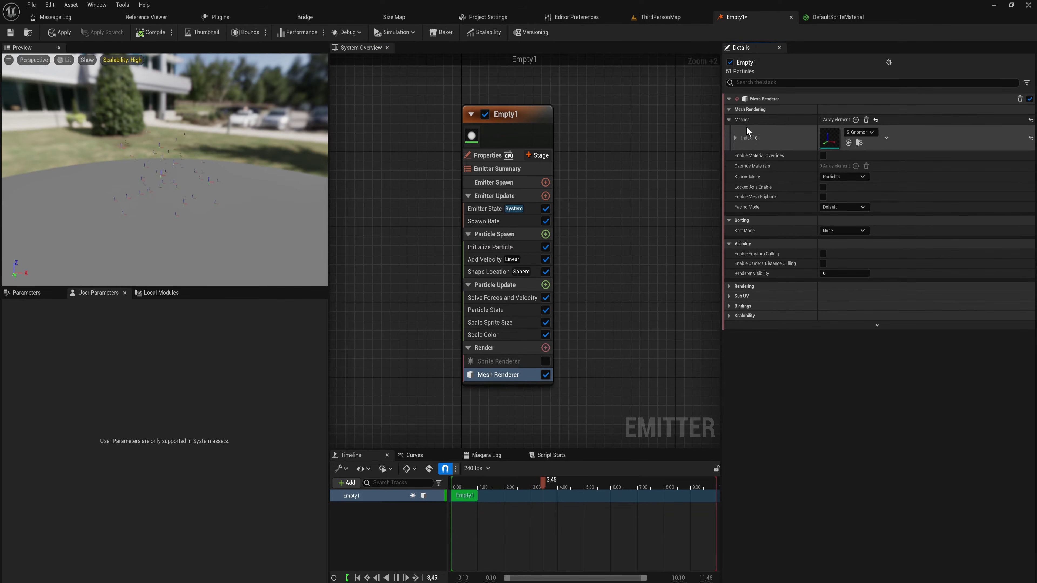
click(866, 132)
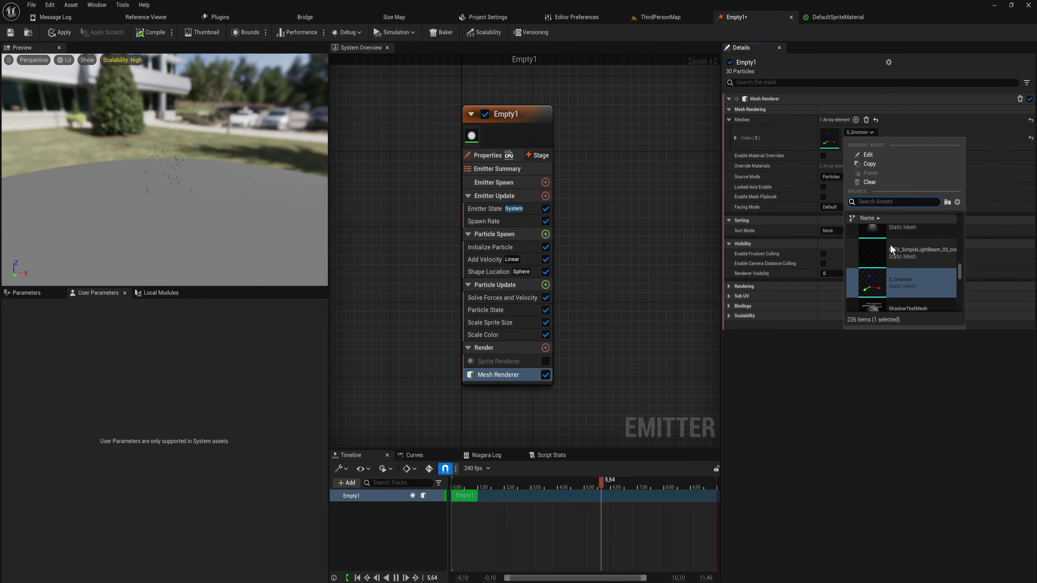
mouse_move(891, 250)
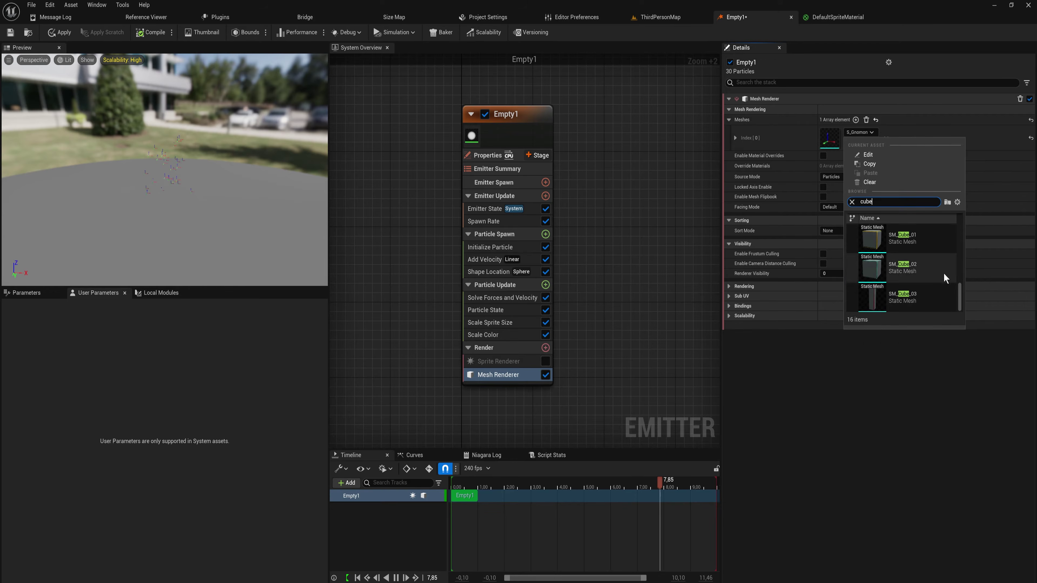
drag(962, 287, 965, 275)
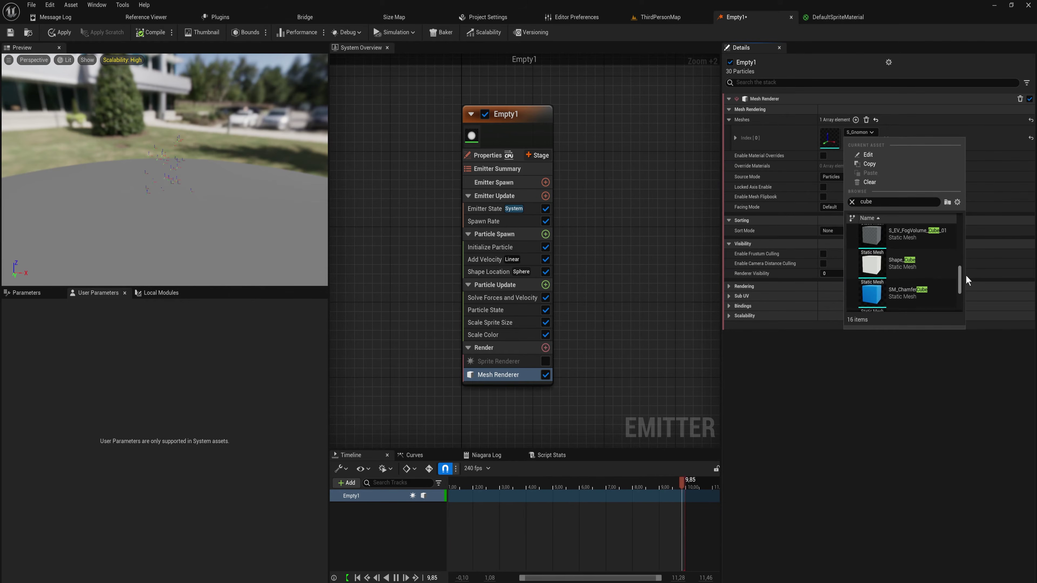
click(926, 270)
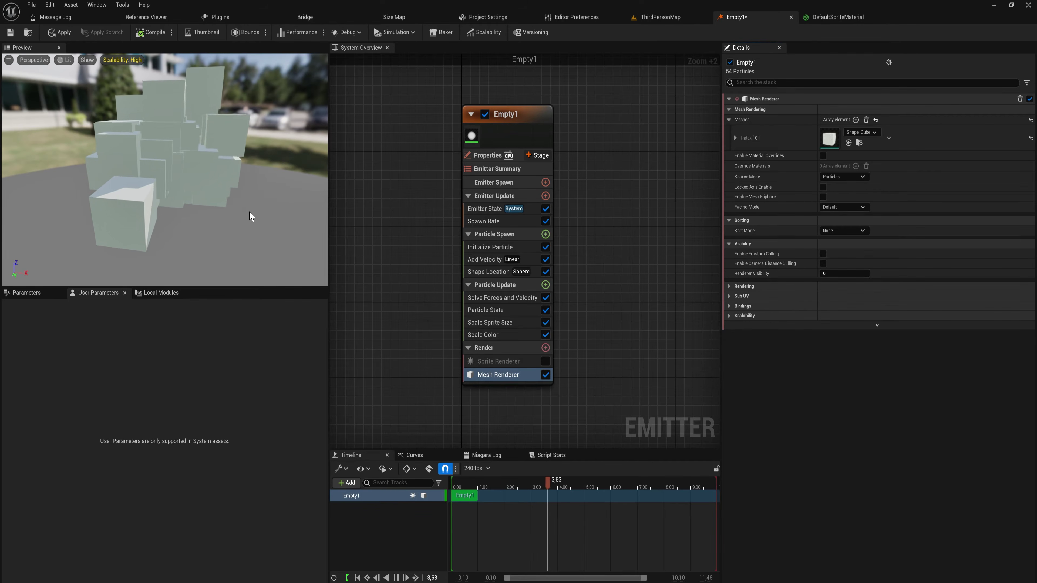
mouse_move(255, 223)
mouse_down()
mouse_move(94, 224)
mouse_move(274, 229)
mouse_up()
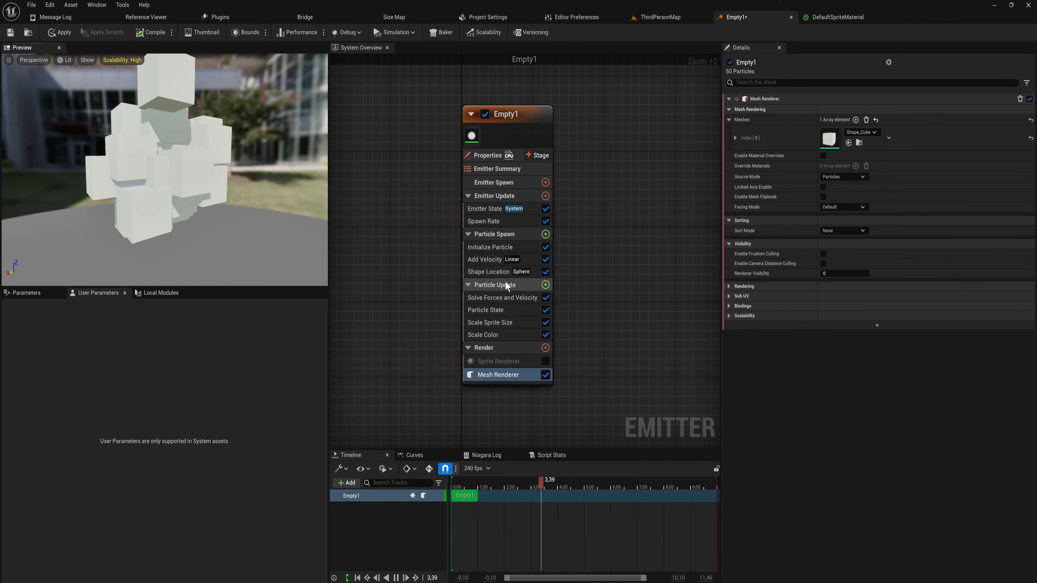
- Add a Scale Mesh Size module to the Particle Update stage
click(545, 284)
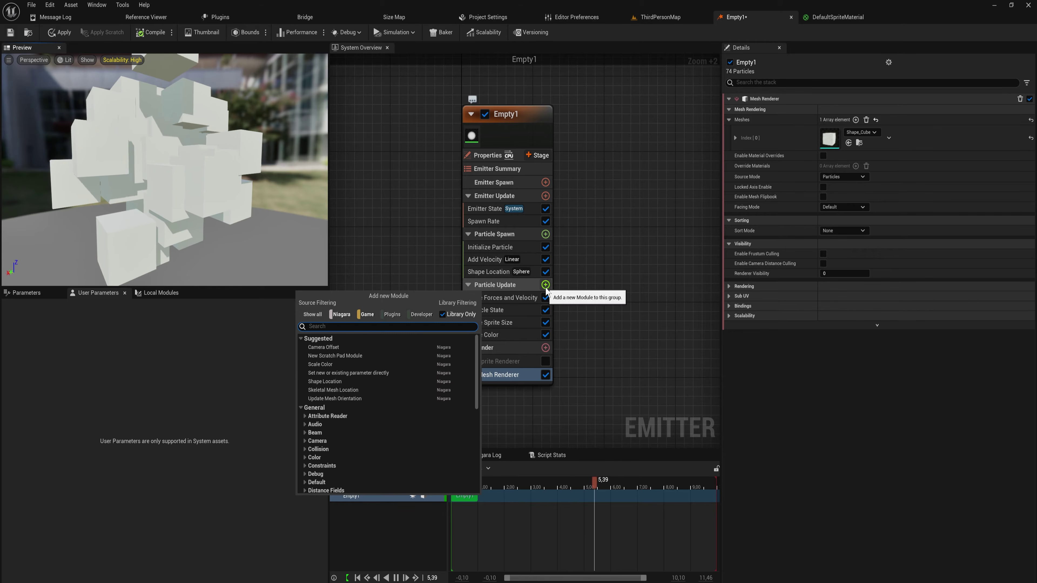
text(mesh size)
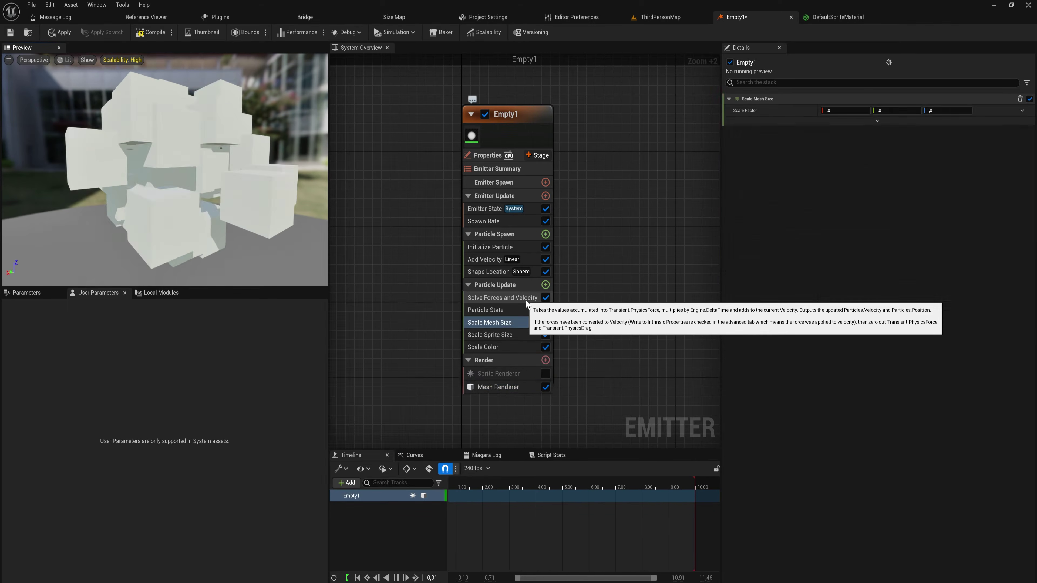
key(Return)
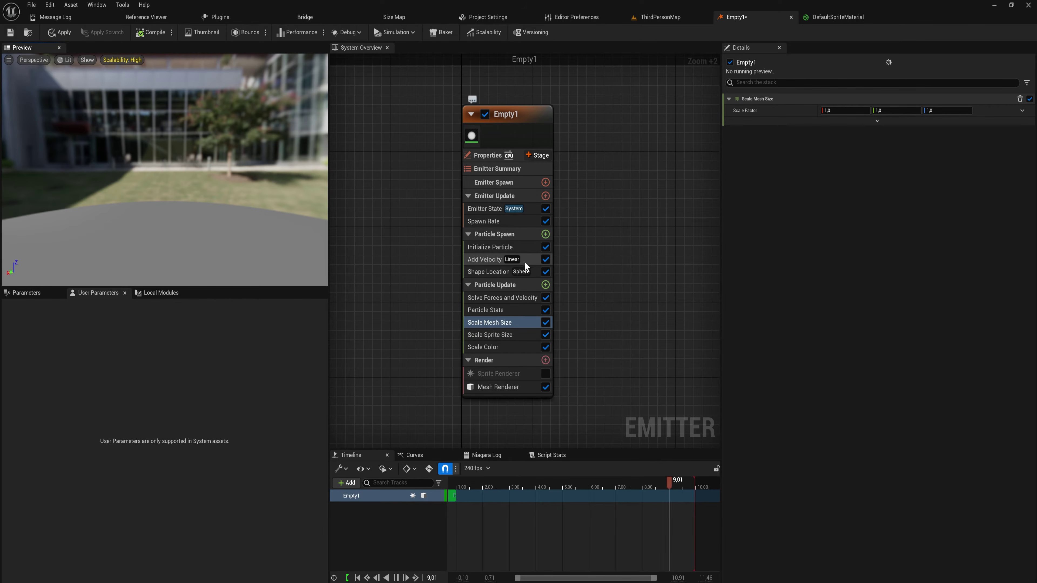
- Set the Mesh Scale Mode of the Initialize Particle module to Uniform
click(525, 247)
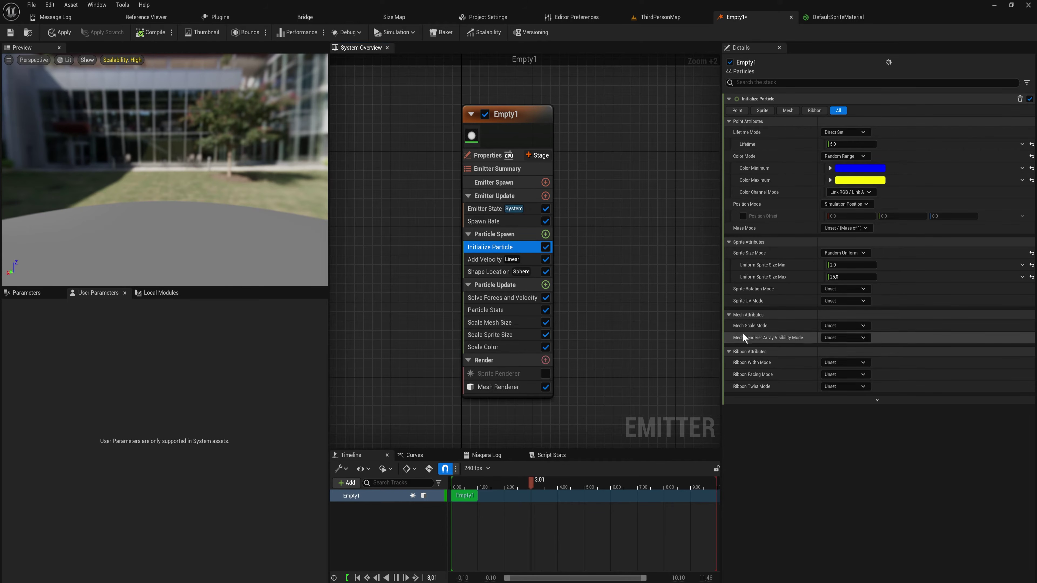
click(844, 325)
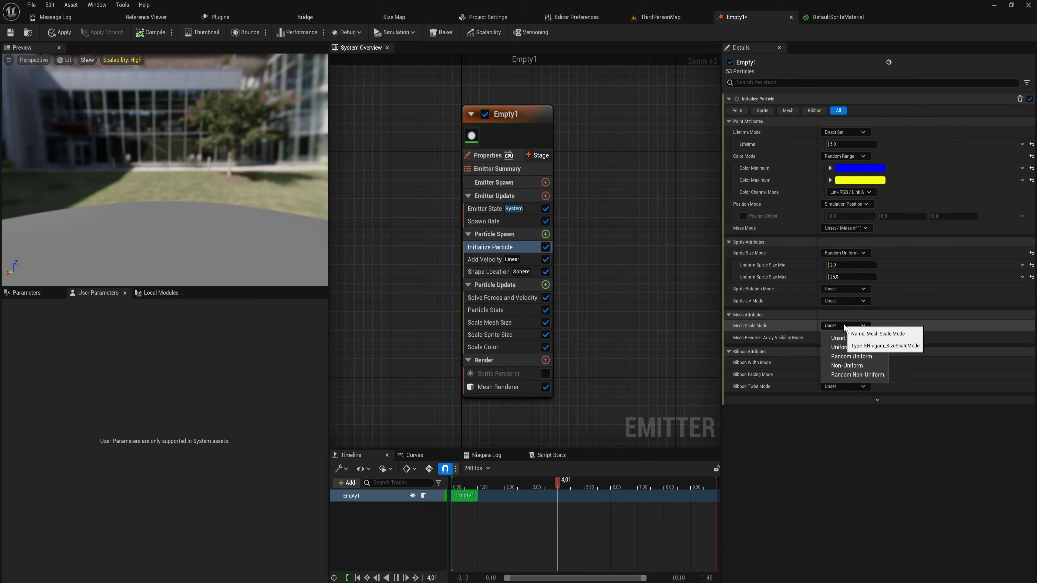
click(878, 348)
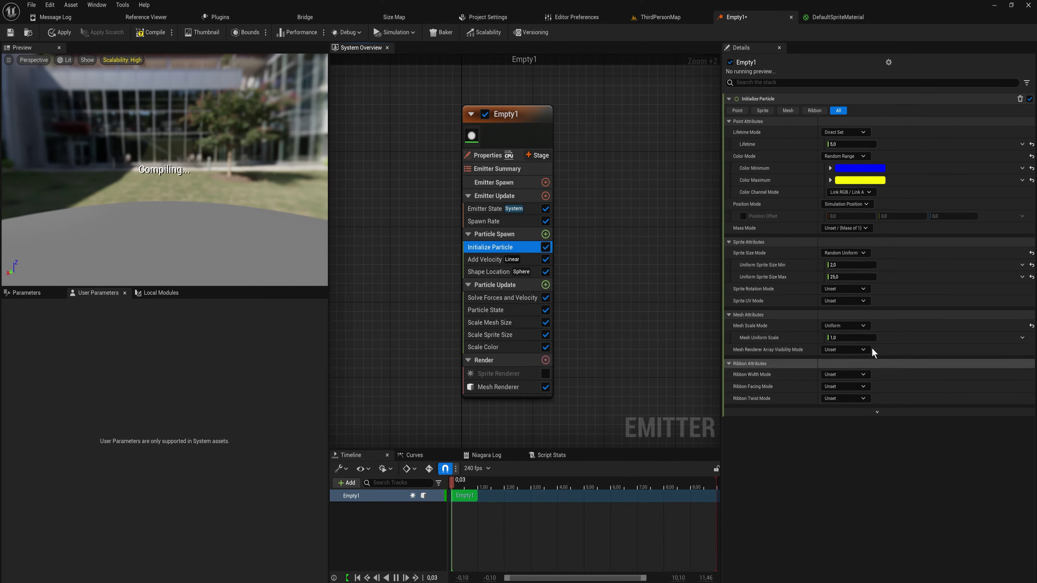
click(853, 338)
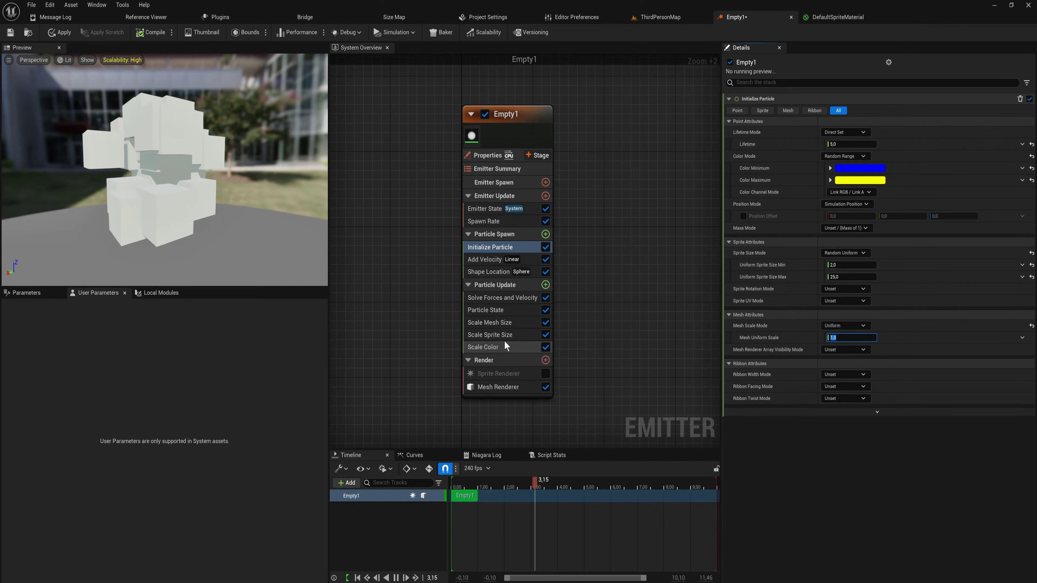
- Drive the Scale Mesh Size module's Scale Factor with a Vector from Curve input and check the shrinking cubes in the preview
click(525, 348)
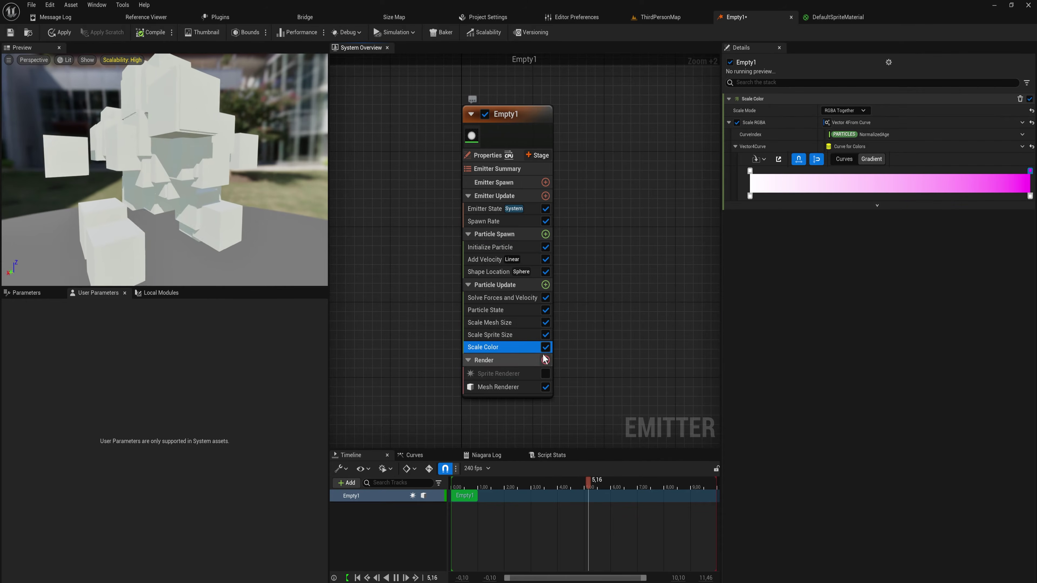
click(503, 322)
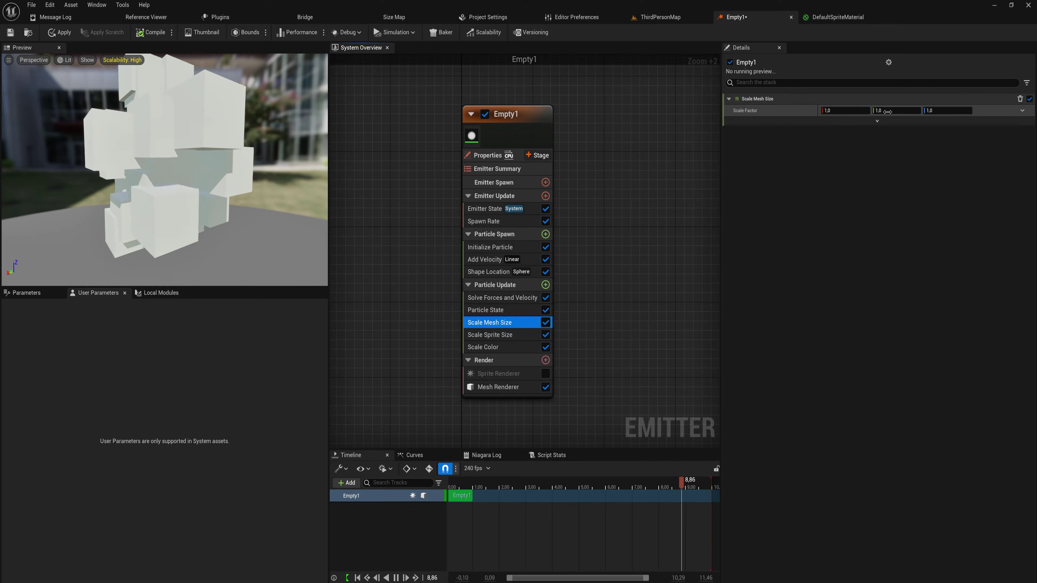
click(1023, 111)
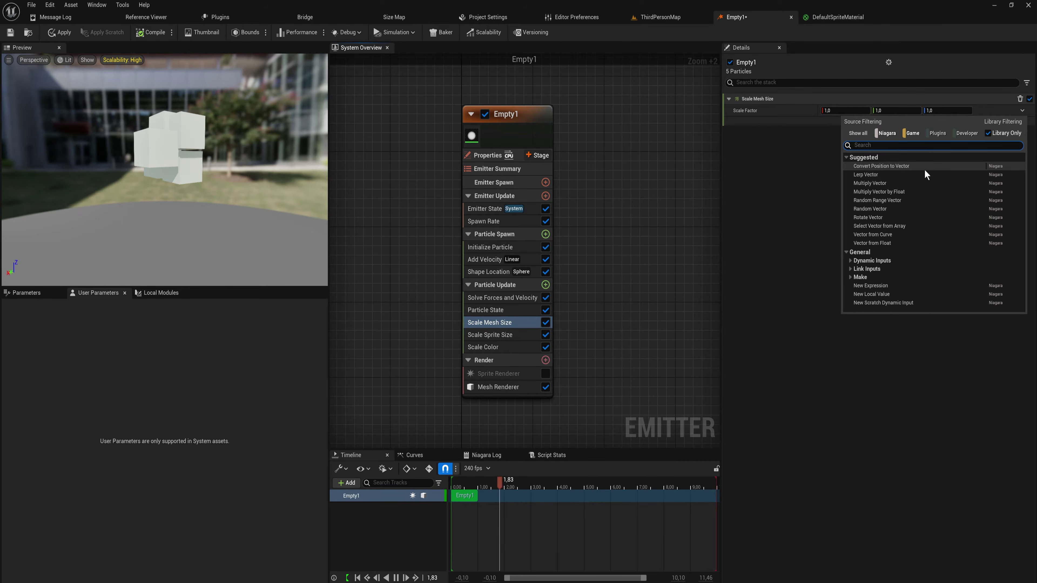
text(cur)
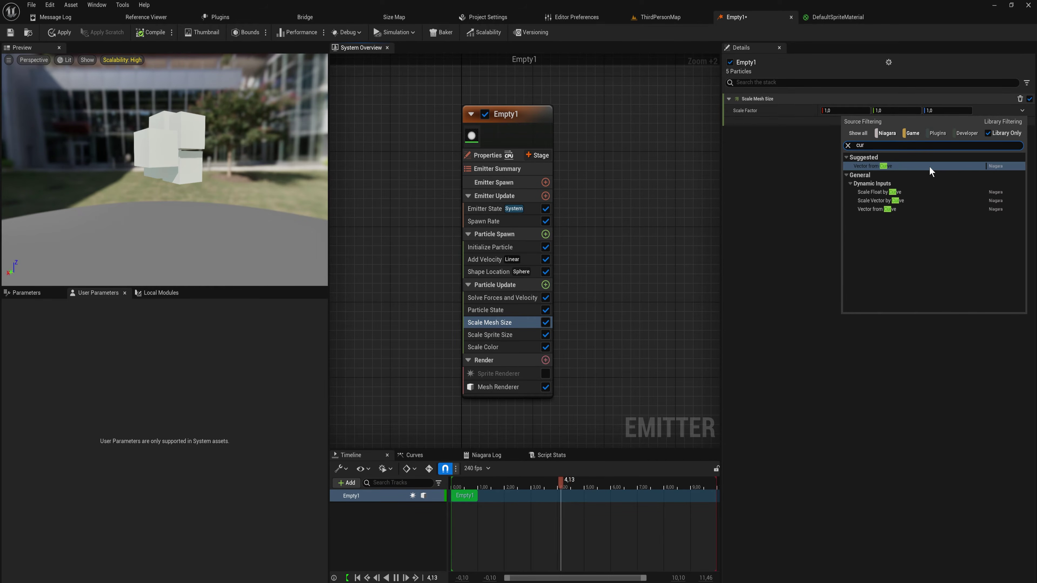
click(931, 170)
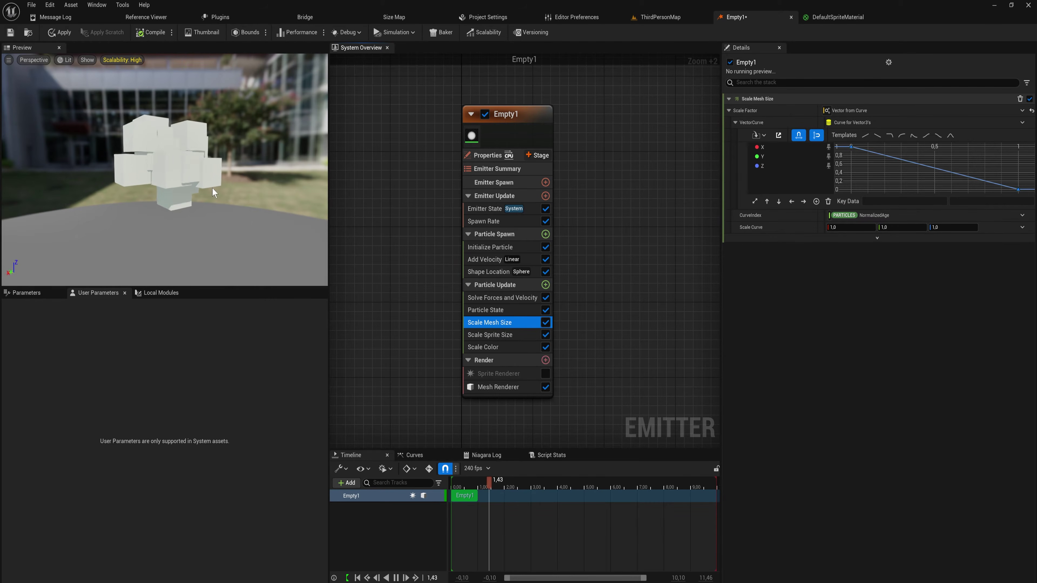
mouse_move(215, 195)
mouse_down()
mouse_move(118, 199)
mouse_move(206, 201)
mouse_up()
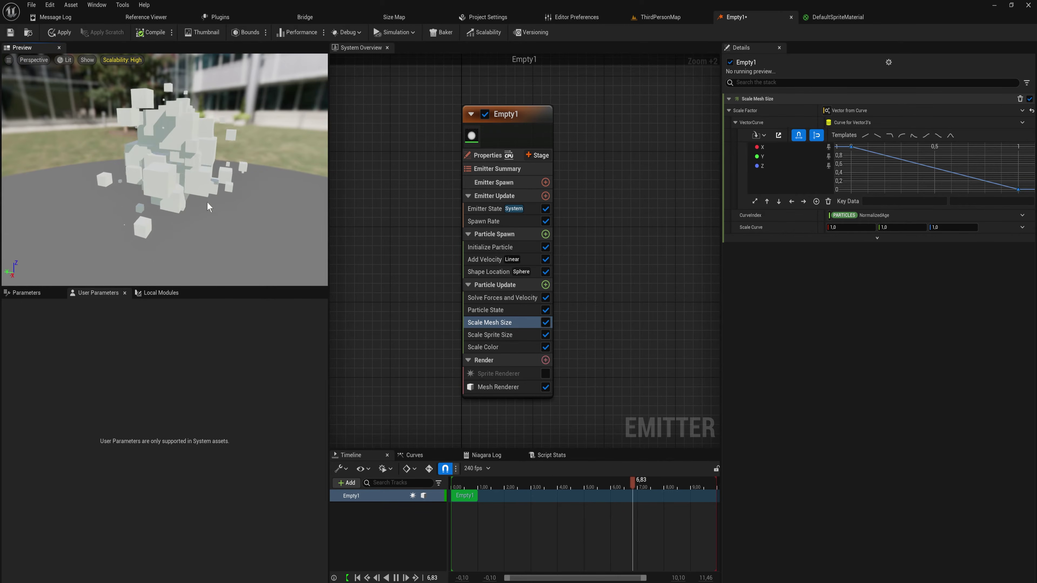
- Try the Camera Position facing mode on the Mesh Renderer
click(506, 388)
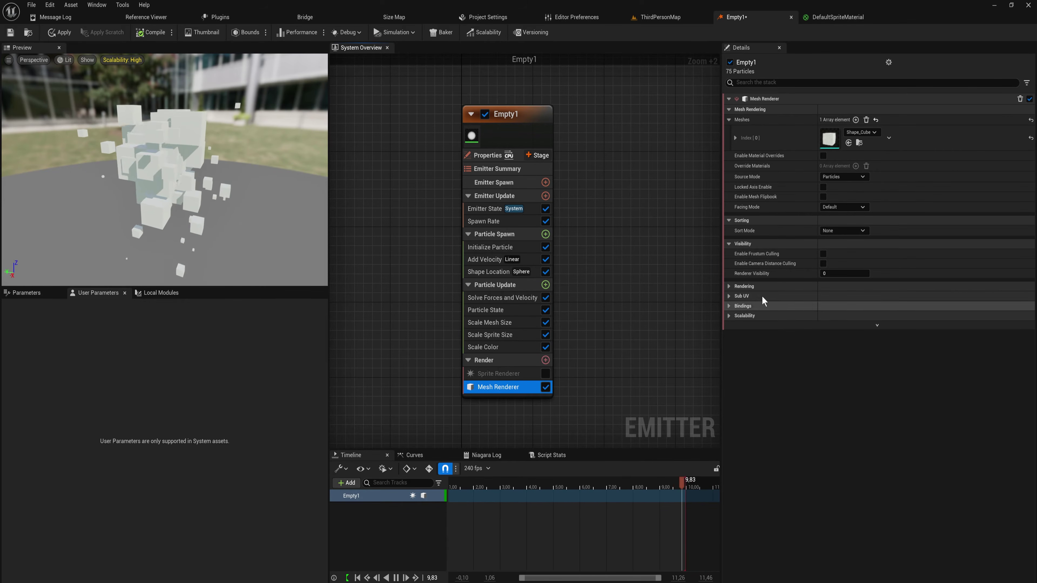
click(854, 231)
click(861, 207)
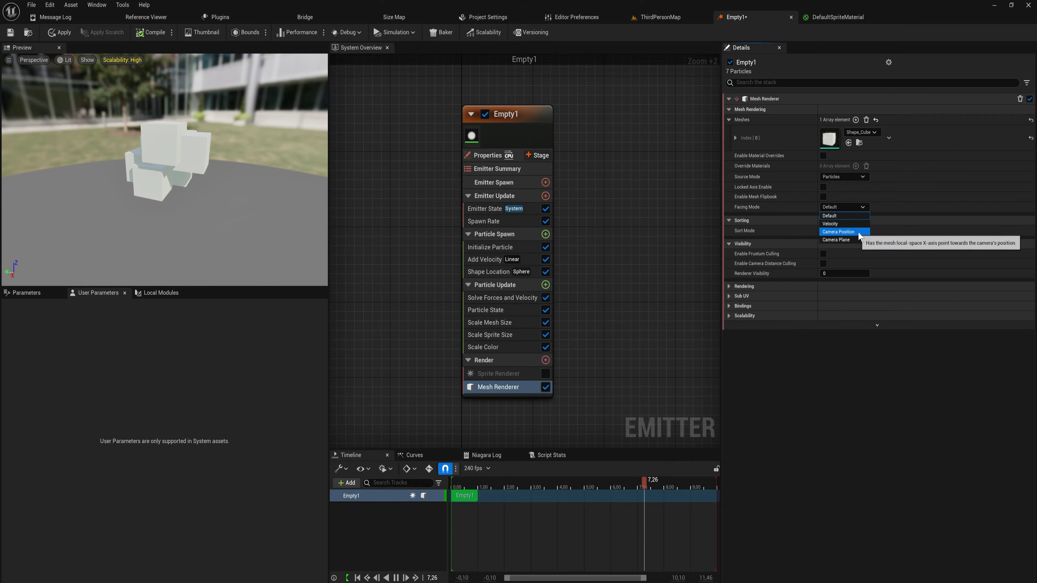
click(841, 232)
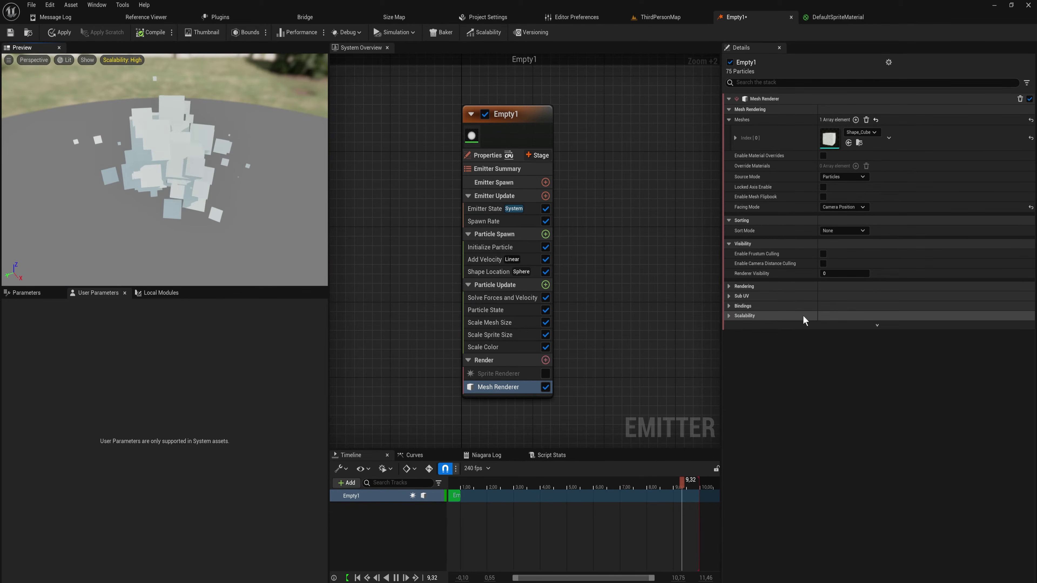
- Compare the Camera Plane and Camera Position facing modes of the Mesh Renderer in the preview
click(855, 206)
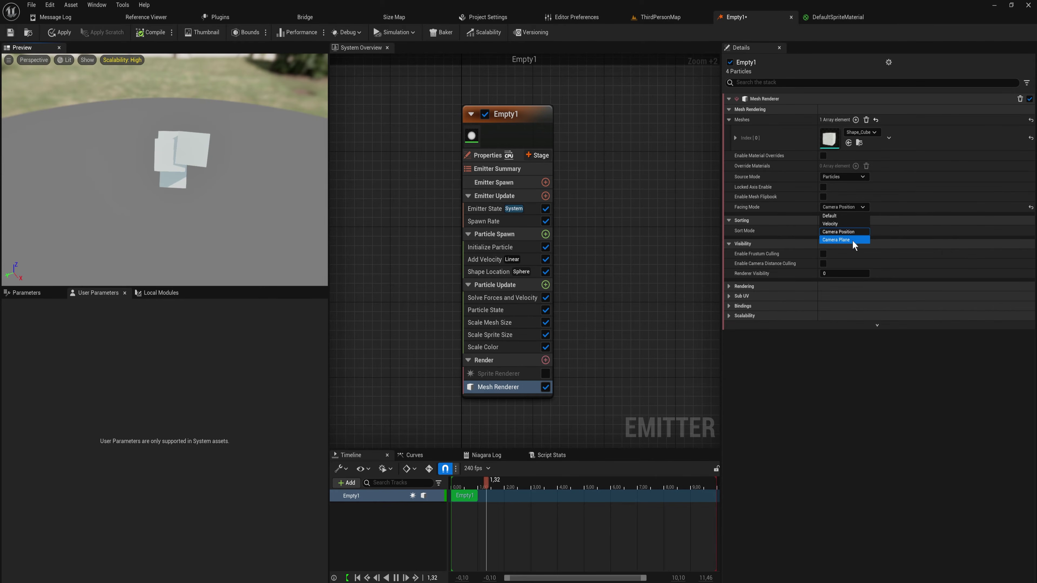
click(836, 240)
drag(210, 217, 209, 217)
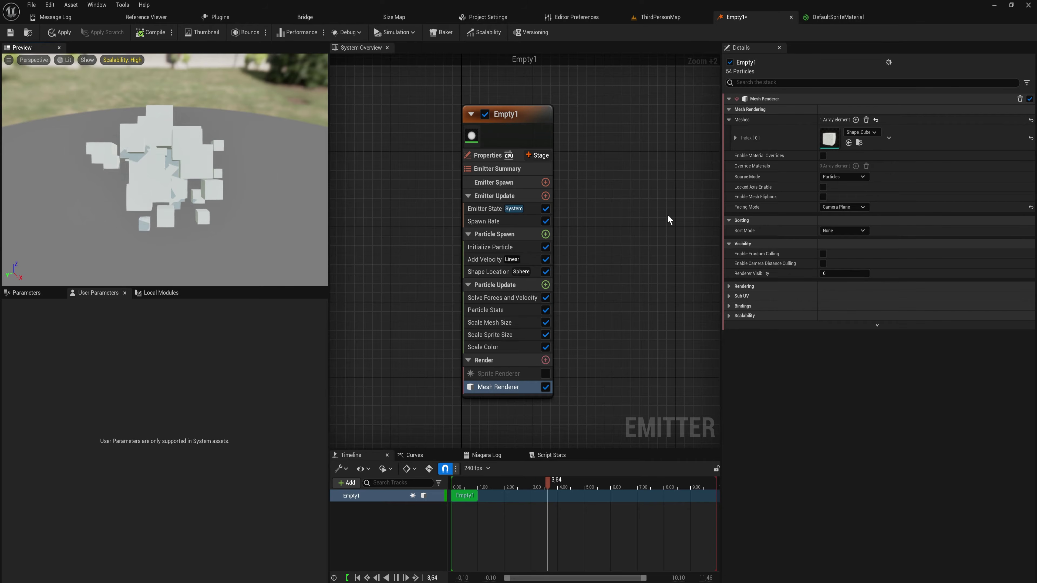
click(852, 207)
click(838, 231)
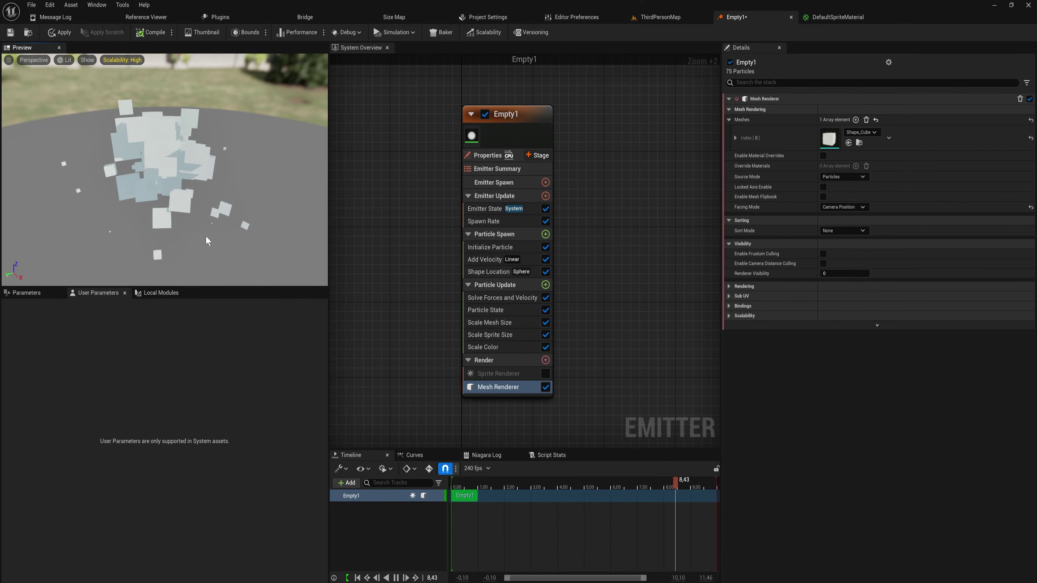
click(841, 206)
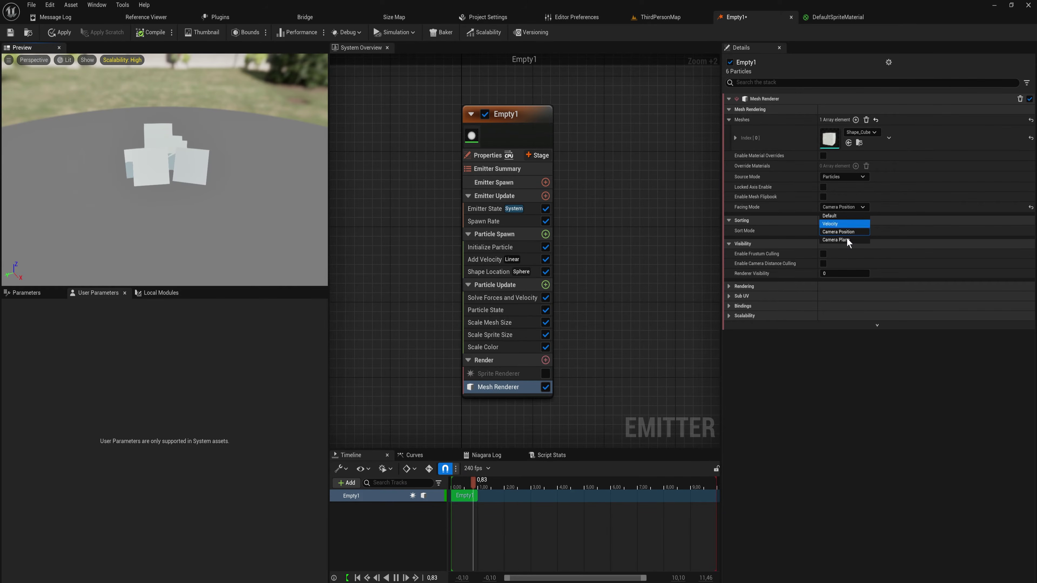
click(844, 240)
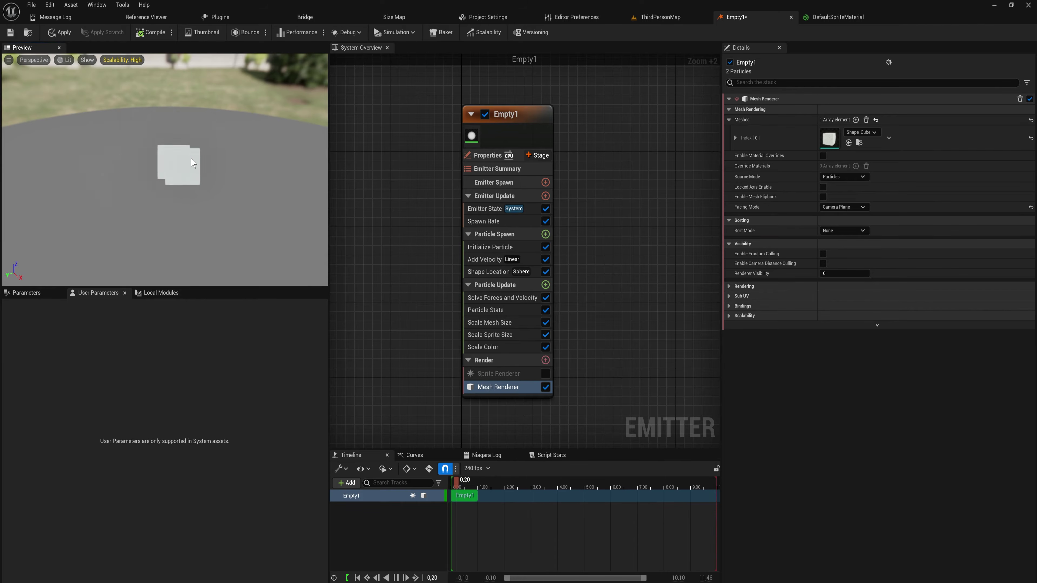
- Set the Mesh Renderer's Facing Mode to Velocity and inspect the cubes' orientation from several angles
click(843, 207)
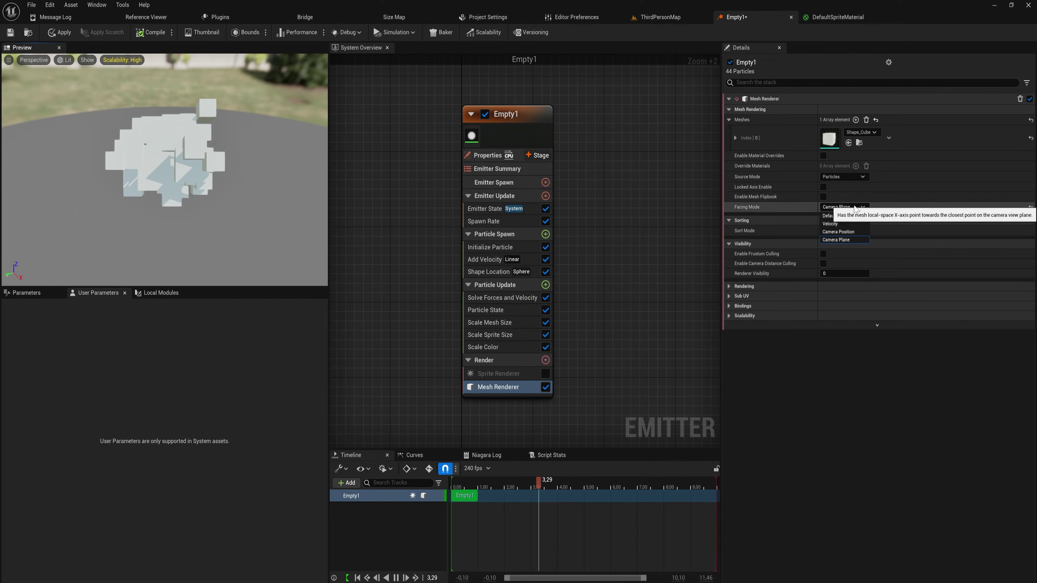
click(856, 224)
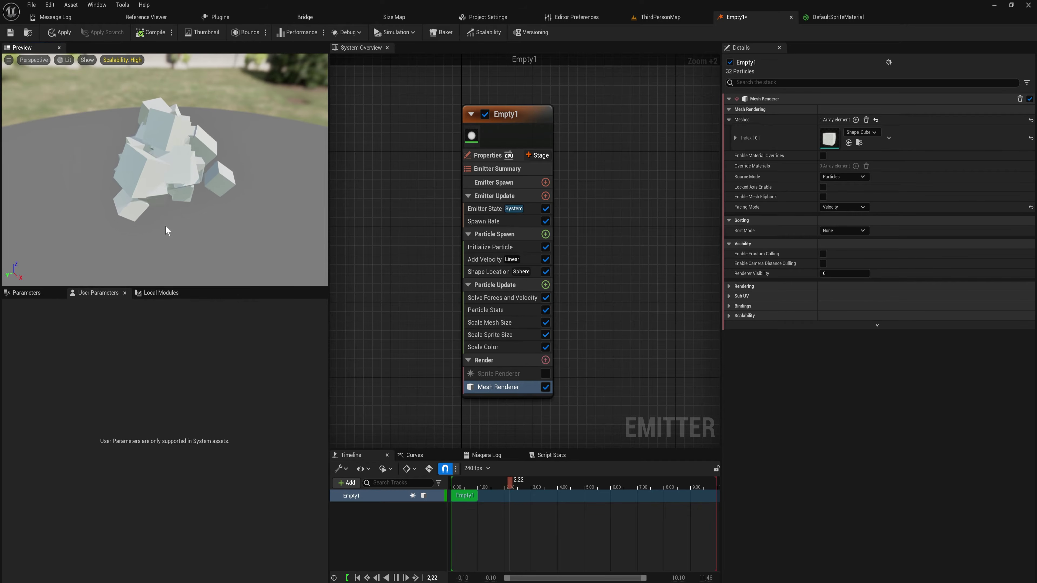
drag(122, 183, 233, 234)
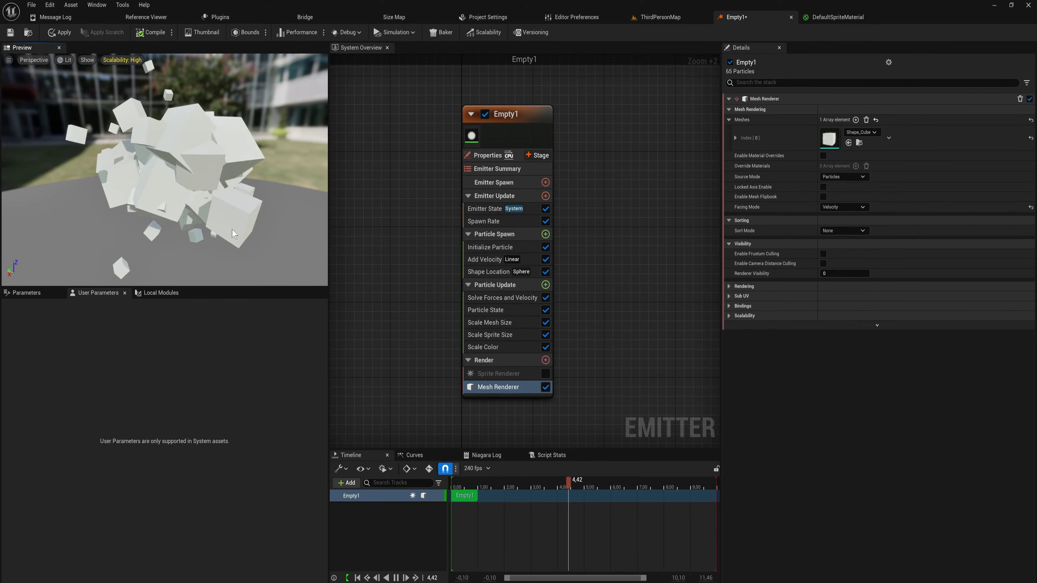
drag(232, 229, 282, 215)
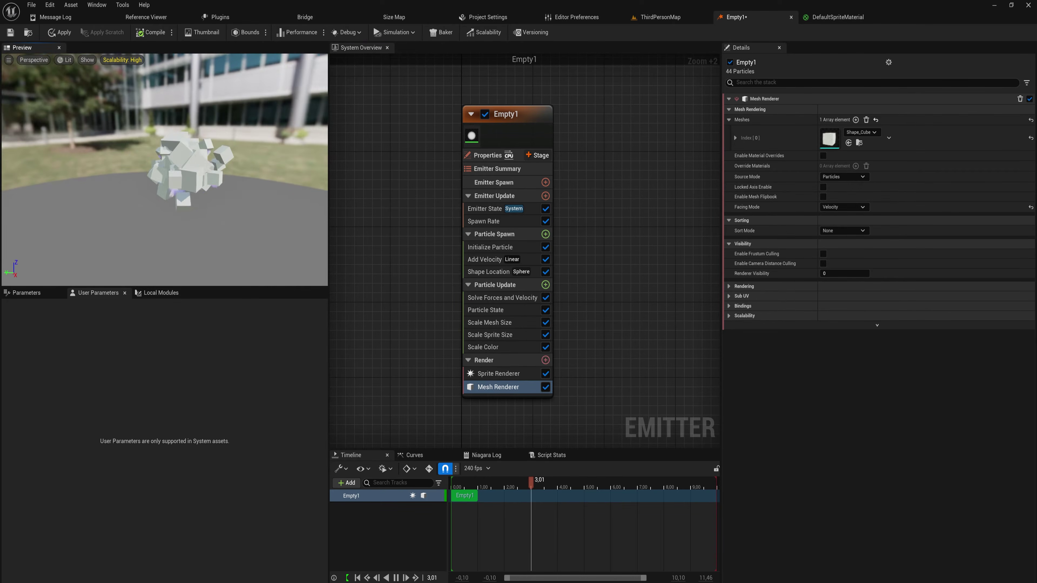
- Inspect the sprites and cubes rendered together in the preview, and disable the Sprite Renderer
drag(182, 197, 161, 198)
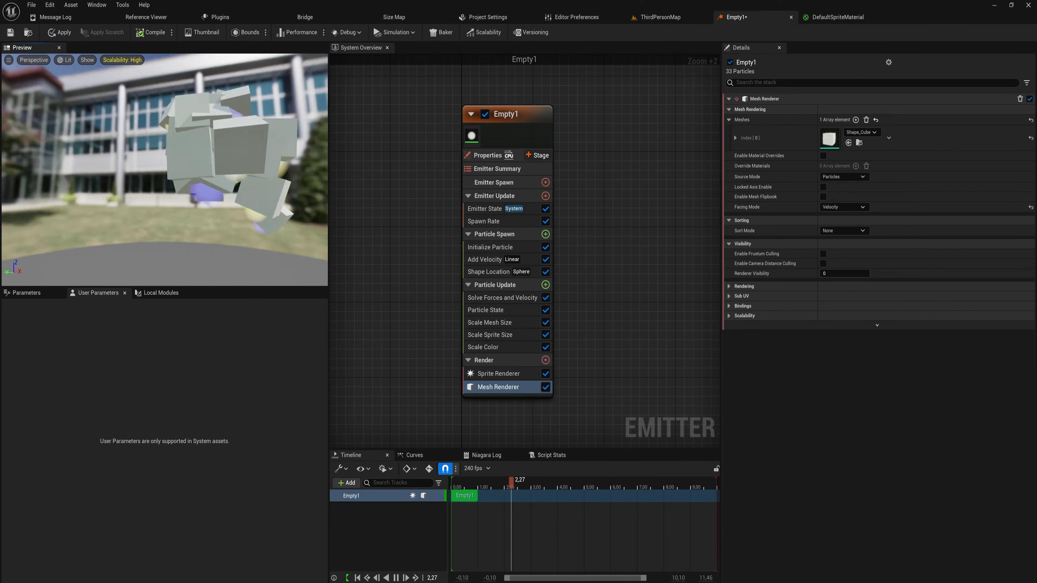
mouse_move(180, 267)
mouse_down()
mouse_move(212, 265)
mouse_move(180, 267)
mouse_up()
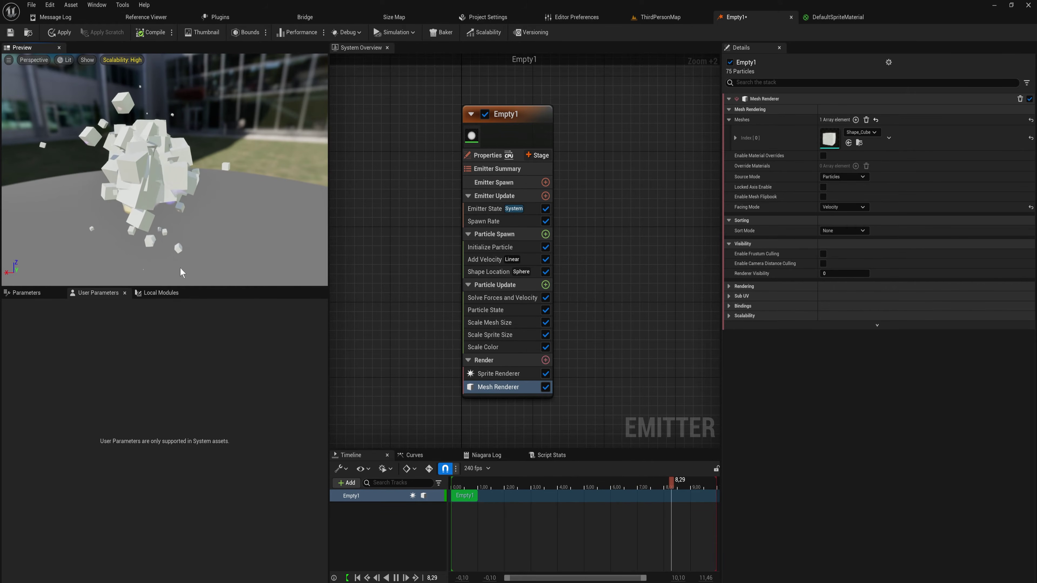
mouse_move(182, 229)
mouse_down()
mouse_move(142, 217)
mouse_move(171, 216)
mouse_move(175, 236)
mouse_up()
click(545, 373)
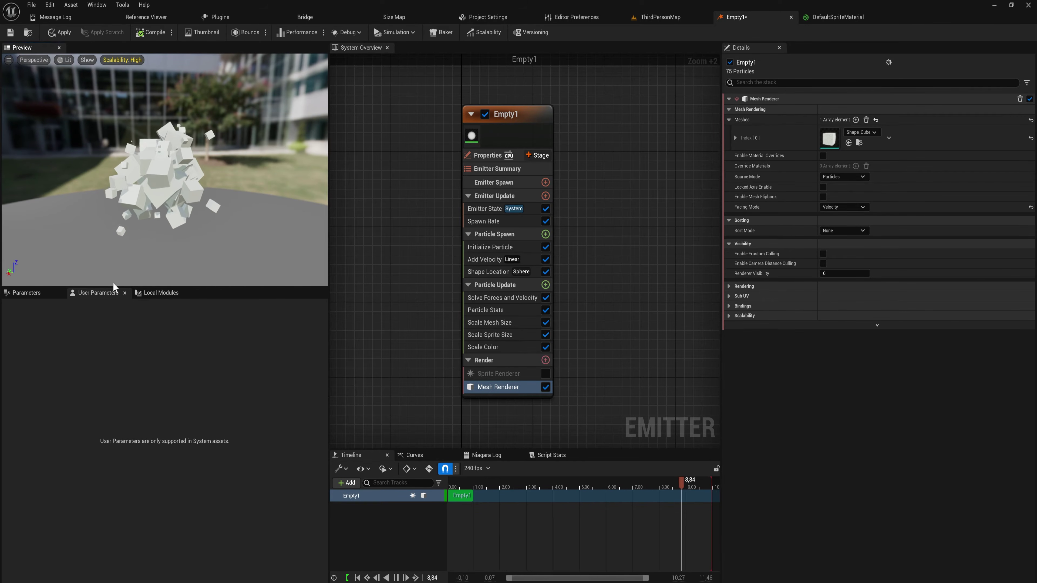
- Disable the Add Velocity module to compare the particle motion in the preview, and re-enable it
click(478, 236)
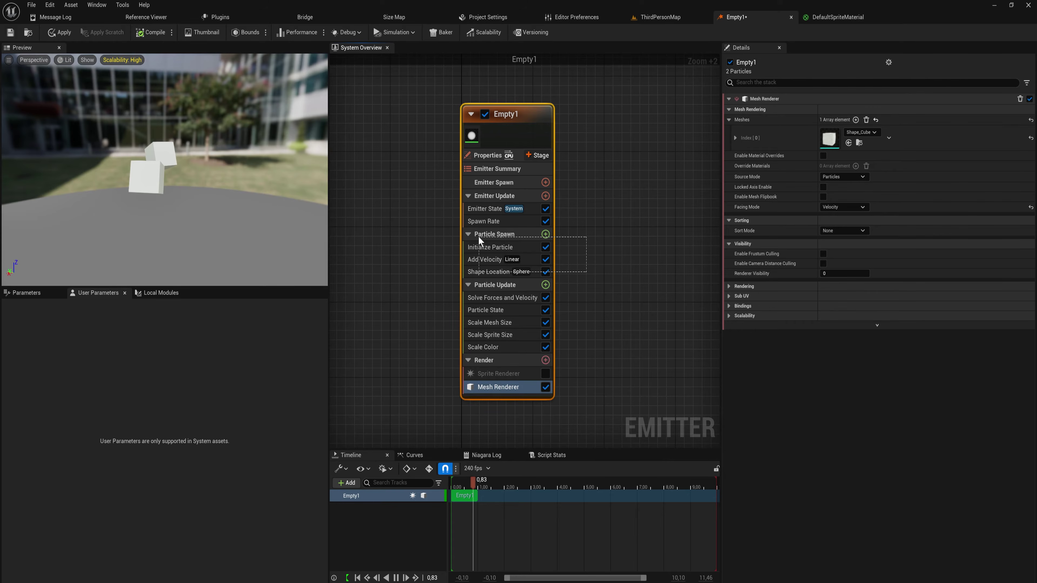
drag(547, 291, 593, 315)
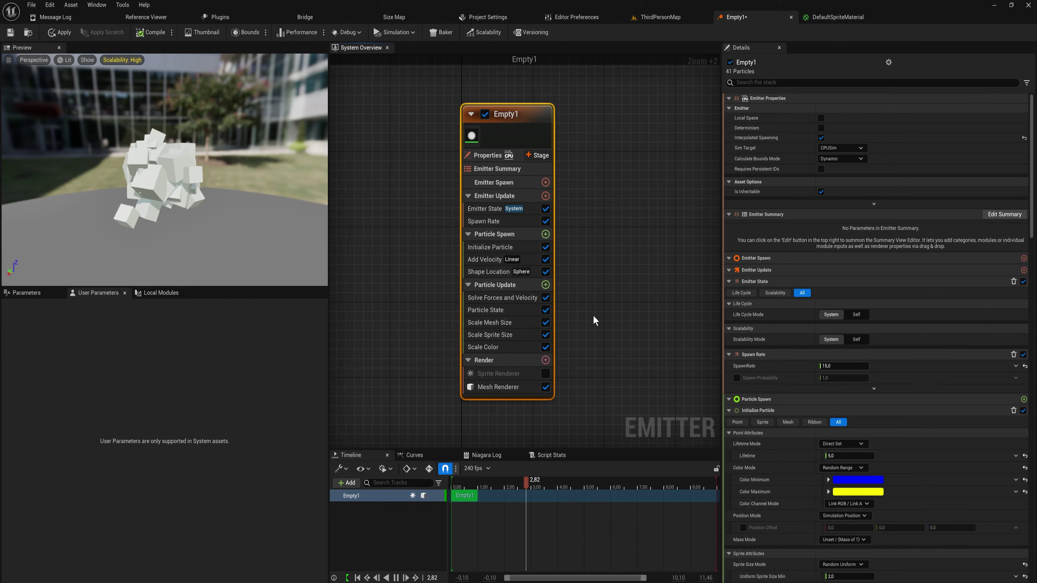
scroll(594, 315, up, 3)
click(476, 248)
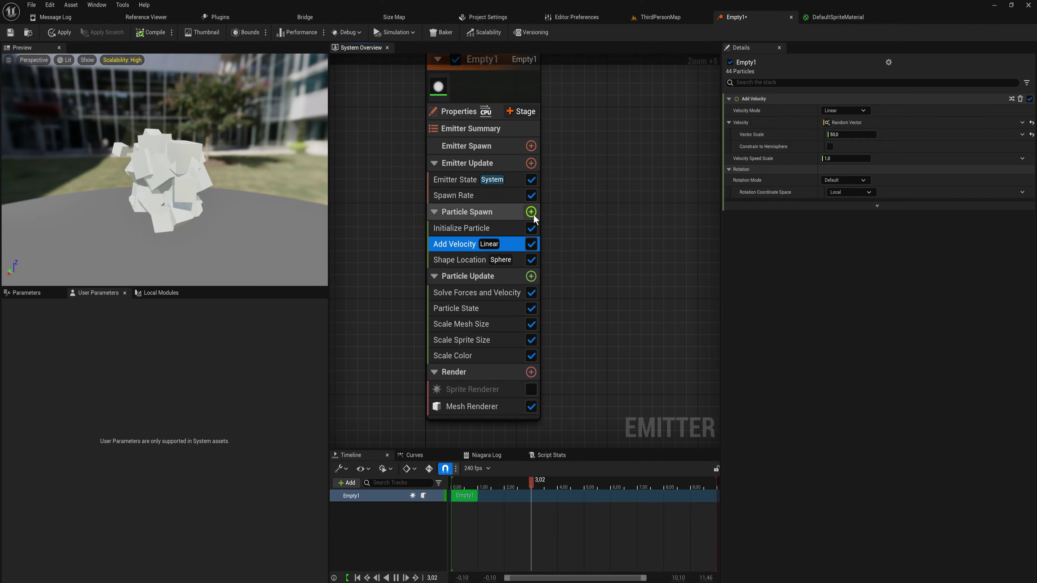
click(531, 244)
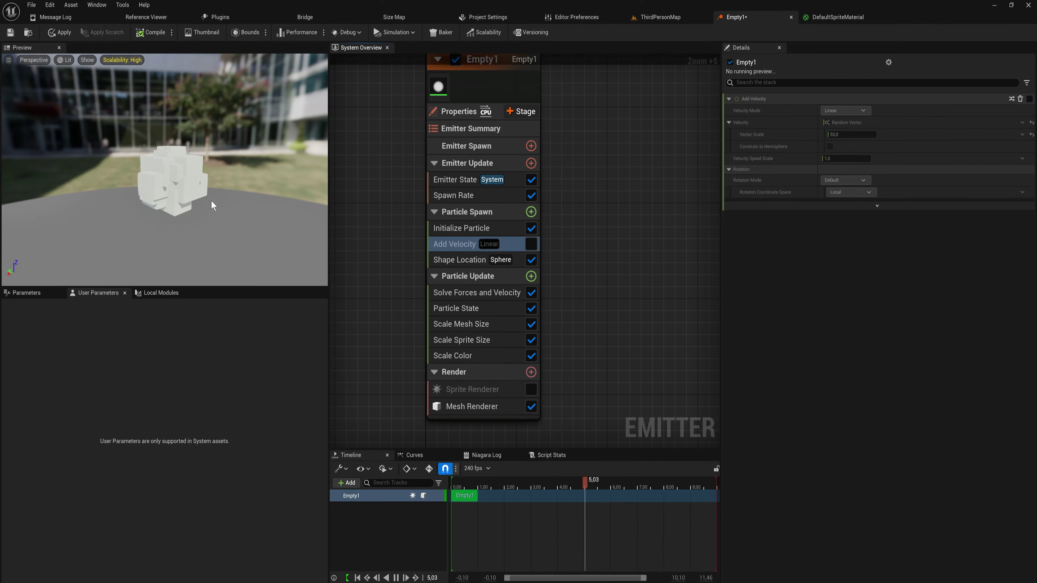
drag(206, 180, 178, 162)
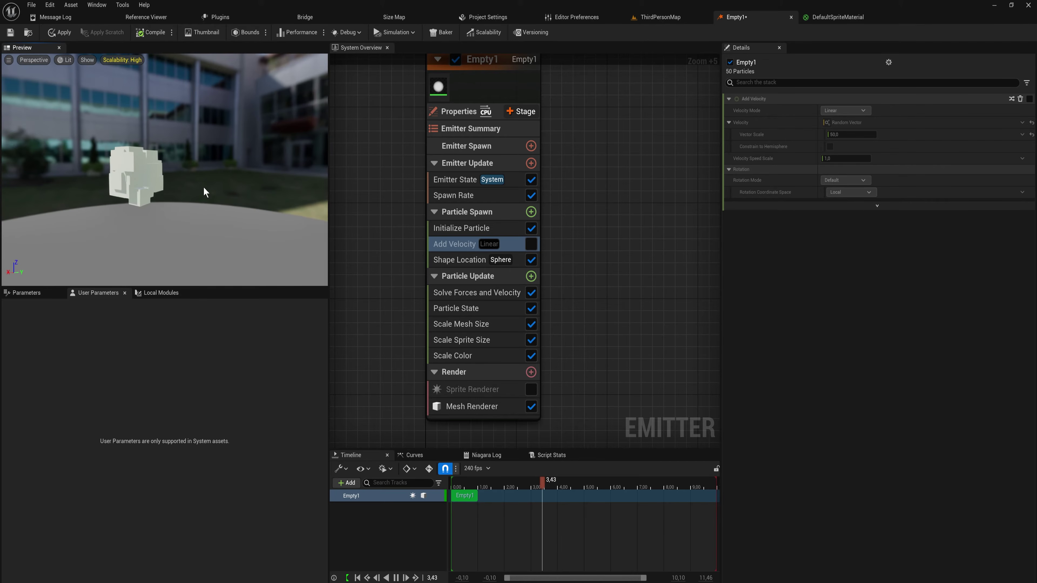
click(531, 244)
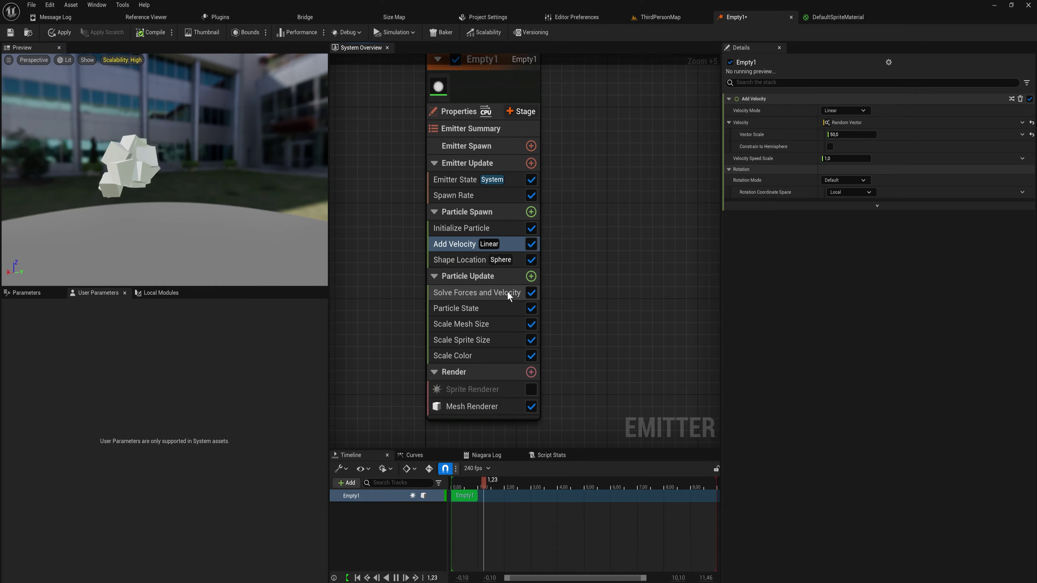
- Add a Drag module to the Particle Update stage
click(531, 276)
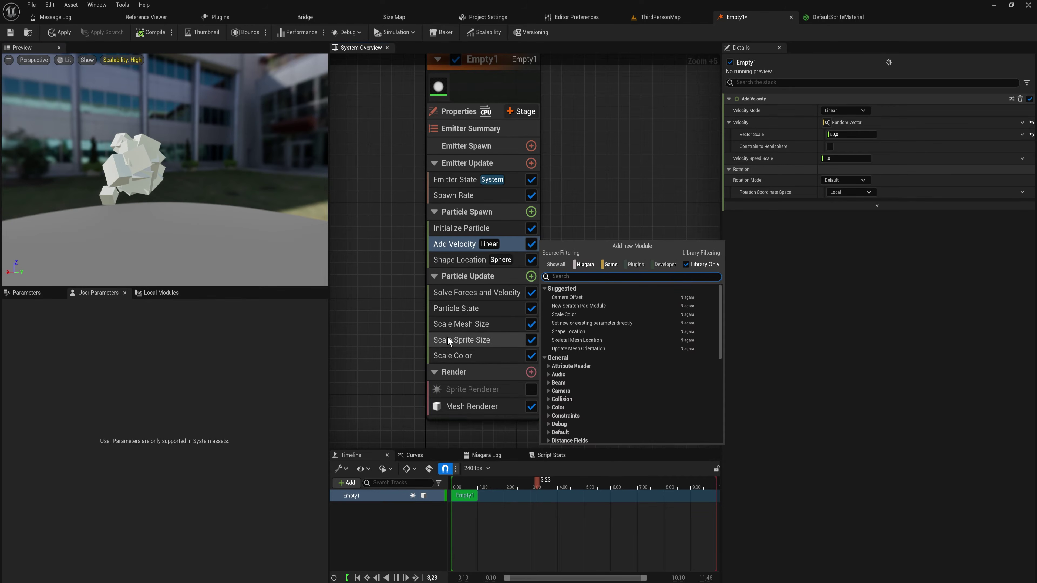
text(drag)
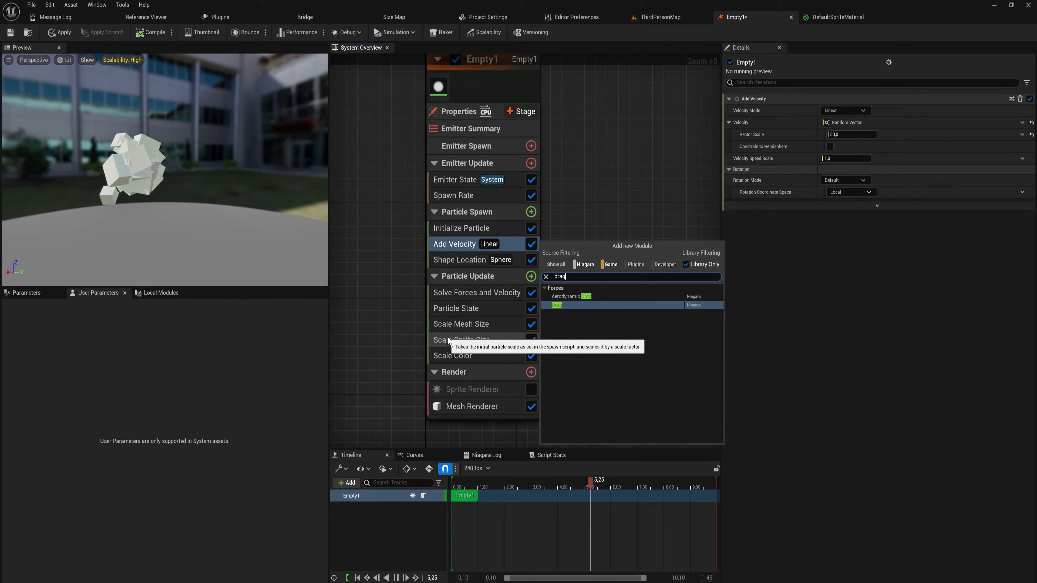
key(Return)
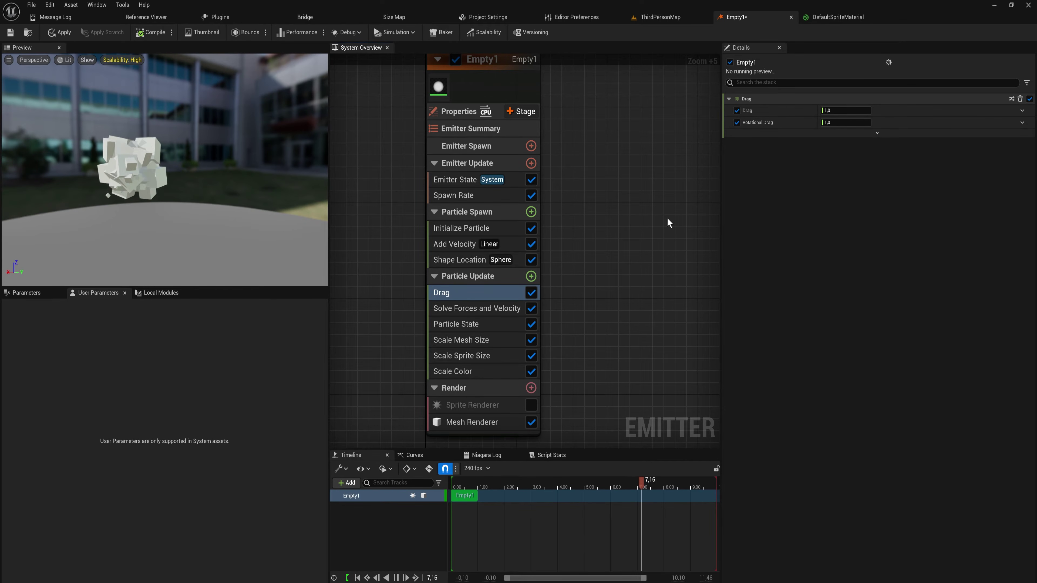
- Set the Add Velocity module's Vector Scale to 150 and inspect how Drag affects the particles in the preview
click(465, 245)
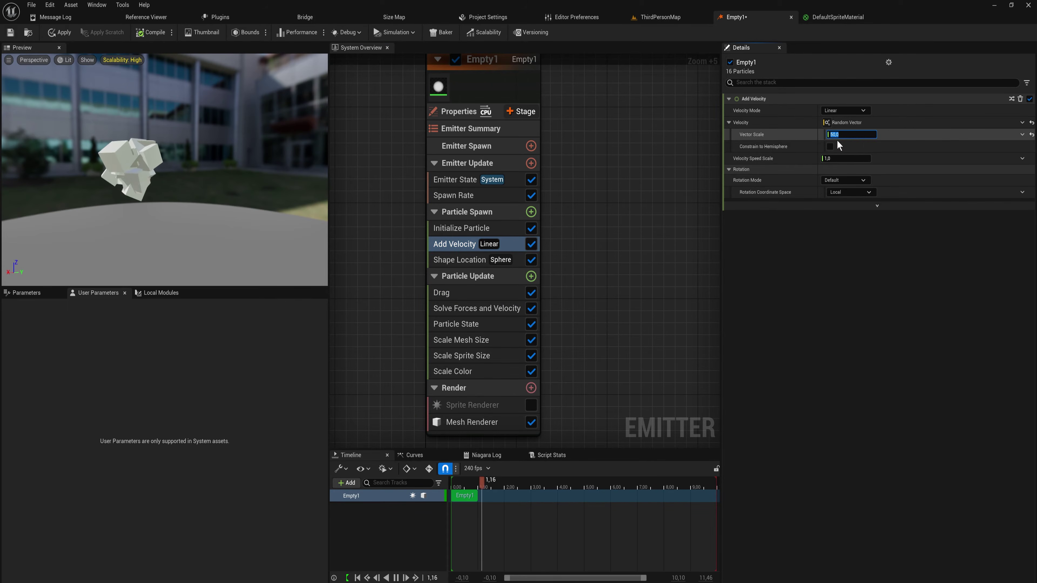
click(846, 136)
text(150)
key(Return)
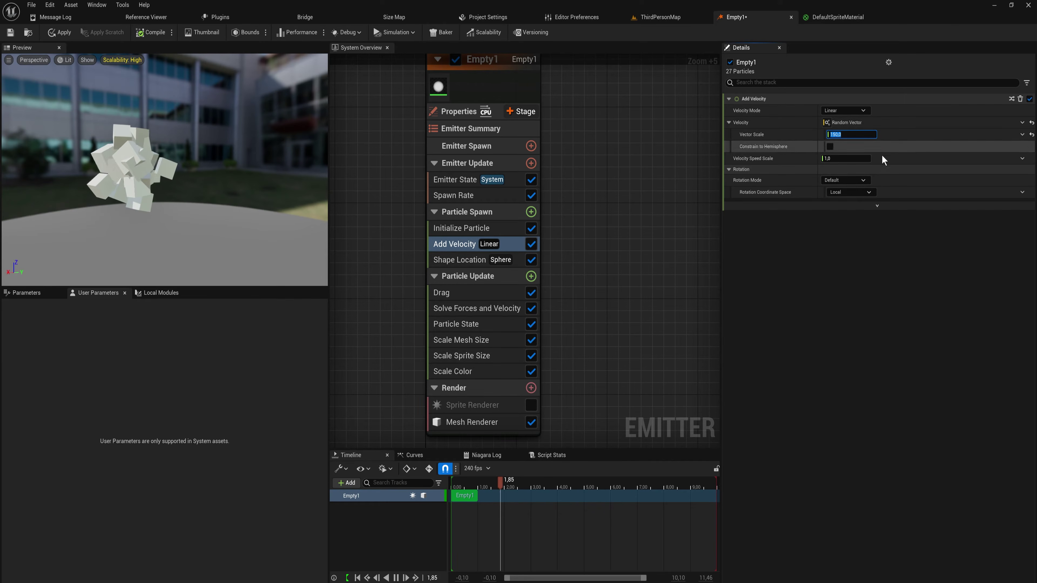
mouse_move(182, 190)
mouse_down()
mouse_move(212, 192)
mouse_move(168, 186)
mouse_up()
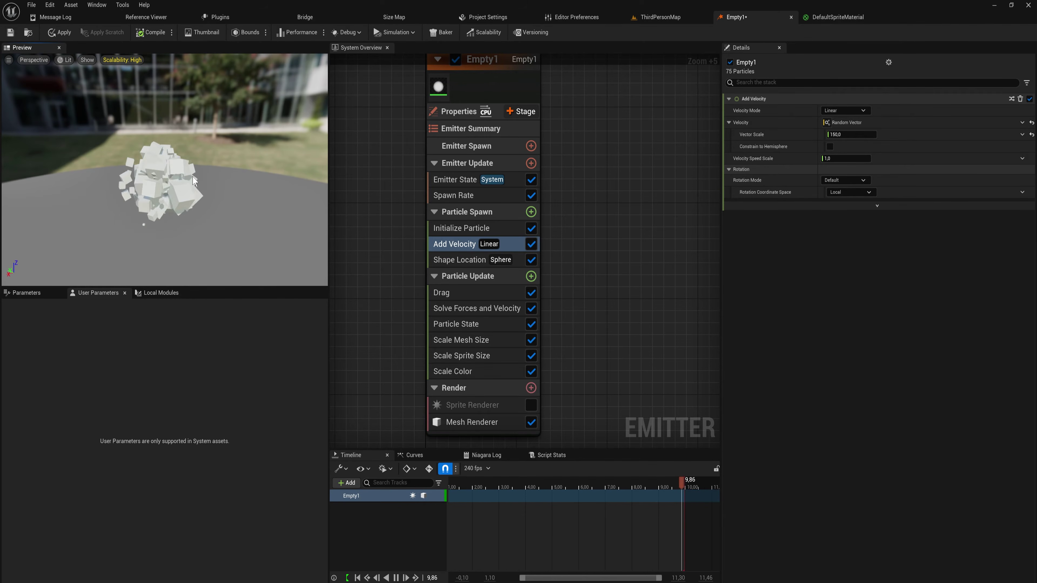
click(470, 294)
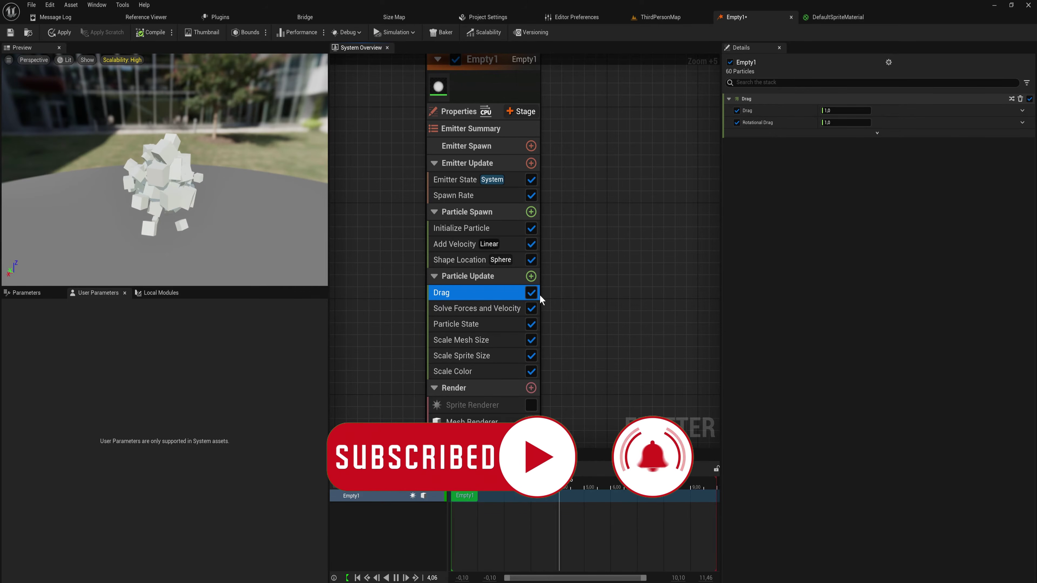
- Delete the Add Velocity module from Particle Spawn and the Drag module from Particle Update
click(531, 276)
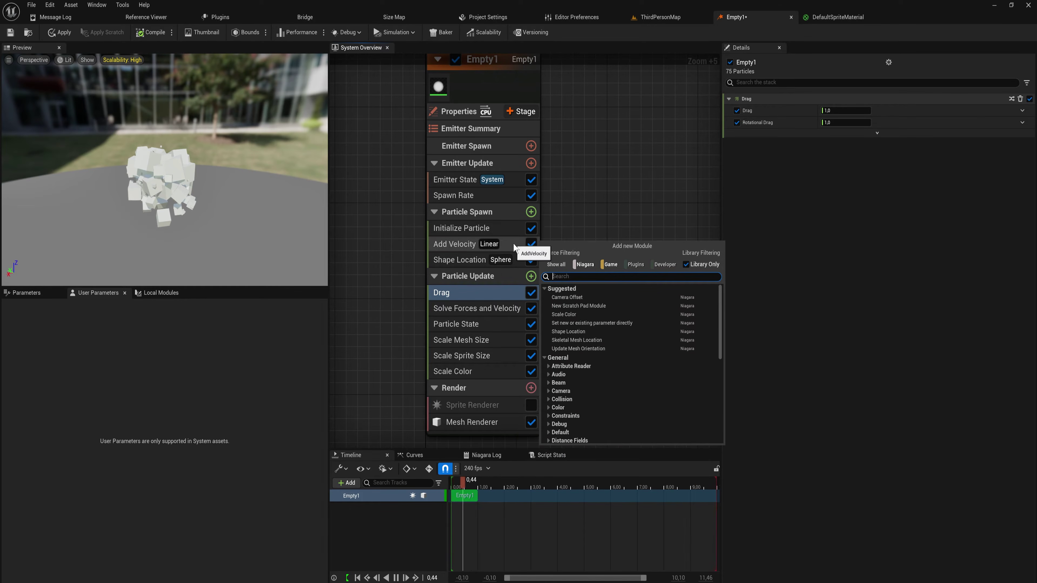
click(531, 244)
click(506, 244)
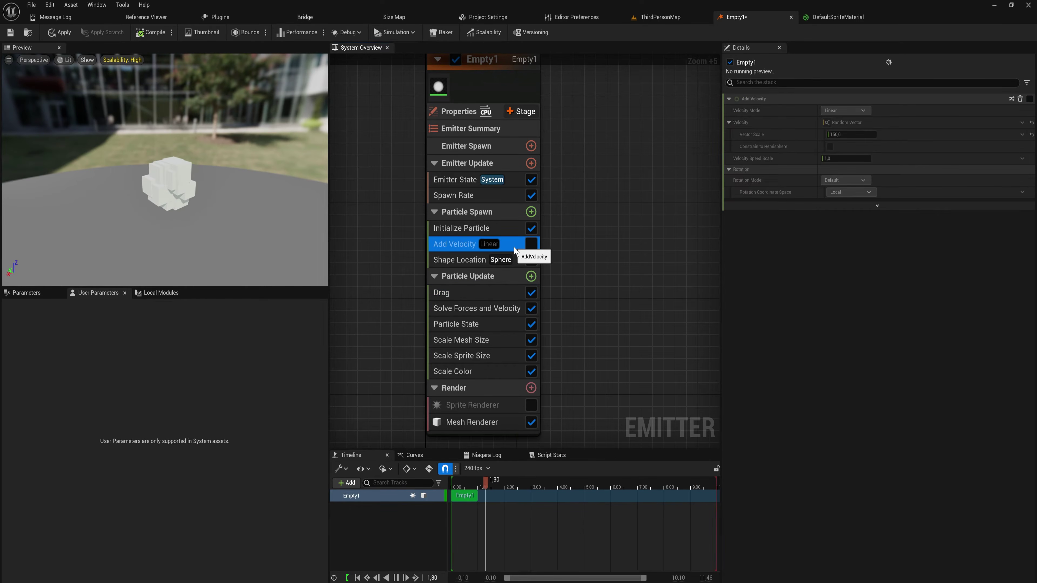
key(Delete)
click(506, 280)
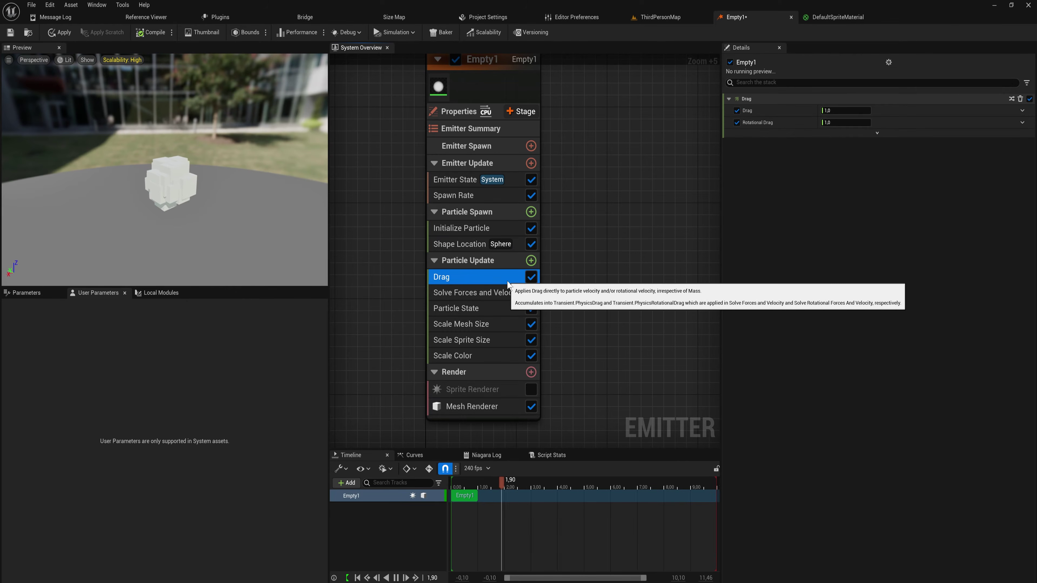
key(Delete)
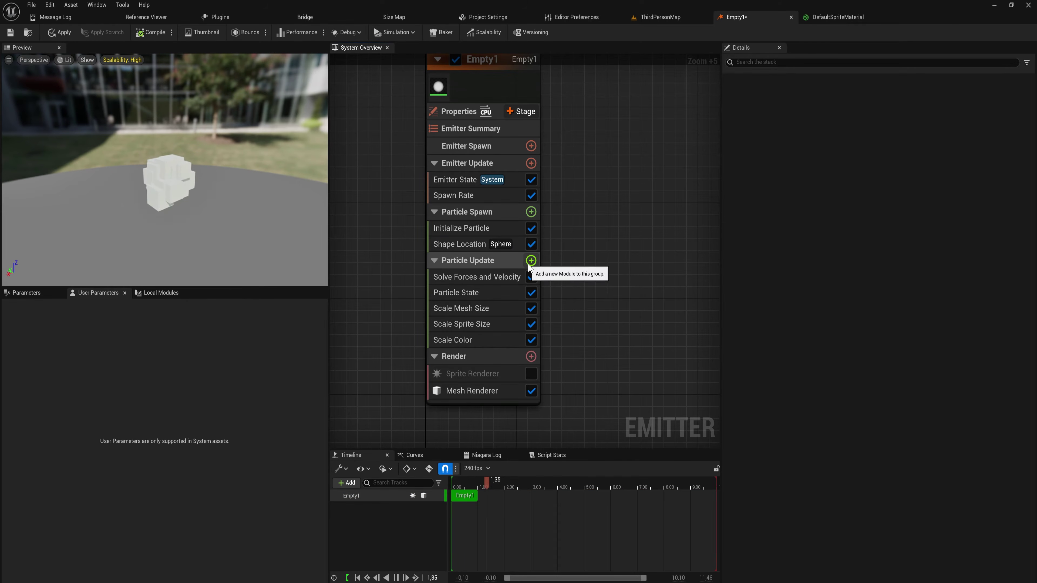
- Add a Gravity Force module to the Particle Update stage and inspect the cubes' motion in the preview
click(531, 260)
text(add)
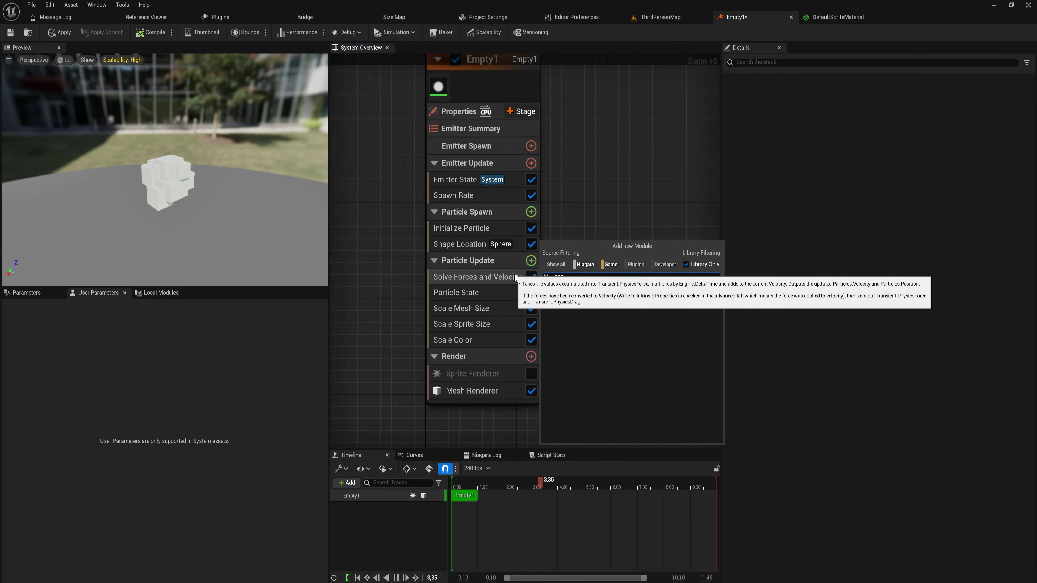
text( force)
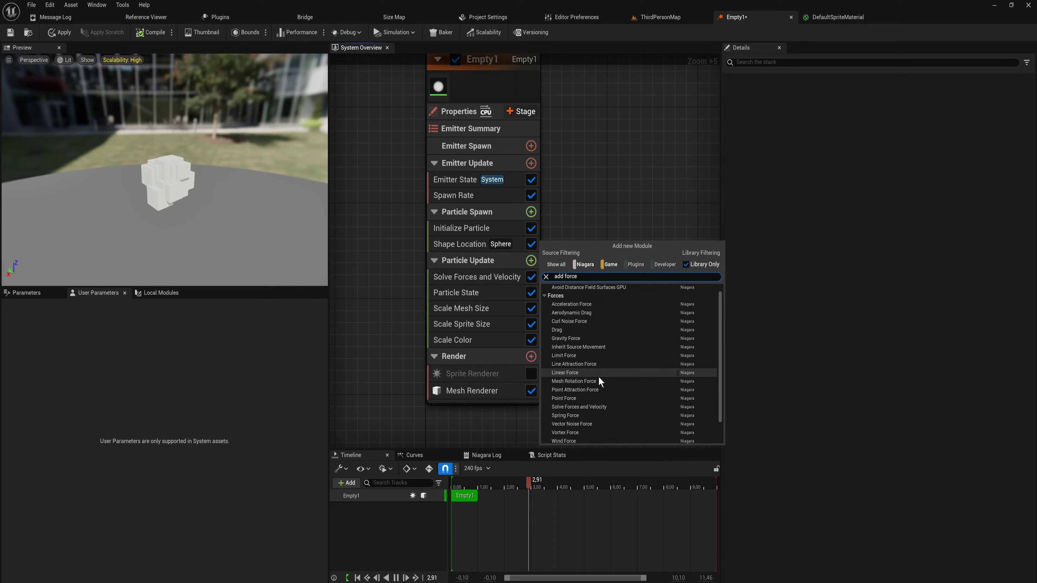
scroll(594, 396, down, 1)
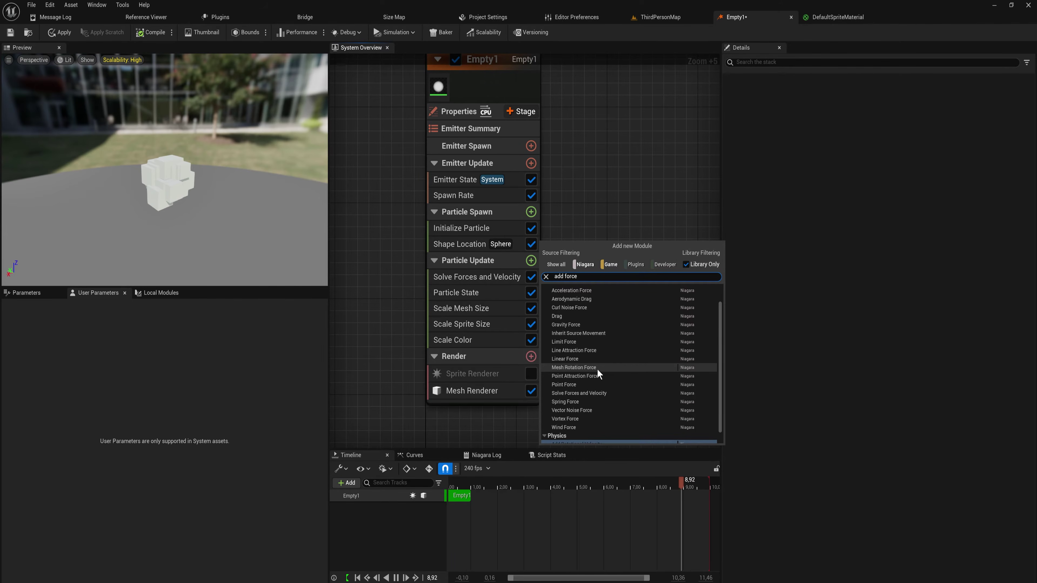
scroll(598, 332, up, 1)
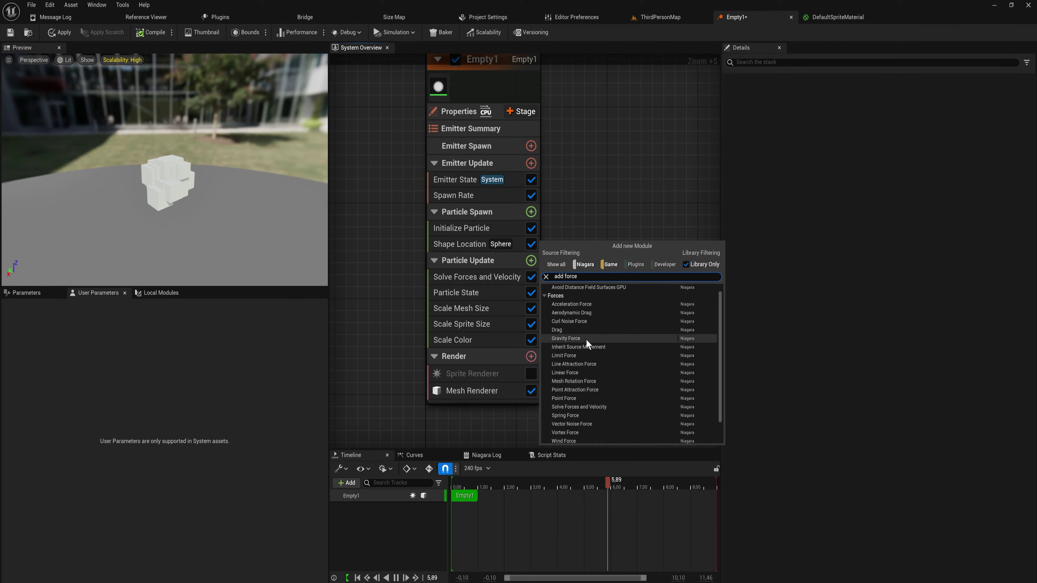
key(Escape)
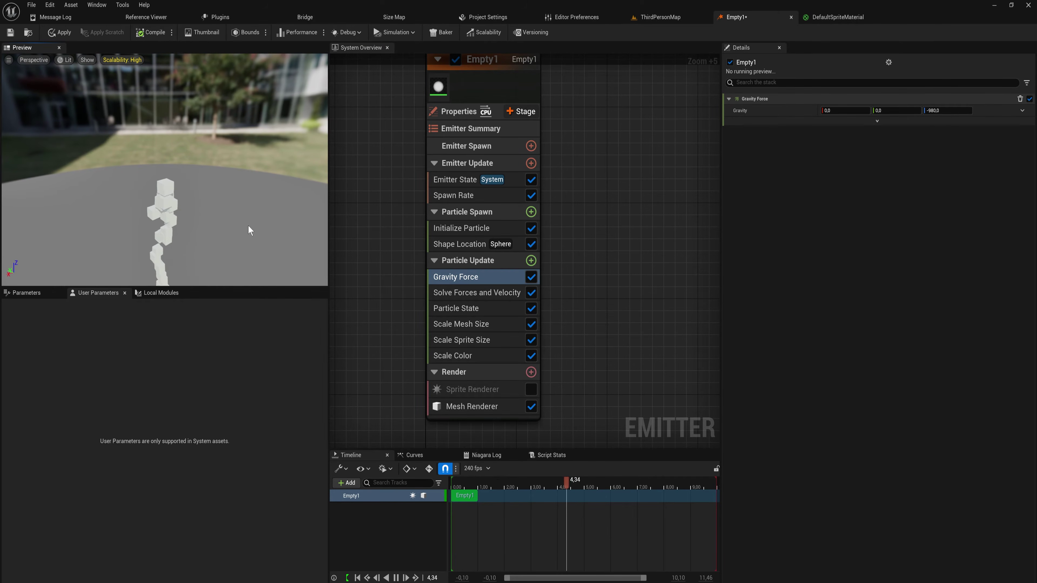
drag(251, 231, 218, 213)
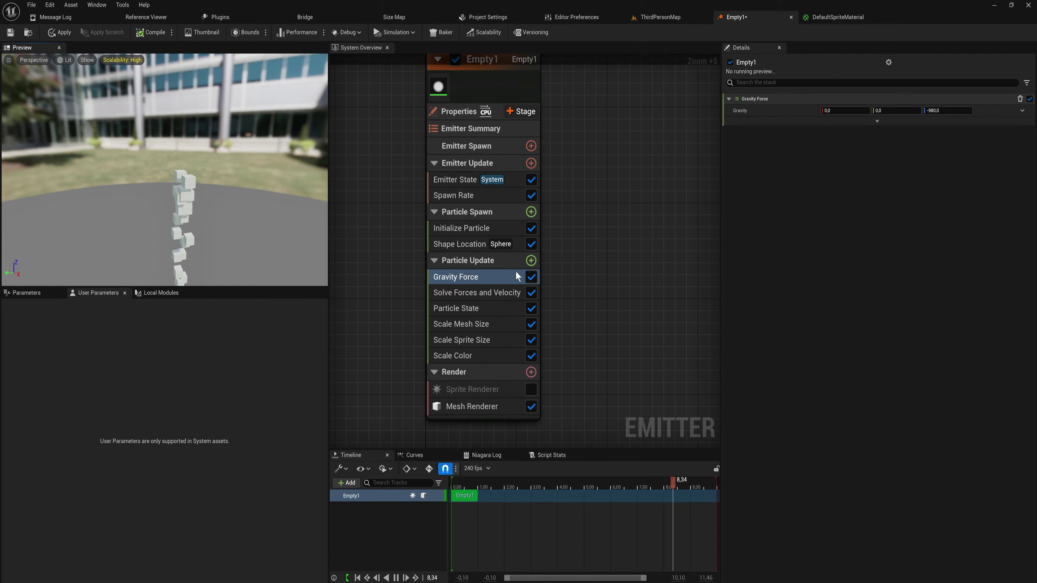
- Disable Gravity Force and add a Point Force module to the Particle Update stage, viewing its effect in the preview
click(531, 277)
click(531, 261)
text(point)
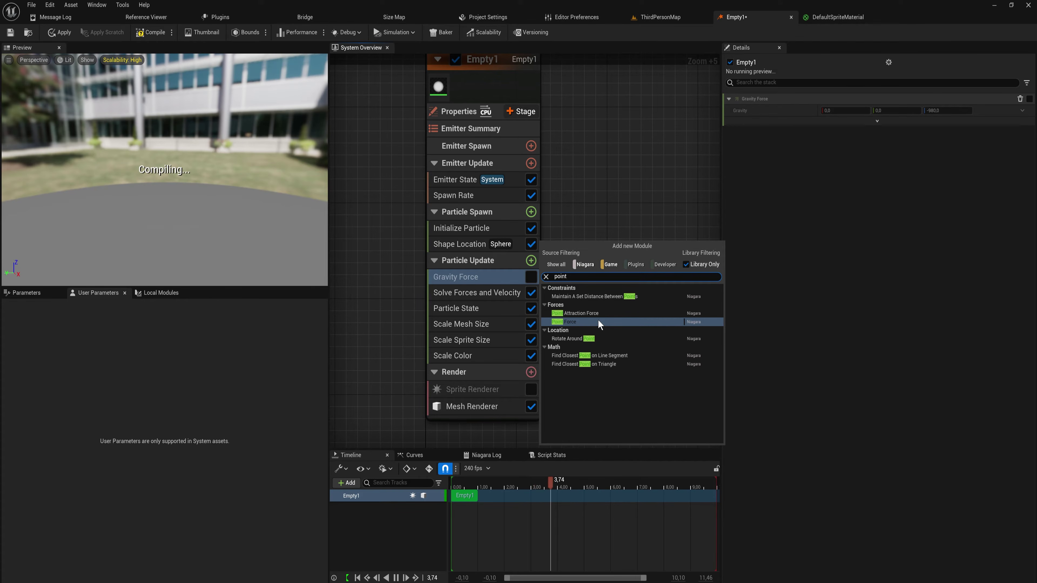
click(598, 321)
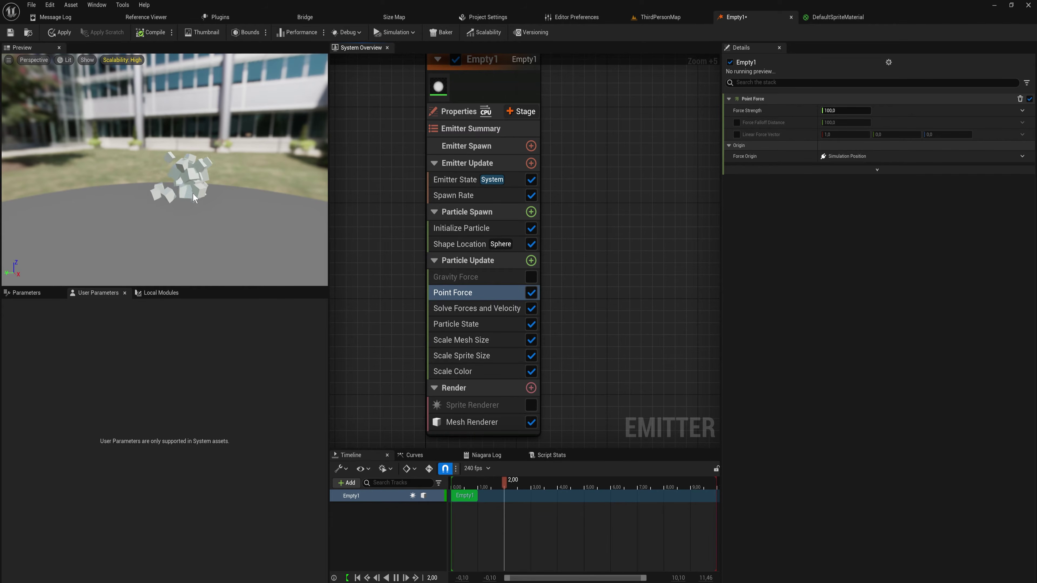
drag(143, 195, 245, 197)
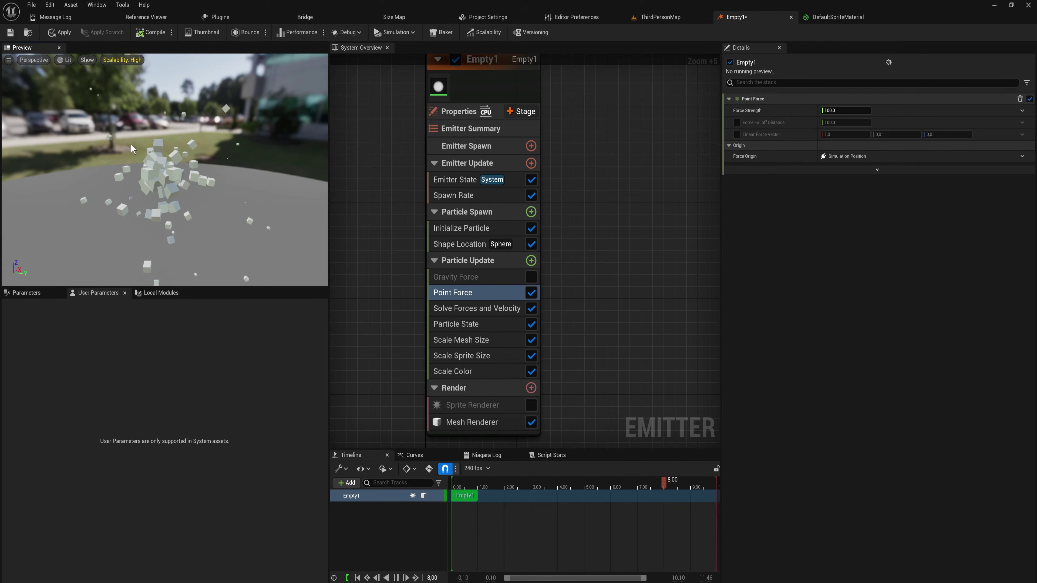
- Examine the Point Force module's advanced settings, its Force Origin input and the particle spread in the preview
click(876, 169)
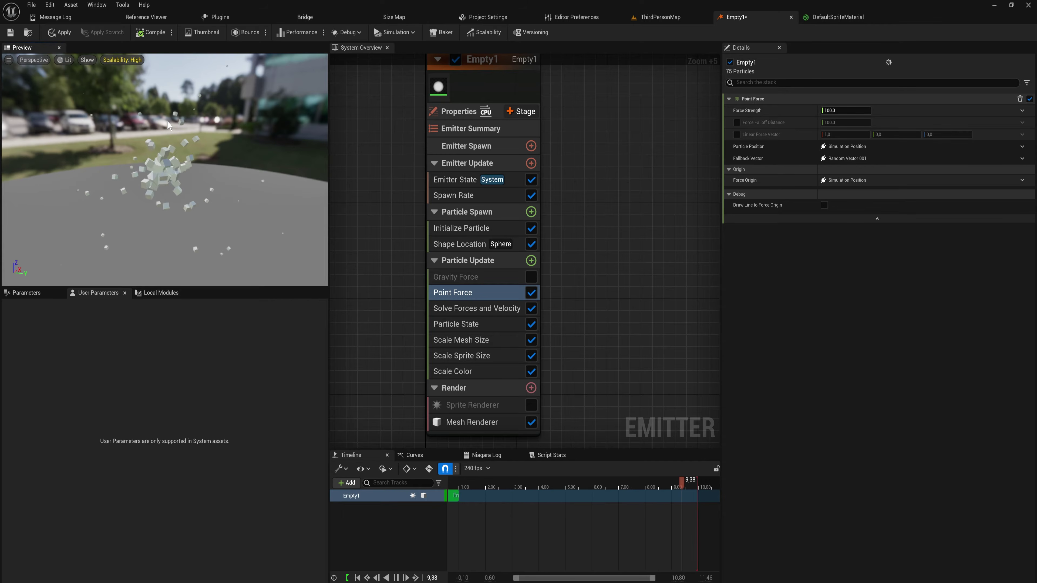
right_click(836, 182)
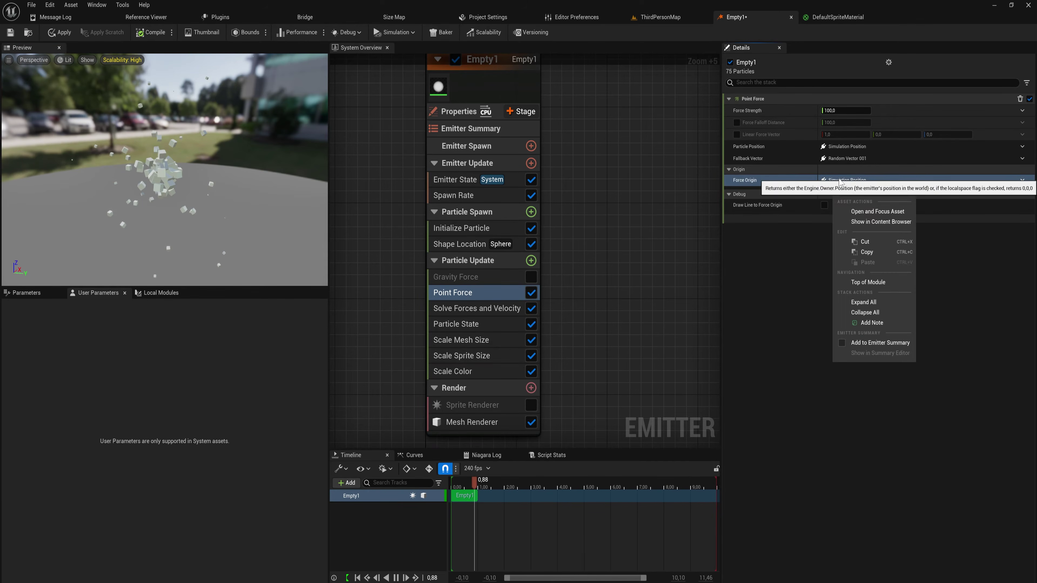
click(837, 181)
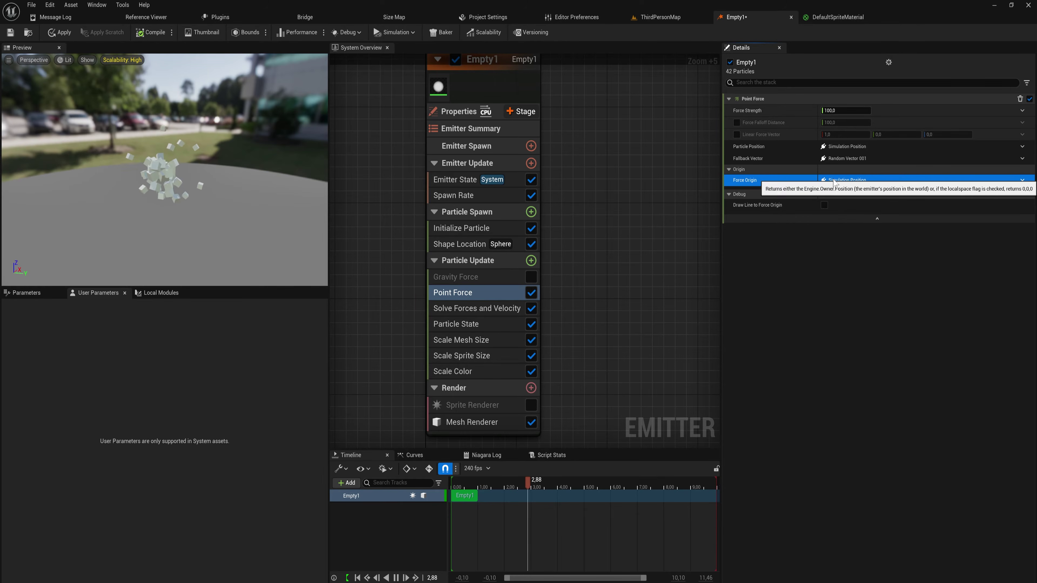
right_click(833, 182)
drag(155, 204, 194, 208)
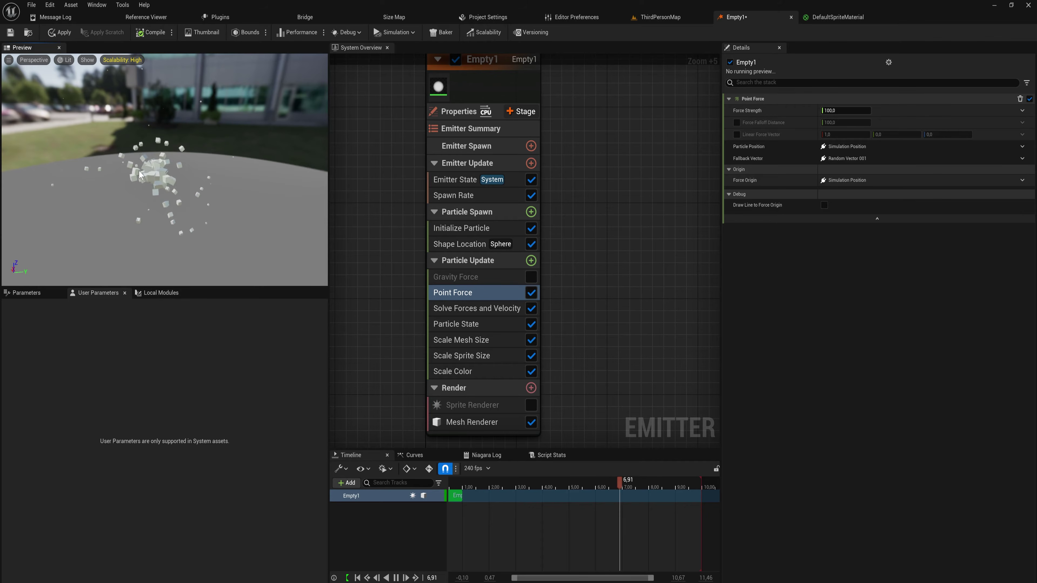
- Disable the Point Force module and add a Point Attraction Force module to the Particle Update stage
click(530, 262)
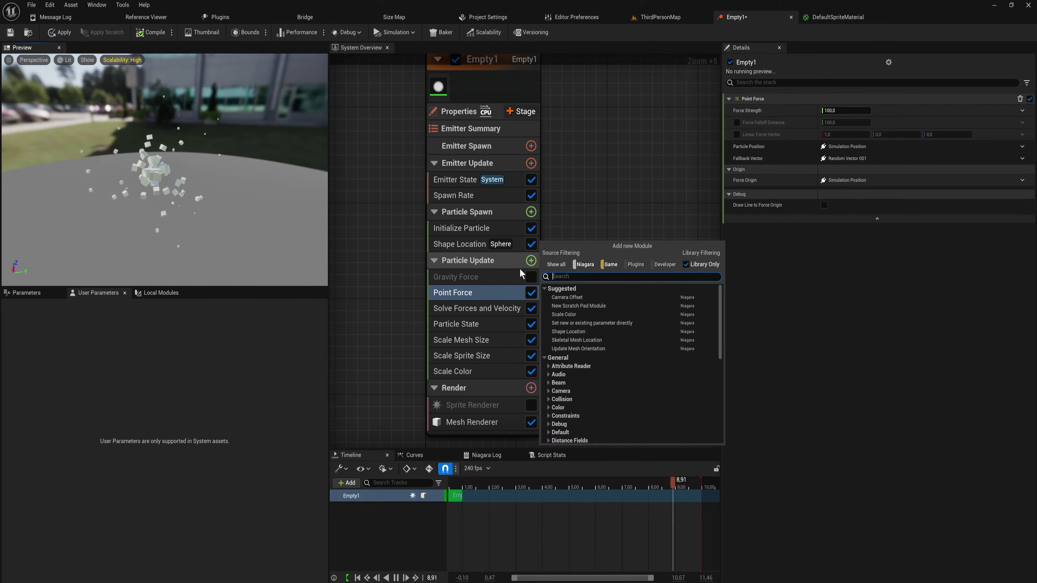
click(530, 292)
click(531, 292)
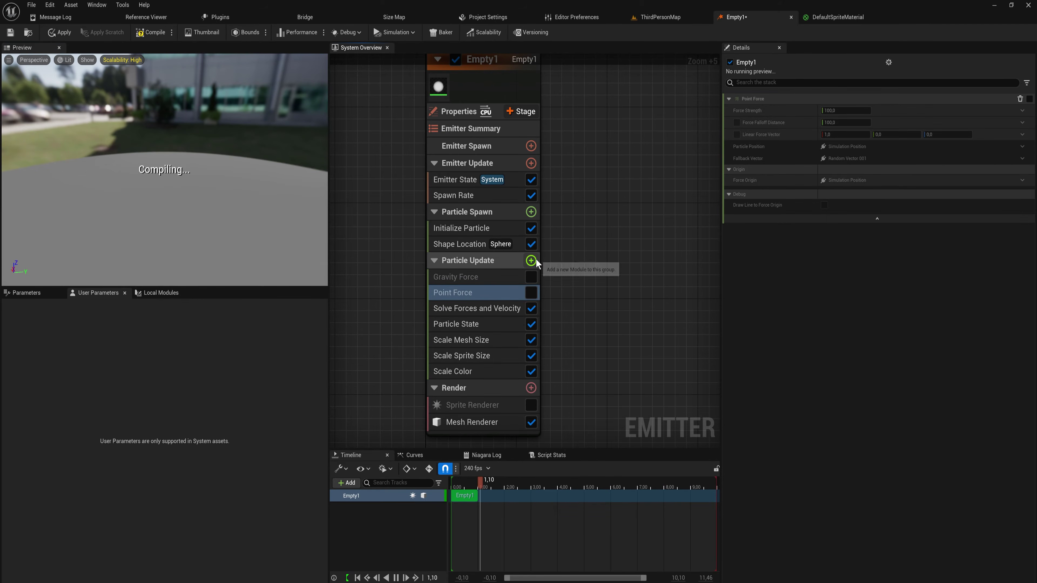
click(531, 260)
text(att)
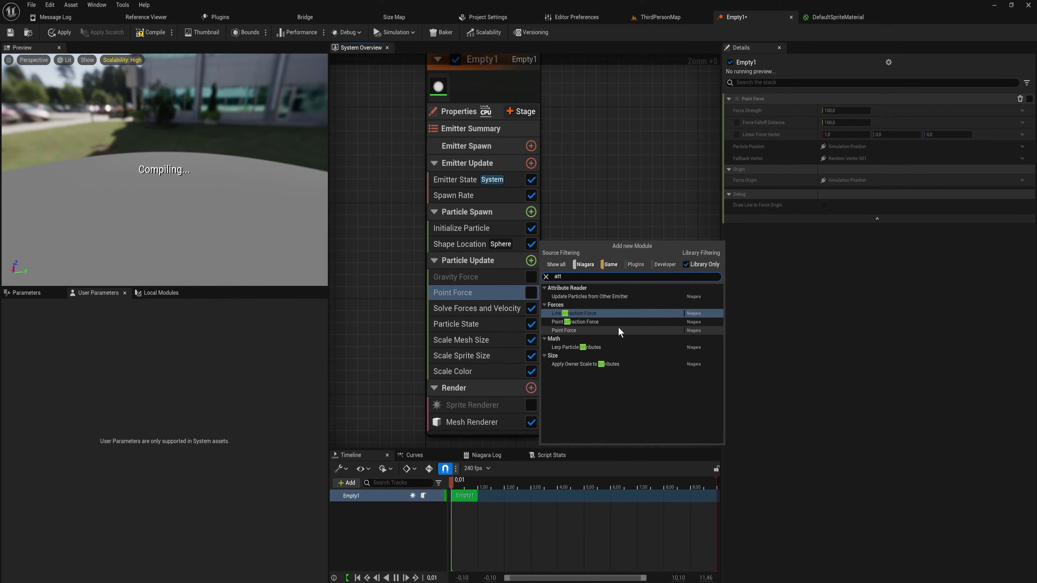
click(603, 322)
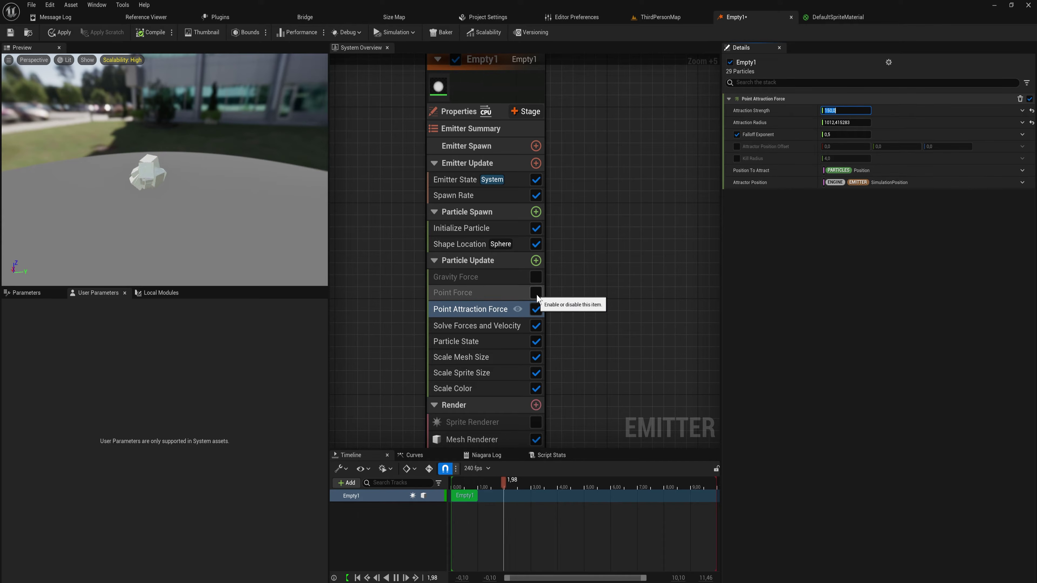
- Re-enable the Point Force module and inspect its combination with Point Attraction Force in the preview
click(535, 292)
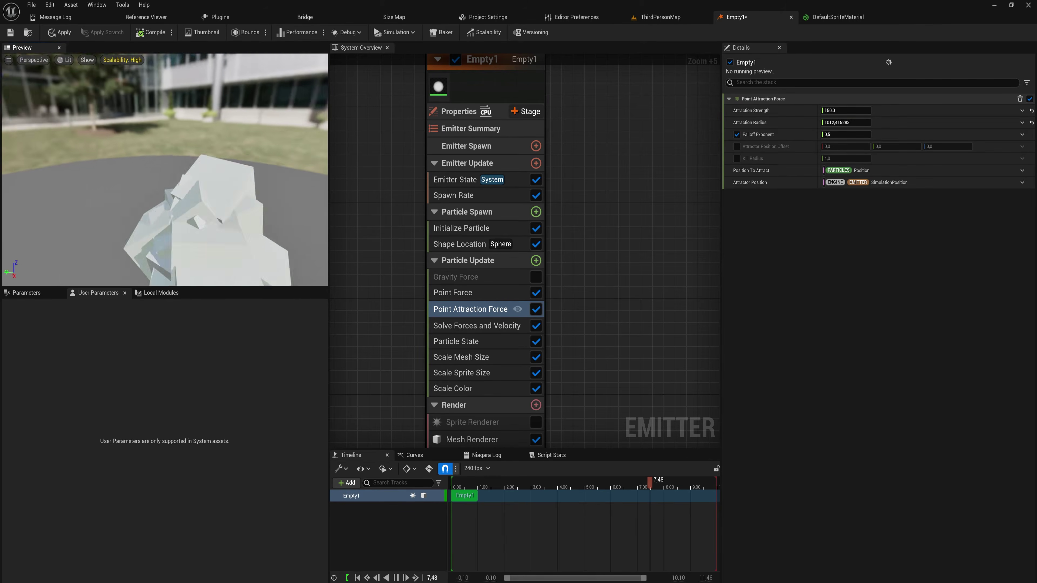
drag(120, 205, 139, 203)
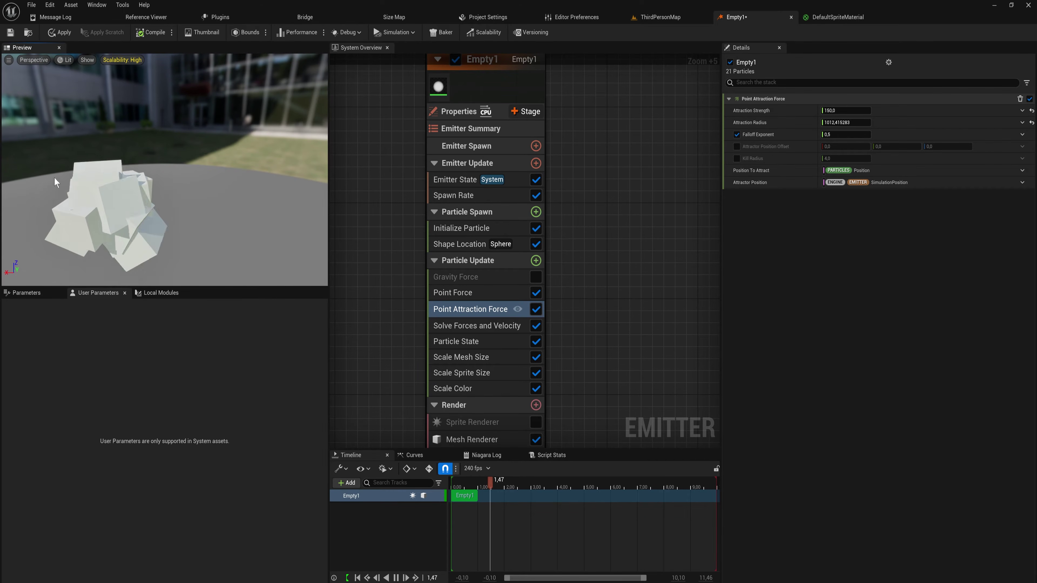
- Open the settings of the Spawn Rate module in the Emitter Update stage
click(488, 196)
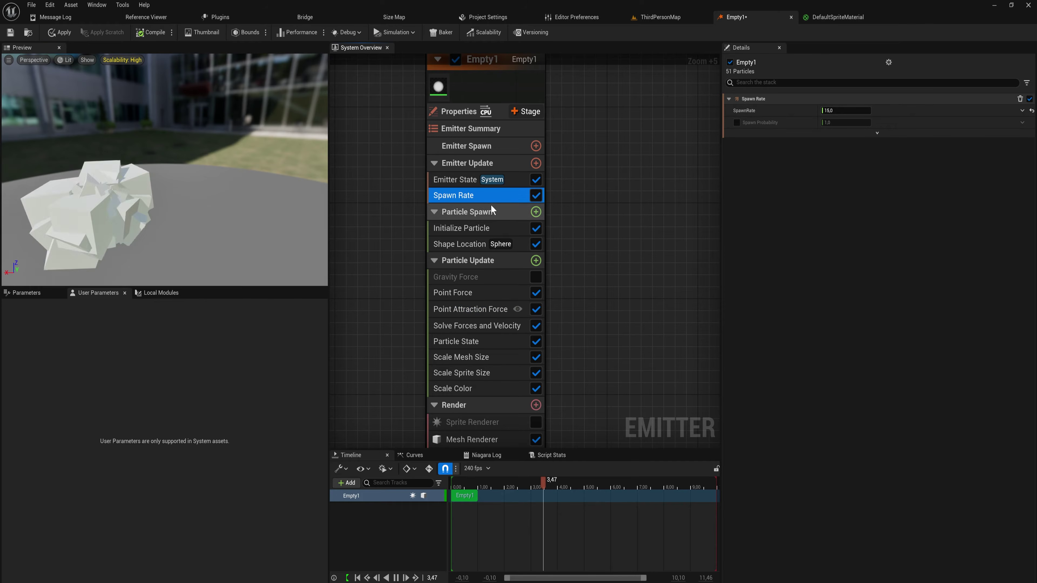
- Set the emitter's Spawn Rate to 2
click(845, 110)
text(2)
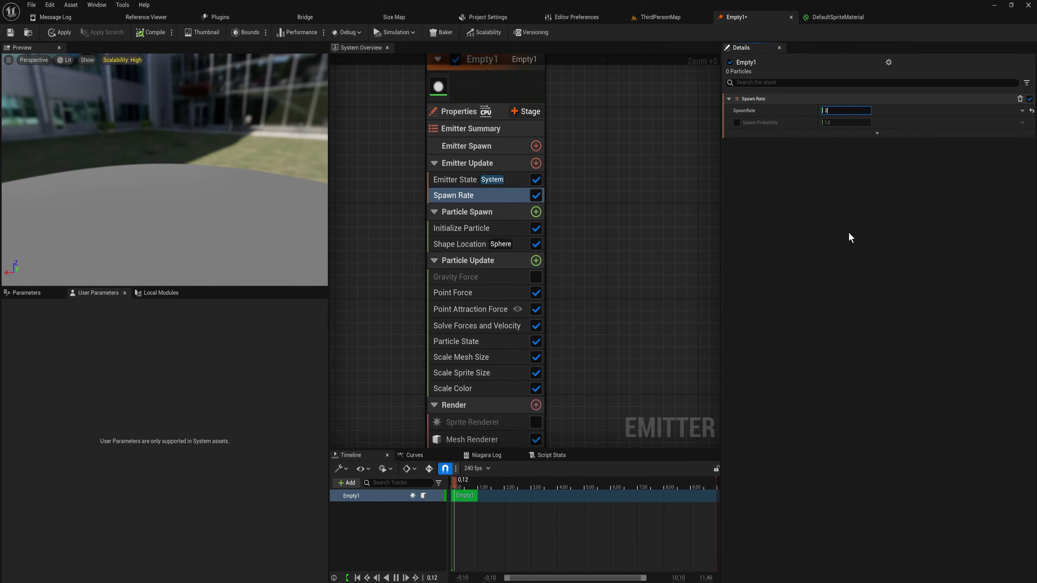
key(Return)
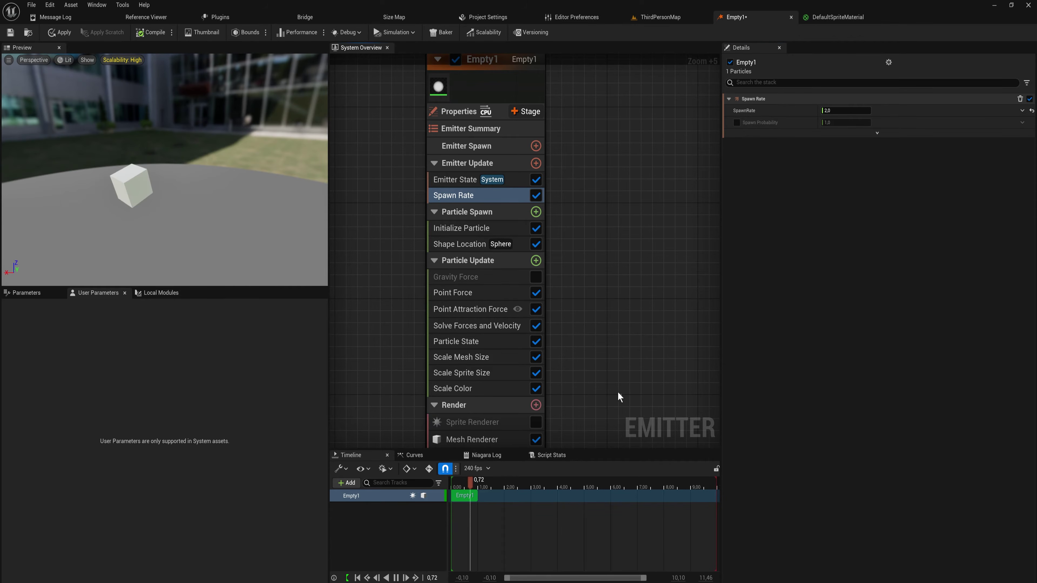
drag(621, 394, 465, 267)
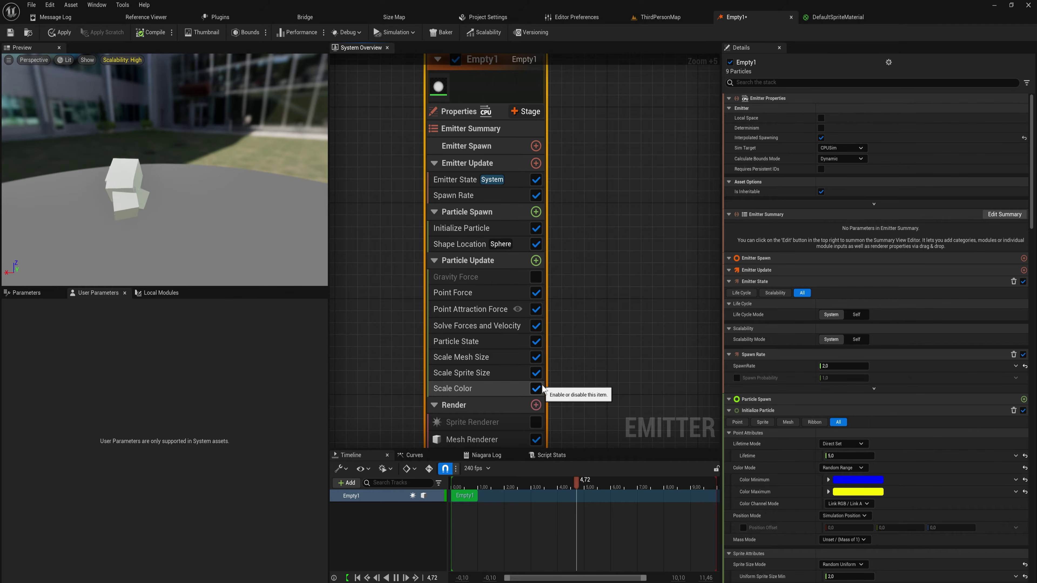
click(474, 325)
key(Down)
key(Down)
key(Down)
key(Up)
key(Up)
key(Up)
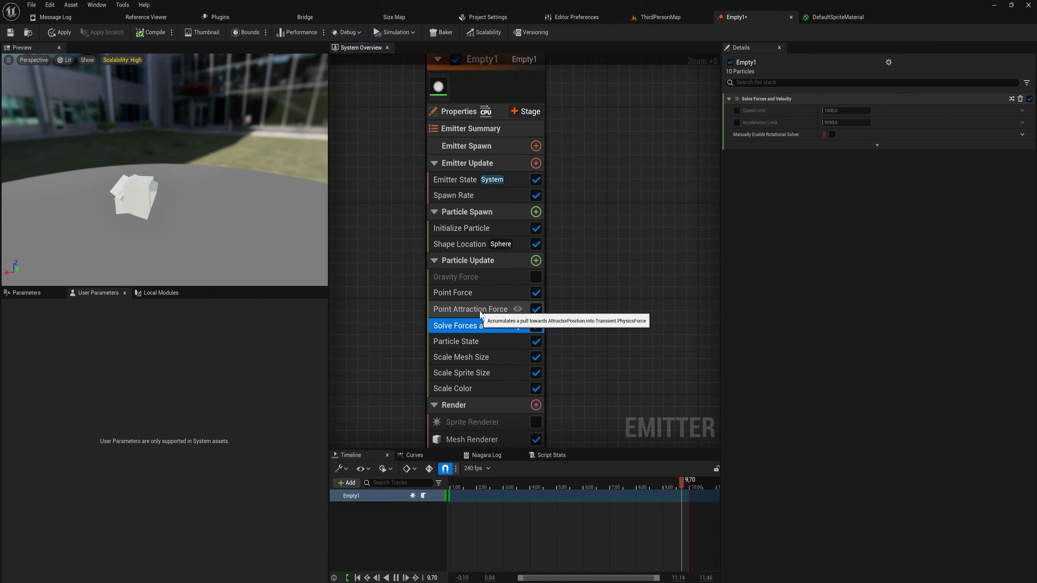
drag(590, 378, 426, 270)
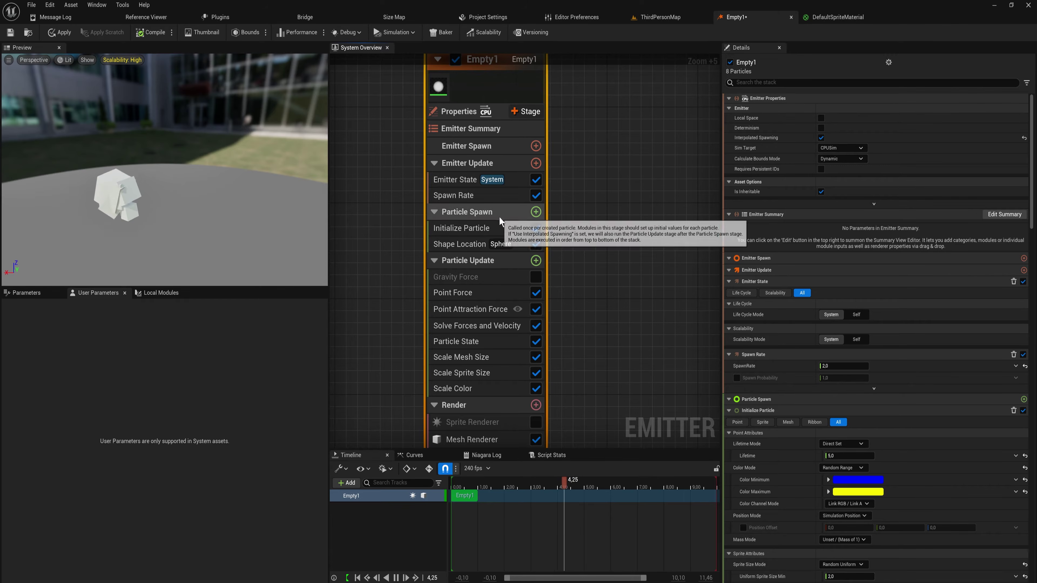
- Search the modules available for Particle Spawn for "force" and look through the force modules
click(507, 212)
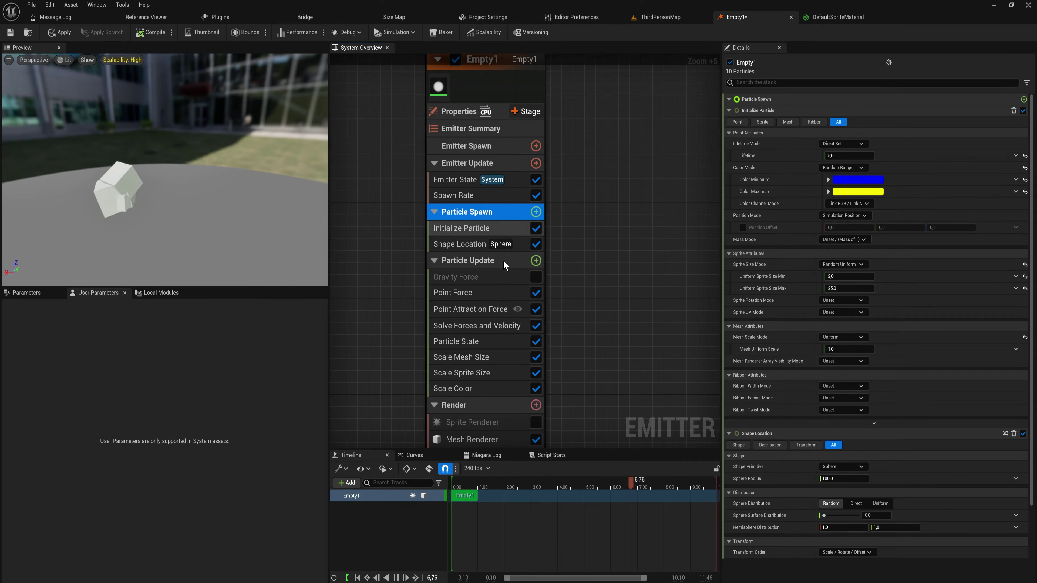
click(536, 214)
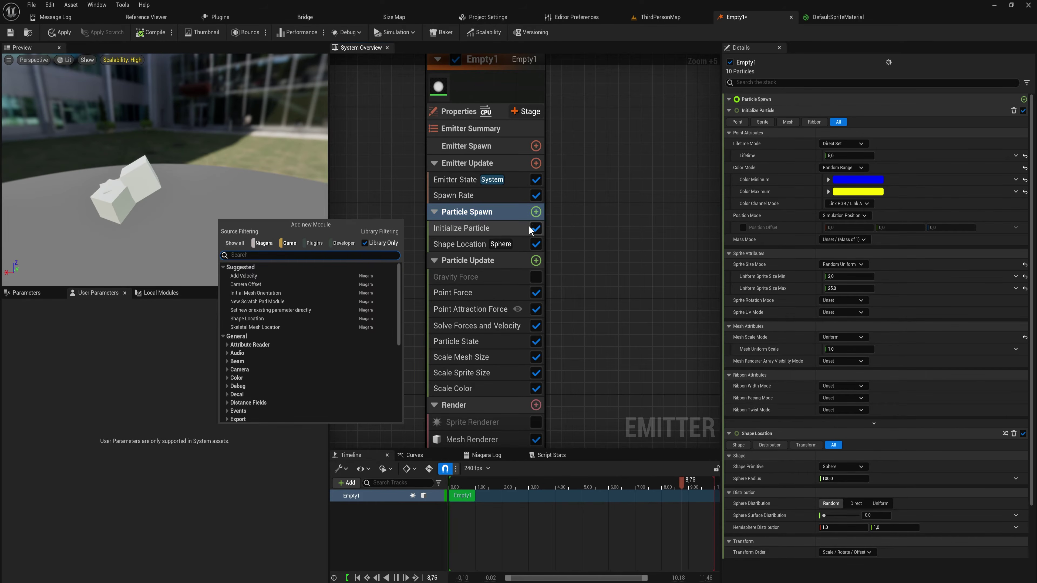
text(force)
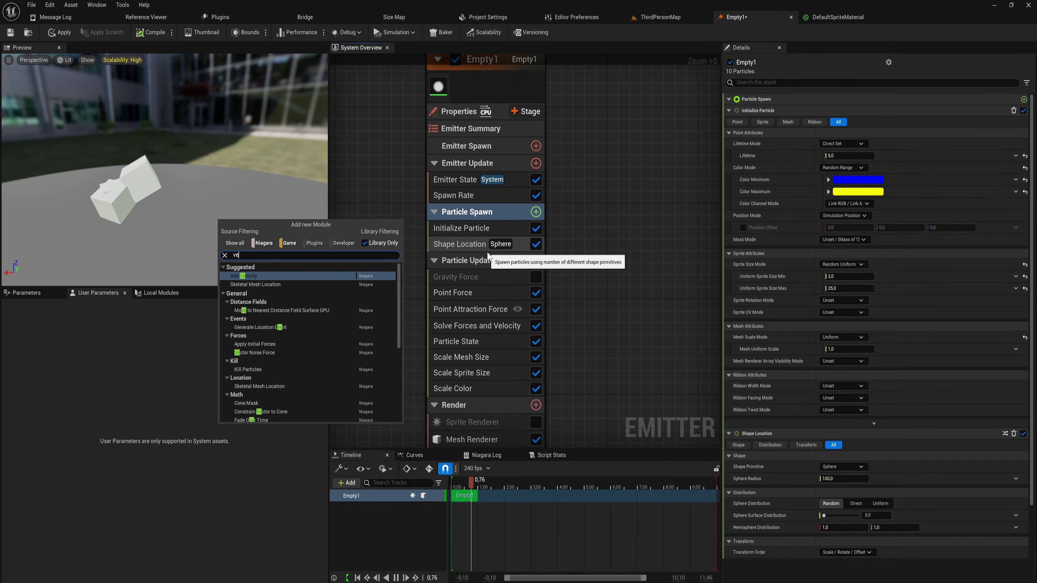
key(Up)
key(Up)
key(Up)
key(Up)
key(Up)
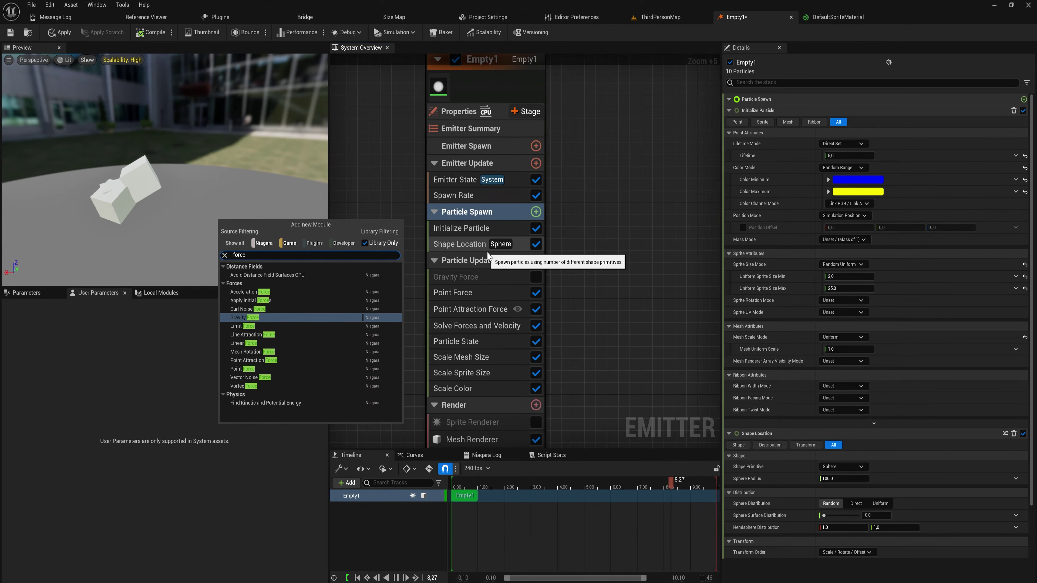
key(Down)
key(Down)
key(Down)
key(Down)
key(Down)
key(Down)
key(Down)
key(Down)
key(Down)
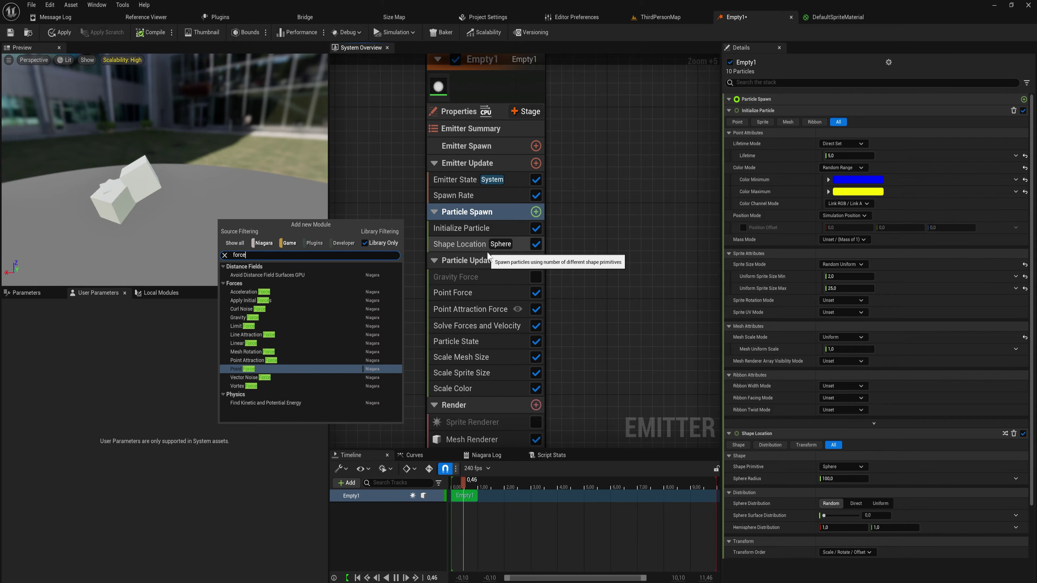
key(Up)
key(Up)
key(Up)
key(Up)
key(Up)
key(Up)
key(Up)
key(Down)
key(Down)
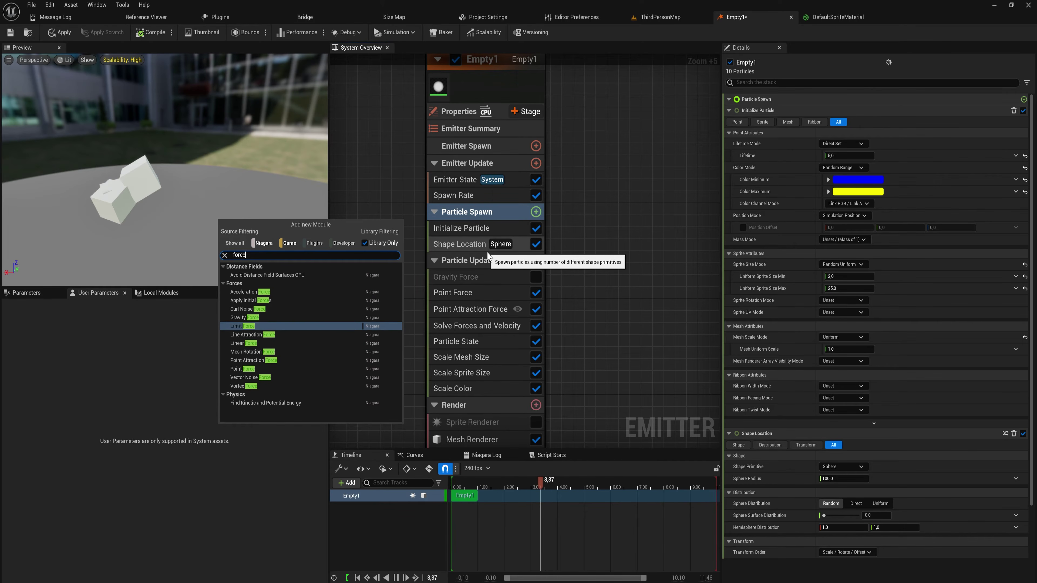
key(Up)
key(Up)
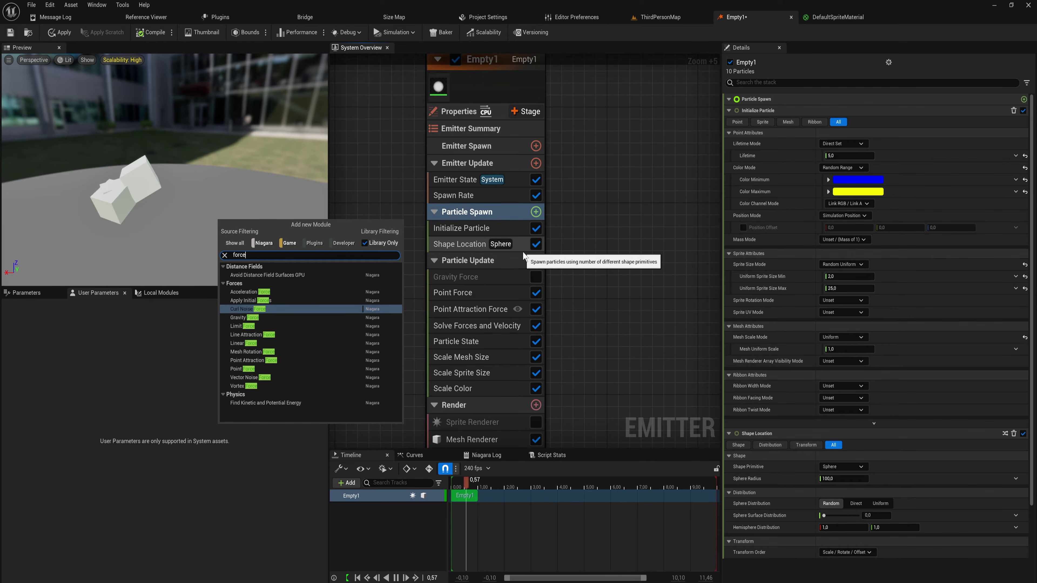
- Delete the Point Force, Point Attraction Force and disabled Gravity Force modules from Particle Update
scroll(524, 255, down, 1)
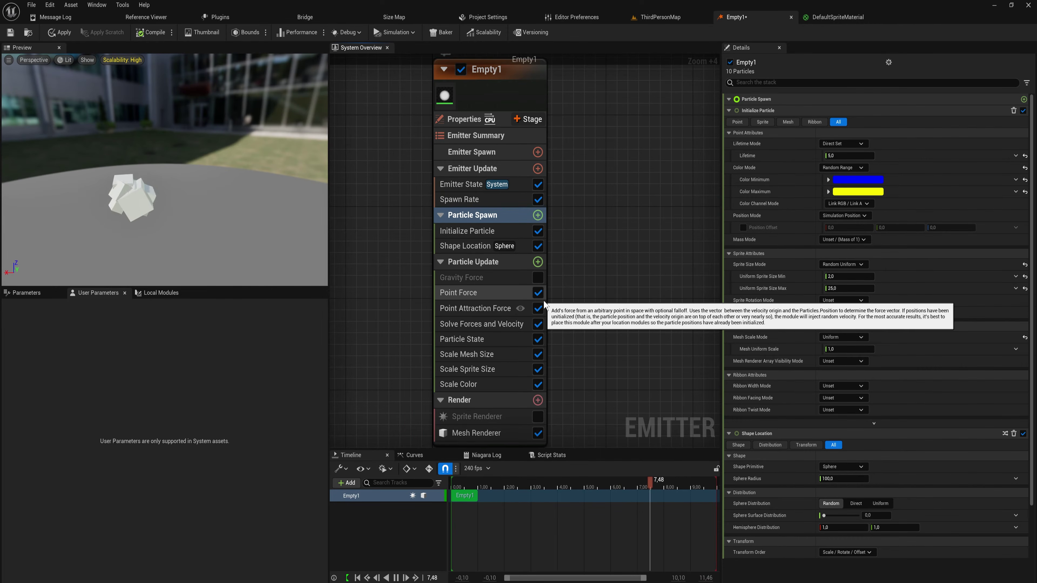
click(530, 294)
ctrl+click(490, 310)
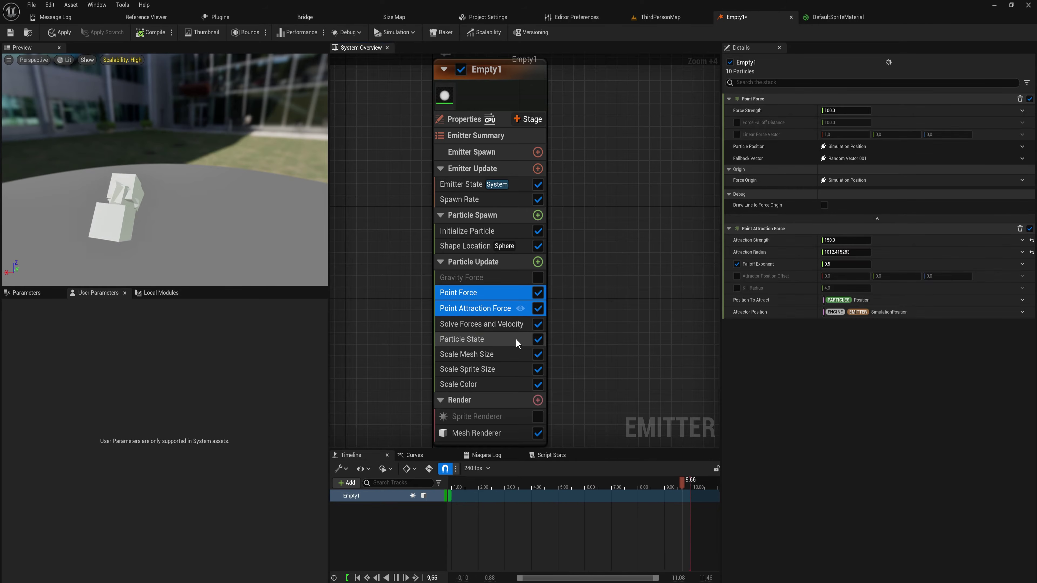
scroll(512, 318, down, 1)
key(Delete)
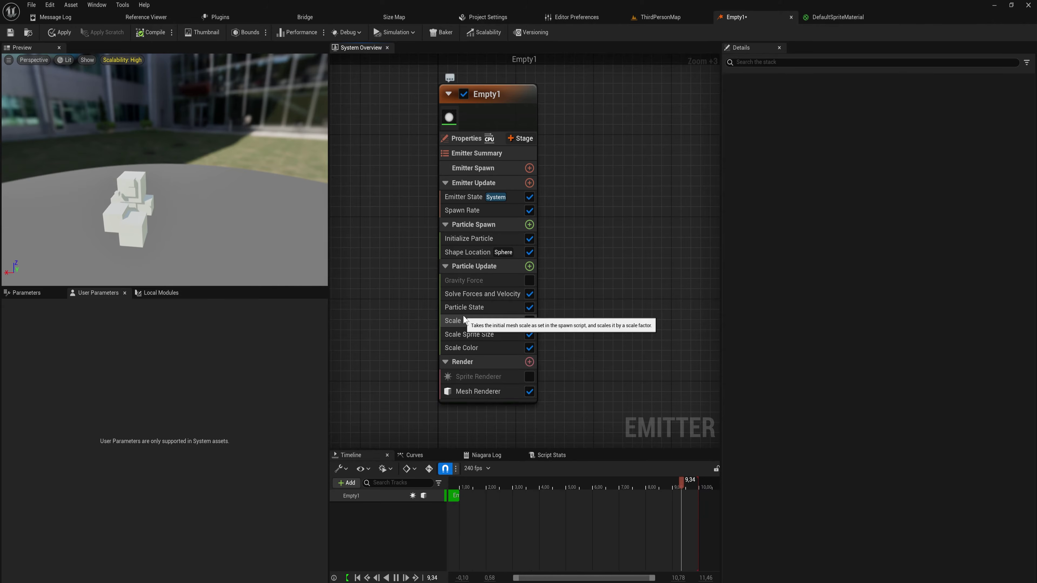
click(511, 280)
key(Delete)
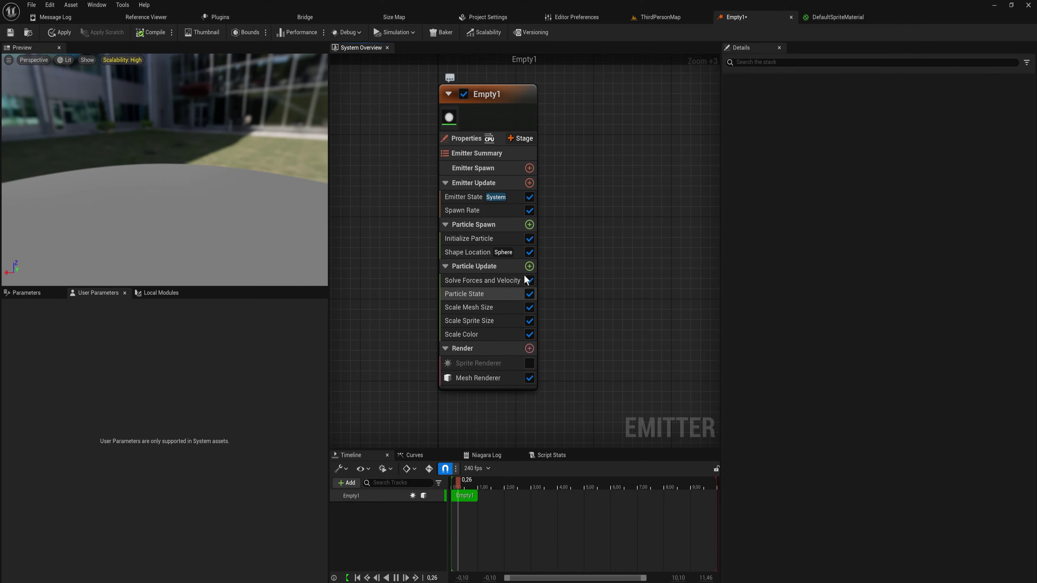
- Add a Curl Noise Force module to Particle Update with noise strength about 51 and noise frequency about 27
click(529, 266)
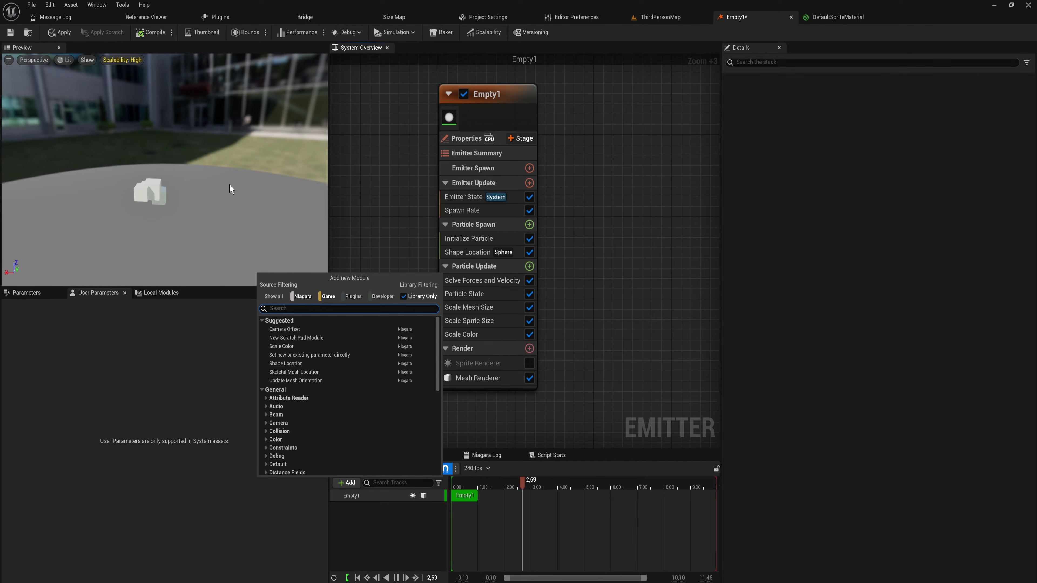
text(curl)
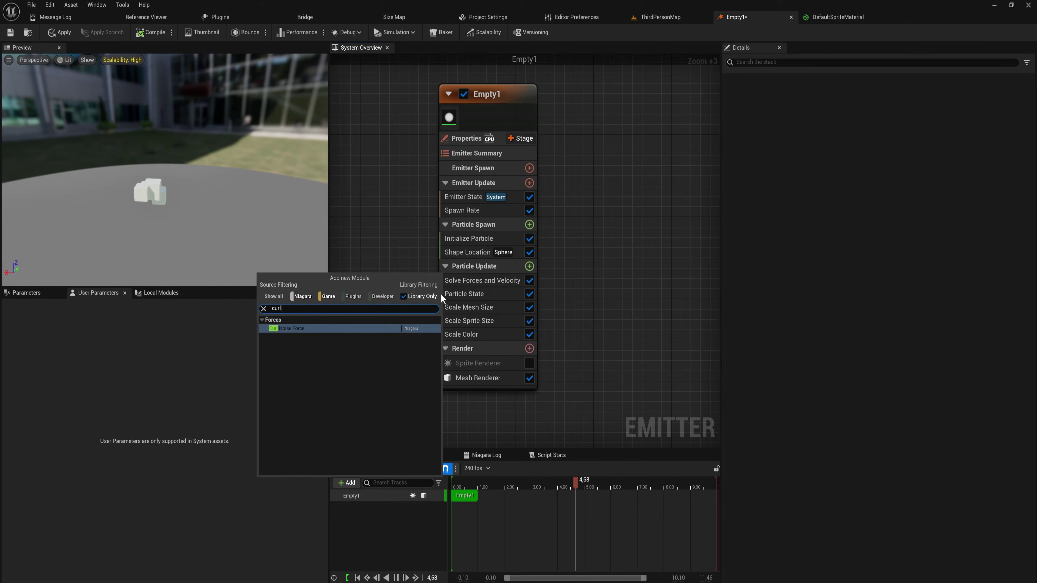
key(Return)
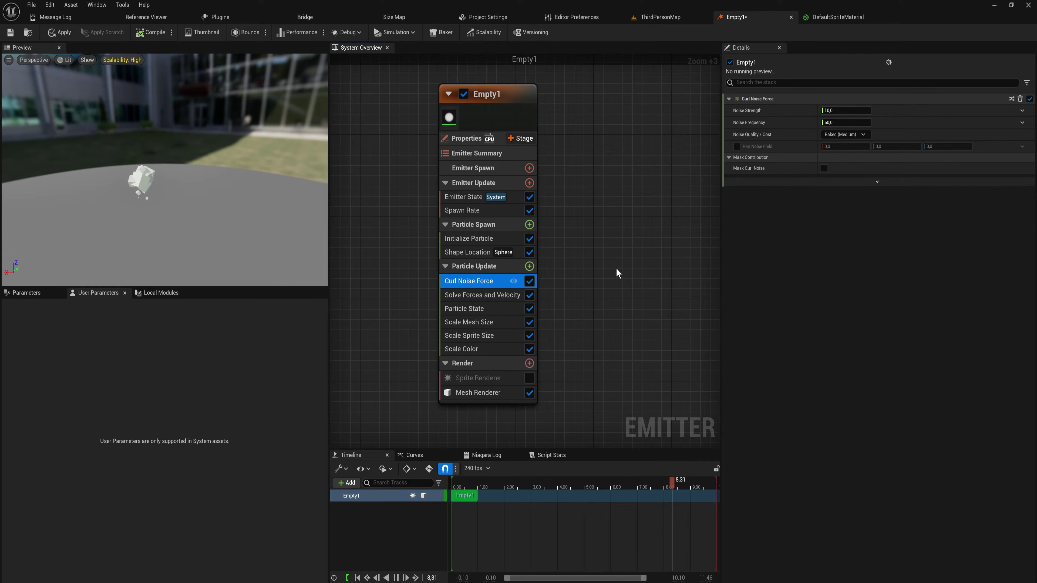
click(835, 110)
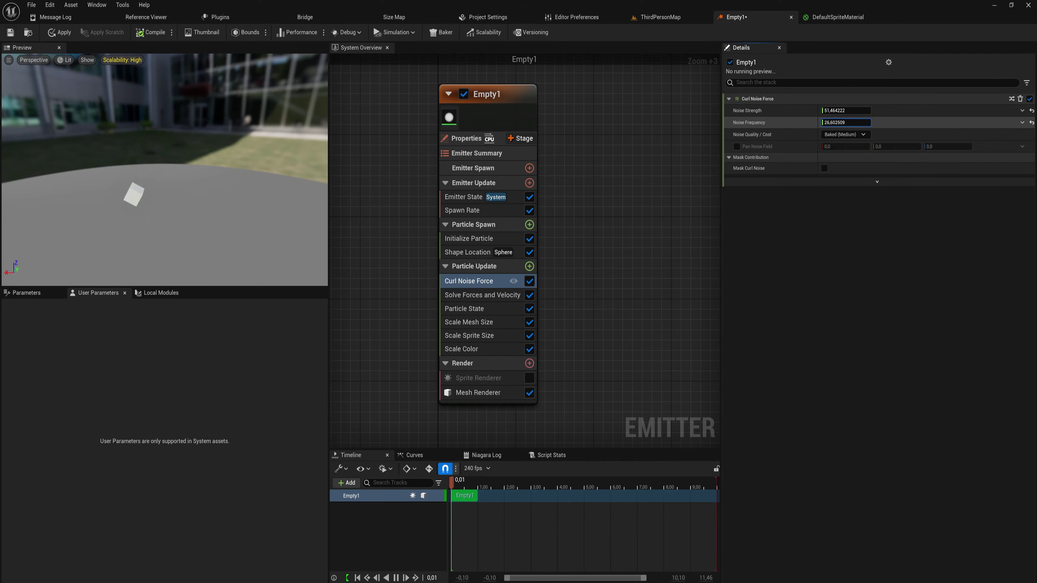
- Set the emitter's Spawn Rate to 1500 and view the particle preview from another angle
click(485, 210)
click(841, 110)
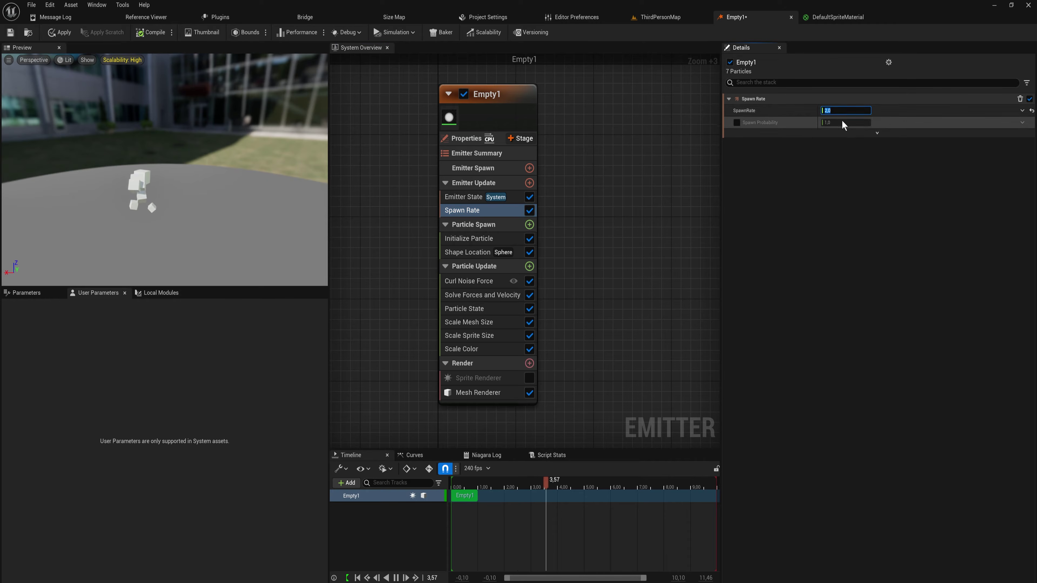
text(1500)
key(Return)
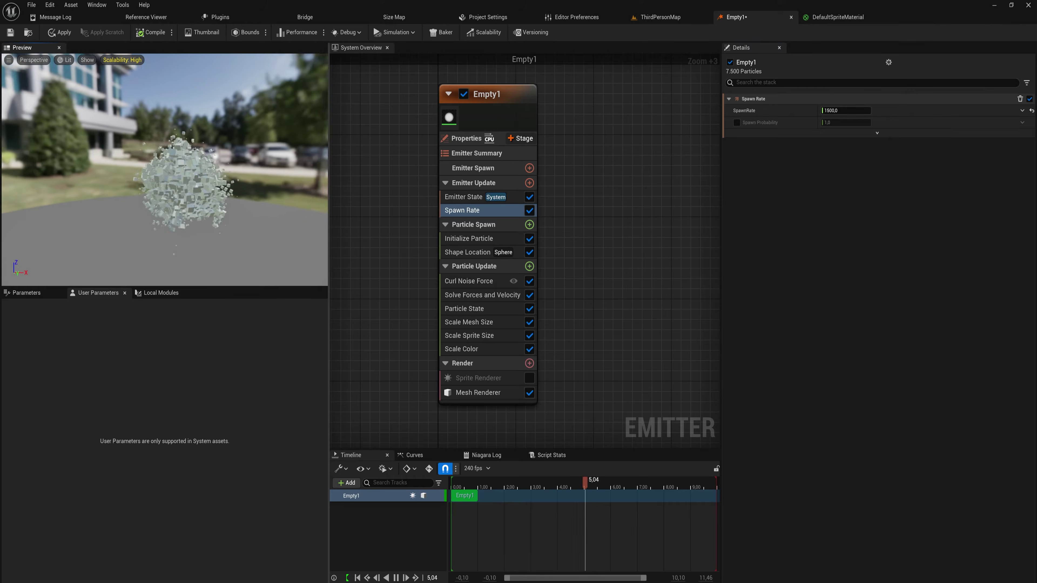
drag(167, 165, 236, 152)
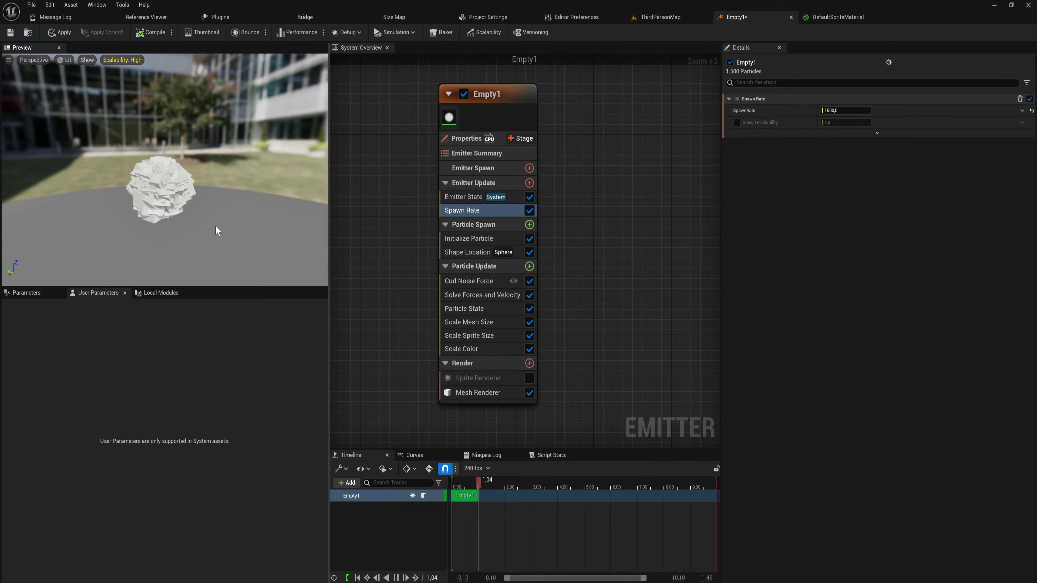
- Set the particle lifetime in Initialize Particle to 200
click(497, 238)
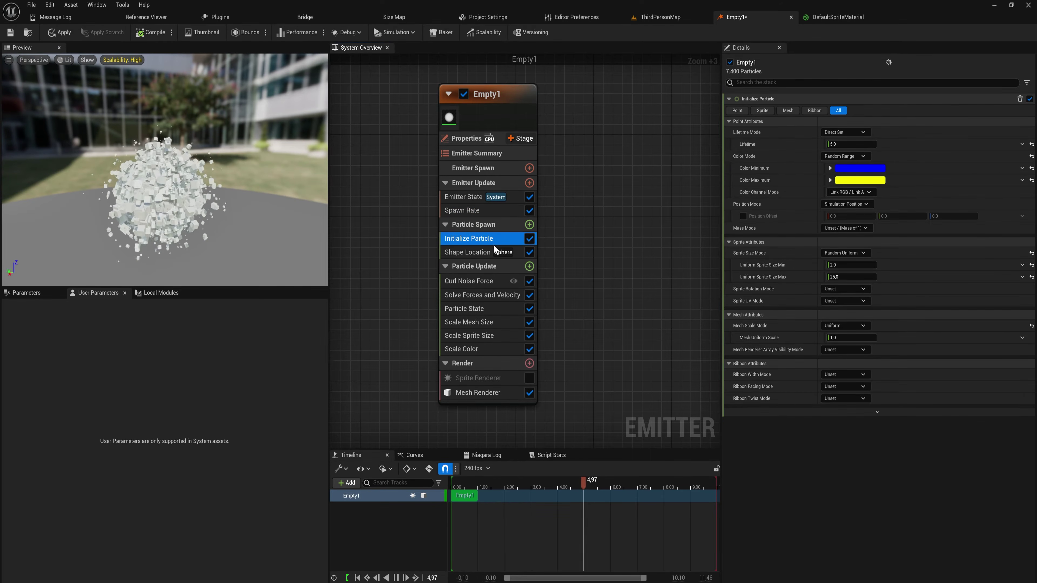
click(825, 145)
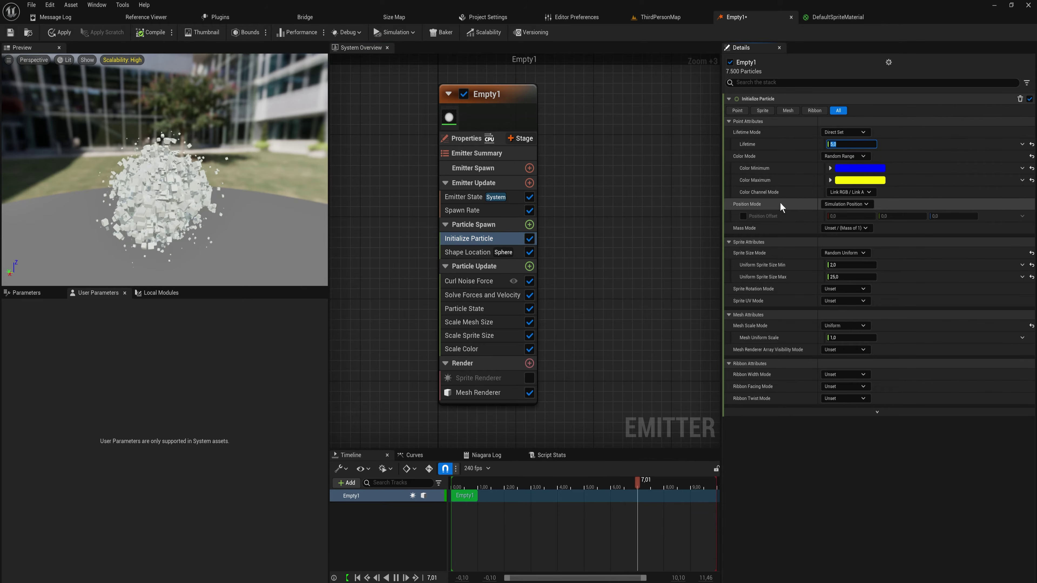
text(200)
key(Return)
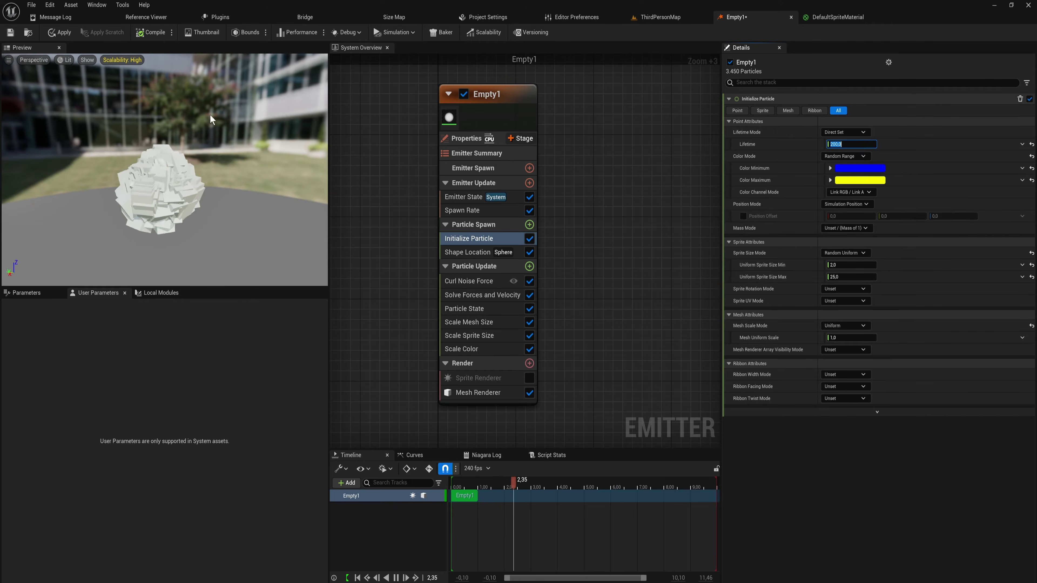
drag(224, 159, 267, 176)
- Raise the Curl Noise Force strength to about 203 and add a Drag module to Particle Update
click(469, 281)
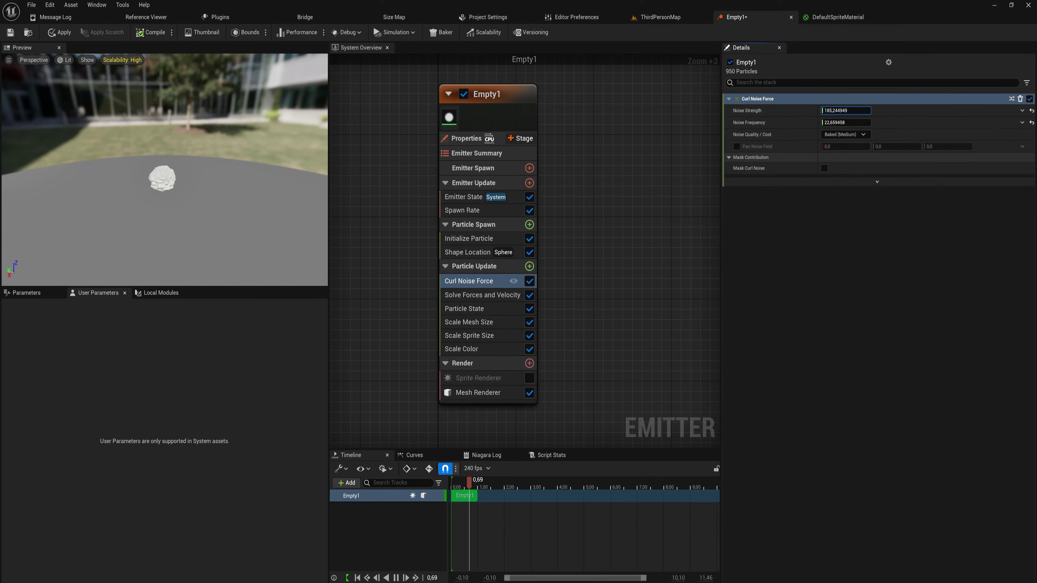
drag(845, 111, 853, 110)
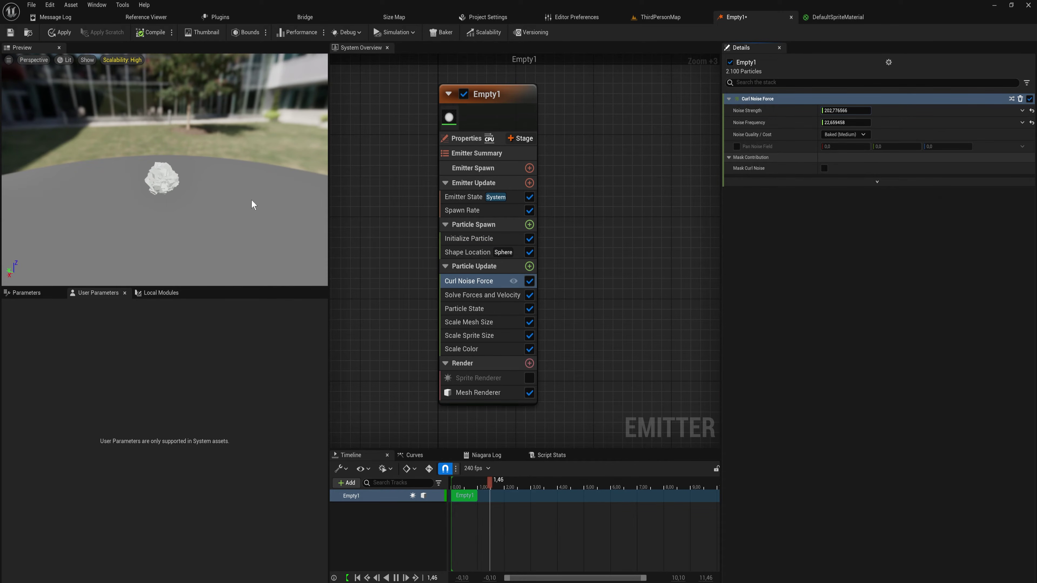
click(530, 266)
text(drag)
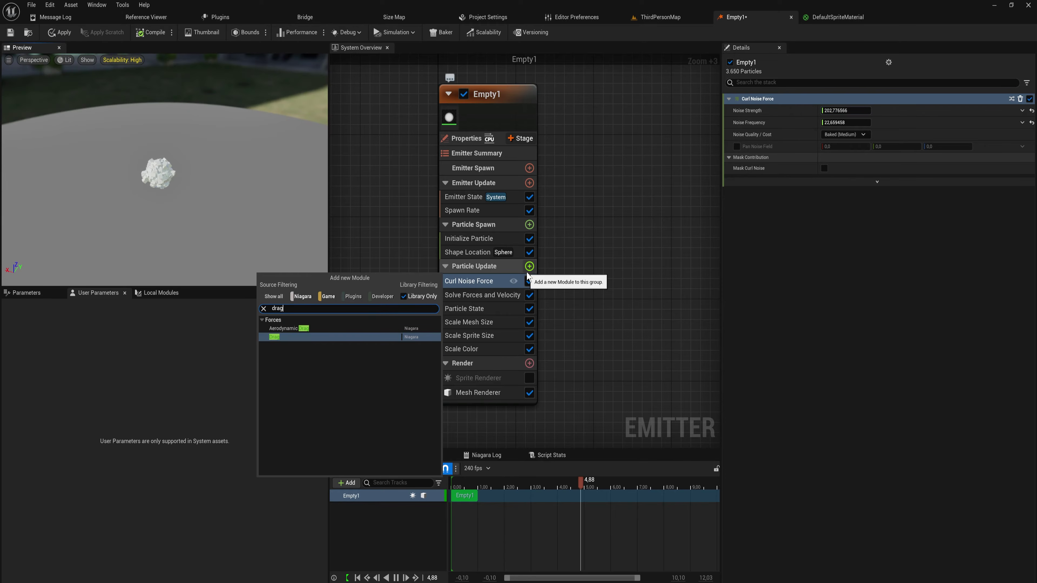
key(Return)
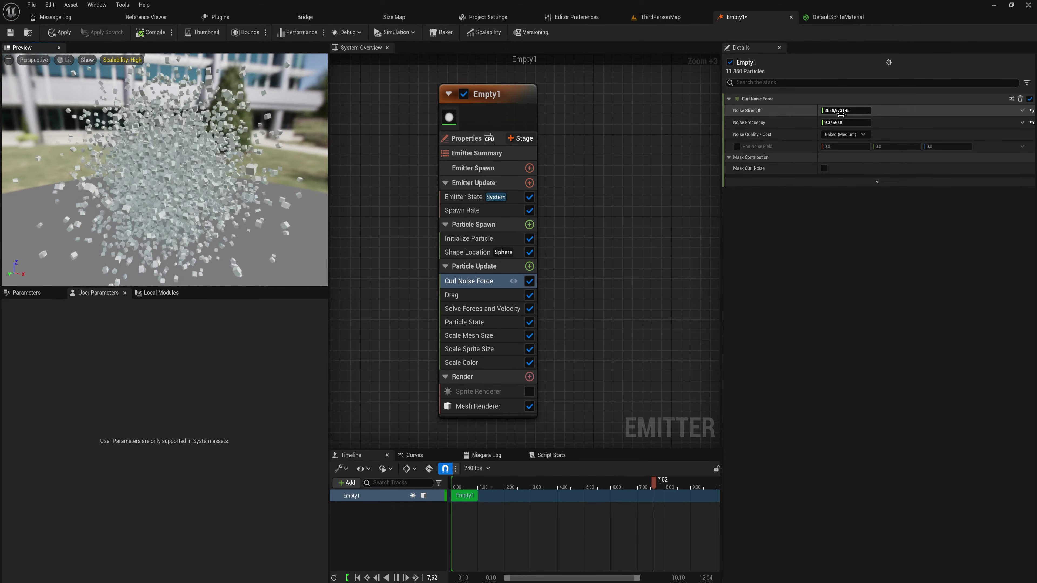
- Lower the Curl Noise Force frequency to about 5.2 and inspect the particle cloud from several angles
drag(848, 122, 832, 122)
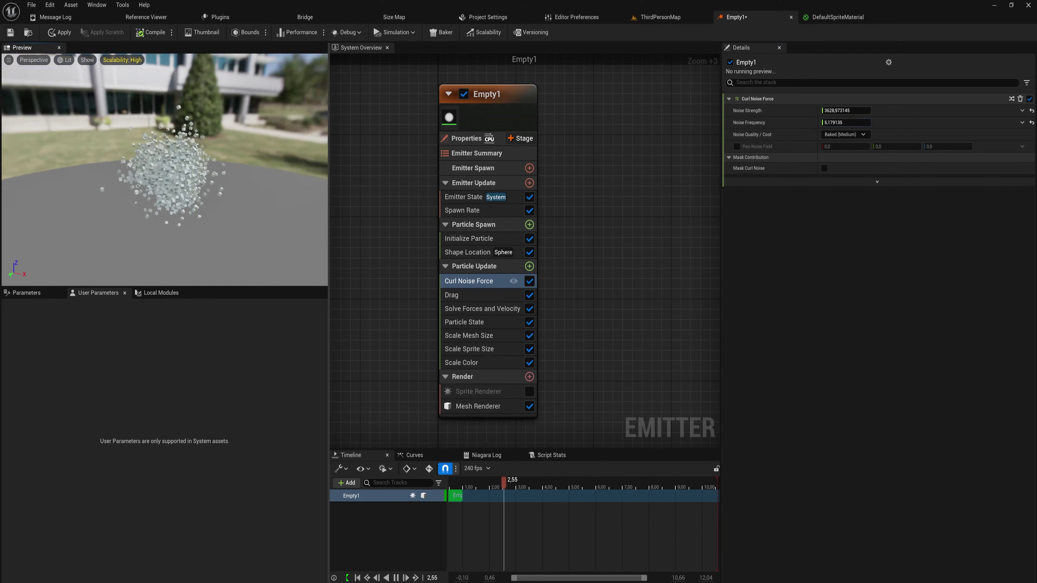
drag(210, 177, 202, 85)
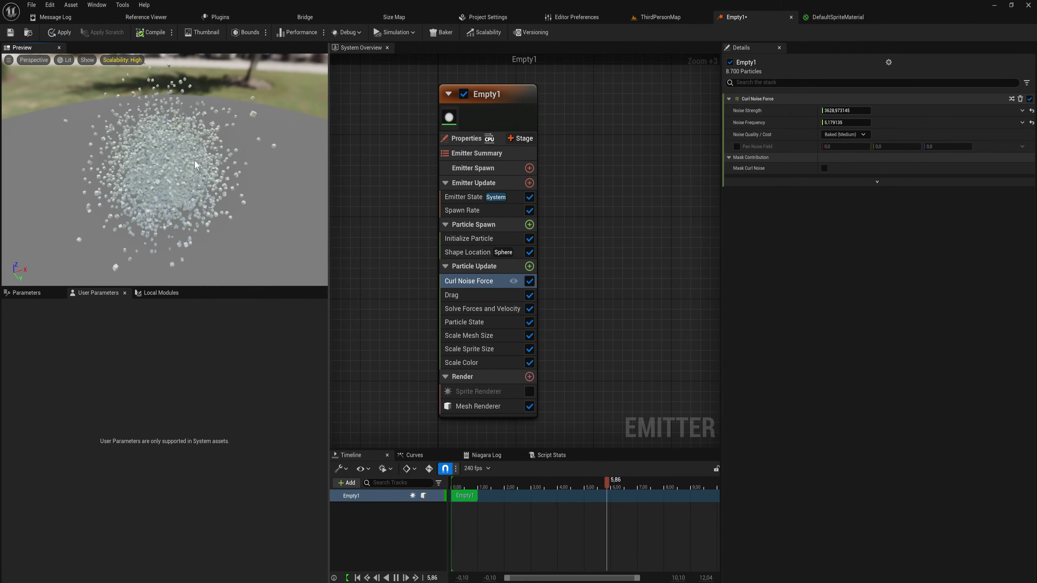
drag(194, 165, 123, 166)
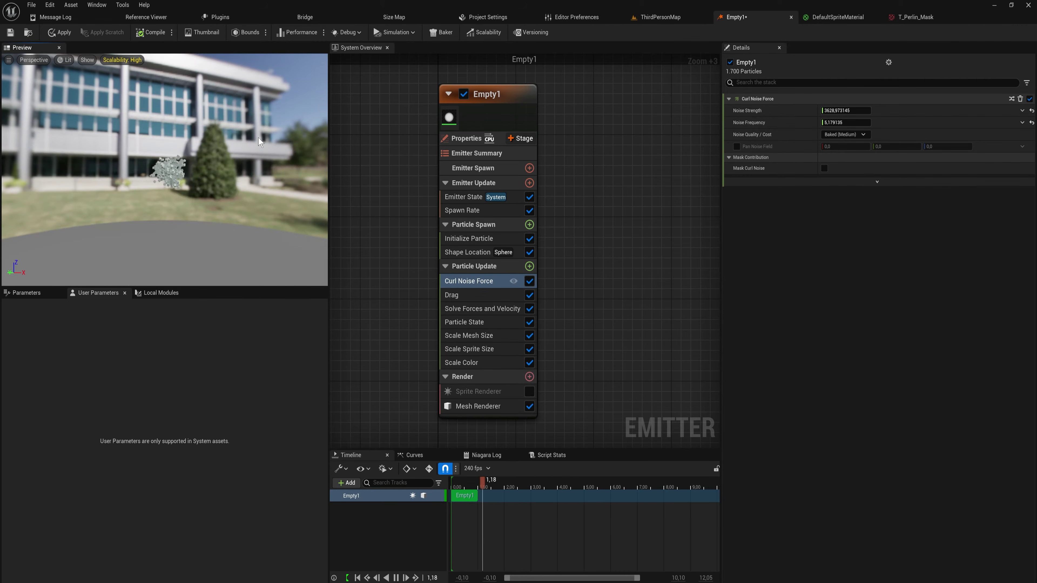
- Set the Drag module's drag value to about 3.04 and check the particle cloud in the preview
click(451, 295)
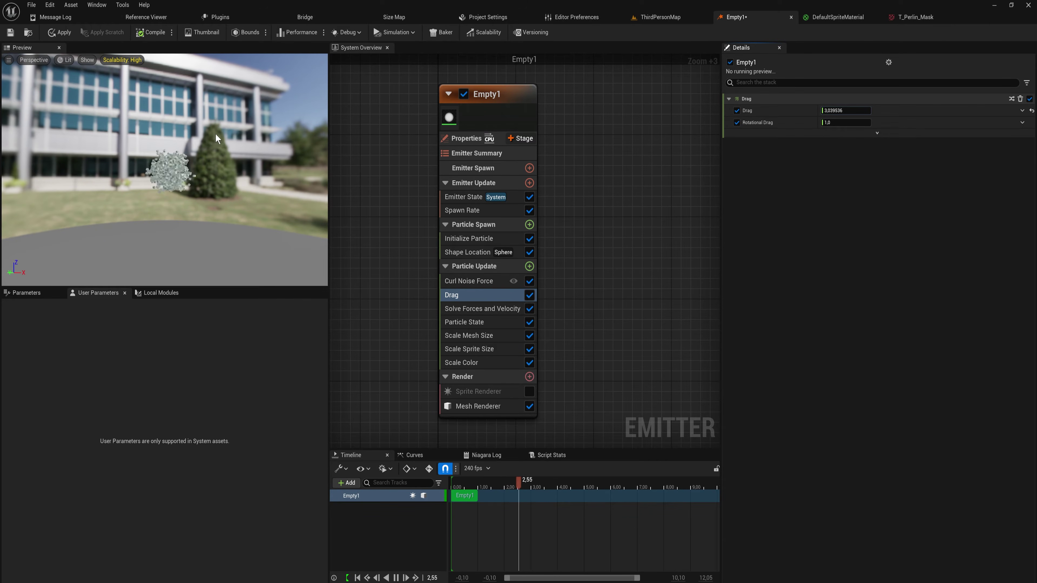
mouse_move(200, 144)
mouse_down()
mouse_move(200, 184)
mouse_move(200, 145)
mouse_up()
drag(238, 179, 238, 151)
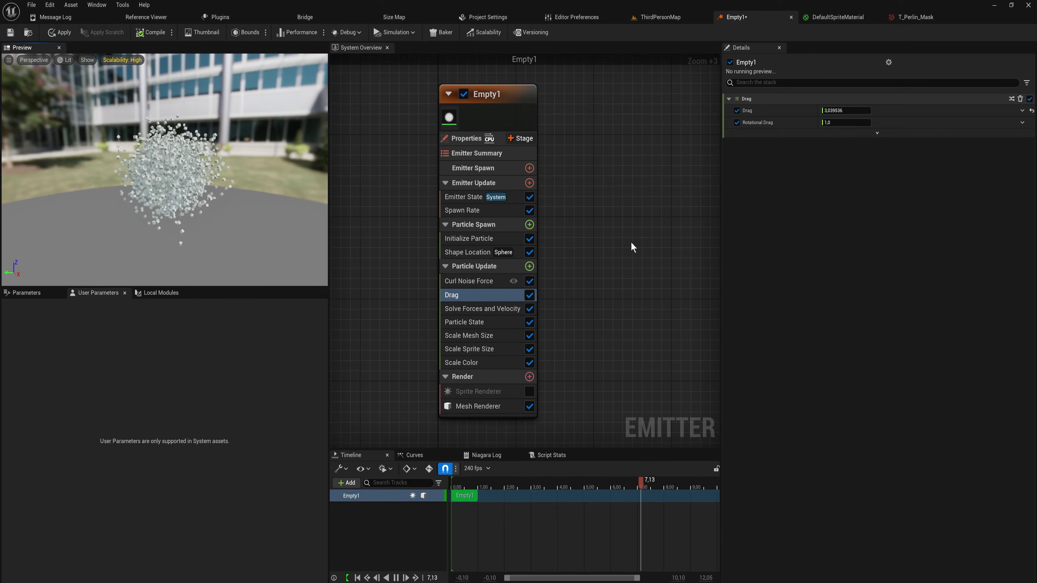
- Set the Curl Noise Force strength to about 45,993 and its noise frequency to about 1.65
click(483, 282)
drag(181, 200, 325, 223)
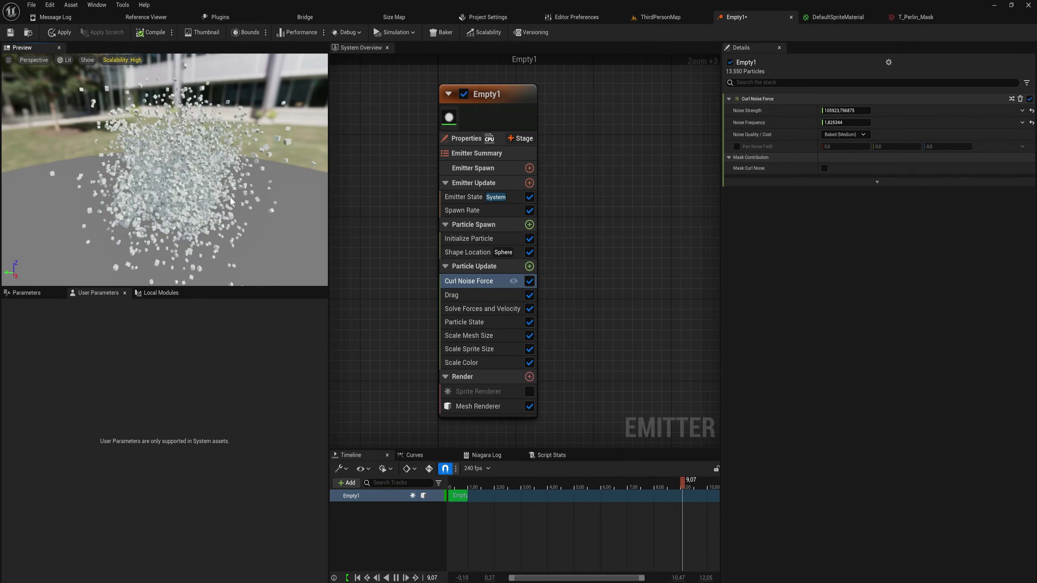
drag(839, 111, 866, 123)
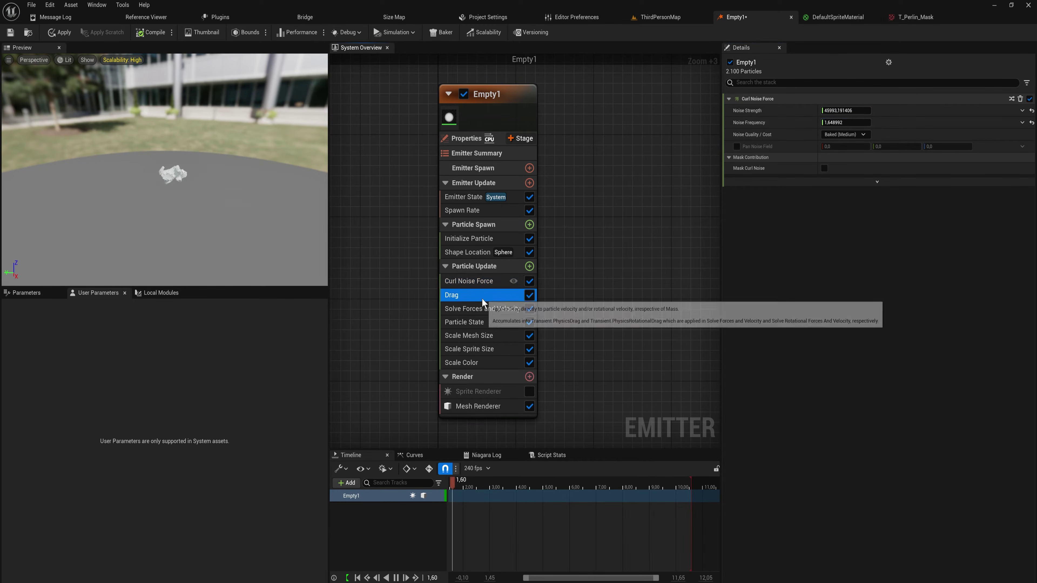
- Raise the Drag module's drag value to about 57.3 and set the particle lifetime in Initialize Particle to 5
click(465, 294)
drag(178, 218, 98, 219)
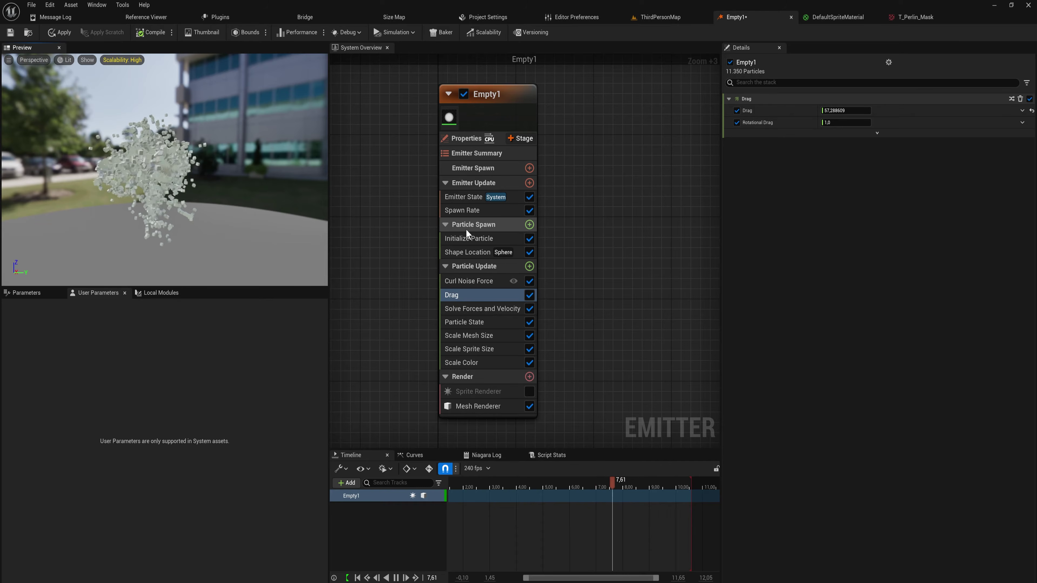
click(478, 240)
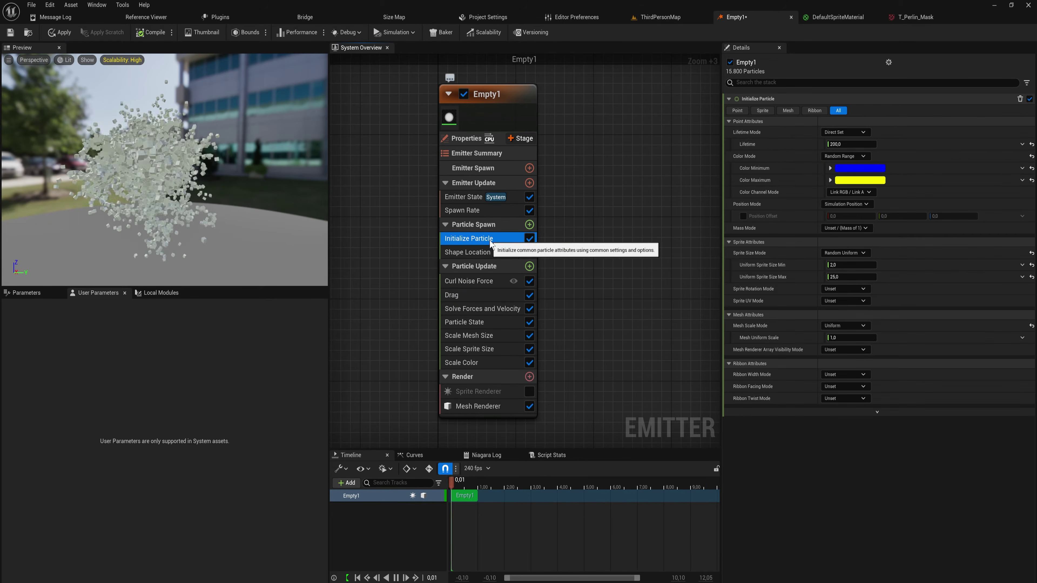
click(856, 143)
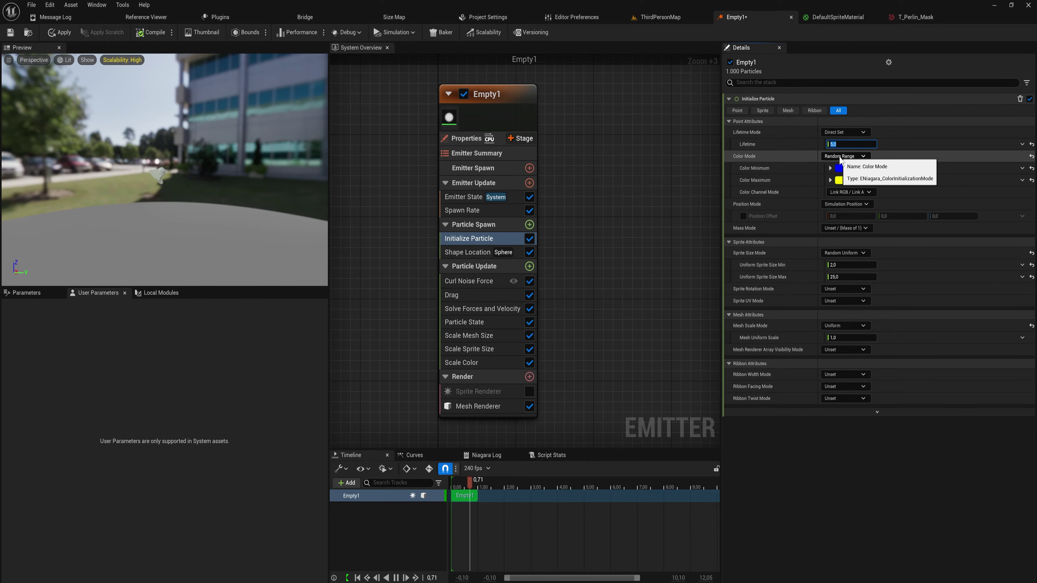
drag(179, 164, 245, 180)
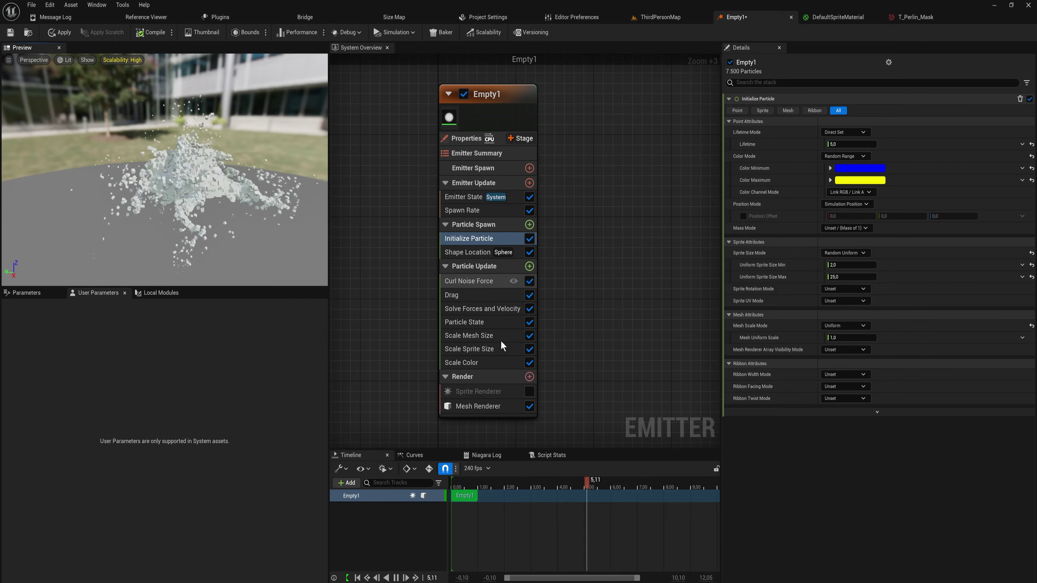
- Replace the Mesh Renderer's Shape_Cube mesh with Sphere and inspect the particle cloud from several angles
click(489, 407)
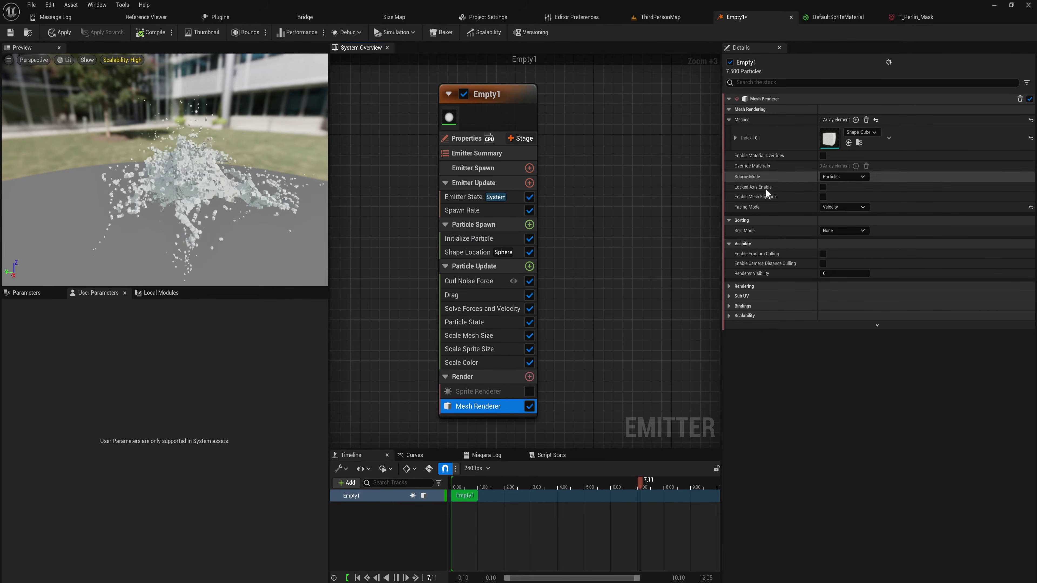
drag(219, 228, 220, 250)
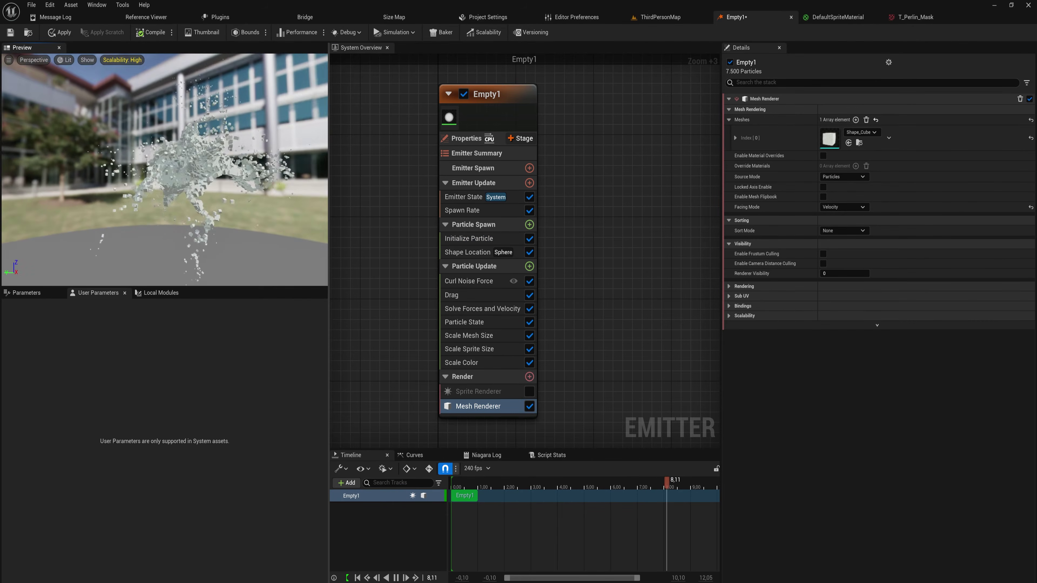
click(869, 132)
text(sphere)
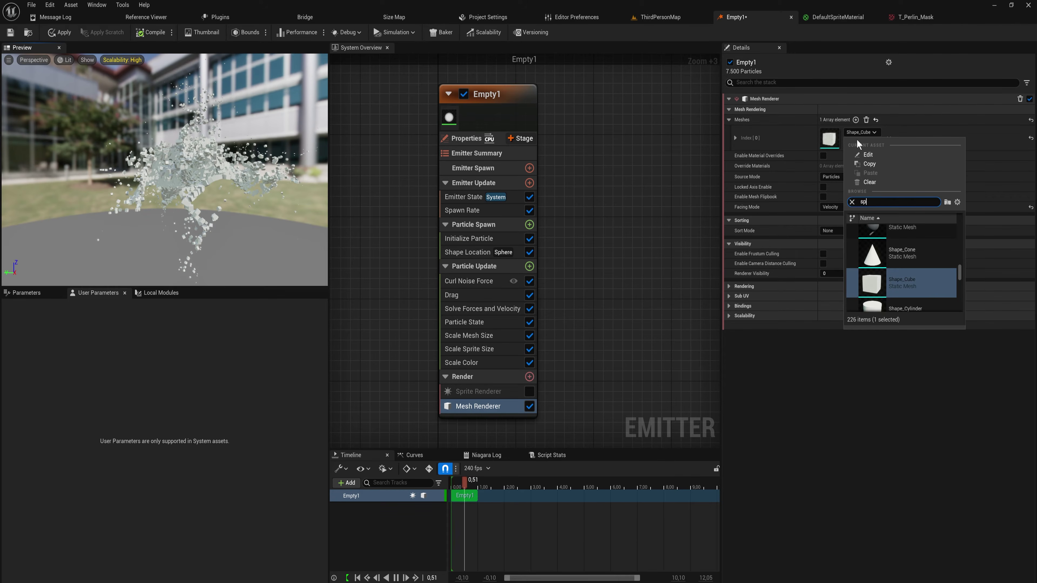
click(907, 250)
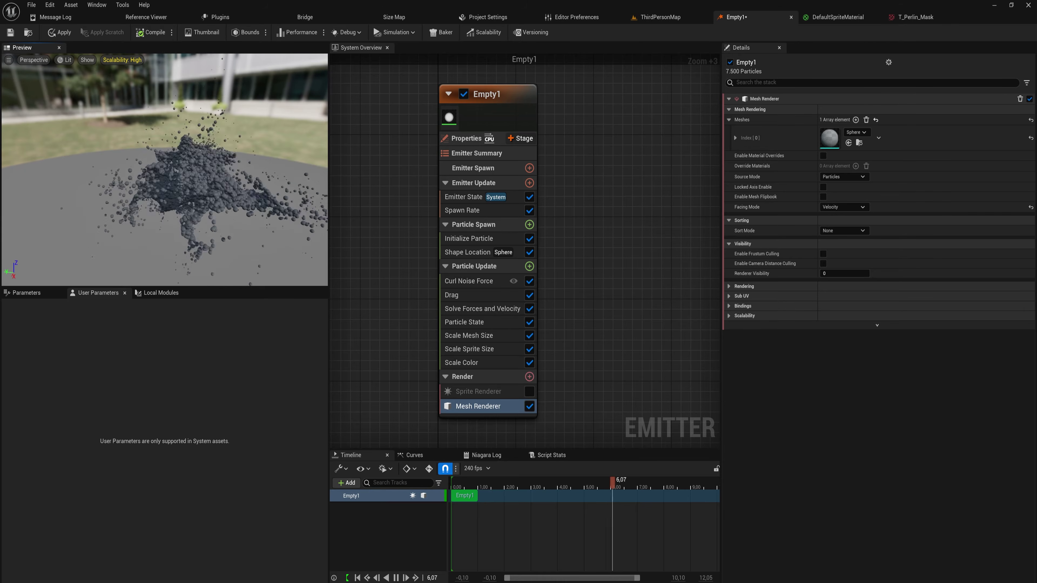
drag(163, 172, 265, 176)
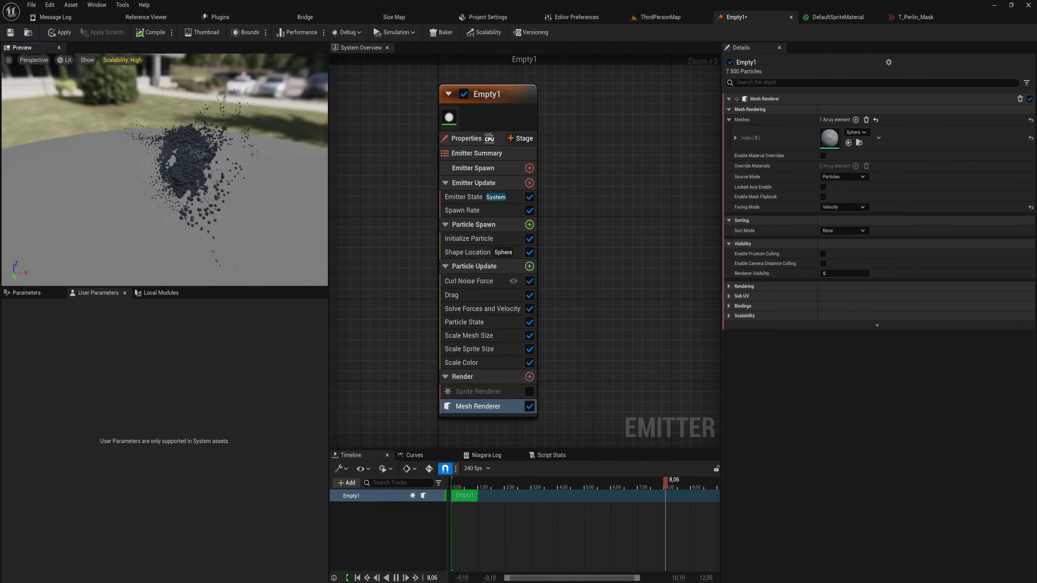
mouse_move(207, 196)
mouse_down()
mouse_move(164, 196)
mouse_move(207, 196)
mouse_up()
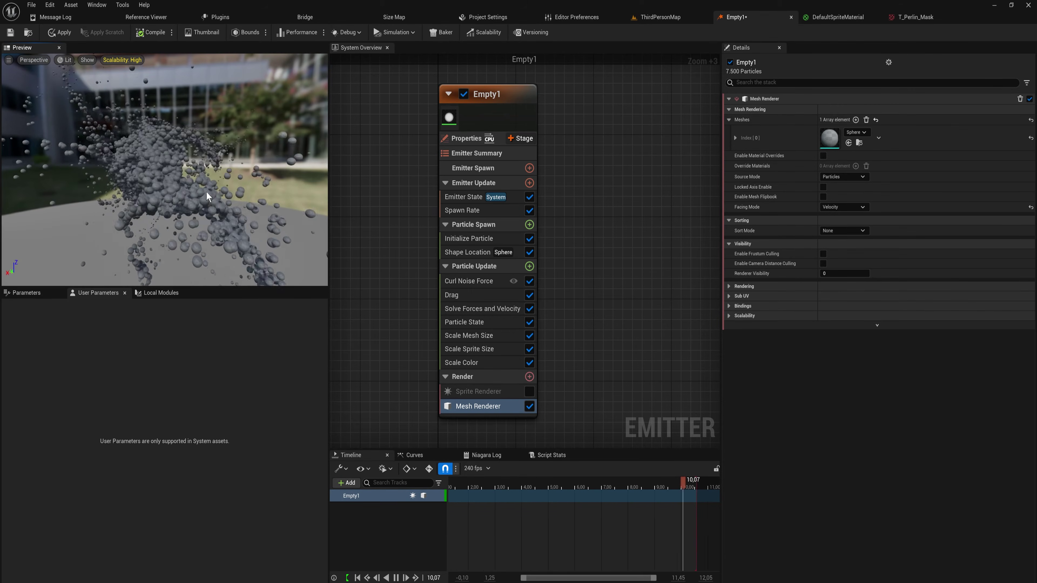
- Disable the Mesh Renderer and enable the Sprite Renderer to view the particles as sprites
click(529, 407)
drag(148, 225, 2, 228)
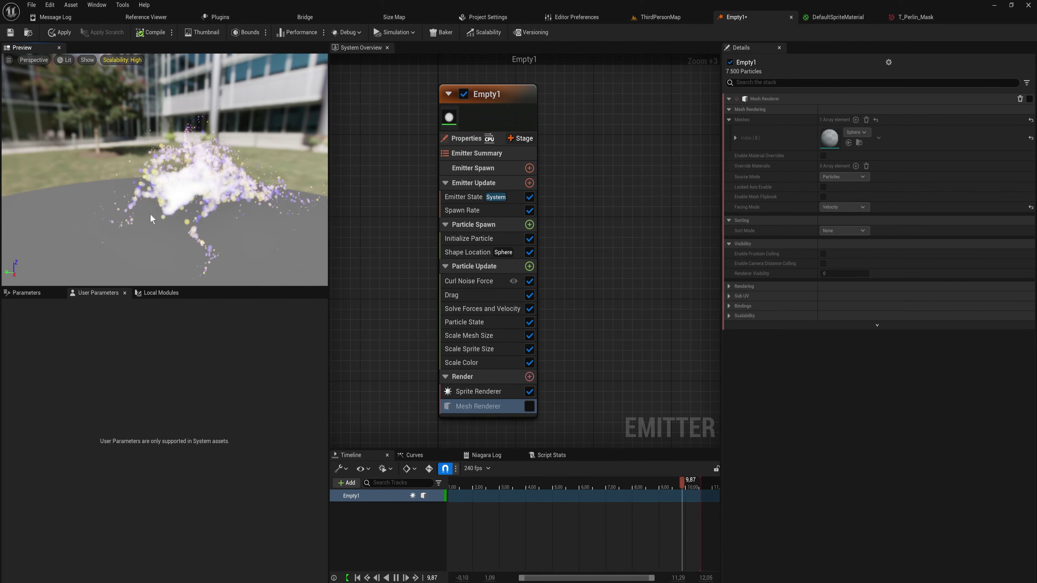
drag(150, 214, 294, 229)
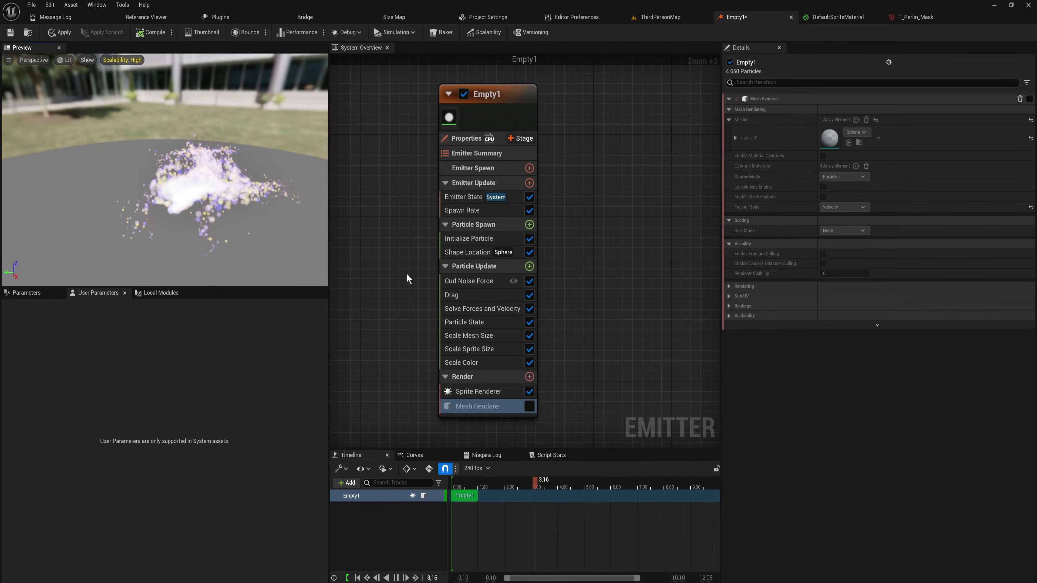
- Switch rendering back to the Mesh Renderer with sprites disabled, and lower the Curl Noise Force strength to about 33,014
click(470, 284)
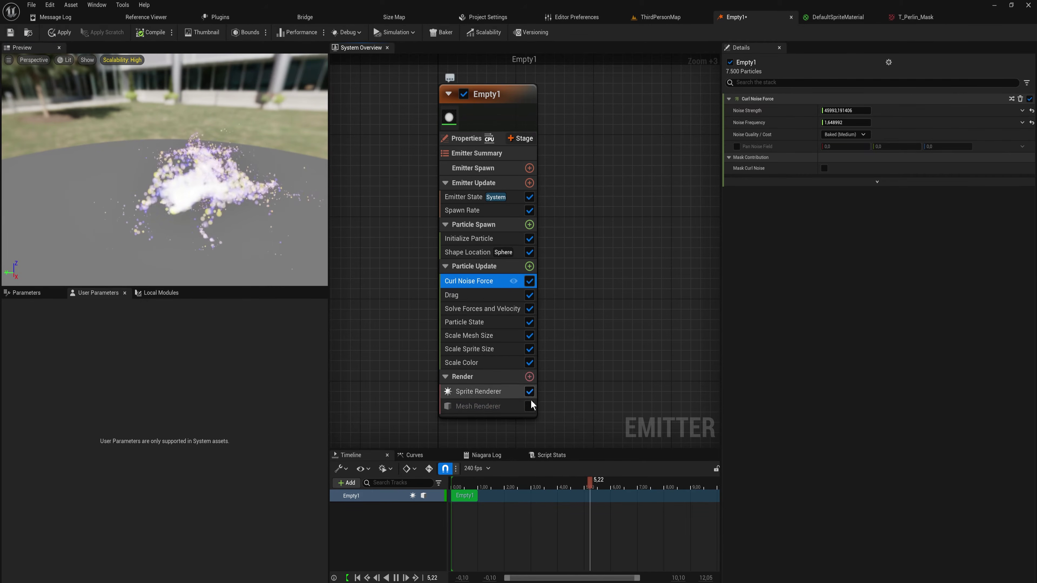
click(529, 392)
click(529, 406)
drag(163, 172, 225, 184)
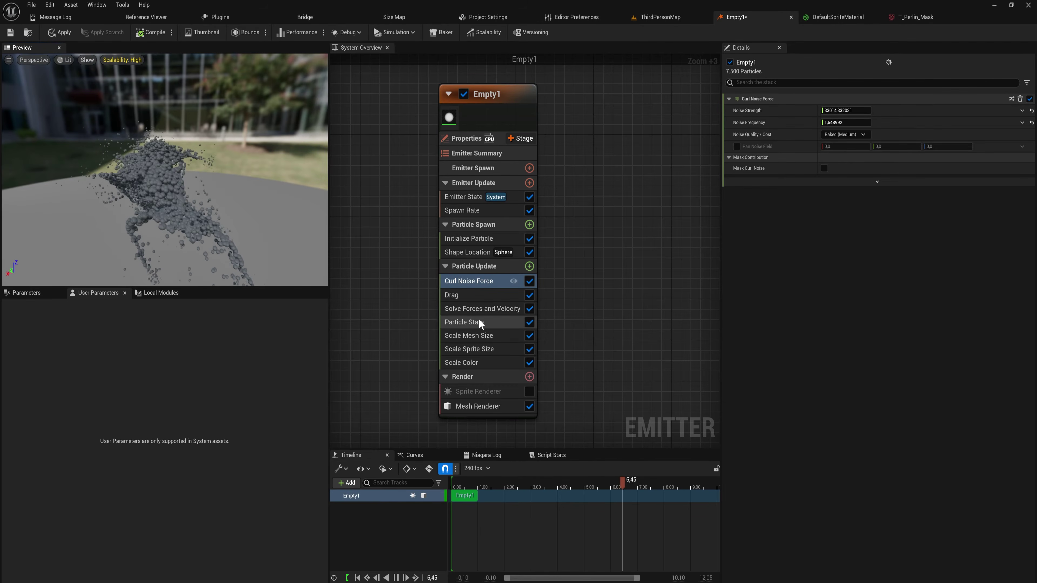
- Add a Gravity Force module to Particle Update and check its effect in the preview
click(529, 266)
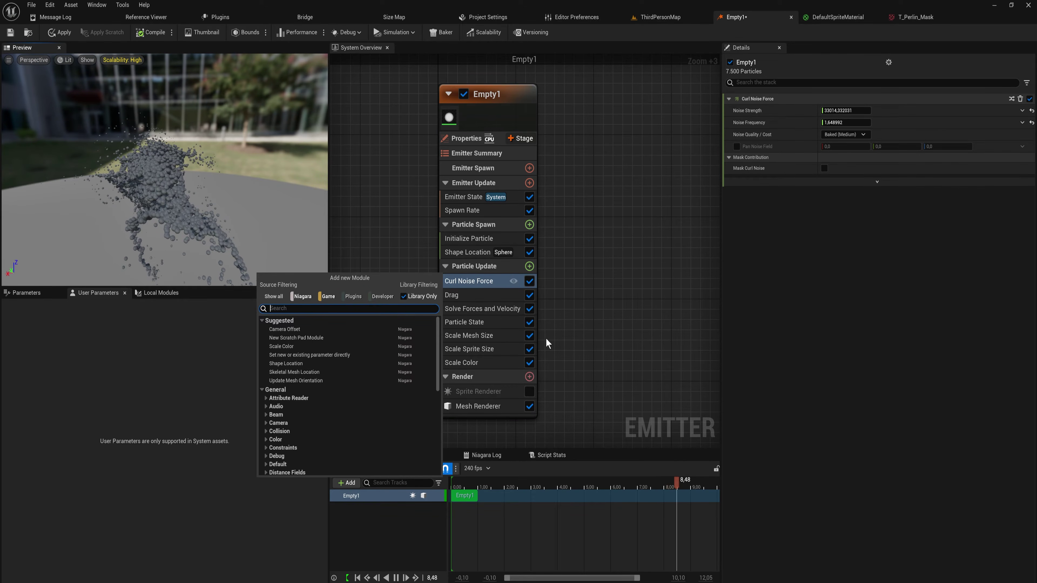
text(gra)
key(Return)
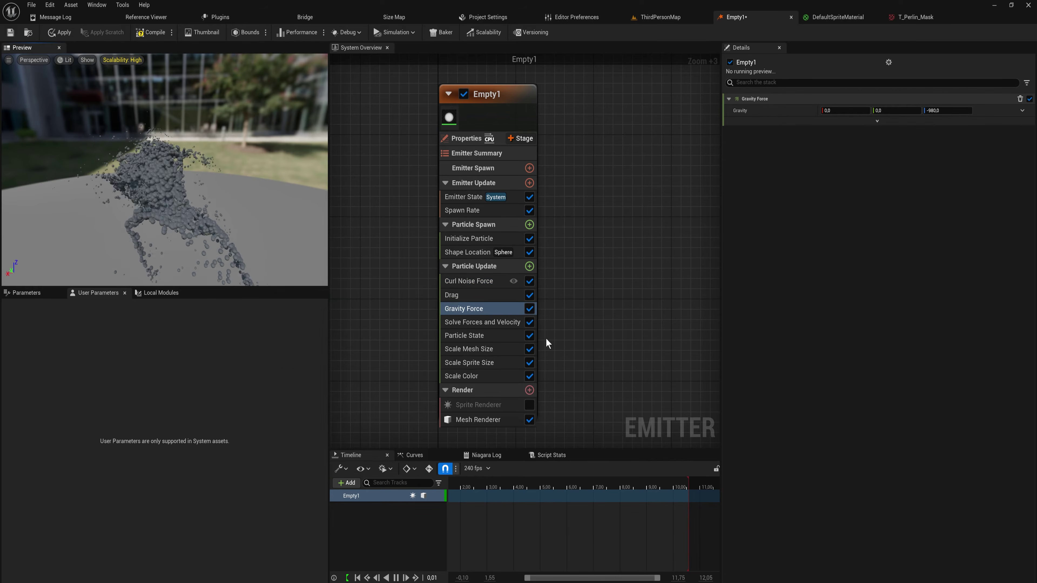
drag(176, 207, 286, 207)
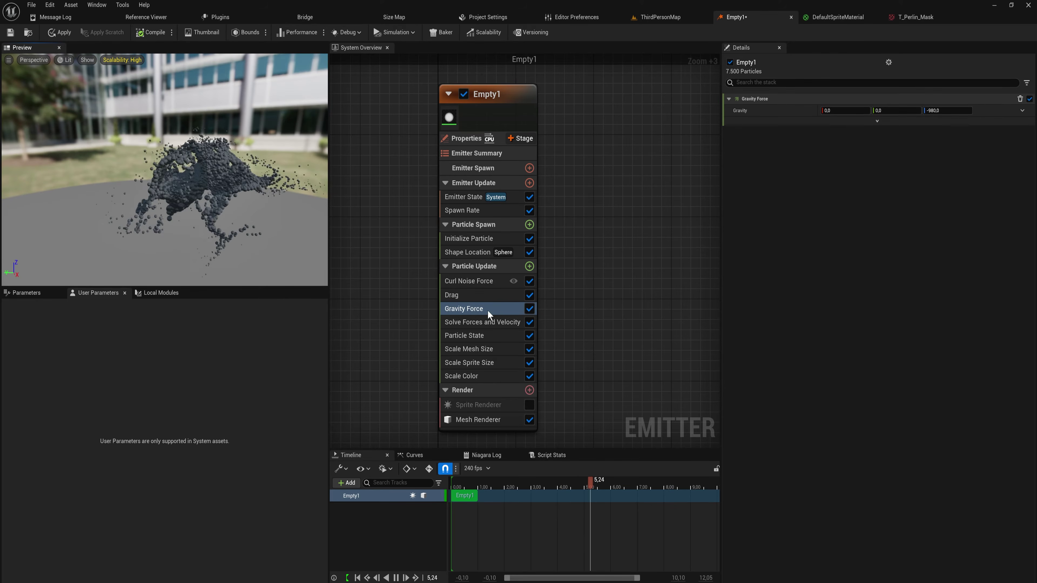
- Set the Drag module's drag value to 25 and check the particle cloud in the preview
click(472, 282)
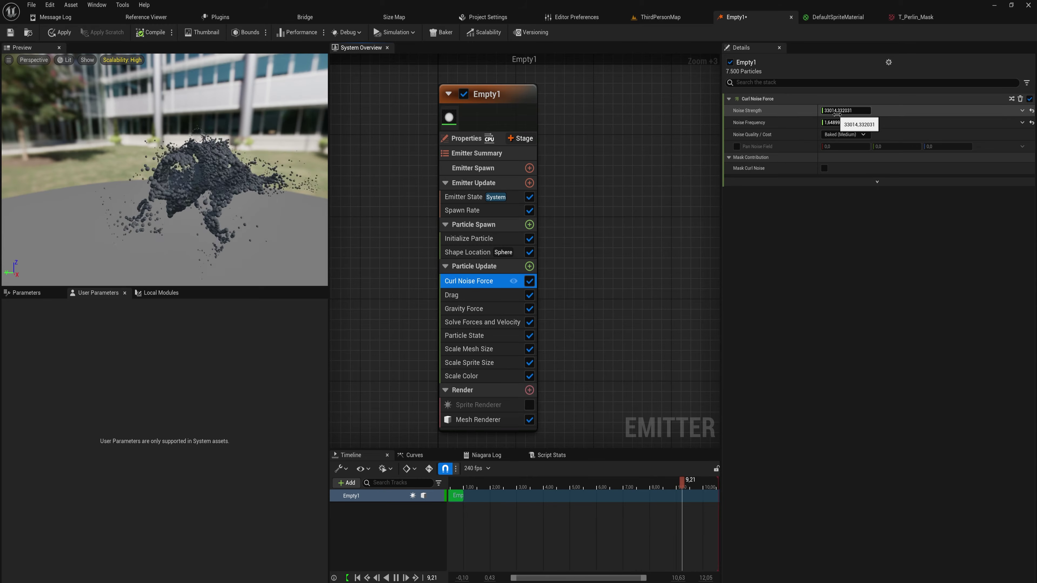
click(457, 296)
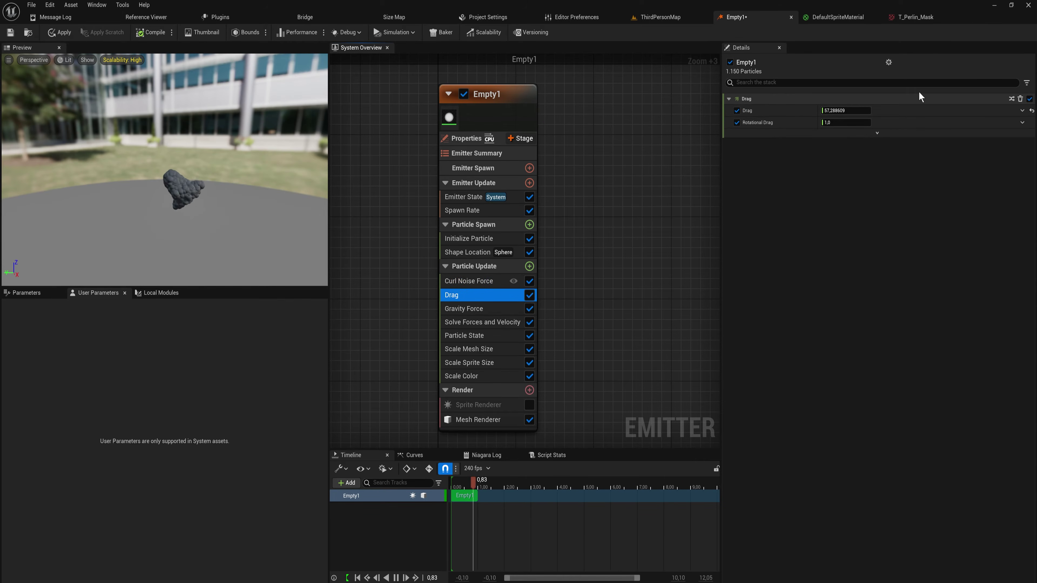
click(846, 109)
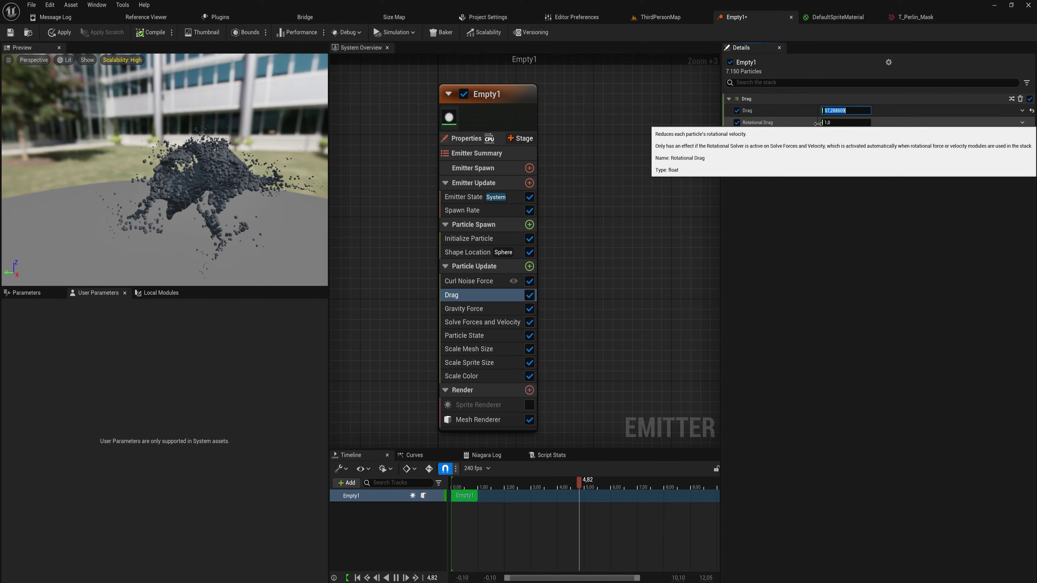
text(25,0)
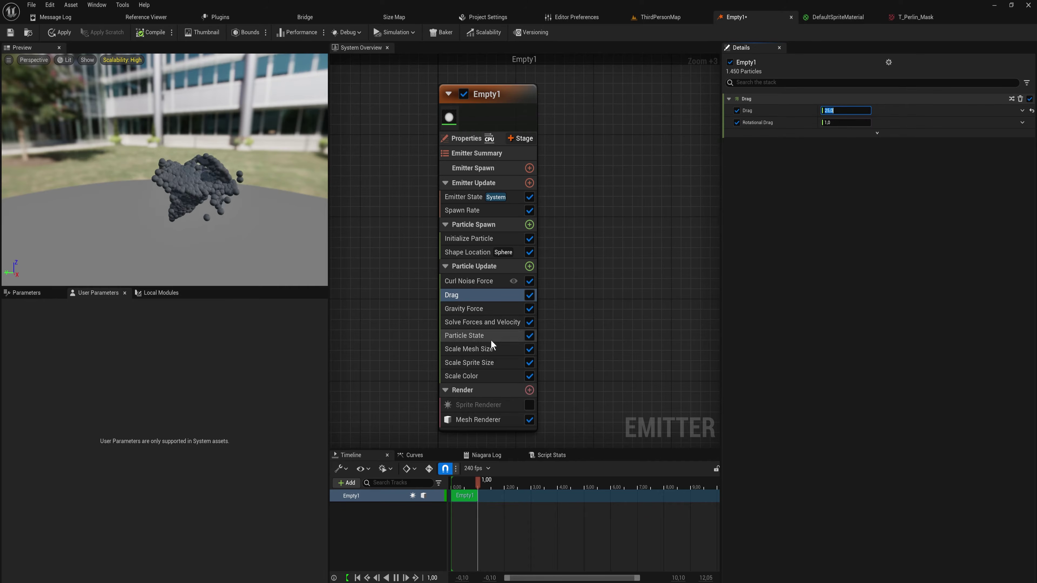
mouse_move(257, 178)
mouse_down()
mouse_move(218, 184)
mouse_move(256, 183)
mouse_up()
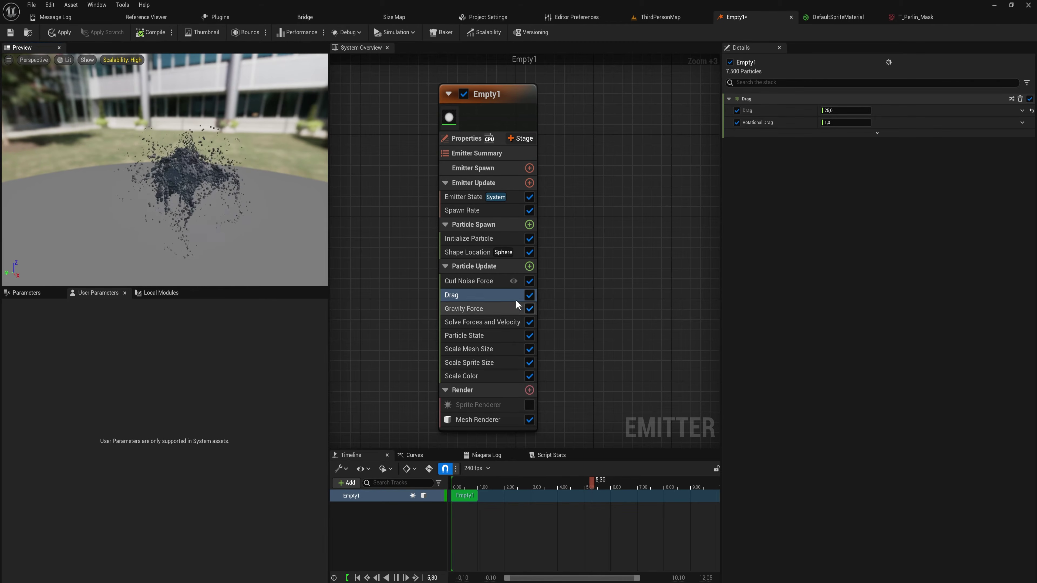
- Set the Curl Noise Force strength to 15000 and view the resulting particle motion
click(473, 281)
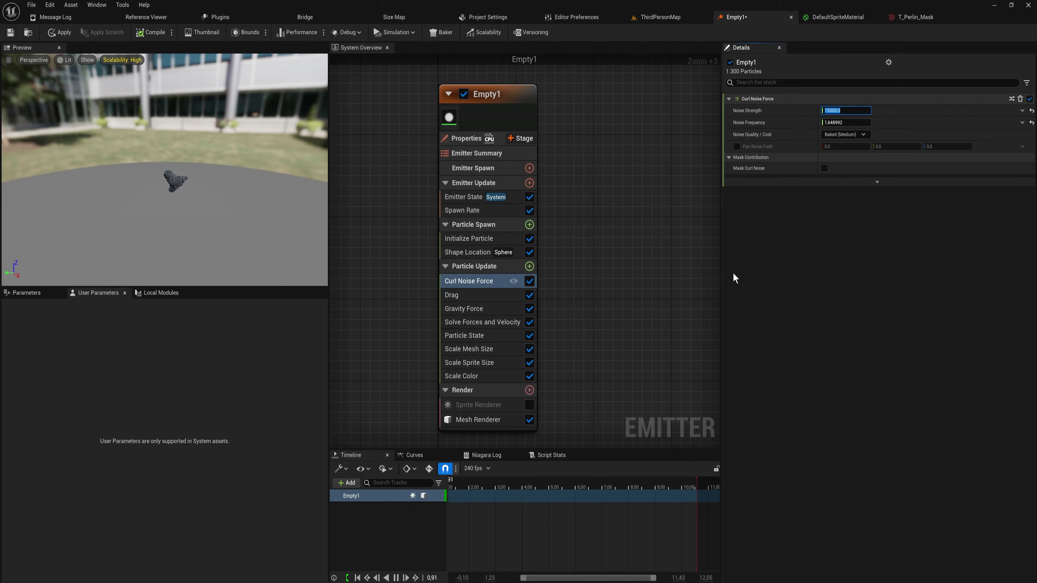
drag(169, 271, 148, 263)
drag(214, 187, 212, 186)
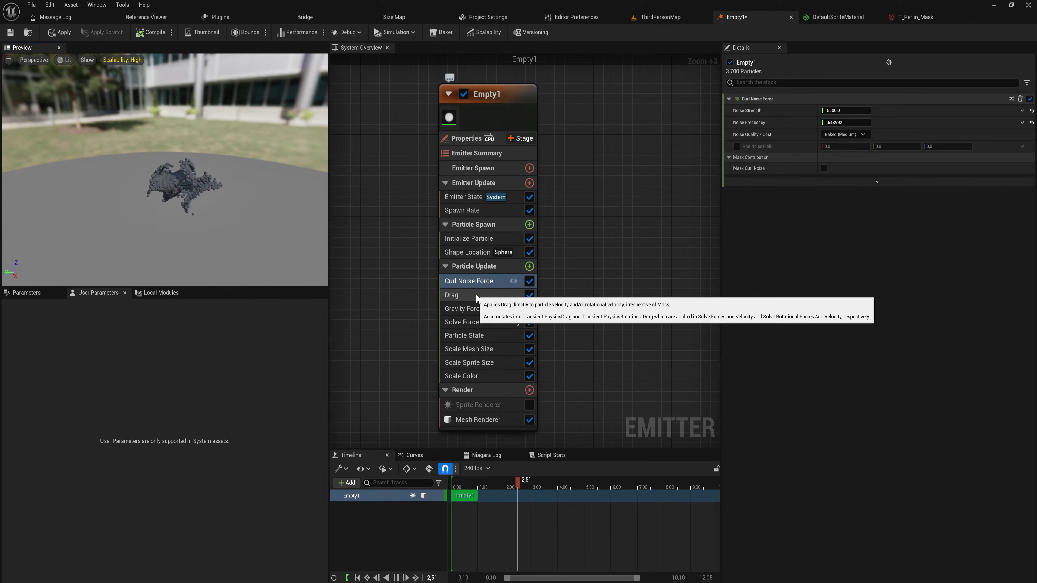
- Set the Curl Noise Force strength to 5000
click(845, 111)
text(5)
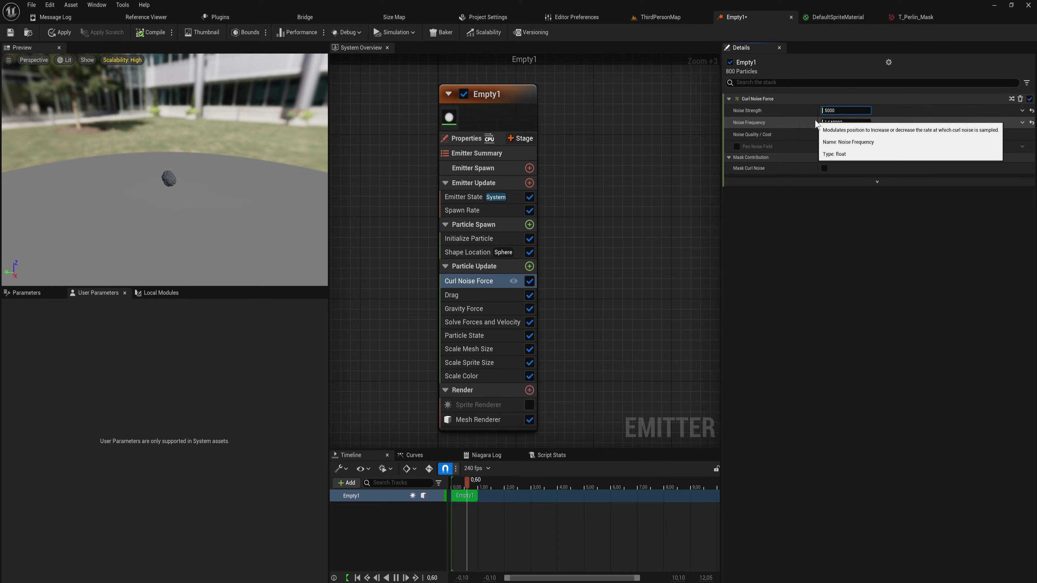
key(Return)
- Set the Drag module's drag value to 8 and inspect the particles from different angles
click(461, 295)
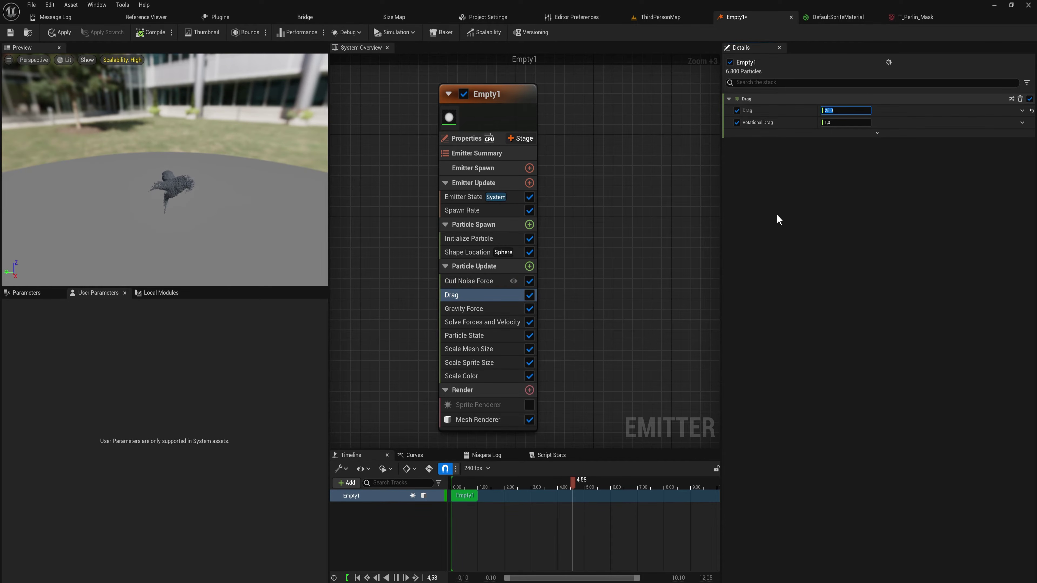
text(8)
key(Return)
drag(180, 184, 147, 157)
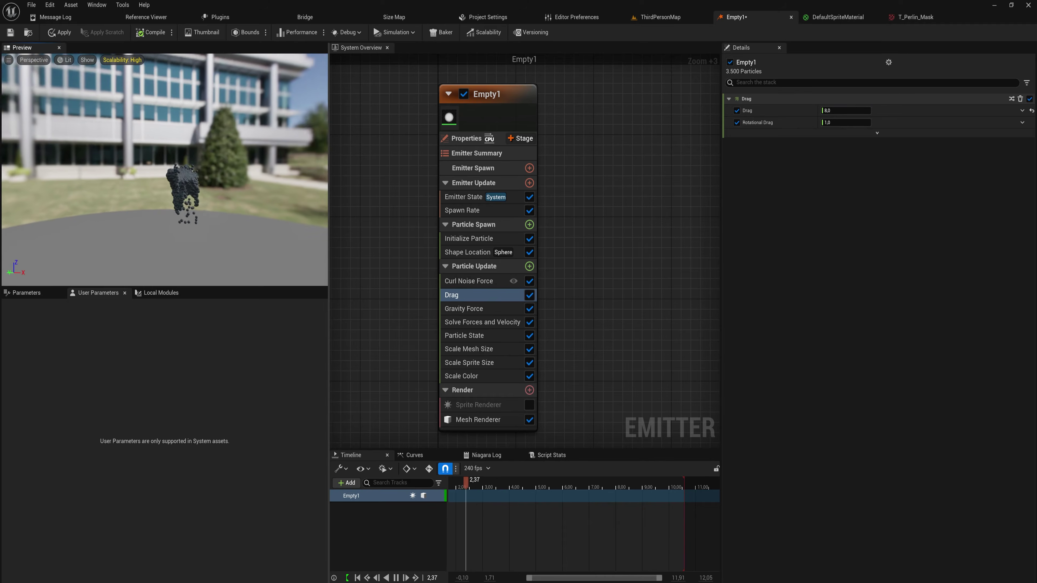
drag(222, 200, 139, 217)
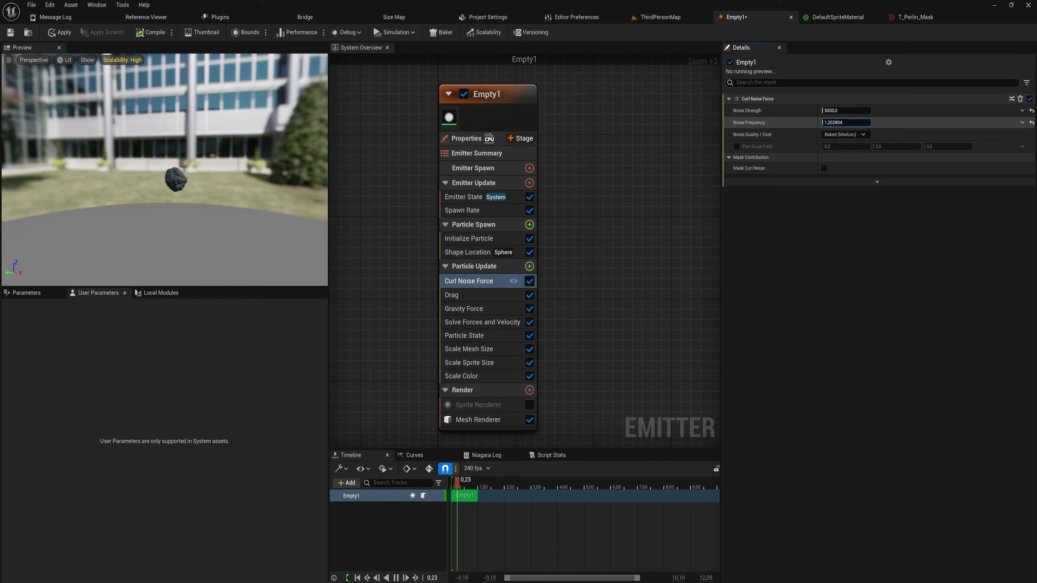
- Lower the Curl Noise Force frequency to about 1.2 and inspect the particle shape in the preview
drag(846, 123, 843, 123)
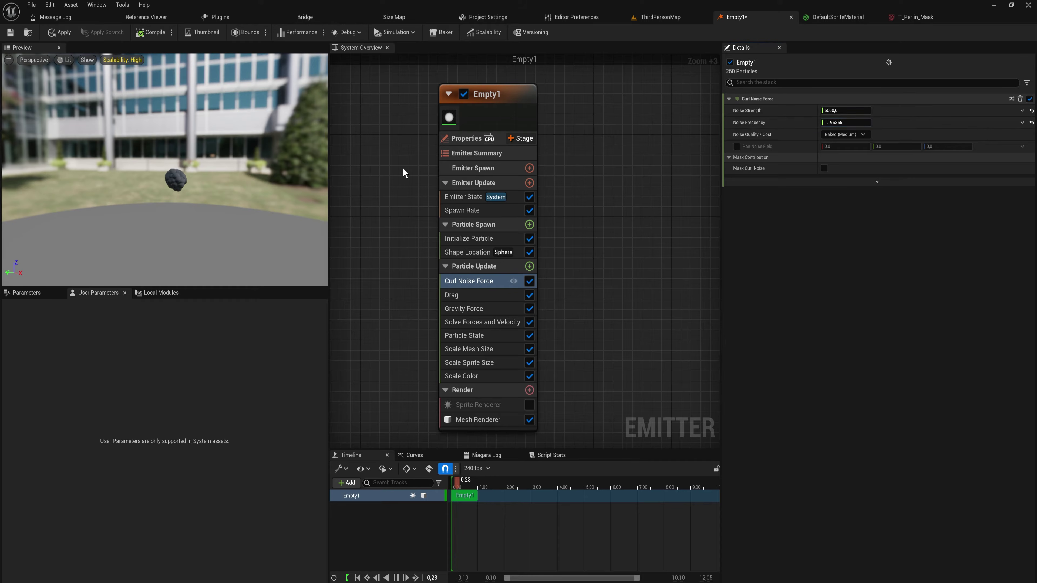
drag(199, 185, 128, 169)
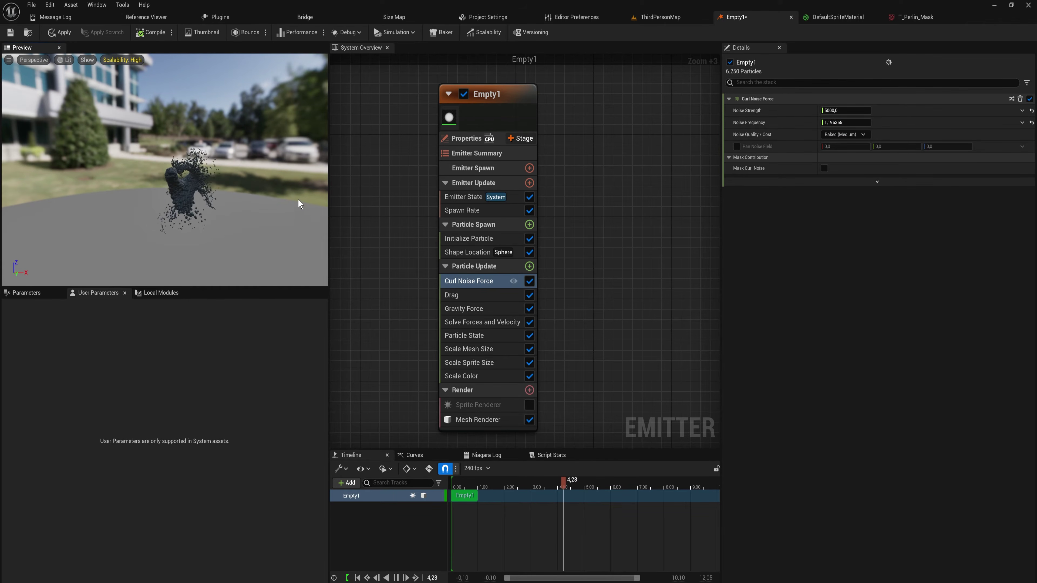
drag(298, 199, 151, 190)
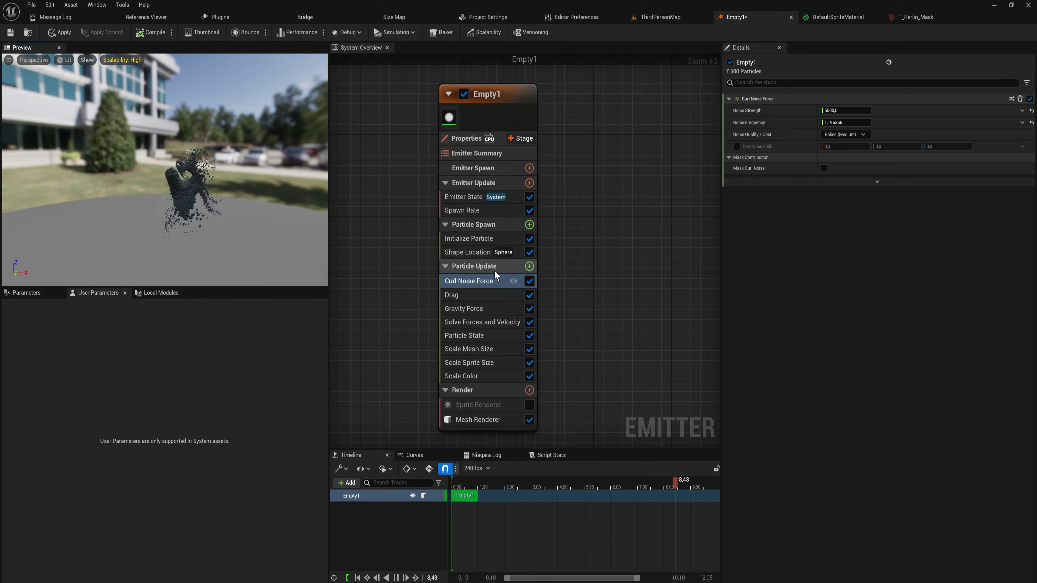
- Set the particle lifetime in Initialize Particle to 10
click(483, 252)
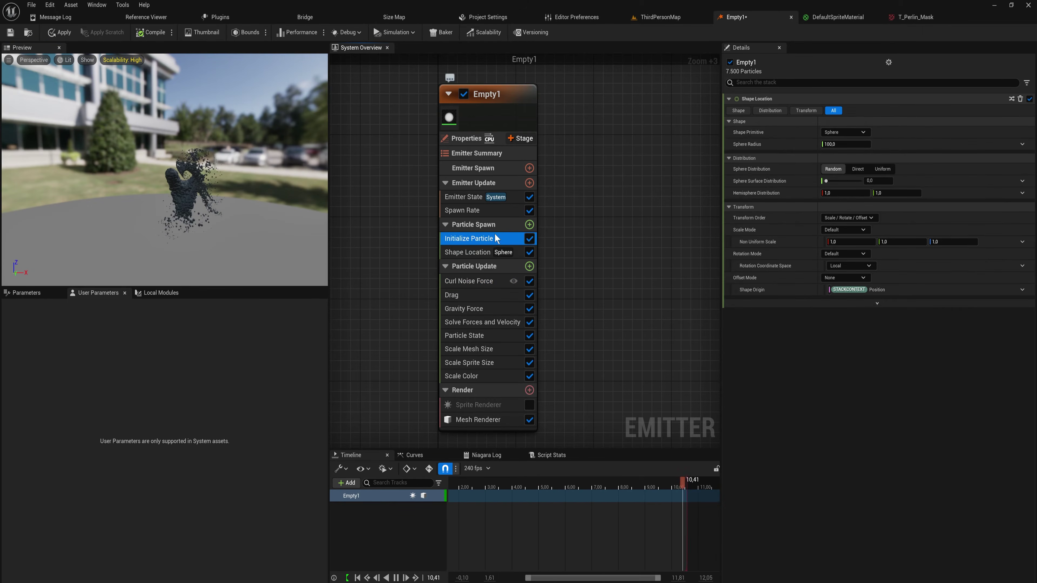
click(469, 238)
text(10,0)
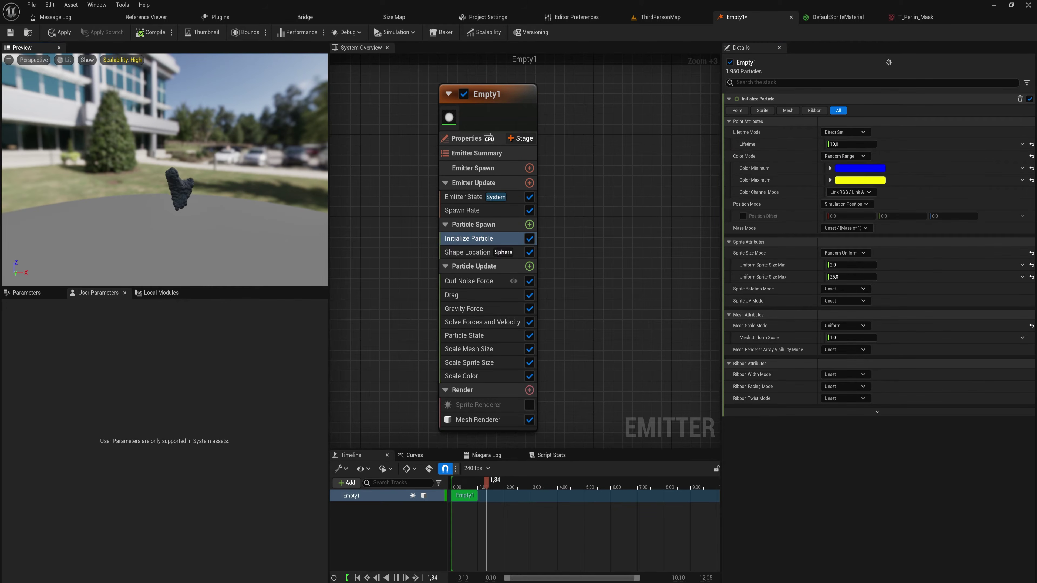
- Inspect the particles in the preview and review the emitter's Properties, Initialize Particle and Spawn Rate settings
drag(229, 172, 4, 187)
drag(164, 180, 222, 227)
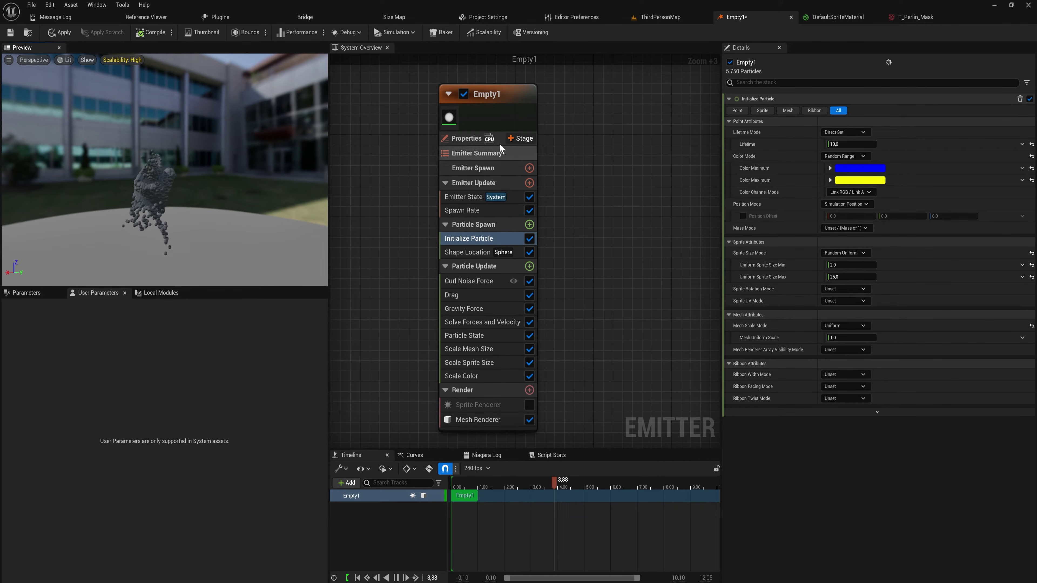
click(470, 140)
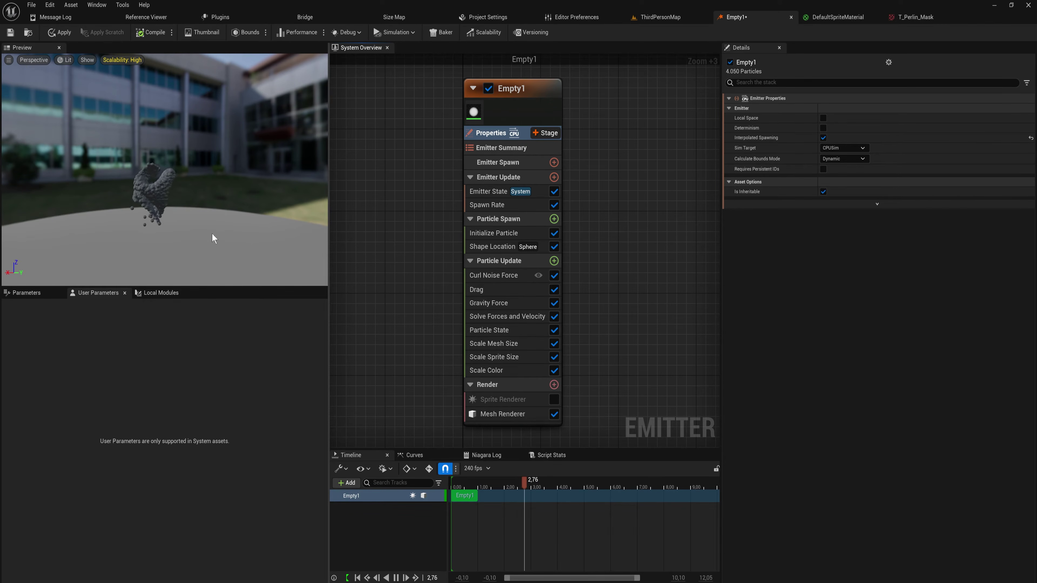
click(519, 233)
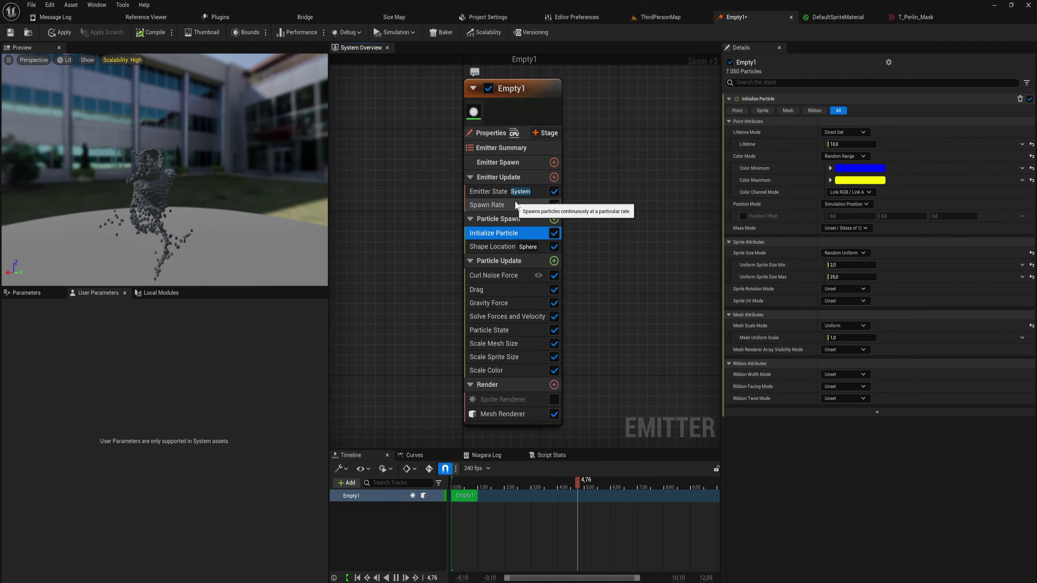
click(516, 204)
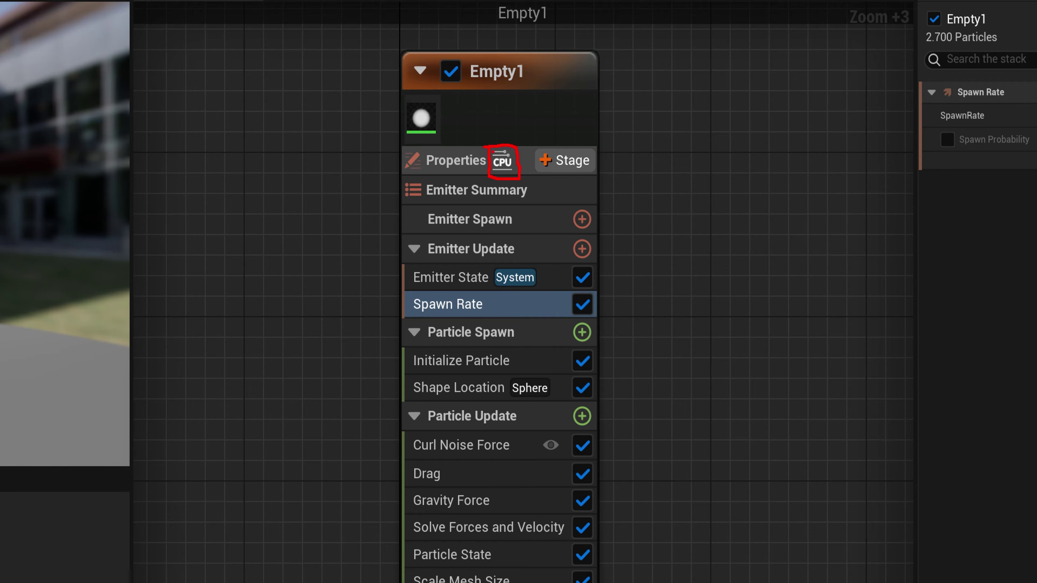
- Set the emitter's Sim Target to GPUCompute Sim in Emitter Properties and inspect the particles in the preview
click(503, 160)
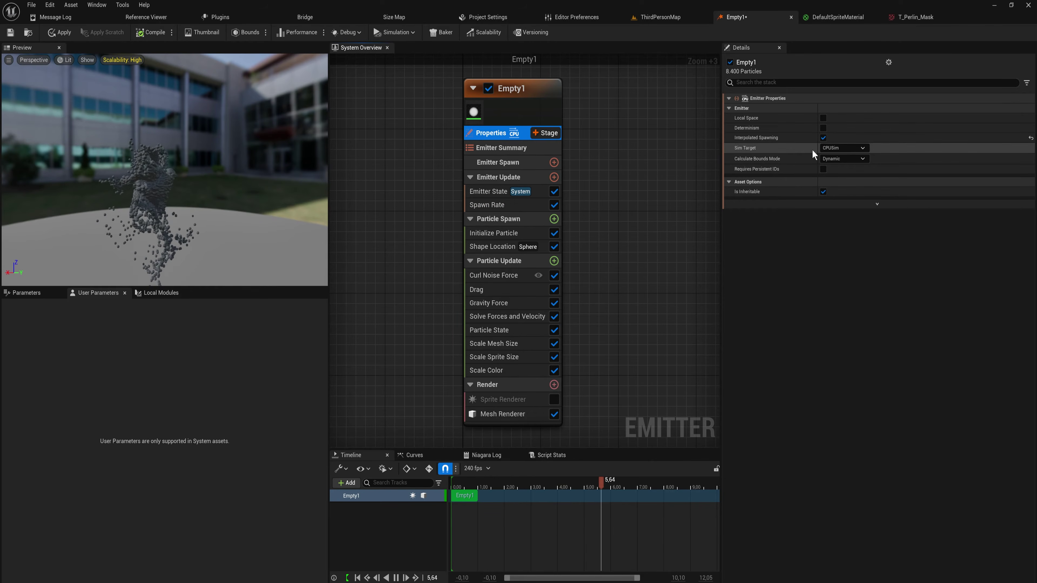
click(836, 148)
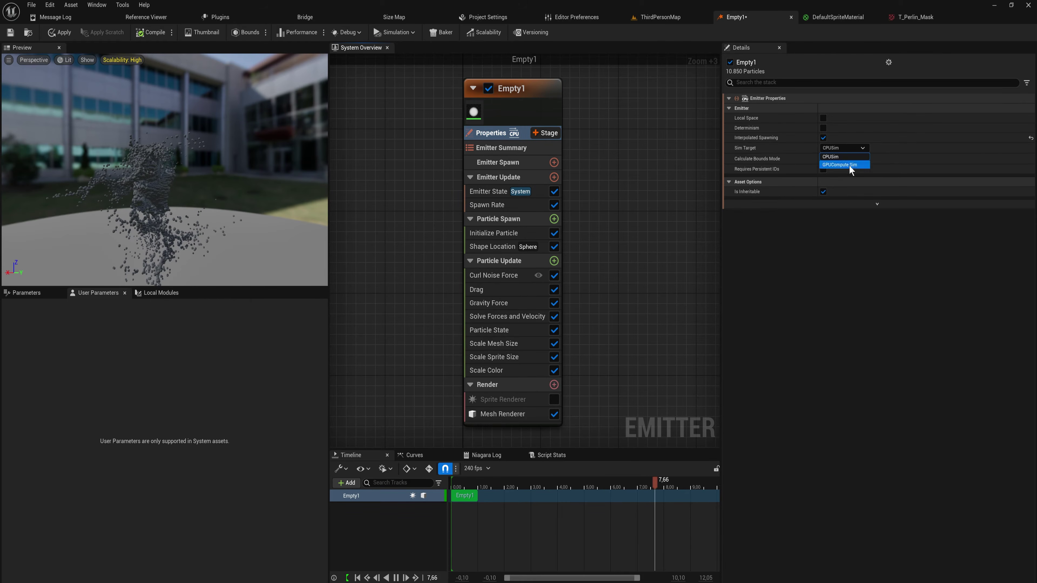
click(842, 162)
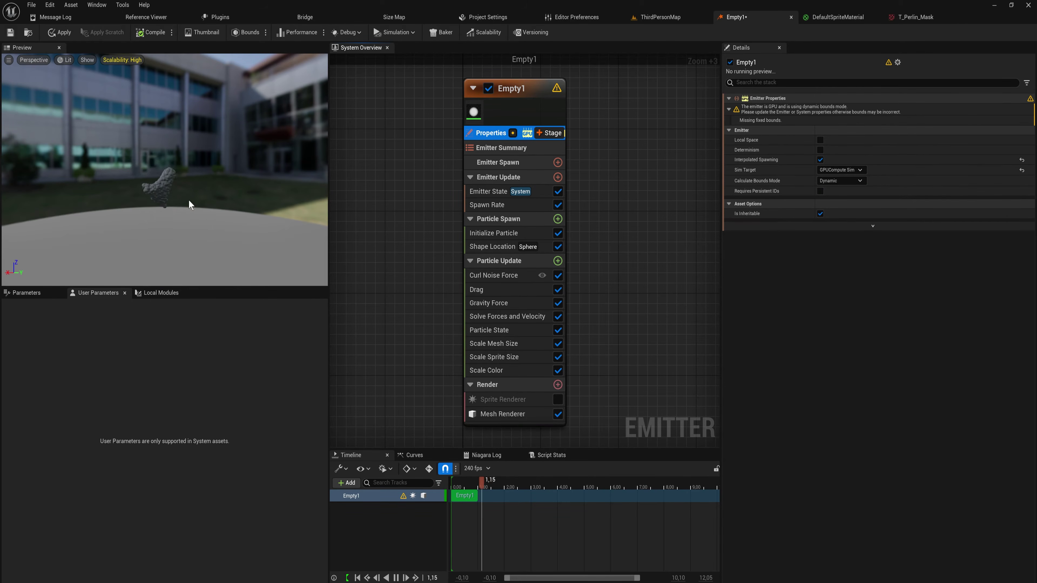
drag(188, 204, 189, 200)
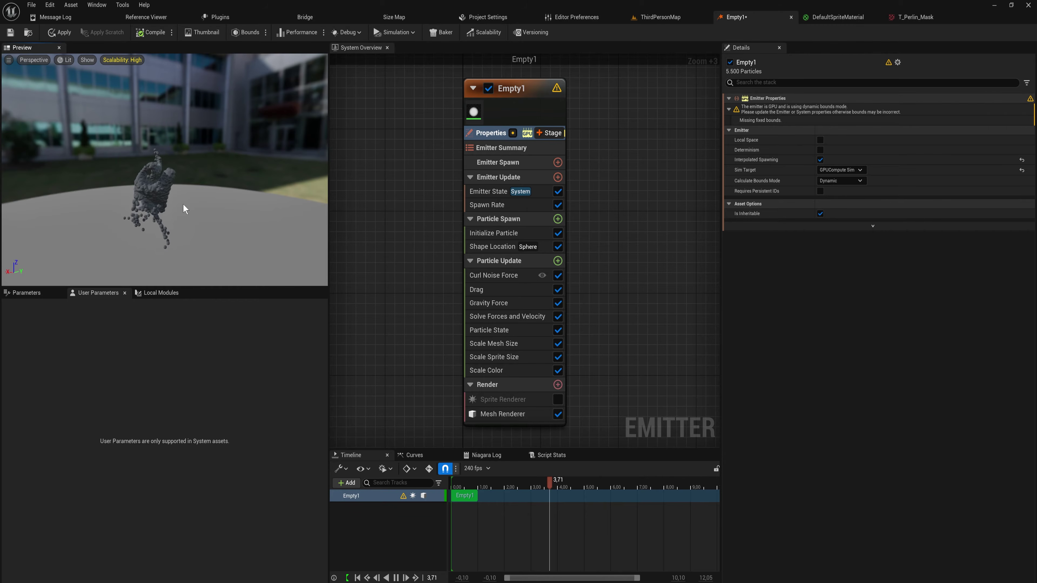
drag(183, 205, 249, 187)
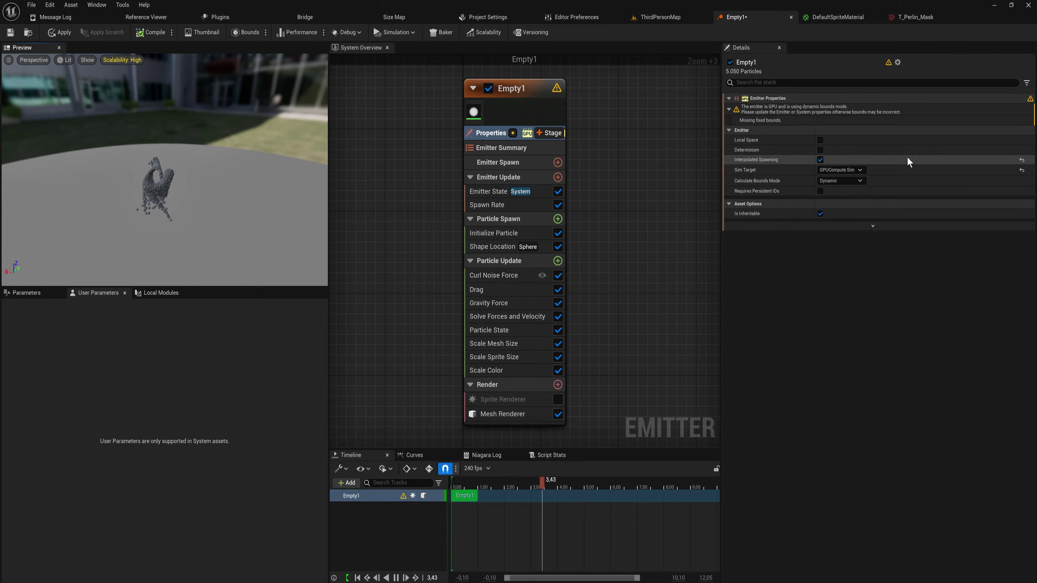
- Create a Niagara System from the Empty1 emitter asset in the Characters folder of the ThirdPersonMap project
click(667, 20)
key(ctrl+space)
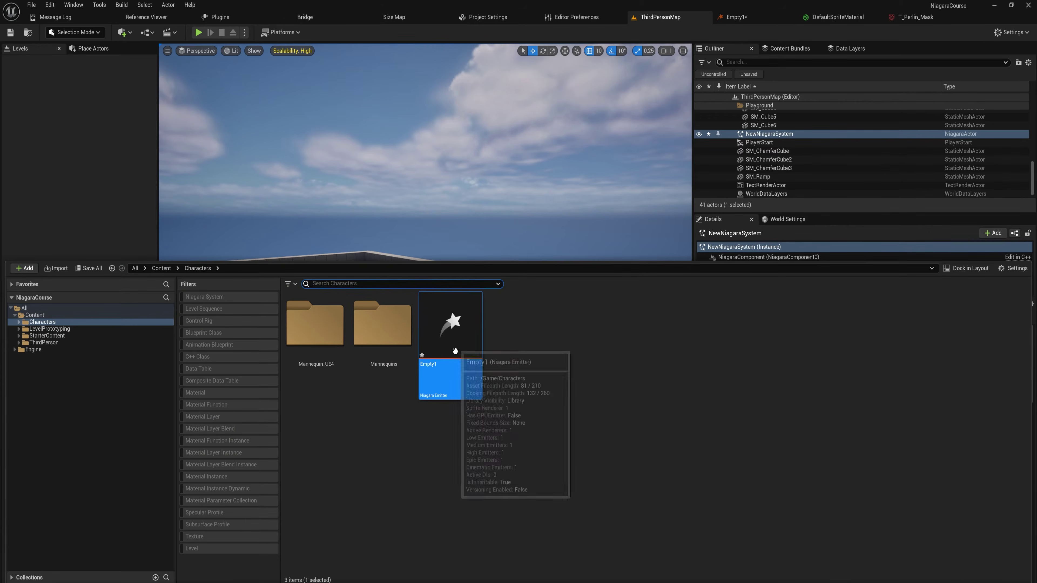
right_click(456, 351)
key(Escape)
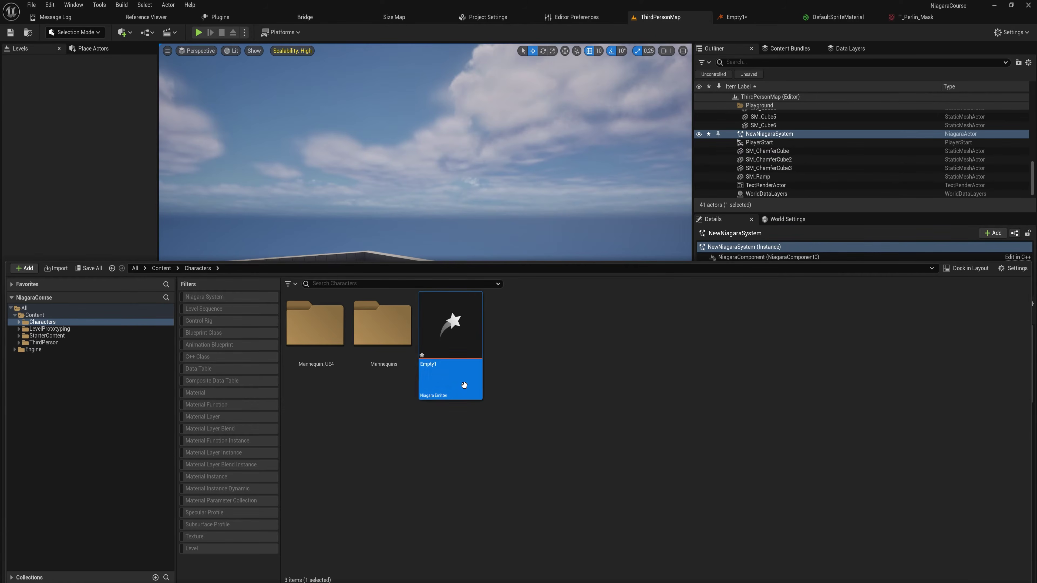
right_click(456, 351)
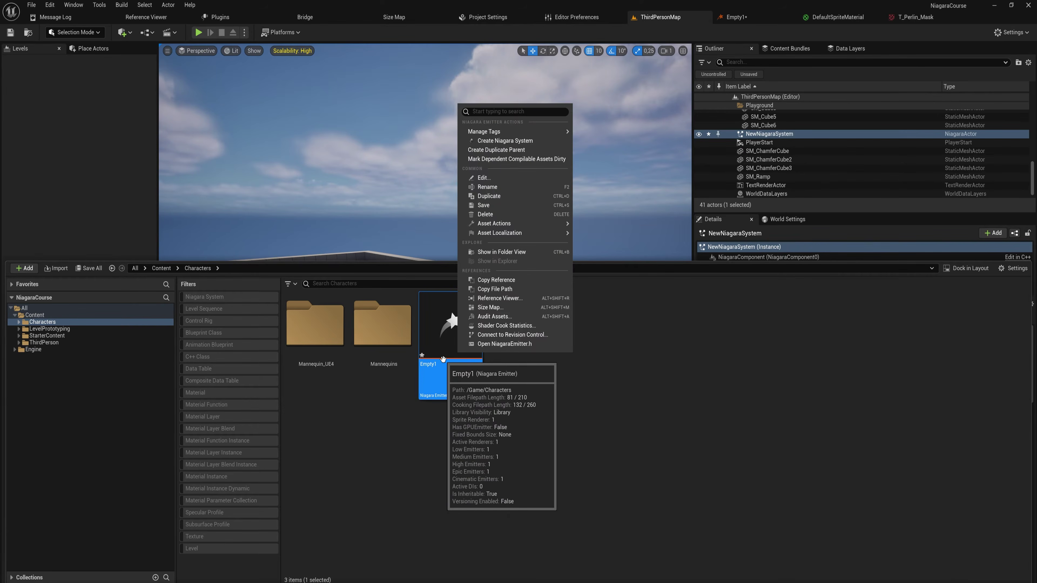
click(512, 141)
- Place Empty1_System in the level above the walled floor and inspect its particles from different angles
drag(543, 271, 426, 262)
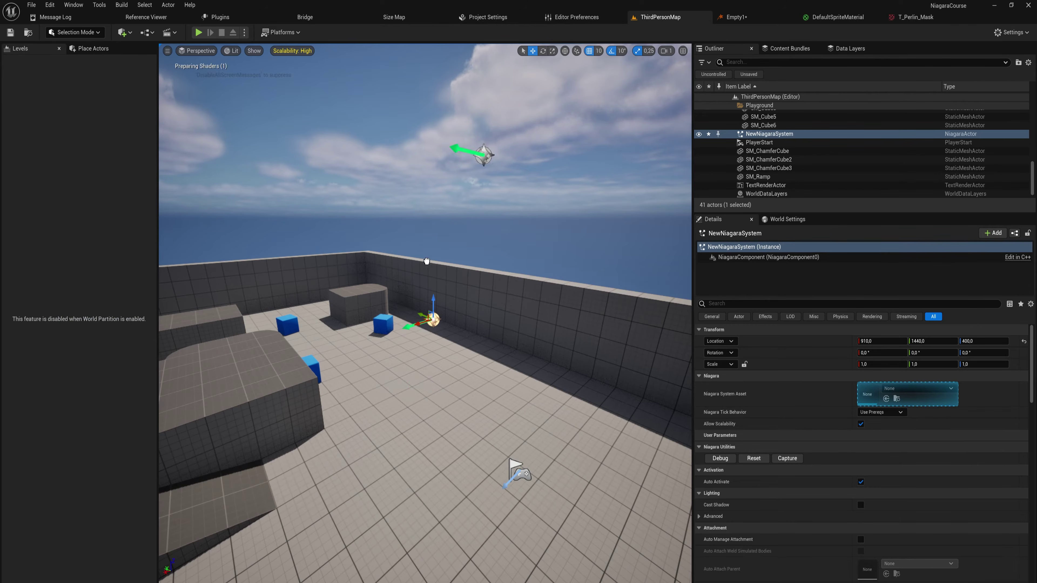
drag(438, 363, 433, 373)
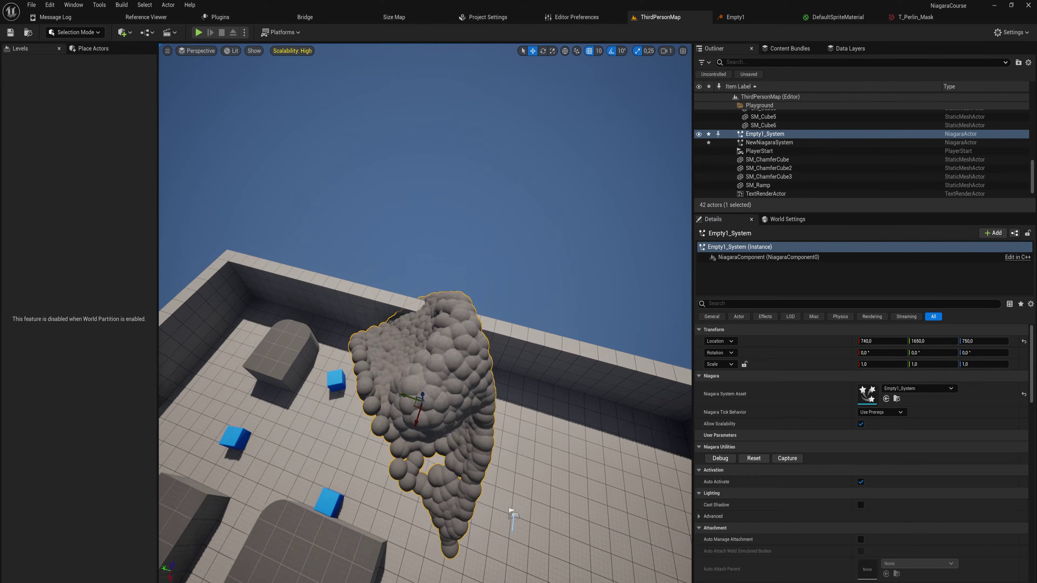
right_drag(424, 311, 425, 311)
right_drag(632, 456, 632, 456)
right_drag(423, 353, 426, 377)
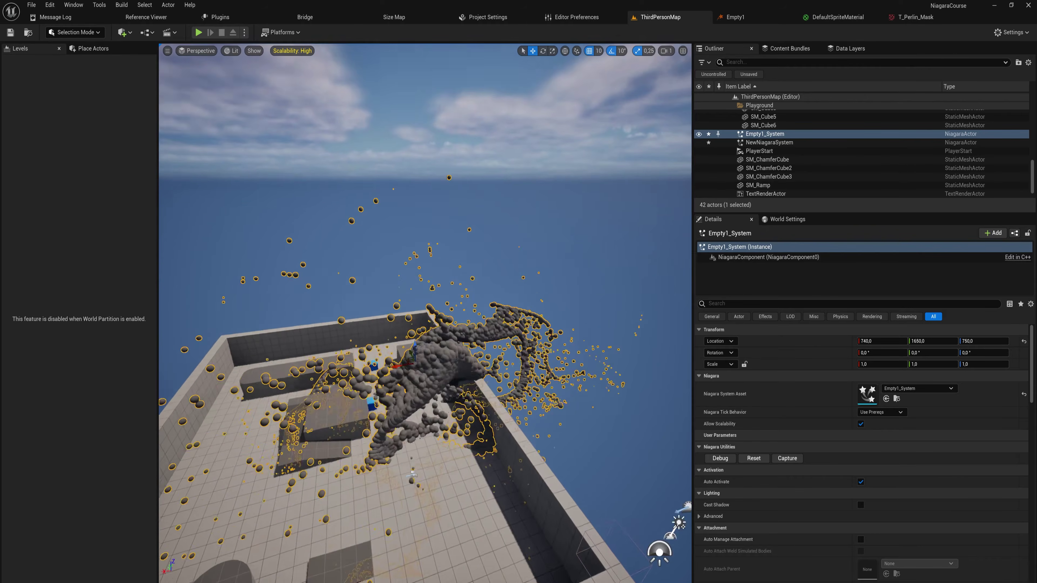
right_drag(412, 473, 553, 470)
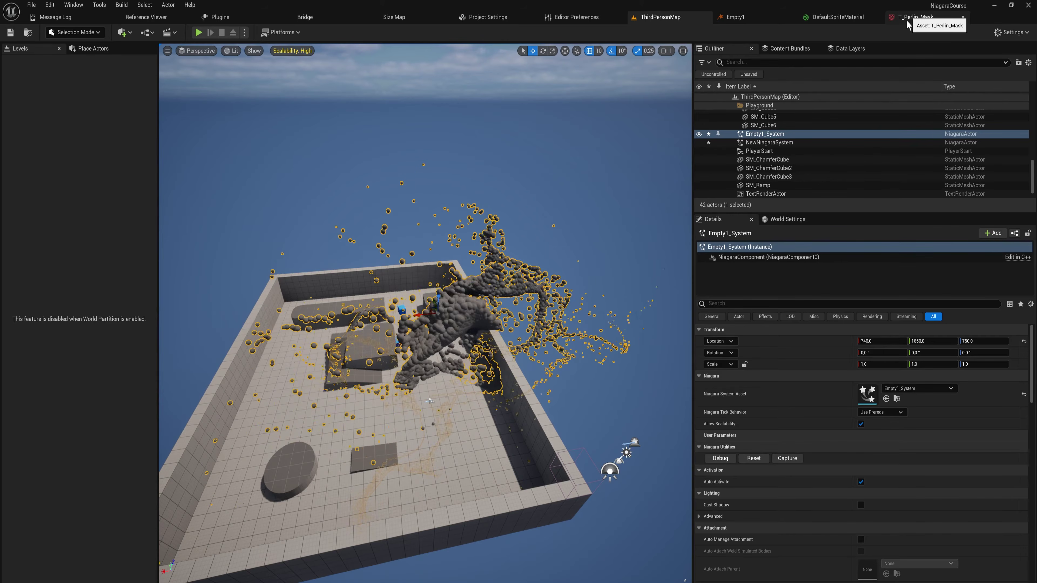
- Set the Empty1 emitter's Calculate Bounds Mode to Fixed and show the Fixed Bounds values
click(756, 19)
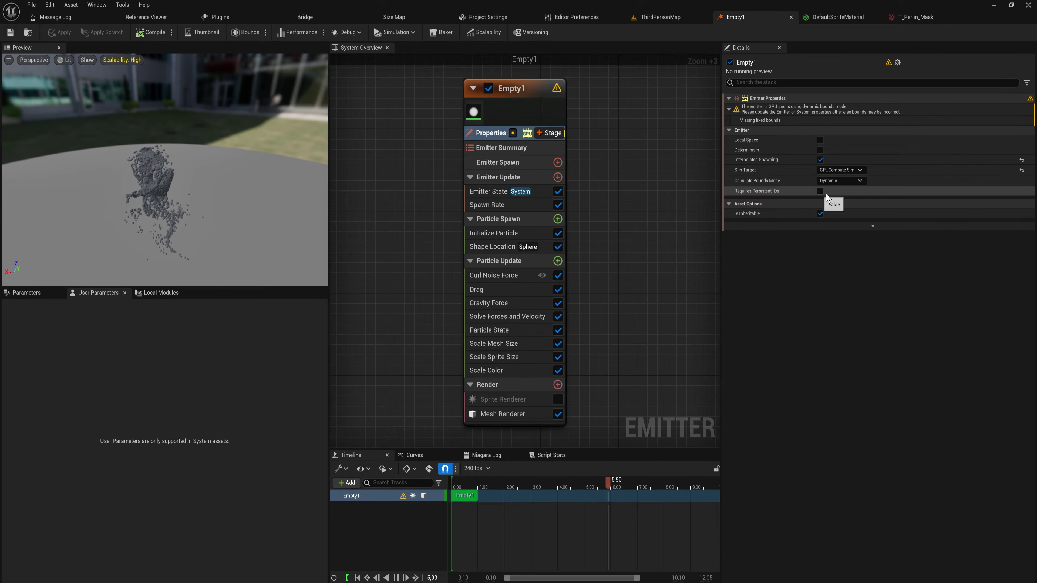
click(836, 181)
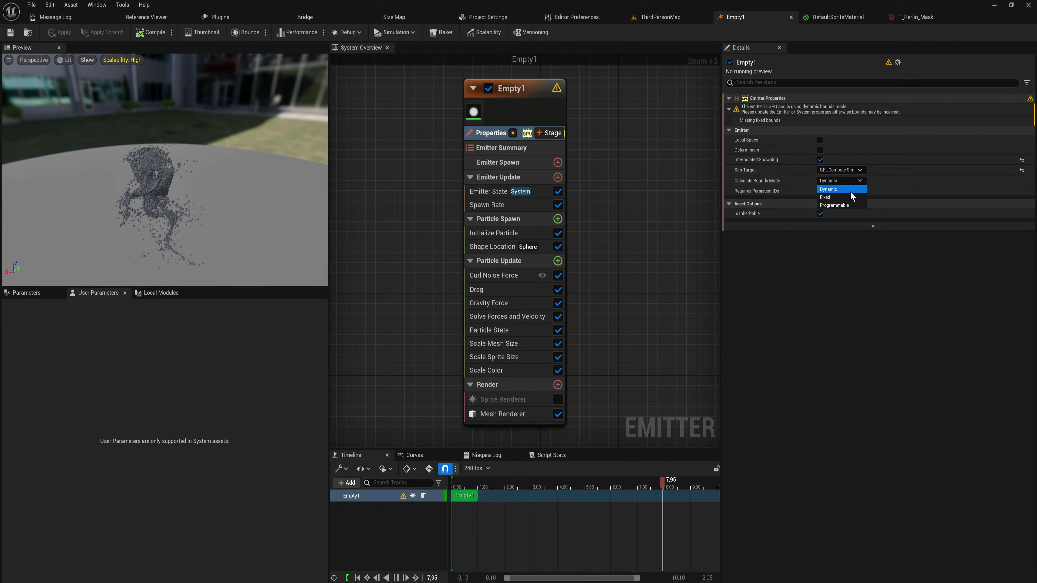
click(832, 197)
click(730, 169)
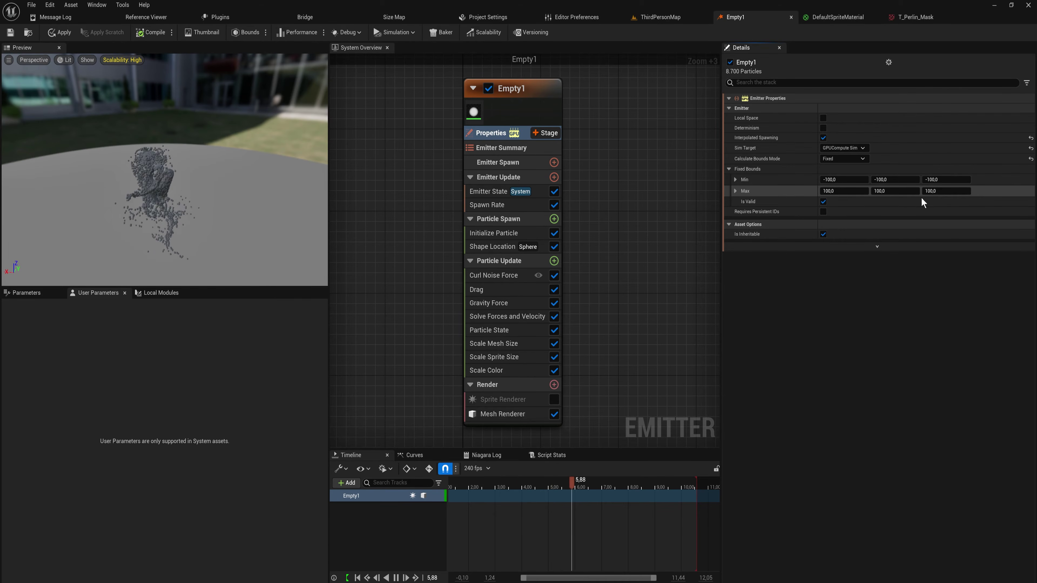
- Set the Fixed Bounds to -1000 for Min and 1000 for Max on all three axes
click(843, 180)
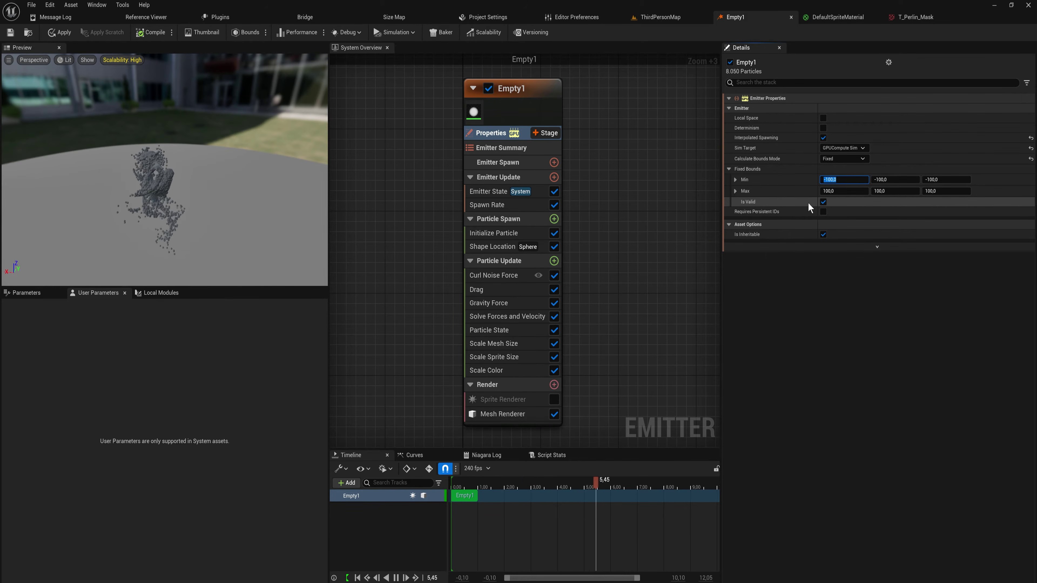
key(Right)
key(Left)
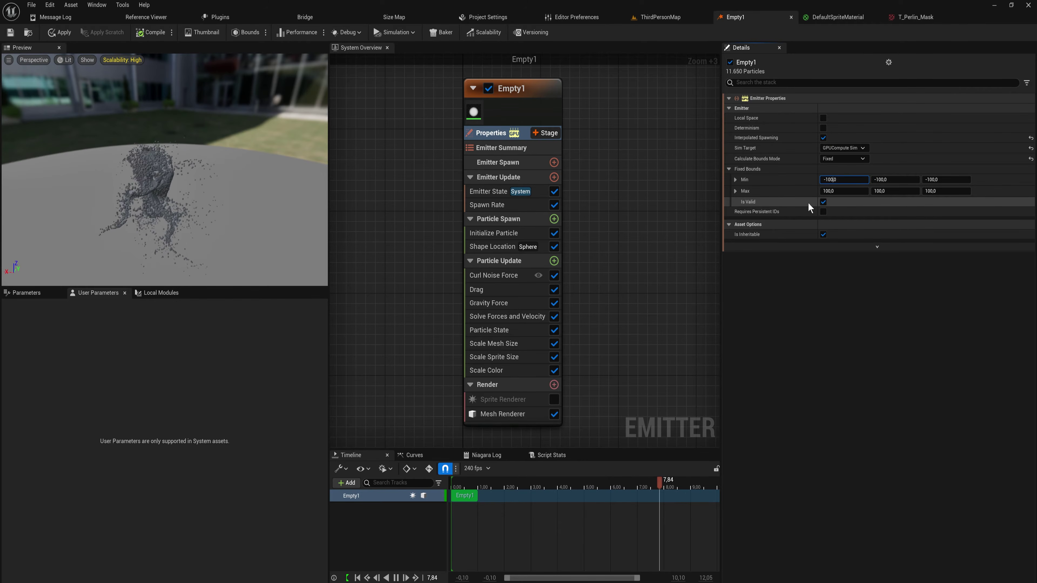
key(Tab)
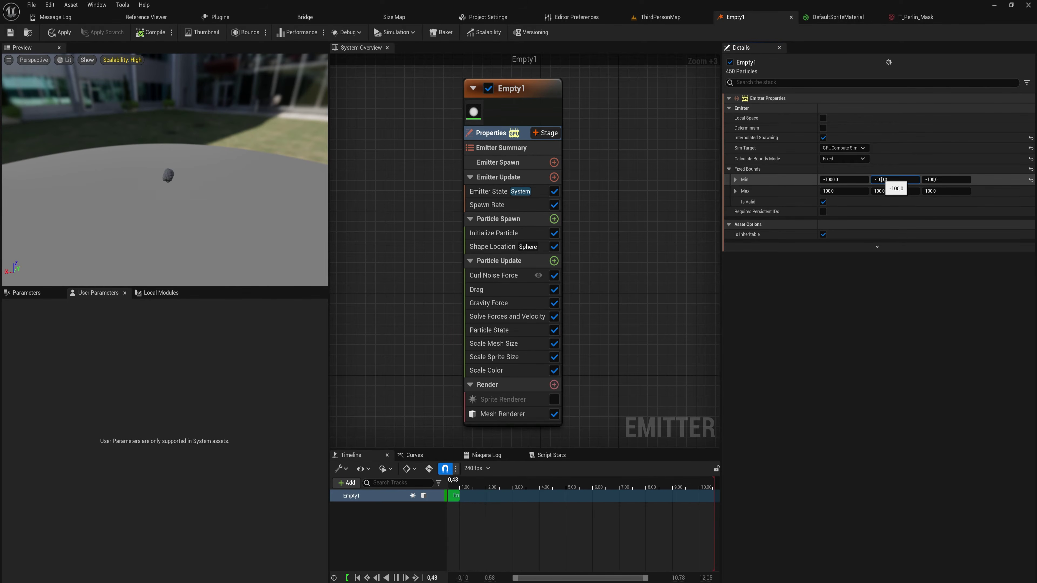
key(ctrl+a)
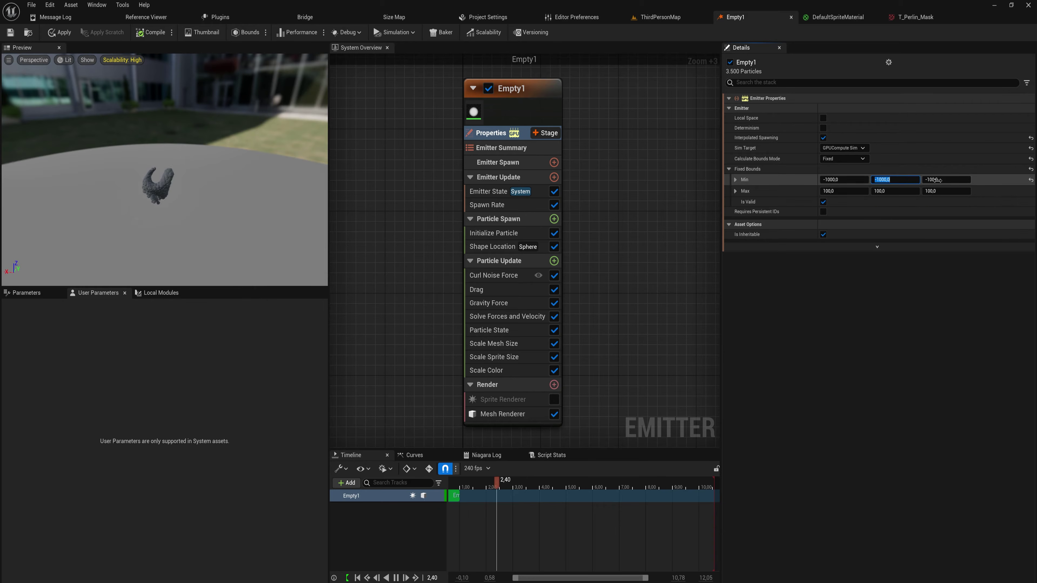
text(-1000,0)
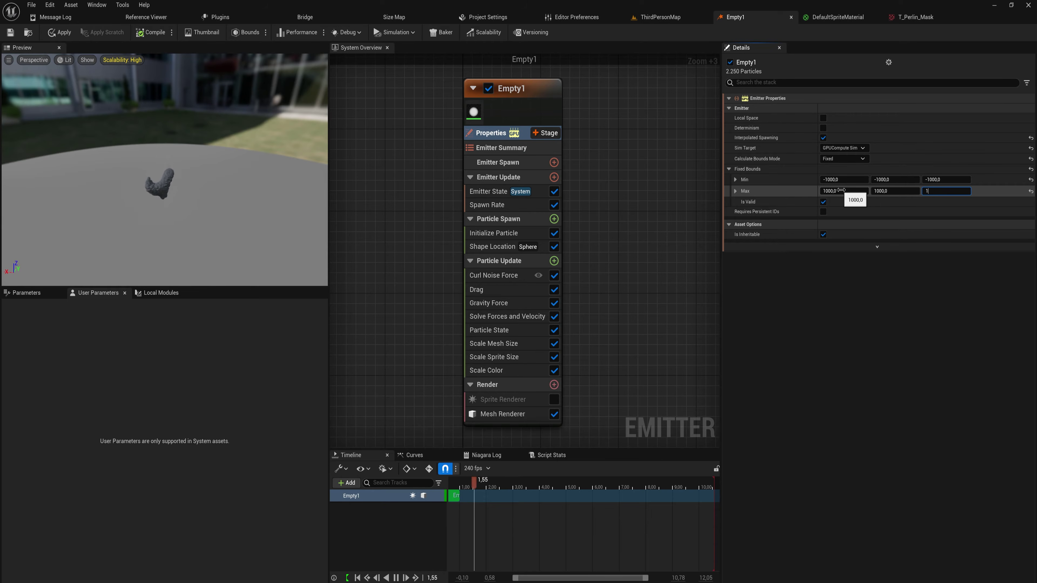
key(Return)
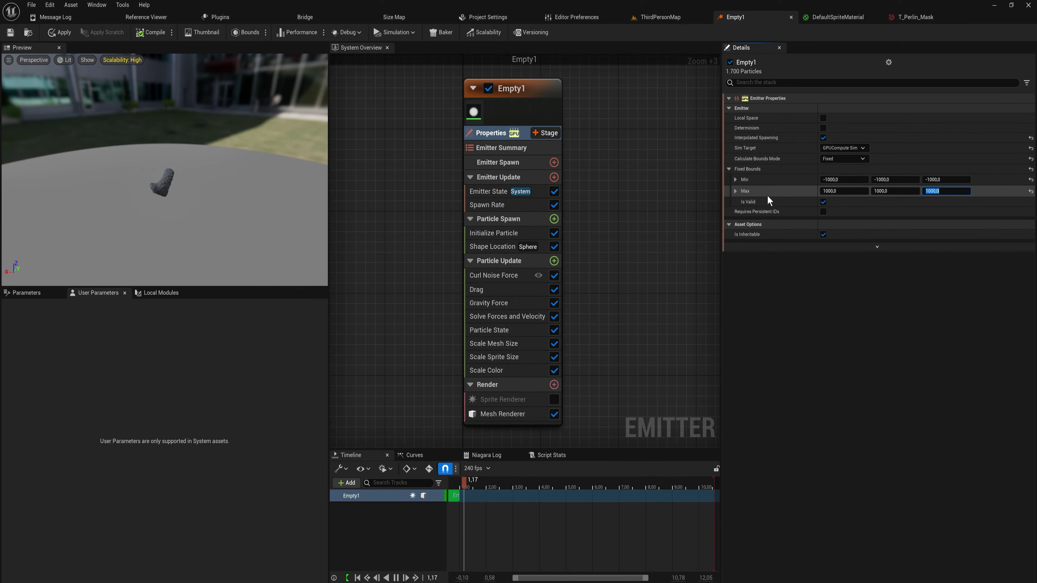
- Inspect Empty1_System in the ThirdPersonMap level from different angles with the fixed bounds applied
click(678, 18)
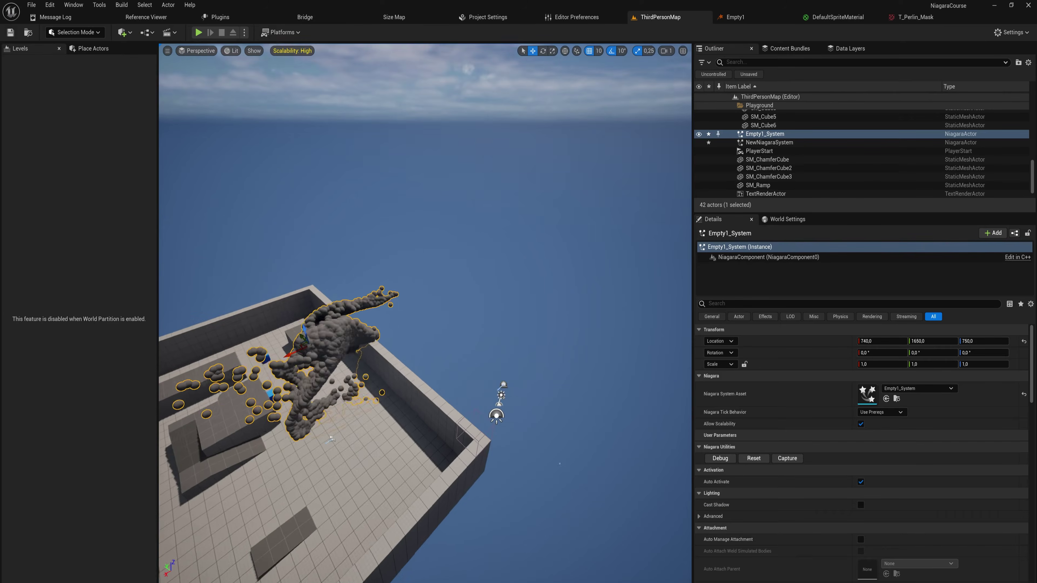
right_drag(280, 500, 349, 492)
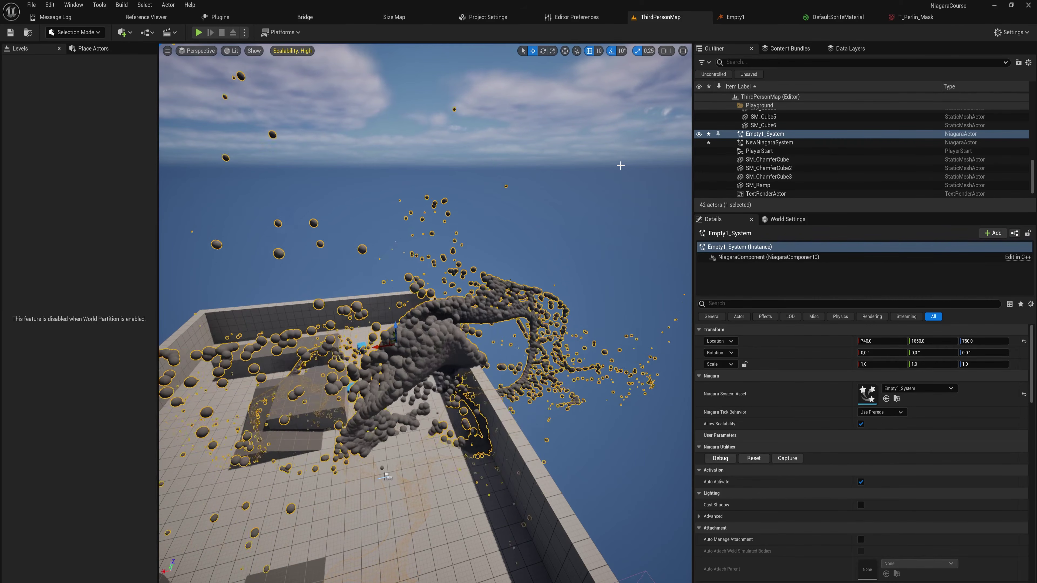
right_drag(604, 257, 618, 249)
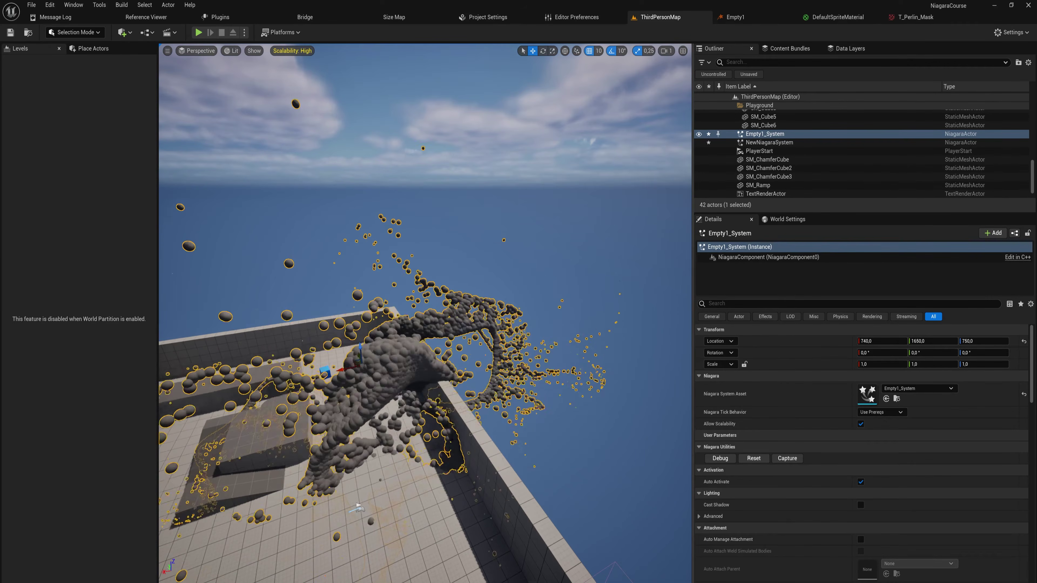
- Switch the Empty1 emitter back to the CPUSim Sim Target and the Dynamic Calculate Bounds Mode
click(734, 16)
click(843, 159)
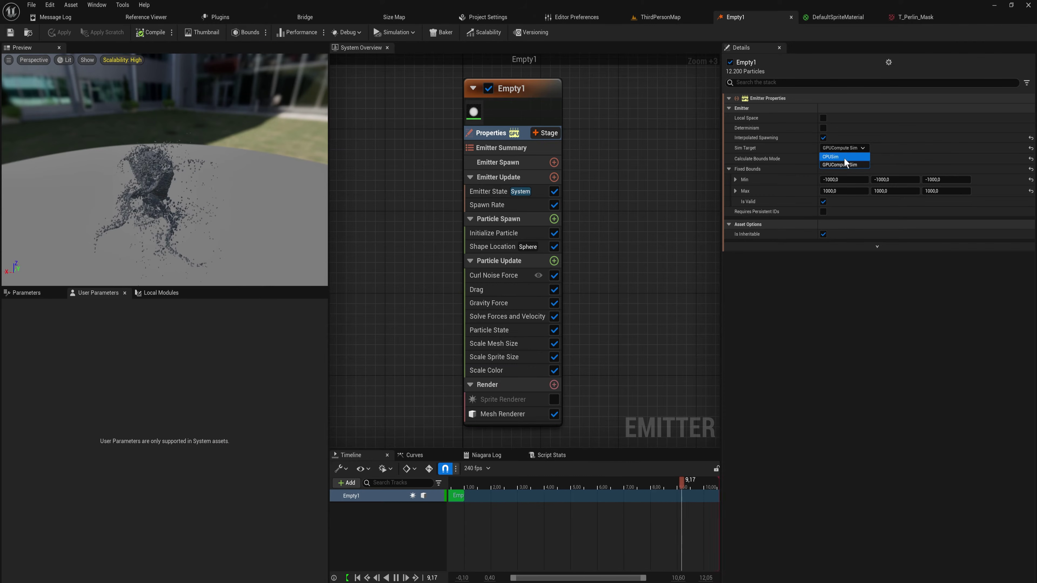
click(844, 157)
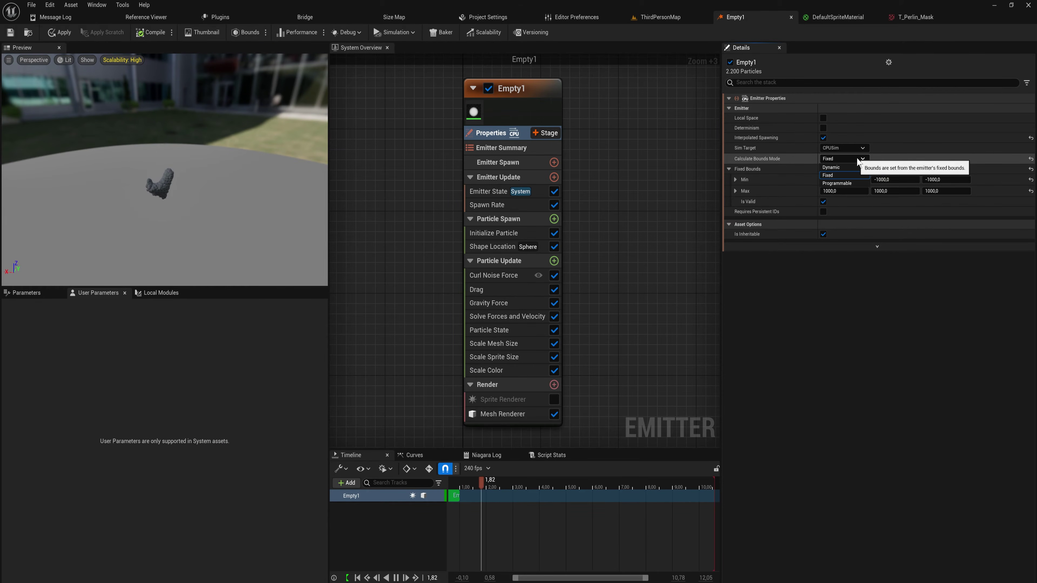
click(848, 167)
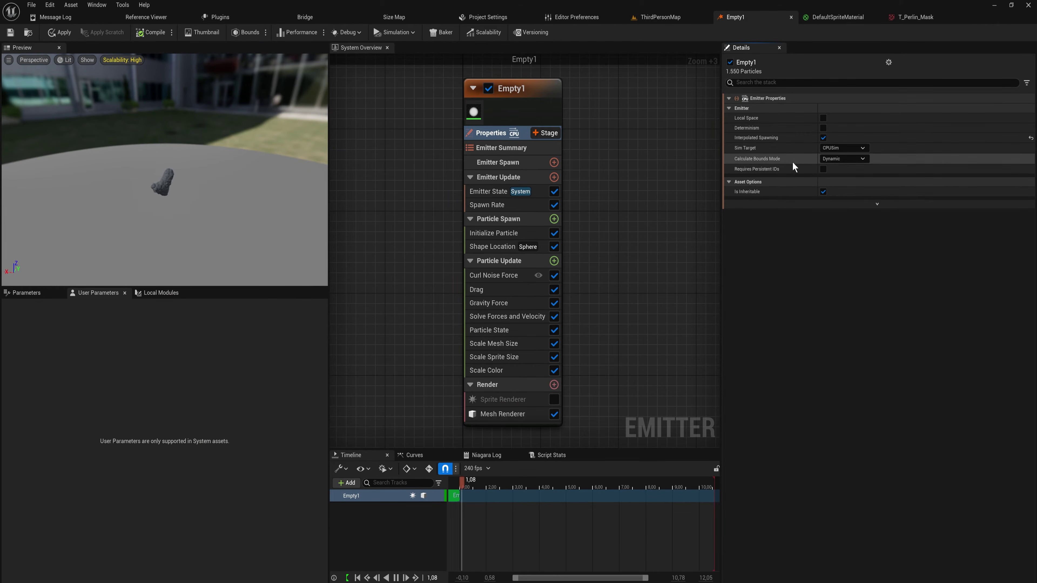
- Move Empty1_System along the X axis to 1420 in the level, inspect its particles, and return to the Empty1 emitter
click(660, 17)
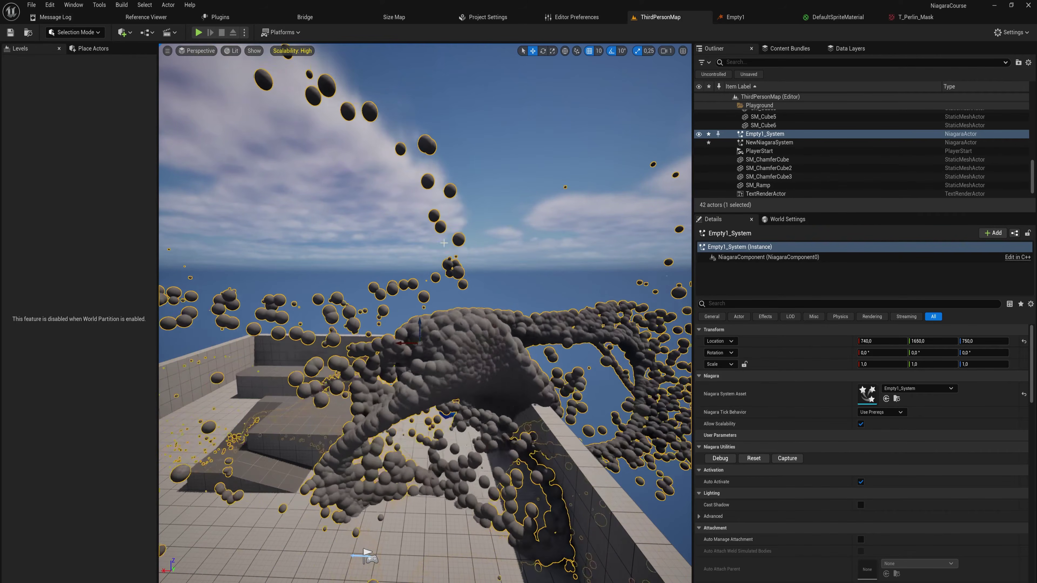
mouse_move(444, 243)
right_down()
mouse_move(433, 208)
mouse_move(439, 255)
right_up()
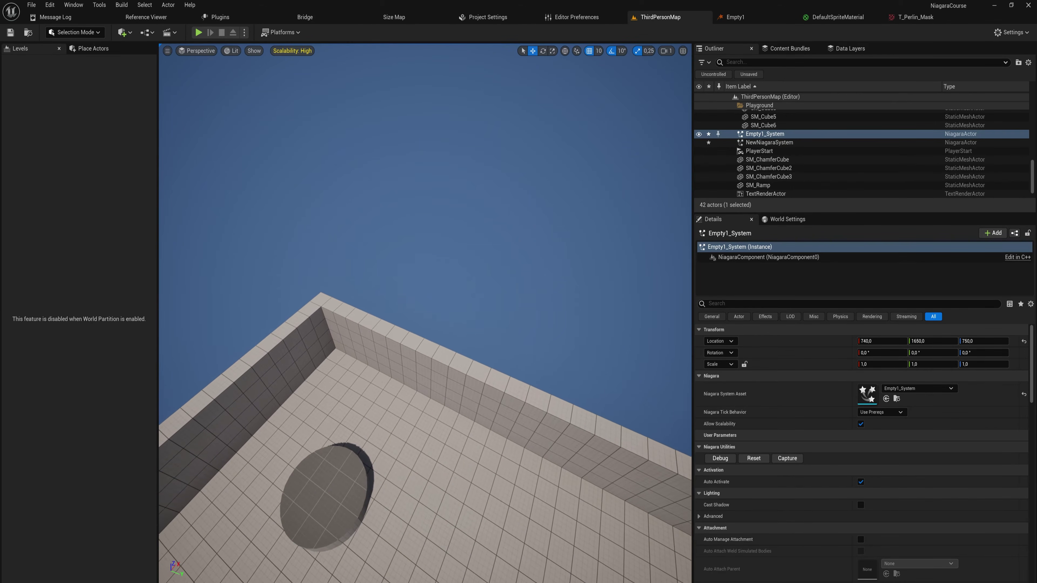
right_drag(425, 313, 383, 264)
drag(383, 264, 276, 265)
mouse_move(276, 265)
right_down()
mouse_move(263, 249)
mouse_move(271, 256)
right_up()
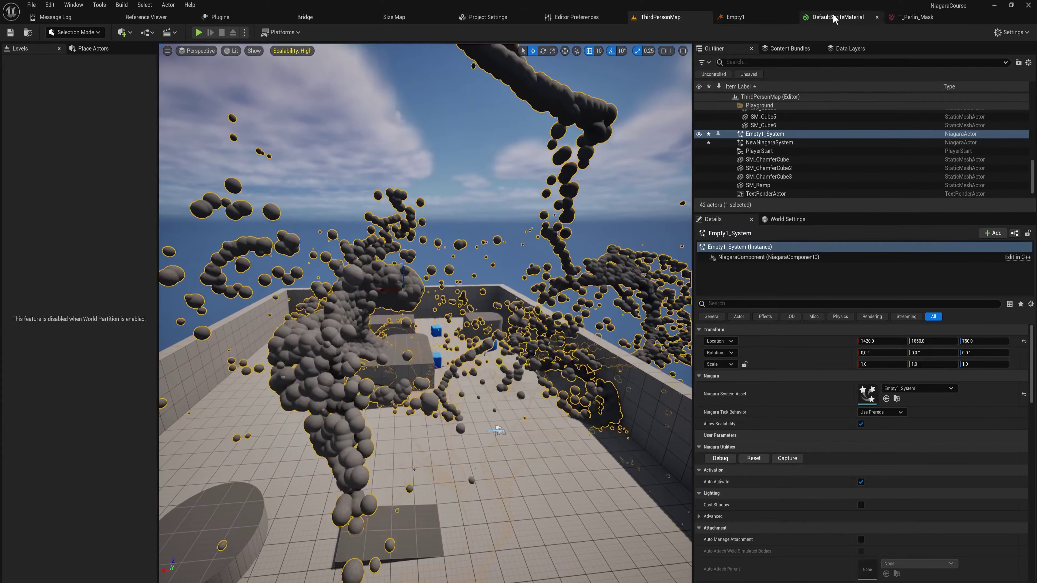
click(735, 18)
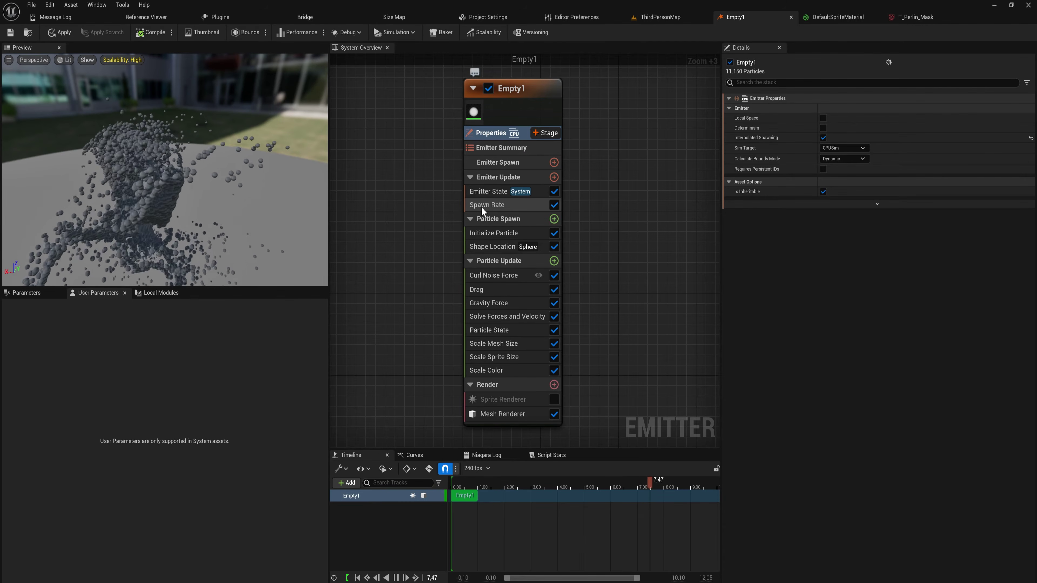
- Set the Empty1 emitter's Spawn Rate to 500
click(497, 207)
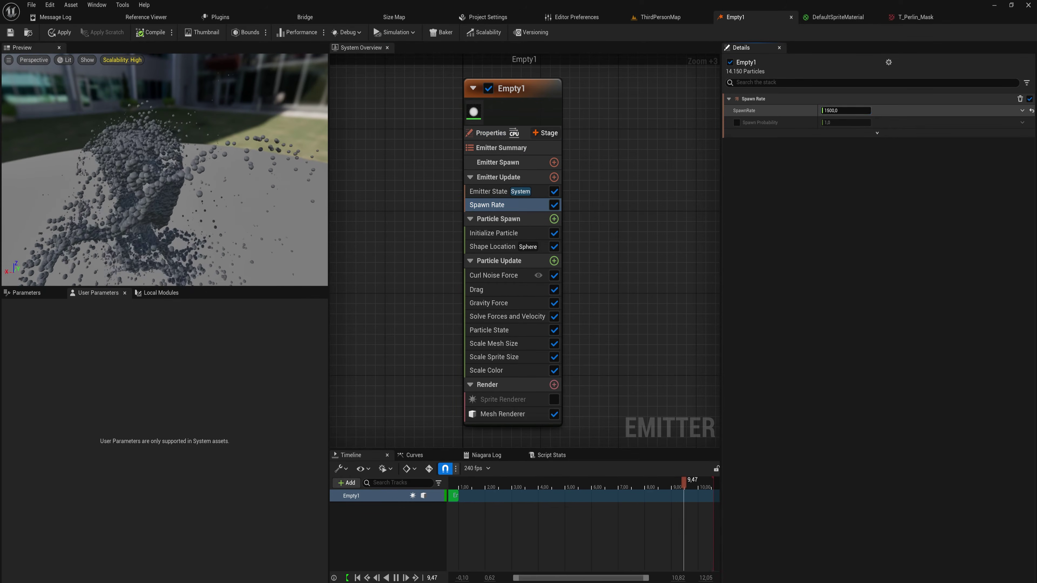
text(500)
key(Return)
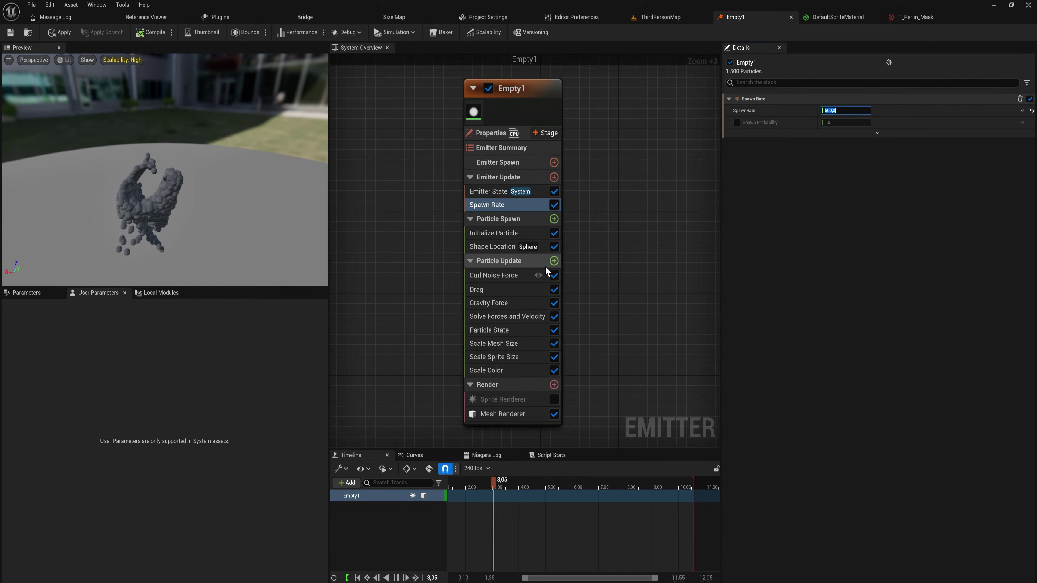
- Add a Collision module to Particle Update with the Ray Traced CPU Collision Type and the Mesh Radius Calculation Type
click(554, 260)
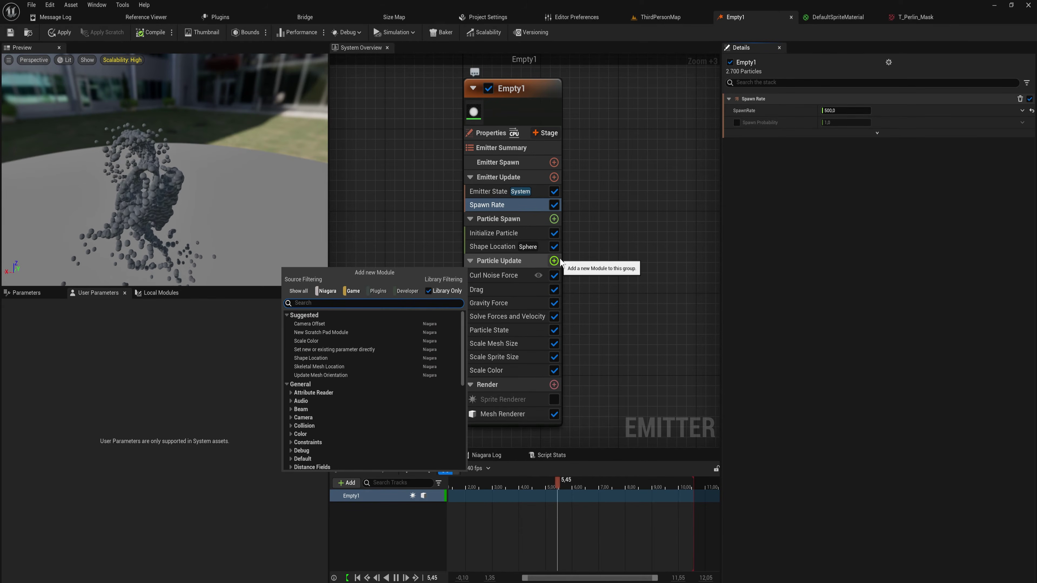
text(collision)
key(Return)
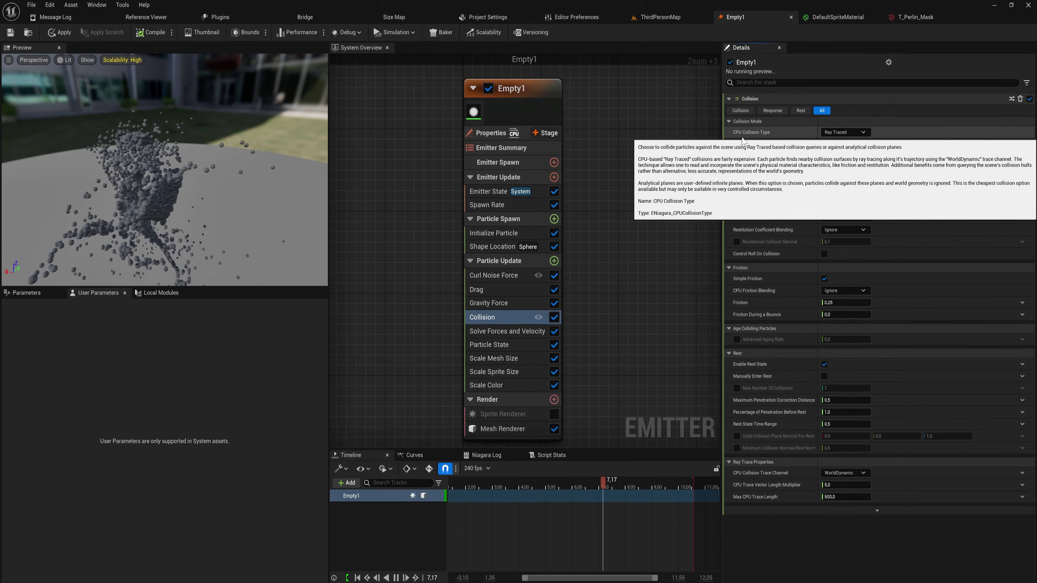
click(845, 133)
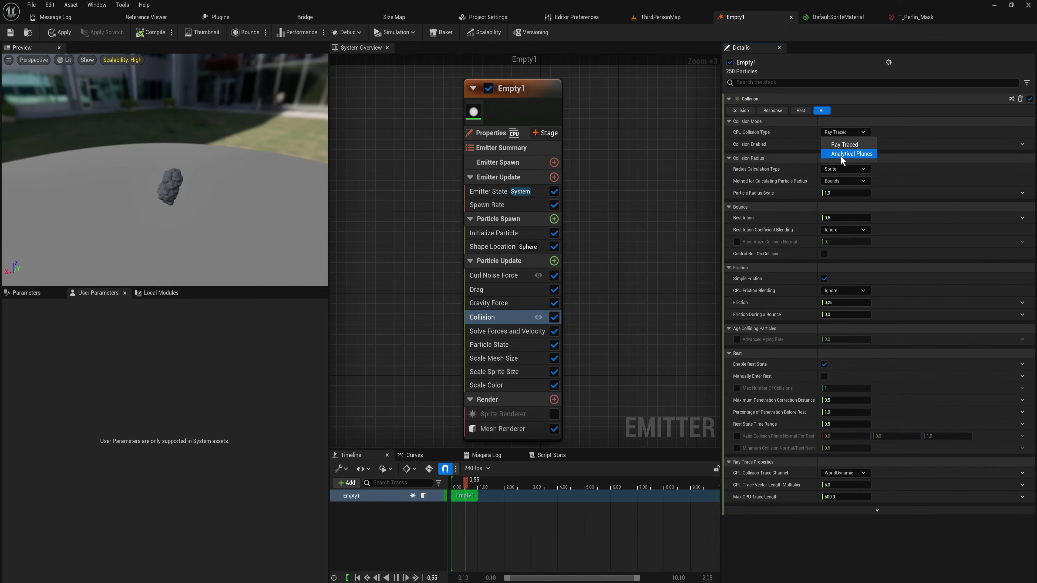
click(856, 144)
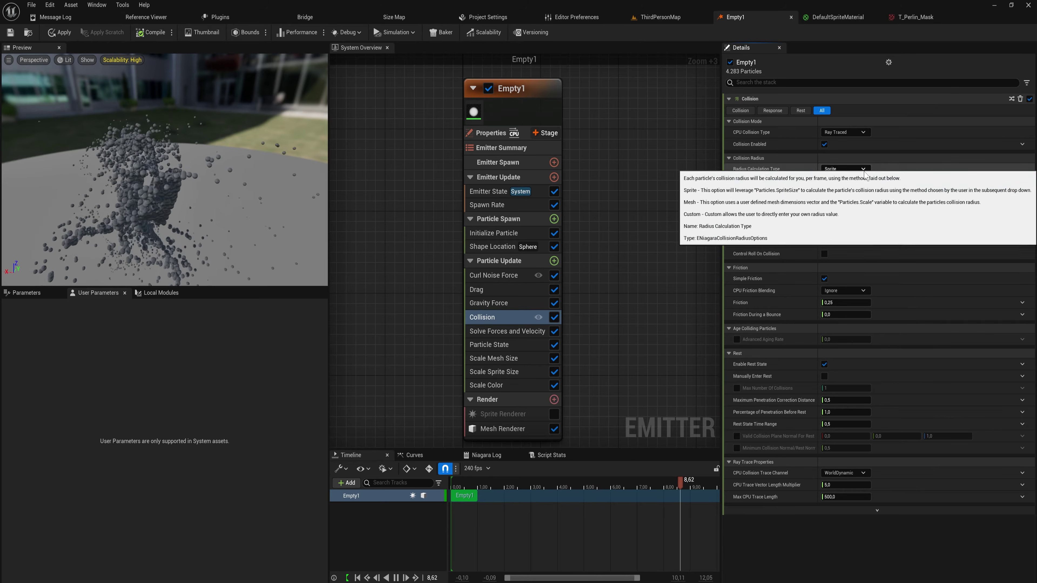
click(851, 169)
click(857, 190)
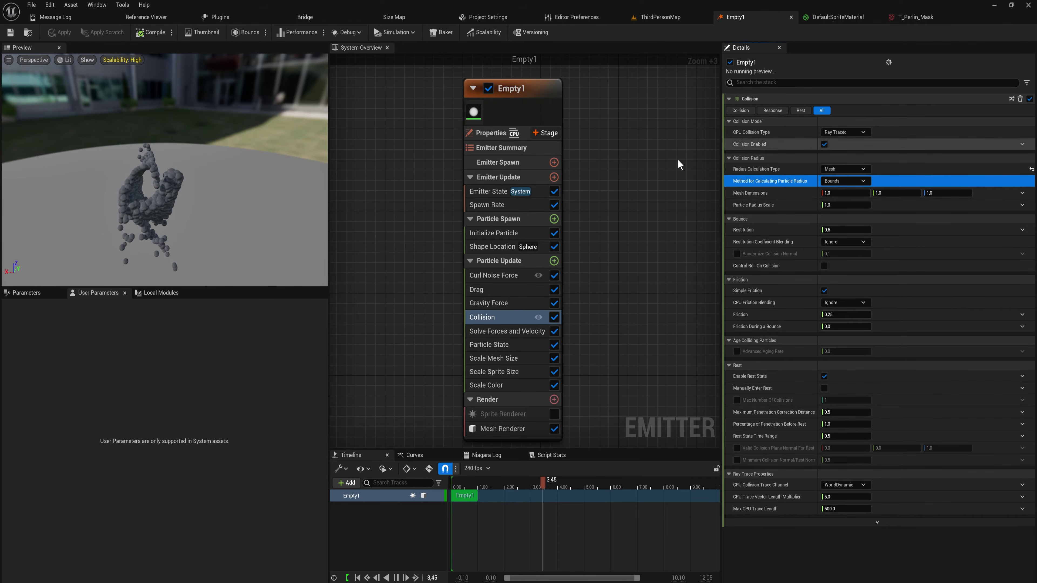
- Examine from several angles how the Empty1_System particles collide with the ramps, blocks and floor in the ThirdPersonMap level
click(658, 17)
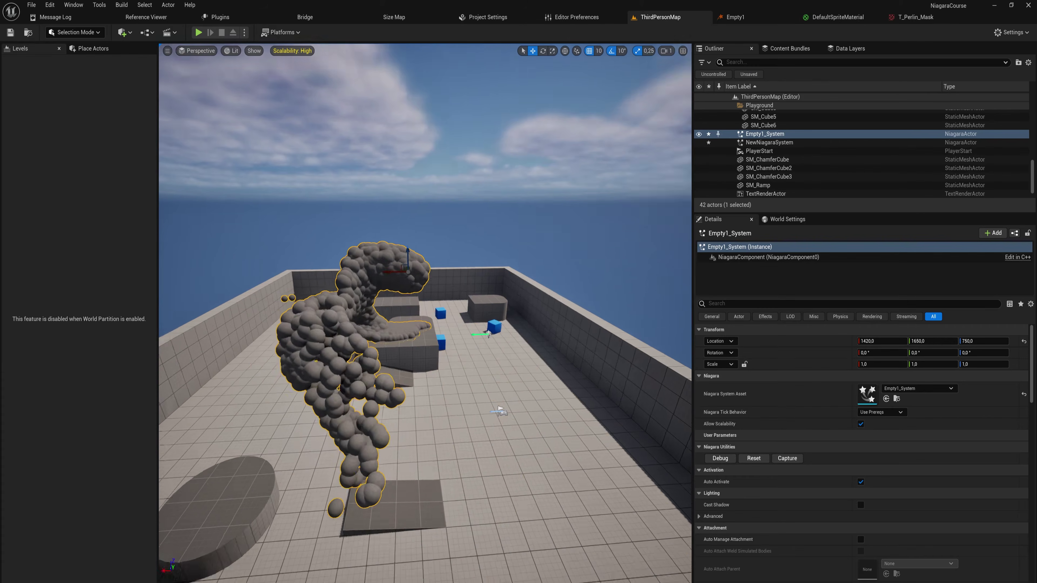
key(w)
right_drag(425, 313, 384, 282)
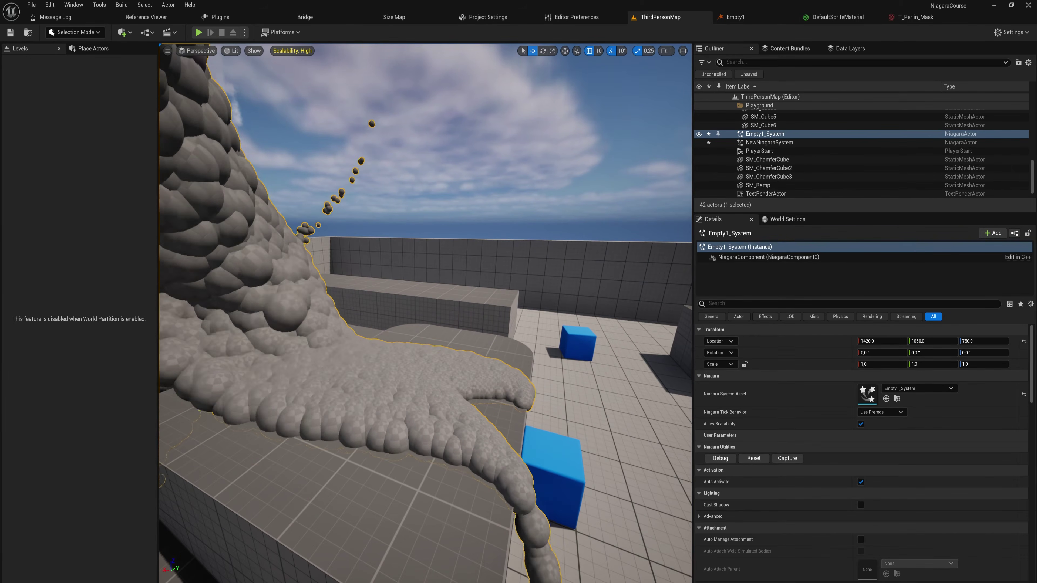
right_drag(425, 314, 408, 339)
key(s)
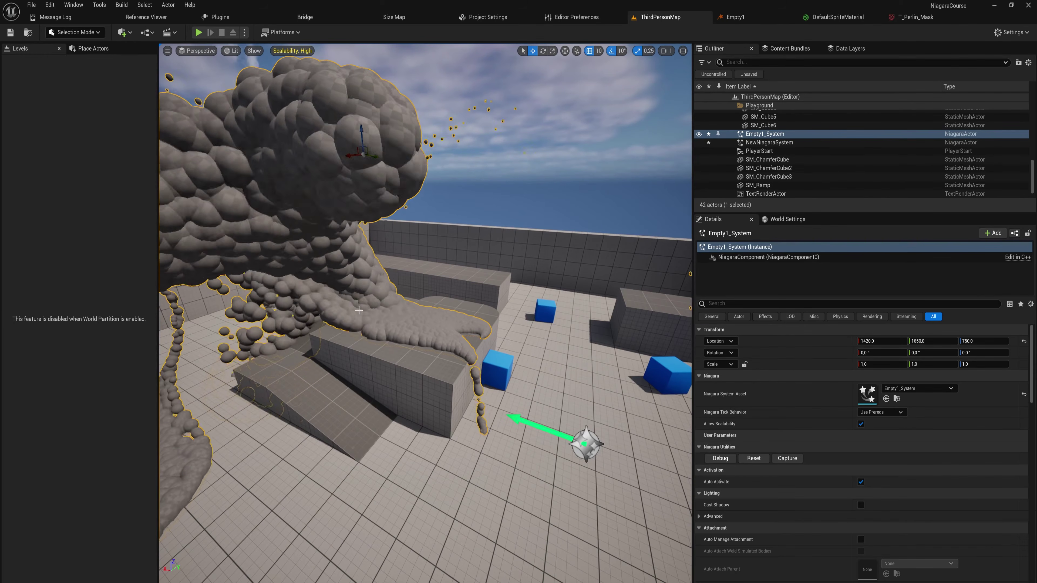
key(w)
right_drag(306, 266, 263, 278)
key(s)
key(w)
key(s)
key(w)
key(s)
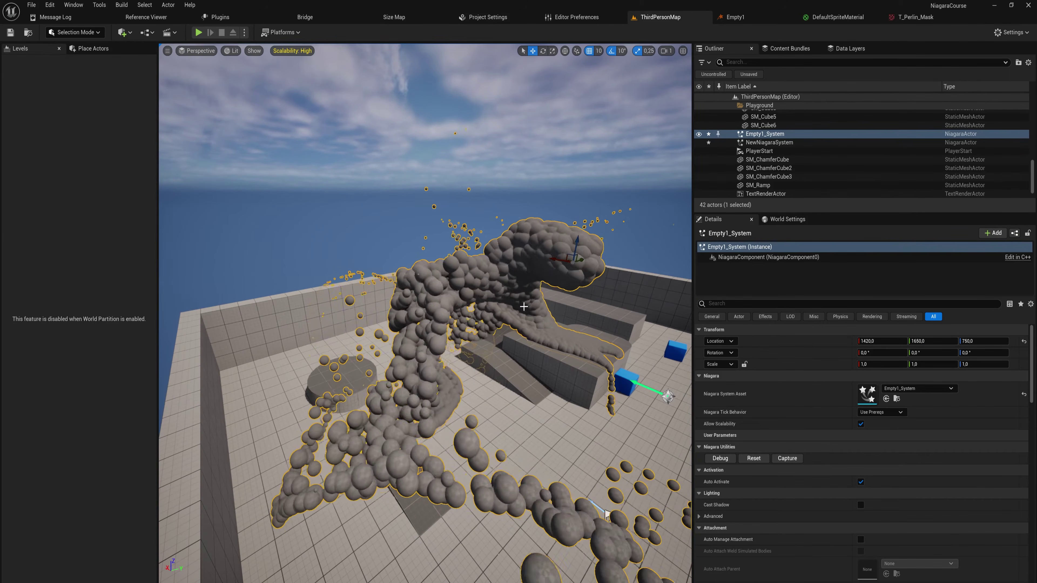
right_drag(524, 306, 309, 282)
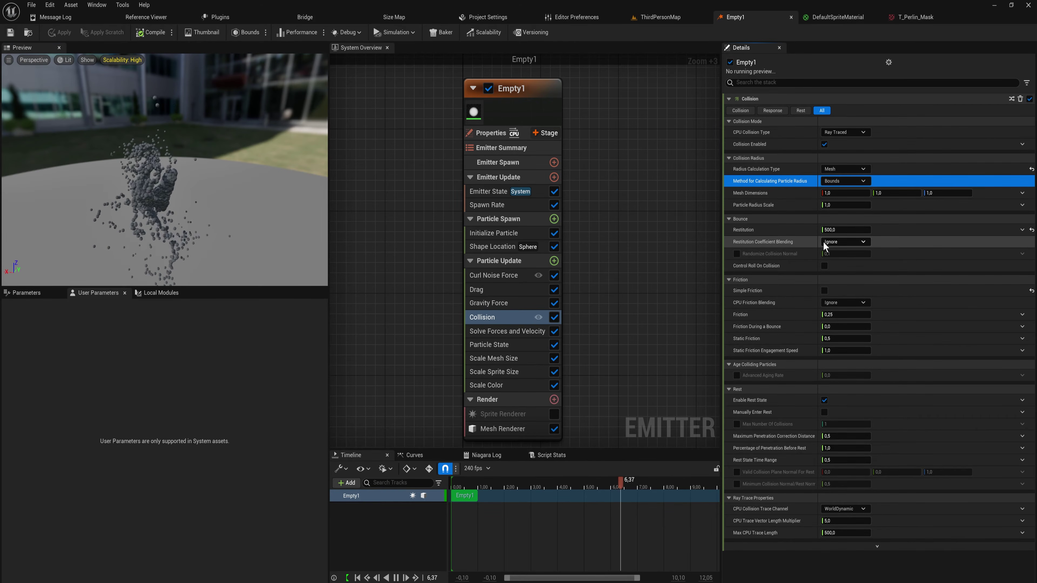
- Check the particles' bounce in the level, and review the emitter's Curl Noise Force and Gravity Force settings
click(676, 20)
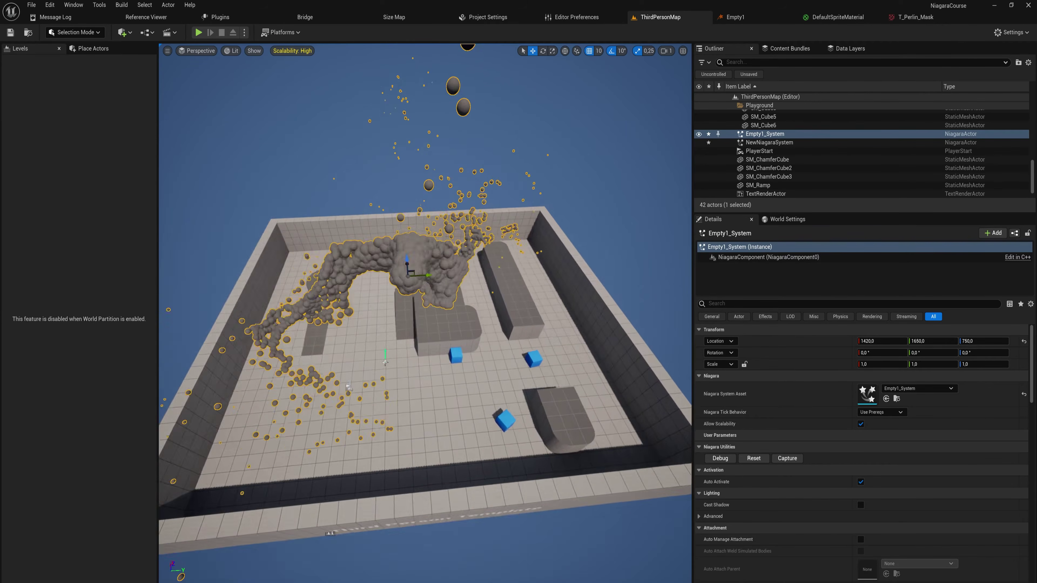
right_drag(347, 387, 346, 350)
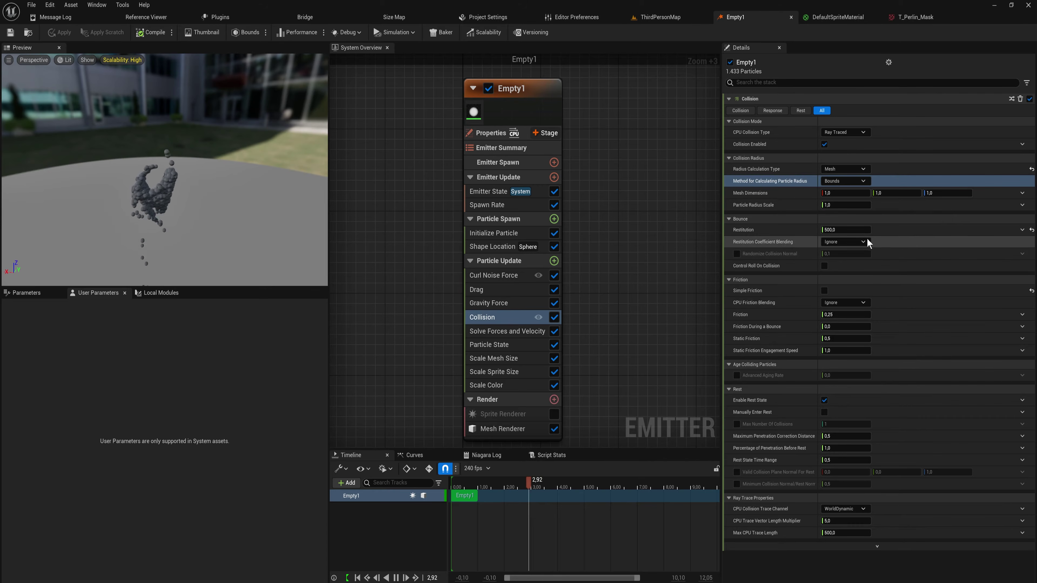
click(845, 230)
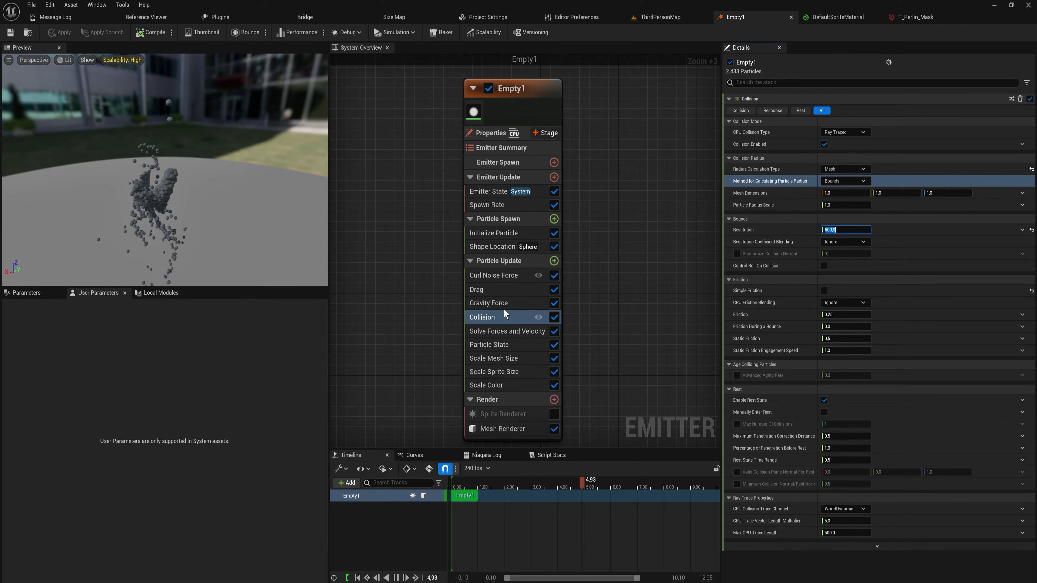
click(506, 274)
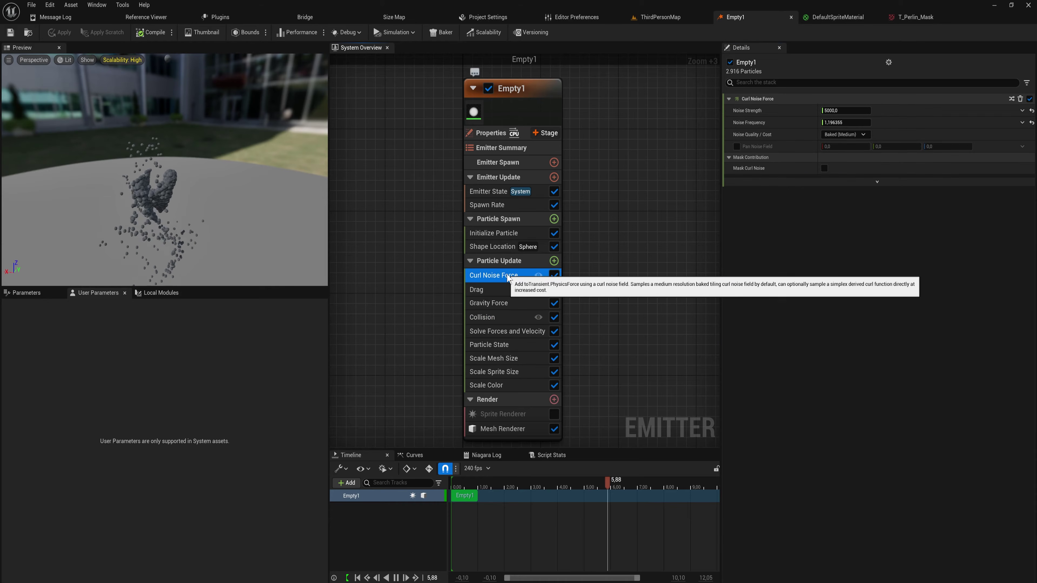
click(514, 305)
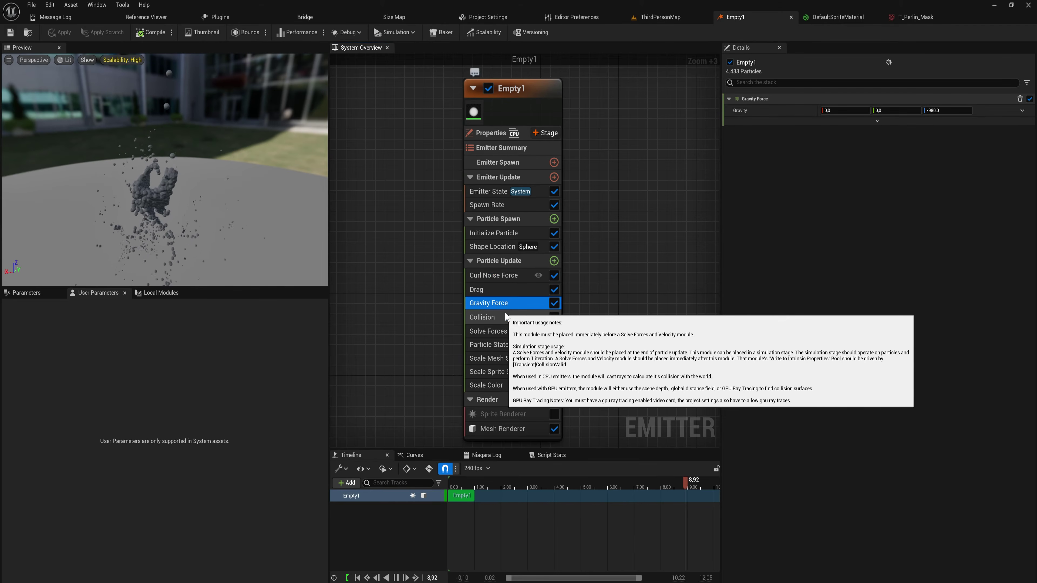
- Set the Collision module's Restitution to 5, inspect the bounce in the level, and return to the Empty1 emitter
click(506, 317)
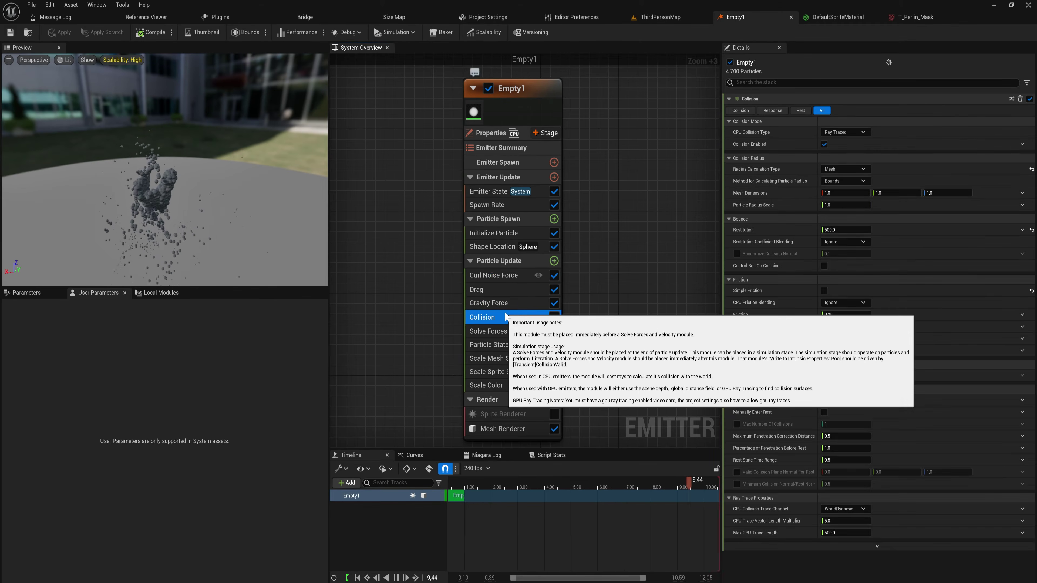
click(836, 230)
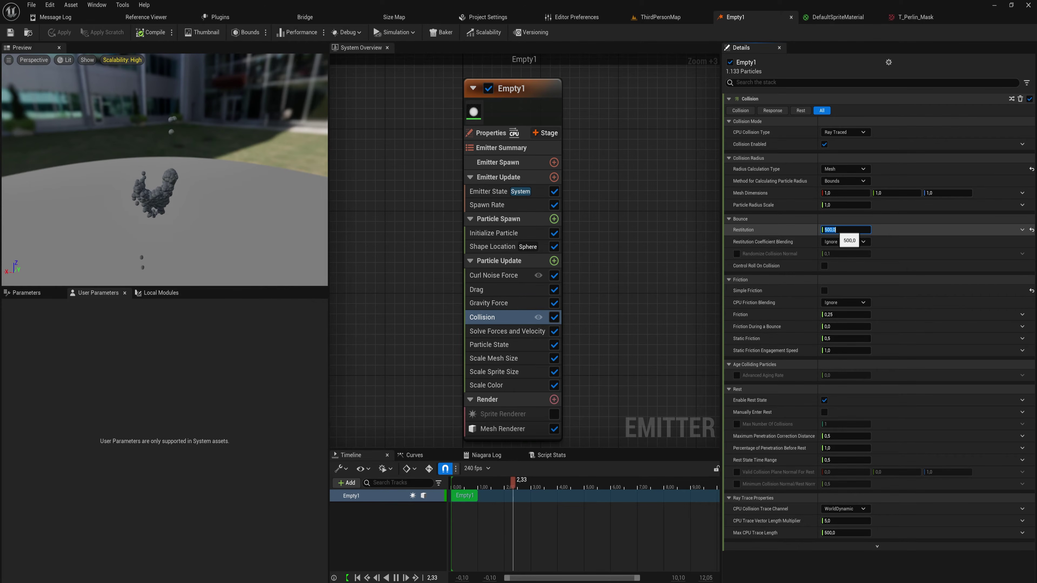
text(1)
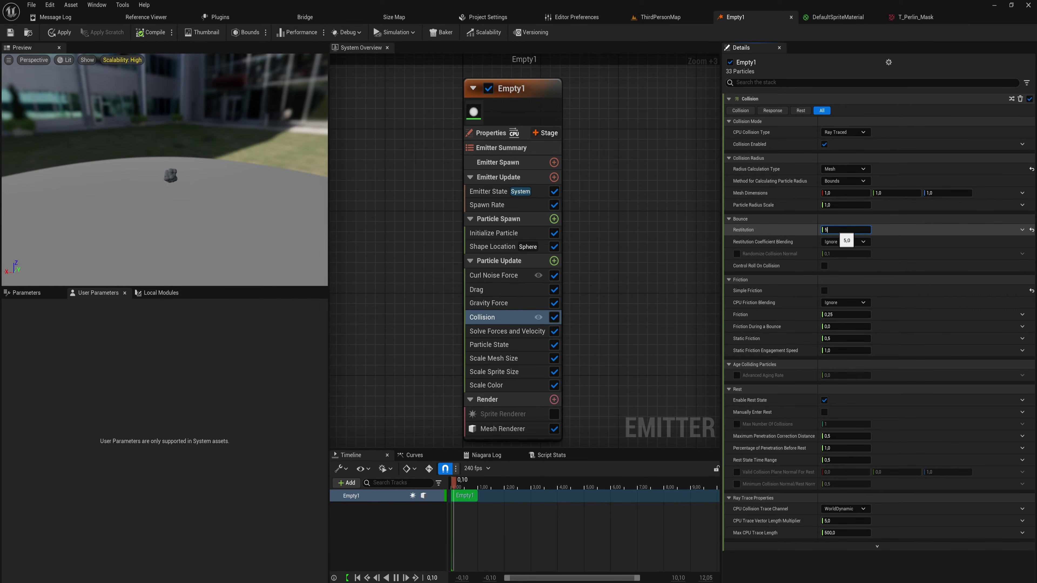
key(Return)
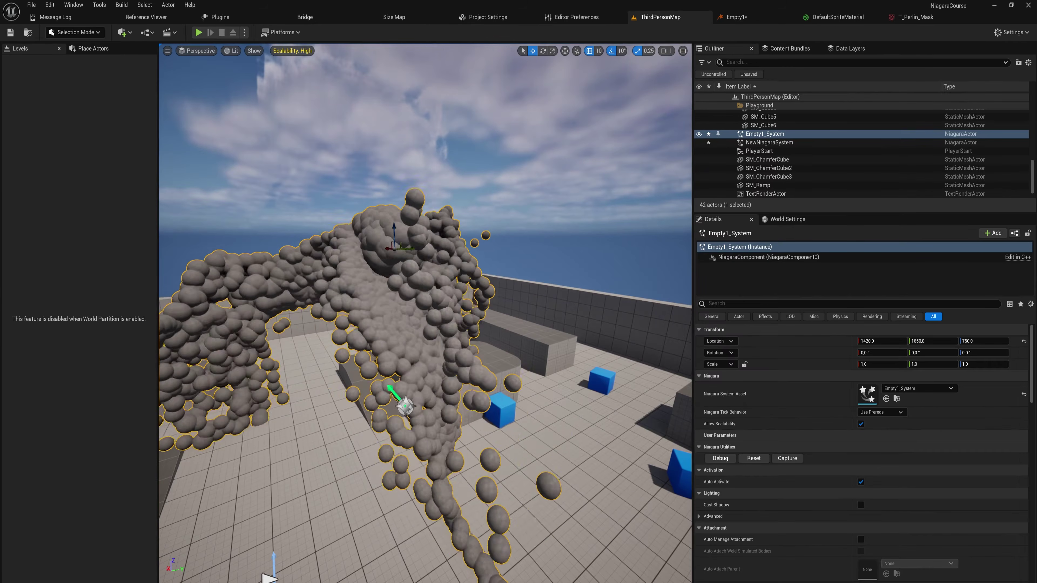
right_drag(425, 313, 455, 318)
click(737, 17)
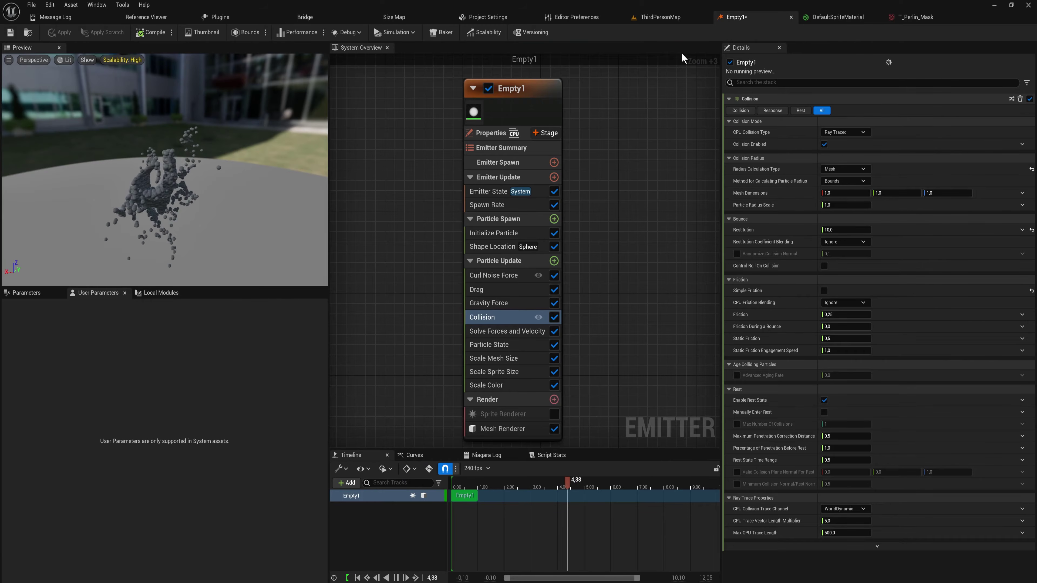
- Switch the emitter's Sim Target to GPUCompute Sim and show the Collision module's settings
click(507, 134)
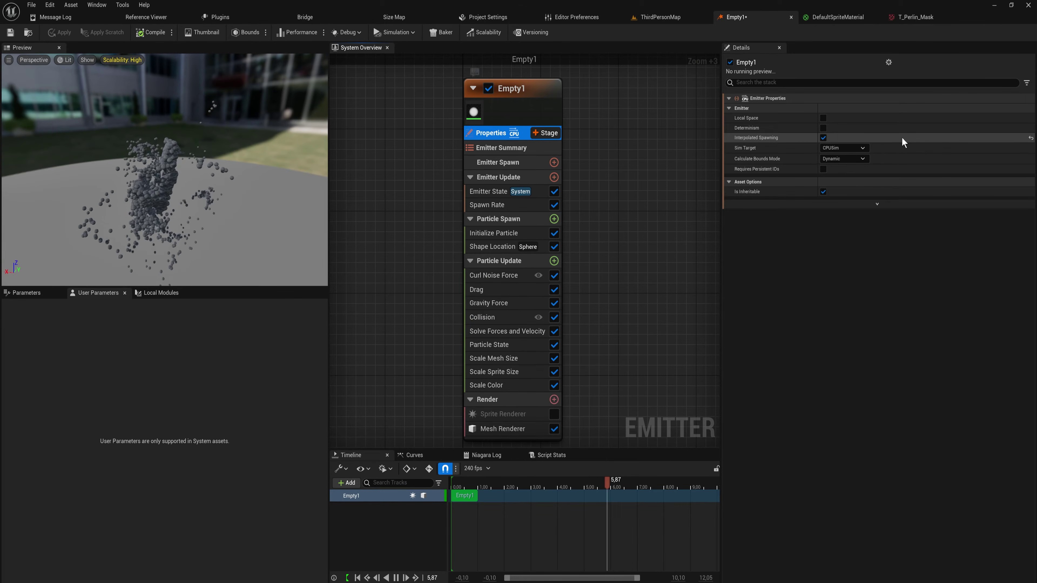
click(857, 147)
click(853, 165)
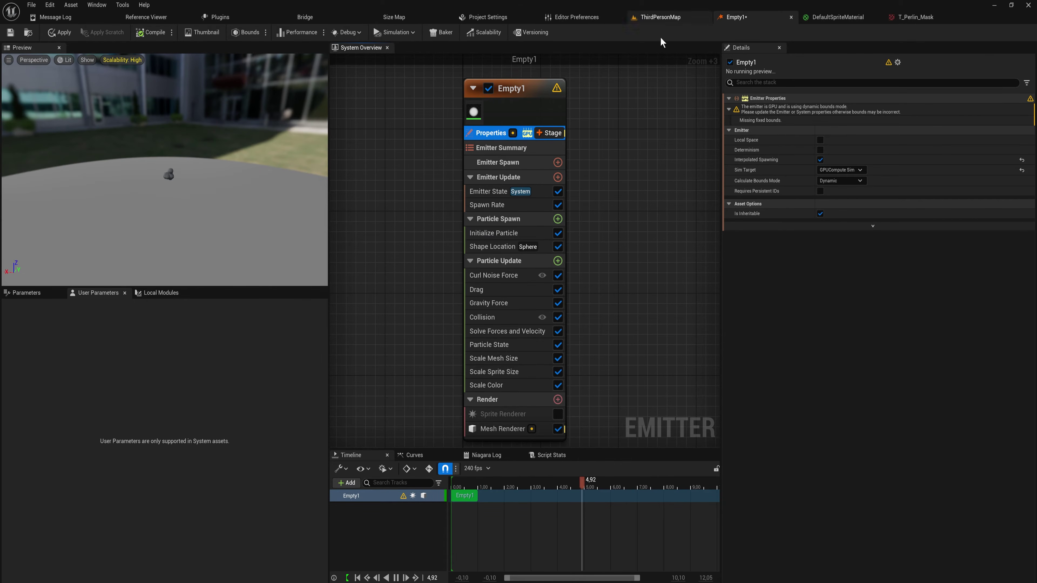
click(490, 317)
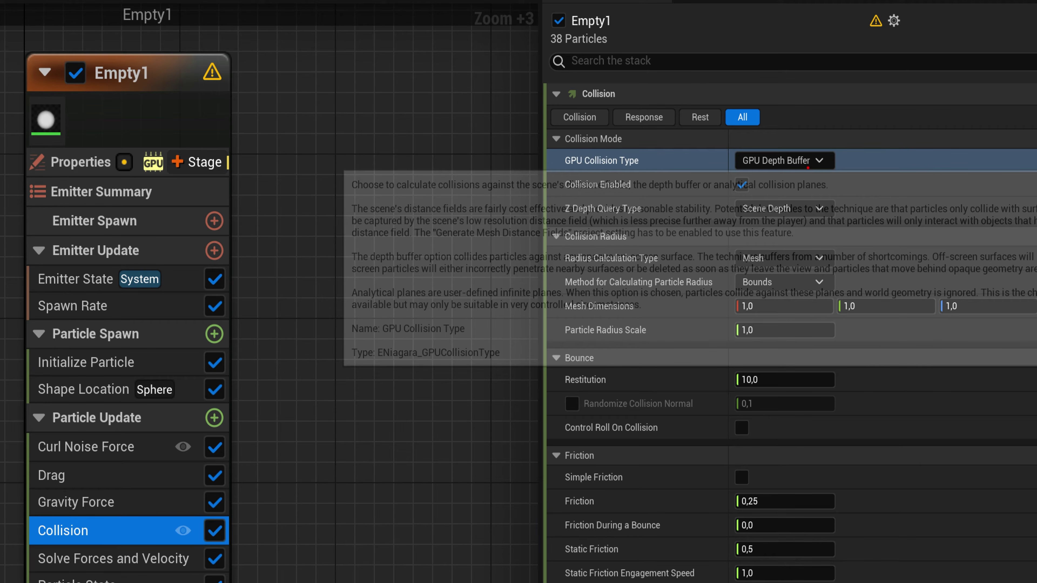
mouse_move(449, 81)
mouse_down()
mouse_move(451, 102)
mouse_move(464, 85)
mouse_move(449, 85)
mouse_move(519, 77)
mouse_move(518, 47)
mouse_move(467, 56)
mouse_move(461, 79)
mouse_move(207, 75)
mouse_up()
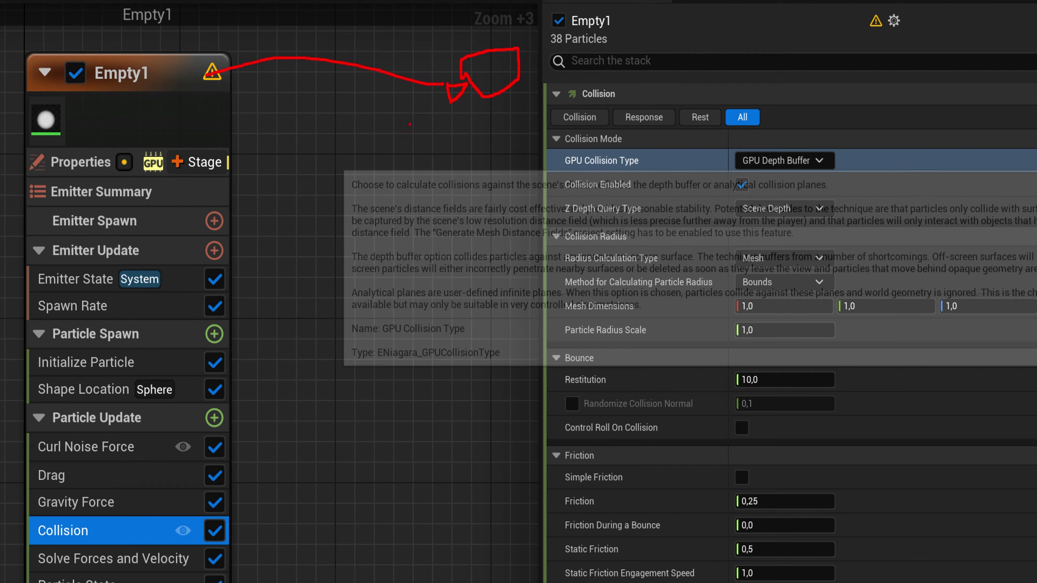
drag(451, 108, 425, 223)
drag(206, 223, 386, 213)
mouse_move(298, 224)
mouse_down()
mouse_move(300, 182)
mouse_move(310, 208)
mouse_up()
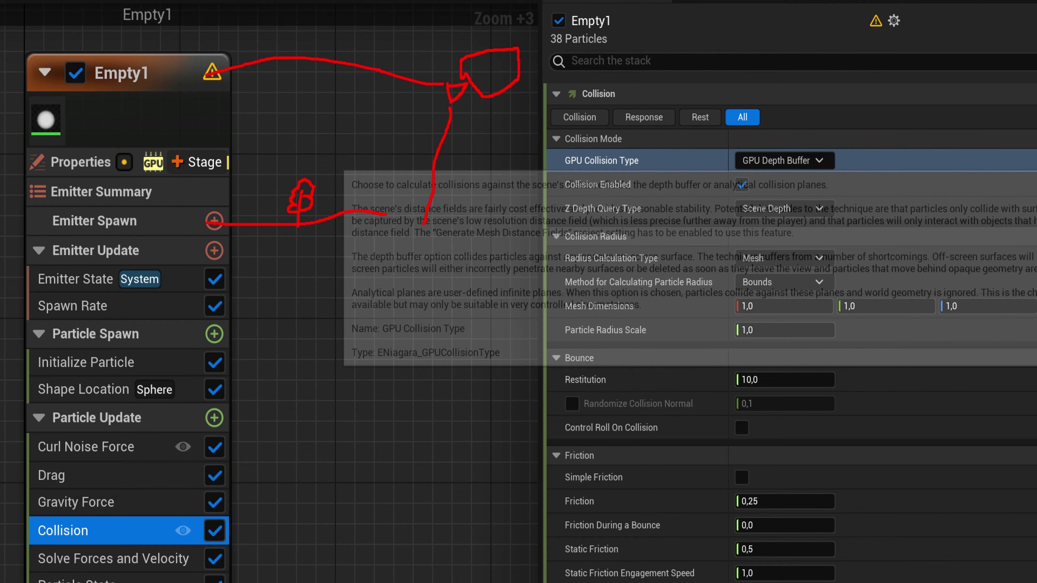
drag(449, 104, 313, 184)
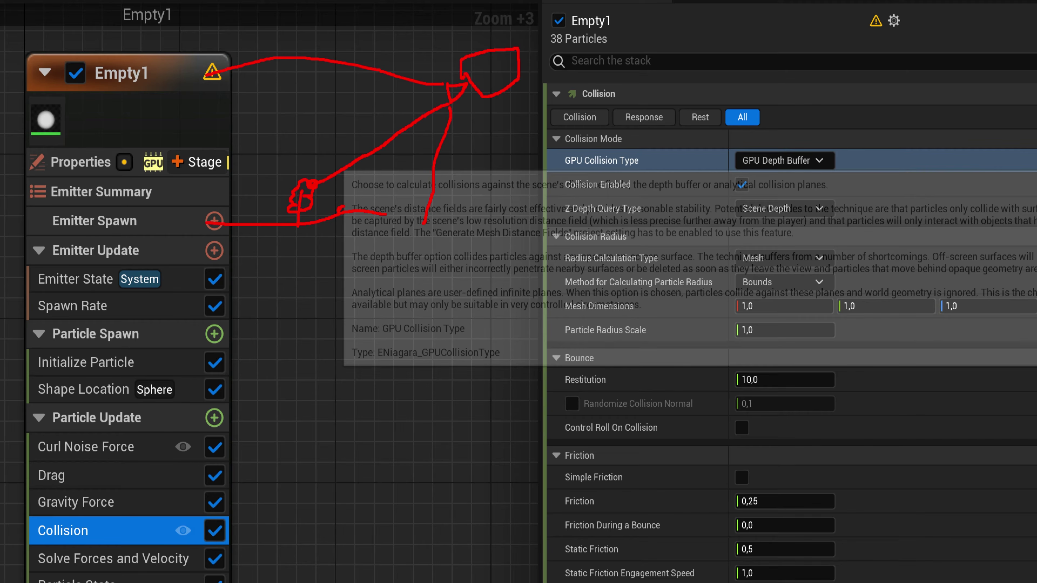
drag(313, 180, 299, 120)
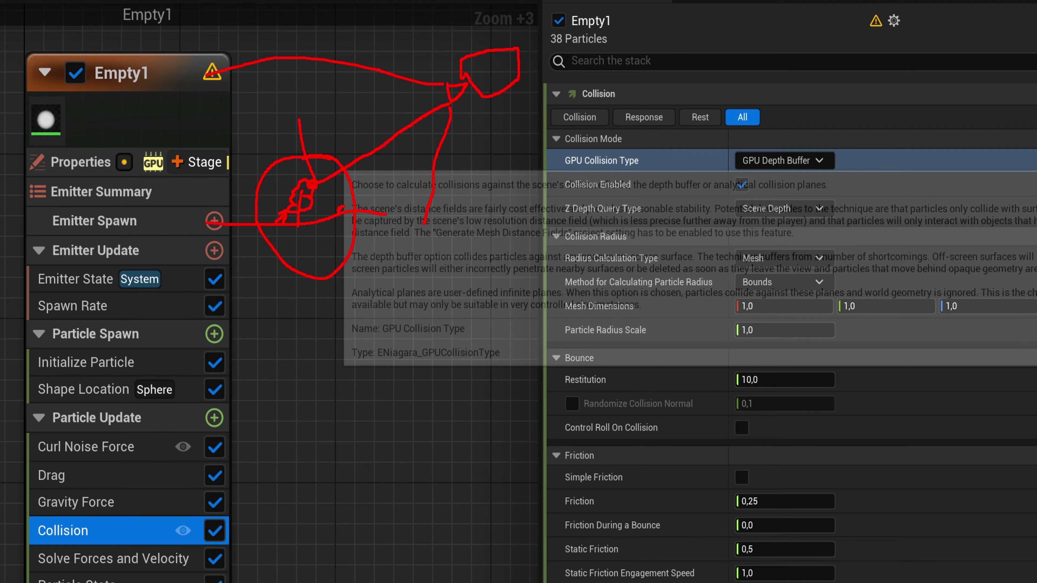
- Review the available GPU Collision Type options of the Collision module
click(783, 160)
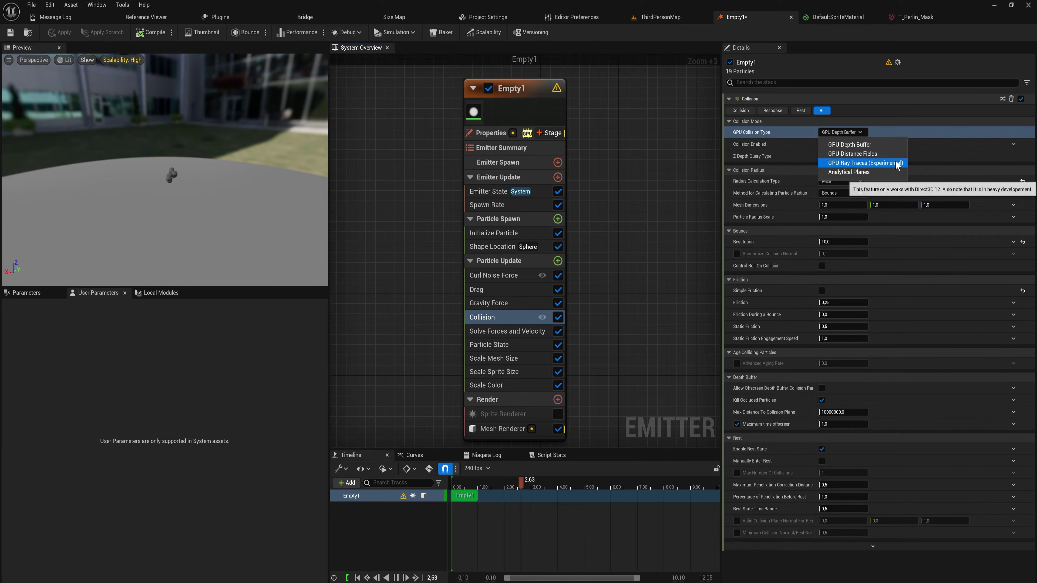
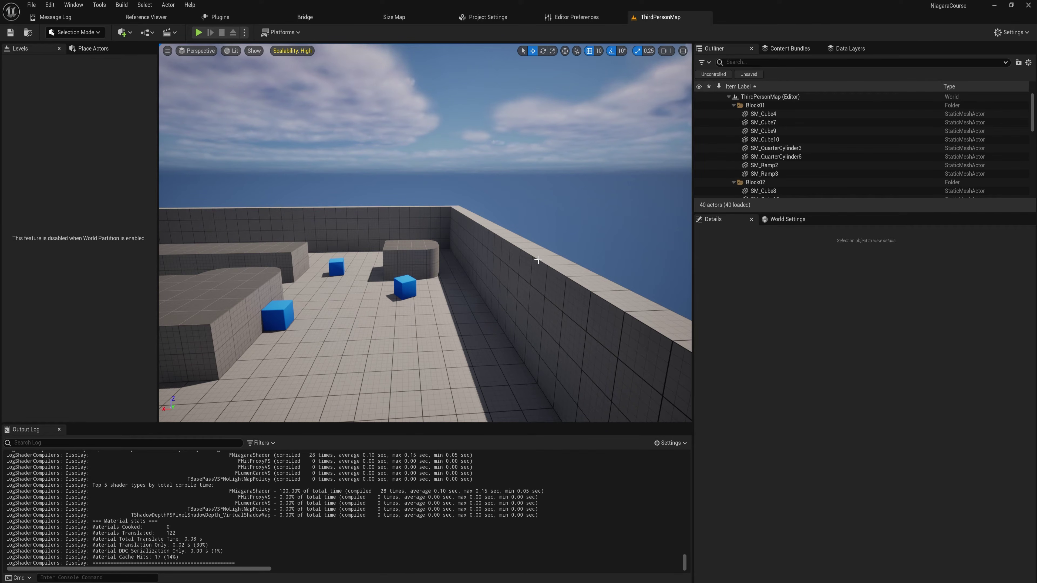
- Create a new Niagara Emitter in the Content folder, based on the Empty template
right_drag(533, 240, 516, 241)
key(ctrl+space)
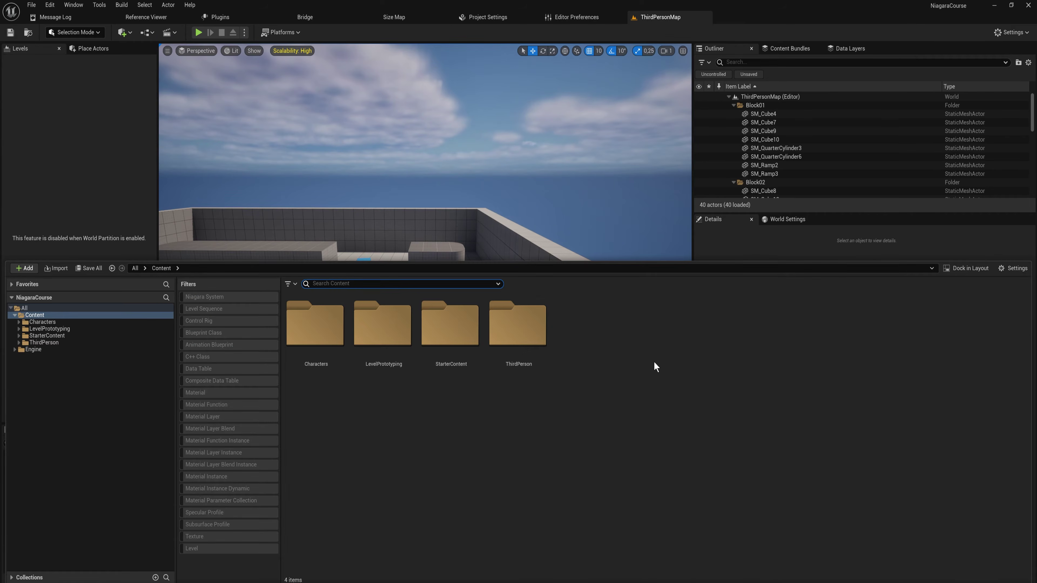
right_click(571, 344)
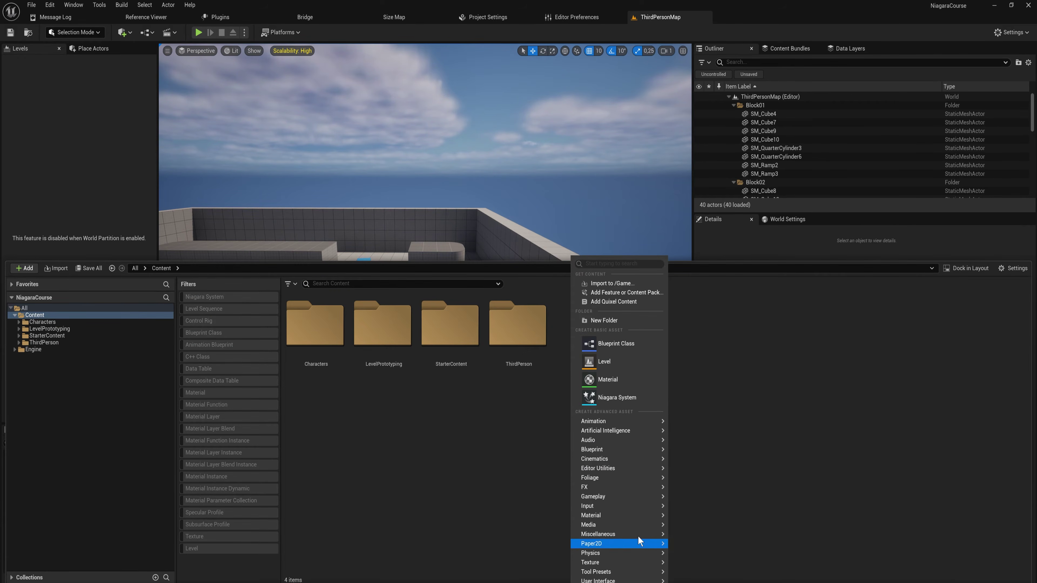
mouse_move(622, 487)
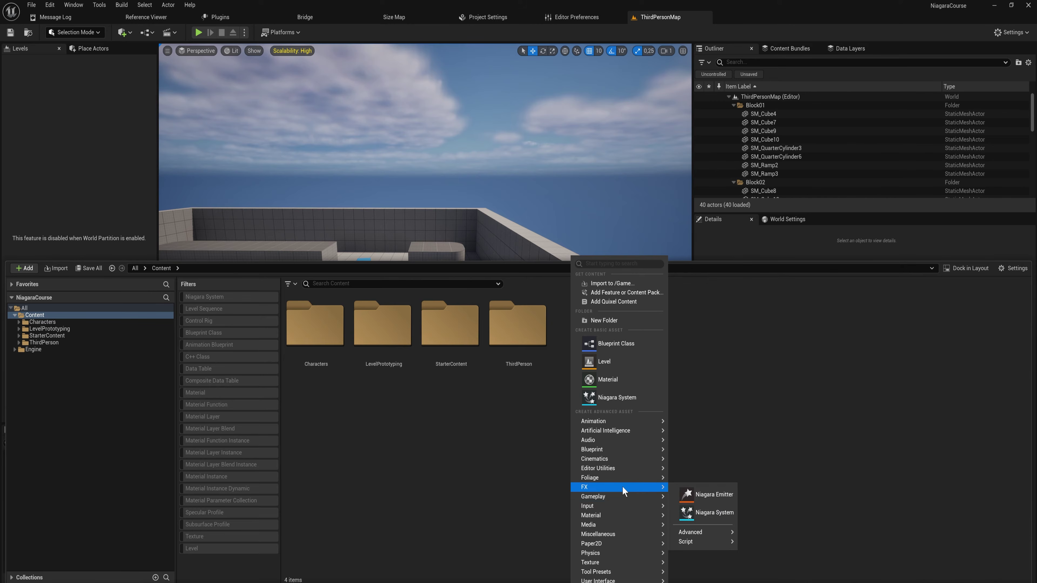
click(716, 494)
click(358, 319)
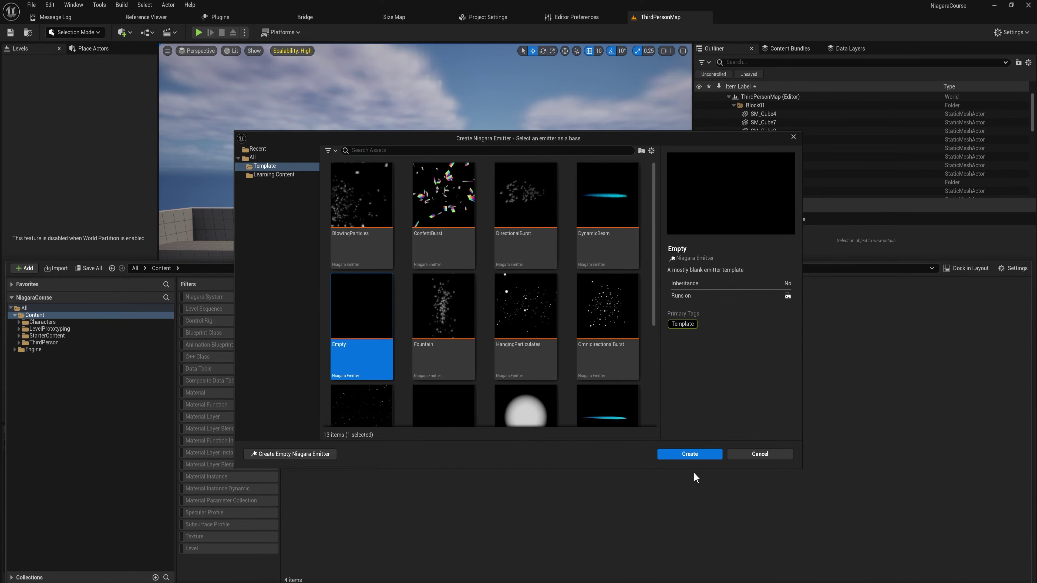
click(688, 452)
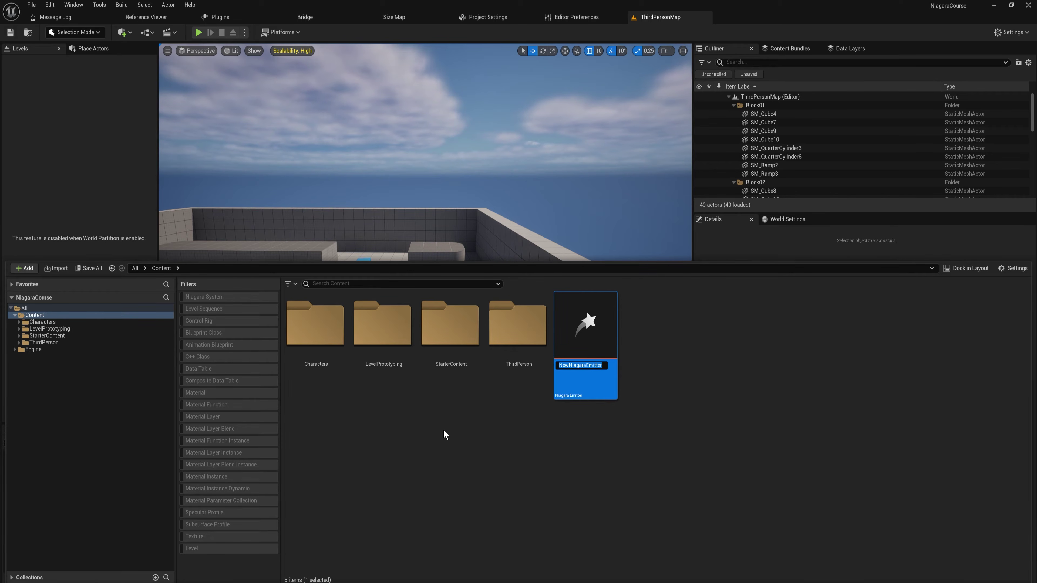
- Name the new emitter BirronEmit and open it for editing
text(BirronR)
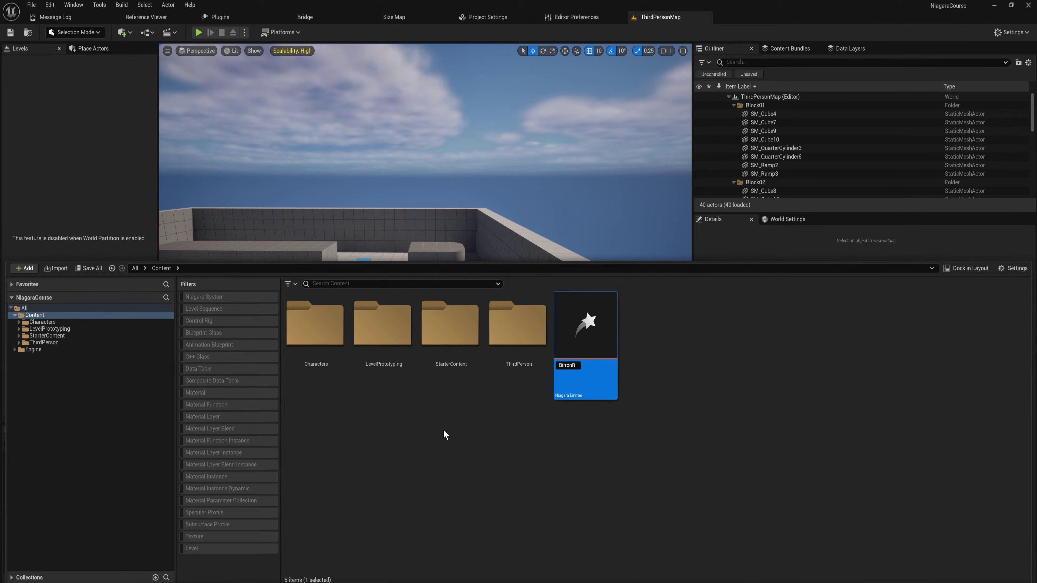
key(BackSpace)
text(Emit)
key(Return)
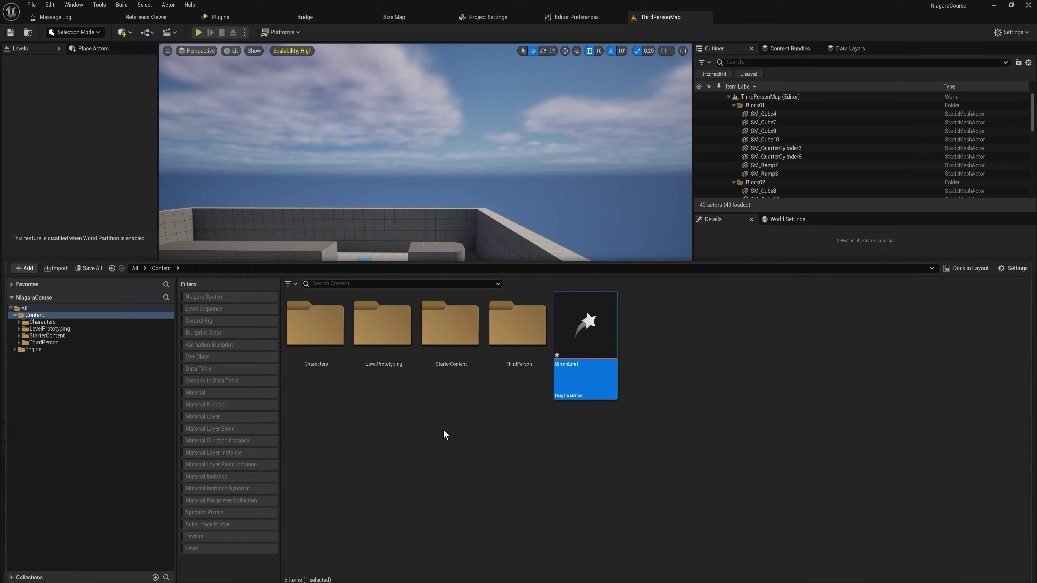
double_click(587, 327)
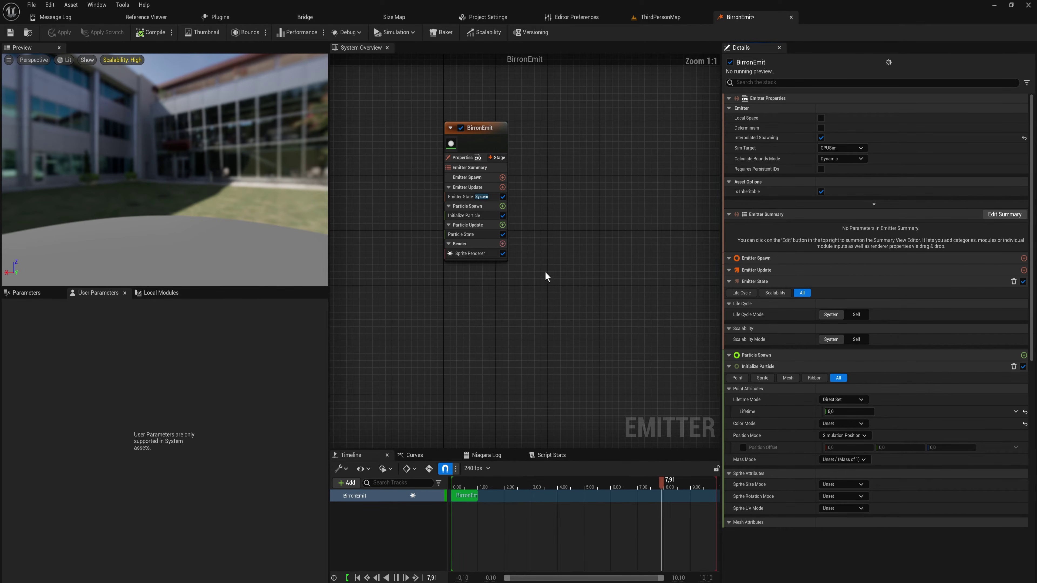
- Add a Spawn Rate module to the Emitter Update group and set its SpawnRate to 10
scroll(545, 272, up, 2)
scroll(524, 232, up, 1)
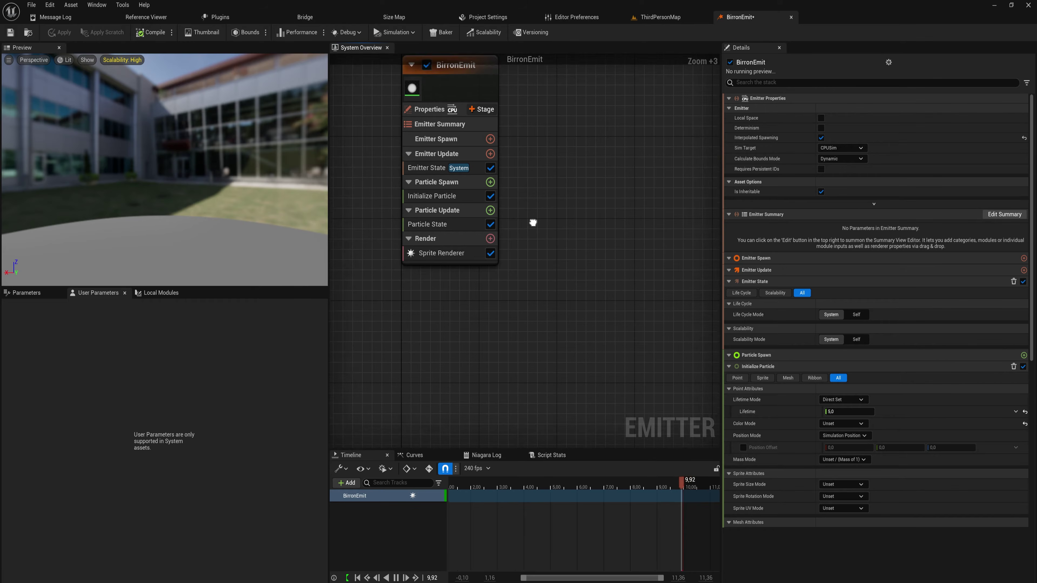
right_drag(533, 222, 570, 253)
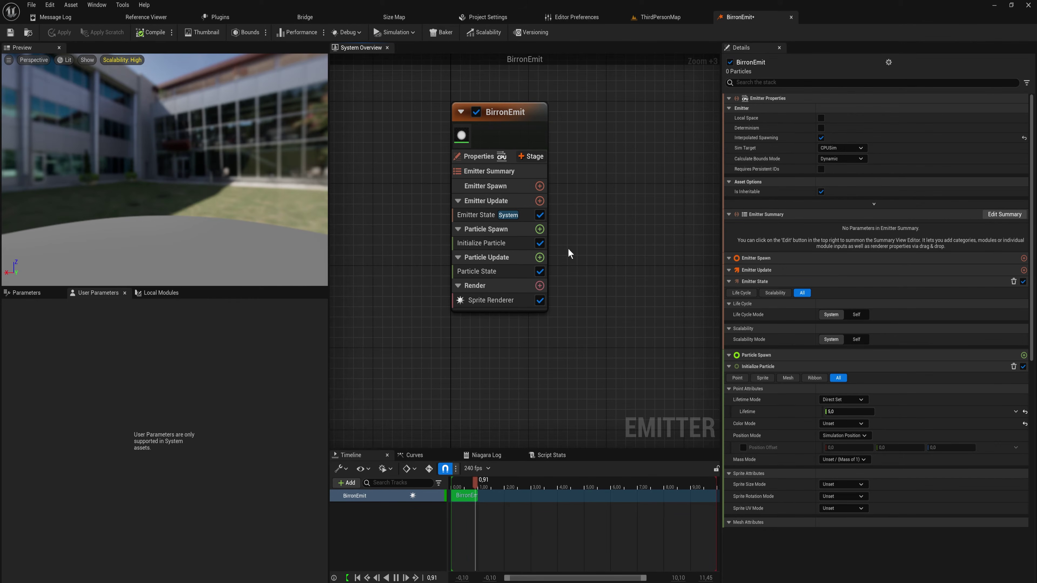
click(539, 201)
text(spawn rate)
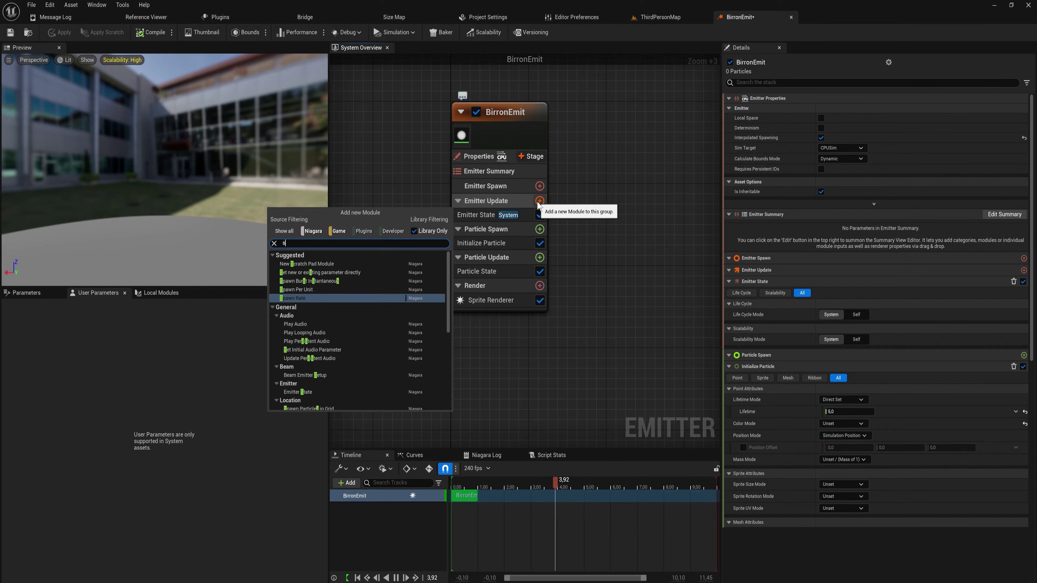
key(Return)
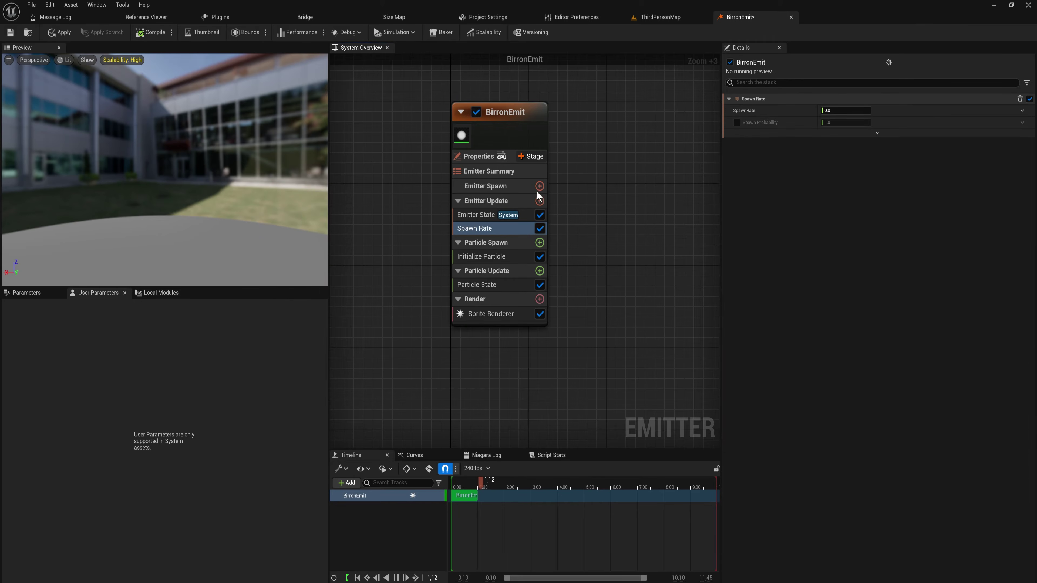
click(837, 110)
text(10)
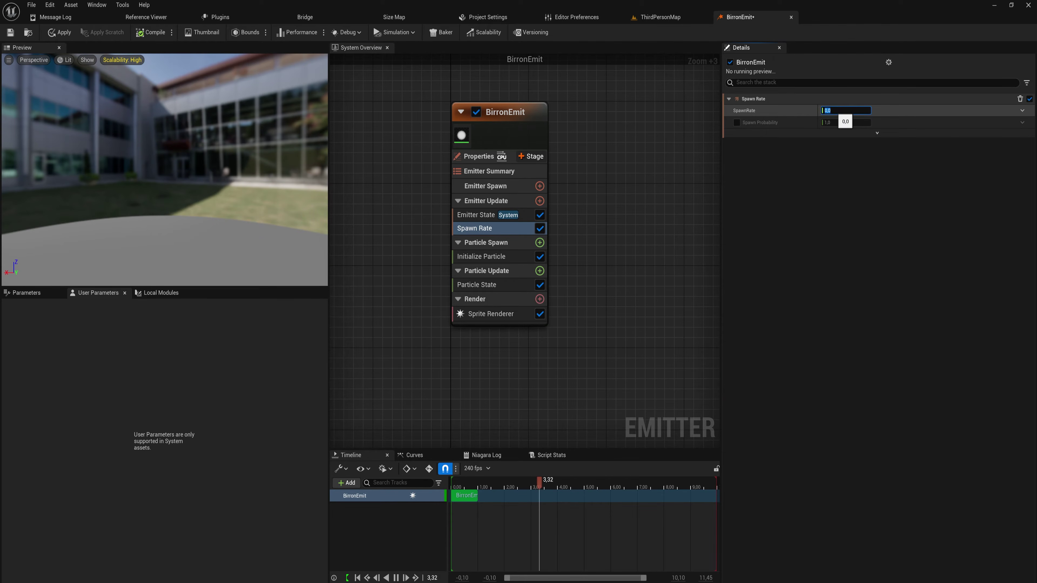
key(Return)
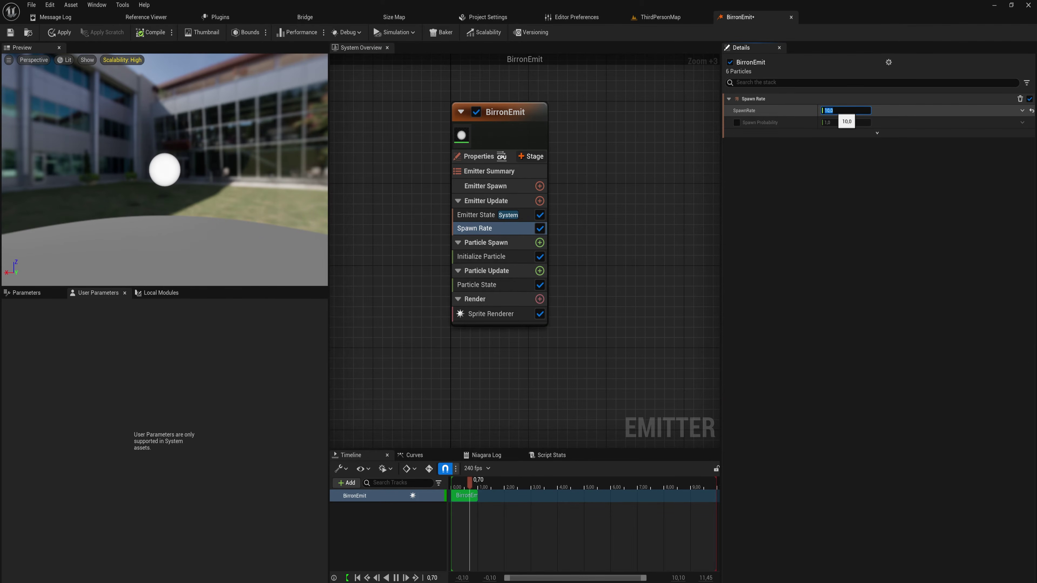
- Add an Add Velocity module to the Particle Spawn group and resolve its missing SolveForcesAndVelocity dependency
click(539, 242)
text(velocity)
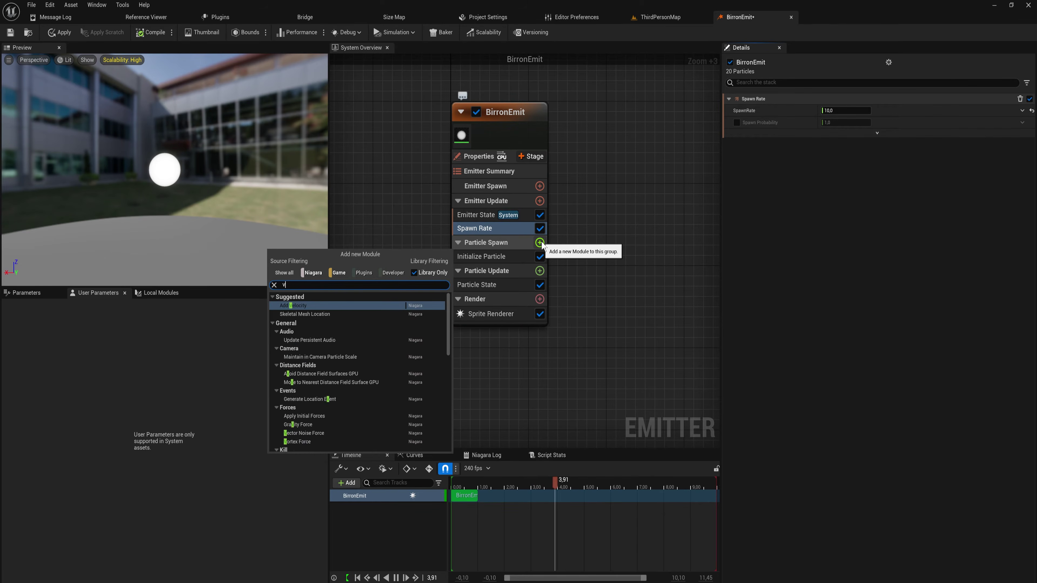
key(Return)
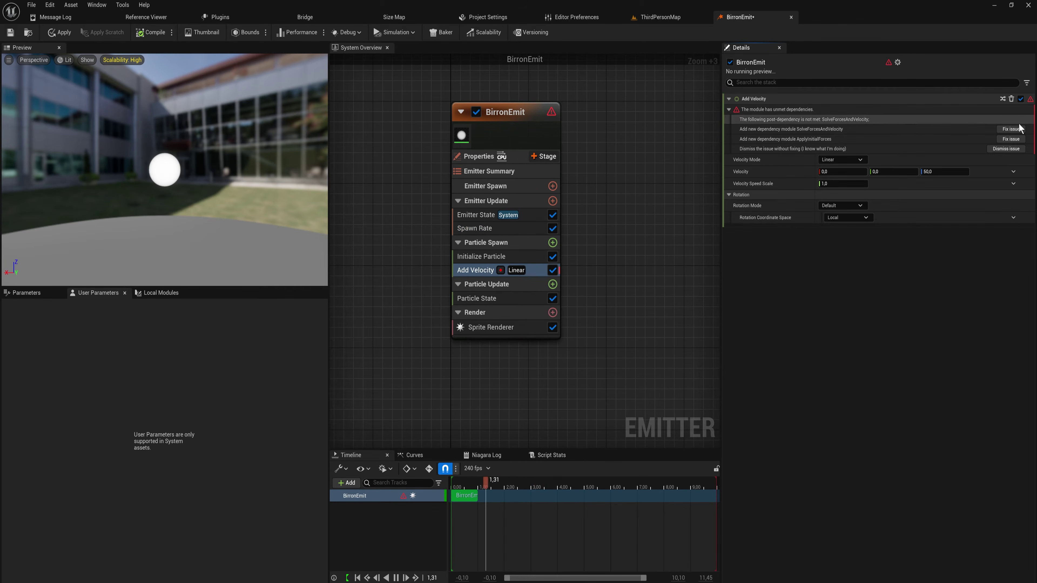
click(1011, 129)
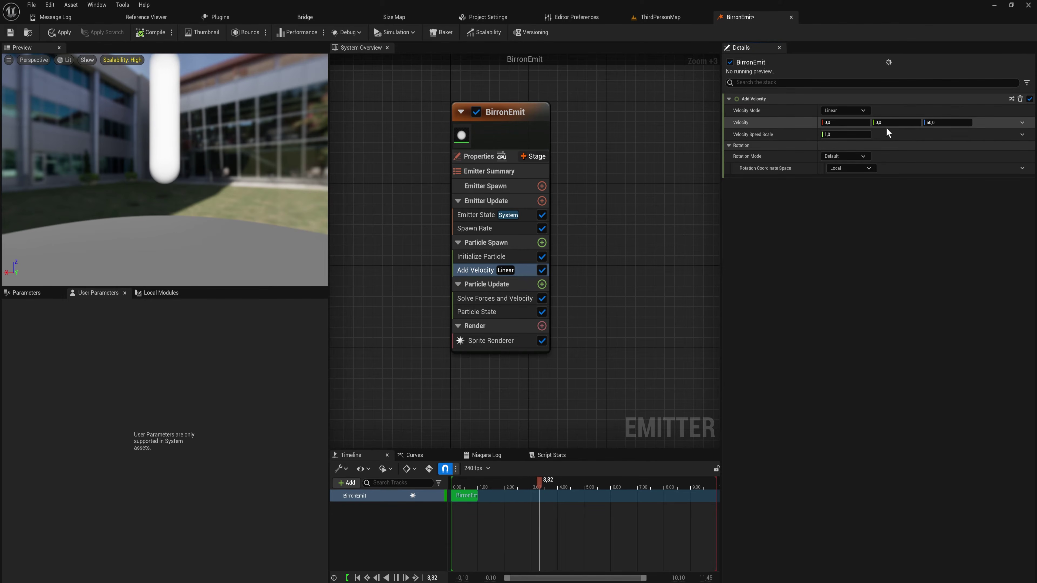
- Set the X velocity of the Add Velocity module to 50
click(845, 122)
text(5)
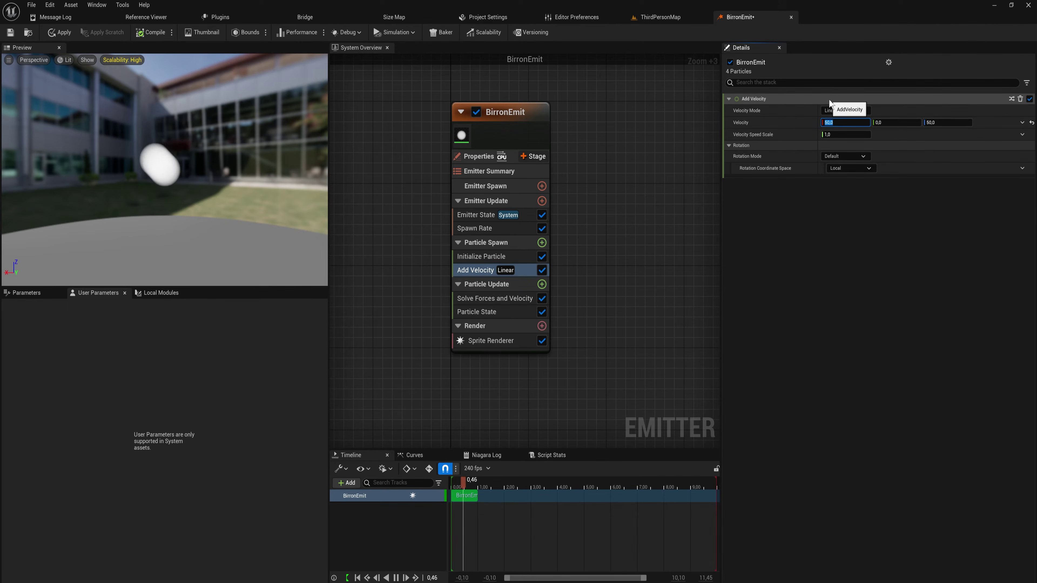
text(0)
key(Return)
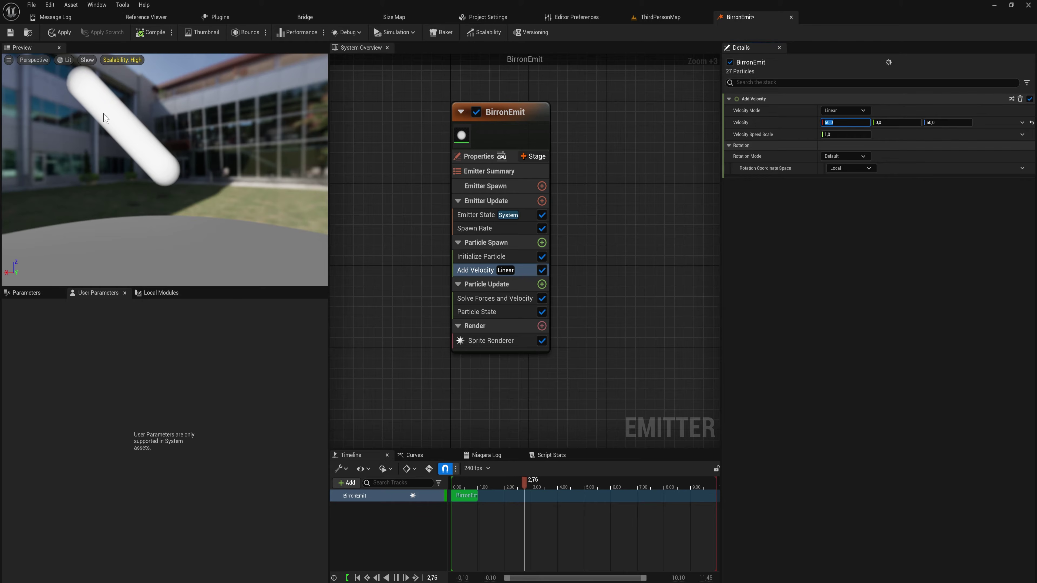
- Add a Gravity Force module to the Particle Update group and inspect the falling particles in the preview
click(542, 284)
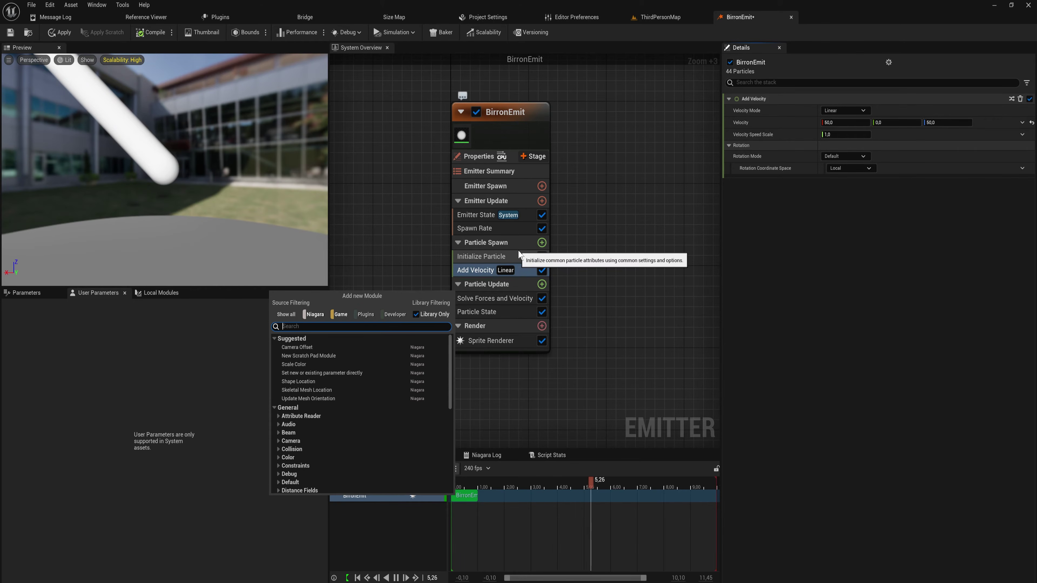
text(gravity)
key(Return)
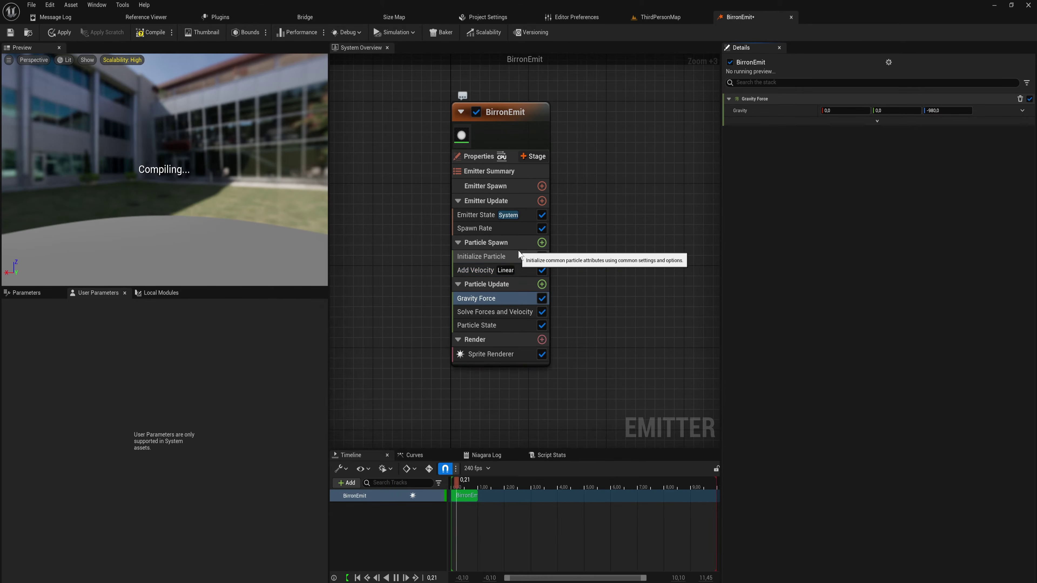
drag(70, 216, 123, 206)
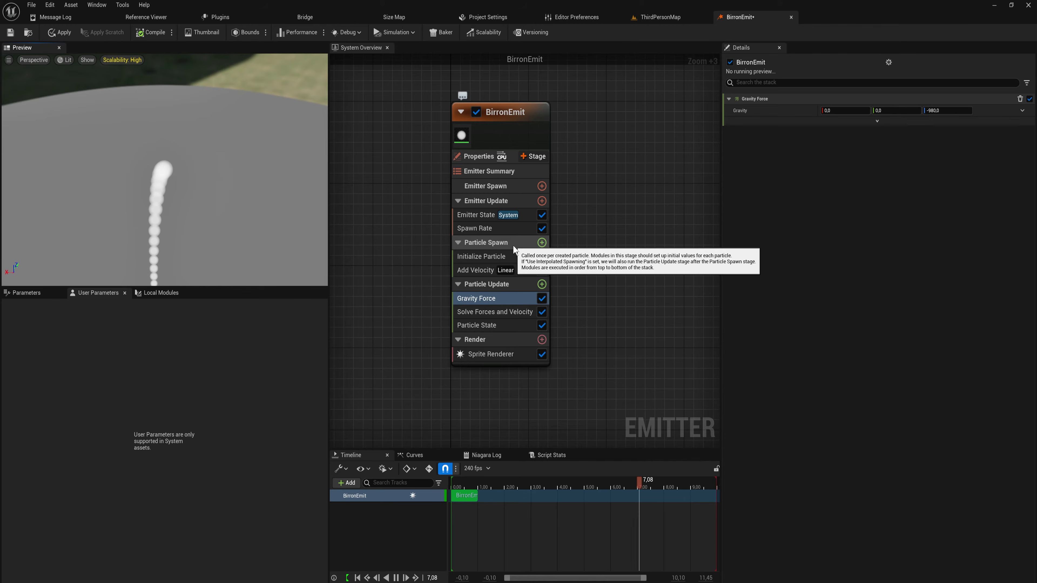
- Set the Add Velocity module's Velocity Speed Scale to 10 and inspect the particle arc in the preview
click(516, 270)
click(862, 131)
text(10)
key(Return)
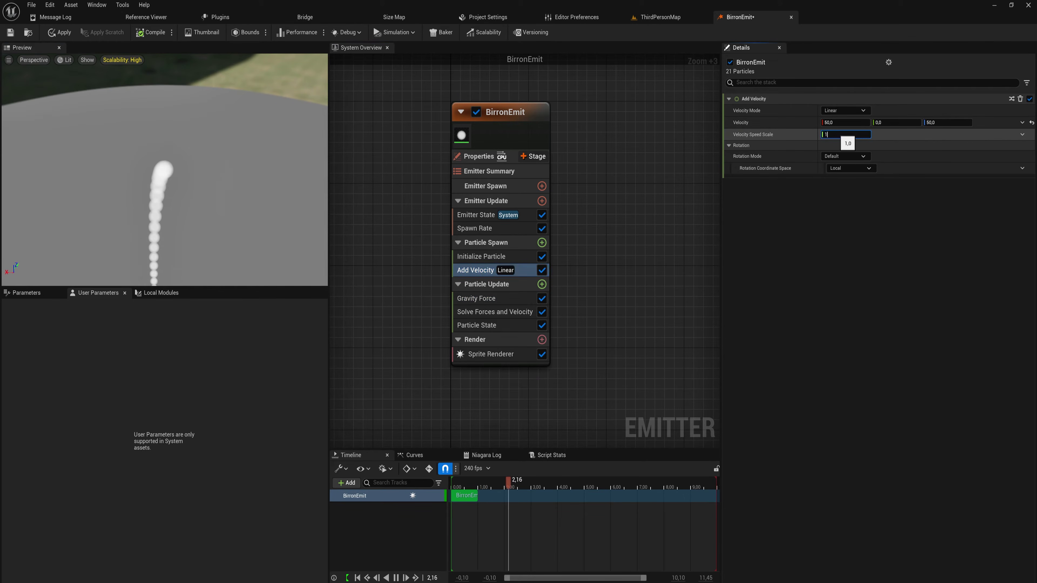
drag(254, 180, 184, 213)
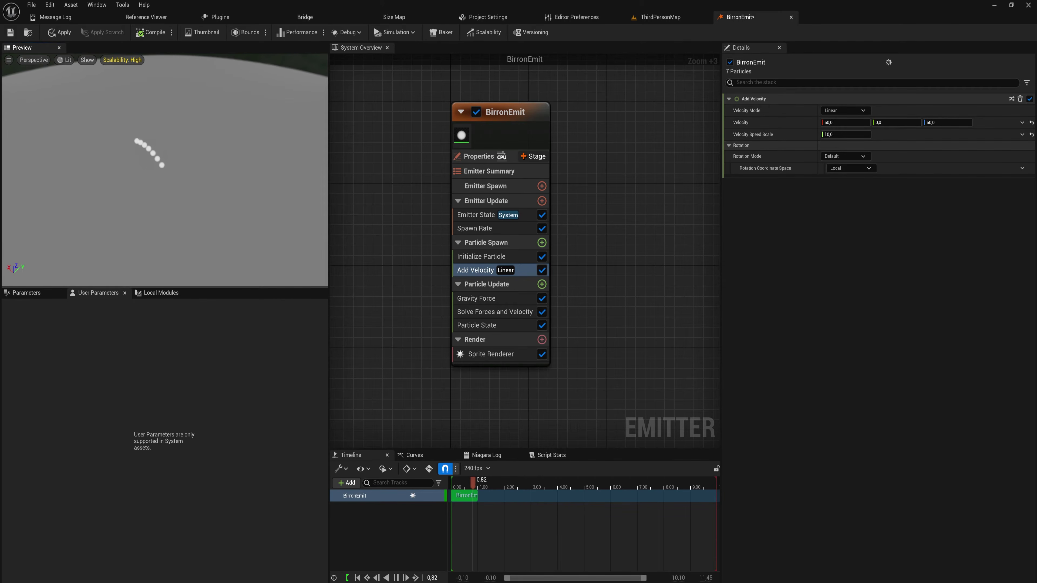
drag(184, 212, 212, 170)
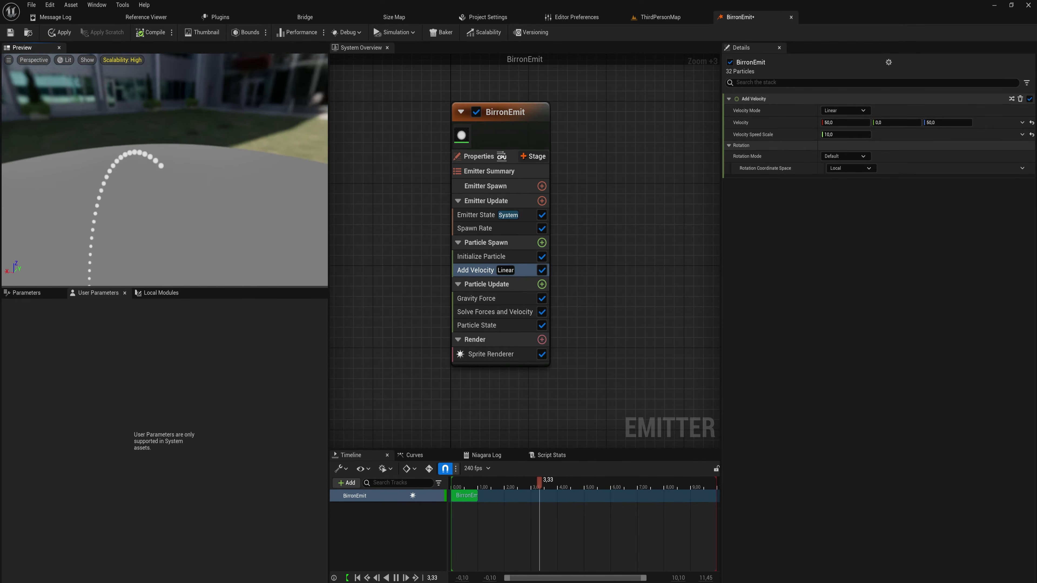
- Add a Ribbon Renderer to the emitter's Render group
click(541, 339)
text(ribbon)
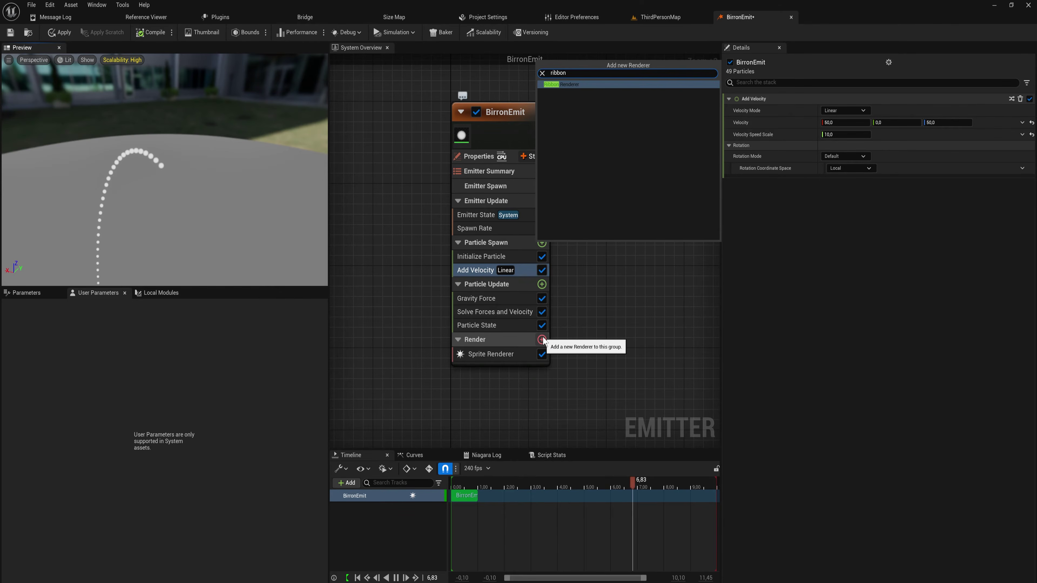
key(Return)
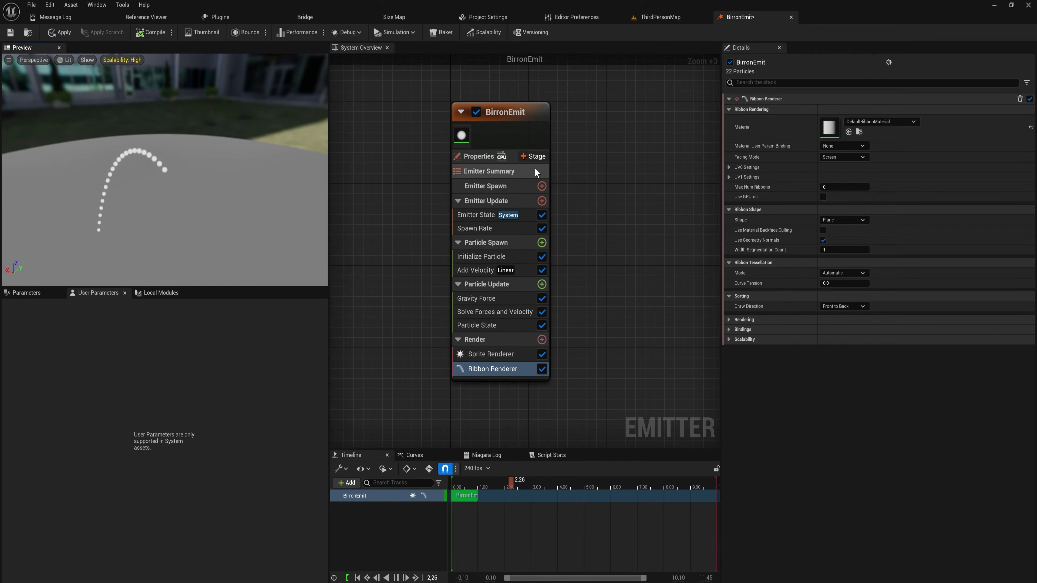
- In Initialize Particle, set the Ribbon Width Mode to Direct Set with a Ribbon Width of about 15.6
click(508, 257)
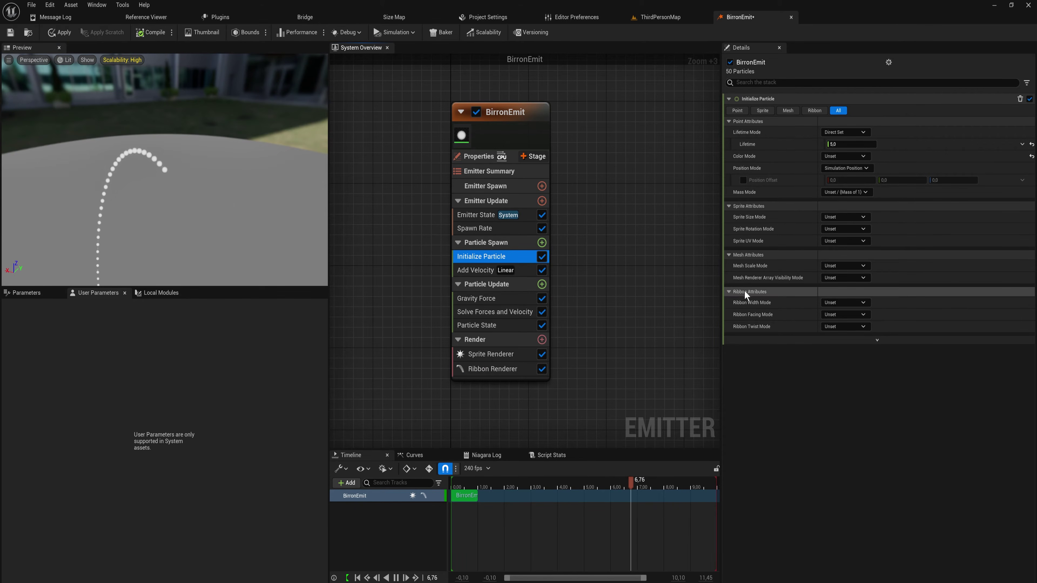
click(854, 303)
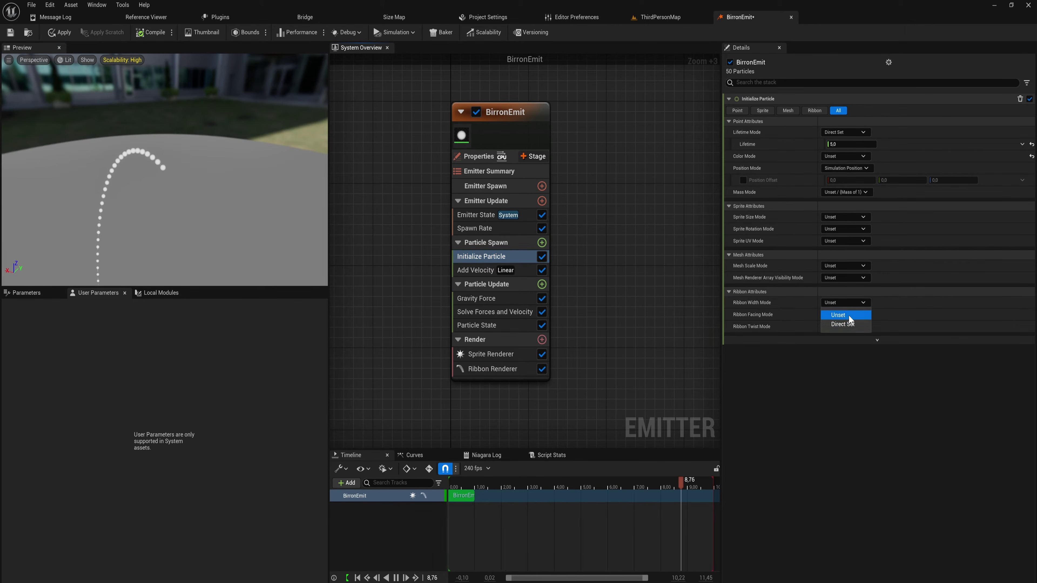
click(849, 324)
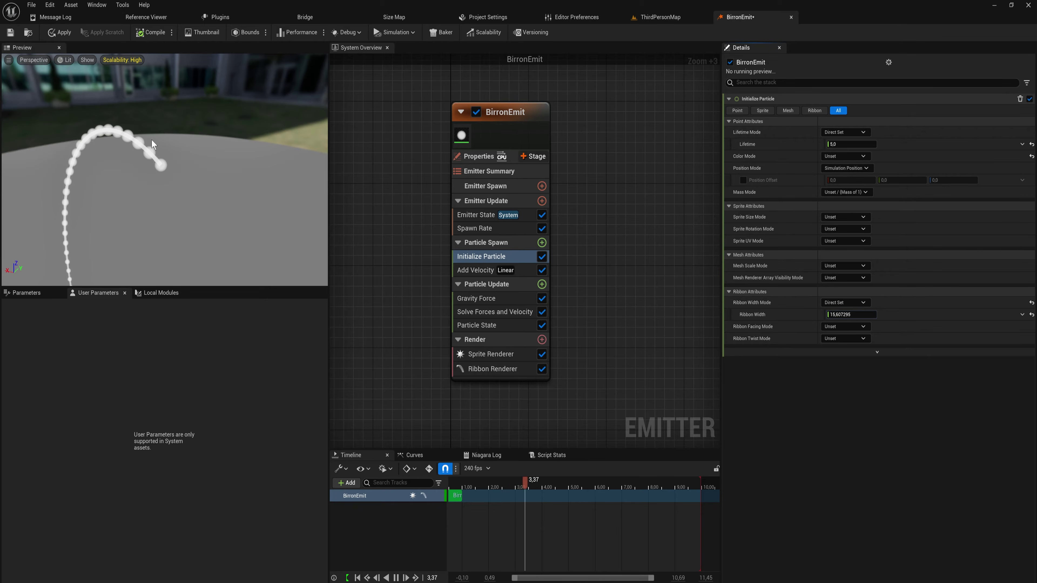
- Disable the Sprite Renderer and inspect the ribbon on its own in the preview
drag(200, 209, 169, 209)
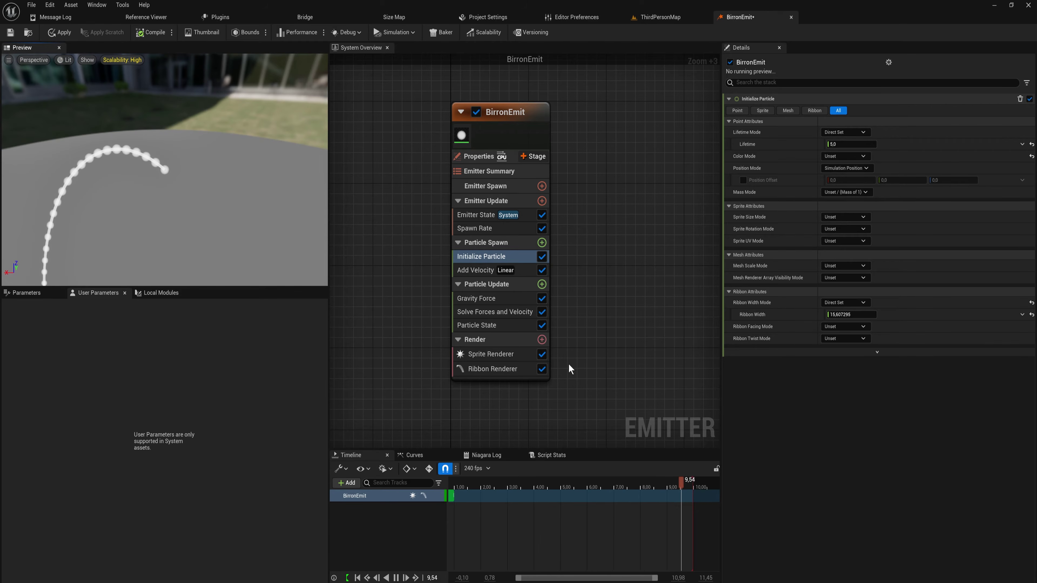
click(541, 354)
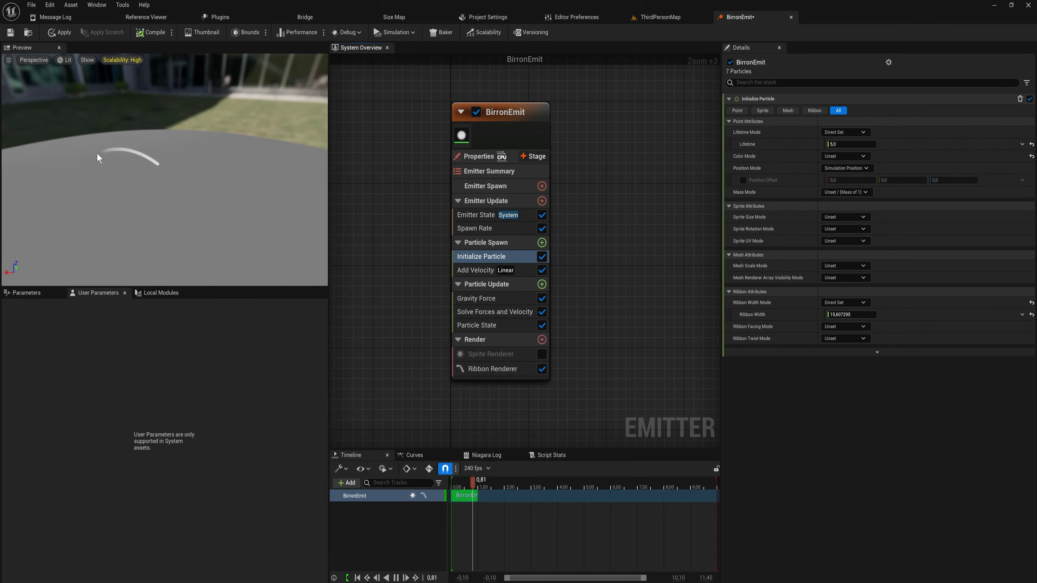
mouse_move(192, 194)
mouse_down()
mouse_move(192, 204)
mouse_move(192, 194)
mouse_up()
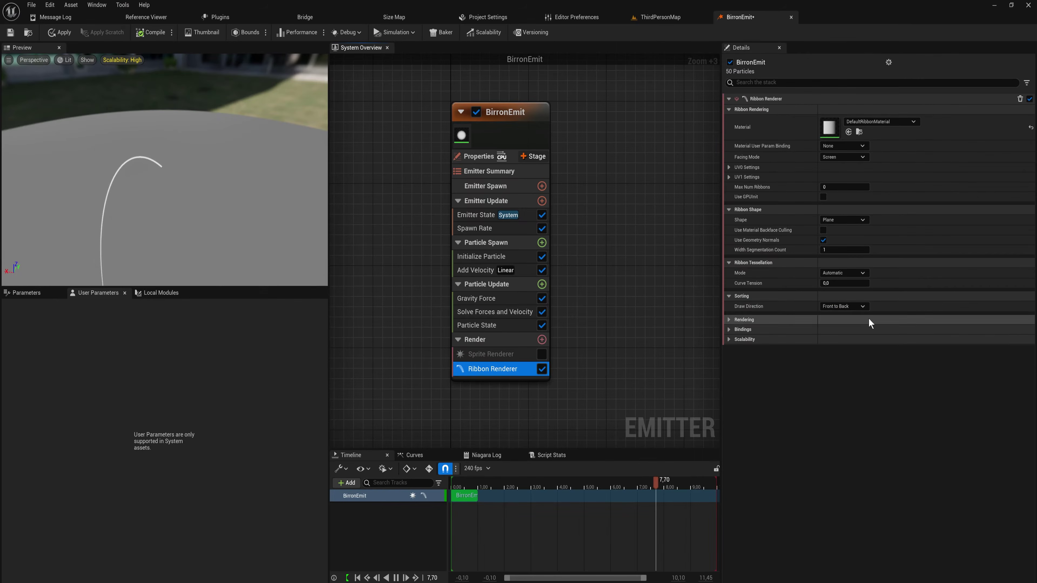
- Try the Back to Front draw direction on the Ribbon Renderer, inspect the ribbon, and restore Front to Back
click(721, 306)
click(846, 323)
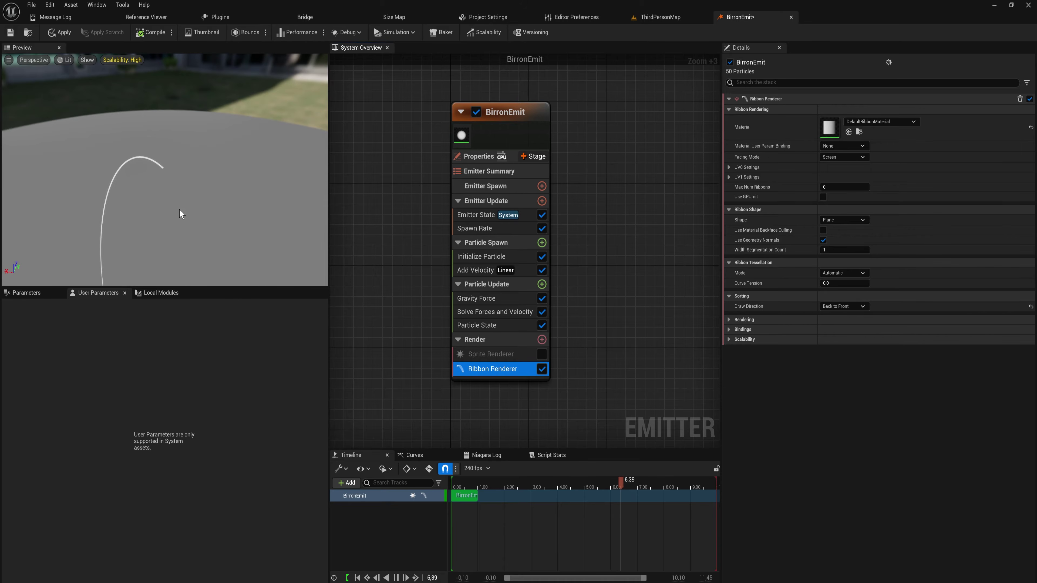
click(833, 307)
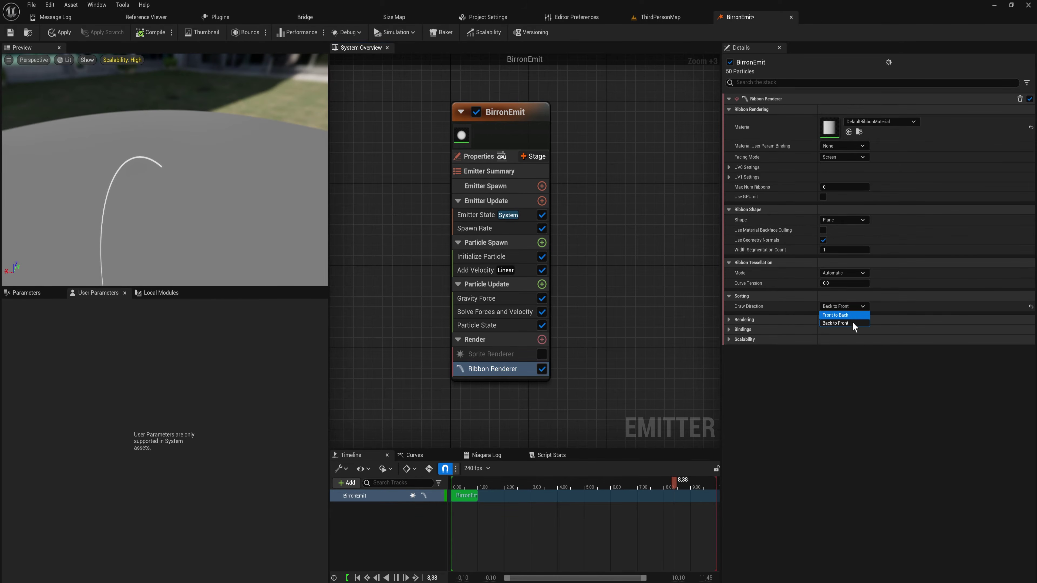
click(851, 315)
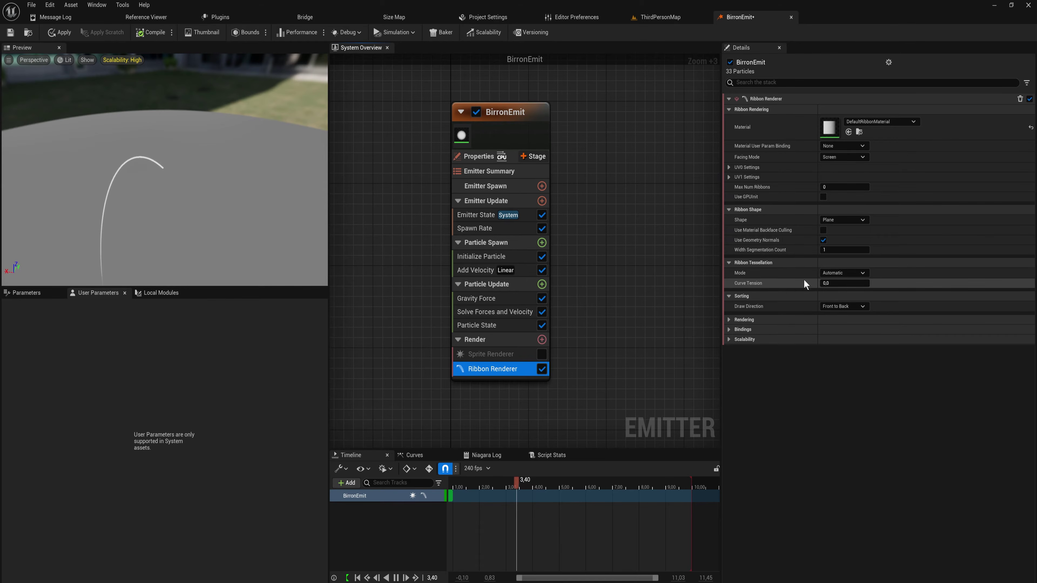
- Set the Spawn Rate to 2 and enable the Sprite Renderer to show the individual particles along the ribbon
click(840, 273)
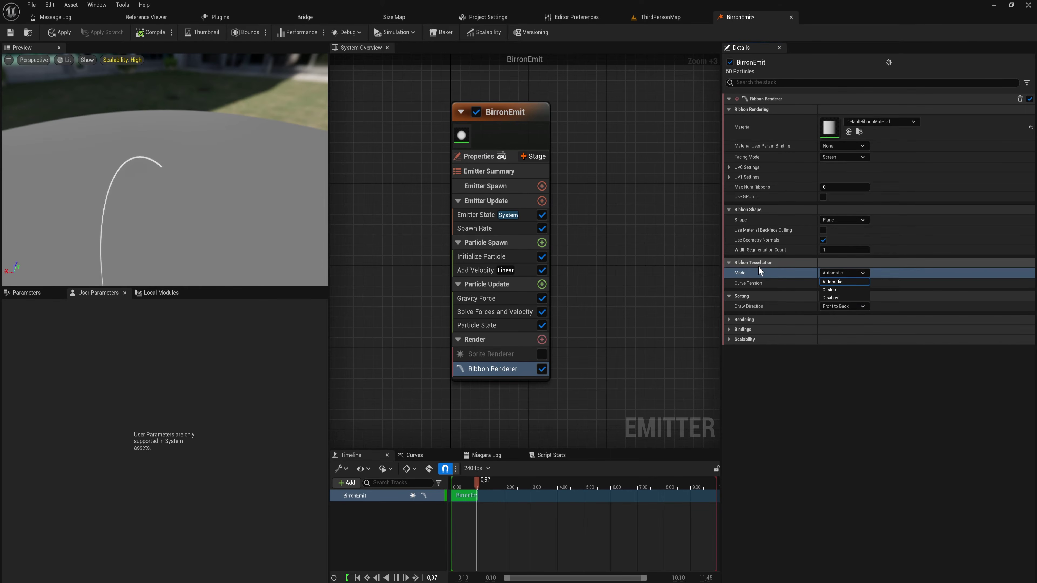
click(252, 231)
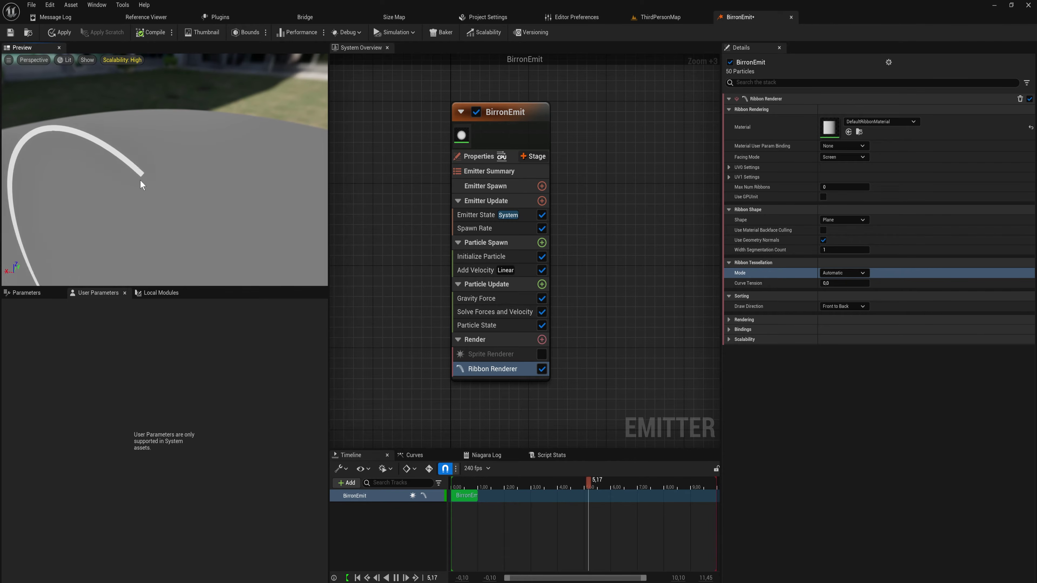
click(475, 228)
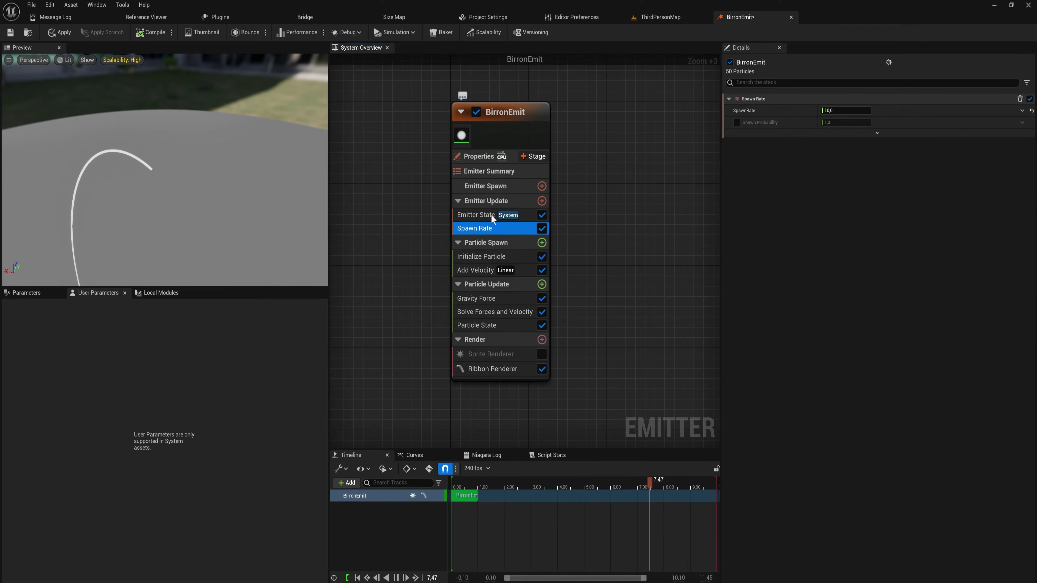
click(860, 109)
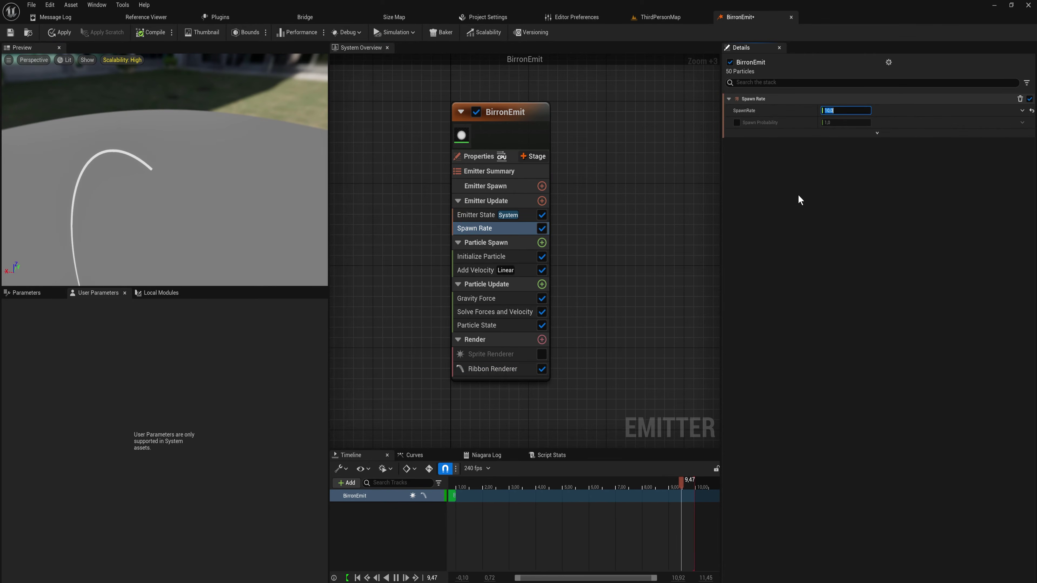
text(2)
key(Return)
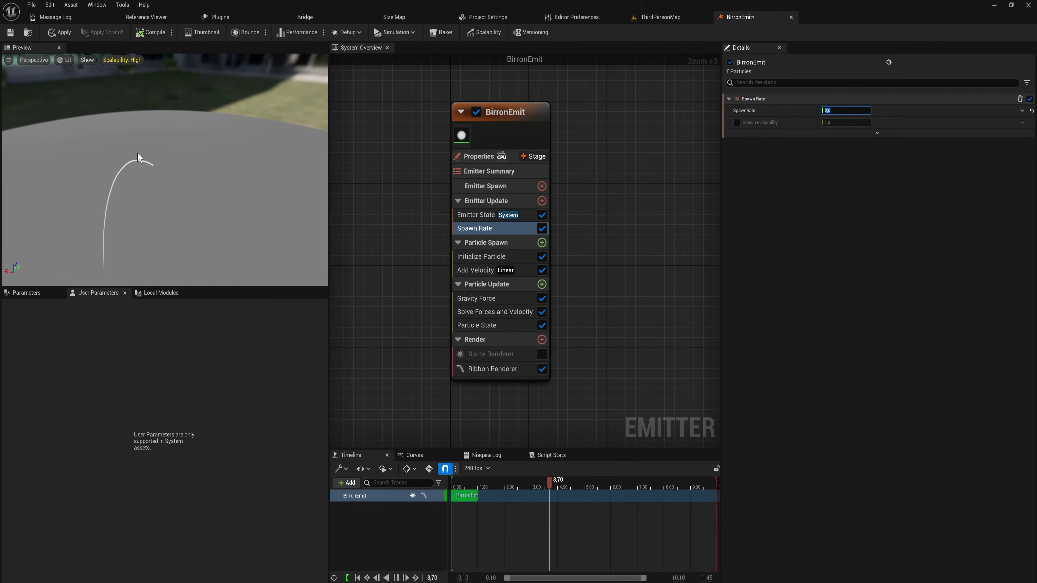
click(542, 354)
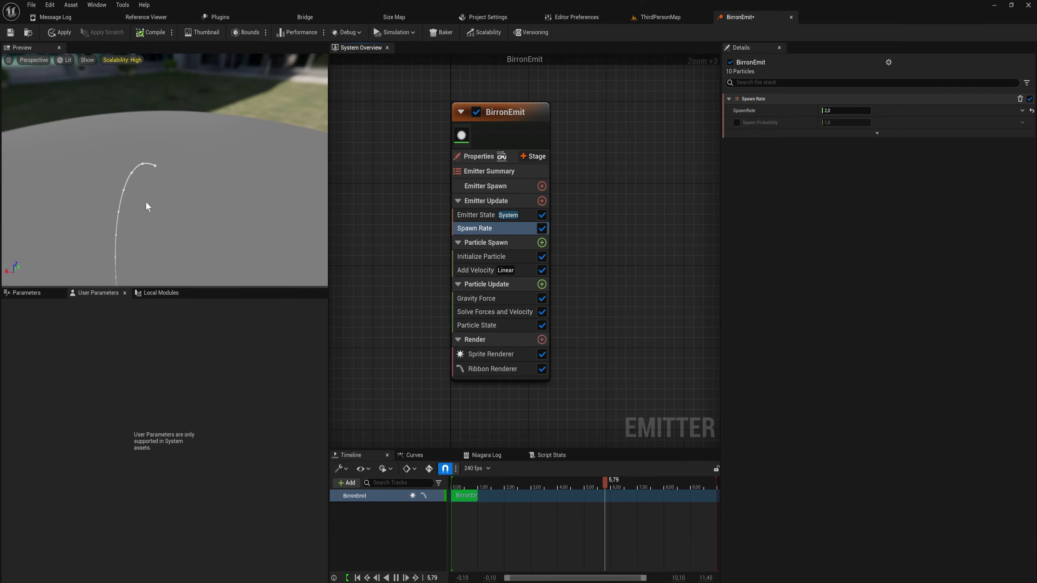
mouse_move(192, 181)
mouse_down()
mouse_move(192, 163)
mouse_move(193, 192)
mouse_move(192, 181)
mouse_up()
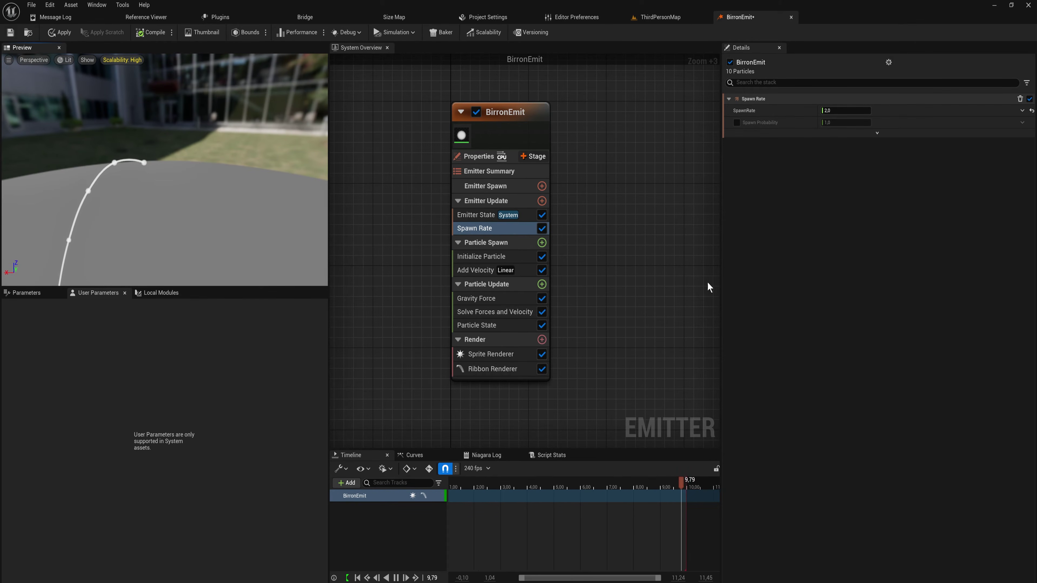
- Try a Curve Tension of 0.99 in the Ribbon Renderer's tessellation settings and restore it to 0
click(493, 369)
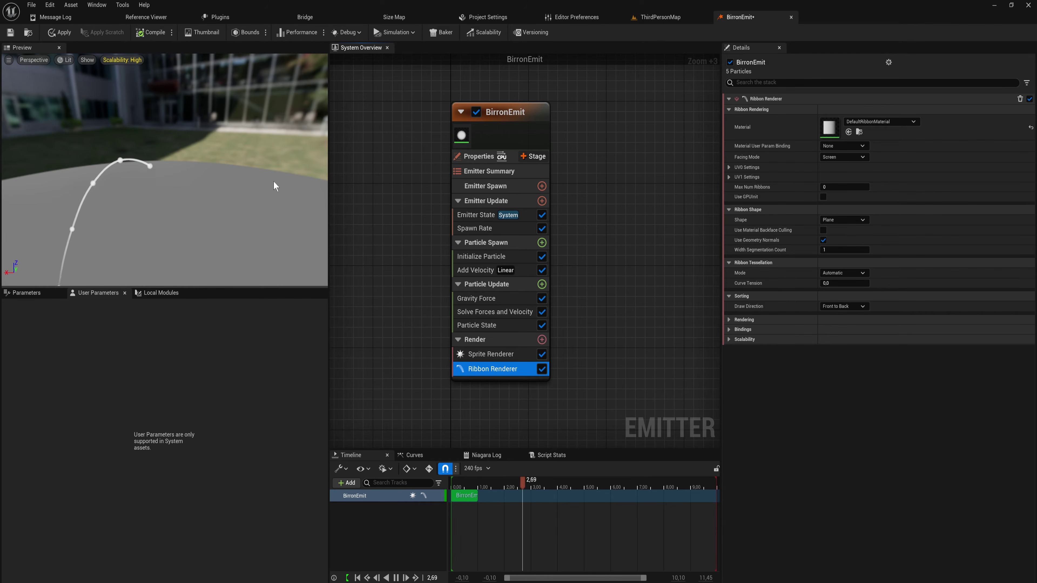
drag(273, 181, 285, 171)
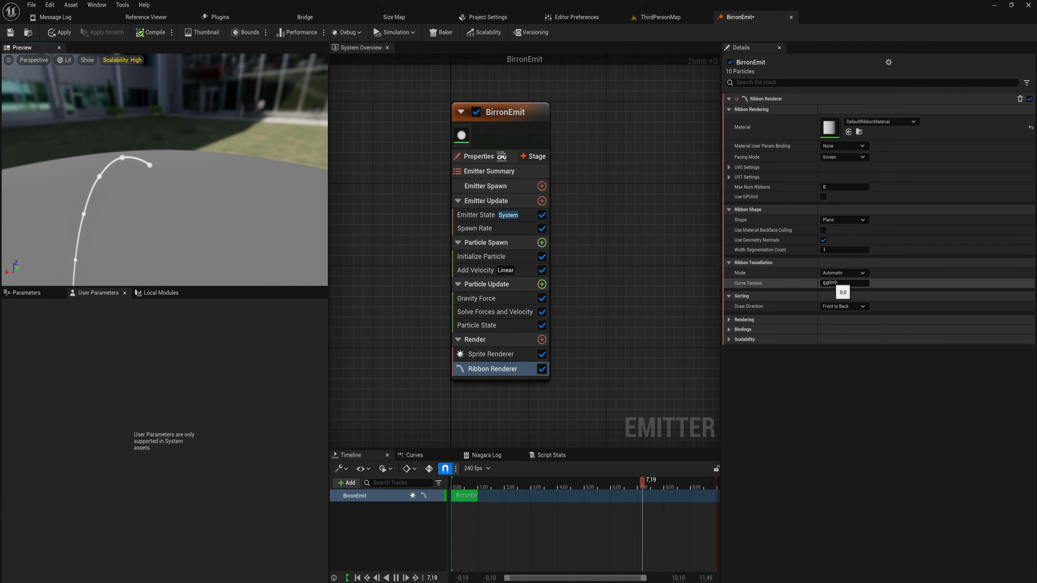
drag(832, 283, 869, 283)
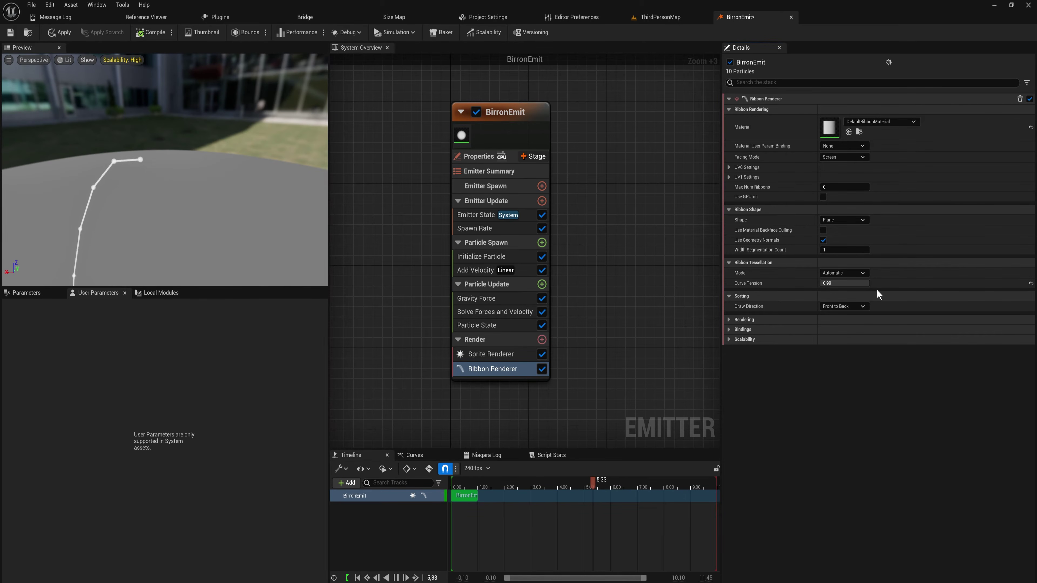
click(854, 283)
text(0)
key(Return)
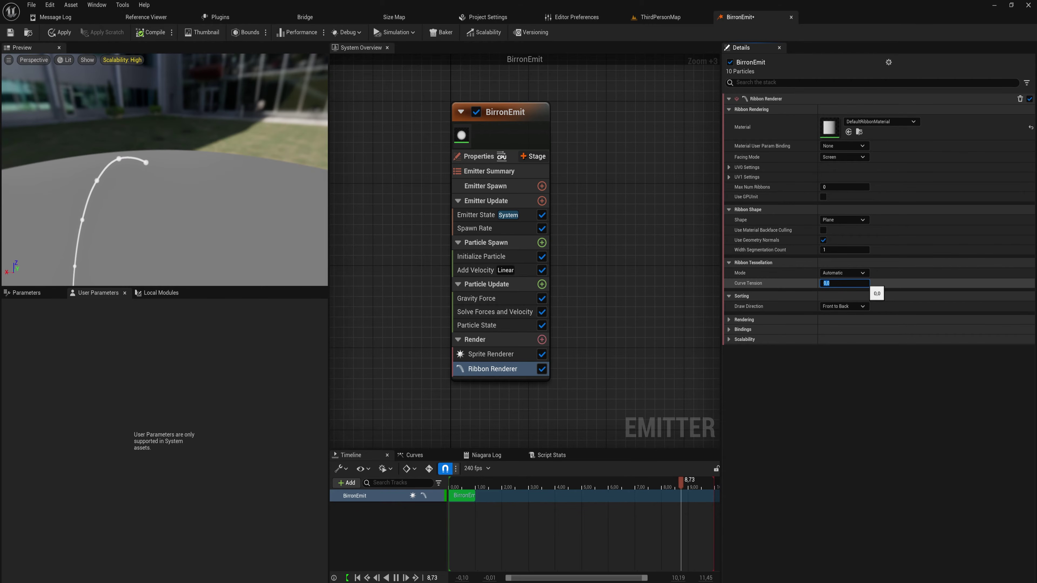
- Try the Tube shape on the Ribbon Renderer, inspect it in the preview, and return the shape to Plane
click(843, 220)
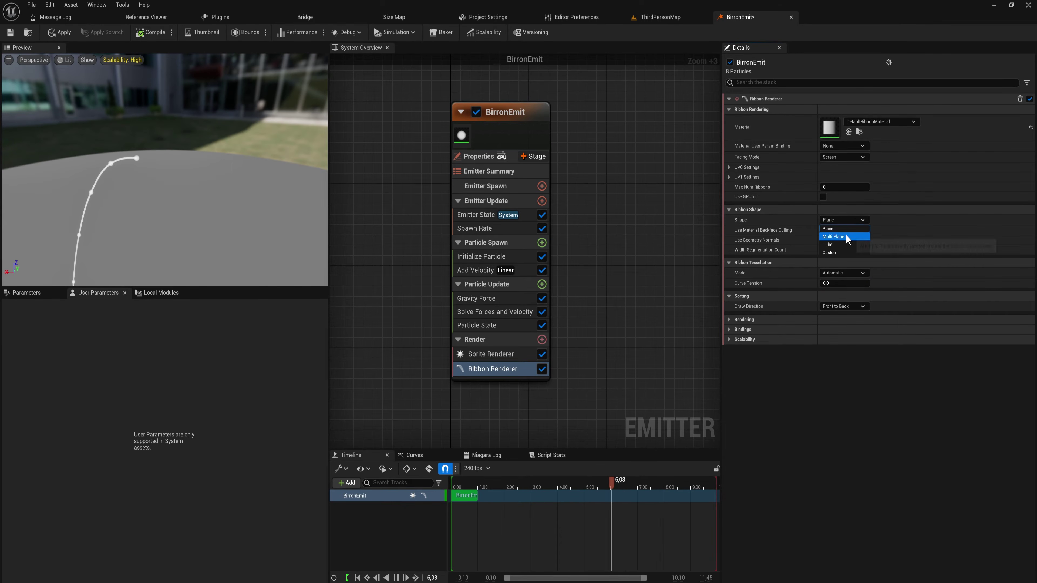
click(846, 237)
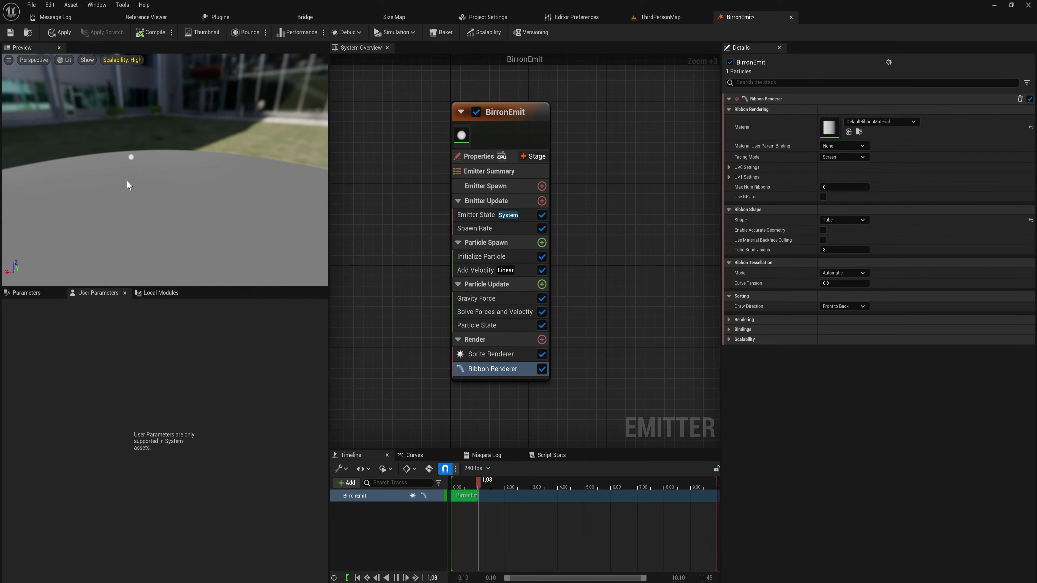
drag(127, 180, 275, 216)
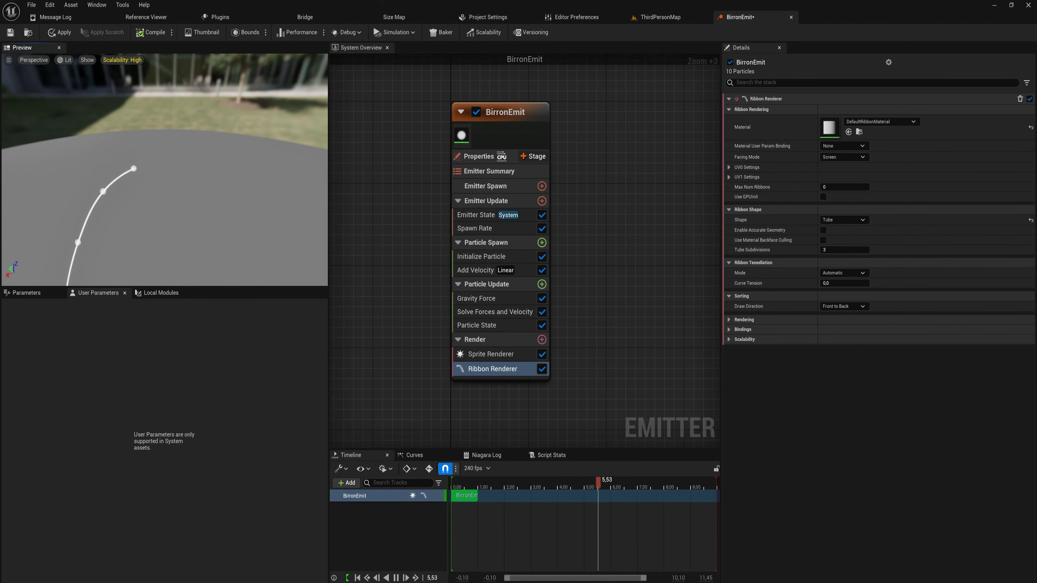
click(843, 220)
click(832, 229)
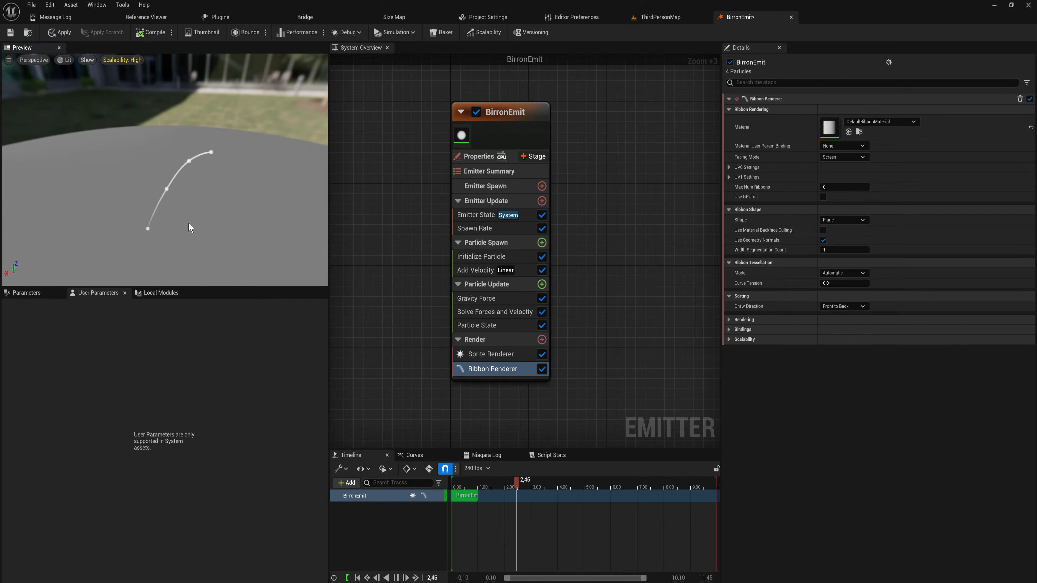
- Replace the Spawn Rate module in Emitter Update with a Spawn Per Unit module
click(497, 229)
key(Delete)
click(542, 201)
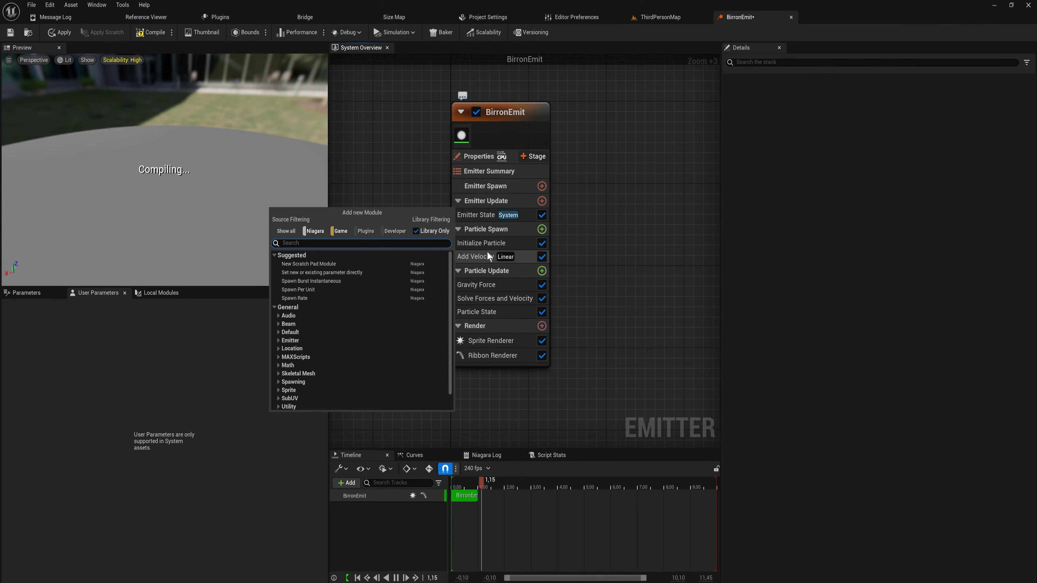
text(spawn)
key(Up)
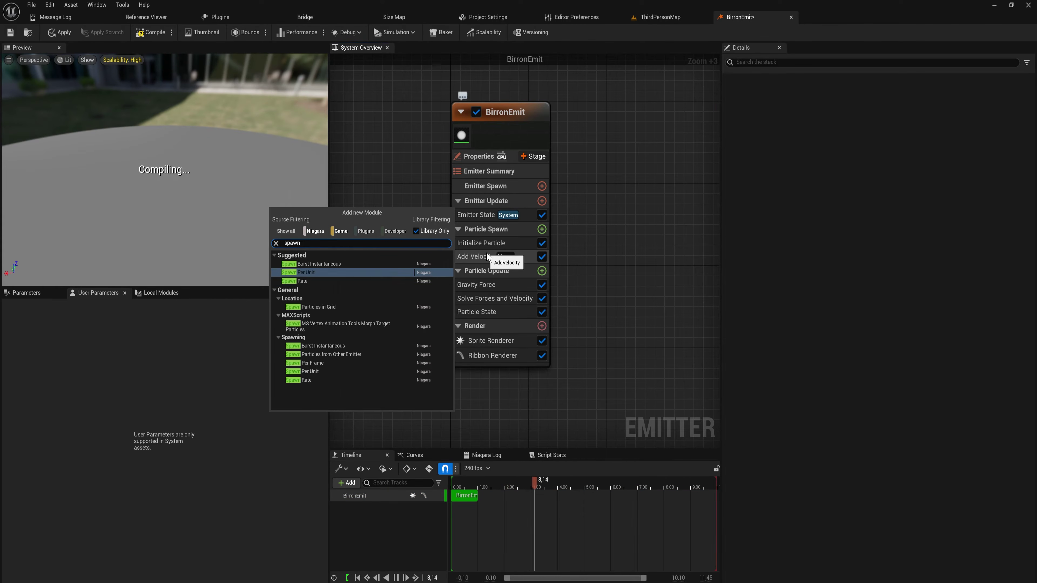
key(Return)
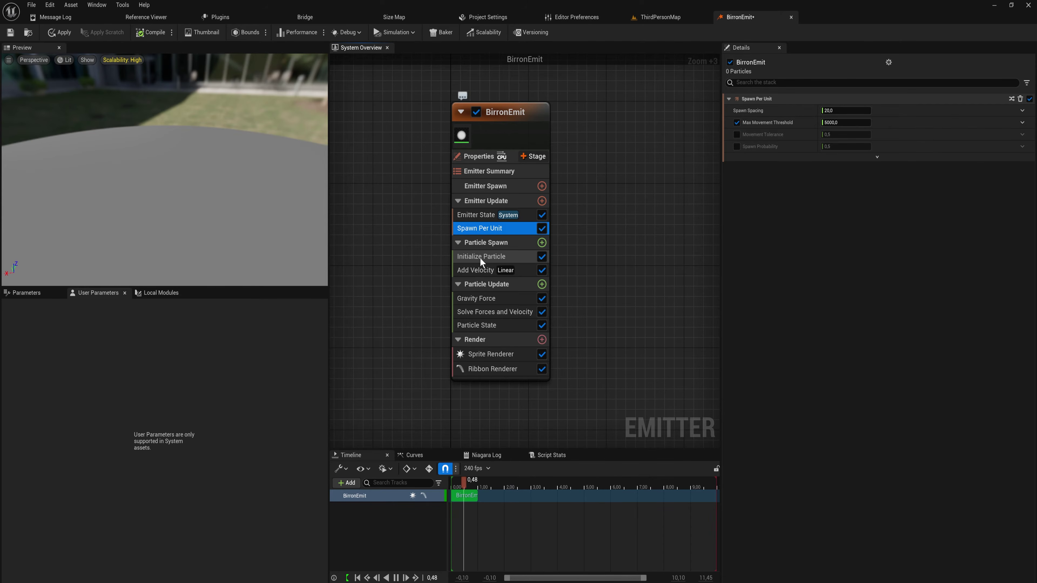
- Apply the emitter changes, and place a new Niagara System created from BirronEmit in the ThirdPersonMap level
click(53, 35)
click(658, 18)
key(ctrl+space)
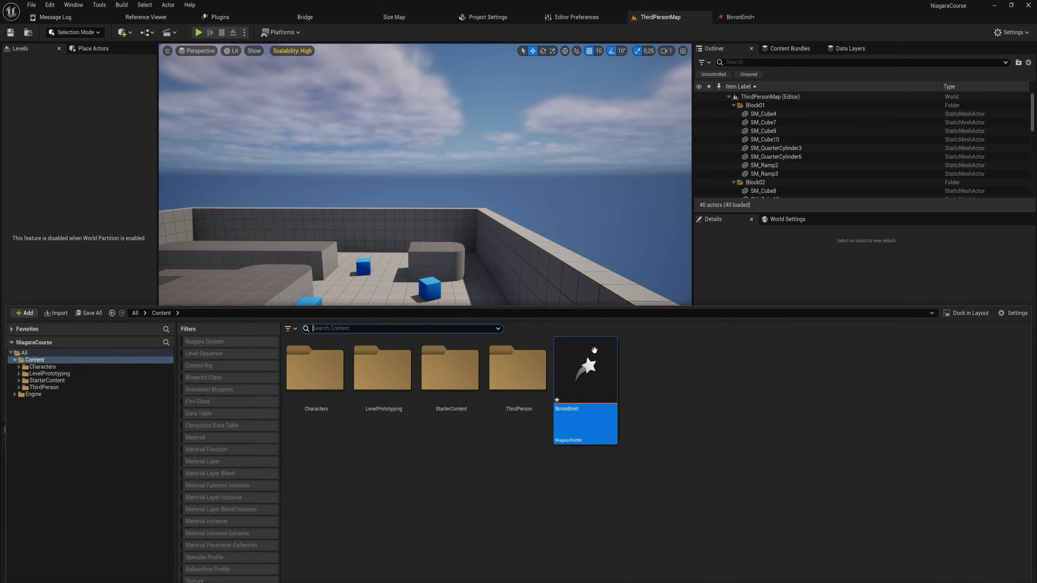
right_click(589, 341)
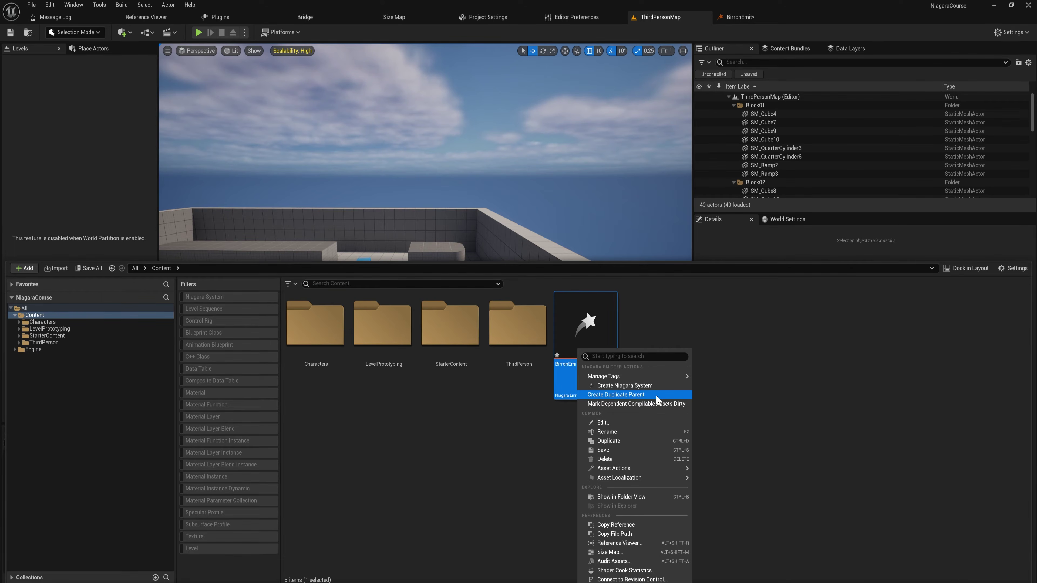
click(642, 387)
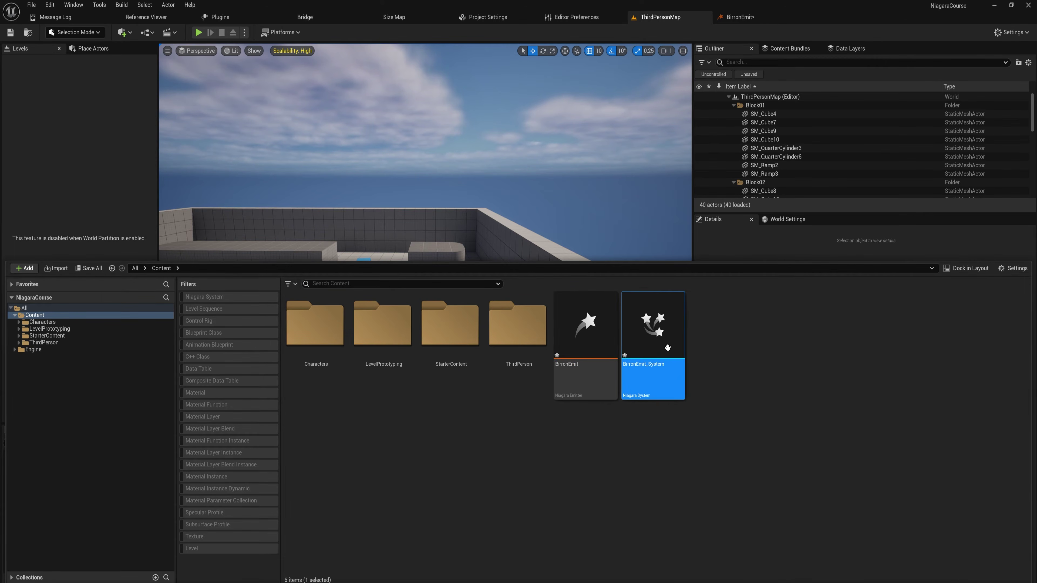
drag(668, 348, 441, 255)
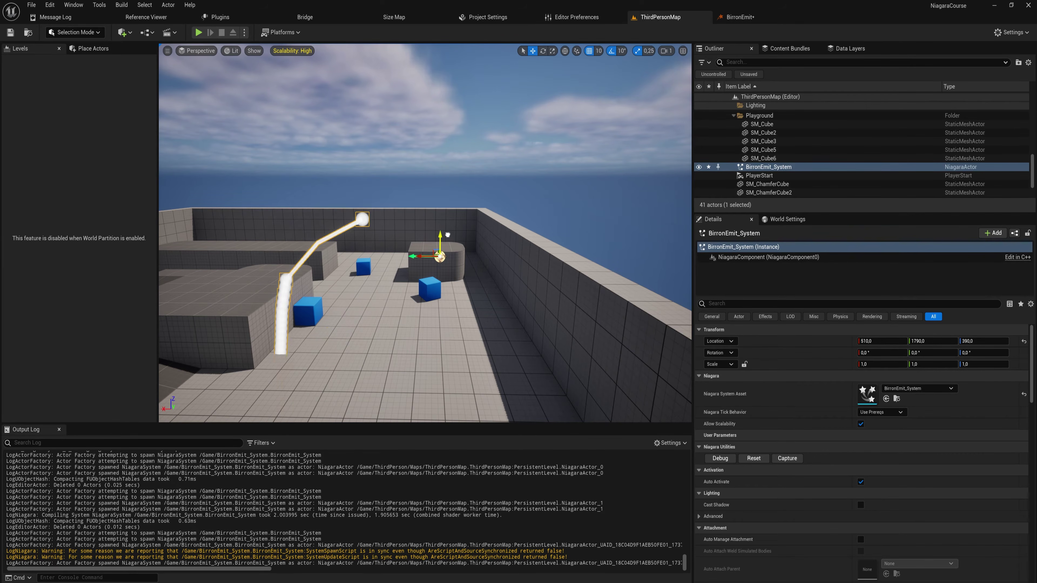
mouse_move(421, 256)
right_down()
mouse_move(391, 257)
mouse_move(421, 256)
right_up()
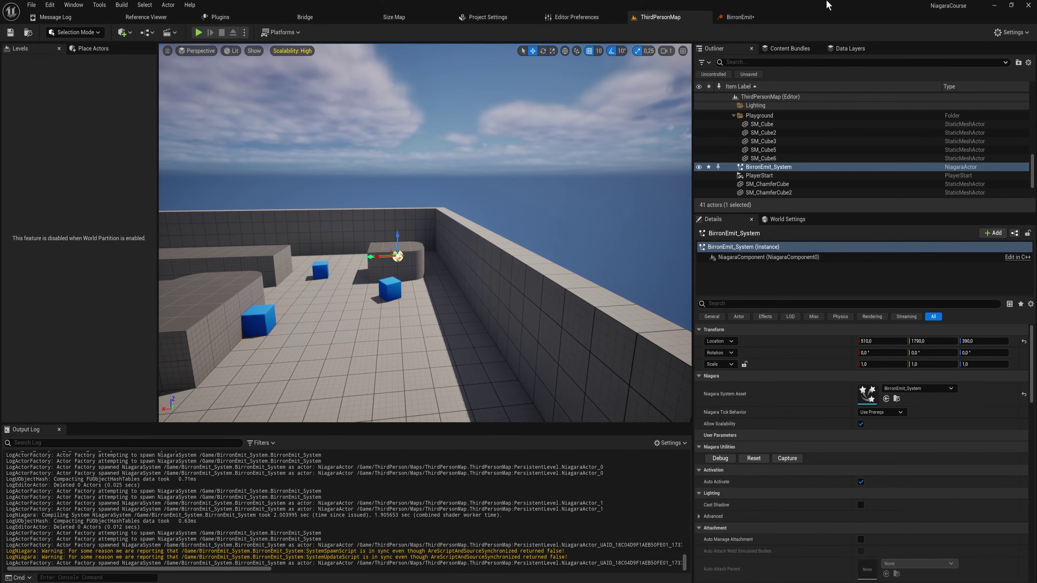
- Disable the Add Velocity and Gravity Force modules in BirronEmit, and compile and save the emitter
click(738, 16)
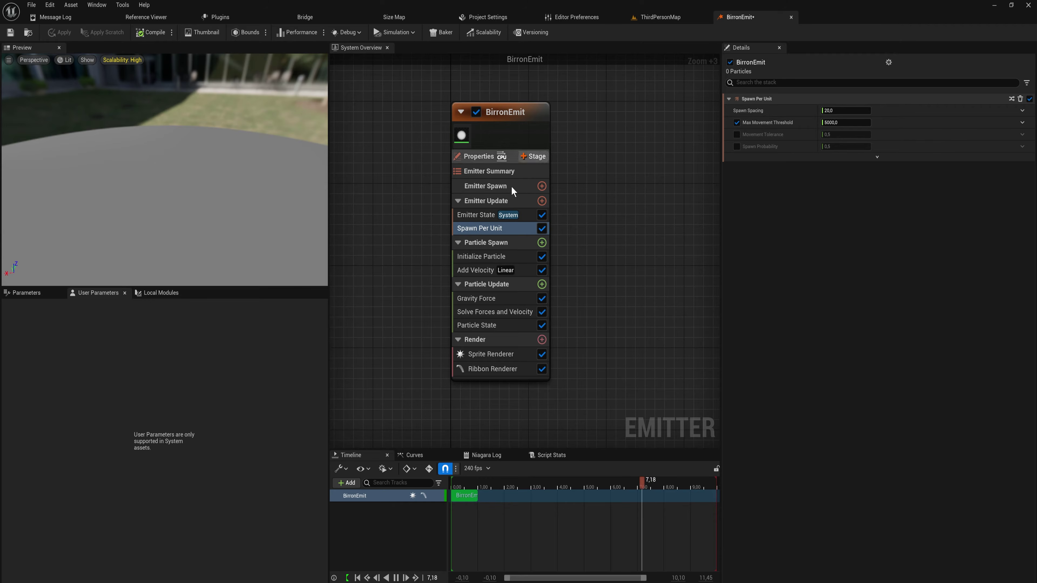
click(541, 270)
click(541, 299)
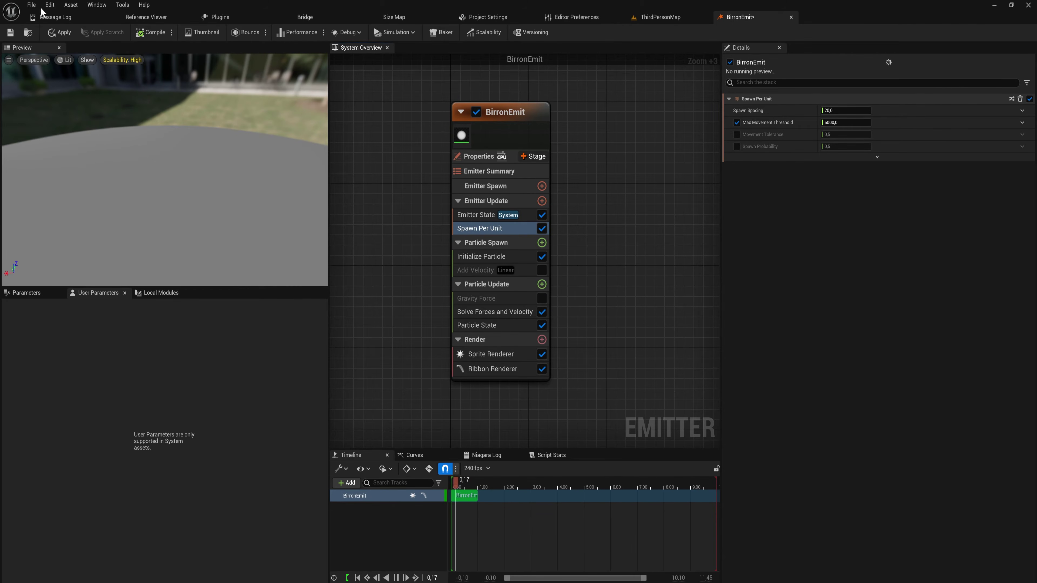
click(151, 32)
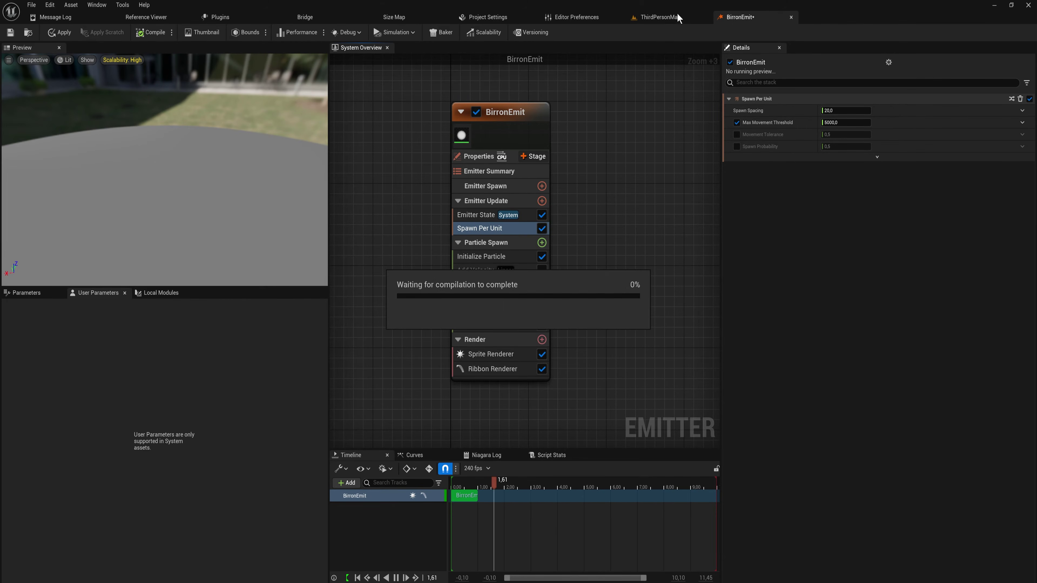
- Move the BirronEmit_System actor back and forth along the X axis in the level to X 850 and inspect its trail
click(678, 18)
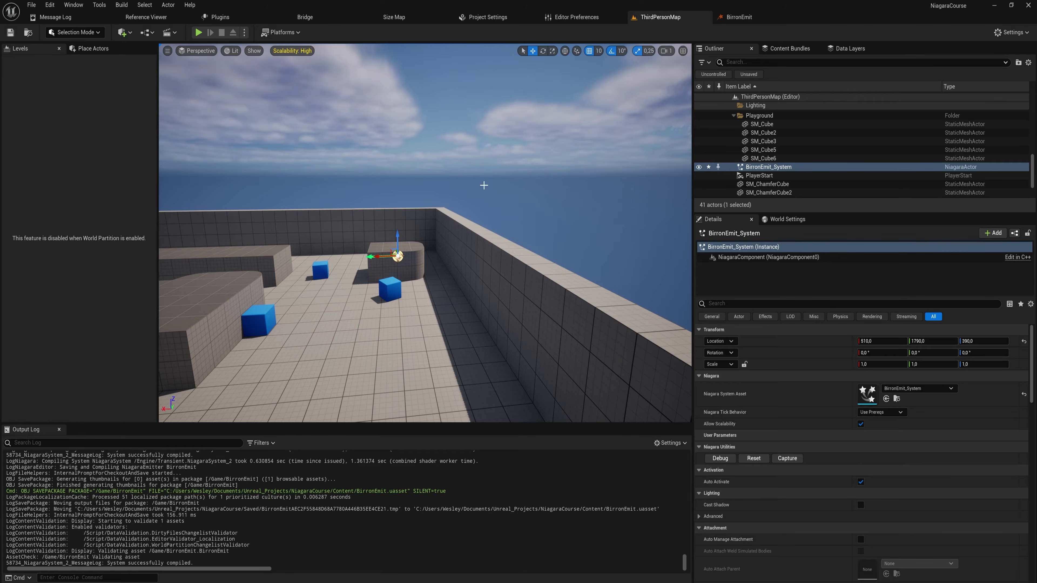
click(381, 257)
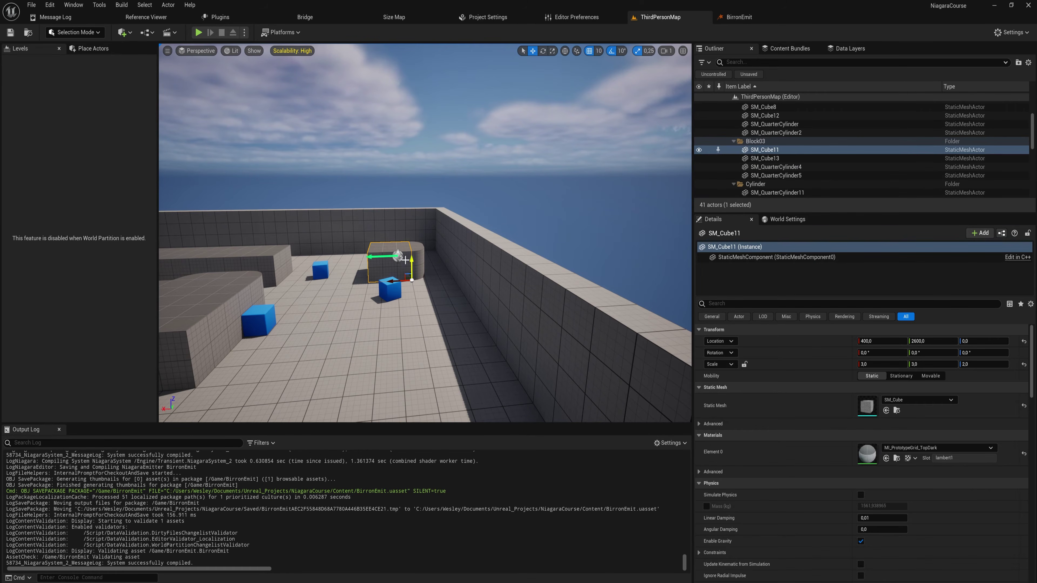
click(400, 257)
mouse_move(421, 192)
right_down()
mouse_move(412, 161)
mouse_move(414, 233)
mouse_move(421, 192)
right_up()
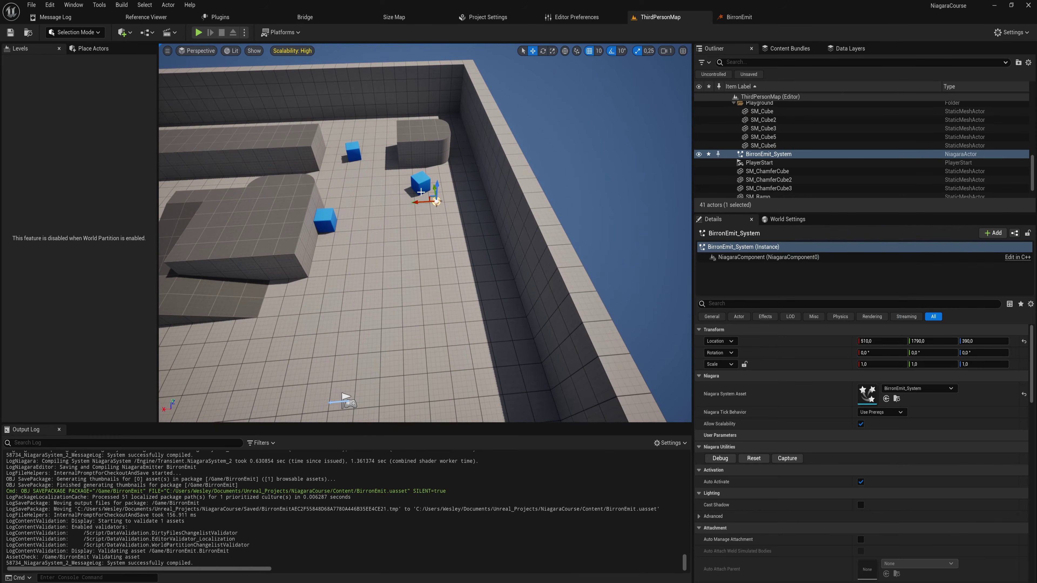
drag(398, 203, 176, 215)
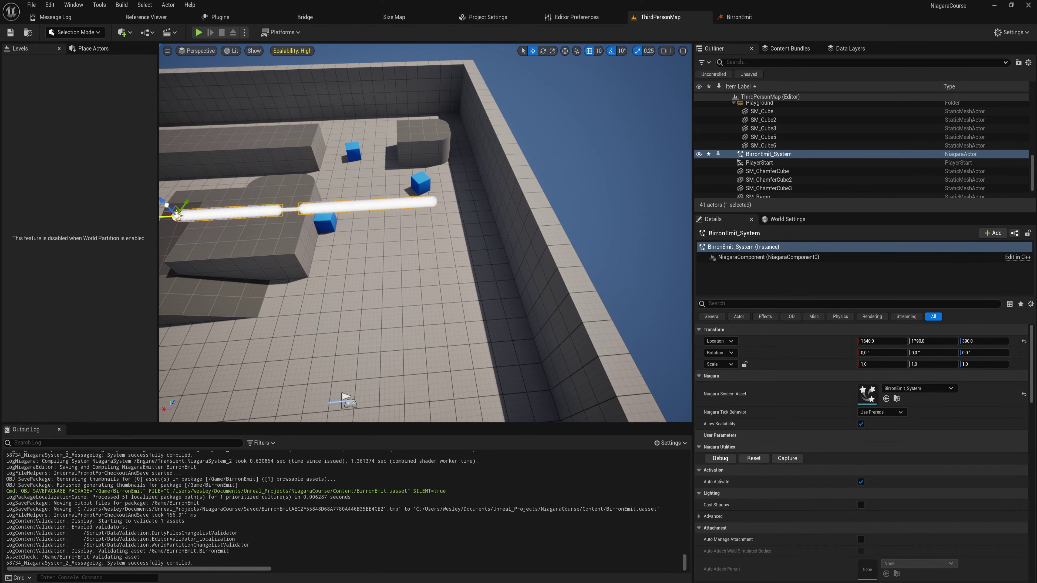
drag(456, 241, 316, 260)
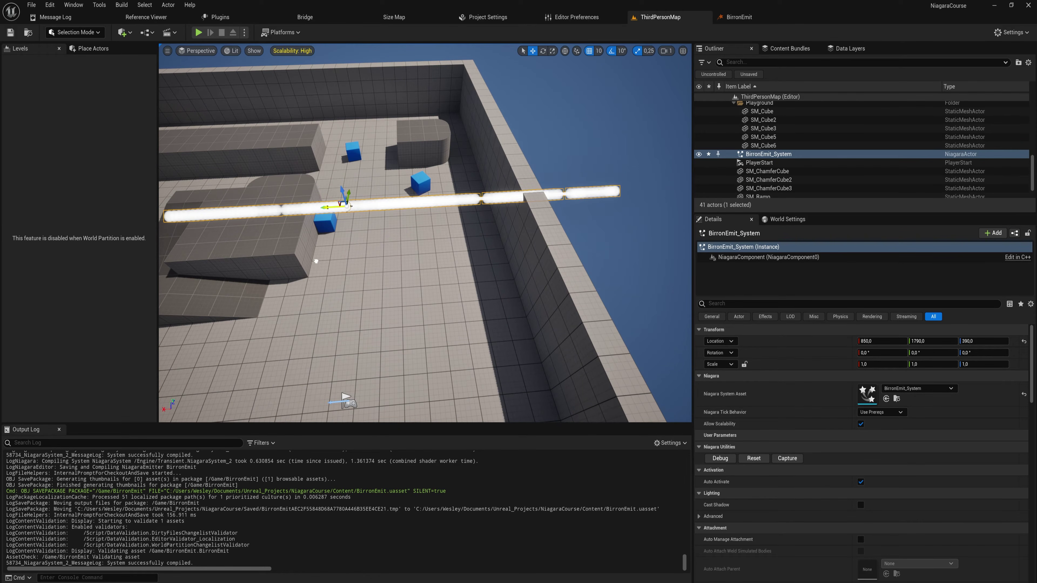
- Set the Spawn Spacing of BirronEmit's Spawn Per Unit module to 250, and raise it to 1000
click(747, 17)
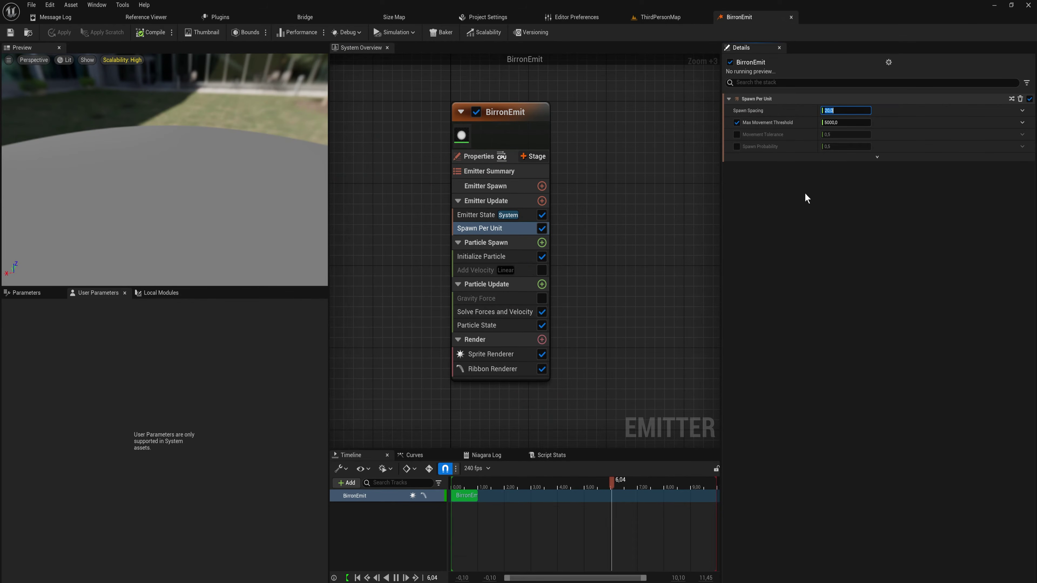
text(250)
key(Return)
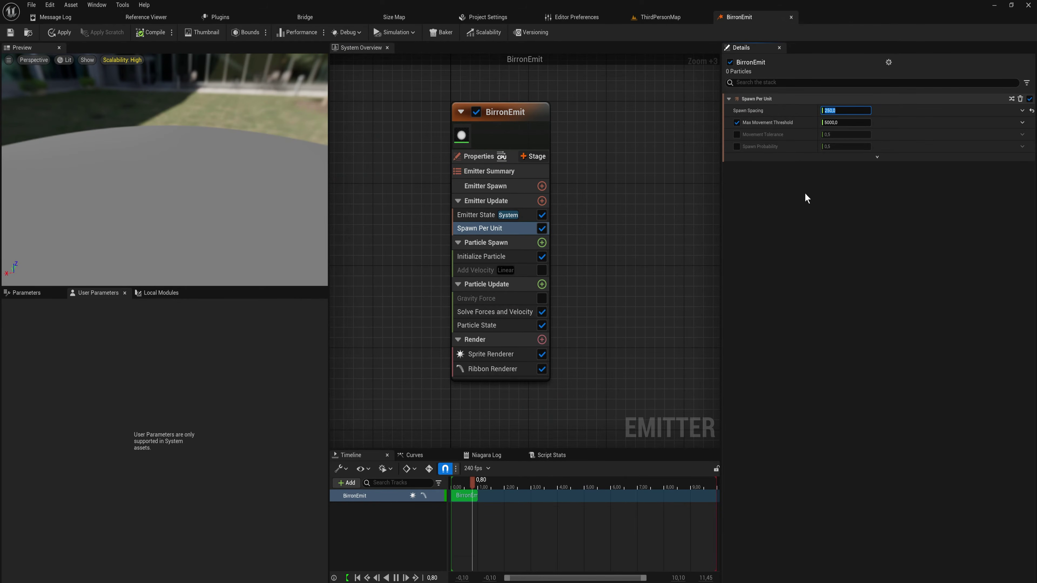
text(1000)
key(Return)
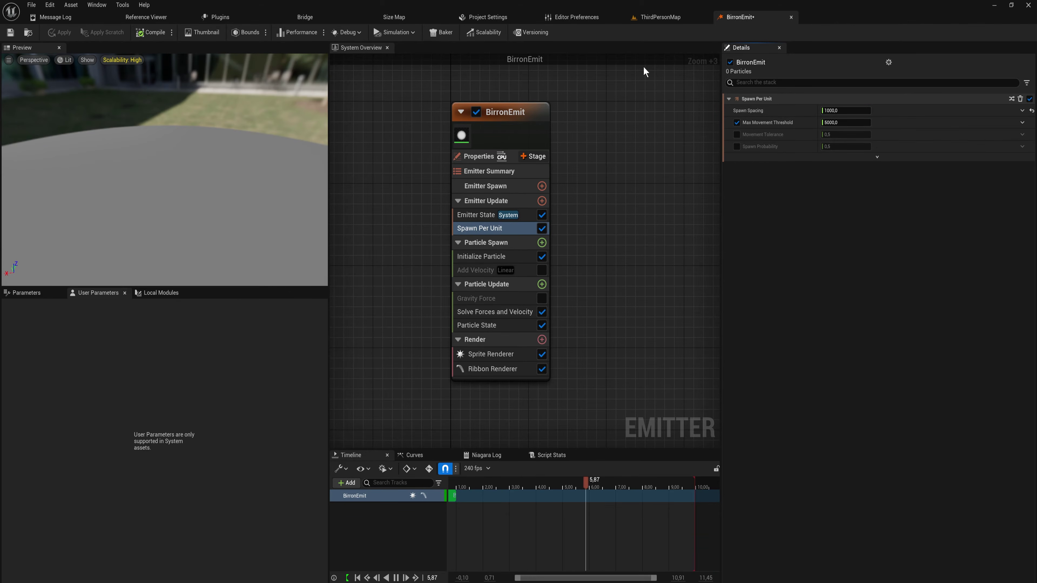
- Move the BirronEmit_System actor back and forth along the X axis in ThirdPersonMap to X 2730 to inspect the wider particle spacing
click(658, 16)
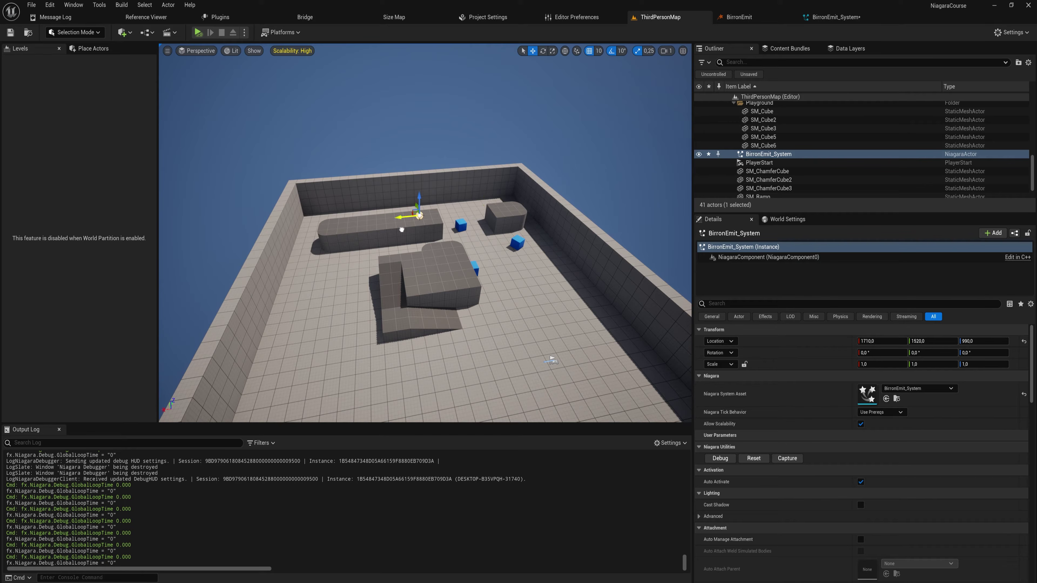
drag(177, 252, 178, 249)
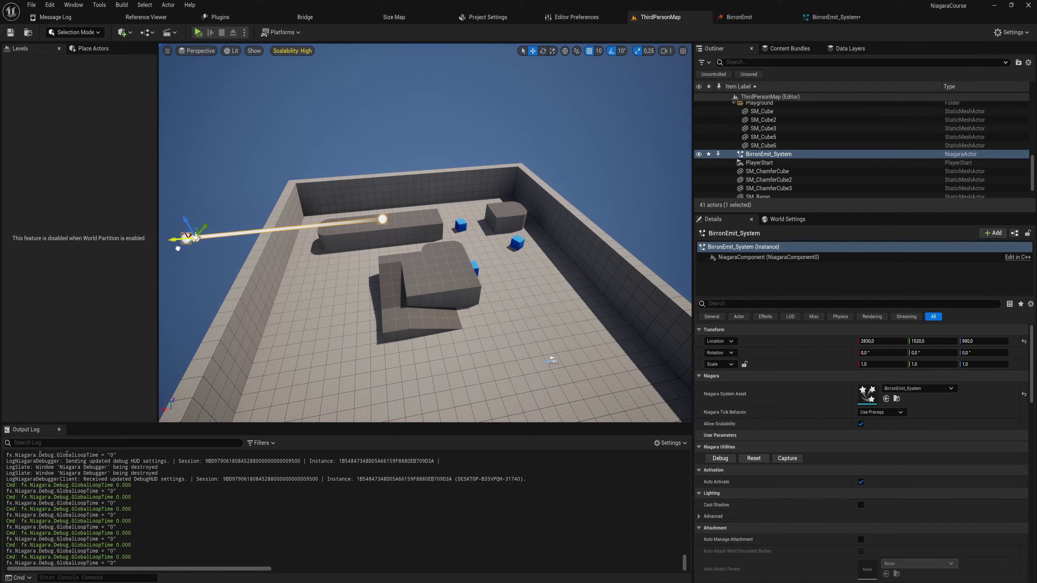
drag(278, 241, 410, 241)
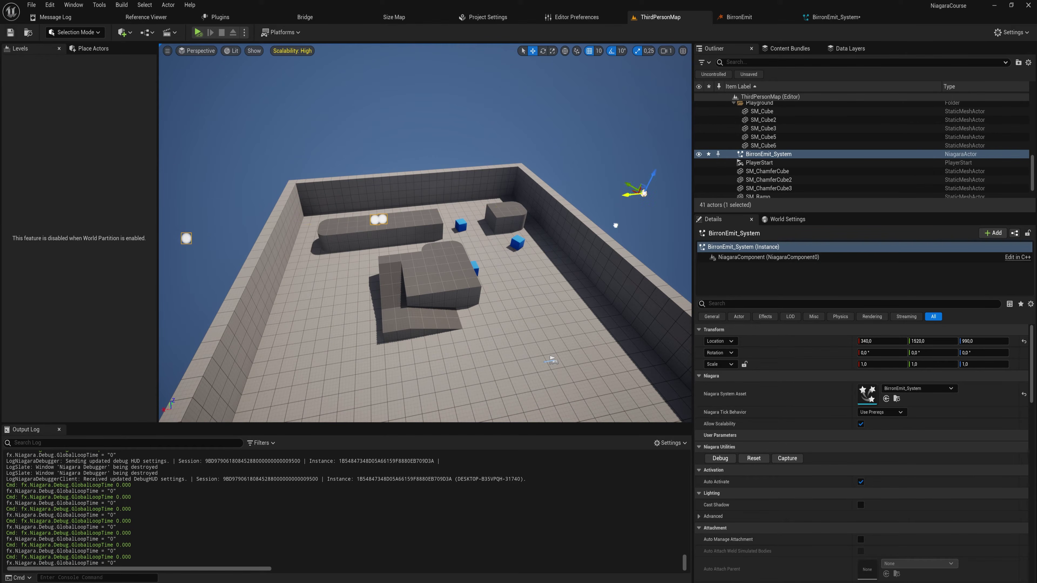
drag(633, 194, 689, 188)
drag(604, 232, 458, 253)
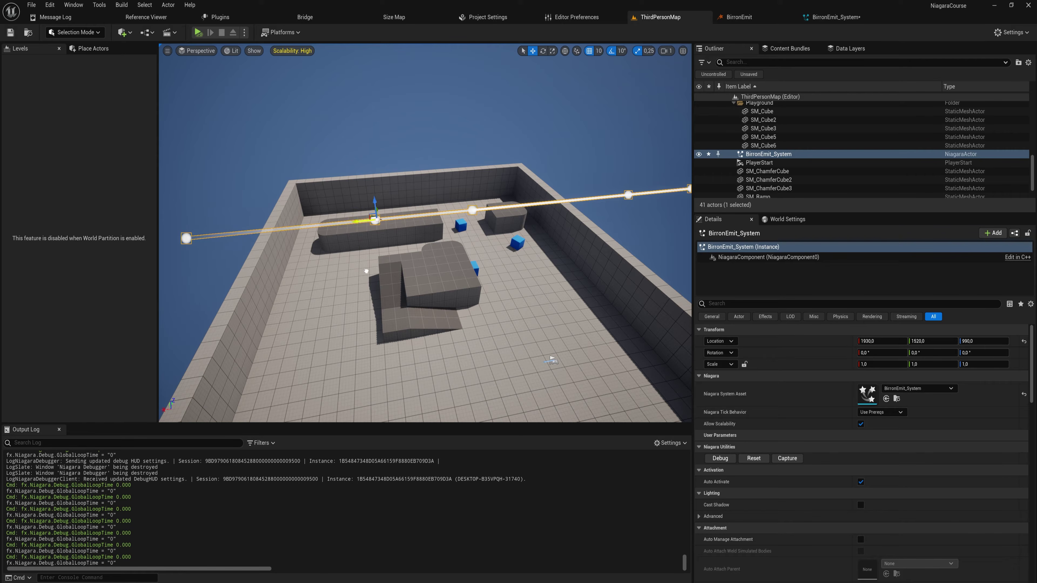
drag(375, 219, 215, 235)
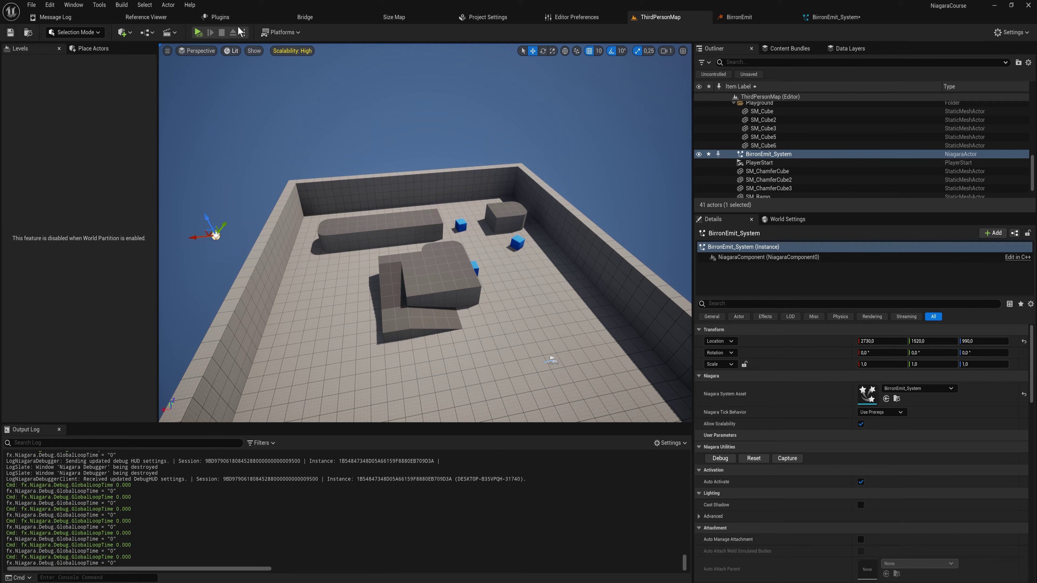
- Run the level, move the BirronEmit_System actor along the X and Z axes to examine its ribbon trail, and stop the session
click(199, 32)
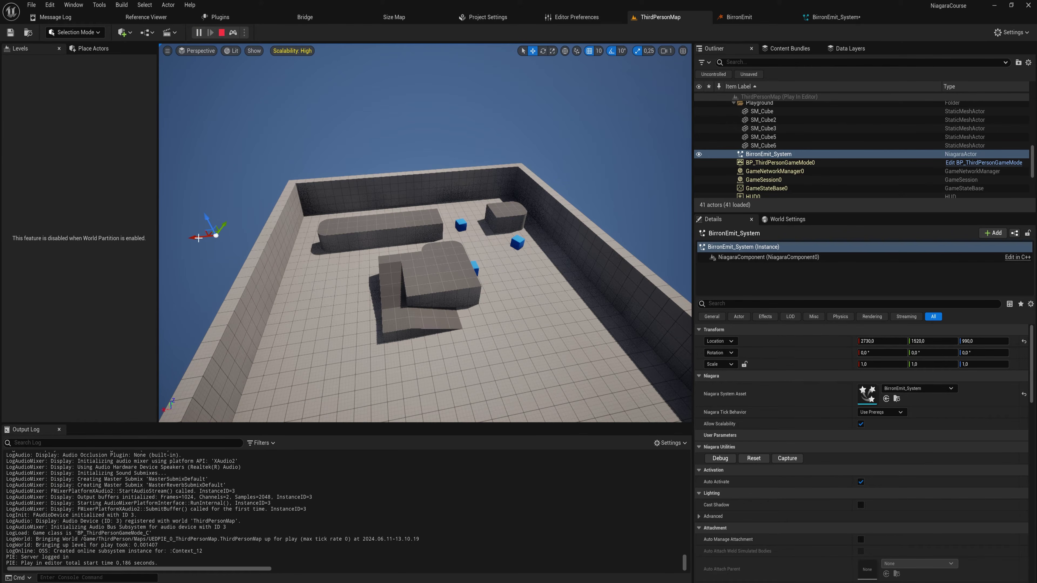
drag(195, 236, 267, 238)
drag(415, 244, 634, 230)
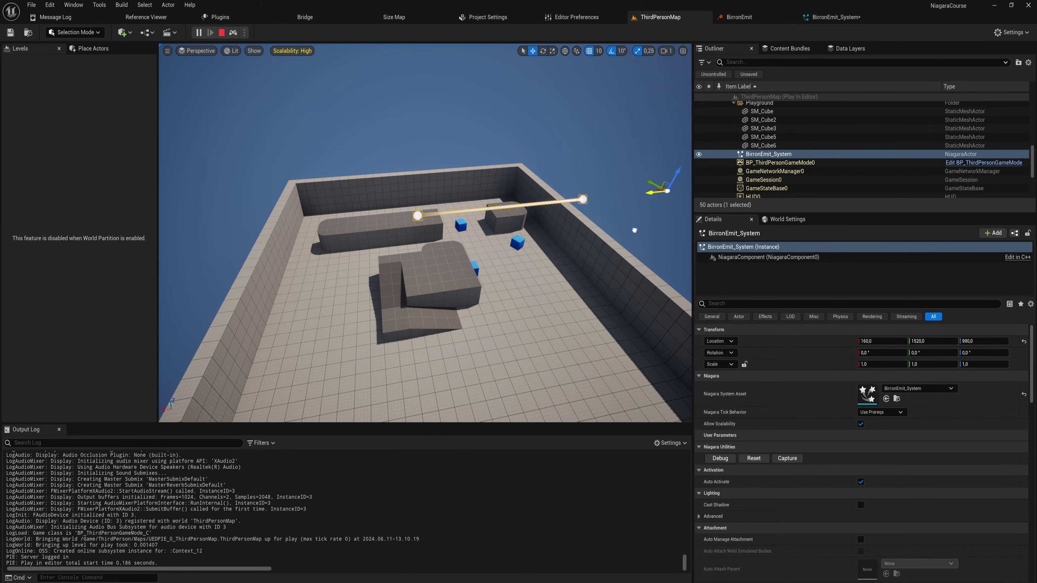
drag(563, 243, 418, 270)
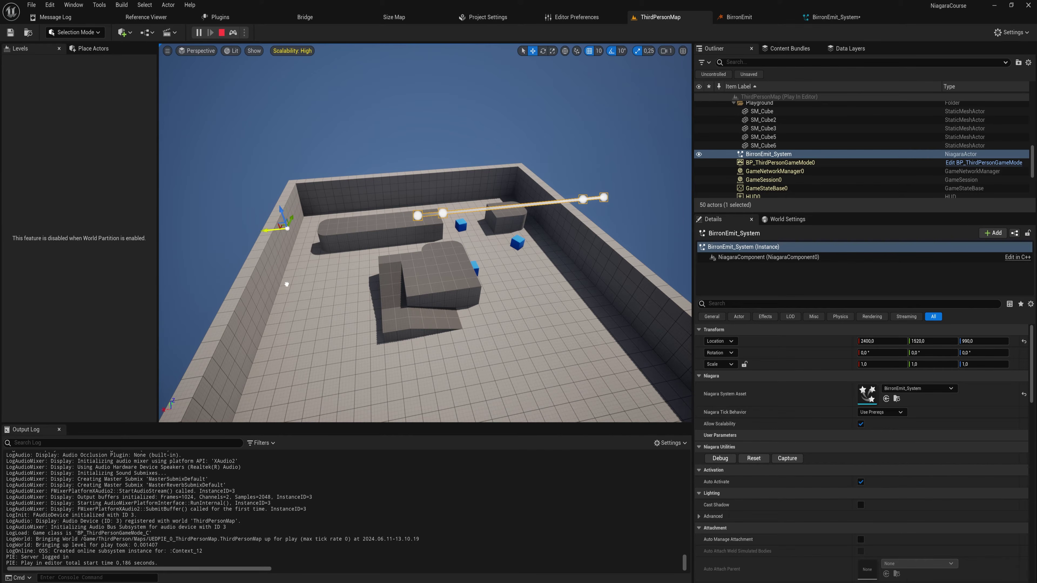
drag(283, 211, 285, 63)
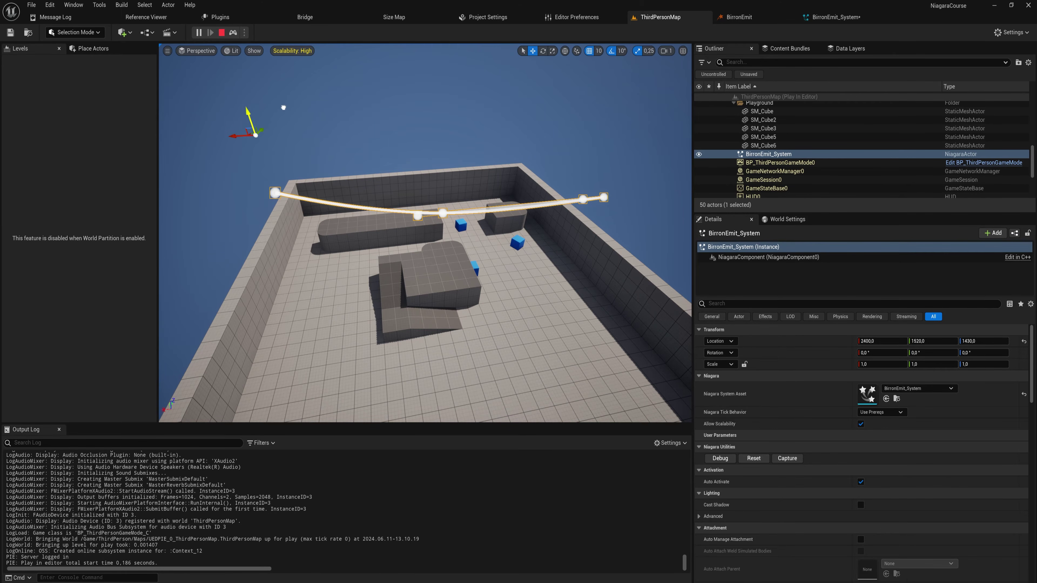
drag(254, 131, 647, 168)
right_drag(586, 175, 488, 141)
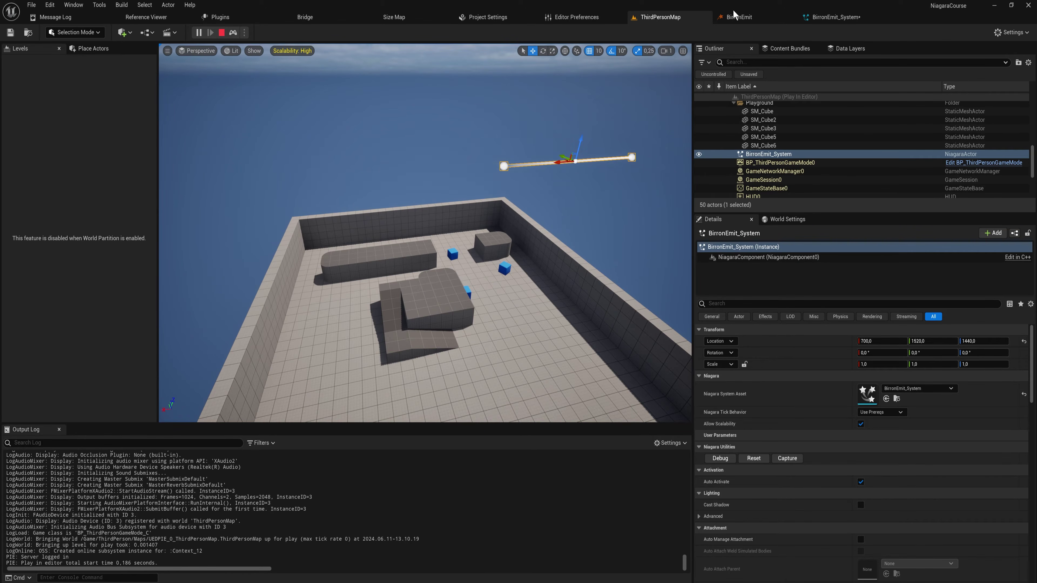
click(221, 32)
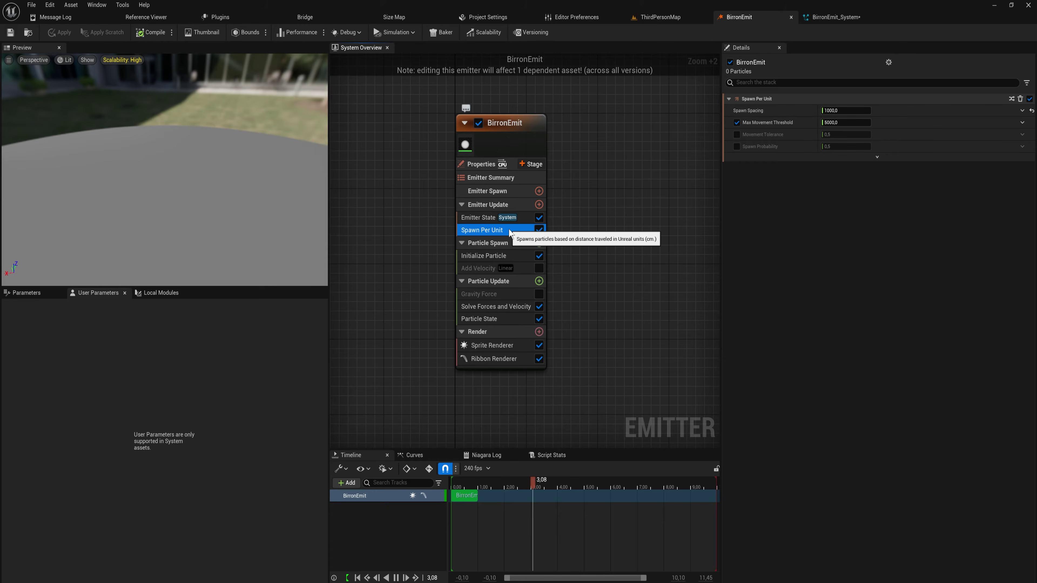
- Delete the Spawn Per Unit module from BirronEmit and disable the Ribbon Renderer
key(Delete)
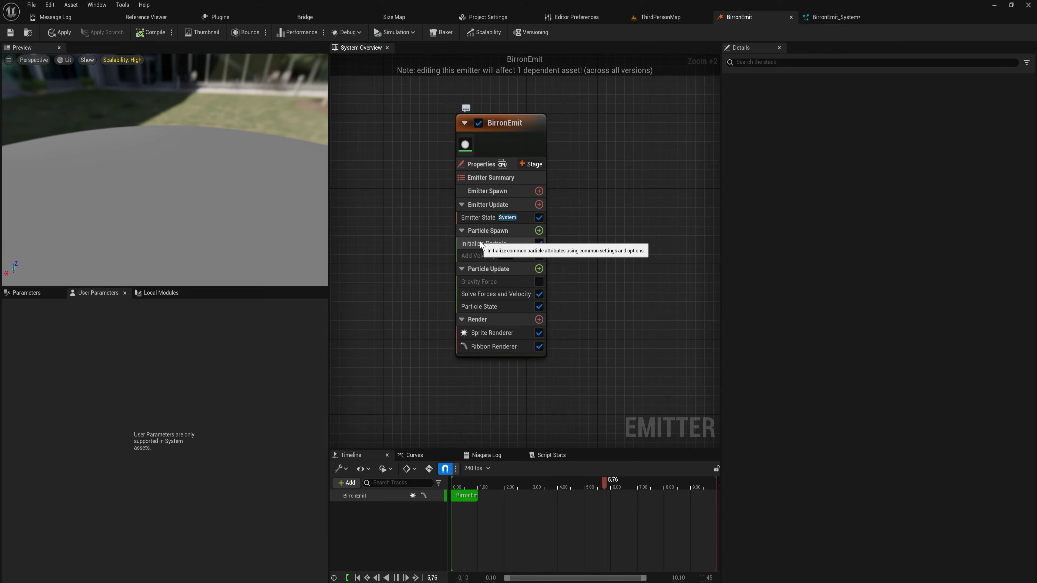
click(539, 347)
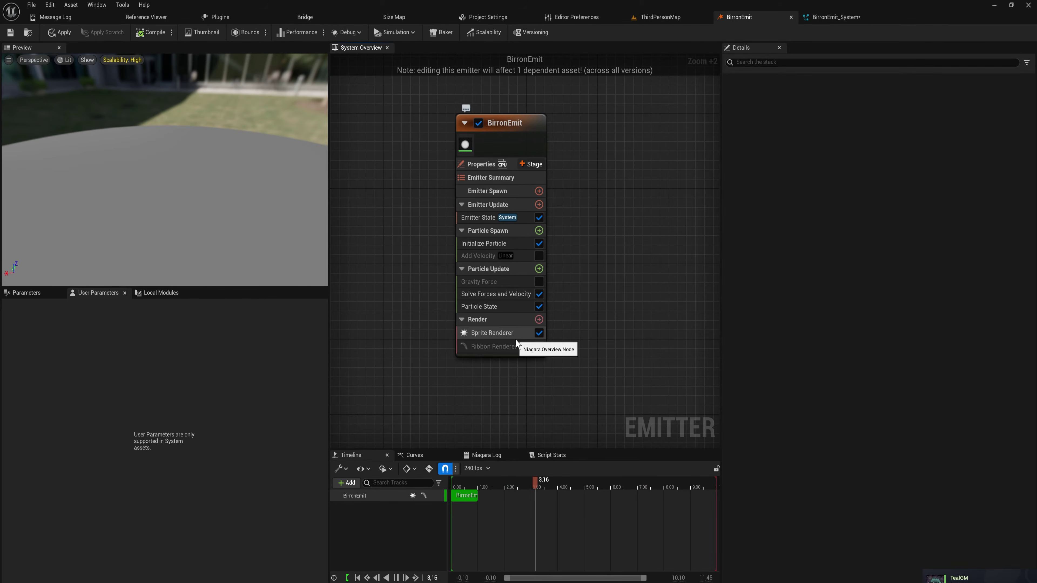
- Add a Beam Emitter Setup module to Emitter Update and set its Beam End X value to 150
click(539, 204)
text(beam)
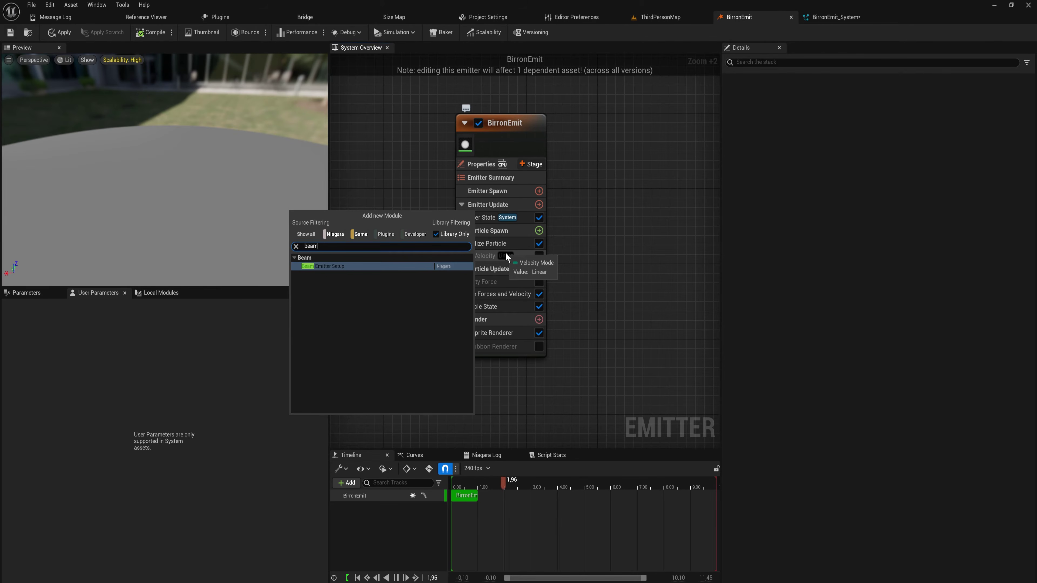
key(Return)
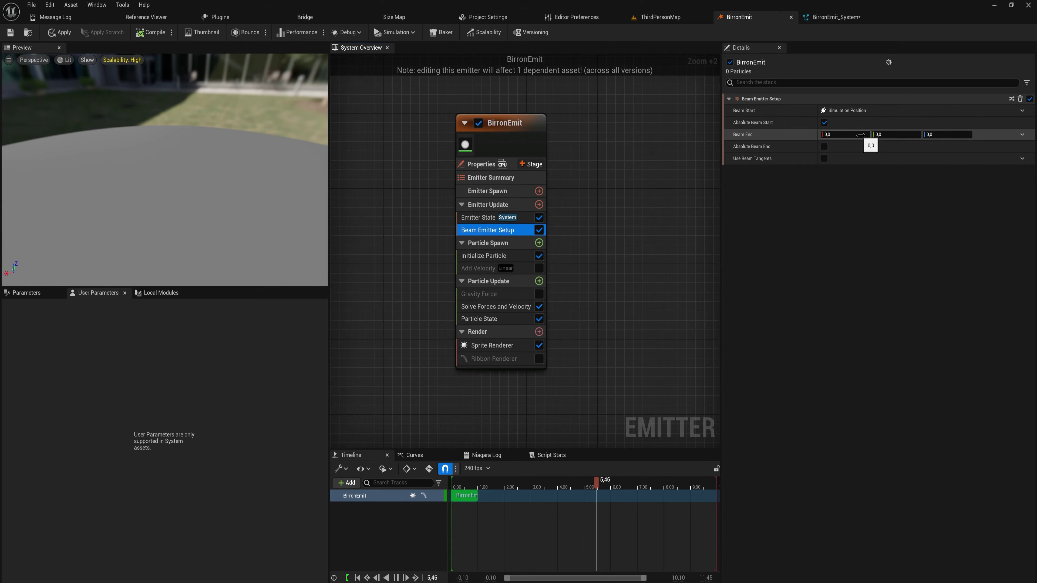
click(833, 135)
text(1)
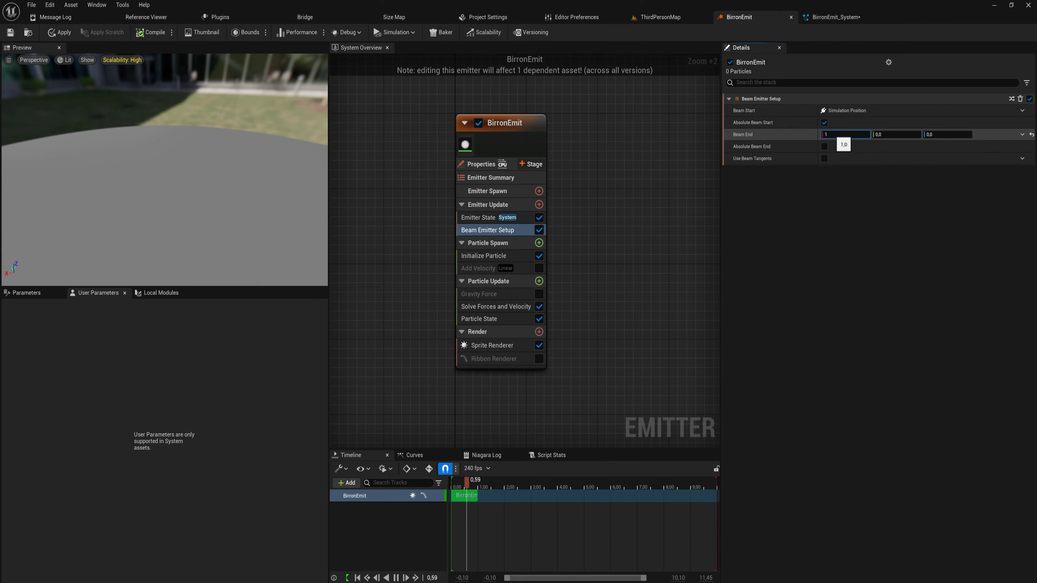
text(50)
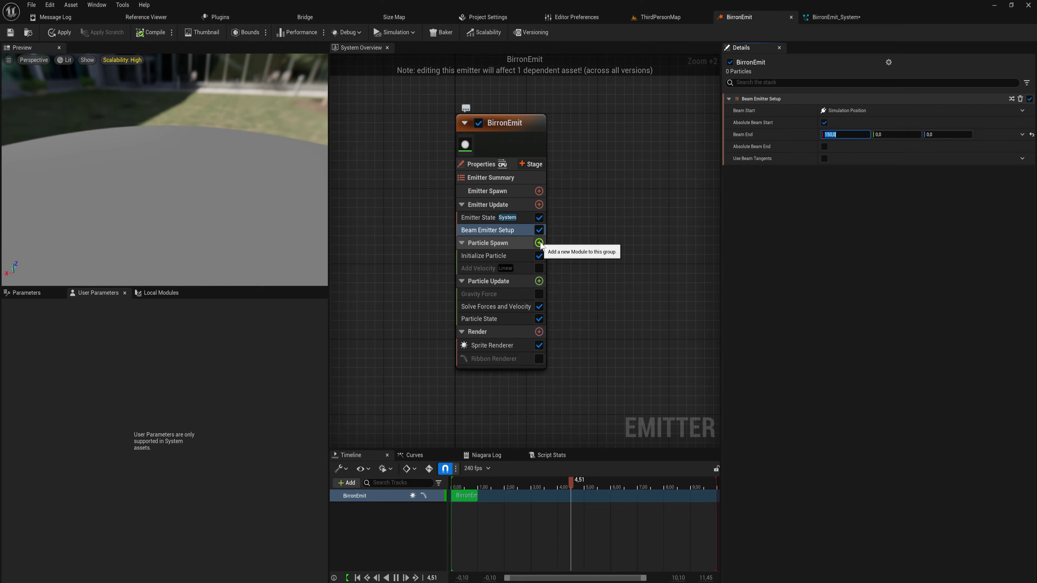
- Add a Spawn Beam module to Particle Spawn, and review the settings of both beam modules
click(539, 243)
text(beam)
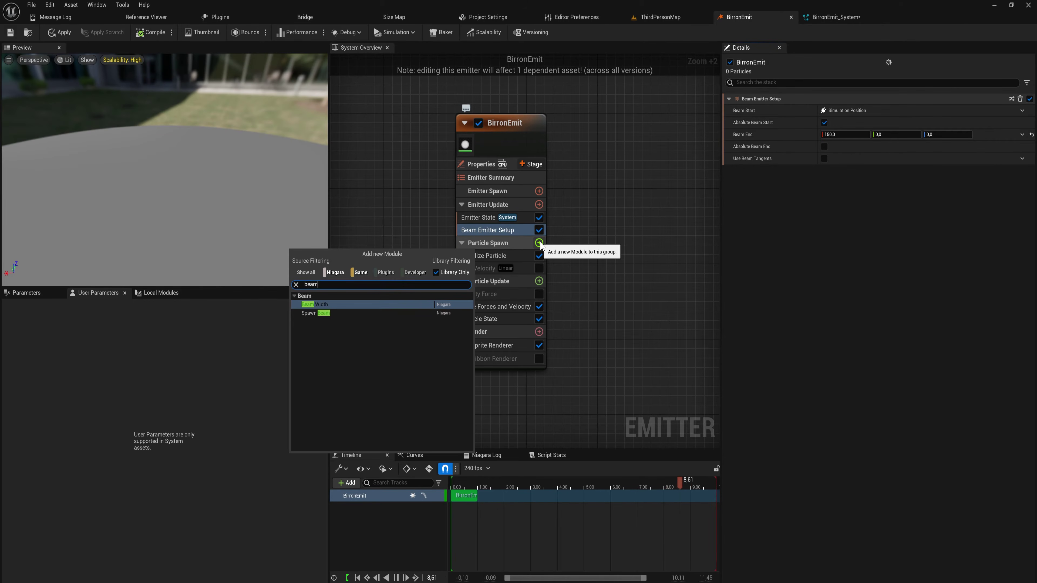
key(Down)
key(Return)
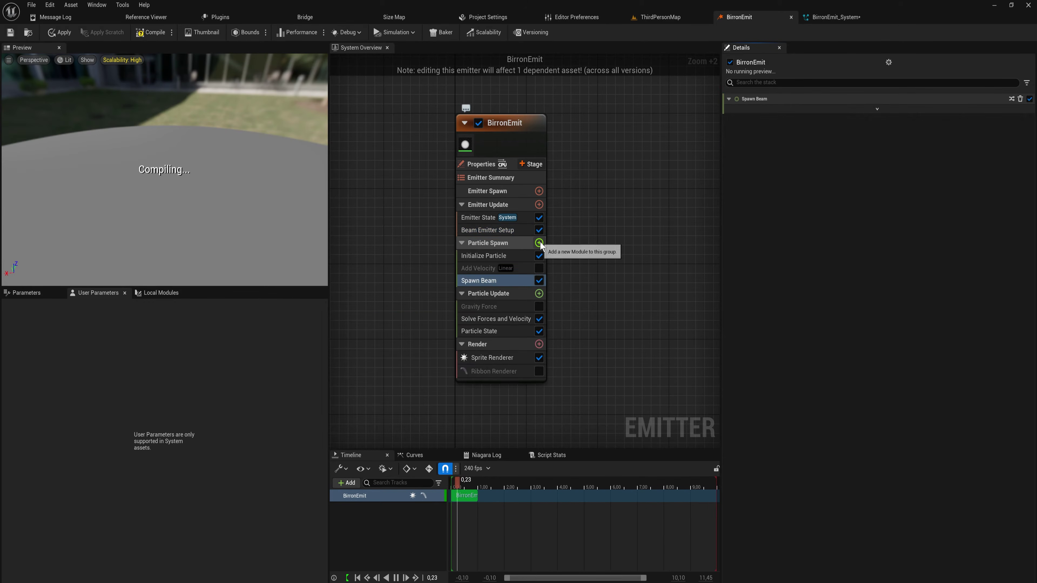
click(508, 233)
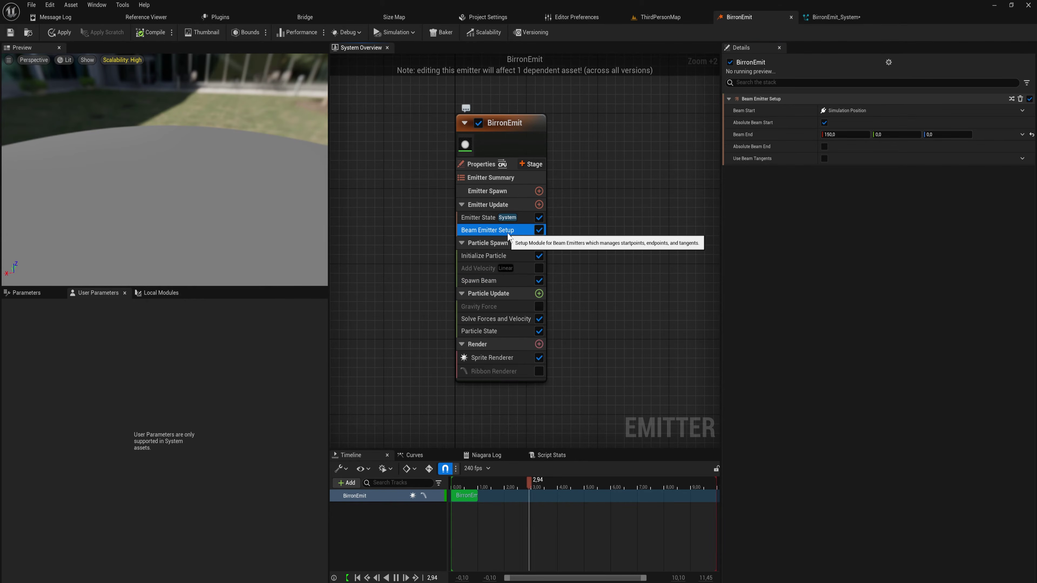
click(509, 281)
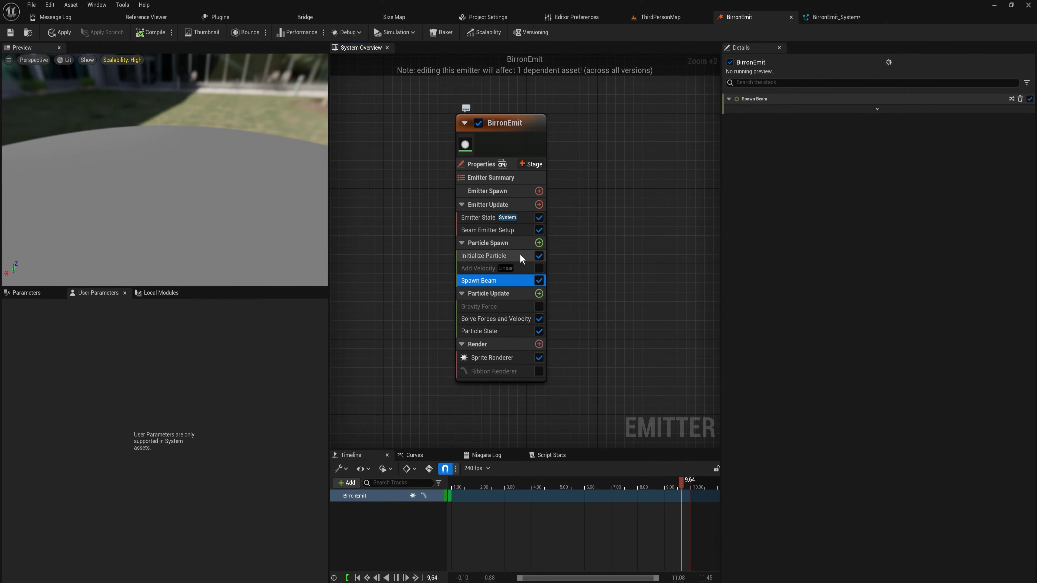
- Add a Spawn Burst Instantaneous module to Emitter Update with a Spawn Count of 10, and inspect the beam in the preview
click(539, 204)
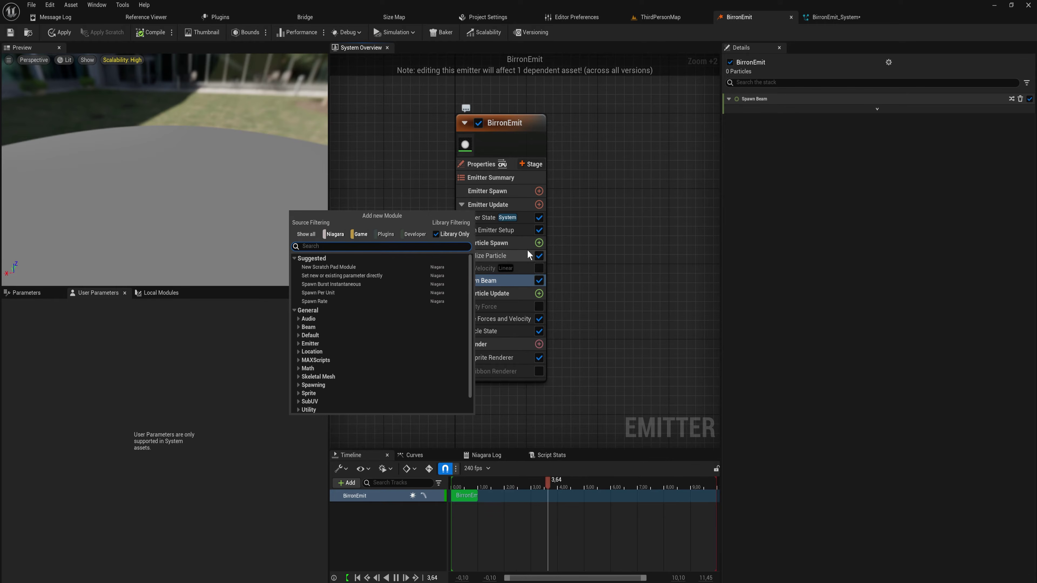
text(spawn)
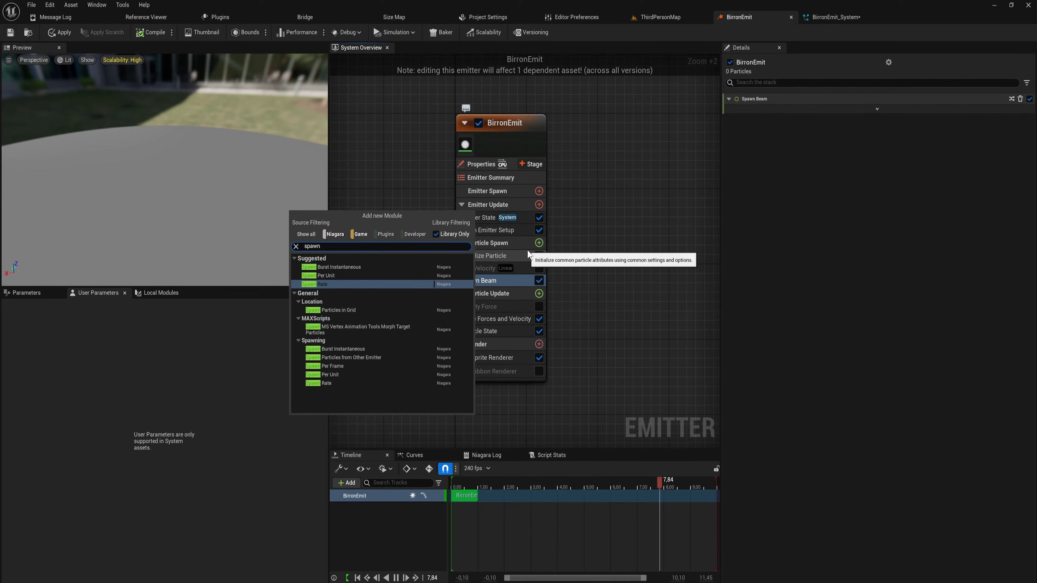
key(Up)
key(Up)
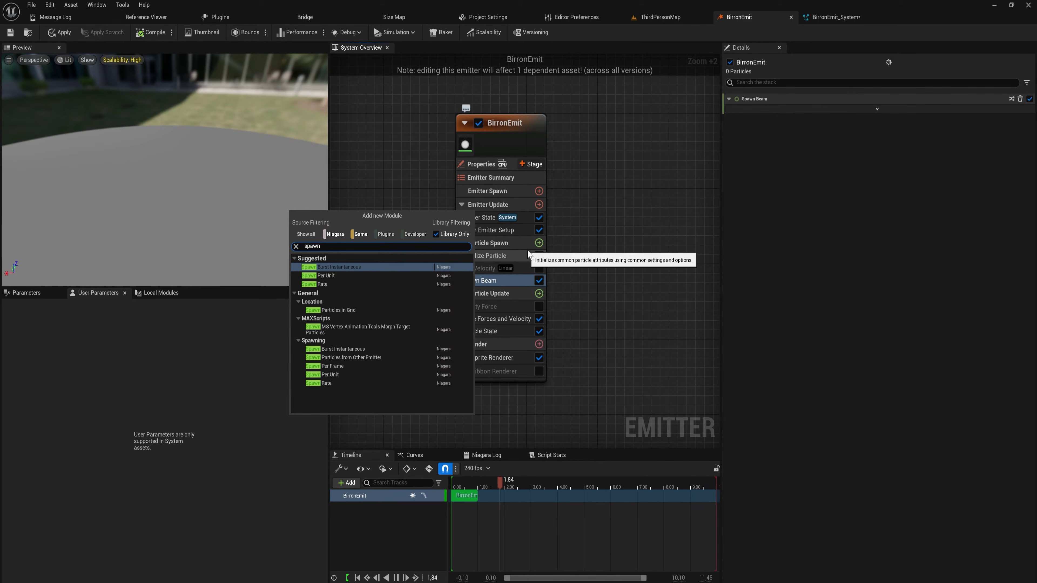
key(Return)
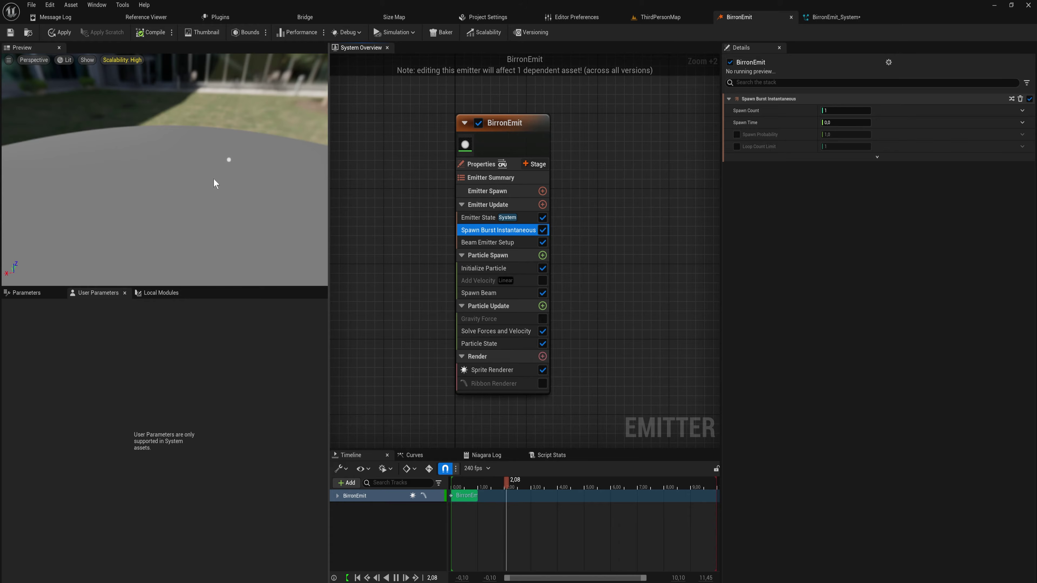
click(844, 111)
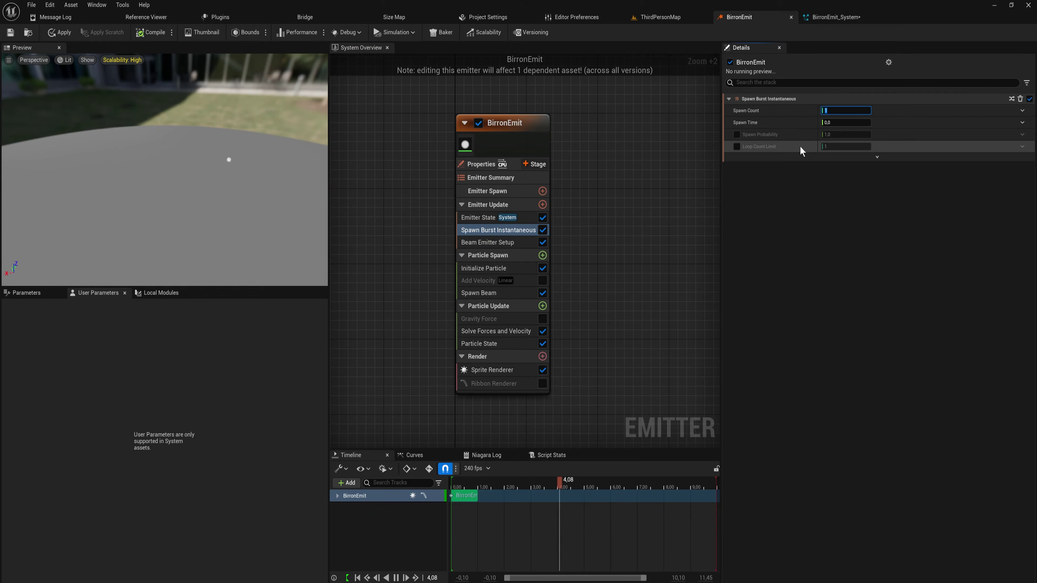
text(10)
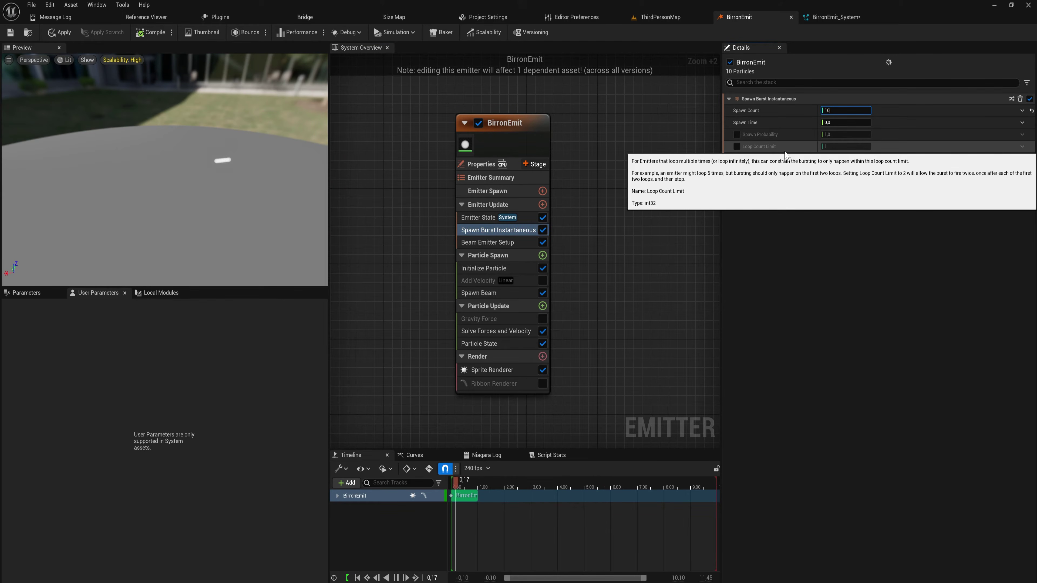
click(221, 163)
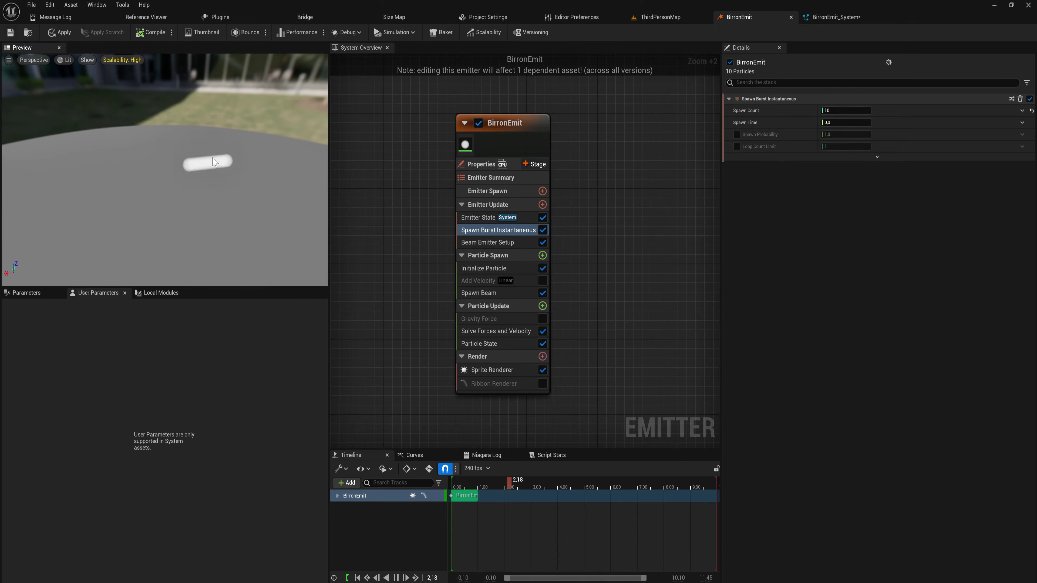
drag(220, 164, 228, 176)
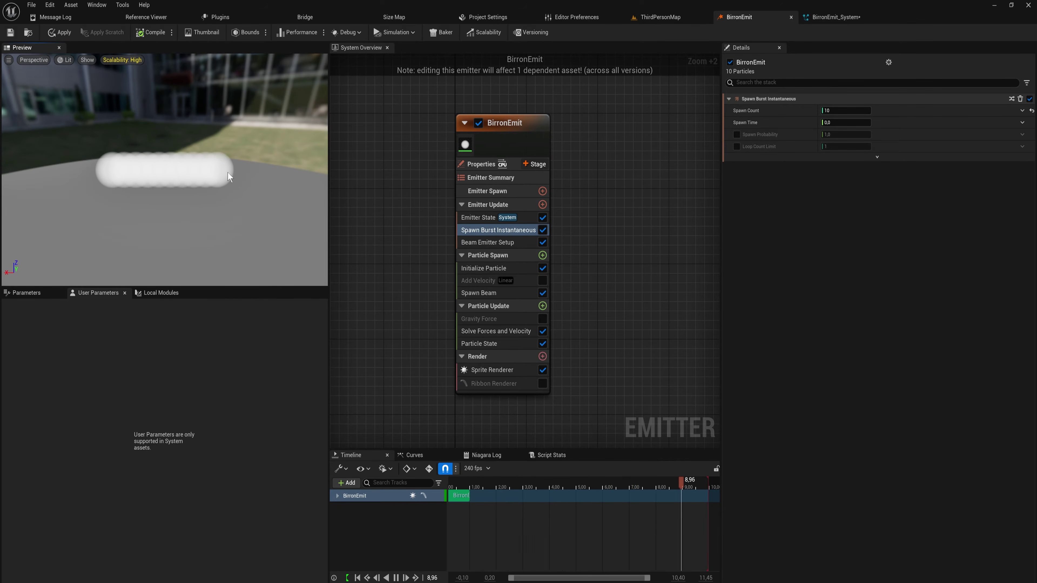
- Disable the Spawn Burst Instantaneous module and add a Spawn Rate module to Emitter Update
click(542, 230)
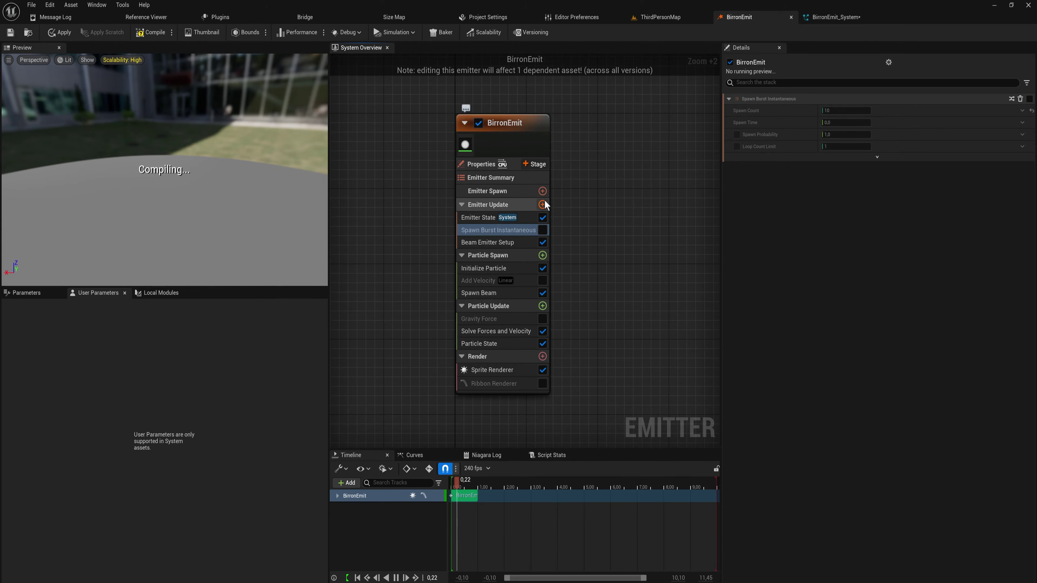
click(543, 204)
text(spawn)
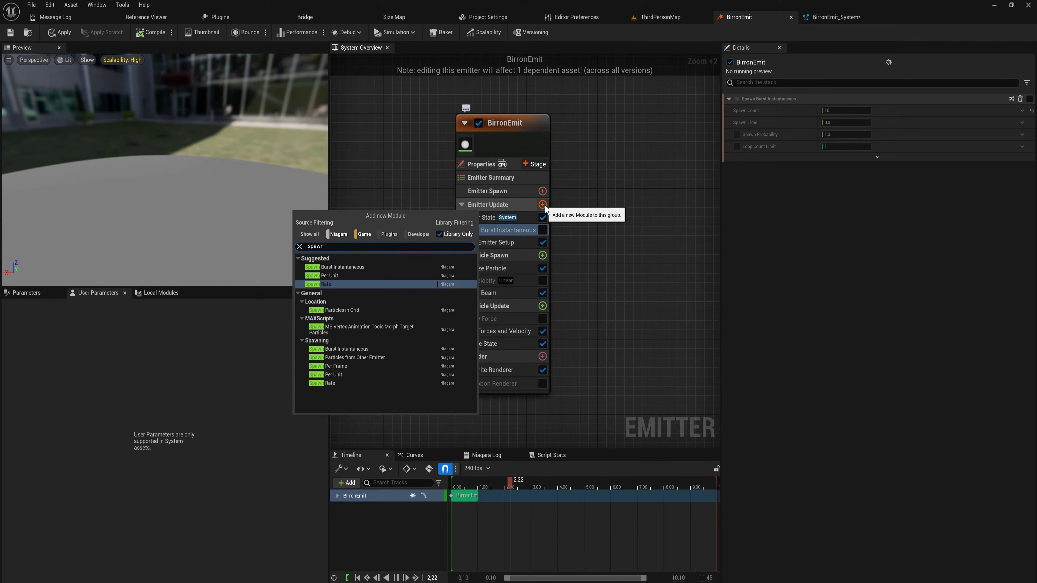
key(Return)
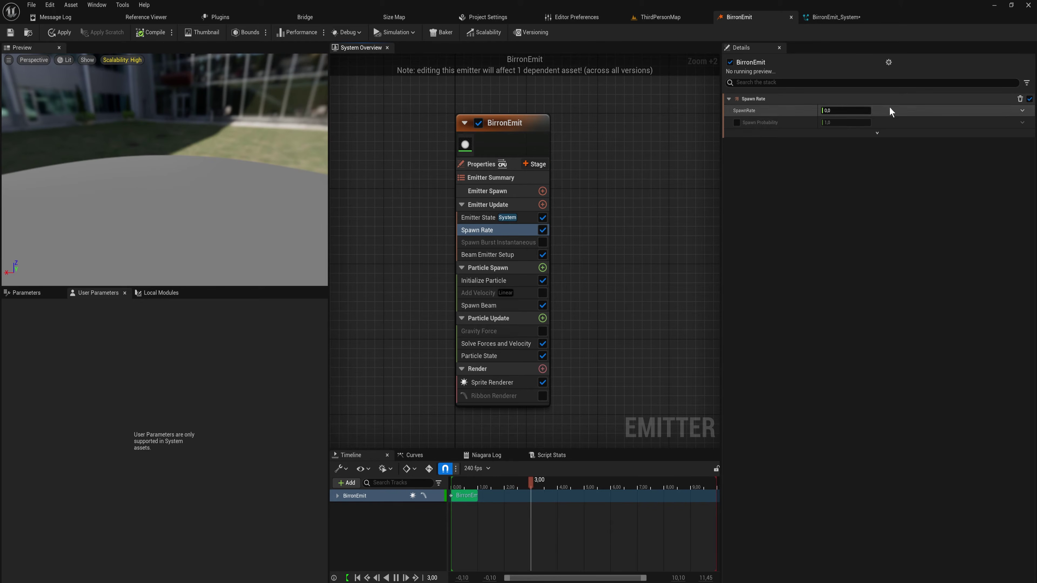
- Set SpawnRate to 15, and switch the emitter from Spawn Rate back to the Spawn Burst Instantaneous module
click(847, 110)
text(15)
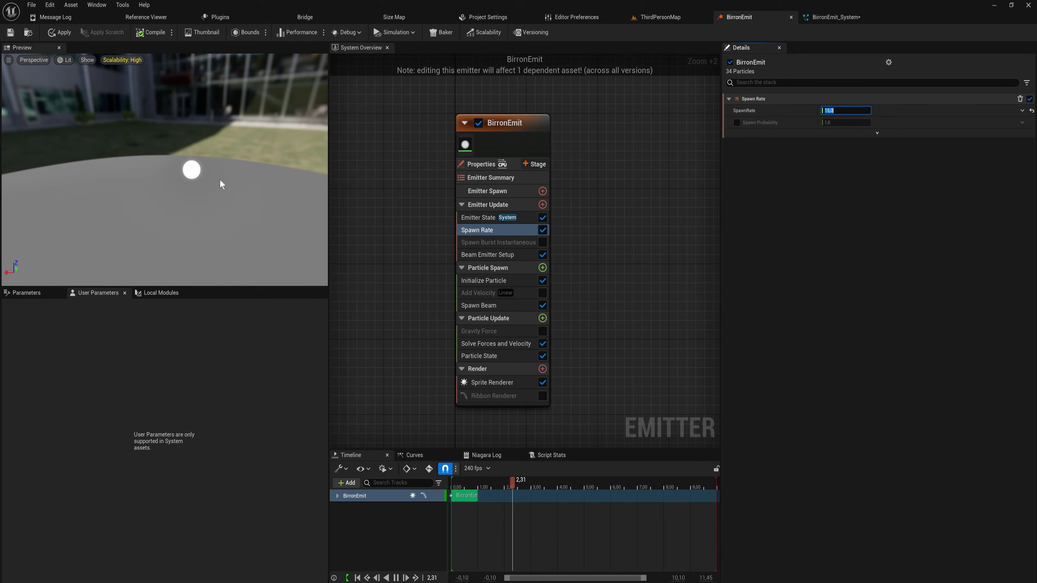
click(542, 230)
click(542, 243)
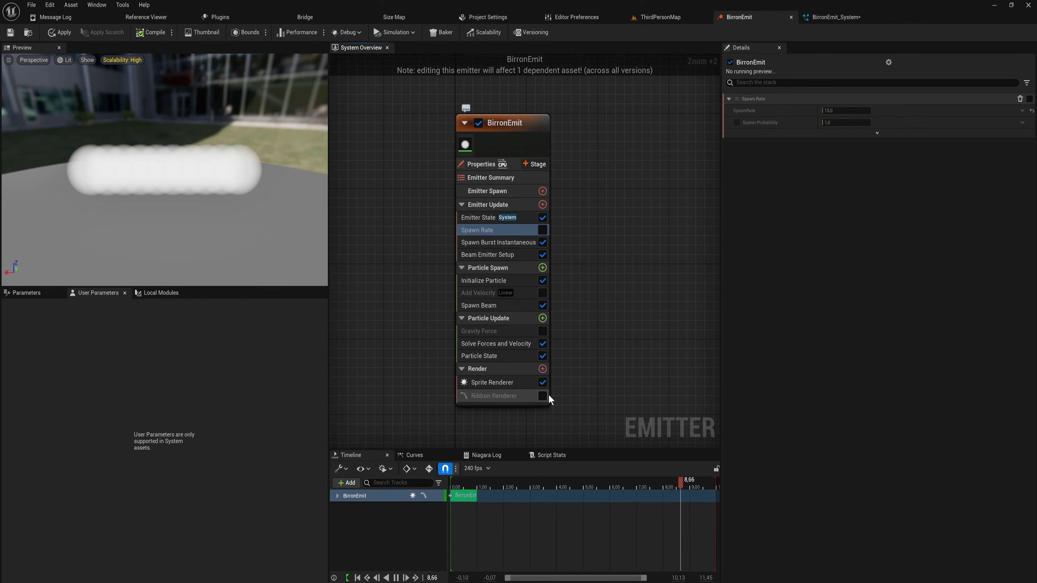
- Disable the Sprite Renderer, enable the Ribbon Renderer, and inspect the beam in the preview
click(541, 381)
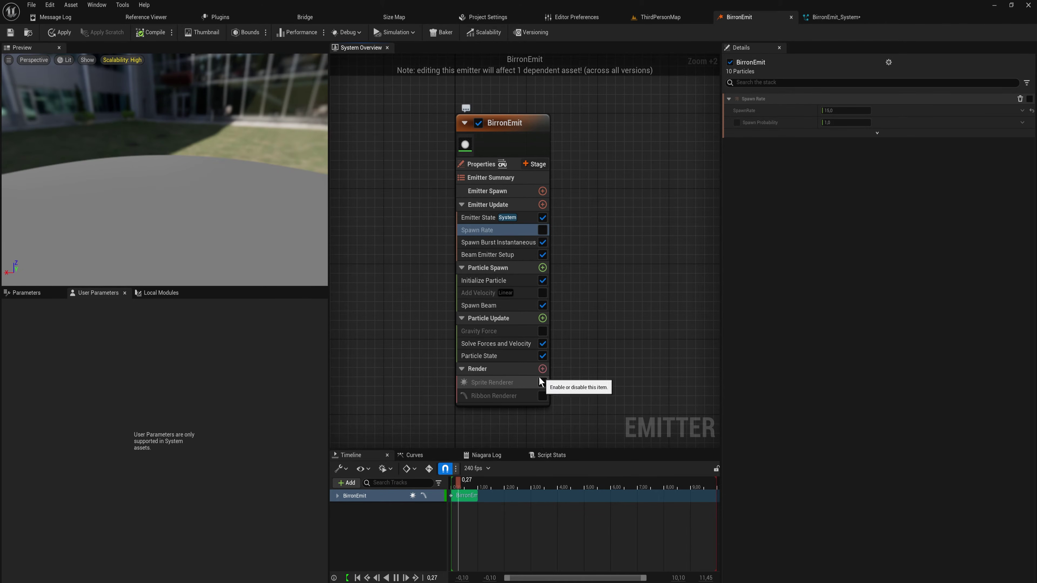
click(542, 396)
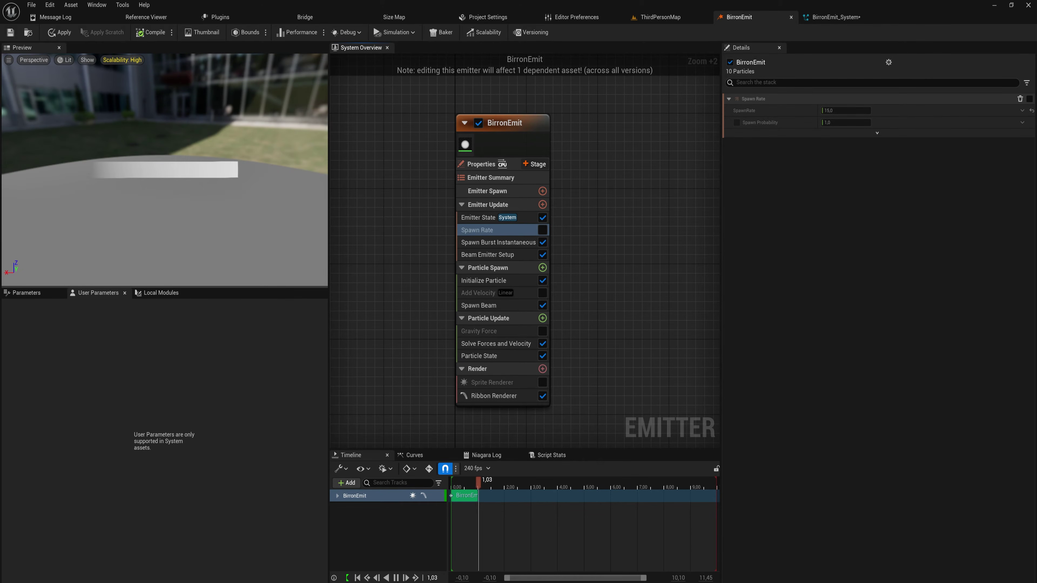
drag(298, 282, 189, 179)
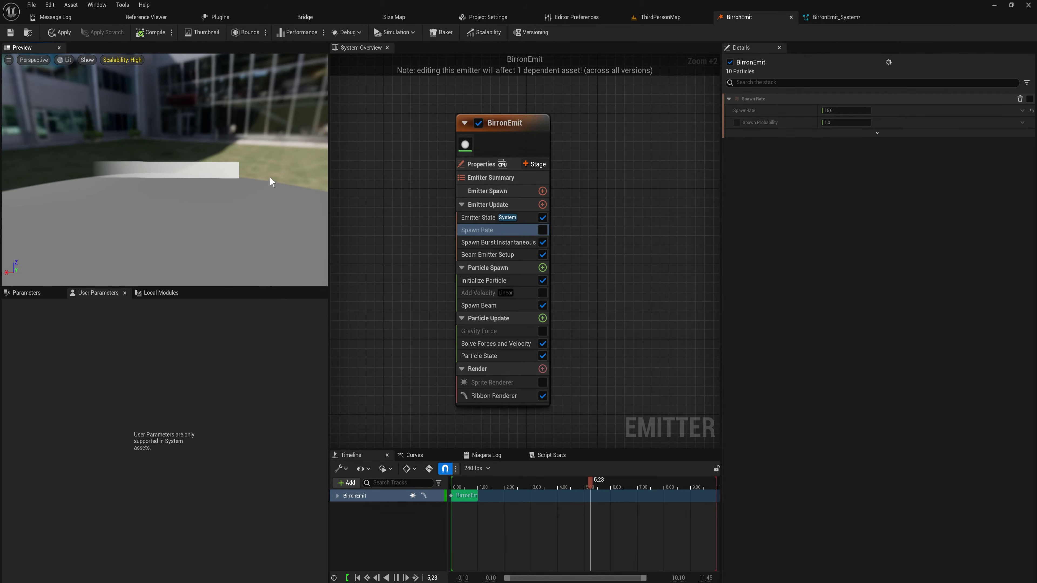
drag(164, 170, 164, 140)
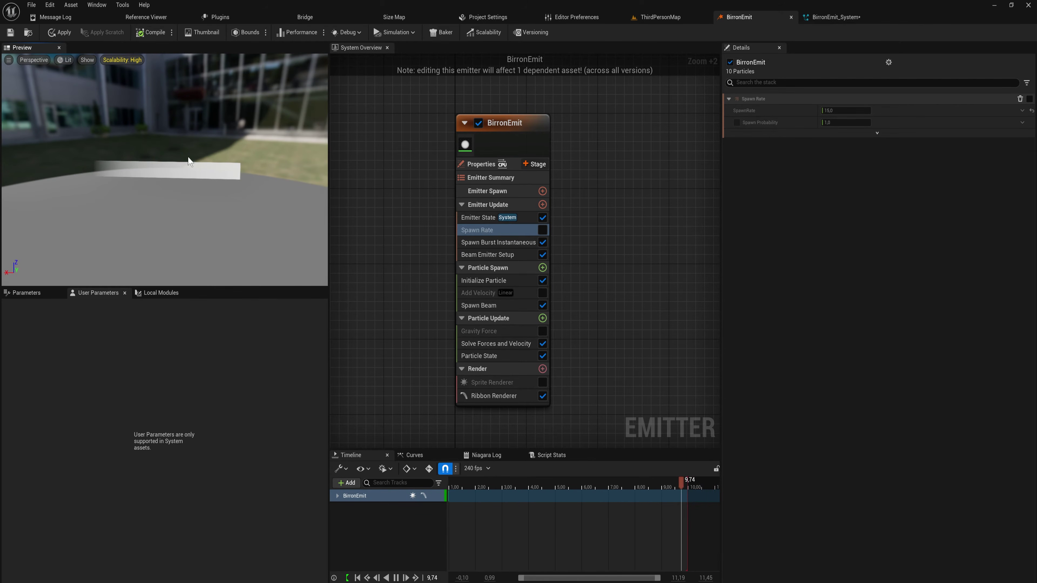
- Add a Scale Color module to Particle Update and set its Scale Mode to RGBA Linear Color Curve
click(542, 318)
text(scale)
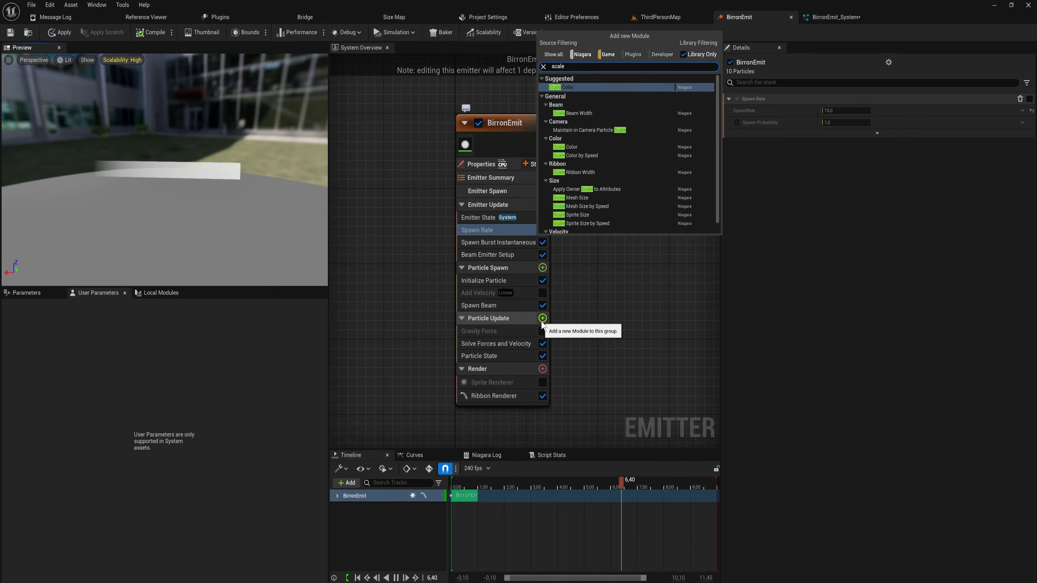
key(Return)
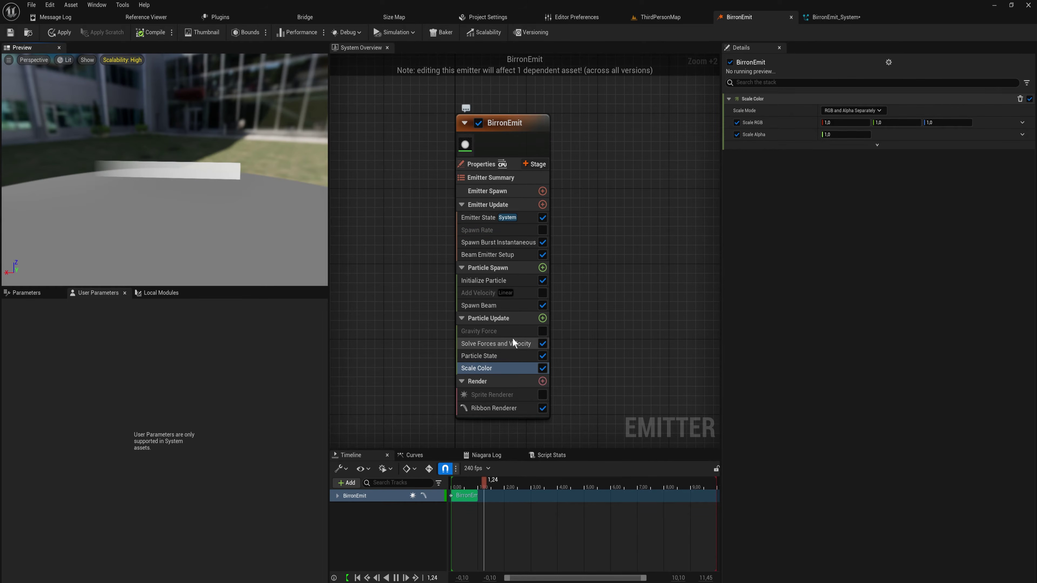
click(872, 111)
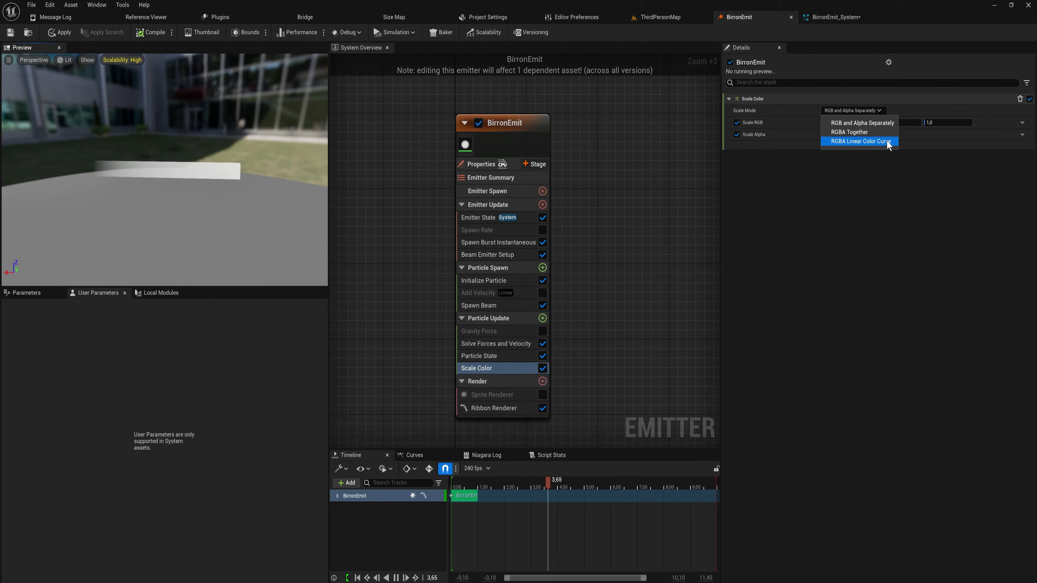
click(839, 140)
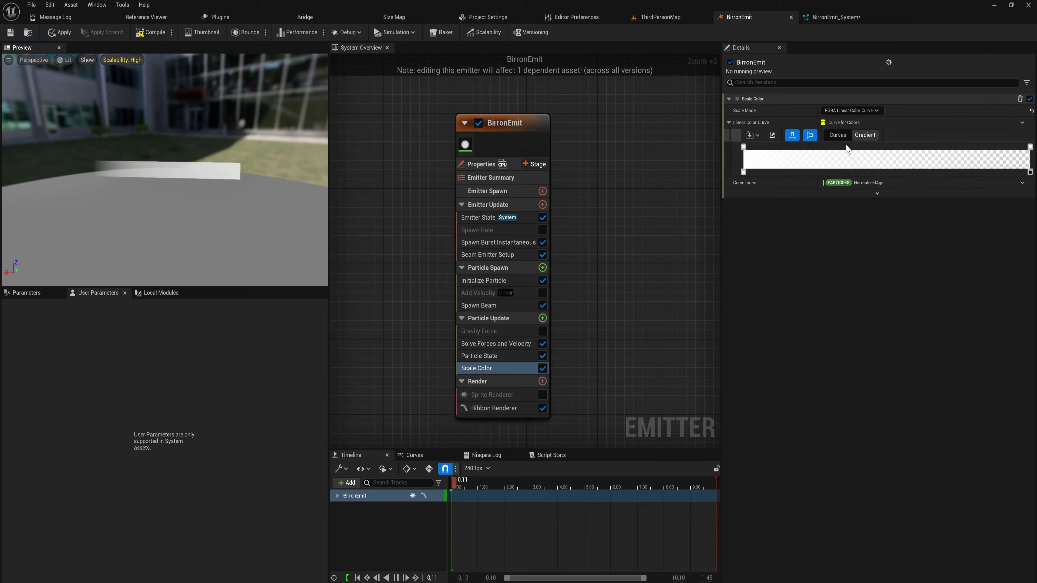
- Make the end opacity stop of the Scale Color gradient fully opaque and check the beam in the preview
click(1030, 172)
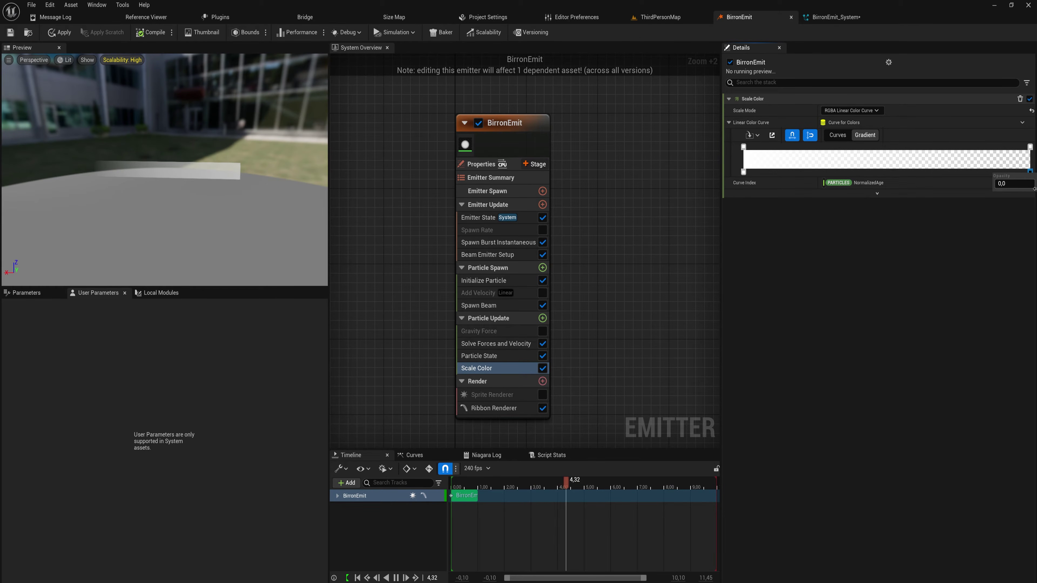
drag(1008, 184, 983, 177)
click(1008, 184)
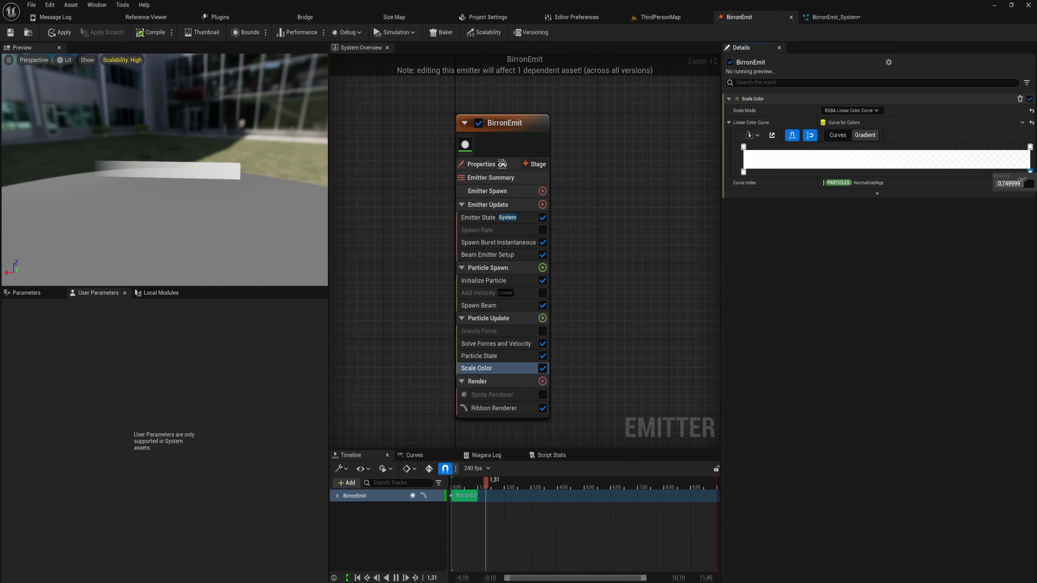
key(Return)
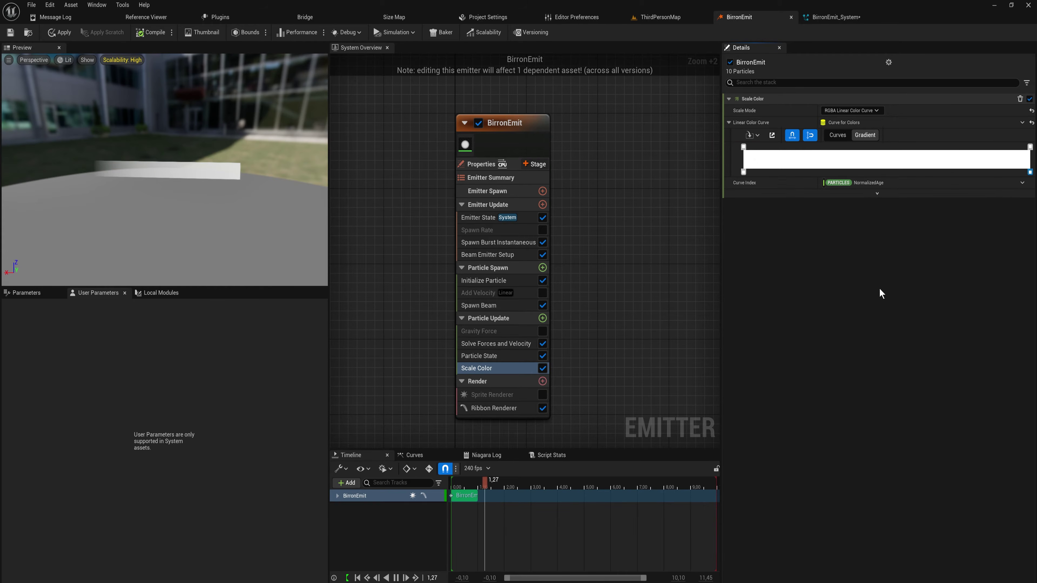
drag(209, 163, 219, 169)
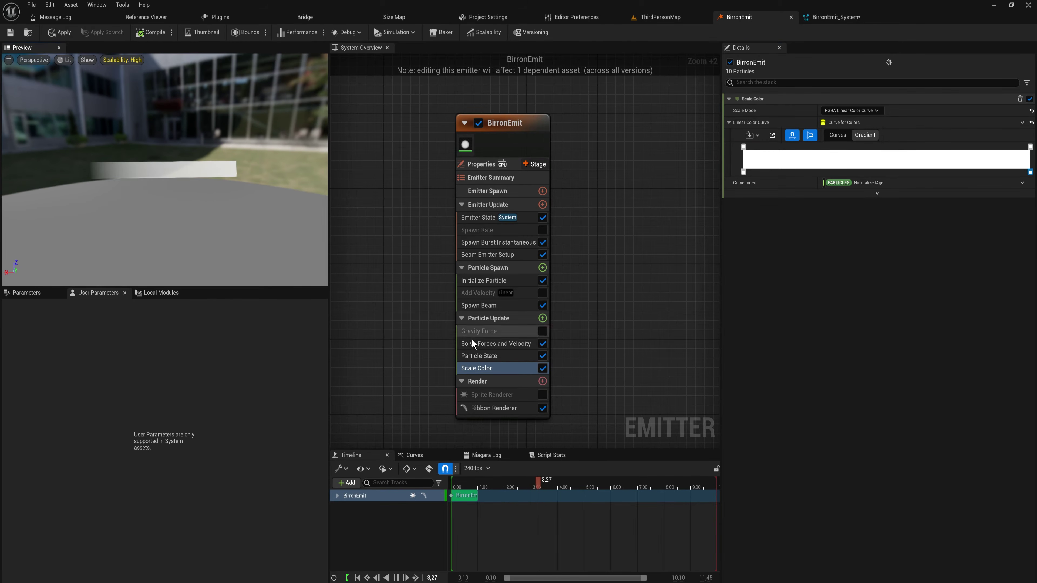
- Open the Ribbon Renderer's DefaultRibbonMaterial and examine its TexCoord, Mask and 1-x node chain
click(505, 408)
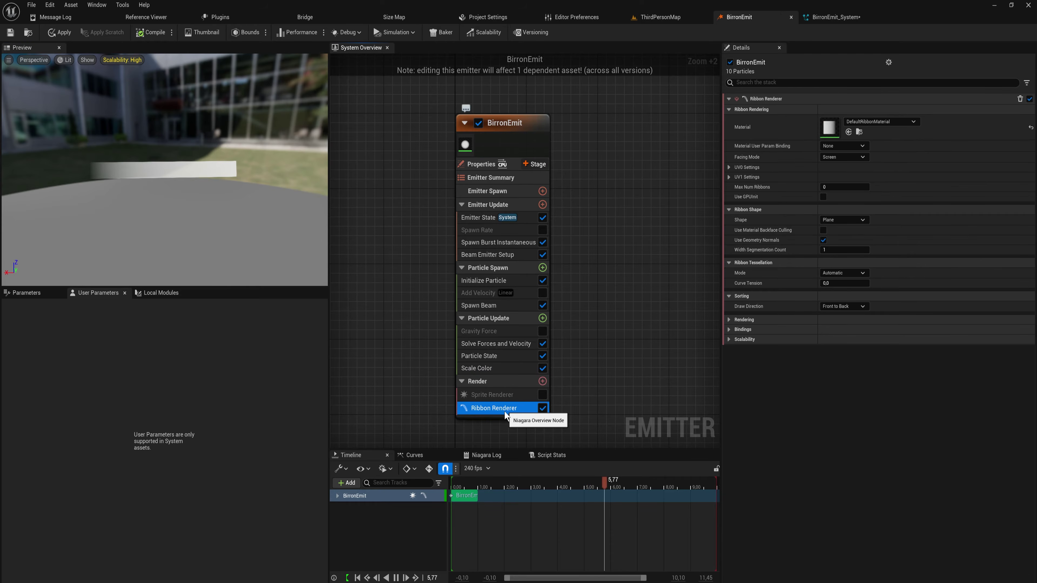
click(832, 130)
double_click(829, 127)
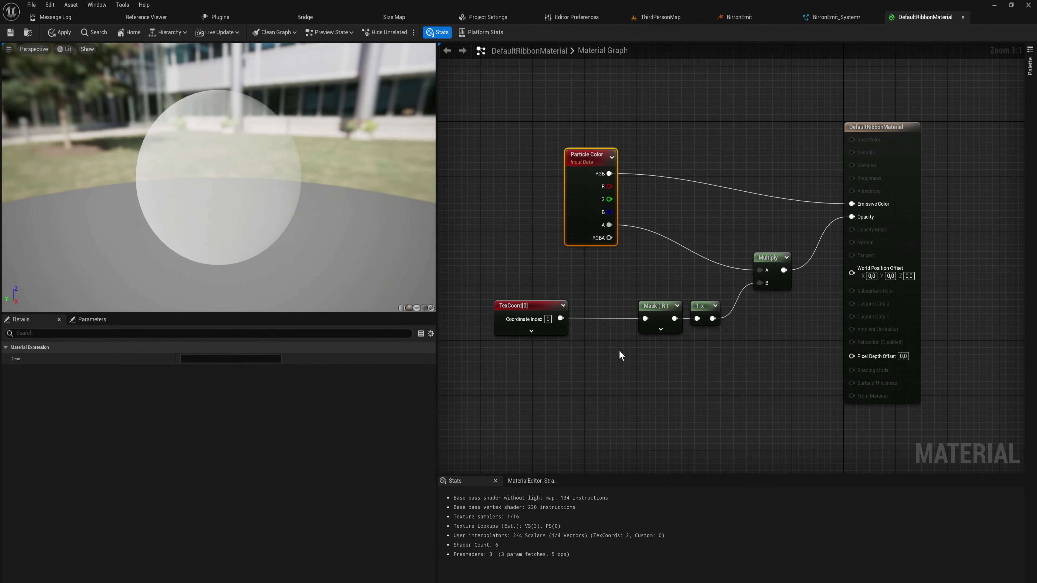
drag(759, 377, 531, 293)
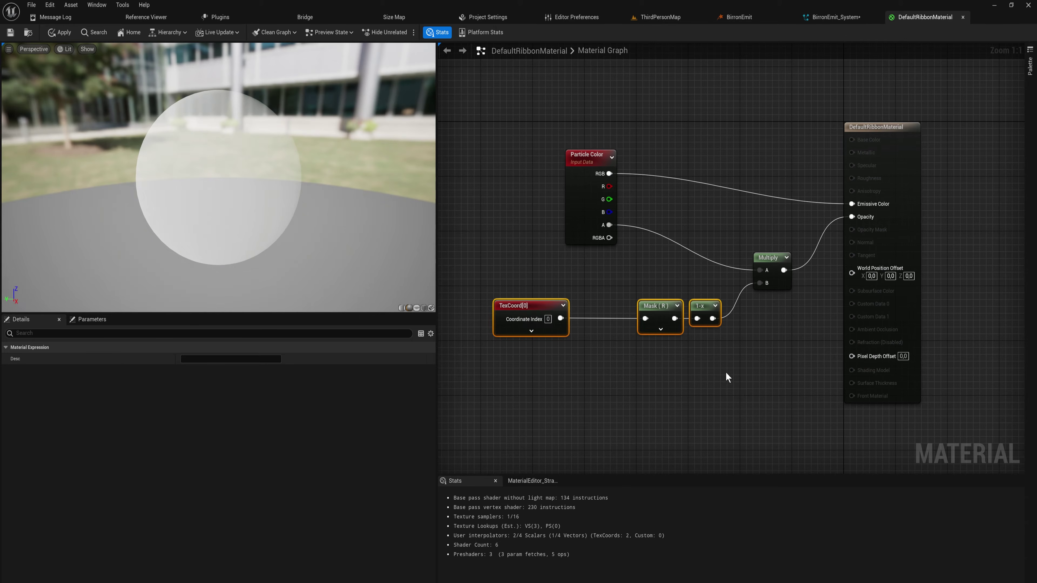
click(745, 374)
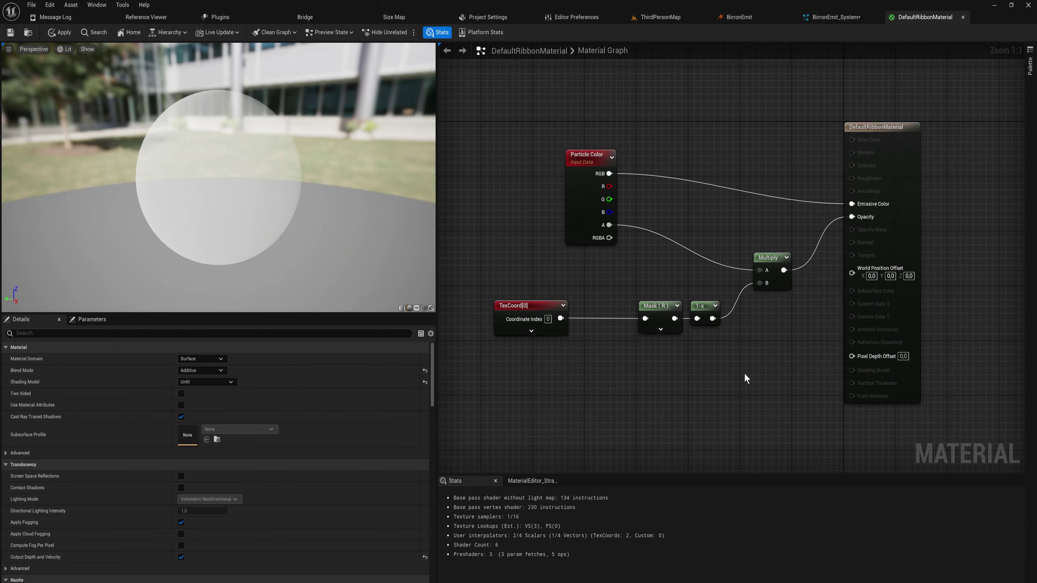
- Disconnect the 1-x node from the Multiply node's B input and save the material
alt+click(753, 283)
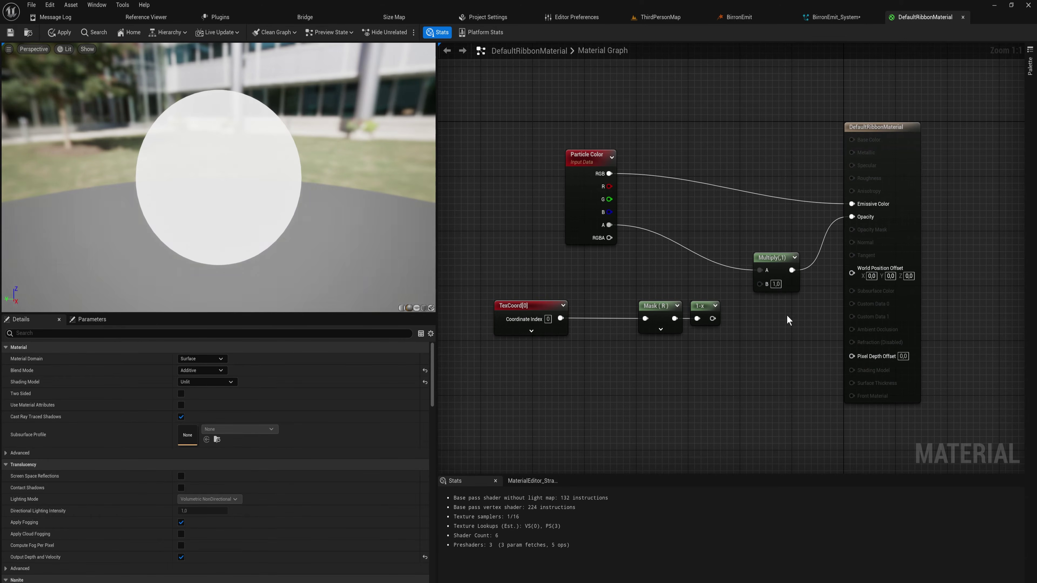
drag(786, 320, 627, 317)
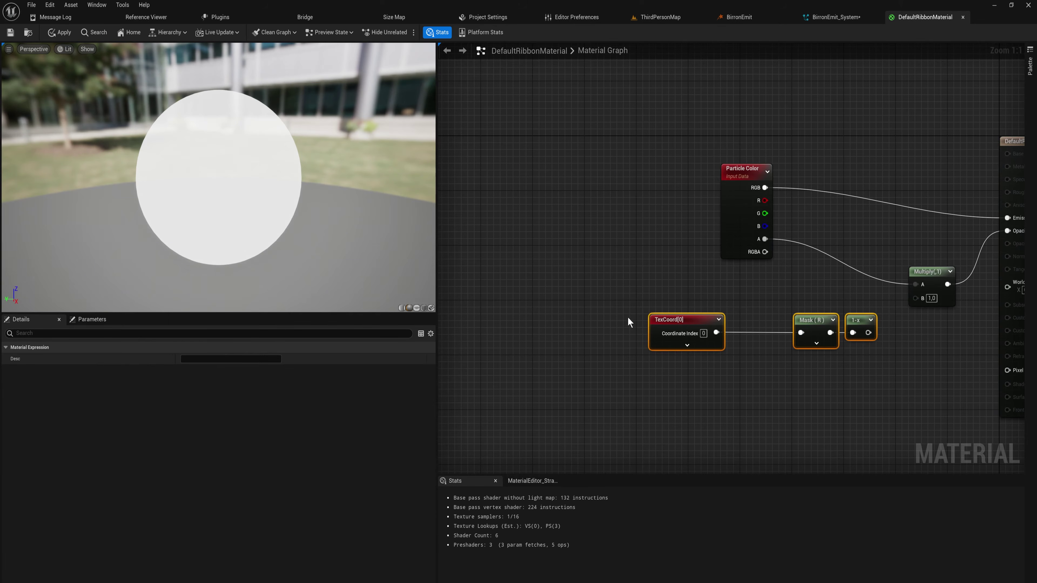
right_drag(842, 362, 602, 368)
key(ctrl+s)
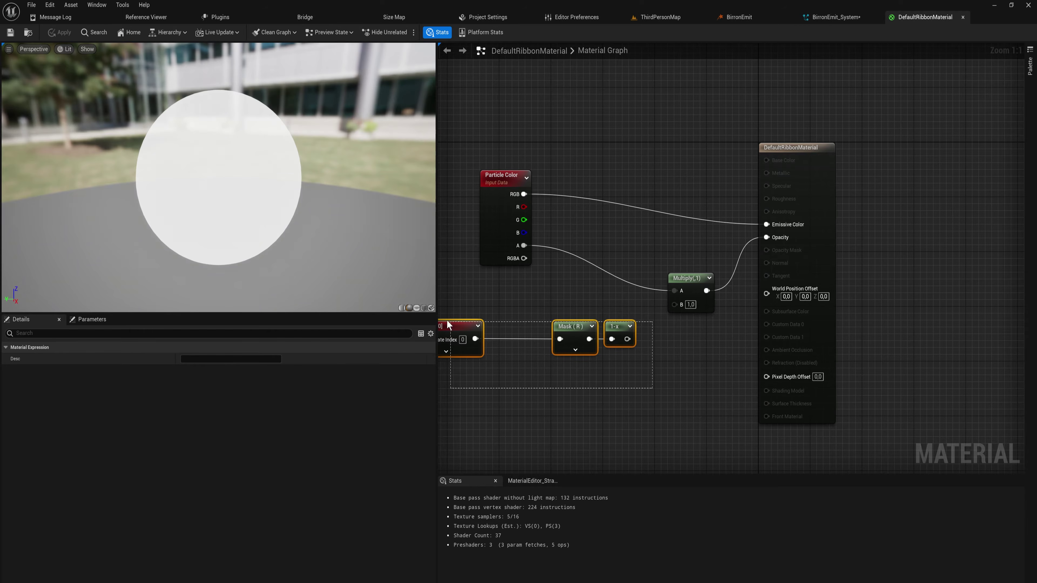
right_drag(471, 319, 502, 317)
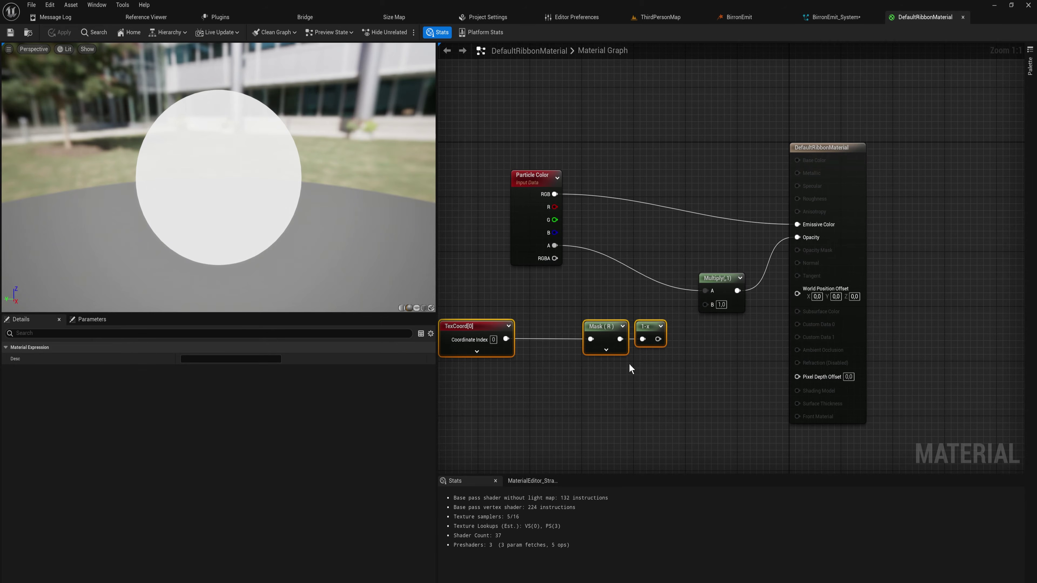
- Move the Multiply node closer to Particle Color, shift the unused TexCoord chain down, and apply the material changes
drag(712, 279, 655, 272)
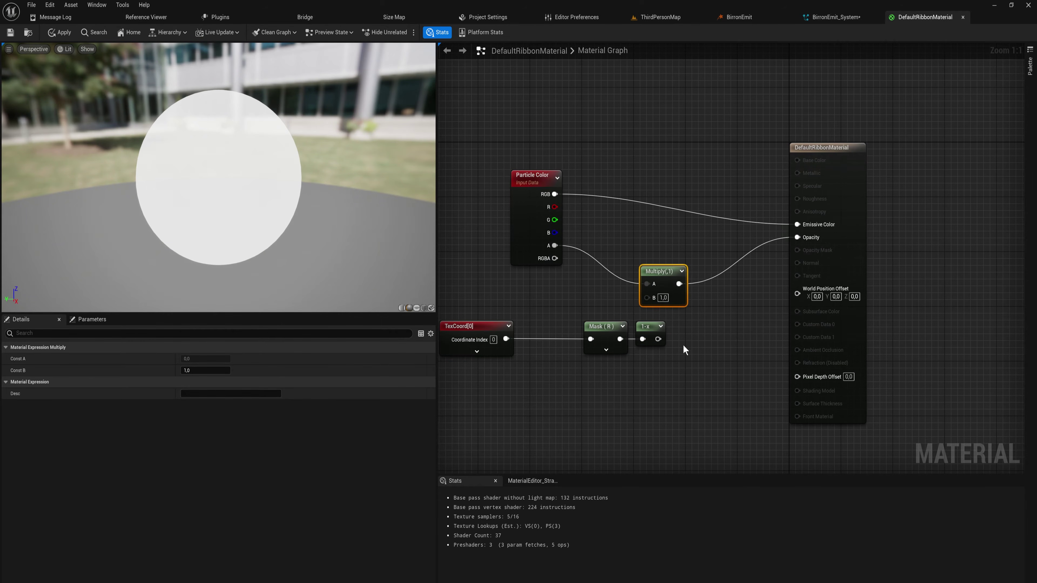
drag(685, 350, 527, 333)
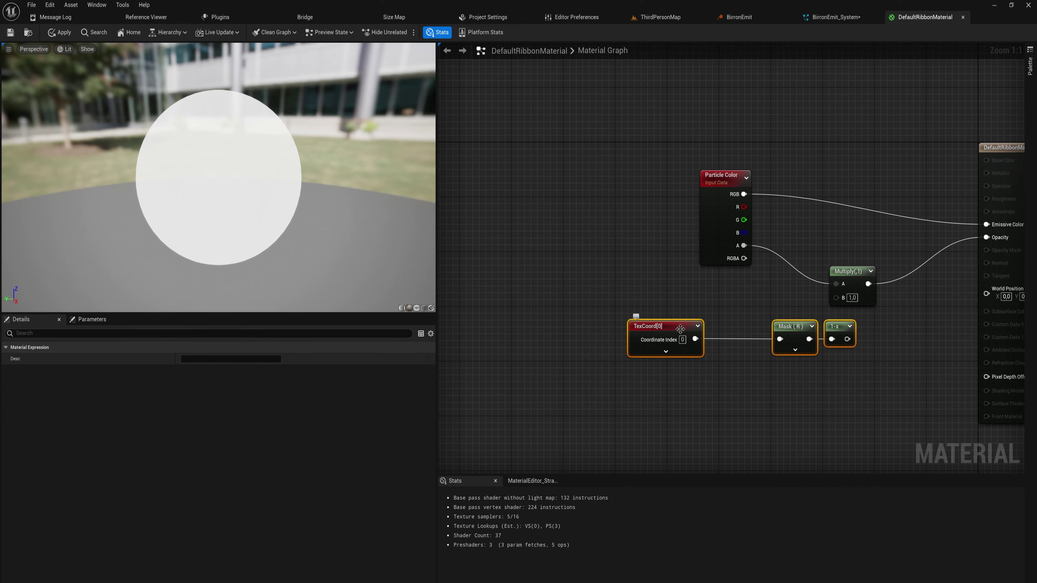
drag(680, 329, 680, 349)
right_drag(681, 349, 434, 370)
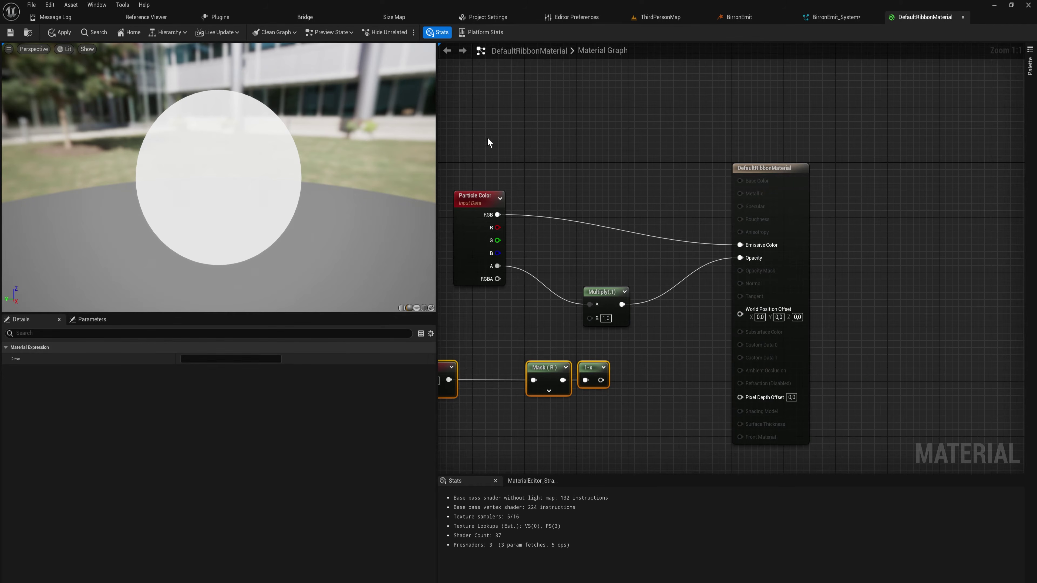
drag(451, 168, 747, 322)
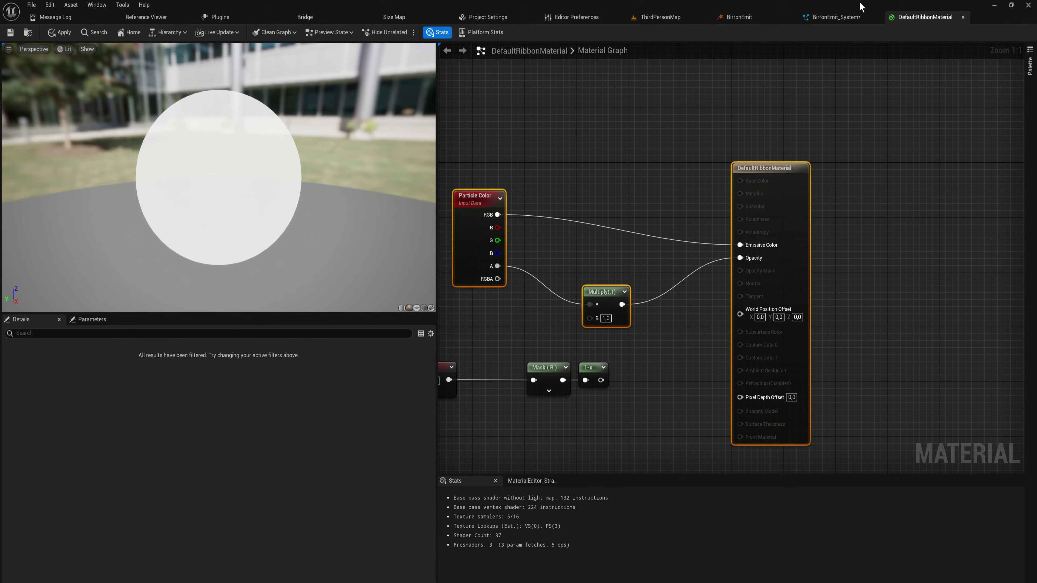
click(60, 33)
- Return to the BirronEmit emitter and check the beam with the edited material in the preview
click(844, 18)
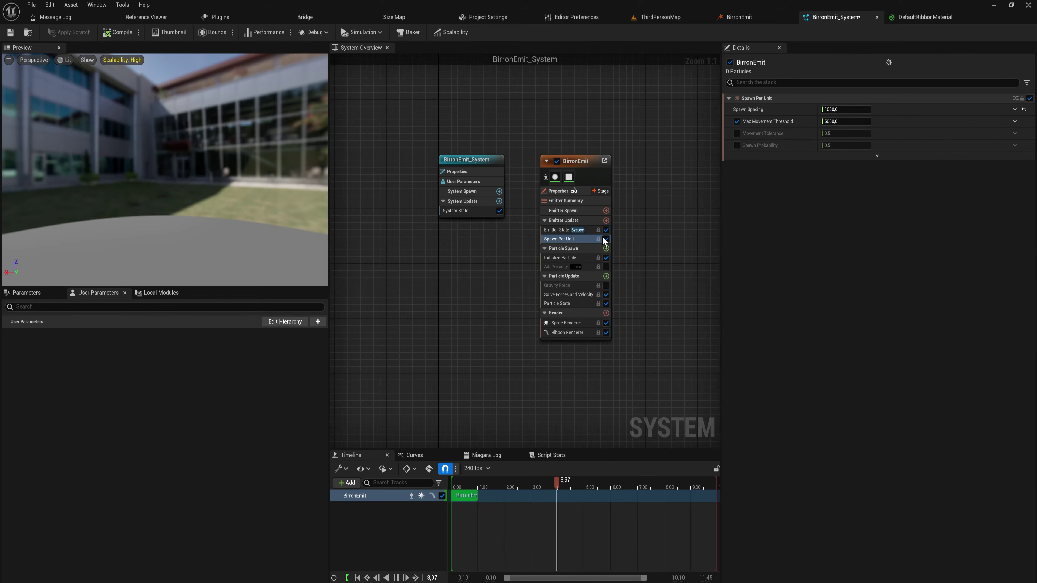
click(739, 16)
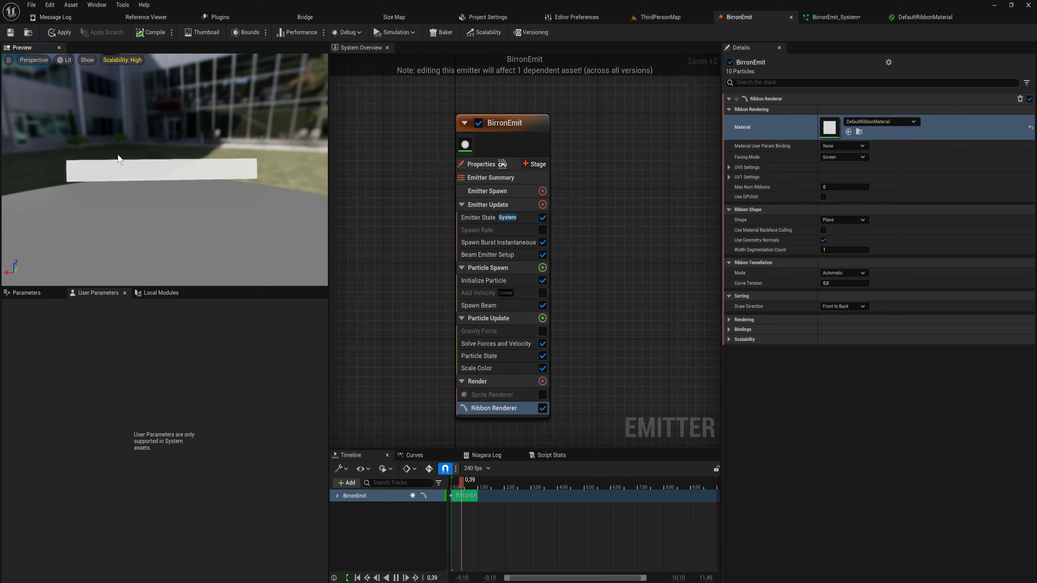
mouse_move(118, 158)
mouse_down()
mouse_move(106, 158)
mouse_move(118, 159)
mouse_up()
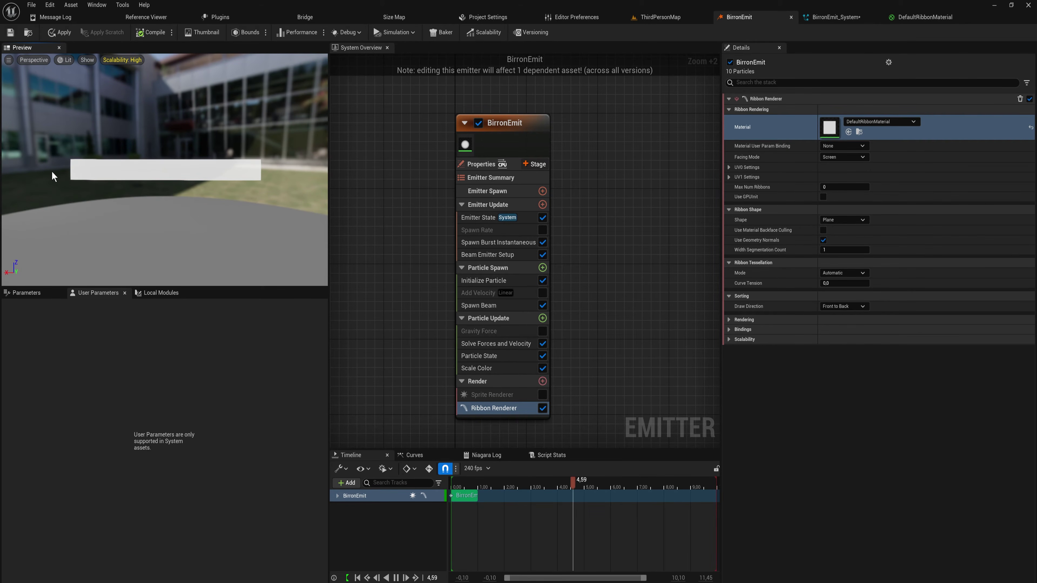
- Set the start color of the Scale Color gradient to blue, hex sRGB 008FFFFF
click(486, 368)
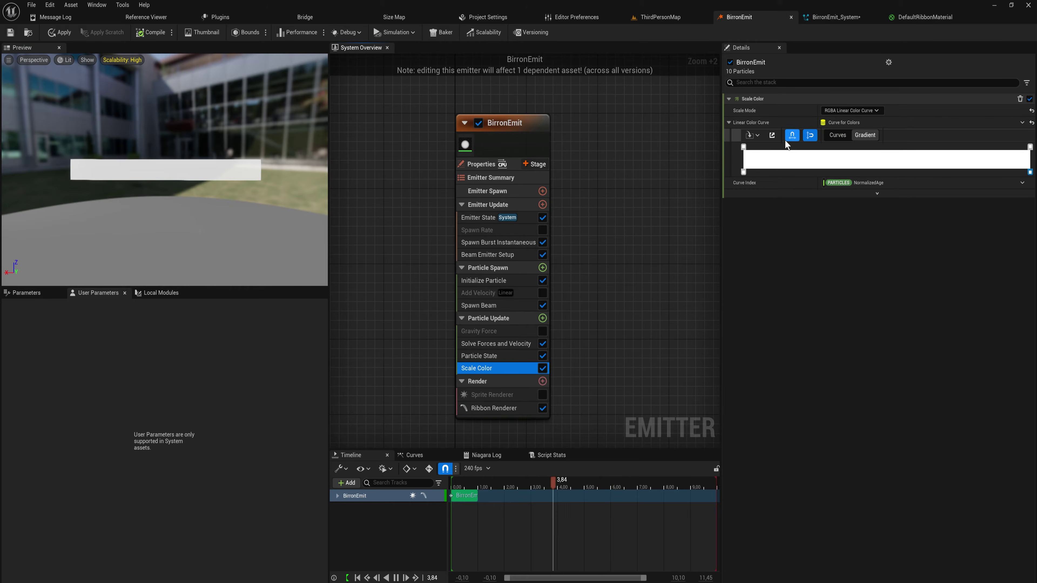
double_click(743, 146)
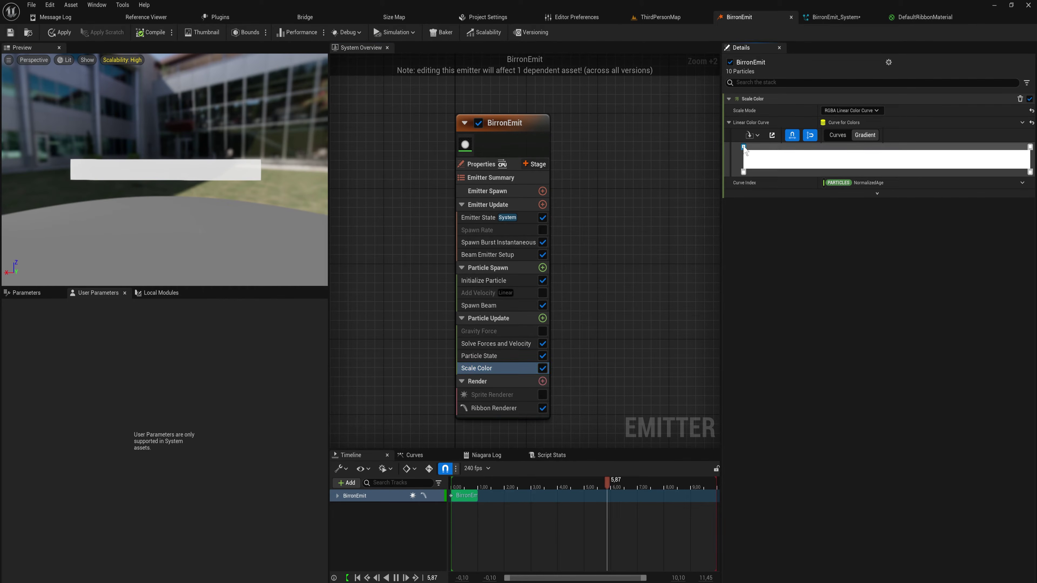
click(764, 192)
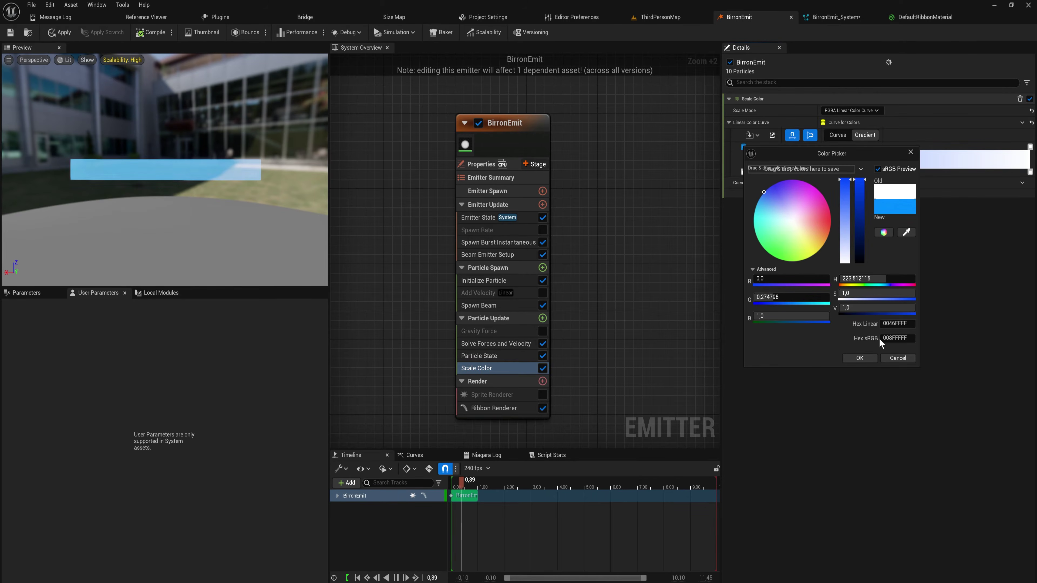
click(857, 357)
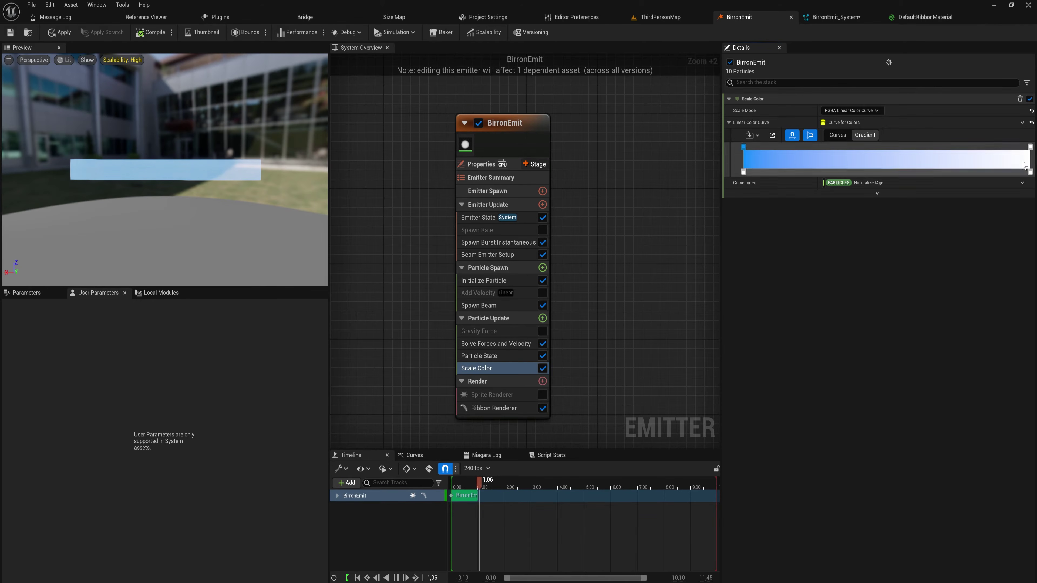
- Set the end color of the Scale Color gradient to pink, hex sRGB FF00CDFF
double_click(1031, 148)
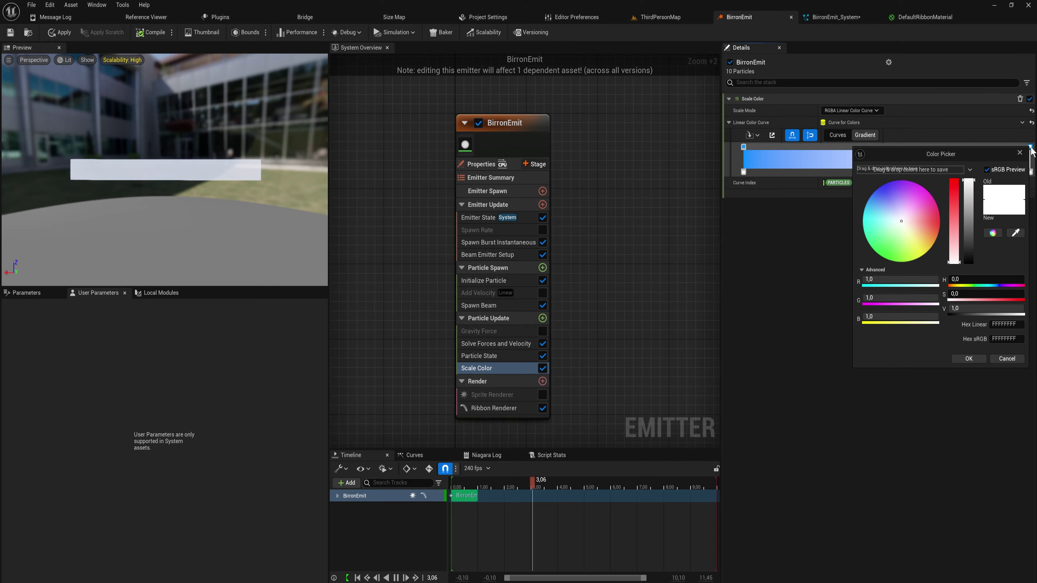
click(953, 183)
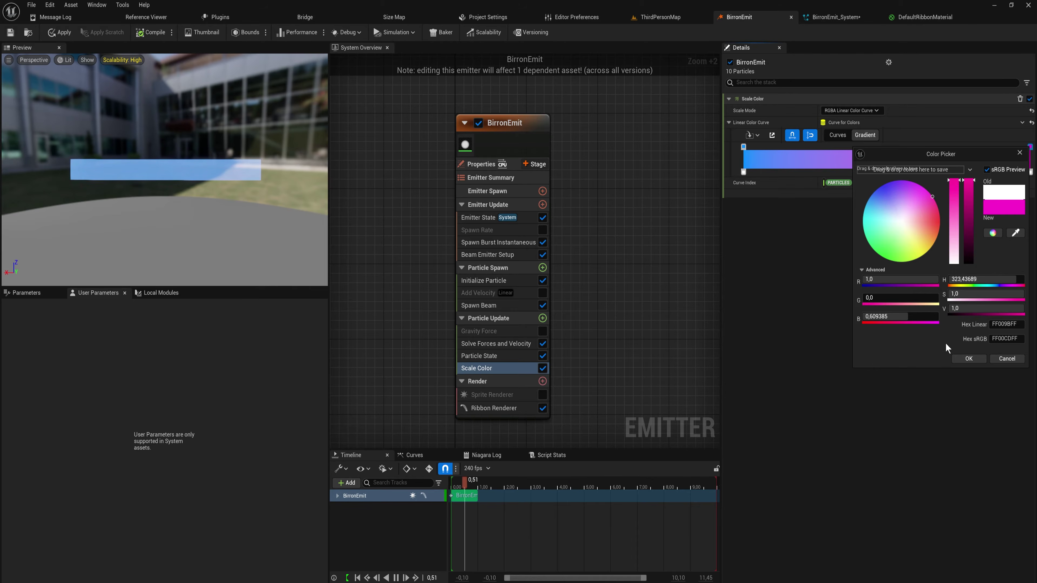
click(968, 358)
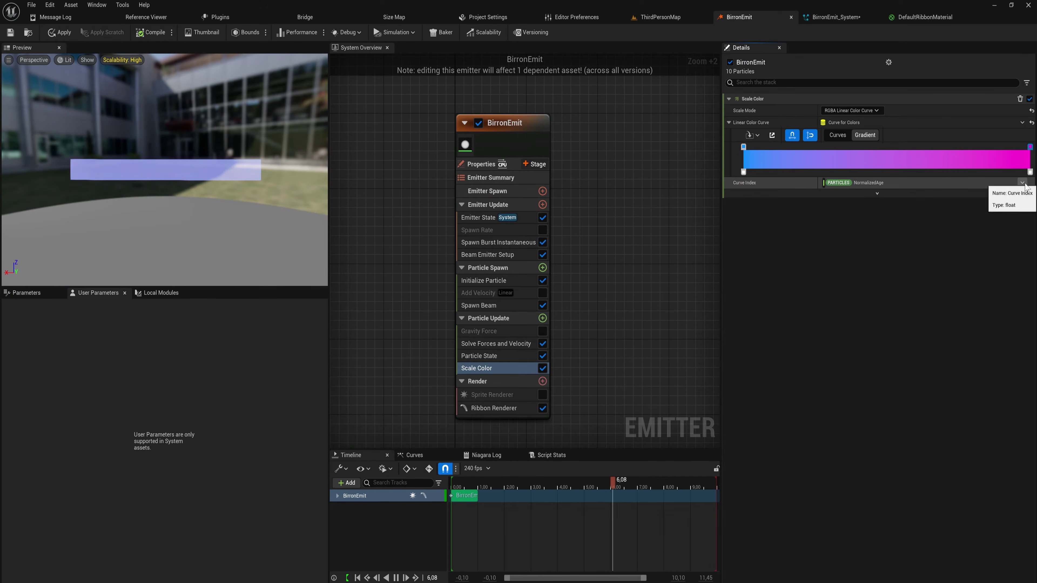
- Link the Scale Color module's Curve Index to the PARTICLES RibbonLinkOrder parameter
click(1021, 183)
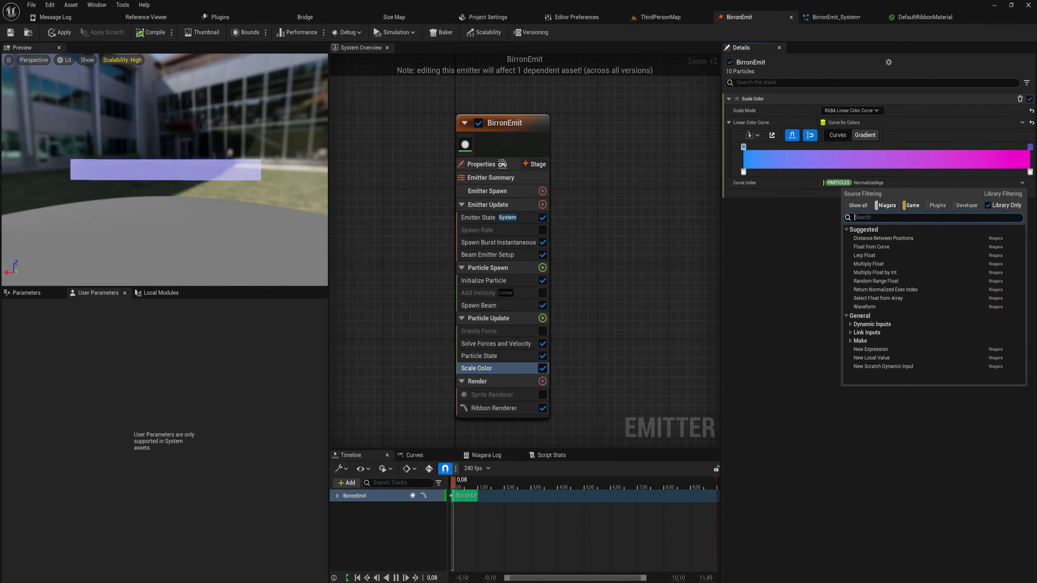
text(link)
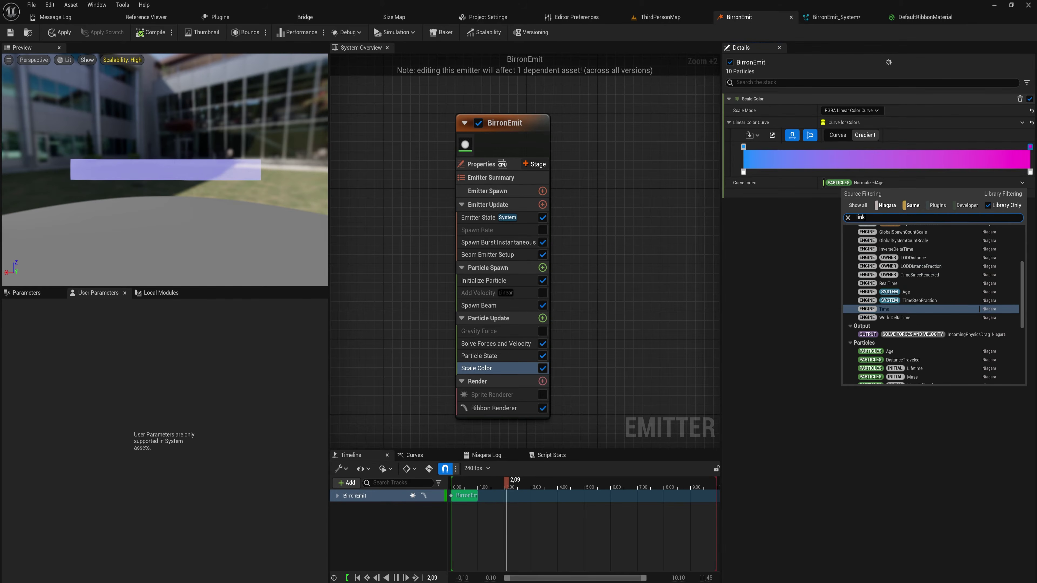
text(or)
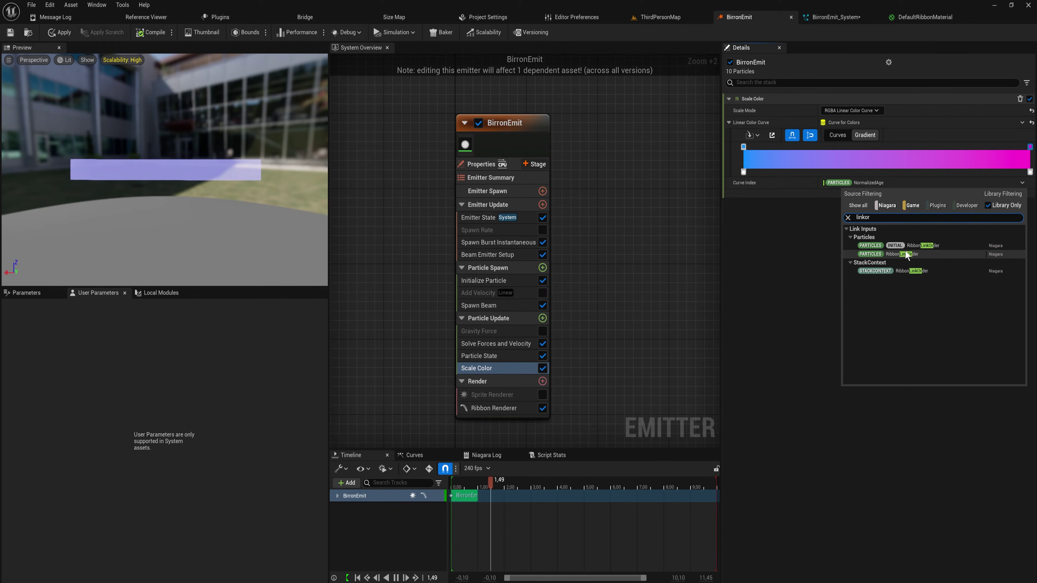
click(929, 255)
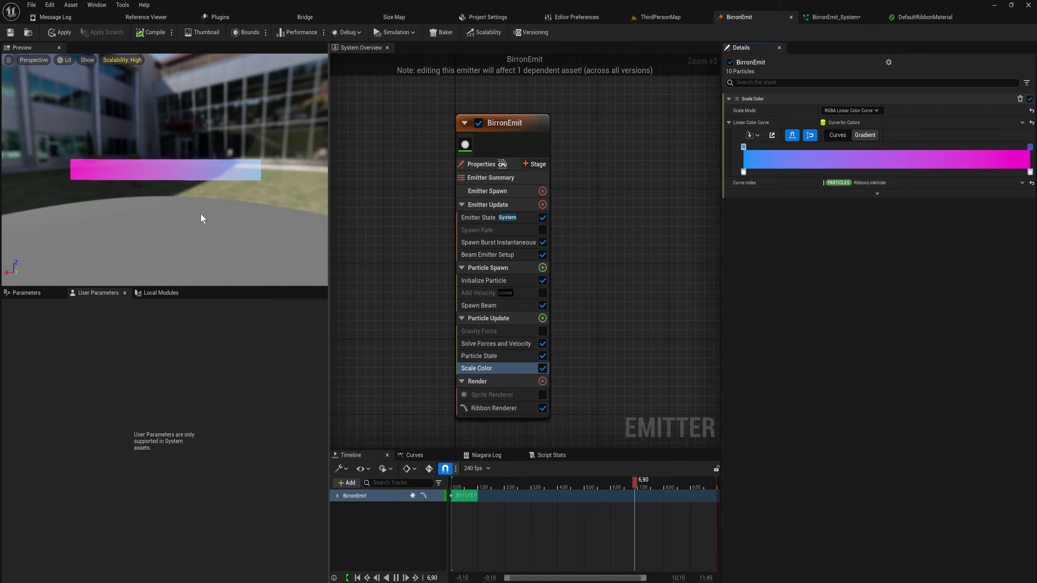
- Add a color stop about a third along the Scale Color gradient and make it green, about hex sRGB 00FF50FF
click(842, 147)
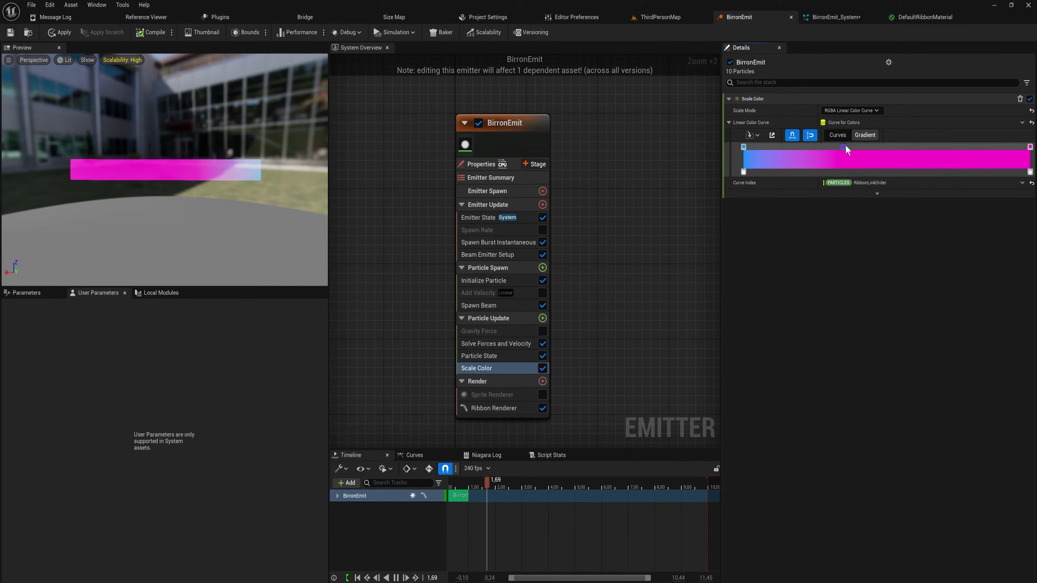
double_click(843, 145)
click(870, 255)
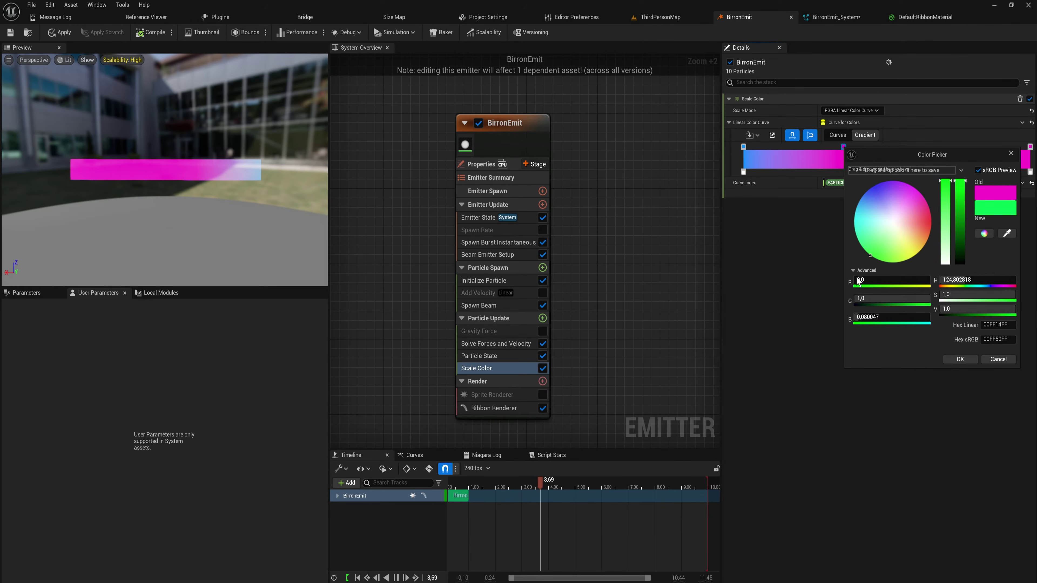
click(958, 361)
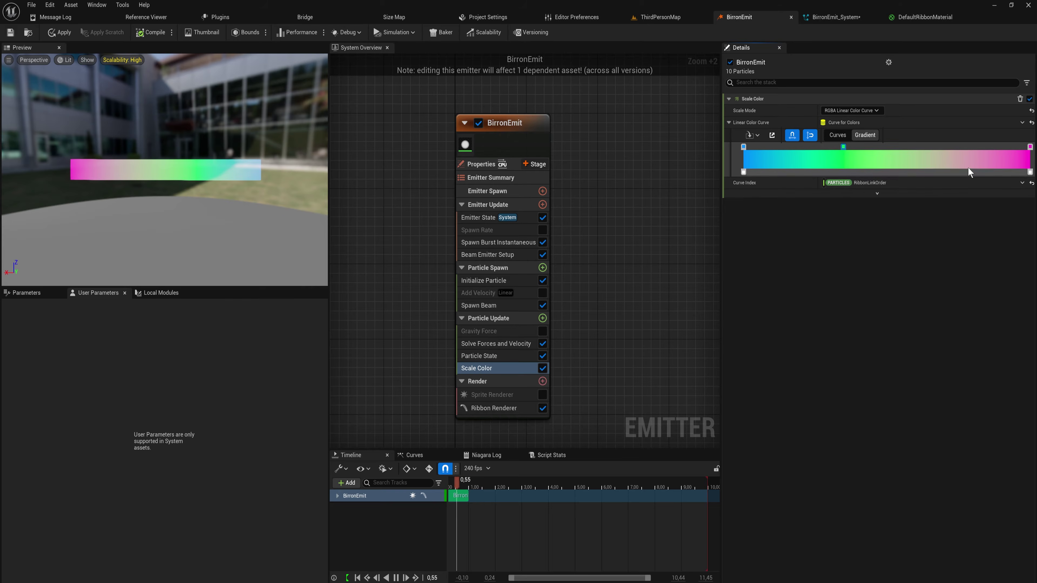
- Add a near-white stop, hex sRGB FDFFFFFF, about three quarters along the gradient and check the beam in the preview
click(954, 146)
double_click(954, 146)
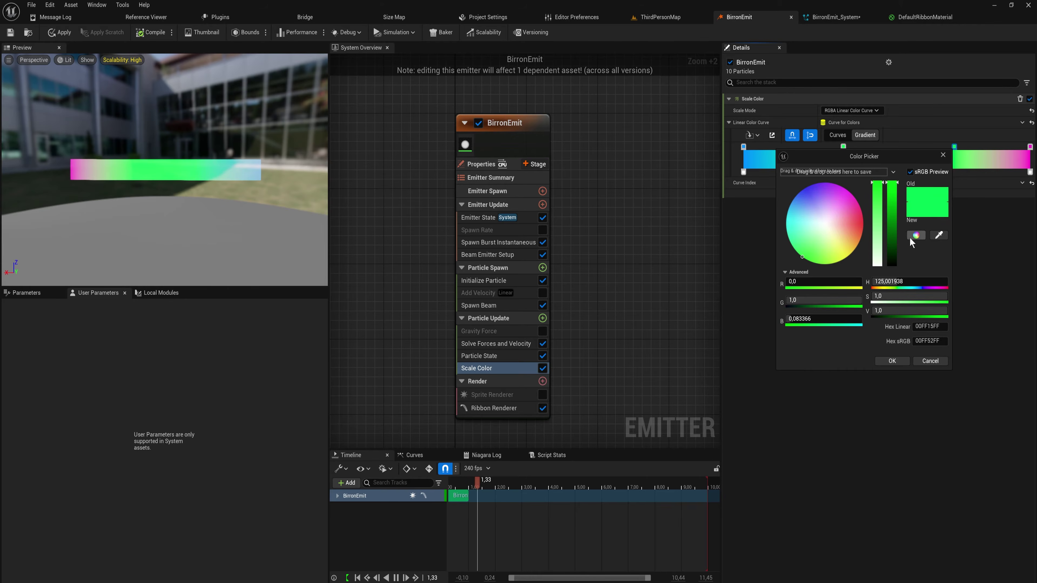
drag(840, 258, 824, 223)
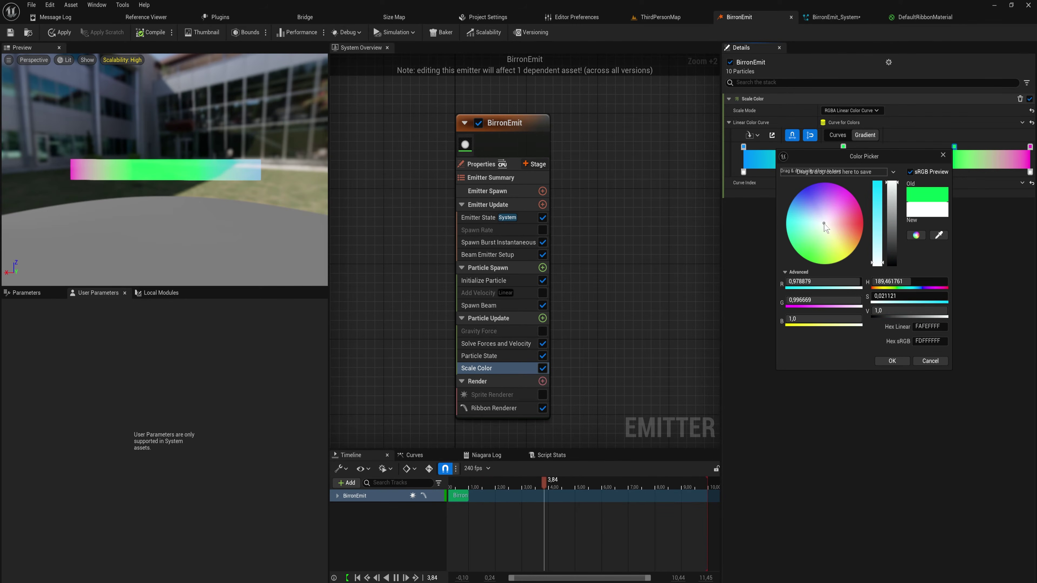
click(893, 362)
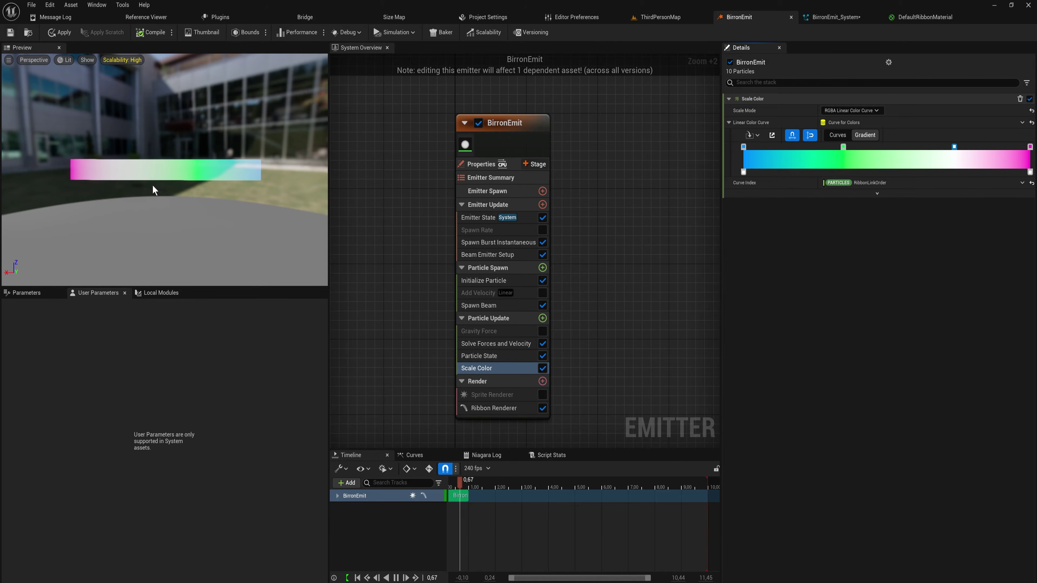
mouse_move(163, 169)
mouse_down()
mouse_move(176, 163)
mouse_move(157, 184)
mouse_up()
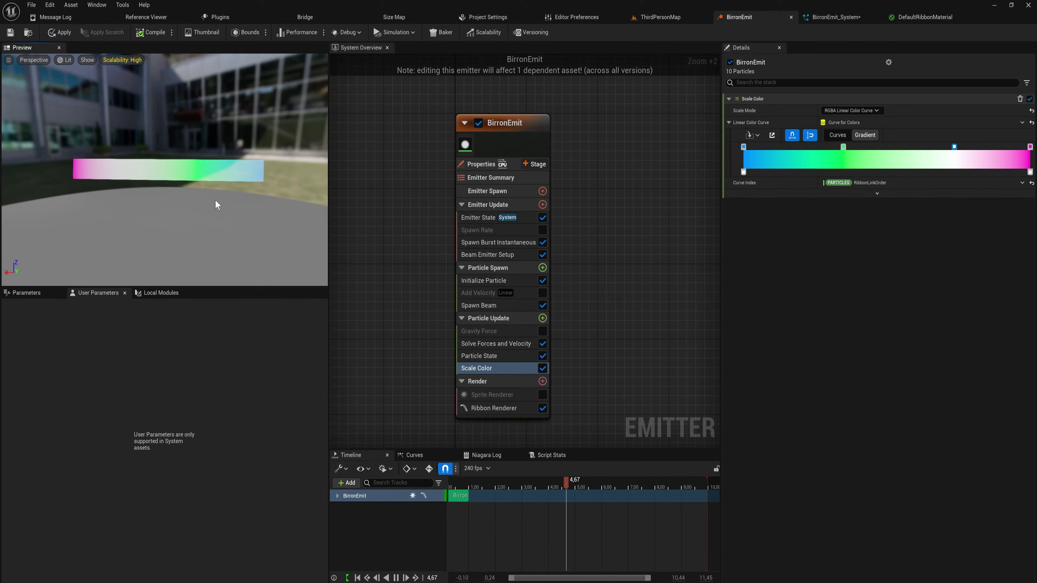
- Add a Scale Ribbon Width module to Particle Update and drive its Ribbon Width Scale with Float from Curve
click(542, 318)
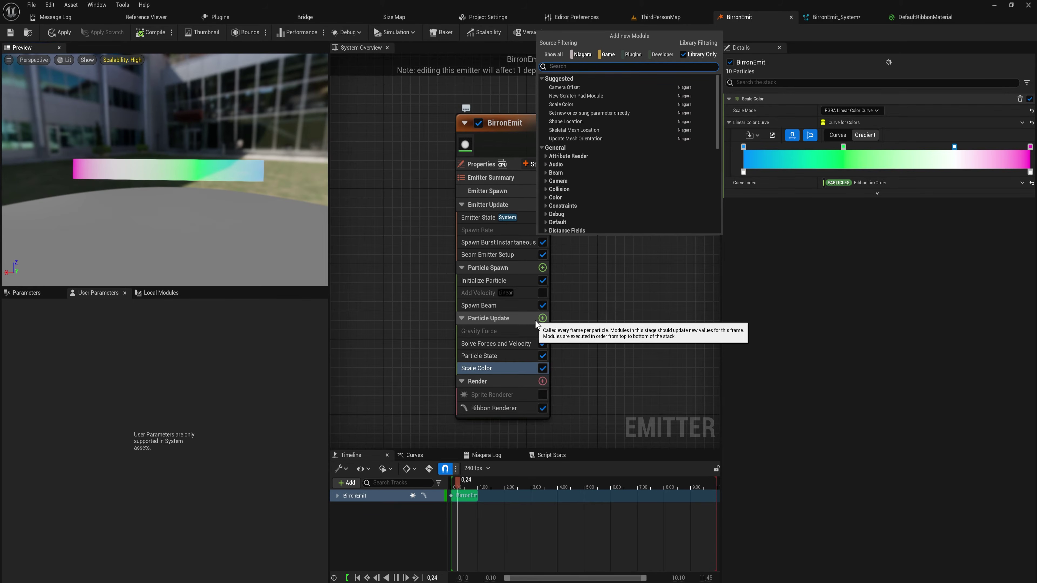
text(scale ribbon)
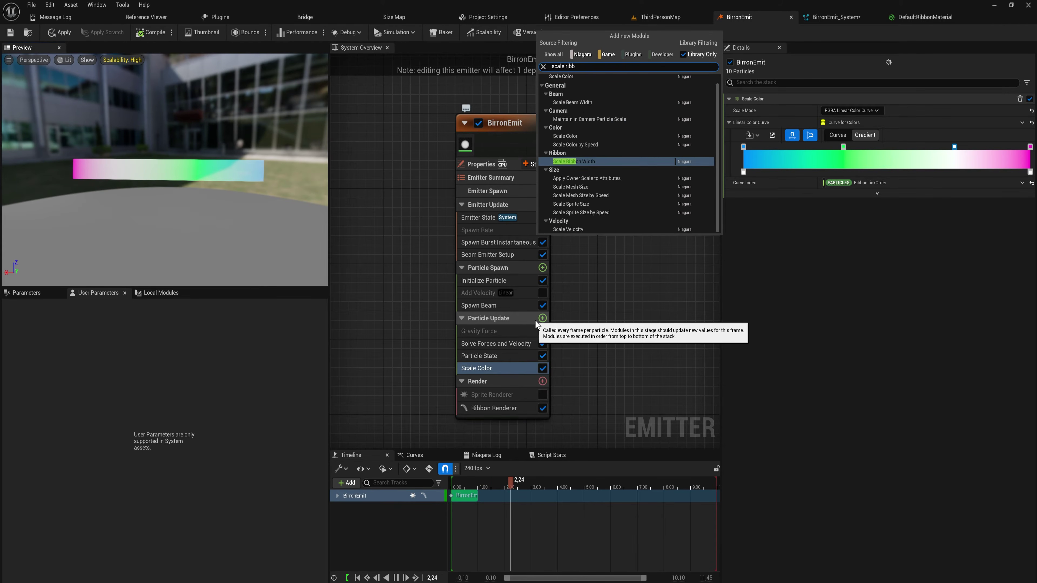
key(Return)
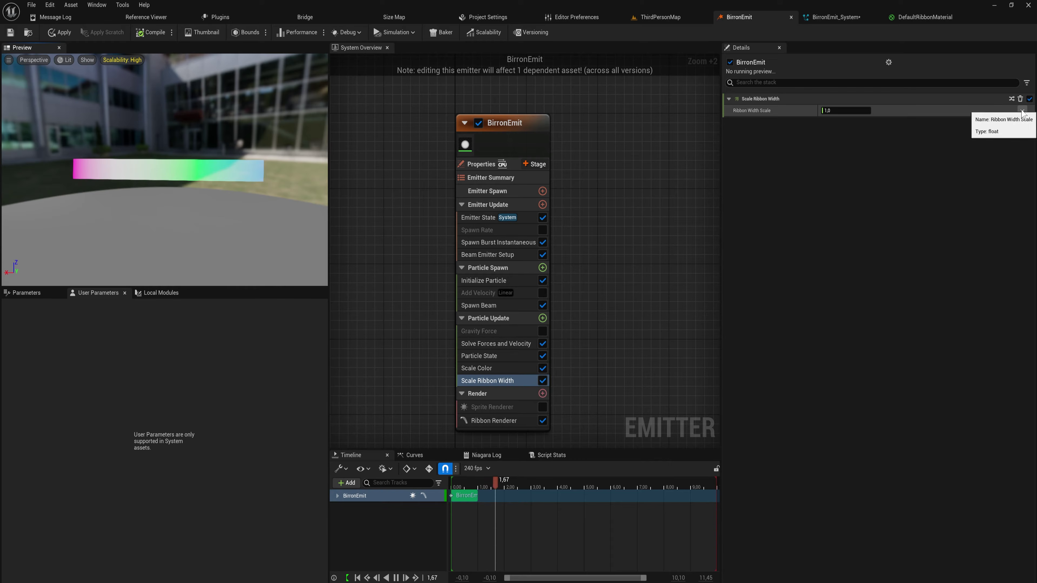
click(1022, 110)
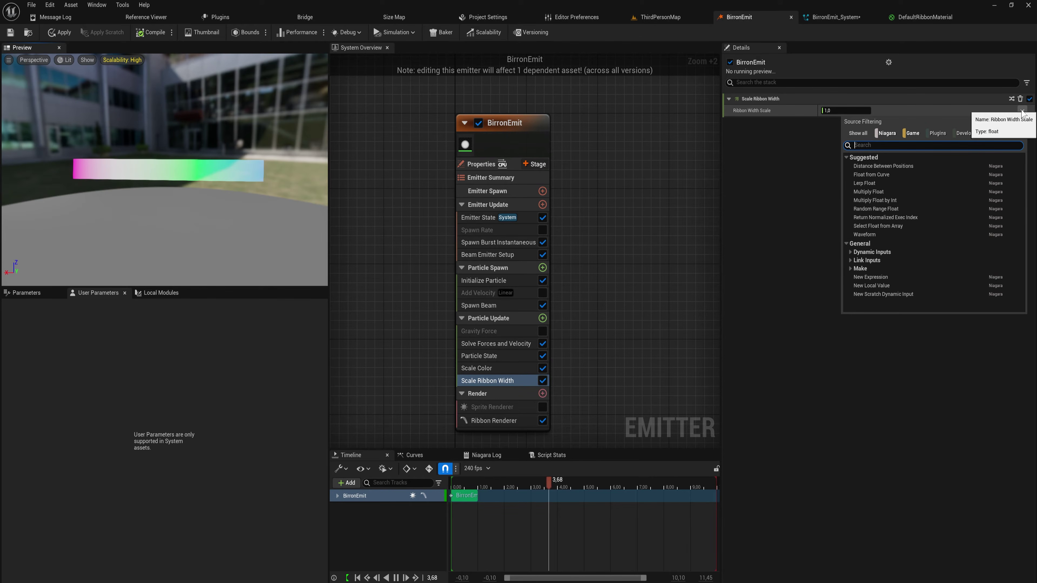
text(cur)
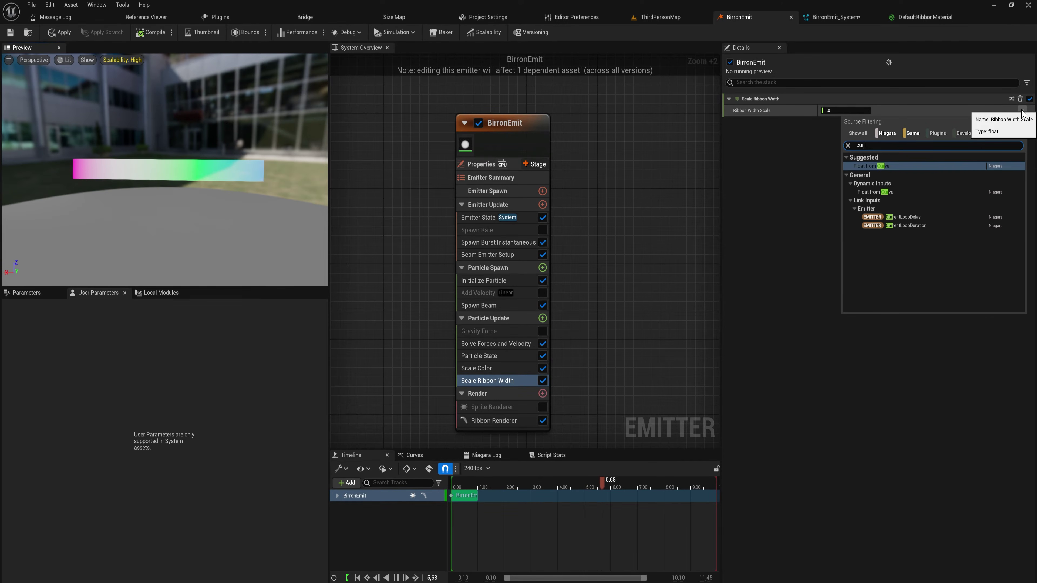
key(Return)
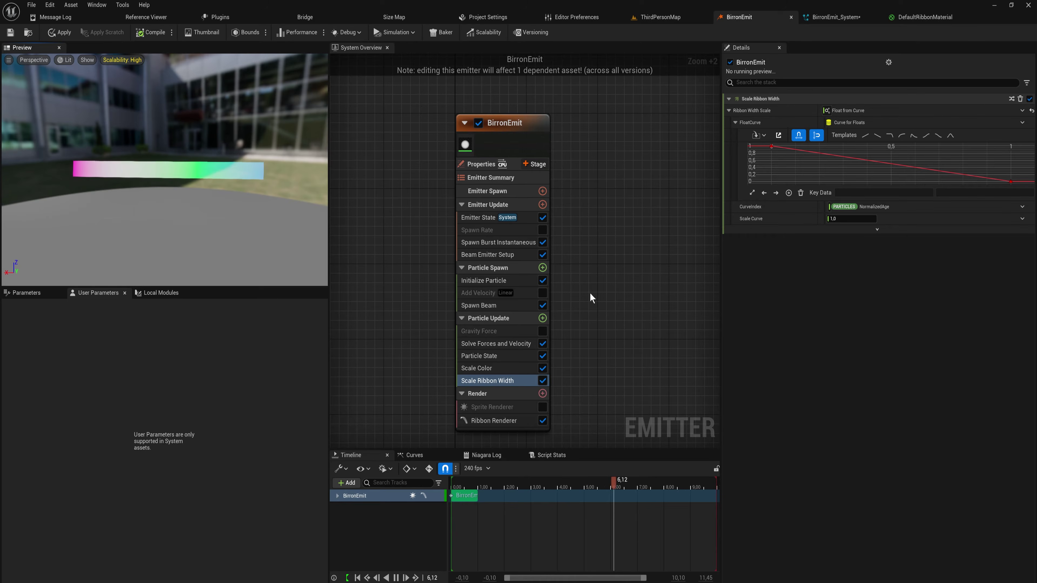
- Link the CurveIndex of the ribbon width curve to PARTICLES RibbonLinkOrder
click(1022, 206)
text(link)
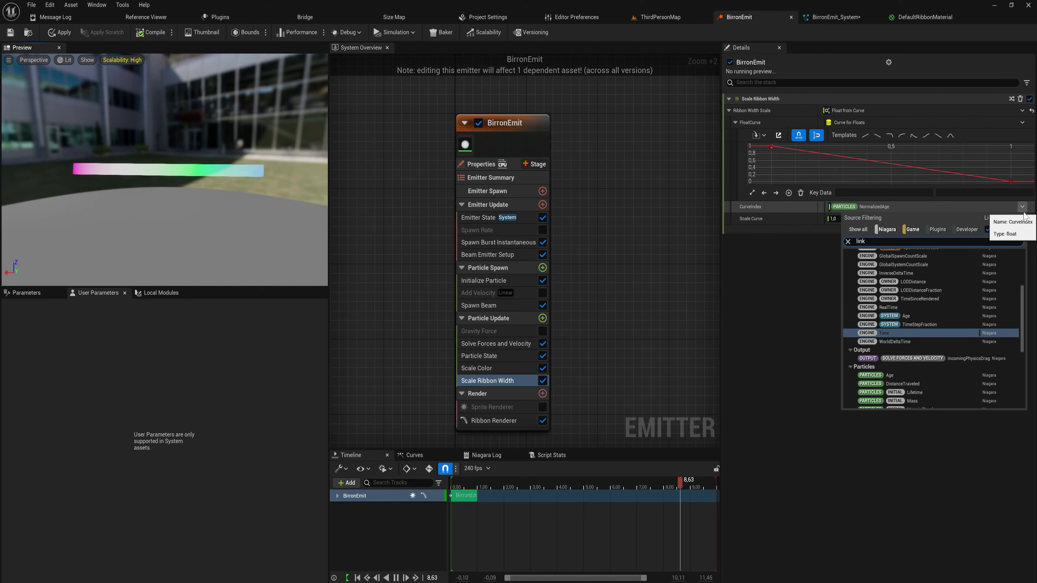
text(or)
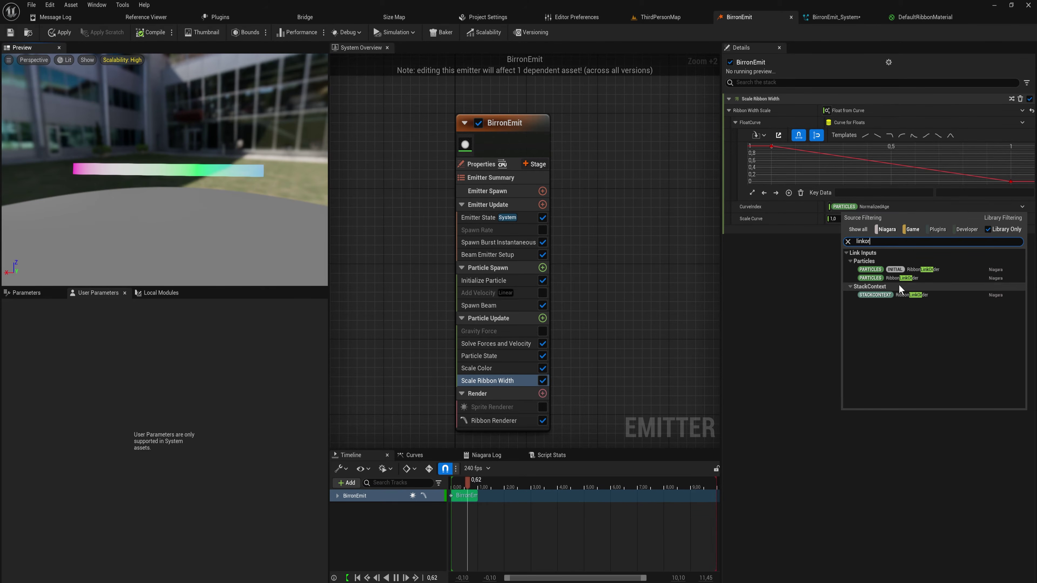
click(903, 278)
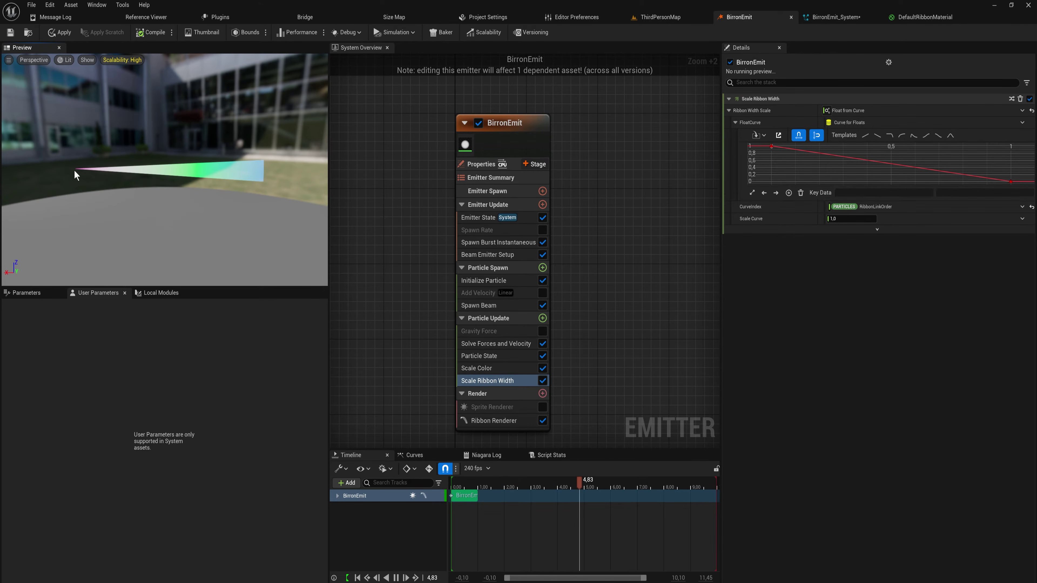
- Try several curve templates, including Pulse Out, on the ribbon width curve, and delete the Scale Ribbon Width module
click(772, 148)
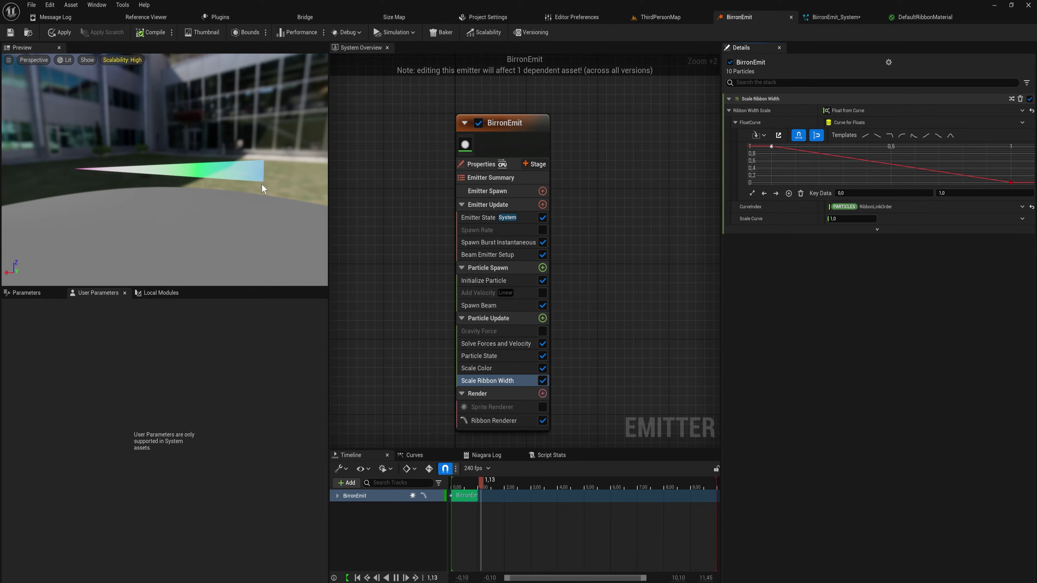
mouse_move(1012, 182)
click(913, 135)
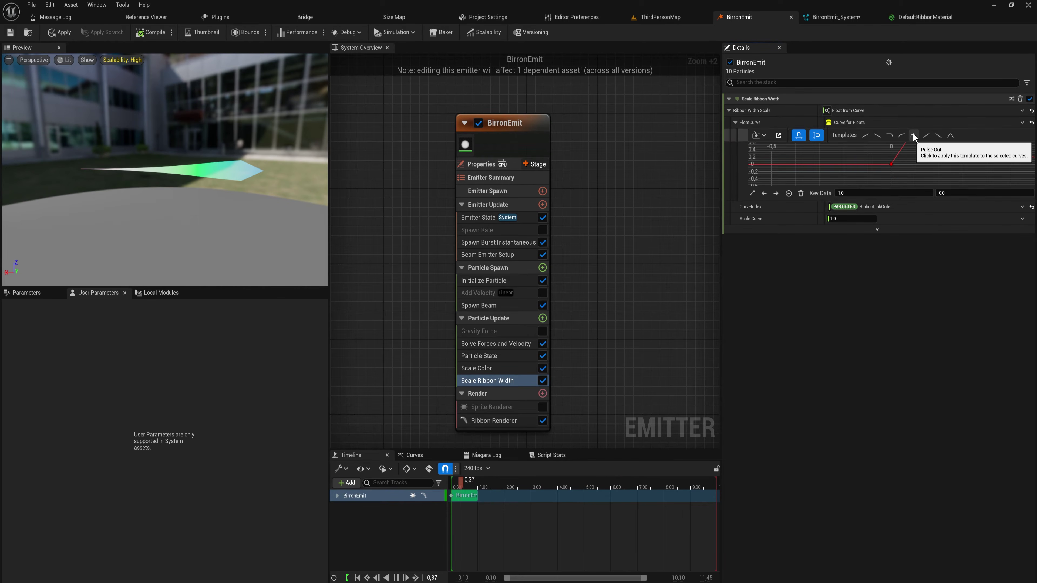
click(891, 136)
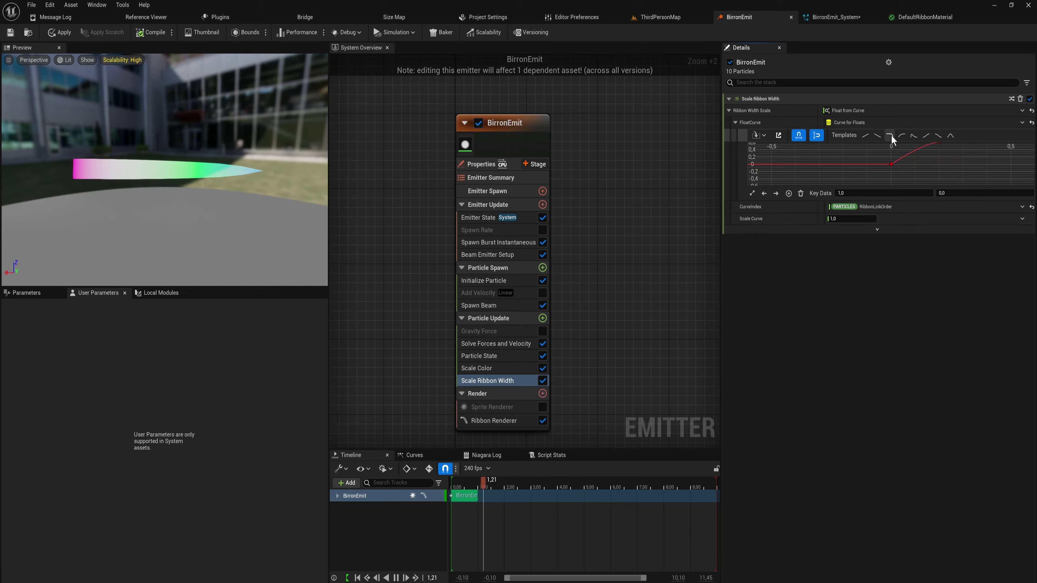
click(891, 137)
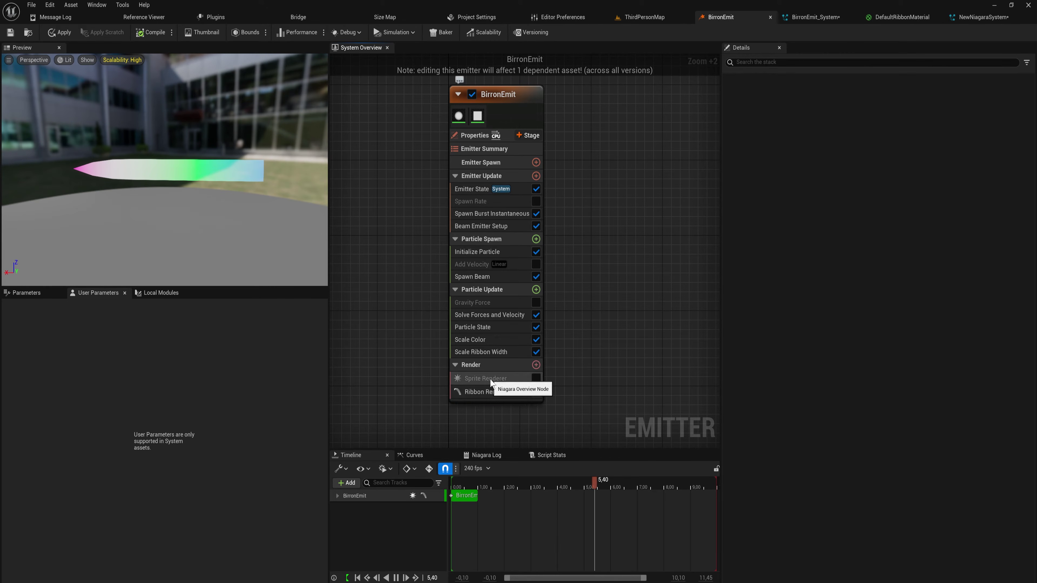
click(510, 353)
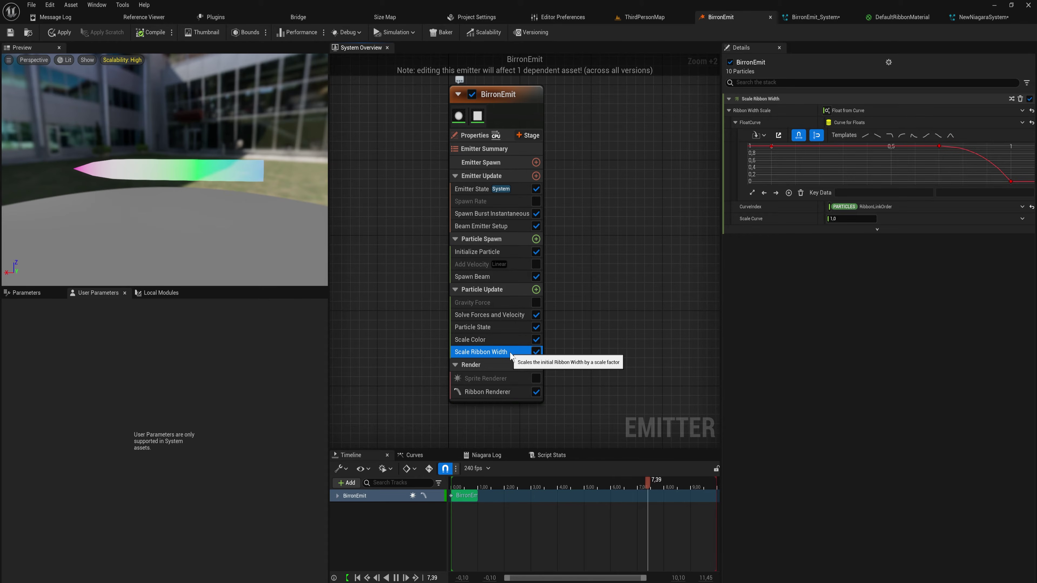
key(Delete)
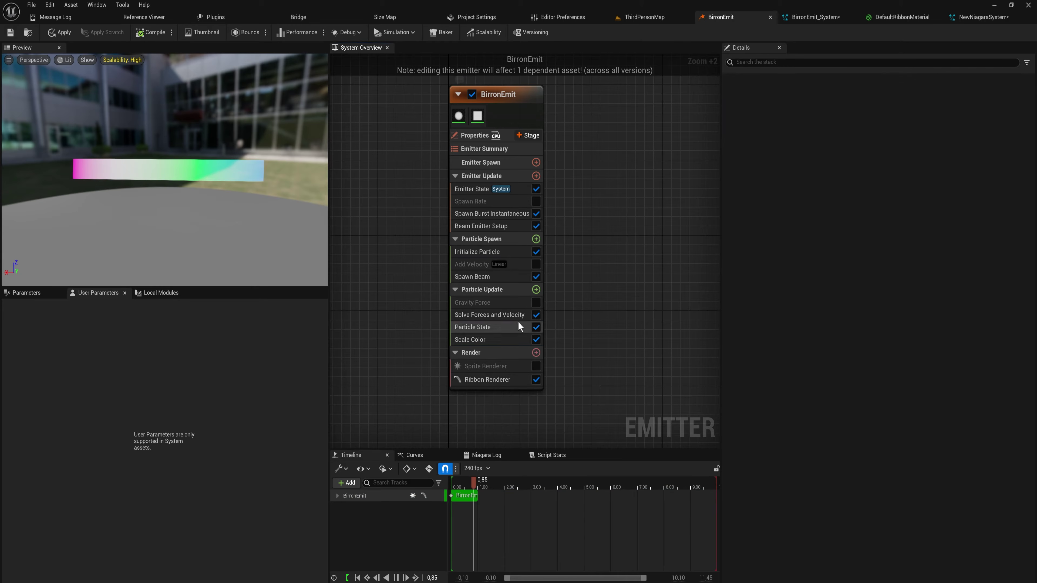
- Add a Beam Width module to Particle Spawn and try out its Beam Twist Amount
click(536, 239)
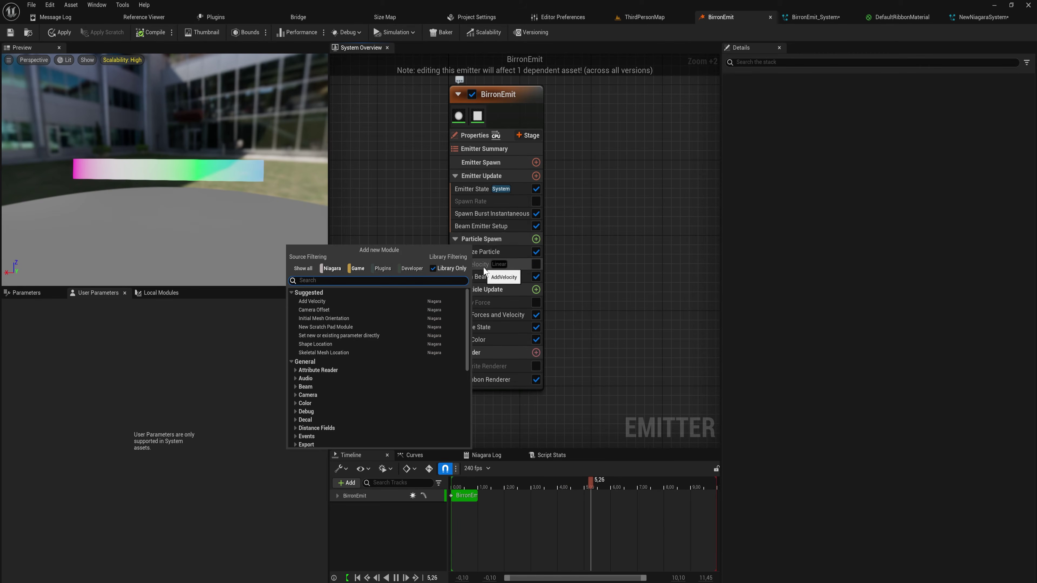
text(beam)
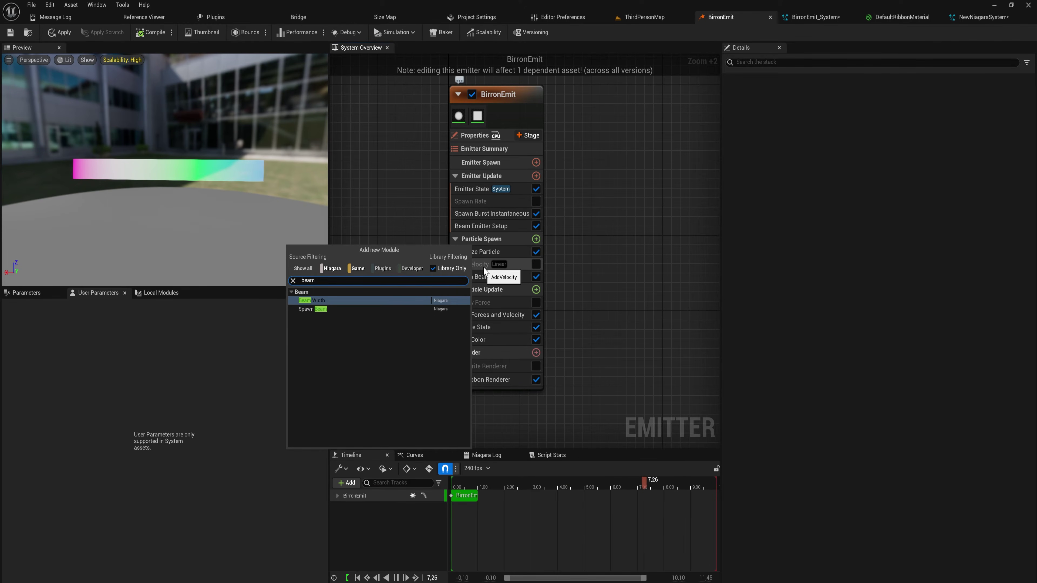
key(Return)
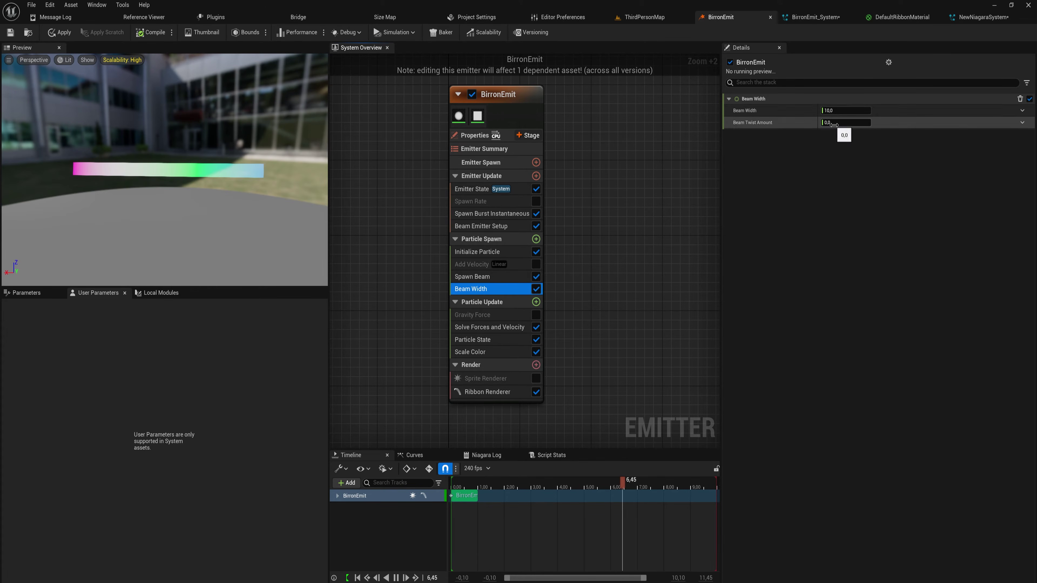
mouse_move(833, 125)
mouse_down()
mouse_move(843, 124)
mouse_move(832, 125)
mouse_up()
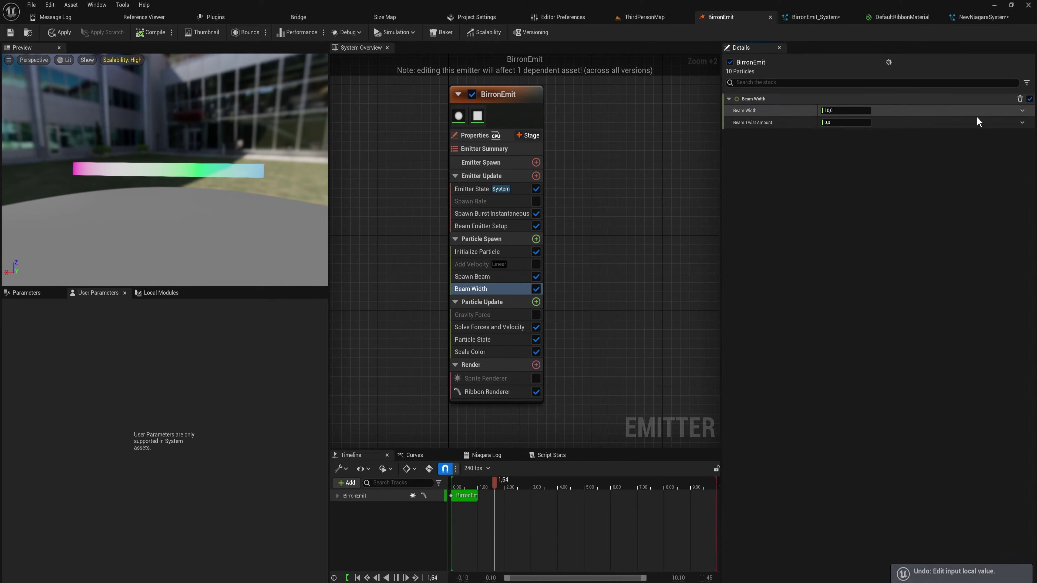
- Drive the Beam Width value of the Beam Width module with Float from Curve
click(1031, 122)
click(1023, 122)
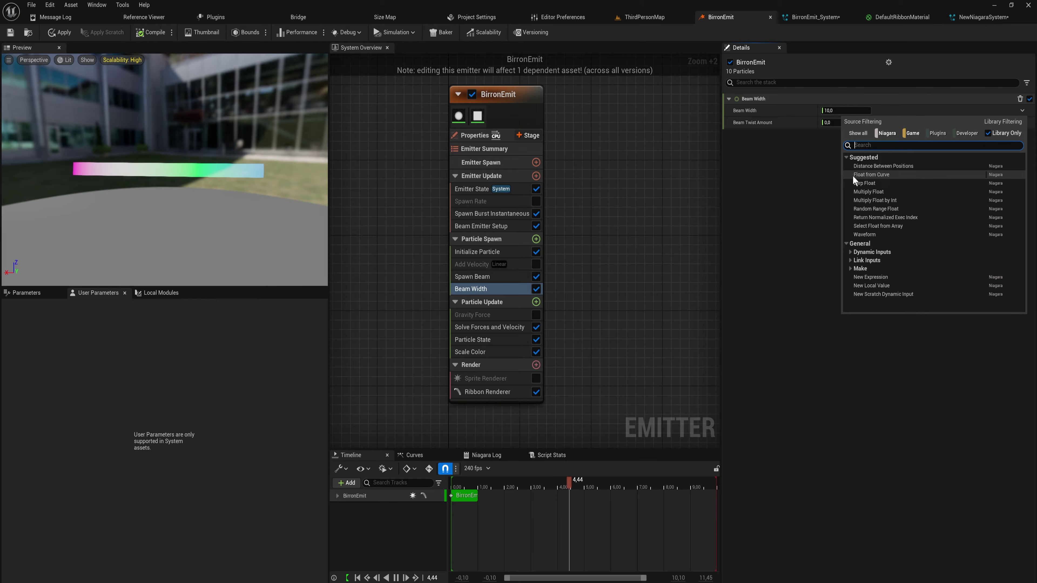
click(880, 179)
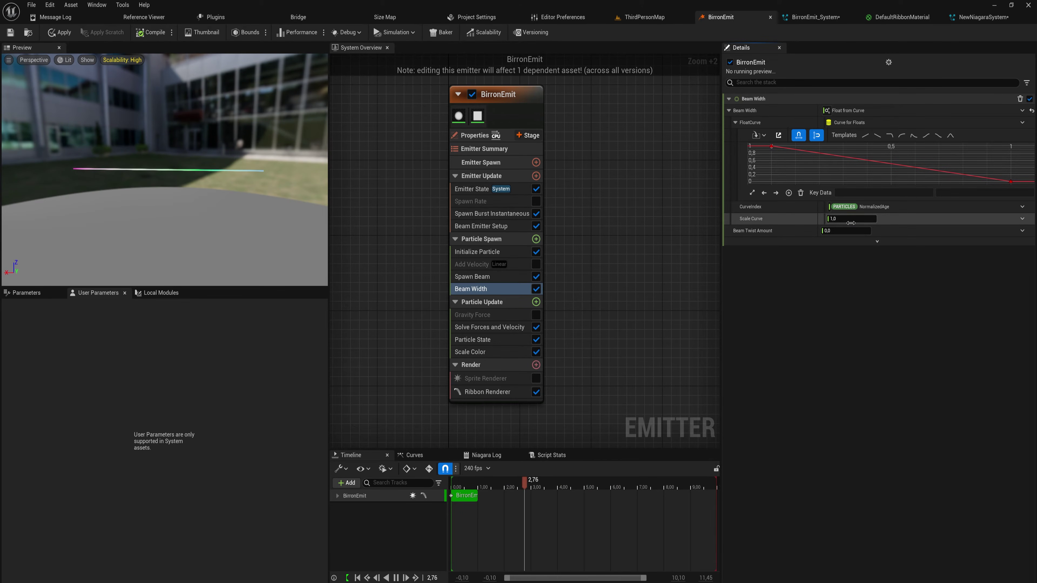
- Set the Beam Width curve's Scale Curve to about 11.93 and link its CurveIndex to PARTICLES RibbonLinkOrder
drag(845, 219, 922, 219)
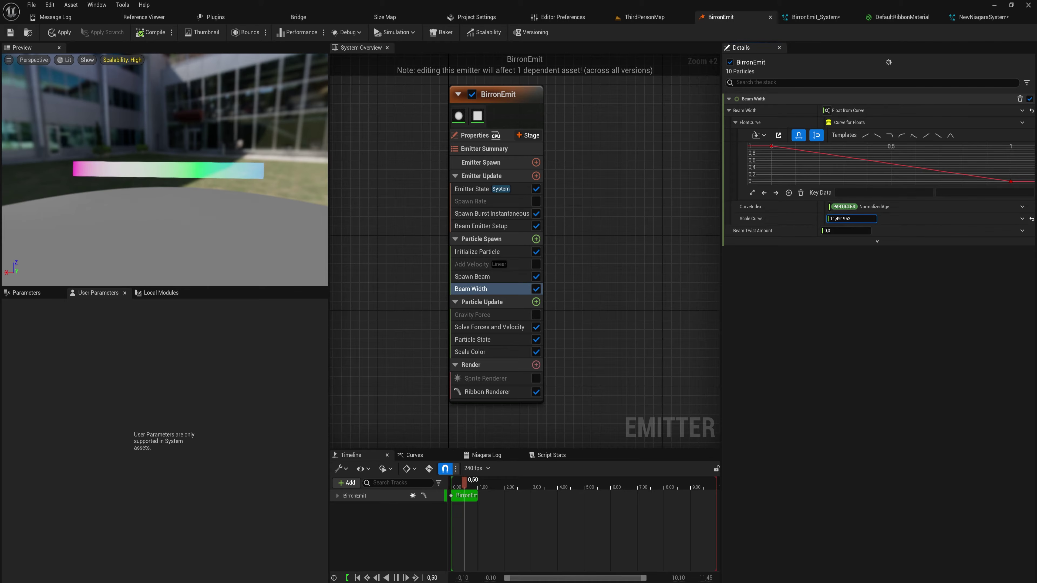
click(1023, 207)
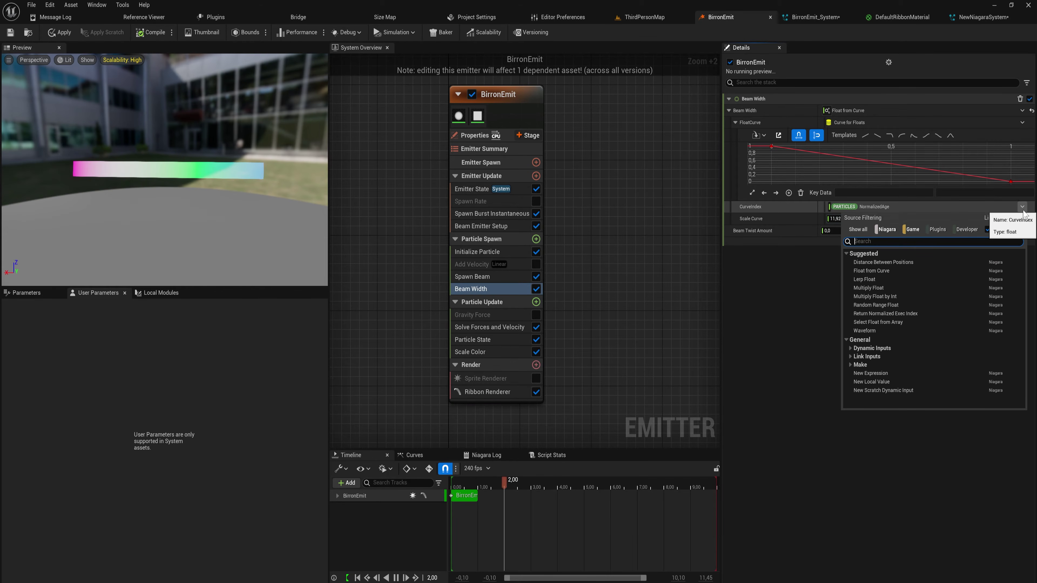
text(link)
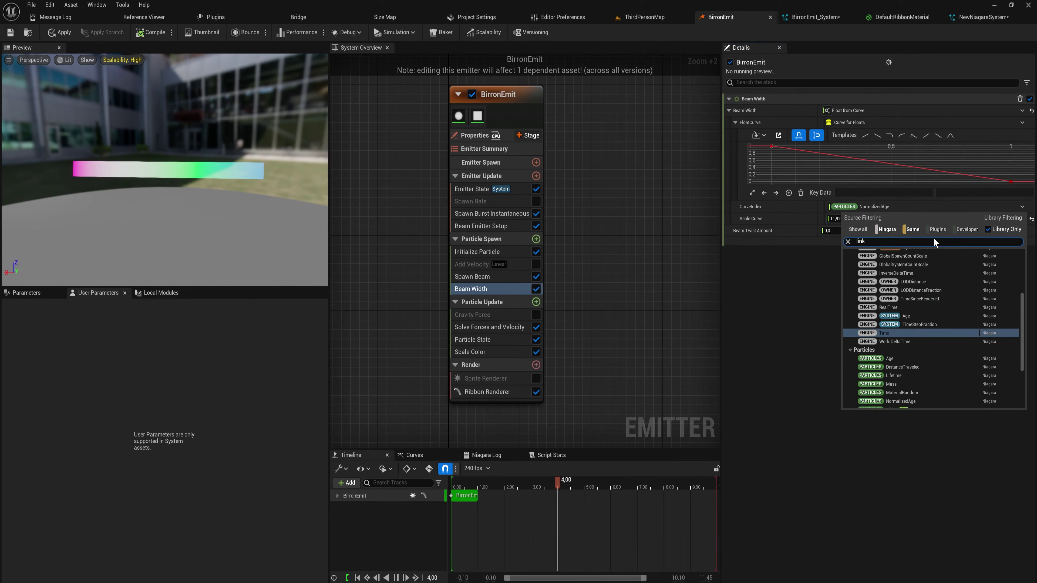
key(Return)
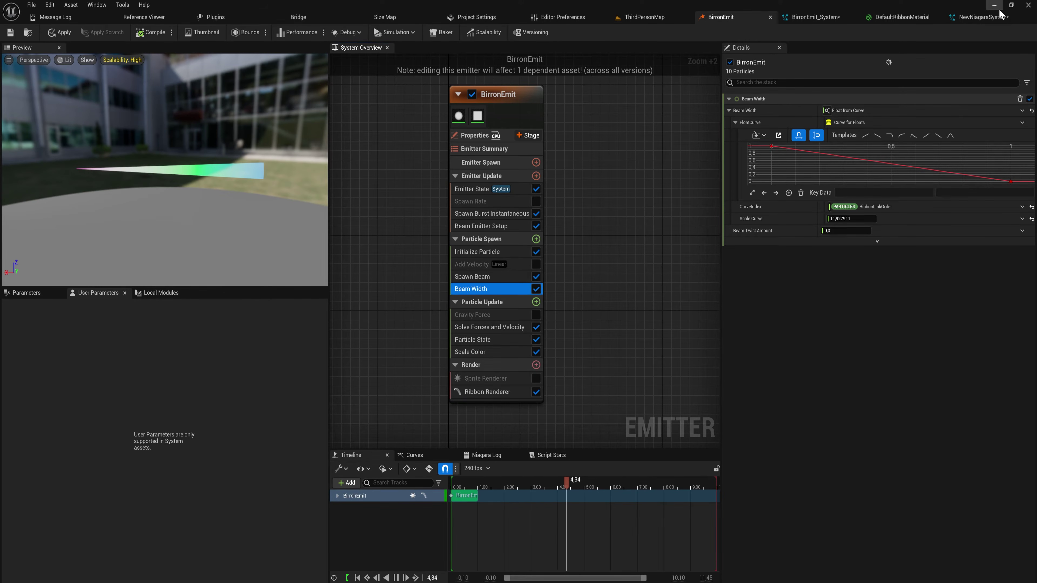
- Compare the DynamicBeam emitter's Beam Width and Update Beam modules and the BirronEmit_System, and return to the BirronEmit emitter
click(988, 18)
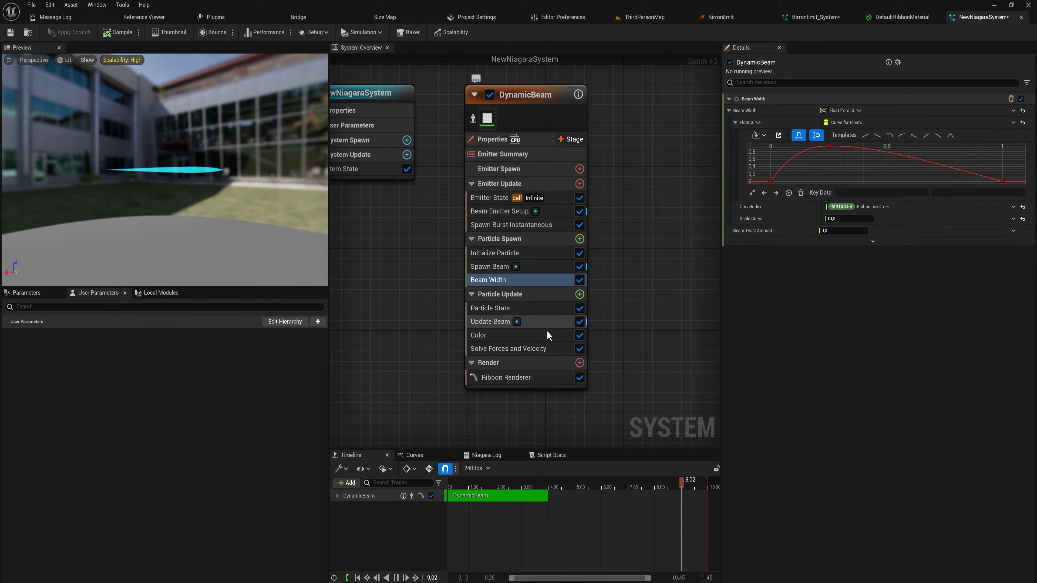
click(541, 326)
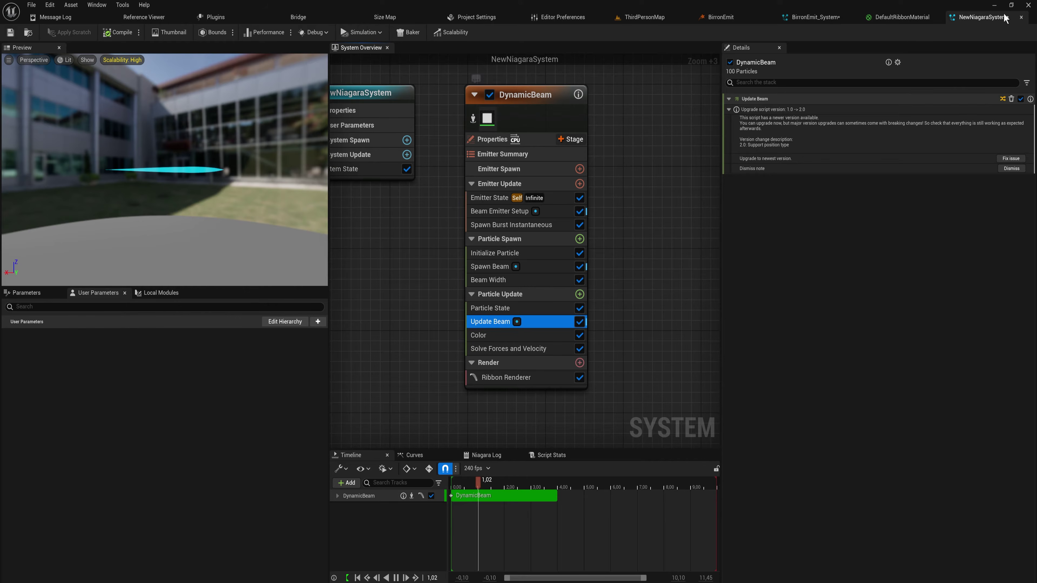
click(788, 20)
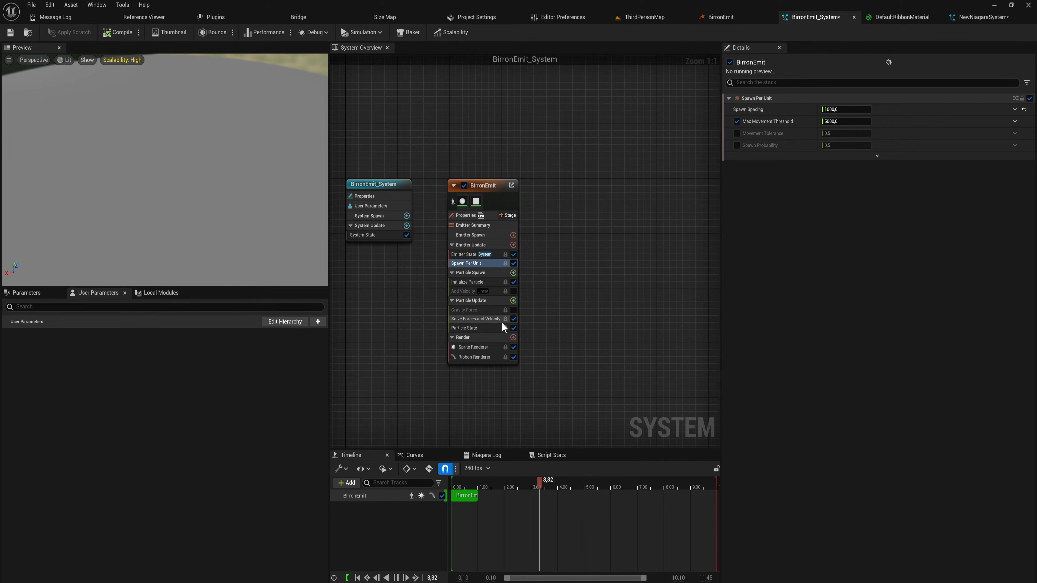
click(760, 17)
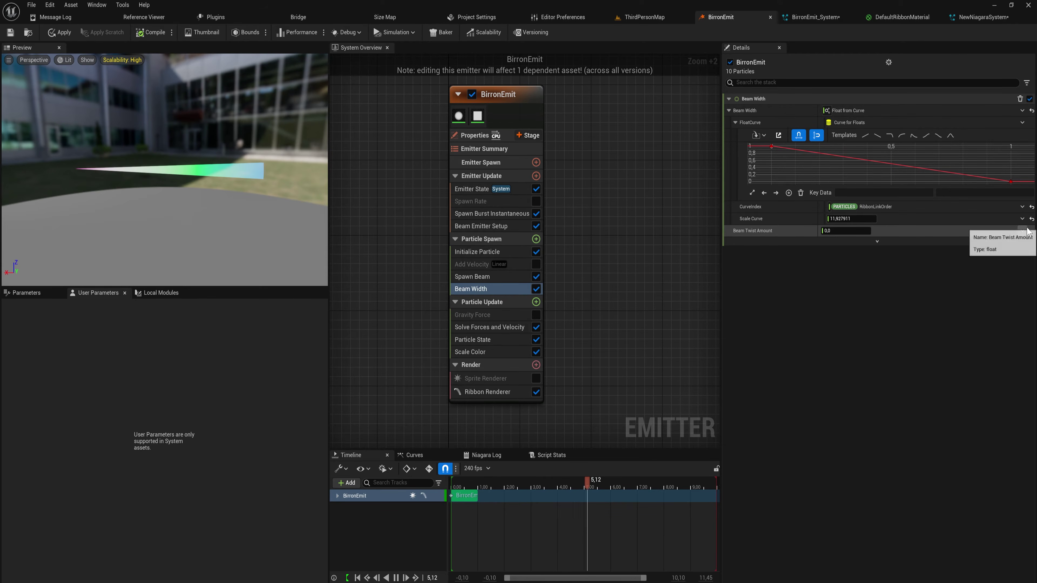
- Drive the Beam Twist Amount of the Beam Width module with Float from Curve
click(1021, 233)
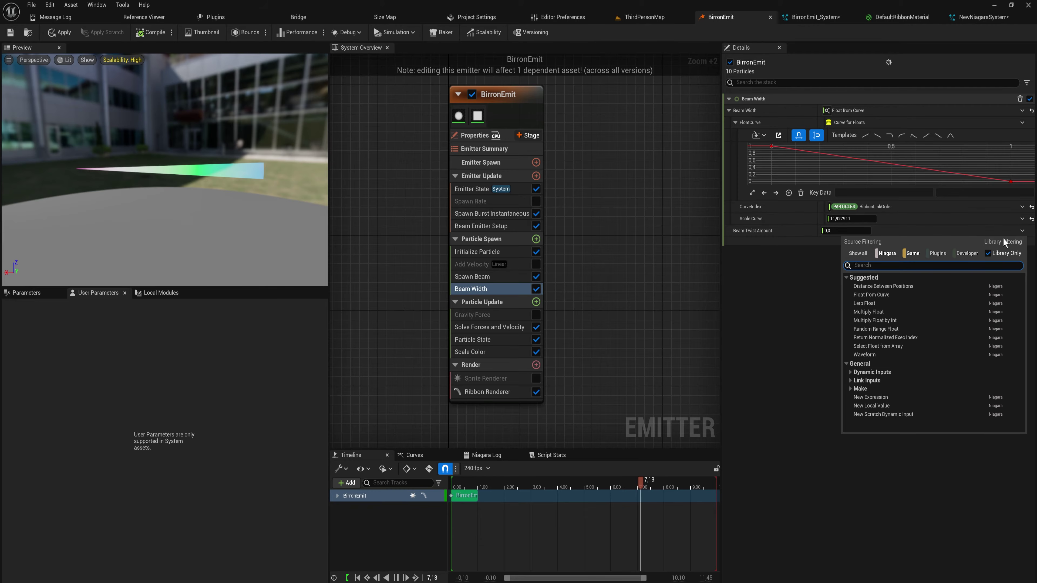
text(curve)
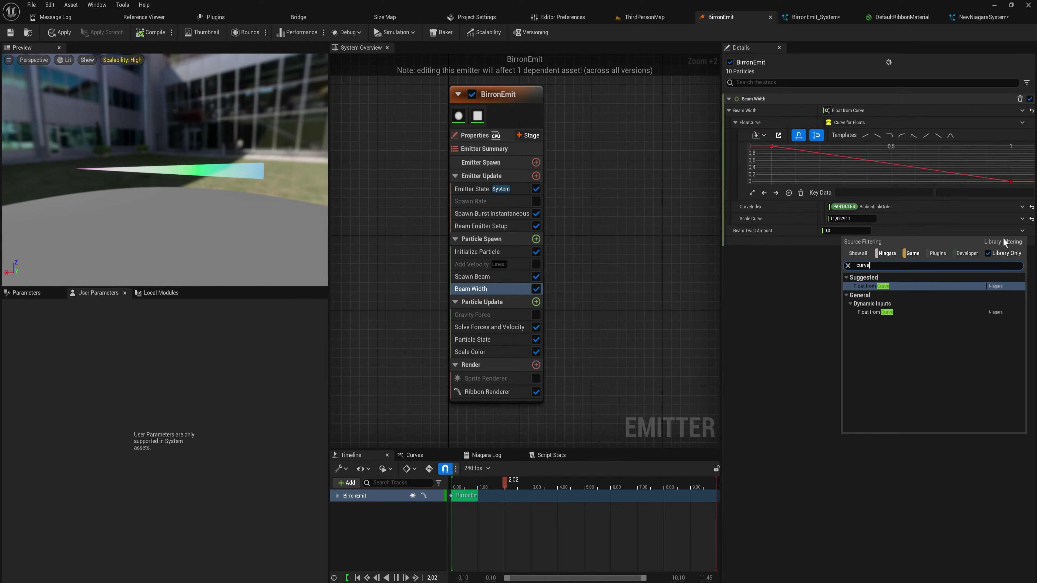
key(Return)
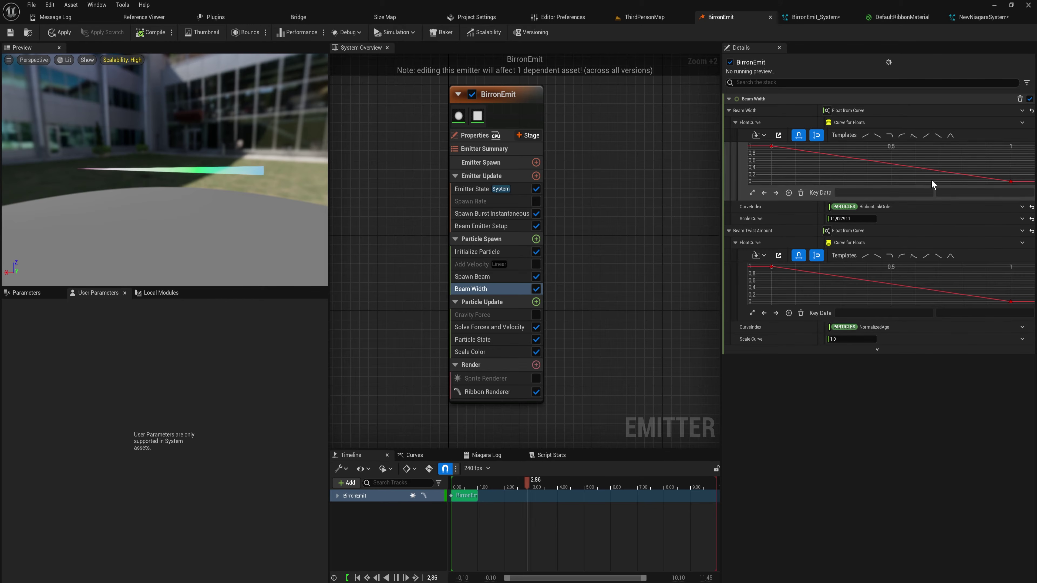
- Copy the width curve's RibbonLinkOrder link to the twist curve's CurveIndex, set the twist Scale Curve to about 3, and inspect the beam
right_click(897, 209)
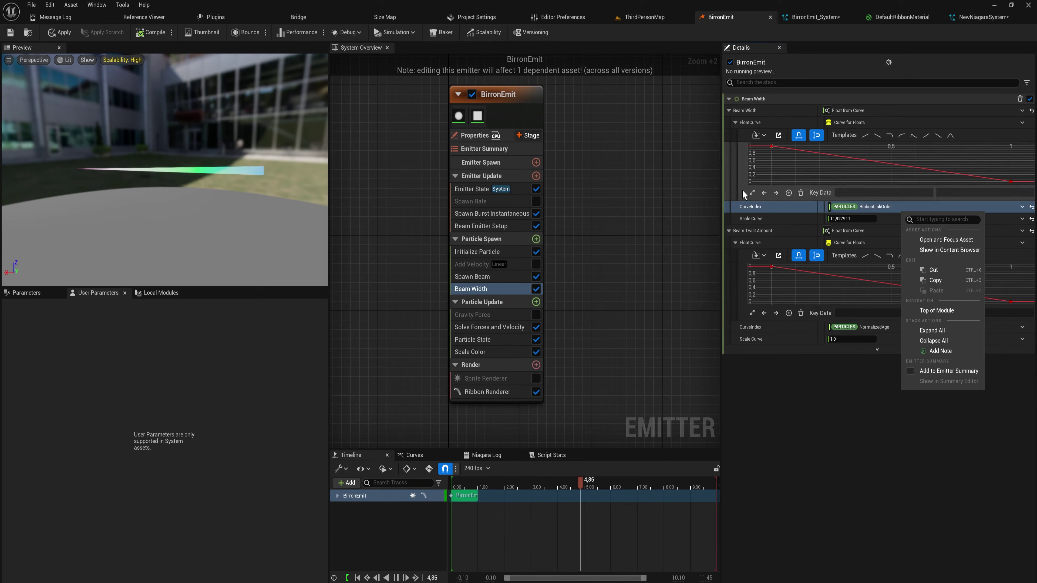
click(928, 276)
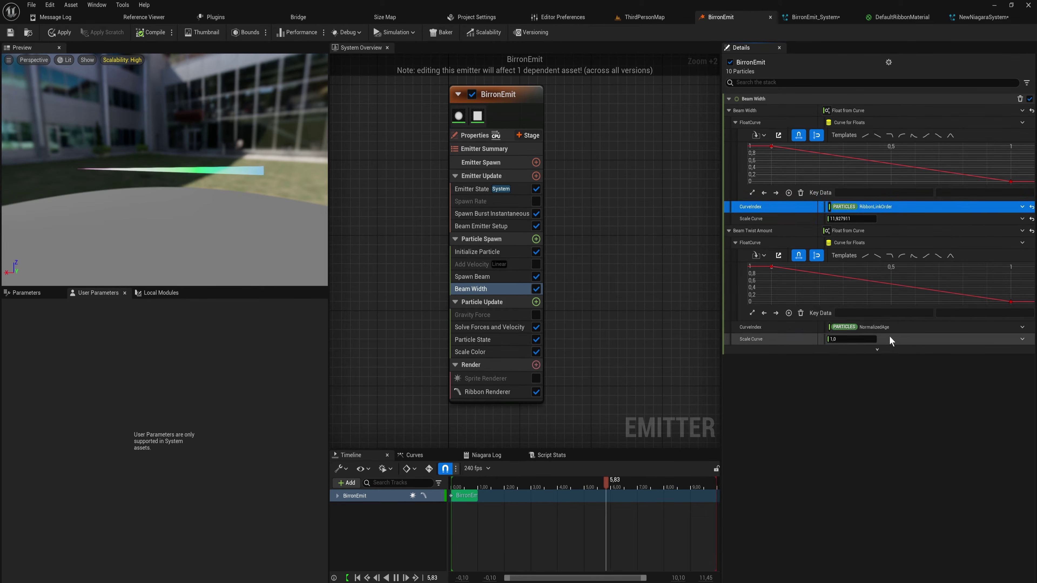
right_click(902, 328)
click(937, 406)
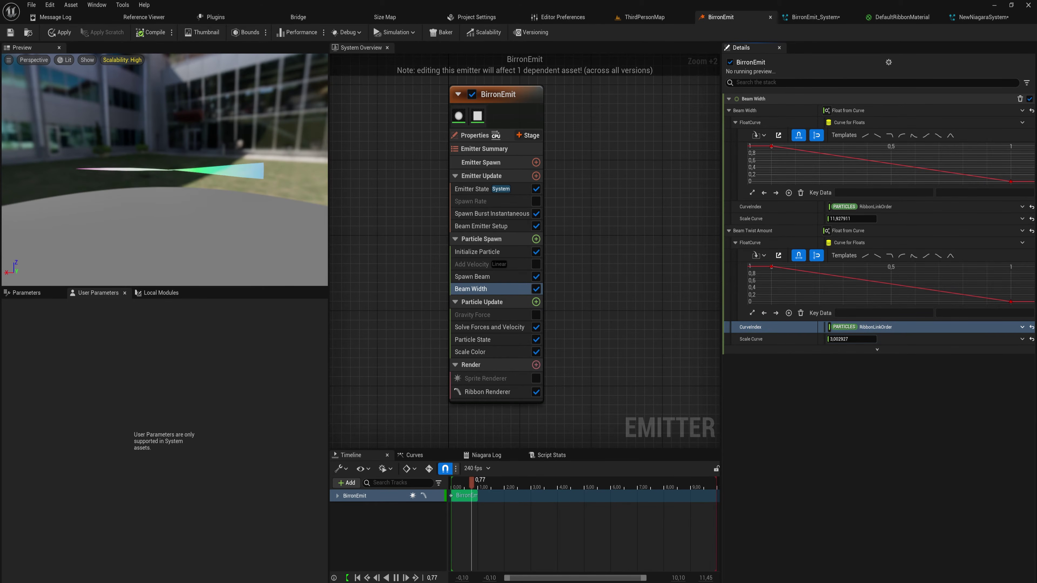
drag(135, 155, 243, 120)
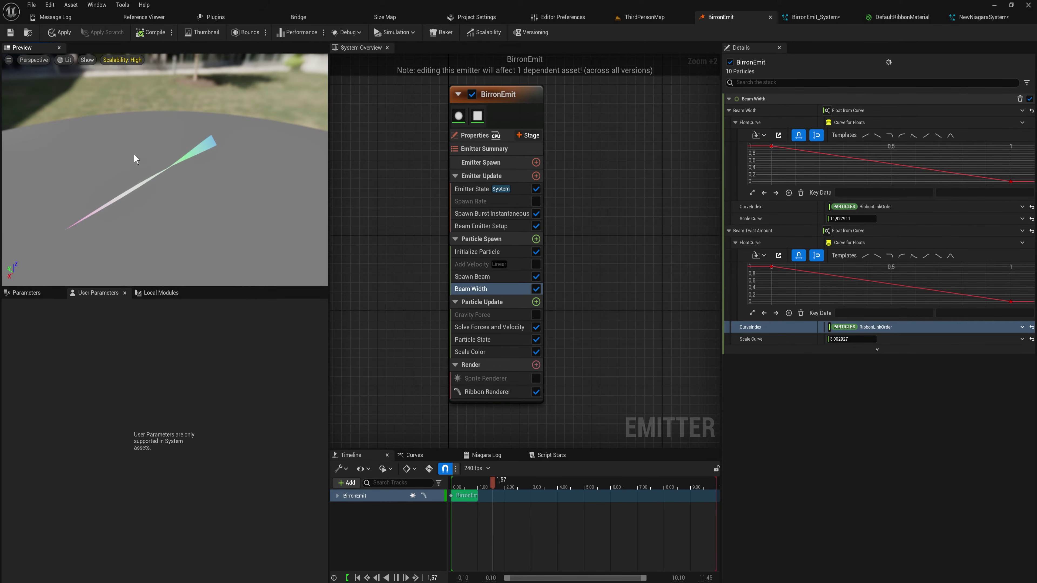
drag(251, 205, 206, 161)
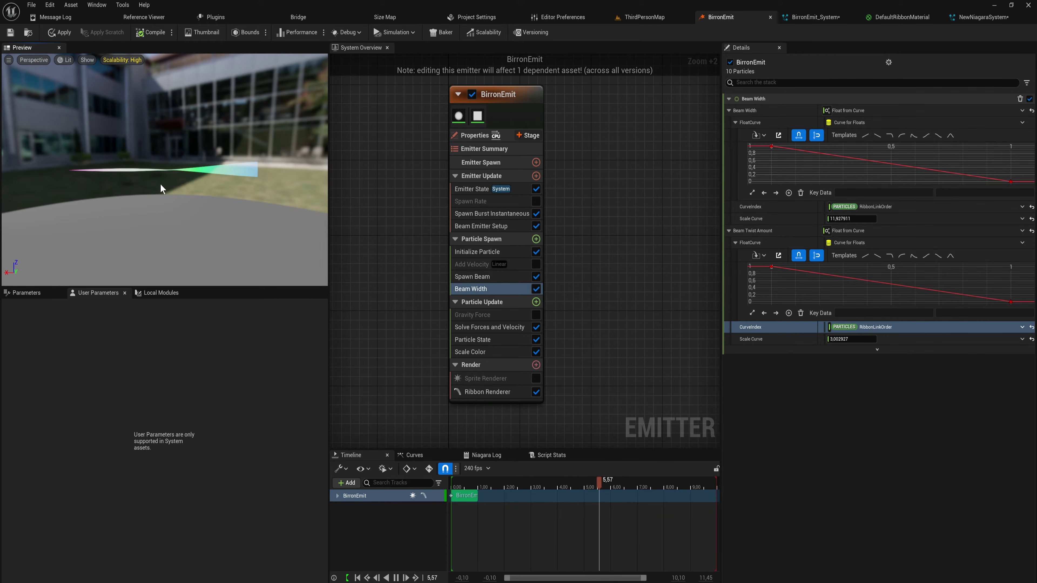
drag(160, 189, 160, 190)
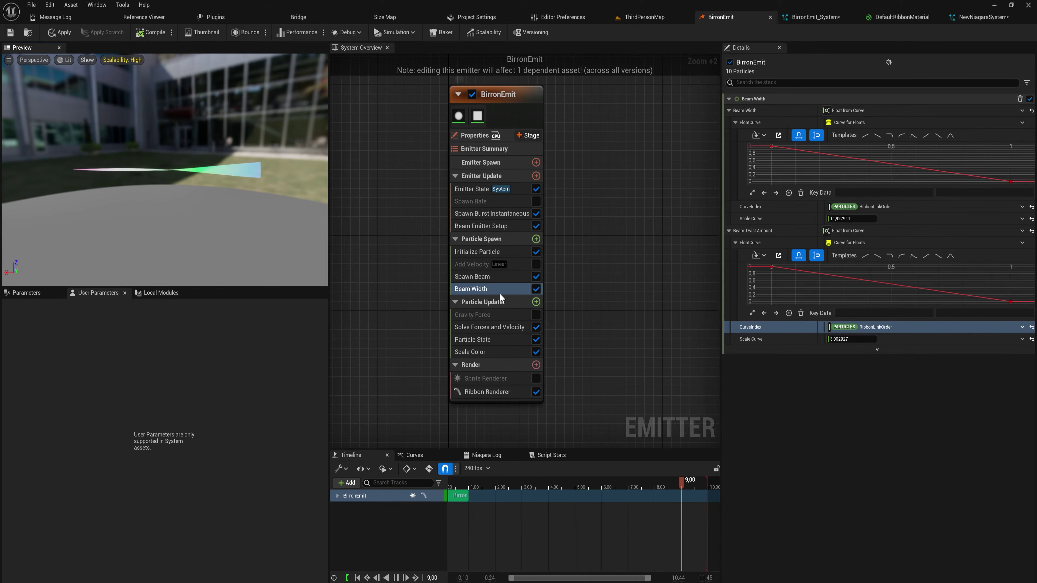
- Delete the Beam Width module and add a Scale Ribbon Width module to Particle Update
key(Delete)
click(536, 289)
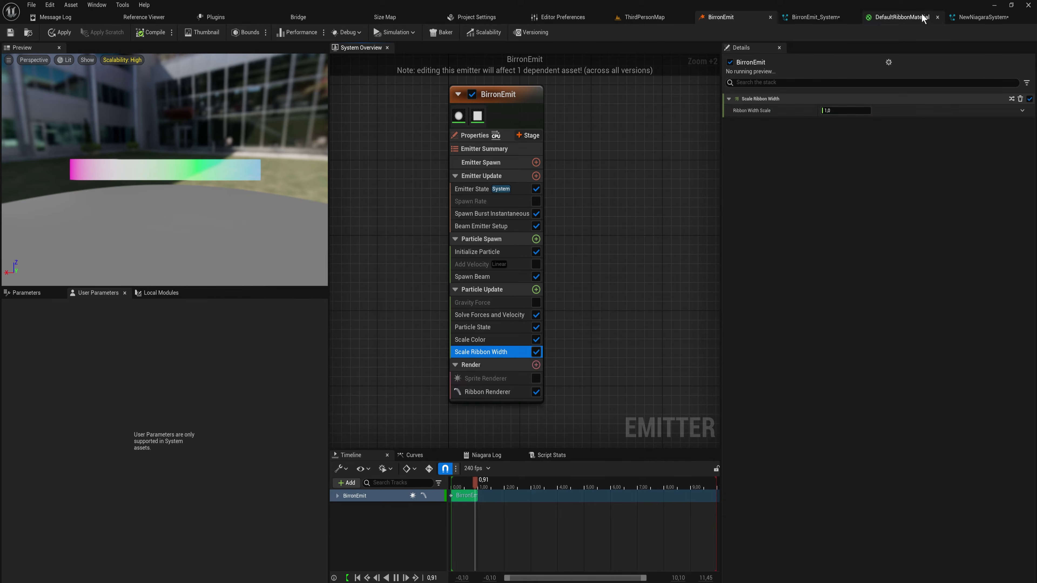
- Drive Ribbon Width Scale with Float from Curve and paste the copied RibbonLinkOrder link into its CurveIndex
click(1022, 111)
text(curve)
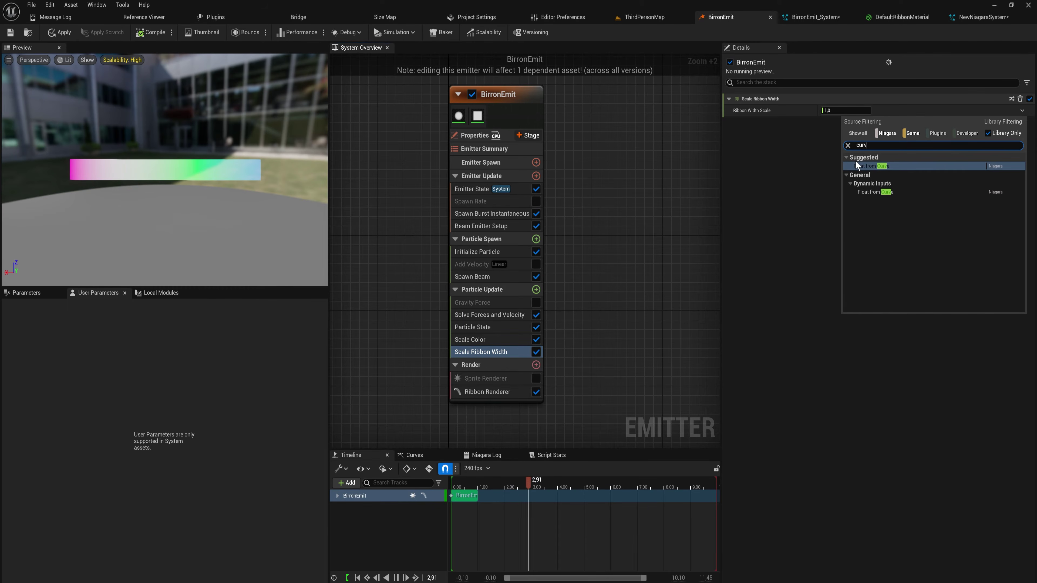
click(894, 167)
click(906, 207)
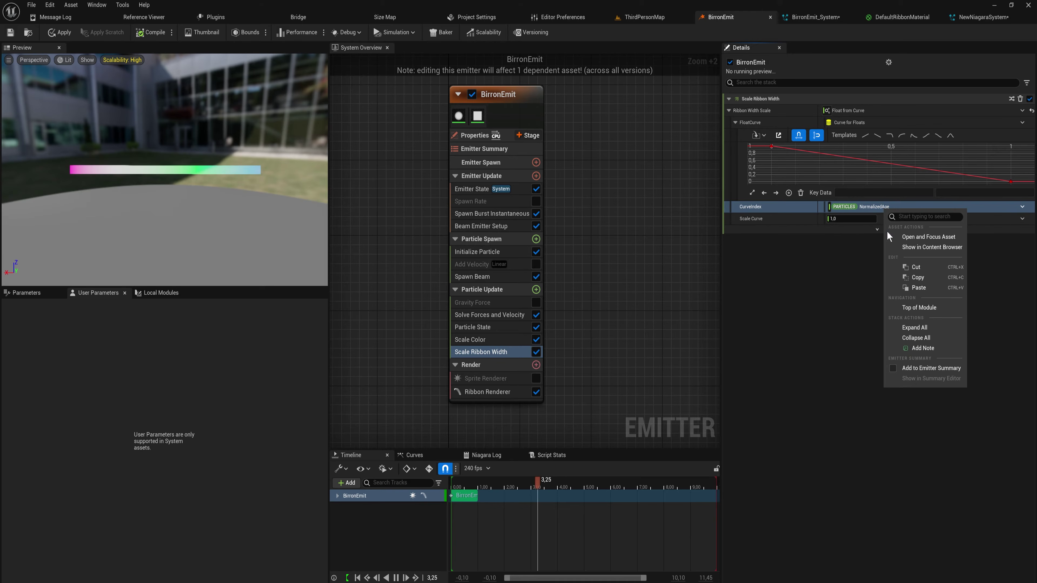
click(931, 288)
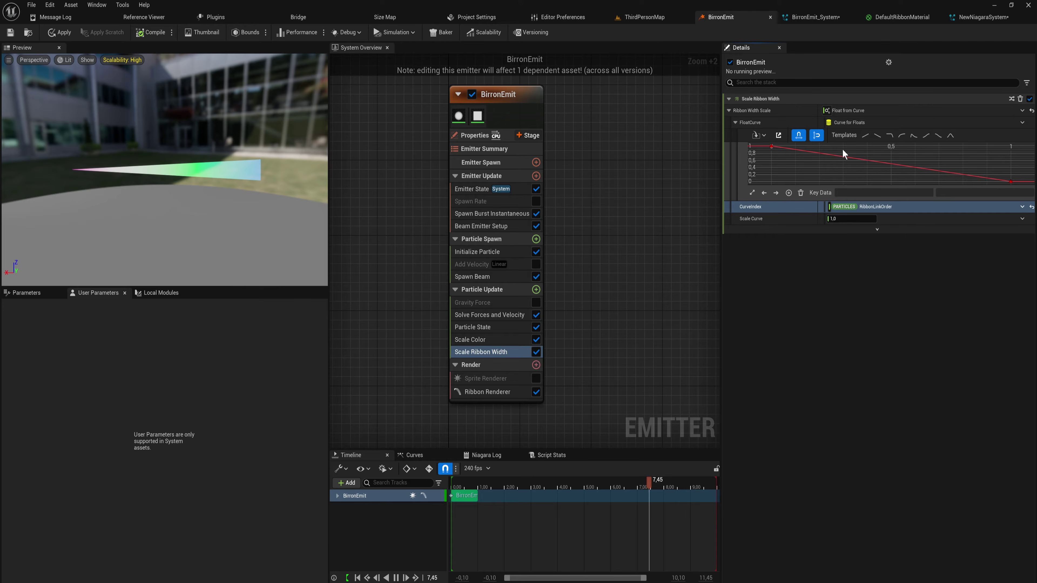
- Reshape the ribbon width curve to rise from 0 to 1 at time 0.1, stay high until about 0.9 and fall to 0
mouse_move(820, 156)
mouse_down()
mouse_move(819, 146)
mouse_move(807, 152)
mouse_up()
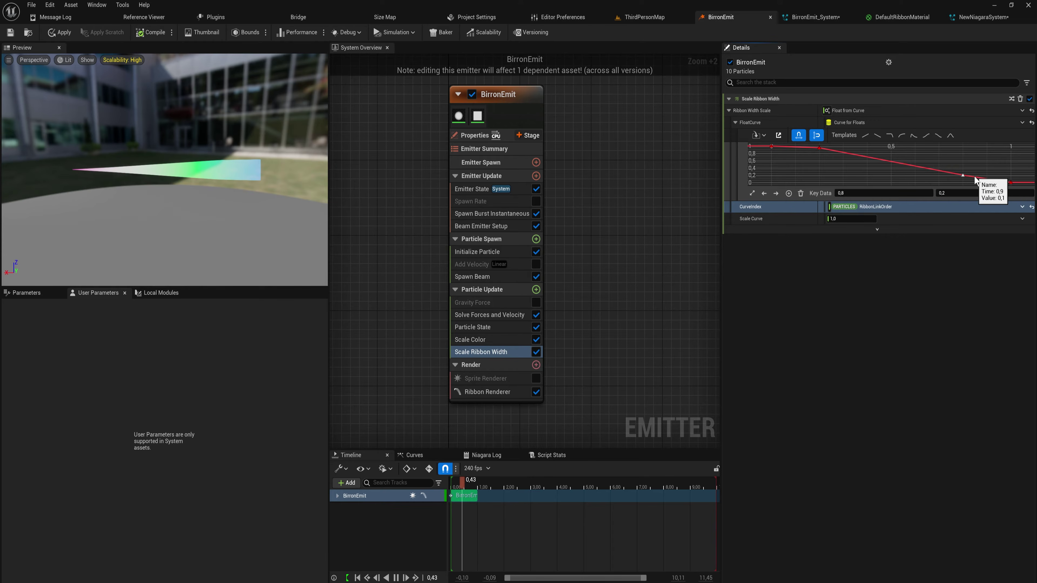
middle_click(987, 181)
drag(987, 181, 993, 156)
drag(793, 147, 789, 146)
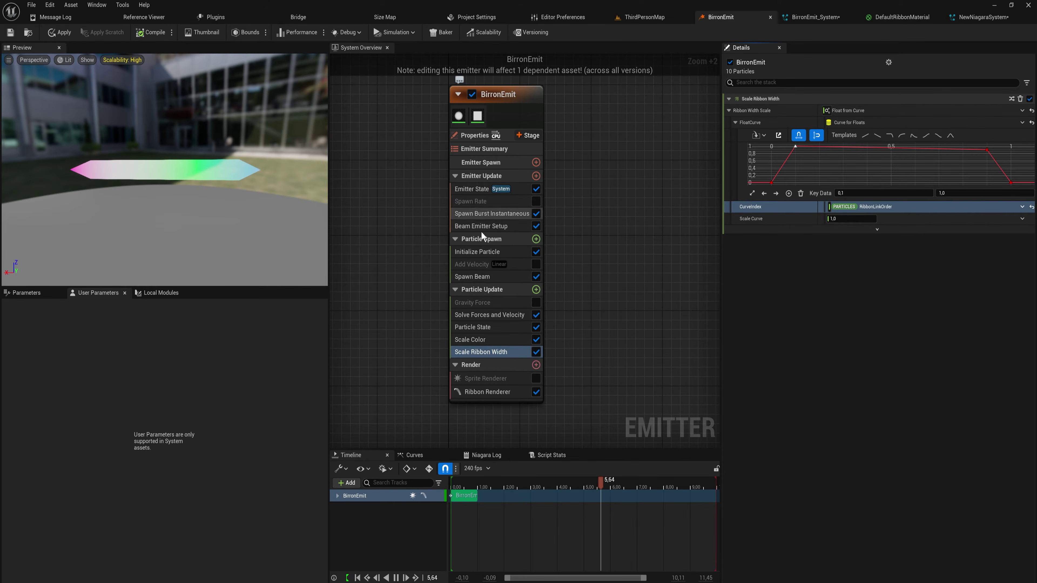
- Set the Ribbon Width in the Initialize Particle module to 5 and check the thinner beam in the preview
click(495, 252)
click(847, 314)
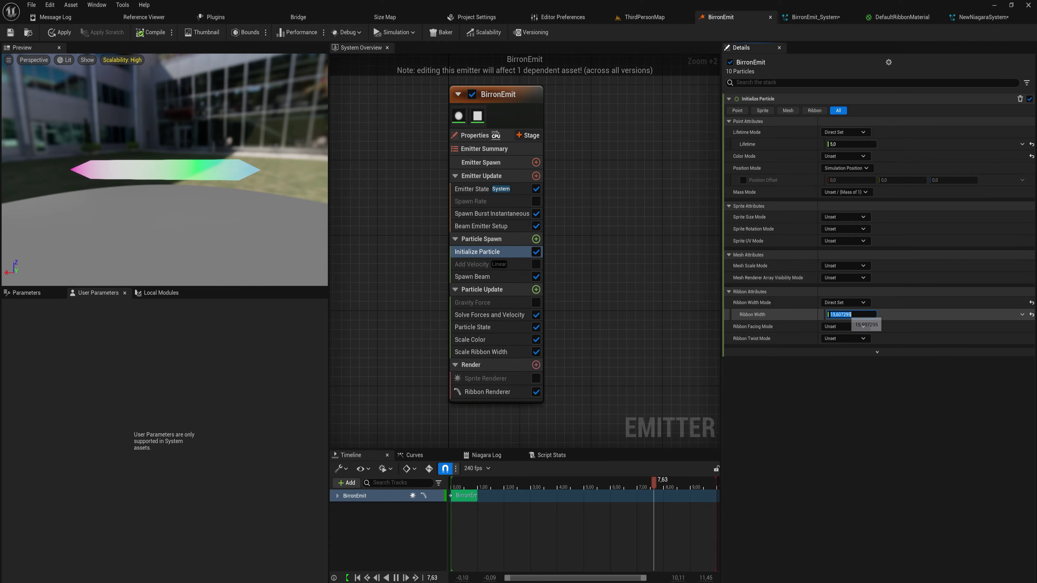
text(5)
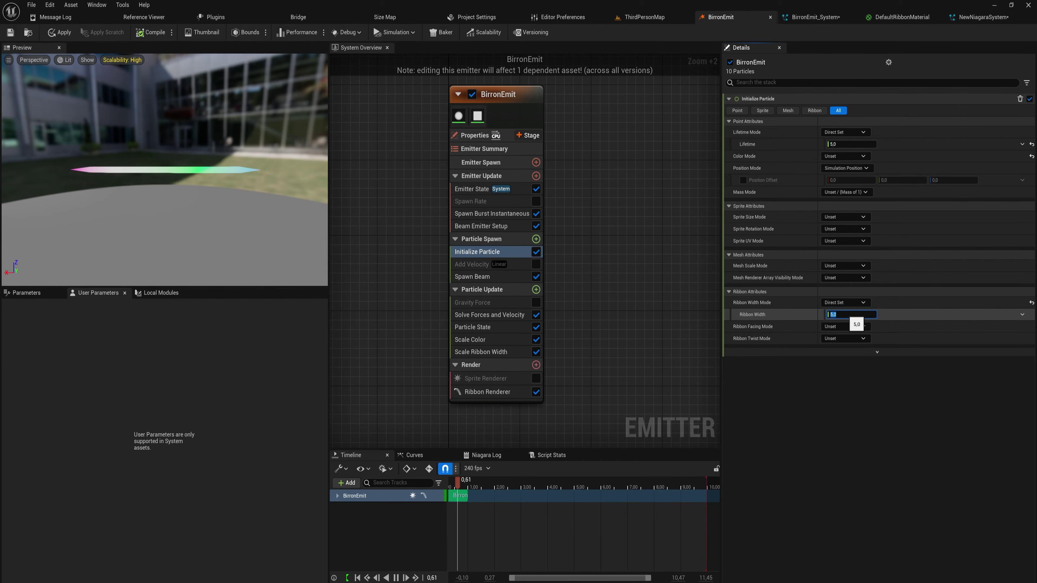
drag(123, 155, 196, 163)
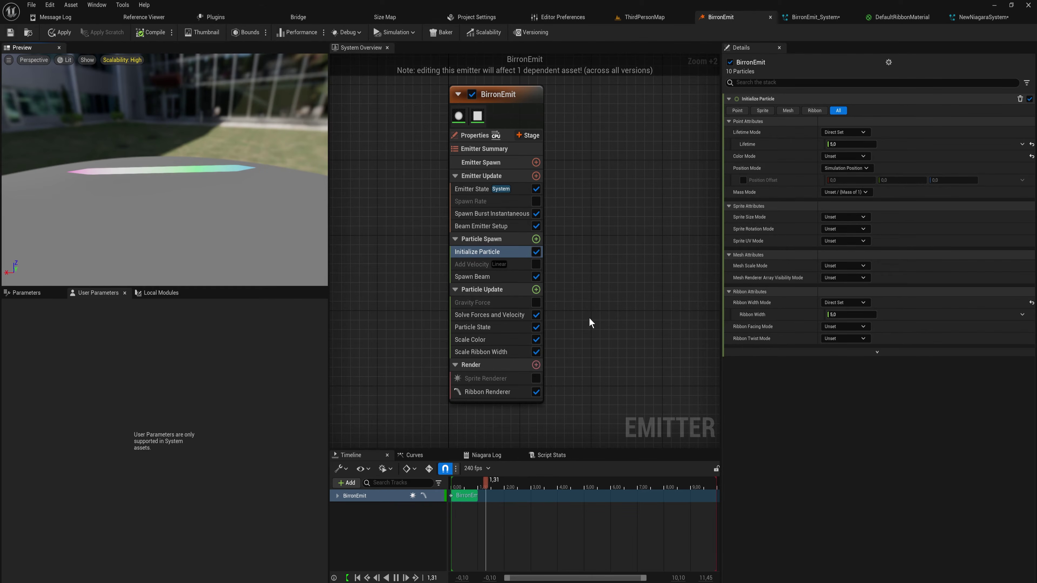
- Add a Jitter Position module to Particle Update
click(536, 289)
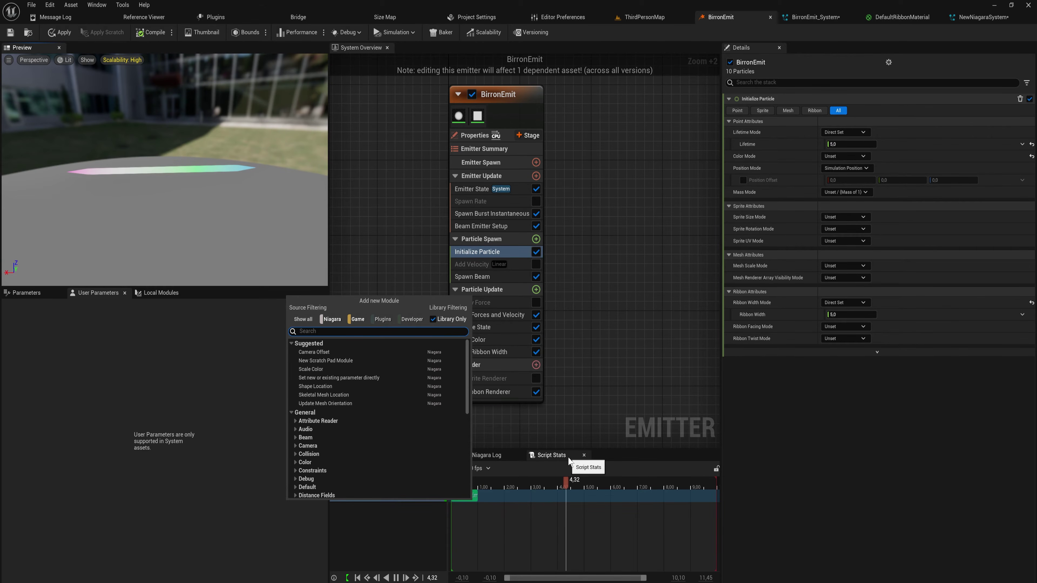
text(ji)
key(Return)
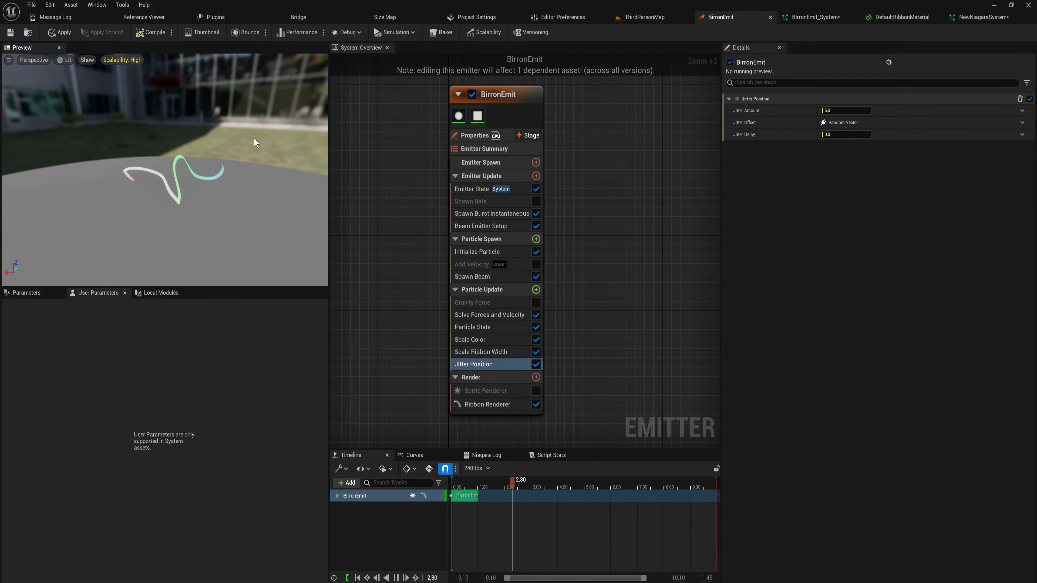
- Set the Jitter Amount of the Jitter Position module to 1
mouse_move(221, 204)
mouse_down()
mouse_move(204, 221)
mouse_move(221, 204)
mouse_up()
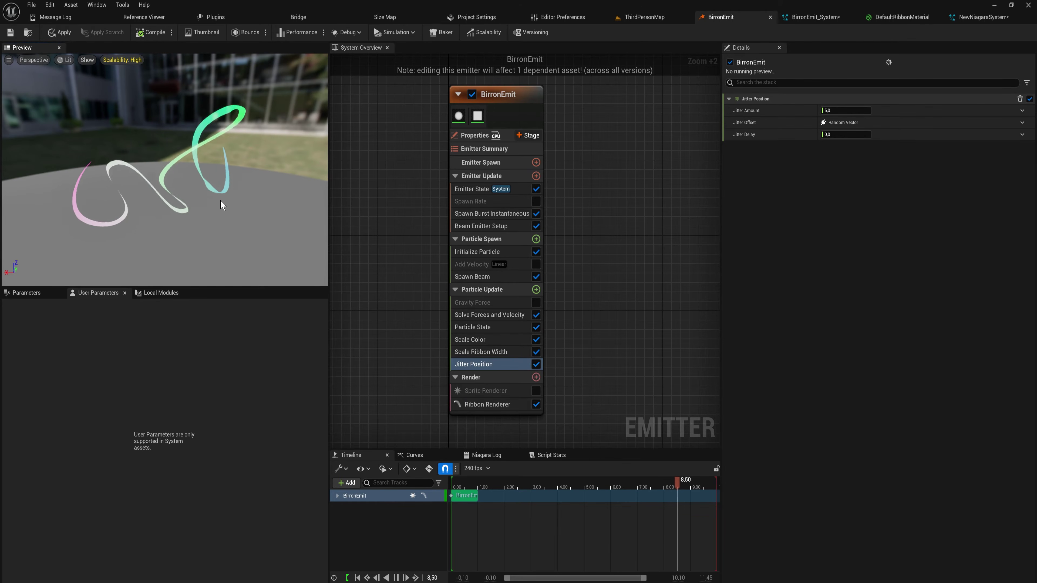
click(845, 110)
text(1)
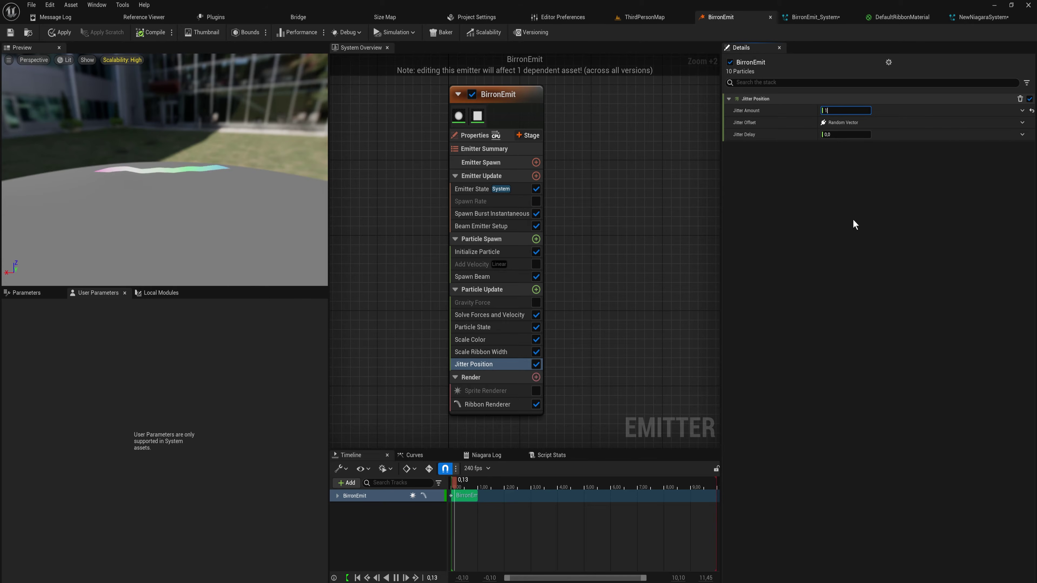
key(Return)
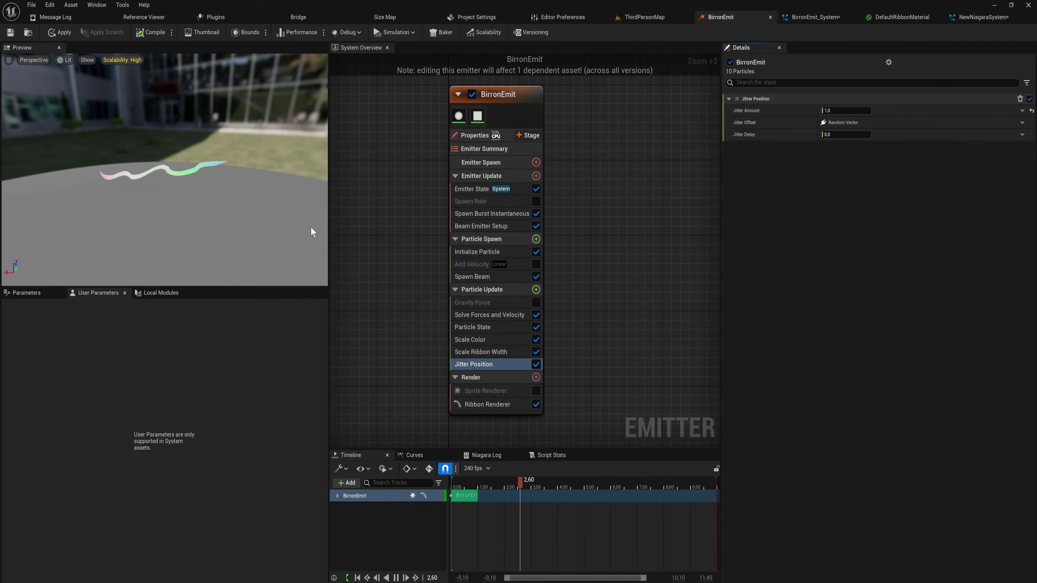
- Show only the Sprite Renderer's output to inspect the particles along the beam, and turn the Ribbon Renderer back on
click(535, 405)
click(539, 392)
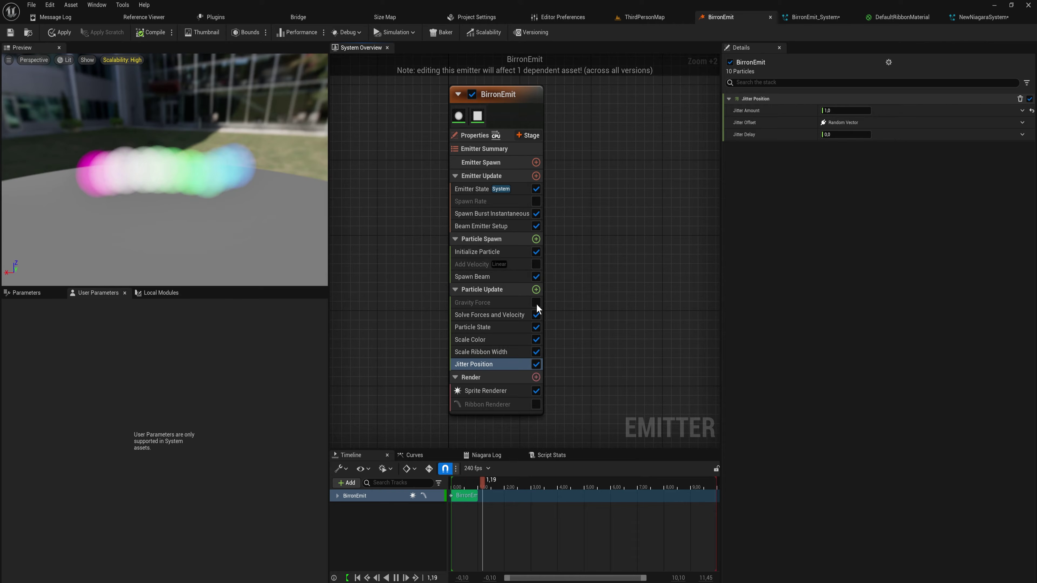
drag(116, 178, 237, 192)
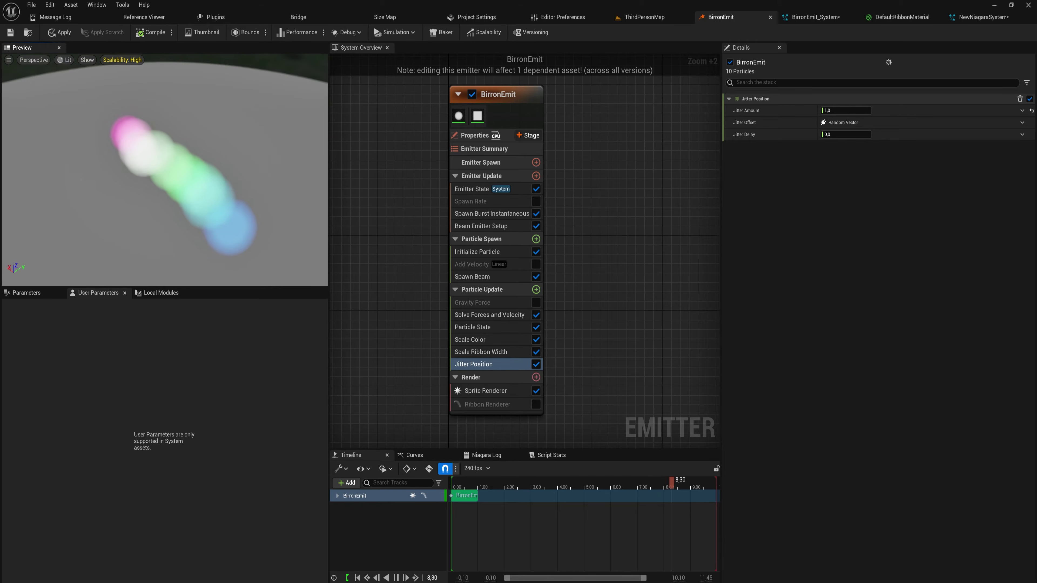
click(536, 404)
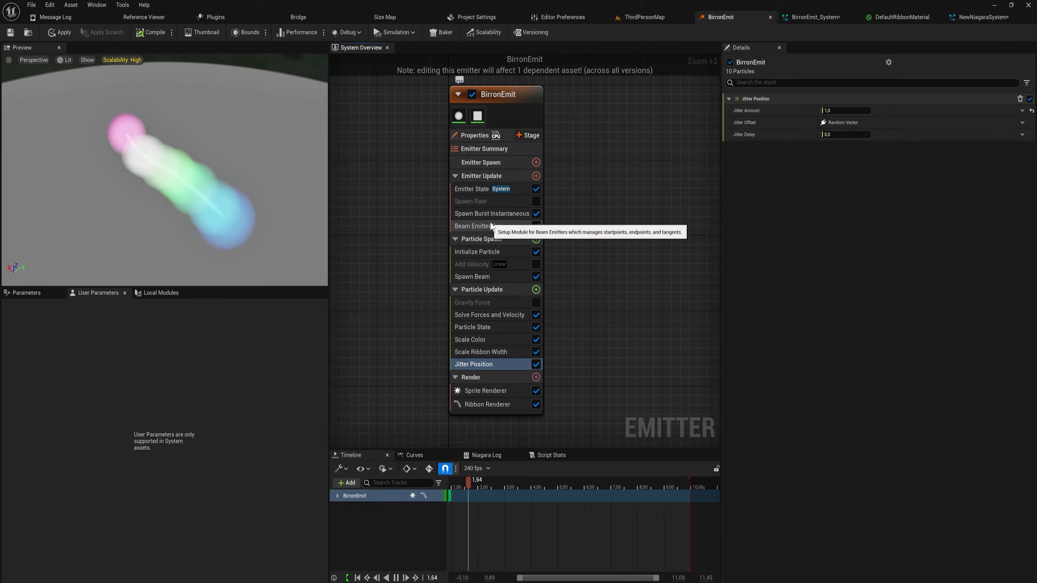
- Set the Lifetime in Initialize Particle to 1 and disable the Sprite Renderer
click(500, 252)
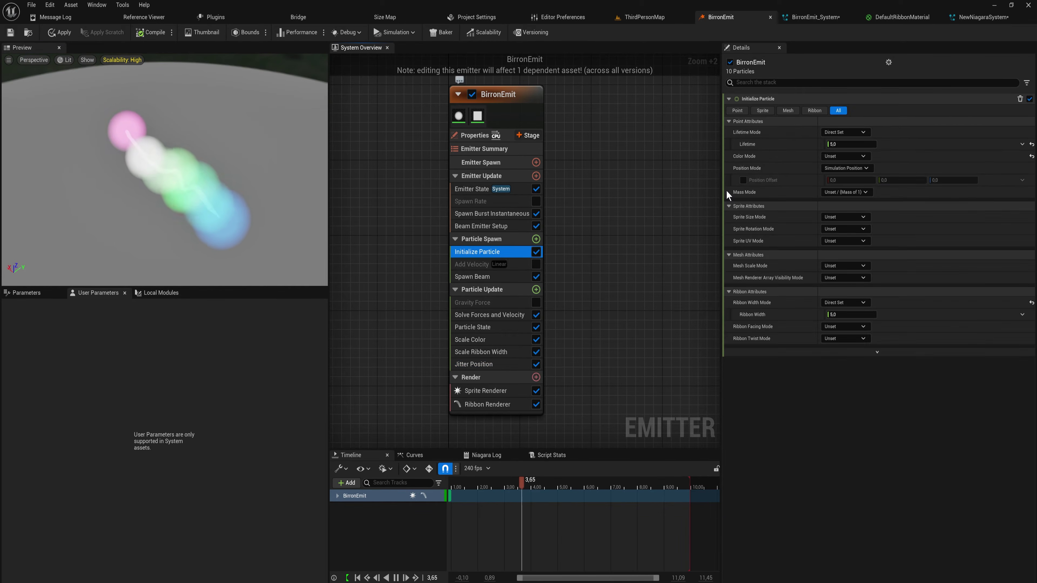
click(853, 144)
text(1)
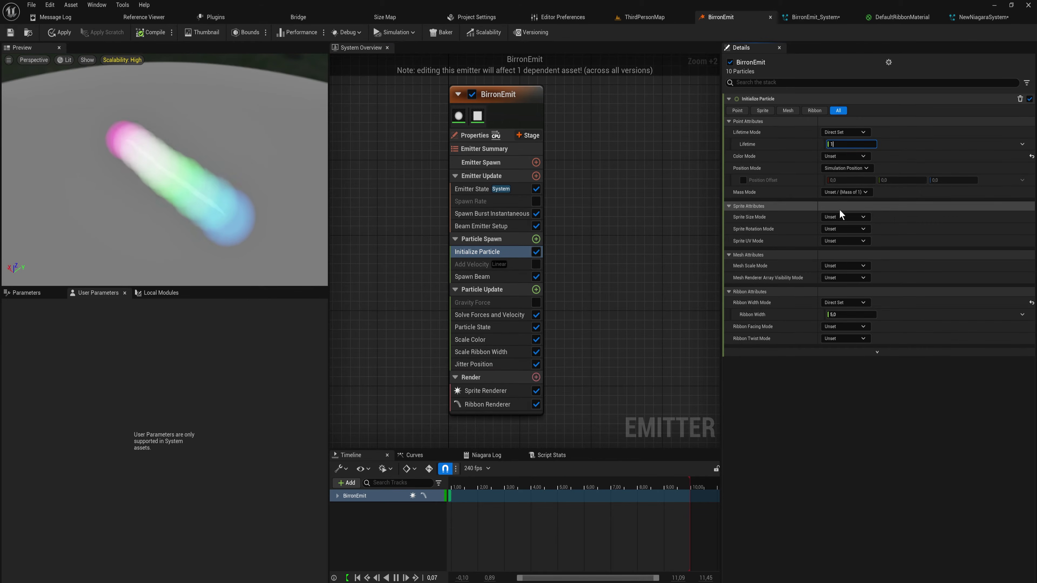
key(Return)
click(536, 390)
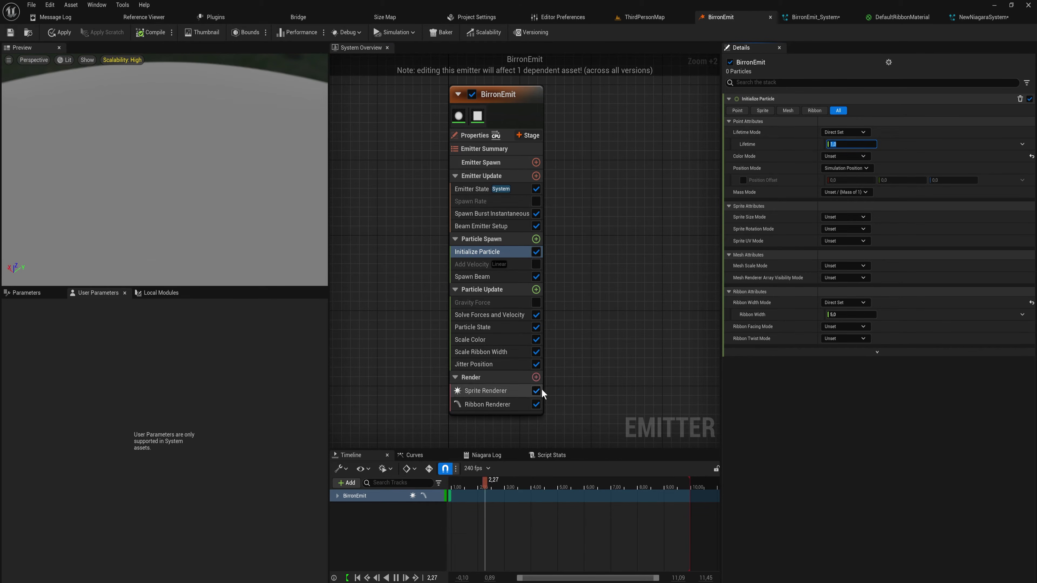
- Shorten the timeline's playback range to end at about 1 second, where the BirronEmit section ends
click(463, 494)
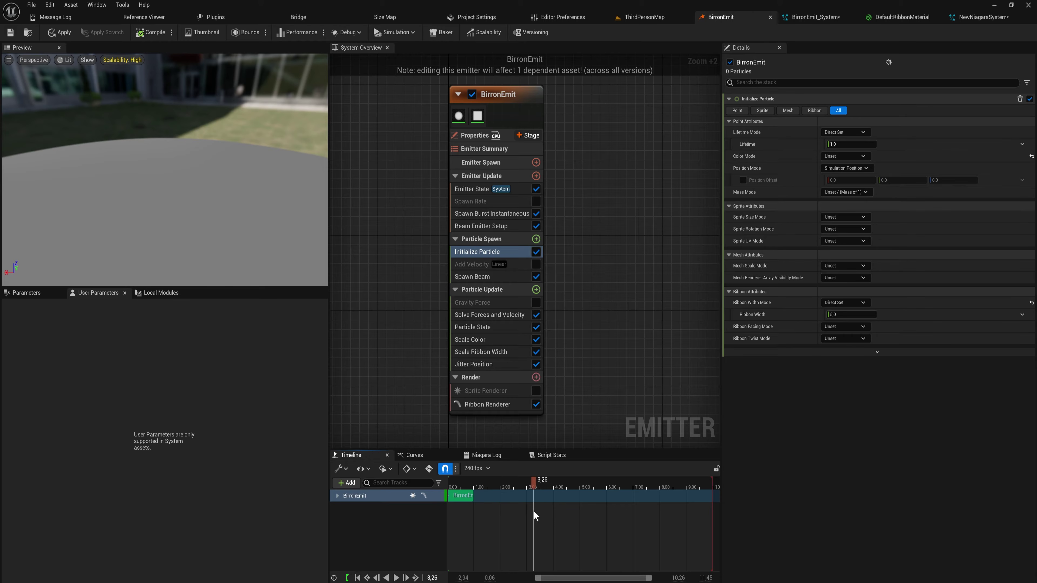
drag(552, 521, 567, 521)
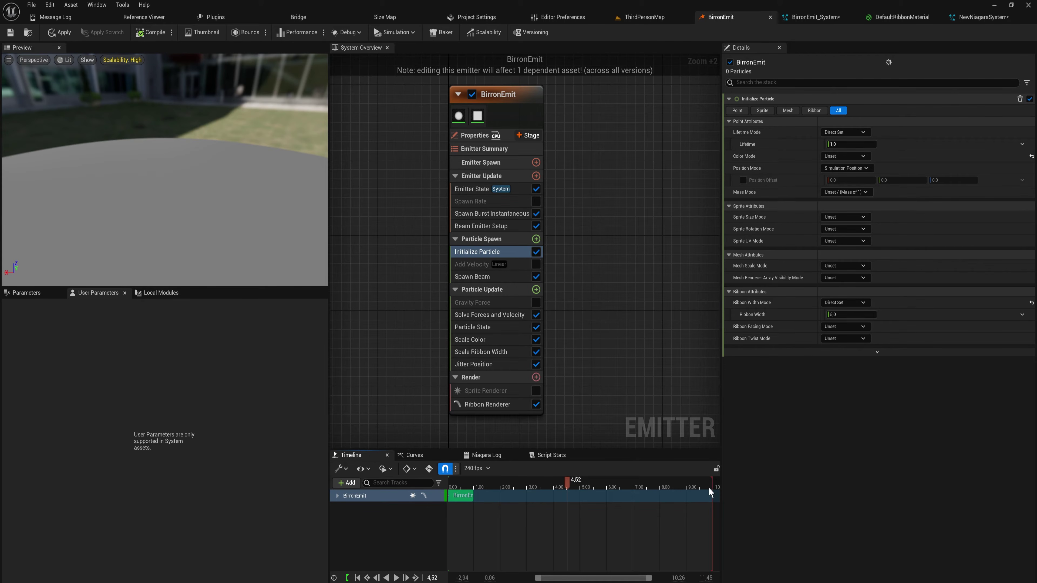
drag(712, 487, 477, 527)
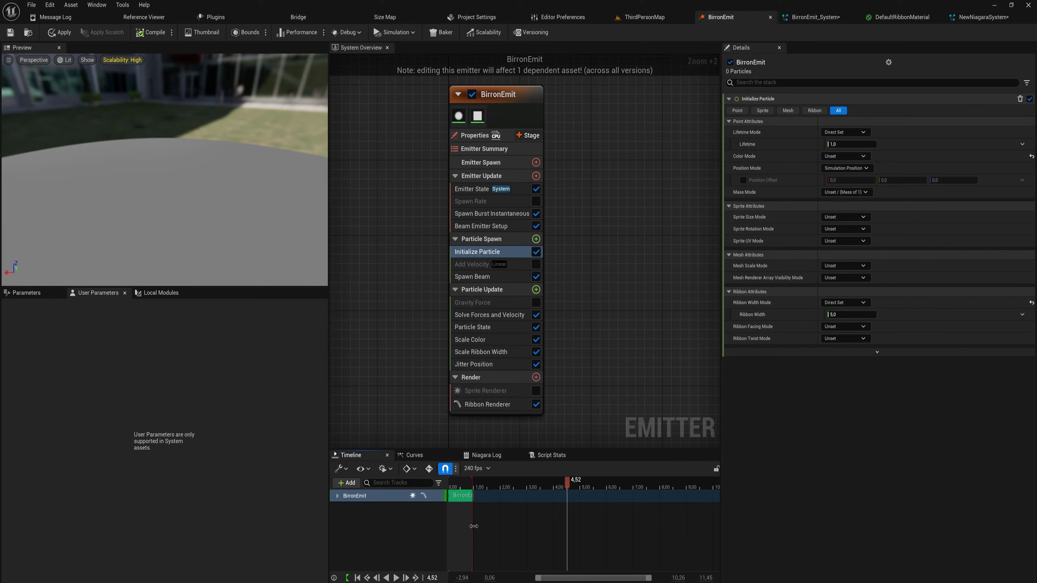
right_drag(496, 517, 511, 486)
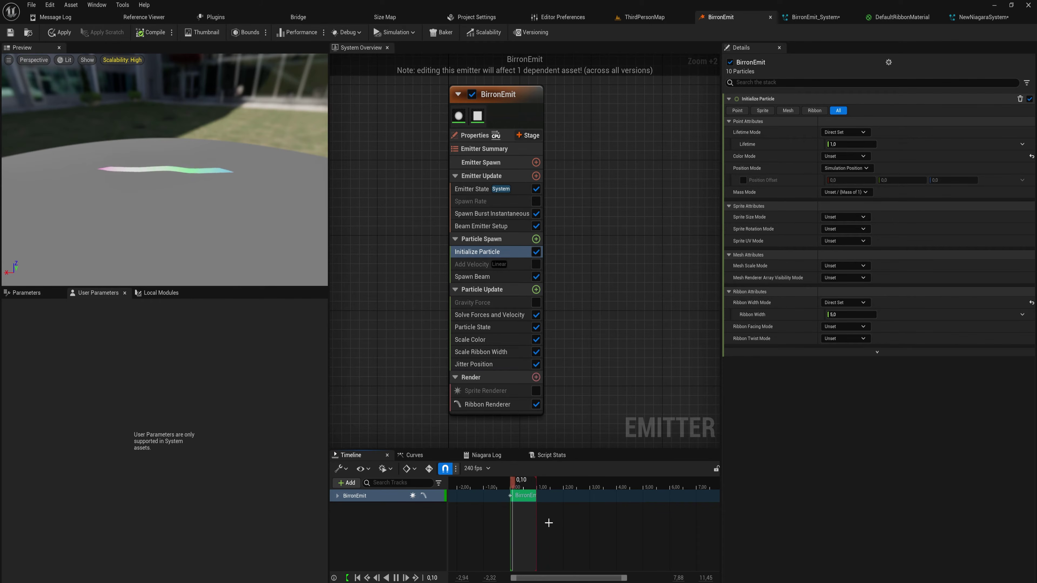
scroll(527, 514, up, 5)
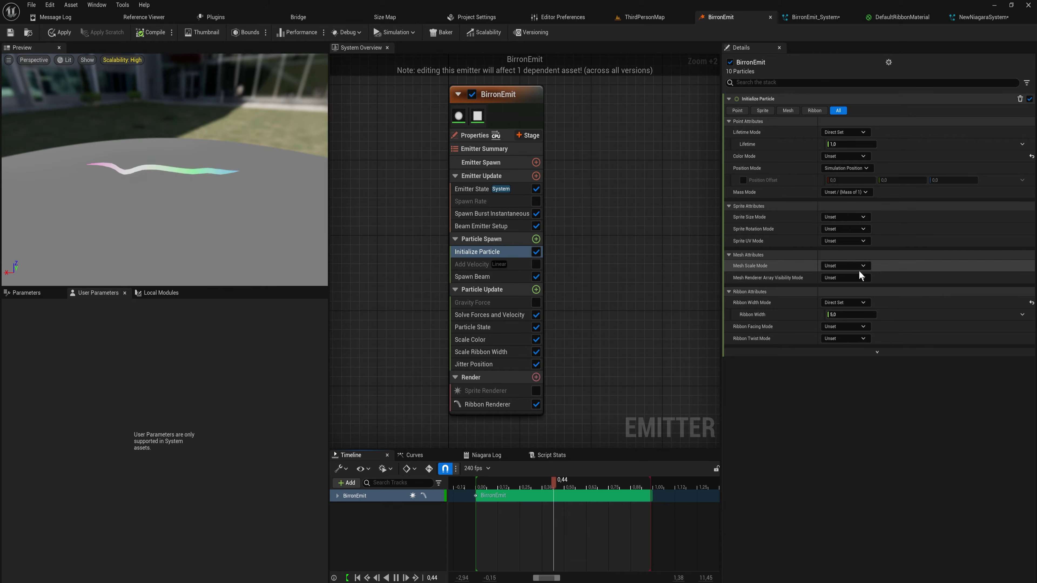
- Set the Sprite Size Mode in Initialize Particle to Uniform with a Uniform Sprite Size of 2
click(844, 219)
click(856, 240)
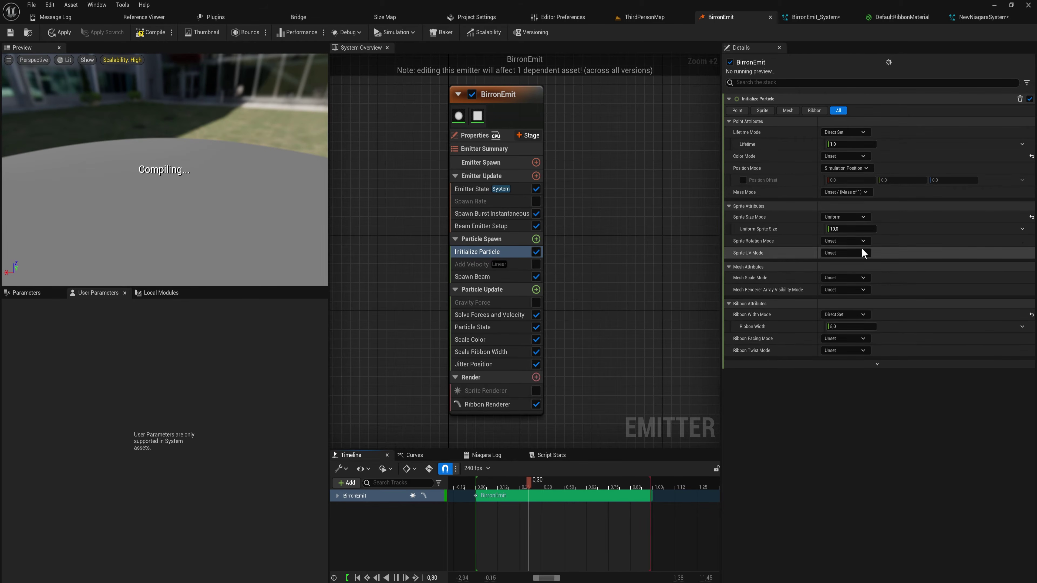
click(853, 228)
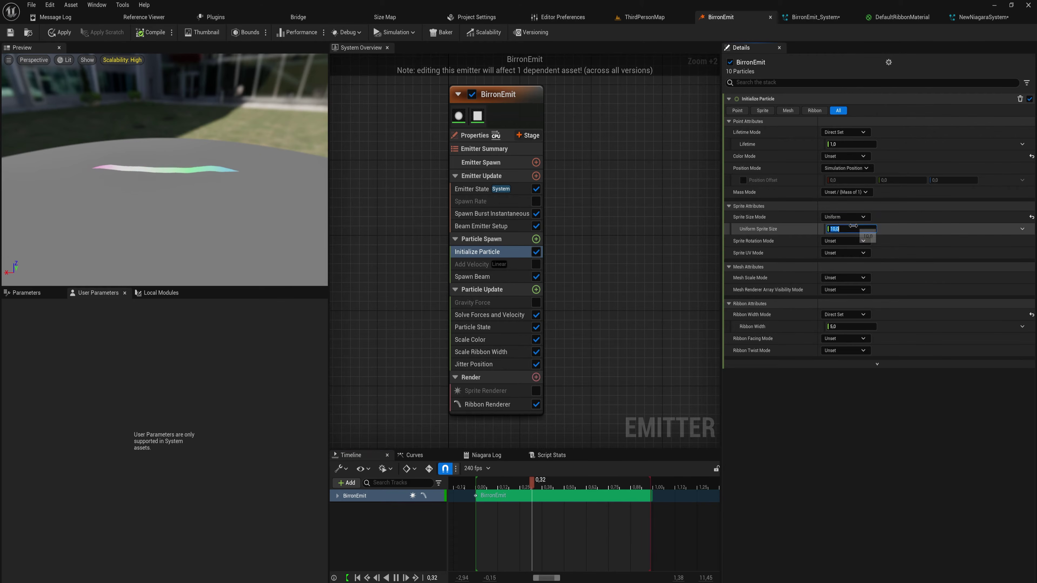
text(2)
click(935, 208)
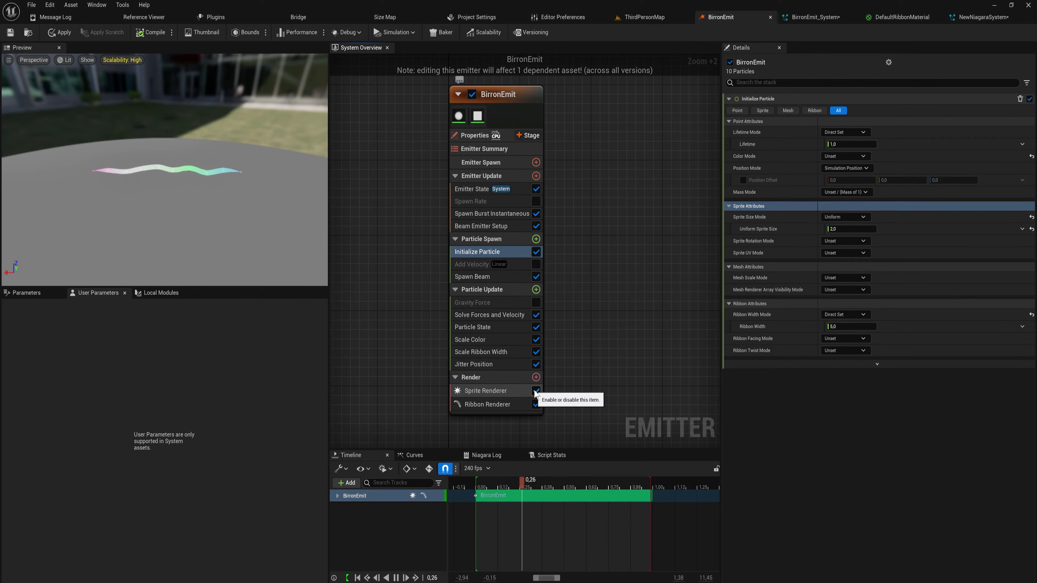
- Render the emitter as sprites instead of ribbons and set the Spawn Burst Instantaneous count to 50
click(535, 391)
click(536, 405)
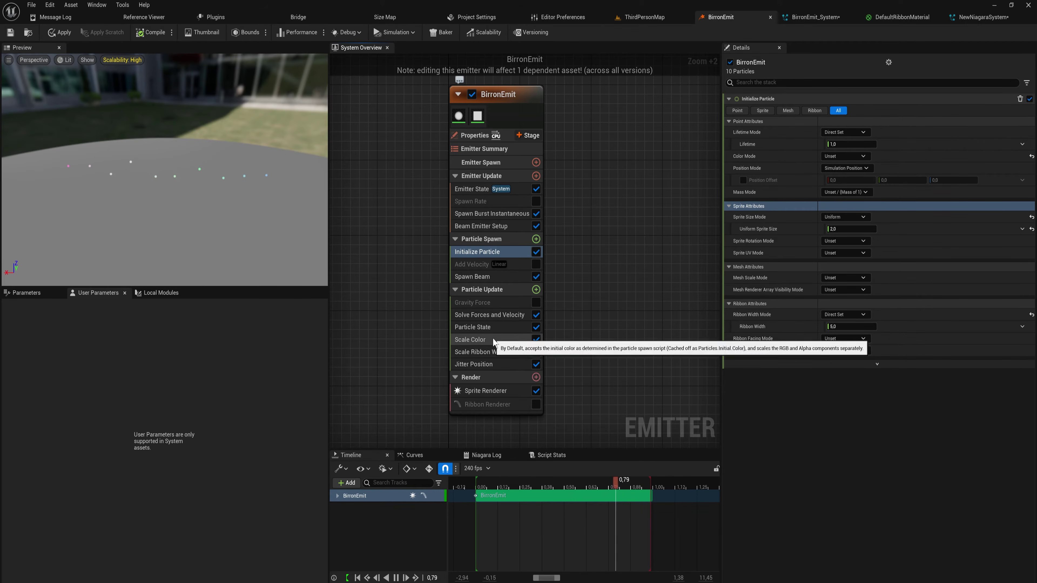
click(507, 213)
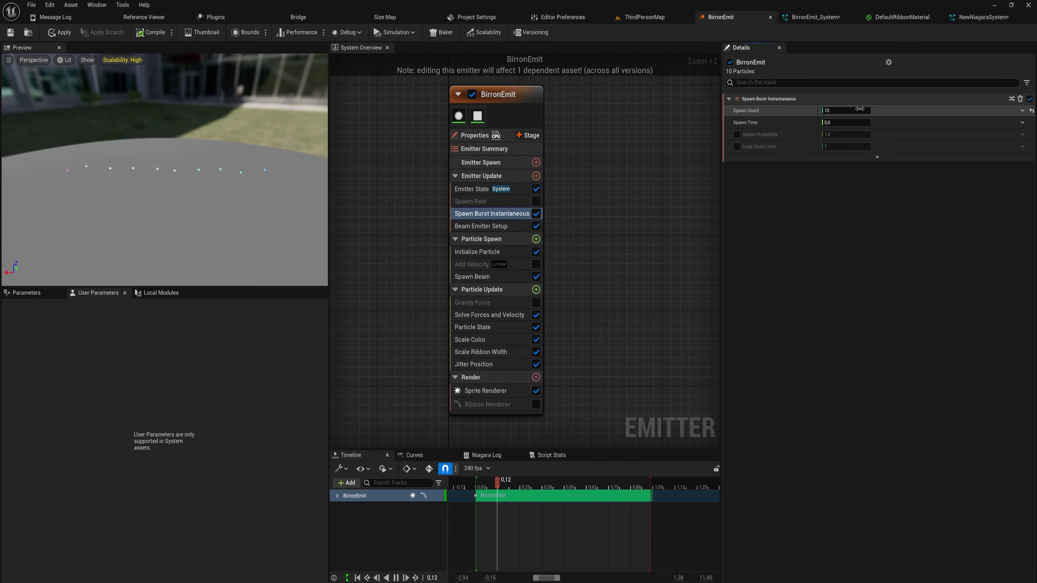
click(833, 111)
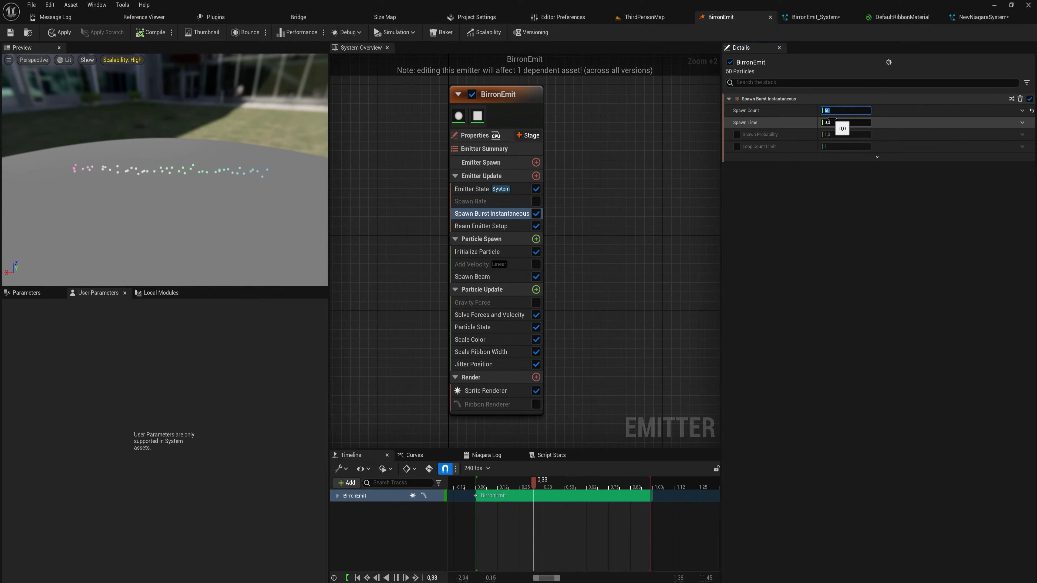
- Disable the Sprite Renderer and re-enable the Ribbon Renderer to view the beam as a ribbon
click(536, 391)
click(536, 404)
mouse_move(172, 192)
mouse_down()
mouse_move(221, 198)
mouse_move(158, 190)
mouse_move(184, 187)
mouse_up()
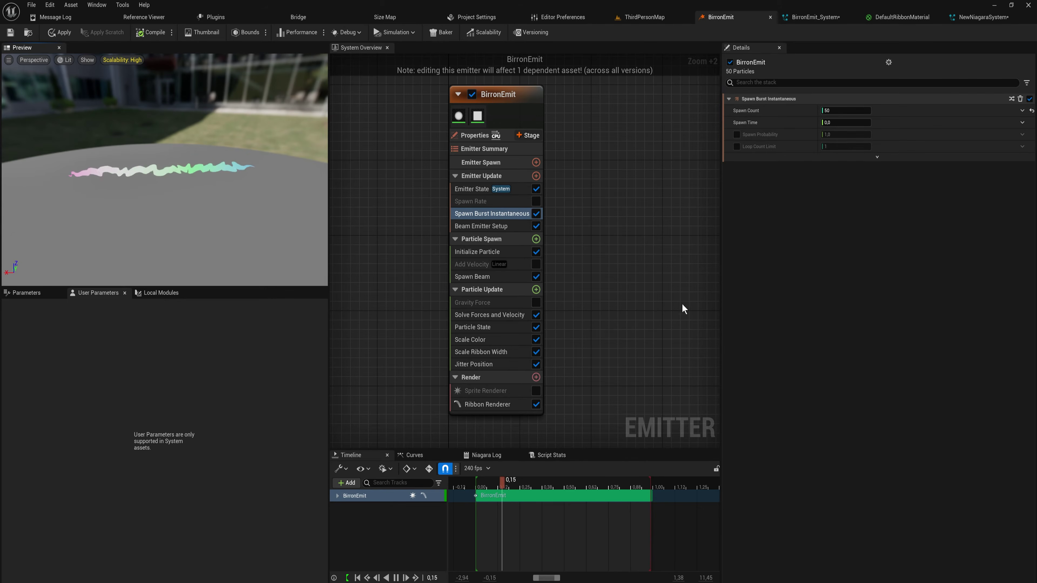
- Try a burst Spawn Count of 20 and settle on 30
click(847, 109)
text(20)
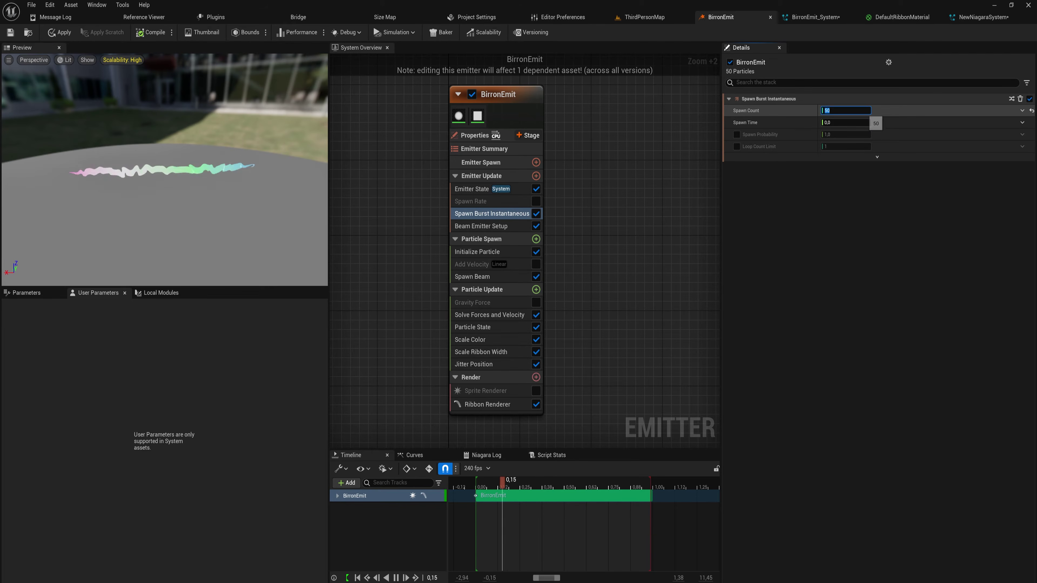
key(Return)
text(30)
key(Return)
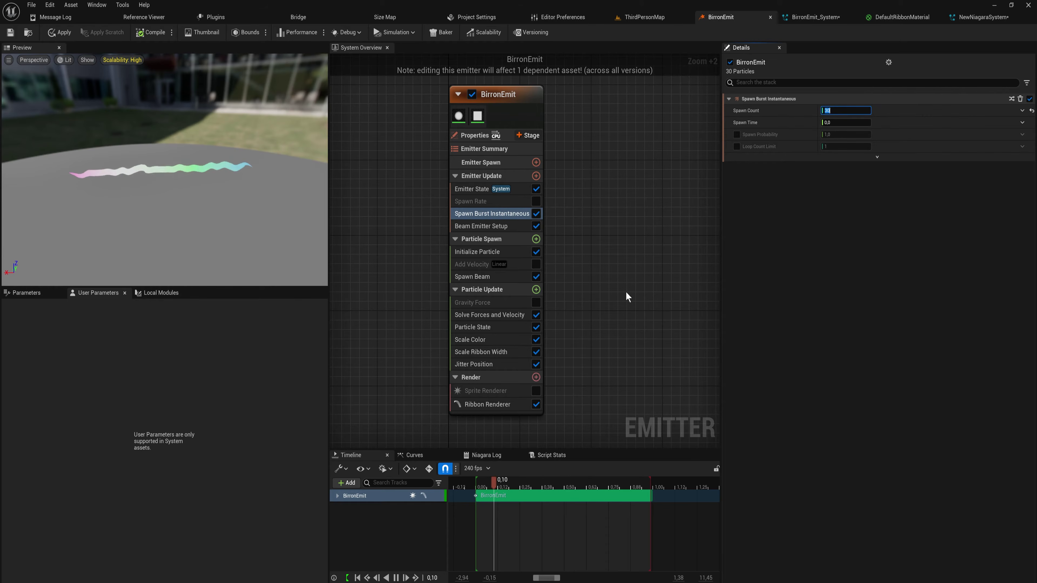
- Set the Jitter Amount of the Jitter Position module to 2
click(474, 364)
text(20)
key(Return)
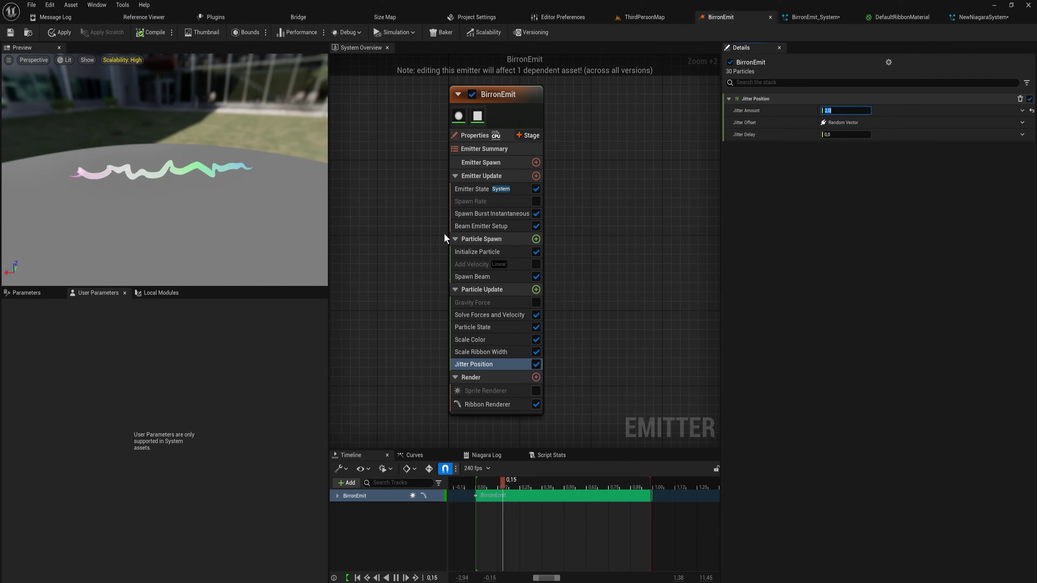
- Set the Lifetime to 0,2 and the Ribbon Width to 2 in Initialize Particle
click(506, 252)
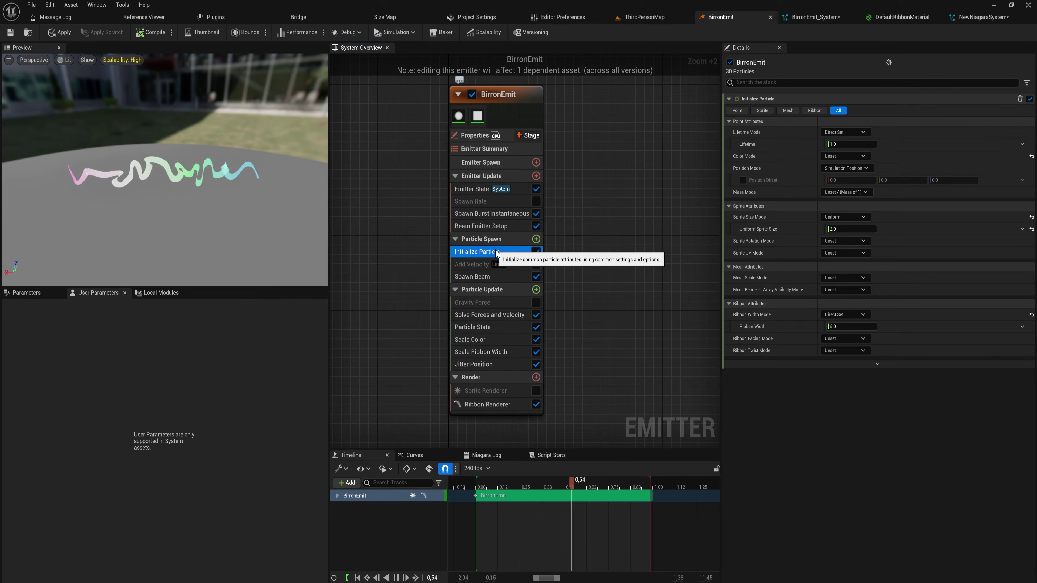
click(851, 143)
text(0,2)
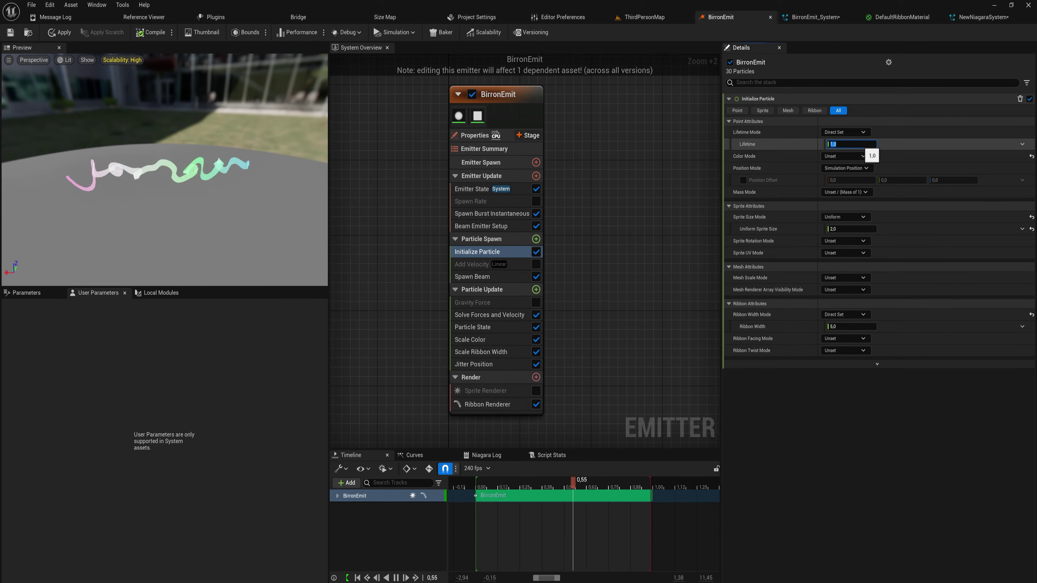
key(Return)
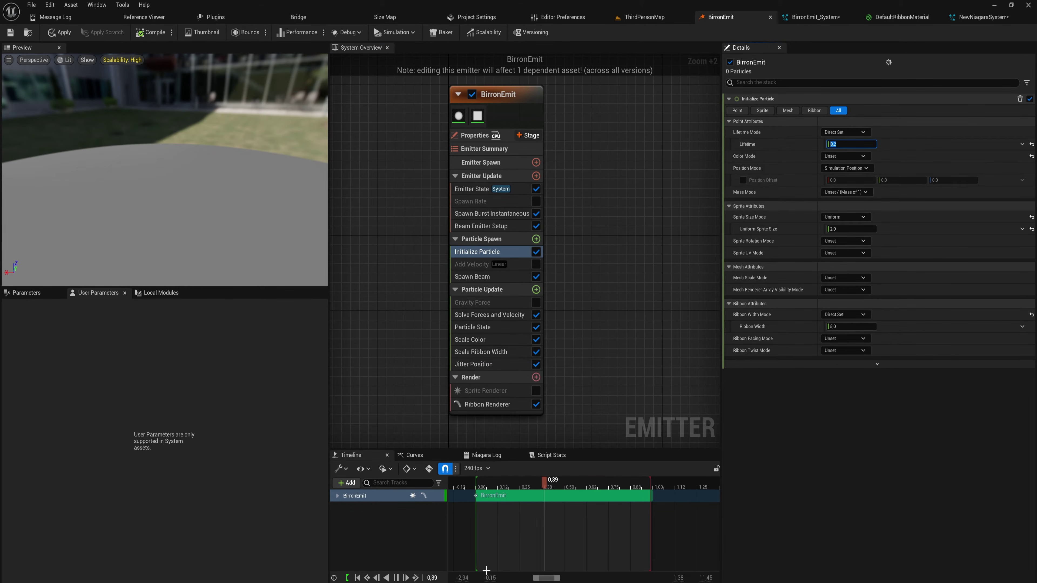
click(845, 327)
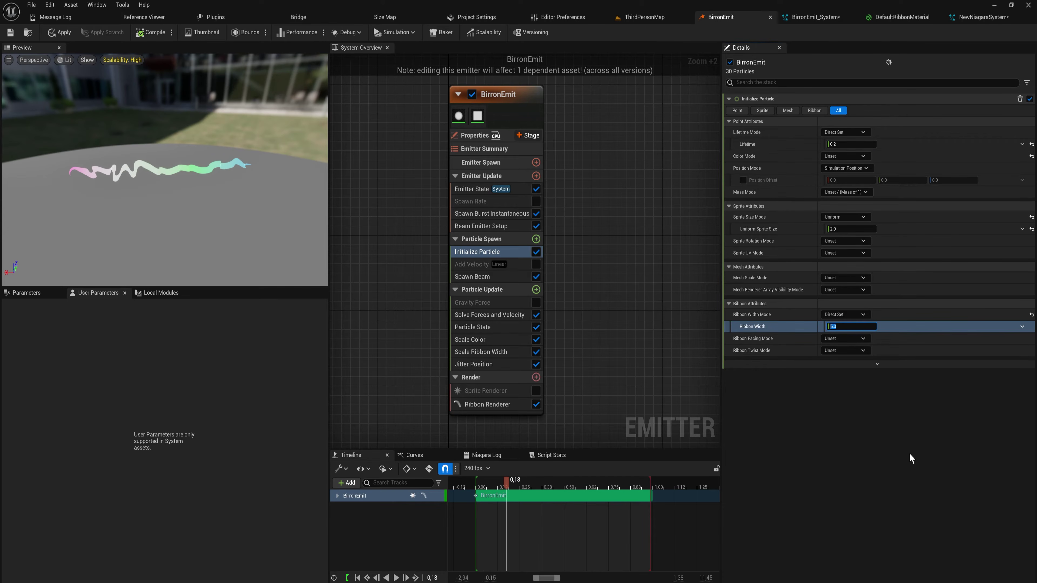
text(2)
key(Return)
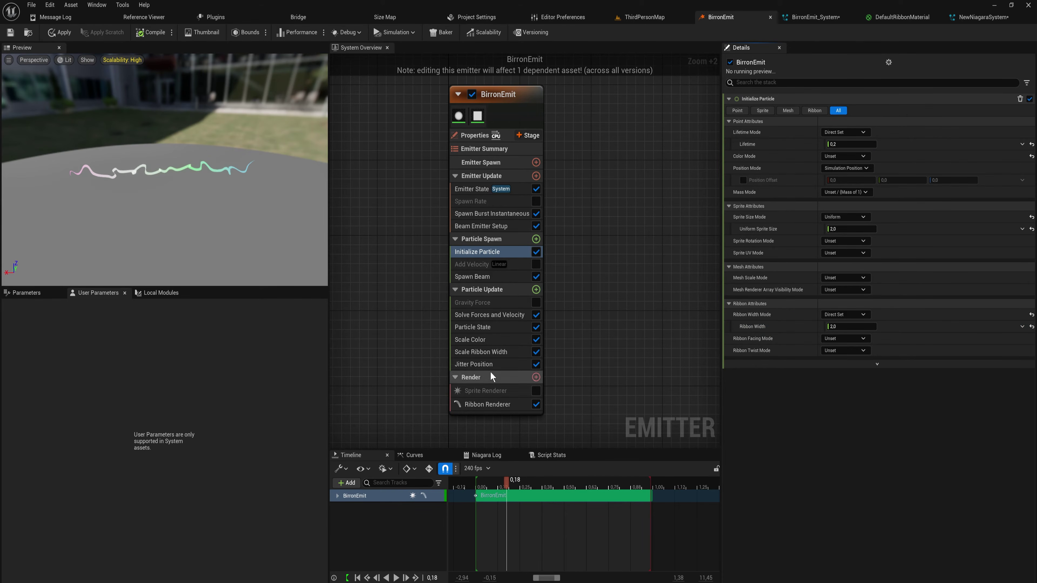
- Drive the Jitter Amount of Jitter Position with a Float from Curve input and scrub the timeline's start to preview it
click(474, 364)
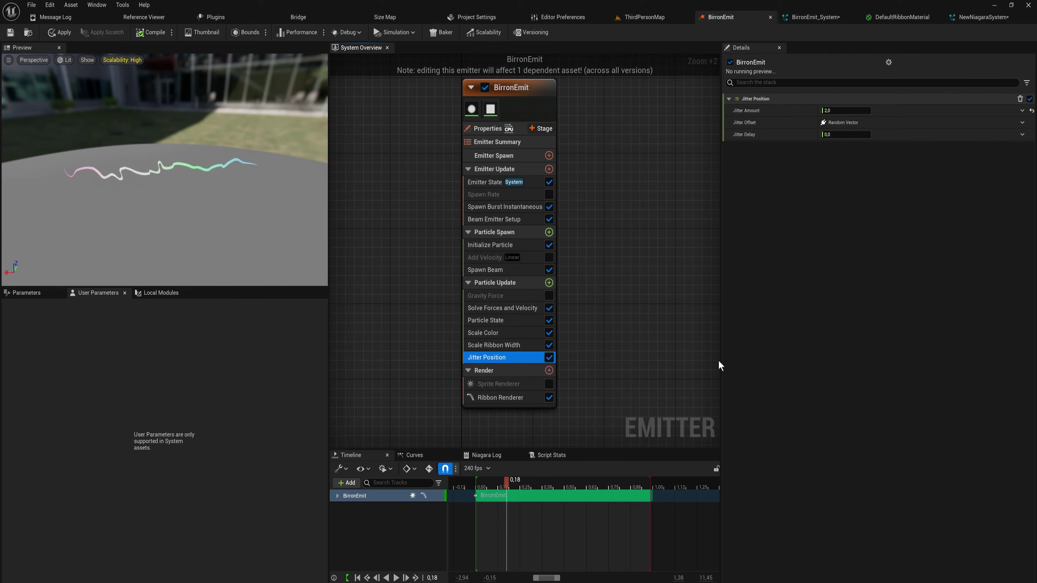
click(1021, 110)
text(curve)
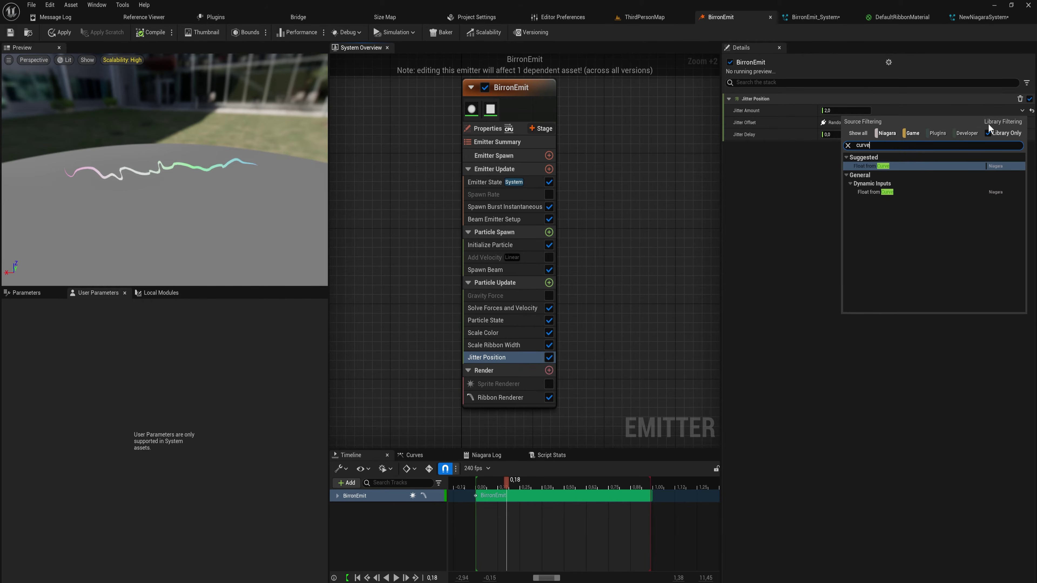
click(866, 166)
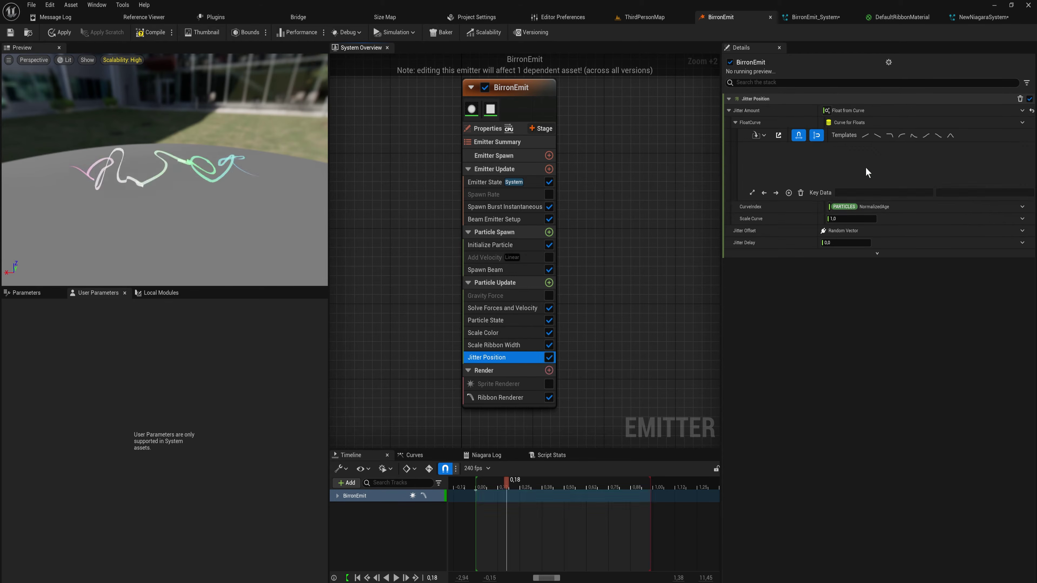
click(896, 204)
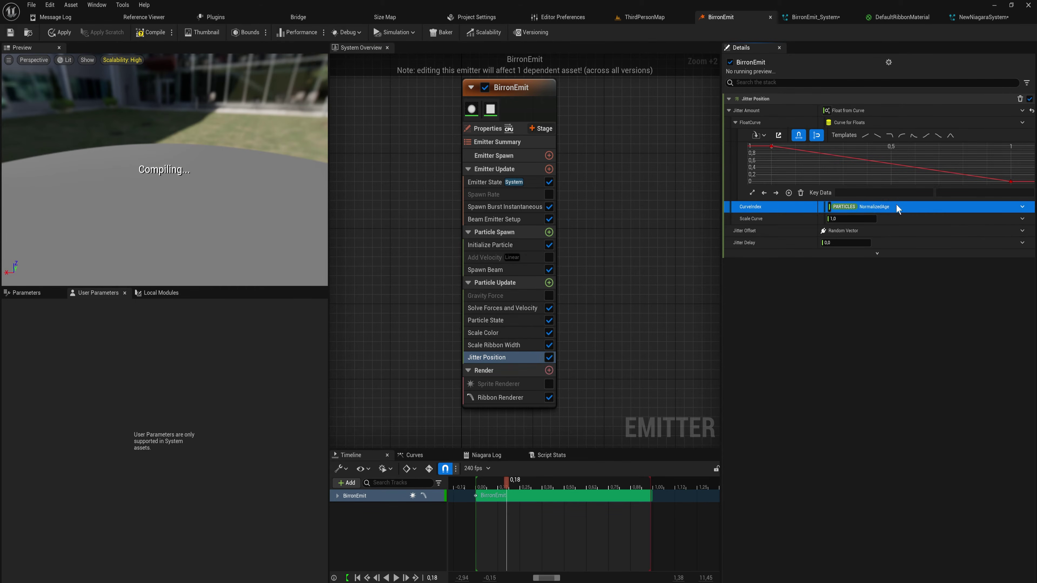
click(914, 327)
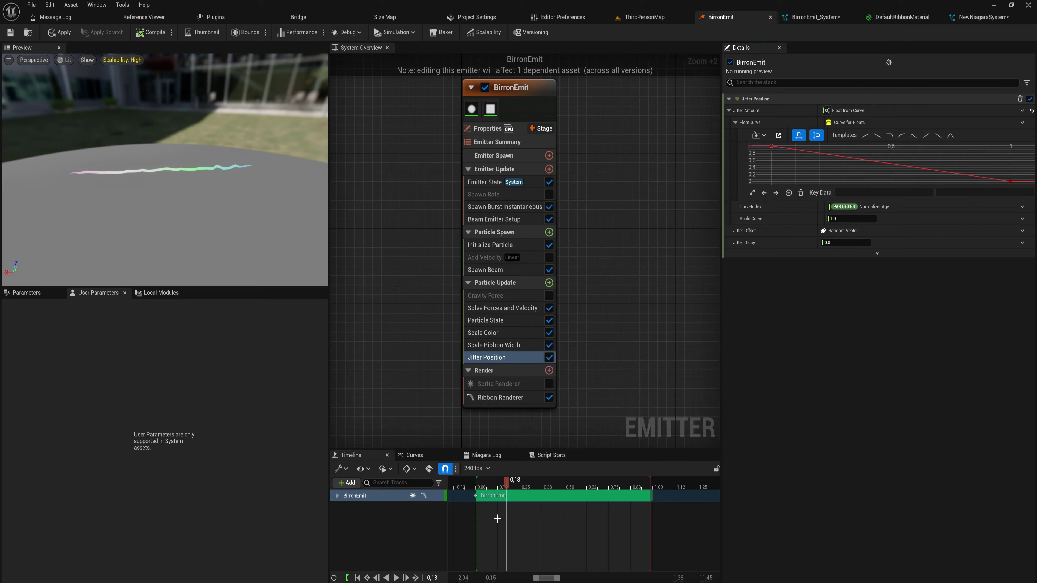
drag(478, 477, 492, 496)
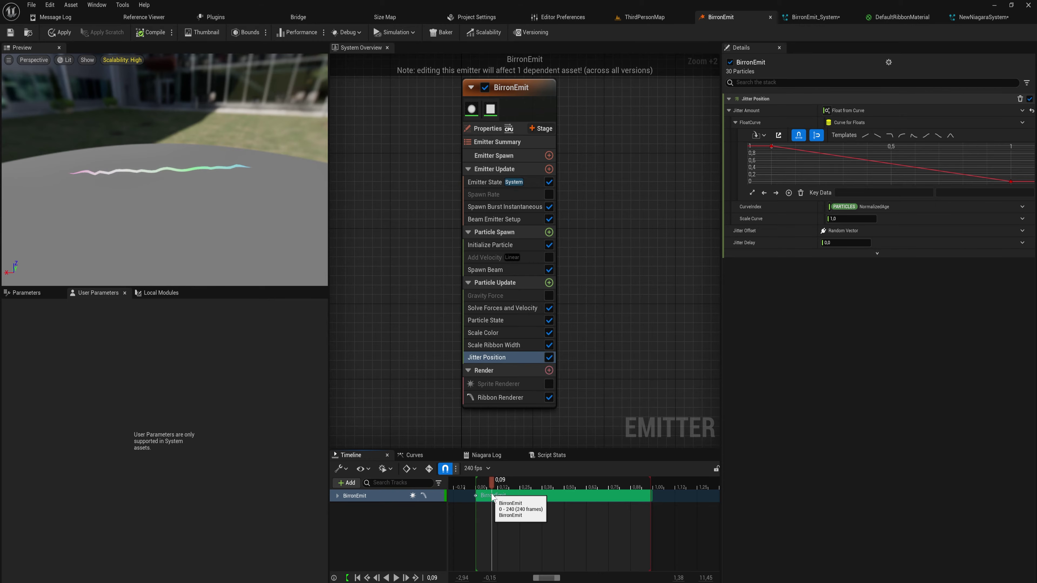
- Link the CurveIndex of the jitter's float curve to the particles' RibbonLinkOrder
click(1022, 207)
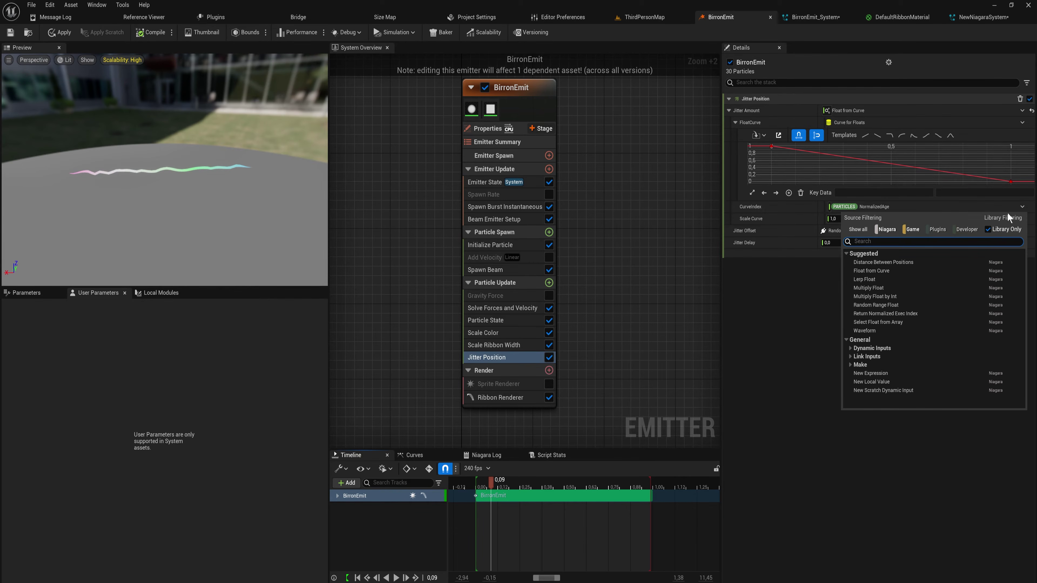
text(link)
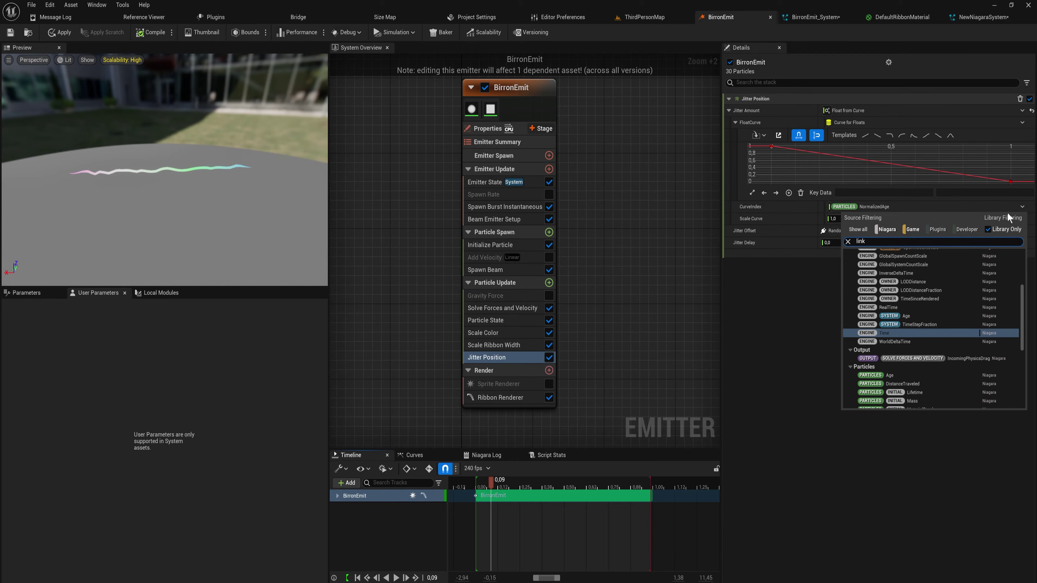
text(or)
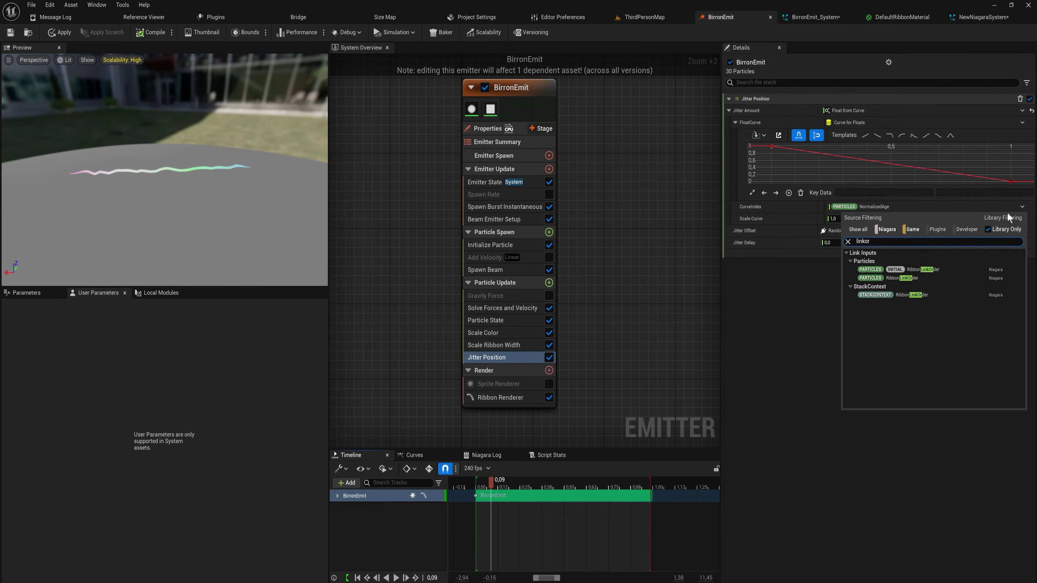
click(916, 278)
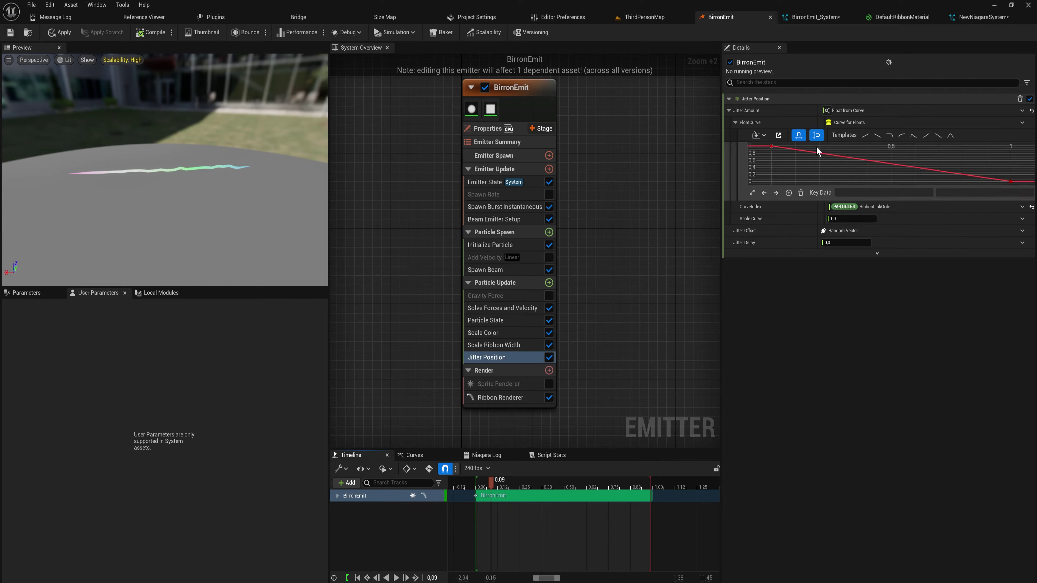
- Shape the jitter curve to be 0 at both ends, with keys of 0,95 at time 0,1 and 1,05 at time 0,9
click(771, 146)
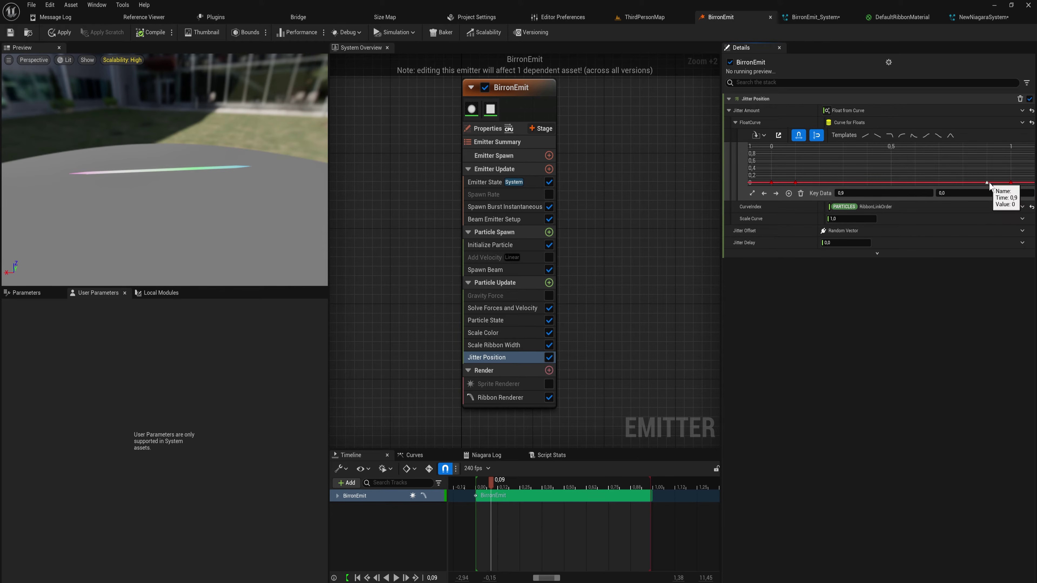
drag(985, 176, 985, 144)
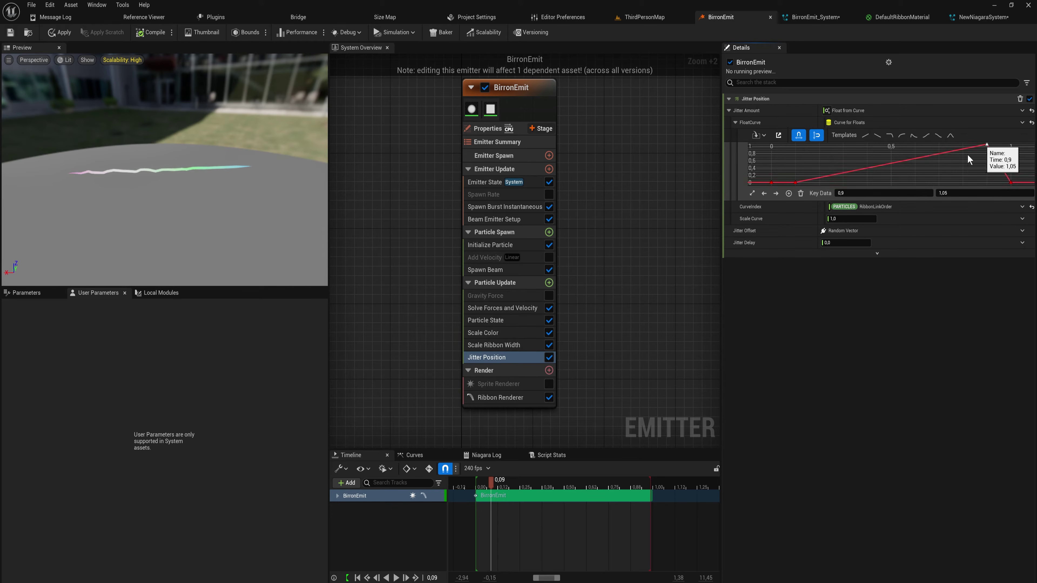
drag(796, 182, 791, 154)
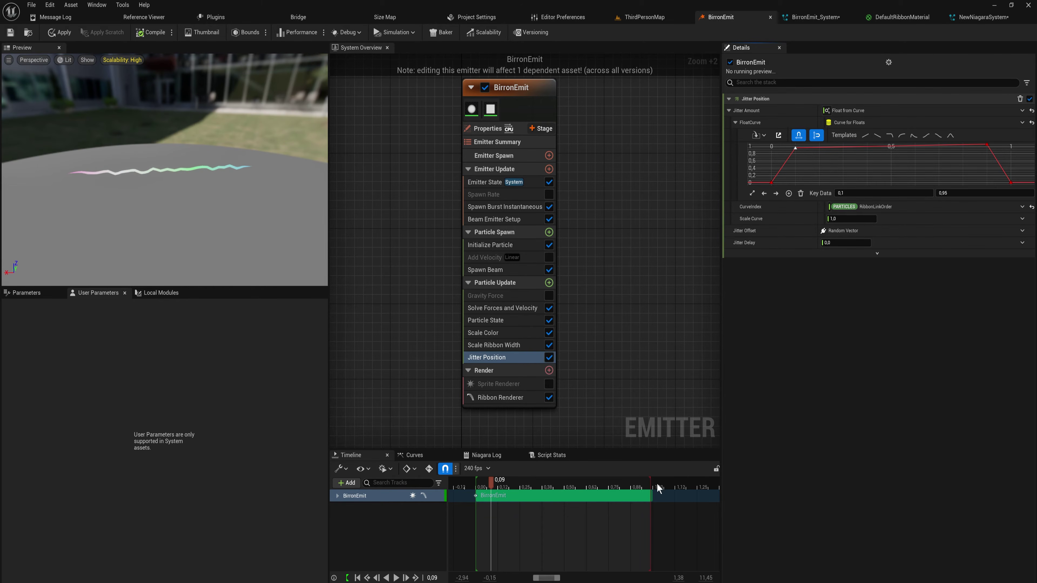
- Shorten the timeline's playback range to about 0,2 s and play the effect
drag(650, 480, 515, 526)
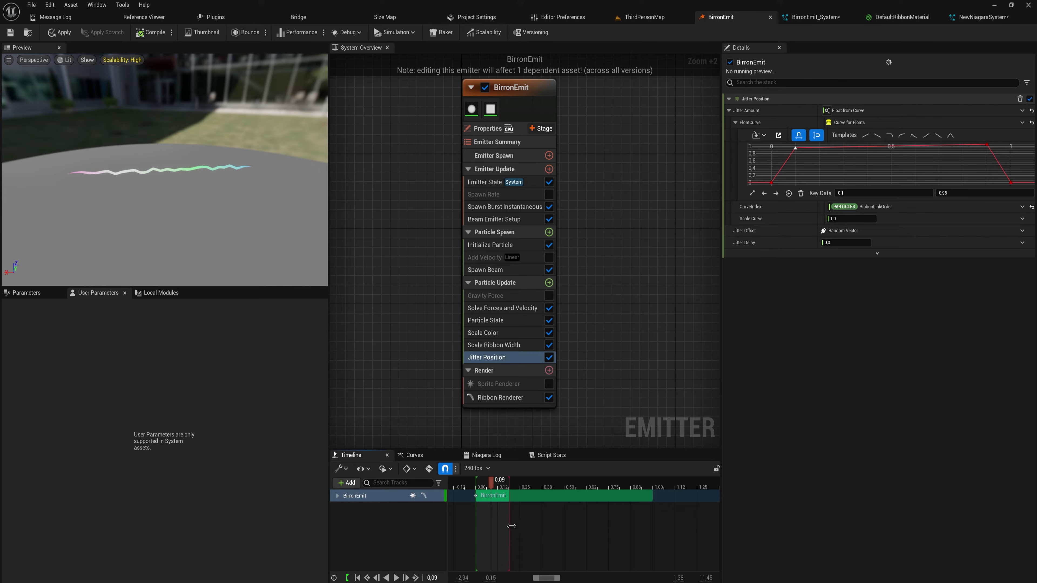
key(space)
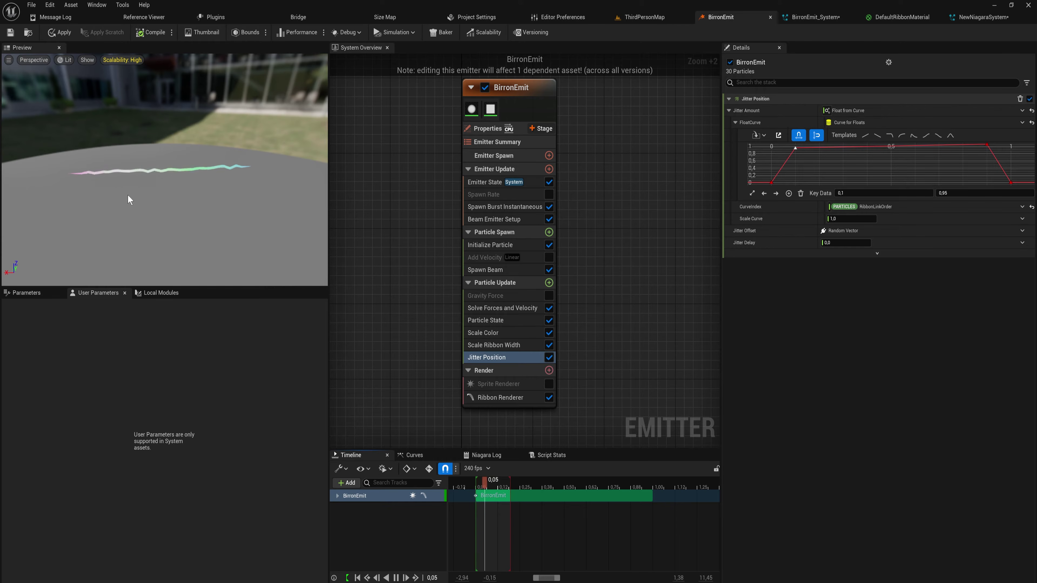
- Add a Color module to Particle Spawn and drive its color with a Multiply Linear Color input
click(490, 332)
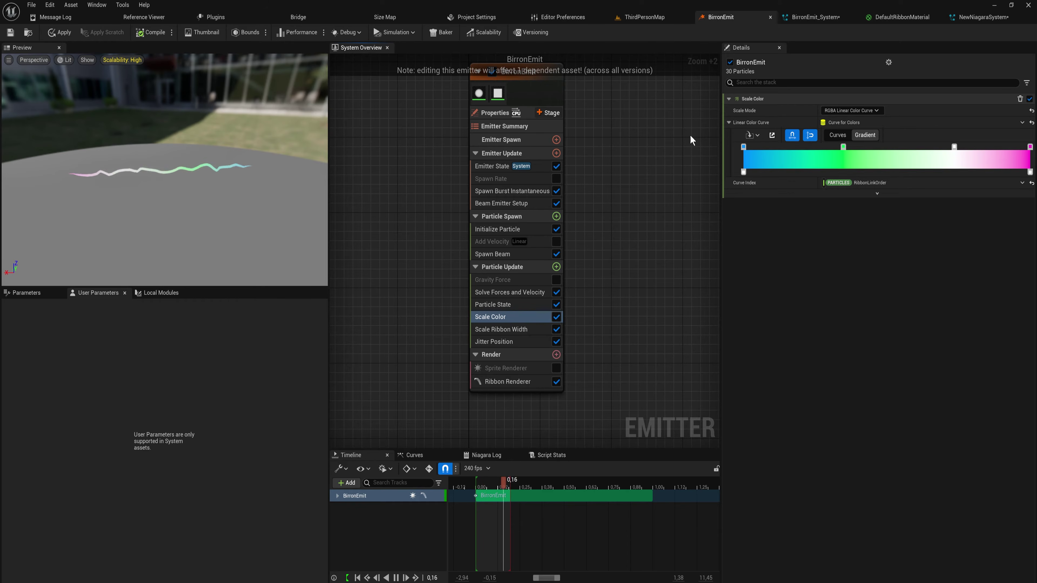
right_drag(577, 327, 581, 314)
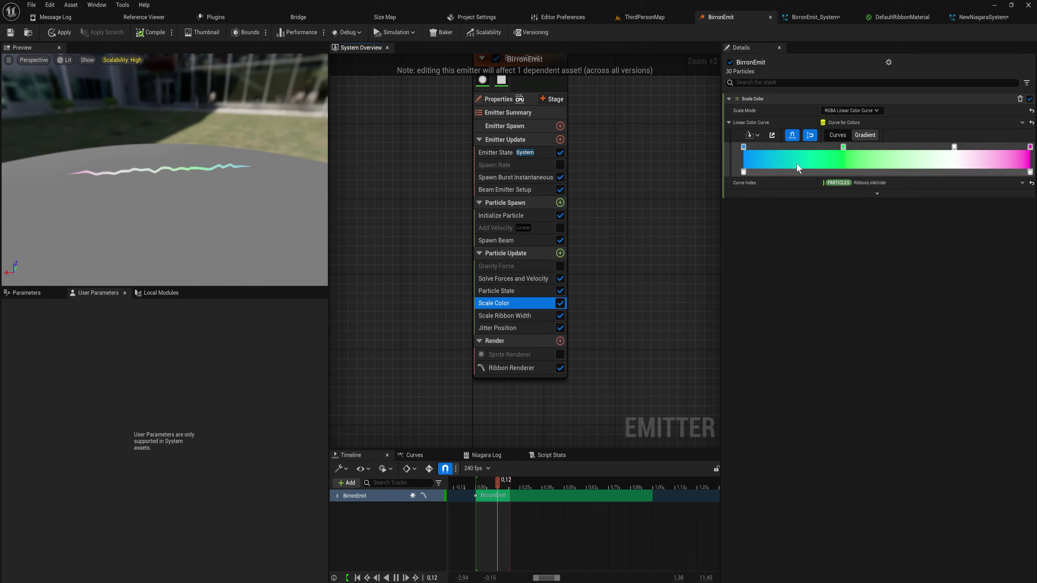
click(560, 202)
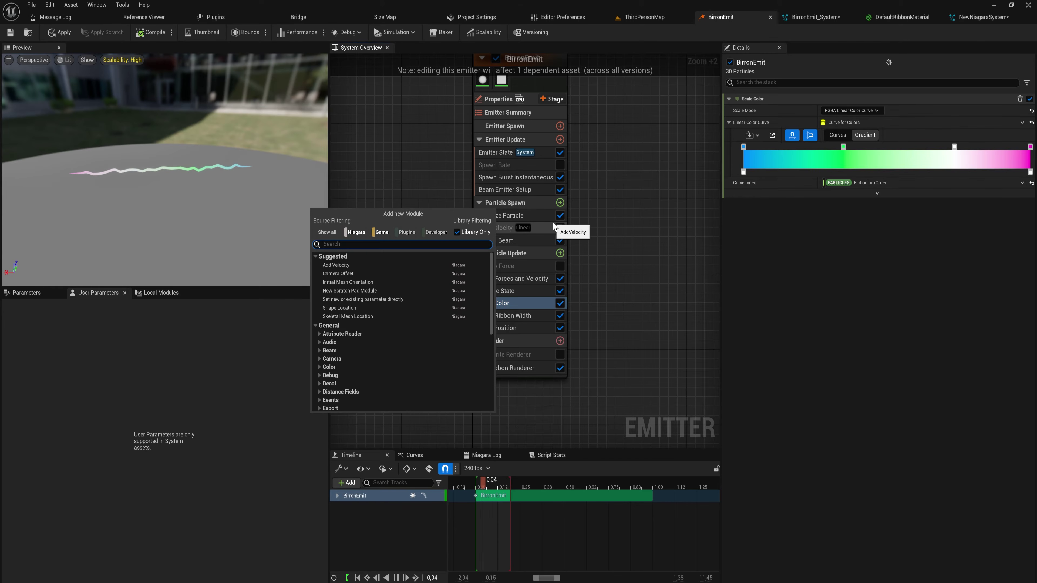
text(color)
key(Return)
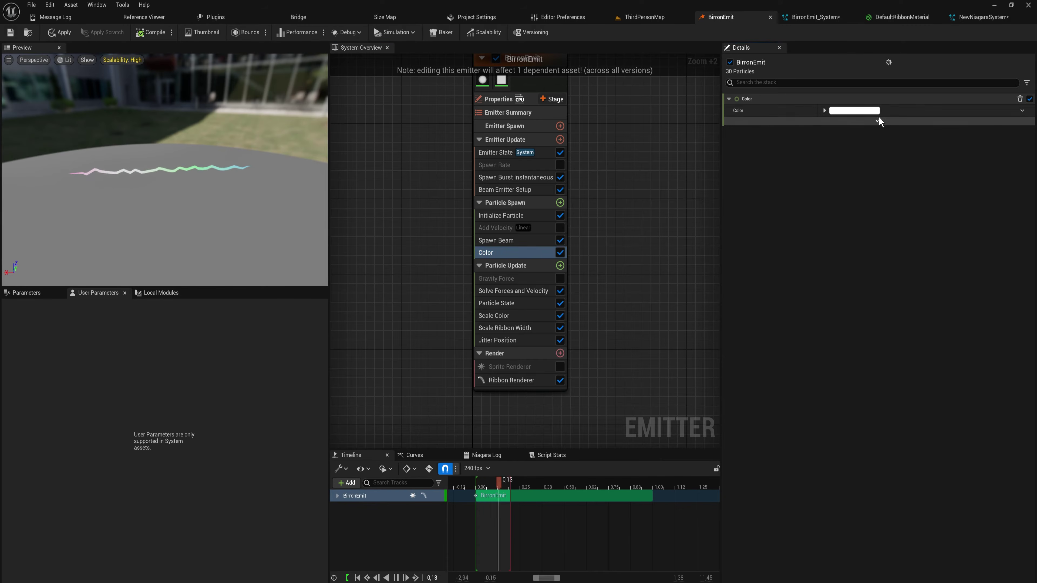
click(1022, 110)
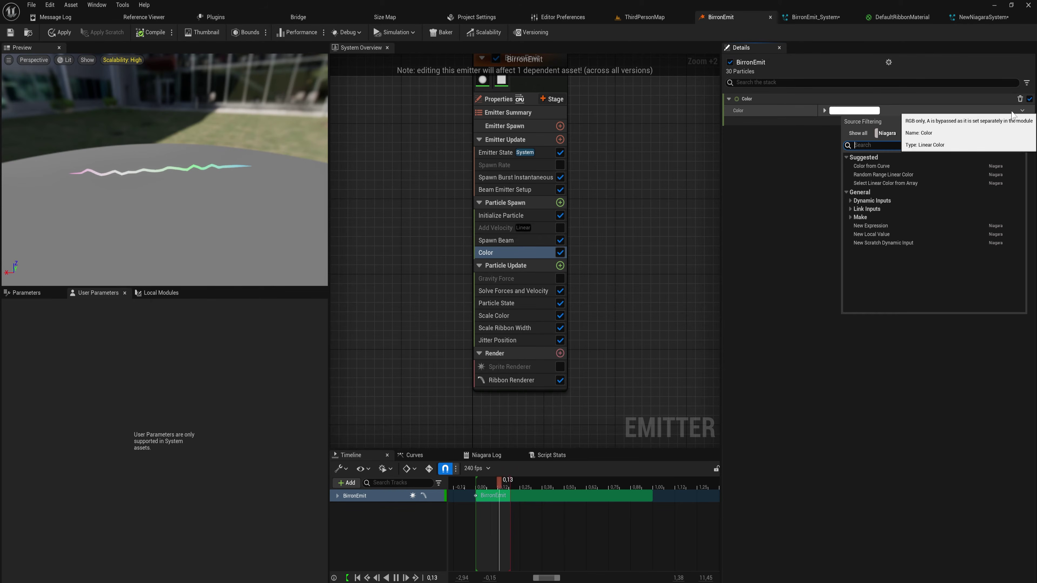
text(multiply)
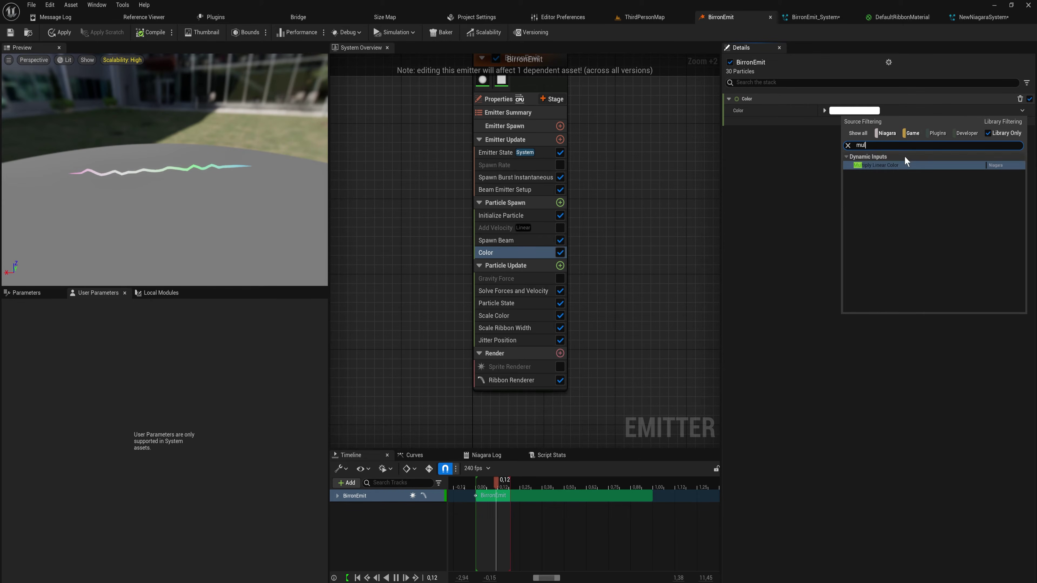
click(888, 168)
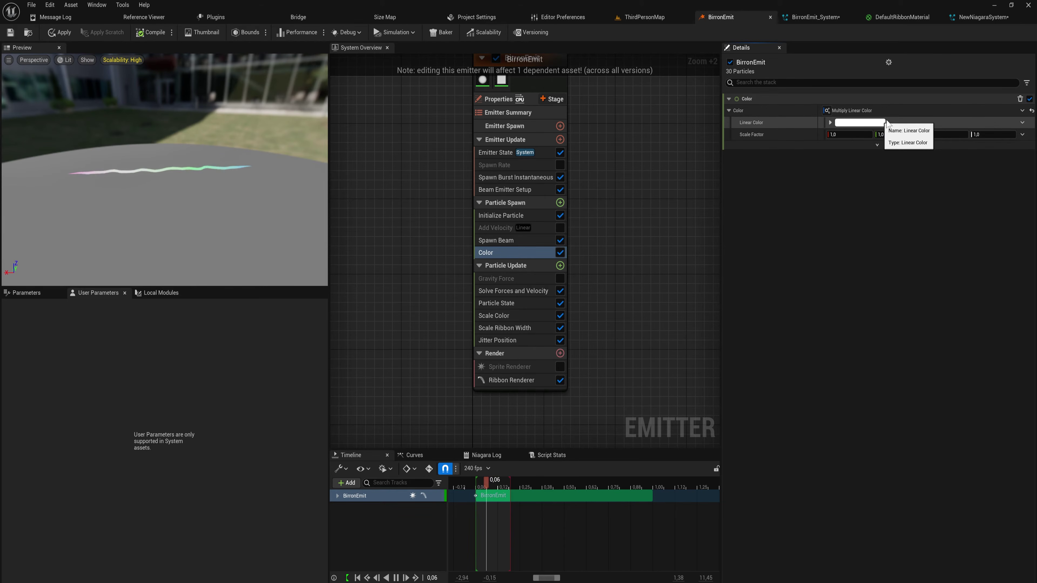
- Try a saturated cyan as the Color module's Linear Color and return it to white
click(860, 123)
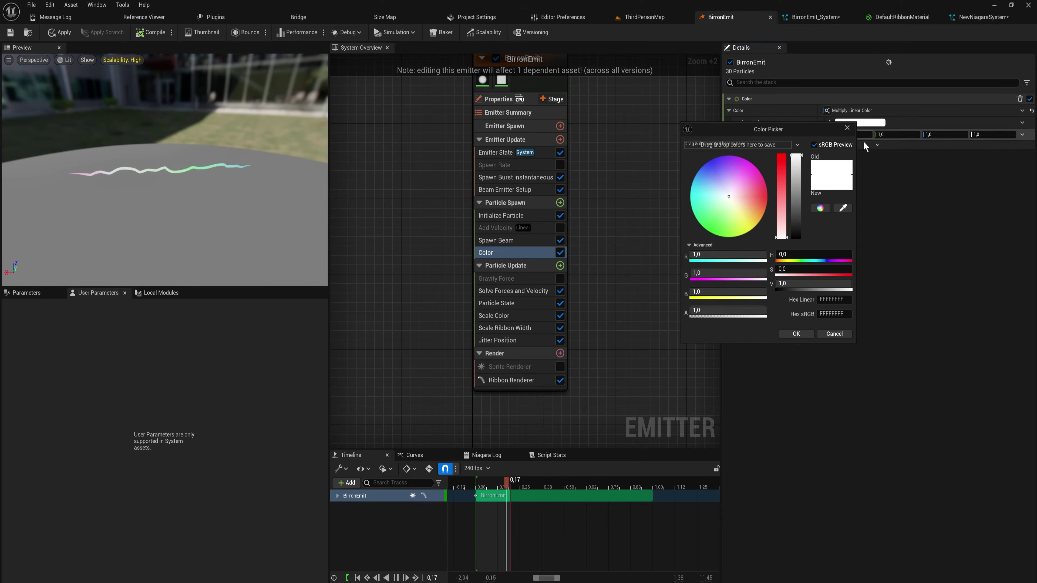
drag(709, 189, 664, 192)
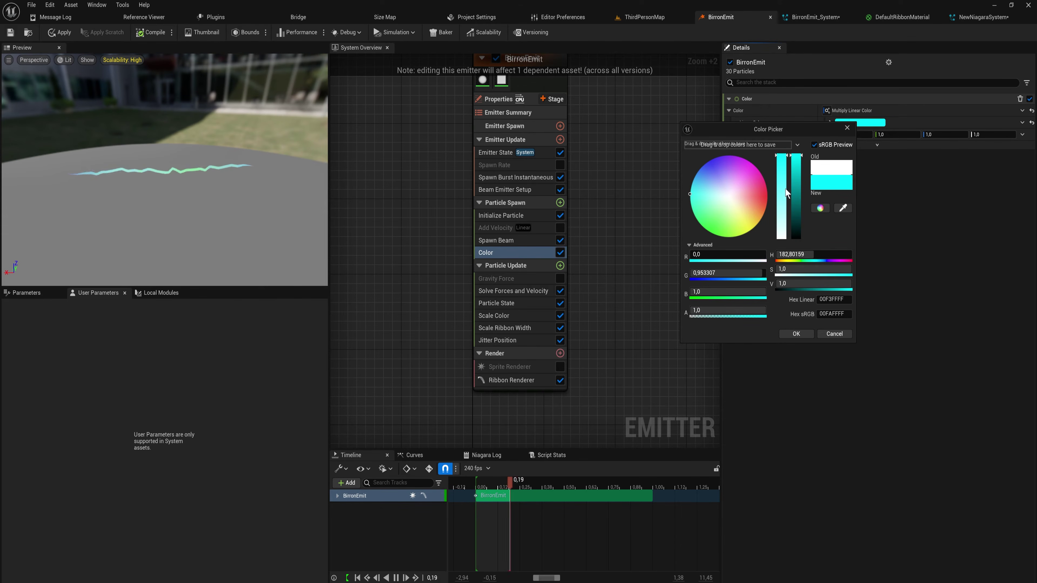
drag(784, 201, 781, 238)
click(796, 333)
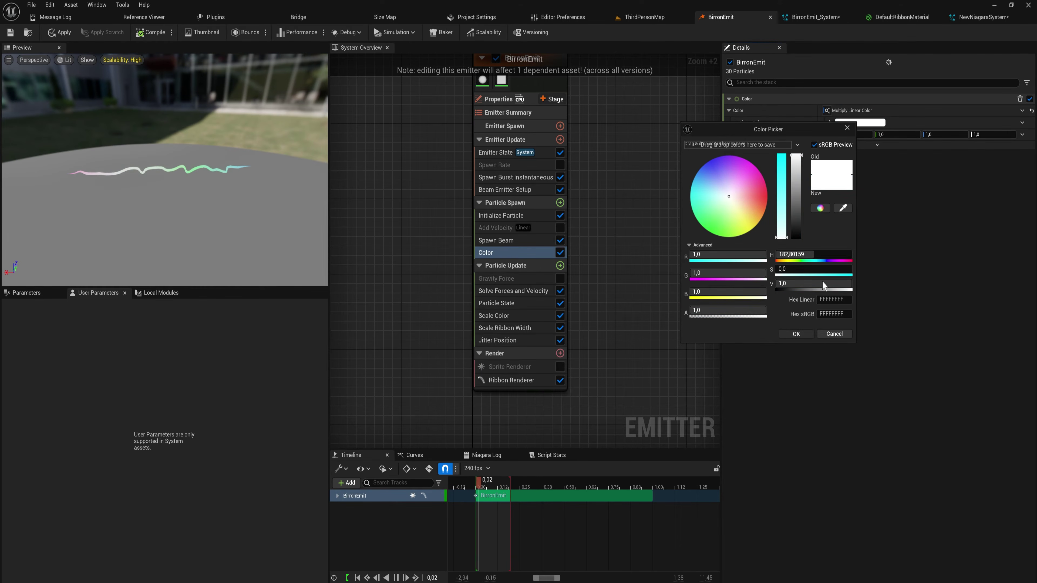
- Drive the color's Scale Factor with Make Vector 4 from Float, trying a Float of 10 and settling on 50
click(1022, 134)
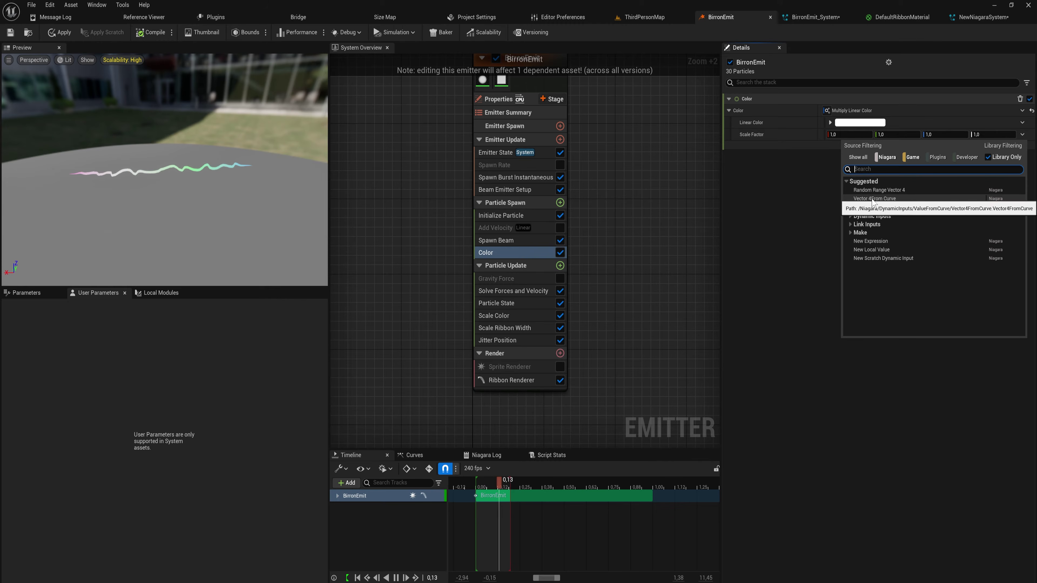
text(float)
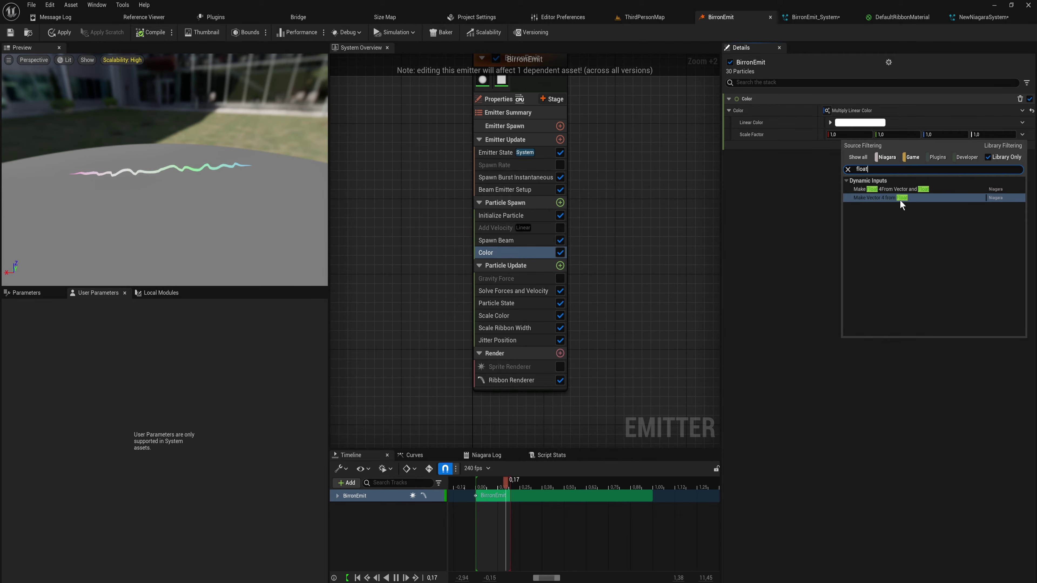
click(901, 199)
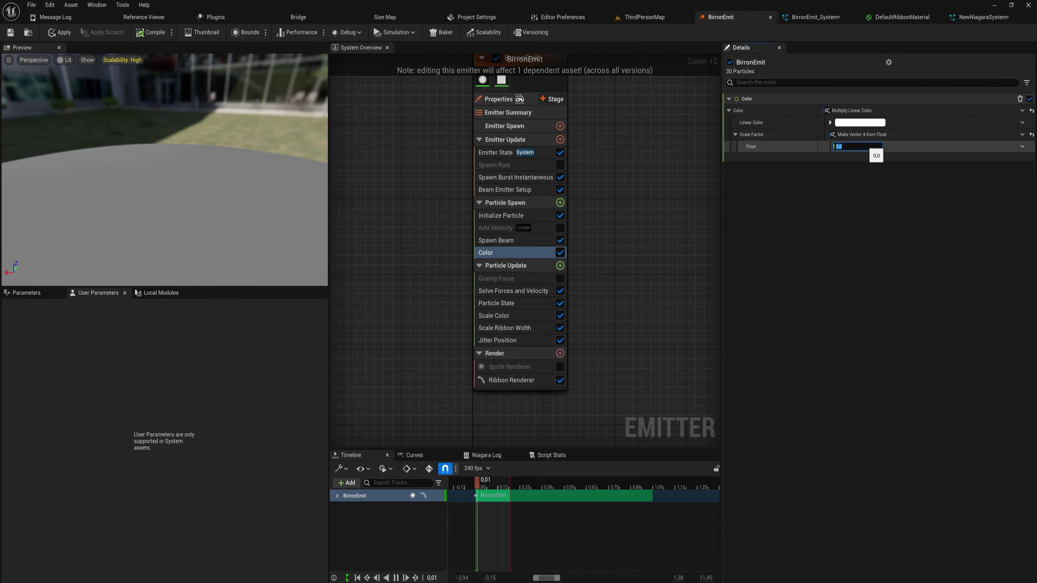
text(10)
key(Return)
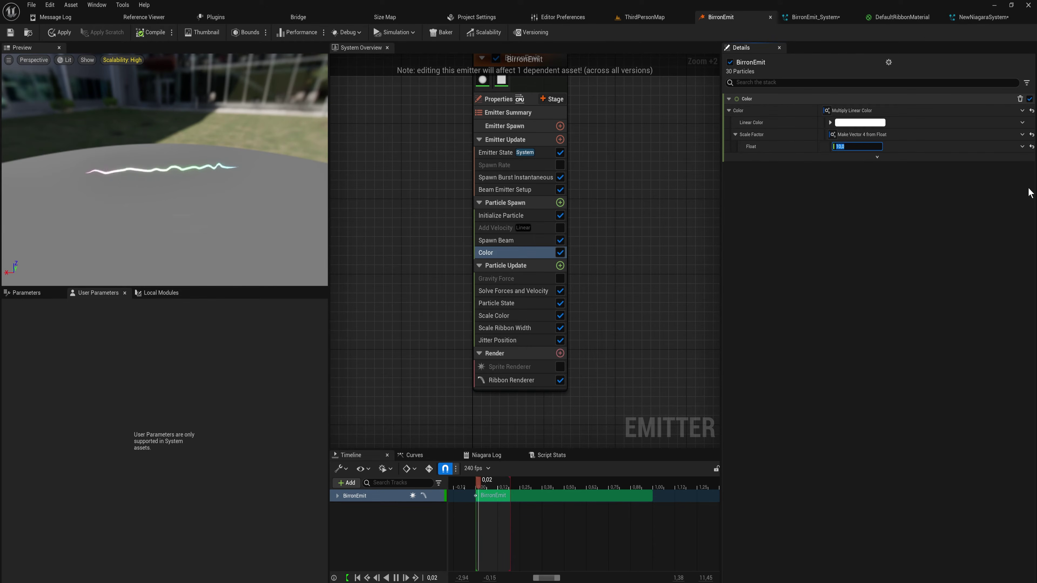
text(50)
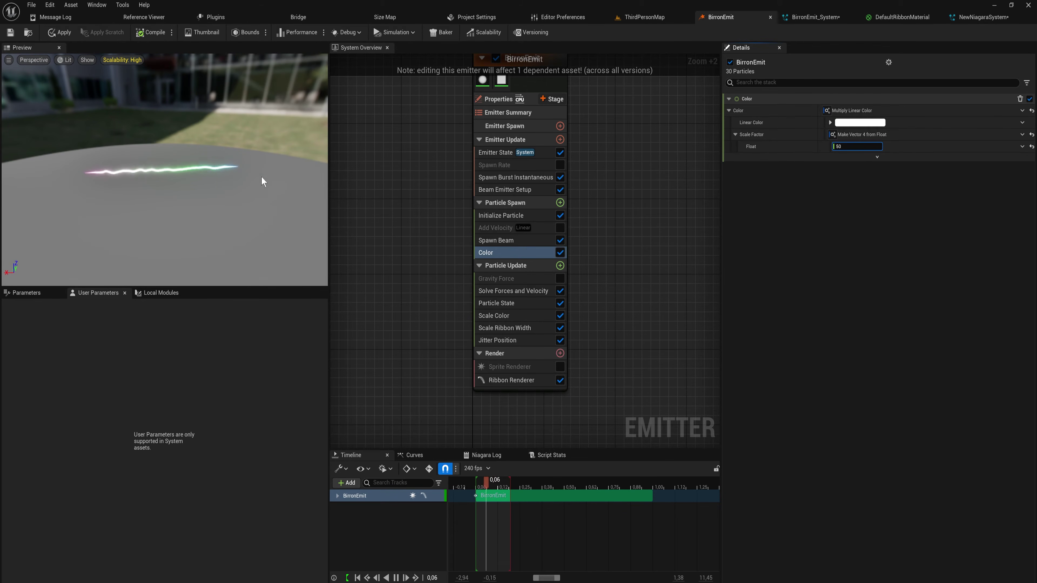
- Set the Spawn Count of Spawn Burst Instantaneous to 50
click(506, 215)
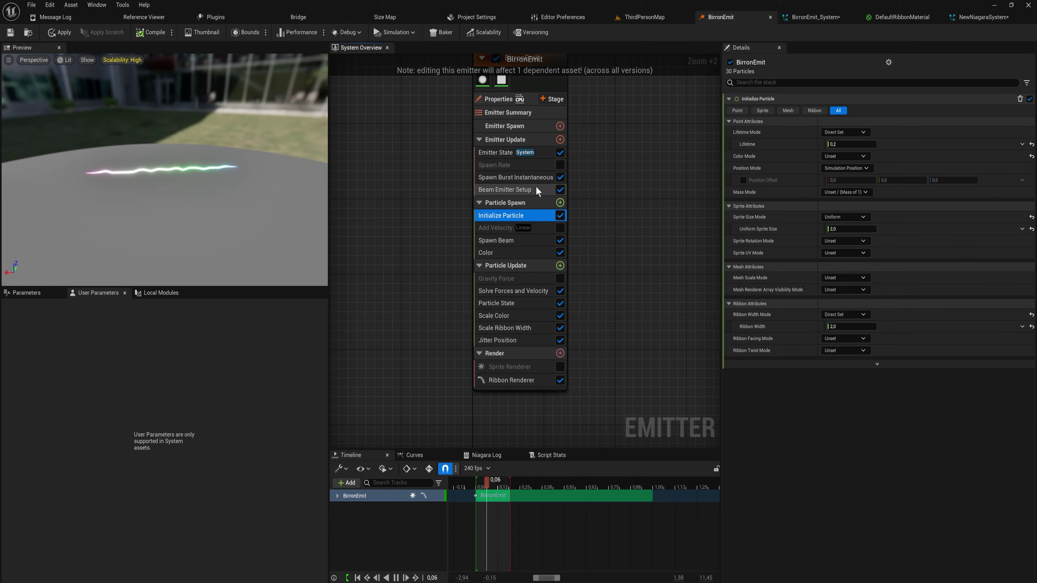
click(531, 178)
click(841, 110)
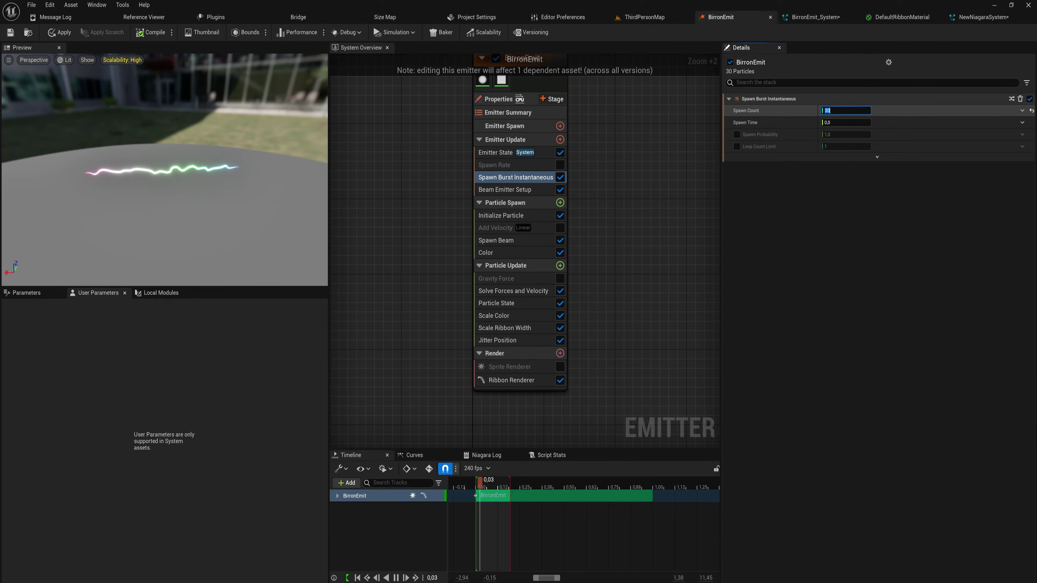
text(50)
key(Return)
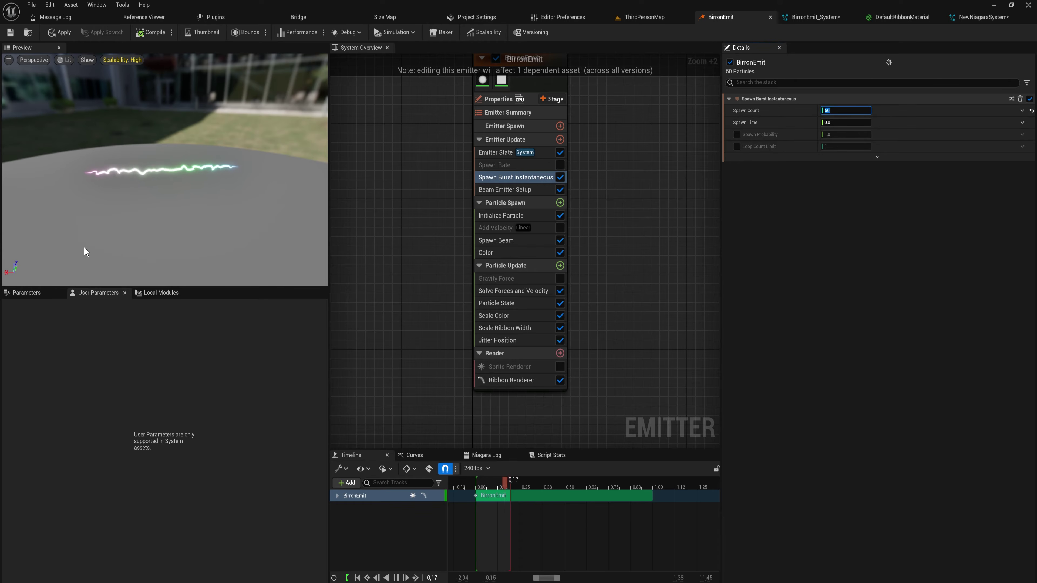
- Set the Scale Curve of the Jitter Position float curve to 0,7
click(515, 341)
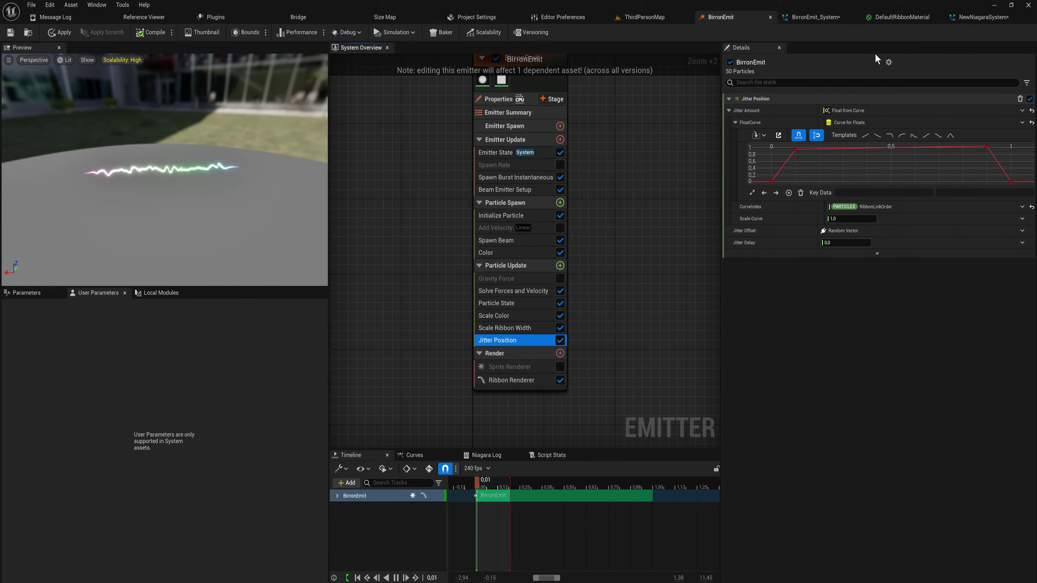
click(841, 219)
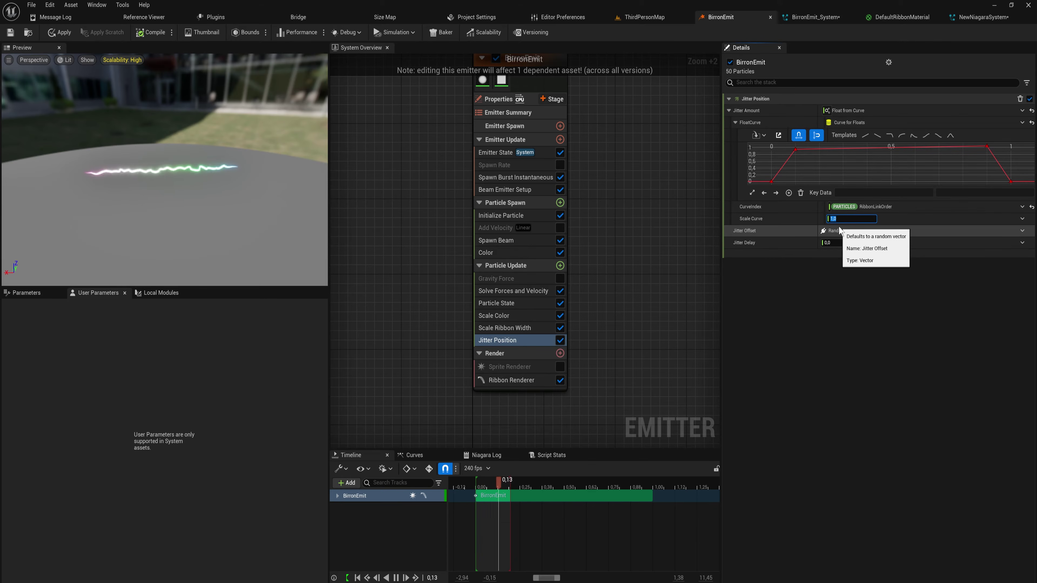
text(0,)
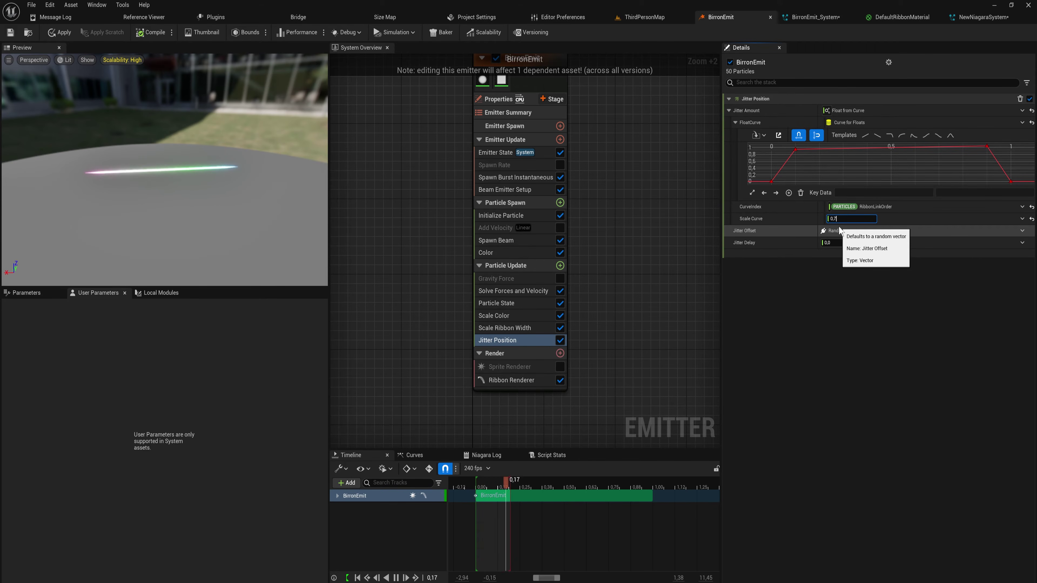
text(7)
key(Return)
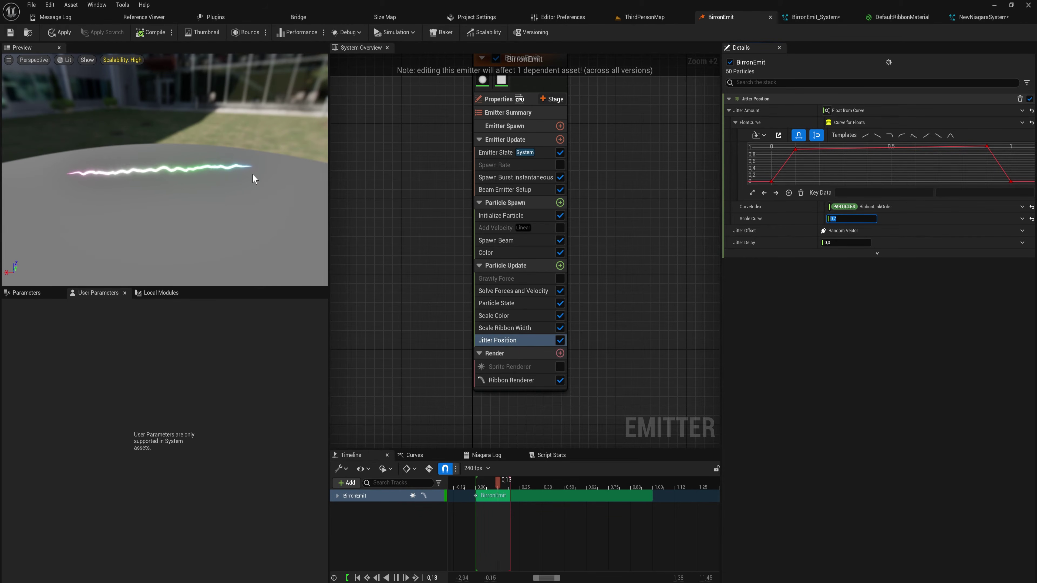
key(Return)
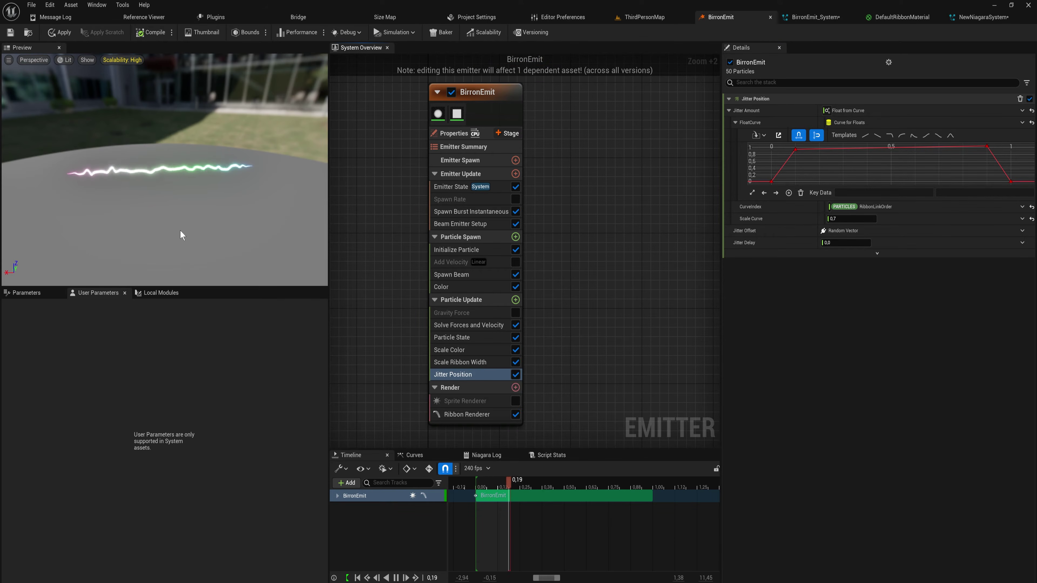
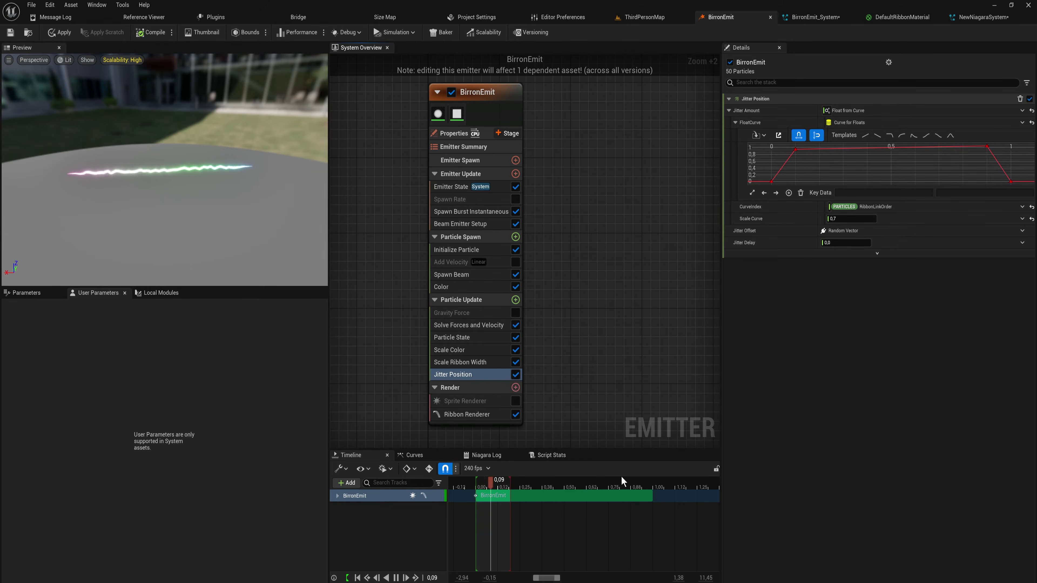
- Delete the Scale Color module from Particle Update
click(478, 350)
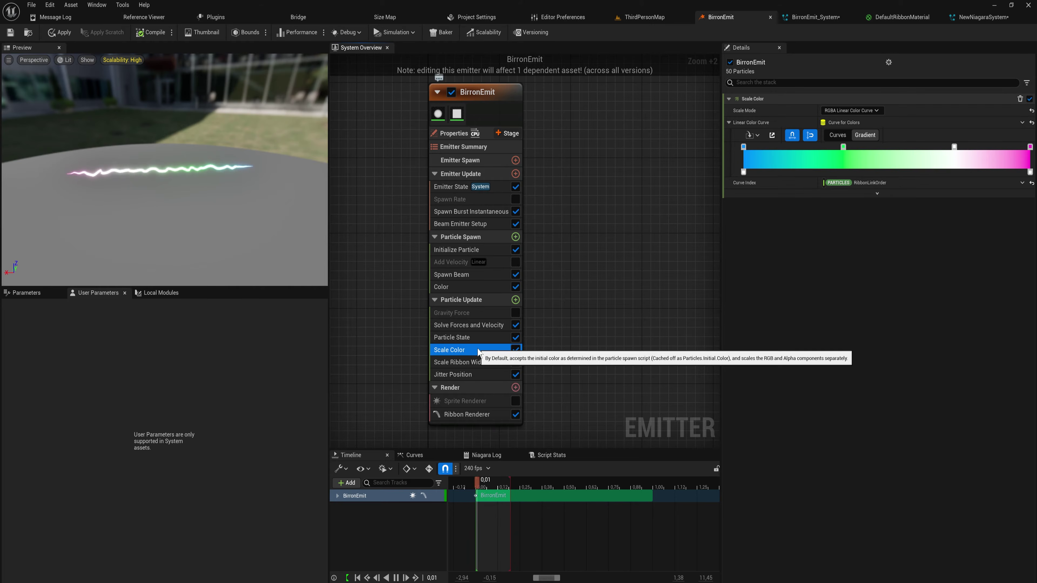
key(Delete)
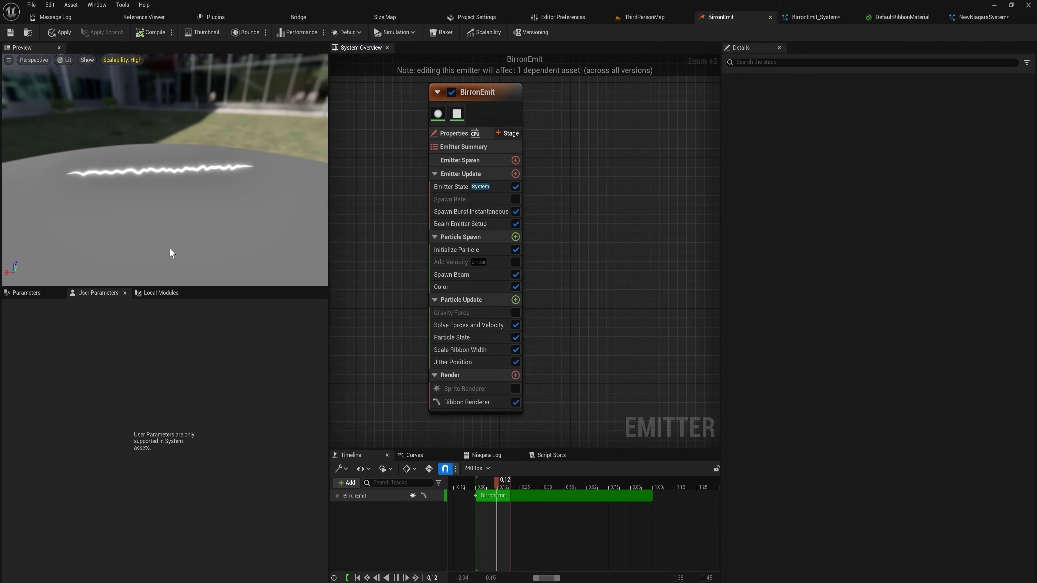
- Select the BirronEmit emitter and examine its available System Attributes, from CurrentLoopDuration to ExecutionState and LoopCount
drag(599, 427, 371, 142)
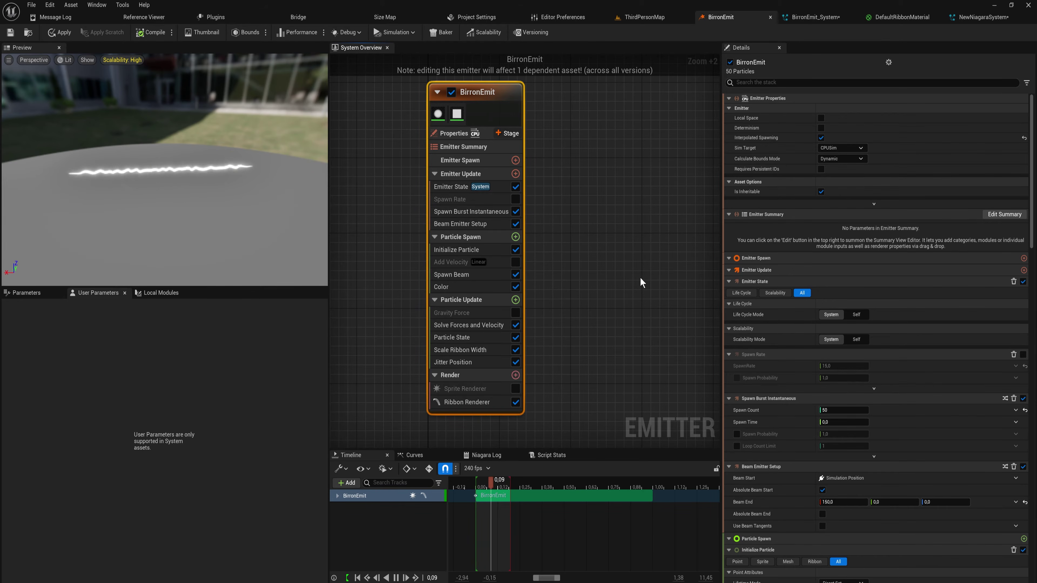
drag(603, 302, 404, 123)
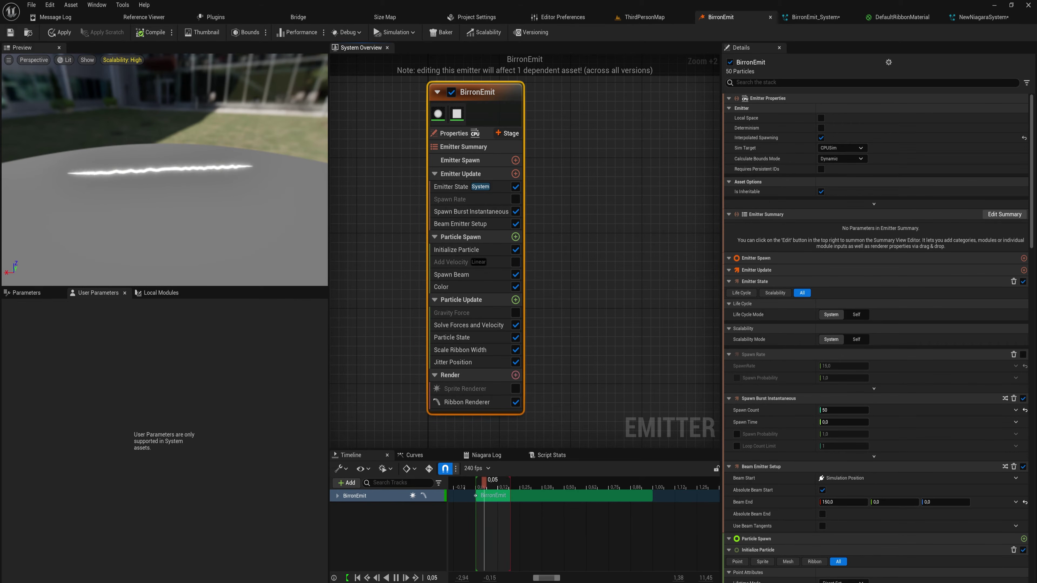
click(29, 297)
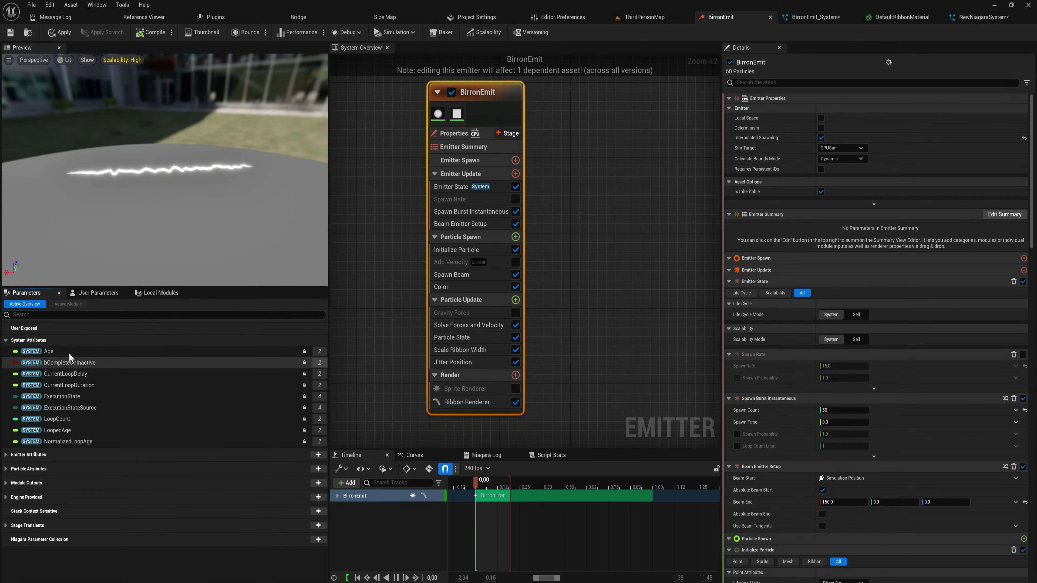
click(120, 358)
click(122, 374)
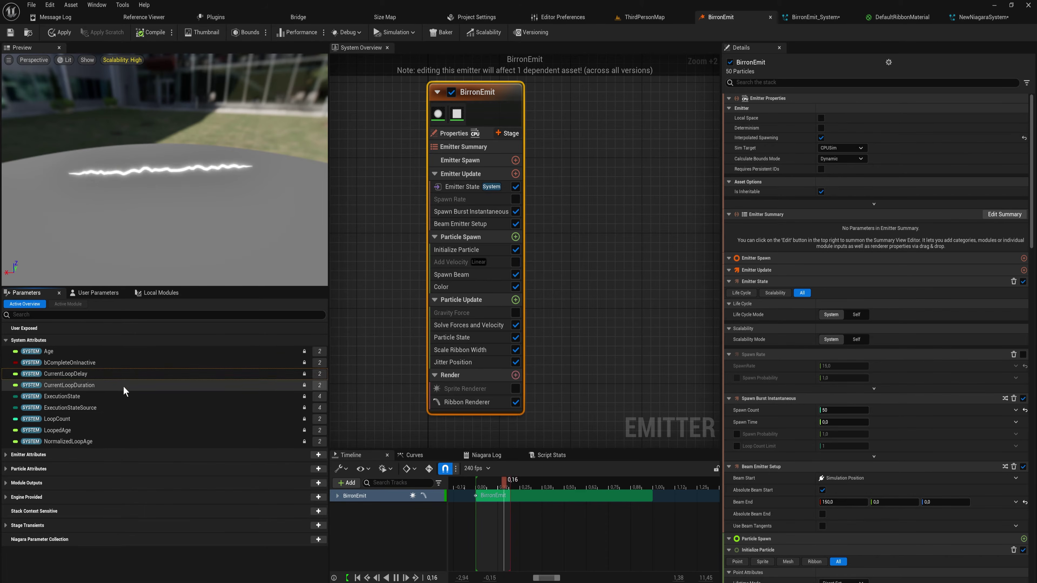
click(123, 387)
click(121, 396)
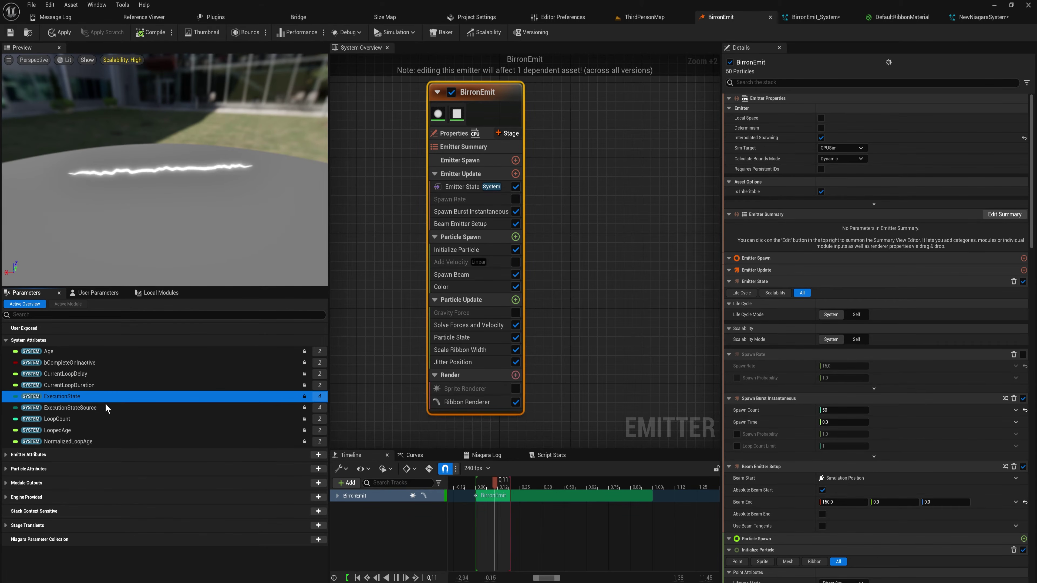
click(73, 418)
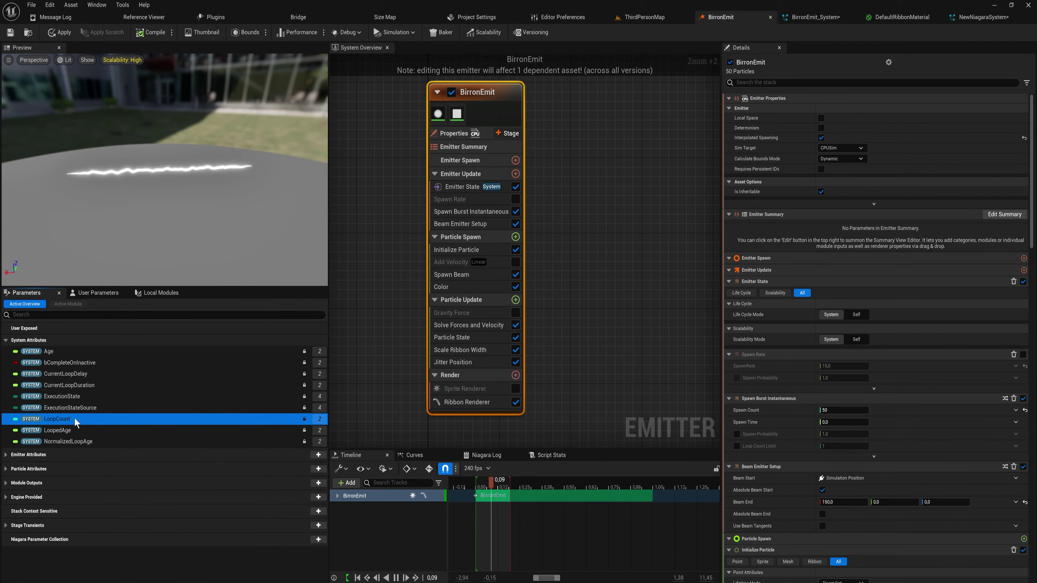
- Expand the Emitter Attributes and examine the parameters used by the emitter, including Age and BeamEnd
click(6, 456)
scroll(59, 421, down, 5)
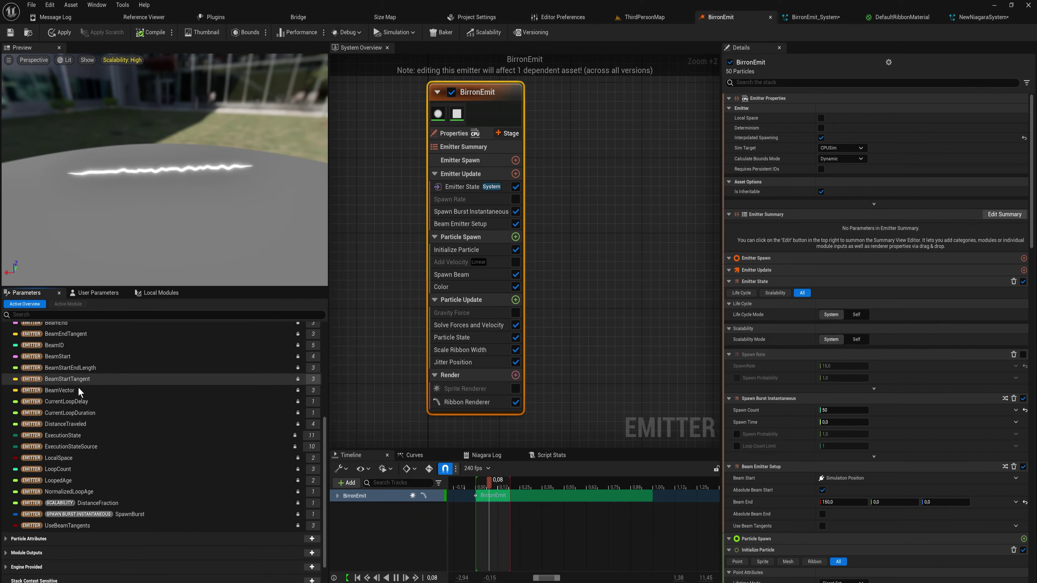
scroll(76, 384, up, 3)
click(59, 357)
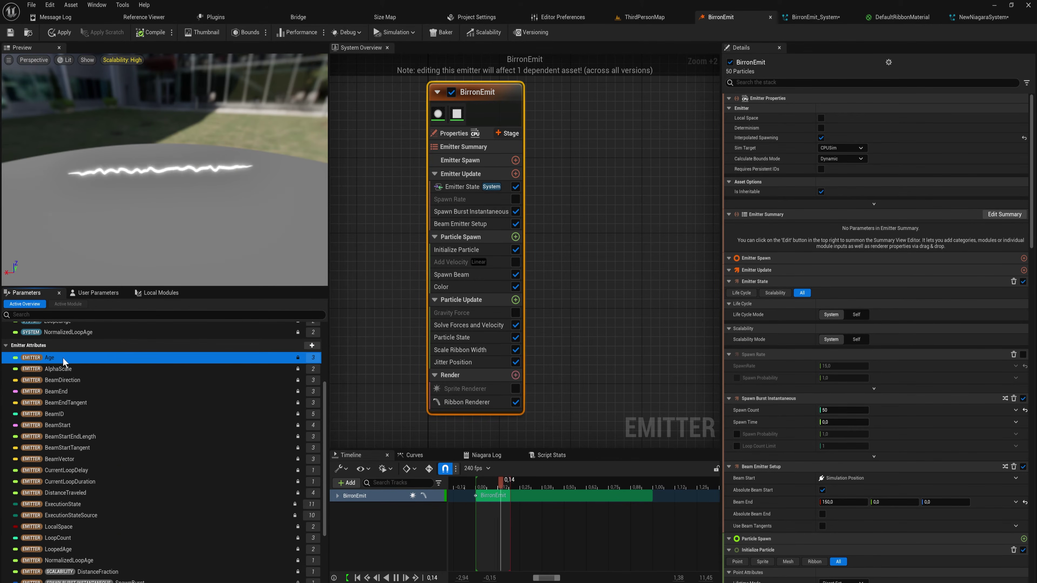
click(87, 391)
scroll(86, 382, down, 1)
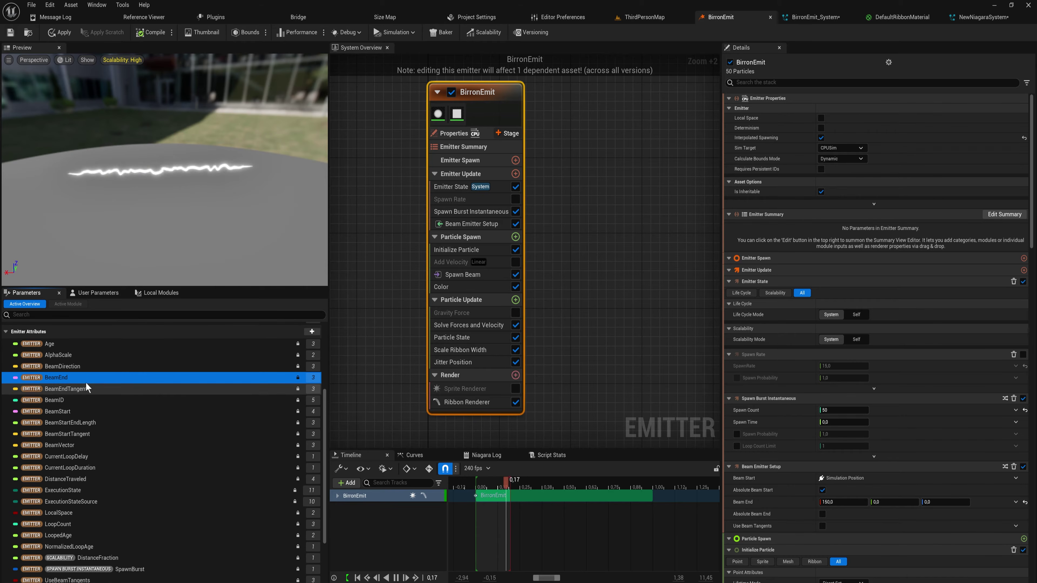
scroll(82, 379, down, 4)
scroll(81, 389, down, 2)
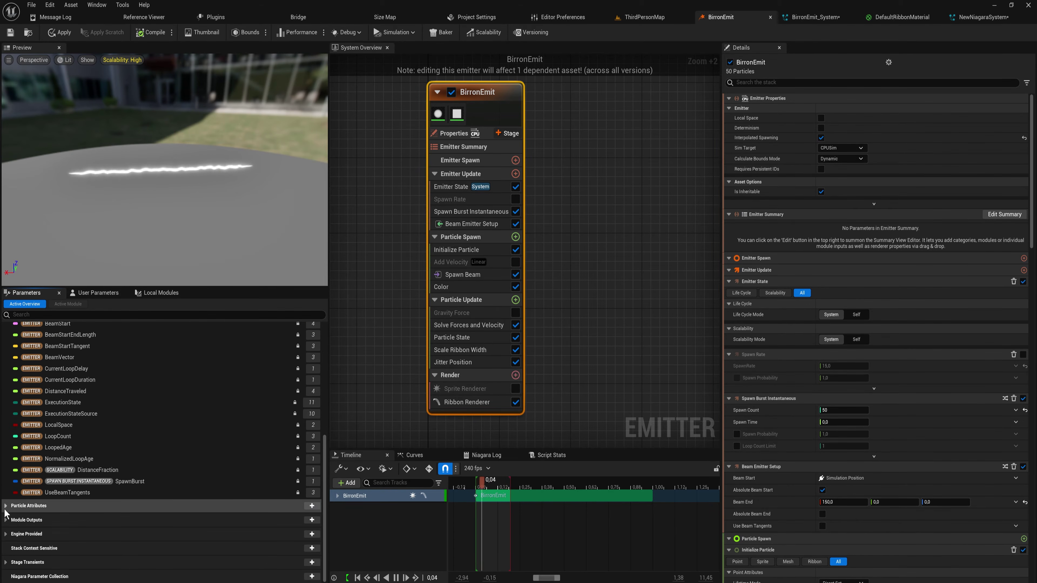
- Expand the Particle Attributes and examine the parameters used per particle, including Age and Color
click(6, 506)
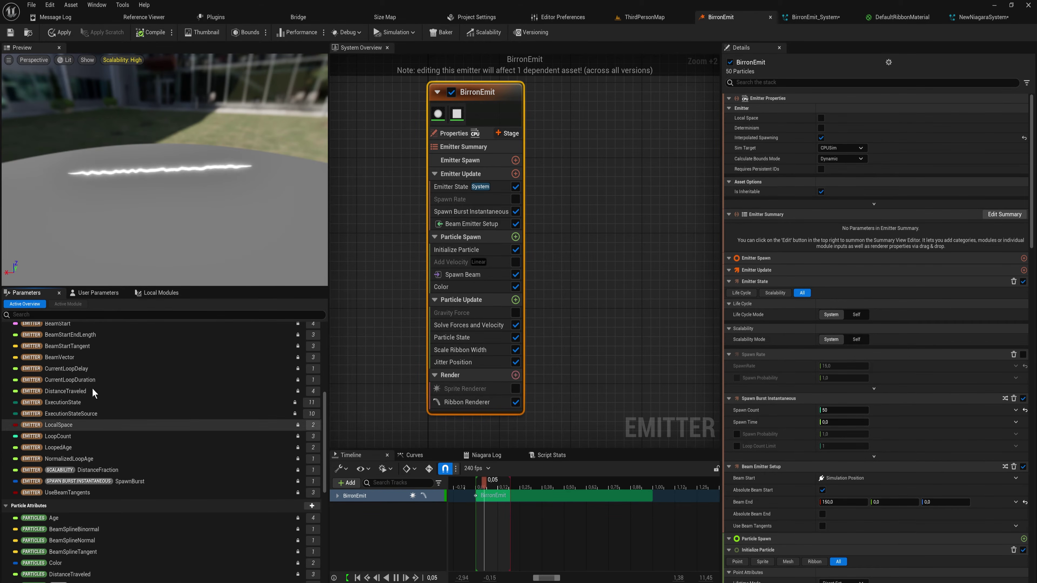
scroll(165, 478, down, 3)
scroll(165, 478, down, 2)
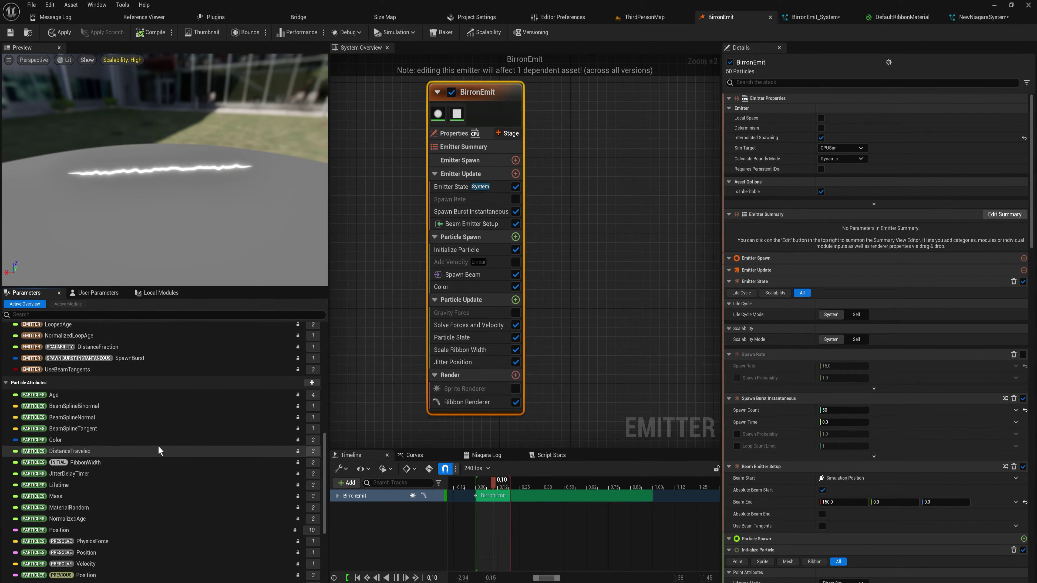
scroll(158, 445, down, 1)
scroll(78, 485, up, 3)
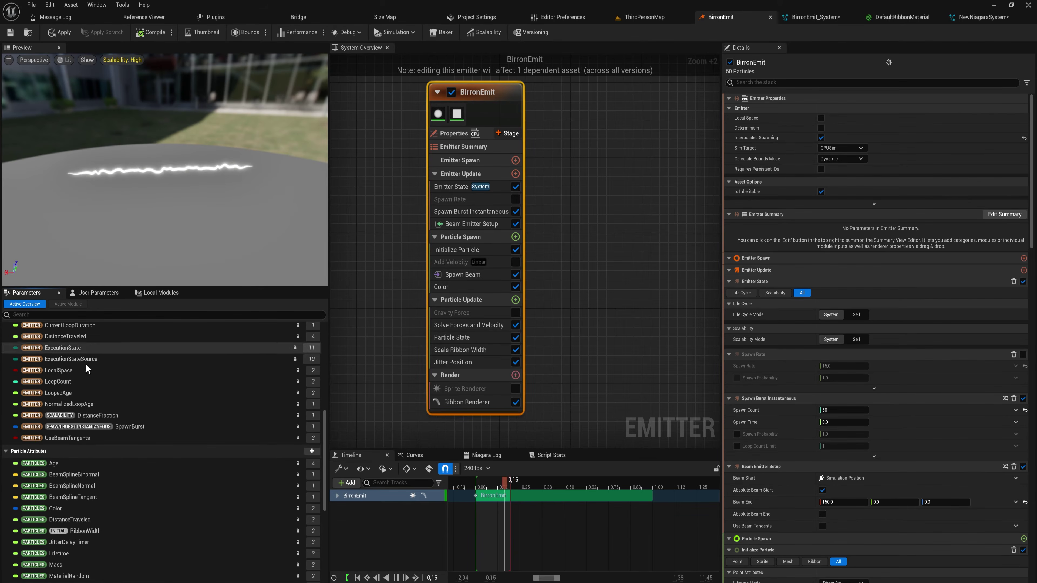
scroll(86, 406, down, 2)
scroll(94, 492, down, 2)
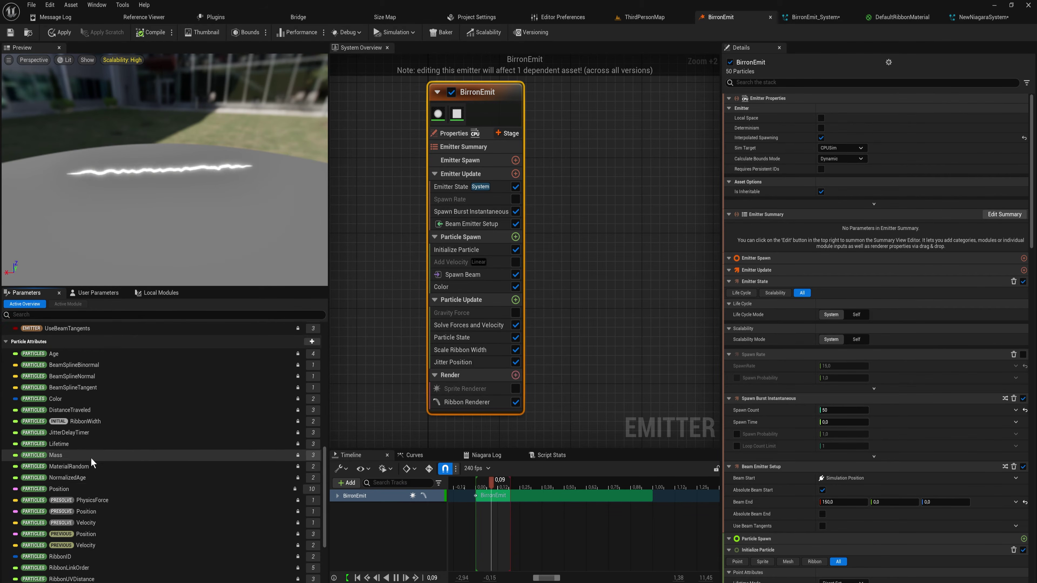
scroll(88, 450, up, 1)
click(62, 384)
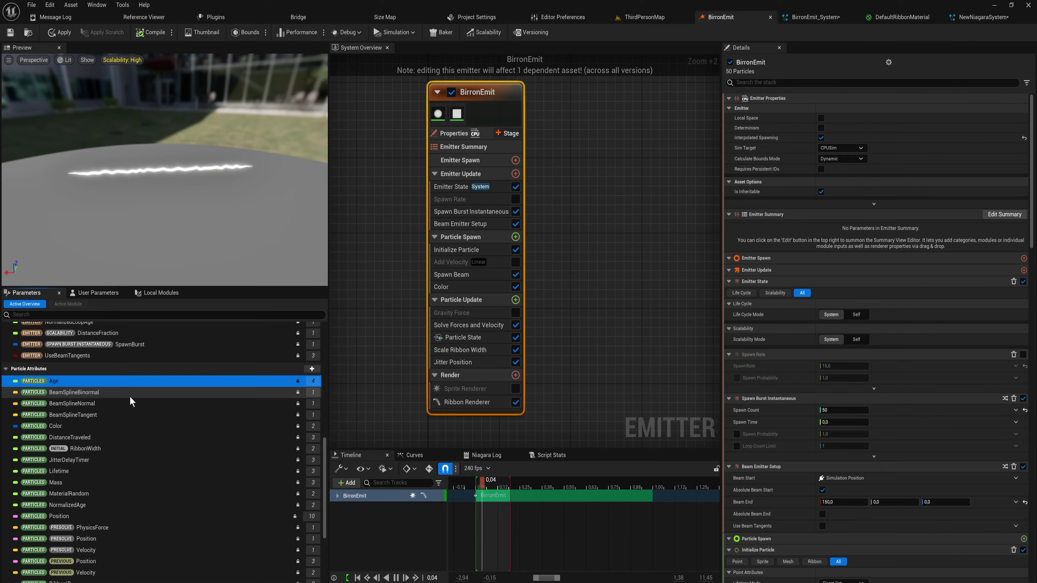
click(121, 427)
scroll(116, 437, down, 1)
scroll(116, 436, down, 4)
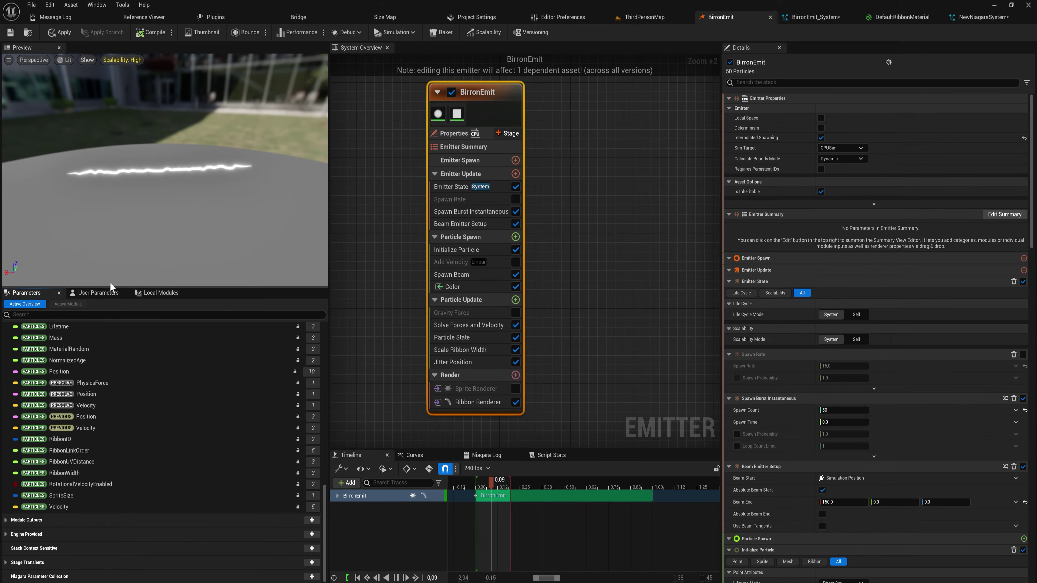
- Check the emitter's User Parameters, and inspect the BirronEmit_System asset and its system node properties
click(100, 292)
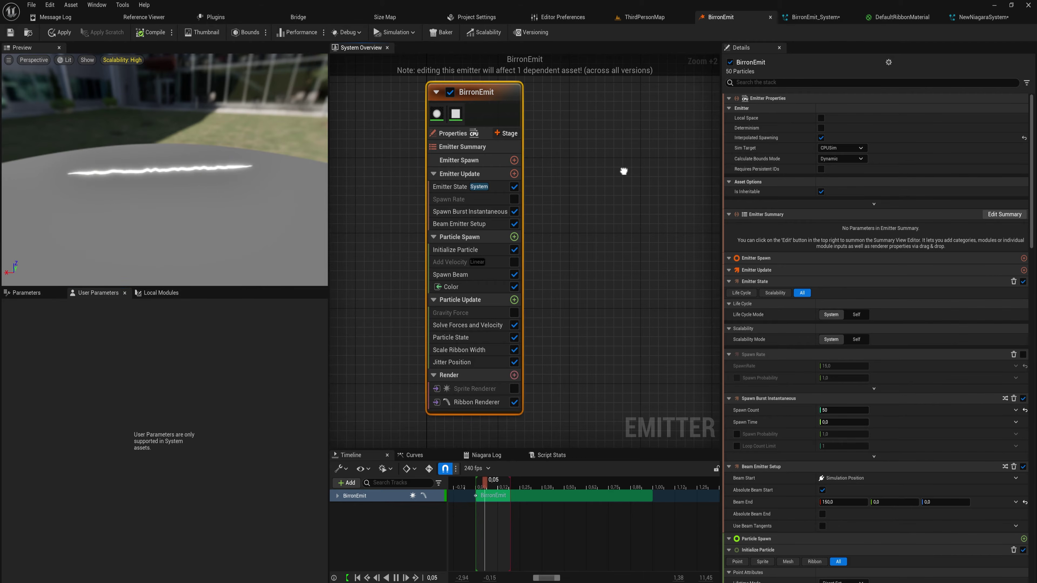
right_drag(625, 169, 649, 178)
click(843, 16)
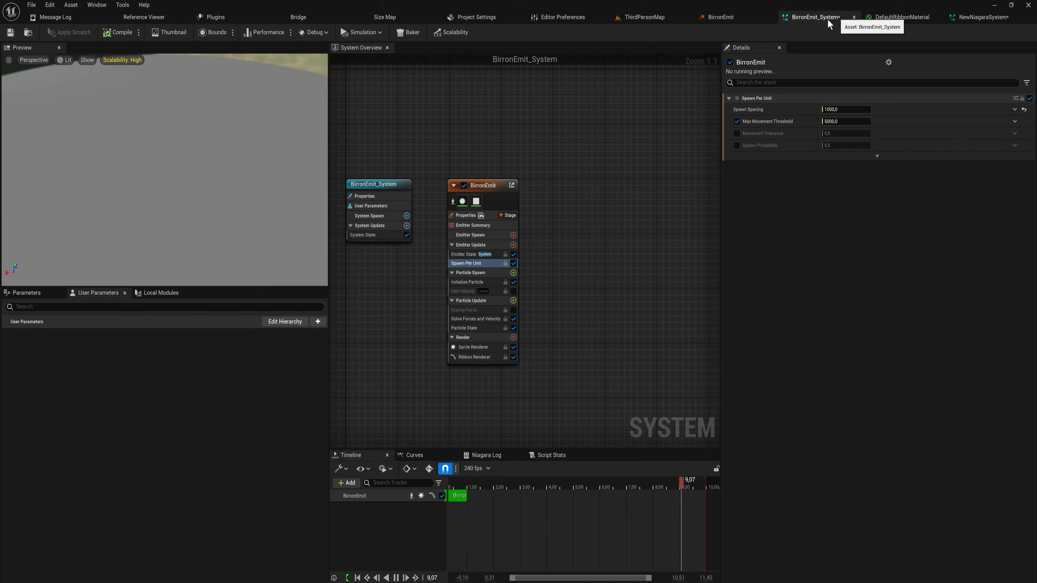
right_drag(419, 167, 492, 167)
drag(514, 163, 423, 300)
right_drag(491, 272, 416, 268)
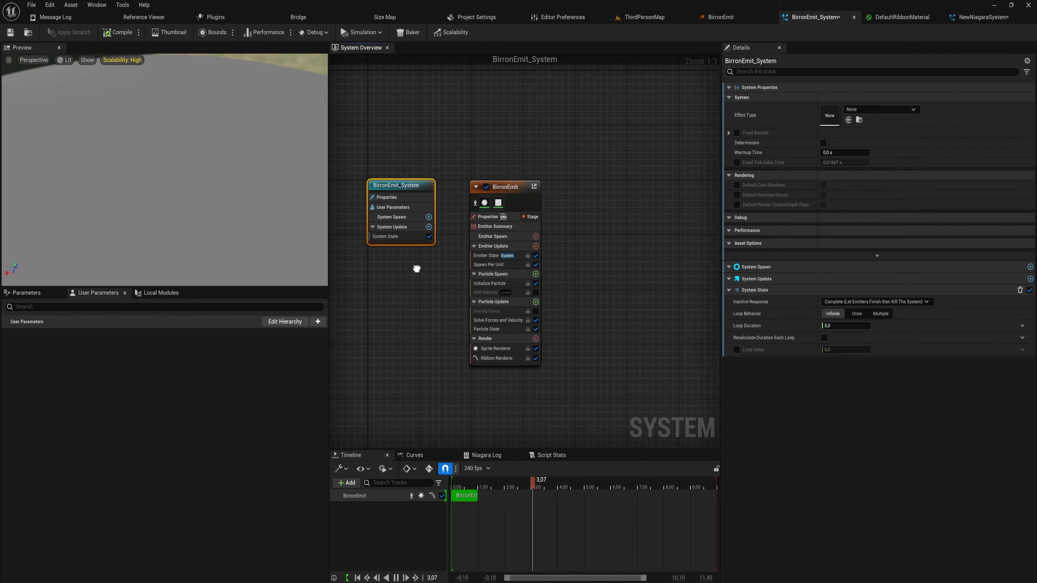
scroll(445, 272, up, 2)
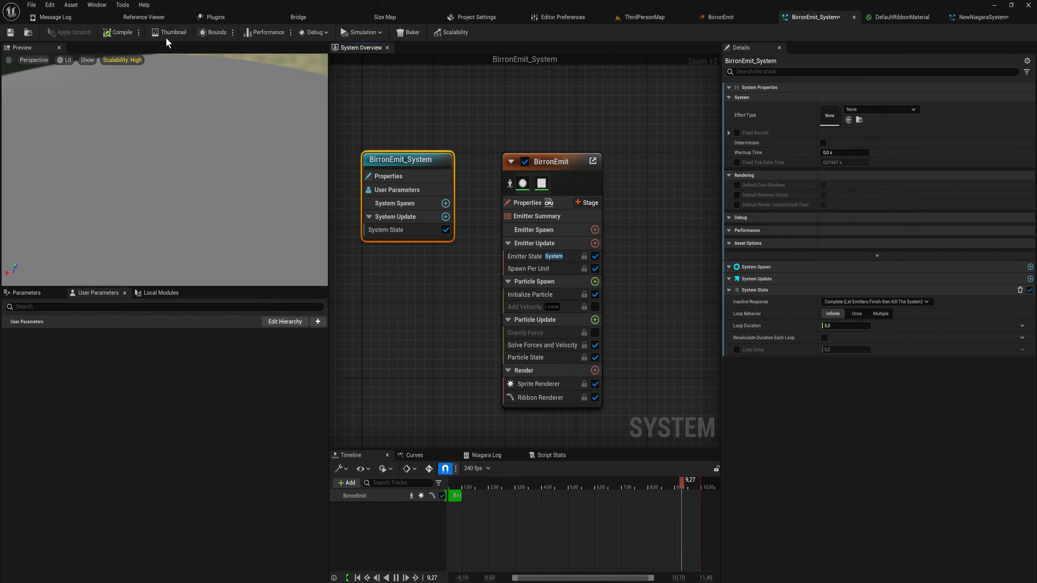
- Apply and save the changes of the BirronEmit emitter and return to BirronEmit_System
click(754, 20)
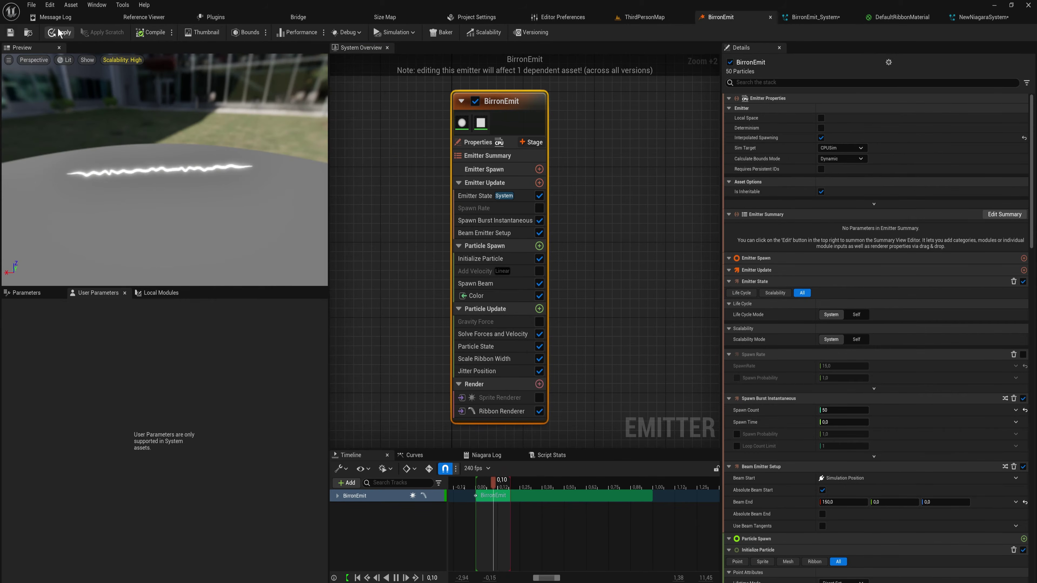
key(ctrl+s)
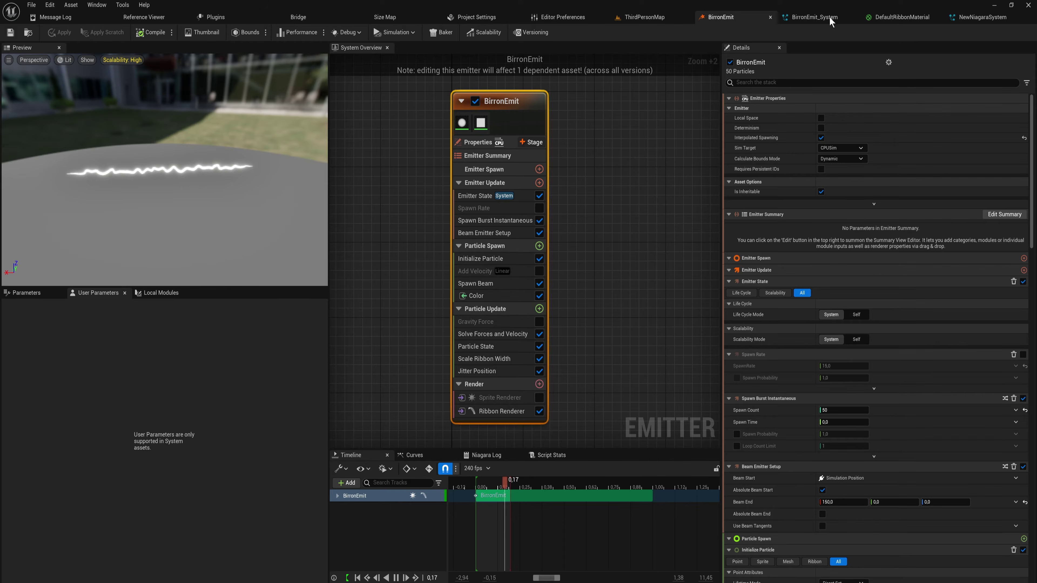
click(816, 17)
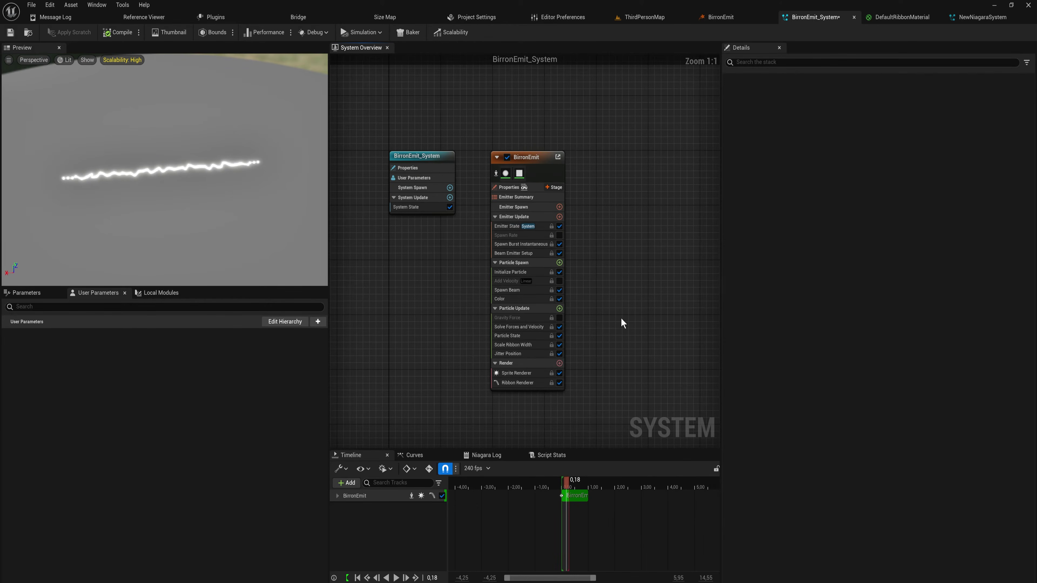
- Add a Linear Color user parameter named BeamCOlor to BirronEmit_System
scroll(621, 319, up, 1)
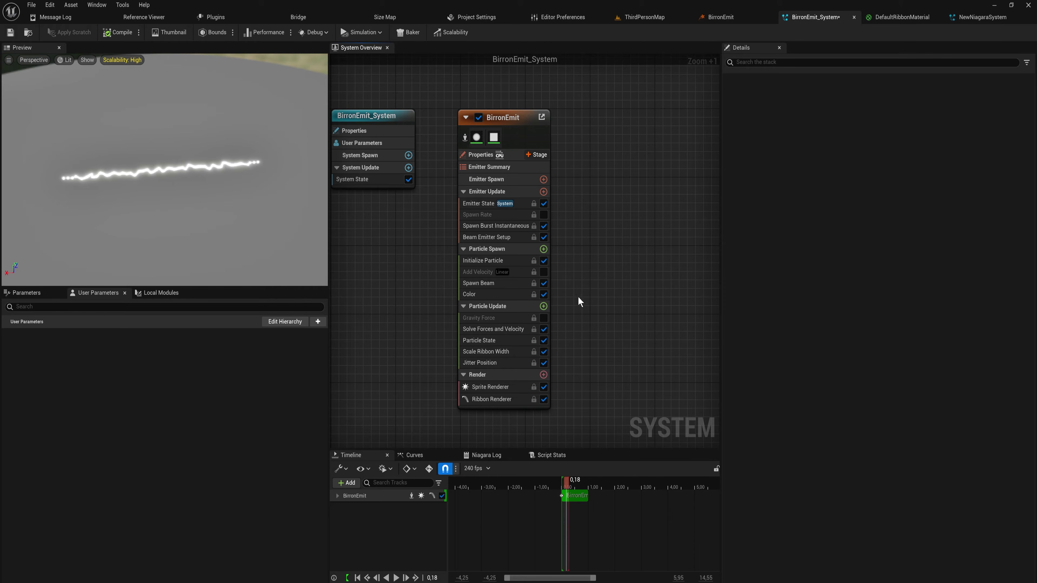
click(317, 321)
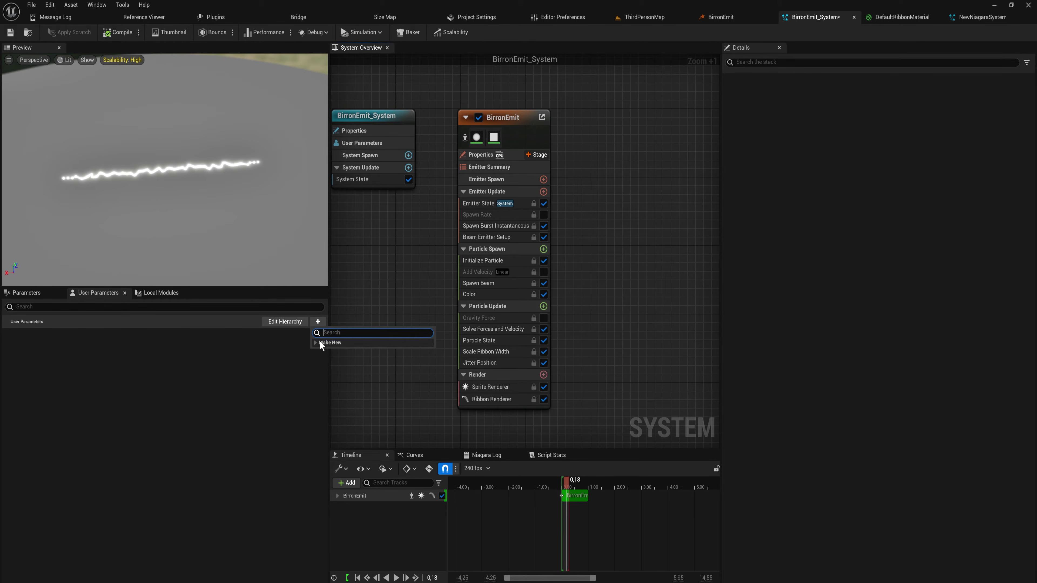
click(319, 343)
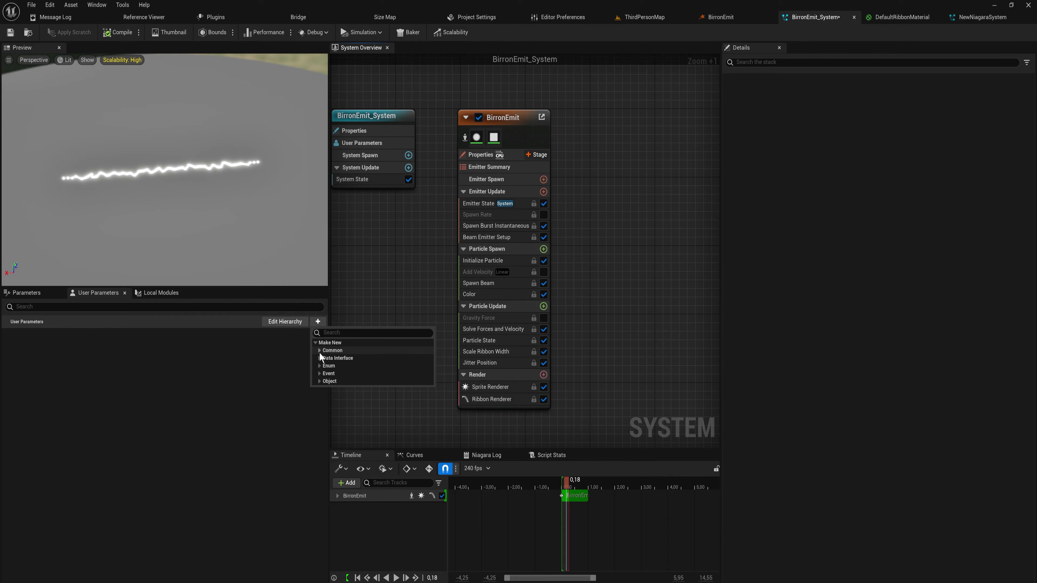
click(320, 352)
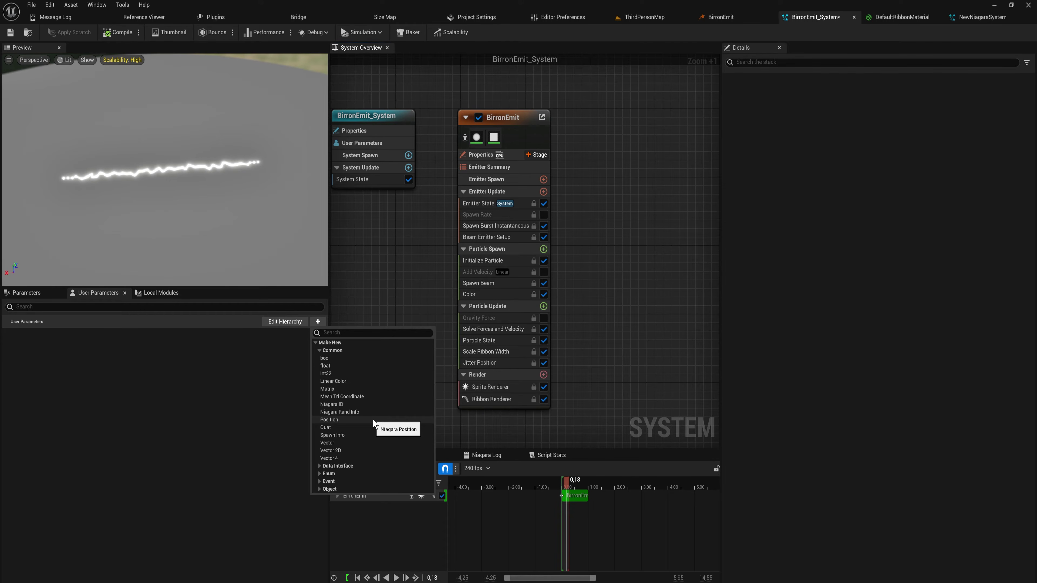
click(333, 381)
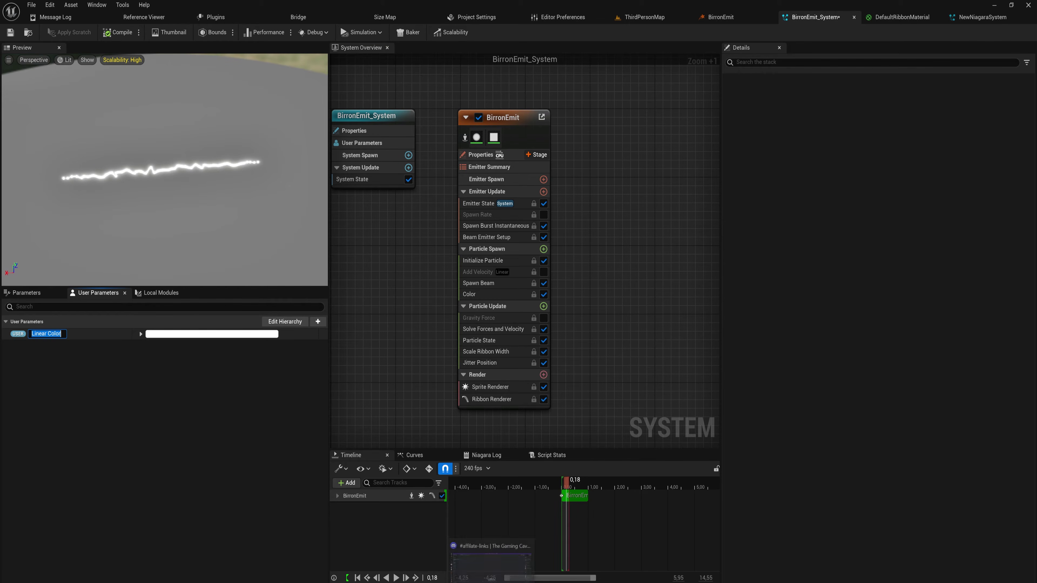
text(BeamCO)
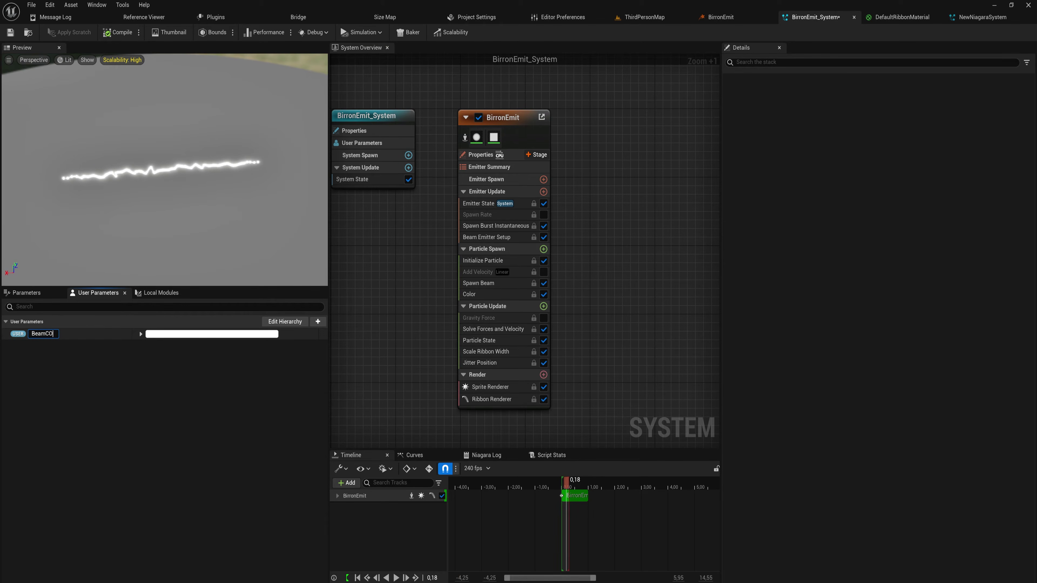
text(lor)
key(Return)
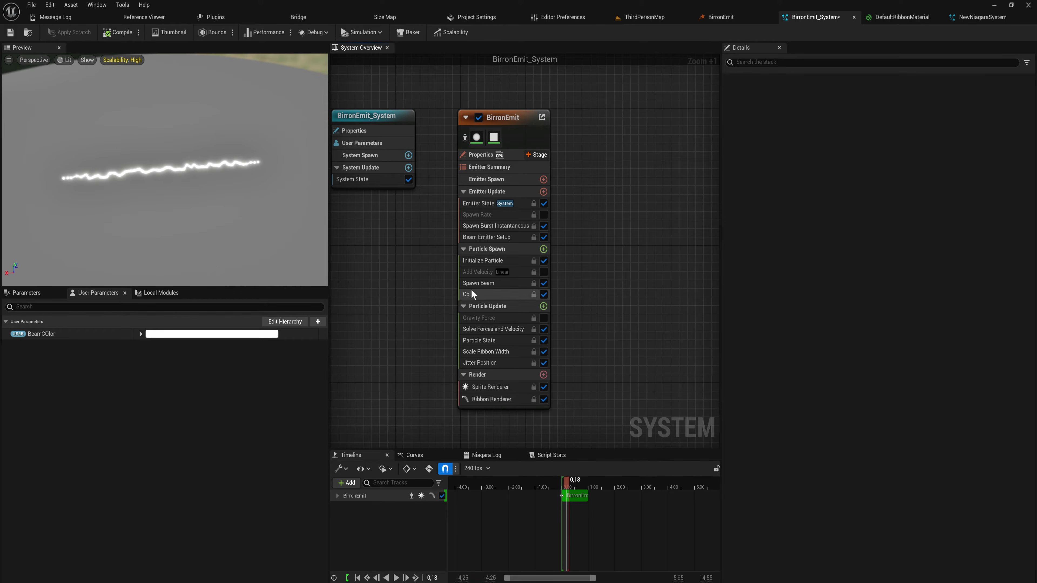
- Bind the Linear Color input of the Color module to the BeamCOlor user parameter and set that parameter to violet, hex sRGB 6B00FFFF
click(479, 295)
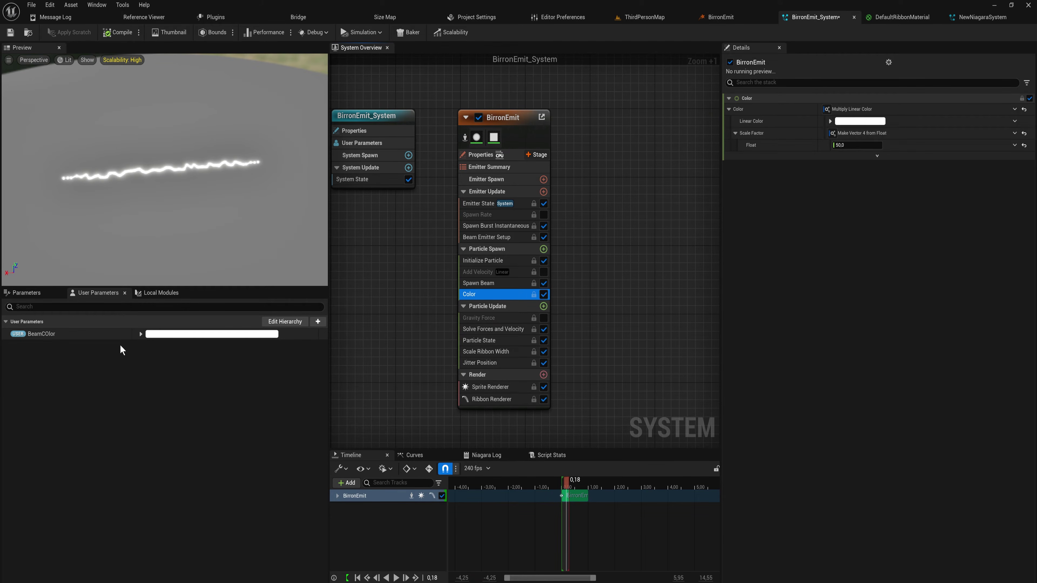
drag(56, 335, 879, 121)
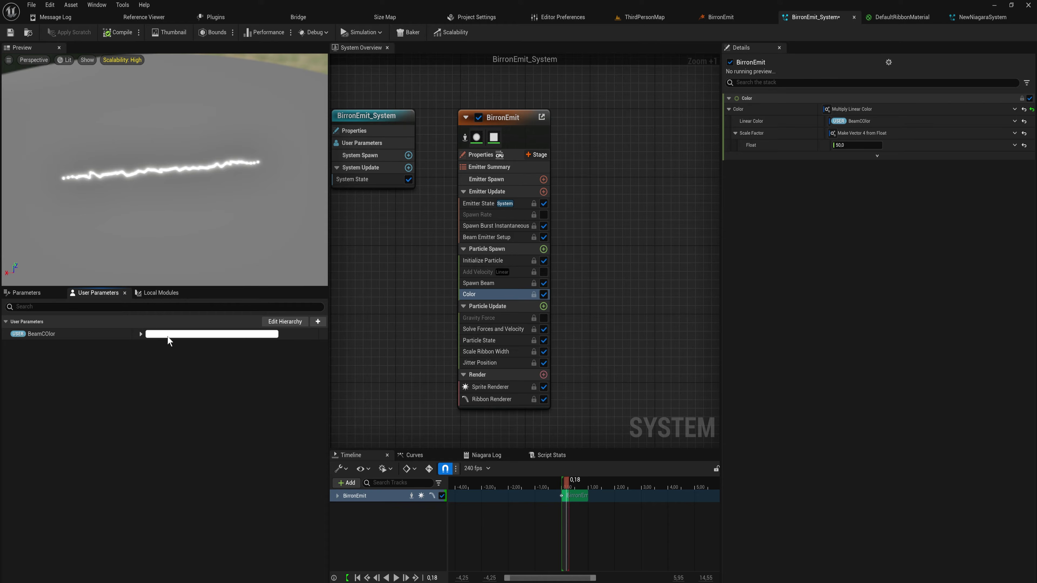
click(182, 334)
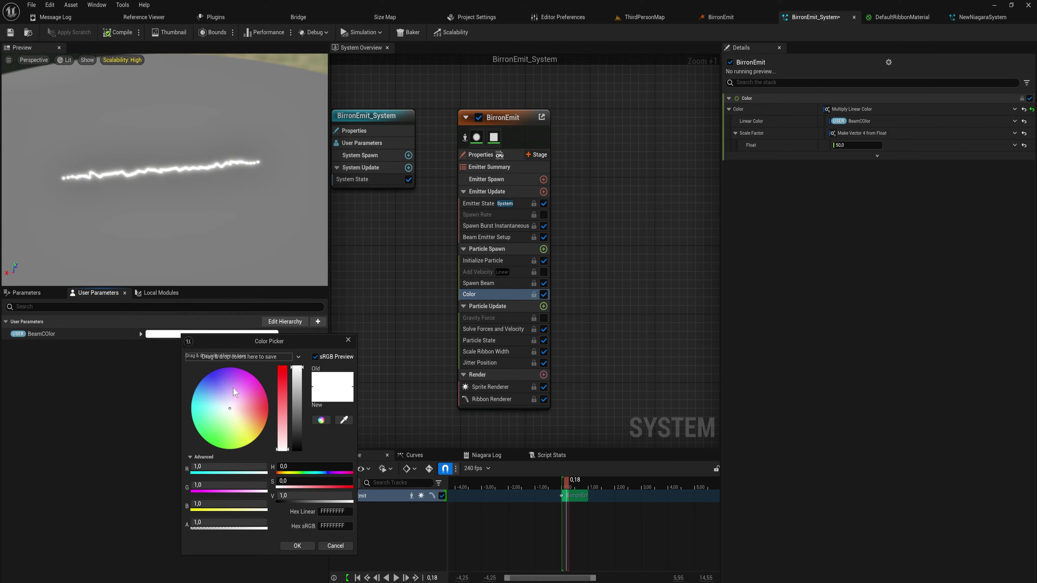
click(216, 371)
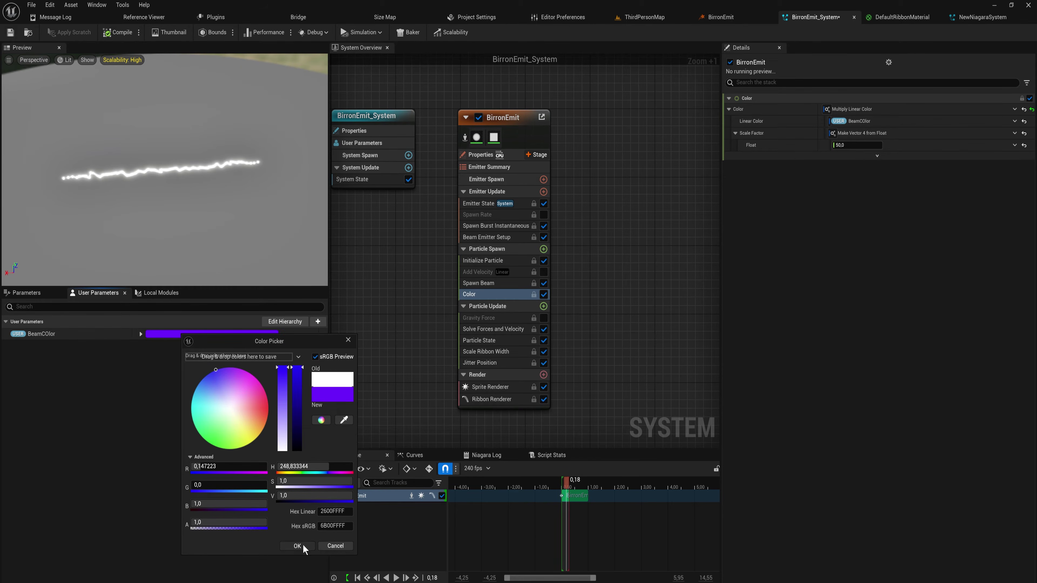
click(303, 545)
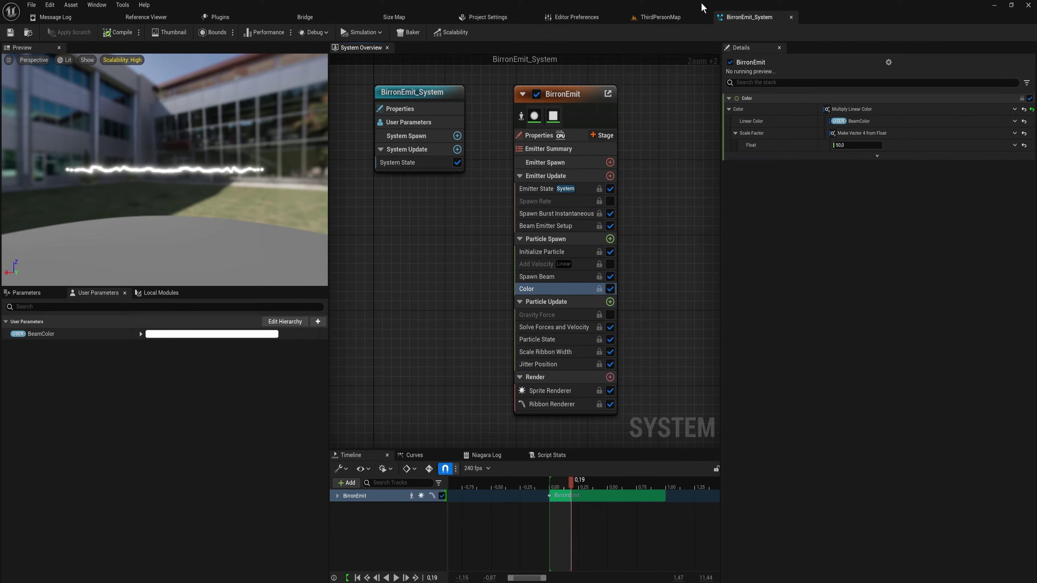
- Place an instance of the BirronEmit_System asset in ThirdPersonMap at the wall beside the blue cubes
click(657, 16)
key(ctrl+space)
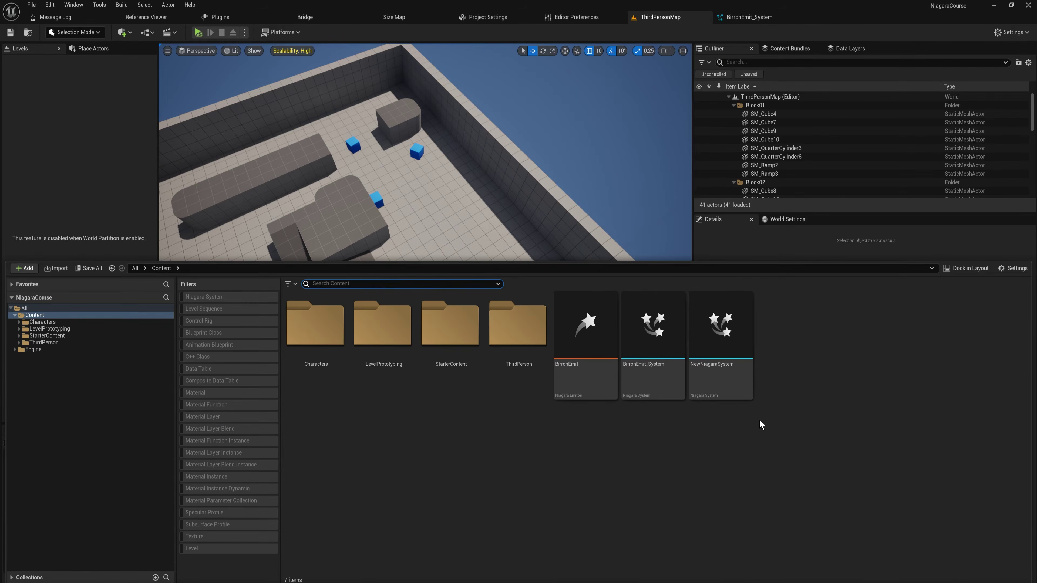
drag(665, 356, 550, 167)
right_drag(551, 167, 588, 200)
key(w)
key(d)
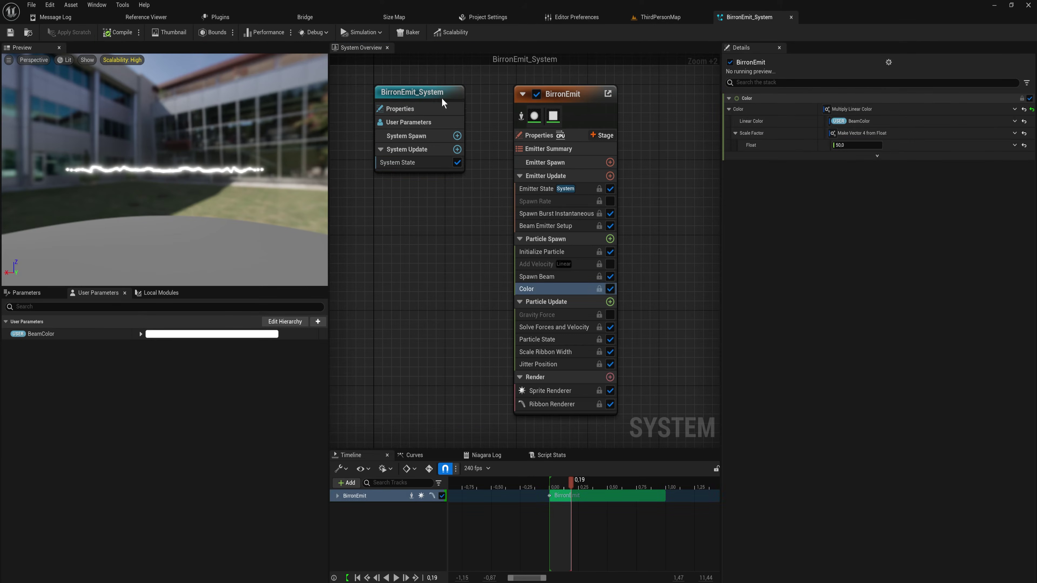
- Set the System State Loop Duration of BirronEmit_System to 0.2
click(441, 96)
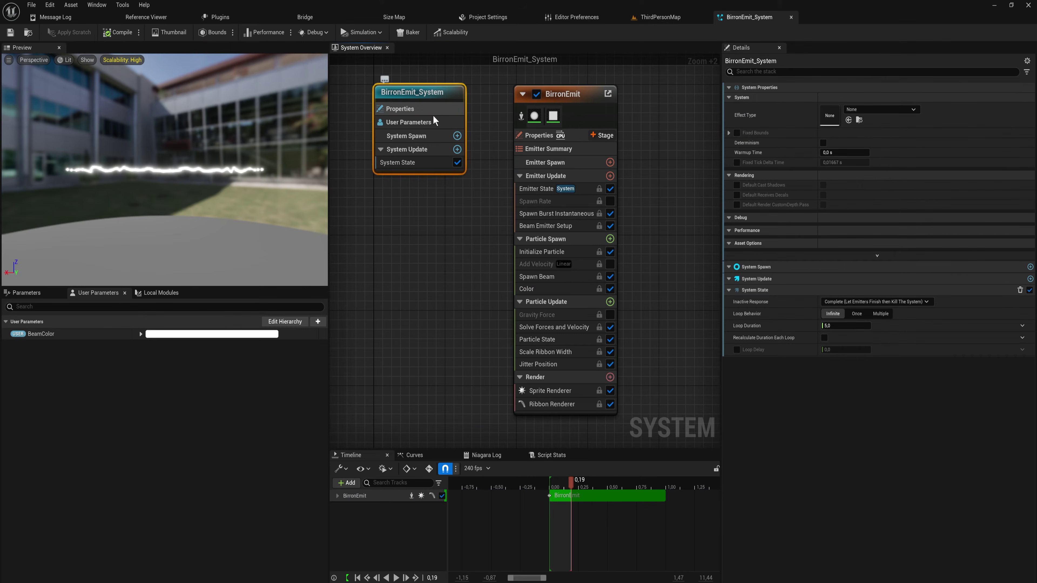
click(854, 329)
text(0)
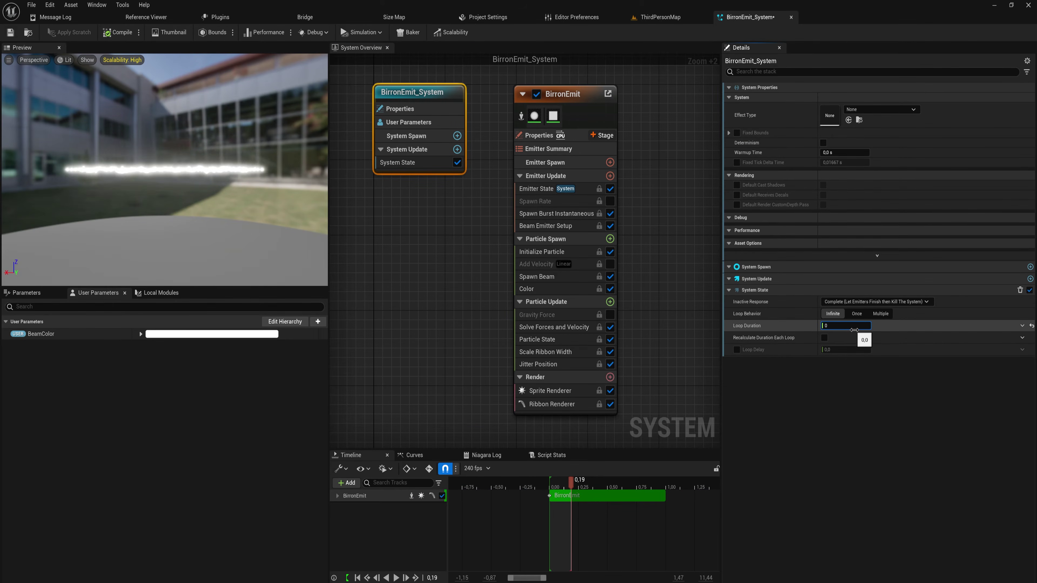
text(.2)
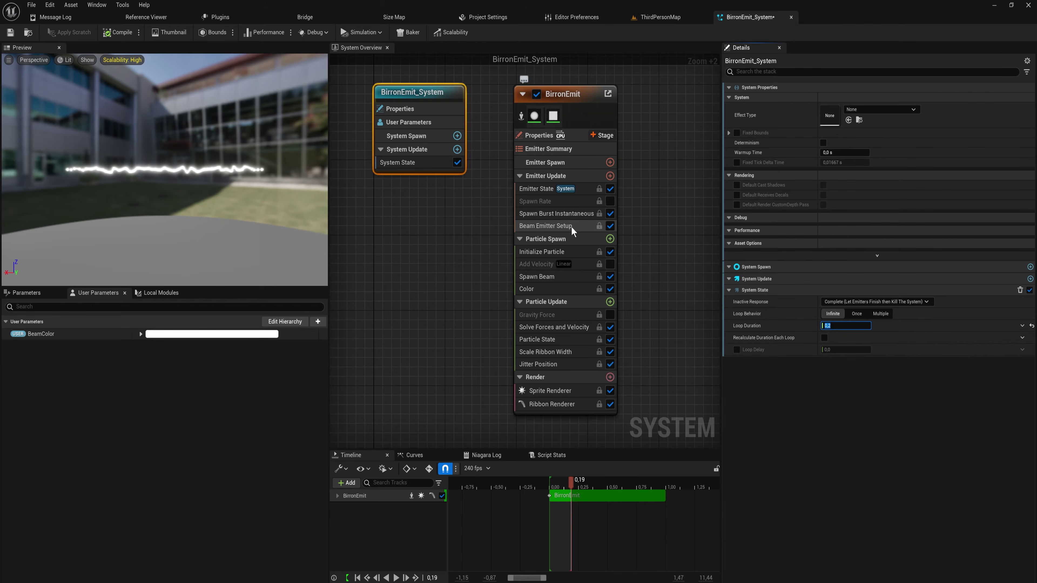
- Link the Lifetime input of the Initialize Particle module to the system's CurrentLoopDuration
click(555, 251)
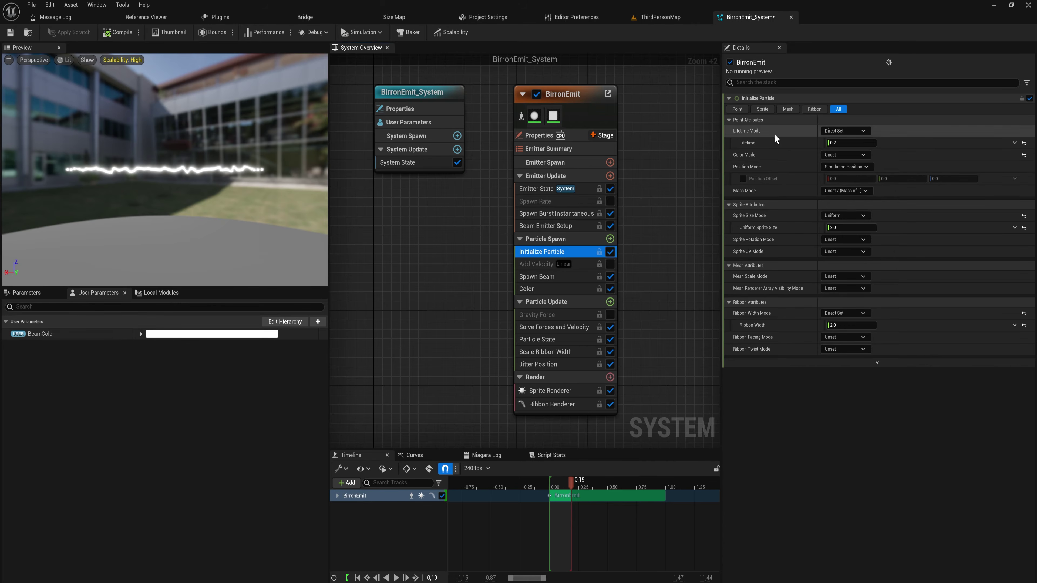
click(1014, 143)
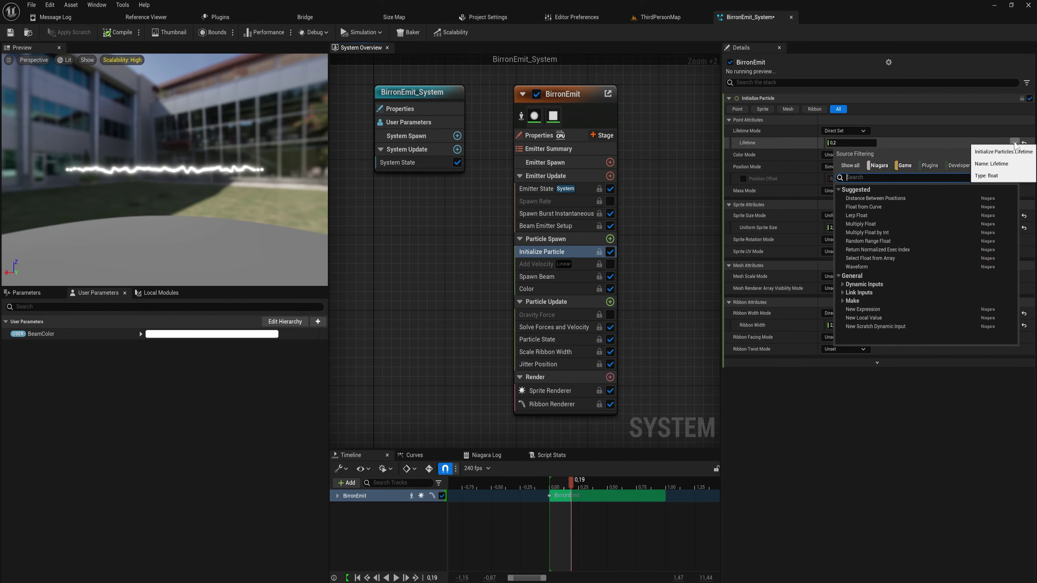
text(loop)
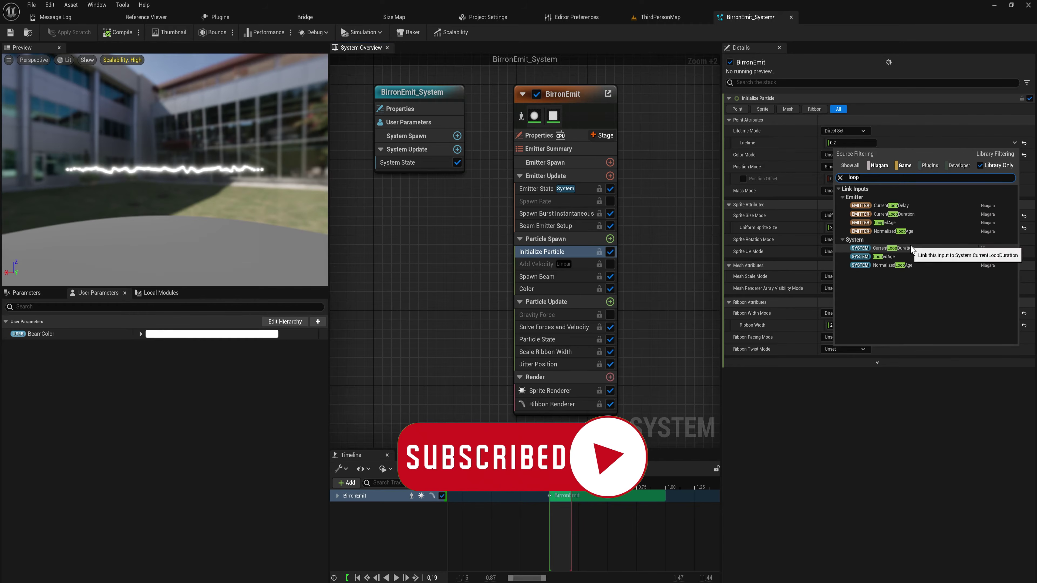
click(904, 248)
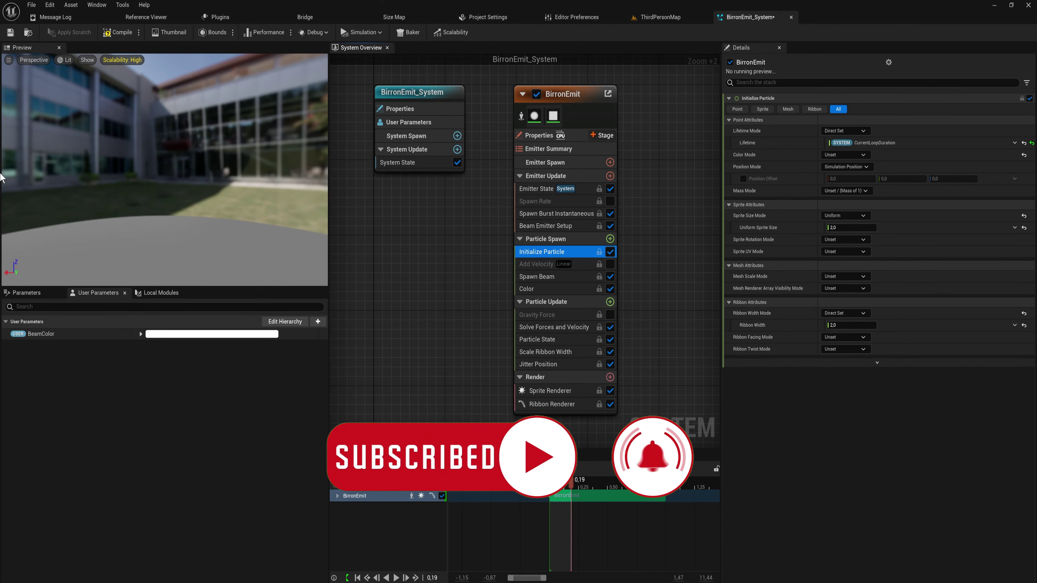
- Add a float user parameter named LoopLifetime to BirronEmit_System and set its value to 0.2
click(318, 321)
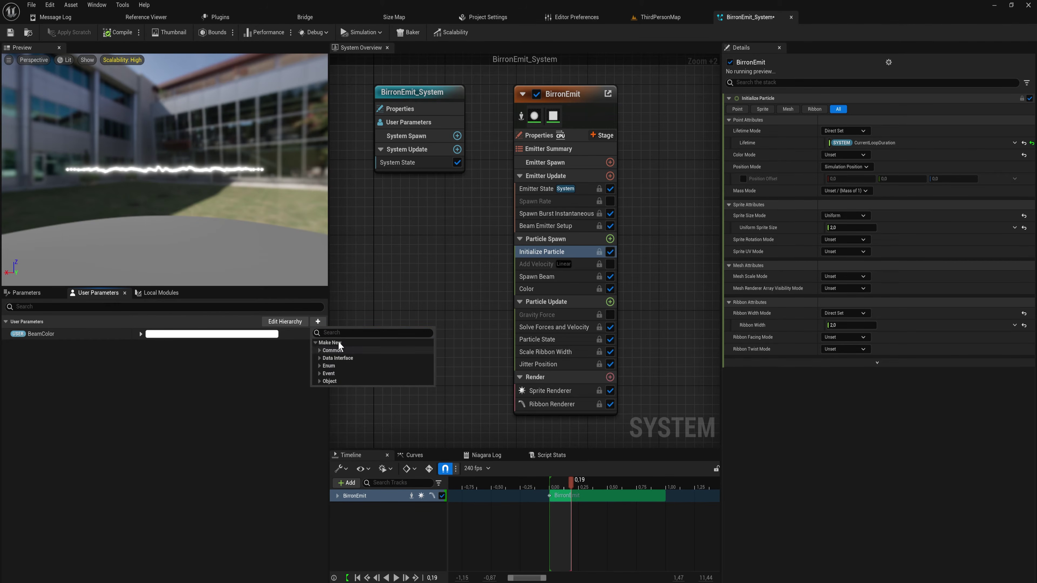
click(337, 367)
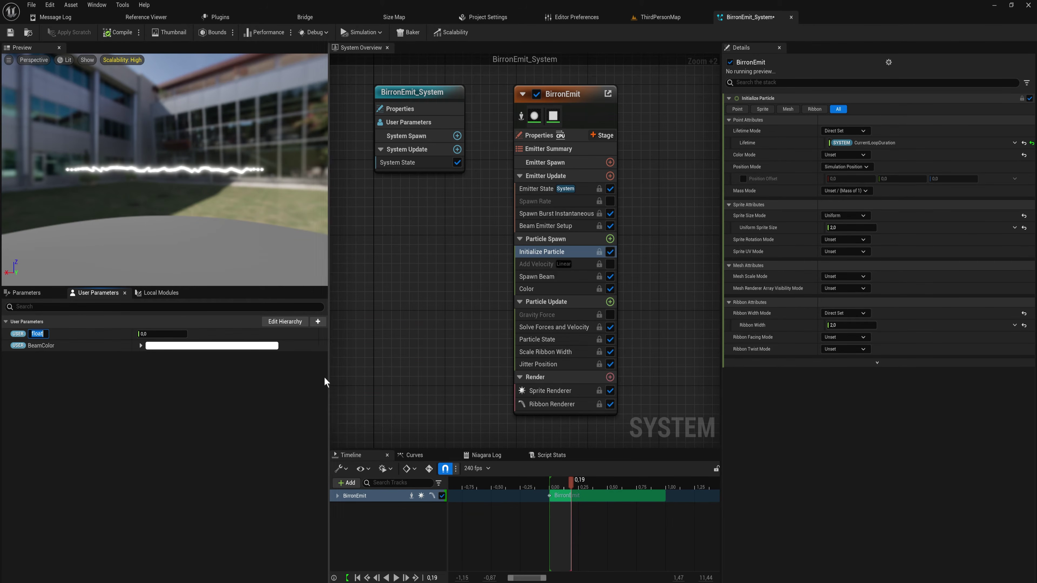
text(Loop)
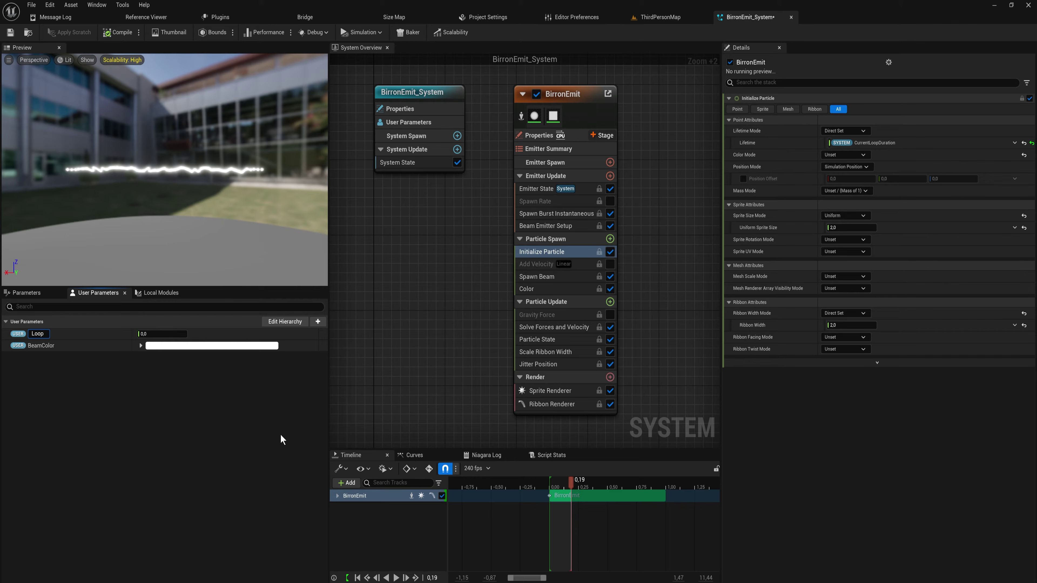
text(Lifetime)
key(Return)
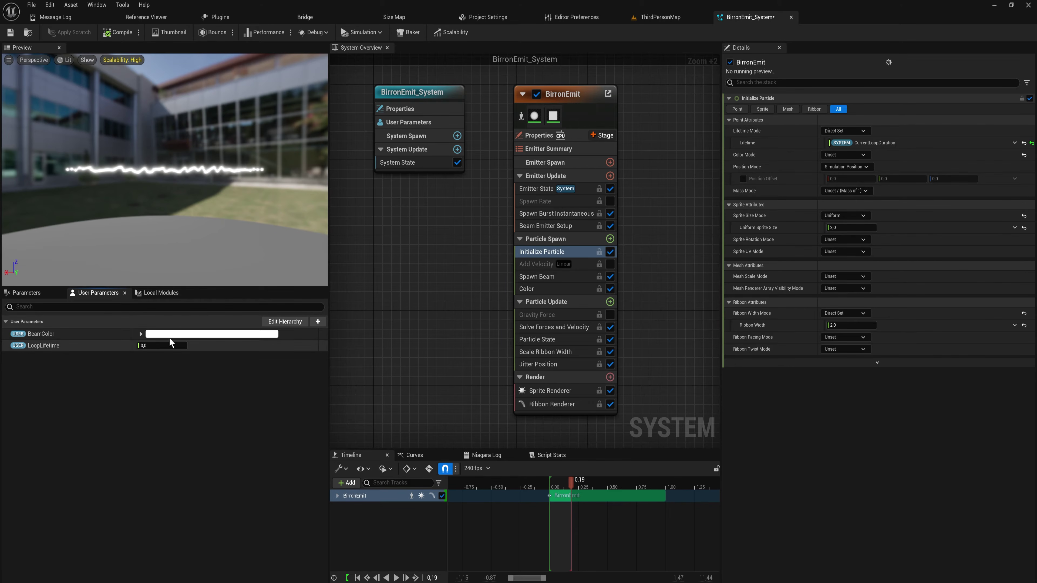
click(162, 345)
text(0.2)
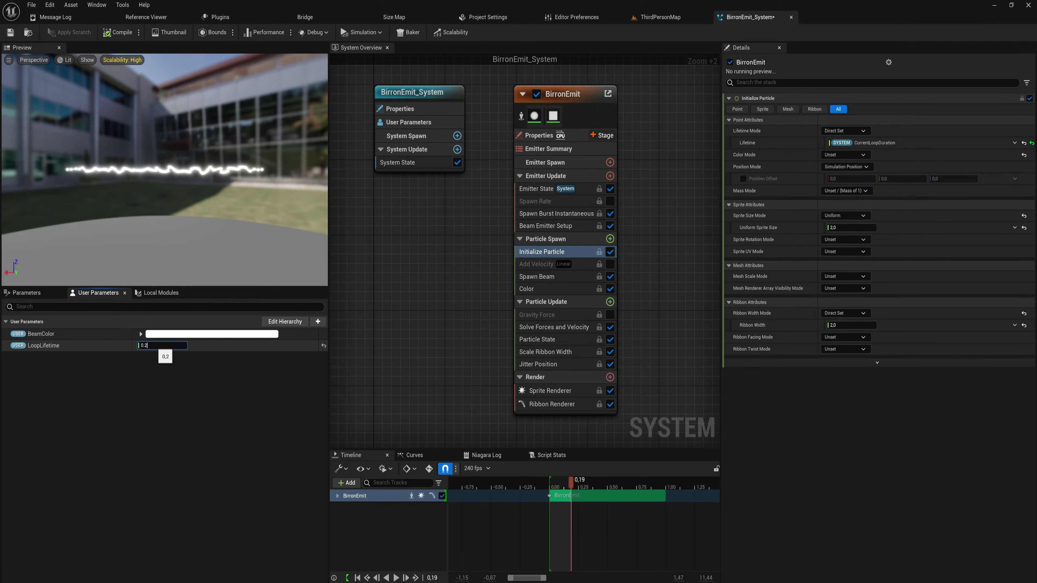
- Bind both the Initialize Particle Lifetime and the System State Loop Duration to the LoopLifetime user parameter
drag(29, 346, 877, 141)
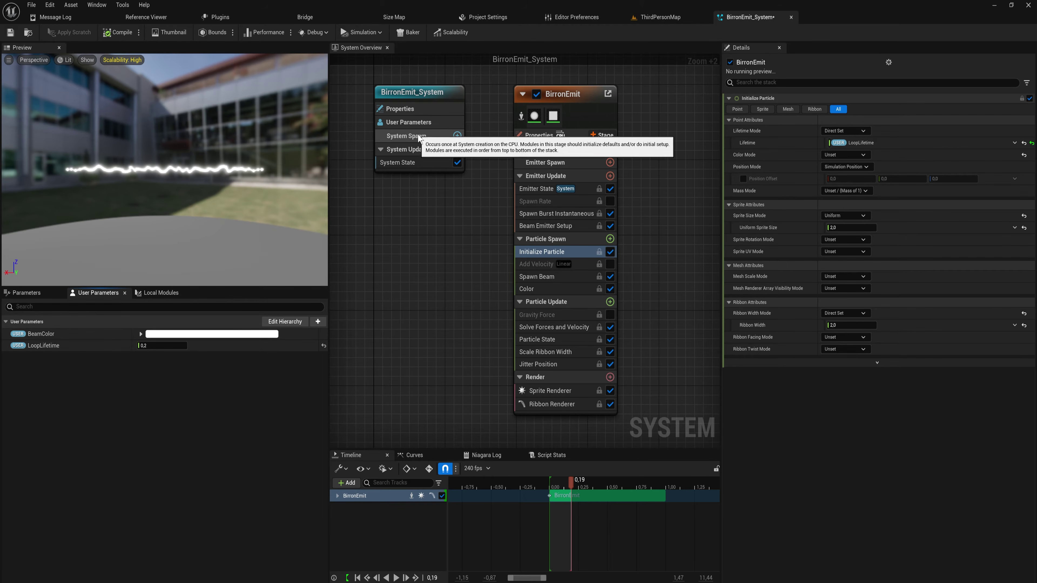
click(429, 93)
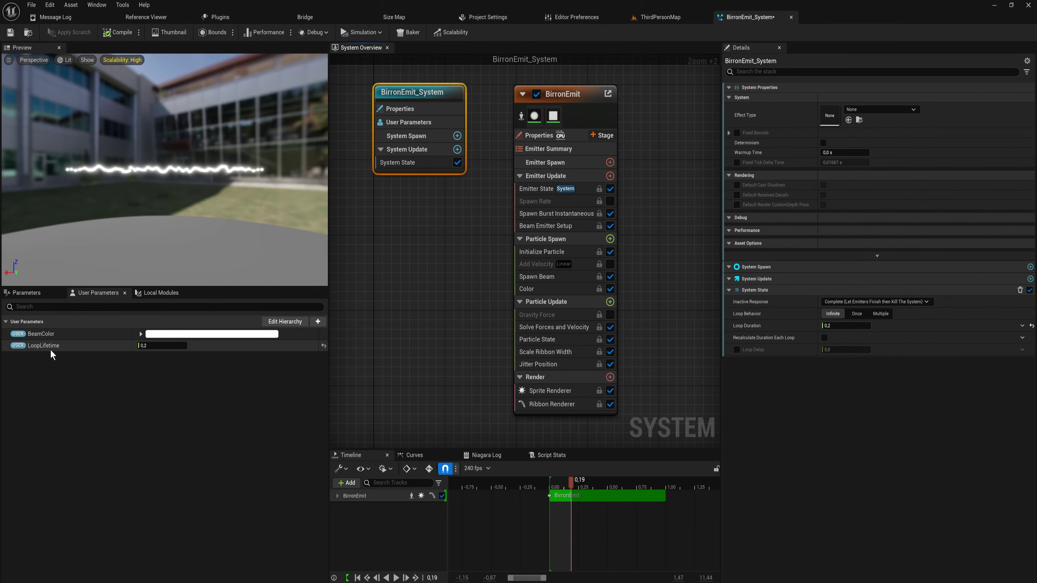
drag(53, 352, 855, 326)
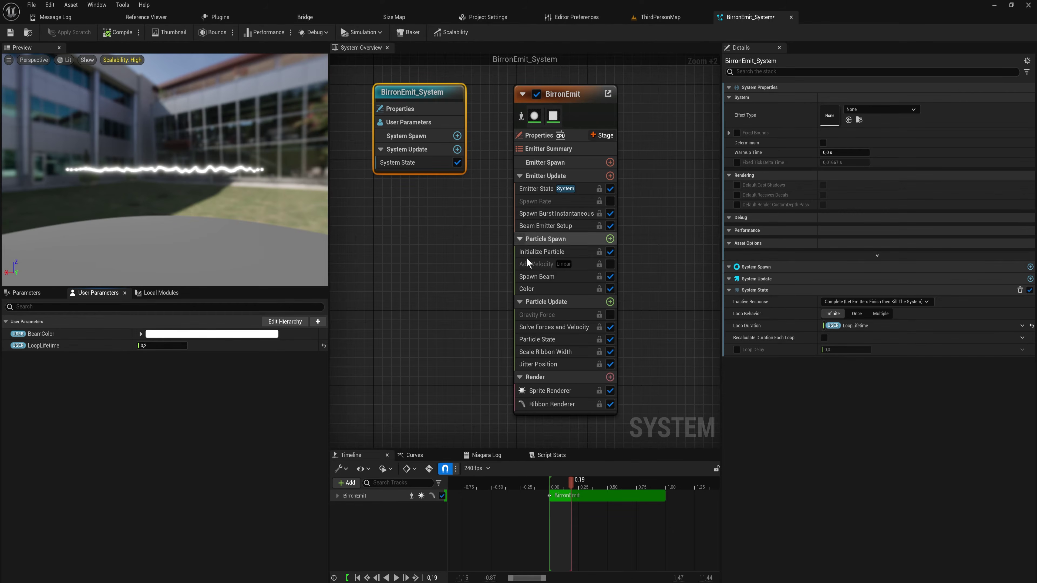
- Disable the Sprite Renderer of the BirronEmit emitter
click(610, 391)
right_drag(503, 339, 469, 343)
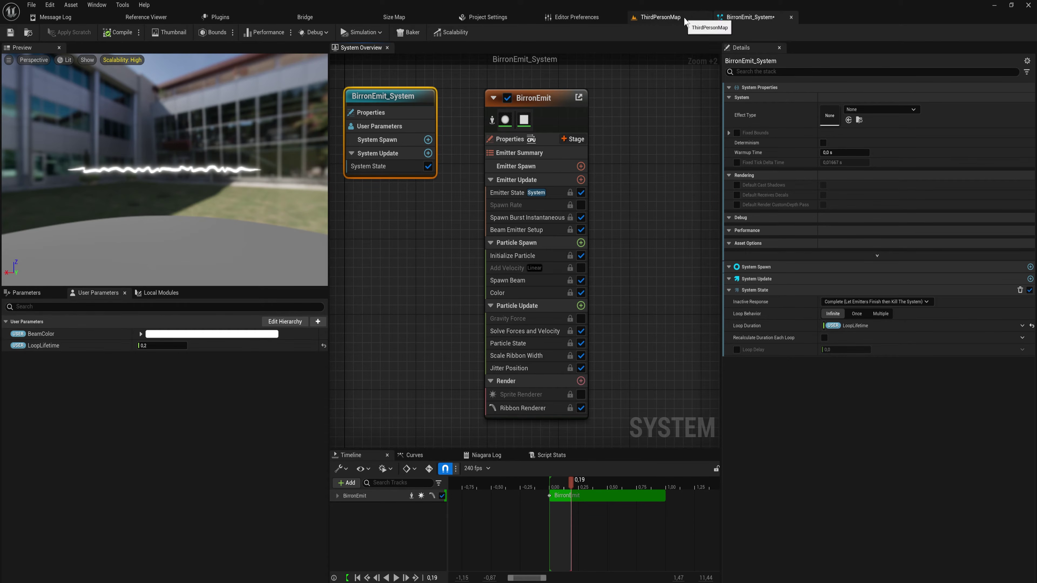
- In ThirdPersonMap, set the BeamColor of the BirronEmit_System2 actor to magenta, hex sRGB EB00FFFF
click(659, 17)
right_drag(425, 233, 473, 294)
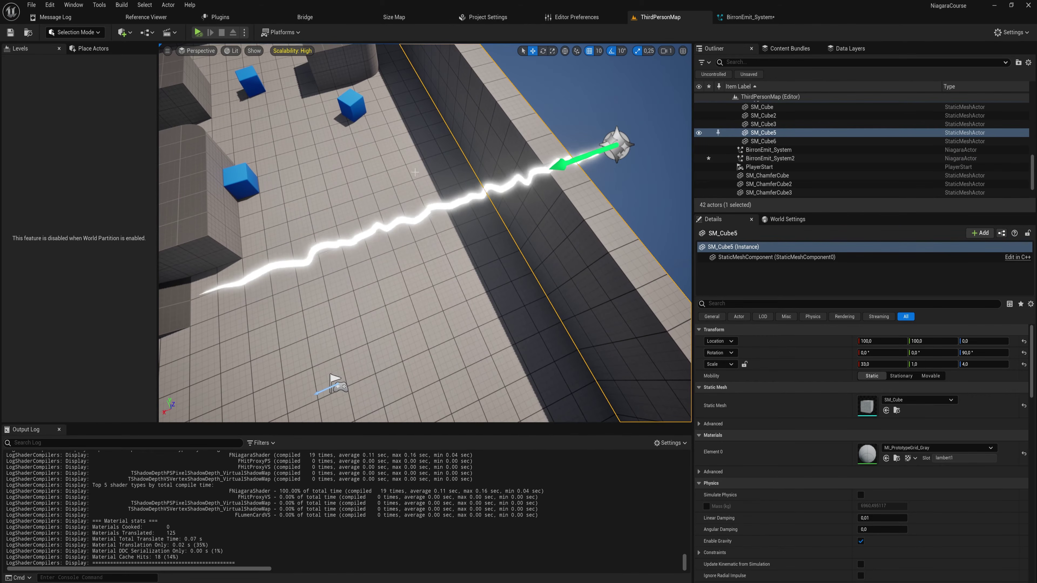
double_click(769, 158)
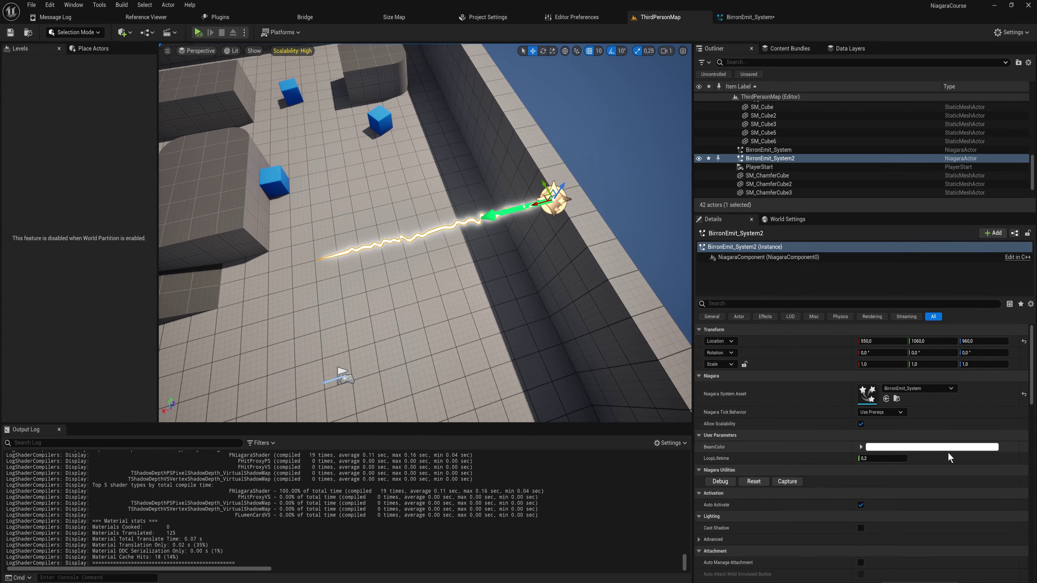
click(860, 406)
drag(845, 438, 839, 382)
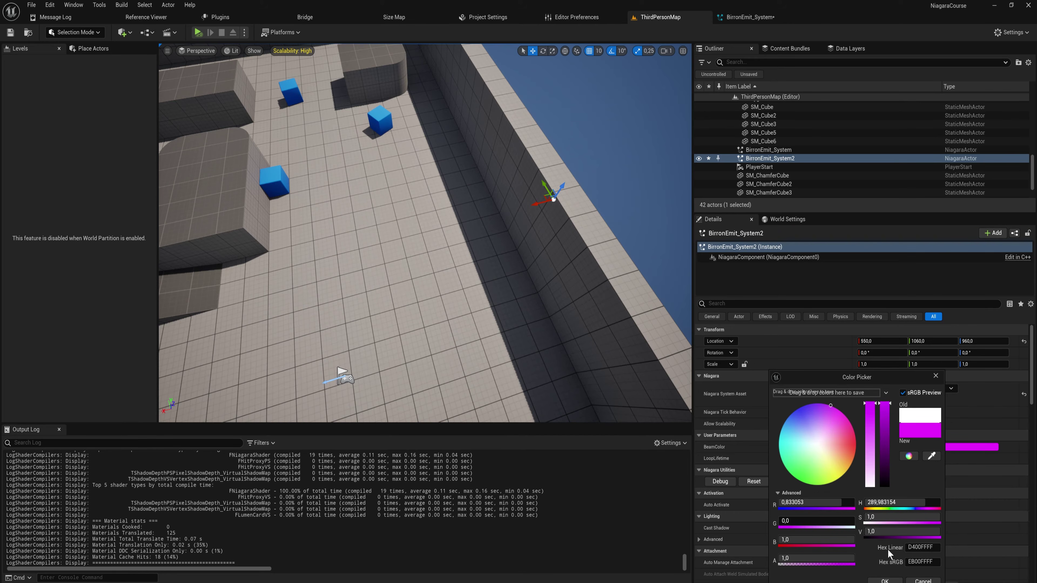
click(885, 580)
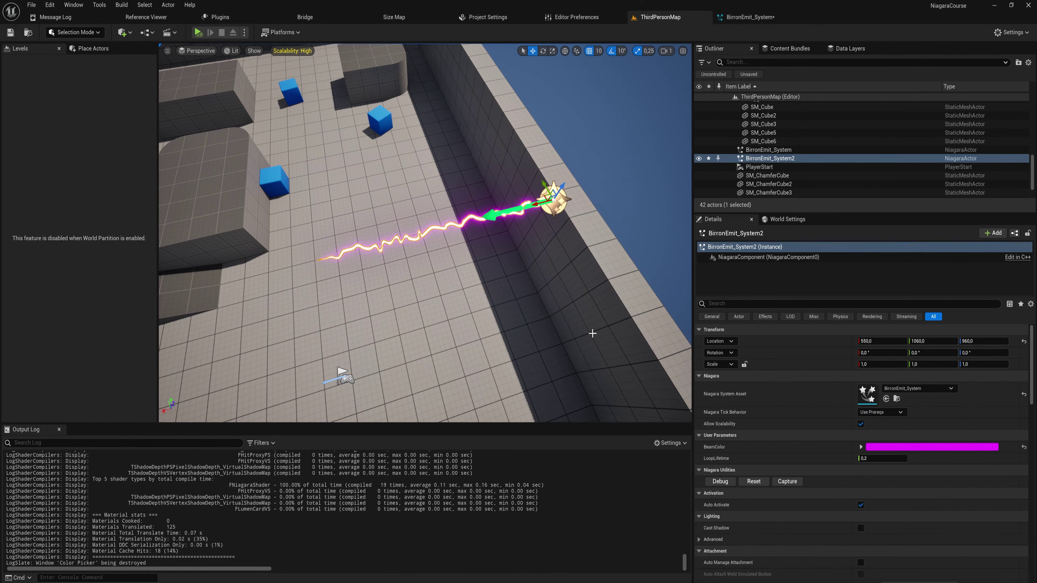
- Duplicate the magenta beam actor along the wall to Y 1150 and set the copy's BeamColor to red, hex sRGB FF000BFF
right_drag(546, 209, 546, 197)
key(s)
alt+drag(490, 210, 457, 152)
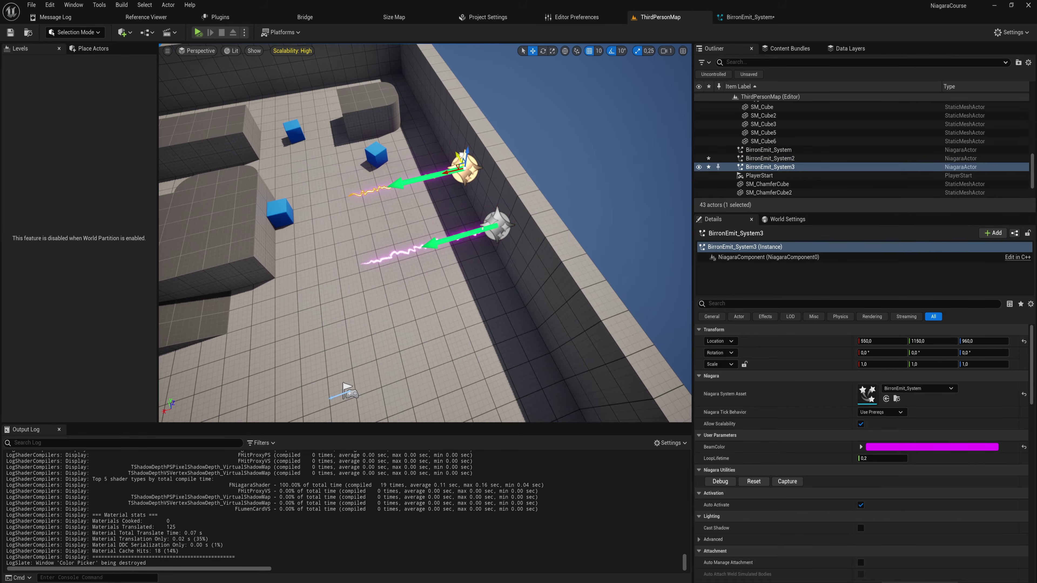
click(961, 447)
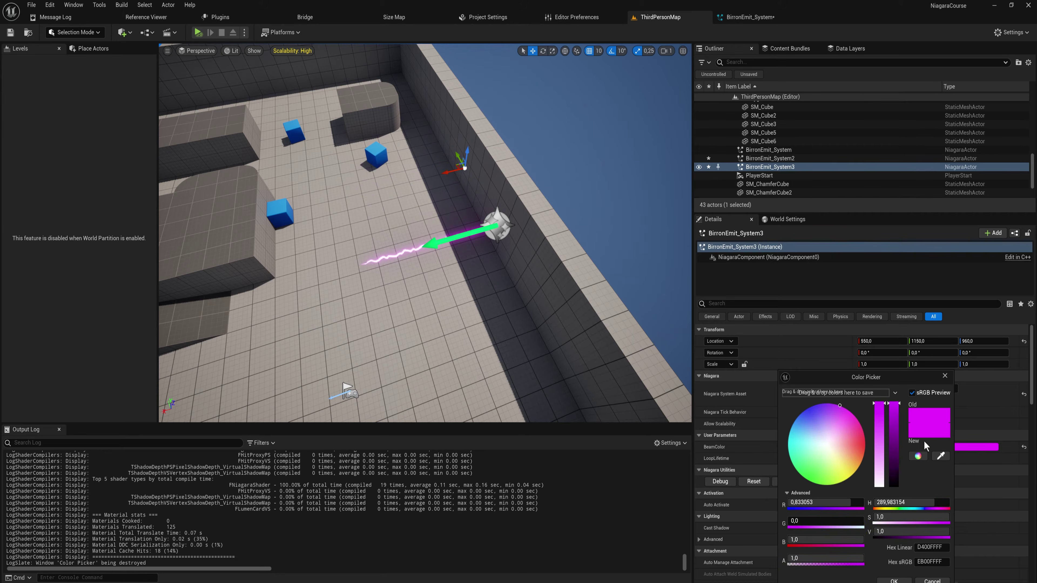
drag(837, 422, 865, 444)
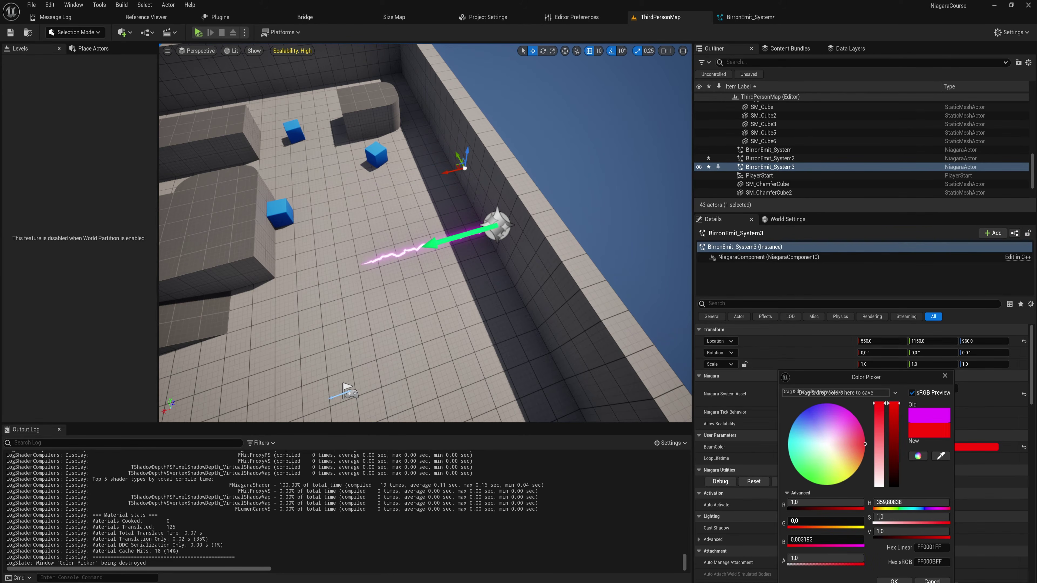
click(887, 578)
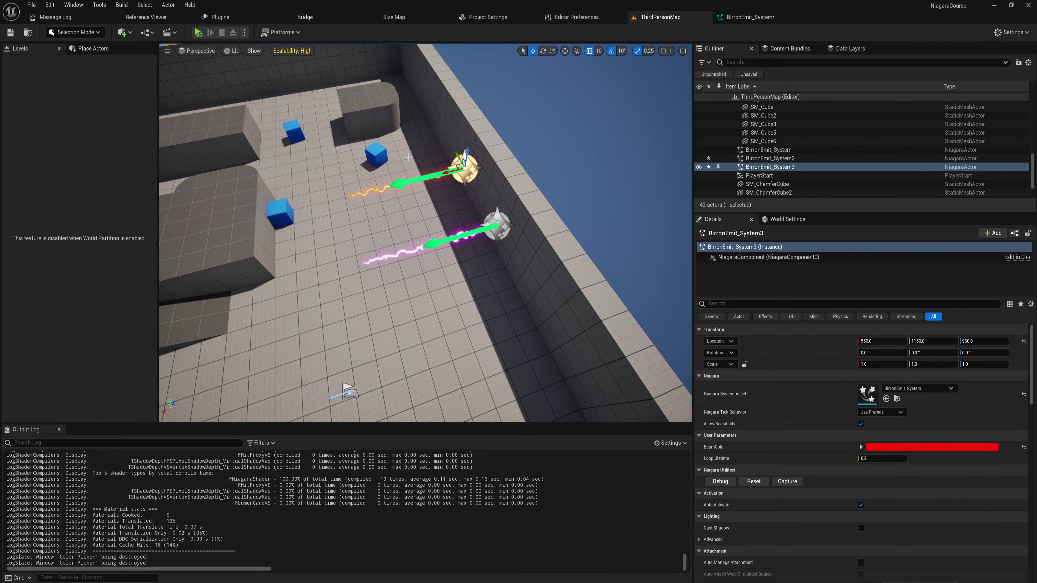
- Set the red beam actor's LoopLifetime to 3
right_drag(424, 245, 458, 192)
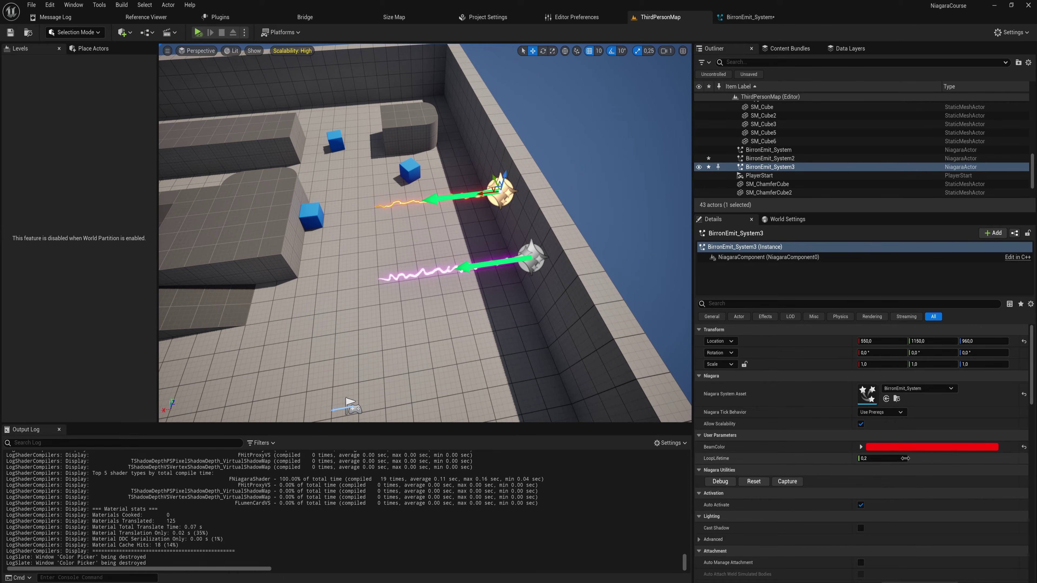
click(882, 459)
text(3)
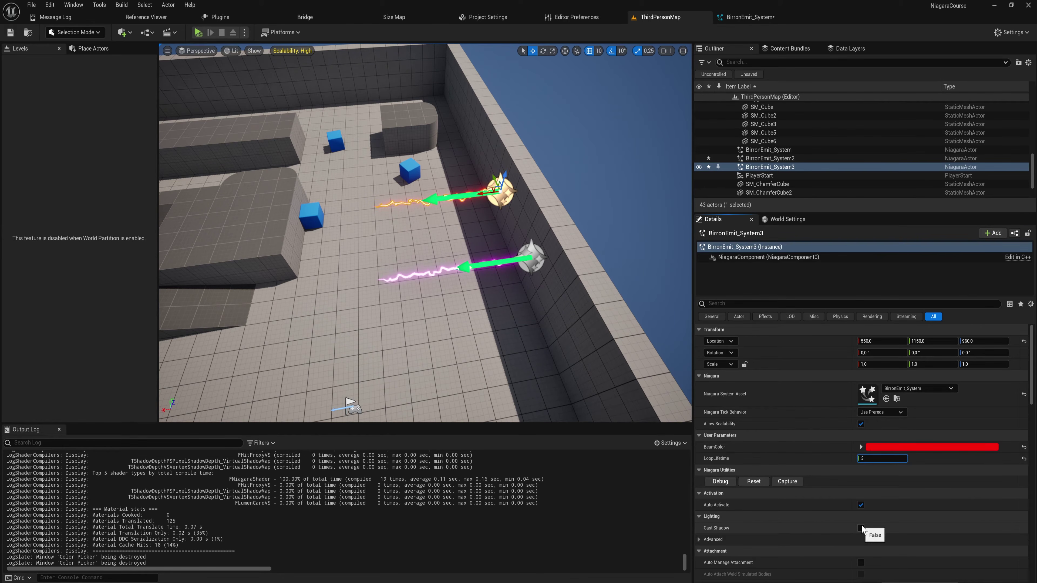
key(Return)
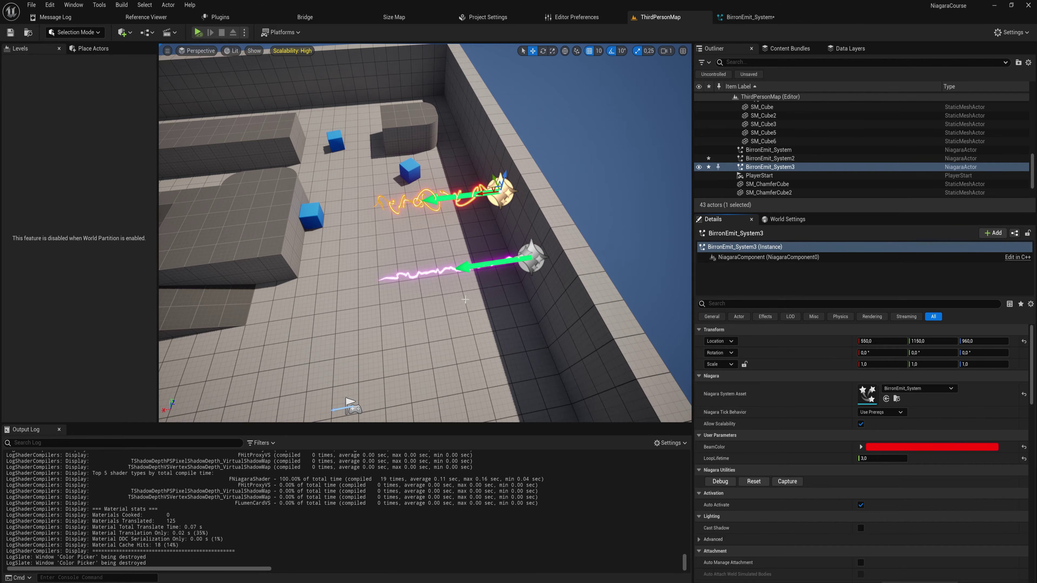
- Set the red beam actor's LoopLifetime to 0.1
click(878, 459)
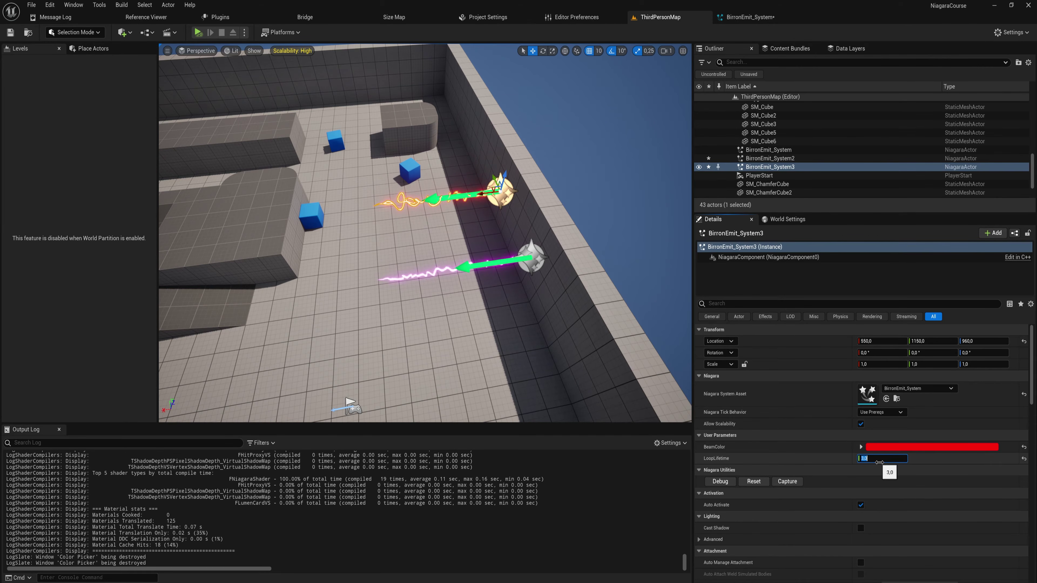
text(0,1)
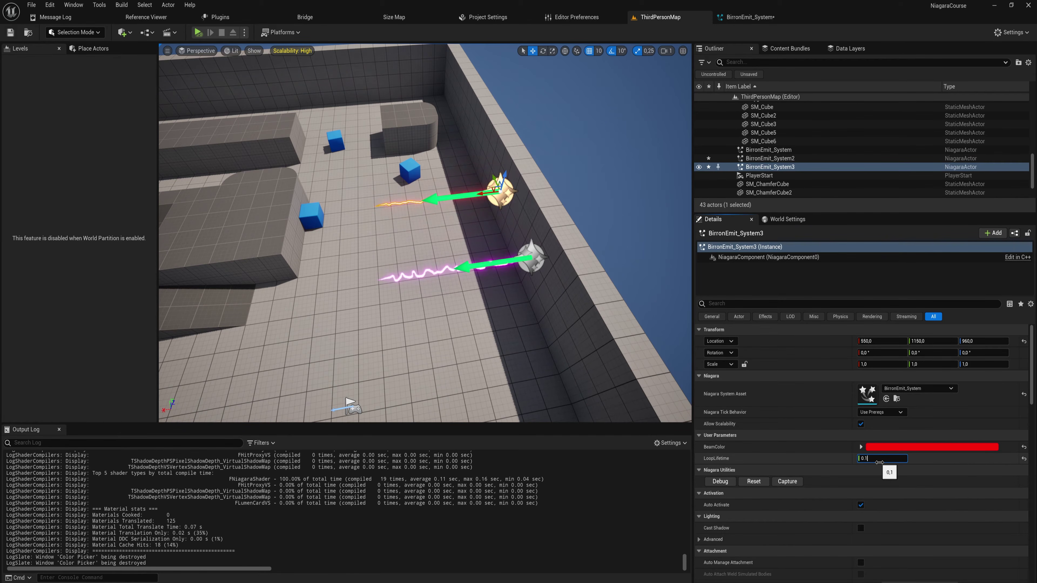
key(Return)
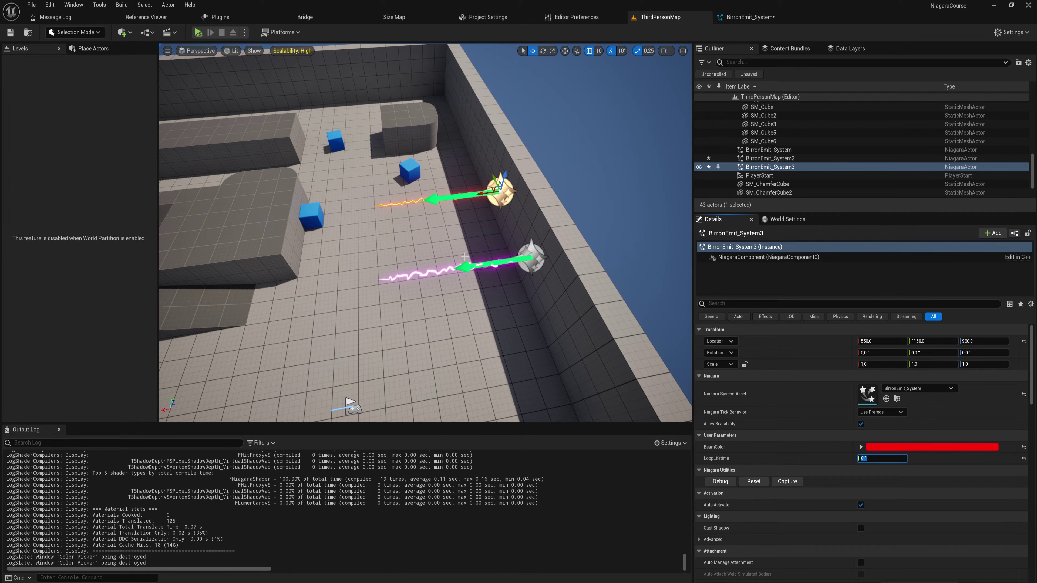
right_drag(464, 256, 477, 260)
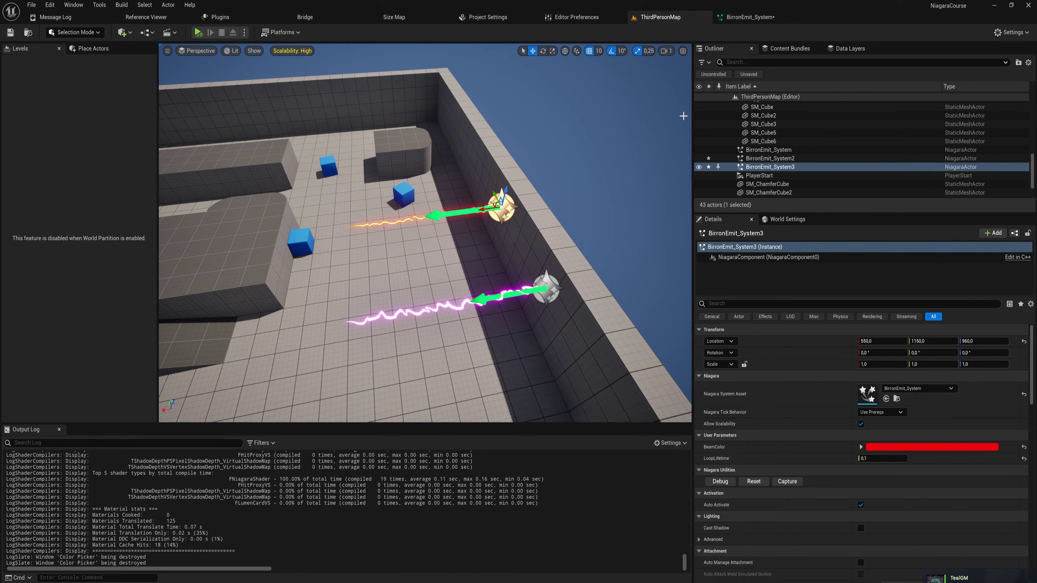
- In BirronEmit_System, add a Set Parameters module to the emitter's Emitter Spawn stage
click(747, 16)
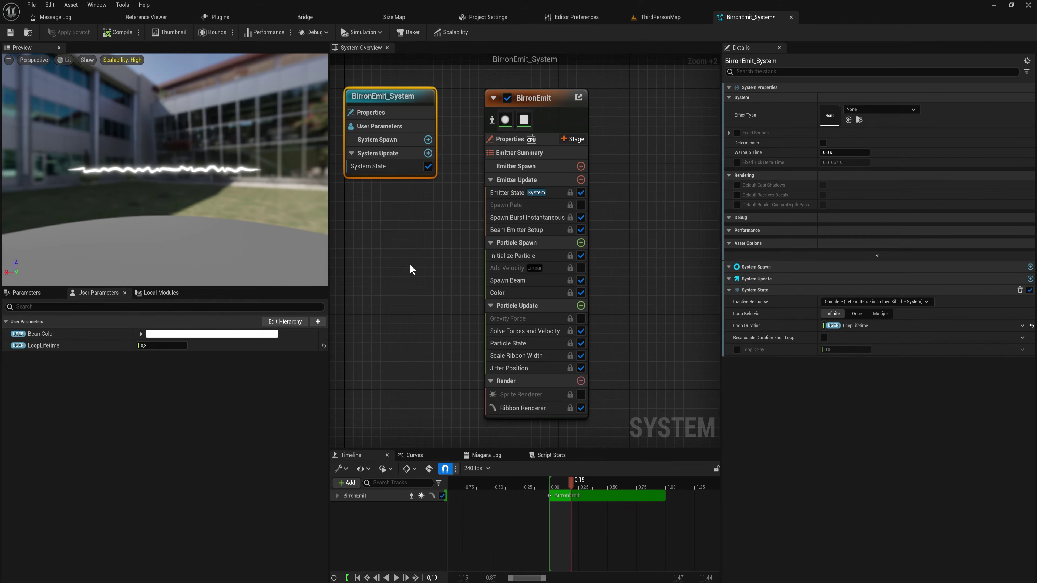
click(581, 166)
text(set)
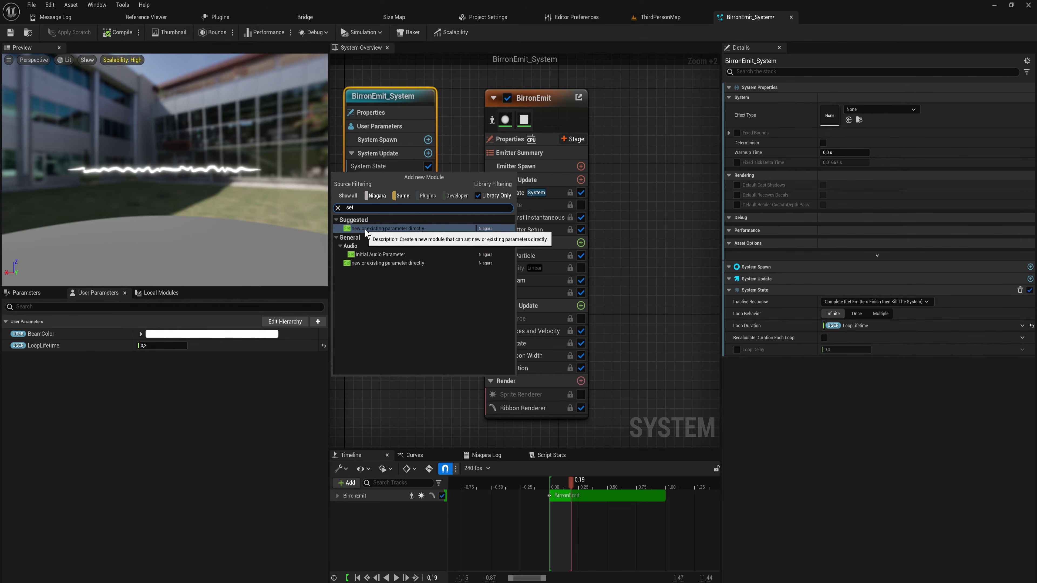
click(391, 230)
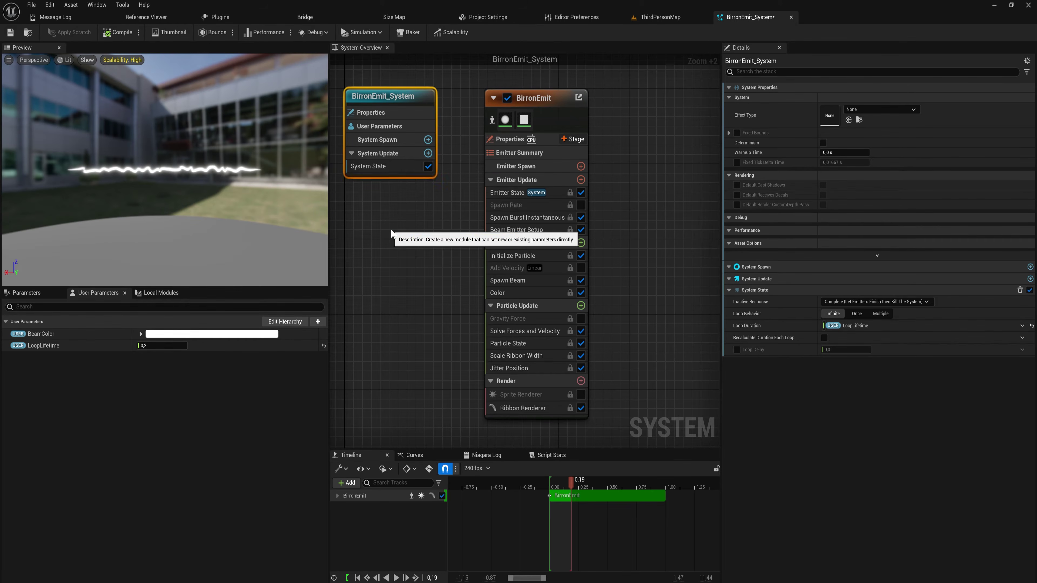
- Try to add the BeamColor user parameter to the Set Parameters module in Emitter Spawn
click(1010, 99)
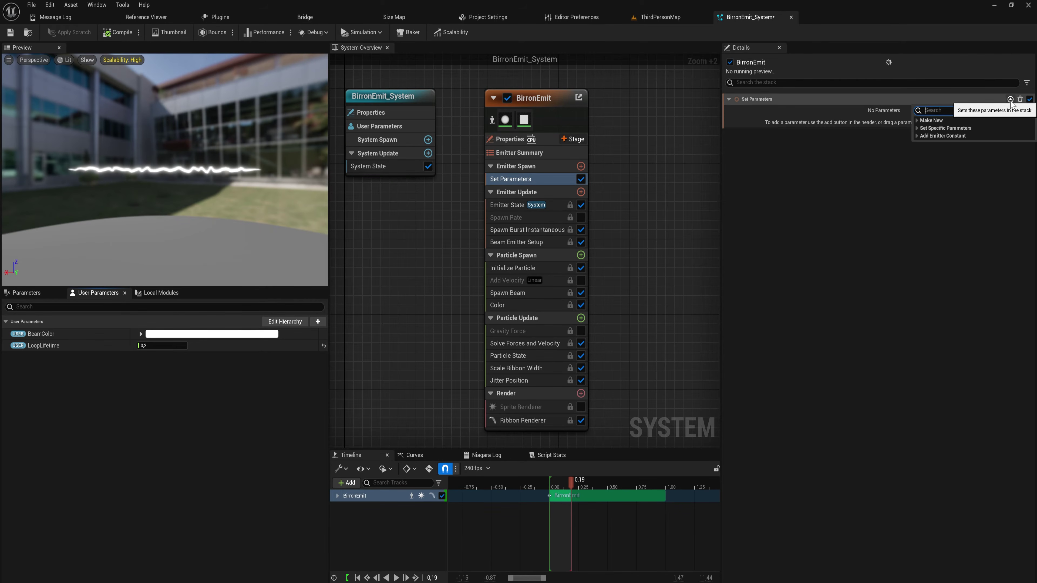
click(914, 126)
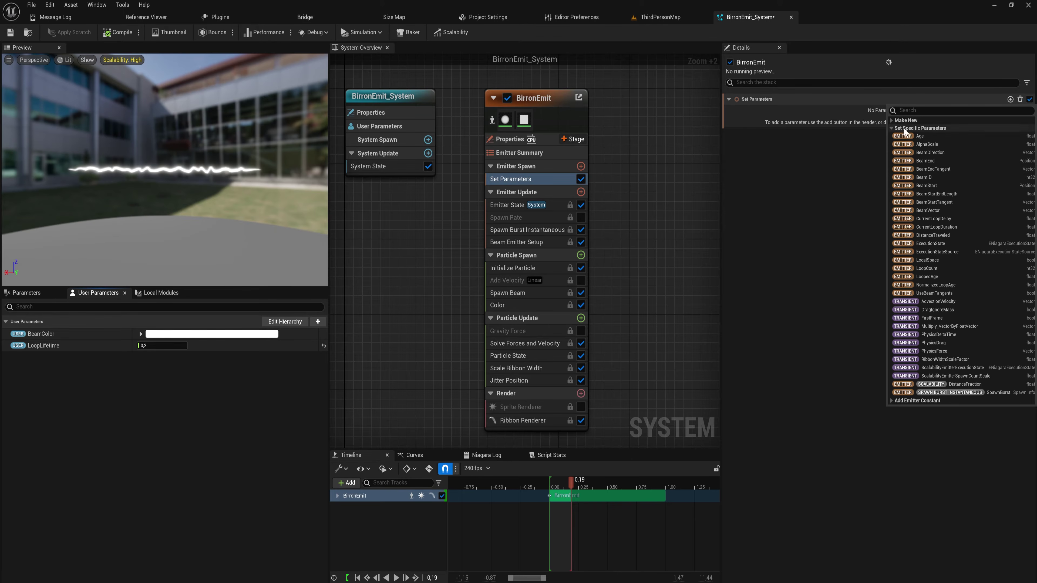
click(51, 333)
drag(31, 332, 884, 116)
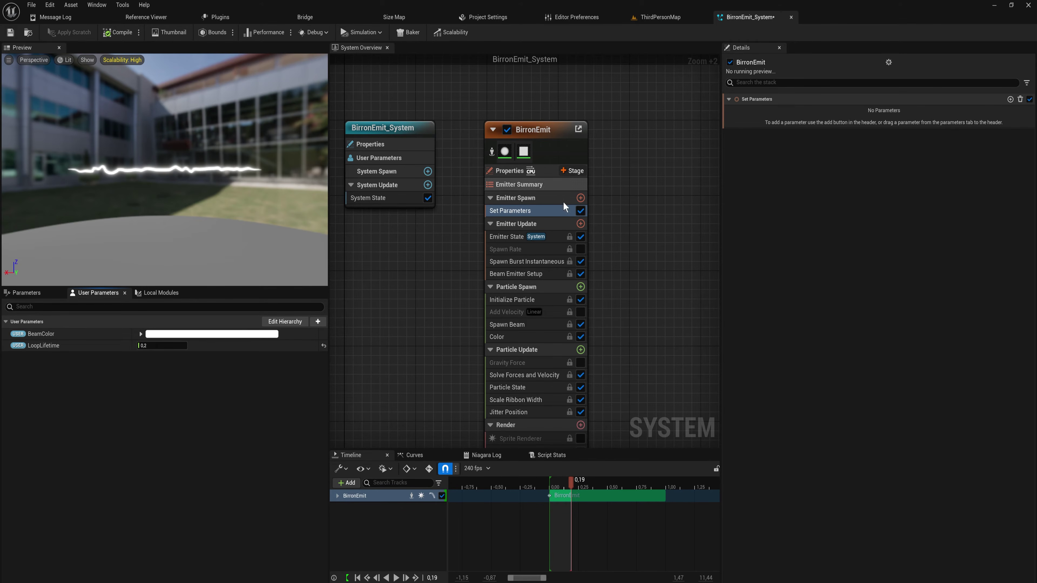
- Create a new Linear Color emitter parameter in the Set Parameters module and name it RandomColorTint
click(1010, 98)
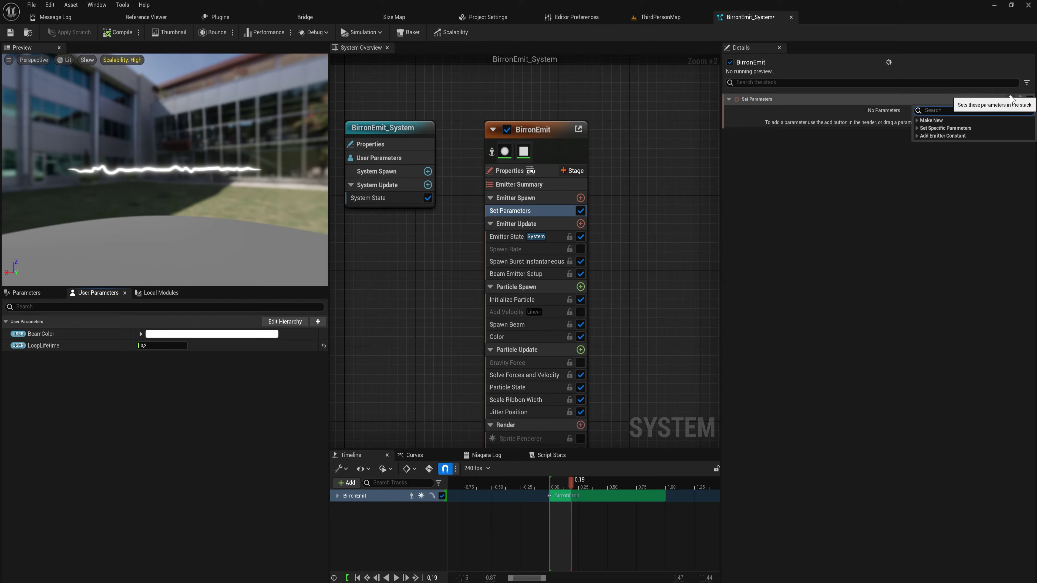
click(917, 121)
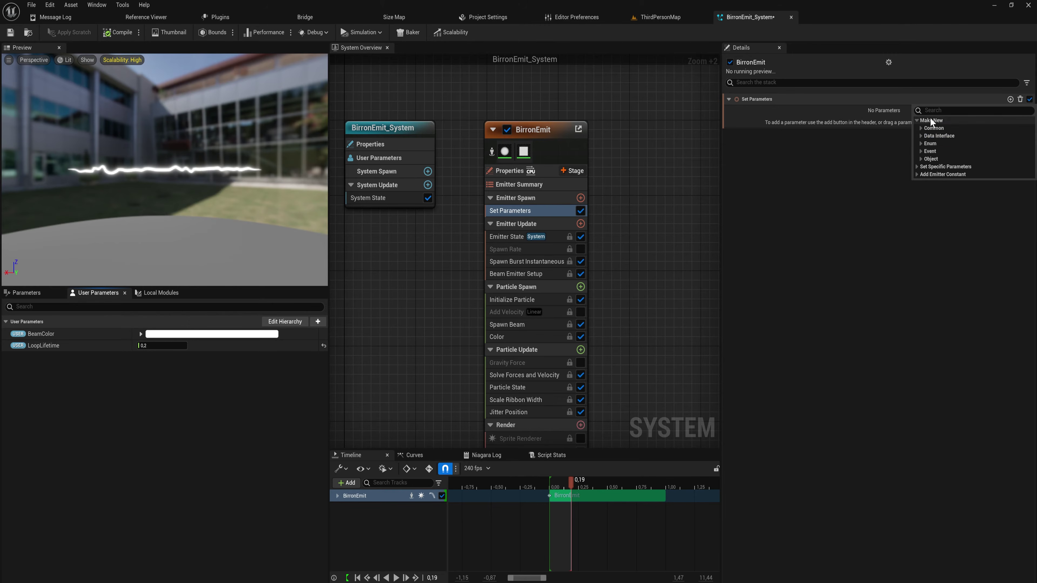
text(linear)
key(Return)
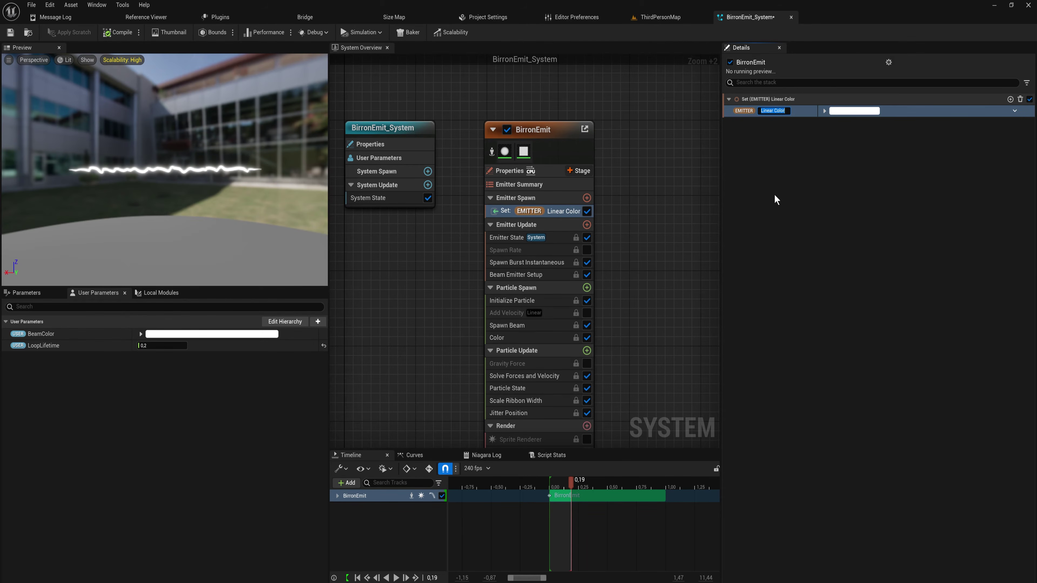
text(RandomColorTint)
key(Return)
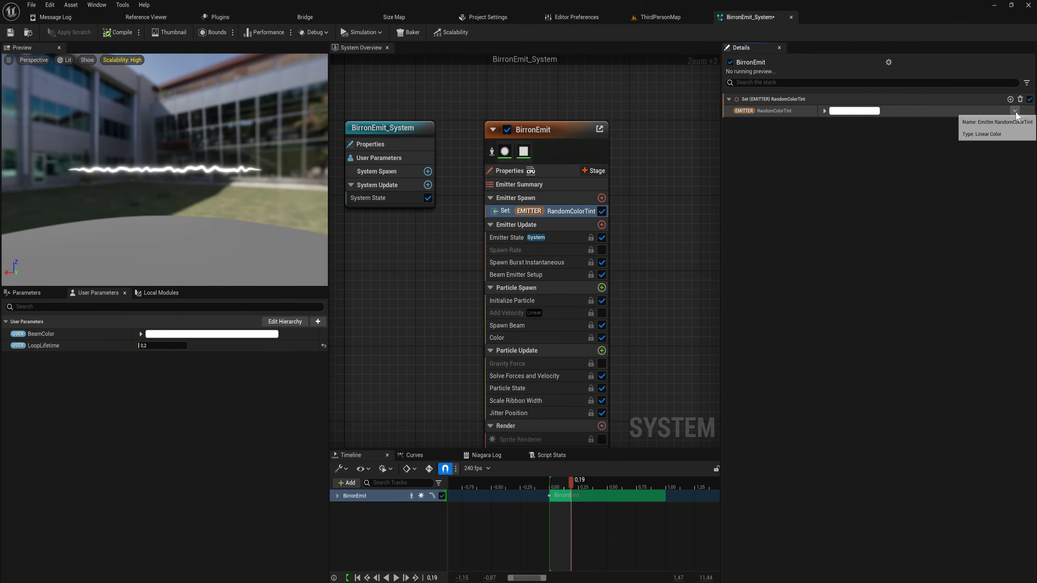
- Drive RandomColorTint with Random Range Linear Color and set its Minimum to cyan, hex sRGB 00FFFBFF
click(1015, 110)
text(random)
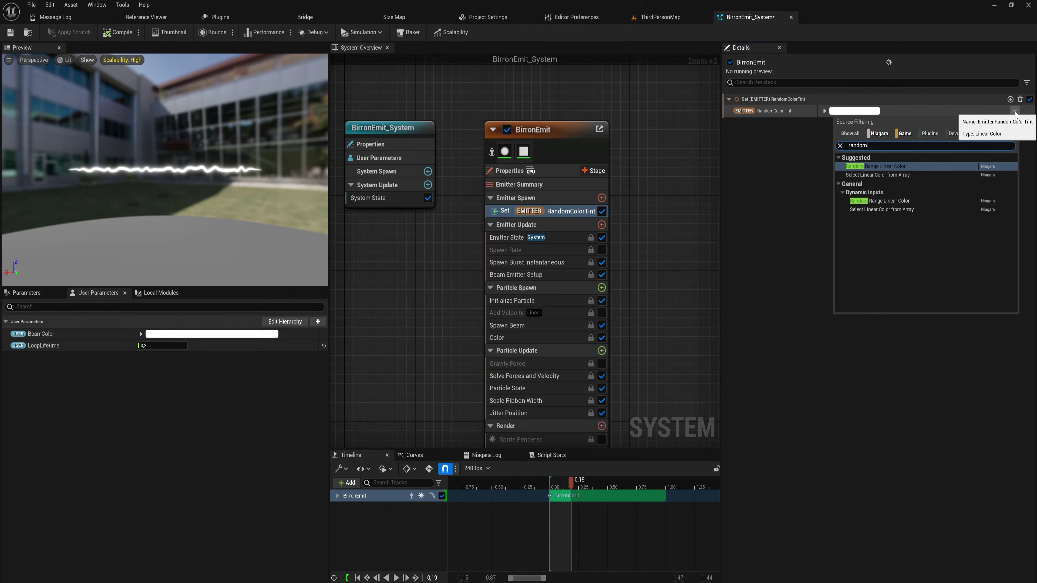
key(Return)
click(860, 123)
drag(710, 200, 656, 201)
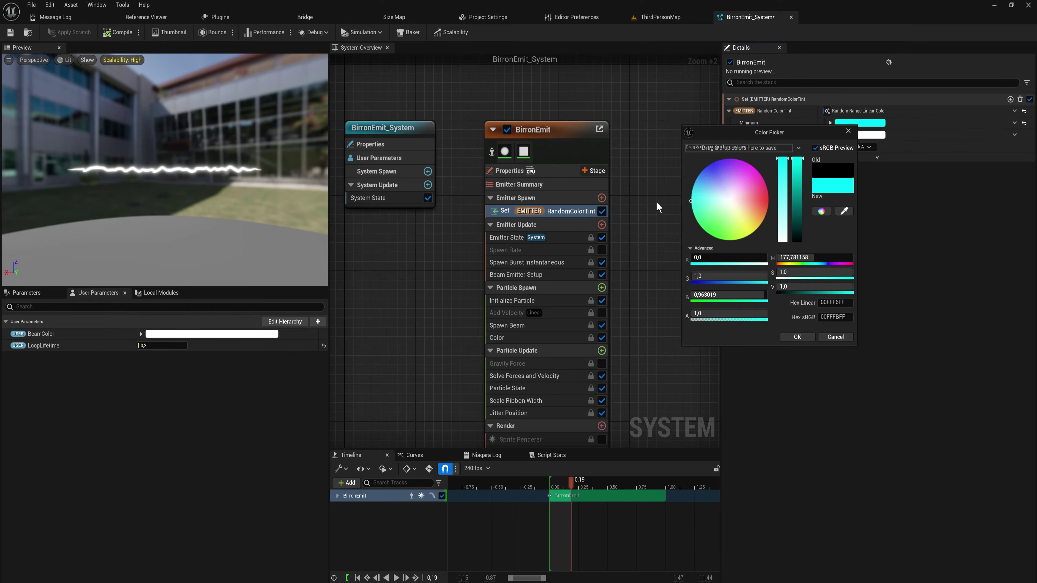
- Set the Maximum of RandomColorTint's random range to pinkish red, hex sRGB FF0056FF
click(872, 135)
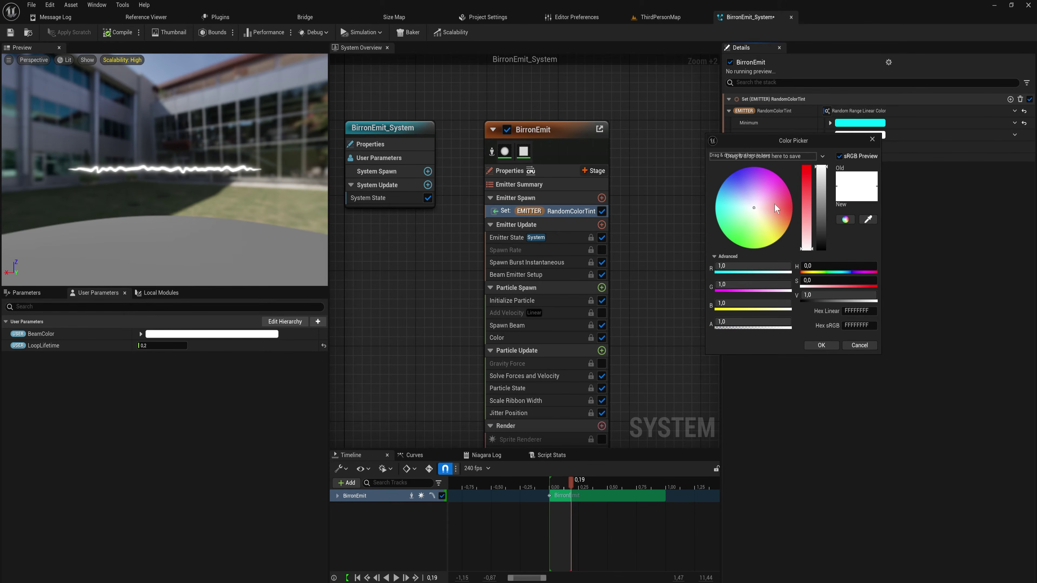
drag(775, 204, 888, 187)
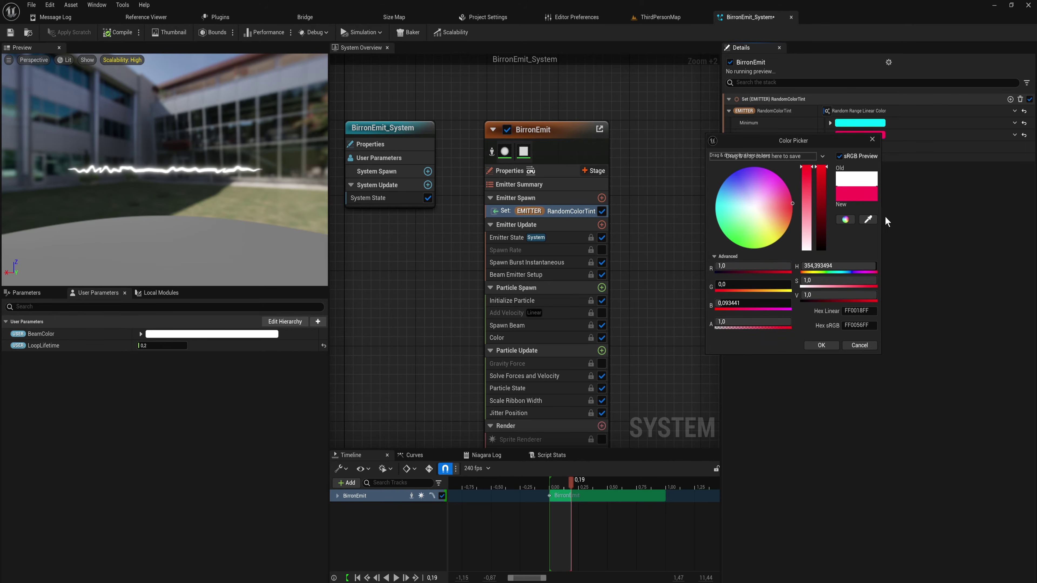
click(824, 346)
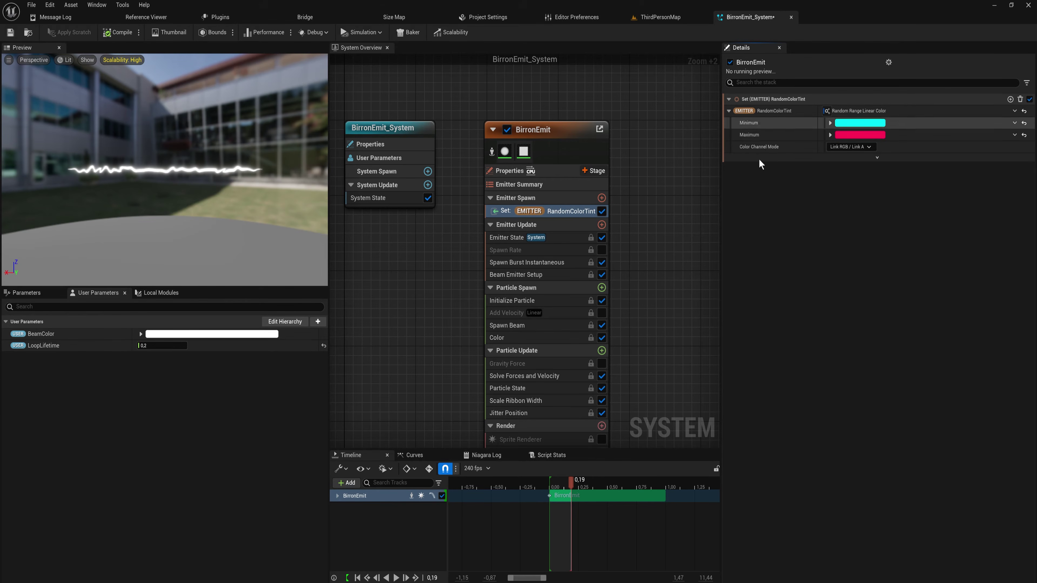
- In the Particle Spawn Color module, replace the BeamColor input of the multiplication with a nested Multiply Linear Color
click(522, 341)
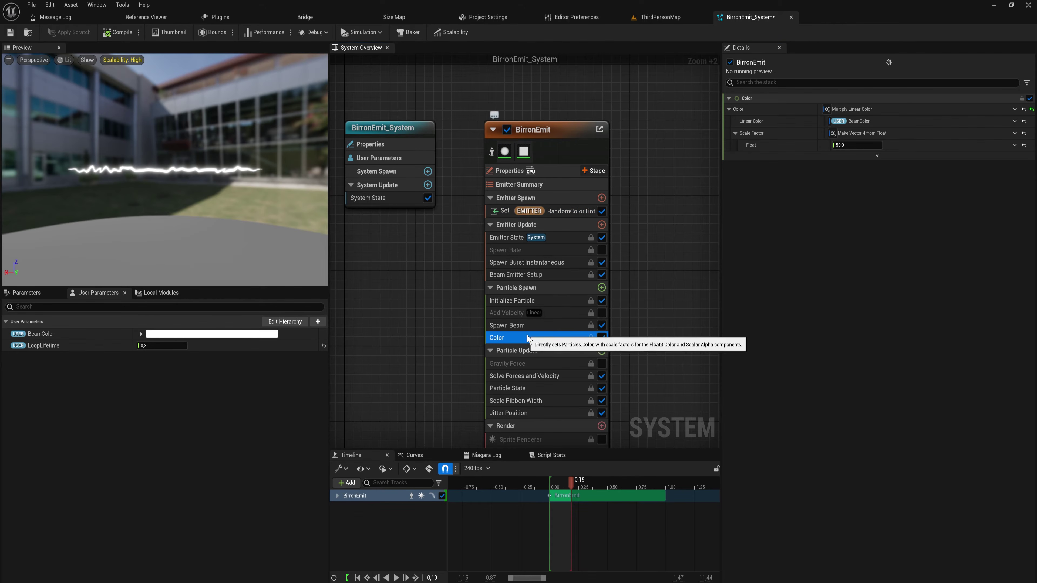
right_click(762, 120)
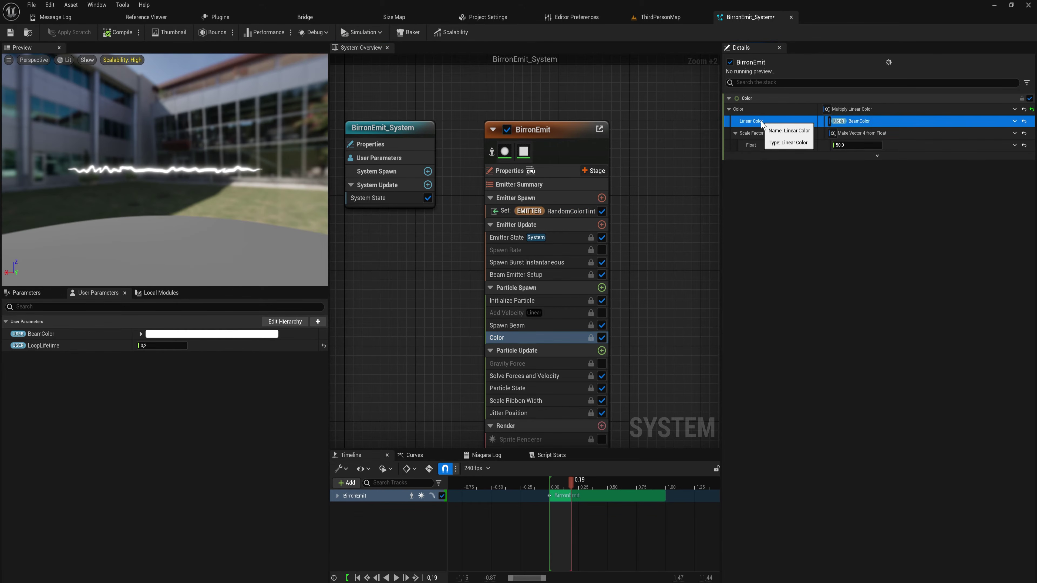
click(812, 131)
text(mul)
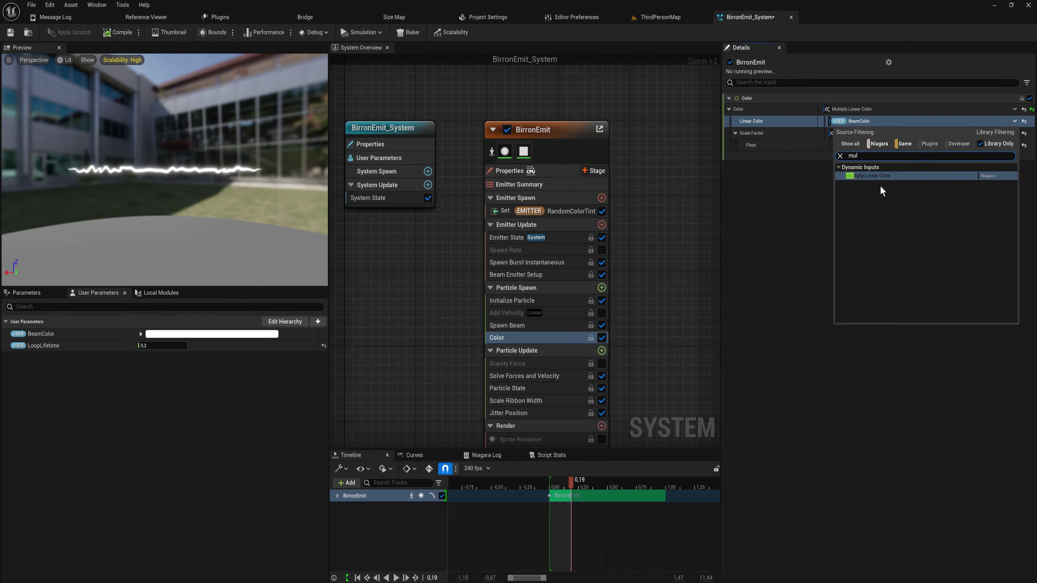
key(Return)
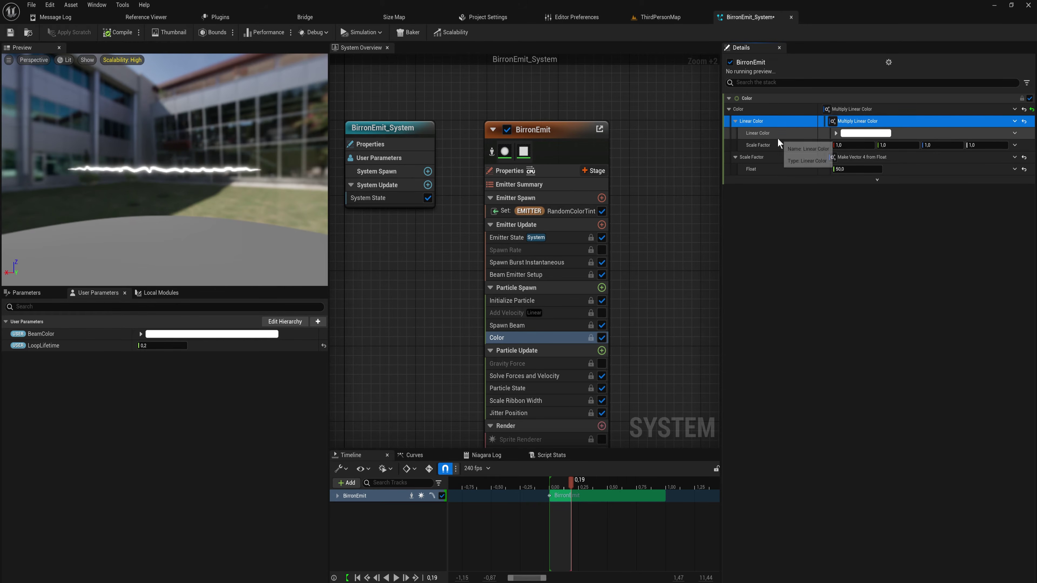
- Link the nested multiplication's Linear Color input to the emitter parameter RandomColorTint
click(776, 145)
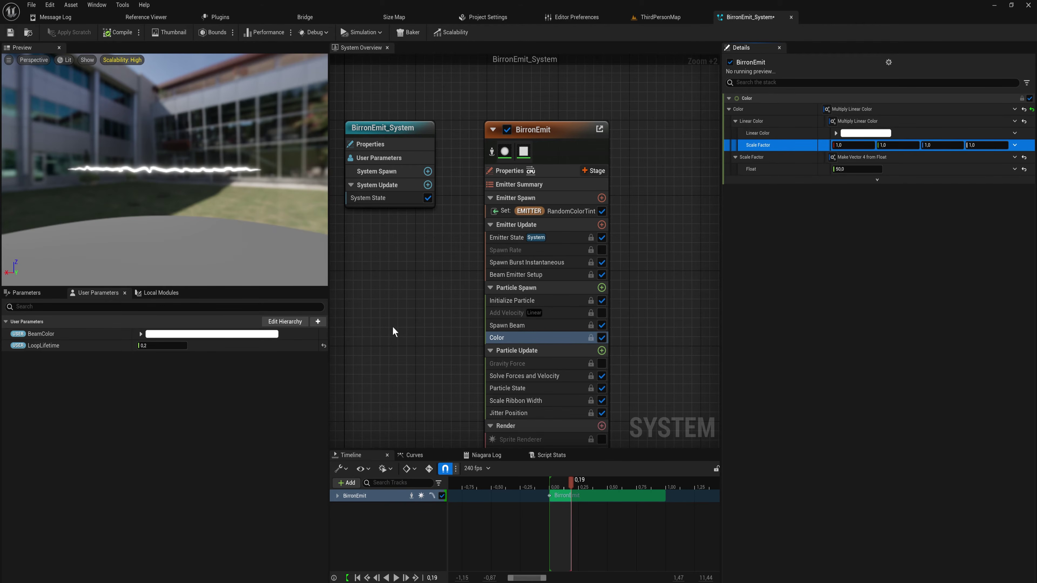
click(1014, 133)
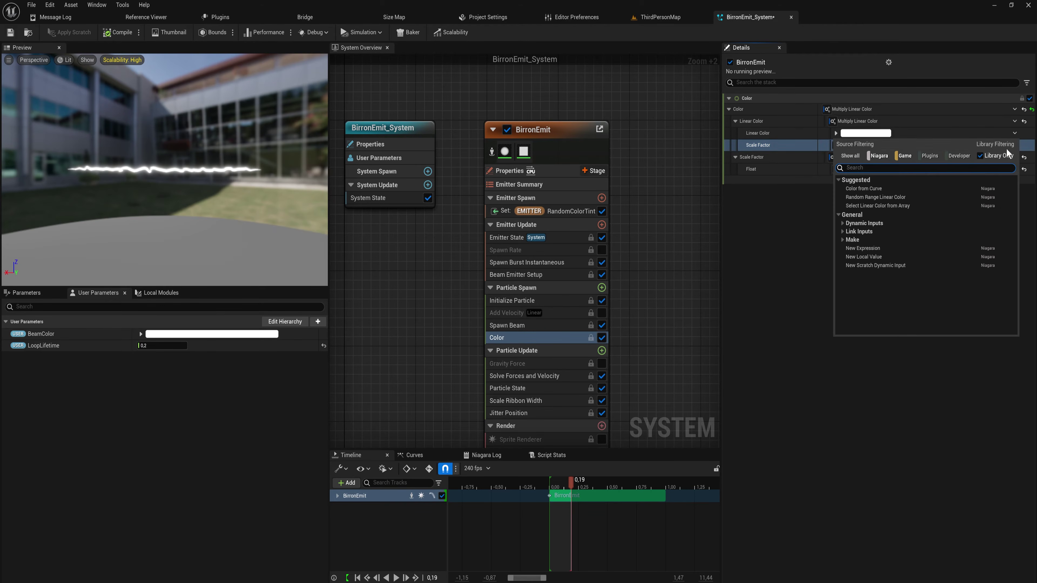
text(ra)
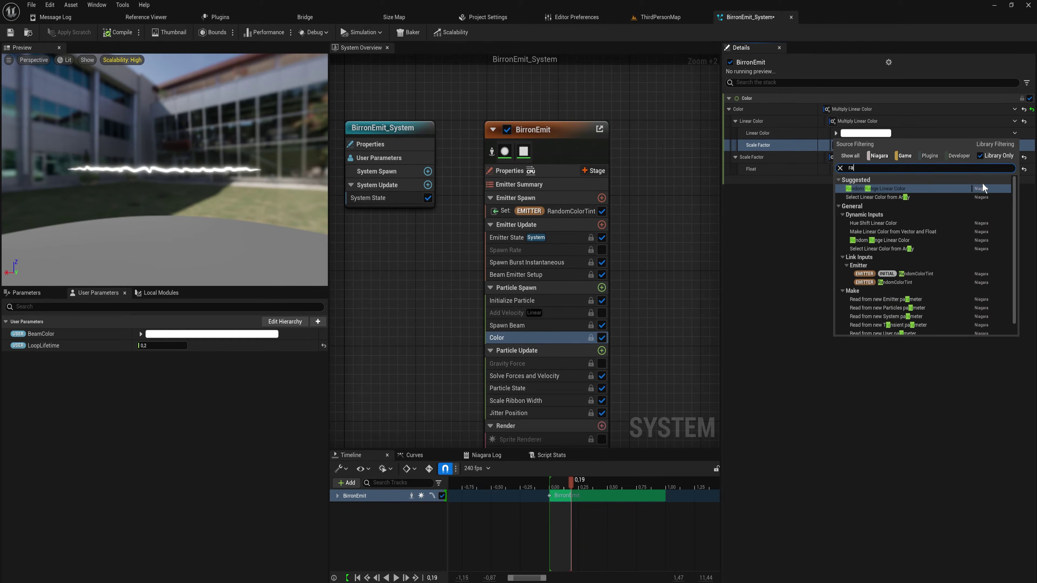
text(ndom)
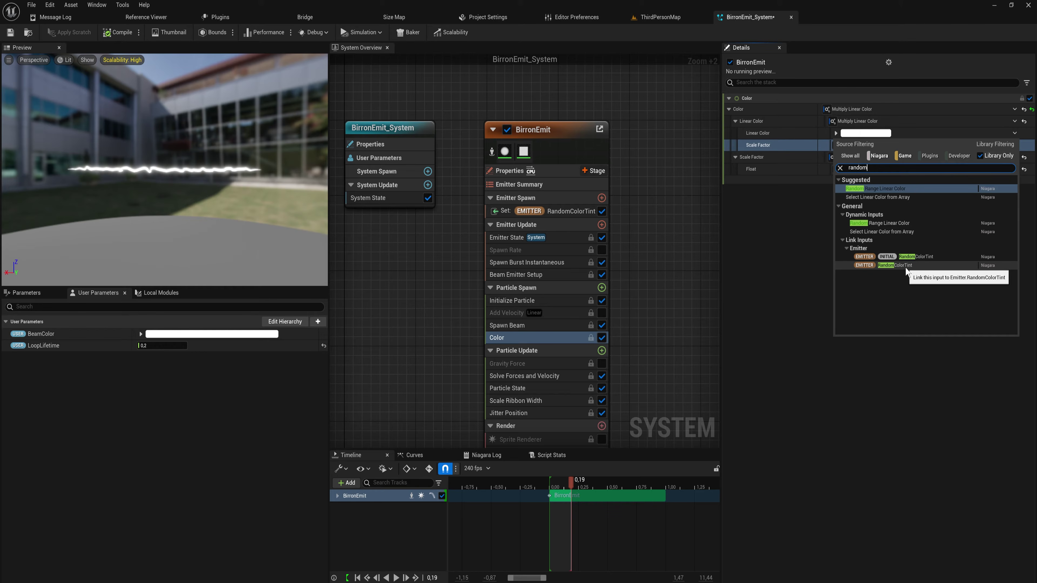
click(898, 265)
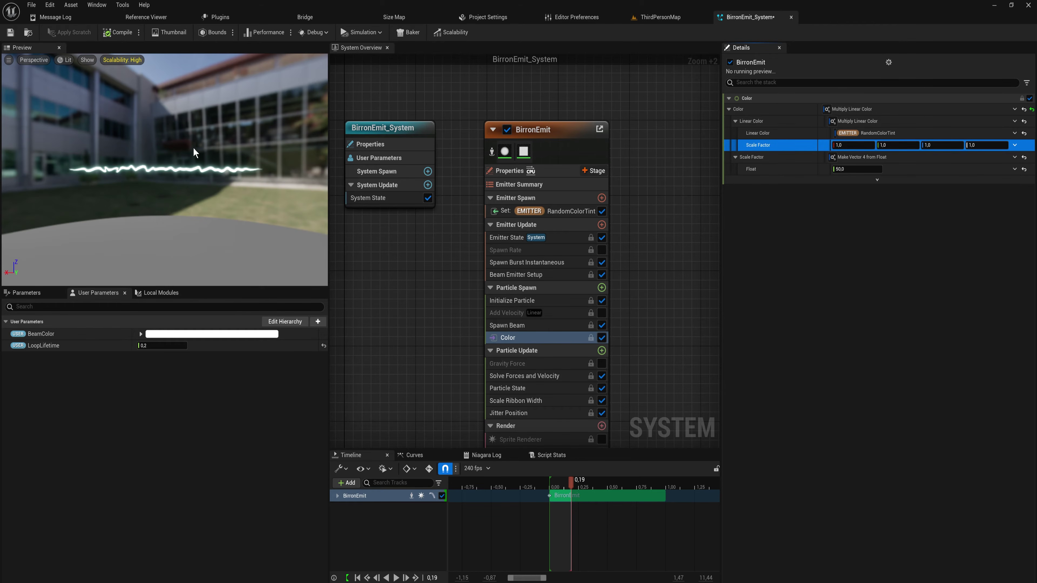
- Set the nested Scale Factor to Make Vector 4 from Linear Color and link its LinearColor to the BeamColor user parameter
mouse_move(164, 163)
mouse_down()
mouse_move(196, 192)
mouse_move(229, 171)
mouse_move(176, 176)
mouse_up()
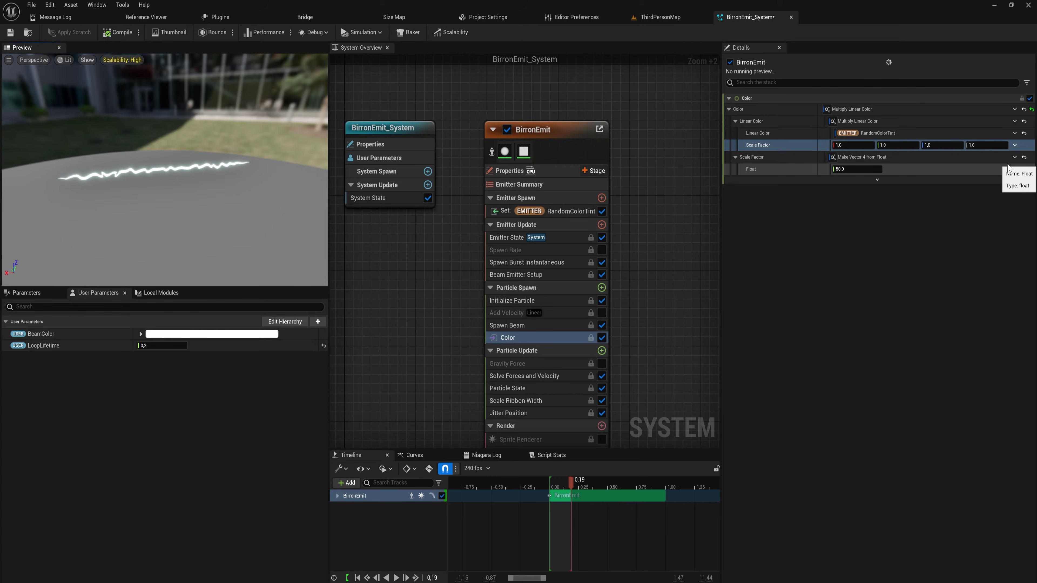
click(1015, 145)
text(color)
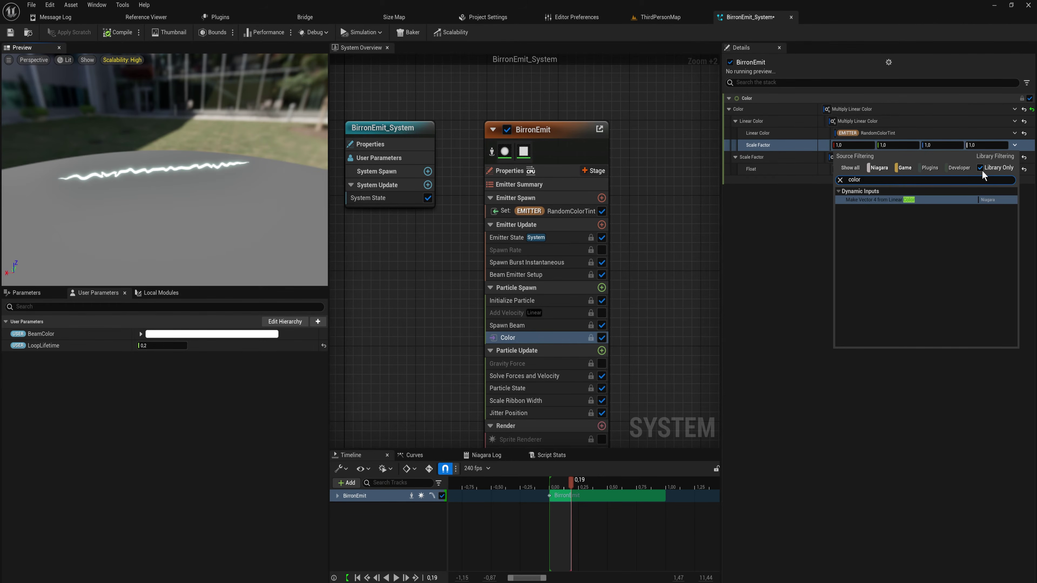
key(Return)
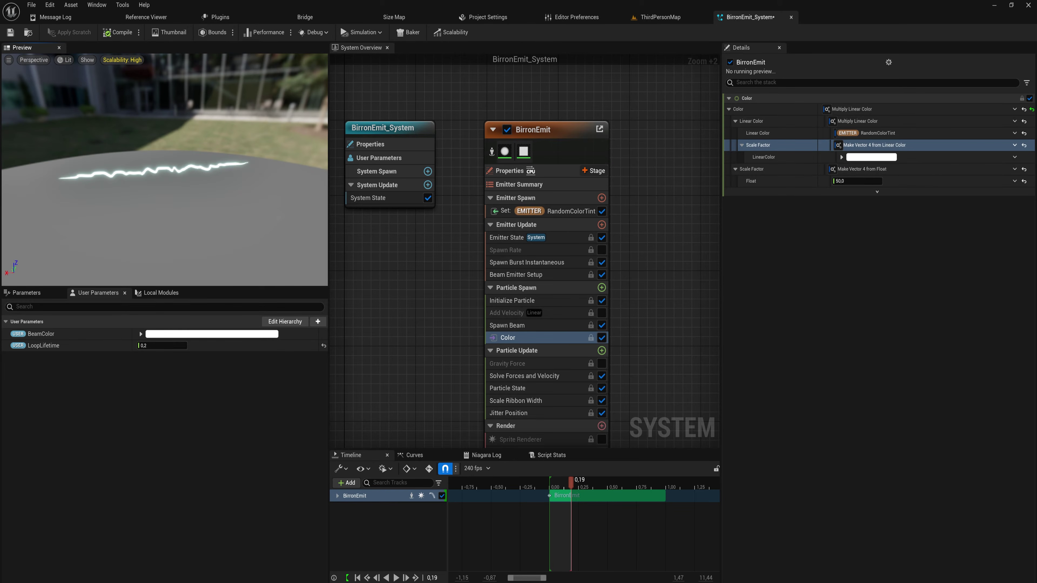
drag(38, 335, 875, 158)
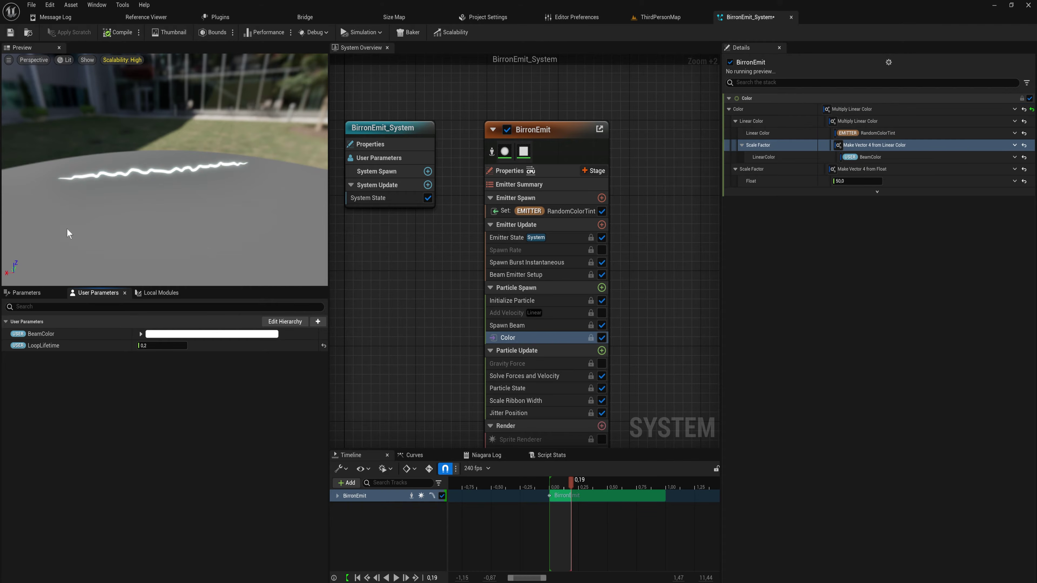
drag(69, 231, 181, 224)
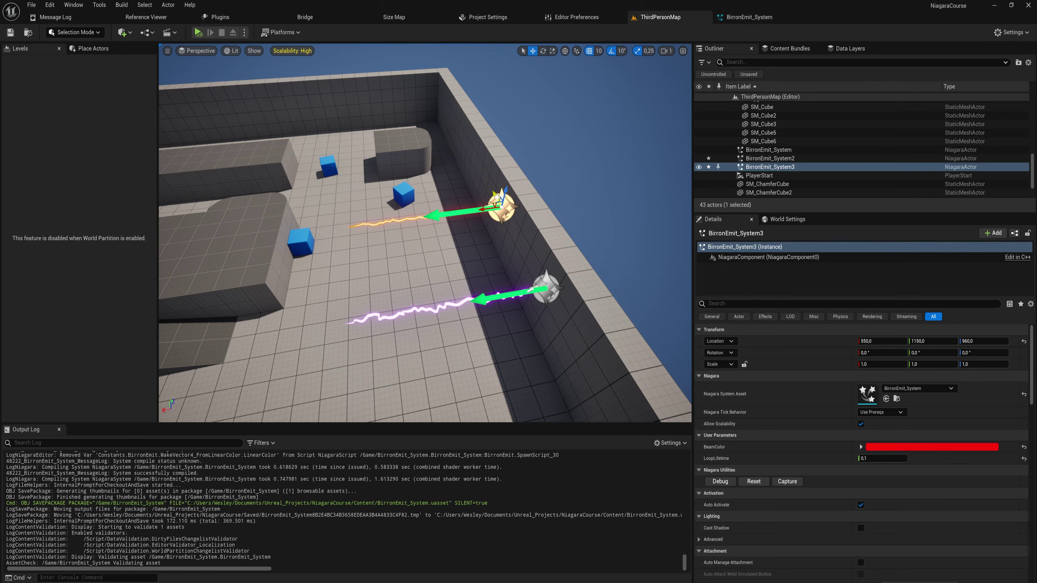
- In ThirdPersonMap, duplicate the red beam actor to Y 1250 and set the copy's BeamColor to near-white, hex sRGB FFFAFFFF
click(910, 447)
click(780, 444)
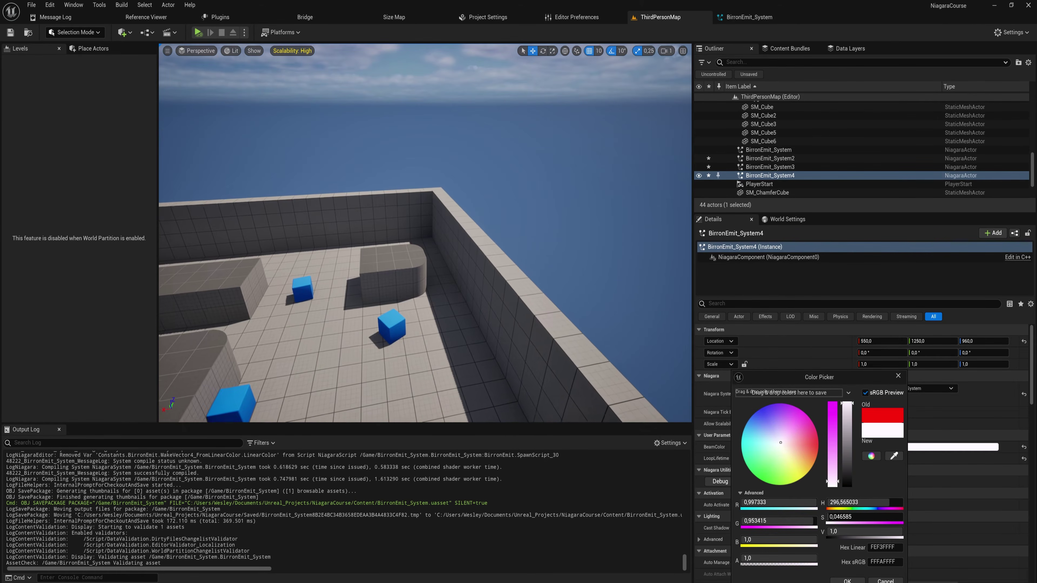
click(847, 581)
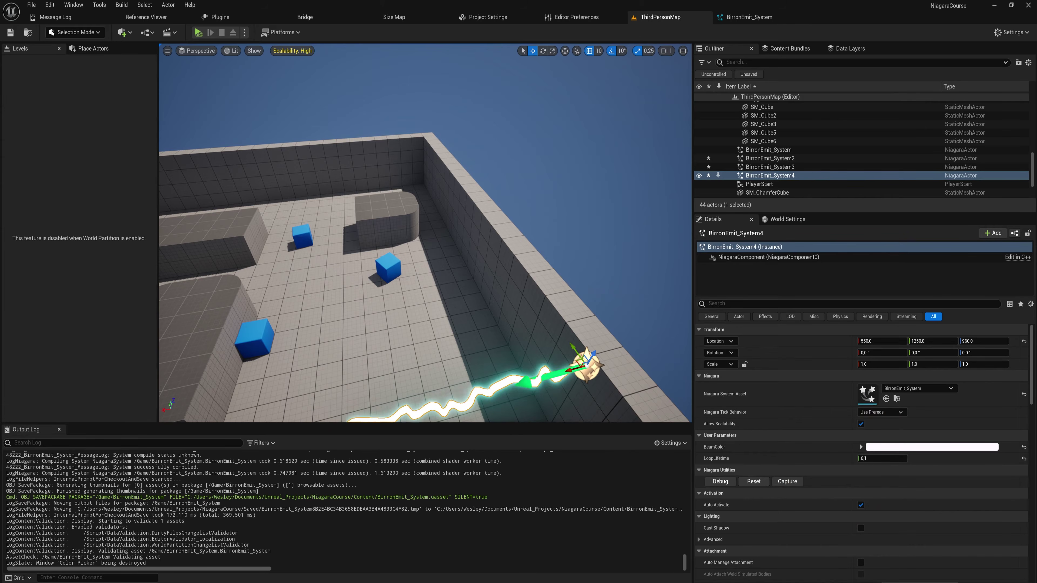
- Set BeamColor of the beam actor at Y 1250 to a pale yellow, hex sRGB FBFFE3FF
key(f)
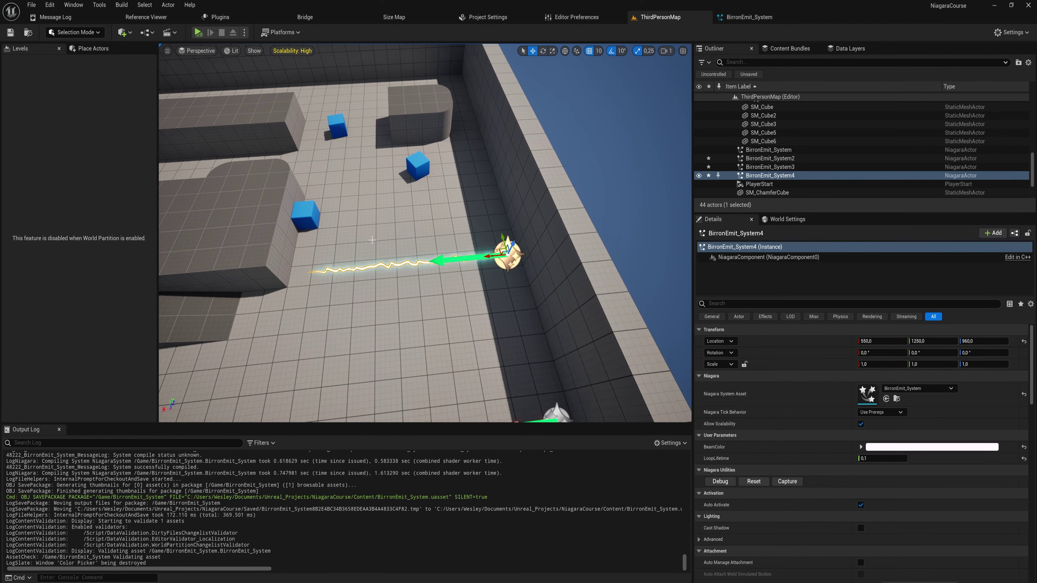
right_drag(580, 388, 570, 377)
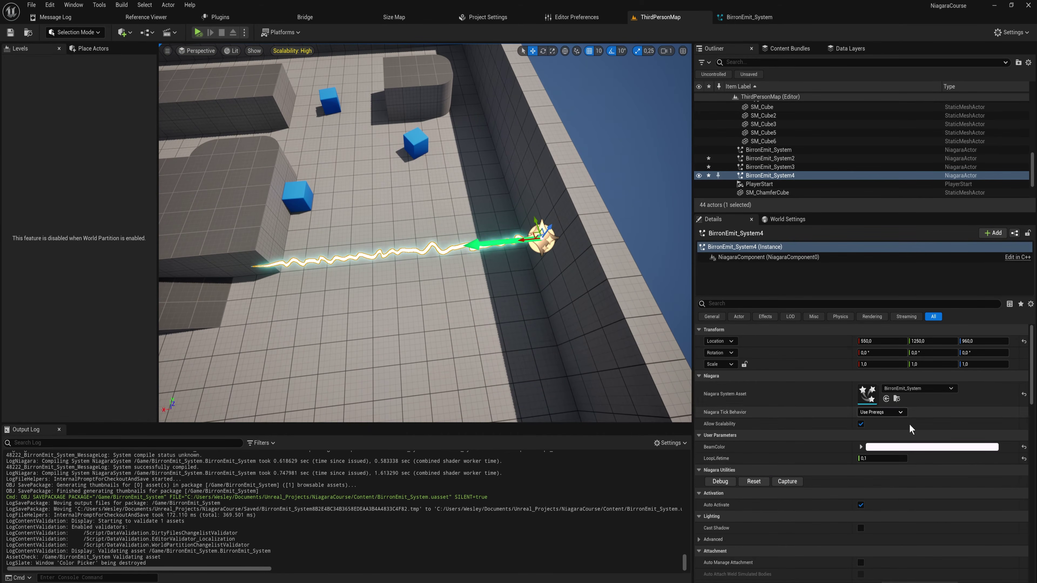
click(873, 447)
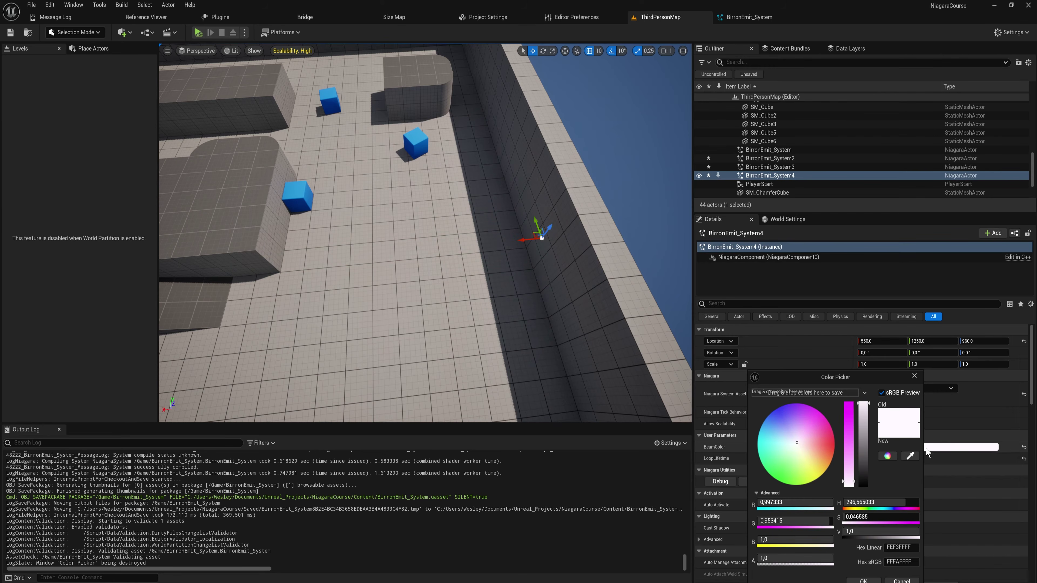
click(799, 451)
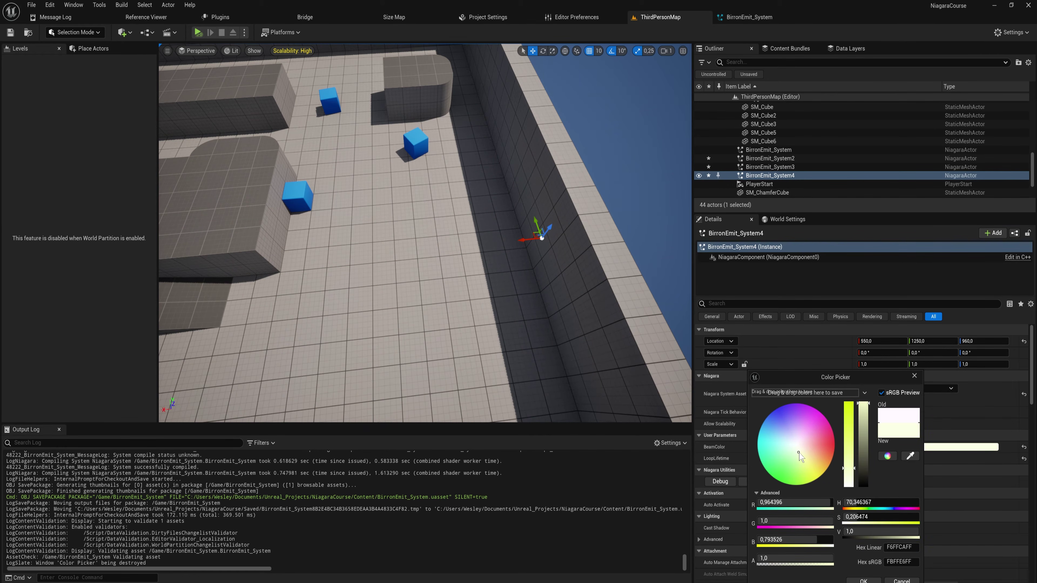
click(863, 581)
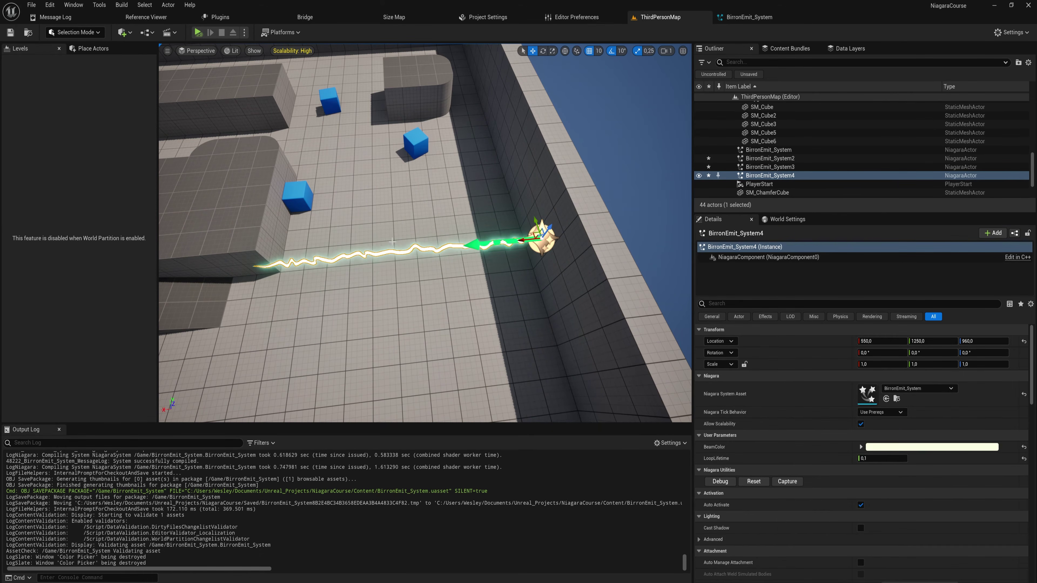
click(631, 276)
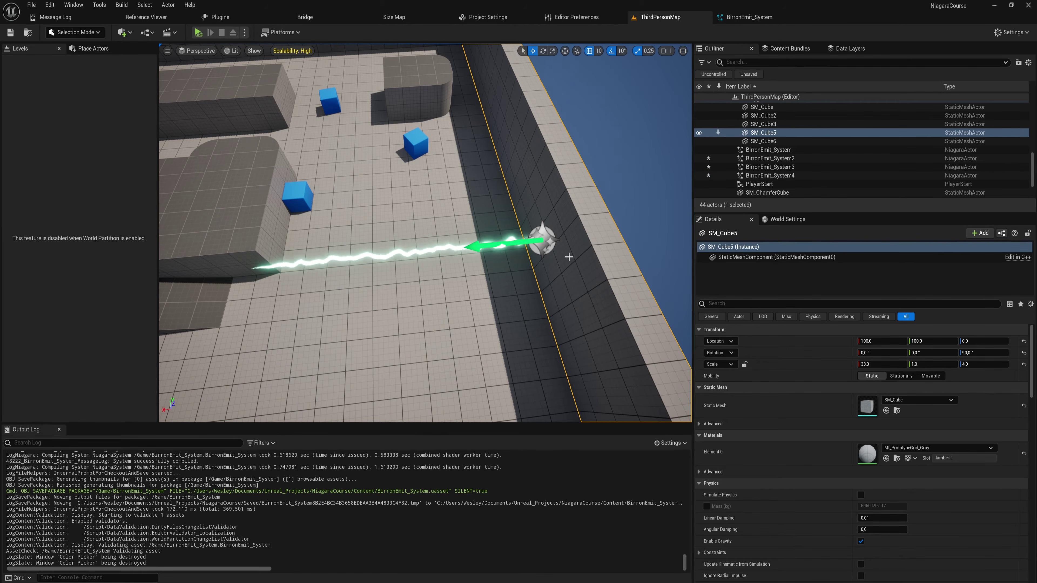
- Change BeamColor of the beam actor at Y 1250 to saturated yellow, hex sRGB F2FF00FF, and select the red beam actor
click(546, 242)
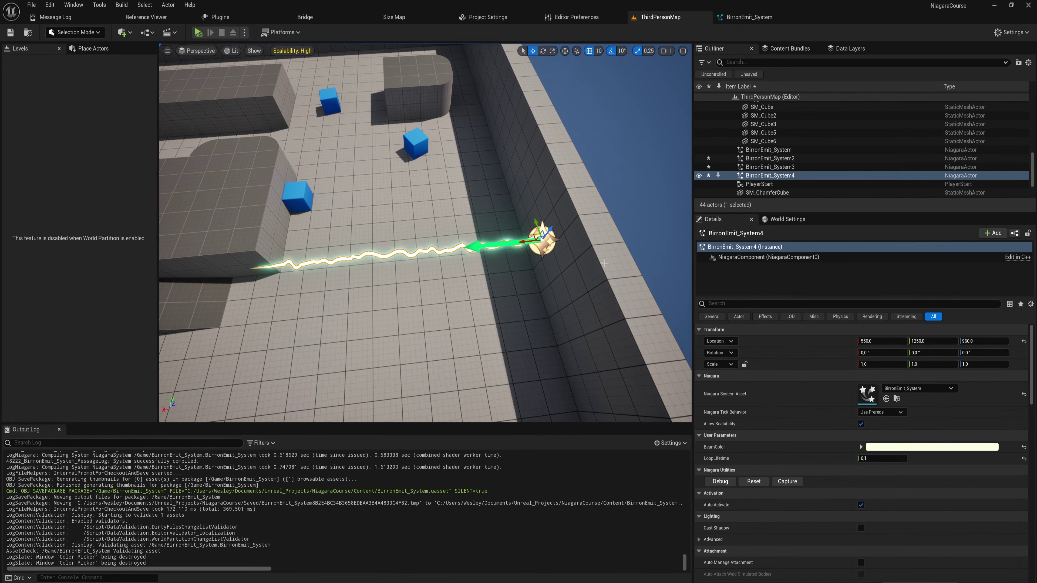
click(906, 448)
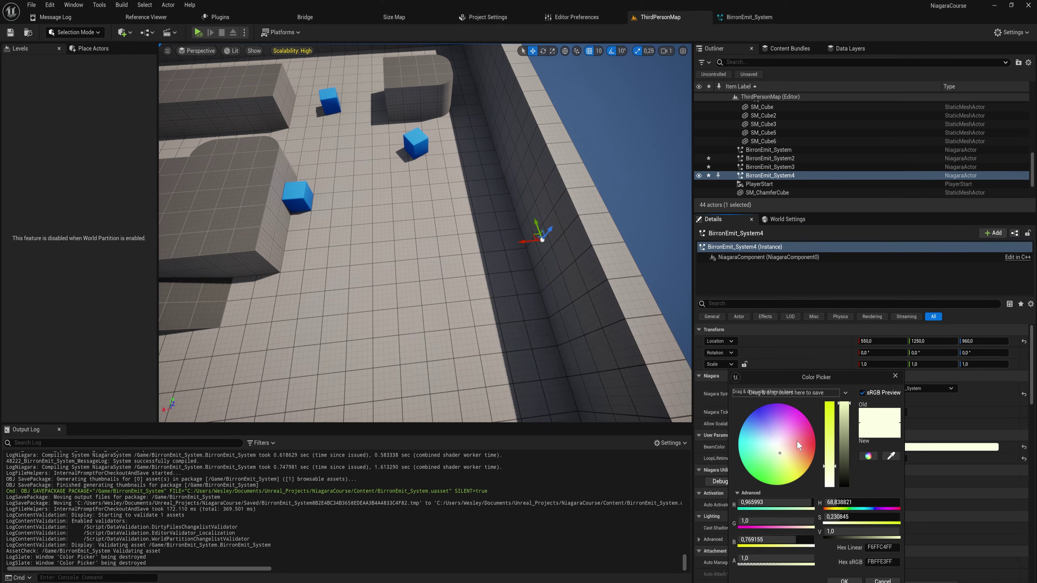
drag(799, 446, 805, 516)
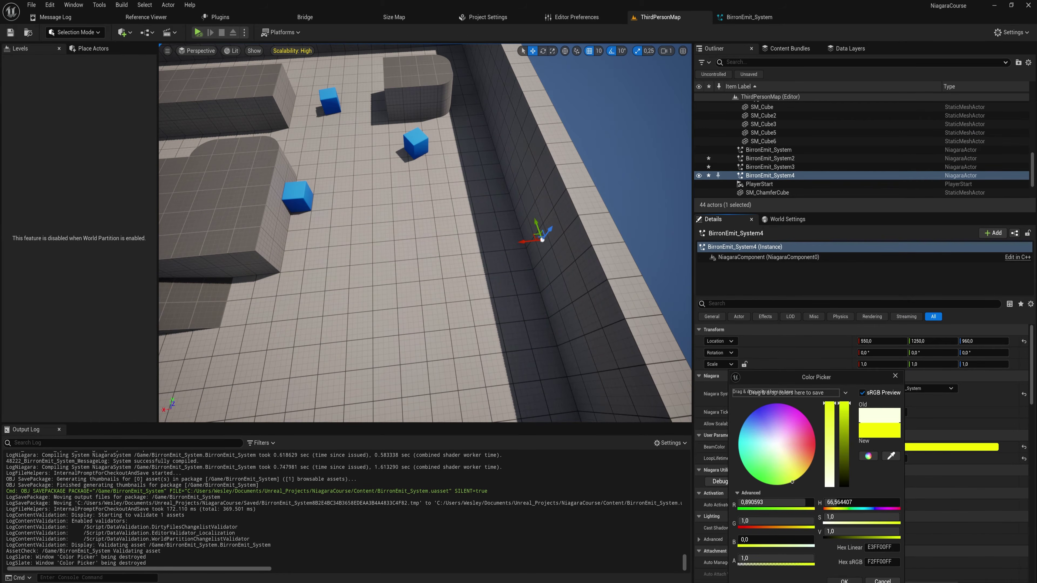
click(843, 580)
click(638, 306)
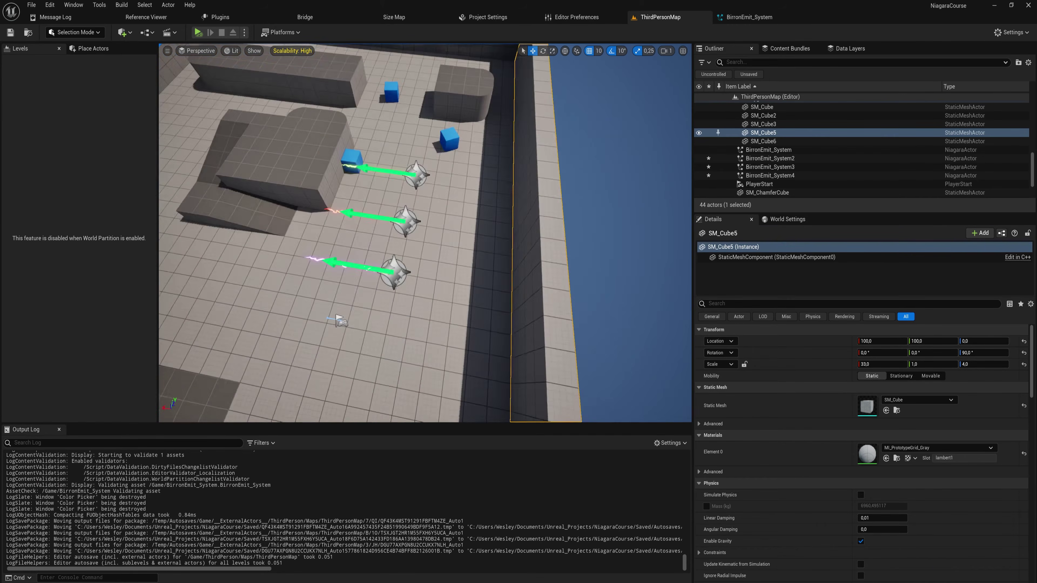
mouse_move(530, 234)
right_down()
mouse_move(498, 204)
mouse_move(517, 239)
right_up()
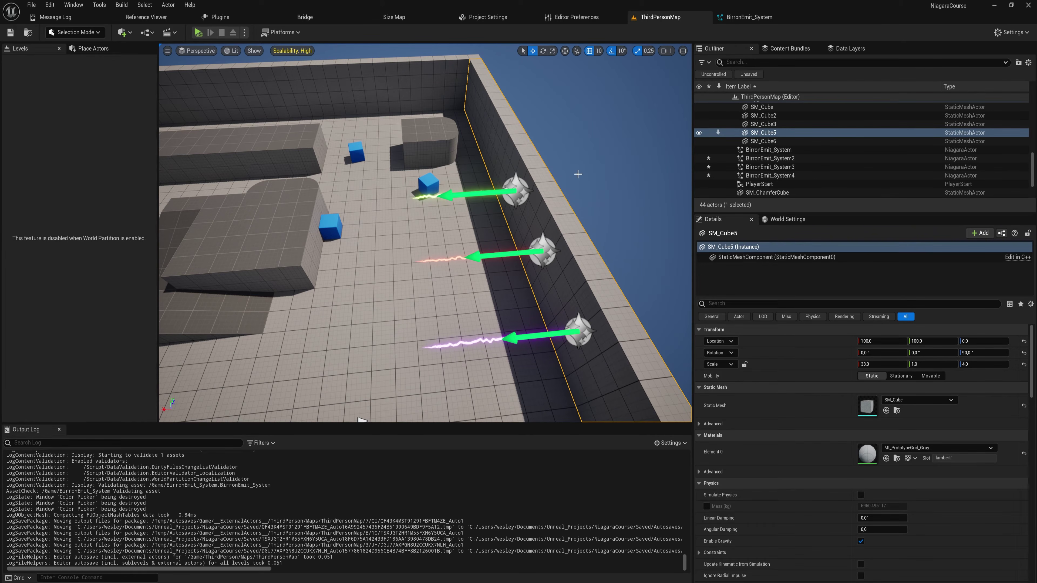
click(542, 250)
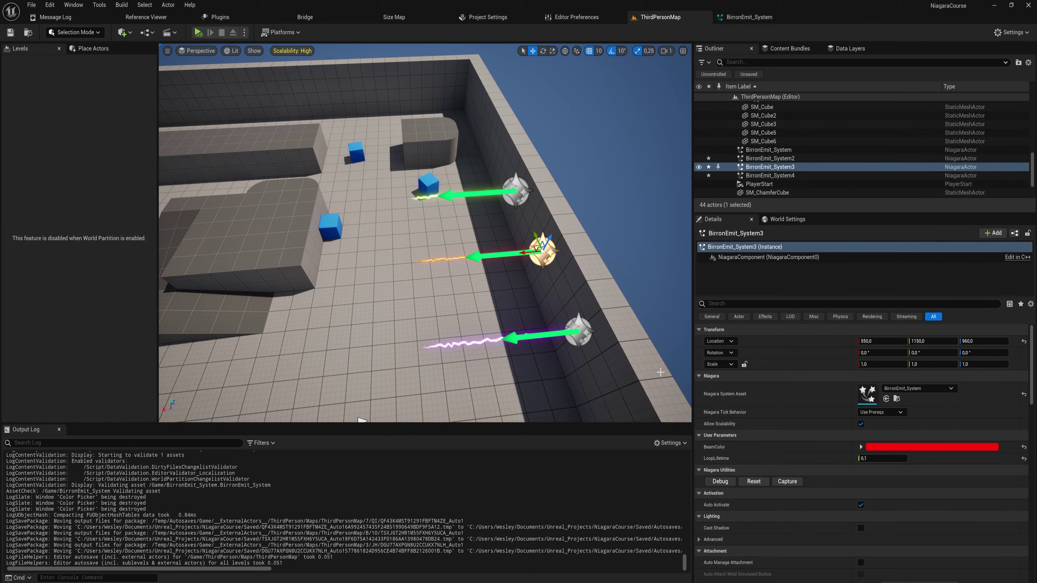
- Create a Blueprint class with Actor as its parent in the Content folder and open it for editing
key(ctrl+space)
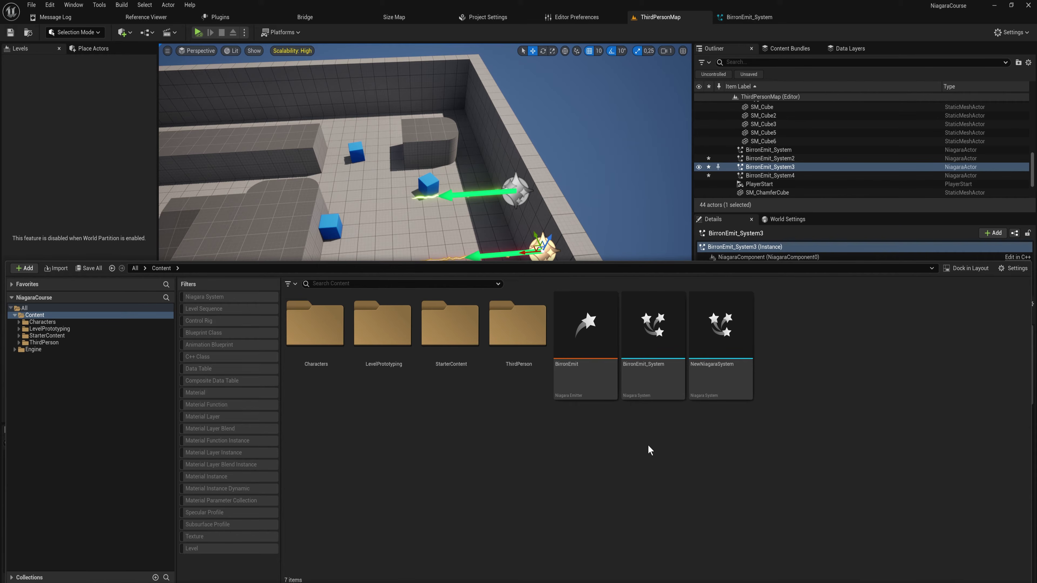
right_click(649, 449)
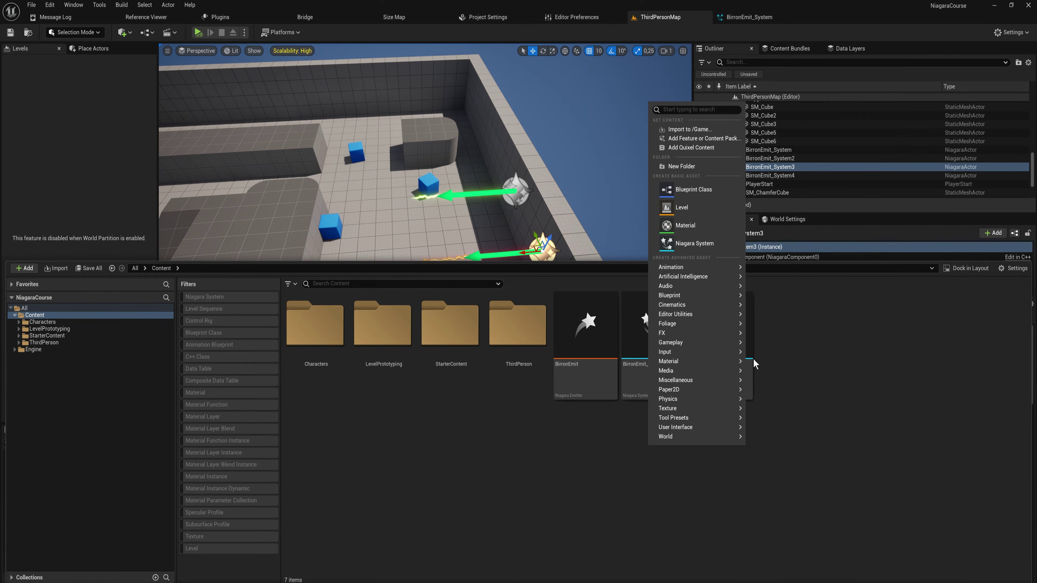
click(709, 191)
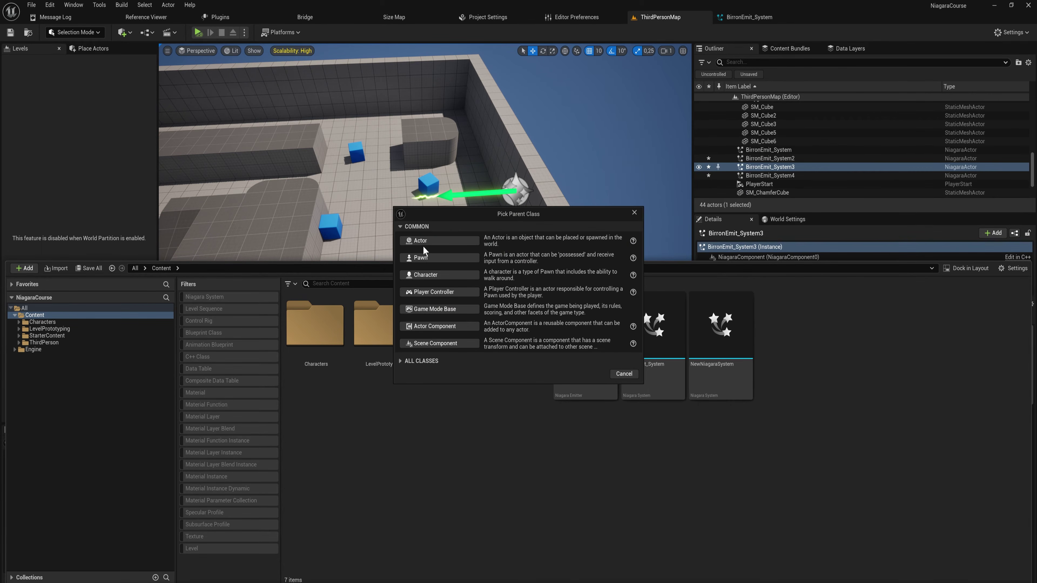
click(421, 240)
drag(720, 327, 618, 290)
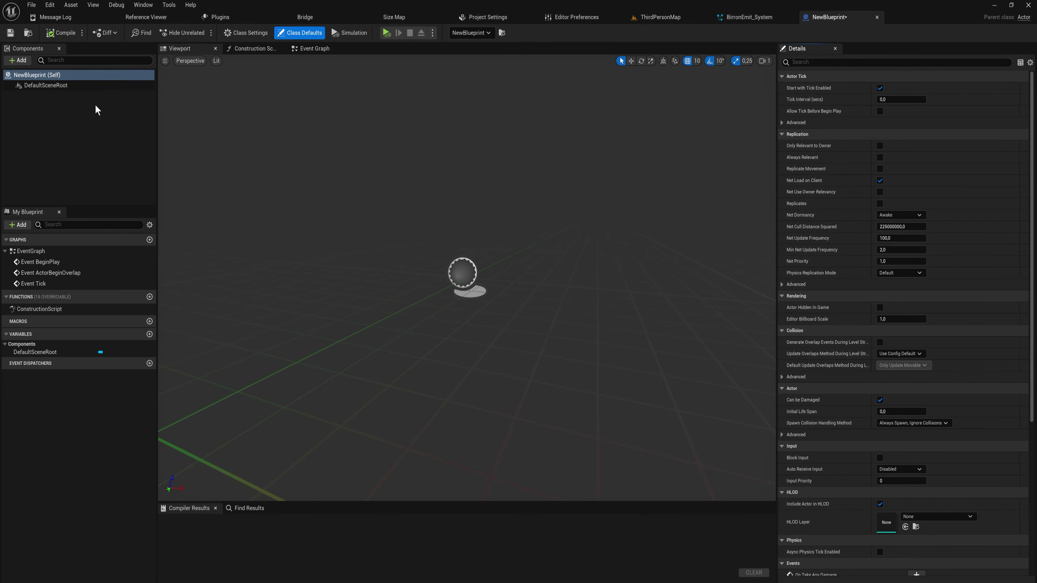
- Add a Niagara Particle System Component to the Blueprint with BirronEmit_System as its system asset, and compile
click(21, 61)
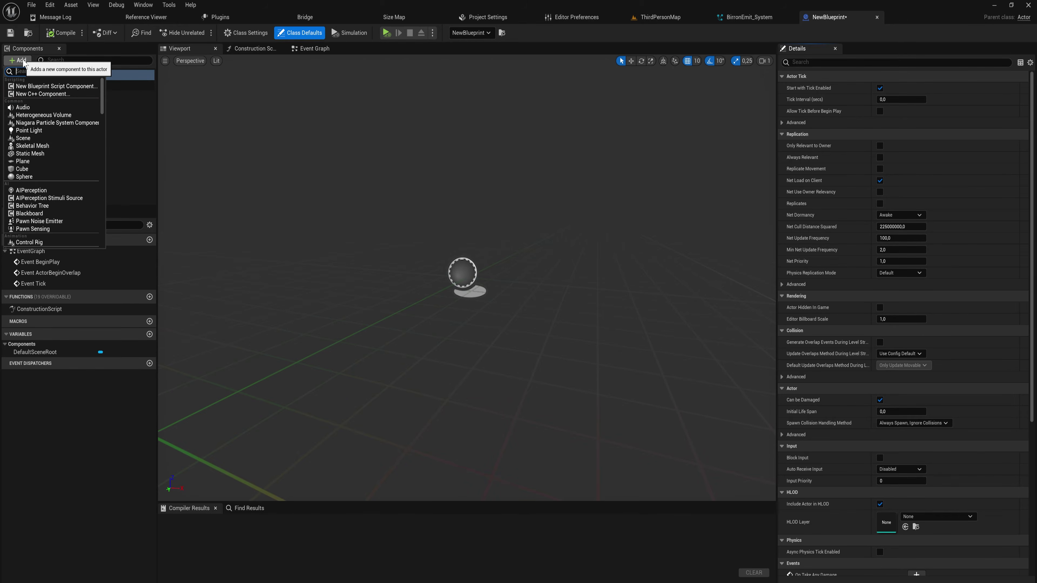
text(niagara)
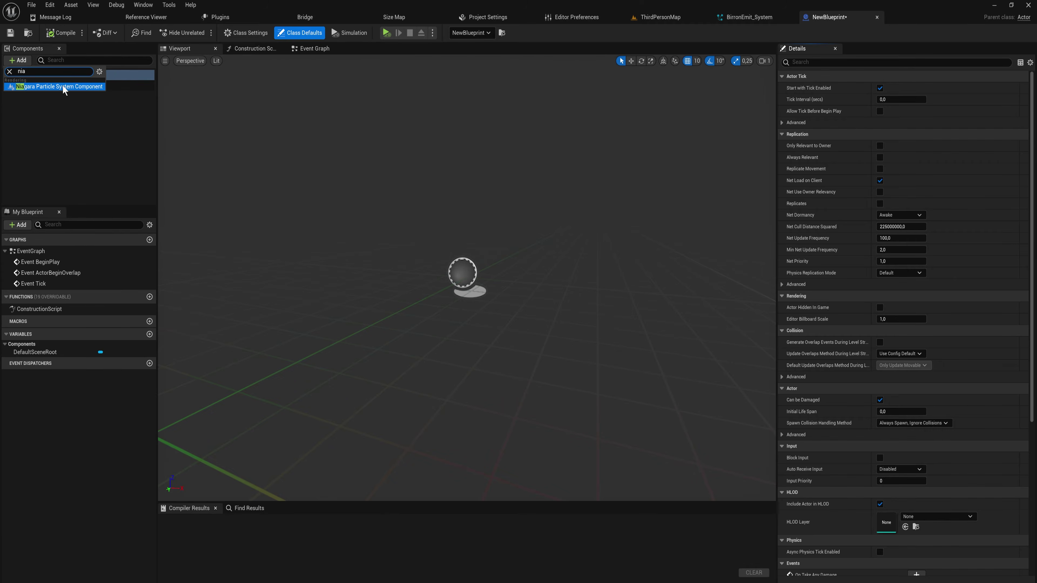
click(62, 87)
click(938, 216)
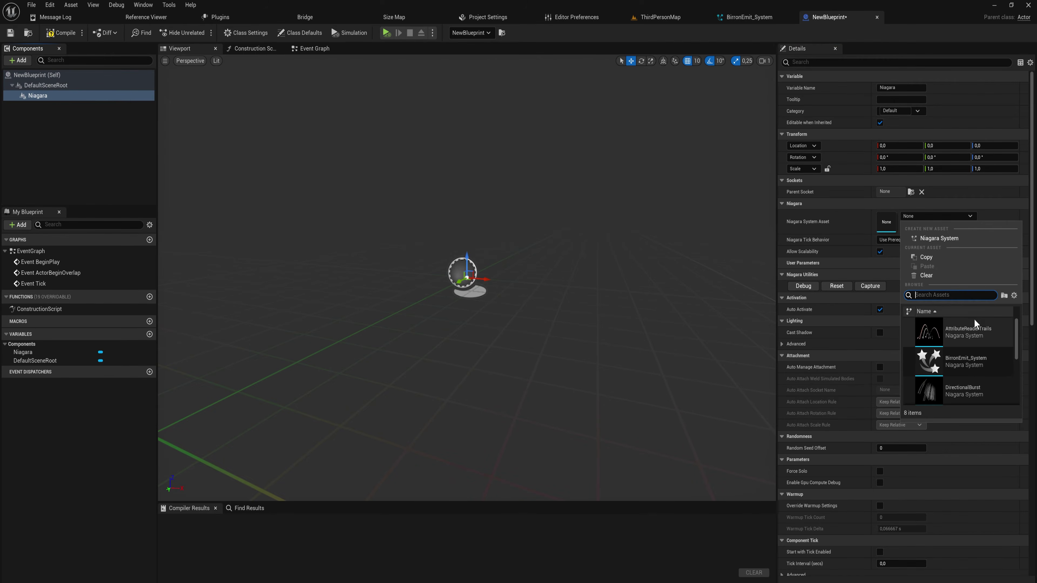
click(965, 362)
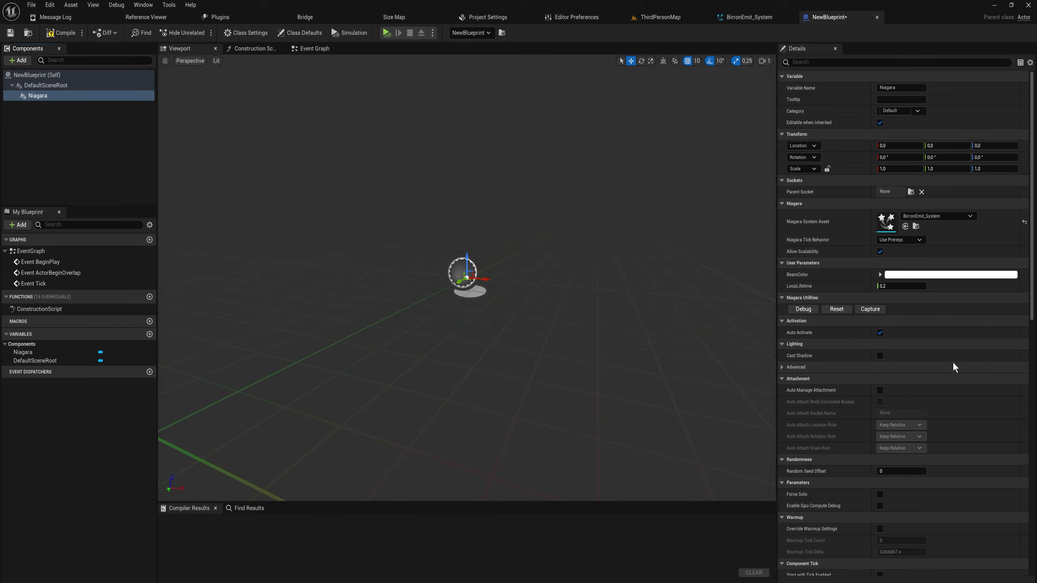
right_drag(431, 224, 439, 116)
scroll(585, 172, down, 3)
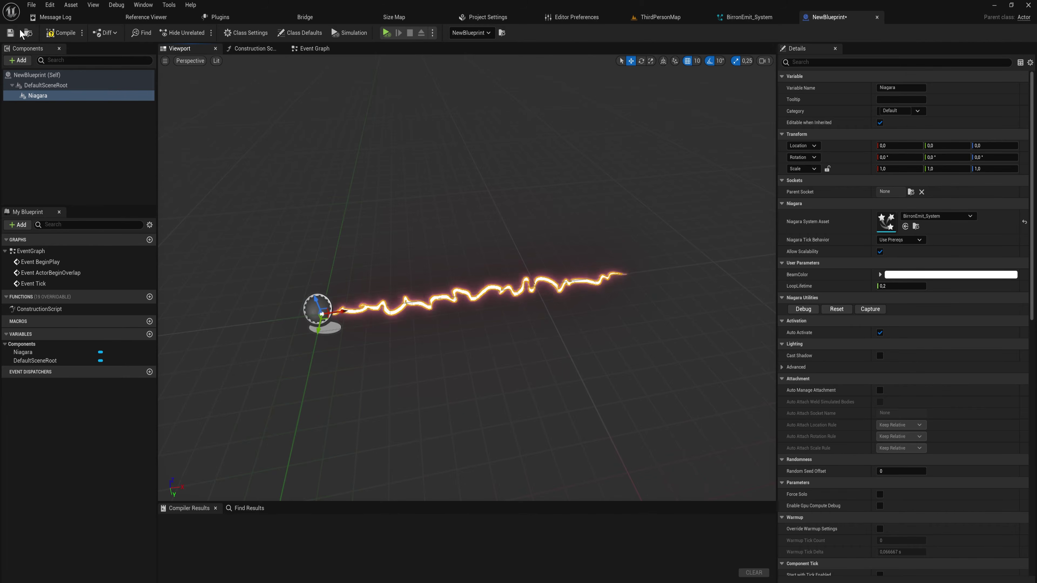
click(60, 32)
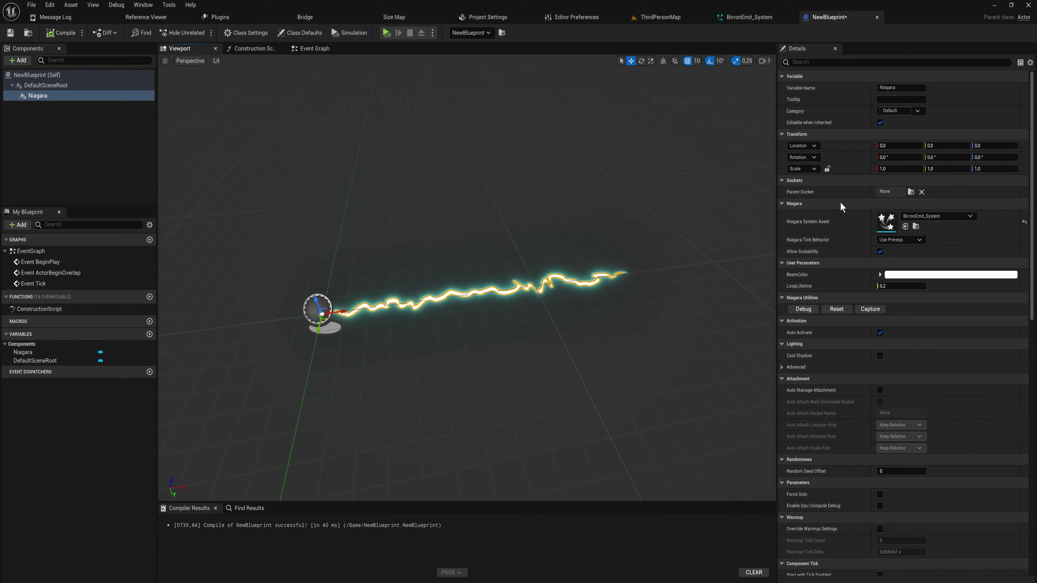
- Set the Niagara component's BeamColor to blue, hex sRGB 0093FFFF
click(905, 276)
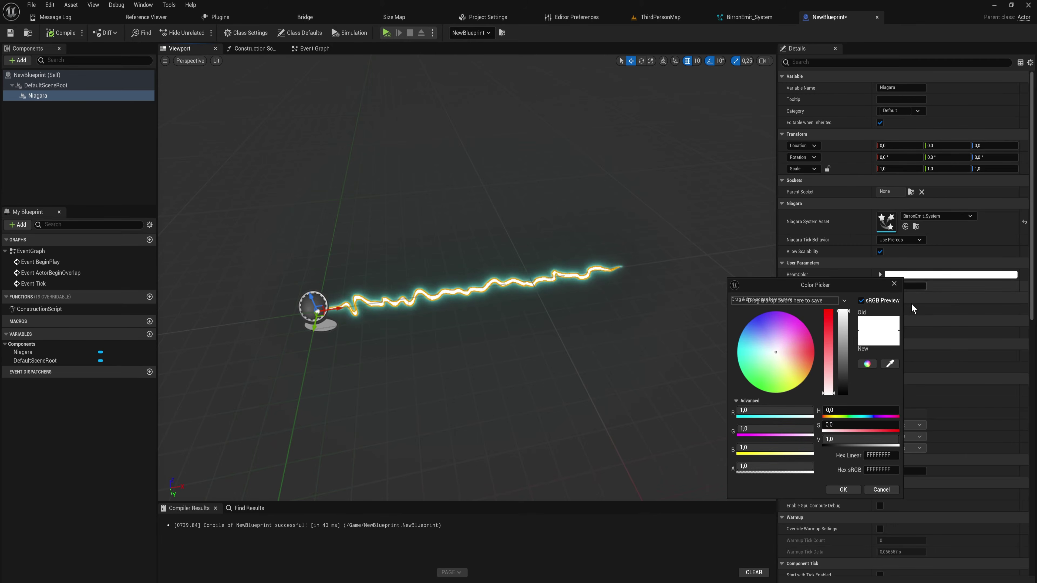
click(746, 323)
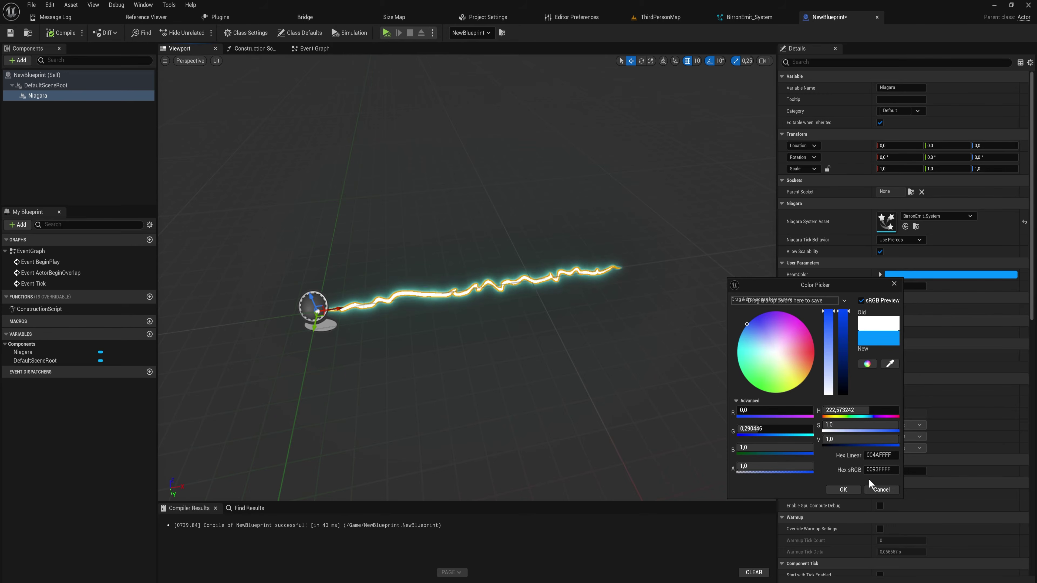
click(843, 489)
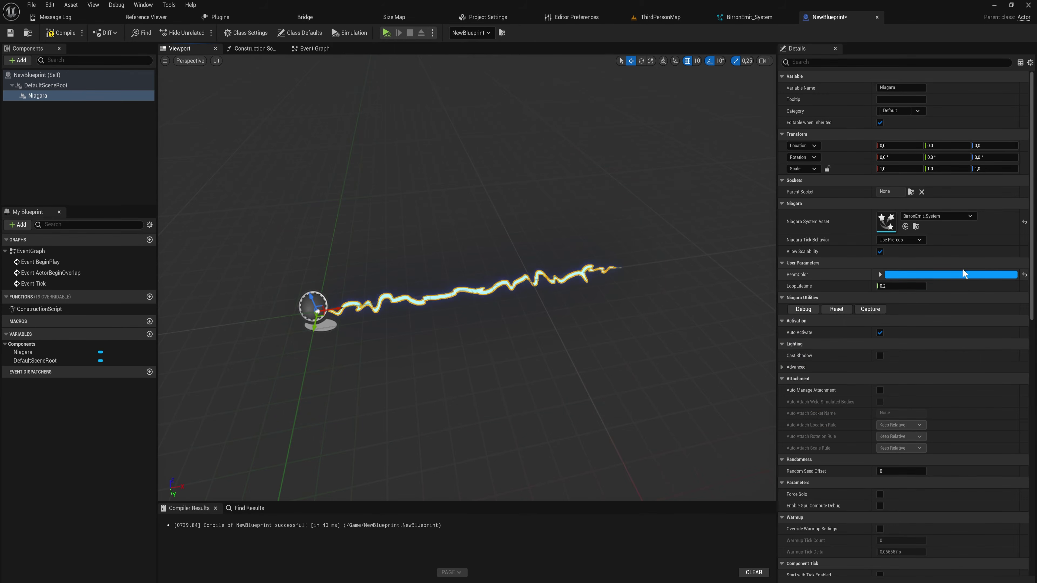
click(965, 277)
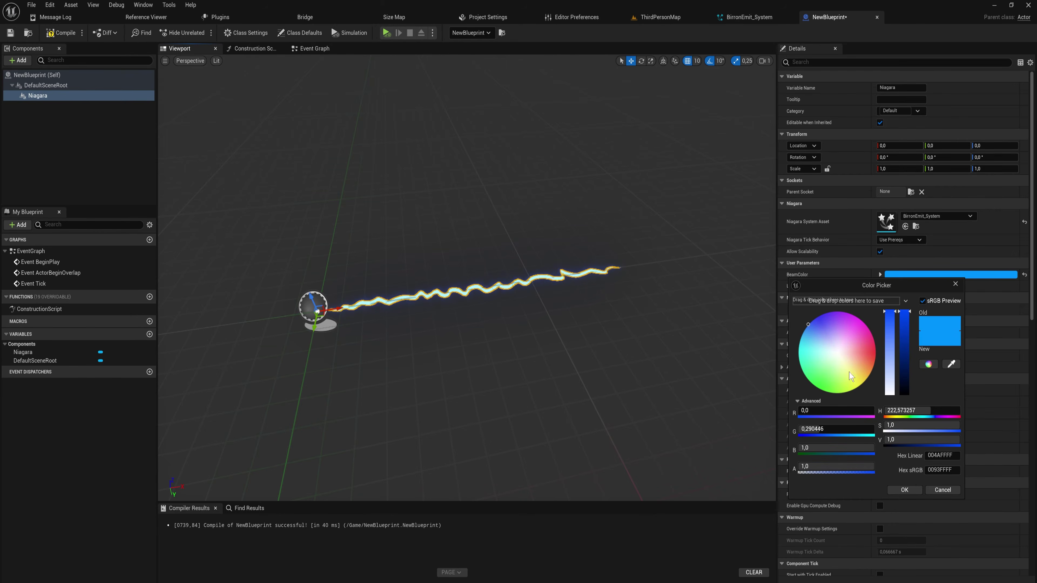
- Delete the Niagara component from the Blueprint's components
click(85, 118)
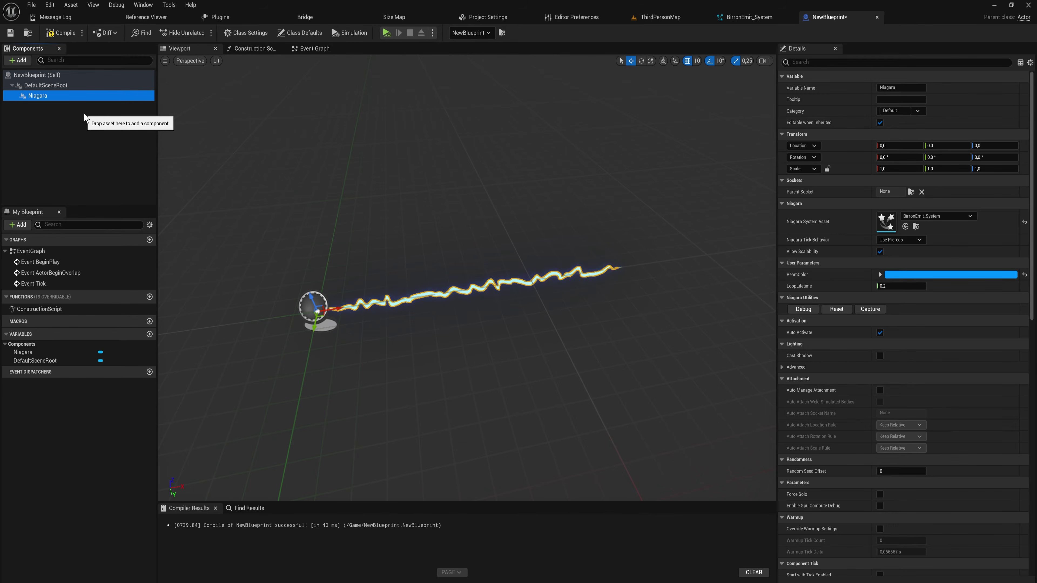
key(Delete)
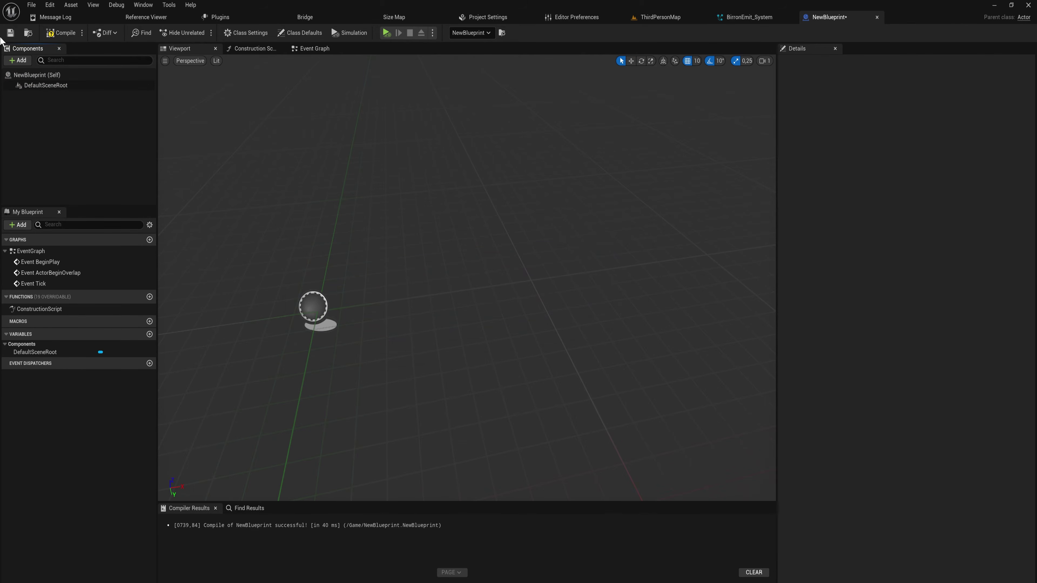
click(17, 59)
- In the Event Graph, add a Spawn System Attached node executed from Event BeginPlay and place it further away from the event
click(326, 49)
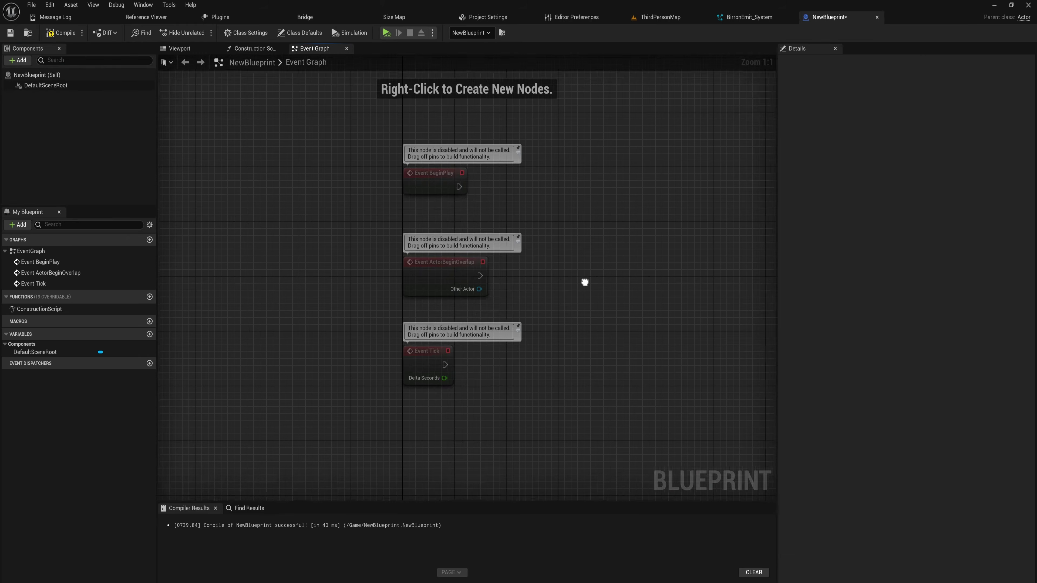
right_drag(586, 283, 463, 342)
drag(327, 255, 407, 255)
text(spawn nia)
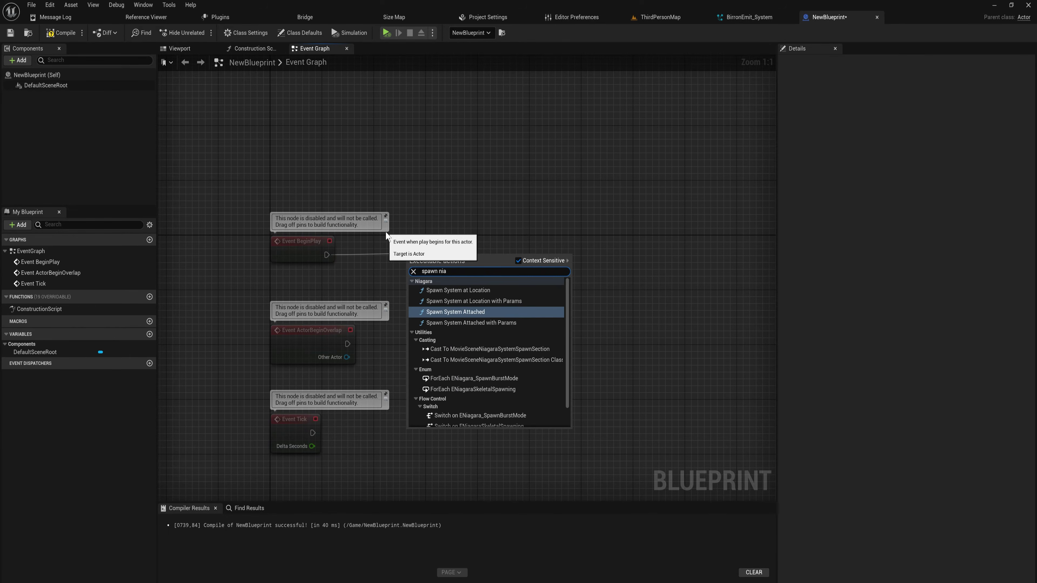
key(Up)
key(Up)
key(Down)
key(Down)
key(Return)
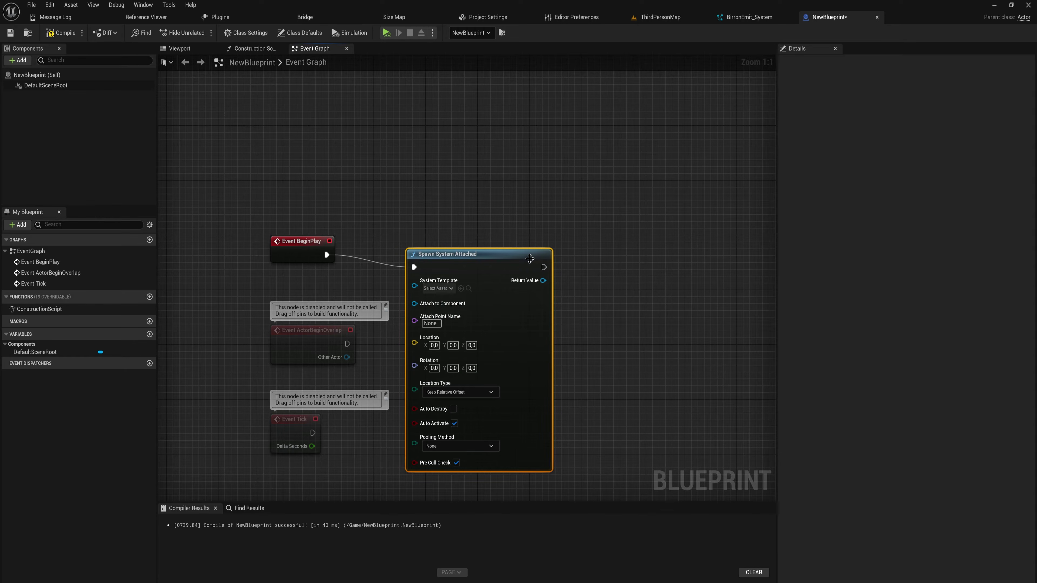
drag(527, 254, 663, 192)
- Set the spawn node's System Template to BirronEmit_System and connect a Default Scene Root reference to its Attach to Component input
click(572, 228)
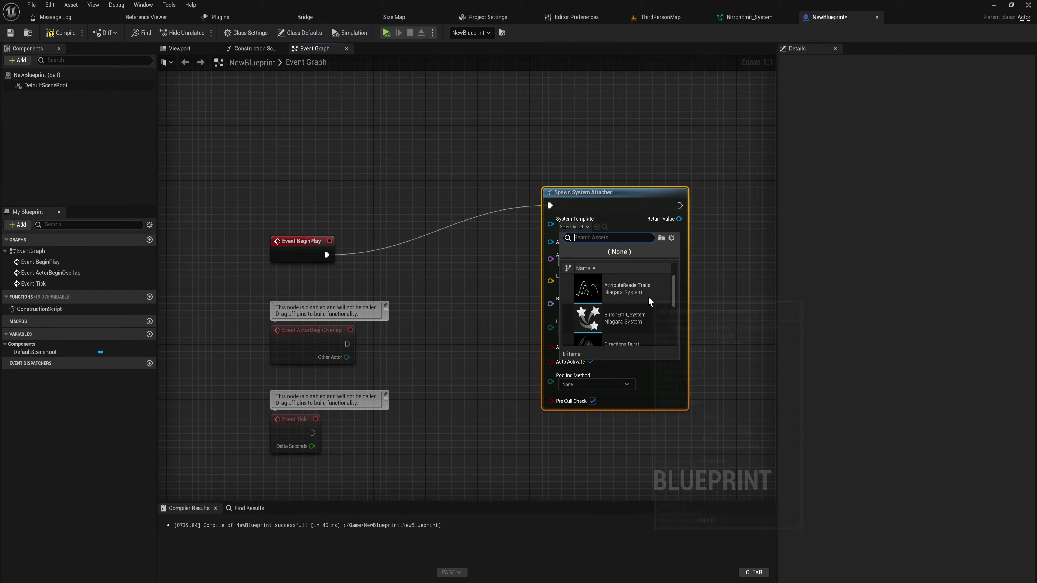
click(636, 330)
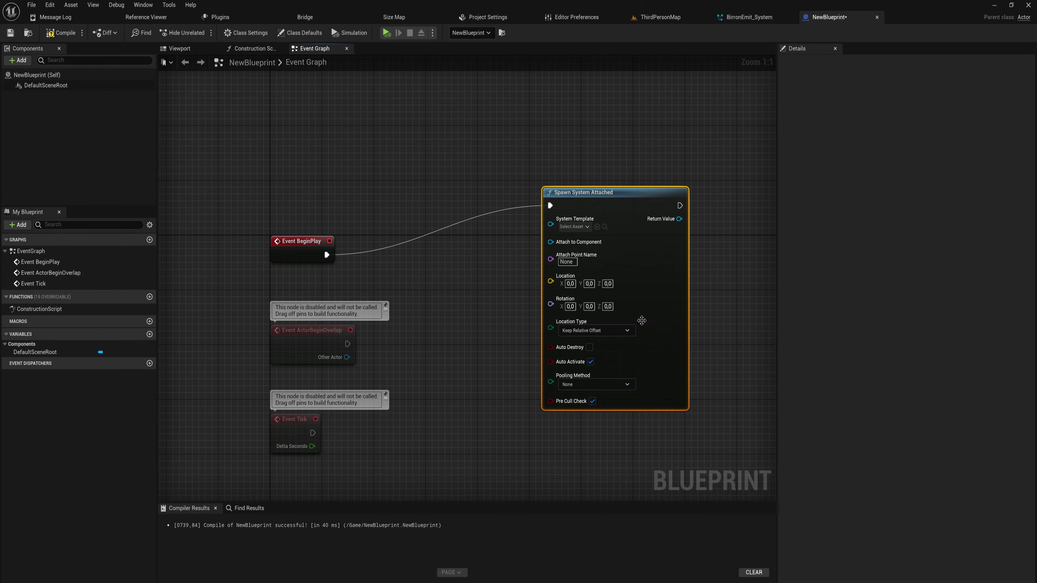
right_drag(559, 248, 458, 266)
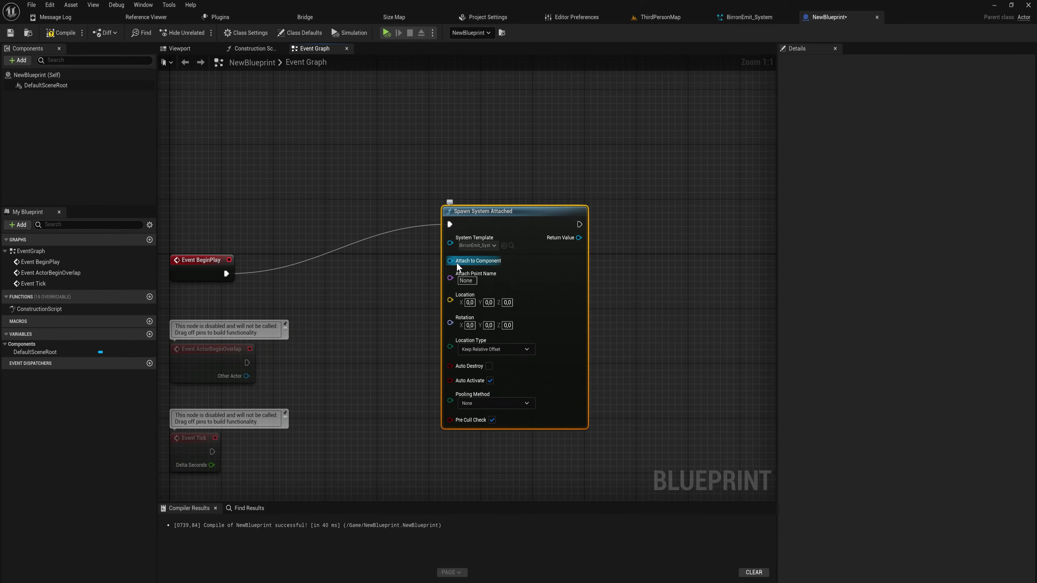
right_click(353, 289)
drag(46, 85, 450, 261)
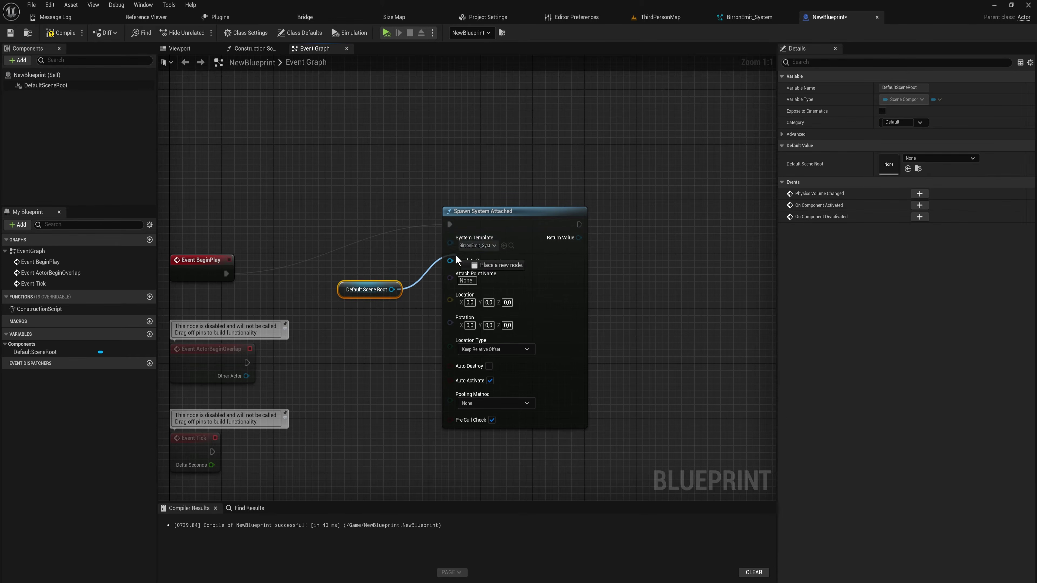
- Move the Spawn System Attached node slightly lower, keeping it beside the Default Scene Root reference
right_drag(461, 331, 384, 263)
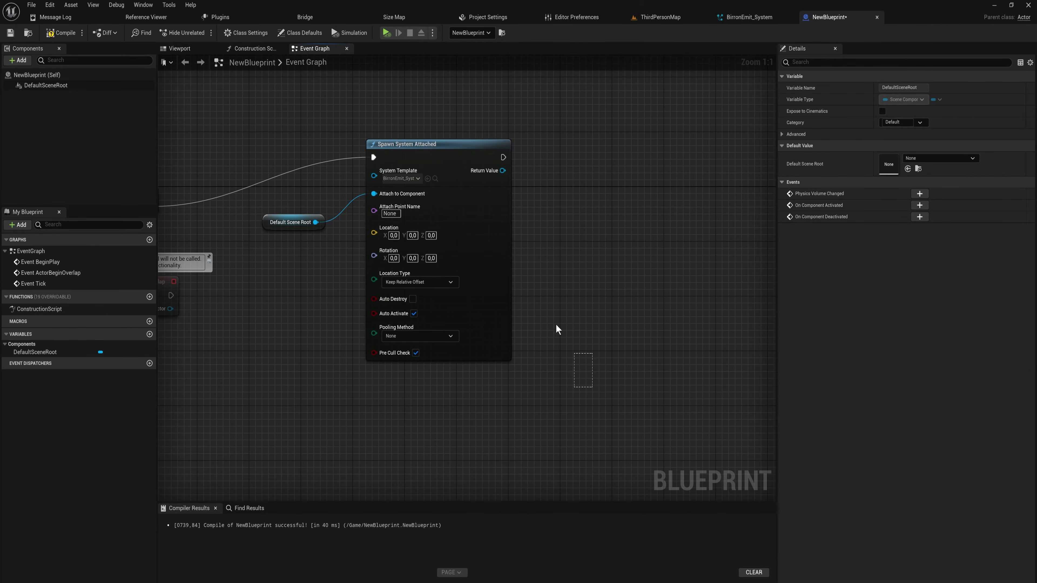
click(436, 143)
drag(436, 143, 431, 176)
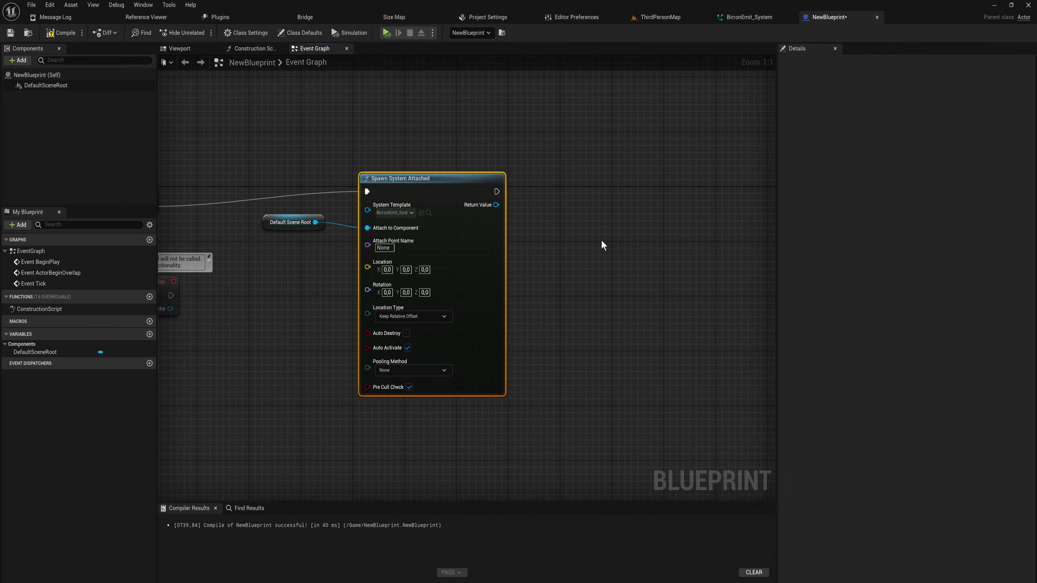
- Add a Set Color Parameter node from the Spawn System Attached node's Return Value and place it beside that node
right_drag(602, 245, 489, 236)
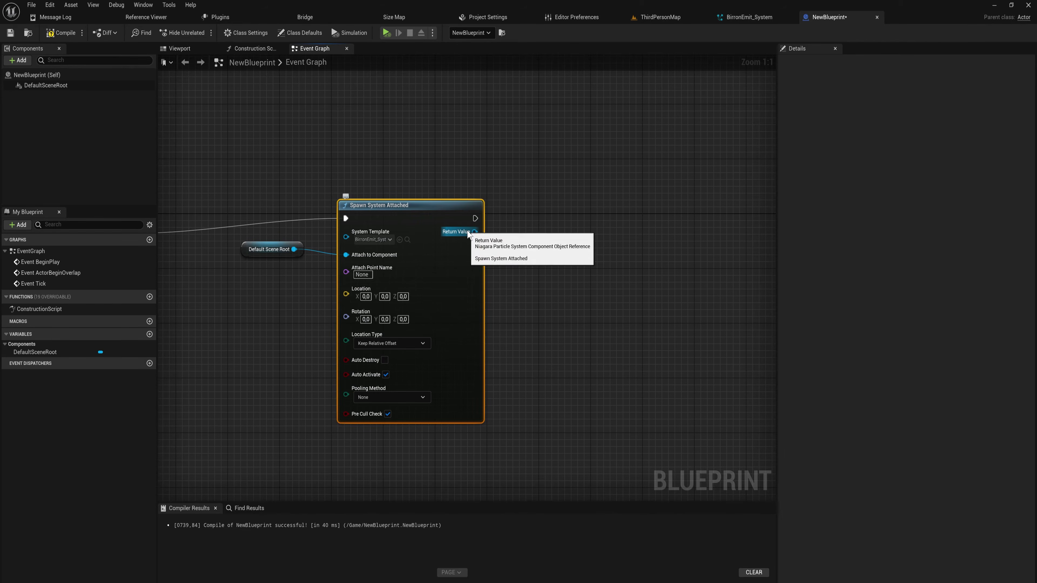
drag(475, 232, 571, 232)
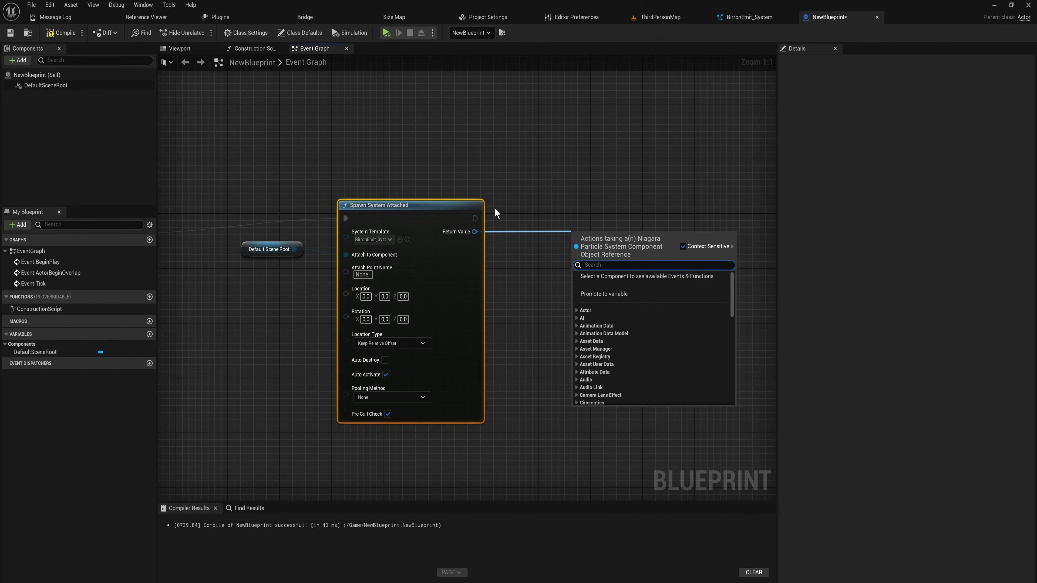
text(set color)
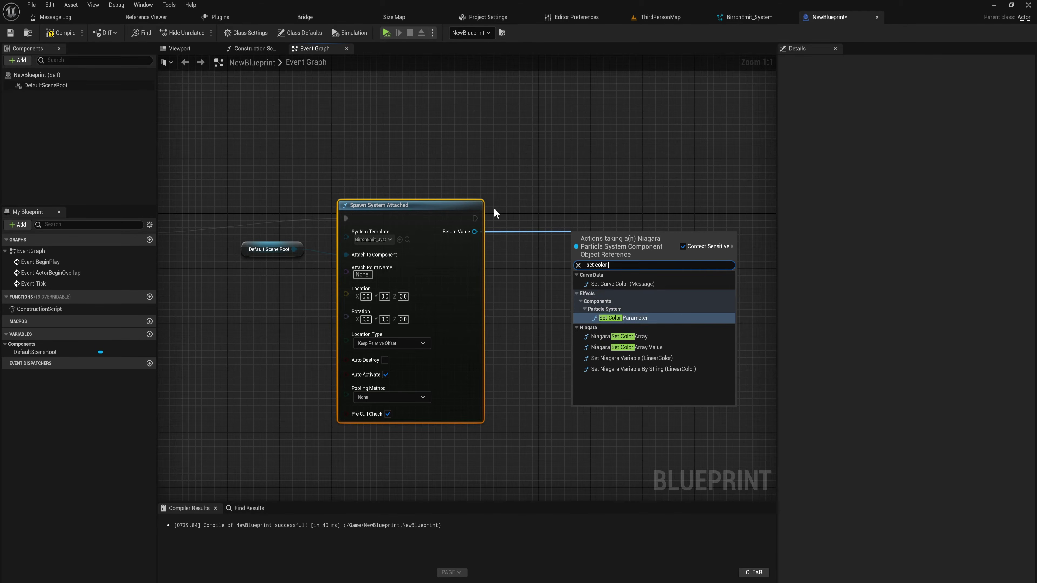
click(623, 318)
drag(622, 242, 622, 215)
- Set the Set Color Parameter node's Param color to bright green, hex sRGB 77FF00FF
click(605, 268)
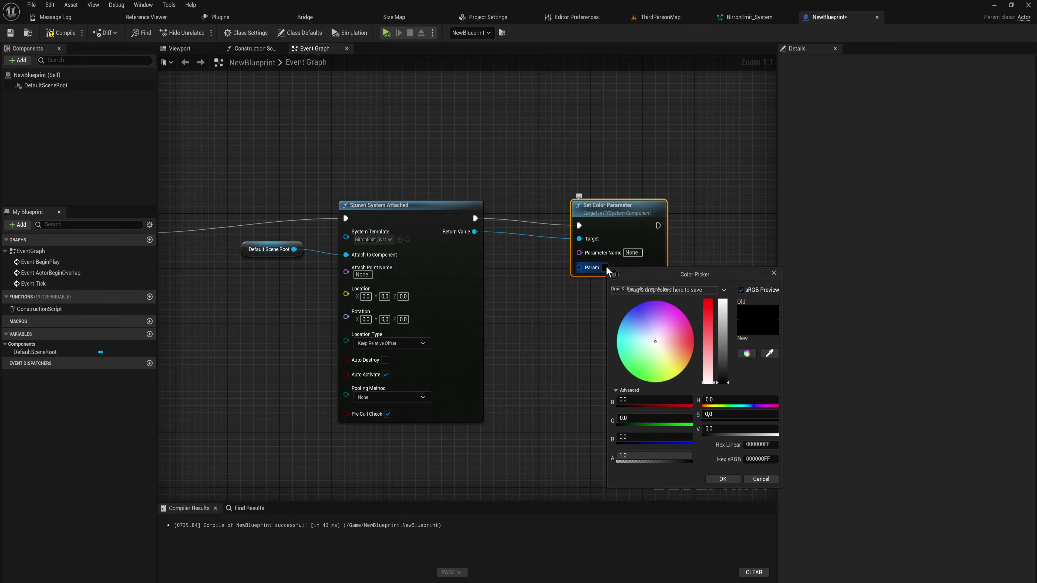
drag(658, 362, 632, 451)
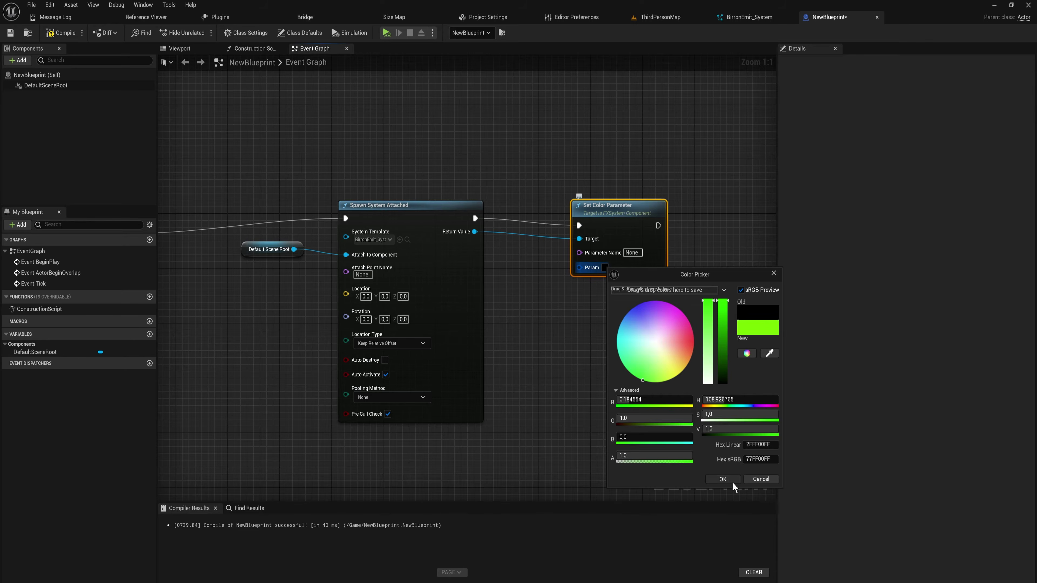
click(723, 479)
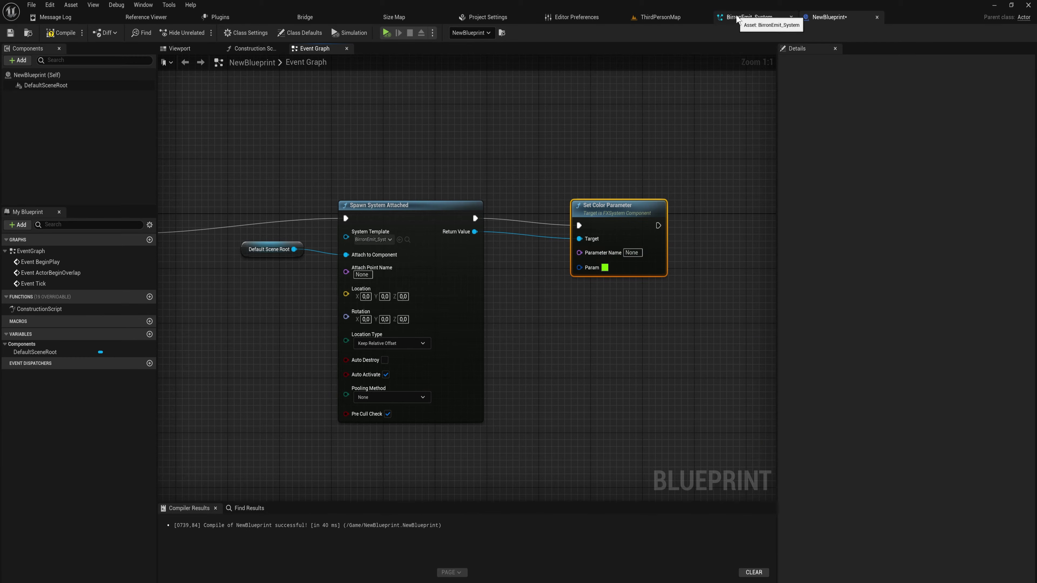
- Copy the BeamColor user parameter name from BirronEmit_System into the Set Color Parameter node's Parameter Name and align the node with the spawn node
click(751, 19)
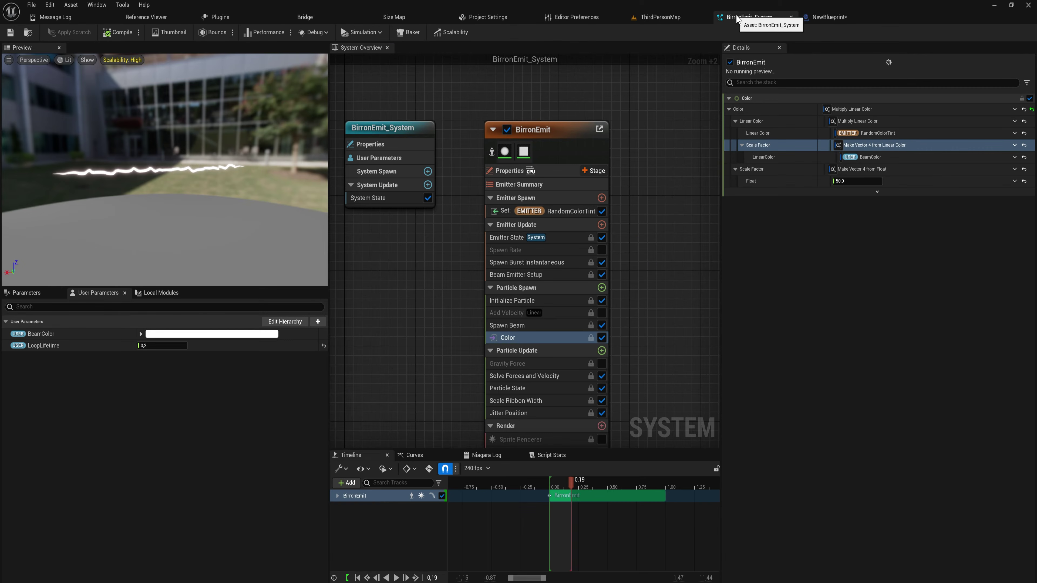
right_click(48, 334)
click(65, 394)
key(ctrl+c)
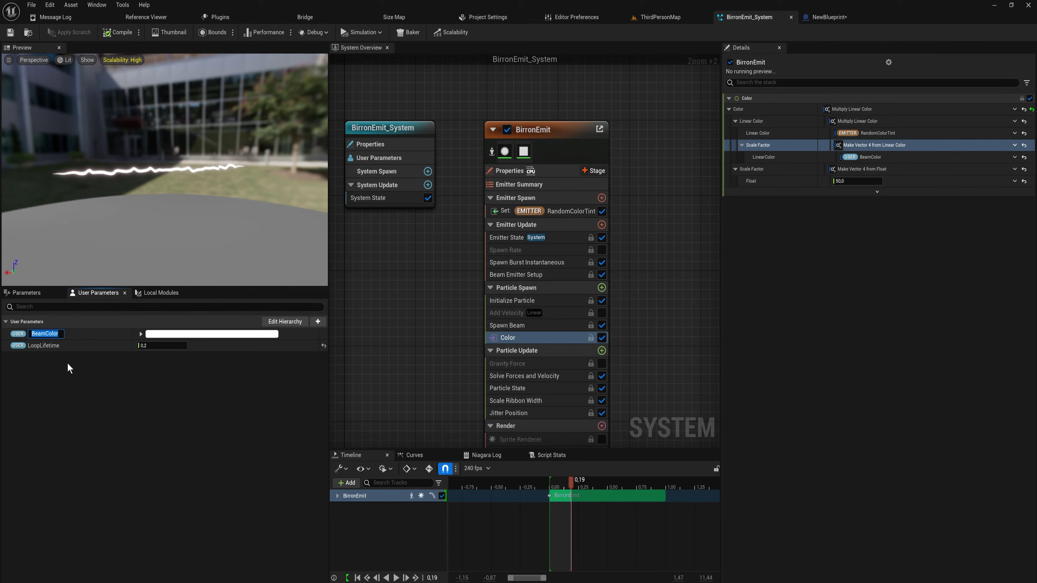
key(Return)
click(828, 17)
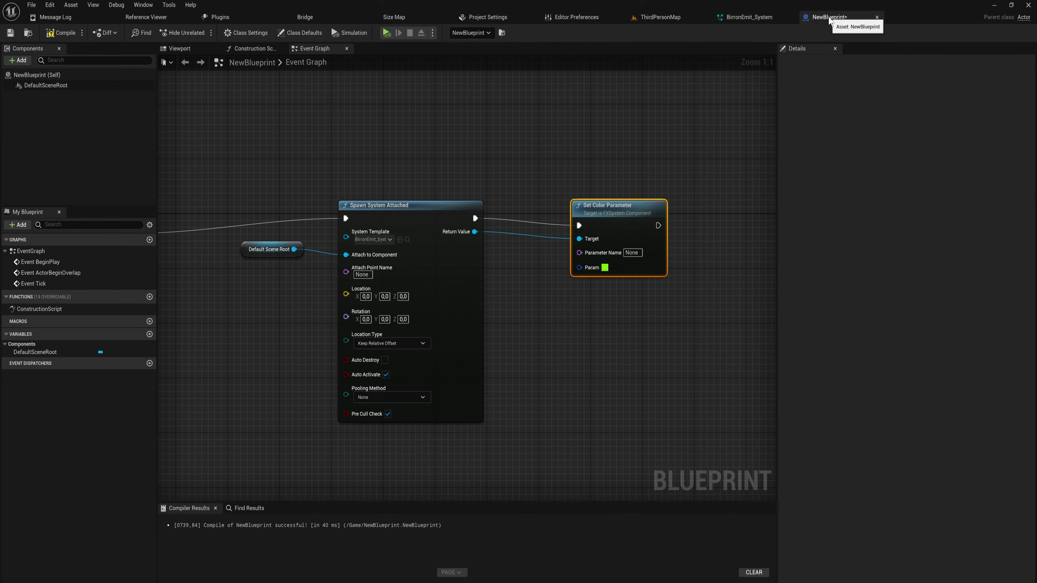
click(632, 253)
key(ctrl+v)
key(Return)
click(624, 359)
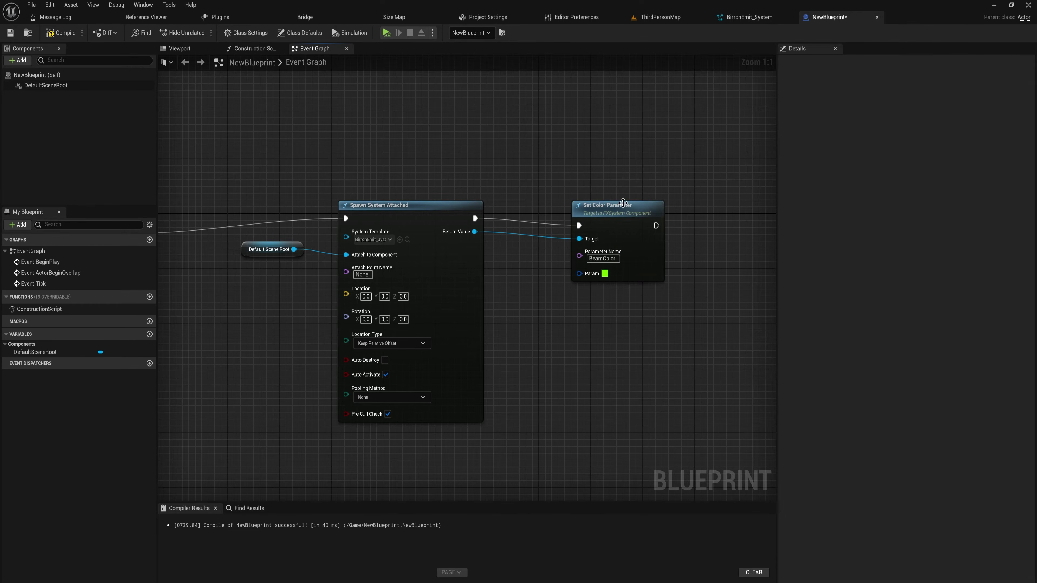
drag(623, 202, 610, 195)
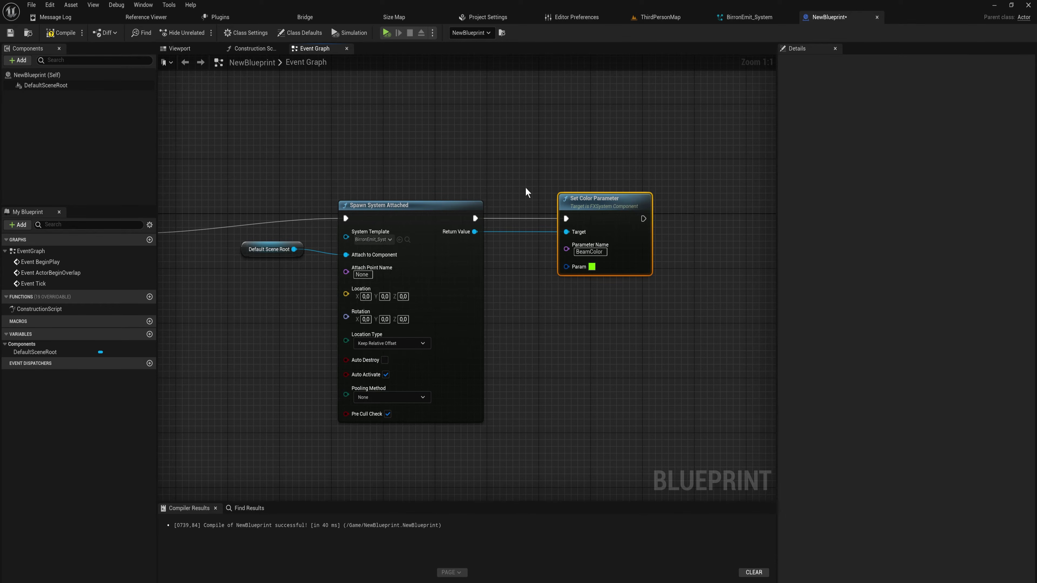
- Compile the Blueprint and move the NewBlueprint actor in ThirdPersonMap to location 1250, 1350, 320
click(59, 33)
click(659, 17)
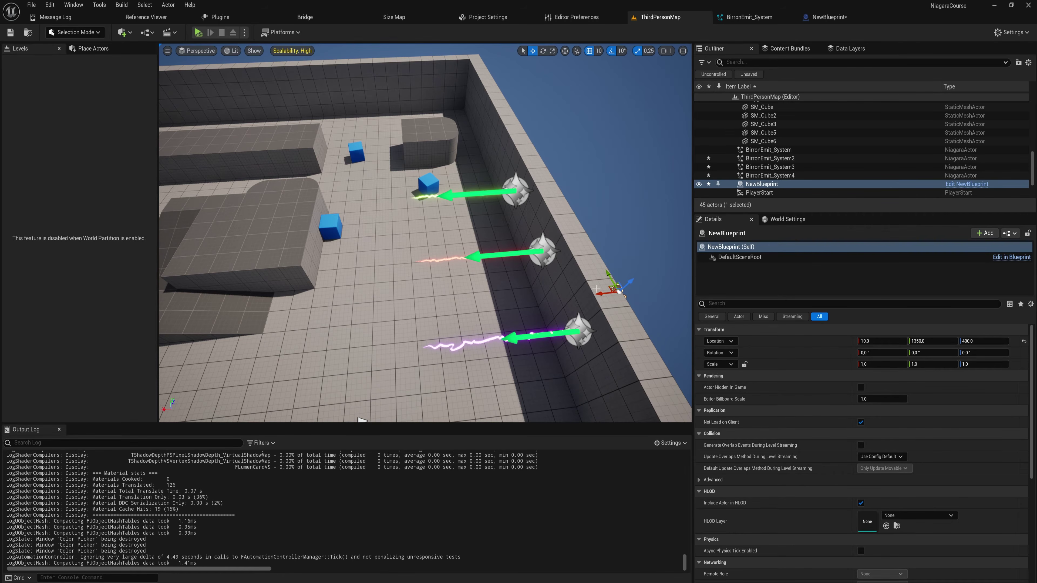
drag(600, 292, 222, 362)
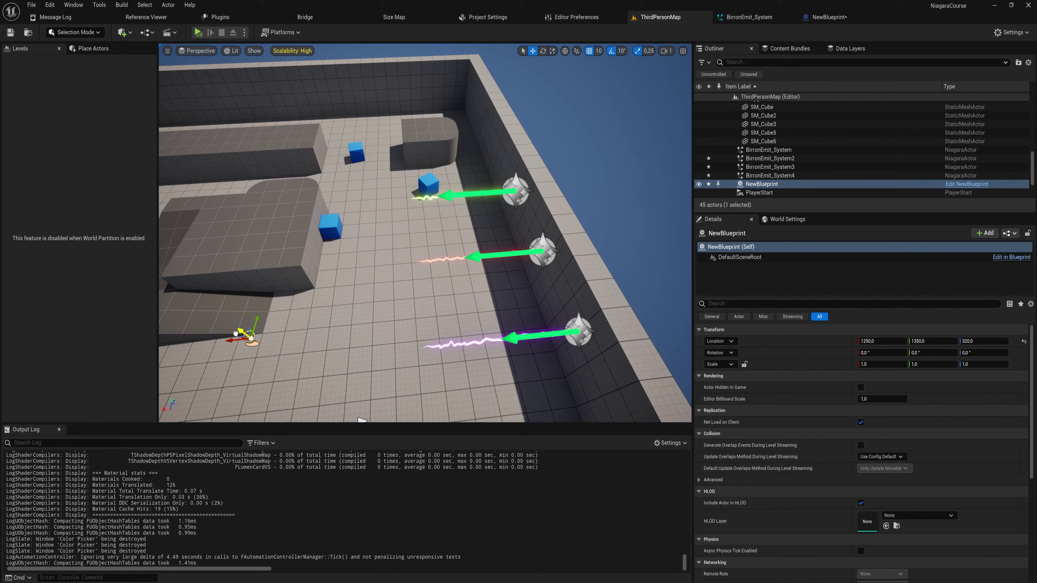
- Play the level, inspect the beam spawned by the NewBlueprint actor up close, and stop the play session
click(198, 32)
key(g)
right_drag(387, 300, 316, 322)
key(w)
scroll(397, 313, down, 3)
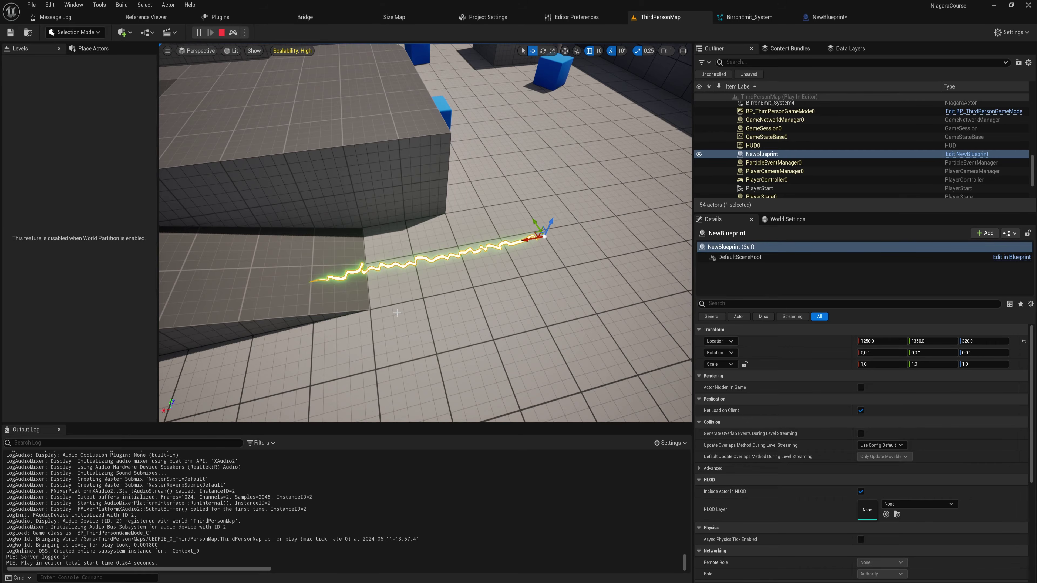
key(Escape)
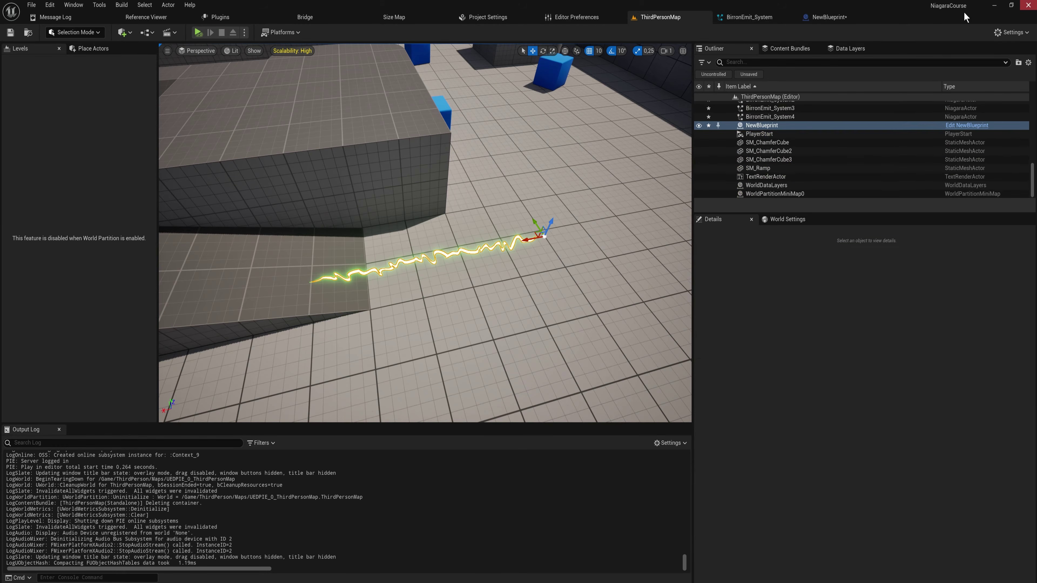
- In NewBlueprint's Event Graph, add a Set Float Parameter node from the Spawn System Attached node's Return Value, below the color node
click(829, 17)
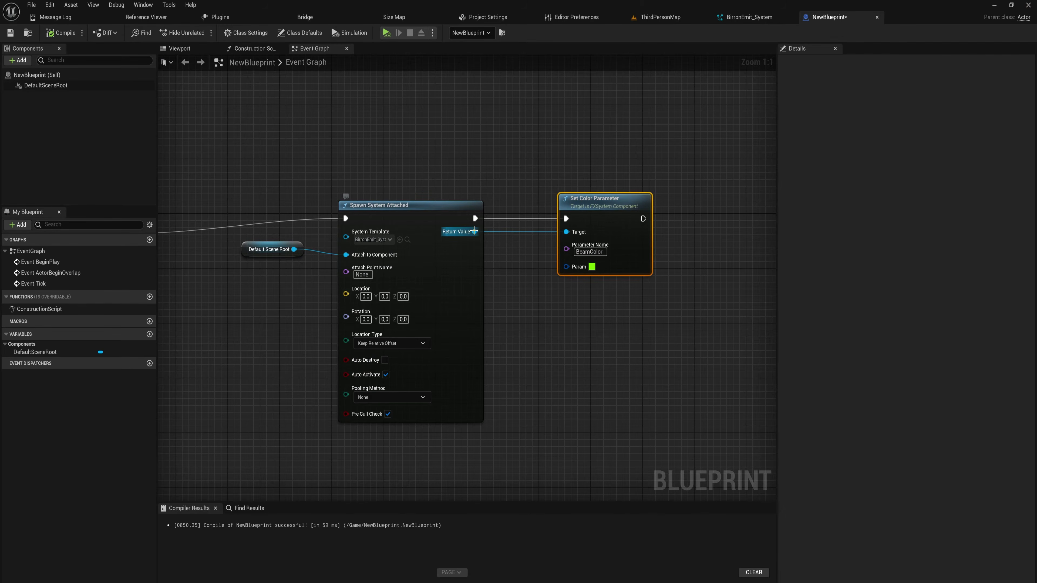
drag(475, 232, 575, 341)
text(set )
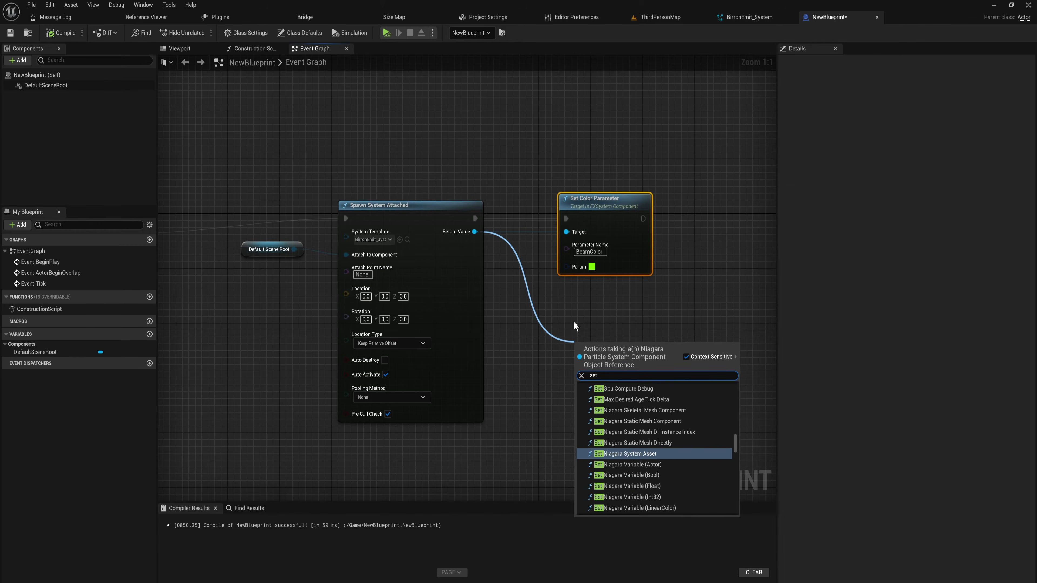
text(floa)
key(Up)
key(Up)
key(Return)
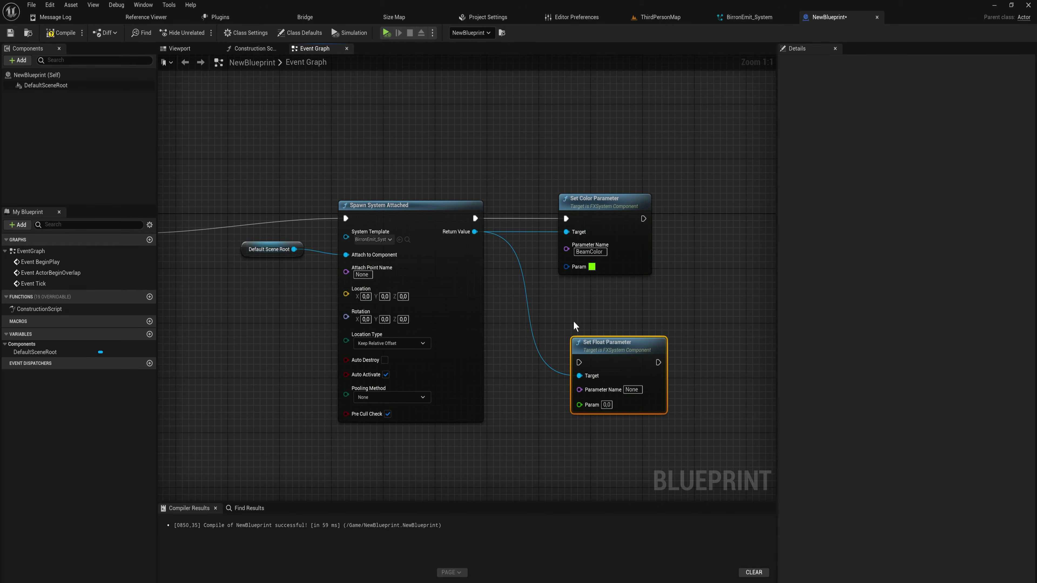
drag(584, 117, 683, 321)
key(Delete)
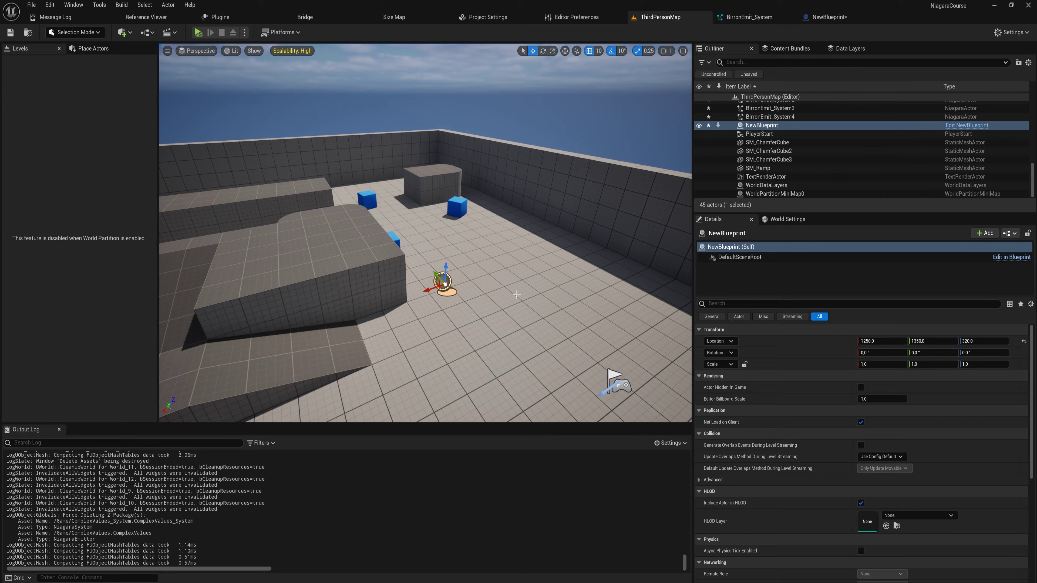
- Open the BirronEmit emitter and examine its Scale Ribbon Width module's curve and index settings
key(ctrl+space)
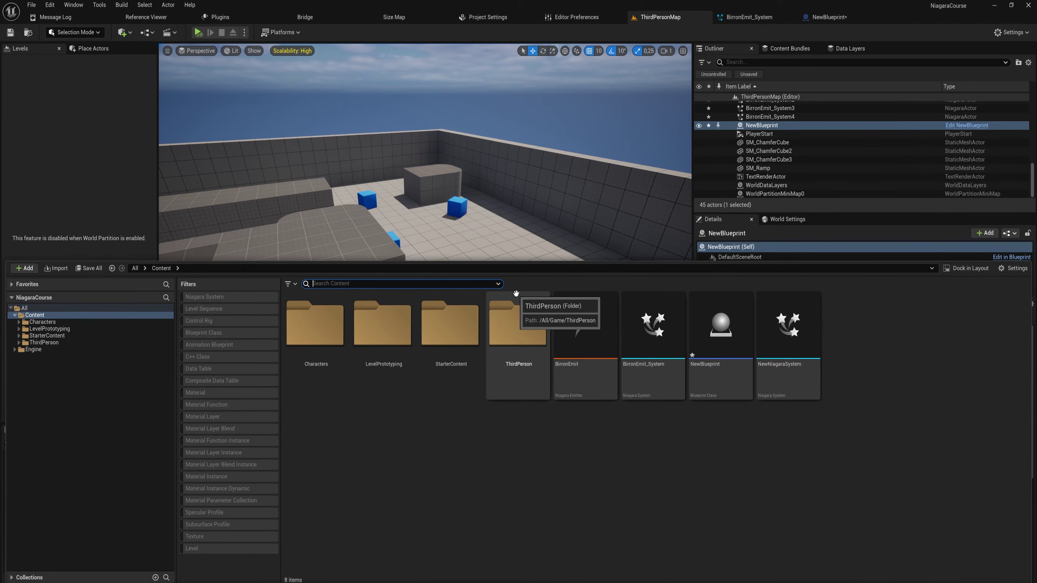
double_click(591, 363)
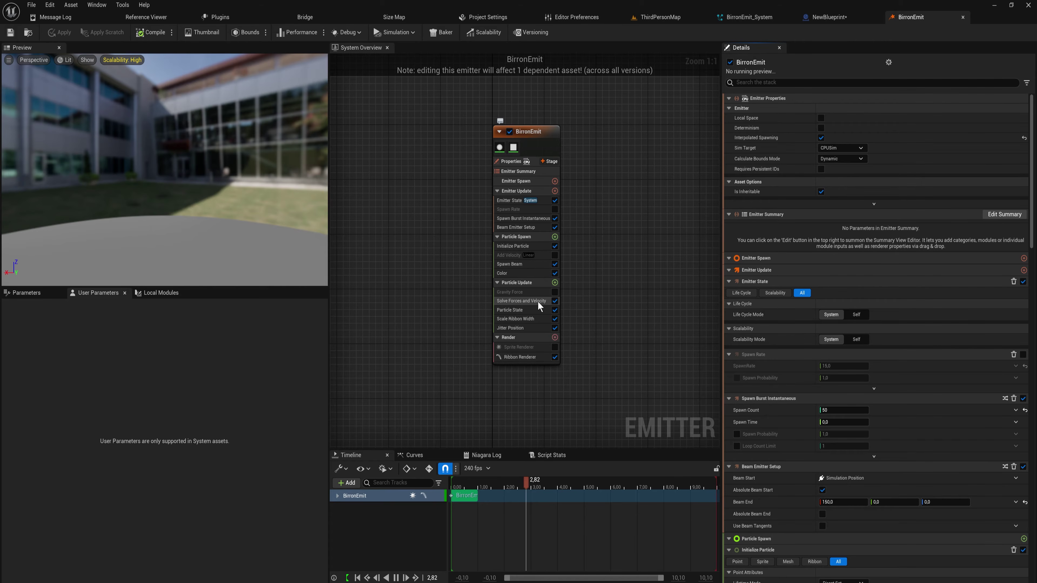
click(526, 321)
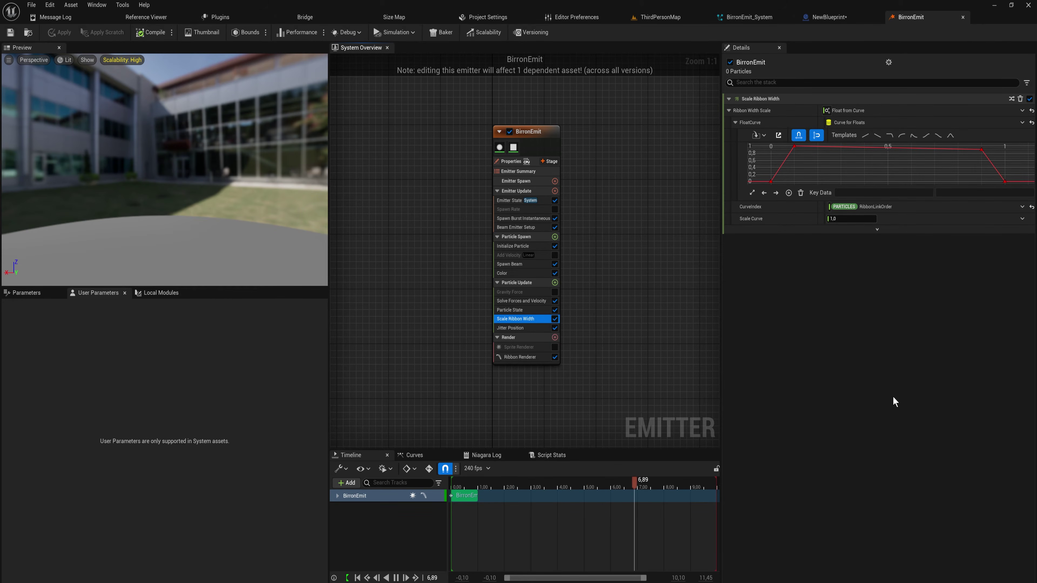
- Create a Niagara Emitter in the Content folder from the Empty template, name it COmplexEmittr and open it
key(ctrl+space)
right_click(652, 364)
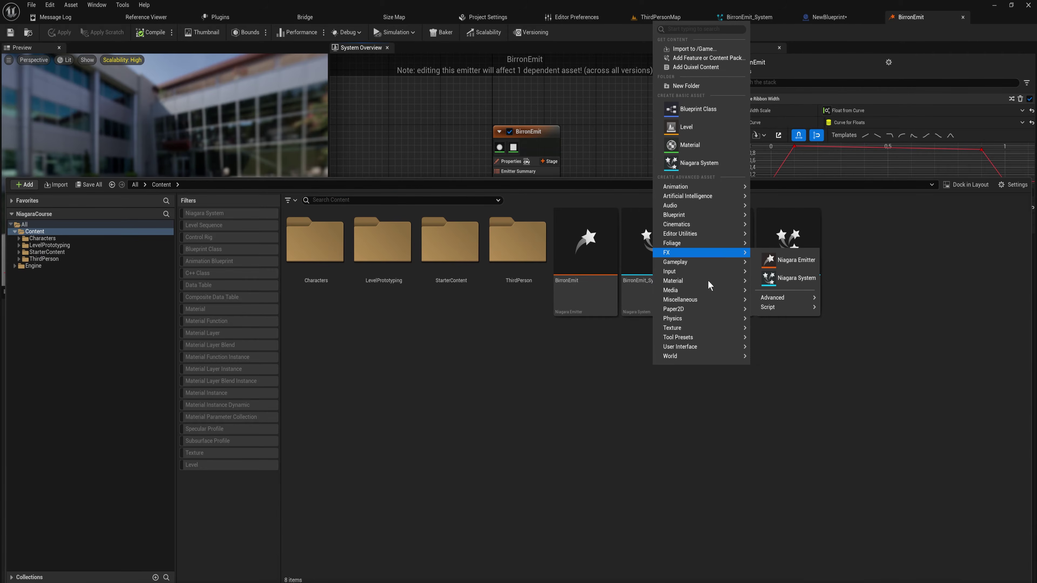
mouse_move(717, 252)
click(770, 260)
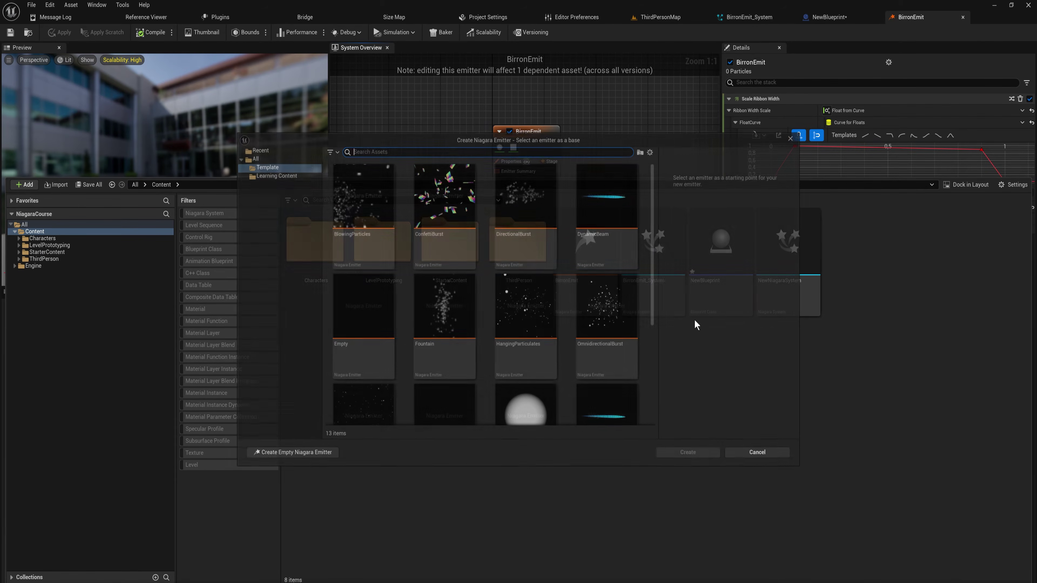
click(382, 321)
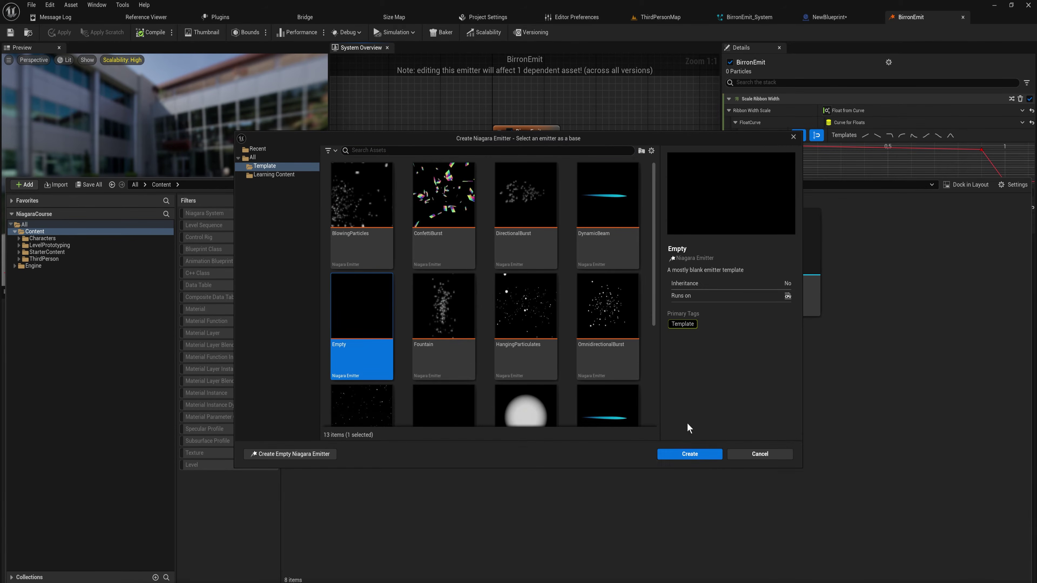
click(682, 454)
text(COmplex)
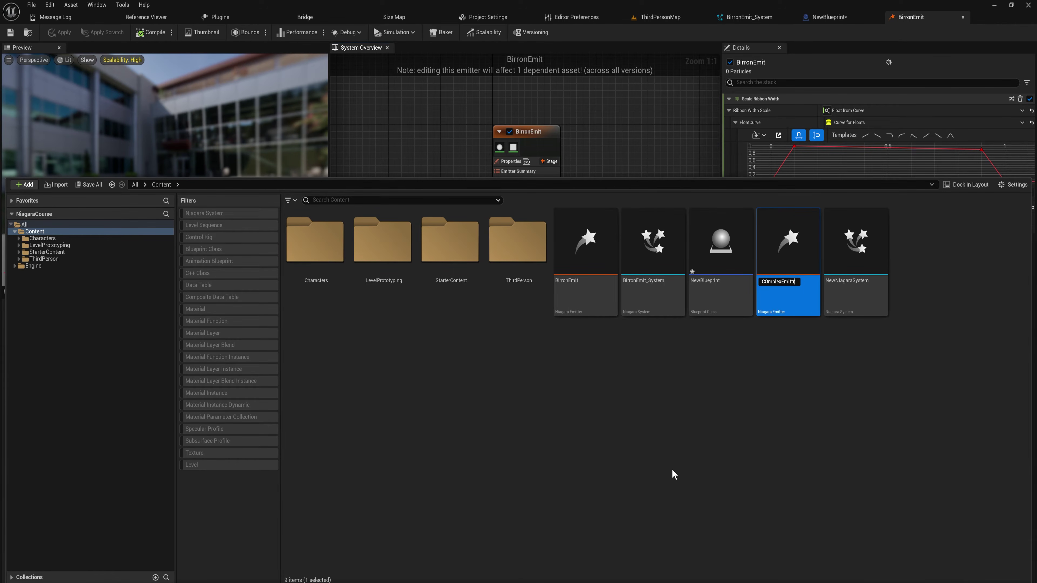
text(Emittr)
key(Return)
- Add a Spawn Rate module to Emitter Update and set its SpawnRate to 25
click(560, 236)
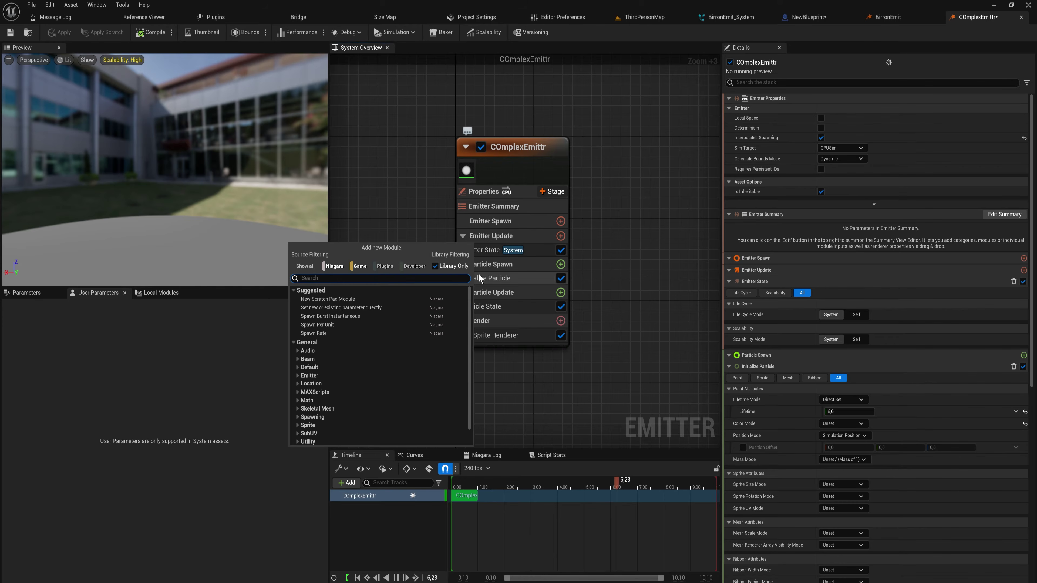
text(spawn rate)
key(Return)
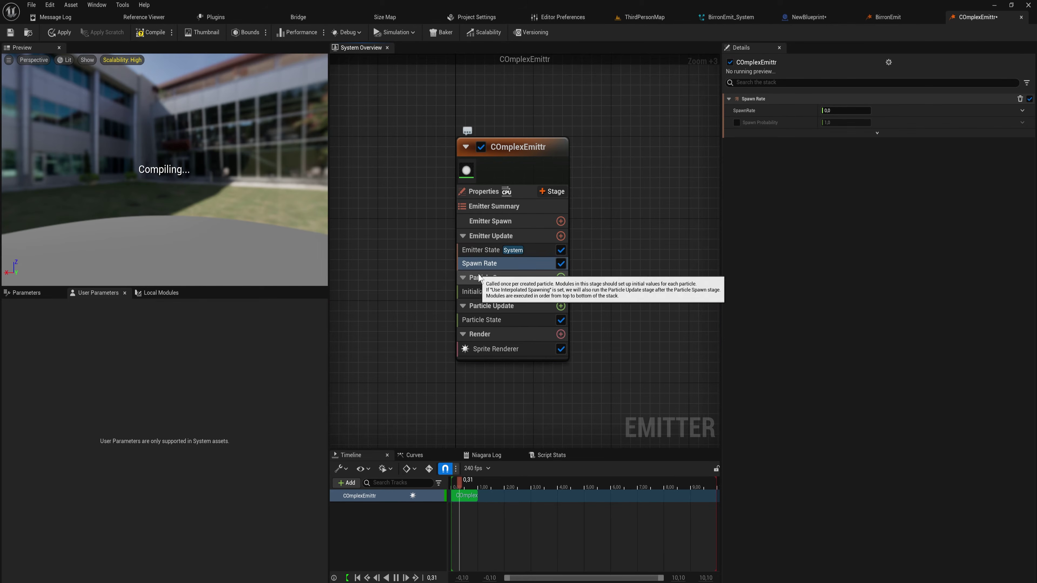
click(838, 110)
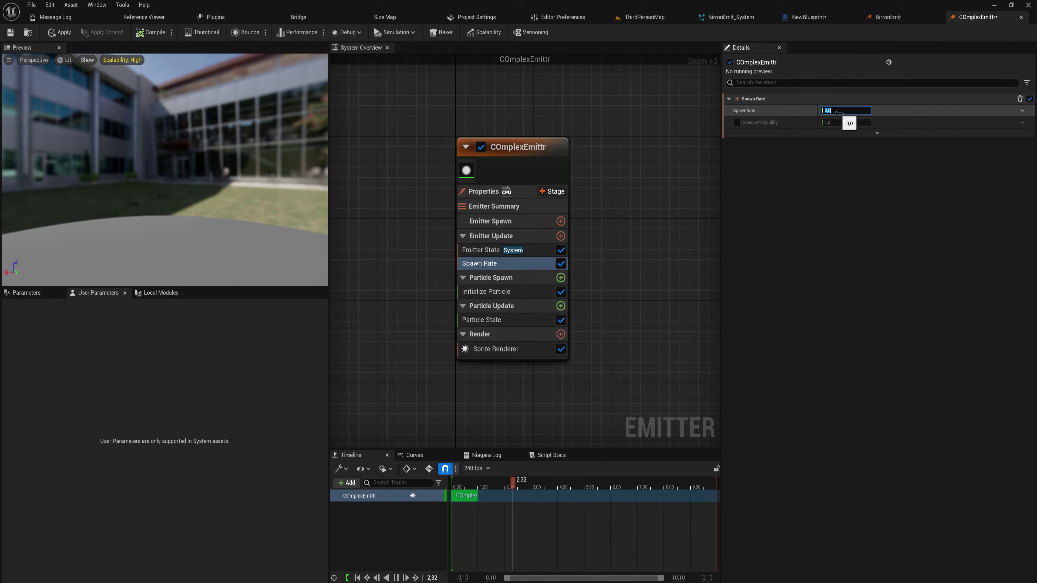
text(25)
key(Return)
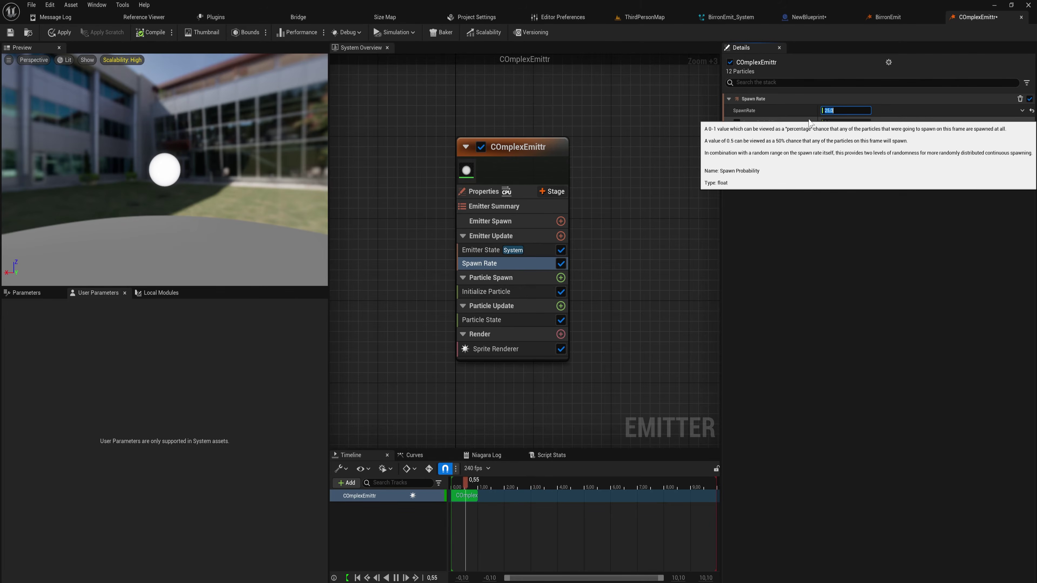
- Add an Add Velocity module to Particle Spawn and resolve its missing dependency by adding Solve Forces and Velocity
click(561, 278)
text(add velocity)
key(Return)
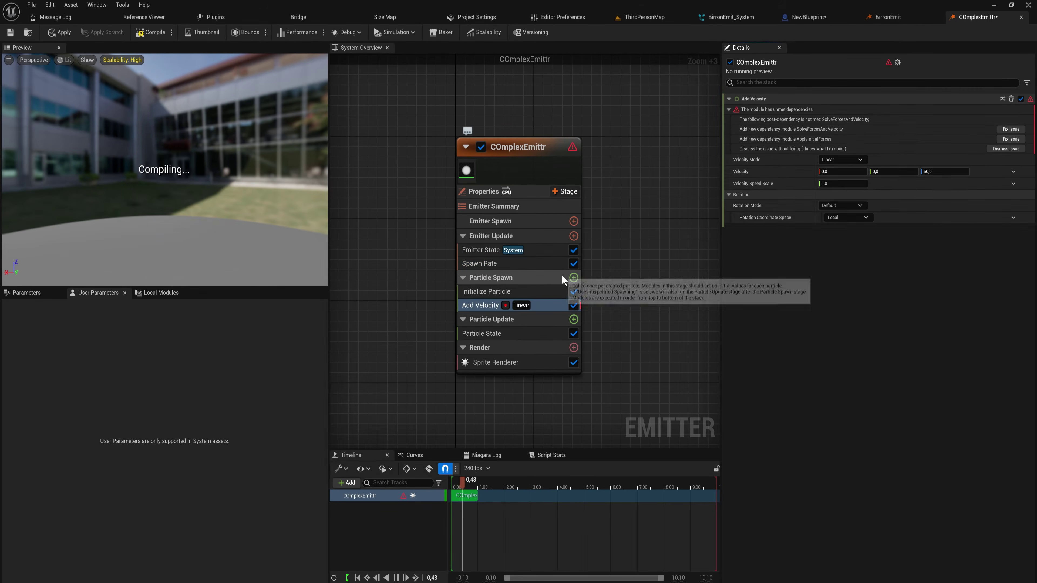
click(1011, 129)
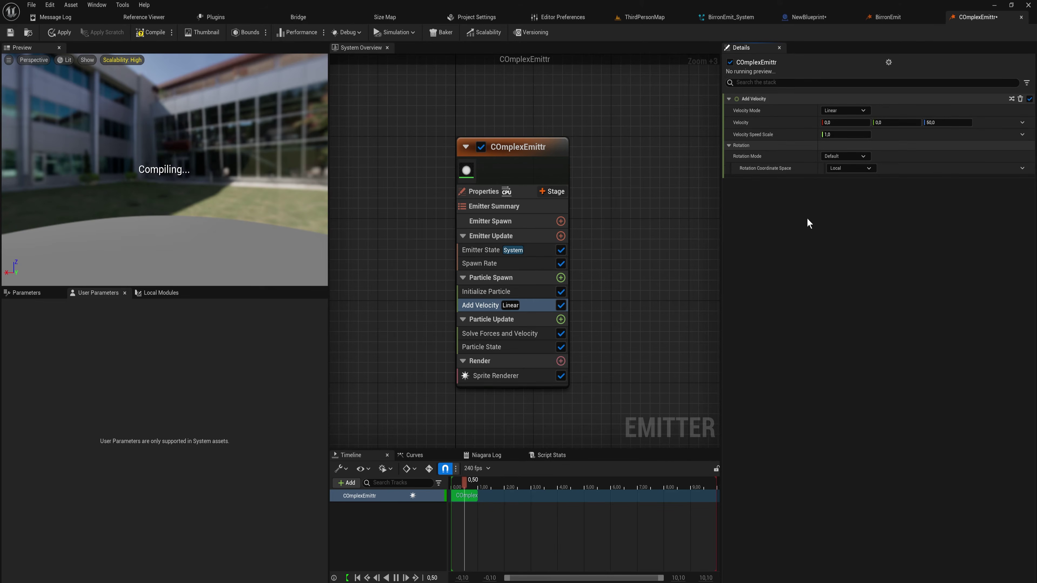
drag(189, 147, 189, 123)
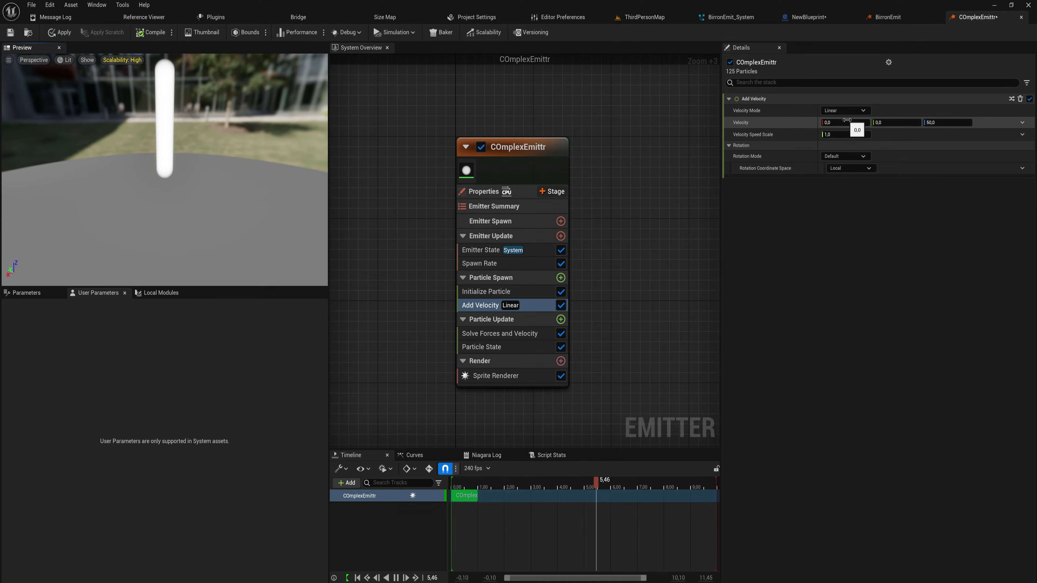
- Try driving the Add Velocity module's Velocity with a Vector from Float at a value of about 975.5, and undo that value
click(1022, 122)
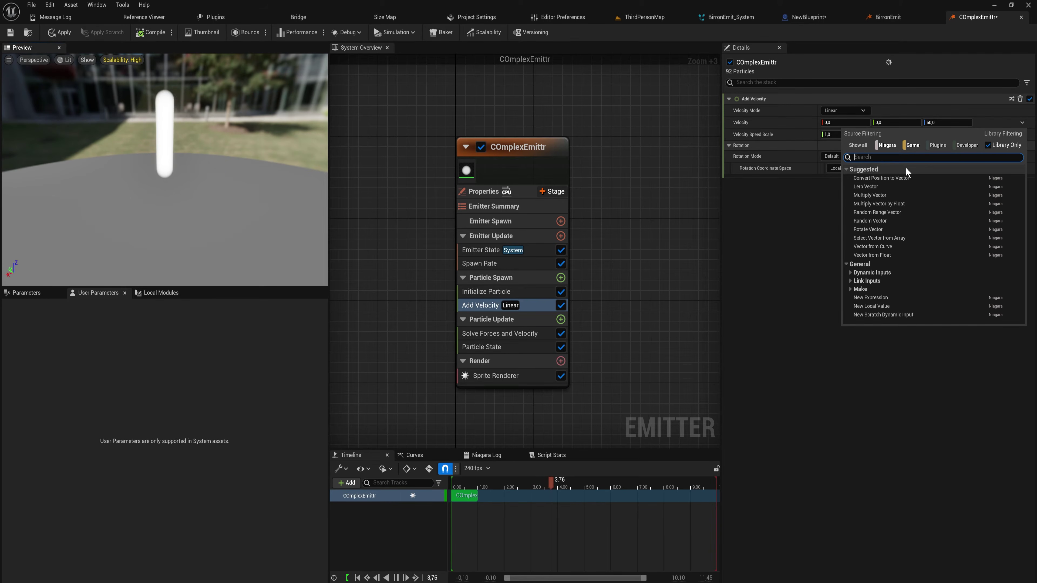
text(float)
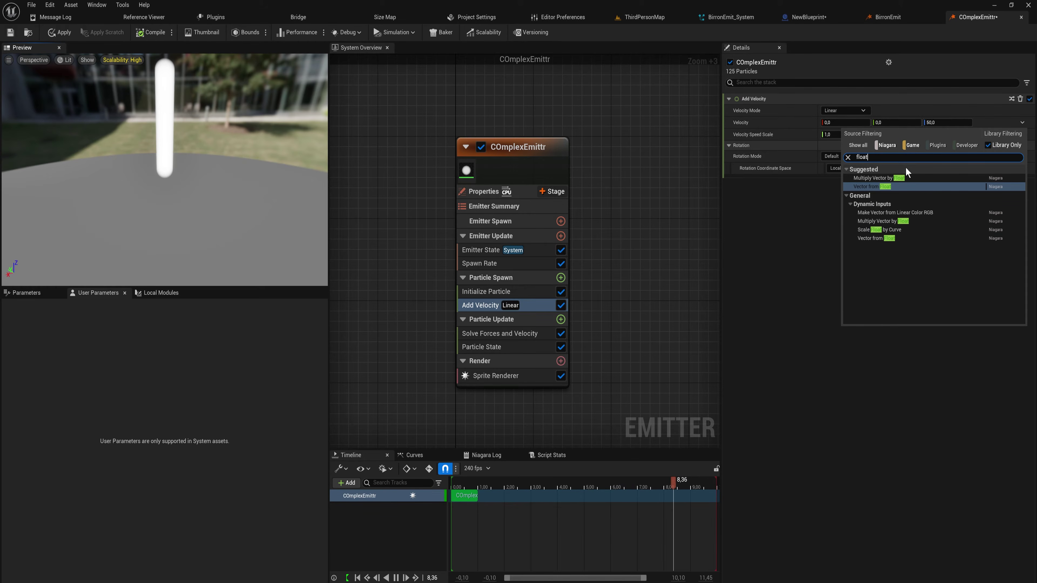
key(Return)
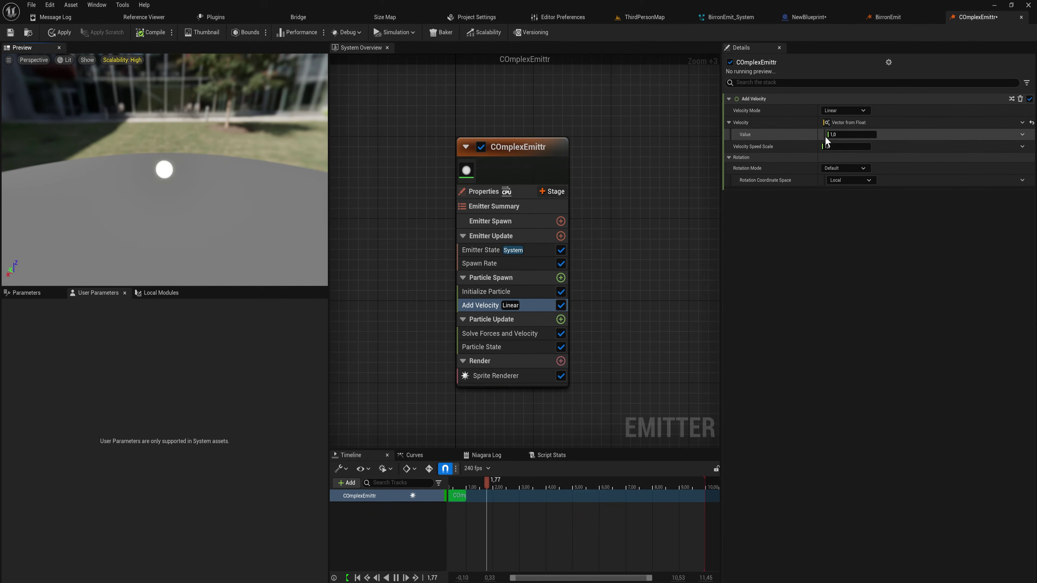
drag(824, 136, 853, 136)
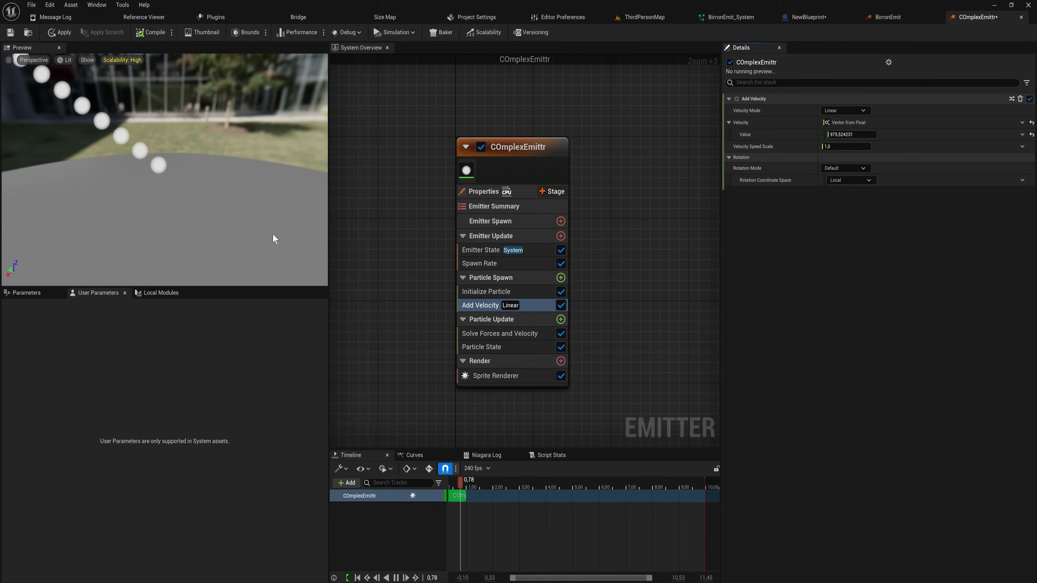
drag(203, 224, 196, 202)
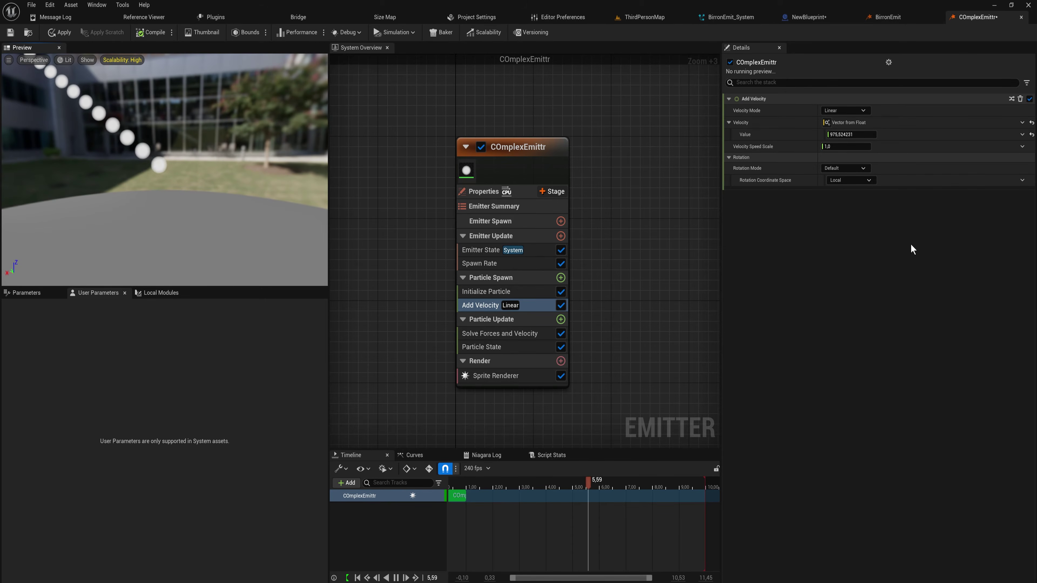
key(ctrl+z)
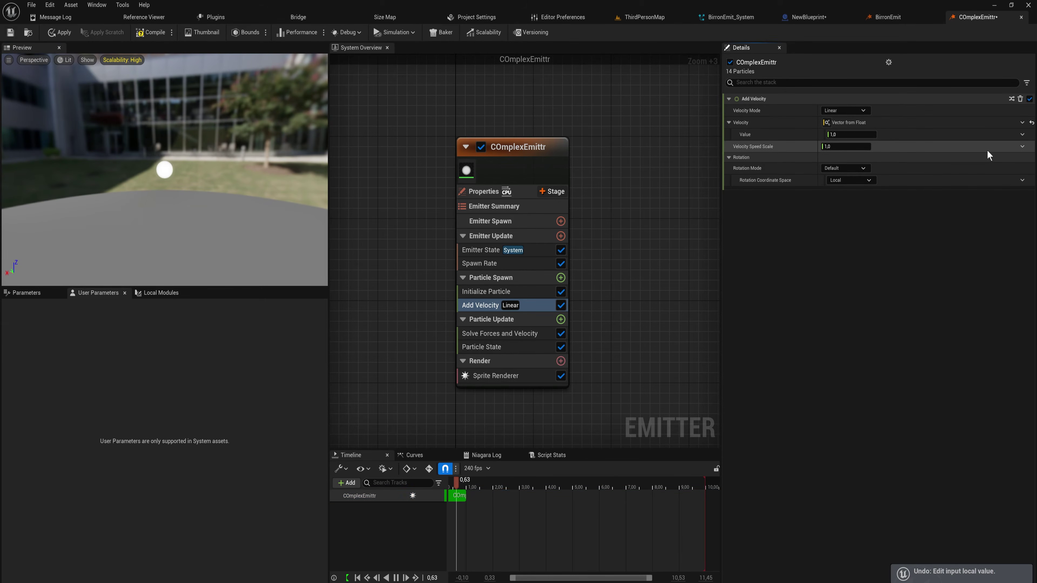
- Switch the Add Velocity module's Velocity input to the Make Vector dynamic input
click(1022, 122)
click(919, 130)
text(f)
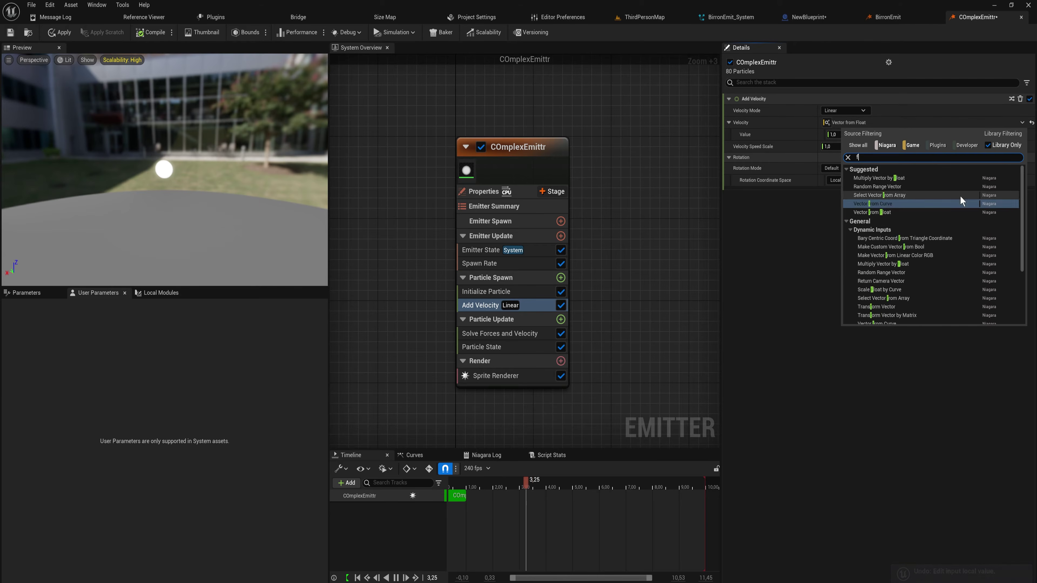
key(BackSpace)
text(make)
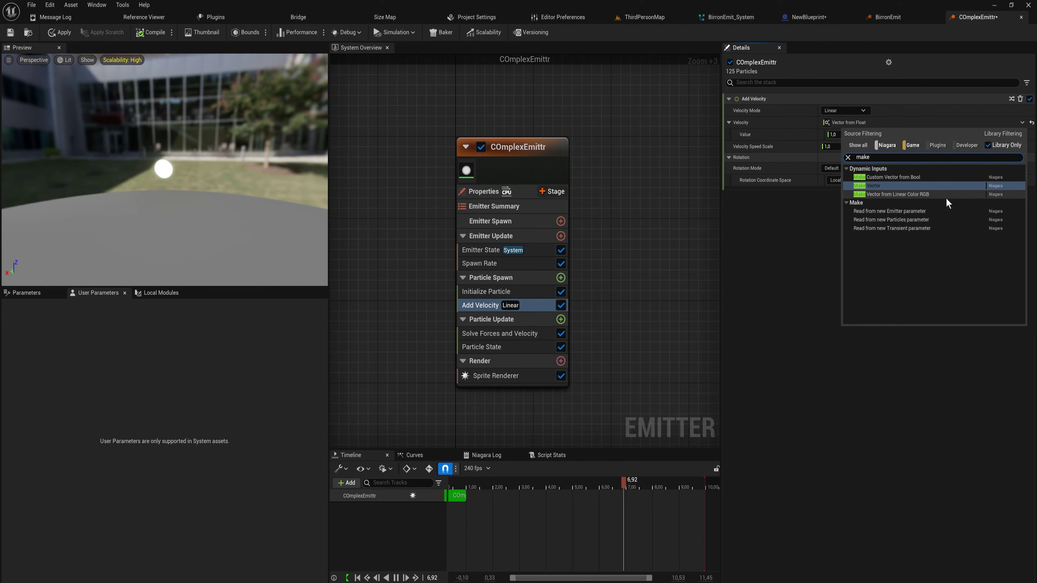
click(892, 186)
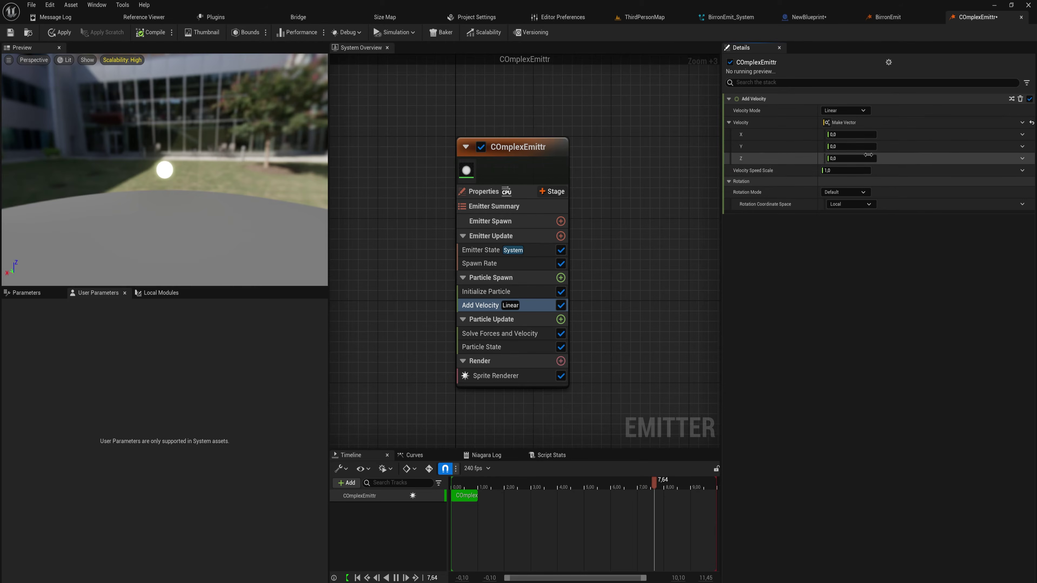
- Open the MakeVector dynamic input script and reposition its InputMap, Map Get and Make Vector nodes to lay out the graph
double_click(841, 123)
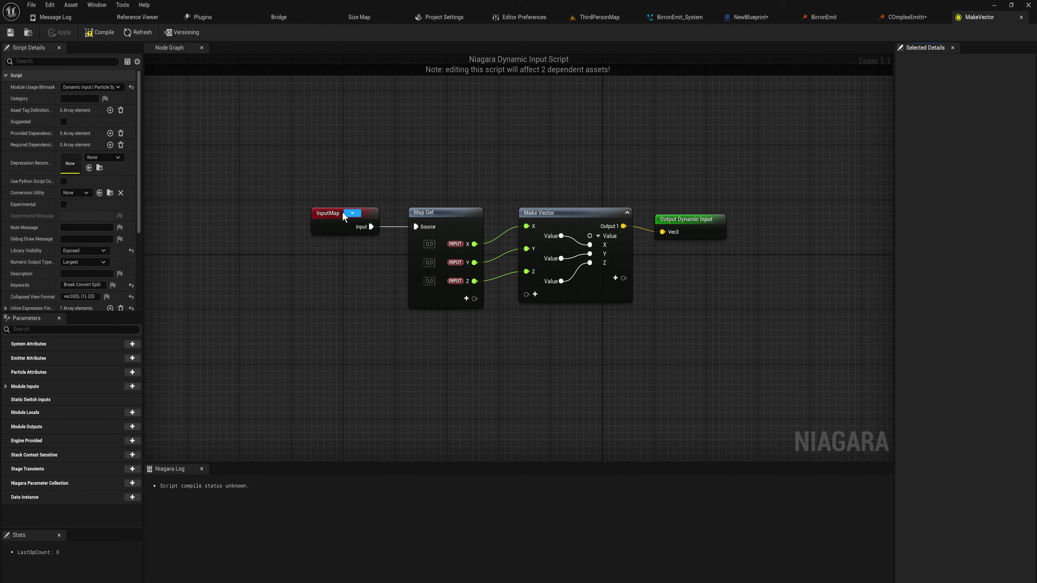
drag(343, 216, 304, 216)
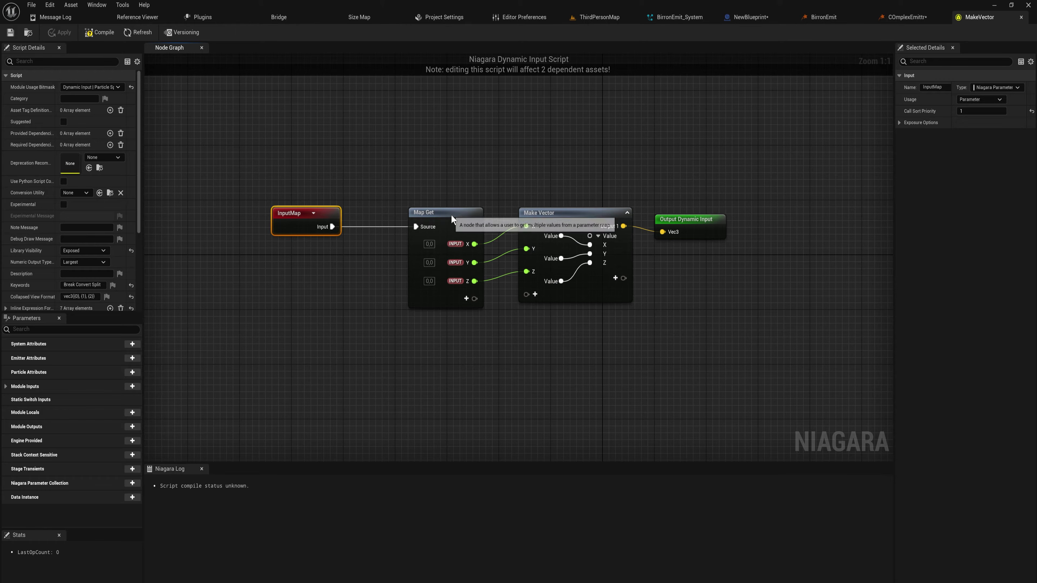
drag(450, 214, 405, 214)
drag(495, 336, 396, 192)
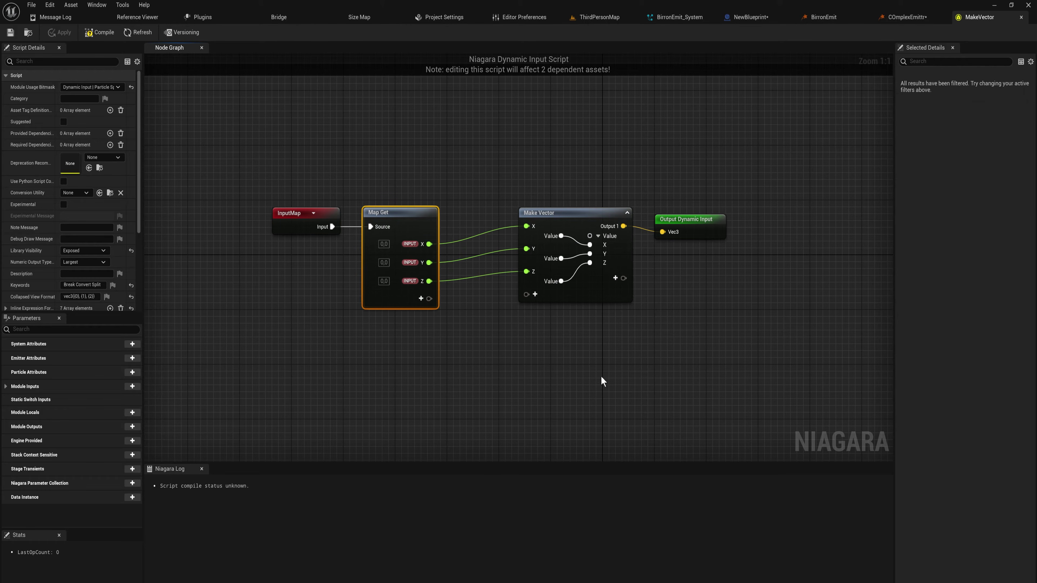
drag(601, 381, 519, 136)
drag(574, 219, 542, 221)
drag(721, 399, 227, 179)
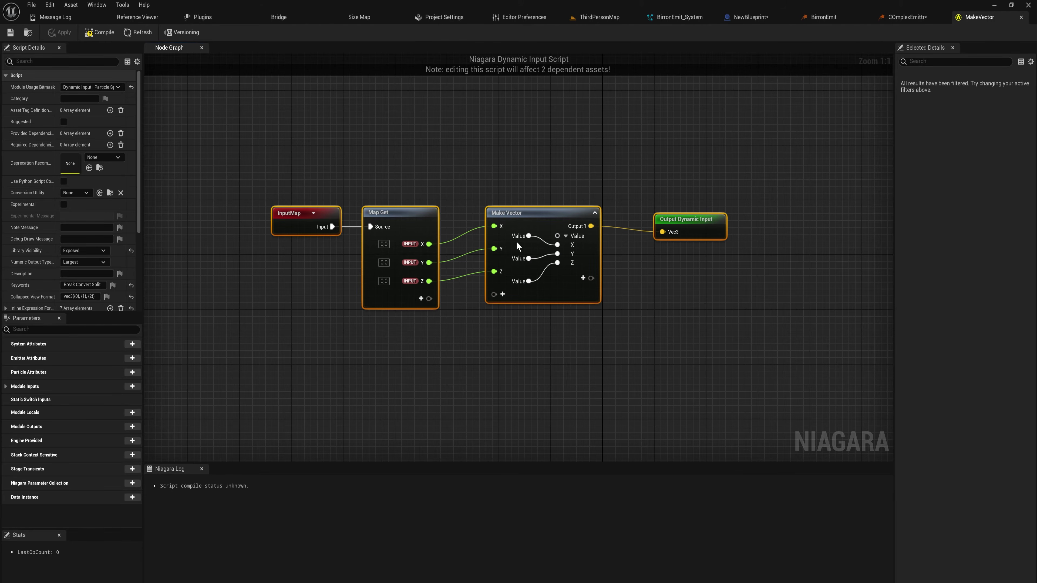
- Look up the Niagara Dynamic Input Script option among the FX script assets that can be created in the Content folder
key(ctrl+space)
right_click(651, 363)
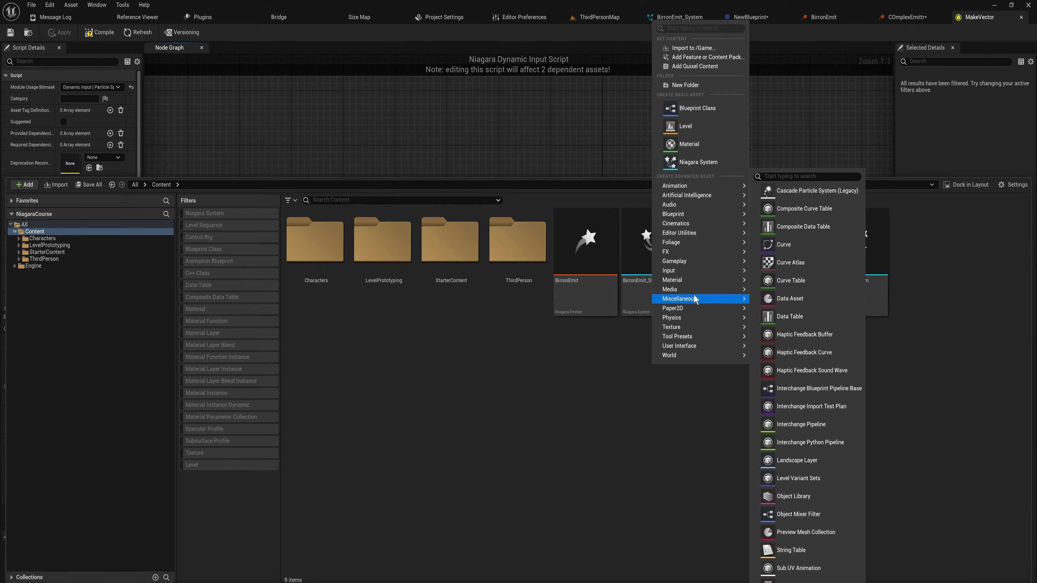
mouse_move(689, 247)
mouse_move(805, 307)
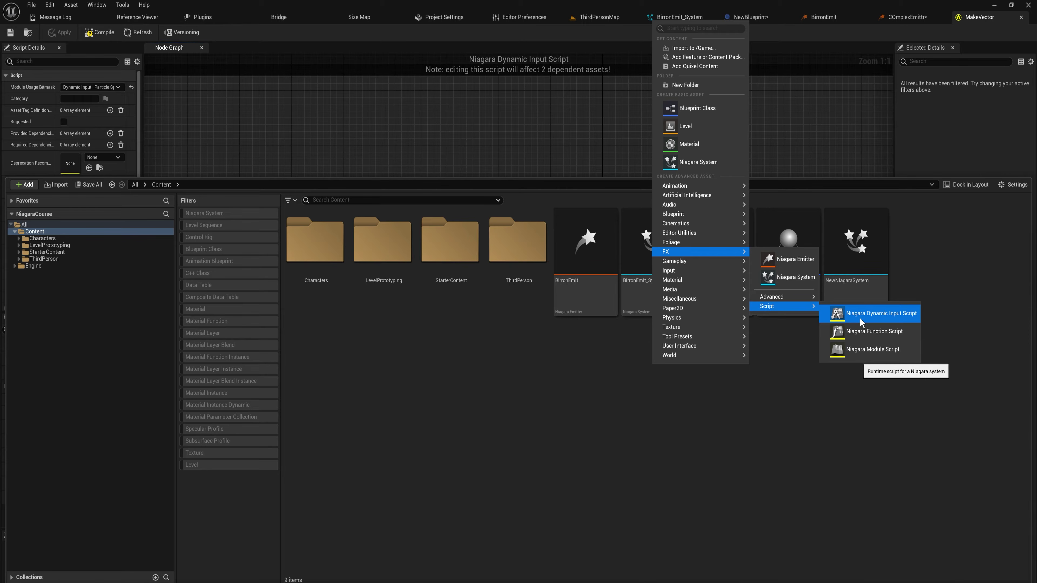
click(553, 122)
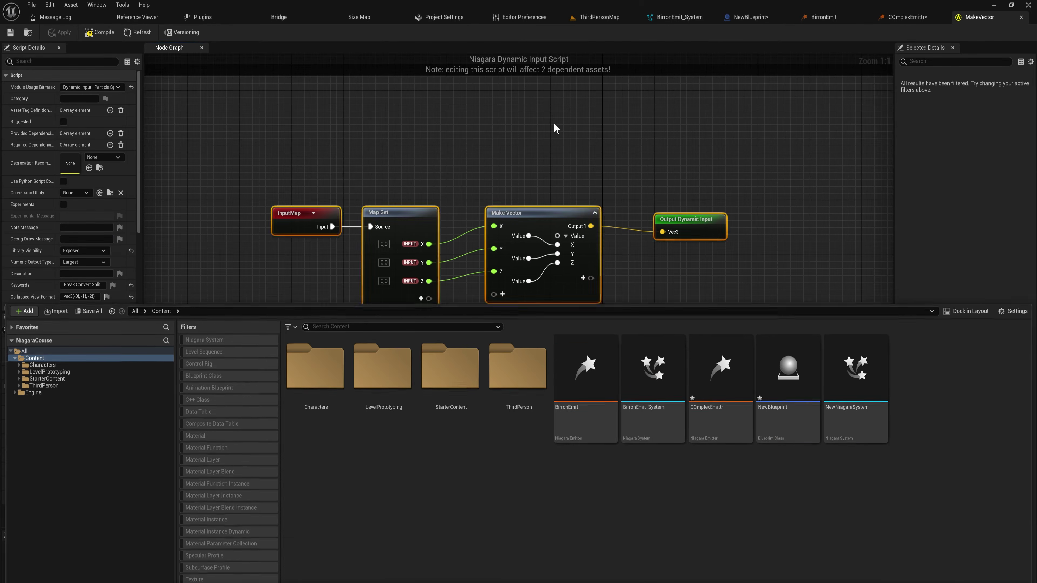
- Examine how the Map Get and Make Vector nodes form the MakeVector script's output, comparing them with the emitter's X, Y and Z inputs
drag(643, 420, 415, 176)
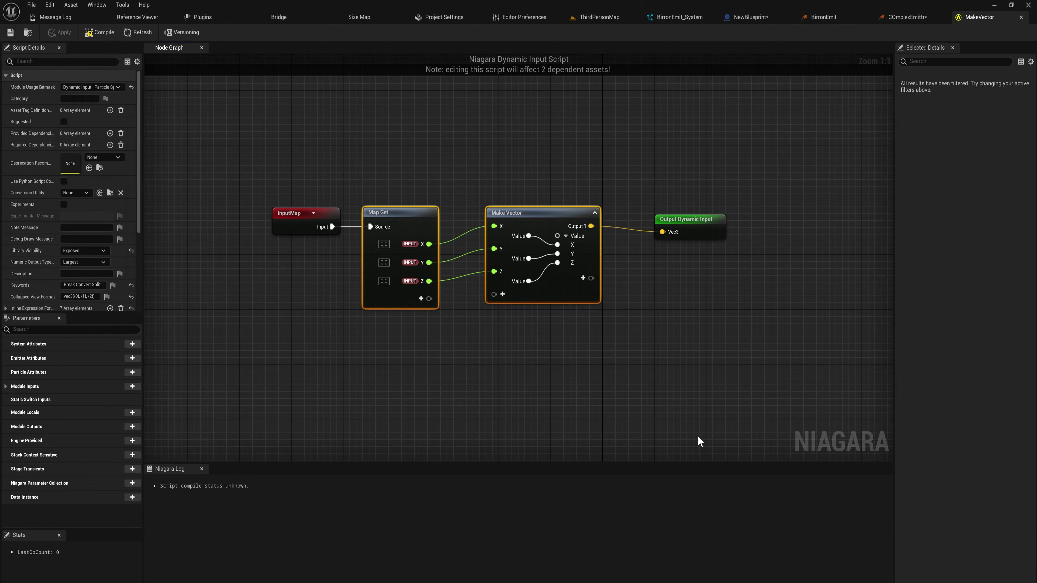
click(635, 378)
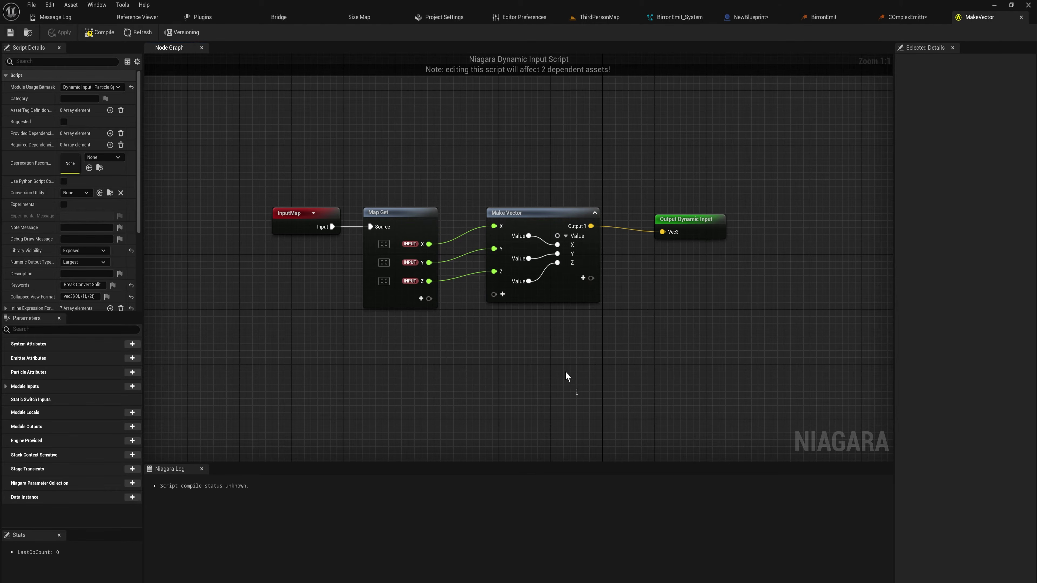
drag(578, 394, 364, 147)
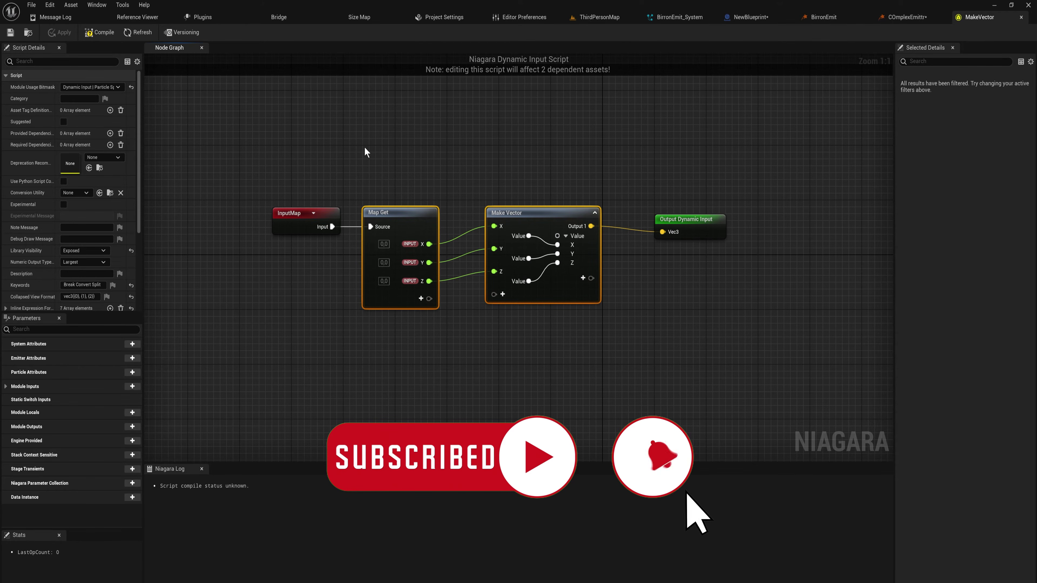
click(910, 17)
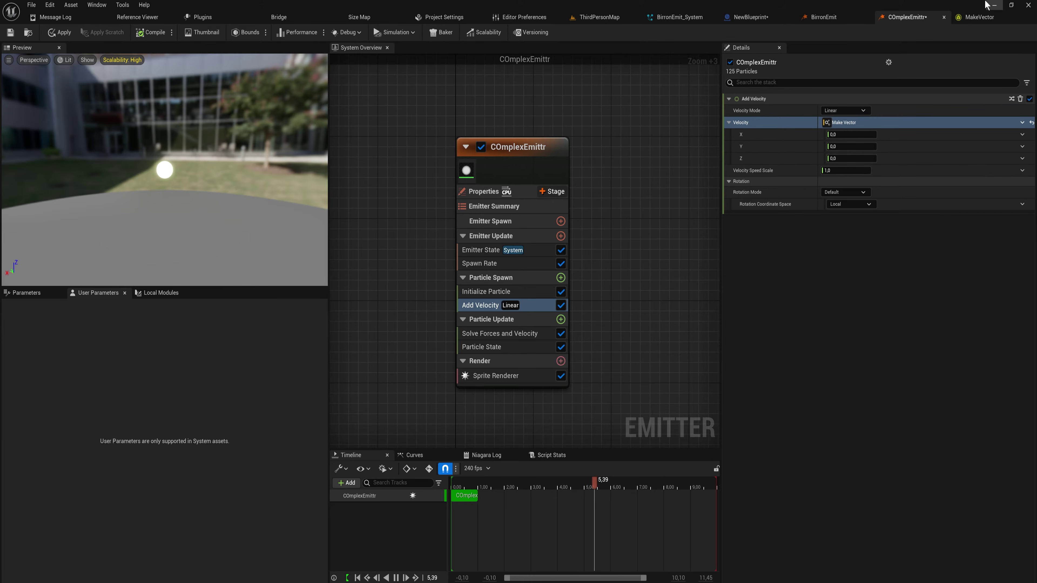
click(977, 16)
drag(653, 329, 252, 122)
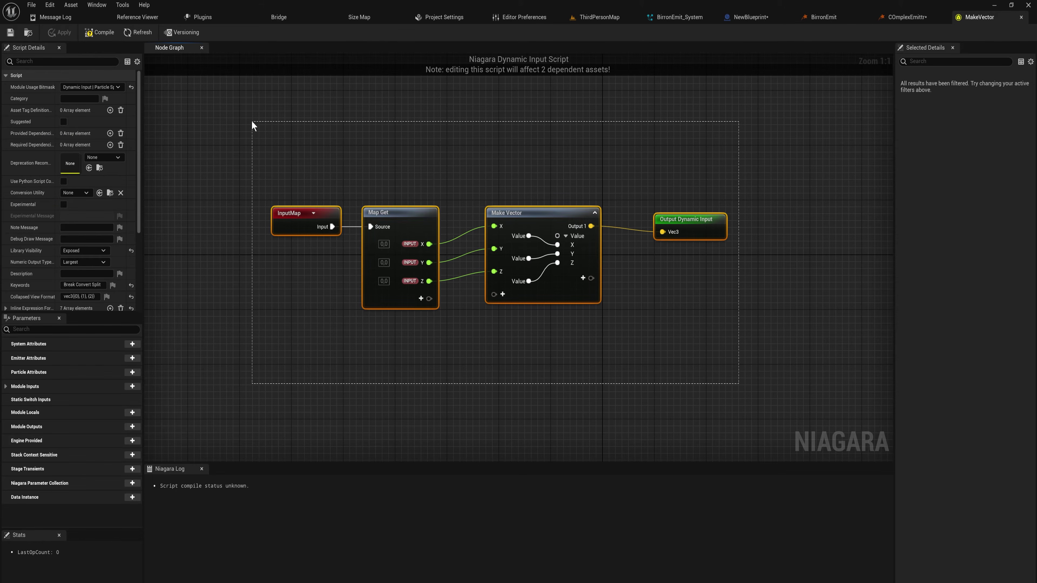
- In the COmplexEmittr emitter, make the Velocity's X component a Random Range Float with a minimum of -1.0
click(911, 17)
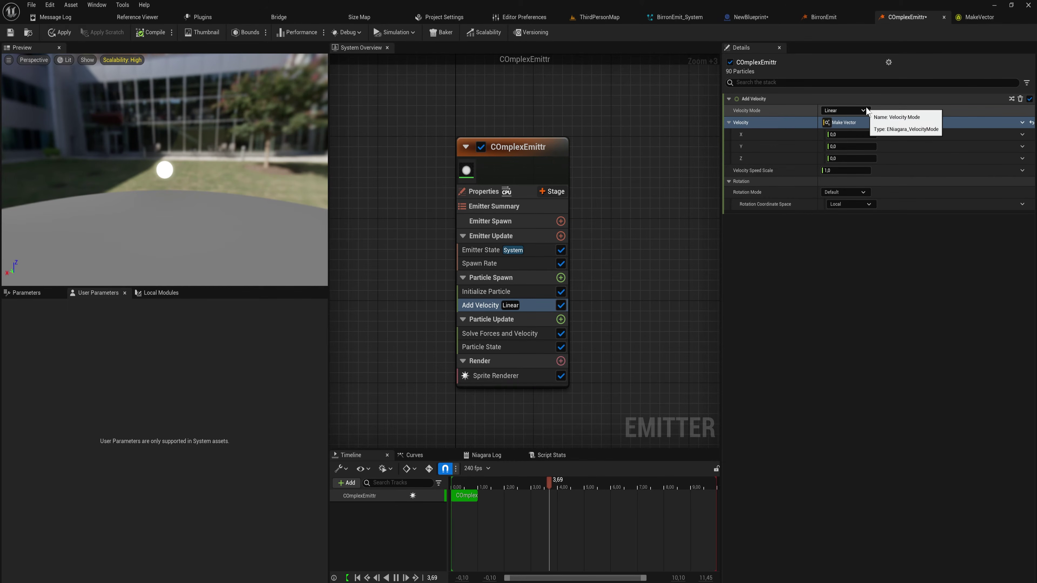
click(910, 138)
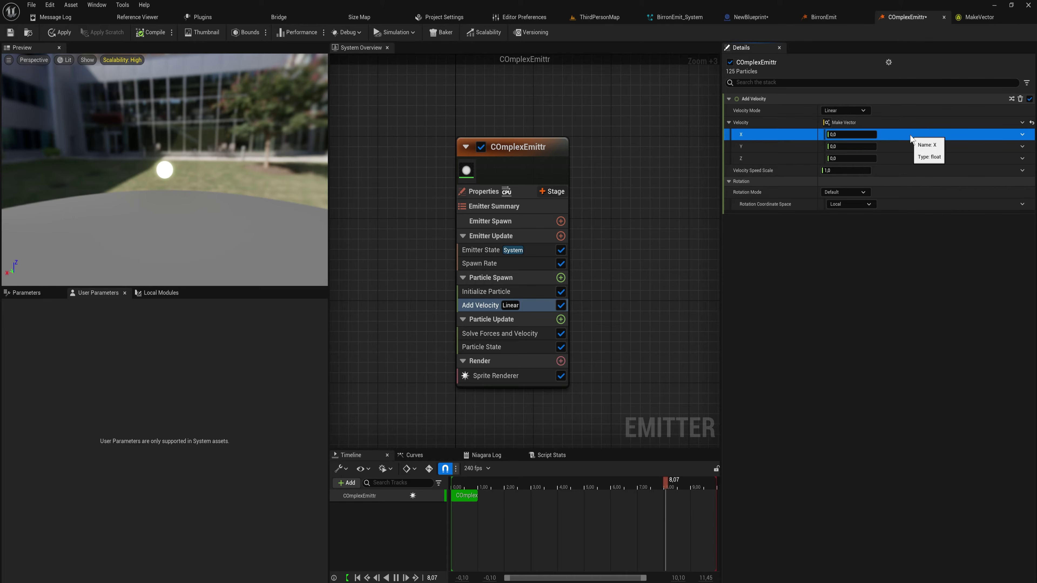
click(1022, 134)
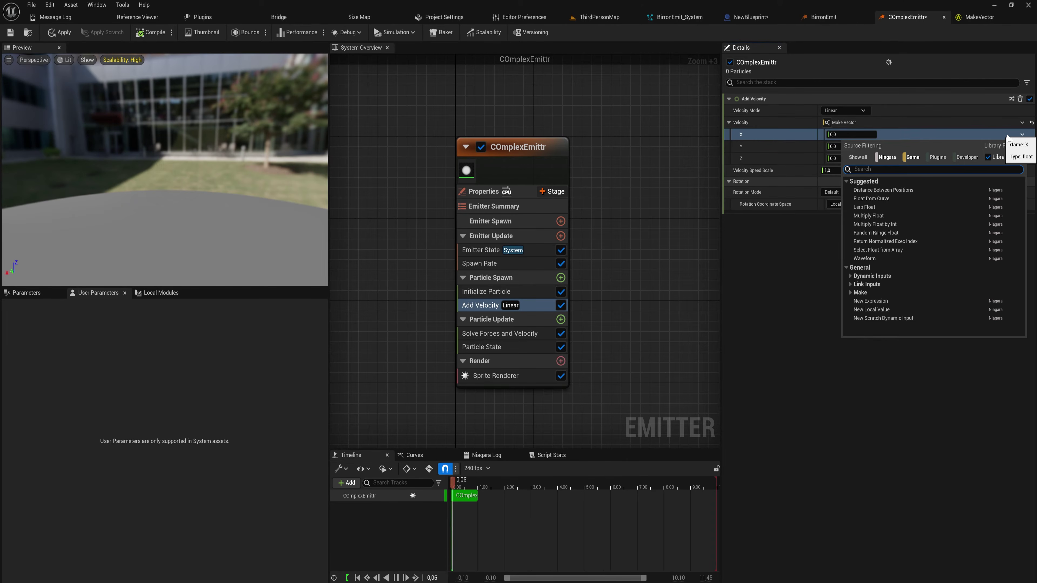
text(fl)
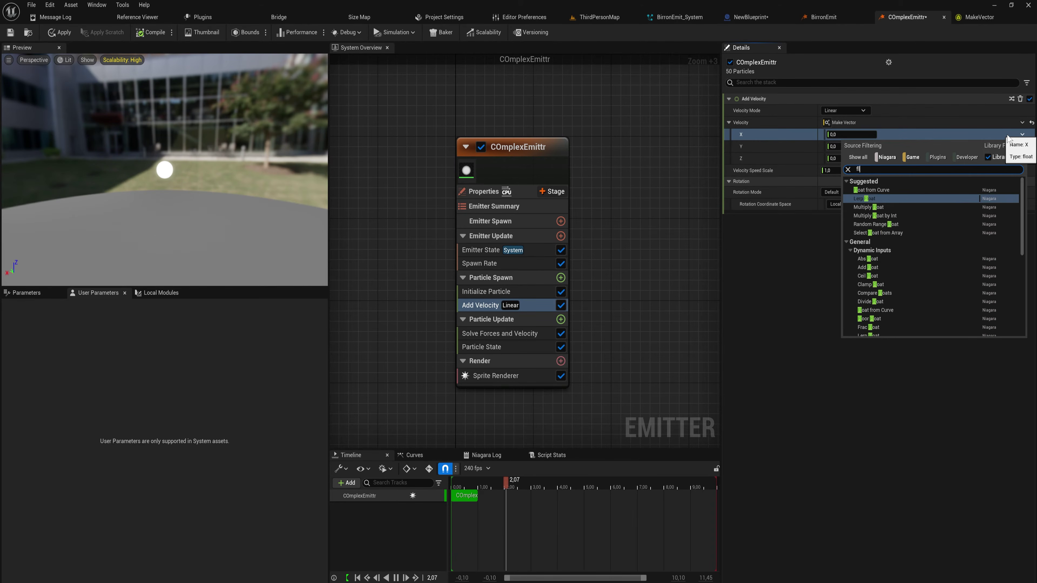
text(oat in rand)
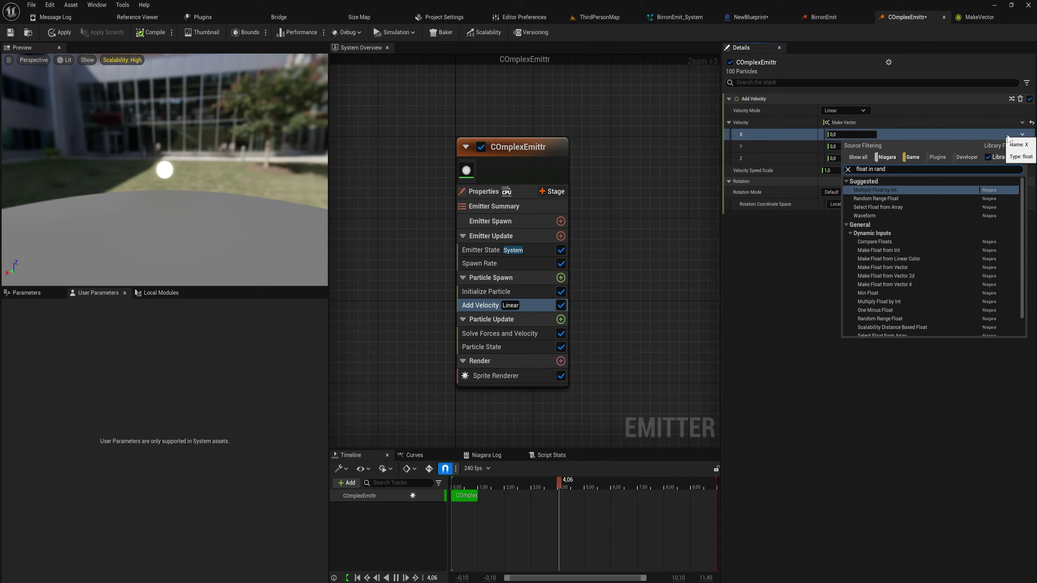
click(876, 199)
click(847, 146)
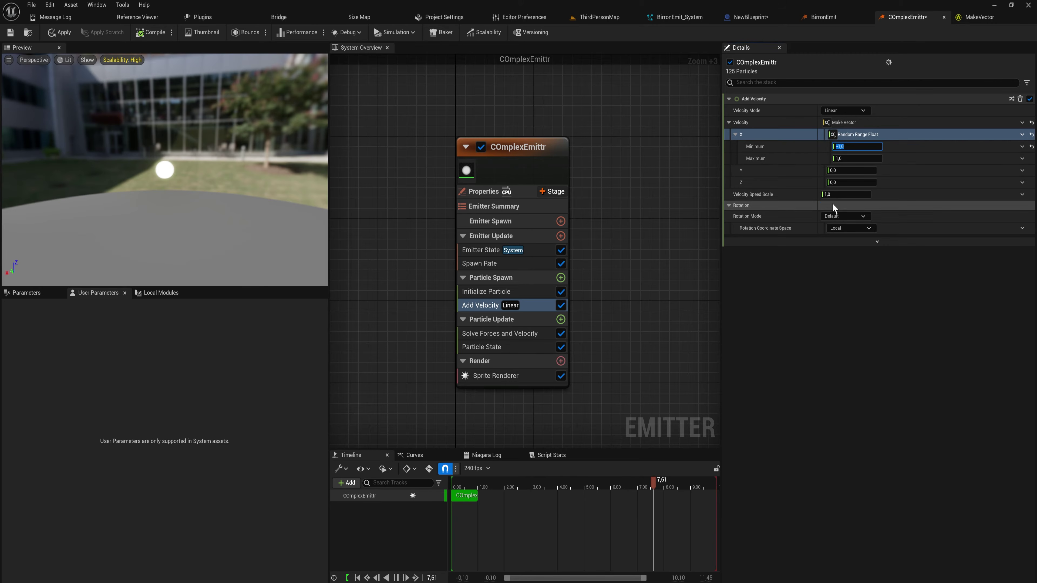
- Set the Velocity Speed Scale to 100 and inspect the particle spread in the preview from several angles
drag(837, 194, 869, 194)
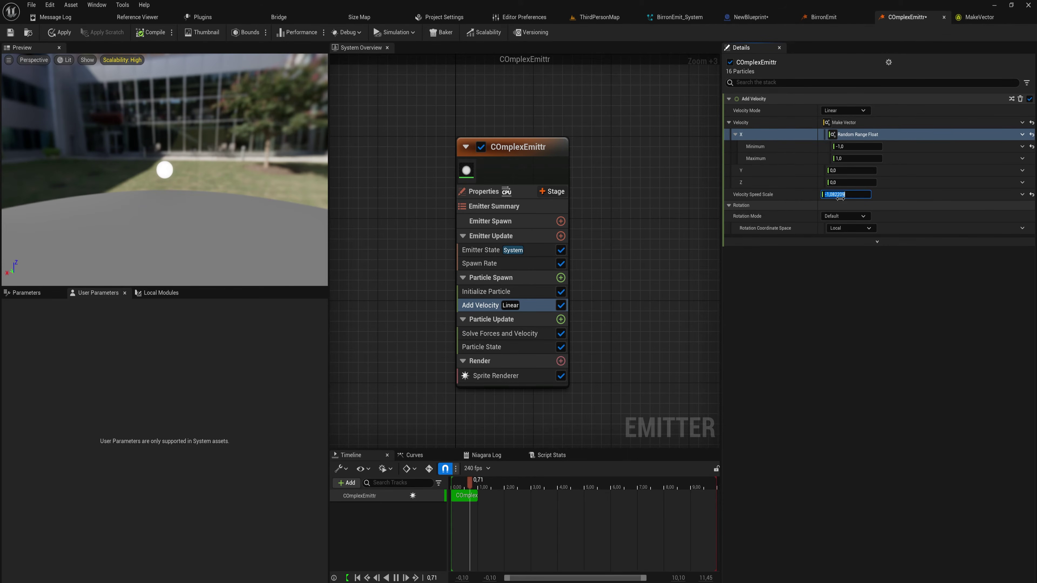
text(10)
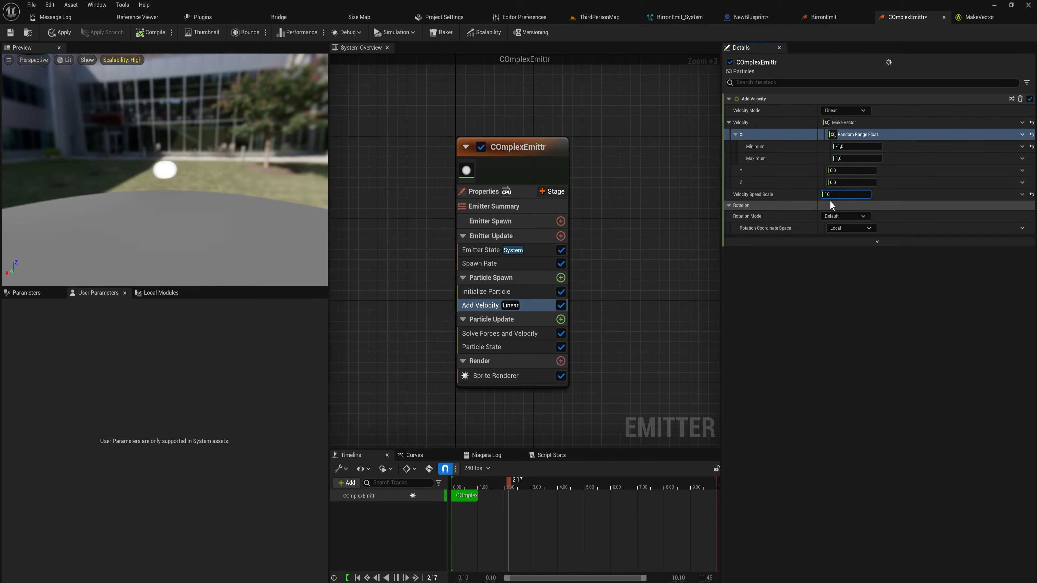
text(0)
key(Return)
mouse_move(268, 185)
mouse_down()
mouse_move(270, 163)
mouse_move(268, 185)
mouse_up()
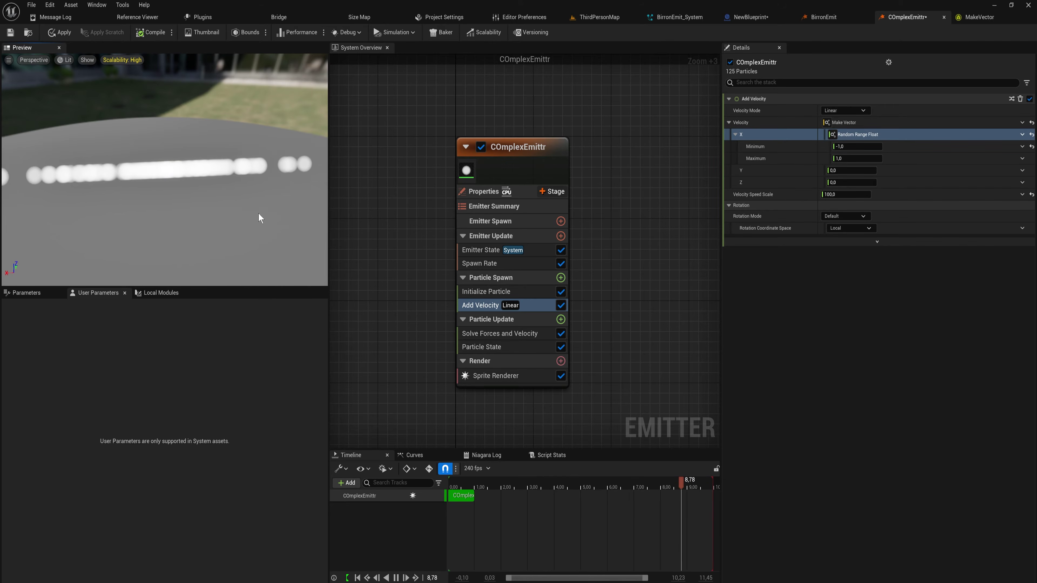
mouse_move(196, 207)
mouse_down()
mouse_move(197, 228)
mouse_move(197, 190)
mouse_up()
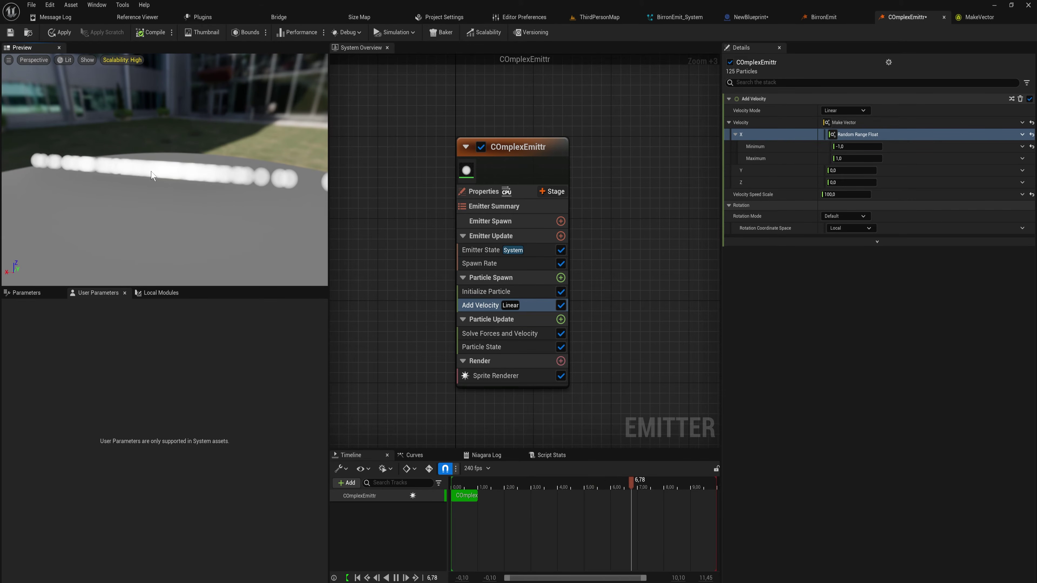
mouse_move(172, 186)
mouse_down()
mouse_move(172, 174)
mouse_move(158, 177)
mouse_up()
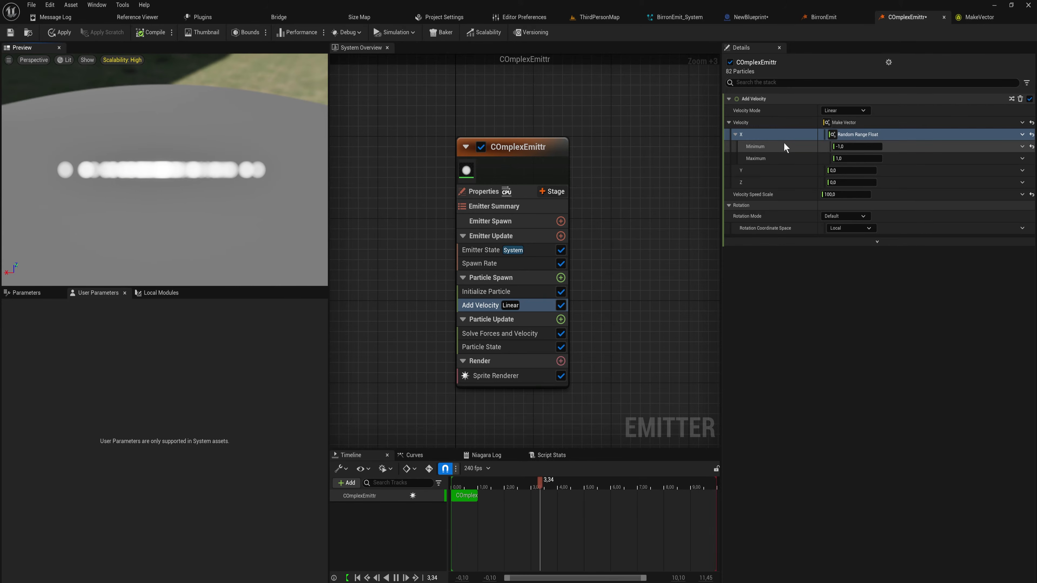
- Copy the X component's Random Range Float onto Y, set Z to 1.0, and check the particle spread in the preview
right_click(773, 138)
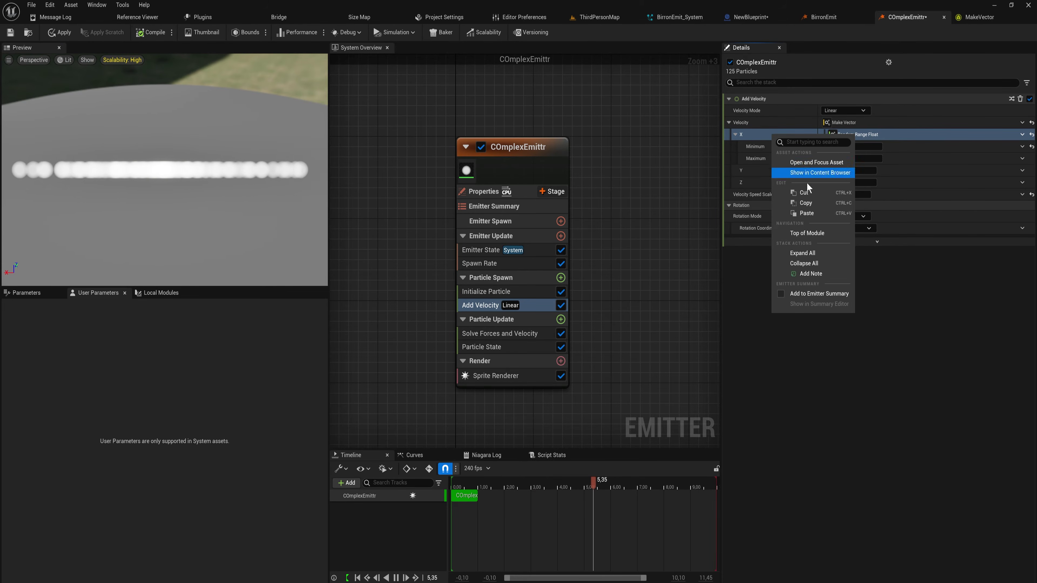
click(806, 202)
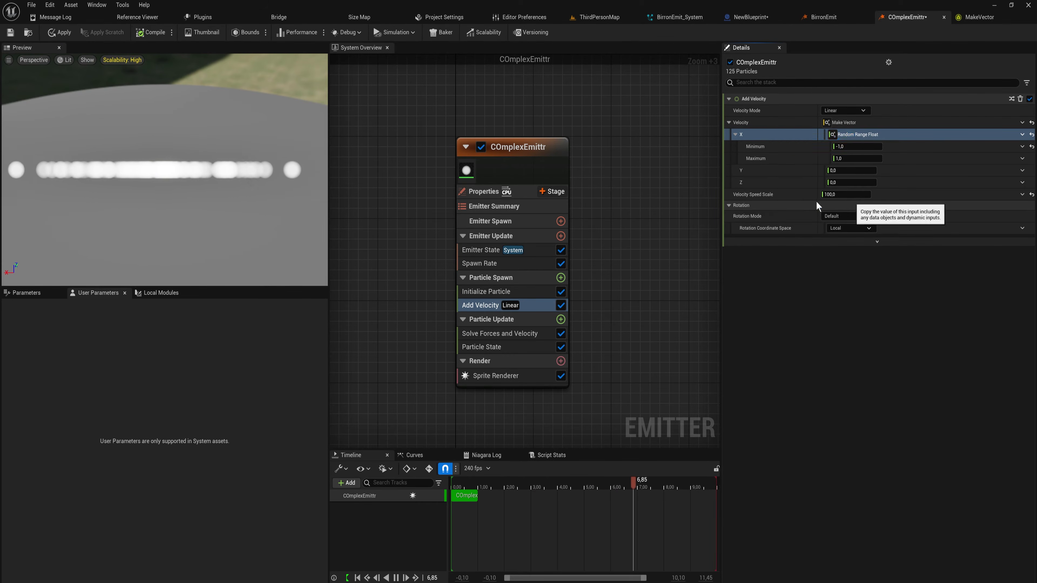
right_click(768, 169)
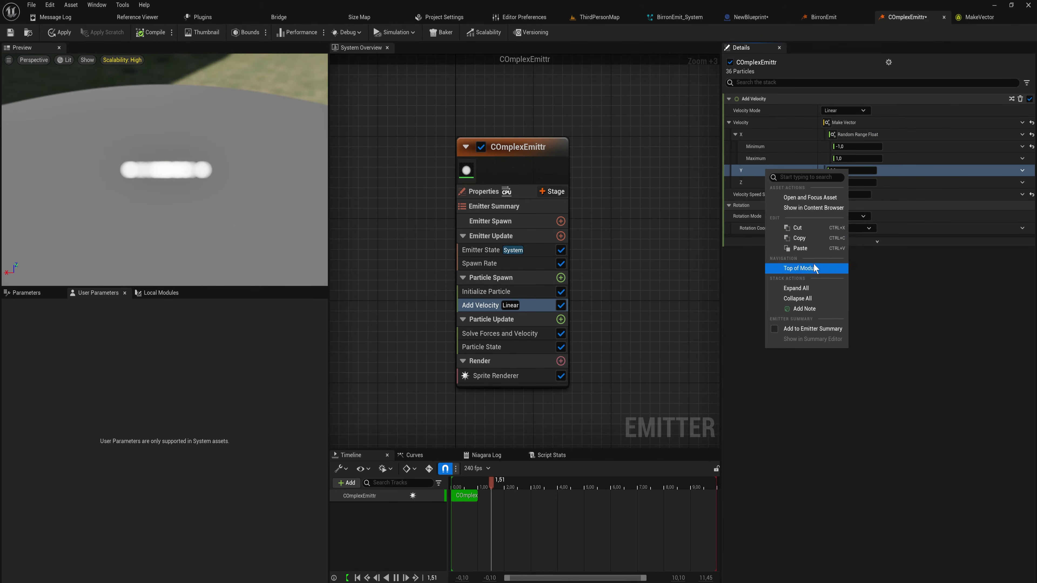
click(811, 250)
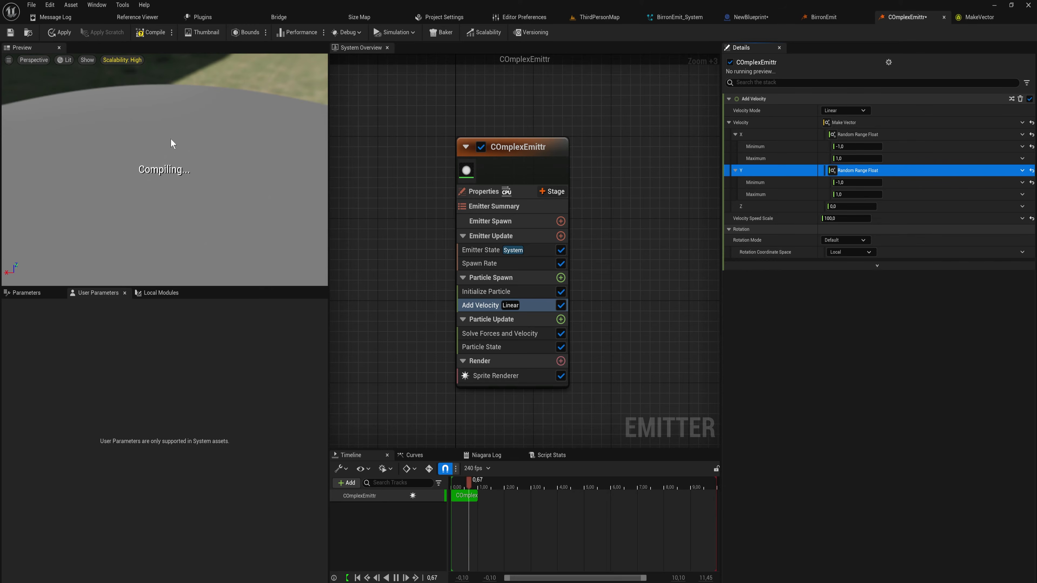
drag(171, 143, 178, 204)
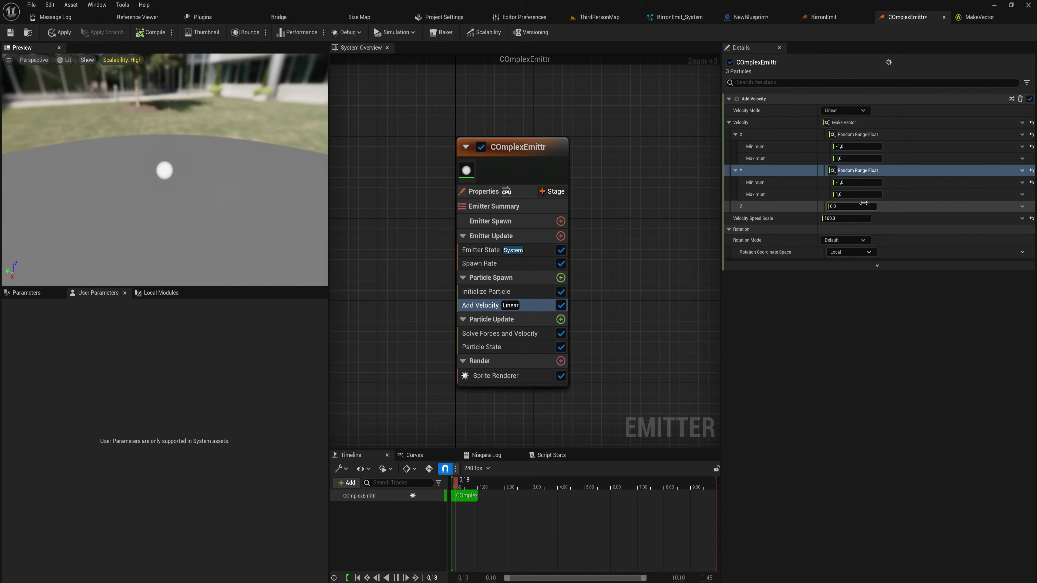
text(1)
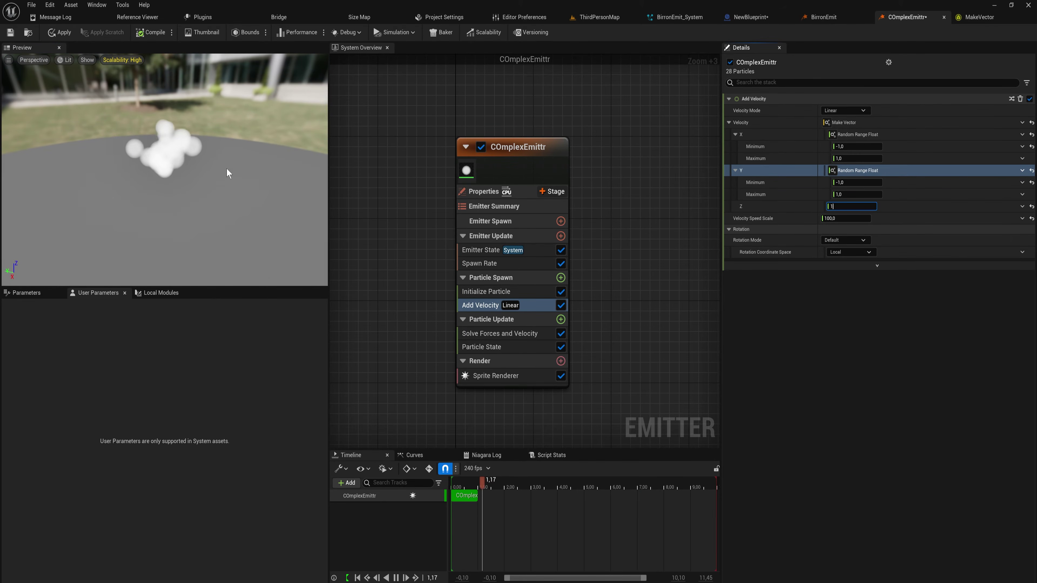
drag(220, 227, 234, 185)
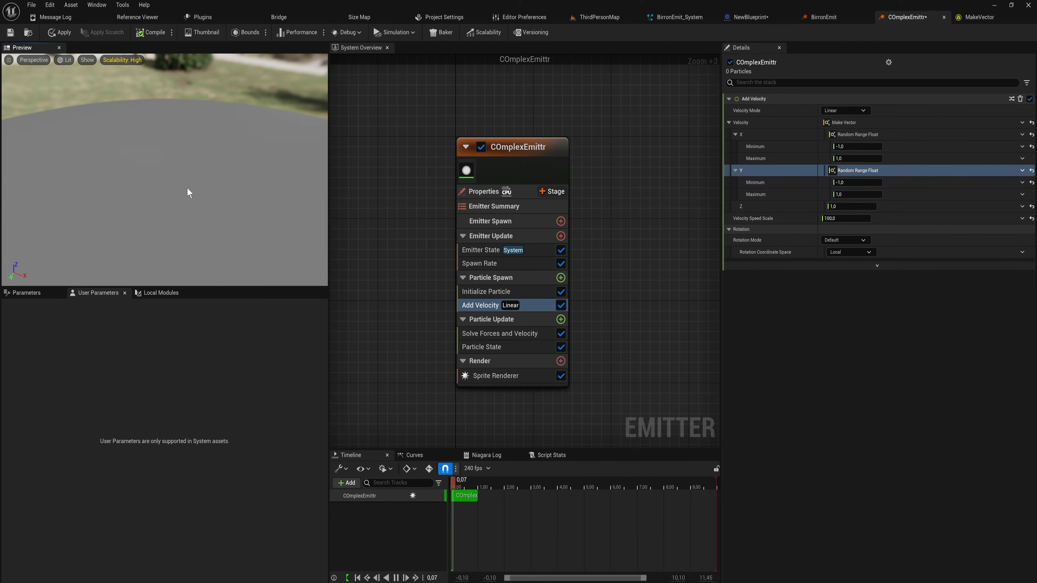
- Paste the copied Random Range Float onto the Velocity's Z component, set its minimum to 0.0, and view the result
click(1022, 206)
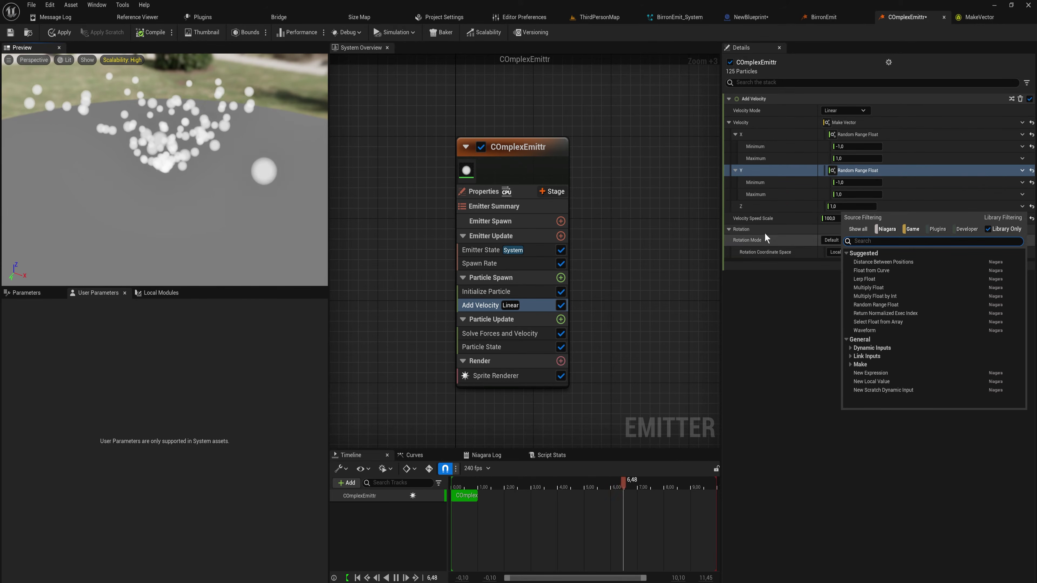
click(772, 207)
right_click(775, 211)
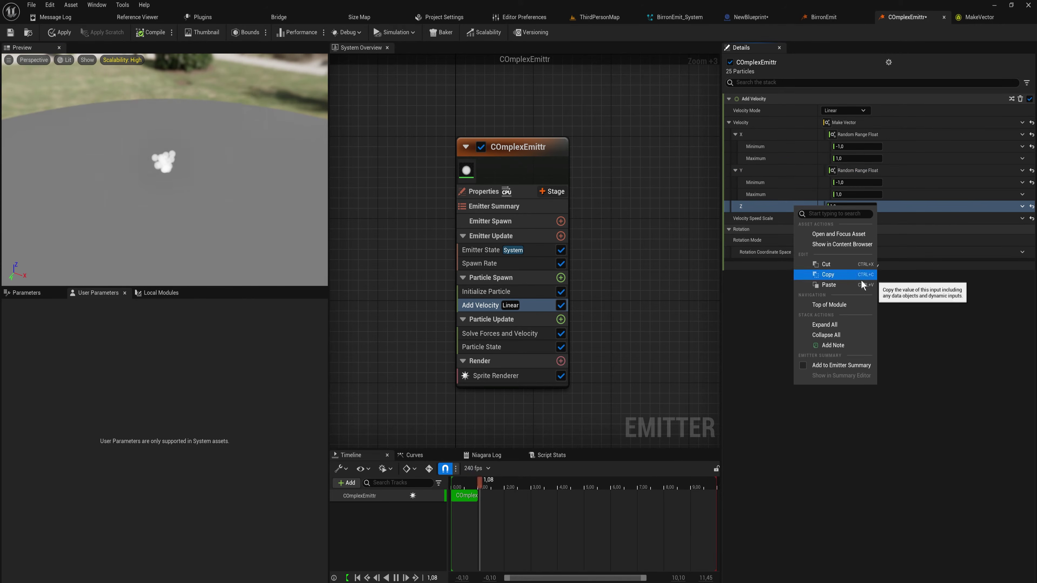
click(841, 284)
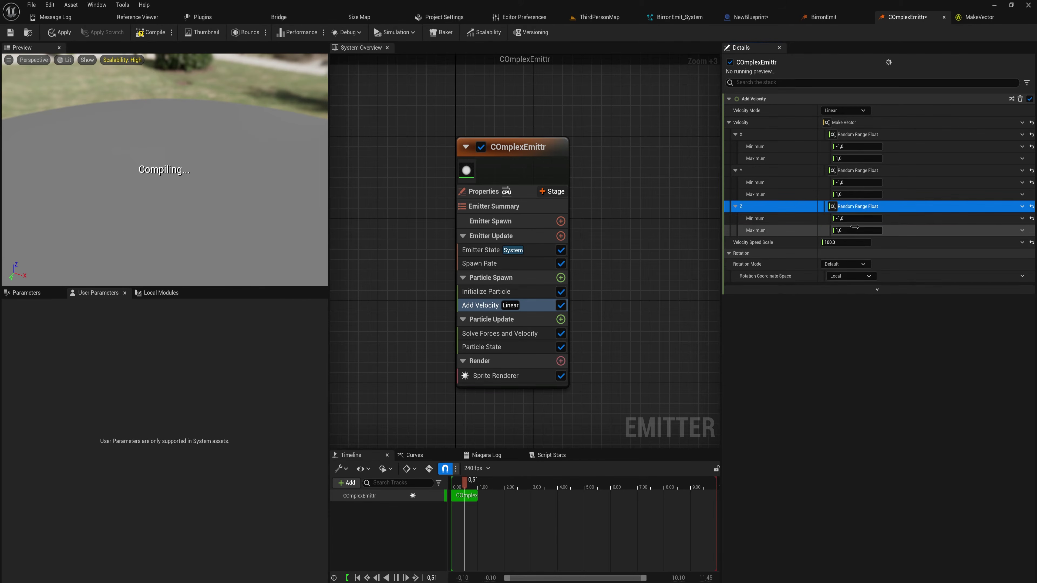
text(0)
key(Return)
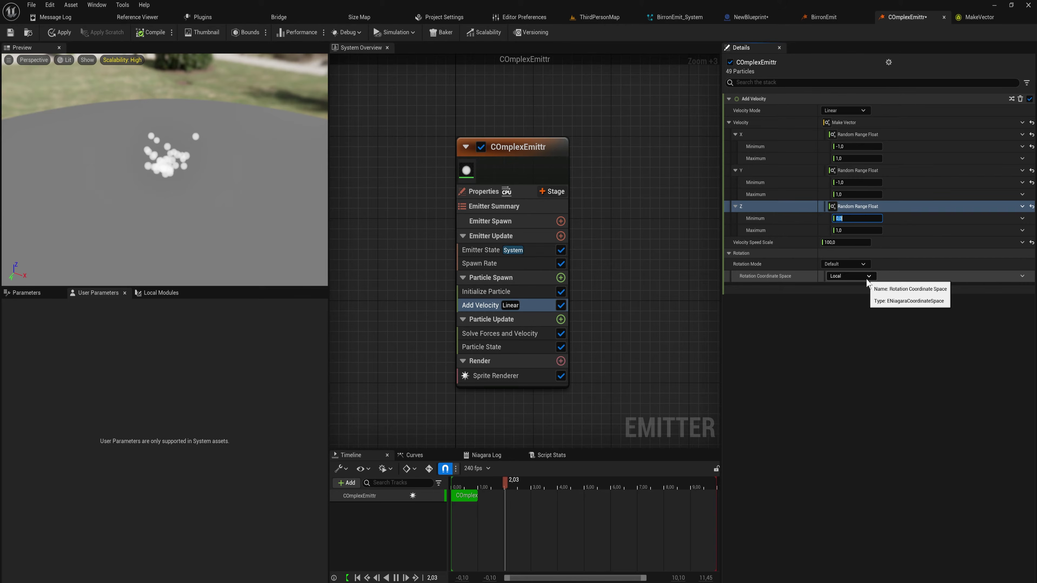
drag(171, 229, 212, 185)
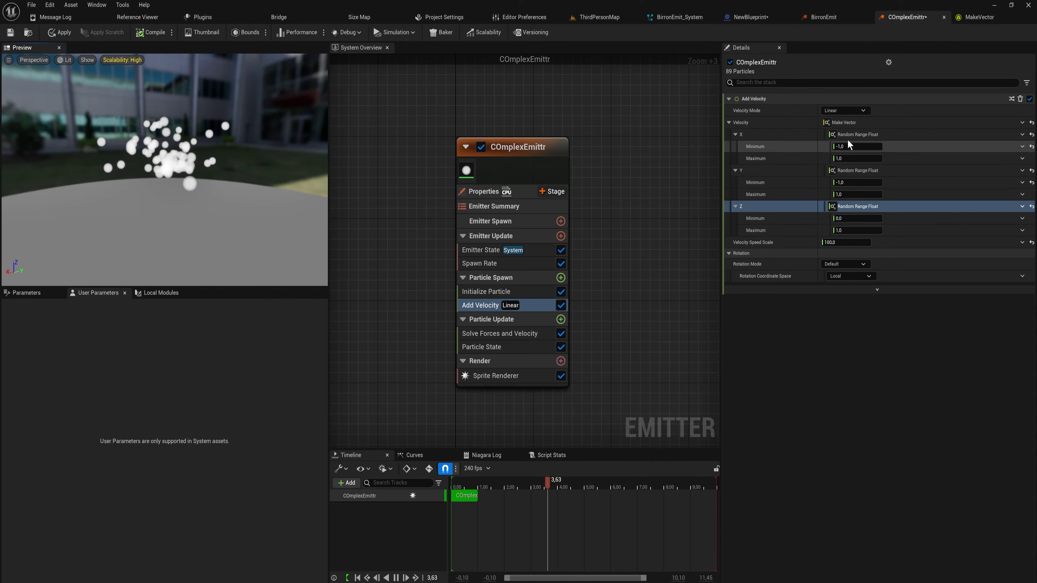
- Set the minimum of the Z component's Random Range Float to 0.5
click(847, 218)
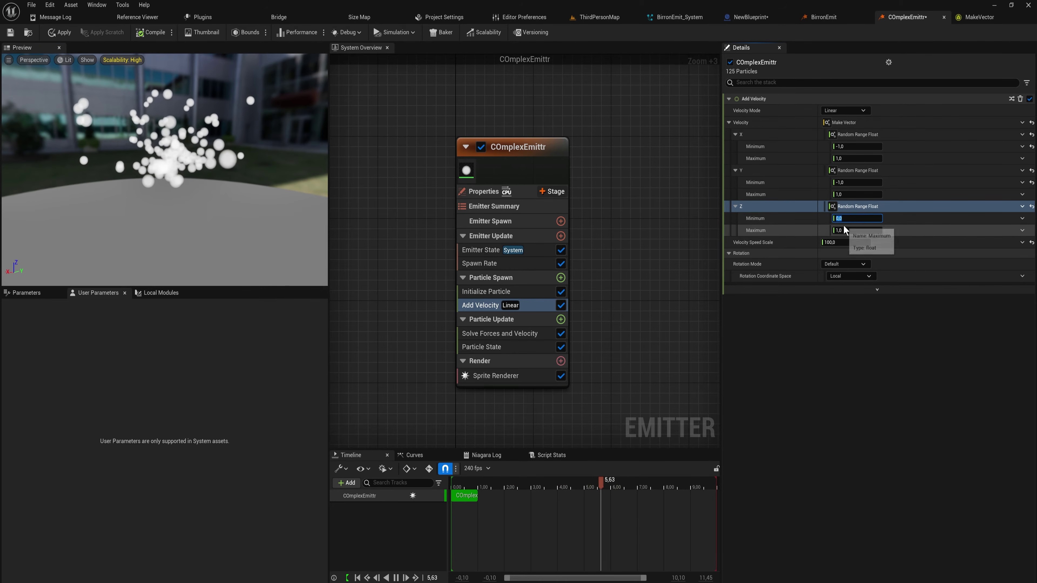
text(0,5)
key(Return)
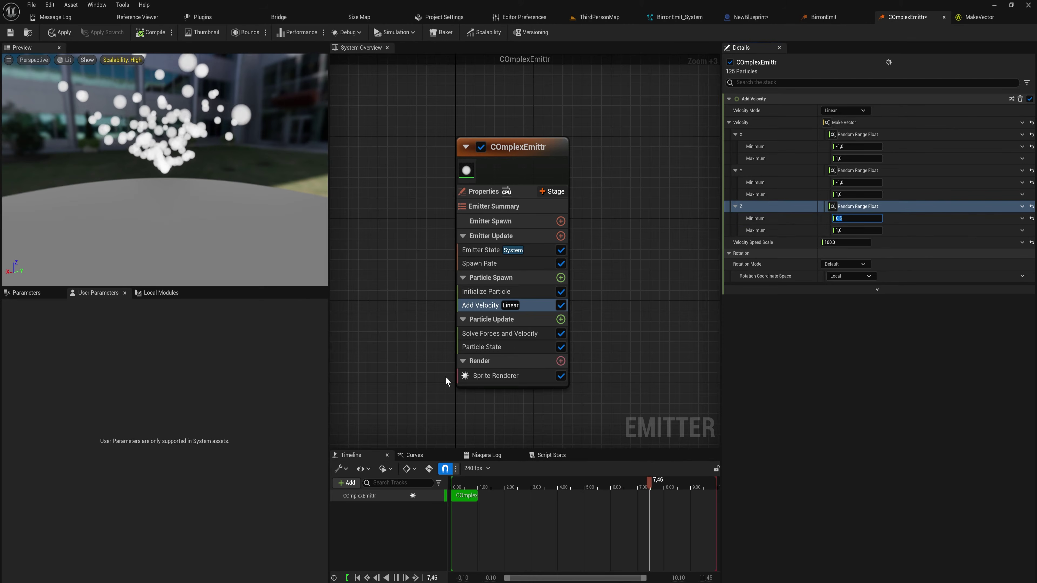
- Add a Gravity Force module to the emitter's Particle Update group
click(560, 319)
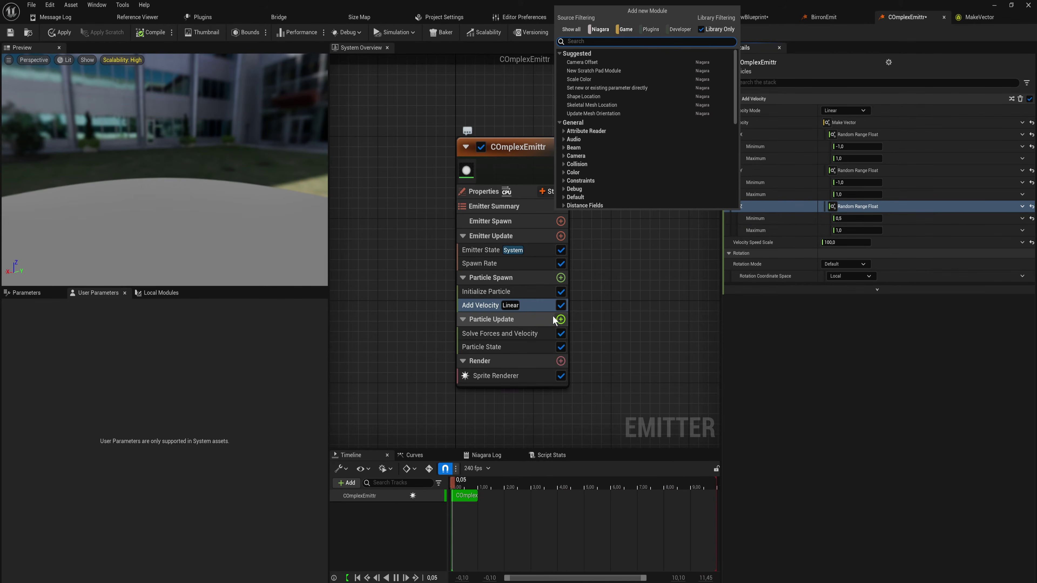
text(gri)
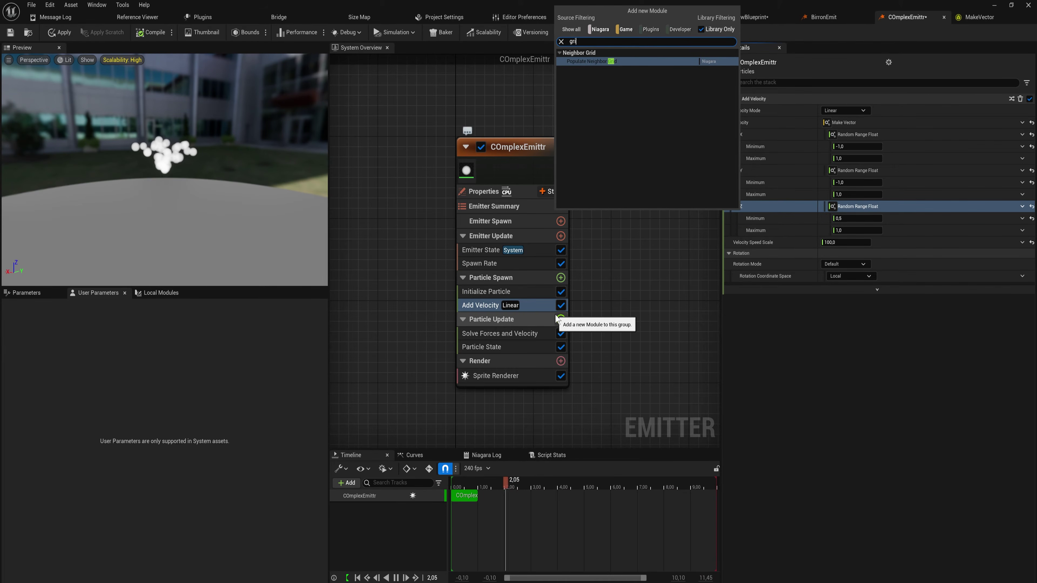
text(gra)
key(Return)
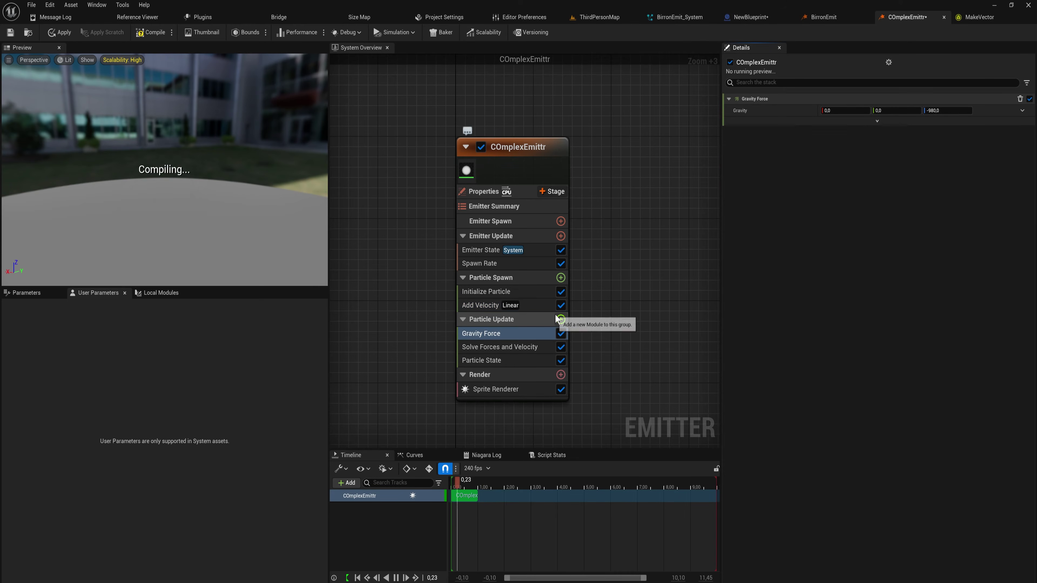
- Try a Velocity Speed Scale of 750 in Add Velocity, settle on 500, and inspect the falling particles from several angles
click(482, 305)
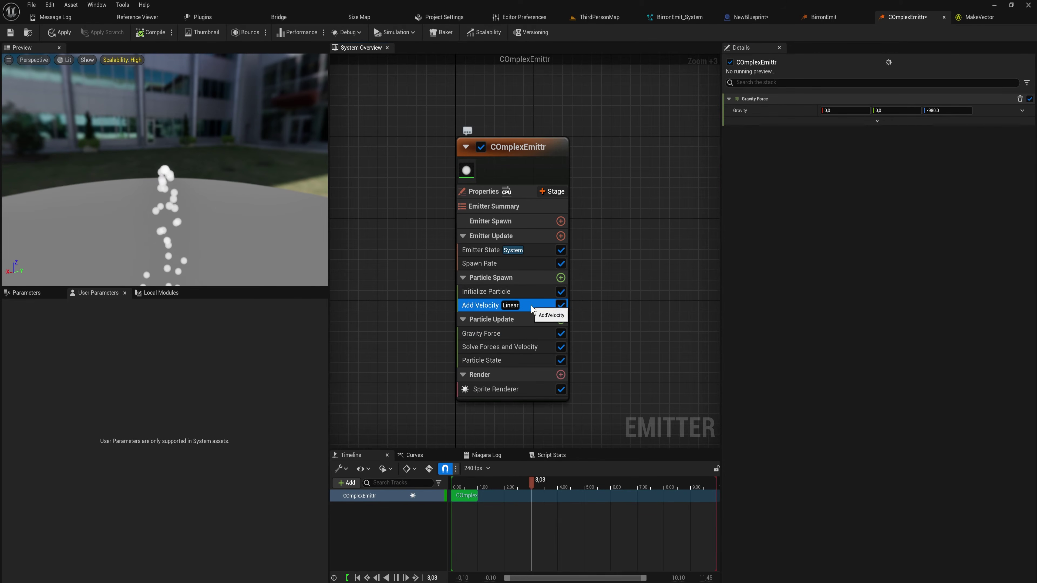
click(840, 242)
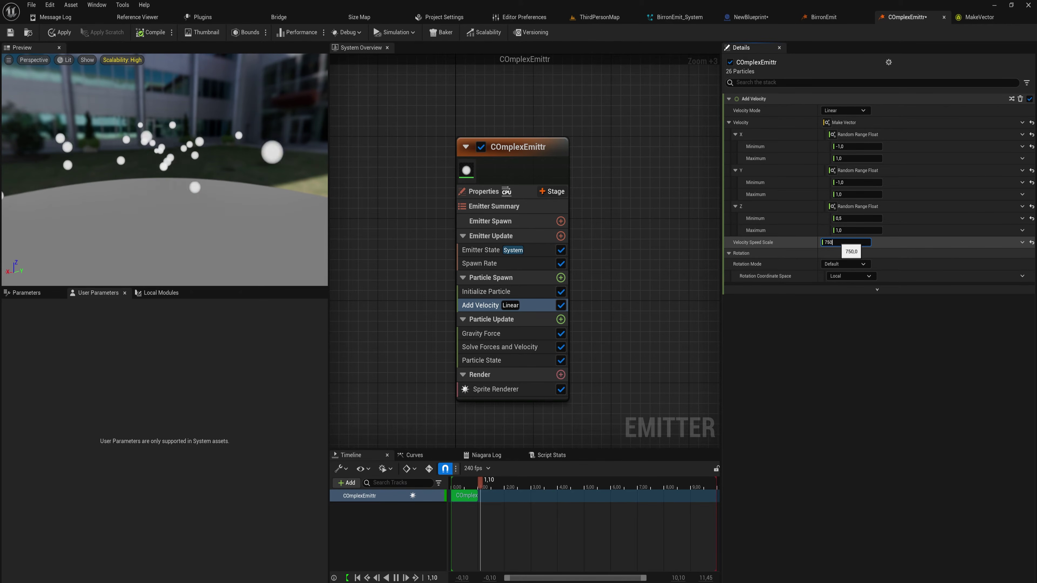
key(Return)
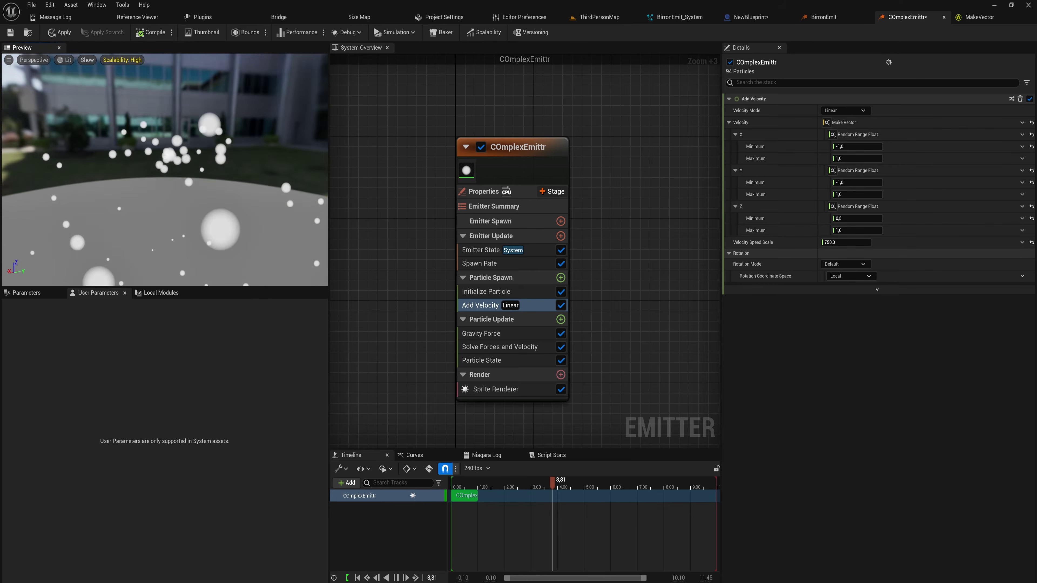
click(841, 242)
text(5)
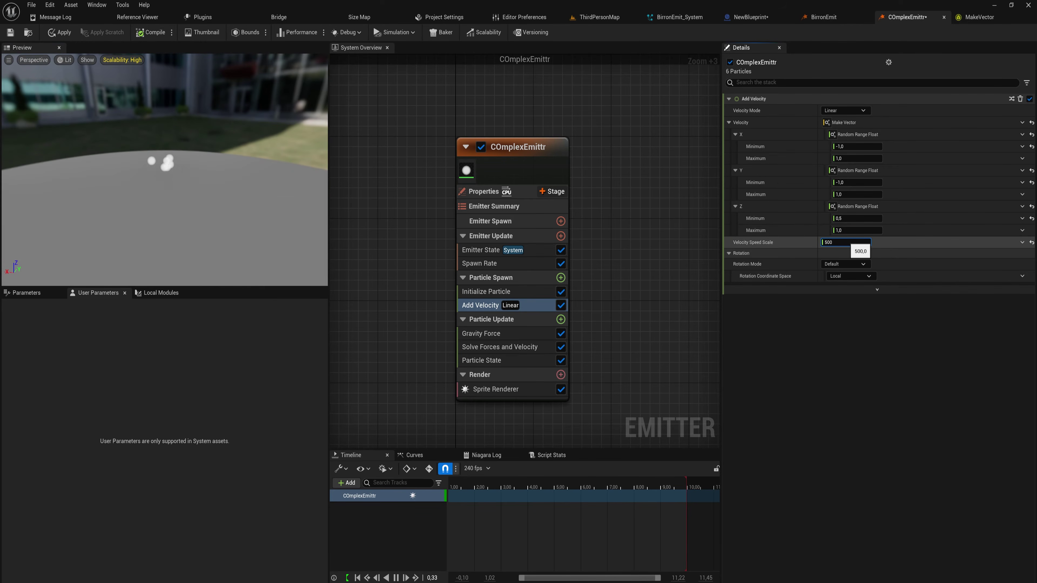
key(Return)
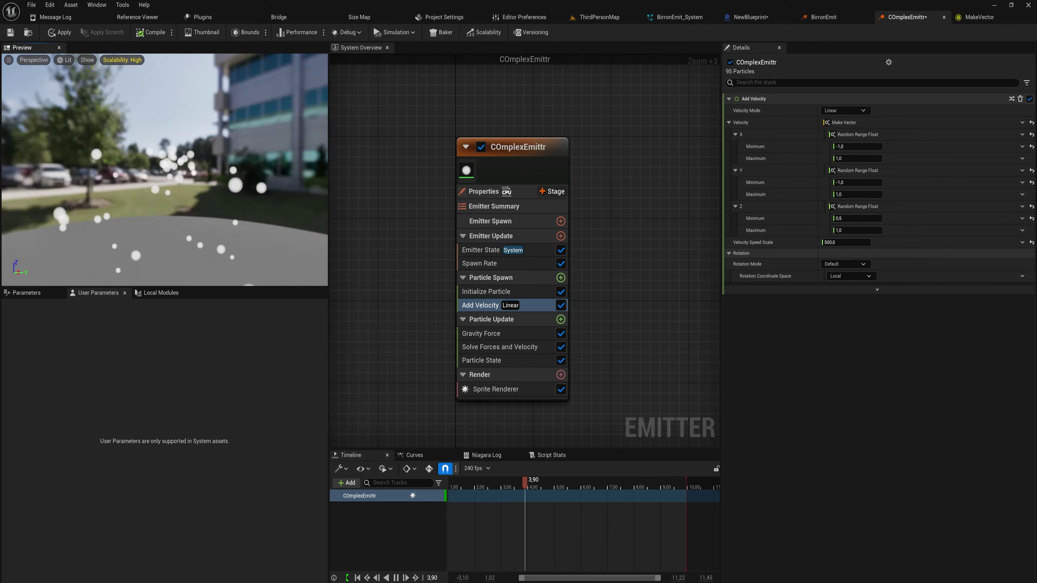
drag(122, 147, 245, 194)
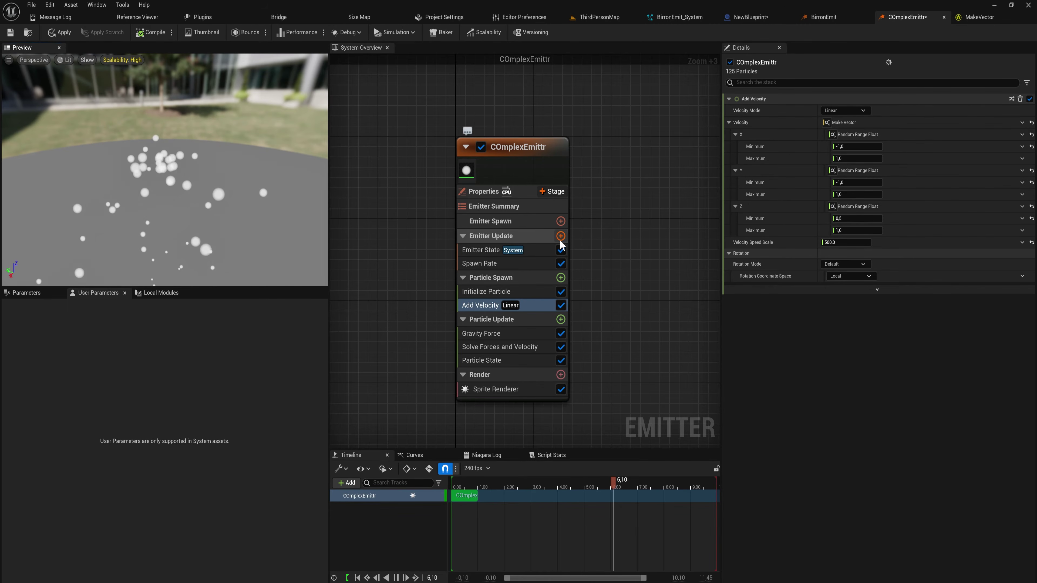
- Add a Set Parameters module to Emitter Spawn and create a new float emitter parameter in it
click(560, 221)
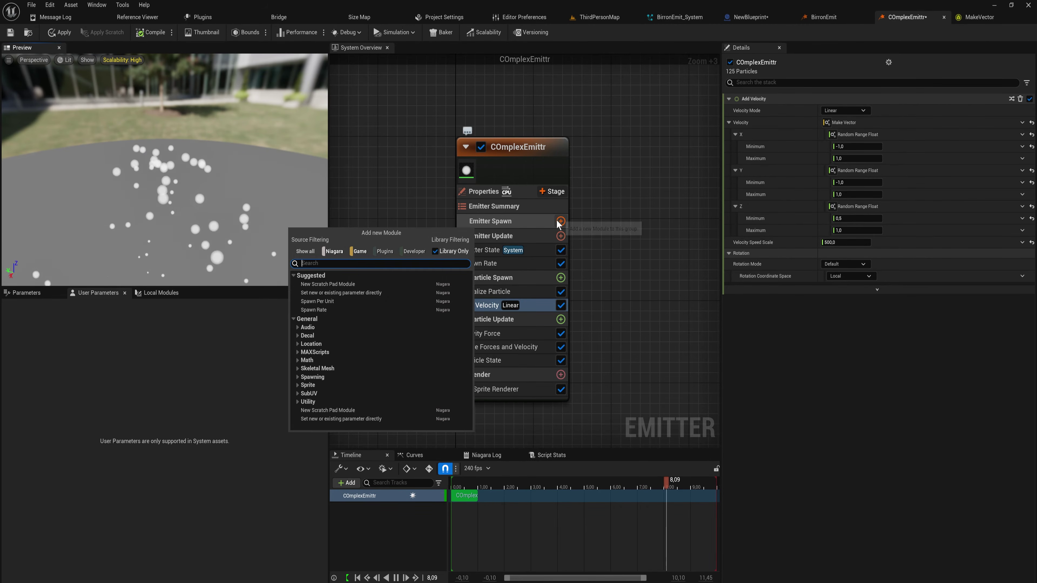
text(m)
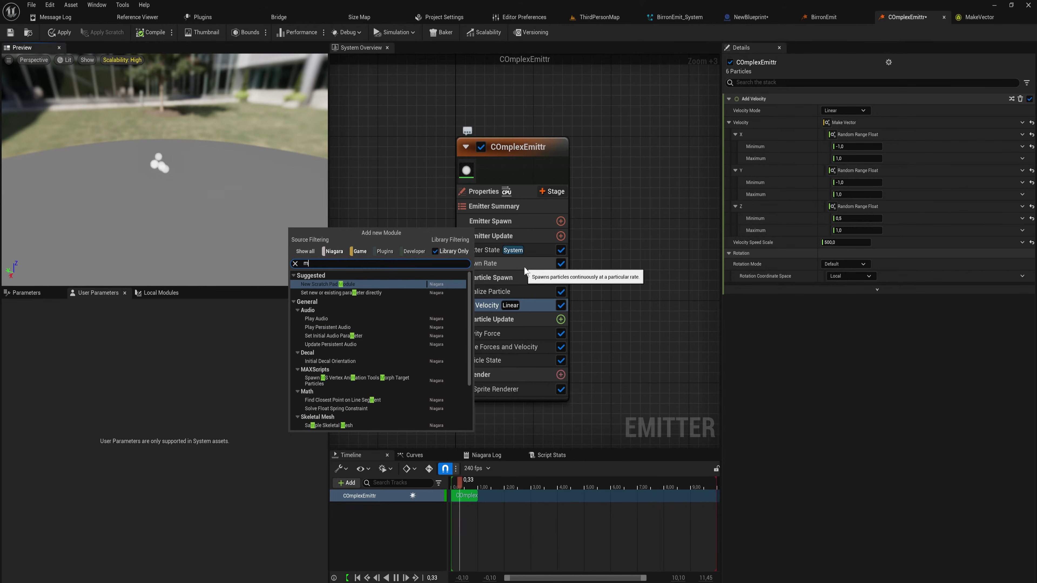
key(BackSpace)
text(par)
key(Return)
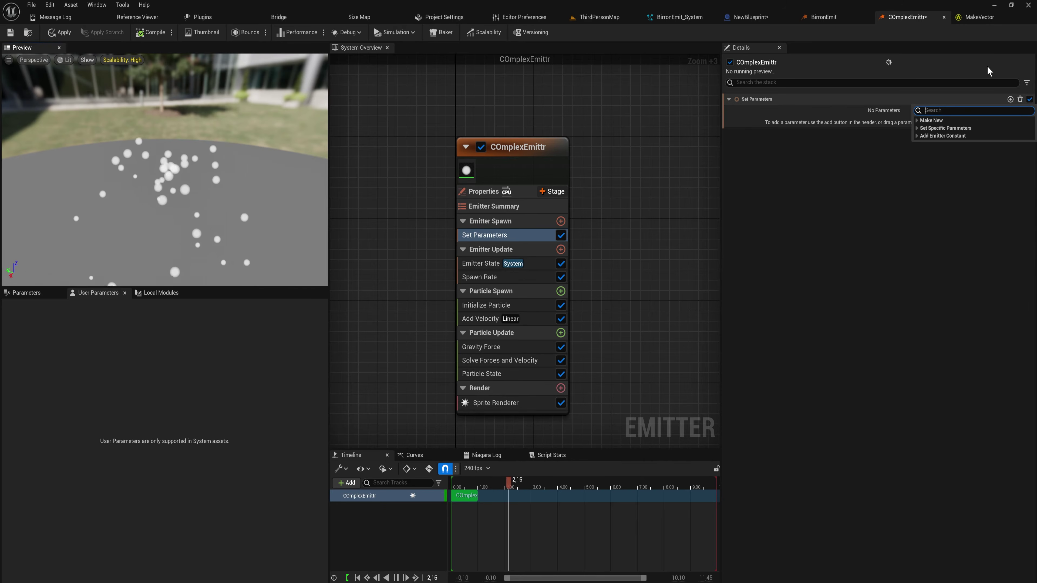
text(flat)
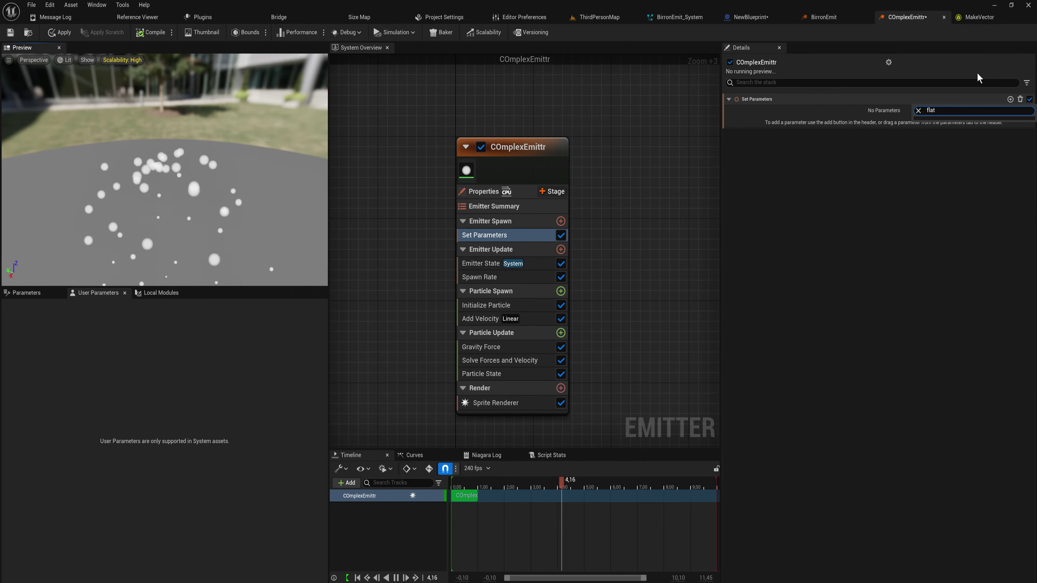
key(Return)
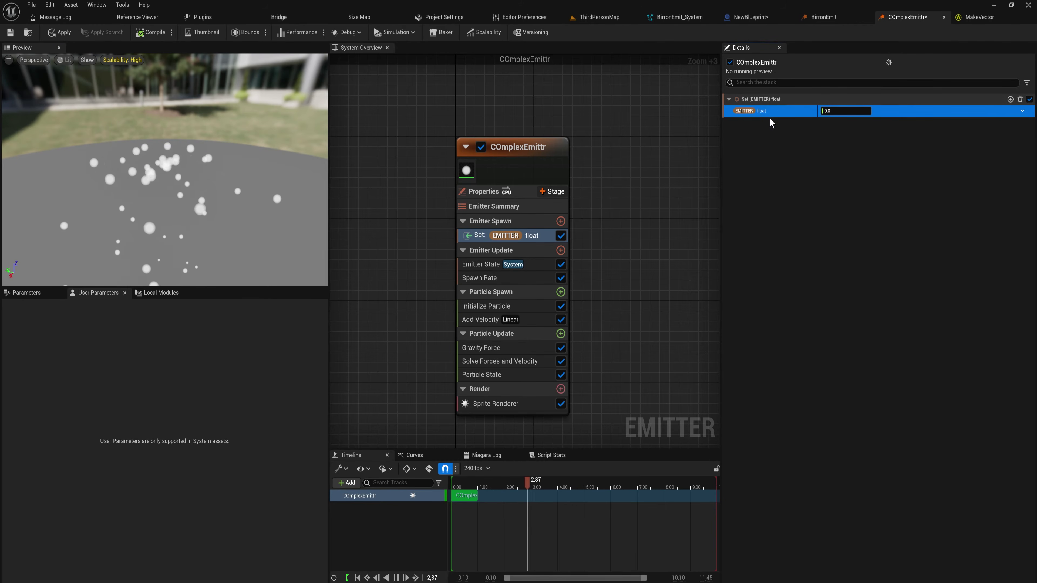
- Rename the new emitter float parameter to Spread and set its value to 0.5
right_click(765, 111)
click(761, 113)
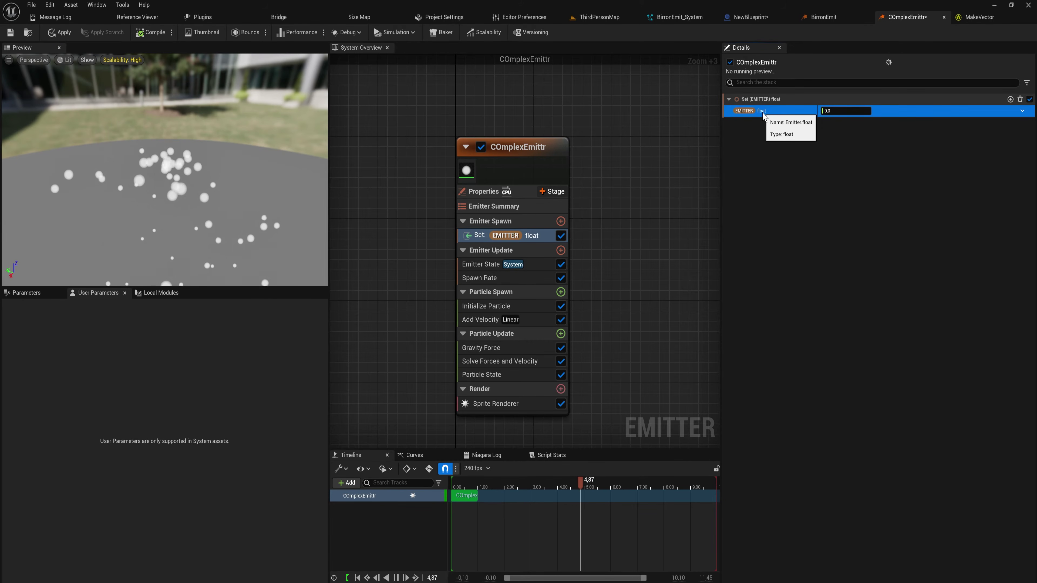
text(Spread)
key(Return)
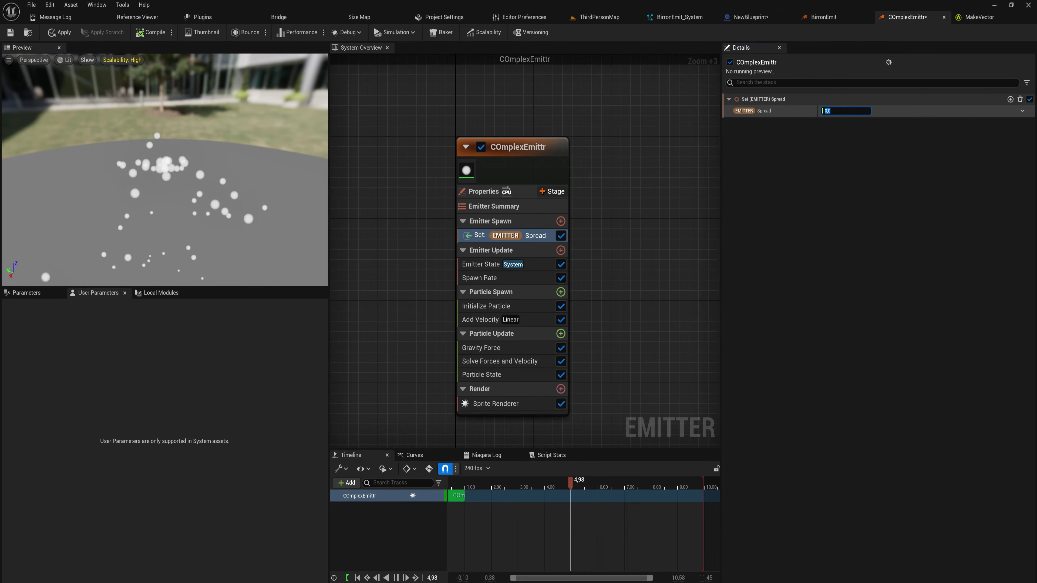
key(Return)
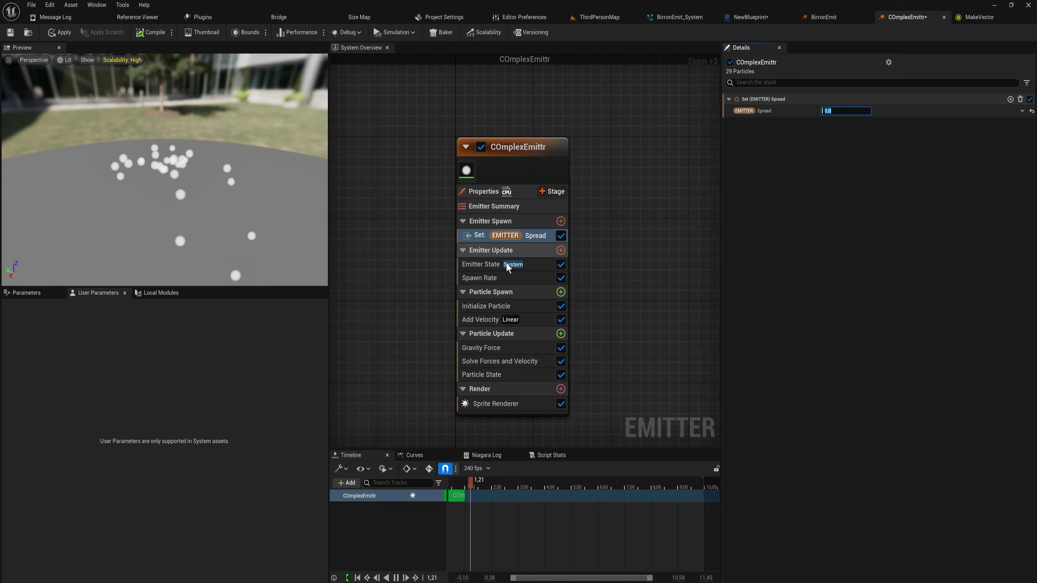
- In Add Velocity, link the Maximum of both the X and Y random ranges to the emitter's Spread parameter
click(481, 320)
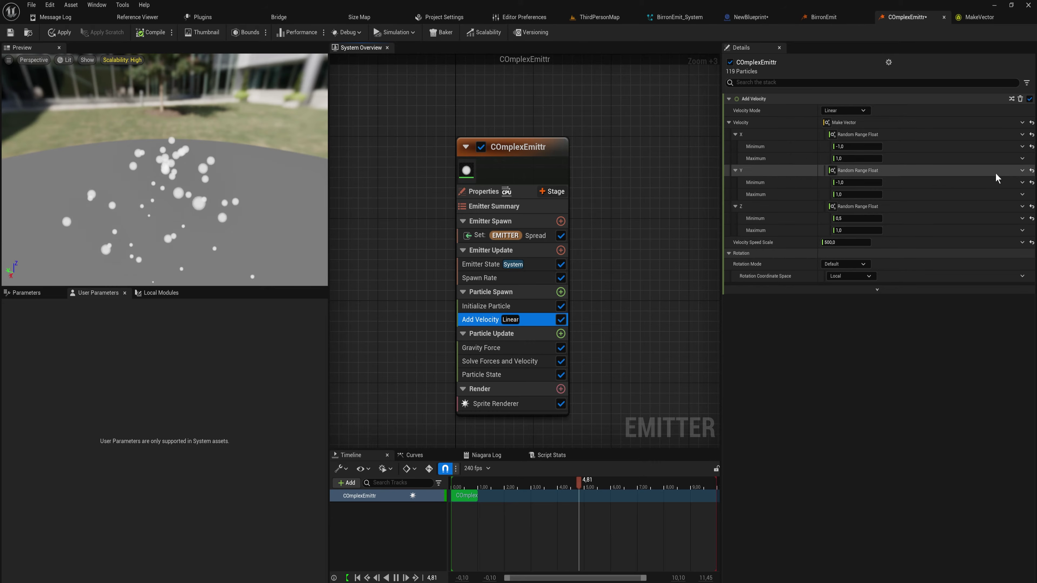
click(1021, 159)
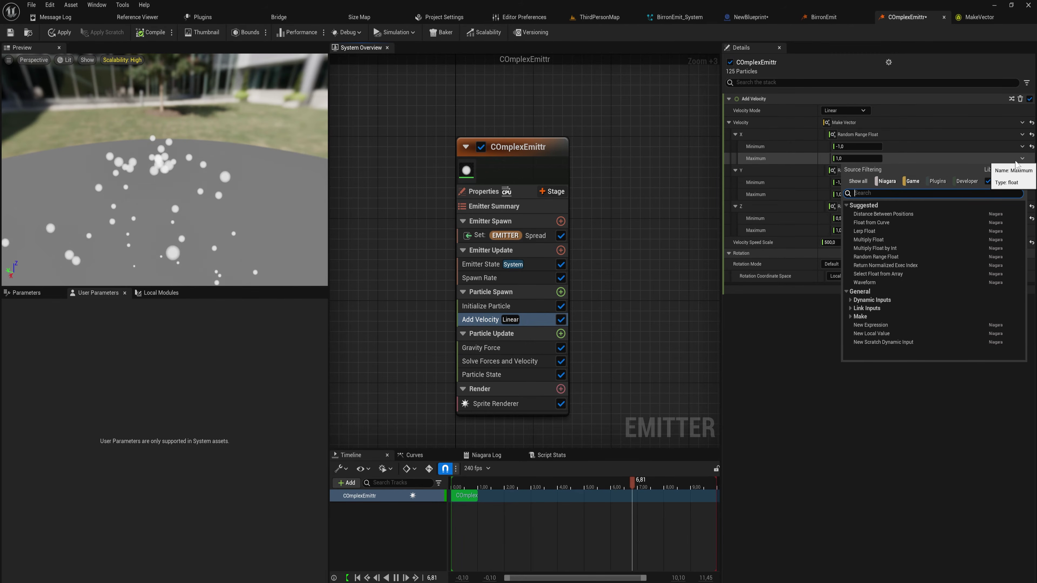
text(pread)
click(882, 229)
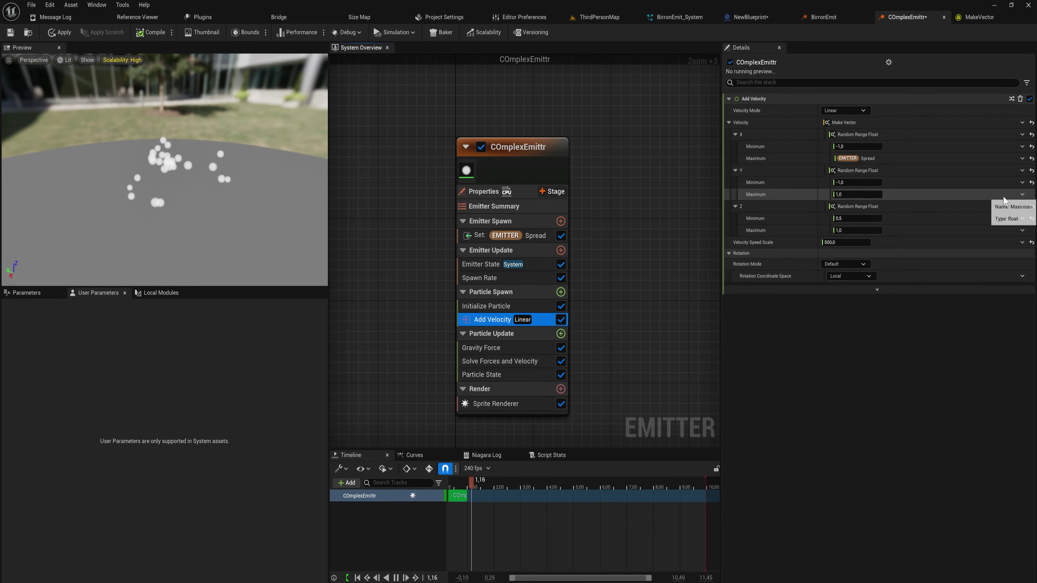
click(1022, 195)
text(p)
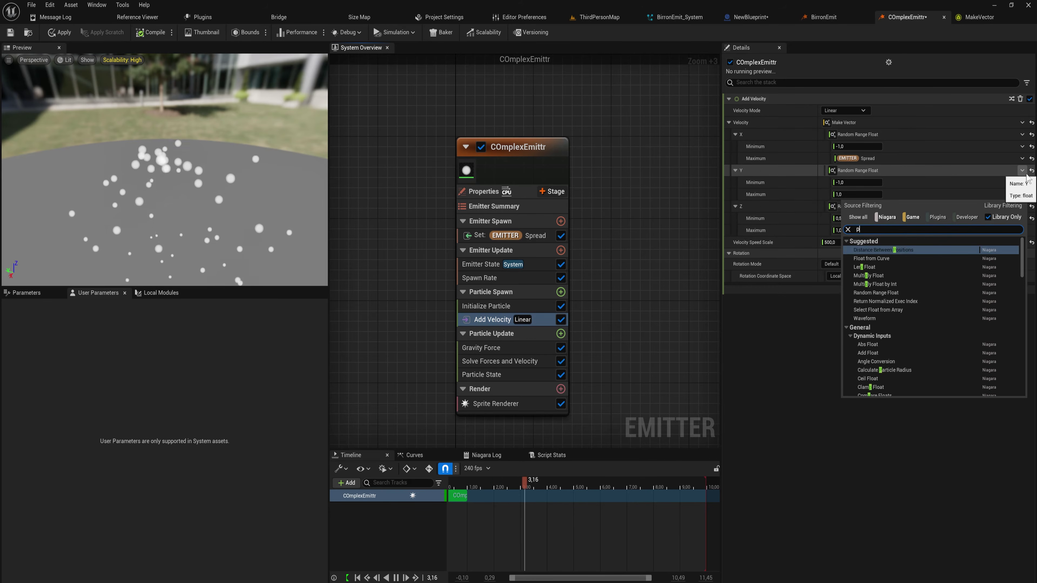
key(BackSpace)
text(spe)
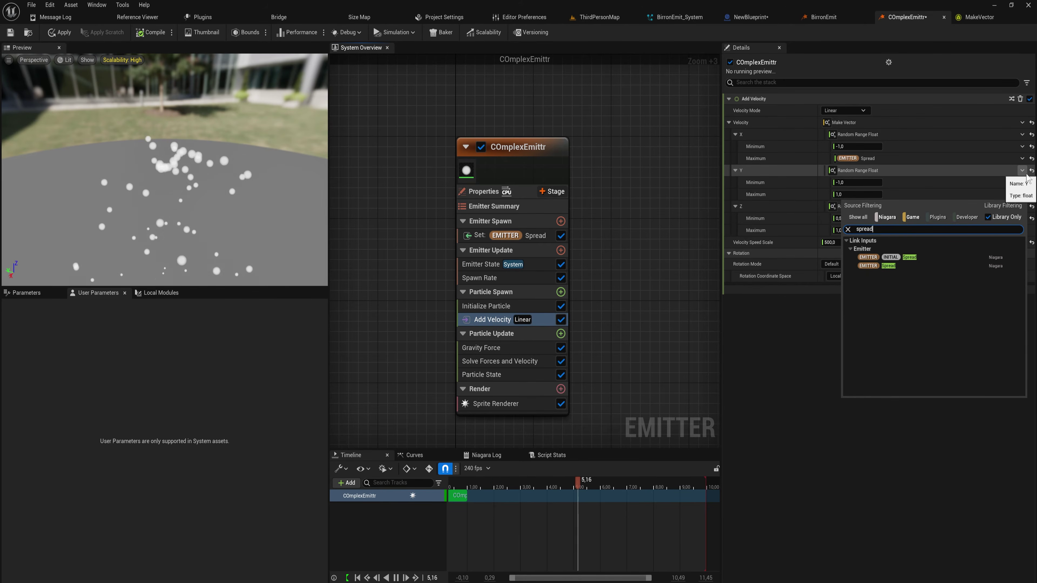
click(957, 266)
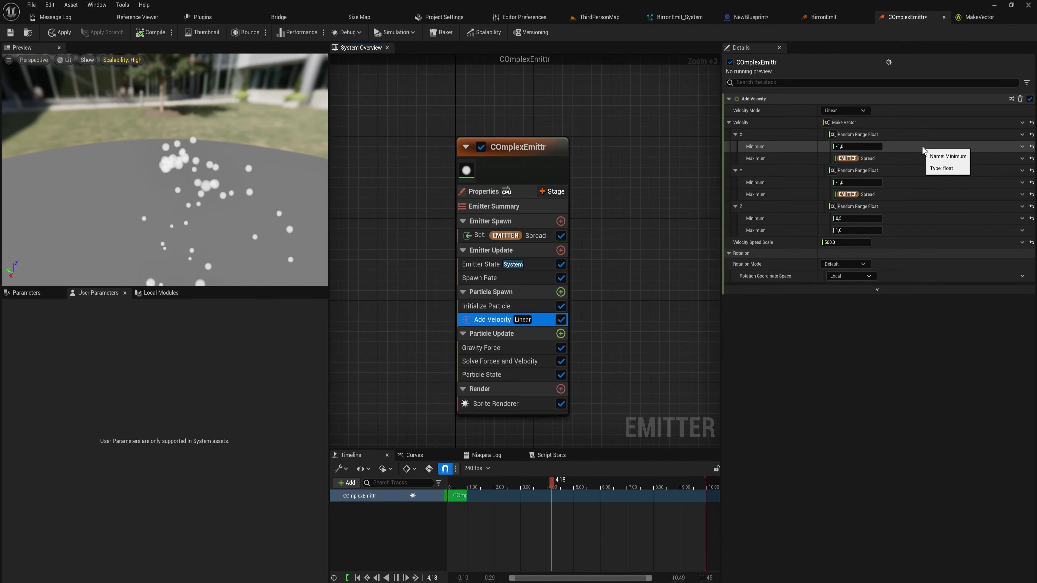
- Make the X range's Minimum a Multiply Float of the emitter's Spread parameter and -1
click(1022, 147)
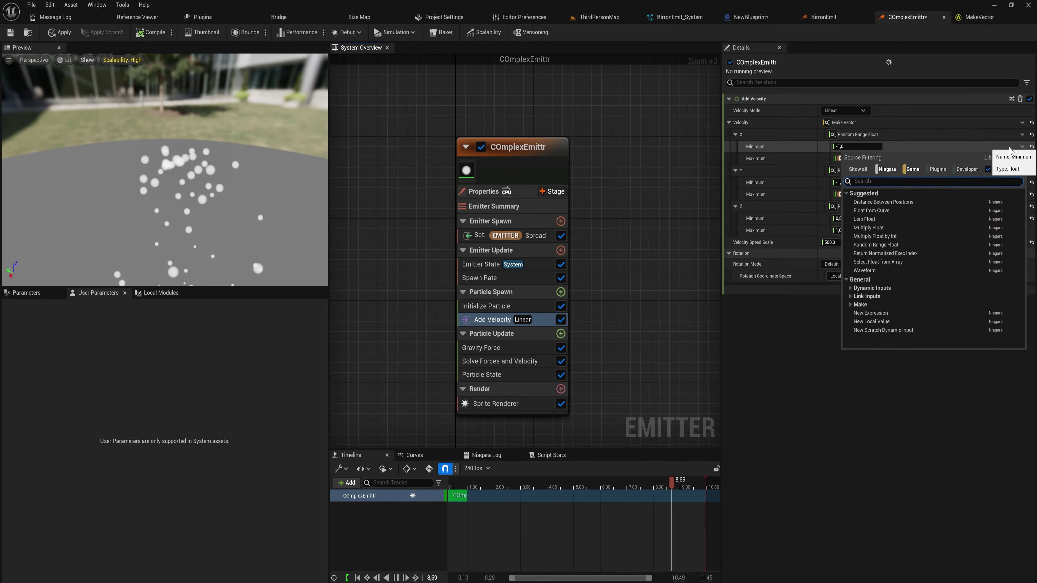
text(mul)
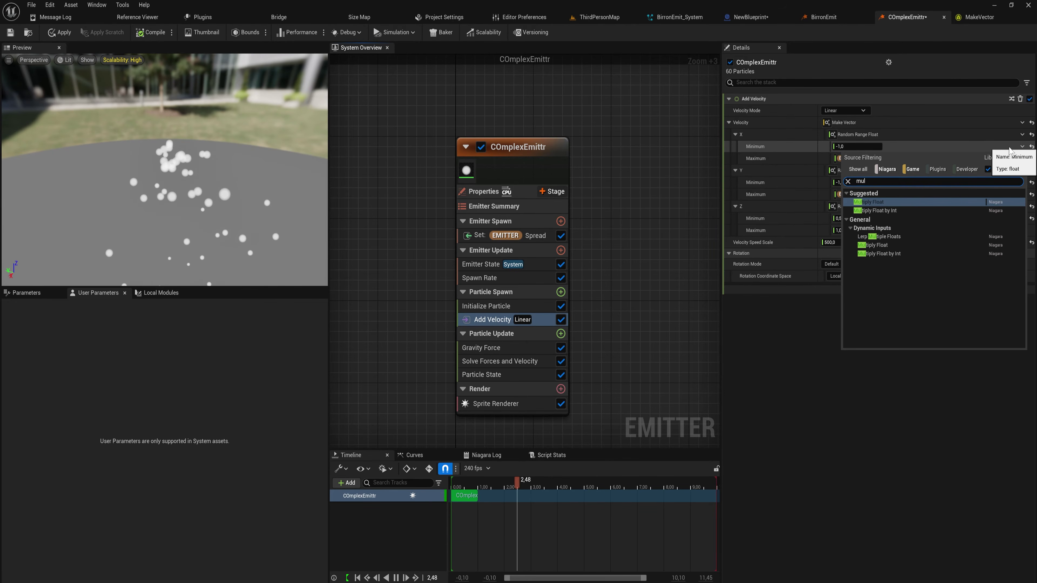
key(Return)
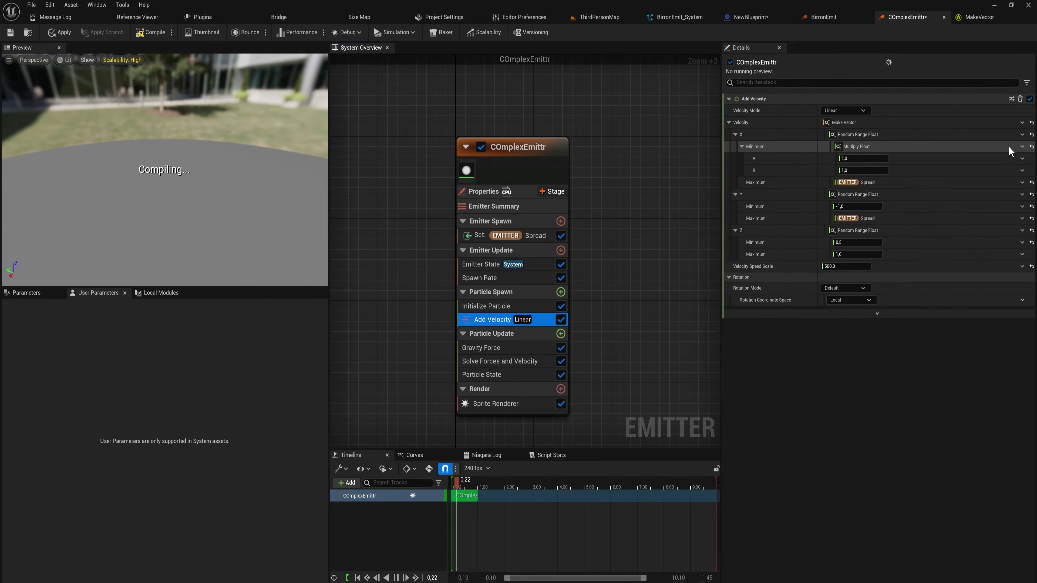
click(862, 158)
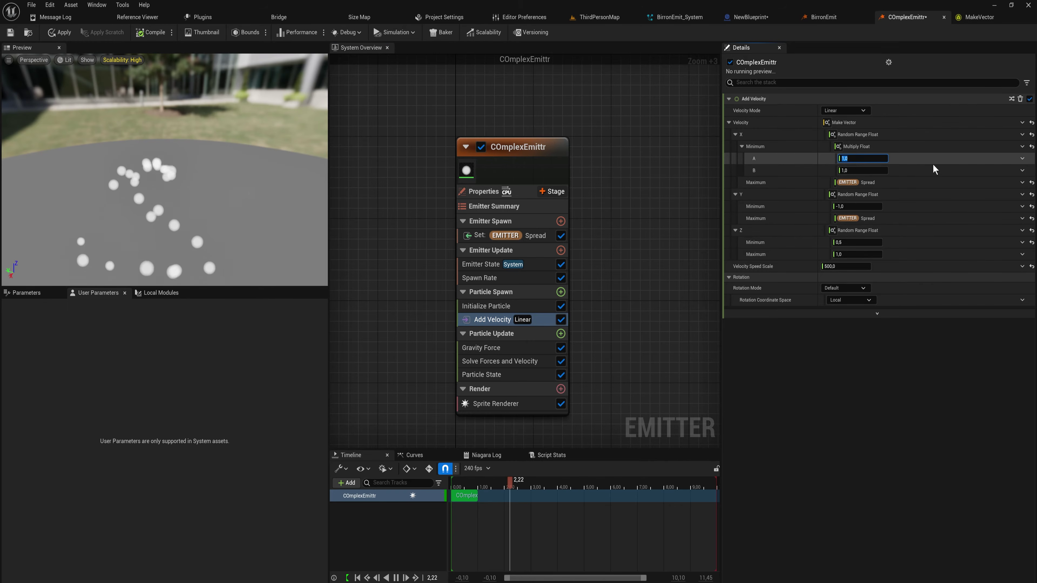
click(1017, 161)
click(1022, 158)
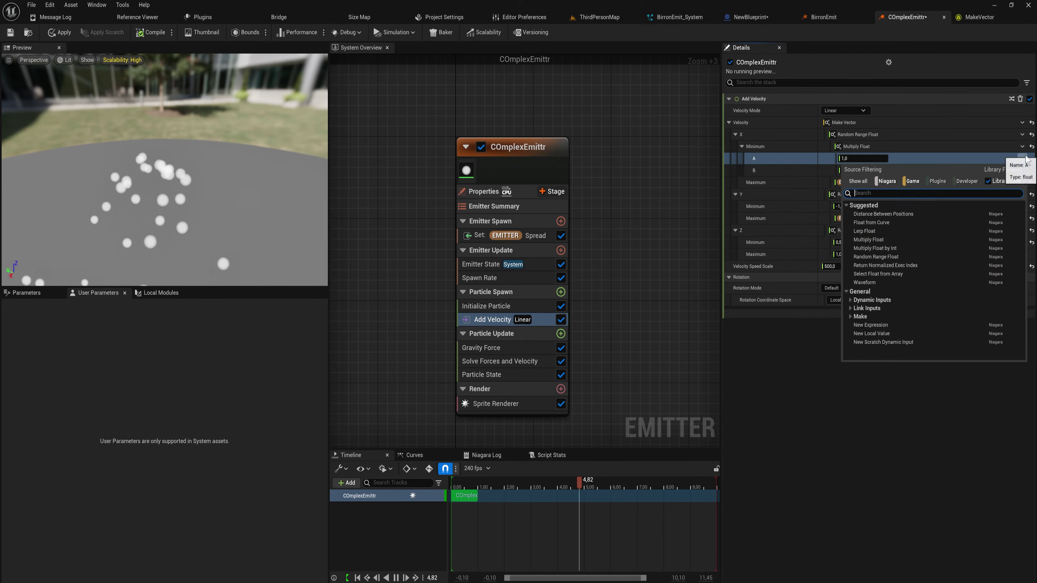
text(spread)
click(902, 226)
click(868, 170)
text(-1,0)
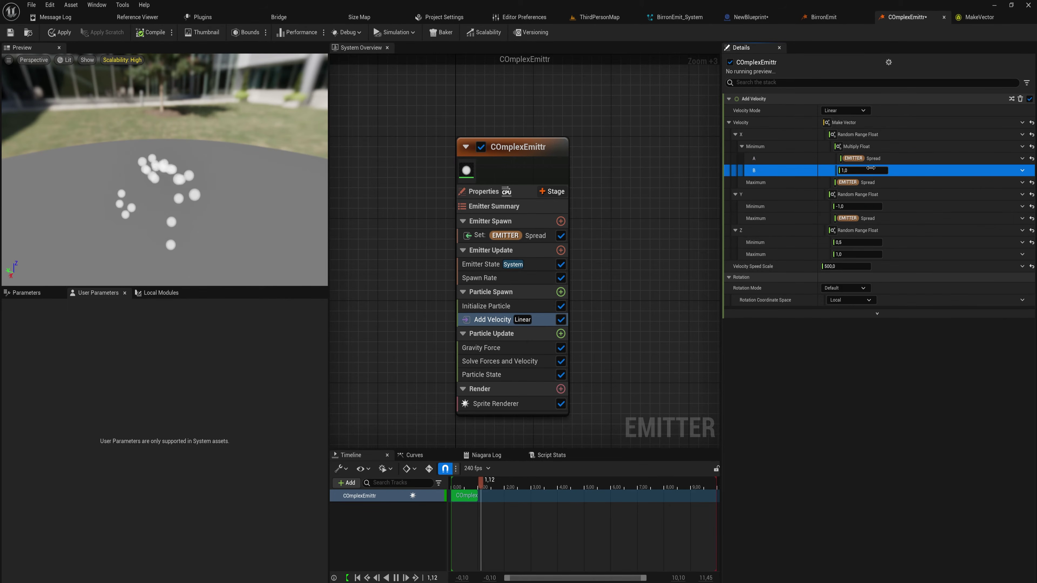
key(Return)
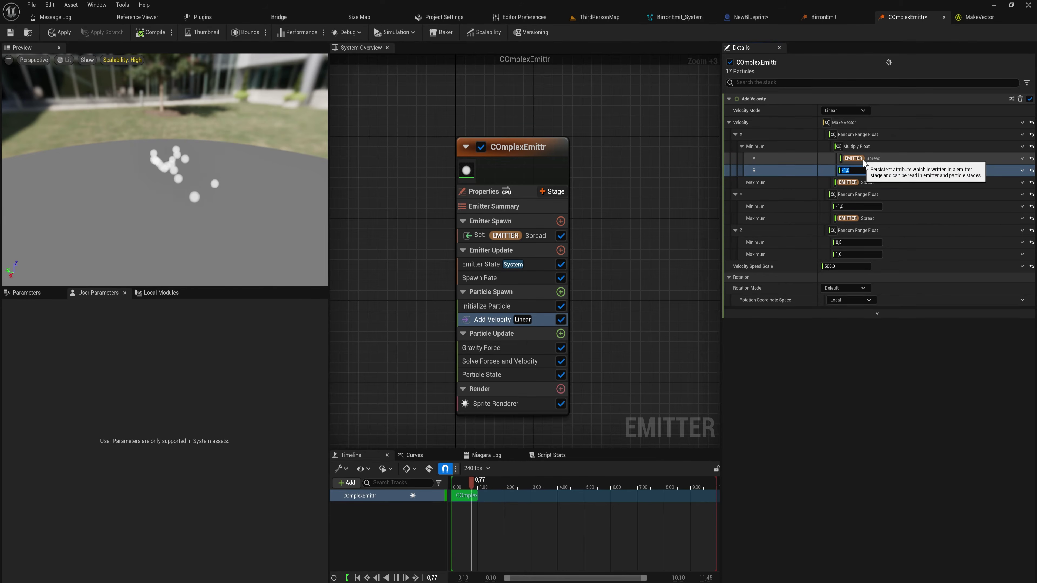
- Copy the X range's Multiply Float Minimum and paste it onto the Y range's Minimum
right_click(766, 145)
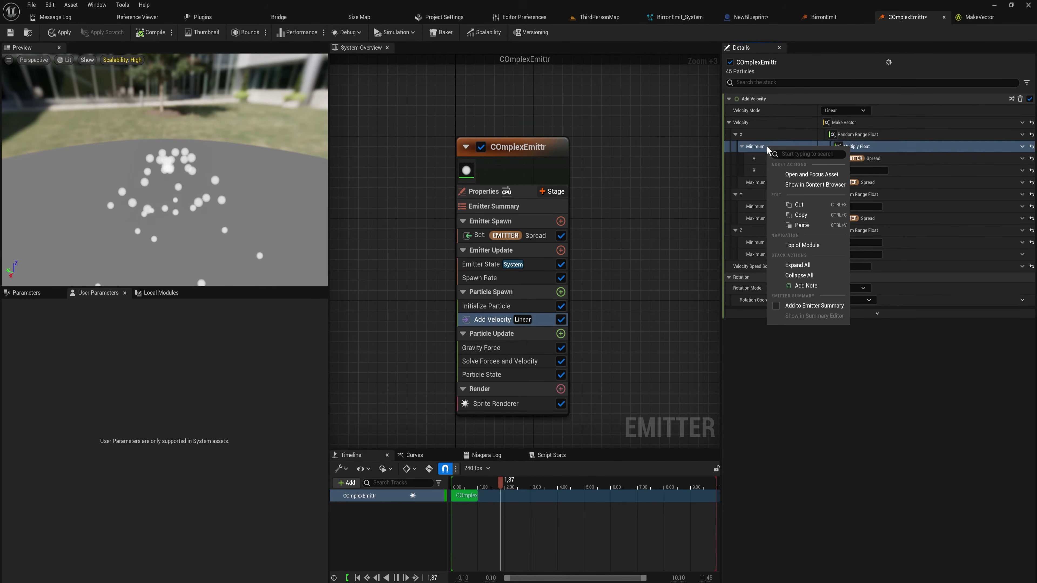
click(815, 216)
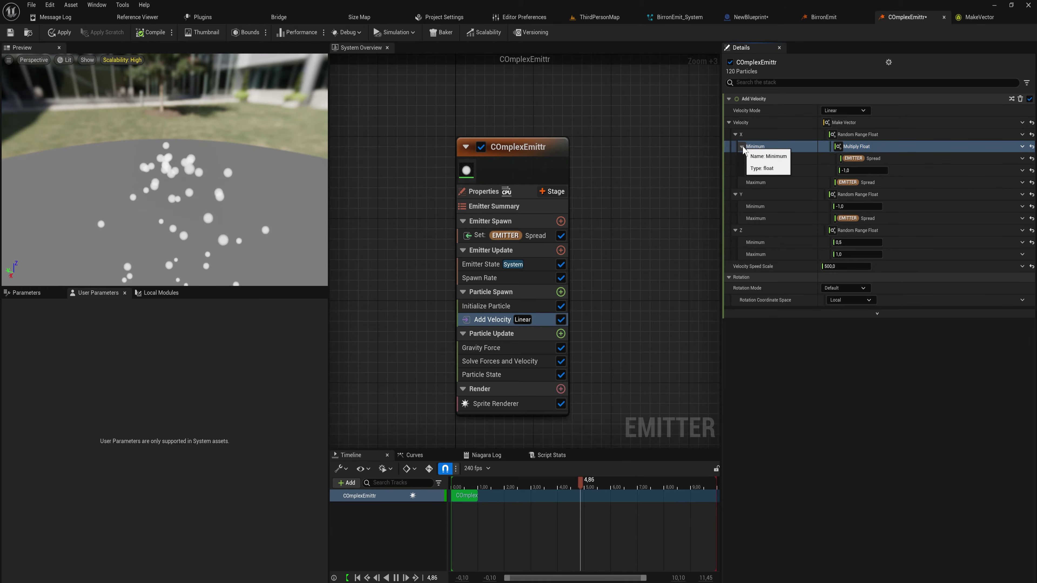
click(769, 206)
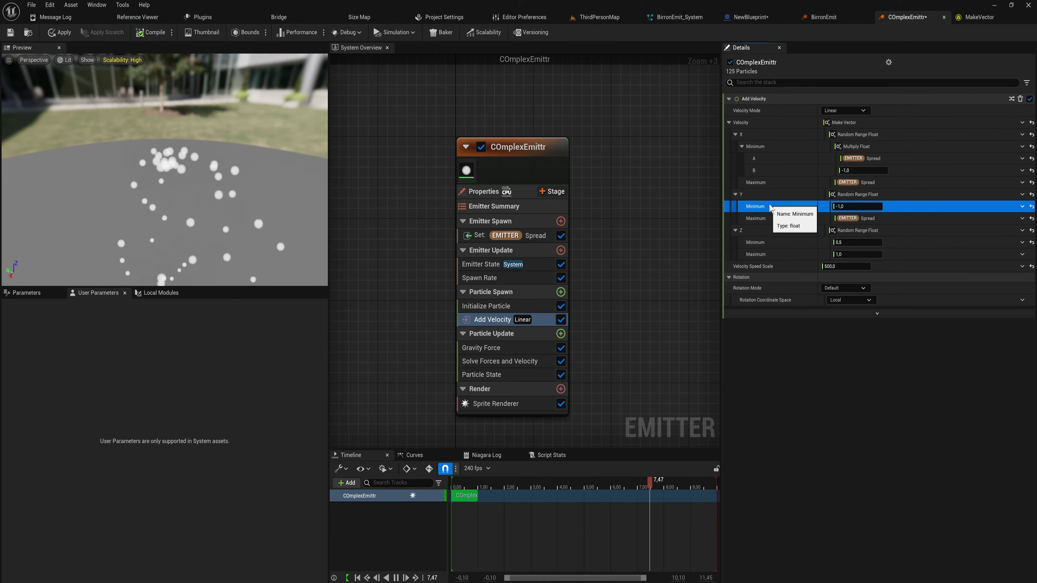
right_click(769, 205)
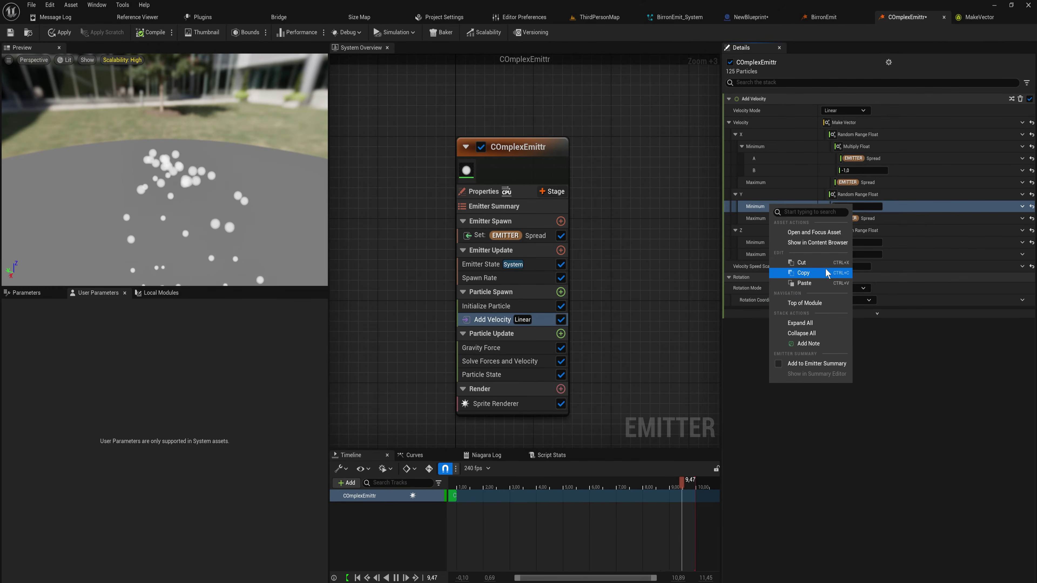
click(811, 283)
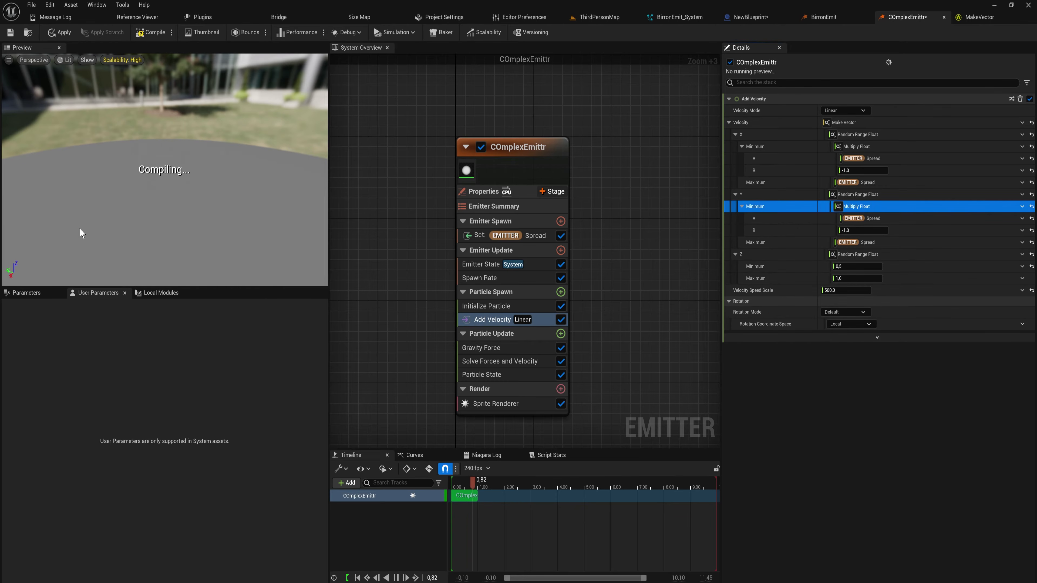
- Try a value of 2 for the emitter's Spread parameter, settle on 0.1, and inspect the particle stream from several angles
drag(214, 199, 213, 180)
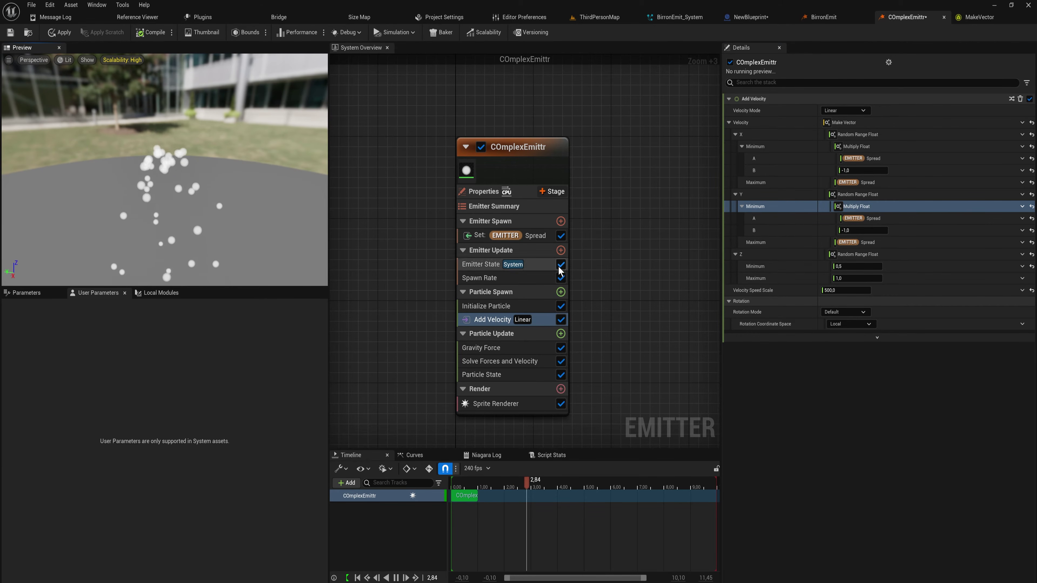
click(526, 236)
click(845, 111)
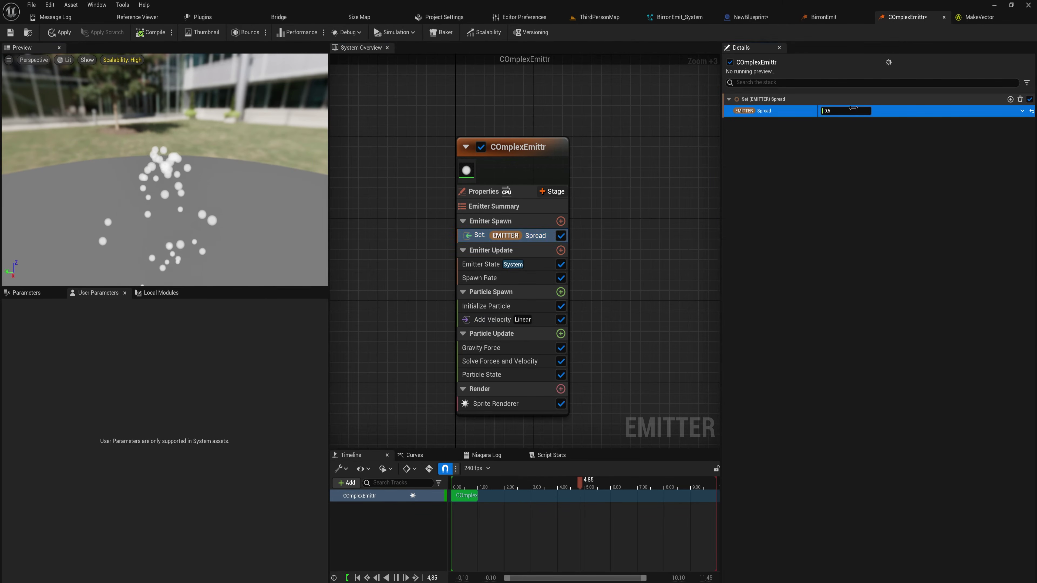
text(2)
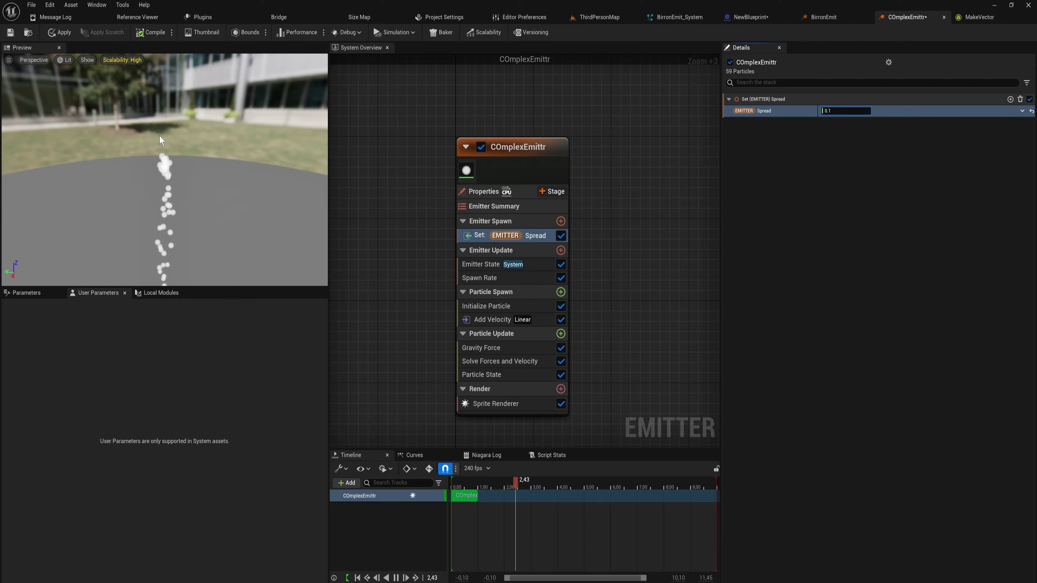
drag(160, 140, 160, 175)
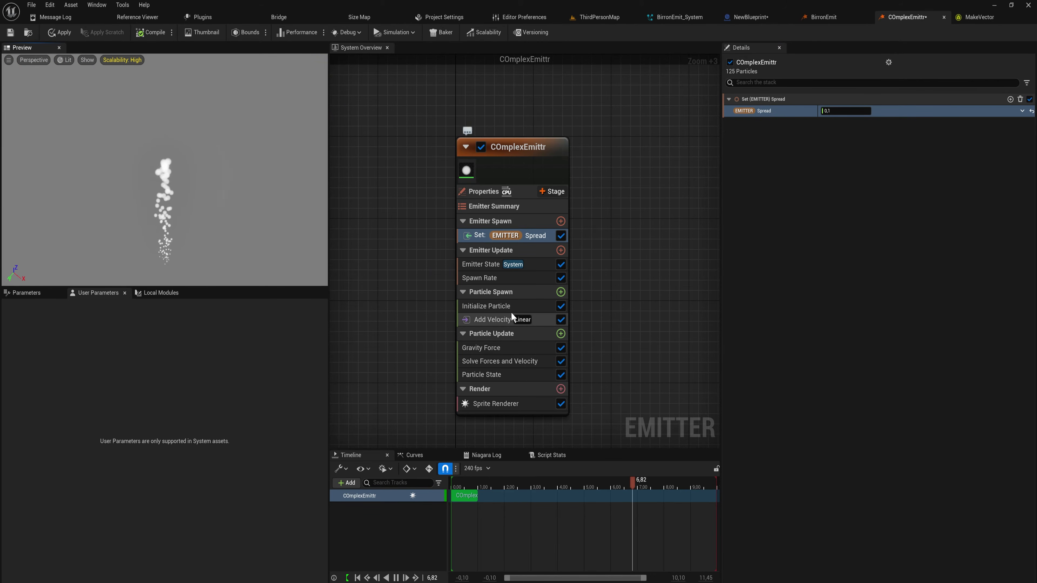
click(509, 319)
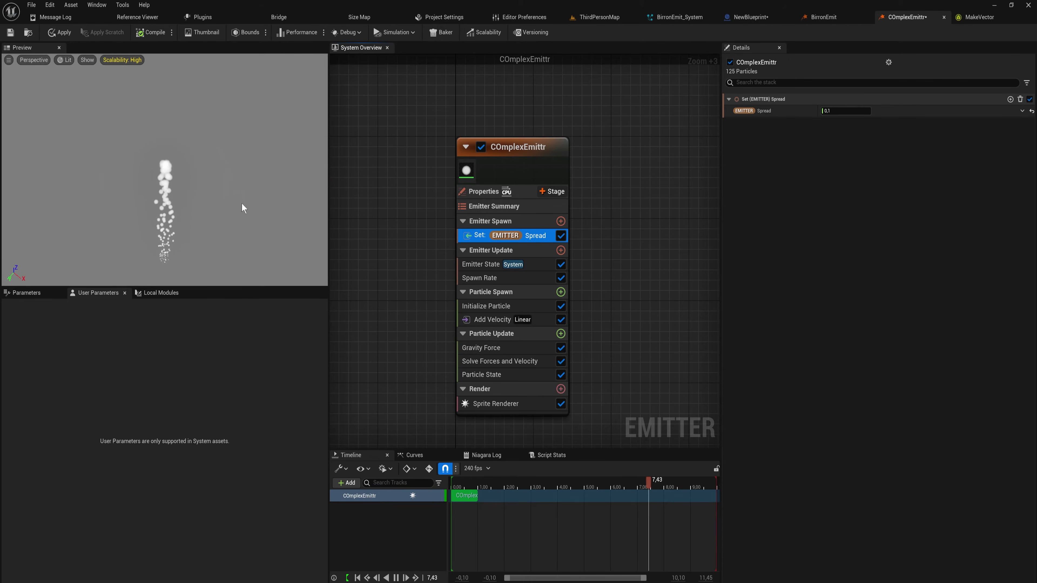
drag(241, 207, 256, 235)
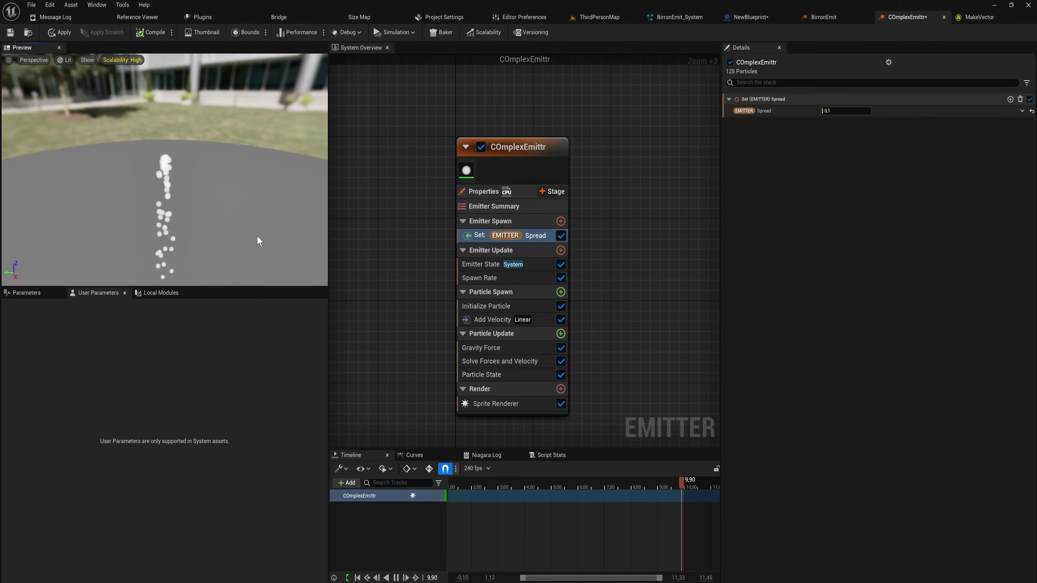
- Collapse the X and Y Minimum inputs in Add Velocity and examine the Make Vector dynamic input's node graph
click(523, 294)
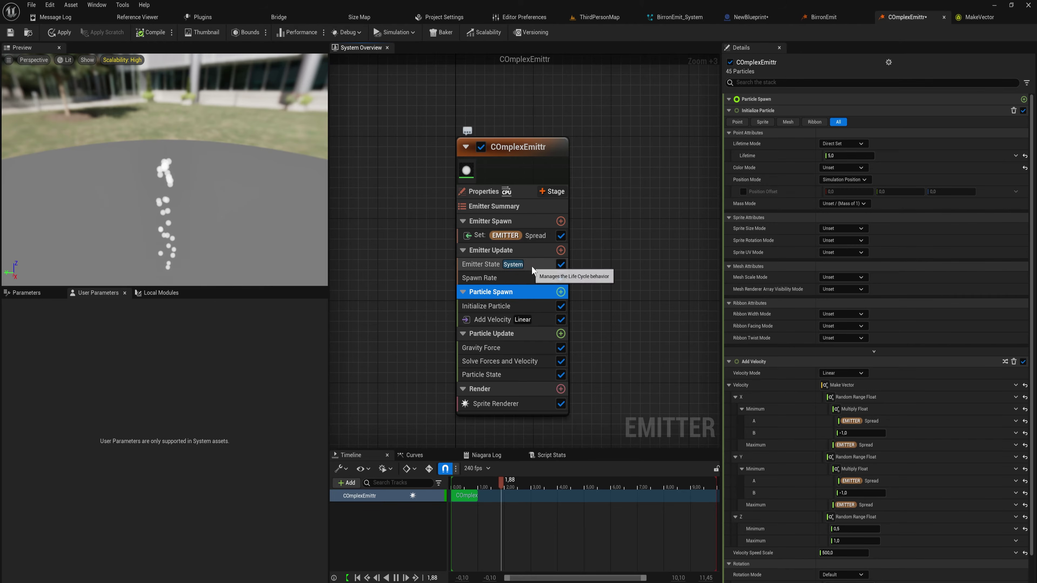
click(543, 321)
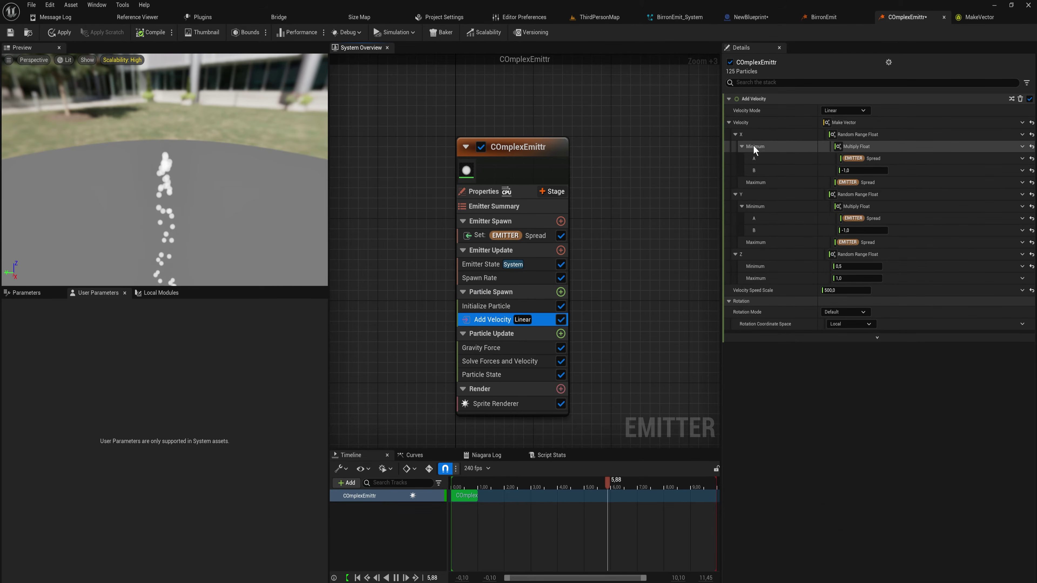
click(741, 146)
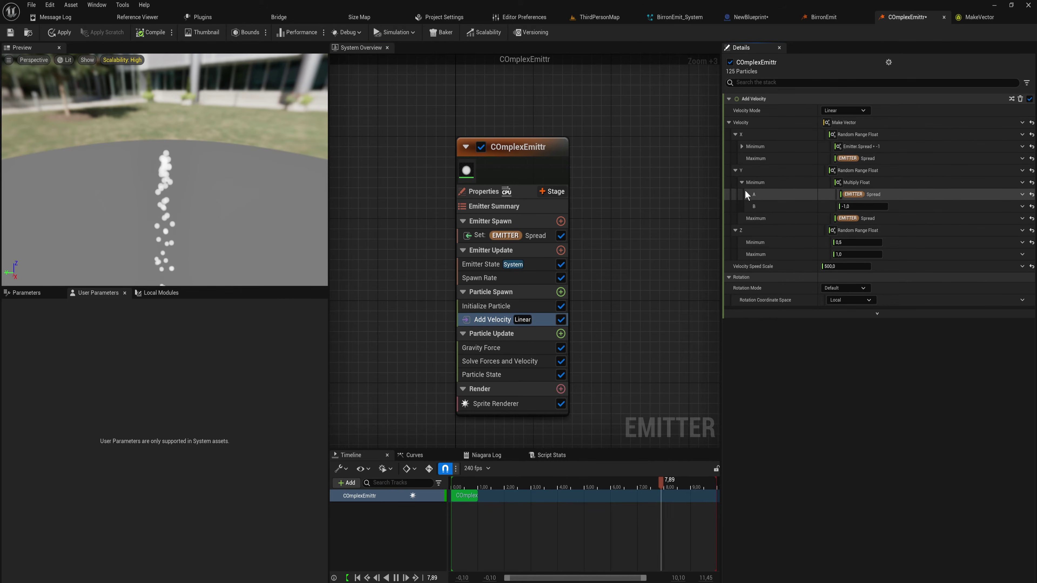
double_click(855, 122)
drag(827, 354, 271, 141)
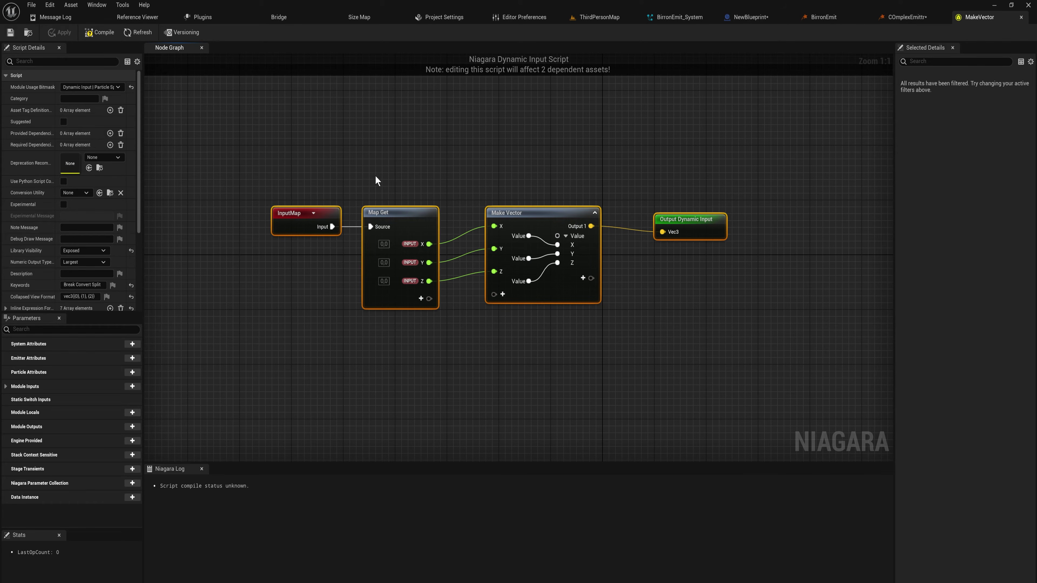
click(916, 21)
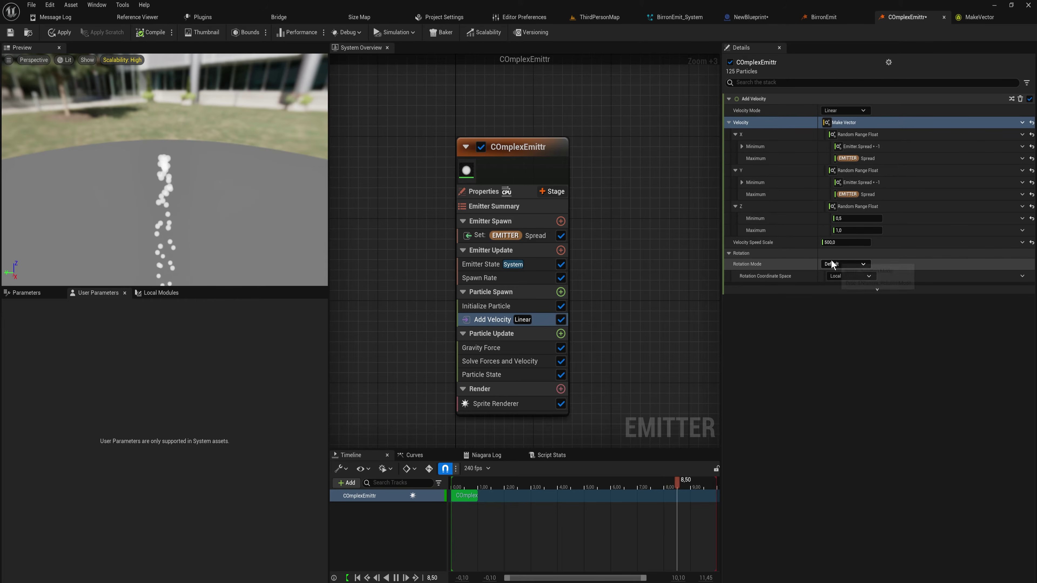
- Add a Set Parameters module to the Emitter Update group and open its list of parameters to add
scroll(599, 256, up, 1)
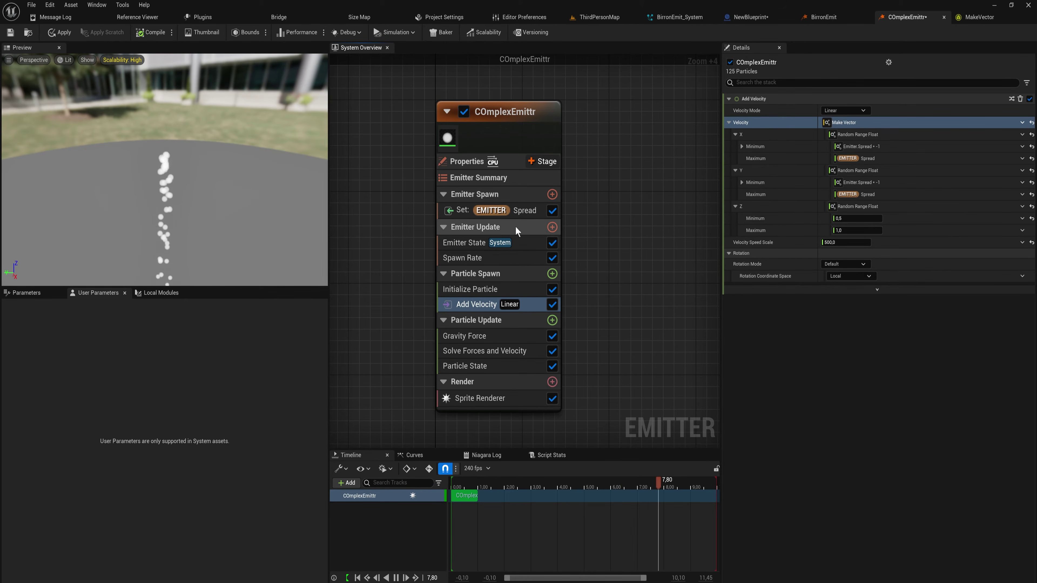
click(552, 227)
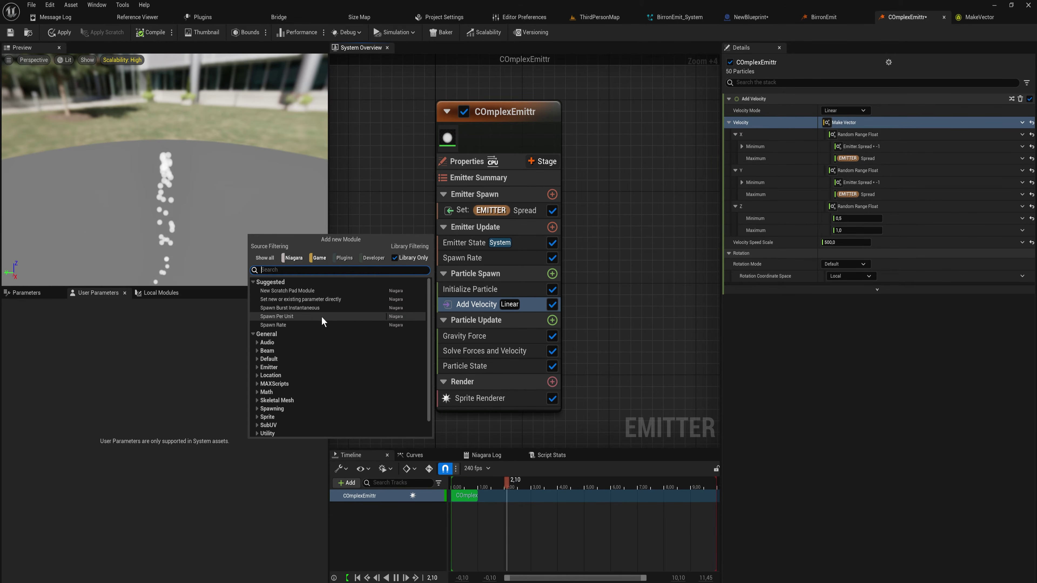
click(328, 299)
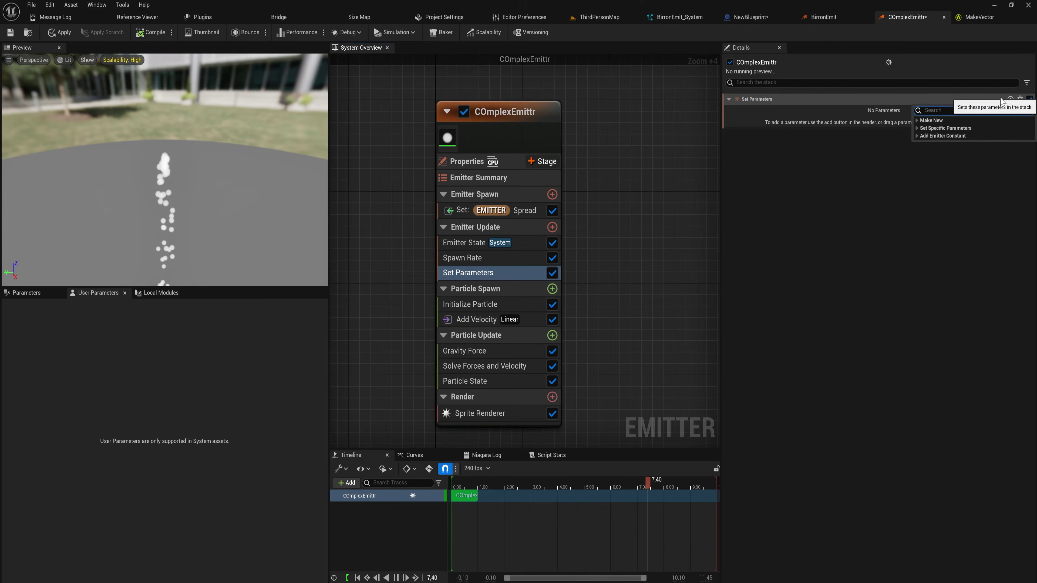
- Add the emitter Spread parameter to the empty Set Parameters module in Emitter Update
click(1010, 99)
text(spread)
key(Return)
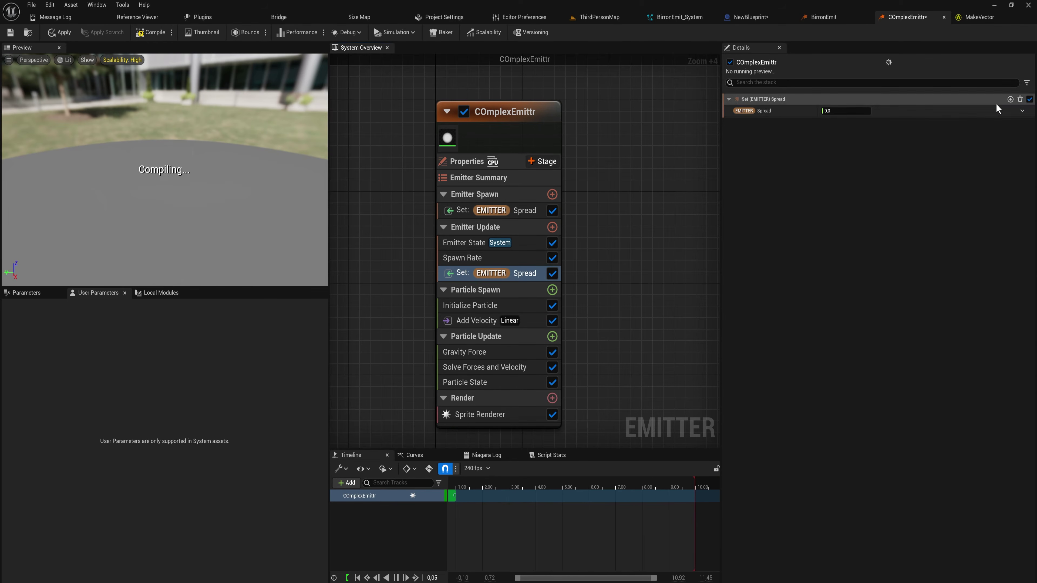
click(1023, 111)
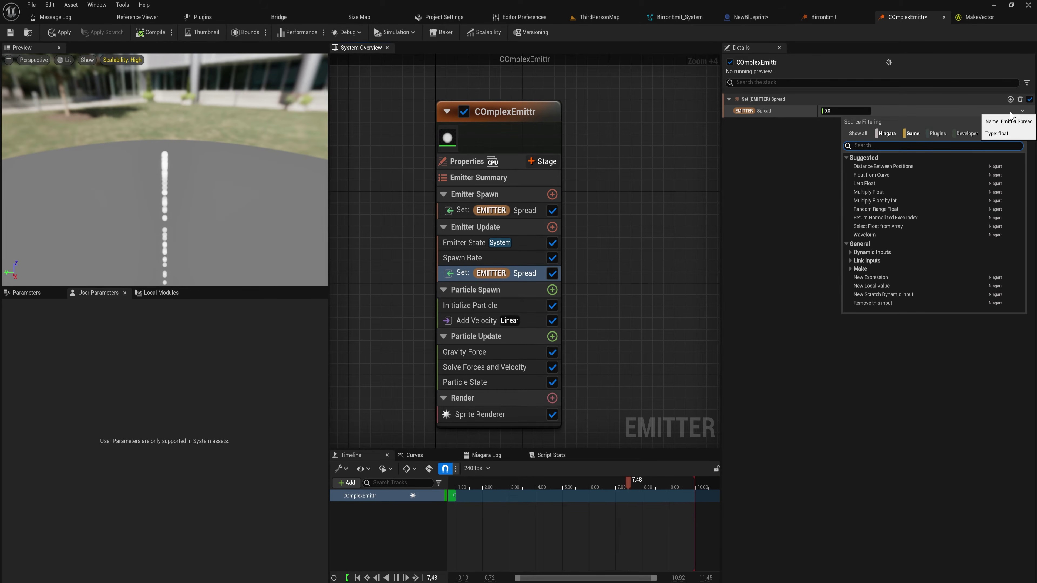
text(spread)
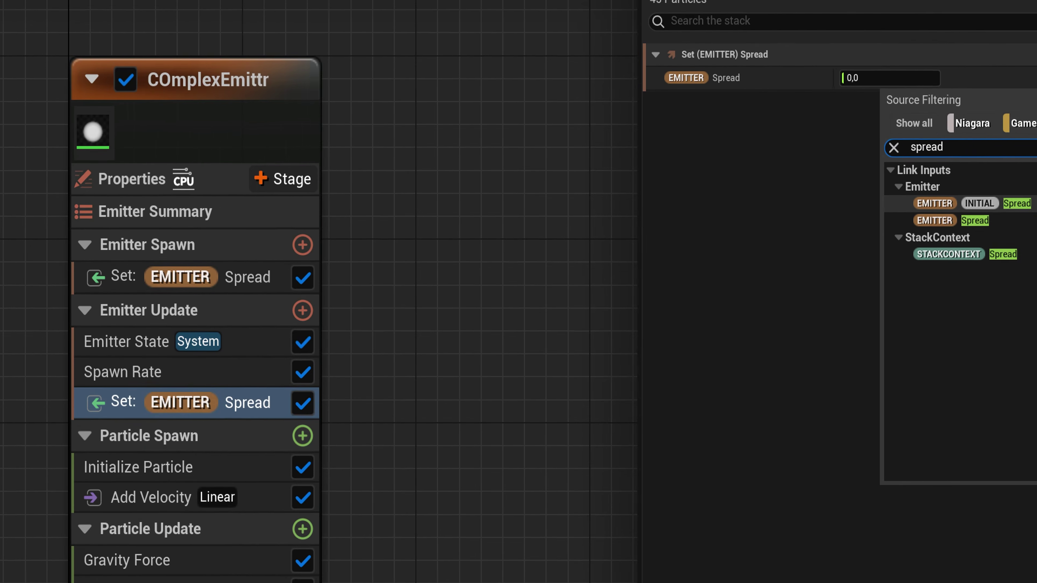
click(427, 133)
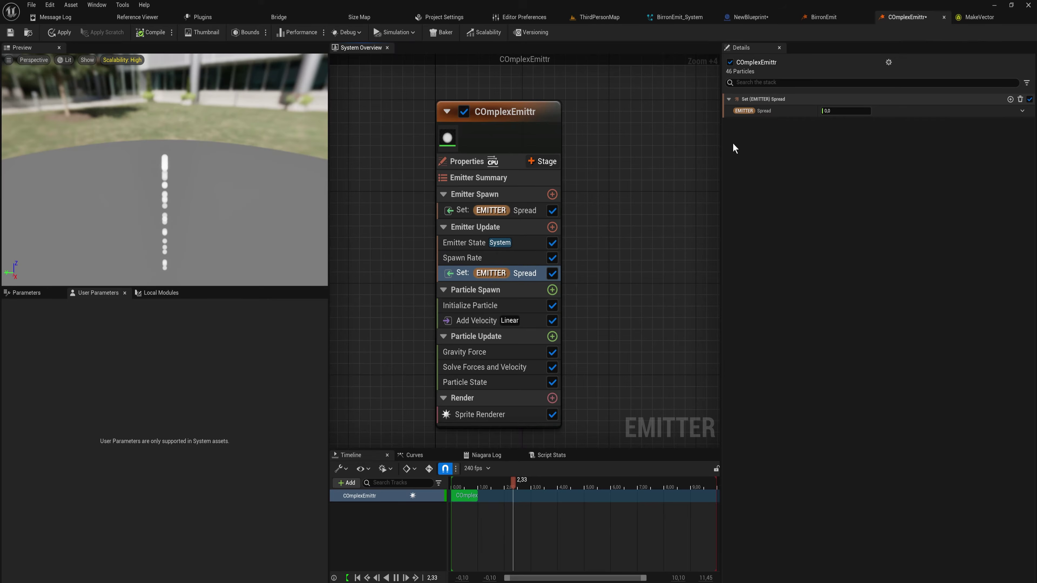
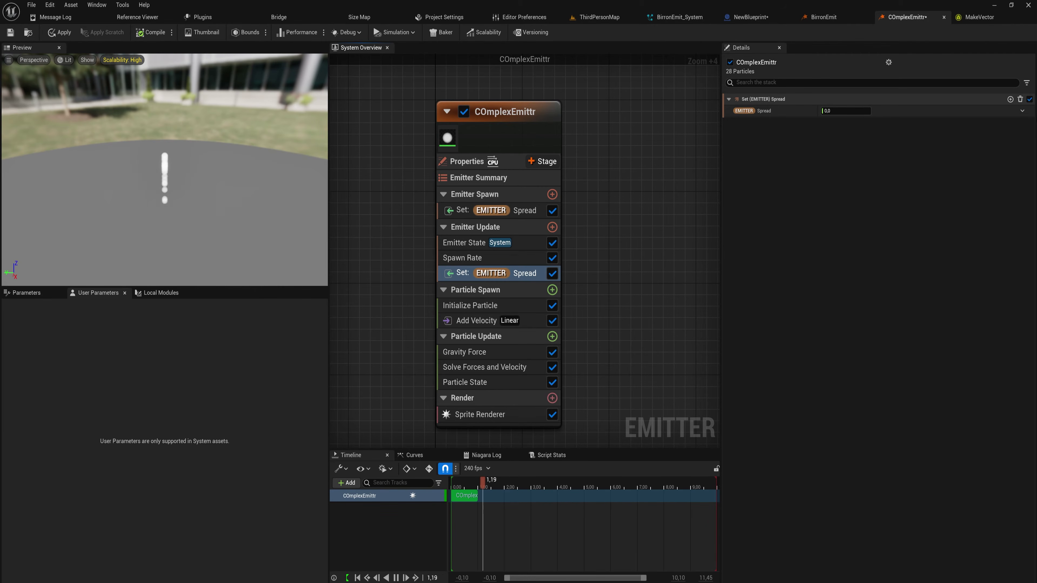
- Assign a Multiply Float dynamic input to the Spread value in Emitter Update
click(1022, 111)
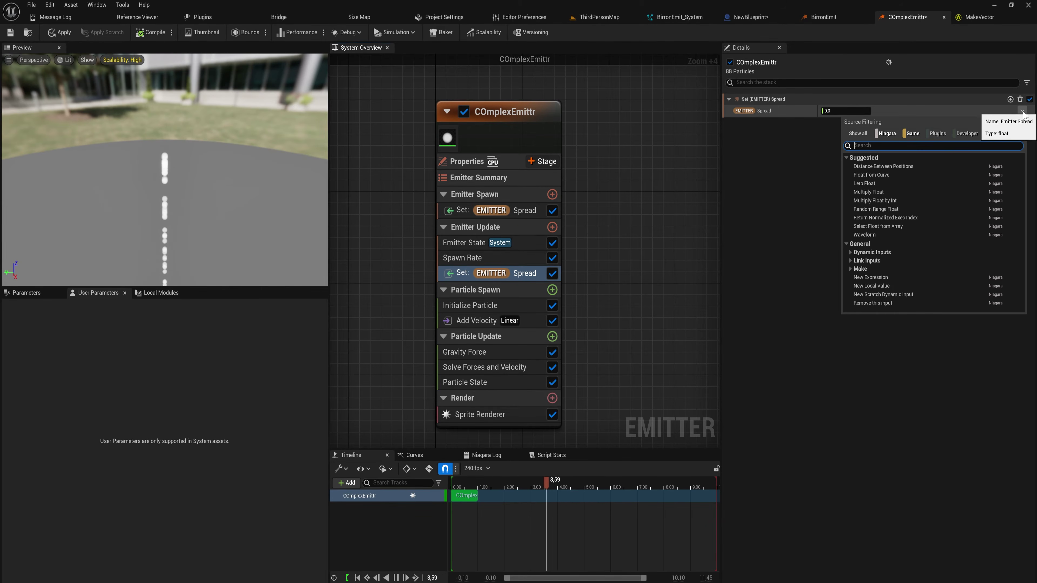
text(mul)
key(Return)
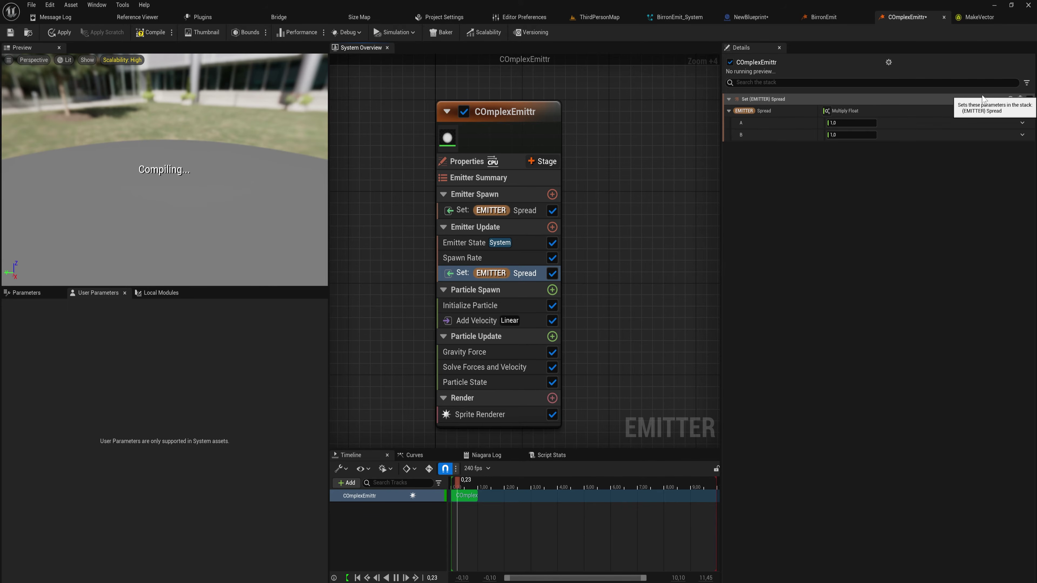
- Link the Multiply Float's A input to Emitter Initial Spread and its B input to Emitter Age
click(1023, 122)
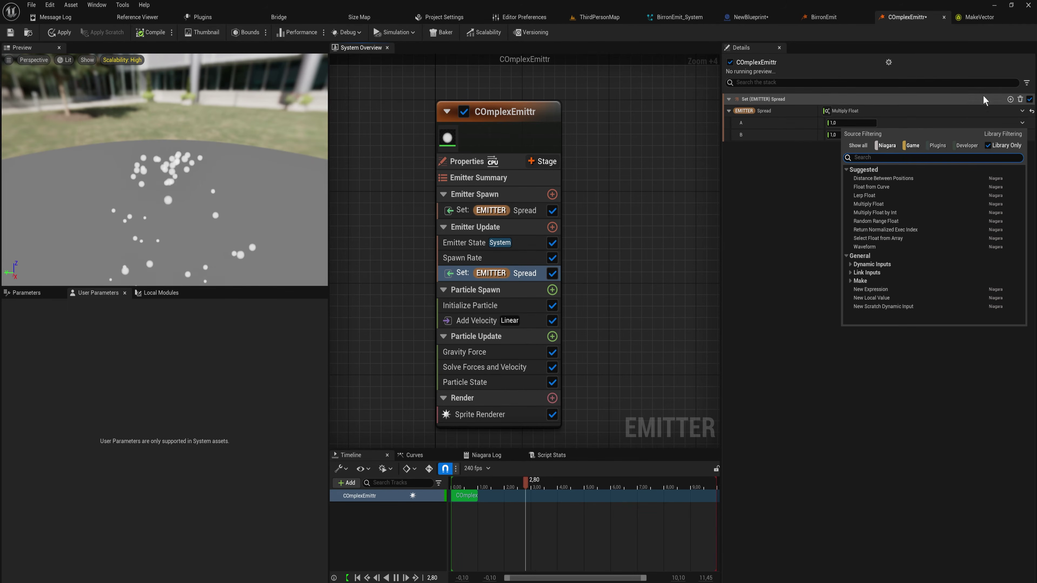
text(pread)
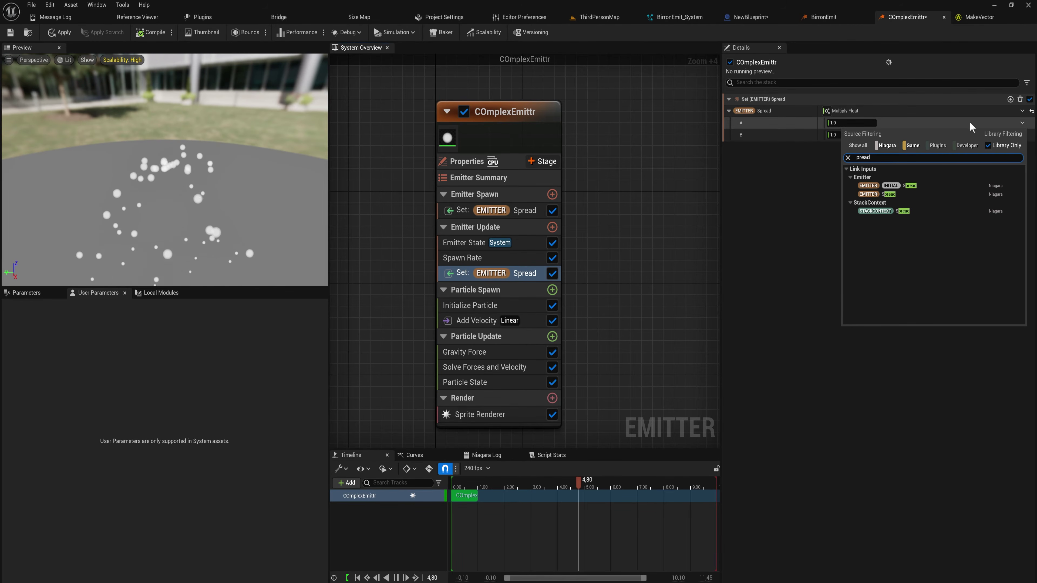
click(939, 186)
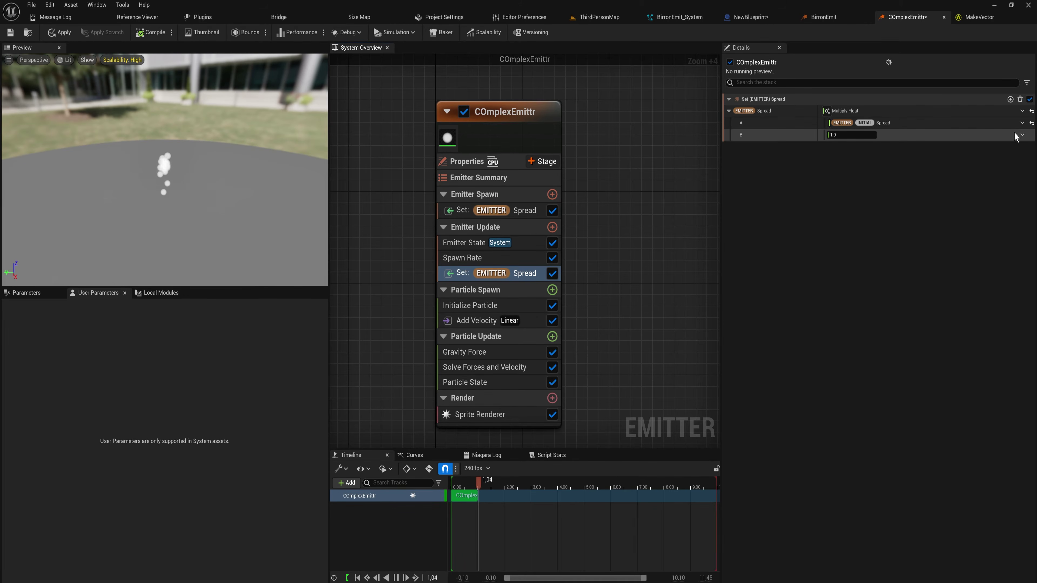
click(1022, 135)
text(age)
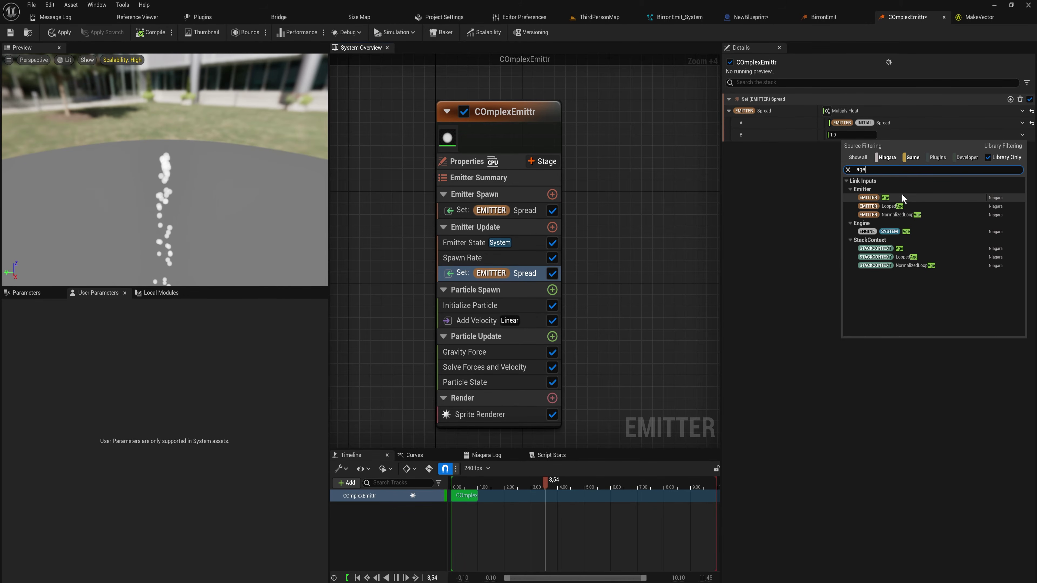
click(894, 198)
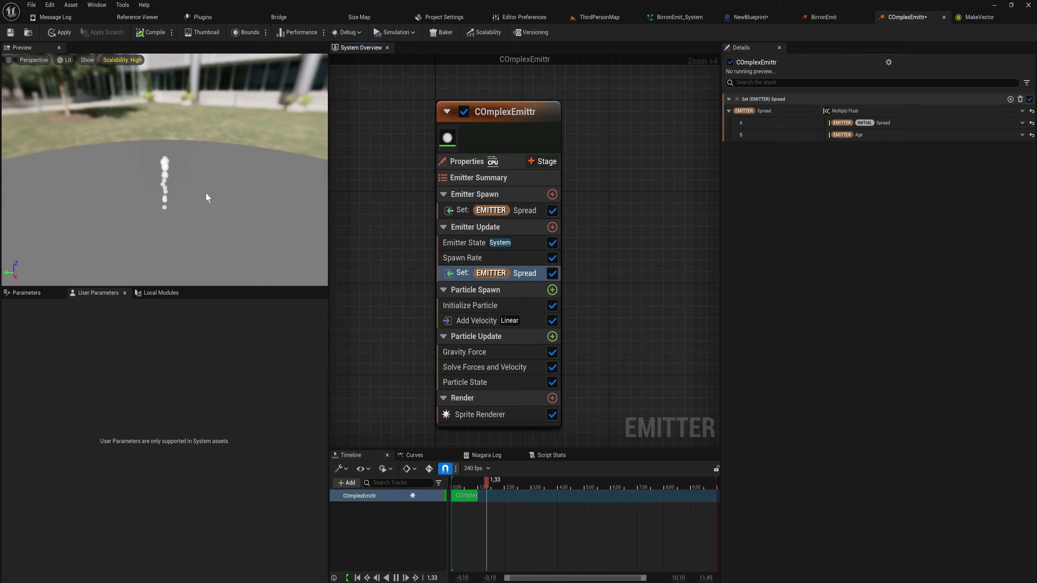
scroll(195, 205, up, 3)
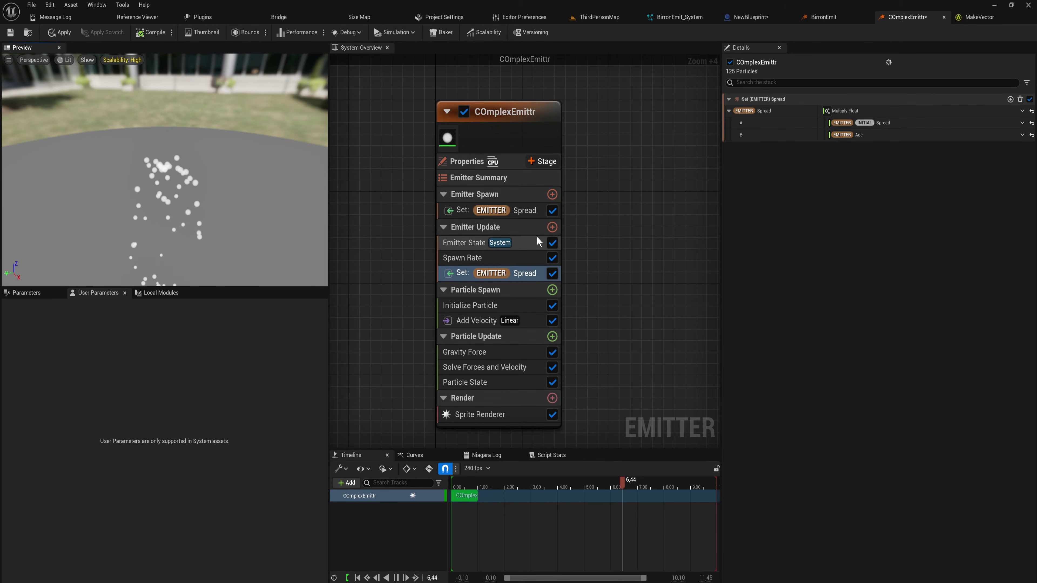
- Check the initial Spread value in Emitter Spawn and return to the Spread setting in Emitter Update
click(535, 211)
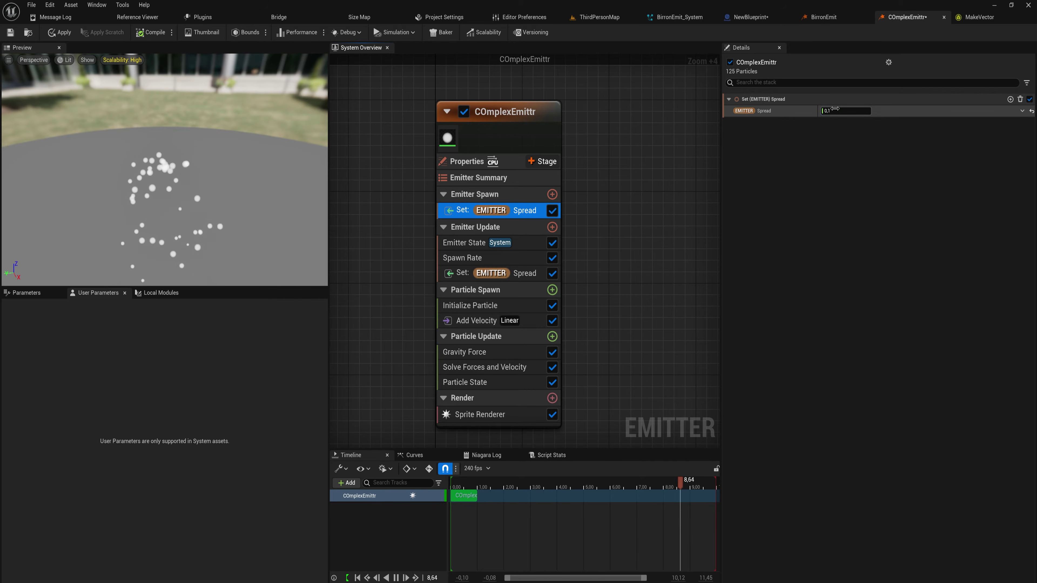
click(845, 111)
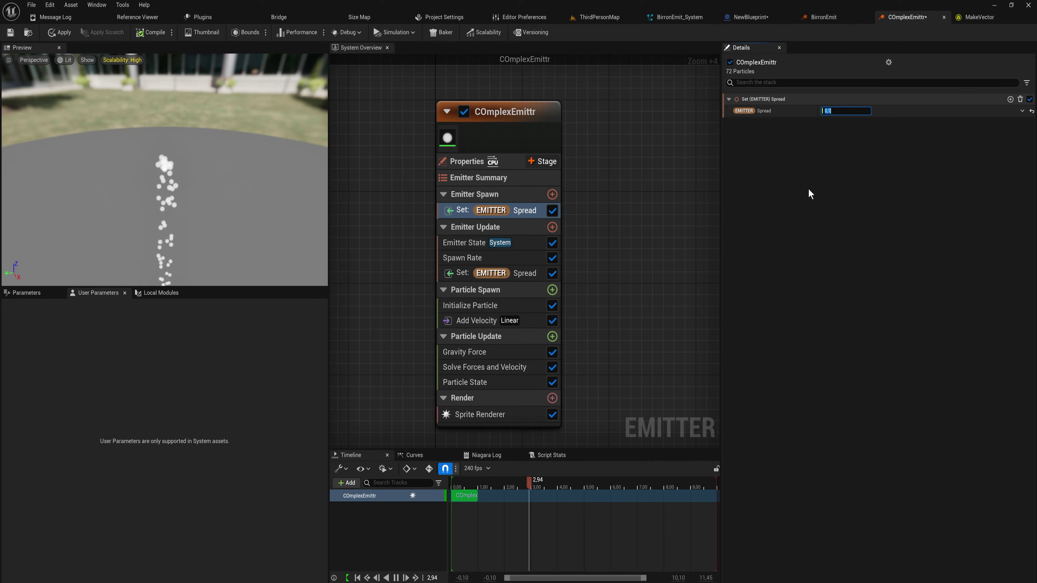
click(531, 278)
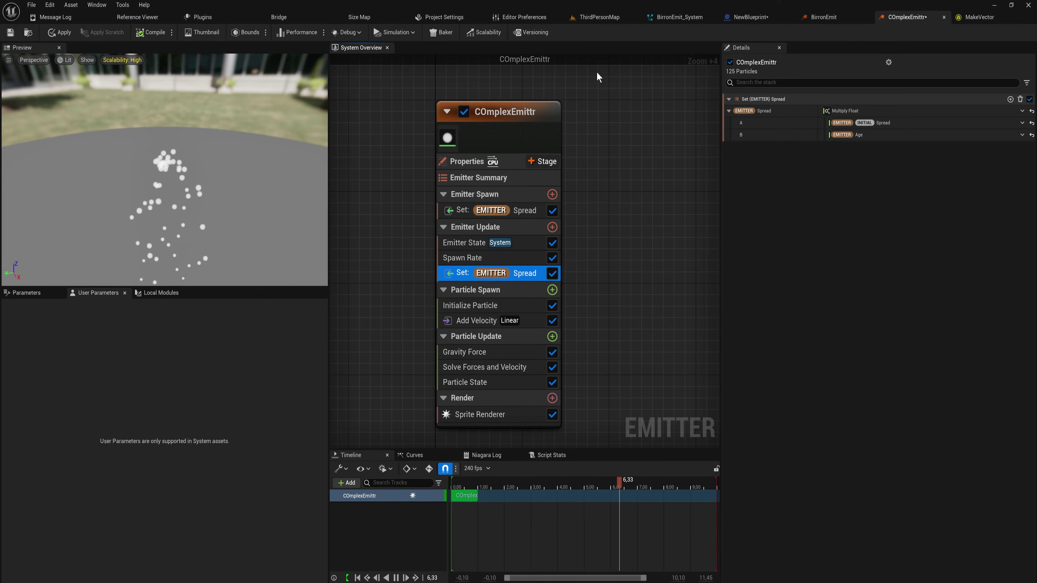
- Switch to ThirdPersonMap and create a Niagara System from the COmplexEmittr asset in the Content folder
key(ctrl+space)
click(590, 17)
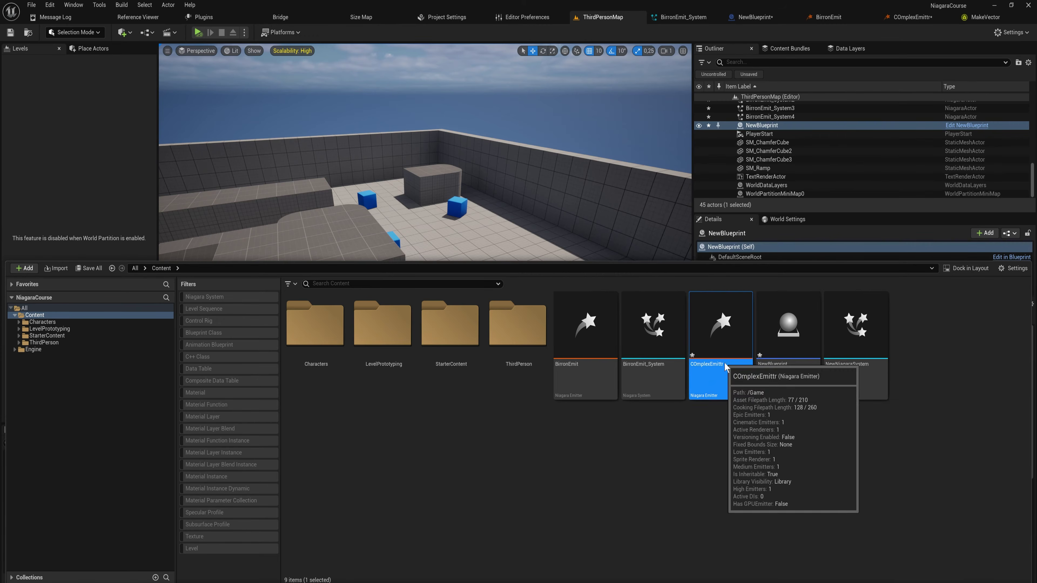
right_click(721, 364)
click(787, 151)
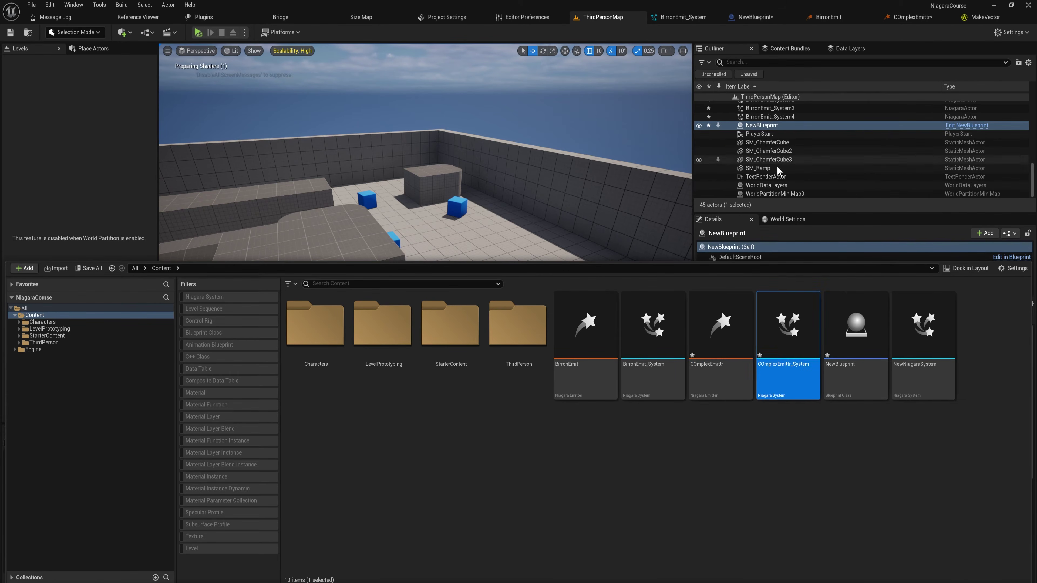
- Place COmplexEmittr_System in the level, frame it in the viewport, and apply and save the COmplexEmittr changes
drag(790, 339, 342, 238)
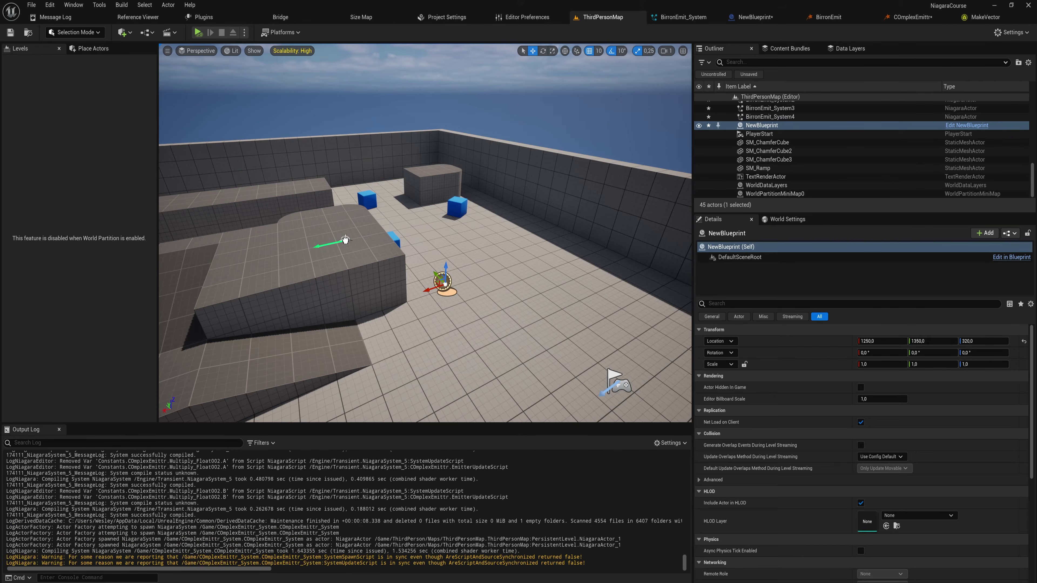
key(f)
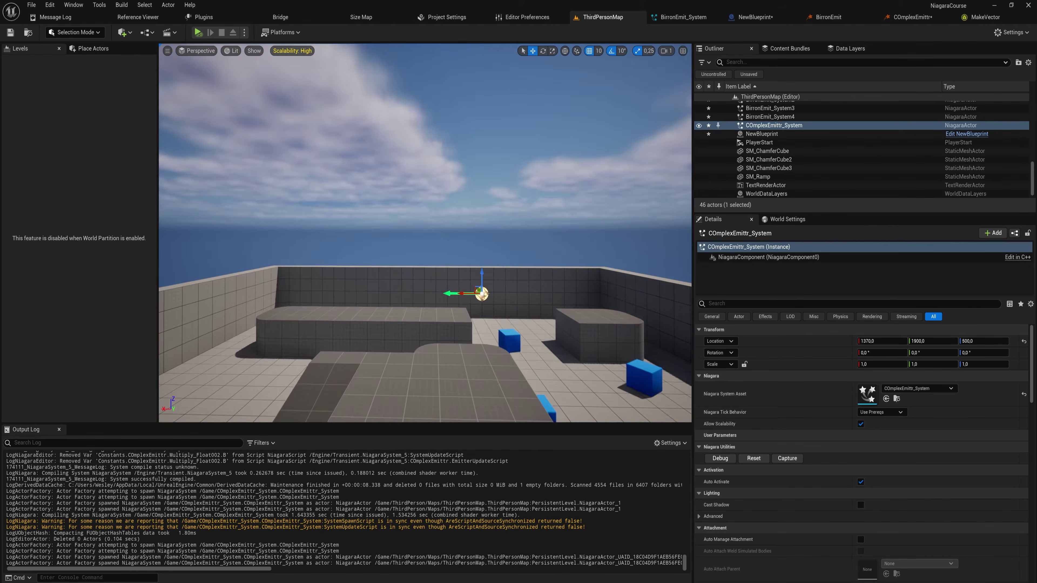
click(900, 18)
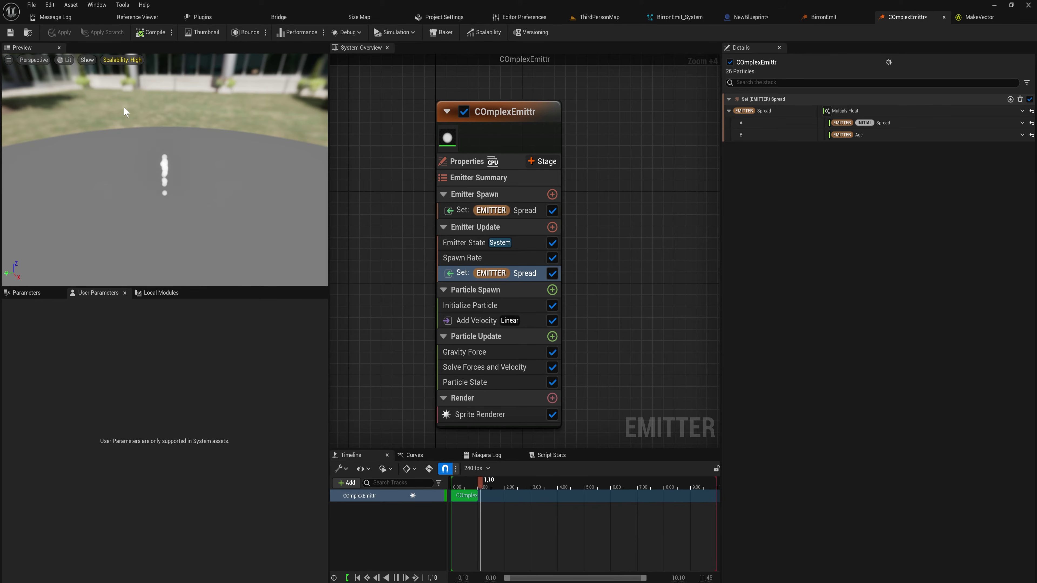
click(599, 18)
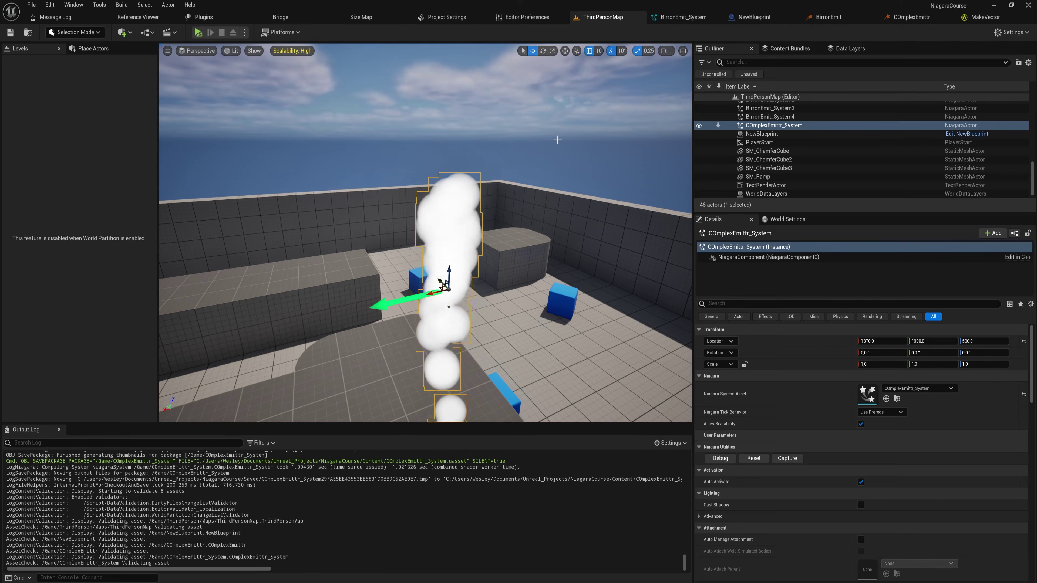
- Examine from a distance how the placed system's particles spread across the level over time
key(s)
right_drag(424, 245, 611, 307)
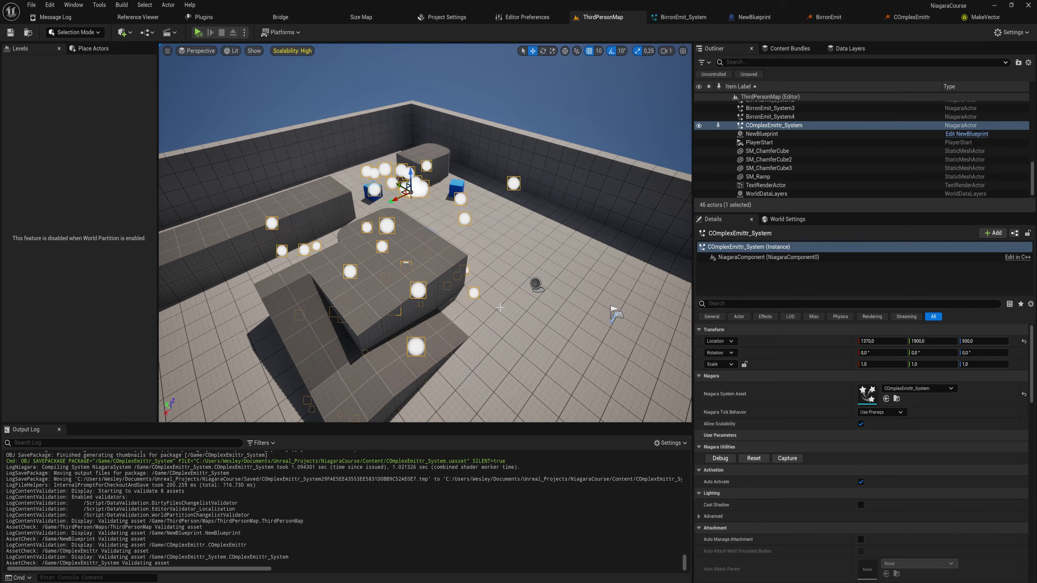
right_drag(501, 307, 351, 310)
right_drag(469, 302, 567, 260)
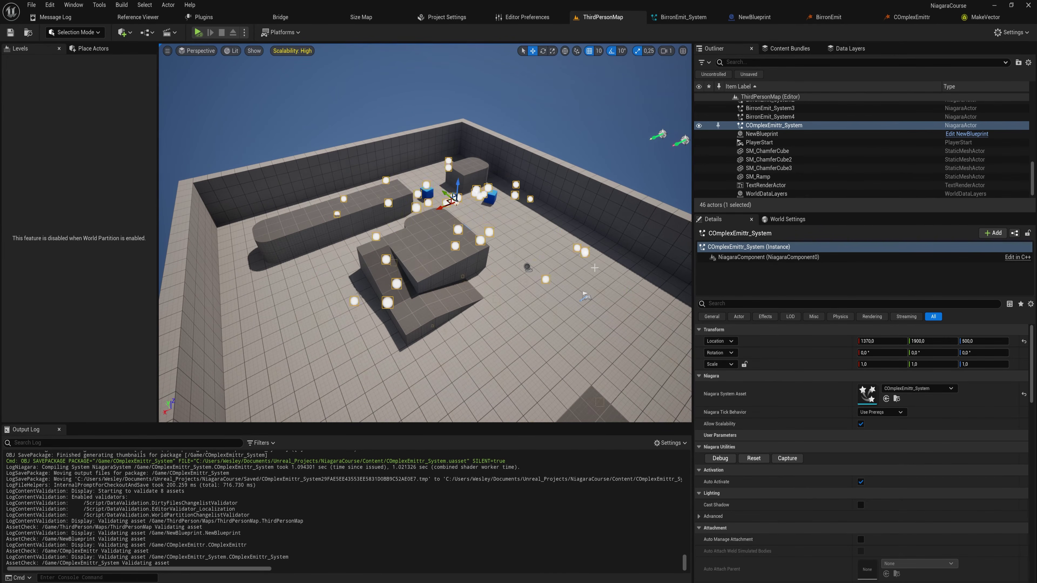
scroll(595, 263, up, 3)
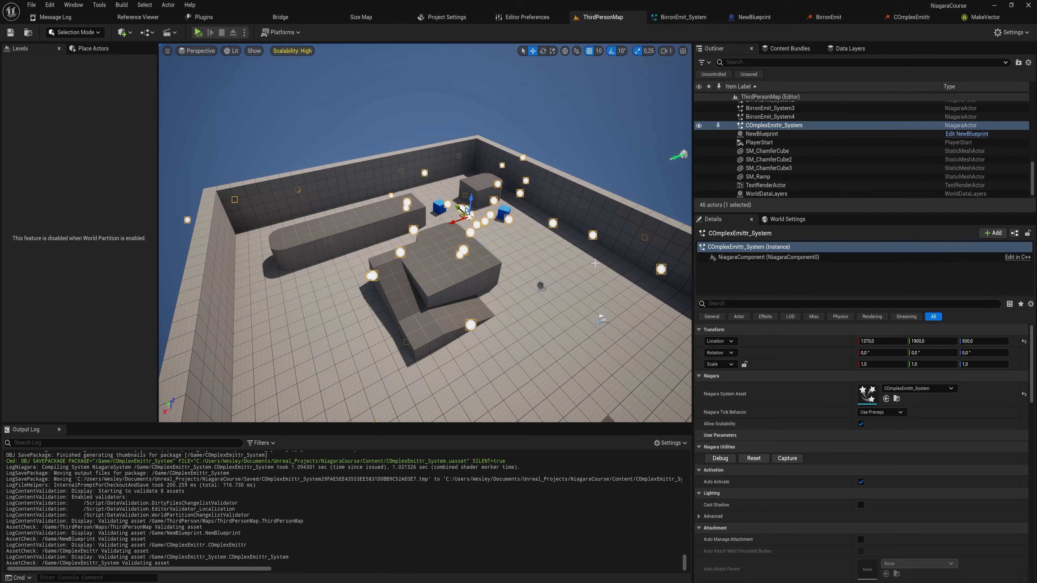
mouse_move(595, 263)
right_down()
mouse_move(578, 221)
mouse_move(588, 310)
mouse_move(592, 282)
right_up()
- Copy the Z velocity's Random Range Float input from COmplexEmittr's Add Velocity module
click(910, 17)
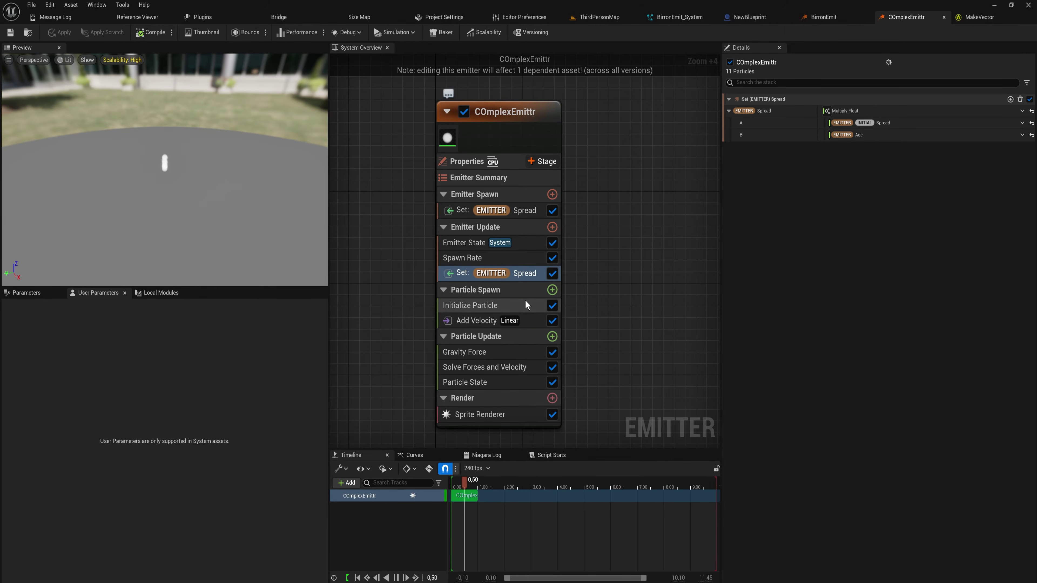
click(526, 317)
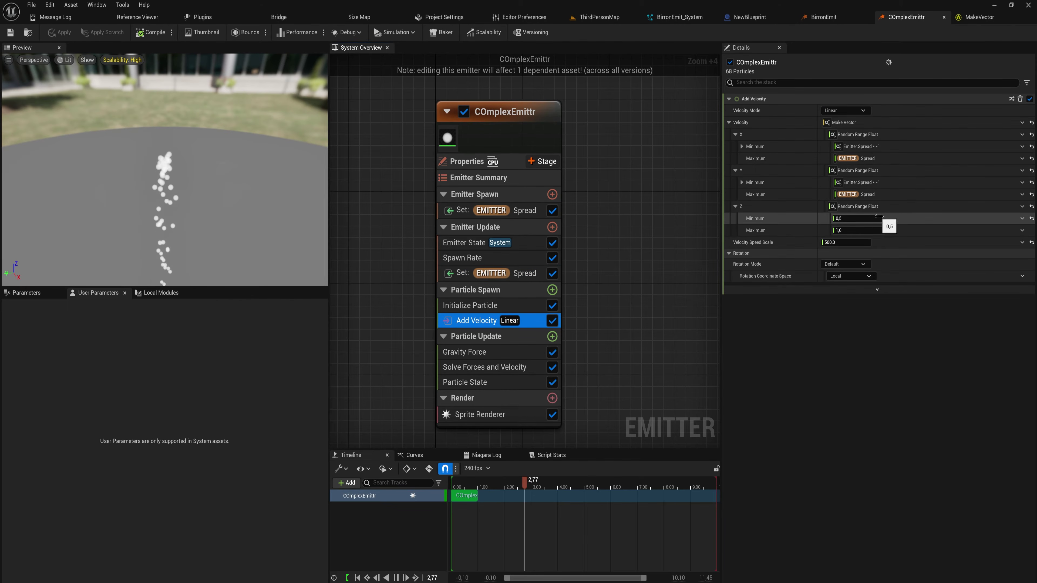
right_click(1022, 206)
click(1007, 276)
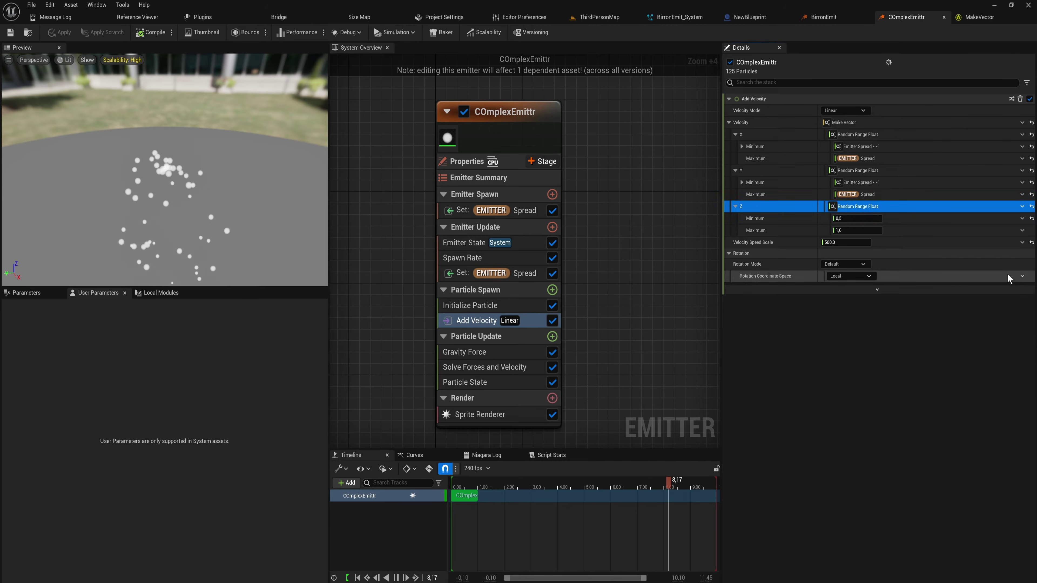
- Replace the Z velocity's Random Range Float with a Multiply Float dynamic input
click(1022, 206)
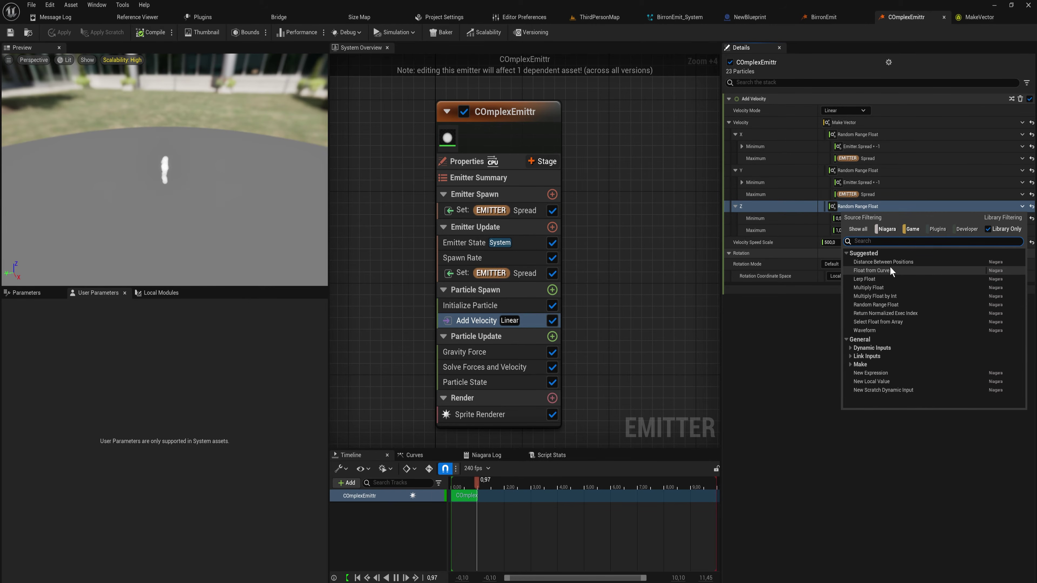
text(mulo)
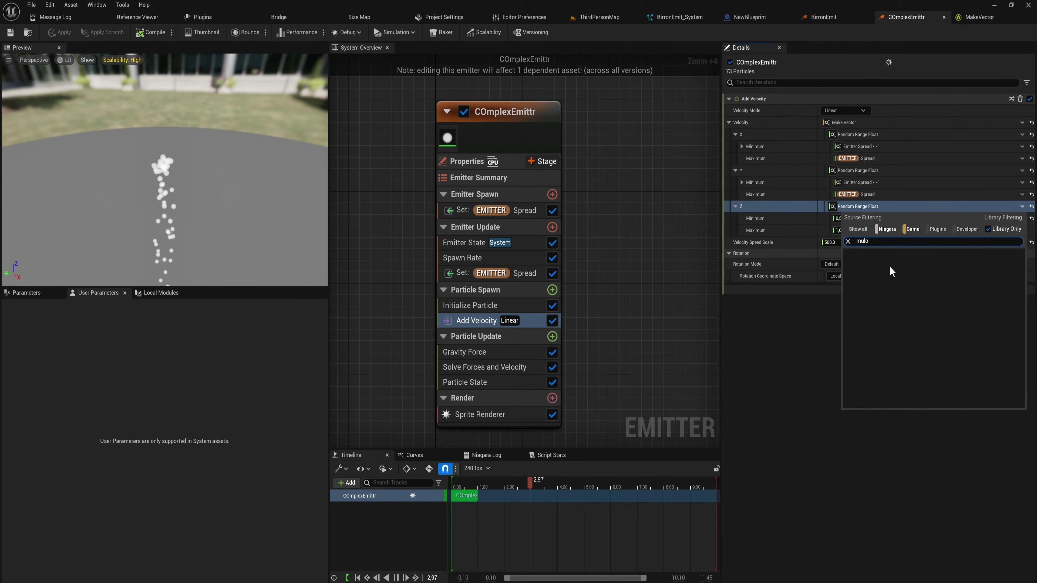
key(BackSpace)
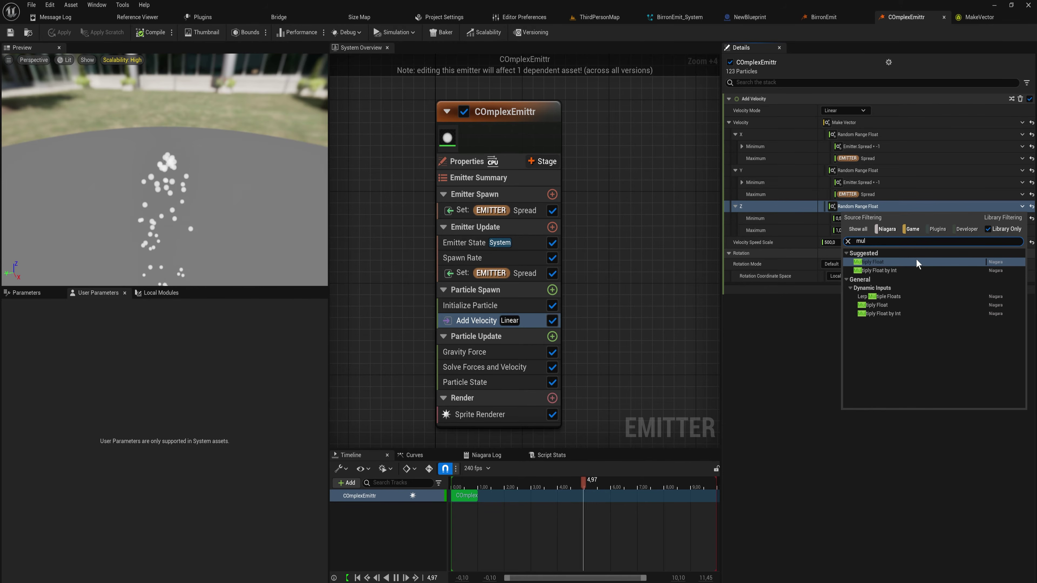
click(916, 264)
- Link A of the Z velocity's Multiply Float to Emitter Age and paste the copied Random Range Float into B
click(1022, 218)
text(a)
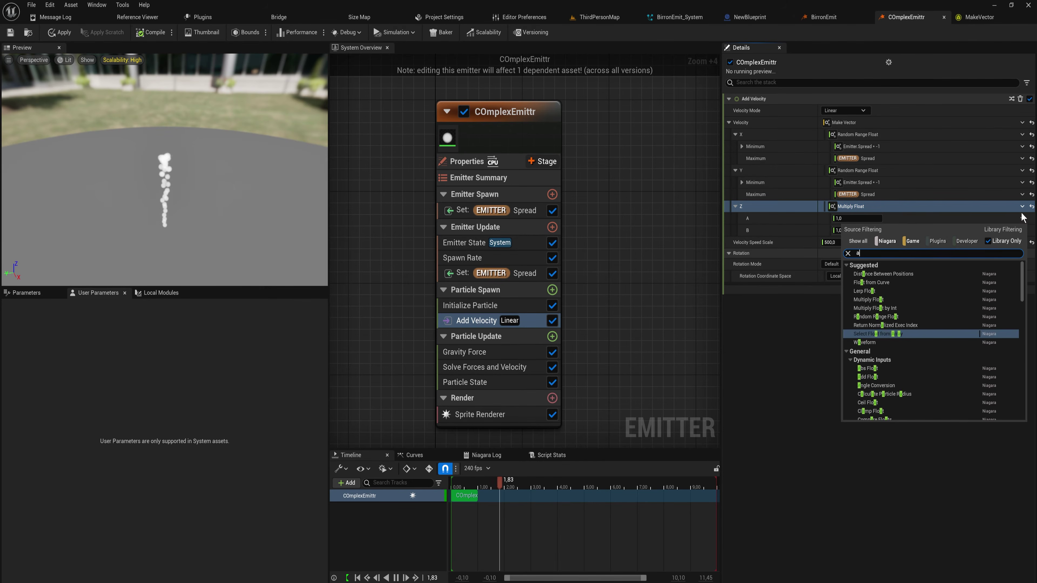
text(ge)
click(916, 281)
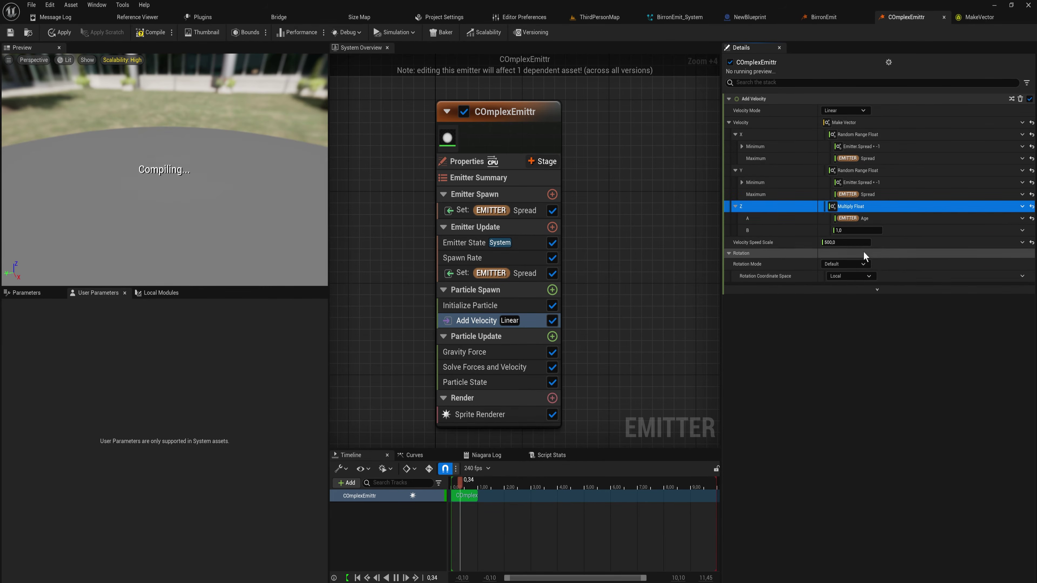
right_click(814, 236)
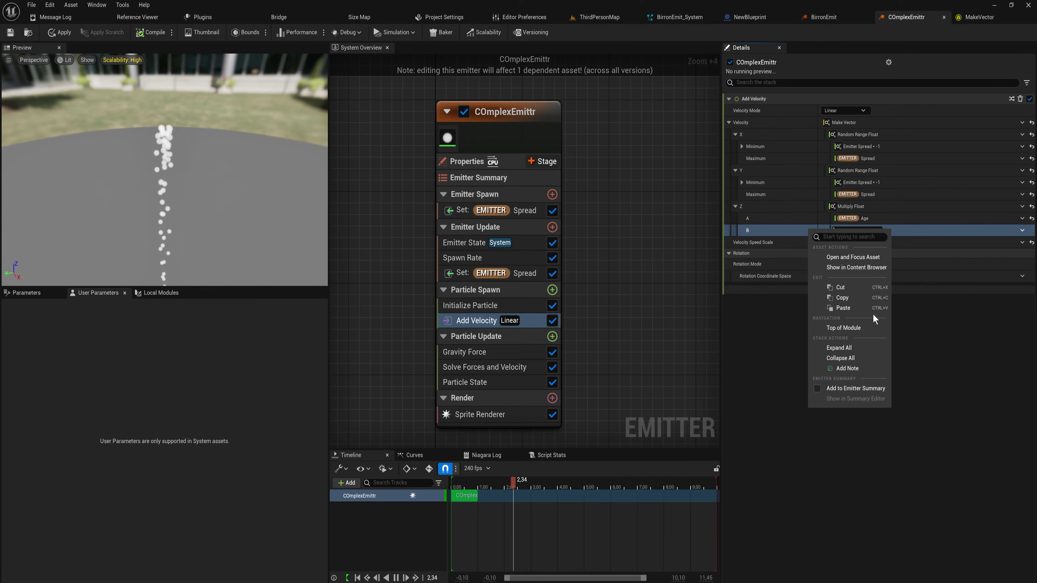
click(865, 305)
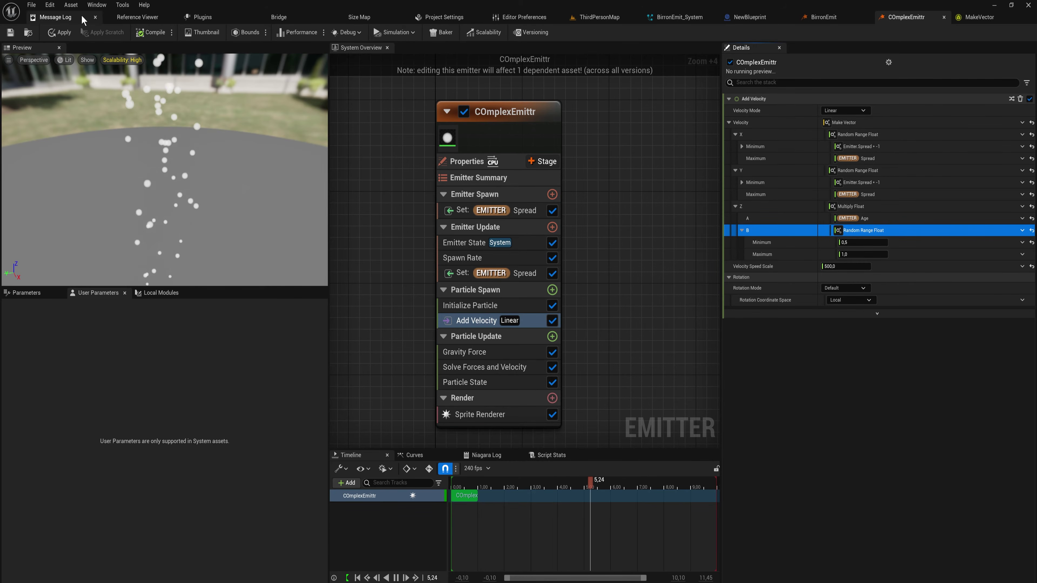
- Apply the COmplexEmittr changes and examine the placed system's particles from a distance in ThirdPersonMap
click(60, 32)
click(599, 17)
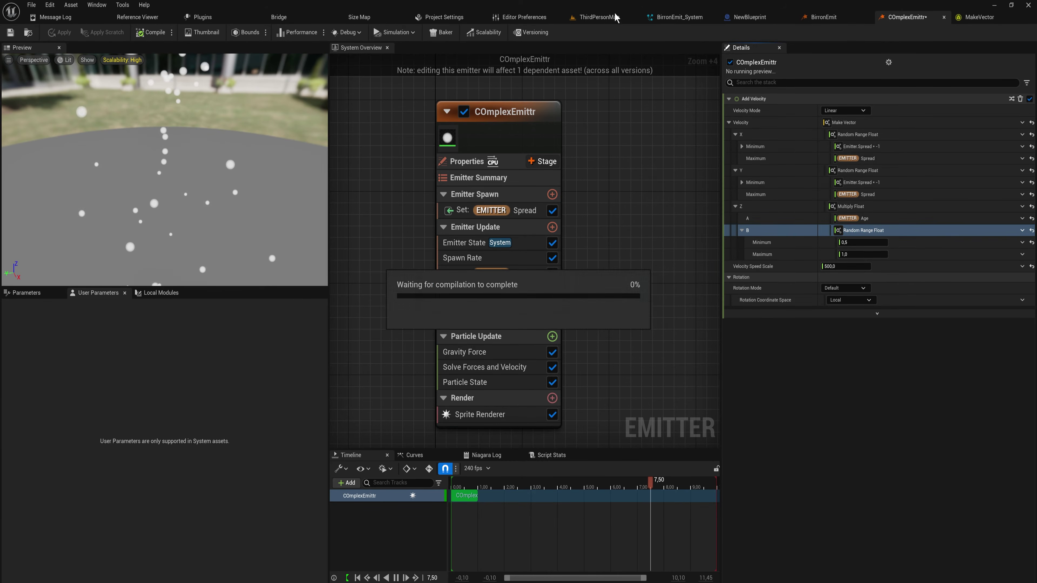
scroll(435, 122, down, 5)
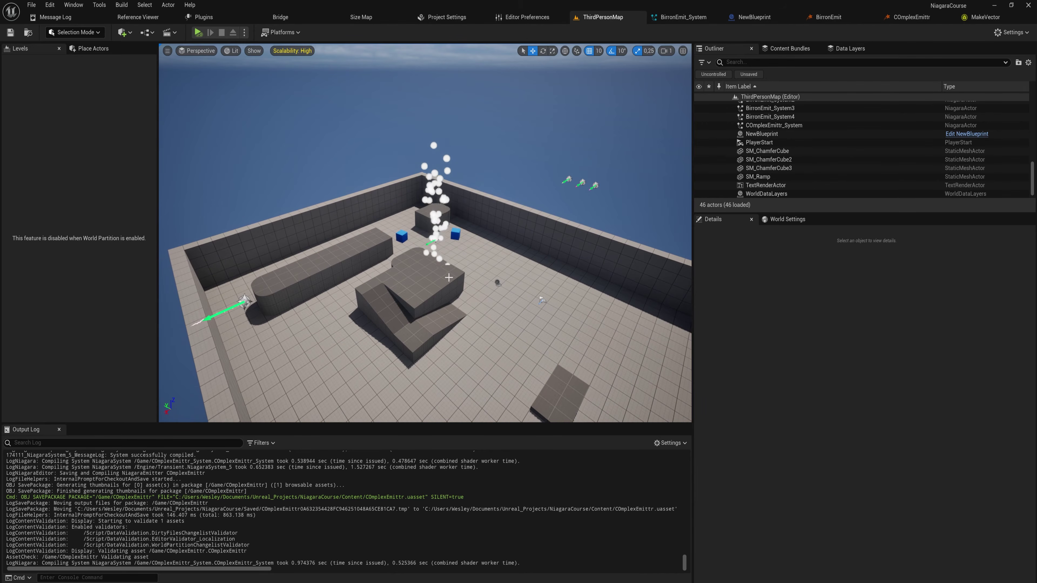
mouse_move(435, 122)
right_down()
mouse_move(448, 59)
mouse_move(447, 107)
right_up()
key(s)
scroll(491, 349, up, 6)
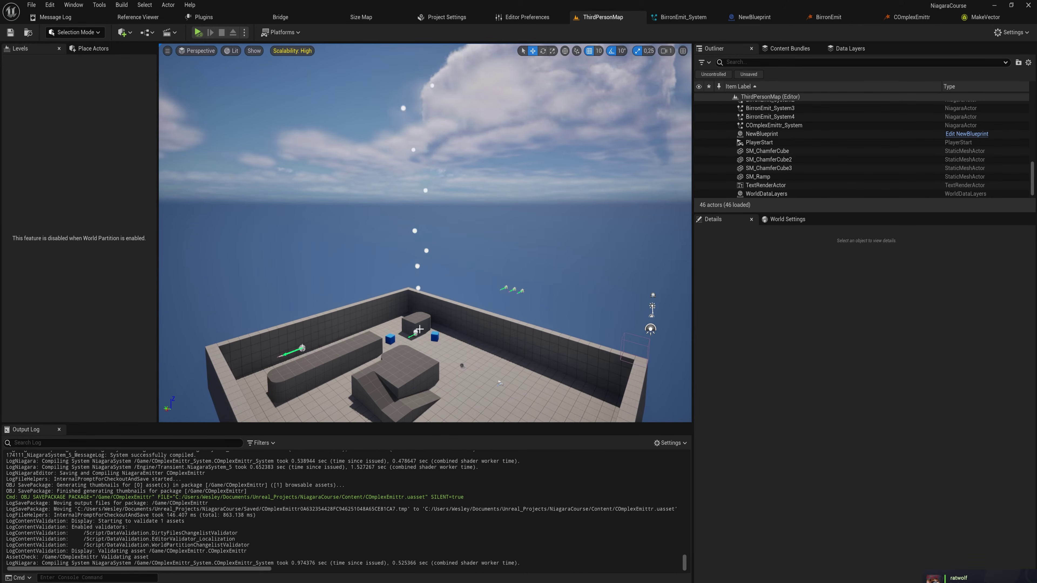
- Delete the placed COmplexEmittr_System actor from the level
click(415, 334)
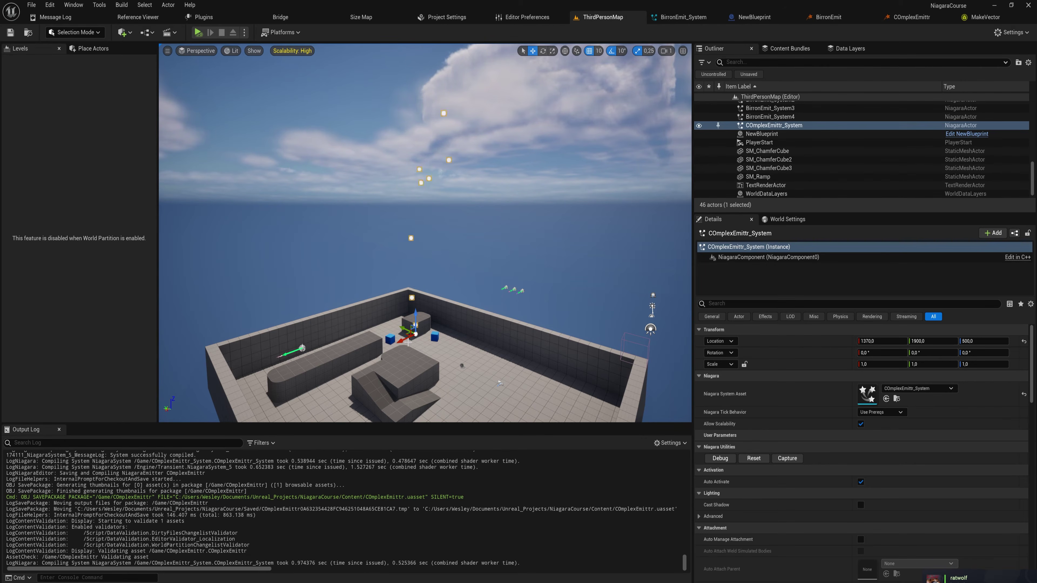
key(Delete)
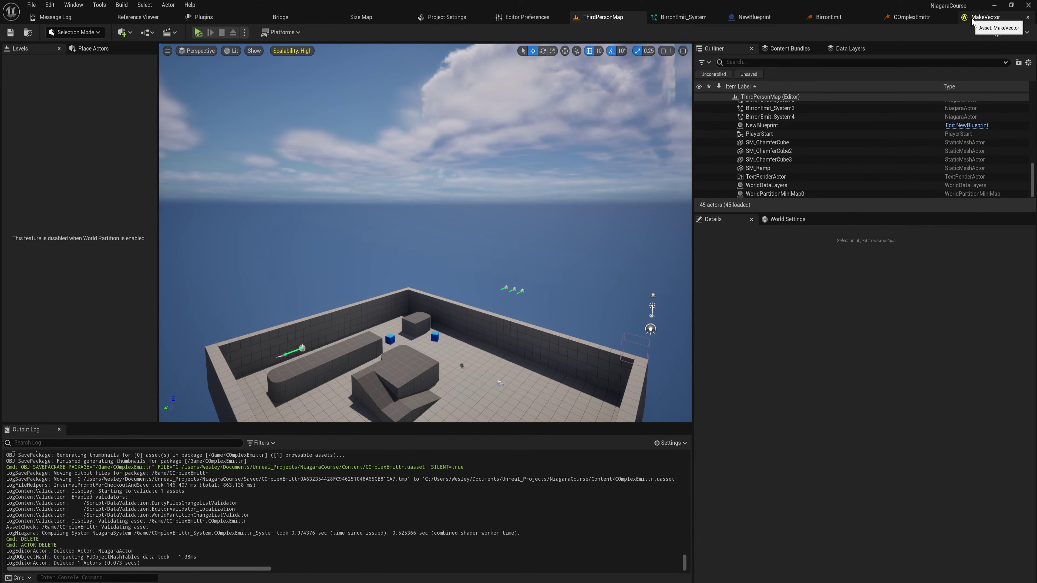
- Search the modules available for COmplexEmittr's Particle Update stage for "rota"
click(912, 18)
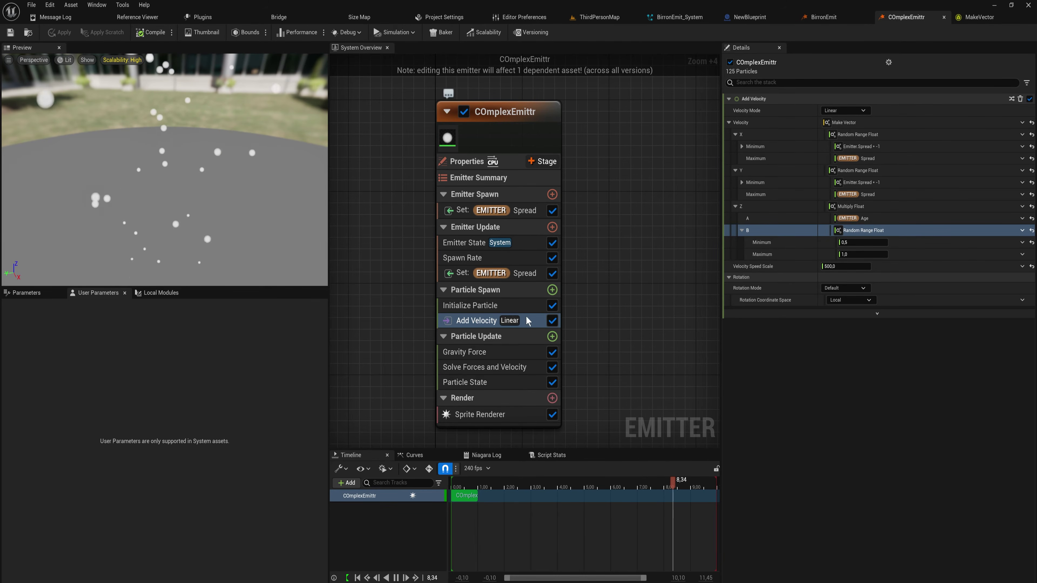
click(552, 336)
text(rota)
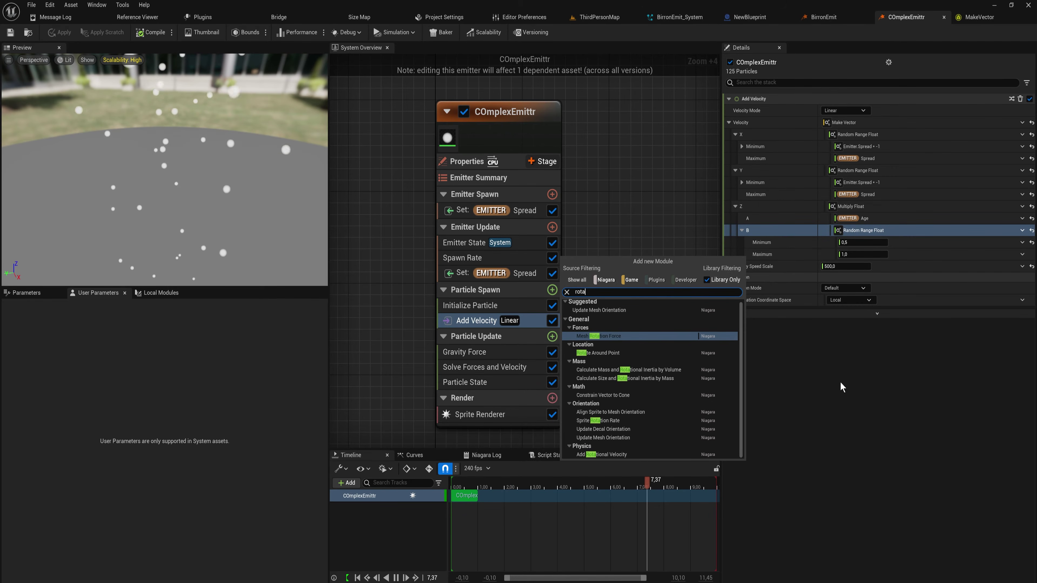
key(Escape)
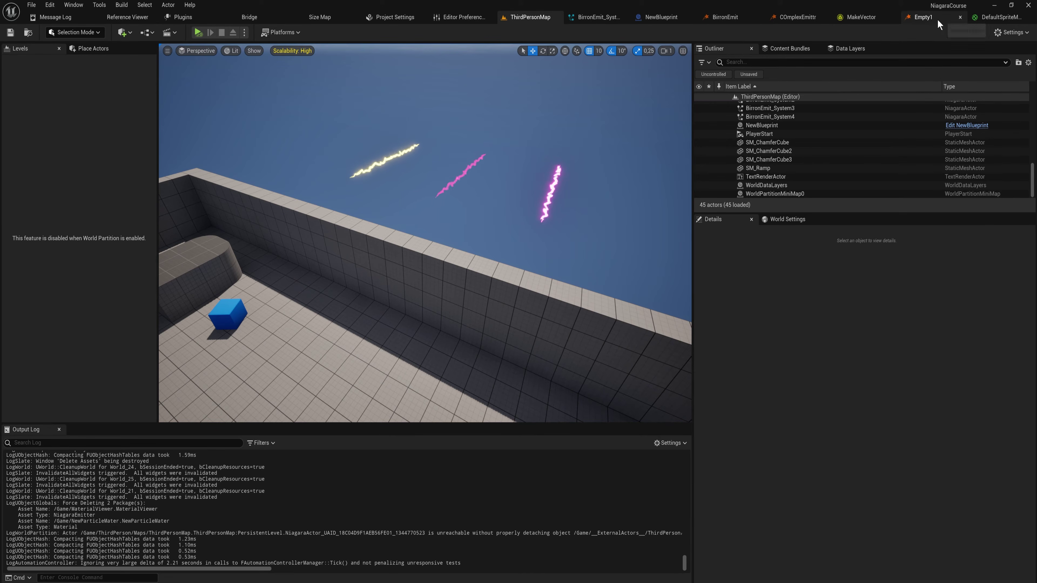
- Look over the Empty1 emitter's module stack and particle preview
click(924, 17)
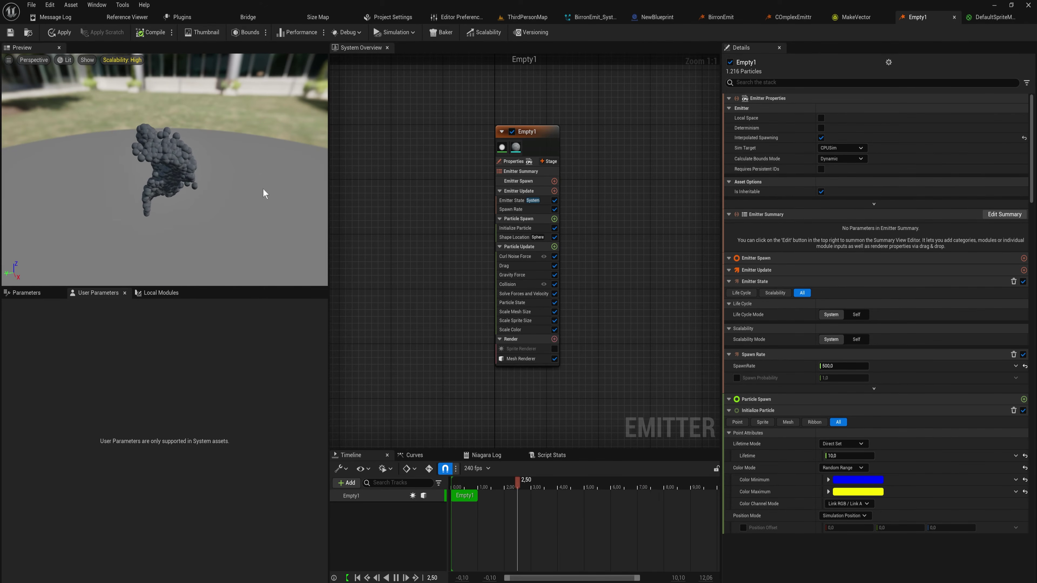
drag(468, 114, 596, 383)
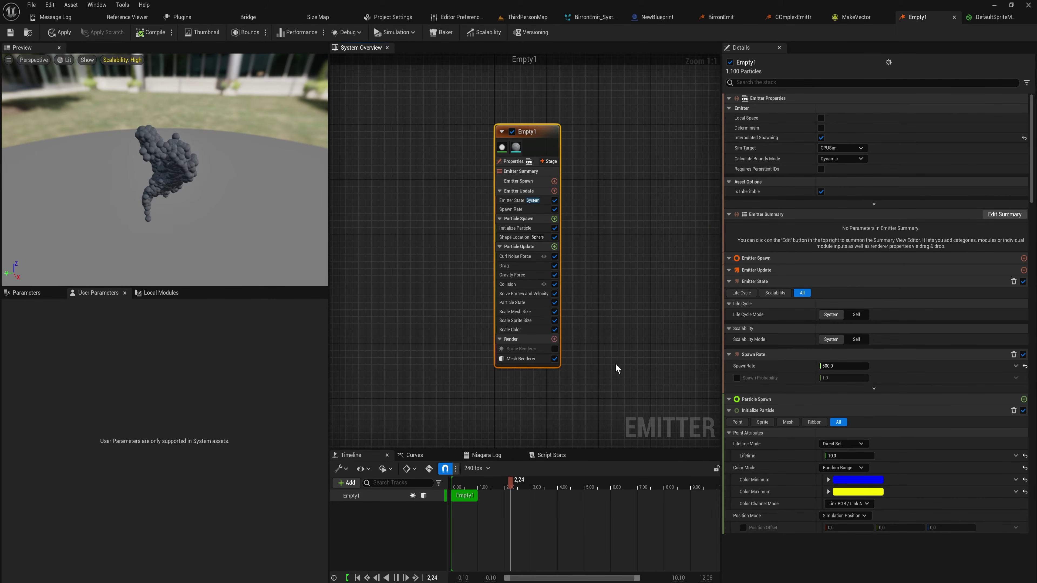
drag(614, 362, 386, 137)
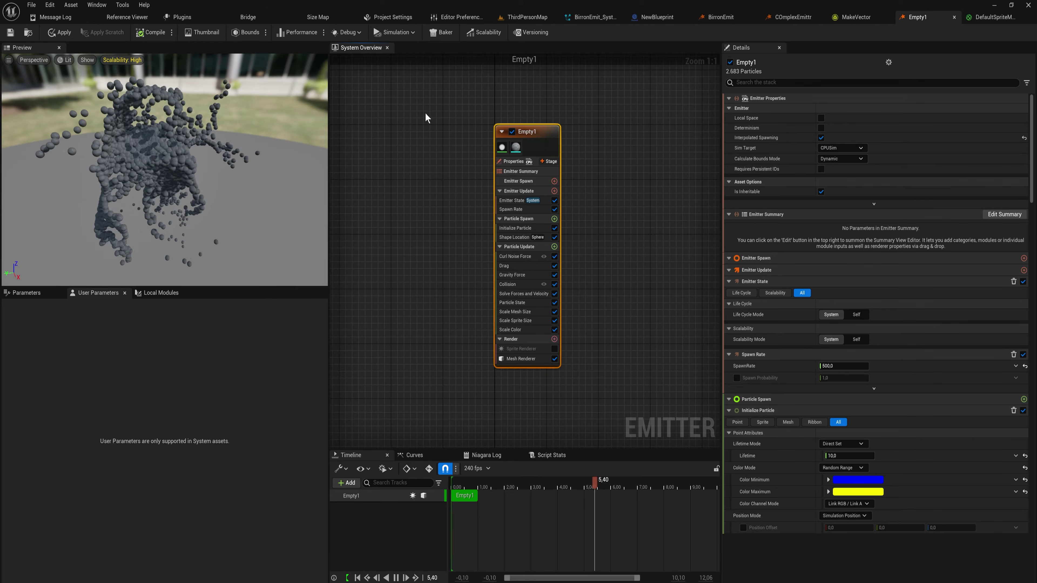
- Create a new Niagara emitter in the Content folder based on the OmnidirectionalBurst template
click(531, 17)
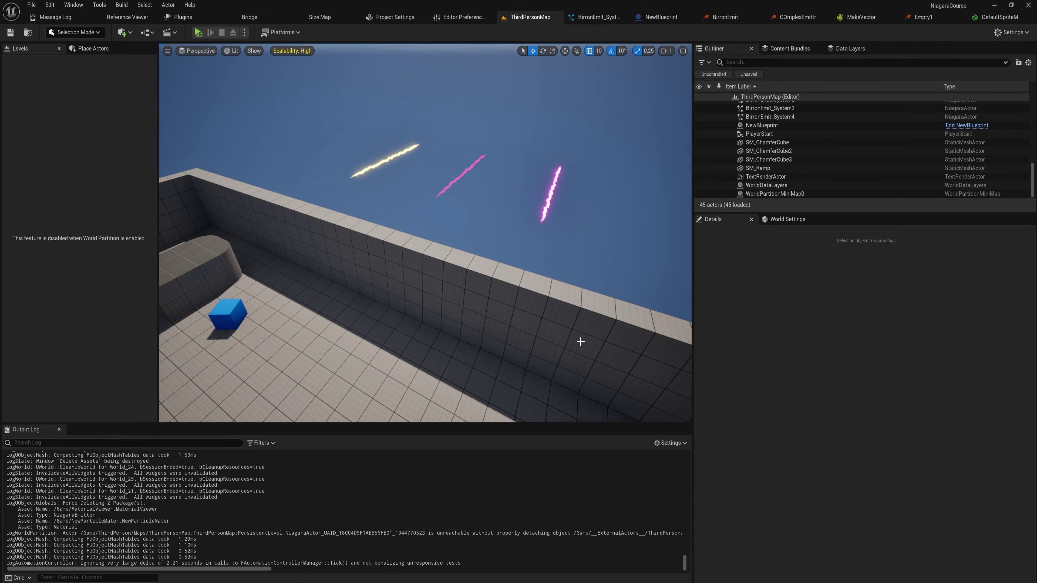
key(ctrl+space)
right_click(620, 467)
mouse_move(680, 288)
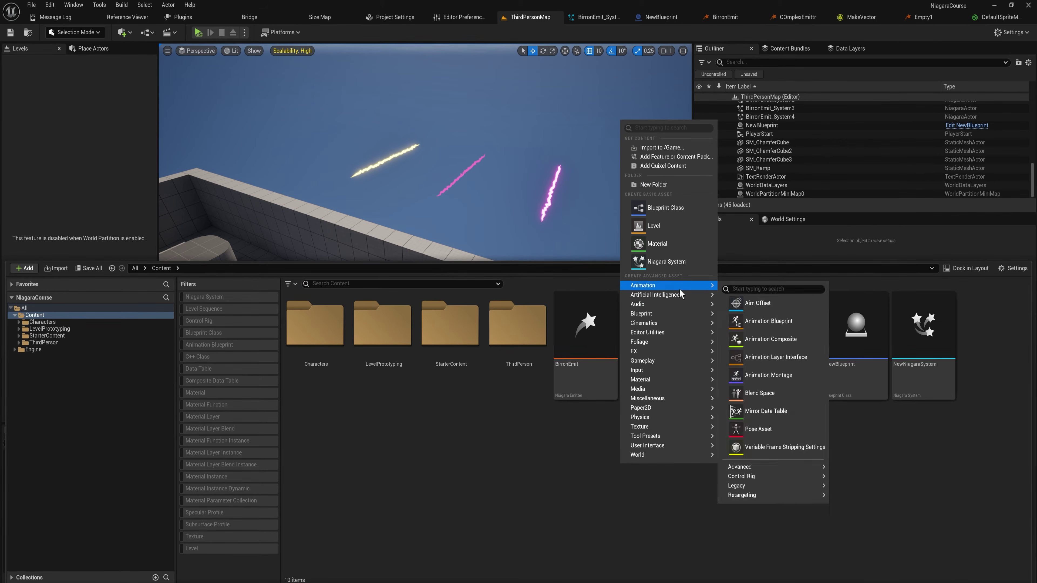
click(740, 358)
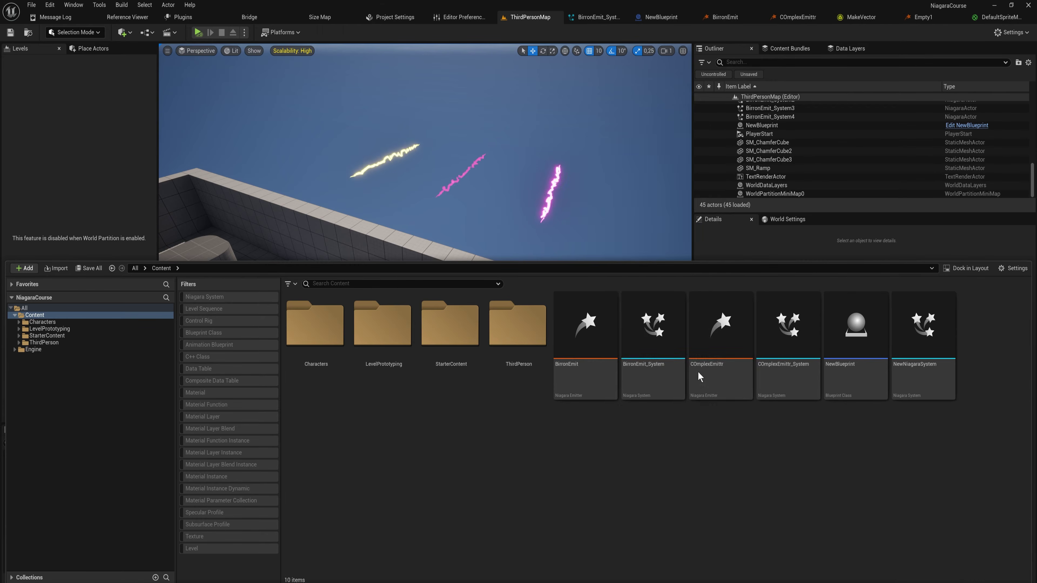
click(626, 320)
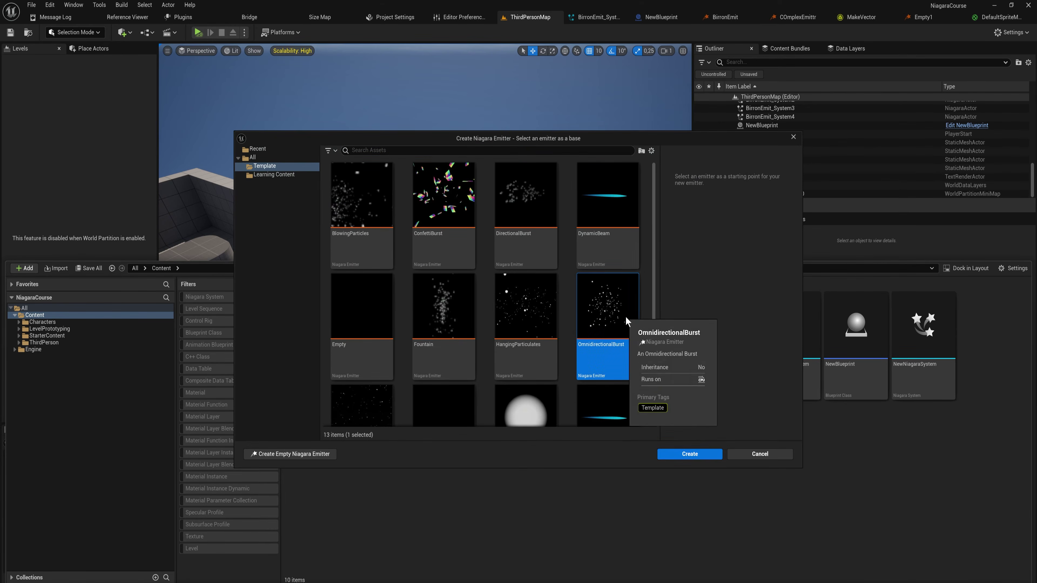
click(690, 455)
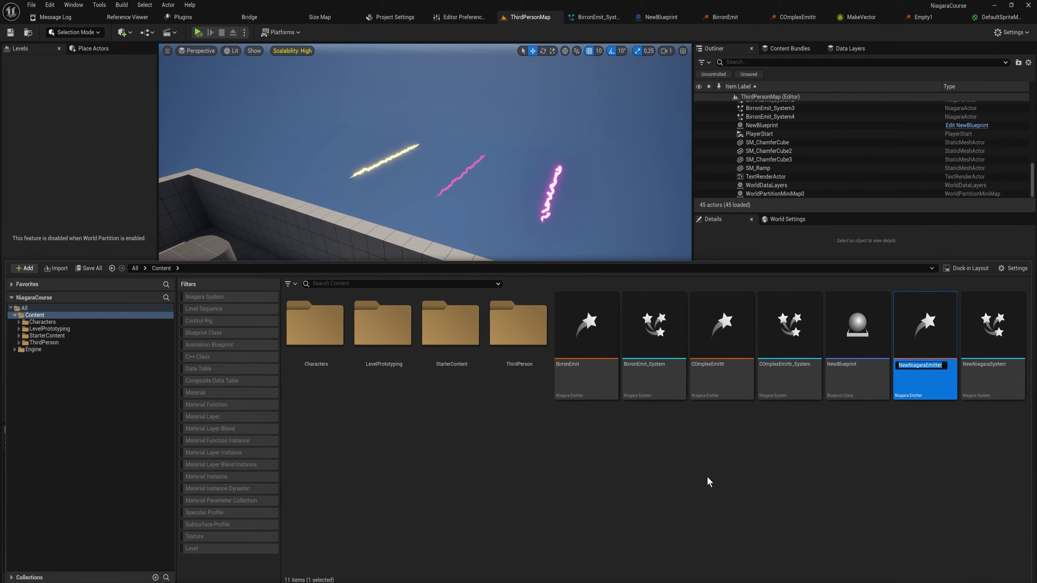
- Name the new emitter Materialviewer and open it for editing
text(Materialvie)
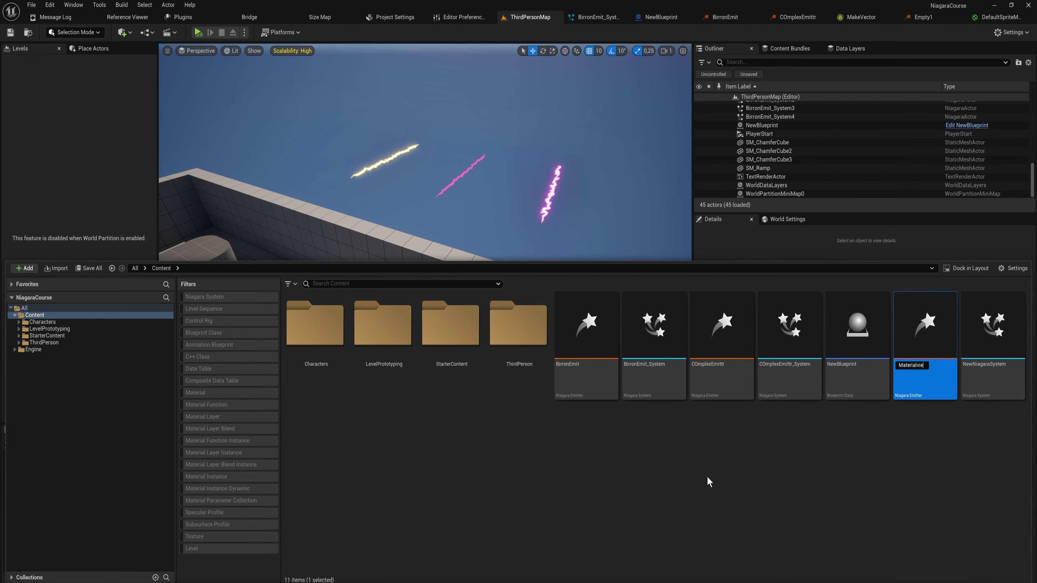
text(wer)
key(Return)
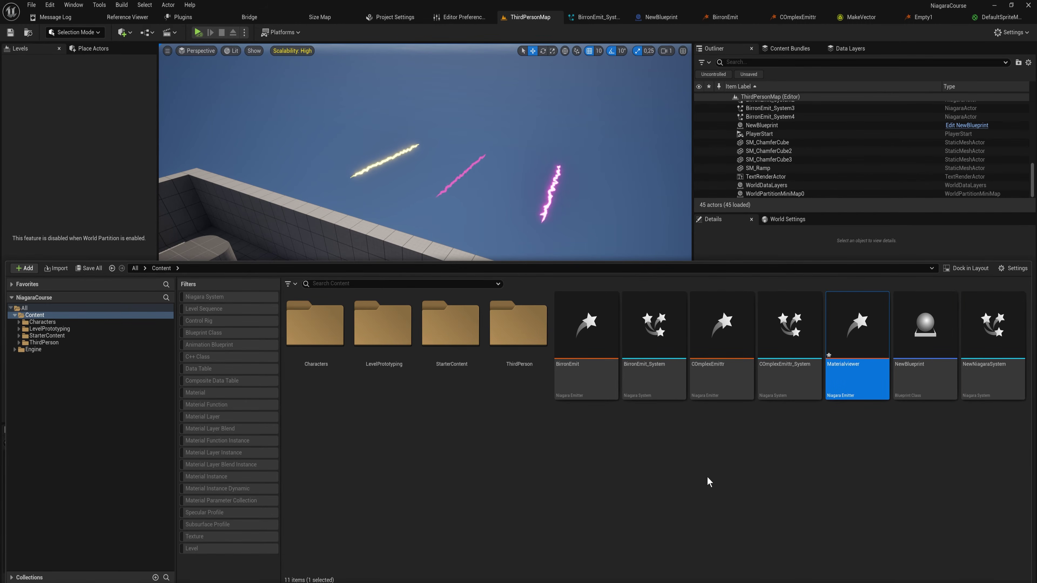
double_click(860, 334)
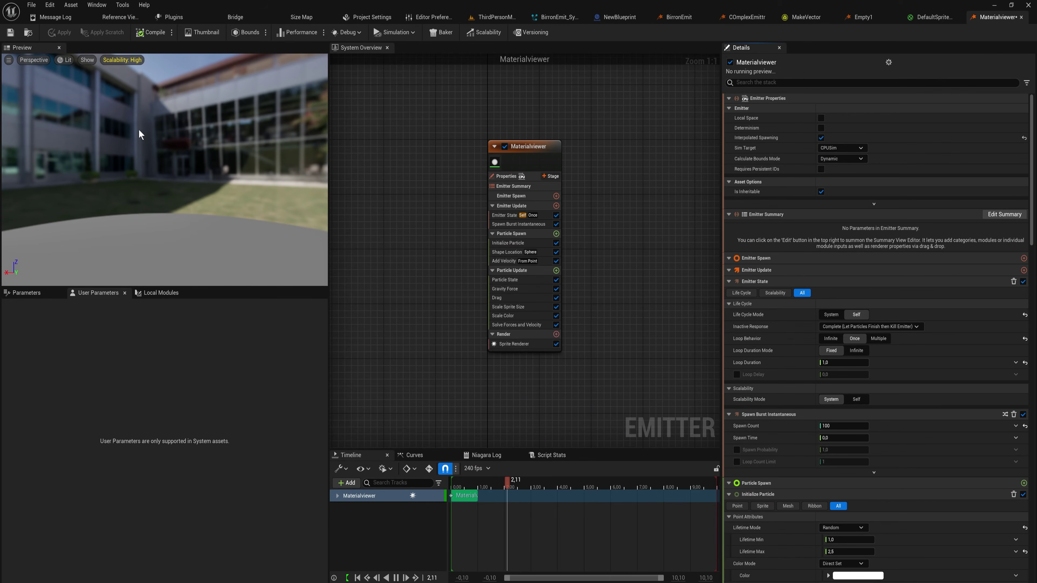
- Disable the Gravity Force and Scale Sprite Size modules in Materialviewer's Particle Update stage
scroll(600, 321, up, 2)
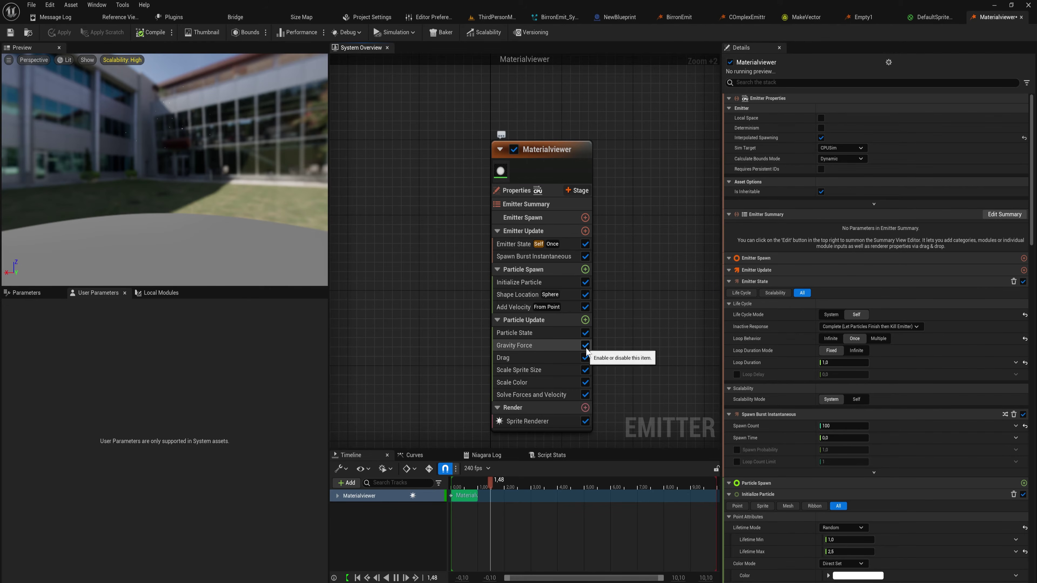
click(585, 345)
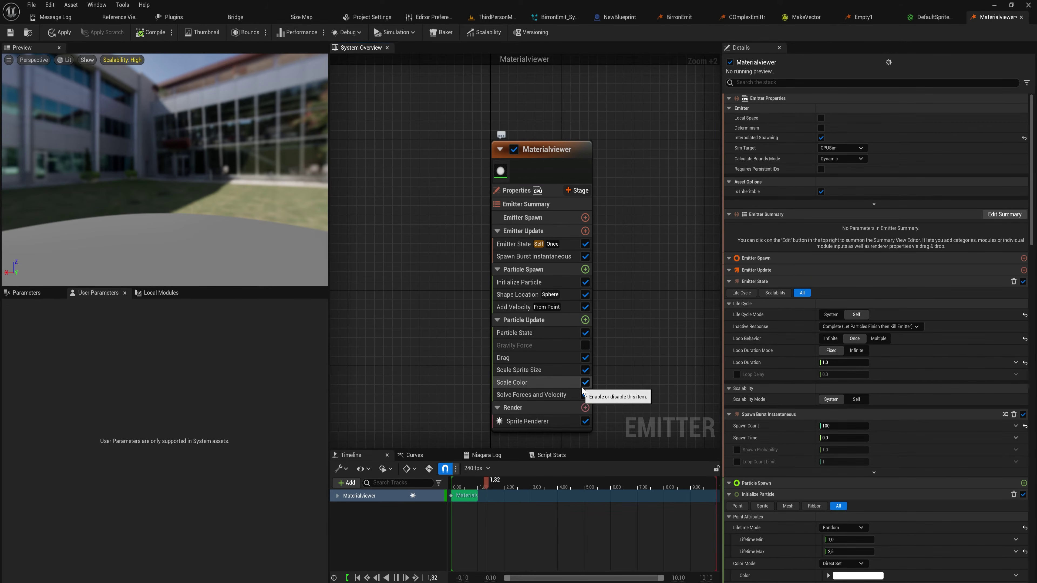
click(584, 370)
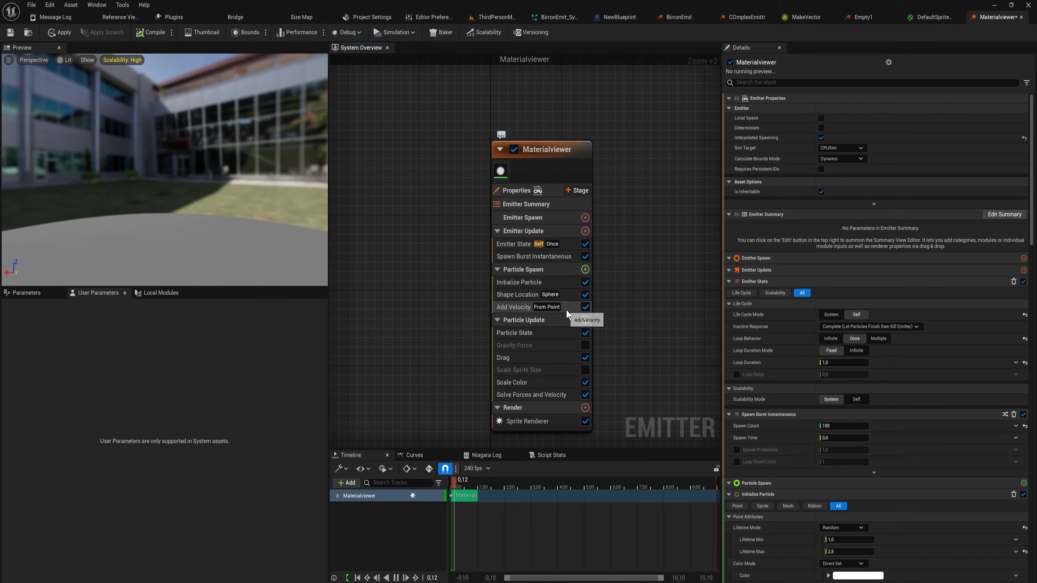
- In Initialize Particle, set Uniform Sprite Size Min to 25 and Uniform Sprite Size Max to 35
click(565, 286)
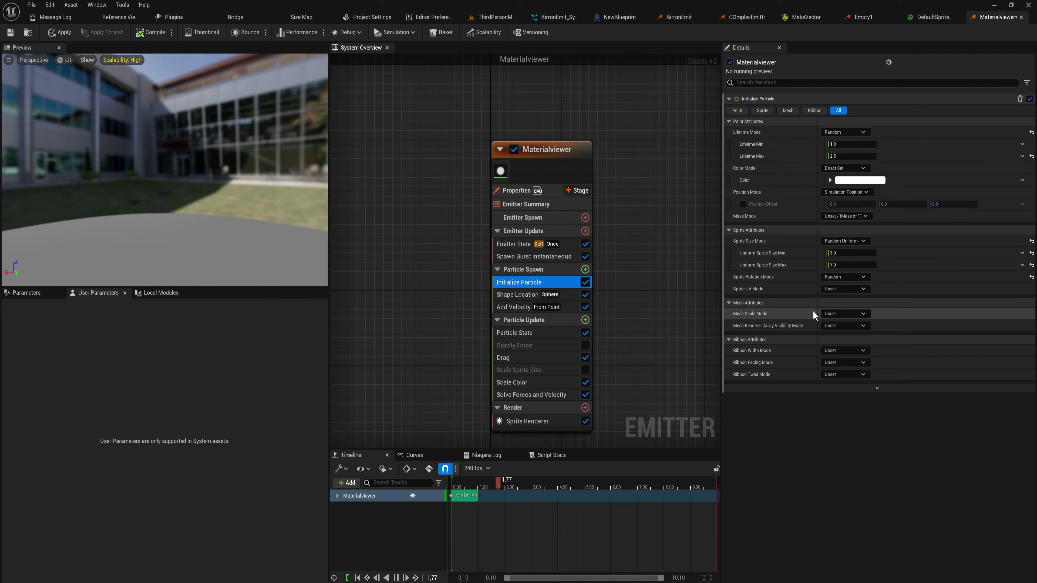
click(840, 252)
click(845, 253)
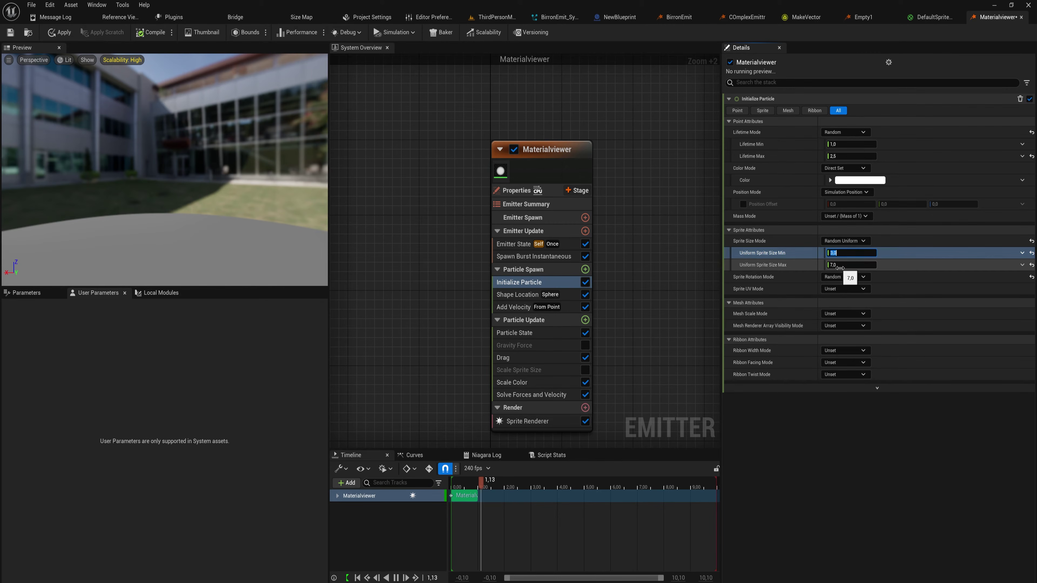
click(840, 267)
text(3)
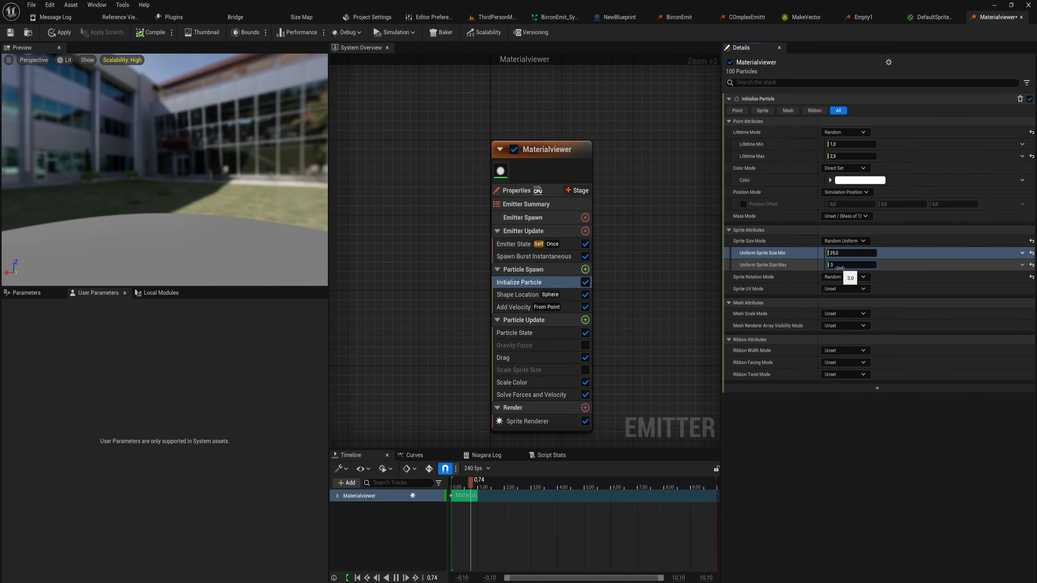
text(5)
key(Return)
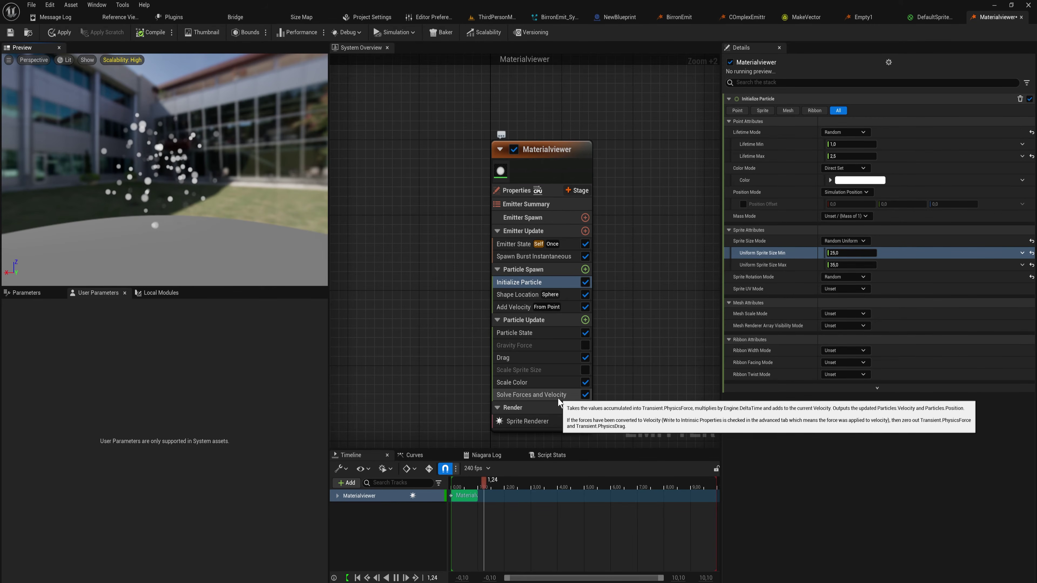
- Select the Scale Sprite Size module, enable it briefly and disable it again
click(572, 370)
click(586, 373)
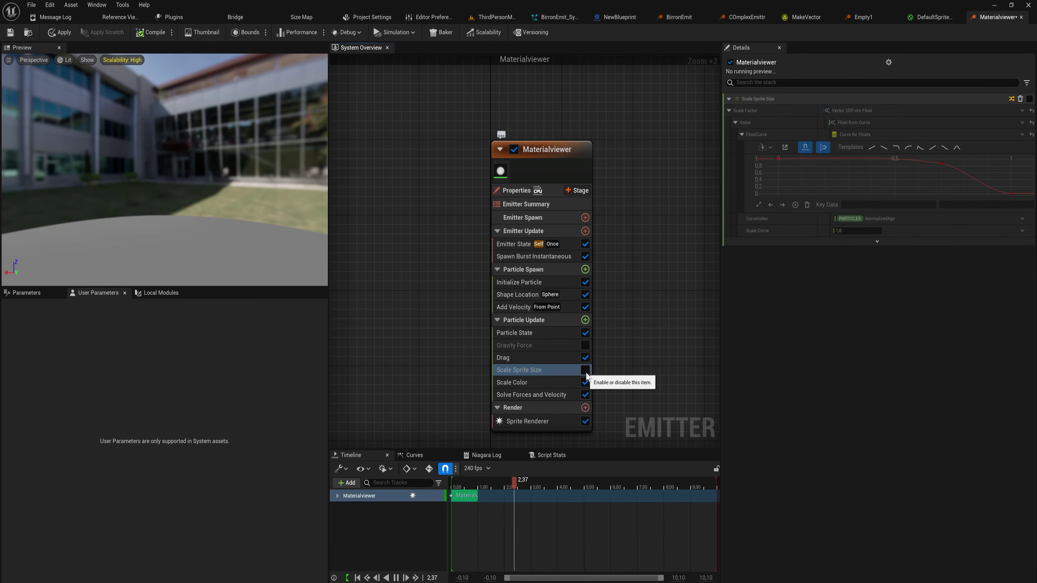
click(585, 371)
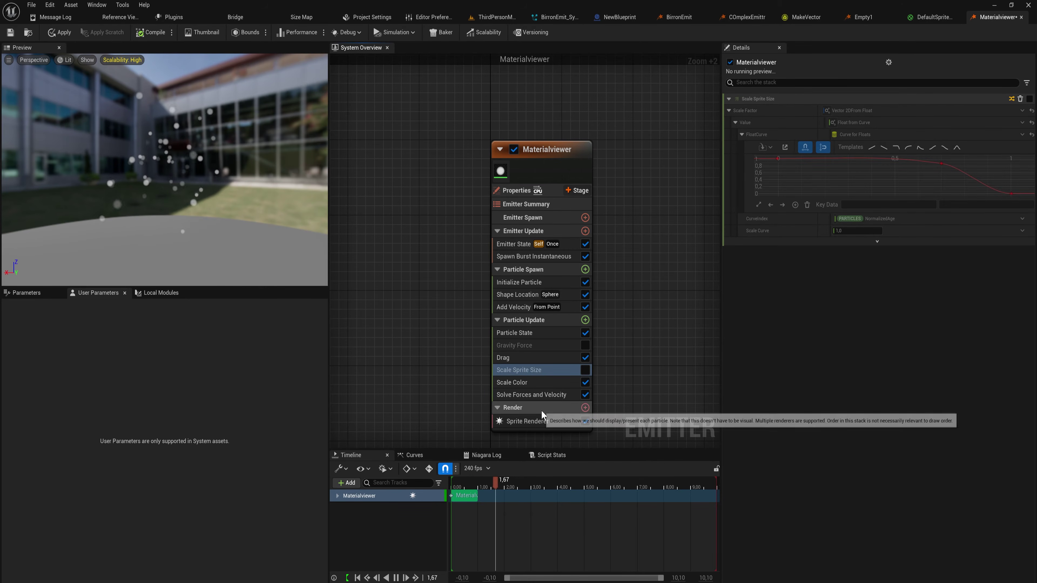
- Open the Sprite Renderer's DefaultSpriteMaterial and shift its TwoSidedSign node slightly away from the Clamp node
click(529, 422)
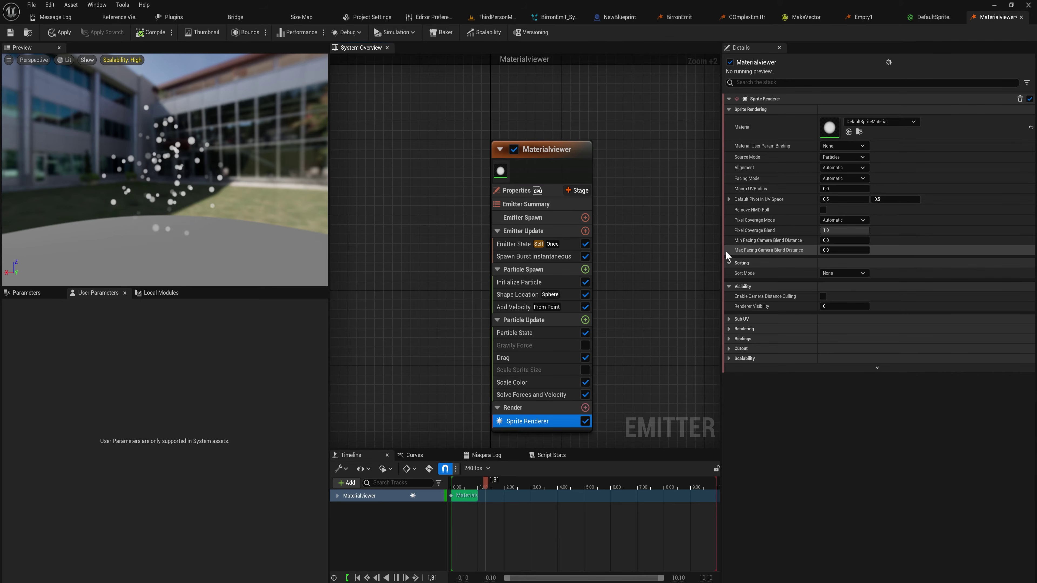
double_click(830, 122)
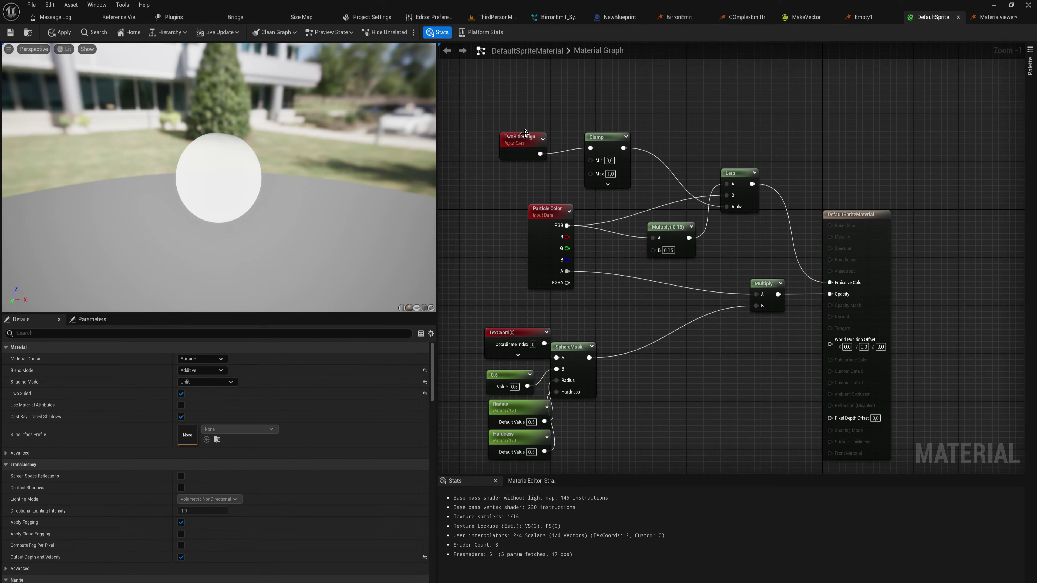
drag(524, 133, 512, 127)
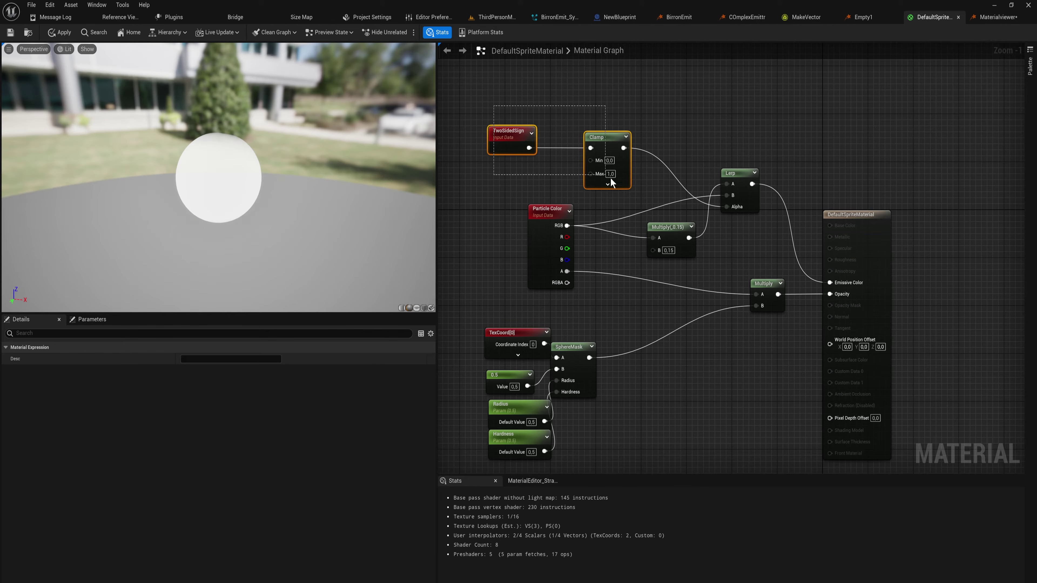
- Set the material's preview mesh to a plane and view it from the front
drag(428, 205, 286, 204)
mouse_move(246, 244)
mouse_down()
mouse_move(315, 241)
mouse_move(246, 244)
mouse_up()
drag(257, 208, 389, 298)
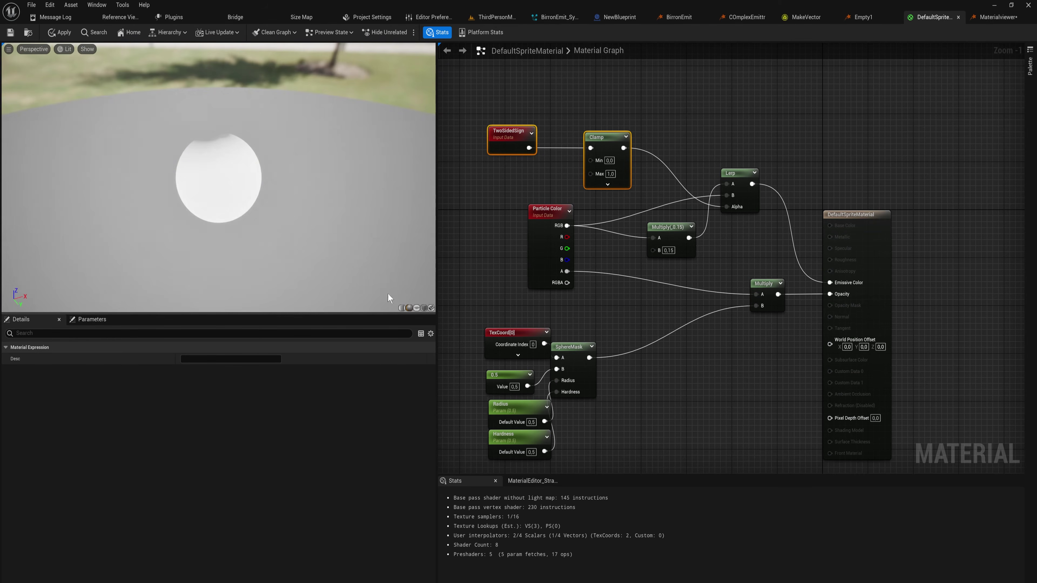
click(417, 309)
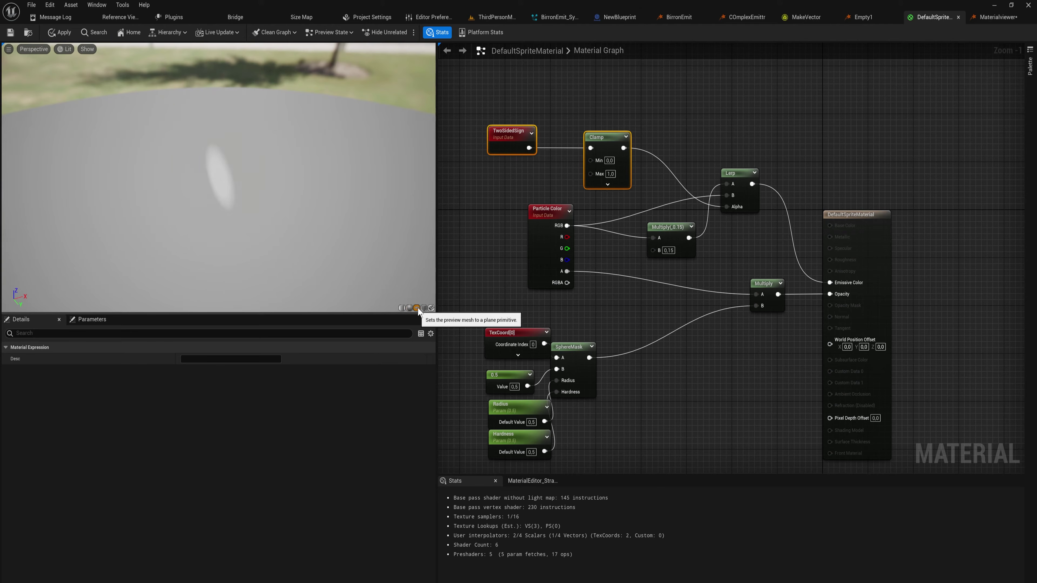
drag(337, 242, 196, 215)
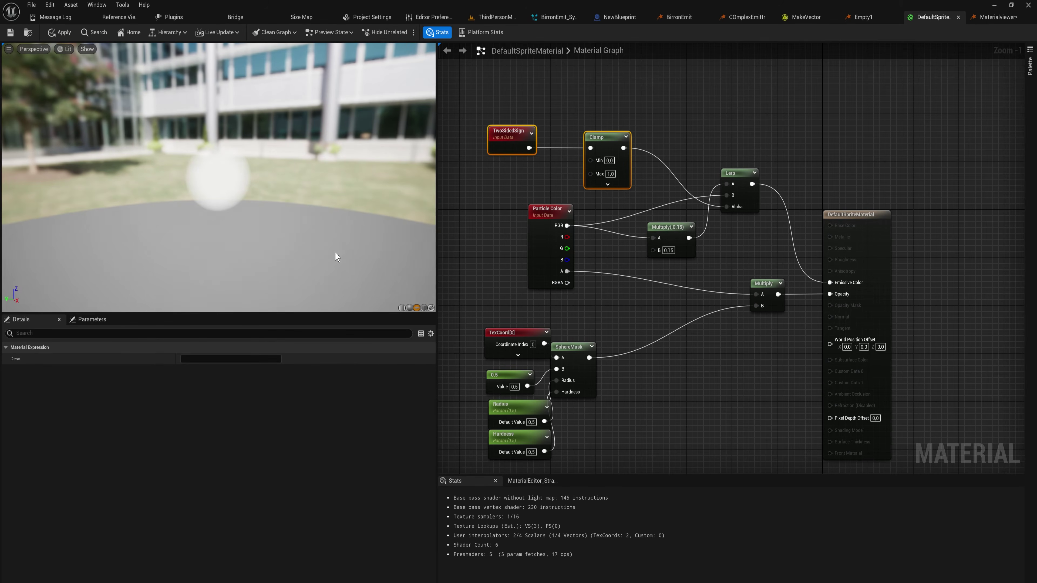
- Spread the TexCoord, 0.5 constant, Radius and Hardness nodes away from the SphereMask node so their connections are readable
click(551, 210)
right_drag(509, 205, 515, 105)
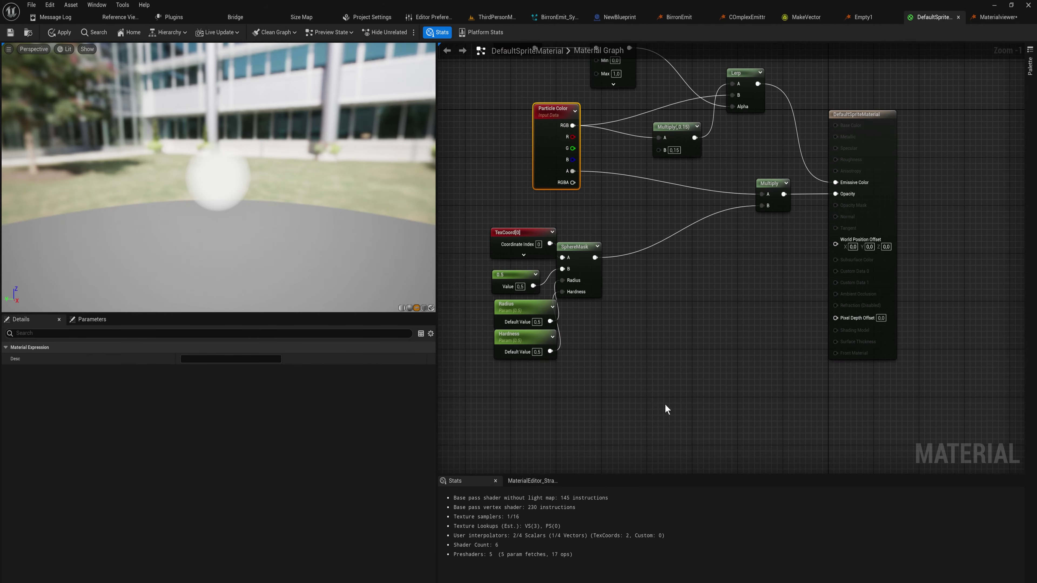
drag(667, 405, 485, 223)
mouse_move(577, 242)
mouse_down()
mouse_move(662, 225)
mouse_move(555, 249)
mouse_move(591, 250)
mouse_up()
click(588, 269)
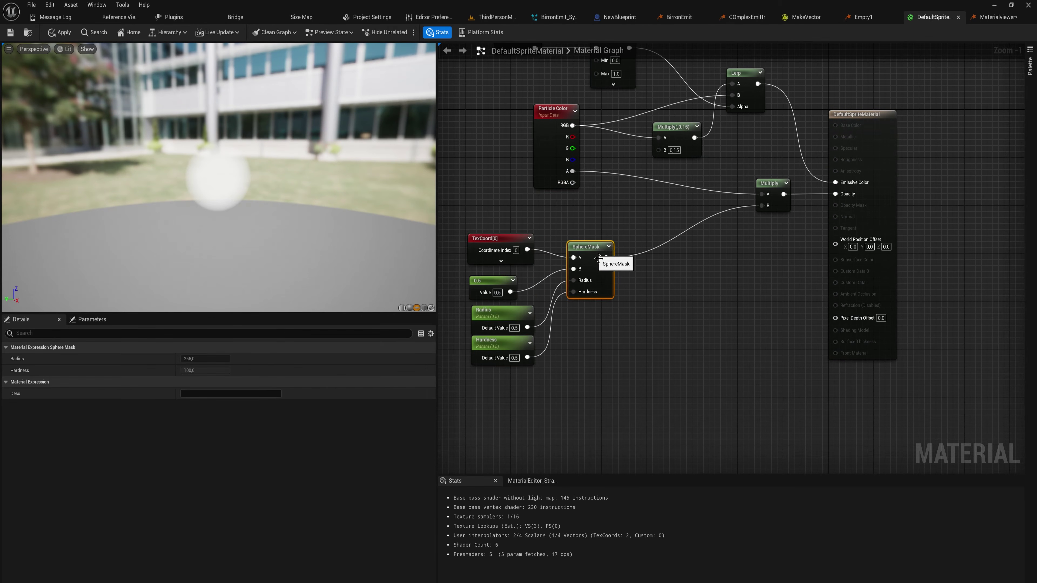
- Select the SphereMask node together with its TexCoord, 0.5 constant, Radius and Hardness input nodes
scroll(596, 337, up, 1)
right_drag(595, 334, 685, 343)
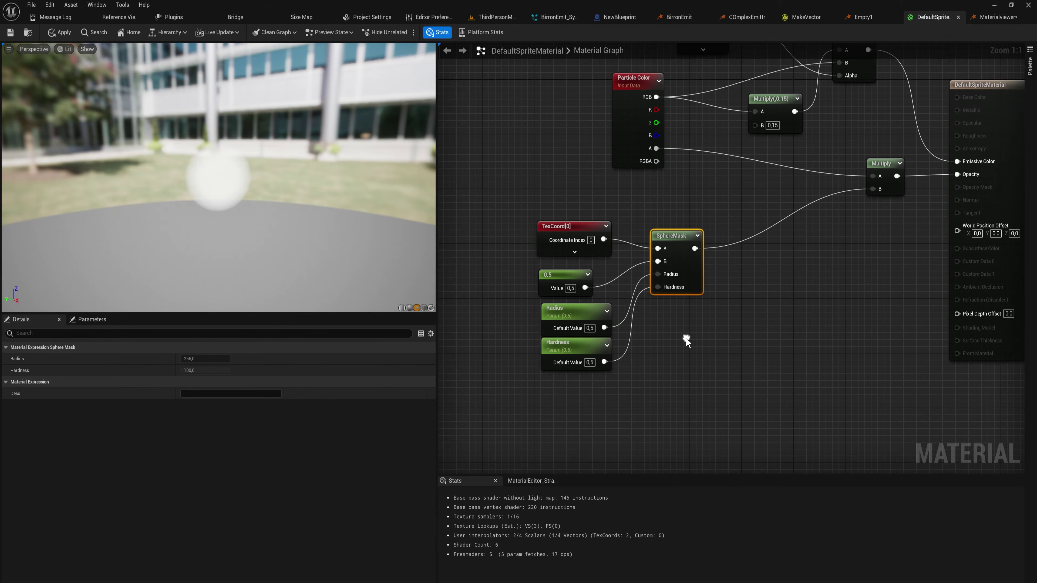
drag(693, 386, 497, 224)
drag(756, 416, 474, 197)
right_drag(876, 244, 685, 292)
scroll(575, 261, down, 1)
right_drag(575, 261, 664, 291)
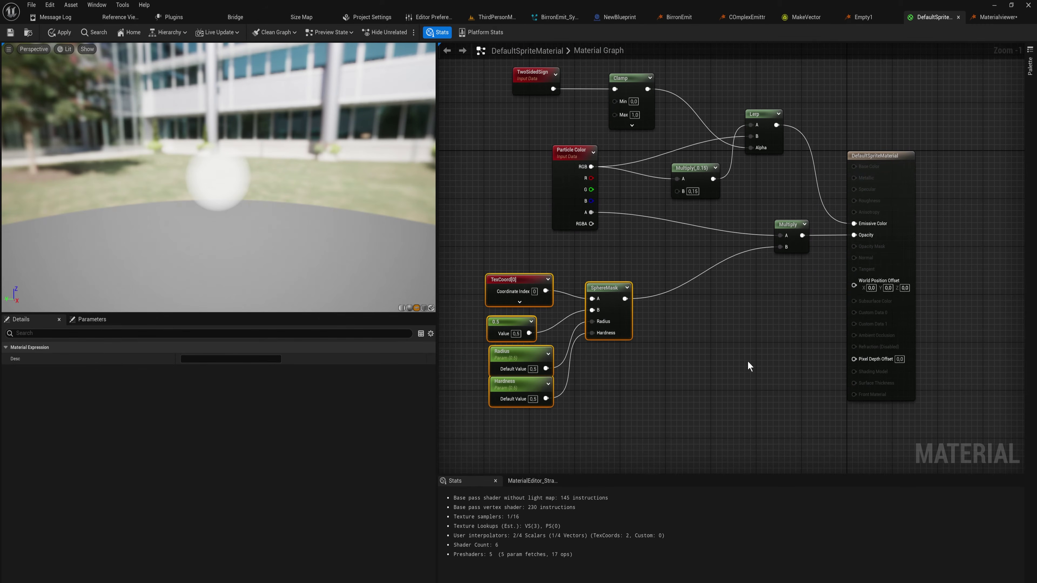
- Create a new material named NewSpriteMat in the Content folder
key(ctrl+space)
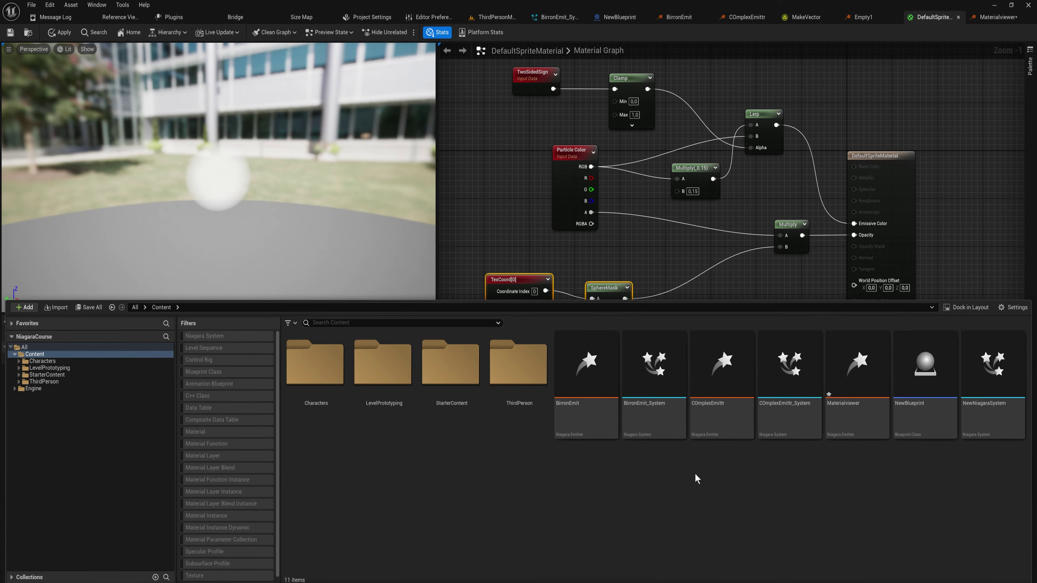
right_click(694, 473)
click(727, 255)
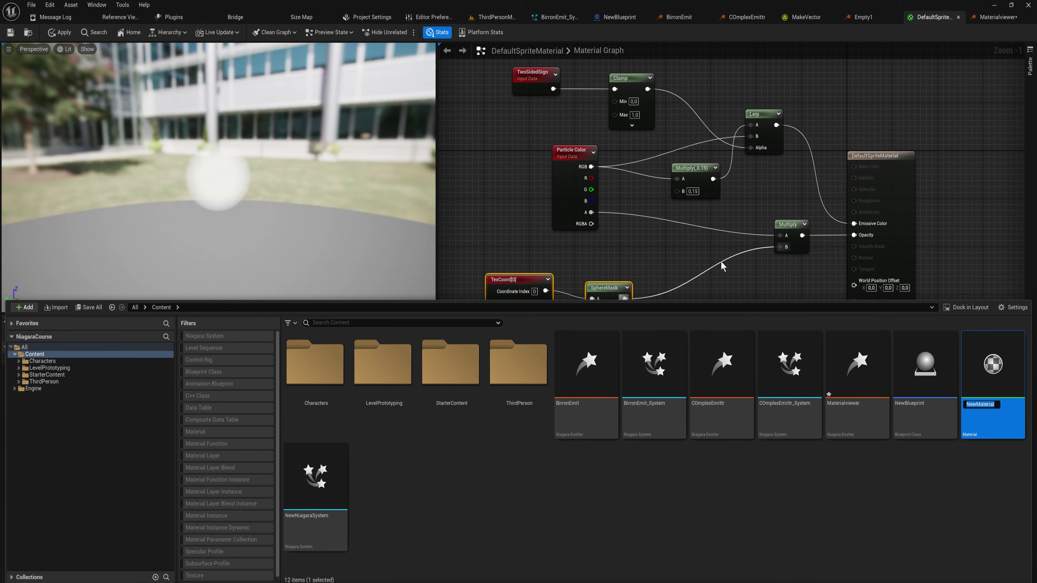
text(NewSpriteMat)
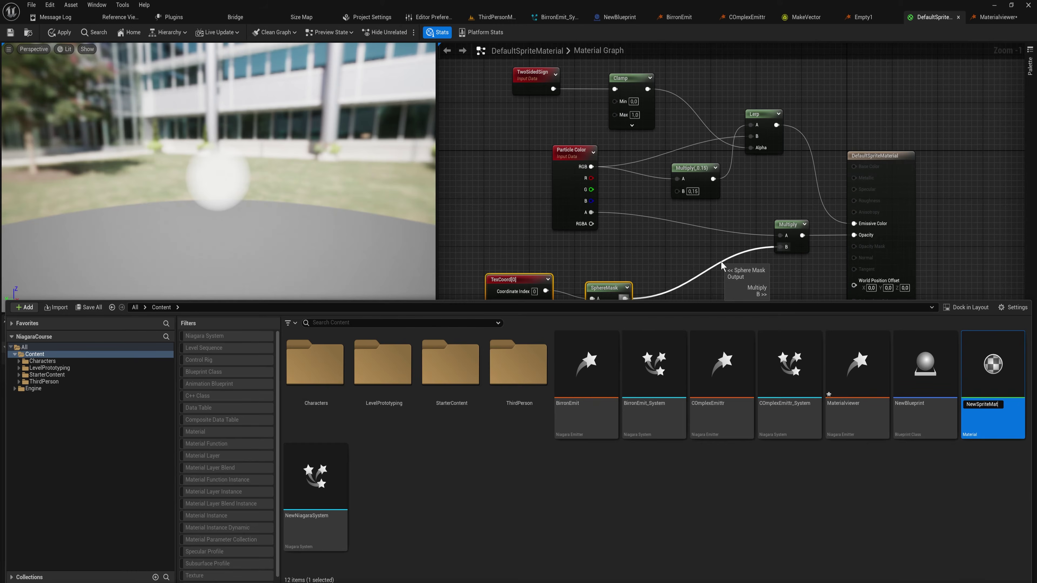
key(Return)
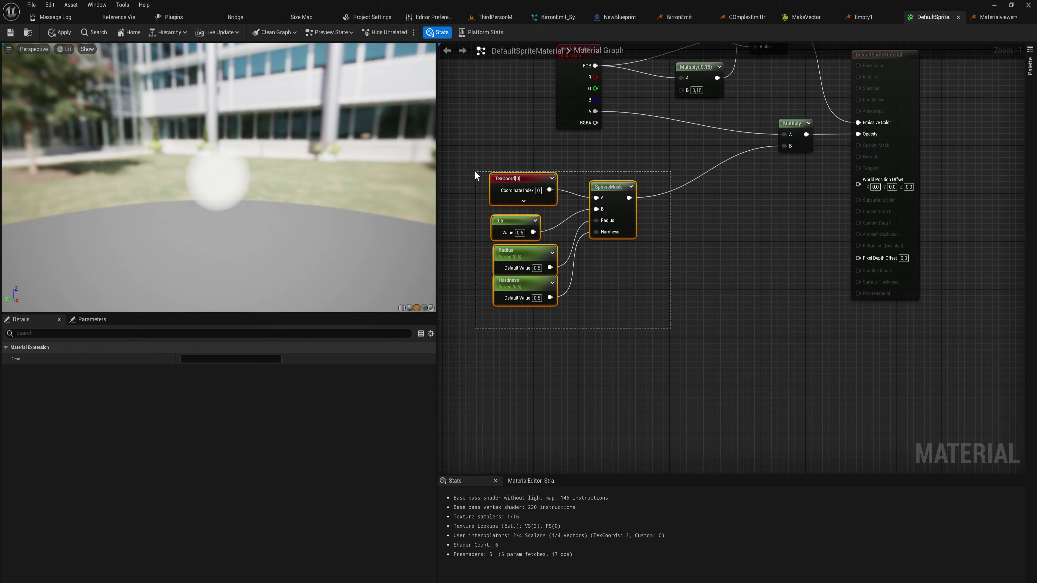
- Copy the sphere mask nodes and bring DefaultSpriteMaterial up directly before the opened NewSpriteMat, showing its material properties
right_drag(782, 191, 769, 312)
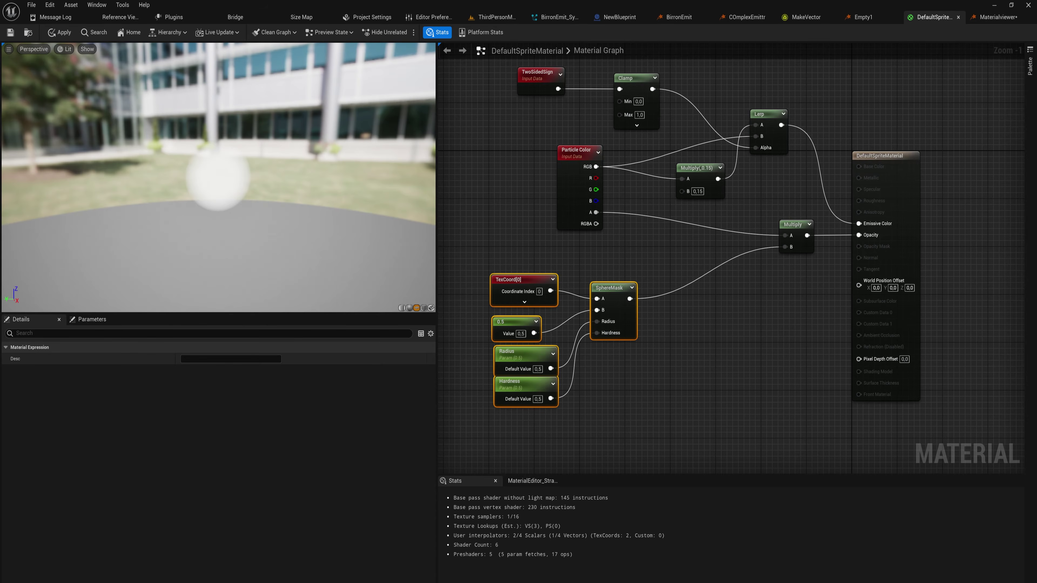
right_drag(727, 330, 700, 362)
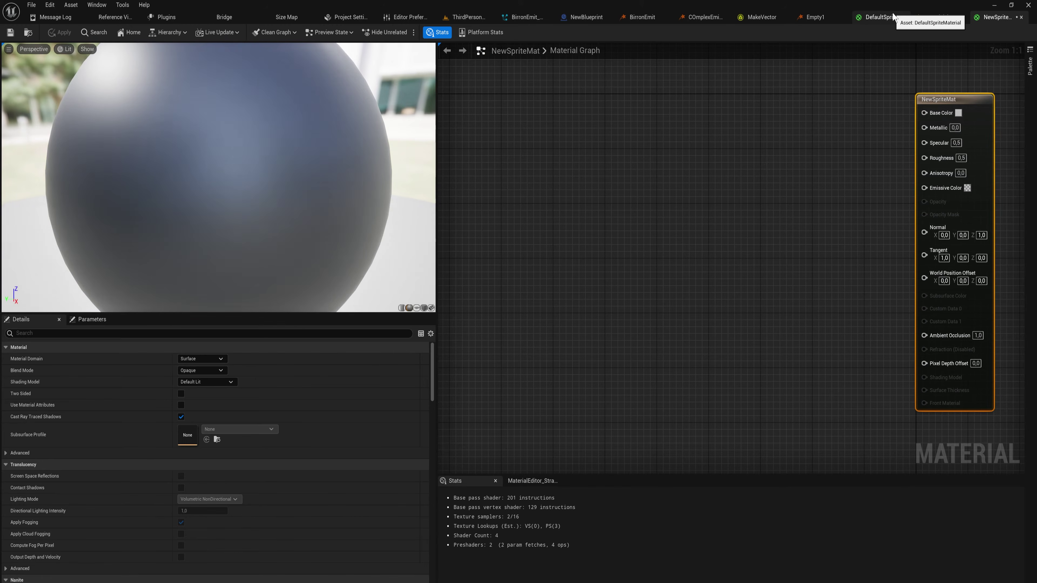
drag(889, 20, 936, 18)
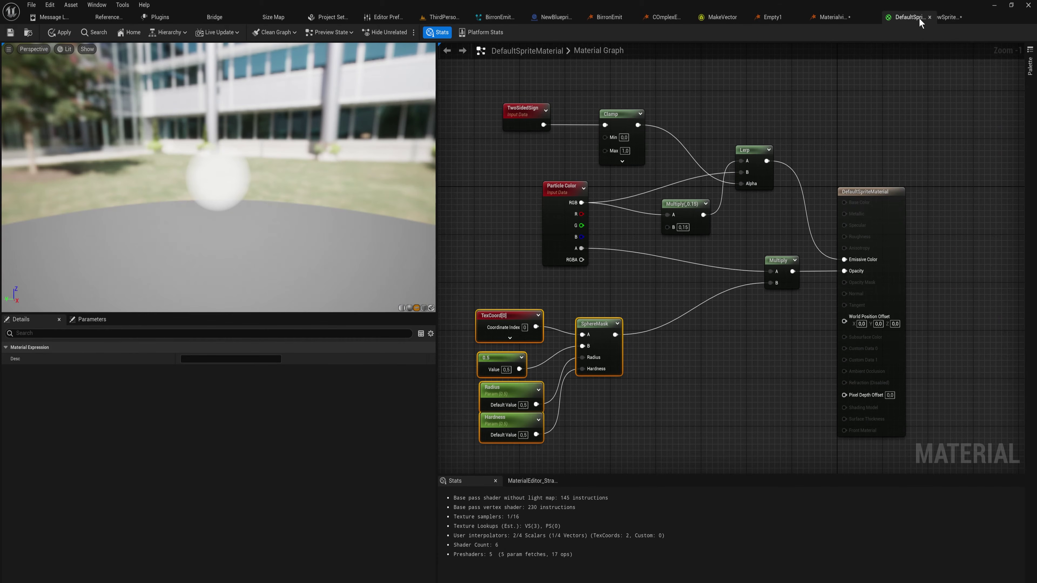
click(750, 317)
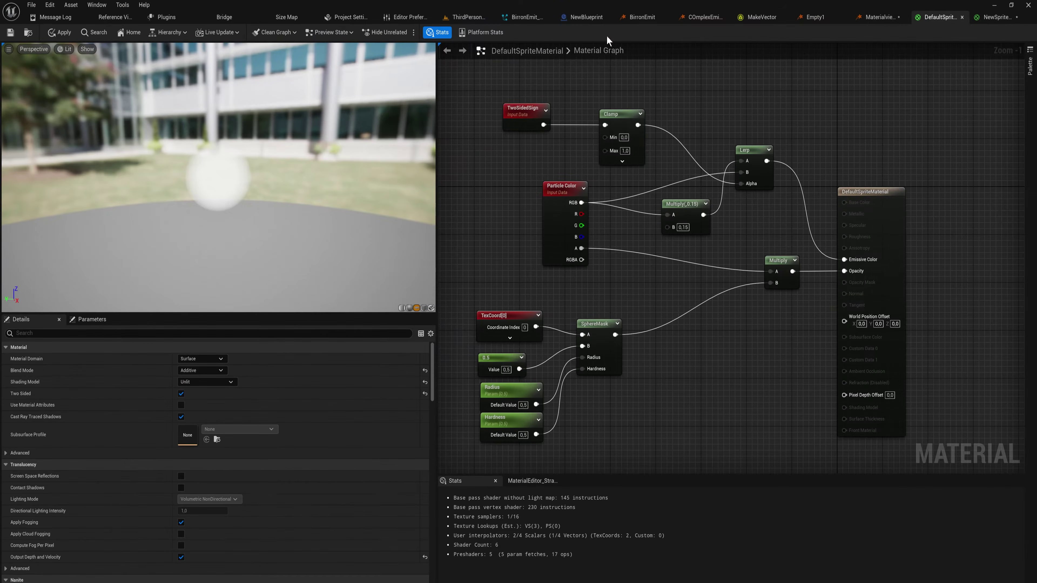
- Switch to NewSpriteMat and set its preview mesh to a plane
click(986, 20)
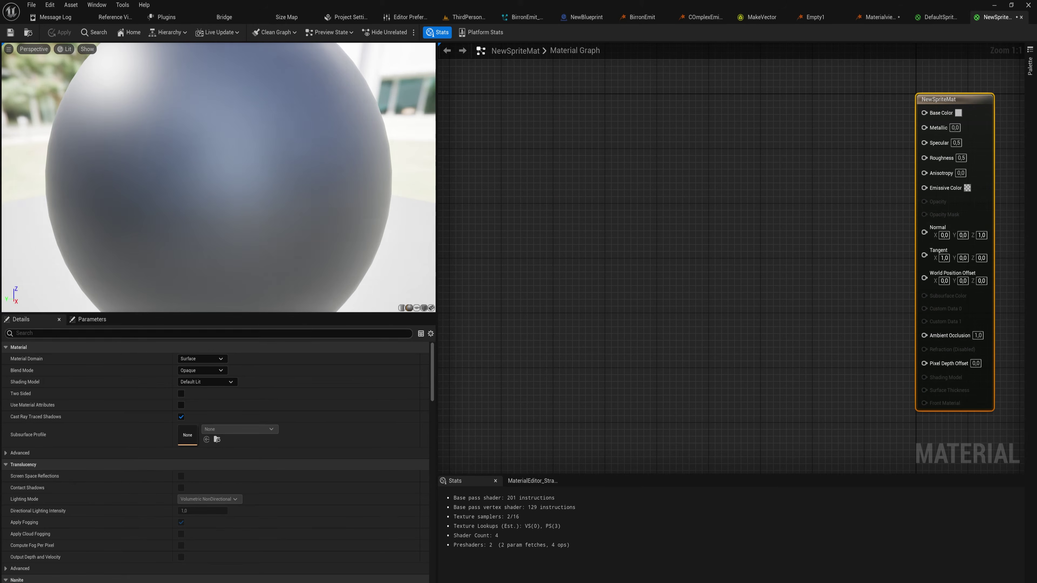
scroll(273, 214, down, 5)
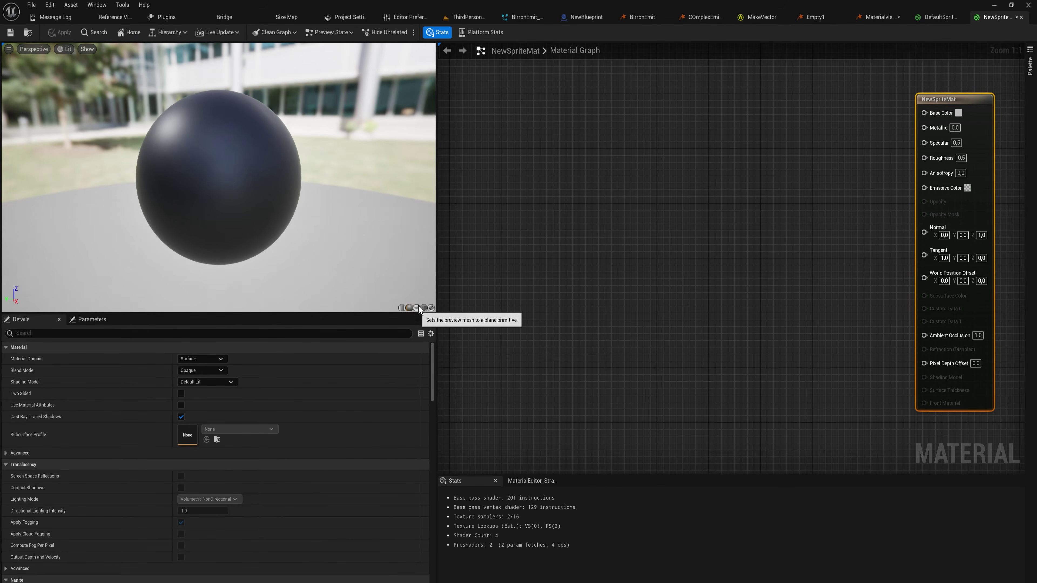
click(417, 307)
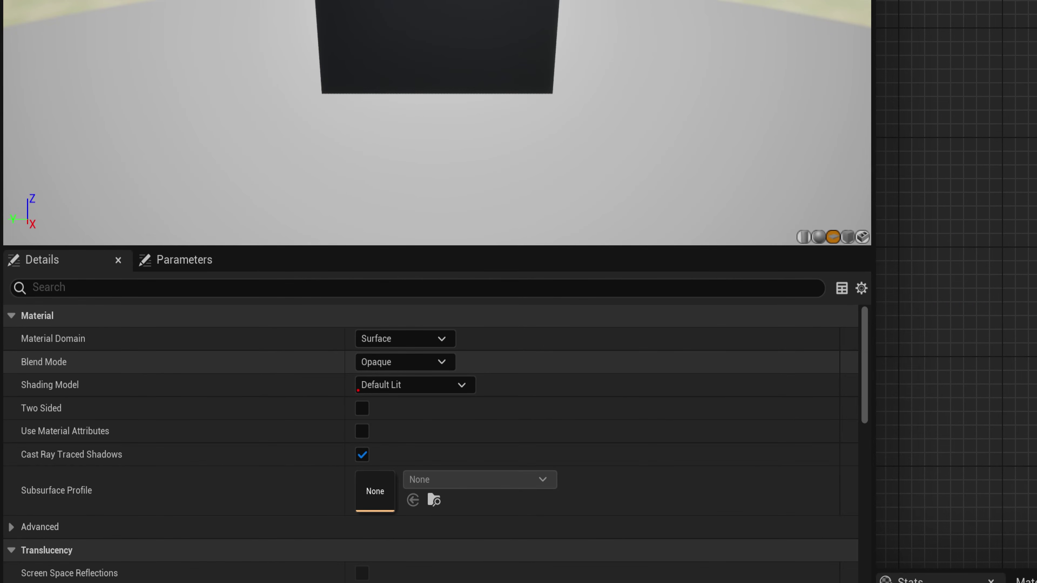
- Set NewSpriteMat's Blend Mode to Additive and its Shading Model to Unlit
drag(358, 390, 410, 395)
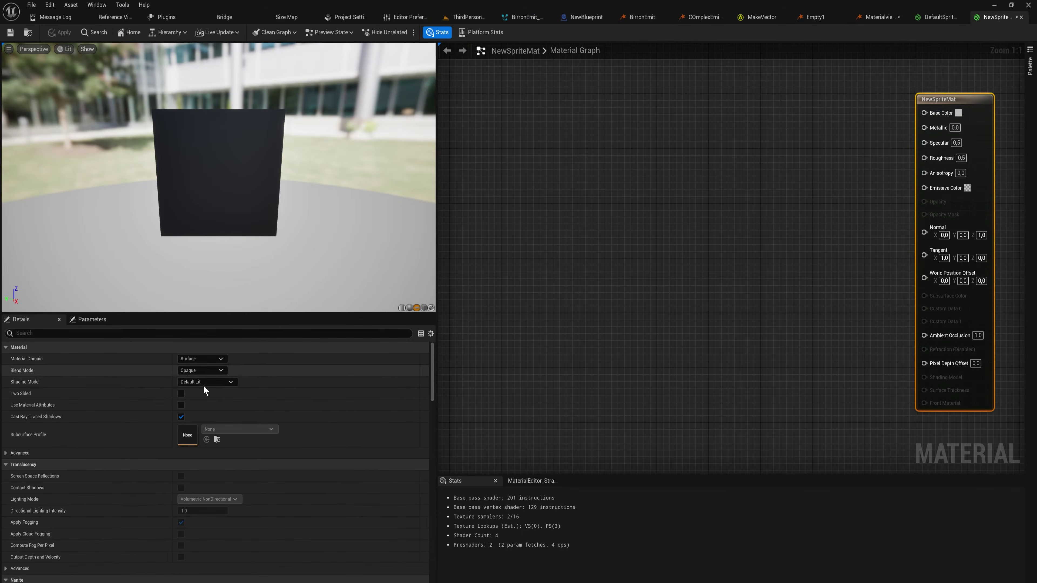
click(418, 367)
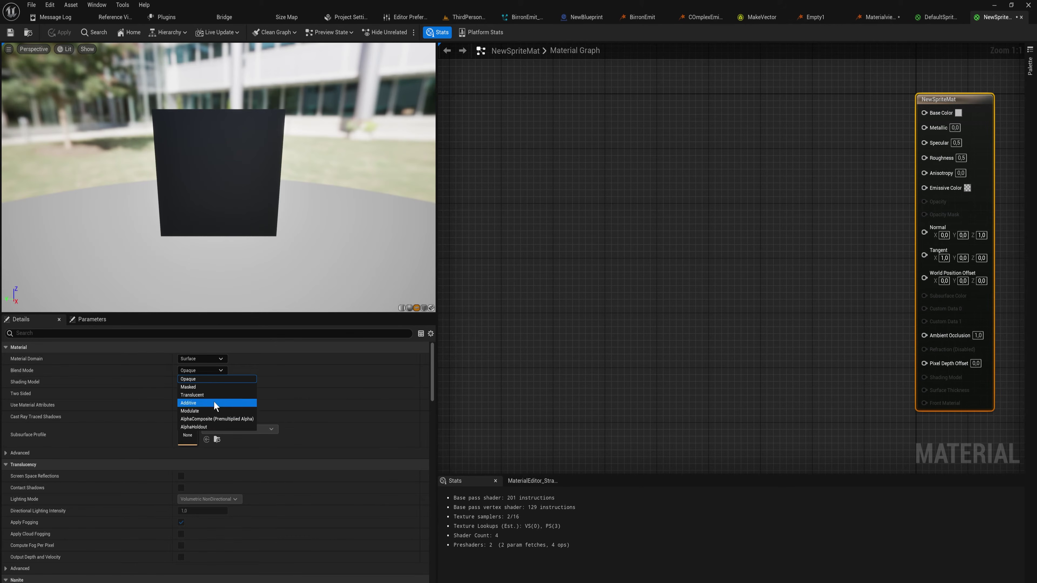
click(205, 403)
click(206, 384)
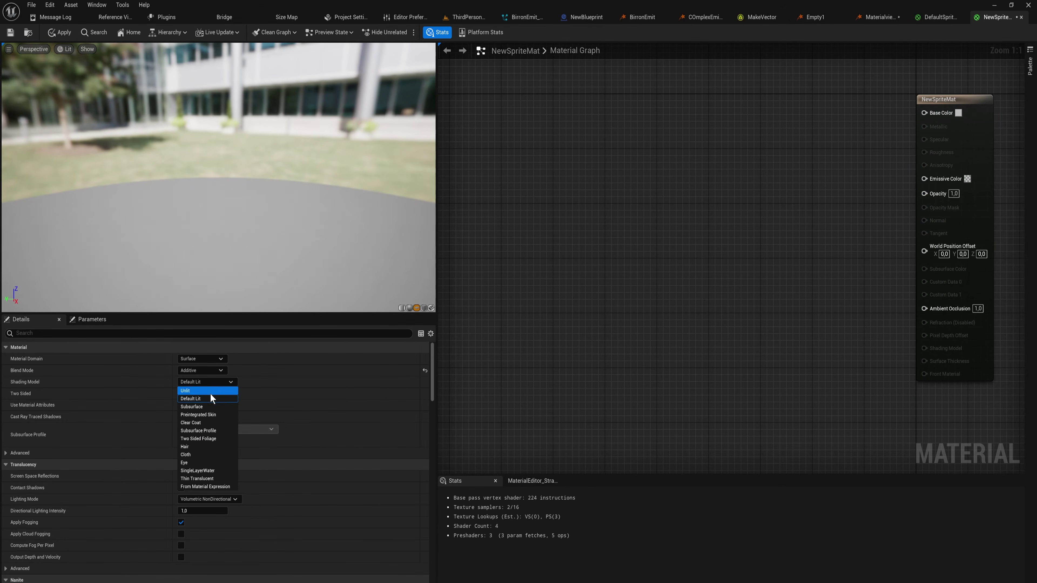
click(208, 391)
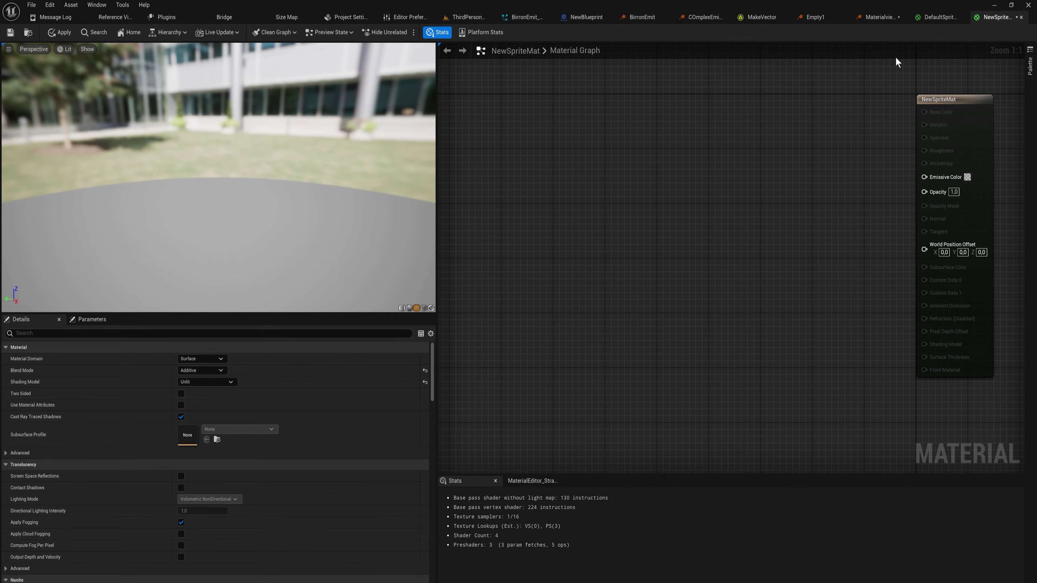
- Paste the copied sphere mask nodes into NewSpriteMat and connect the SphereMask output to Opacity
key(Home)
drag(697, 225, 941, 69)
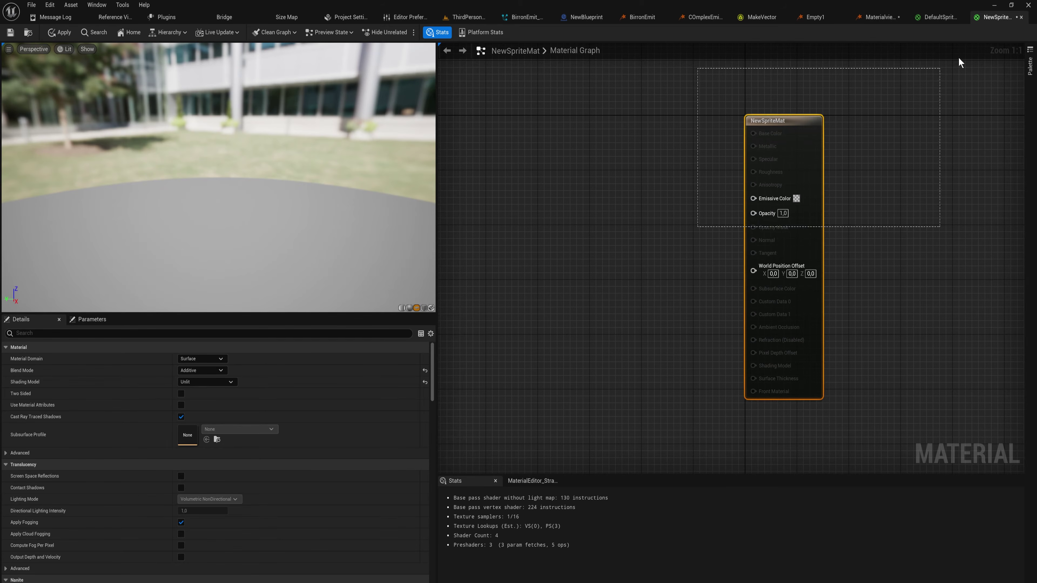
click(573, 224)
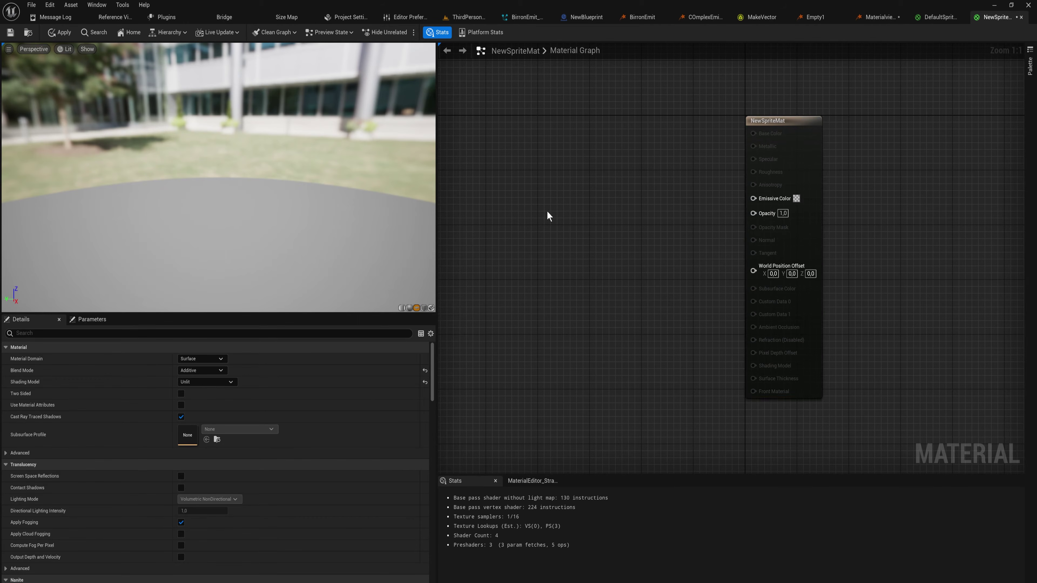
key(ctrl+v)
drag(686, 199, 753, 212)
- Set the Emissive Color of NewSpriteMat to white with R, G, B and A at 1.0
click(796, 199)
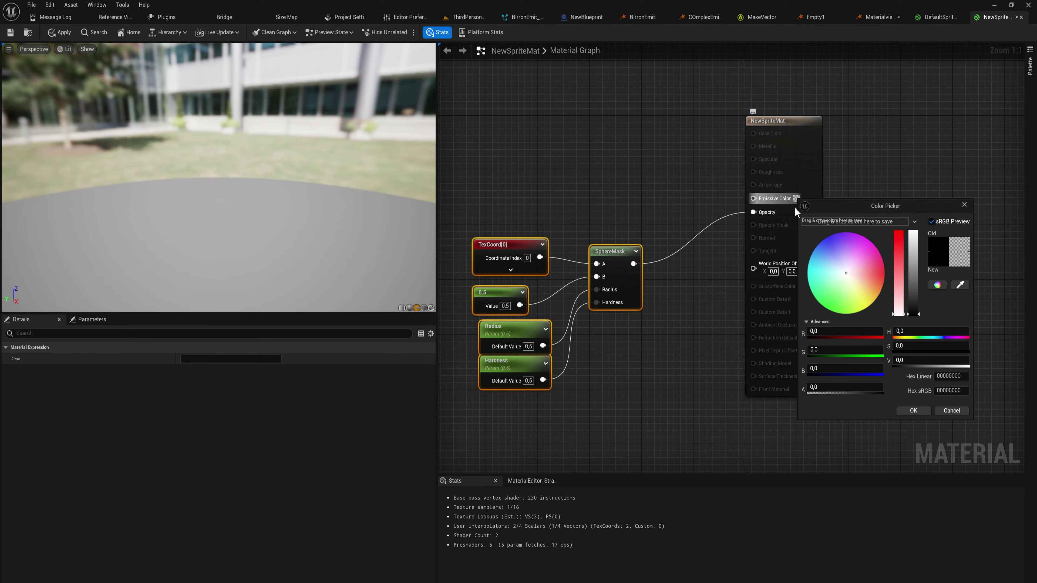
drag(913, 302, 880, 254)
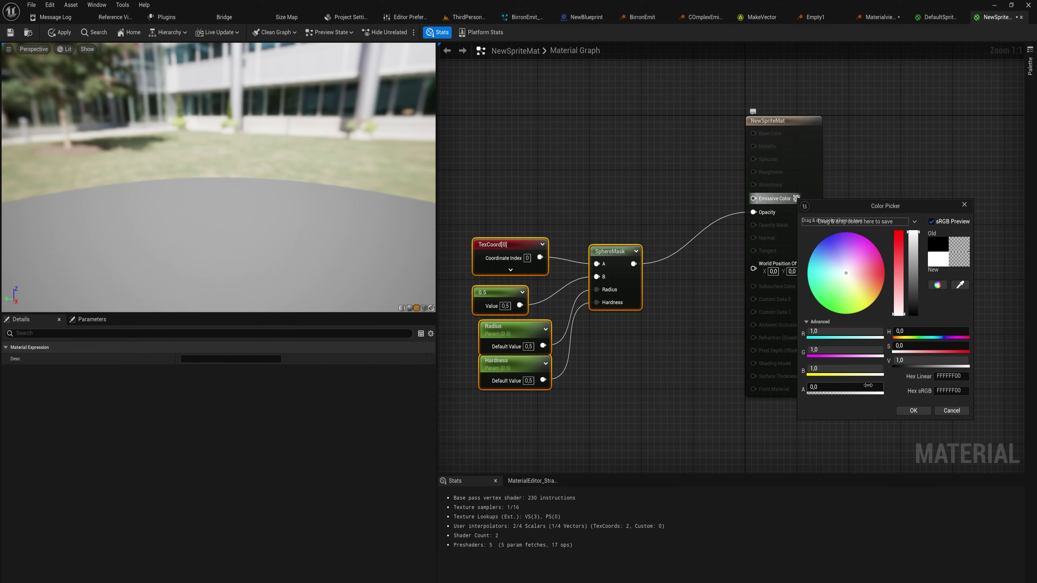
drag(860, 387, 884, 387)
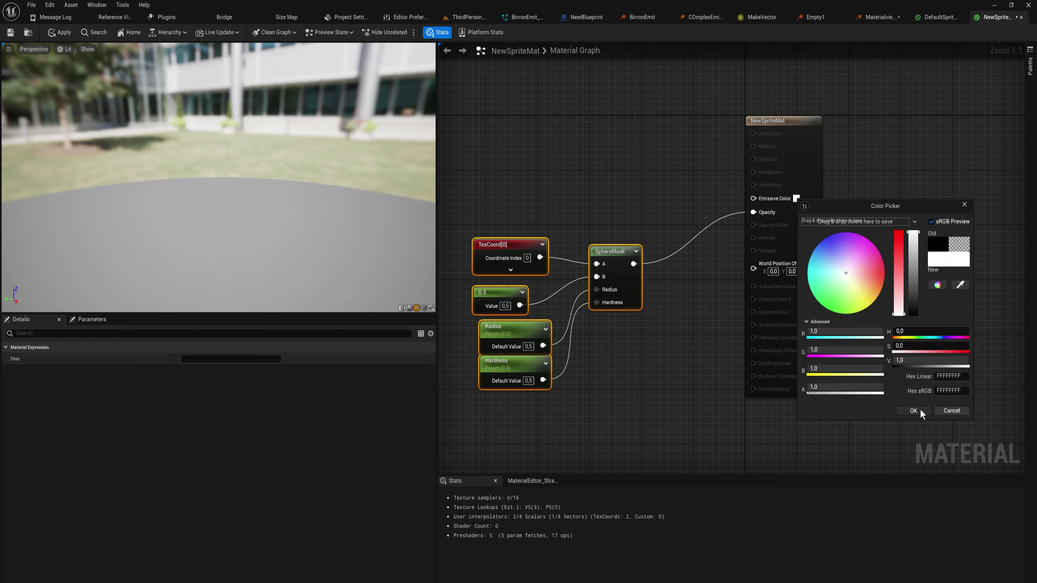
click(913, 411)
- Move the pasted node group slightly lower and set the Hardness parameter's default value to 0.9
right_drag(597, 453, 904, 454)
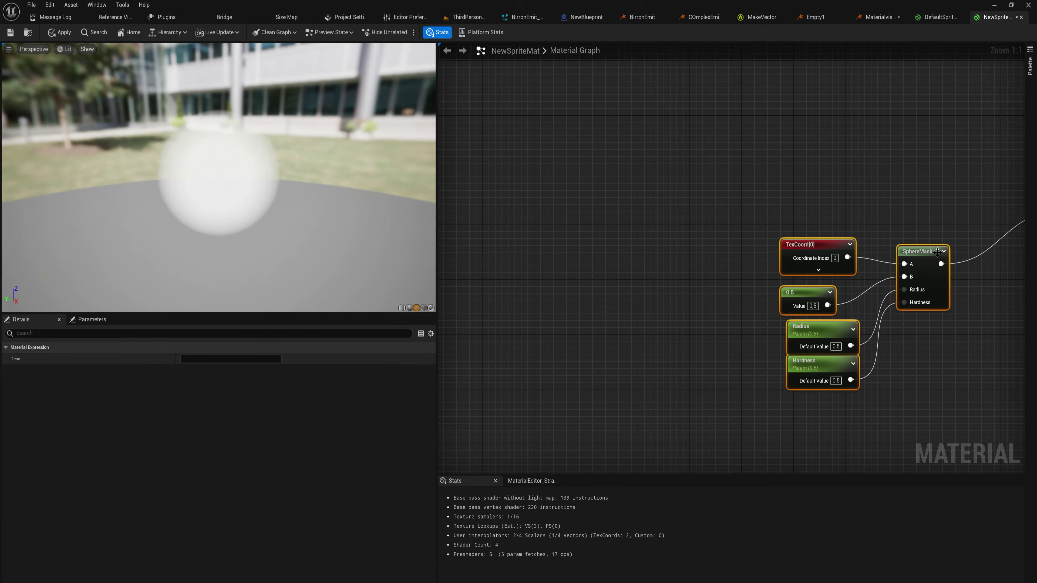
drag(921, 263, 902, 331)
click(900, 399)
right_drag(900, 400, 722, 293)
click(639, 343)
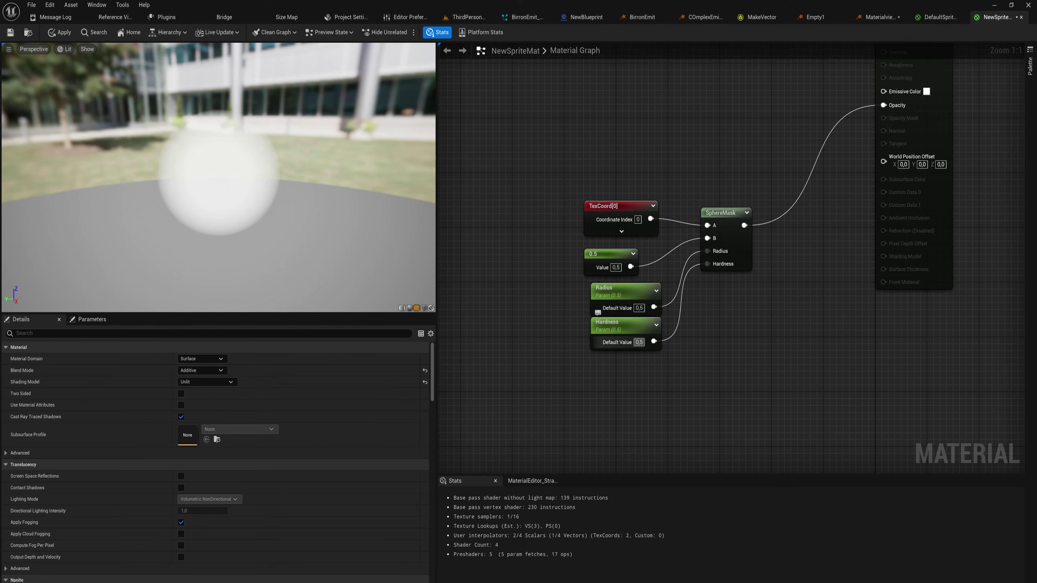
text(0.9)
key(Return)
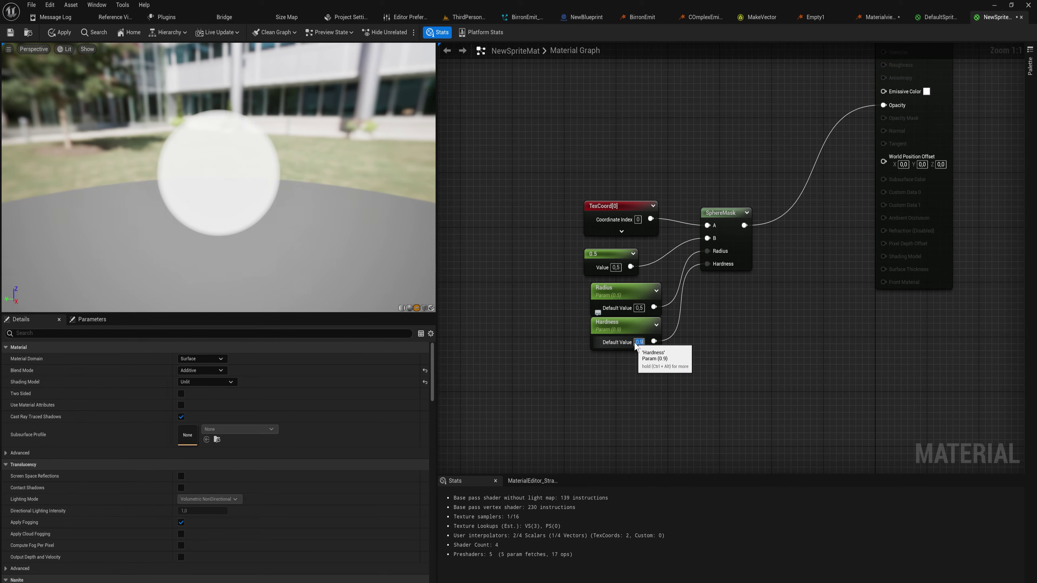
- Inspect the NewSpriteMat preview from other angles and compare its graph with the TwoSidedSign node in DefaultSpriteMaterial
drag(381, 180, 213, 151)
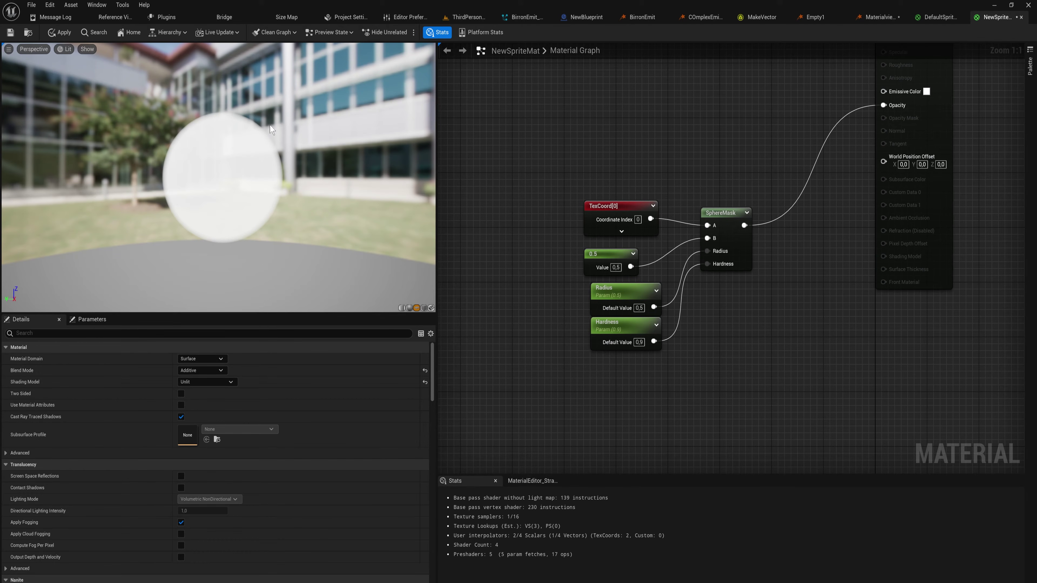
drag(189, 168, 190, 195)
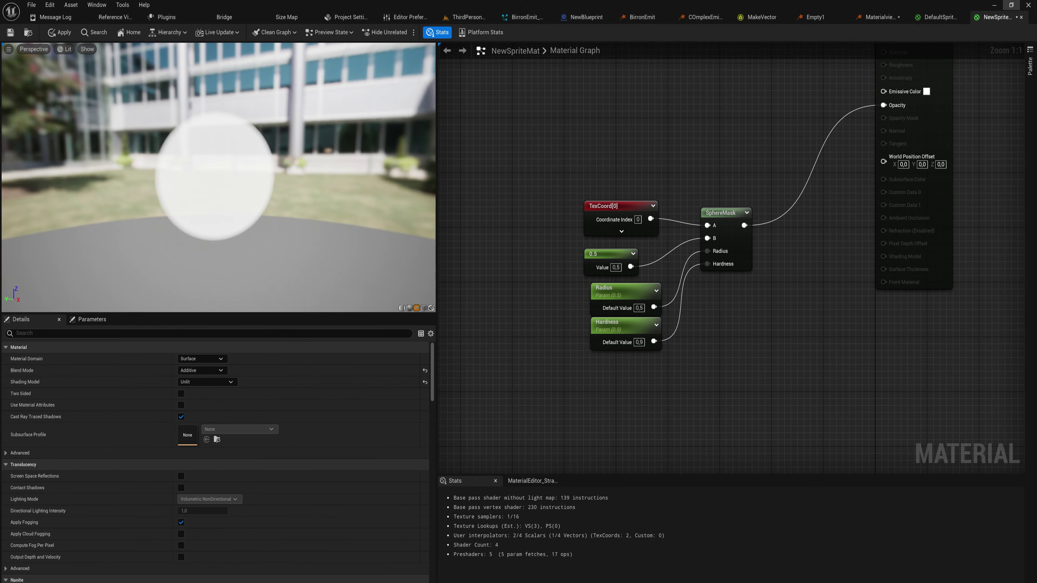
click(934, 17)
right_drag(494, 166, 528, 183)
click(567, 162)
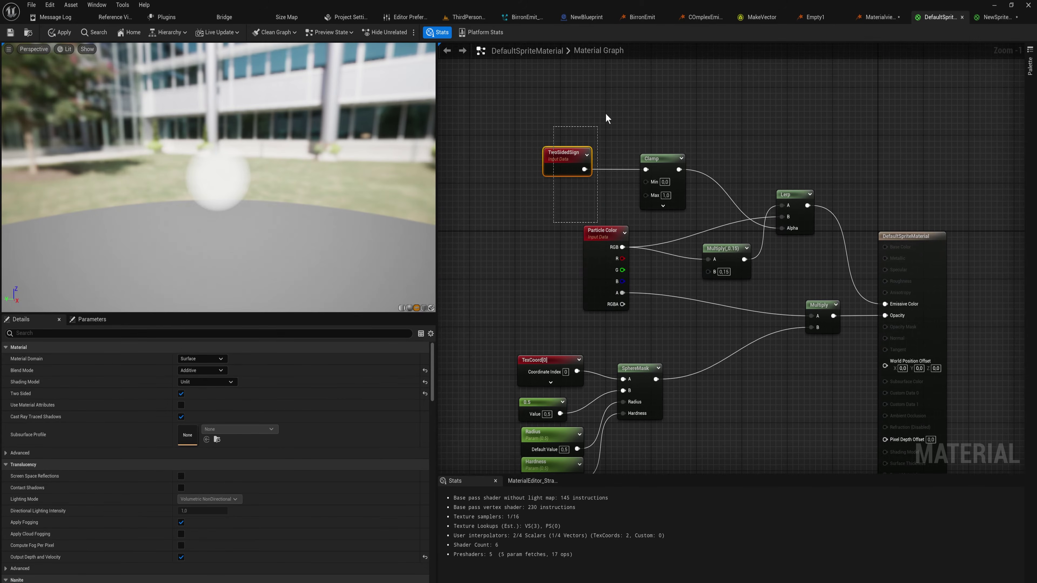
click(992, 18)
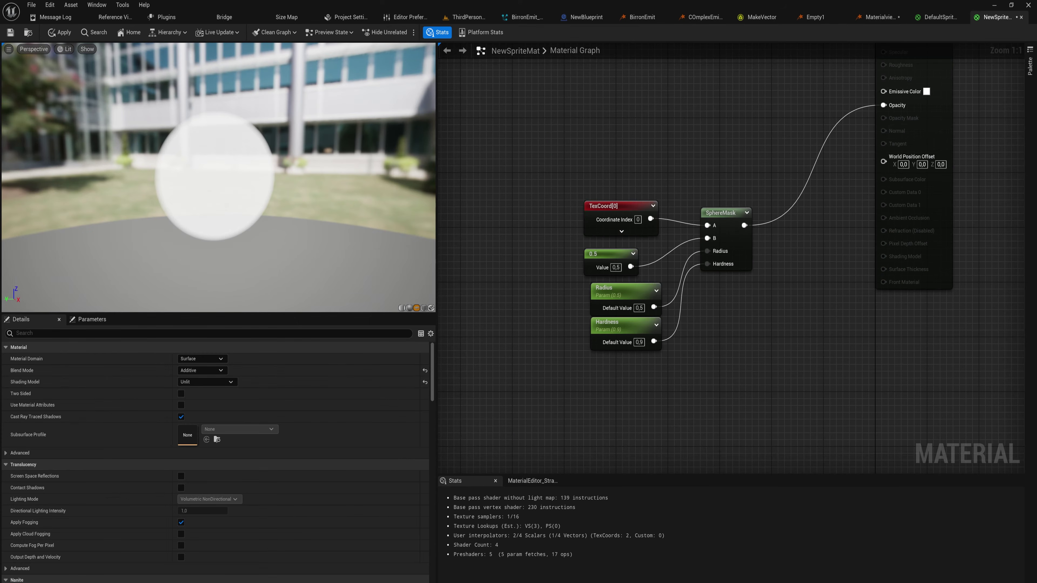
- Filter NewSpriteMat's properties by "two", enable Two Sided to test it in the preview, and disable it again
click(83, 335)
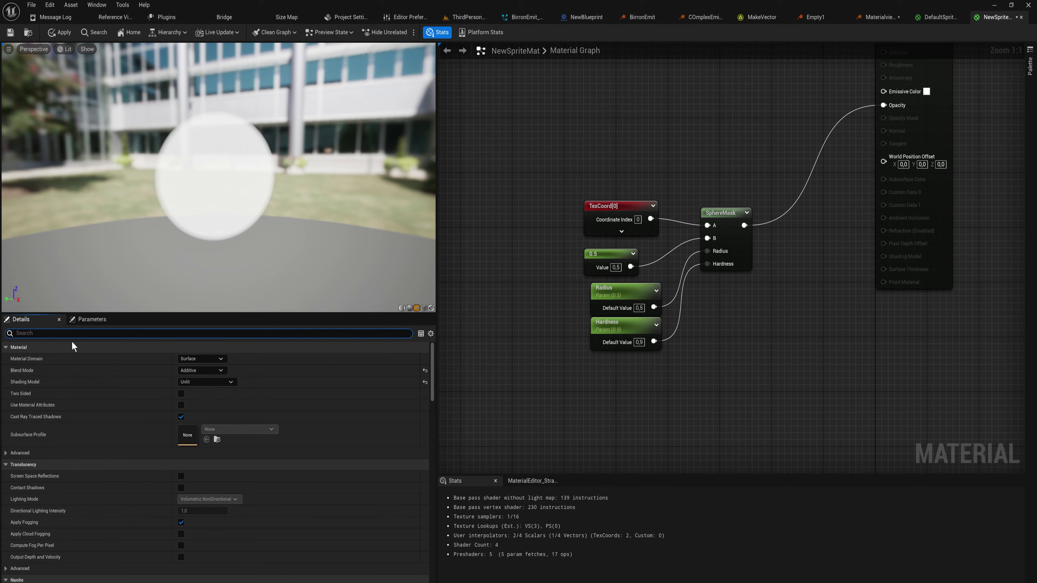
text(two)
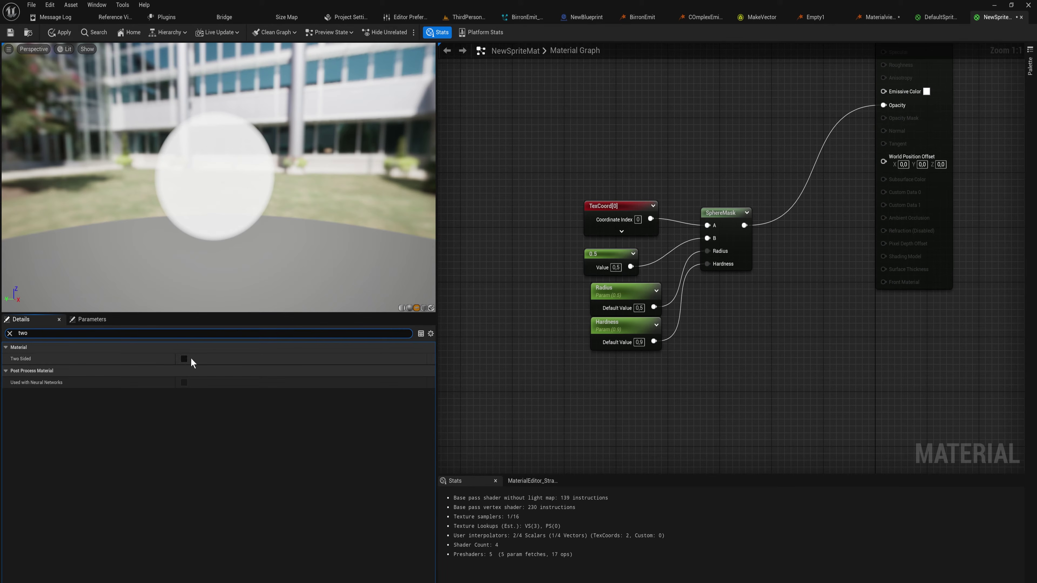
click(184, 359)
drag(221, 175, 175, 169)
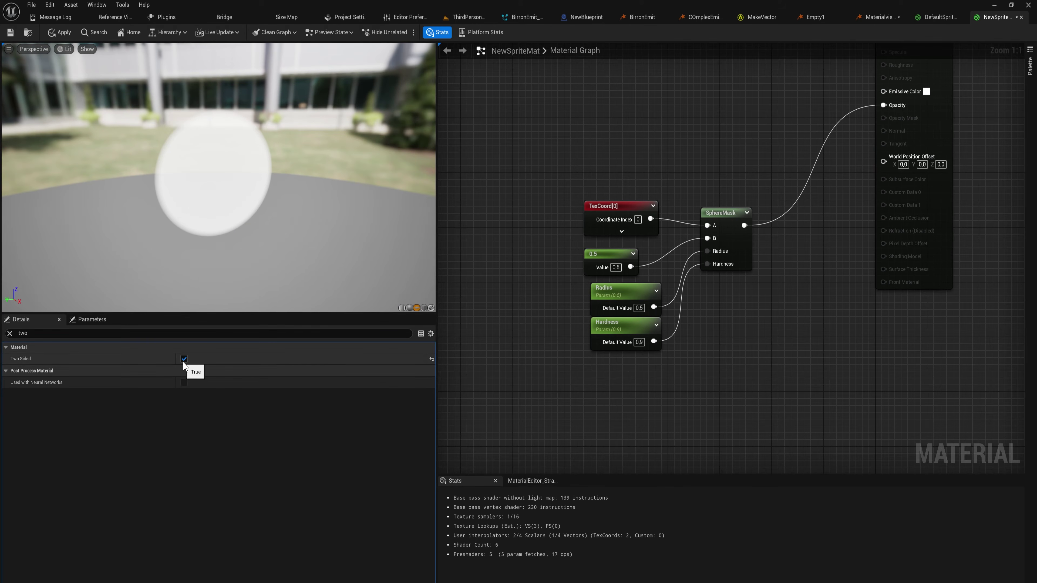
click(183, 360)
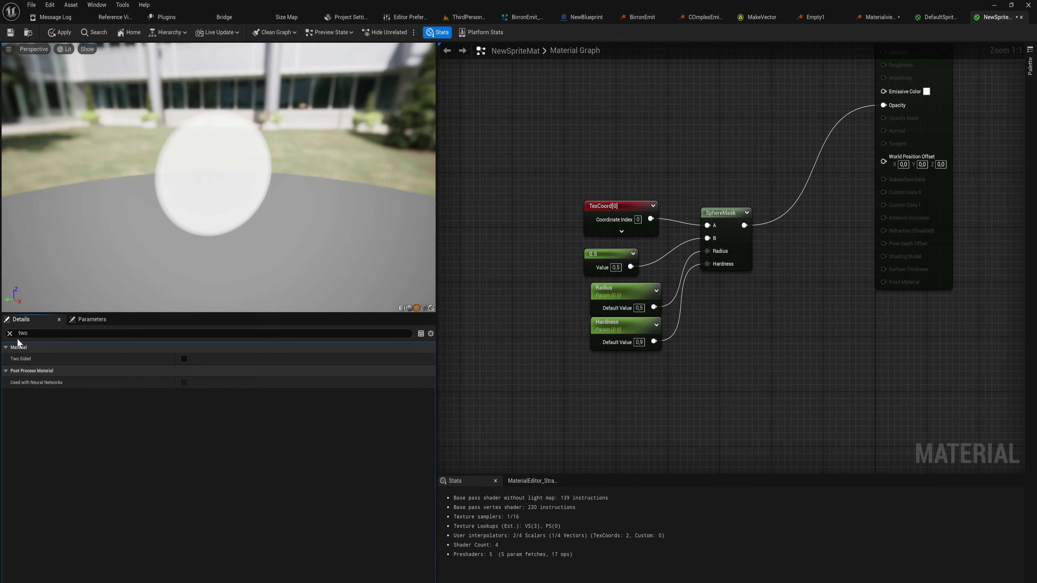
- Clear the property filter in NewSpriteMat and assign NewSpriteMat as the Sprite Renderer material of the Materialviewer emitter
click(10, 333)
drag(395, 187, 379, 193)
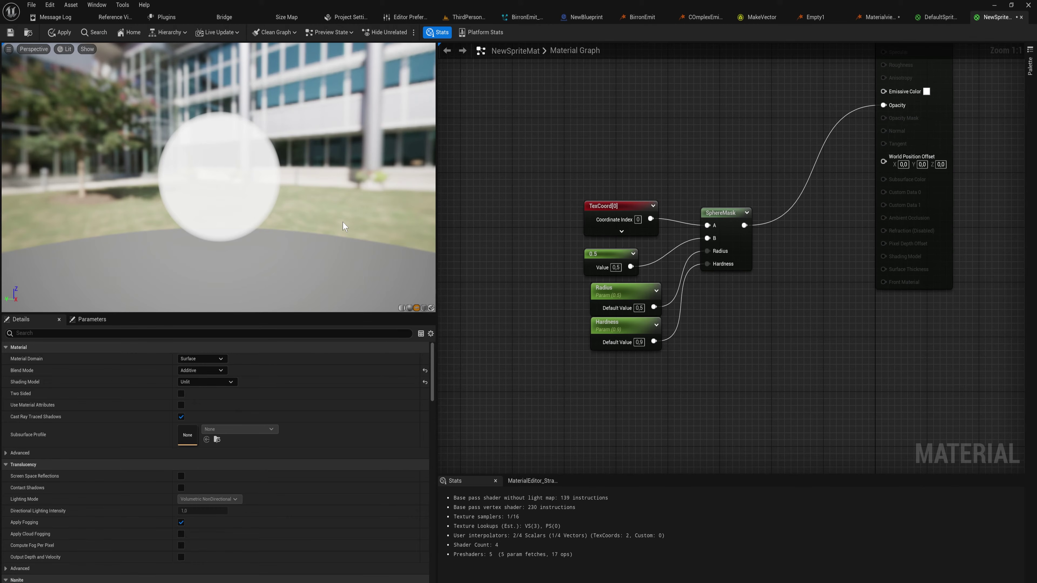
click(877, 16)
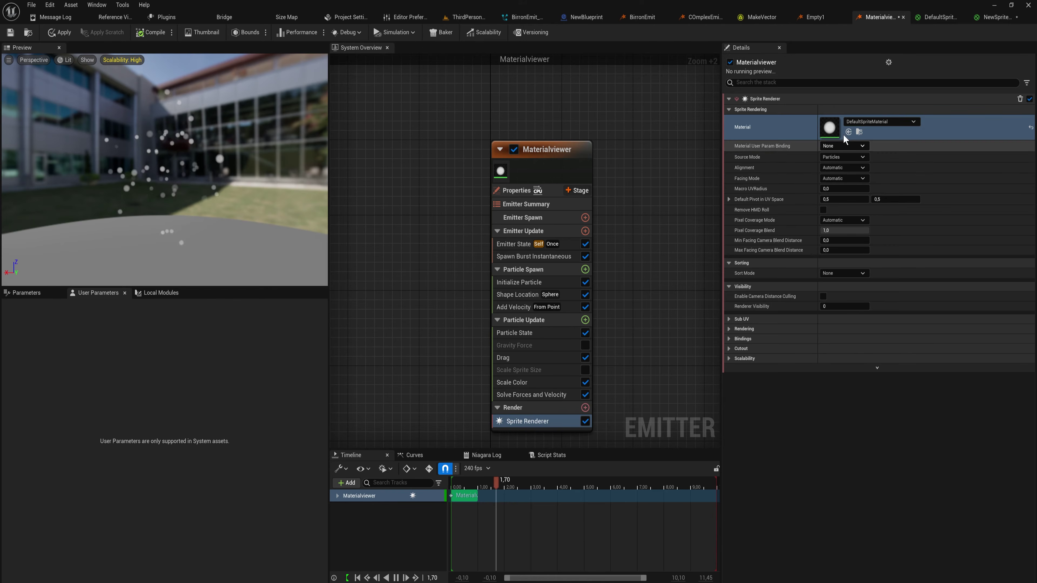
click(886, 122)
text(newsp)
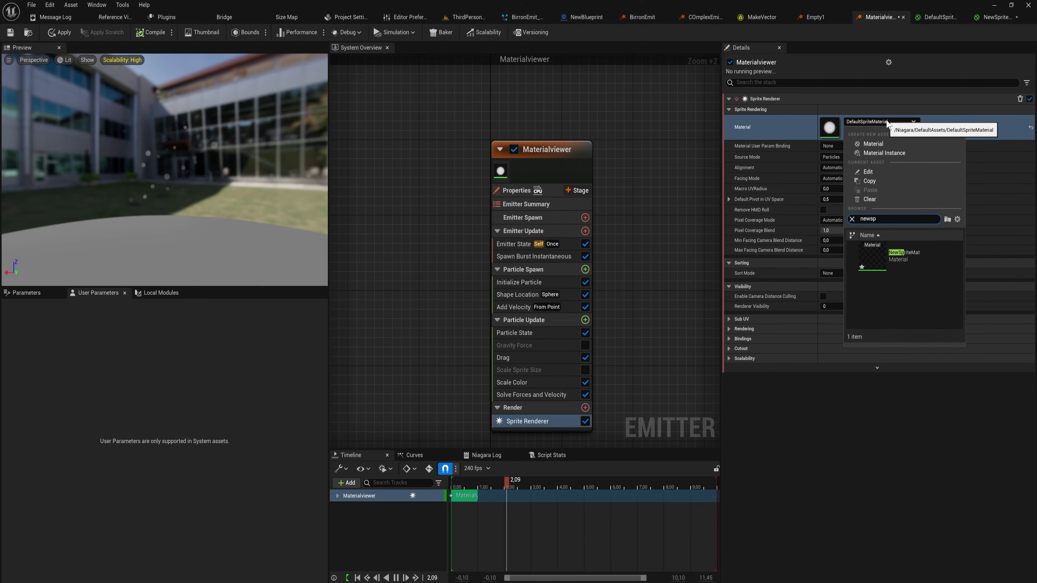
click(869, 257)
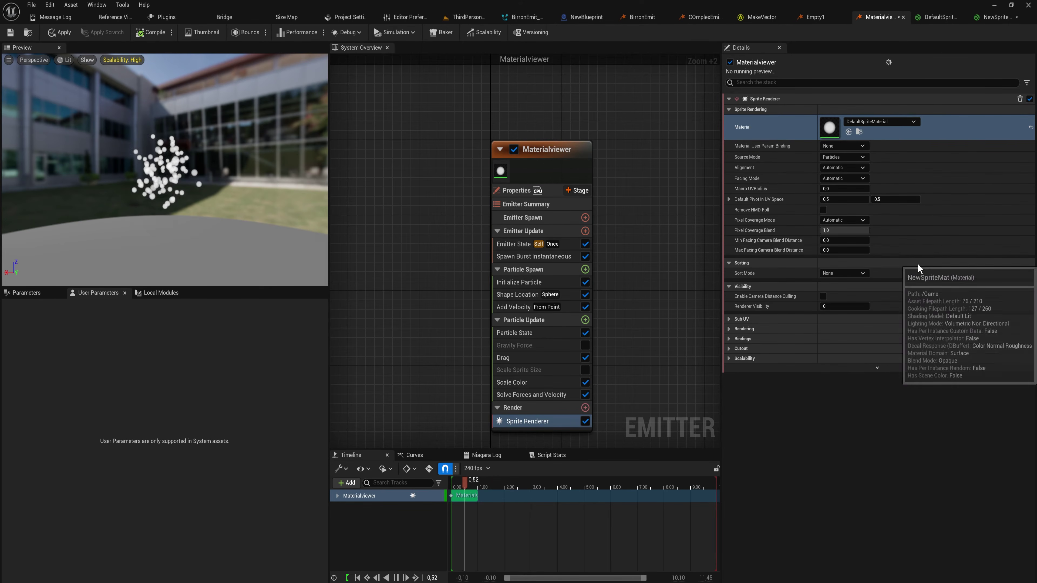
- Apply the pending changes of NewSpriteMat and return to the Materialviewer emitter to check its particles
click(996, 17)
click(61, 33)
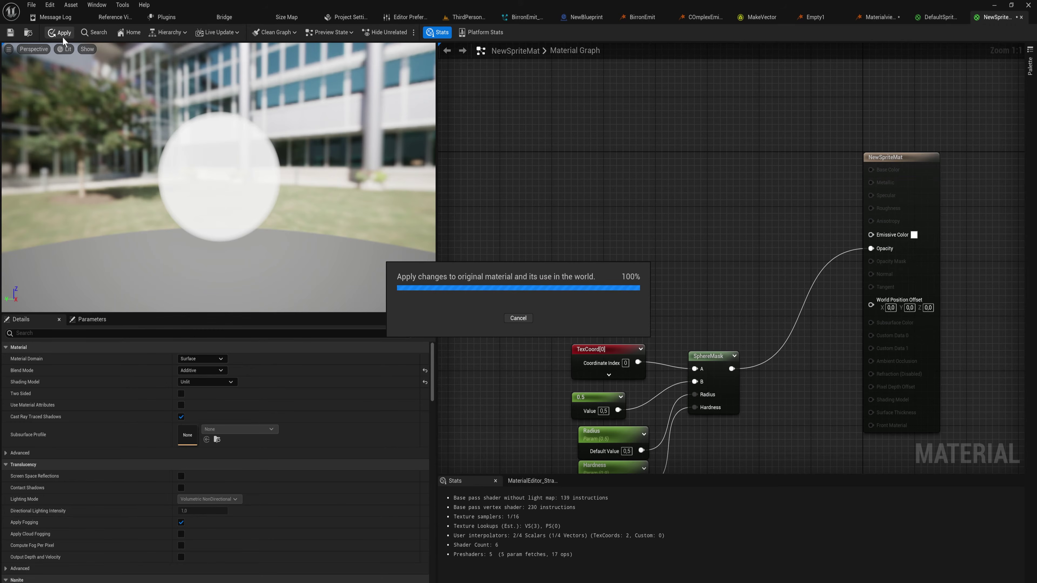
click(877, 17)
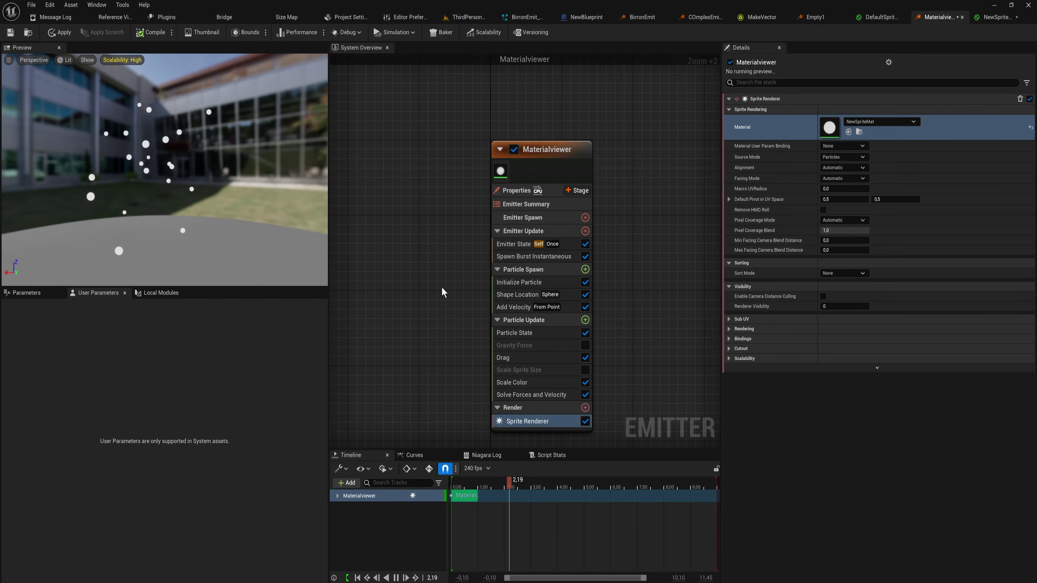
- Set the particle Color in Initialize Particle to light blue, hex sRGB 00B2FFFF
click(533, 255)
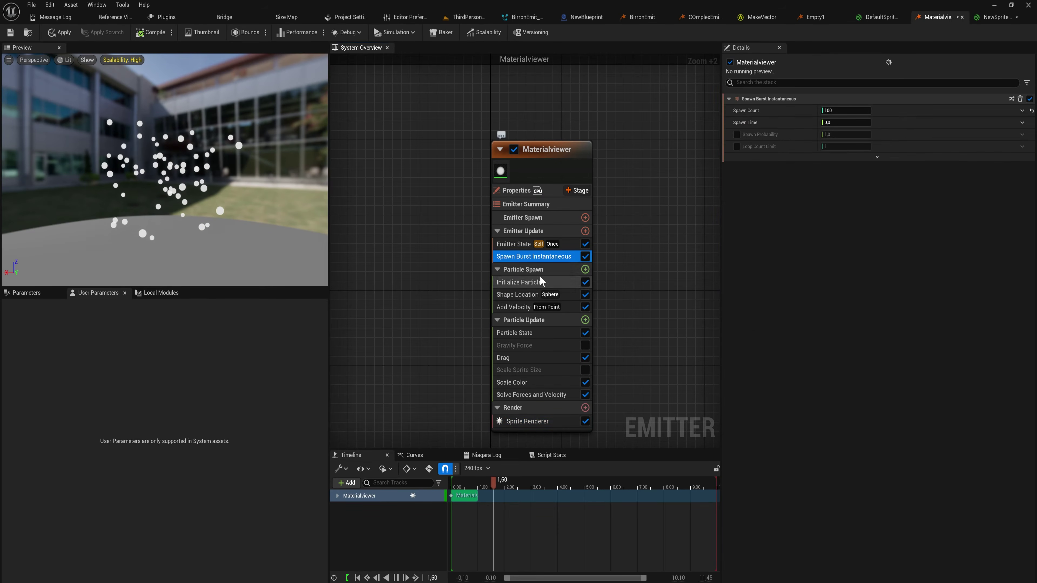
click(540, 281)
click(844, 179)
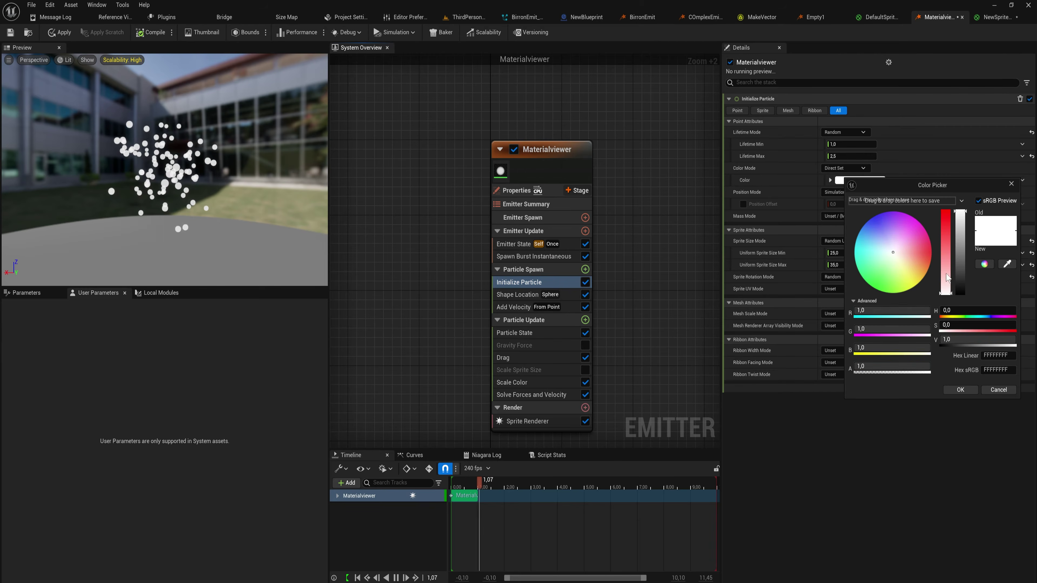
click(860, 230)
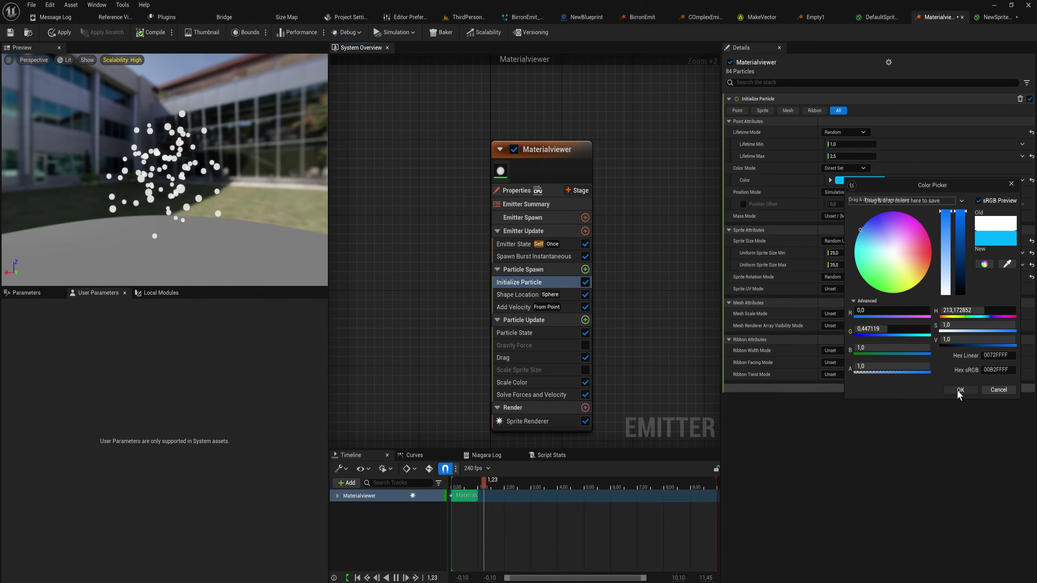
click(776, 347)
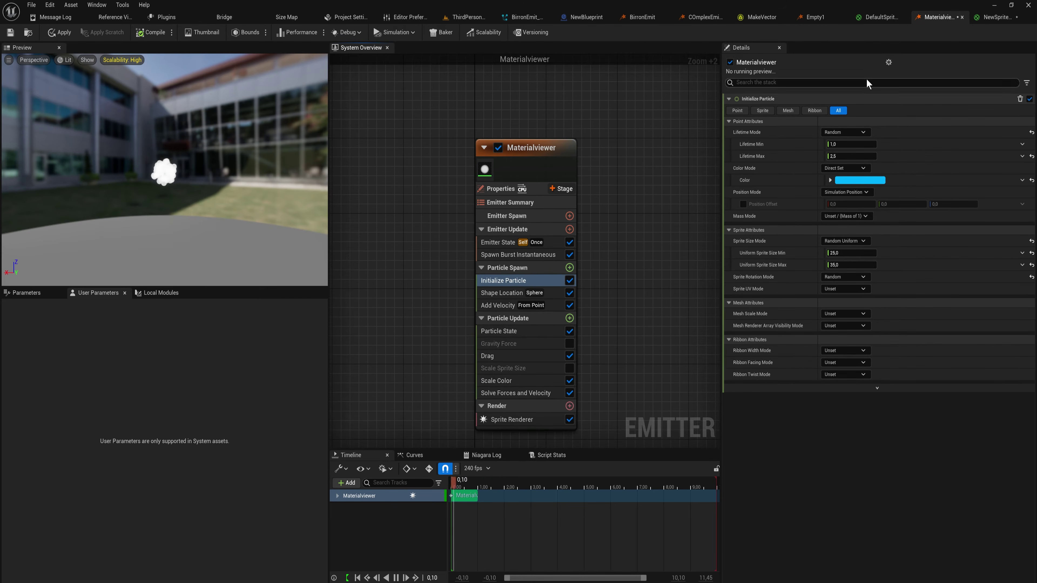
- Compare NewSpriteMat's Emissive Color input with how the Particle Color node is used in DefaultSpriteMaterial
click(992, 18)
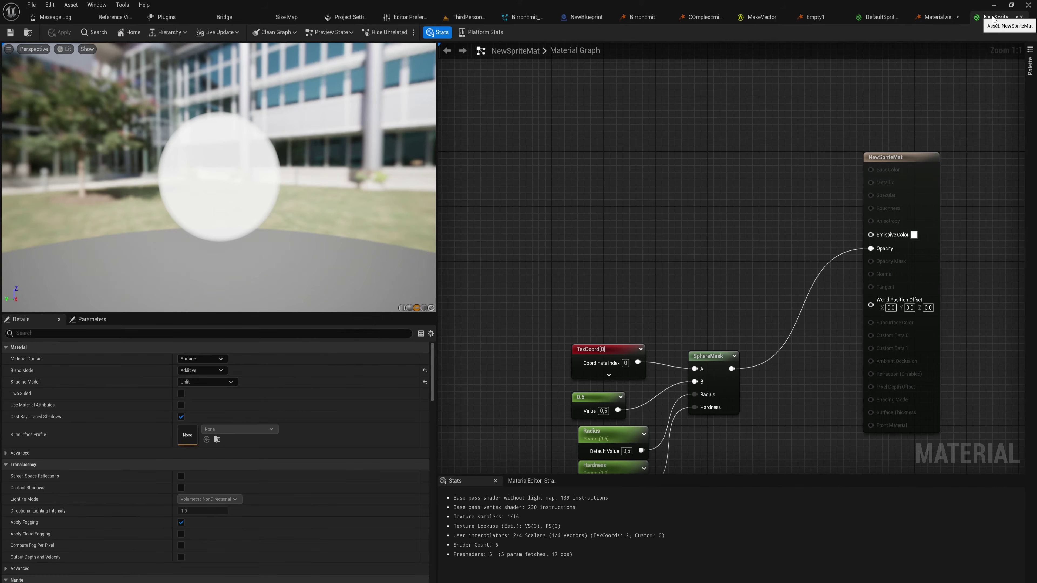
right_drag(944, 239, 861, 226)
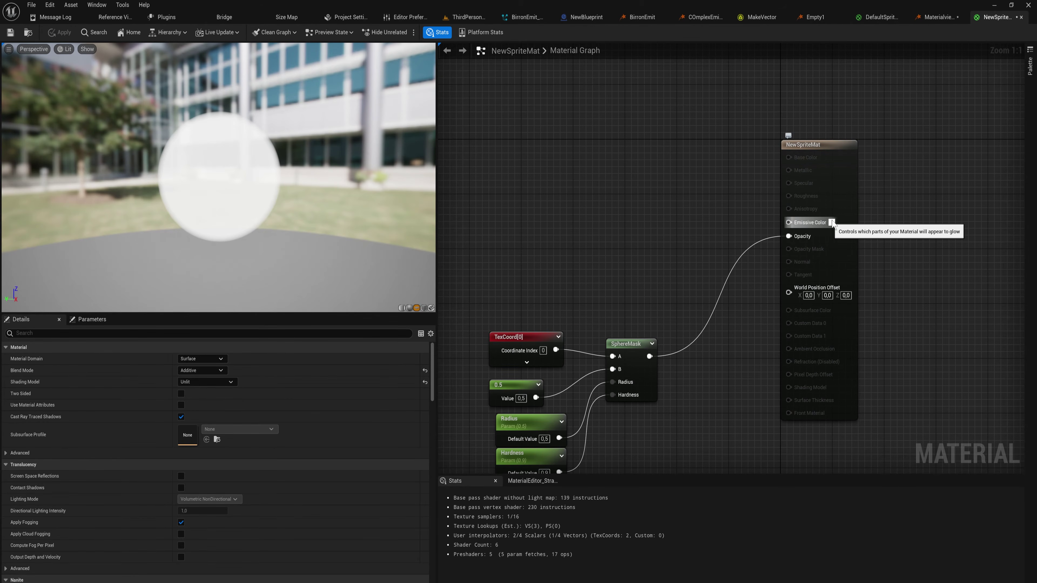
click(879, 16)
drag(646, 335, 563, 231)
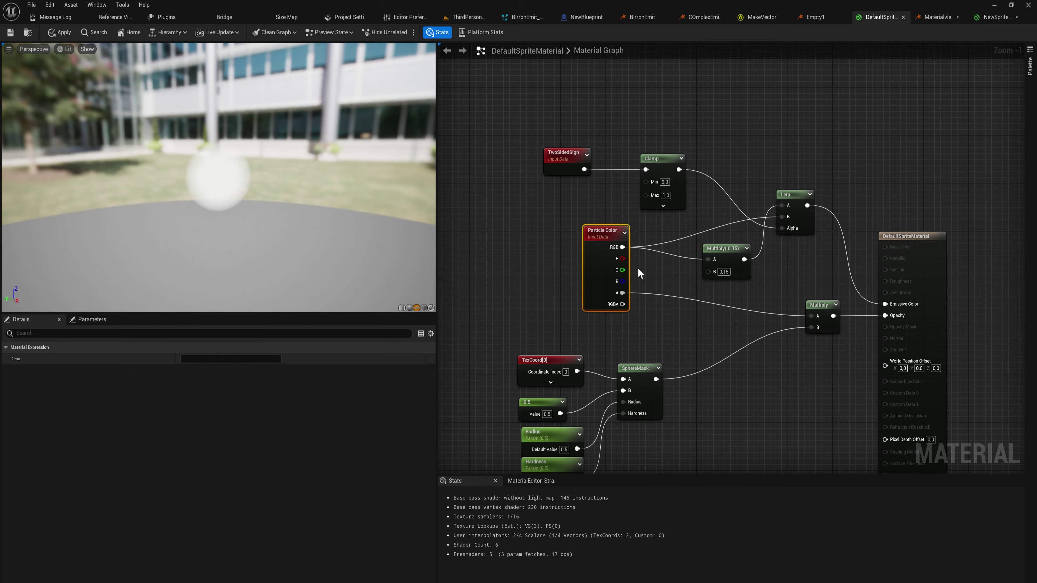
- Search the nodes available in the NewSpriteMat graph for "particle" and review the particle input nodes
click(996, 17)
right_drag(609, 264, 644, 278)
right_click(608, 236)
text(particle)
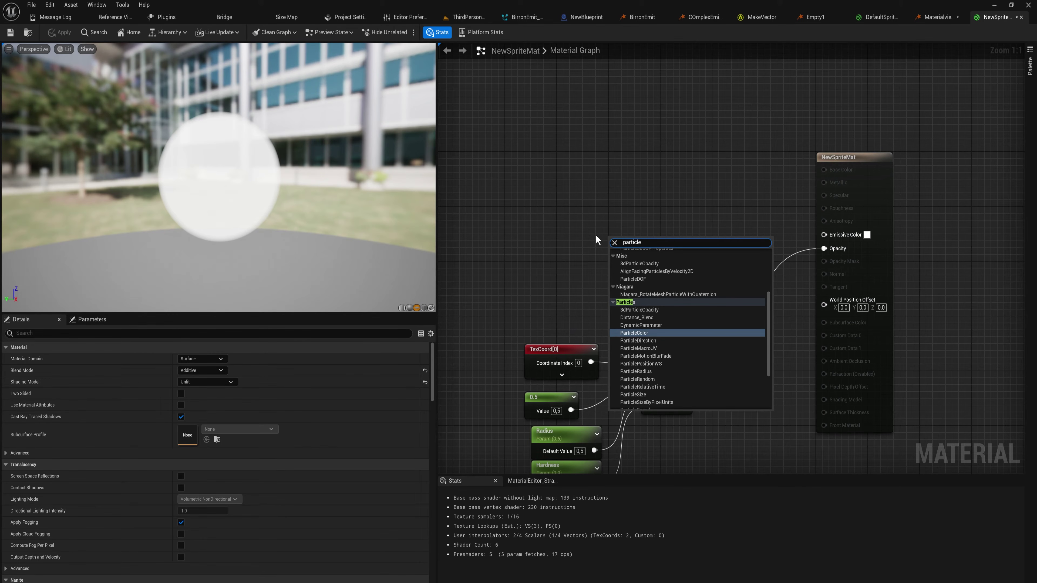
key(Down)
key(Down)
key(Down)
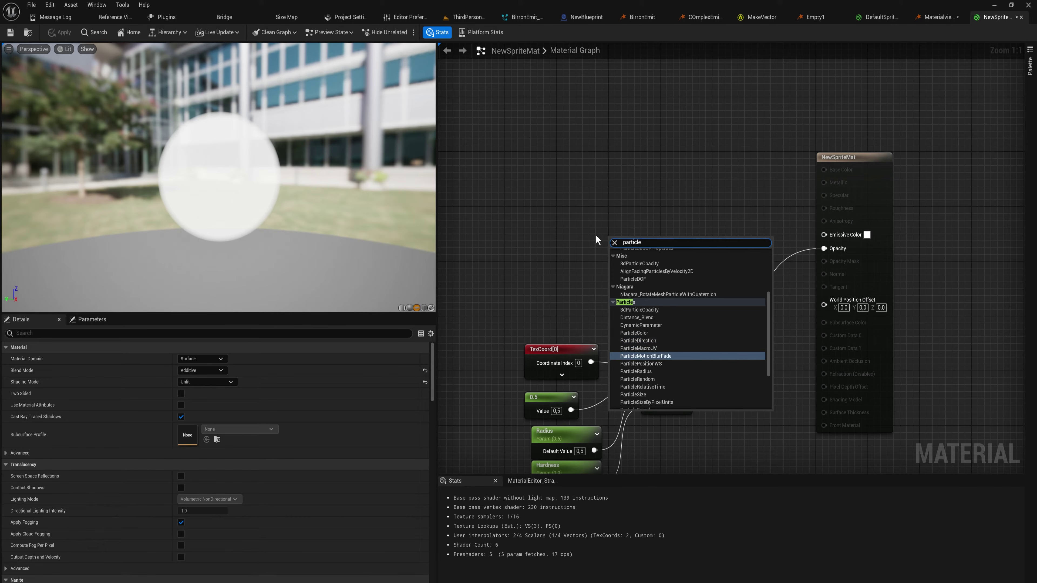
key(Down)
key(Down)
key(Down)
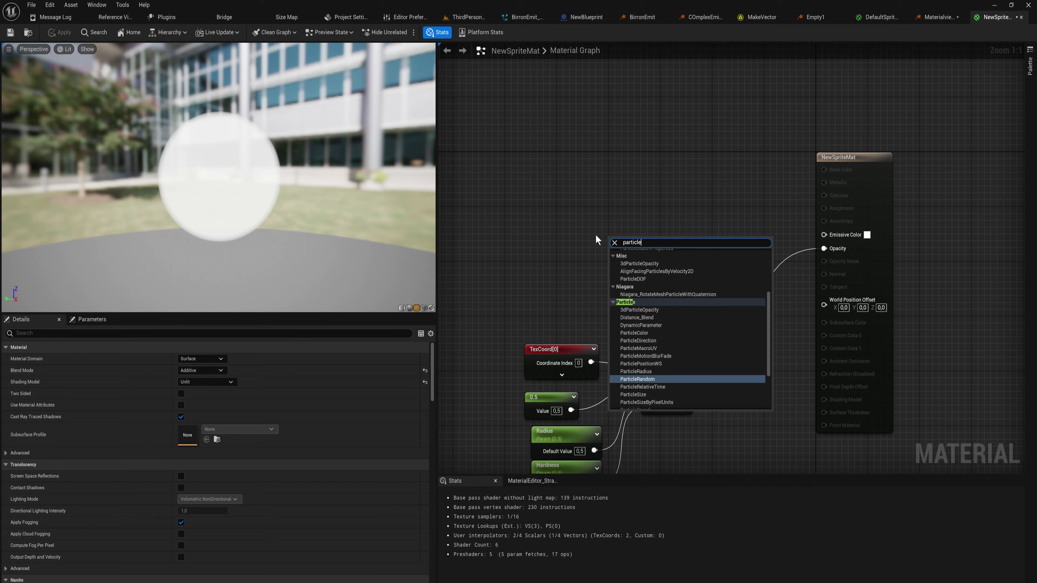
key(Down)
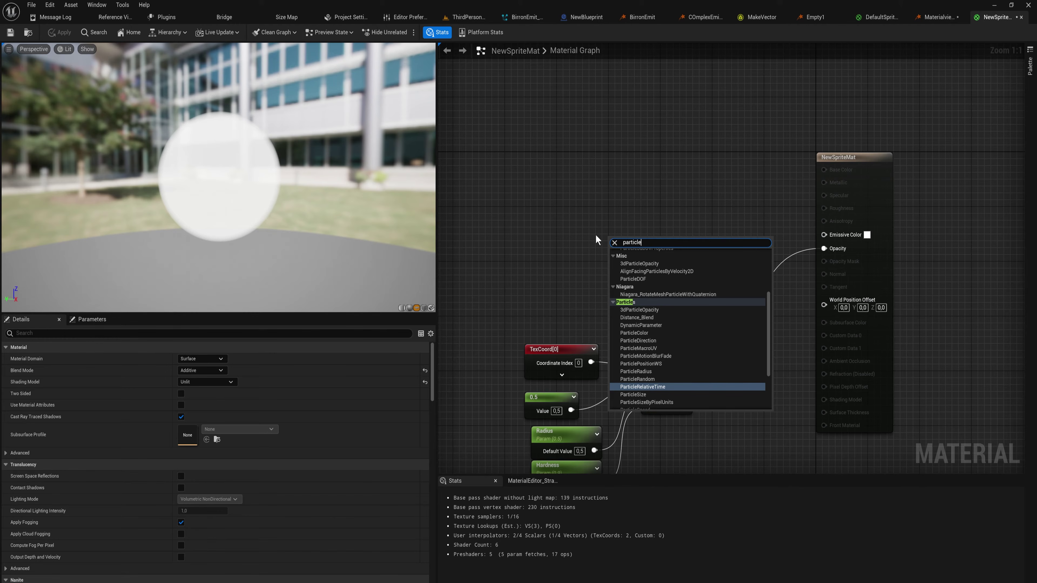
key(Down)
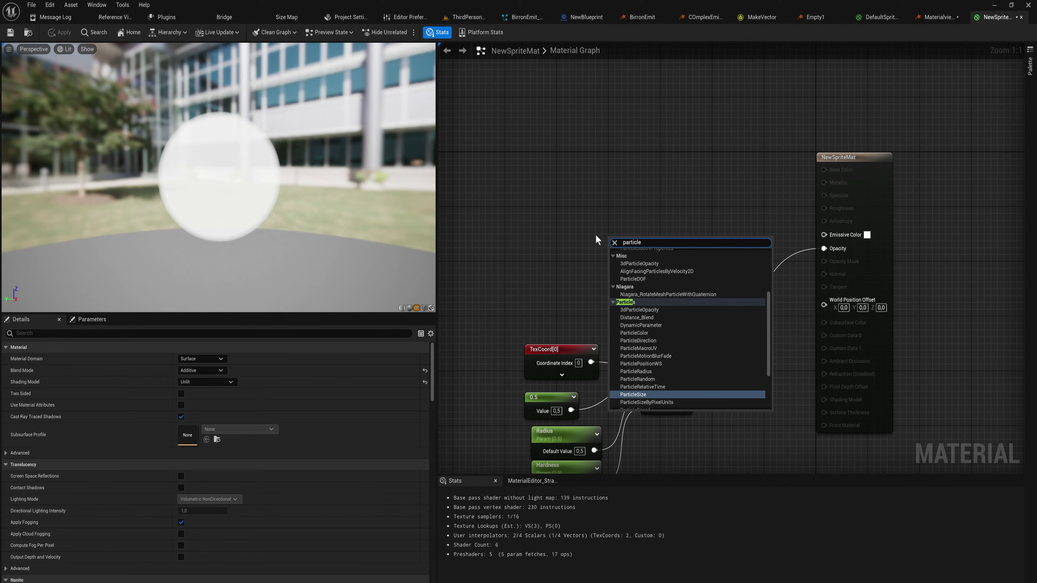
key(Down)
key(Down)
key(Down)
key(Down)
key(Down)
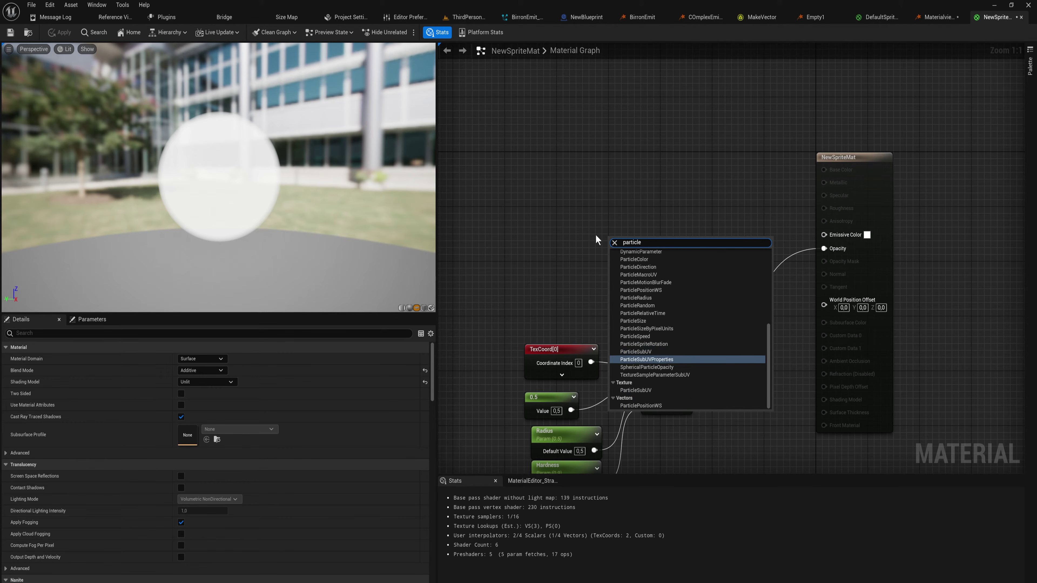
- Add a Particle Color node to NewSpriteMat and connect its RGB output to Emissive Color
key(Up)
key(Up)
key(Up)
key(Up)
key(Up)
key(Up)
key(Up)
key(Up)
key(Up)
key(Up)
key(Up)
key(Up)
key(Up)
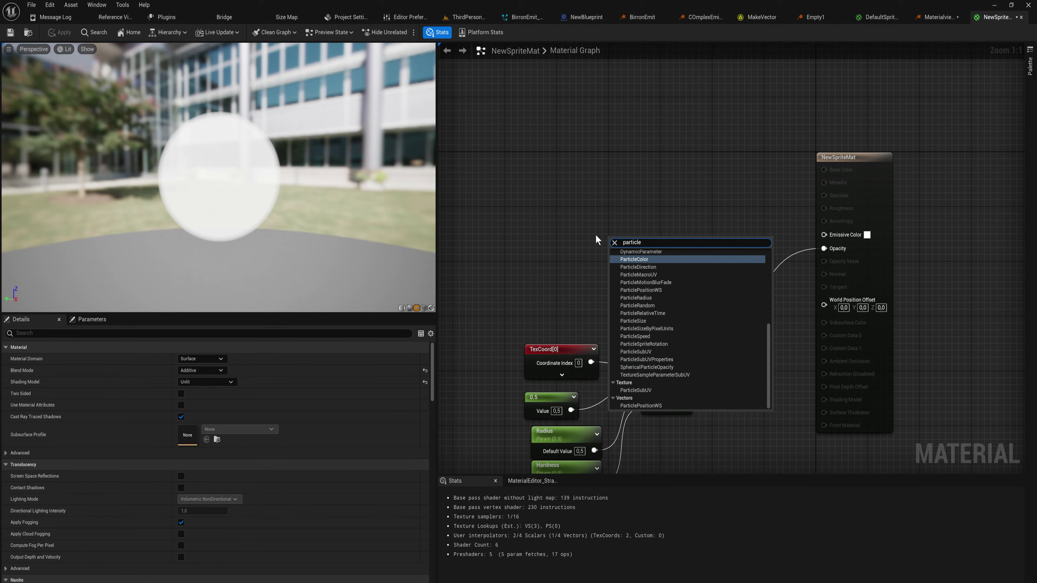
text(color)
key(Return)
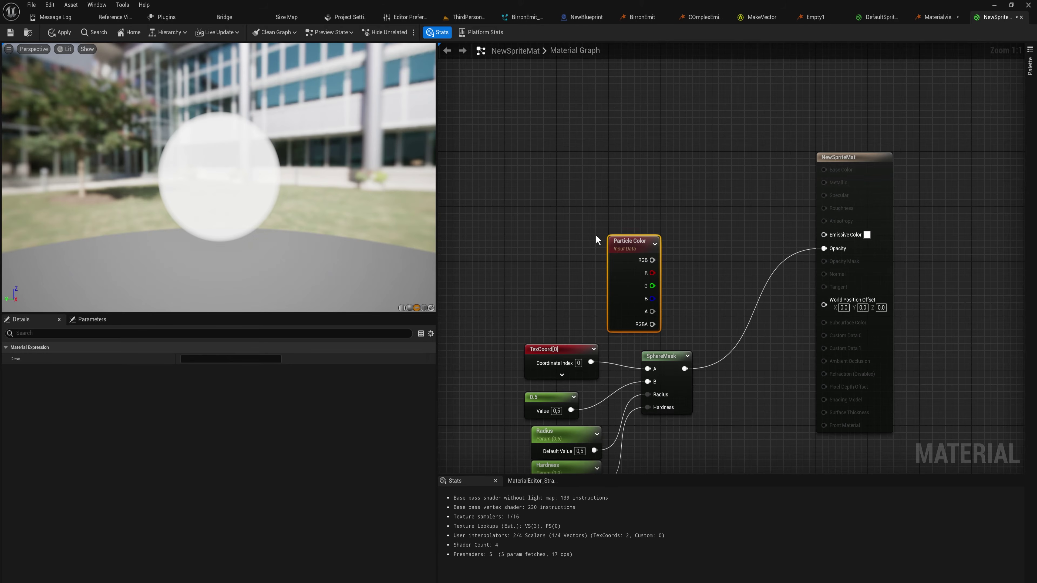
drag(633, 239, 826, 235)
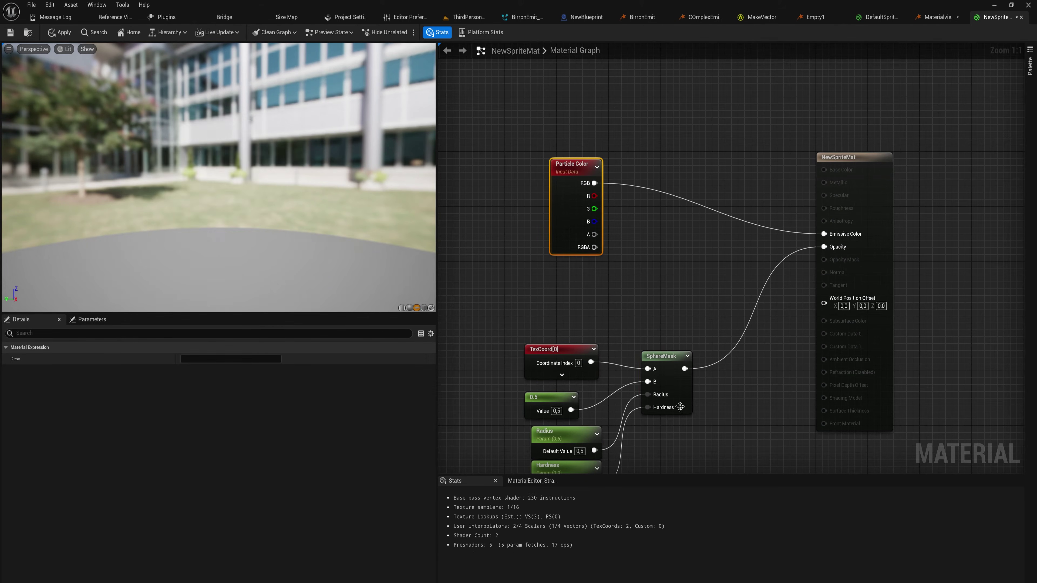
- Multiply the SphereMask output by the Particle Color alpha and connect the result to Opacity
click(606, 251)
drag(685, 370, 594, 235)
text(multiply)
key(Return)
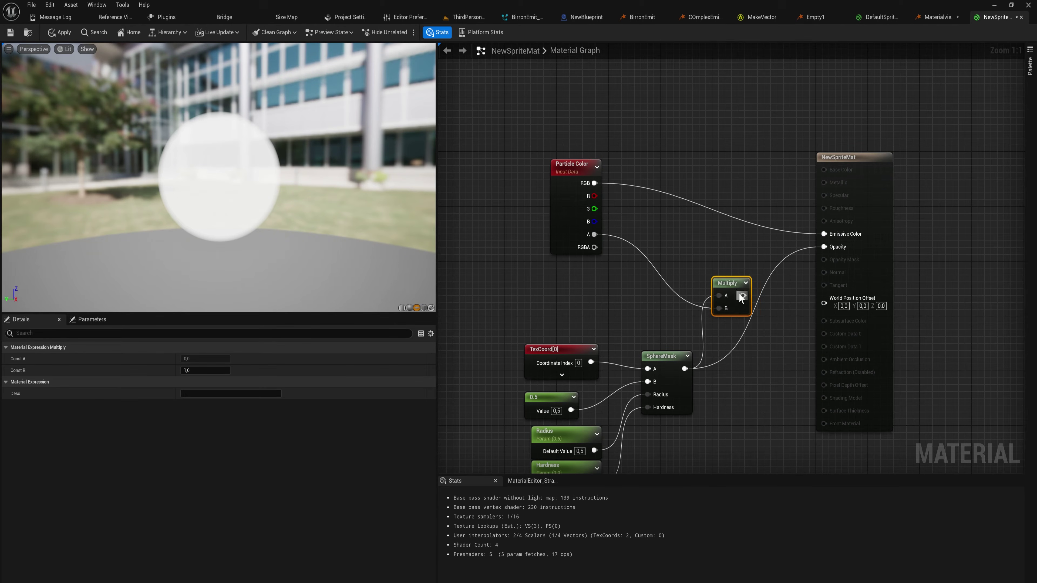
drag(741, 297, 825, 247)
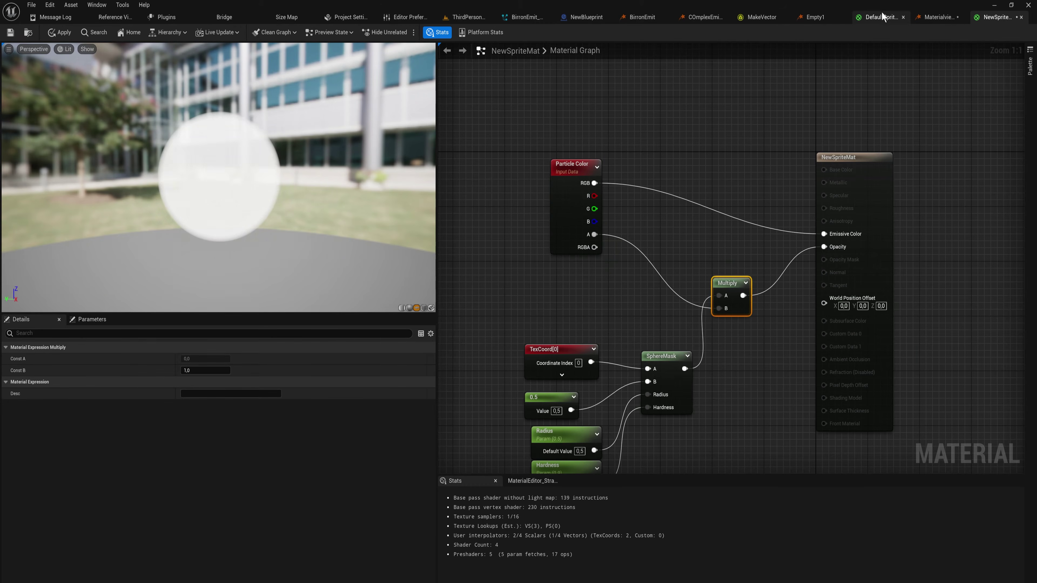
- Examine the Multiply 0.15, Lerp, Clamp and TwoSidedSign nodes that feed Emissive Color in DefaultSpriteMaterial
click(882, 17)
scroll(798, 331, down, 3)
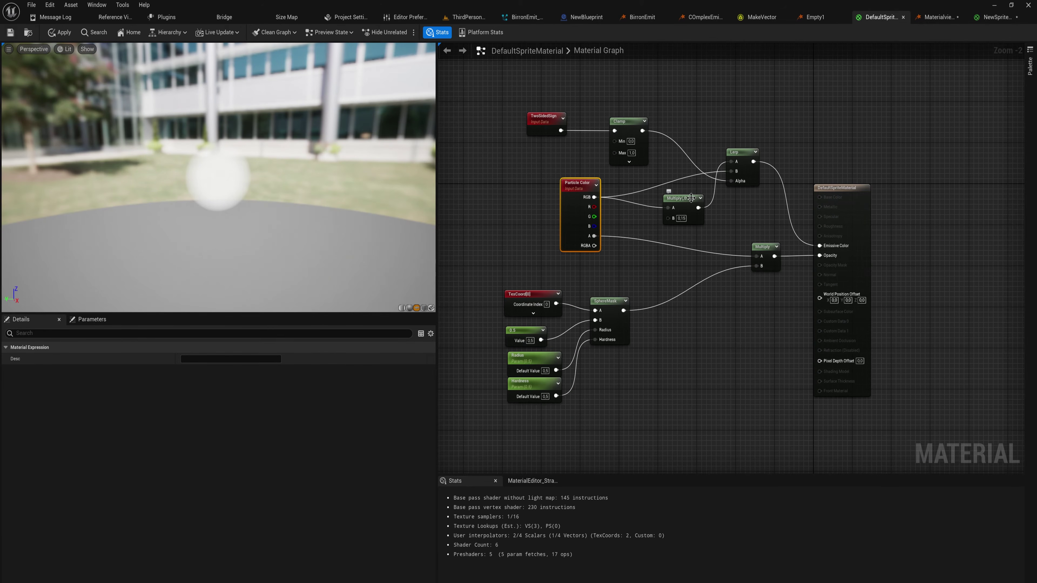
click(691, 199)
scroll(702, 207, up, 1)
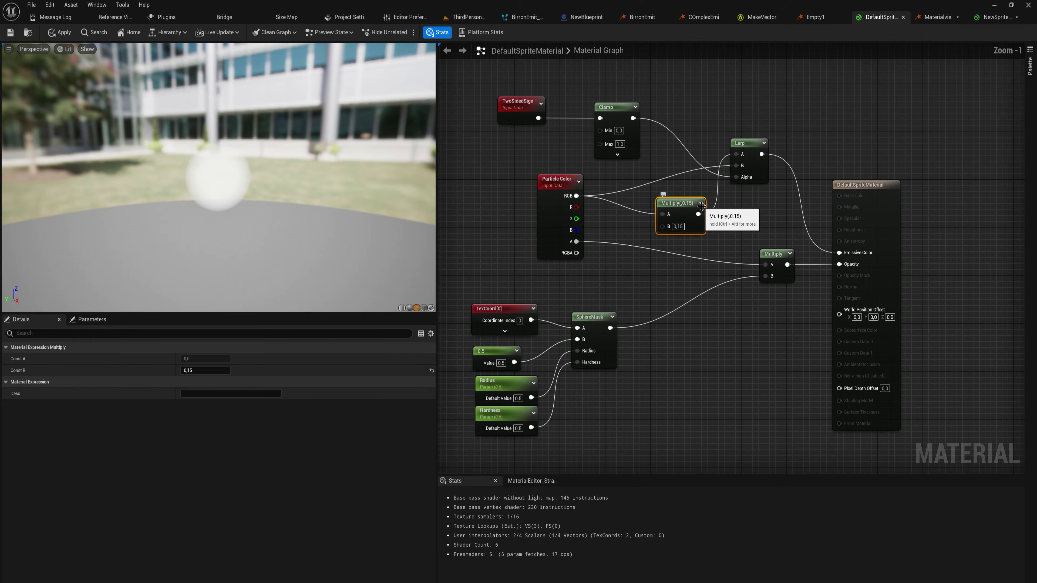
drag(701, 207, 701, 194)
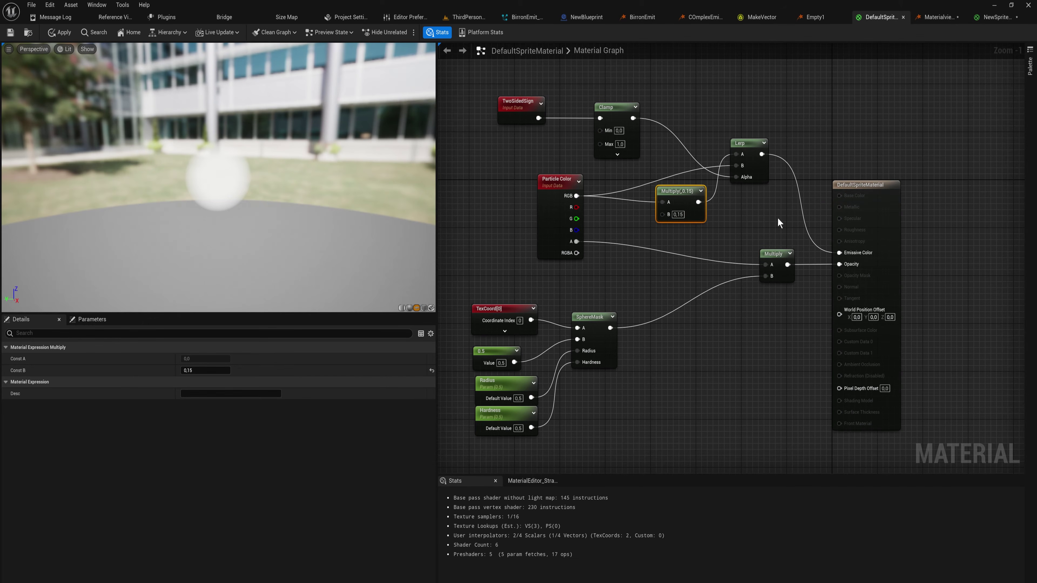
ctrl+click(746, 142)
ctrl+click(612, 107)
ctrl+click(530, 101)
right_drag(621, 168, 557, 206)
- Move all input nodes of NewSpriteMat together, farther from the material output node
click(994, 18)
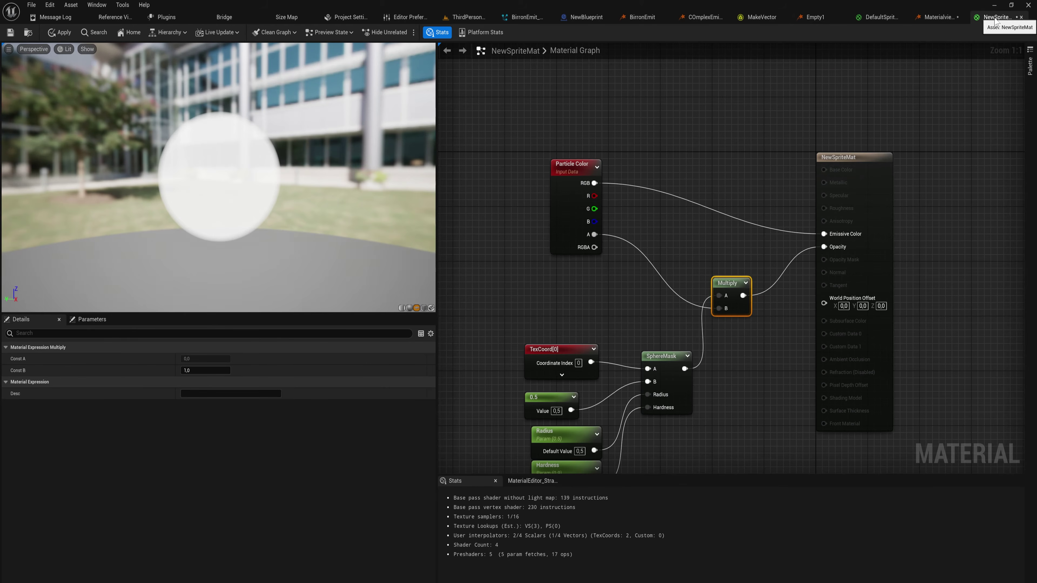
right_drag(727, 434, 718, 349)
drag(754, 384, 435, 22)
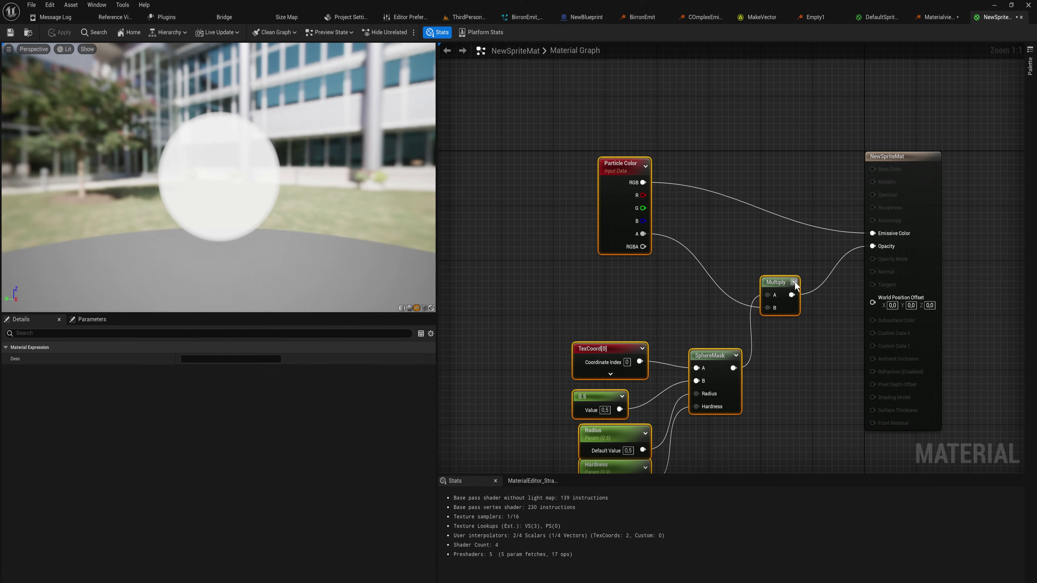
drag(795, 286, 686, 263)
click(694, 261)
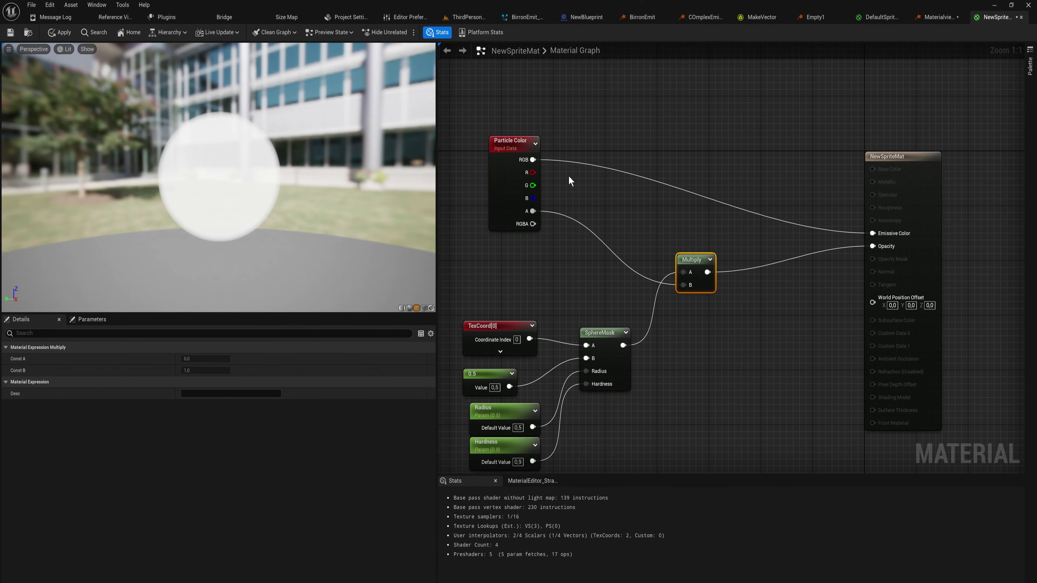
- Insert an Add node with B at 1.0 between Particle Color's RGB output and Emissive Color, and position it between them
right_drag(570, 180, 586, 186)
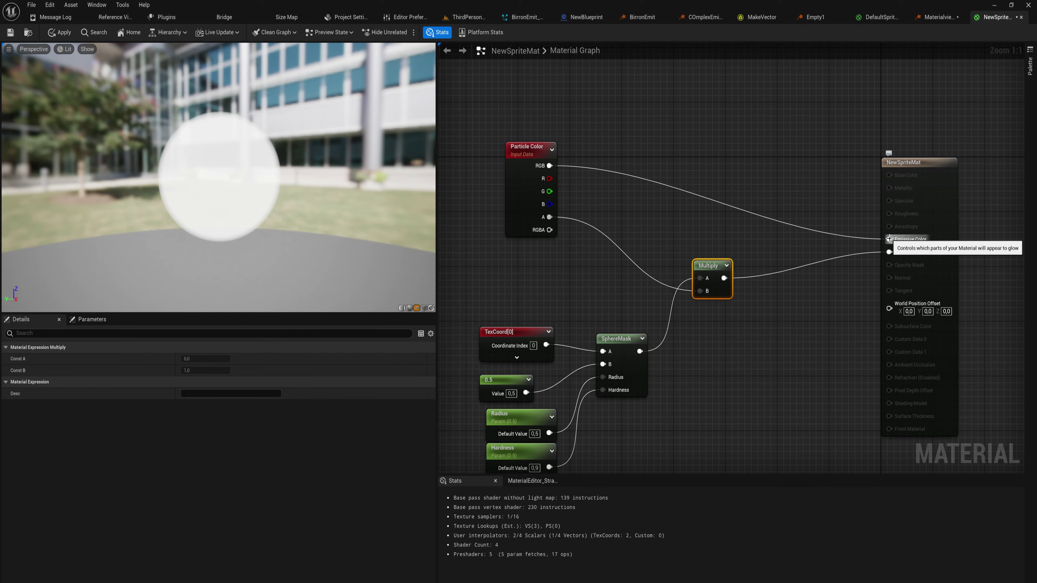
right_drag(632, 98, 629, 139)
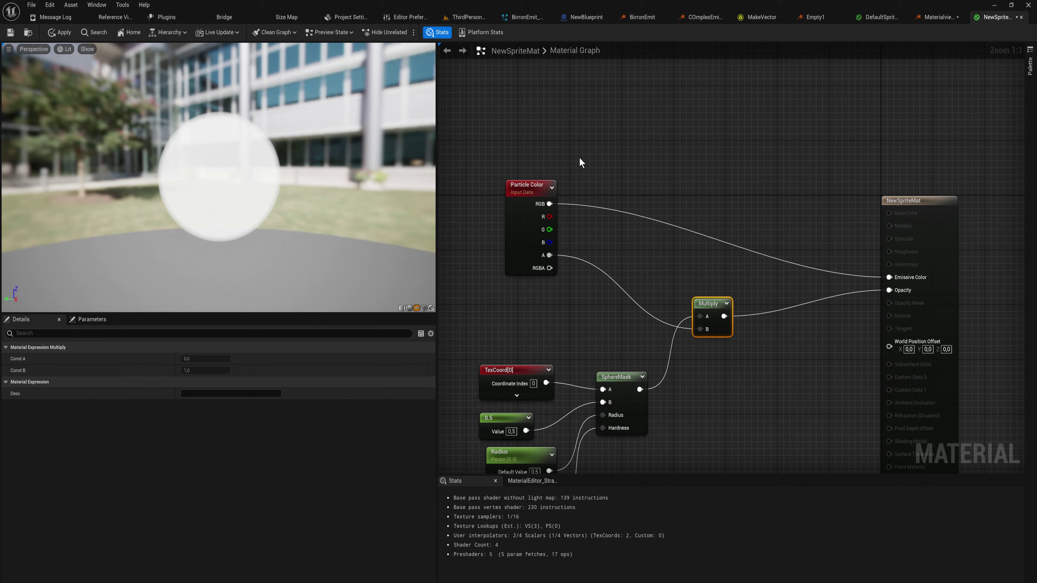
right_drag(581, 163, 563, 178)
drag(532, 220, 672, 212)
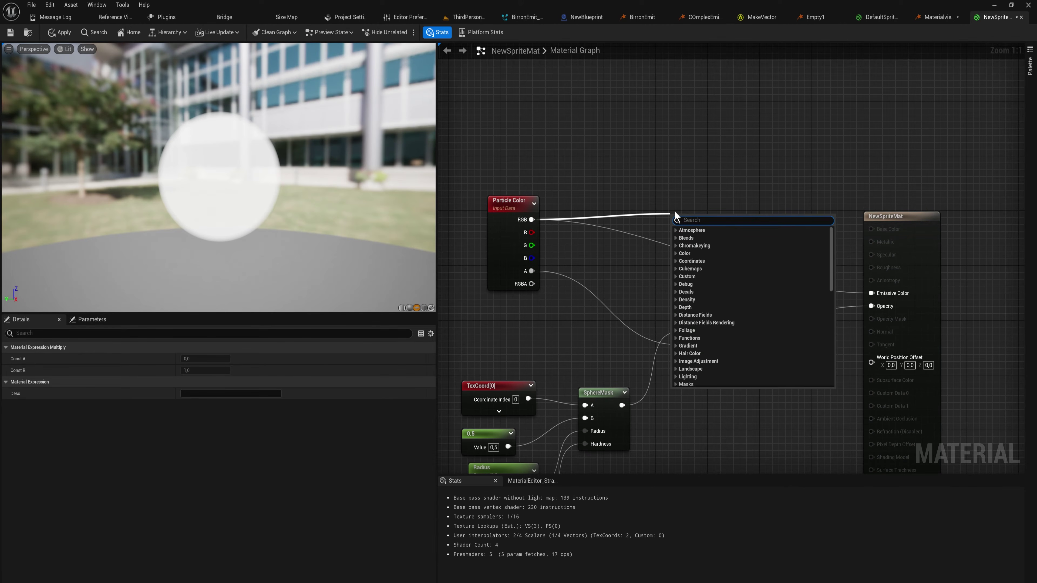
text(add)
key(Return)
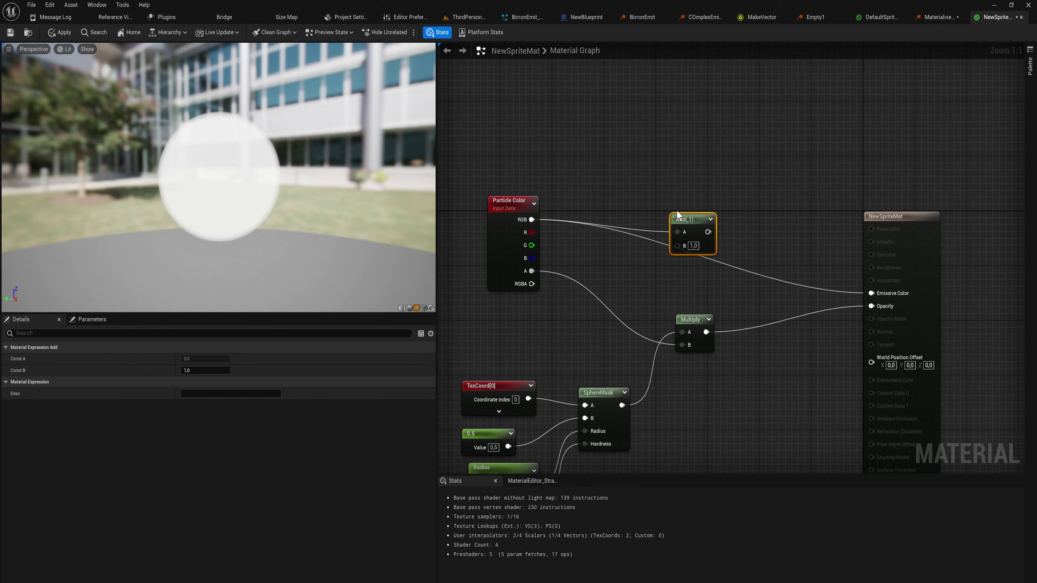
drag(708, 232, 884, 295)
drag(704, 225, 742, 216)
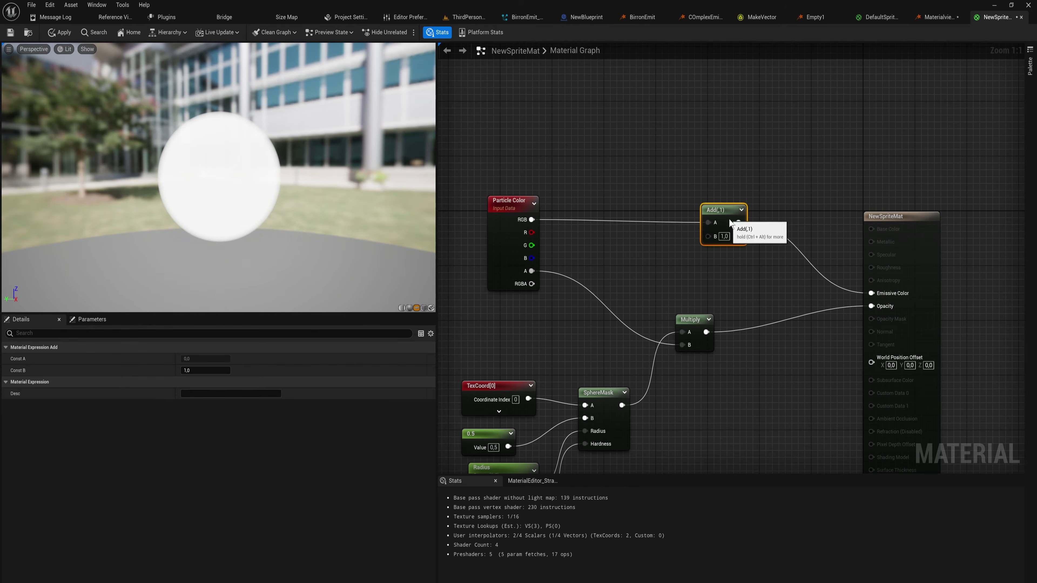
- Add a Lerp node above Particle Color and connect its output to the B input of the Add node
right_drag(547, 138, 566, 178)
right_click(541, 136)
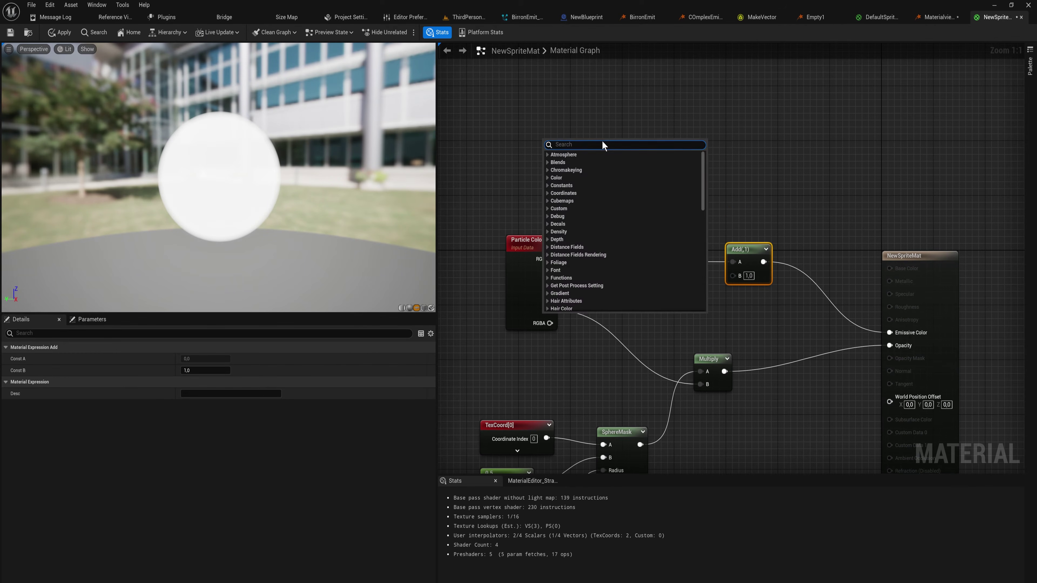
text(lerp)
key(Return)
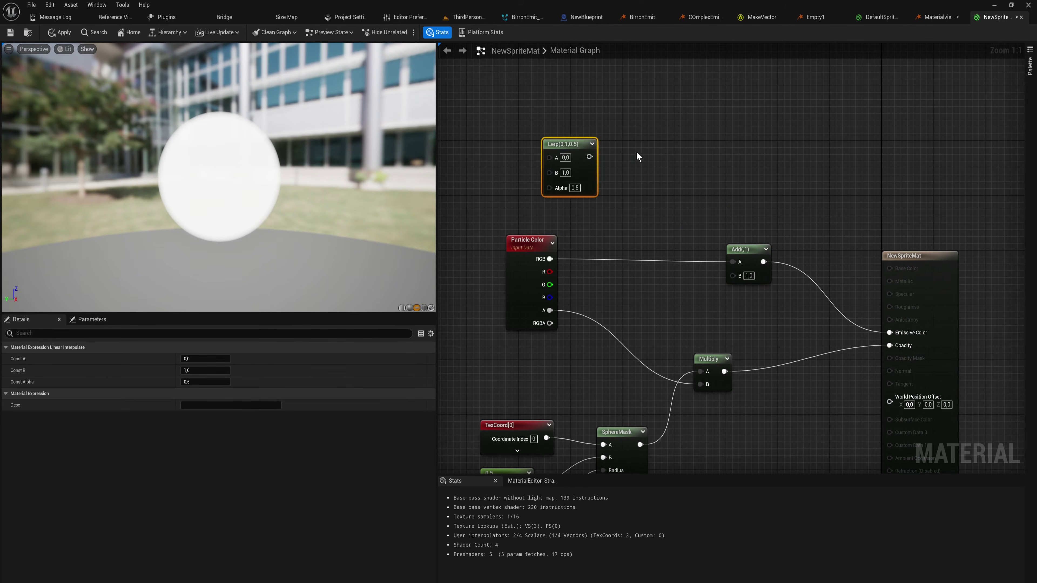
drag(589, 157, 733, 275)
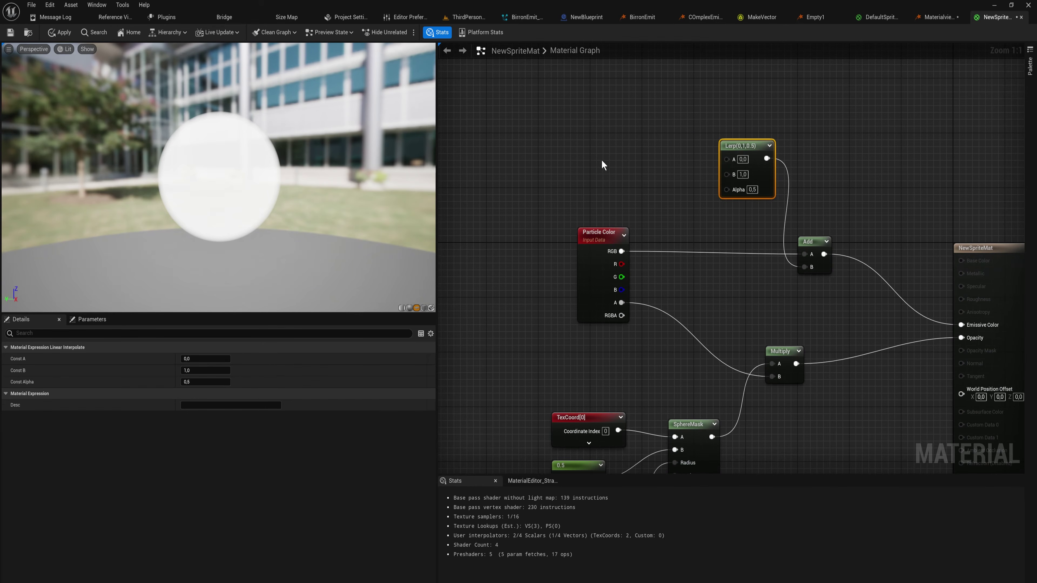
- Add a Particle Relative Time node above Particle Color and connect it to the Lerp's Alpha input
right_click(577, 161)
text(partic)
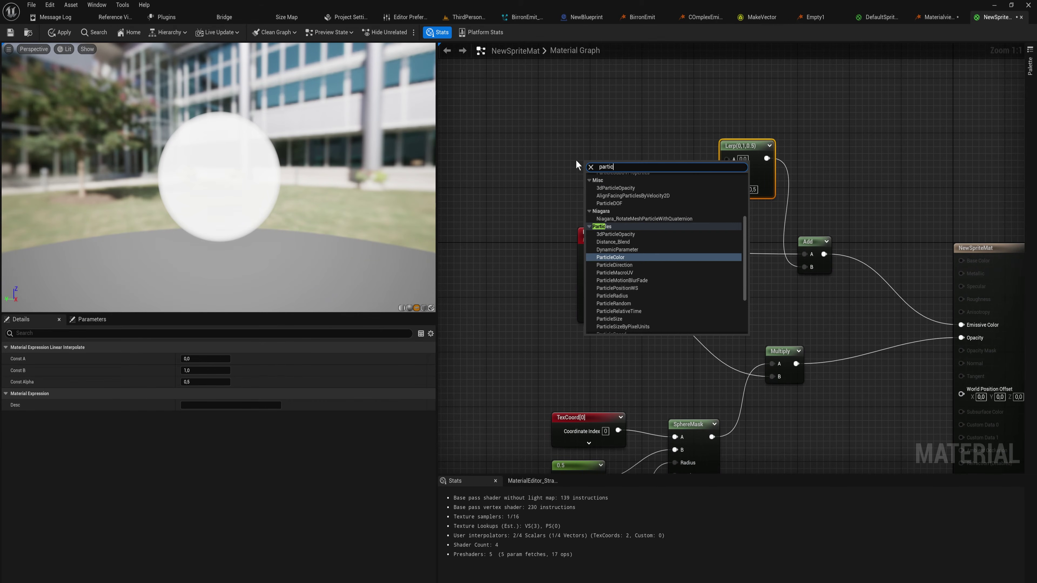
key(Down)
key(Down)
key(Down)
key(Down)
key(Down)
key(Down)
key(Down)
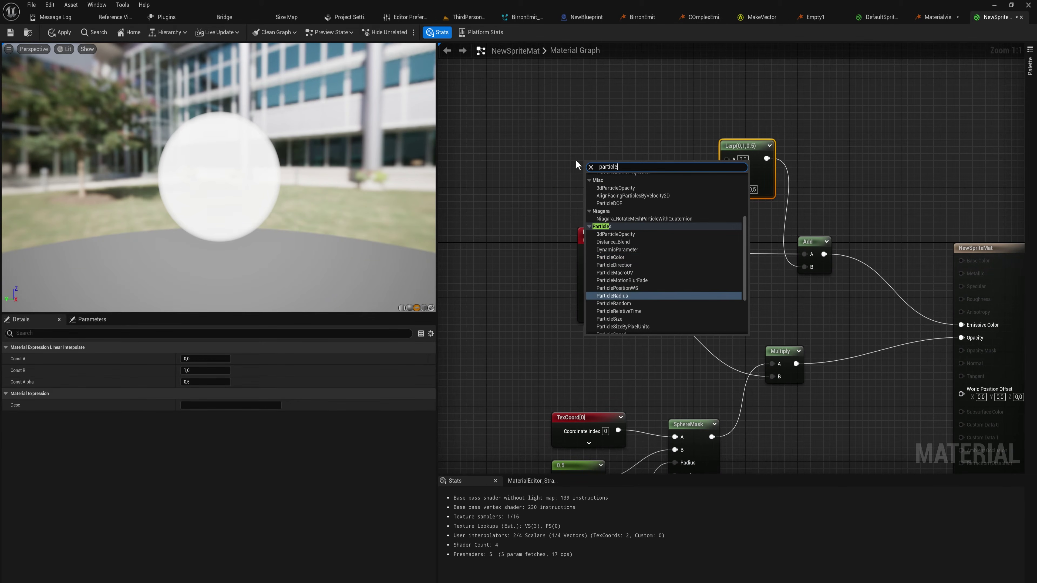
key(Return)
click(582, 141)
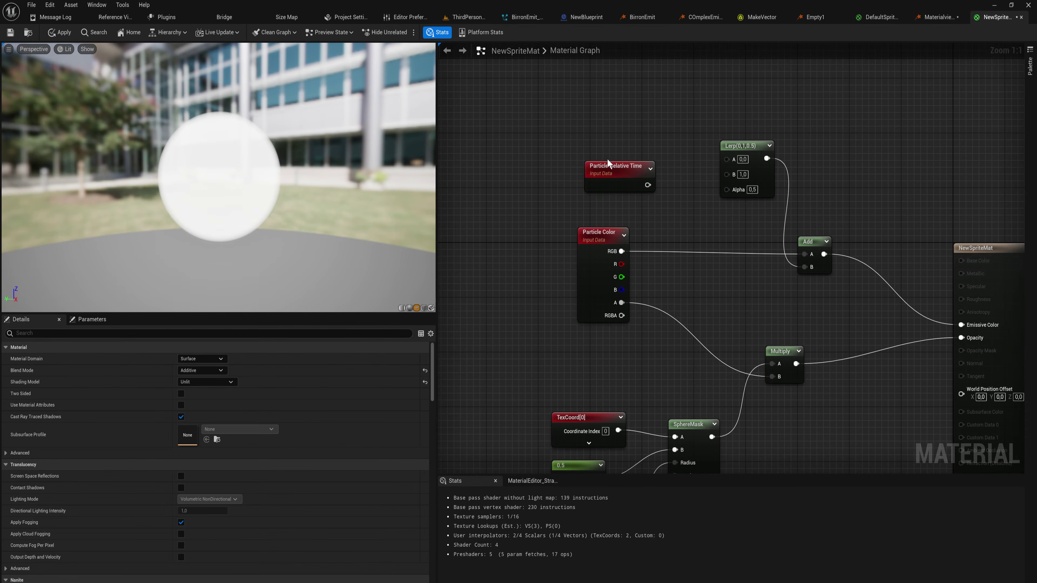
right_drag(632, 148, 597, 167)
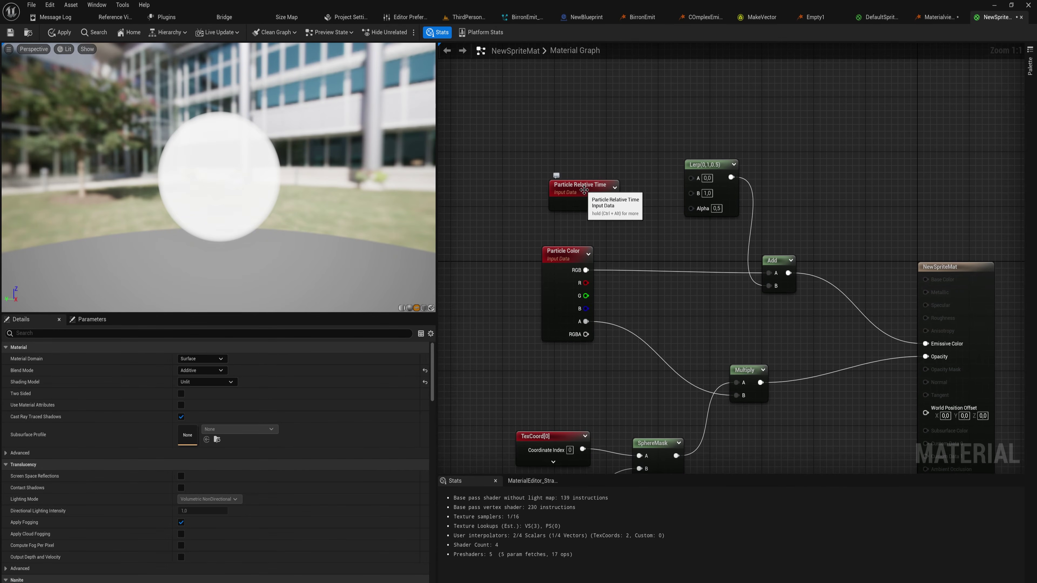
key(ctrl+alt)
drag(584, 190, 707, 207)
right_drag(586, 176, 654, 197)
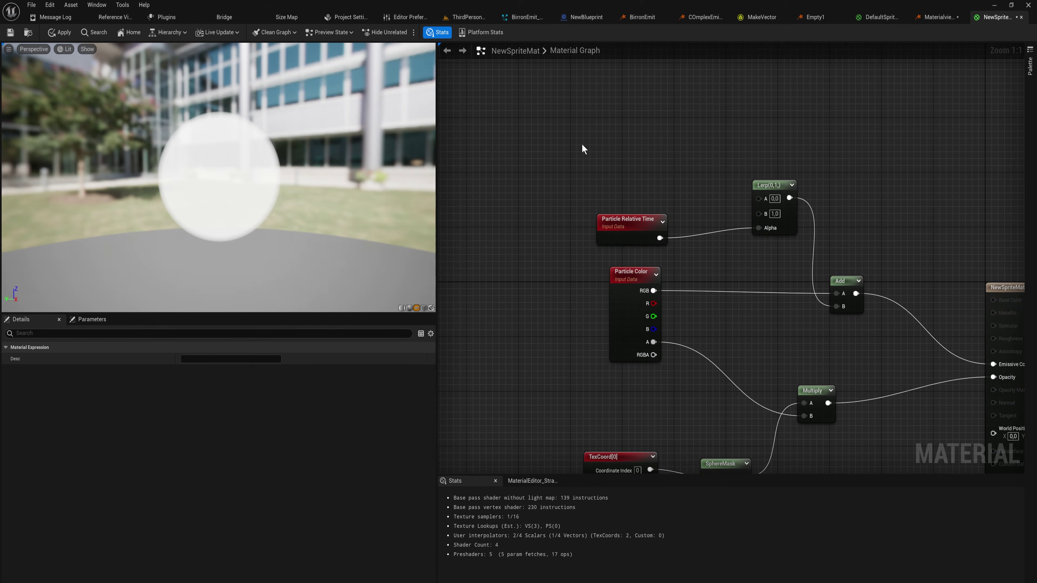
- Add two Constant3Vector nodes and stack them above Particle Relative Time
click(573, 100)
key(Delete)
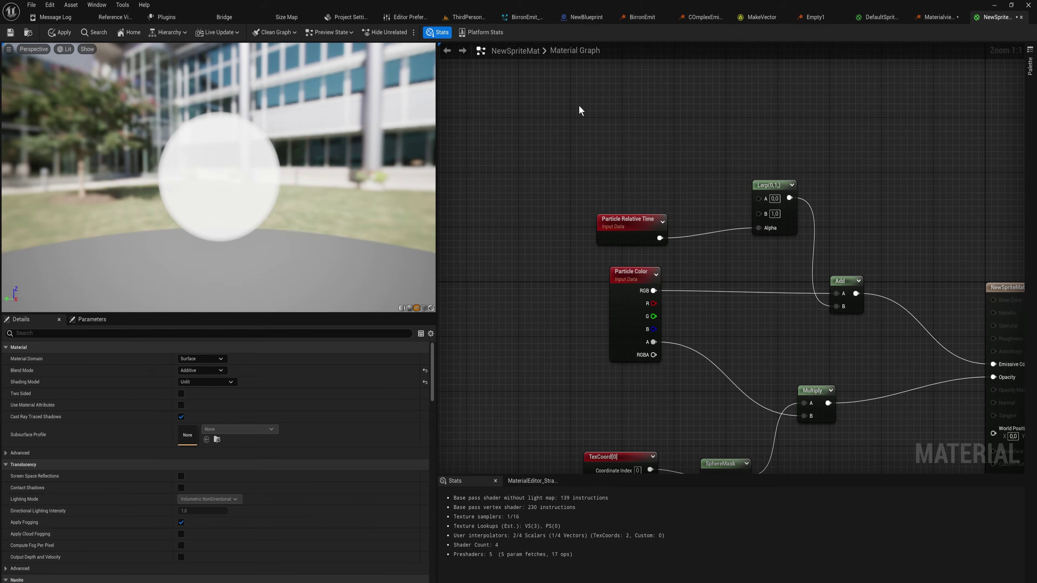
click(586, 90)
click(540, 163)
drag(631, 97, 629, 72)
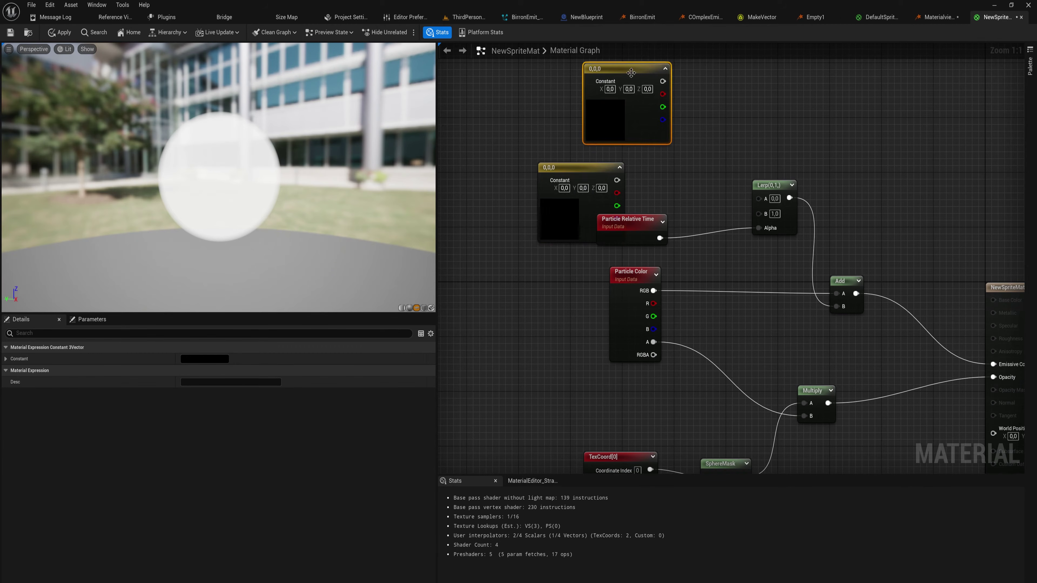
drag(582, 165, 651, 143)
- Color the upper constant blue (0, 0.006668, 1.0) and the lower constant orange (1.0, 0.475334, 0)
double_click(615, 111)
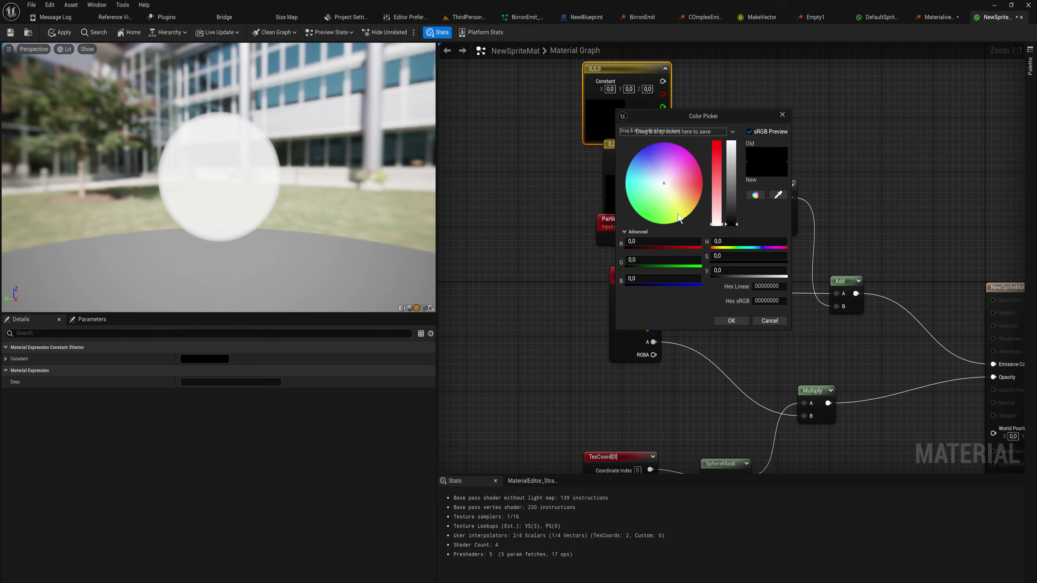
mouse_move(681, 220)
mouse_down()
mouse_move(622, 137)
mouse_move(635, 131)
mouse_up()
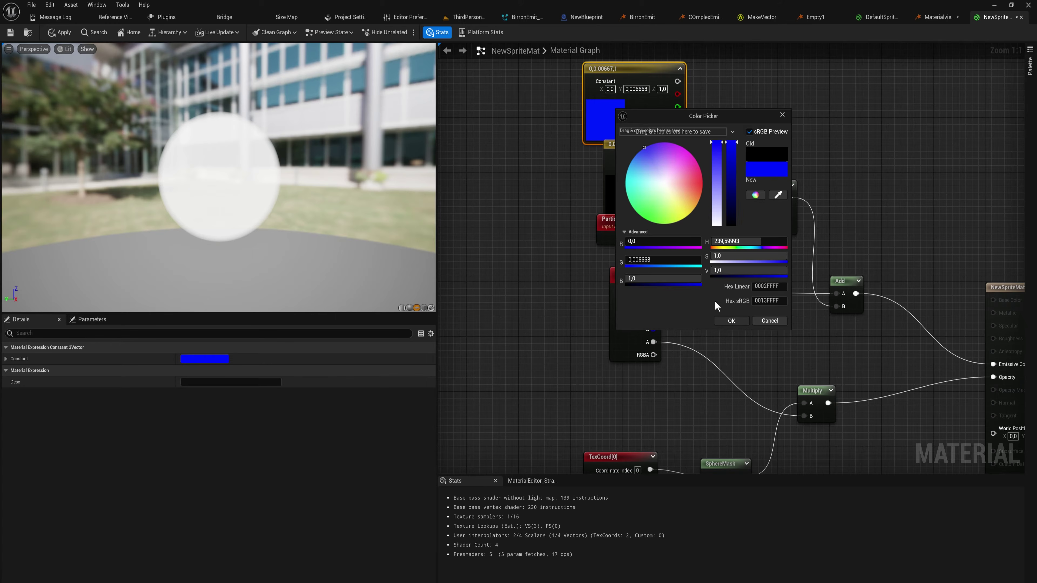
click(731, 320)
double_click(631, 201)
drag(698, 290, 721, 294)
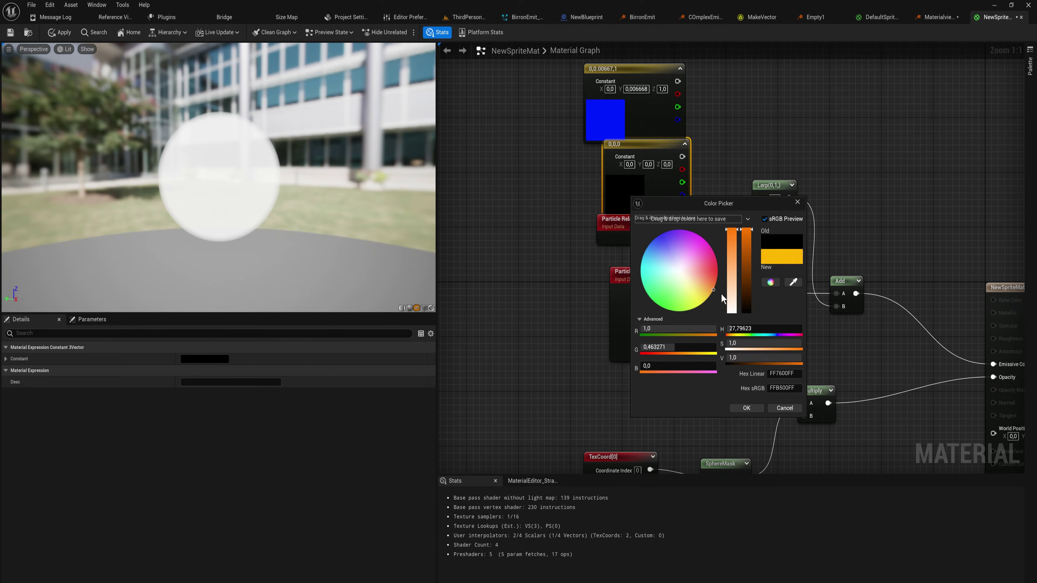
click(747, 408)
- Align the two color constants and connect the blue one to the Lerp's A and the orange one to its B
right_drag(718, 140, 664, 185)
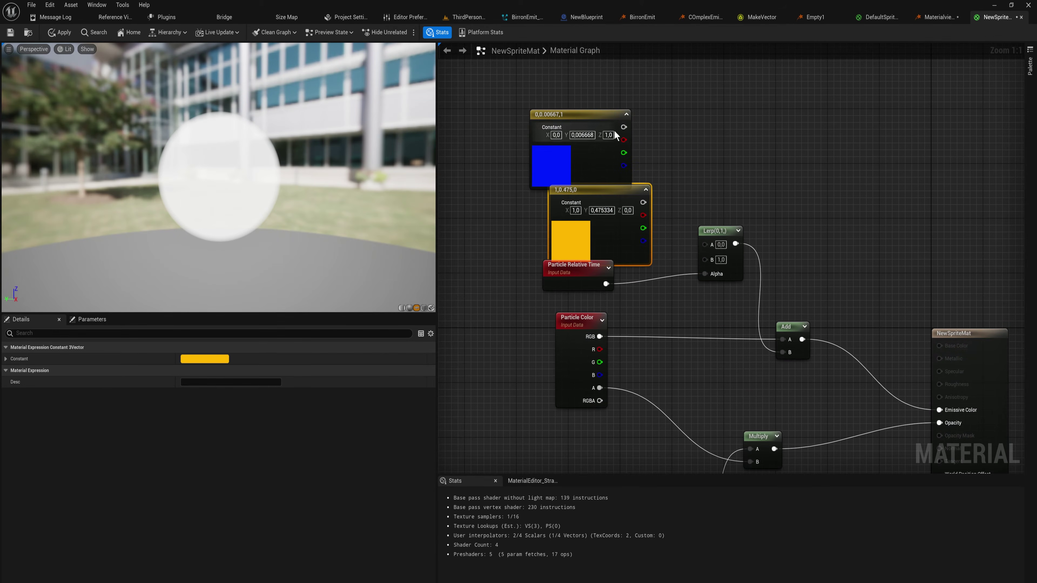
mouse_move(631, 132)
mouse_down()
mouse_move(731, 228)
mouse_move(655, 109)
mouse_move(649, 123)
mouse_up()
drag(643, 120, 621, 185)
drag(654, 222, 643, 202)
right_drag(752, 277, 692, 231)
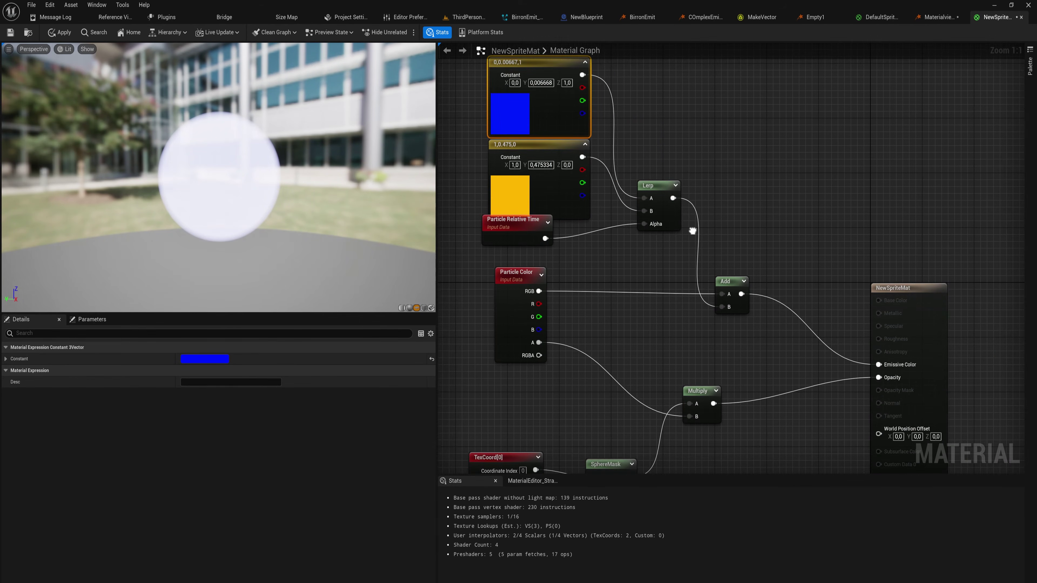
- Insert a Divide node with B at 2.0 between the Add node and Emissive Color
drag(743, 296, 777, 281)
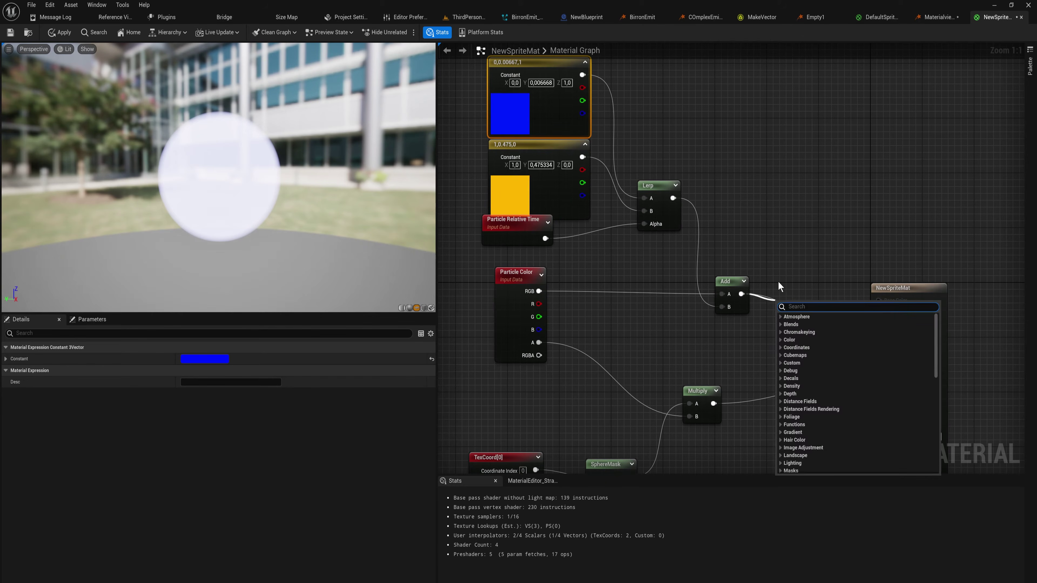
text(divide)
key(Return)
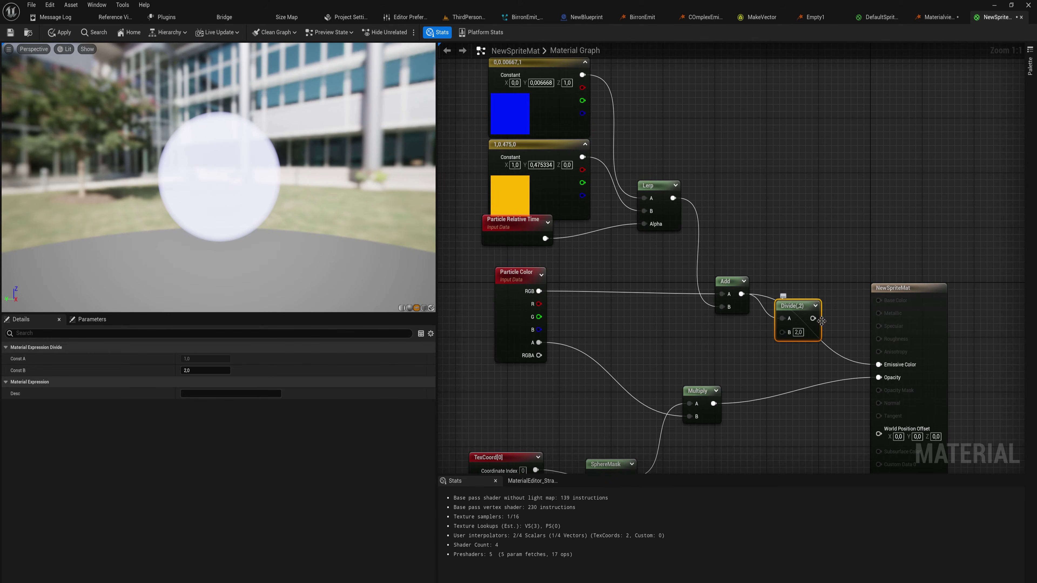
mouse_move(813, 318)
mouse_down()
mouse_move(873, 343)
mouse_move(882, 367)
mouse_move(813, 301)
mouse_up()
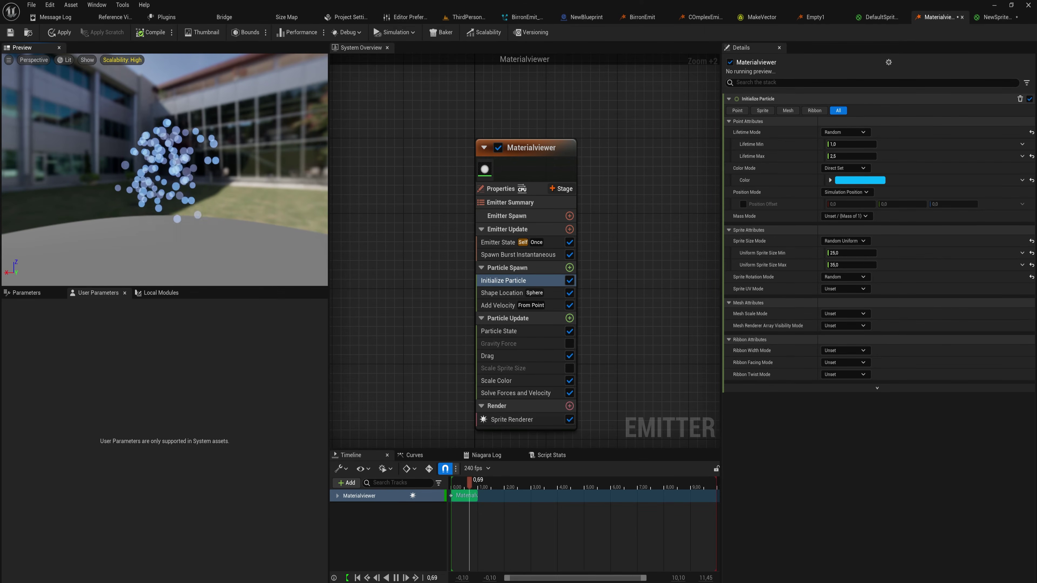
- Disable Scale Alpha in the Materialviewer emitter's Scale Color module
drag(167, 147, 172, 155)
click(510, 381)
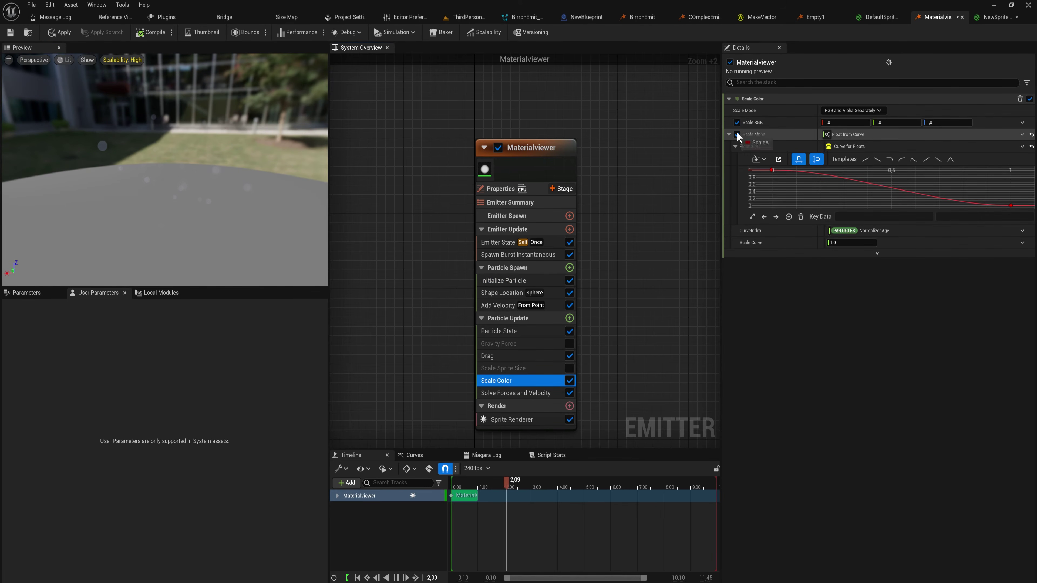
double_click(737, 132)
click(737, 135)
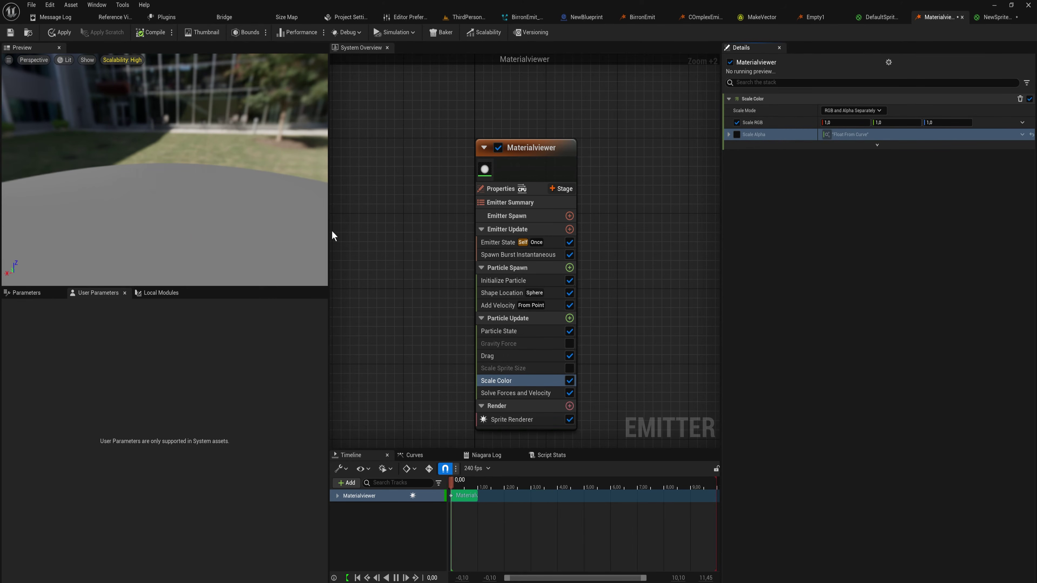
- Change the particle color in Initialize Particle to near-white, followed by a green tone
click(512, 257)
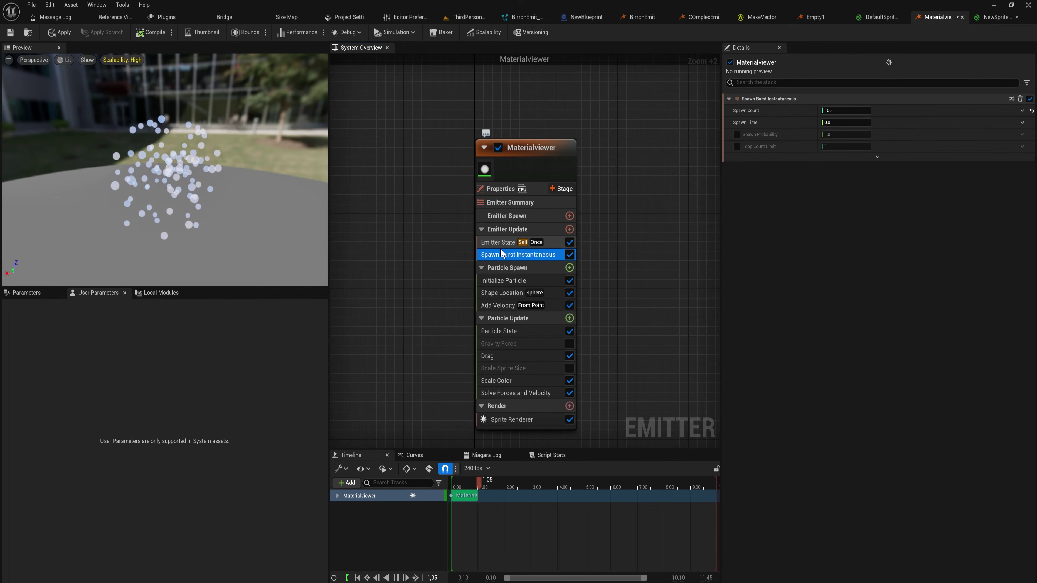
click(517, 280)
click(866, 181)
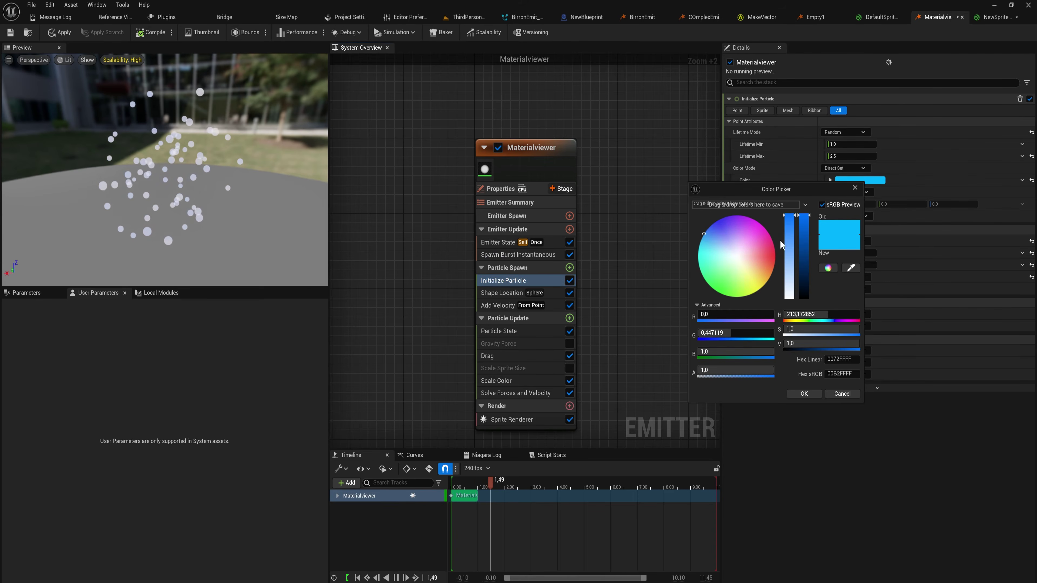
click(735, 255)
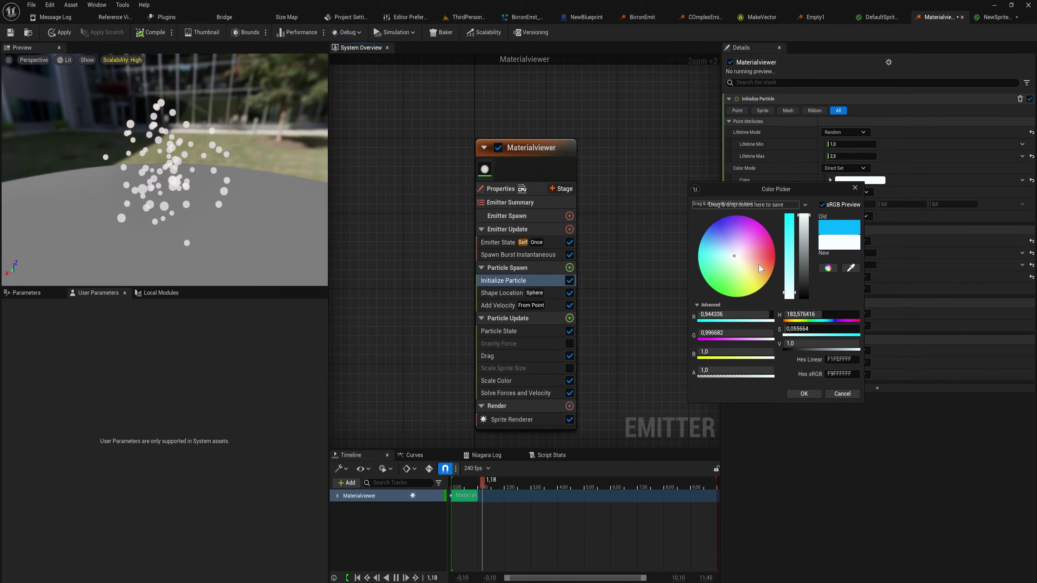
click(716, 290)
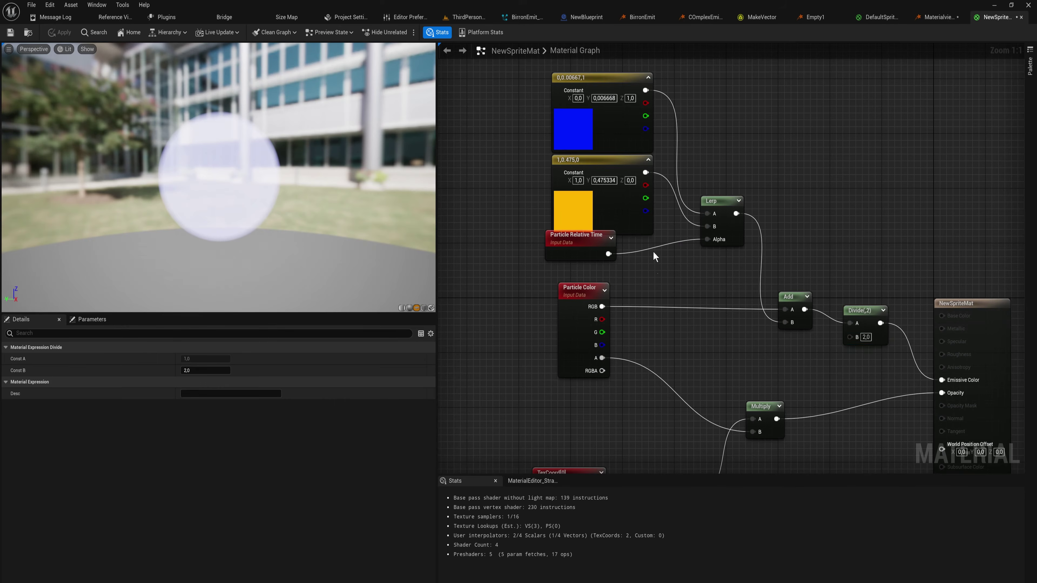
- Move the two color constants and Particle Relative Time together in NewSpriteMat, farther above Particle Color
drag(611, 287, 603, 211)
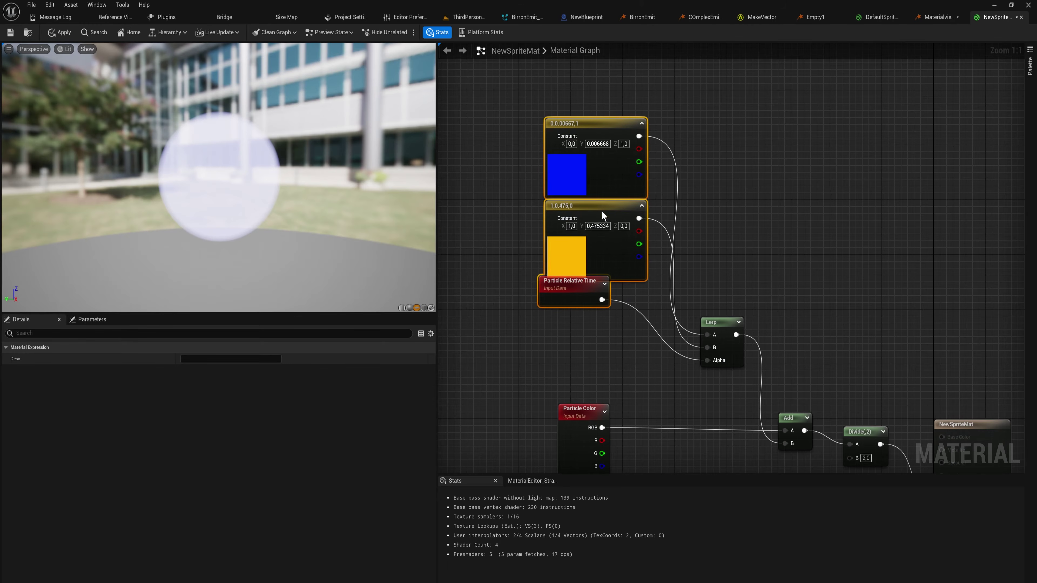
click(599, 322)
click(585, 292)
right_drag(586, 293, 592, 93)
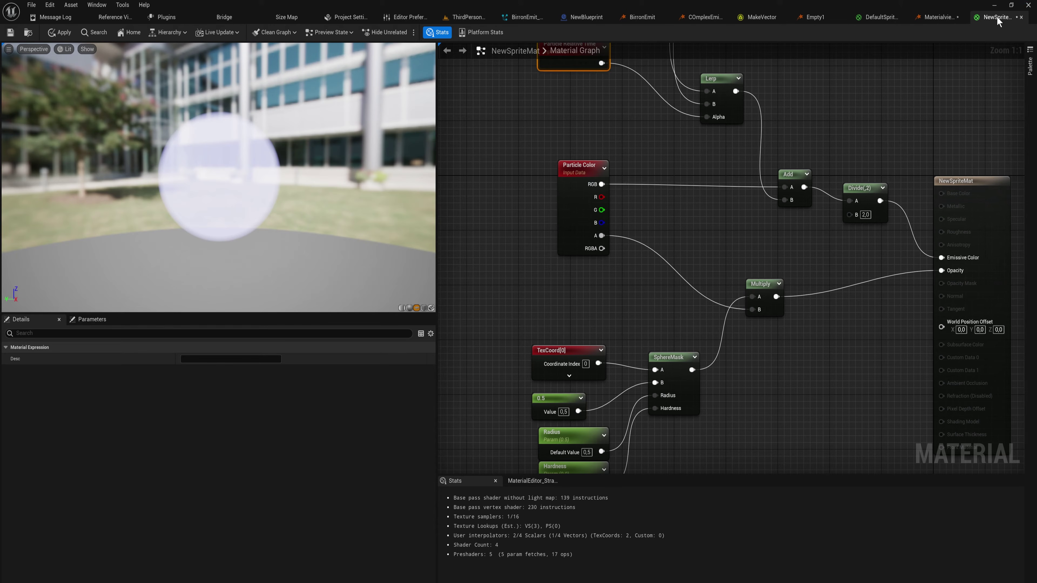
- Add a Texture Sample node using T_Perlin_Noise_M, placed between Particle Color and the SphereMask inputs
scroll(659, 289, down, 1)
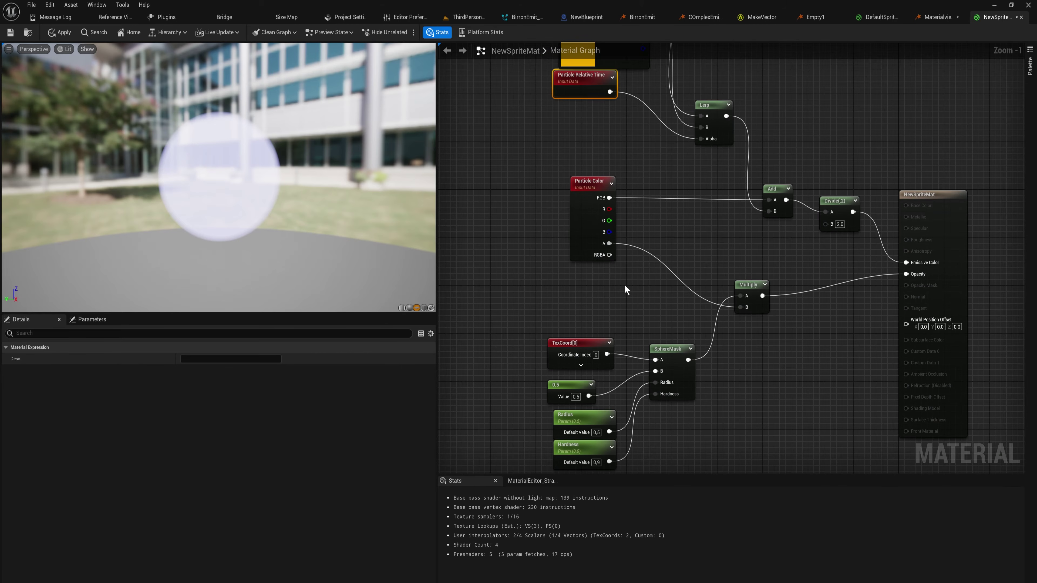
right_drag(596, 295, 681, 269)
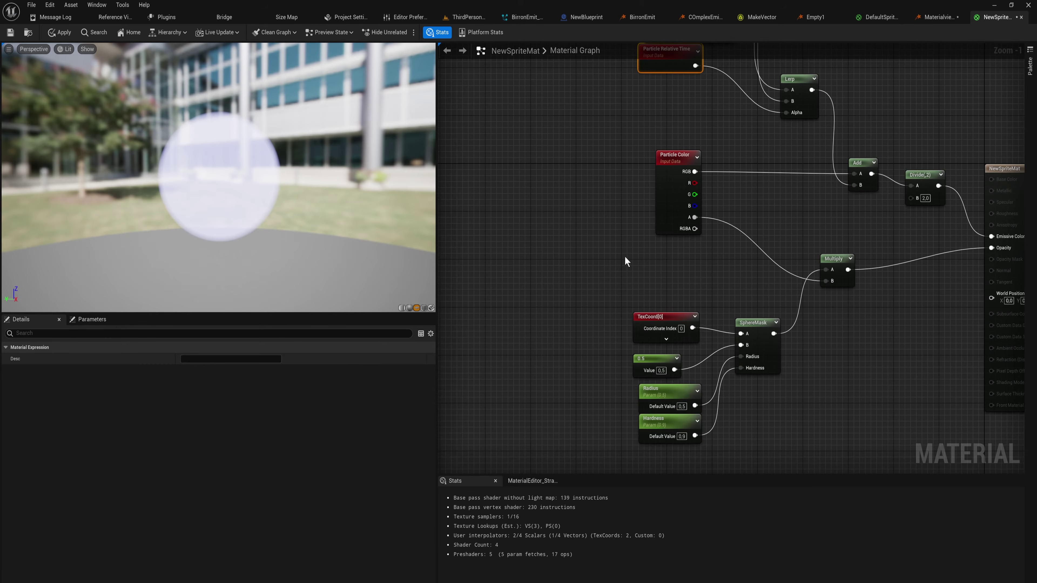
right_click(571, 256)
text(text)
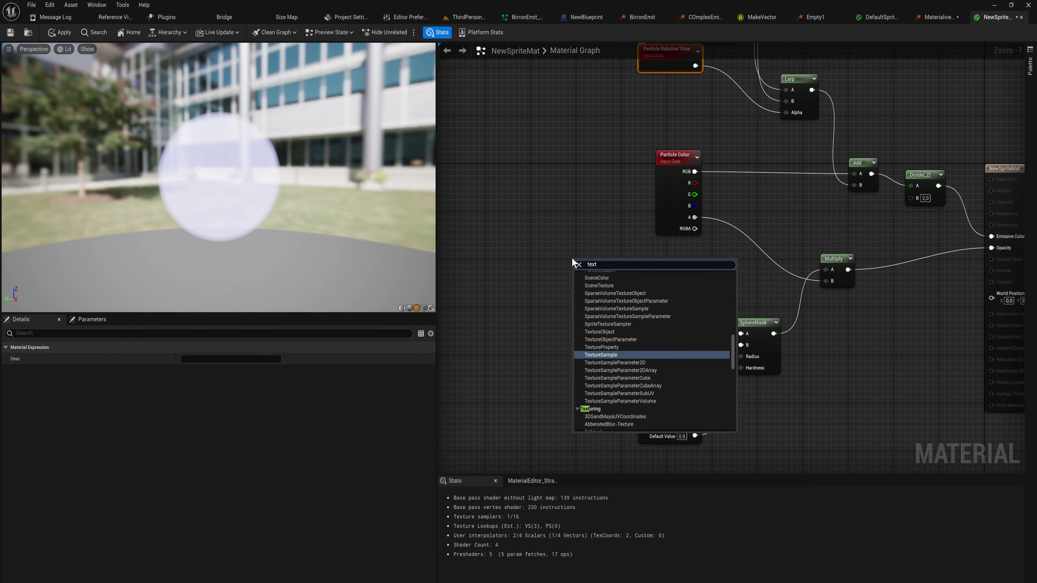
key(Return)
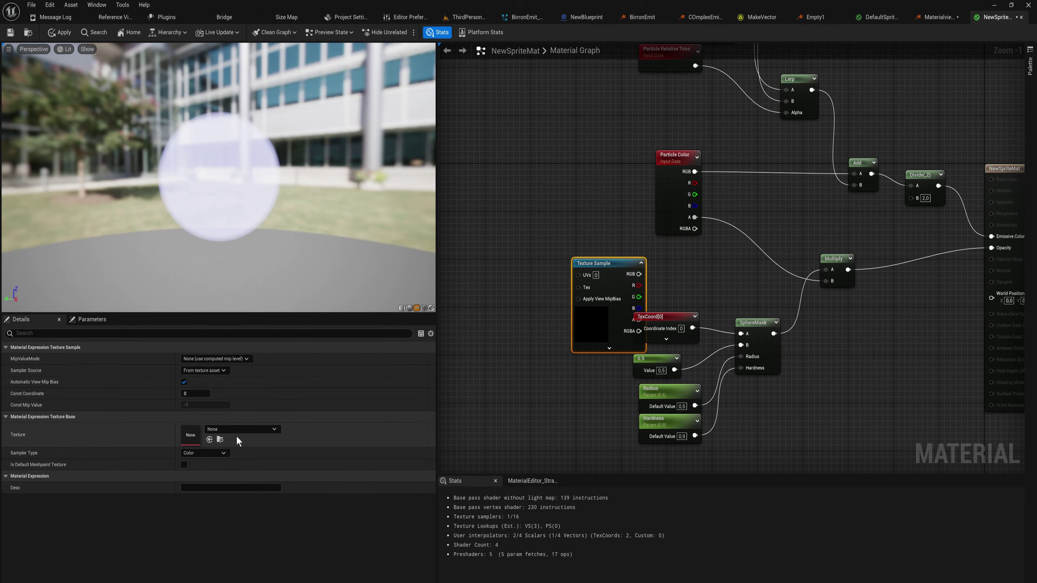
click(228, 429)
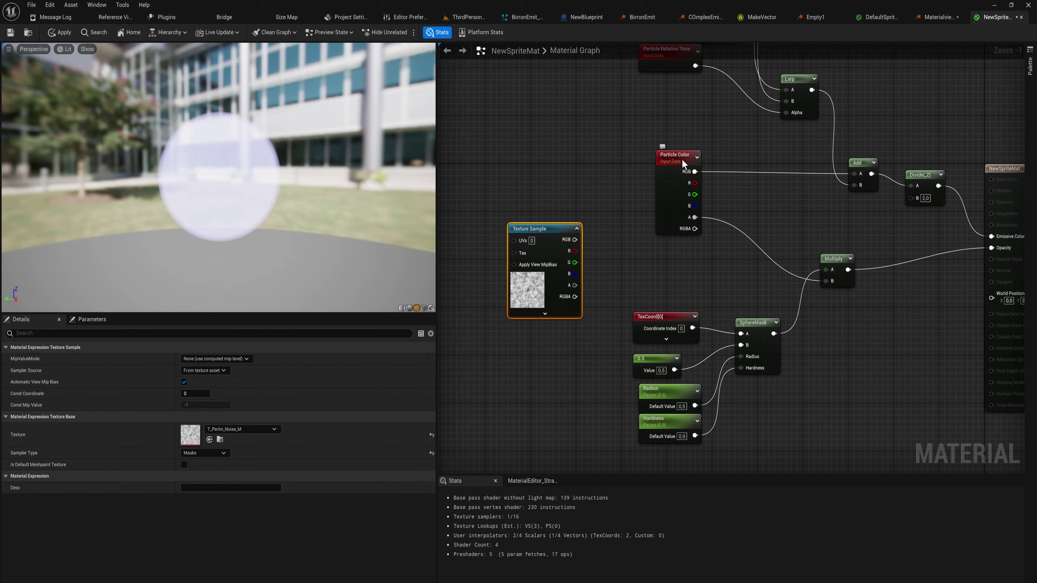
- Move Particle Color above the Texture Sample and shift the SphereMask node with its inputs farther below
drag(685, 164, 571, 101)
drag(832, 444, 661, 317)
drag(755, 323, 659, 439)
right_drag(550, 307, 712, 312)
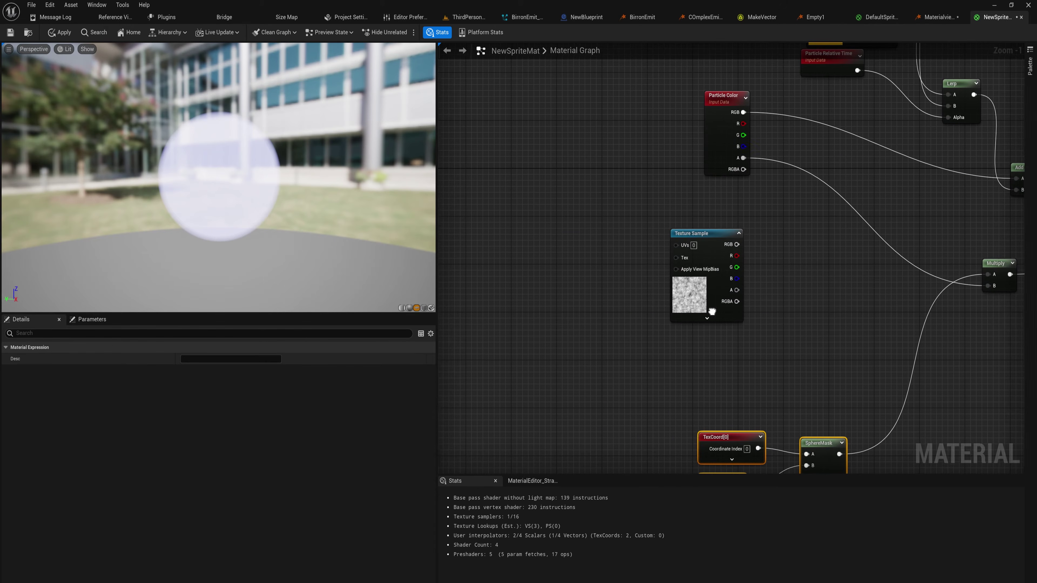
- Move the Texture Sample and Particle Color farther from the Multiply and Add nodes to free space between them
drag(704, 244, 637, 250)
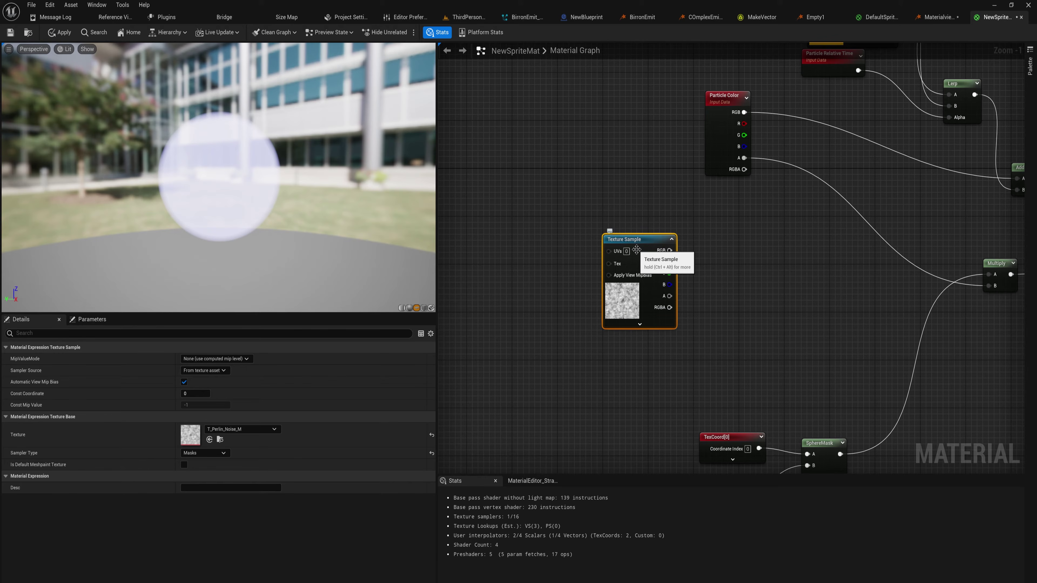
scroll(651, 270, up, 1)
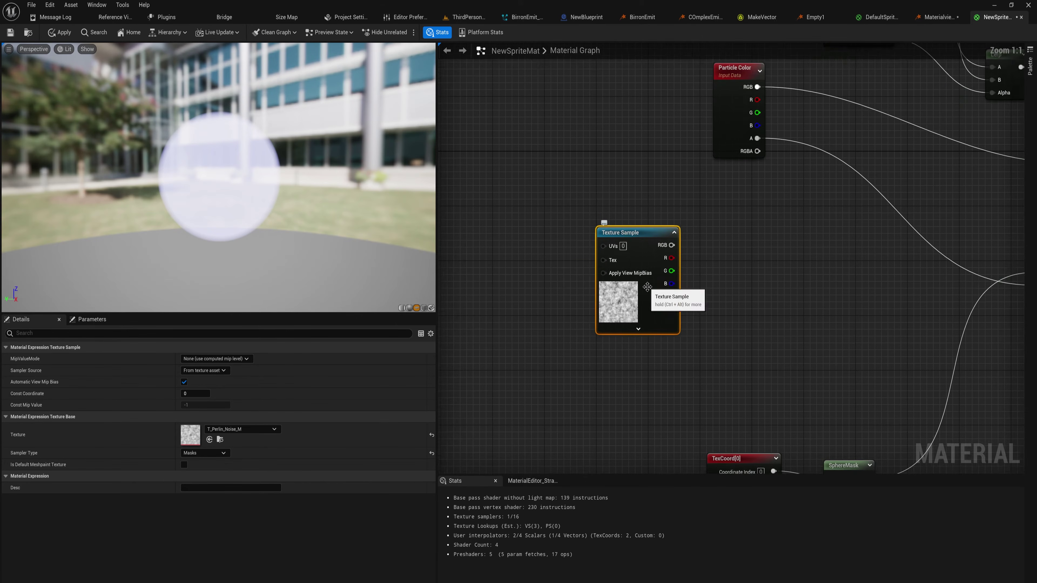
drag(650, 270, 607, 279)
drag(745, 93, 572, 90)
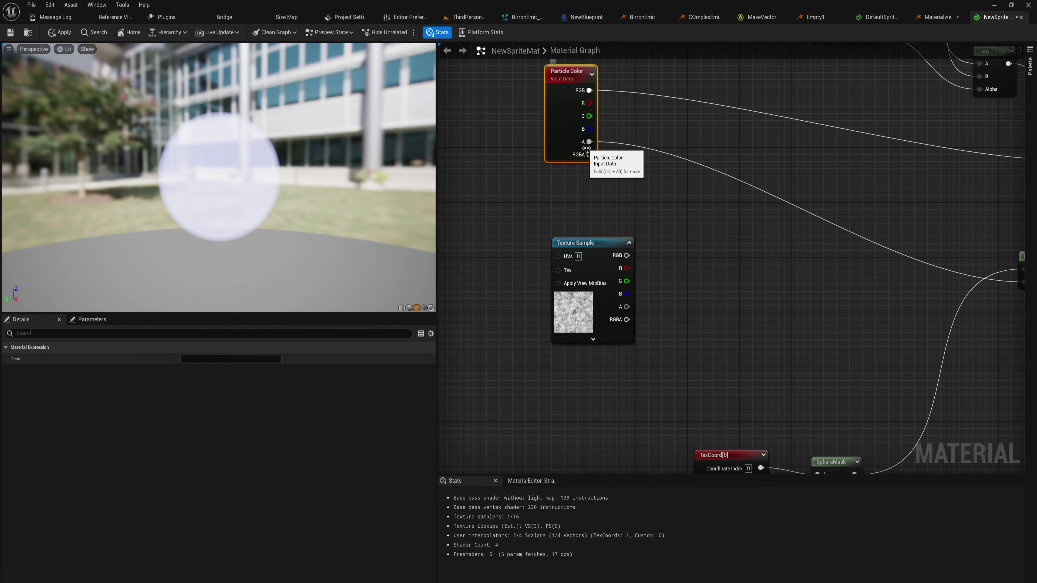
- Add a Subtract node taking Particle Color's alpha minus the noise texture's RGB, and feed its result into the Multiply's B input
drag(599, 245, 566, 246)
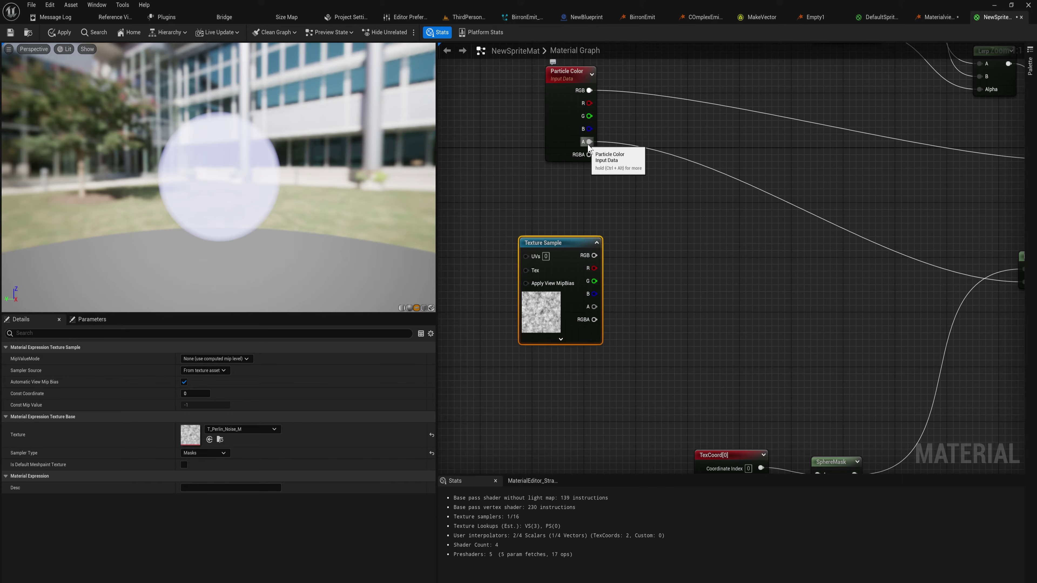
drag(587, 143, 686, 176)
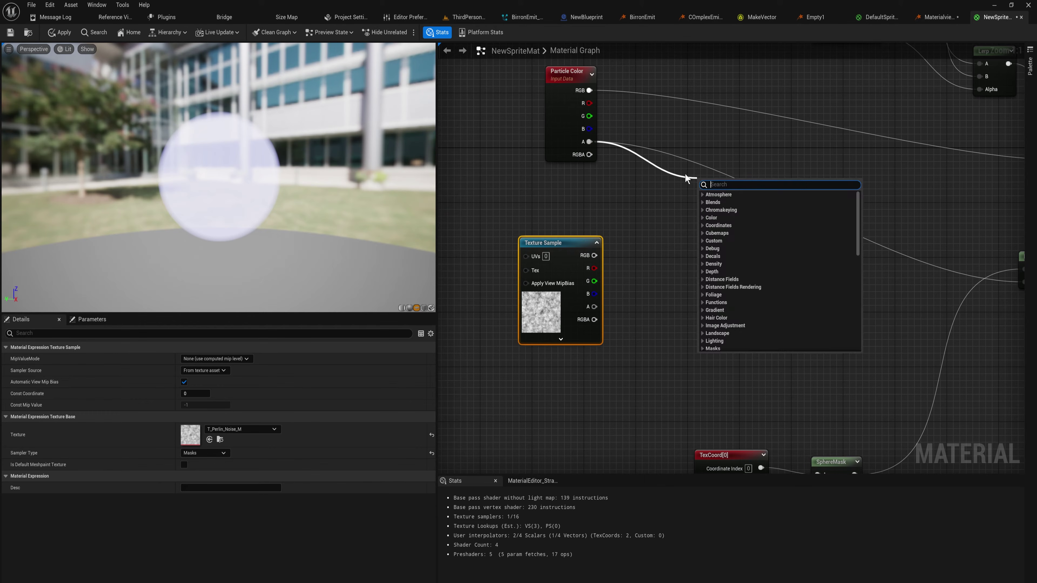
text(subtract)
key(Return)
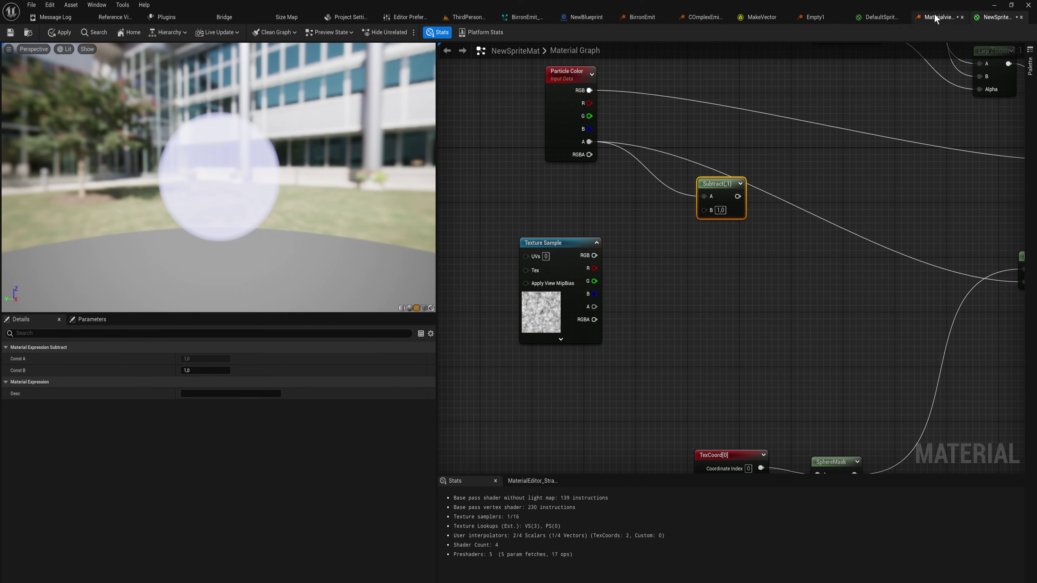
right_drag(807, 226, 685, 212)
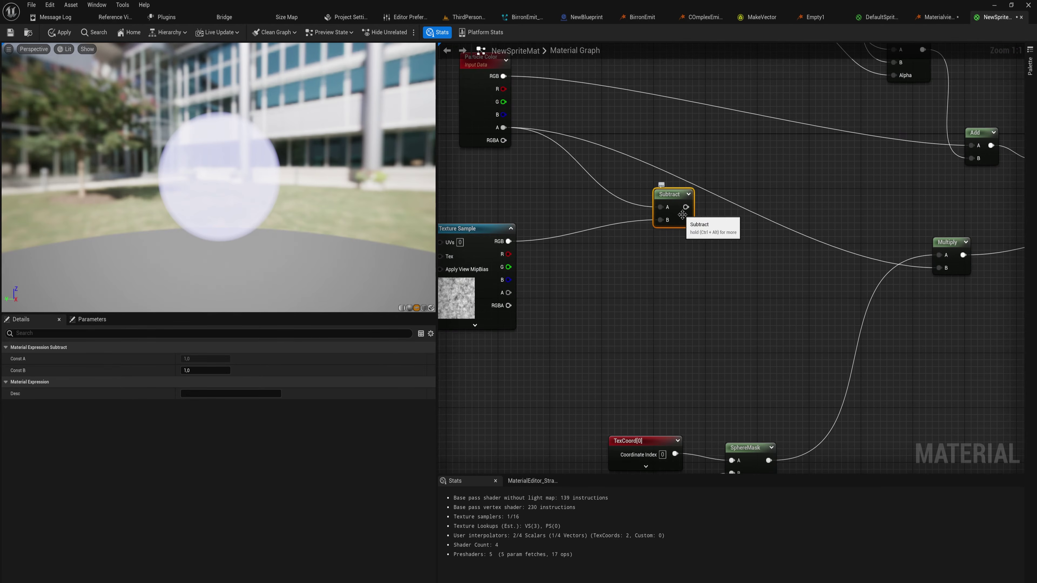
drag(685, 208, 941, 269)
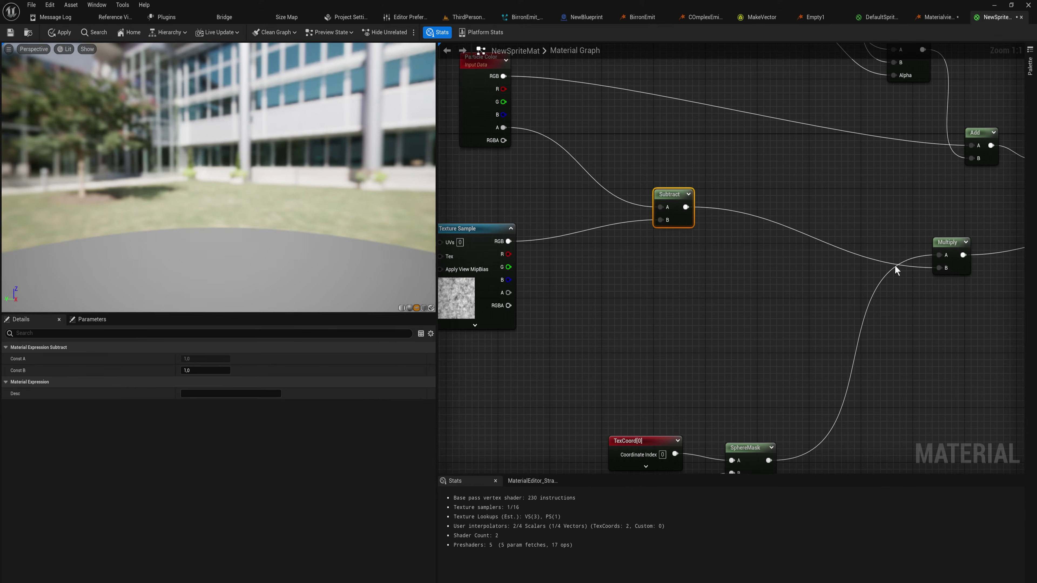
- Move the Subtract node closer to the Multiply, and line up the Particle Color and Texture Sample nodes along one edge
drag(678, 197, 794, 197)
mouse_move(331, 193)
mouse_down()
mouse_move(261, 192)
mouse_move(331, 193)
mouse_up()
right_drag(457, 44, 487, 77)
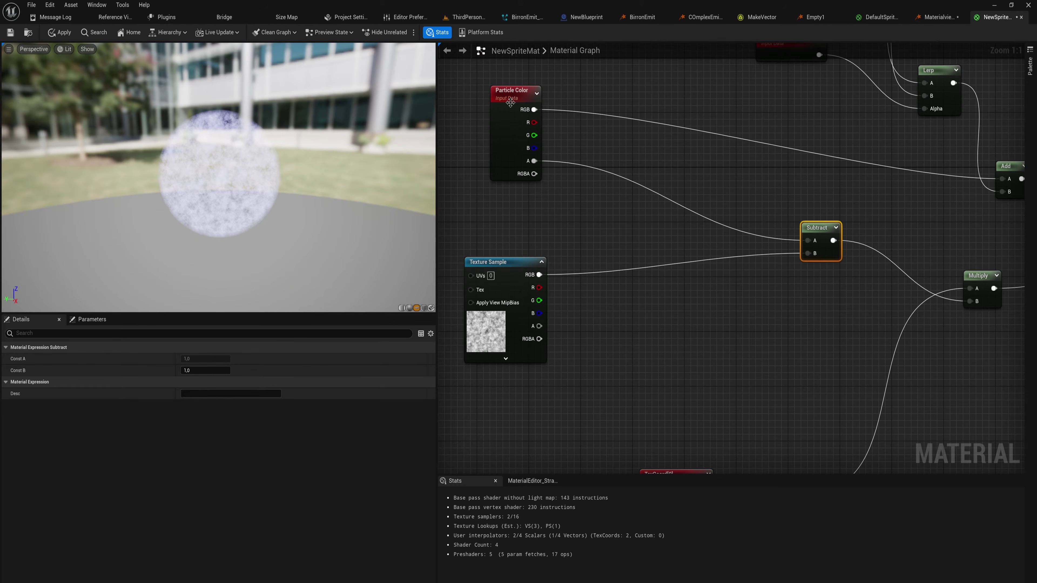
drag(510, 102, 490, 102)
drag(510, 269, 517, 263)
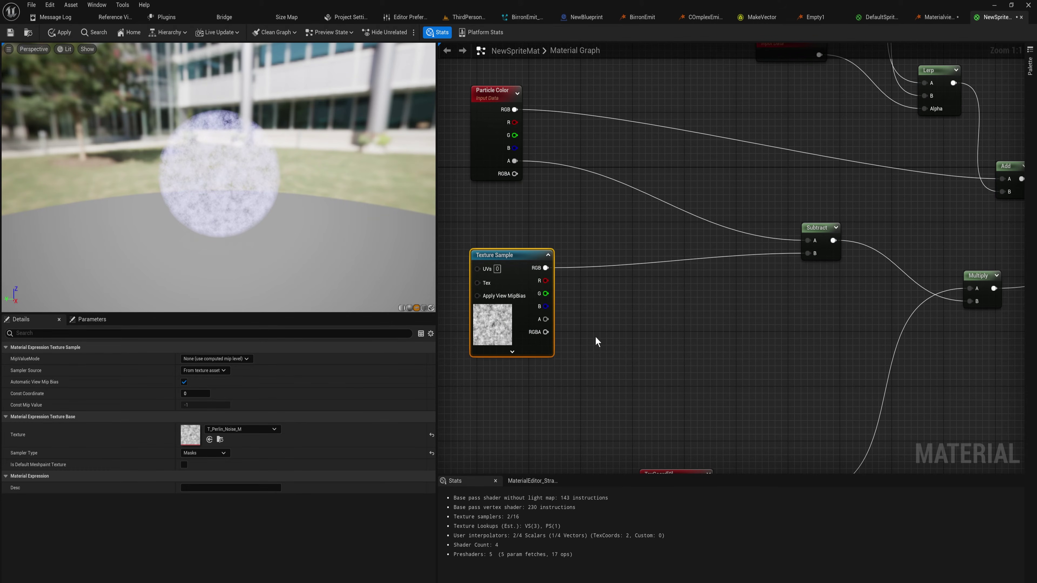
mouse_move(322, 186)
mouse_down()
mouse_move(302, 186)
mouse_move(322, 186)
mouse_up()
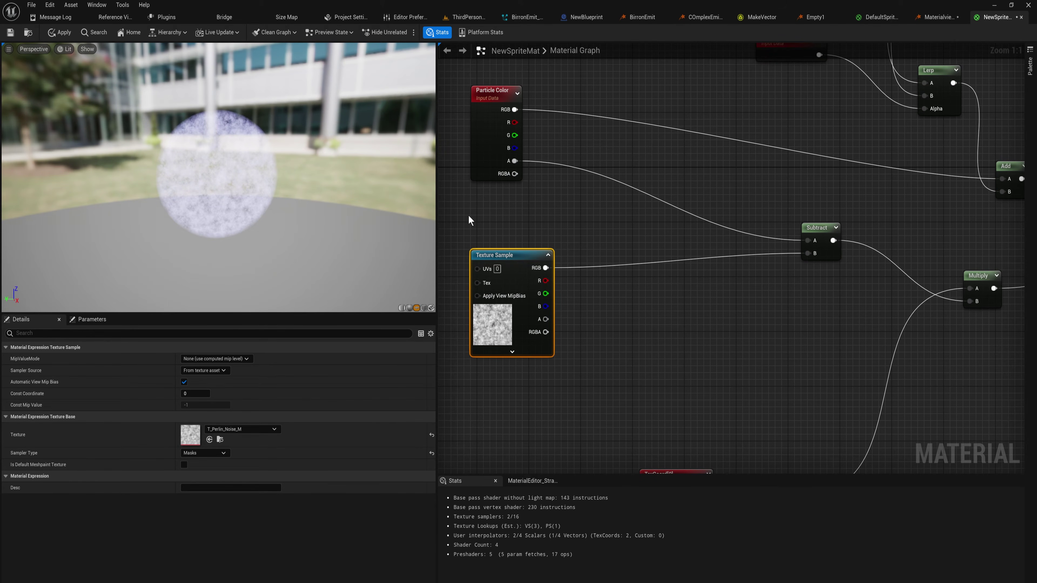
- Apply the NewSpriteMat changes and check the particles in the Materialviewer emitter preview
click(59, 32)
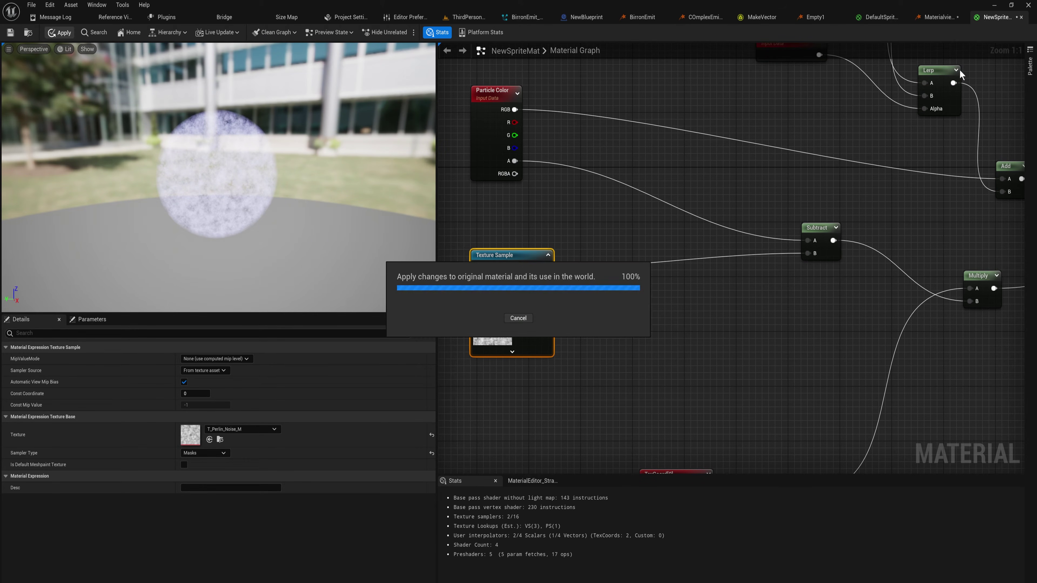
click(947, 17)
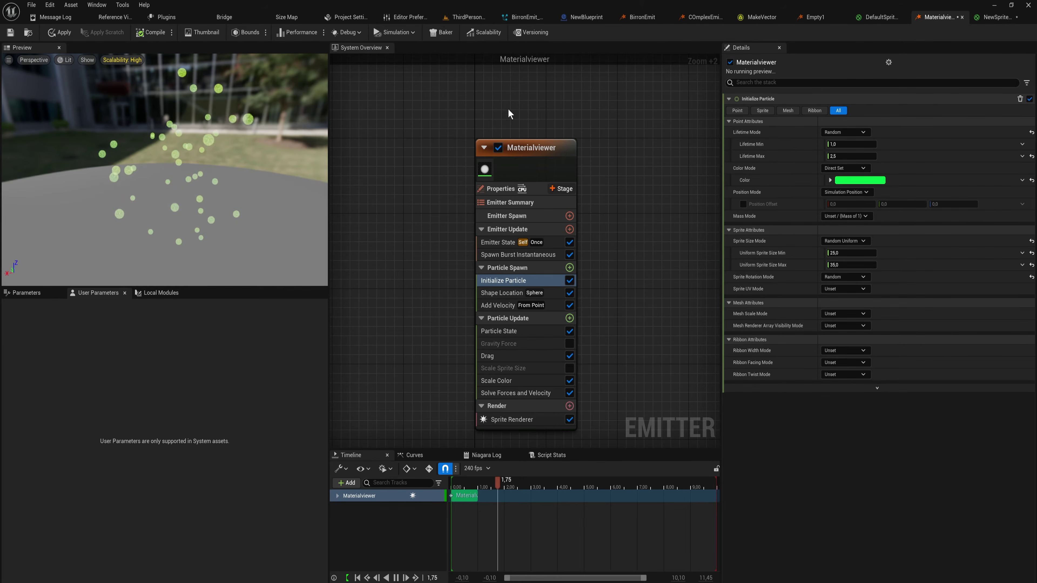
click(996, 17)
- Add a TexCoord node with UTiling and VTiling of 0,1 and connect it to the noise Texture Sample's UVs
right_drag(509, 302, 618, 232)
click(594, 197)
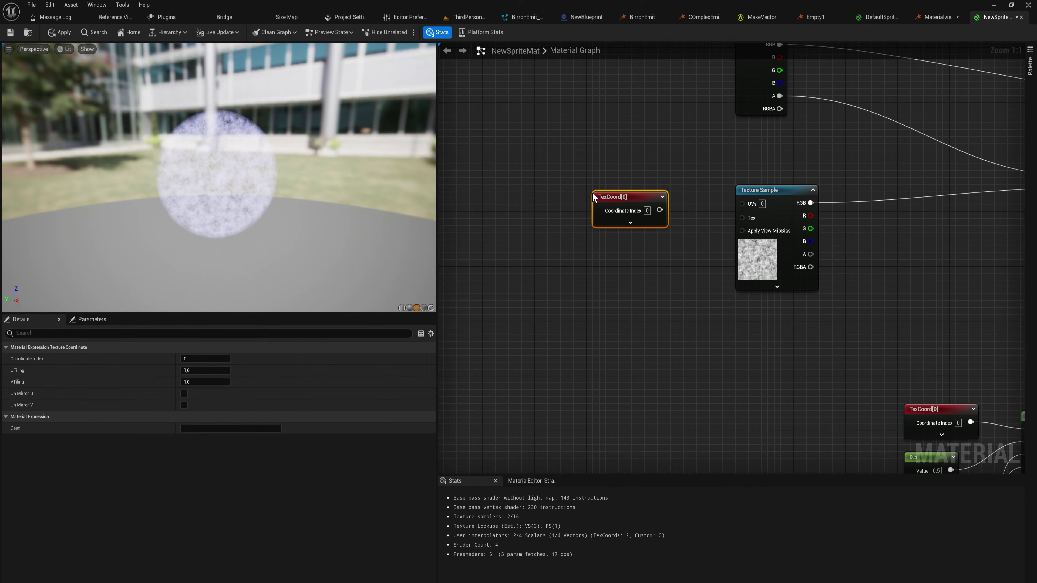
click(630, 223)
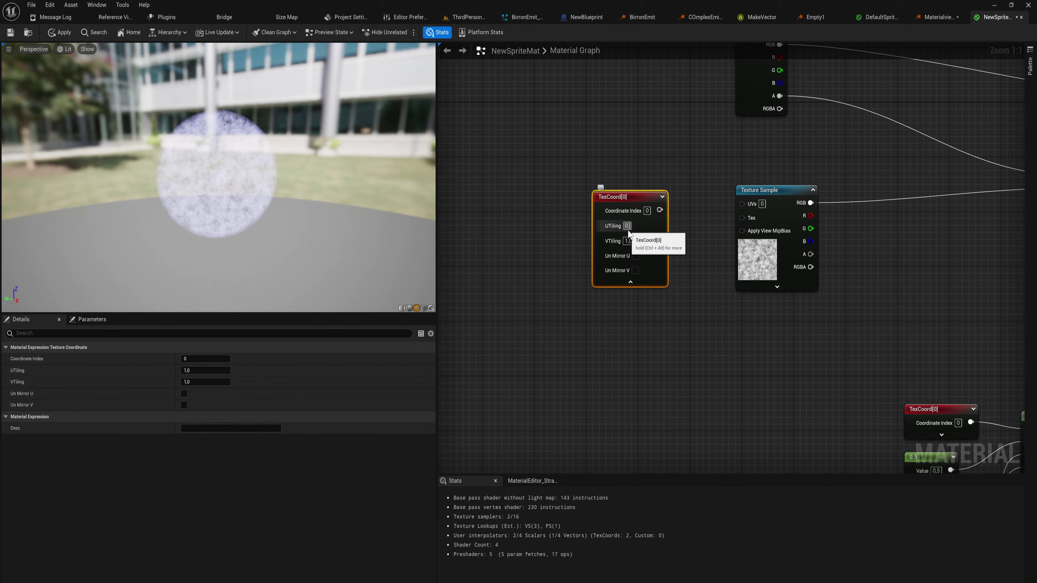
text(0,1)
key(Return)
drag(660, 210, 750, 204)
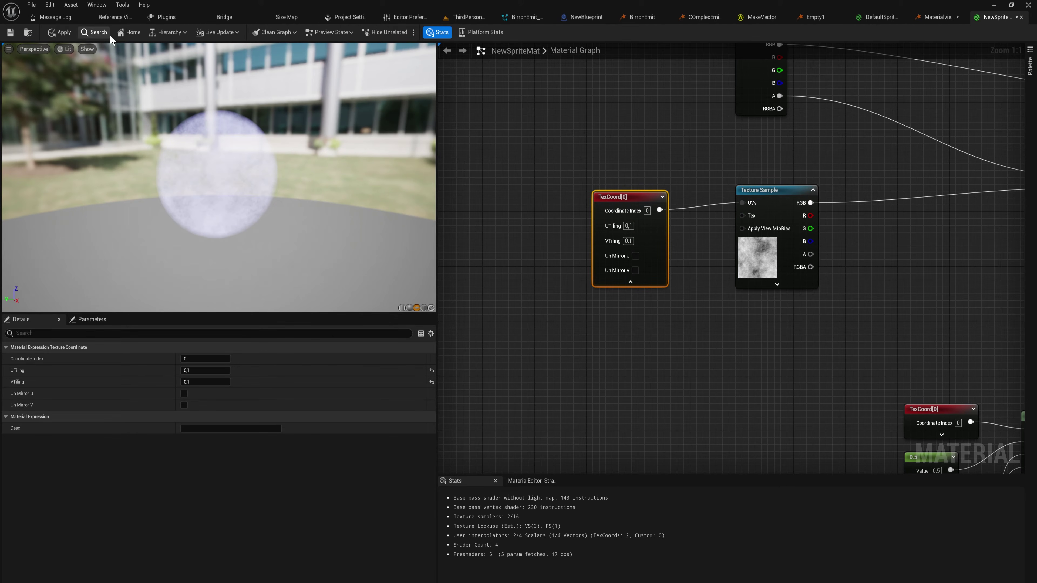
- Apply the material and enable Scale Alpha in the Materialviewer emitter's Scale Color module
click(59, 32)
click(935, 17)
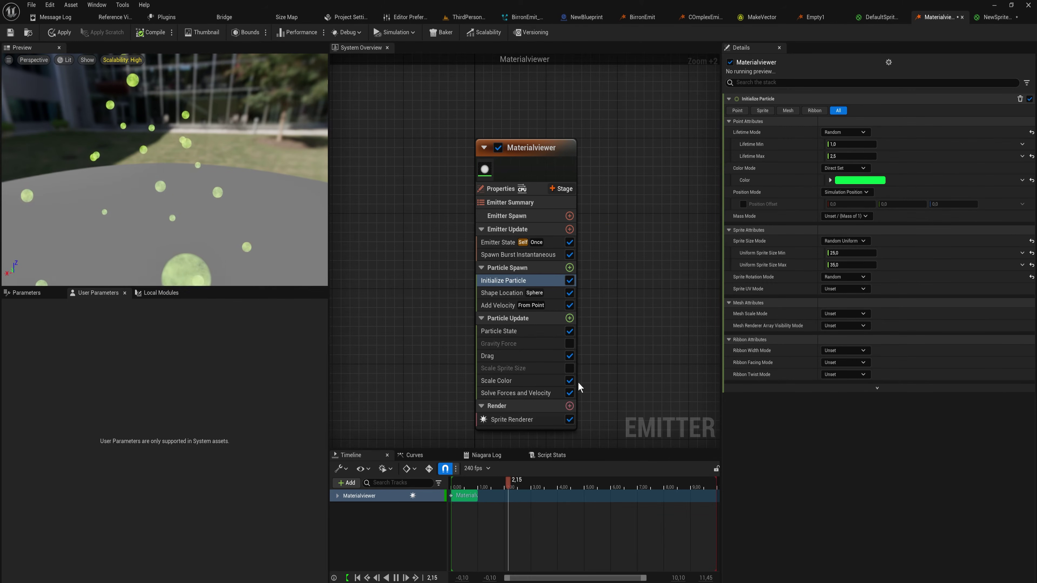
click(527, 381)
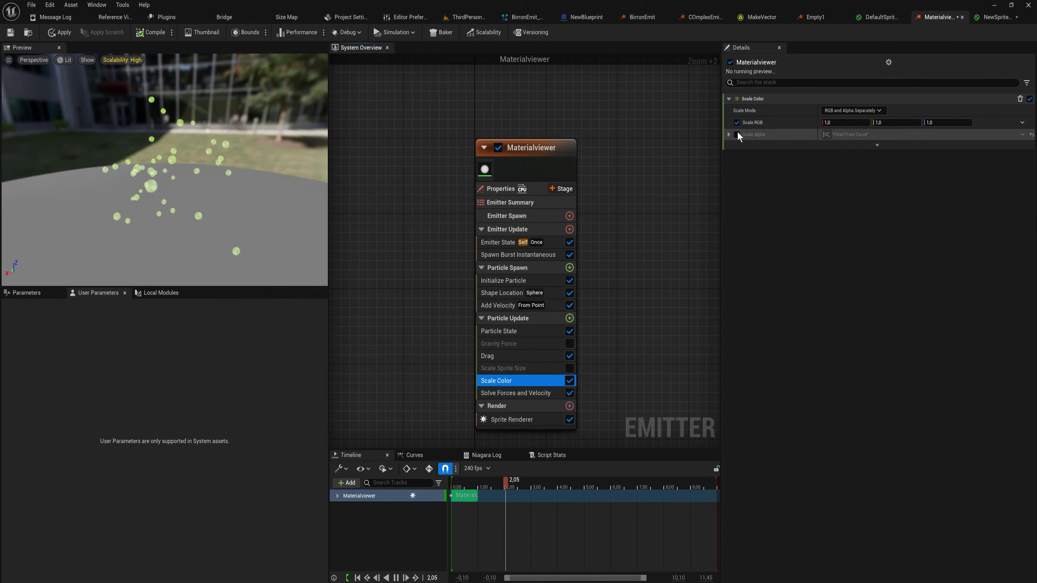
click(736, 135)
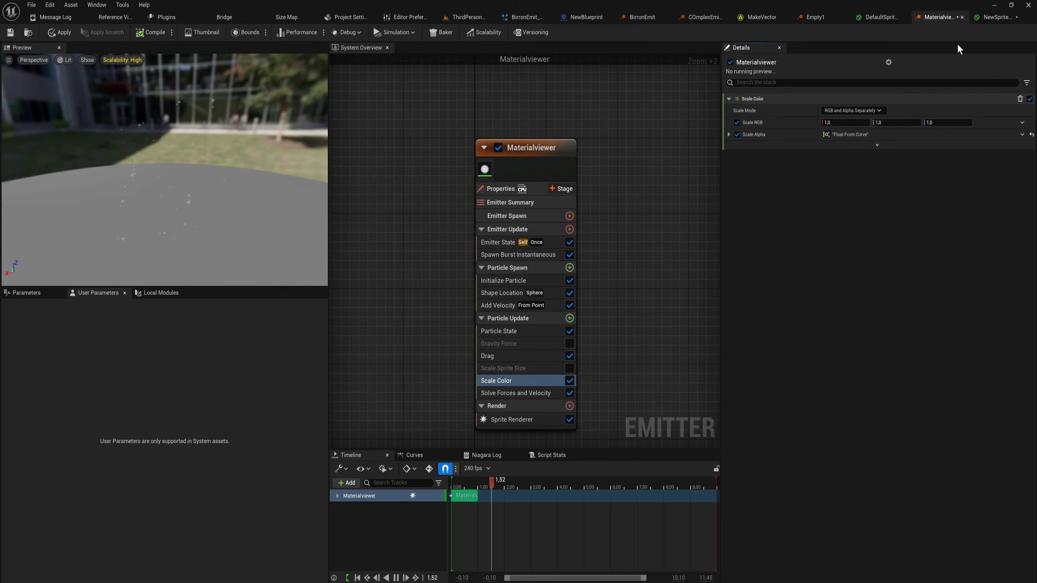
- In NewSpriteMat, add a Multiply node fed by Particle Color's alpha and set its B value to 2
click(984, 20)
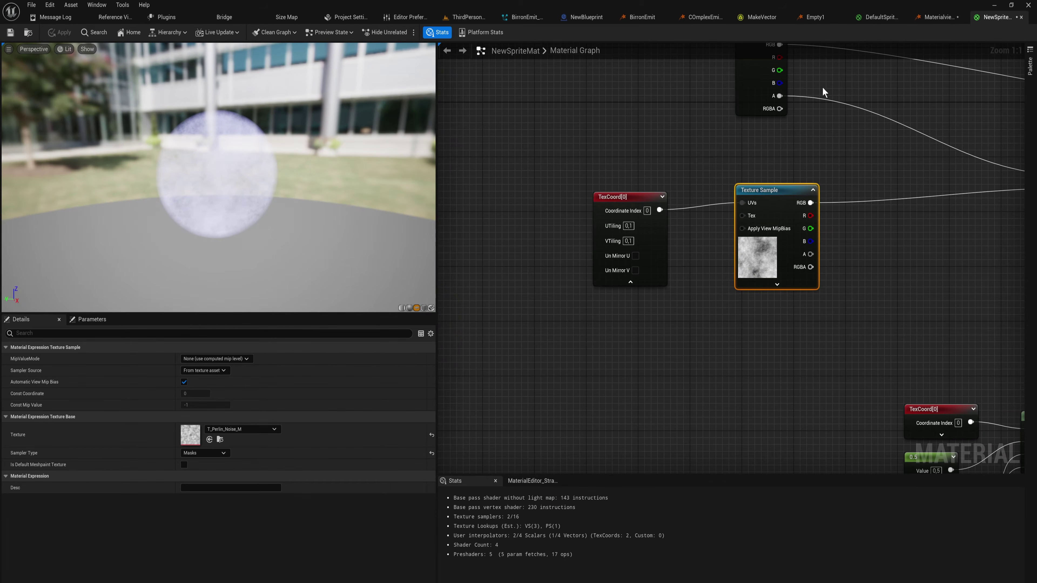
right_drag(840, 113, 574, 199)
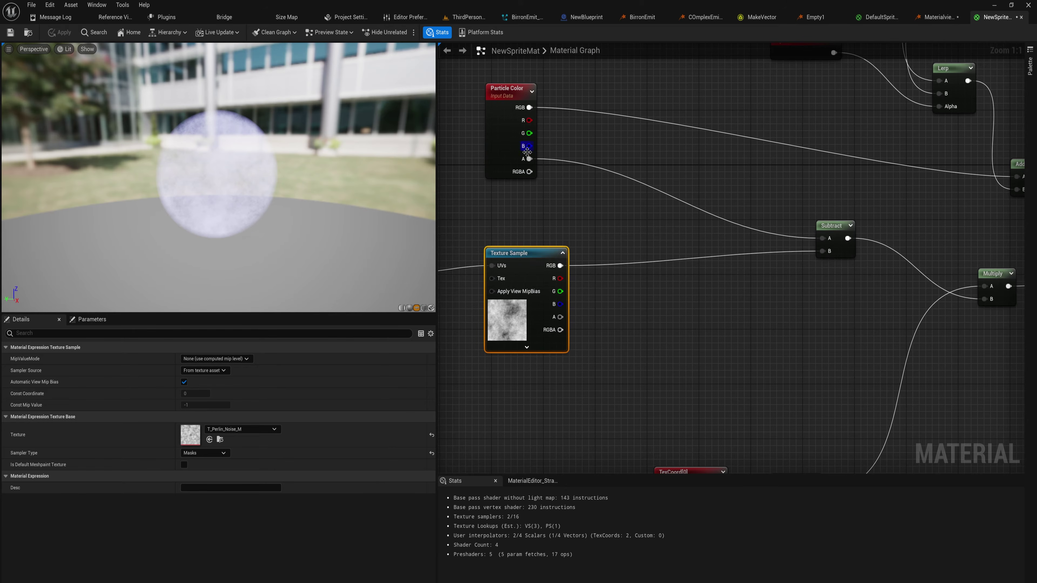
drag(528, 159, 606, 177)
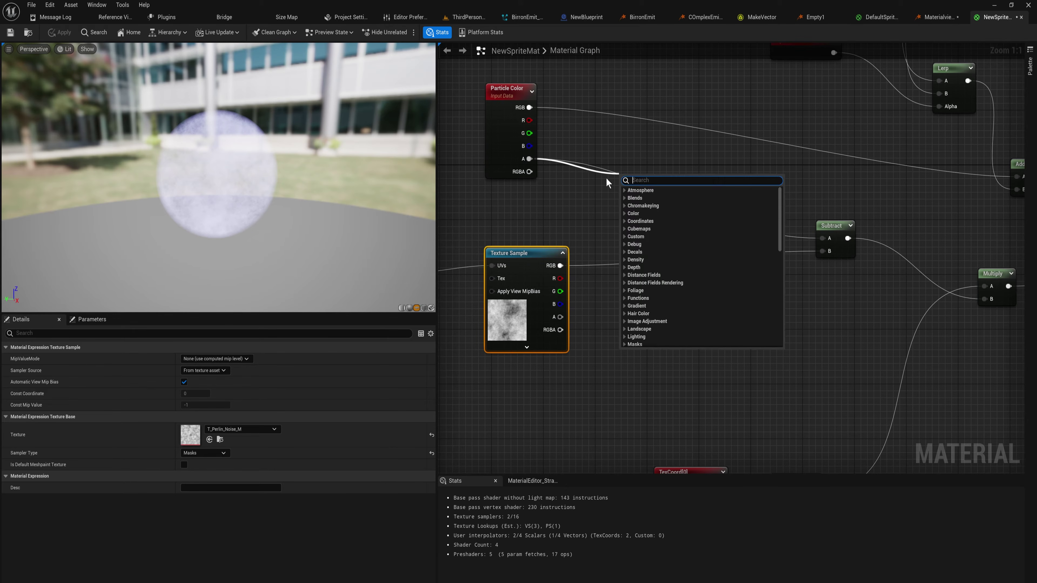
text(multiply)
key(Return)
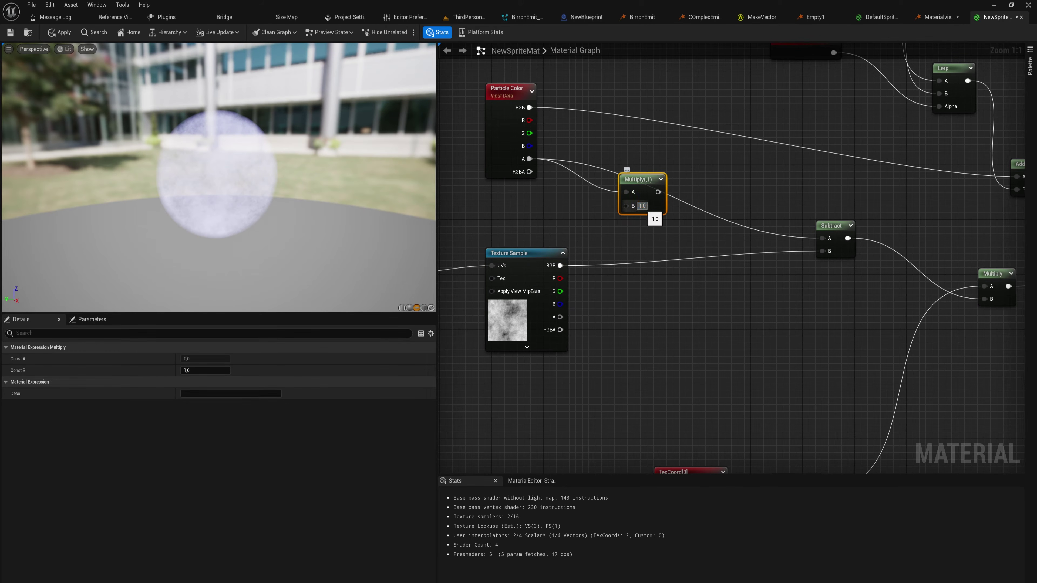
click(642, 205)
text(2)
key(Return)
- Connect the new Multiply's output to the Subtract's A input and move the Multiply slightly higher, nearer Particle Color's alpha level
drag(601, 390, 561, 300)
drag(511, 264, 511, 265)
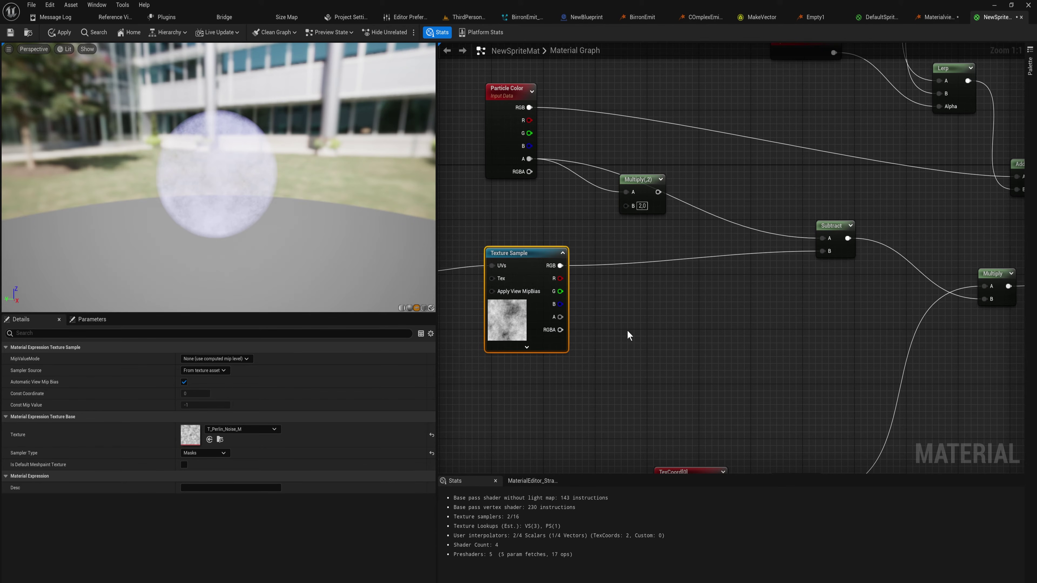
drag(658, 192, 822, 238)
click(503, 163)
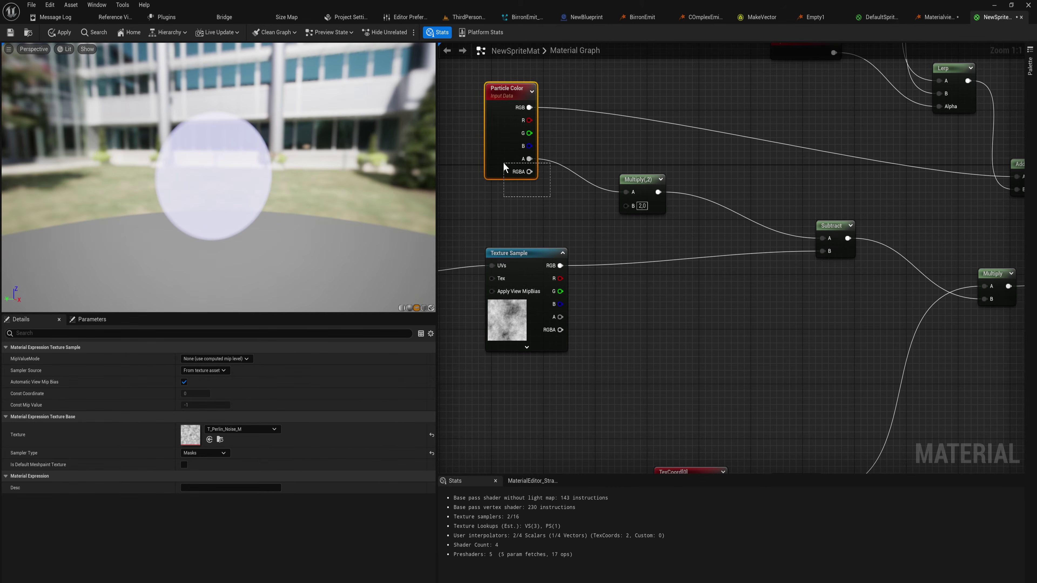
drag(646, 191, 648, 175)
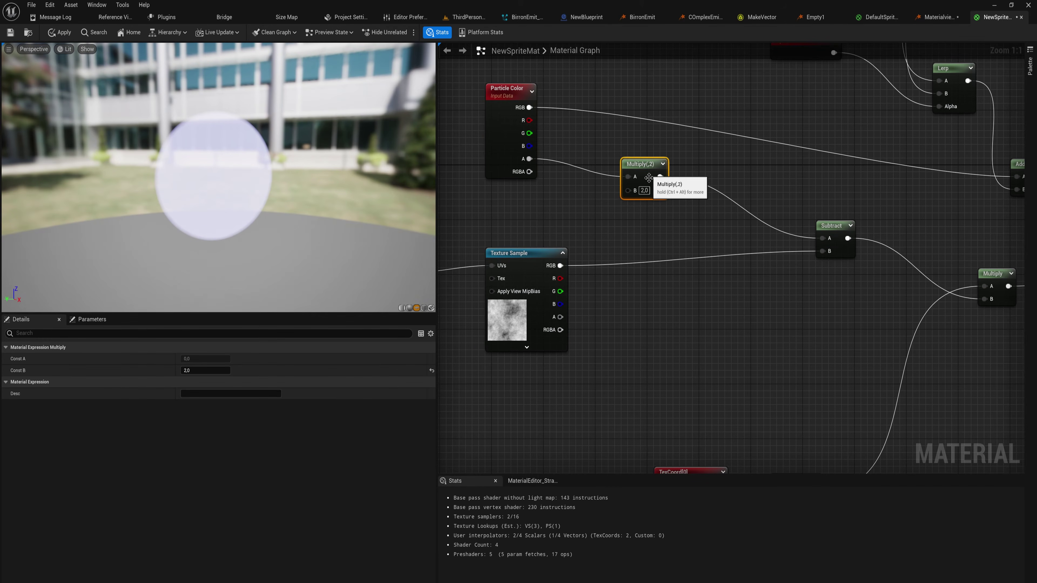
drag(600, 365, 496, 236)
right_drag(580, 293, 651, 256)
drag(676, 341, 585, 248)
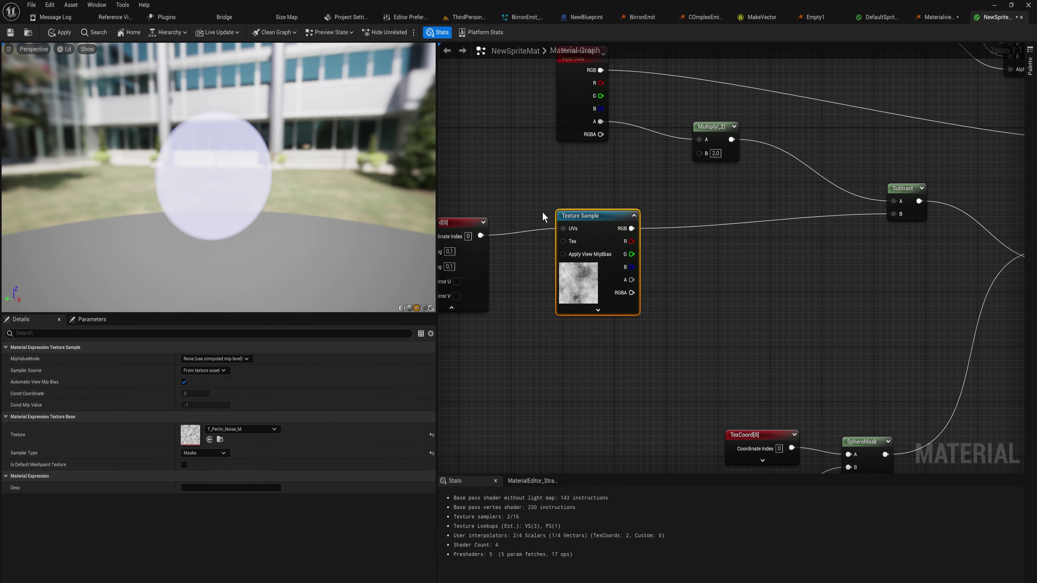
- Try a factor of 4 on the Multiply node after Particle Color's alpha, and set it back to 2
right_drag(694, 176, 605, 212)
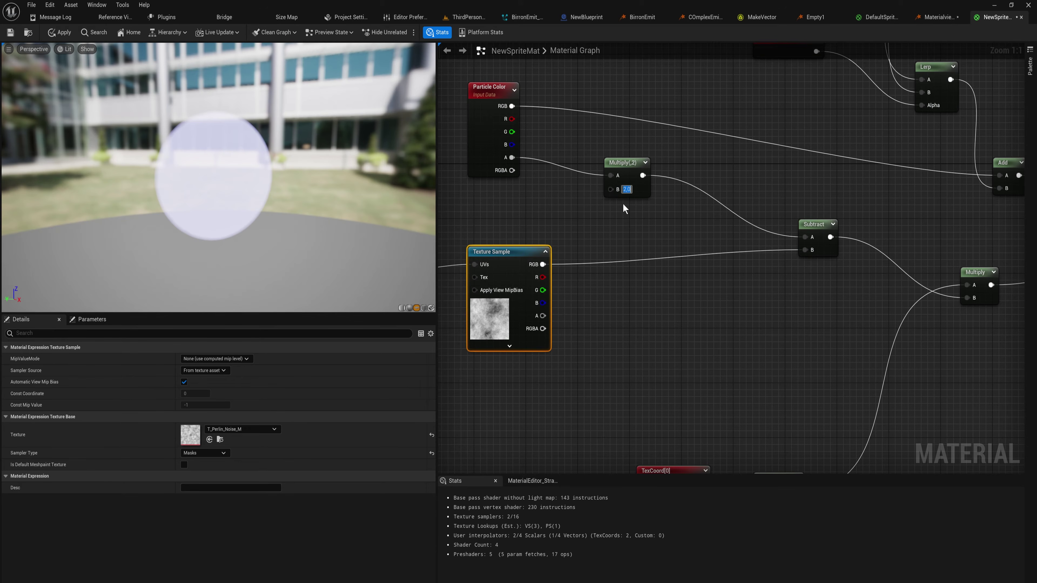
text(4)
key(Return)
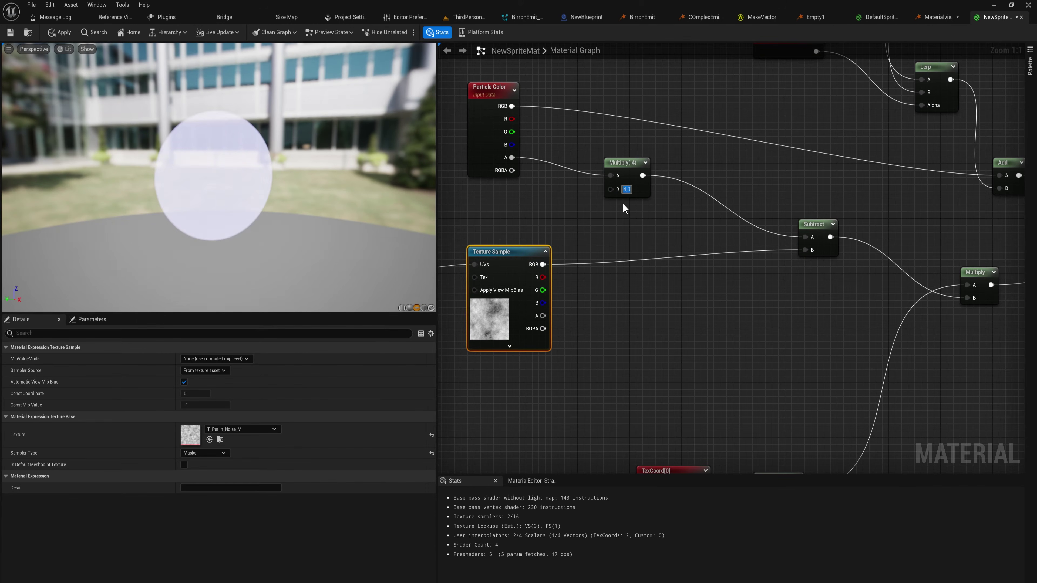
drag(595, 385, 469, 278)
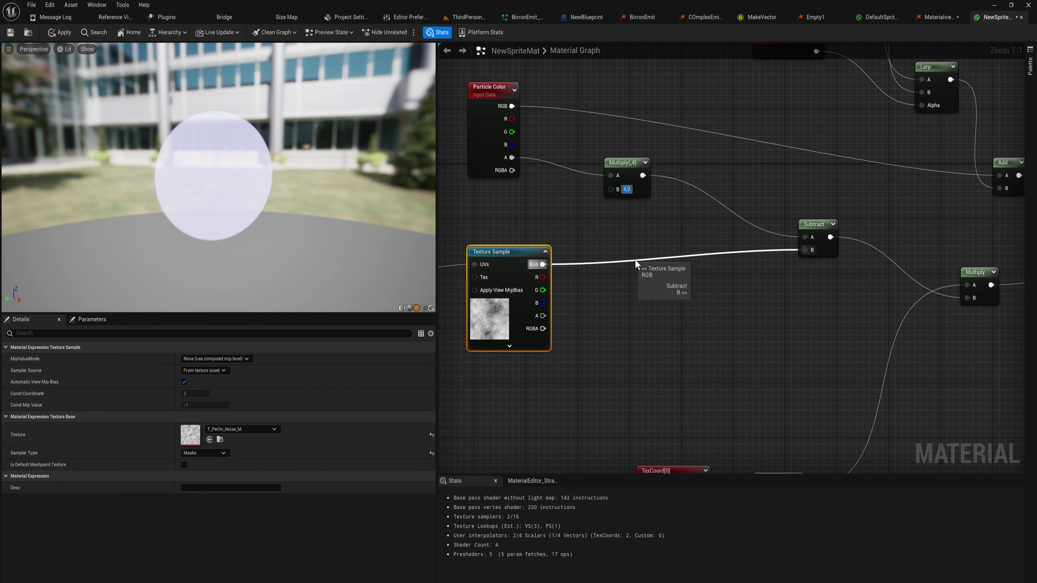
key(Return)
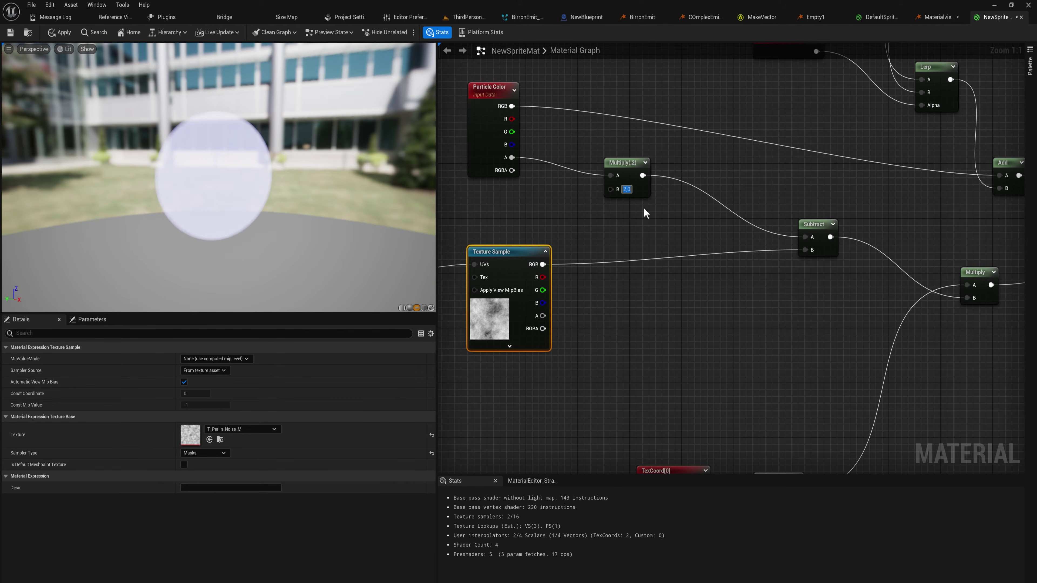
- Apply the material and examine the dissolving particles from another angle in the Materialviewer emitter preview
click(60, 32)
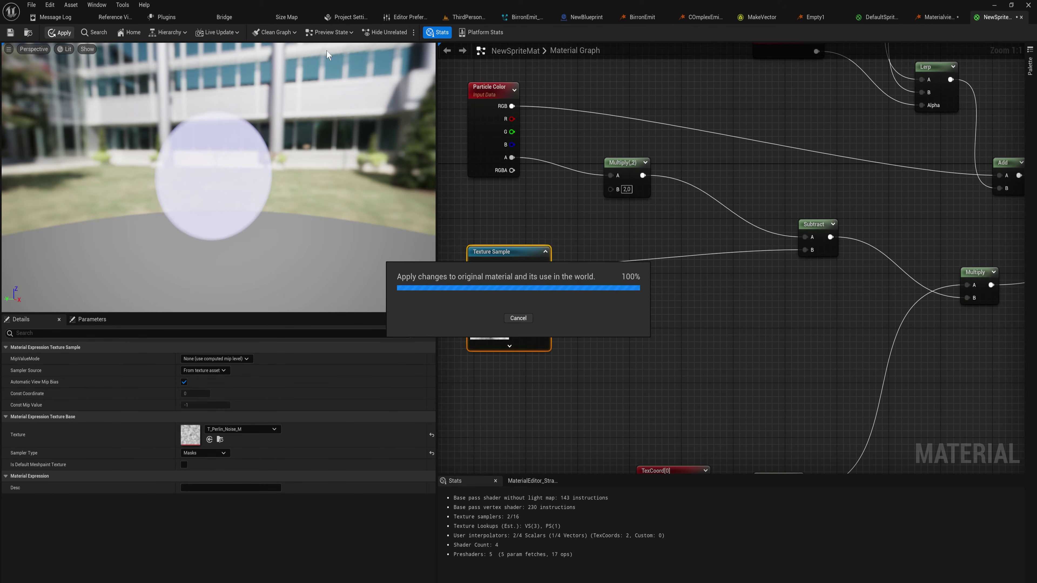
click(935, 17)
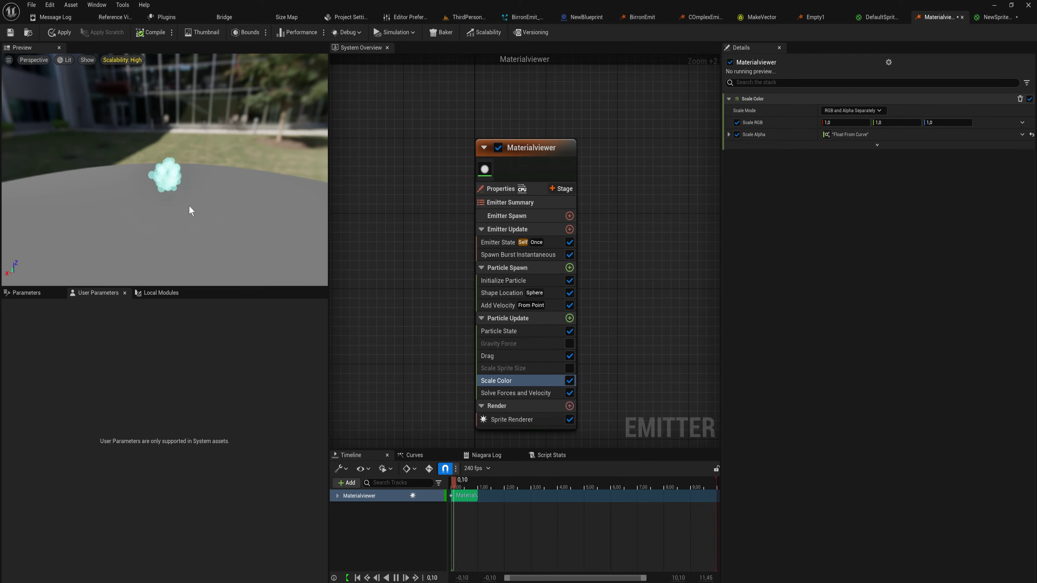
drag(188, 205, 221, 160)
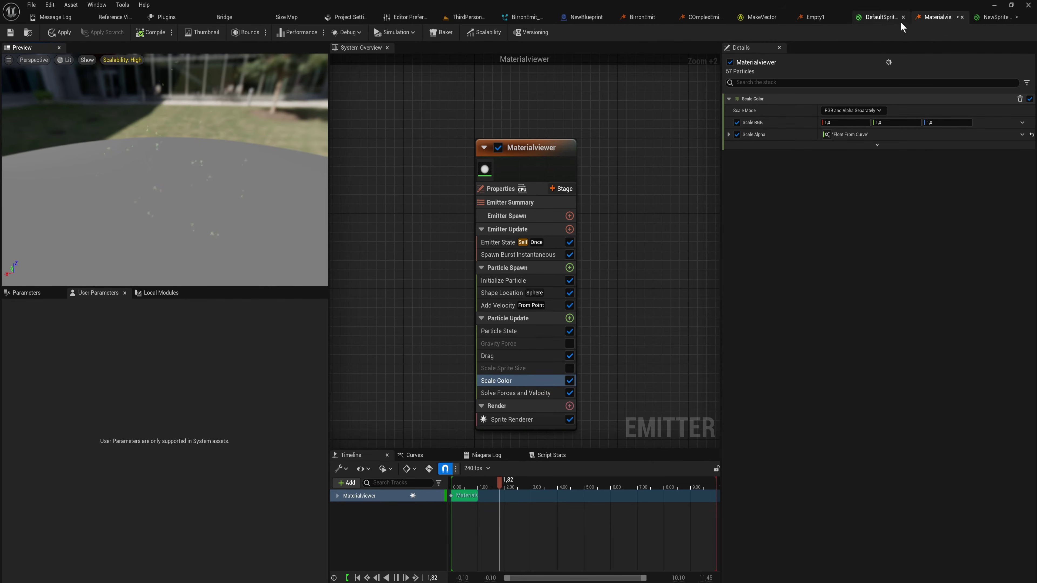
- In NewSpriteMat, move the noise's TexCoord node farther from the Texture Sample and add a Particle Random Value node above it
click(998, 21)
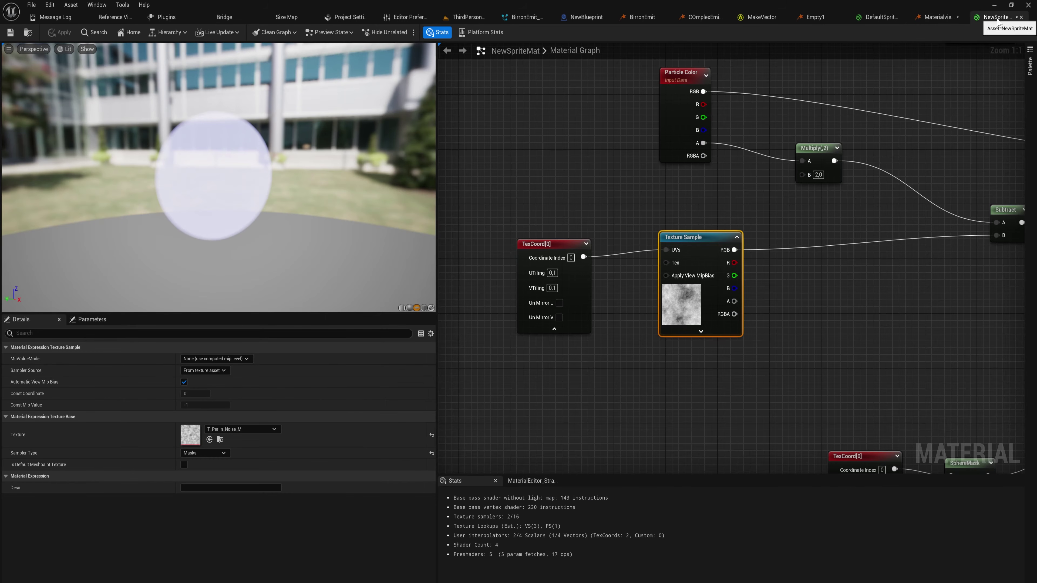
drag(557, 247, 479, 232)
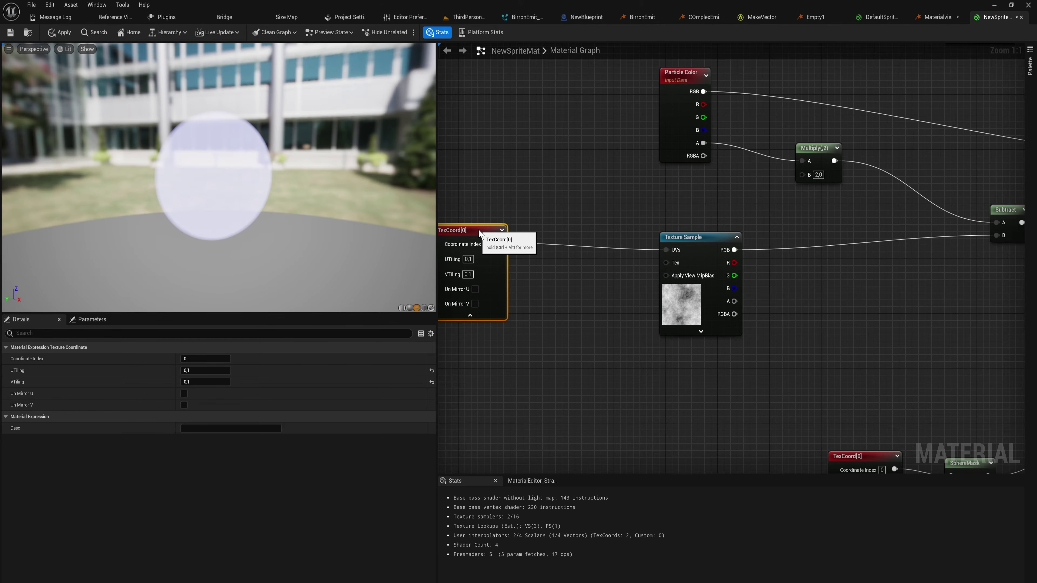
right_drag(551, 294, 603, 300)
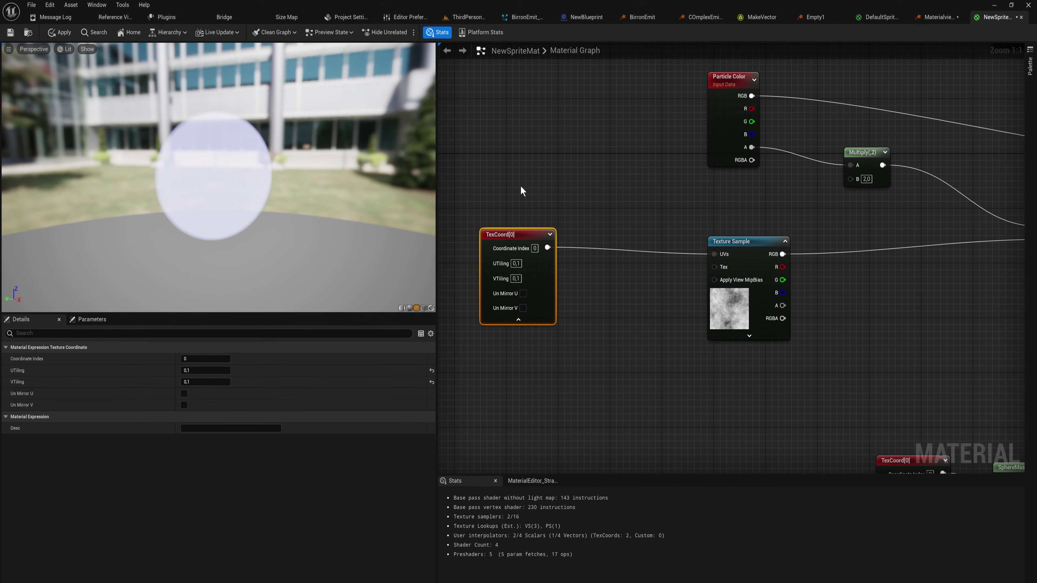
right_click(509, 175)
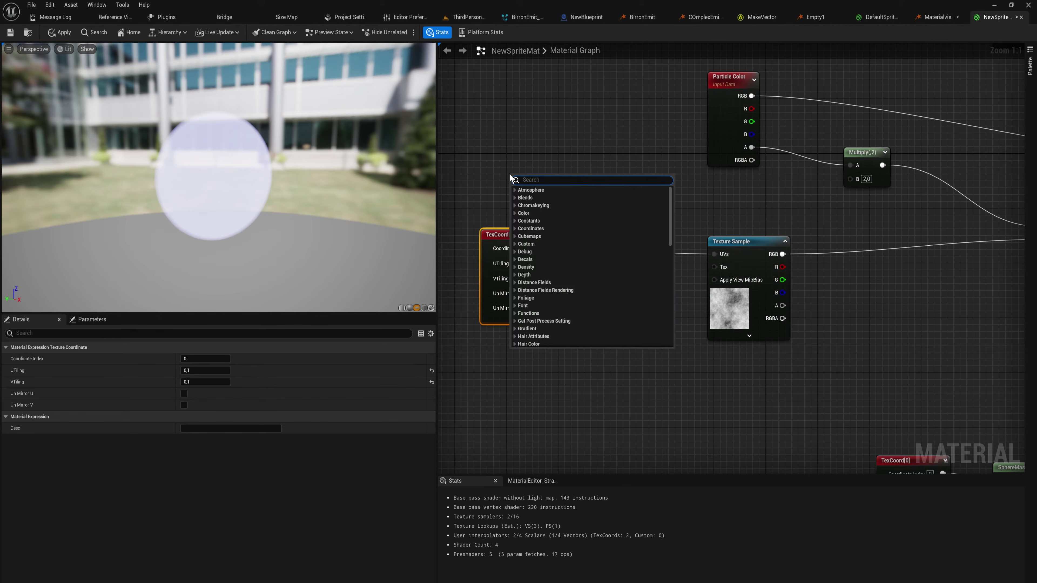
text(parti)
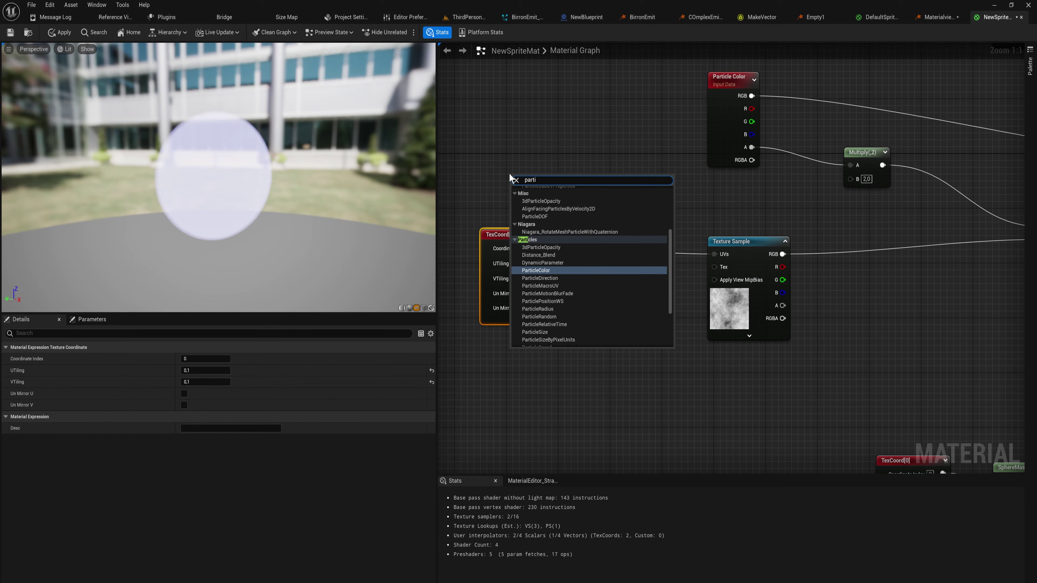
text(cle ran)
key(Return)
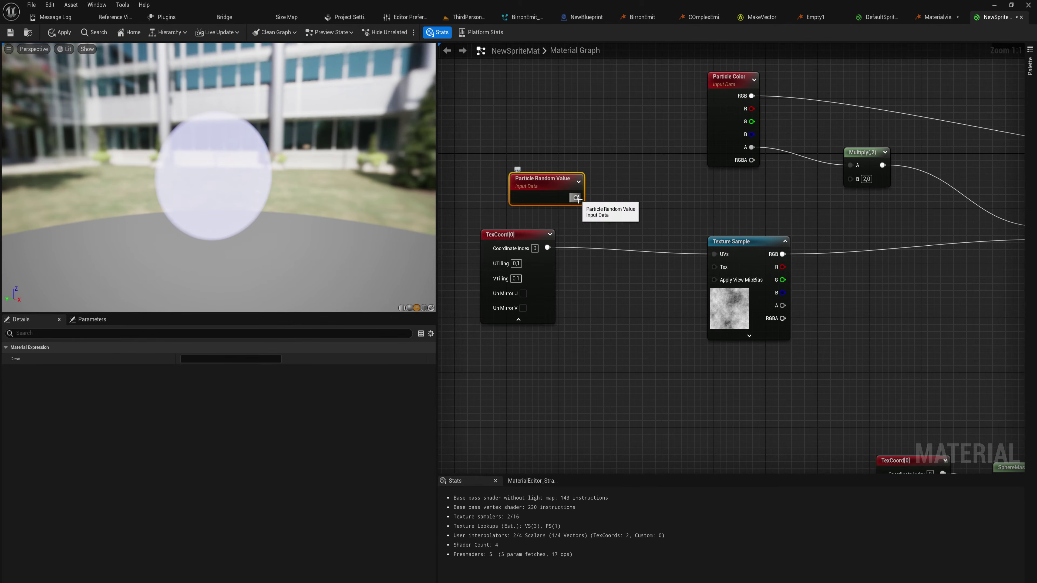
- Feed the Texture Sample's UVs from a new Add node combining Particle Random Value in A and TexCoord in B, and apply the material
drag(575, 197, 616, 252)
text(add)
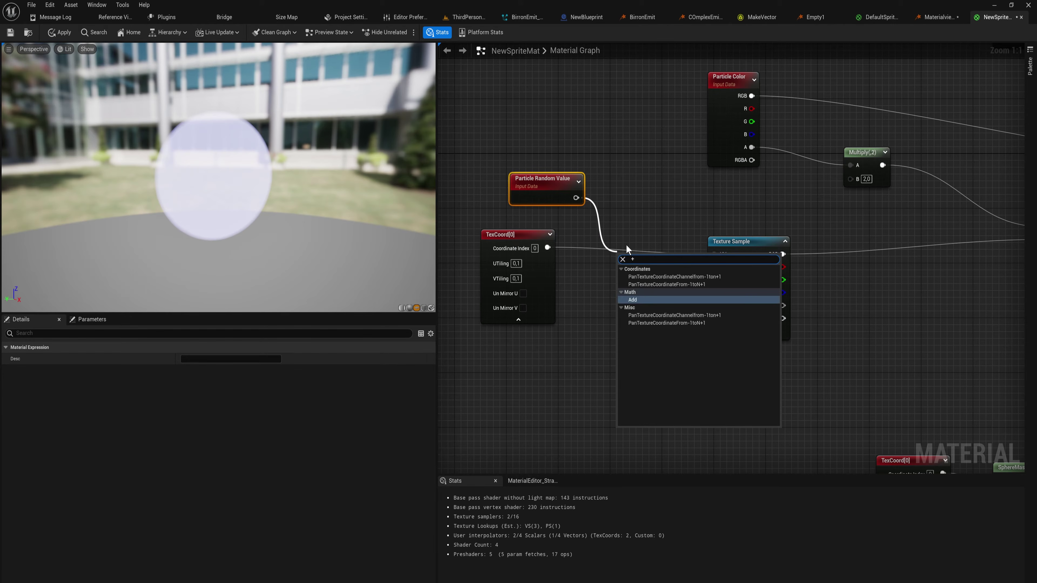
key(Return)
drag(548, 248, 714, 254)
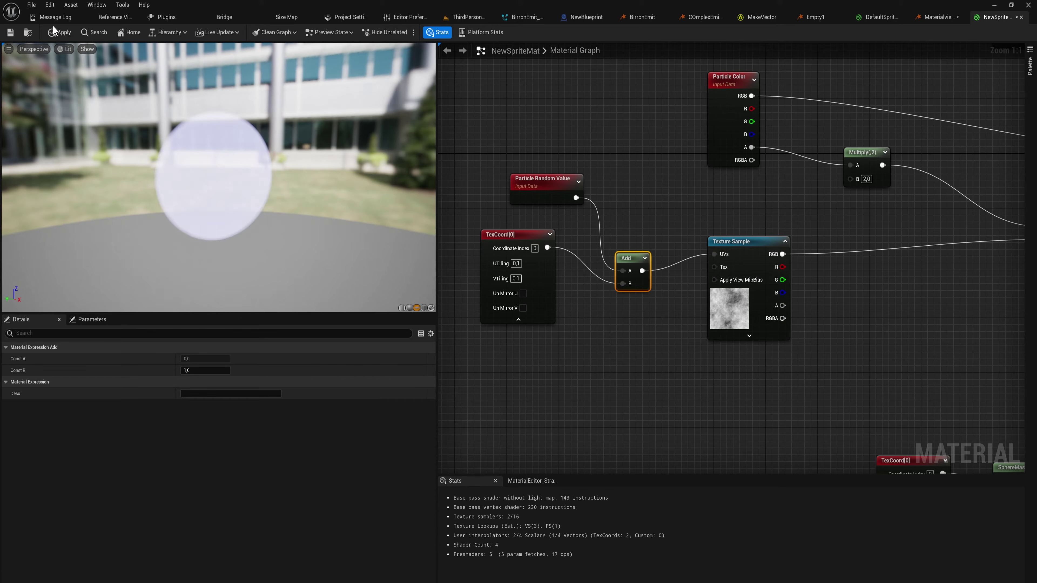
click(60, 32)
- In the Materialviewer emitter, enable the Scale Sprite Size module and set its Scale Curve to 4
click(937, 17)
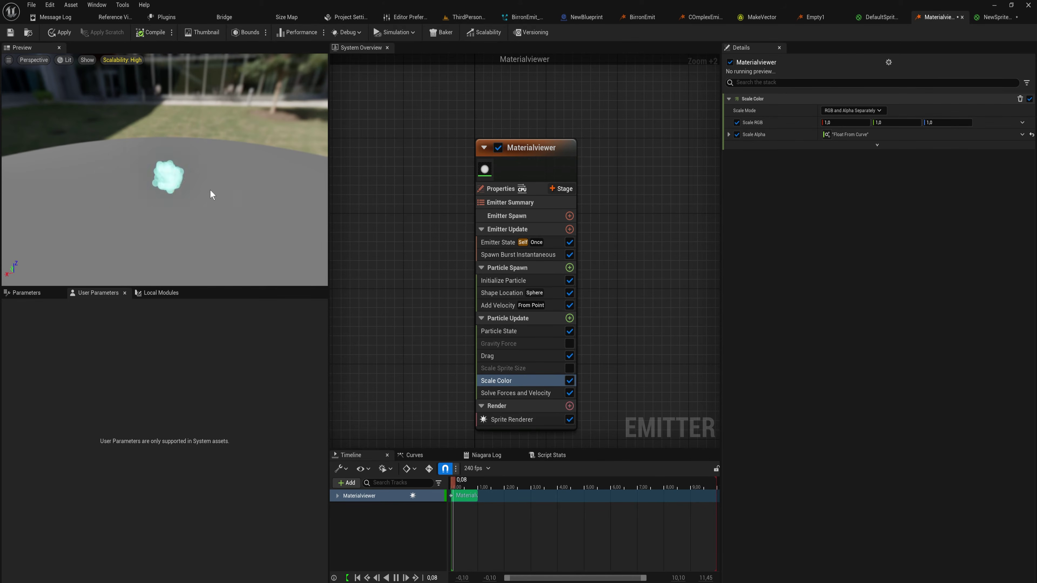
click(535, 282)
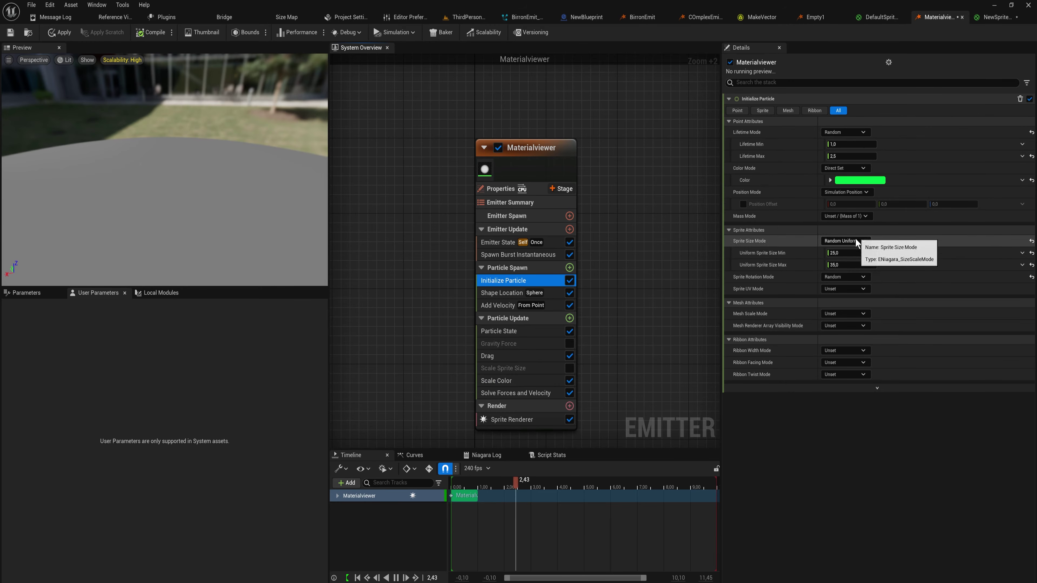
click(544, 369)
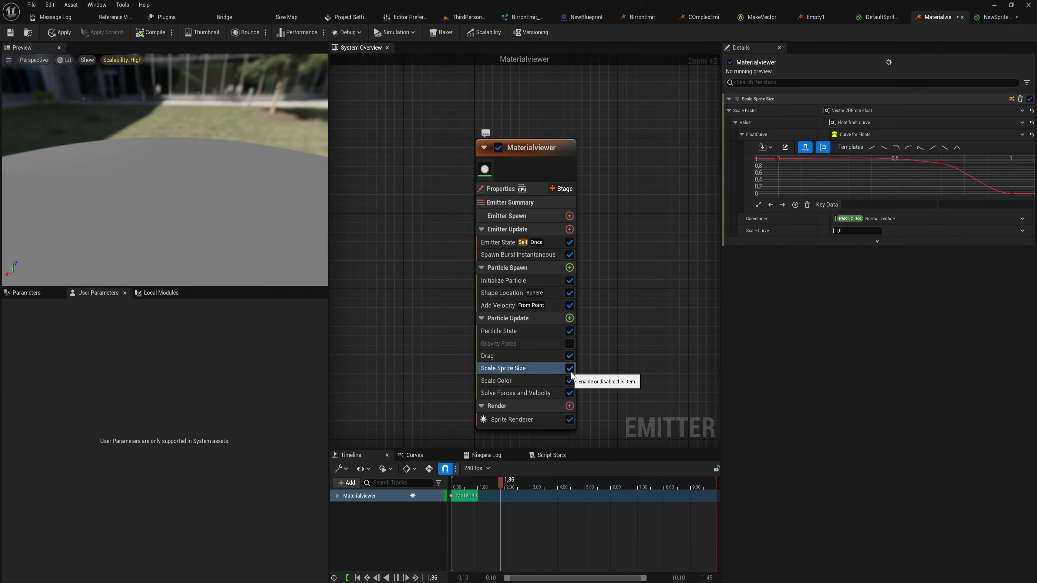
click(570, 371)
scroll(479, 330, down, 1)
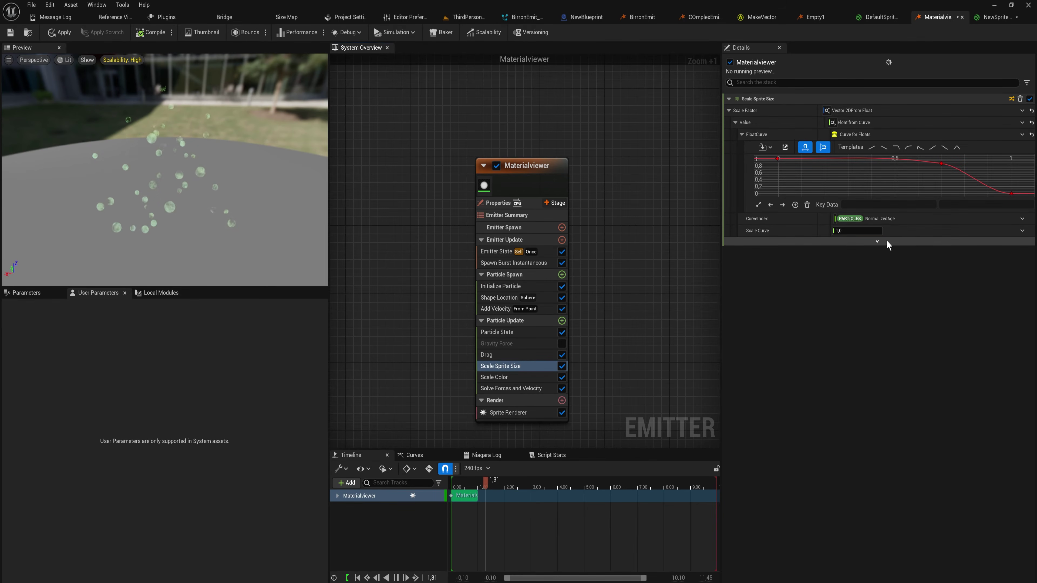
click(849, 231)
text(4)
key(Return)
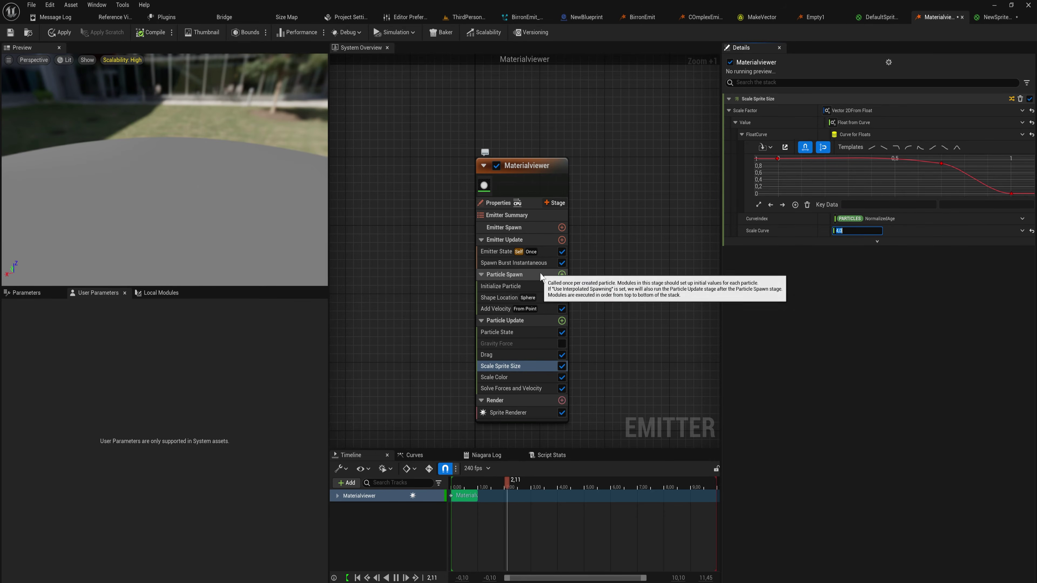
- Set Spawn Burst Instantaneous to a spawn count of 1 and disable the Drag and Add Velocity modules
click(539, 262)
click(858, 109)
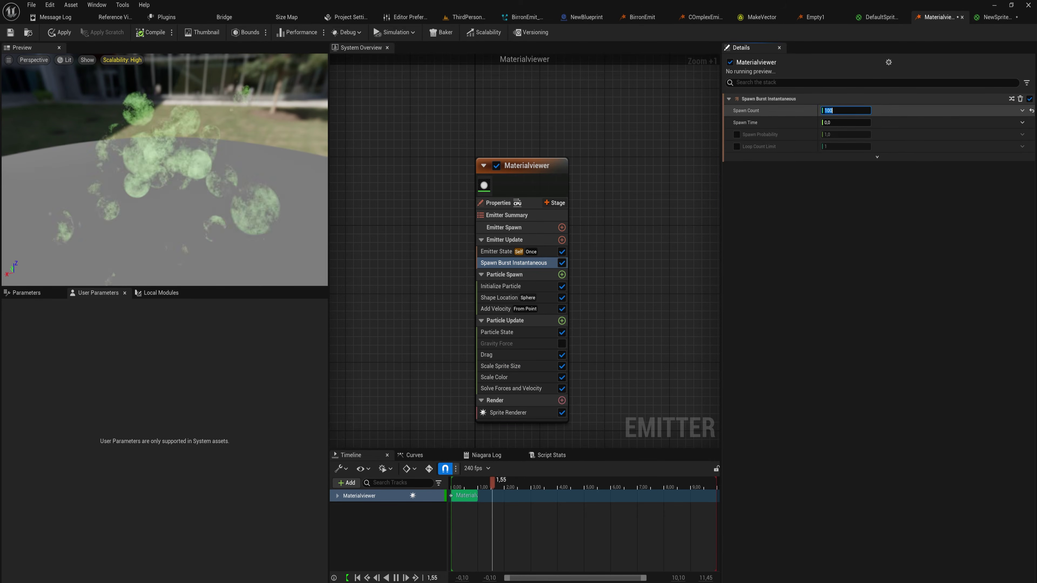
text(1)
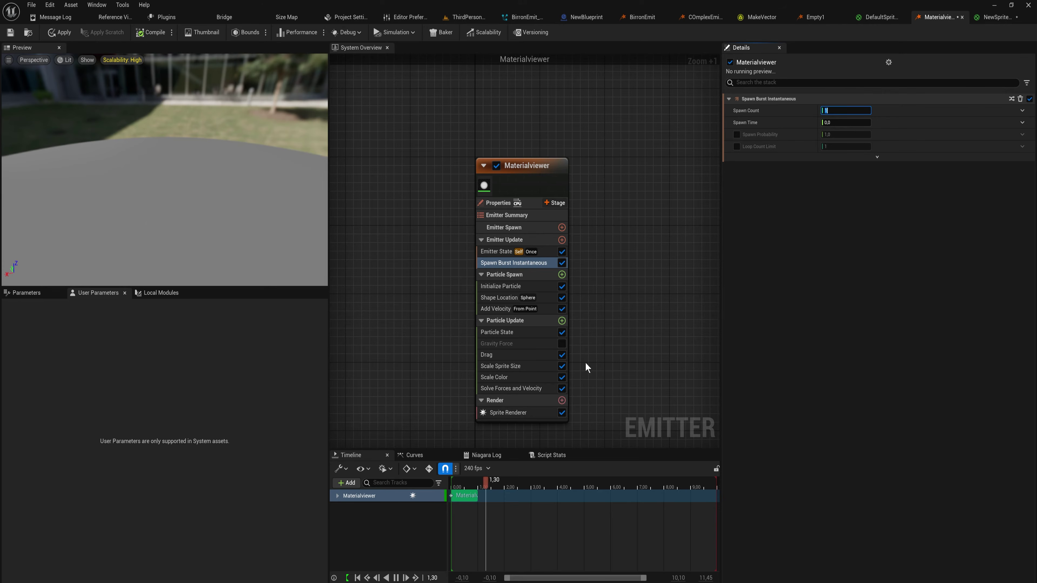
click(562, 354)
click(562, 309)
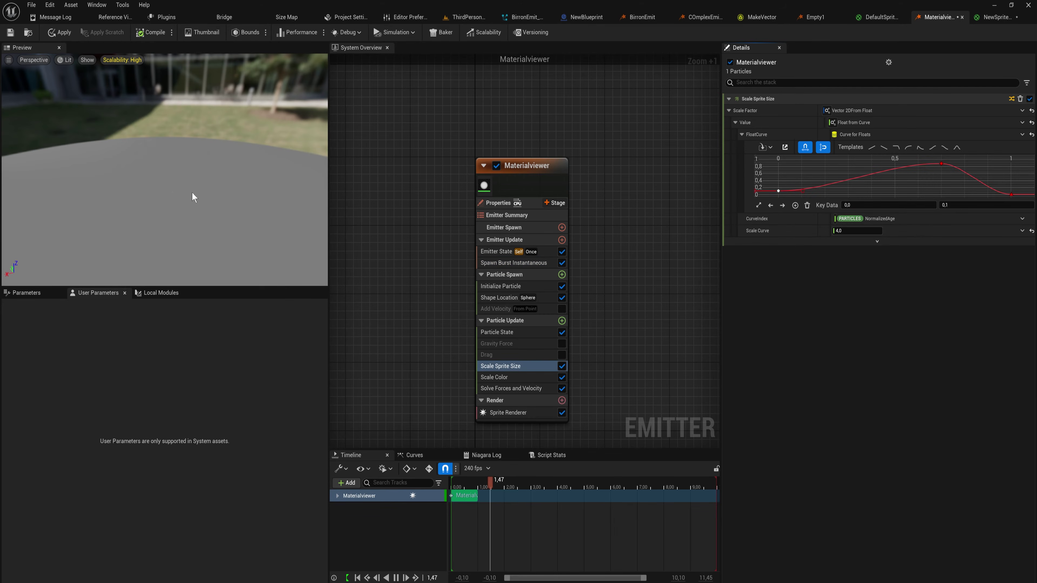
- Set the Initialize Particle lifetime to a minimum of 5 and a maximum of 7
click(500, 286)
click(844, 144)
text(5)
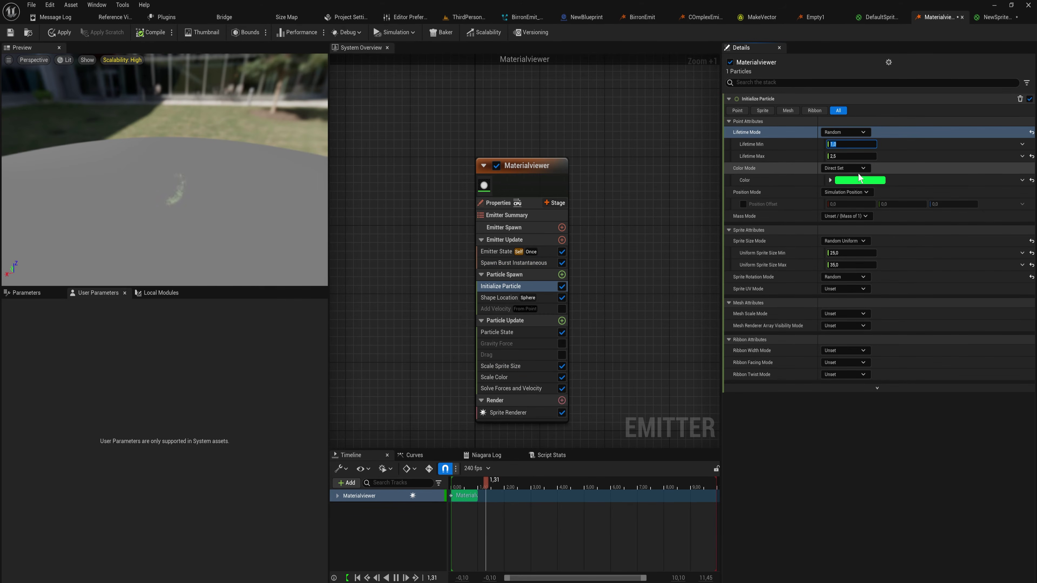
key(Tab)
text(5)
key(BackSpace)
text(7)
key(Return)
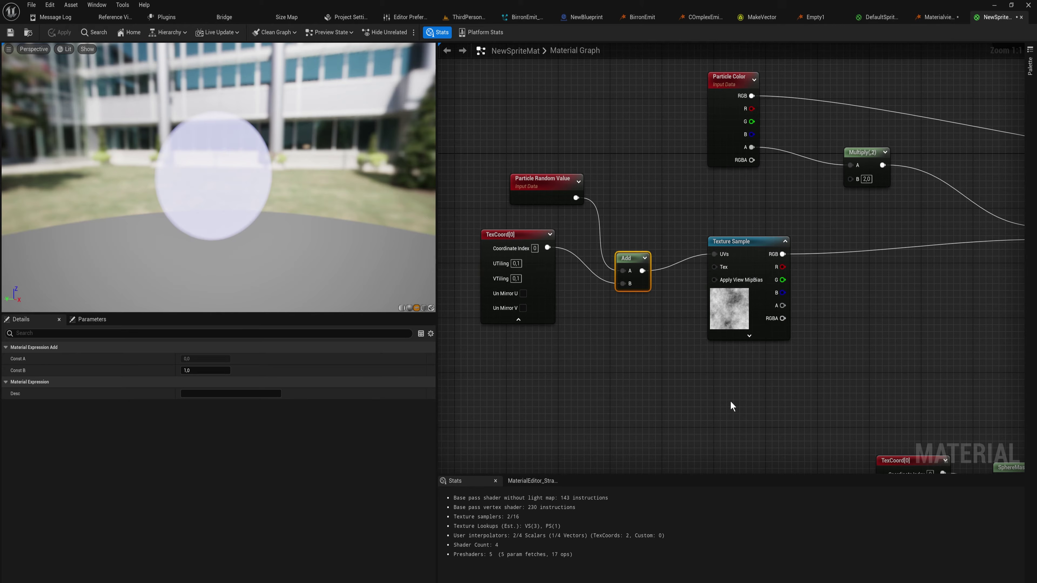
- In NewSpriteMat, move Particle Random Value, TexCoord and Add together farther from the Texture Sample, aligning Add's output with the UVs input
drag(731, 406, 510, 188)
right_drag(662, 252, 758, 252)
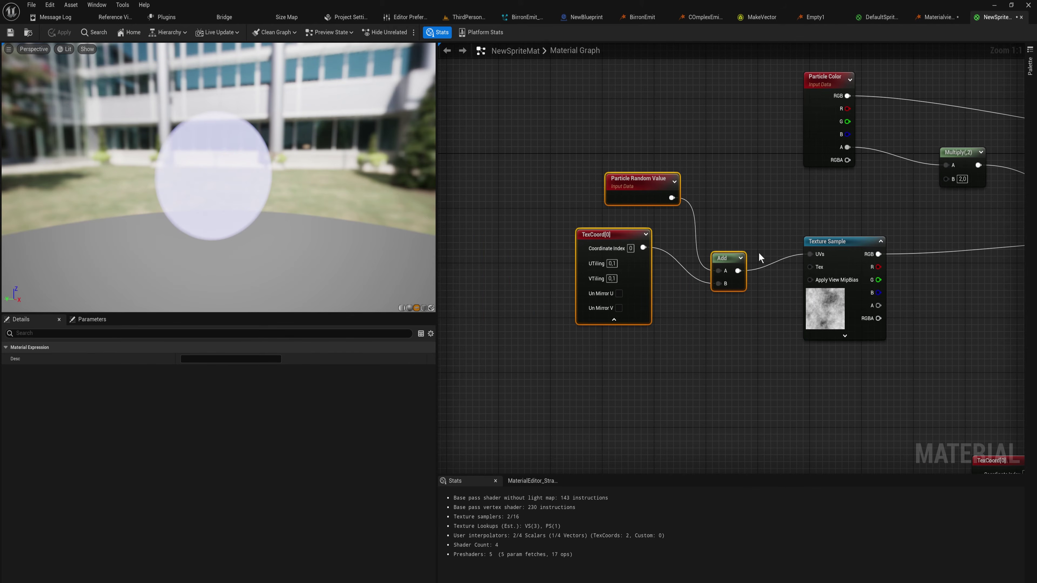
drag(743, 260, 643, 243)
click(599, 364)
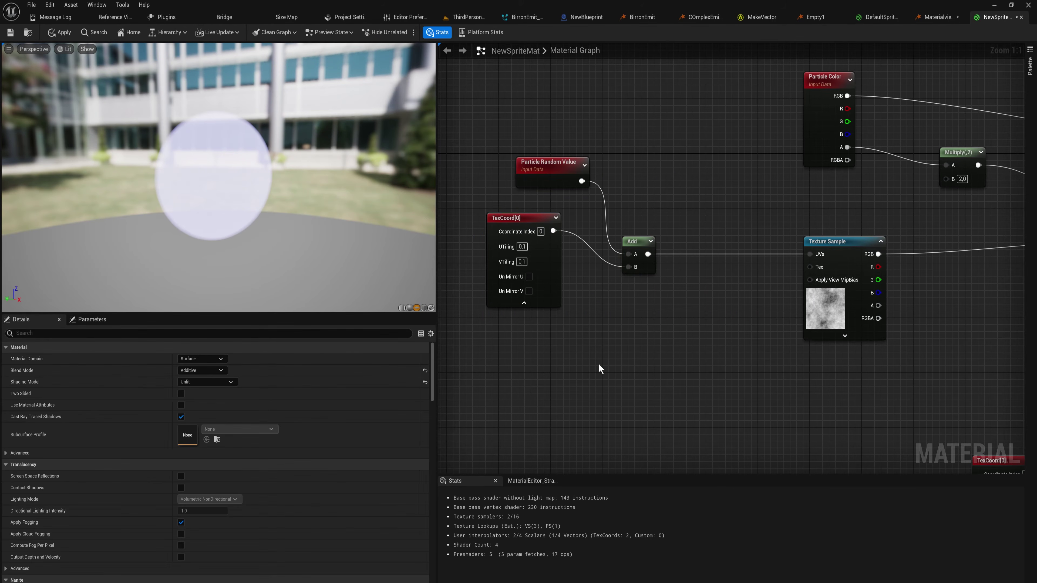
- Add a Particle Size node in the empty graph area below the Add node
right_click(599, 367)
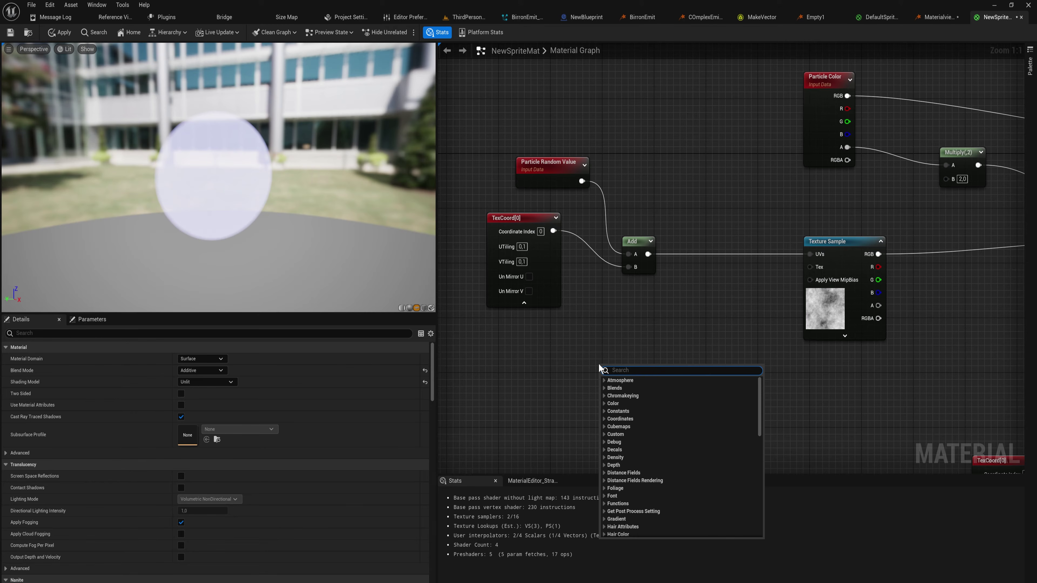
text(paricle)
key(BackSpace)
key(BackSpace)
key(BackSpace)
key(BackSpace)
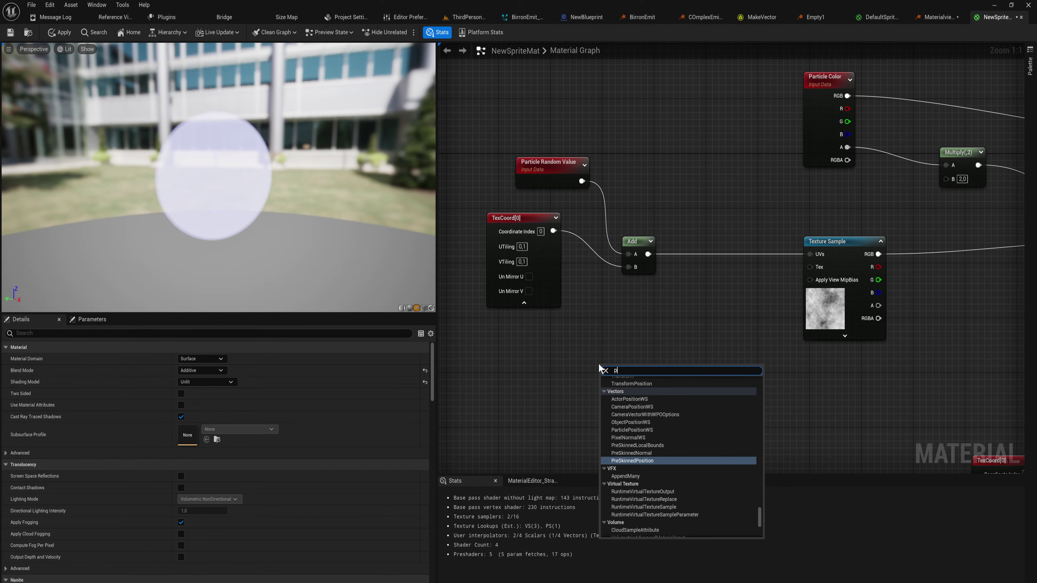
text(ticle siz)
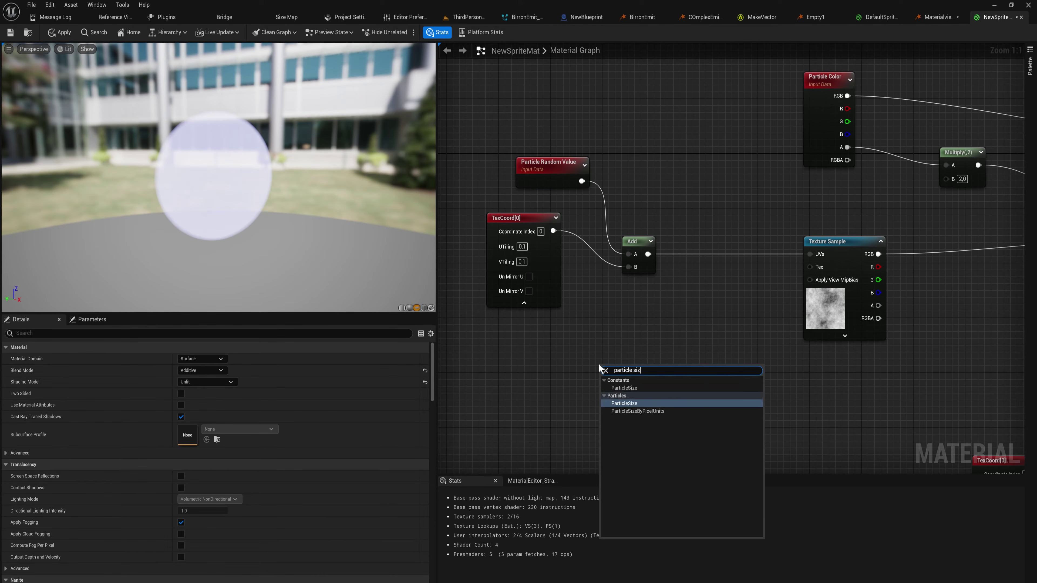
text(e)
key(Return)
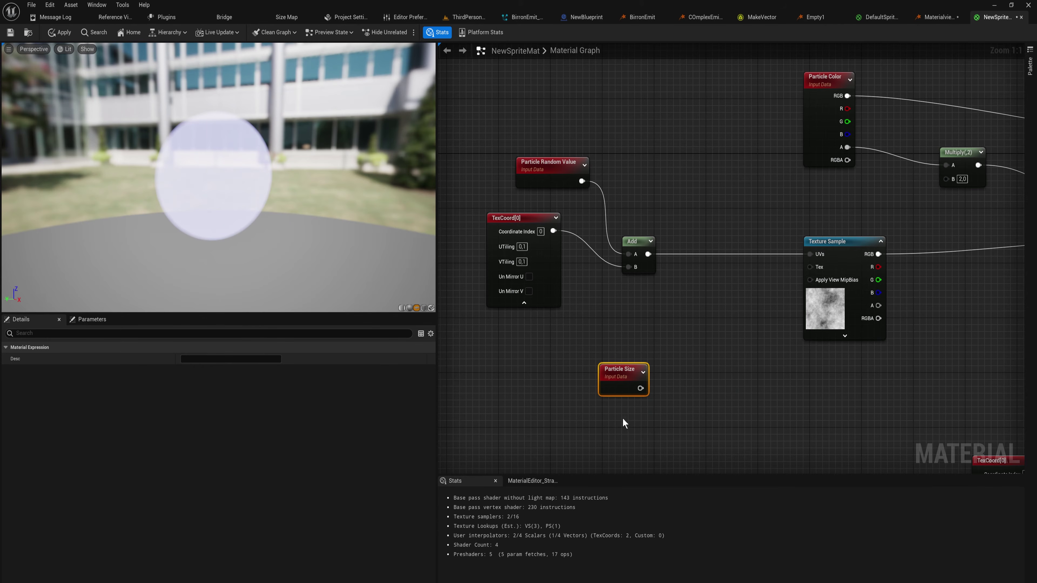
- Add a Particle Radius node just below the Particle Size node
right_drag(622, 417, 601, 363)
right_click(601, 362)
text(part)
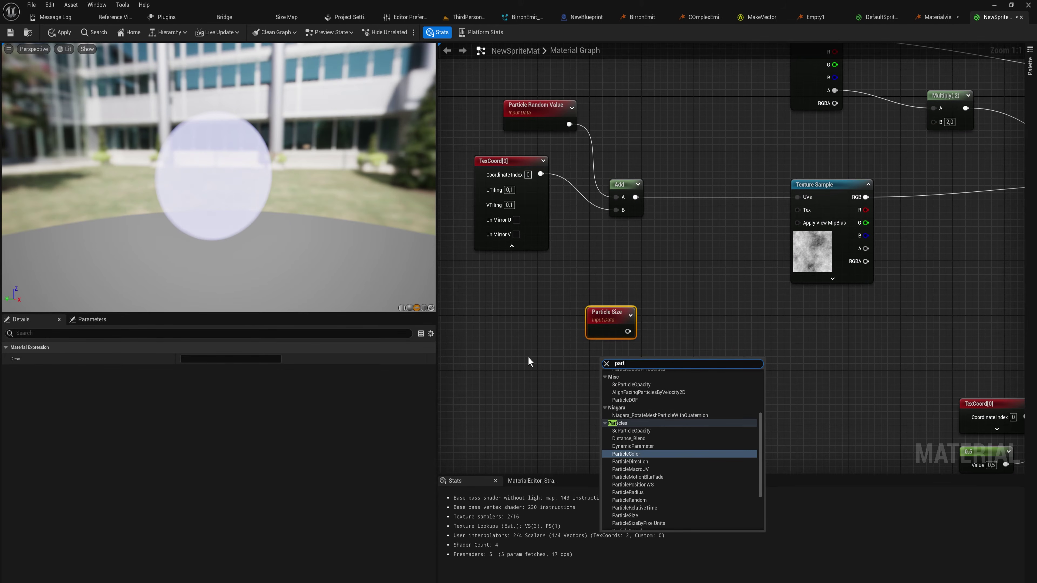
text(icleradius)
key(Return)
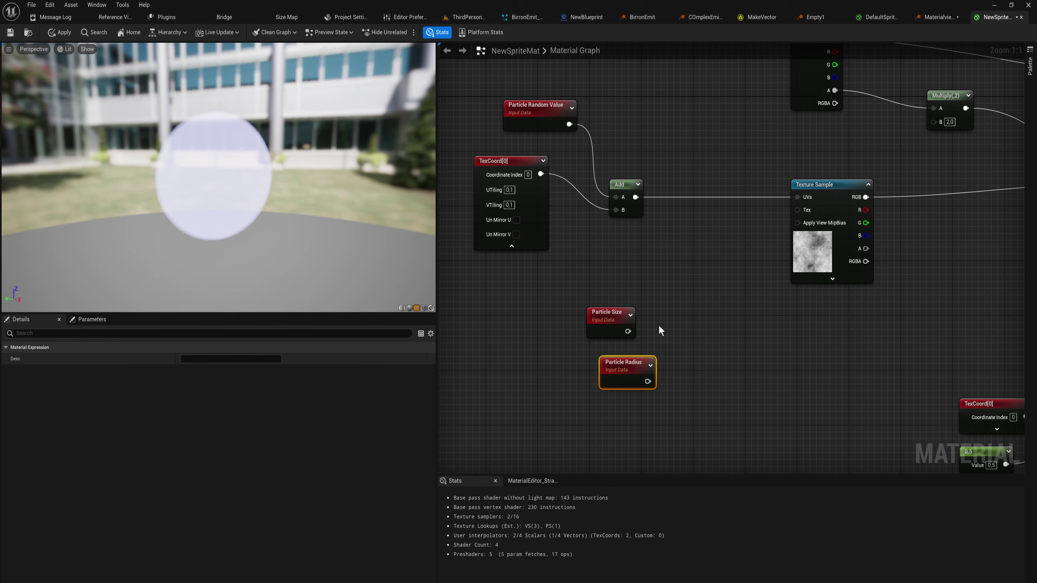
- Read the full description of the Particle Size node and delete that node
drag(610, 315, 614, 310)
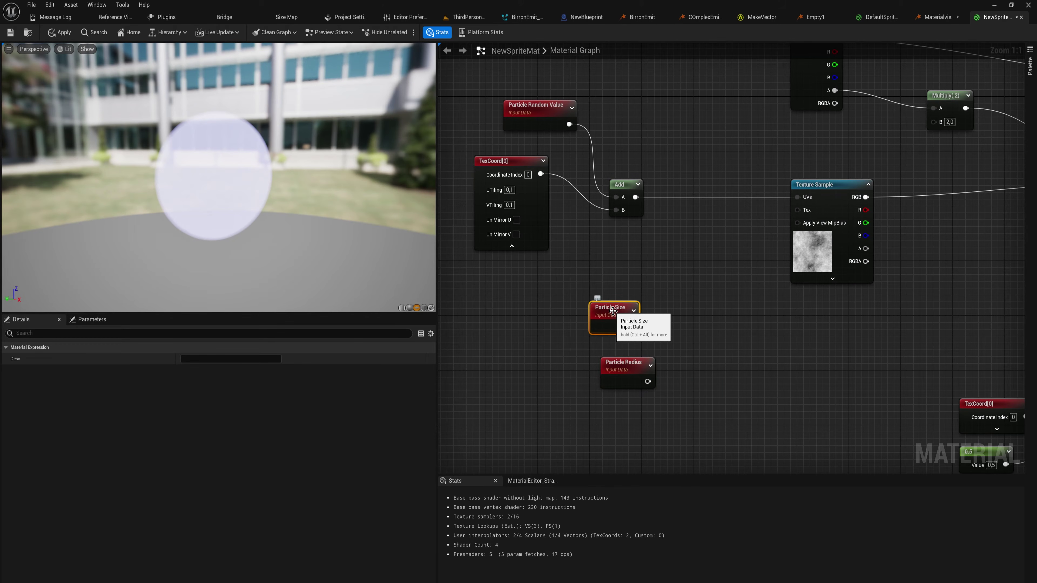
key(ctrl+alt)
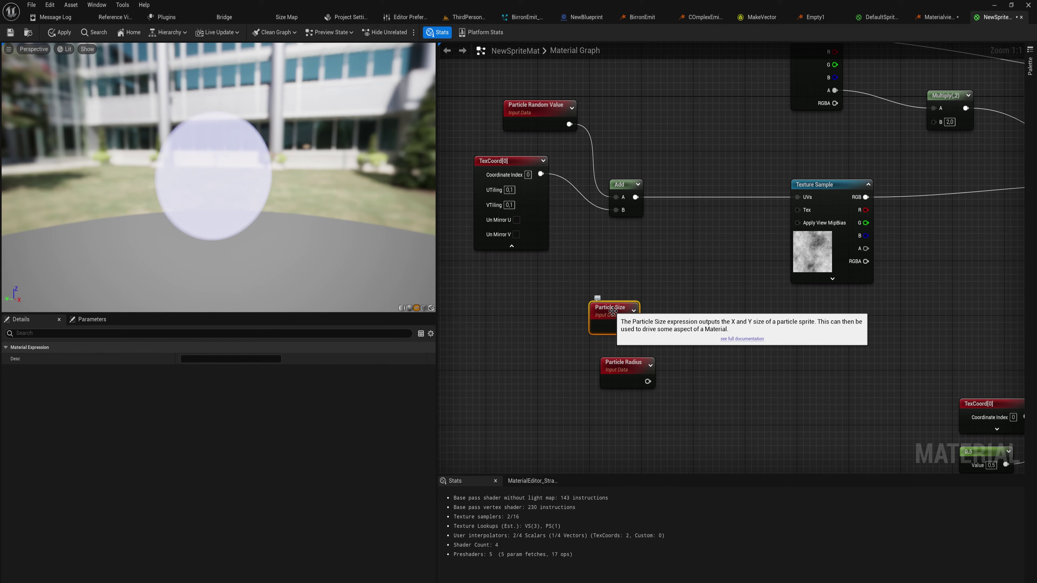
click(625, 375)
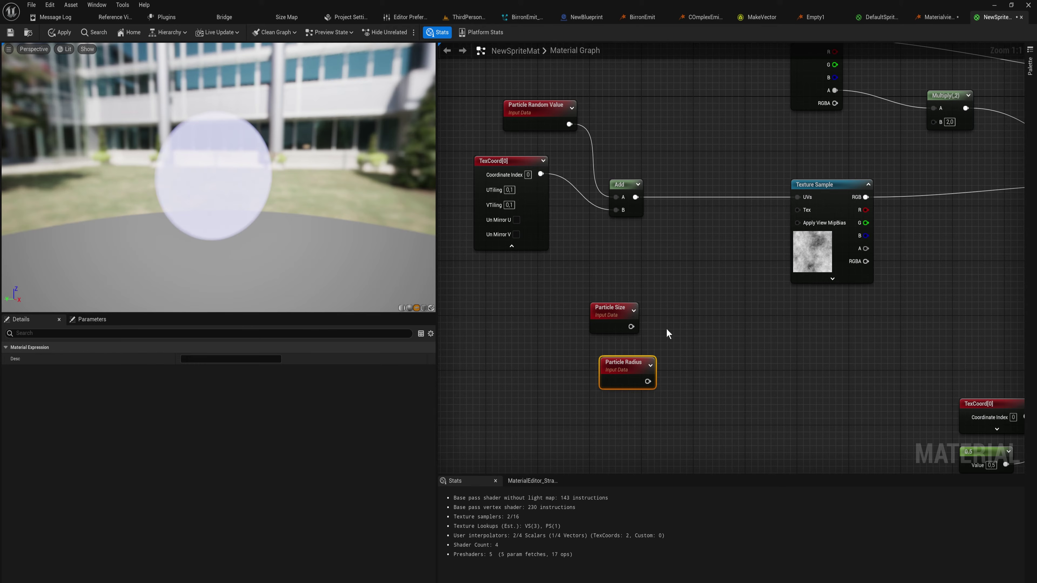
click(613, 318)
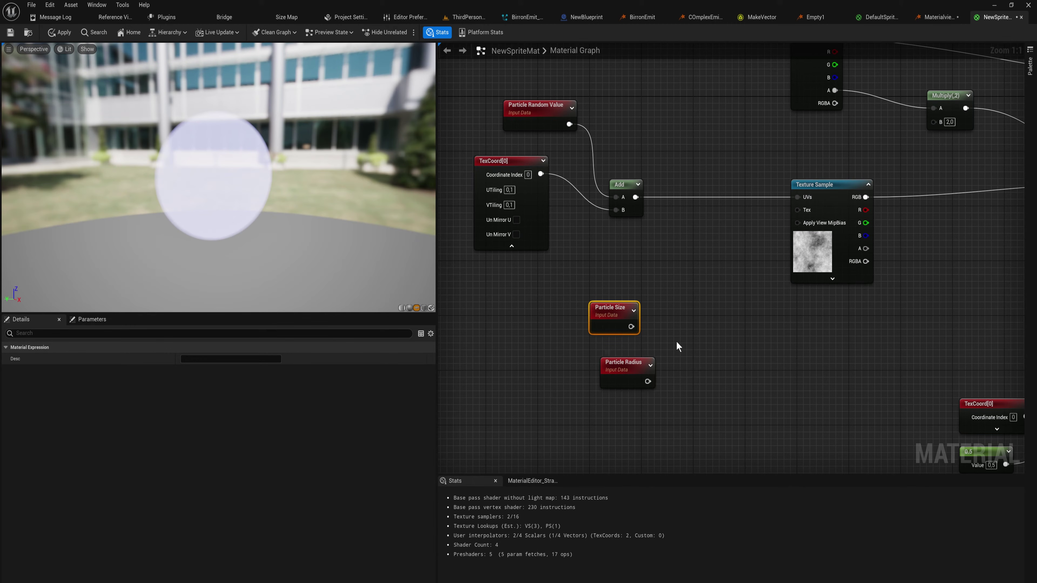
key(Delete)
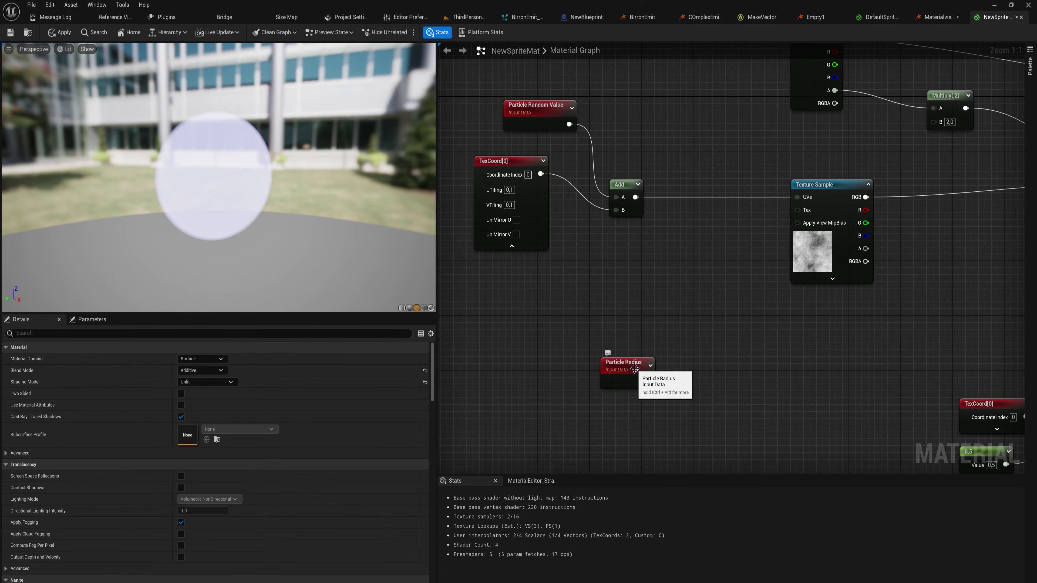
- Move Particle Radius beneath the noise's TexCoord and connect it to input B of a new Divide node beside it, leaving A at 1
drag(604, 359, 509, 276)
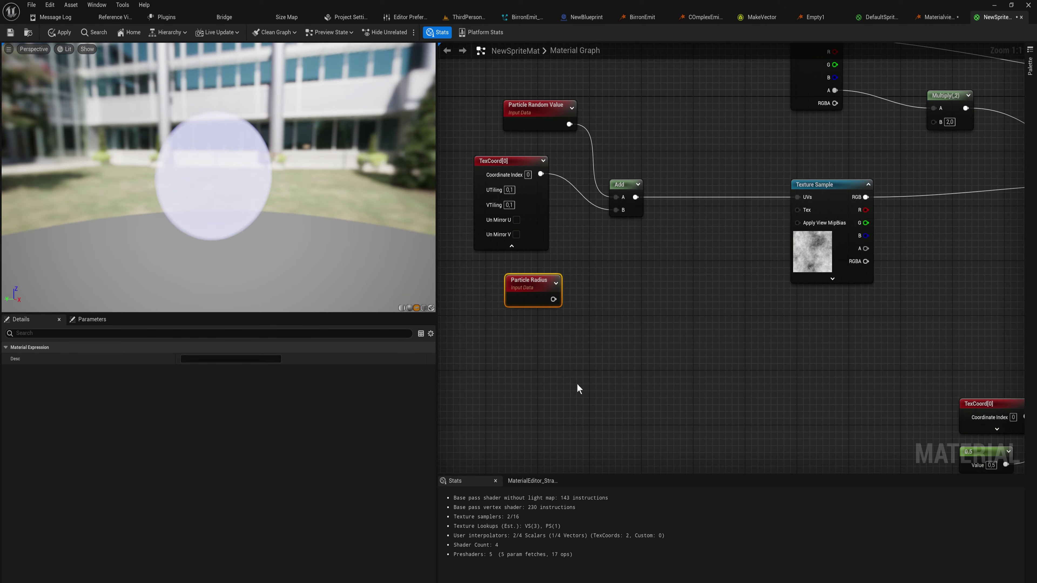
drag(553, 299, 601, 310)
text(/)
key(Return)
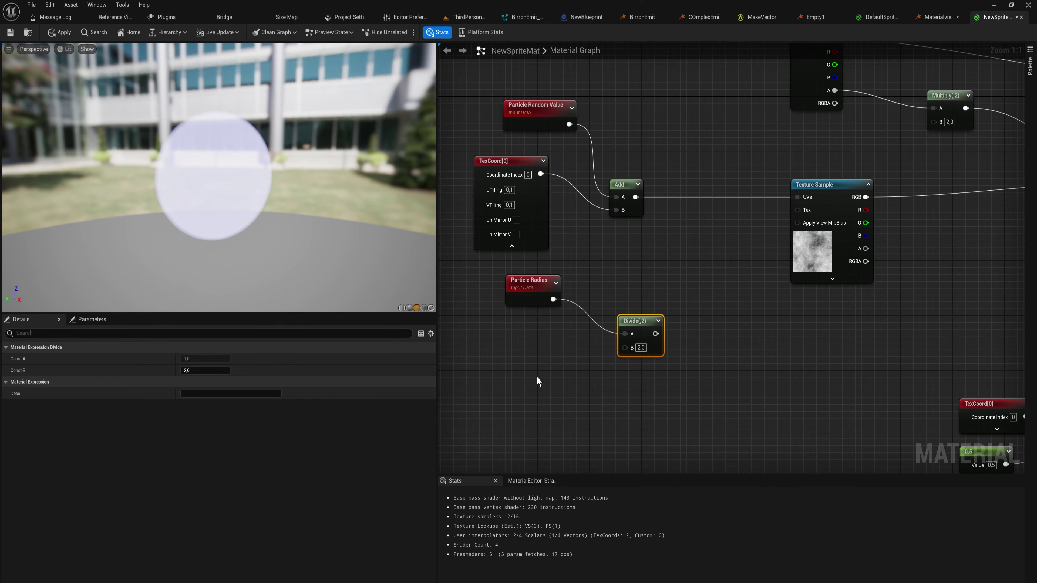
drag(617, 349, 609, 302)
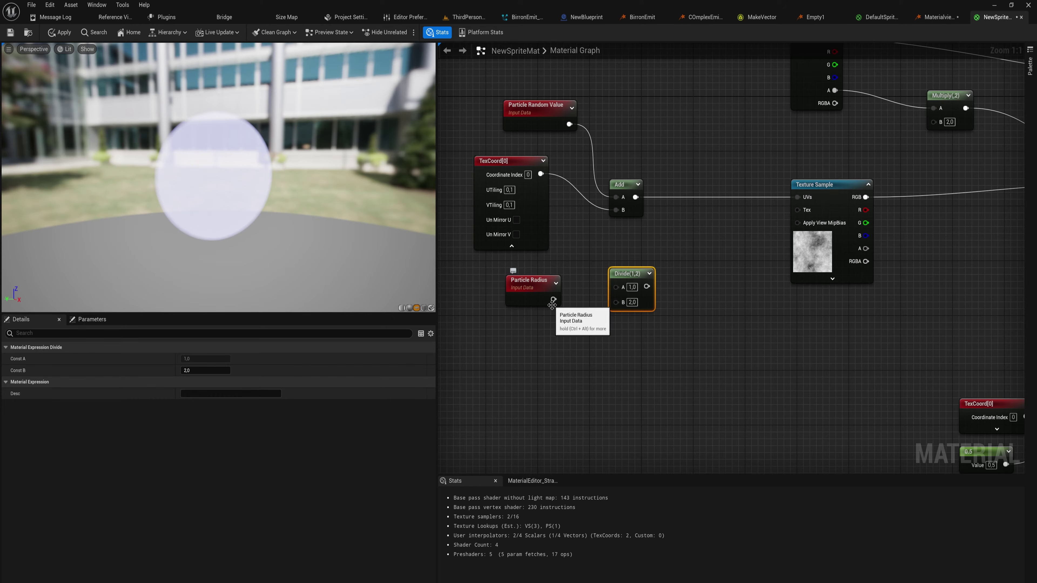
drag(554, 299, 624, 302)
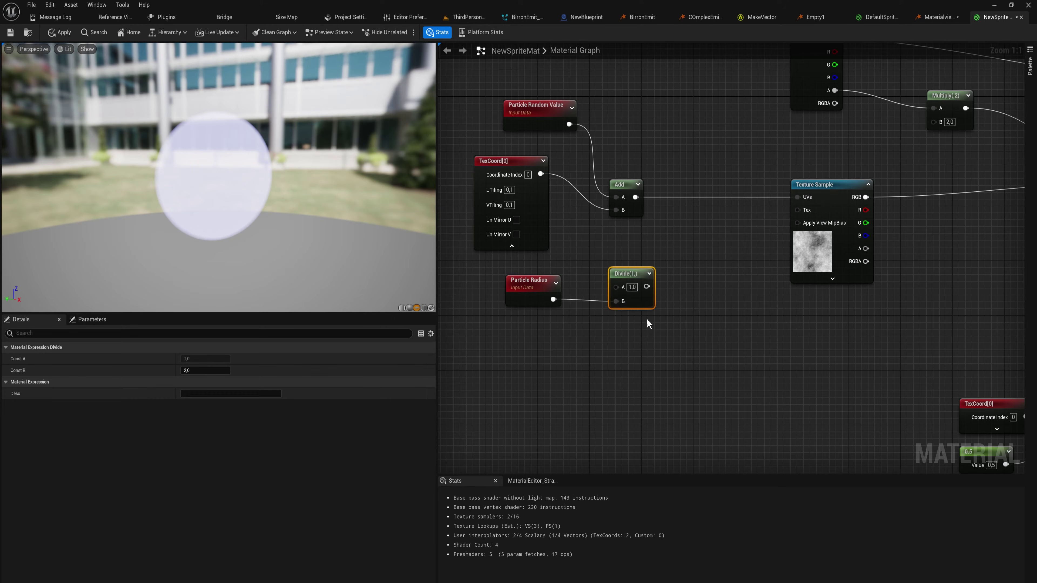
- Move the Particle Radius and Divide nodes farther away from the noise Texture Sample, beneath the TexCoord node
click(532, 299)
drag(532, 299, 492, 312)
drag(629, 275, 565, 275)
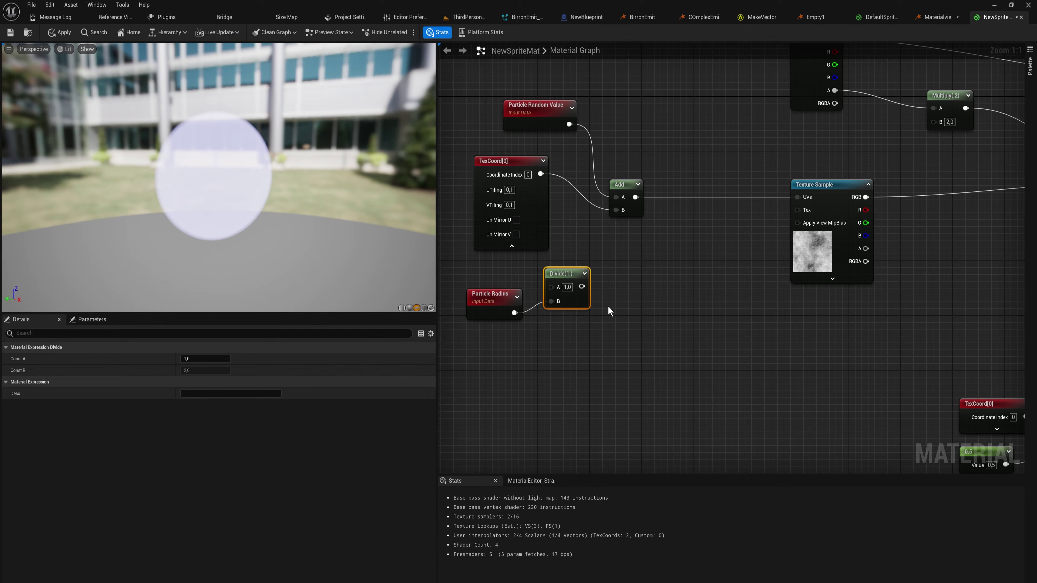
drag(527, 377, 468, 287)
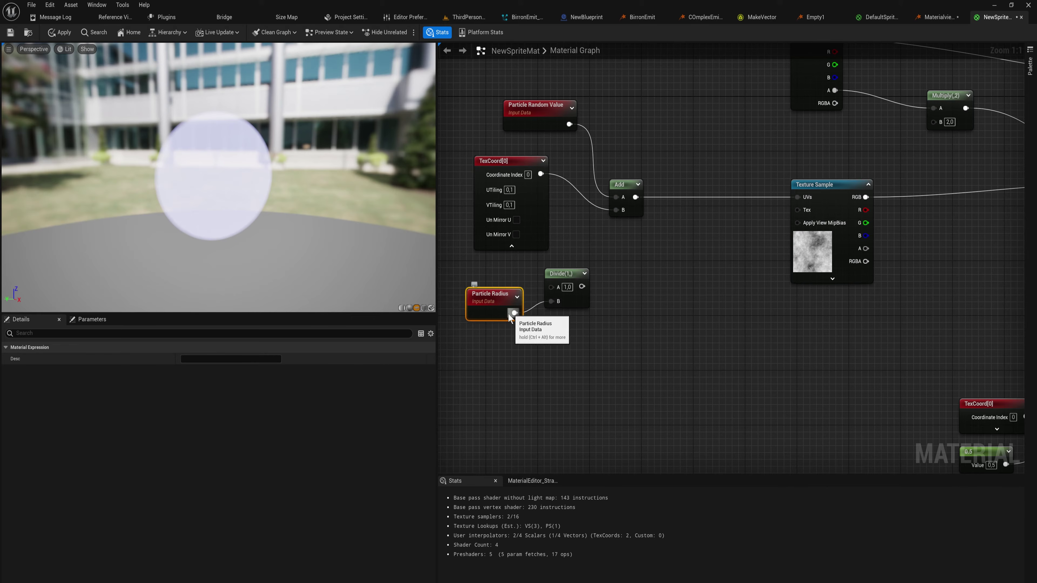
drag(582, 286, 660, 263)
click(630, 239)
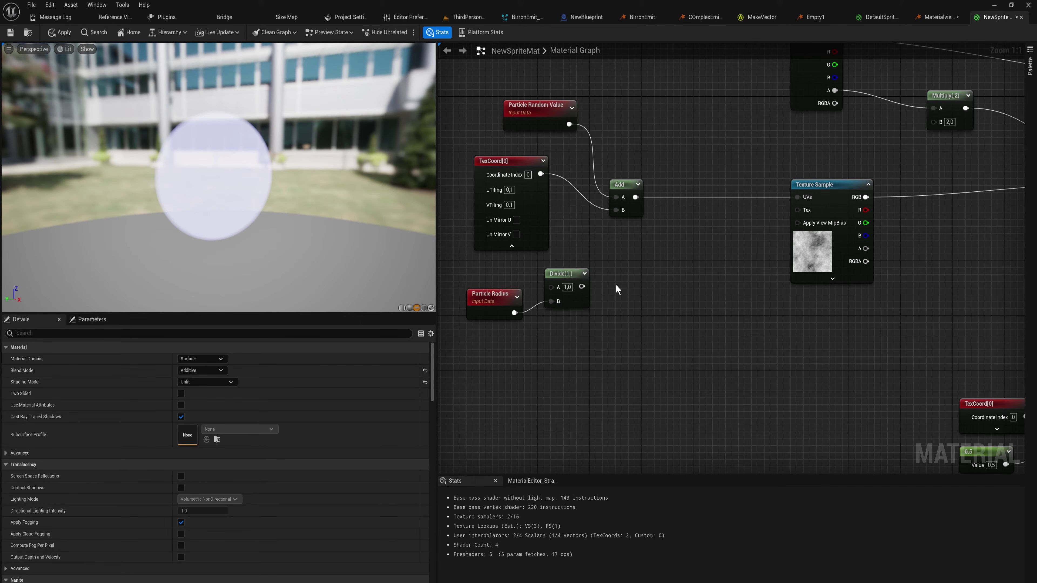
drag(582, 287, 650, 273)
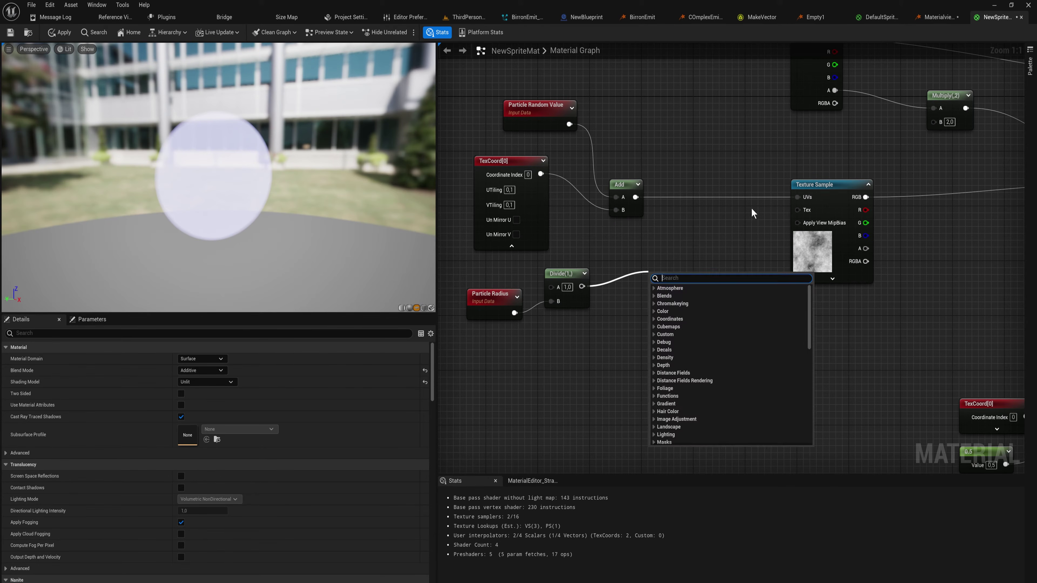
drag(792, 165, 852, 307)
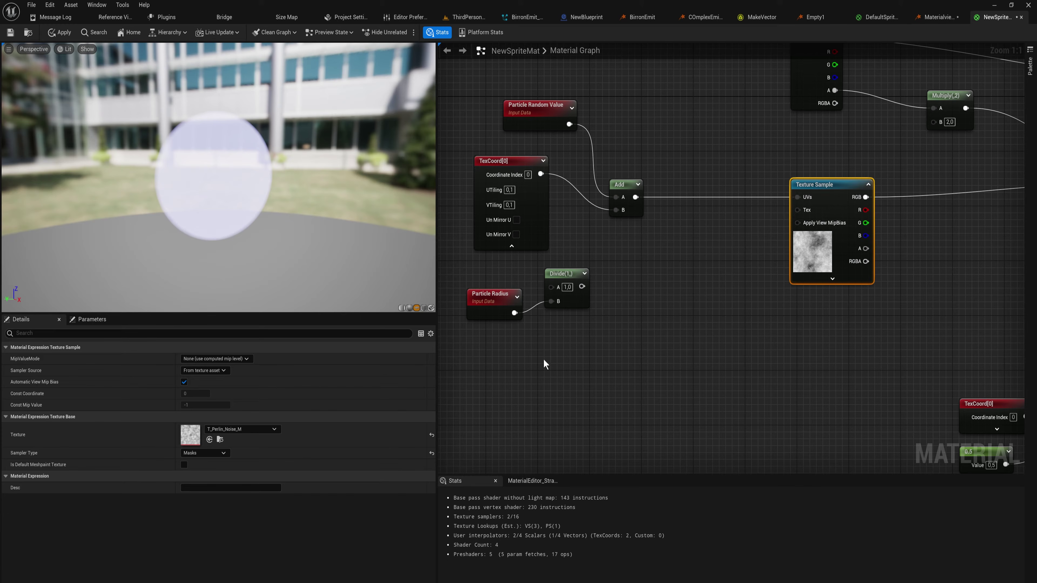
drag(497, 364, 506, 279)
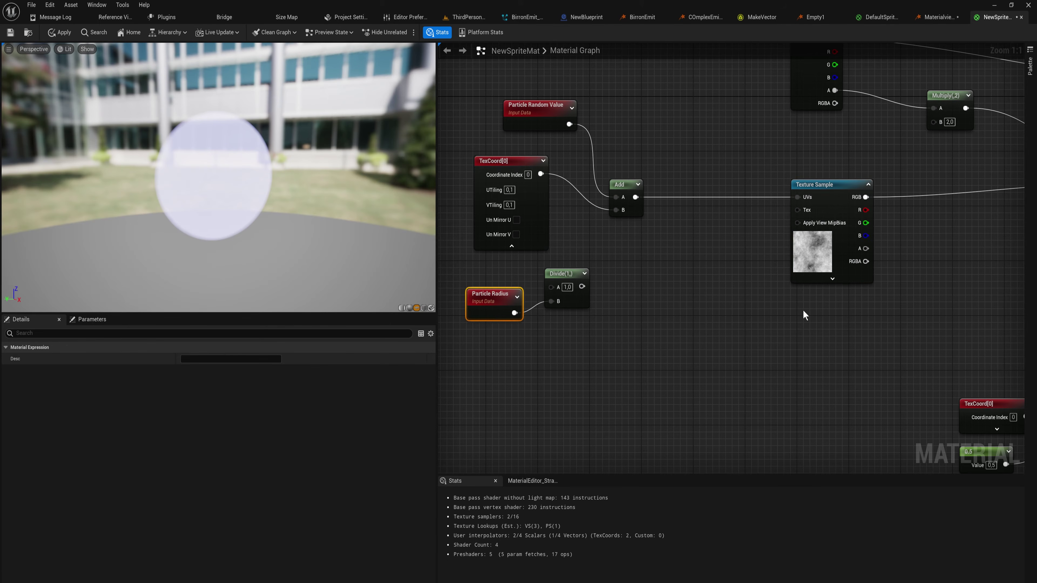
click(817, 270)
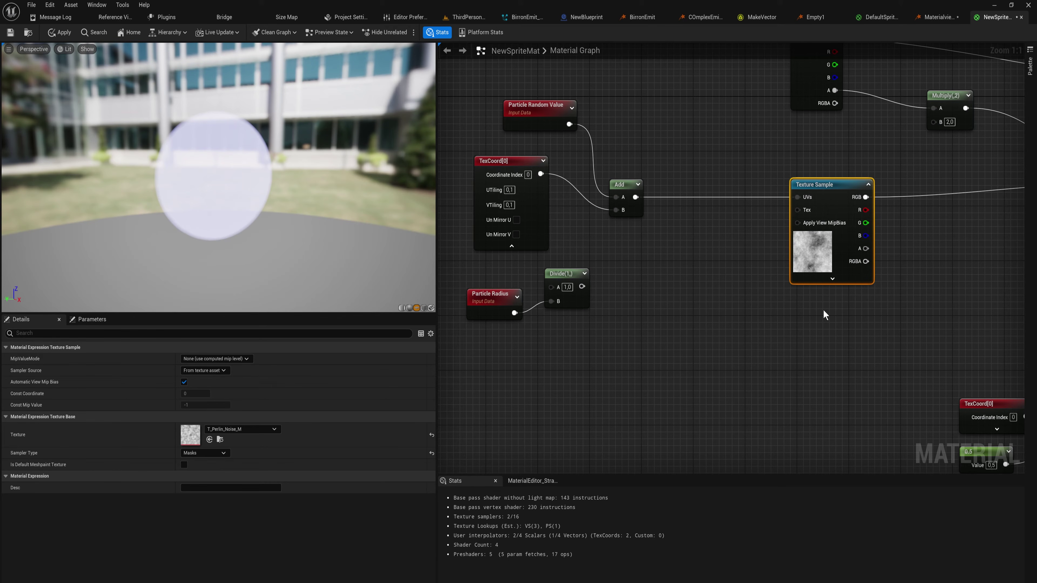
- Feed the Particle Radius Divide into a new Divide node with B set to 250 and connect its output to the noise's UVs
drag(581, 286, 686, 265)
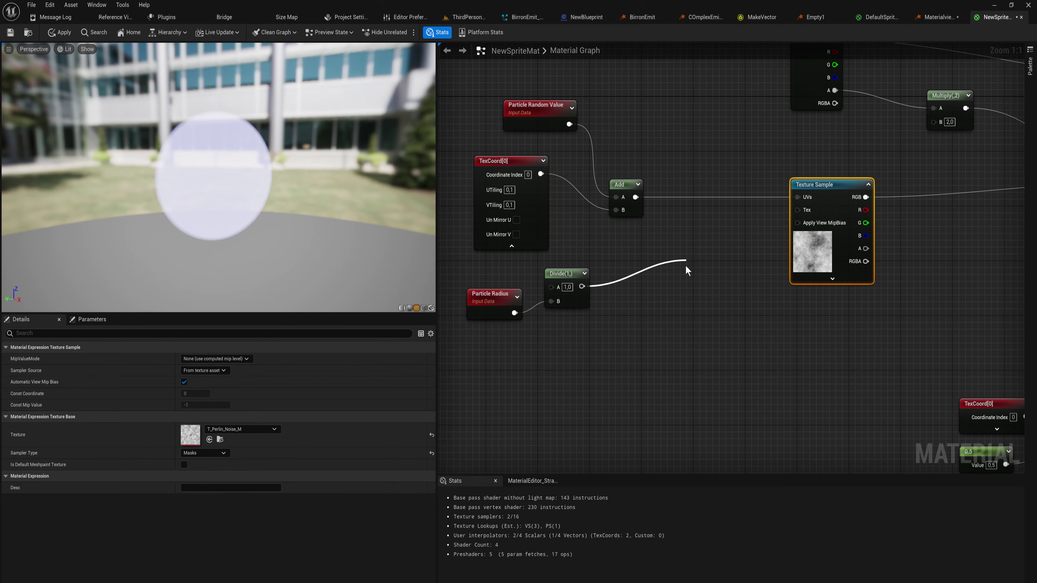
click(685, 265)
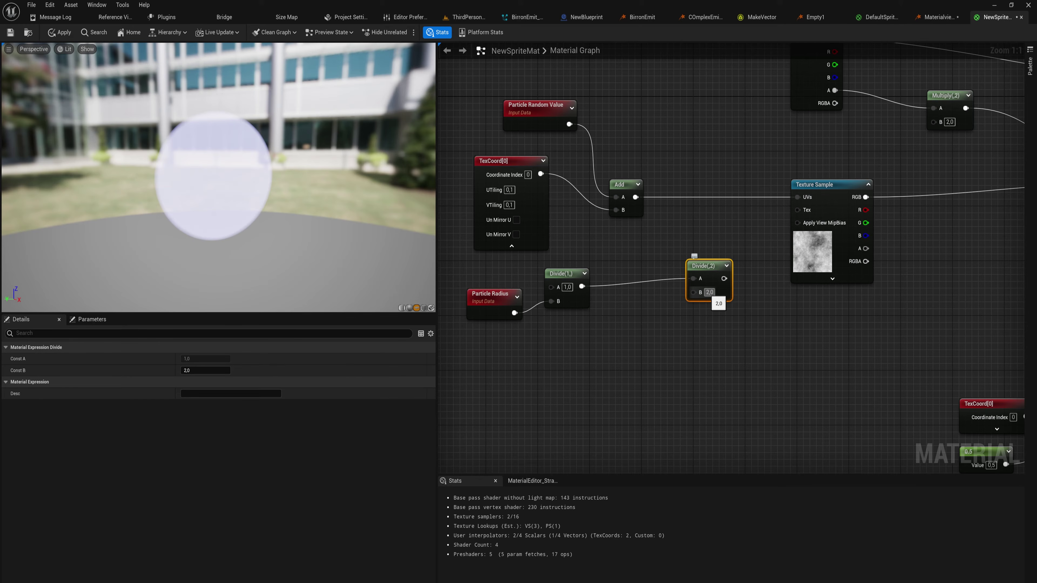
text(250)
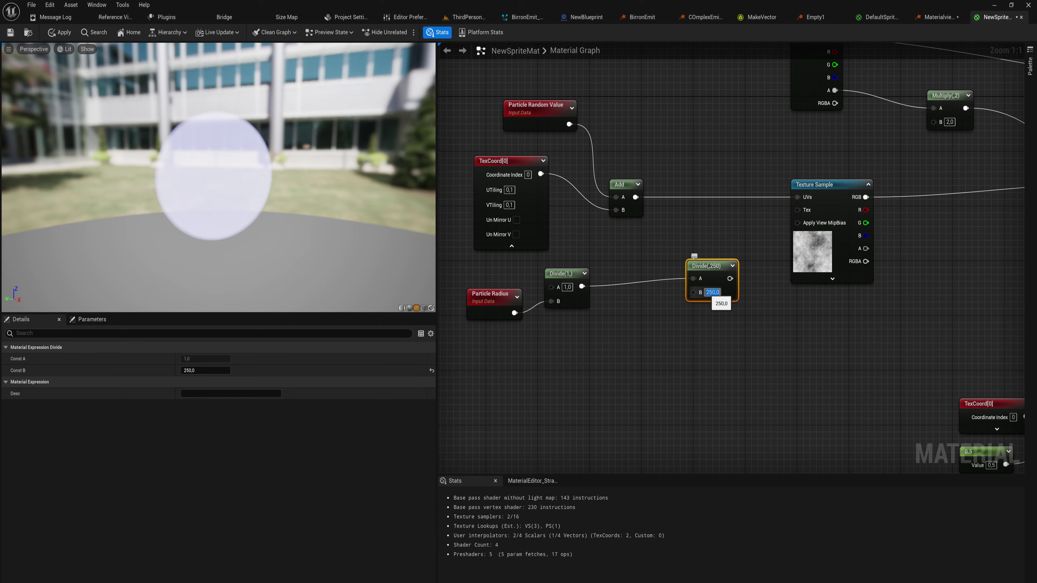
drag(730, 278, 801, 195)
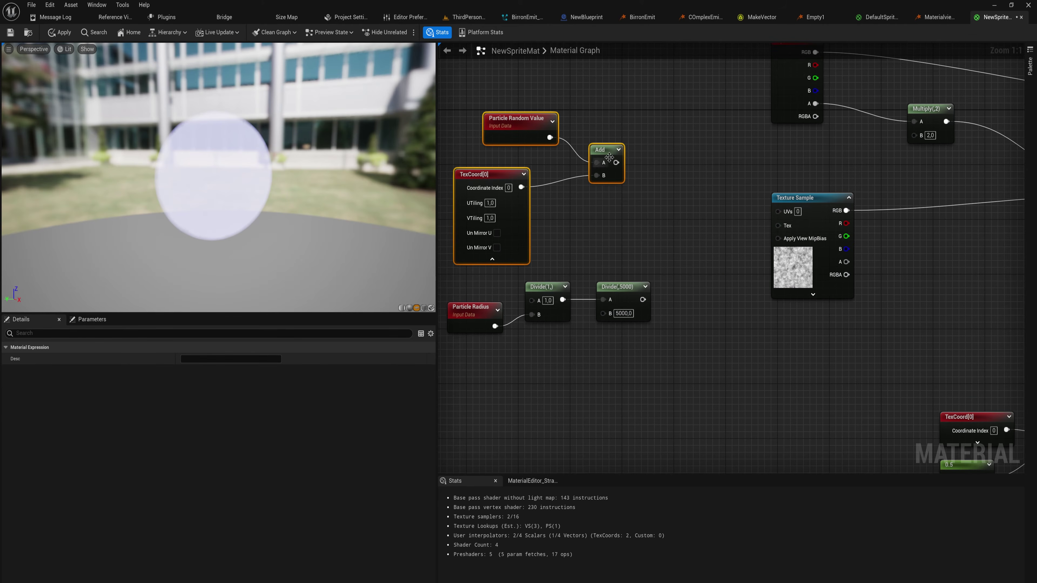
- Move the Particle Random Value, TexCoord and Add group and the Particle Radius and Divide pair farther away from the noise Texture Sample
drag(603, 159, 538, 145)
right_drag(567, 201, 676, 171)
drag(680, 200, 511, 86)
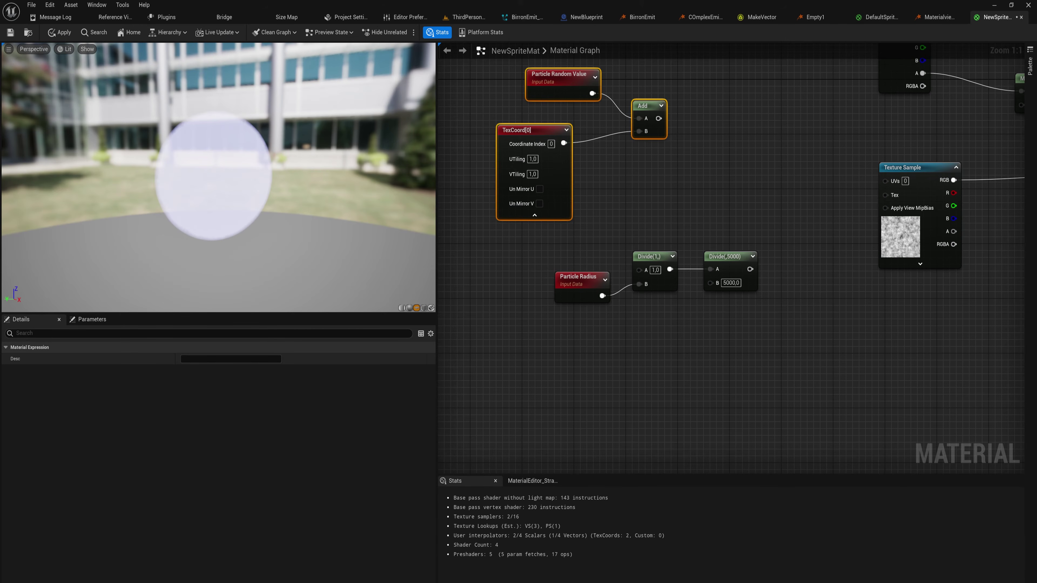
drag(673, 327, 506, 282)
drag(659, 257, 587, 236)
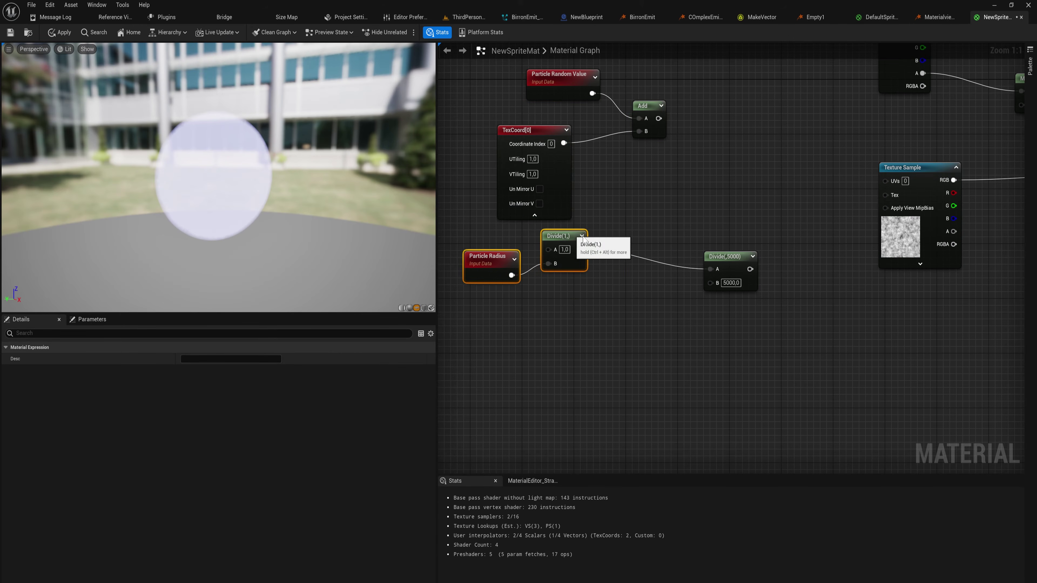
- Place the Divide node with B 5000 beside the noise Texture Sample and connect it to the UVs, with its input A detached
drag(734, 264, 848, 175)
right_drag(848, 174, 783, 197)
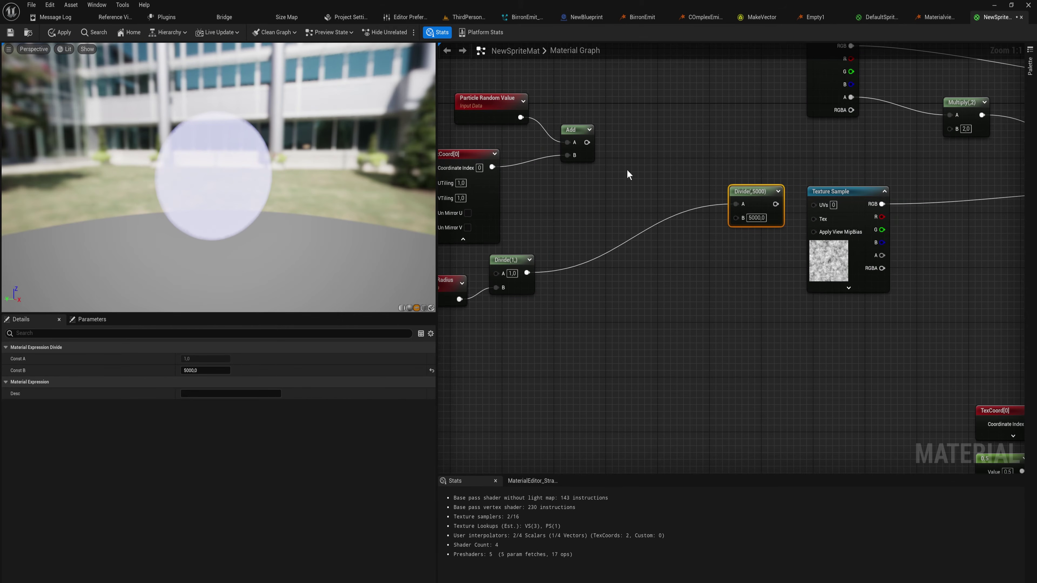
right_drag(627, 171, 675, 219)
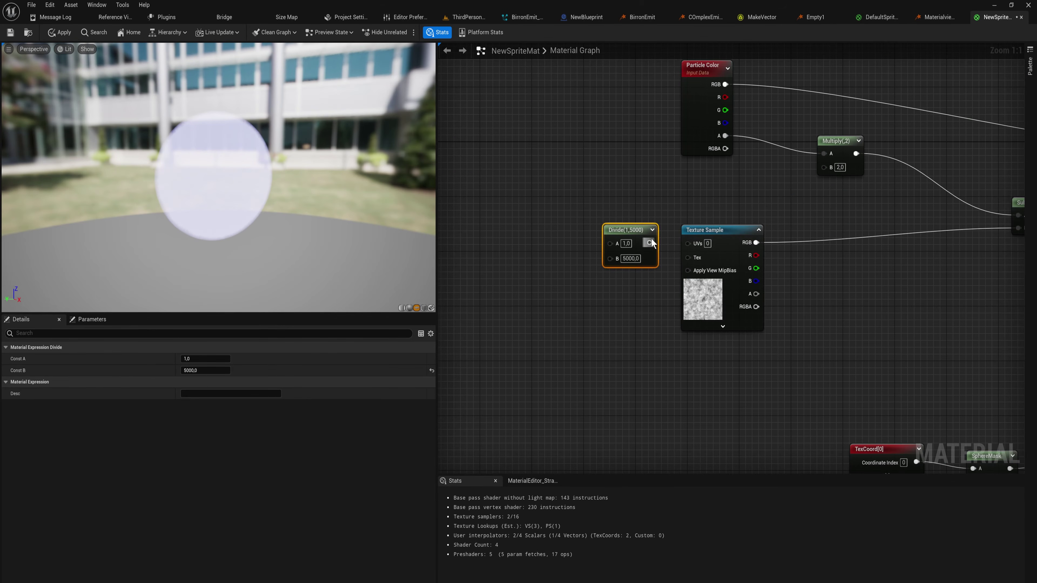
drag(652, 243, 687, 244)
- Divide the Add output by the Particle Radius Divide in a new Divide node, feed it into the 5000 Divide's input A, and apply
right_drag(584, 281, 782, 272)
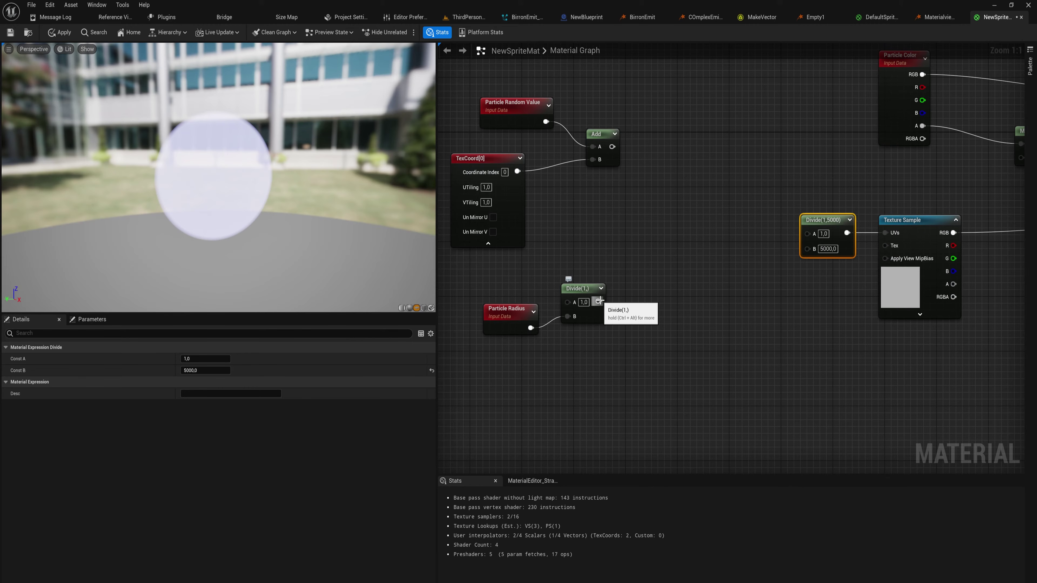
drag(612, 147, 671, 182)
text(/)
key(Return)
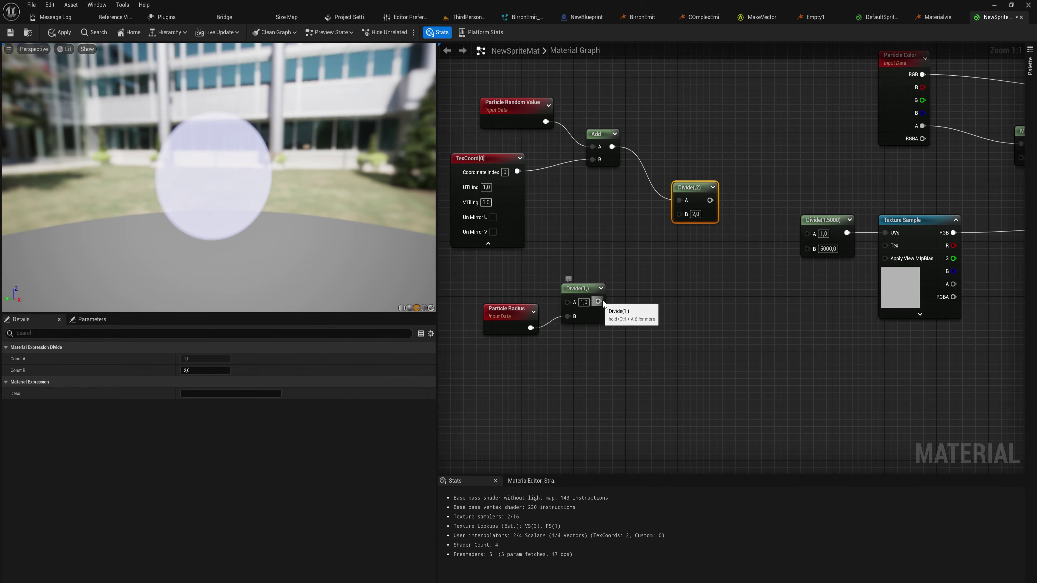
drag(598, 301, 807, 236)
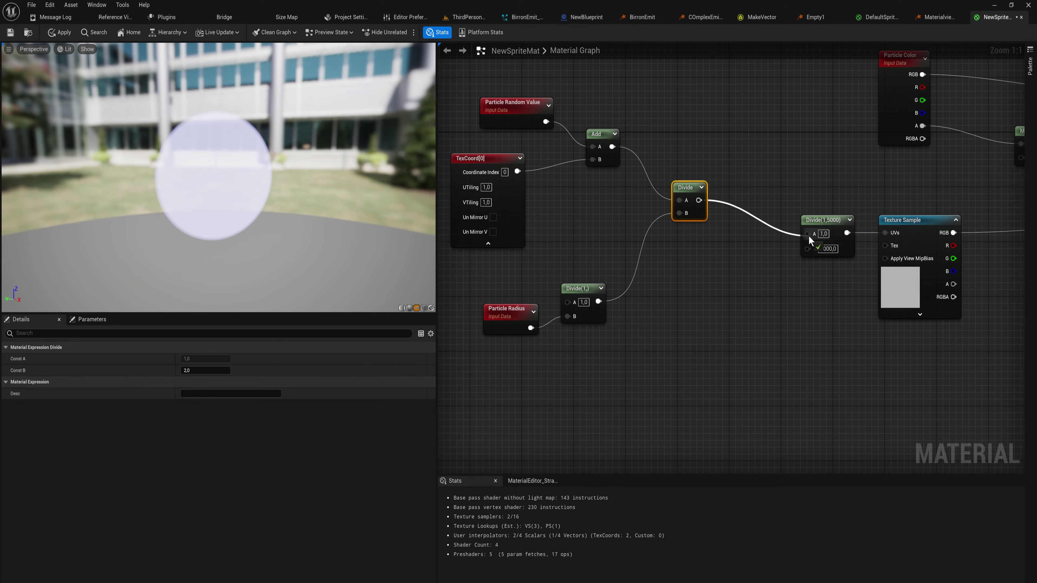
click(60, 32)
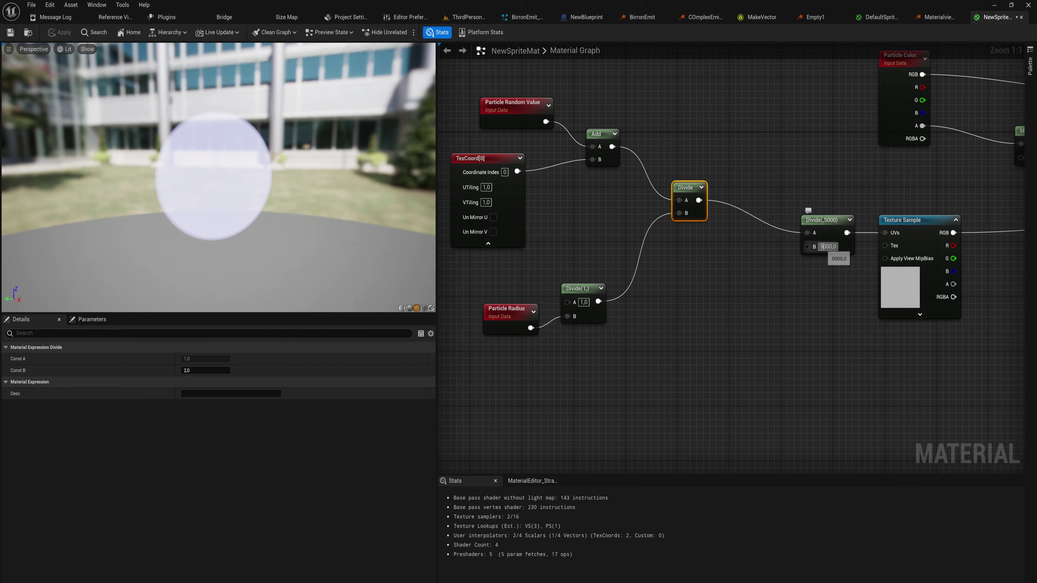
- Set B of the Divide node before the noise Texture Sample to 100 and check the particle in the Materialviewer emitter
key(ctrl+a)
text(200)
key(Return)
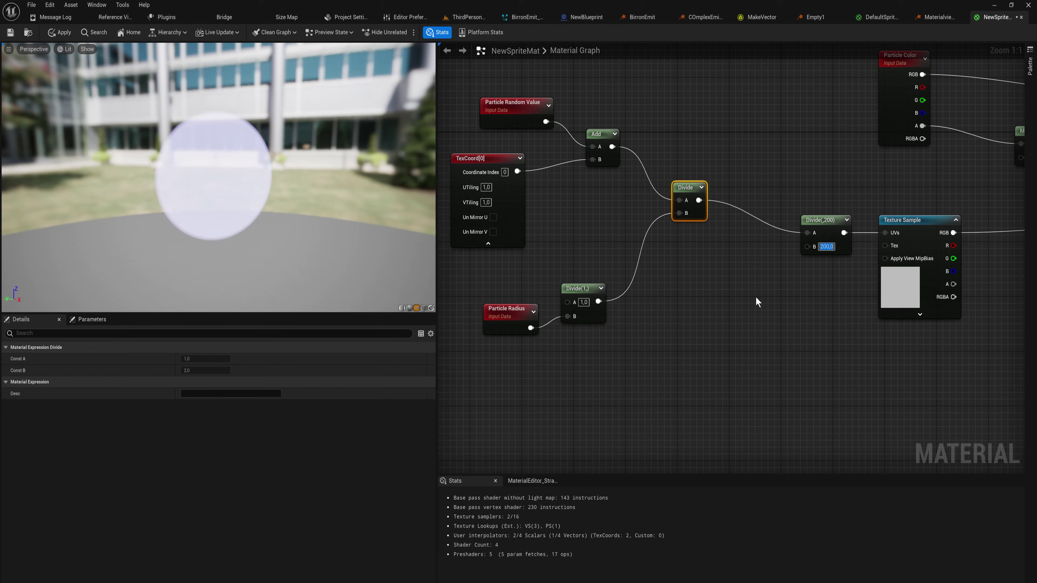
text(1)
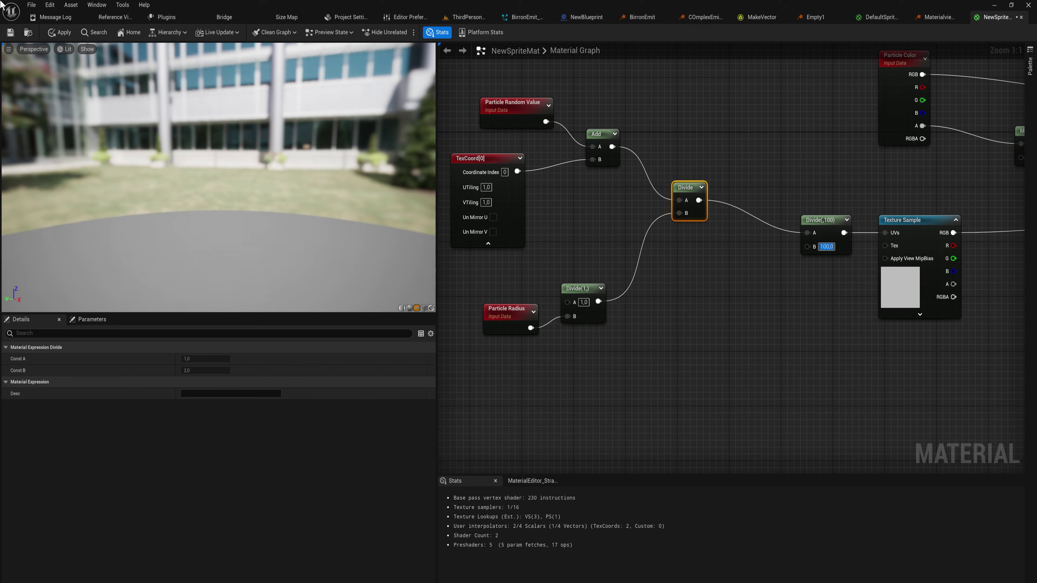
click(937, 16)
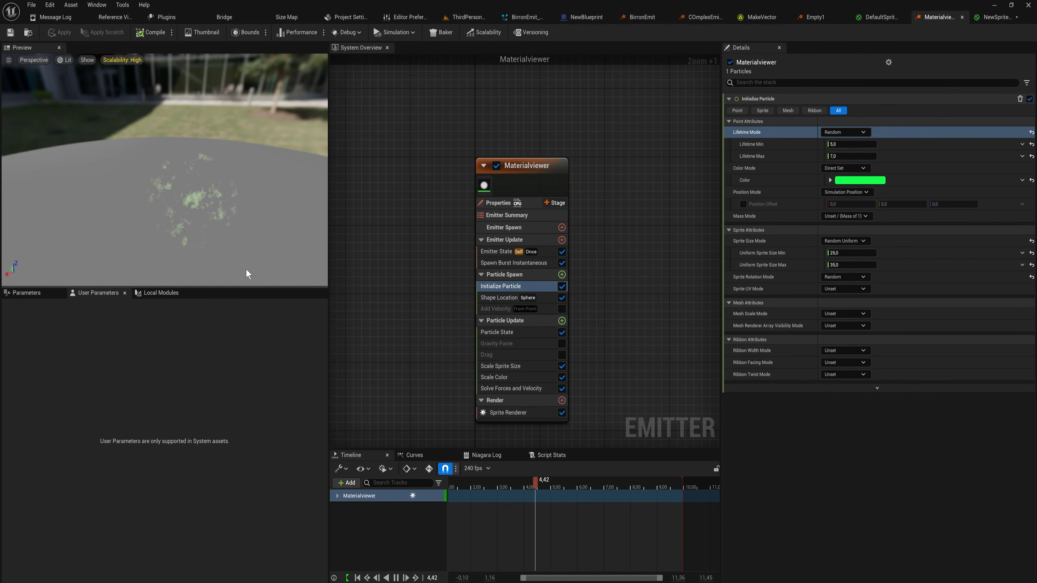
- Return to NewSpriteMat and move the Particle Random Value, TexCoord and Add nodes farther away from the middle Divide node
click(1000, 15)
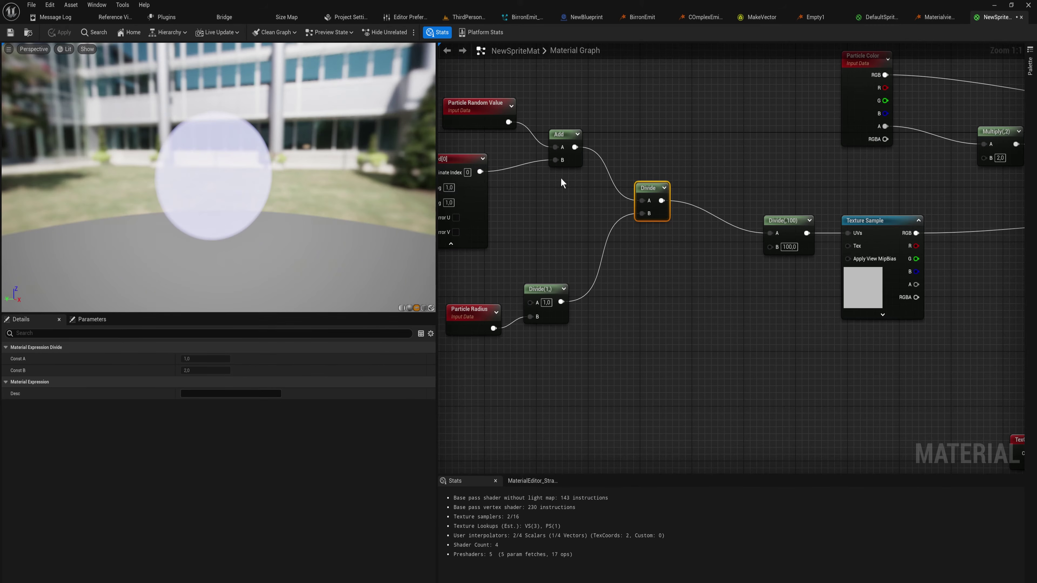
right_drag(561, 178, 616, 210)
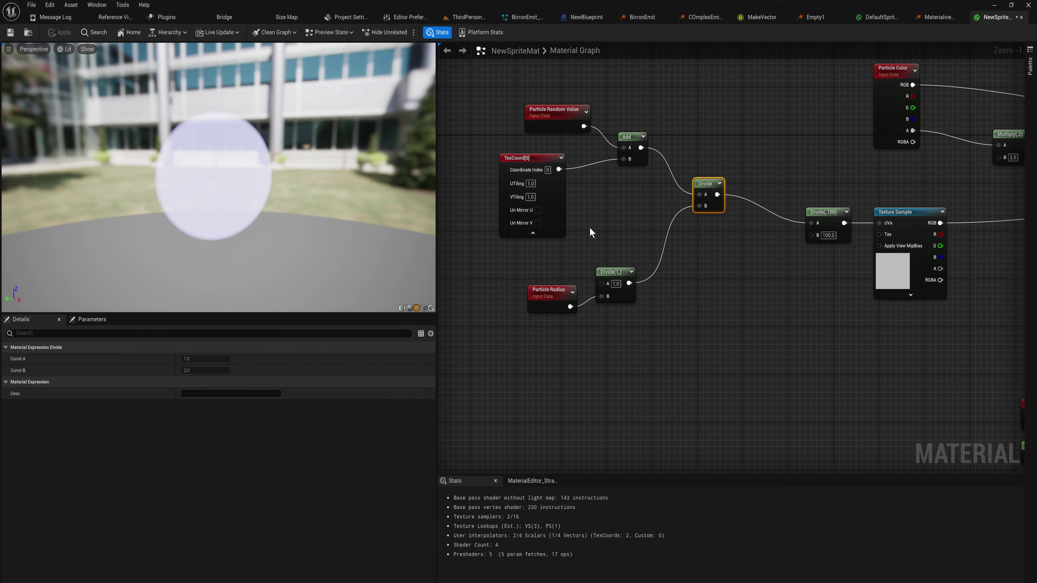
drag(635, 213, 453, 81)
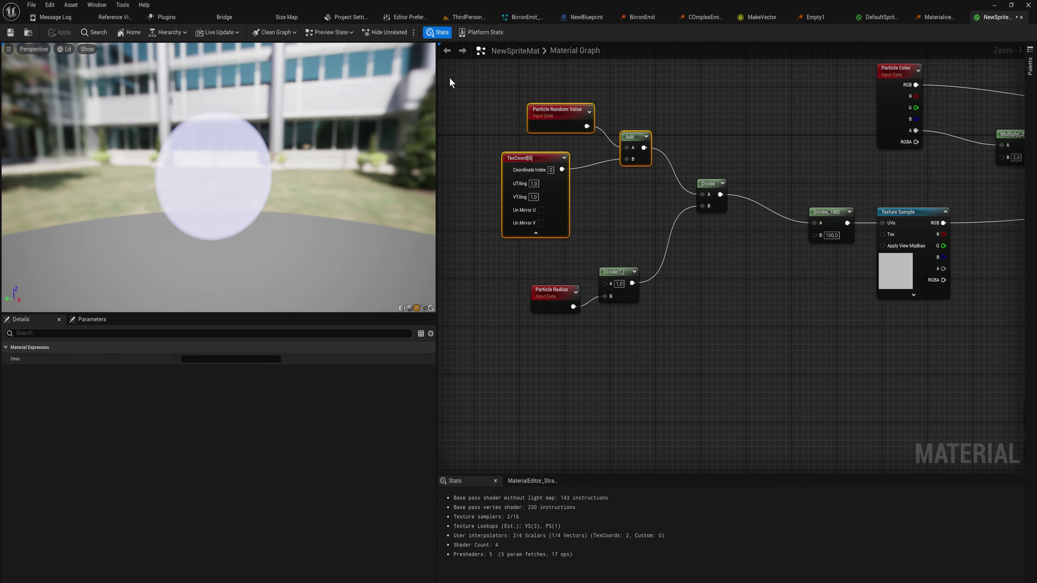
drag(634, 136, 586, 161)
- Insert a Subtract node with B set to 0.5 between the Add output and input A of the middle Divide node
text(-)
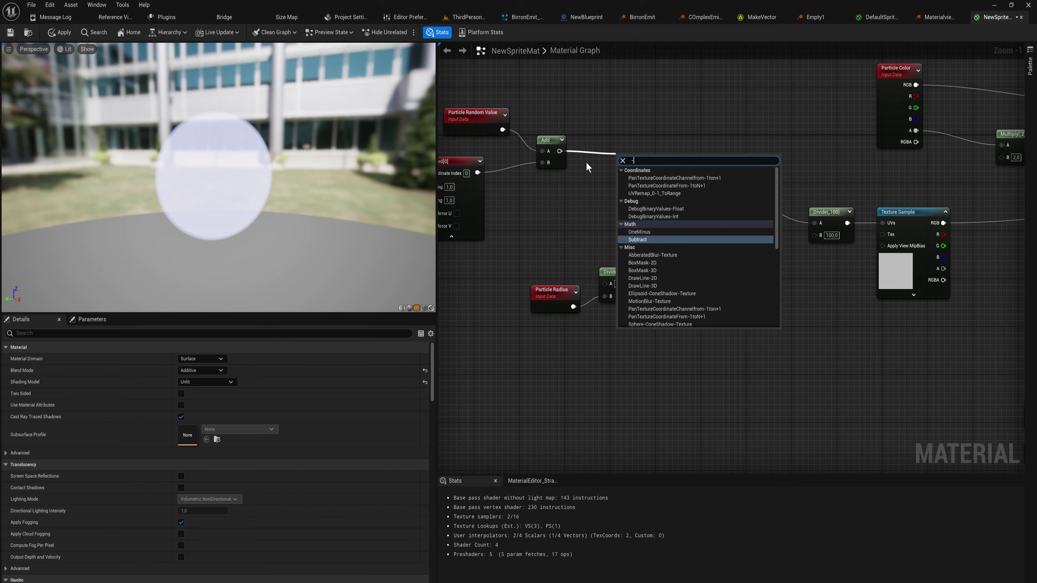
key(Return)
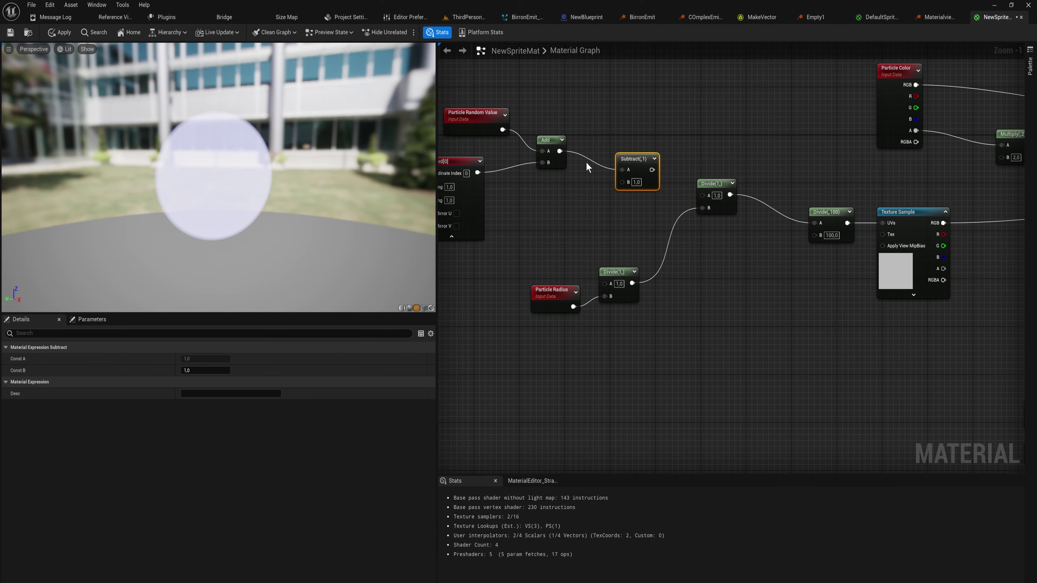
click(638, 183)
text(0,5)
key(Return)
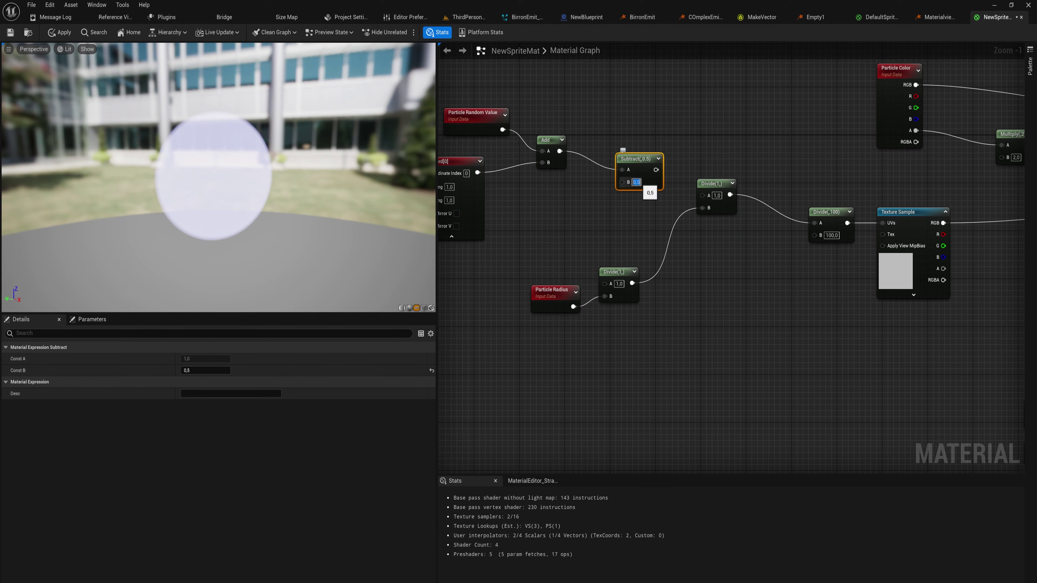
drag(656, 170, 708, 198)
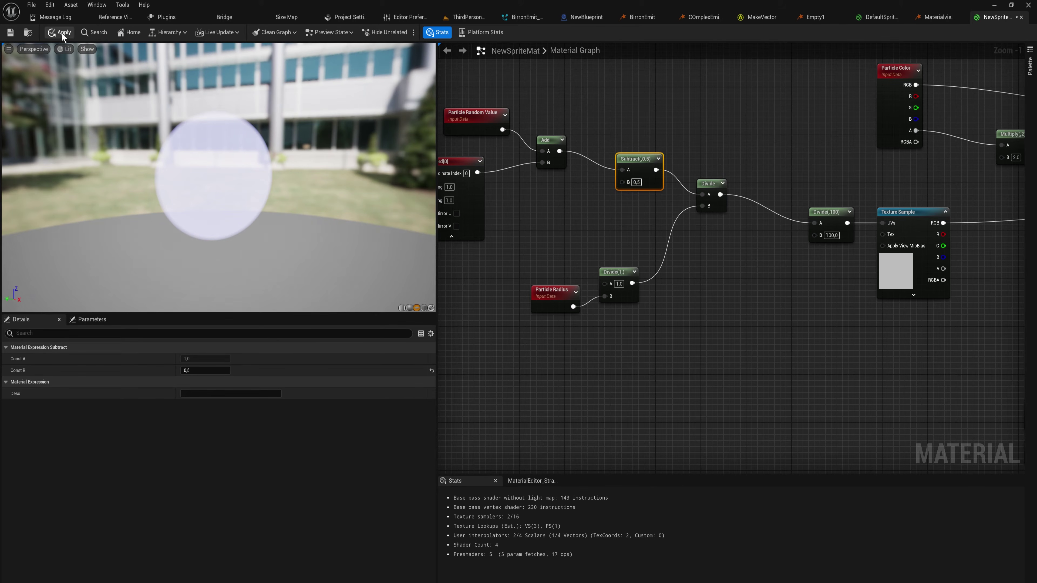
- Move the Subtract node closer to Add and shift the middle Divide slightly, then view the result in the Materialviewer emitter
drag(641, 159, 624, 148)
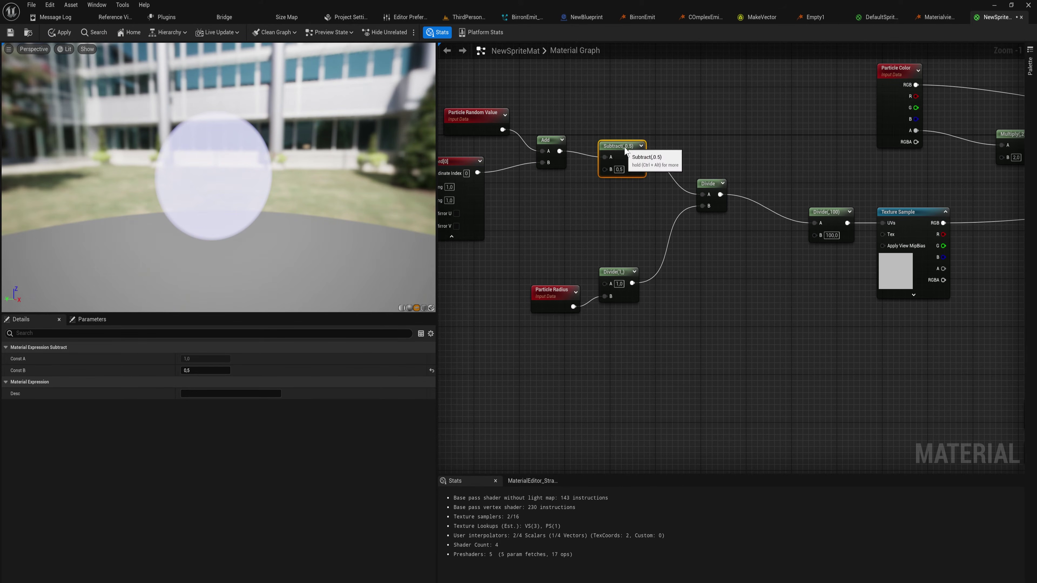
right_drag(550, 208, 727, 211)
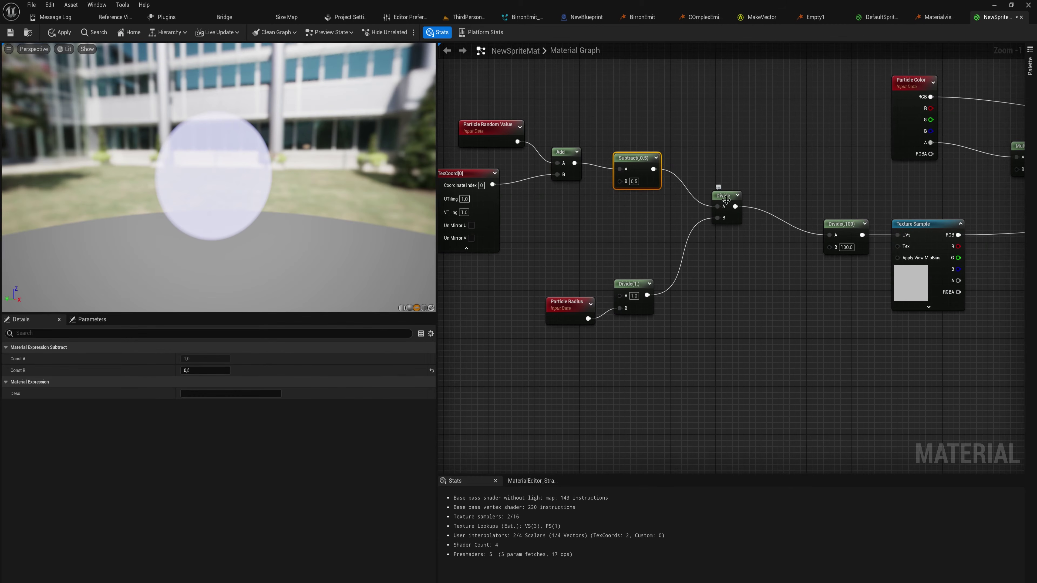
drag(726, 199, 736, 209)
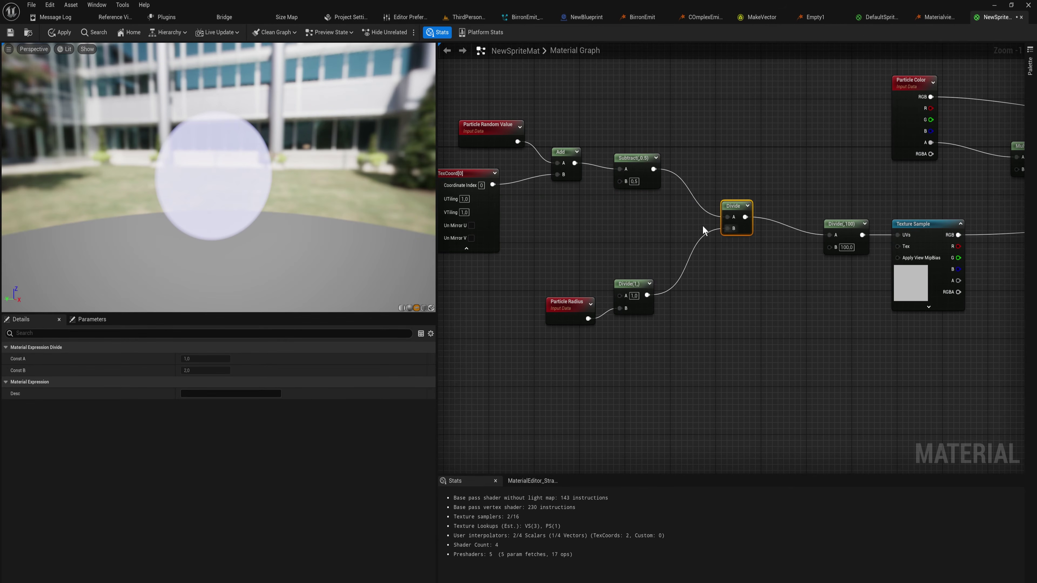
drag(669, 225, 407, 121)
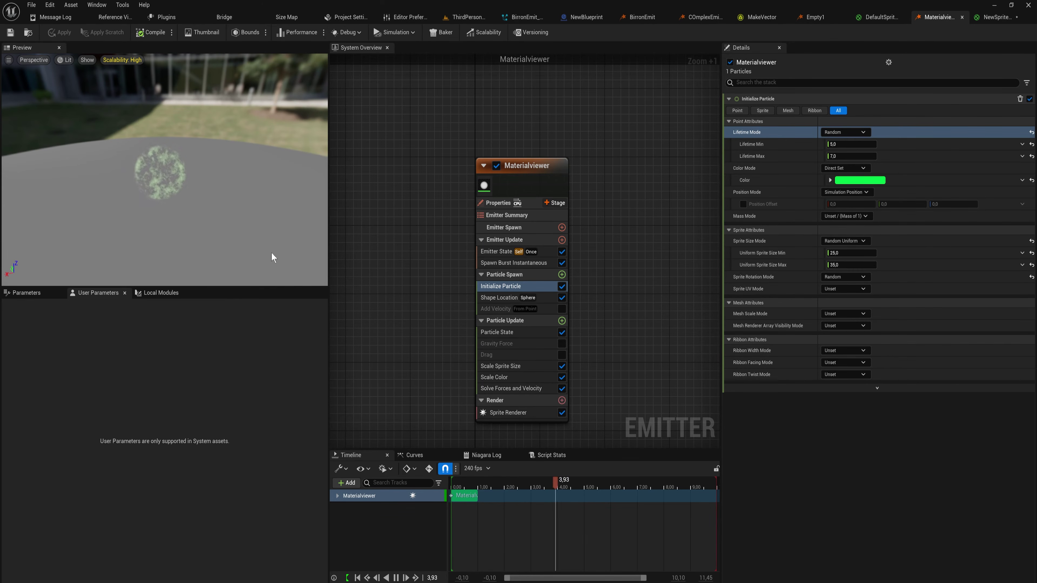
- Enable the Add Velocity and Drag modules in the Materialviewer emitter and set the burst's Spawn Count to 50
click(562, 309)
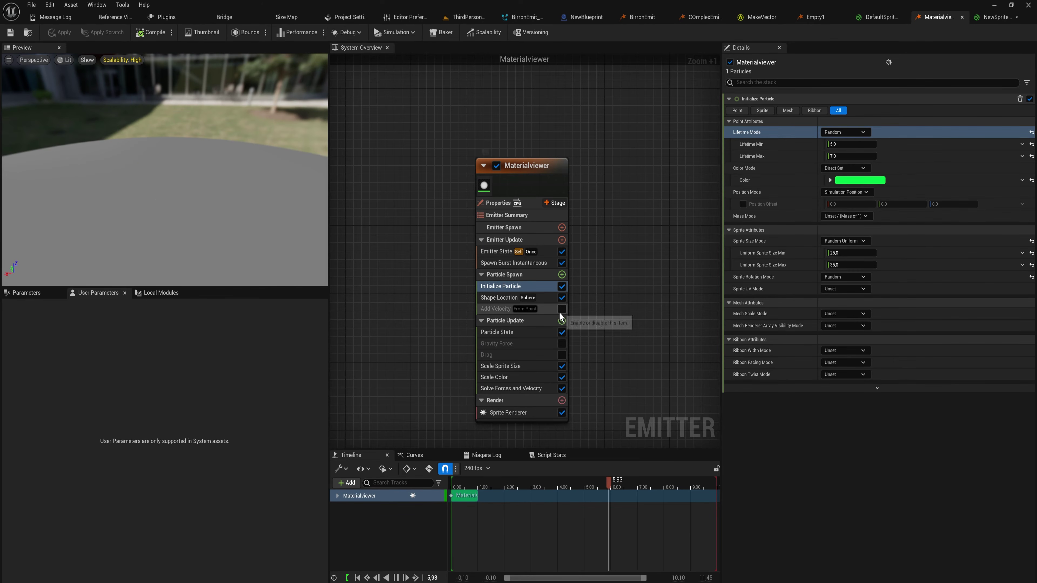
click(561, 355)
click(545, 262)
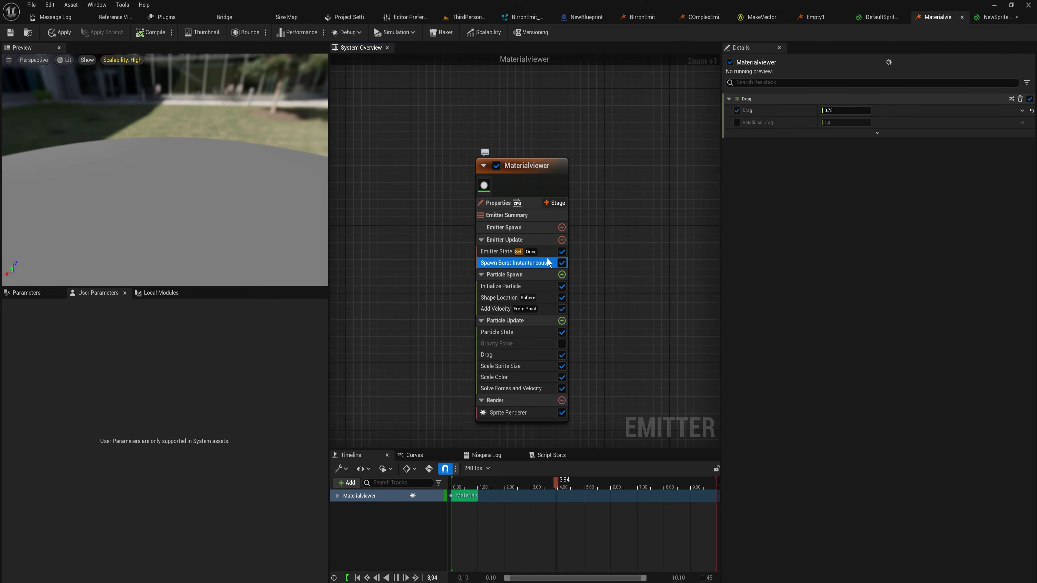
click(849, 110)
text(50)
key(Return)
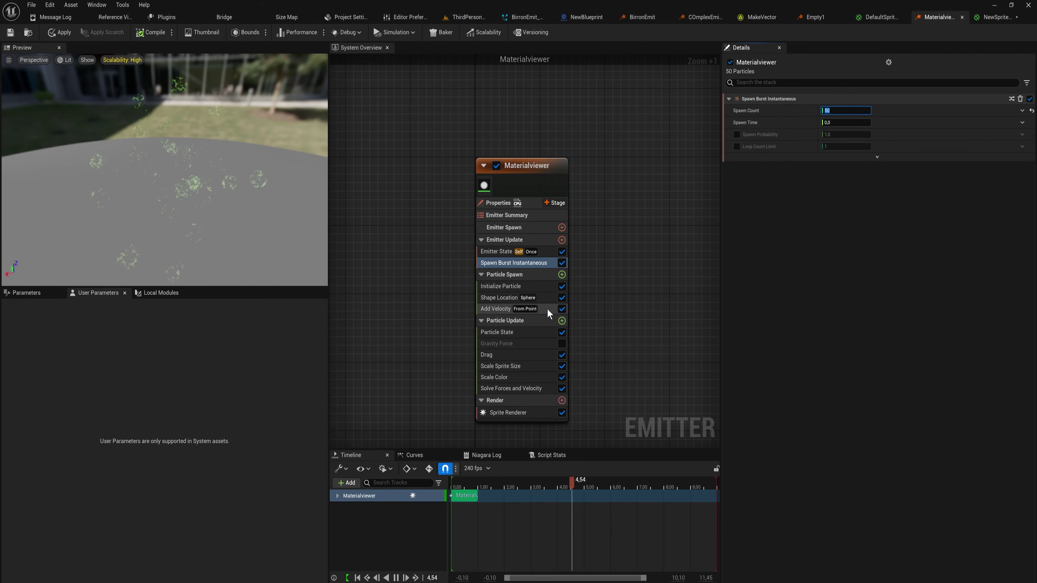
- Set the random particle lifetime in Initialize Particle to a minimum of 1 and a maximum of 2
click(538, 286)
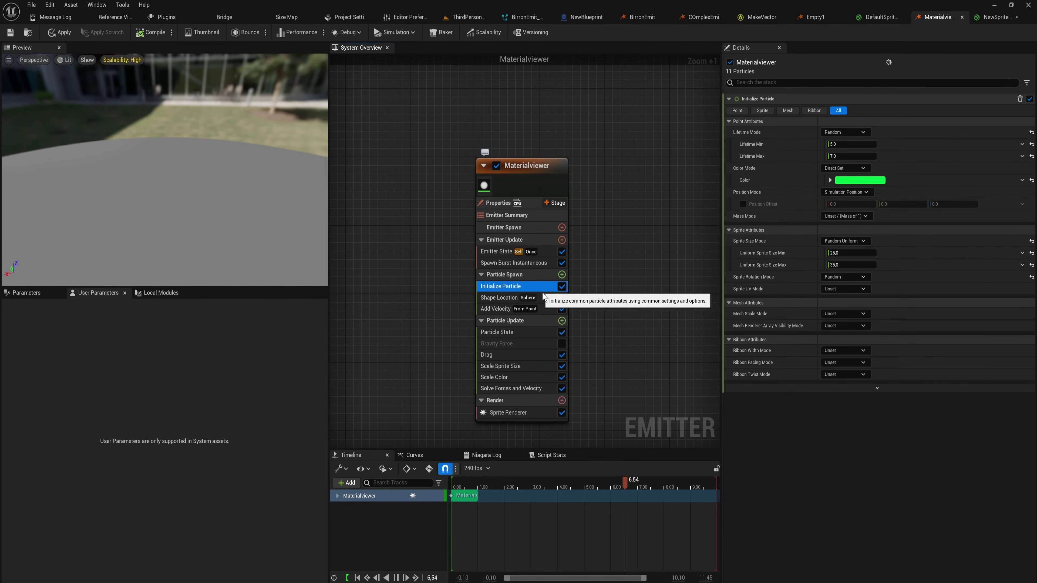
click(851, 144)
text(1)
key(Tab)
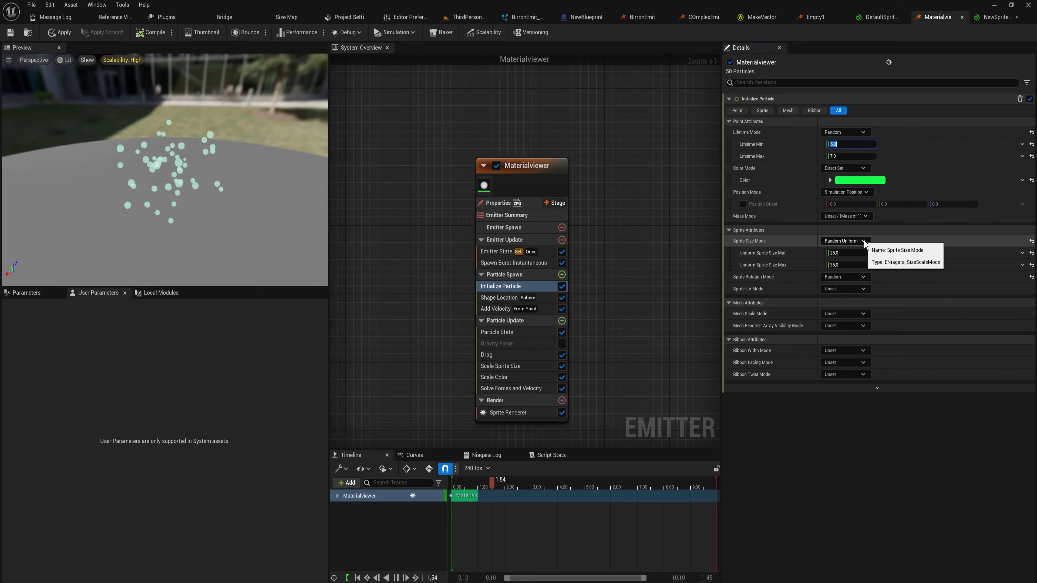
text(2)
key(Return)
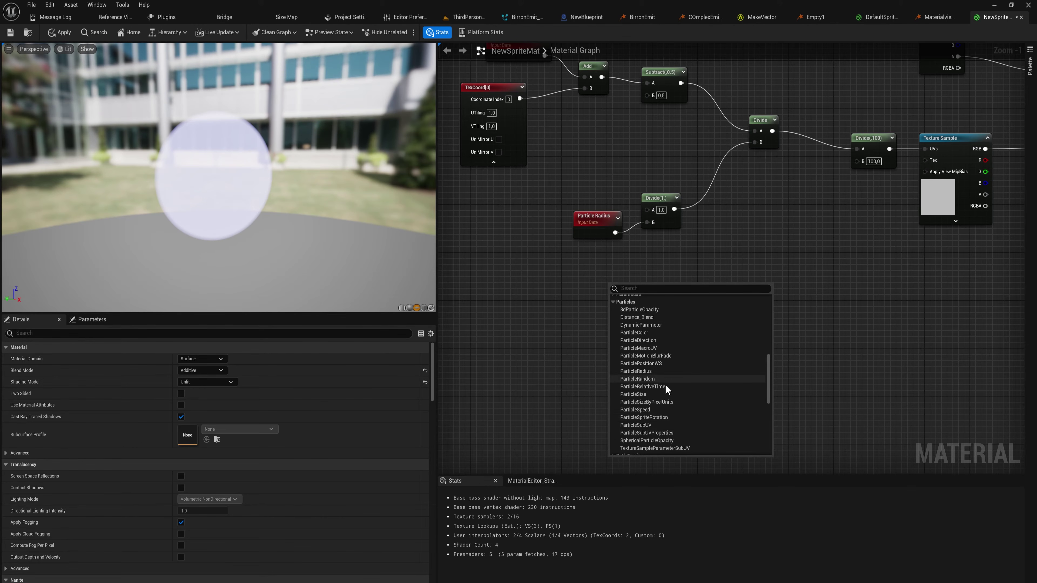
- Add a Particle Speed node to NewSpriteMat near the colour Lerp and feed its output into input A of a new Divide node
click(647, 410)
drag(641, 287, 855, 206)
right_drag(864, 220, 541, 156)
drag(526, 150, 741, 300)
text(divide)
key(Return)
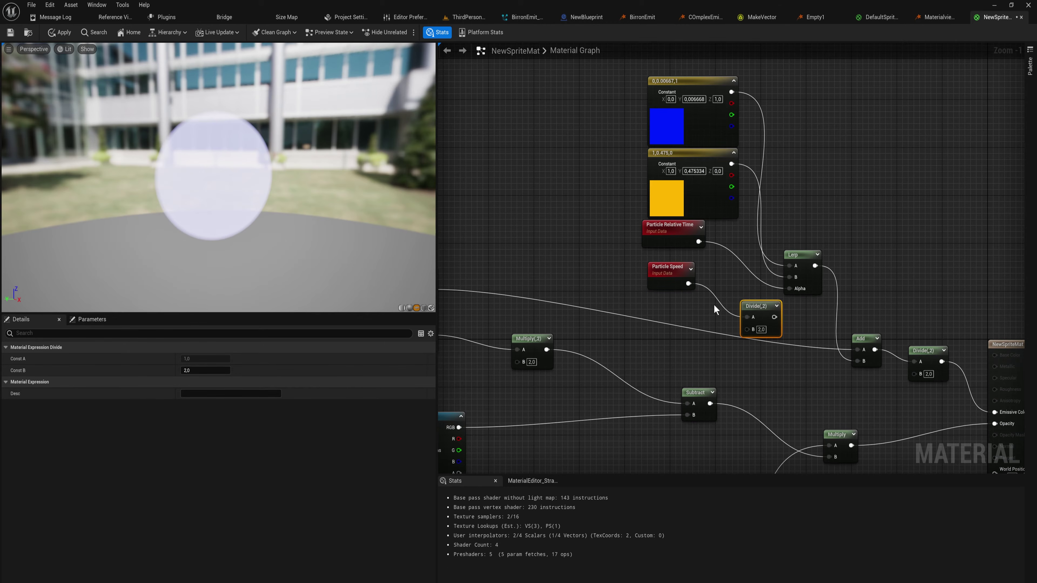
- Space out the Particle Speed, Particle Relative Time and new Divide nodes before the Lerp, and set the Divide's B to 150
drag(668, 273, 526, 255)
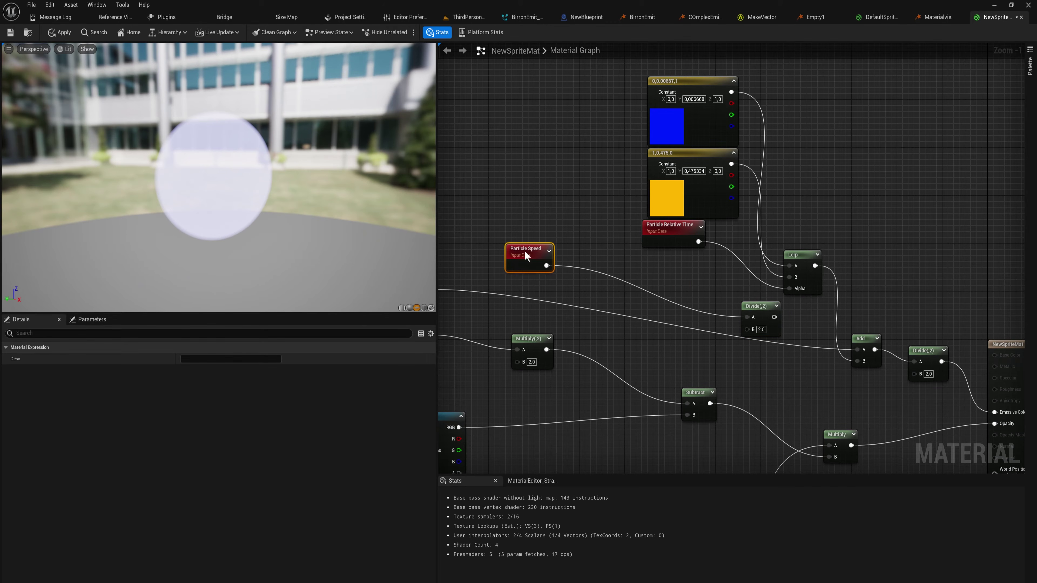
drag(753, 306, 666, 280)
drag(682, 239, 570, 200)
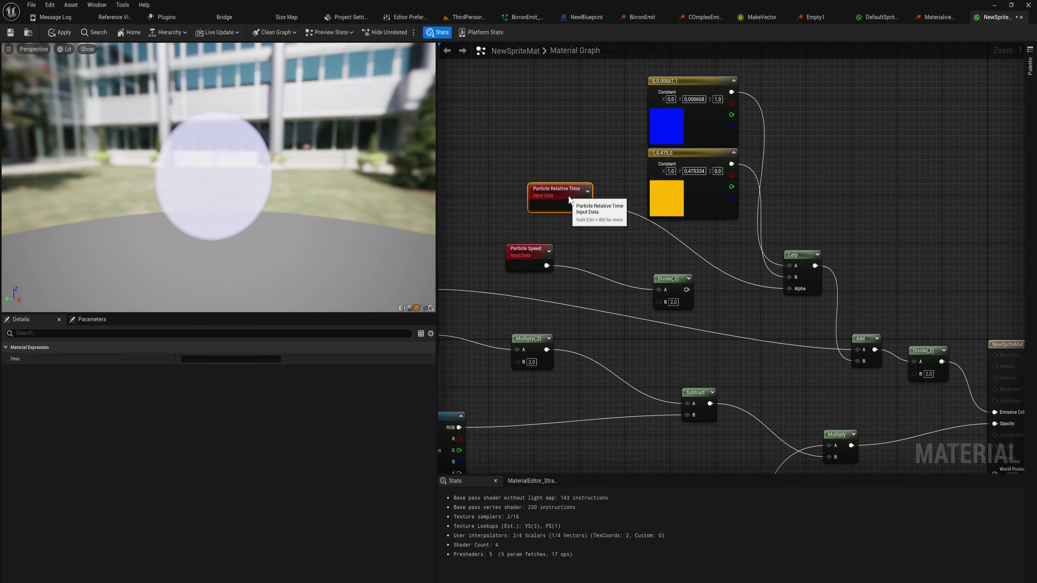
click(584, 252)
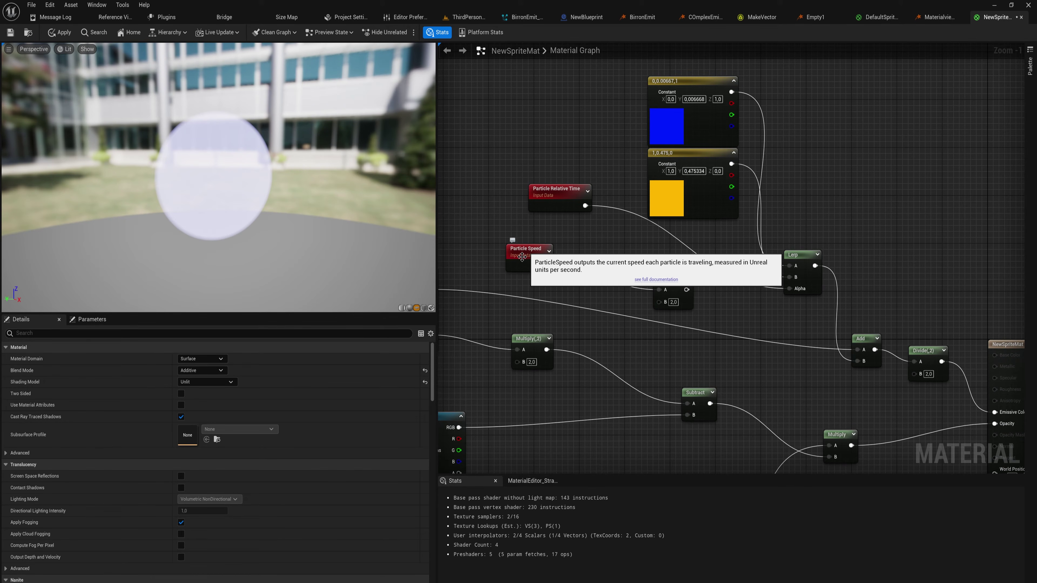
drag(677, 292, 626, 271)
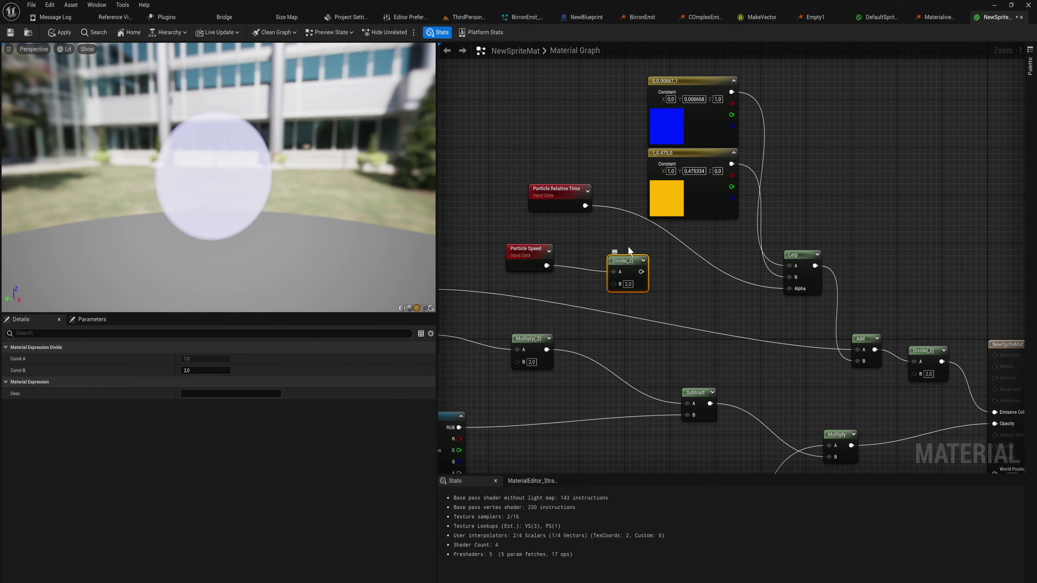
drag(662, 304, 545, 218)
click(678, 309)
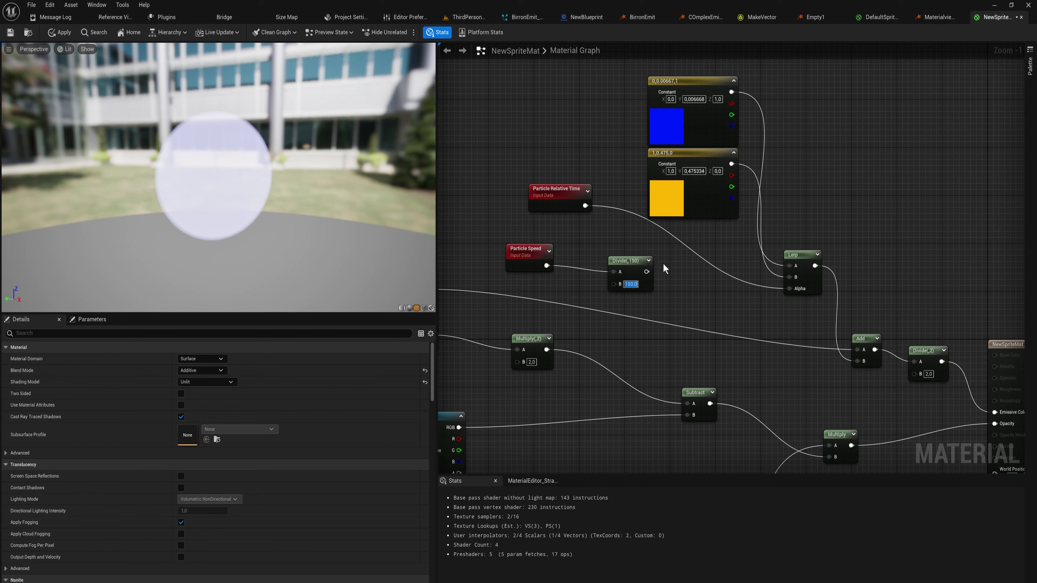
- Route the speed Divide through a new Saturate node into the Lerp's Alpha, apply the material and view the Materialviewer emitter
drag(646, 271, 697, 283)
text(sature)
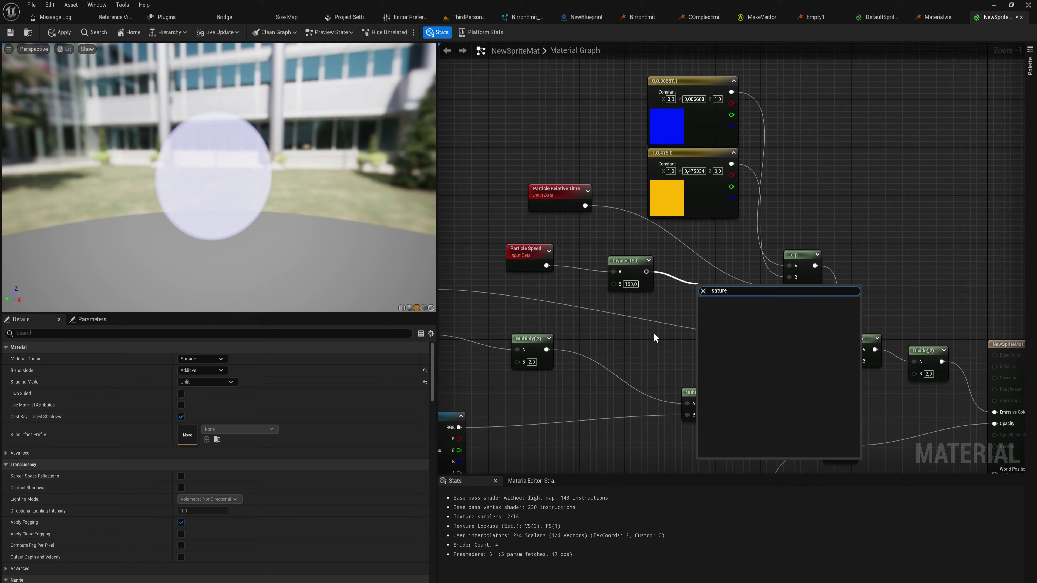
key(BackSpace)
key(Return)
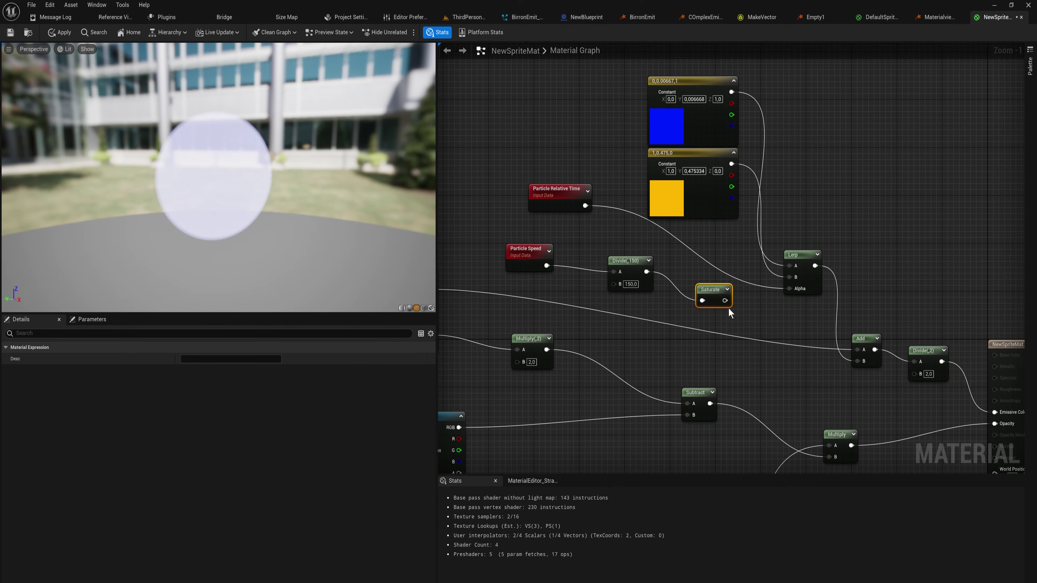
drag(725, 300, 795, 290)
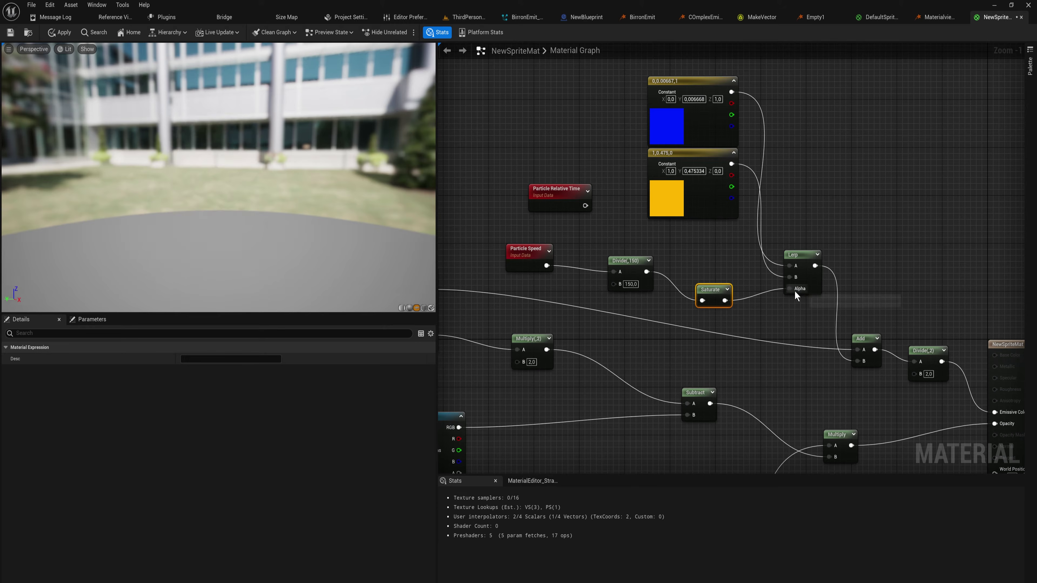
click(60, 32)
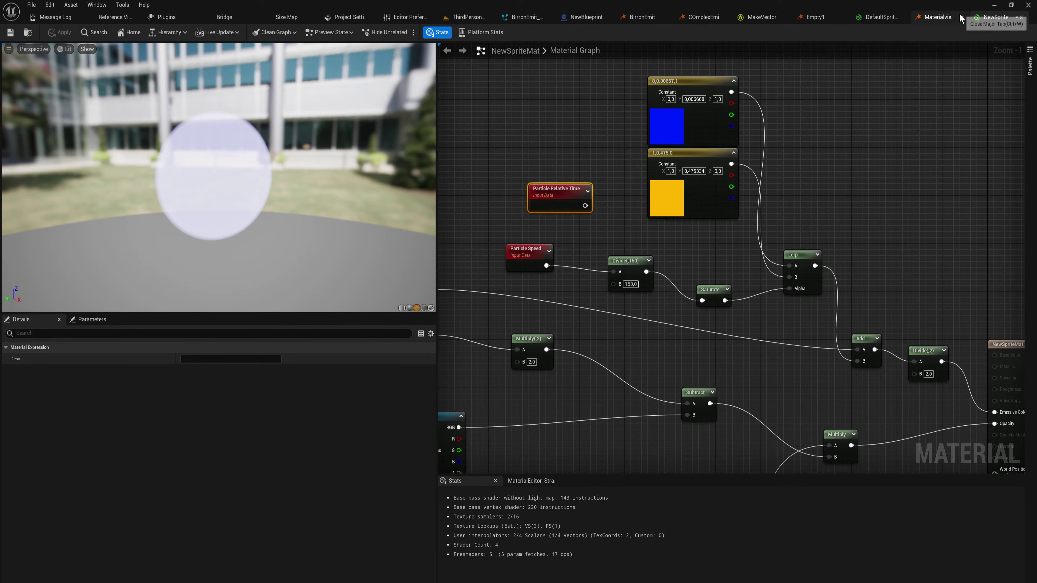
click(946, 18)
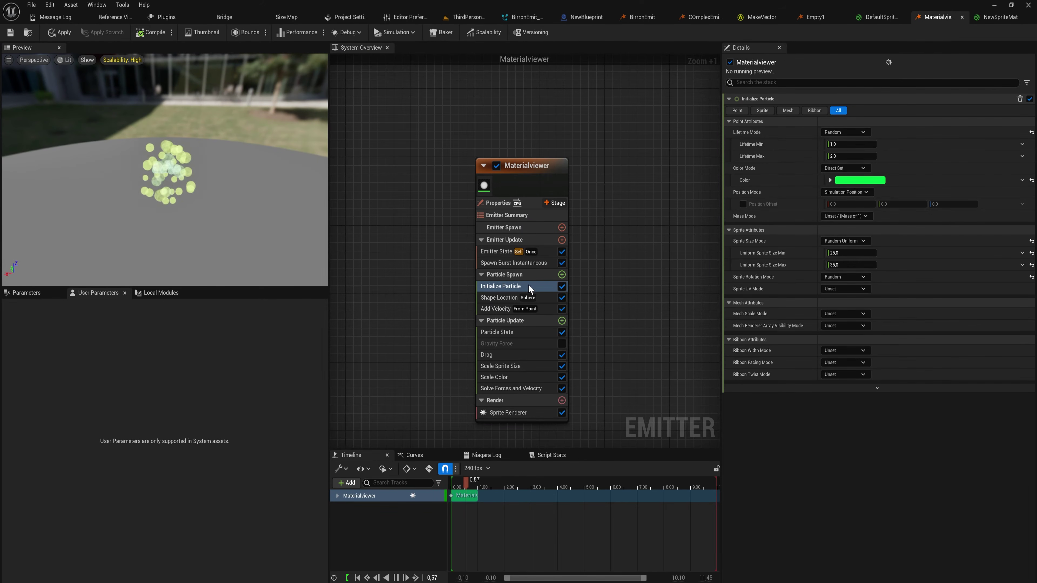
- Set Initialize Particle's colour to white and its random lifetime to a minimum of 4 and a maximum of 6
click(876, 183)
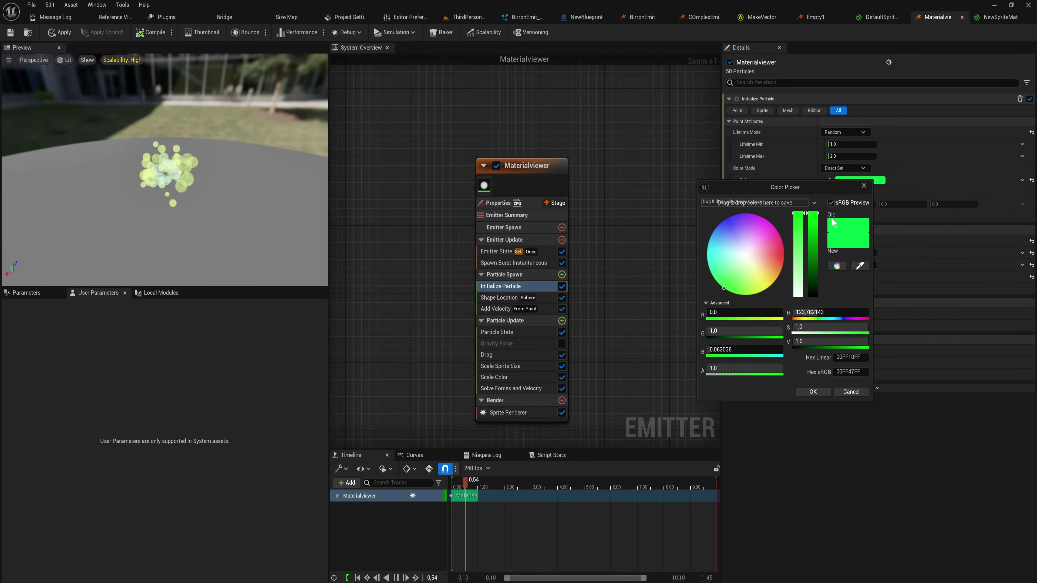
drag(803, 262, 799, 297)
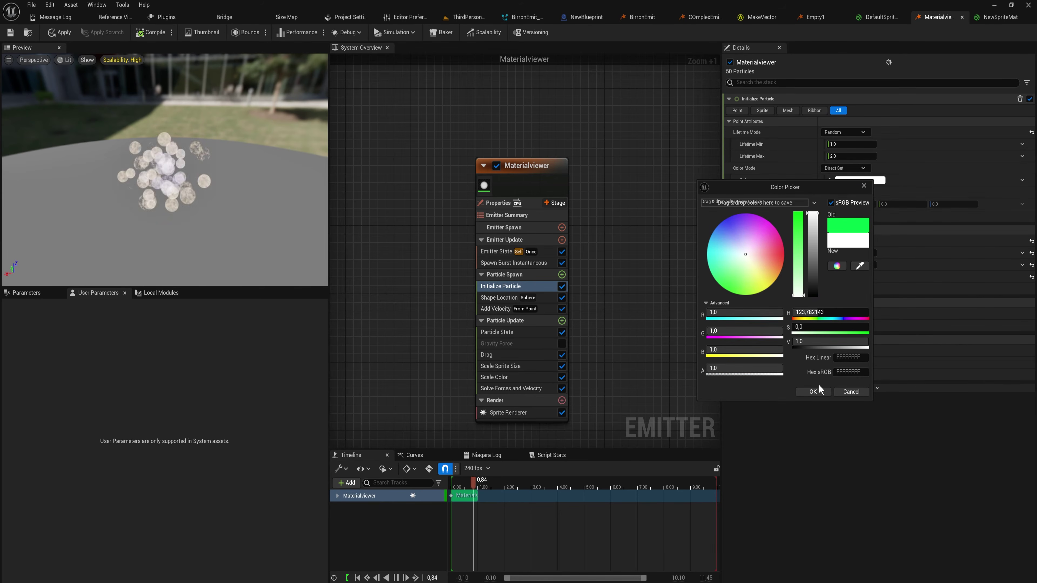
click(813, 392)
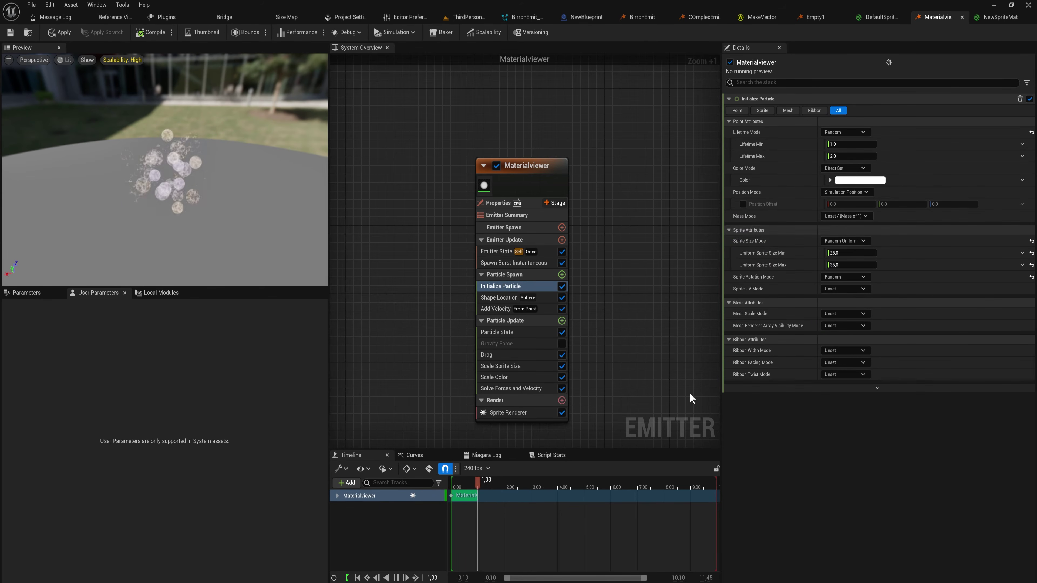
click(849, 146)
text(4)
key(Tab)
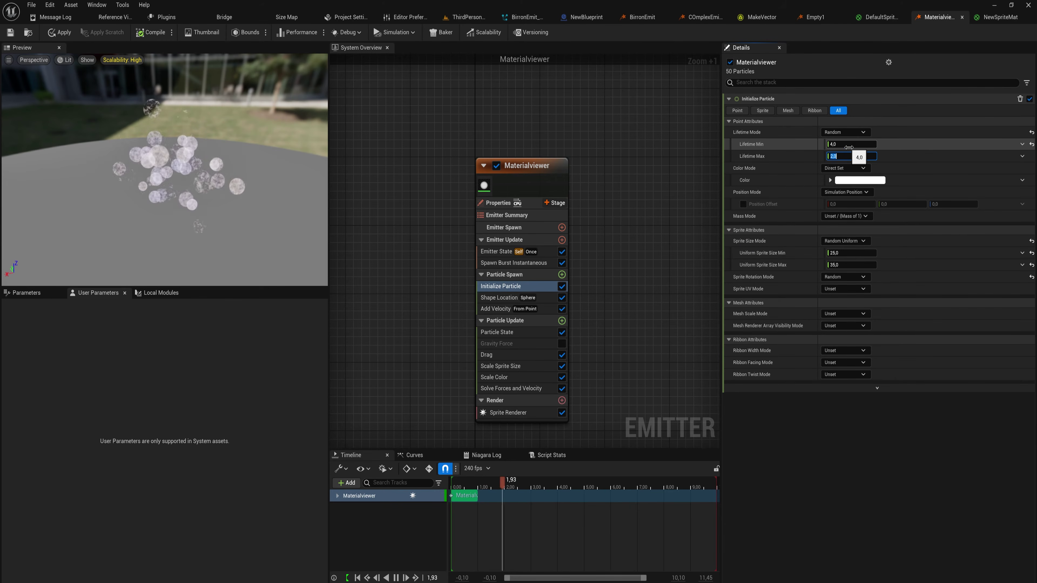
text(6)
key(Return)
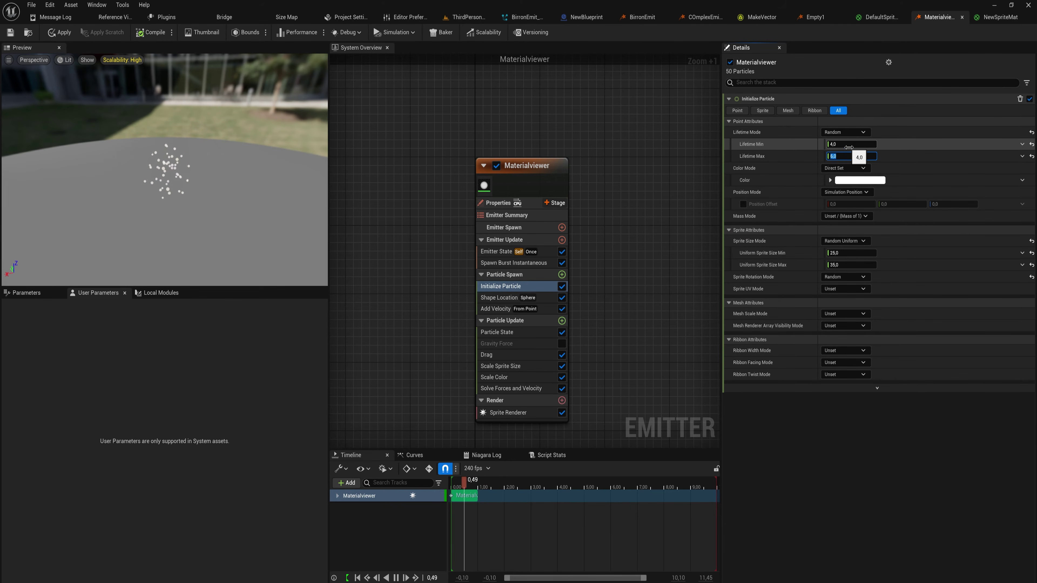
- Raise the Drag module's drag value to about 3.57
click(515, 354)
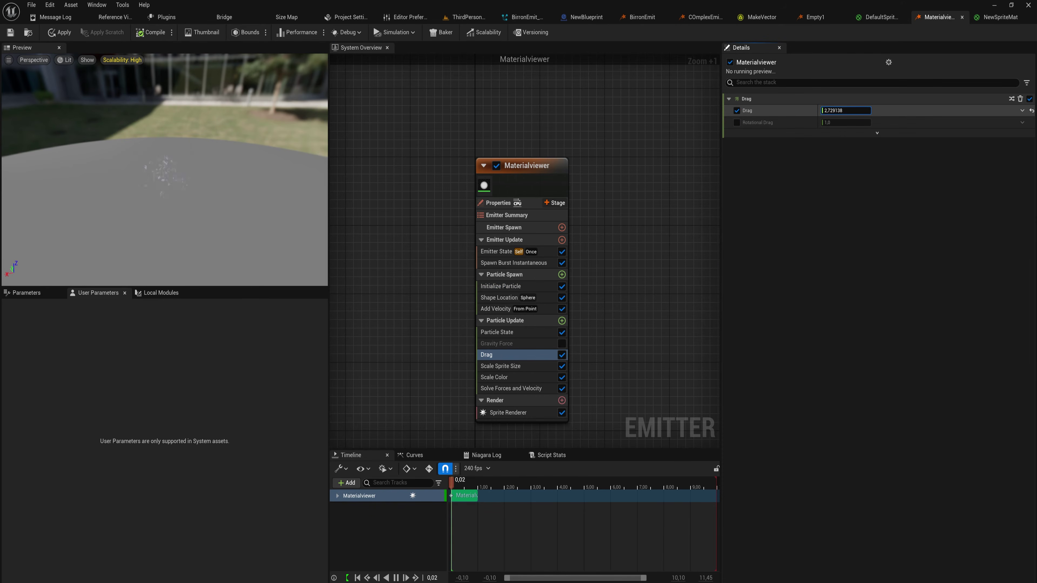
drag(831, 108, 878, 108)
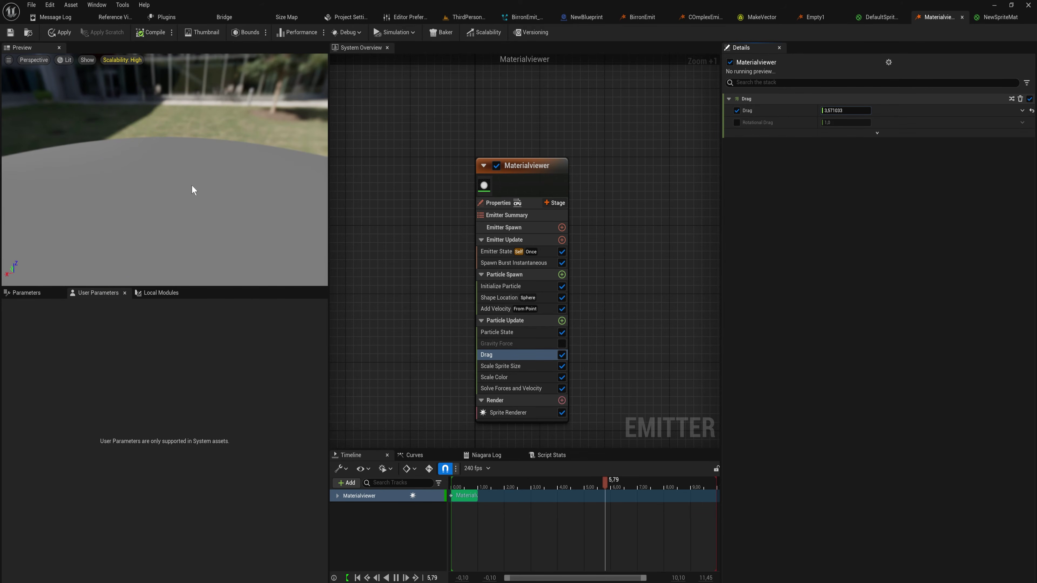
- Add a middle key to Scale Color's Scale Alpha curve and move it earlier and lower for a faster fade
click(529, 377)
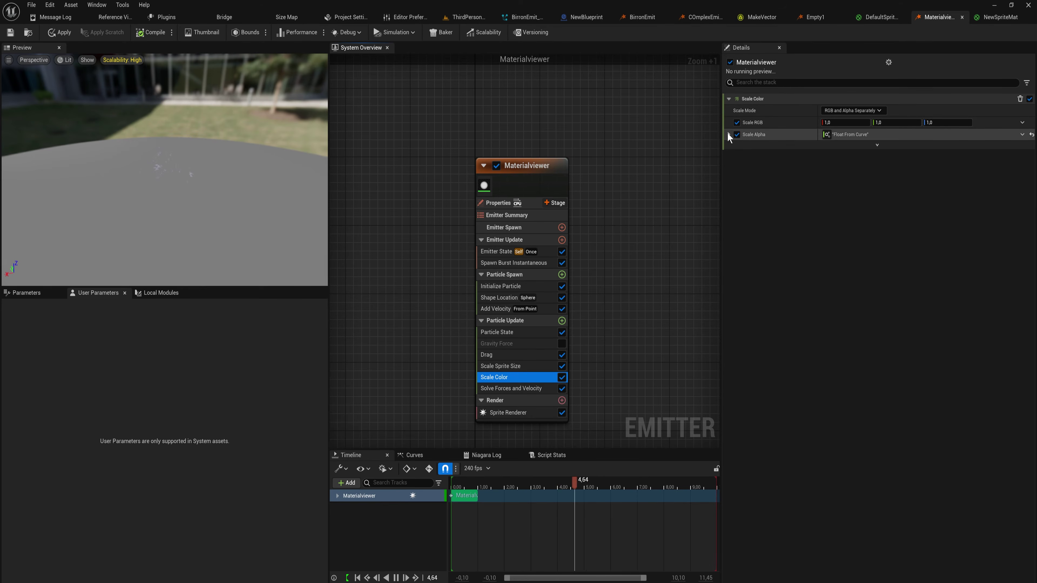
click(729, 135)
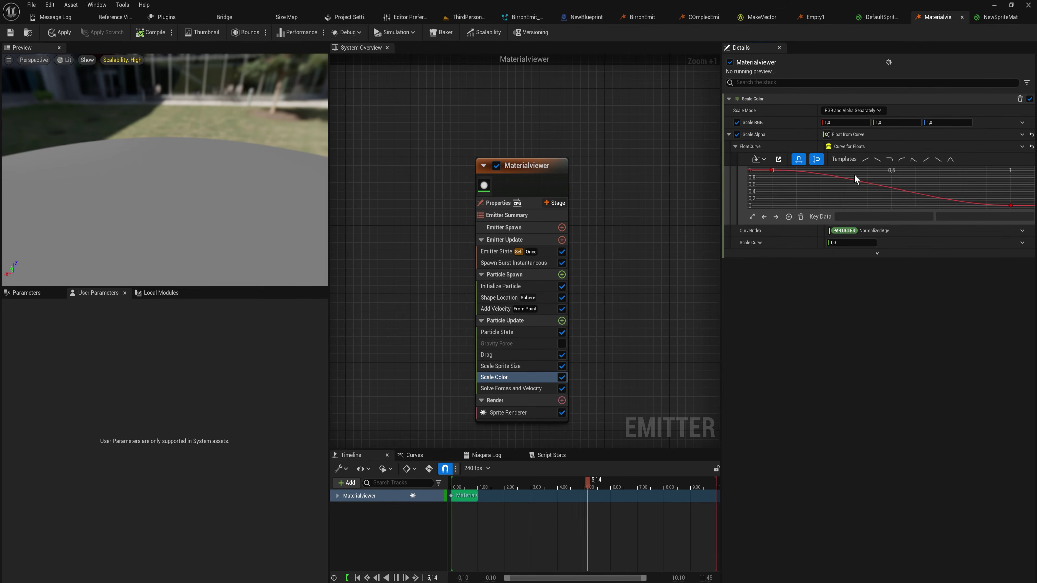
double_click(881, 189)
drag(882, 190, 843, 196)
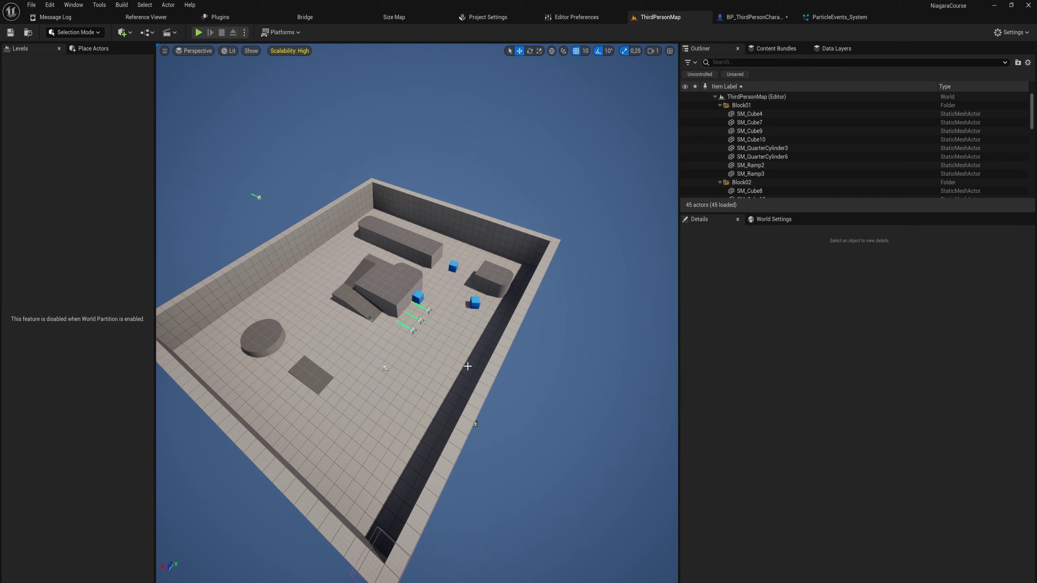
- Create a new Niagara Emitter in the project's Content folder using the Fountain template as its base
right_drag(463, 324, 476, 269)
key(ctrl+space)
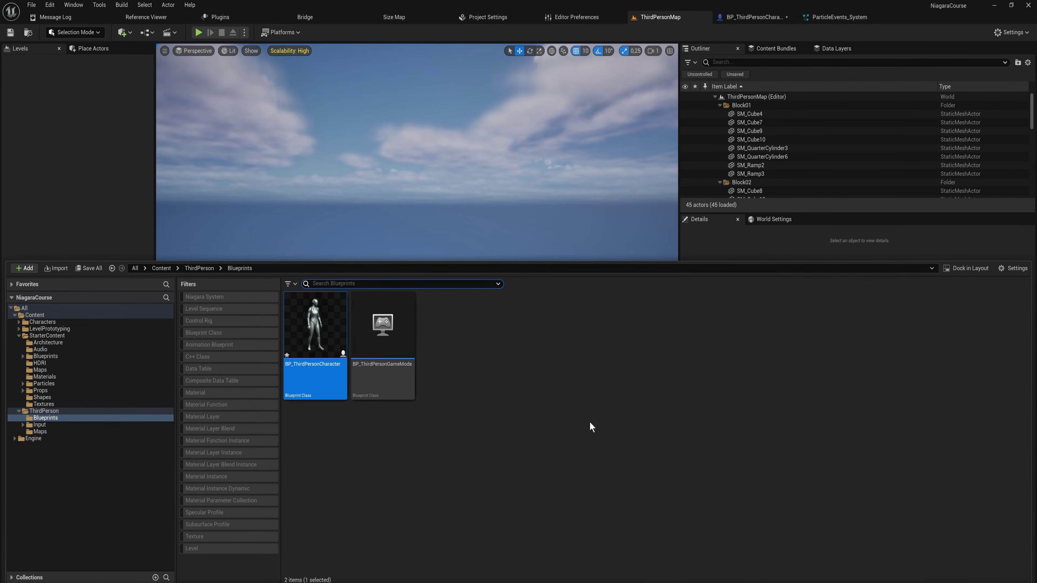
click(53, 315)
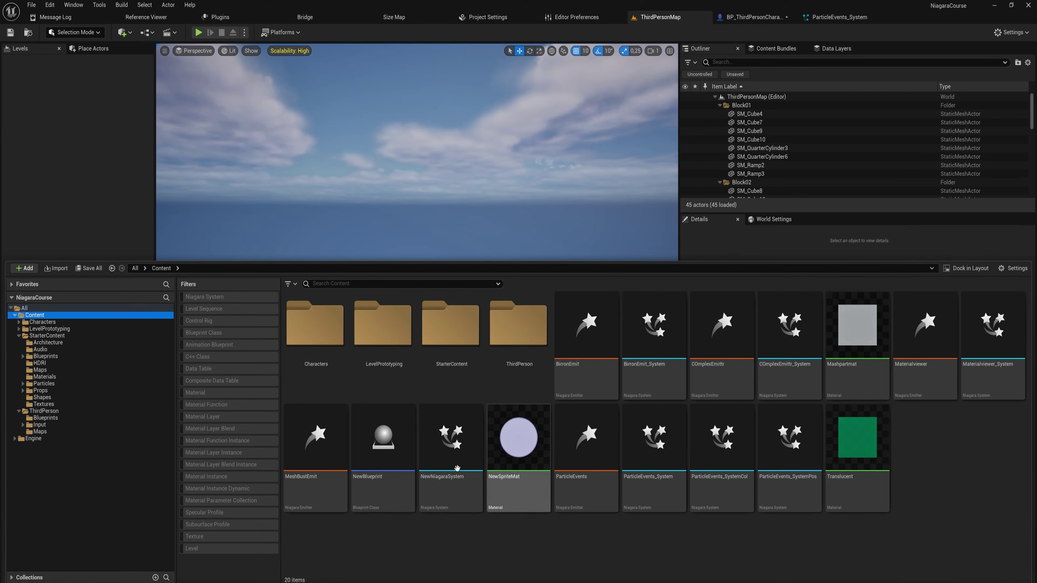
right_click(932, 438)
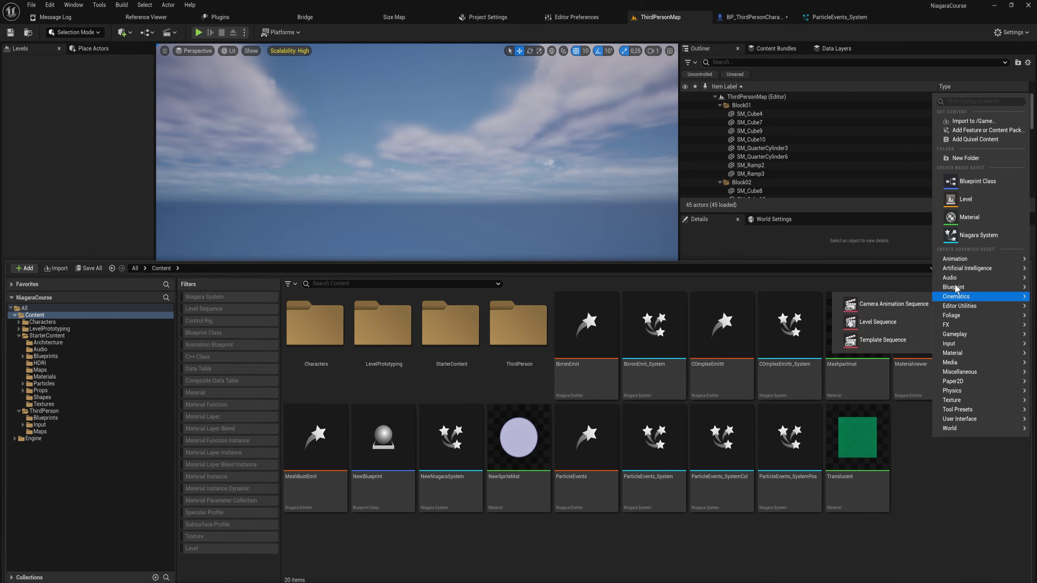
mouse_move(951, 324)
click(906, 332)
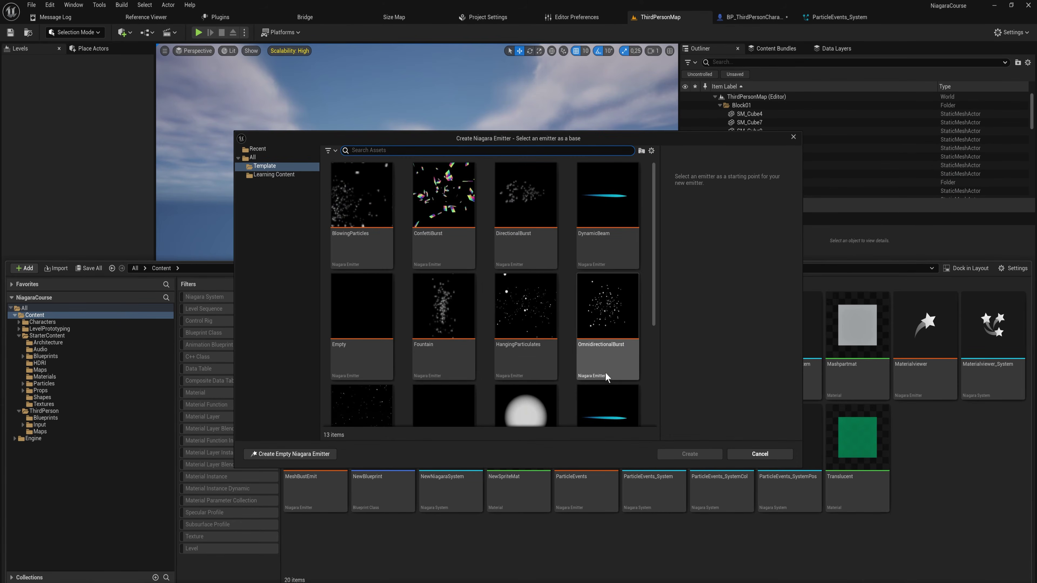
click(426, 316)
click(688, 454)
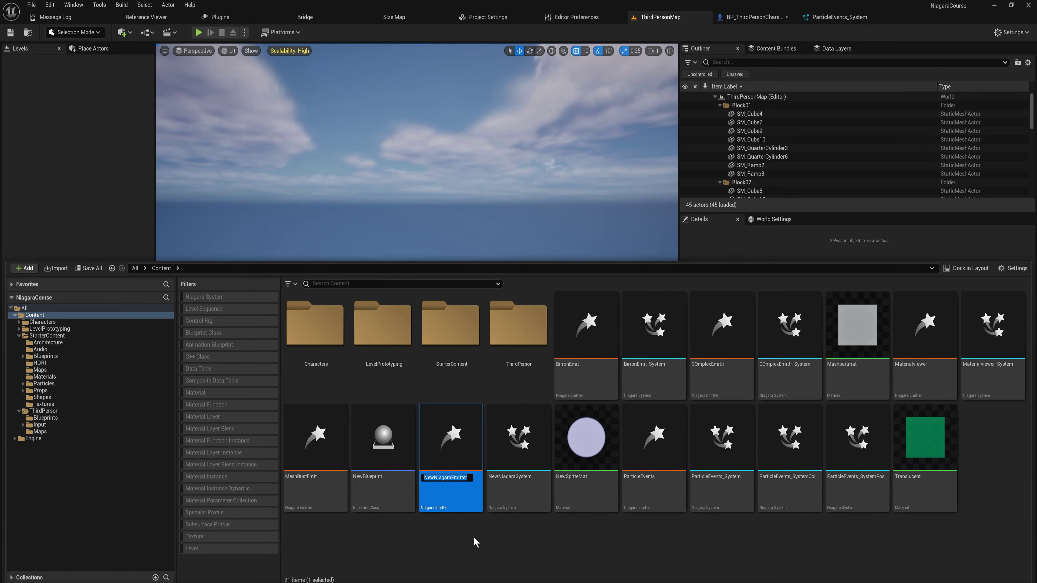
- Name the new Fountain-based emitter DynamicParamEmit
text(Dynam)
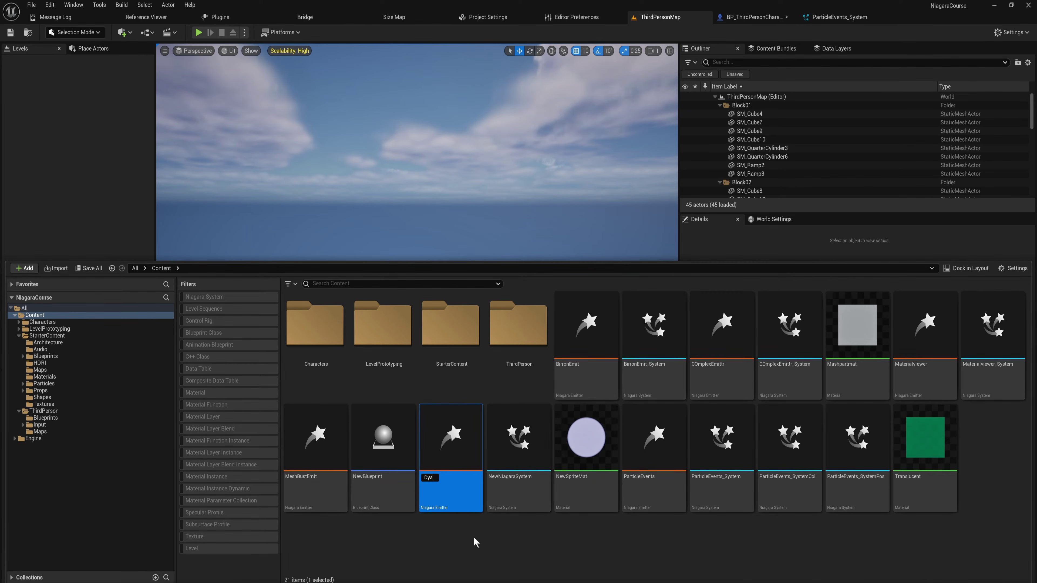
text(icParam)
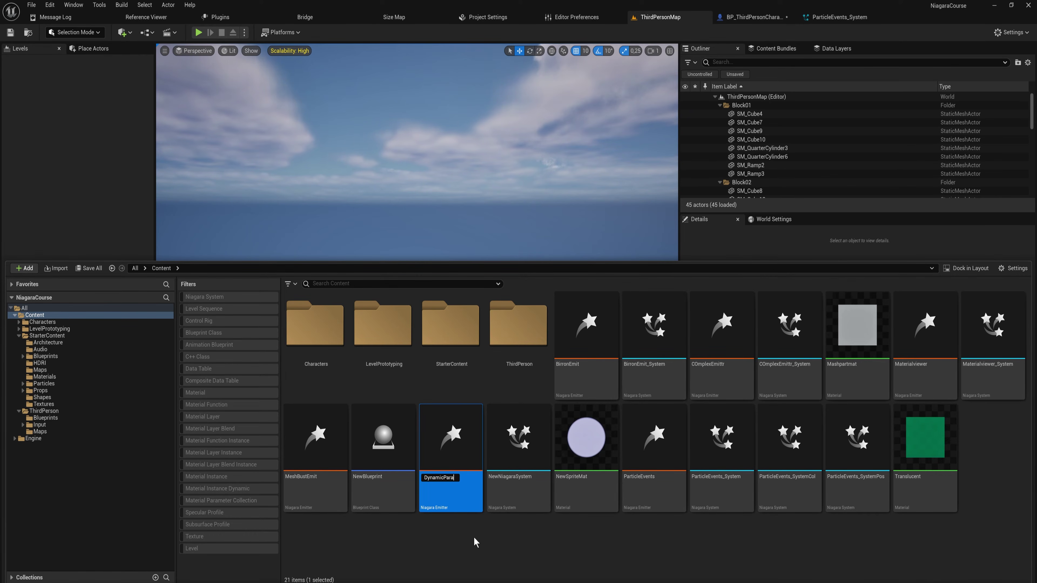
text(Emit)
key(Return)
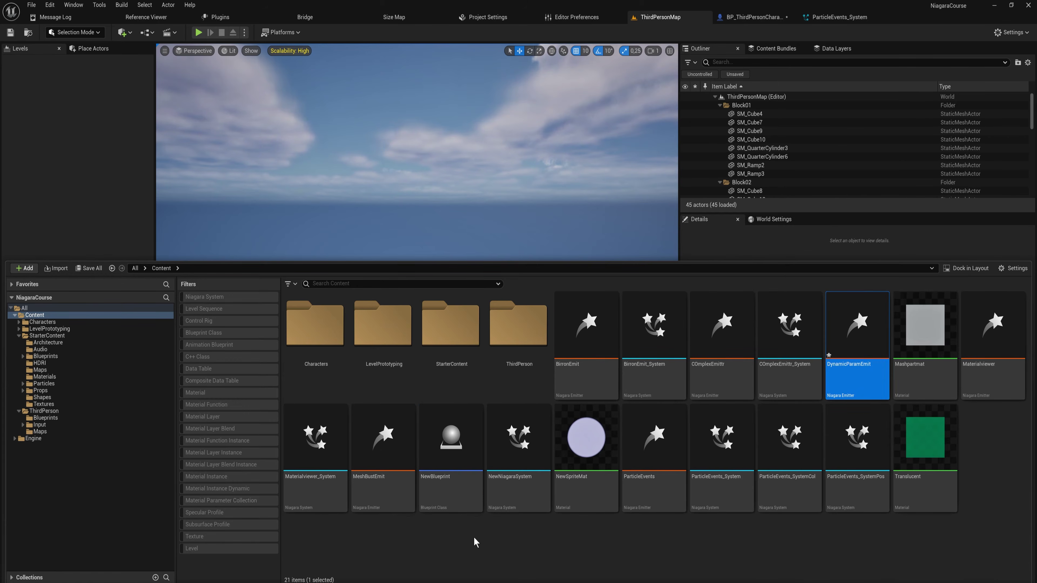
- In the DynamicParamEmit emitter, disable the Sprite Renderer and add a Mesh Renderer to the Render stage
double_click(872, 319)
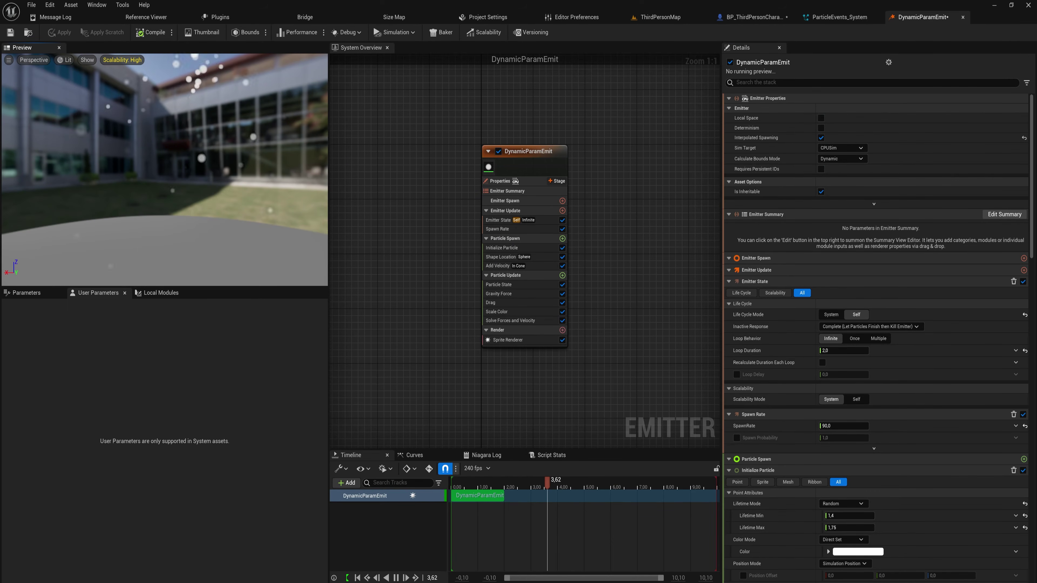
drag(194, 157, 193, 180)
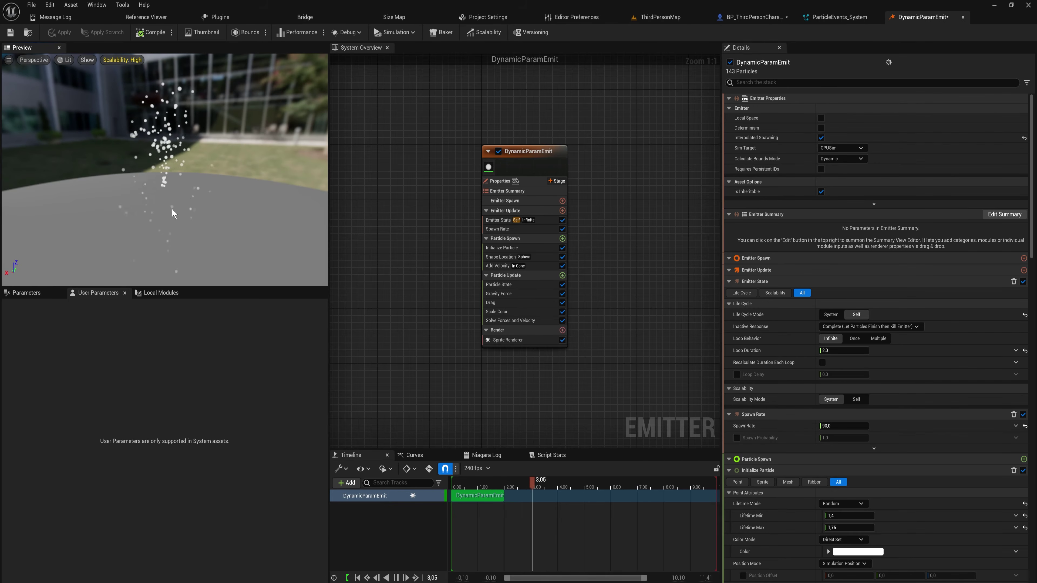
click(562, 340)
click(565, 331)
click(570, 330)
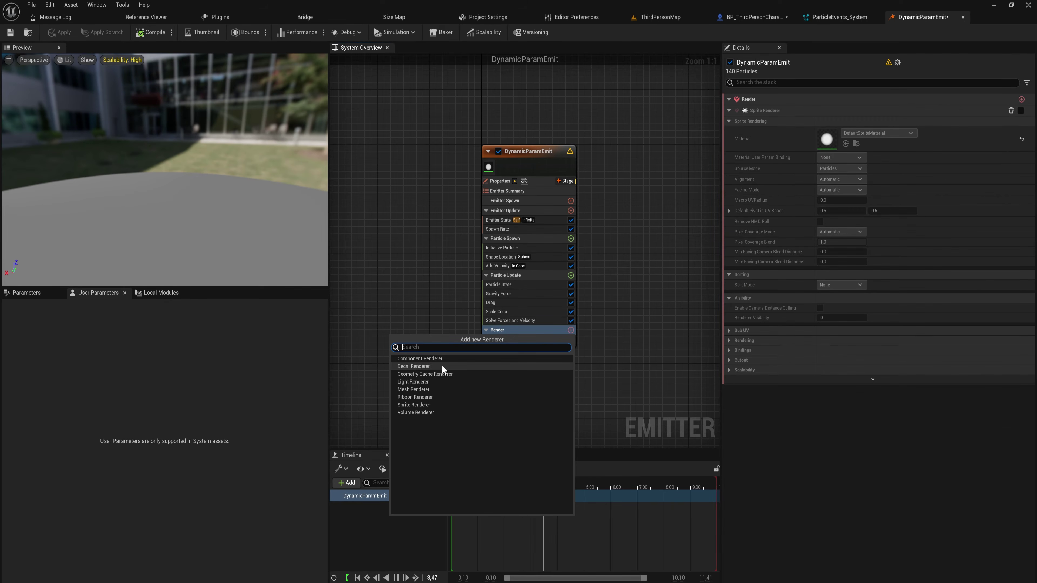
text(mesh)
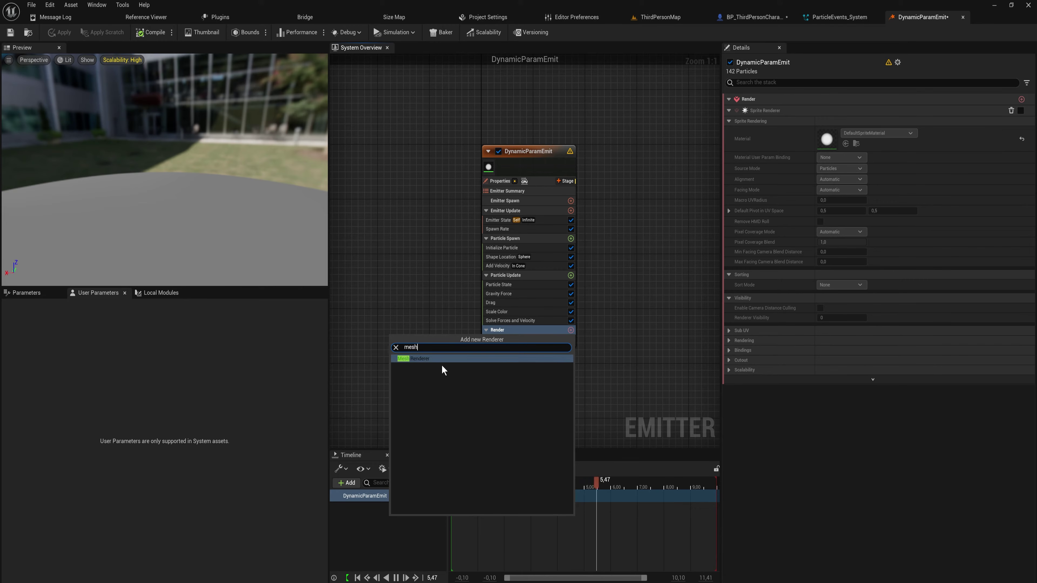
click(432, 359)
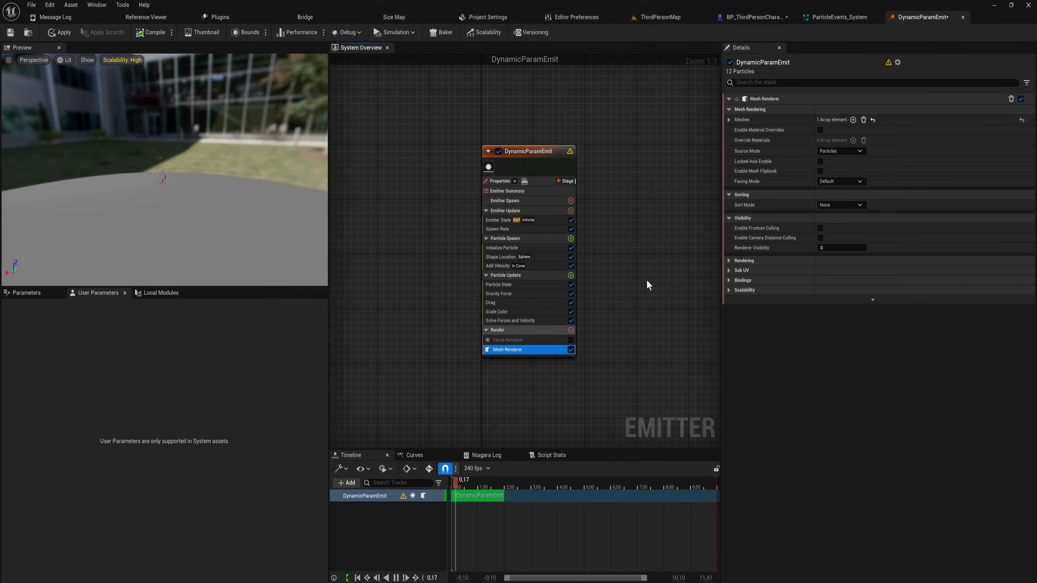
- Assign the Sphere static mesh to the first Meshes element of the Mesh Renderer
click(729, 119)
click(856, 132)
text(sph)
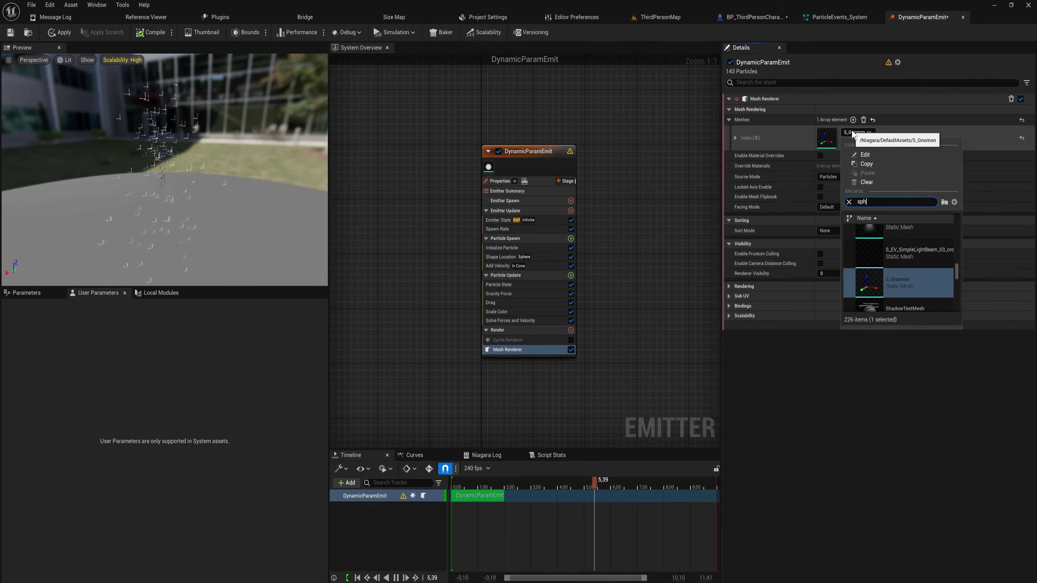
click(915, 241)
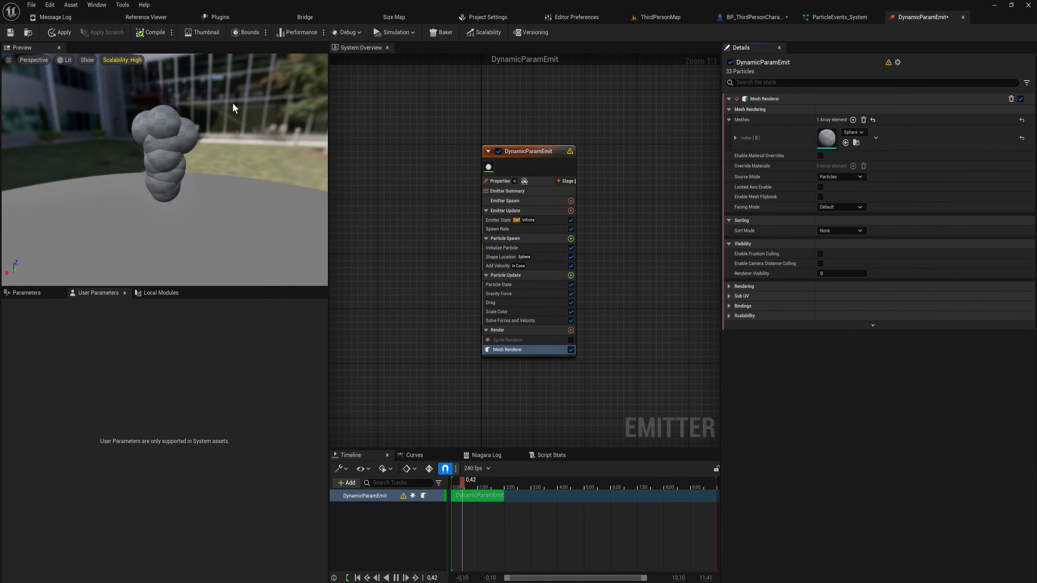
drag(201, 164, 184, 178)
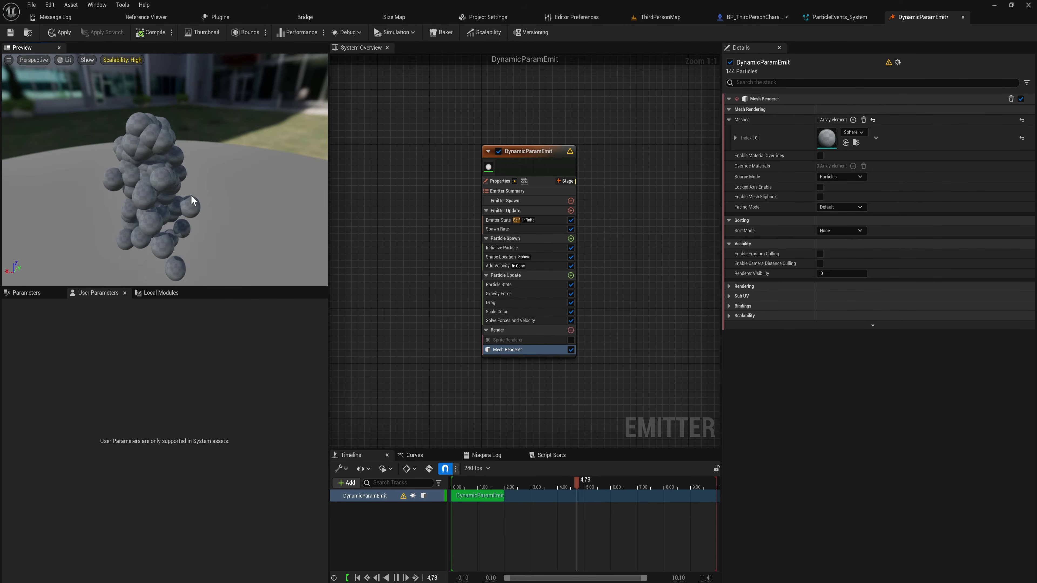
right_drag(549, 157, 499, 168)
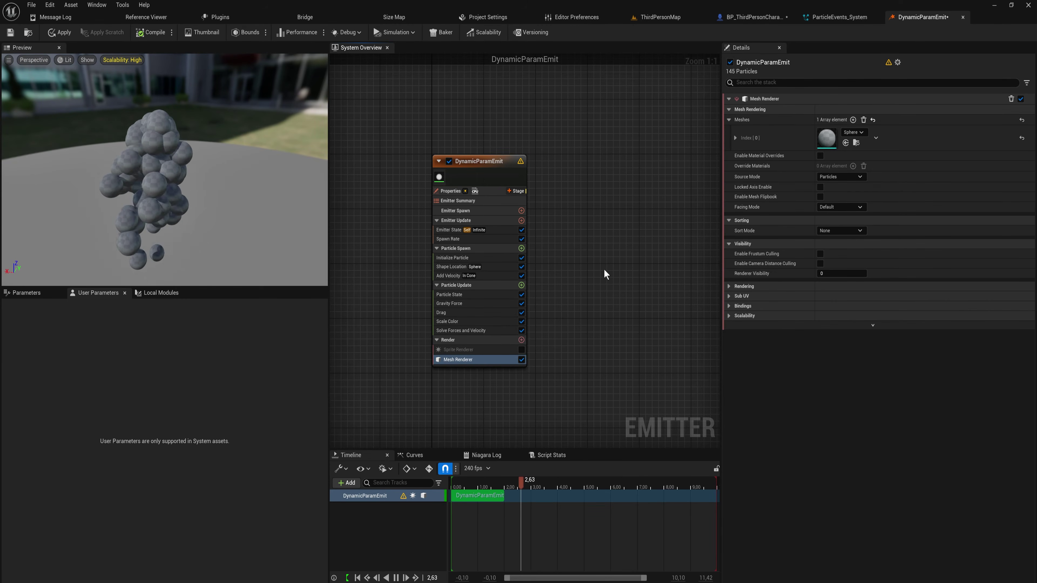
- Create a new material in the project's Content folder and name it MeshPartileDynamic
key(ctrl+space)
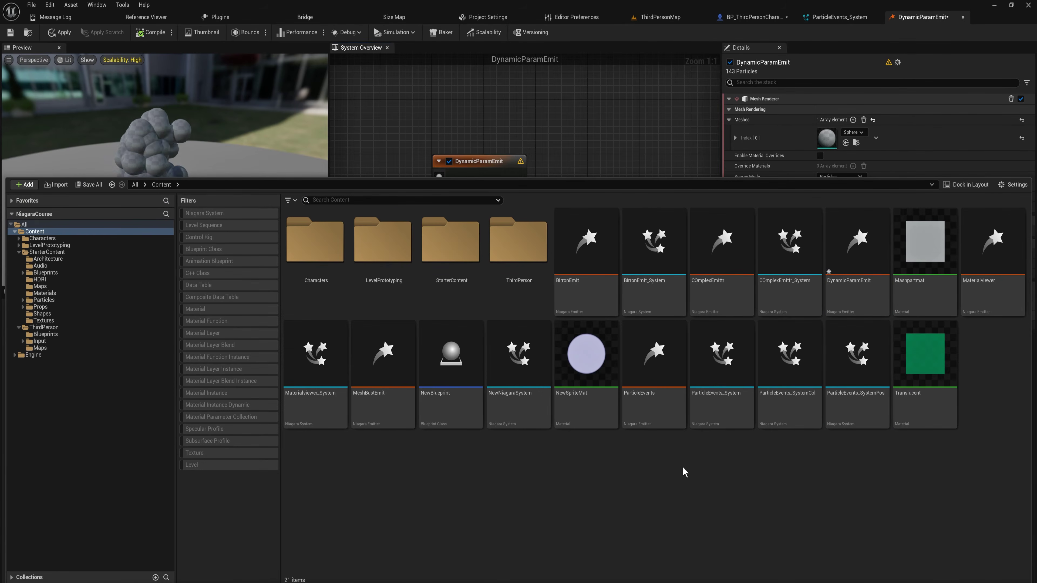
right_click(683, 470)
click(738, 250)
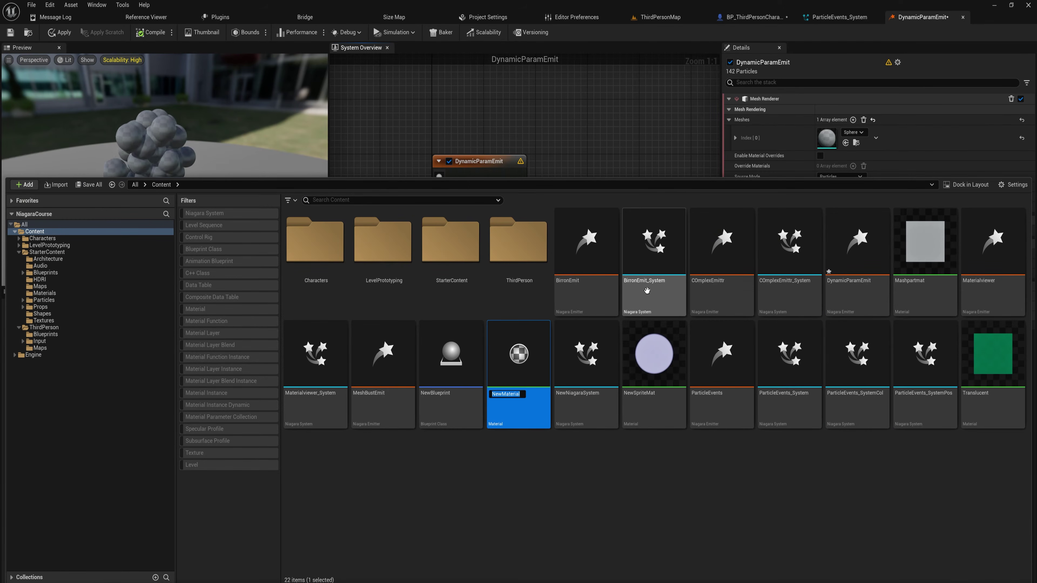
text(MeshPar)
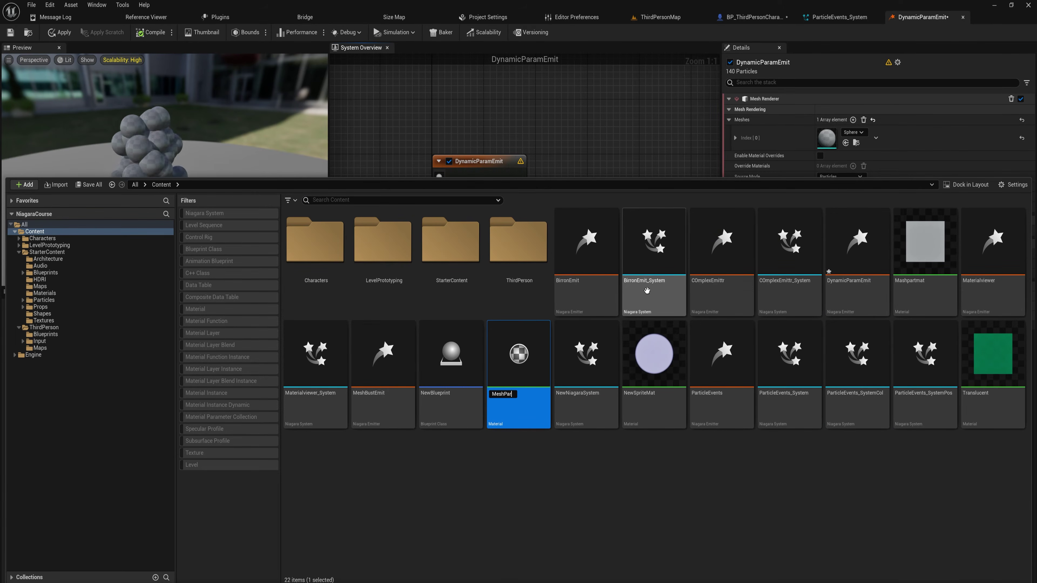
text(tileDynamic)
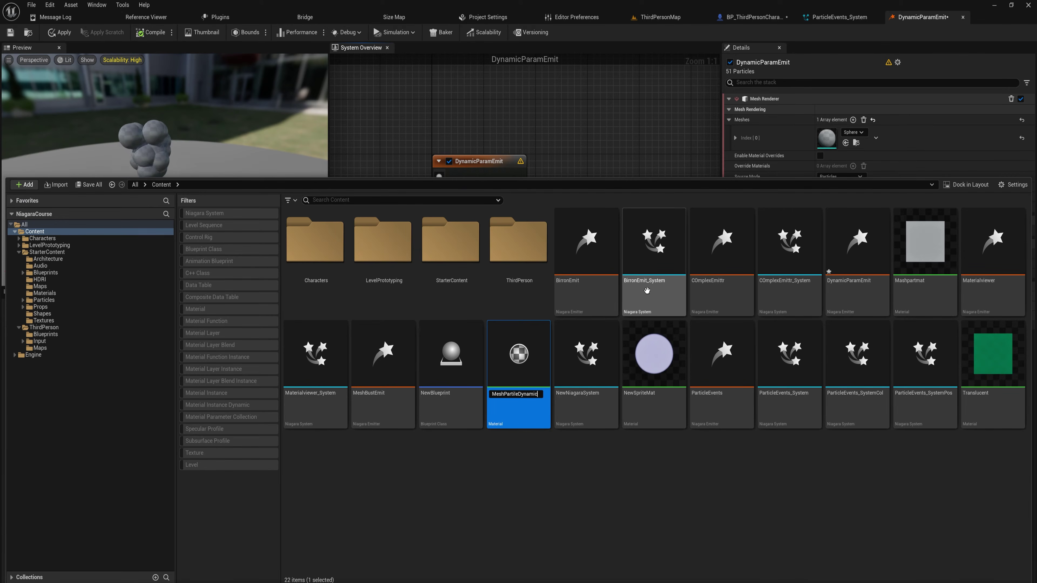
key(Return)
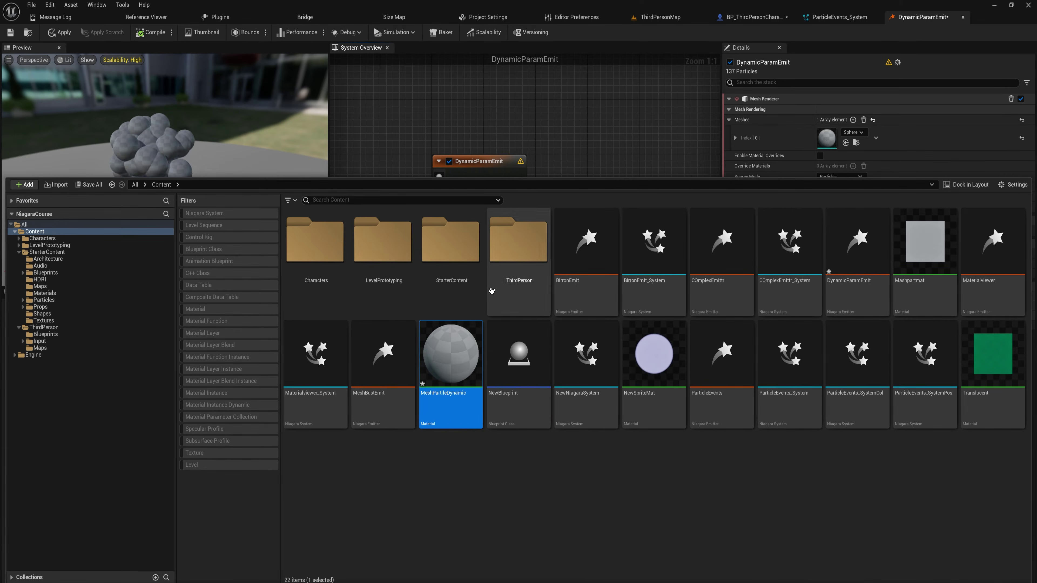
- Open the MeshPartileDynamic material and add a Particle Color node beside the material output in its graph
double_click(452, 367)
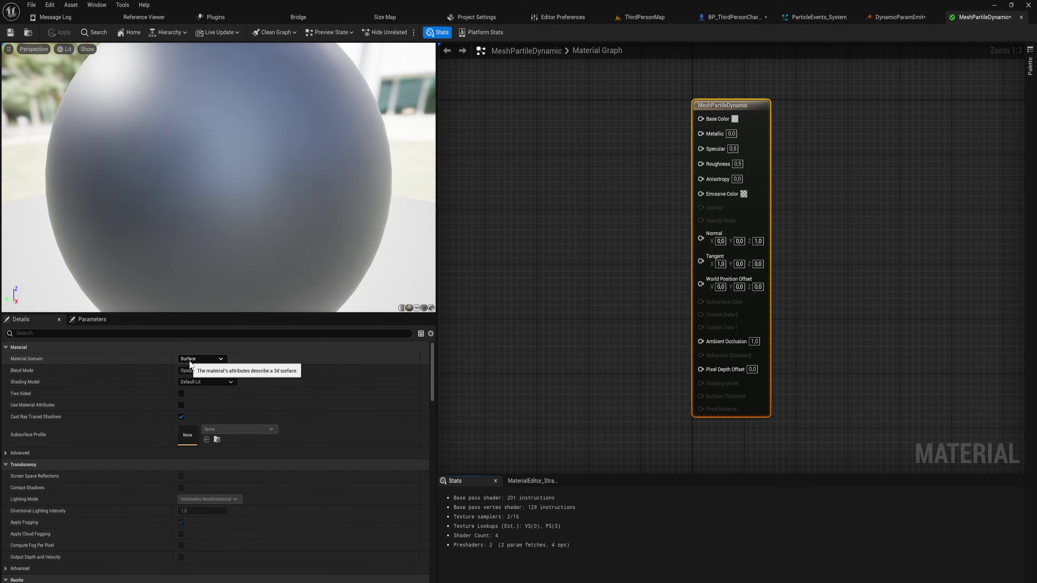
scroll(203, 181, down, 5)
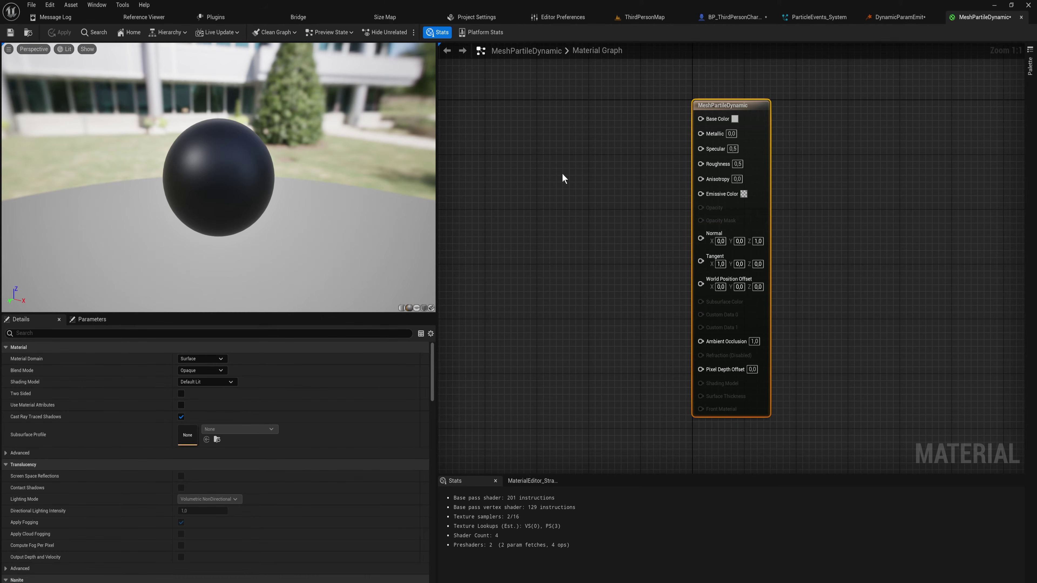
right_drag(569, 196, 612, 208)
right_click(612, 208)
text(paric)
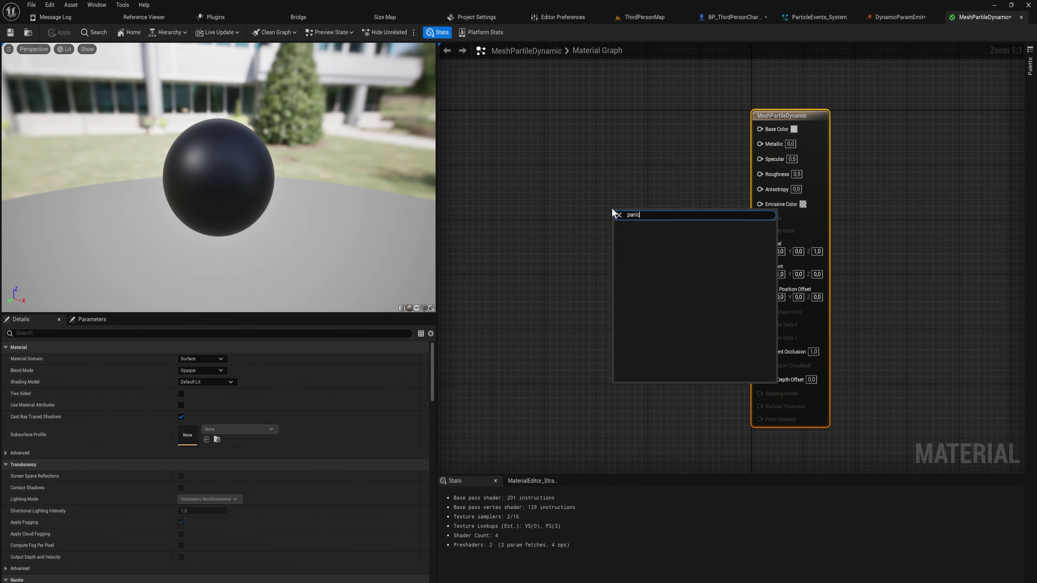
text(le)
key(BackSpace)
key(BackSpace)
key(BackSpace)
key(BackSpace)
text(ti)
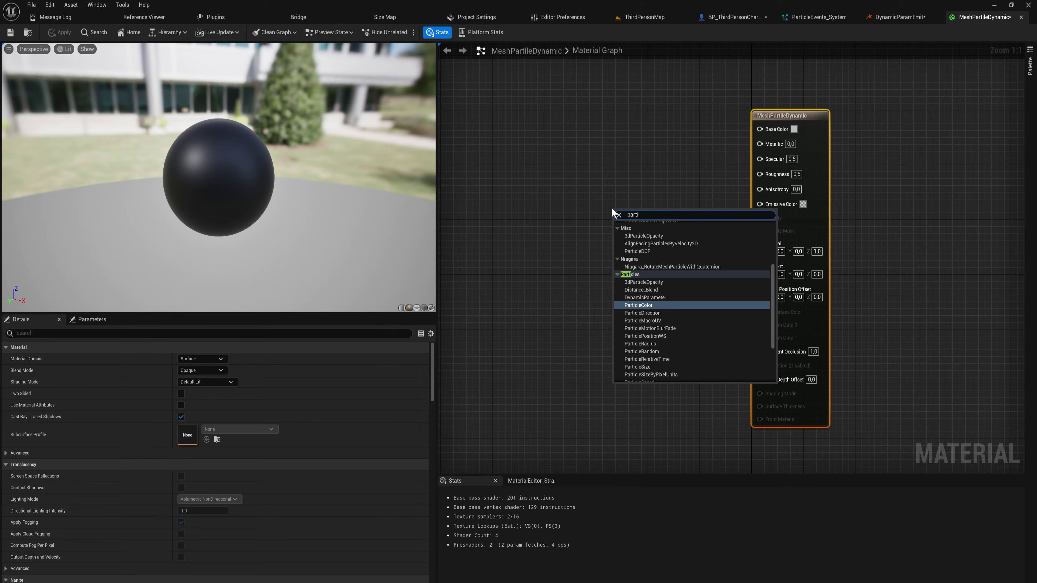
key(Return)
drag(621, 199, 561, 149)
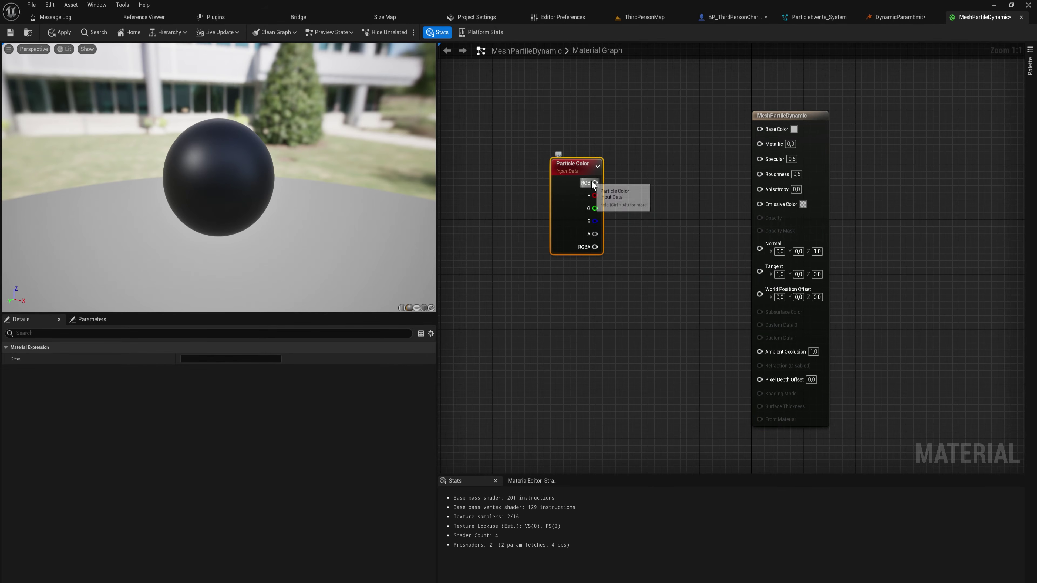
- Connect Particle Color's RGB output to Base Color and space the two nodes apart in the graph
drag(595, 183, 760, 129)
drag(581, 175, 491, 154)
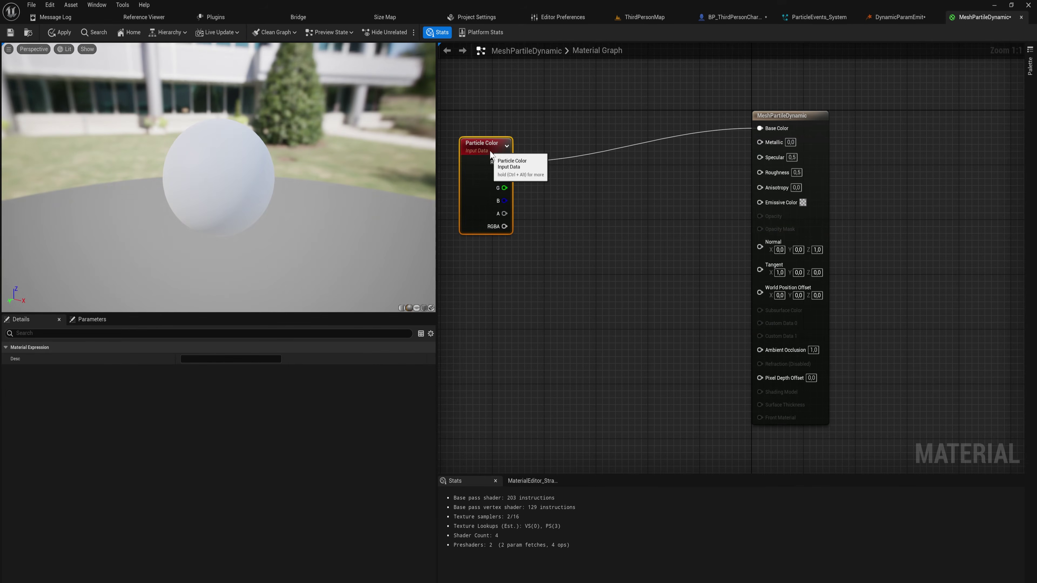
drag(787, 115, 734, 129)
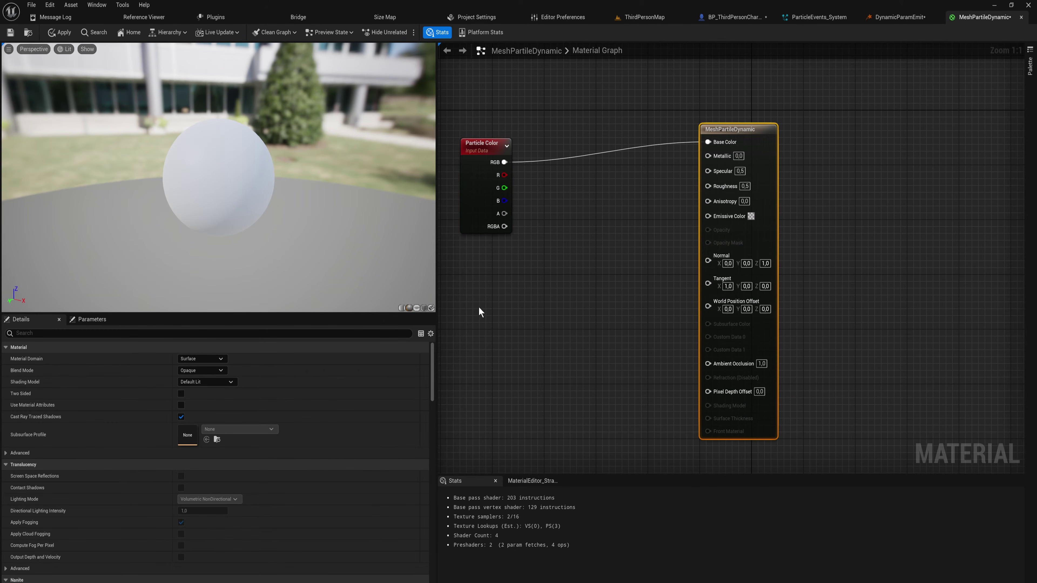
- Try the Translucent blend mode with Particle Color's alpha output connected to the Opacity input
click(206, 370)
click(205, 397)
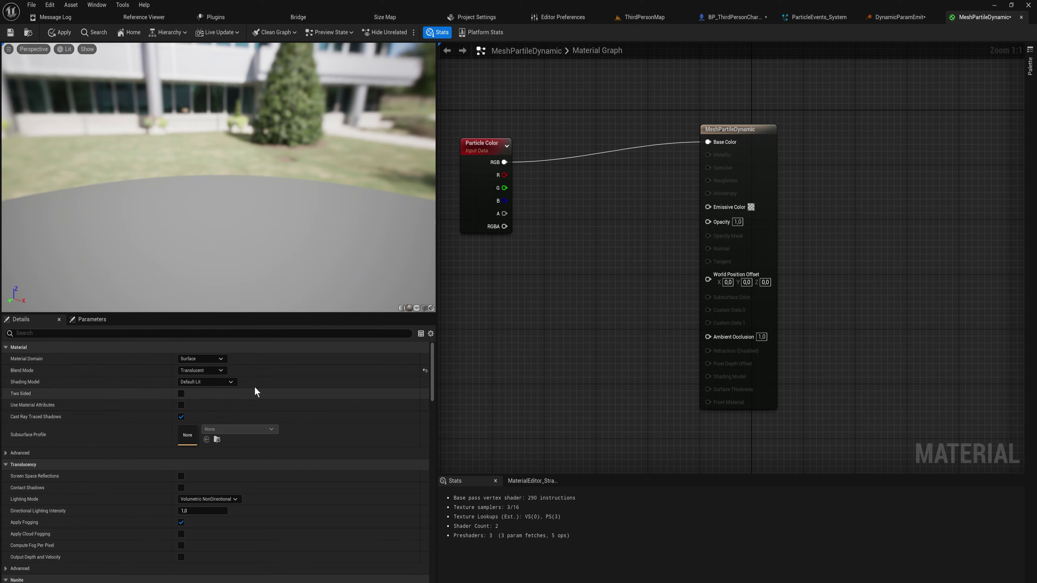
drag(504, 214, 691, 257)
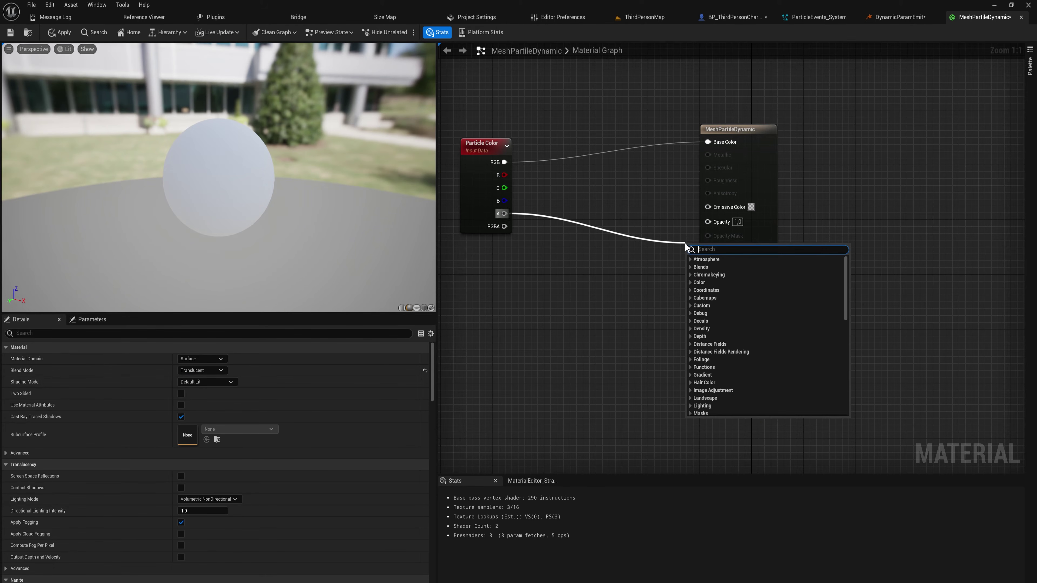
drag(707, 220, 504, 213)
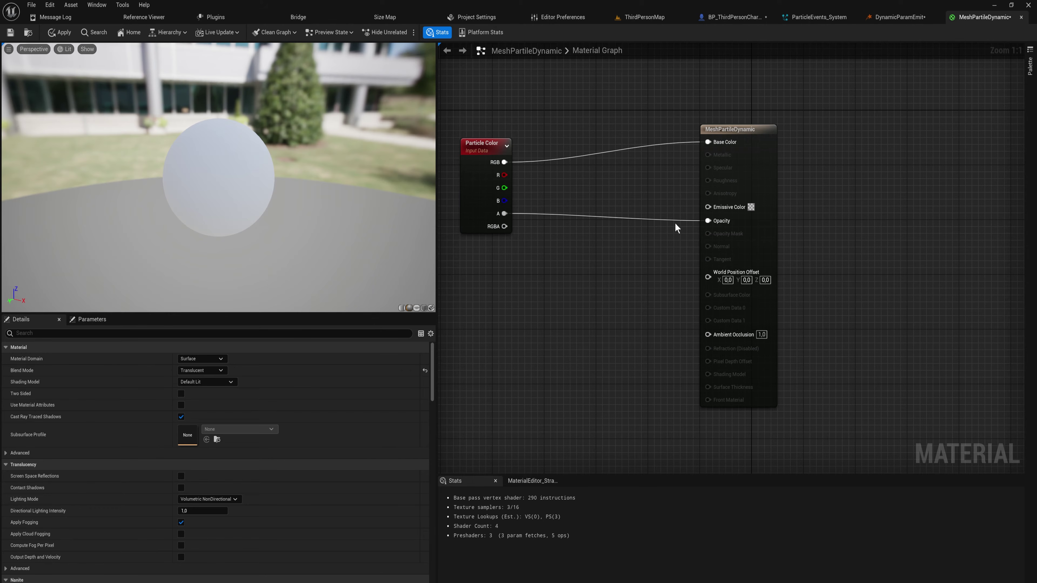
- Set the material's Blend Mode to Masked and move the material output node farther from Particle Color
click(212, 371)
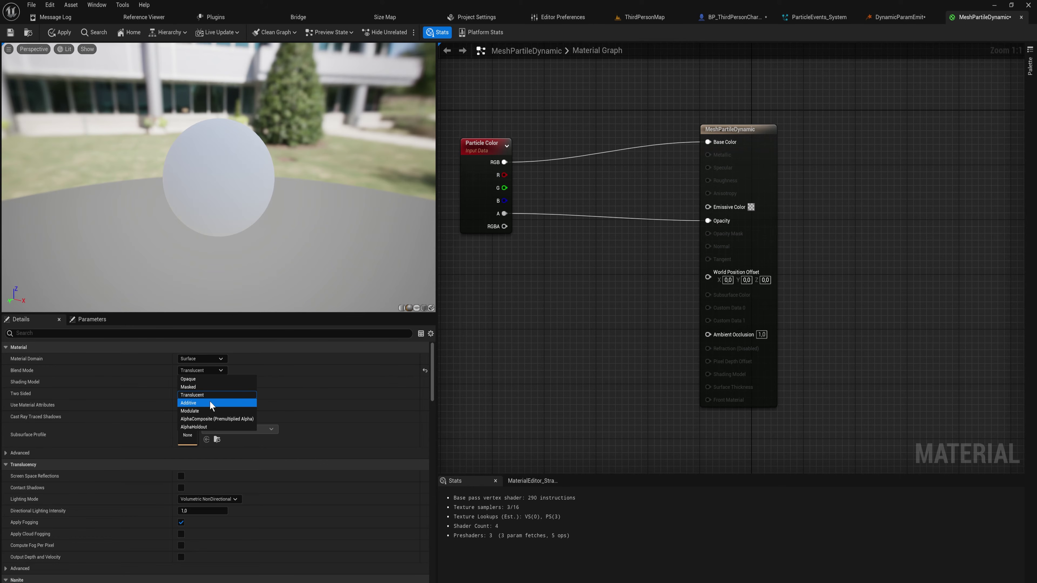
click(203, 388)
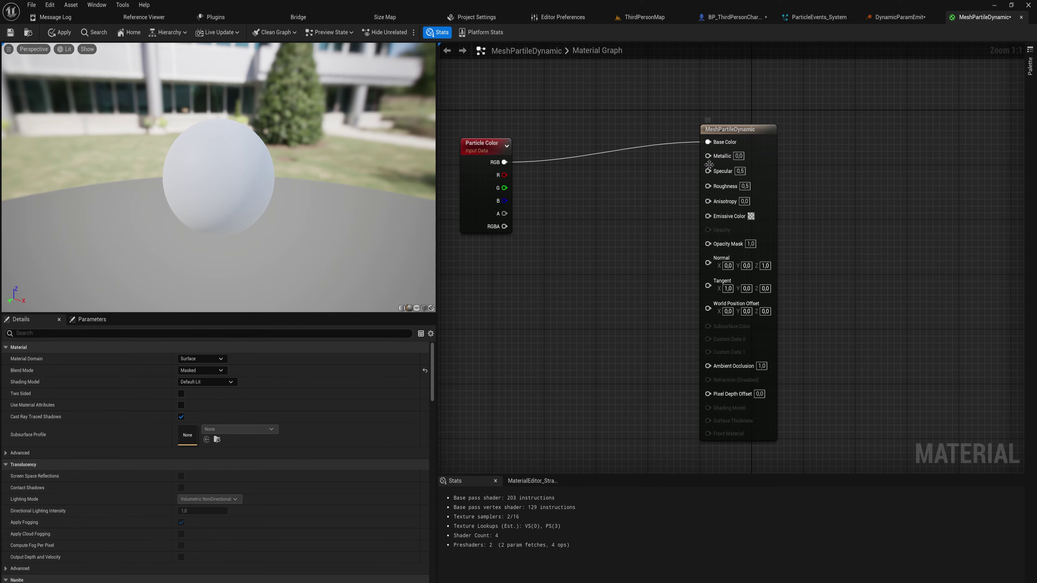
drag(757, 124, 790, 124)
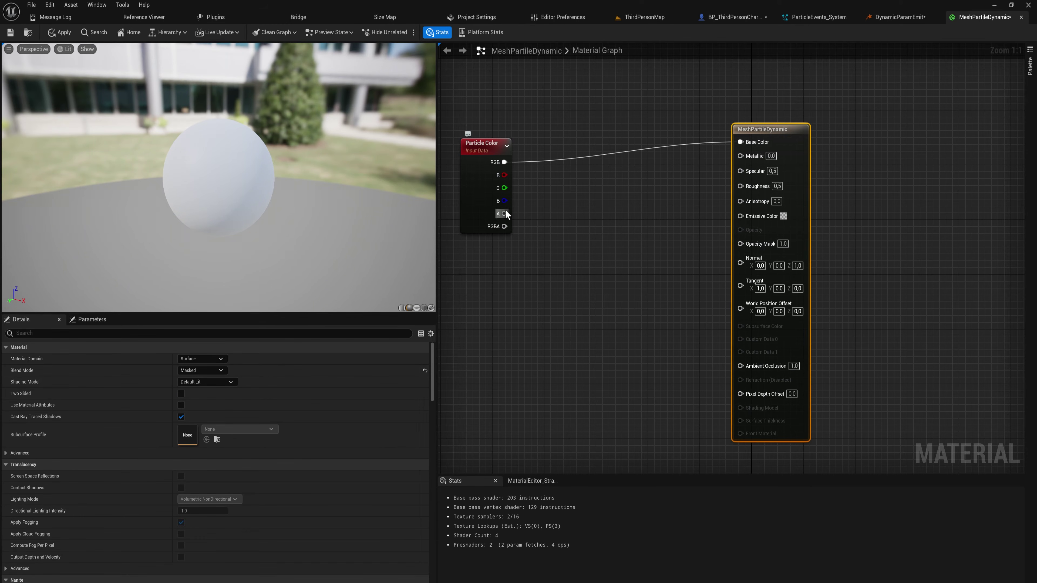
- Feed the Particle Color alpha through a new DitherTemporalAA node into the material's Opacity Mask, and space the node between them
drag(506, 212, 526, 222)
text(dither)
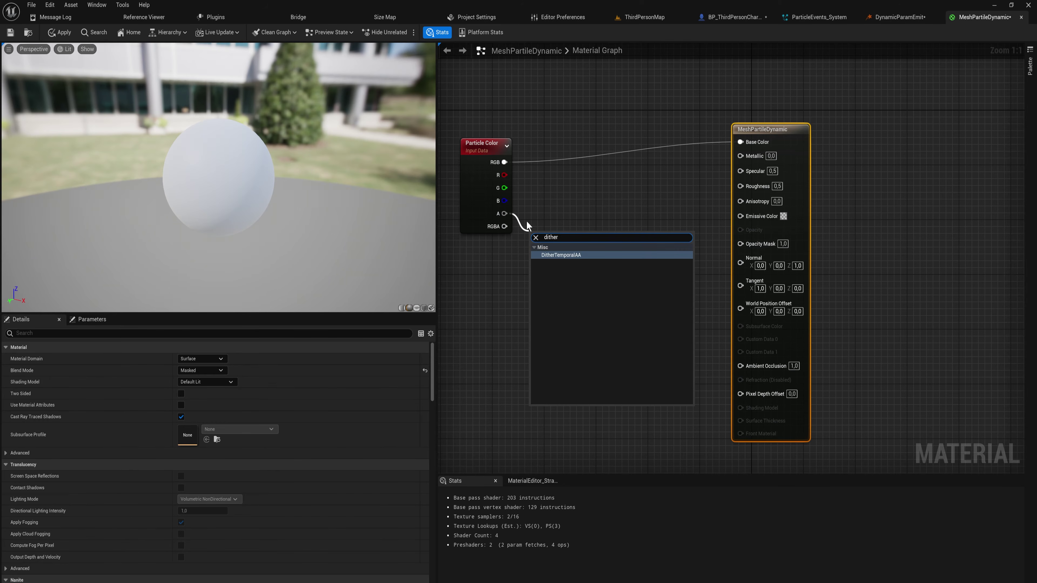
key(Return)
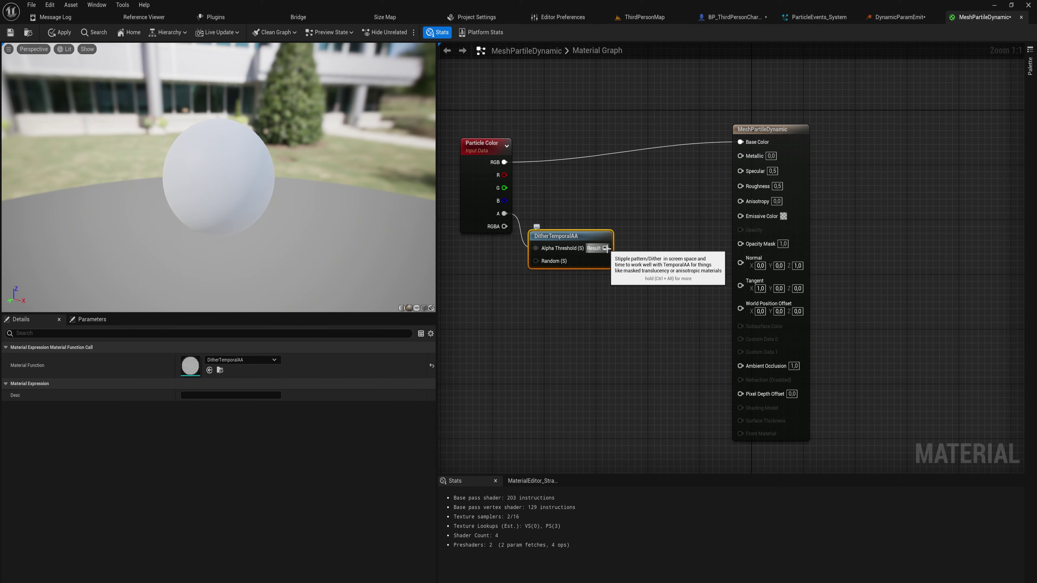
drag(606, 247, 740, 243)
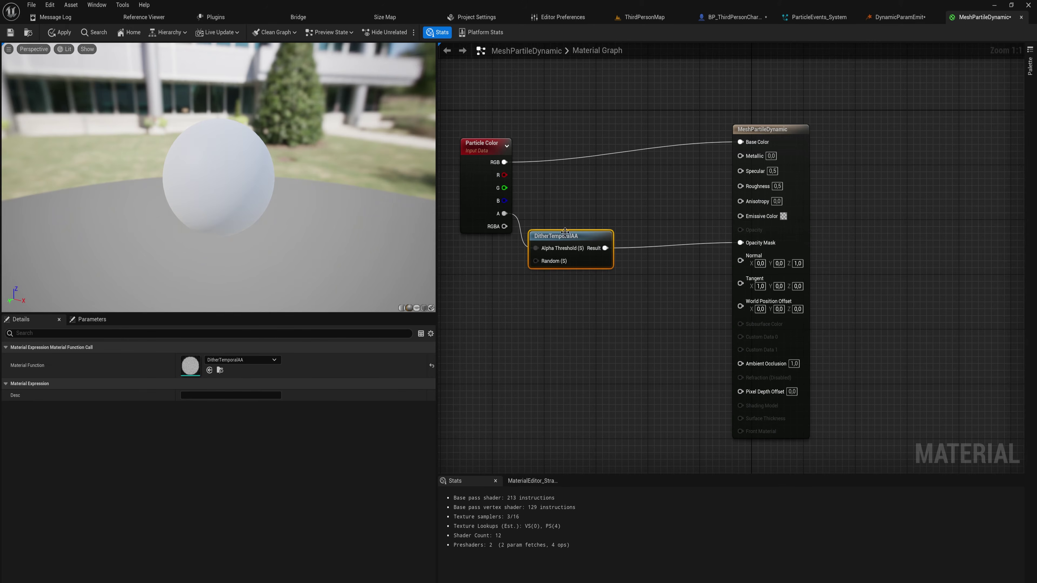
drag(547, 231, 582, 227)
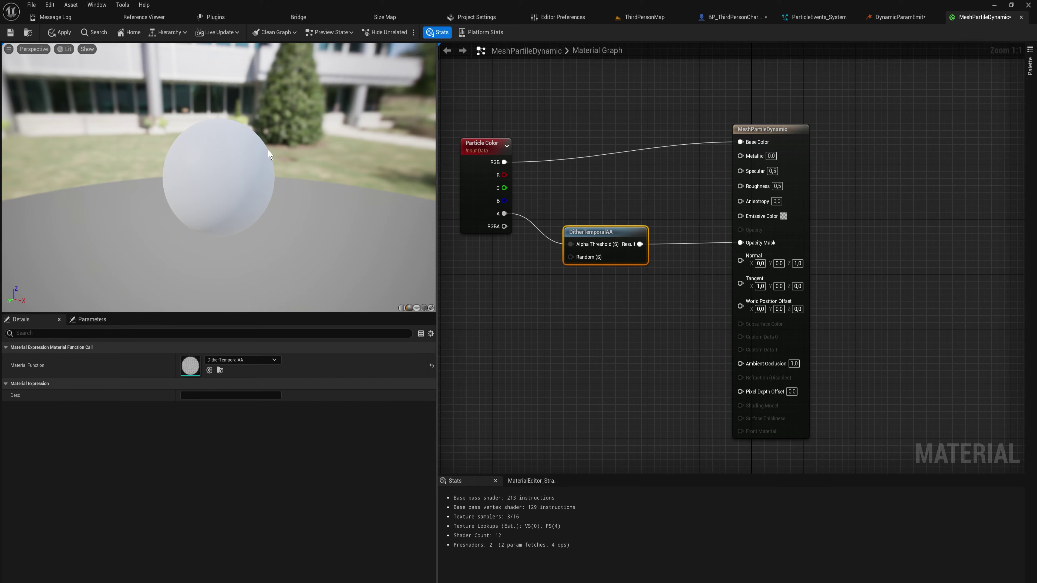
- Disconnect the Particle Color alpha from DitherTemporalAA and inspect the dithered preview sphere up close and from several angles
scroll(221, 171, up, 2)
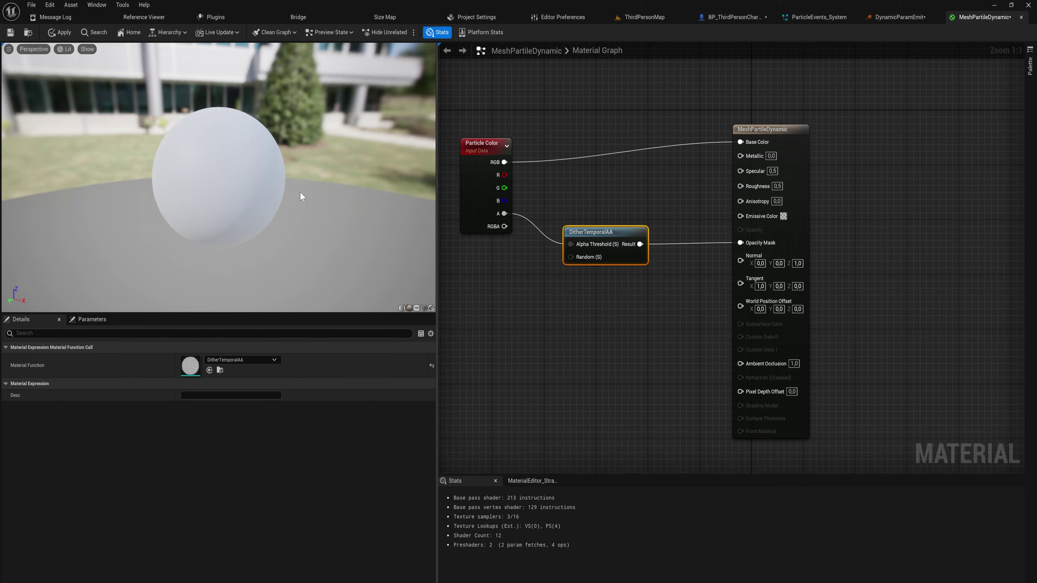
click(566, 291)
alt+click(571, 244)
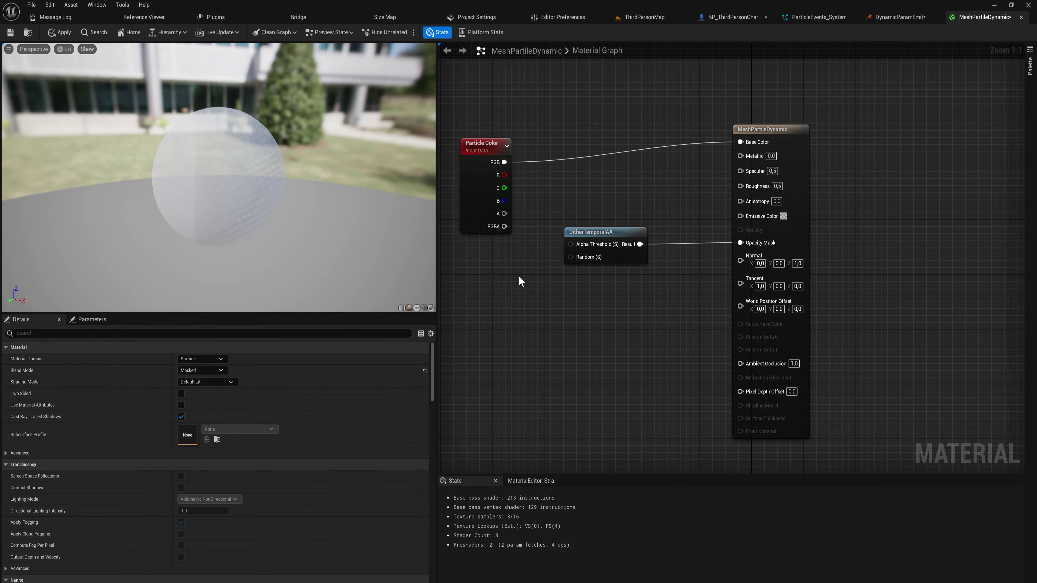
click(519, 278)
key(Delete)
scroll(216, 175, up, 2)
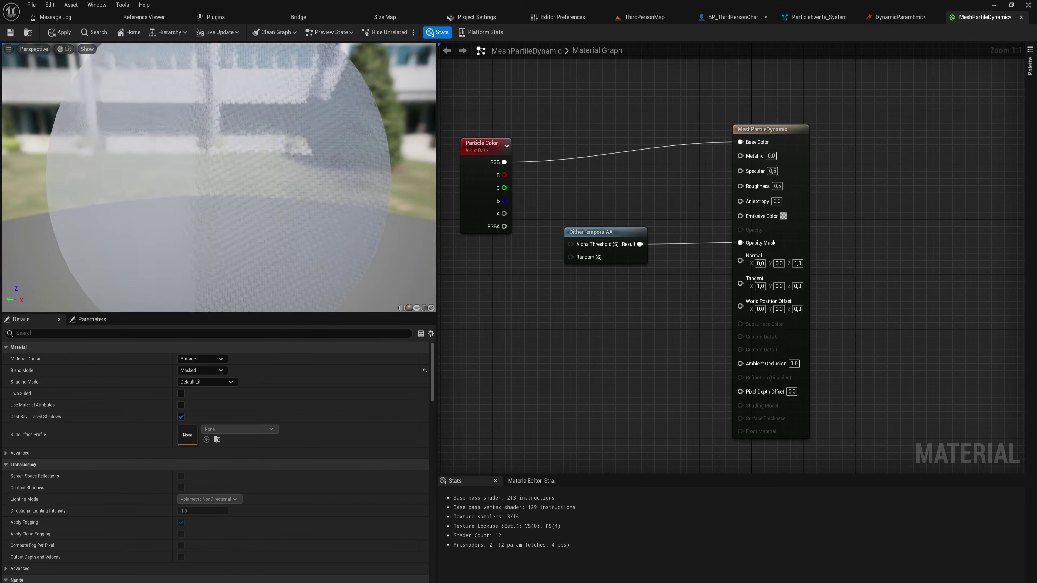
scroll(323, 221, up, 3)
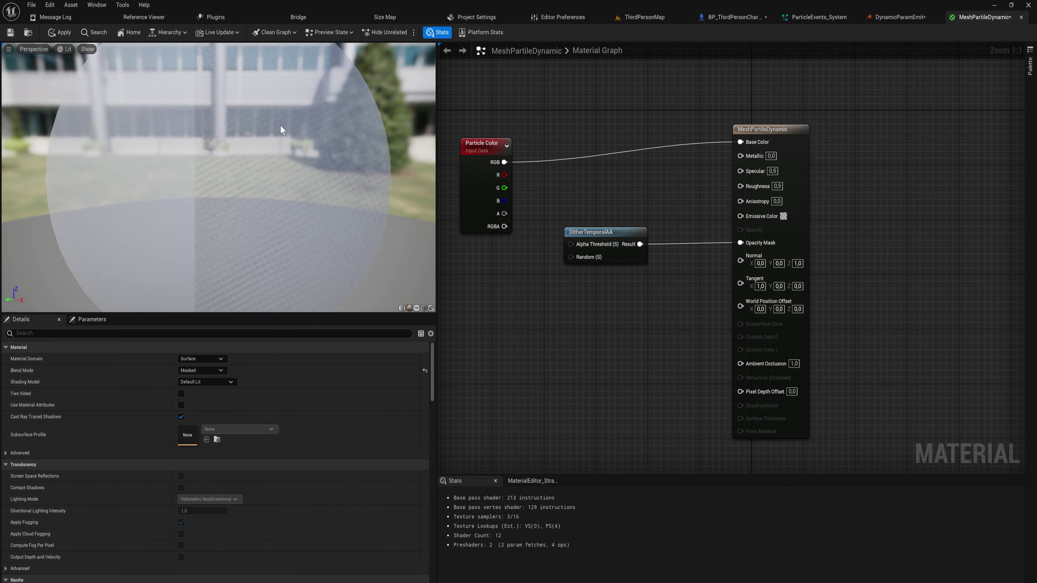
drag(299, 257, 308, 224)
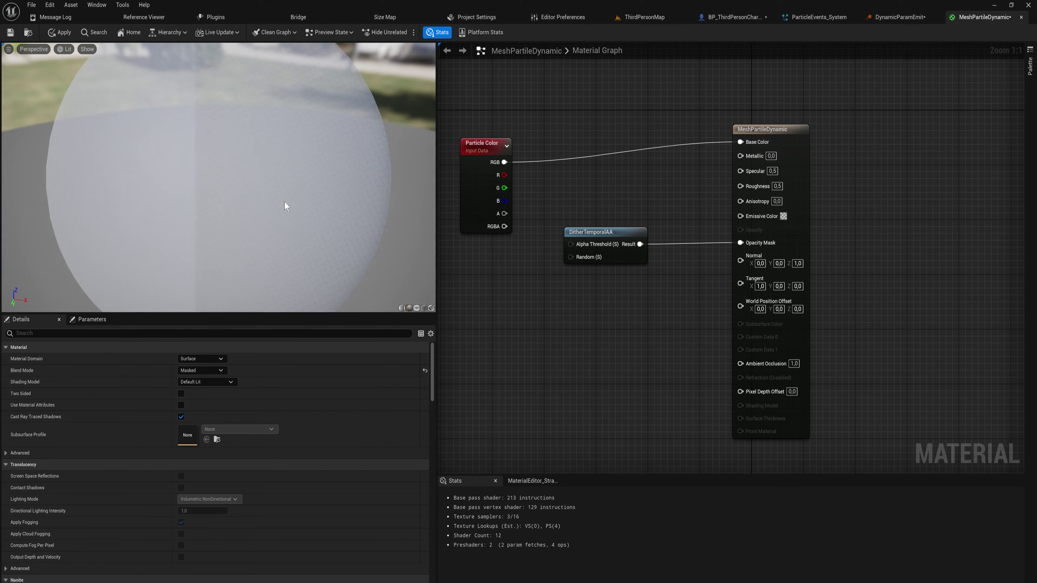
scroll(286, 207, down, 5)
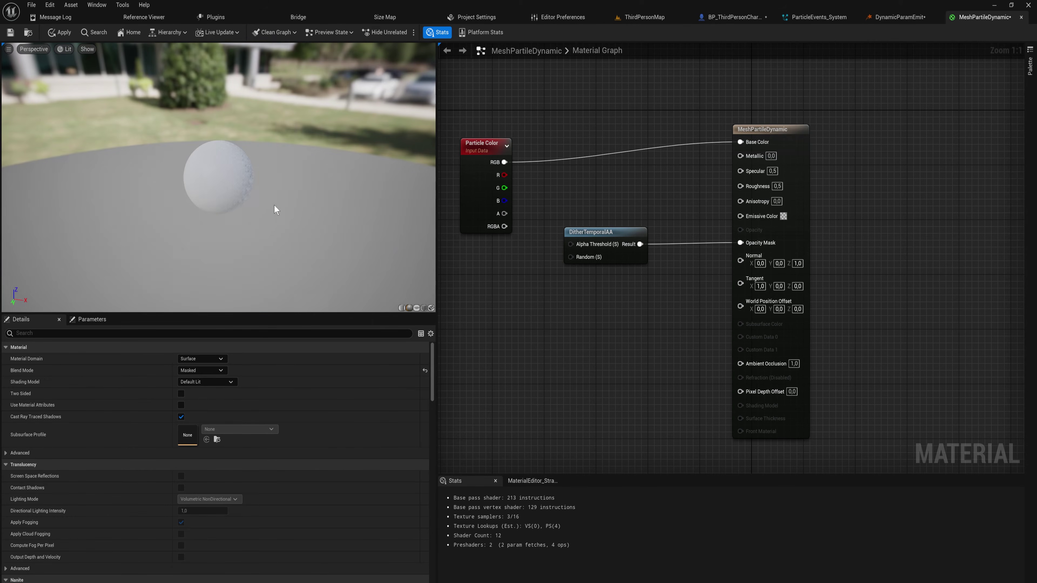
mouse_move(274, 210)
mouse_down()
mouse_move(320, 209)
mouse_move(268, 210)
mouse_up()
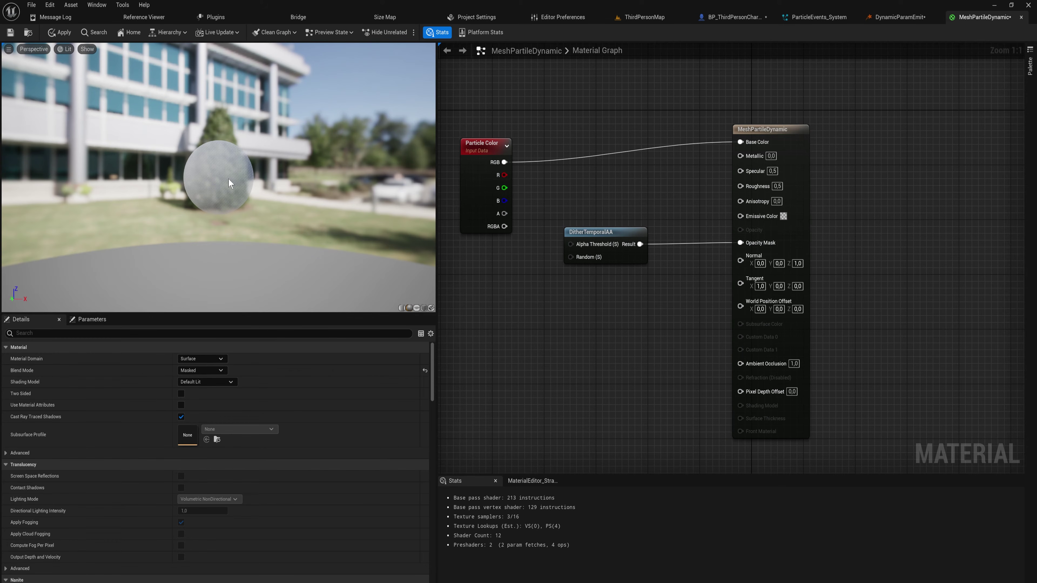
- Reconnect the Particle Color alpha to the Alpha Threshold of DitherTemporalAA and apply the material
drag(505, 214, 593, 224)
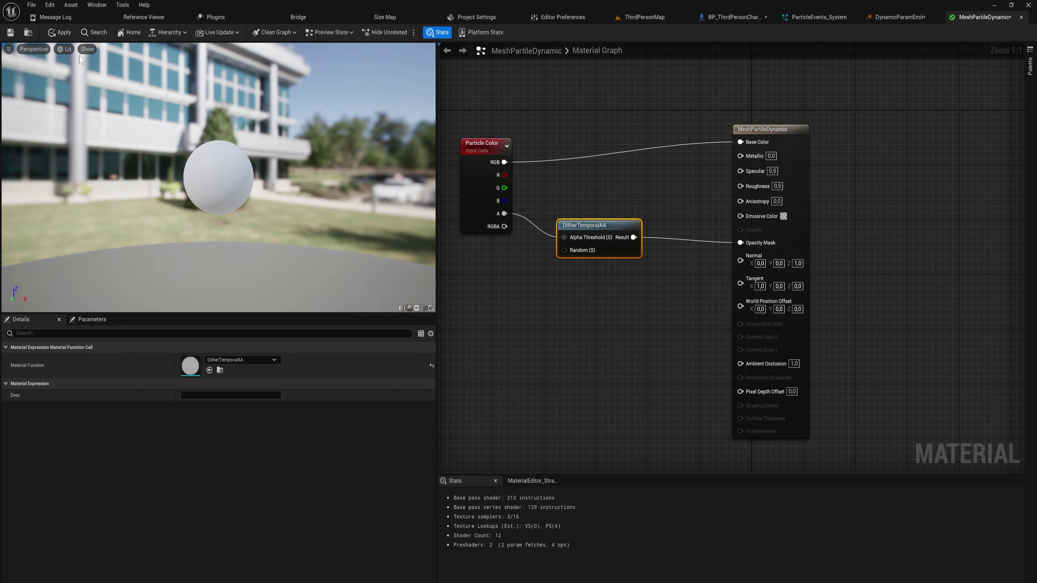
click(64, 32)
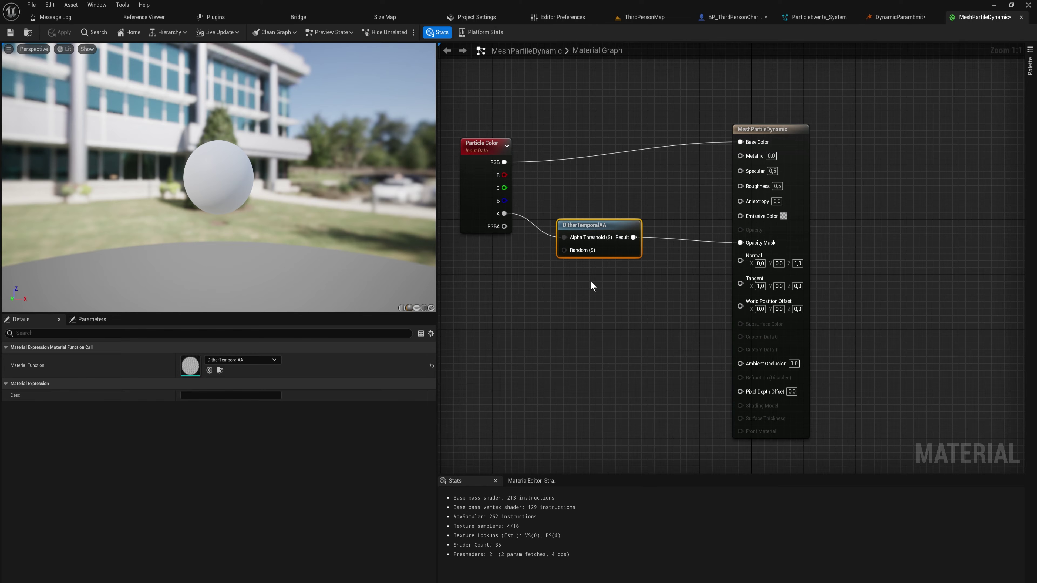
- In the DynamicParamEmit emitter's Mesh Renderer, enable material overrides and add one override material element
click(900, 18)
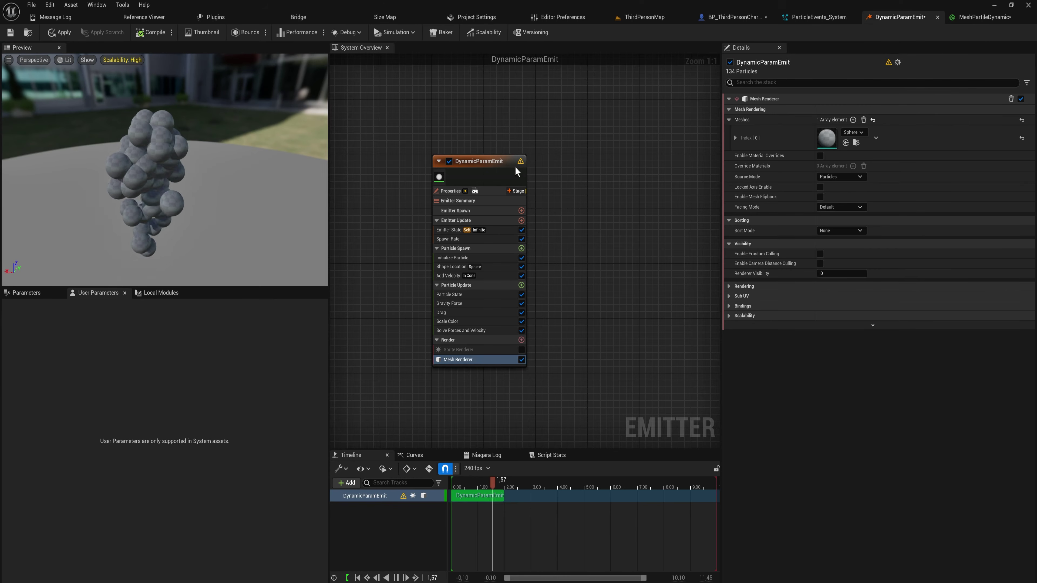
click(820, 155)
click(852, 165)
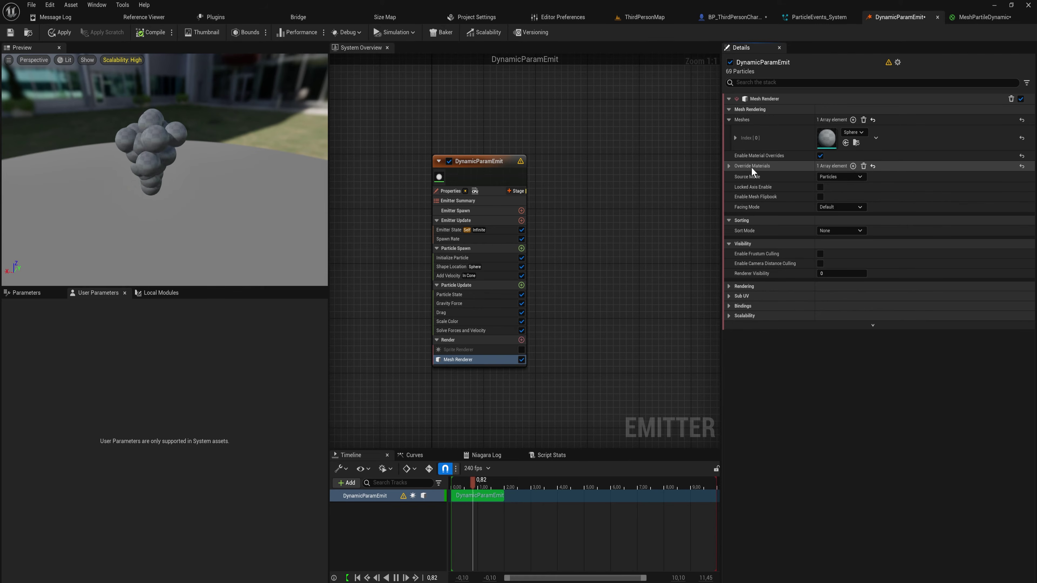
click(729, 165)
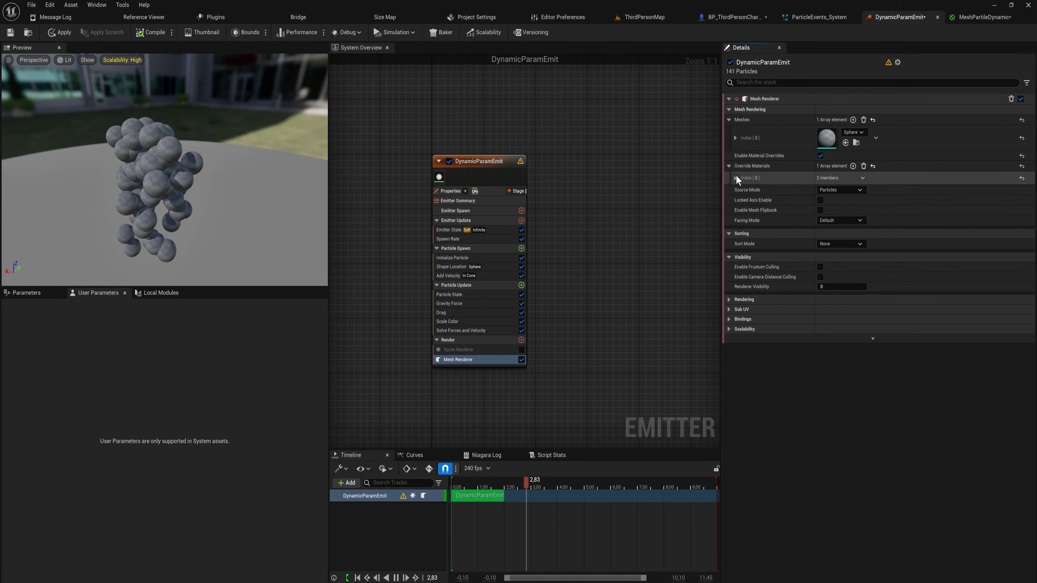
- Assign MeshPartileDynamic as the explicit material of the Mesh Renderer's first override element
click(735, 177)
click(844, 192)
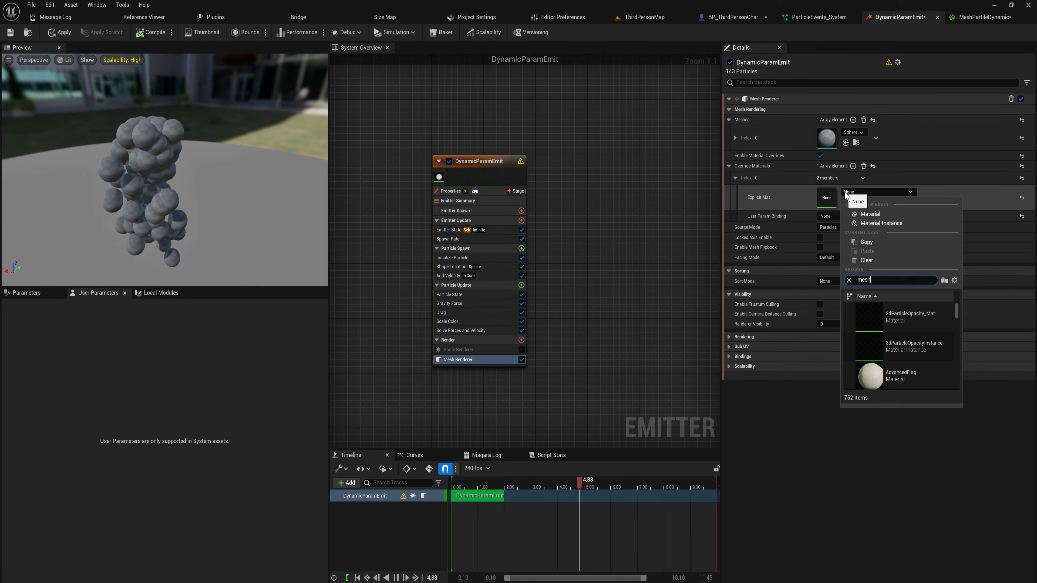
text(meshp)
click(914, 315)
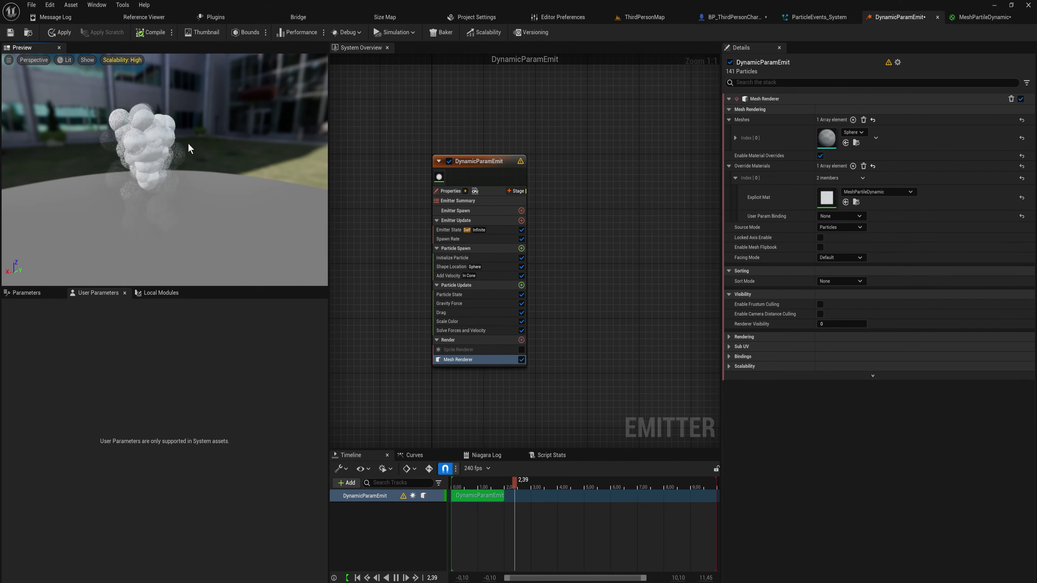
drag(178, 157, 175, 206)
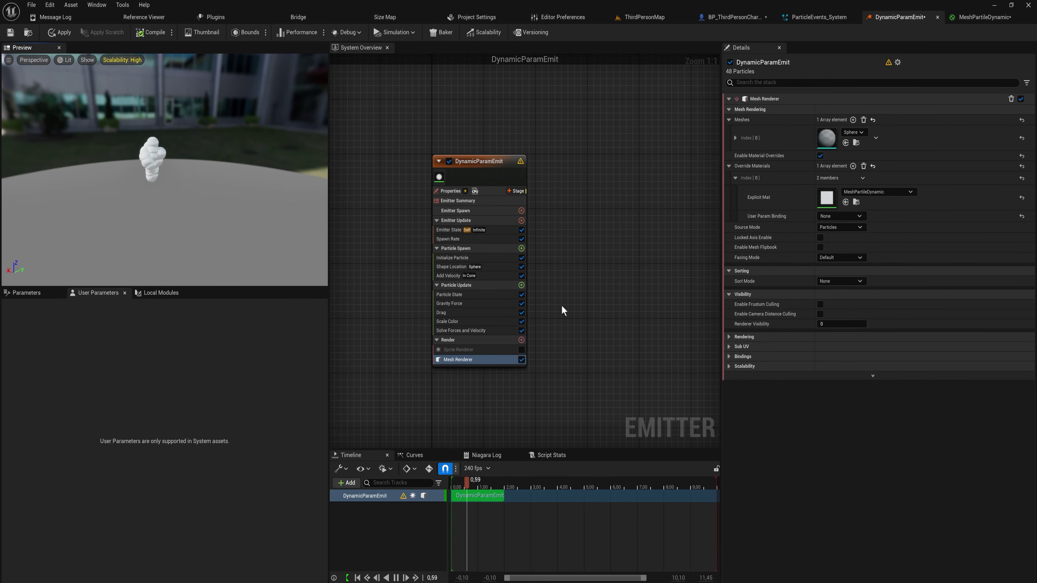
- Add a Dynamic Material Parameters module to the emitter's Particle Update stage
click(521, 285)
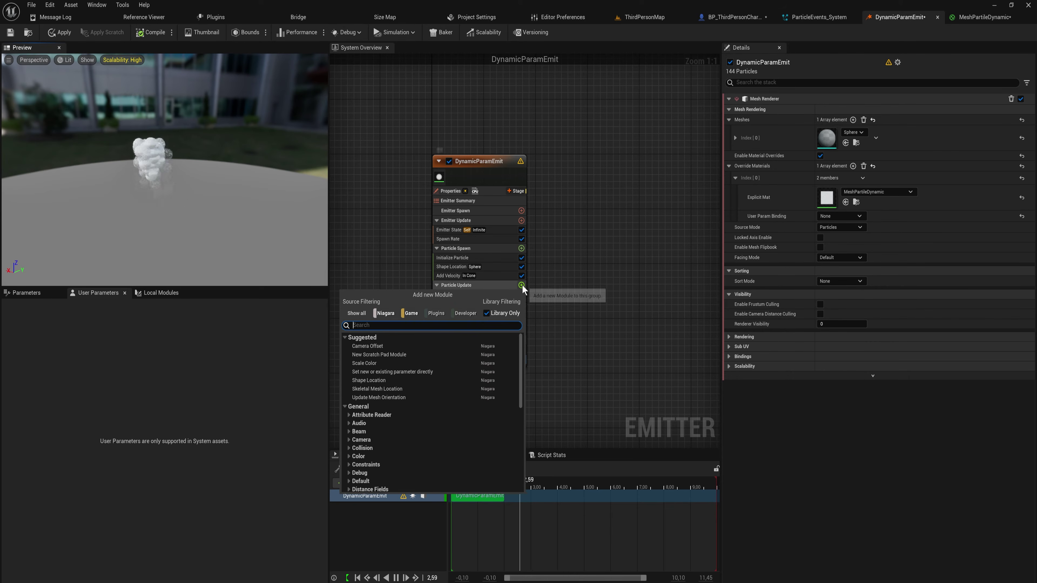
text(dyn)
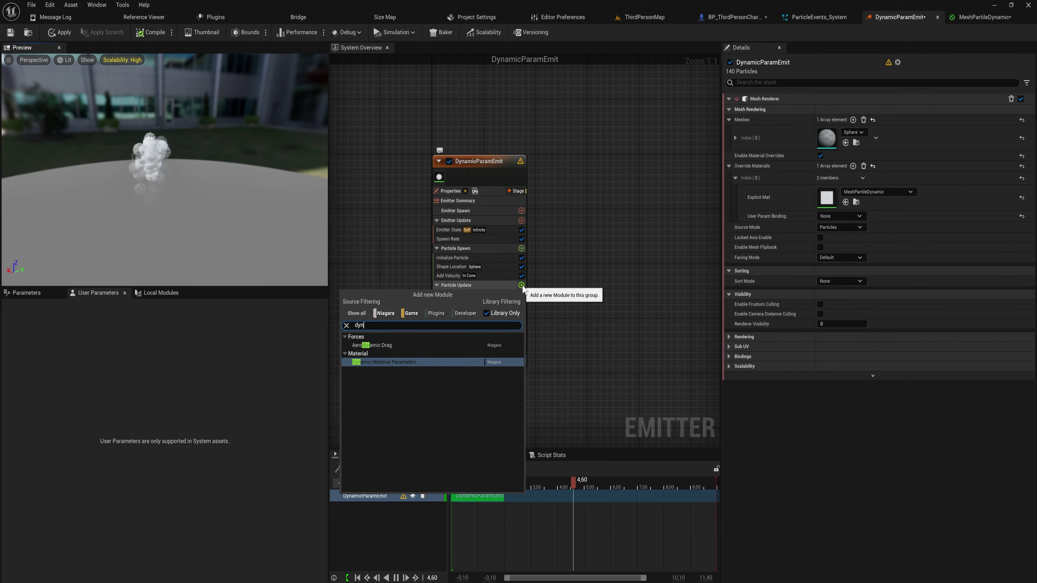
key(Return)
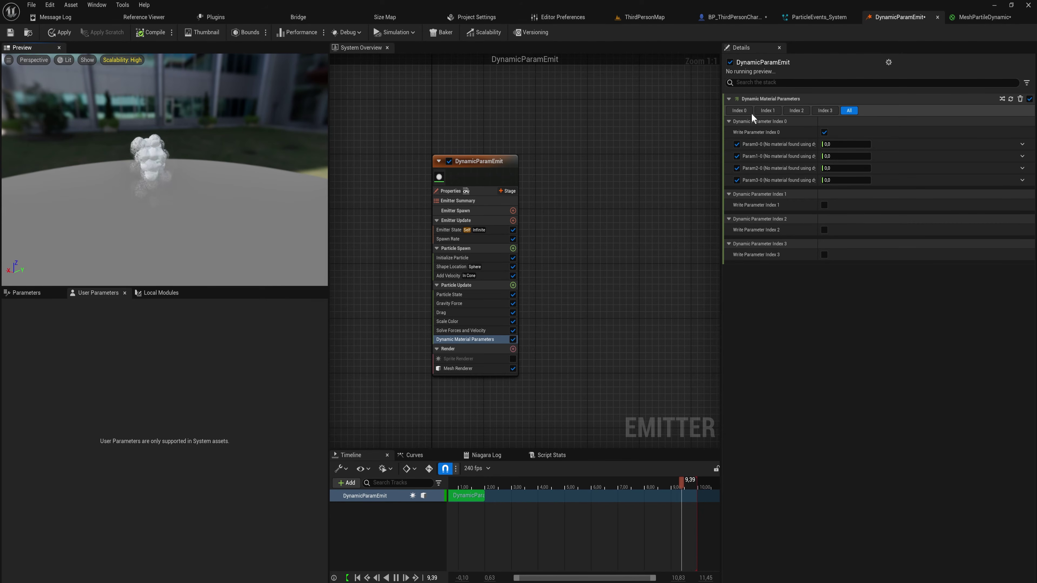
- Try out writing parameter index 1 in the Dynamic Material Parameters module, switch it off, and look at index 3
click(739, 110)
click(767, 111)
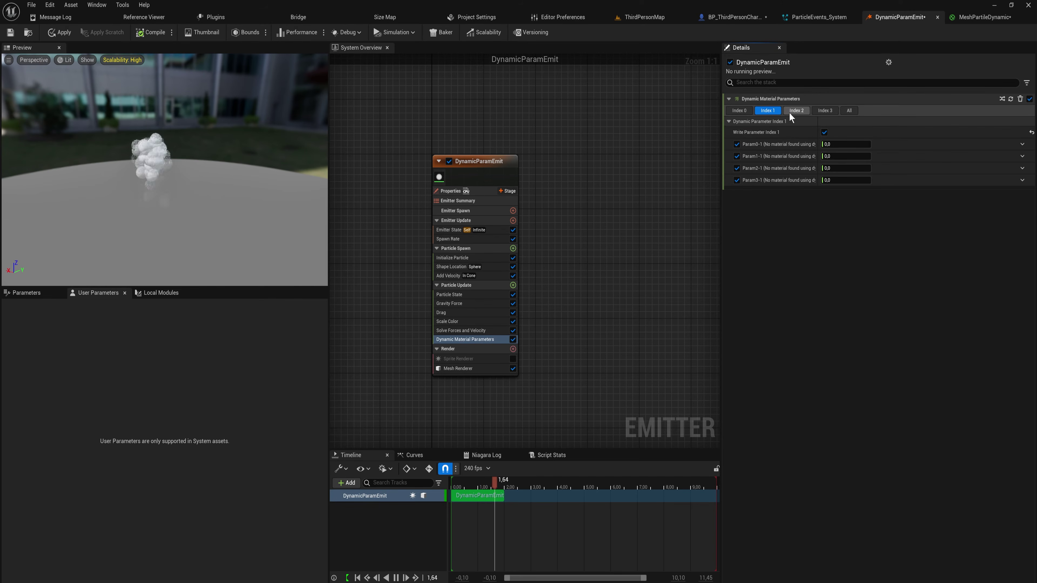
click(824, 132)
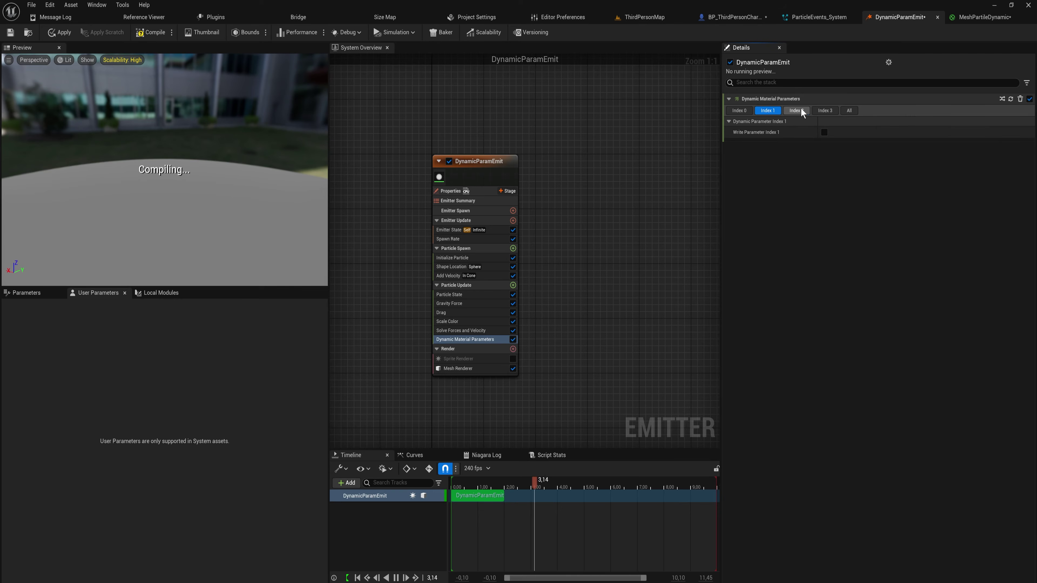
click(829, 110)
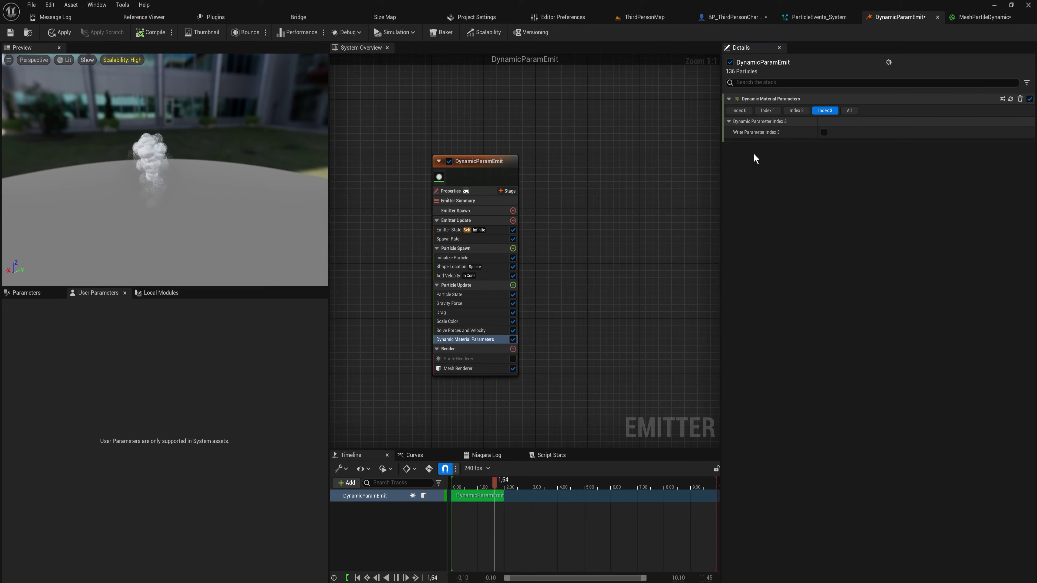
- Disable the third and fourth parameters of Dynamic Parameter Index 0, keeping only the first two
click(741, 111)
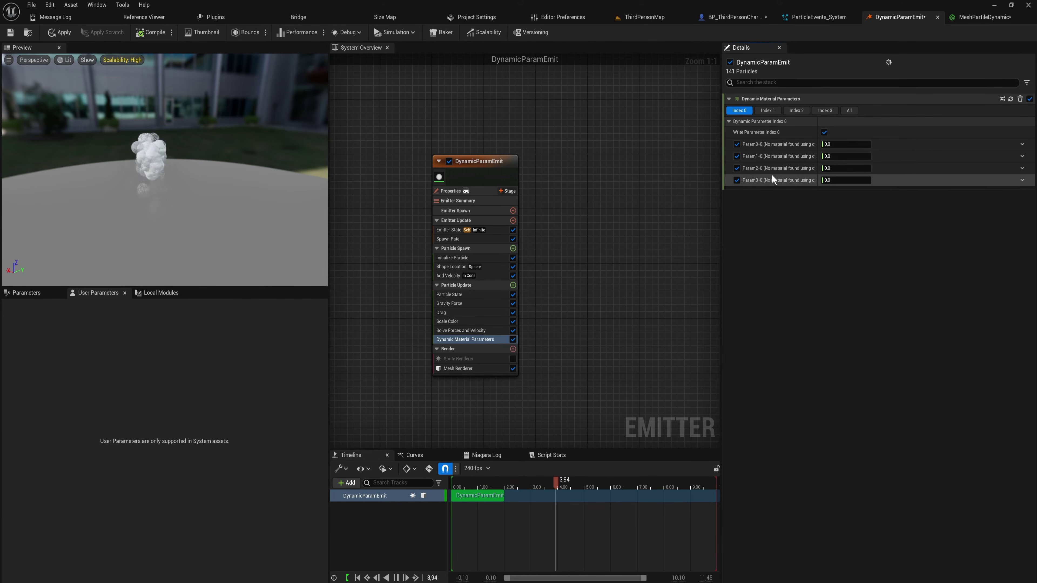
click(737, 168)
click(737, 180)
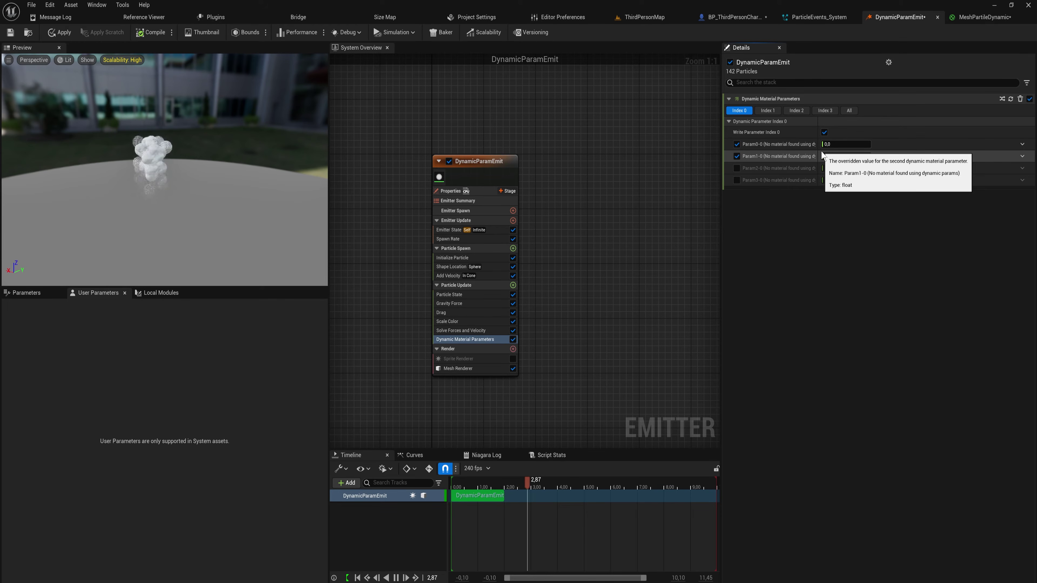
- In the MeshPartileDynamic material graph, add a Dynamic Parameter node and place it below DitherTemporalAA
click(961, 18)
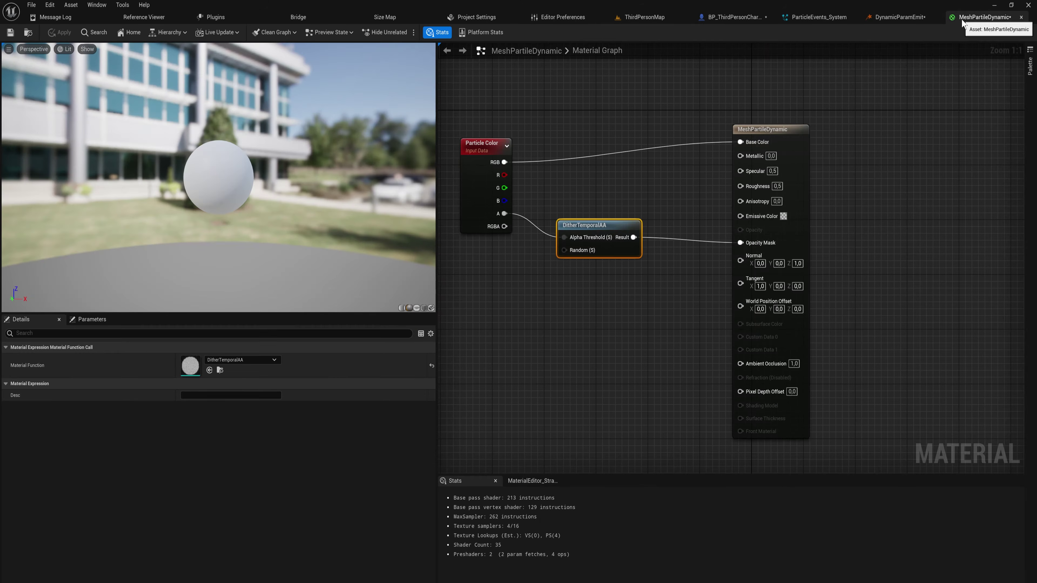
right_drag(524, 346, 572, 339)
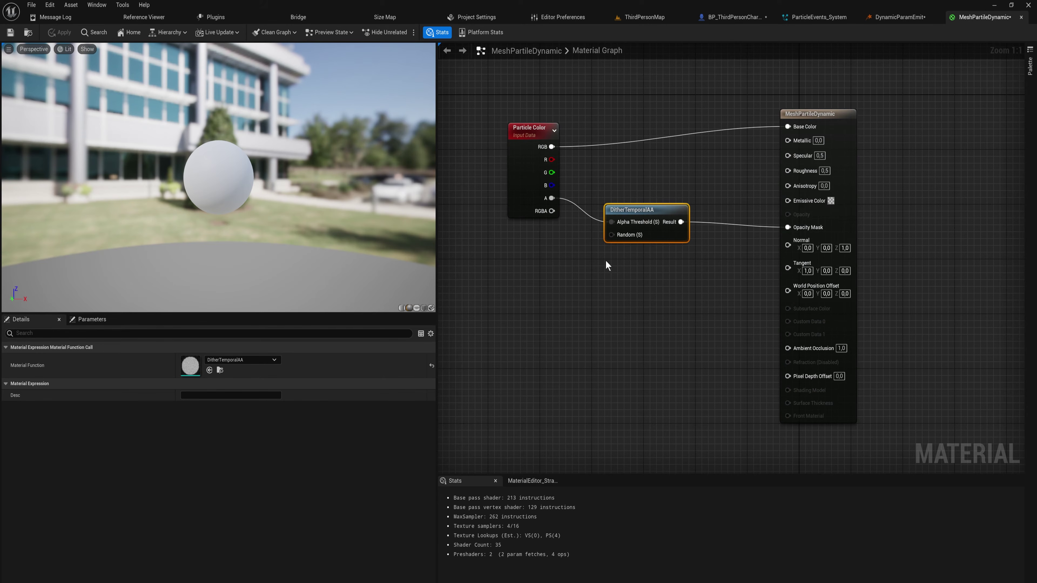
right_click(573, 287)
text(dya)
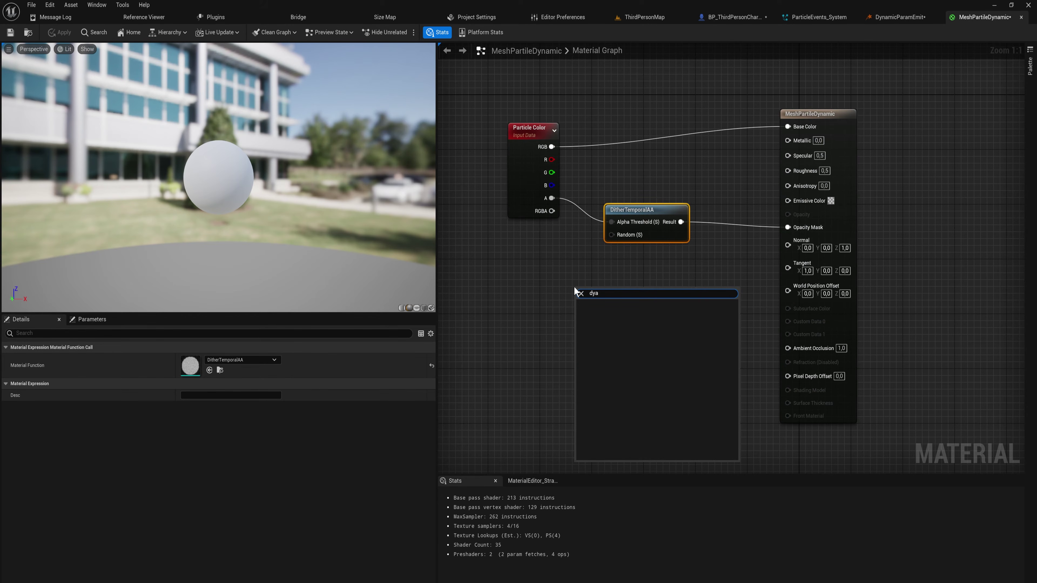
key(BackSpace)
key(Return)
drag(603, 287, 570, 260)
scroll(625, 315, up, 3)
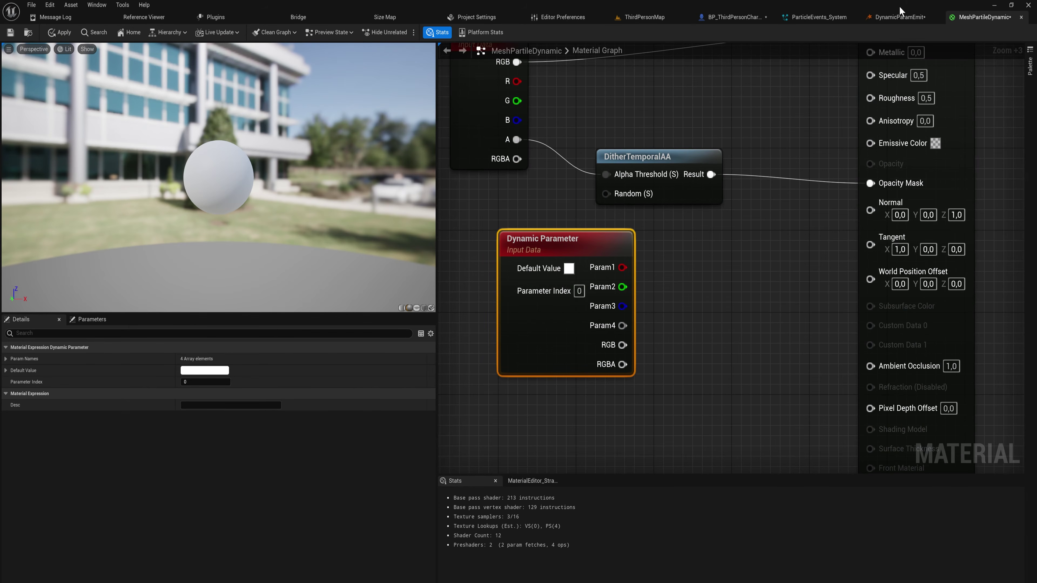
- Review parameter indices 0 to 3 of the emitter's Dynamic Material Parameters module, and return to the MeshPartileDynamic graph
click(898, 17)
click(776, 109)
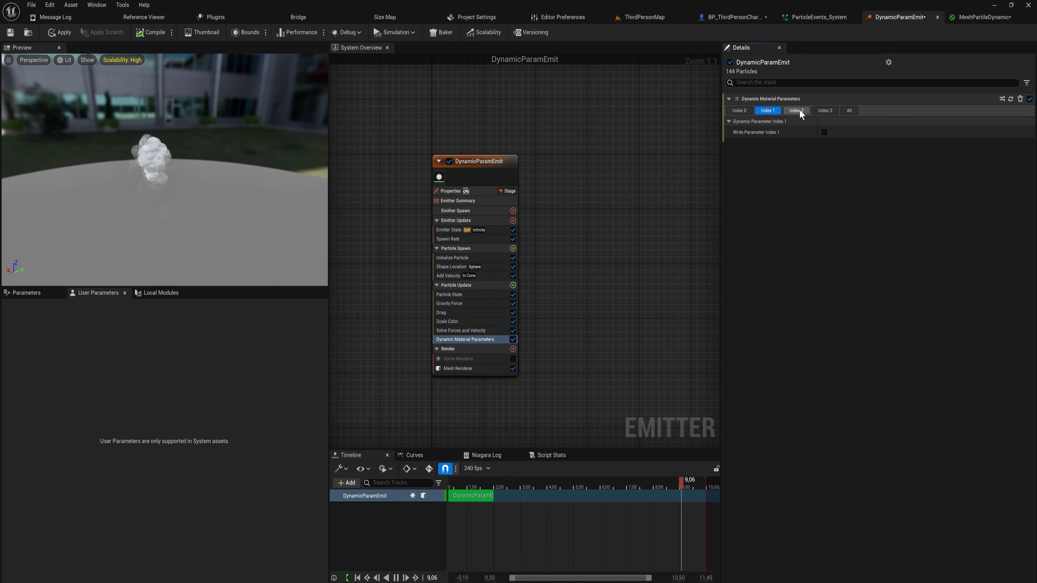
click(799, 109)
click(827, 110)
click(748, 111)
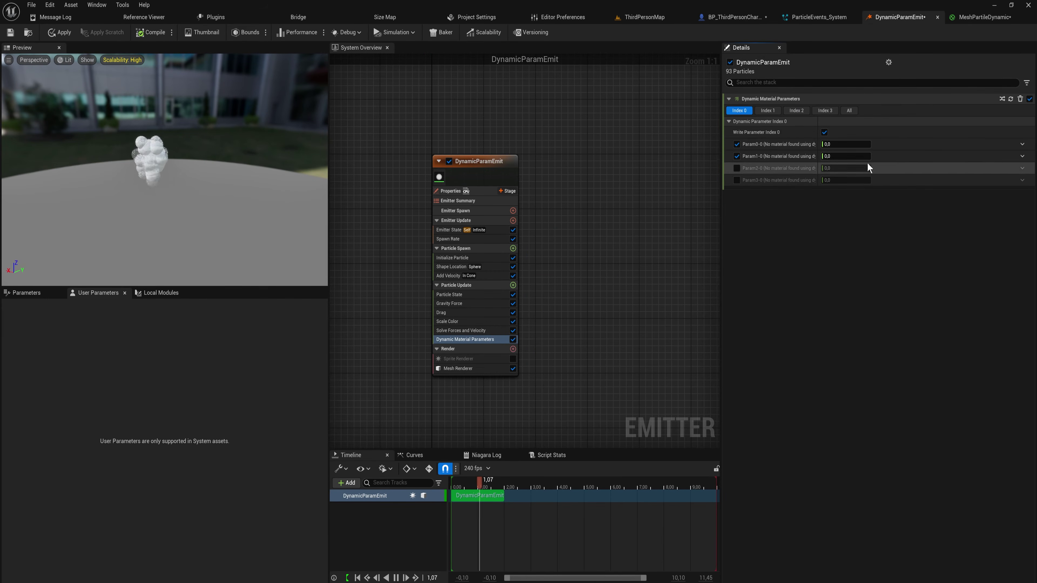
click(965, 18)
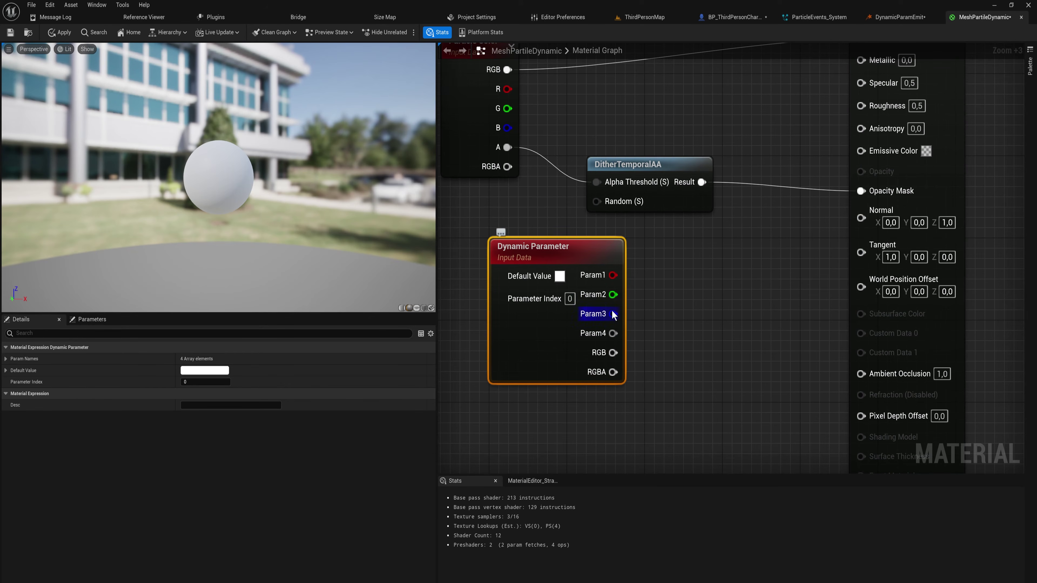
drag(613, 352, 676, 374)
click(628, 273)
click(685, 306)
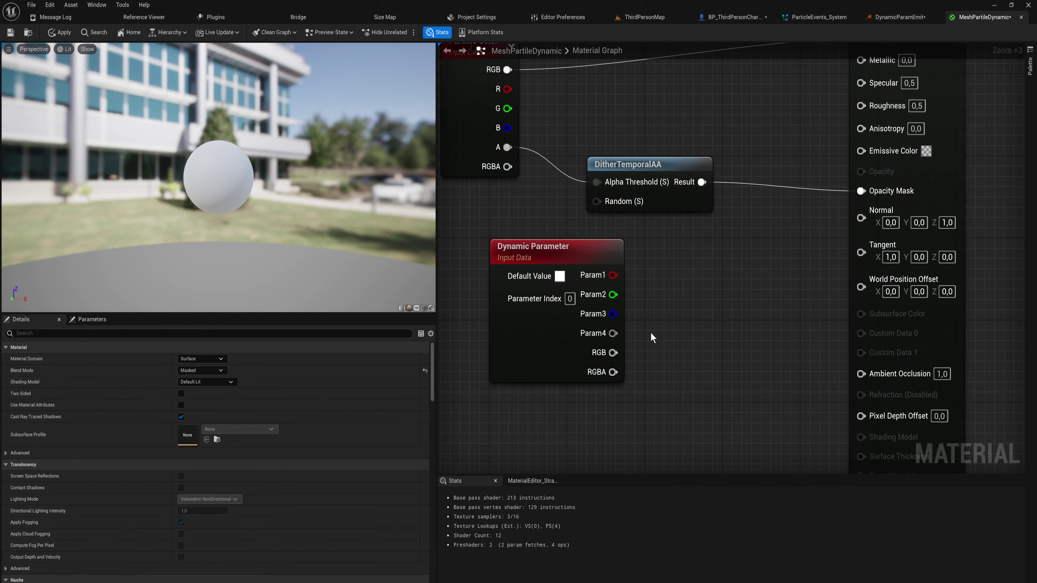
- Connect the Dynamic Parameter node's Param1 to Metallic and Param2 to Roughness, and apply the material changes
drag(618, 275, 609, 277)
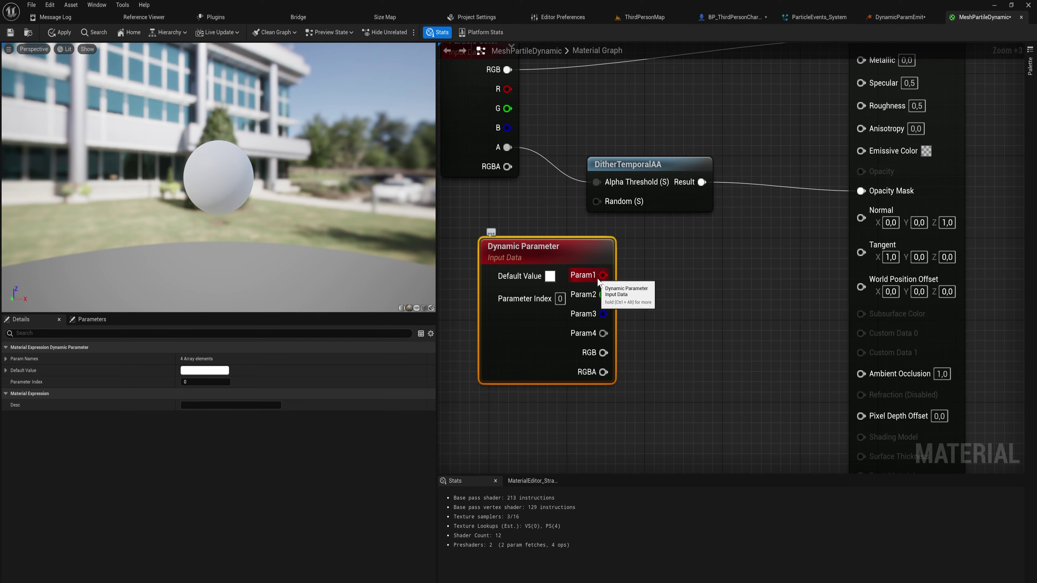
click(907, 19)
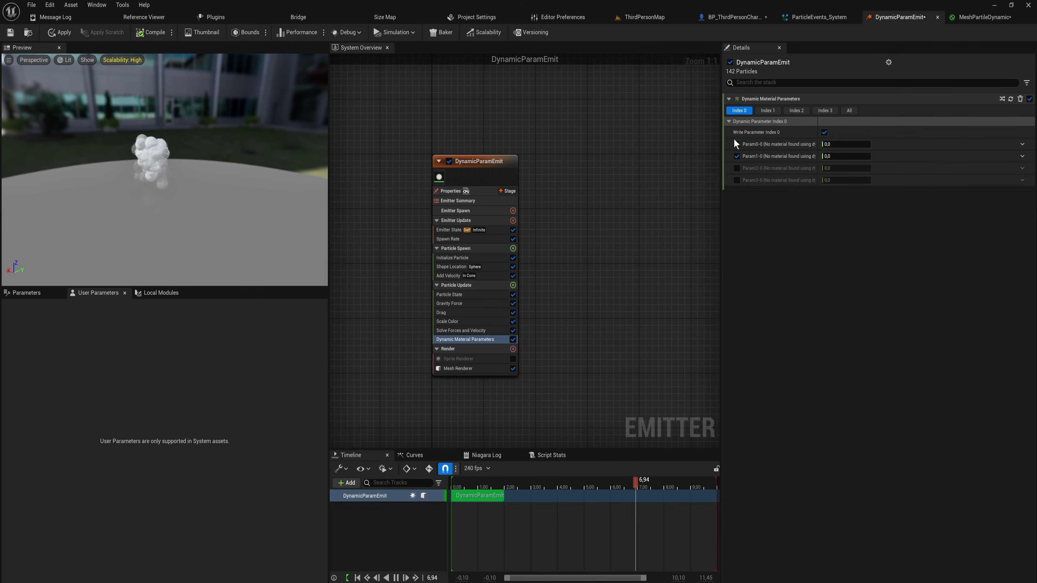
click(967, 18)
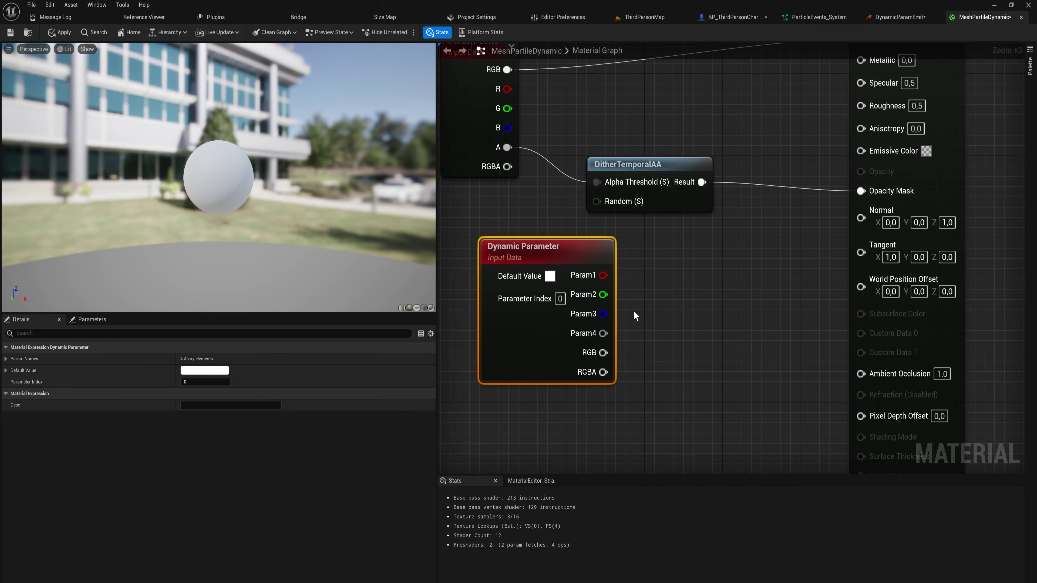
scroll(641, 301, down, 1)
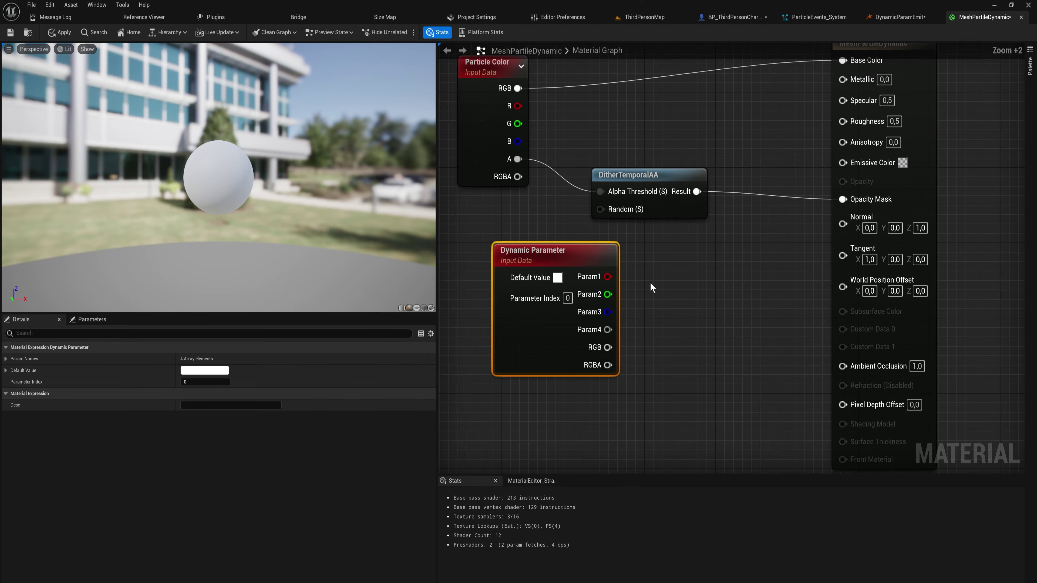
right_drag(649, 282, 603, 345)
drag(567, 343, 801, 144)
drag(565, 360, 805, 186)
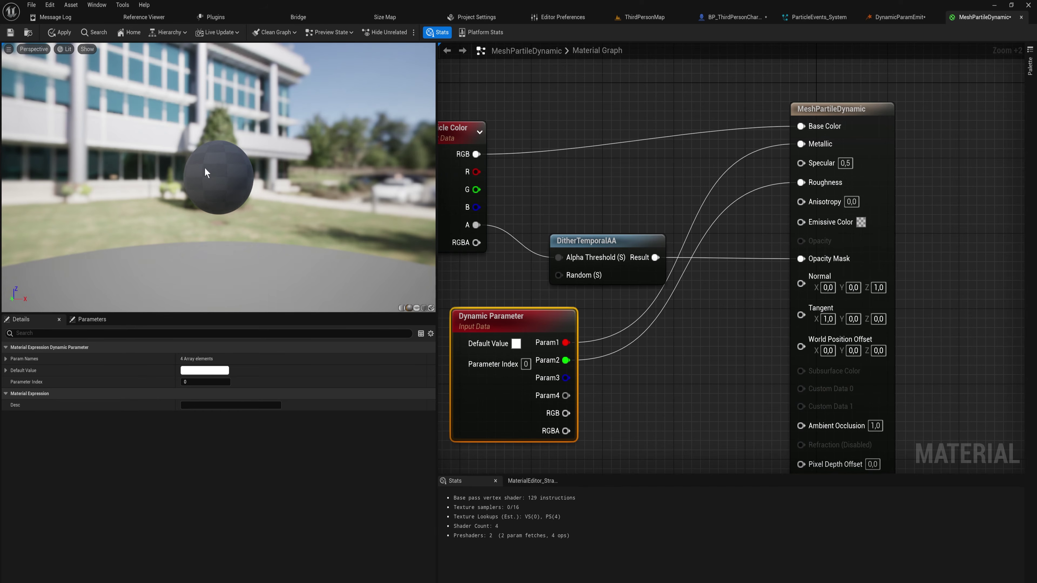
click(59, 33)
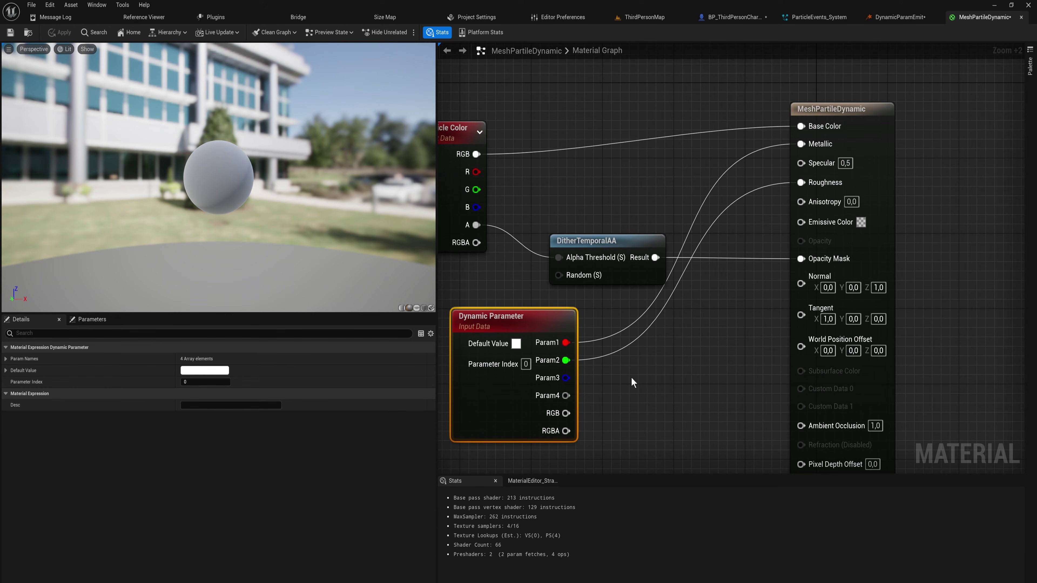
- In the DynamicParamEmit emitter, set the first parameter of Dynamic Parameter Index 0 to 1.0 to test the metallic look
click(900, 17)
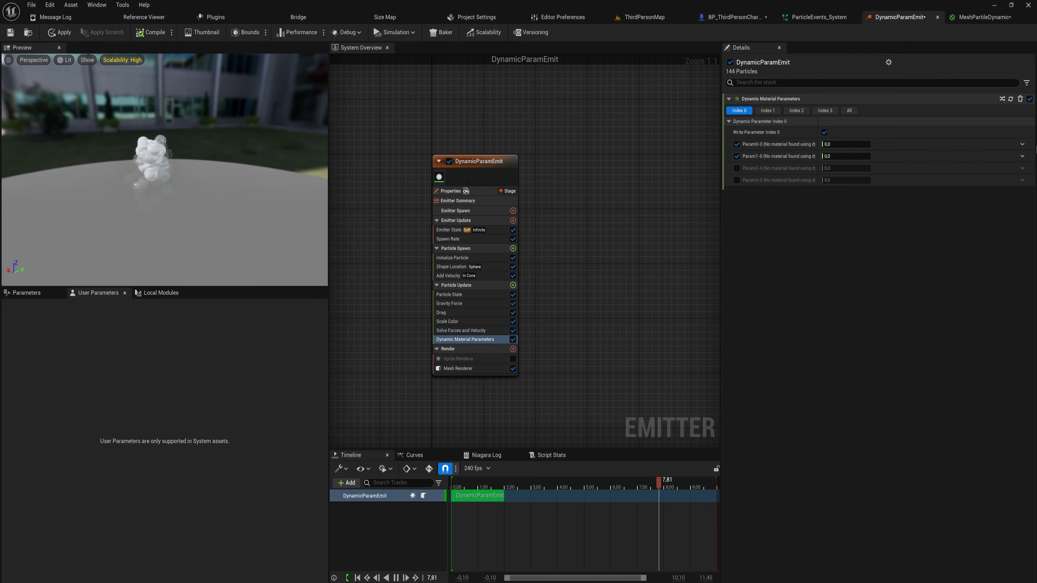
click(845, 143)
text(1)
key(Return)
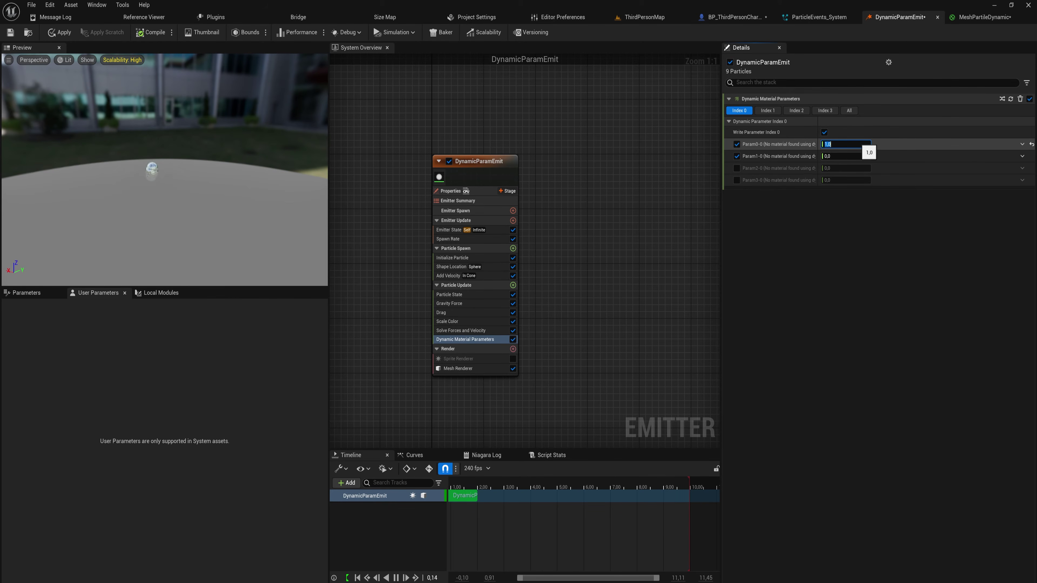
click(856, 151)
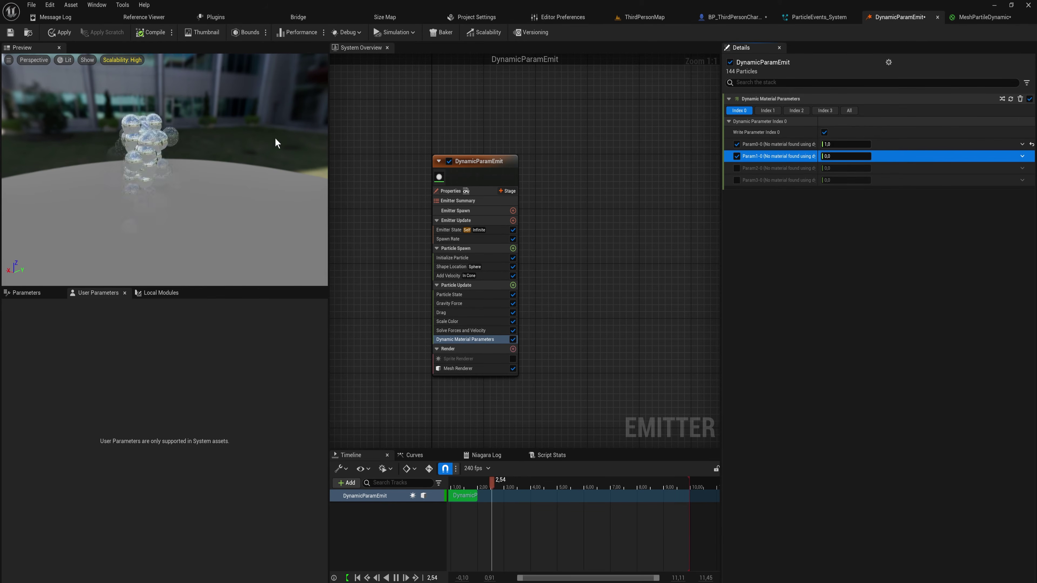
- Disable Scale Alpha in the Scale Color module and inspect the particles in the preview
click(469, 321)
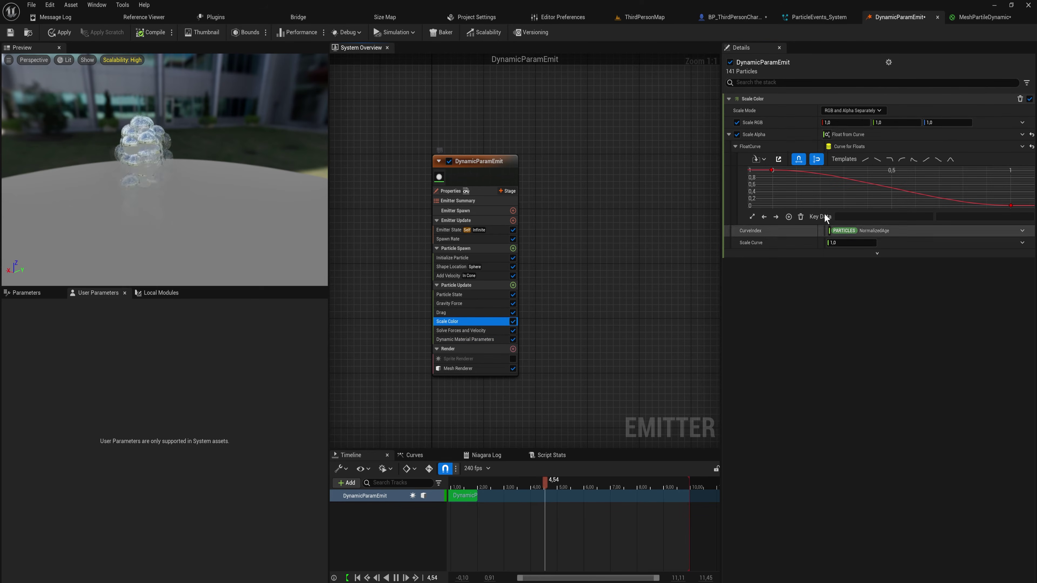
click(737, 135)
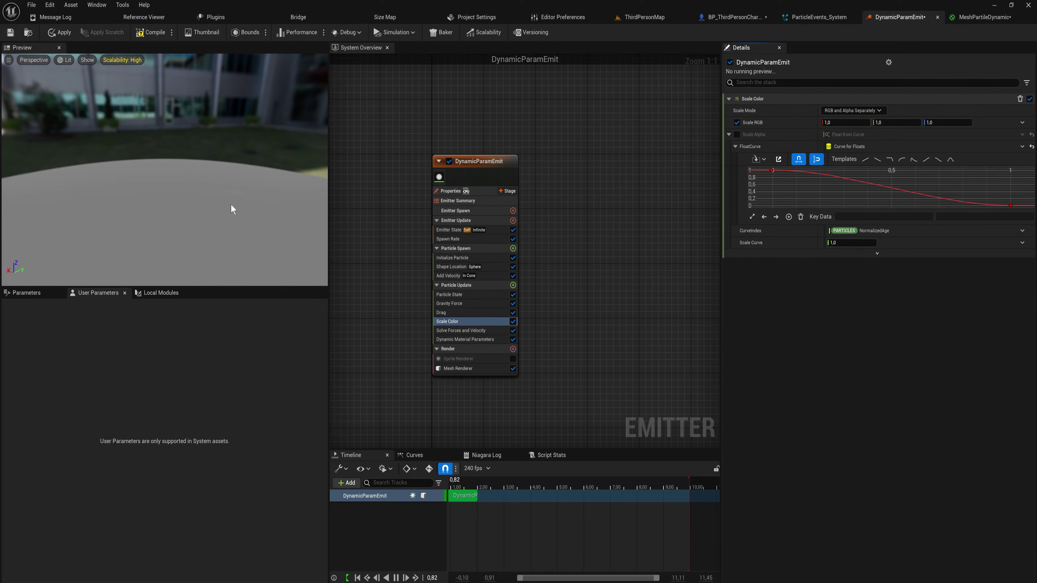
drag(138, 167, 222, 180)
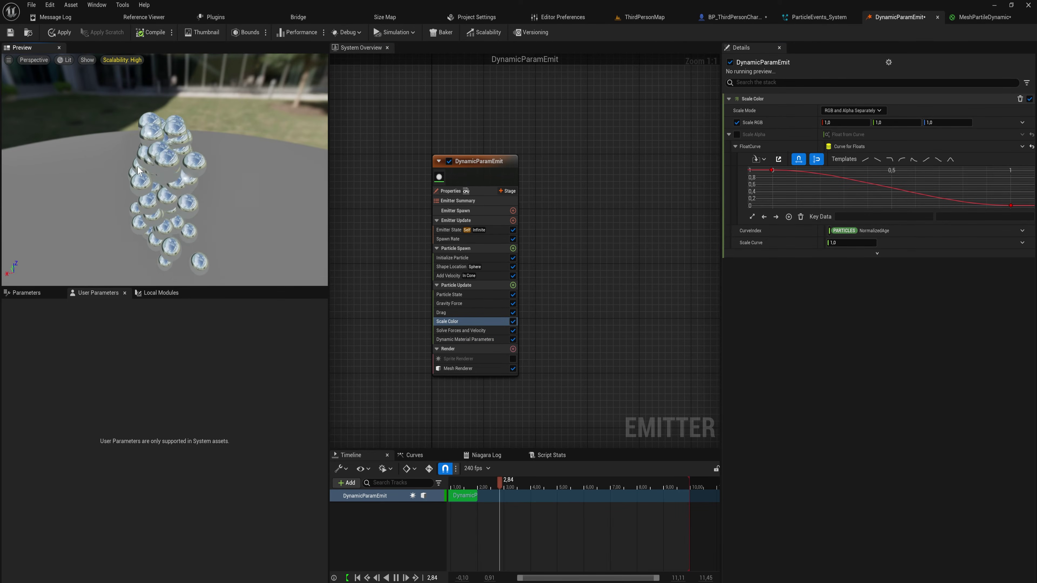
- In Dynamic Material Parameters, try Param1 at 0 with Param2 at 1, and set Param2 back to 0
click(484, 329)
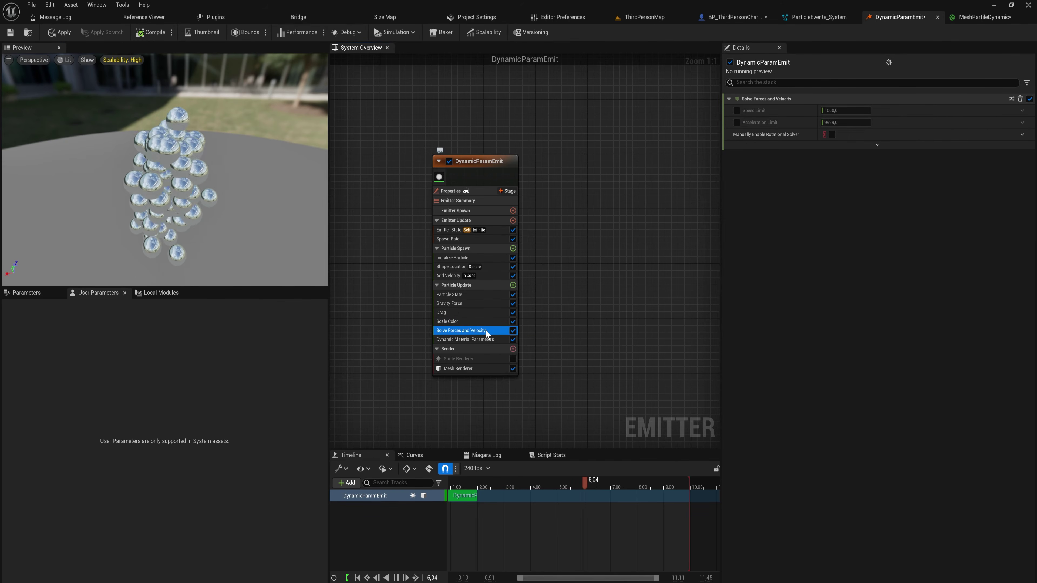
click(498, 340)
click(845, 156)
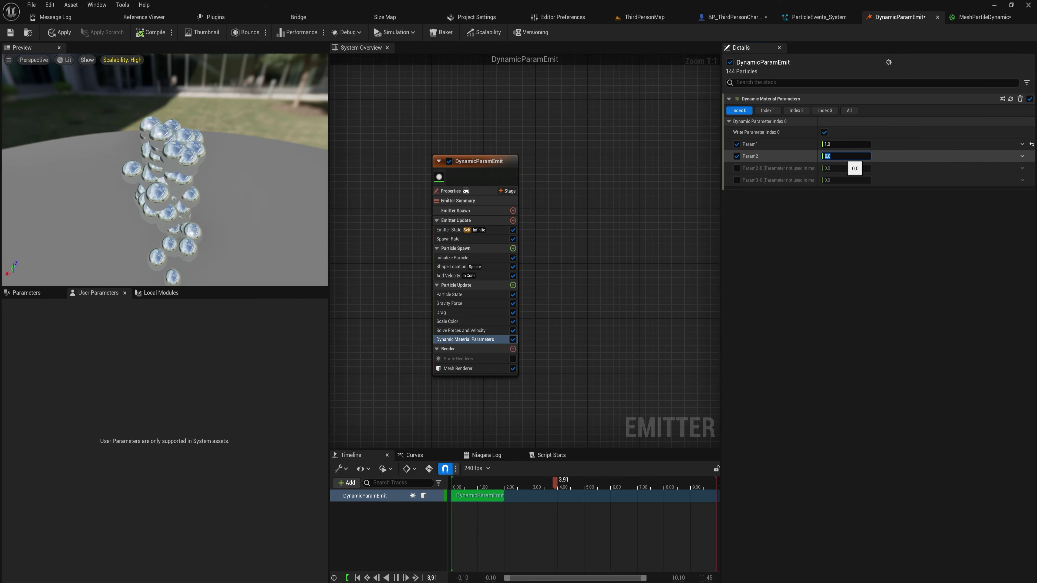
drag(227, 229, 192, 233)
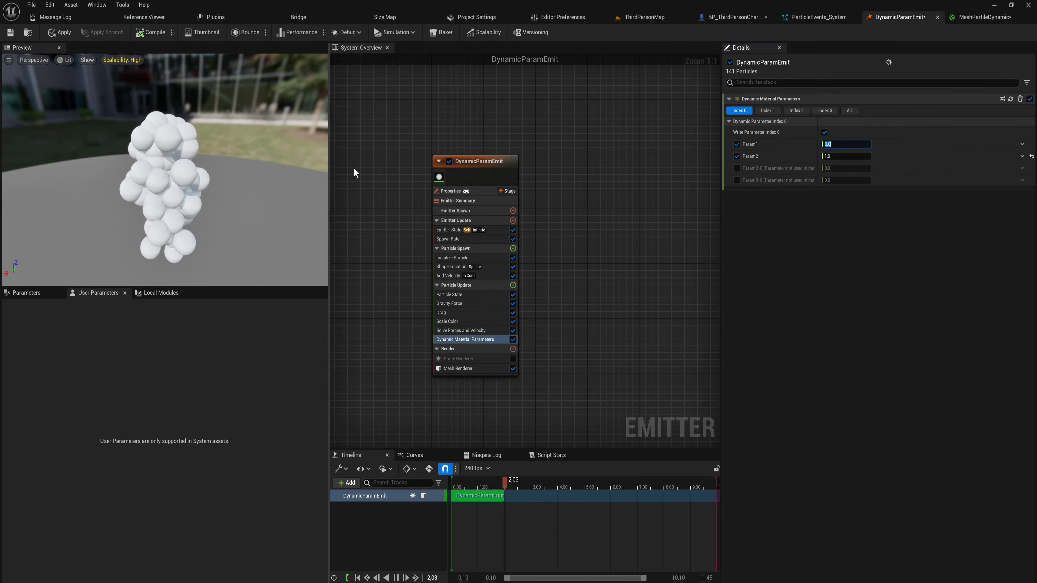
click(831, 157)
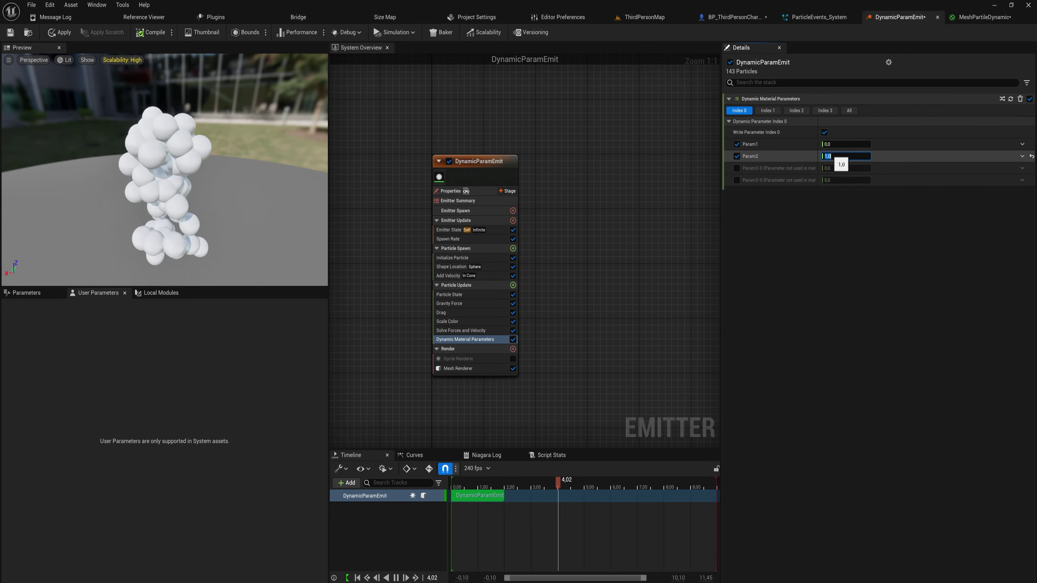
text(0)
key(Return)
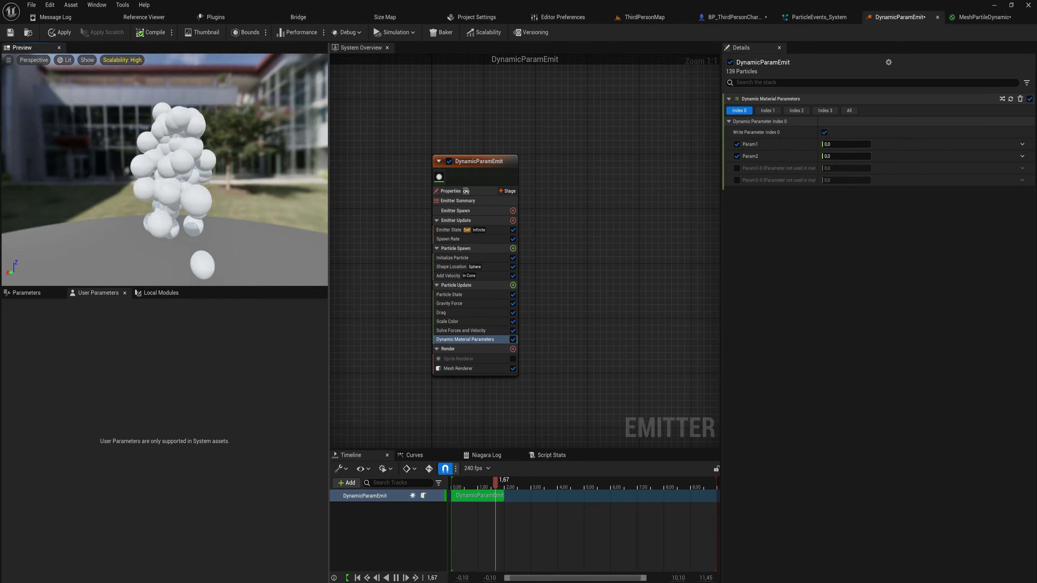
- Drive both Param1 and Param2 of Dynamic Parameter Index 0 with Float from Curve inputs
click(1022, 143)
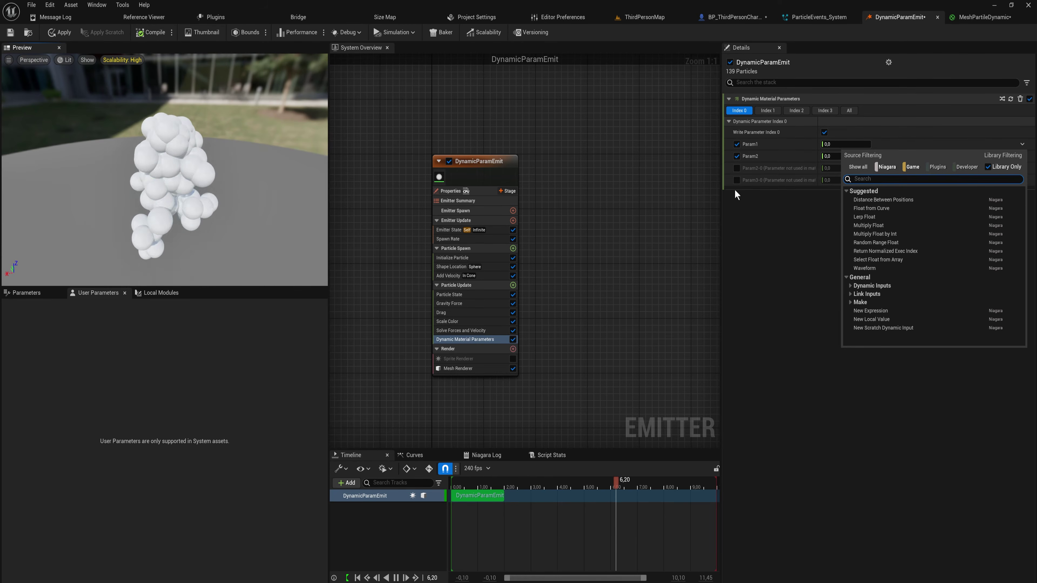
text(curve)
click(871, 201)
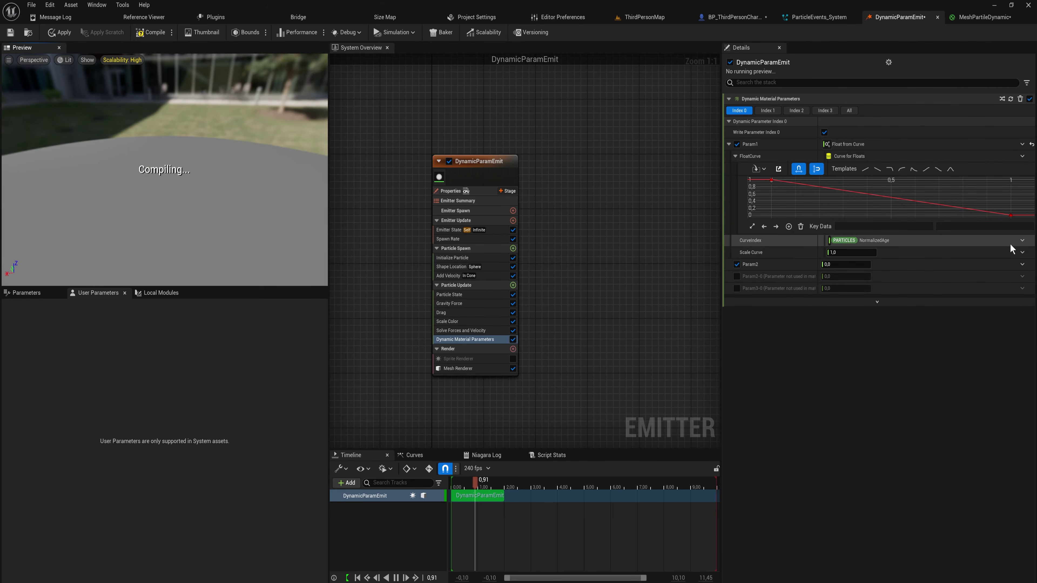
click(1023, 264)
text(curve)
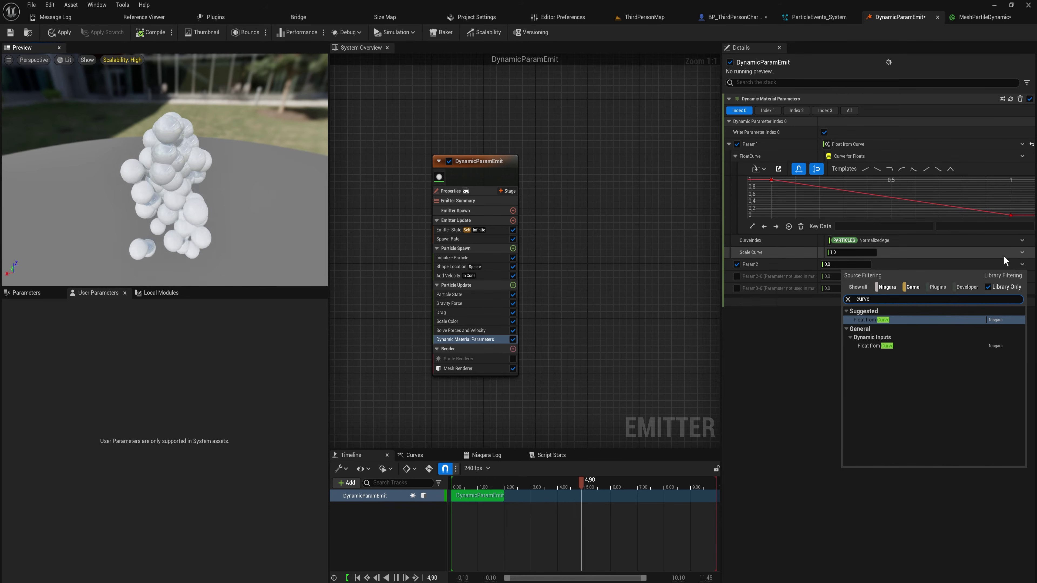
key(Return)
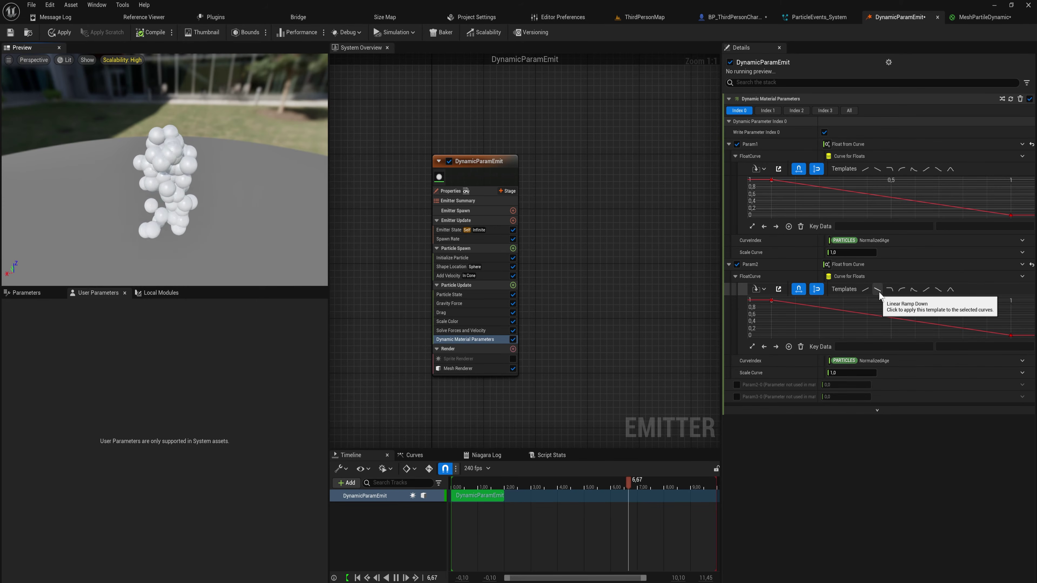
- Apply the rising linear ramp template to Param1's curve, and move the end keys of both Param1's and Param2's curves to time 0.5
click(866, 168)
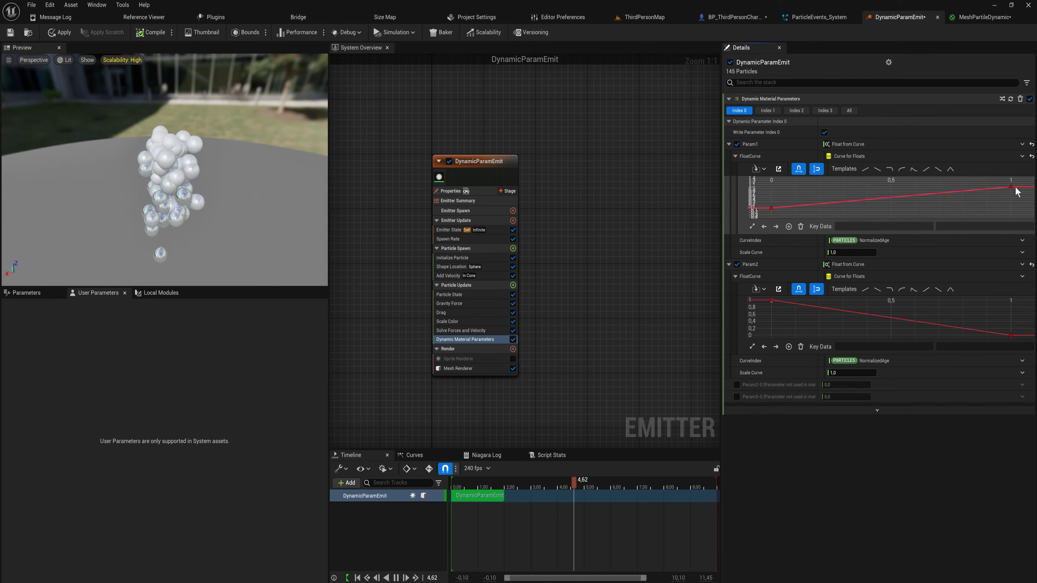
mouse_move(1011, 187)
drag(1011, 187, 899, 182)
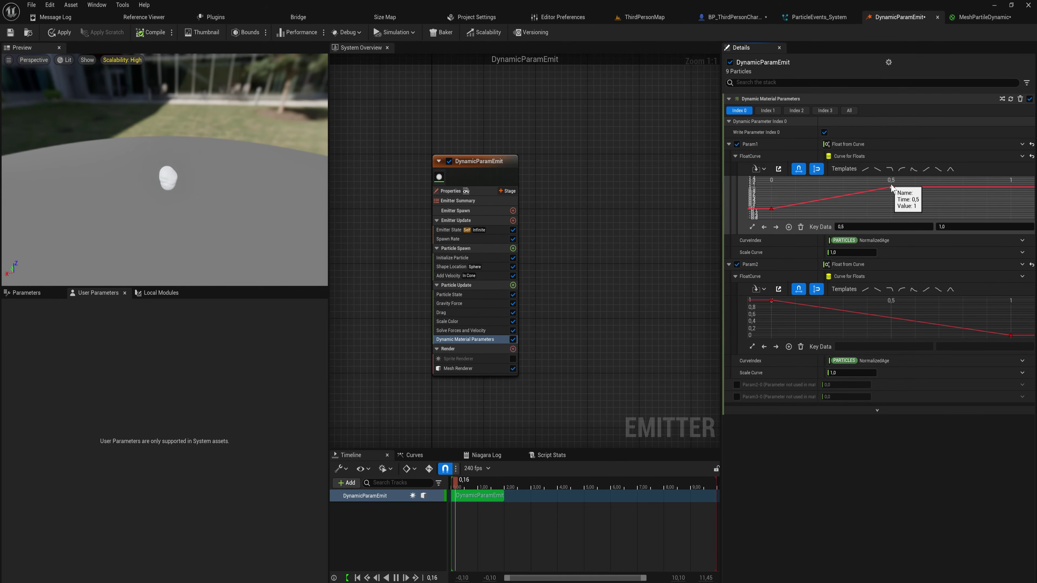
drag(1012, 336, 891, 336)
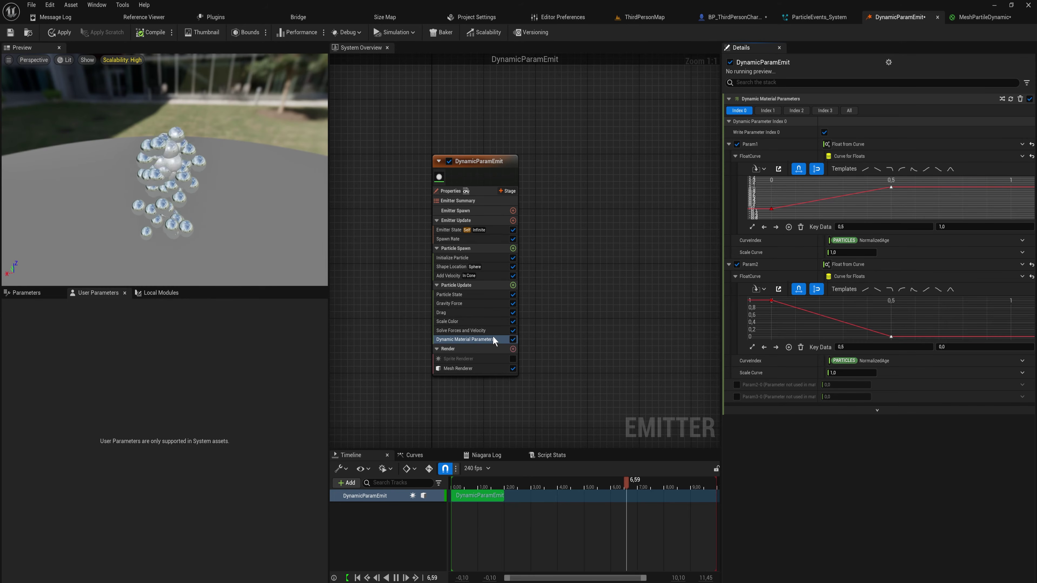
- Re-enable Scale Alpha in Scale Color and move its curve's first key to time 0.5 at value 1.0
click(481, 322)
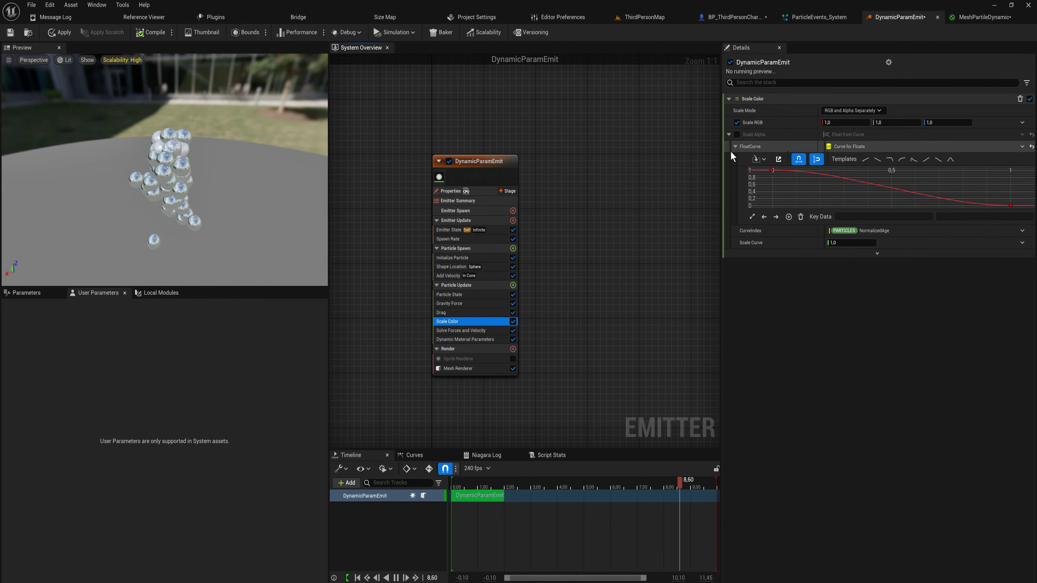
click(736, 135)
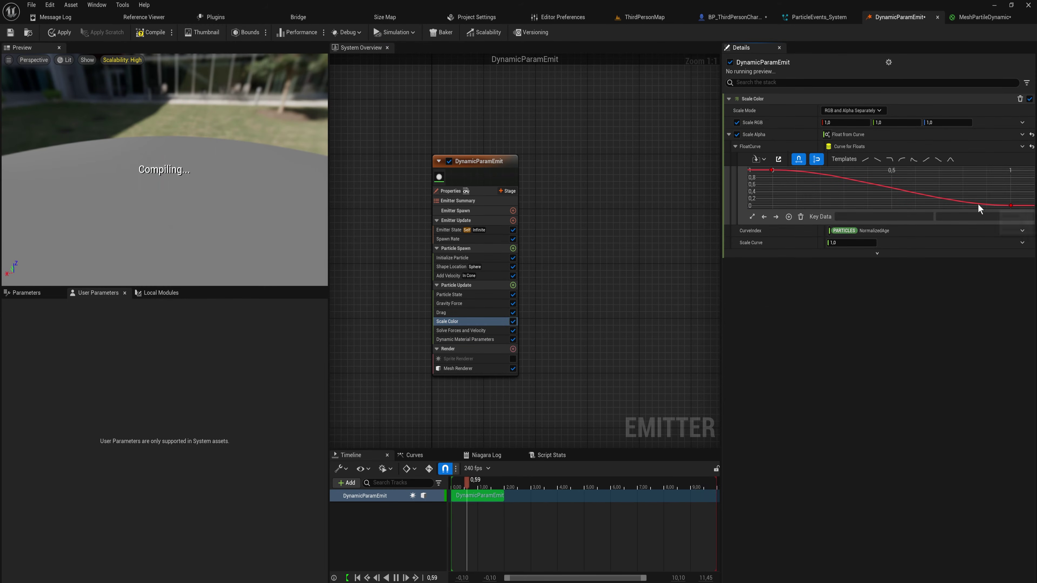
drag(773, 171, 864, 178)
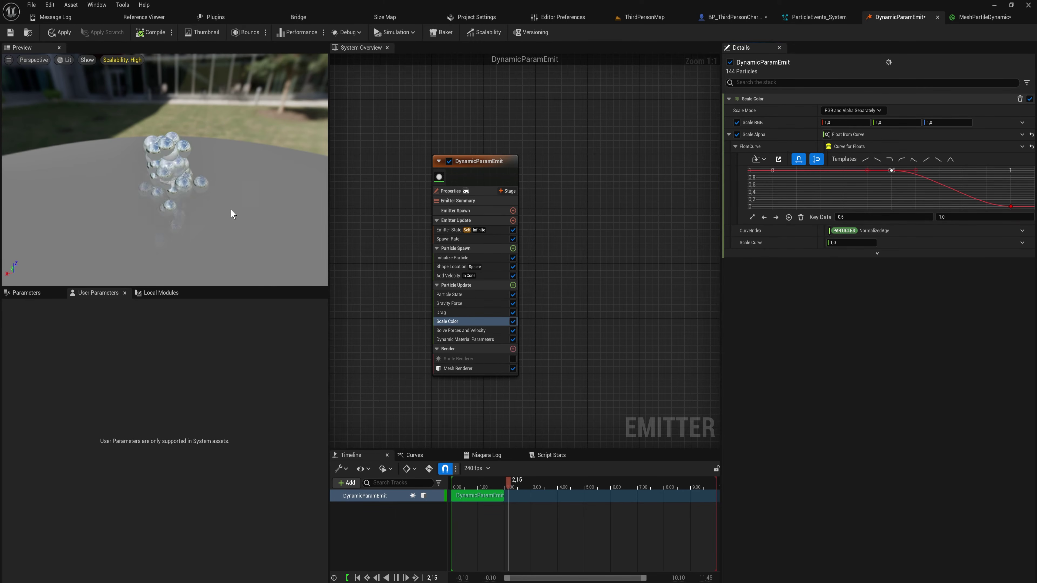
mouse_move(183, 212)
mouse_down()
mouse_move(187, 199)
mouse_move(186, 226)
mouse_move(167, 232)
mouse_move(182, 213)
mouse_up()
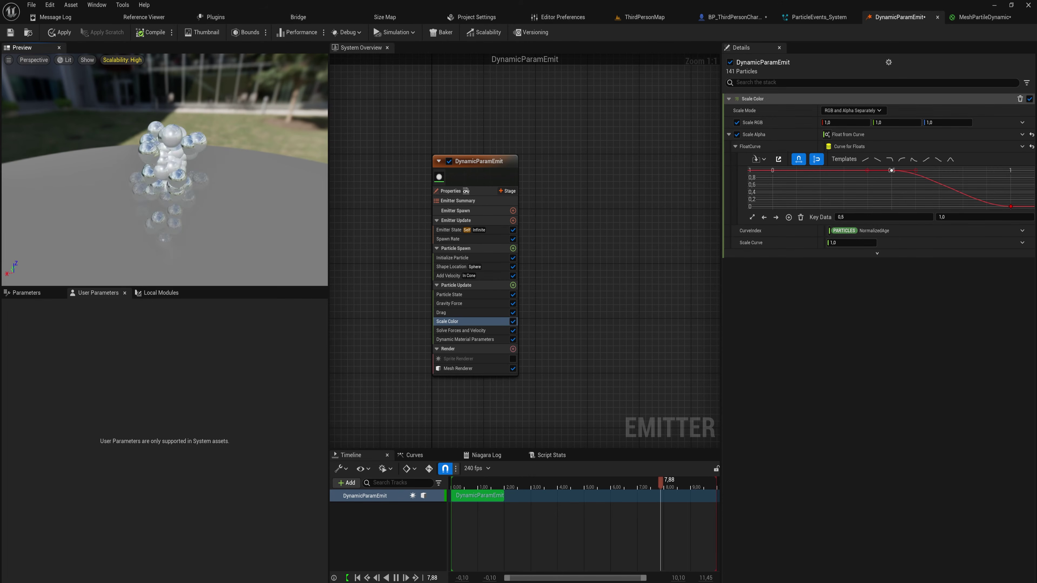
- In the MeshPartileDynamic graph, disconnect Particle Color from Base Color and set the Base Color constant to black
click(960, 18)
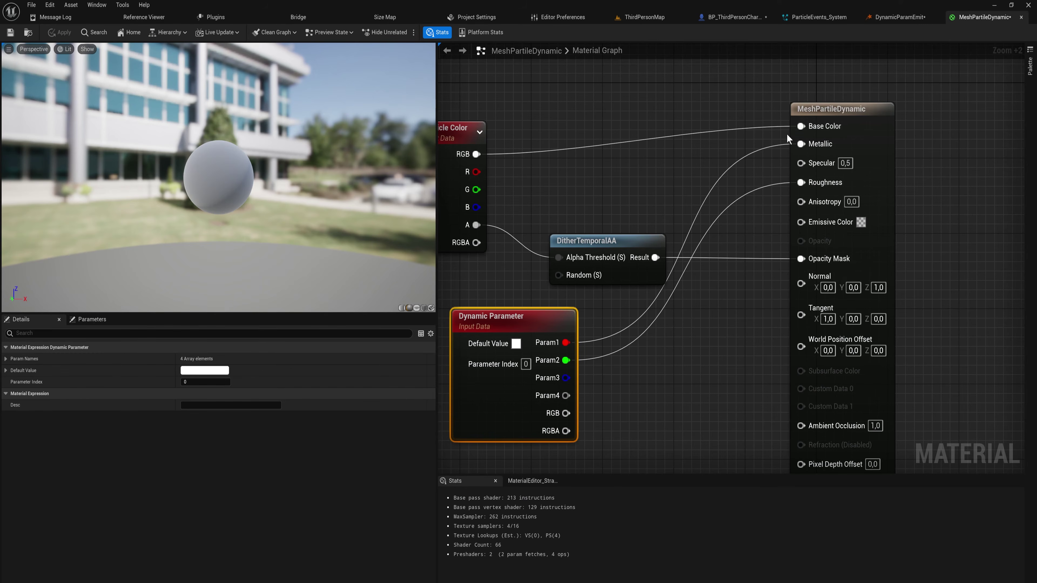
alt+click(801, 126)
scroll(556, 183, down, 3)
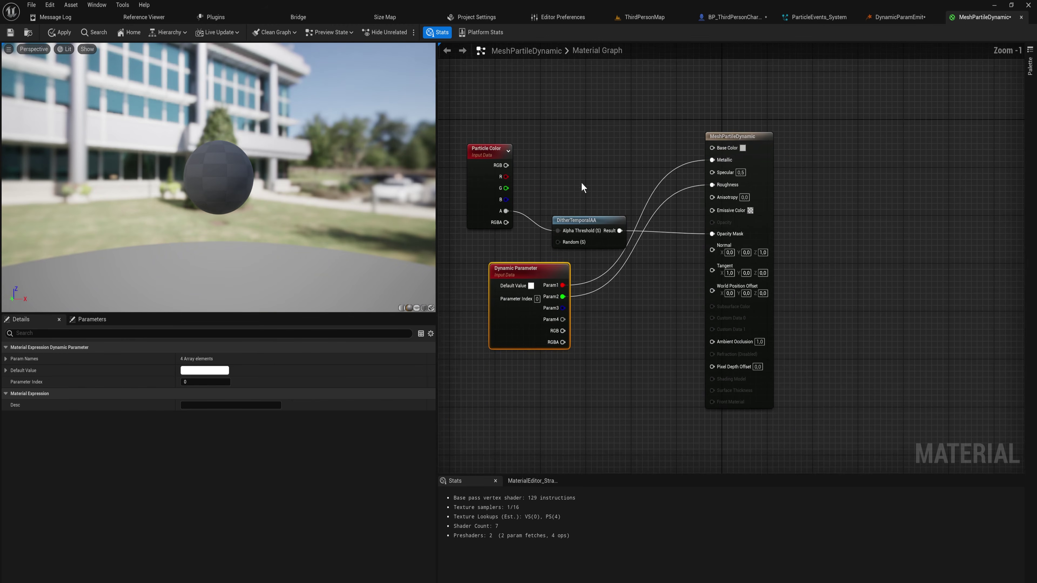
click(793, 163)
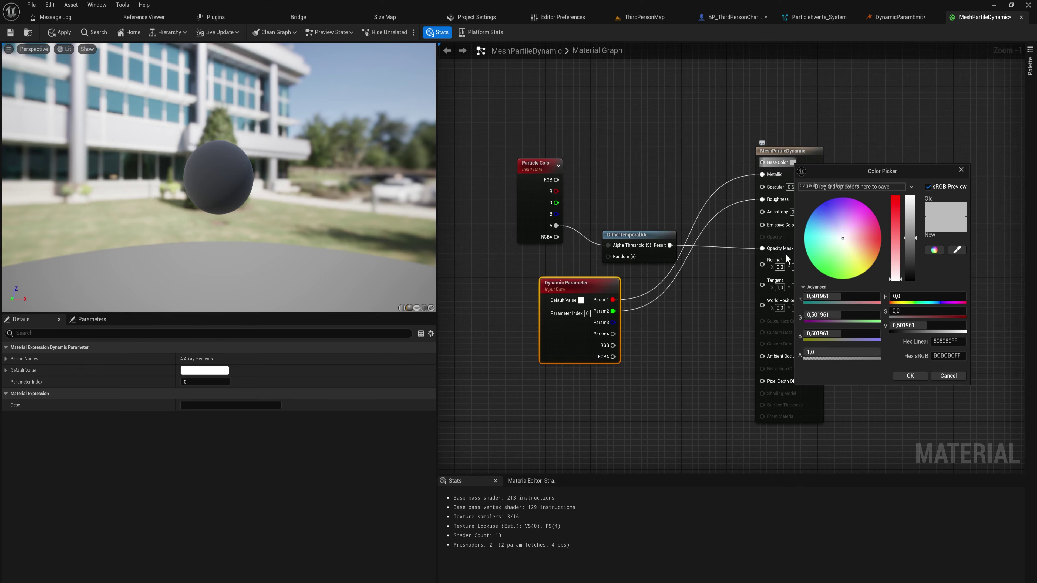
click(911, 376)
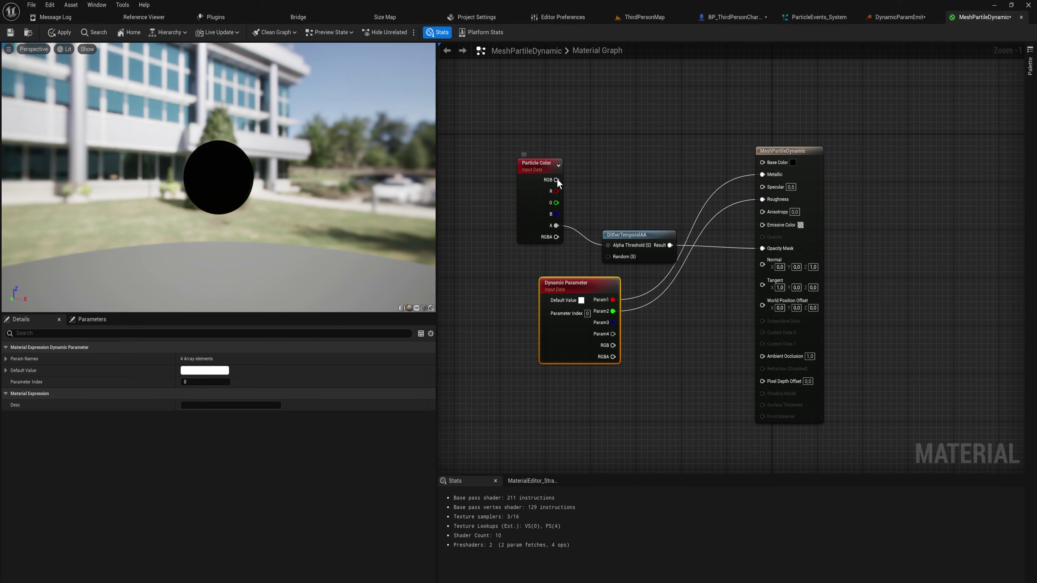
- Add a Multiply node with Particle Color RGB feeding A and the Dynamic Parameter's Param3 feeding B
drag(557, 183, 611, 184)
text(multiply)
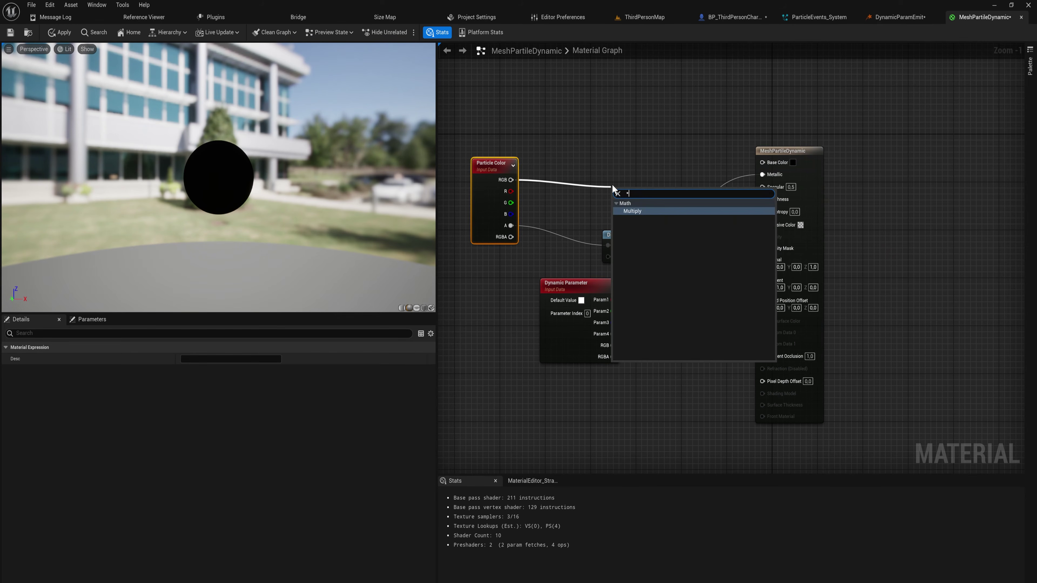
key(Return)
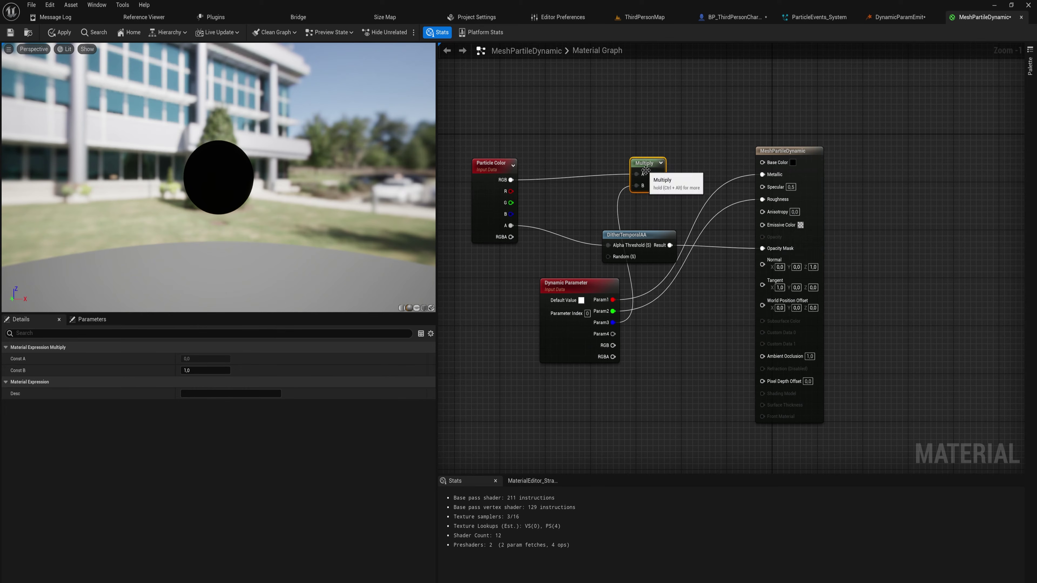
drag(462, 241, 466, 239)
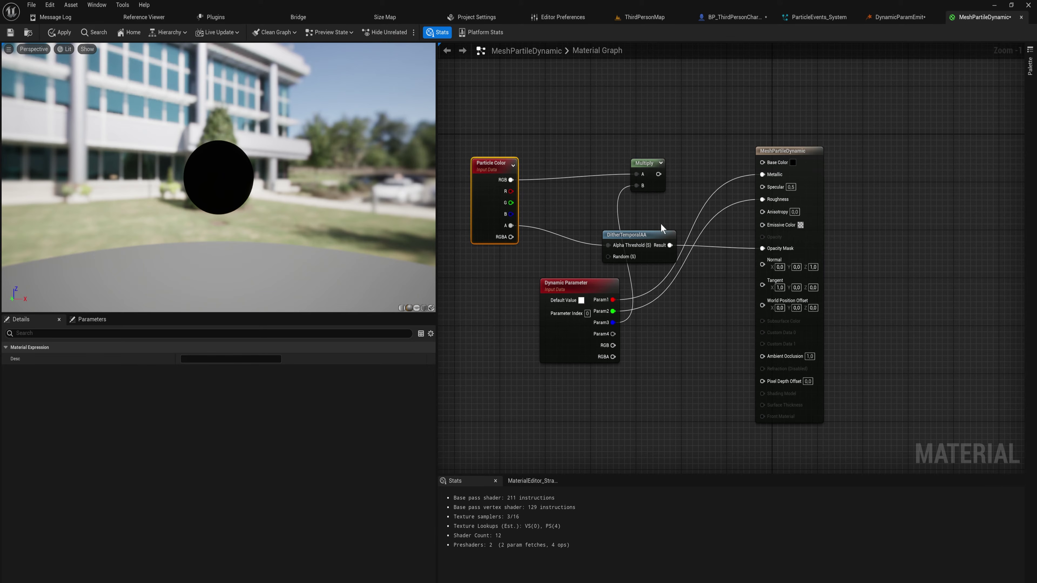
- Rearrange the Dynamic Parameter and Multiply nodes, and connect the Multiply output to Emissive Color
drag(584, 288, 510, 290)
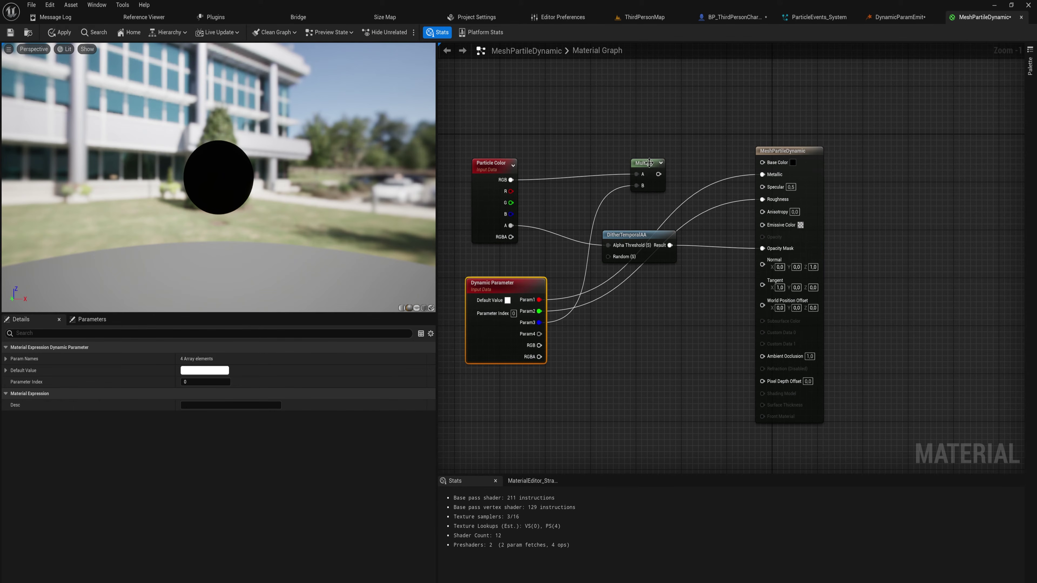
drag(650, 163, 651, 167)
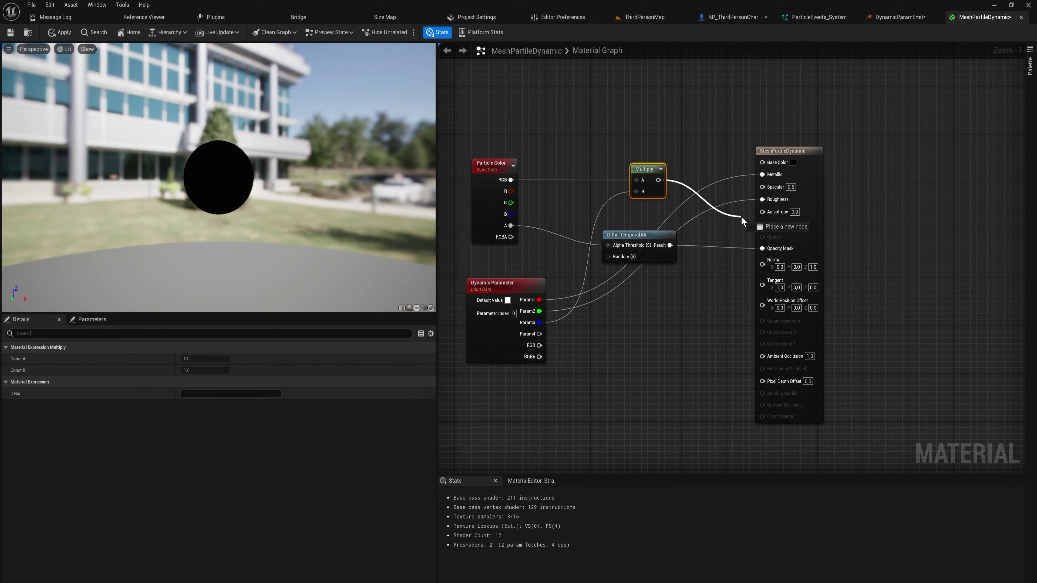
drag(741, 216, 748, 230)
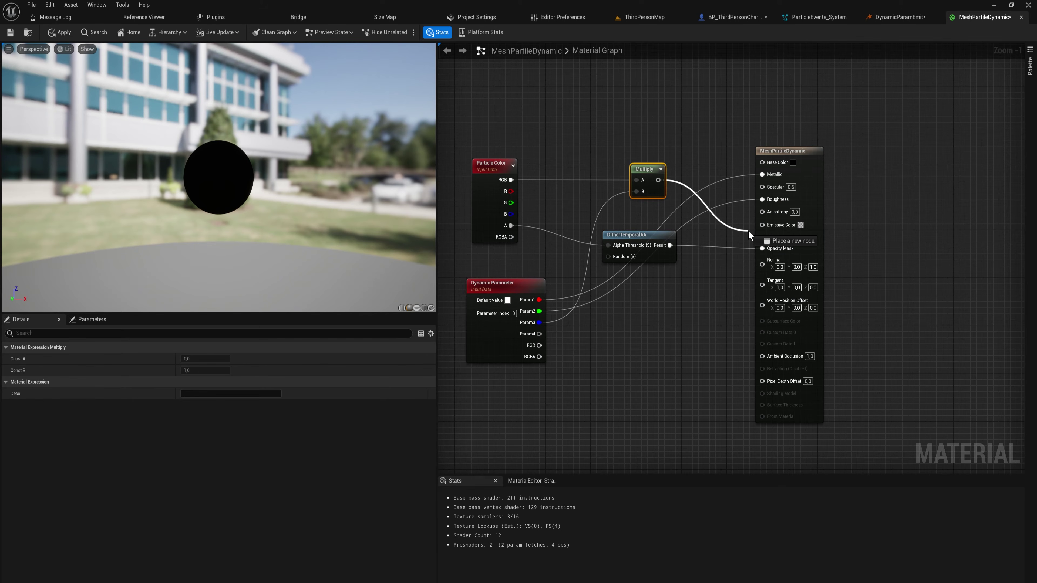
drag(748, 230, 762, 224)
- In the DynamicParamEmit emitter's Dynamic Material Parameters, disable Param1 and Param2 and collapse their curve settings
click(898, 16)
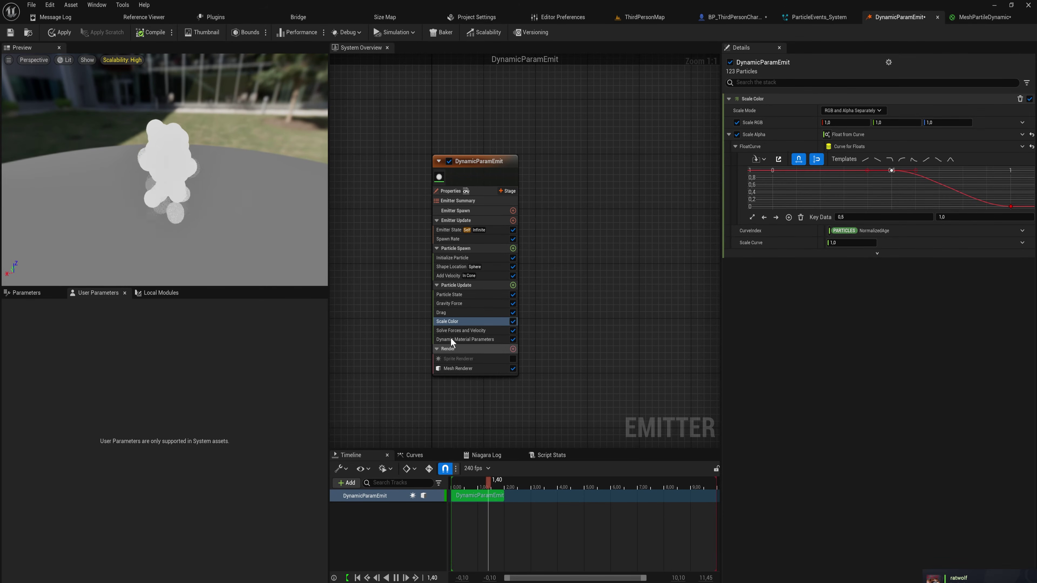
click(474, 341)
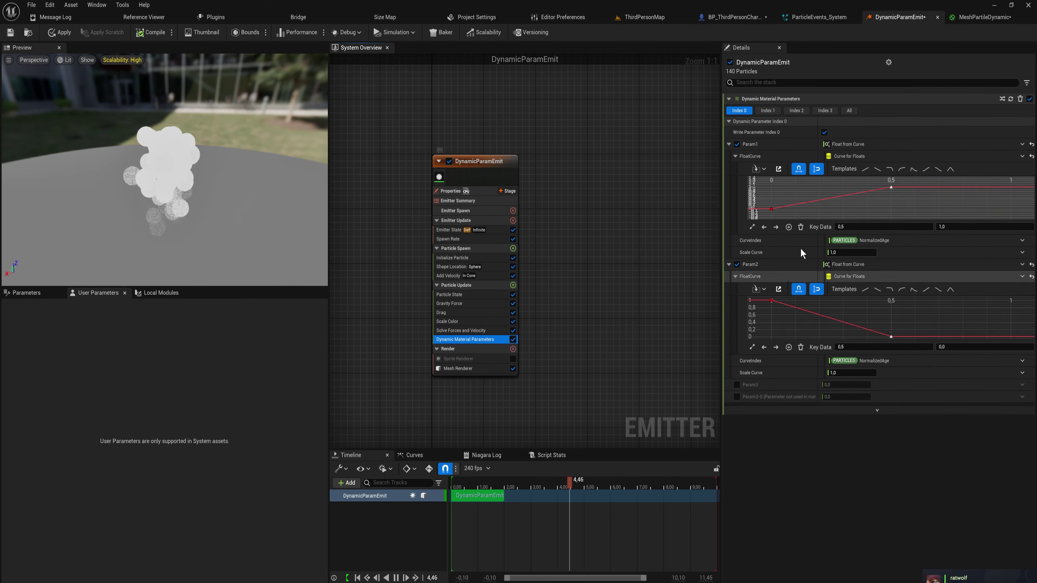
click(737, 144)
click(737, 264)
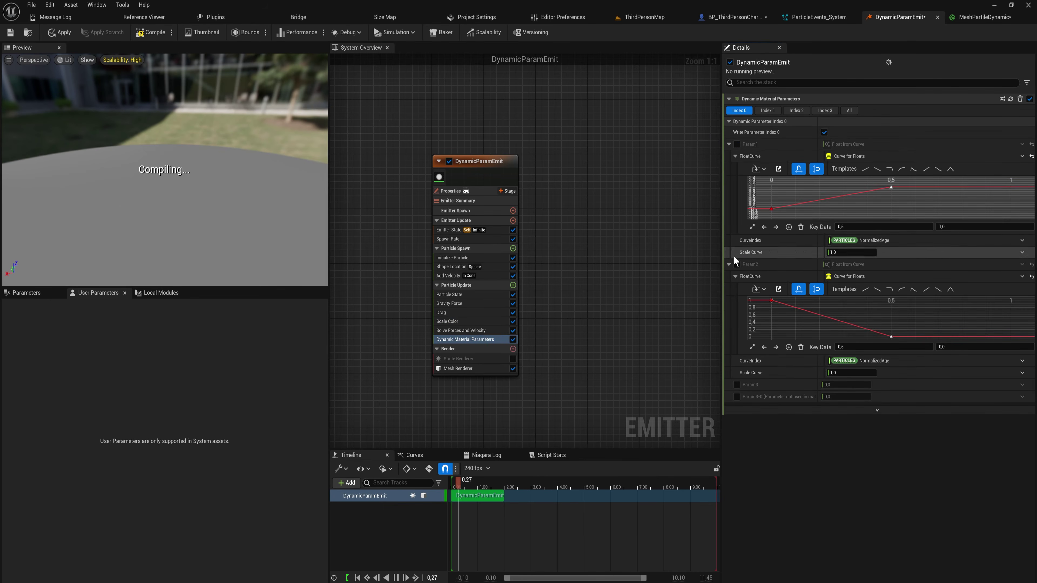
click(729, 145)
click(729, 156)
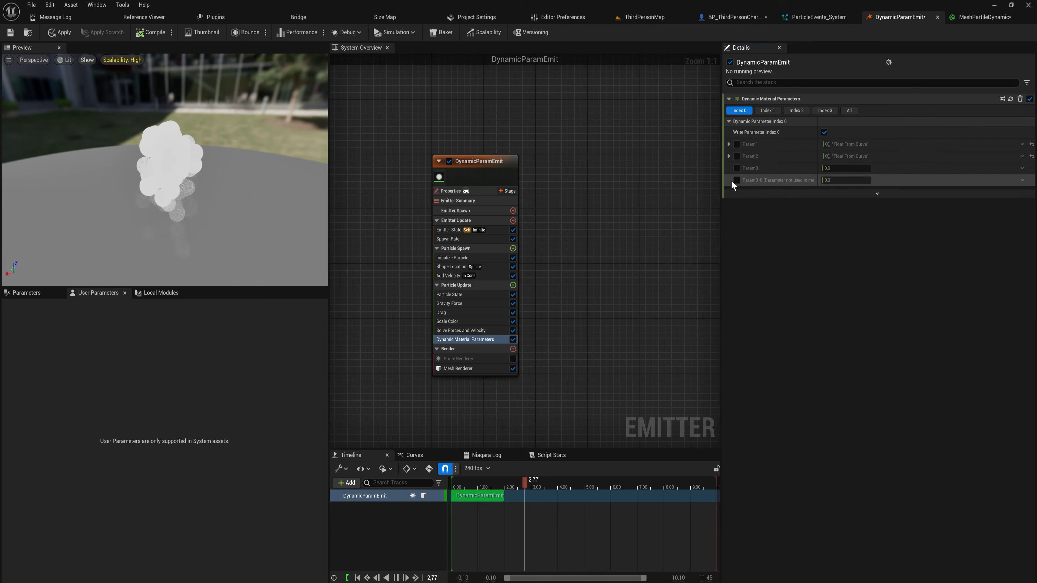
- Enable Param3 in Dynamic Material Parameters and set its value to 100
click(737, 168)
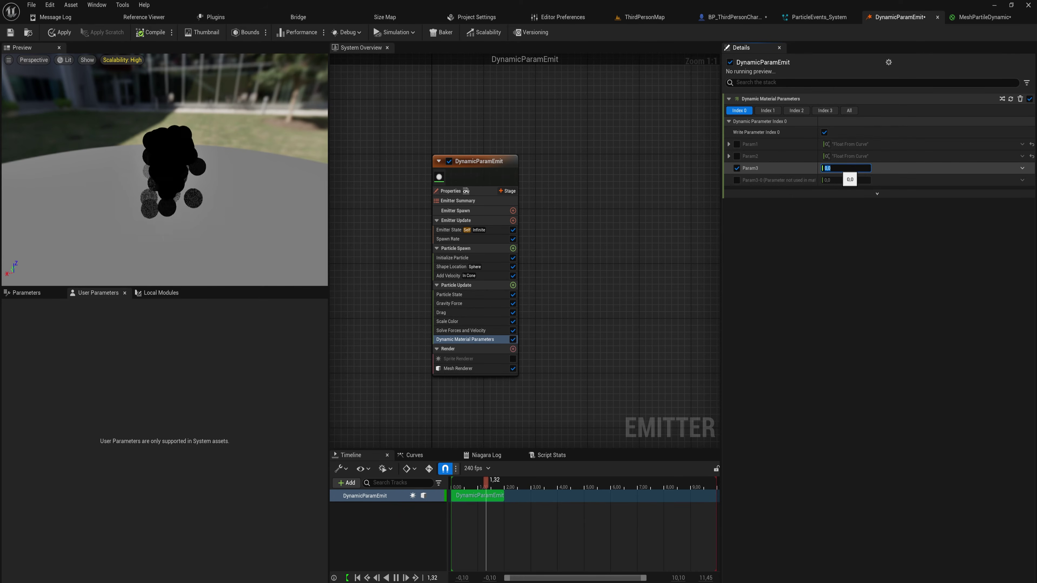
text(100)
key(Return)
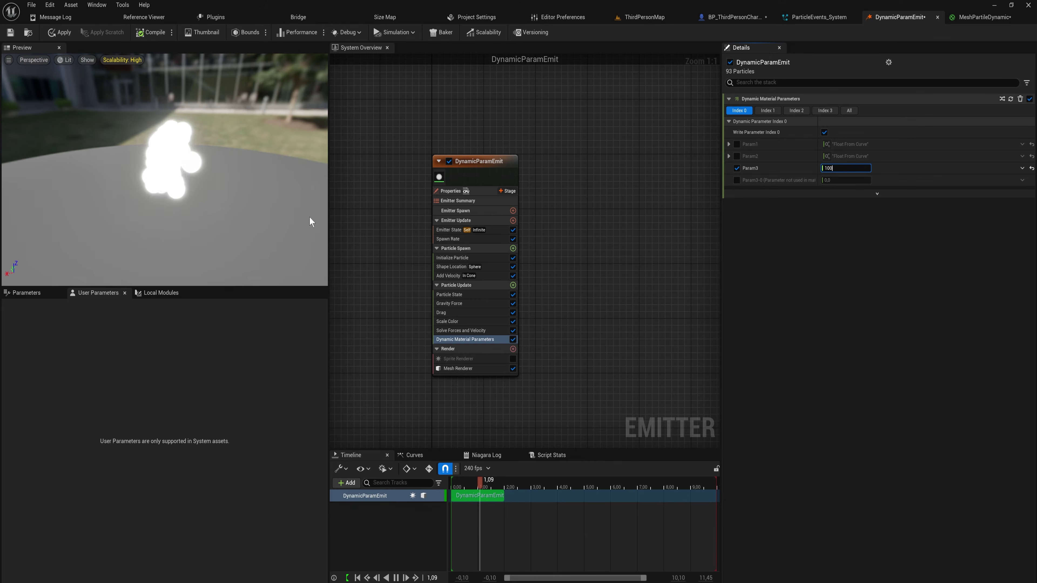
- Drive Param3 with a Float from Curve dynamic input and set its Scale Curve to 100
click(1022, 168)
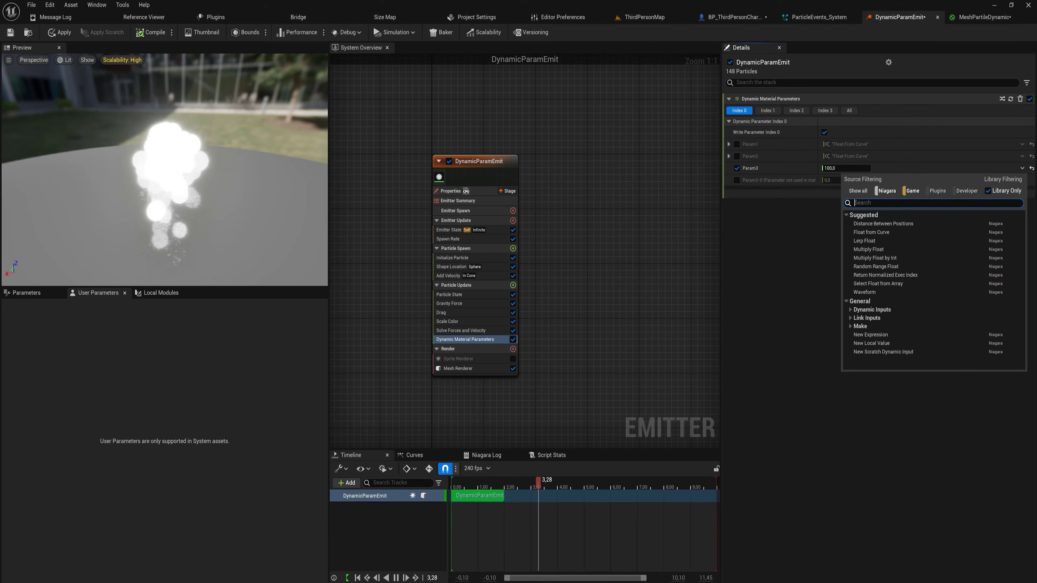
text(curve)
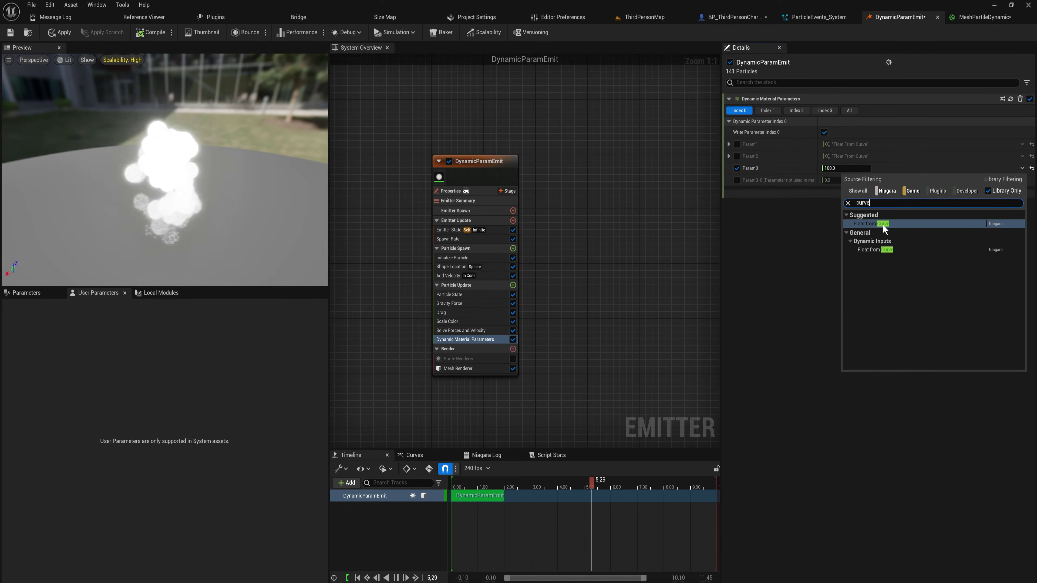
click(877, 223)
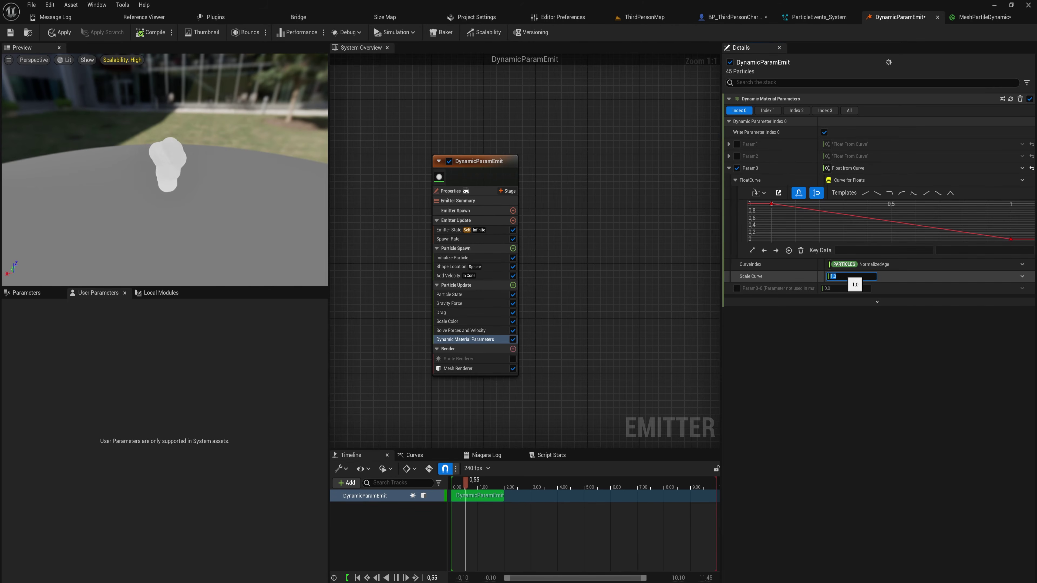
text(00)
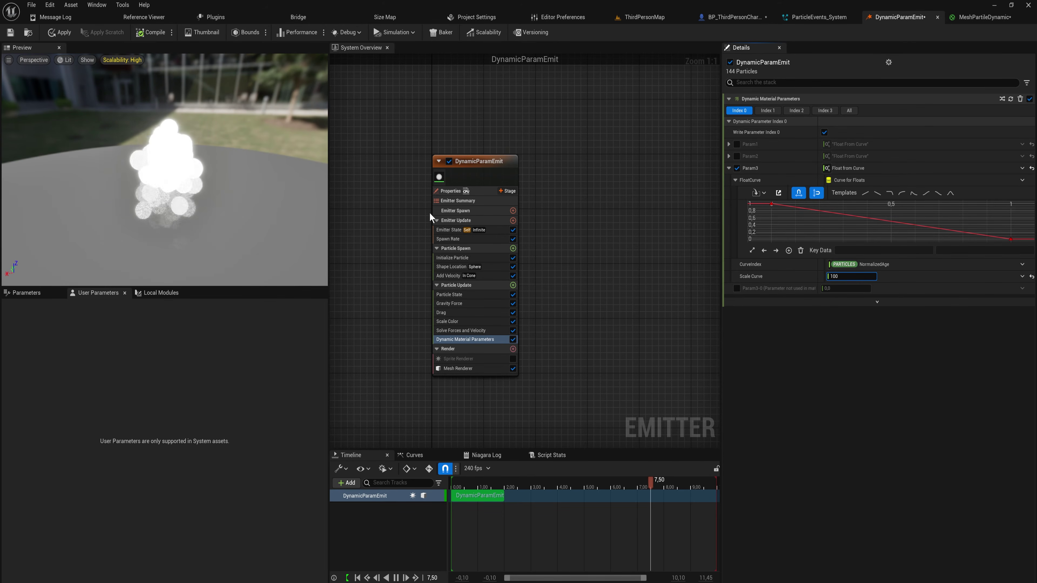
- Set Param3's Scale Curve to 50 and move its curve's end key to time 0.5 at value 0.05
key(BackSpace)
key(BackSpace)
key(BackSpace)
text(50)
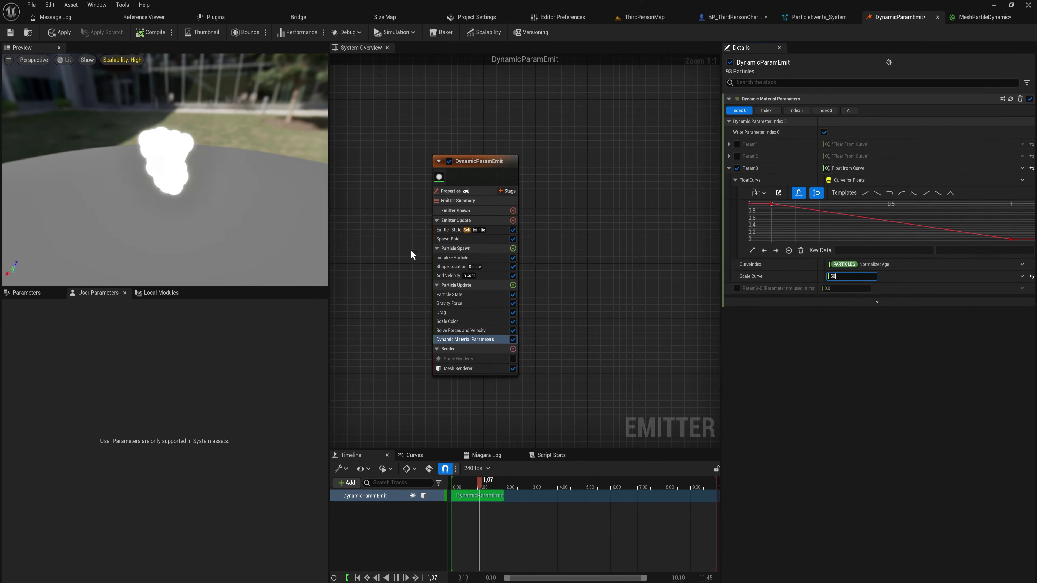
click(475, 339)
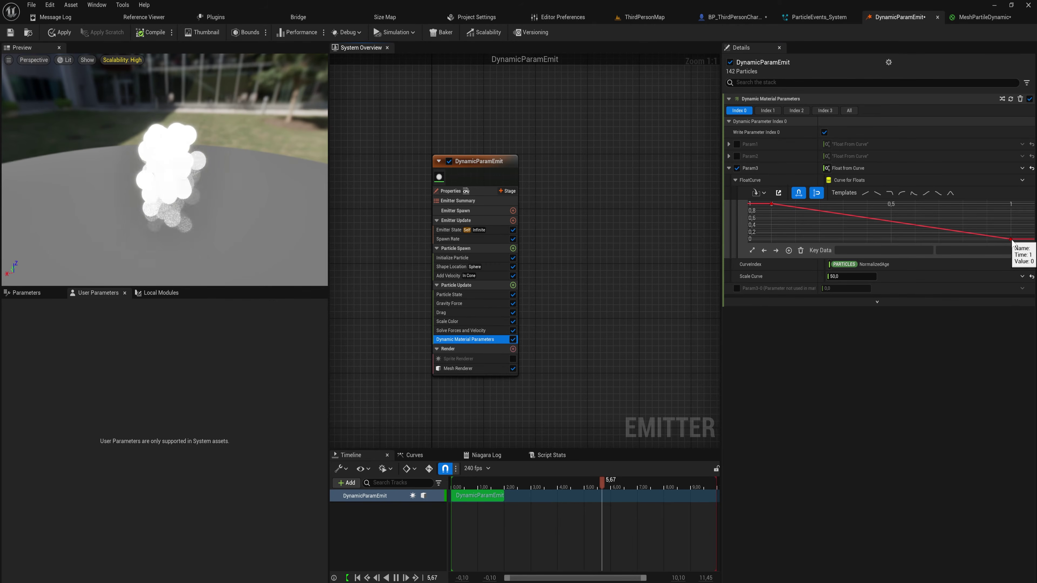
drag(1011, 239, 893, 241)
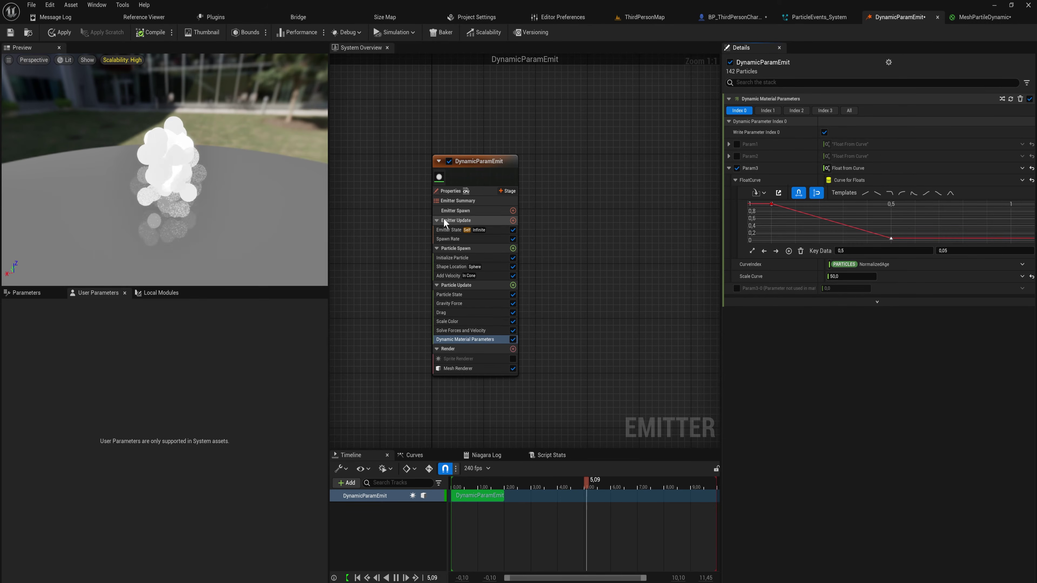
drag(215, 213, 148, 220)
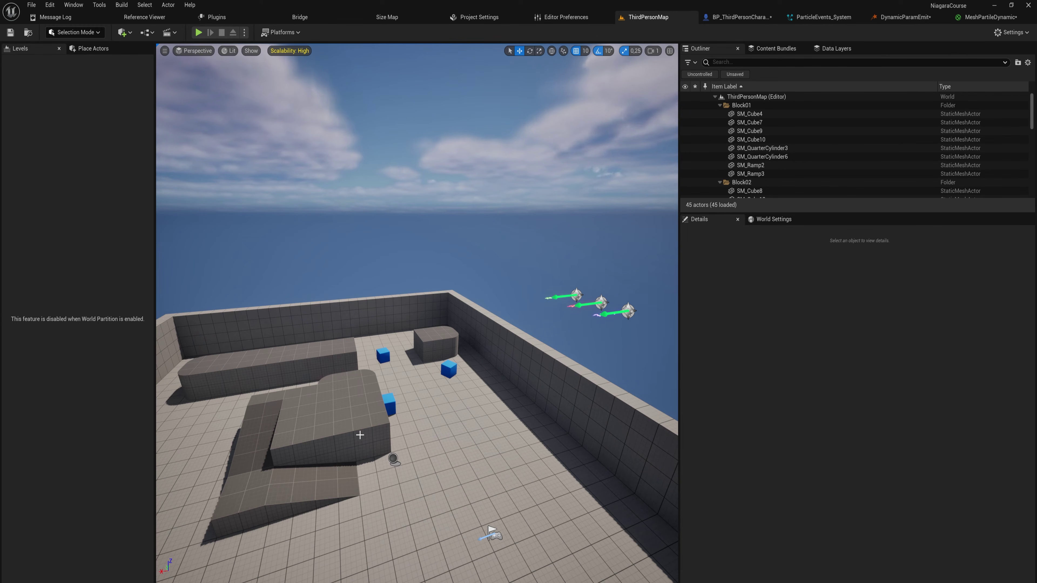
middle_drag(494, 423, 507, 436)
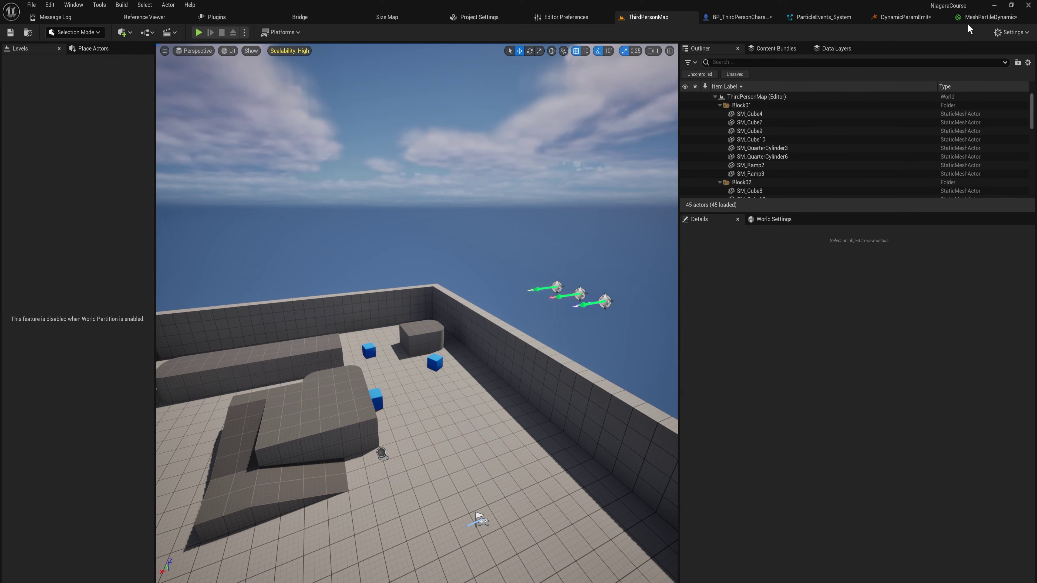
click(986, 17)
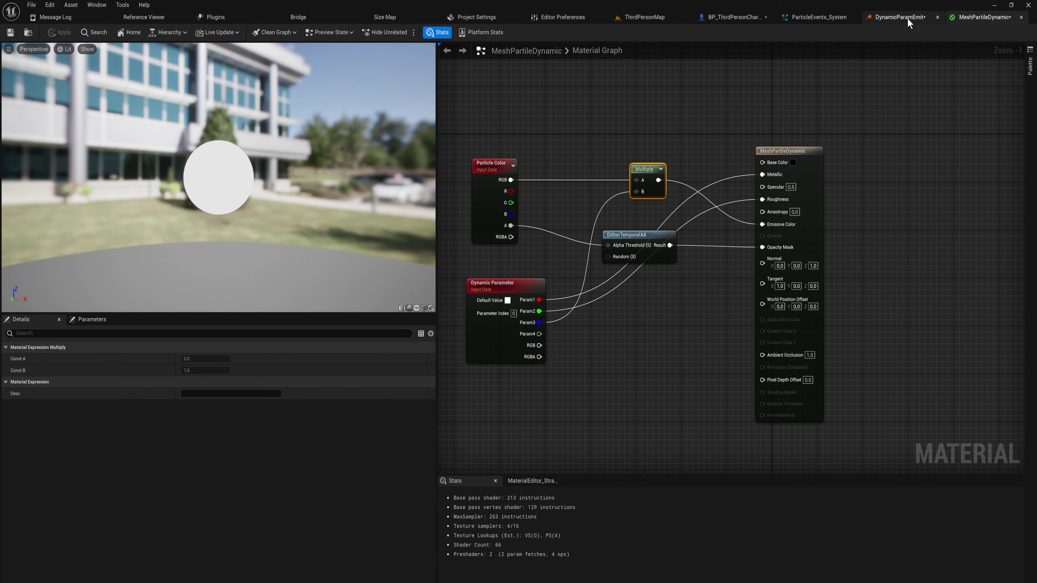
click(917, 17)
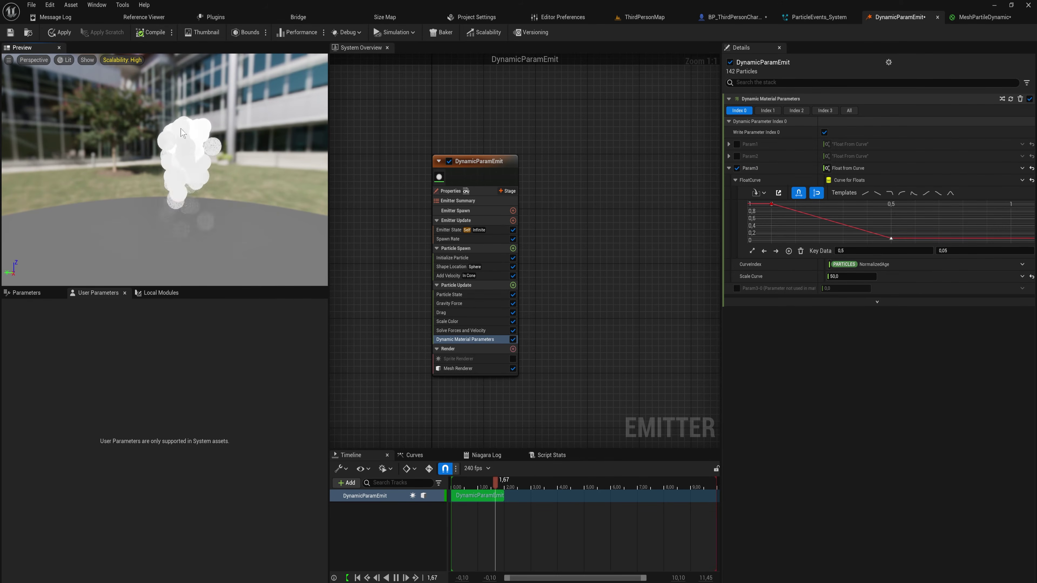
drag(147, 171, 208, 221)
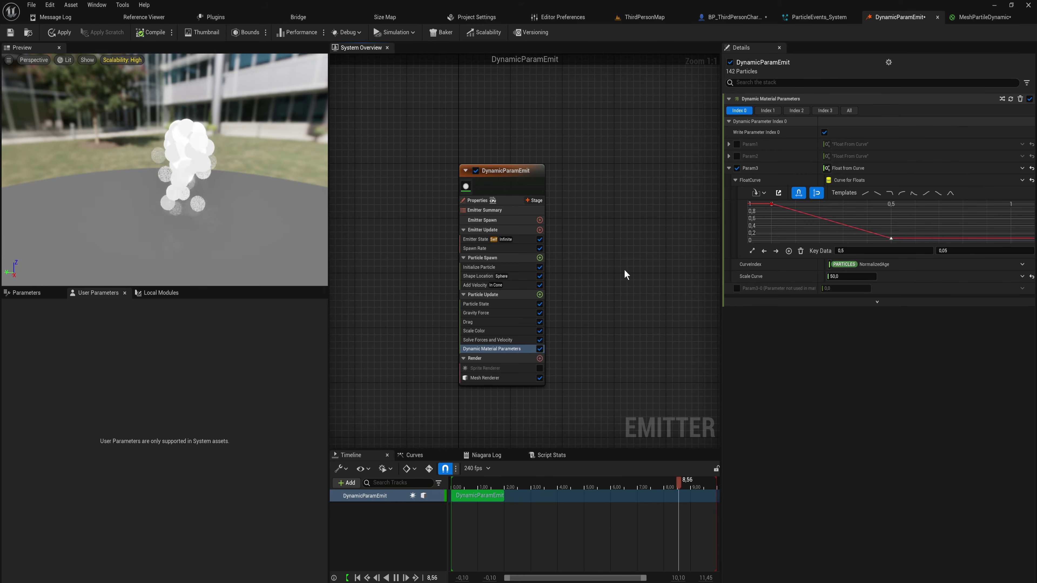
- In the project's Content folder, create a Niagara emitter from the OmnidirectionalBurst template and name it Death
click(645, 16)
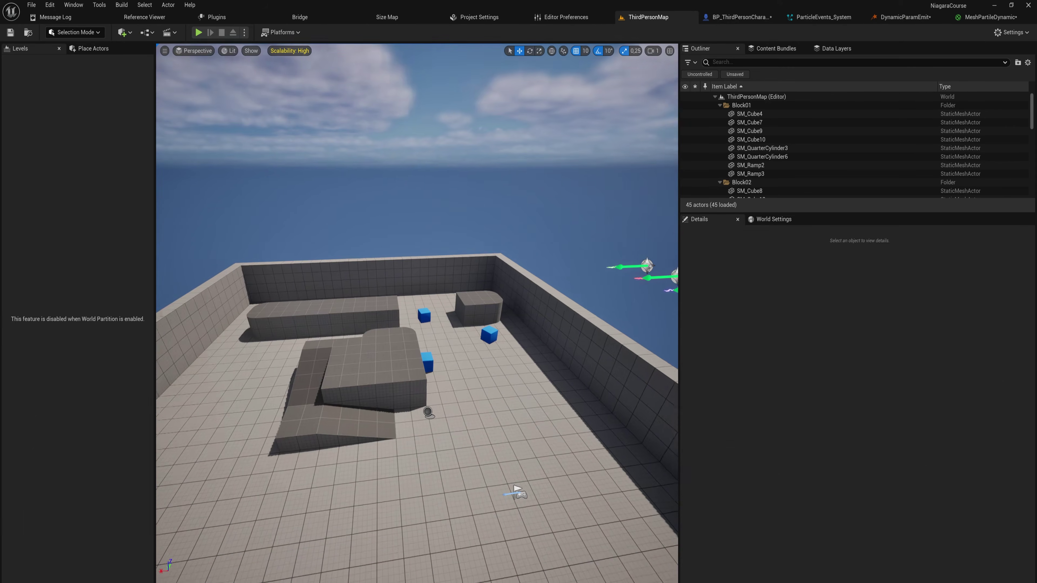
key(ctrl+space)
right_click(567, 536)
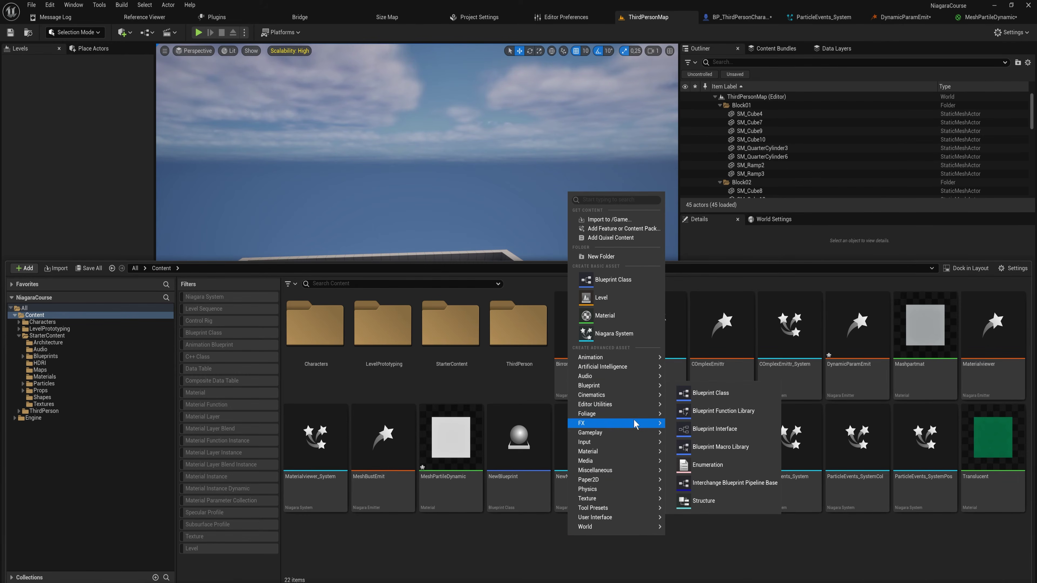
mouse_move(635, 425)
click(717, 430)
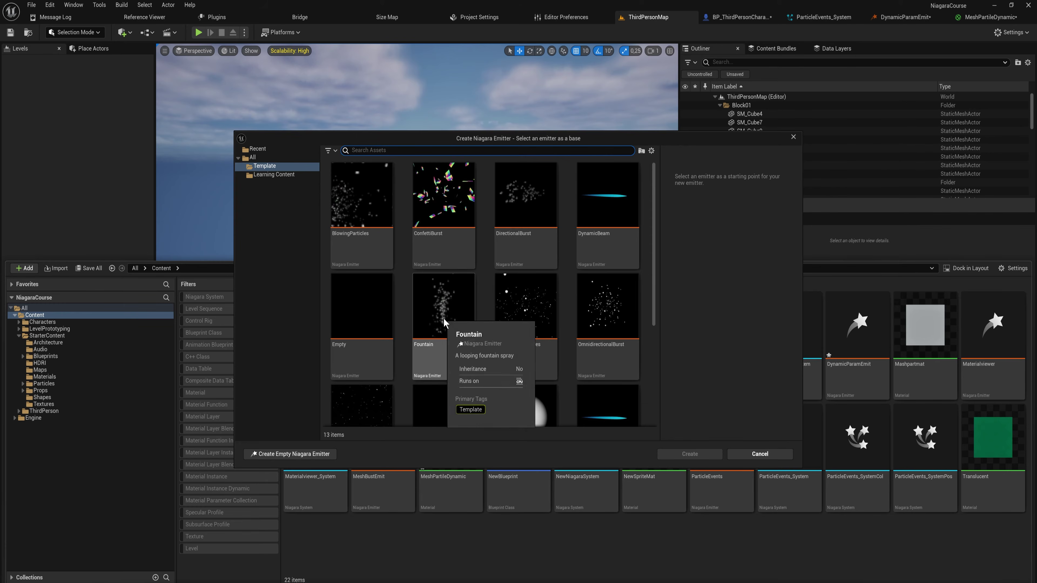
click(608, 351)
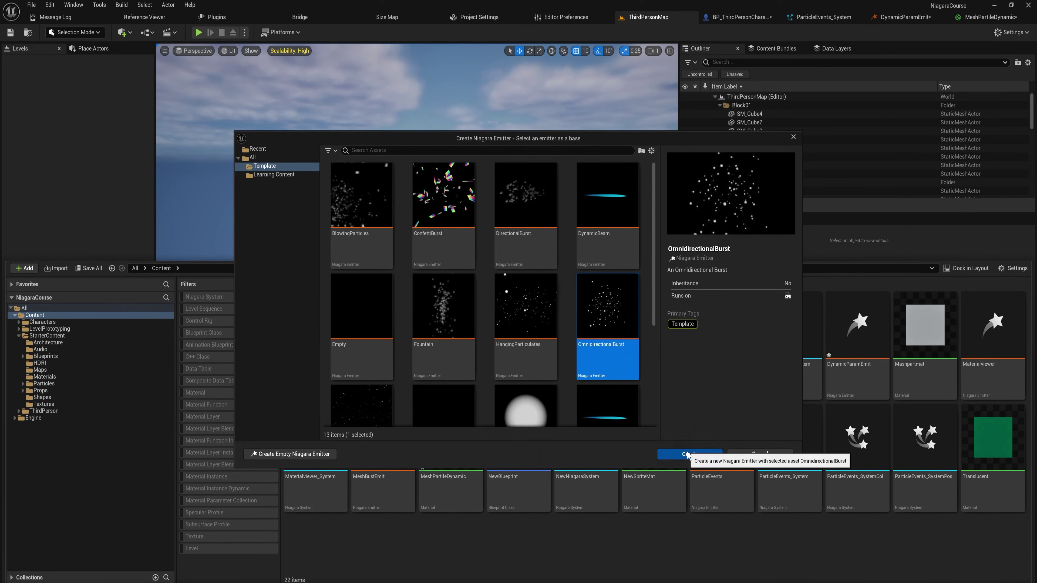
click(690, 454)
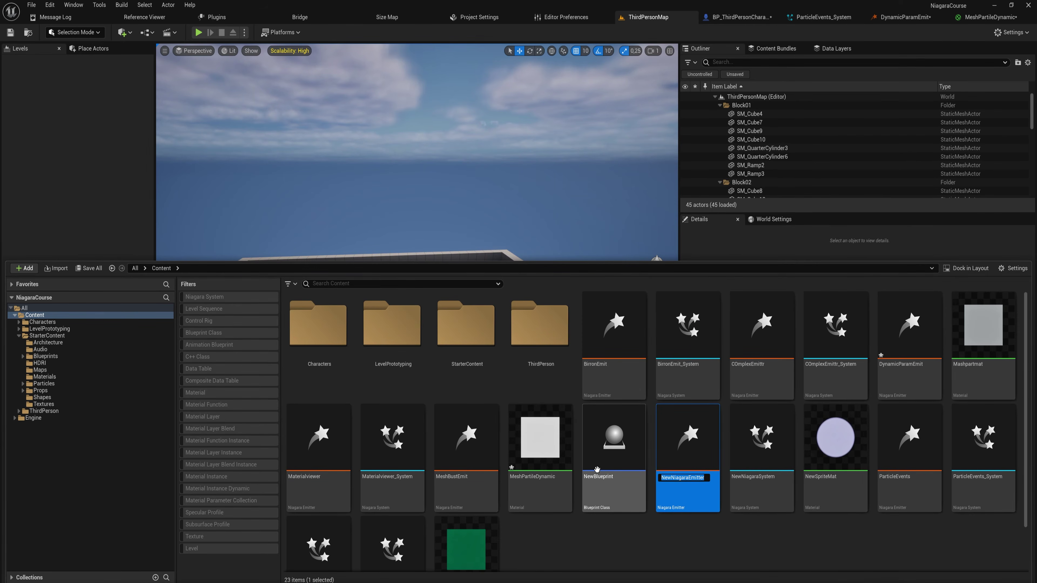
text(Death)
key(Return)
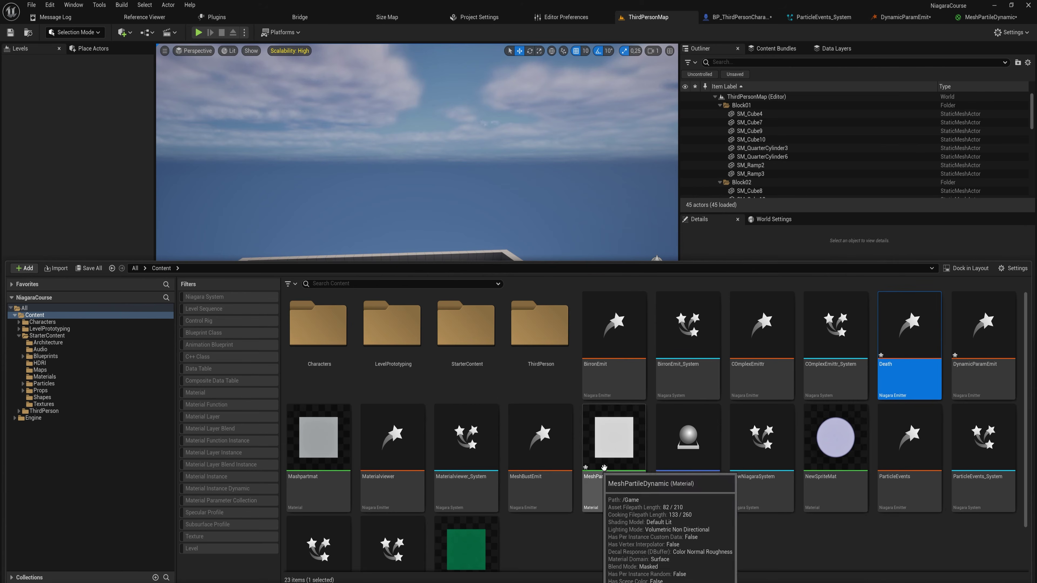
- In the Death emitter, disable Gravity Force and set the Spawn Burst Instantaneous spawn count to 250
double_click(931, 341)
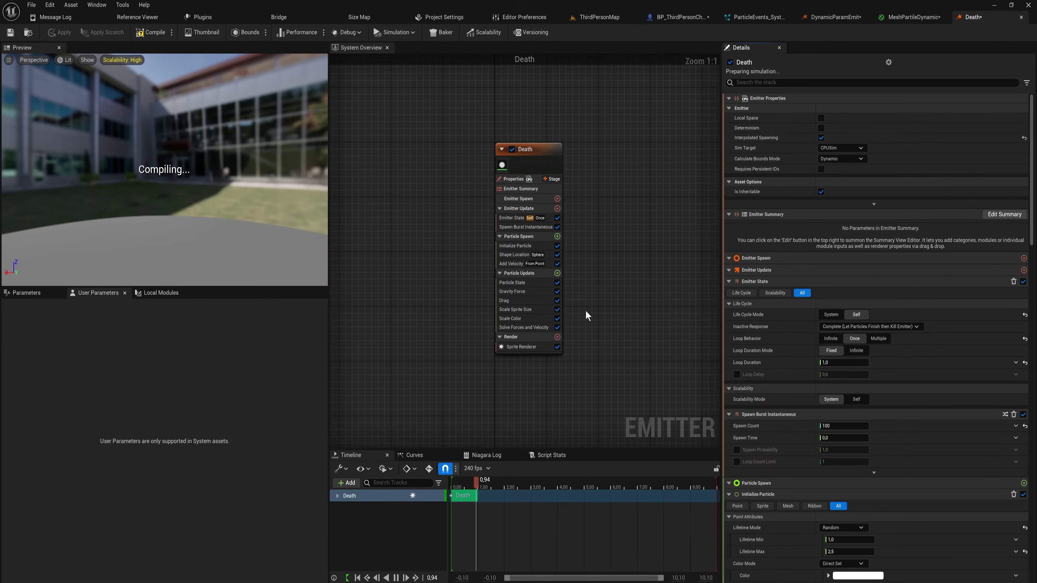
click(556, 289)
click(538, 224)
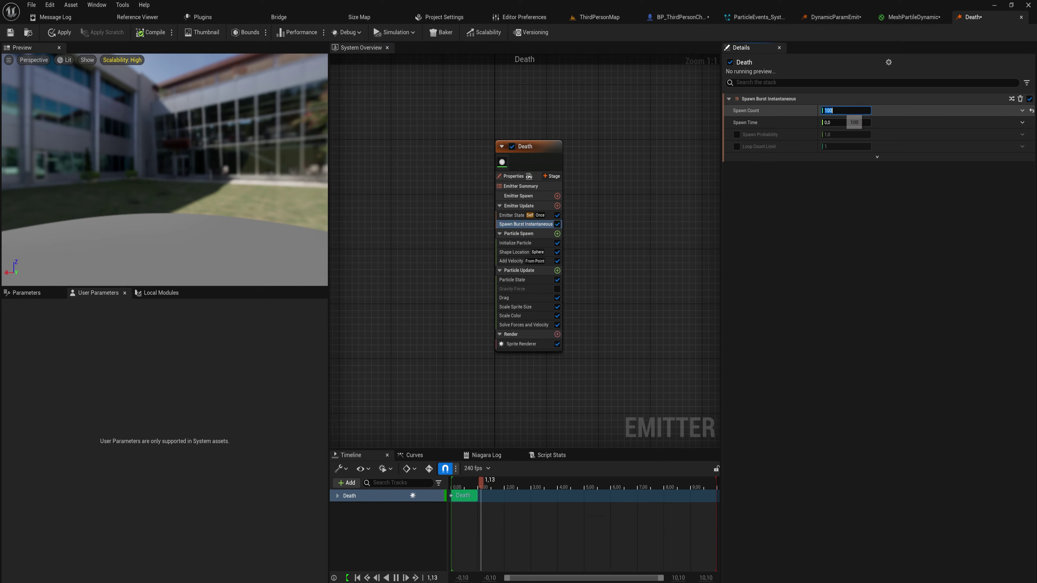
key(Return)
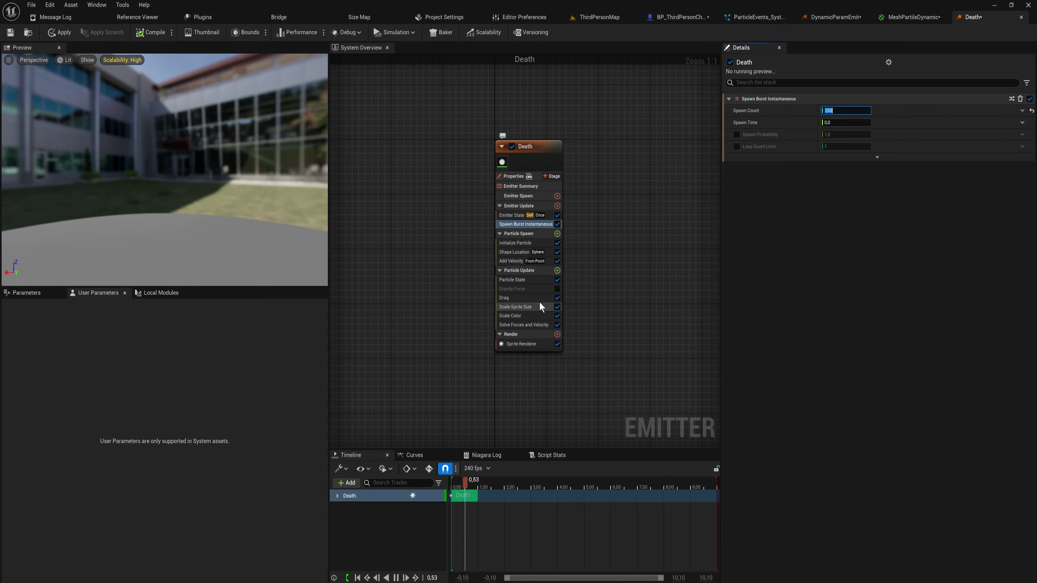
- In Initialize Particle, set Uniform Sprite Size Min to 15 and Uniform Sprite Size Max to 25
click(522, 243)
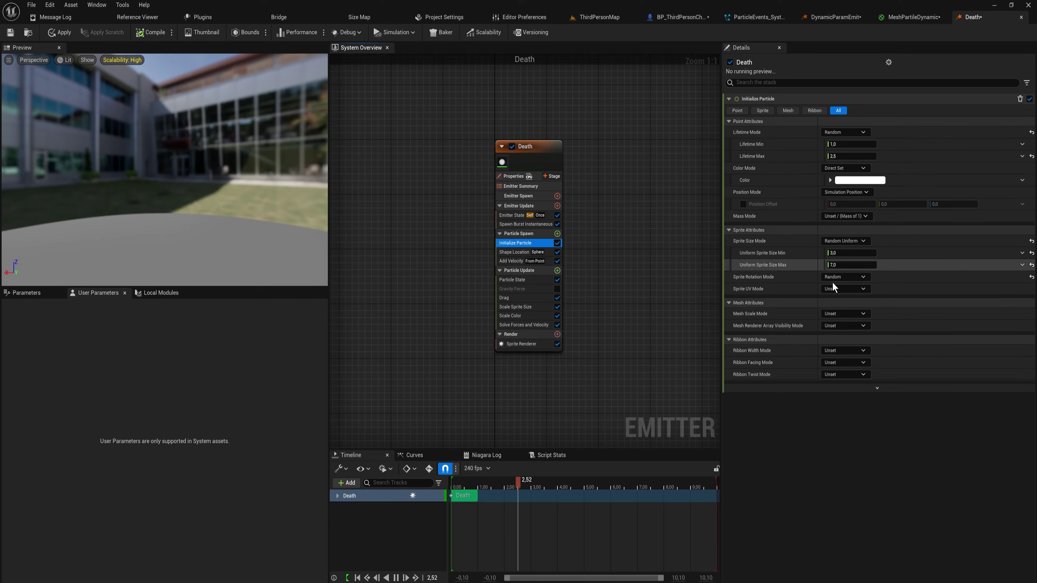
click(850, 254)
text(15)
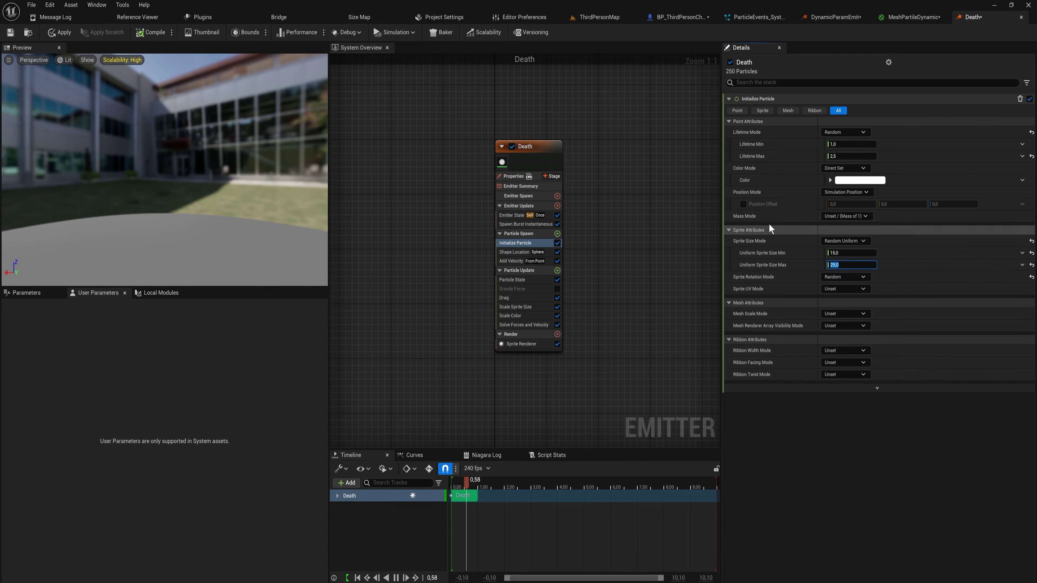
key(Return)
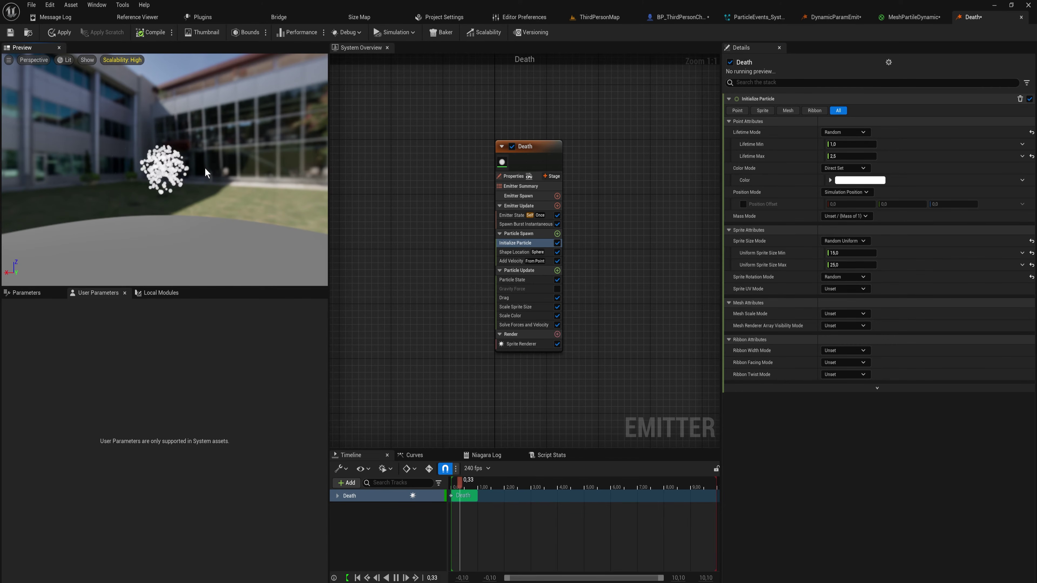
drag(166, 164, 139, 153)
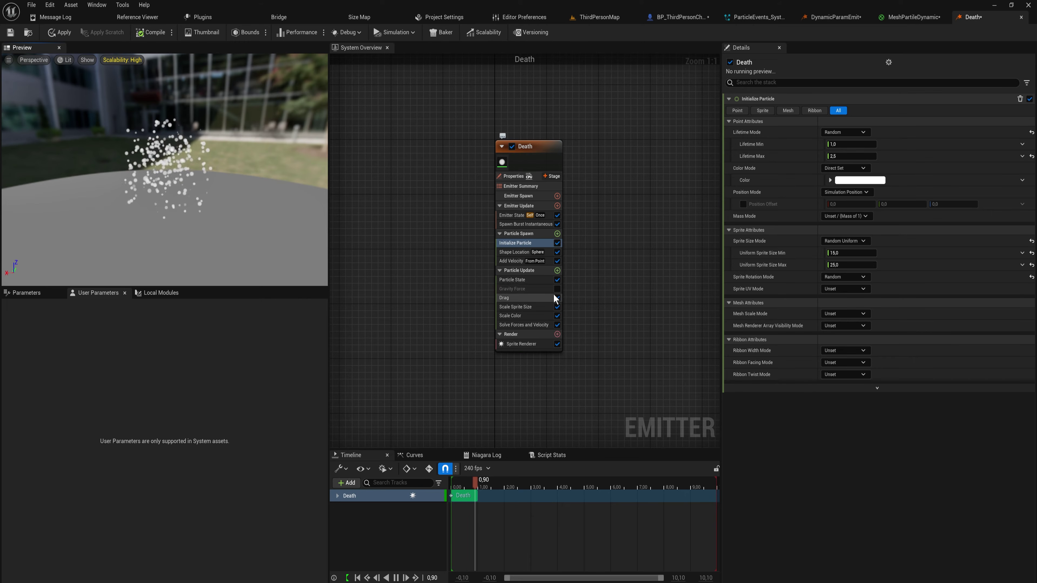
scroll(574, 298, up, 3)
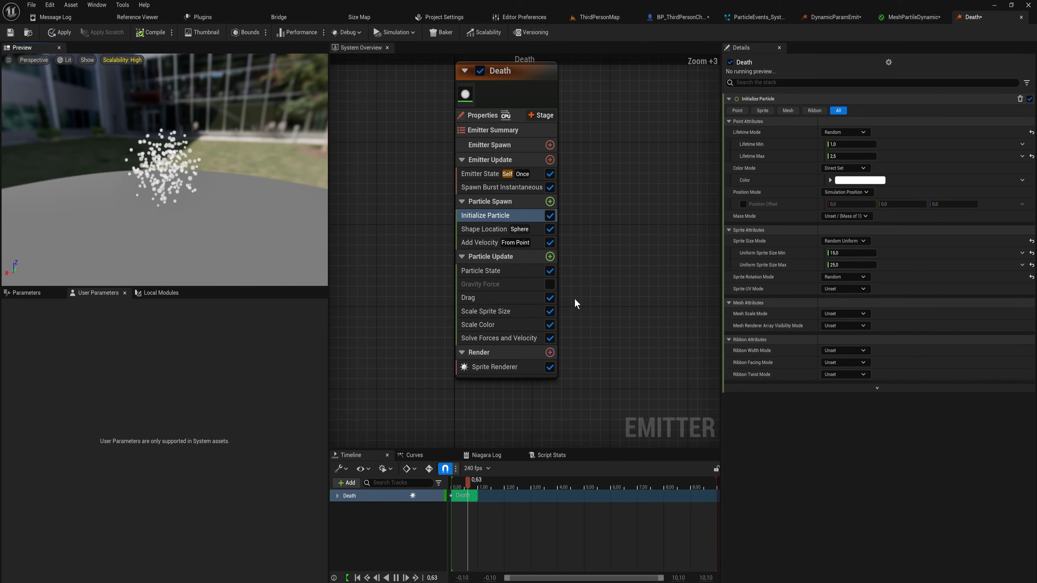
- Add a Kill Particles module to Particle Update and try its Kill Particles option on, leaving it off
click(550, 257)
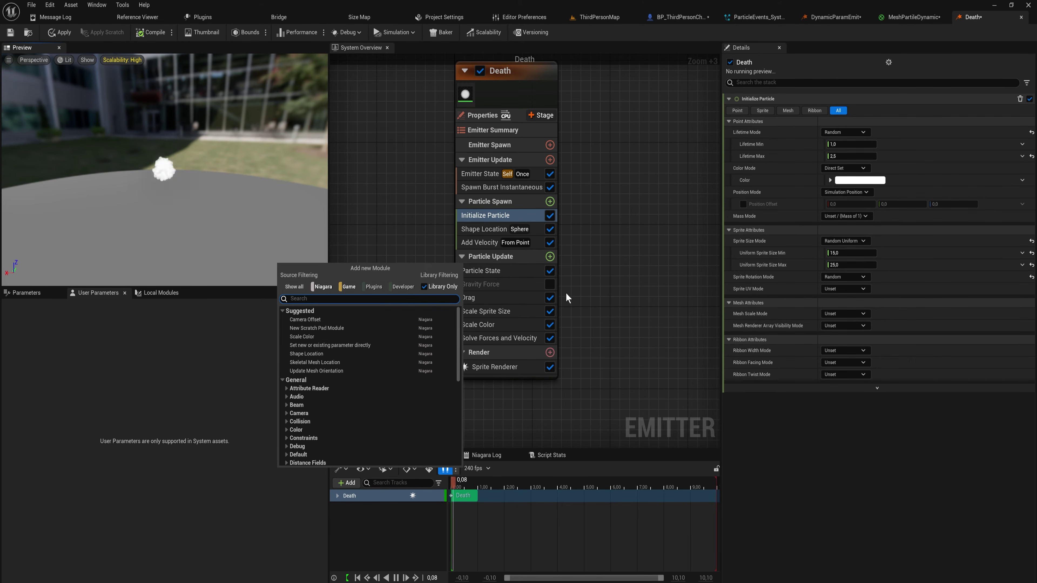
text(kill)
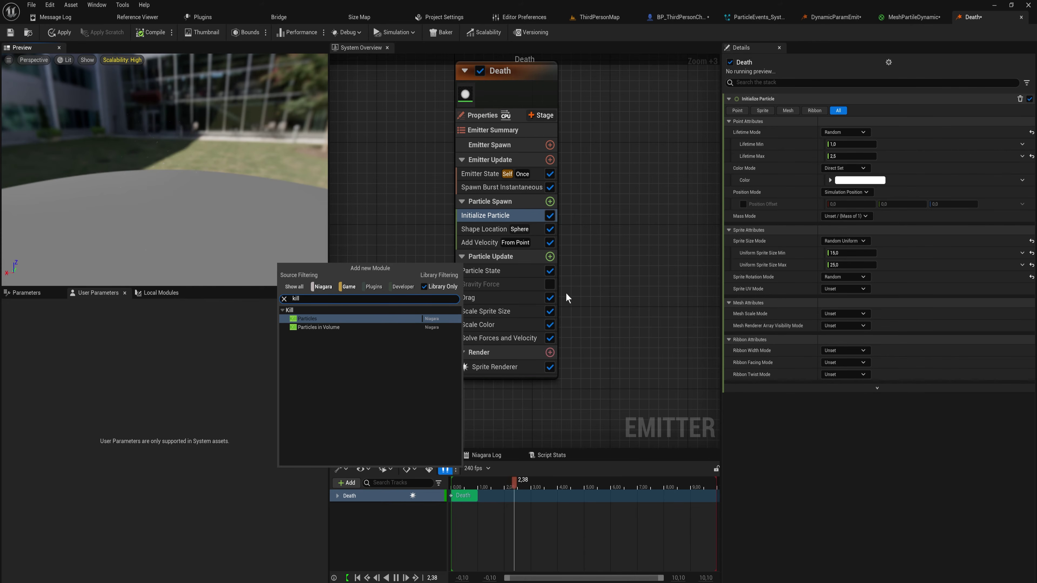
key(Down)
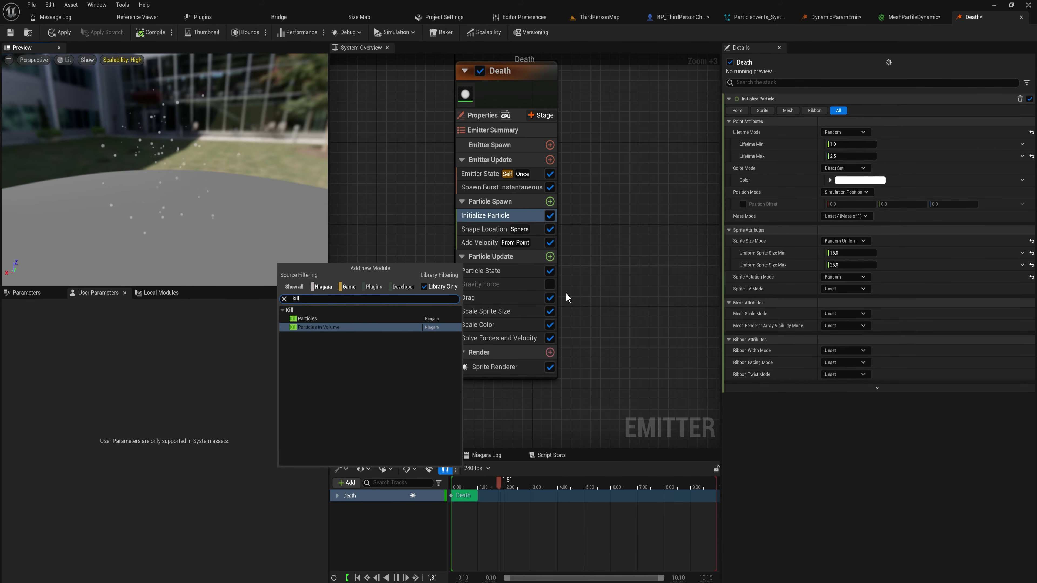
key(Up)
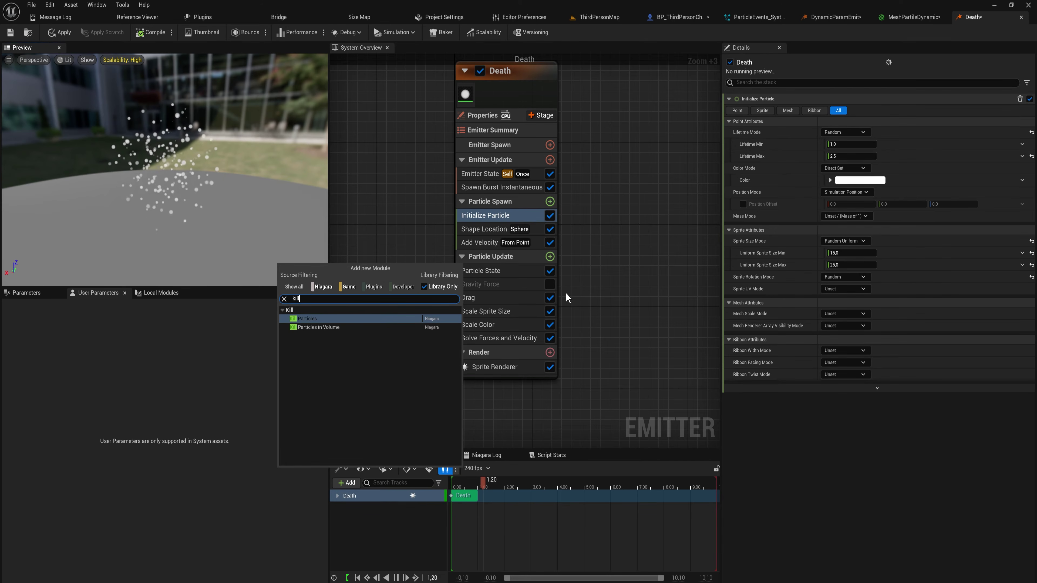
key(Return)
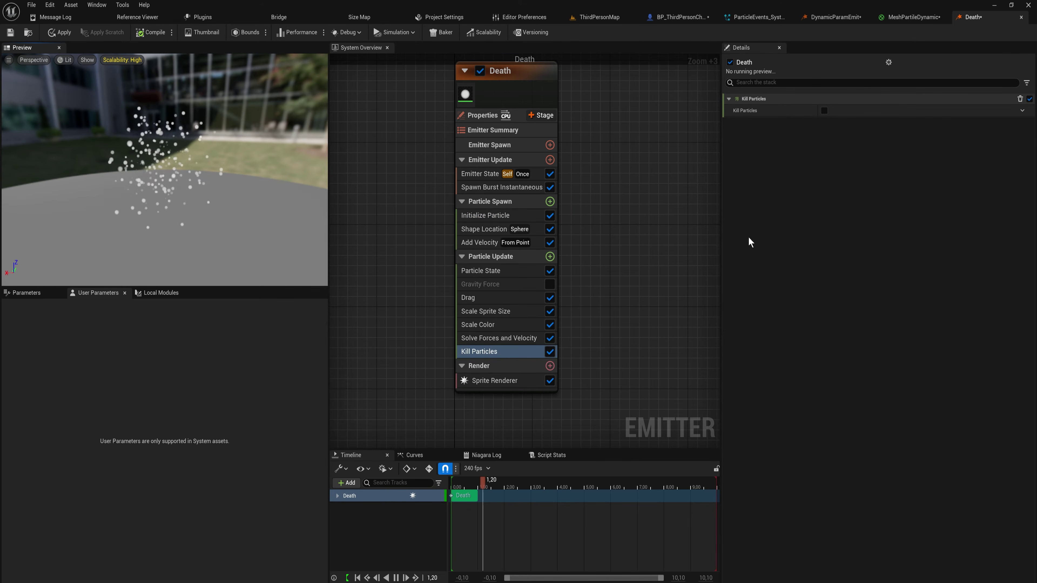
click(824, 111)
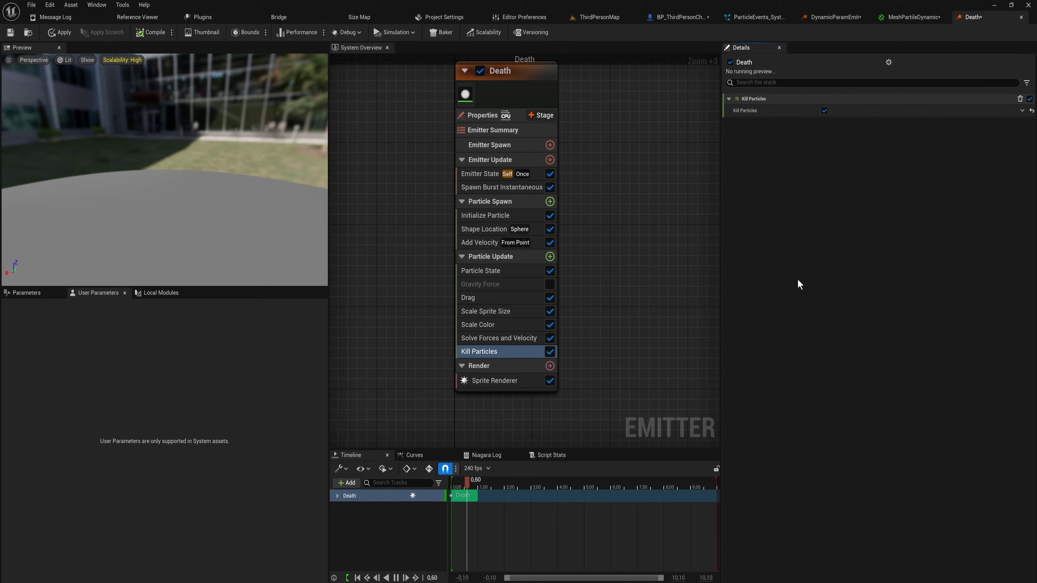
click(824, 110)
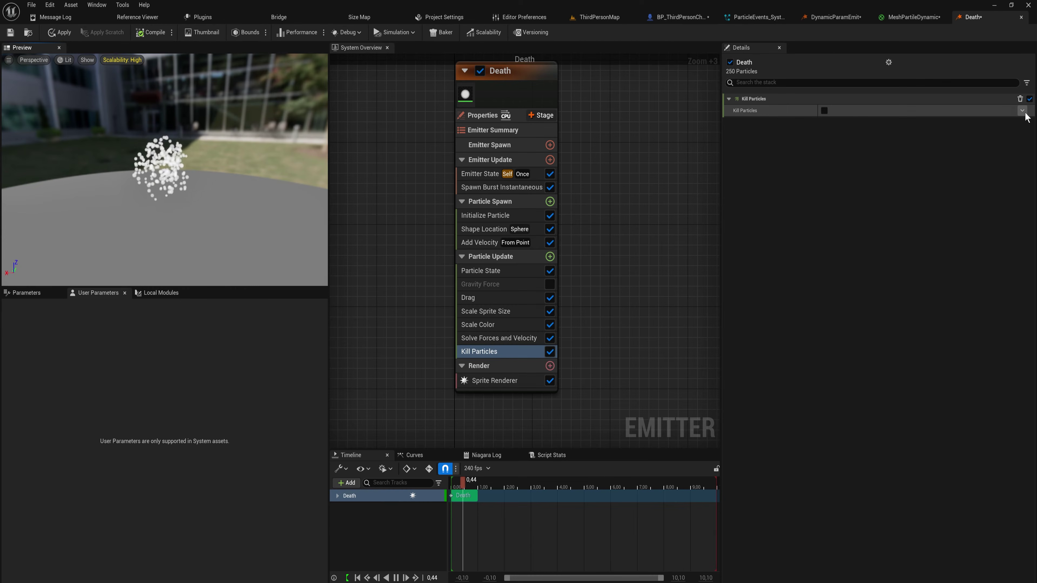
- Drive the Kill Particles input with the Set Bool by Float Comparison dynamic input
click(1007, 165)
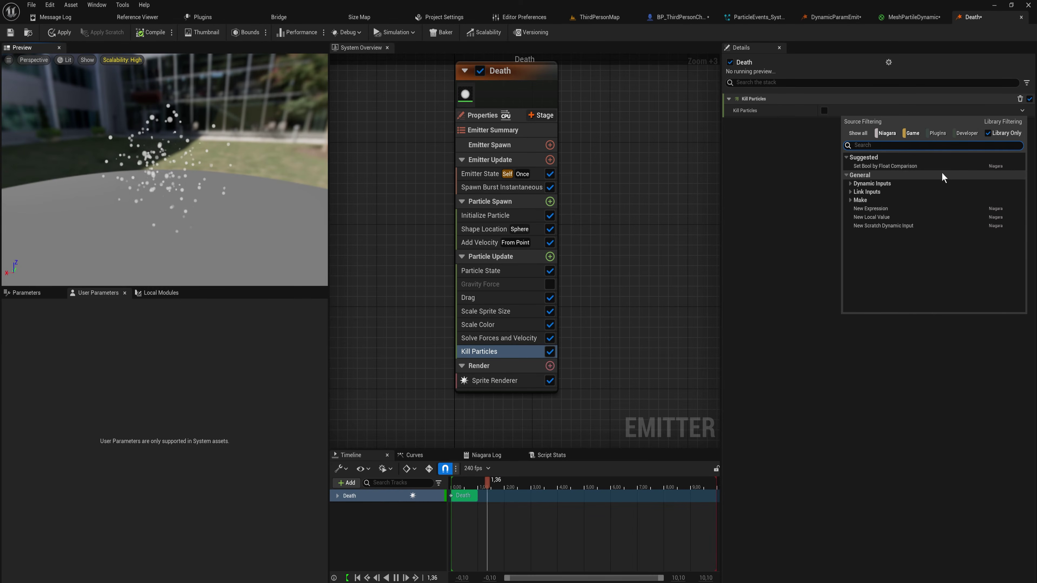
click(851, 199)
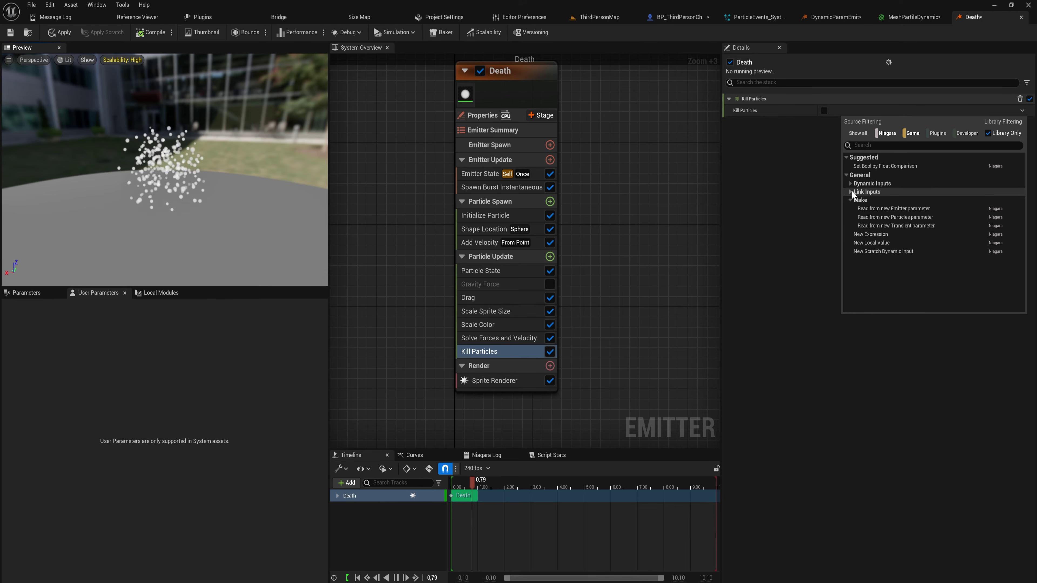
click(852, 190)
click(851, 183)
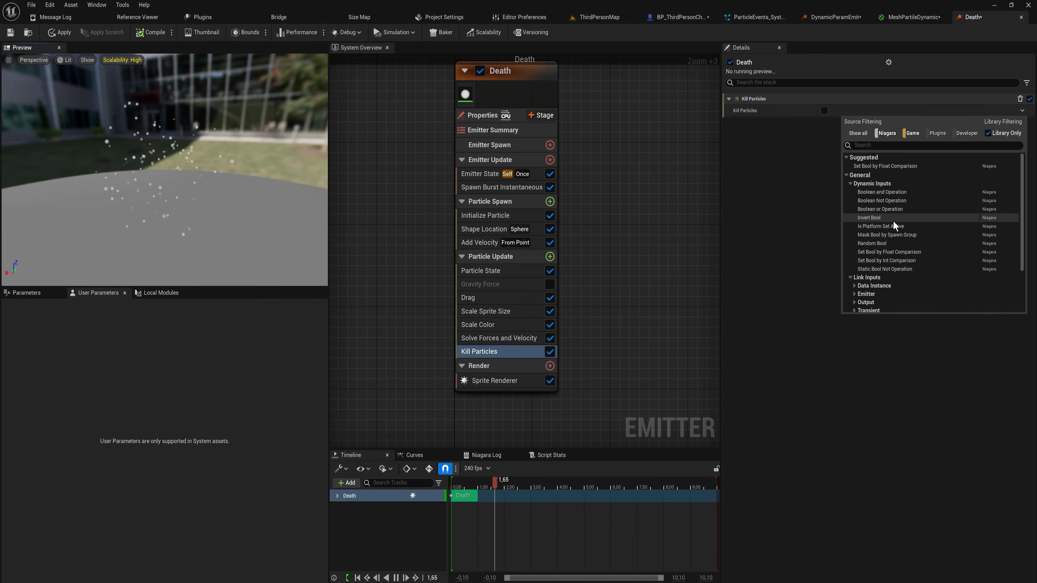
click(884, 168)
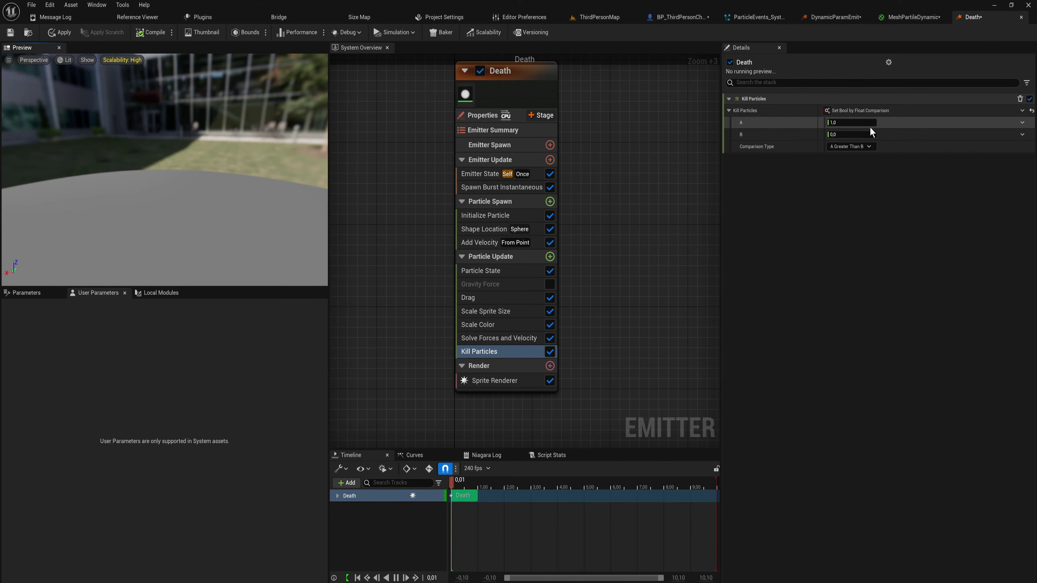
- Link the particles' Previous Velocity attribute to input A of the float comparison
click(25, 293)
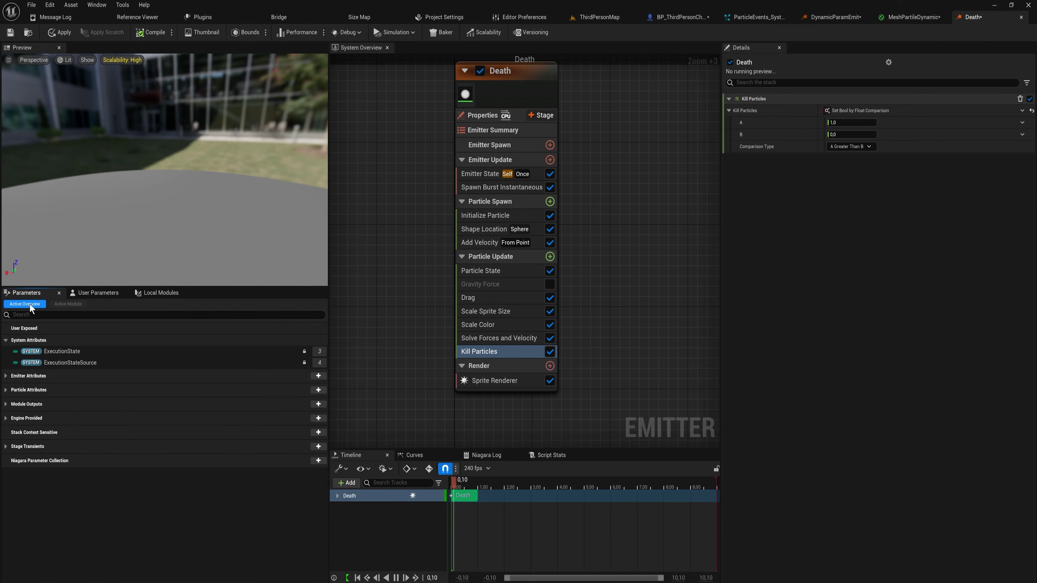
click(5, 391)
scroll(108, 436, down, 1)
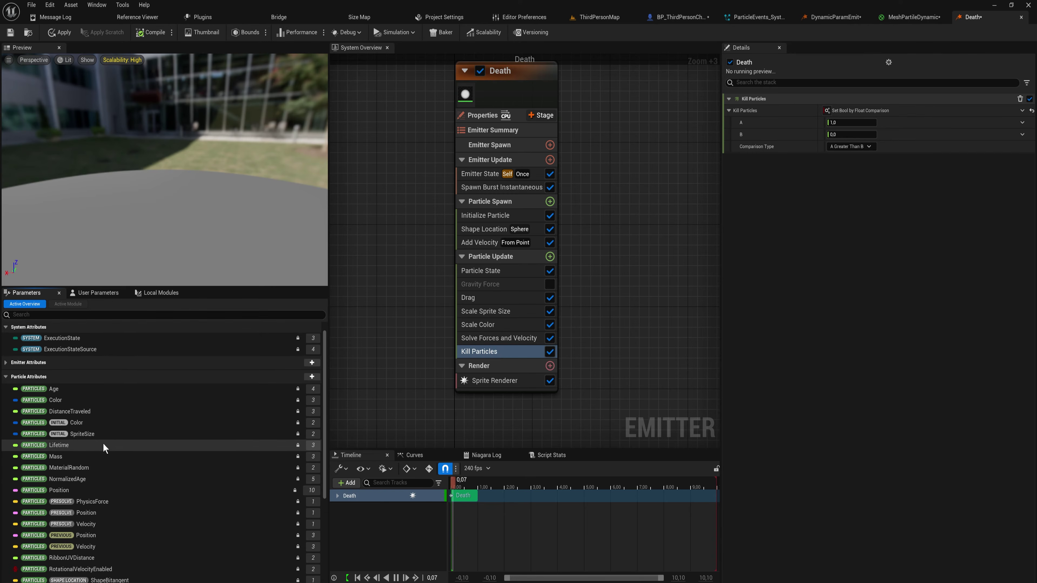
scroll(103, 444, down, 2)
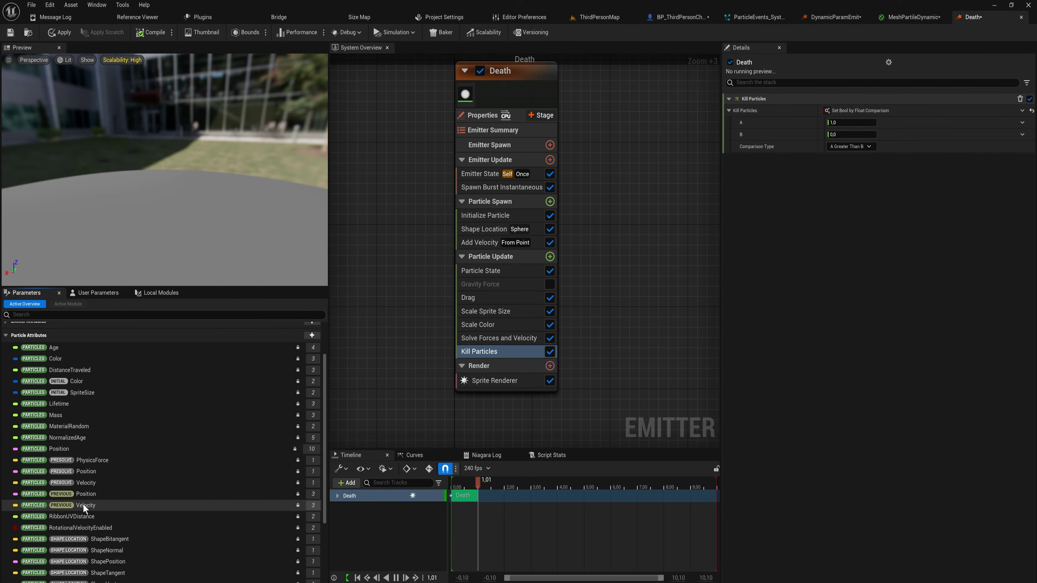
drag(83, 504, 842, 122)
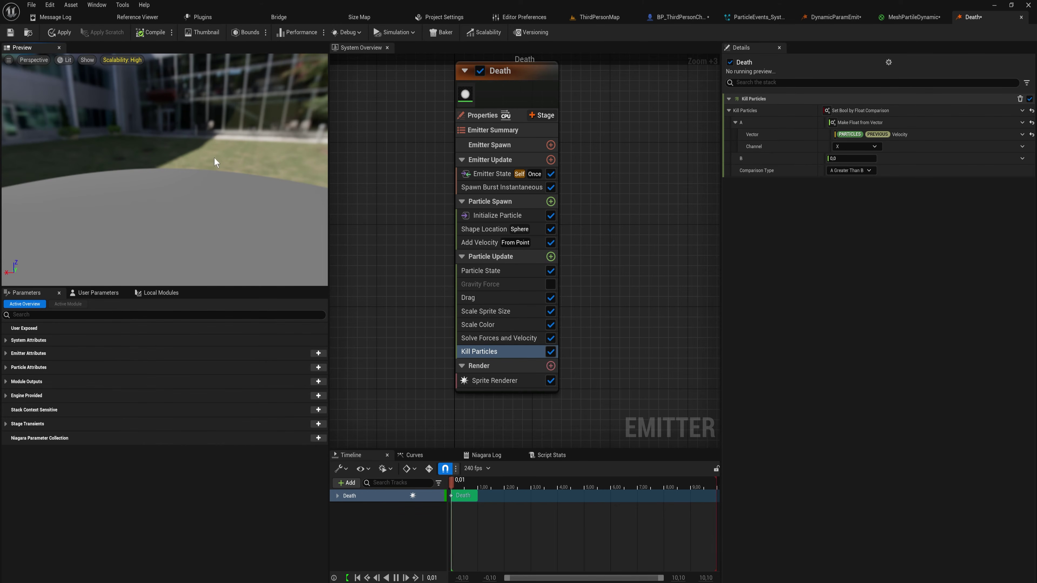
- Try the Z and Y channels for the velocity vector in input A and inspect the burst from other angles
drag(215, 163, 300, 183)
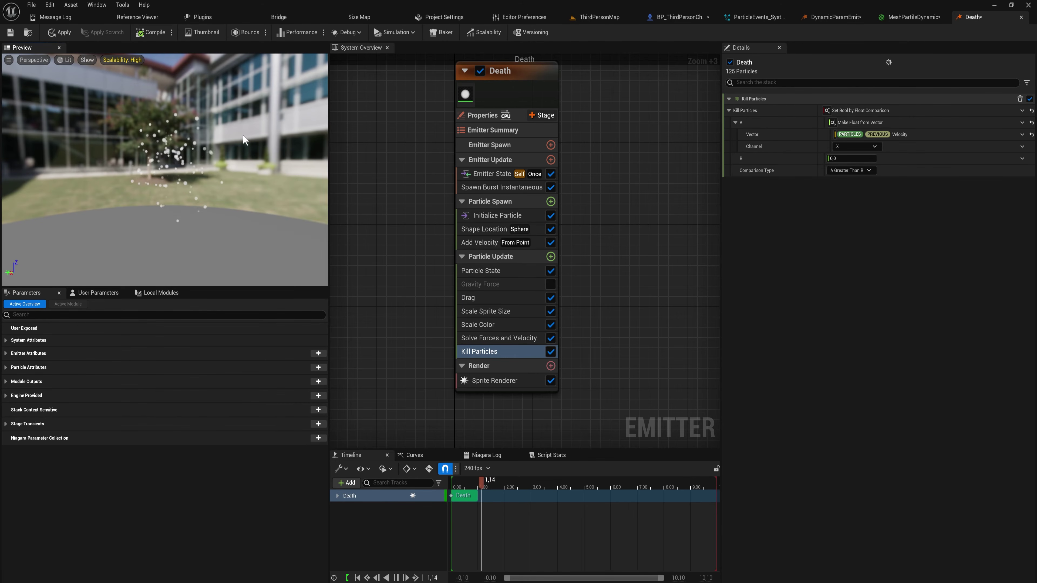
drag(243, 140, 193, 153)
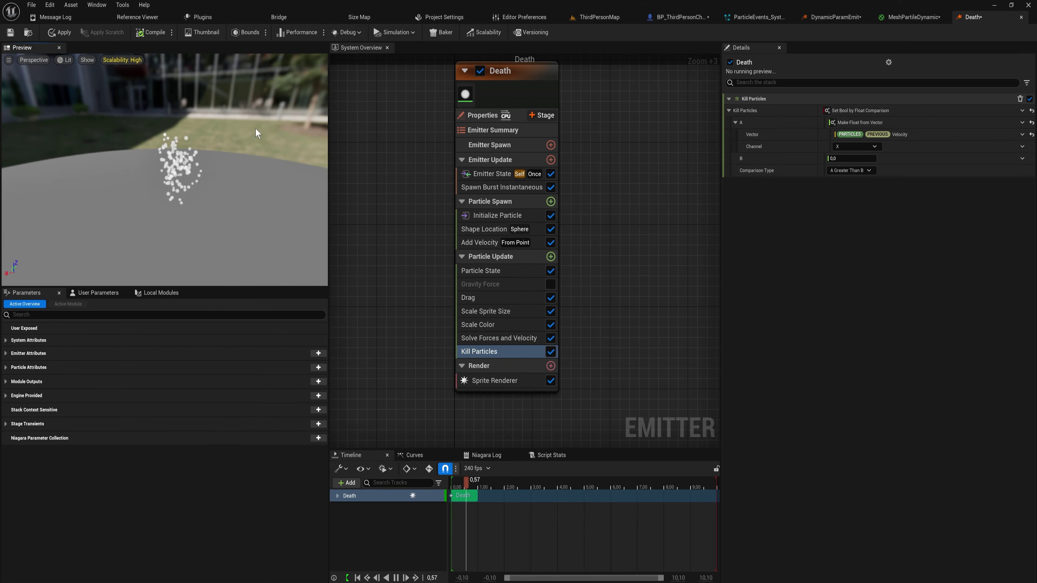
click(856, 146)
click(861, 176)
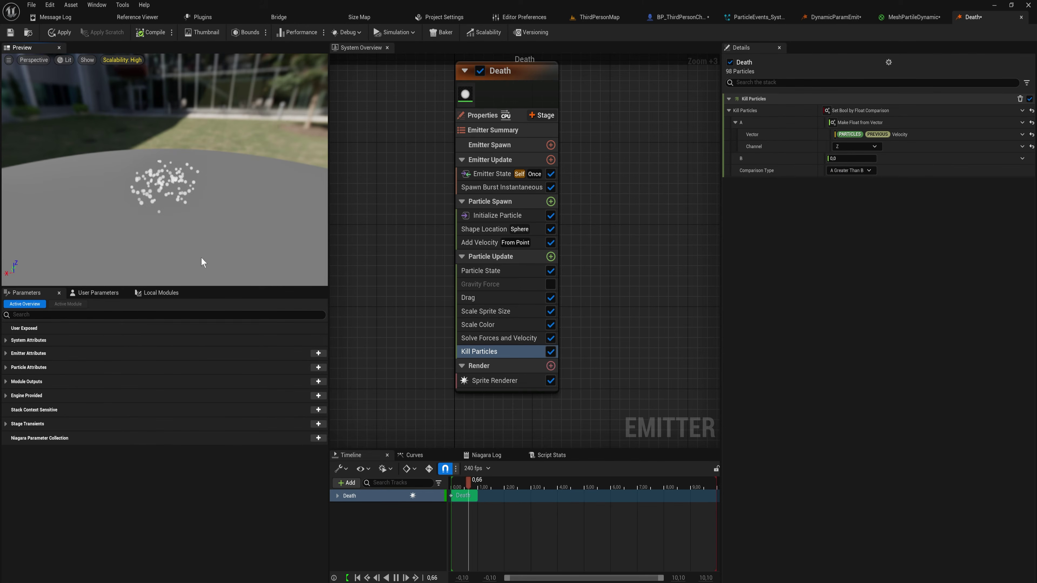
click(856, 147)
click(857, 165)
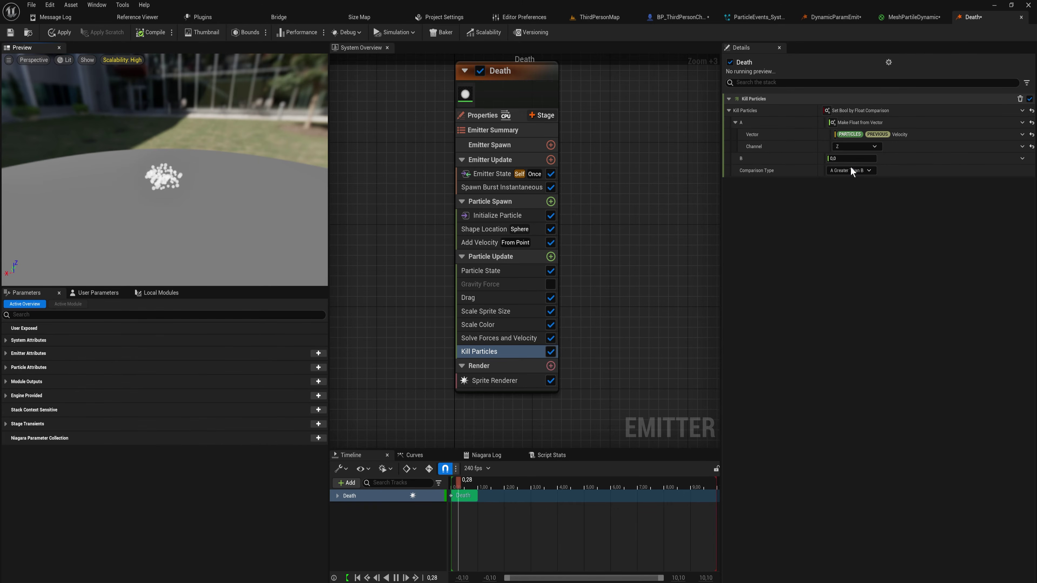
mouse_move(212, 194)
mouse_down()
mouse_move(229, 191)
mouse_move(216, 194)
mouse_up()
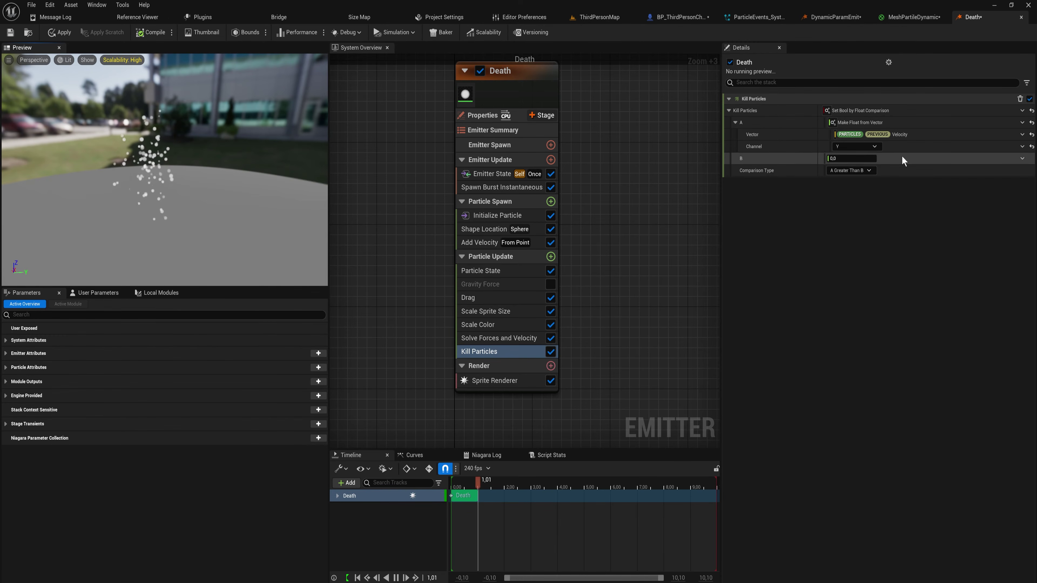
- Search the emitter's parameters for speed and clear the search
click(199, 317)
text(speed)
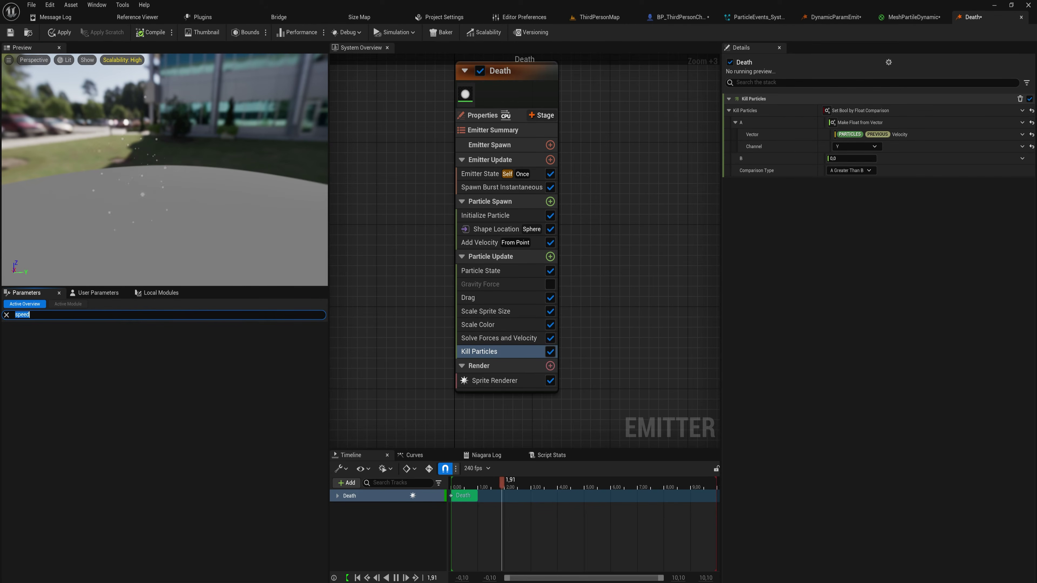
key(BackSpace)
- Replace the comparison's A input with Add Float and nest a second Add Float in its B input
click(930, 115)
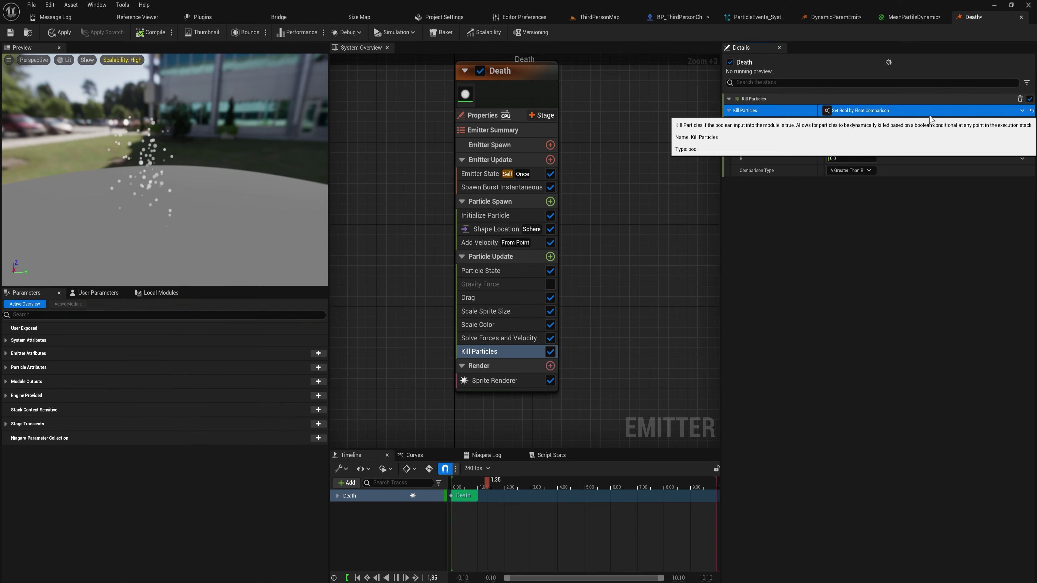
click(1021, 122)
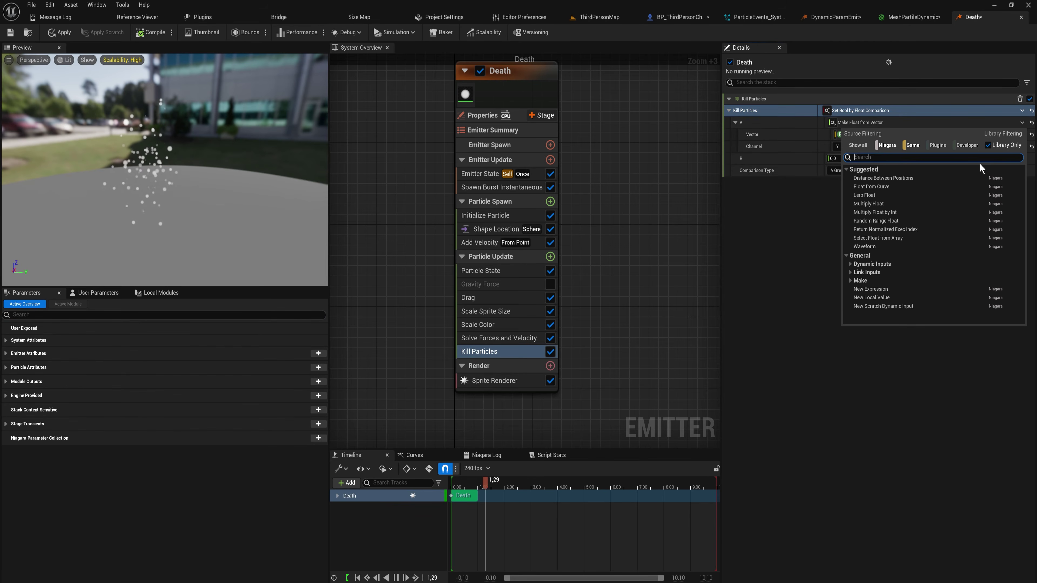
text(add float)
key(Return)
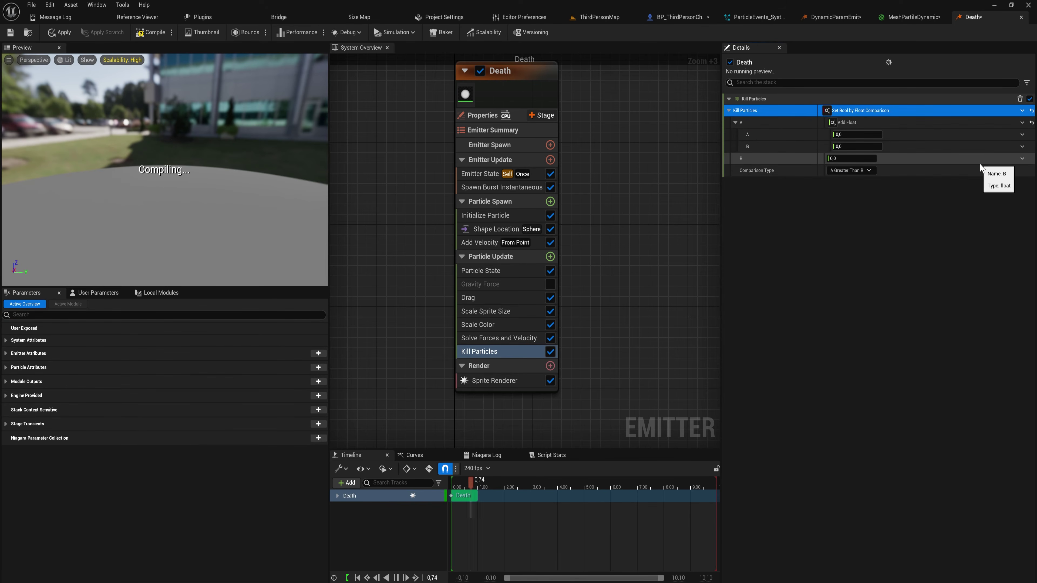
click(1022, 147)
text(add)
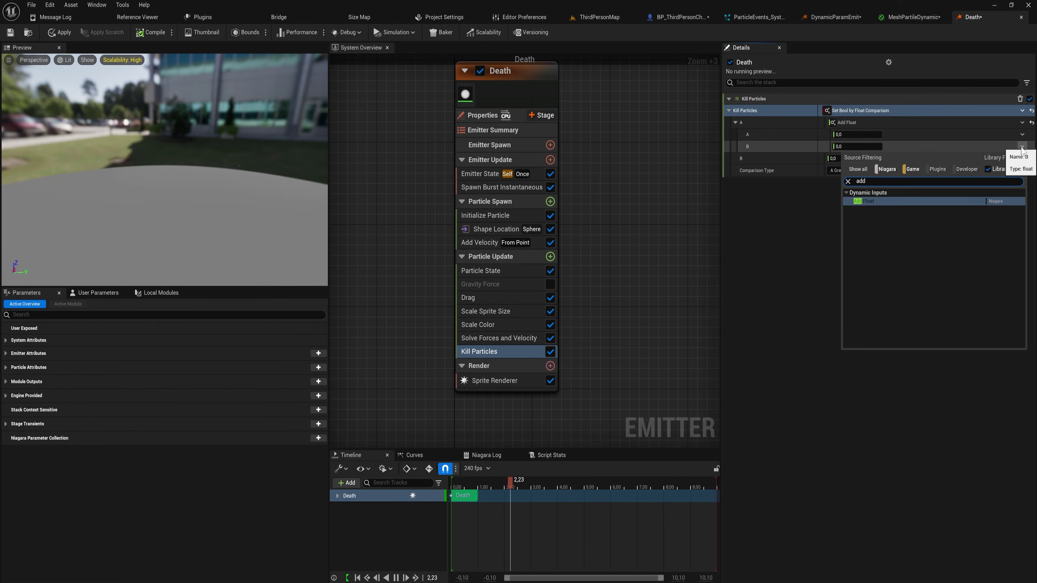
key(Return)
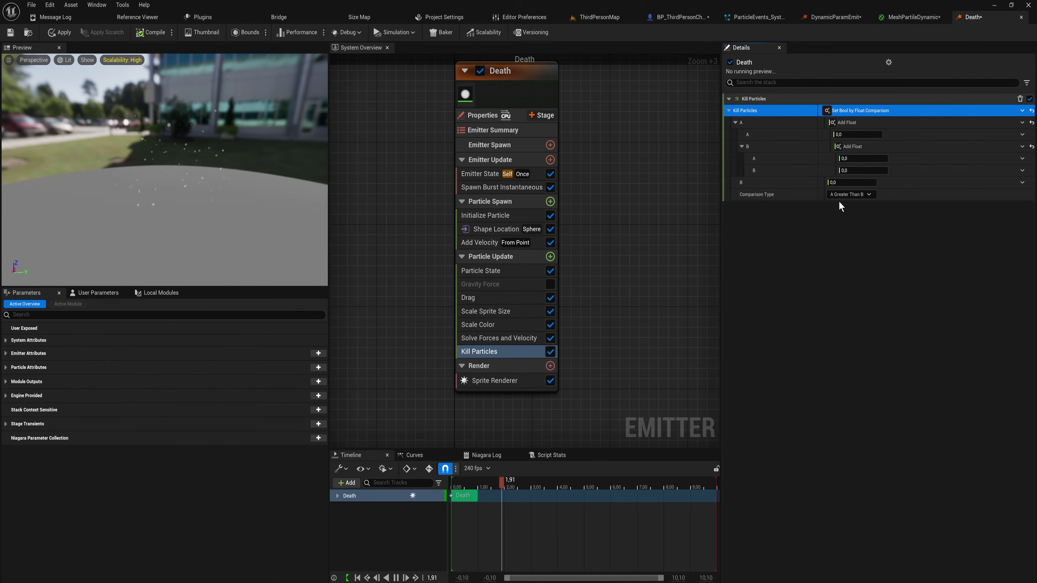
- Set both the A and B inputs of the nested Add Float to Abs Float
click(1023, 170)
text(abs)
key(Return)
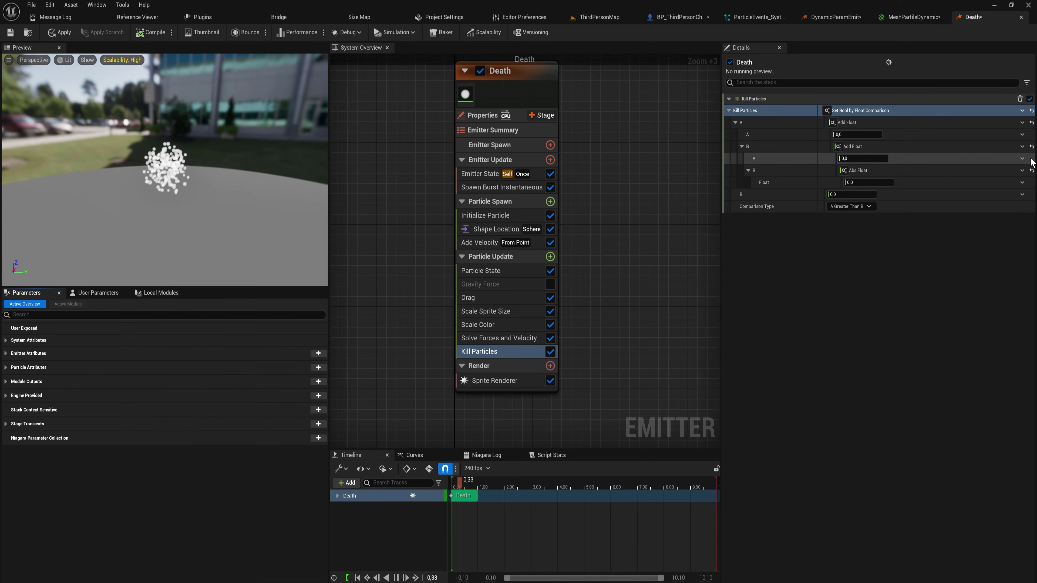
click(1022, 159)
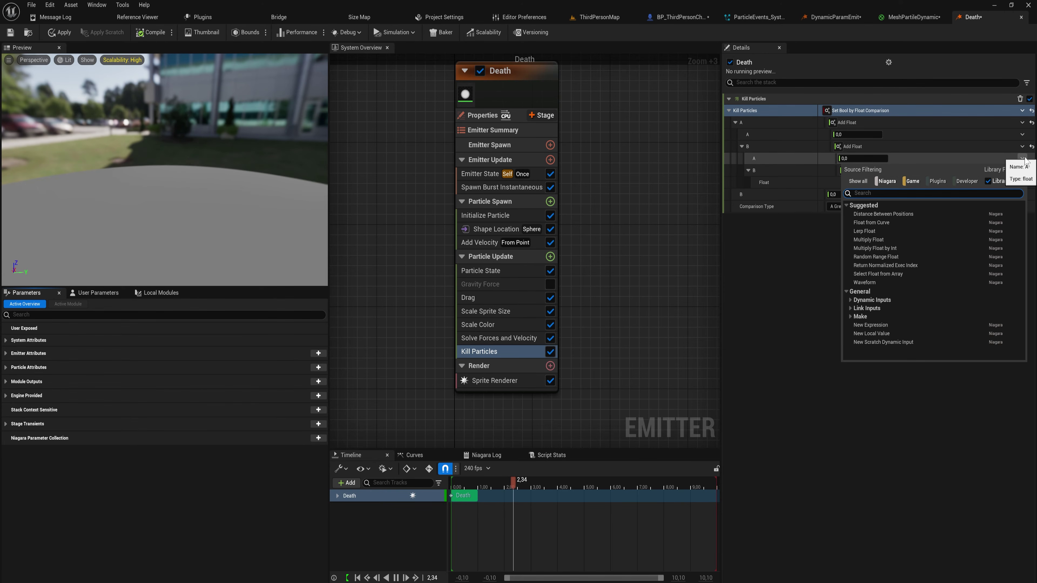
text(abs)
key(Return)
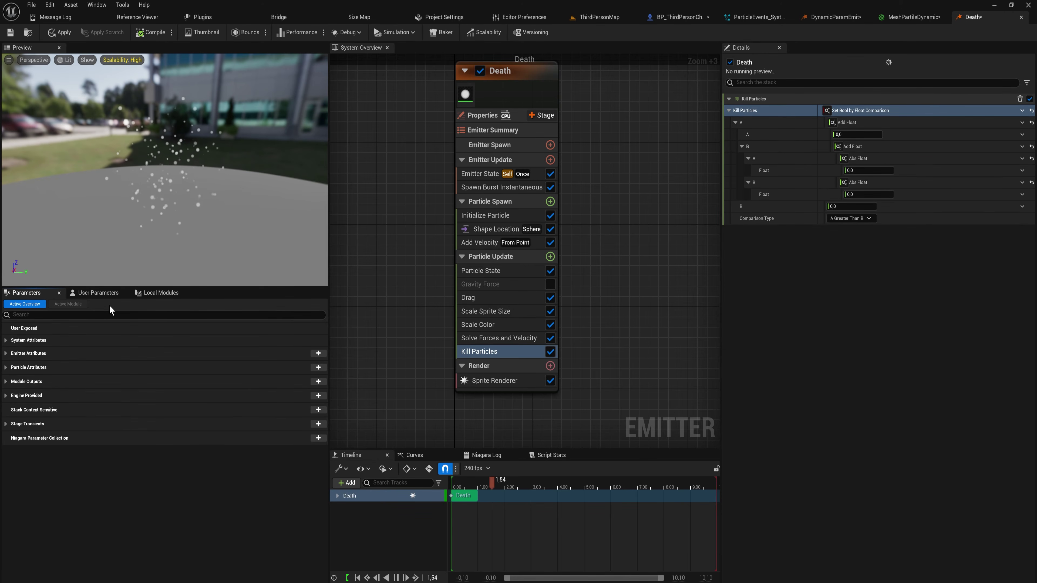
- Link Particles Velocity to both nested Abs Float inputs, with the second one reading the Y channel
click(25, 314)
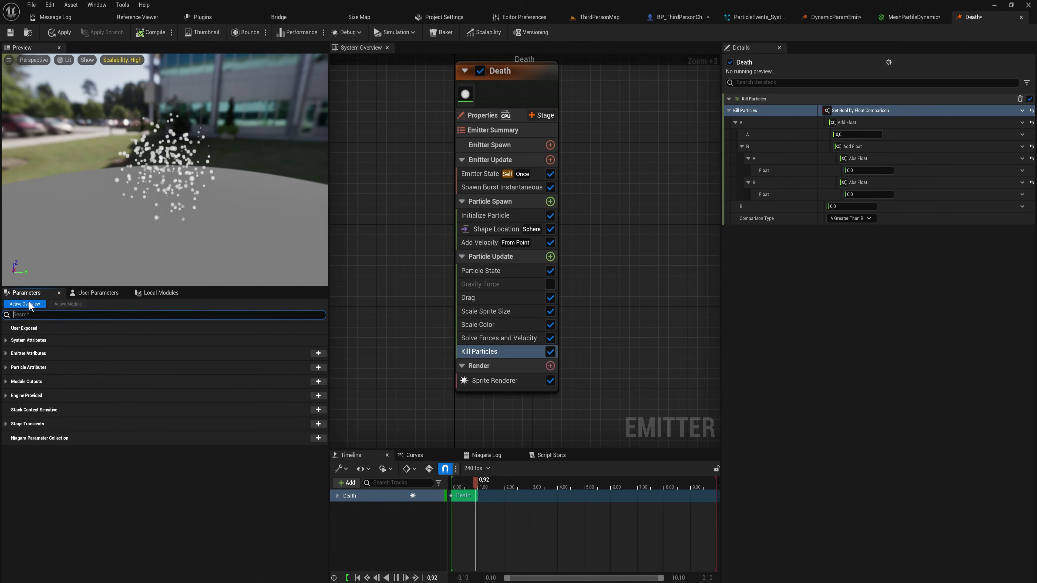
text(vel)
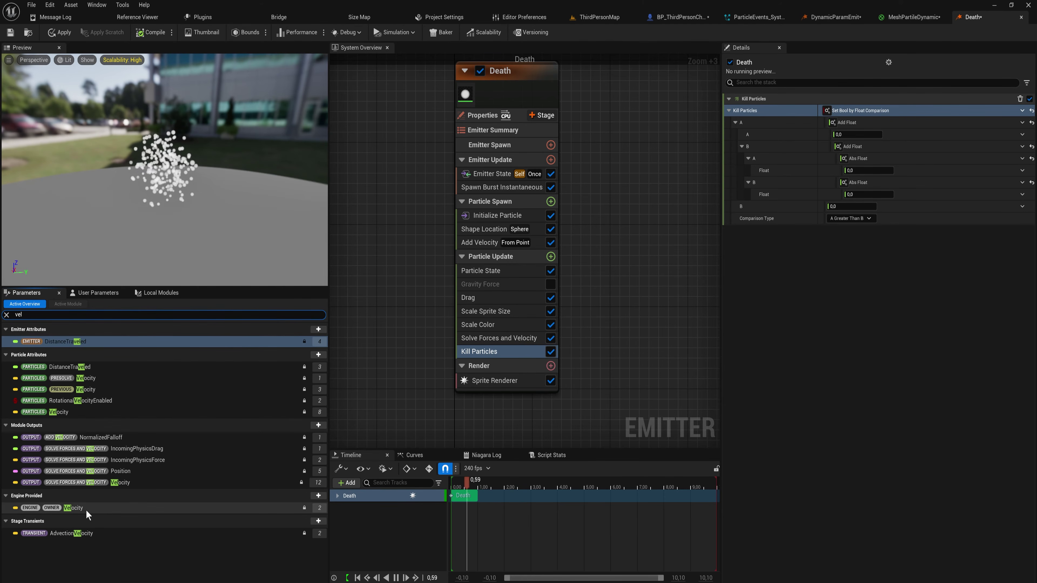
drag(64, 412, 857, 171)
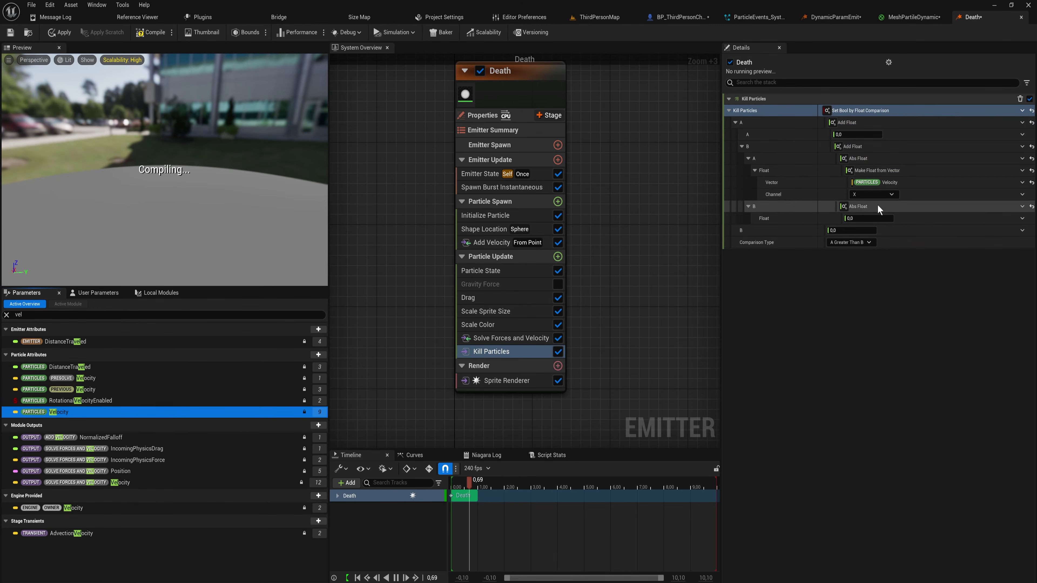
drag(125, 413, 871, 221)
click(872, 242)
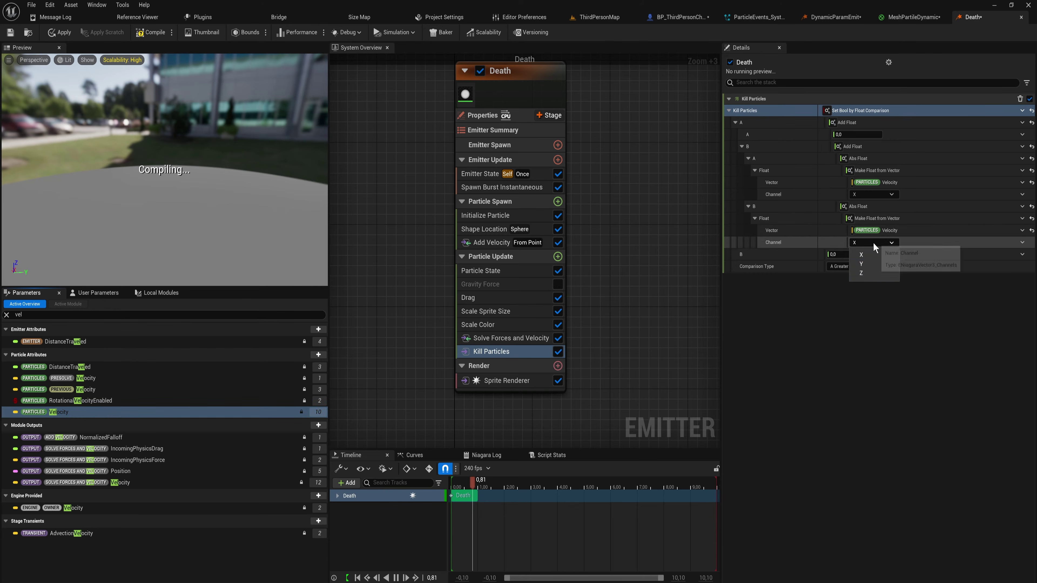
click(866, 264)
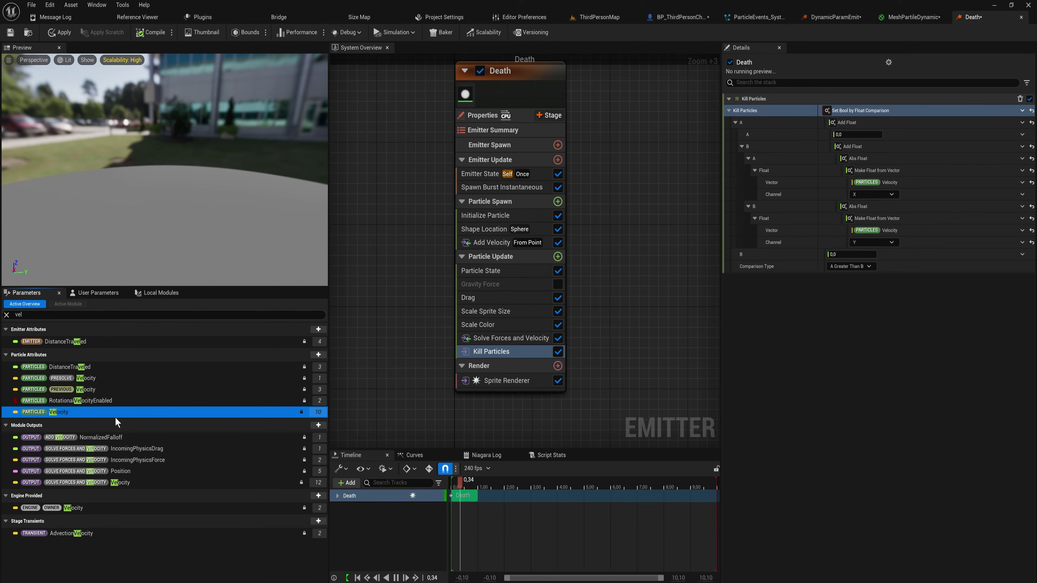
- Set the A input of the outer Add Float to Abs Float
click(1022, 134)
text(abs)
click(856, 197)
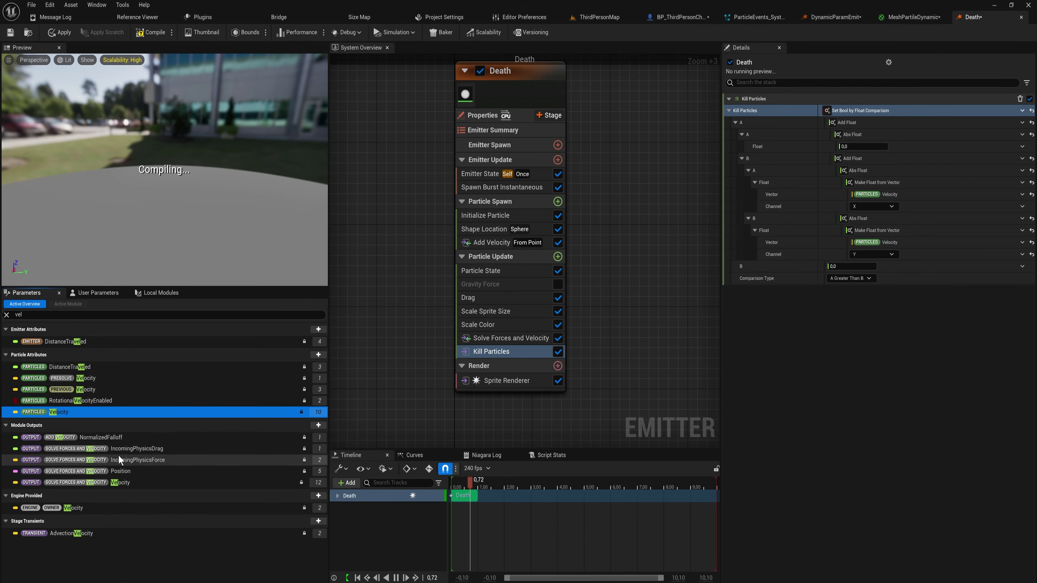
- Link Particles Velocity to the outer Abs Float and set its channel to Z
drag(99, 411, 878, 147)
click(878, 170)
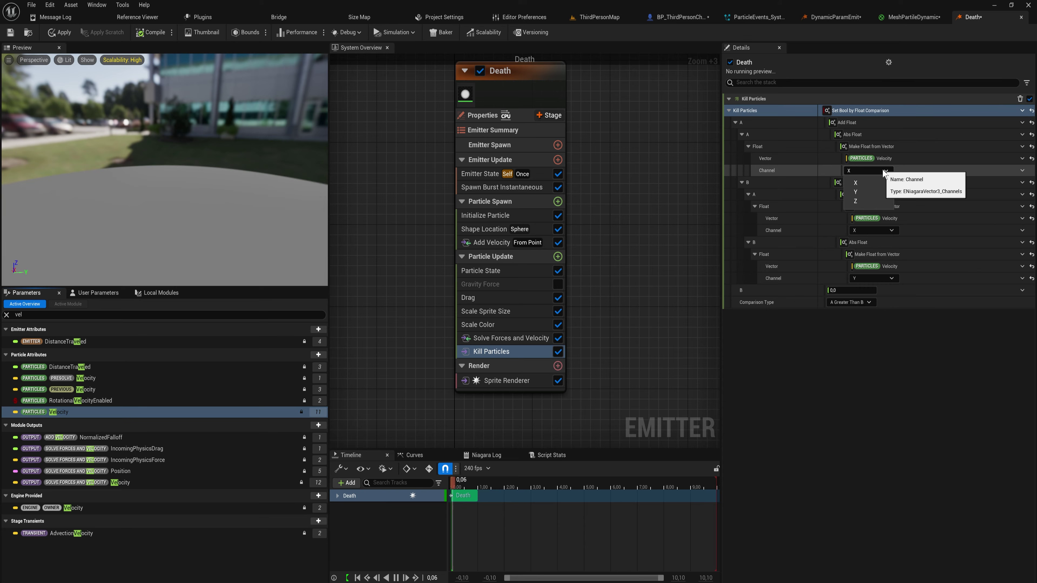
click(873, 200)
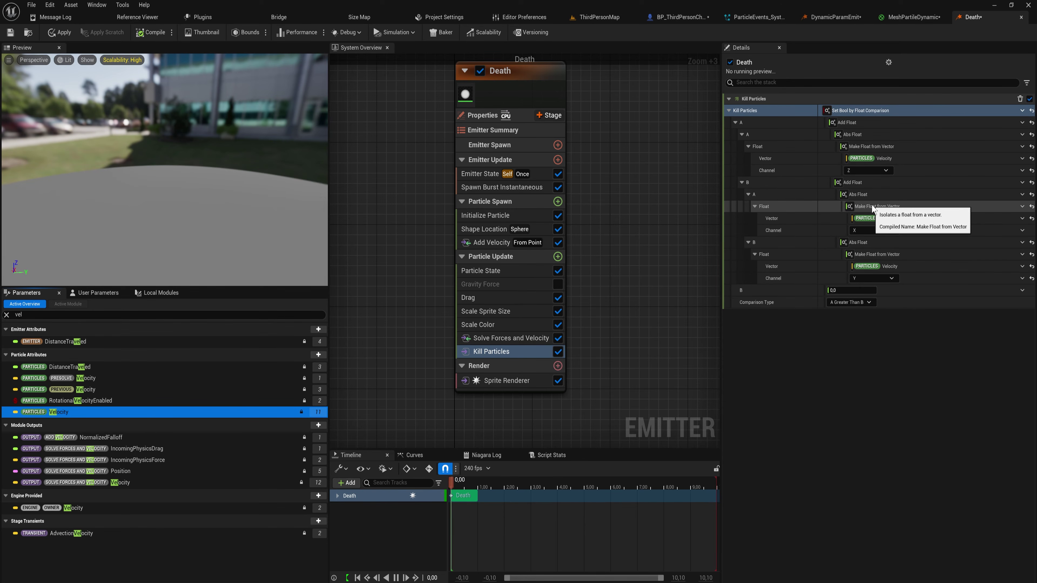
- Set the Kill Particles comparison's B value to 1000
click(861, 292)
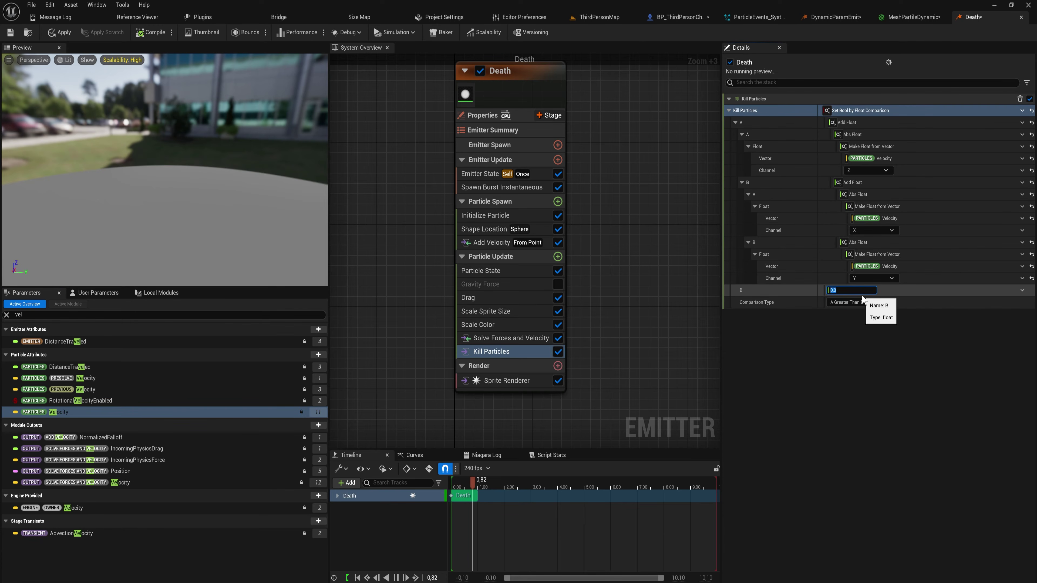
text(100)
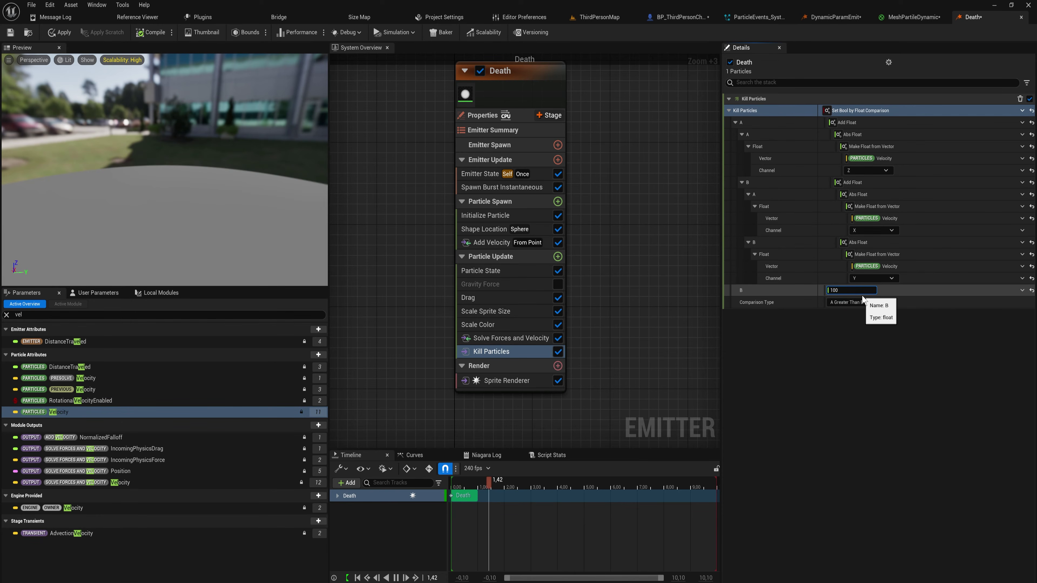
text(0)
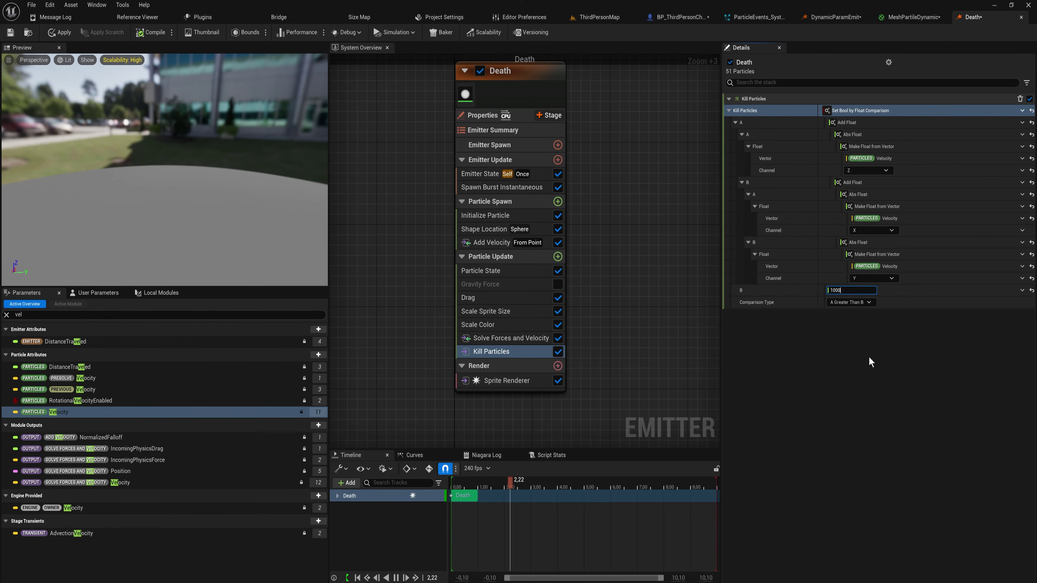
key(Return)
click(855, 291)
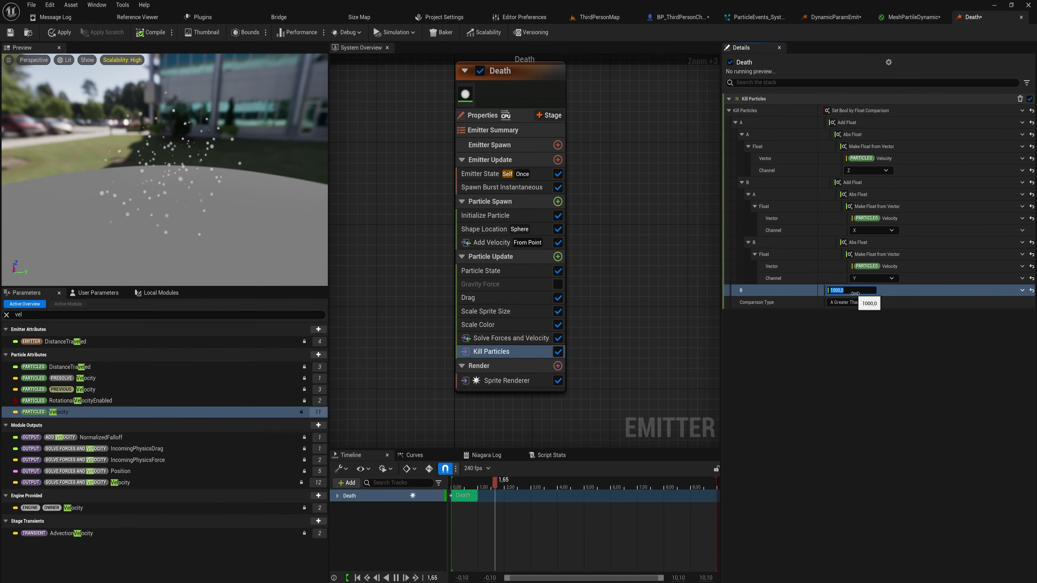
click(826, 312)
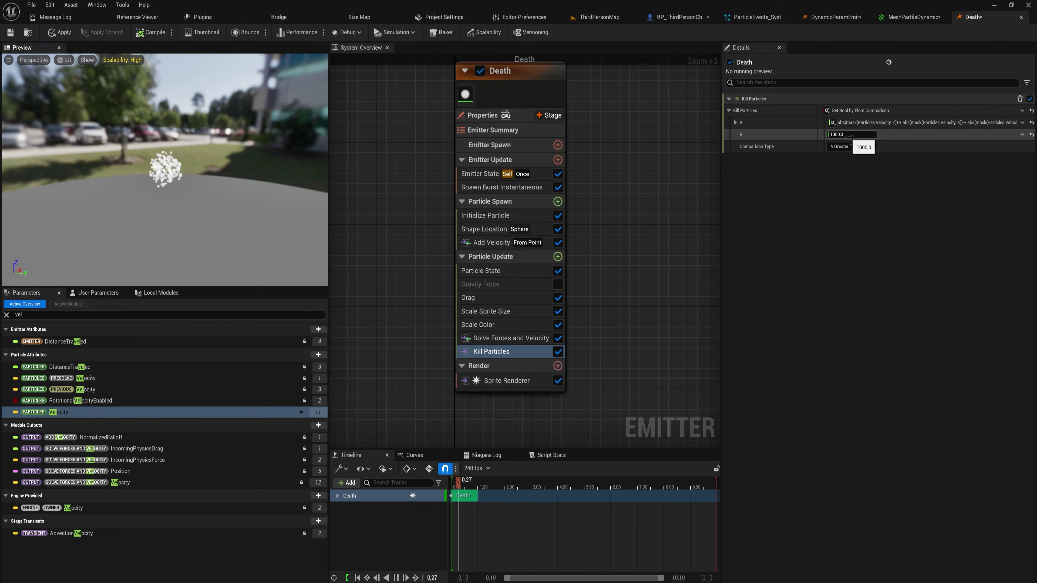
- Set the Kill Particles comparison type to A Less Than B with a B value of 100
click(848, 145)
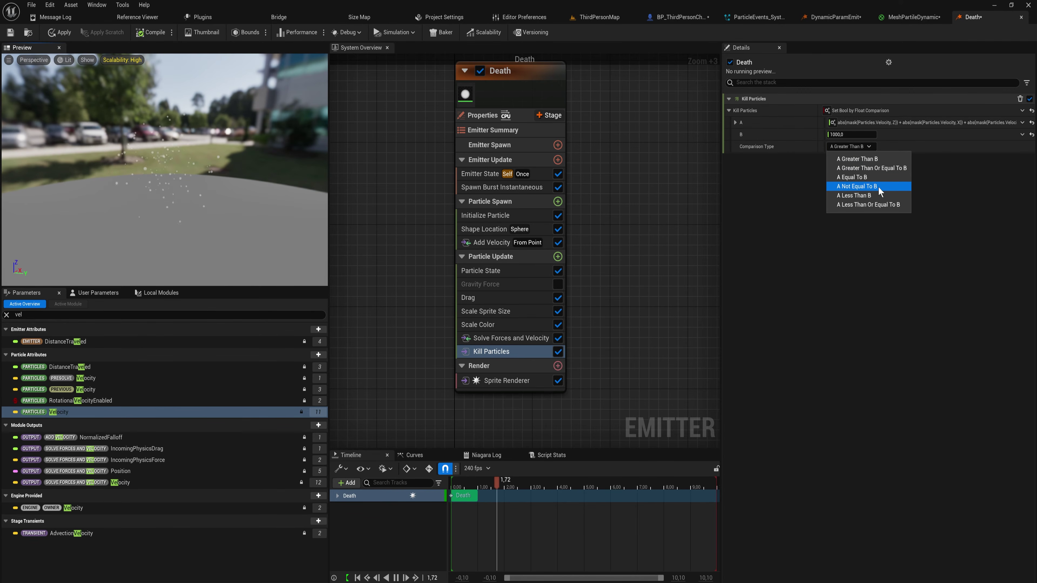
click(877, 196)
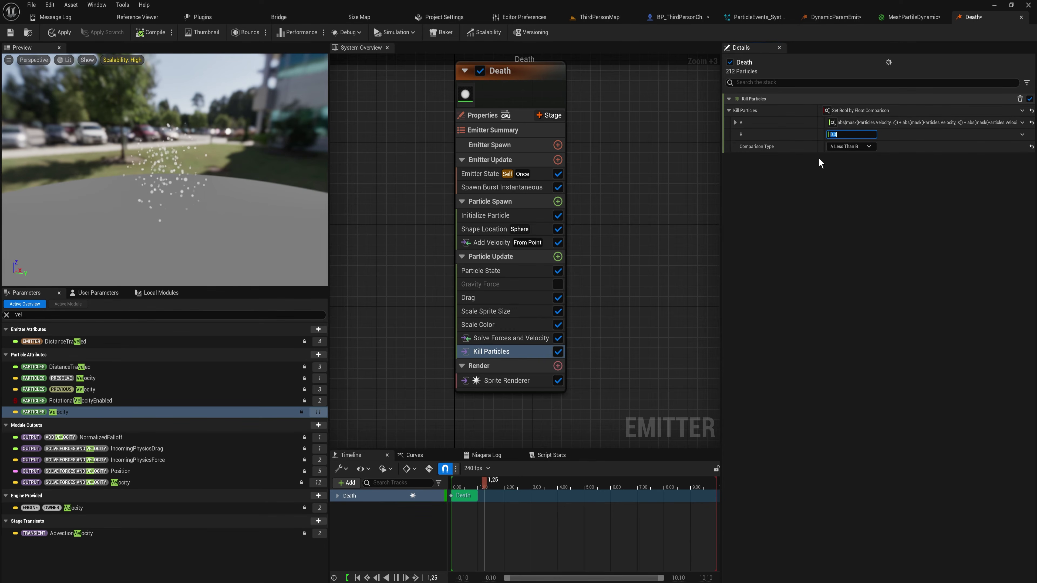
text(0)
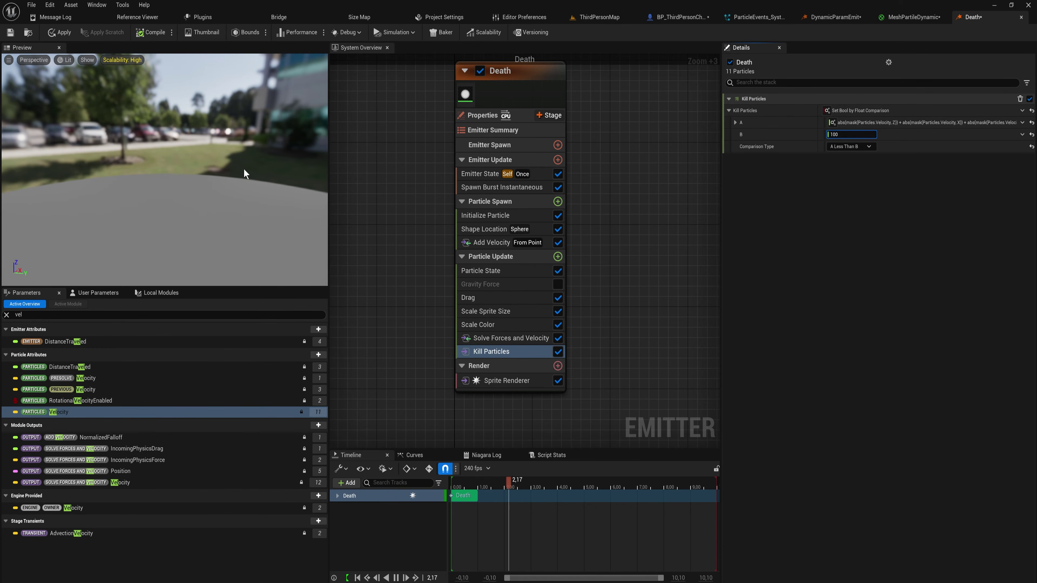
- Set the Drag module's Drag value to 2
click(504, 296)
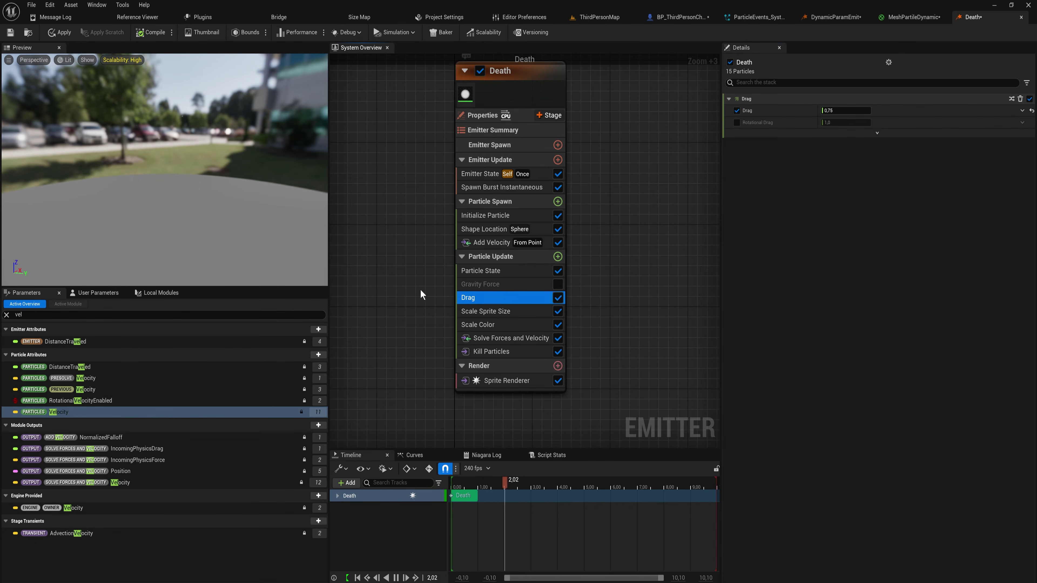
click(832, 110)
text(2)
key(Return)
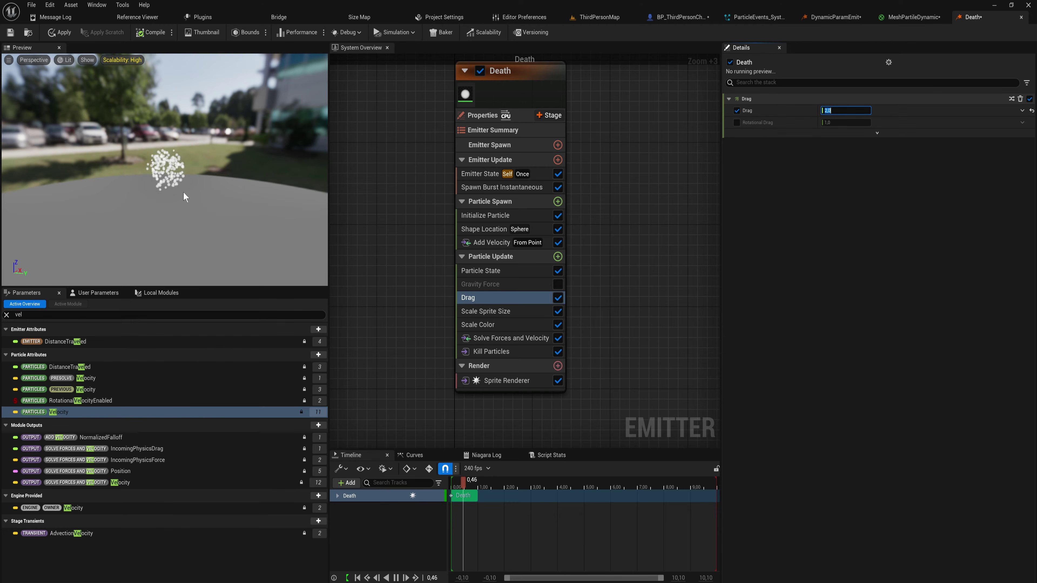
- Replace the Kill Particles module in Particle Update with a Kill Particles in Volume module
click(498, 351)
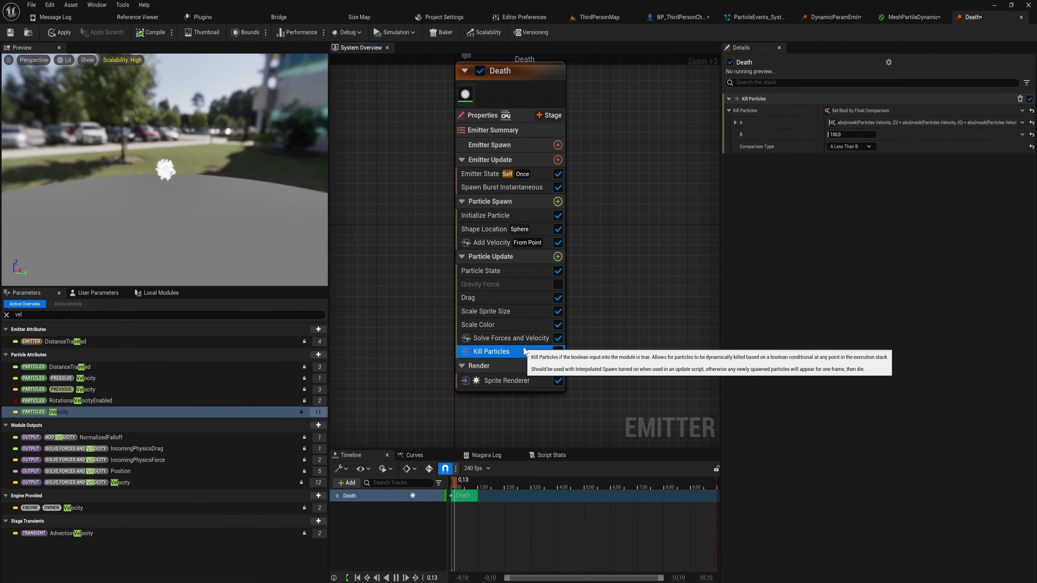
key(Delete)
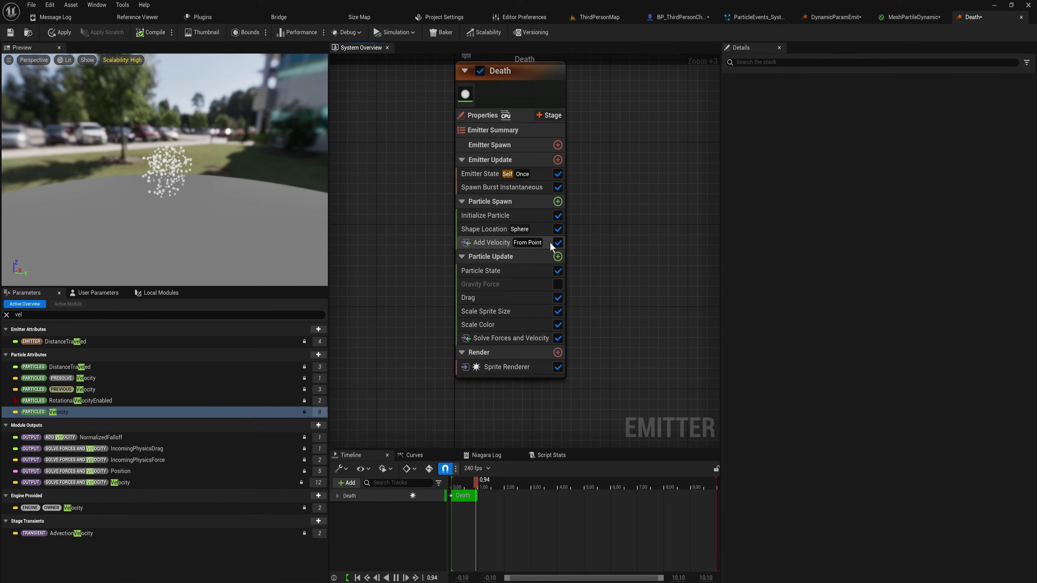
click(557, 256)
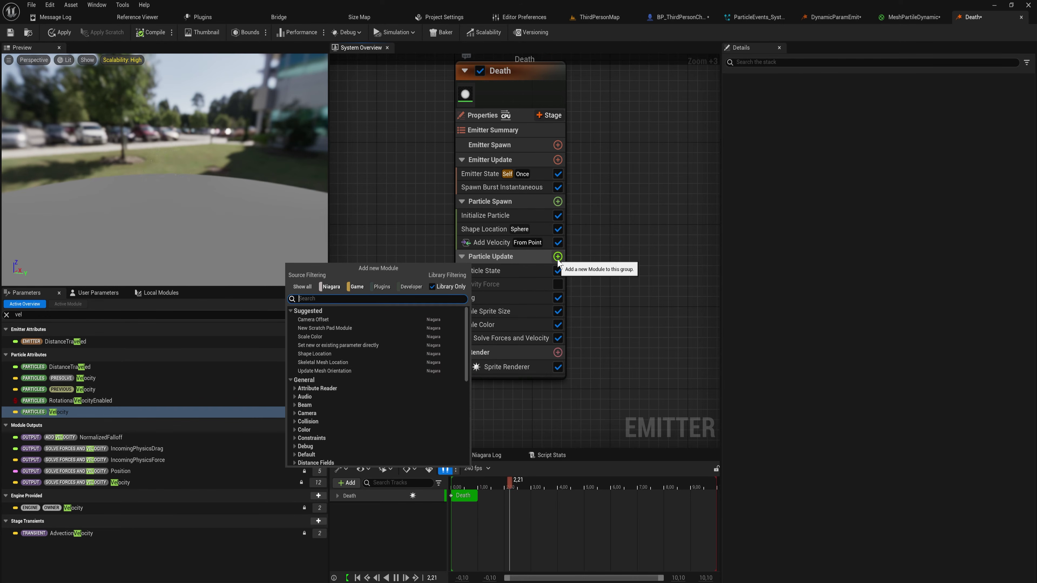
text(kill)
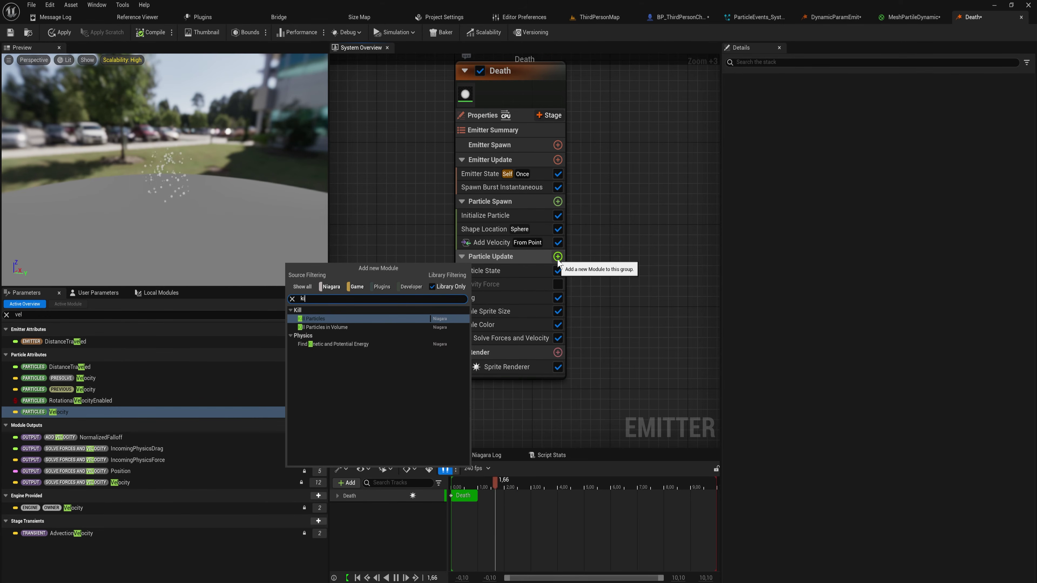
click(336, 327)
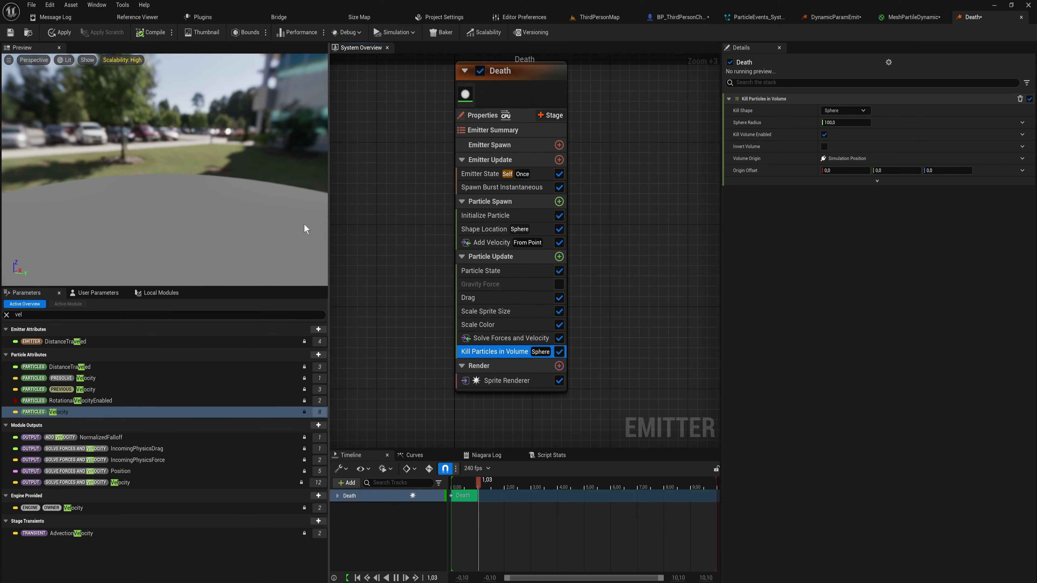
- Keep the Sphere kill shape and set the kill volume's Z Origin Offset to 50
click(848, 111)
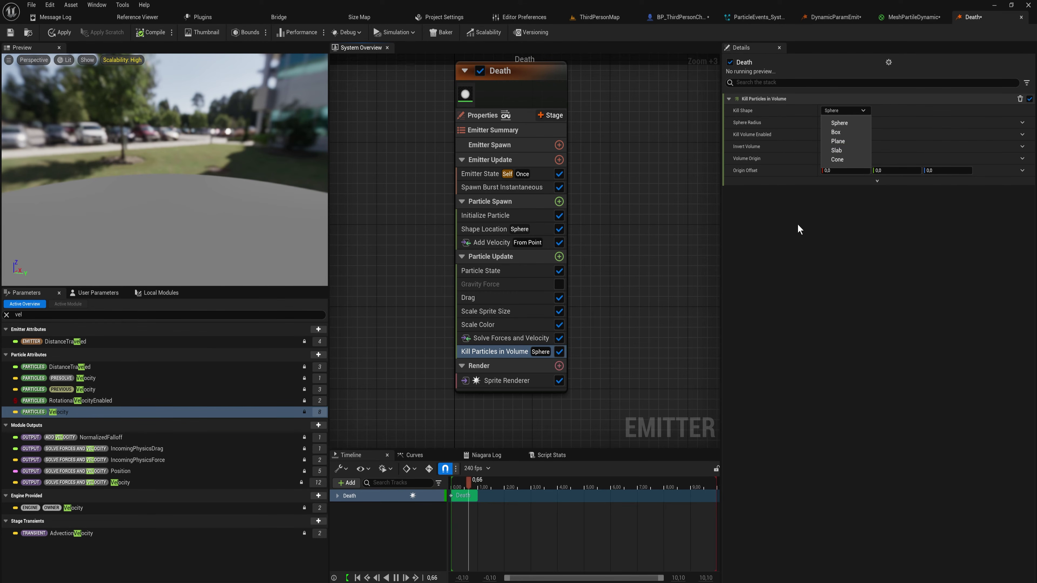
click(858, 281)
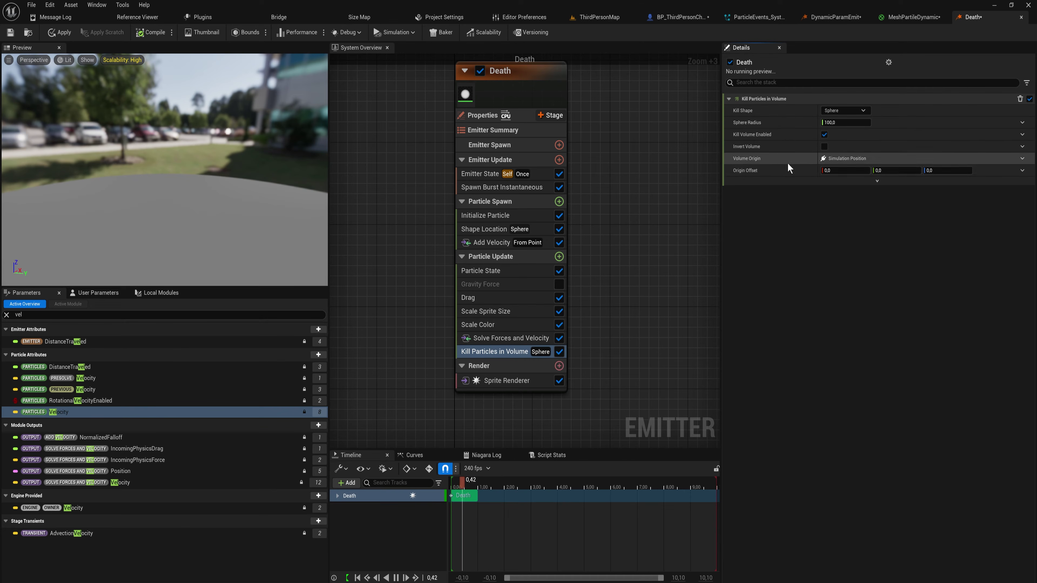
click(939, 170)
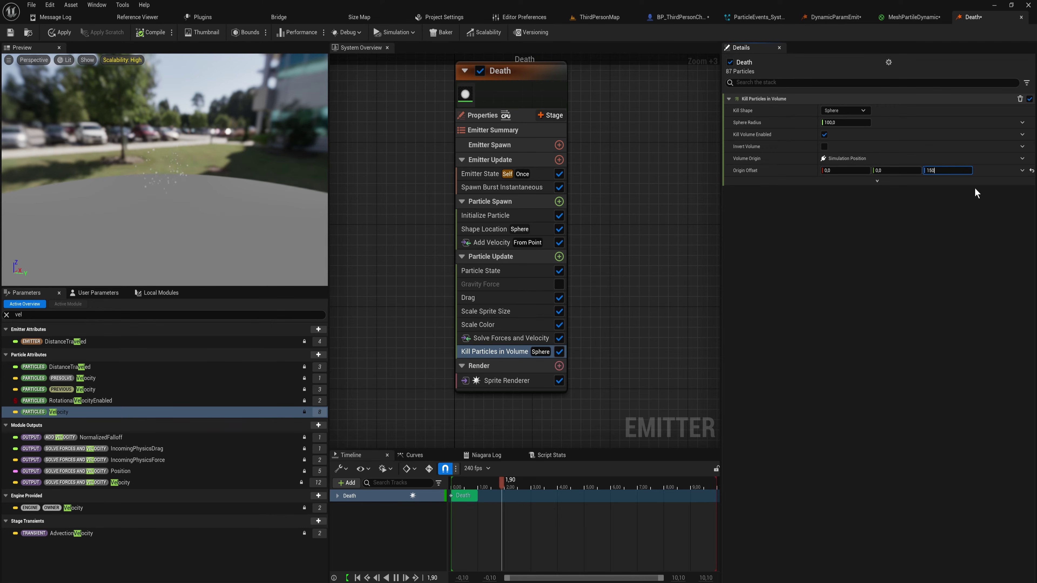
key(ctrl+a)
text(0)
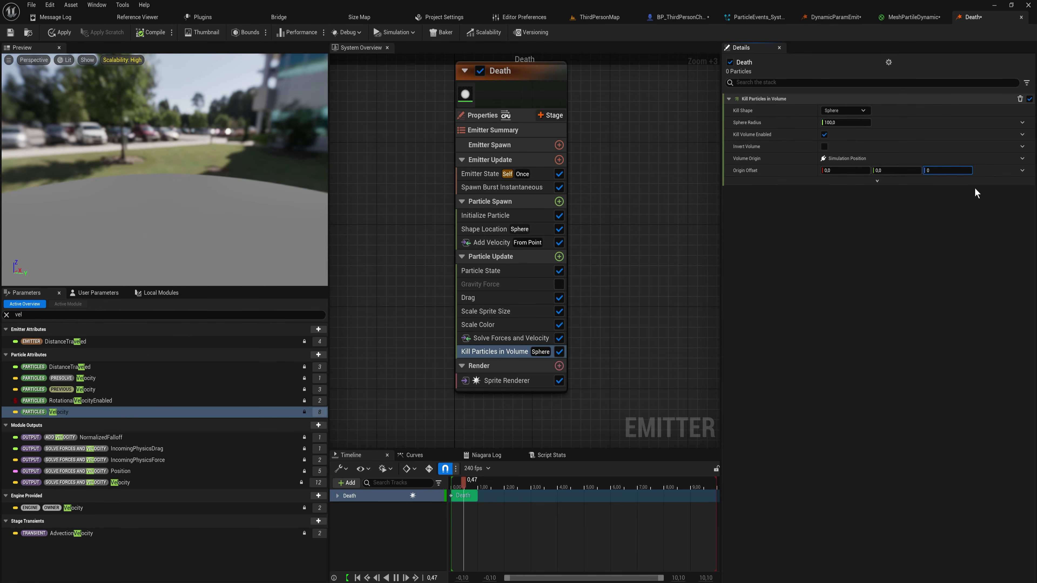
text(50)
- Set the kill volume's Sphere Radius to 25 and check the particles in the preview
click(845, 122)
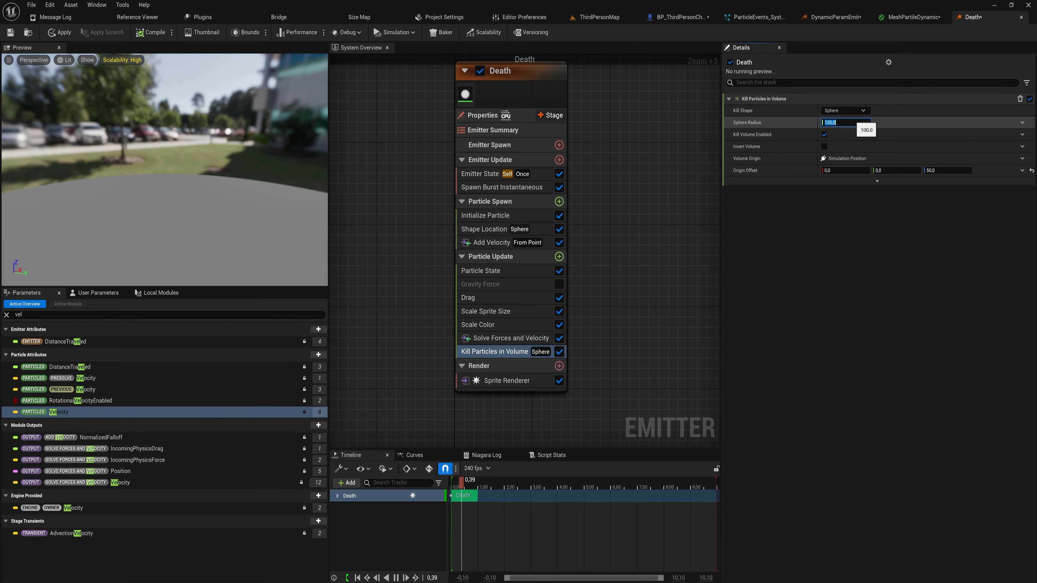
text(25)
key(Return)
mouse_move(227, 158)
mouse_down()
mouse_move(227, 138)
mouse_move(227, 158)
mouse_up()
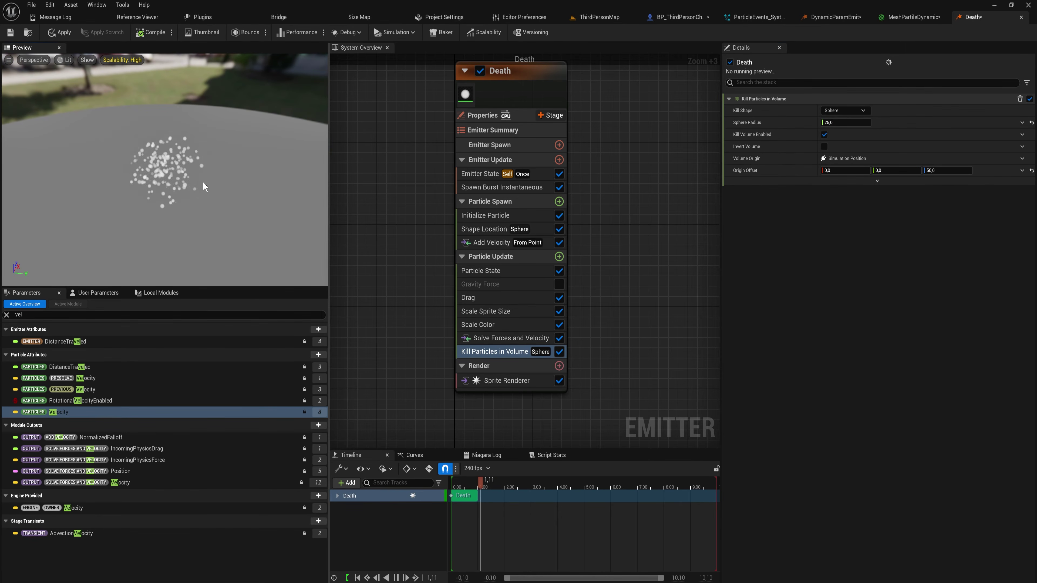
- Set the kill volume's Z Origin Offset to 30, check the preview, and reduce the offset to 15
click(948, 170)
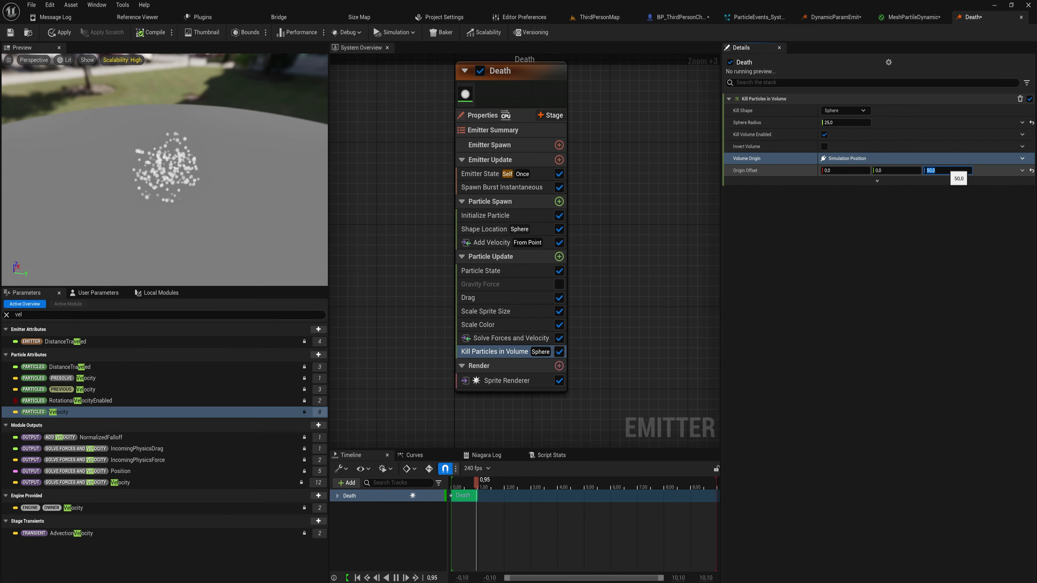
text(30)
key(Return)
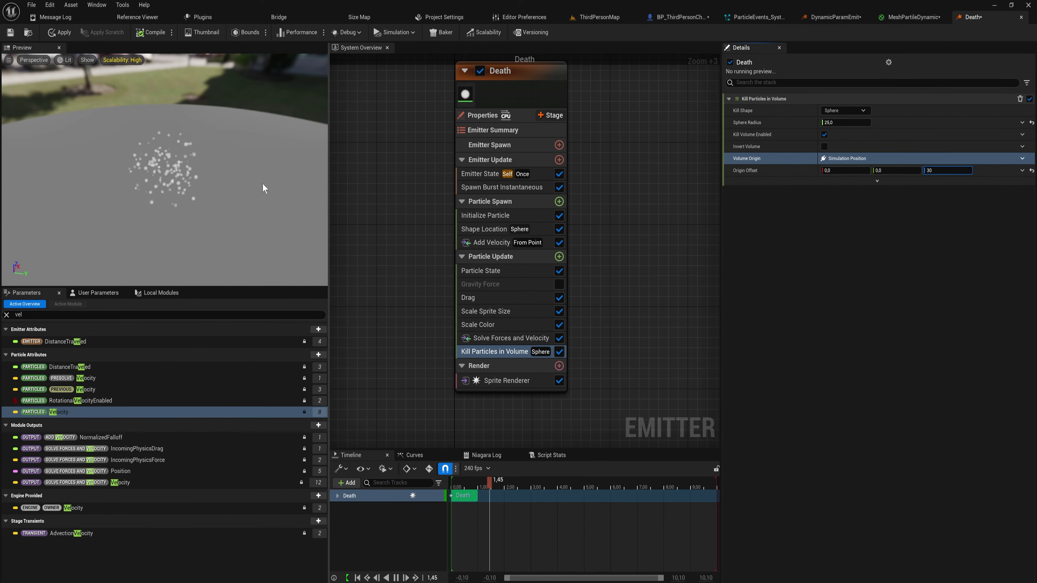
drag(255, 204, 255, 186)
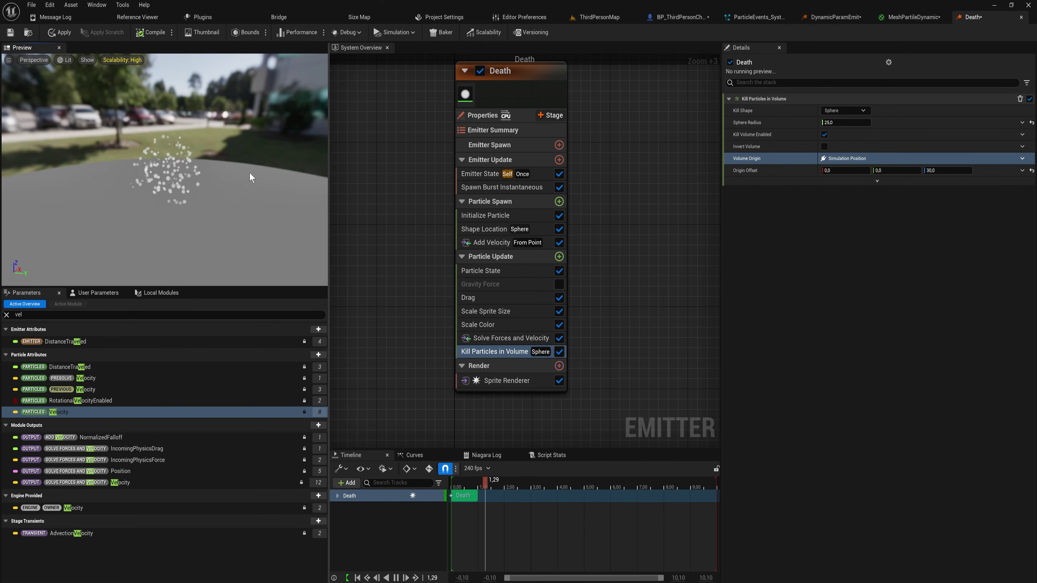
drag(947, 168, 933, 168)
- Set the Drag module's Drag value to 0.75 and the kill volume's Sphere Radius to 50
click(468, 297)
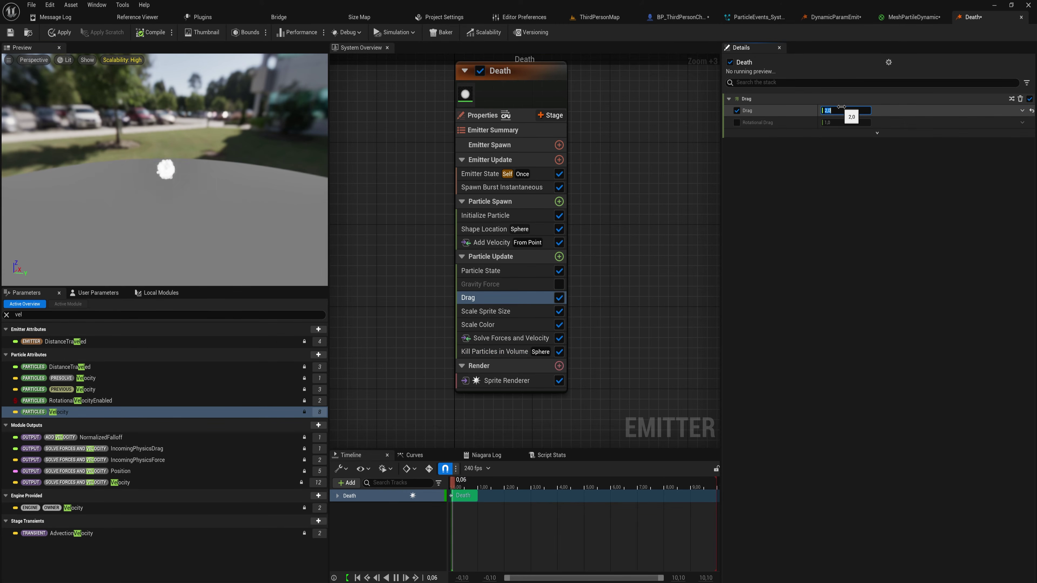
drag(841, 107, 827, 107)
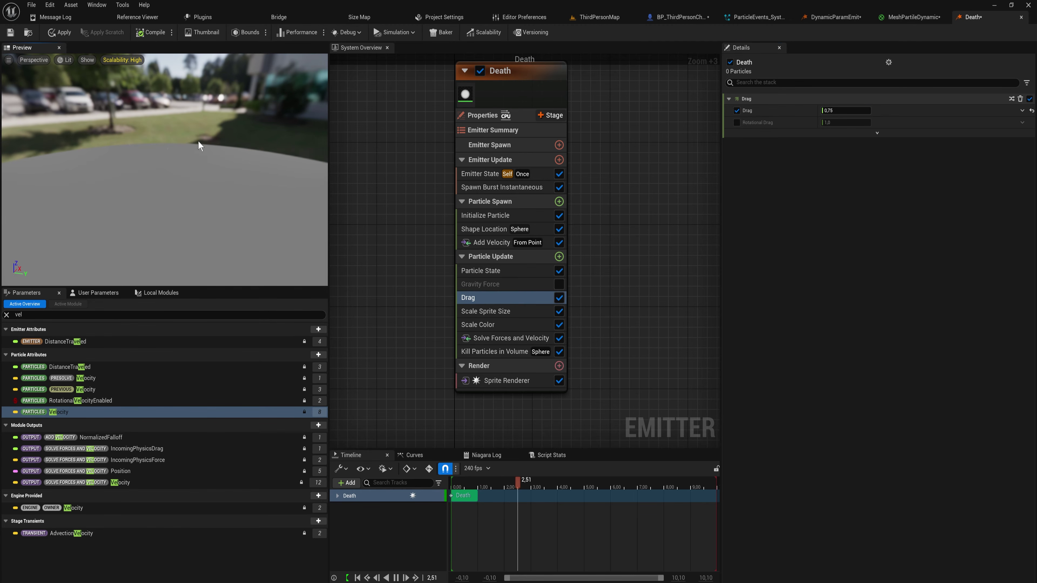
click(494, 351)
click(845, 122)
text(50)
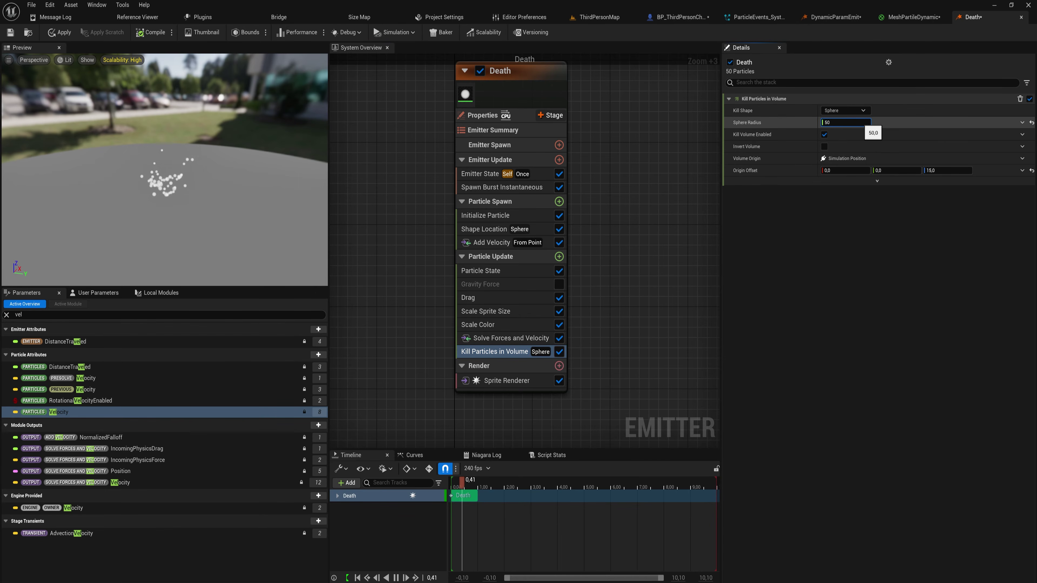
drag(262, 183, 258, 171)
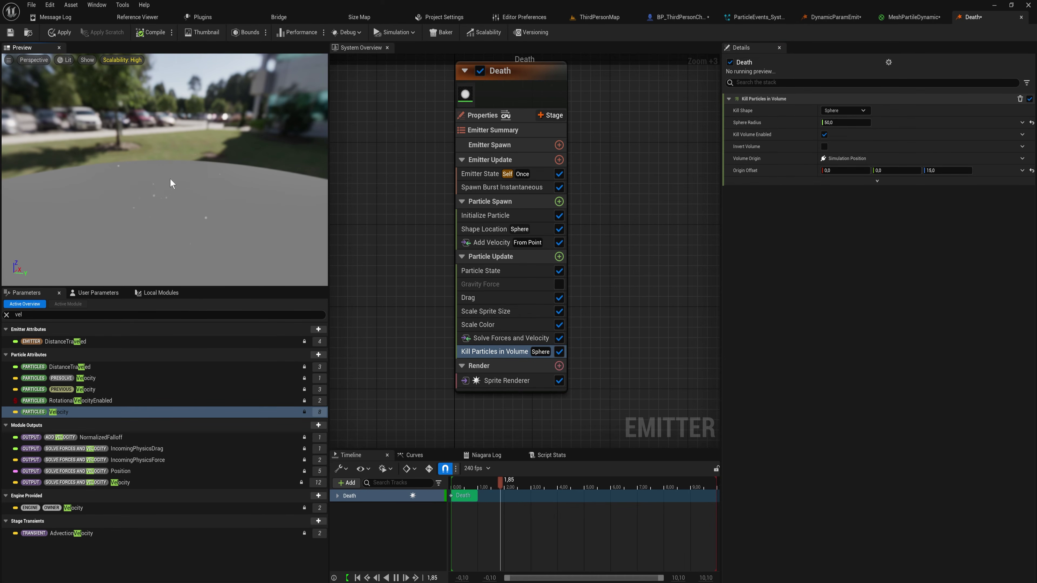
- Set Add Velocity's Maximum speed to 800 and give the kill volume a Z Origin Offset of 100 with a Sphere Radius of 10
click(946, 168)
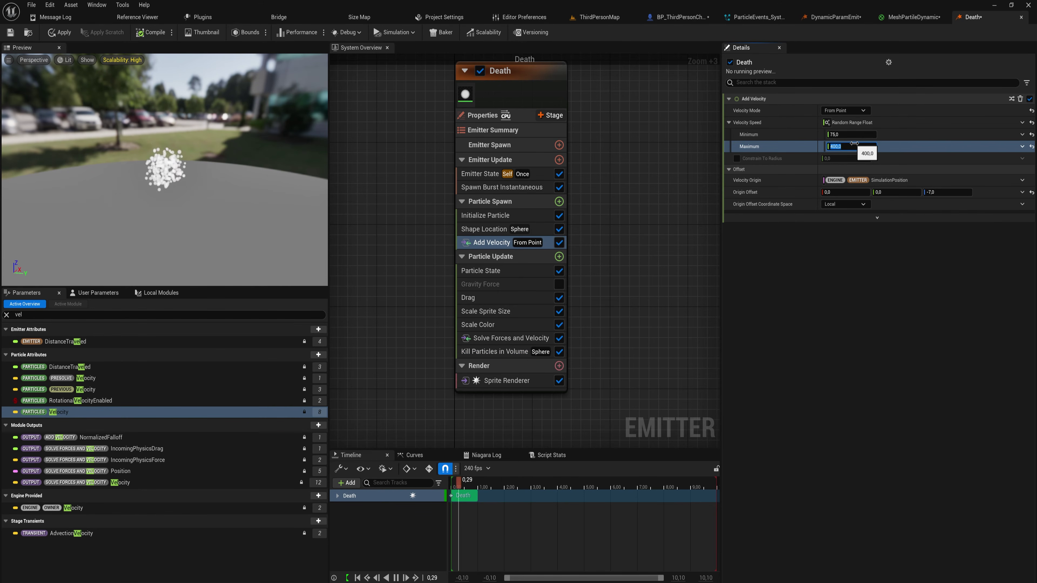
text(800)
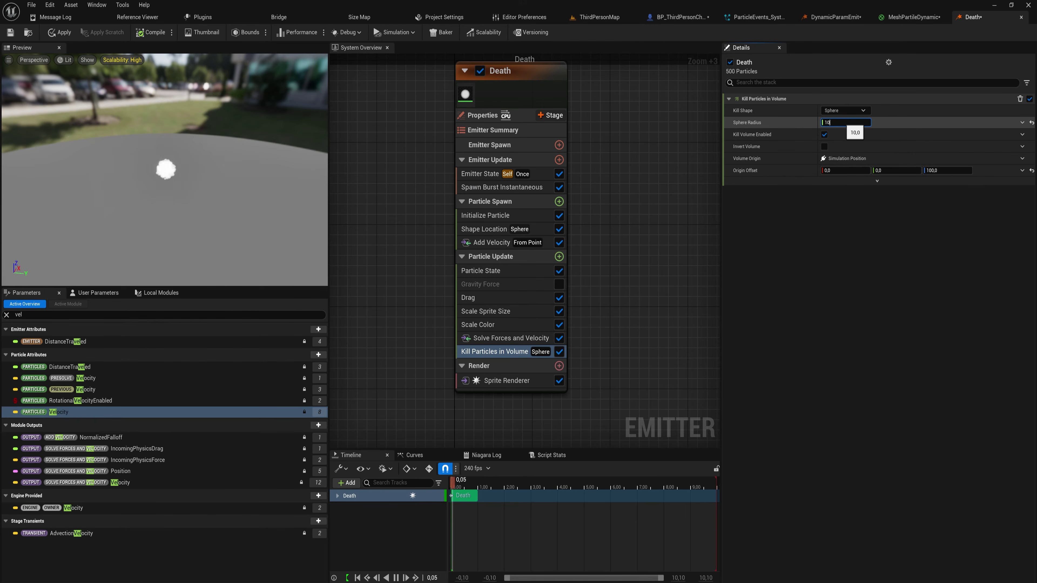
key(Return)
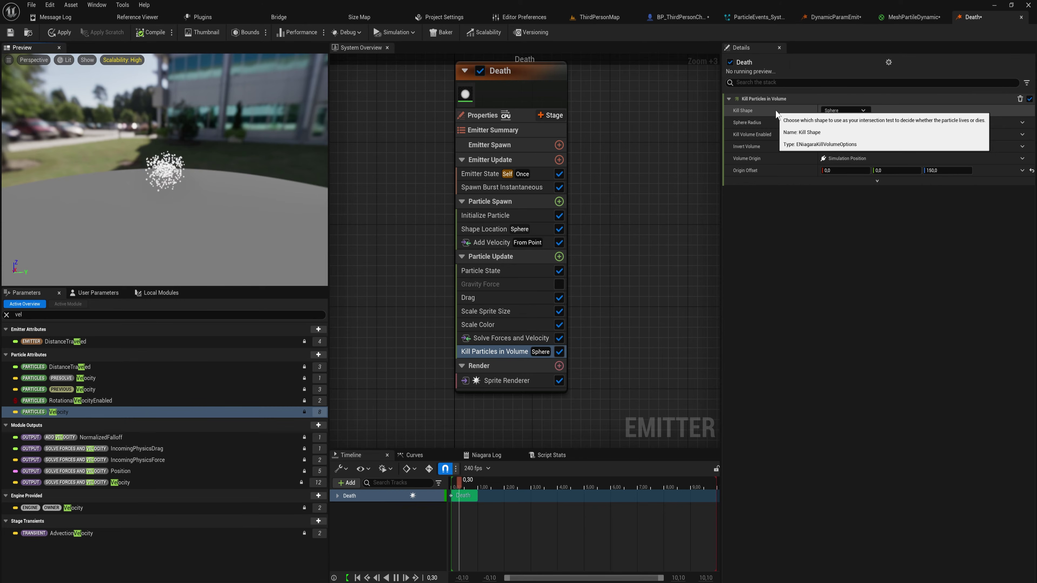
- Enable Invert Volume on the kill volume, with its Origin Offset at 0 and a Sphere Radius of 250
click(824, 135)
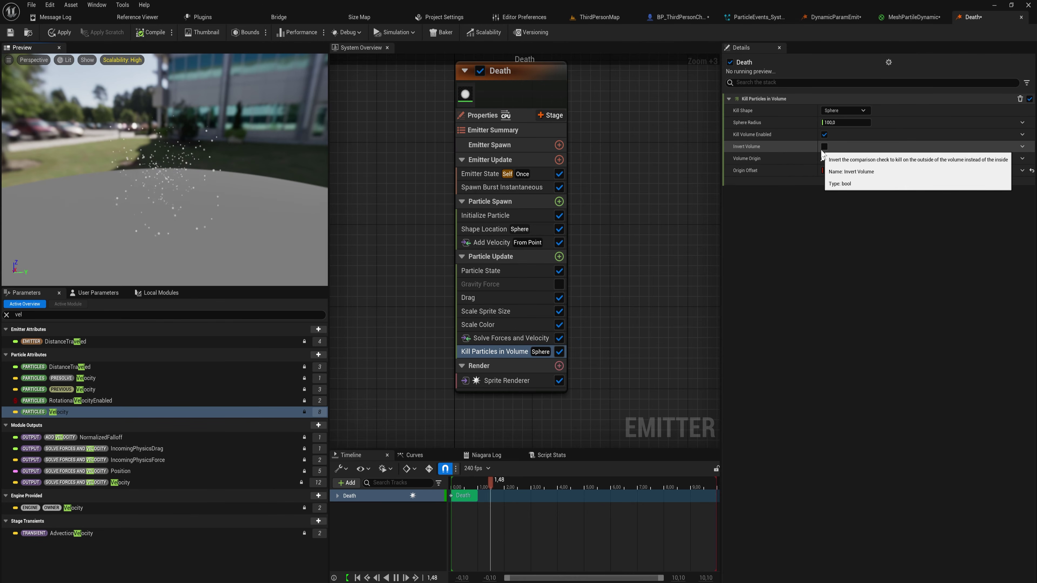
click(823, 146)
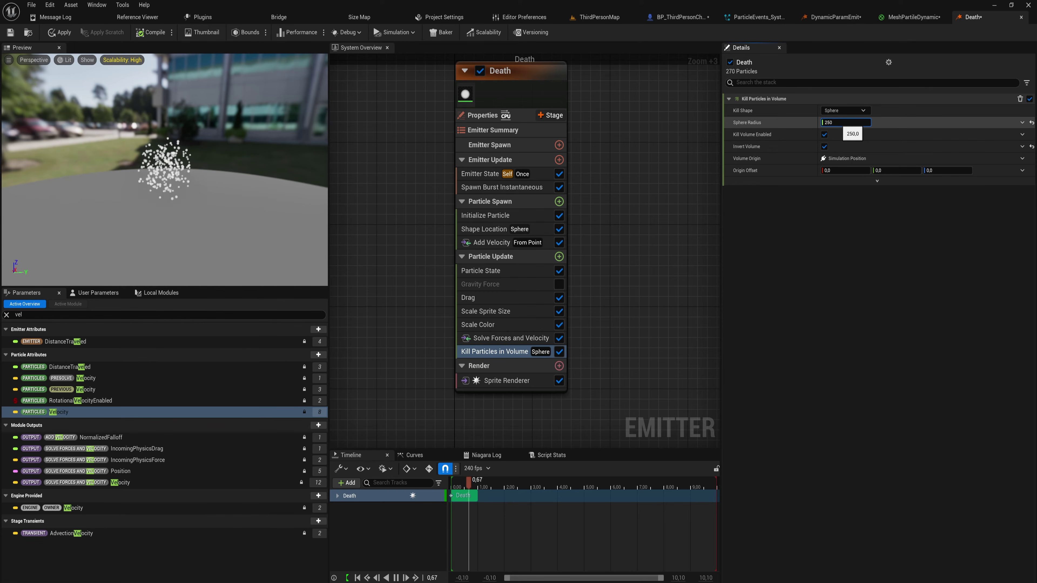
- Set the kill volume's Sphere Radius to 250, check the preview, and switch its Kill Shape to Box
text(250)
mouse_move(113, 118)
mouse_down()
mouse_move(122, 119)
mouse_move(113, 119)
mouse_up()
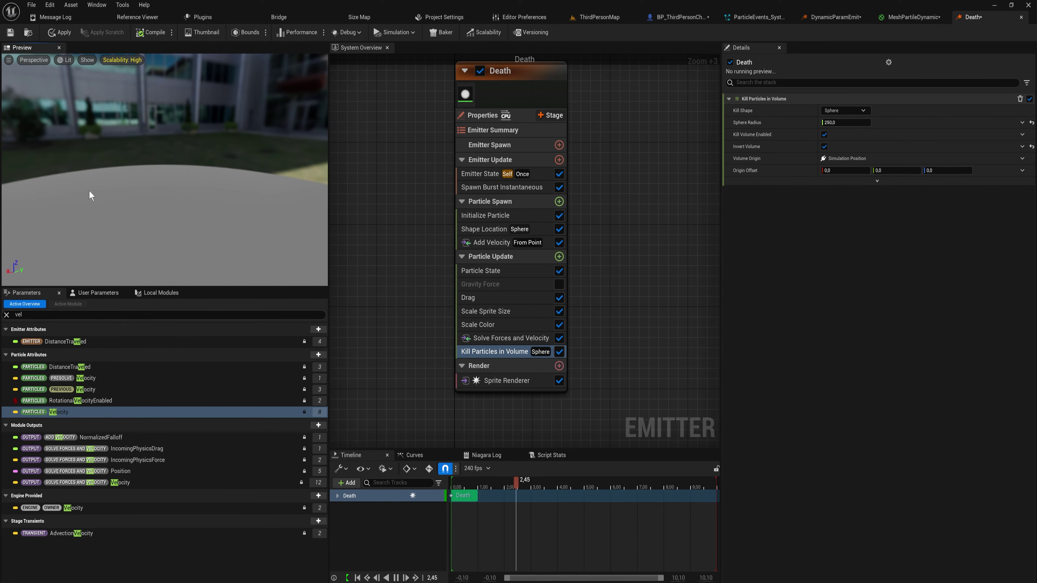
click(838, 109)
click(868, 134)
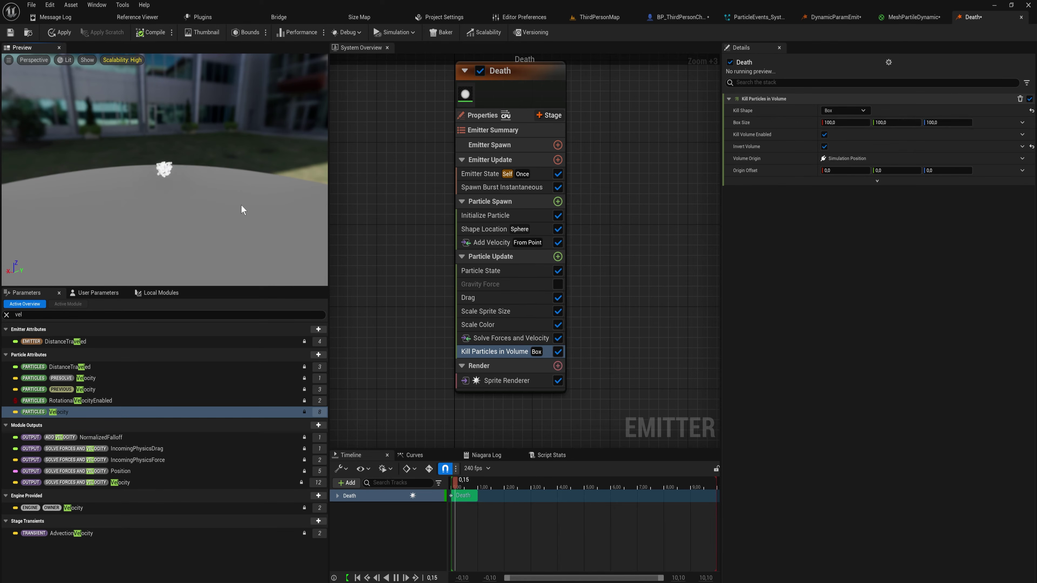
drag(241, 205, 229, 220)
- Set the kill volume's Box Size to 250, 250 and 900, and check the clipped particles in the preview
click(844, 122)
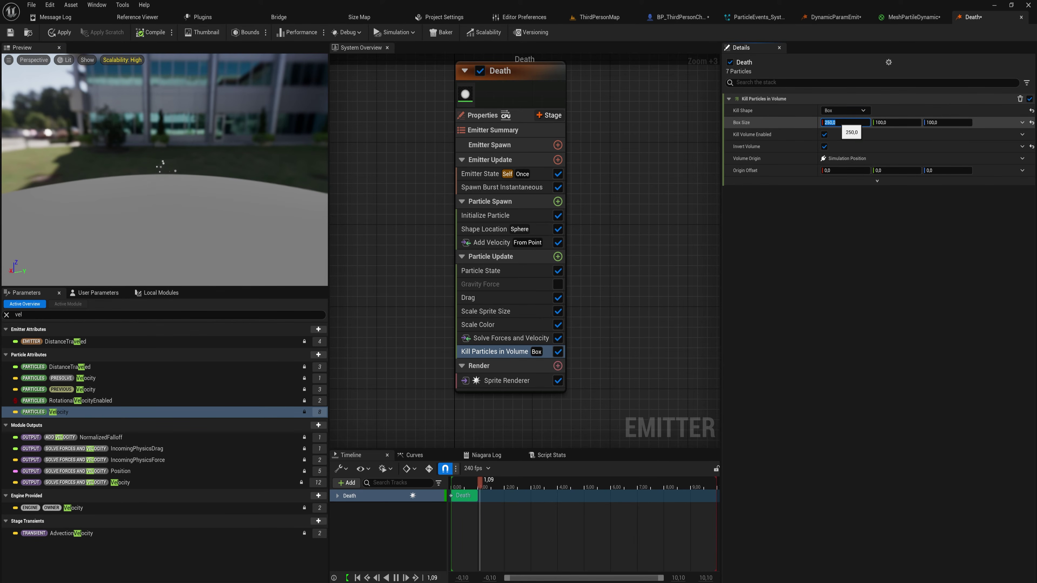
key(Tab)
text(2)
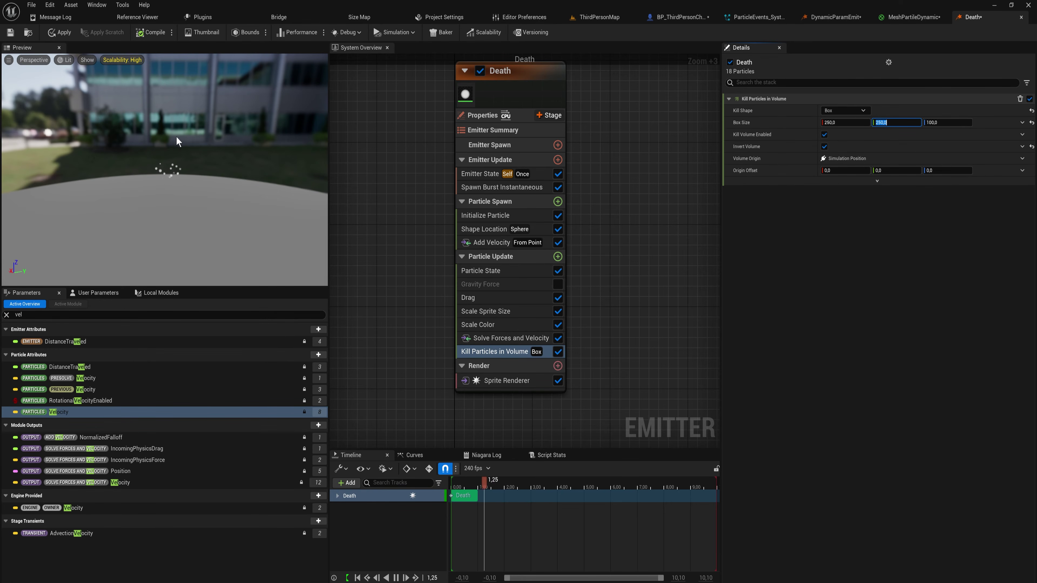
key(Tab)
text(9)
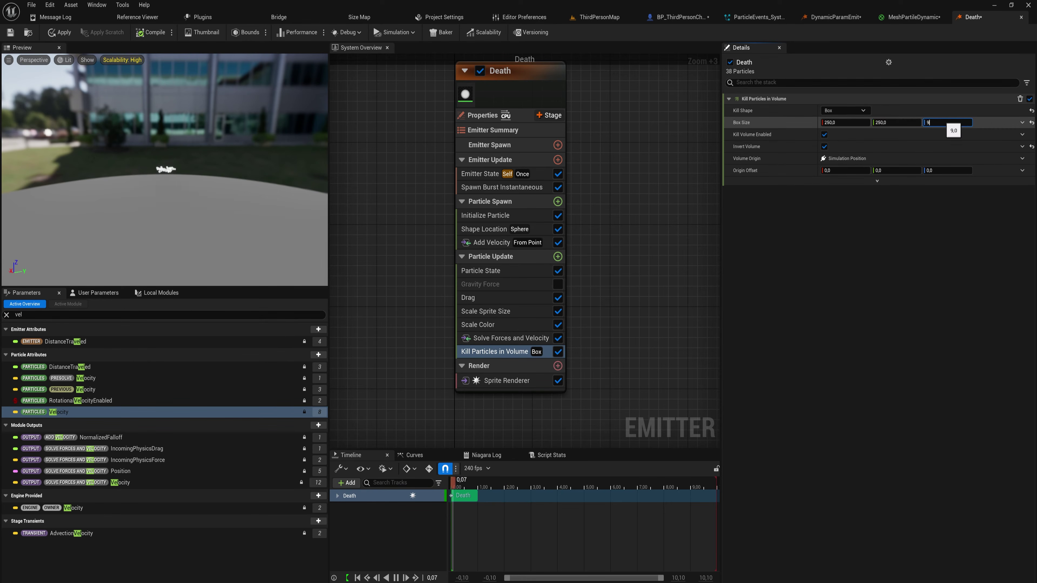
text(00)
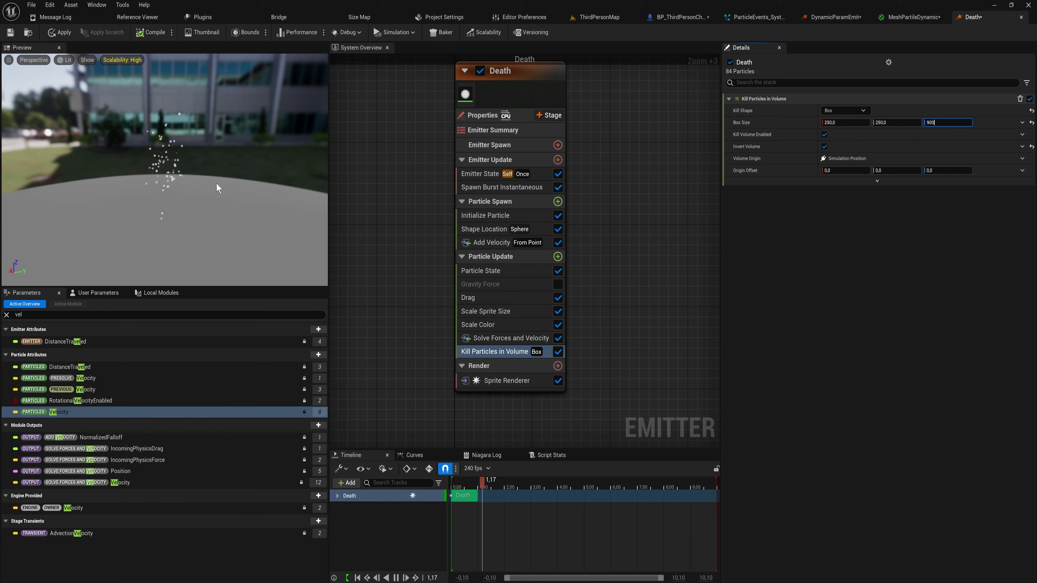
drag(216, 183, 144, 178)
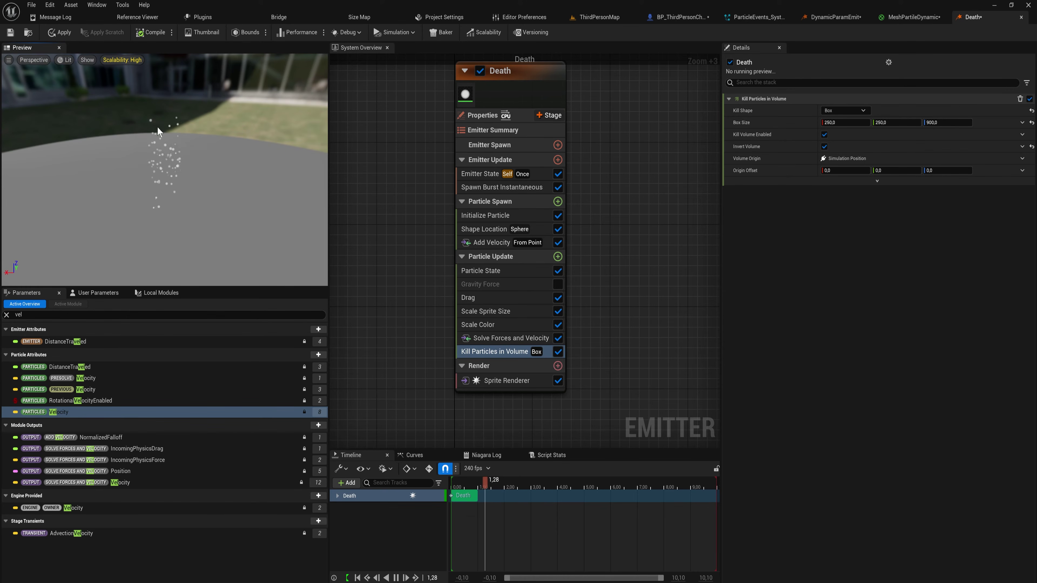
drag(172, 112, 209, 197)
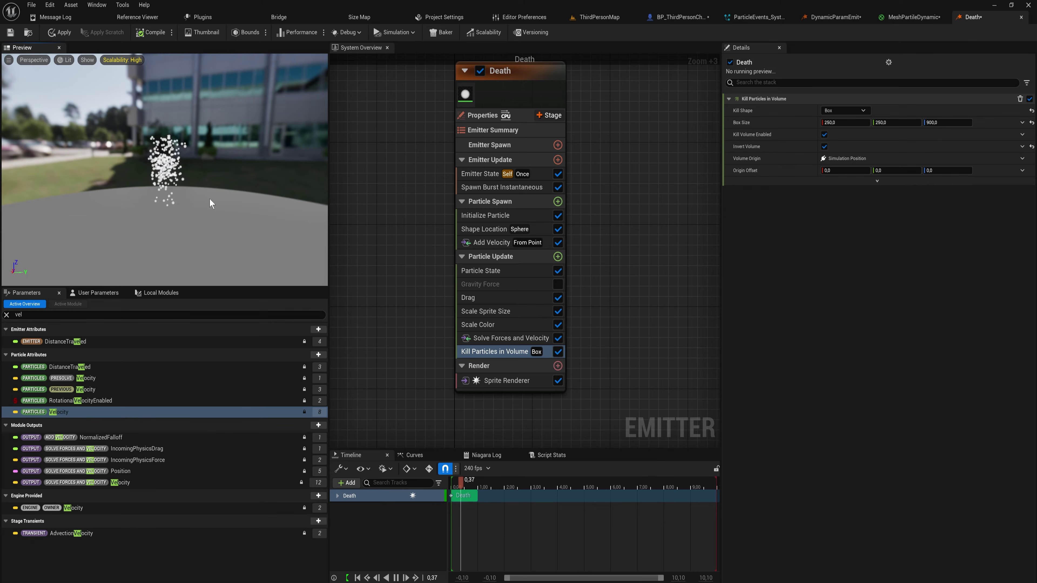
- Add a Vortex Force module to the Death emitter's Particle Update group
click(557, 257)
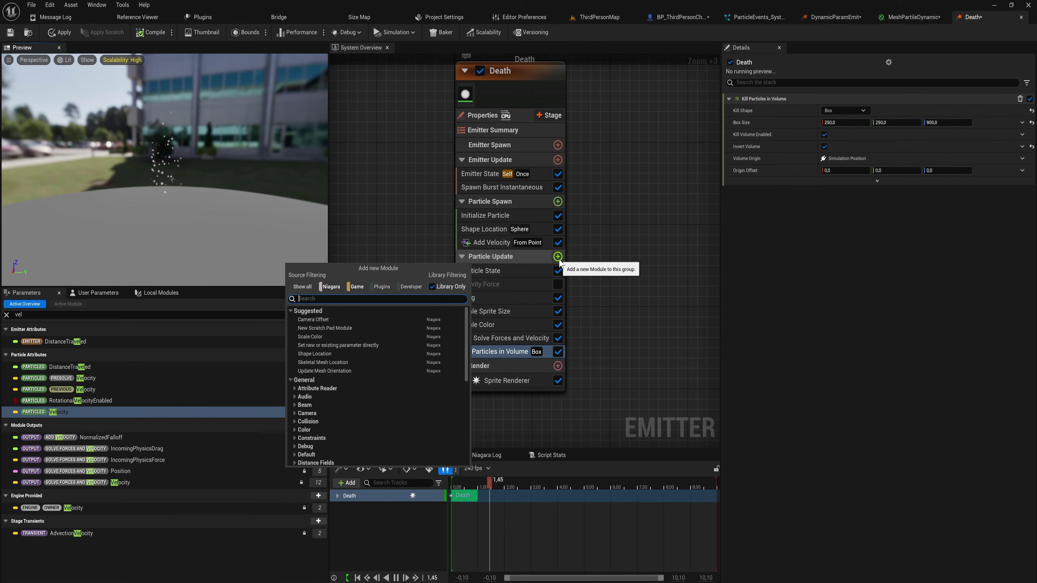
text(vort)
key(Return)
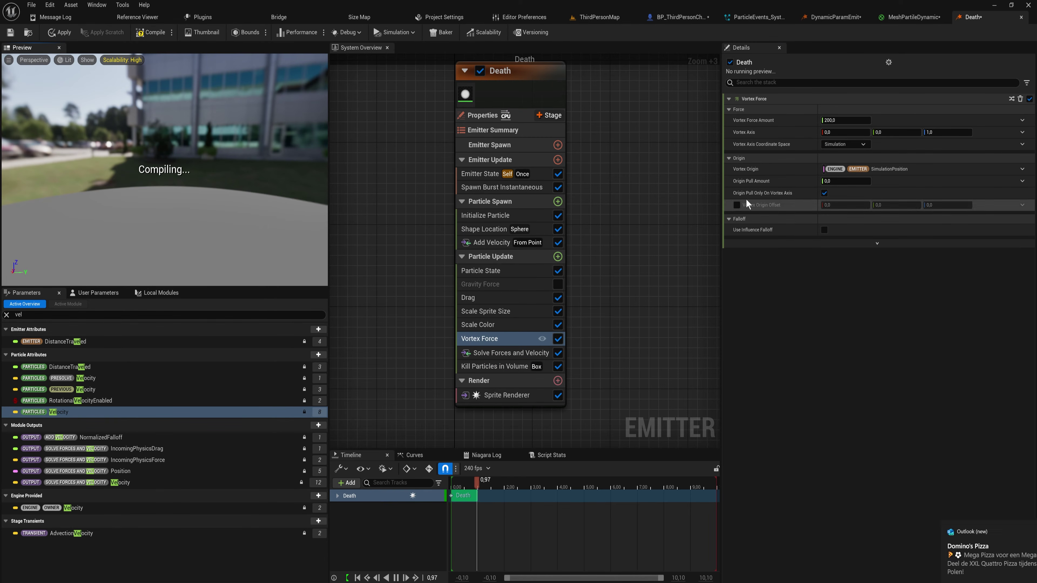
- Set the Vortex Force module's Origin Pull Amount to 500 and check the swirl in the preview
click(844, 180)
key(Return)
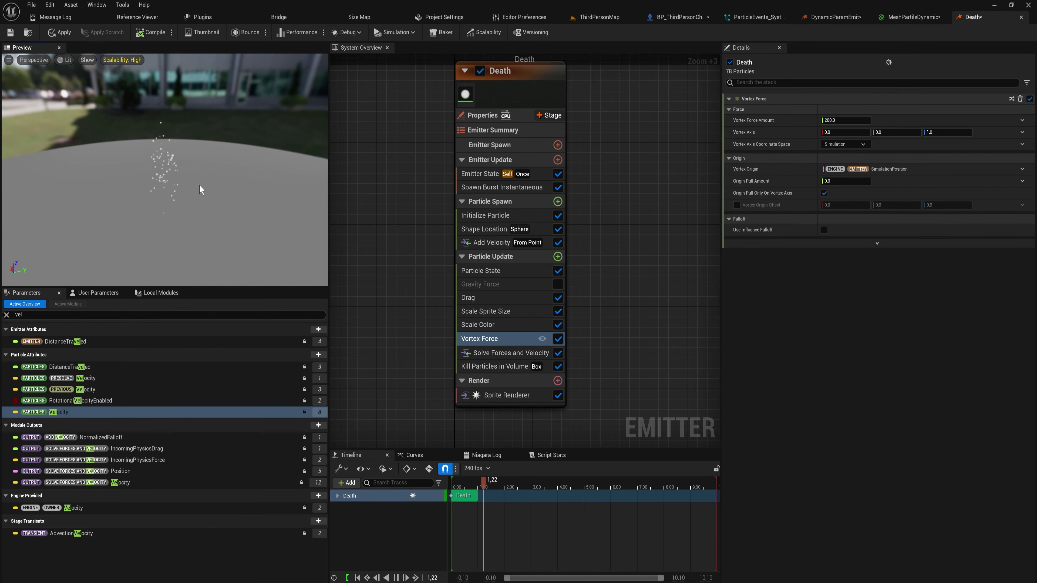
mouse_move(182, 173)
mouse_down()
mouse_move(204, 175)
mouse_move(171, 181)
mouse_up()
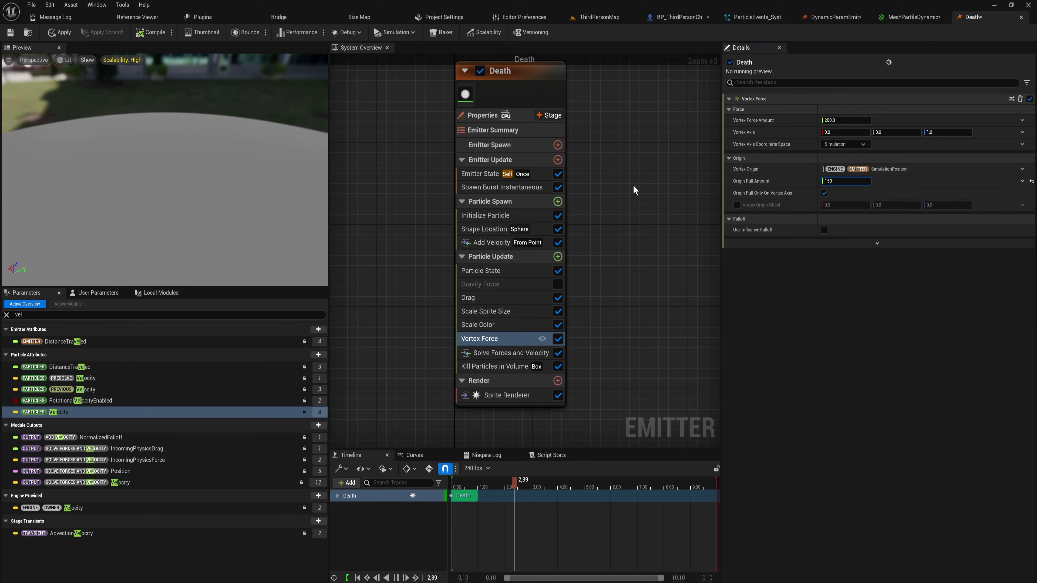
text(00)
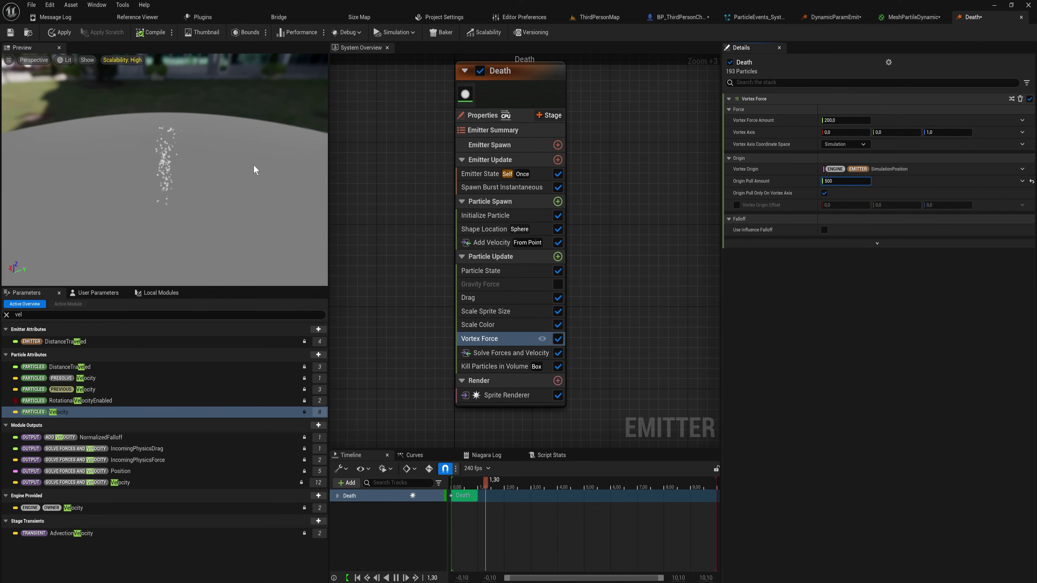
key(Return)
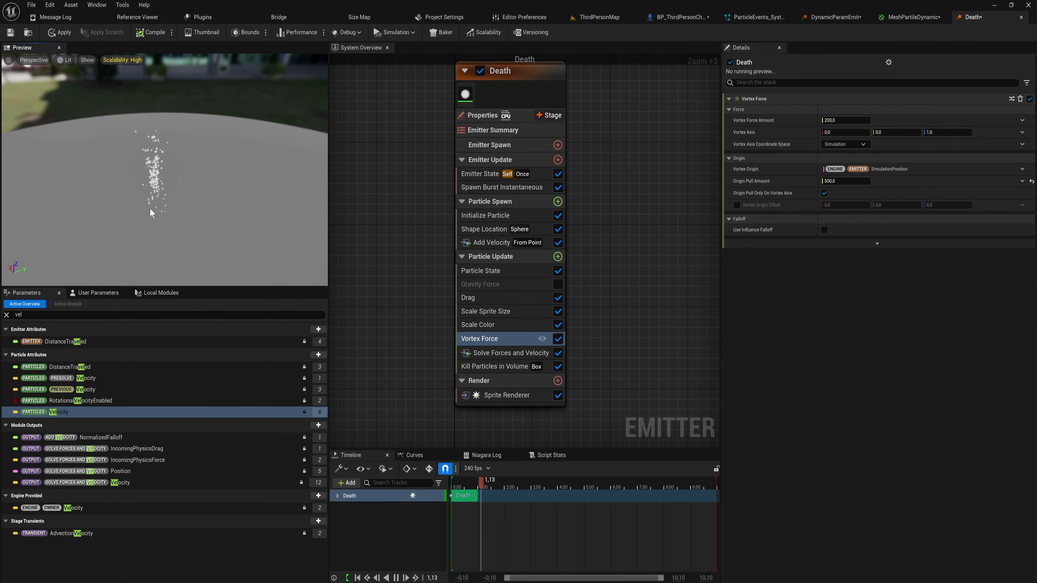
mouse_move(150, 207)
mouse_down()
mouse_move(164, 167)
mouse_move(150, 209)
mouse_up()
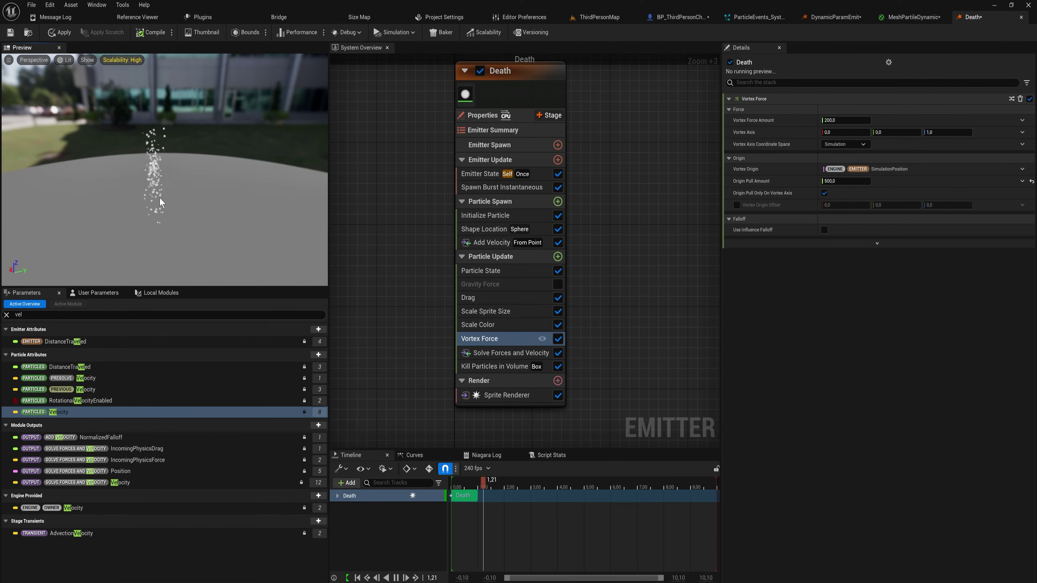
- Replace Spawn Burst Instantaneous in Emitter Update with a Spawn Rate module and set its SpawnRate to 150
click(502, 188)
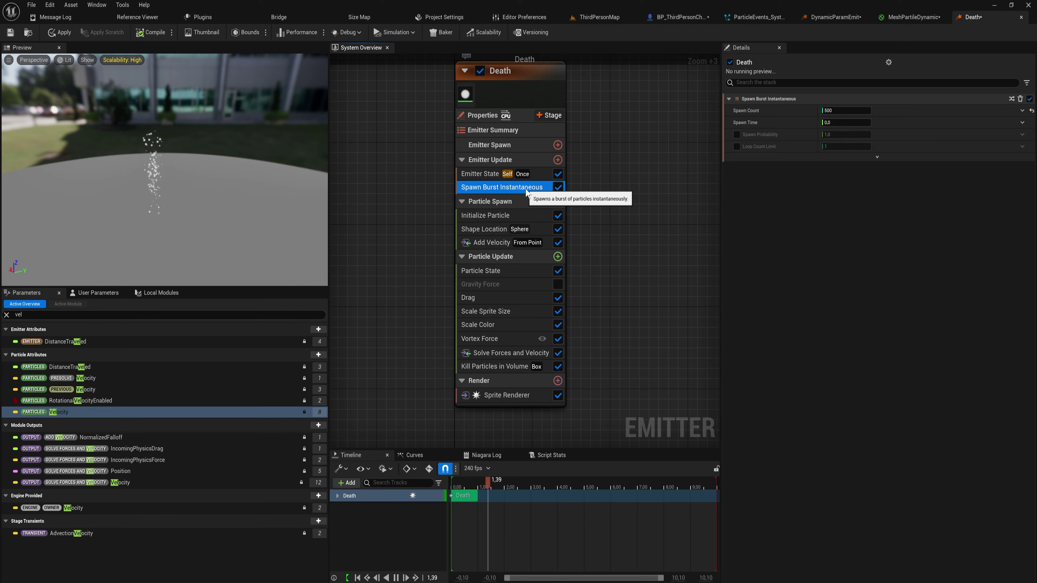
key(Delete)
click(558, 159)
text(s)
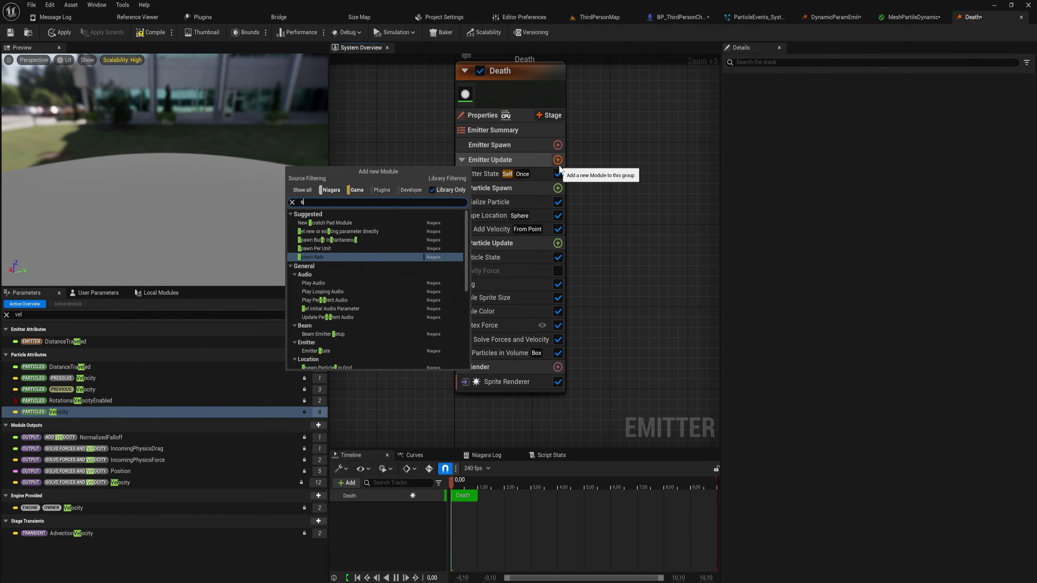
text(pawn)
key(Return)
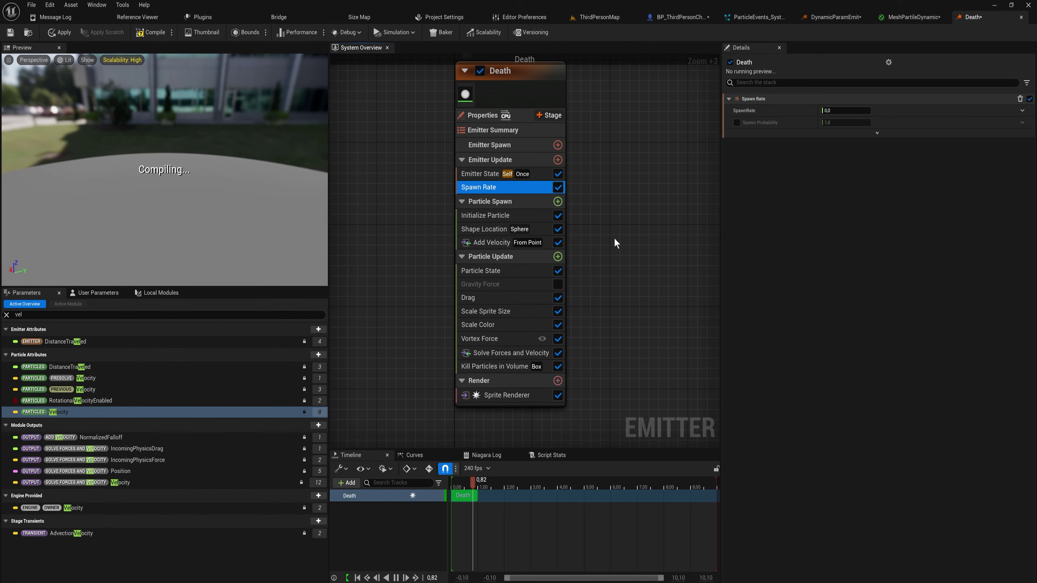
click(844, 111)
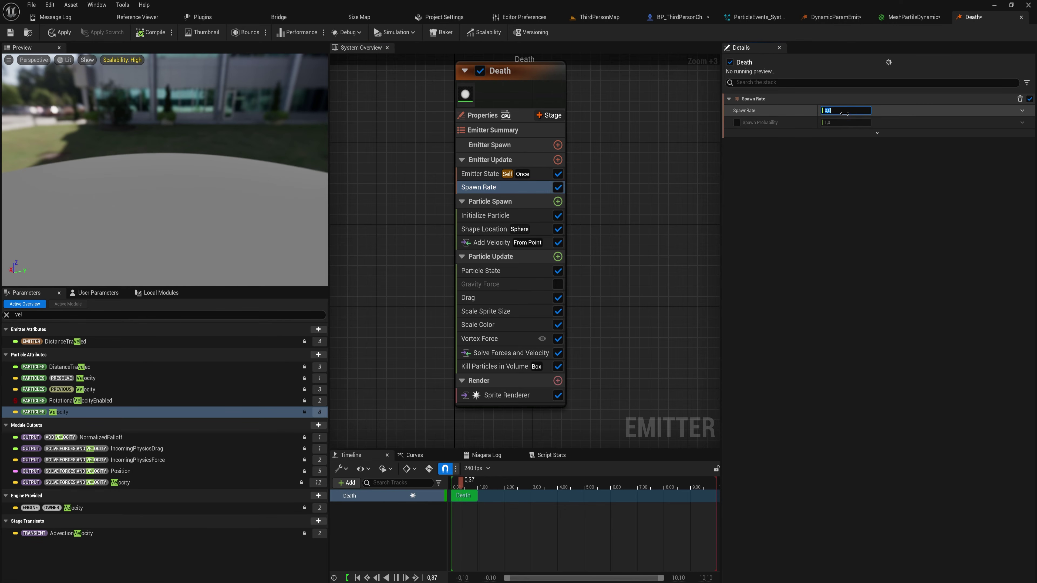
key(Return)
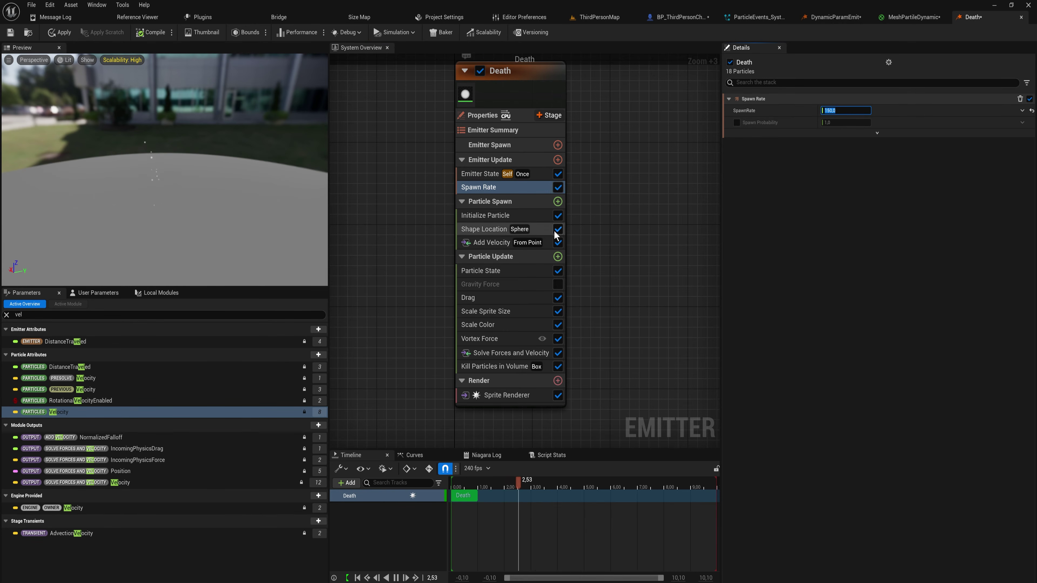
- Extend the Death emitter's Loop Duration to about 10.6 seconds and check the continuous emission in the preview
click(454, 338)
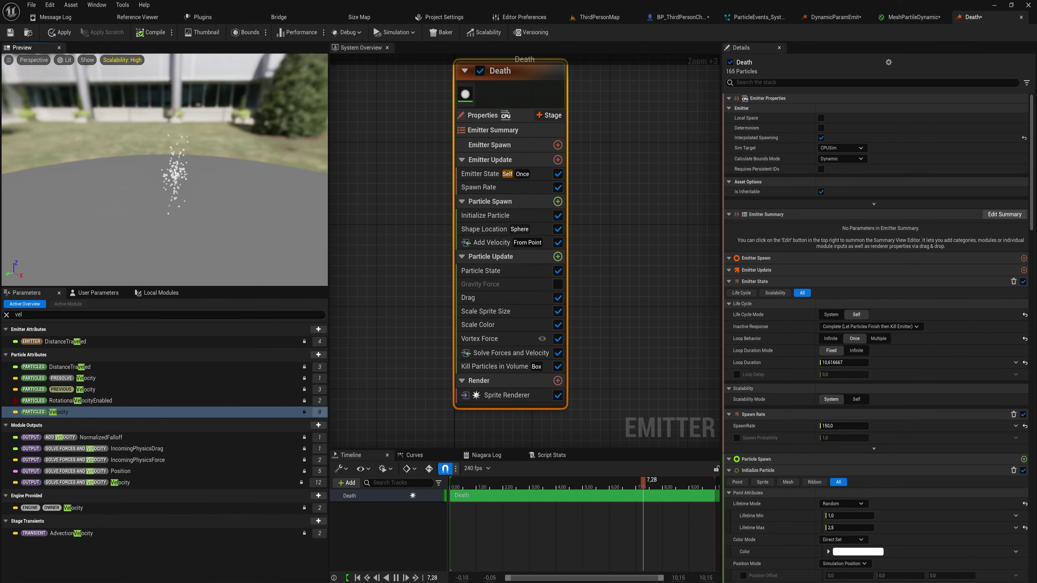
drag(253, 225, 253, 224)
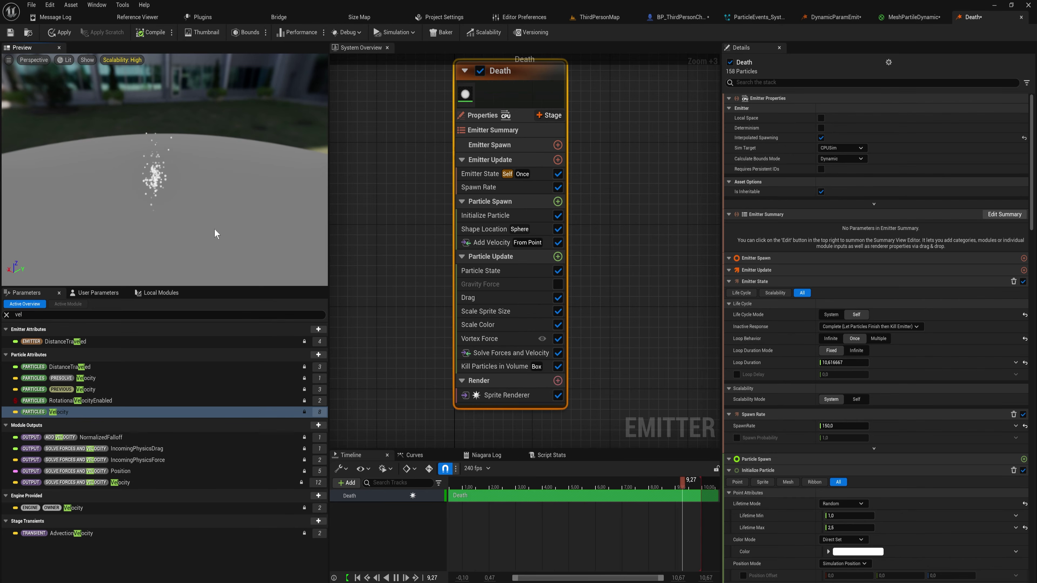
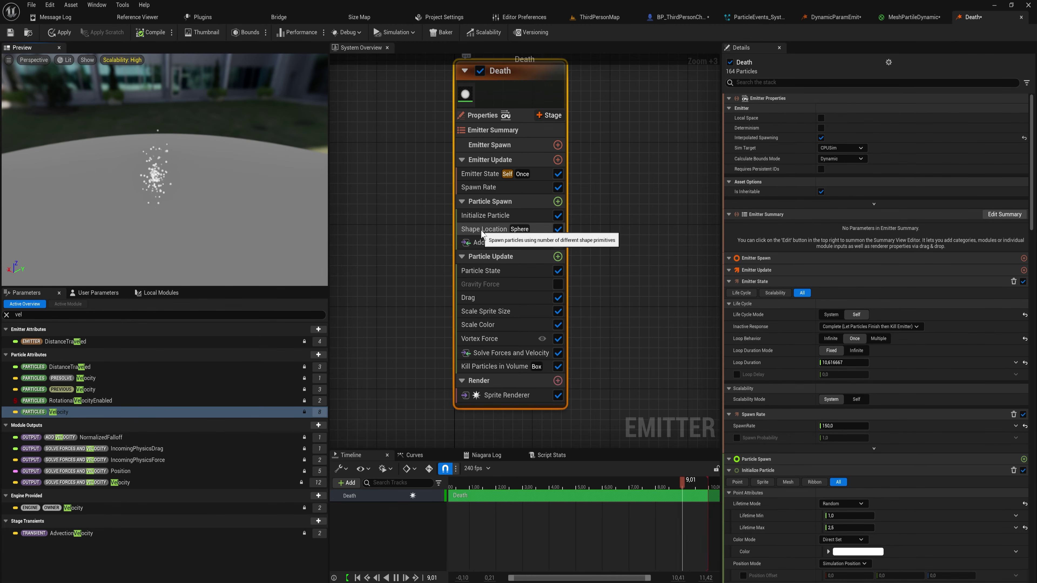
click(441, 317)
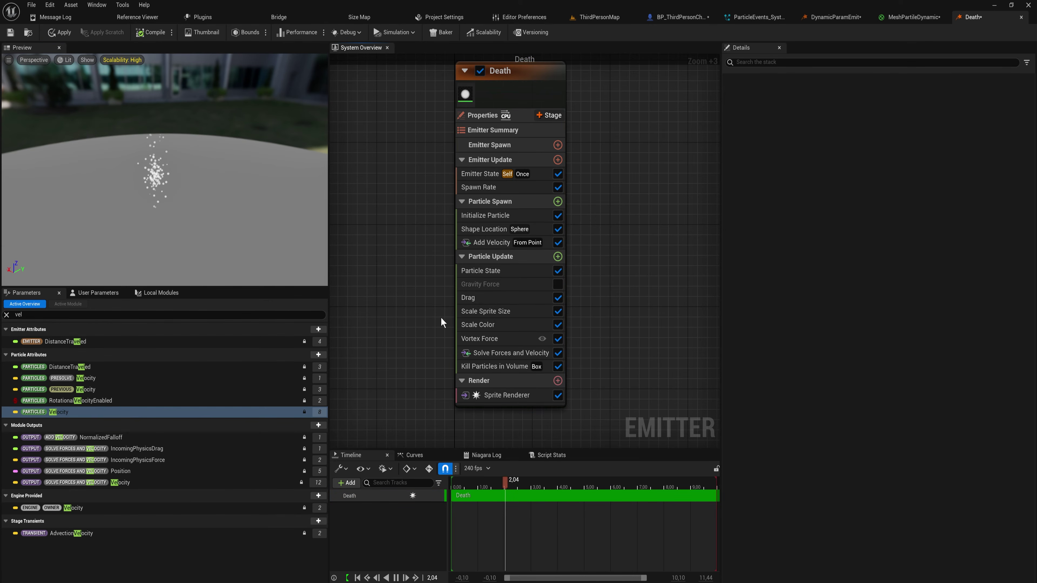
drag(196, 192, 151, 198)
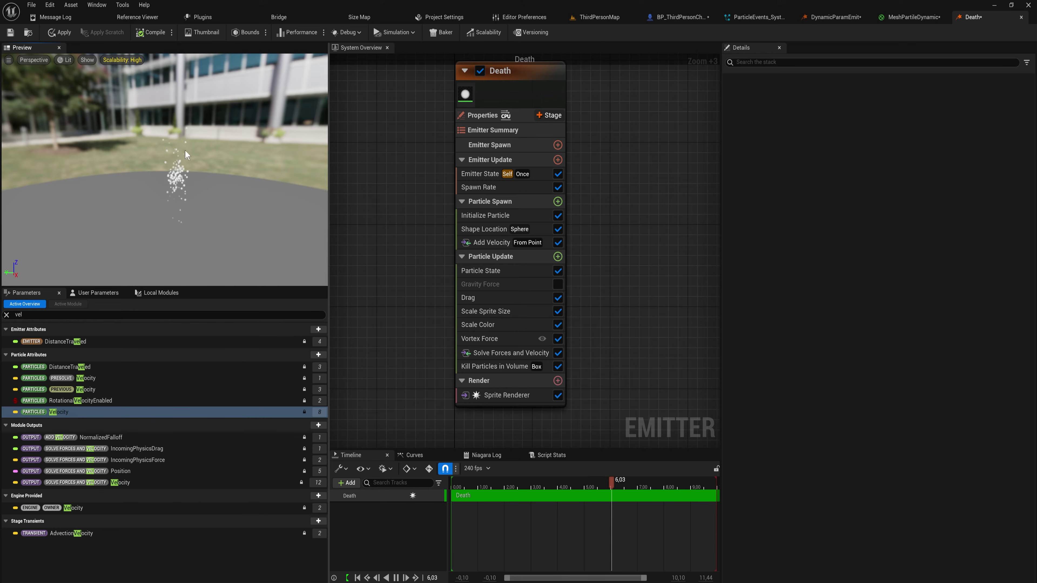
drag(172, 149, 157, 133)
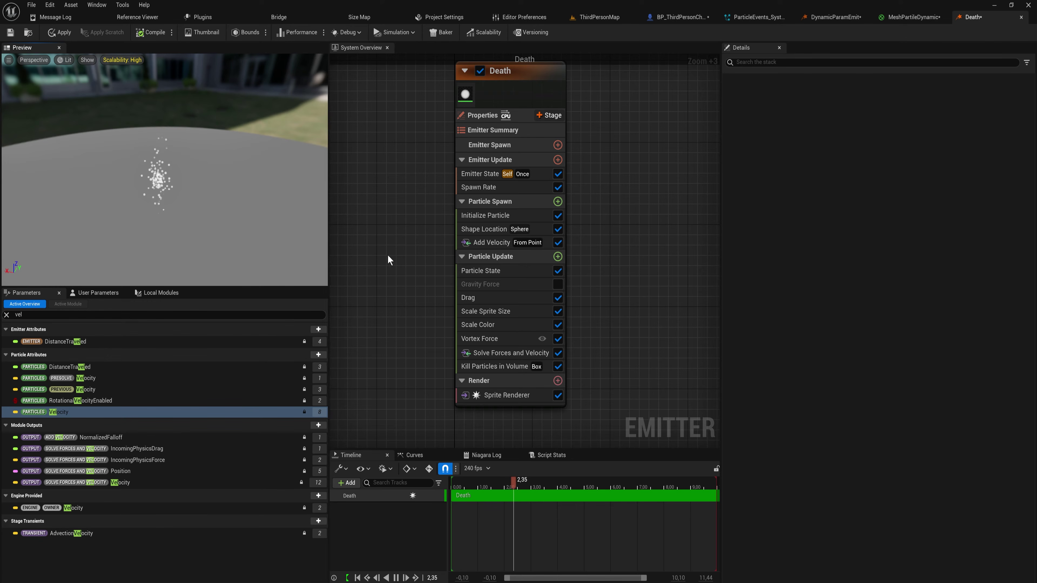
scroll(426, 248, down, 1)
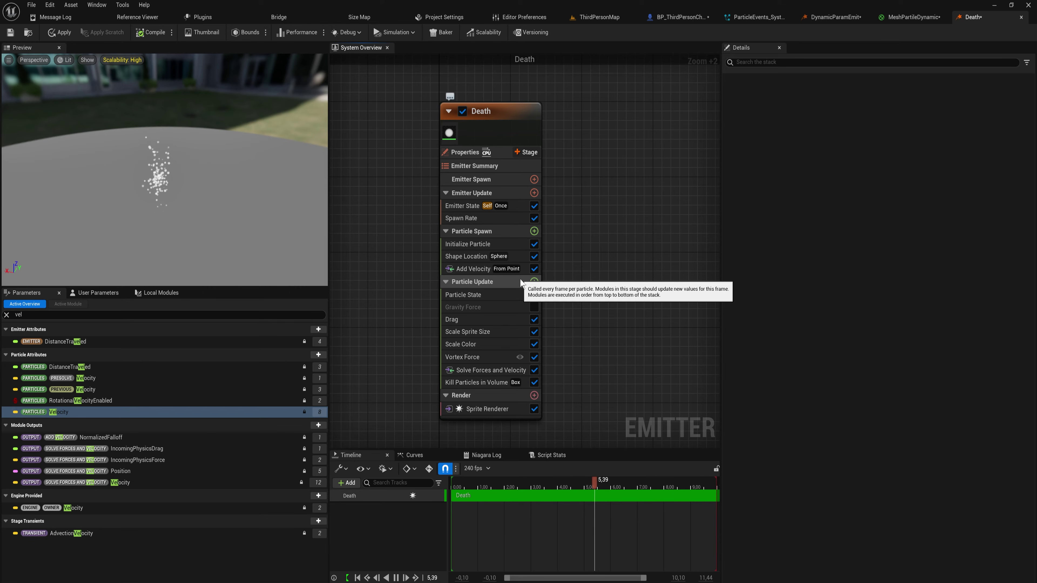
- Create a Niagara system from the Death emitter asset in the Content folder and open it
key(ctrl+space)
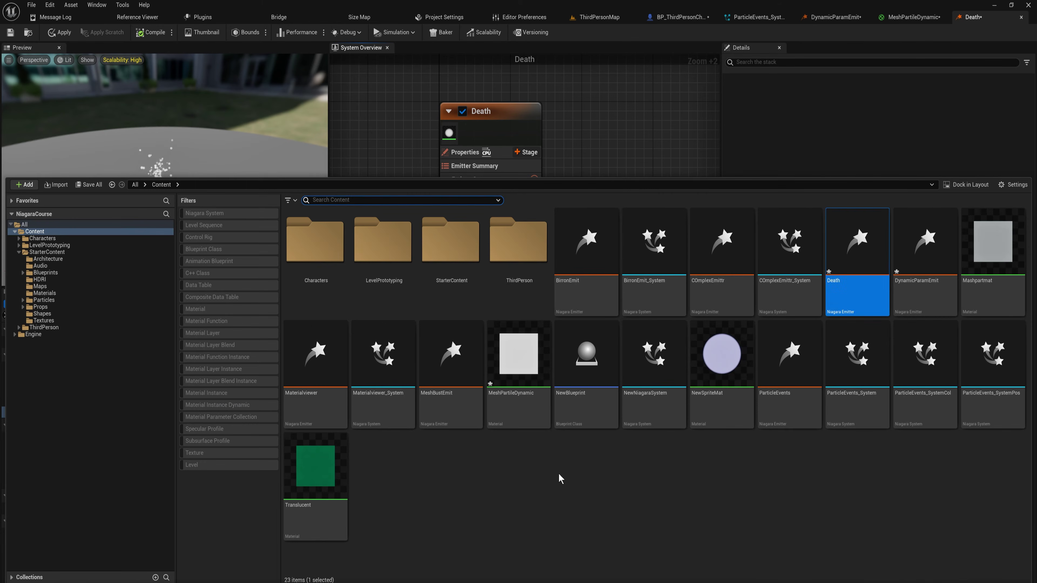
click(557, 480)
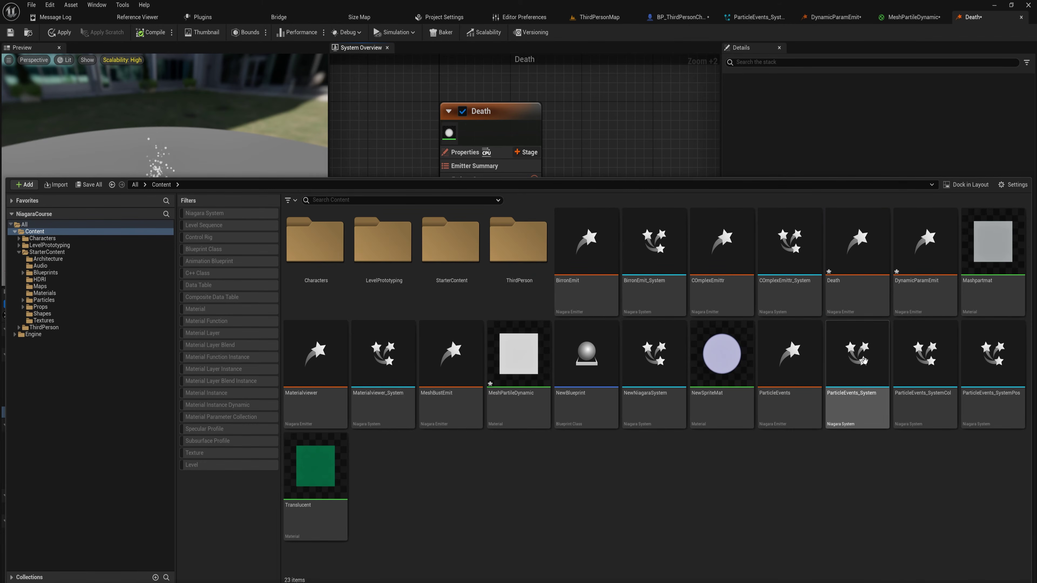
right_click(860, 288)
click(907, 323)
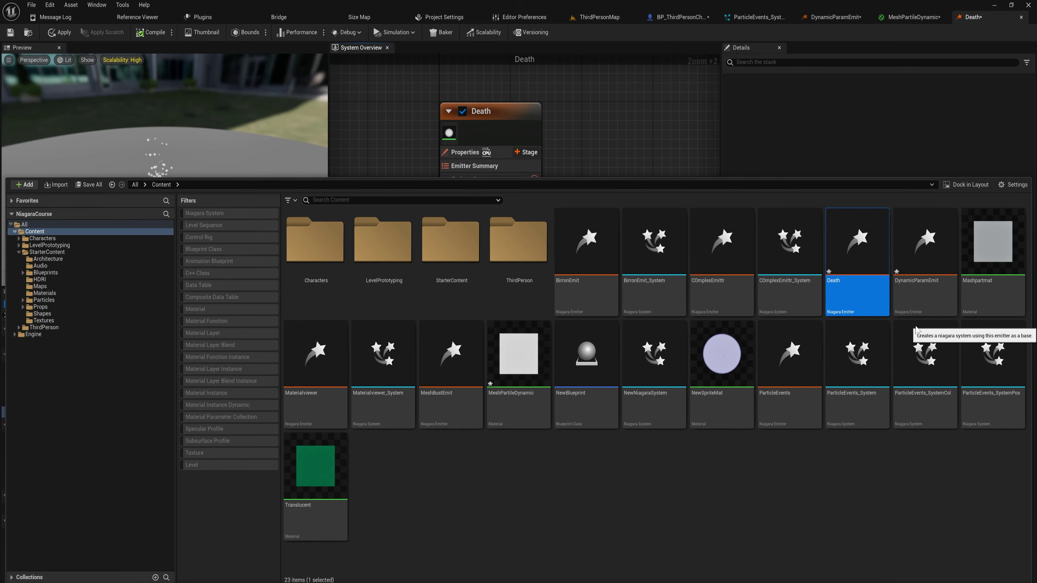
double_click(916, 295)
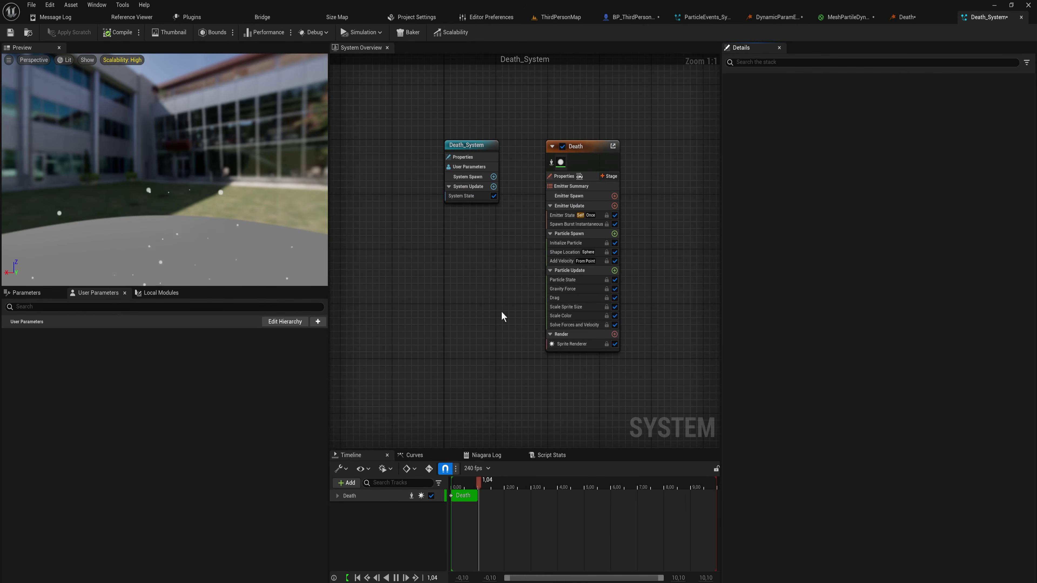
- Apply the Death emitter's changes to the new Niagara system and review the system's emitter stack and preview
click(900, 18)
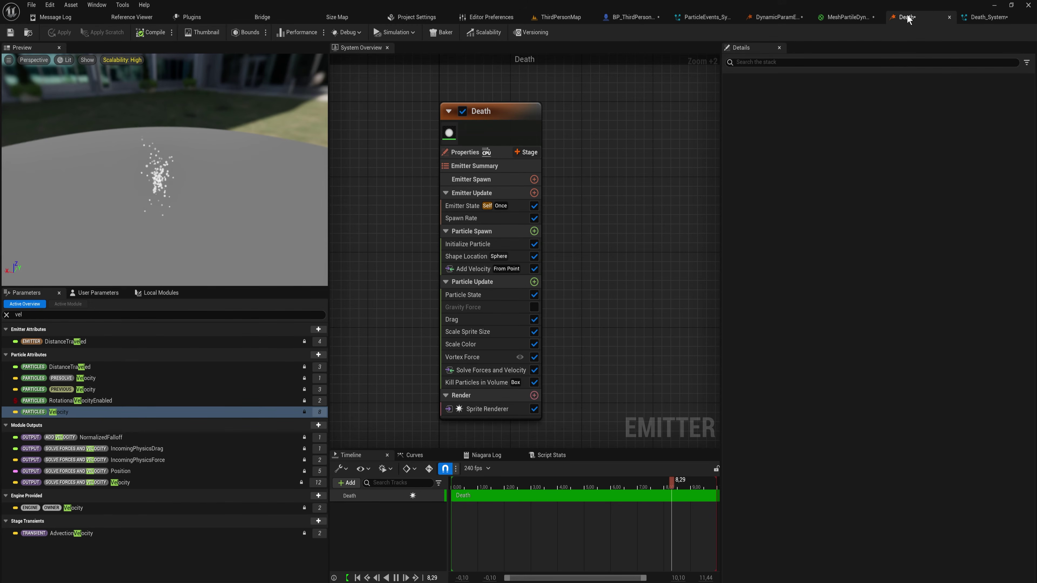
click(986, 17)
drag(169, 146, 234, 129)
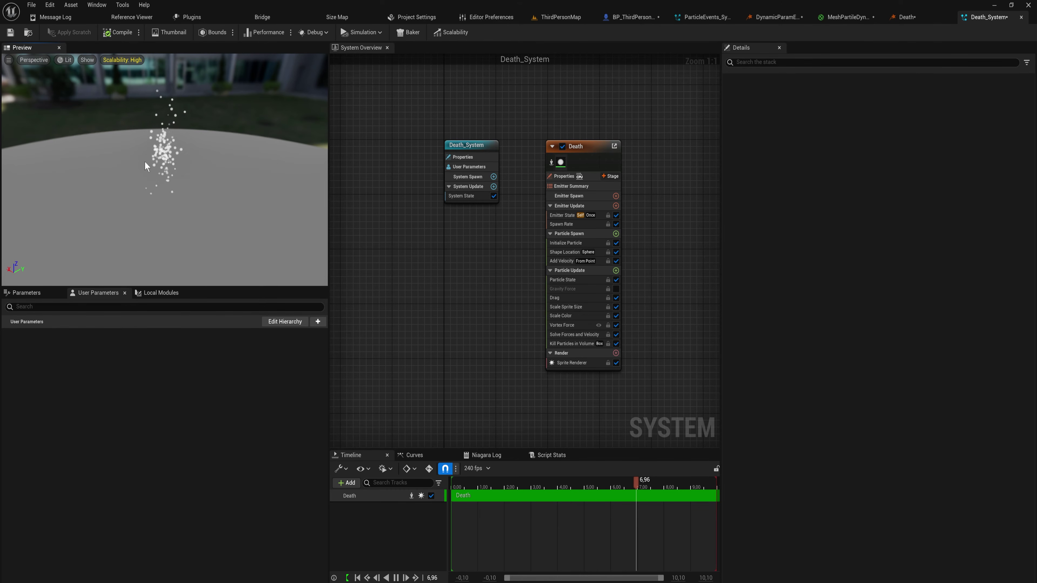
mouse_move(144, 161)
mouse_down()
mouse_move(140, 151)
mouse_move(135, 160)
mouse_up()
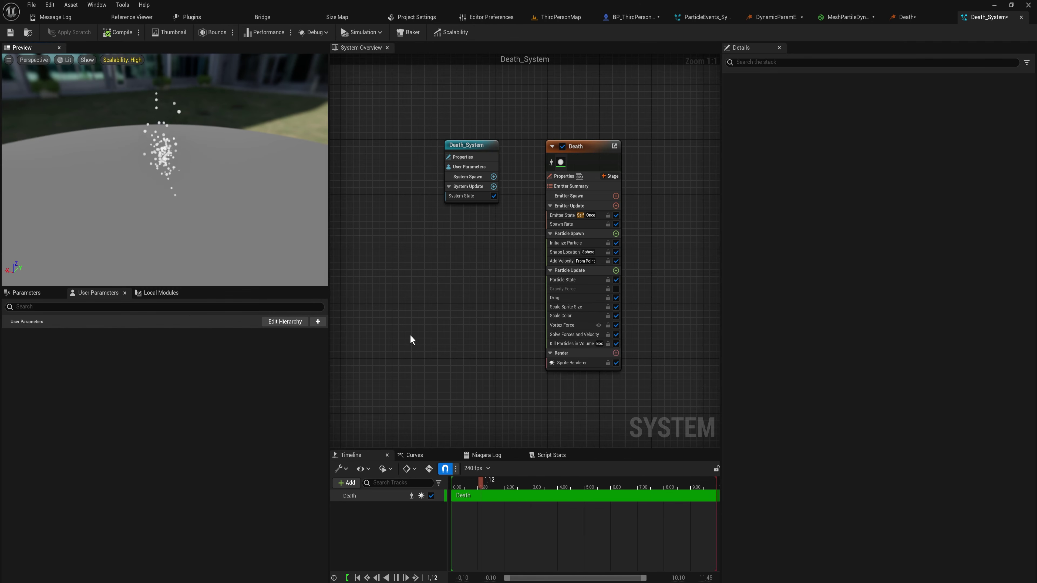
right_drag(486, 341, 334, 360)
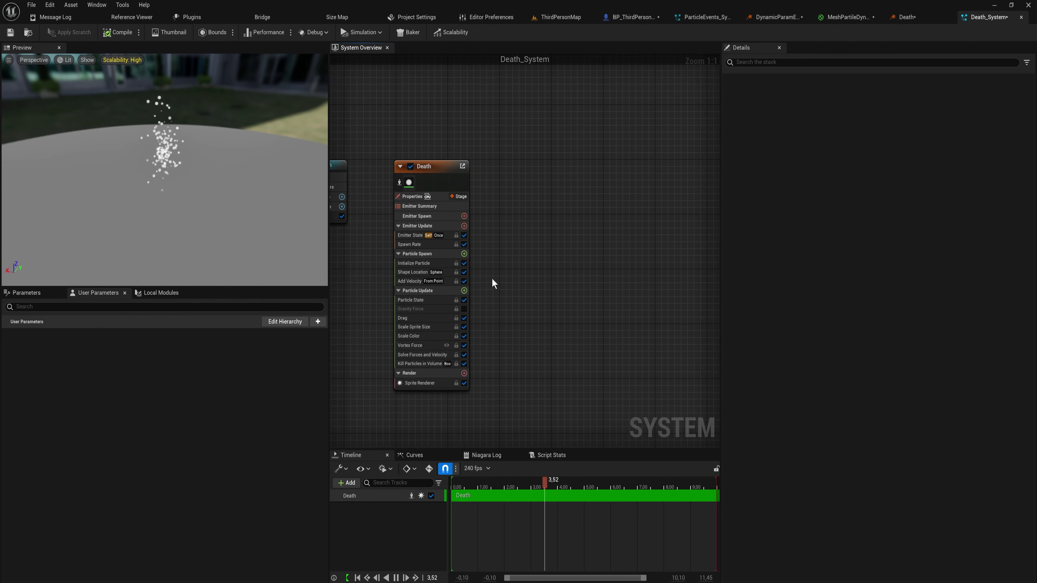
- Add a second emitter to Death_System from the Empty emitter template
right_click(571, 221)
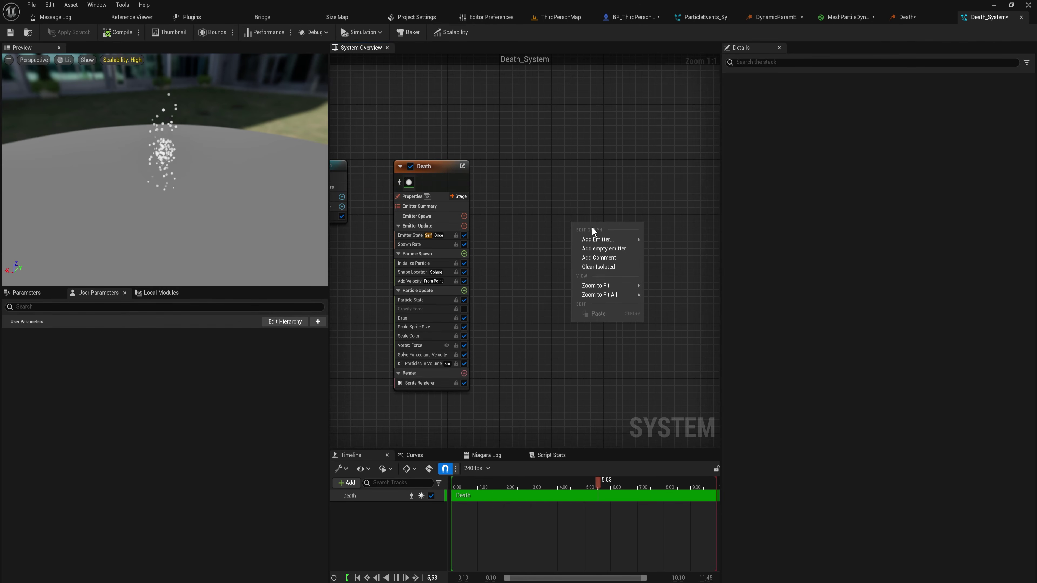
click(598, 240)
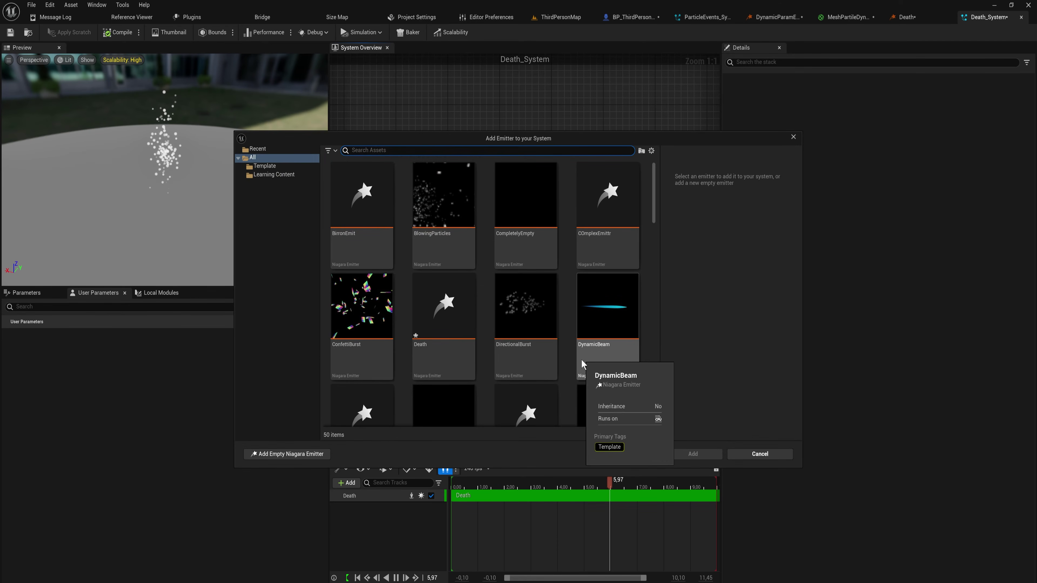
scroll(570, 360, down, 2)
scroll(566, 357, up, 2)
scroll(566, 359, down, 4)
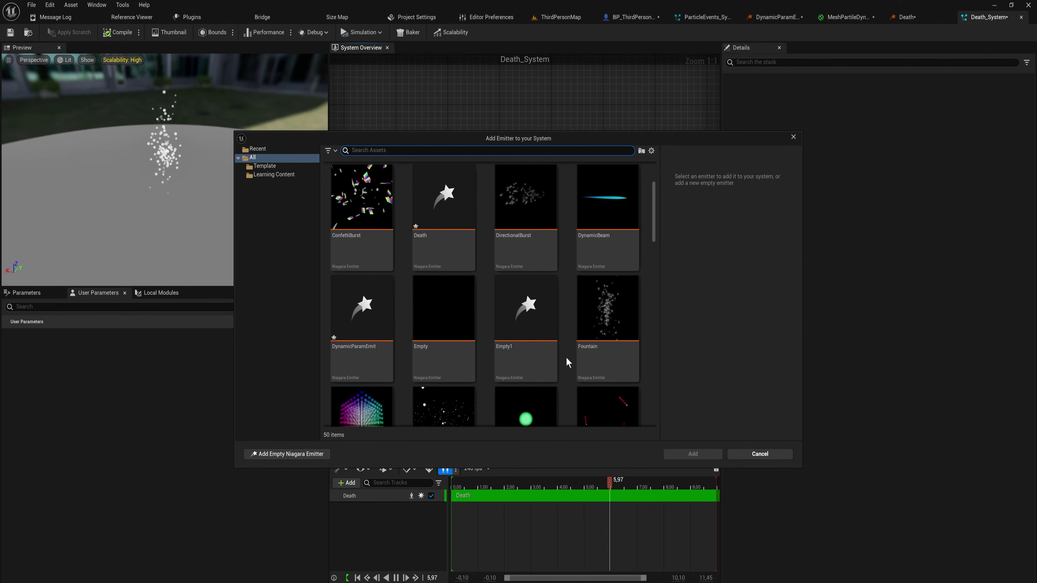
scroll(566, 358, down, 4)
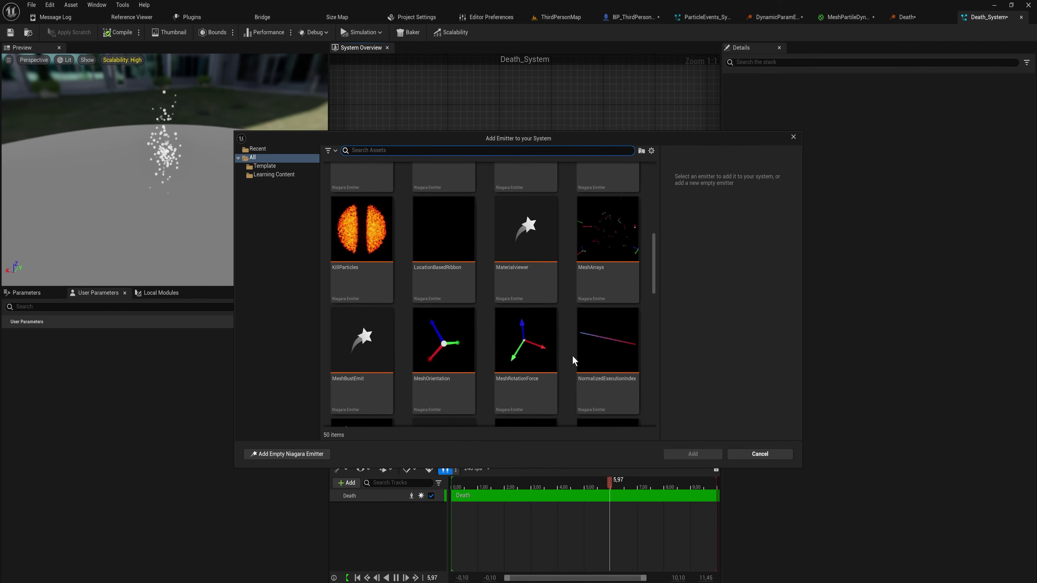
scroll(571, 347, up, 5)
click(457, 322)
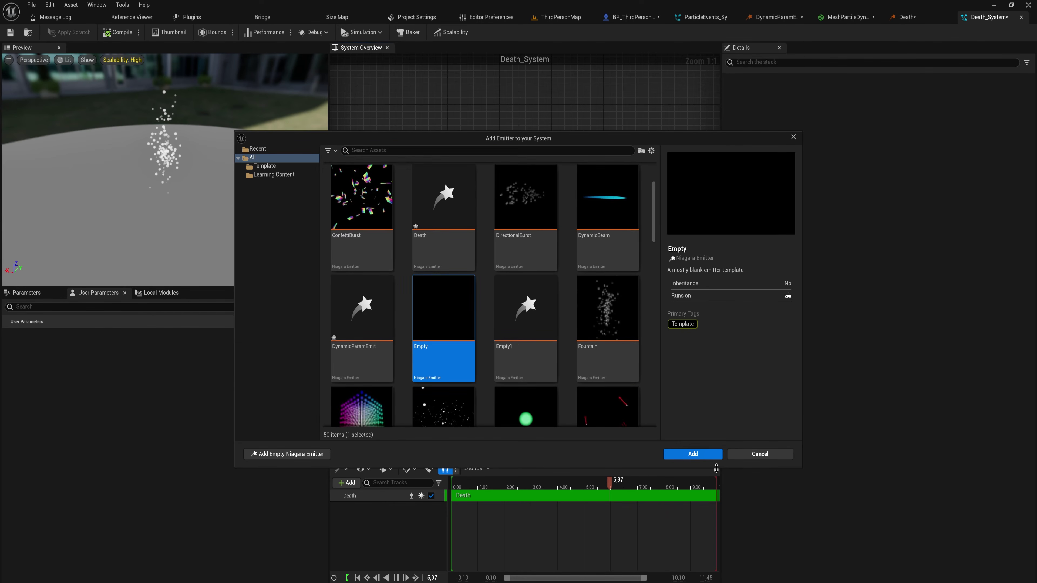
click(689, 453)
right_drag(542, 254, 617, 241)
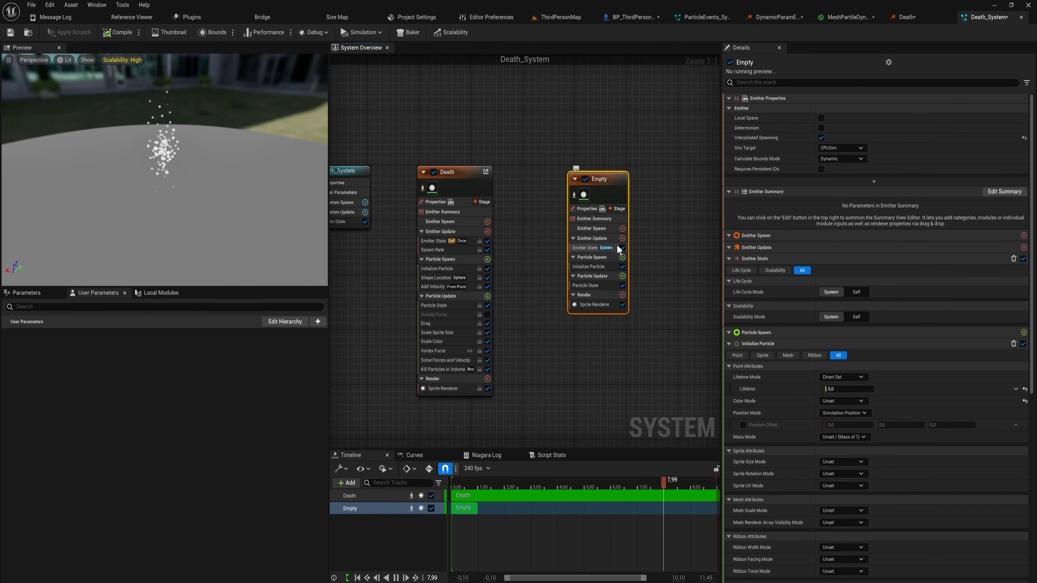
- Add a Spawn Rate module to the Empty emitter's Emitter Update and set its SpawnRate to 100
scroll(644, 246, up, 3)
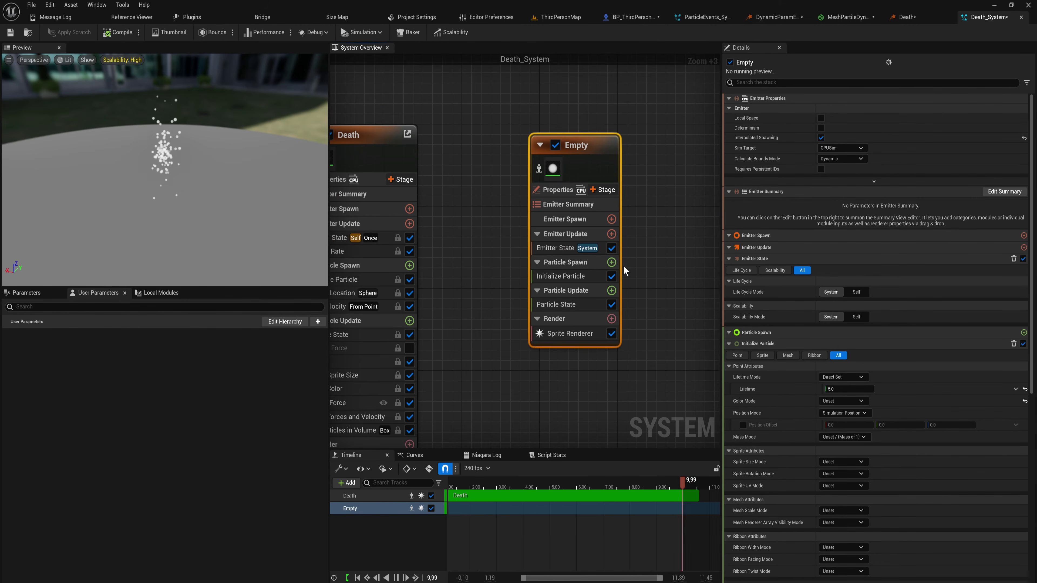
right_drag(629, 265, 648, 251)
scroll(648, 253, down, 3)
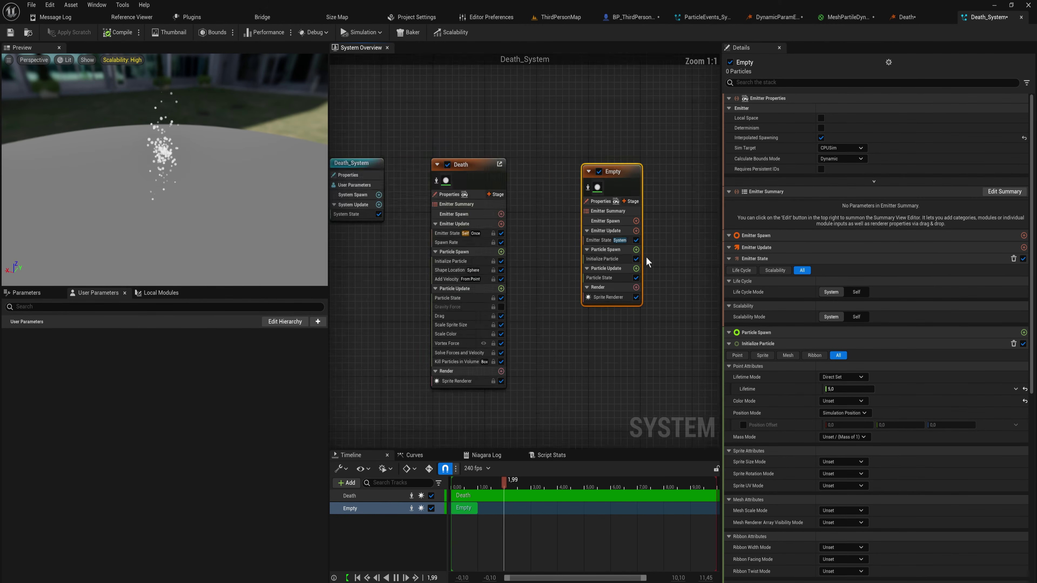
click(636, 231)
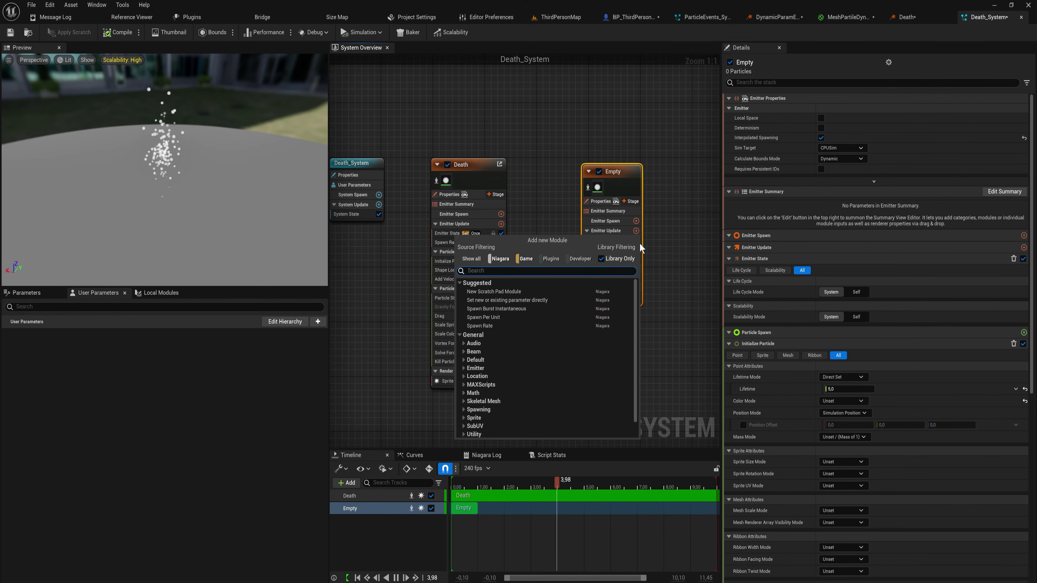
text(spawn)
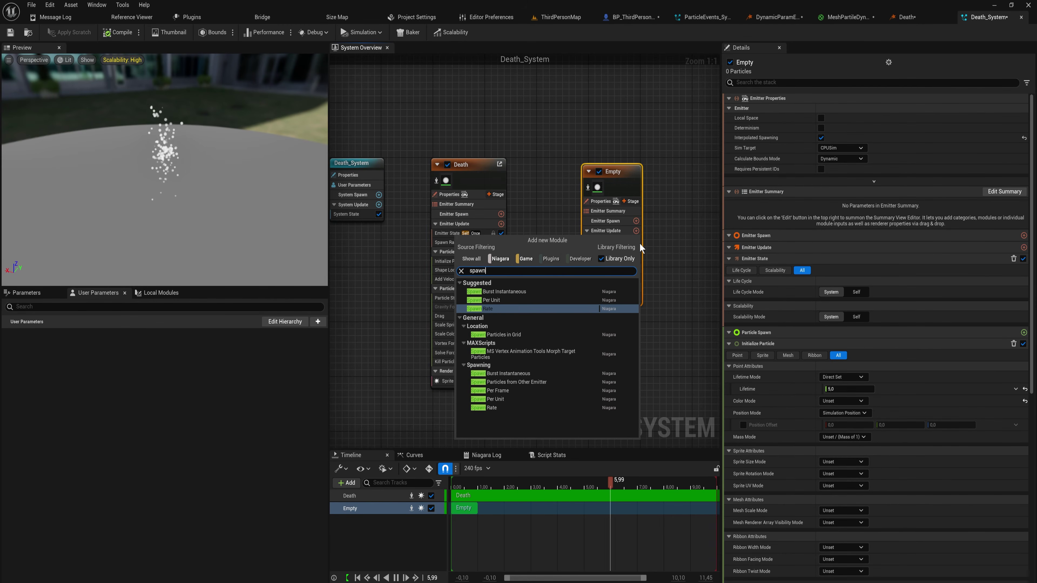
key(Return)
click(845, 111)
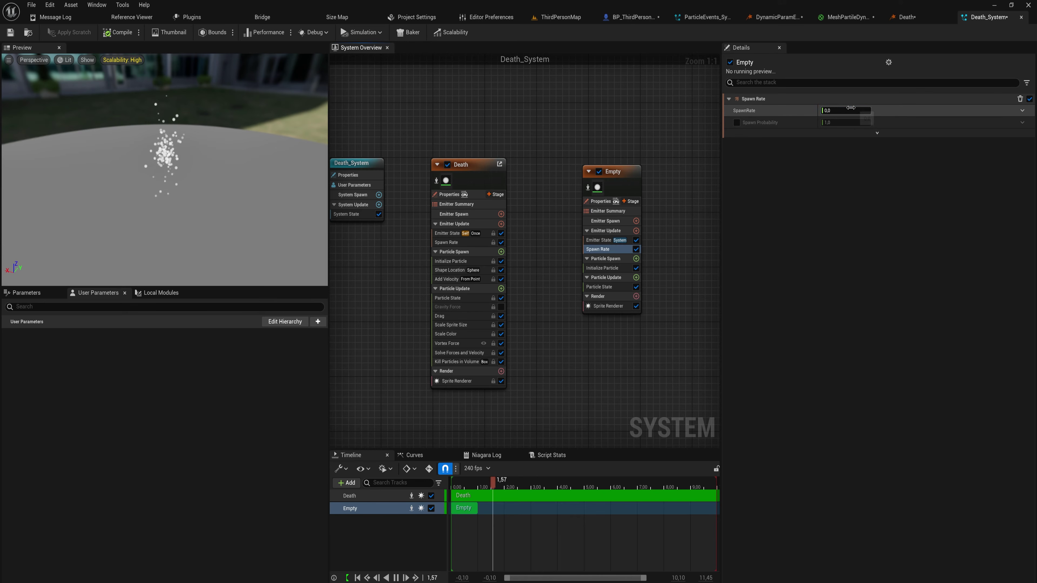
text(100)
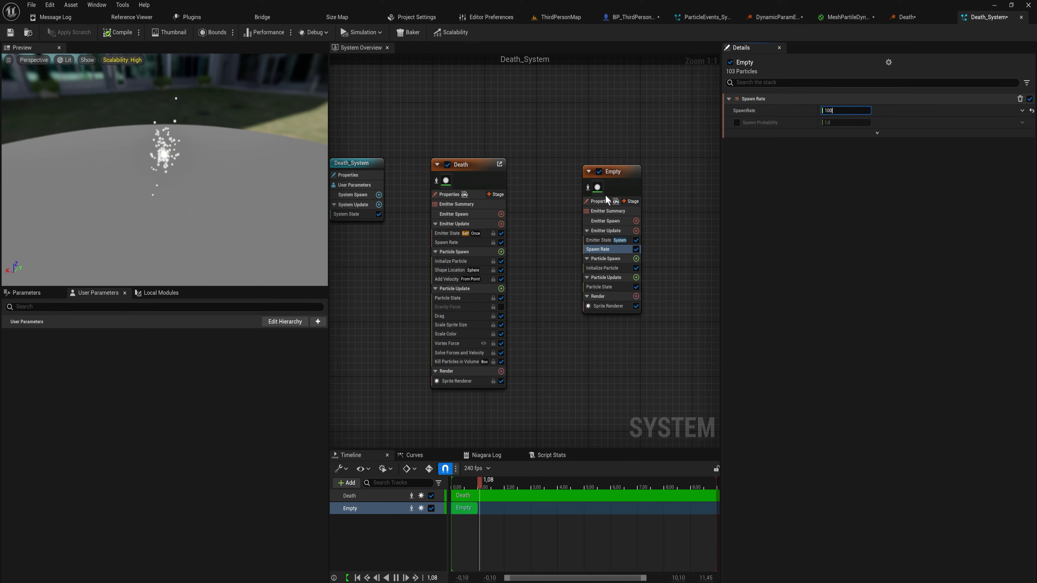
- Disable the Death emitter so that the preview plays only the Empty emitter
click(447, 165)
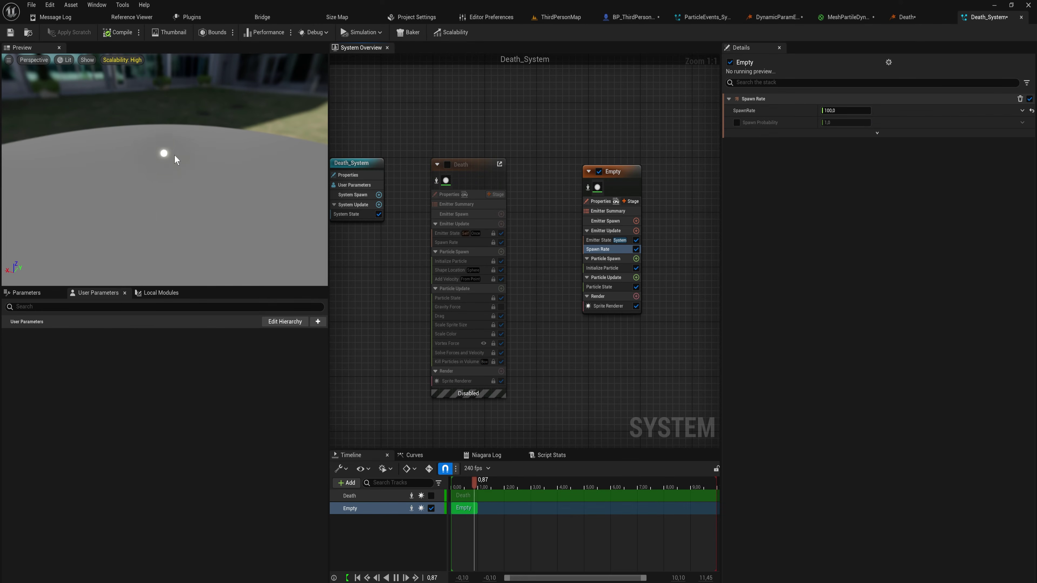
right_drag(649, 248, 567, 266)
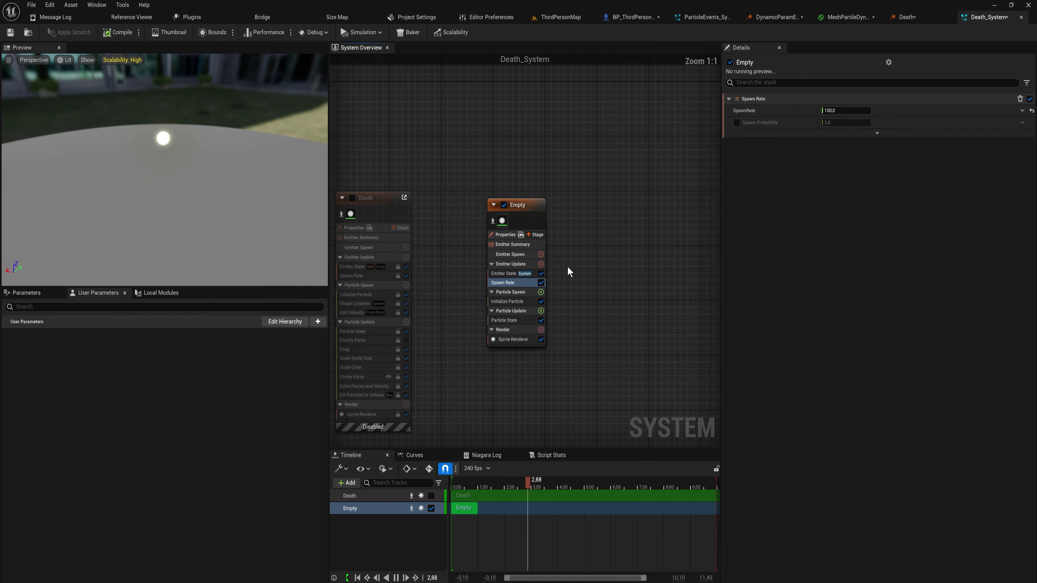
scroll(550, 265, up, 4)
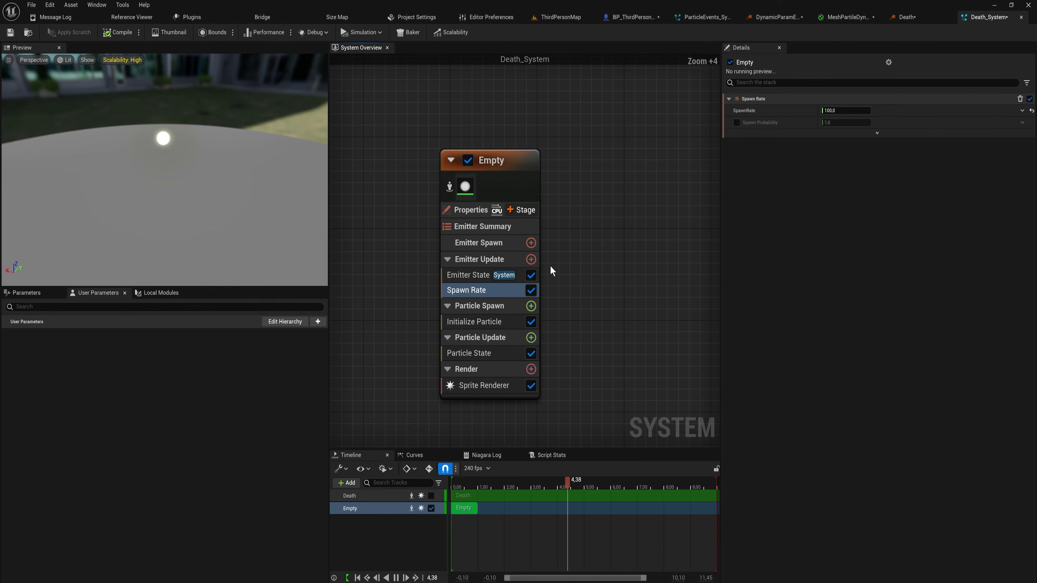
click(532, 262)
key(Escape)
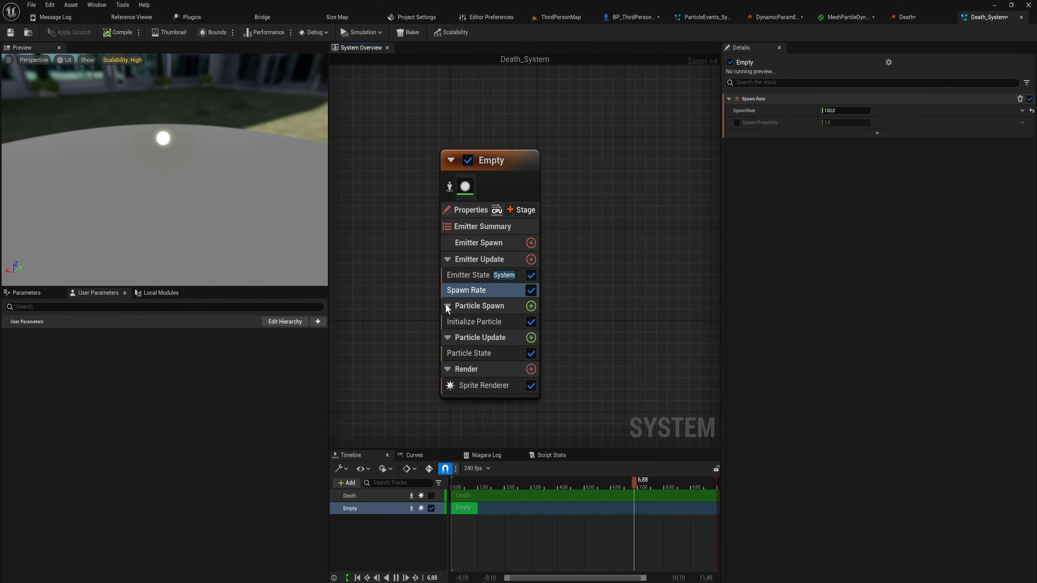
click(531, 306)
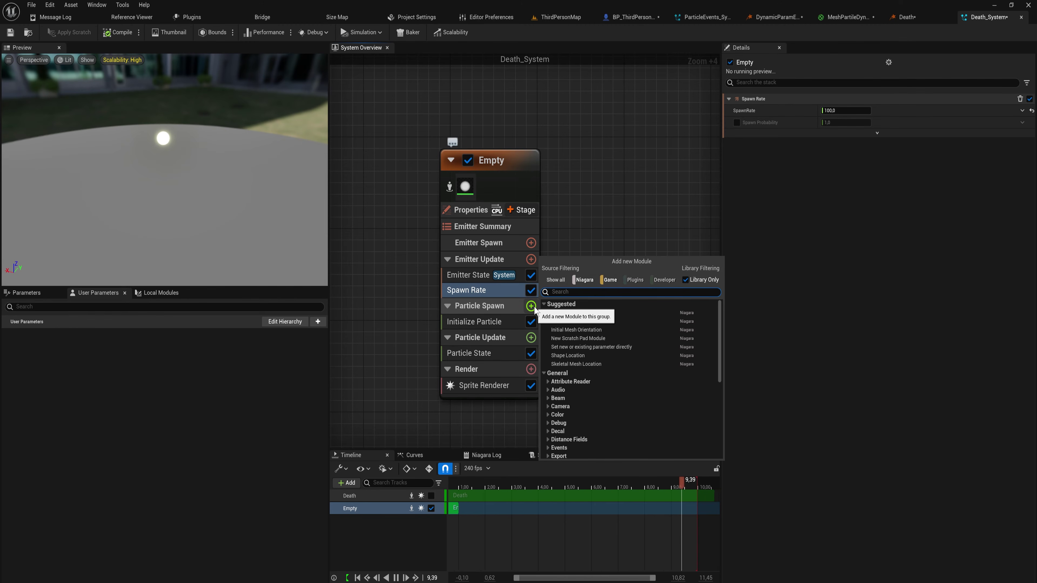
text(s)
key(Escape)
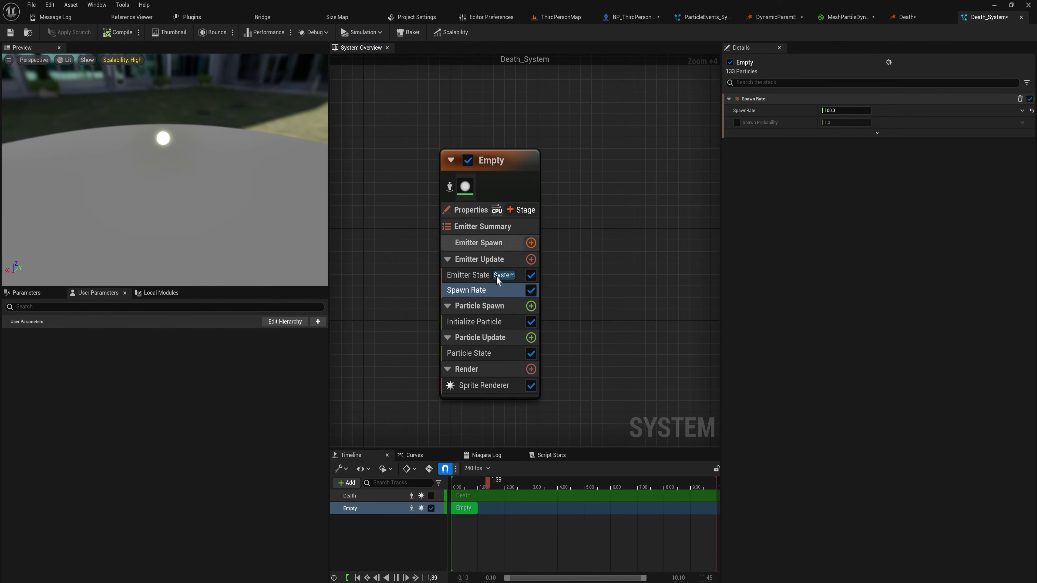
- Set the Empty emitter's Initialize Particle Color Mode to Direct Set with pure red (FF0000FF) as the color
click(478, 322)
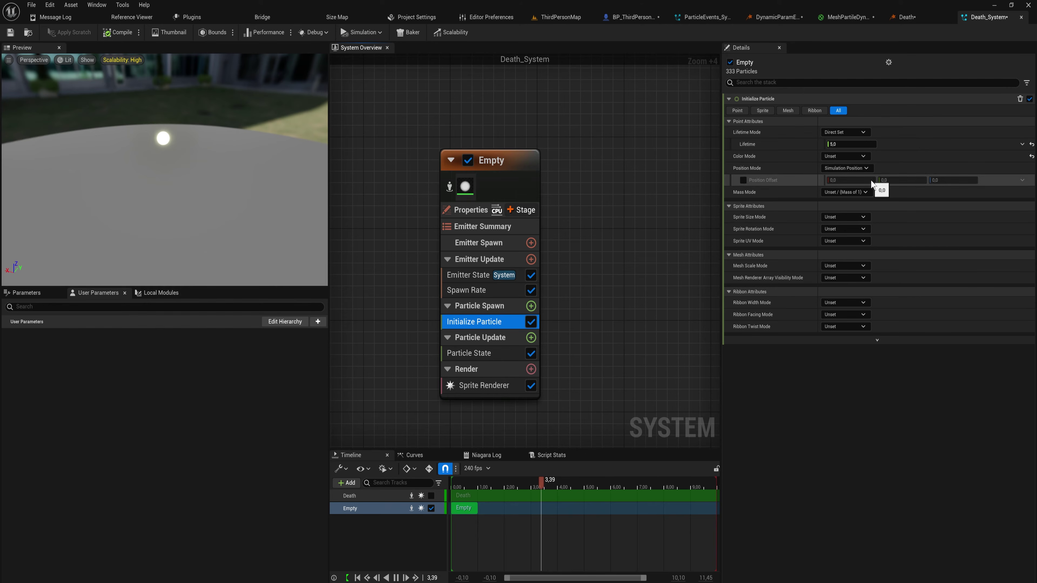
click(851, 158)
click(839, 177)
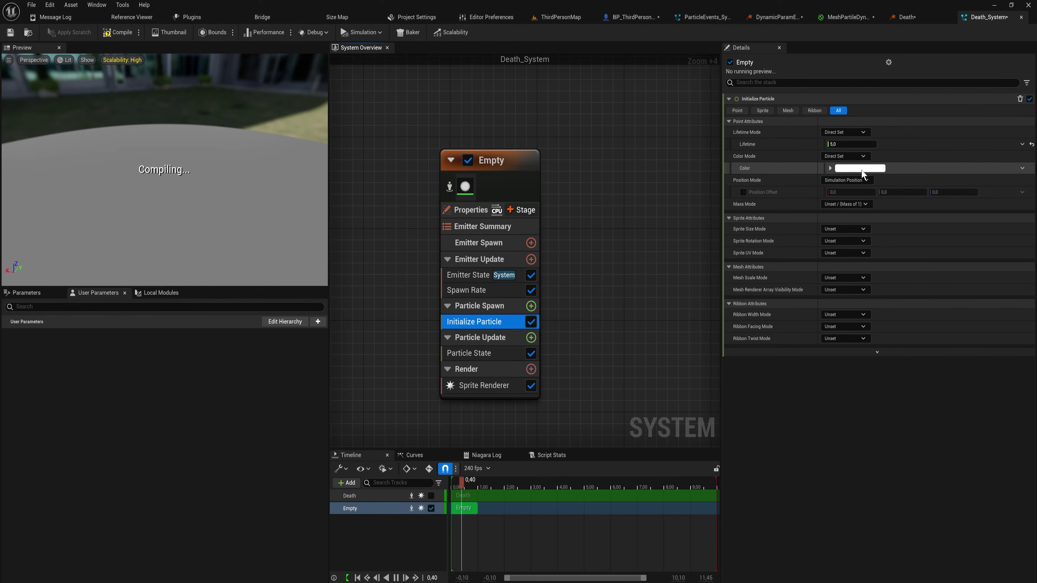
click(860, 168)
drag(784, 283, 785, 204)
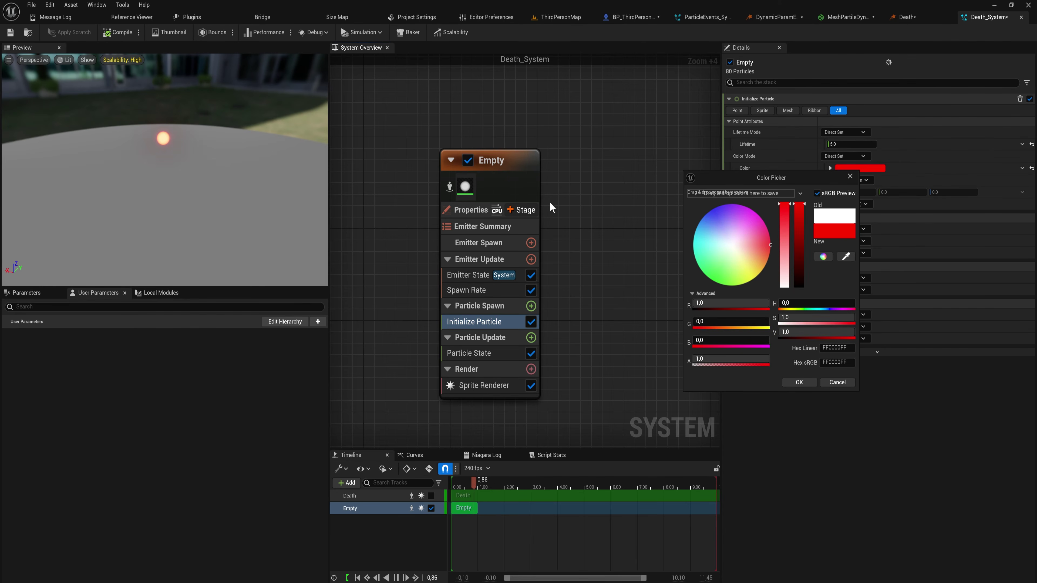
click(799, 382)
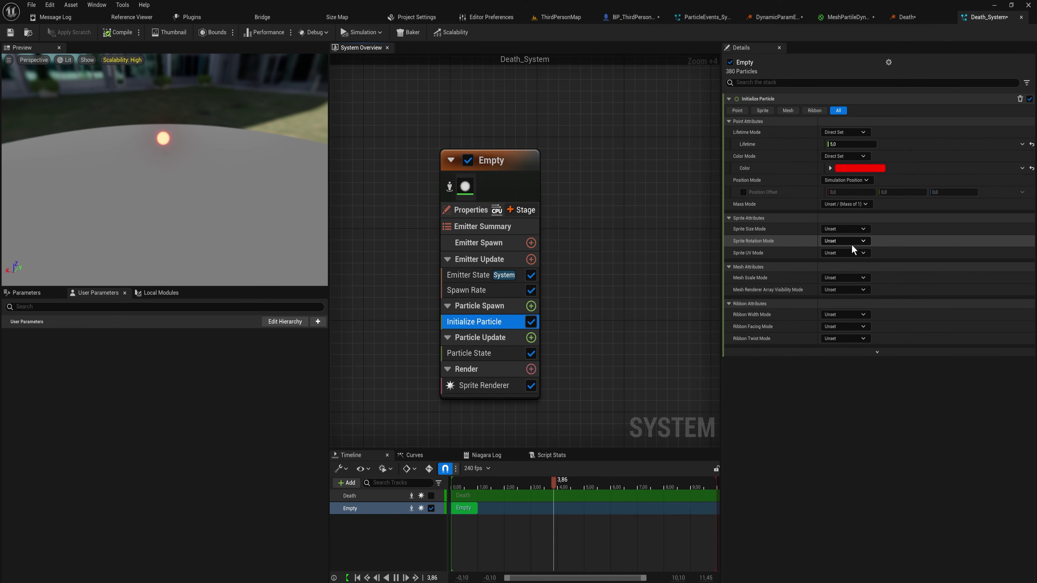
- Set the Sprite Size Mode of the Empty emitter's Initialize Particle to Random Uniform and check the particles in the preview
click(844, 229)
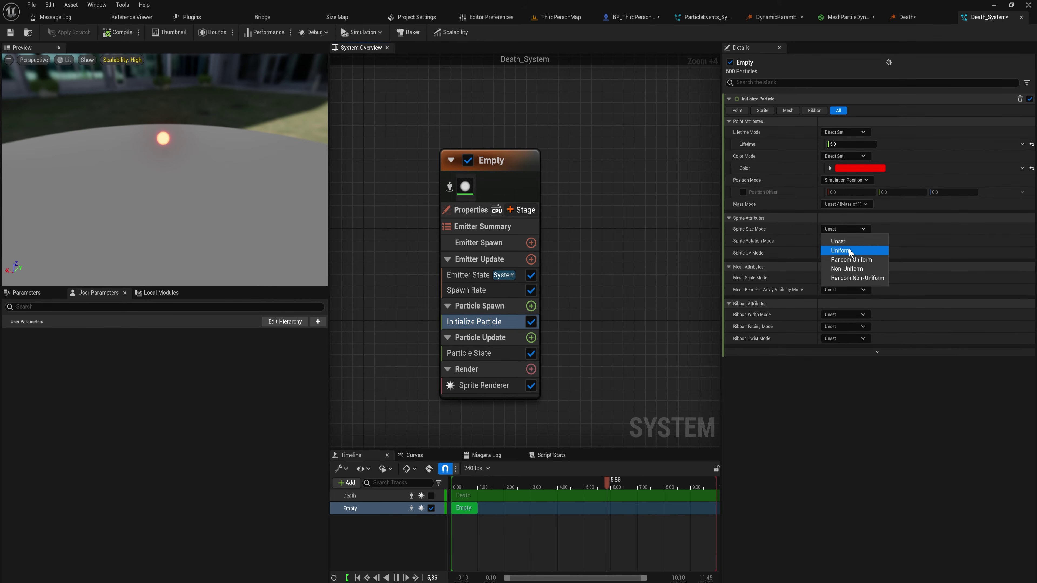
click(849, 251)
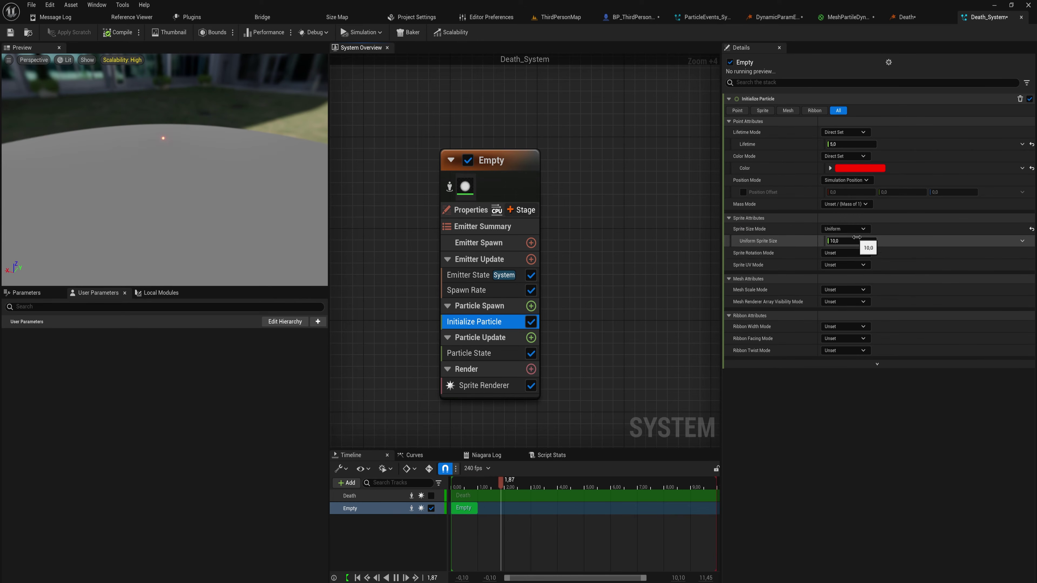
click(844, 253)
click(866, 261)
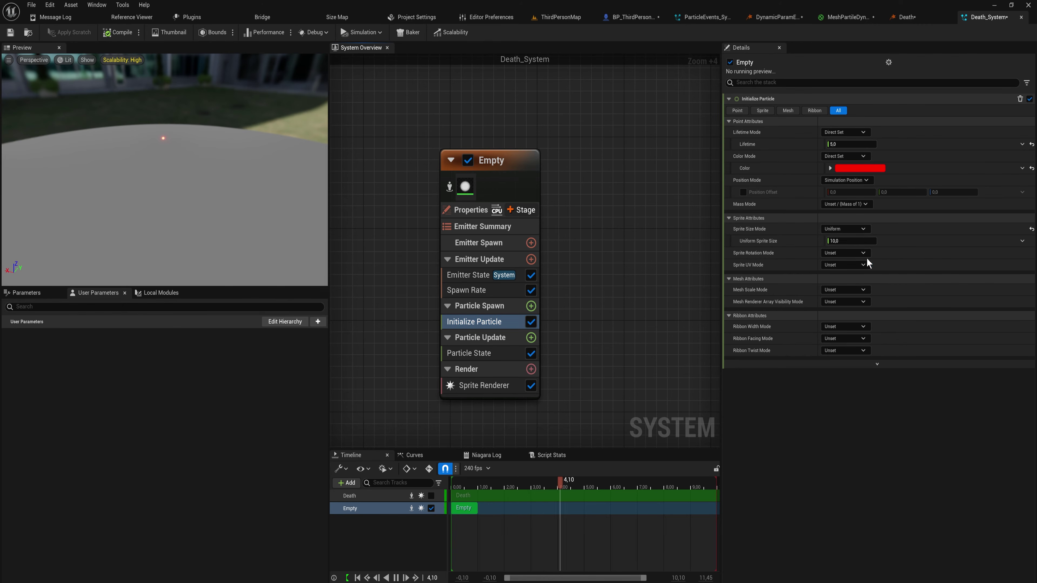
click(867, 262)
click(851, 241)
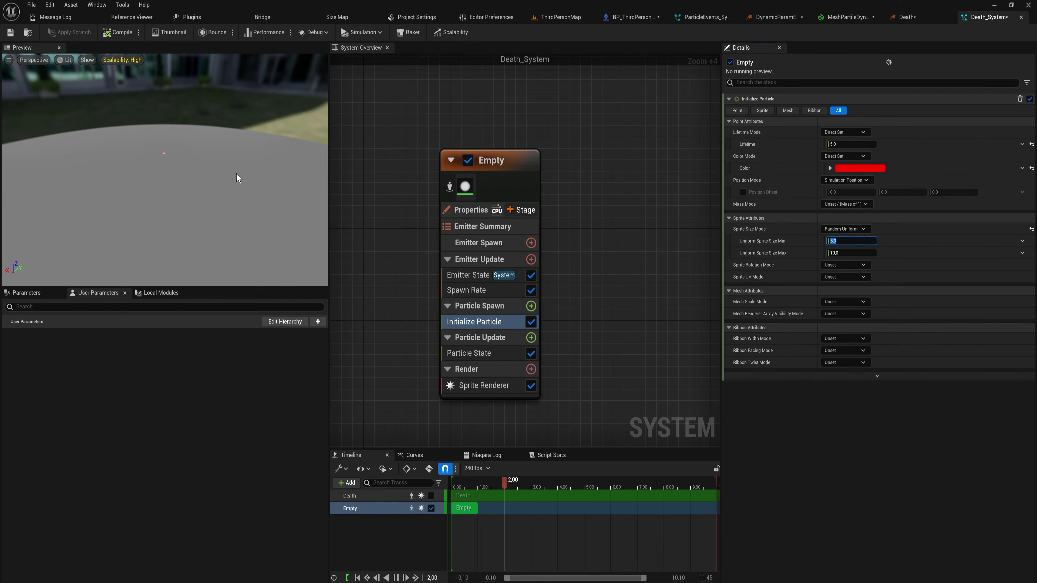
drag(239, 178, 239, 163)
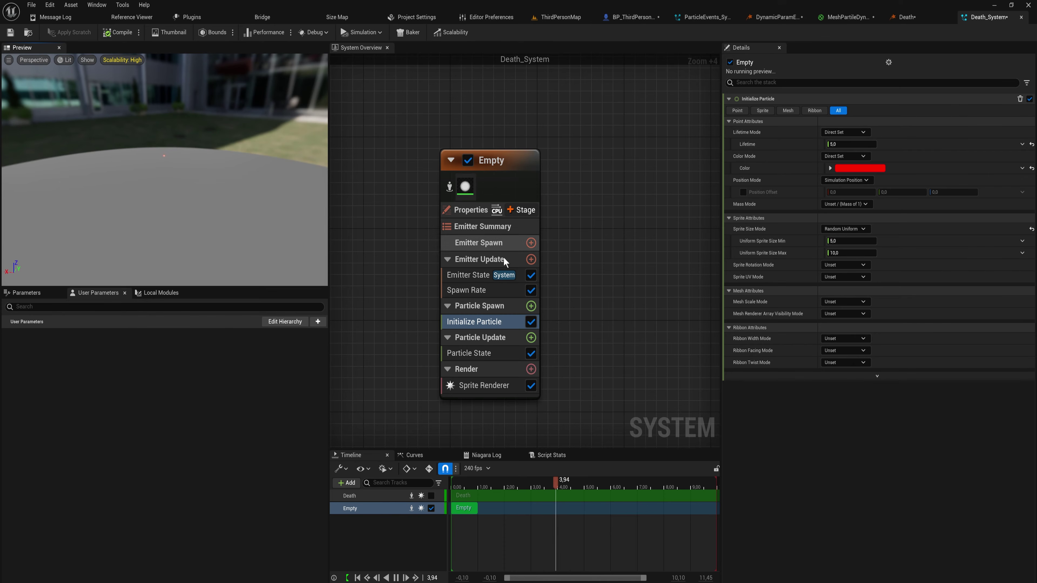
- Delete the Spawn Rate module from the Empty emitter
scroll(503, 257, down, 6)
click(505, 283)
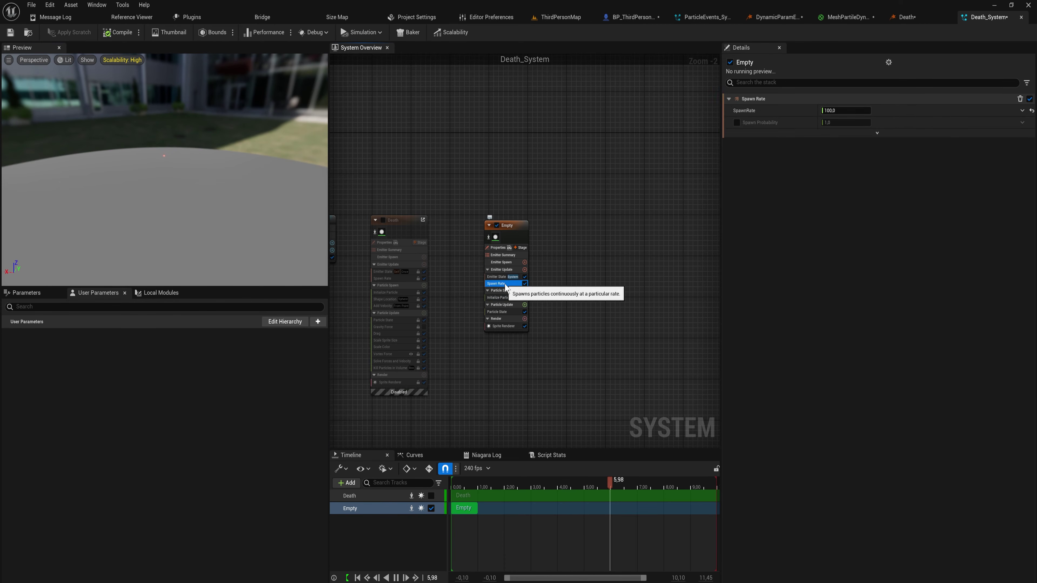
key(Delete)
scroll(507, 290, up, 2)
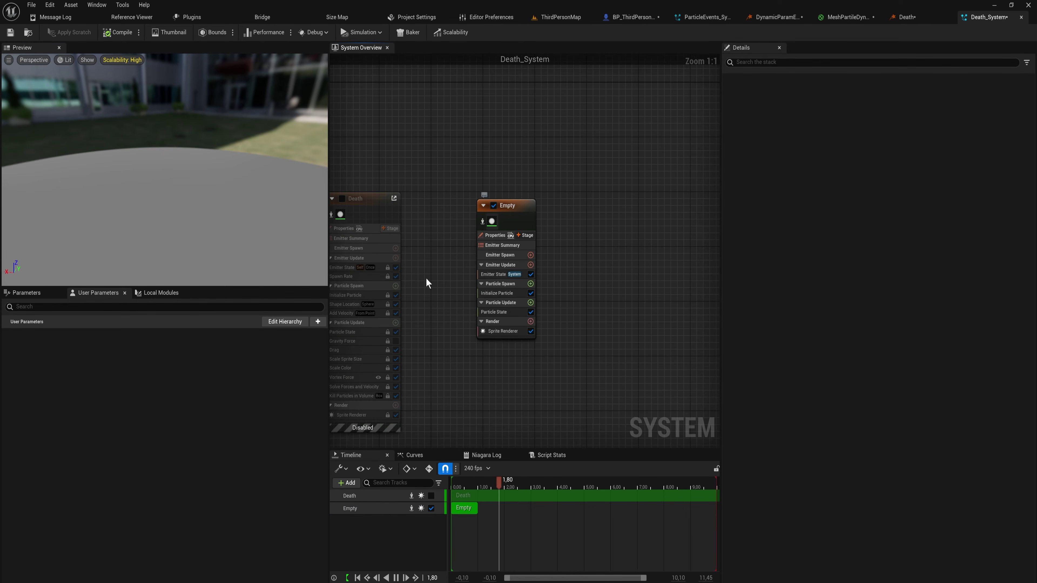
- Enable the Death emitter again and clear the node selection in the system overview
right_drag(425, 283, 558, 233)
click(410, 171)
drag(553, 383, 461, 166)
right_drag(548, 285, 570, 247)
click(561, 257)
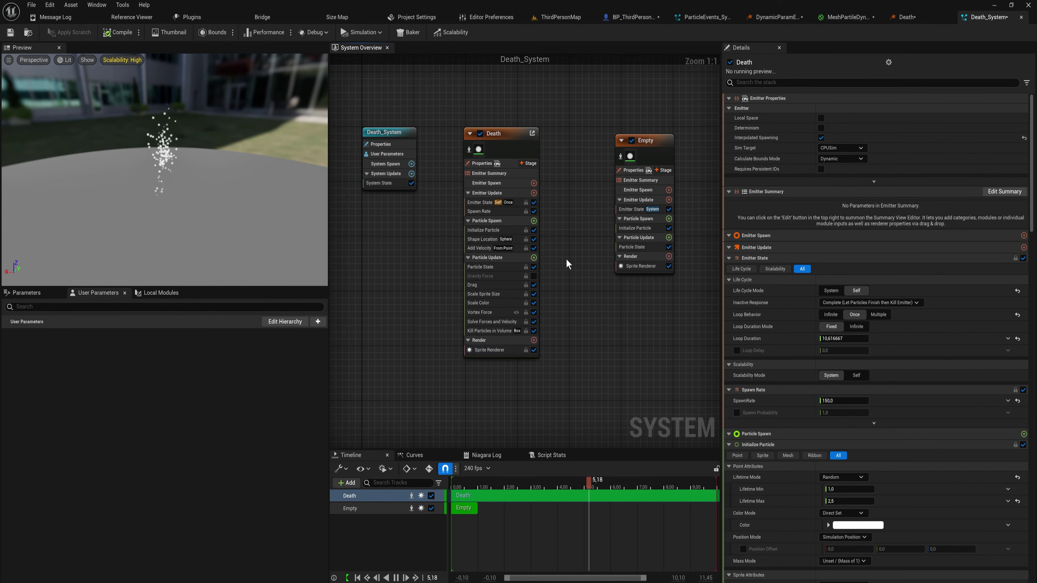
- Add a Generate Death Event module to the Particle Update group of the Death emitter
scroll(530, 261, up, 1)
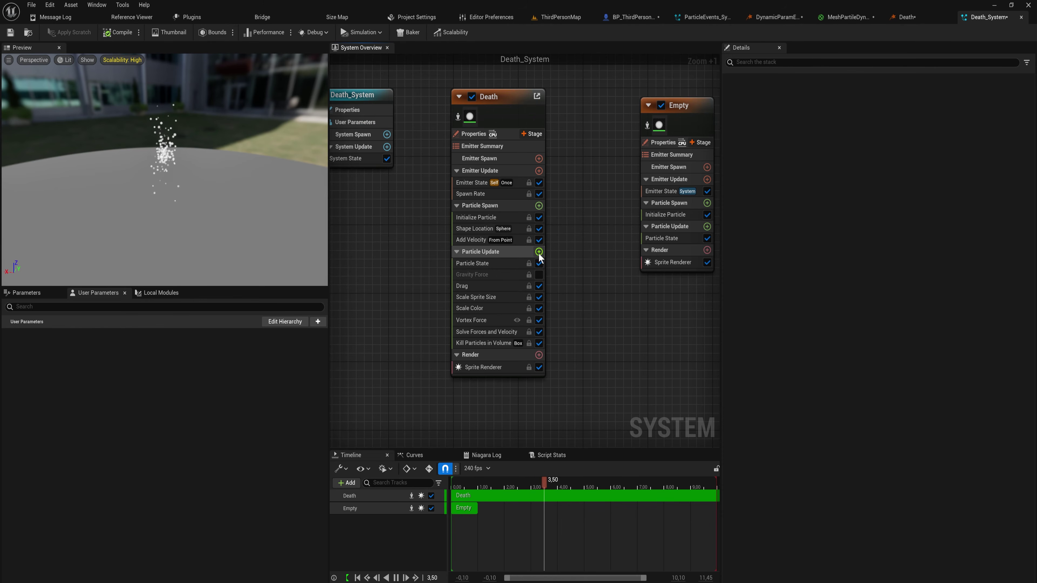
click(539, 252)
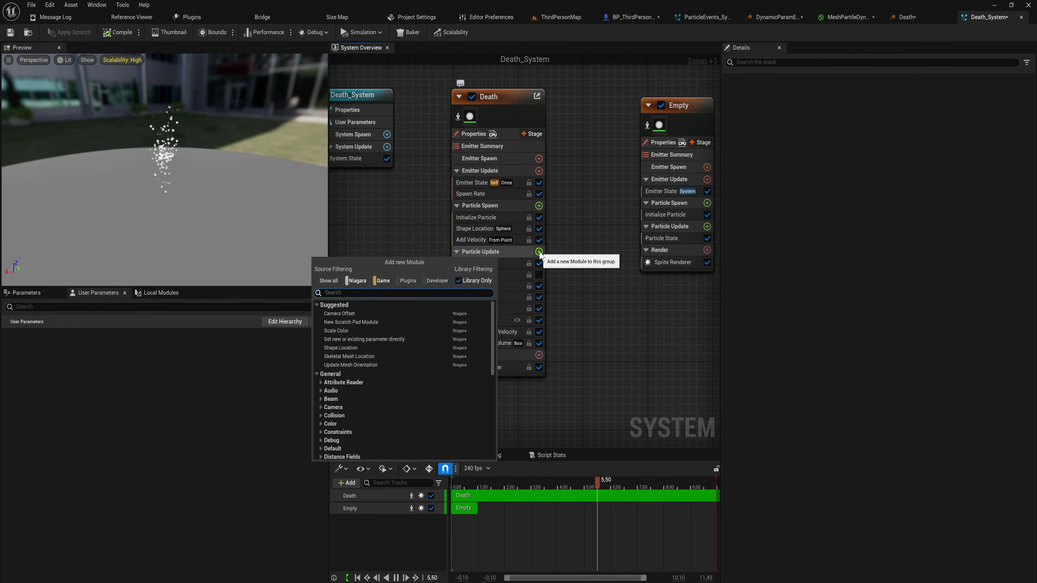
text(gen)
key(Up)
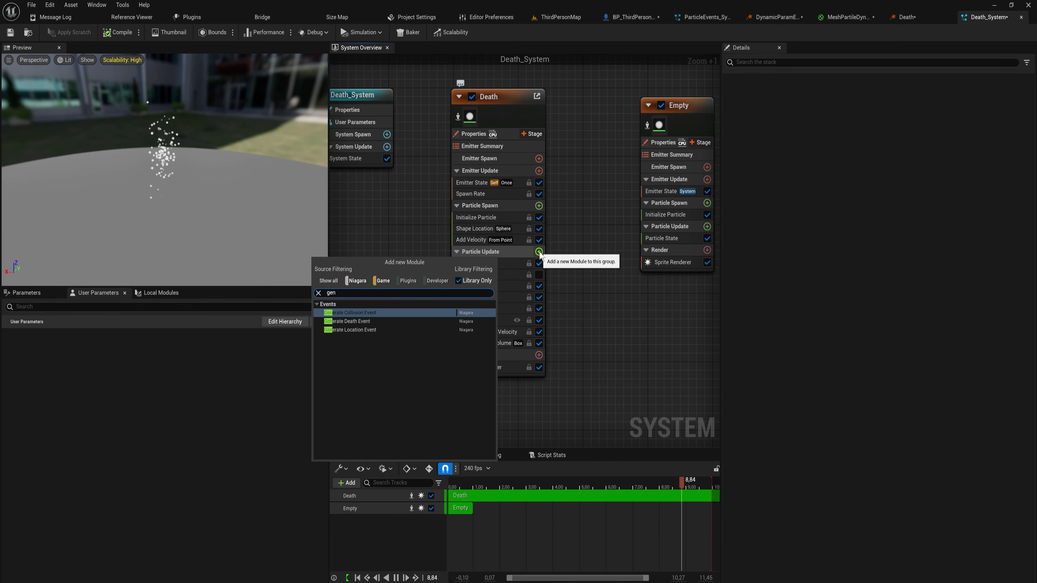
key(Down)
key(Down)
key(Up)
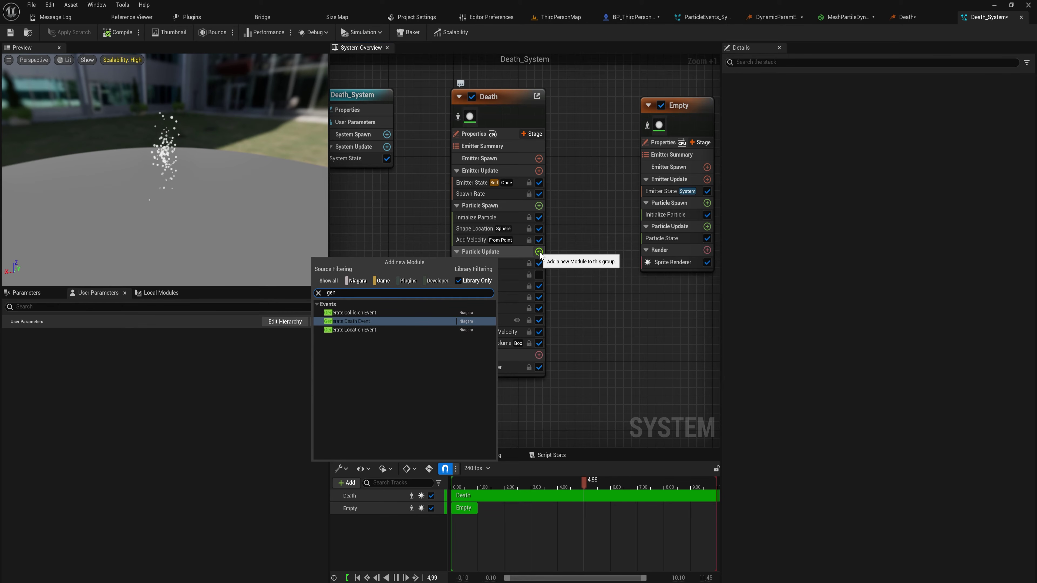
key(Up)
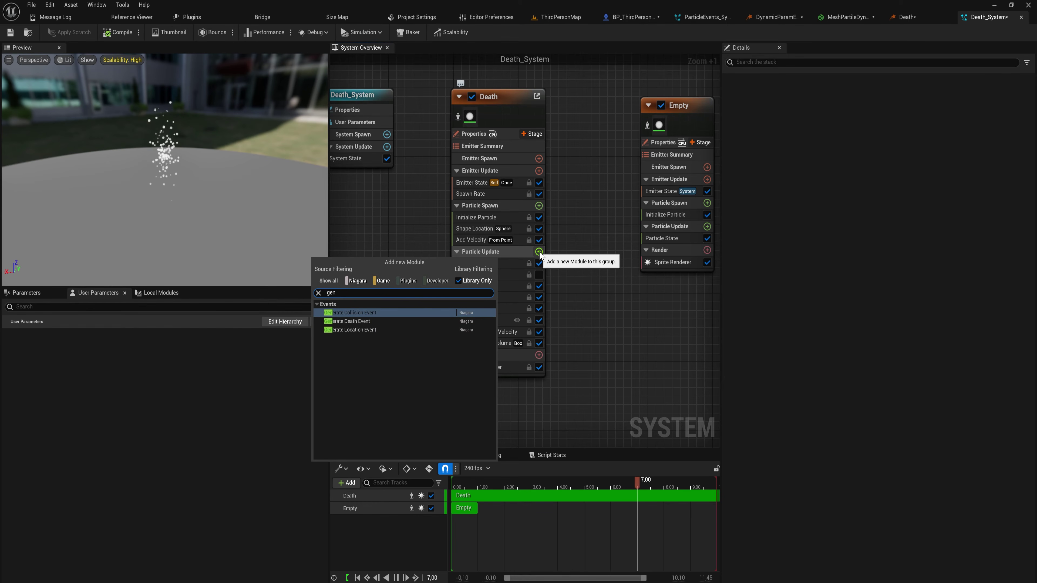
key(Down)
key(Down)
key(Up)
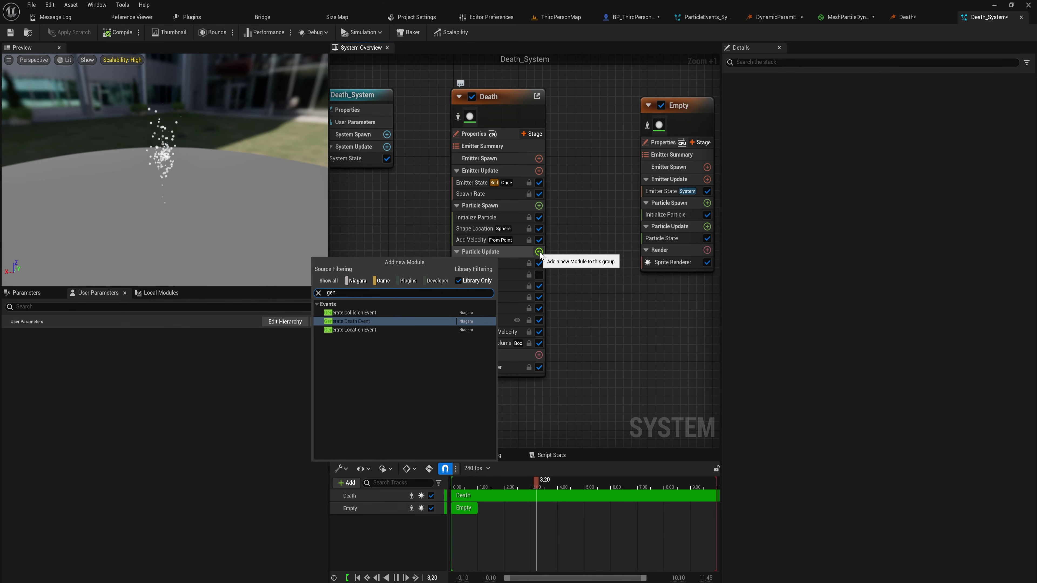
key(Return)
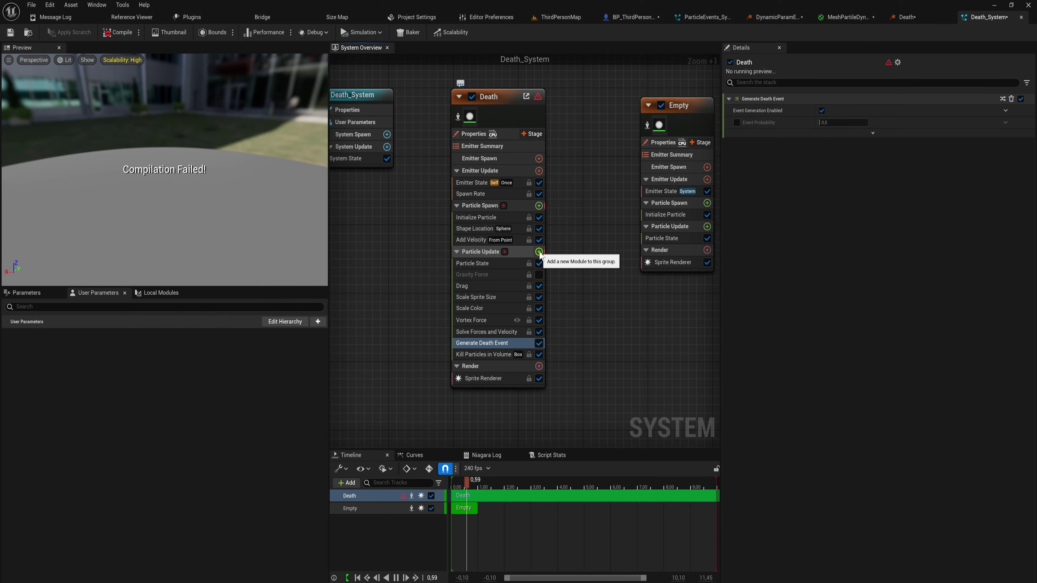
- Move Generate Death Event below Kill Particles in Volume and enable Requires Persistent IDs in the Death emitter's properties
click(490, 354)
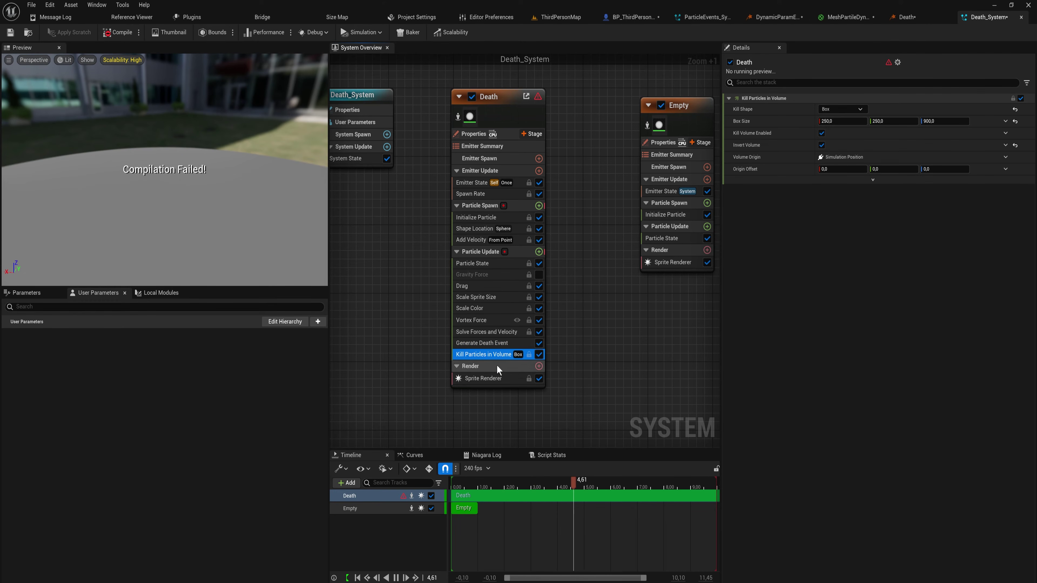
click(494, 343)
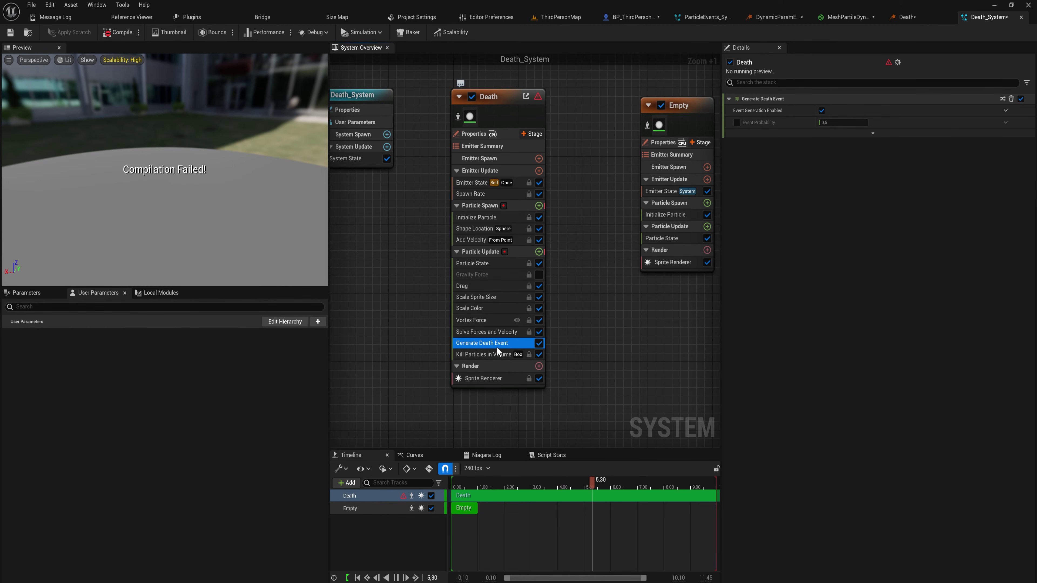
drag(496, 347, 482, 357)
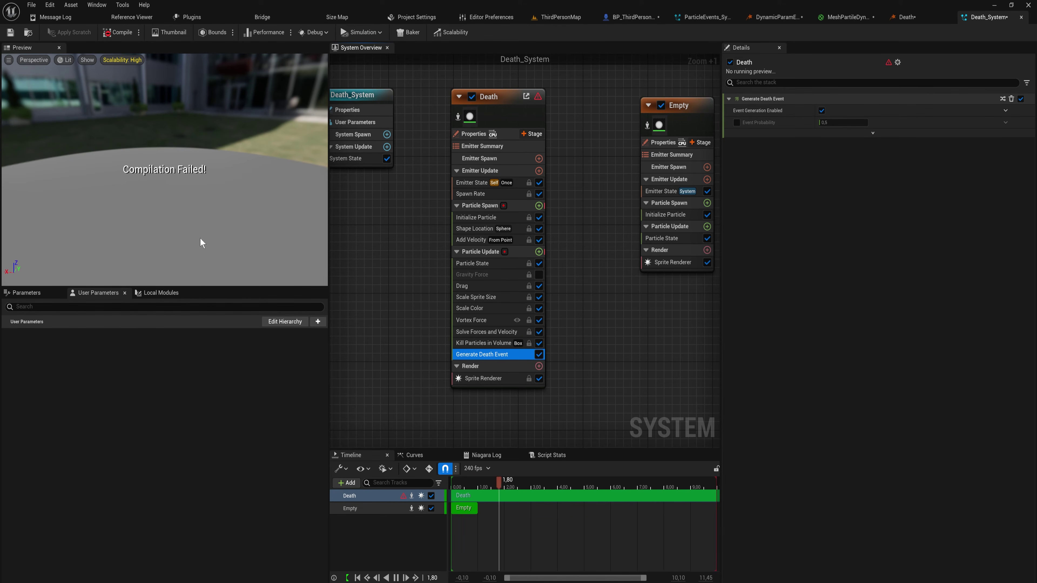
click(498, 115)
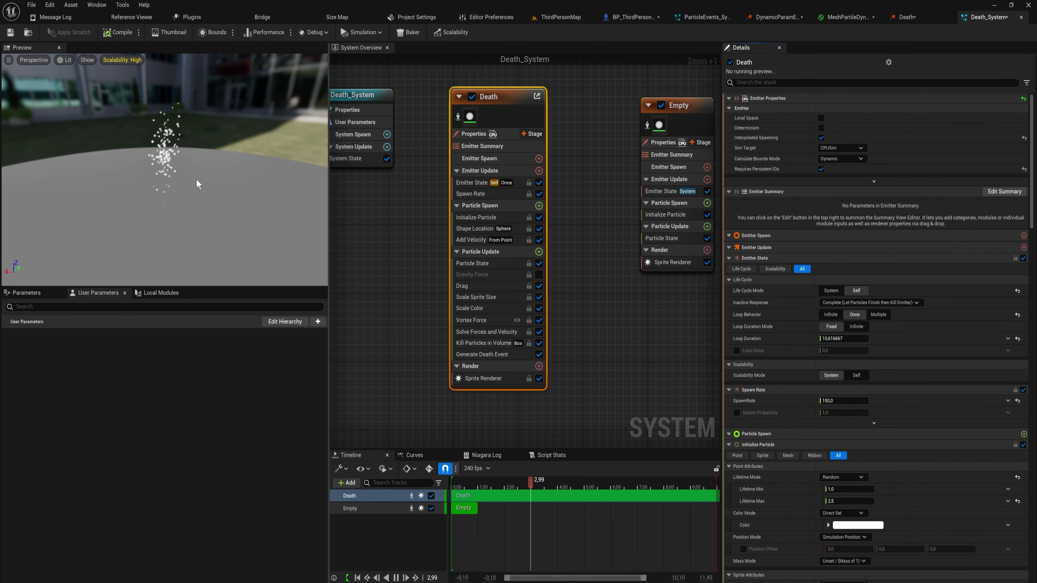
- Move the Empty emitter node closer to the Death emitter and align their tops
right_drag(609, 311, 557, 312)
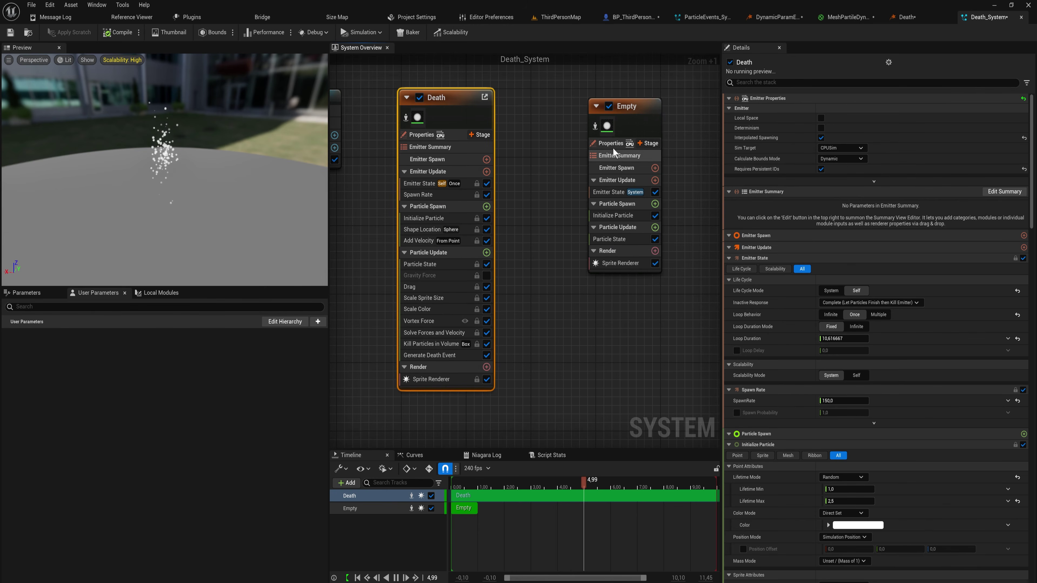
drag(624, 111, 568, 105)
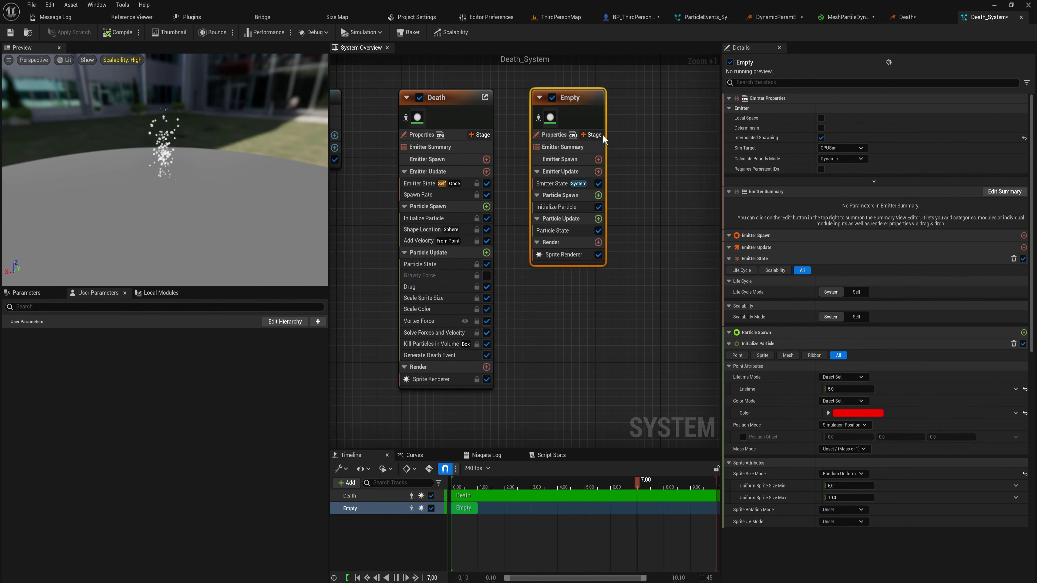
right_drag(630, 179, 643, 189)
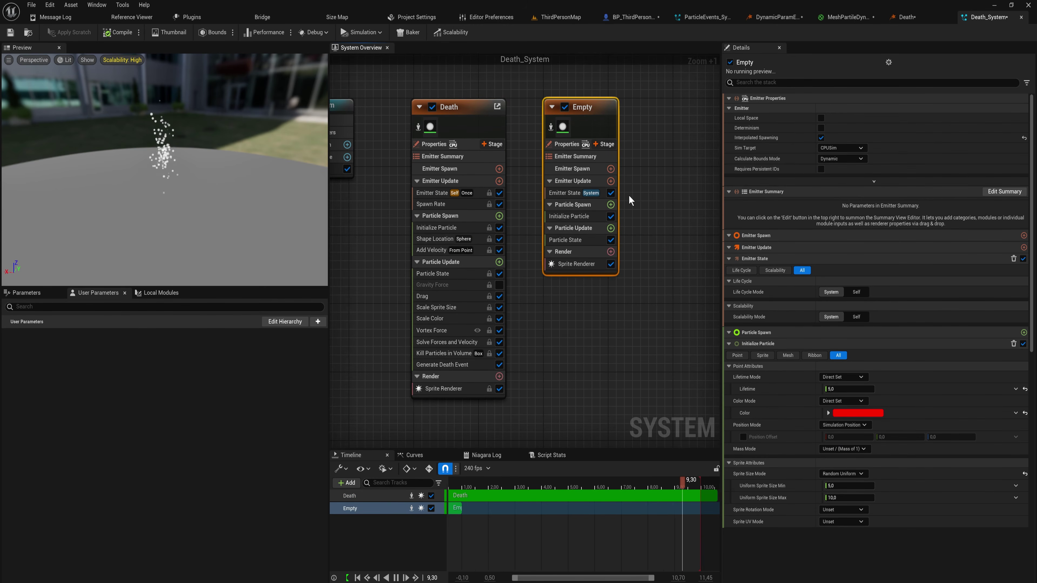
- Add an Event Handler stage to the Empty emitter with the Death emitter's Death Event as source and Execution Mode Spawned Particles
click(604, 144)
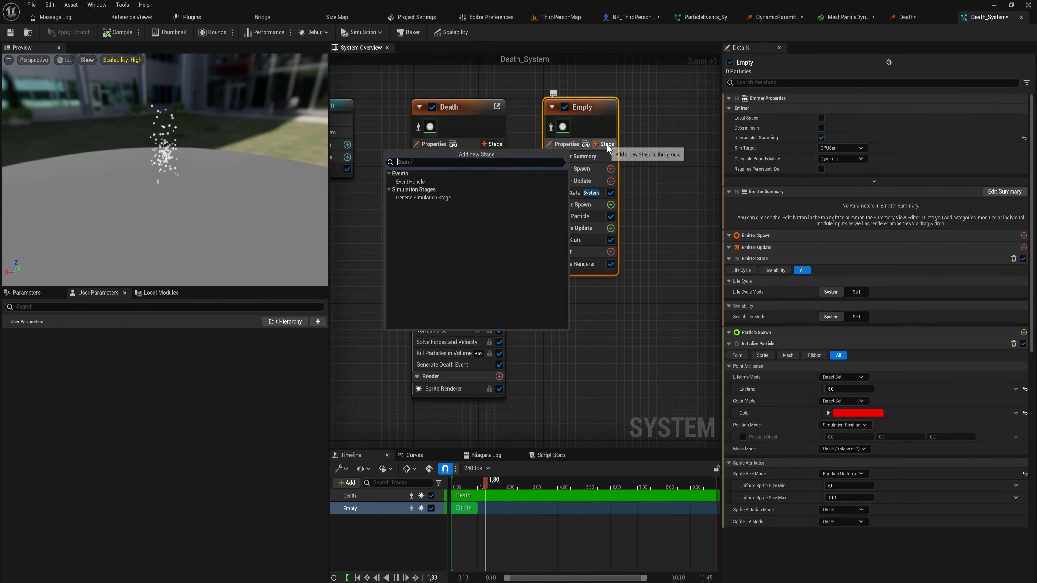
click(411, 182)
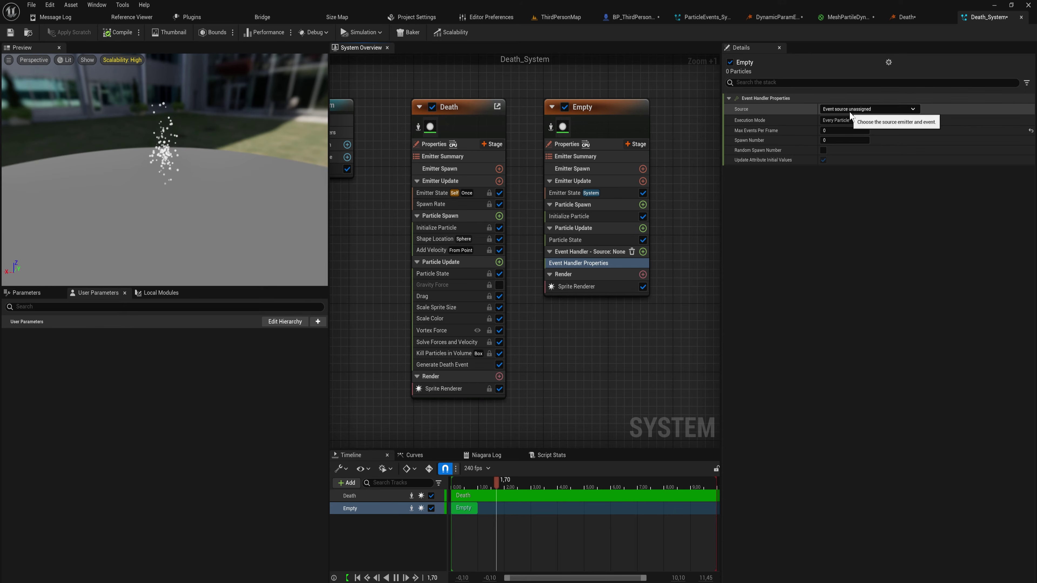
click(877, 109)
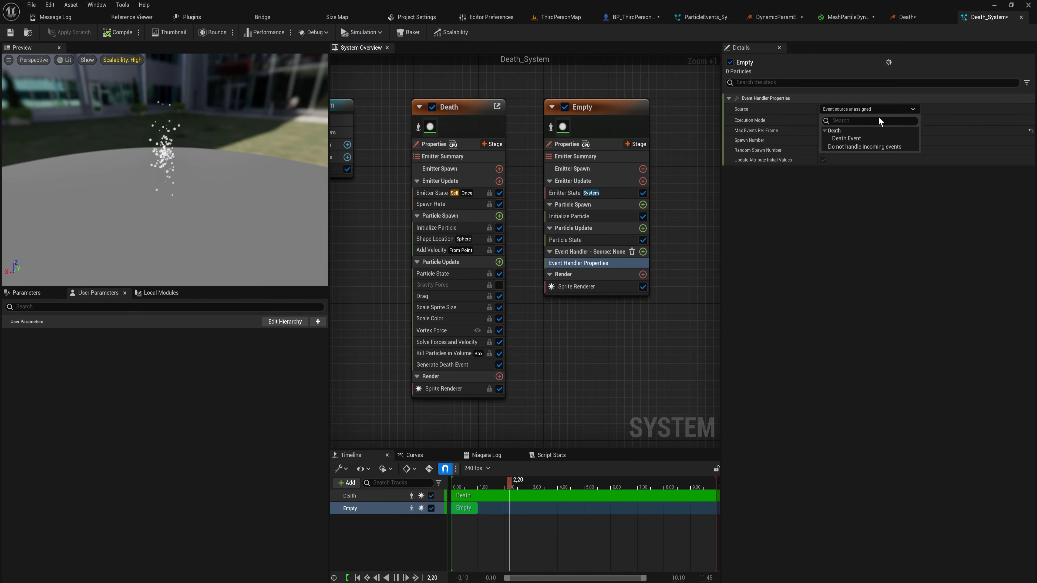
click(858, 138)
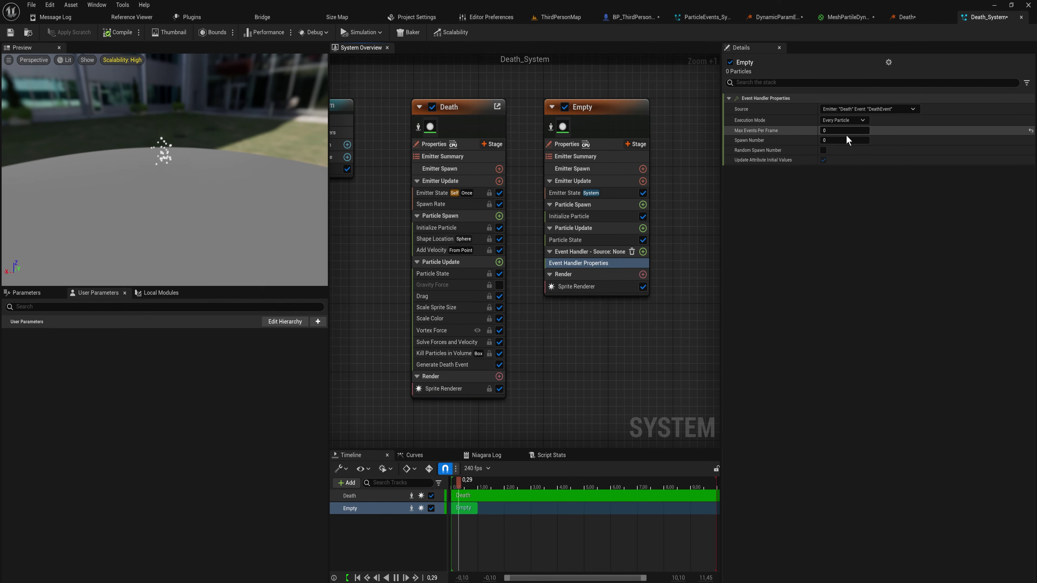
click(849, 121)
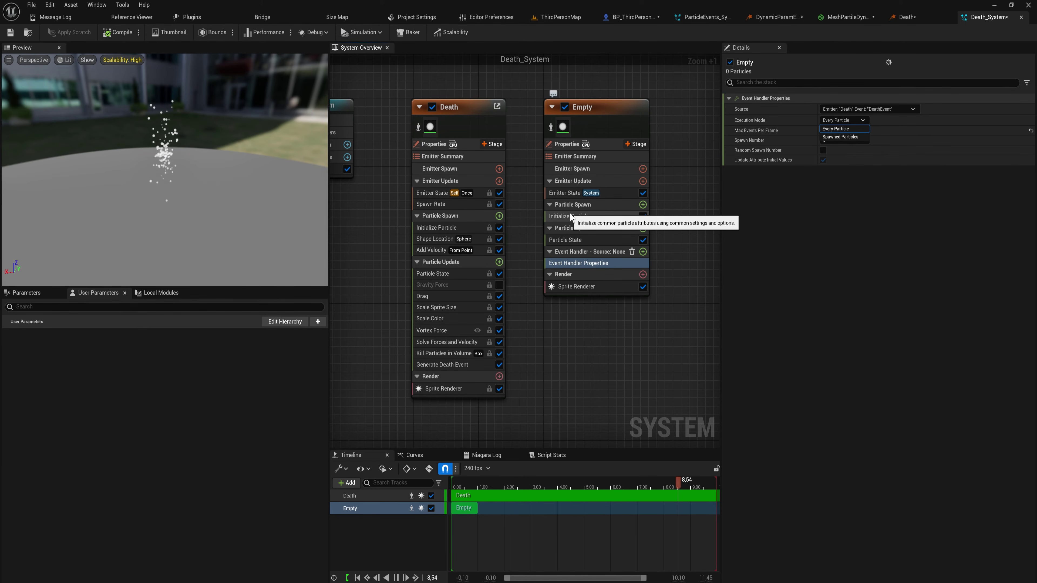
click(842, 137)
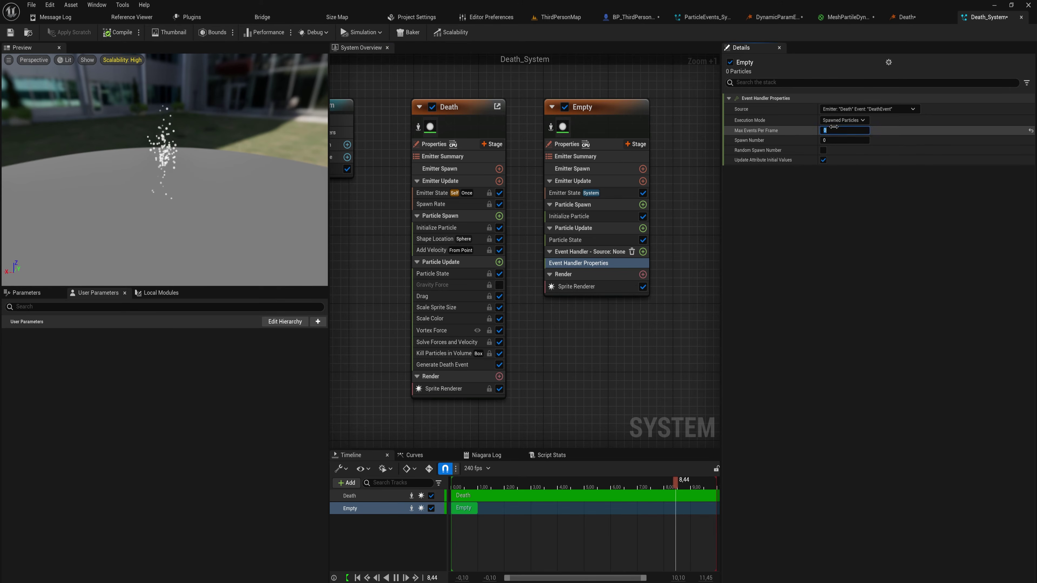
text(15)
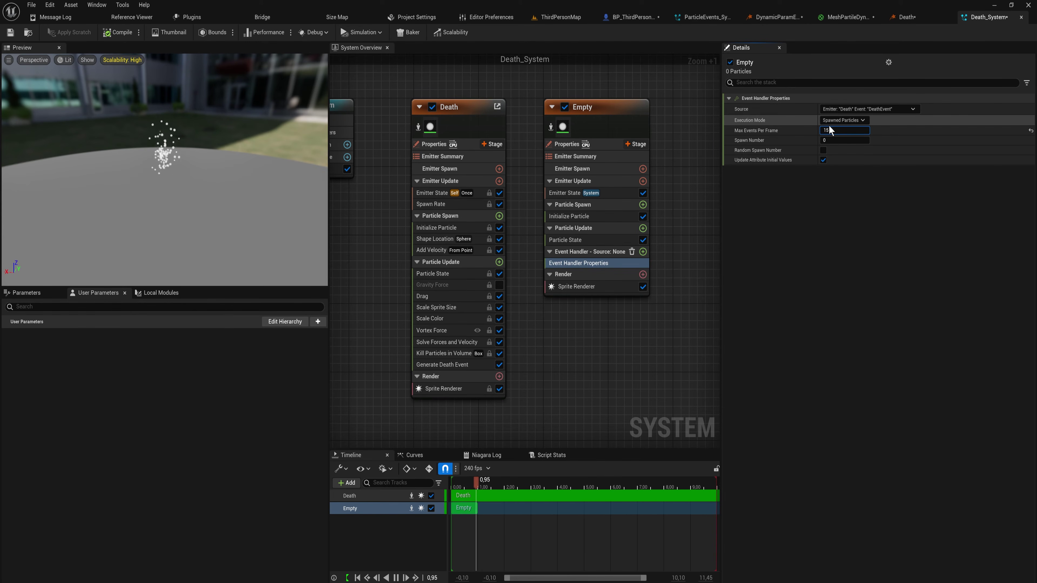
key(Return)
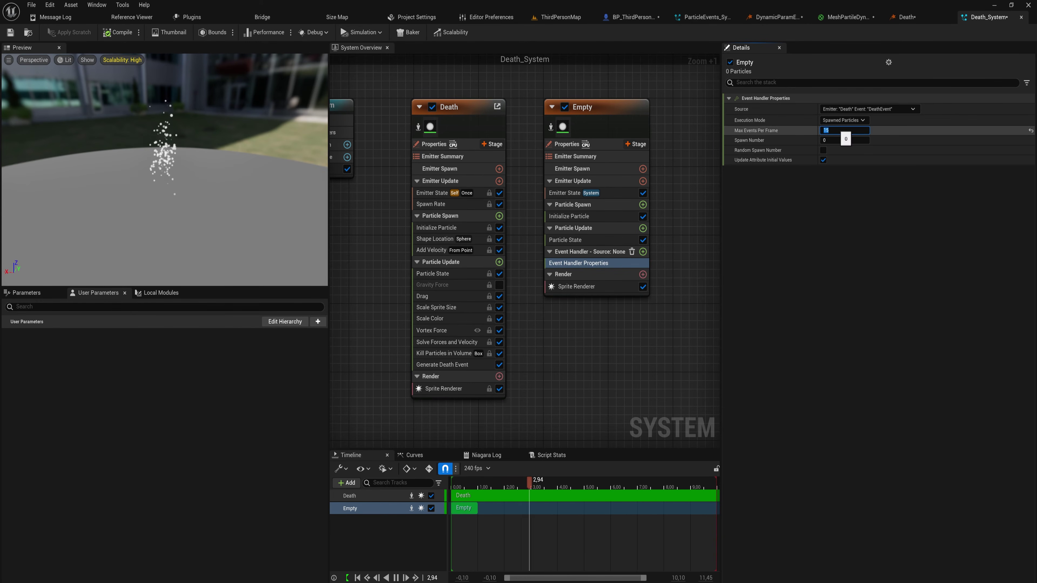
text(0)
key(Tab)
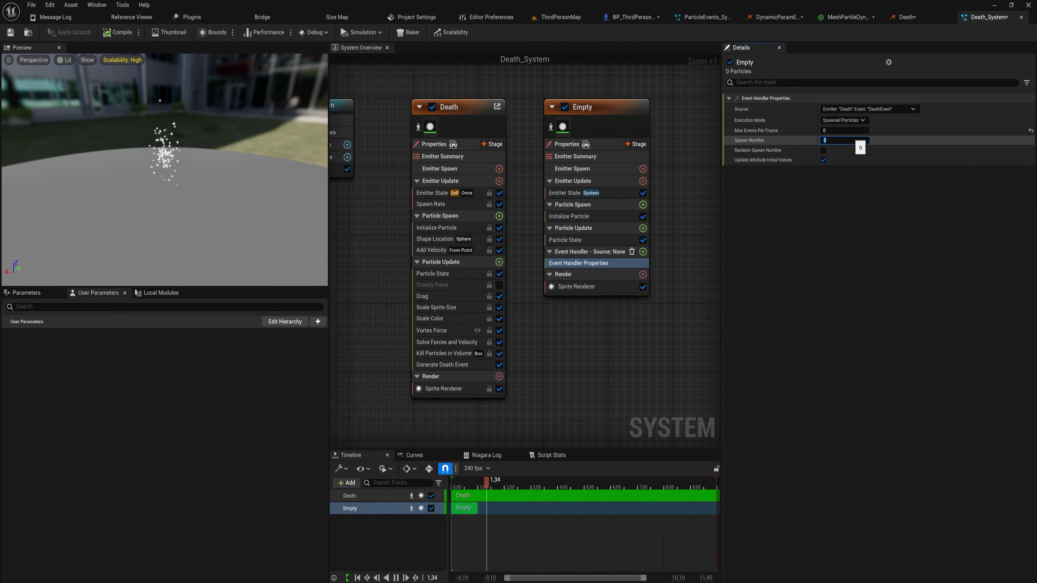
- Set the event handler's Spawn Number to 15 and check the particles in the preview
text(15)
key(Return)
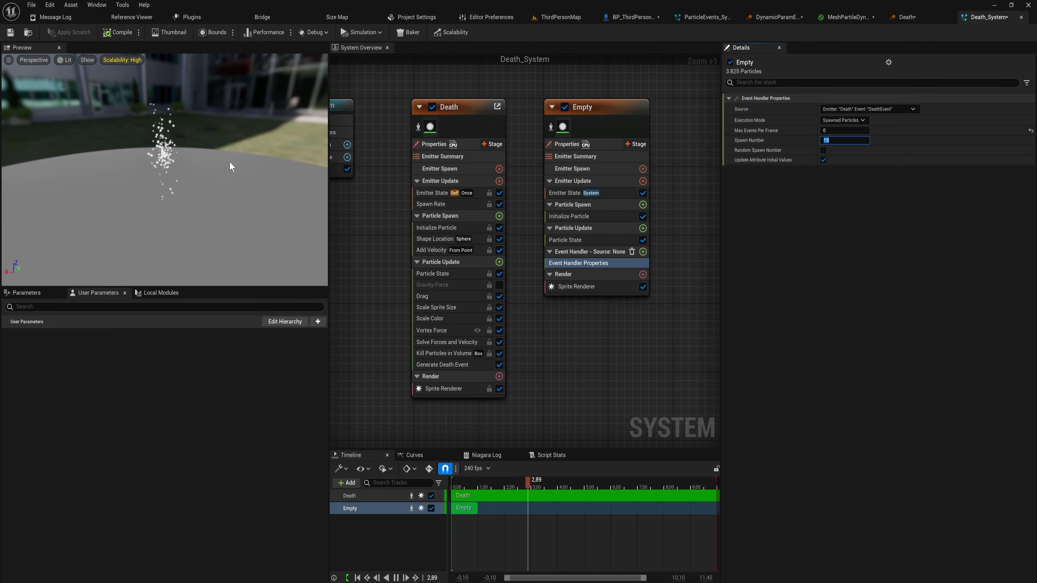
mouse_move(172, 154)
mouse_down()
mouse_move(220, 147)
mouse_move(163, 138)
mouse_up()
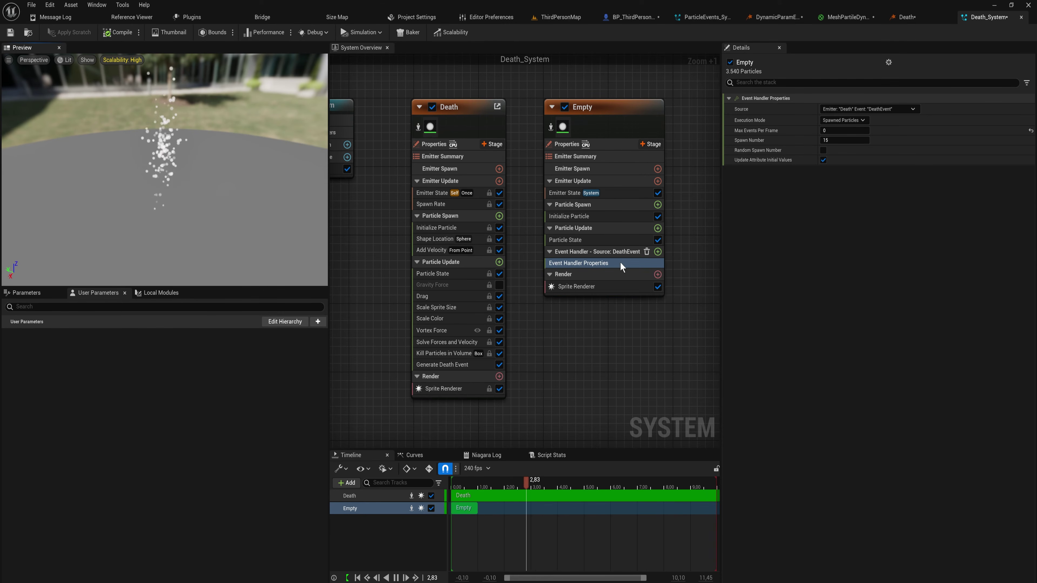
- Add a Receive Death Event module to the Empty emitter's event handler and inspect the red particles in the preview
click(657, 252)
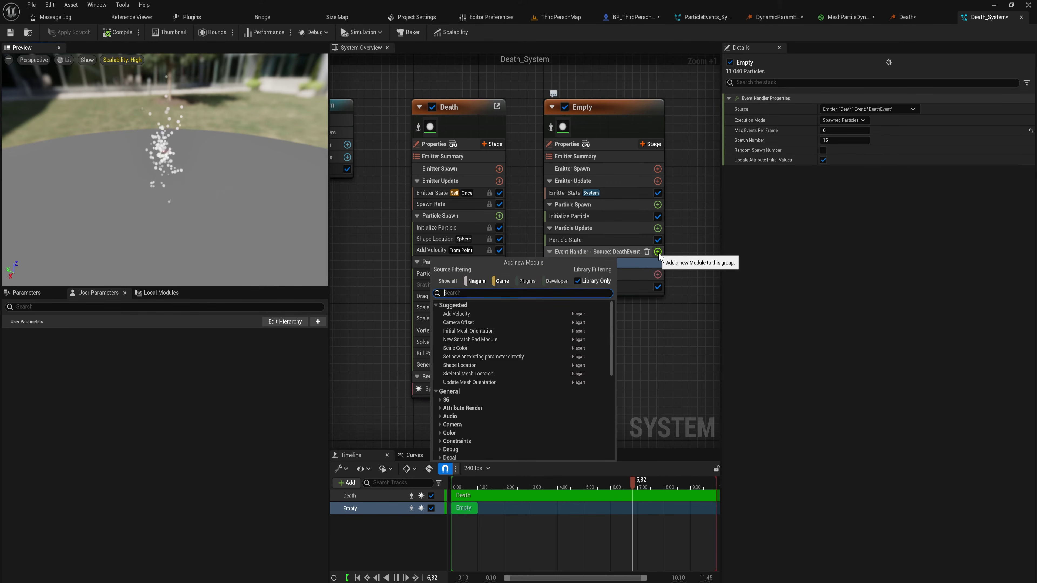
text(rec)
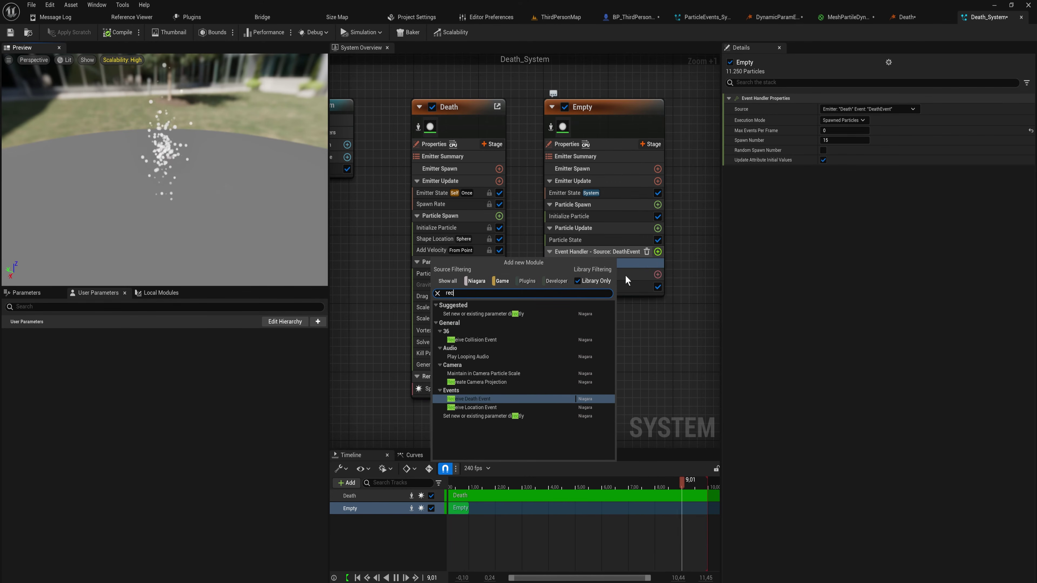
click(494, 398)
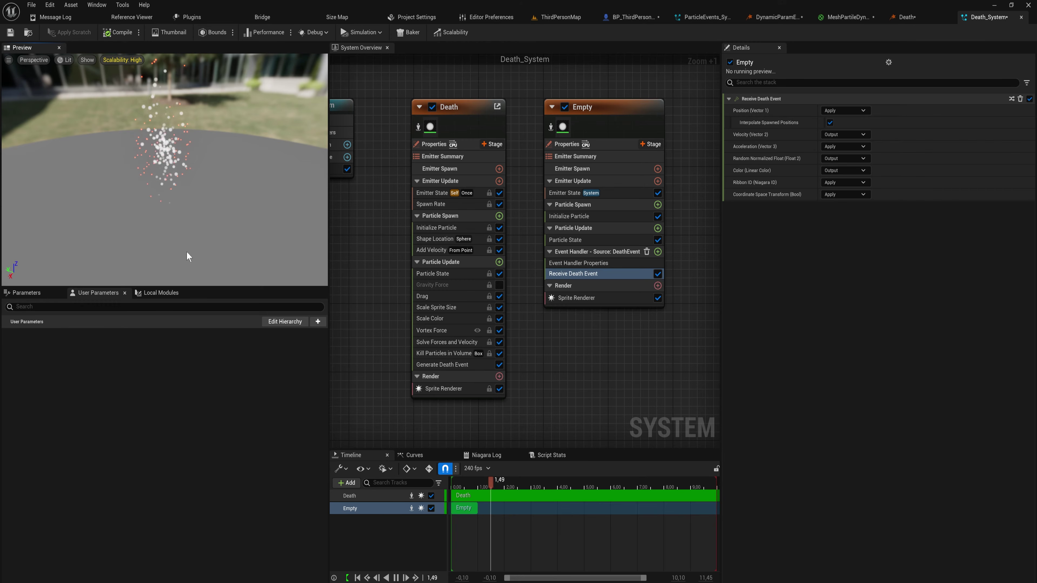
drag(188, 189, 310, 190)
mouse_move(267, 161)
mouse_down()
mouse_move(282, 161)
mouse_move(267, 161)
mouse_up()
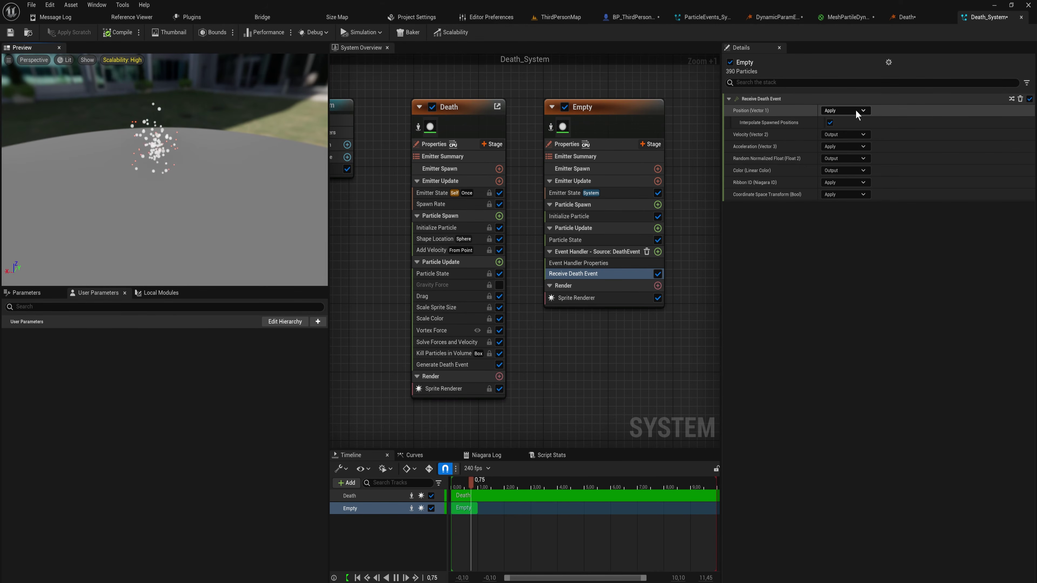
- Set Velocity in the Receive Death Event module to Apply with an Inherited Velocity Scale of 2
click(857, 134)
click(907, 163)
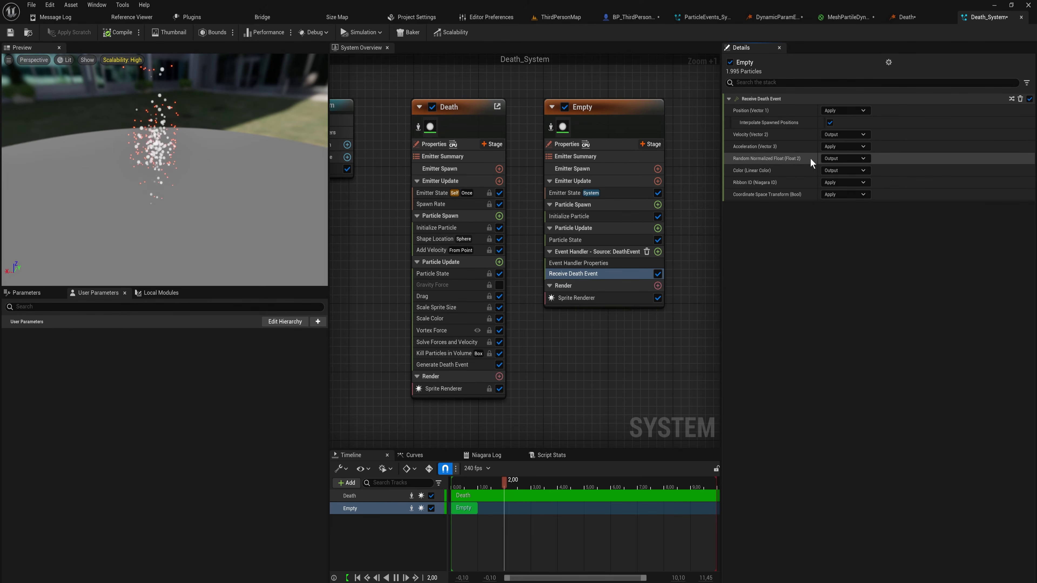
mouse_move(782, 146)
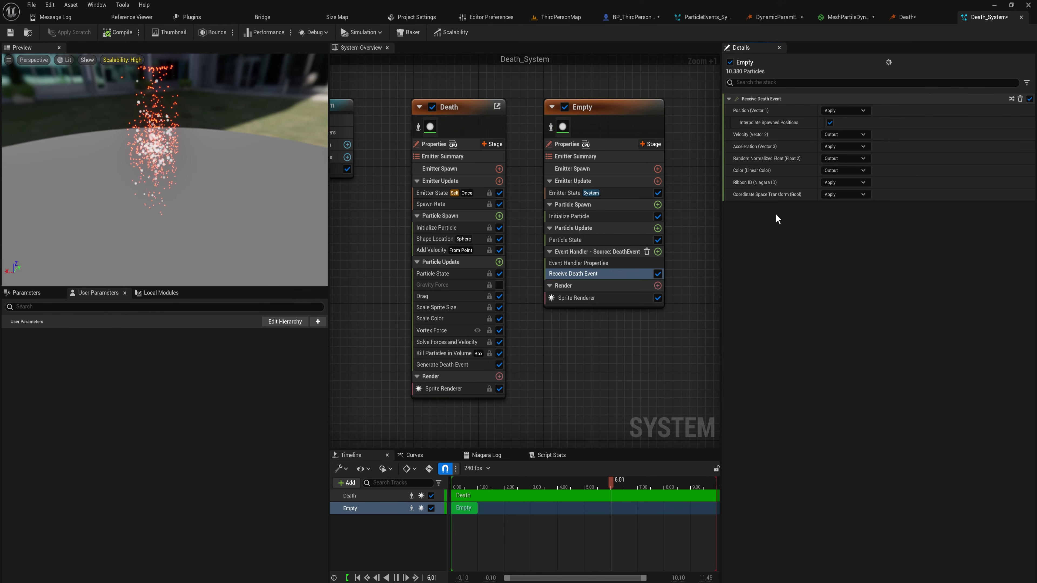
mouse_move(873, 196)
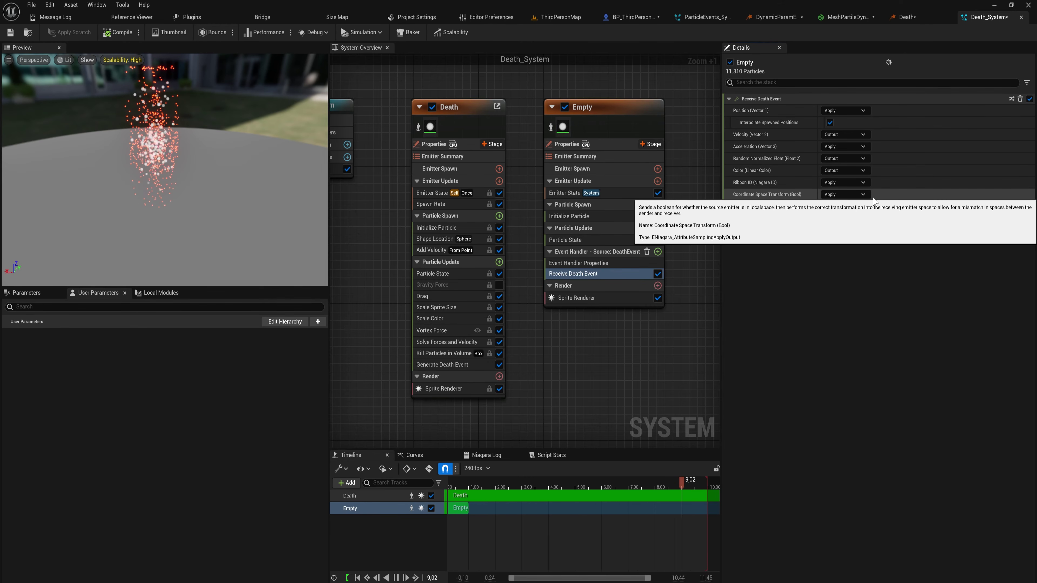
click(844, 134)
click(849, 147)
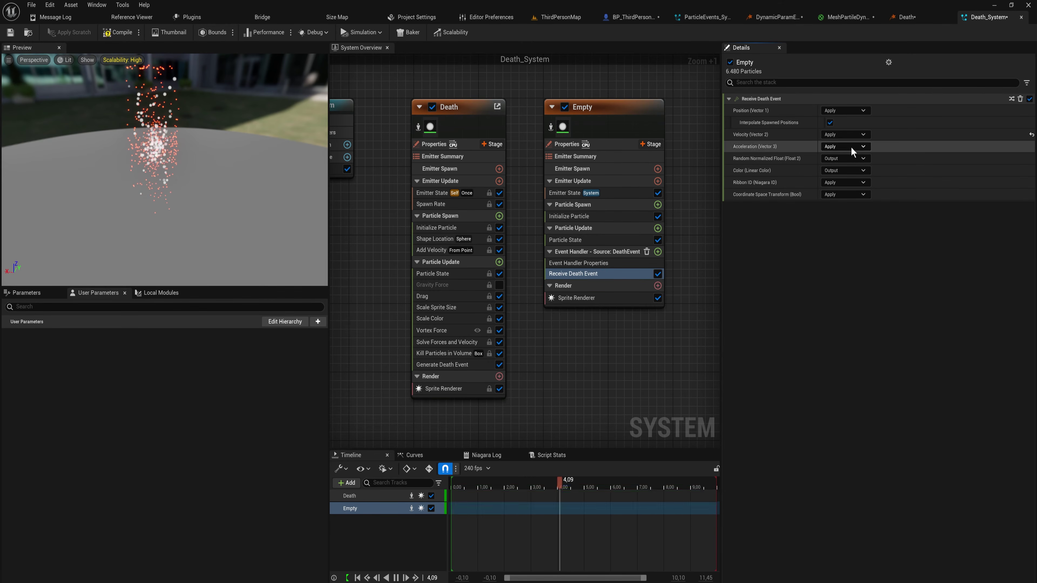
click(846, 148)
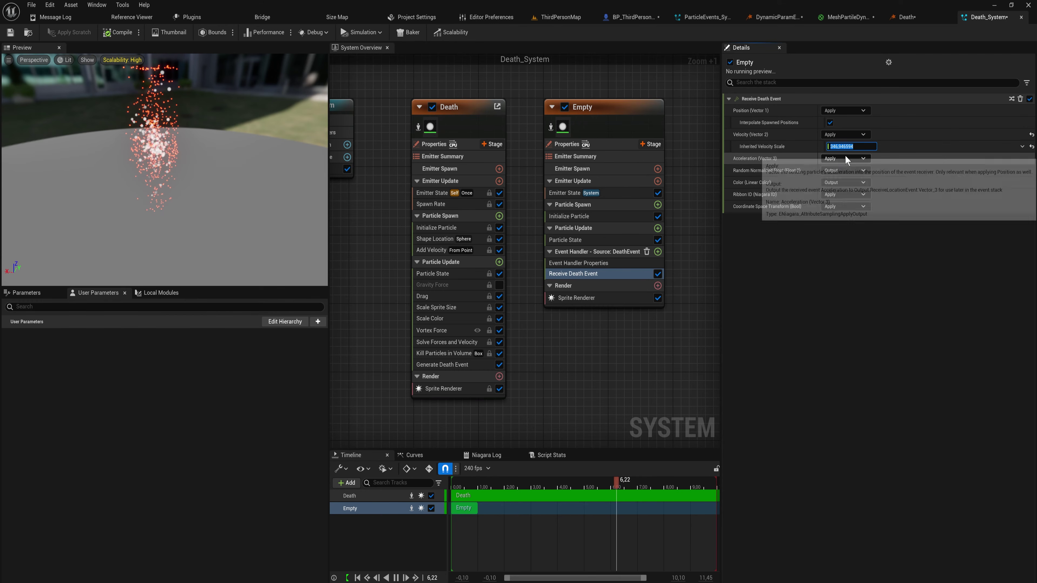
text(2)
key(Return)
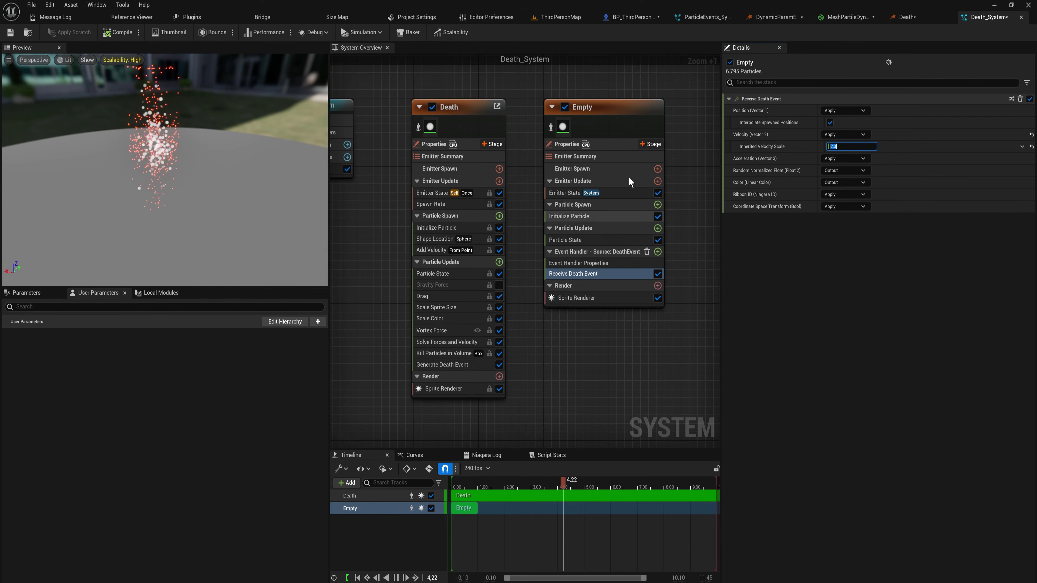
- Add a Solve Forces and Velocity module to the Empty emitter's Particle Update and check the particles in the preview
click(658, 228)
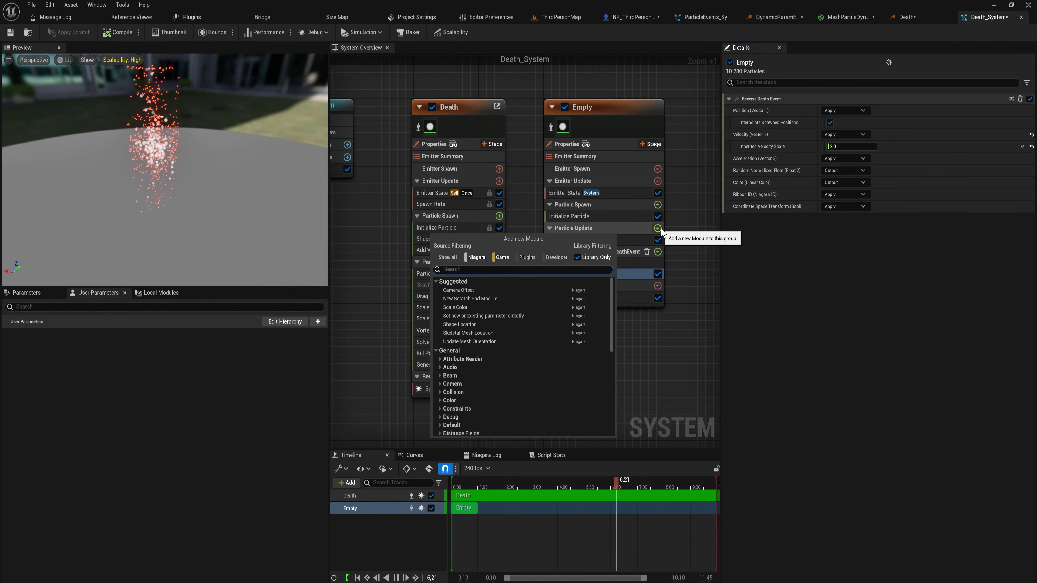
text(solve)
key(Return)
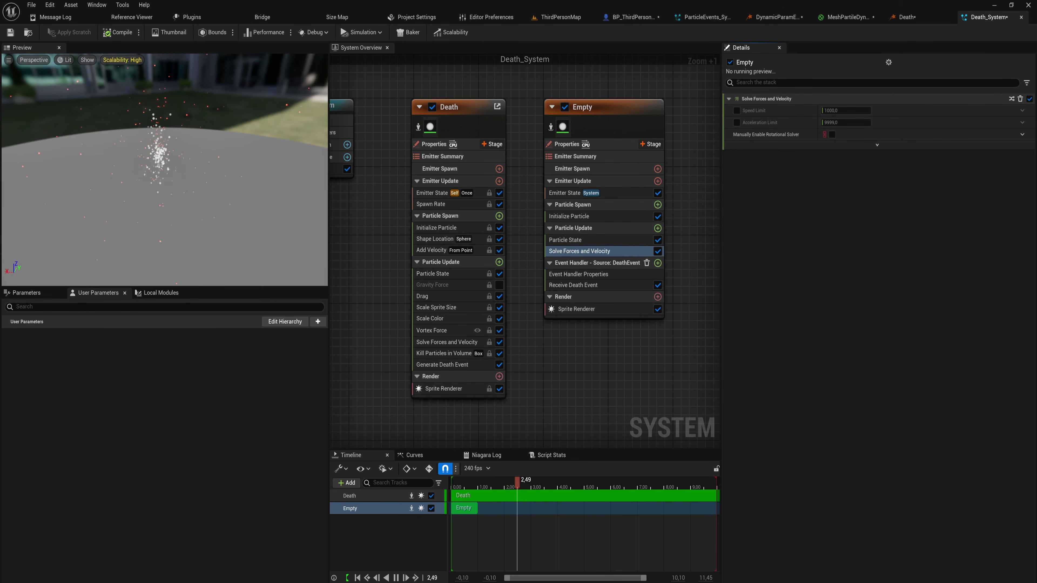
mouse_move(210, 193)
mouse_down()
mouse_move(164, 191)
mouse_move(209, 193)
mouse_move(192, 181)
mouse_move(209, 176)
mouse_up()
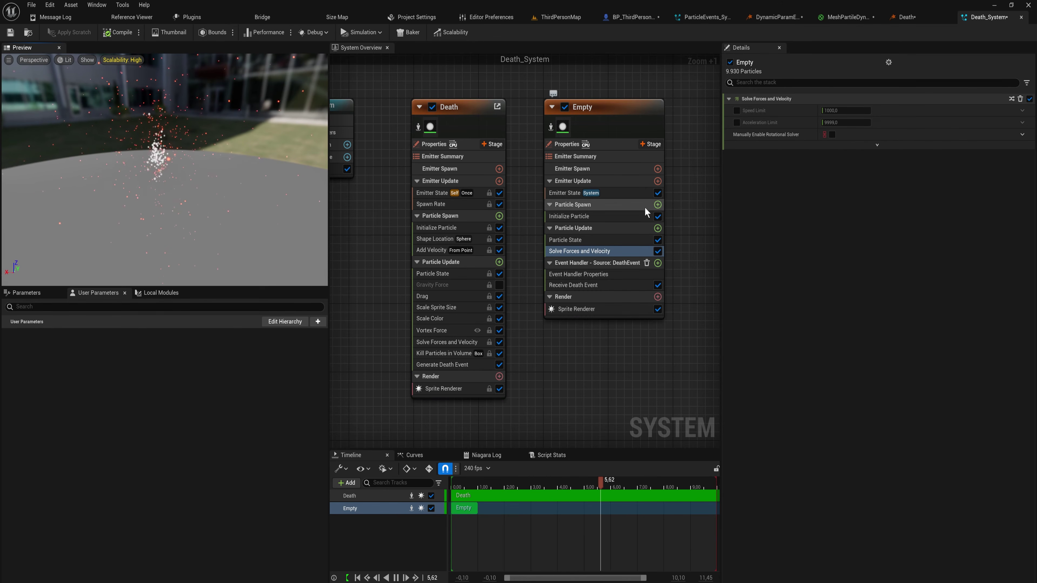
- Add an Add Velocity module to the Empty emitter's Particle Spawn
click(652, 206)
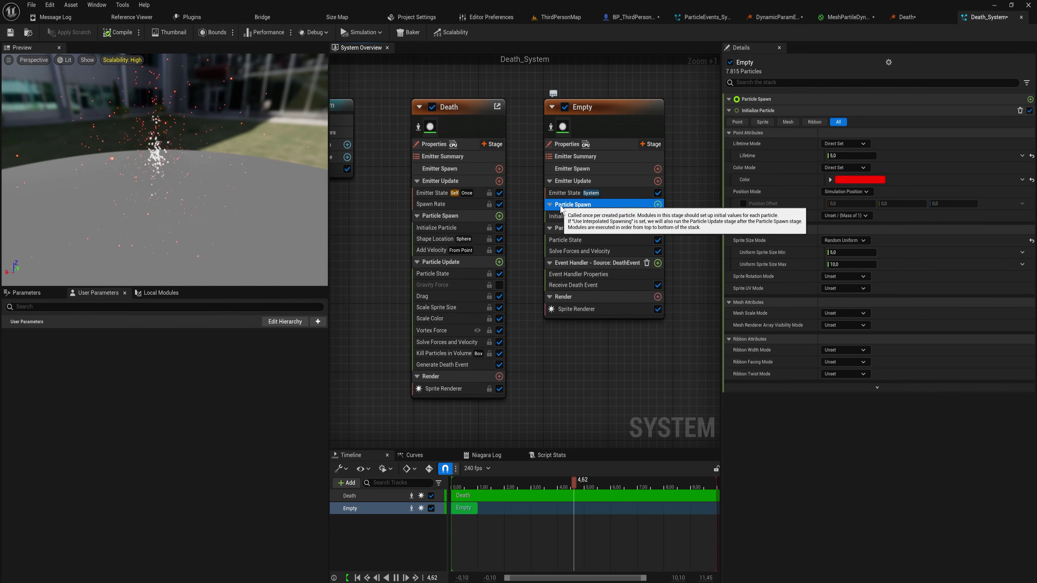
click(657, 205)
text(add)
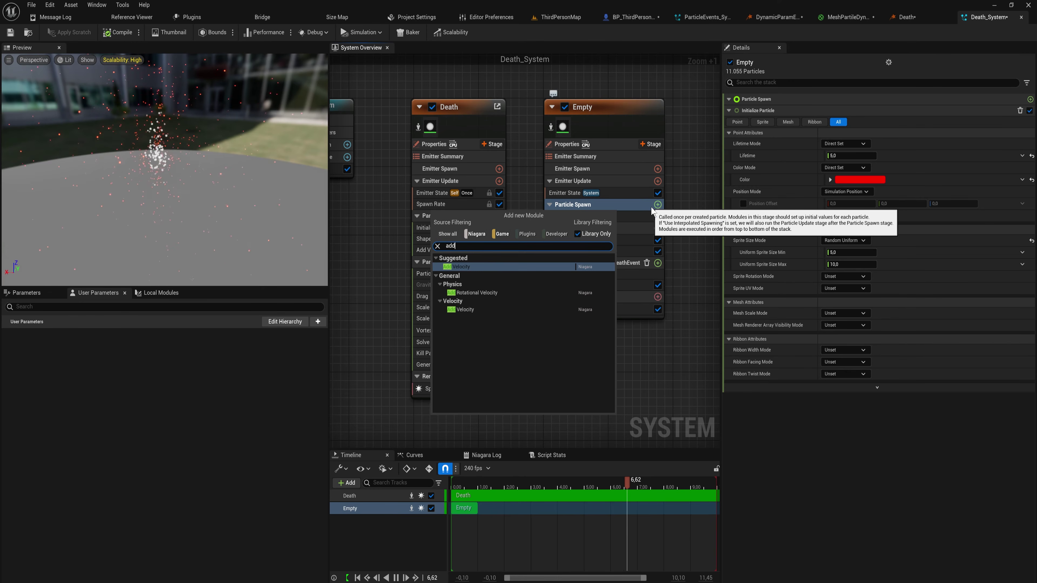
key(Return)
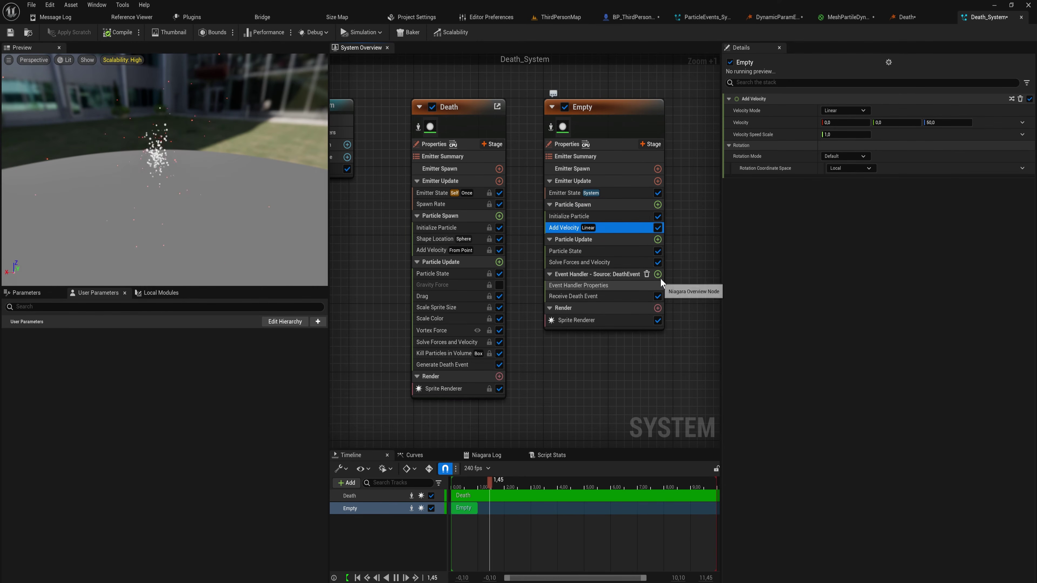
- Try Velocity set to Output in the Empty emitter's Receive Death Event module and check the particles in the preview
click(640, 293)
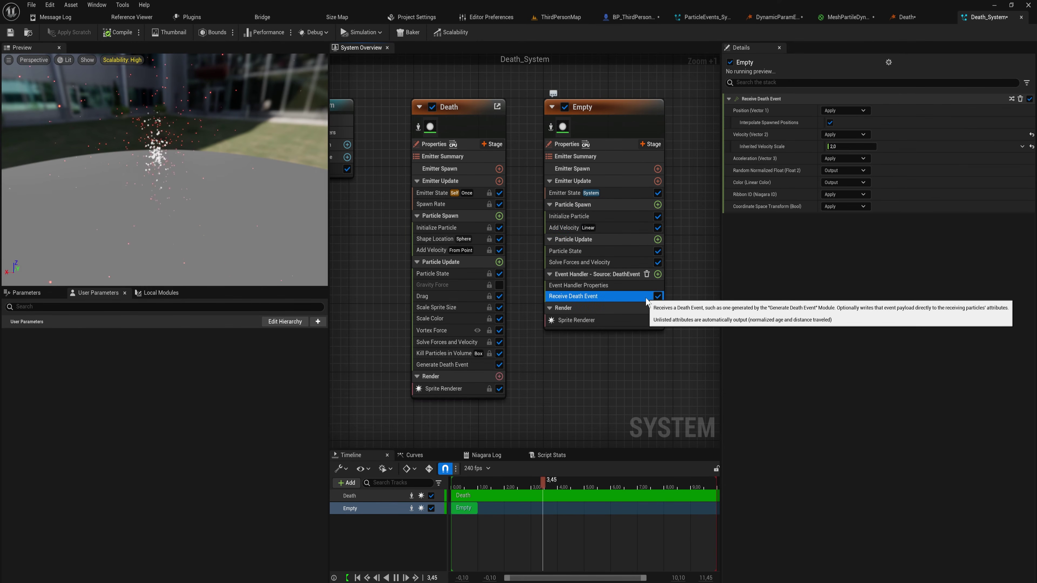
click(862, 135)
click(840, 156)
drag(167, 197, 153, 168)
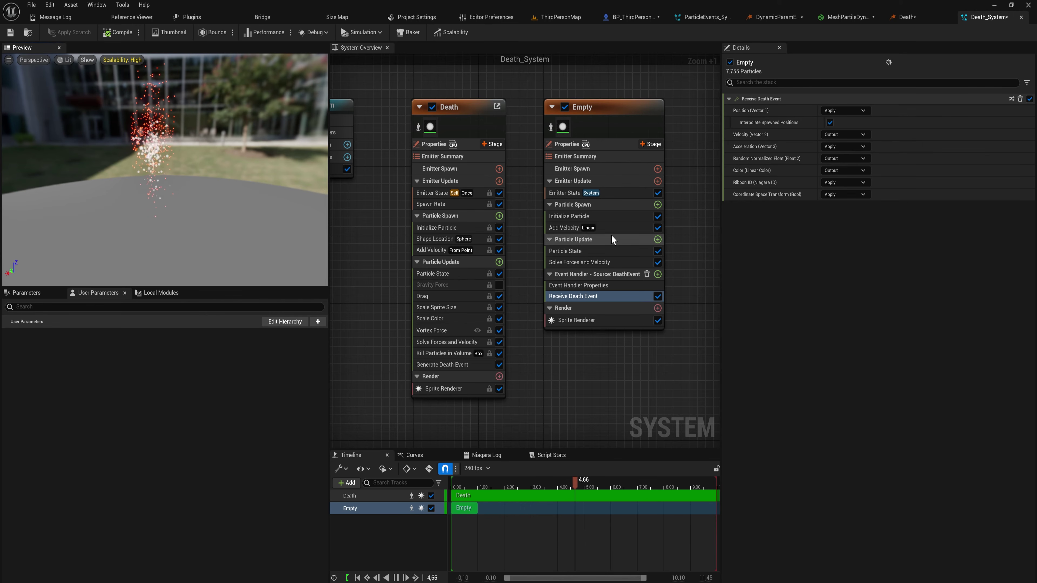
- Set the Empty emitter's Add Velocity to a Random Range Vector with a Velocity Speed Scale of 500 and inspect the preview
click(580, 228)
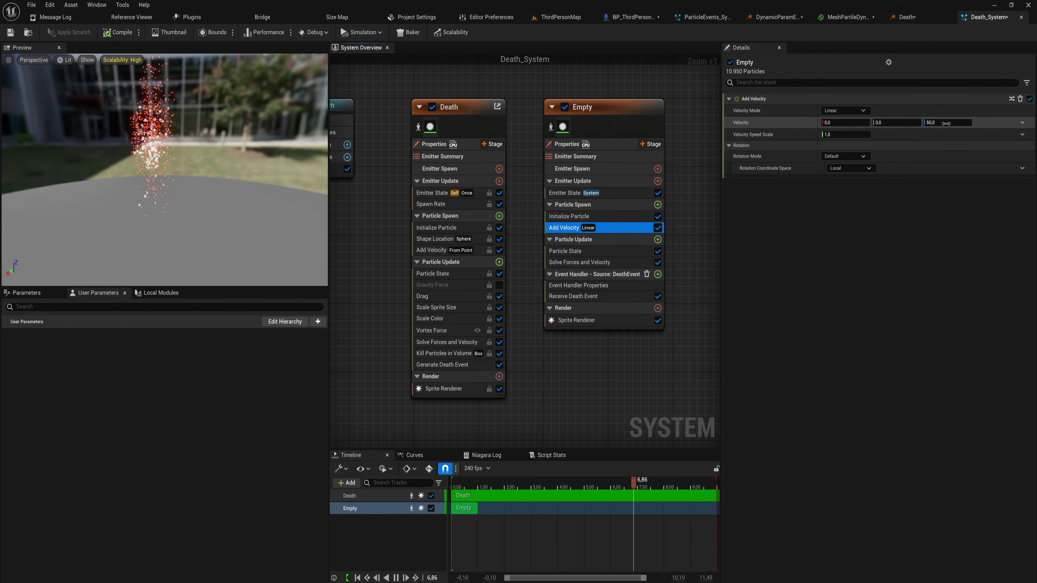
click(1021, 122)
text(random)
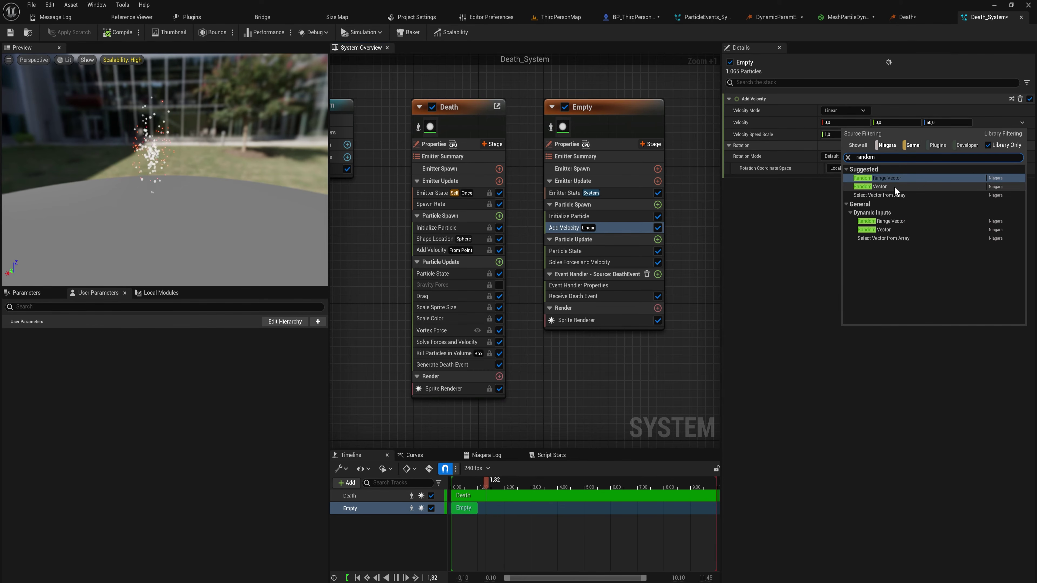
click(893, 178)
click(845, 158)
text(500)
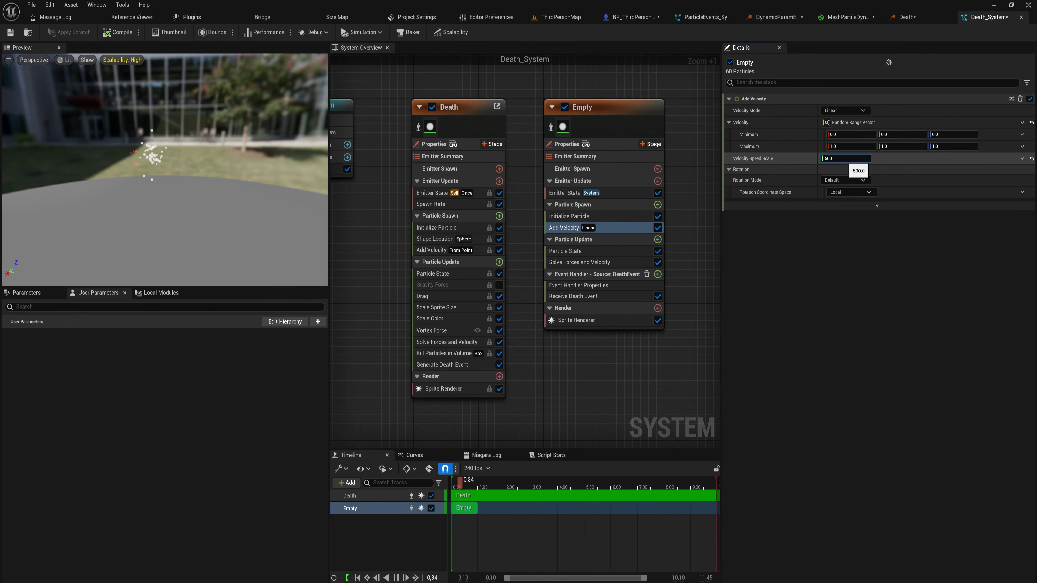
key(Return)
drag(170, 148, 159, 150)
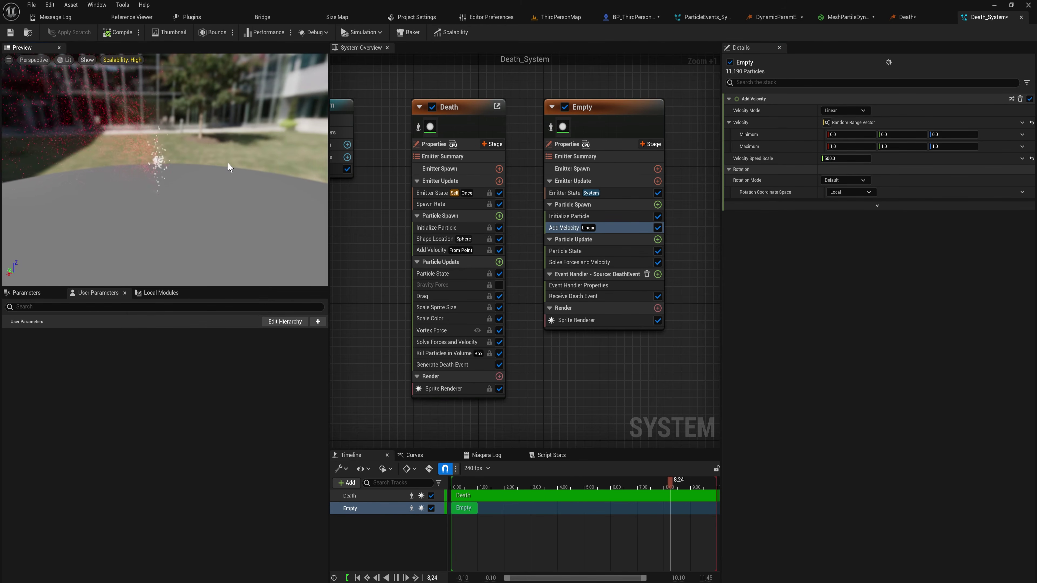
drag(228, 163, 249, 196)
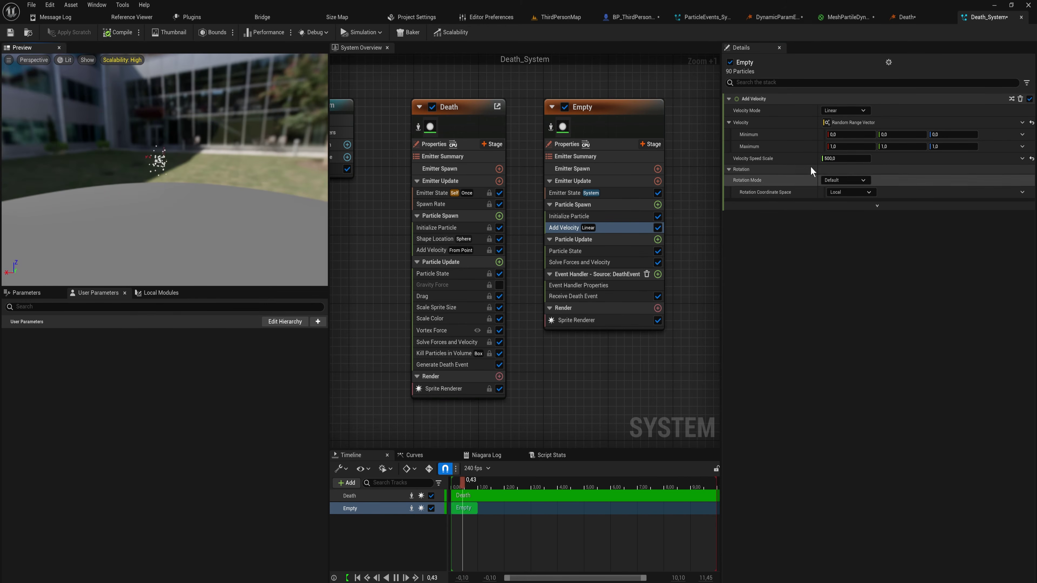
- Set the Random Range Vector's Minimum to -1, -1, -1 and inspect how the red particles spread in the preview
click(847, 135)
text(-1)
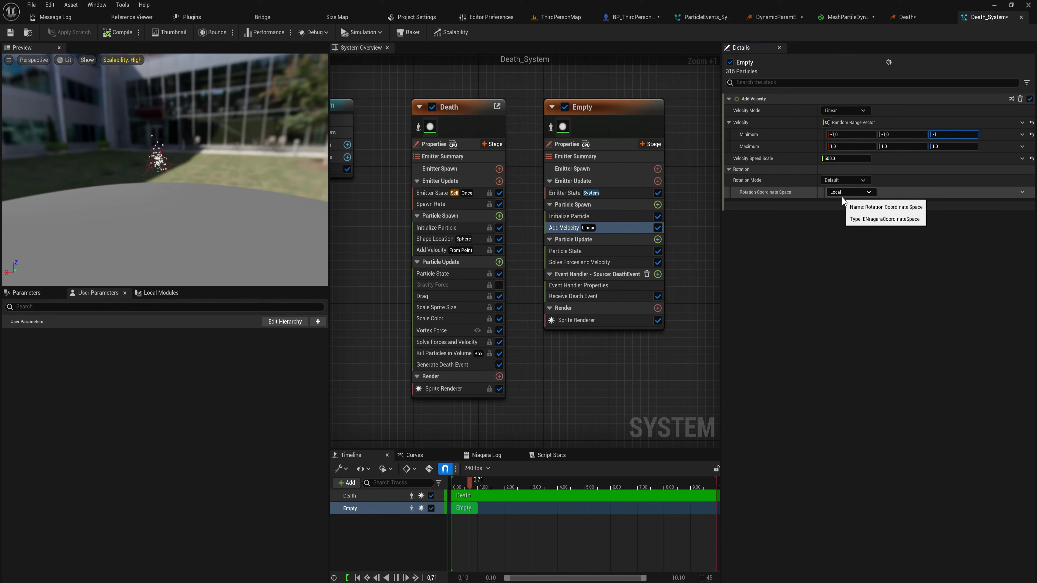
drag(181, 168, 207, 173)
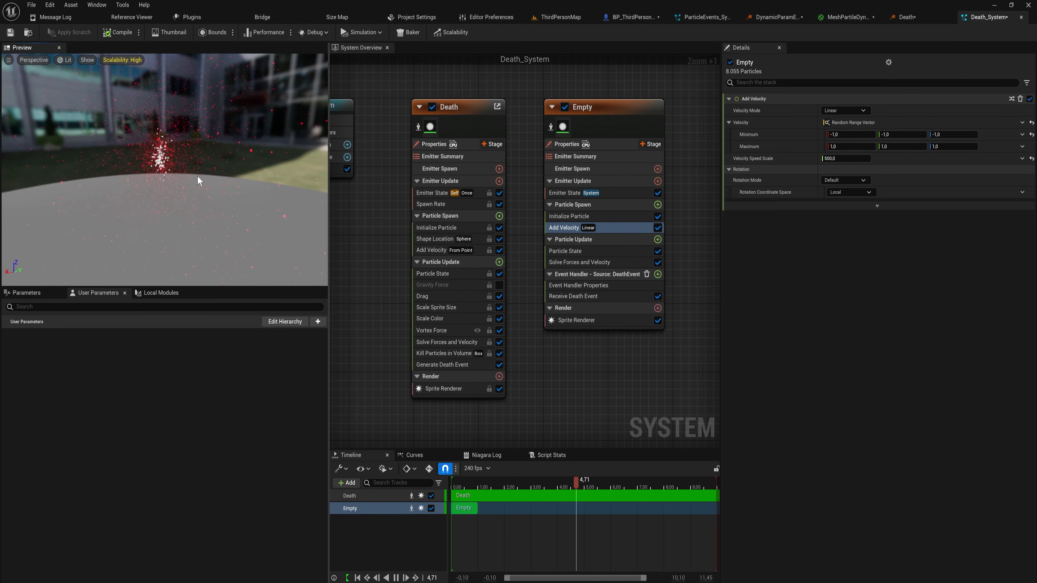
drag(197, 176, 165, 146)
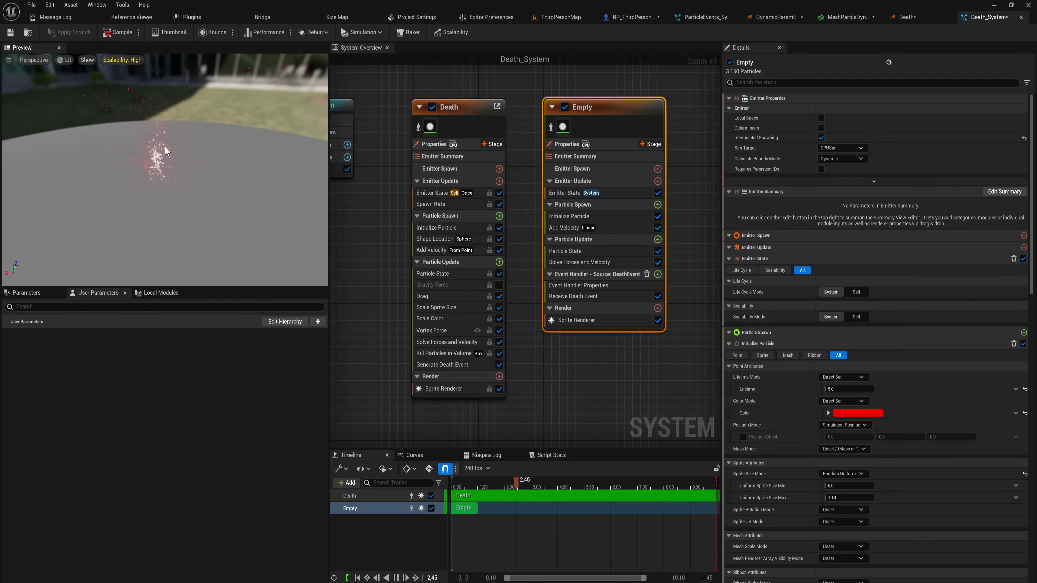
drag(225, 196, 220, 195)
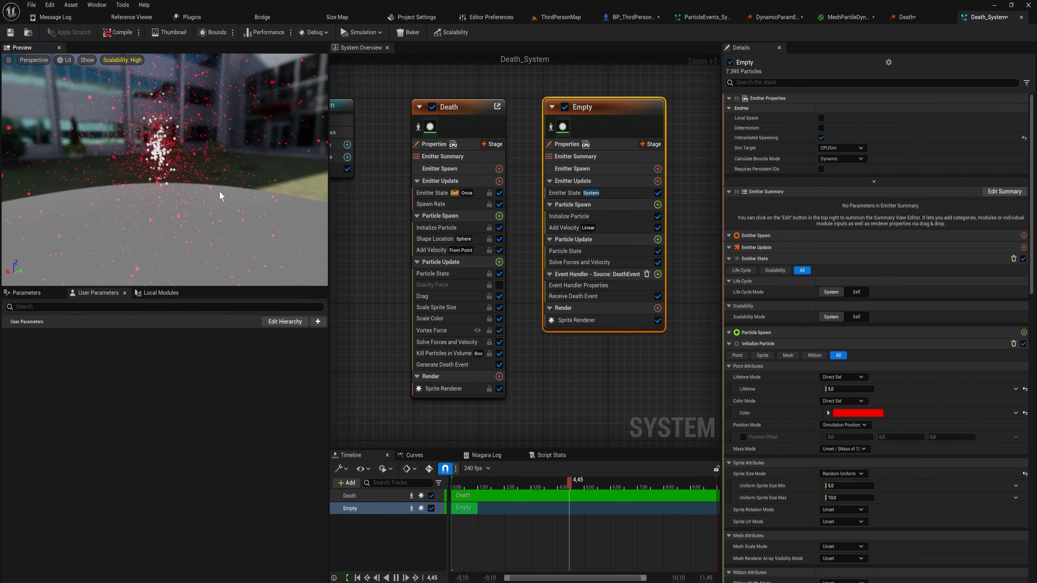
- Restore the Receive Death Event's Velocity to Apply and reset the Add Velocity module's Velocity and Velocity Speed Scale to their defaults
click(609, 300)
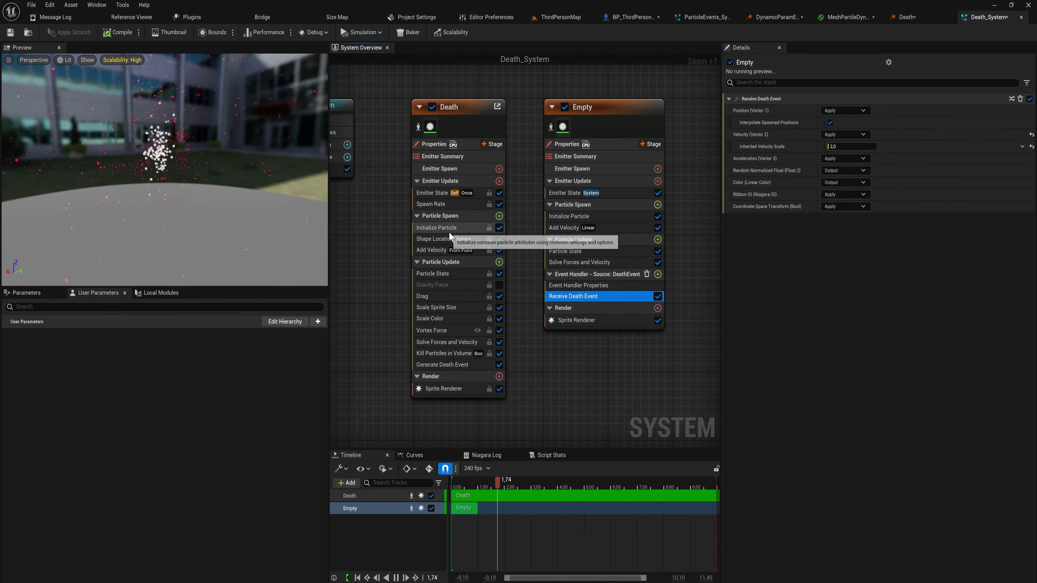
drag(196, 149, 192, 137)
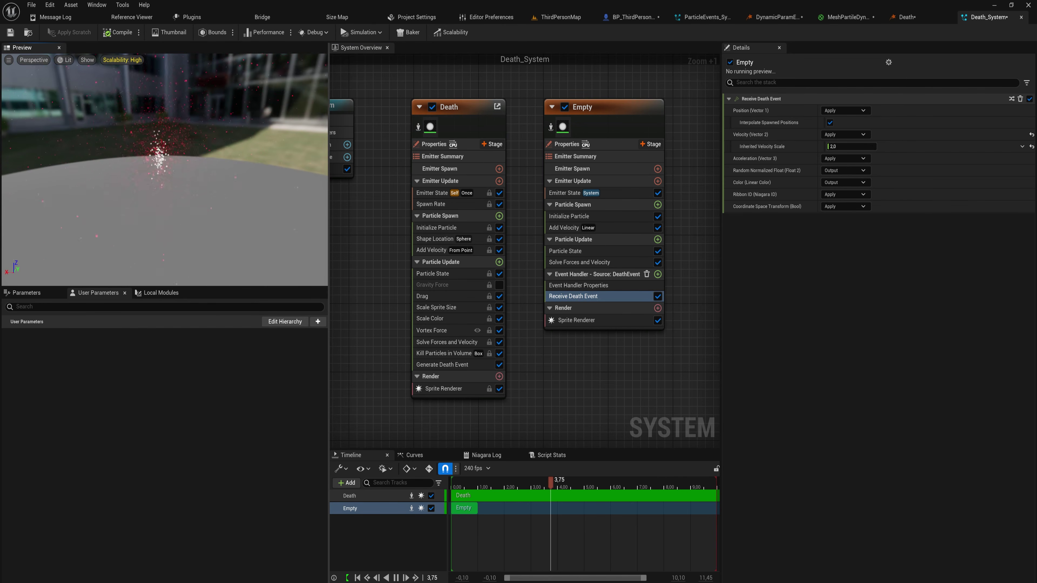
click(621, 231)
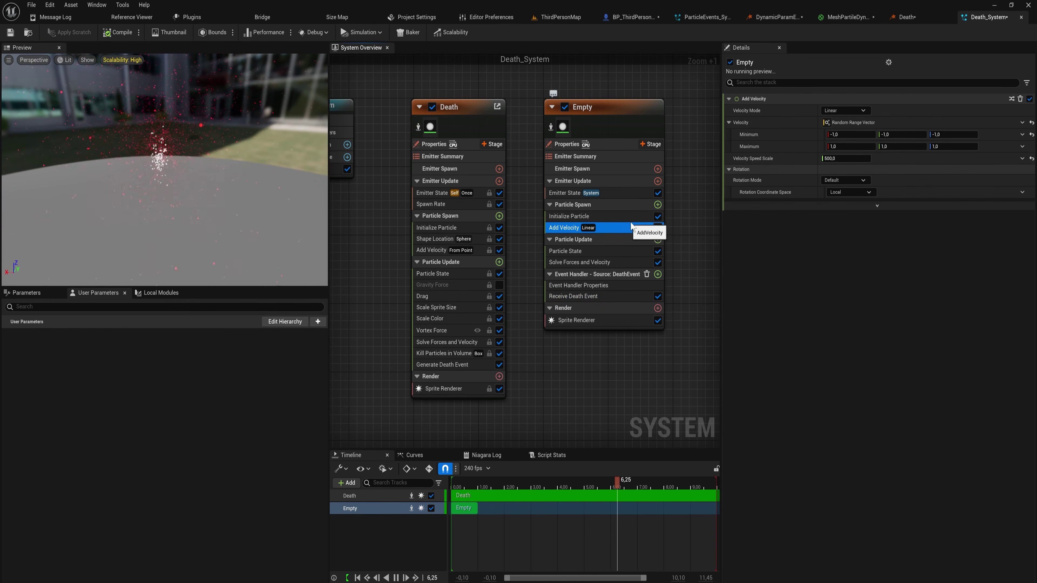
click(1032, 123)
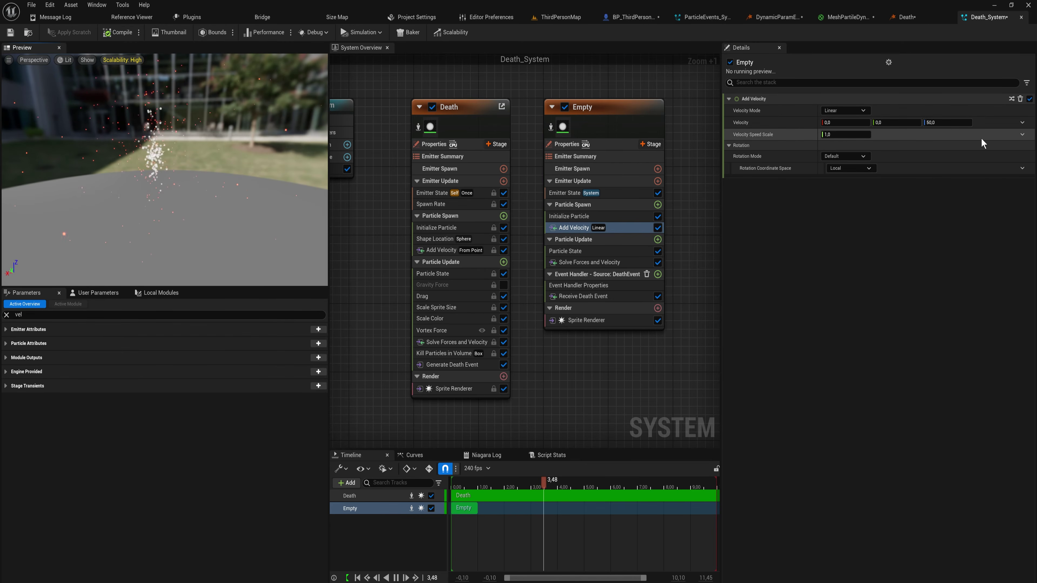
click(597, 297)
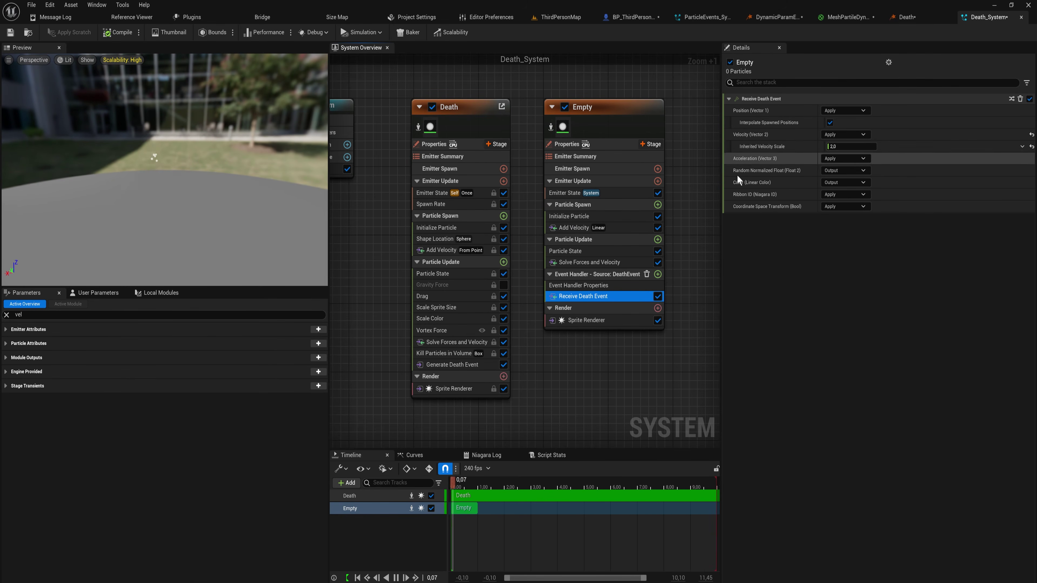
- Set Velocity in the Empty emitter's Add Velocity module to Random Vector with a Vector Scale of 500 and check the preview
click(633, 230)
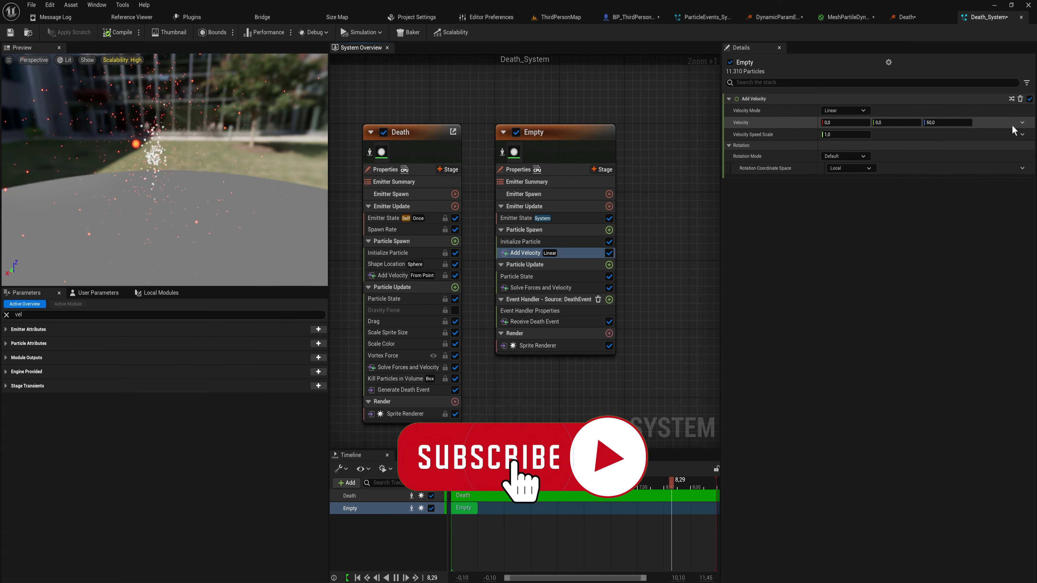
click(1022, 122)
text(rand)
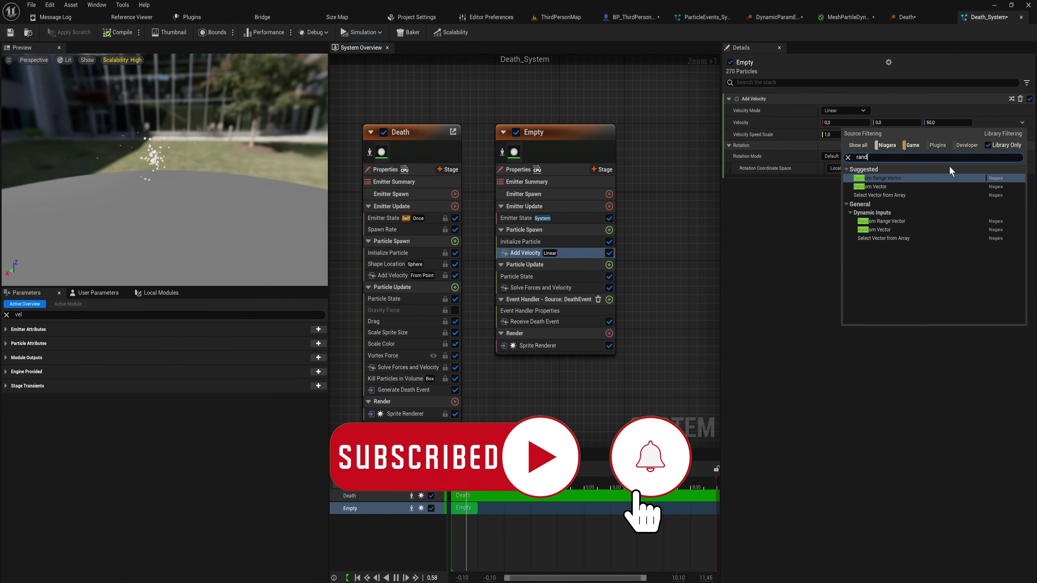
text(om)
key(Down)
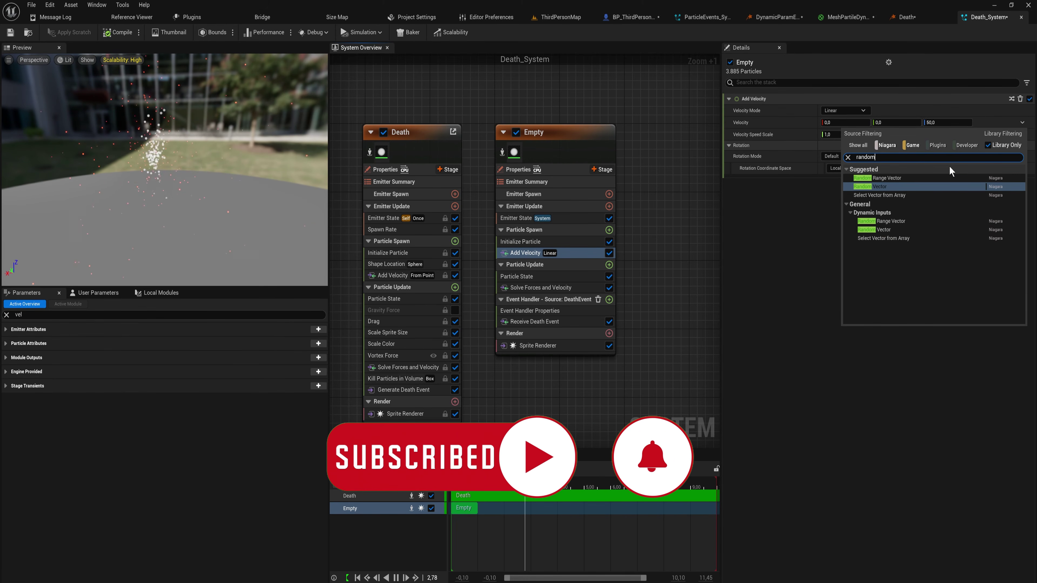
key(Return)
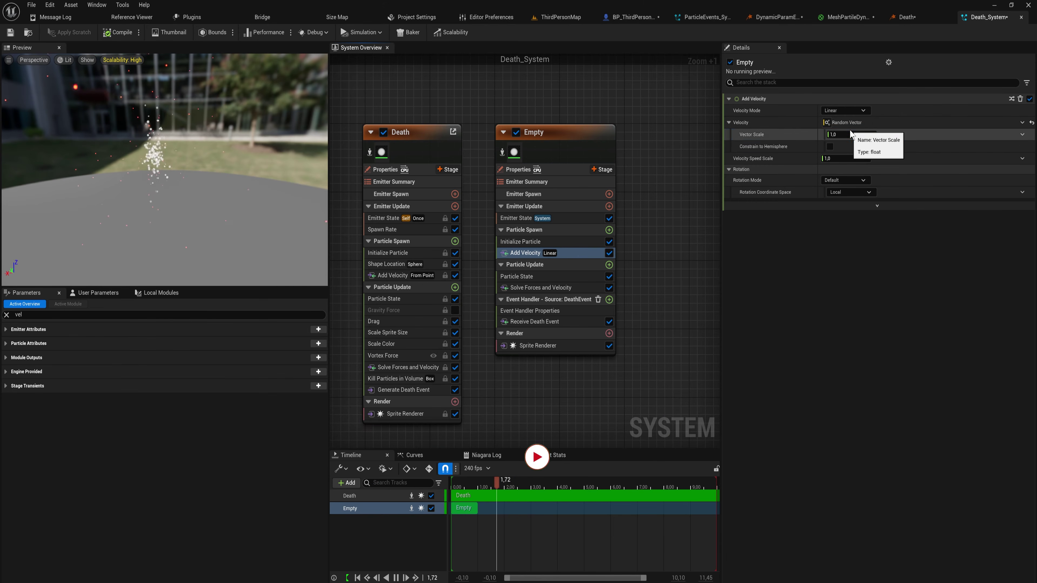
click(851, 134)
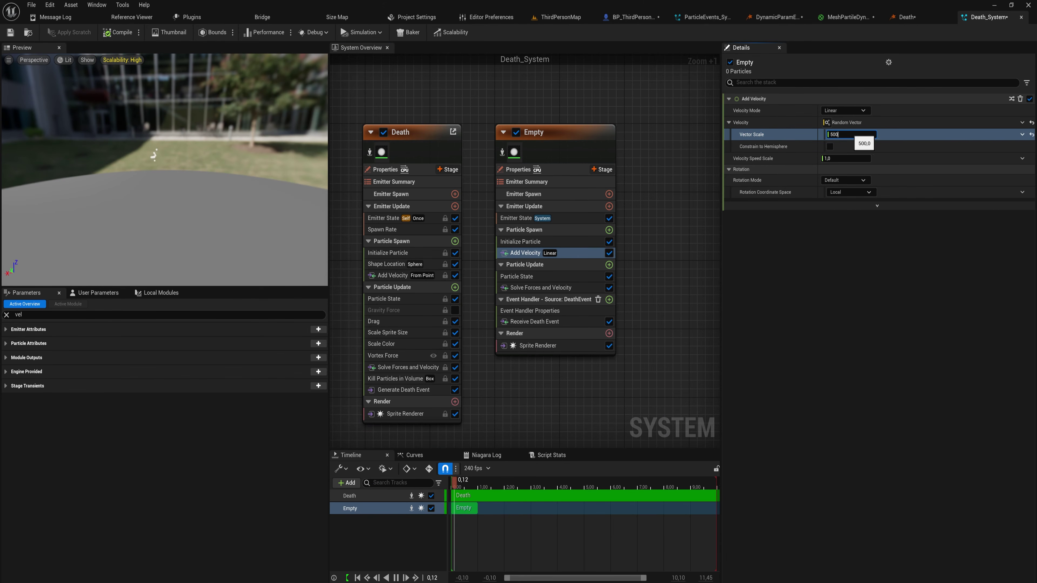
key(Return)
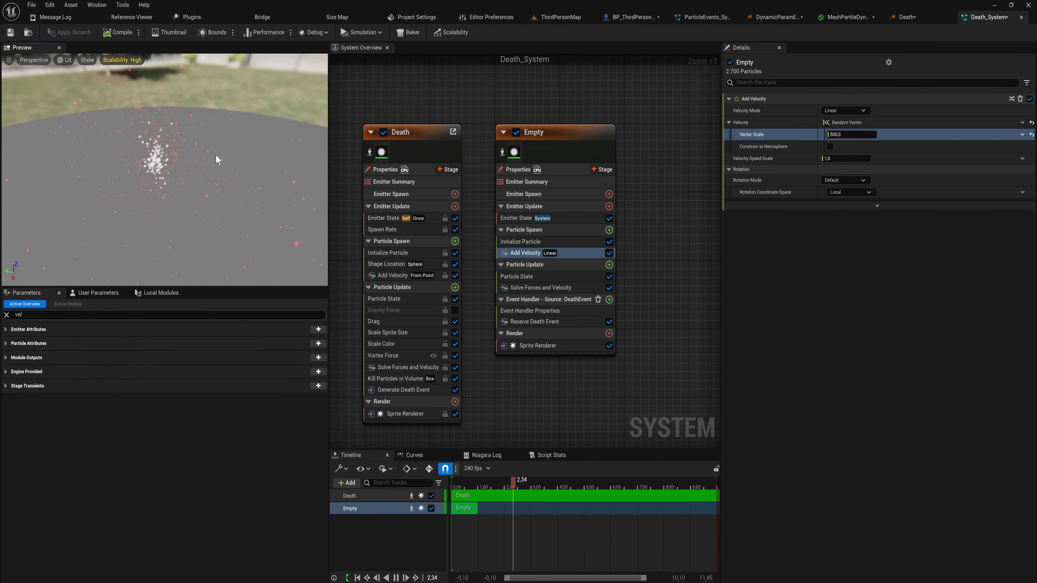
drag(231, 190, 192, 191)
- Set the Random Vector's Vector Scale to 30 and inspect the particles from several angles in the preview
click(855, 135)
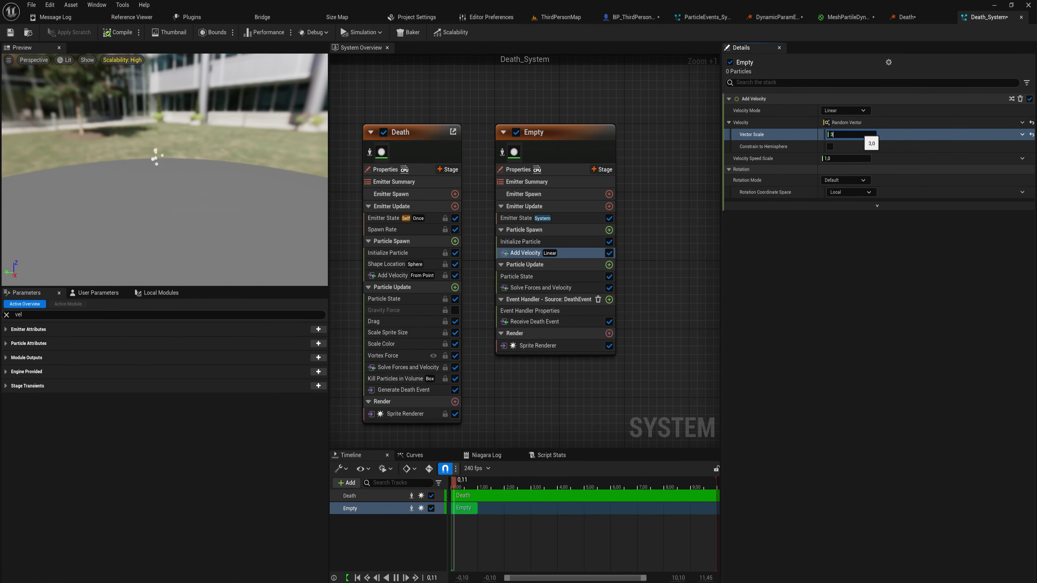
text(30)
key(Return)
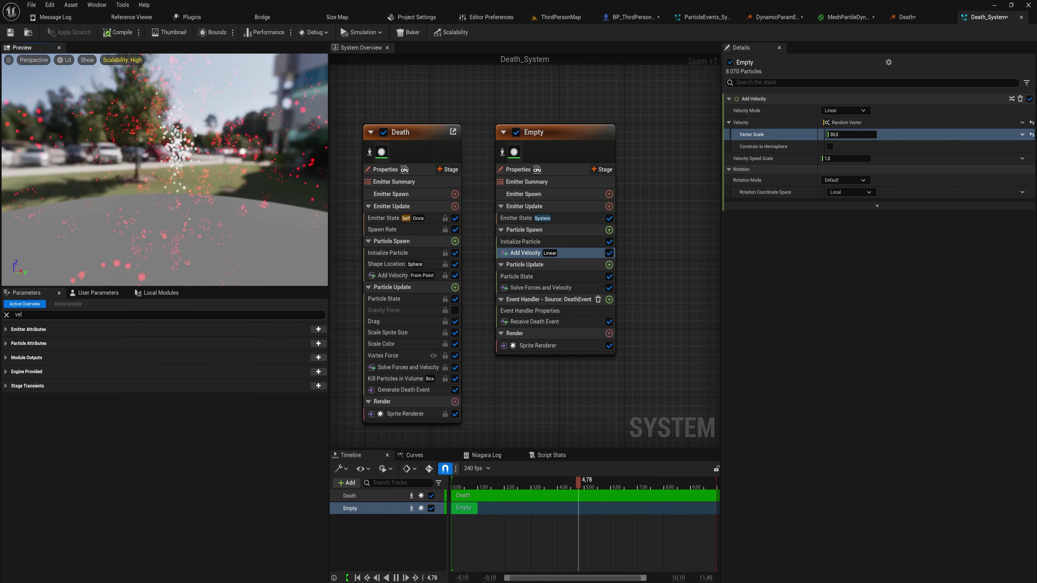
drag(216, 184, 216, 155)
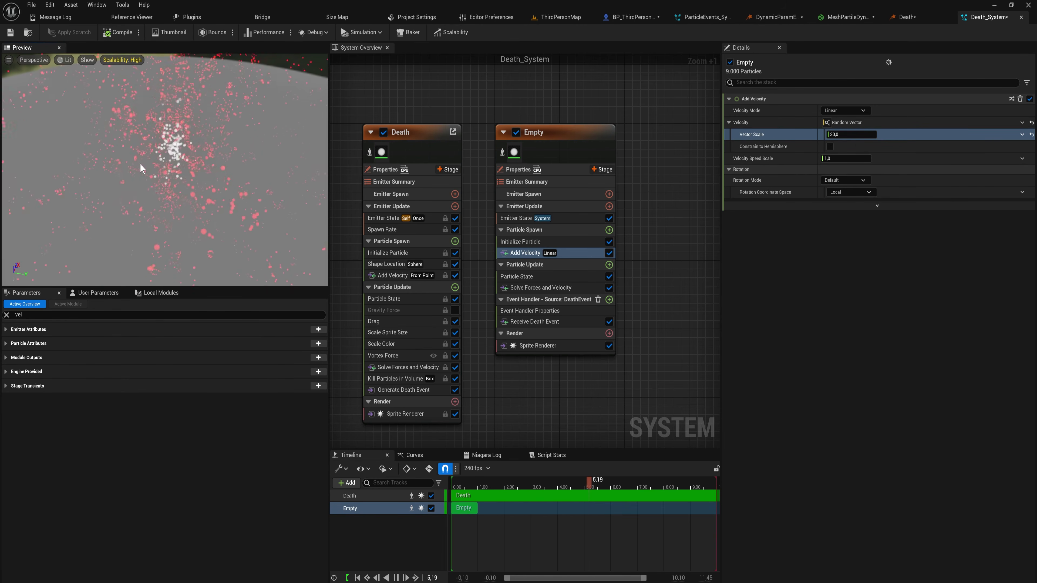
drag(144, 192, 151, 167)
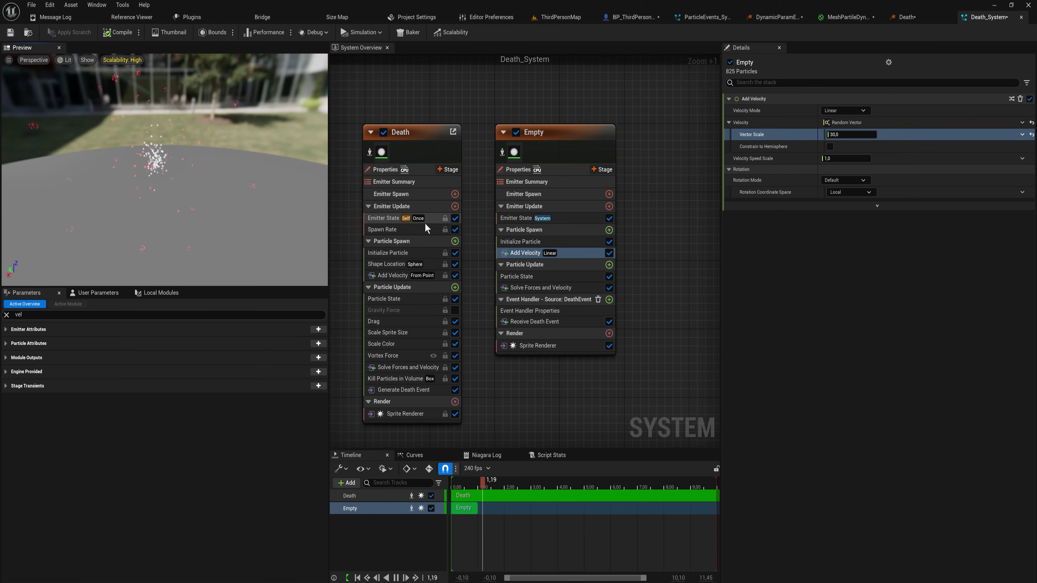
- Set the Empty emitter's Initialize Particle Lifetime Mode to Random with Lifetime Min 0,5 and Lifetime Max 1,2
click(520, 241)
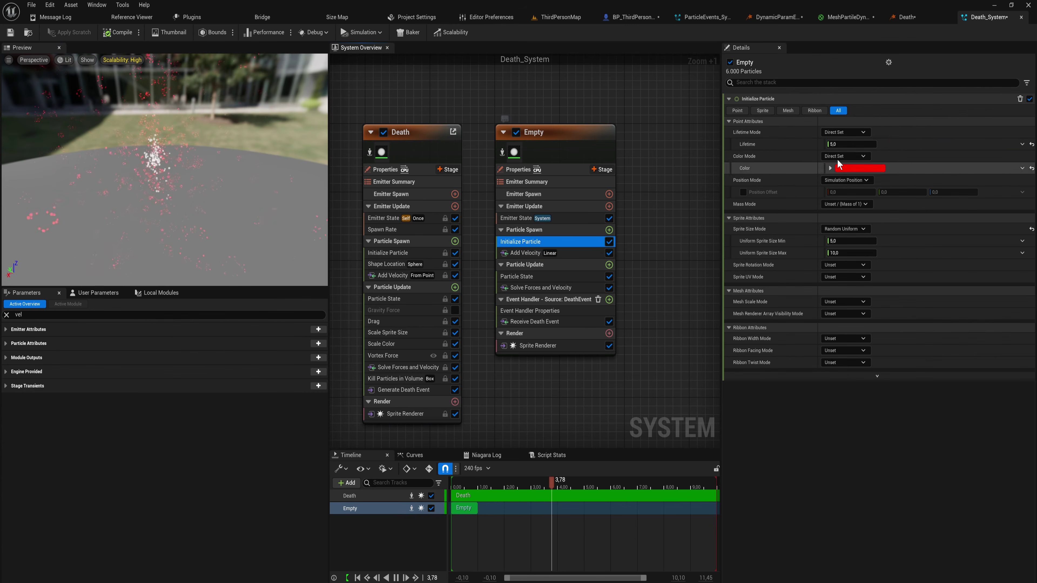
click(856, 144)
click(855, 132)
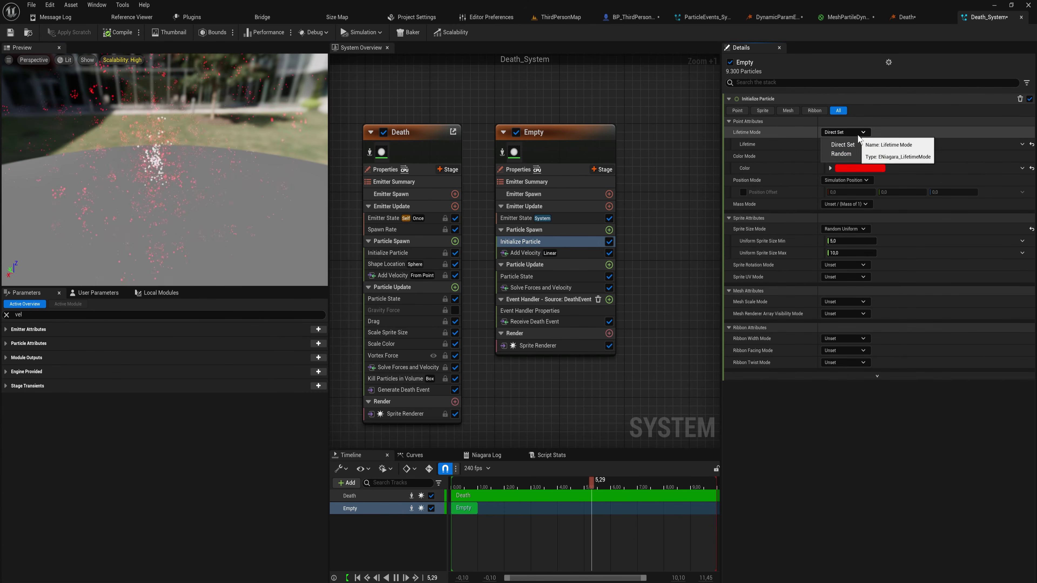
click(856, 151)
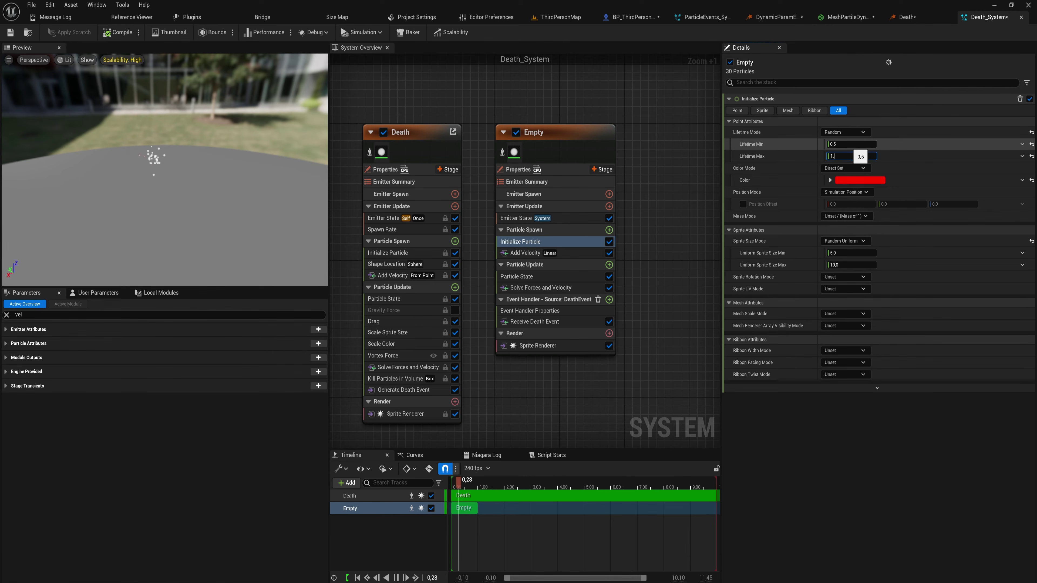
text(,2)
- Add a Drag module to the Empty emitter's Particle Update group and inspect the slowed particles in the preview
click(609, 264)
text(drag)
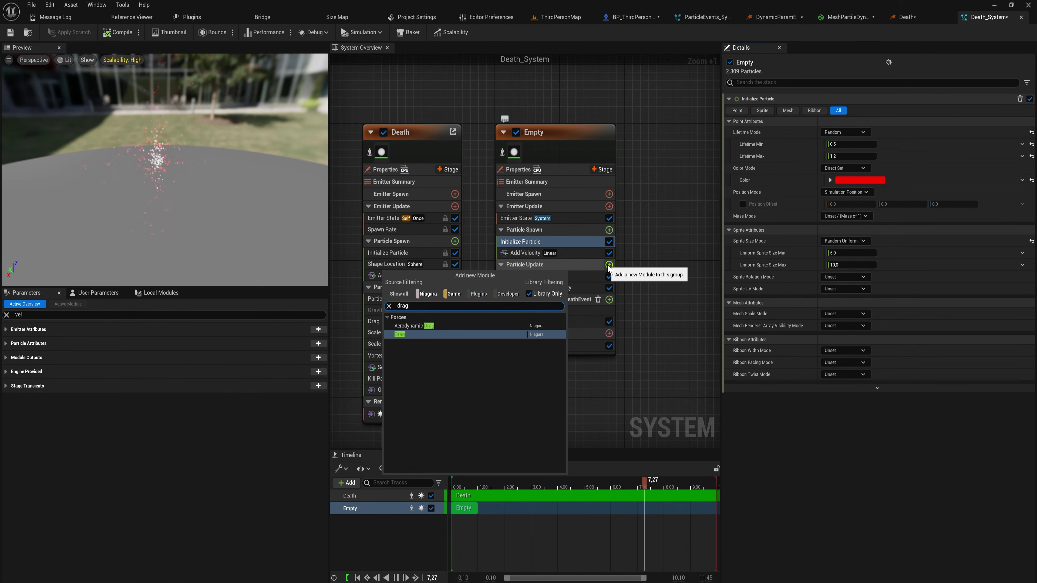
key(Return)
drag(212, 201, 205, 168)
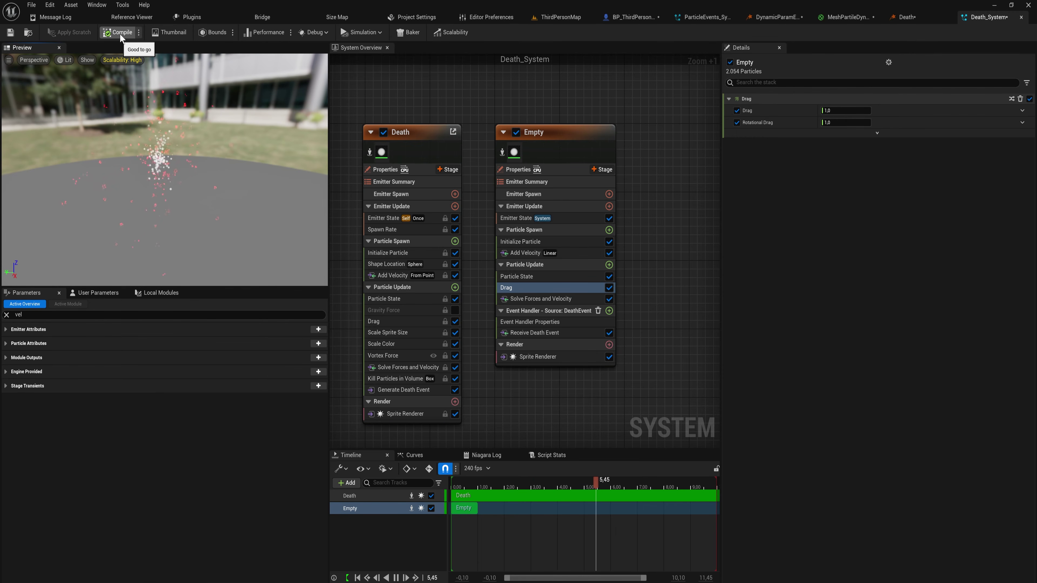
- Open ParticleEvents_System from the project content and inspect its burst in the preview and its emitters in the overview
click(537, 14)
key(ctrl+space)
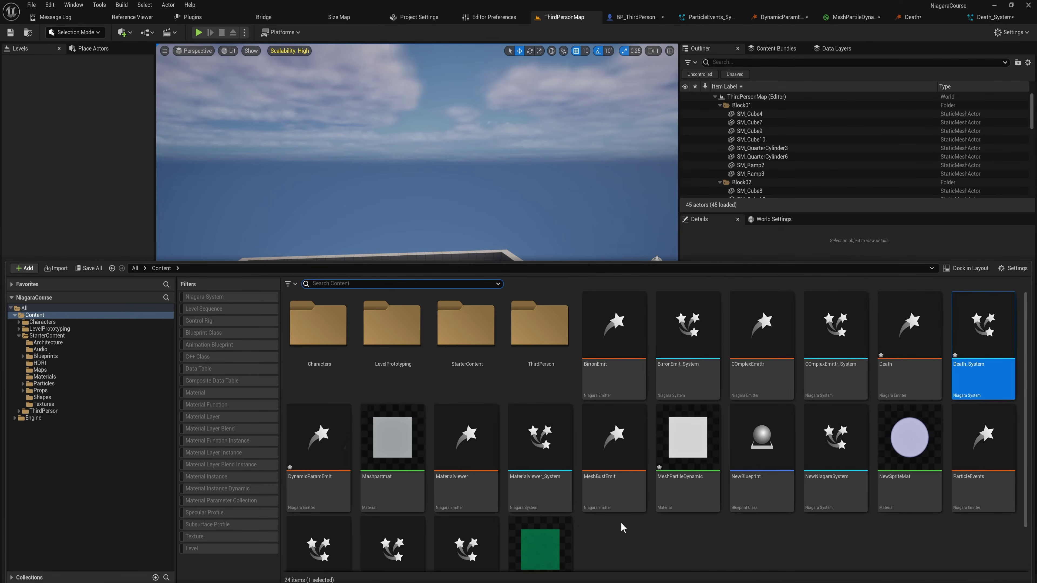
double_click(983, 458)
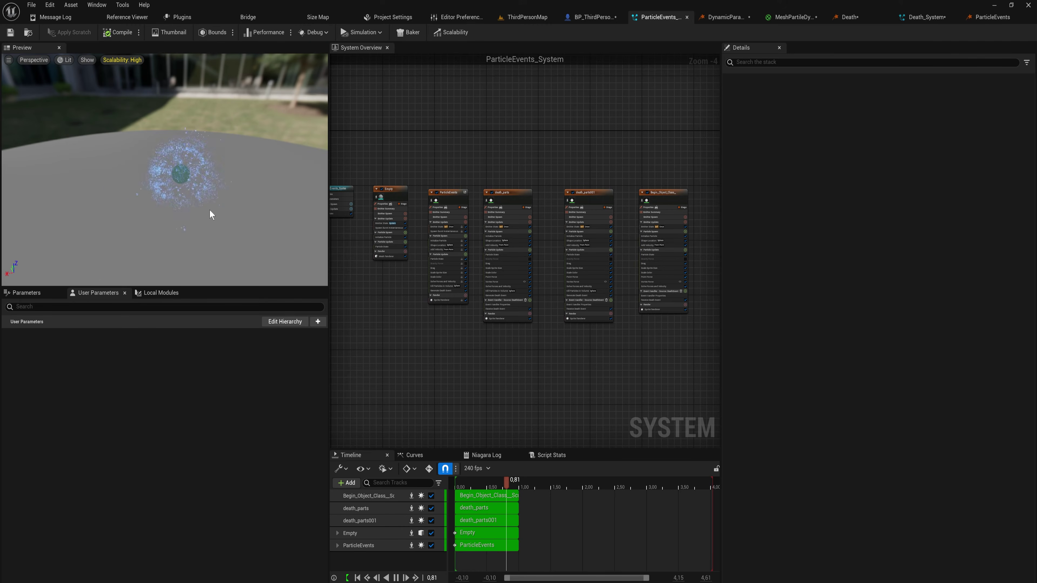
drag(193, 211, 174, 205)
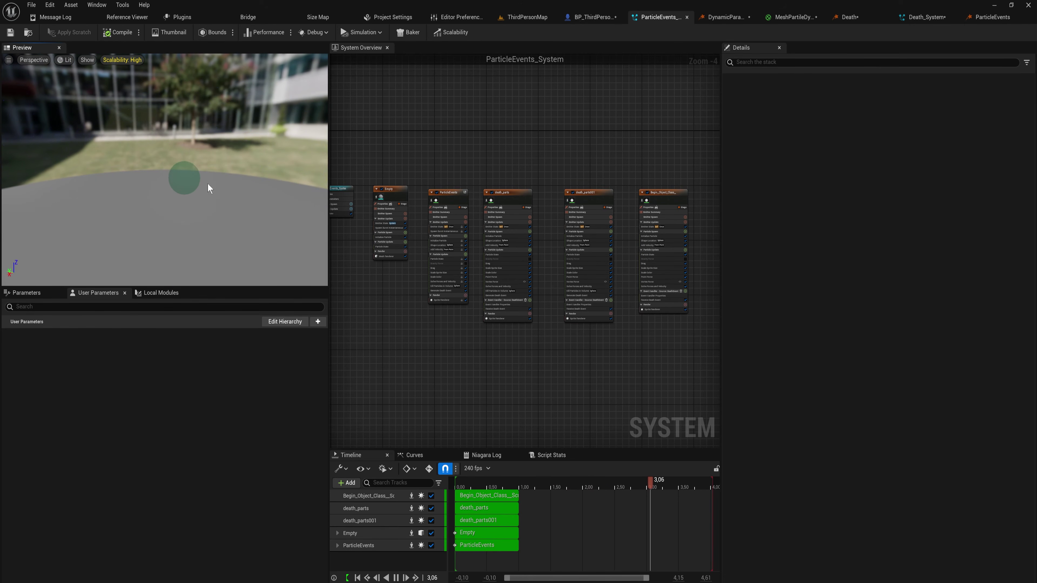
scroll(375, 266, up, 3)
scroll(417, 269, up, 2)
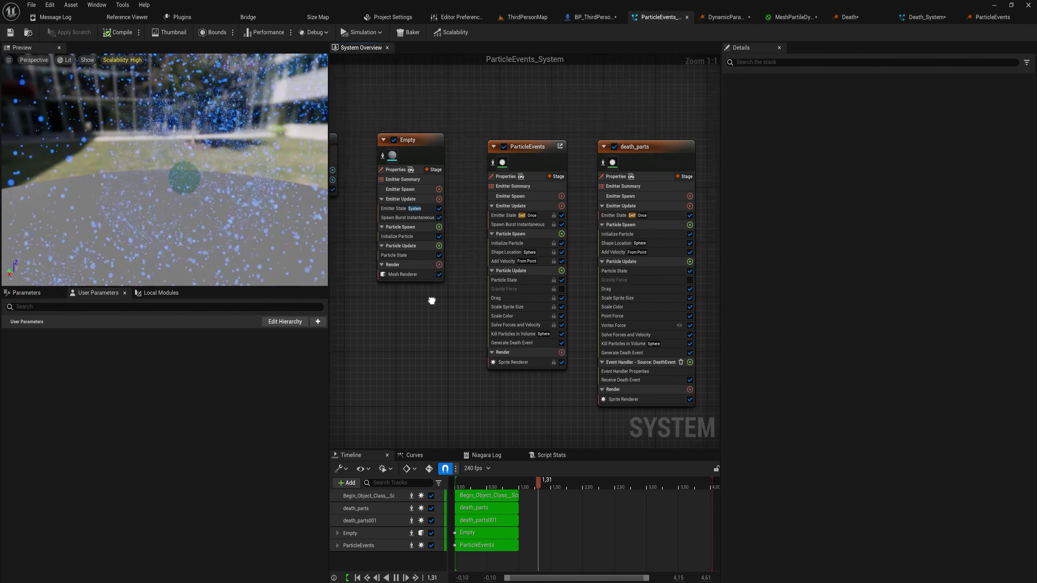
- Review the Empty emitter's Particle Spawn settings and the ParticleEvents emitter's Kill Particles in Volume and Sprite Renderer settings
drag(435, 309, 375, 165)
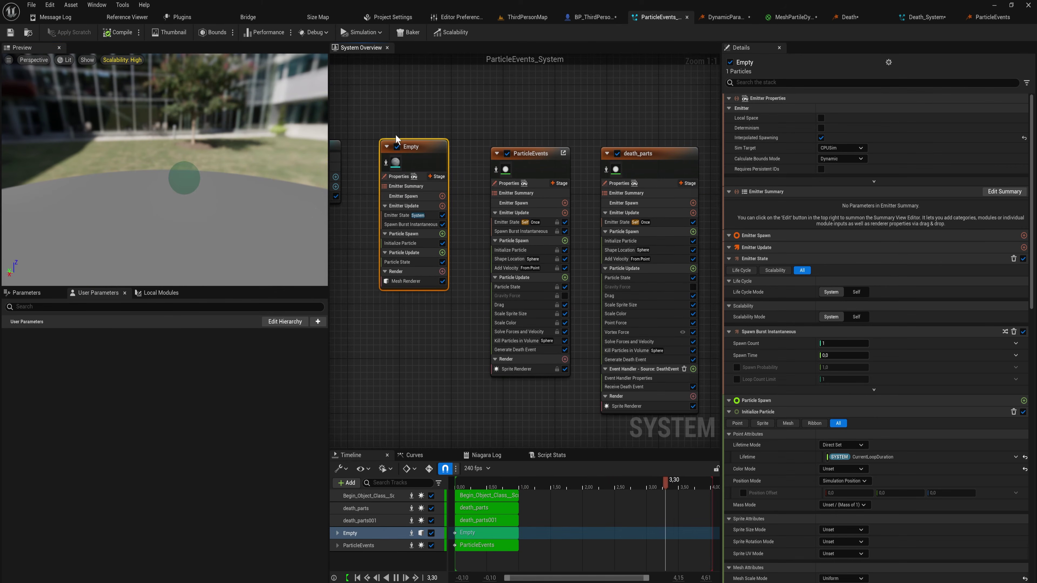
click(408, 234)
right_drag(465, 333, 402, 323)
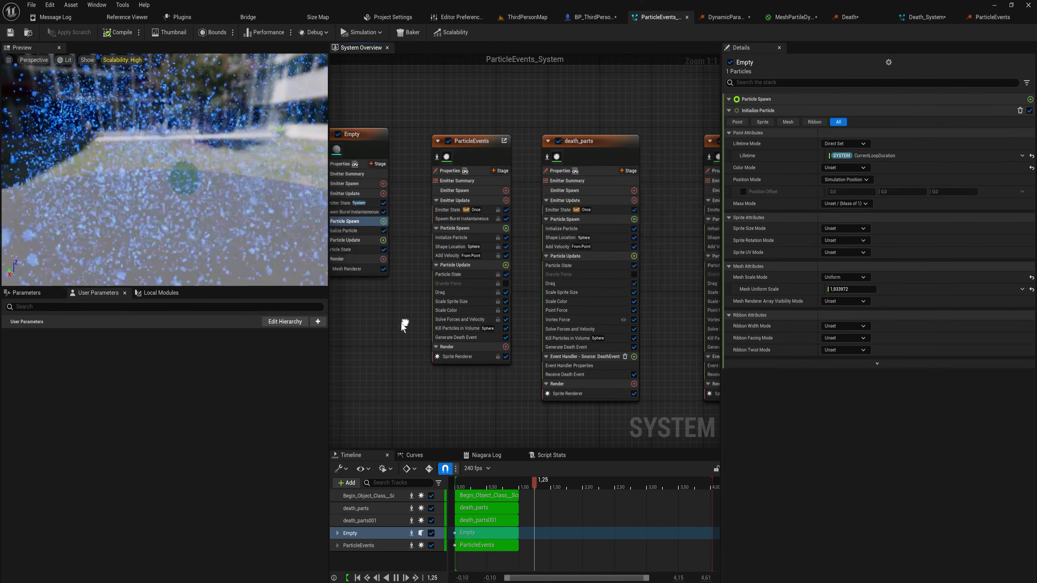
click(475, 141)
drag(475, 141, 461, 134)
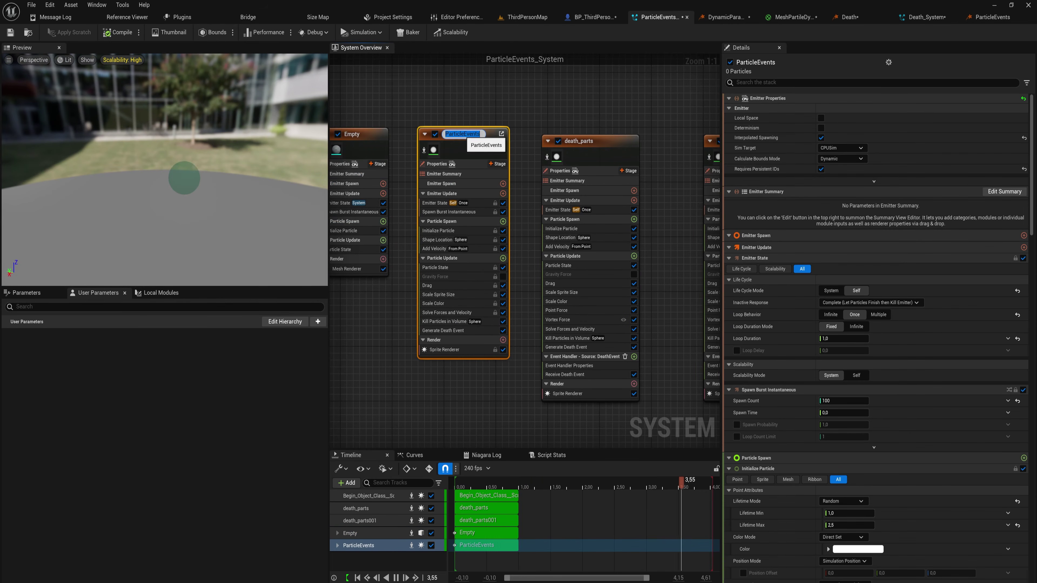
click(446, 322)
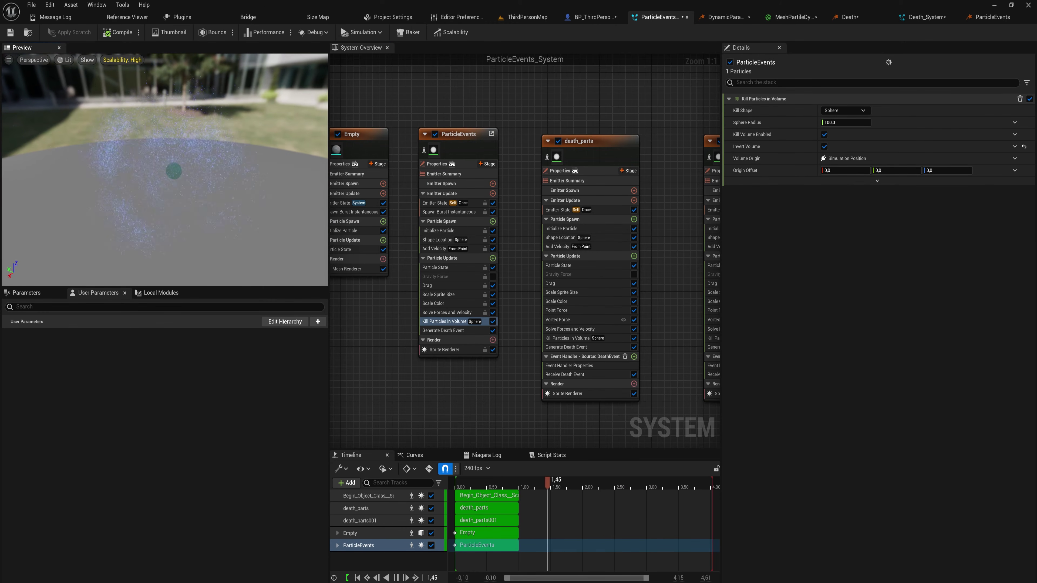
right_click(479, 350)
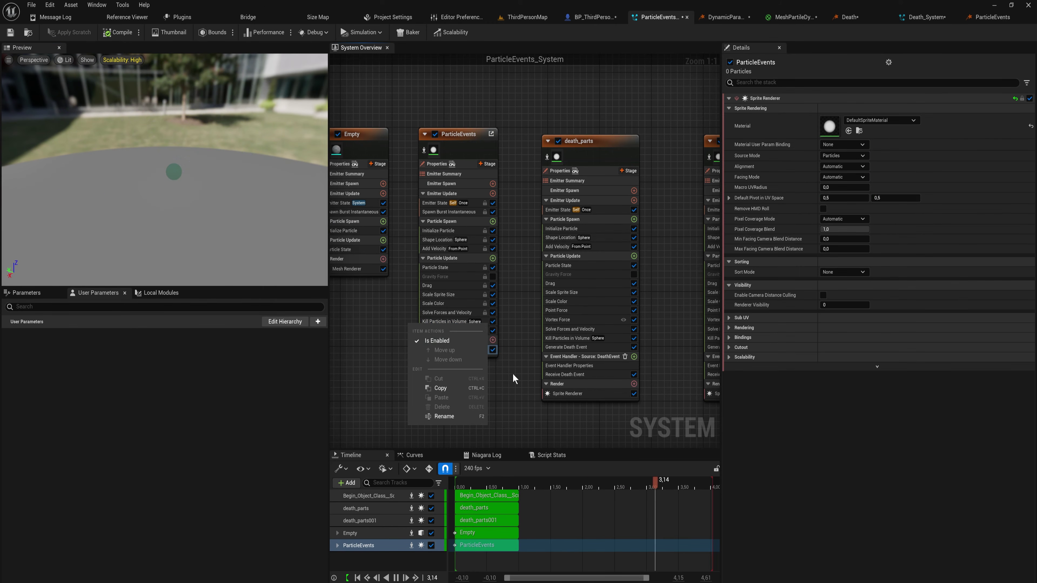
click(516, 415)
- Compare the Kill Particles in Volume settings of the death_parts and death_parts001 emitters and examine how the emitters chain together
click(619, 182)
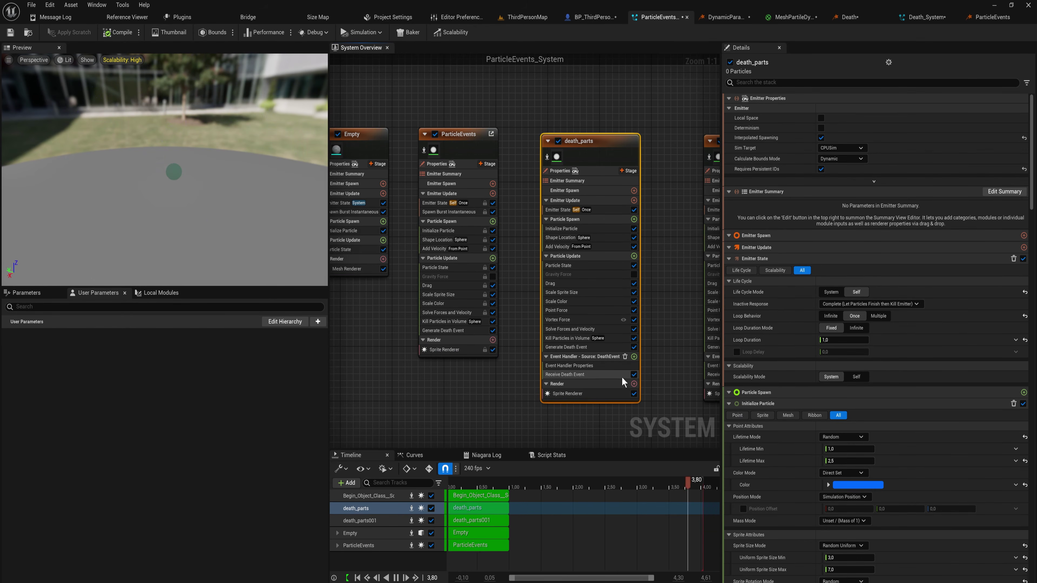
click(608, 338)
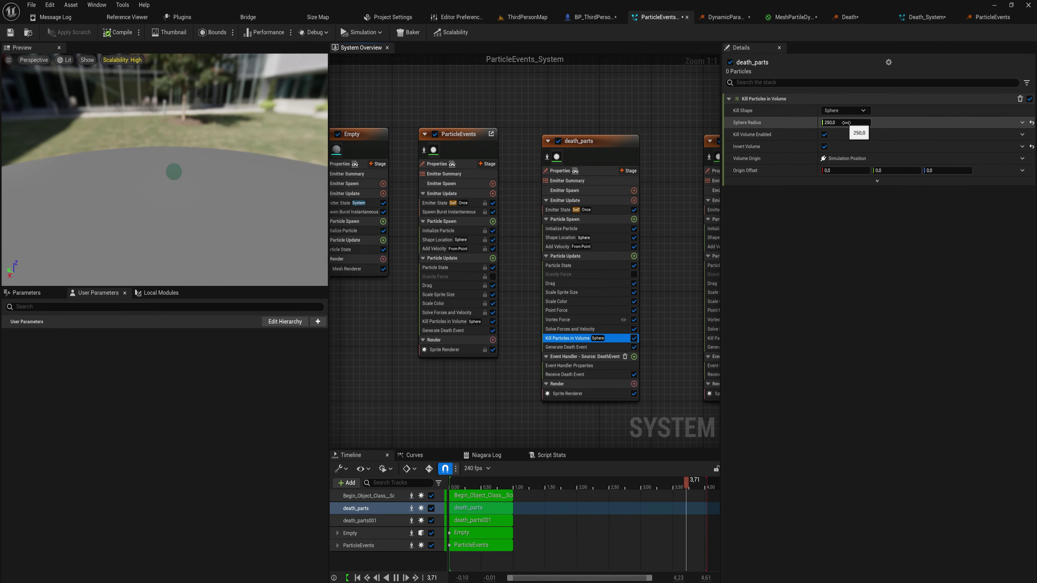
right_drag(664, 283, 424, 285)
drag(437, 415, 554, 191)
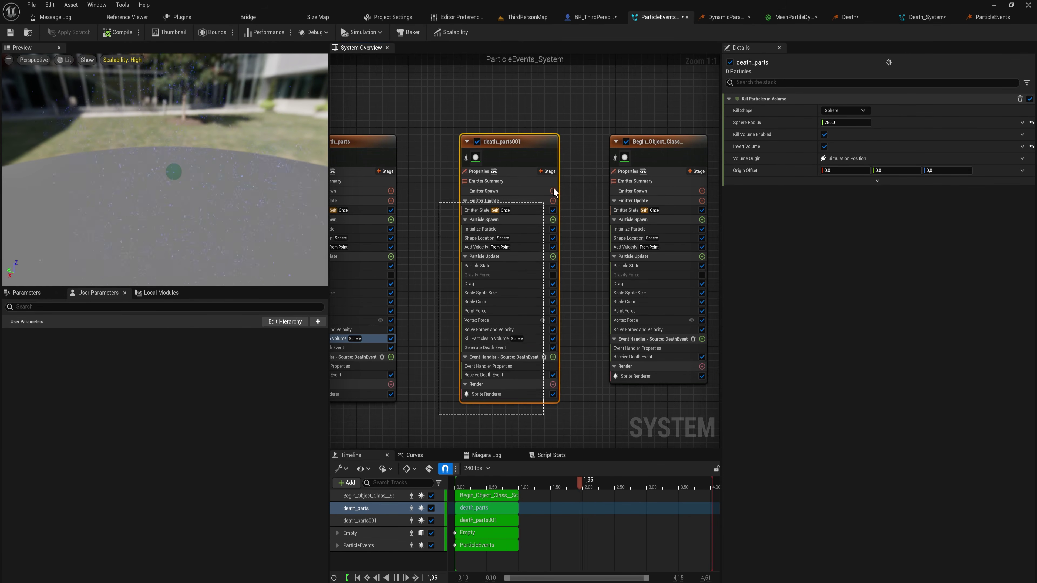
drag(565, 155, 540, 145)
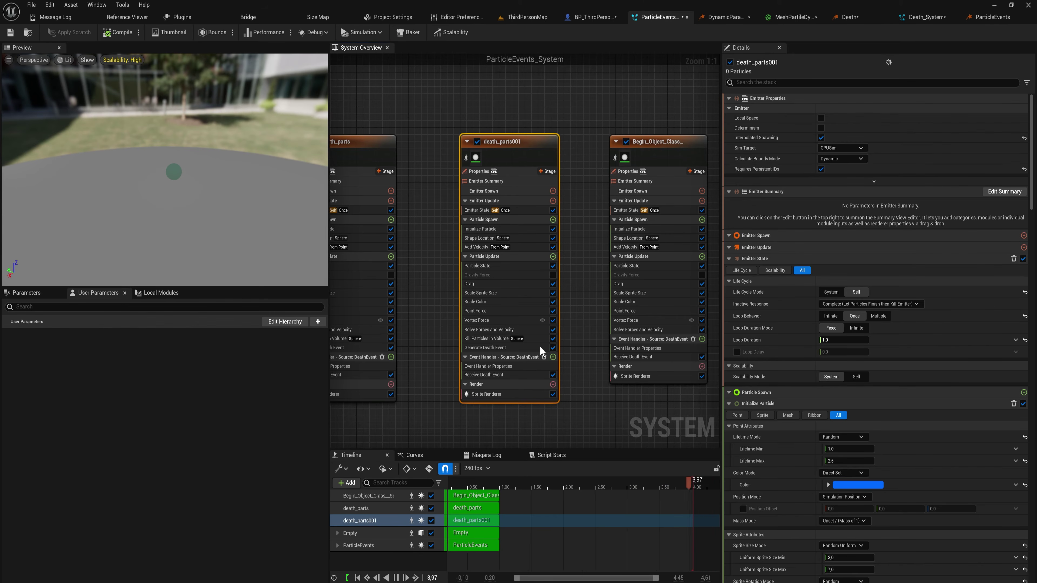
mouse_move(516, 348)
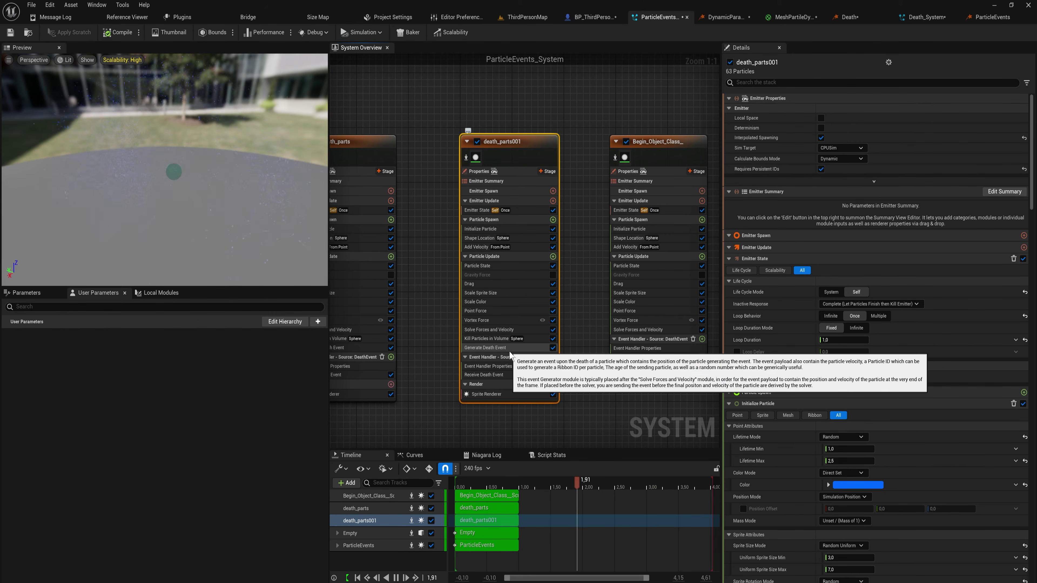
click(503, 340)
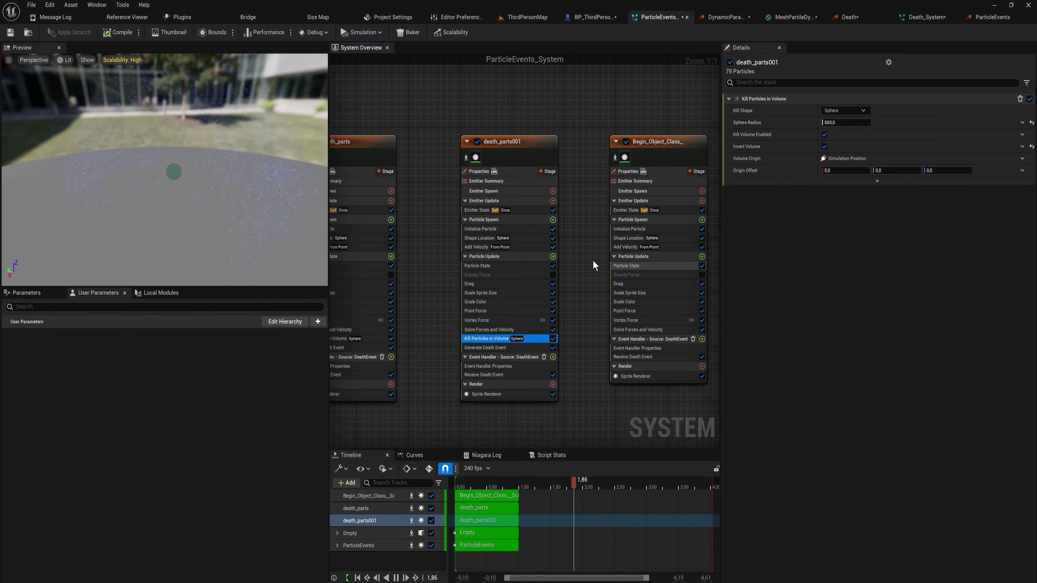
right_drag(535, 263, 485, 265)
scroll(485, 266, down, 2)
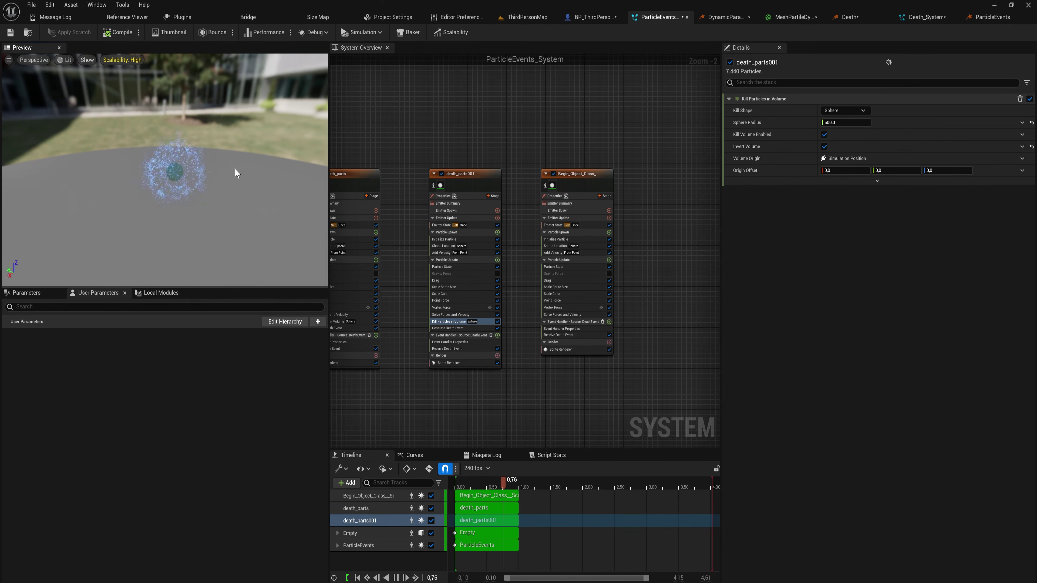
- Place ParticleEvents_System from the project content into the ThirdPersonMap level, near the far wall
click(526, 16)
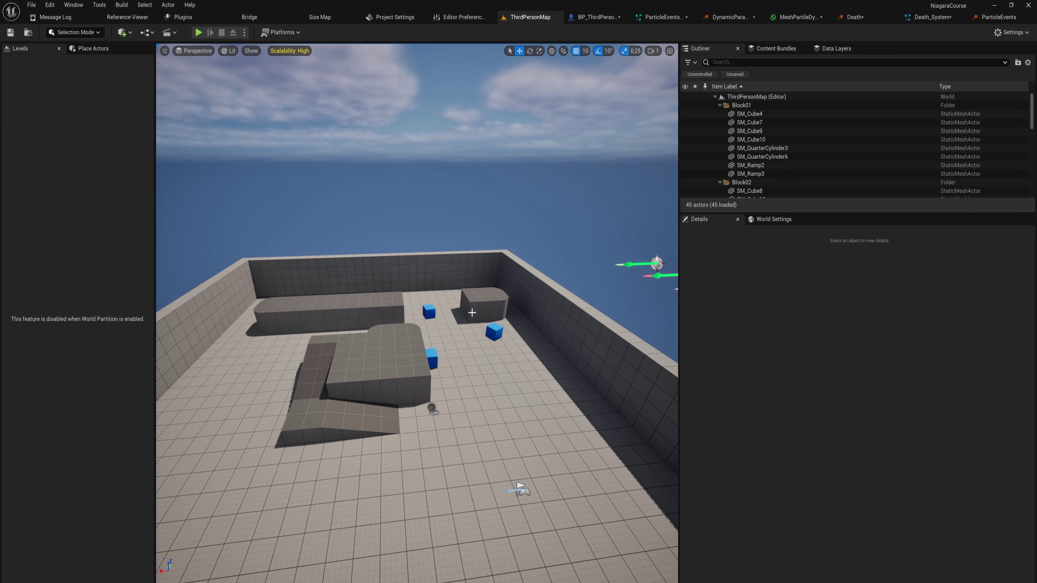
key(ctrl+space)
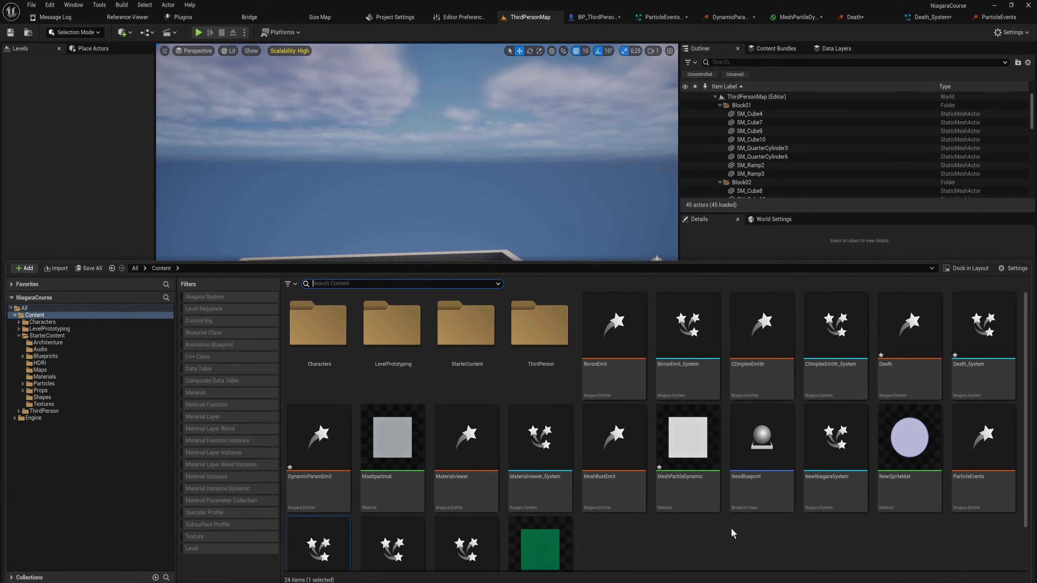
scroll(359, 527, down, 3)
drag(326, 520, 378, 227)
right_drag(377, 270, 583, 305)
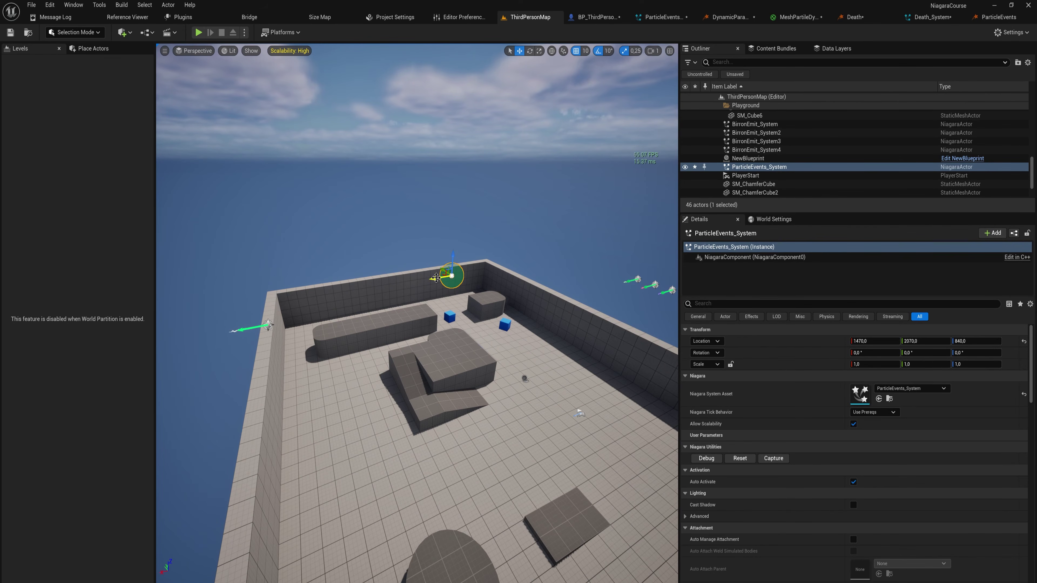
- Duplicate the placed ParticleEvents_System into five spread-out instances in the level, and select the last two copies together
alt+drag(436, 278, 396, 245)
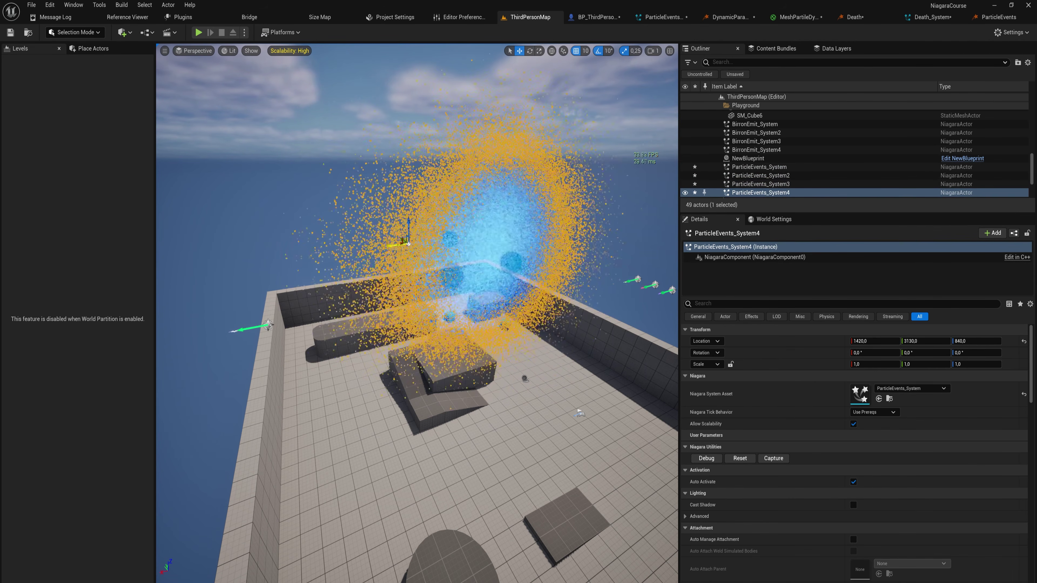
alt+drag(387, 248, 327, 258)
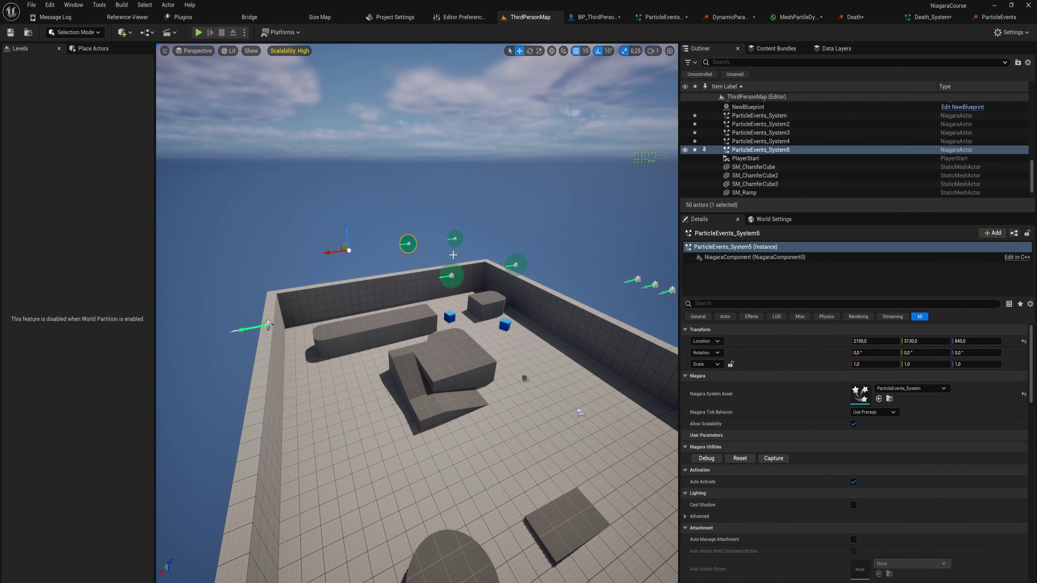
ctrl+click(408, 246)
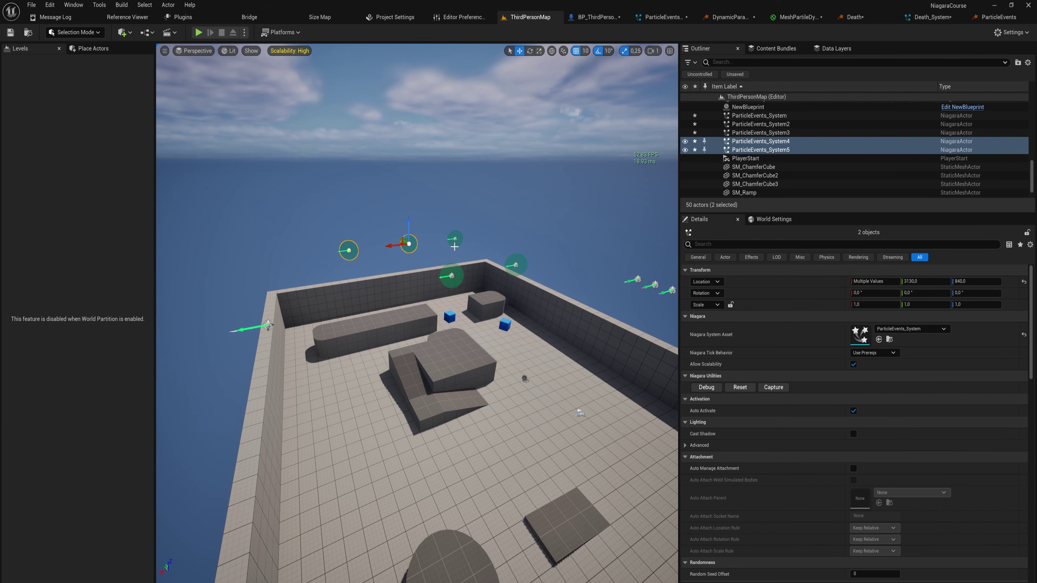
- Add the remaining three ParticleEvents_System actors in the level to the selection and save all modified assets
ctrl+click(454, 239)
ctrl+click(516, 267)
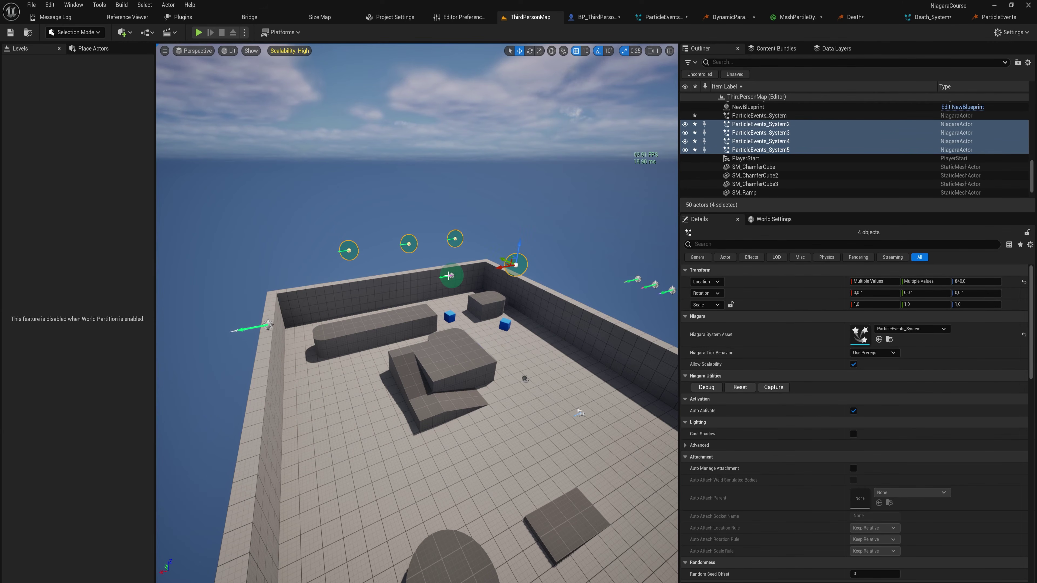
ctrl+click(454, 275)
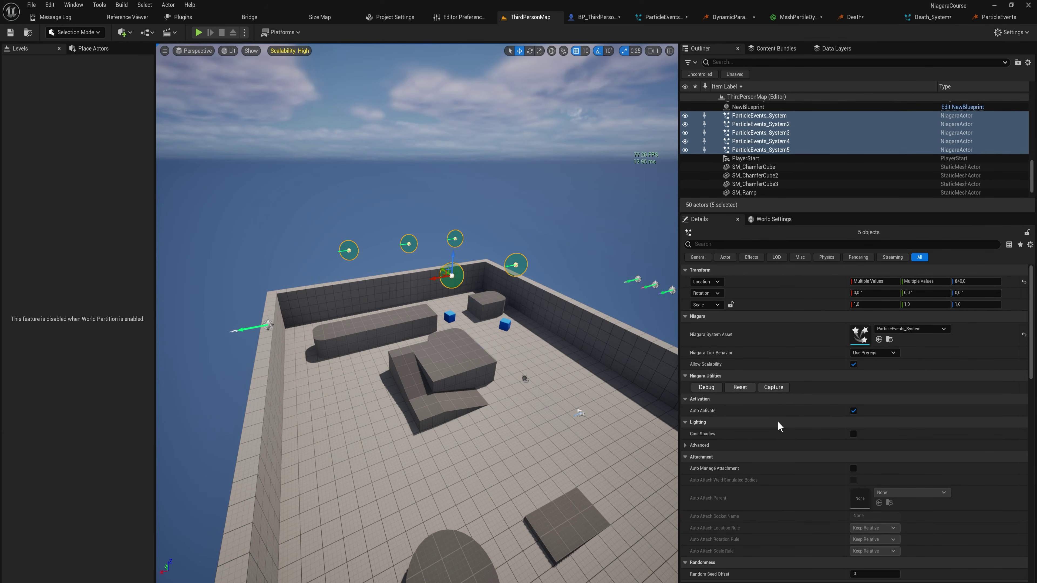
key(ctrl+shift+s)
- Turn Auto Activate off for the five selected particle systems and switch it back on
click(854, 411)
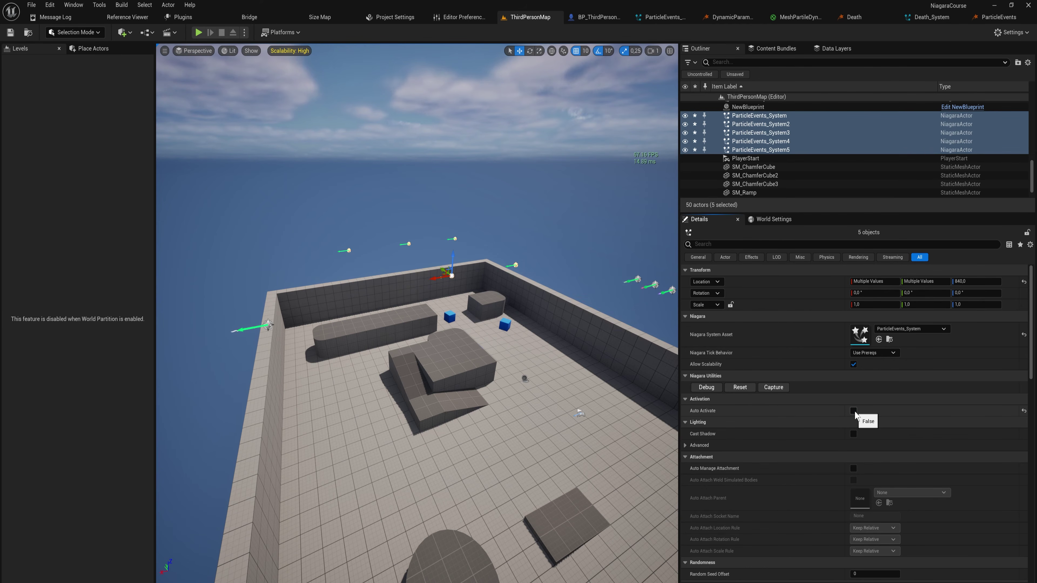
click(853, 411)
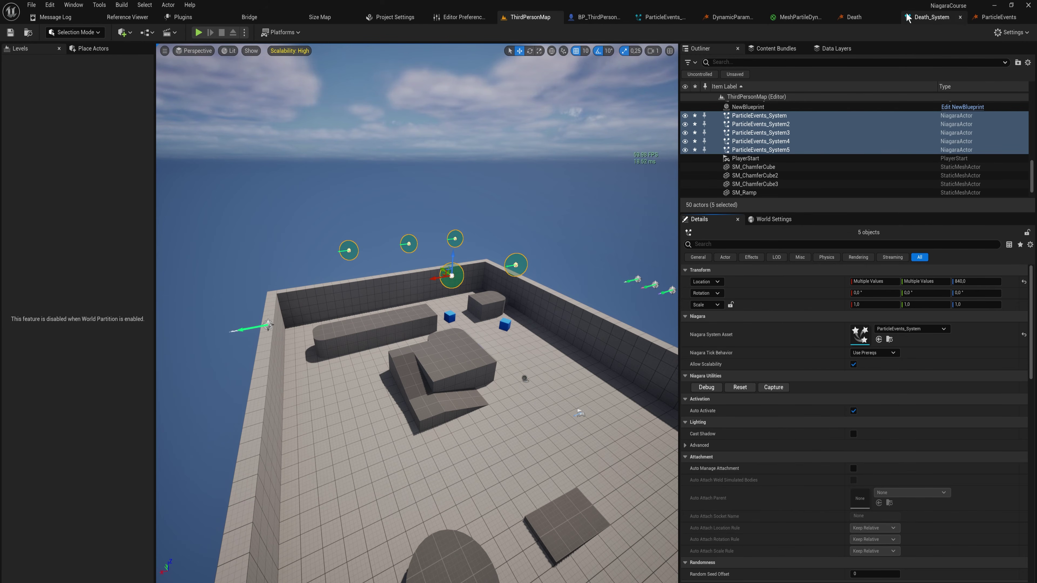
- Open the ParticleEvents_System editor and review the ParticleEvents emitter's Initialize Particle, Spawn Burst Instantaneous and Generate Death Event modules
click(996, 17)
click(803, 19)
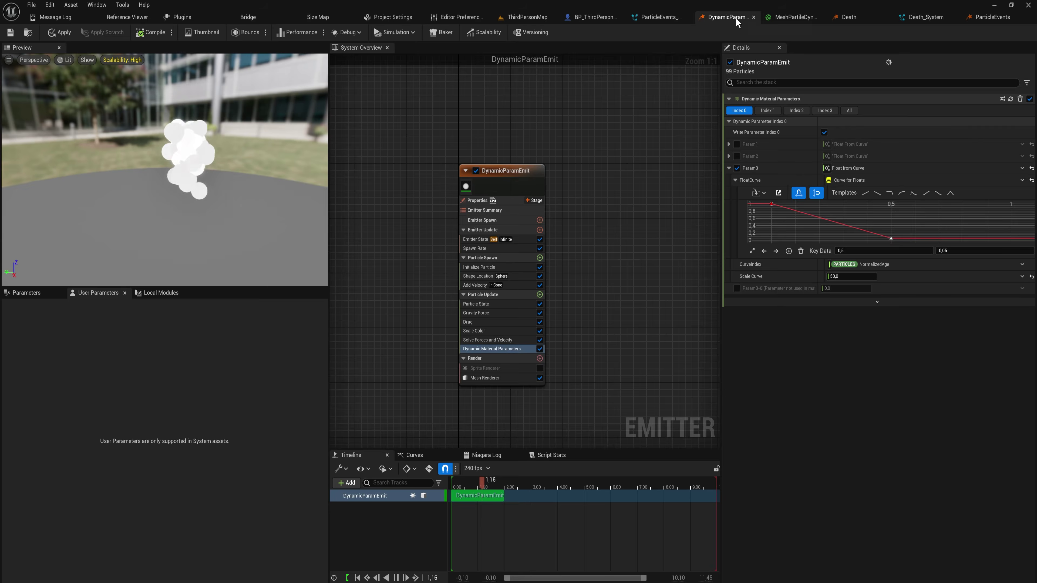
click(841, 19)
click(657, 17)
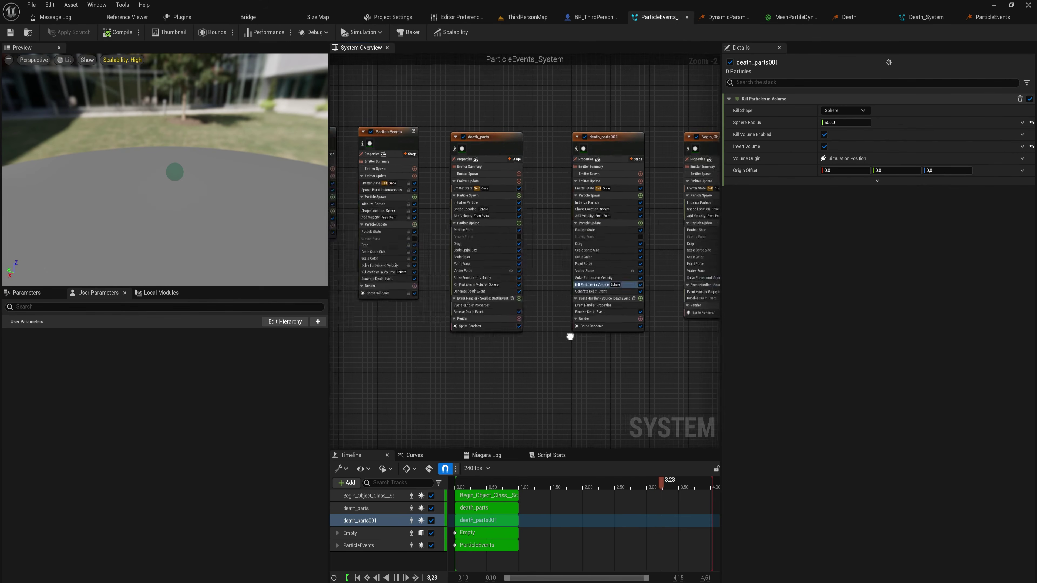
scroll(533, 308, down, 3)
click(569, 256)
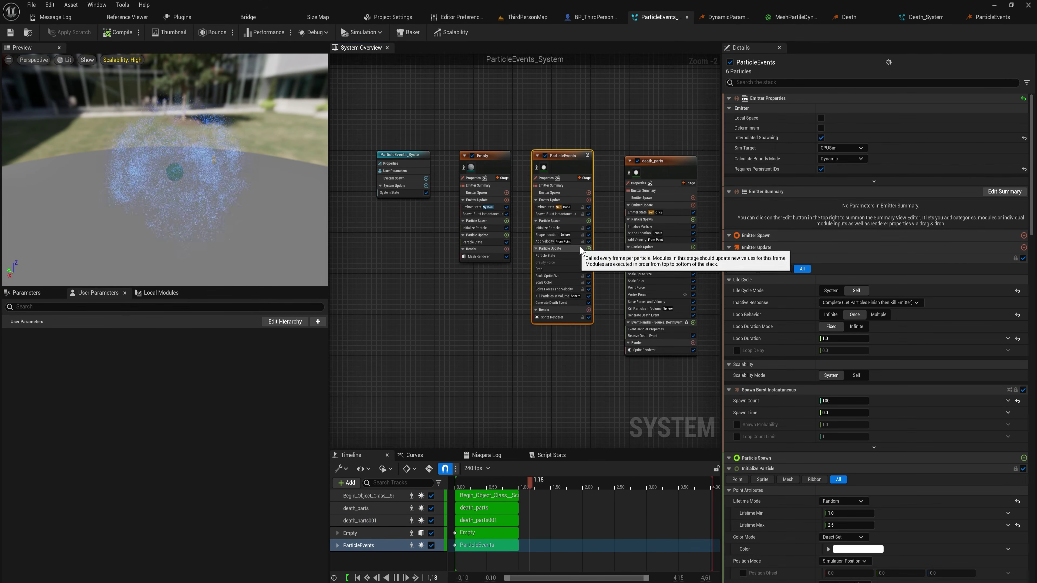
click(566, 229)
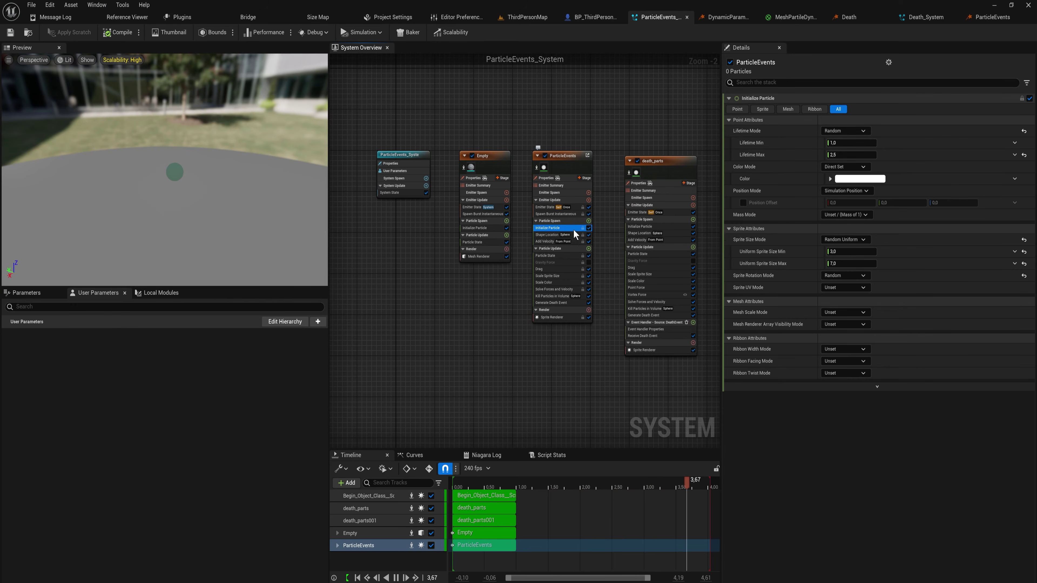
click(560, 214)
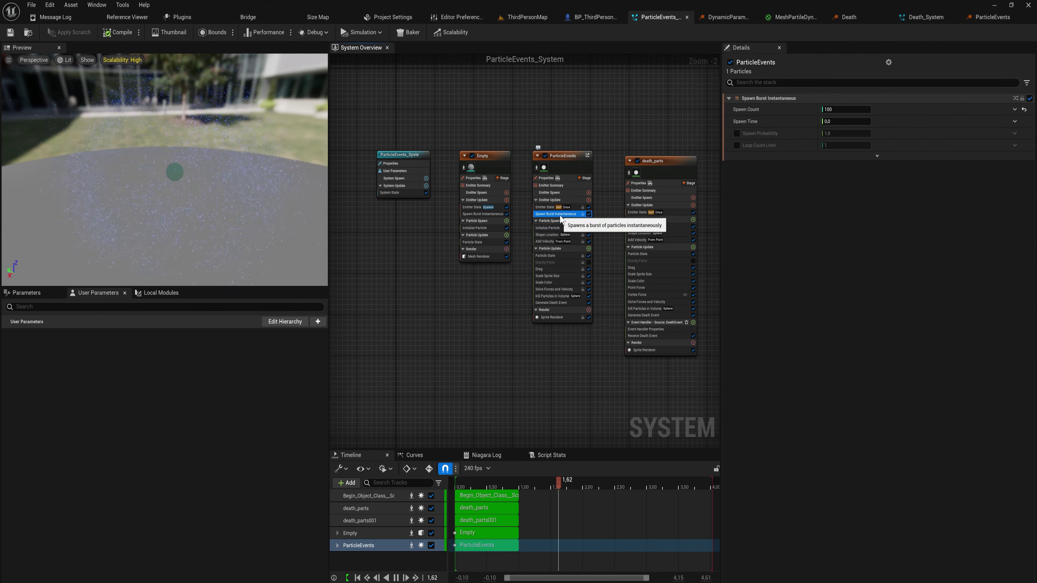
right_click(547, 303)
right_drag(542, 336, 410, 351)
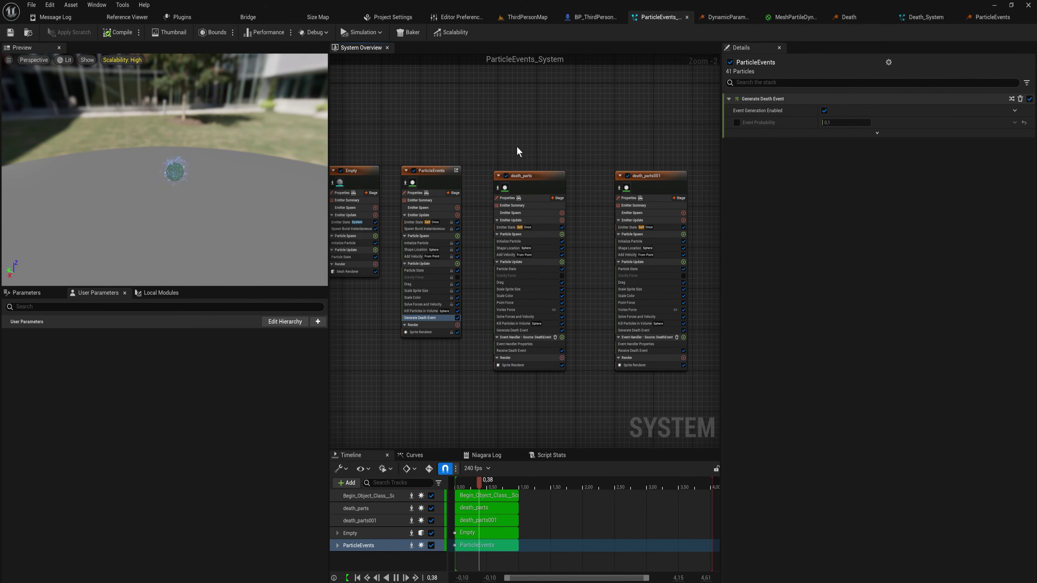
- Review the event-driven emitters that follow ParticleEvents: death_parts, death_parts001 and the last emitter in the chain
drag(514, 145, 561, 397)
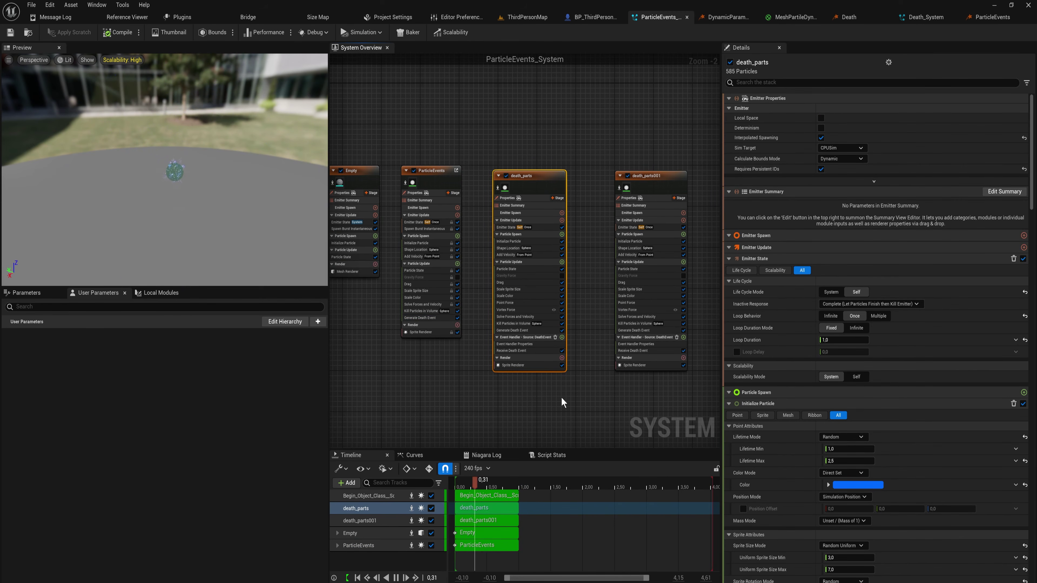
mouse_move(526, 214)
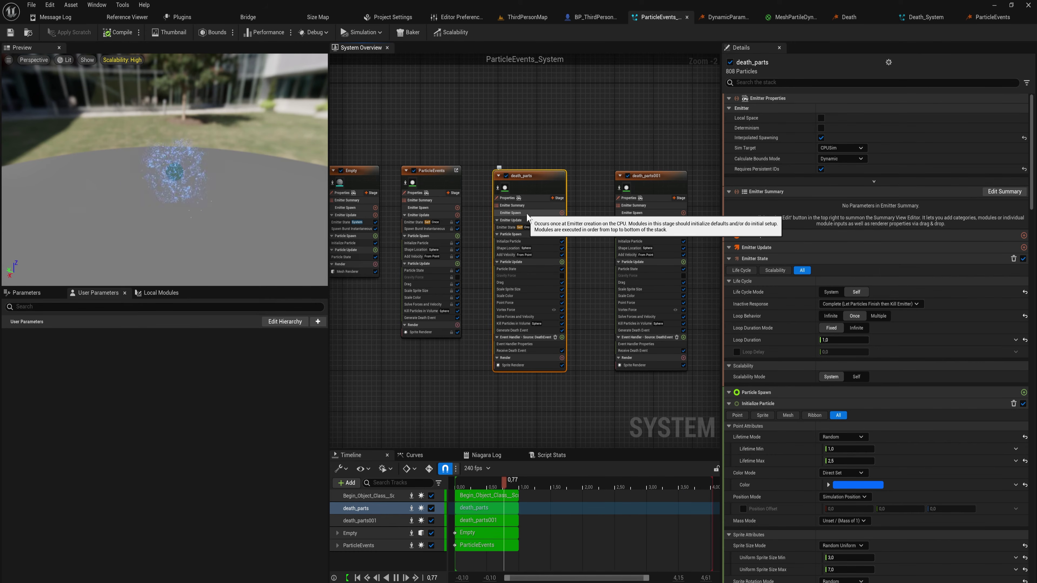
right_drag(575, 213, 472, 218)
click(568, 355)
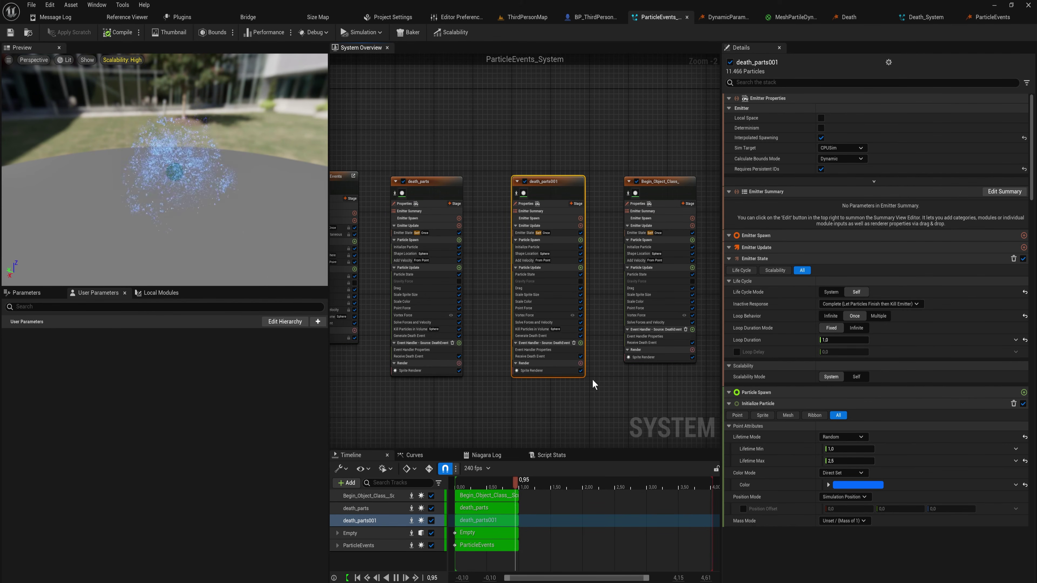
right_drag(617, 379, 490, 369)
click(531, 177)
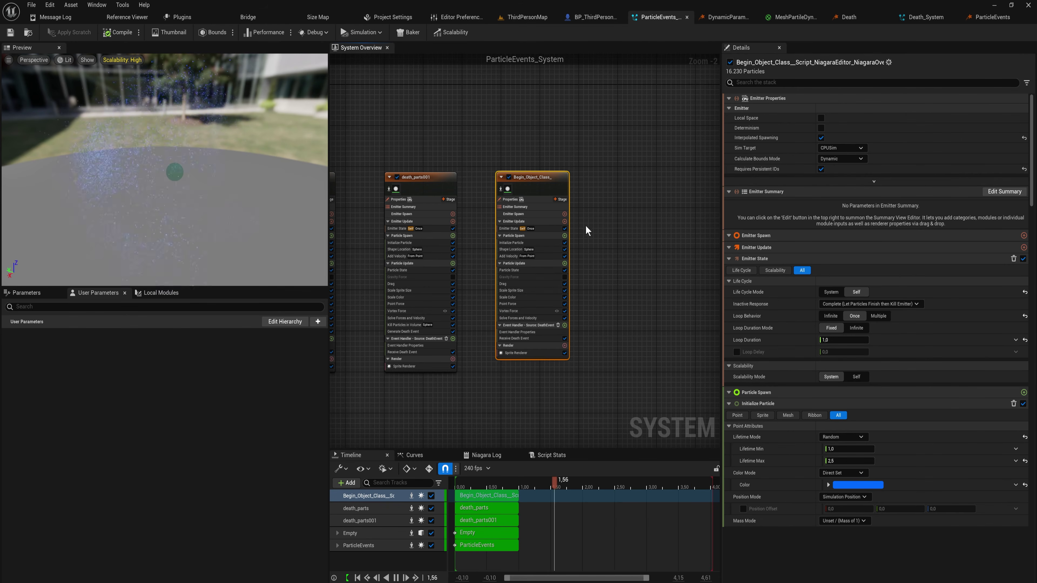
scroll(586, 234, down, 1)
scroll(586, 236, down, 1)
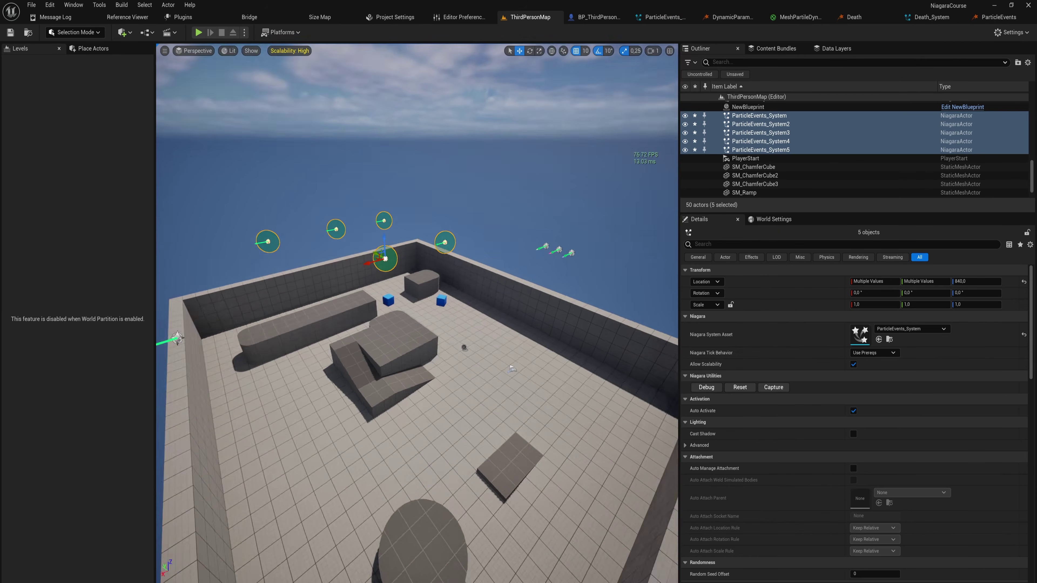
- Delete the five selected particle system actors from ThirdPersonMap and open the ParticleEvents_SystemCol asset from the project content
mouse_move(508, 252)
right_down()
mouse_move(482, 251)
mouse_move(509, 252)
right_up()
key(ctrl+space)
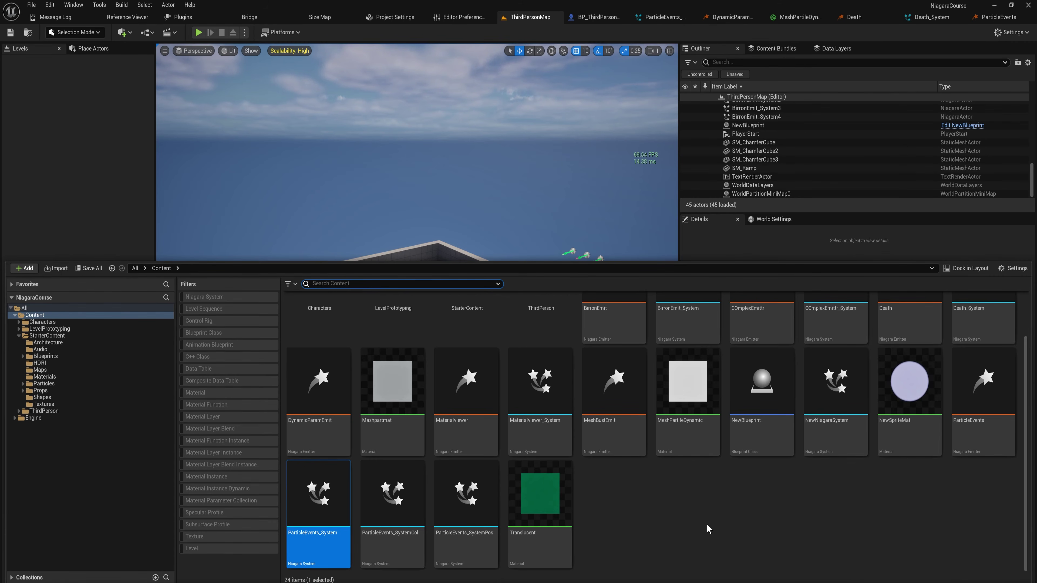
click(406, 506)
double_click(407, 507)
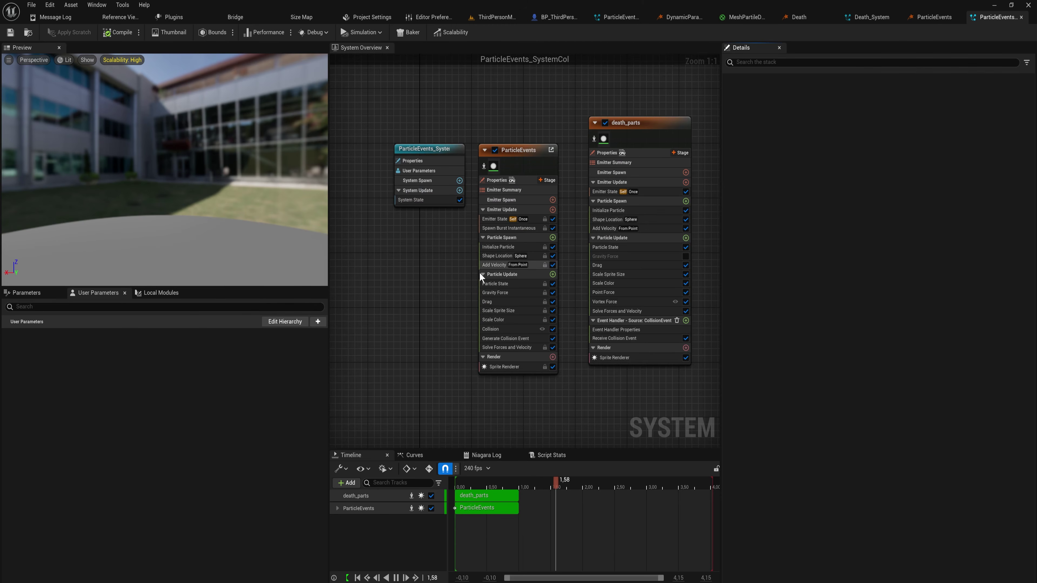
- Examine the two emitters in ParticleEvents_SystemCol and the Generate Collision Event and Collision modules of ParticleEvents
click(599, 186)
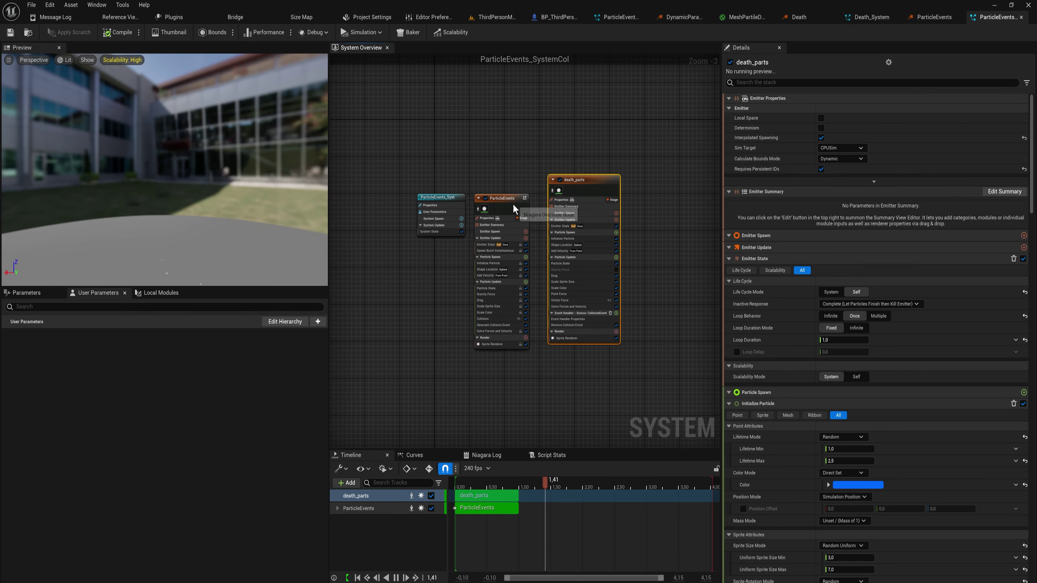
click(513, 203)
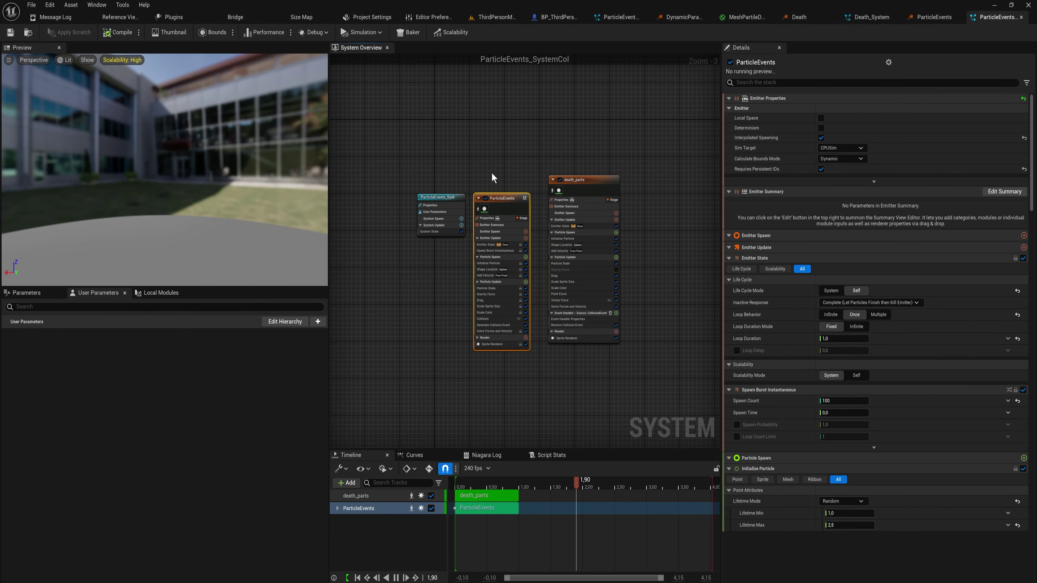
click(586, 179)
scroll(516, 335, up, 3)
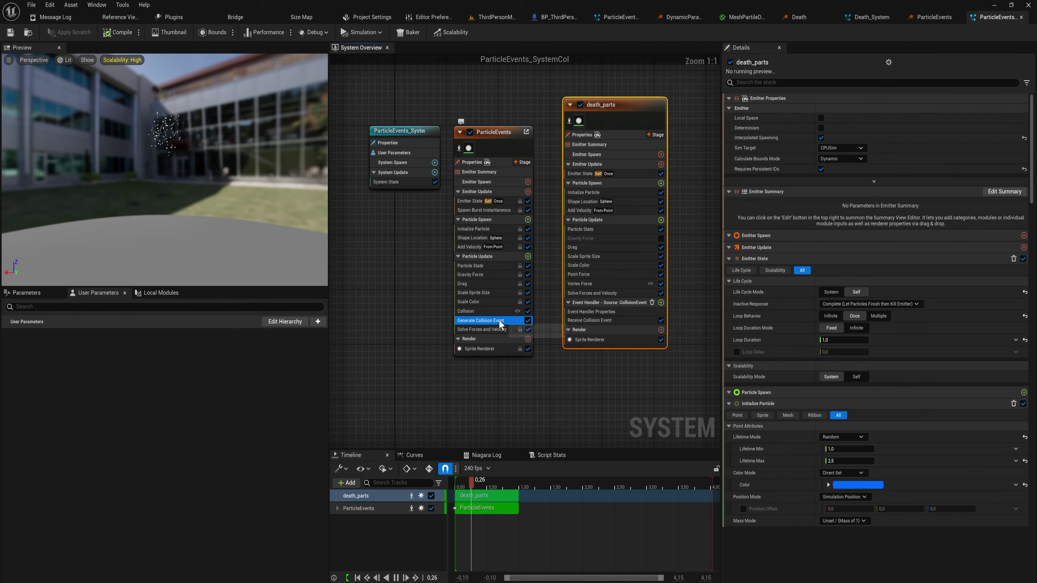
click(485, 321)
click(473, 312)
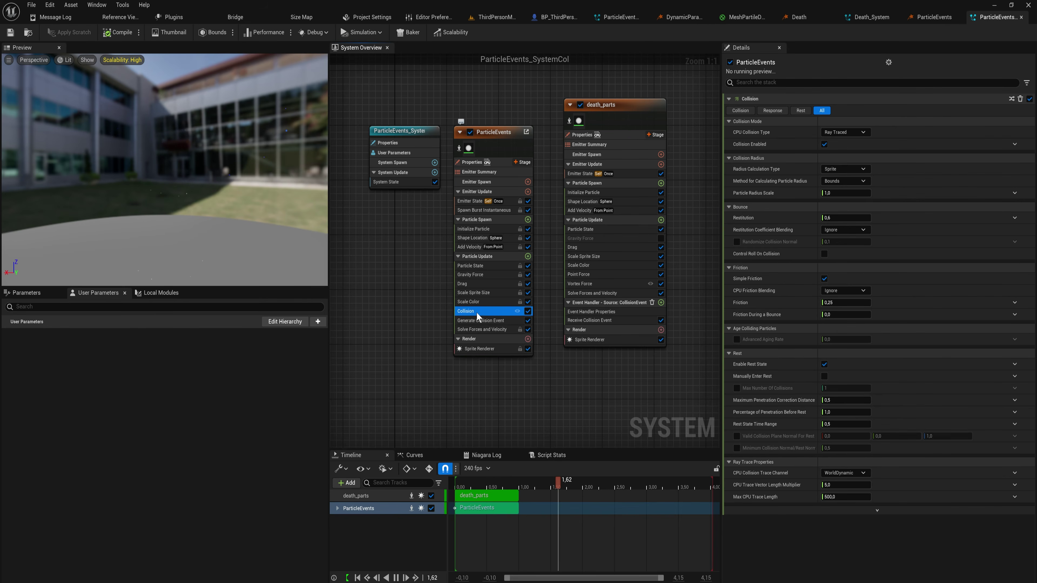
- Examine the Event Handler Properties and Receive Collision Event settings of the death_parts emitter
right_drag(566, 368, 454, 370)
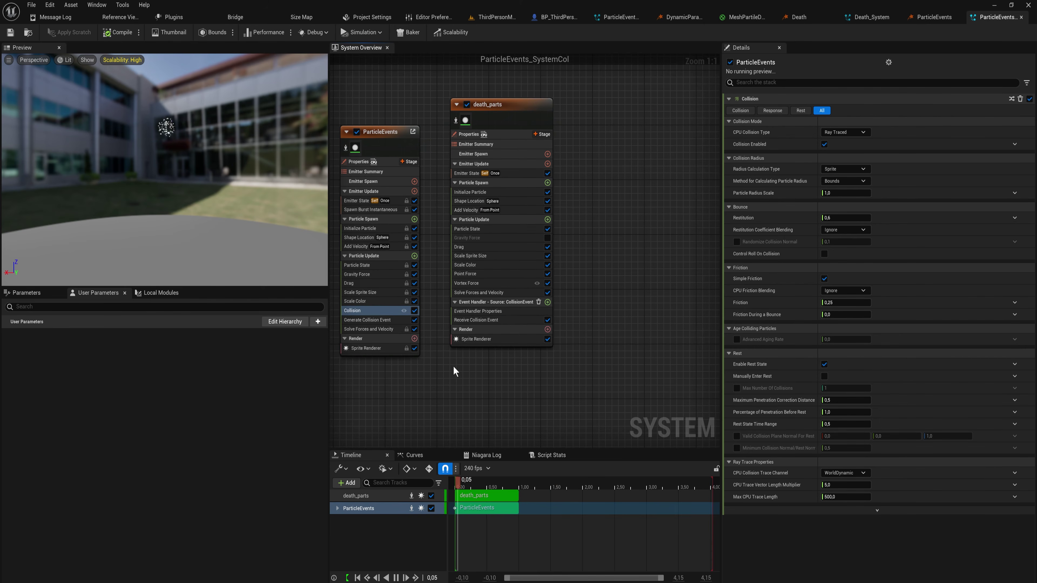
click(500, 313)
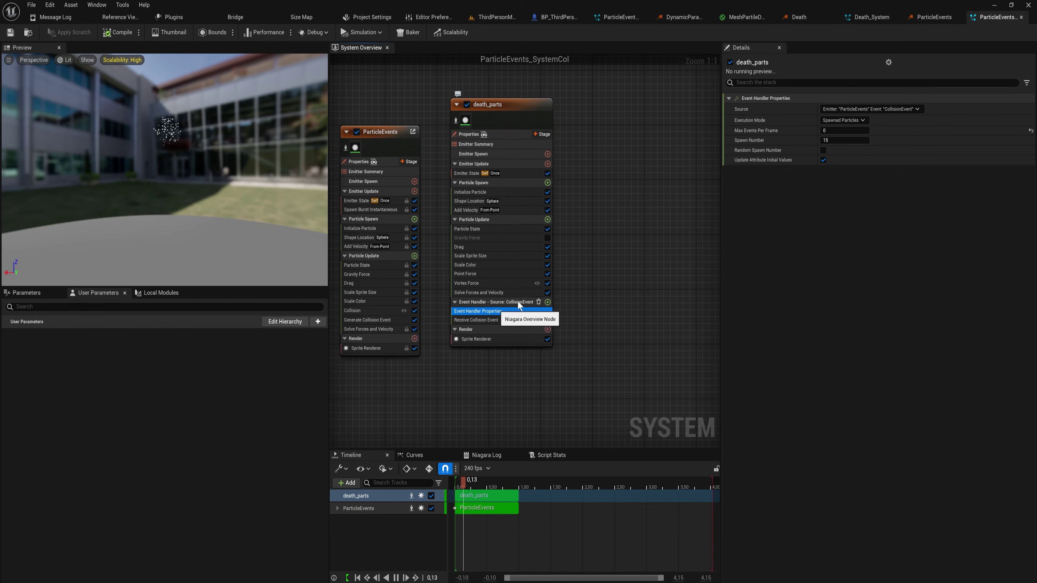
click(877, 109)
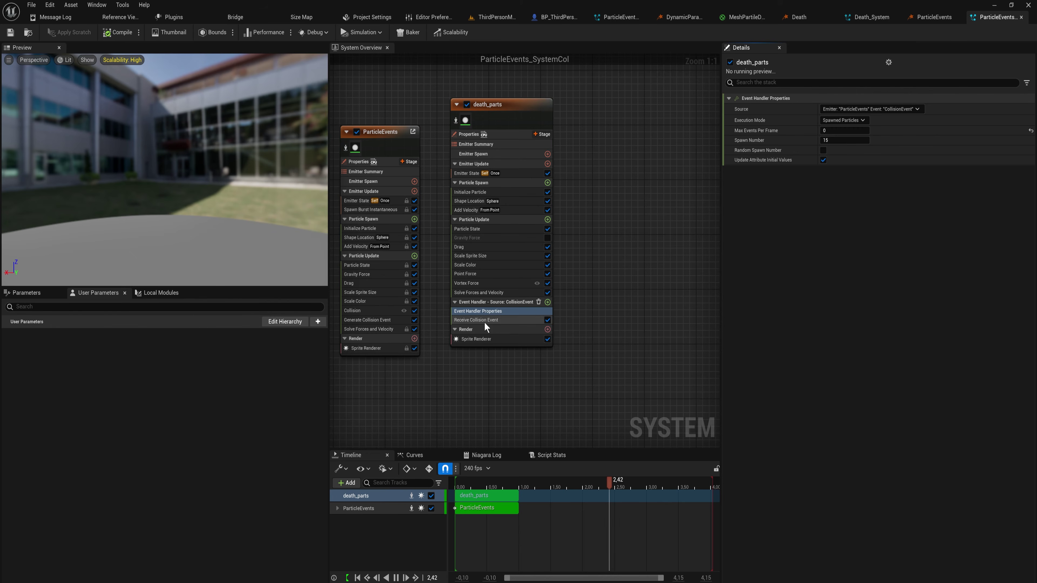
click(476, 321)
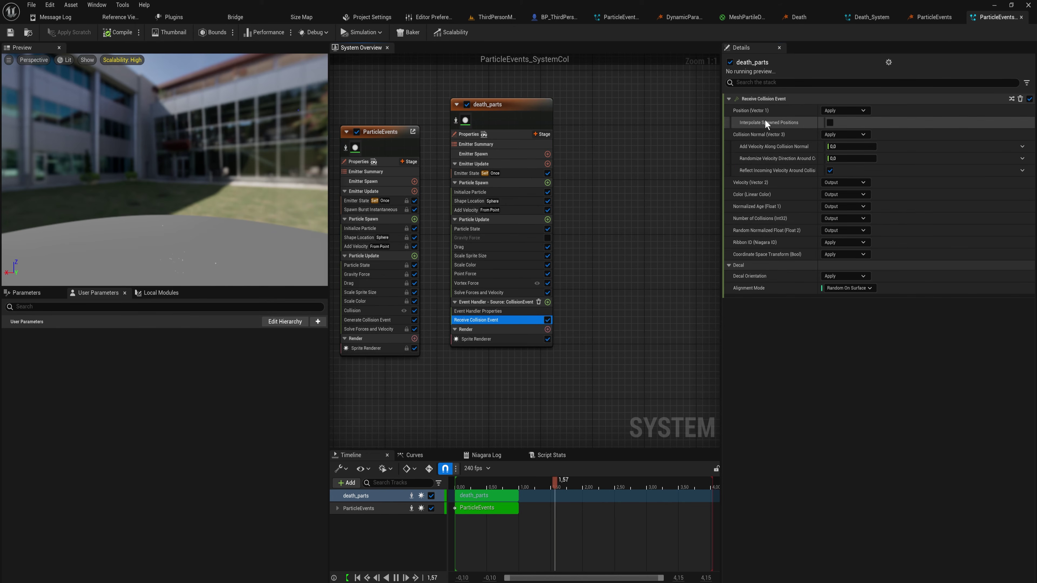
mouse_move(737, 113)
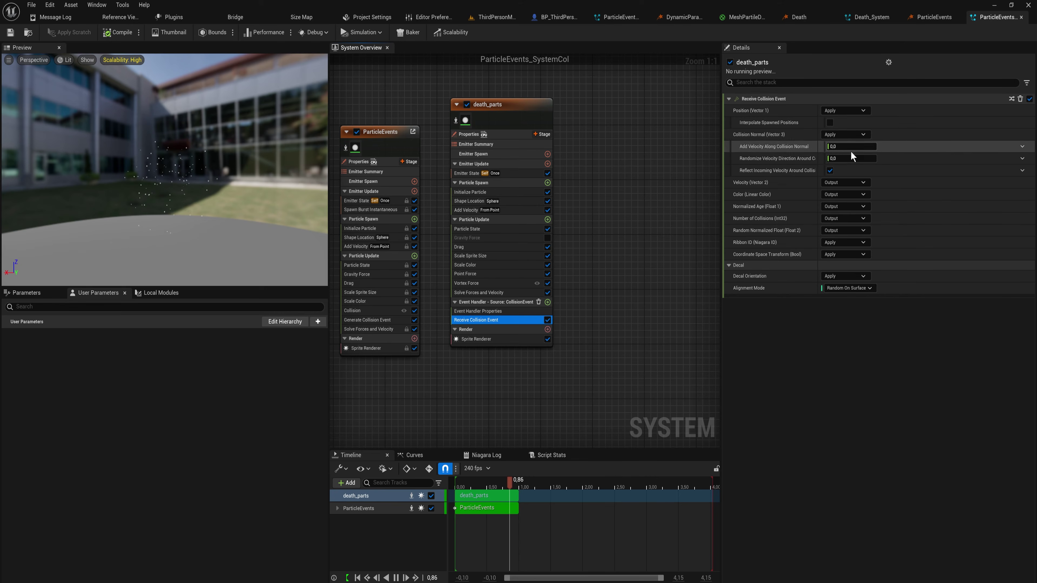
mouse_move(896, 189)
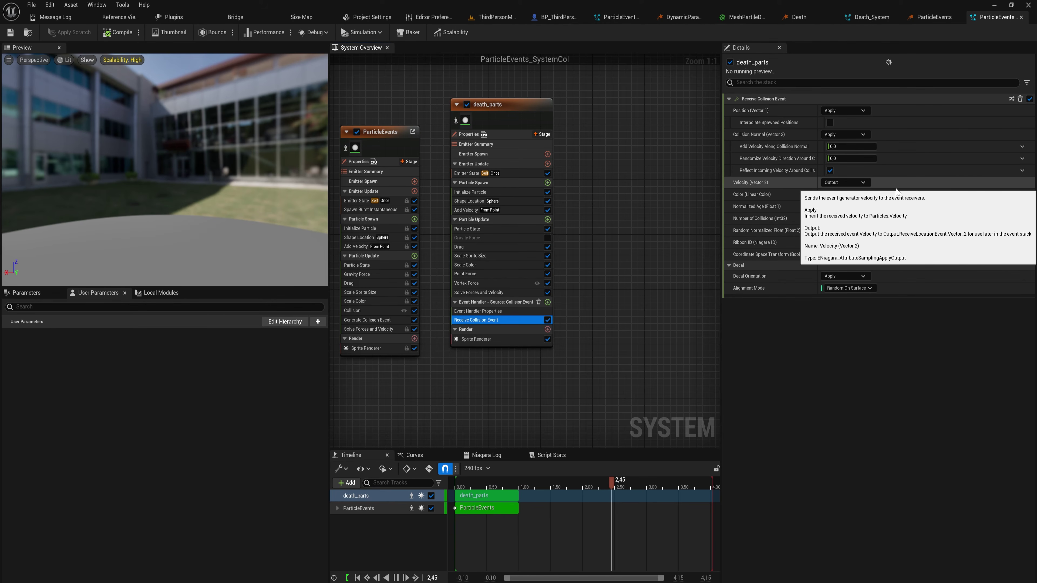
- Move the death_parts emitter node slightly lower and farther from ParticleEvents, and show its Initialize Particle settings
drag(637, 228, 518, 274)
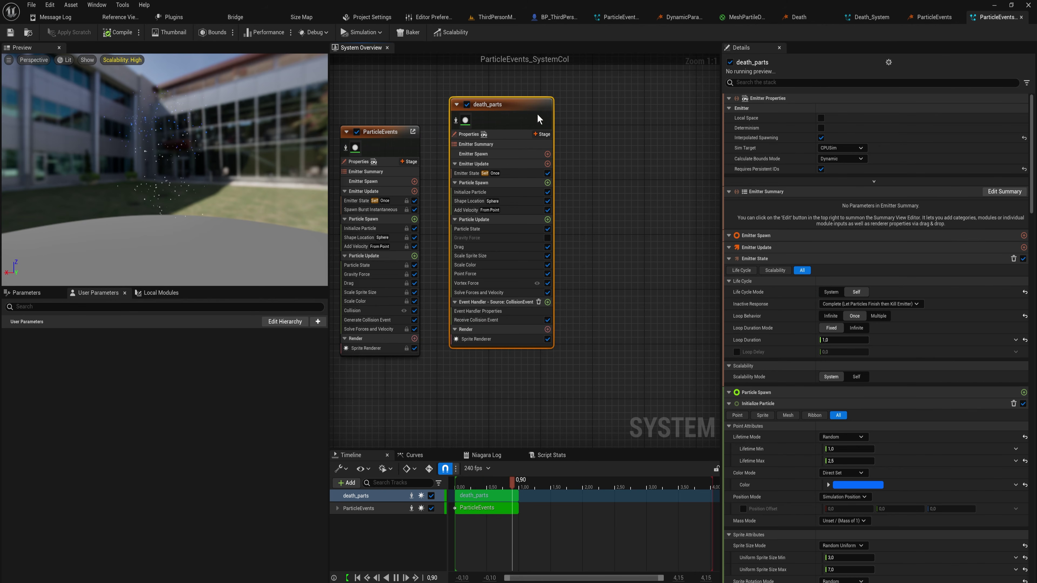
drag(537, 118, 557, 153)
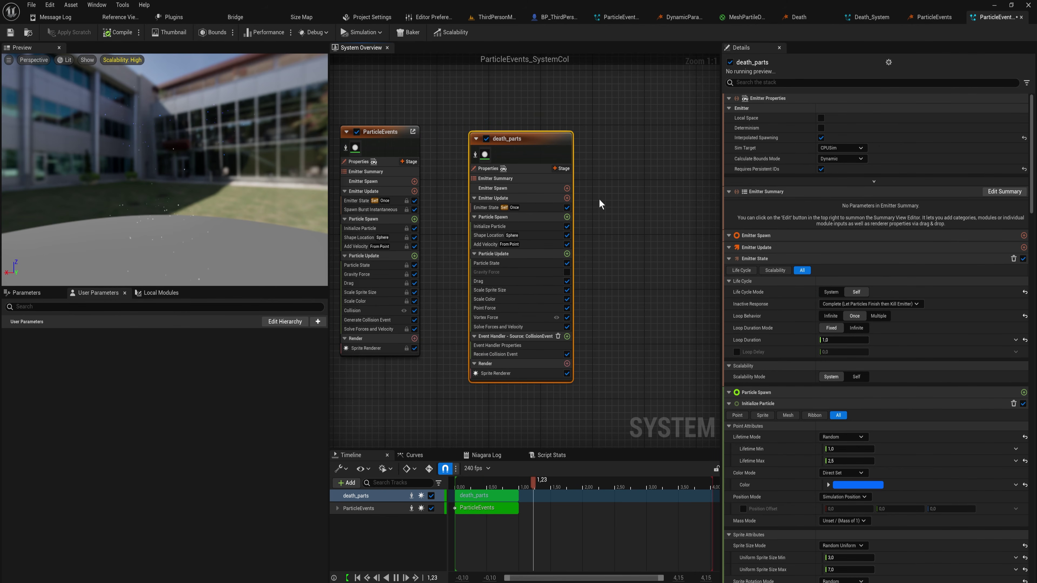
click(494, 226)
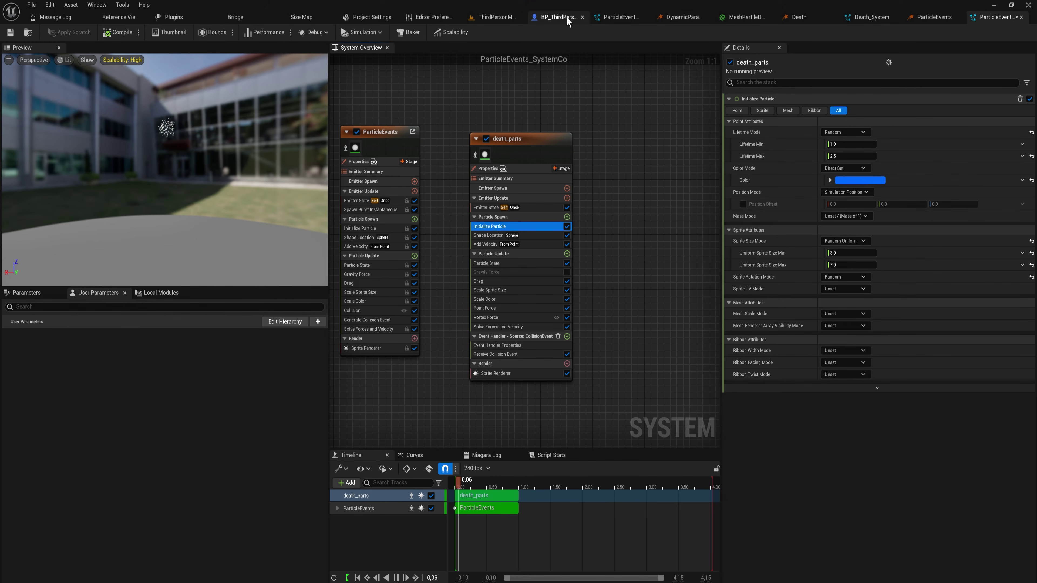
- Try to delete the Spawn Burst Instantaneous module of the ParticleEvents emitter, and disable it
right_drag(457, 204, 558, 208)
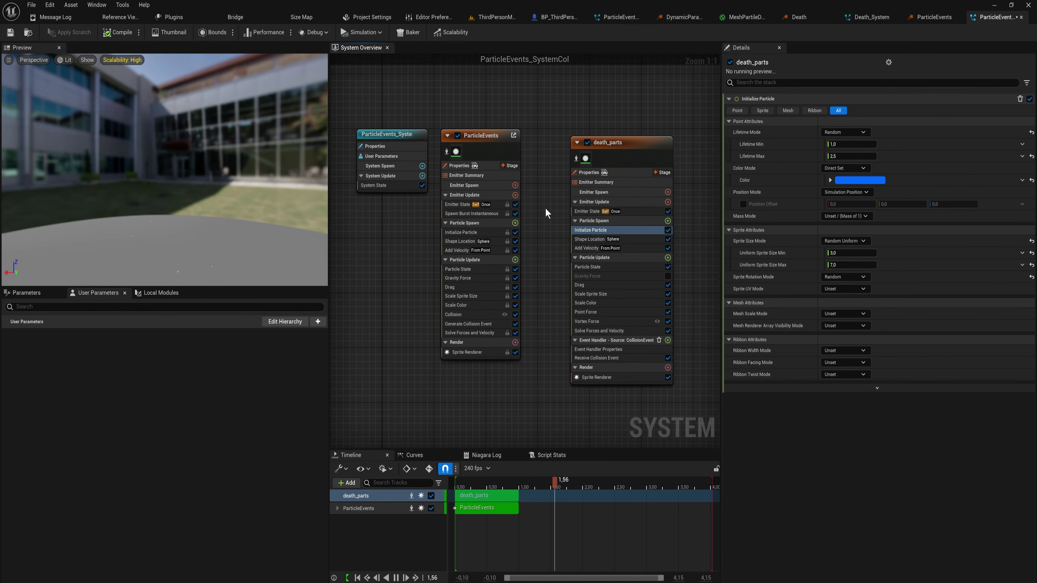
click(492, 213)
key(Delete)
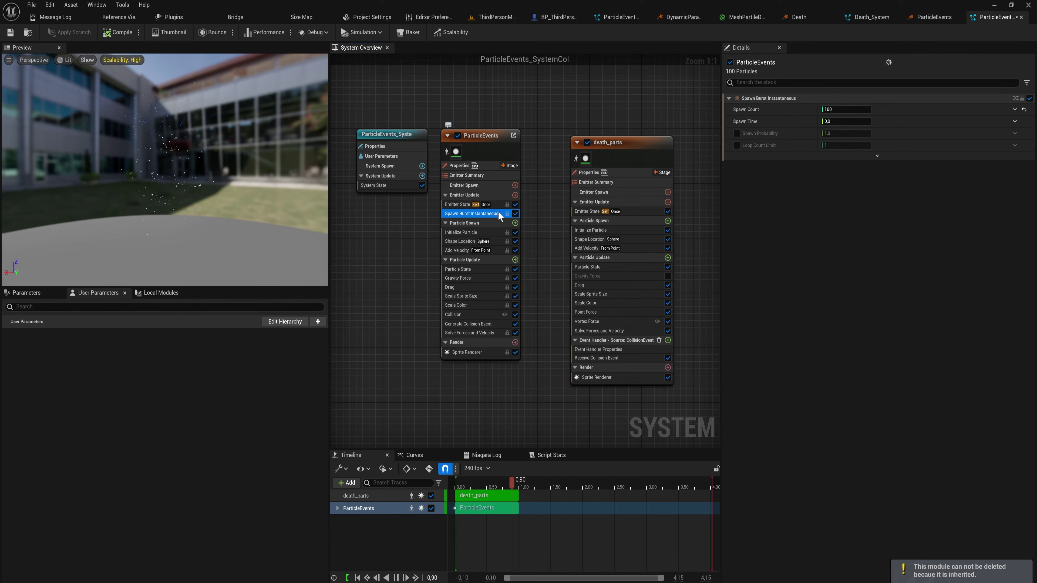
click(515, 214)
- Add a Spawn Rate module to the ParticleEvents emitter's Emitter Update stage and set SpawnRate to 50
click(515, 195)
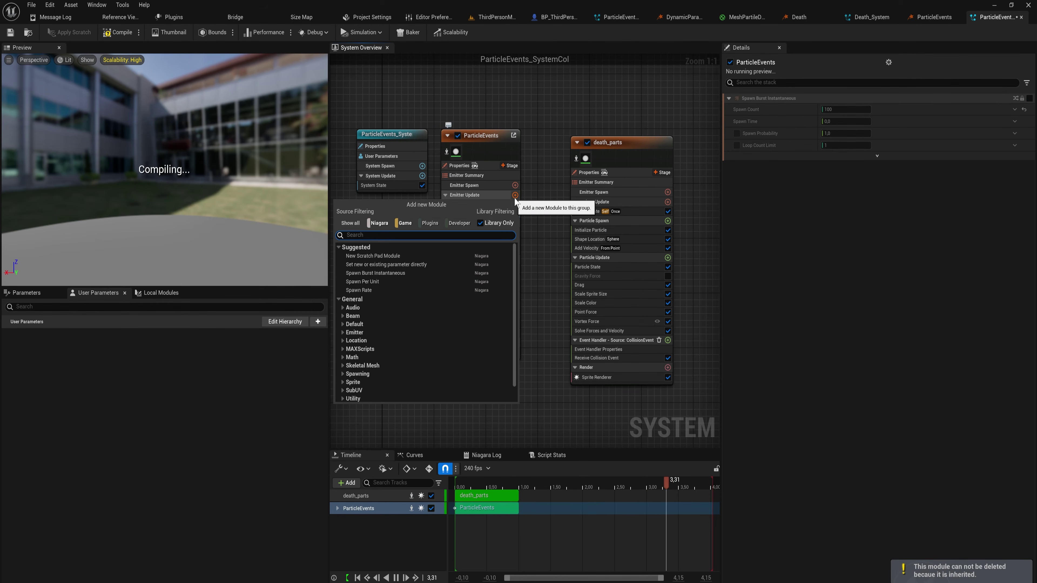
text(spawn)
key(Return)
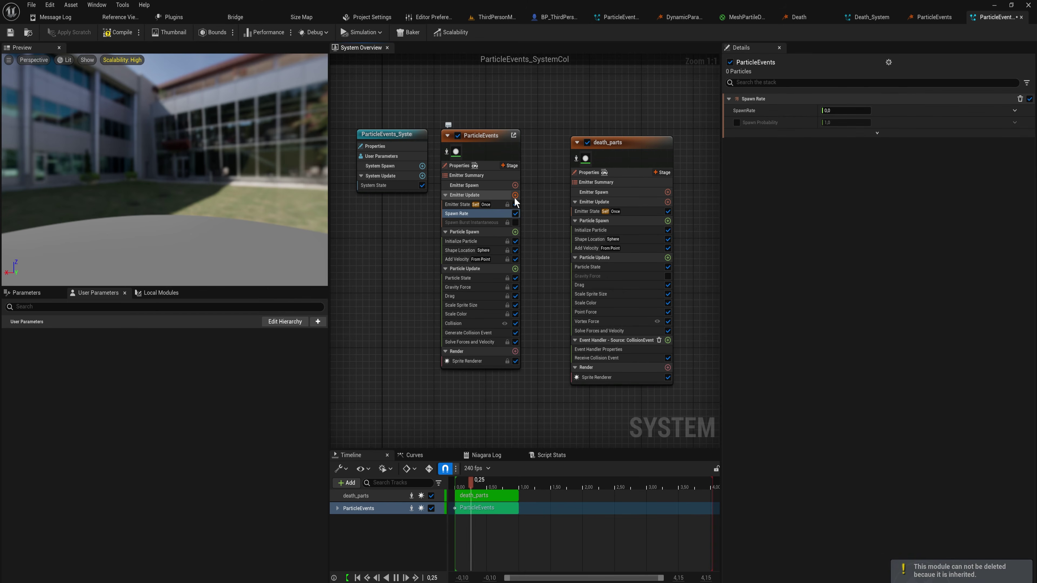
click(843, 110)
text(50)
key(Return)
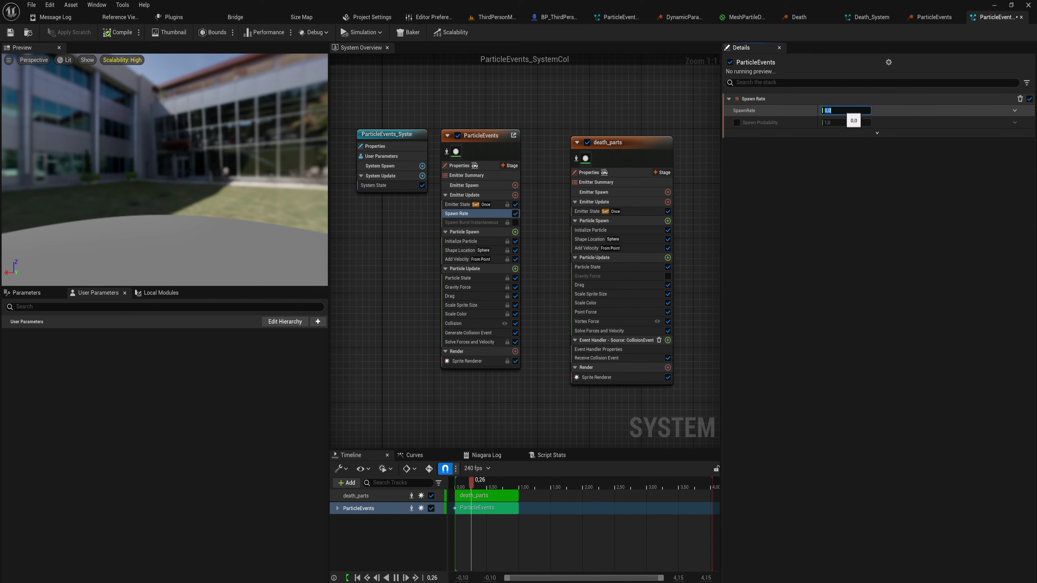
- Compile the collision-event system, check its particles in the level, and return to the system
click(117, 32)
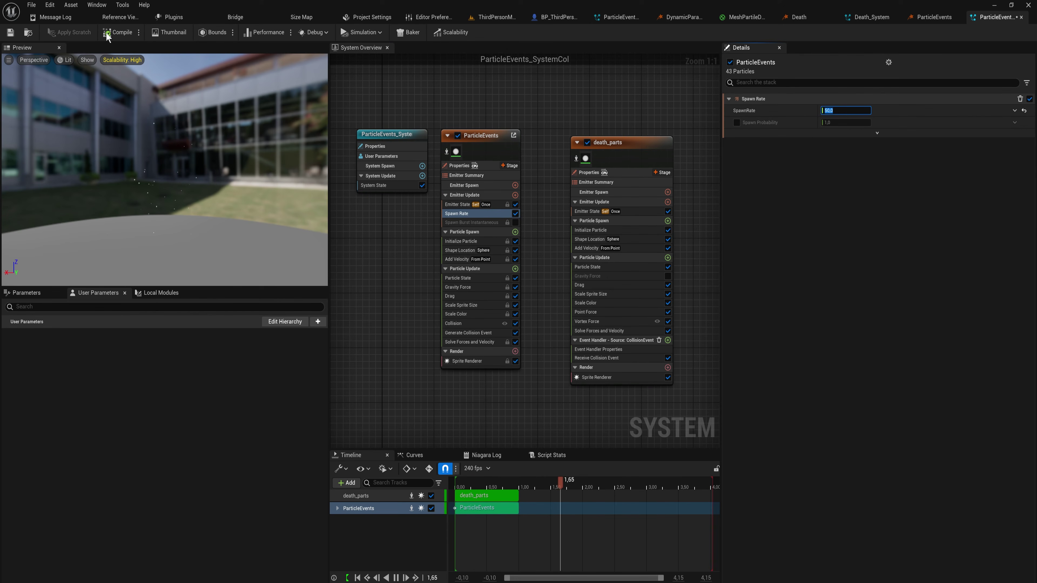
click(493, 17)
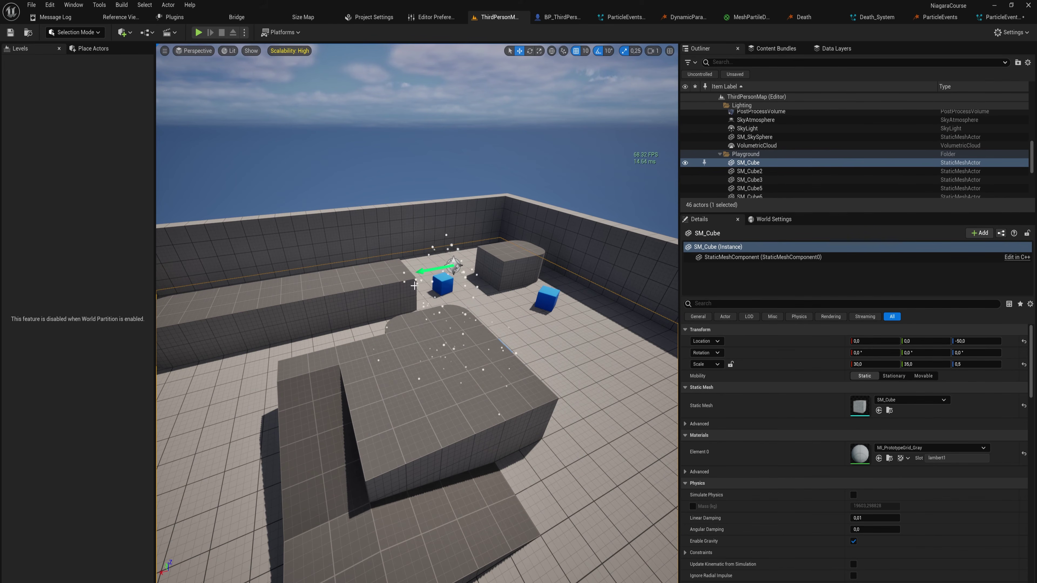
click(992, 17)
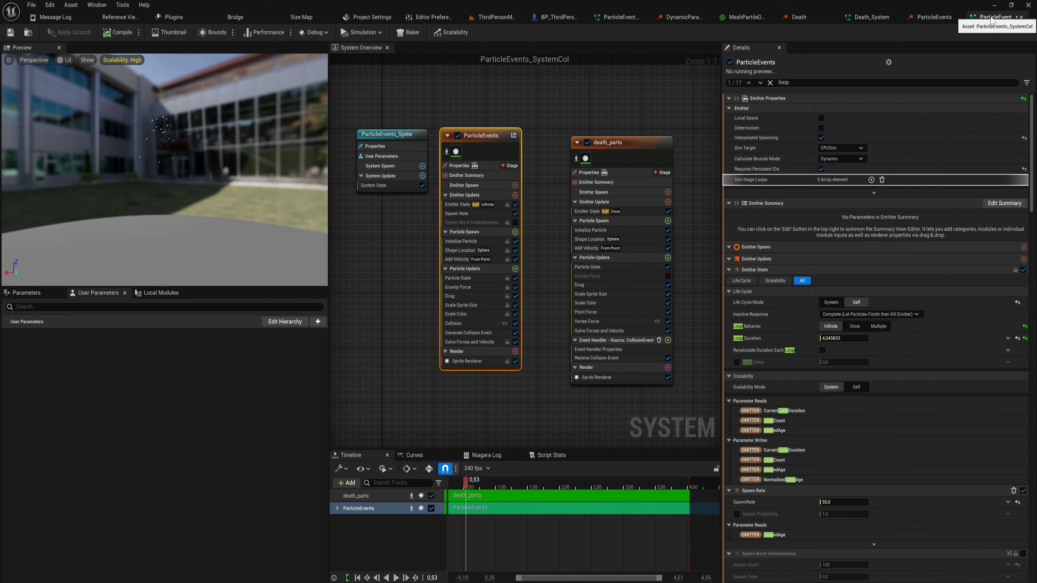
- Set the death_parts emitter's Loop Behavior to Infinite, compile the system, and check the result in the level
drag(531, 99, 447, 386)
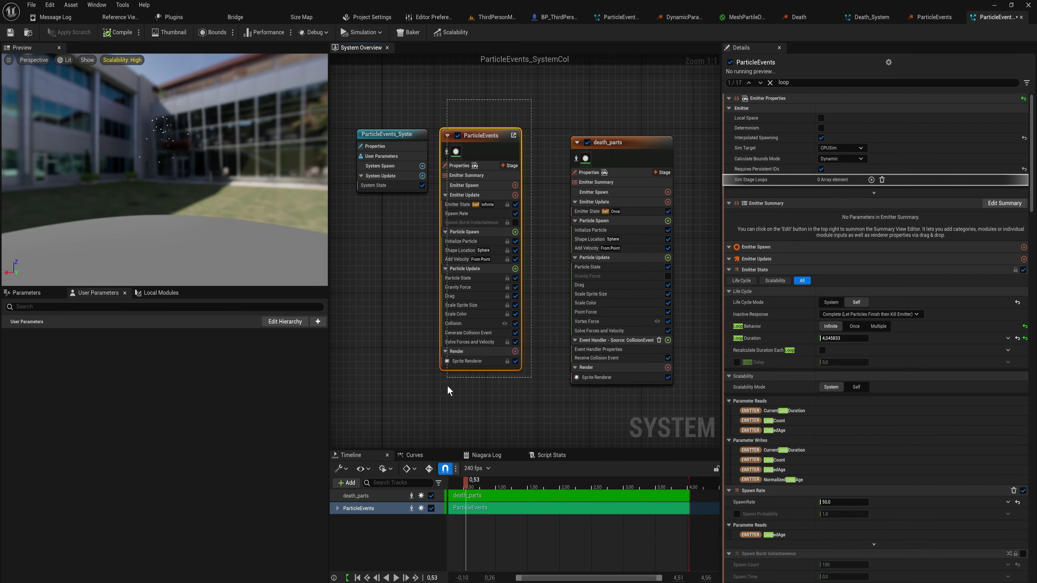
click(646, 149)
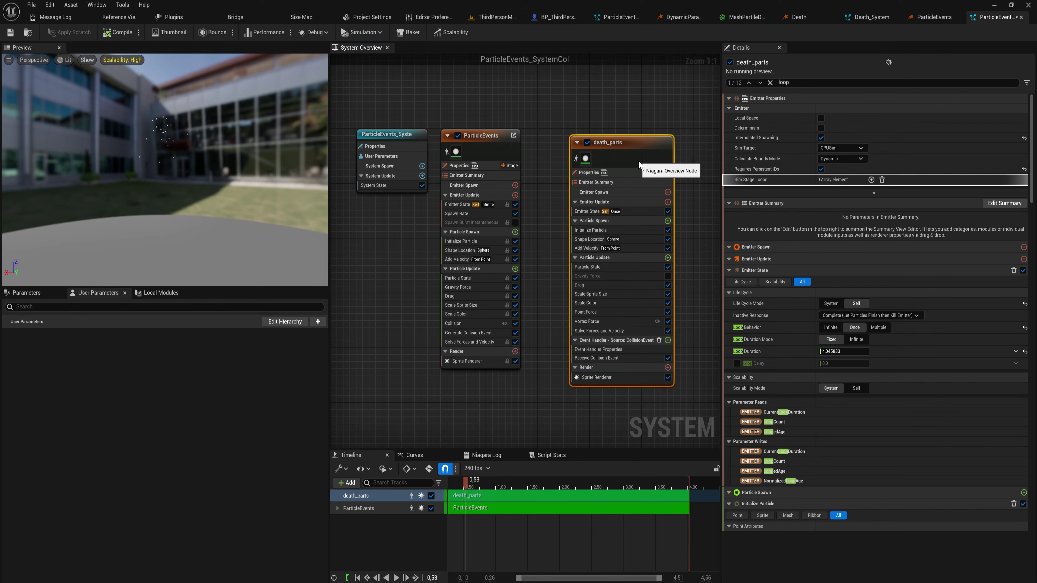
click(831, 328)
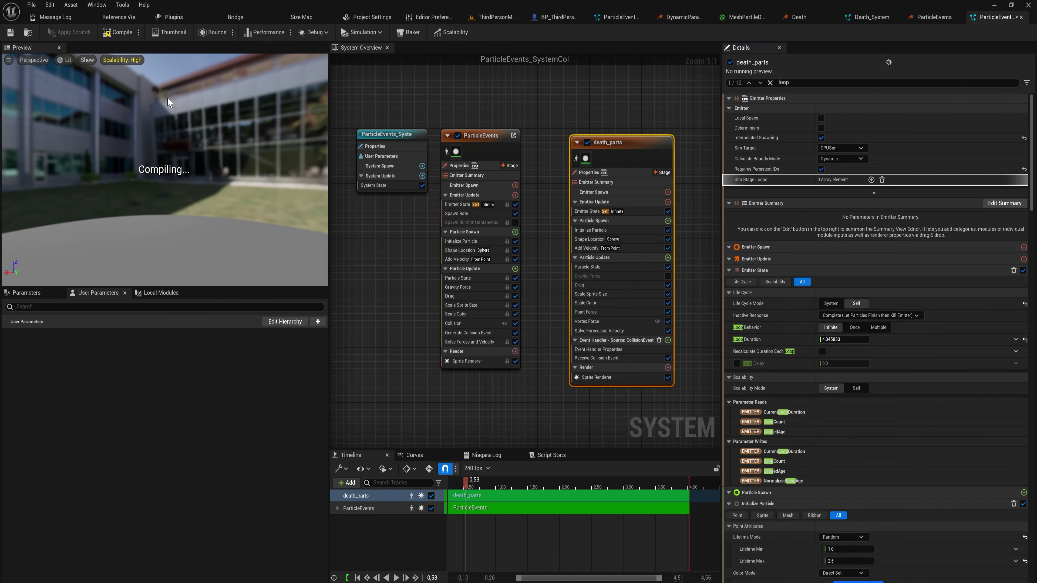
click(118, 33)
click(491, 22)
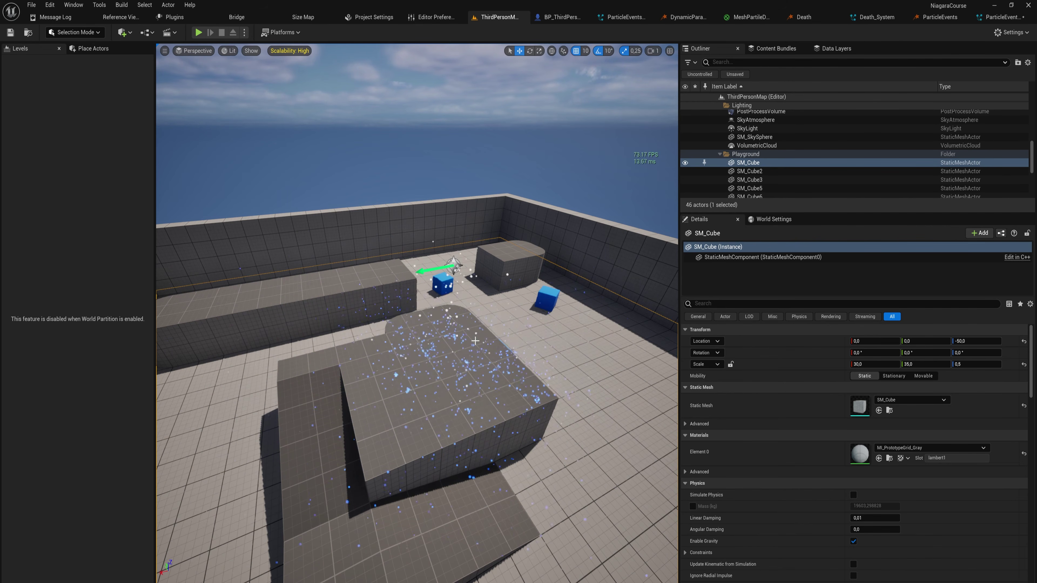
- Open the ParticleEvents_SystemPos system and view its particle preview from above
key(ctrl+space)
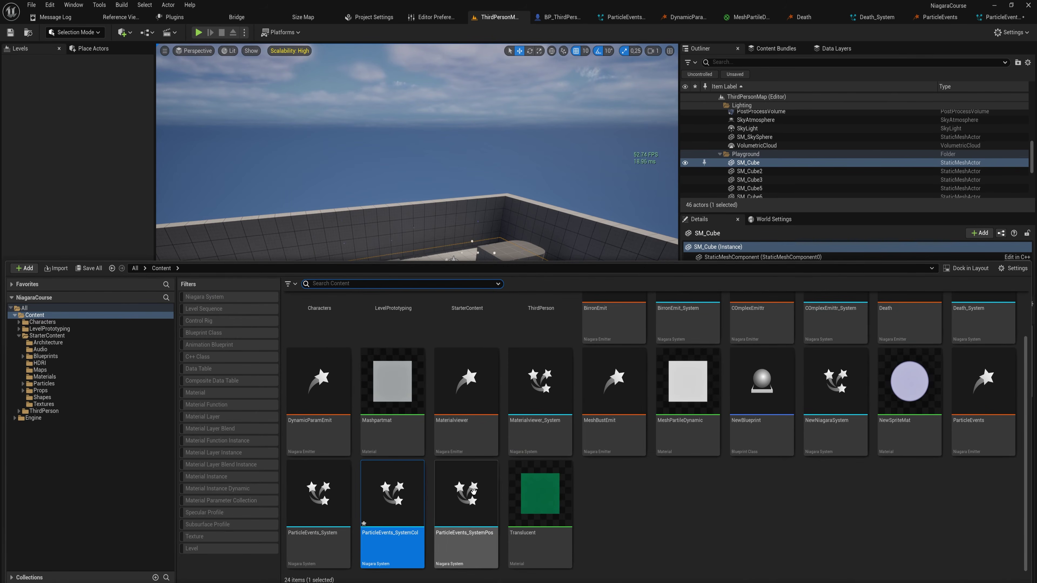
double_click(465, 494)
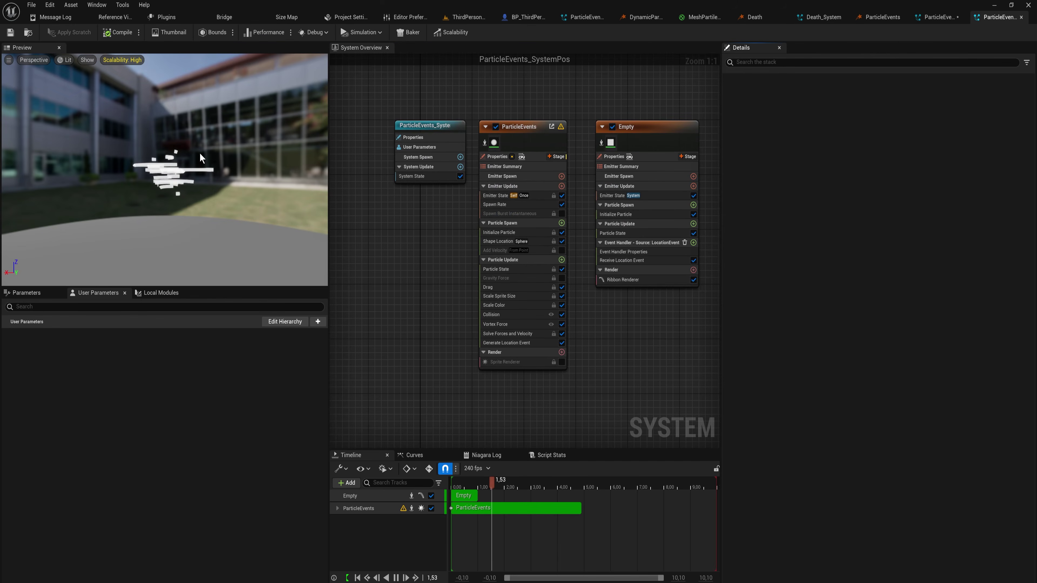
drag(199, 152, 189, 148)
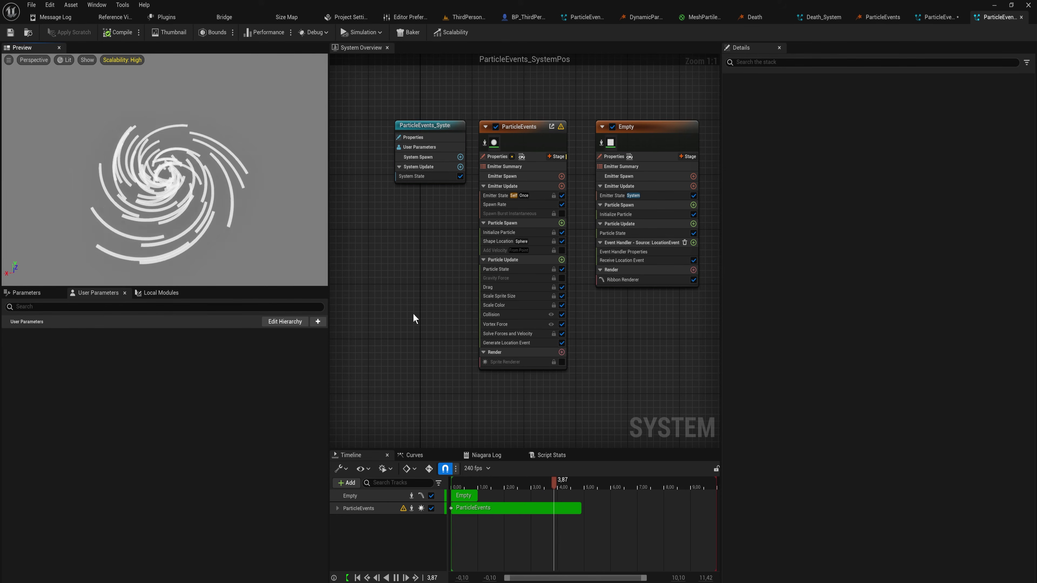
- Set the Event Send Rate of ParticleEvents' Generate Location Event module to 5, and select the Empty emitter
click(530, 343)
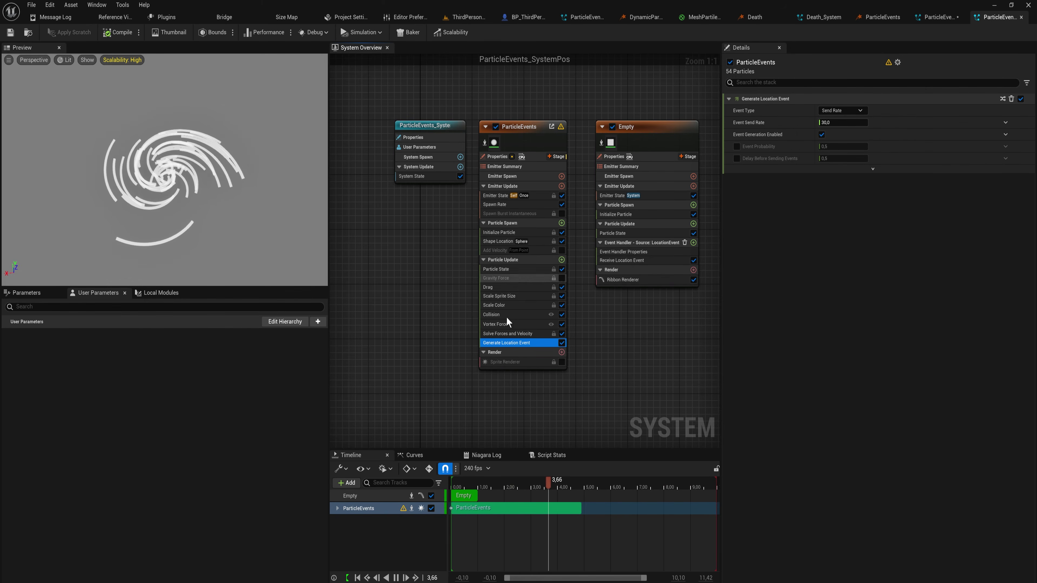
click(843, 123)
text(5)
key(Return)
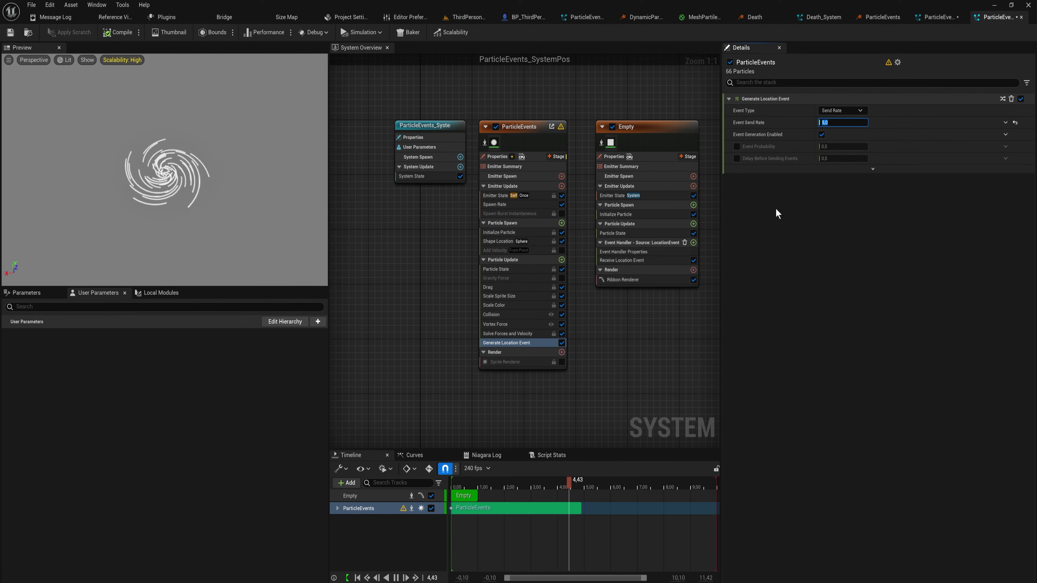
right_drag(649, 94, 572, 94)
click(561, 130)
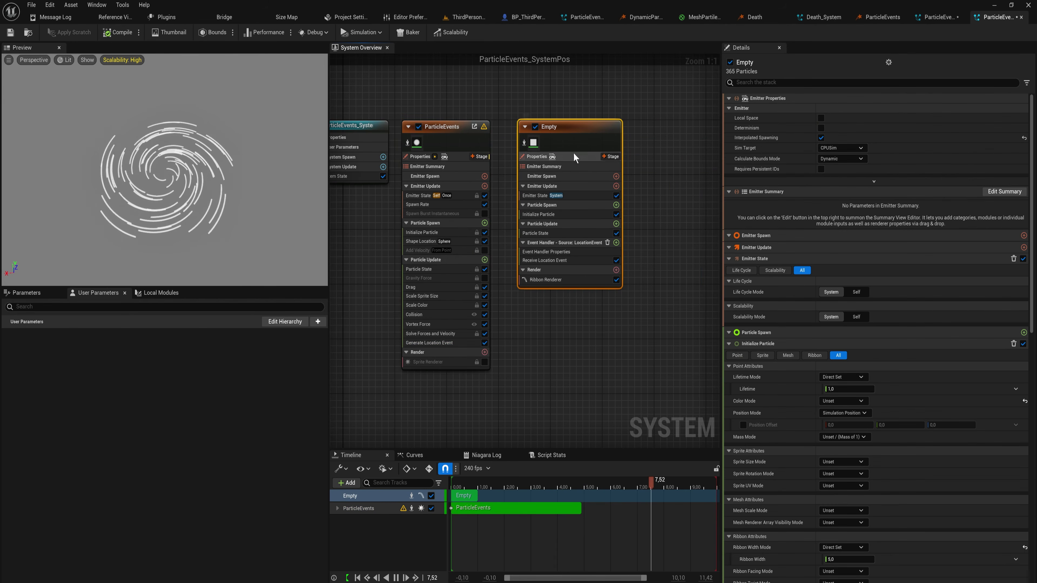
- Set the Event Send Rate of ParticleEvents' Generate Location Event module back to 30
click(441, 341)
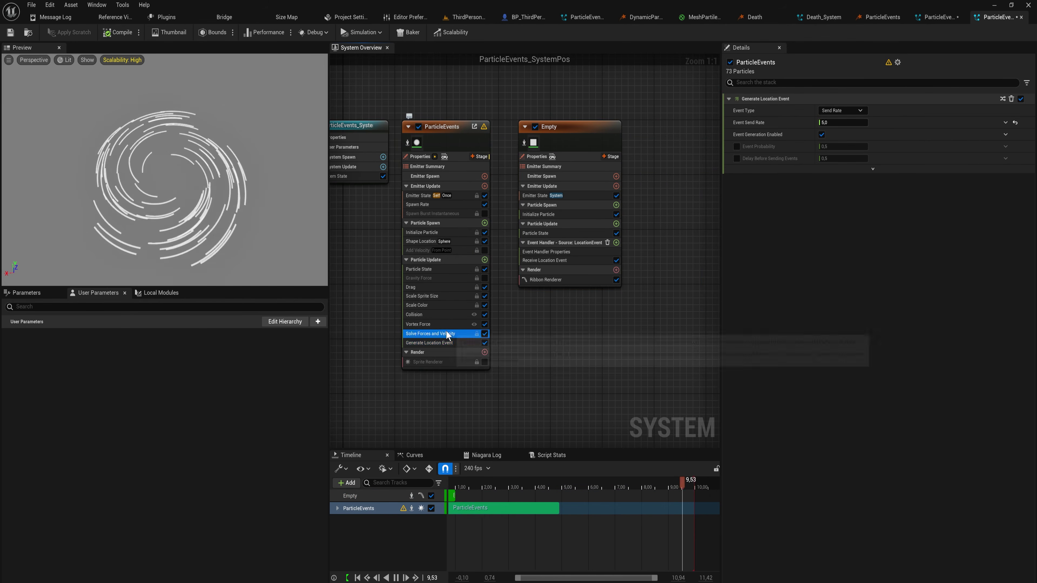
click(841, 122)
text(30)
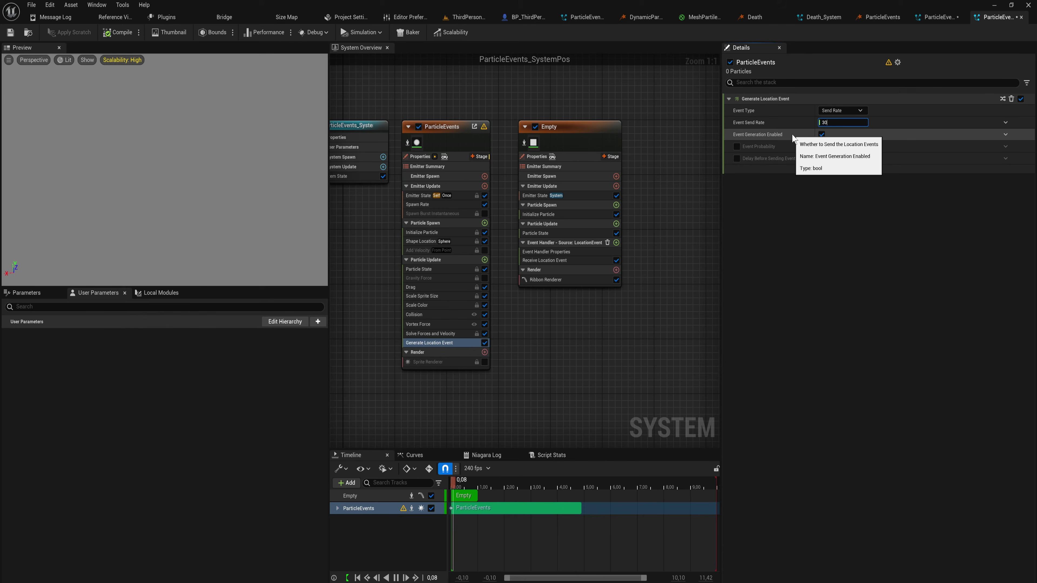
key(Return)
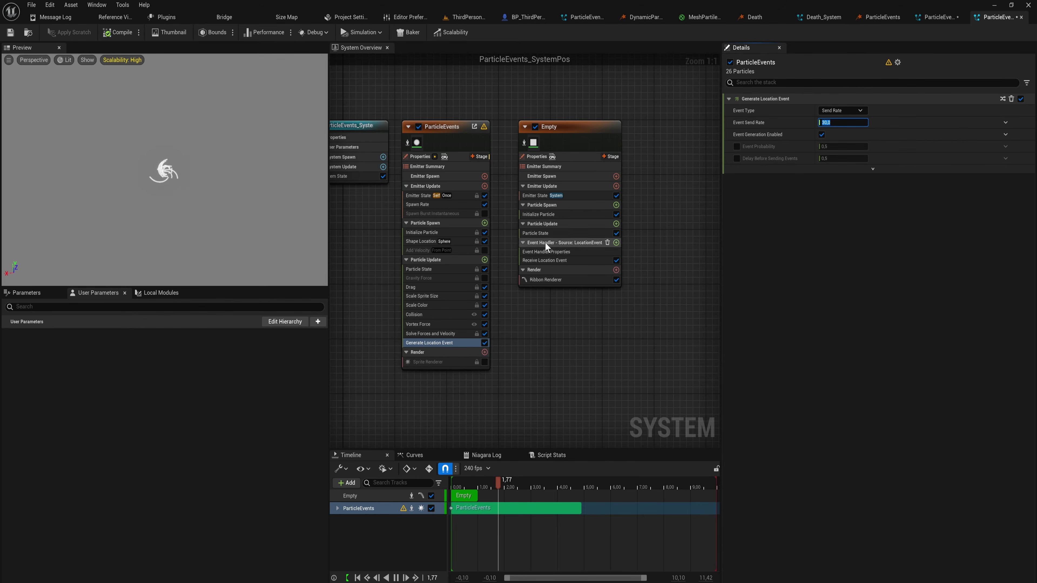
- Show the Empty emitter's Receive Location Event settings, disable its Ribbon Renderer, and add a Sprite Renderer
click(576, 262)
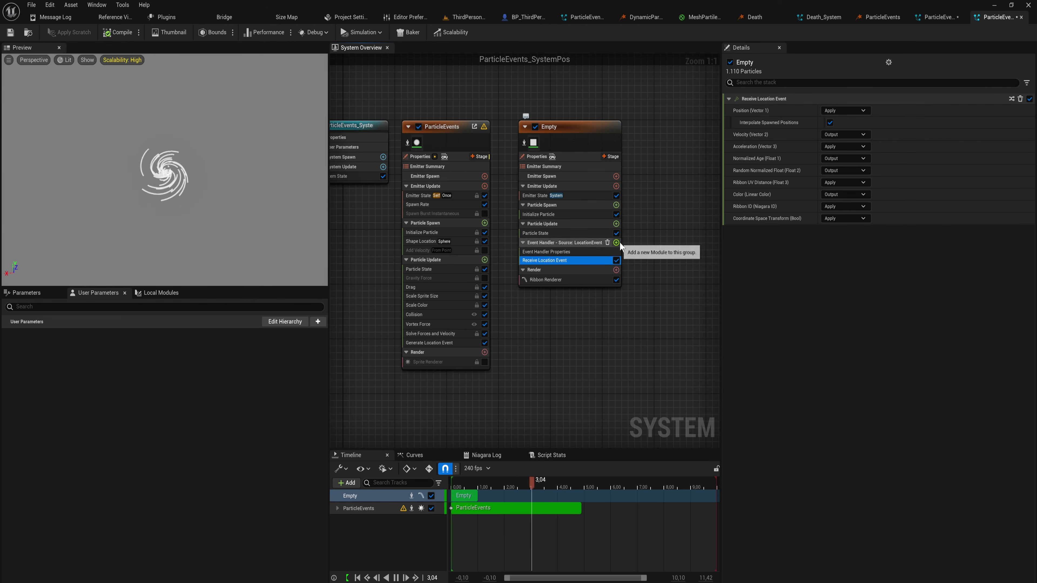
click(617, 280)
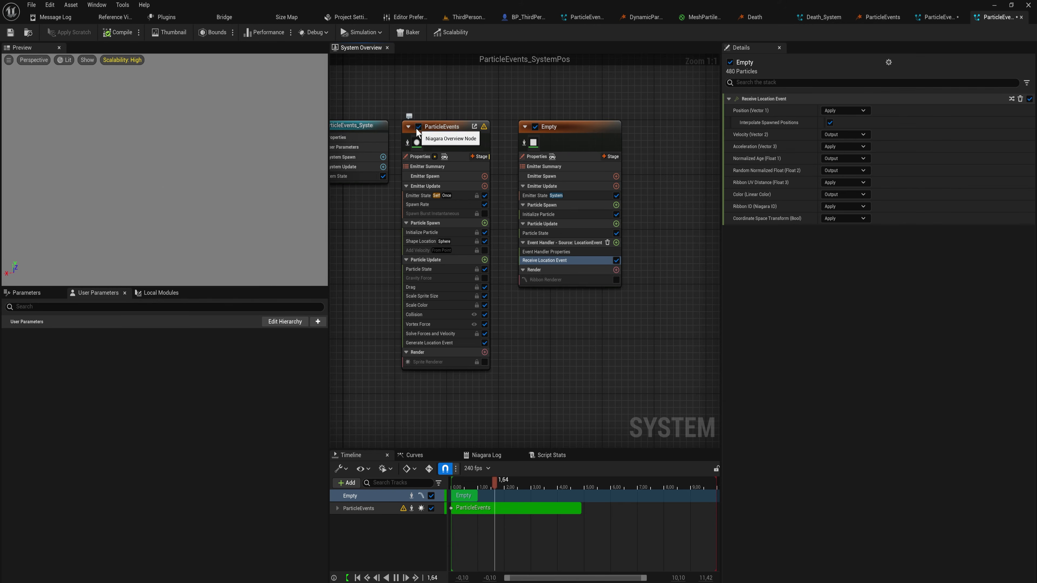
click(616, 270)
text(sprit)
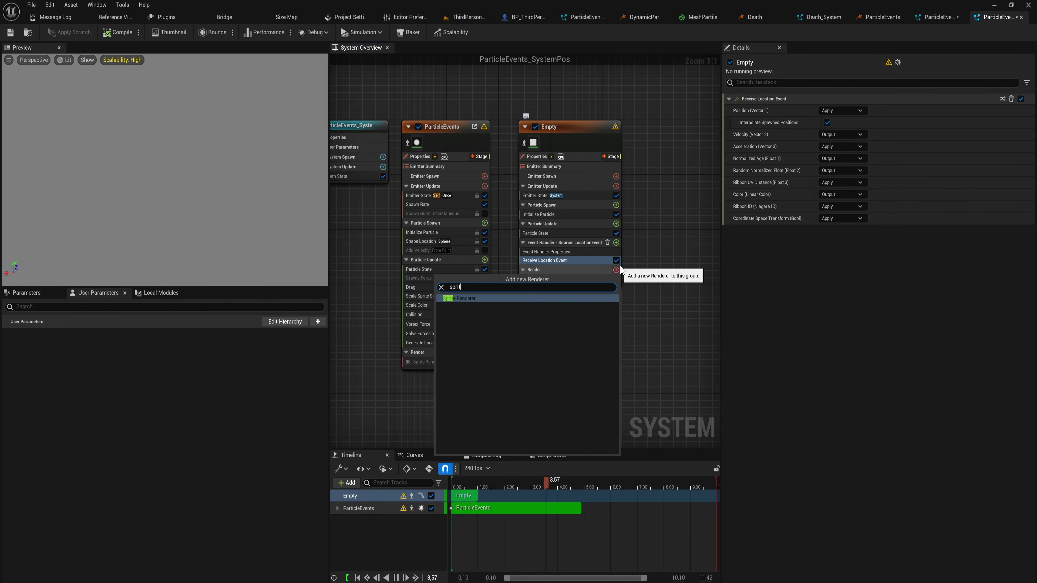
key(Return)
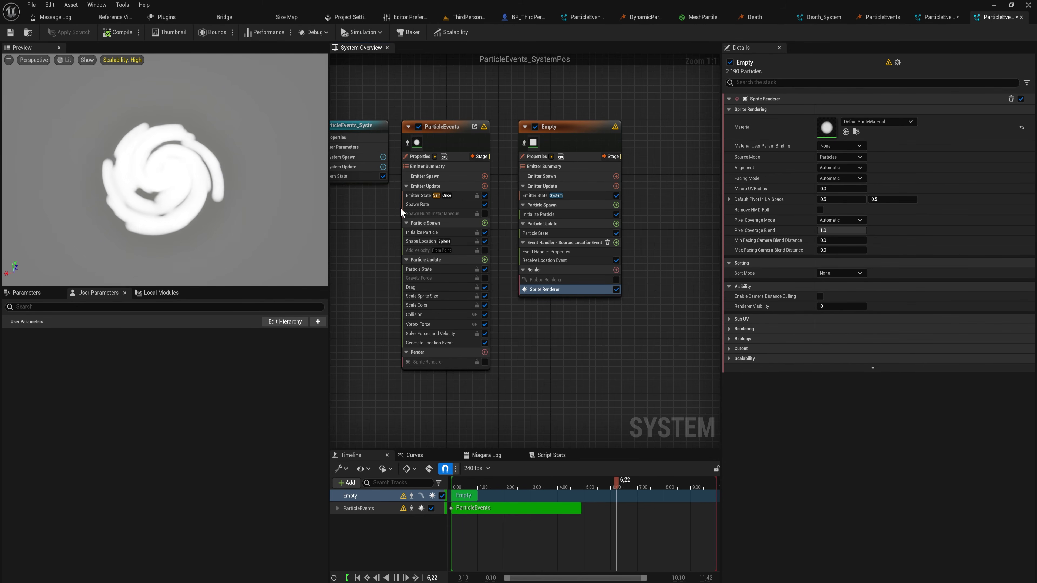
- Preview ParticleEvents' Sprite Renderer in place of the Empty emitter's, and switch back to Empty's Sprite Renderer
click(616, 290)
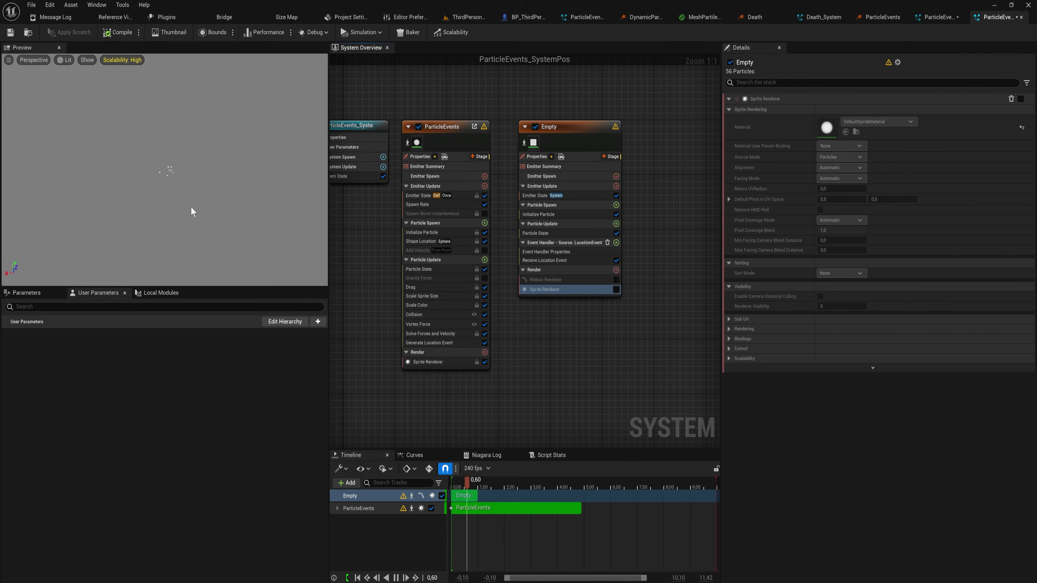
drag(177, 198, 177, 188)
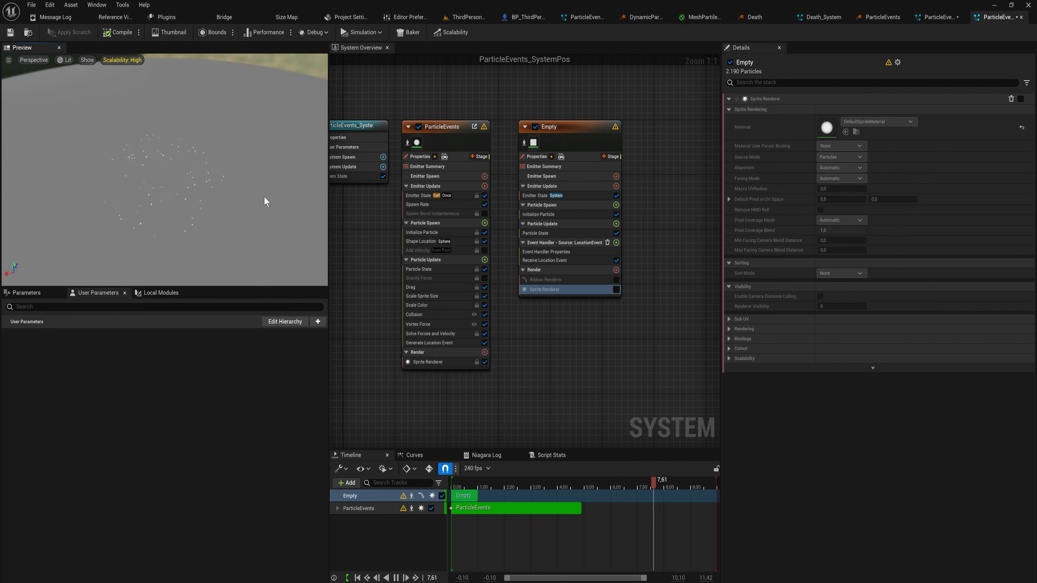
click(485, 362)
click(616, 289)
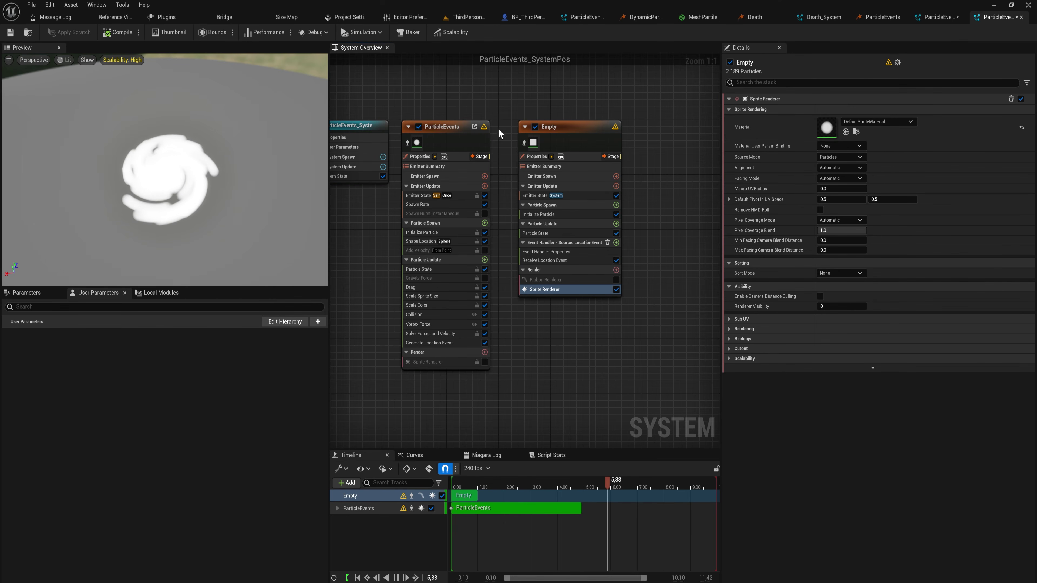
- Enable the Empty emitter's Ribbon Renderer and disable its Sprite Renderer
drag(487, 109, 422, 435)
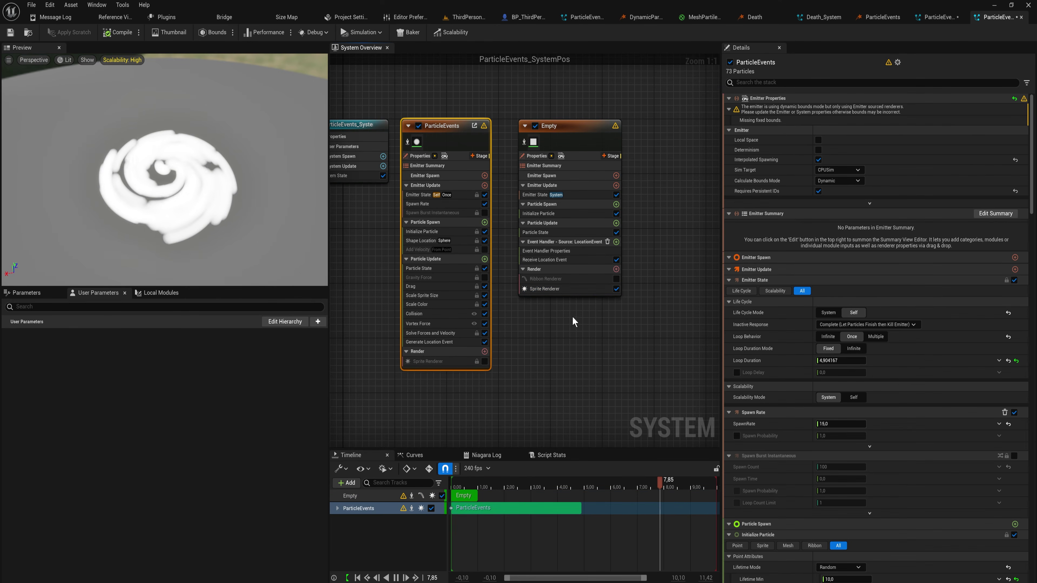
click(594, 293)
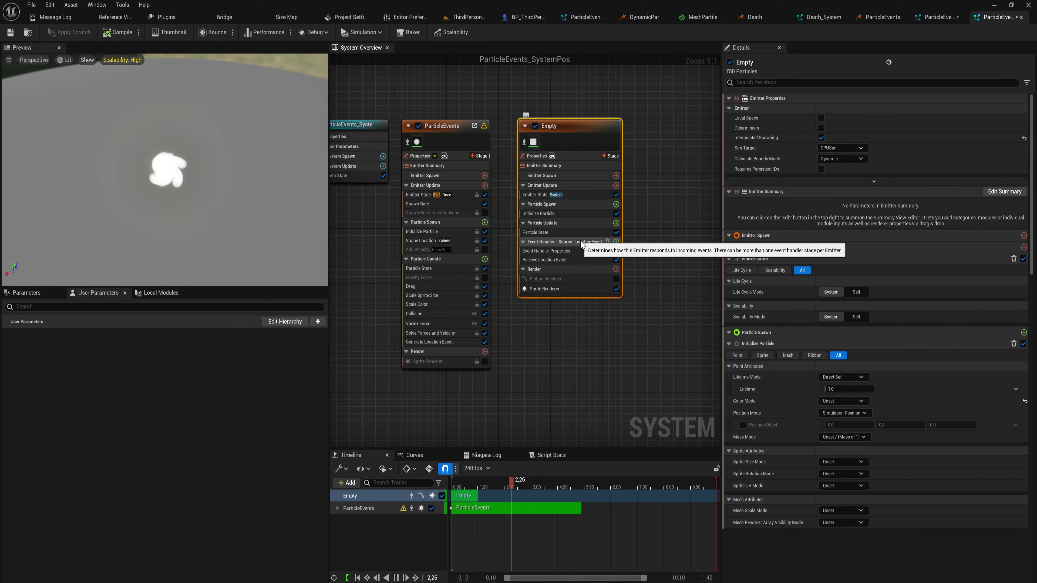
click(616, 279)
click(615, 288)
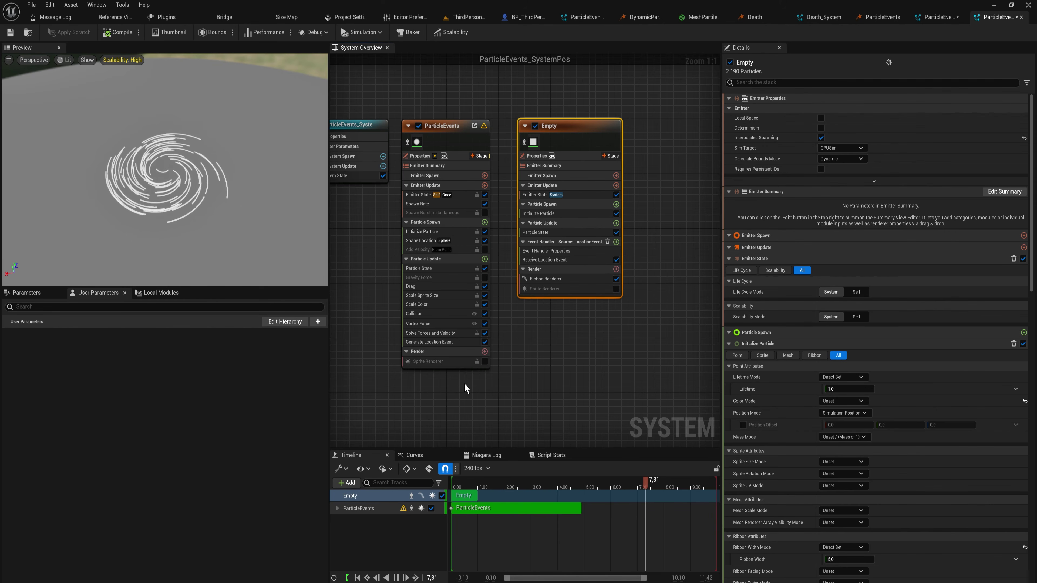
- Copy the Empty emitter's Ribbon Renderer into ParticleEvents, disable the one in Empty, and inspect the ribbons in the preview
click(439, 355)
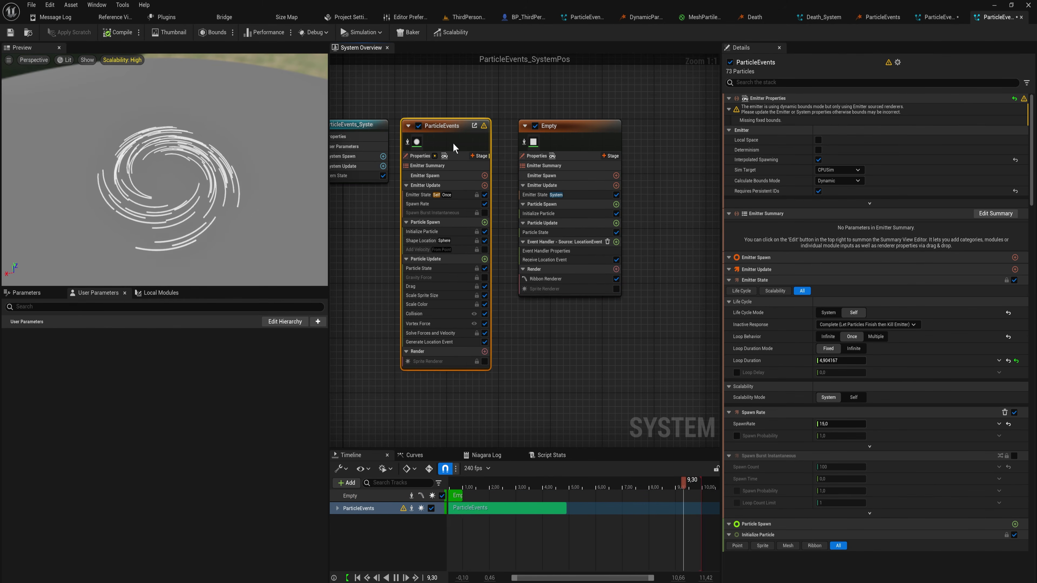
click(545, 279)
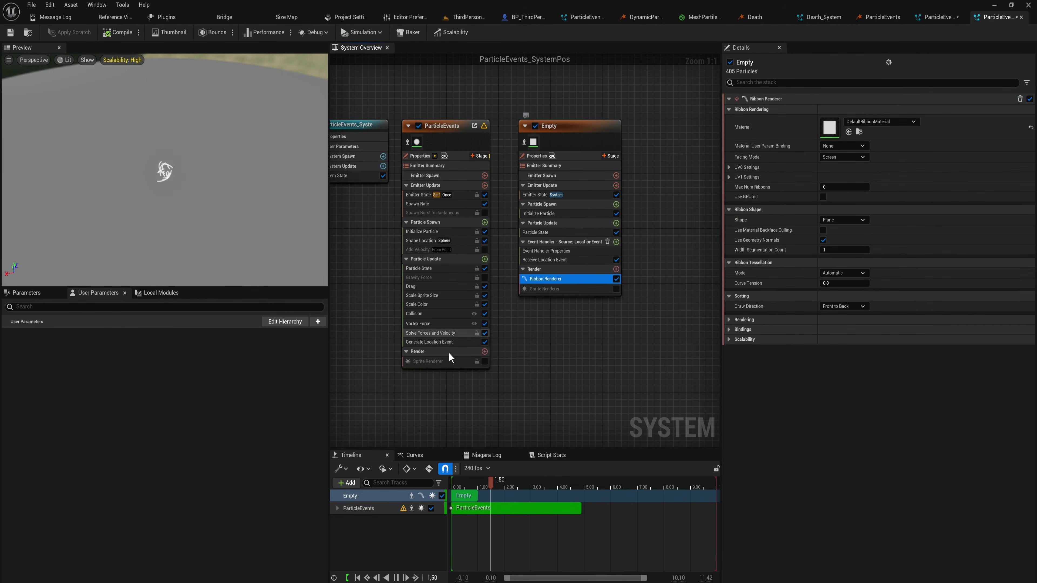
click(435, 362)
key(ctrl+v)
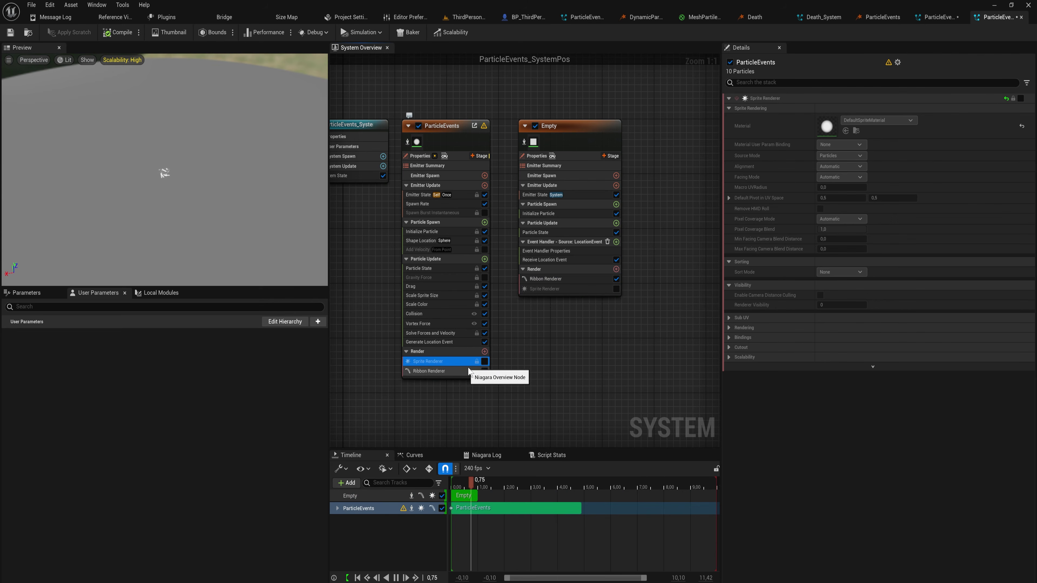
click(616, 280)
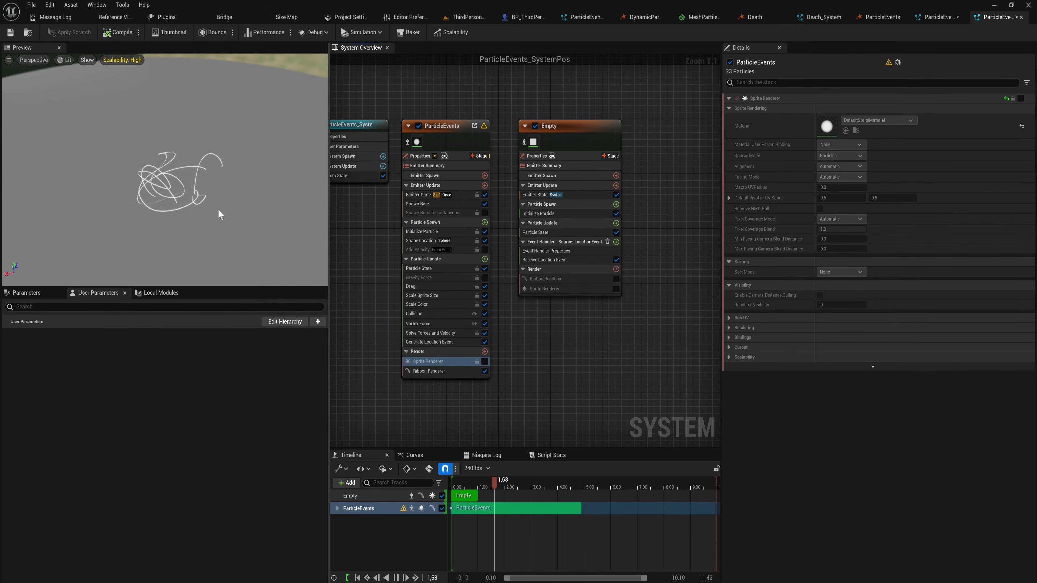
drag(219, 214, 192, 209)
scroll(166, 187, down, 4)
drag(204, 164, 249, 191)
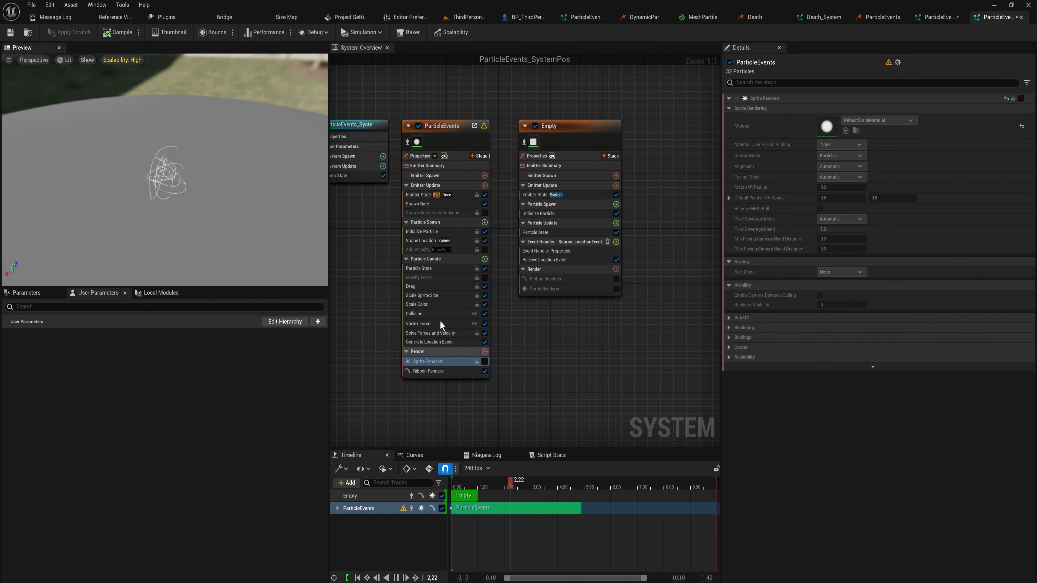
click(438, 169)
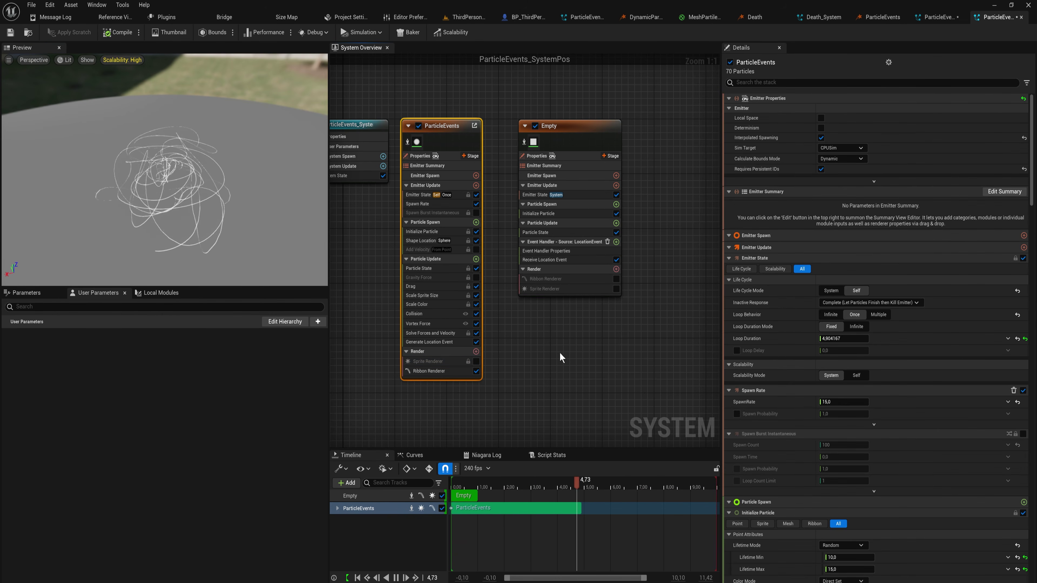
- Enable the Empty emitter's Ribbon Renderer, disable the one in ParticleEvents, and view the preview from above
click(616, 279)
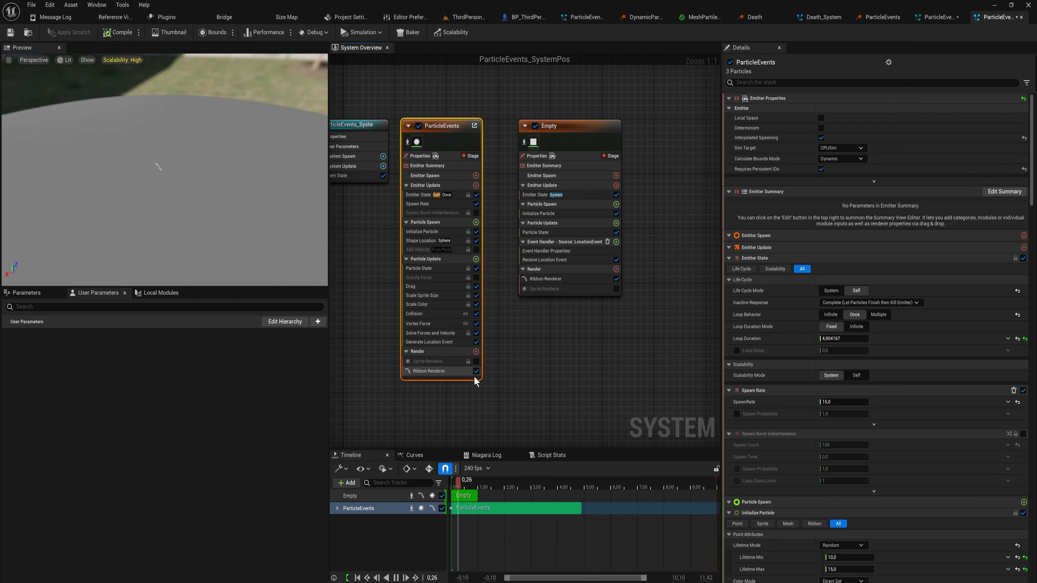
click(476, 370)
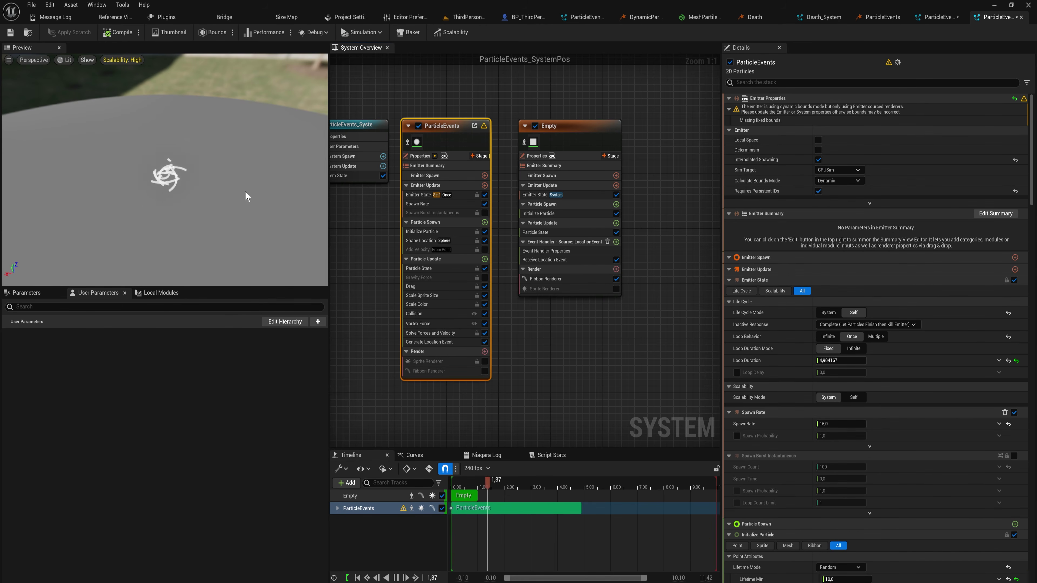
drag(240, 157, 240, 174)
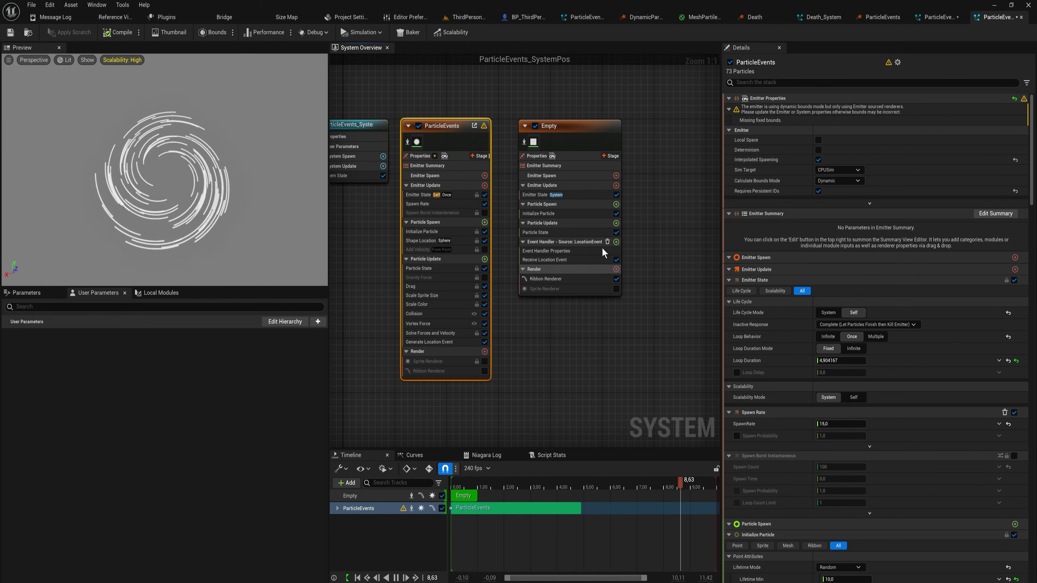
- Switch the Empty emitter from its Ribbon Renderer to its Sprite Renderer and give its particles a Uniform sprite size of 5
click(617, 280)
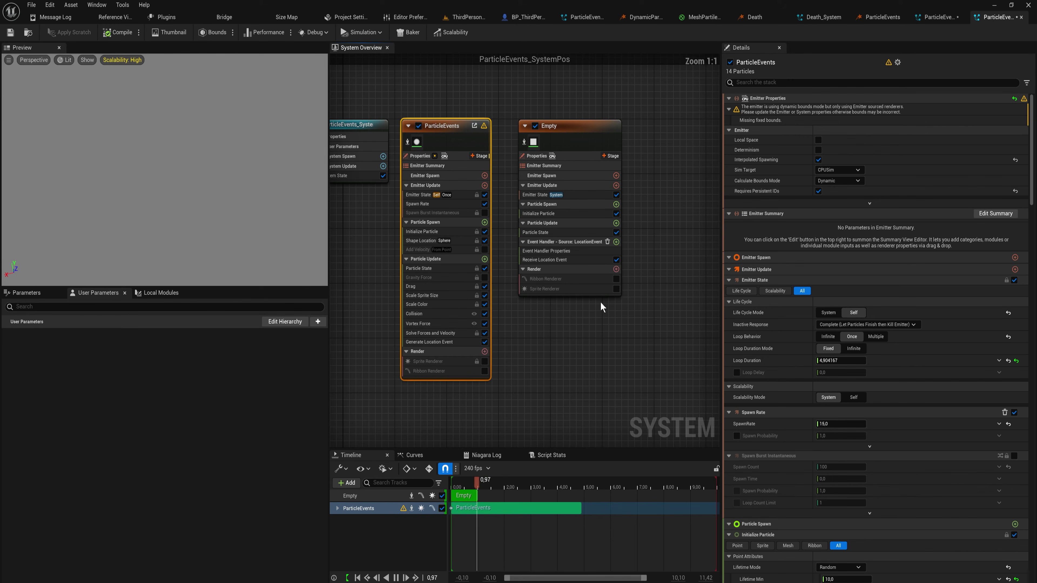
click(616, 288)
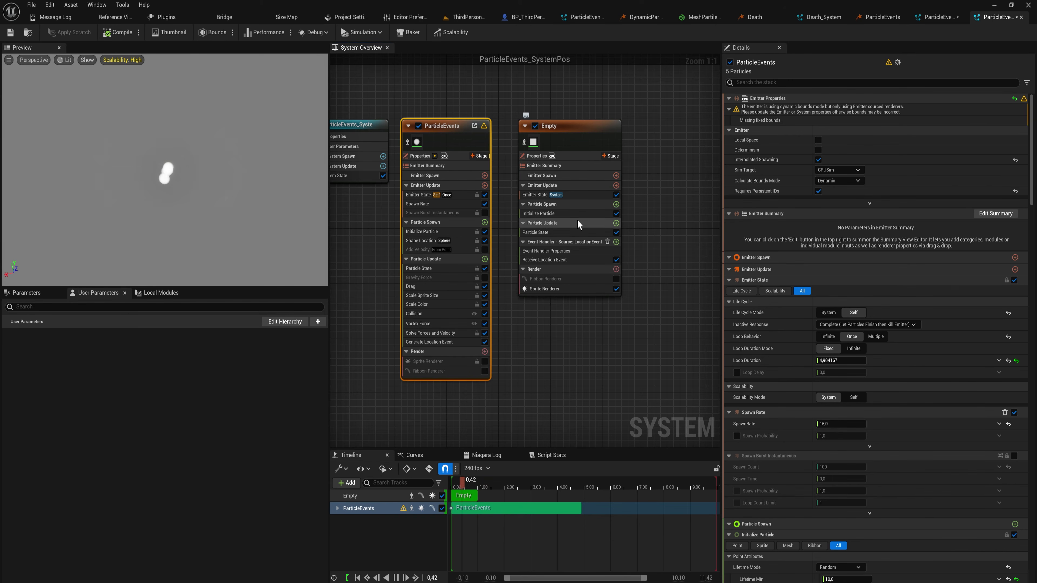
click(571, 214)
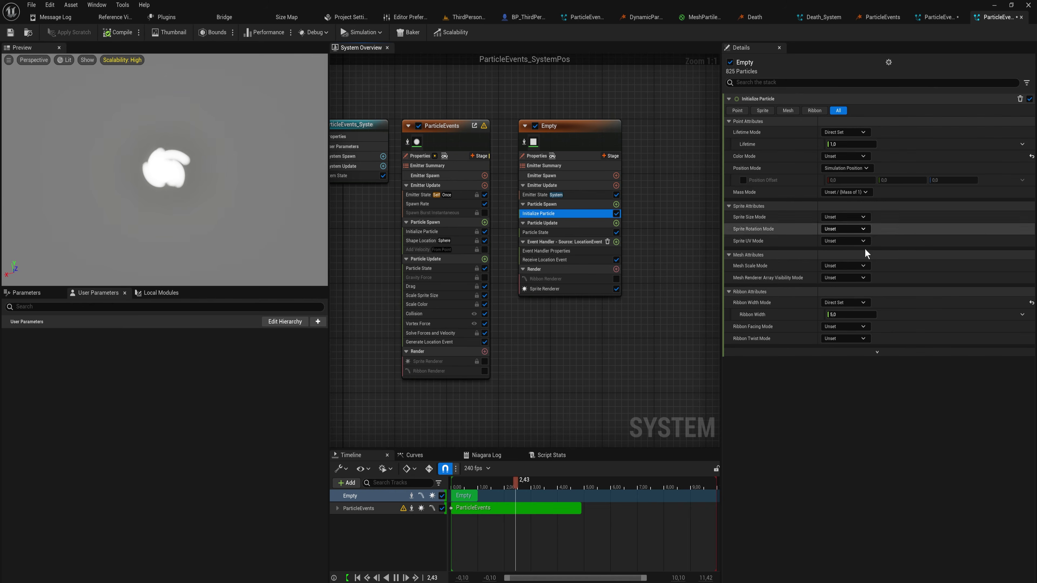
click(852, 219)
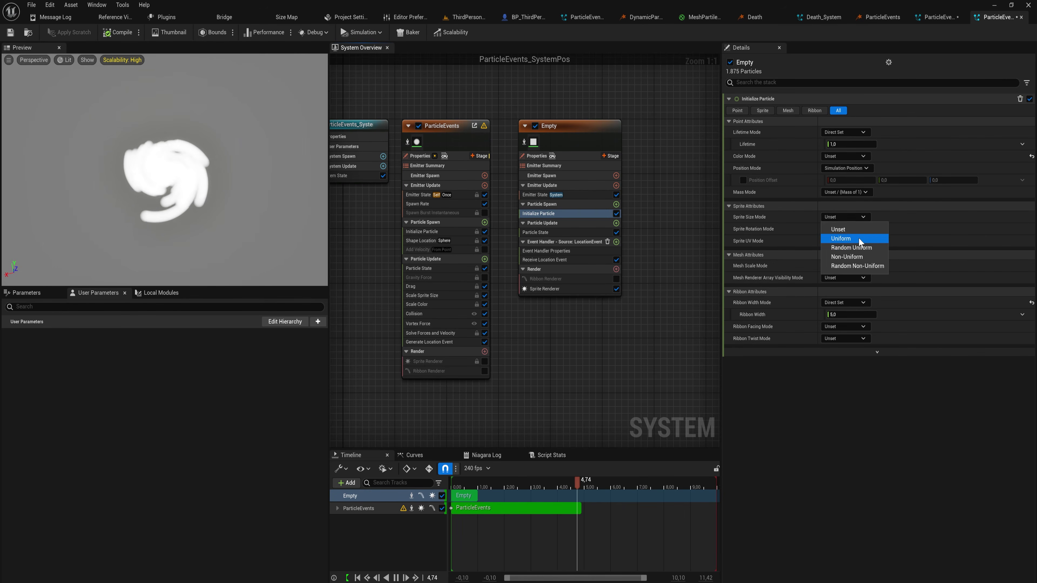
click(860, 238)
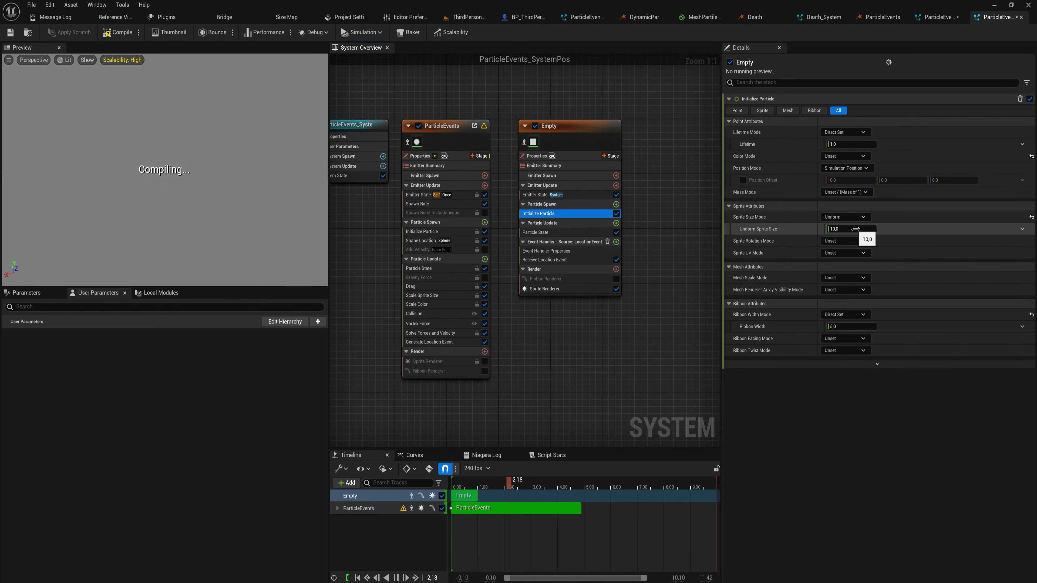
click(856, 229)
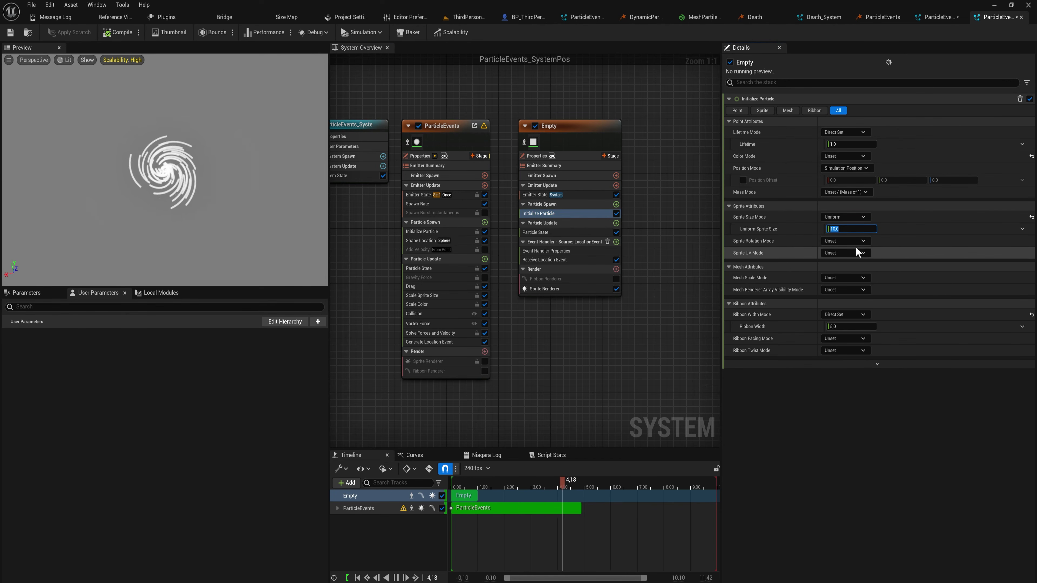
text(5)
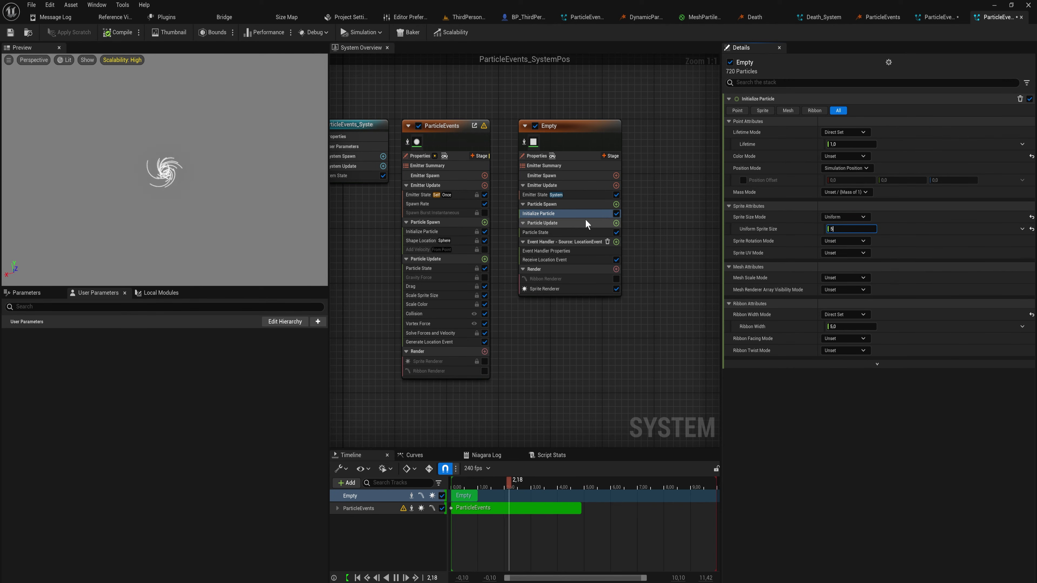
- Add an Add Velocity module to Empty's Particle Spawn, add its missing SolveForcesAndVelocity dependency, and inspect the motion in the preview
click(616, 204)
click(473, 278)
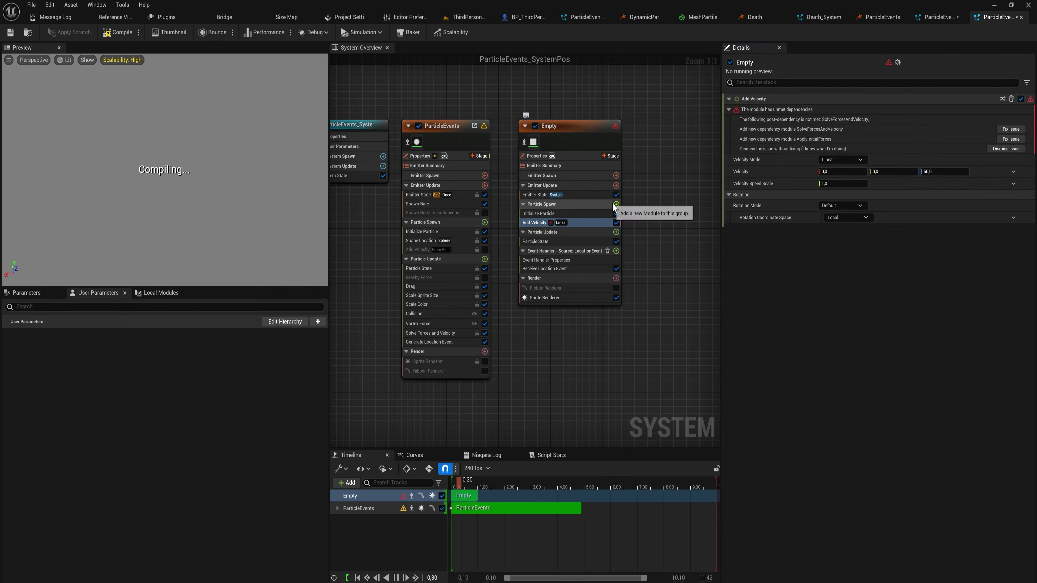
click(1011, 129)
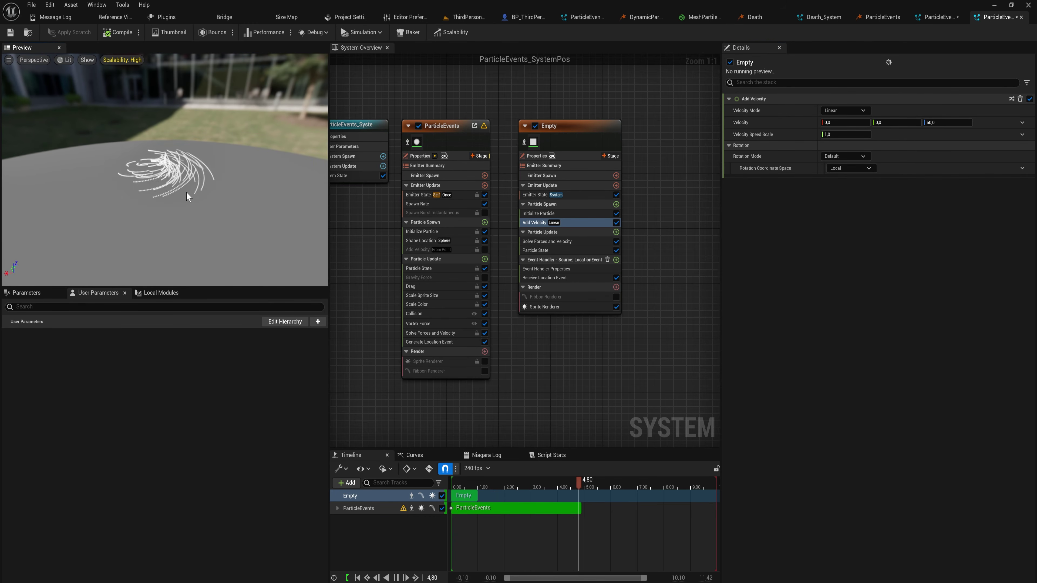
drag(229, 206, 196, 188)
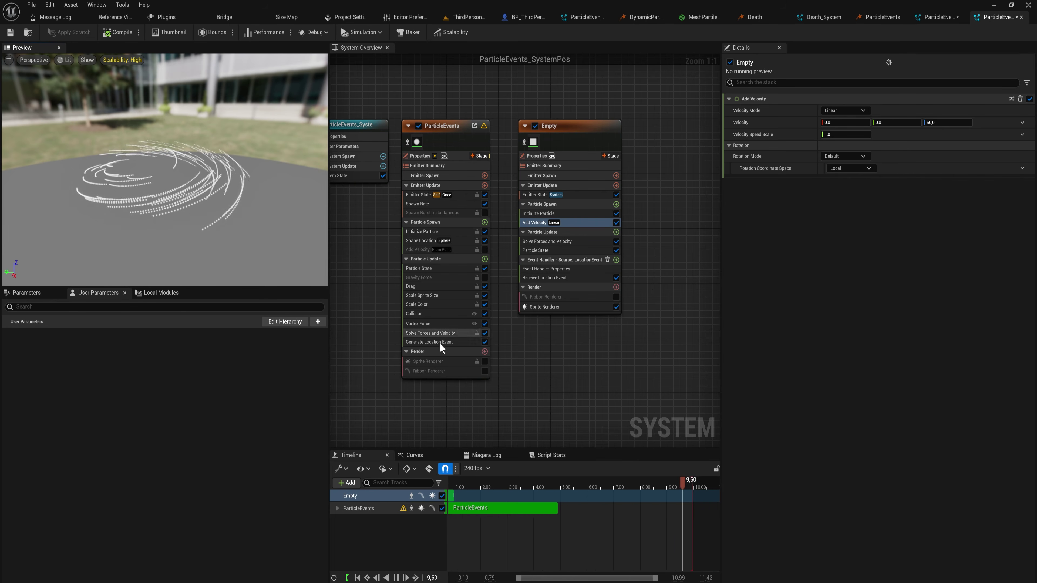
click(444, 255)
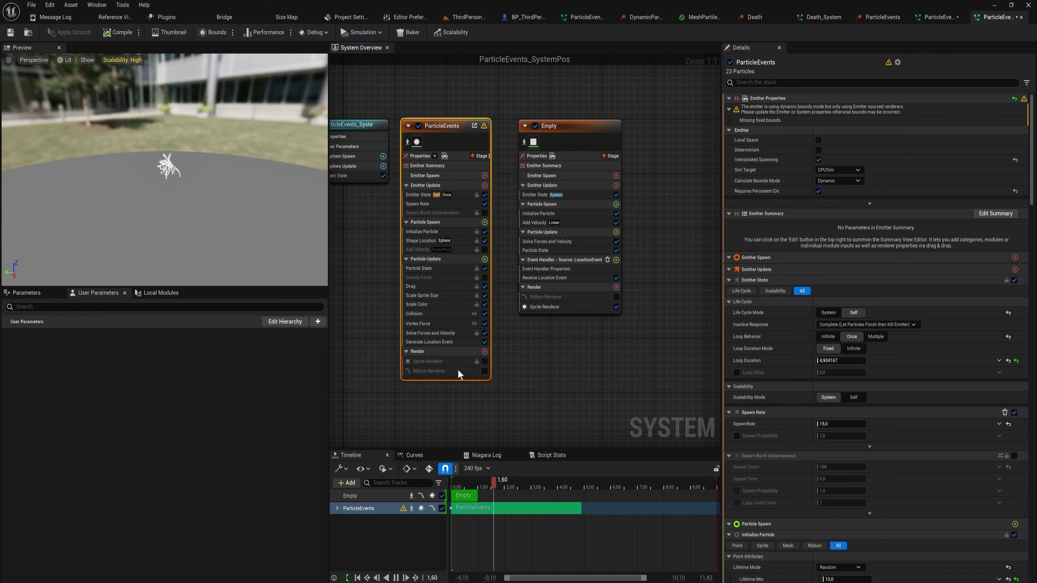
click(570, 128)
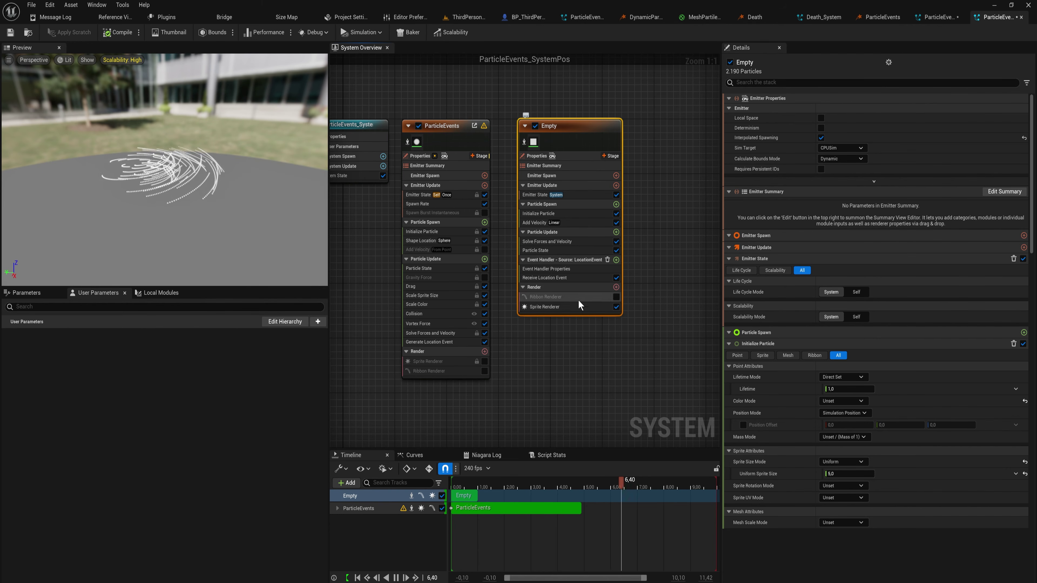
- Drive the Velocity Speed Scale of Empty's Add Velocity module with a Random Range Float
click(569, 224)
click(1021, 135)
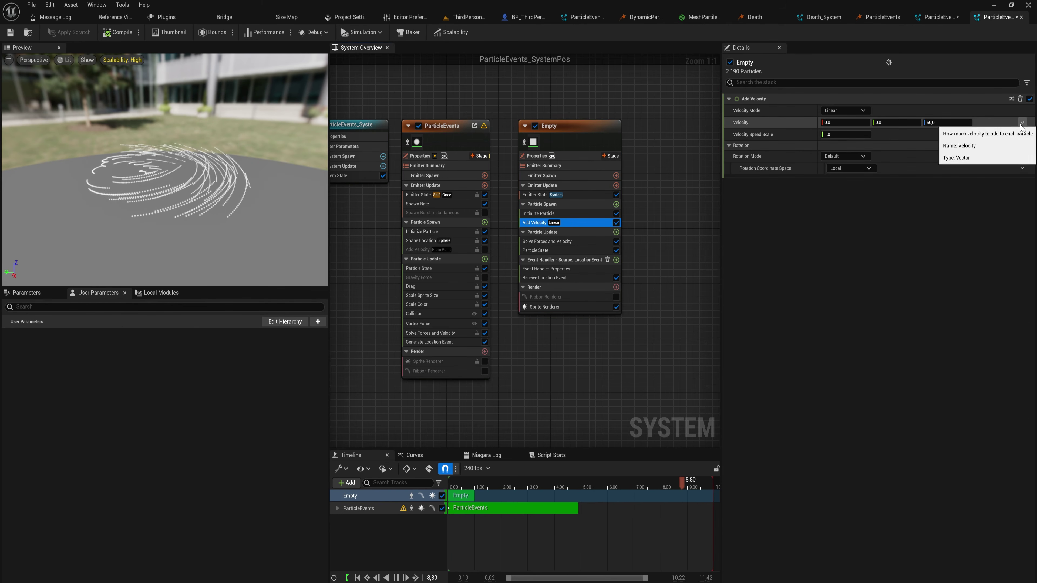
click(1020, 134)
click(1020, 135)
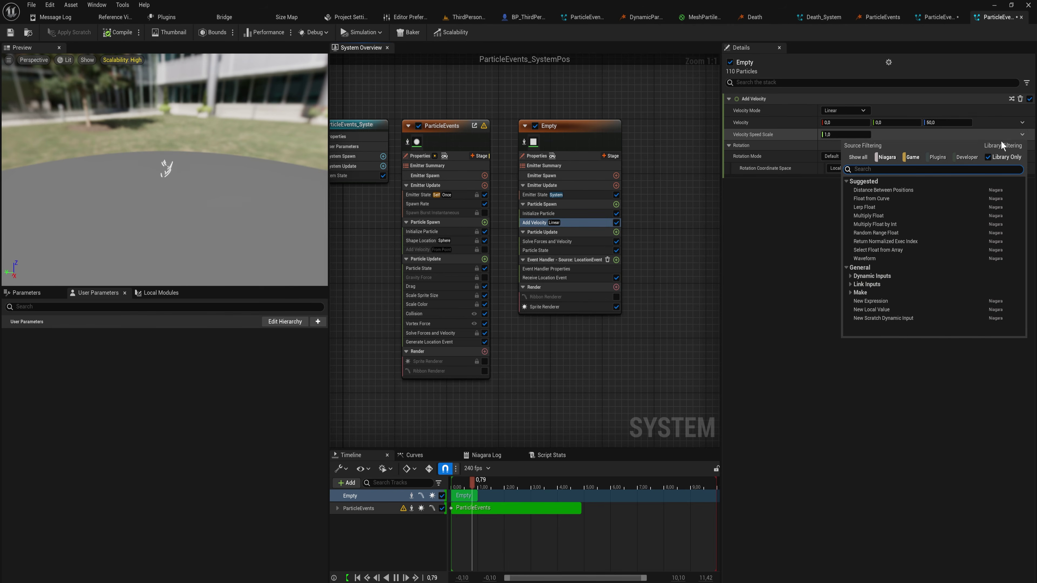
text(random)
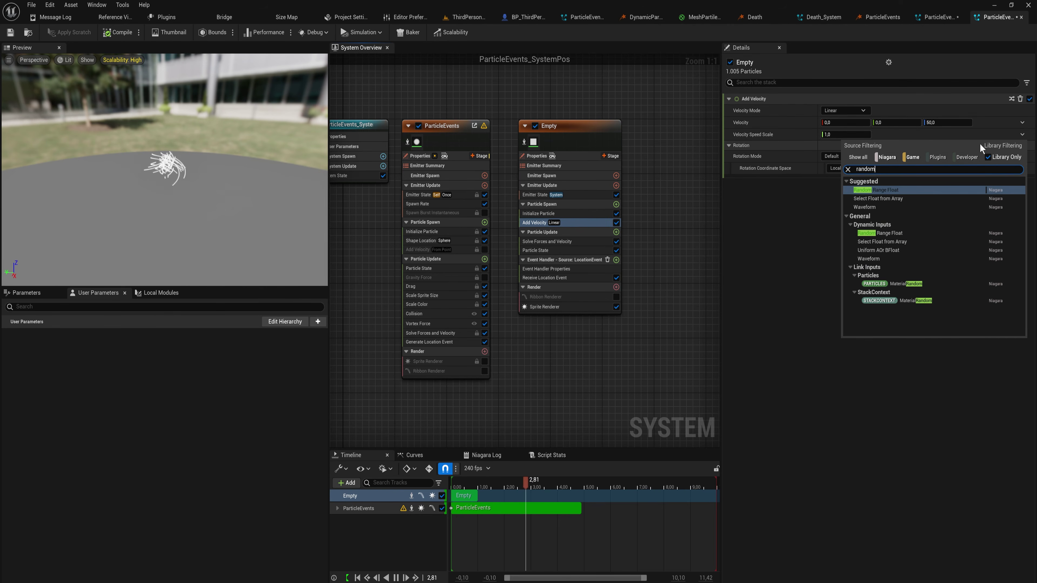
key(Return)
- Set the Velocity Speed Scale's random range to minimum 1 and maximum 4, and inspect the particles in the preview
click(851, 146)
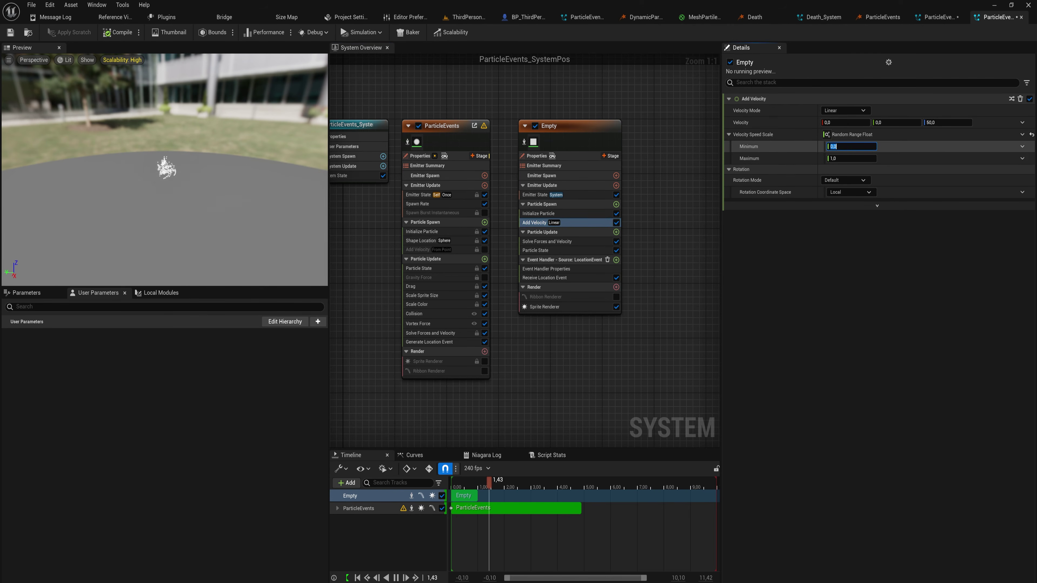
text(1)
key(Tab)
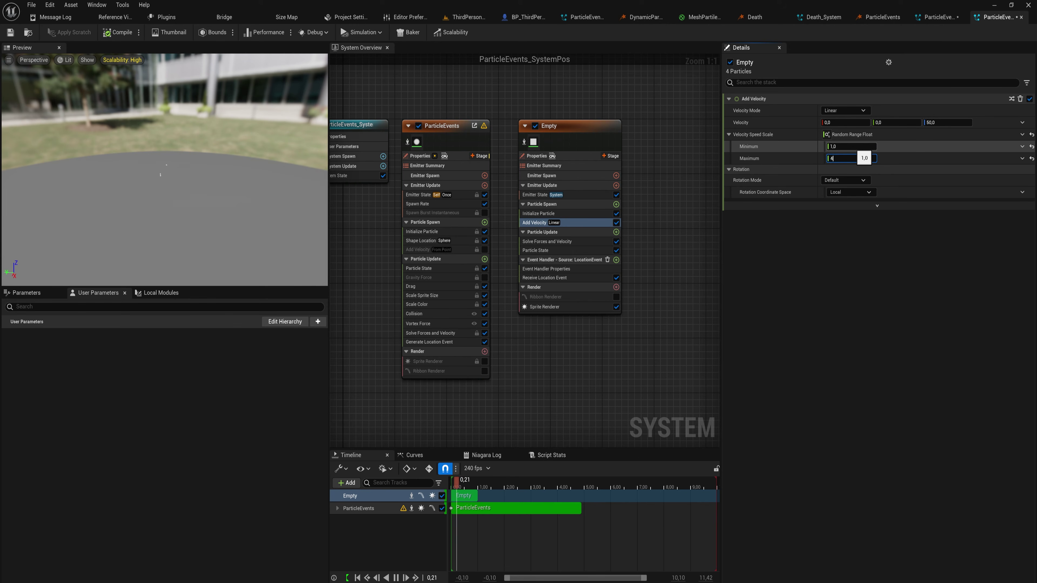
text(4)
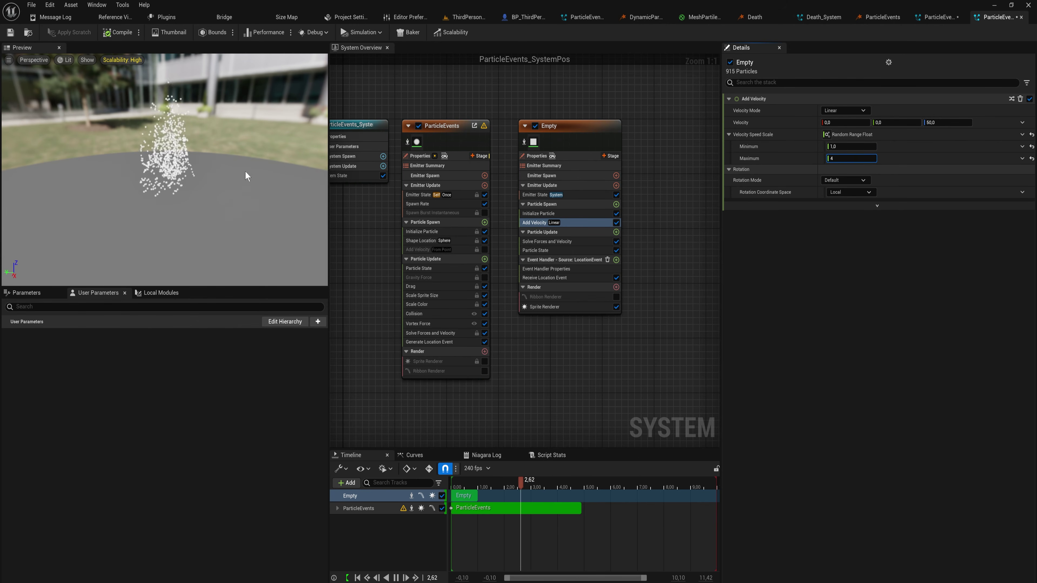
drag(245, 172, 197, 244)
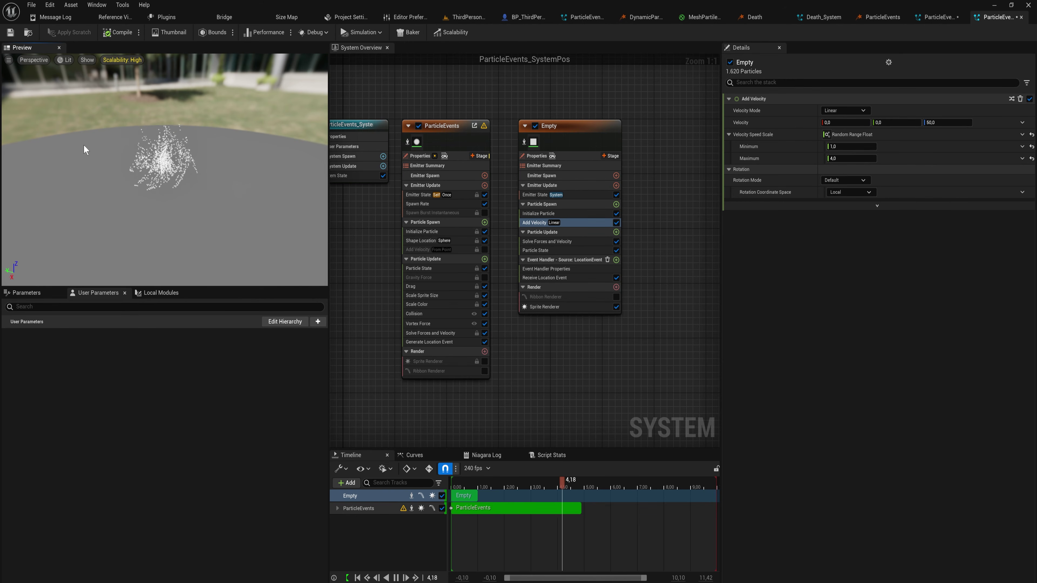
mouse_move(159, 148)
mouse_down()
mouse_move(159, 131)
mouse_move(159, 148)
mouse_up()
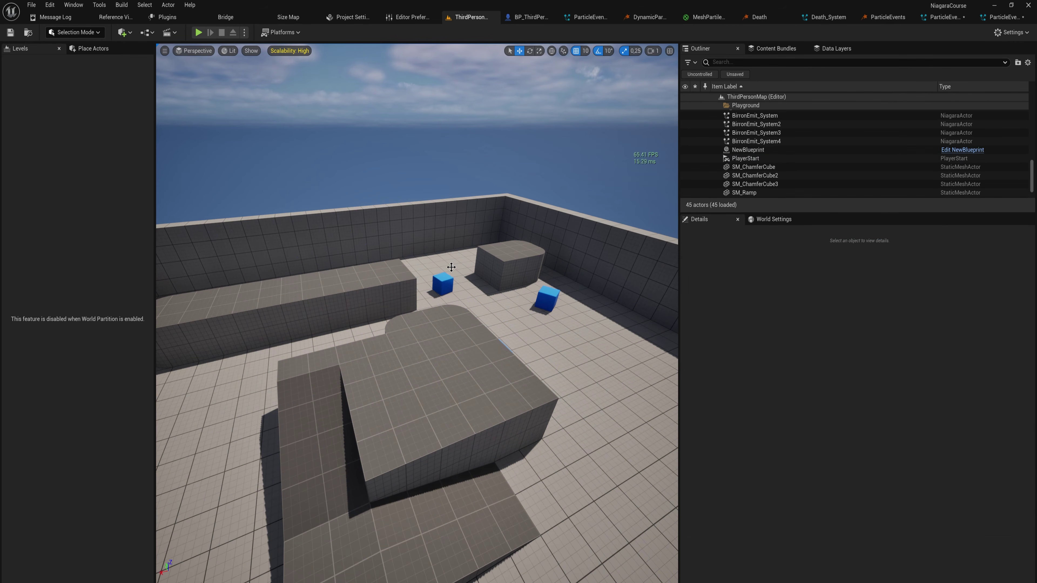
scroll(451, 267, down, 10)
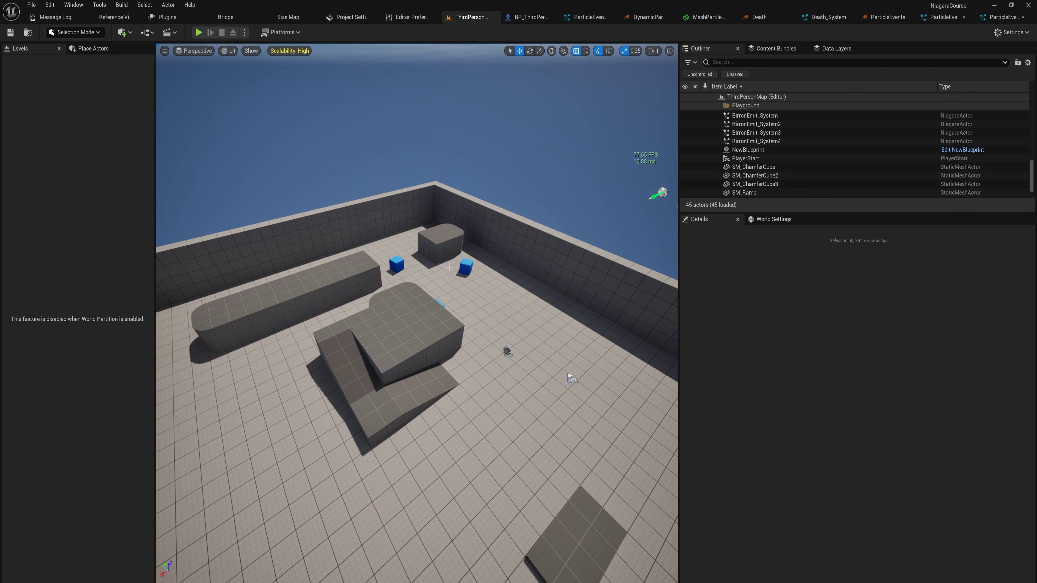
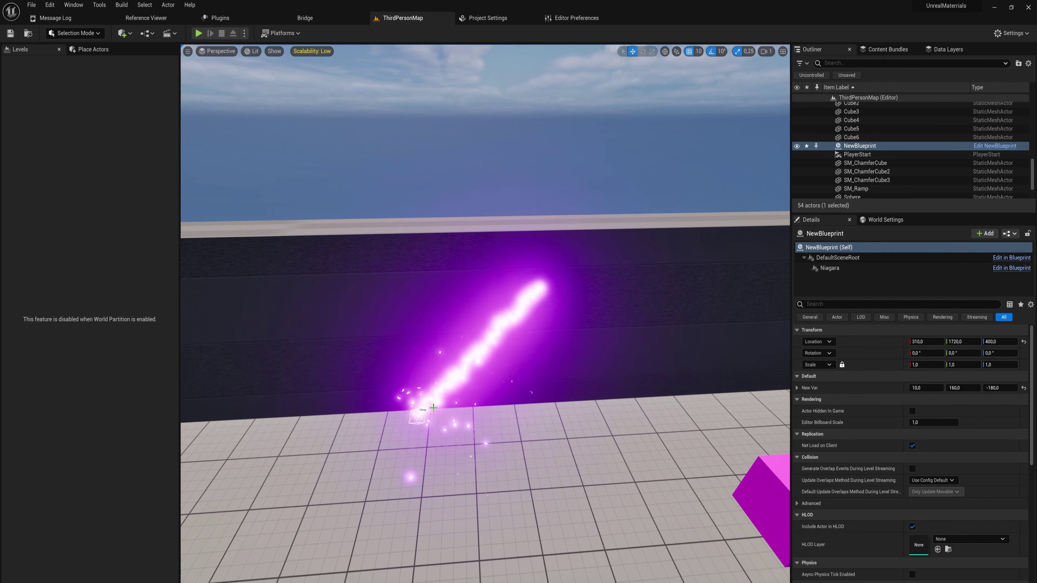
- Turn off game view in the UnrealMaterials level and move NewBlueprint's New Var beam end point to about 10, 740, -100
key(g)
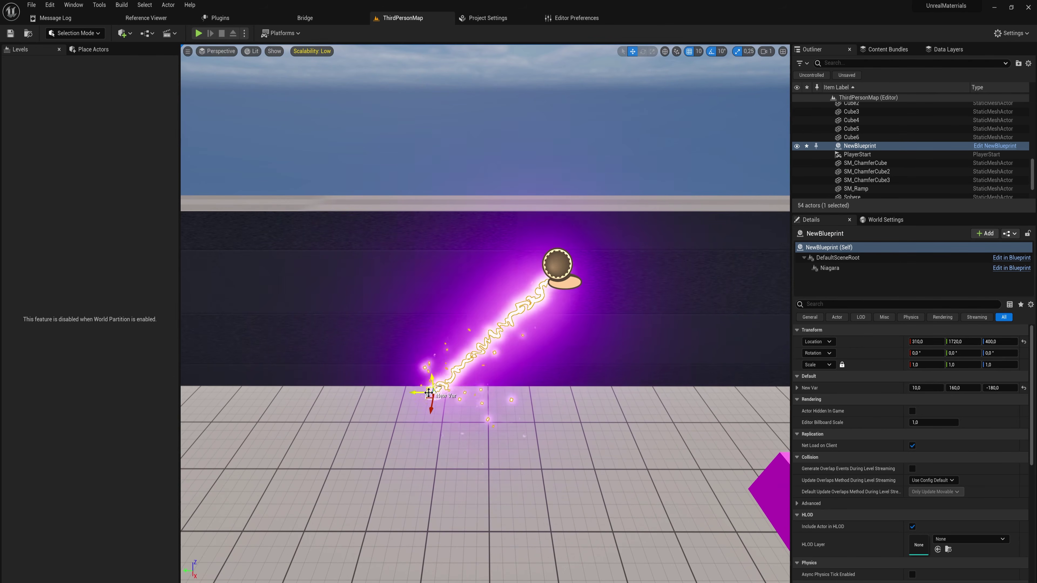
drag(428, 393, 325, 127)
drag(321, 109, 388, 338)
right_drag(387, 339, 411, 329)
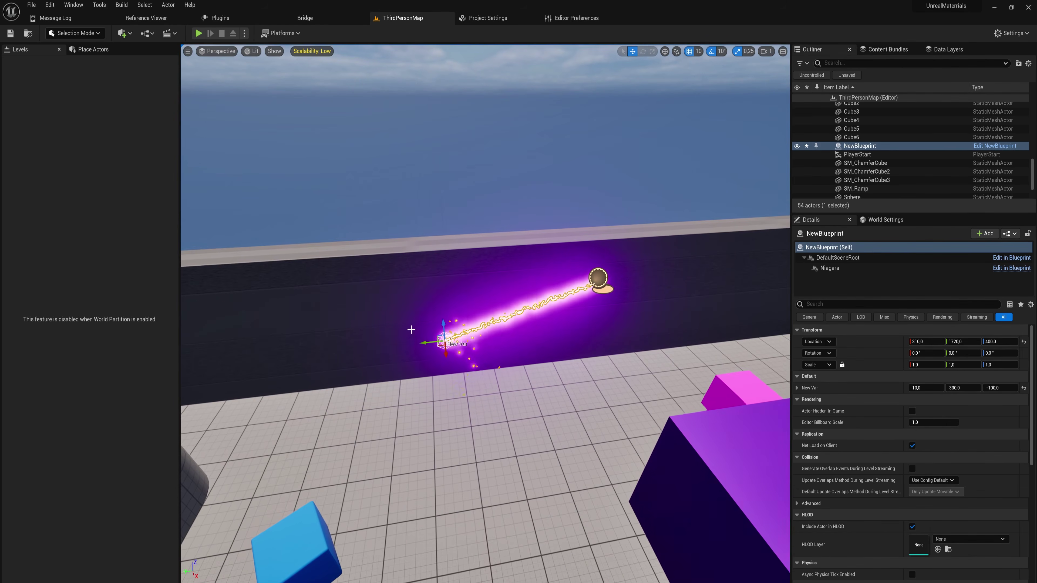
drag(426, 342, 206, 364)
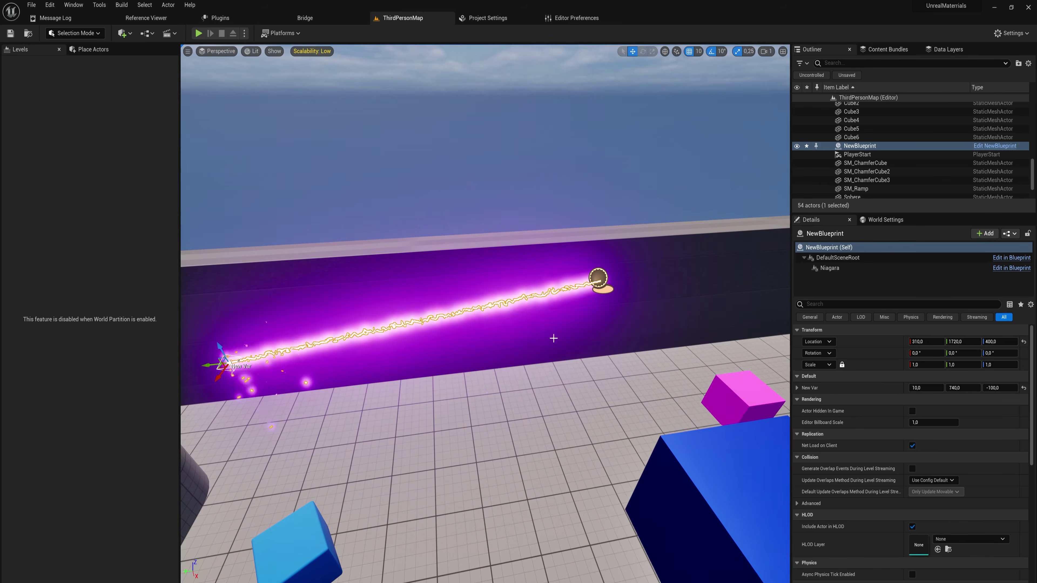
right_drag(332, 327, 409, 319)
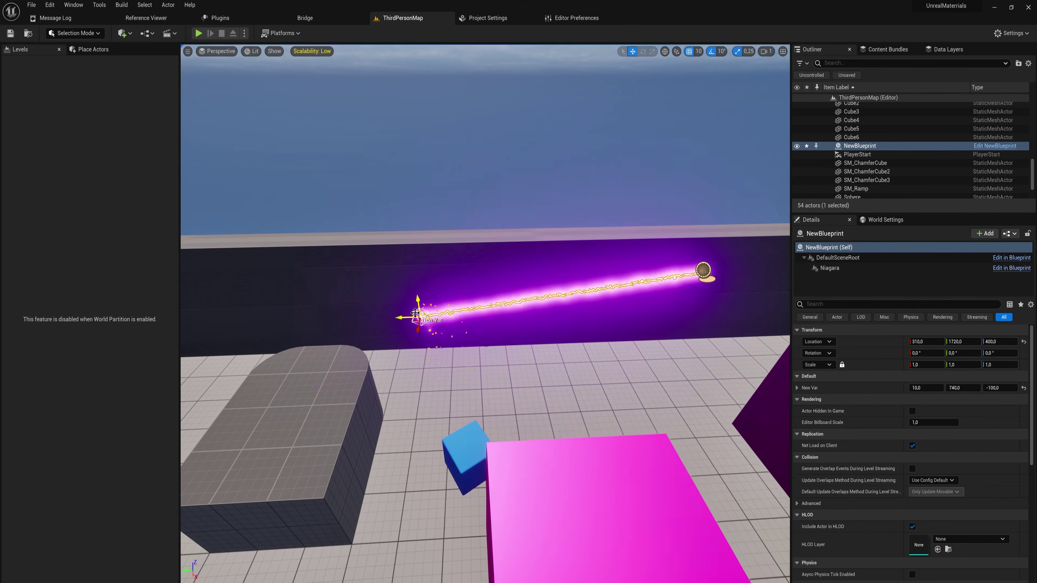
- Raise NewBlueprint's beam end point to about 10, 630, 370, and lower it again toward the floor
drag(417, 317, 446, 78)
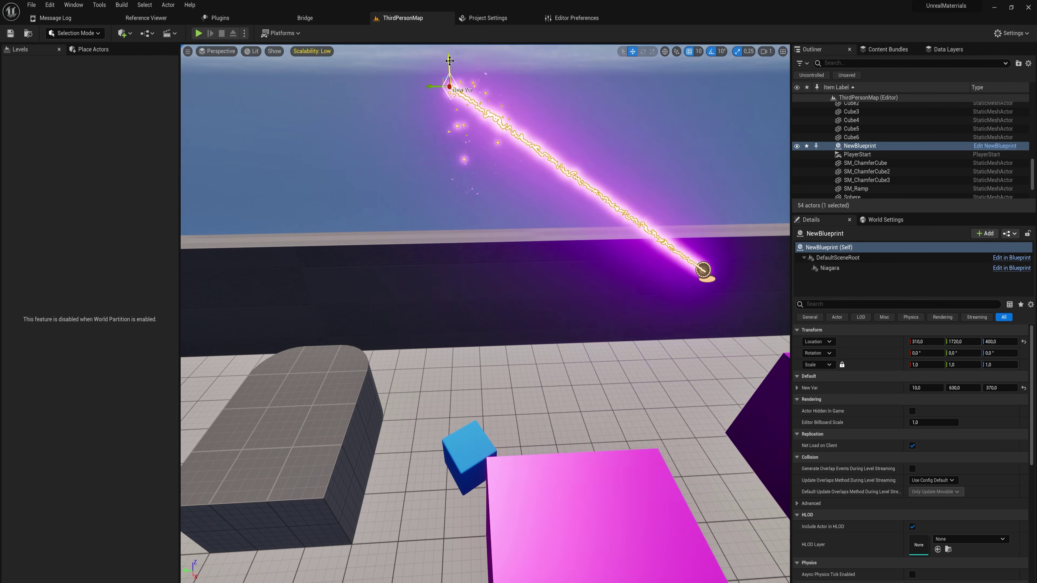
drag(449, 87, 607, 406)
right_drag(607, 406, 611, 407)
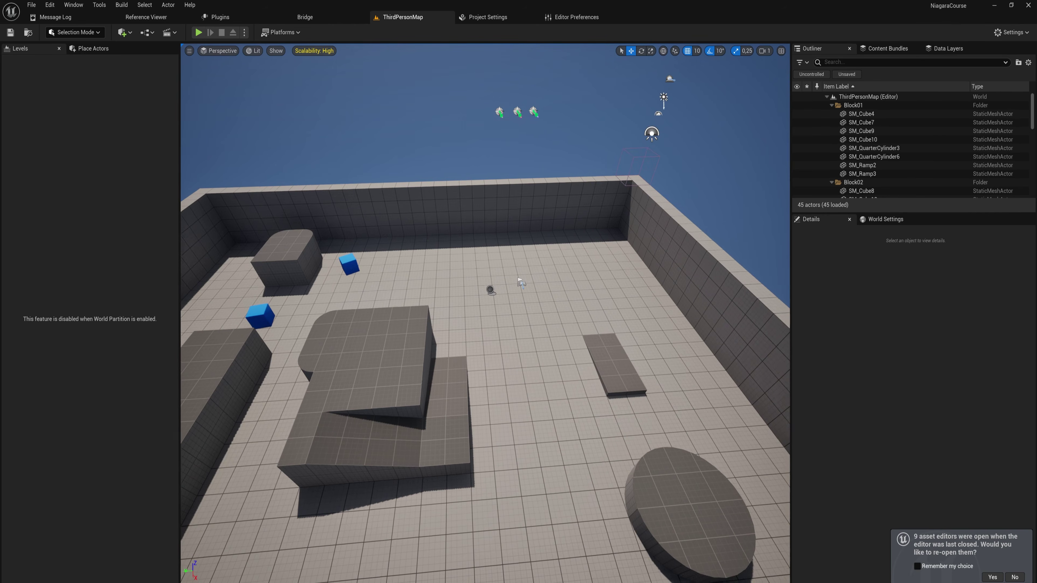
- In the NiagaraCourse project, open COmplexEmittr_System from the Content folder and dock its editor in the main window
key(ctrl+space)
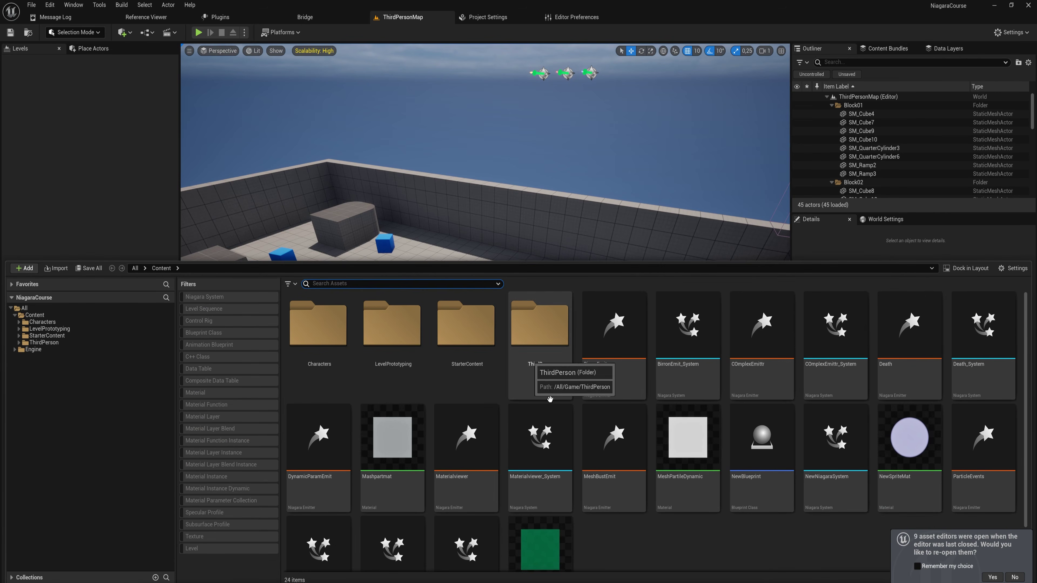
right_click(607, 552)
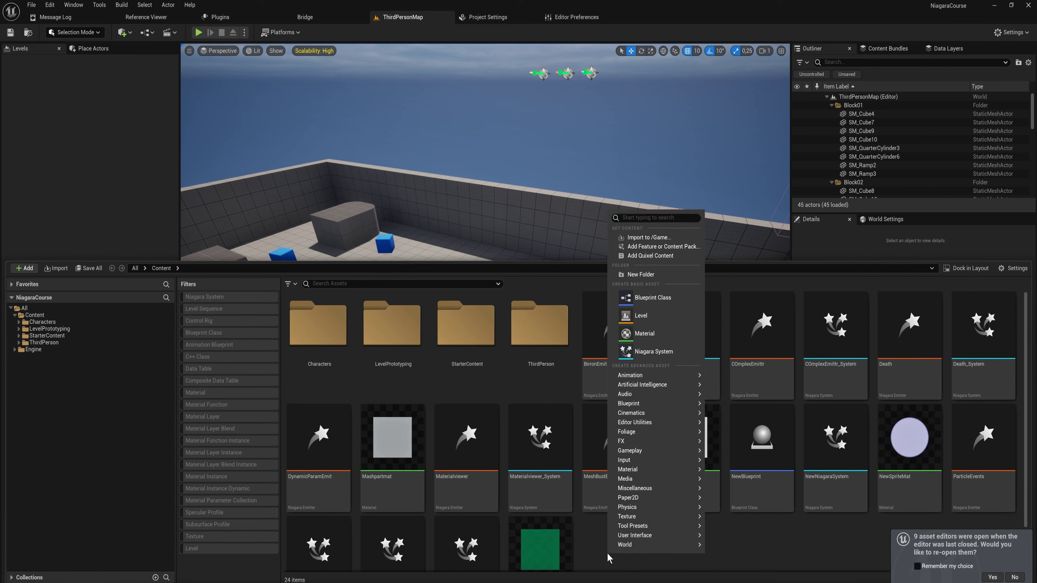
double_click(836, 327)
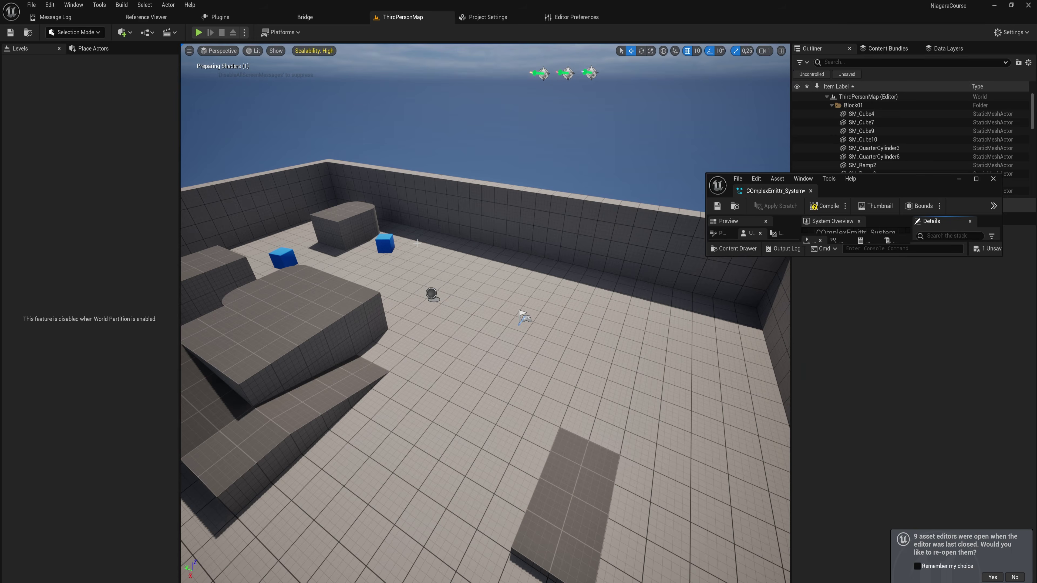
drag(772, 195, 669, 17)
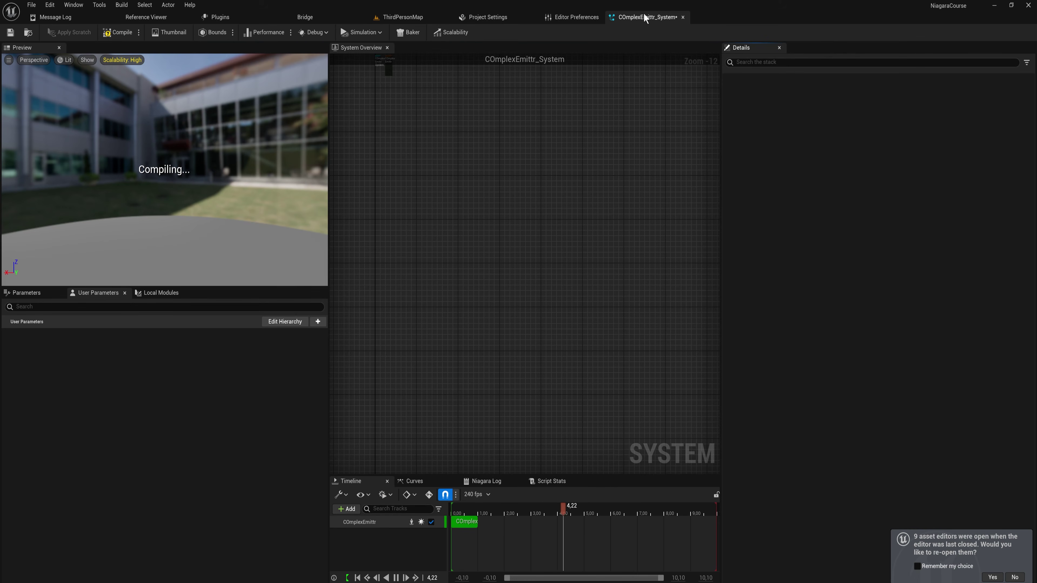
scroll(468, 283, up, 5)
right_drag(547, 259, 412, 221)
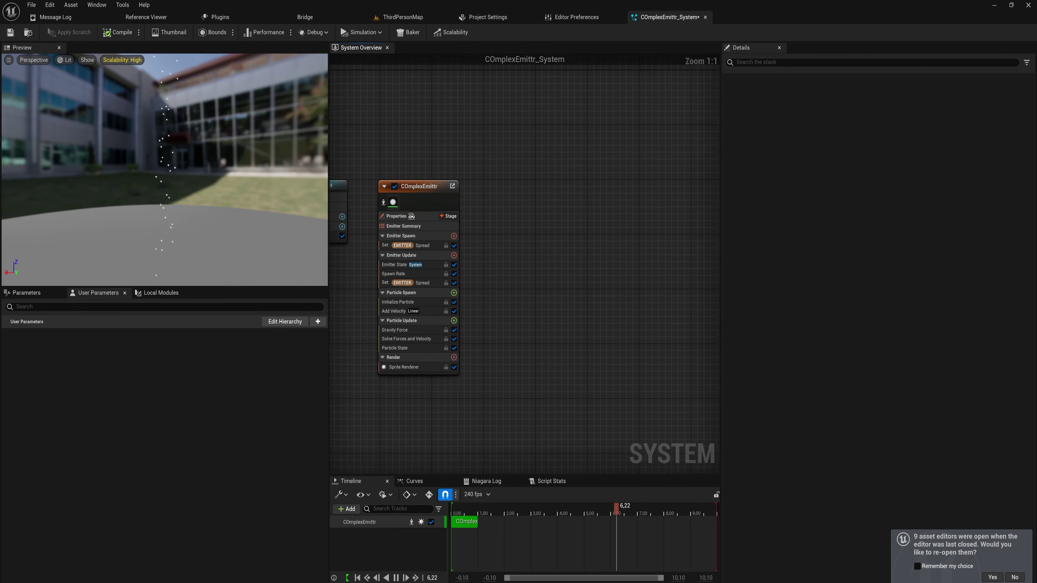
- Create a Niagara system based on the Empty emitter in the Content folder, name it LaserImpact, and open it
right_click(425, 199)
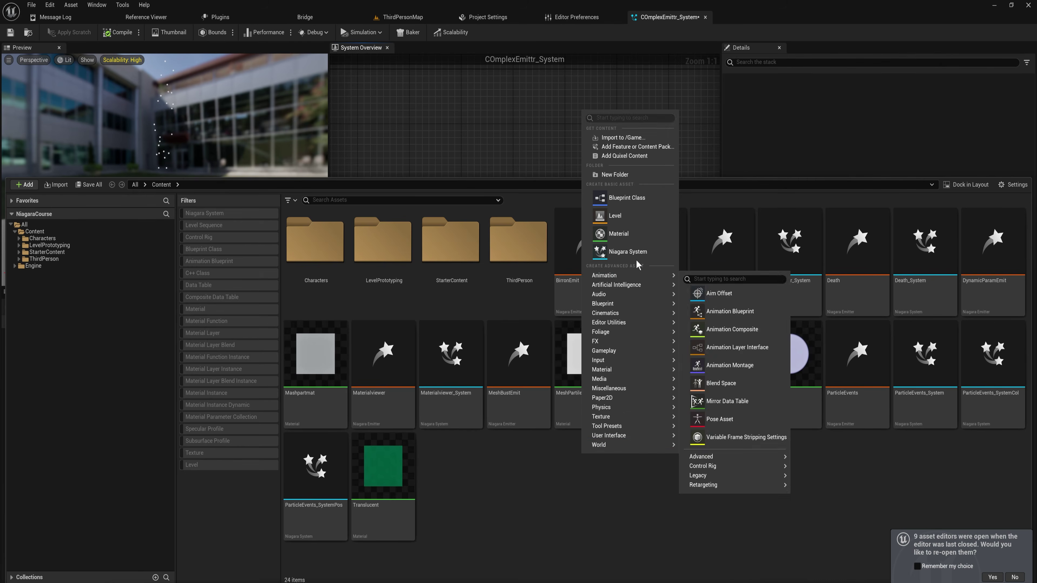
click(629, 252)
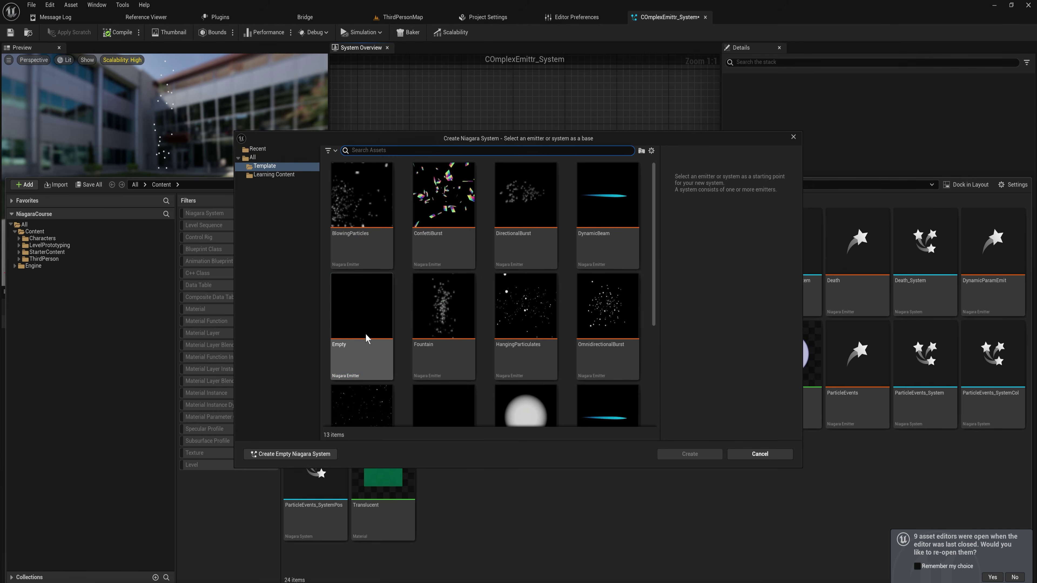
click(387, 339)
click(690, 453)
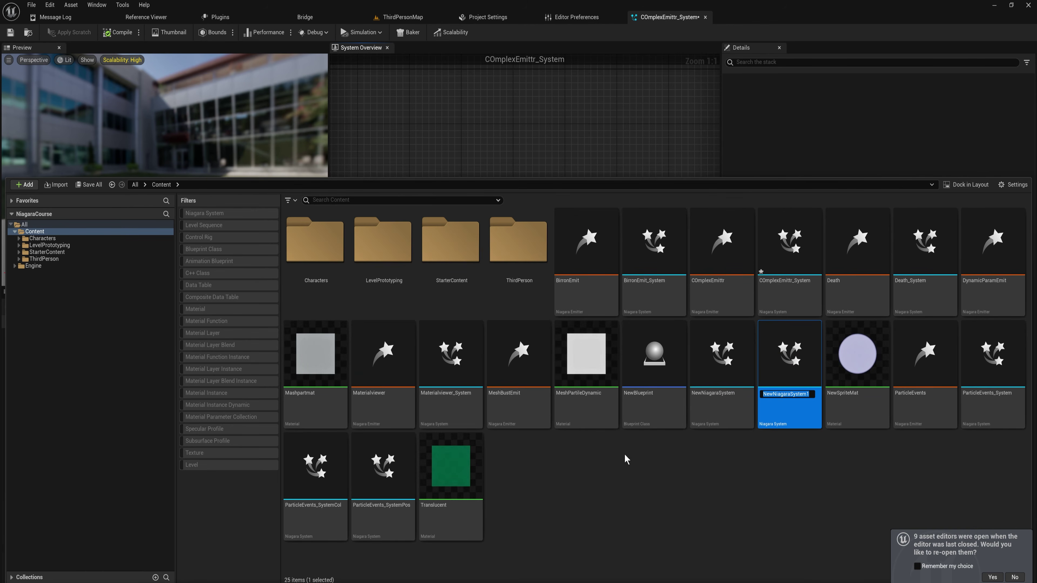
text(LaserImpact)
key(Return)
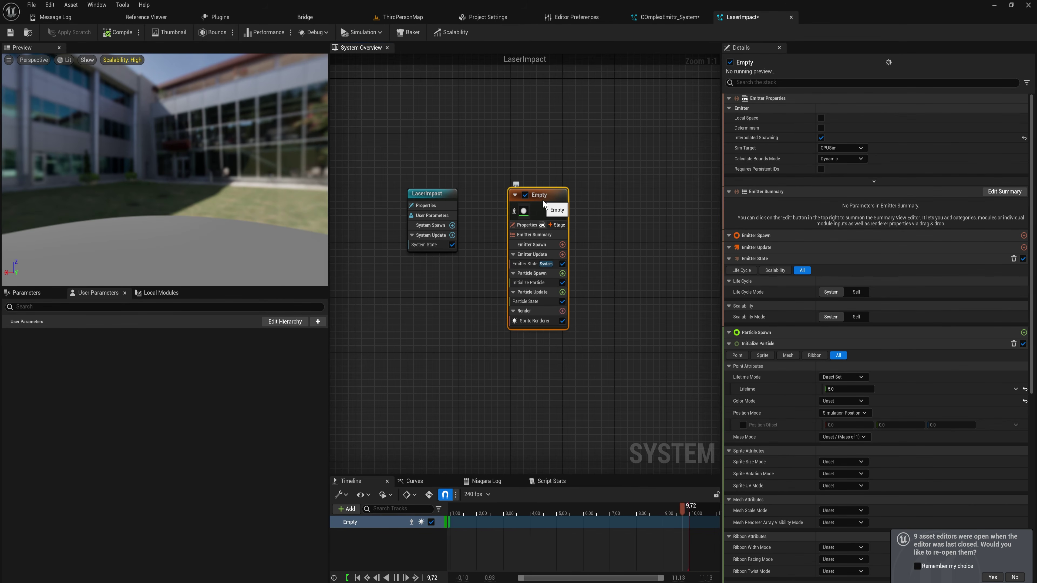
- Add Spawn Burst Instantaneous and Beam Emitter Setup modules to the Empty emitter's Emitter Update stage
click(562, 254)
text(spa)
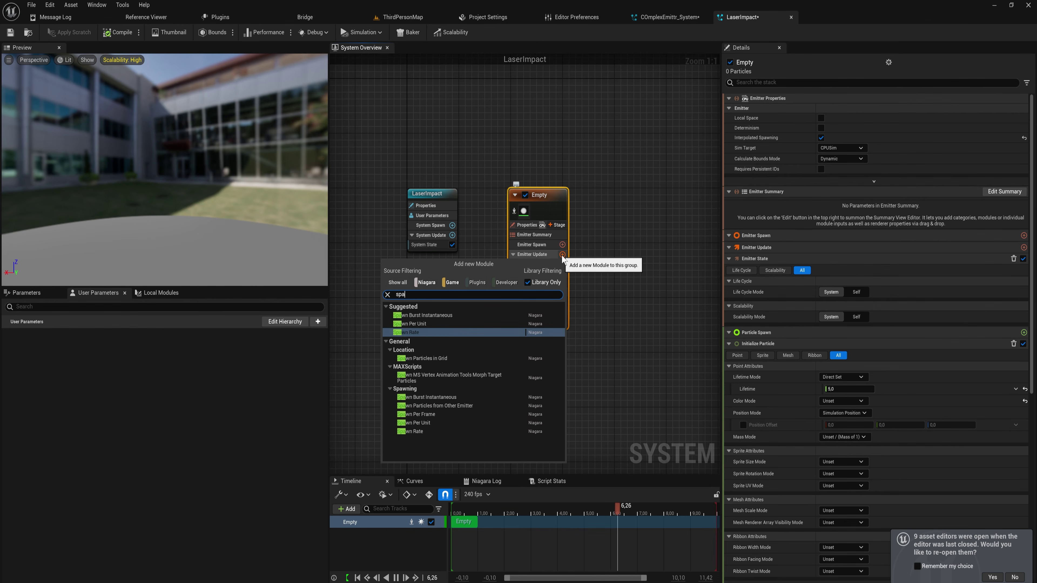
key(Up)
key(Up)
key(Return)
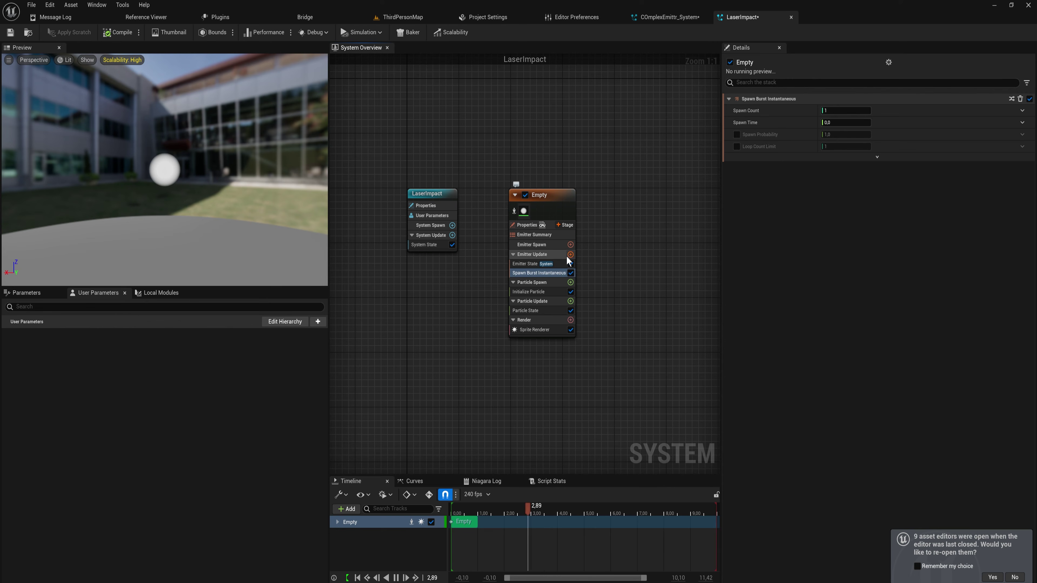
click(570, 254)
text(bea)
key(Return)
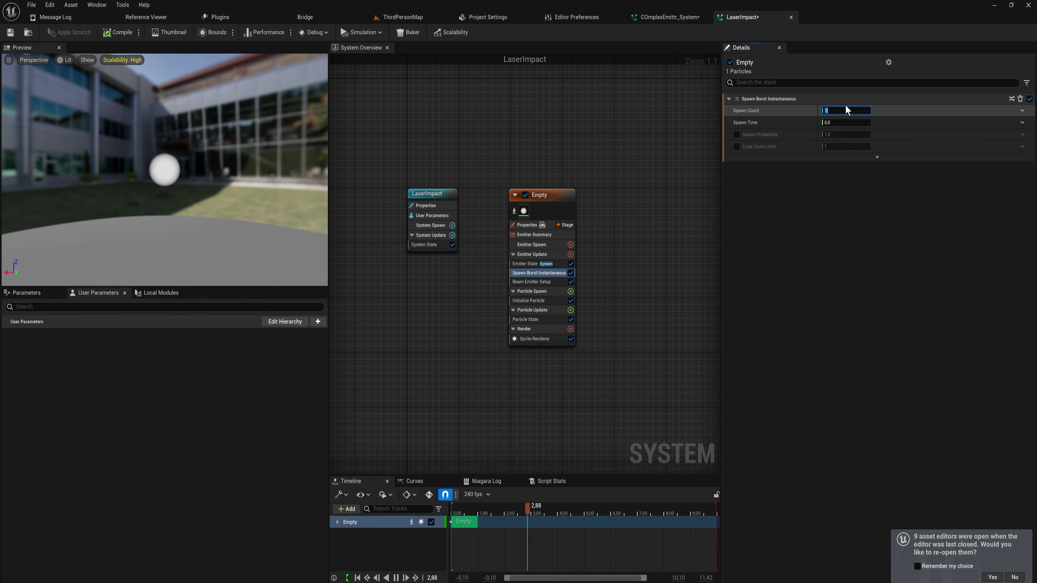
- Set the Spawn Burst Instantaneous module's Spawn Count to 10
text(10)
key(Return)
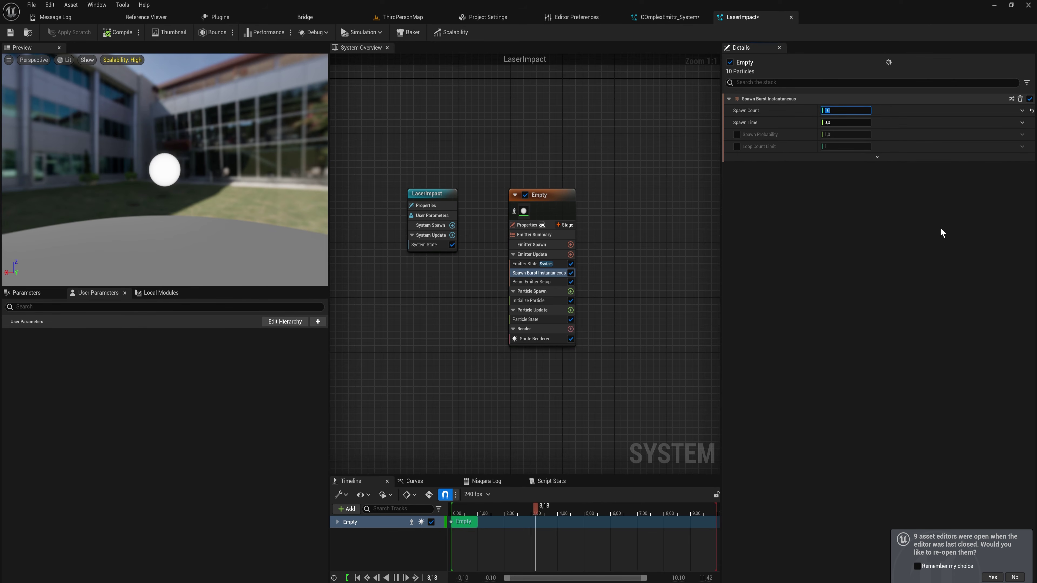
click(610, 246)
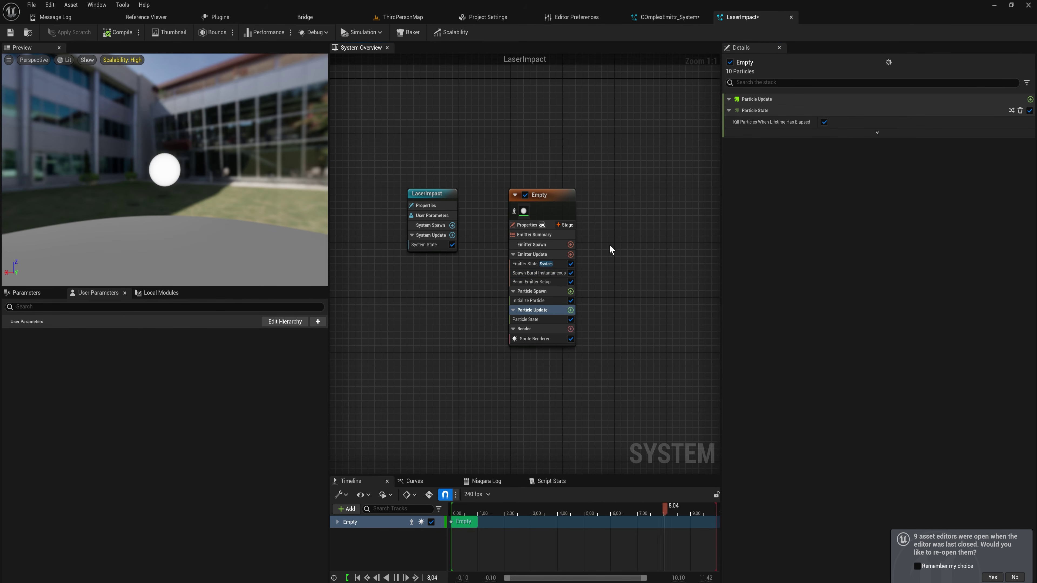
- Add a Spawn Beam module to the Empty emitter's Particle Spawn stage, after Initialize Particle
right_drag(604, 284, 590, 308)
scroll(572, 261, up, 2)
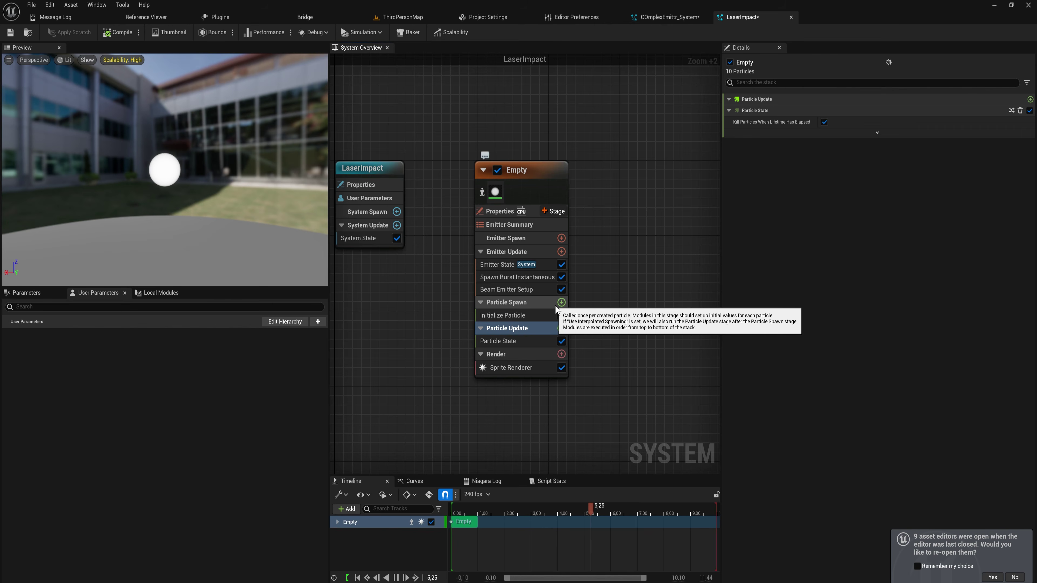
click(530, 316)
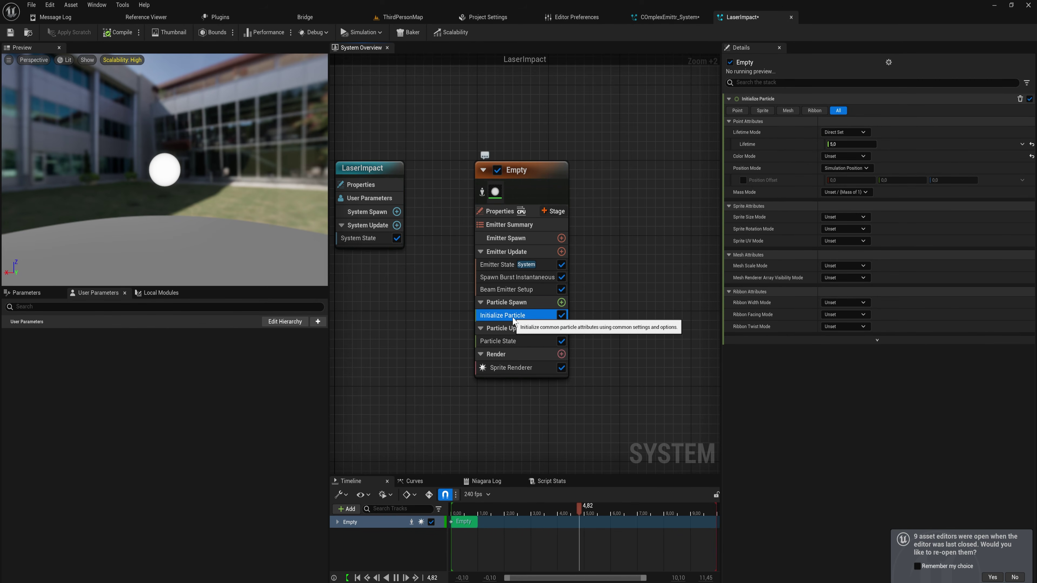
click(561, 302)
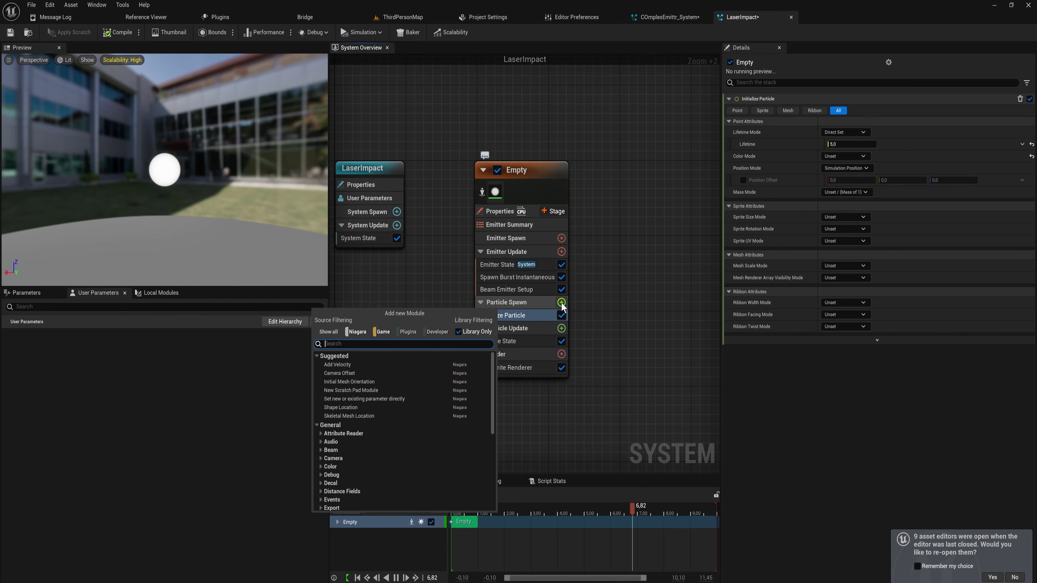
text(spawn beam)
key(Return)
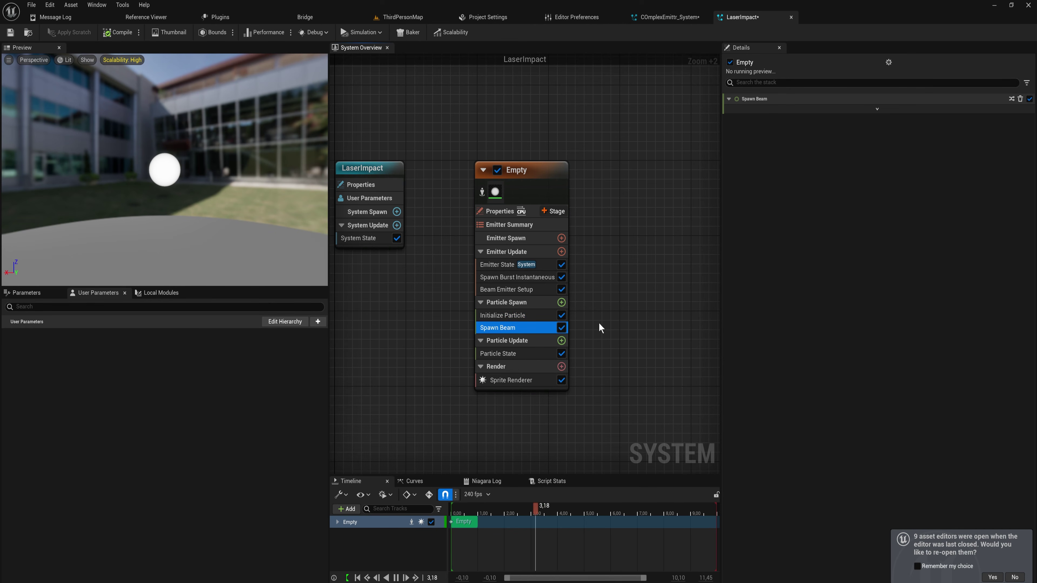
- Add Jitter Position and Color modules to the Empty emitter's Particle Update stage
click(527, 353)
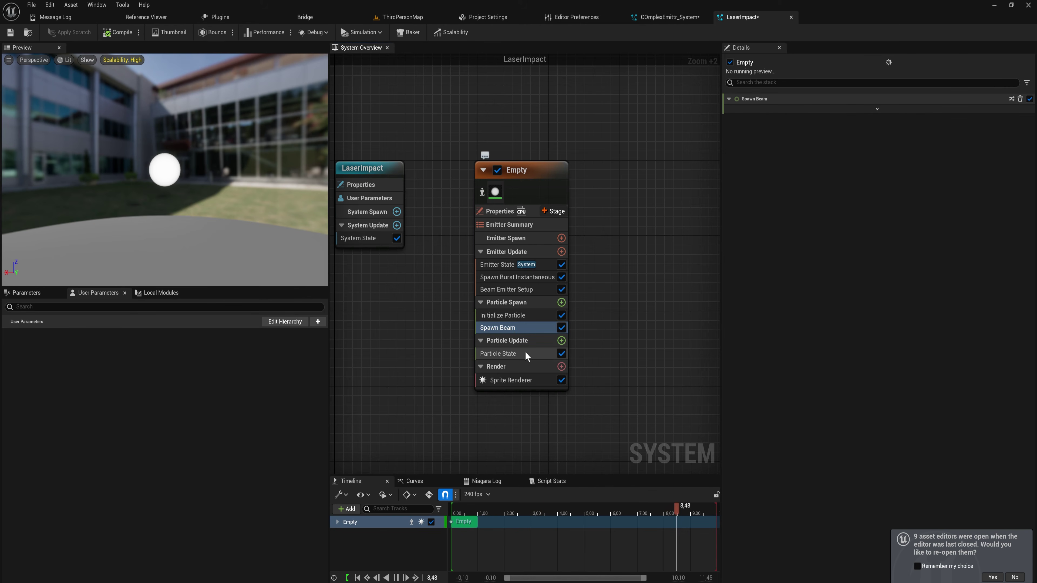
click(561, 340)
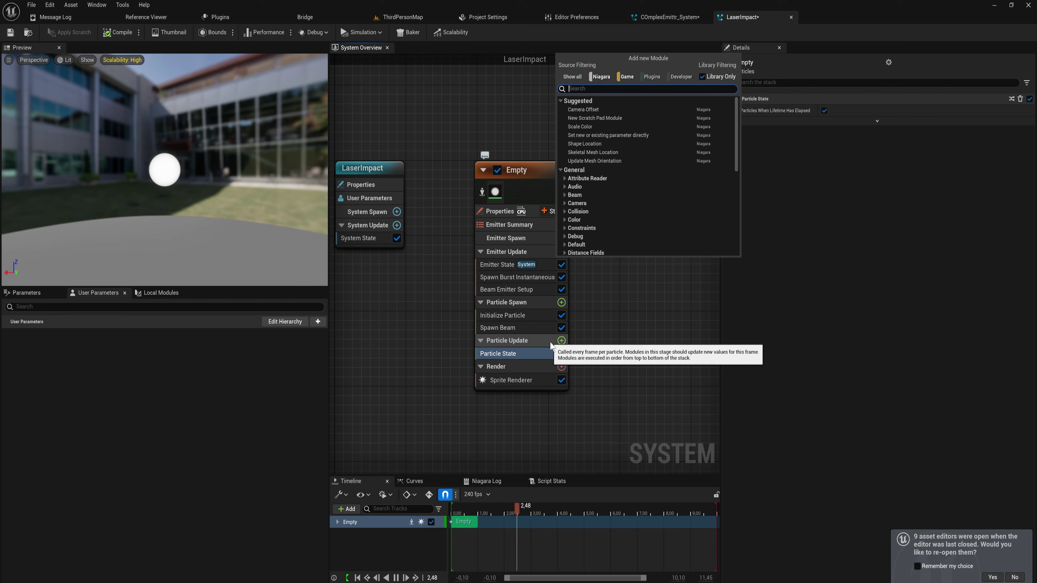
text(jitter)
key(Return)
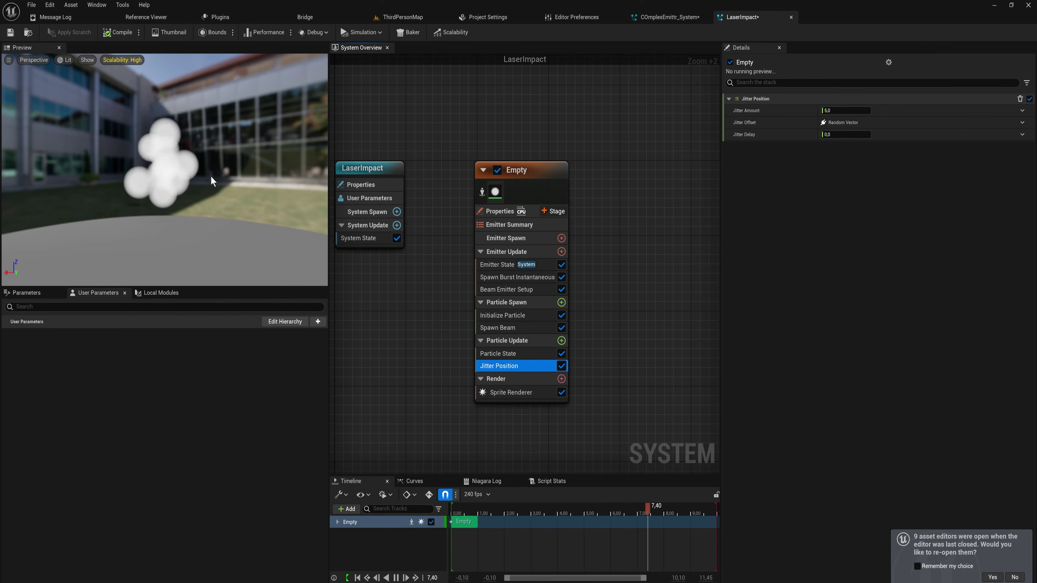
click(561, 340)
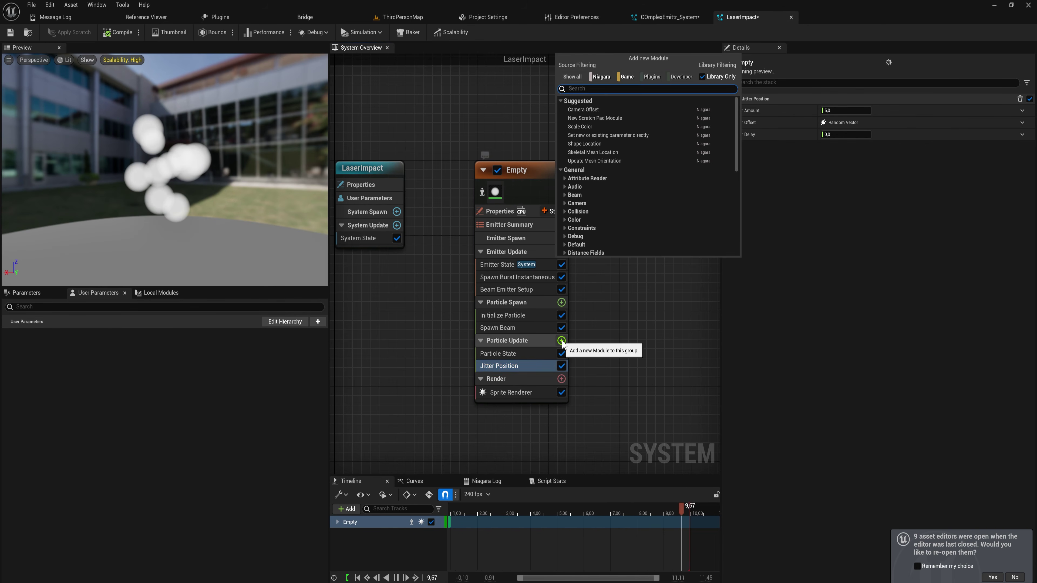
text(color)
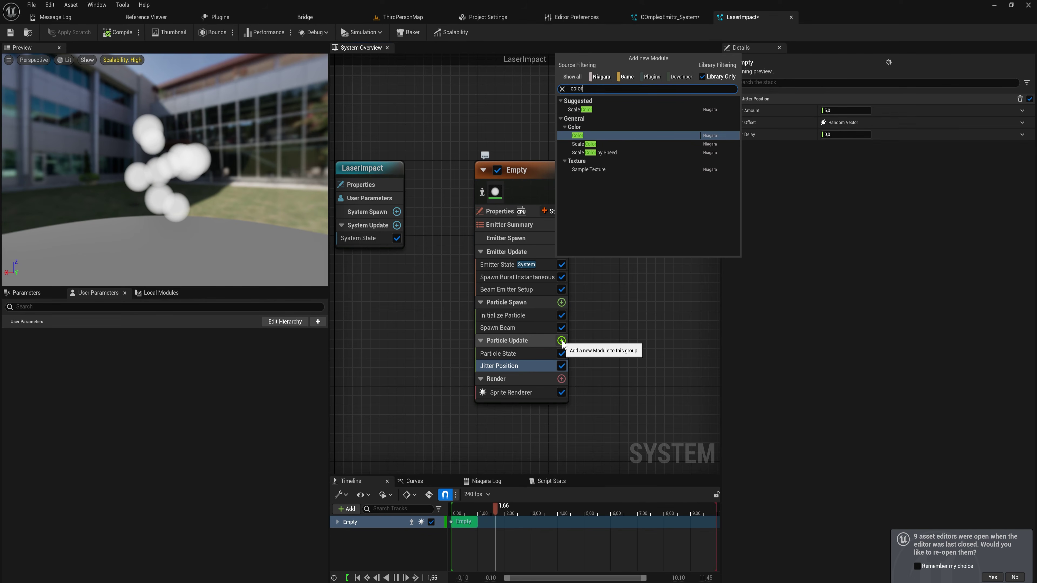
key(Return)
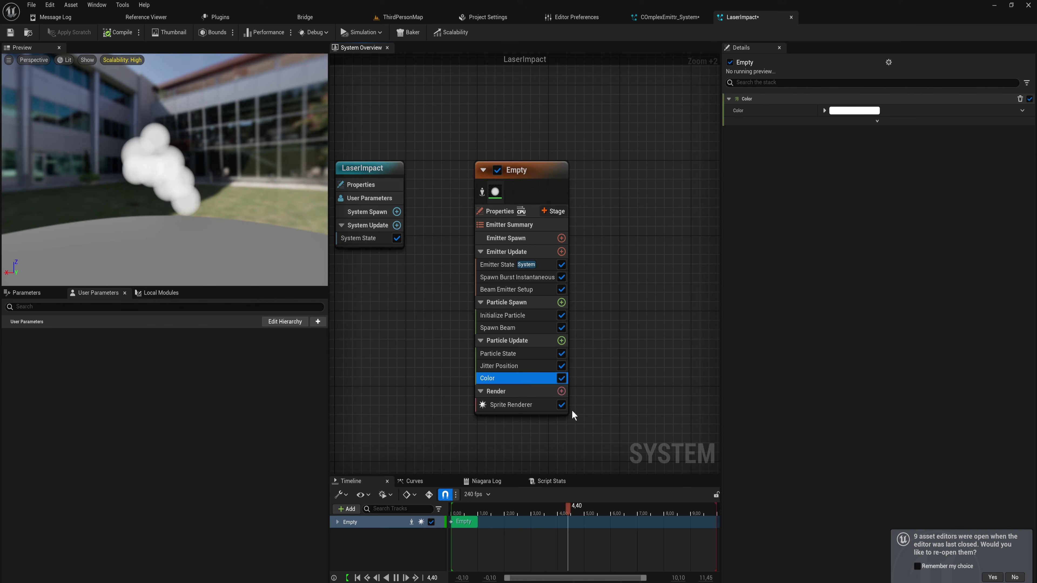
- Disable the Sprite Renderer, add a Ribbon Renderer to the Empty emitter, and view the ribbon from another angle in the preview
click(561, 391)
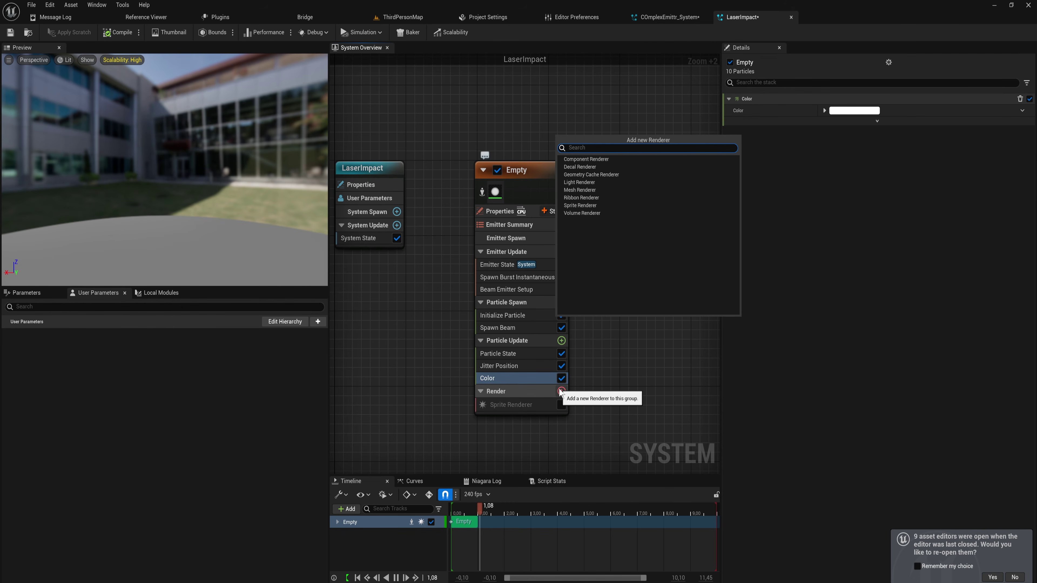
text(rib)
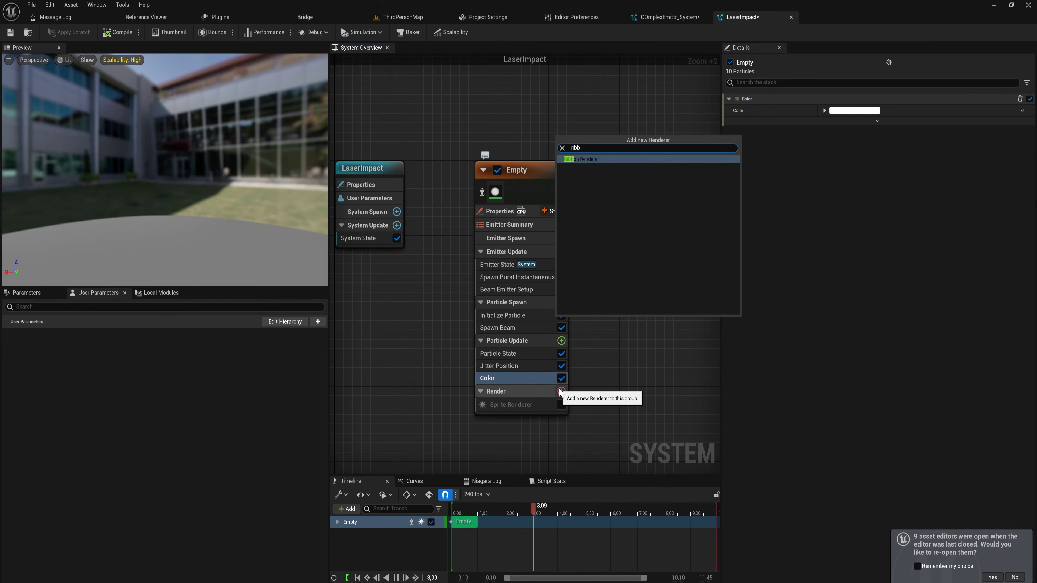
text(b)
key(Return)
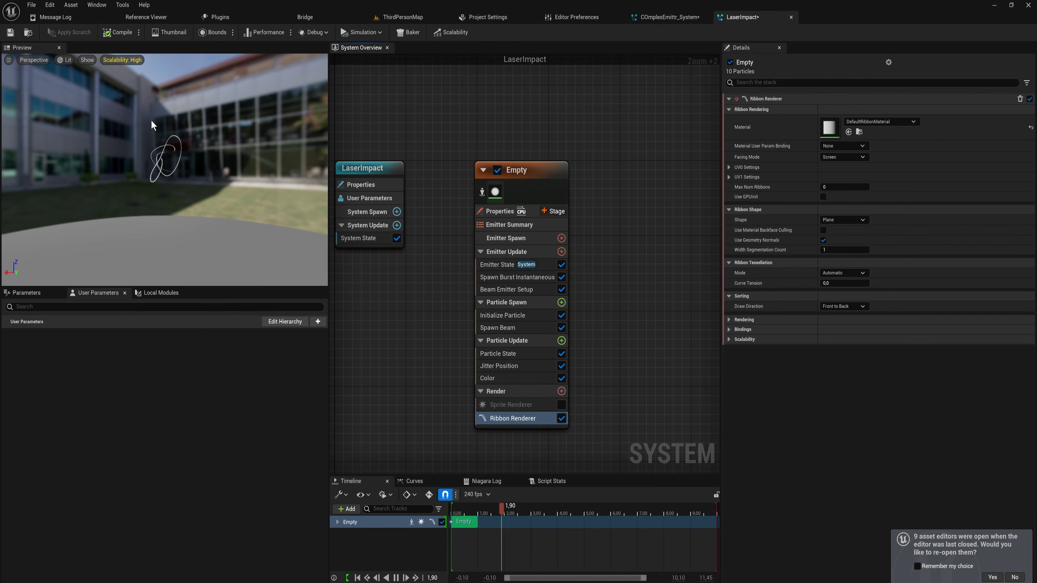
drag(152, 121, 151, 124)
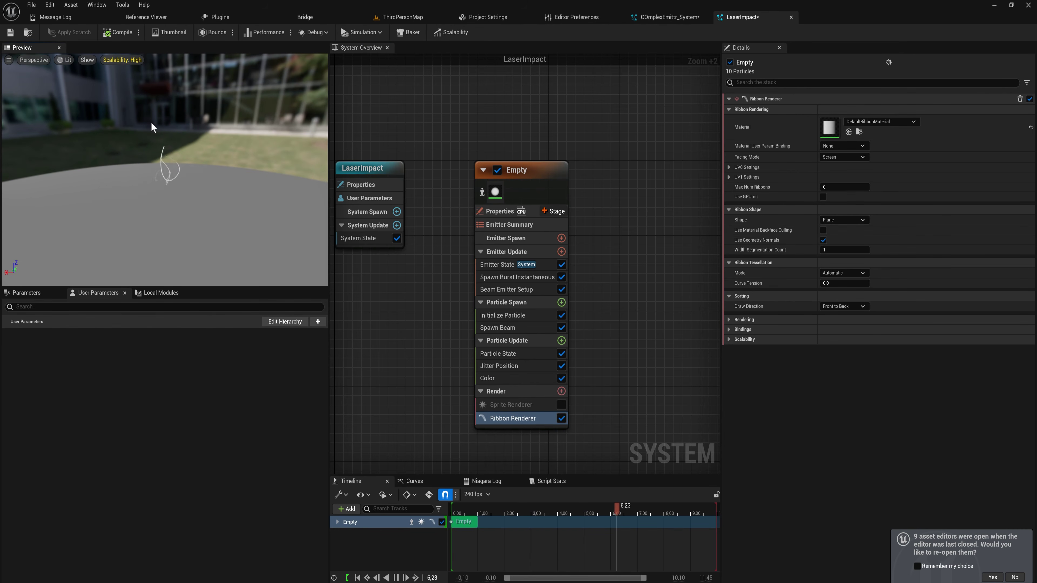
- Set the Initialize Particle Lifetime to 0.25 and shorten the LaserImpact System State Loop Duration to about 0.2
right_drag(580, 342, 564, 348)
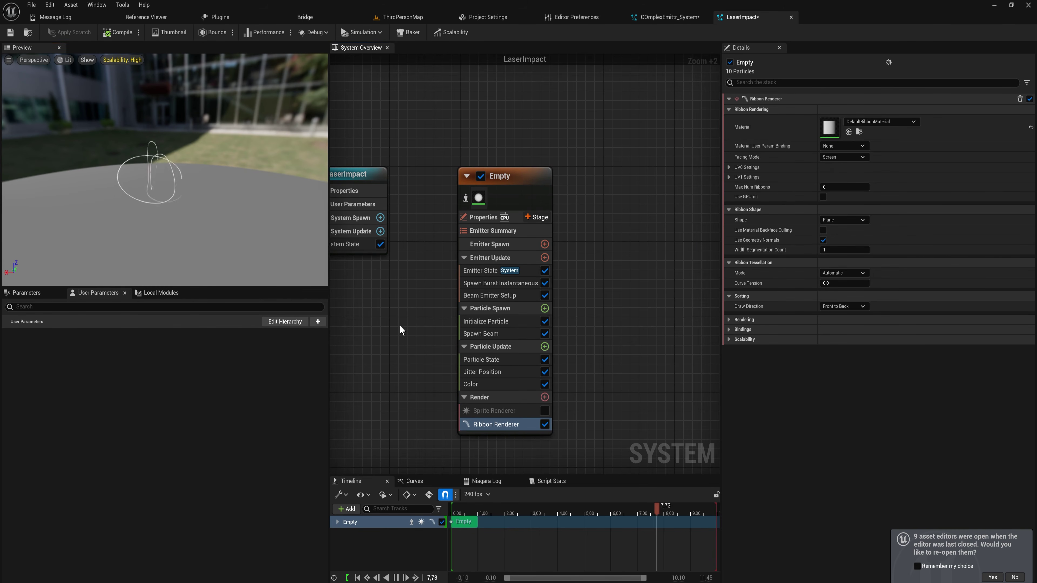
click(510, 331)
click(485, 321)
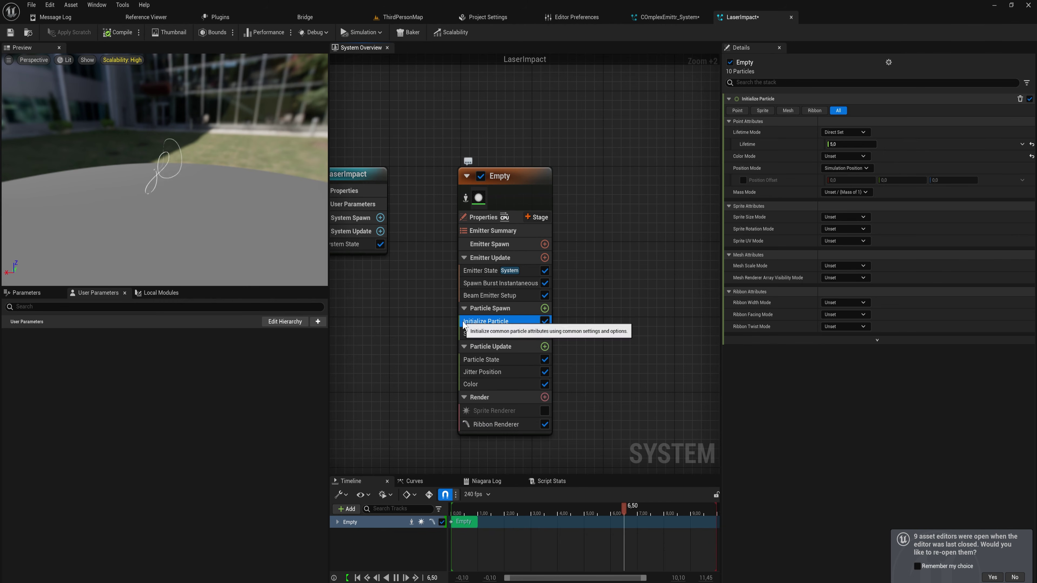
click(851, 143)
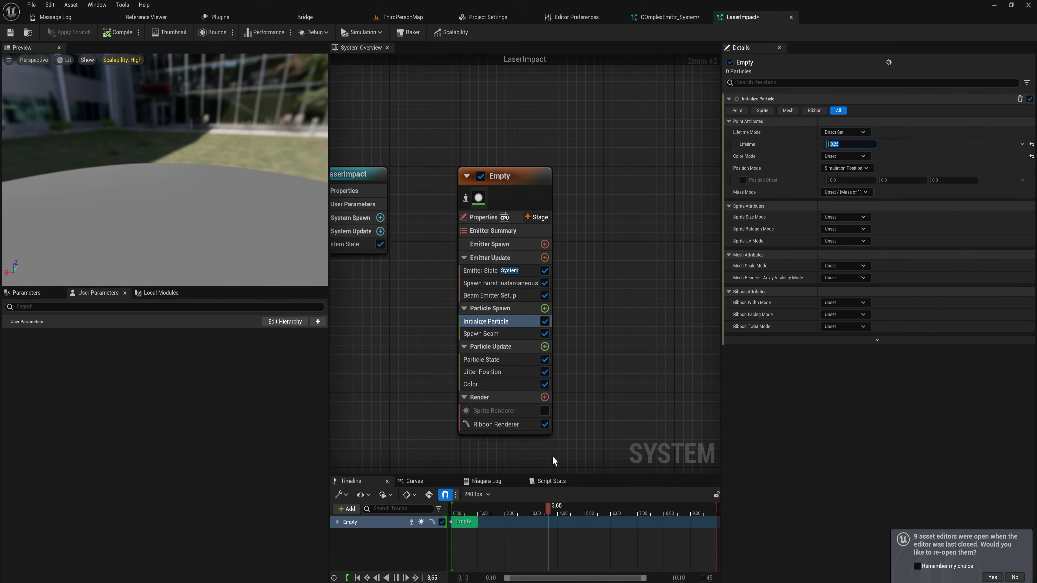
click(433, 175)
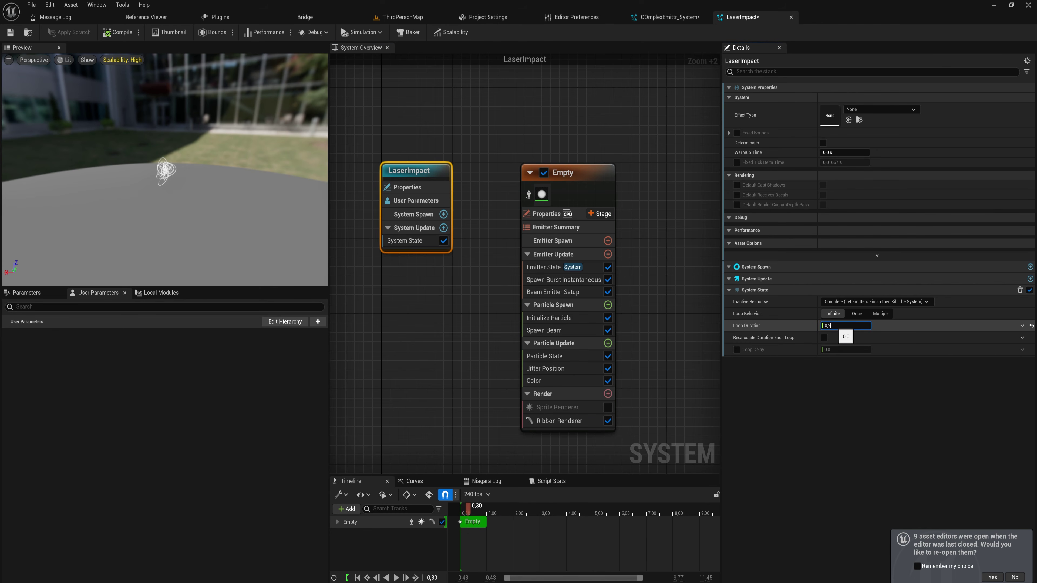
click(481, 412)
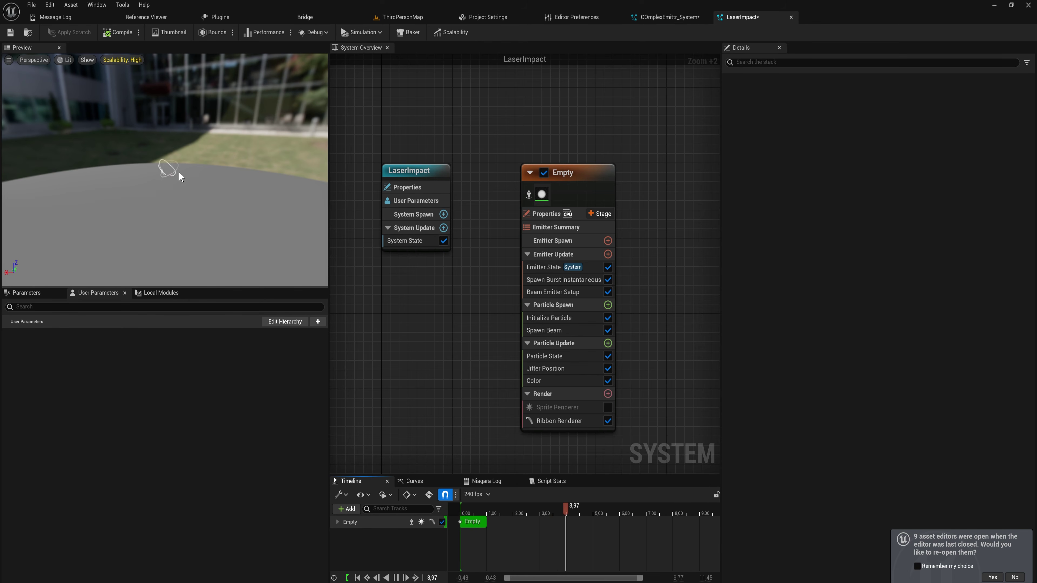
- Create an int32 user parameter named SpawnCount with a value of 25 for the spawn burst
click(563, 280)
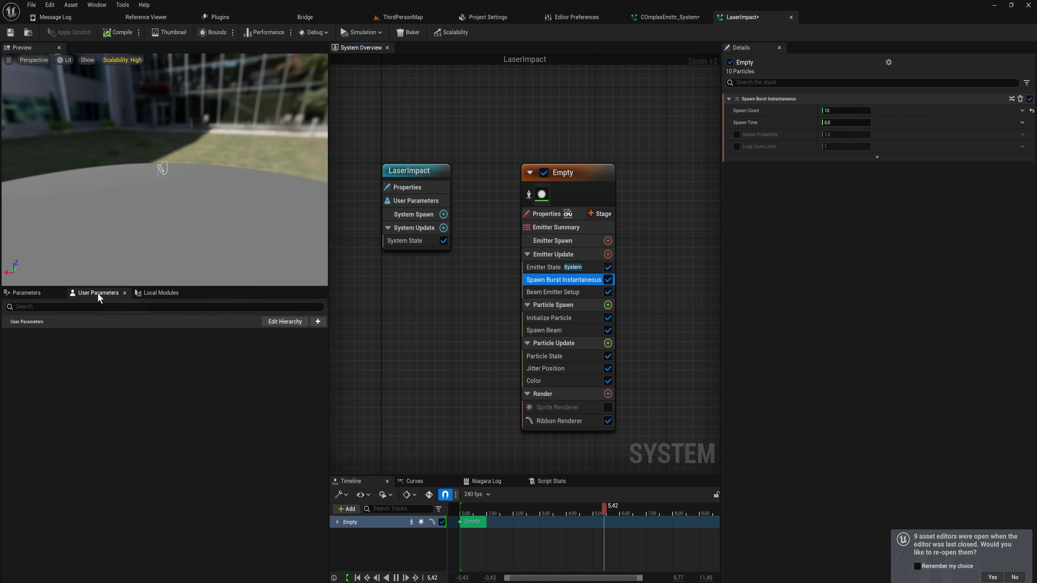
click(318, 322)
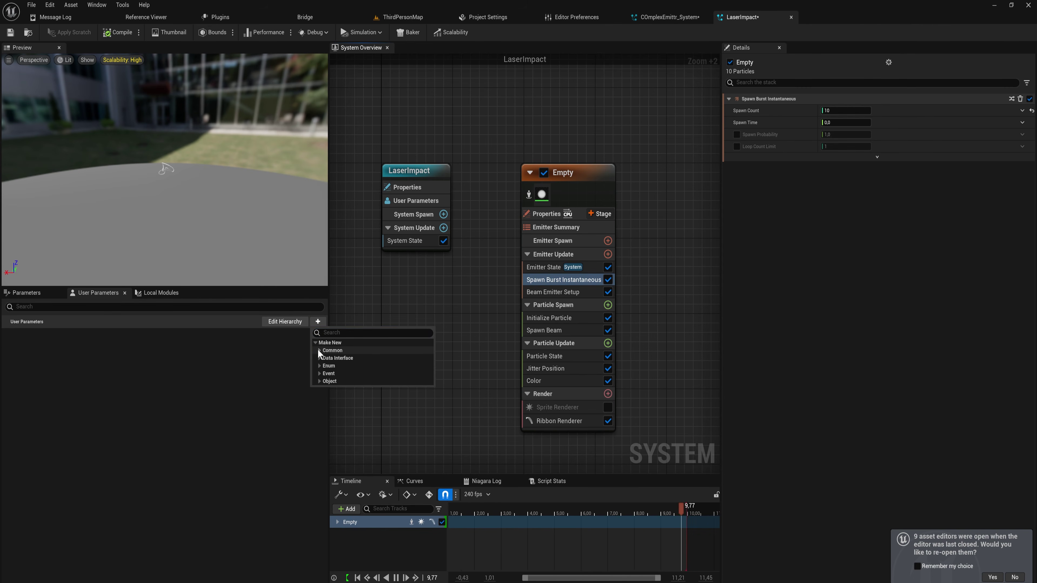
click(327, 350)
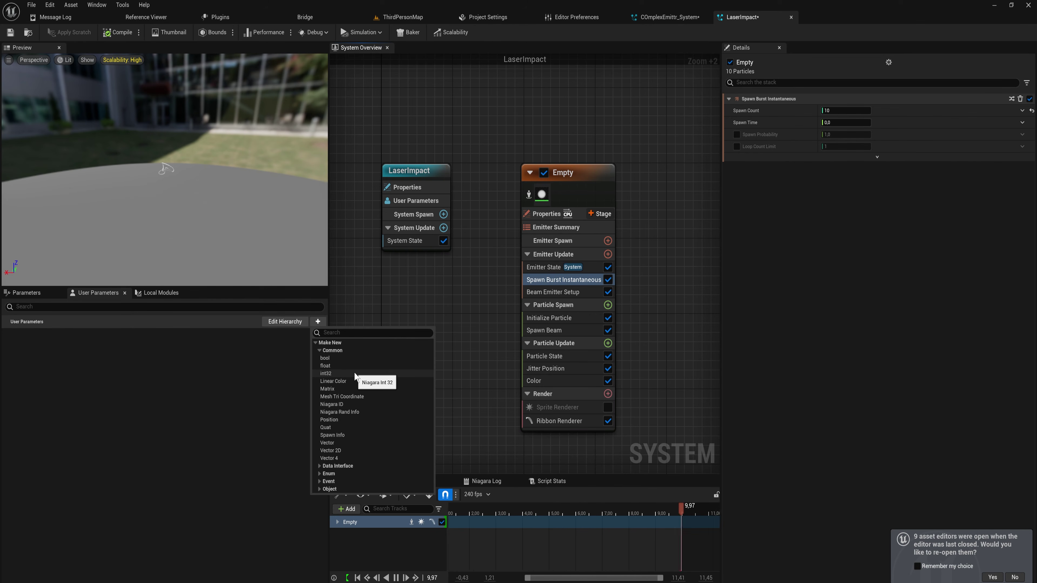
click(355, 374)
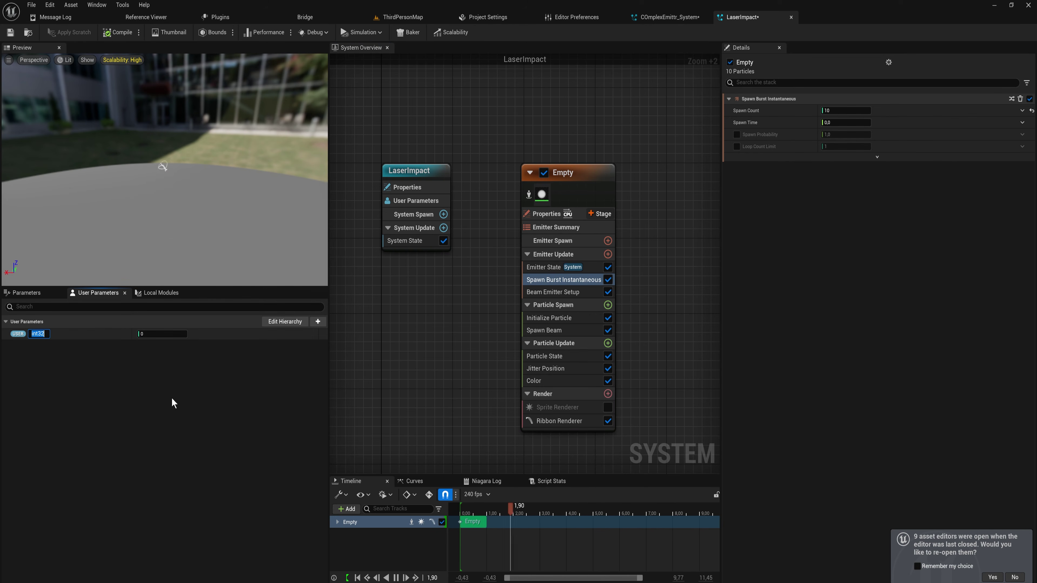
text(SpawnCount)
key(Return)
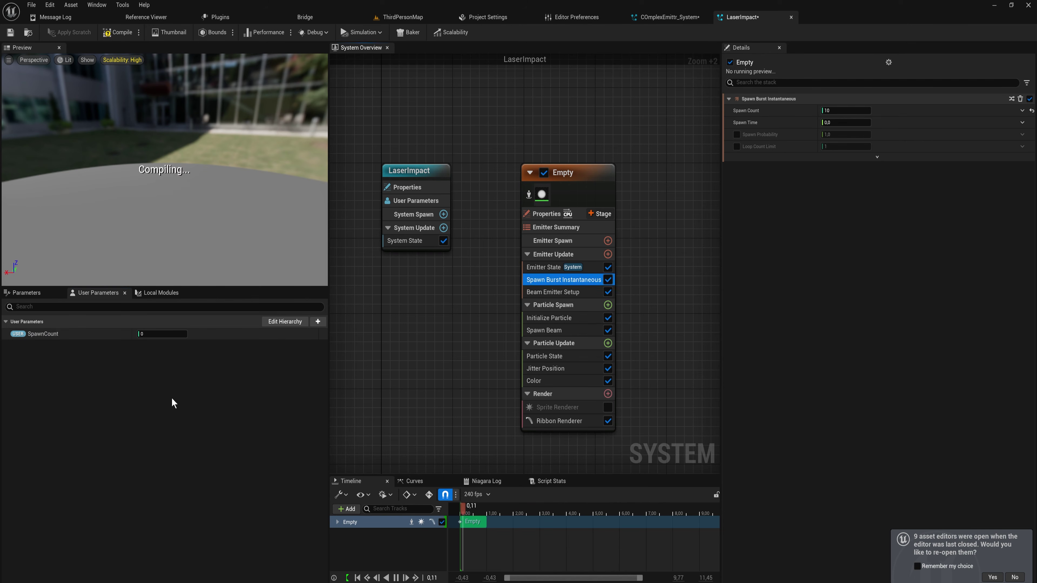
click(163, 333)
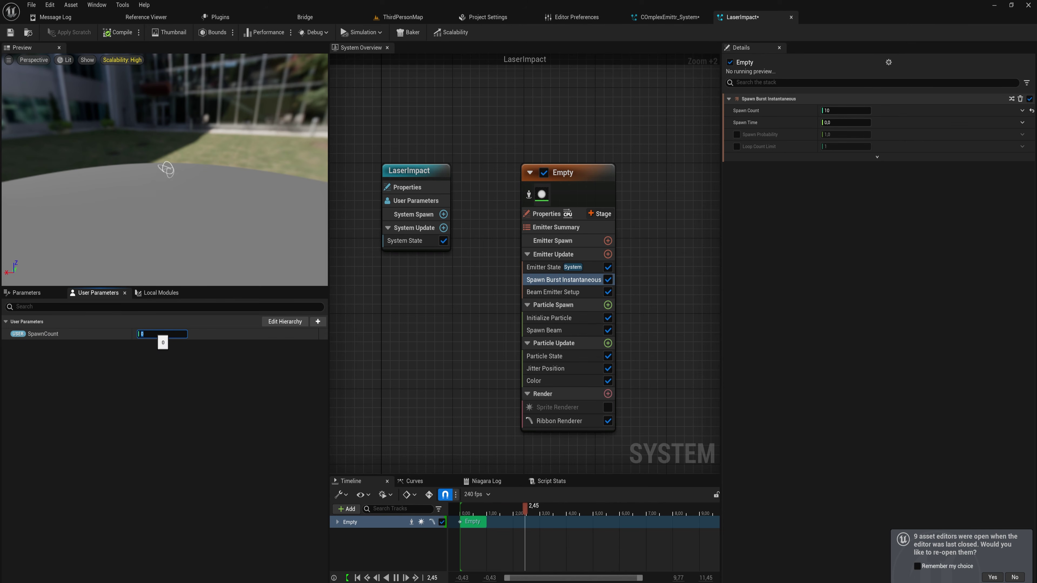
key(Return)
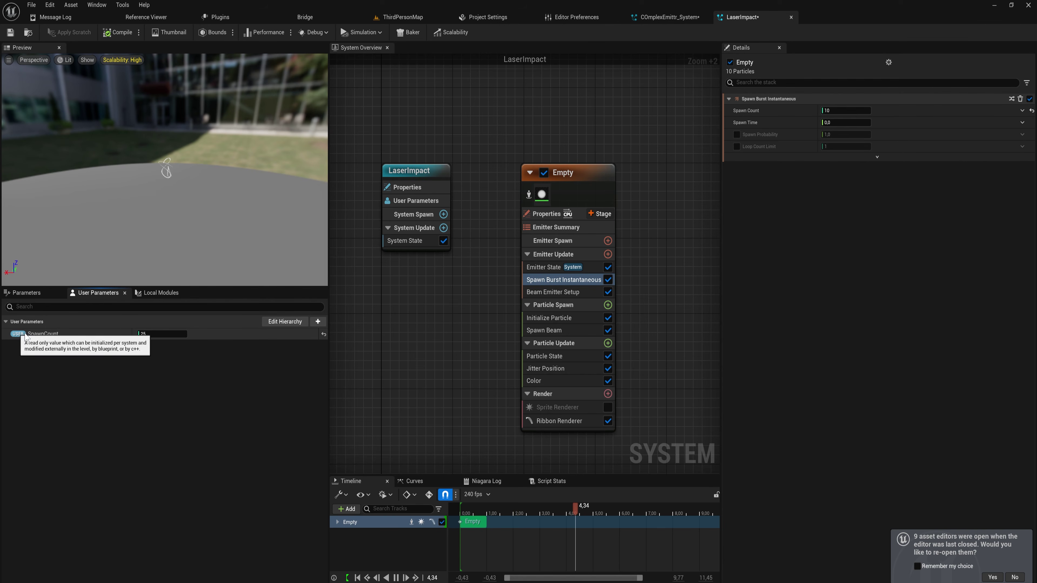
- Link the SpawnCount user parameter to the Spawn Count of Spawn Burst Instantaneous
drag(19, 334, 833, 111)
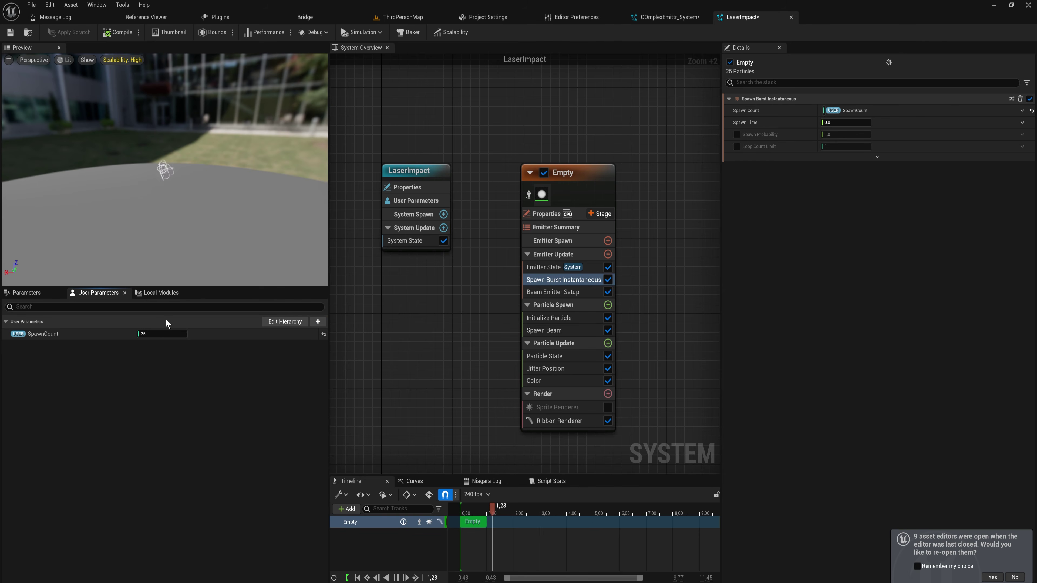
- Create a Vector user parameter named EndPos with value 200, 0, 0 and link it to Beam Emitter Setup's Beam End
click(320, 325)
click(318, 349)
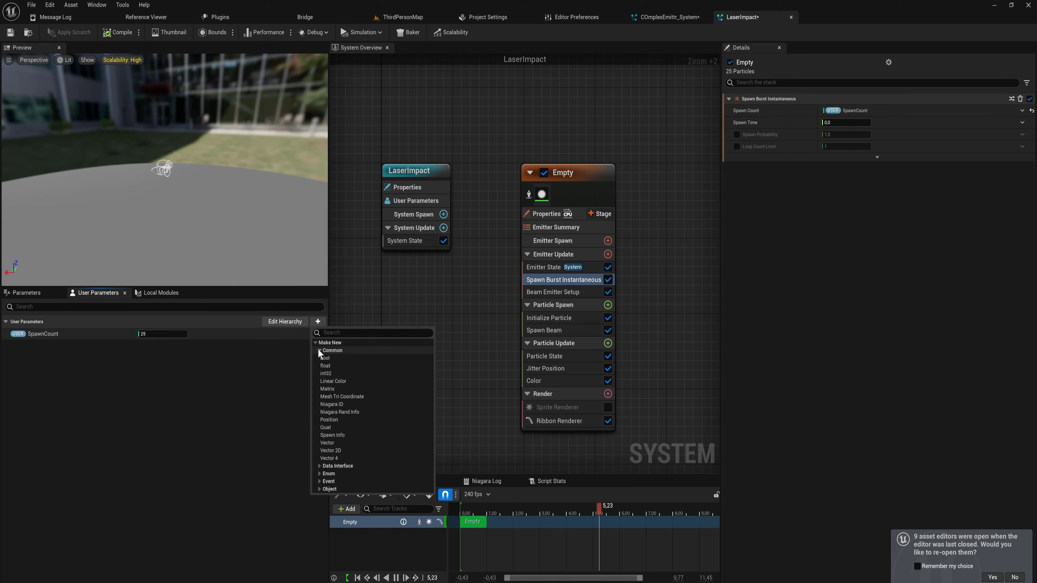
click(329, 442)
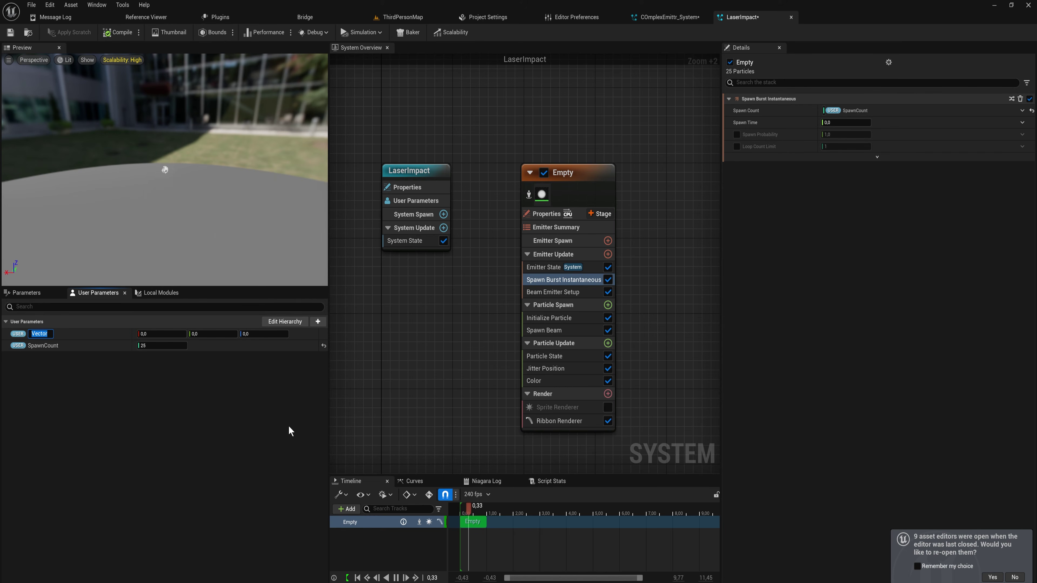
text(EndPos)
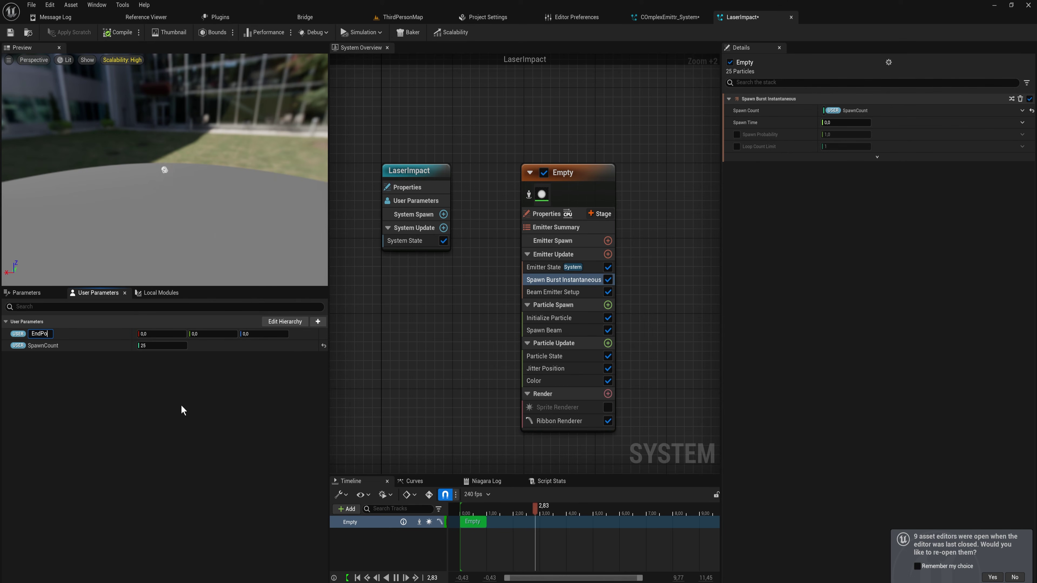
key(Return)
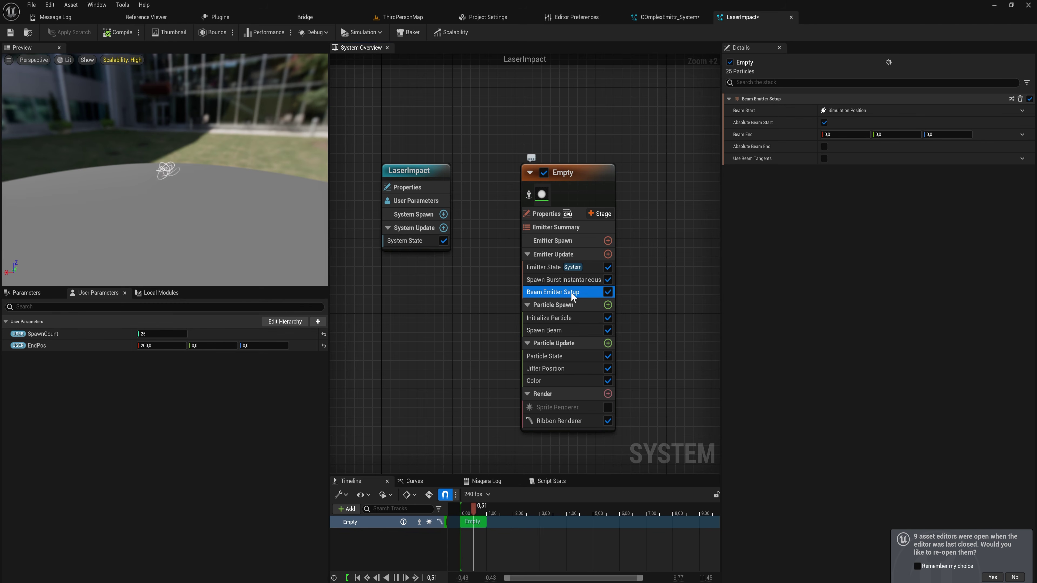
click(553, 290)
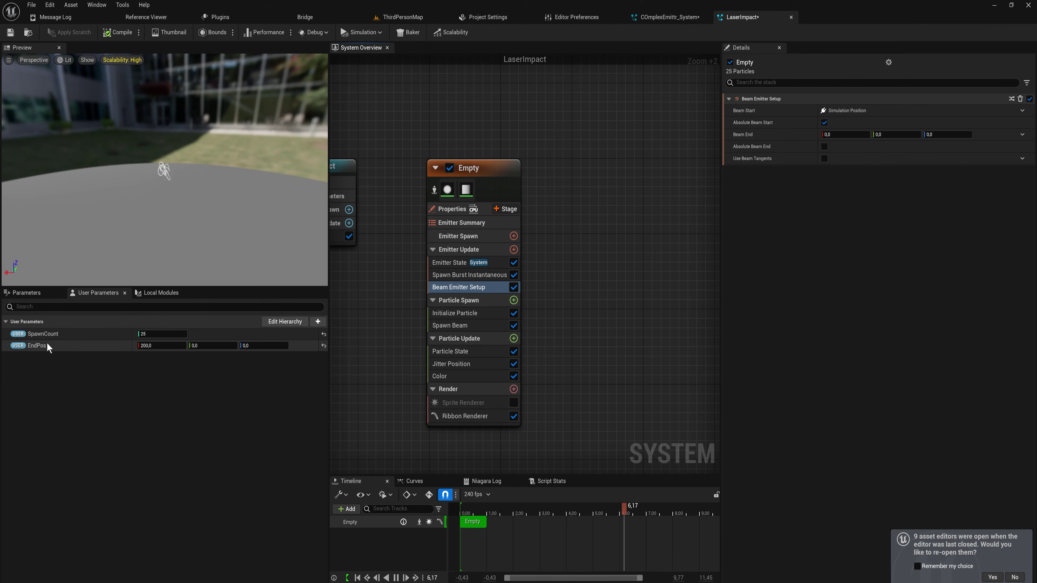
drag(46, 346, 839, 132)
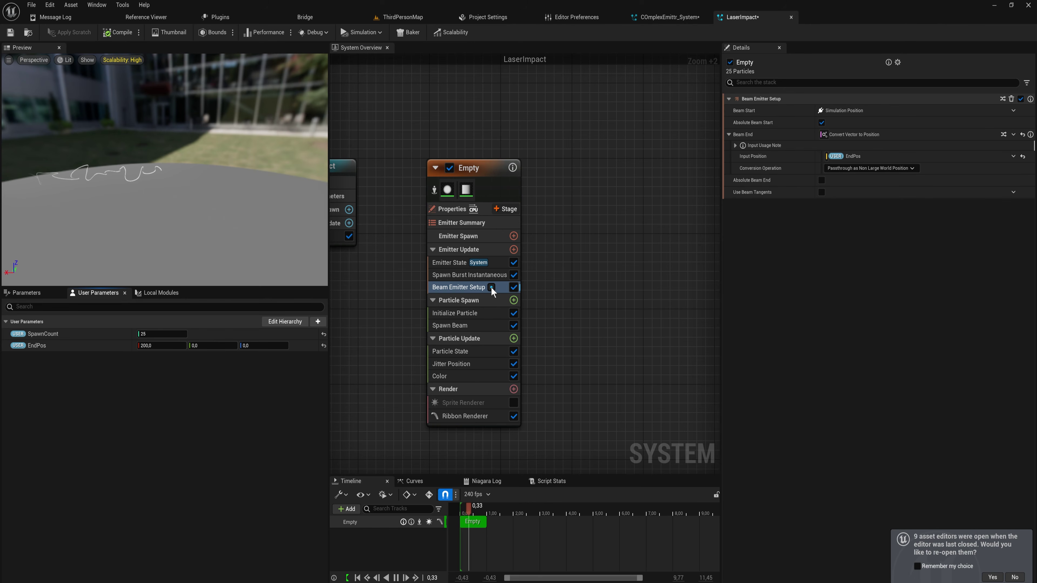
click(445, 314)
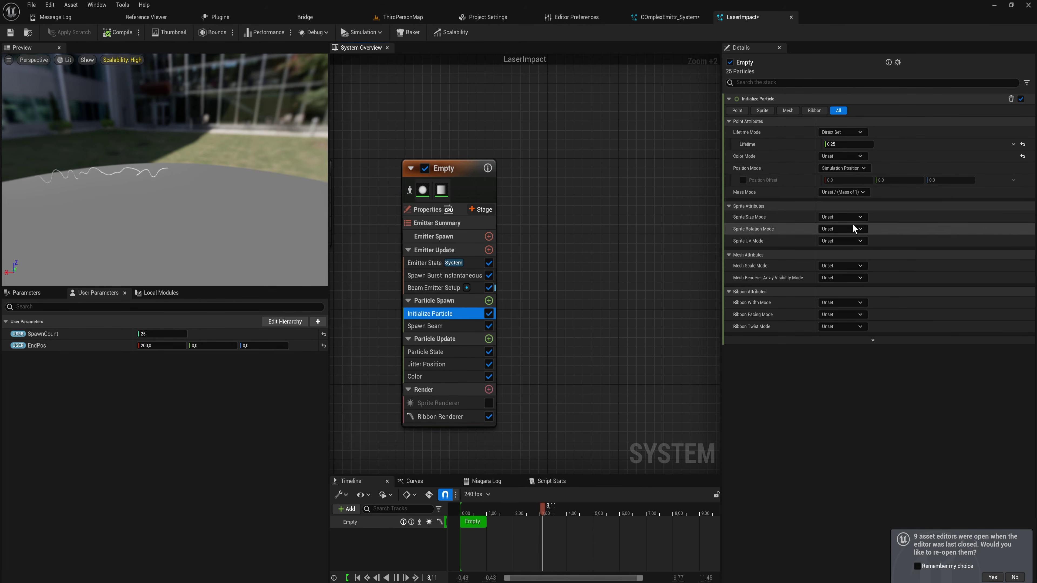
click(845, 304)
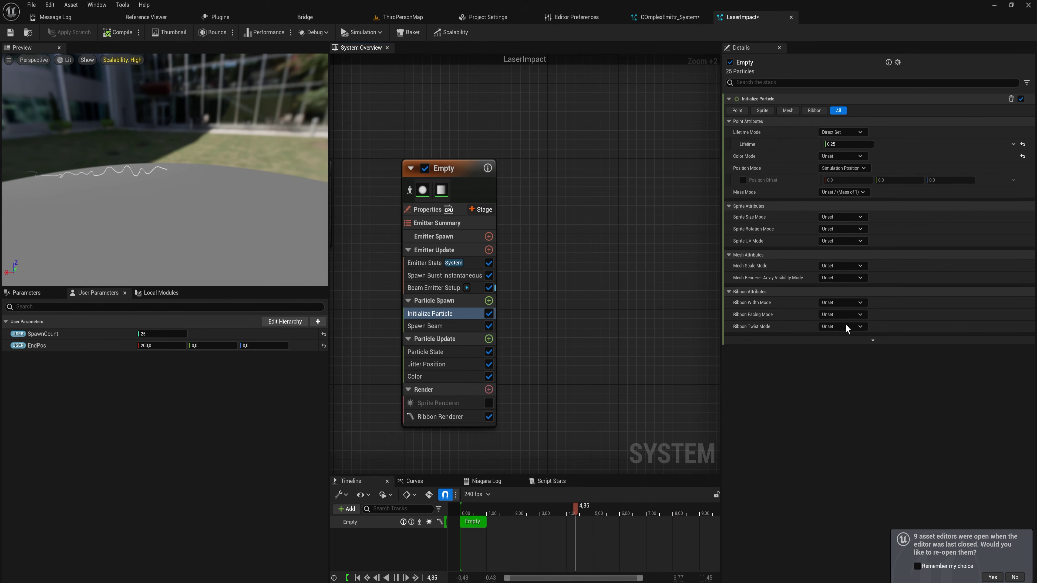
click(845, 326)
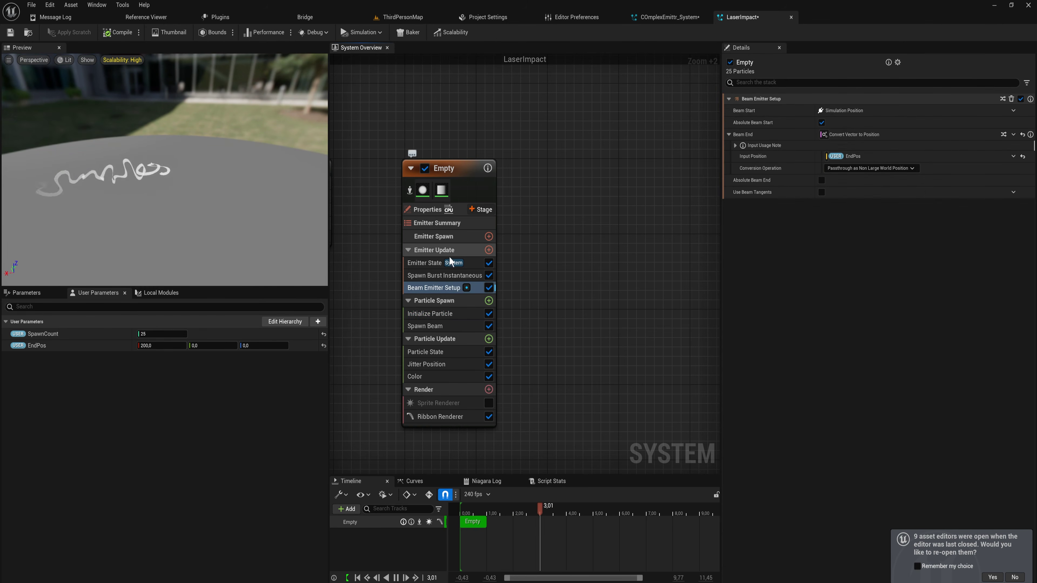
click(434, 287)
- Create a Linear Color user parameter named Color for the Color module and set it to orange, hex sRGB FF5900FF
click(446, 377)
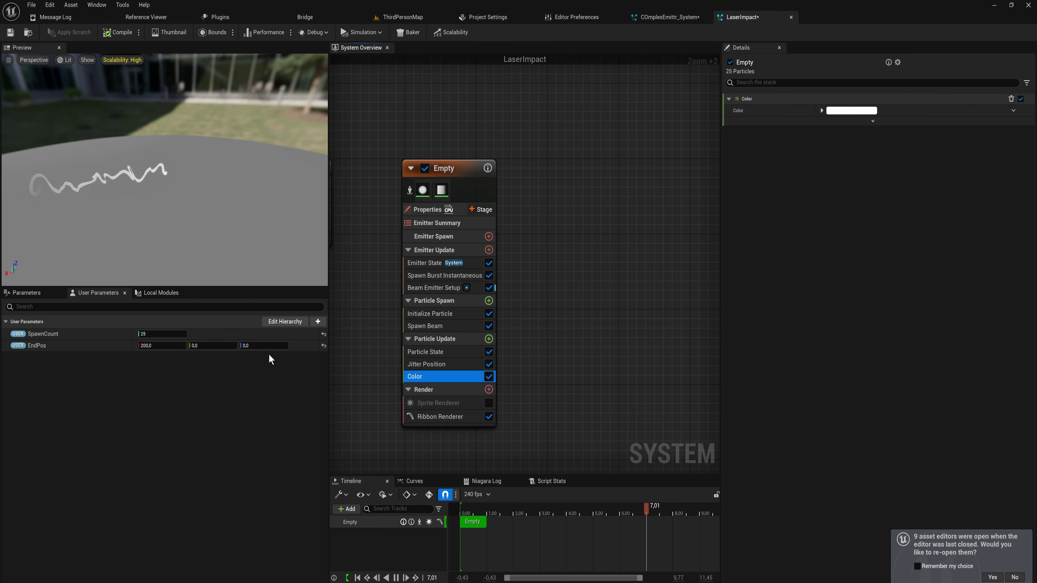
click(312, 321)
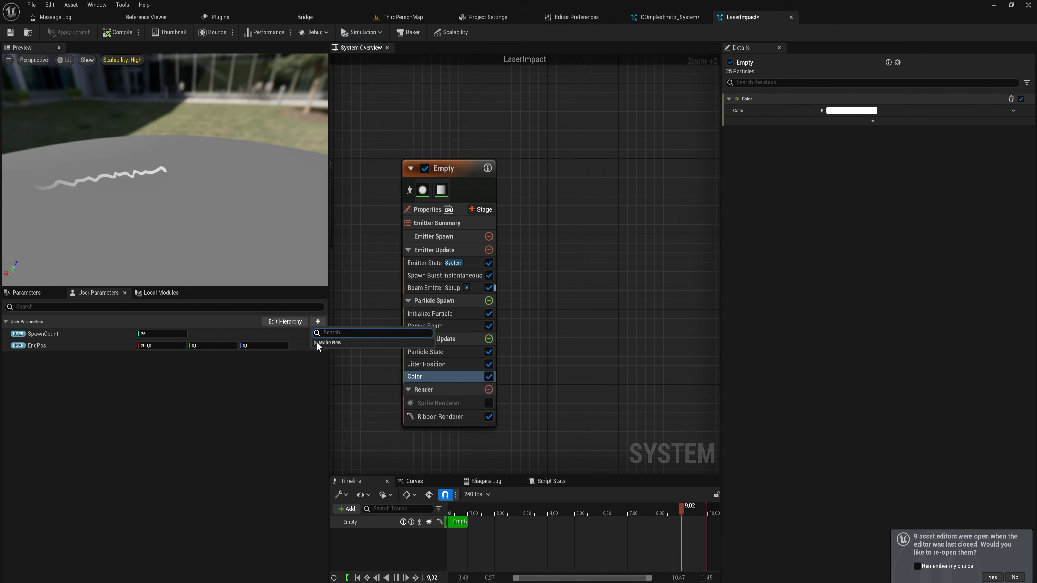
text(color)
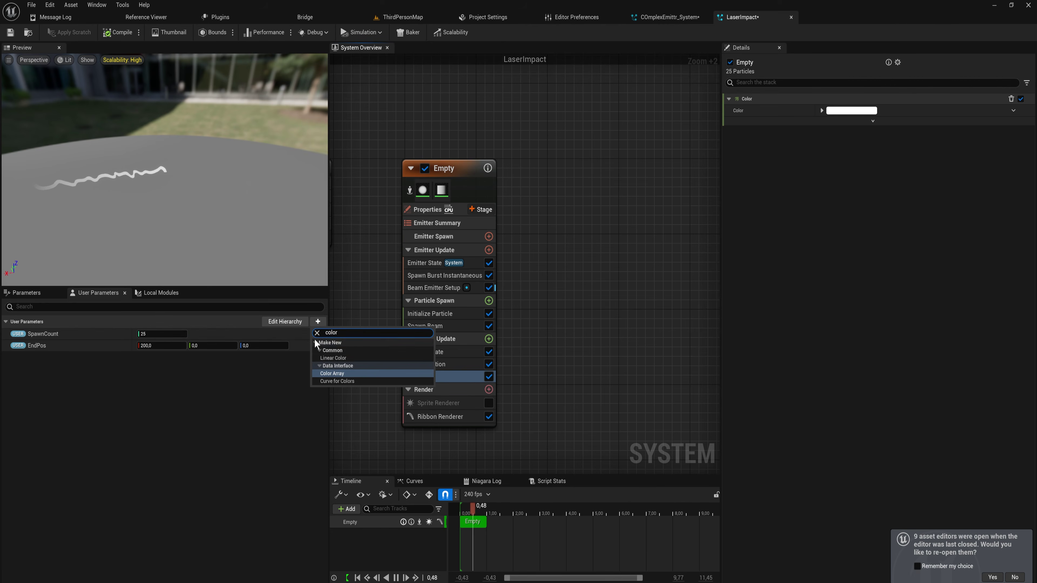
click(341, 357)
text(Co)
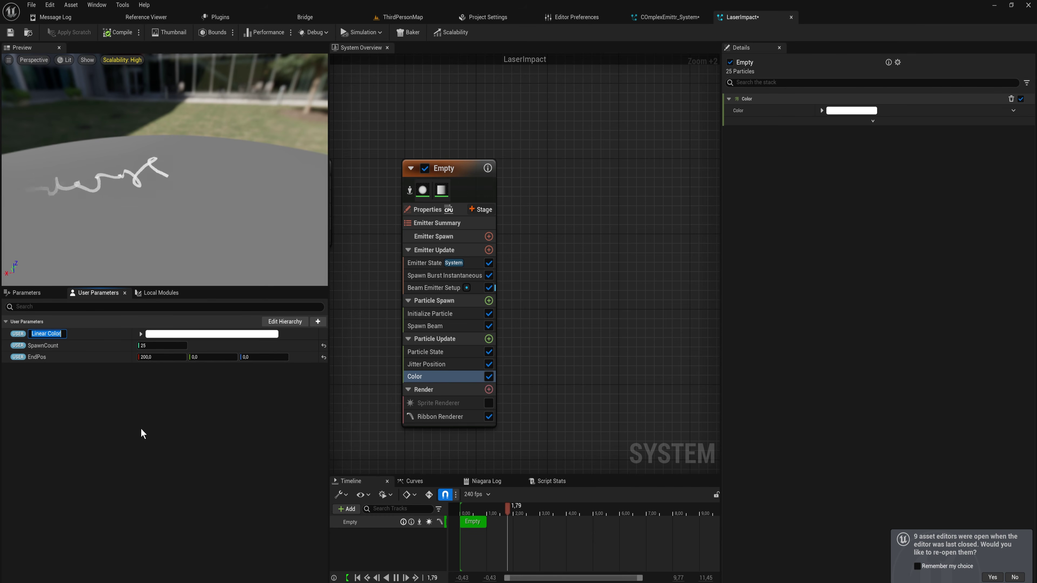
text(lor)
key(Return)
click(190, 358)
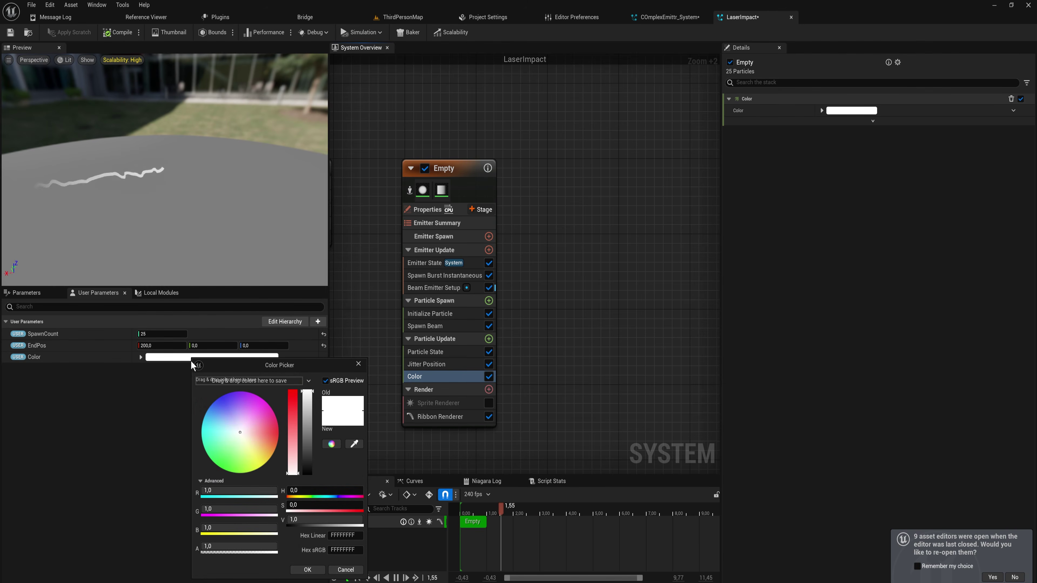
click(273, 436)
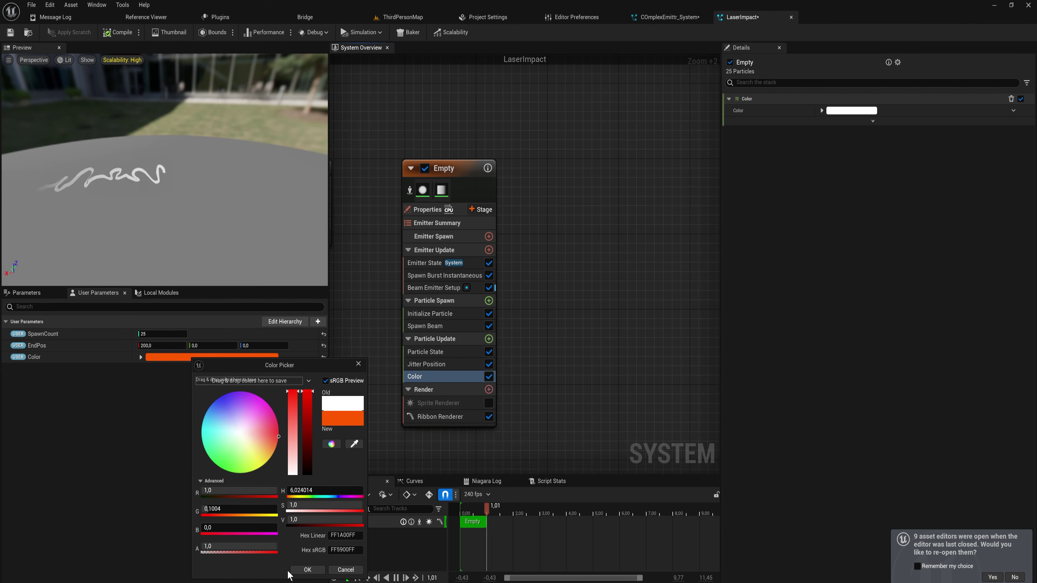
click(307, 569)
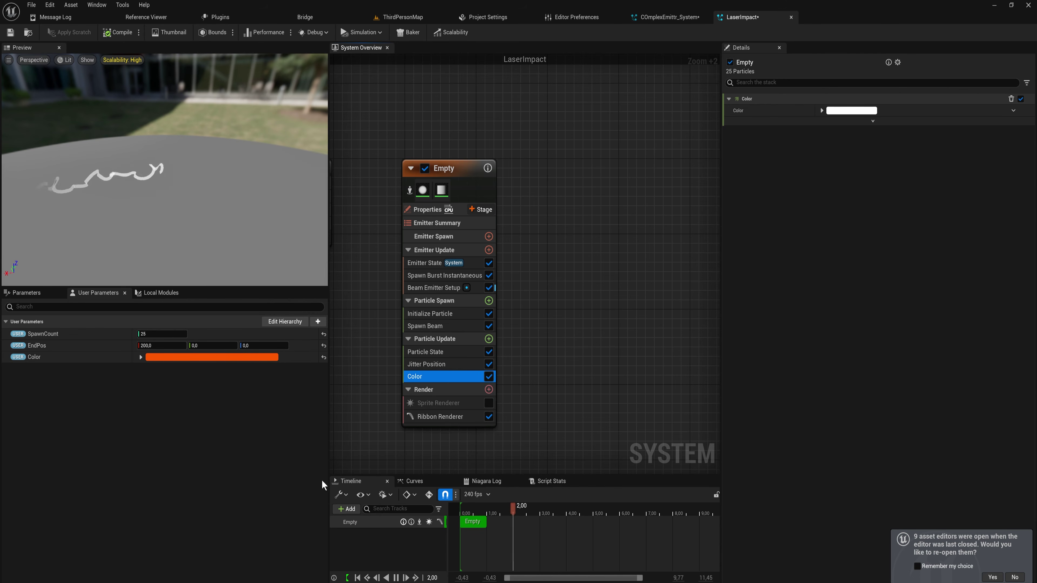
- Make the Color module's Color a Multiply Linear Color, with the Color user parameter as Linear Color and Make Vector 4 from Float as Scale Factor
click(1013, 111)
text(mul)
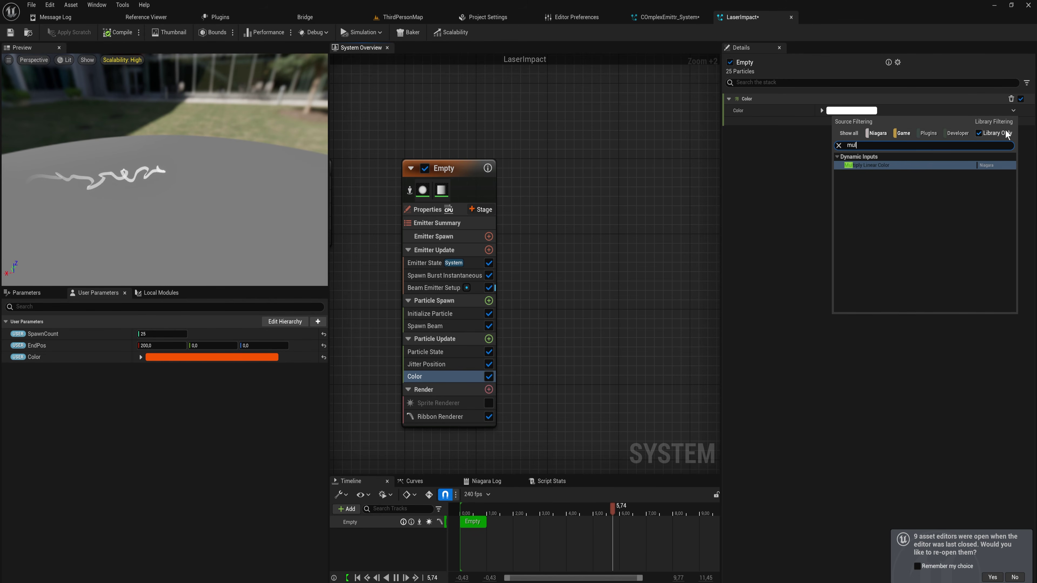
text(t)
key(Return)
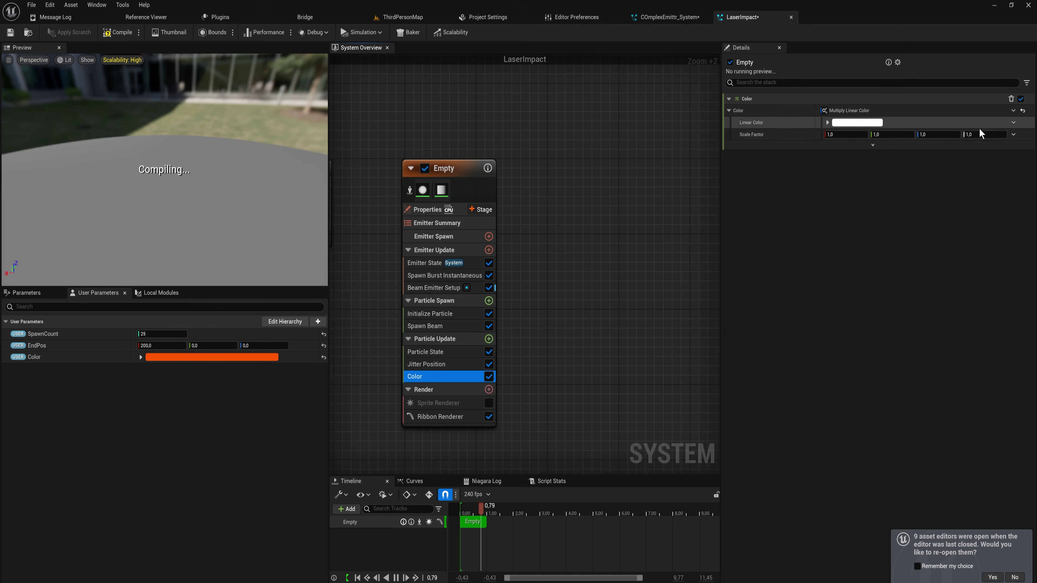
click(1013, 135)
text(float)
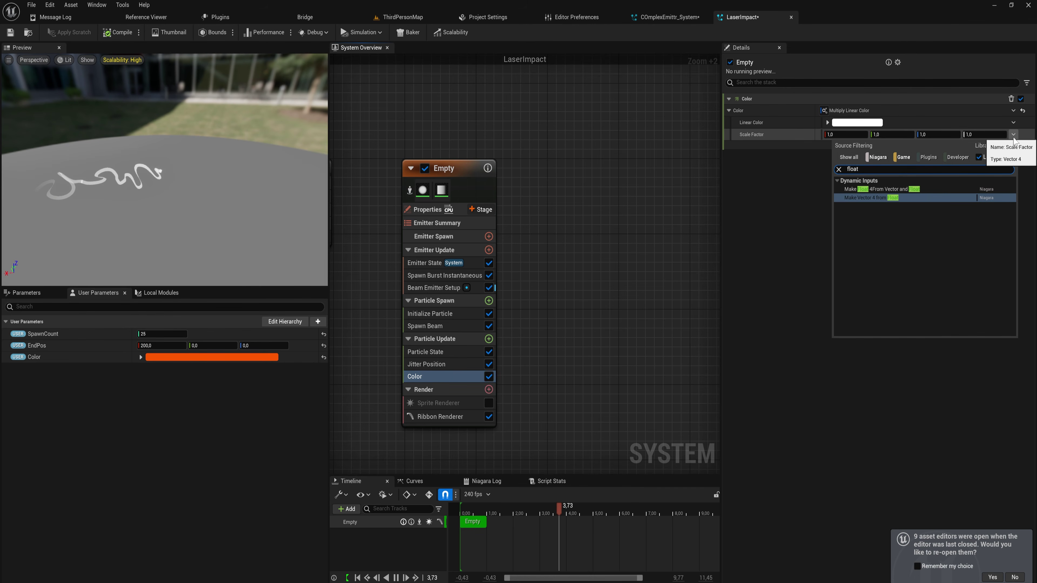
key(Return)
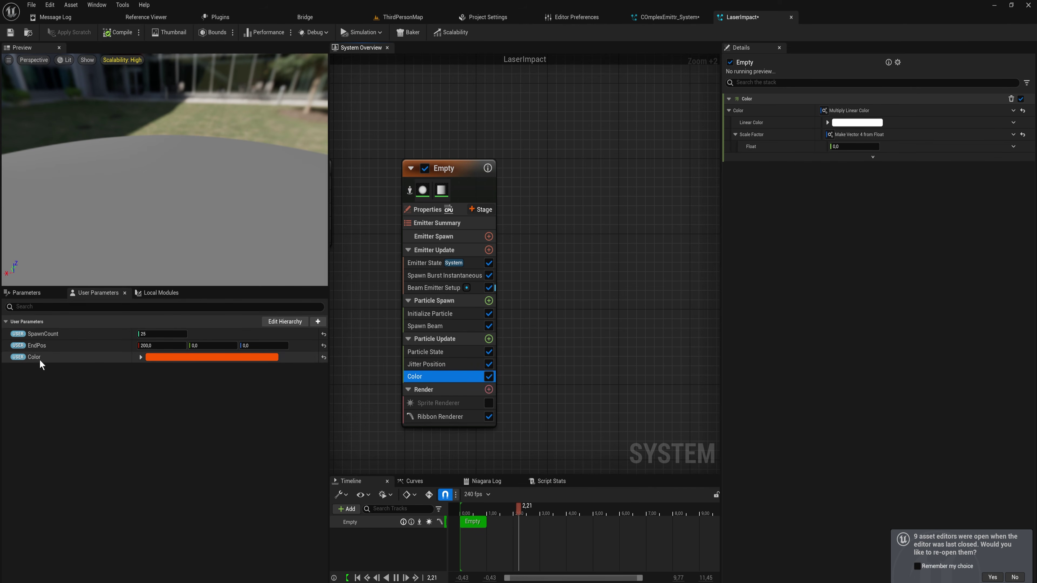
drag(35, 357, 856, 122)
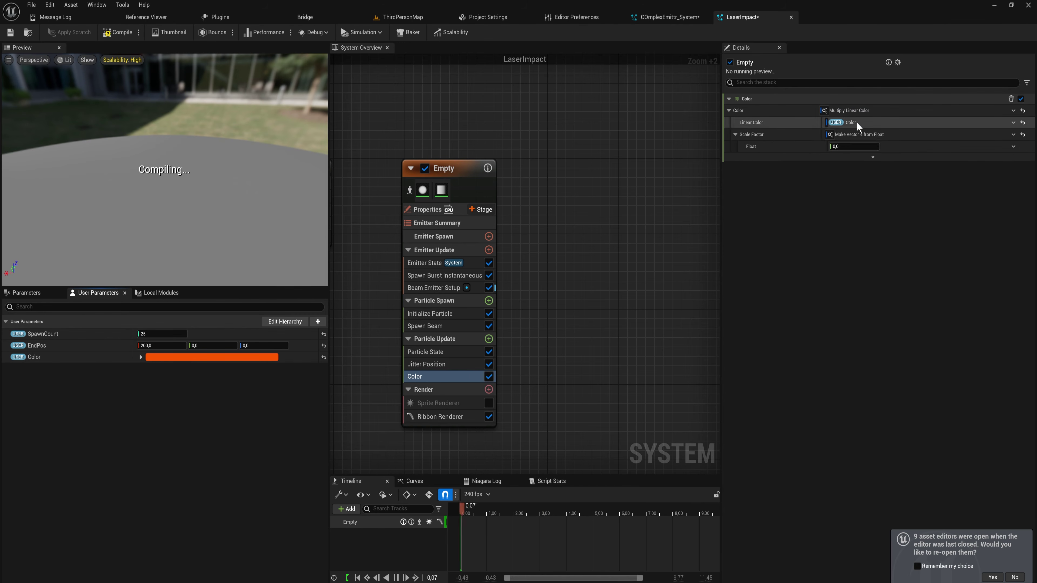
- Create a float user parameter named GlowIntensity with value 10 and link it to the Scale Factor's Float input
click(319, 321)
text(float)
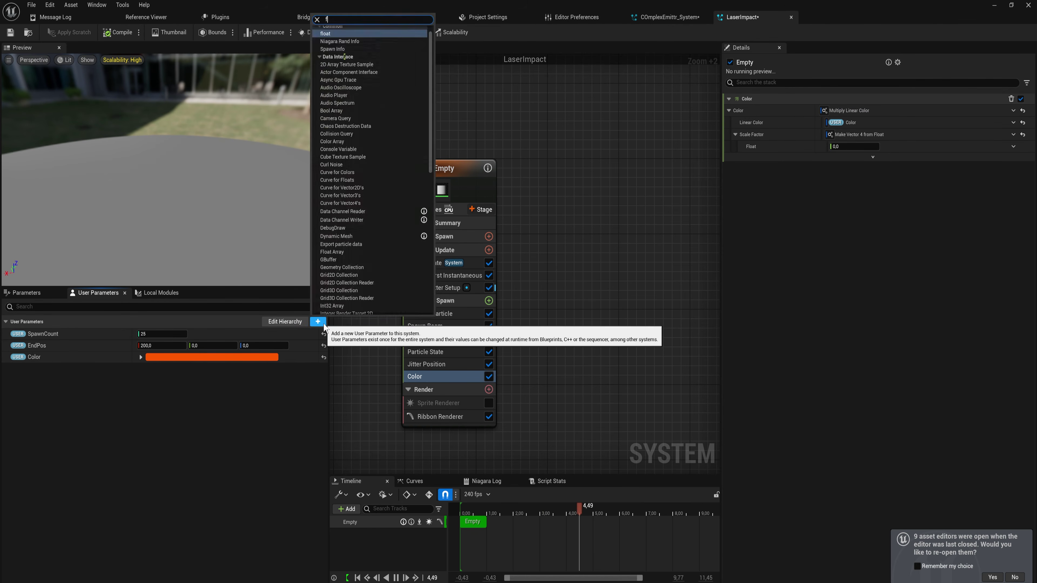
click(342, 358)
key(BackSpace)
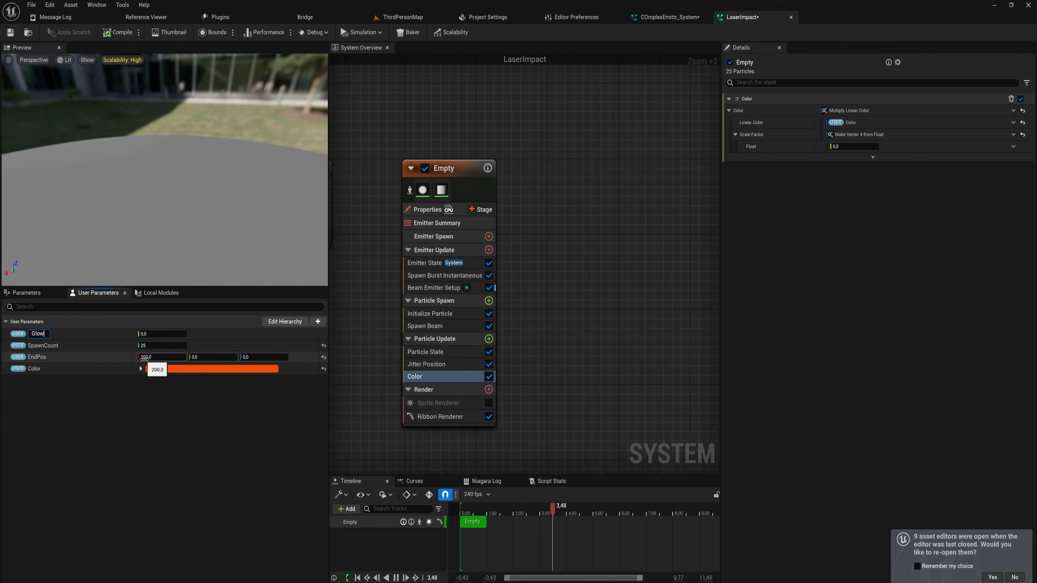
key(Return)
click(162, 369)
text(10)
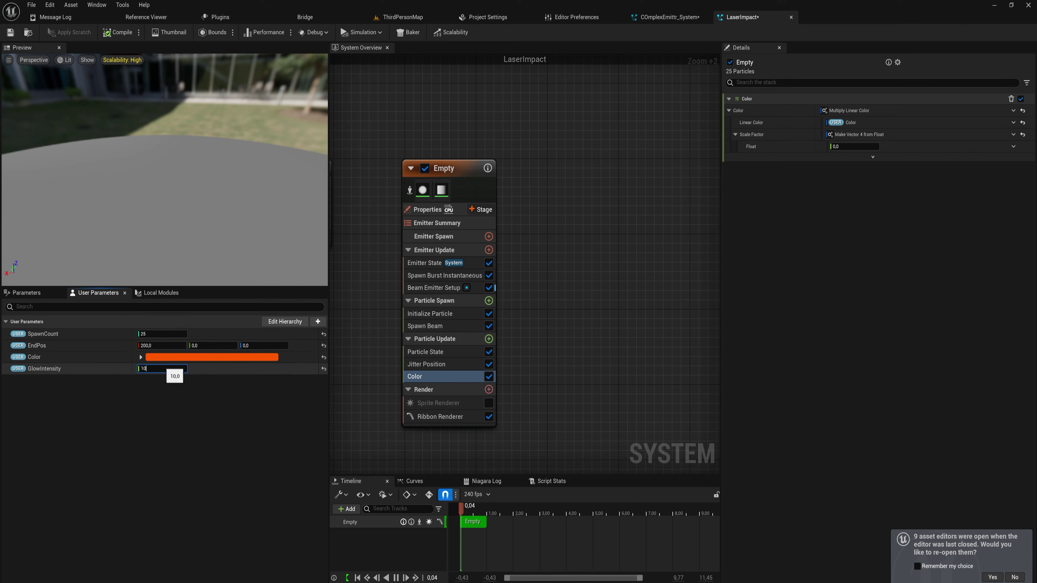
key(Return)
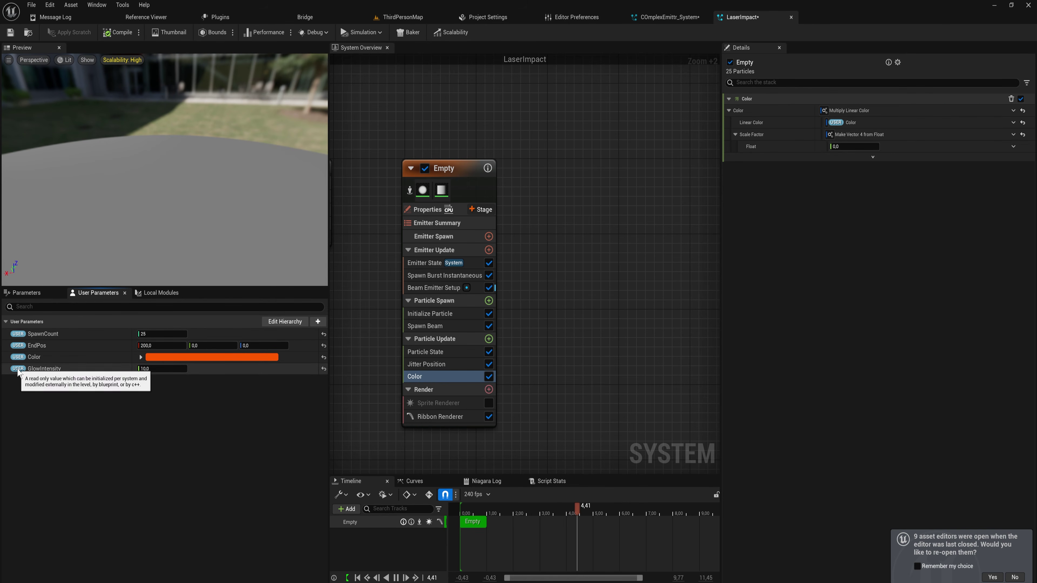
drag(44, 369, 839, 146)
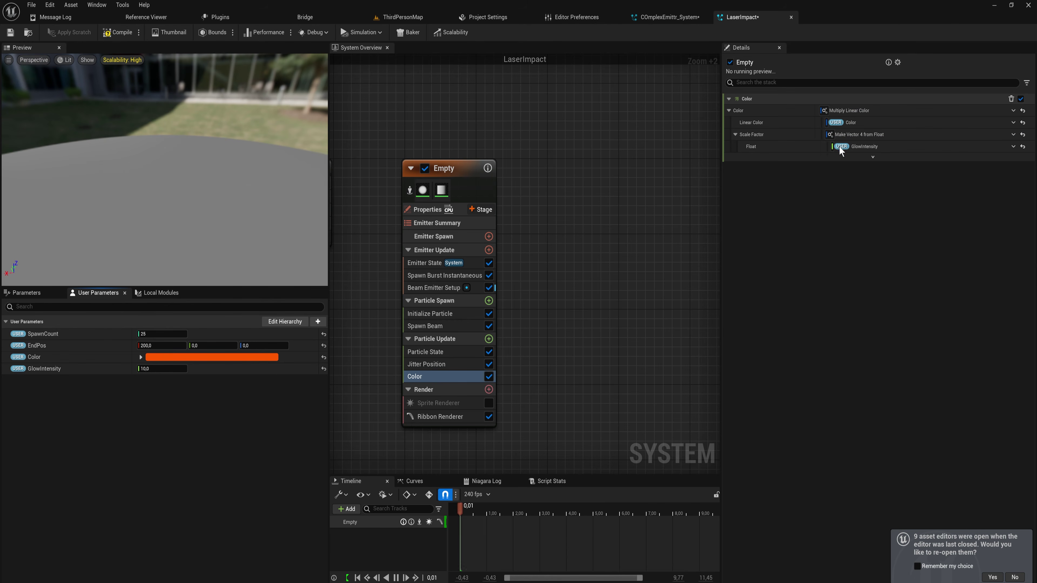
- Raise the GlowIntensity user parameter to 20 and on to 50, and inspect the glowing beam in the preview
click(162, 368)
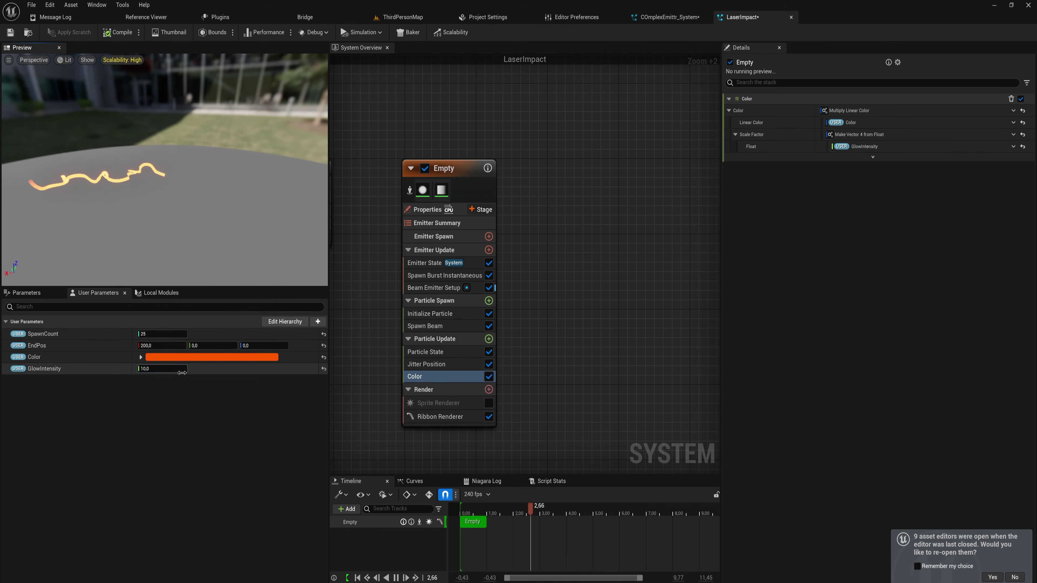
text(20)
key(Return)
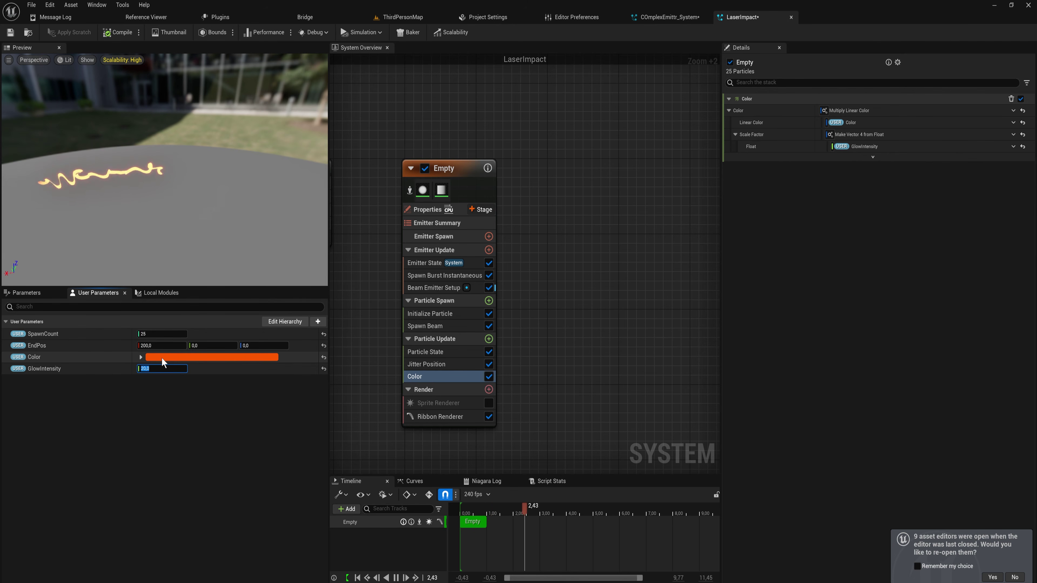
text(50)
key(Return)
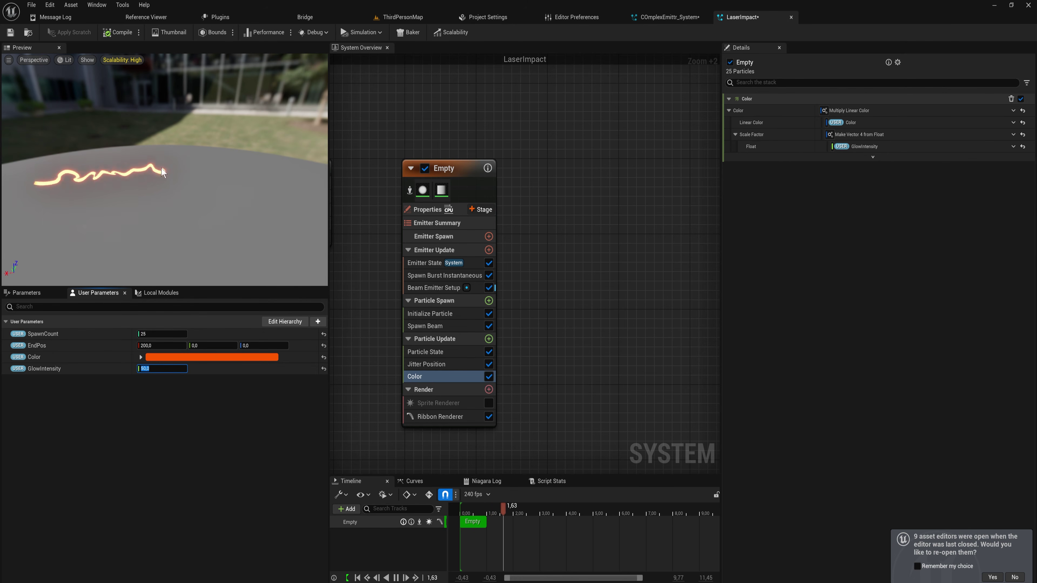
click(162, 213)
drag(162, 212, 175, 244)
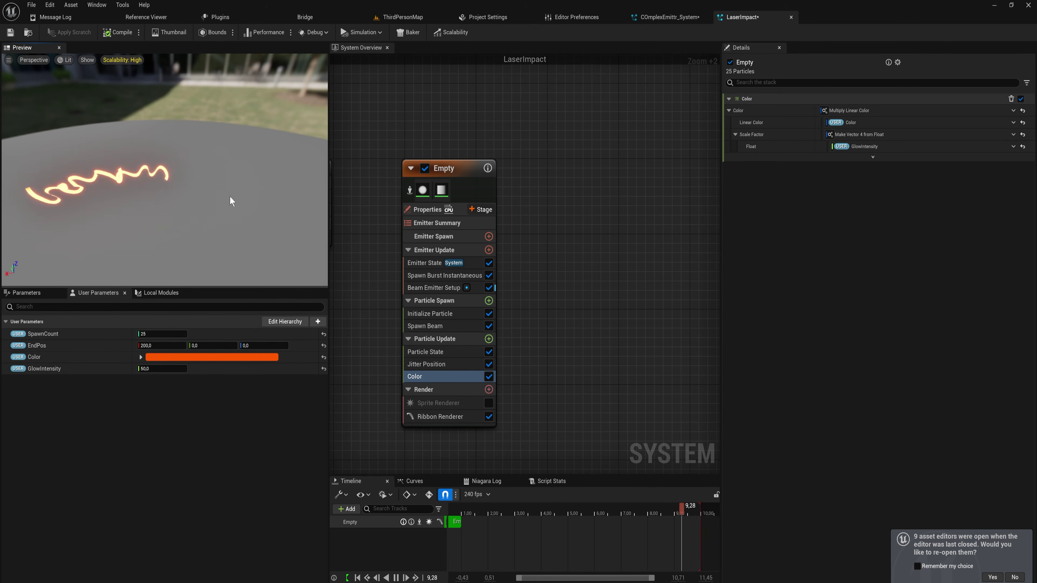
- Drive the Jitter Position module's Jitter Amount with a Float from Curve dynamic input
click(457, 365)
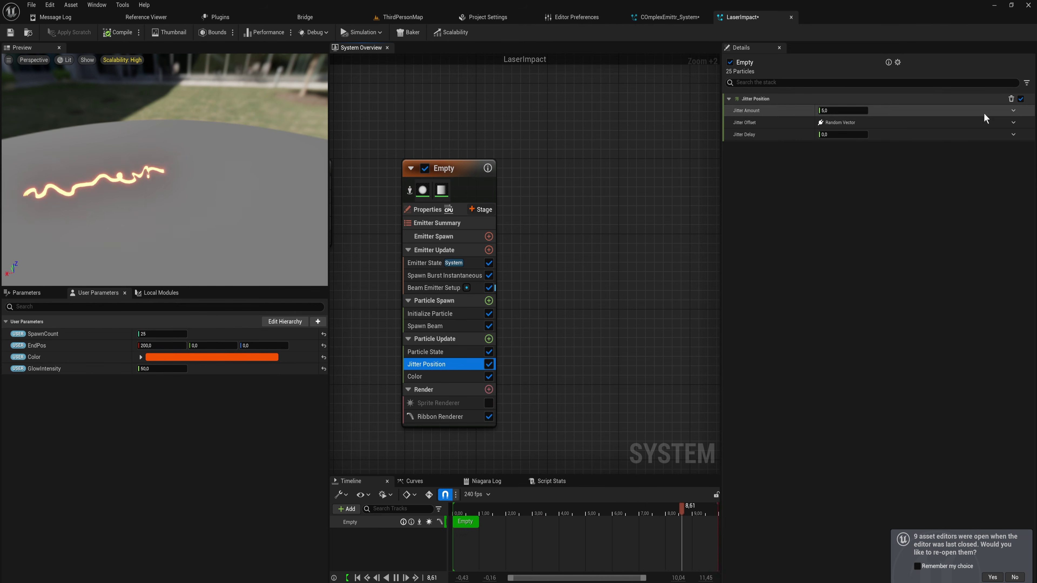
click(1013, 110)
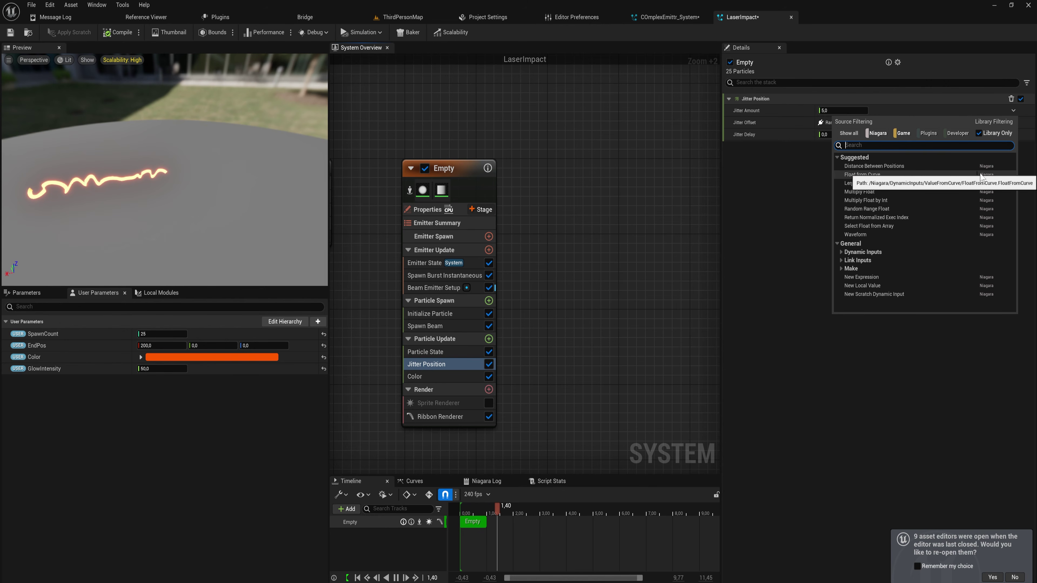
text(curve)
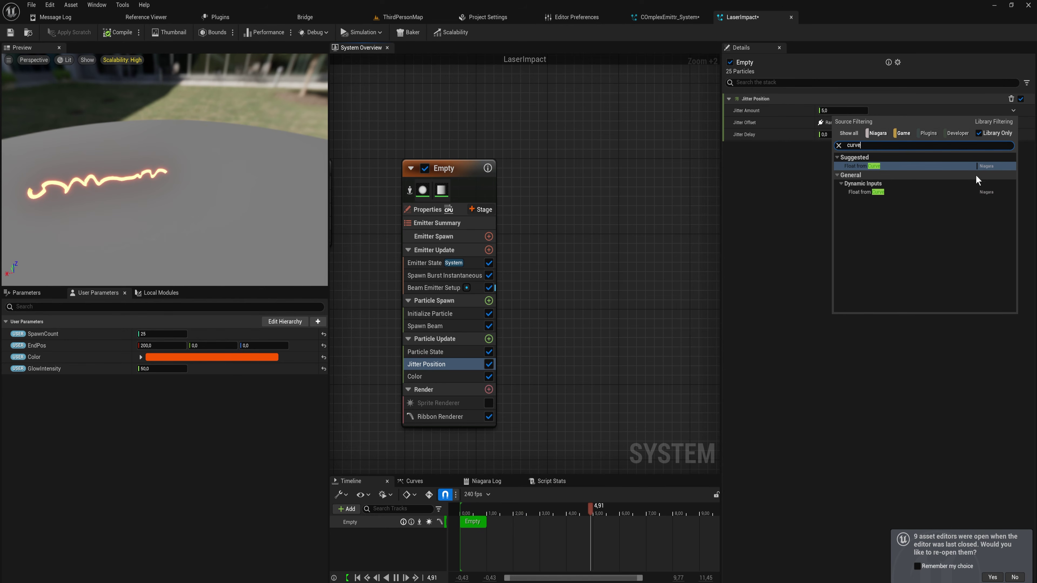
click(907, 165)
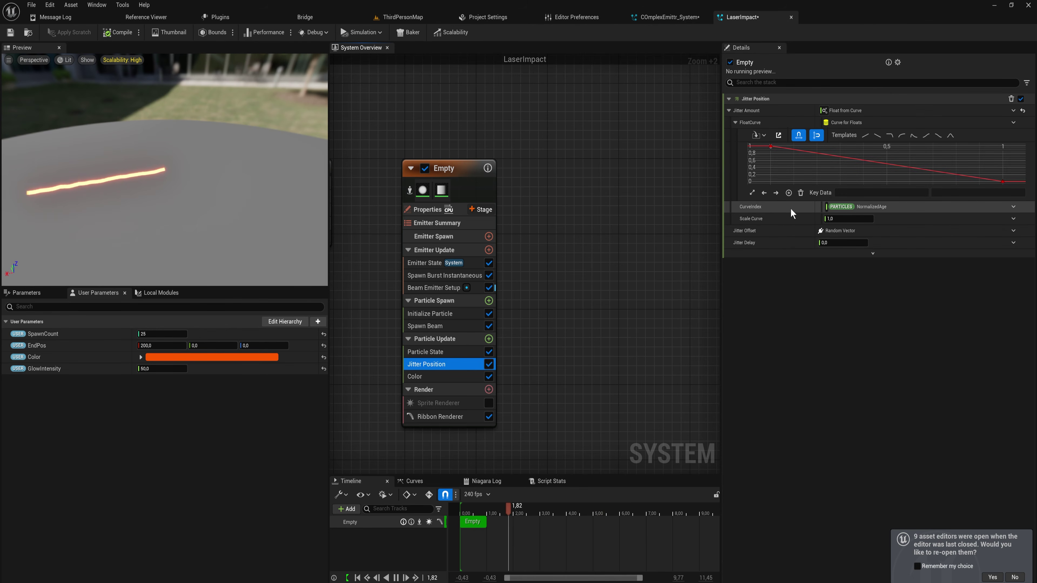
- Link the jitter curve's CurveIndex to PARTICLES RibbonLinkOrder and apply the bell-shaped template that rises to 1 at mid-length
click(1013, 207)
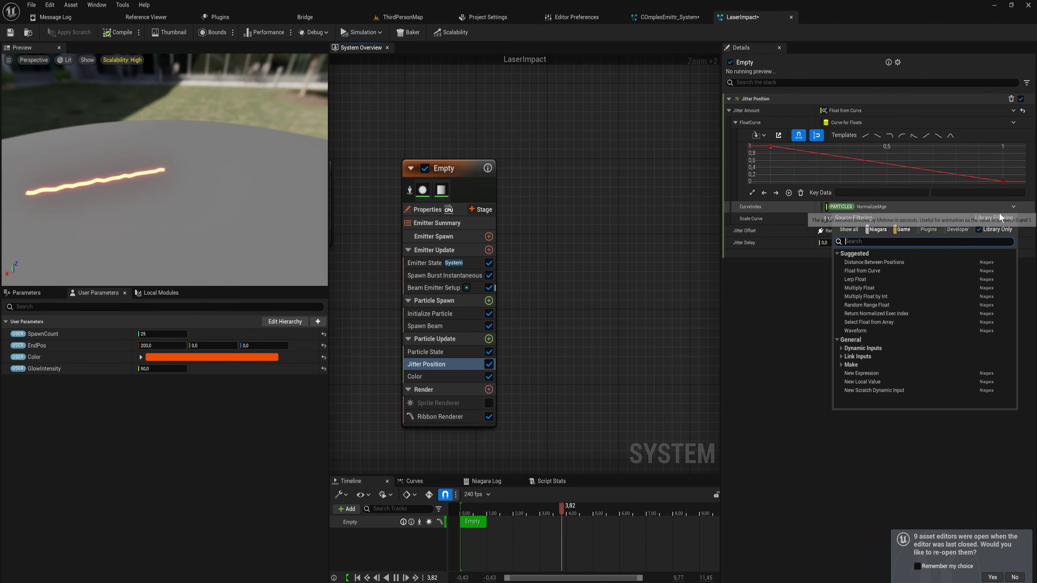
text(linkorder)
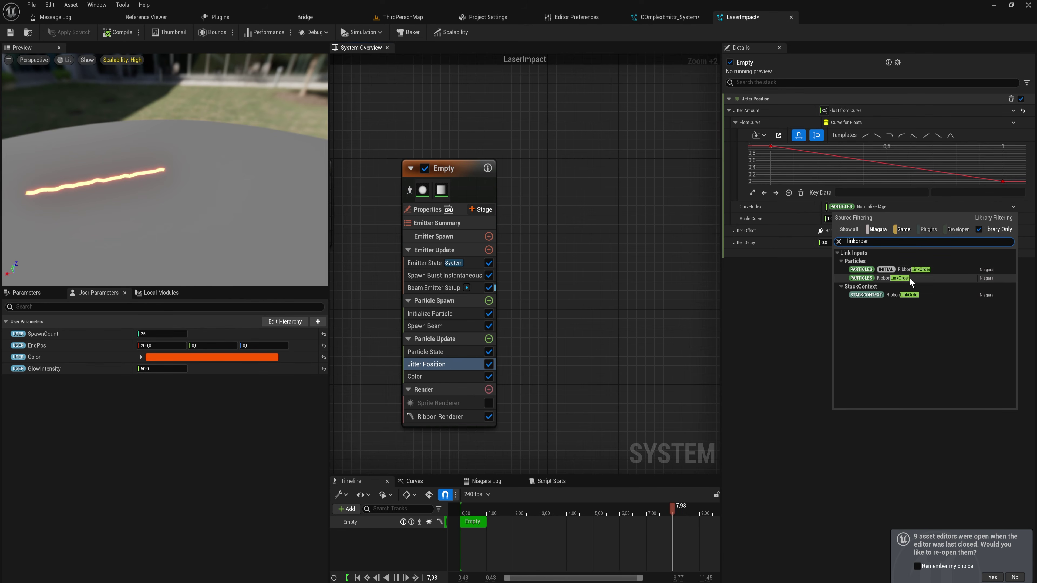
click(909, 278)
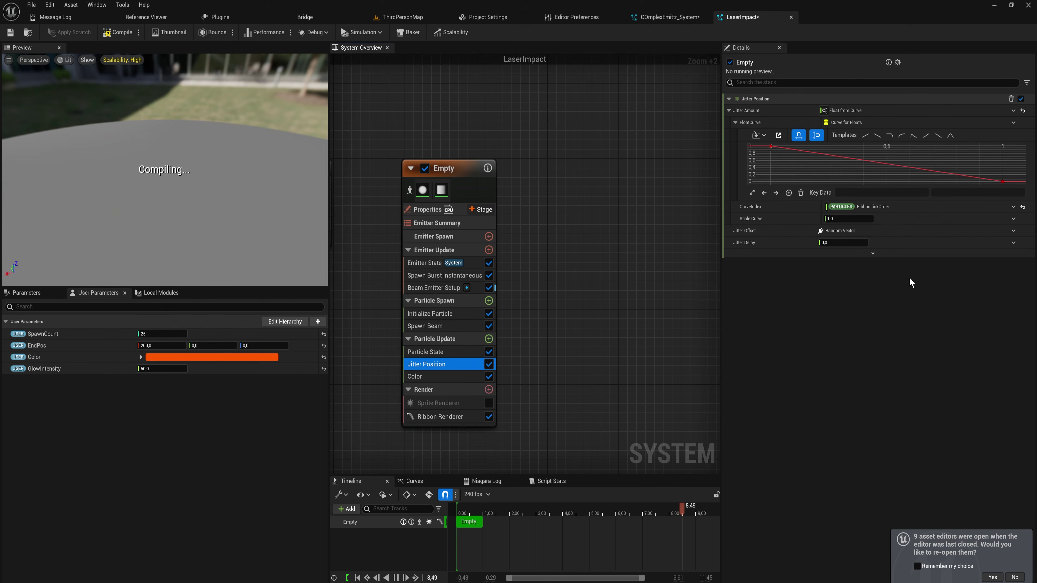
click(893, 140)
click(952, 137)
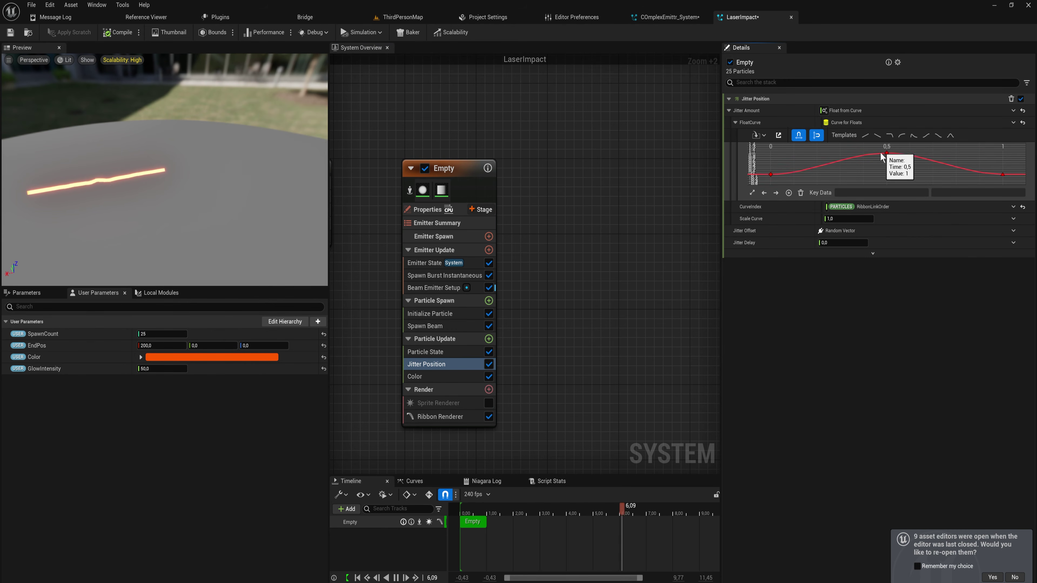
- Reshape the jitter curve into a plateau by moving the peak key to time 0.1 and adding a key at time 0.9 with value 1
click(872, 152)
drag(872, 152, 789, 152)
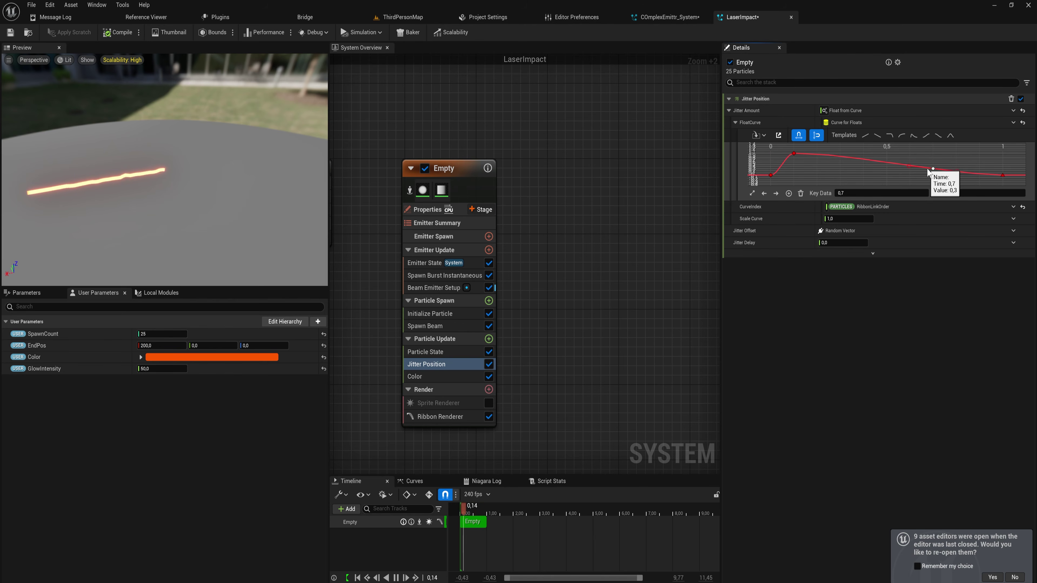
shift+click(932, 170)
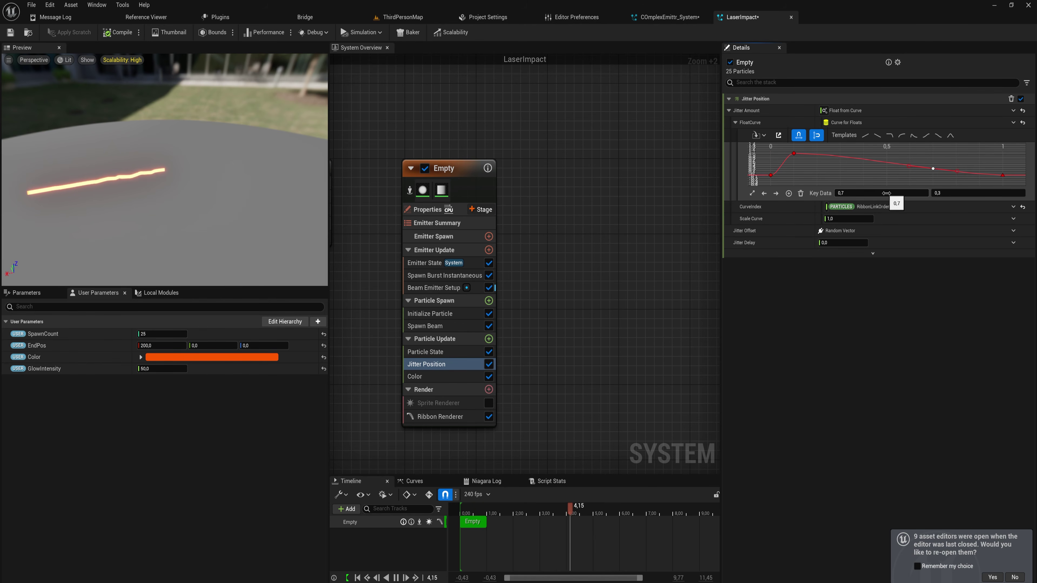
drag(886, 193, 913, 189)
click(913, 190)
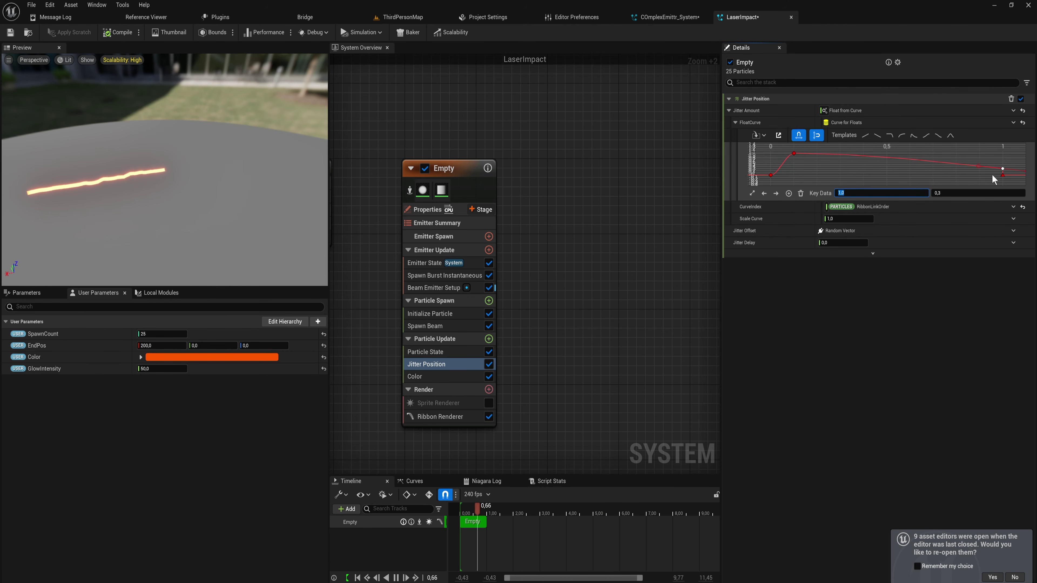
click(975, 191)
text(1)
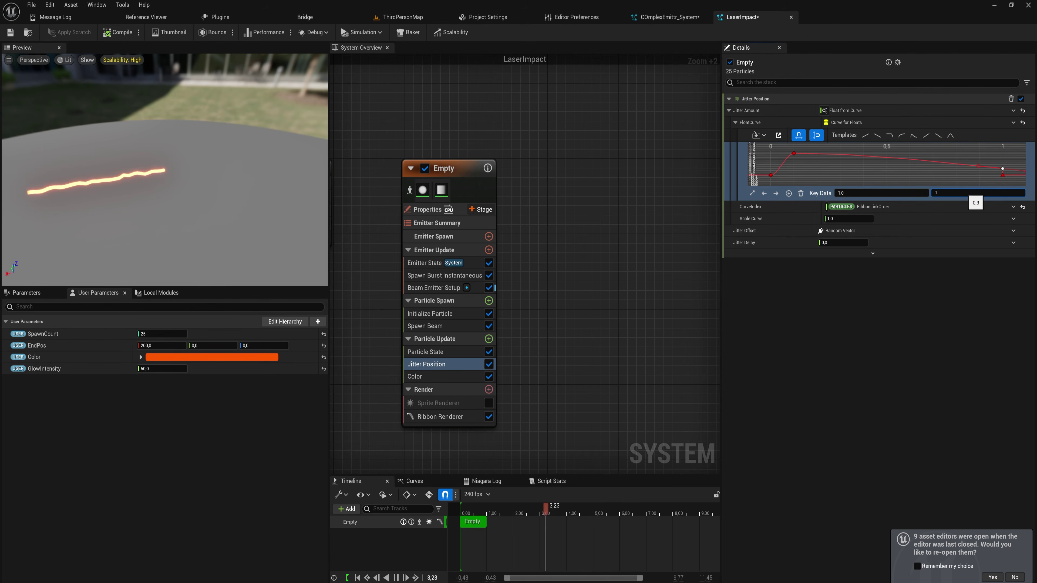
key(Return)
drag(1002, 154, 979, 154)
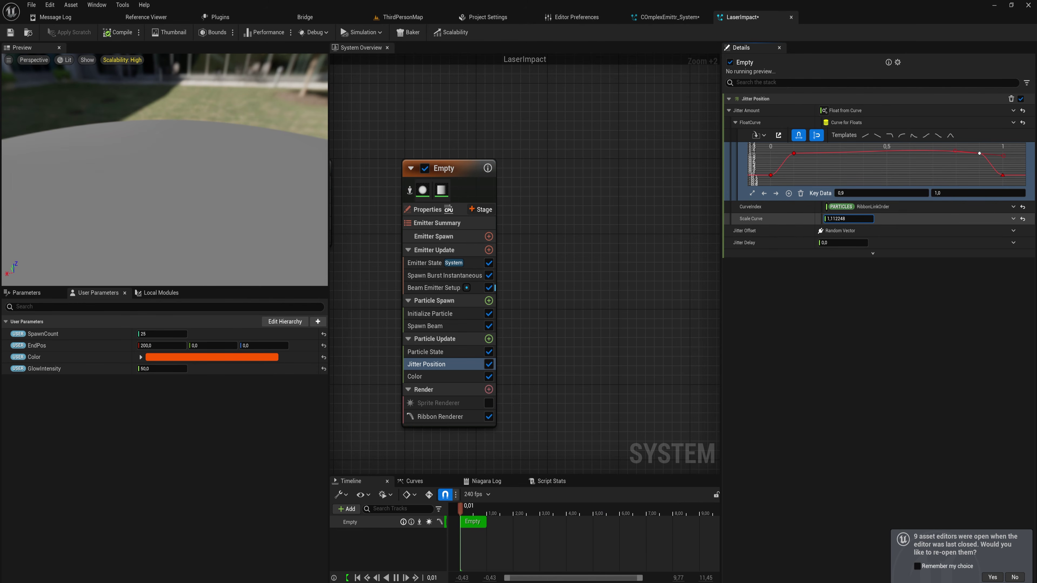
- Raise the jitter curve's Scale Curve to about 3.05 and try SpawnCount at 10, 15 and finally 100
drag(848, 218, 854, 218)
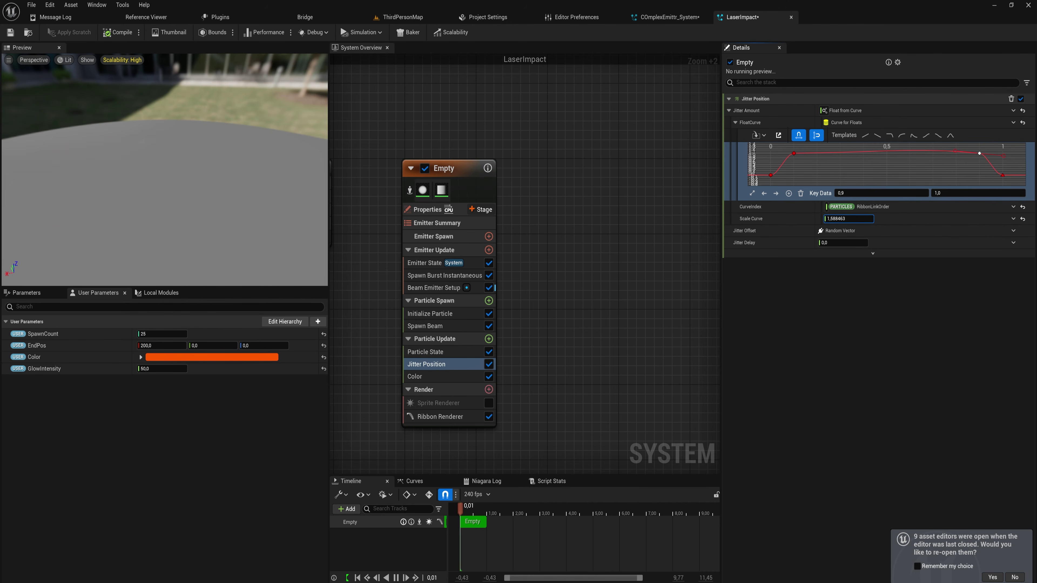
drag(848, 219, 861, 218)
click(170, 334)
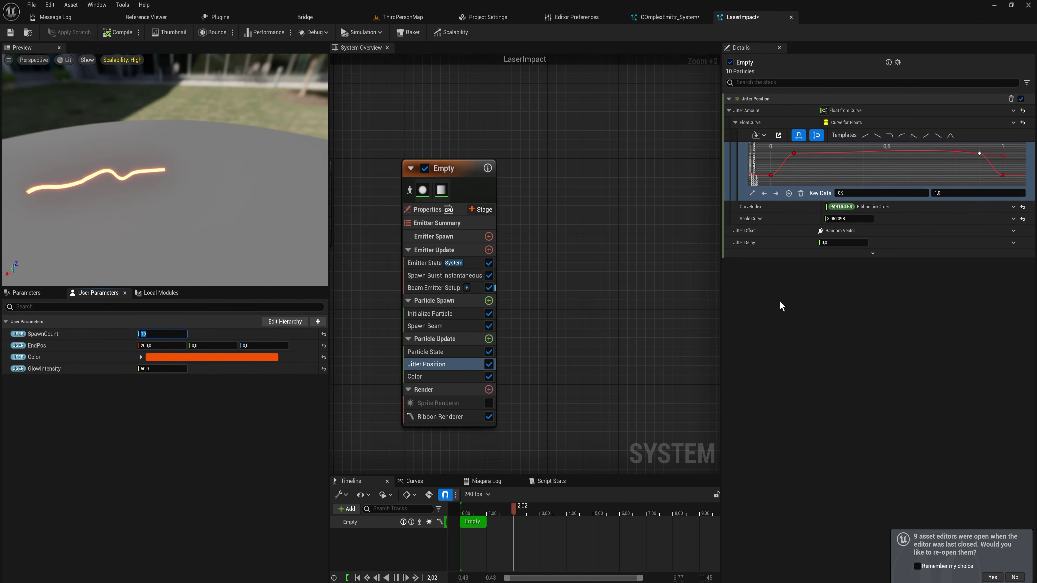
text(1)
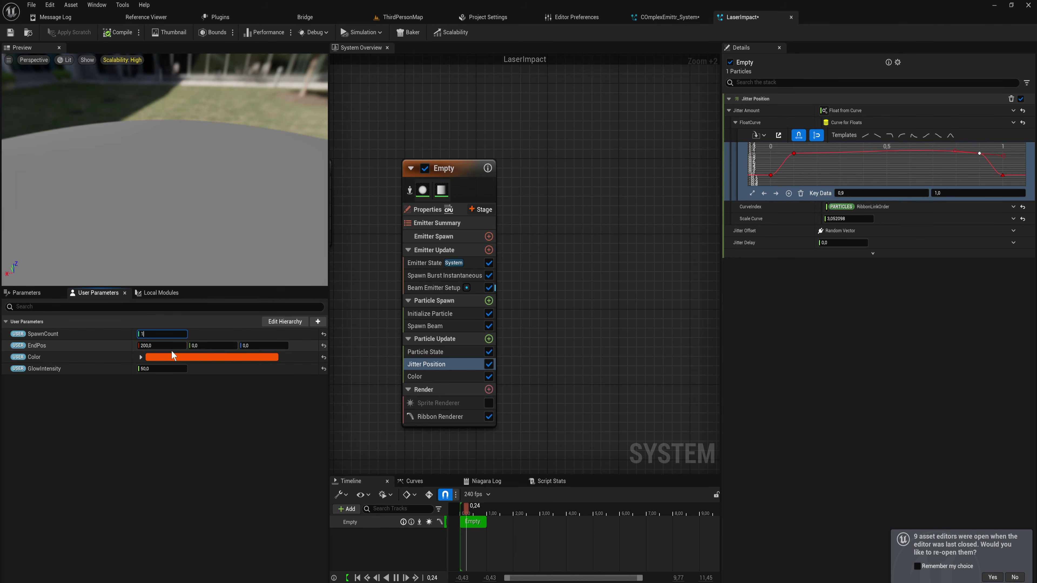
text(5)
key(Return)
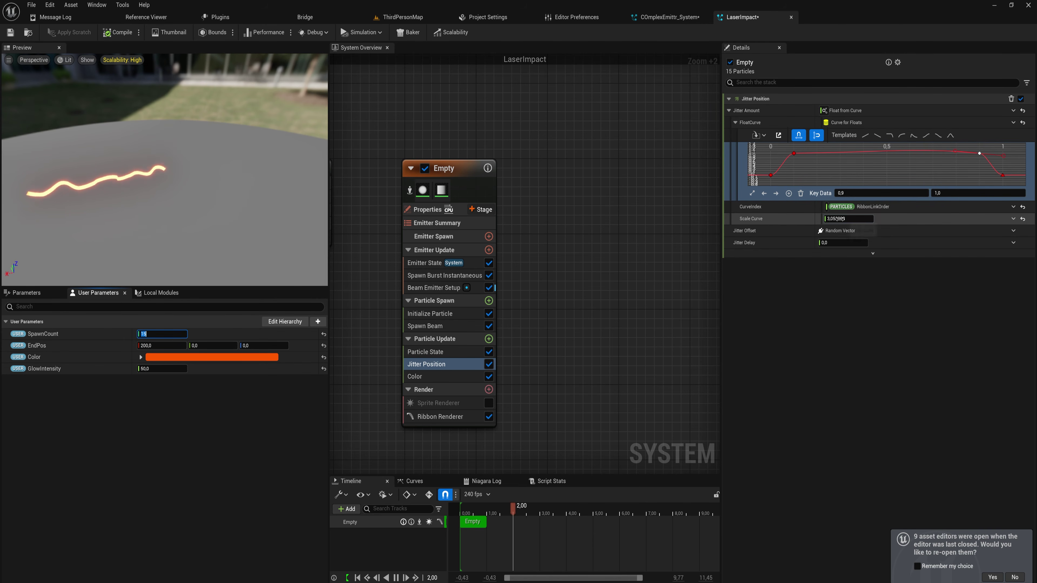
text(100)
key(Return)
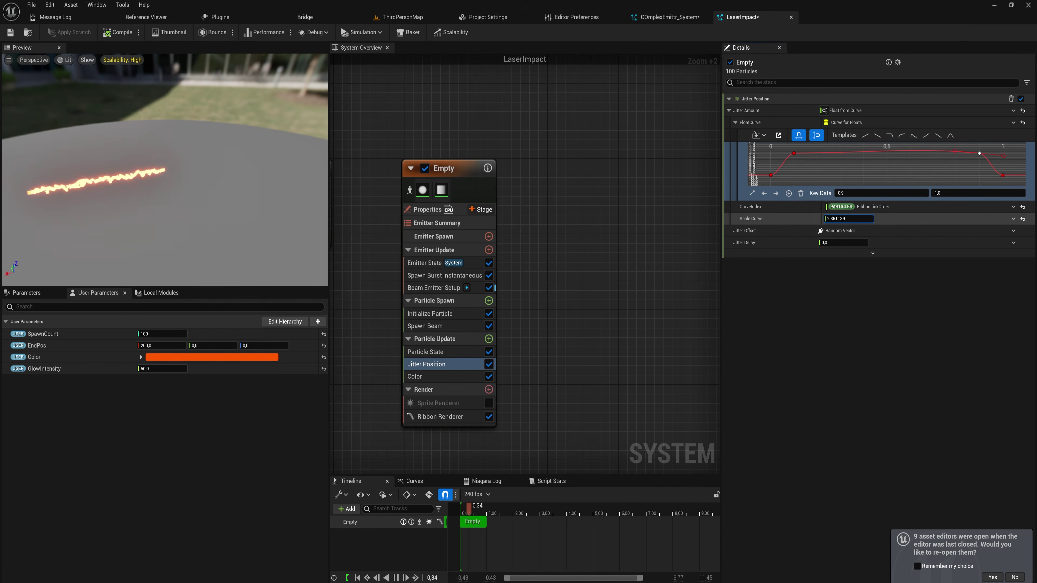
- Move the plateau keys outward to the curve's ends, the last one to about time 0.977, and set Scale Curve to 1
click(794, 153)
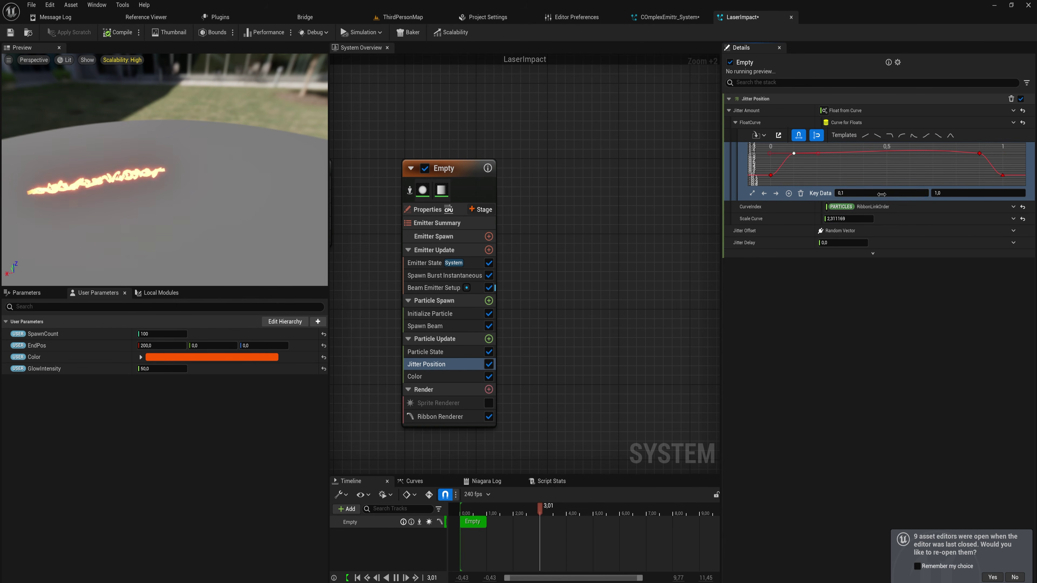
drag(793, 154, 721, 154)
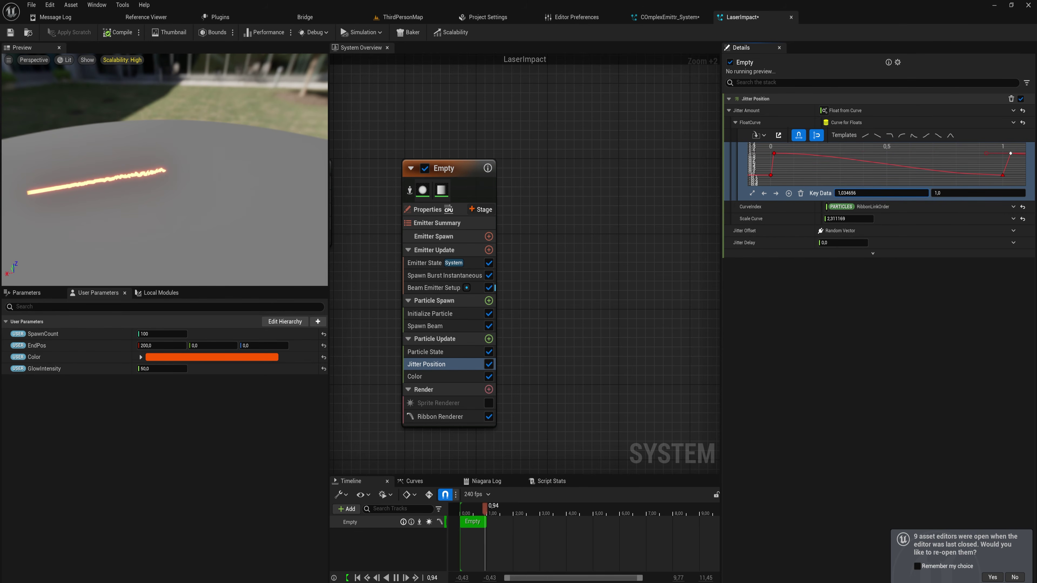
drag(1011, 153, 997, 153)
click(849, 218)
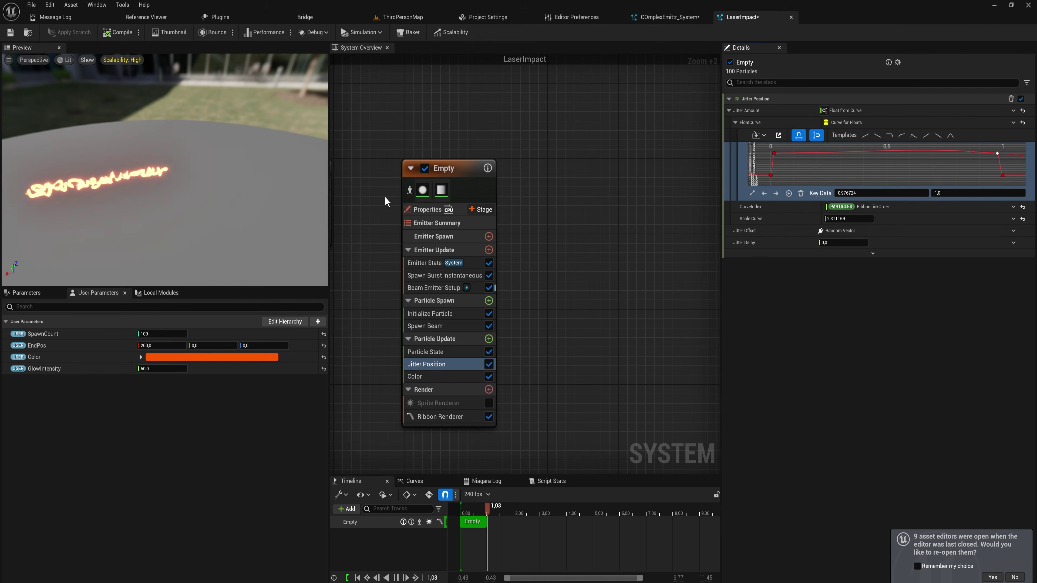
text(1)
key(Return)
- Test the beam in the preview with the EndPos Z value at 100 and return it to 0
drag(196, 171, 294, 155)
mouse_move(183, 250)
mouse_down()
mouse_move(229, 265)
mouse_move(183, 250)
mouse_up()
click(163, 346)
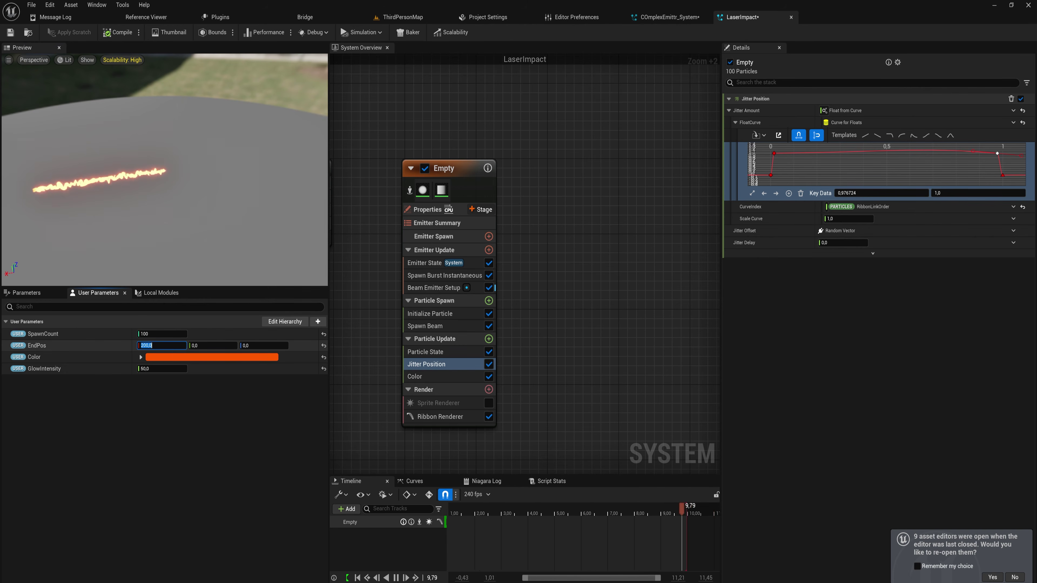
click(250, 345)
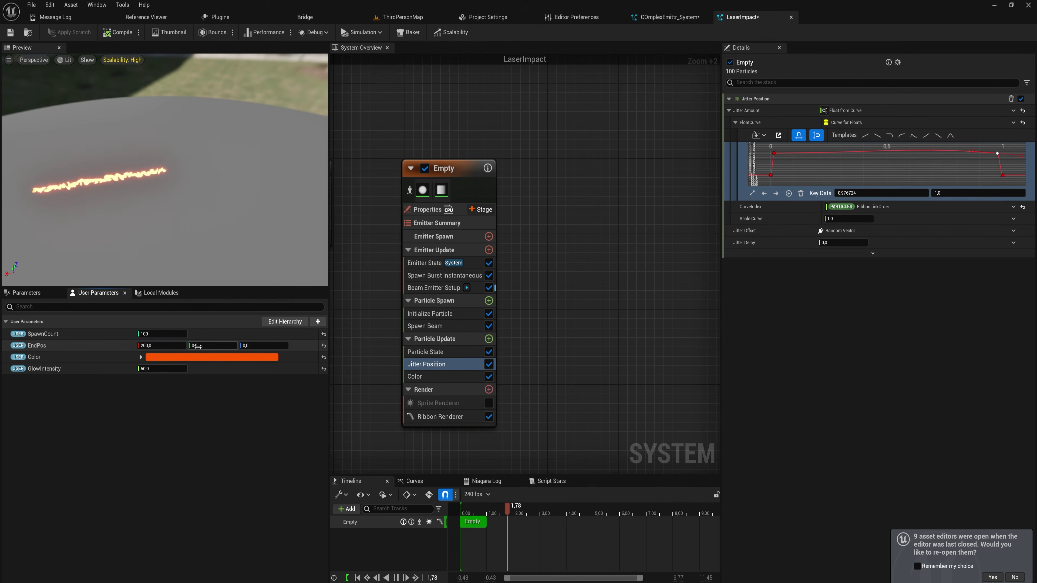
text(100)
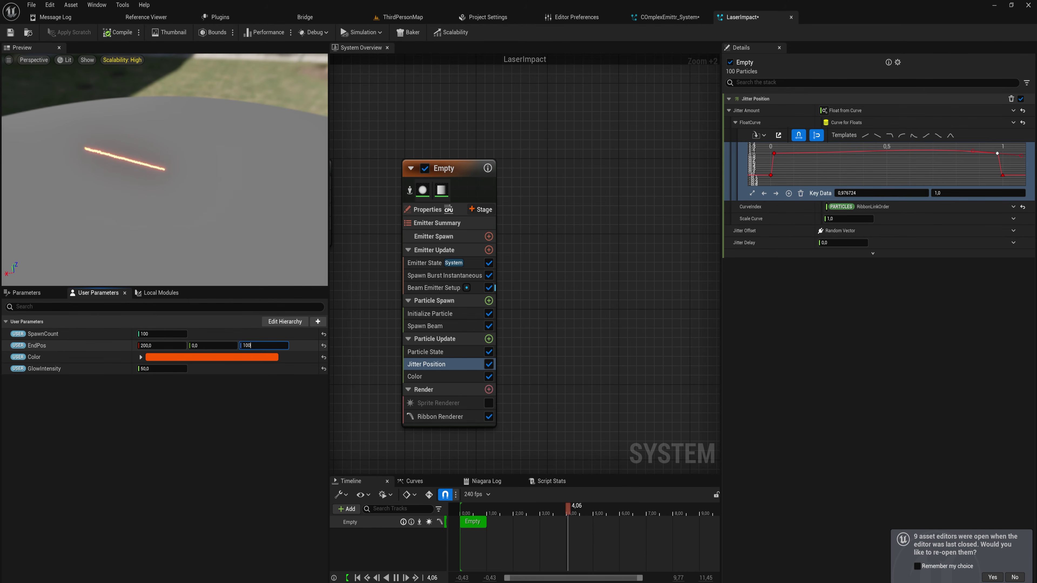
double_click(271, 347)
text(0)
key(Return)
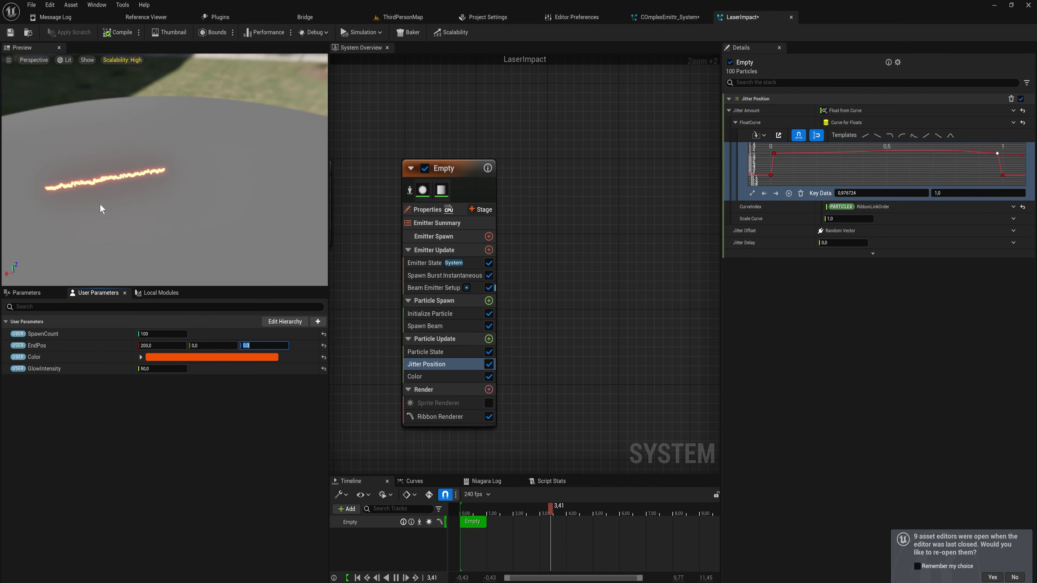
- Add the Fountain template emitter to the system and place its node beside the Empty emitter
click(496, 191)
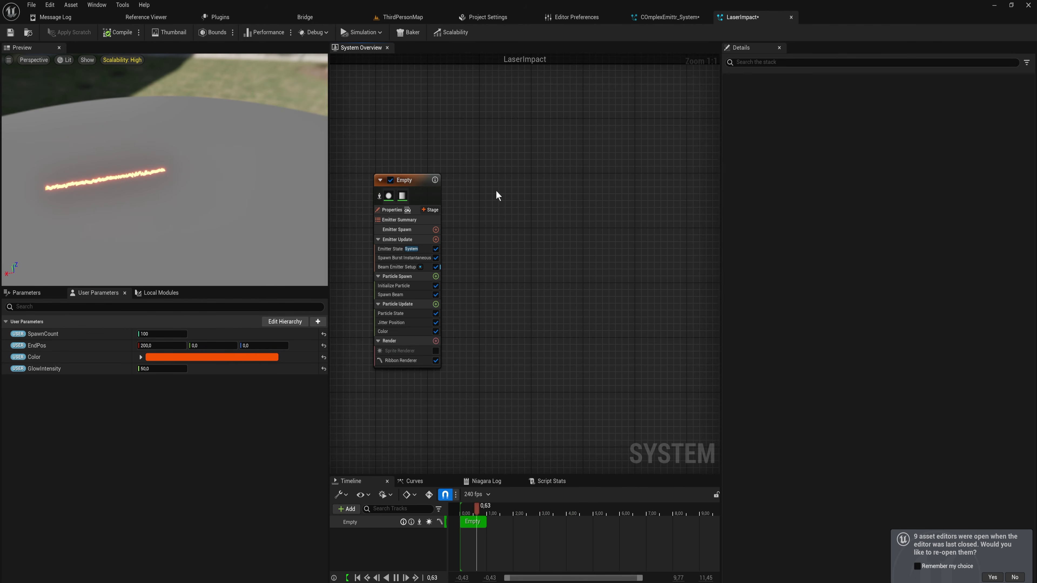
right_click(496, 191)
click(535, 206)
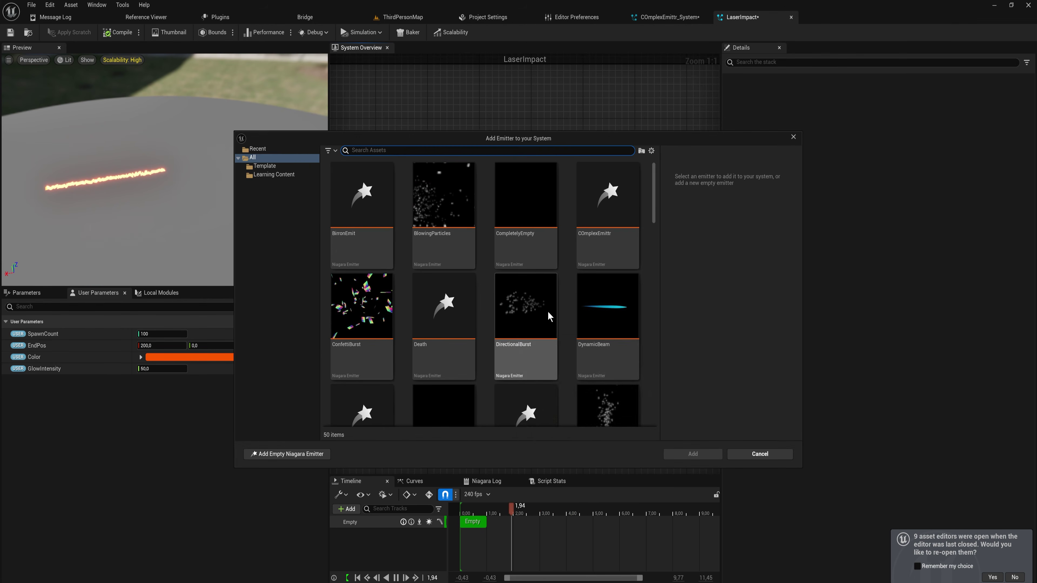
scroll(530, 306, down, 3)
click(602, 344)
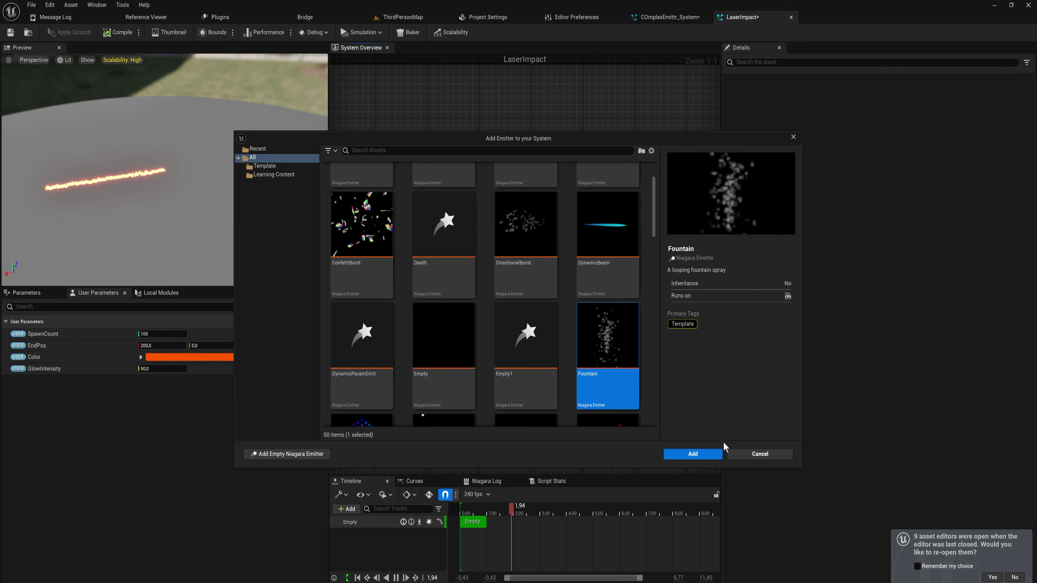
click(693, 455)
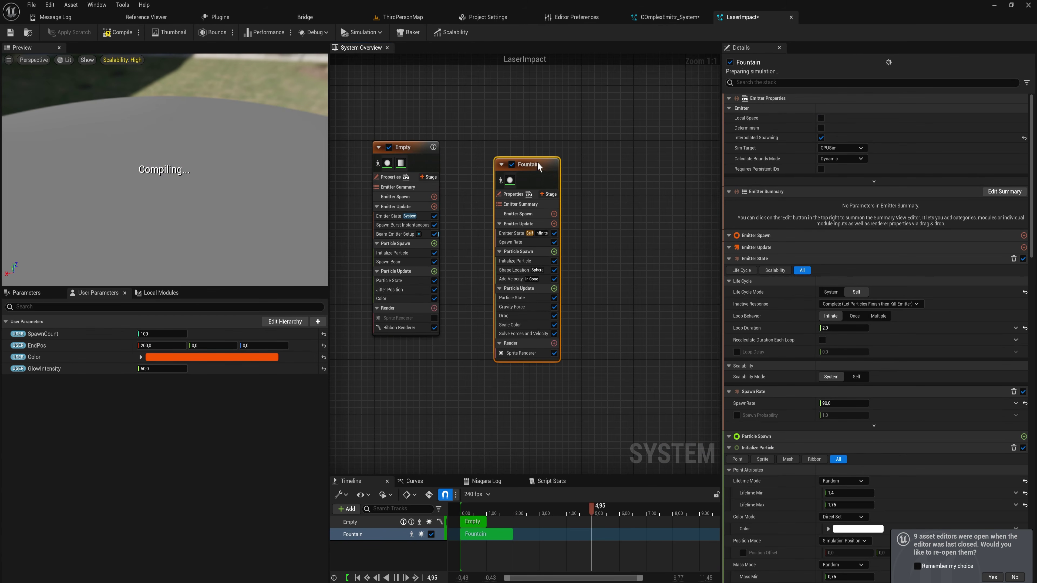
drag(536, 160, 499, 147)
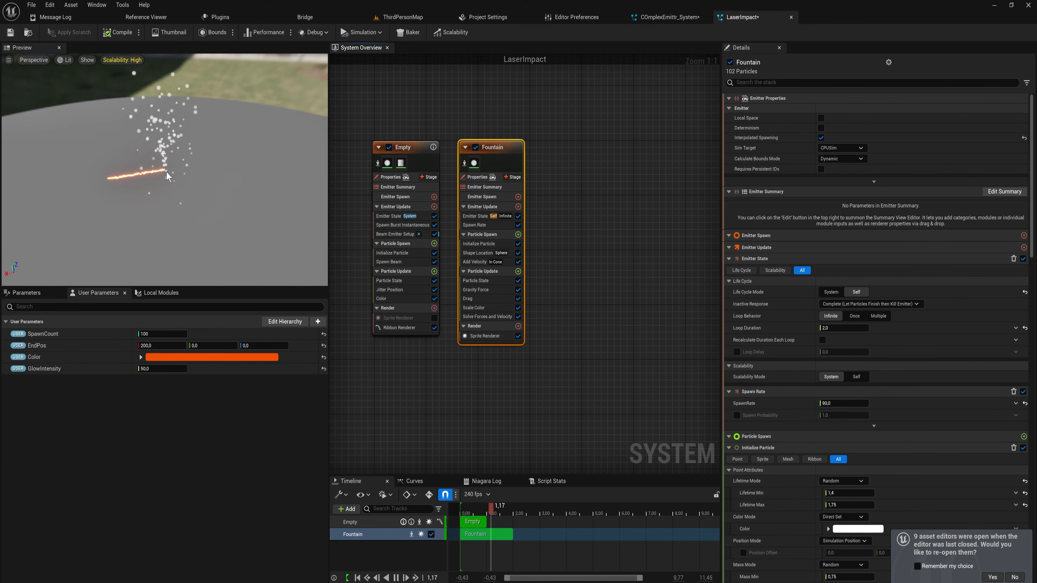
- Delete the Shape Location module from the Fountain emitter and open its Initialize Particle settings
click(503, 226)
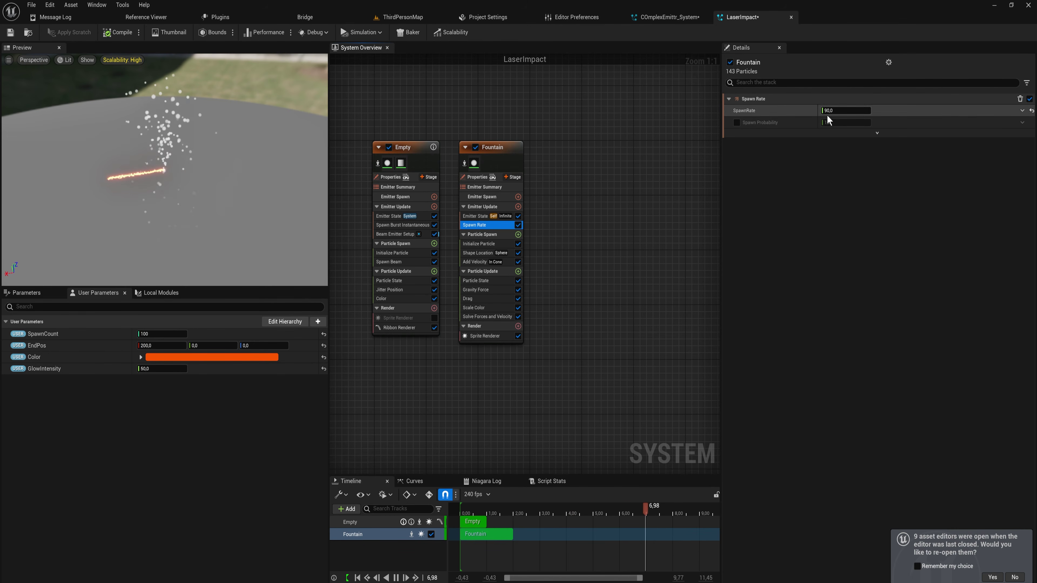
click(479, 253)
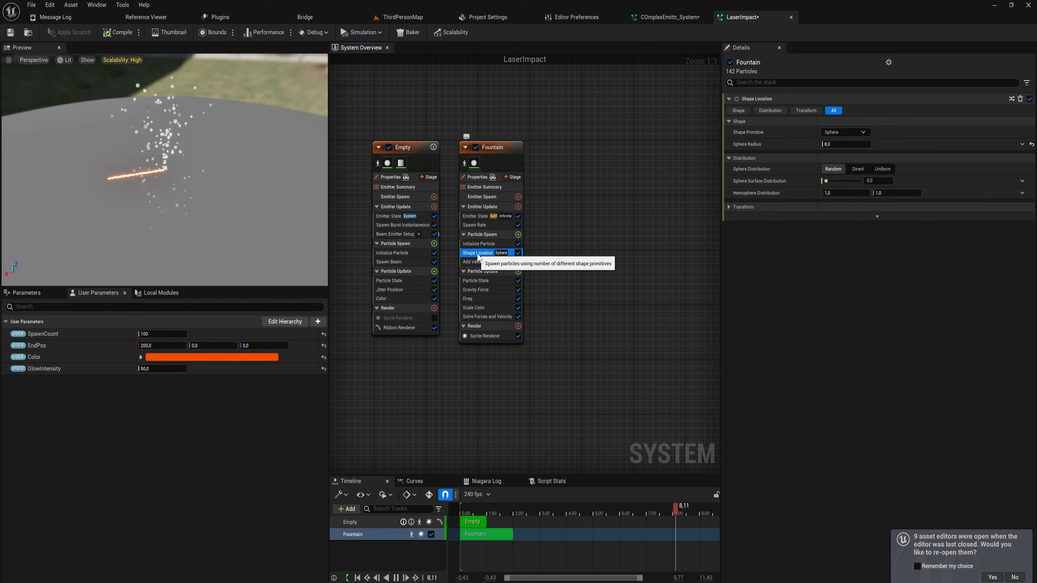
key(Delete)
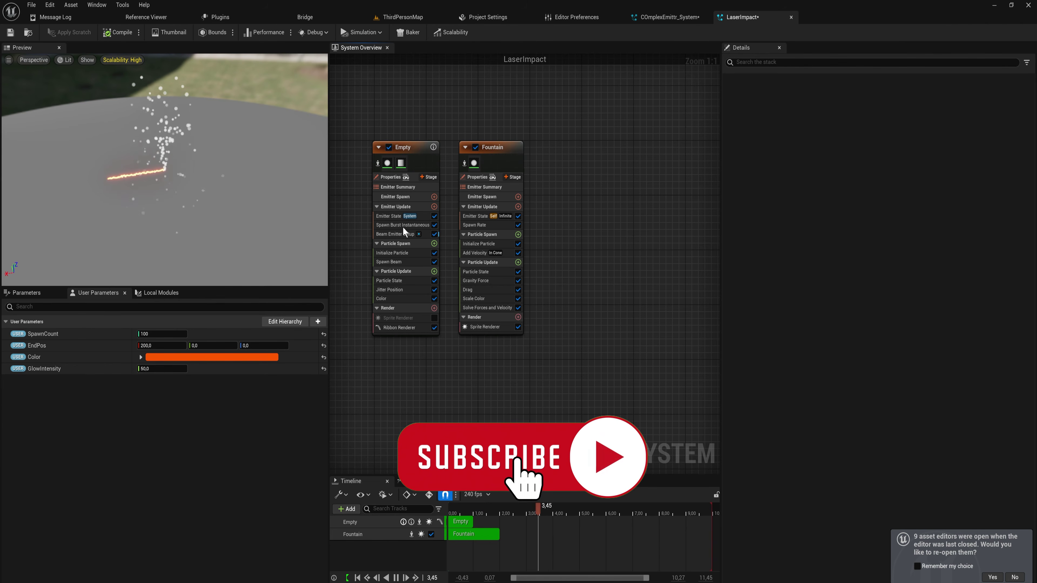
click(498, 244)
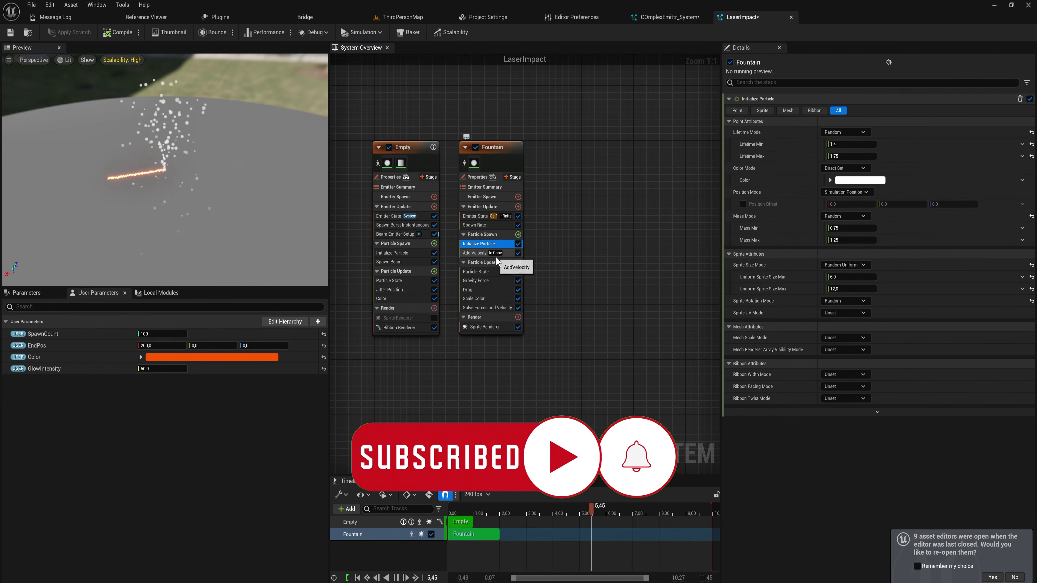
mouse_move(738, 196)
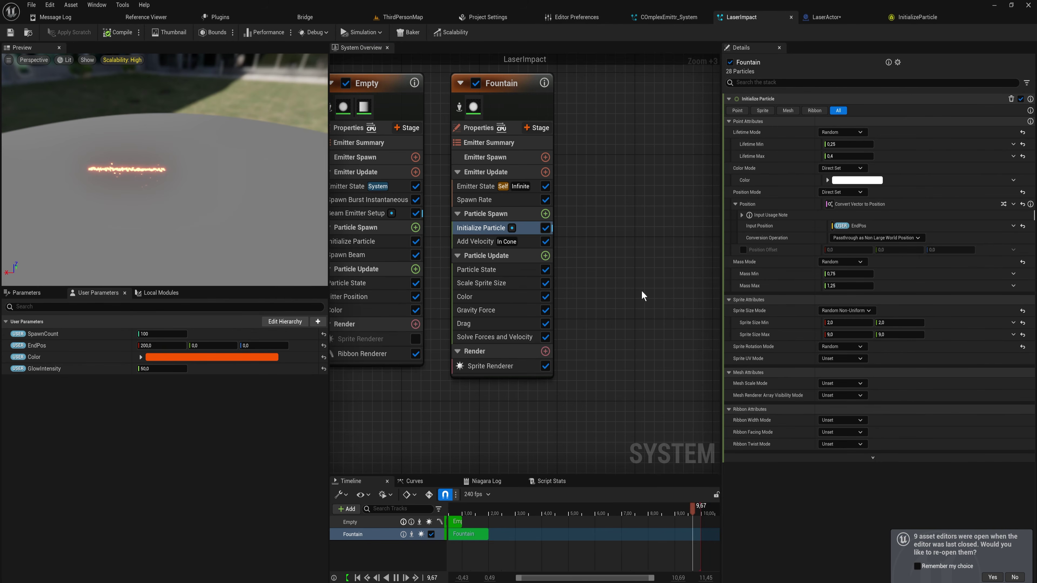
- Set Fountain's Initialize Particle Position Mode to Simulation Position, enable Position Offset and link it to the EndPos user parameter
right_drag(642, 294, 618, 294)
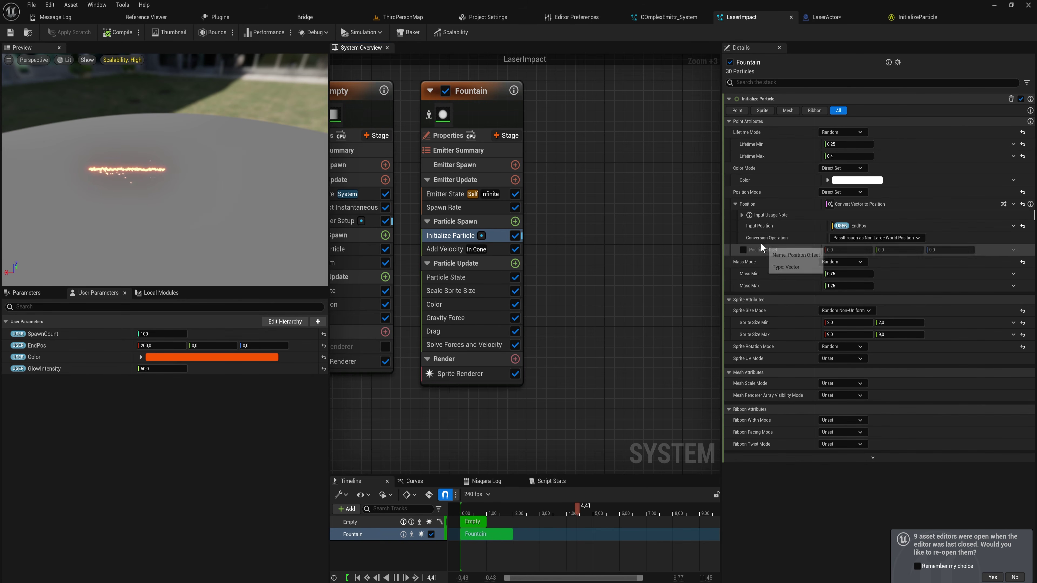
click(842, 192)
click(840, 223)
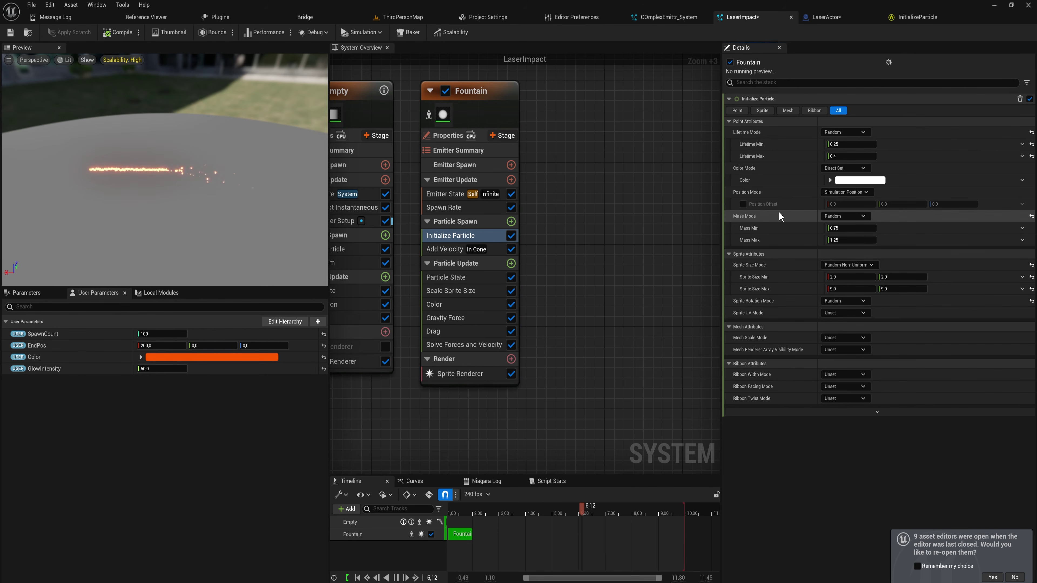
click(743, 204)
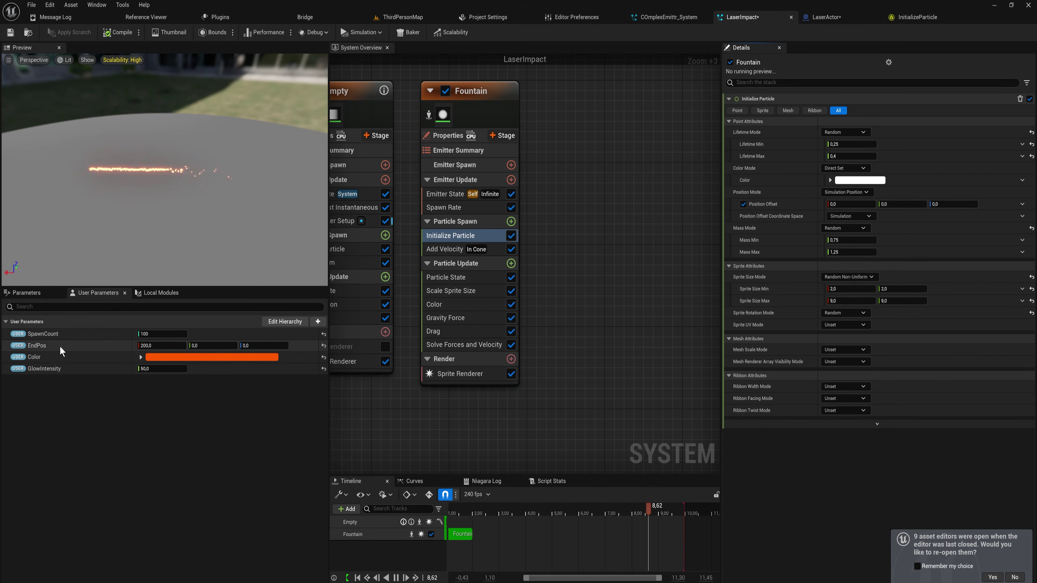
drag(37, 346, 832, 205)
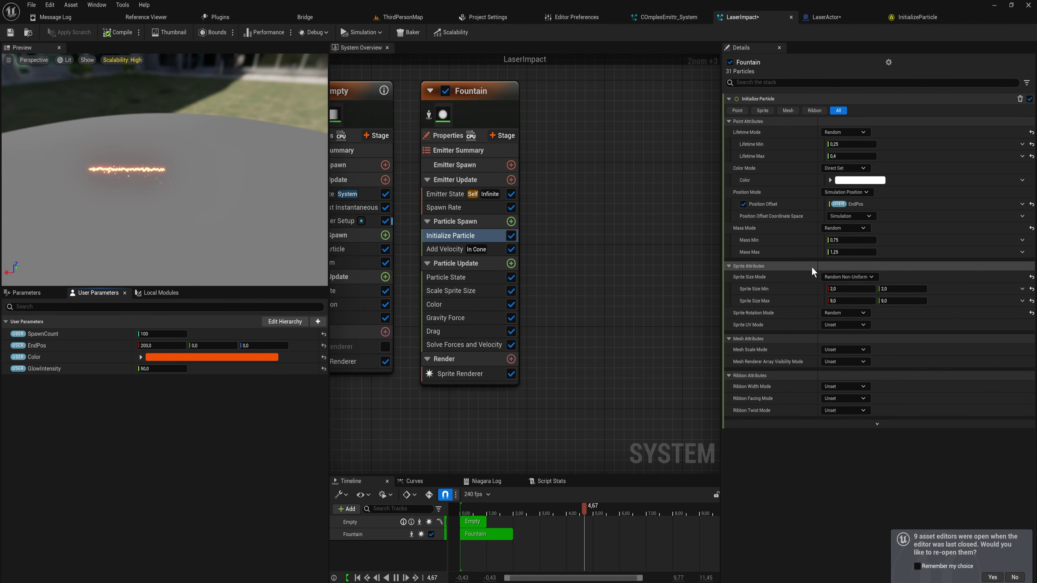
- In Fountain's Add Velocity module, set Cone Axis to a Subtract Vector input and link its B value to the EndPos user parameter
scroll(476, 247, down, 3)
click(474, 253)
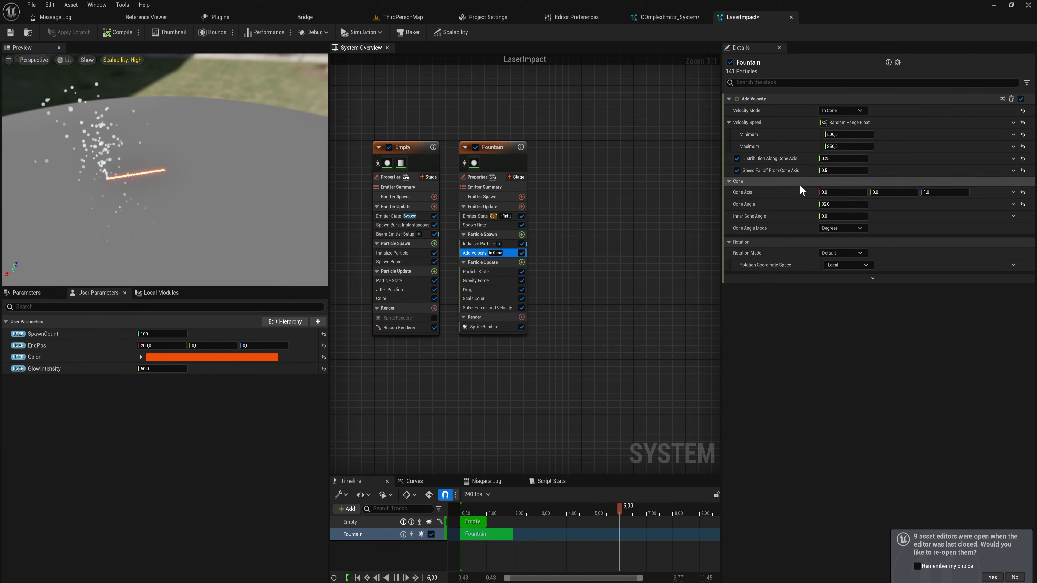
right_drag(580, 262, 608, 274)
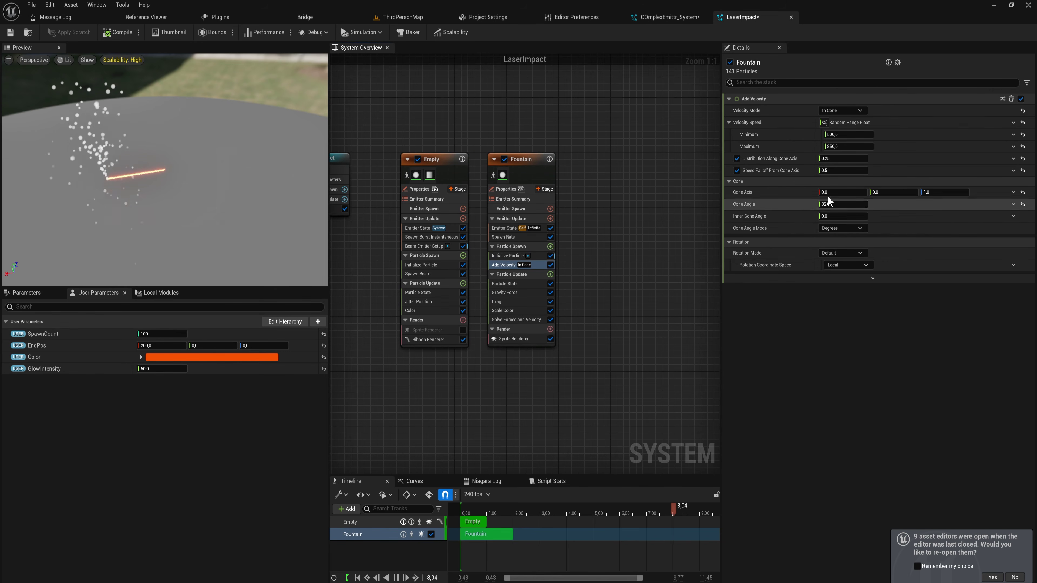
click(1013, 192)
text(subt)
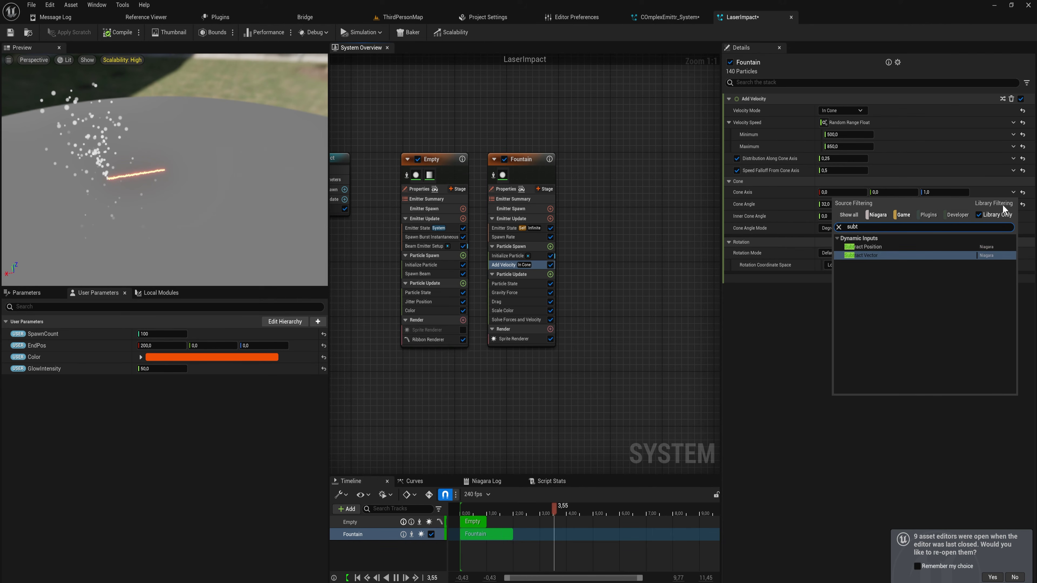
key(Return)
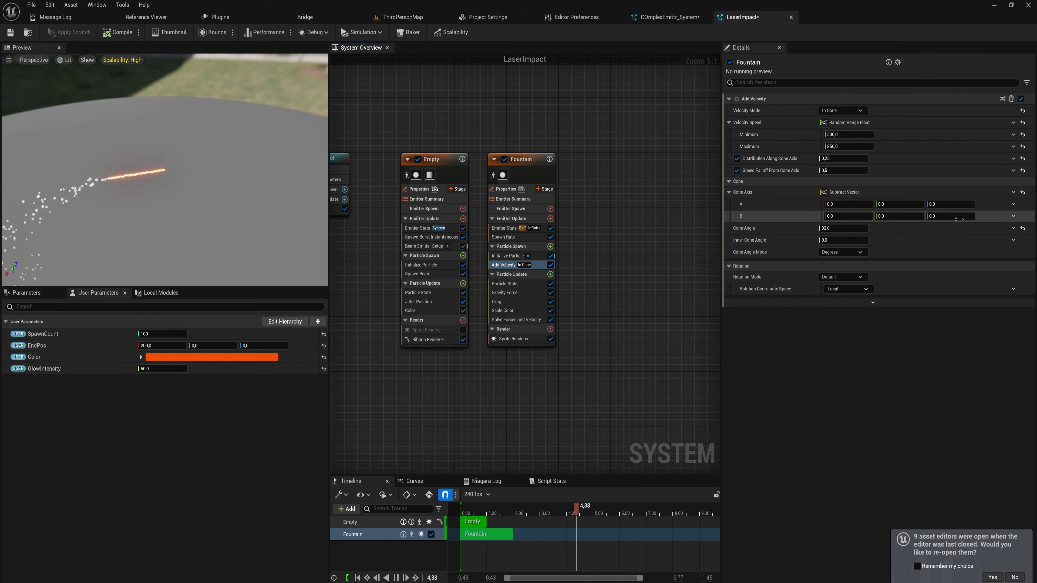
drag(65, 346, 801, 216)
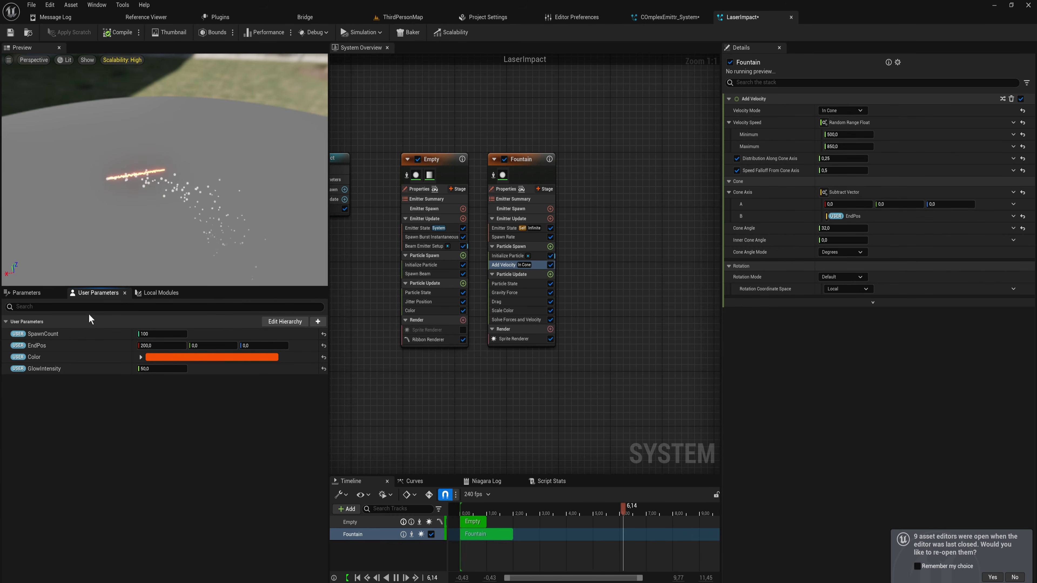
- Test the spark direction in the preview with EndPos Z at 900 and a different X, and return EndPos to X 100 and Z 0
text(900)
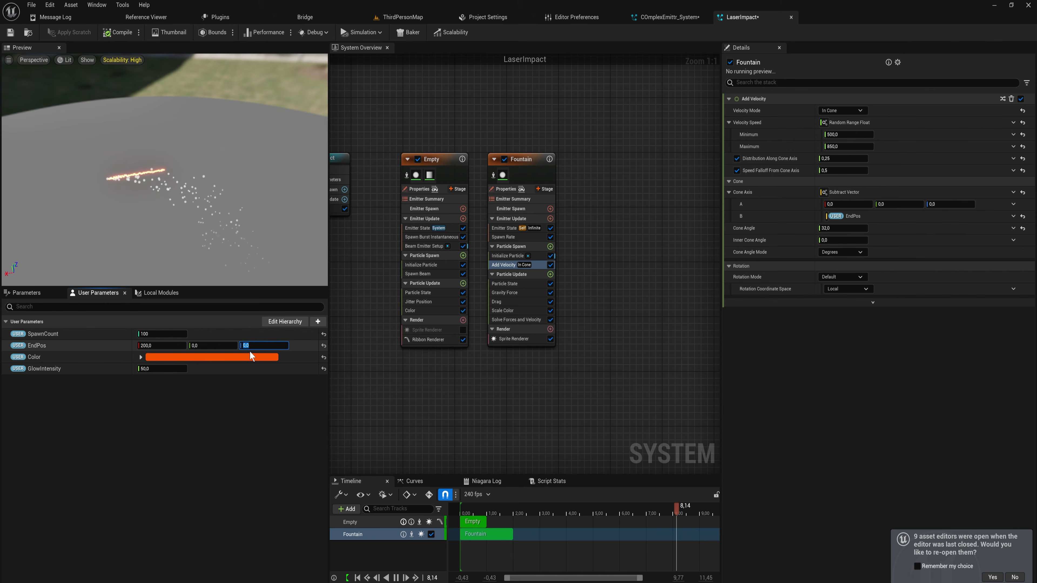
key(Return)
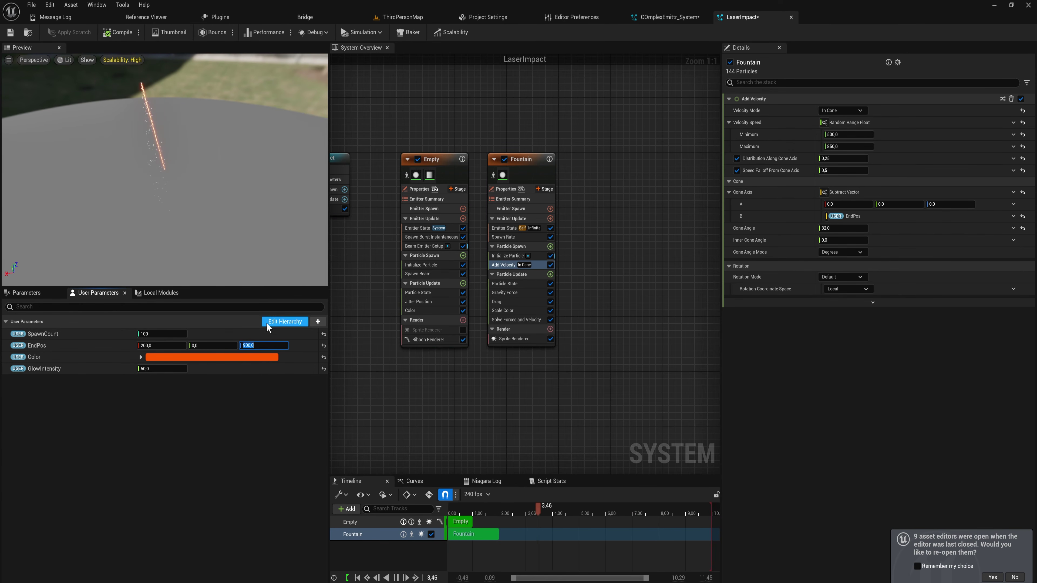
click(162, 345)
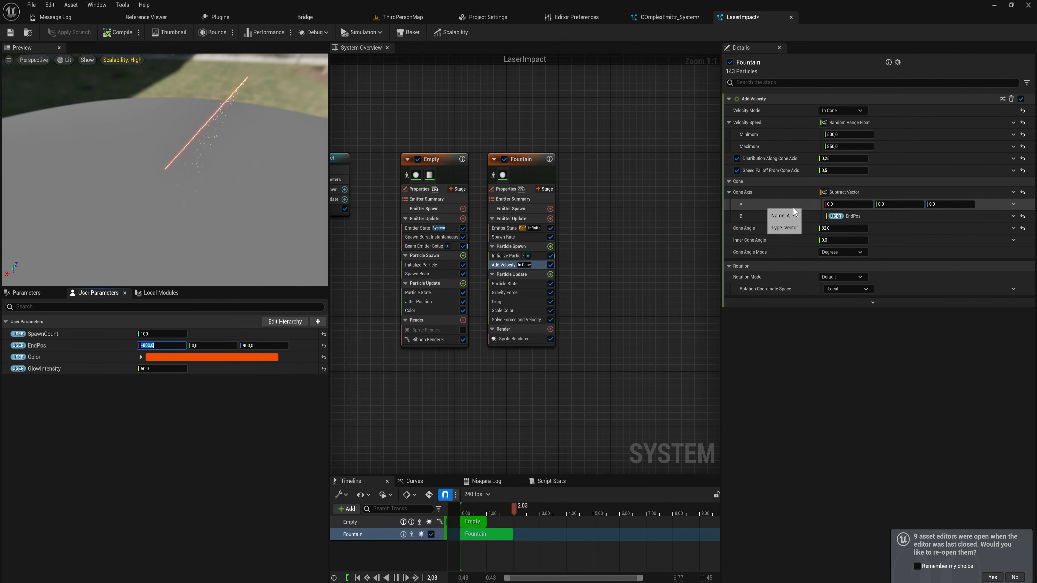
click(166, 345)
text(1)
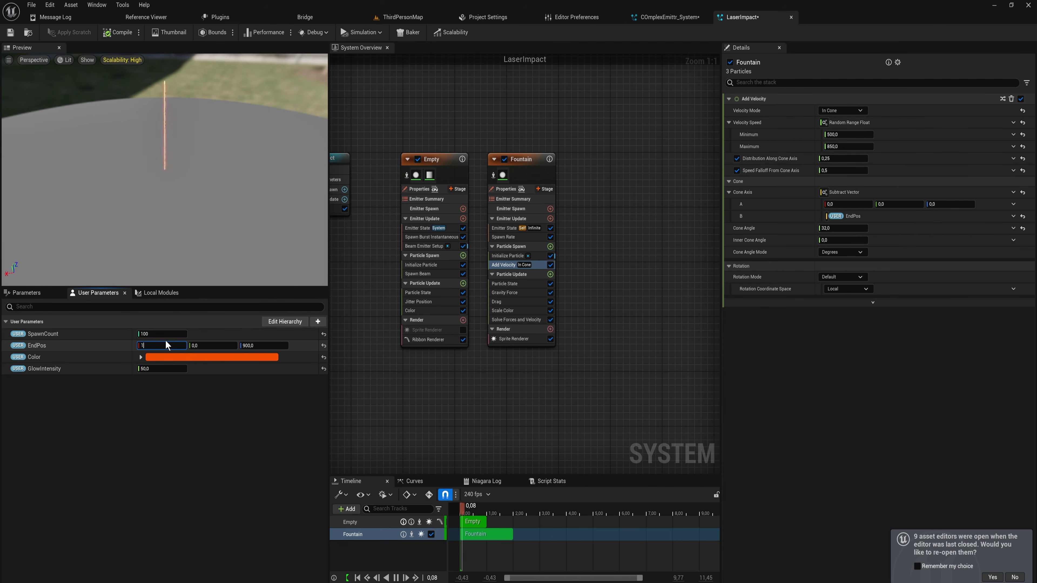
text(00)
key(Tab)
key(Tab)
text(0)
key(Return)
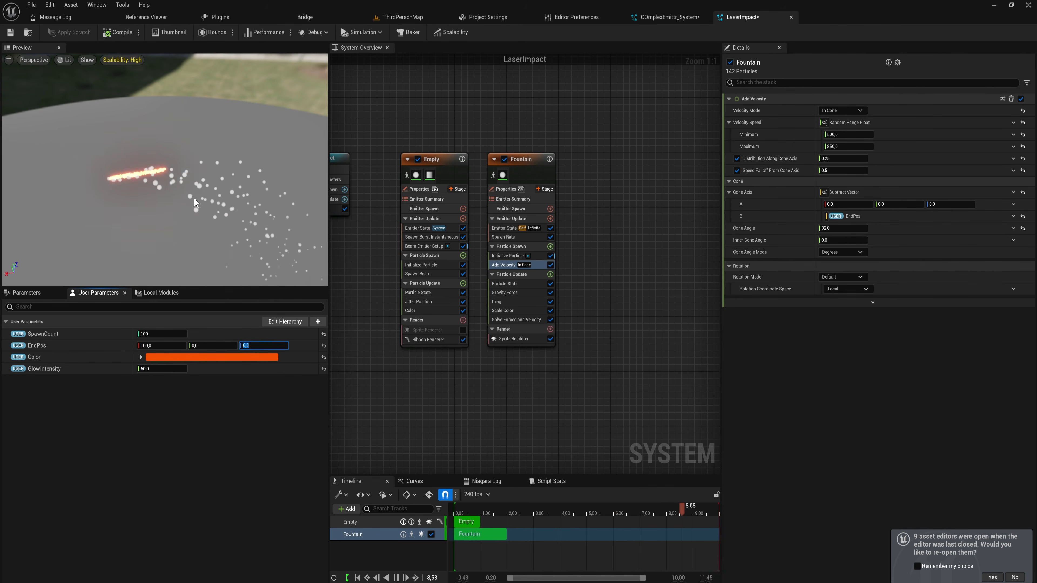
- Replace Fountain's Scale Color module with a copy of the Empty emitter's Color module, placed directly after Particle State
click(517, 311)
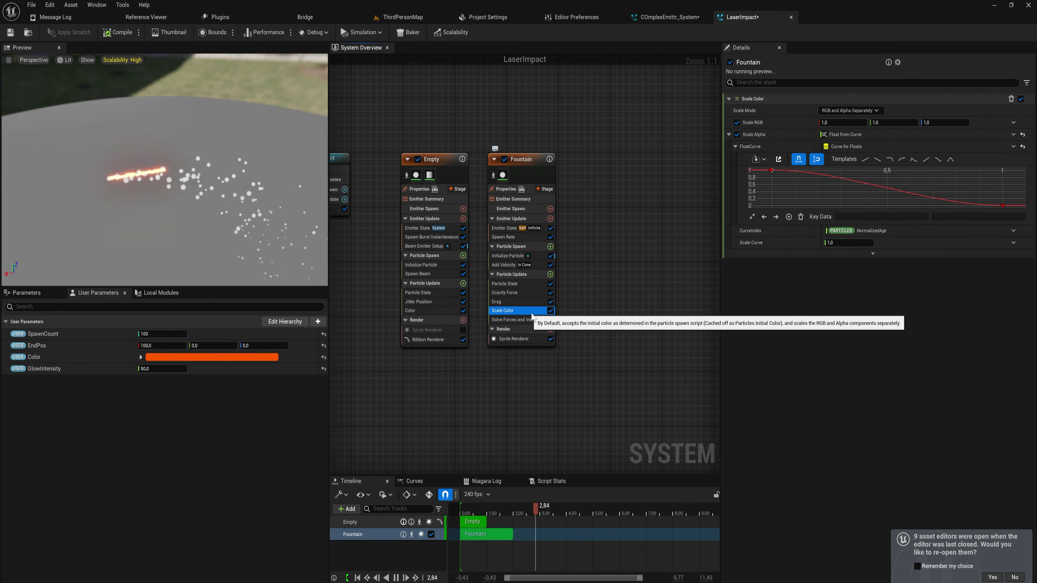
click(411, 311)
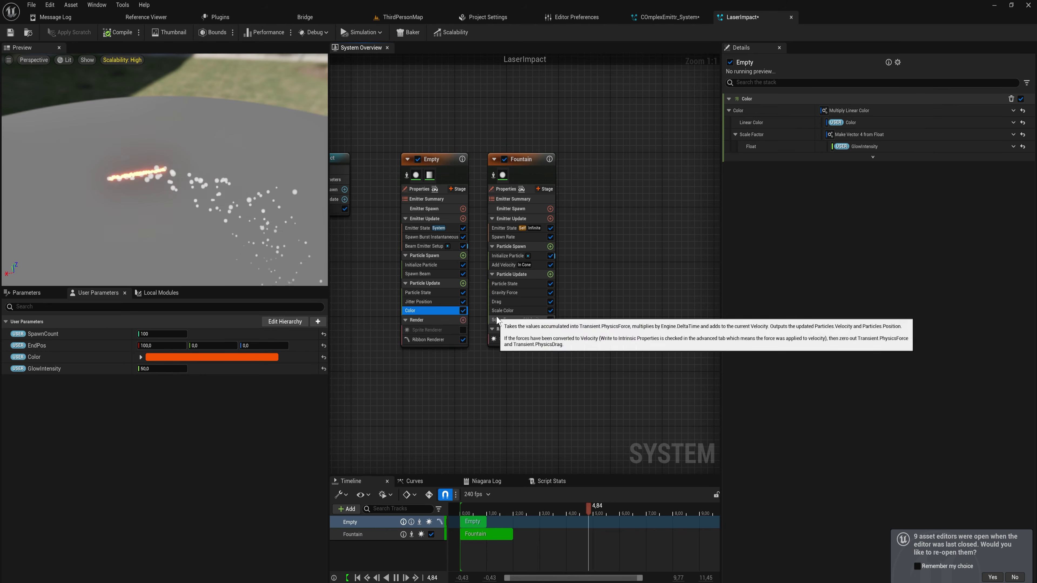
click(514, 312)
key(Delete)
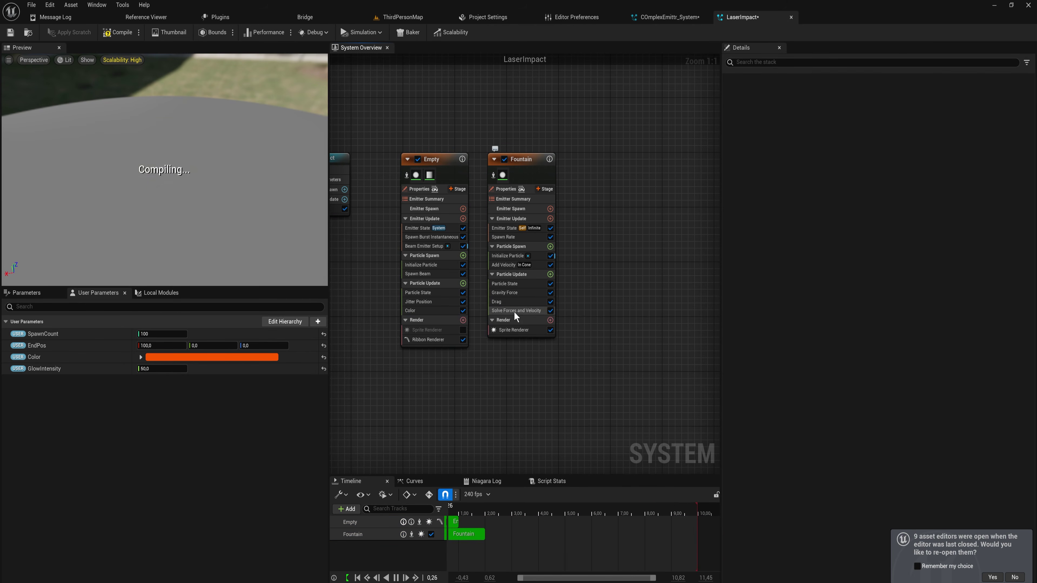
key(ctrl+z)
click(506, 283)
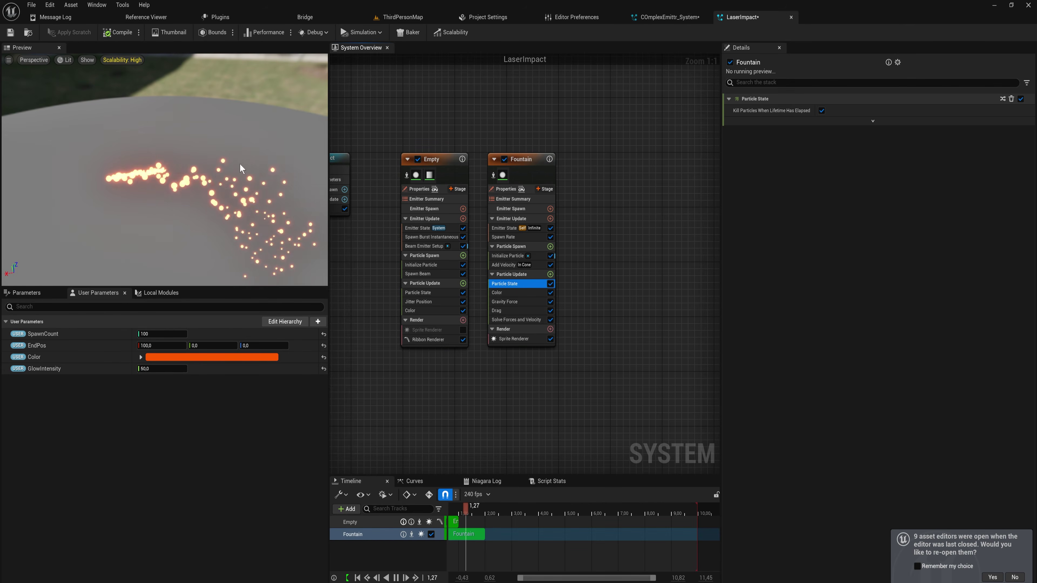
key(Down)
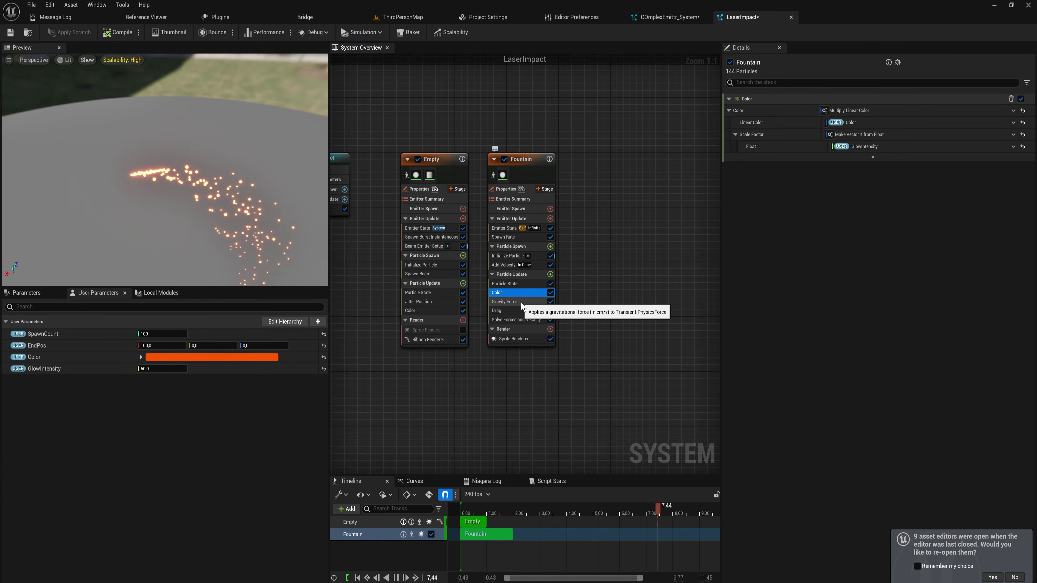
- Add a Scale Sprite Size module to Fountain's Particle Update group
click(550, 274)
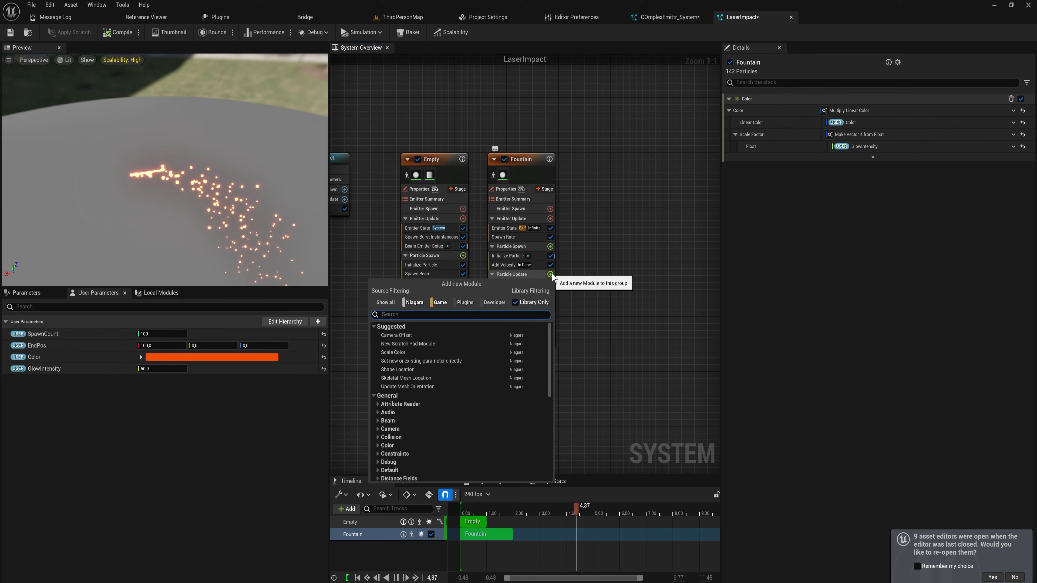
text(scale size)
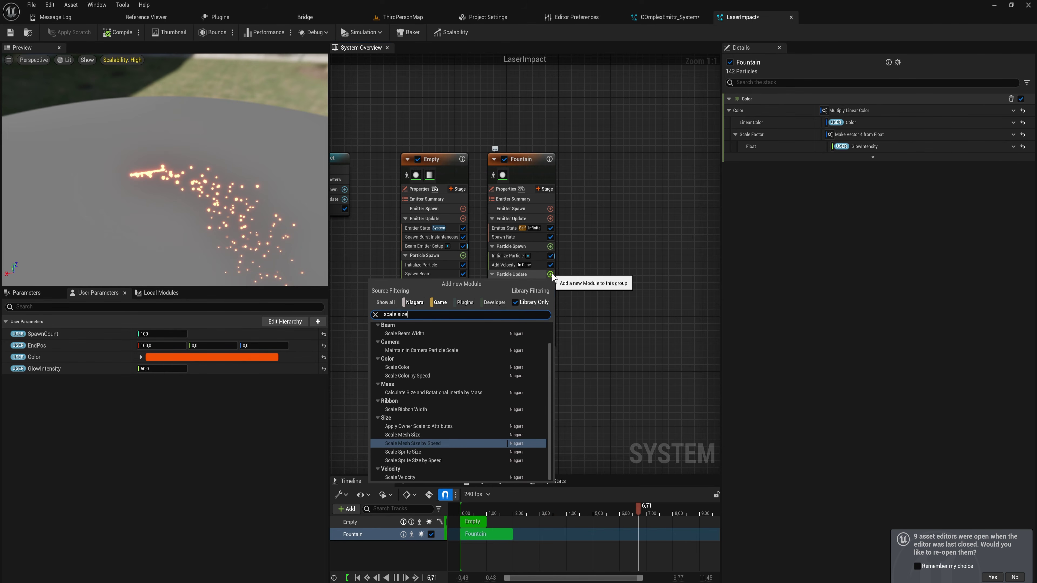
click(417, 452)
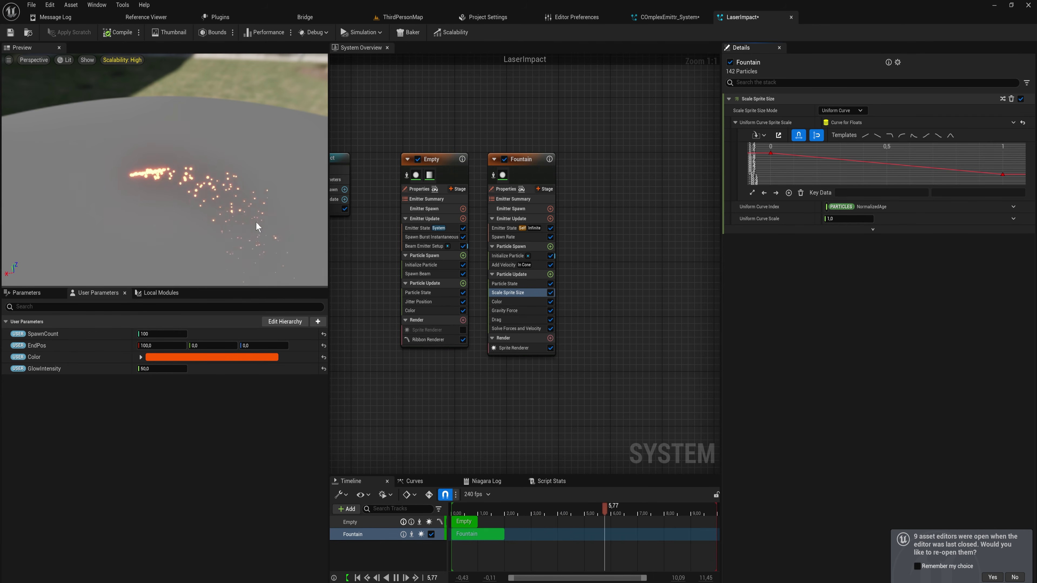
- Set the Z gravity of Fountain's Gravity Force module to -500
click(511, 311)
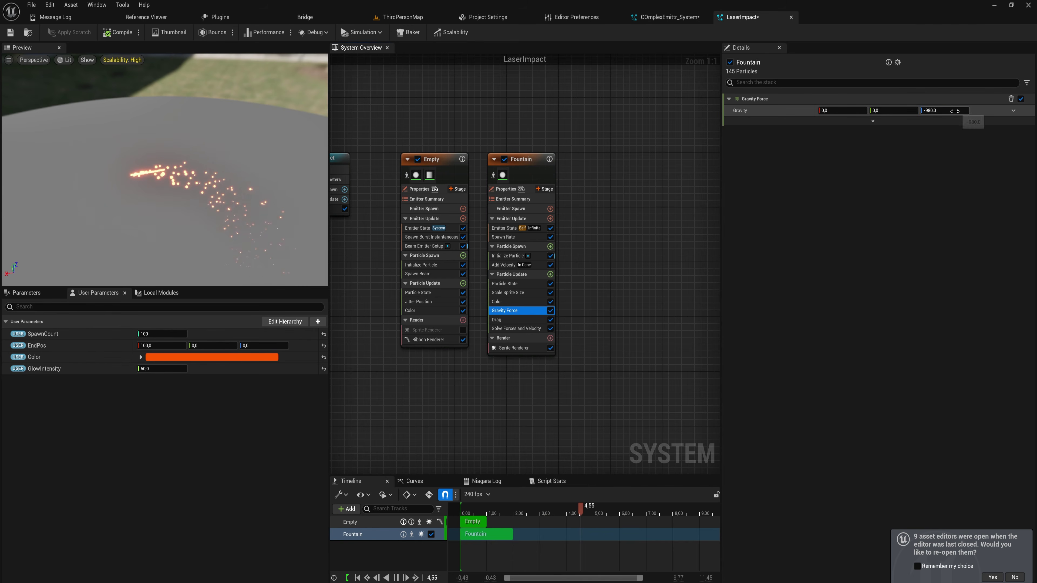
click(933, 110)
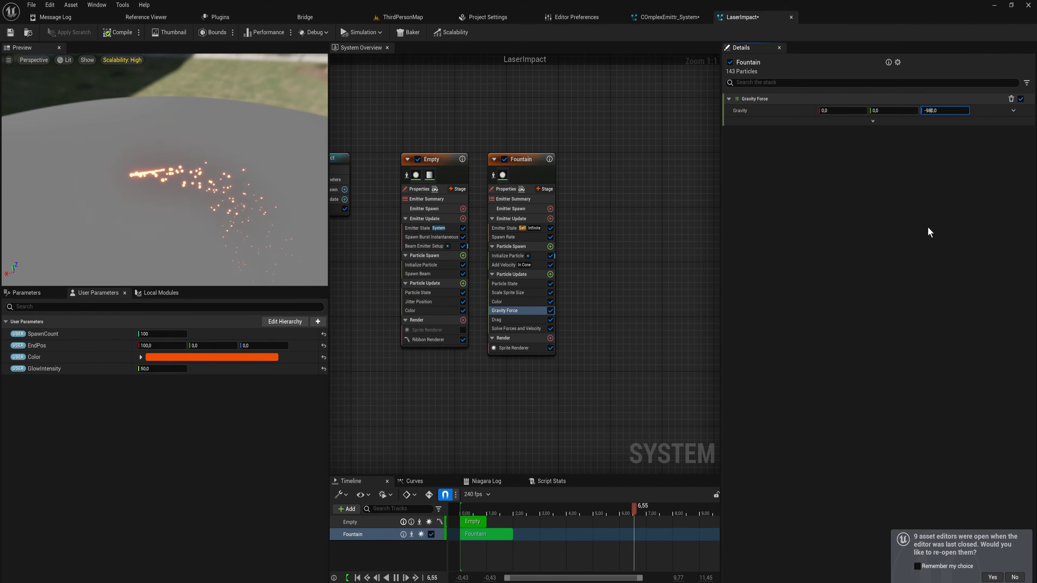
key(BackSpace)
key(BackSpace)
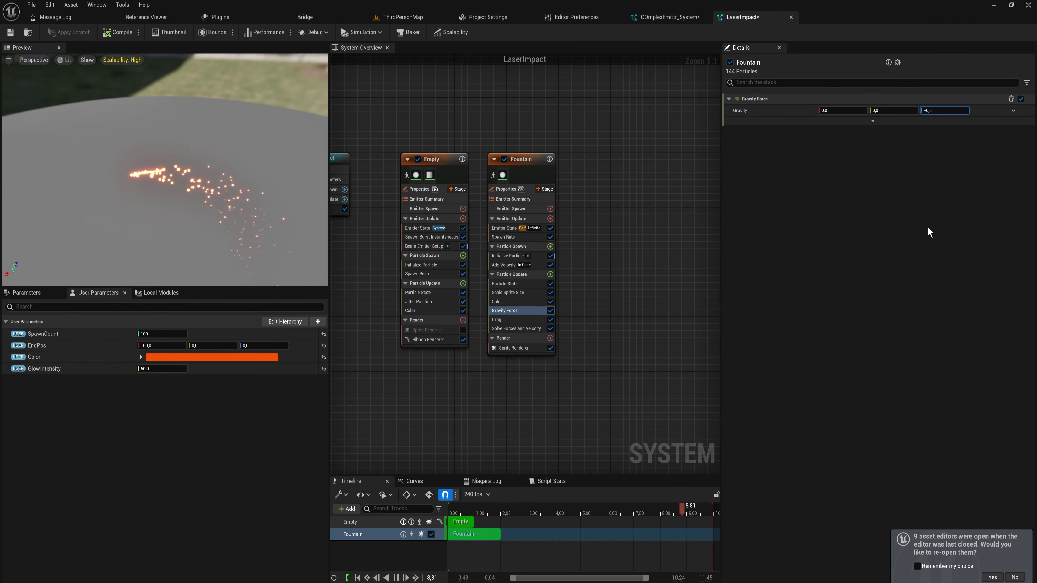
text(50)
key(Return)
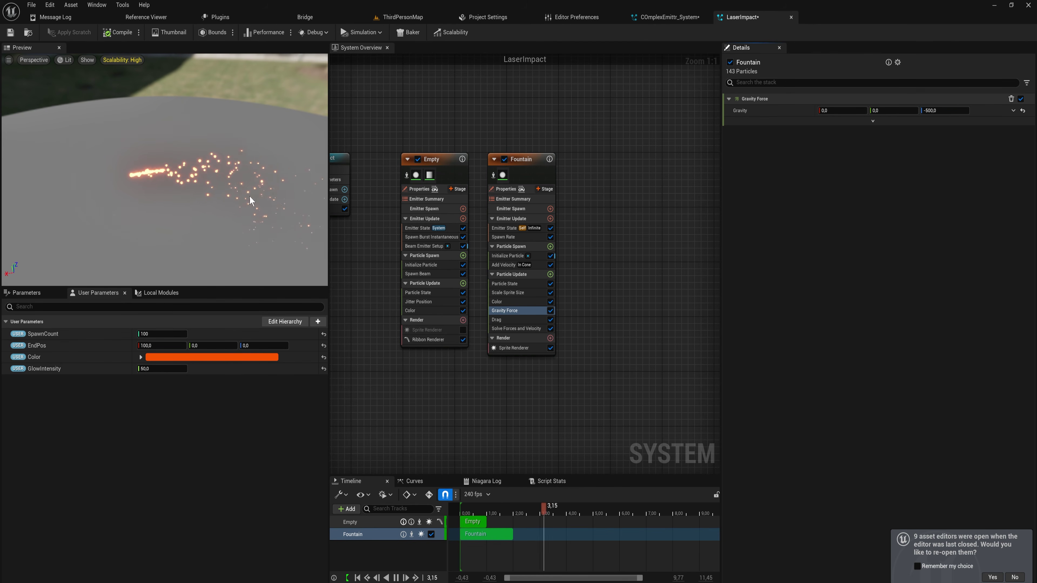
- Set the Add Velocity speed range of the Fountain emitter to a minimum of 300 and a maximum of 900
click(503, 264)
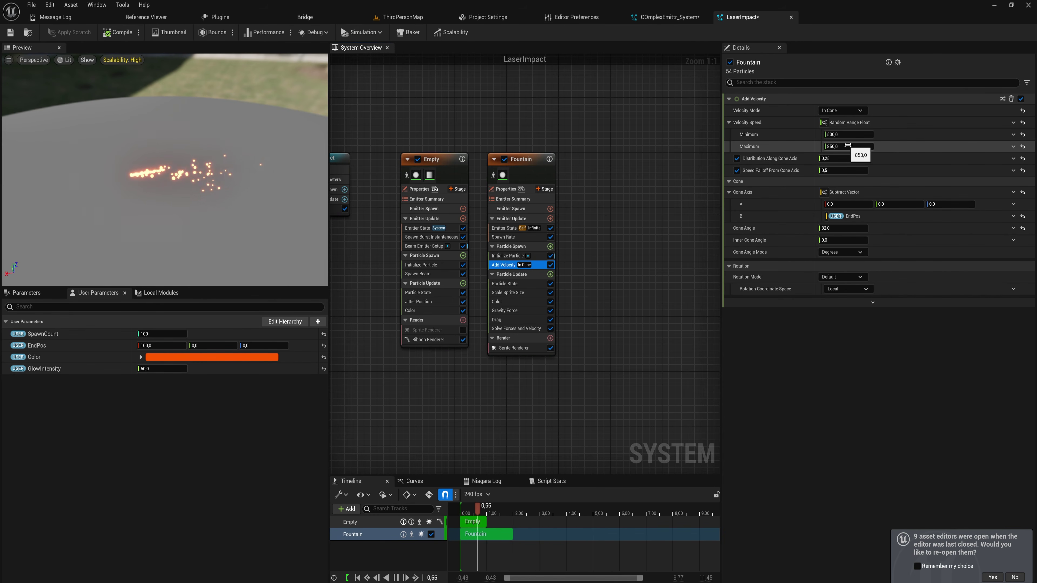
click(848, 134)
text(300)
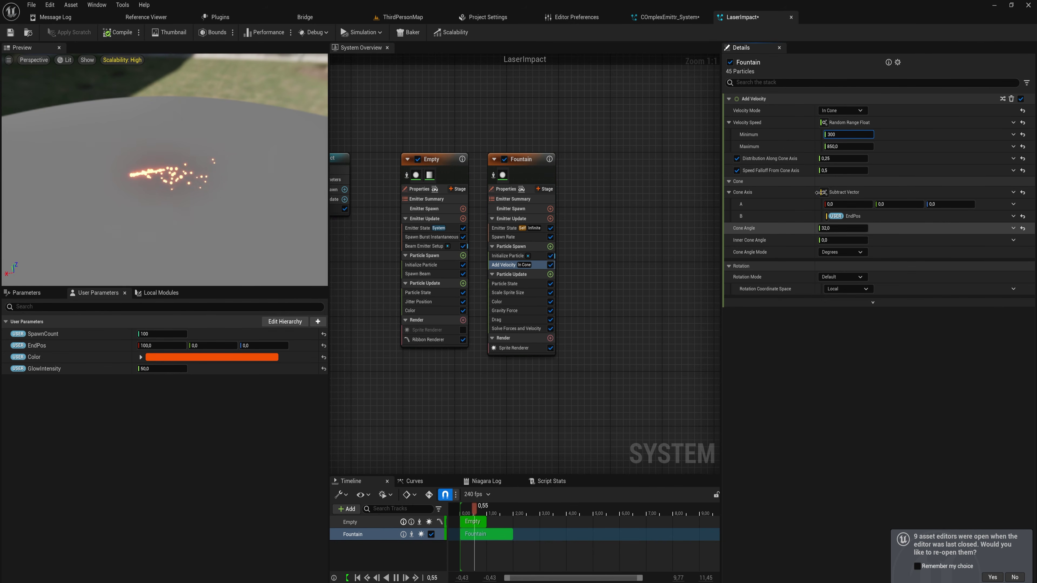
click(842, 147)
text(900)
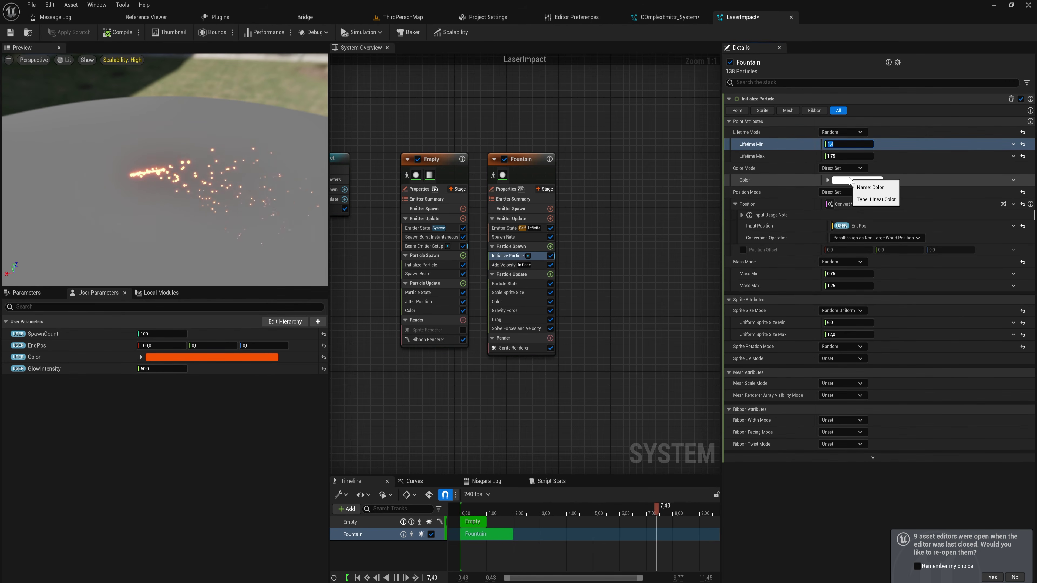
- Set Fountain's Initialize Particle Lifetime Min to 0,25 and Lifetime Max to 0,4
text(0,25)
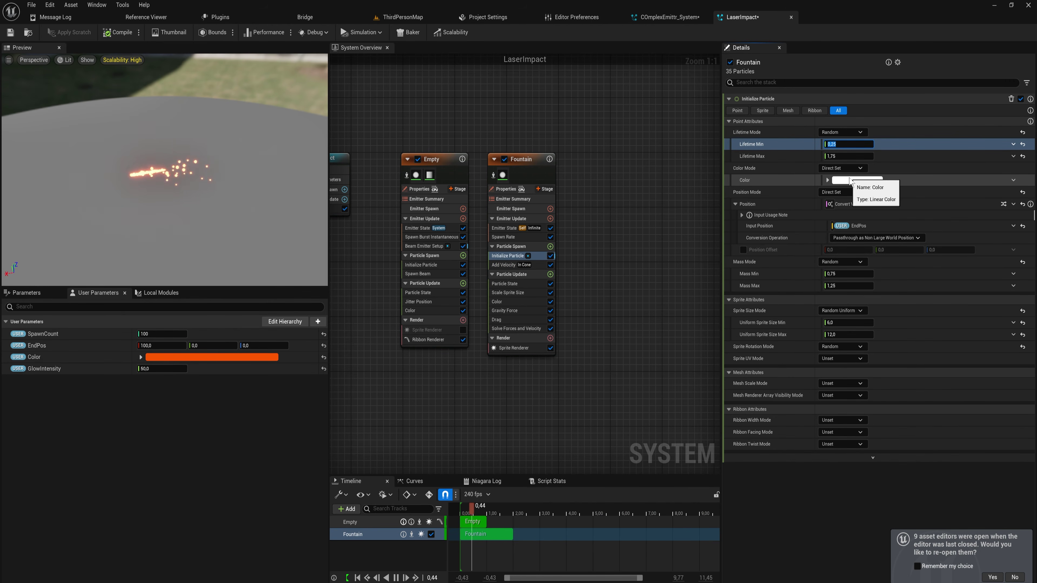
click(849, 156)
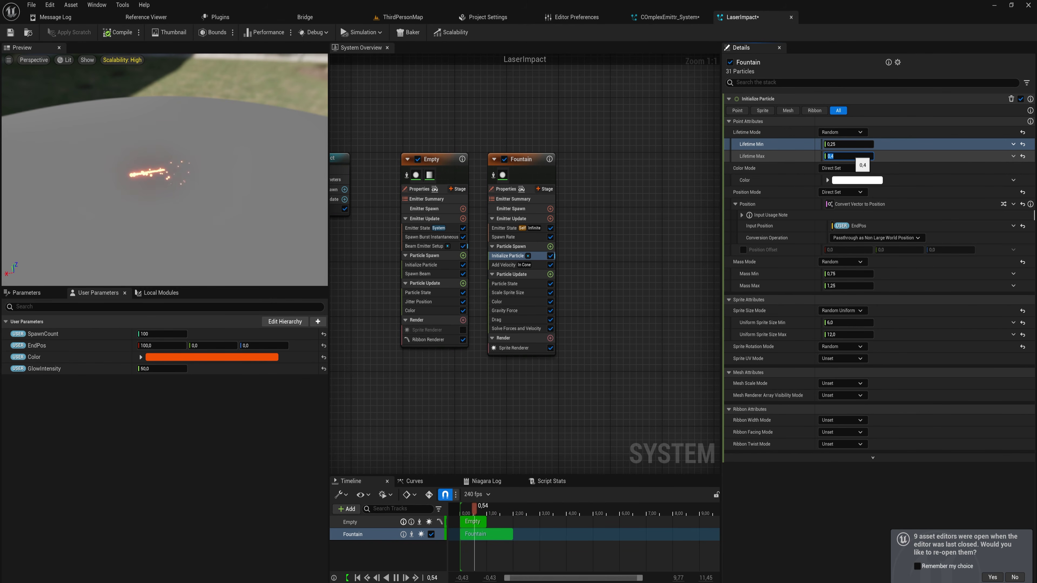
key(Return)
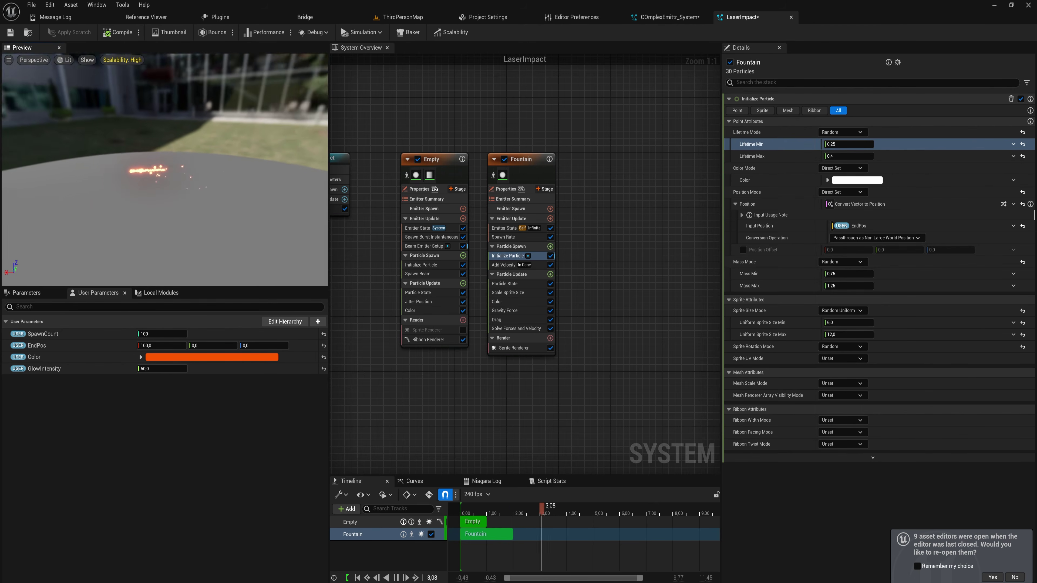
- Set the X value of the EndPos user parameter to 200 and check the beam and sparks in the preview
drag(135, 204, 204, 159)
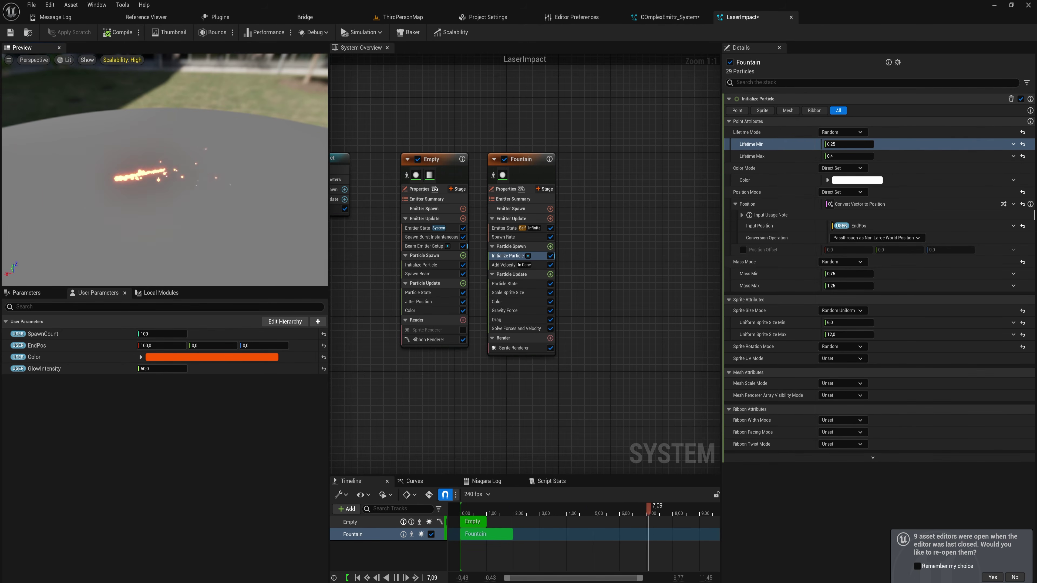
click(162, 345)
text(200)
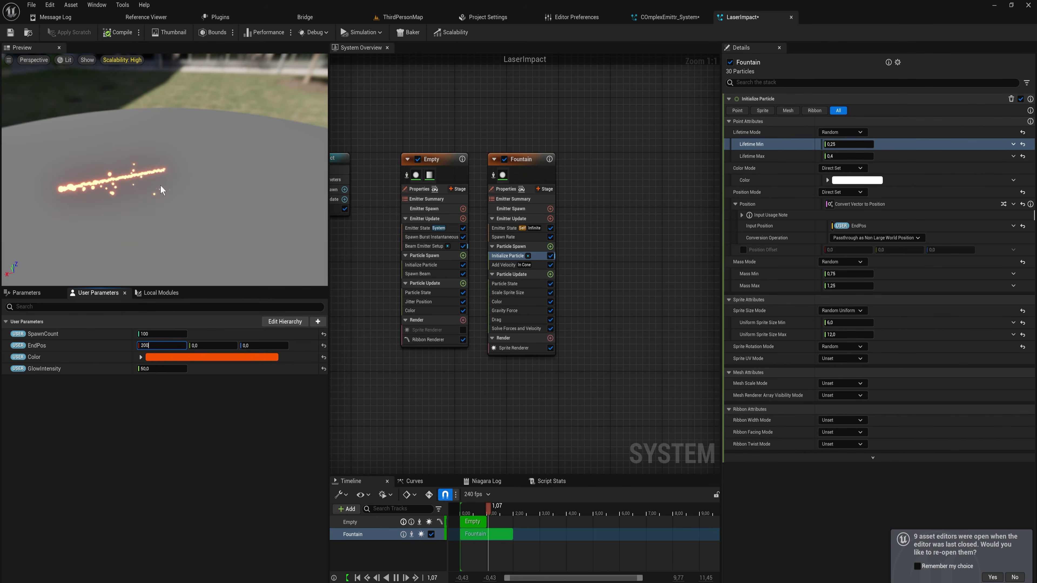
- Set the Drag value of Fountain's Drag module to 0,5
click(506, 320)
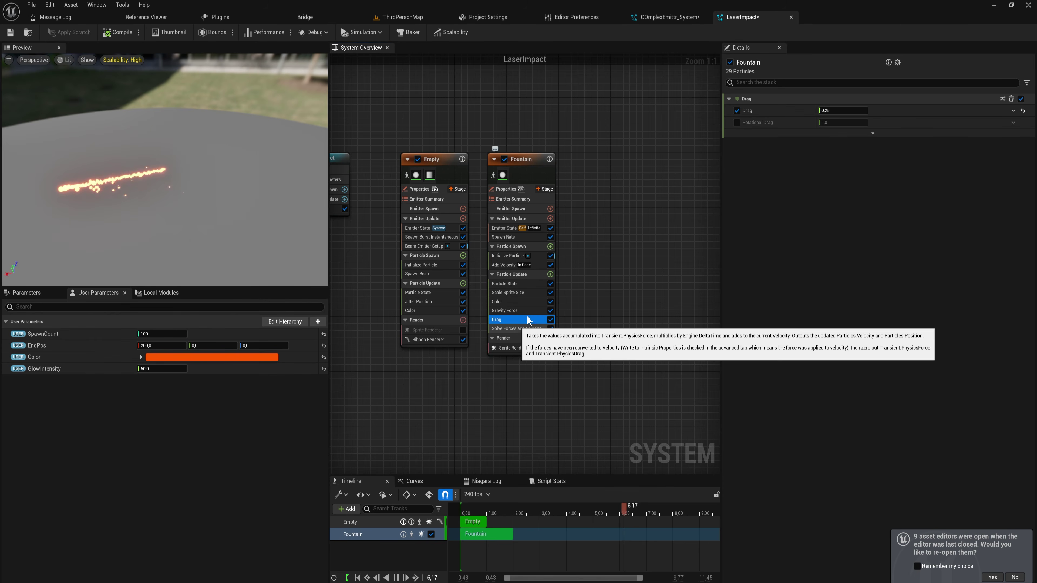
click(842, 111)
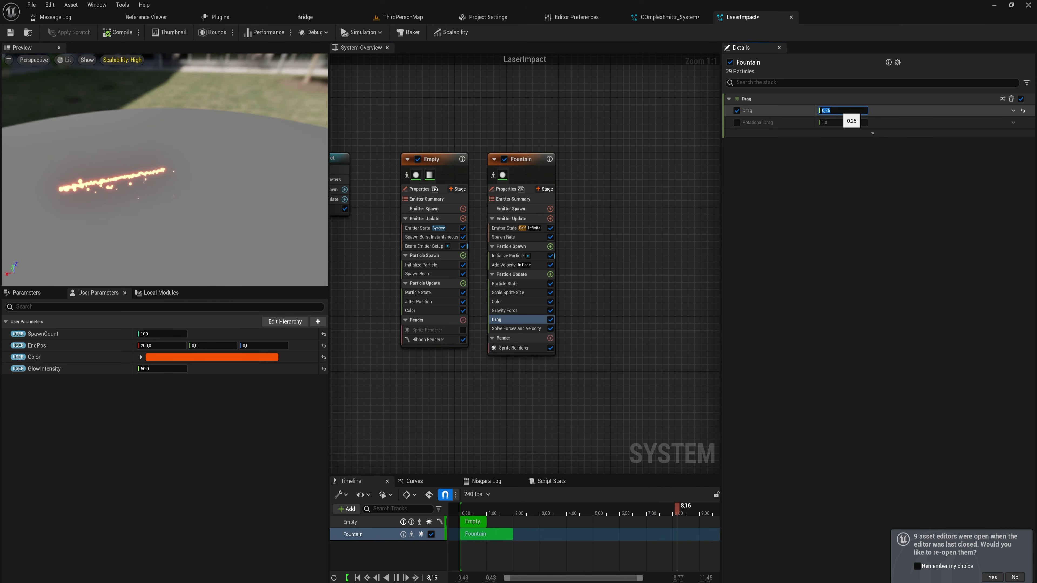
text(0,5)
key(Return)
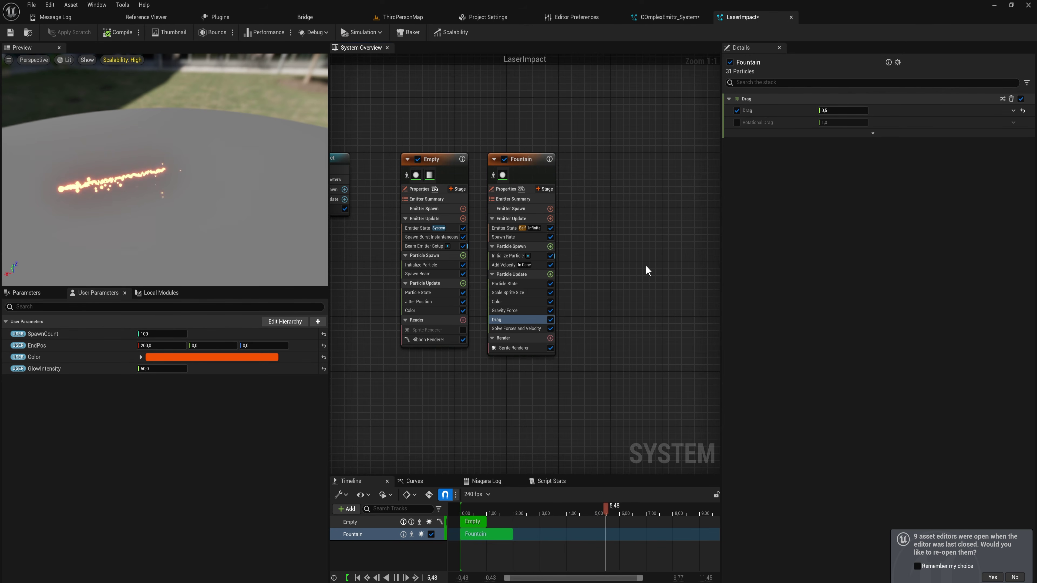
- Change Fountain's Sprite Size Mode in Initialize Particle to Random Non-Uniform
click(516, 255)
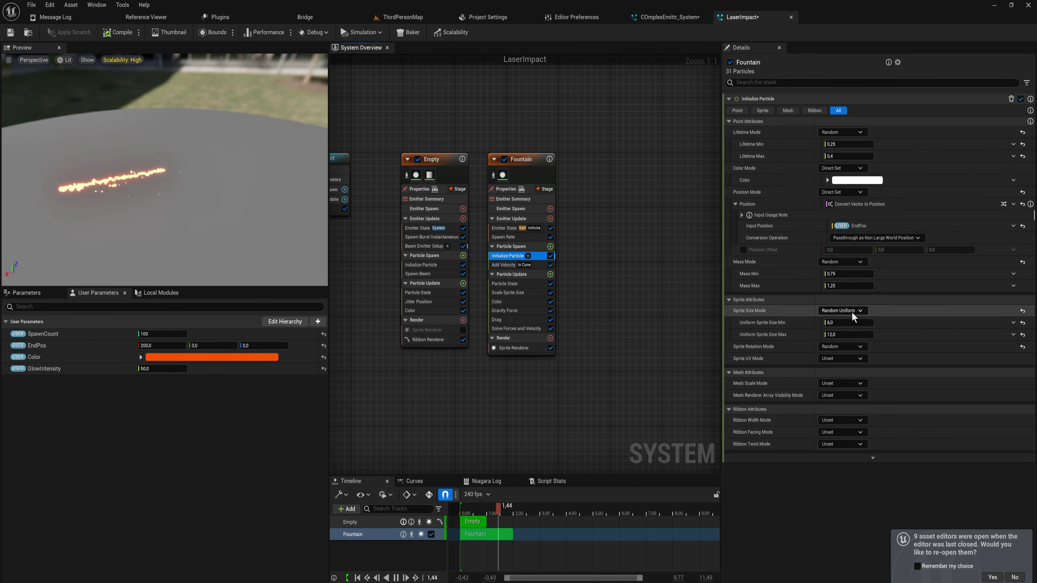
click(842, 310)
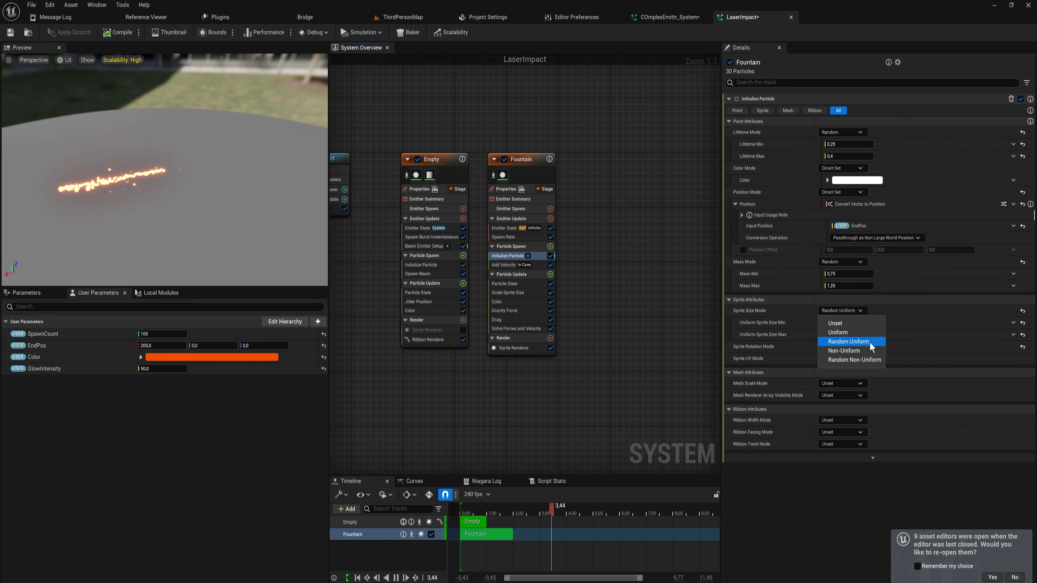
click(867, 359)
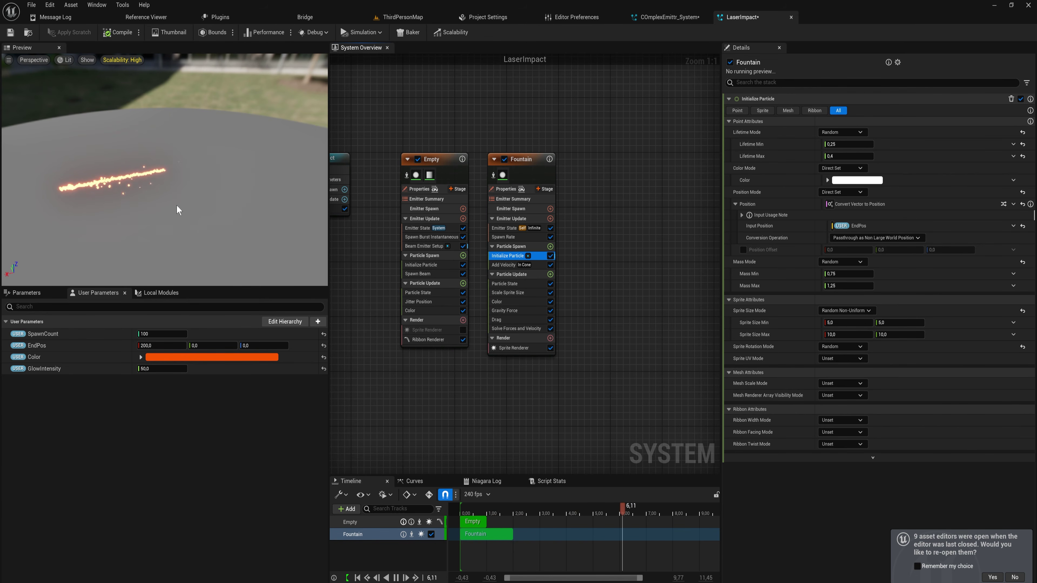
- Try a Sprite Size Min of 1,0 by 1,0 and a Sprite Size Max of 7,0 by 7,0 for Fountain
click(849, 323)
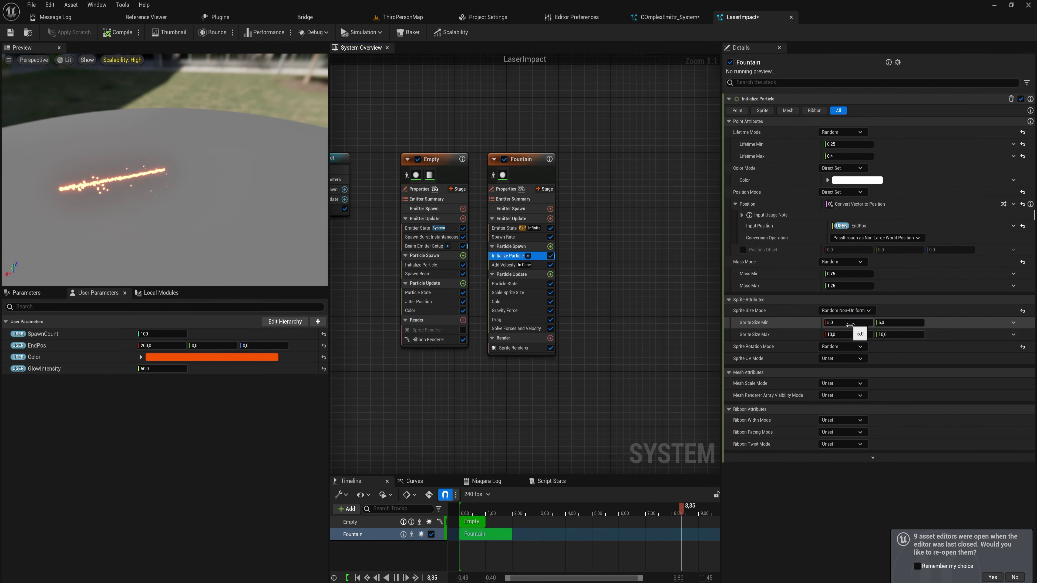
text(1)
key(Return)
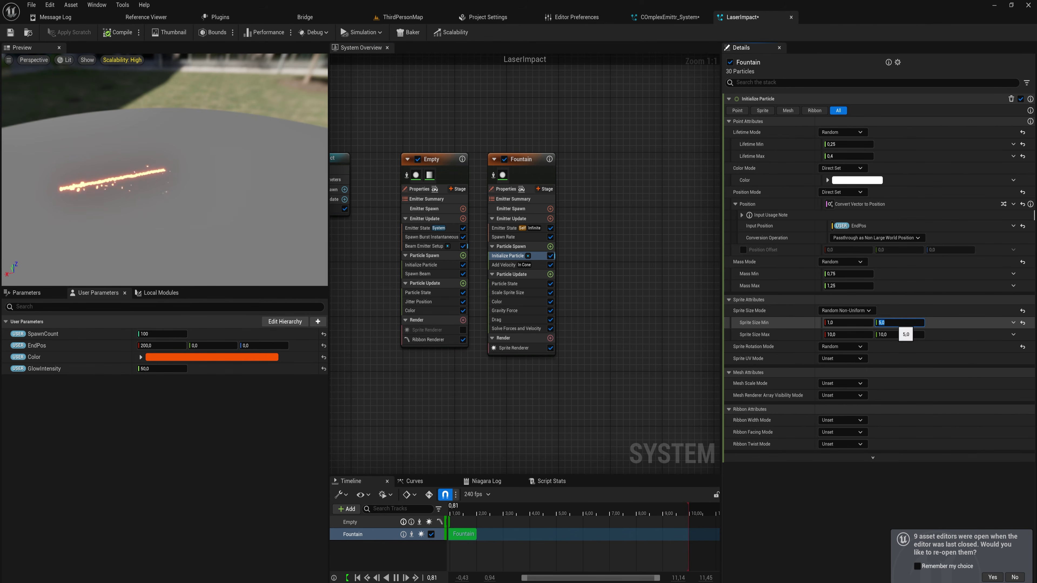
click(857, 334)
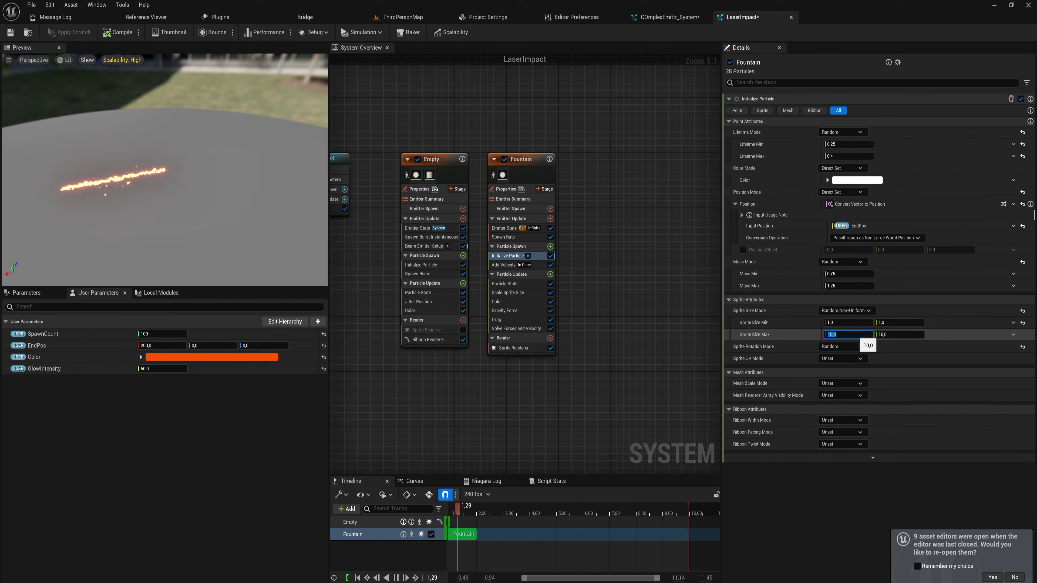
text(77)
key(Return)
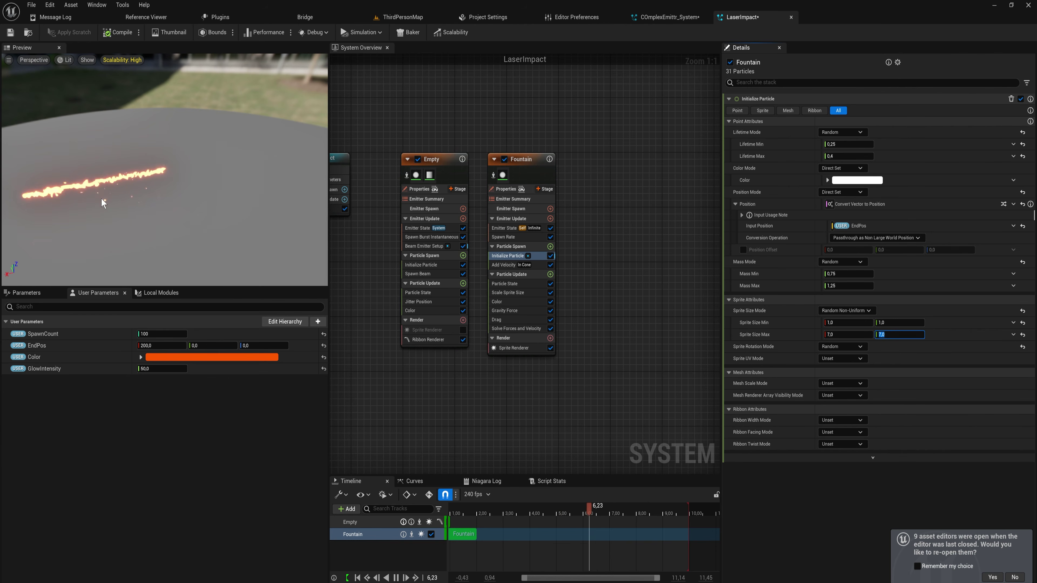
- Set Fountain's Sprite Size Min to 2,0 by 2,0 and Sprite Size Max to 9,0 by 9,0
click(848, 323)
text(2)
key(Tab)
text(2)
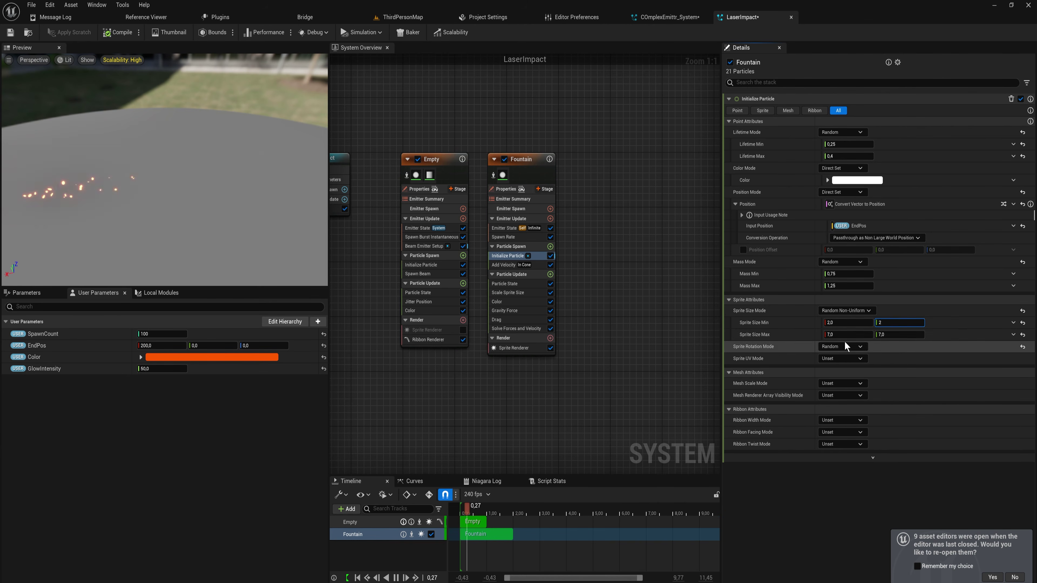
key(Tab)
text(90)
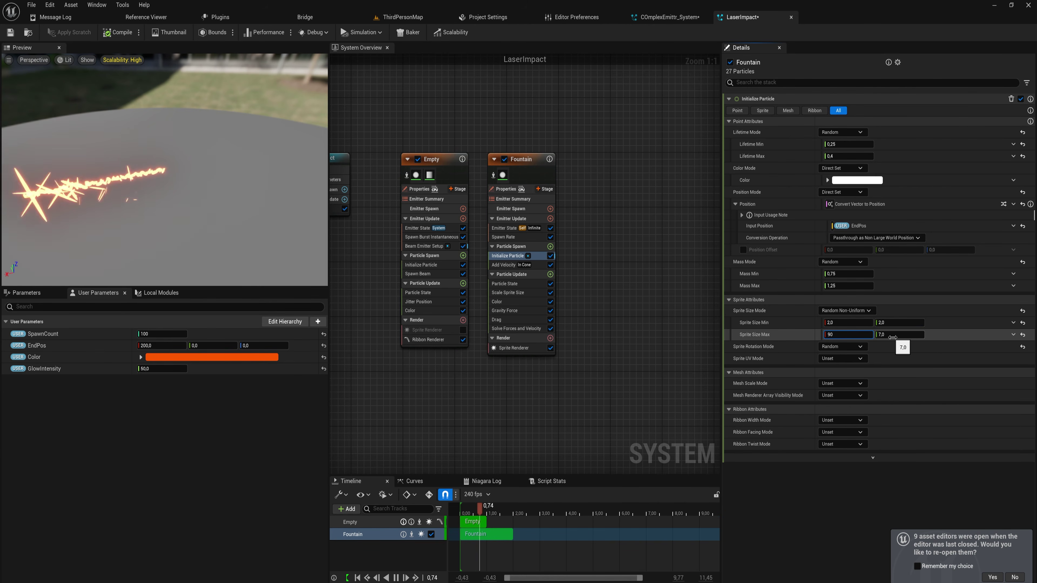
key(BackSpace)
key(Tab)
text(9)
key(Return)
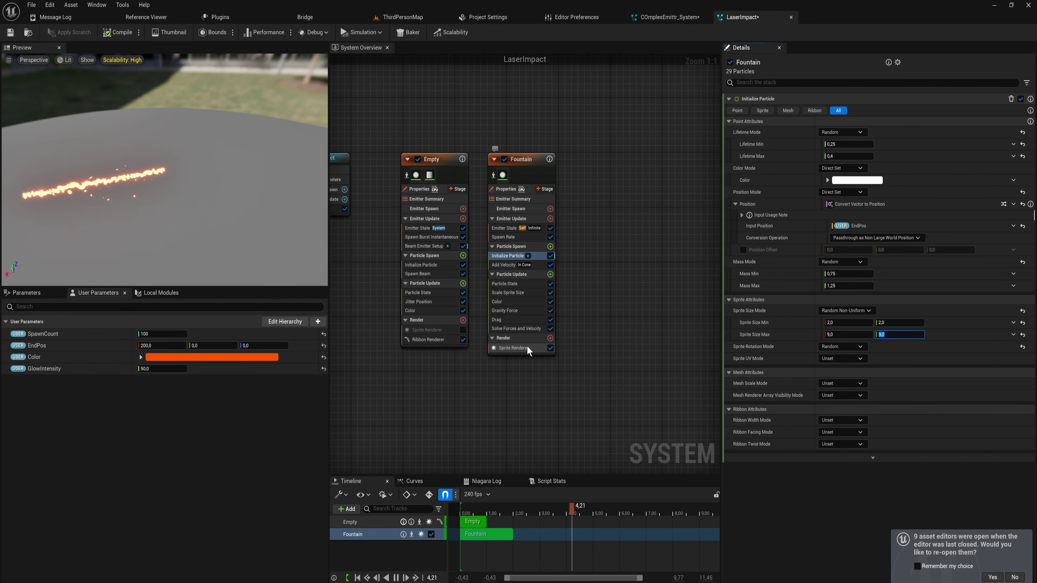
- Set the Alignment of Fountain's Sprite Renderer to Velocity Aligned and check the sparks in the preview
click(527, 349)
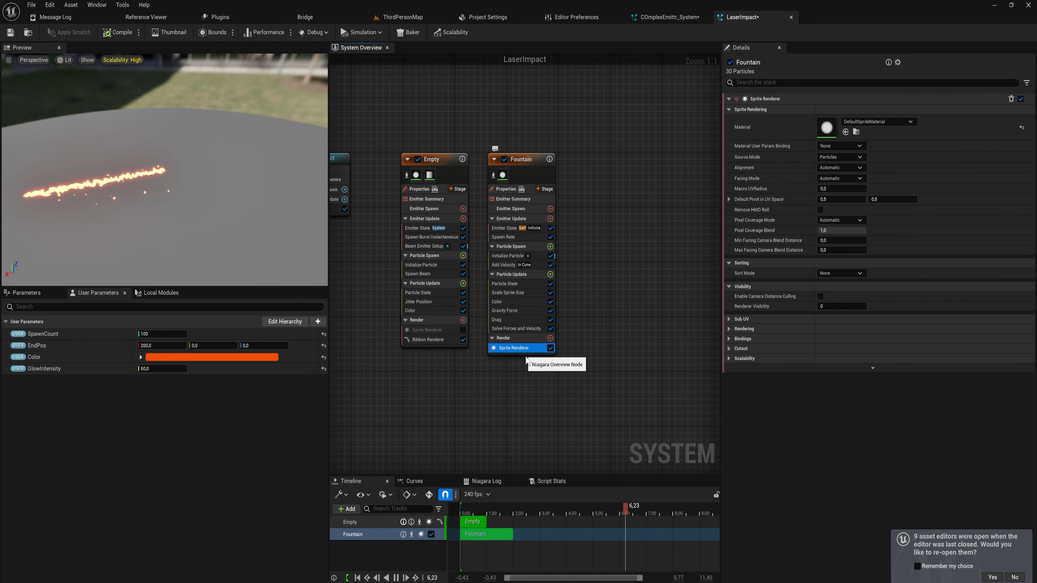
click(832, 168)
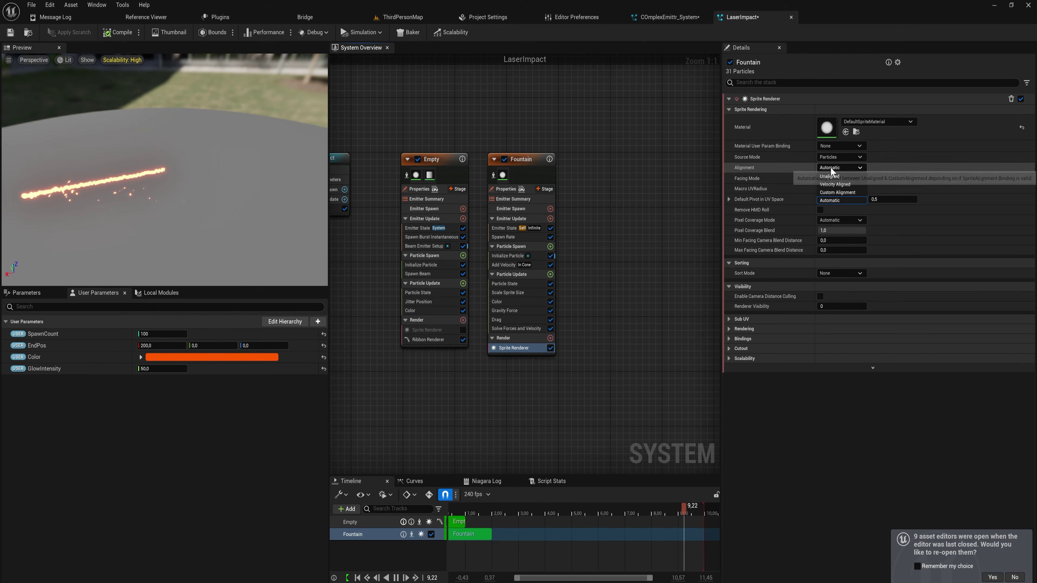
click(860, 185)
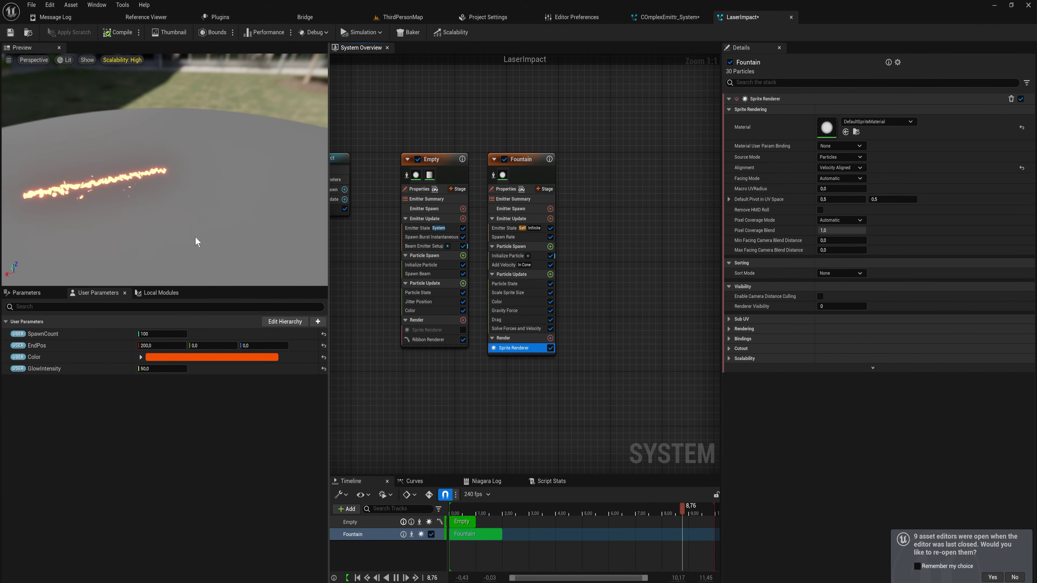
drag(195, 241, 168, 218)
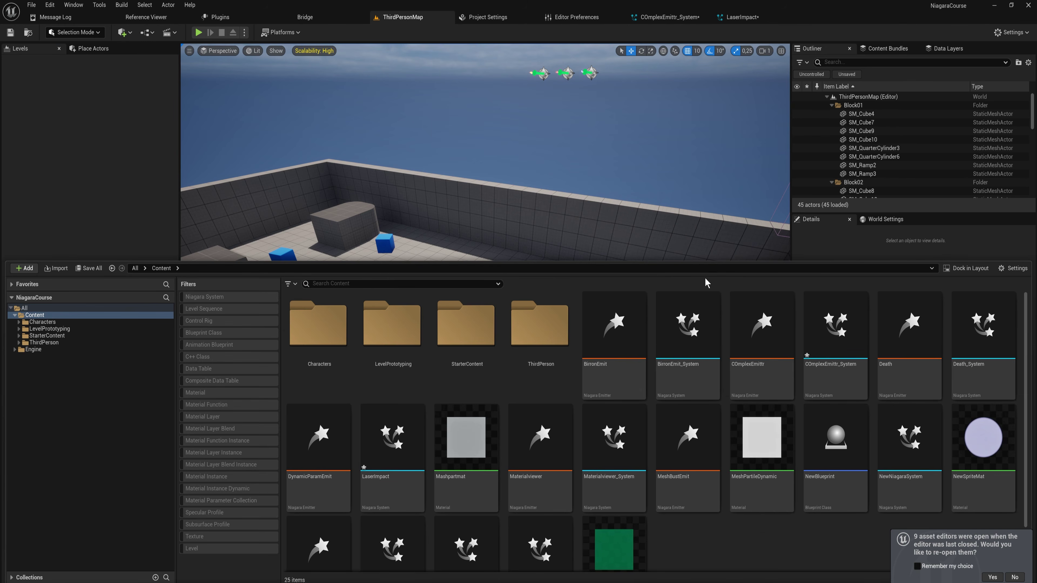
- Create an Actor Blueprint class named LaserActor in the Content folder of the project
click(435, 241)
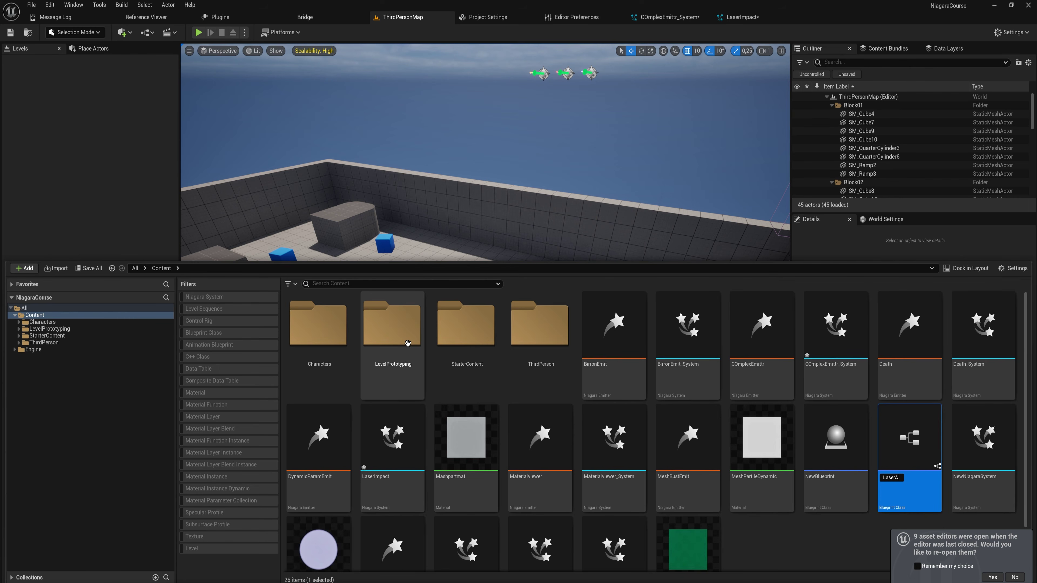
text(LaserAc)
text(tor)
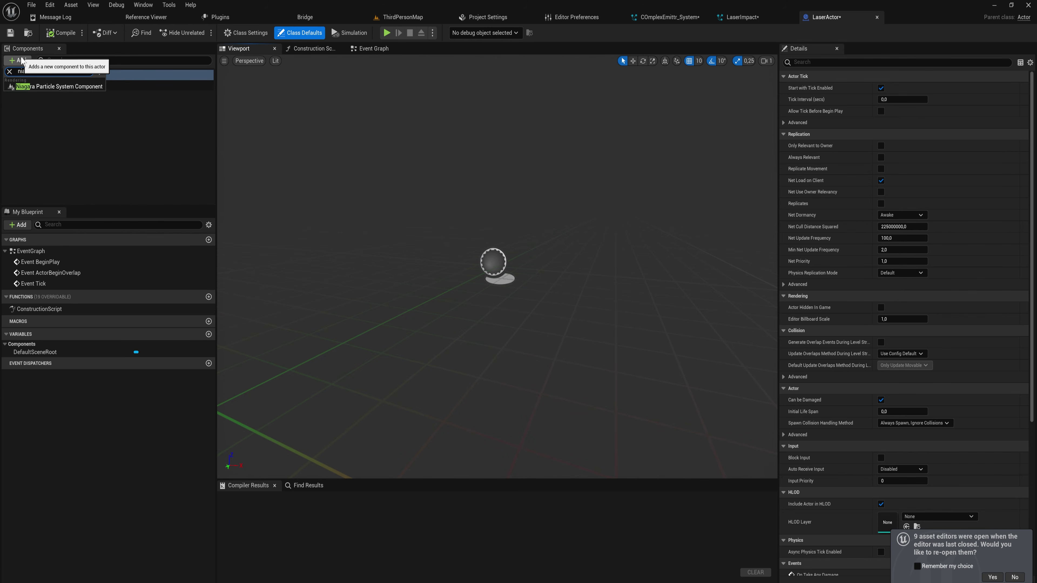
- Add a Niagara Particle System component to LaserActor and assign LaserImpact as its Niagara System Asset
key(Return)
key(Return)
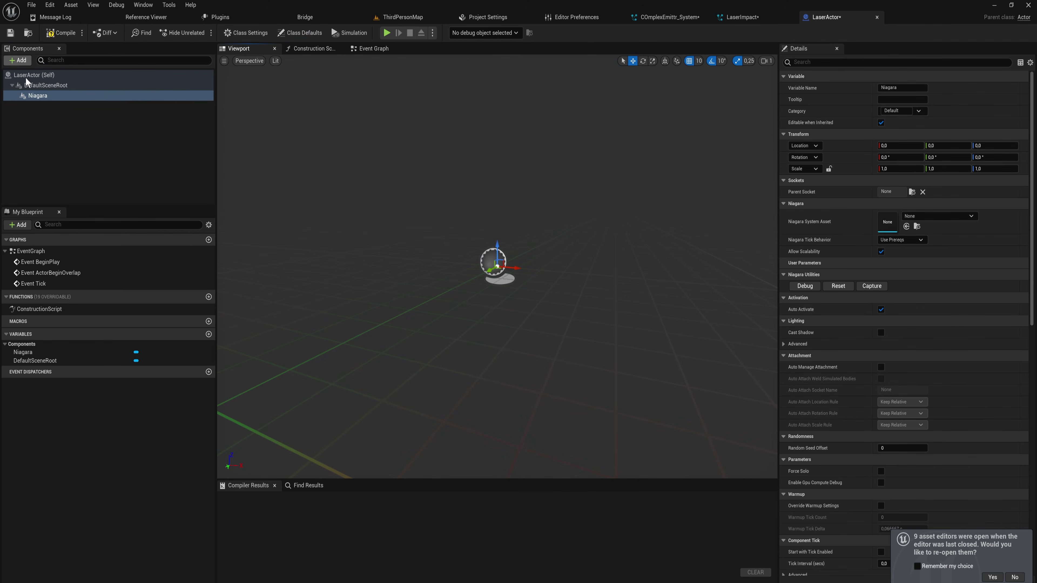
click(935, 216)
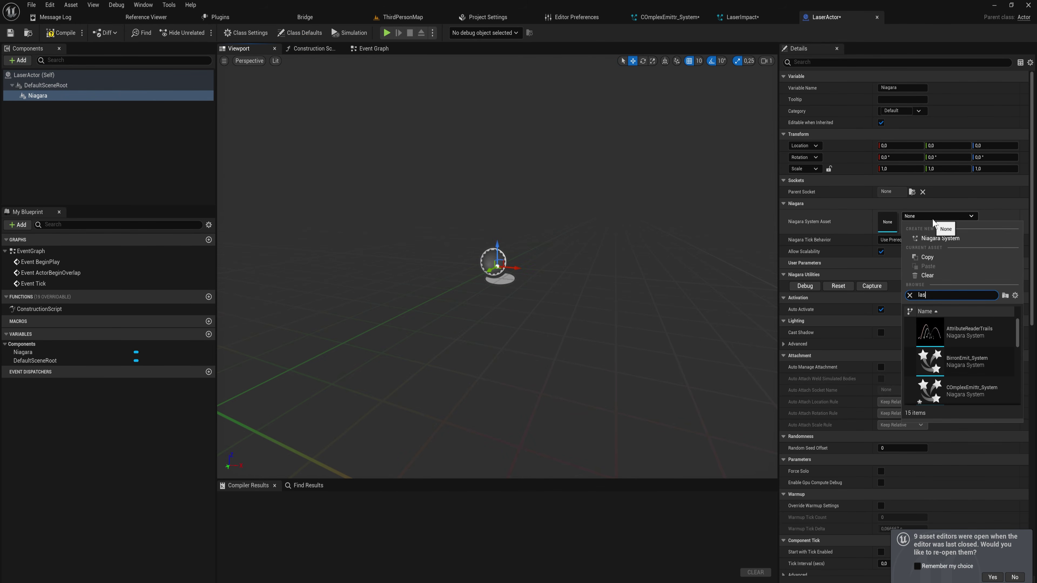
text(las)
click(974, 341)
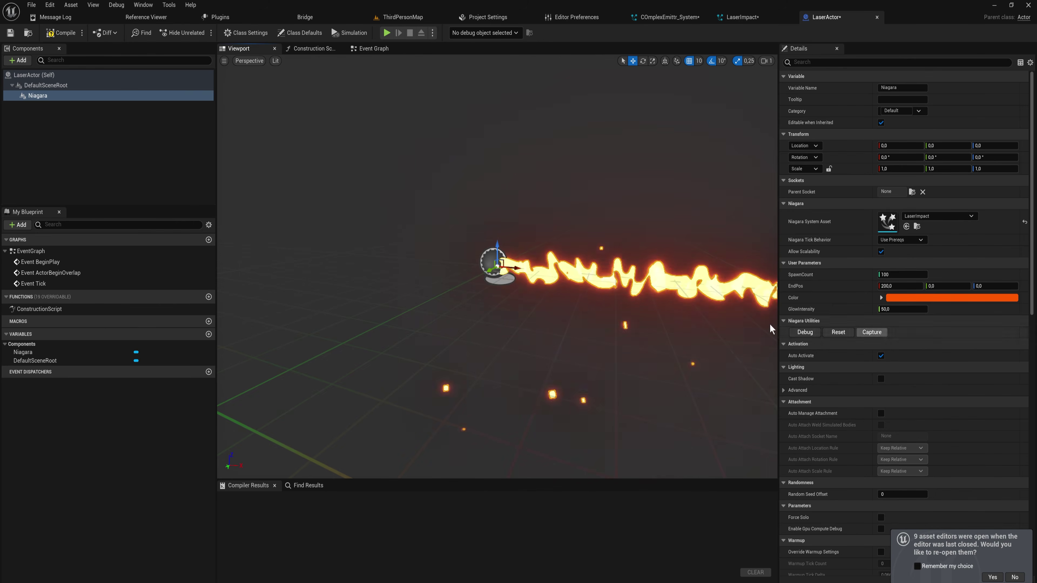
- Frame the laser effect in the viewport and change the Niagara component's Color user parameter to blue
key(s)
right_drag(637, 319, 877, 307)
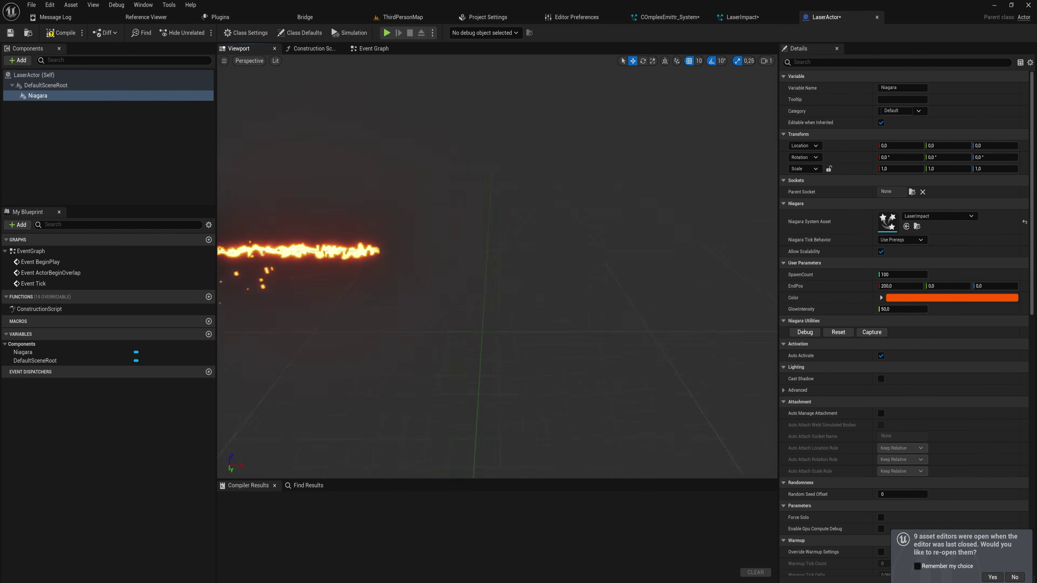
key(f)
right_drag(639, 262, 629, 261)
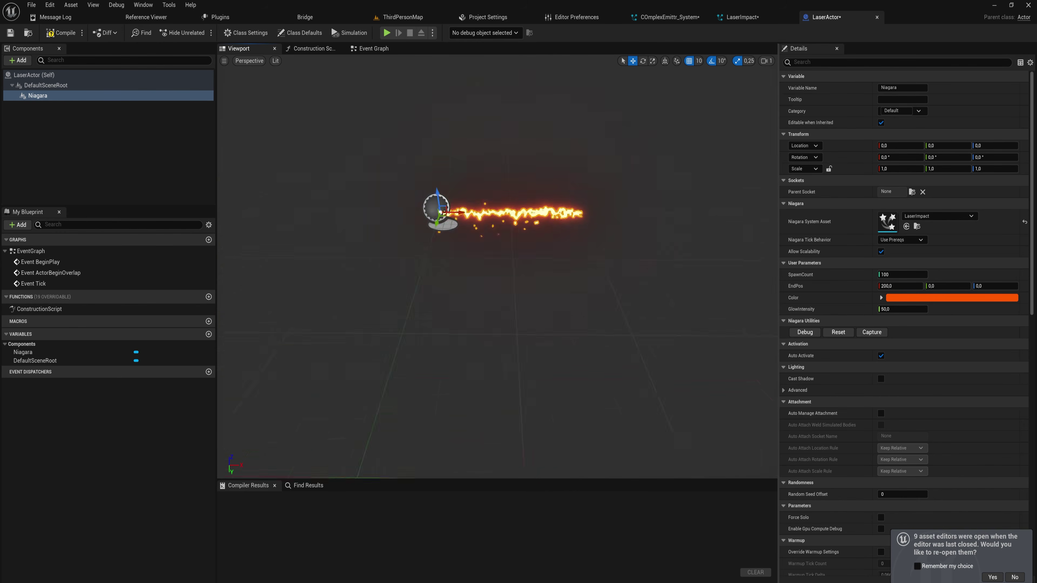
click(919, 298)
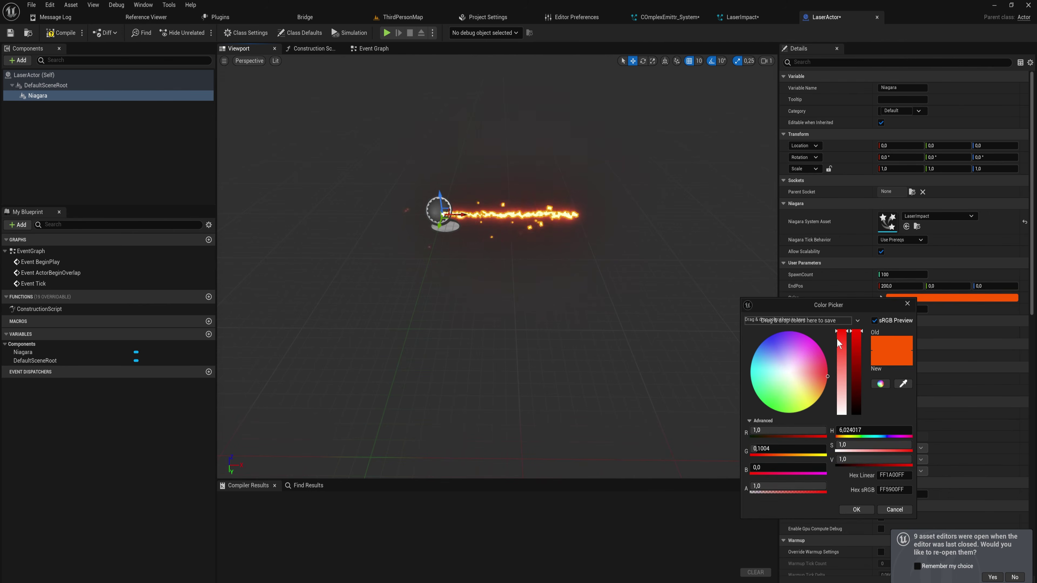
click(766, 343)
click(868, 510)
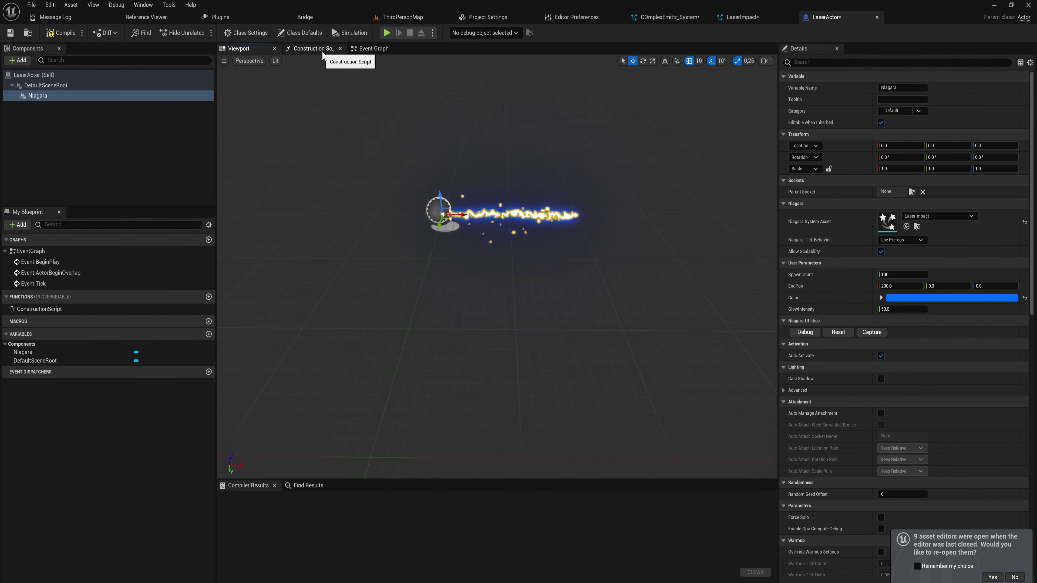
- In the Construction Script, add a Set Vector Parameter node targeting the Niagara component and connect it to the script's execution output
click(314, 48)
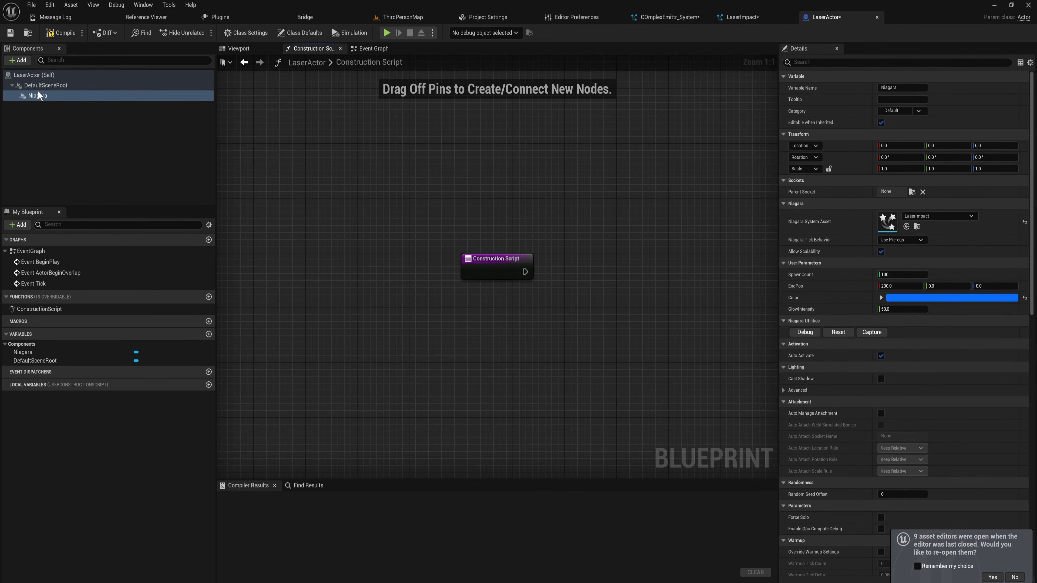
drag(38, 95, 528, 164)
right_drag(585, 204, 369, 163)
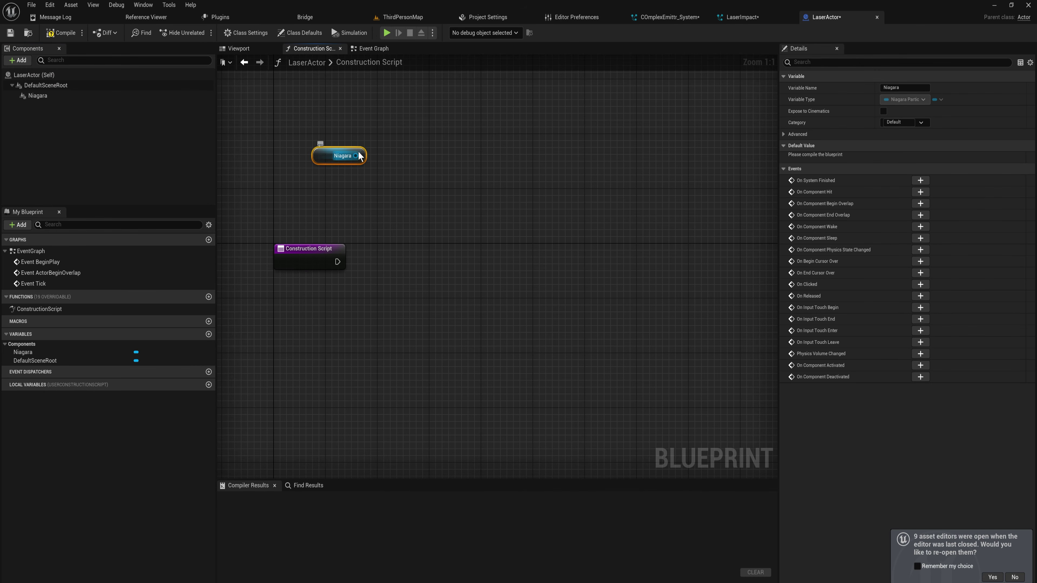
drag(417, 200, 417, 200)
text(set vector para)
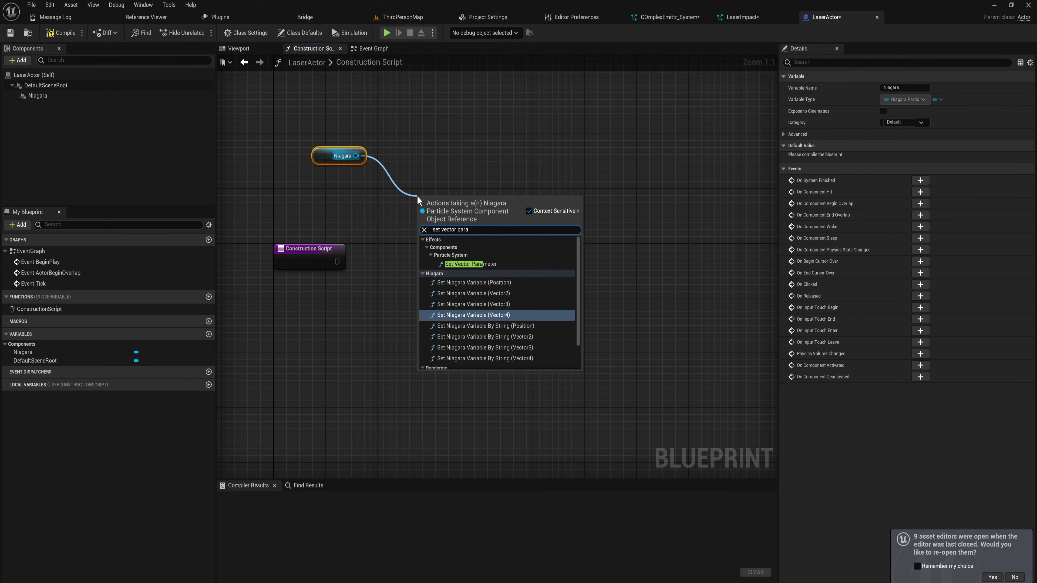
click(469, 264)
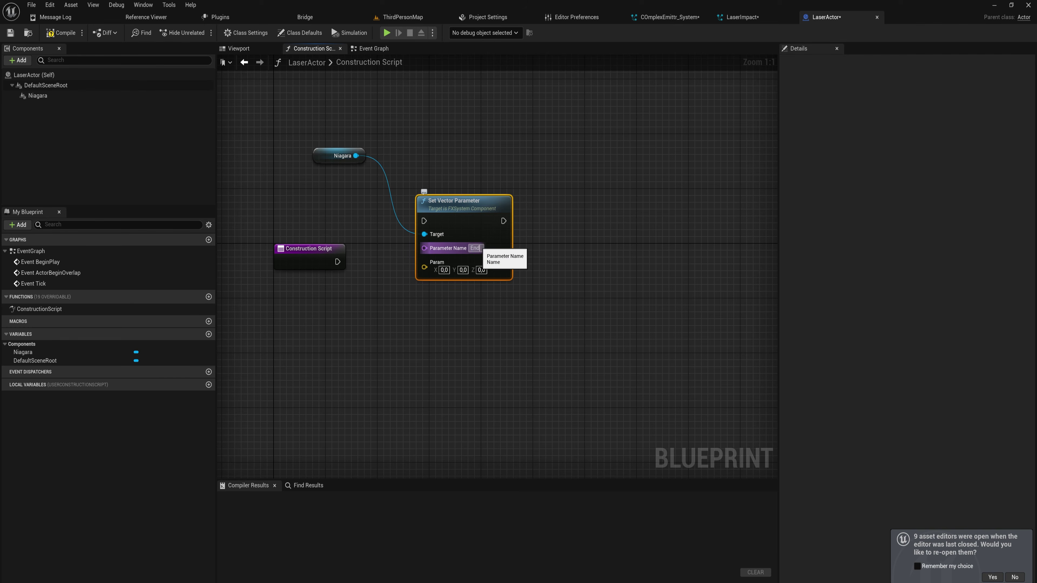
drag(453, 201, 434, 242)
drag(337, 262, 404, 262)
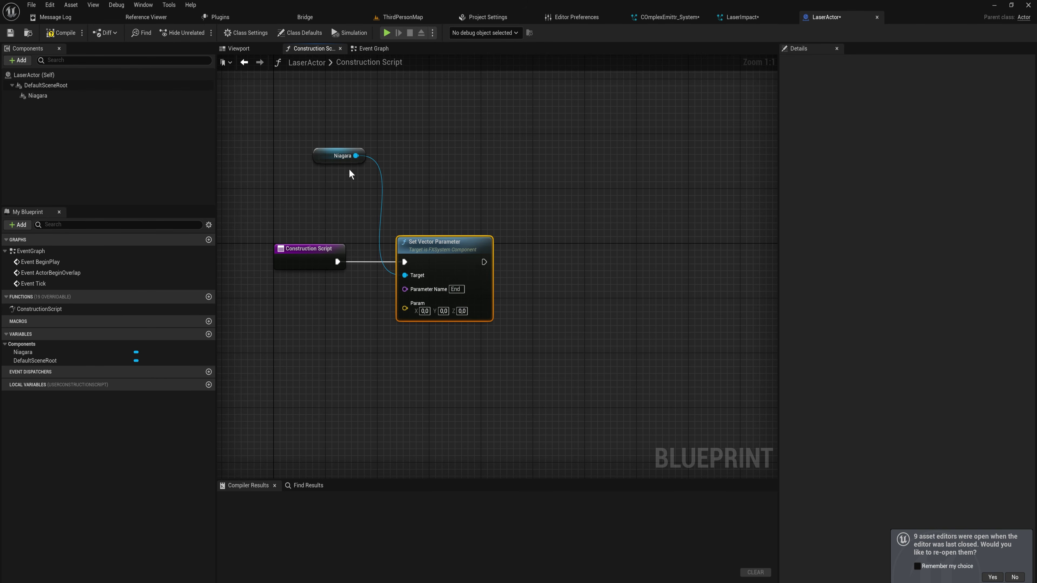
- Add a Set Int Parameter node that targets the Niagara component reference
drag(356, 156, 491, 172)
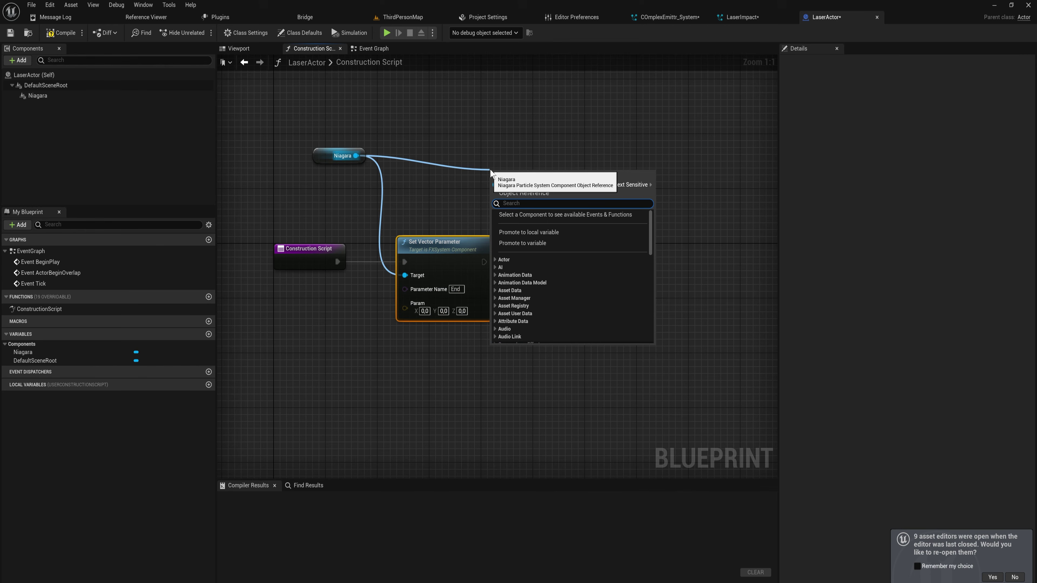
text(set int)
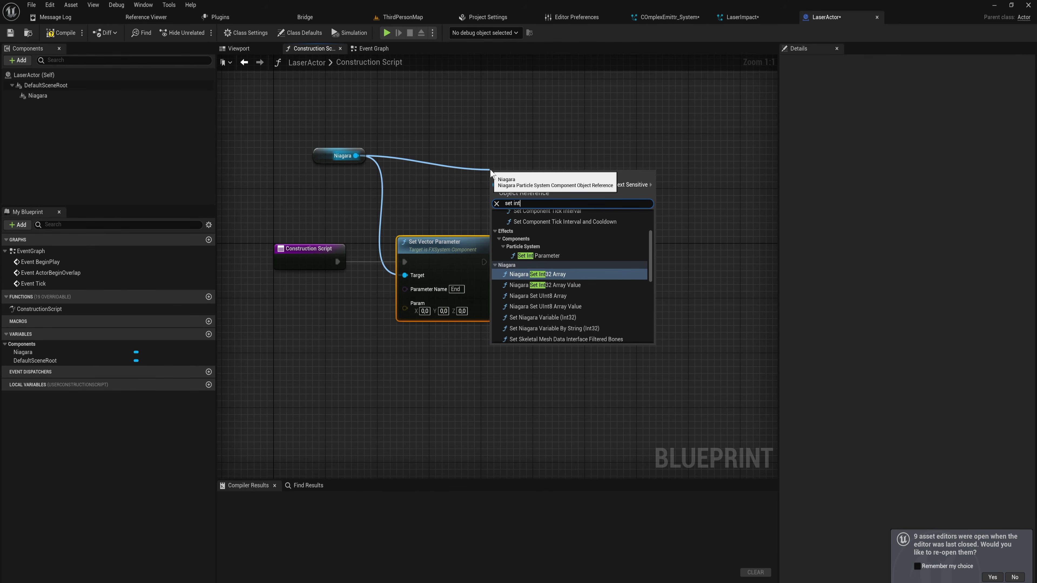
key(Return)
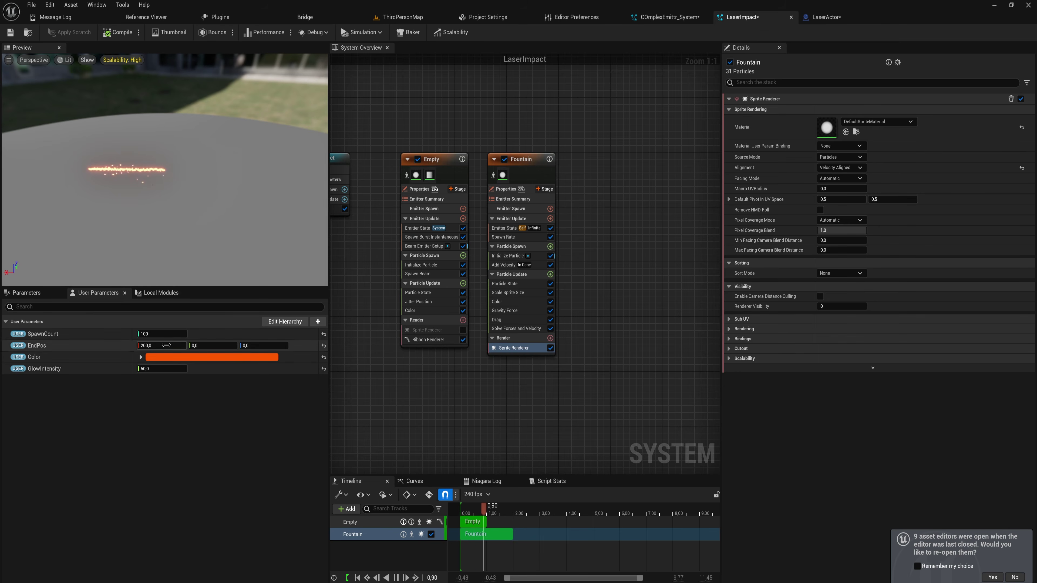
- Look up the vector user parameter's name in LaserImpact and set the Set Vector Parameter node's Parameter Name to EndPos
right_click(44, 346)
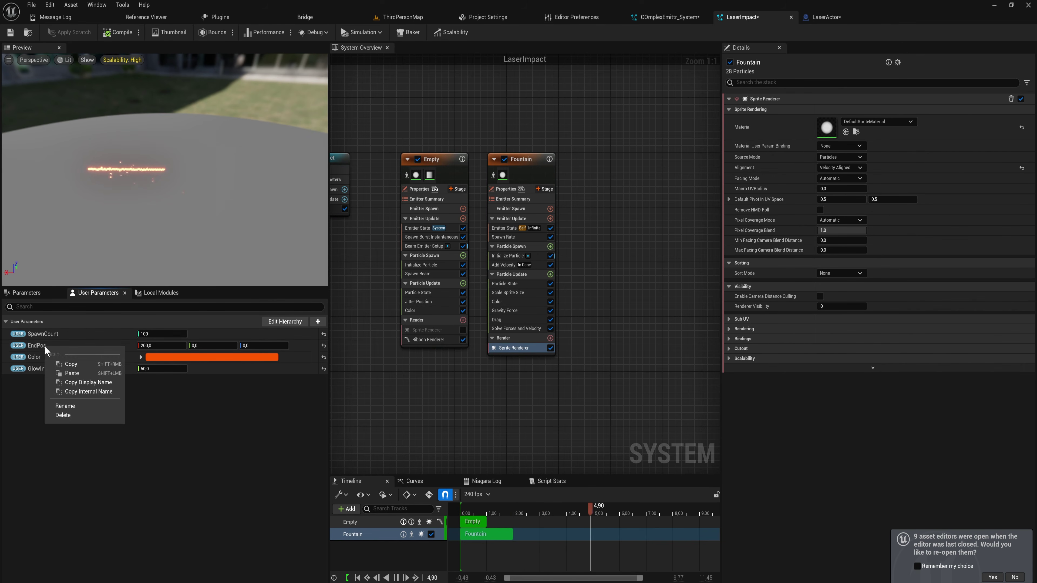
click(89, 365)
click(848, 19)
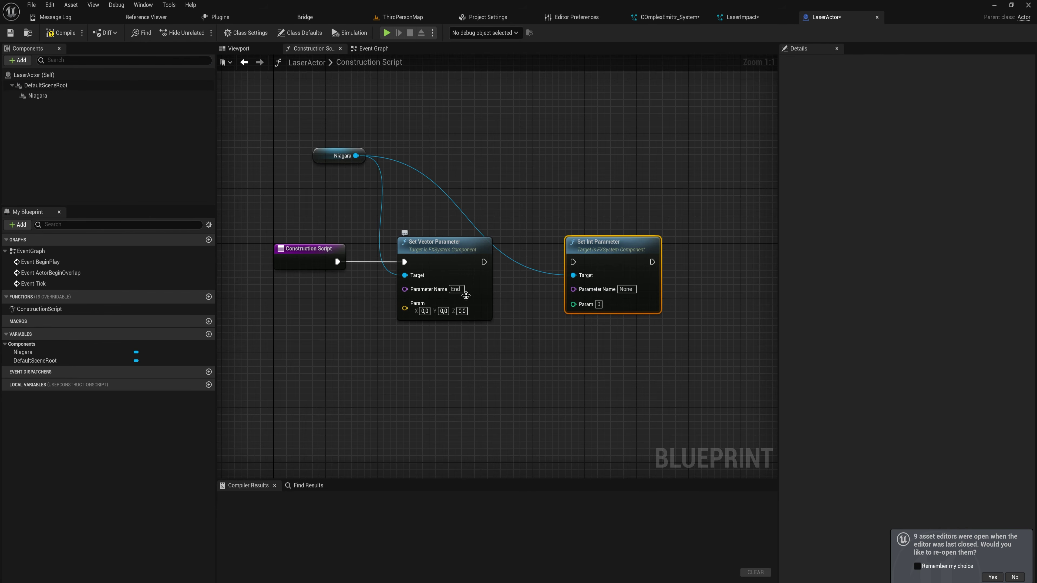
key(Return)
click(544, 333)
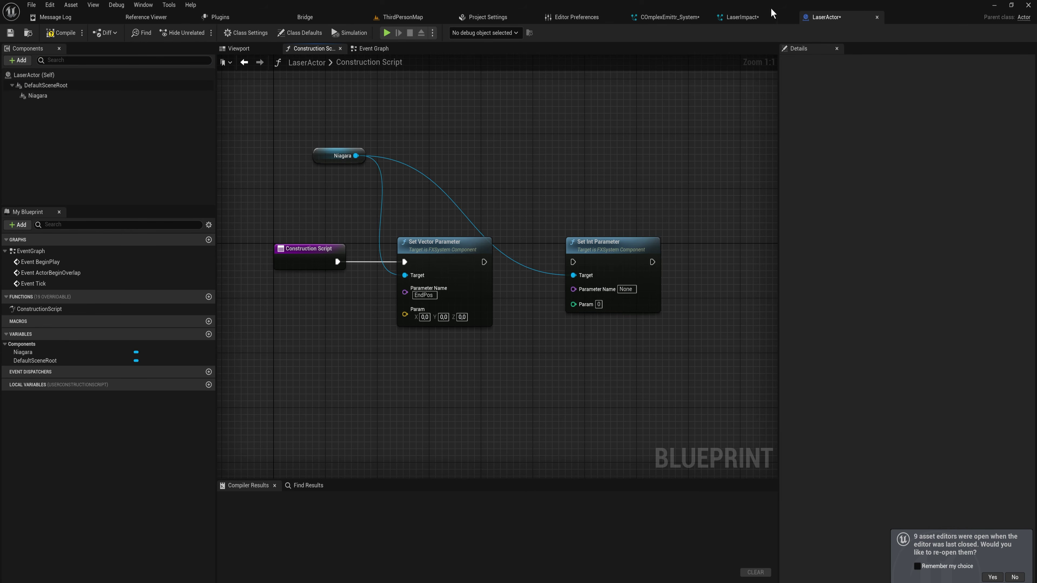
- Copy the SpawnCount name from LaserImpact into the Set Int Parameter node's Parameter Name and connect its execution input to Set Vector Parameter
click(771, 16)
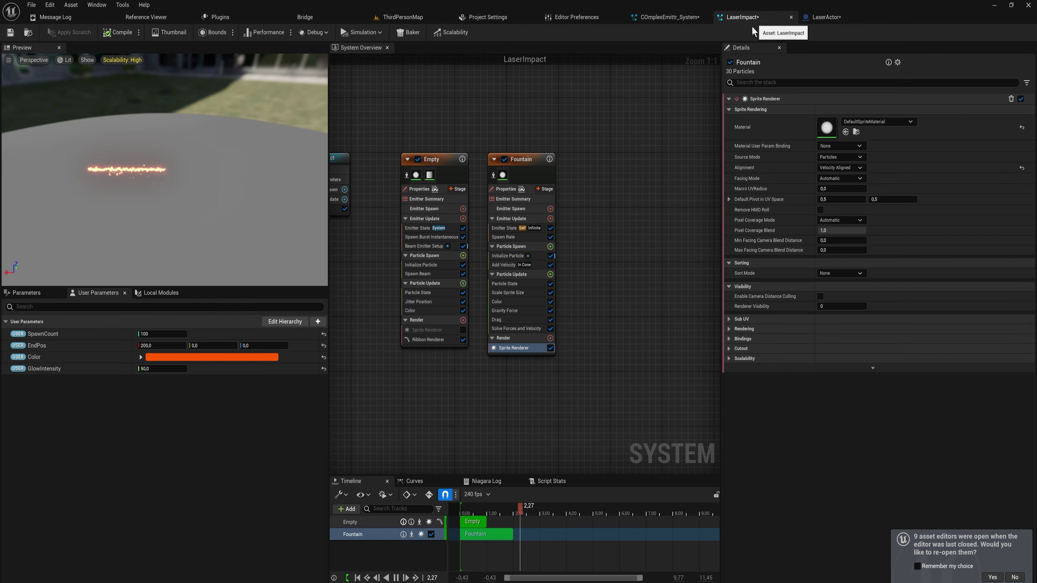
right_click(60, 334)
click(102, 370)
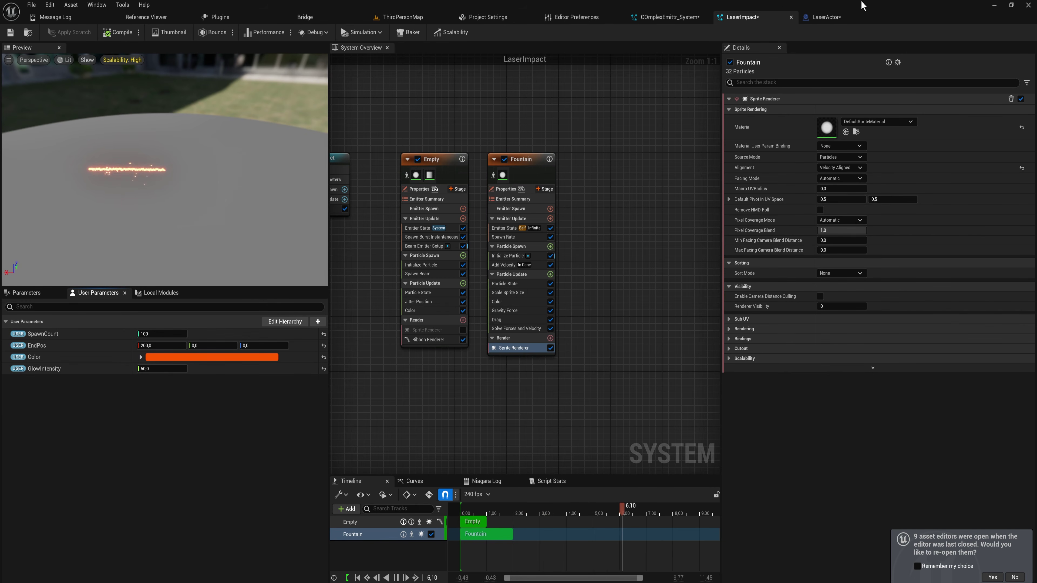
click(825, 17)
key(ctrl+v)
key(Return)
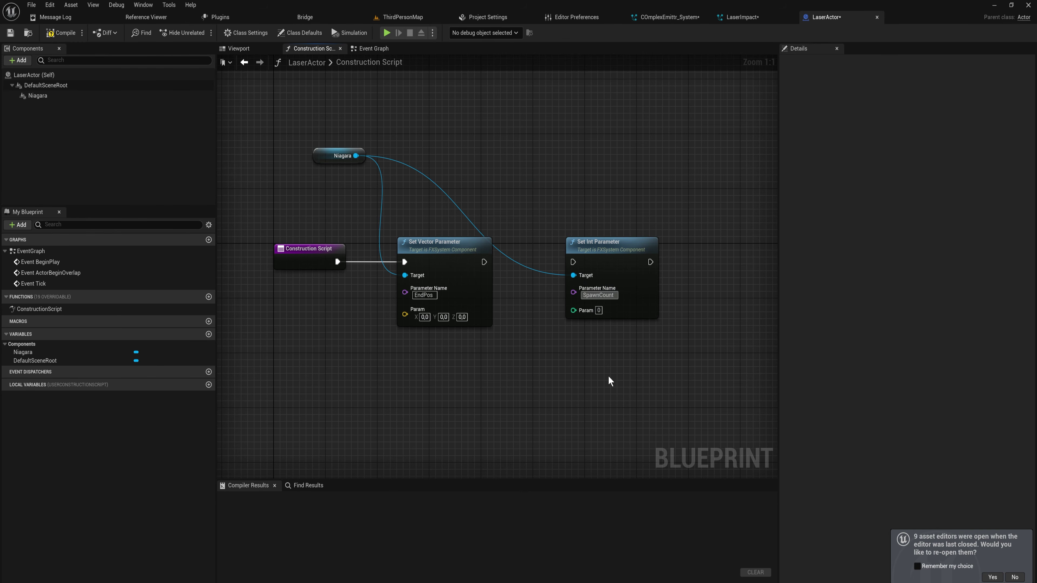
drag(484, 262, 572, 262)
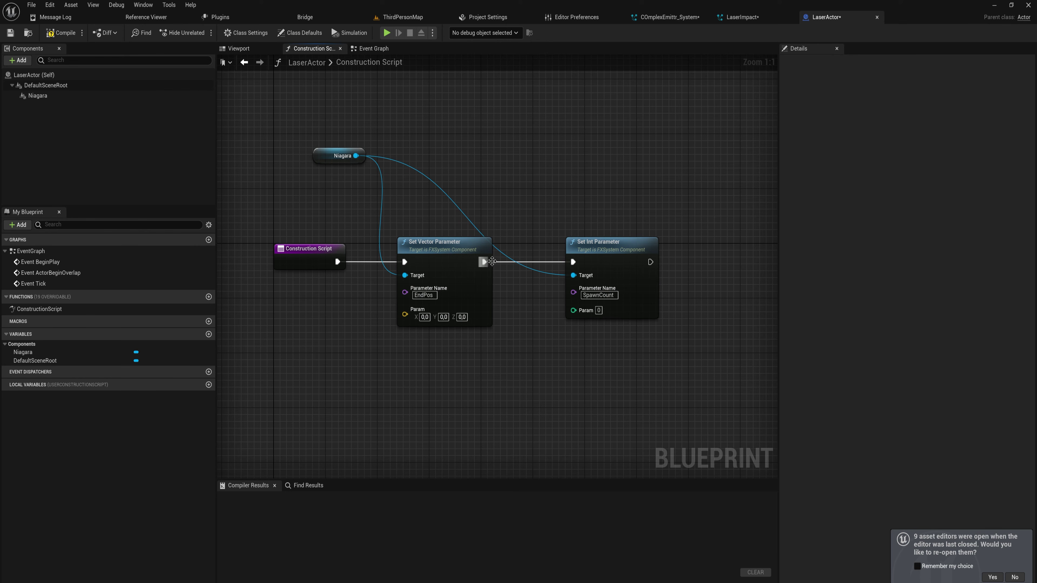
click(619, 245)
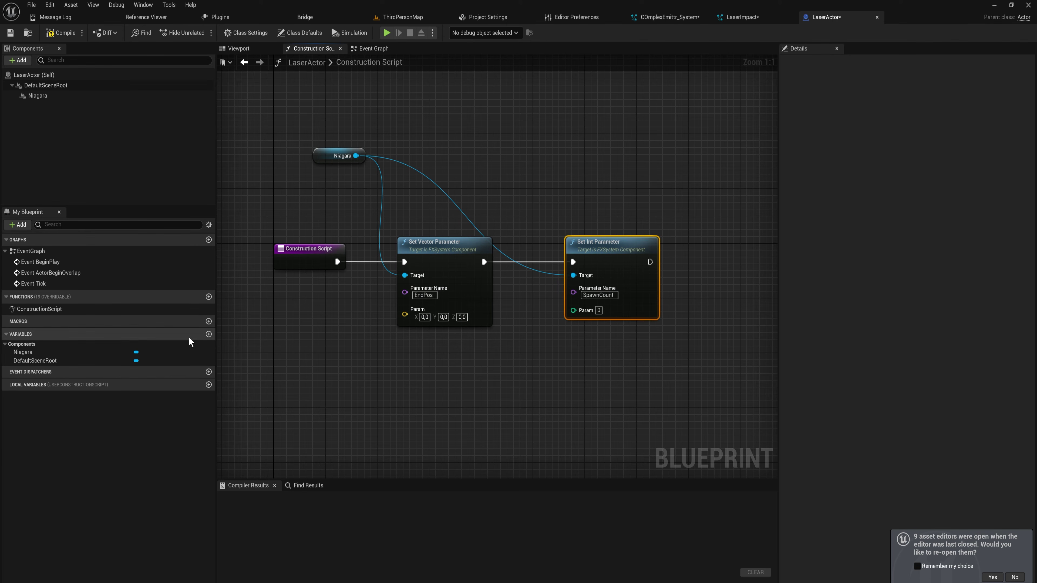
- Create a Vector variable named EdnPos in LaserActor and compile the Blueprint
click(209, 335)
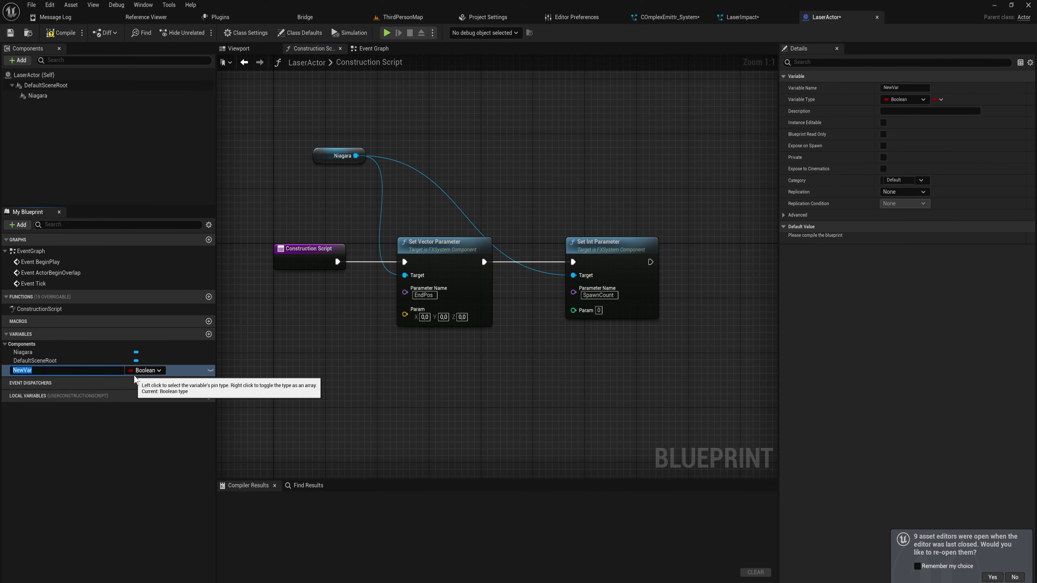
text(EdnPos)
key(Return)
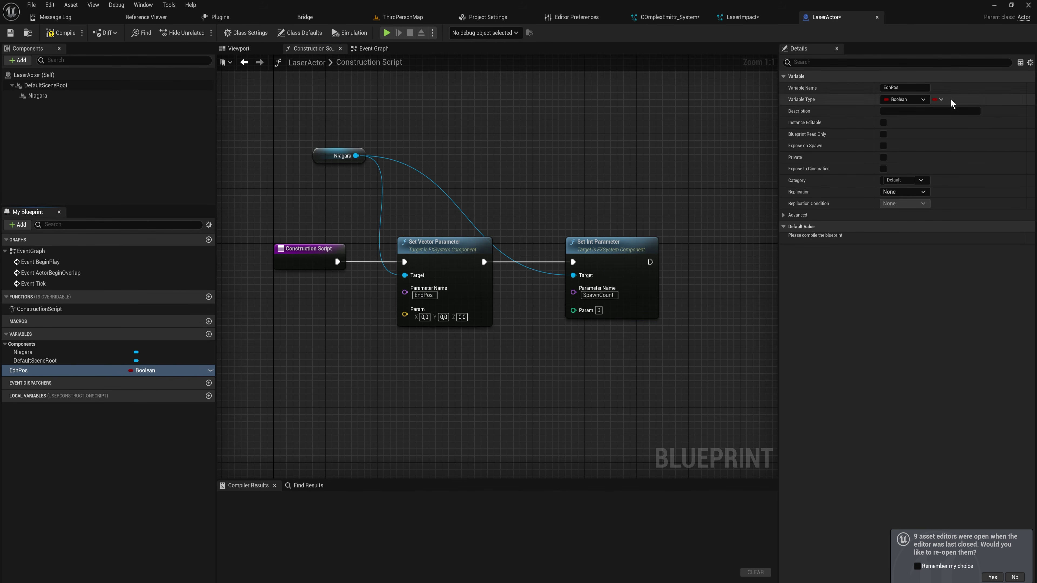
click(147, 370)
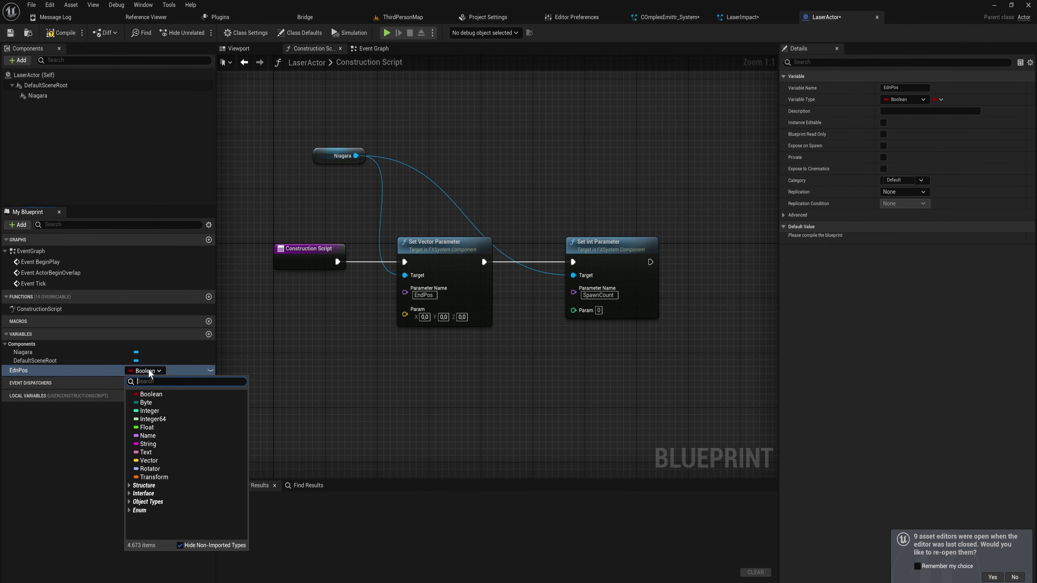
click(165, 460)
click(60, 33)
- Feed the EdnPos variable into the Set Vector Parameter node's Param and set its default X value to 200
drag(19, 370, 405, 309)
drag(322, 338, 309, 331)
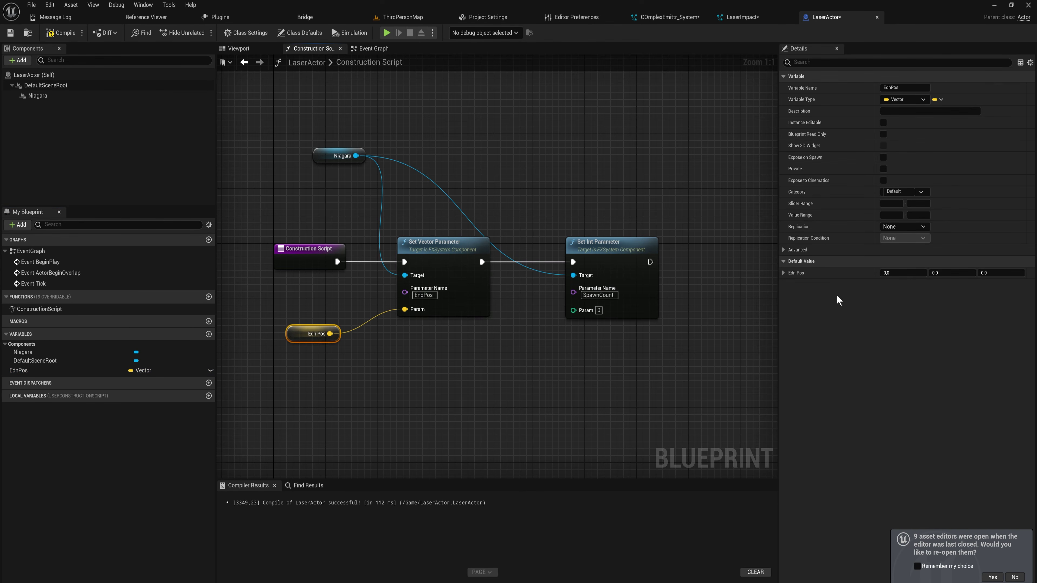
text(200)
key(Return)
right_drag(429, 342, 411, 336)
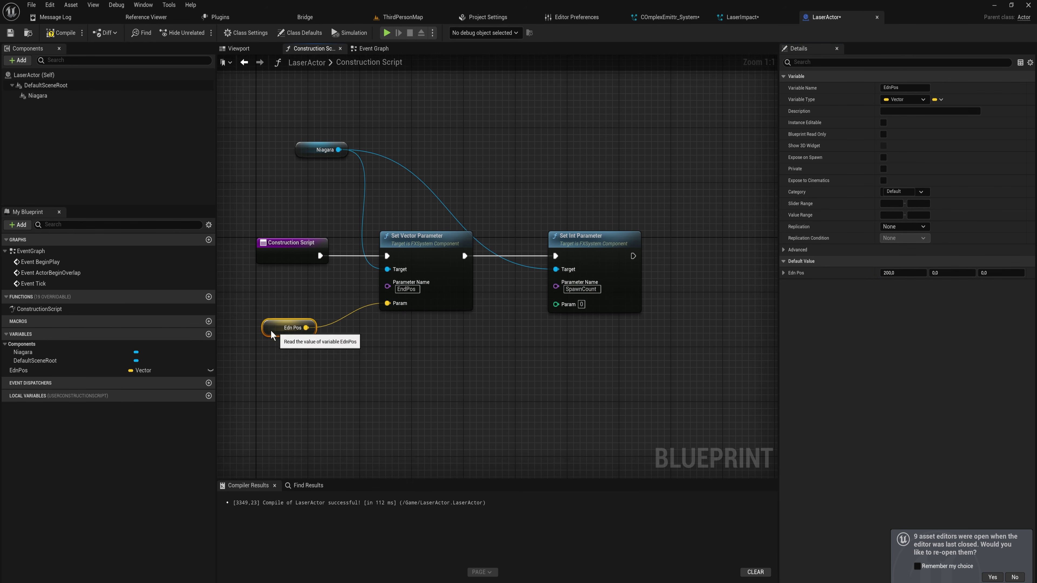
drag(272, 334, 252, 328)
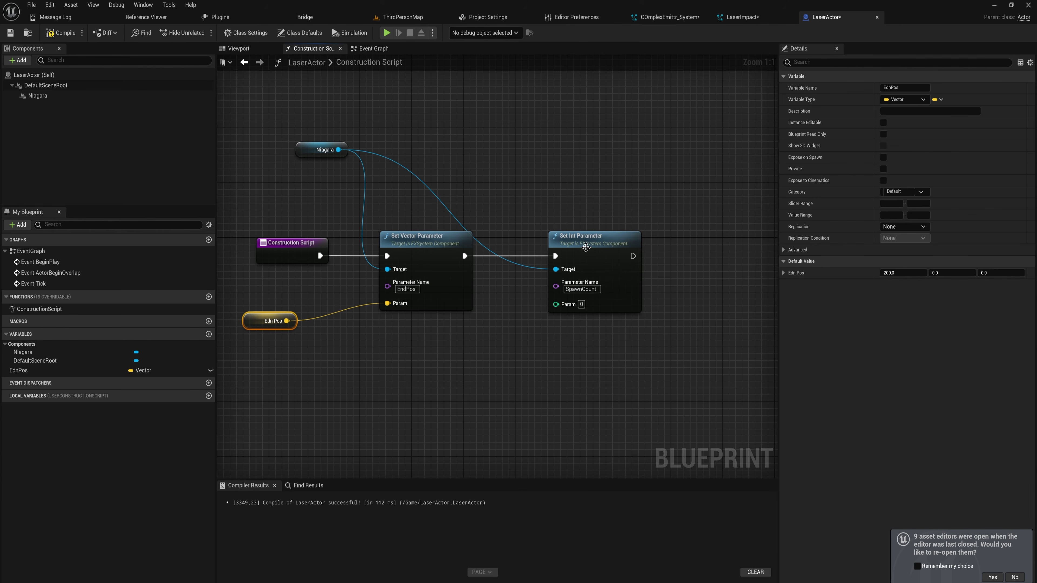
click(586, 247)
- Test the beam length in the viewport with EdnPos X defaults of about 2972, 50 and 200
click(239, 48)
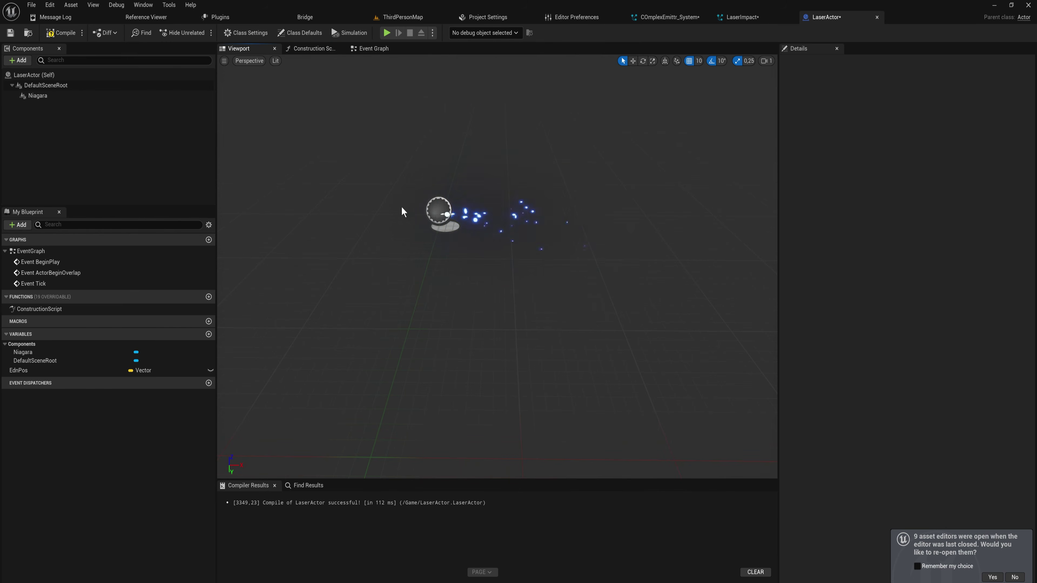
scroll(402, 212, down, 3)
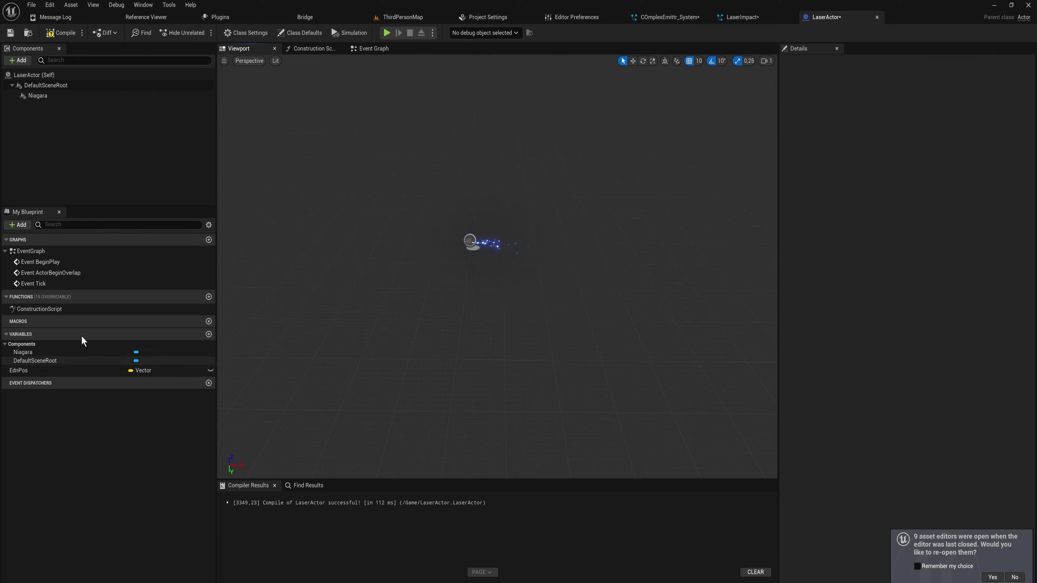
click(90, 370)
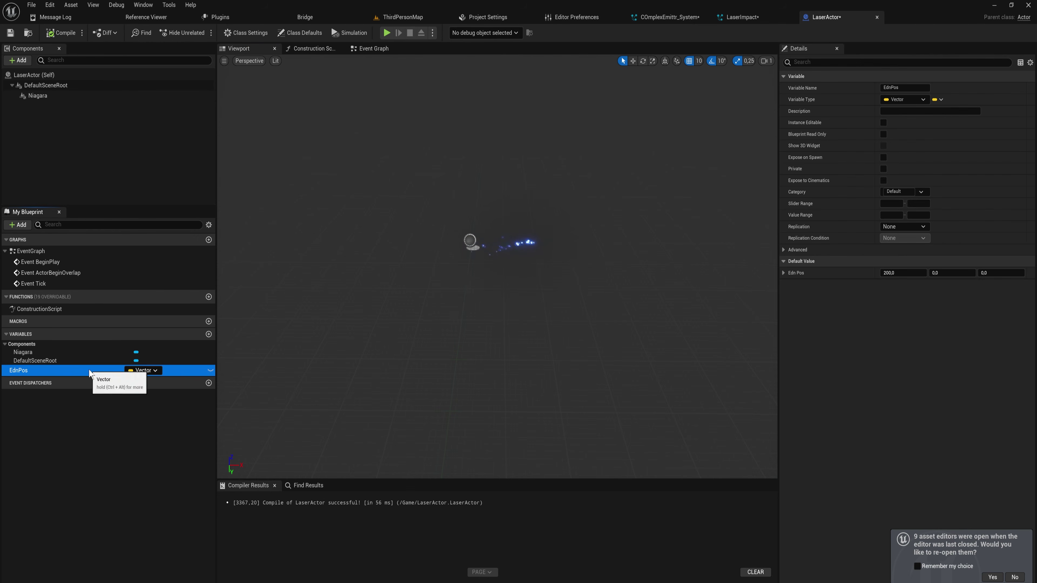
drag(902, 273, 938, 273)
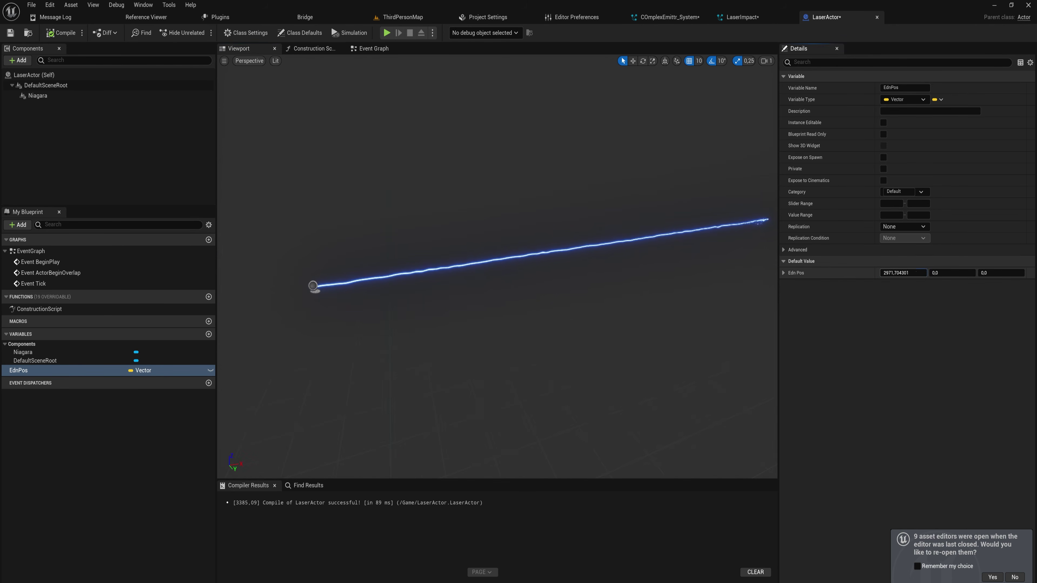
click(914, 273)
text(50)
key(Return)
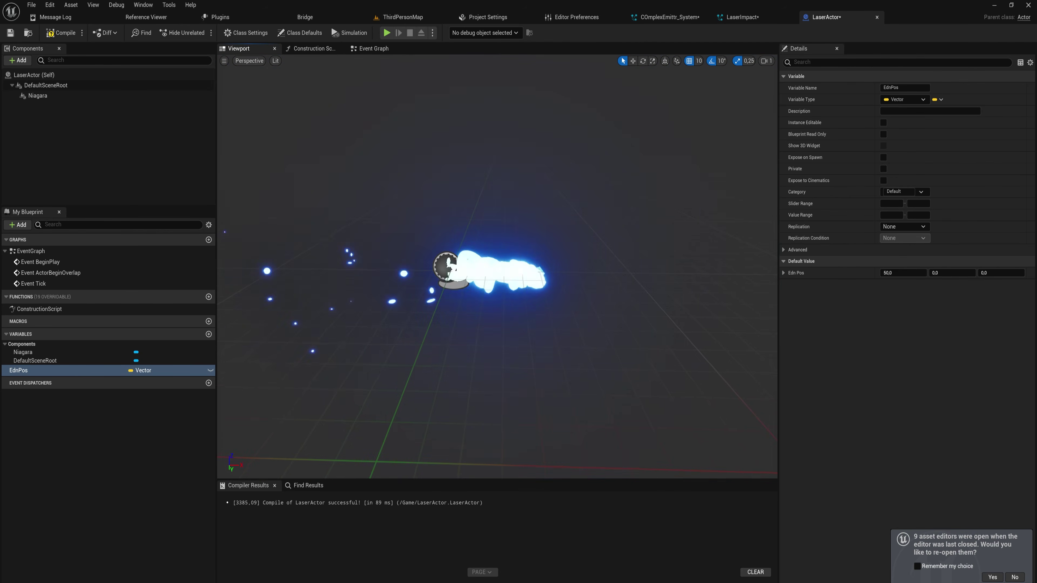
click(917, 274)
text(200)
key(Return)
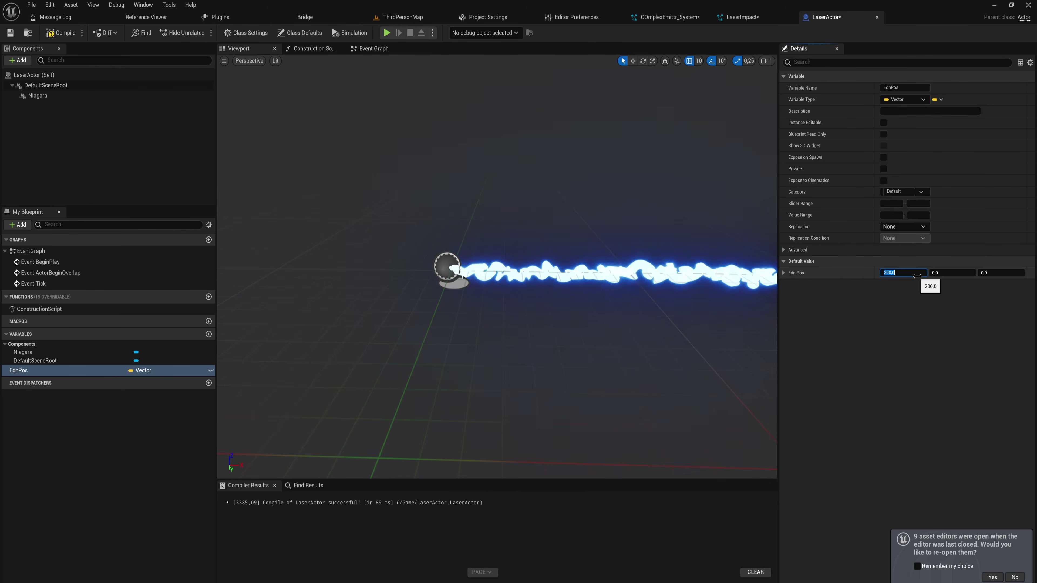
click(540, 291)
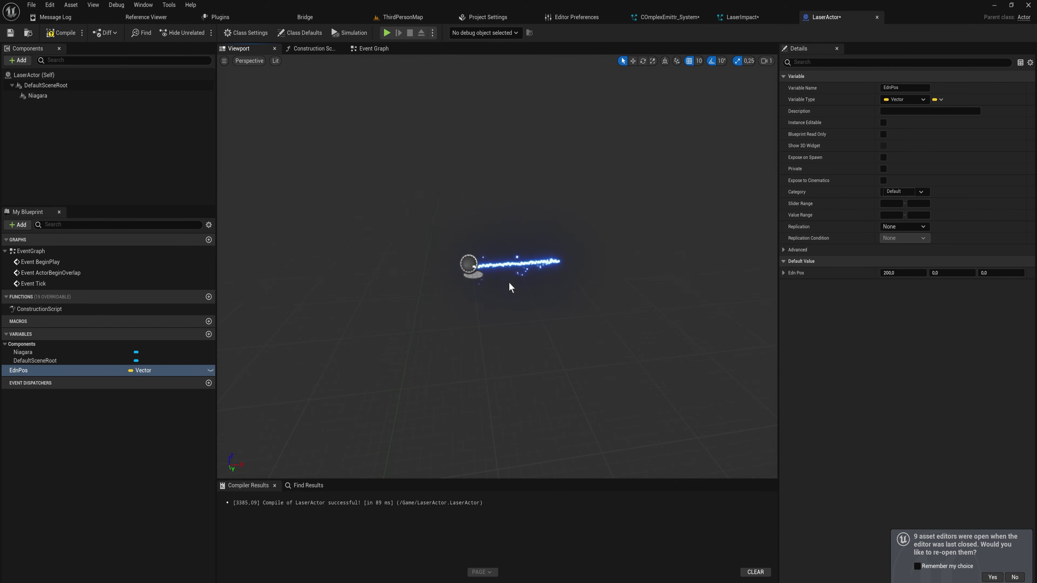
- Return to the Construction Script and reconnect Set Vector Parameter's execution output to Set Int Parameter
click(380, 48)
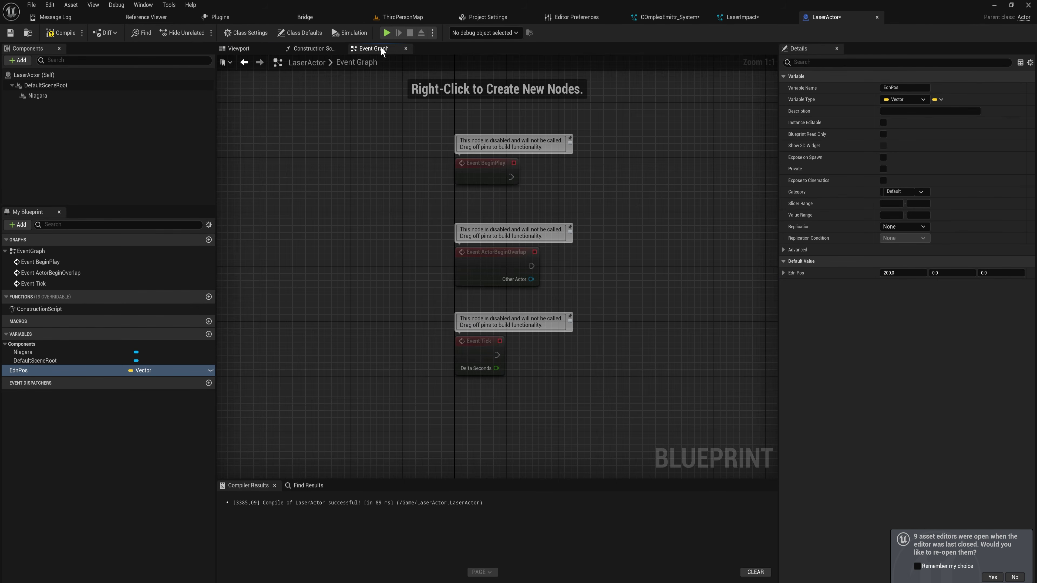
click(323, 50)
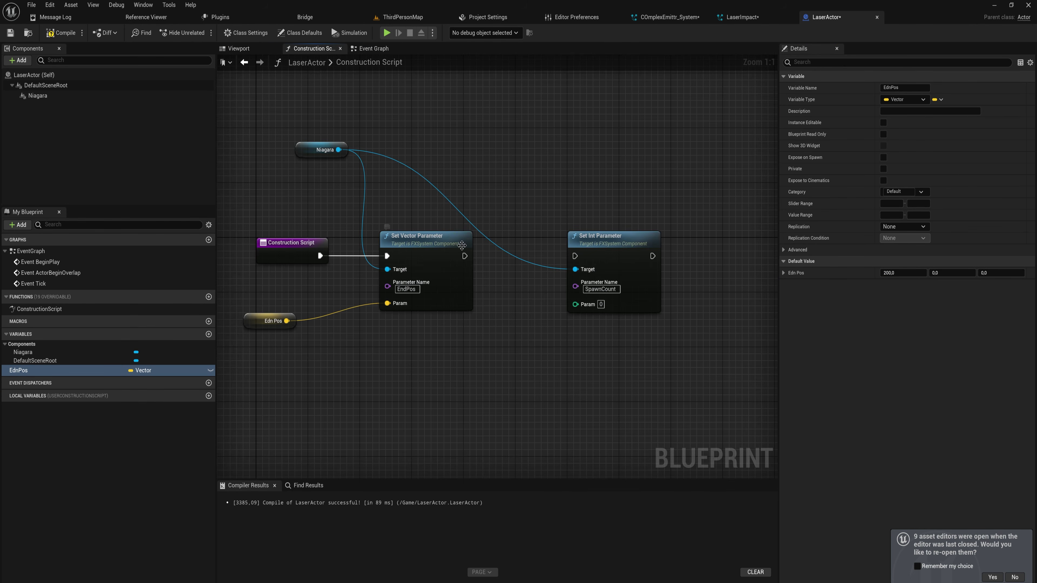
drag(464, 255, 575, 256)
- Divide the Vector Length of EdnPos by 3 and feed the result through a Truncate node into Set Int Parameter's Param
drag(286, 321, 334, 352)
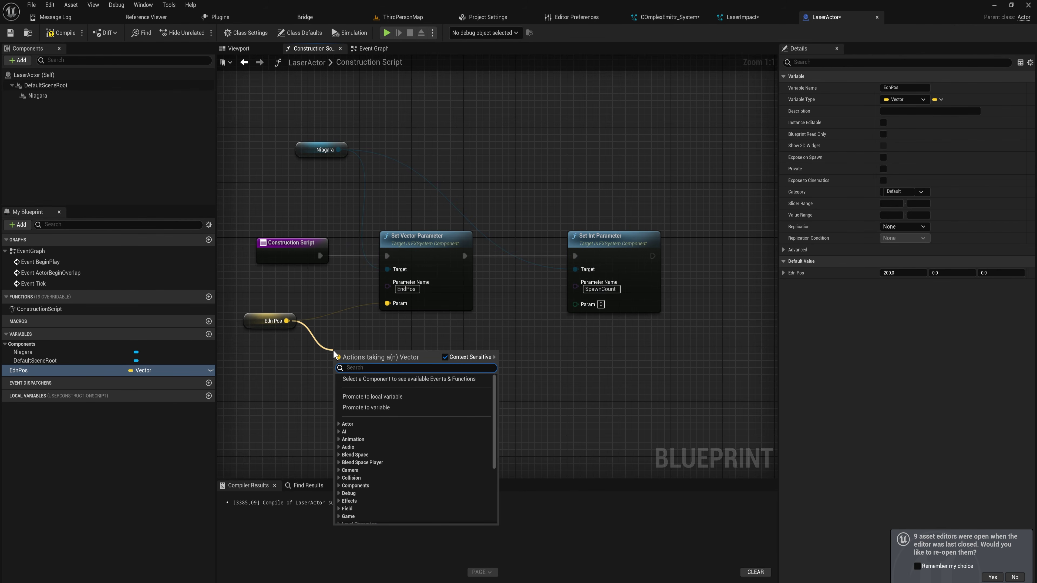
text(vector len)
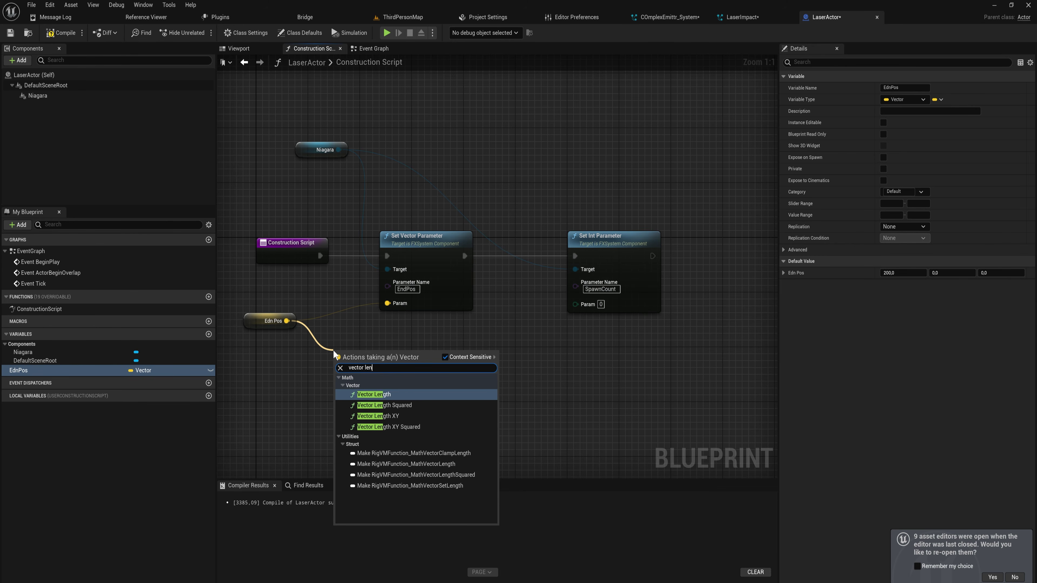
key(Return)
right_drag(334, 352, 293, 325)
drag(393, 358, 449, 360)
text(/)
key(Return)
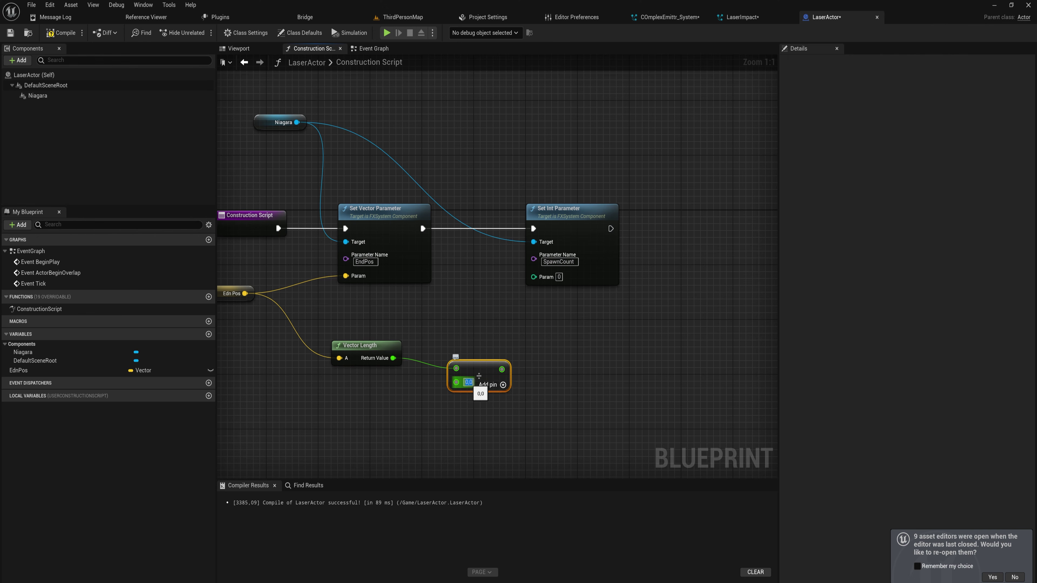
click(482, 430)
drag(502, 369, 539, 282)
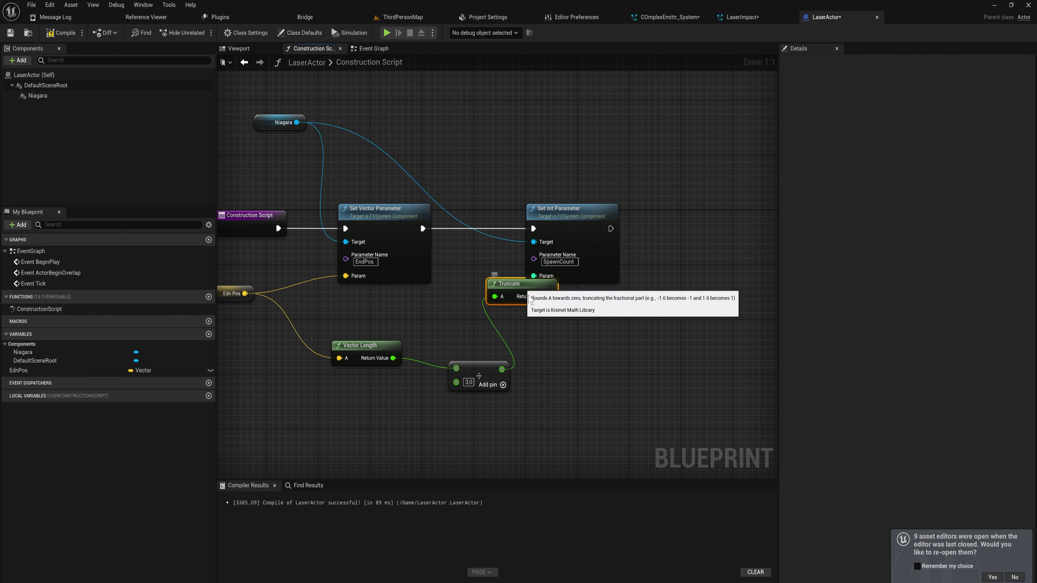
- Tidy the division and Truncate nodes beneath the Set Int Parameter node and compile the Blueprint
drag(573, 383, 476, 309)
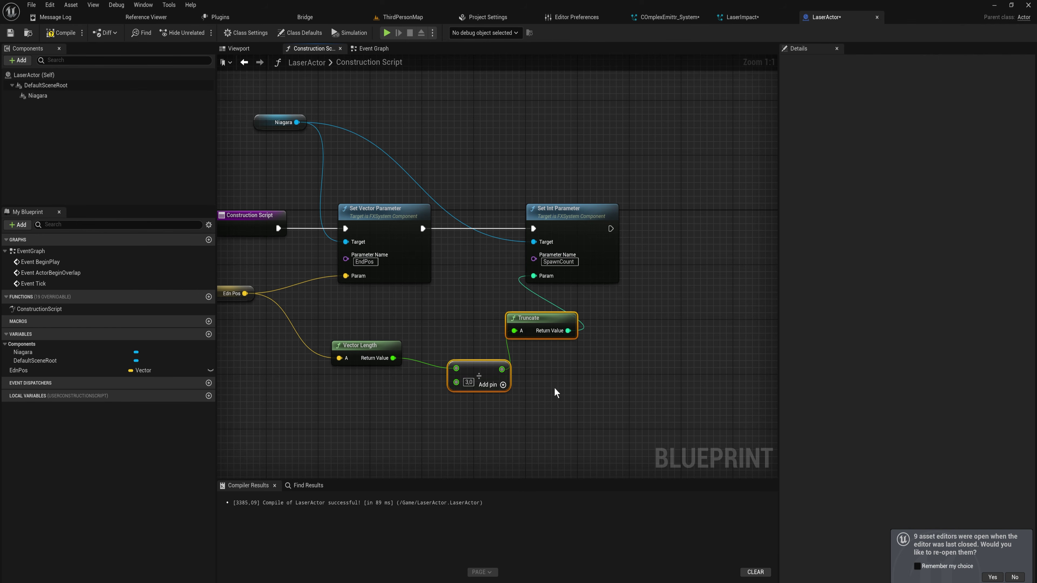
drag(492, 370, 473, 364)
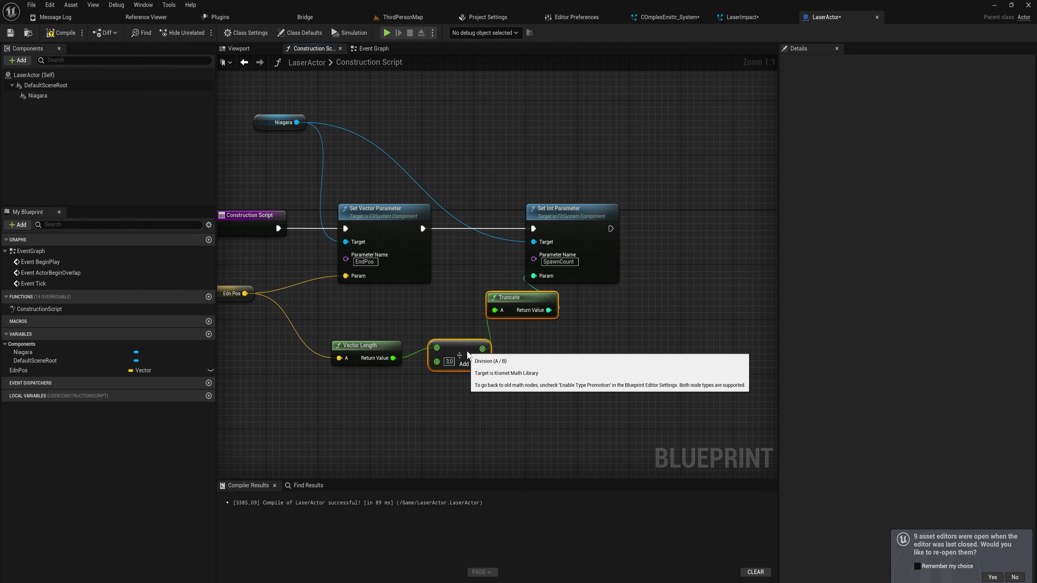
click(532, 394)
click(525, 313)
click(61, 32)
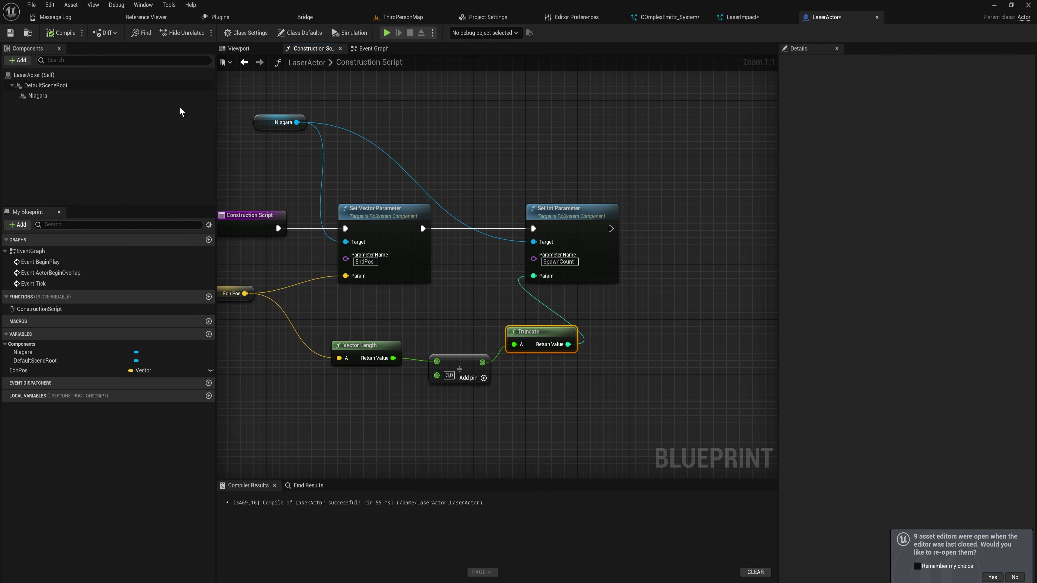
- Test the beam in the viewport with an EdnPos X default of 20000, restore it to 200 and compile
click(239, 48)
click(70, 370)
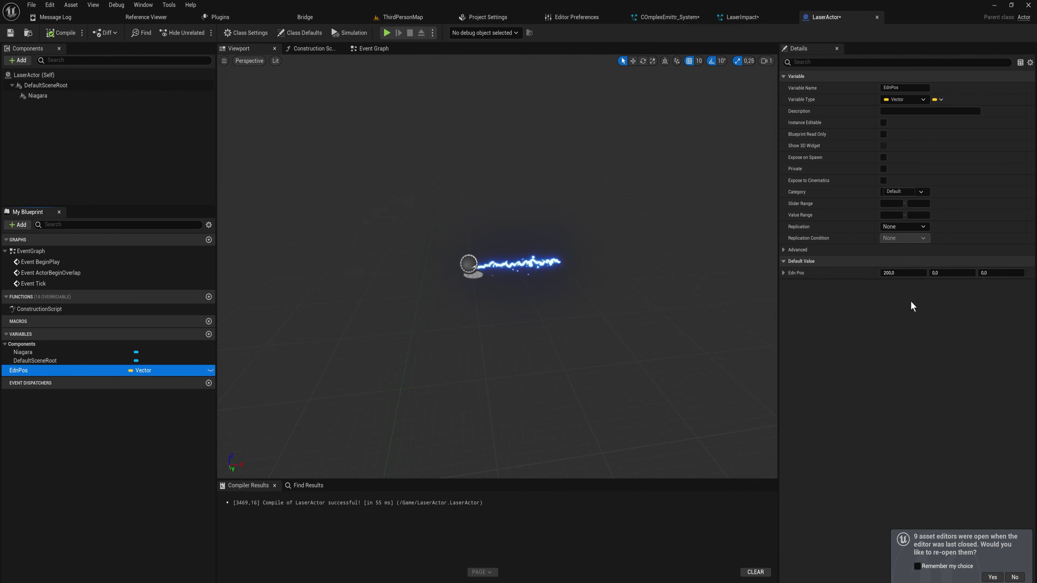
click(897, 273)
key(Return)
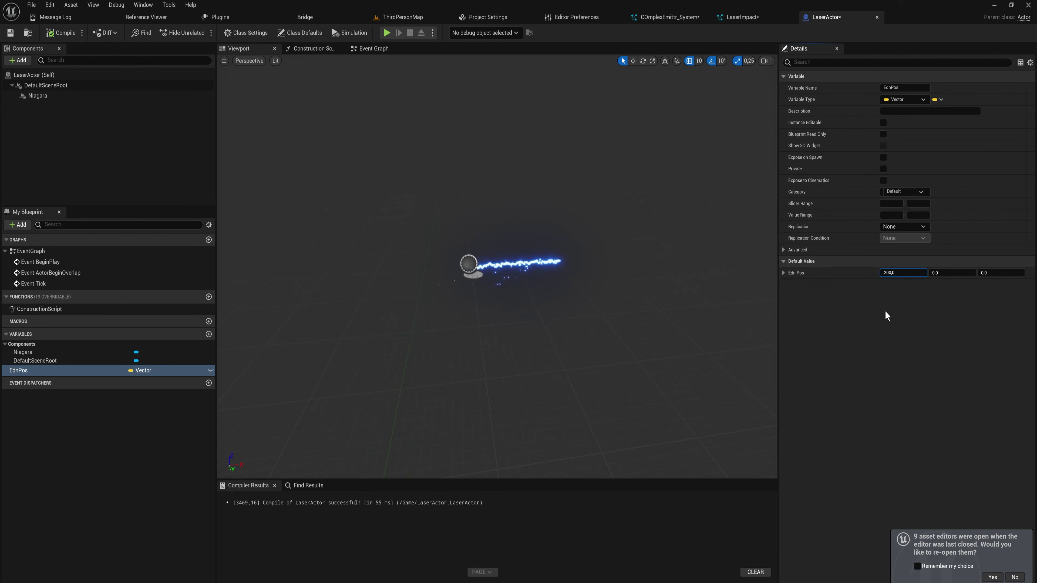
text(0)
key(Return)
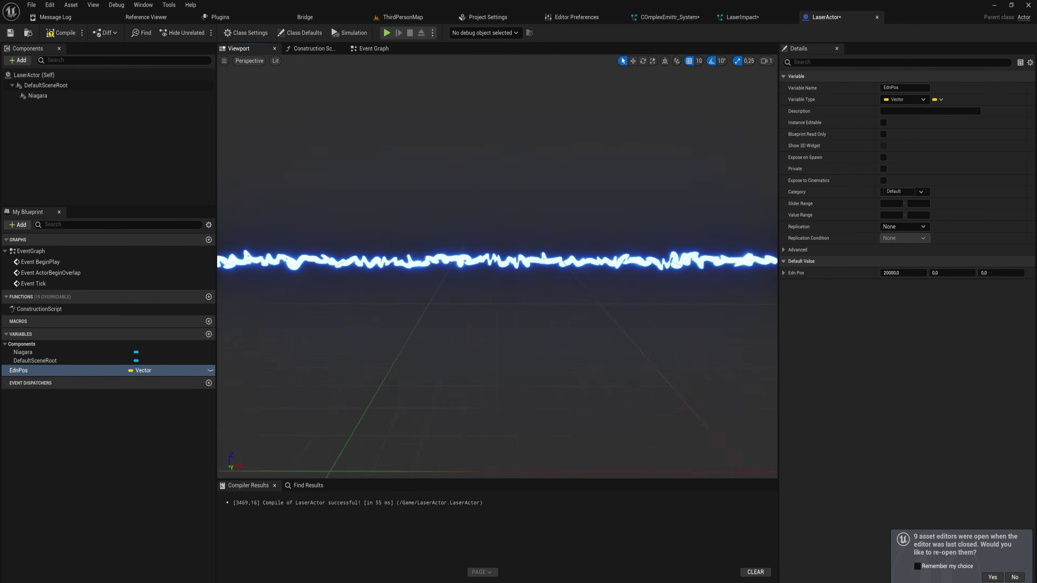
drag(497, 265, 457, 269)
right_drag(457, 269, 408, 282)
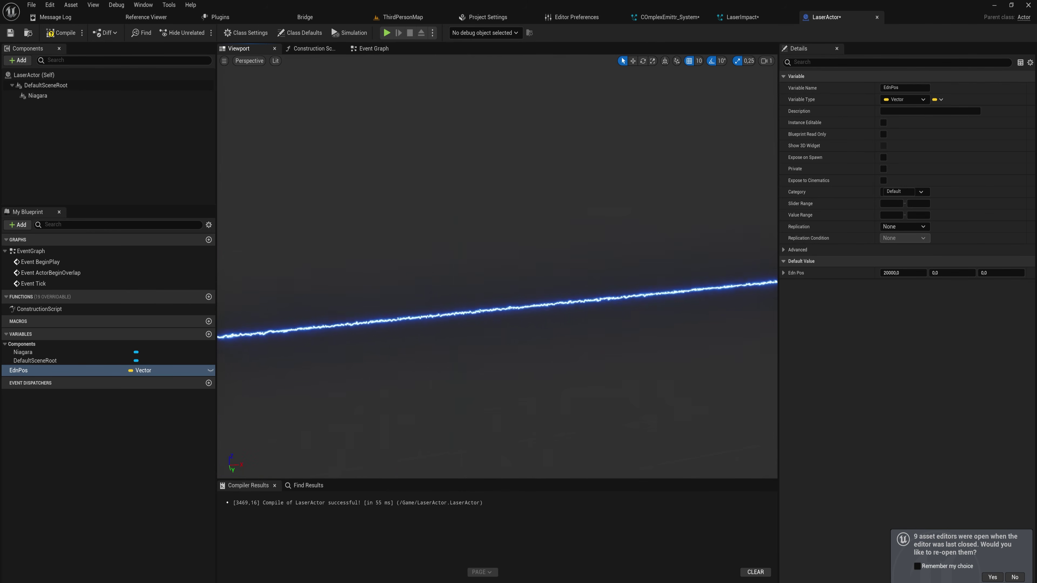
key(Return)
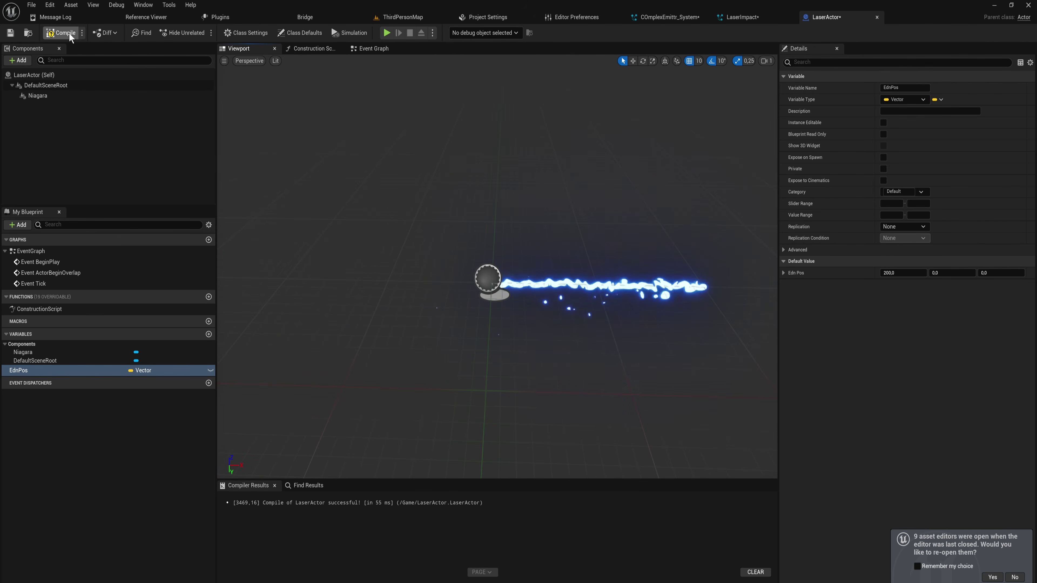
click(61, 34)
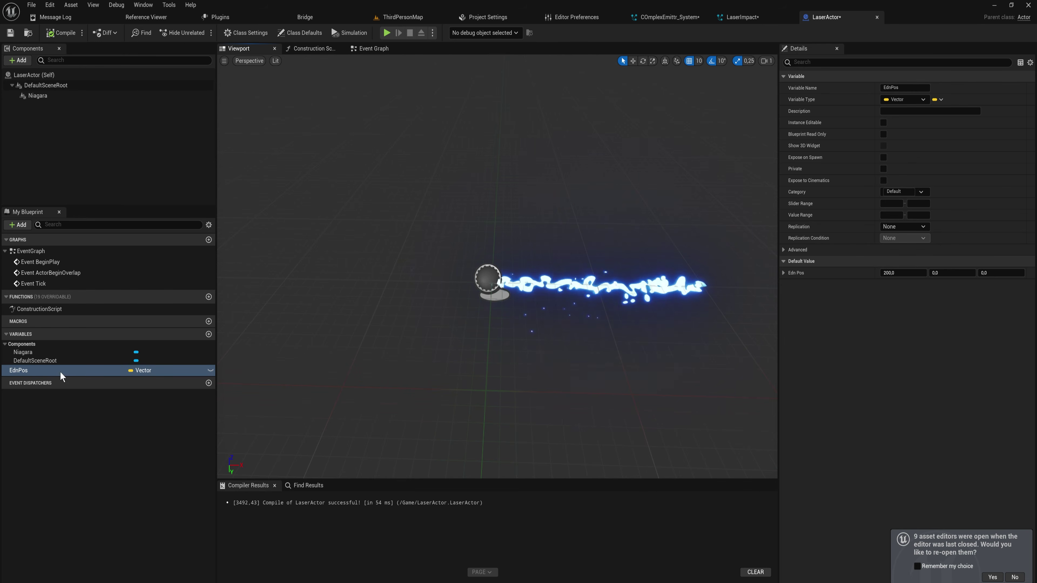
- Rename the EdnPos variable to EndPos and make it instance editable
double_click(27, 371)
text(EndPos)
key(Return)
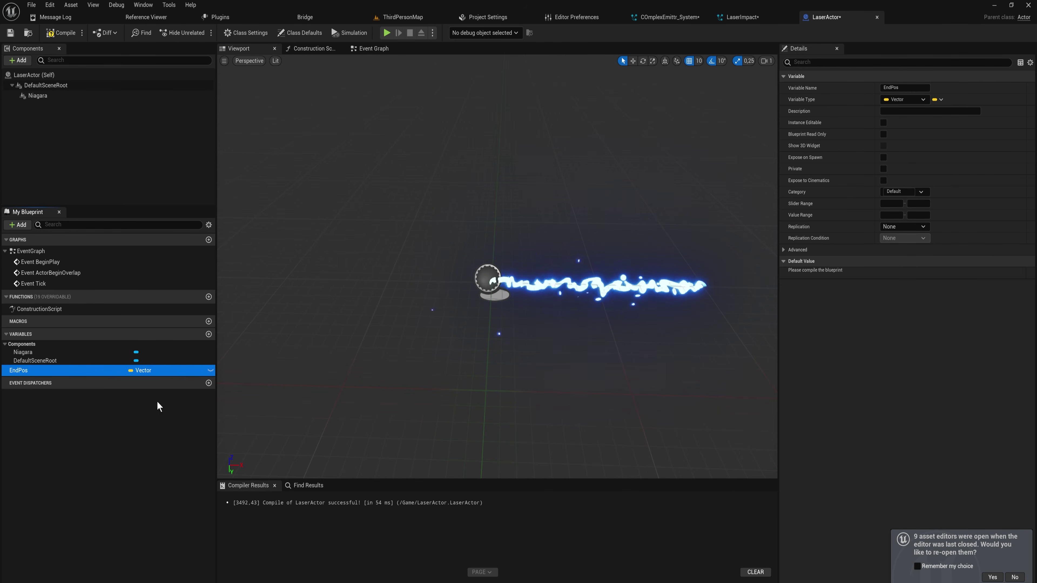
click(210, 371)
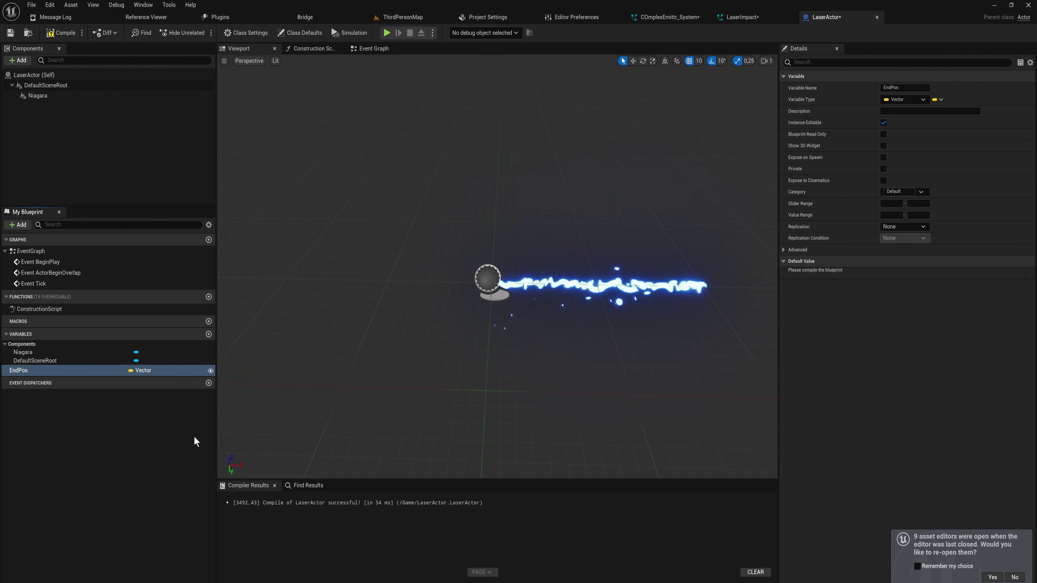
- Enable Show 3D Widget for the EndPos variable and compile the Blueprint
click(888, 146)
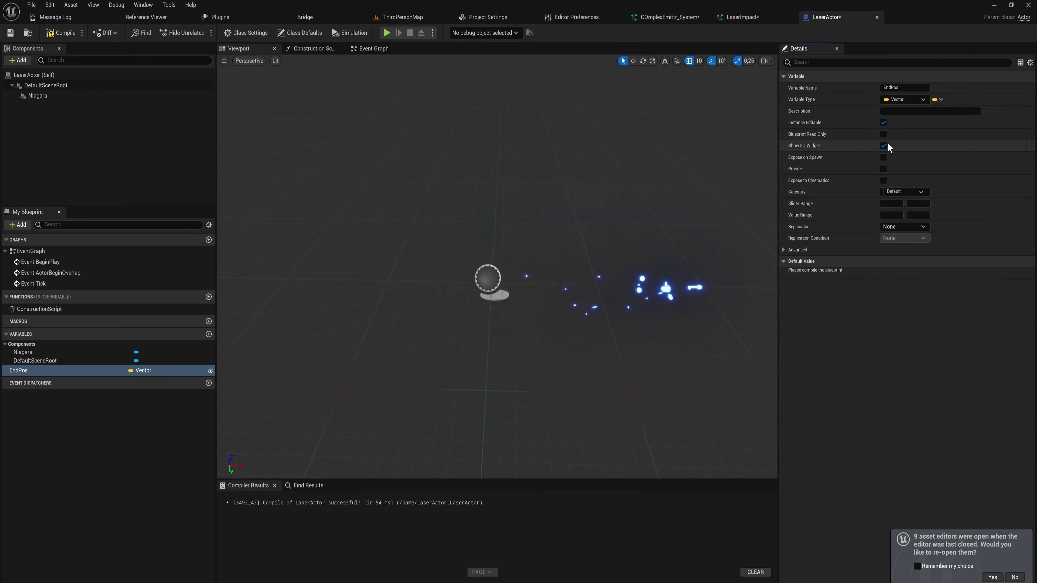
click(62, 33)
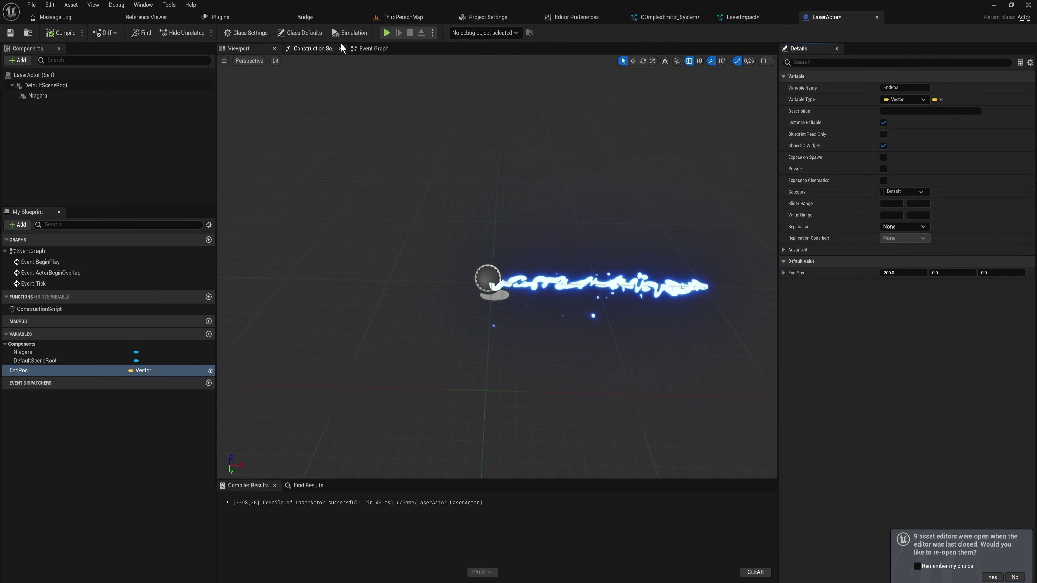
- Place a LaserActor on the floor of ThirdPersonMap and focus the view on it
click(419, 20)
key(ctrl+space)
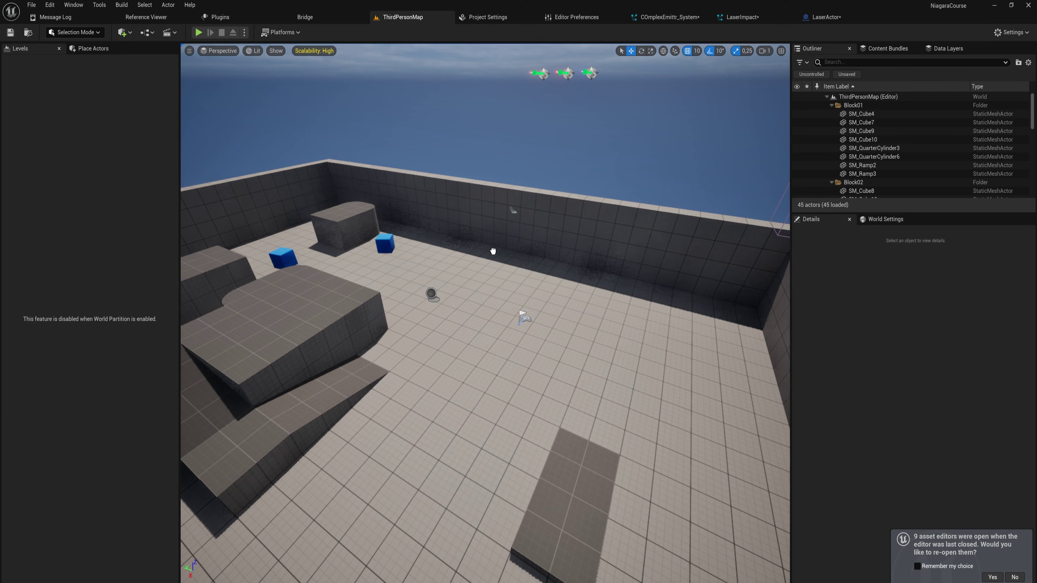
click(475, 353)
key(f)
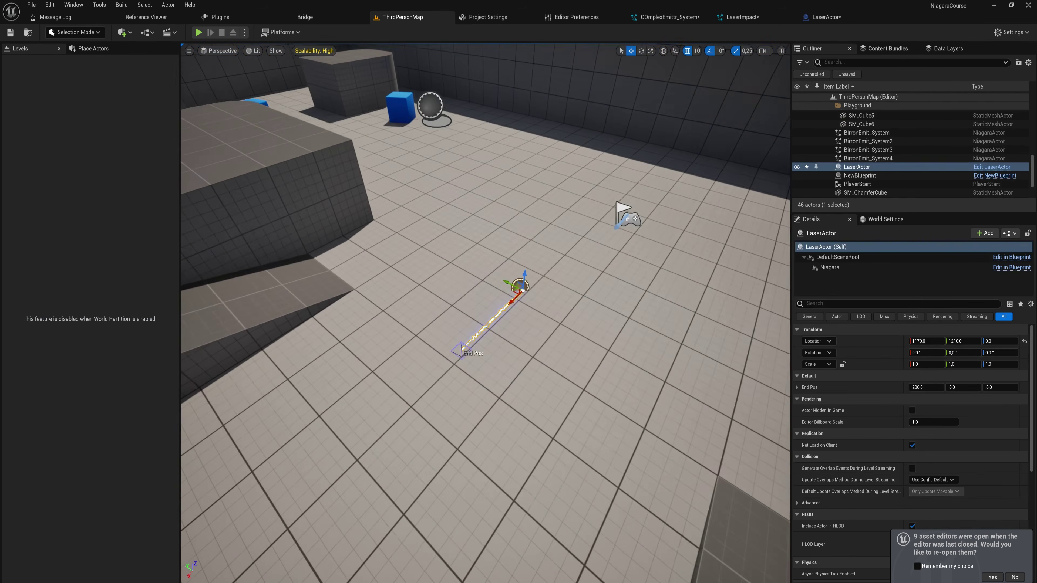
- Test the placed LaserActor's End Pos widget by raising it to Z 200 and moving it along X
click(464, 353)
scroll(463, 353, down, 5)
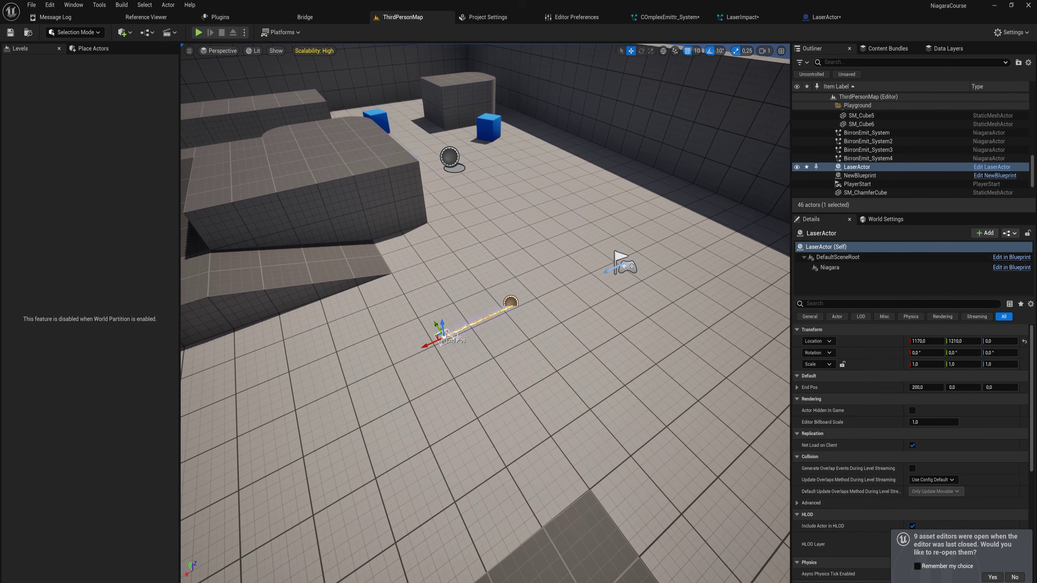
drag(439, 322, 437, 238)
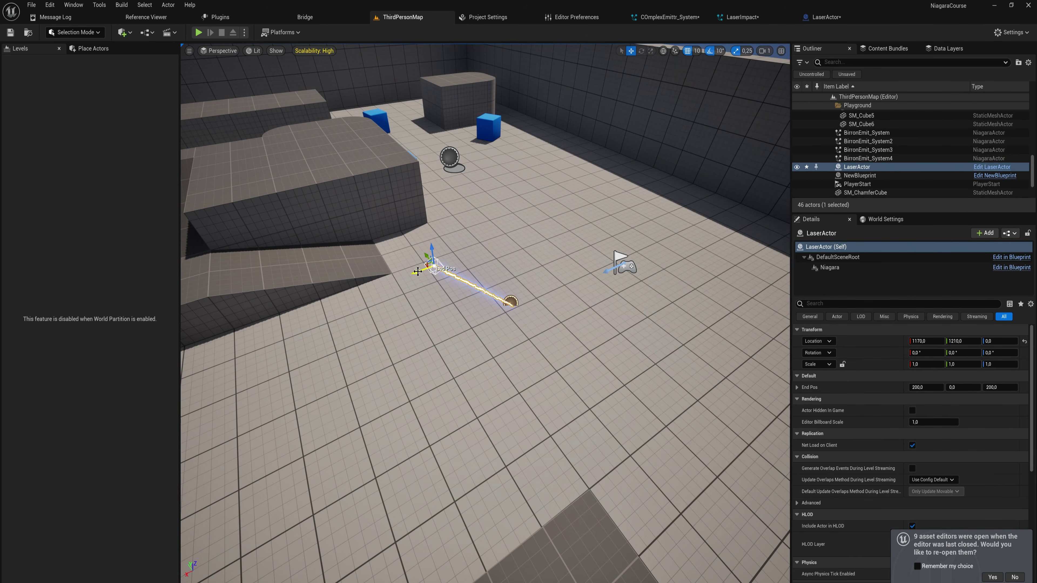
drag(417, 271, 271, 310)
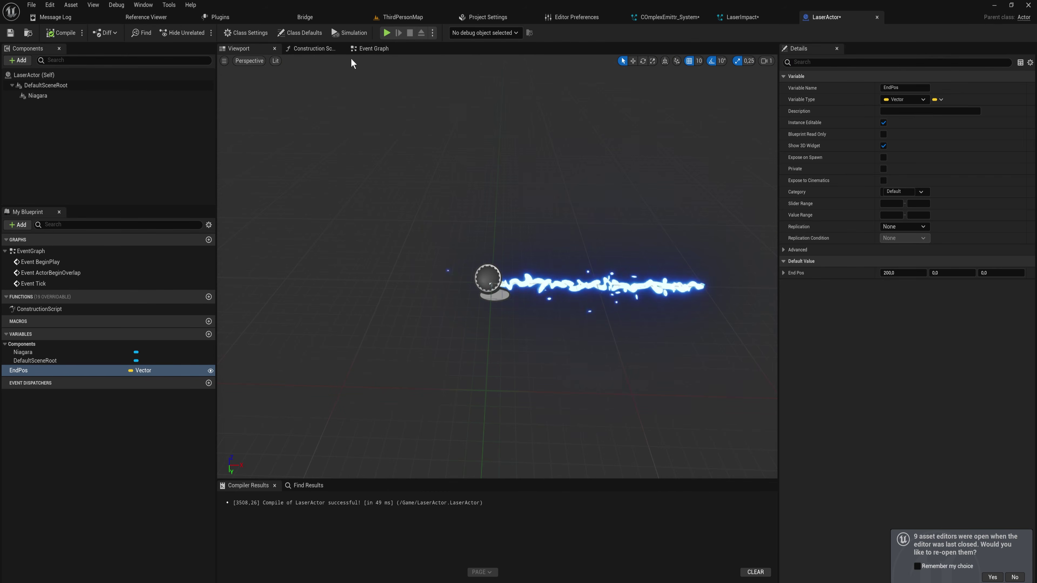
- Collapse every node after the Construction Script entry in LaserActor into a function
click(322, 49)
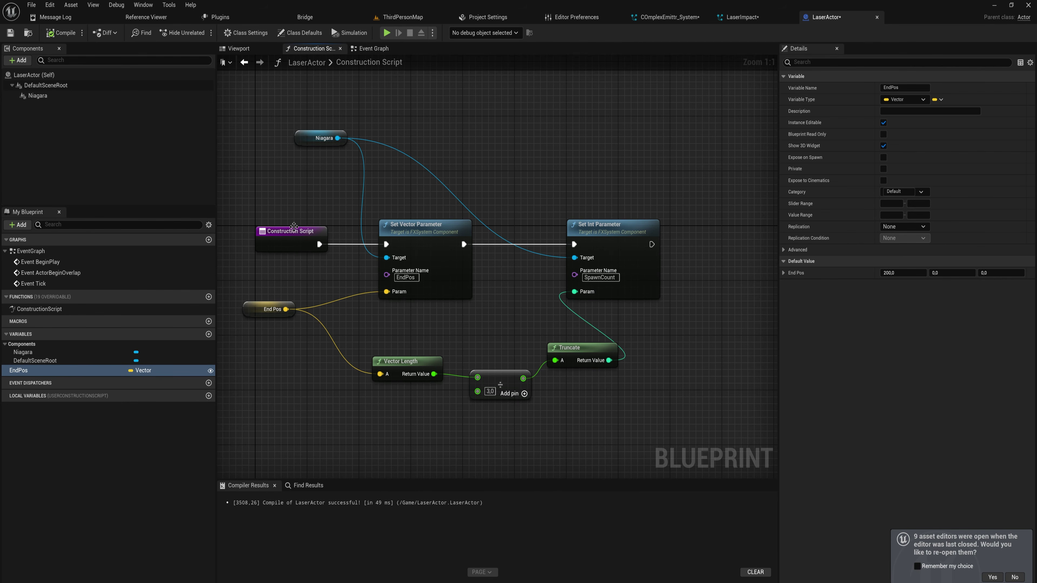
click(273, 248)
right_drag(361, 294, 403, 297)
scroll(498, 328, down, 1)
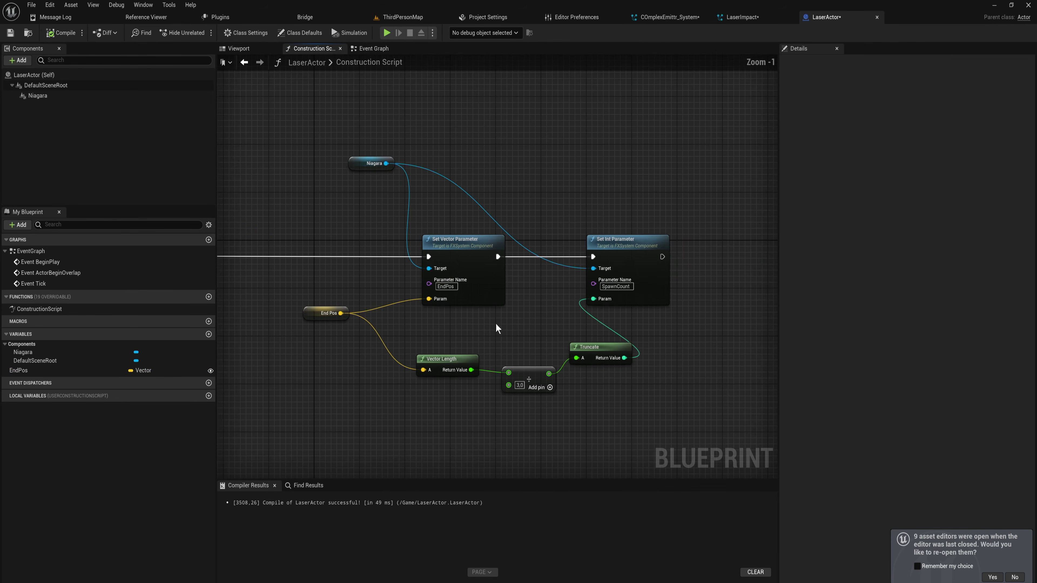
drag(702, 416, 306, 98)
right_click(448, 254)
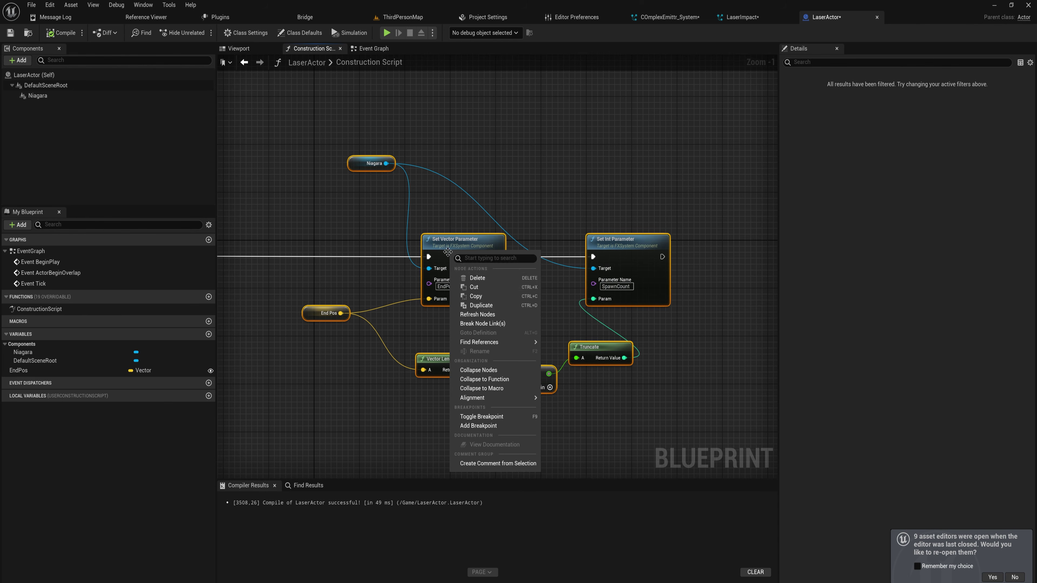
click(517, 378)
- Name the new function U[pdateLaserPartile and place its call node beside the Construction Script entry
right_drag(476, 338, 421, 357)
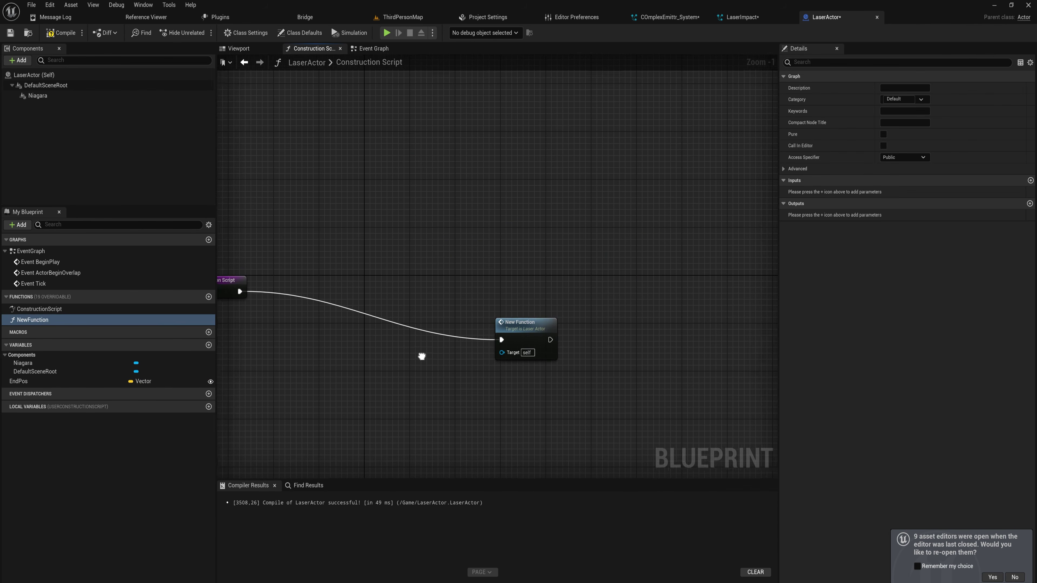
click(80, 321)
text(U[pdateLaser)
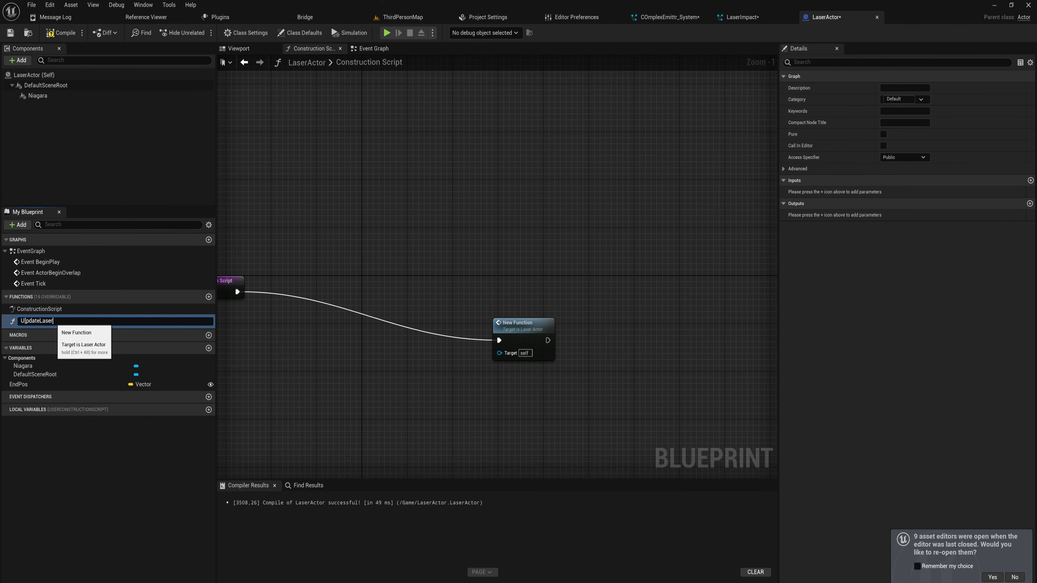
text(Partile)
key(Return)
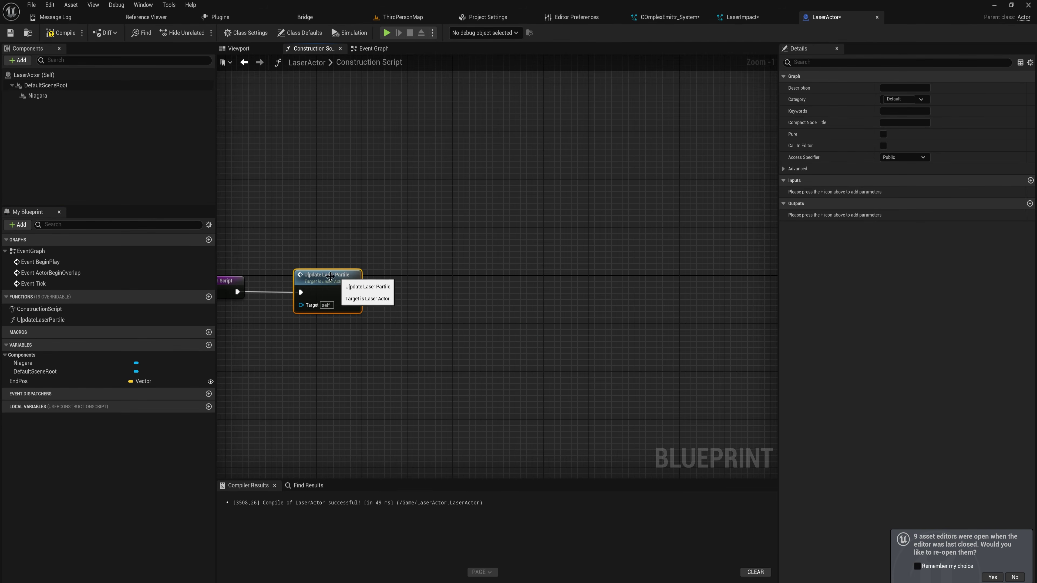
- Add a Timeline node played from Event BeginPlay in the event graph
click(379, 48)
right_drag(565, 211, 479, 233)
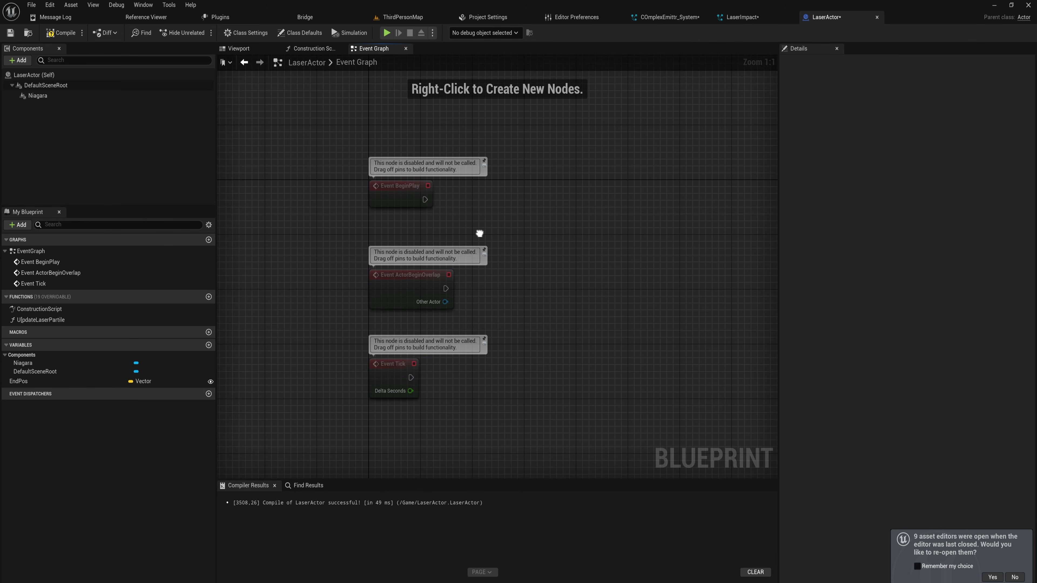
drag(424, 198, 504, 195)
text(timeline)
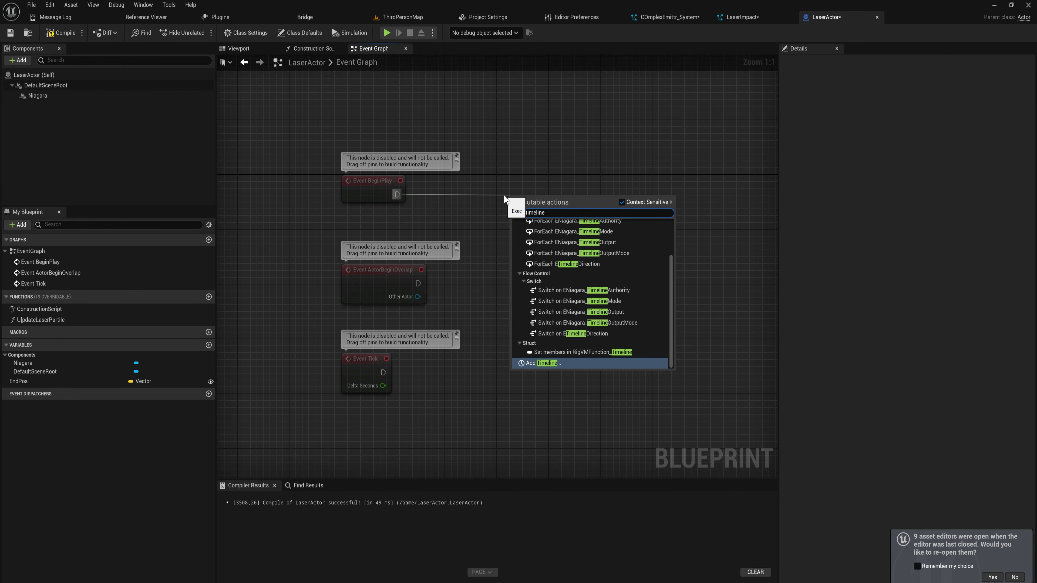
key(Return)
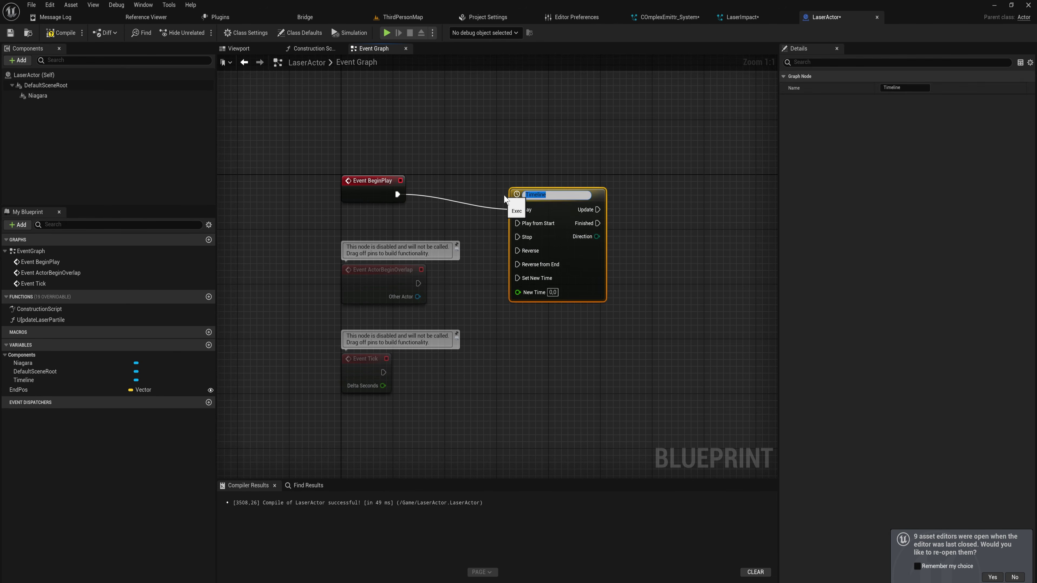
click(86, 455)
- Place a call to the laser update function beside the Timeline node
click(36, 391)
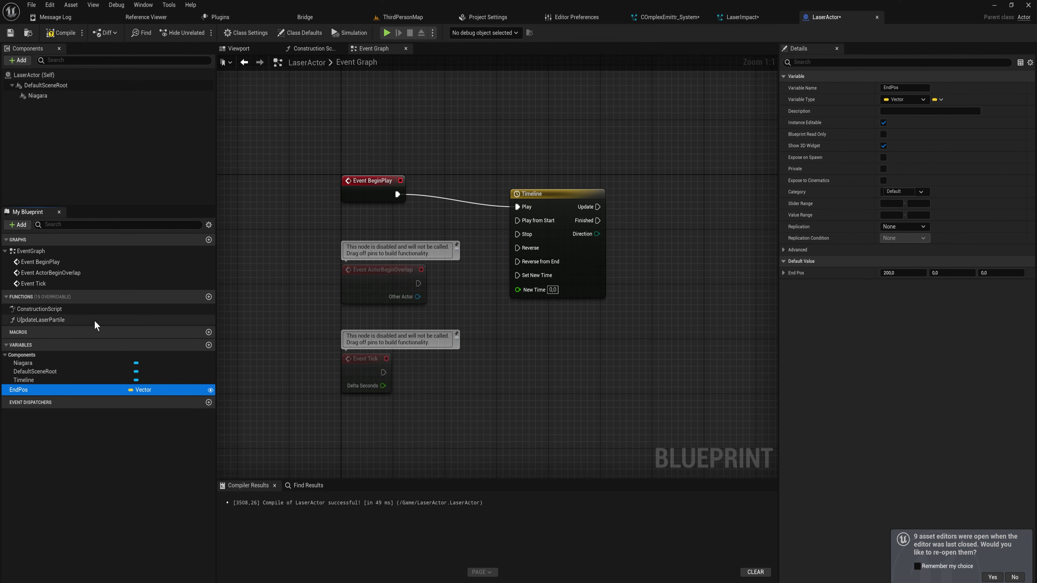
drag(94, 321, 669, 212)
right_drag(701, 243, 570, 253)
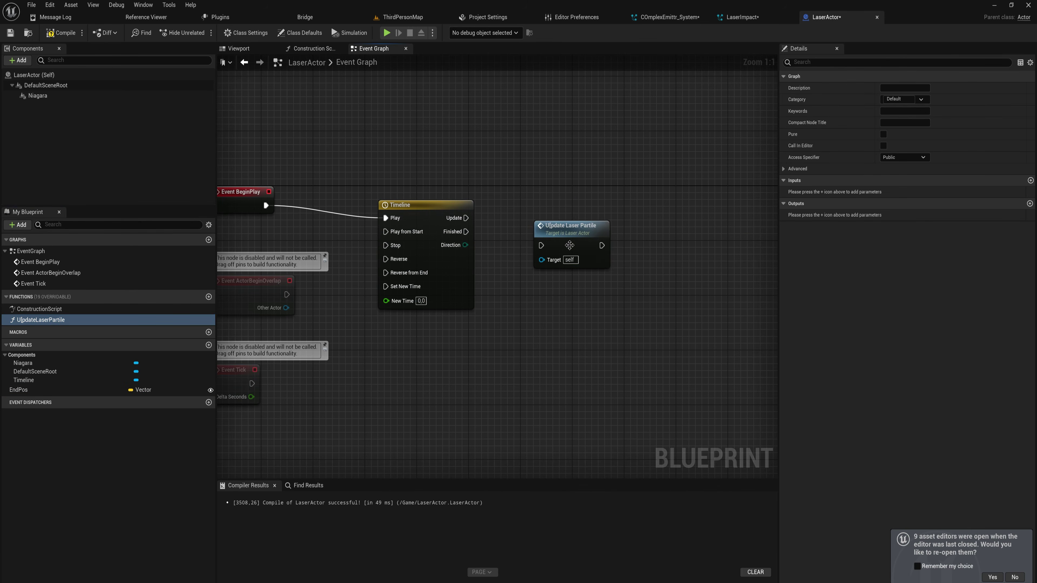
drag(576, 243, 624, 237)
- Delete the Timeline node and the laser update function call from the event graph
right_drag(715, 298, 792, 311)
drag(724, 344, 522, 240)
key(Delete)
drag(462, 257, 340, 207)
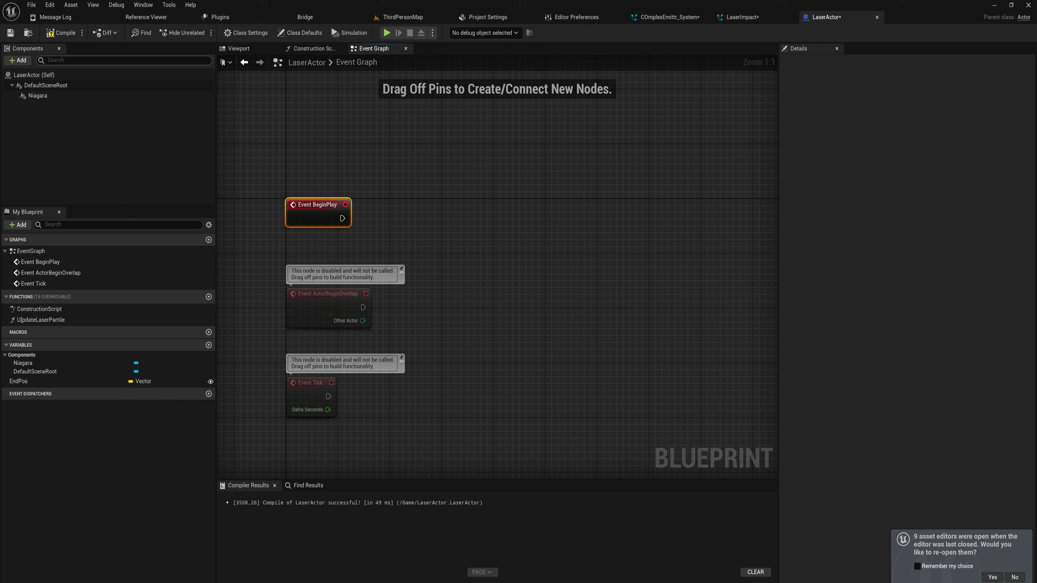
- Compile the LaserActor Blueprint and return to its Construction Script
click(64, 32)
click(320, 51)
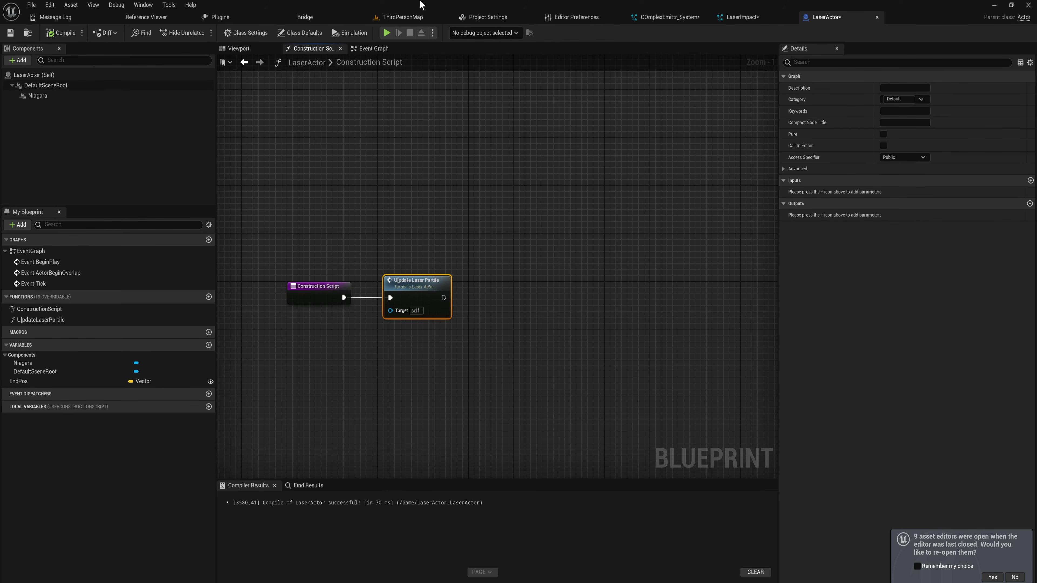
- Move the placed LaserActor's End Pos widget in ThirdPersonMap to about -420, 0, 340, and lower it to about Z -290
click(403, 16)
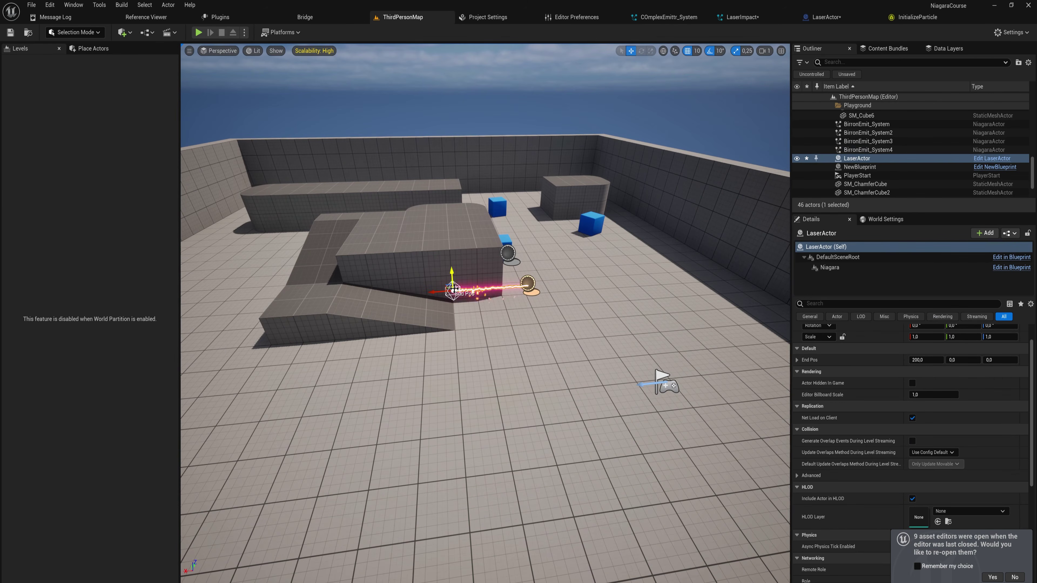
drag(447, 285, 738, 136)
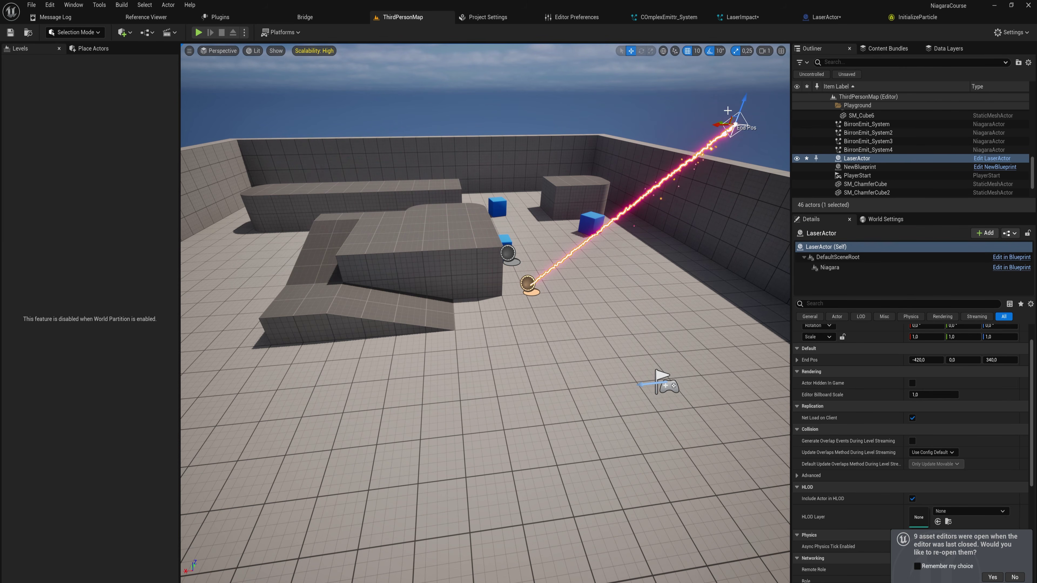
key(w)
right_drag(738, 136, 776, 107)
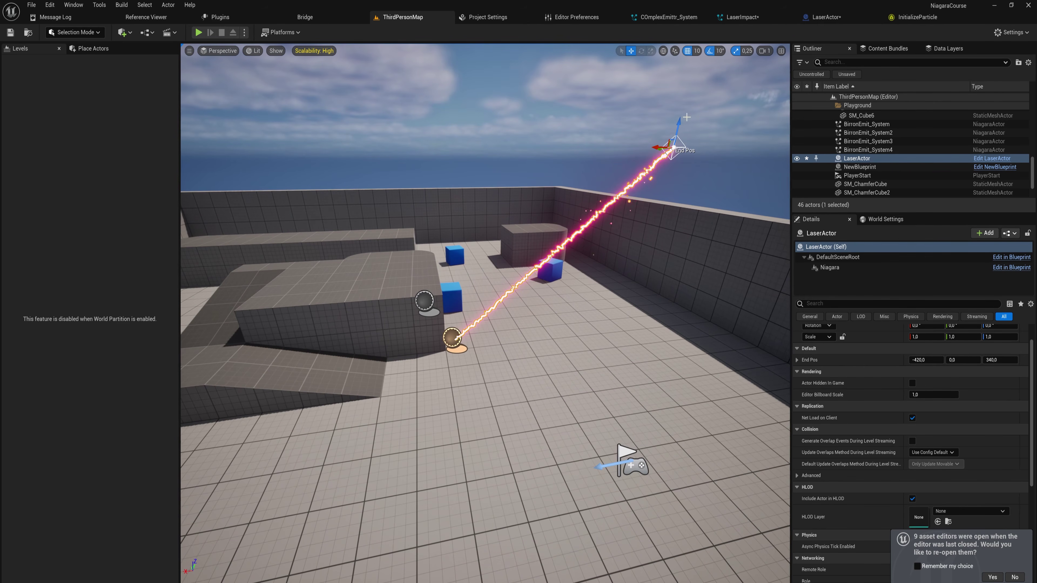
drag(686, 131, 663, 390)
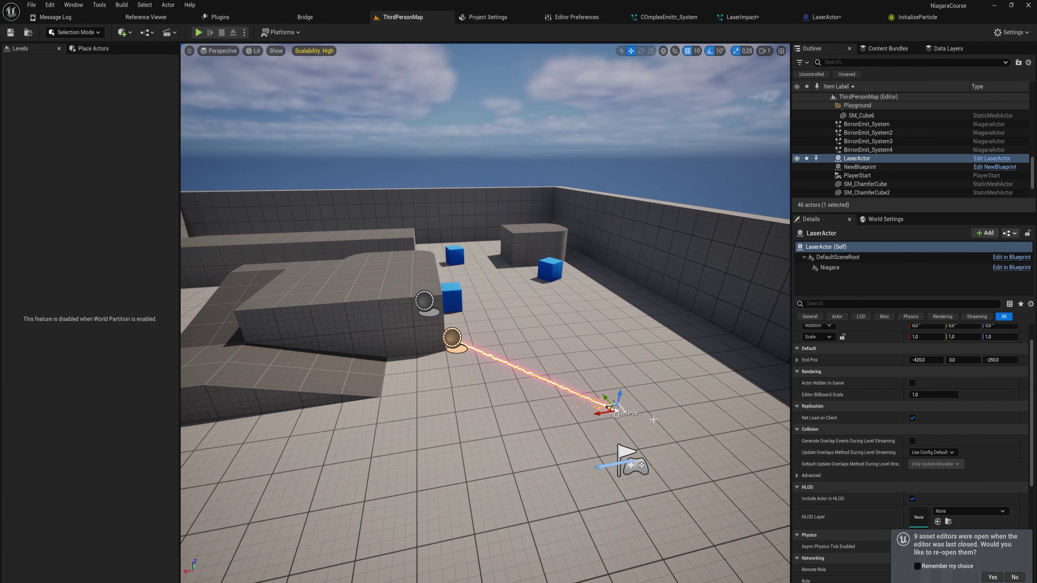